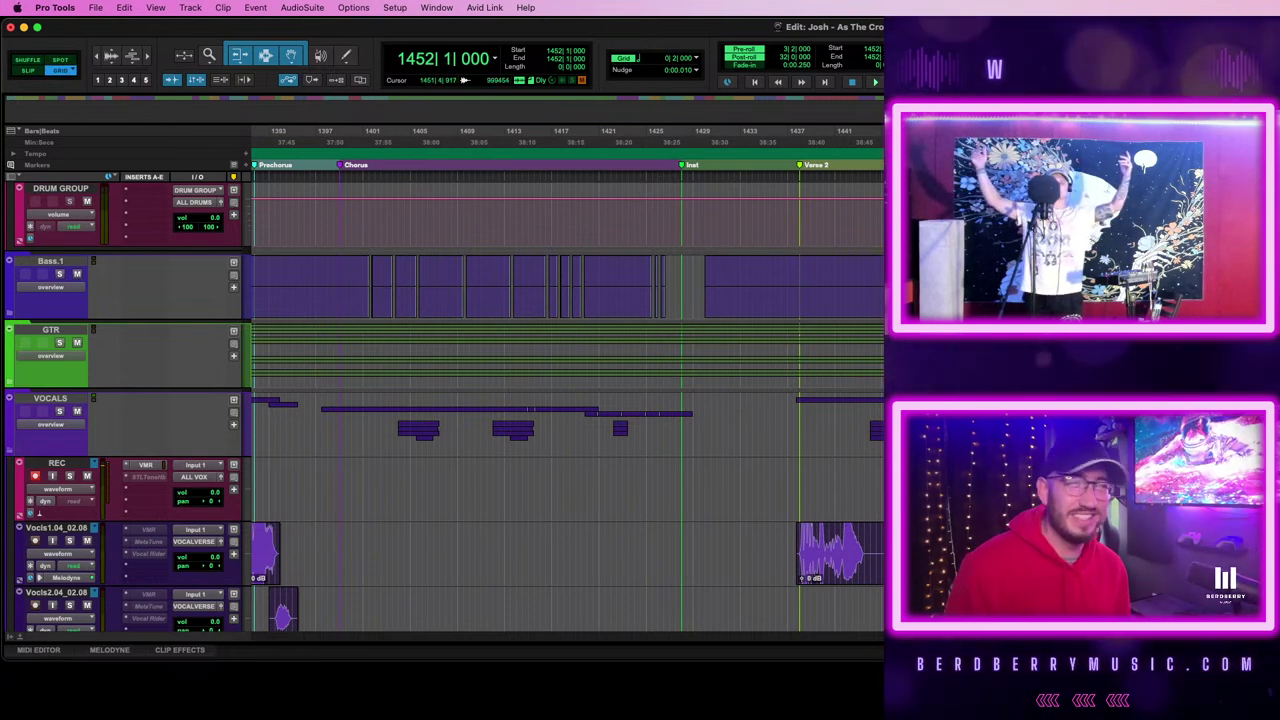
left_click(962, 487)
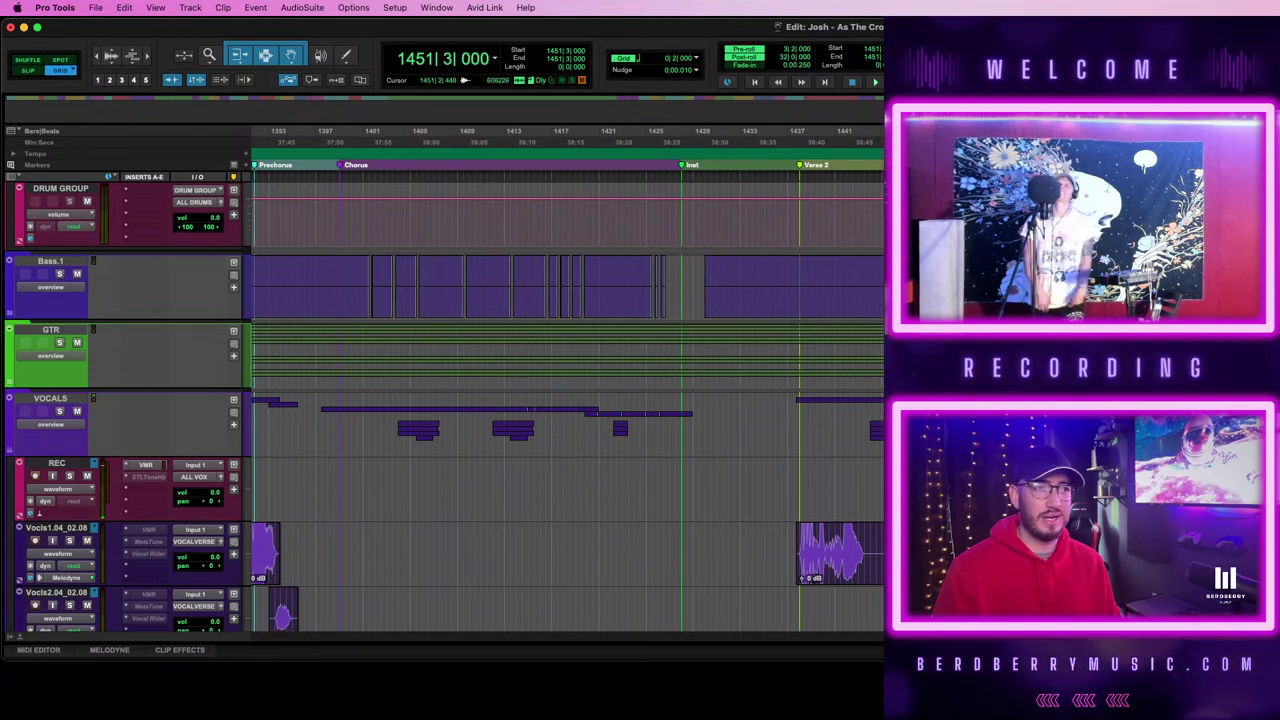
left_click(966, 490)
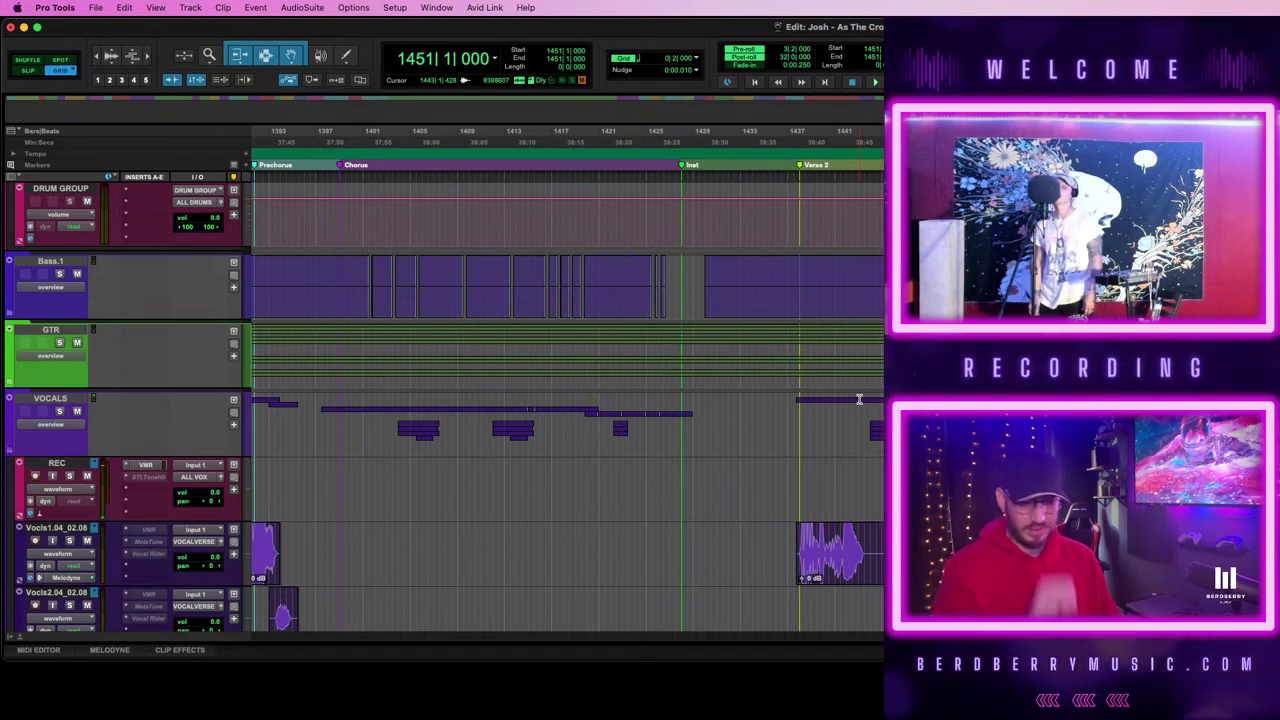
- Review the master and group bus channels with their inserts and sends in the Mix window, returning to the Edit window
key("super+equal")
scroll(166, 429, "left", 15)
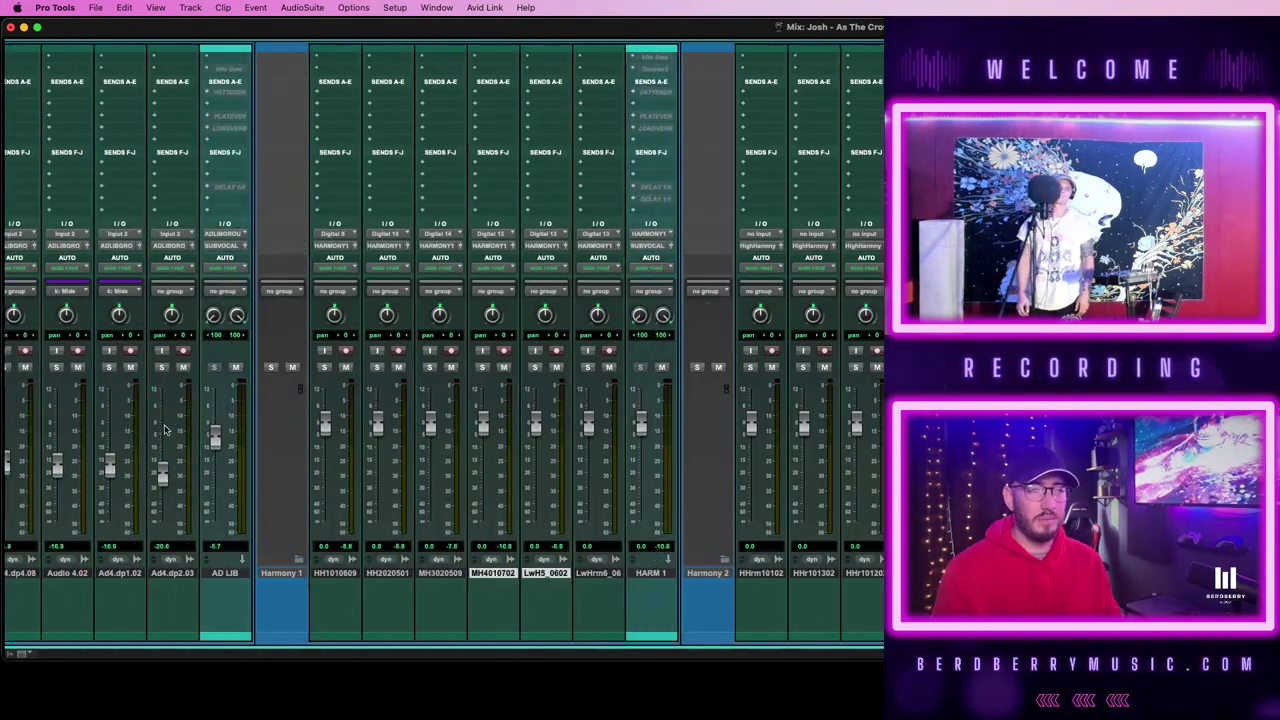
scroll(166, 429, "left", 5)
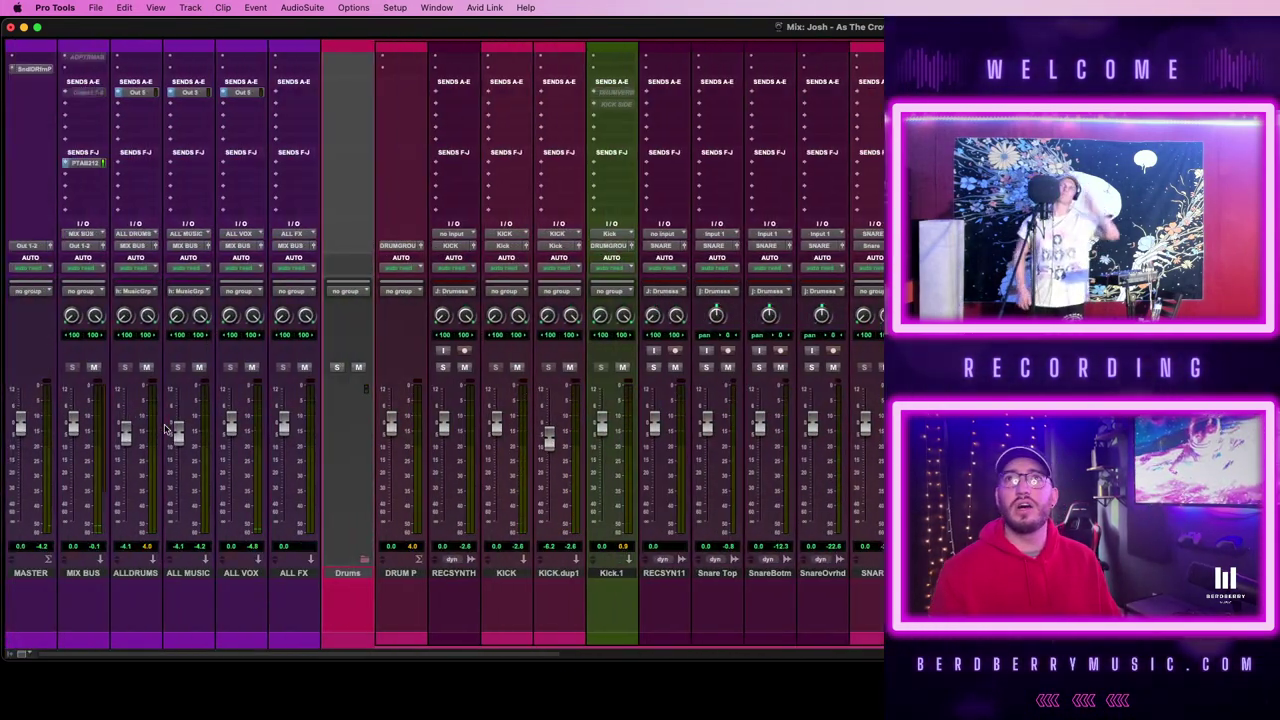
scroll(166, 430, "up", 3)
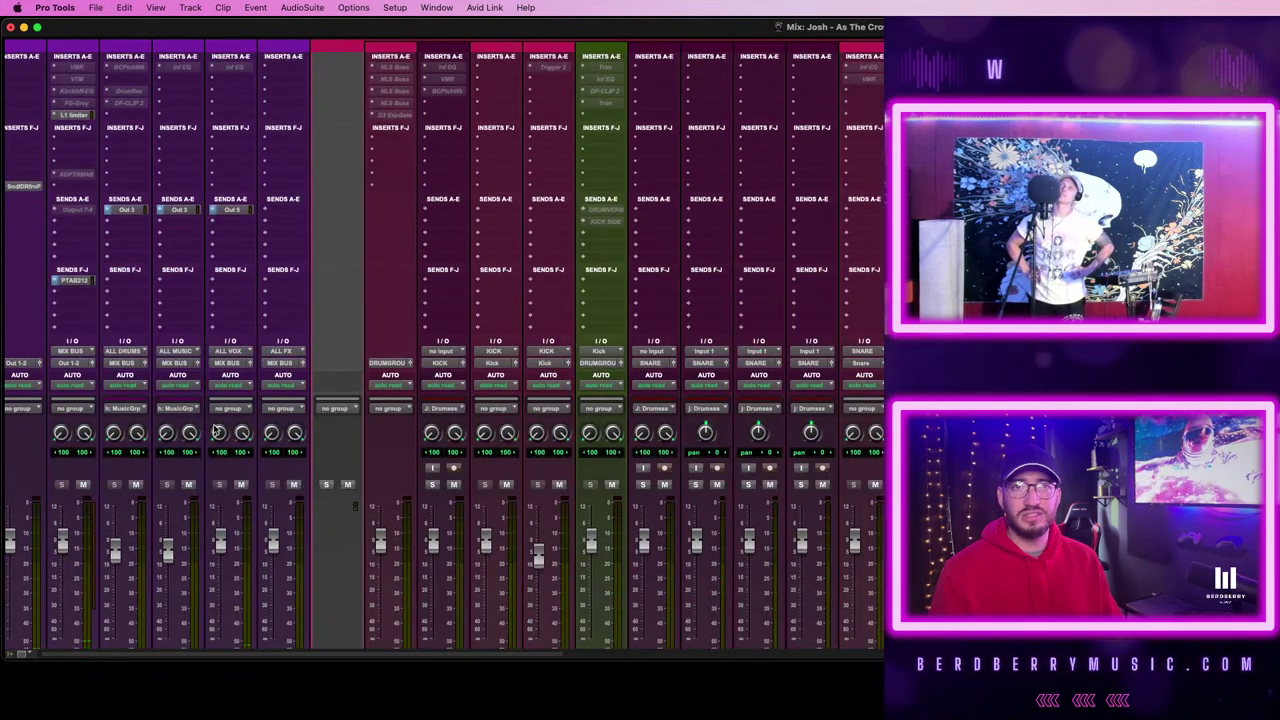
key("super+equal")
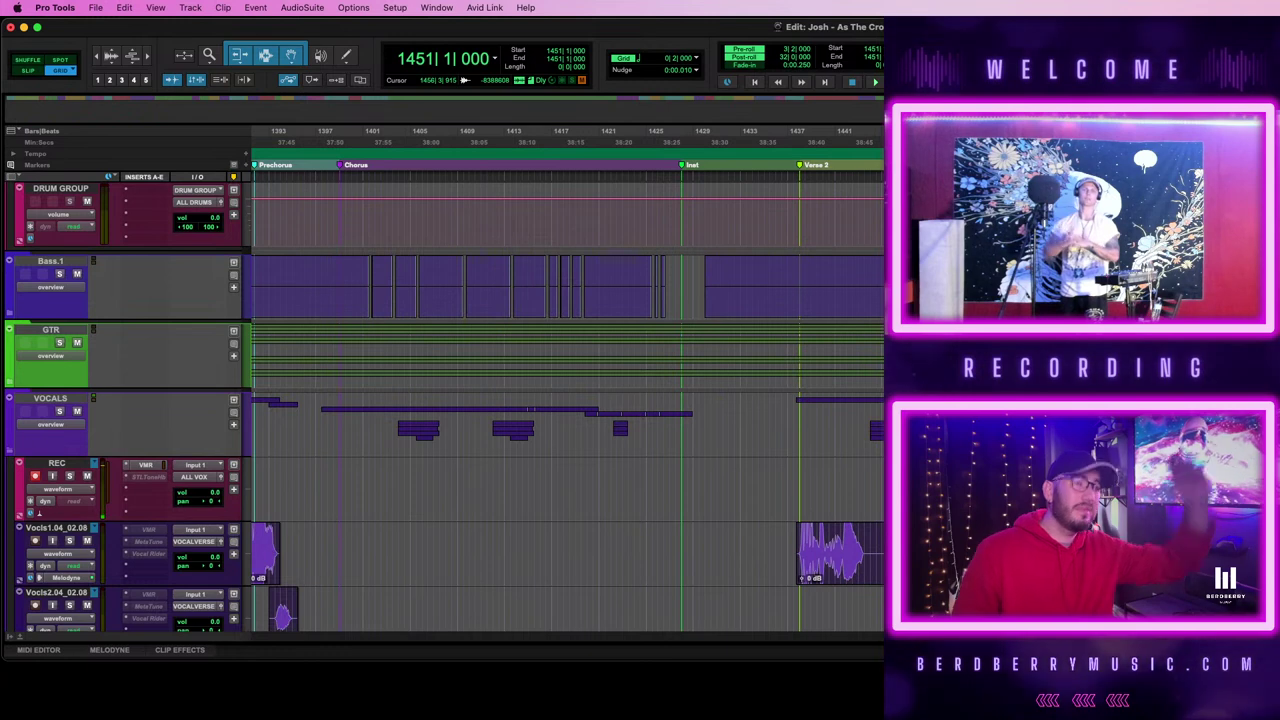
- Record a vocal double on the REC track starting at bar 1451 in verse 2
key("t")
key("t")
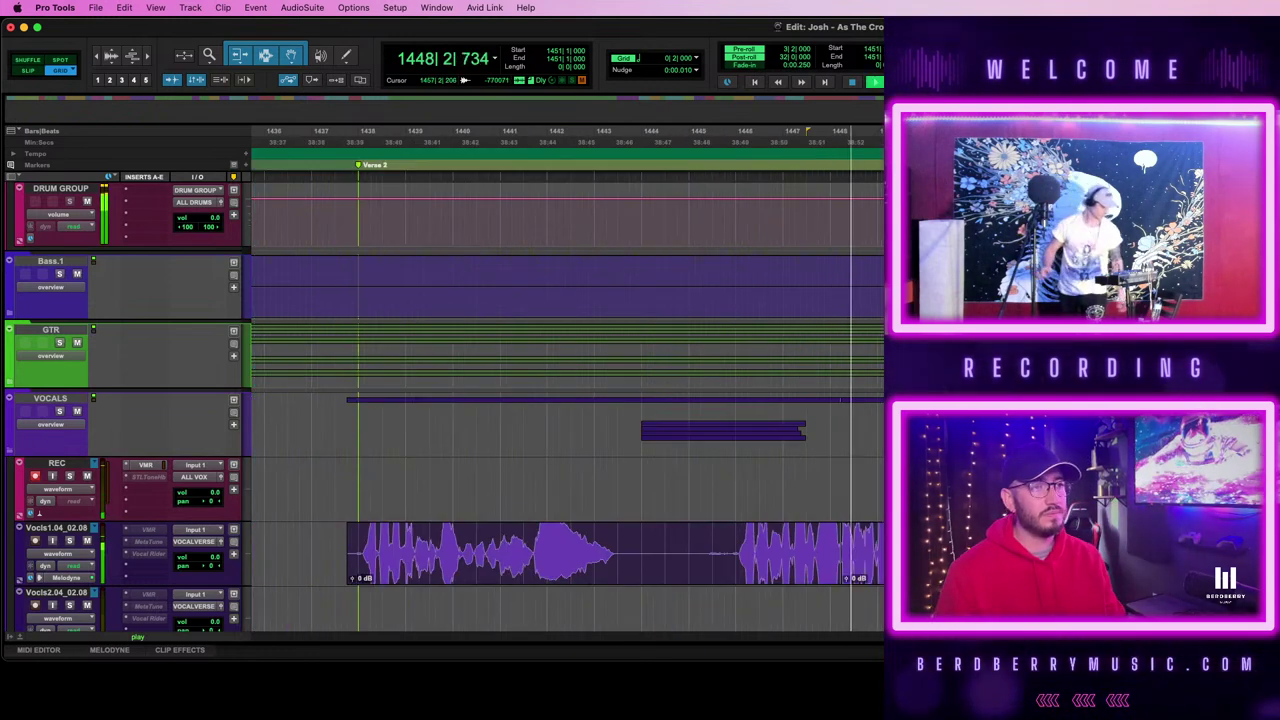
scroll(567, 400, "right", 5)
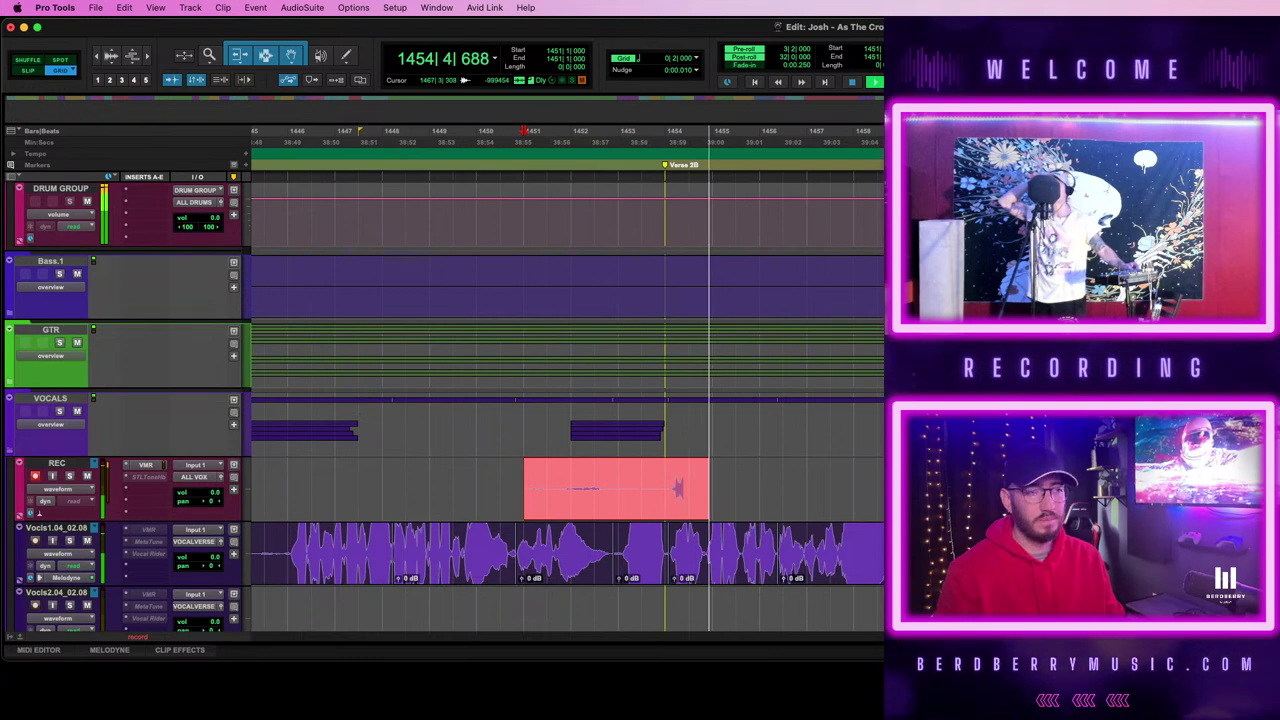
key("t")
scroll(567, 400, "right", 5)
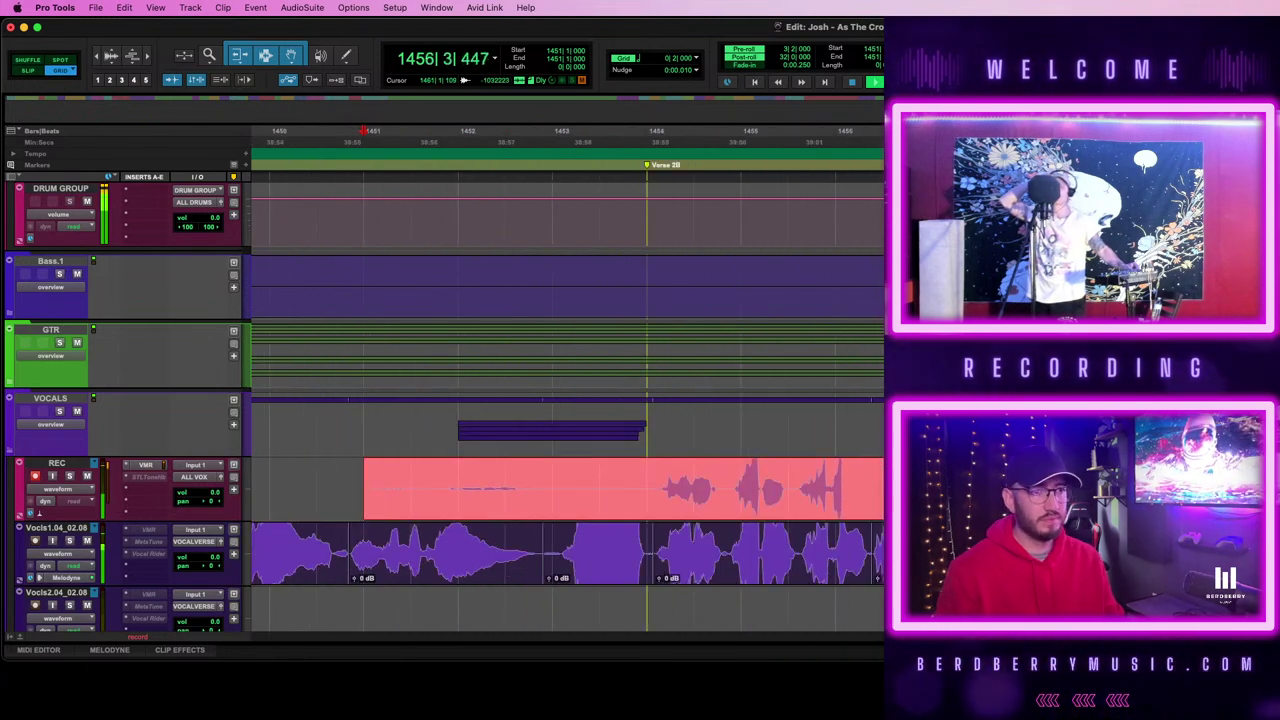
scroll(583, 488, "left", 4)
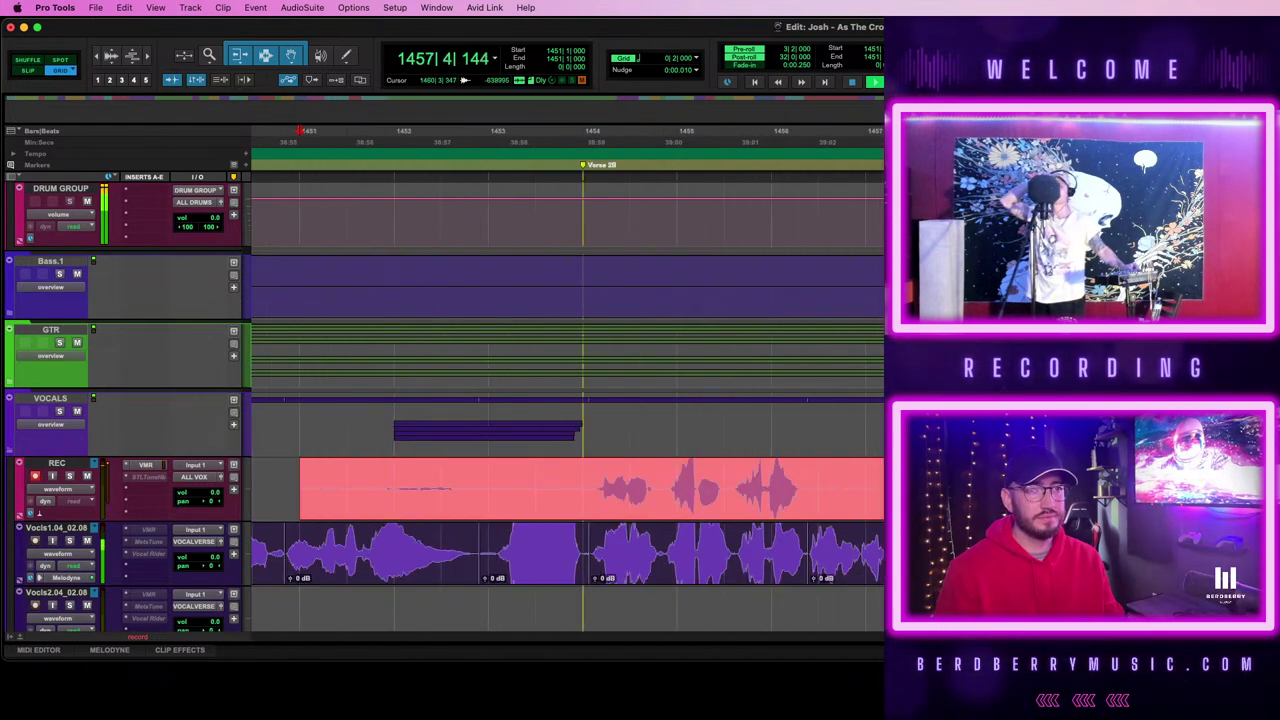
left_click(582, 484)
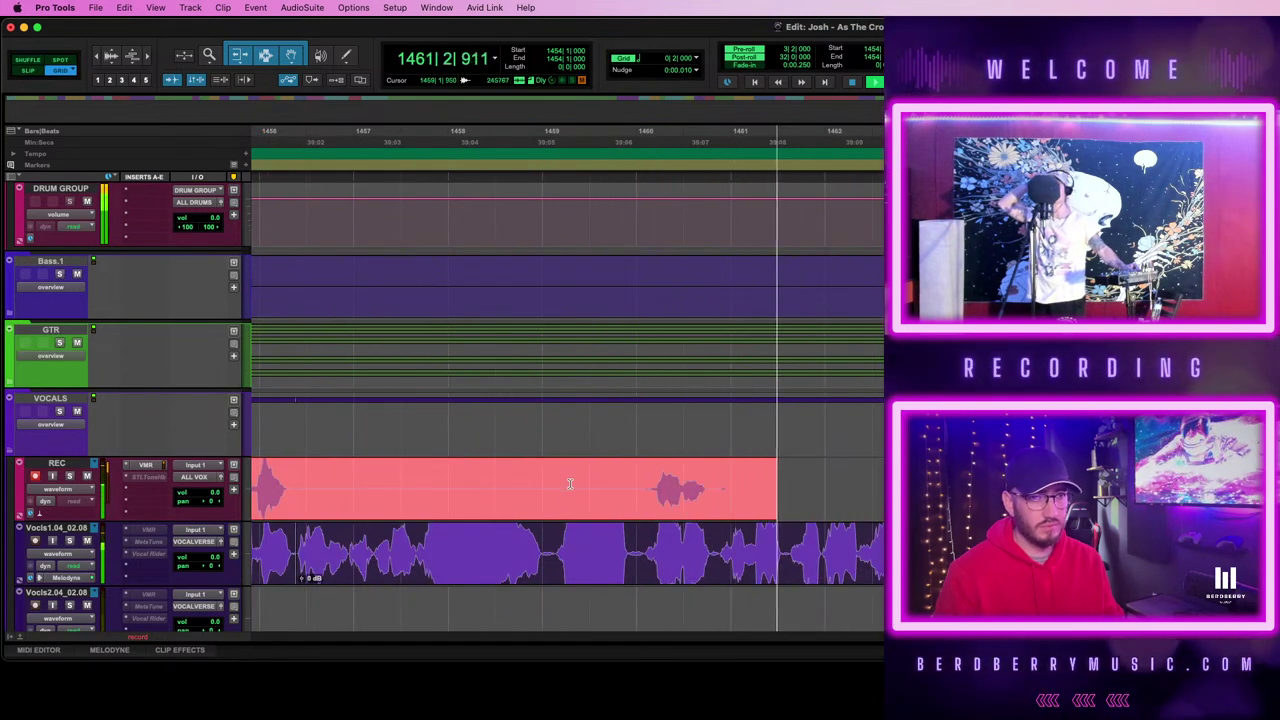
key("space")
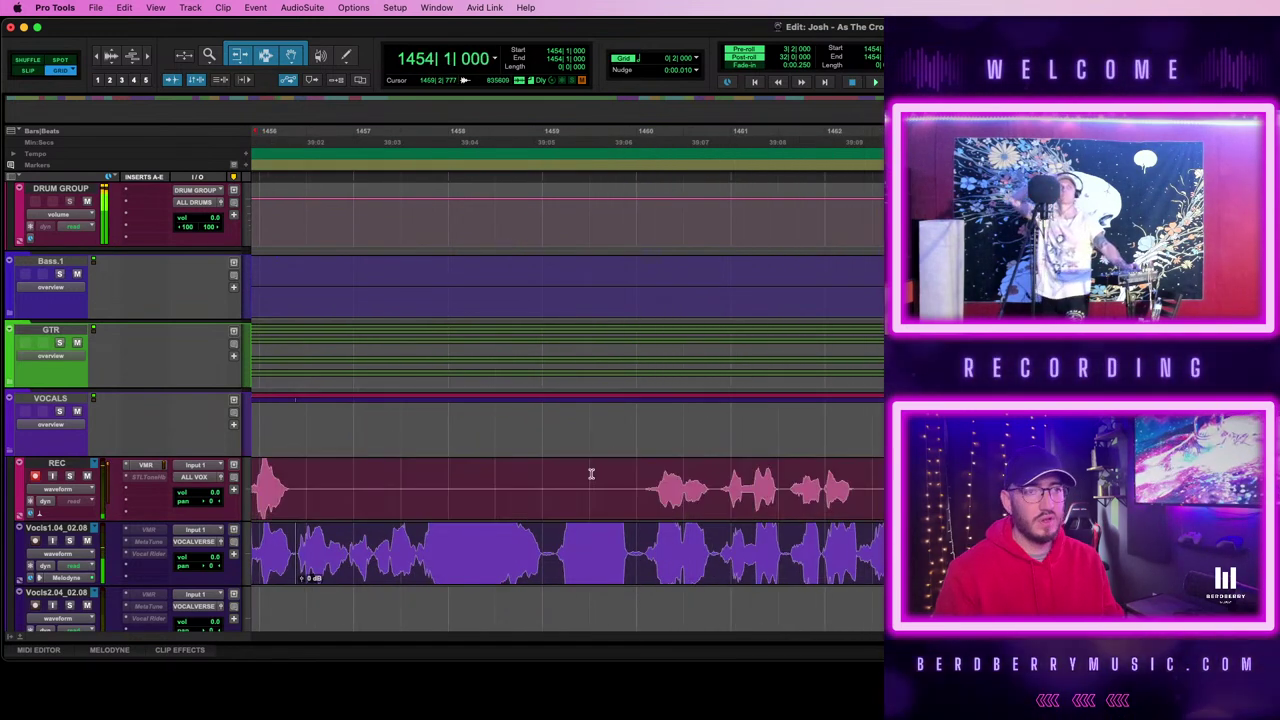
- Record a further vocal take on the REC track starting at 1459|3|000
left_click(779, 472)
key("space")
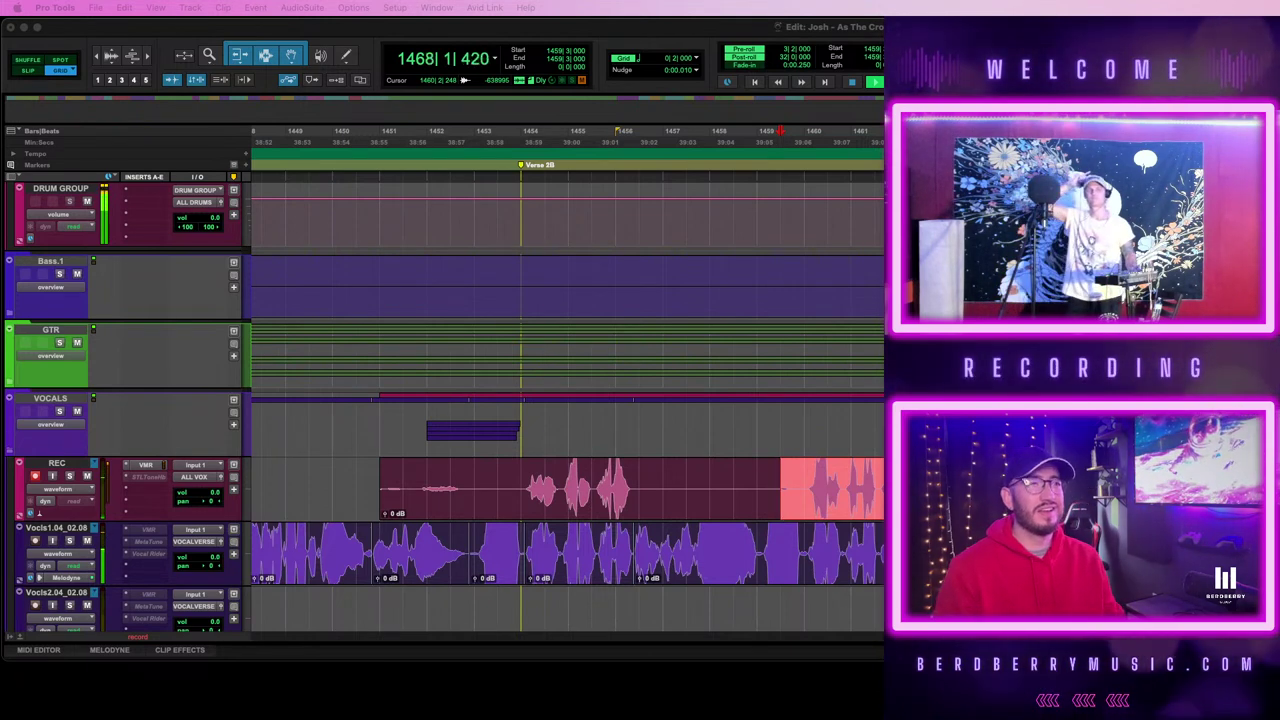
key("space")
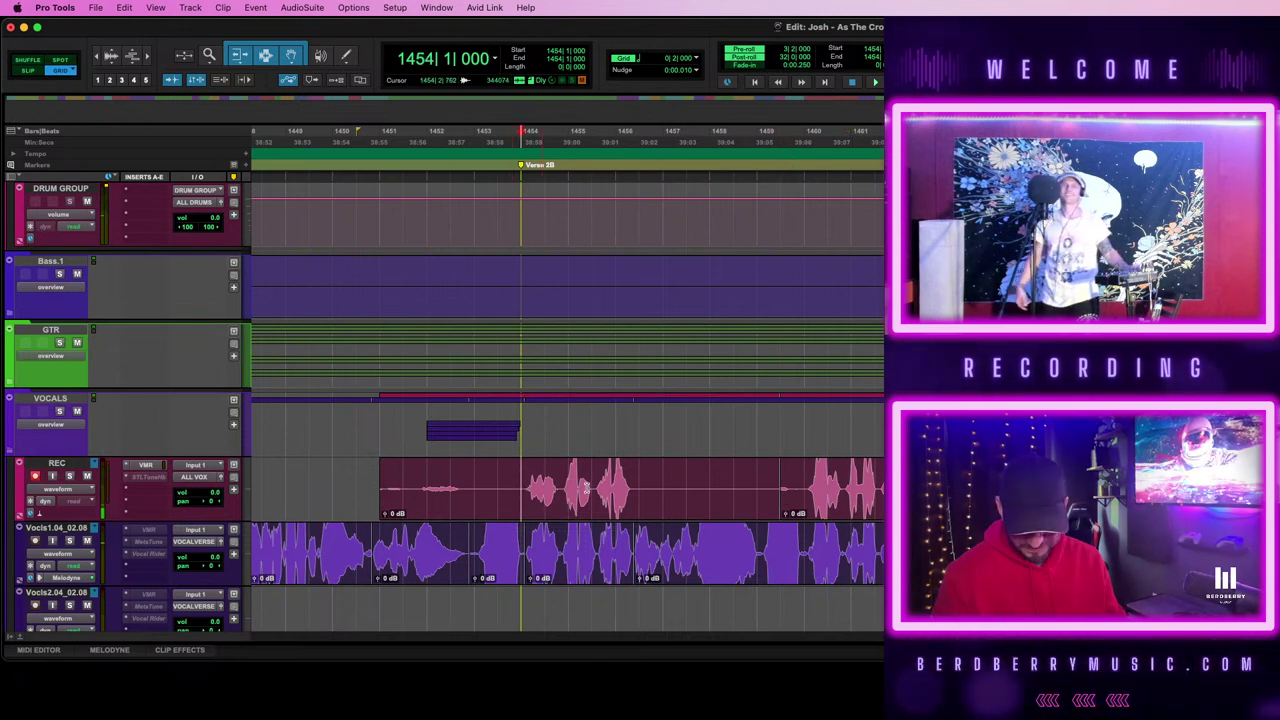
- Trim the REC take to start at bar 1454 and clear the silence between the recorded phrases from 1456|3|000
key("super+space")
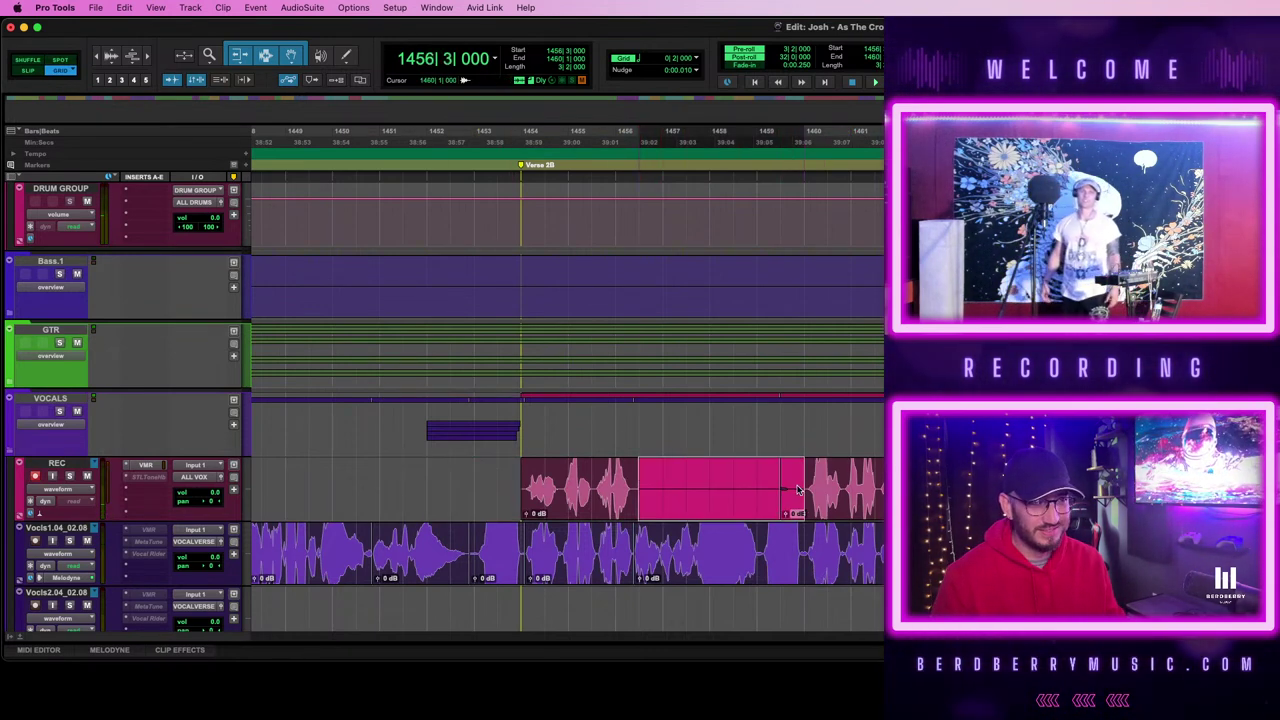
key("super+period")
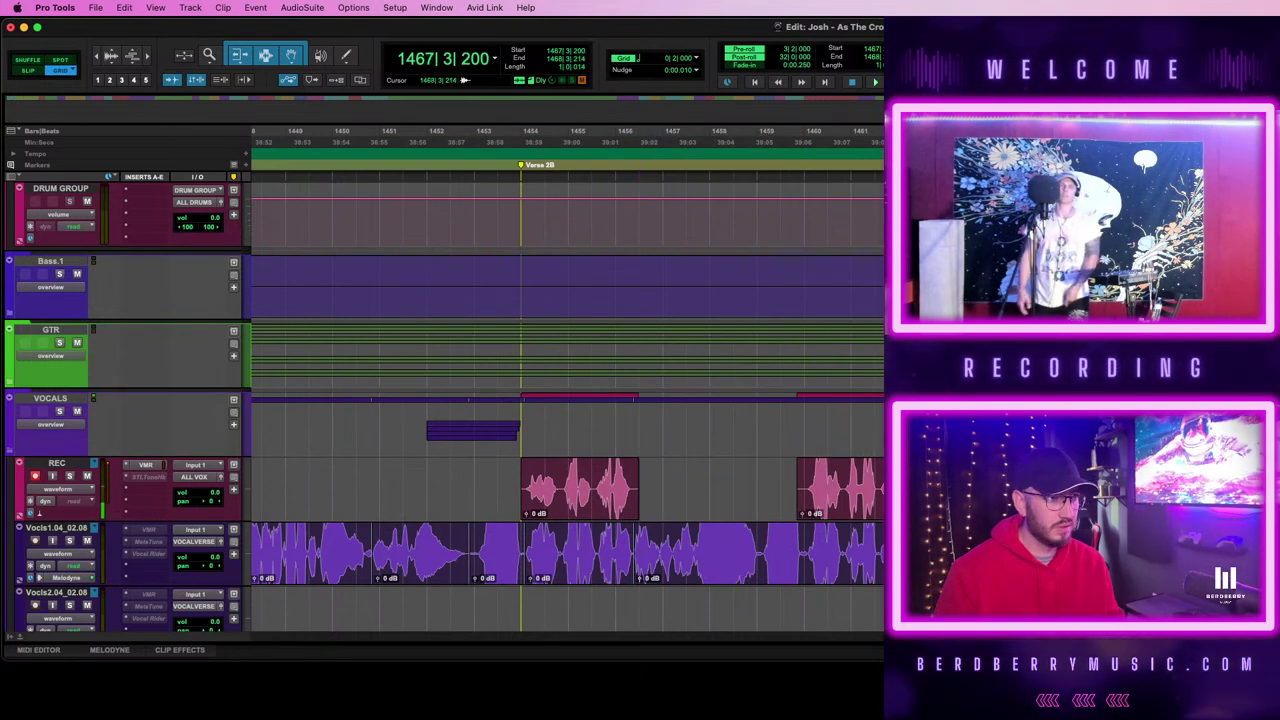
- Select the trimmed REC clips from bar 1454 and play them back against the lead vocal
left_click(583, 513, "shift")
key("space")
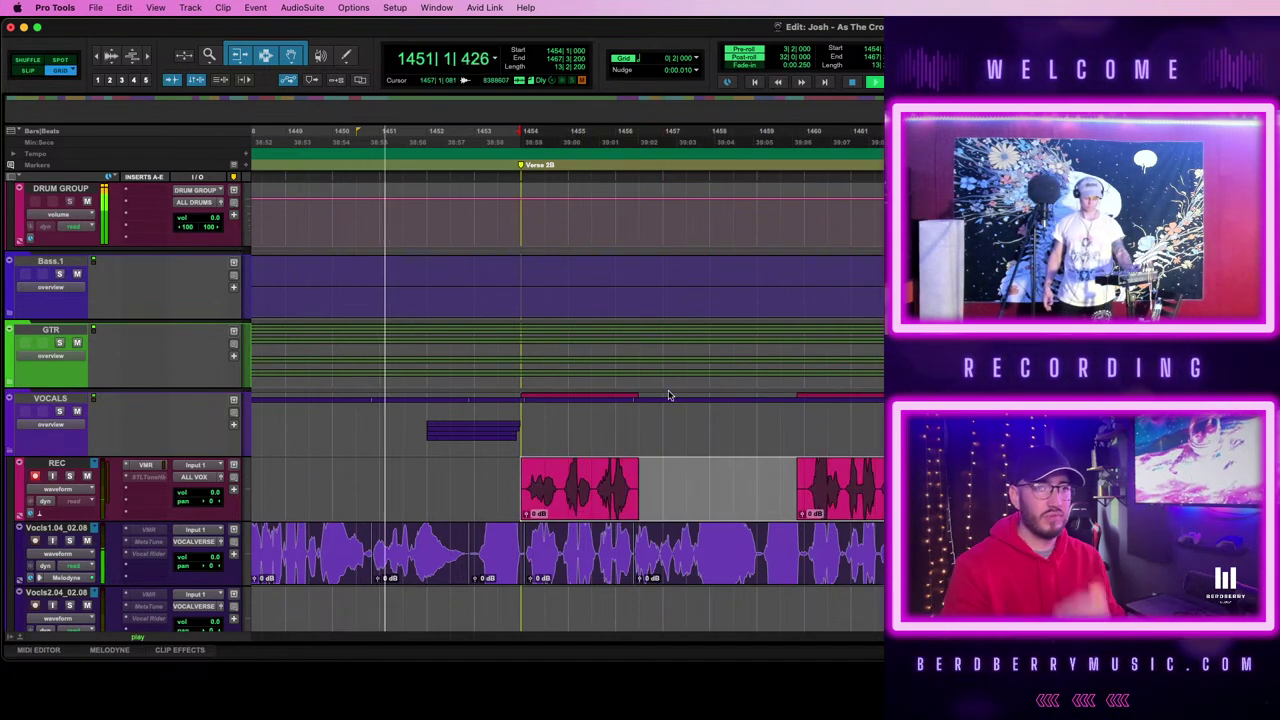
scroll(826, 424, "down", 6)
scroll(826, 424, "up", 3)
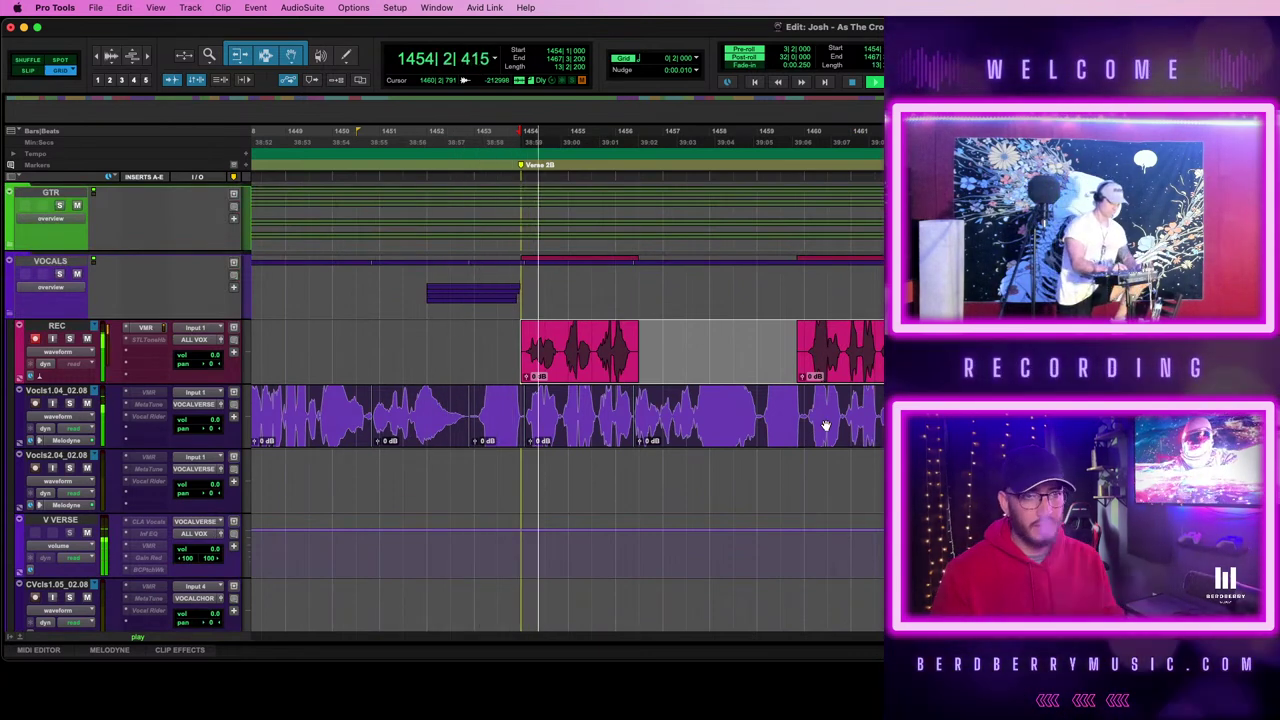
- Isolate the lead vocal phrase on Vocls1 from 1454|1|283 to 1456|2|545 and open the Synchro Arts VocALign AudioSuite plug-in
key("t")
key("t")
scroll(940, 424, "right", 5)
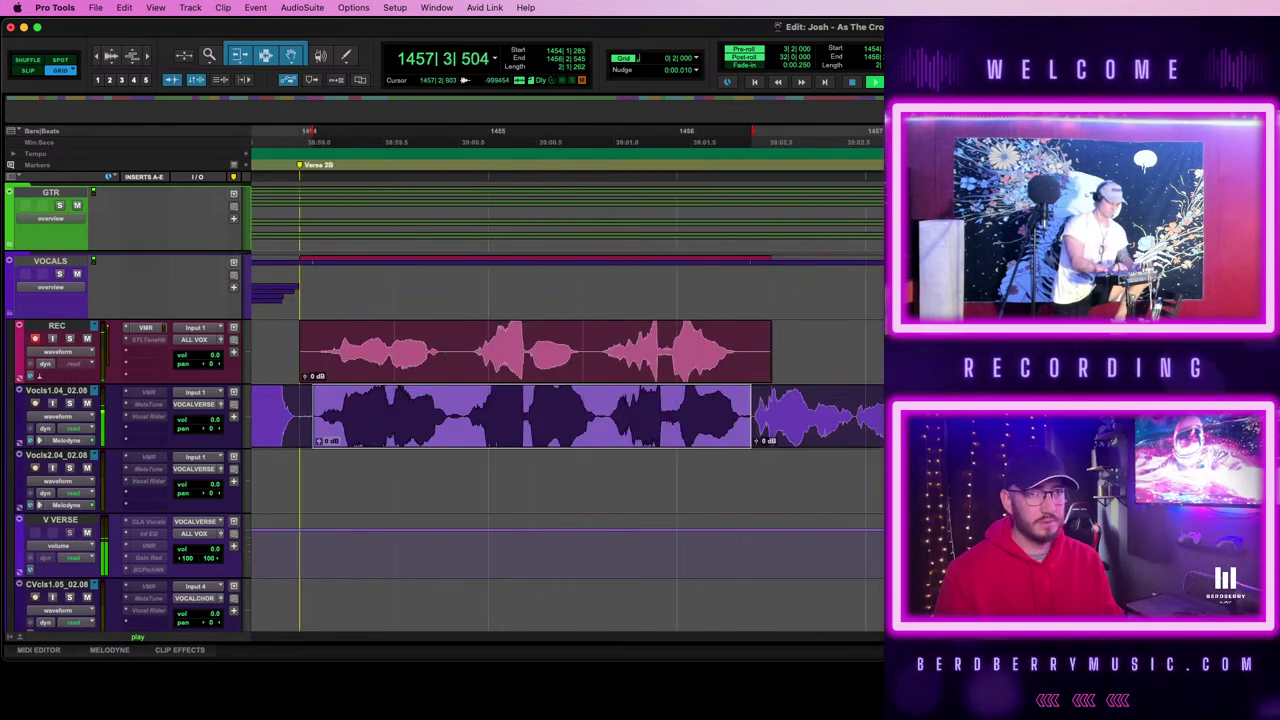
left_click(301, 7)
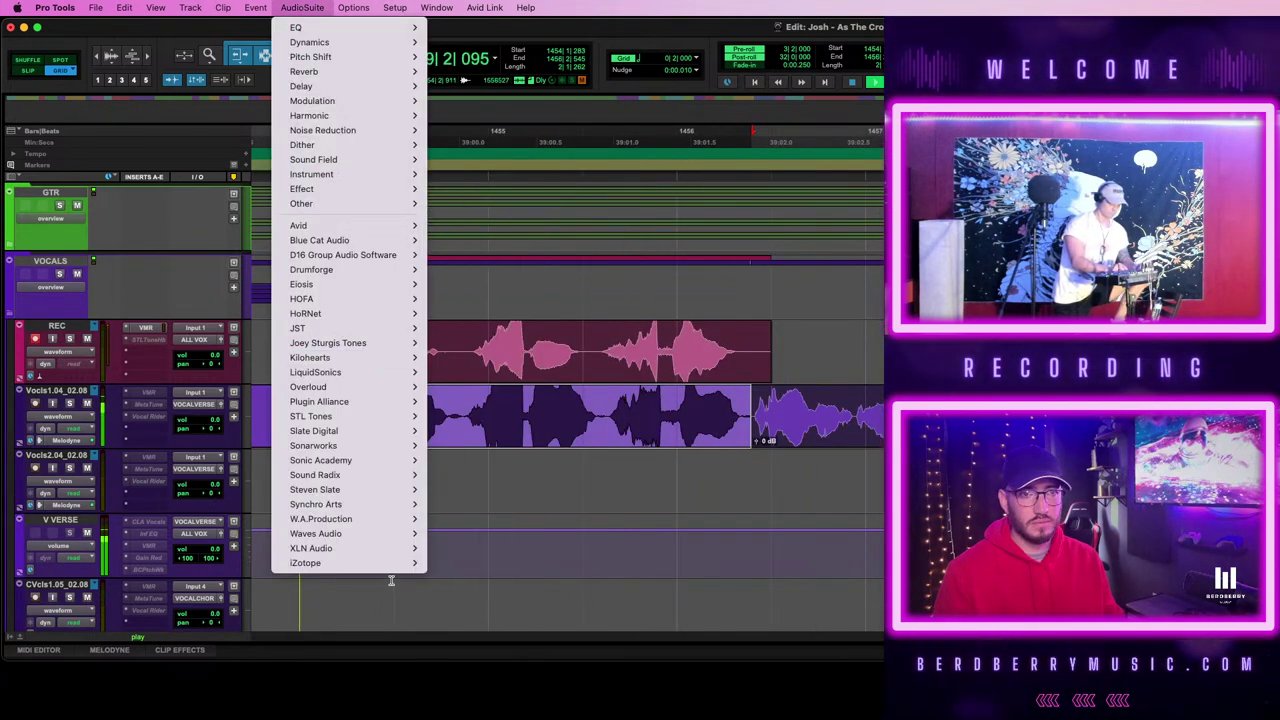
mouse_move(382, 508)
left_click(464, 505)
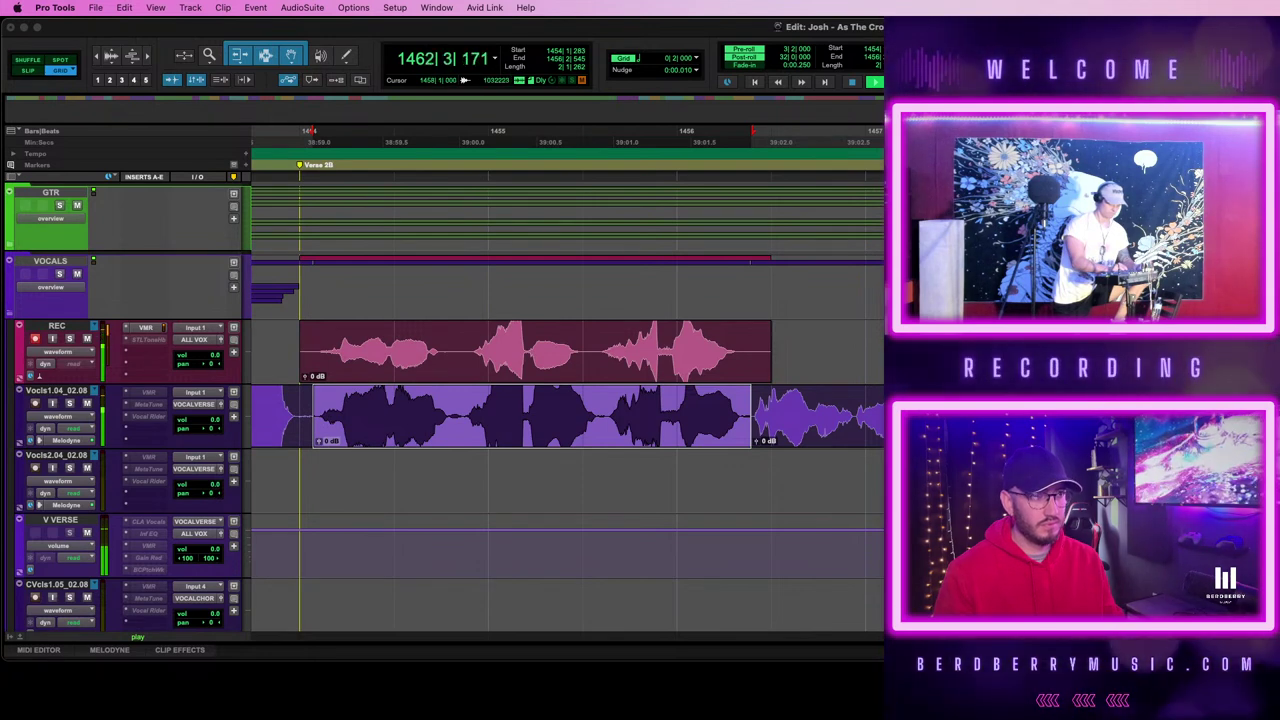
- Stop playback and split the Vocls1 lead vocal at 1464|2|955, where the last REC phrase begins
left_click(1055, 413)
key("r")
scroll(1056, 413, "right", 10)
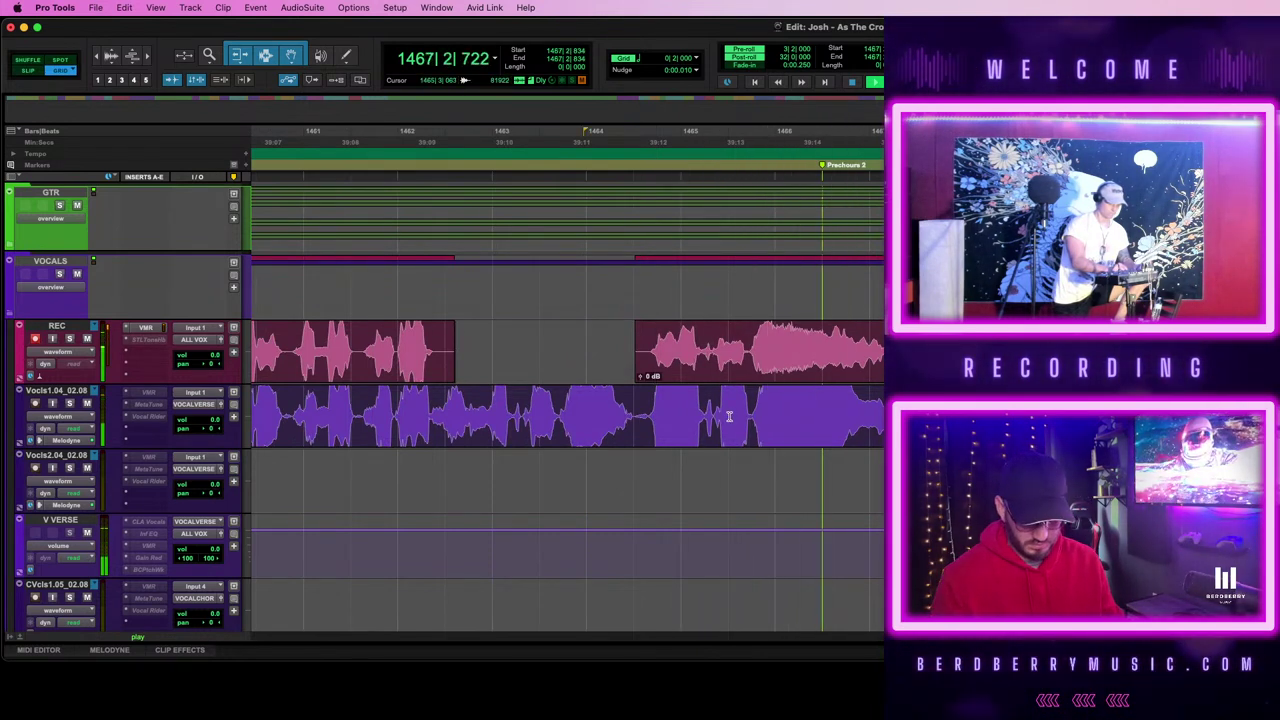
key("space")
left_click(634, 411)
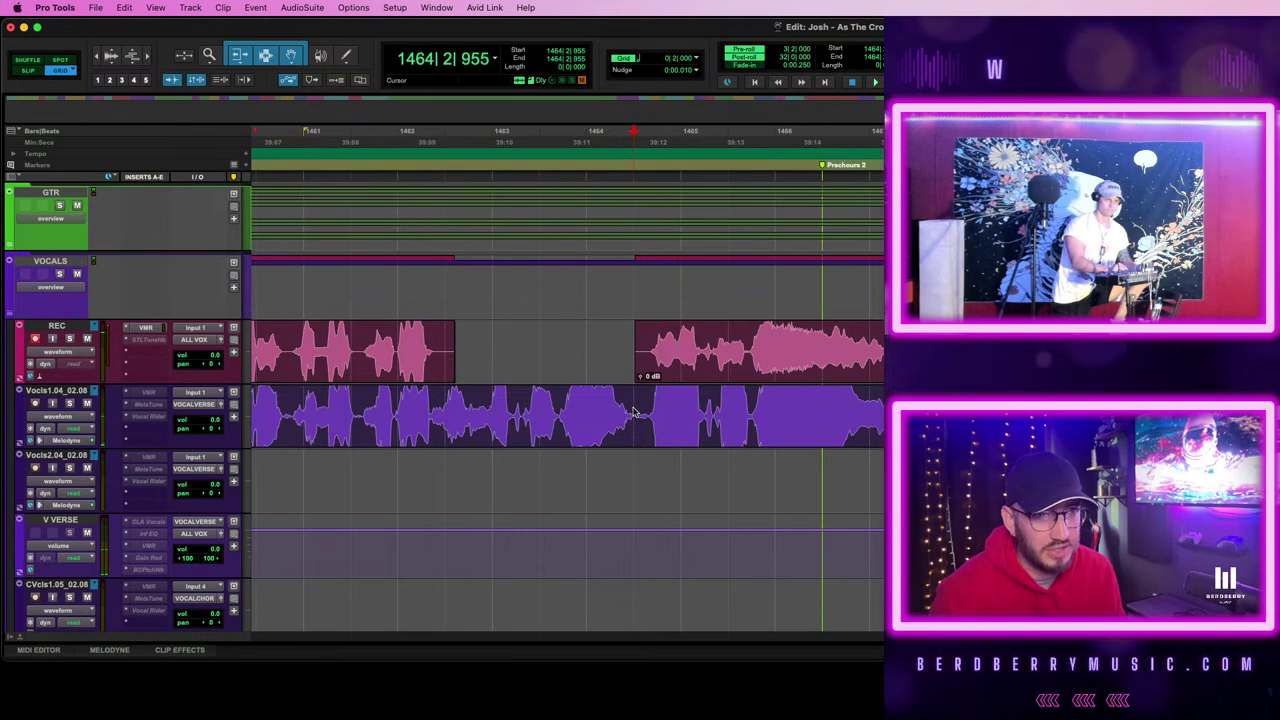
key("b")
scroll(826, 460, "left", 10)
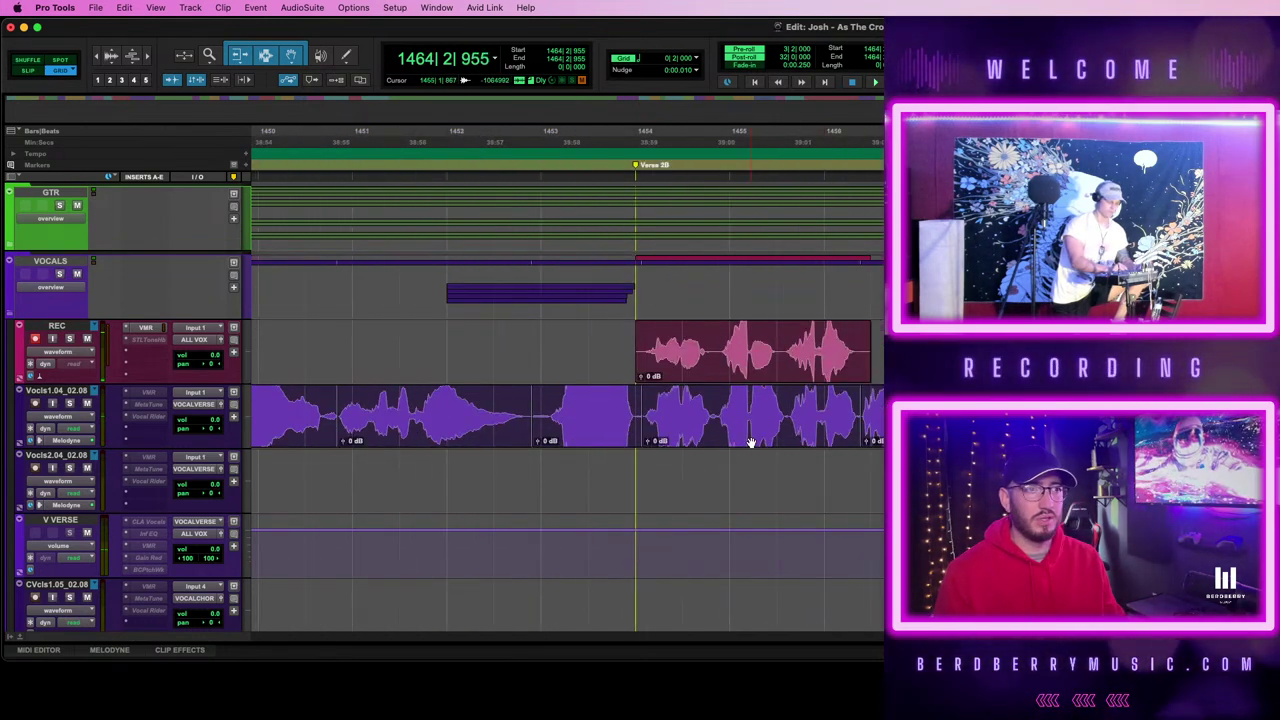
- Try to align the REC clip at bar 1454 to the matching Vocls1 guide phrase with VocALign
left_click(751, 441)
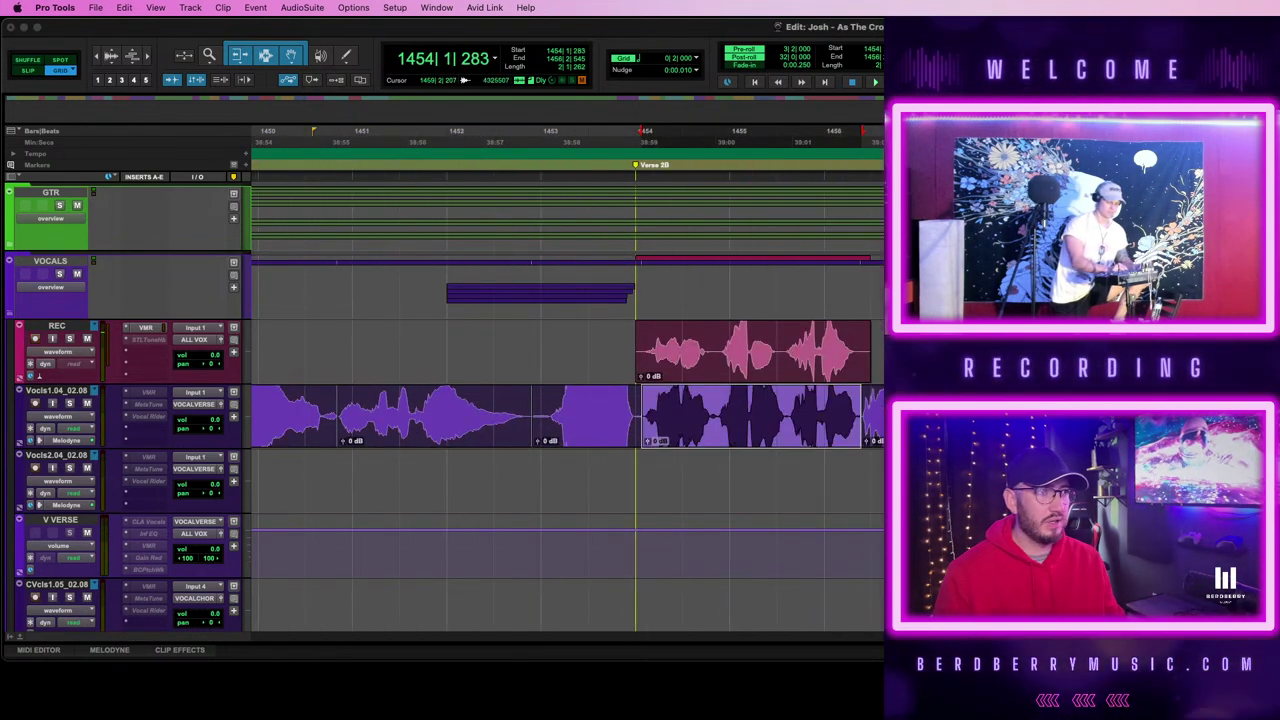
left_click(780, 358)
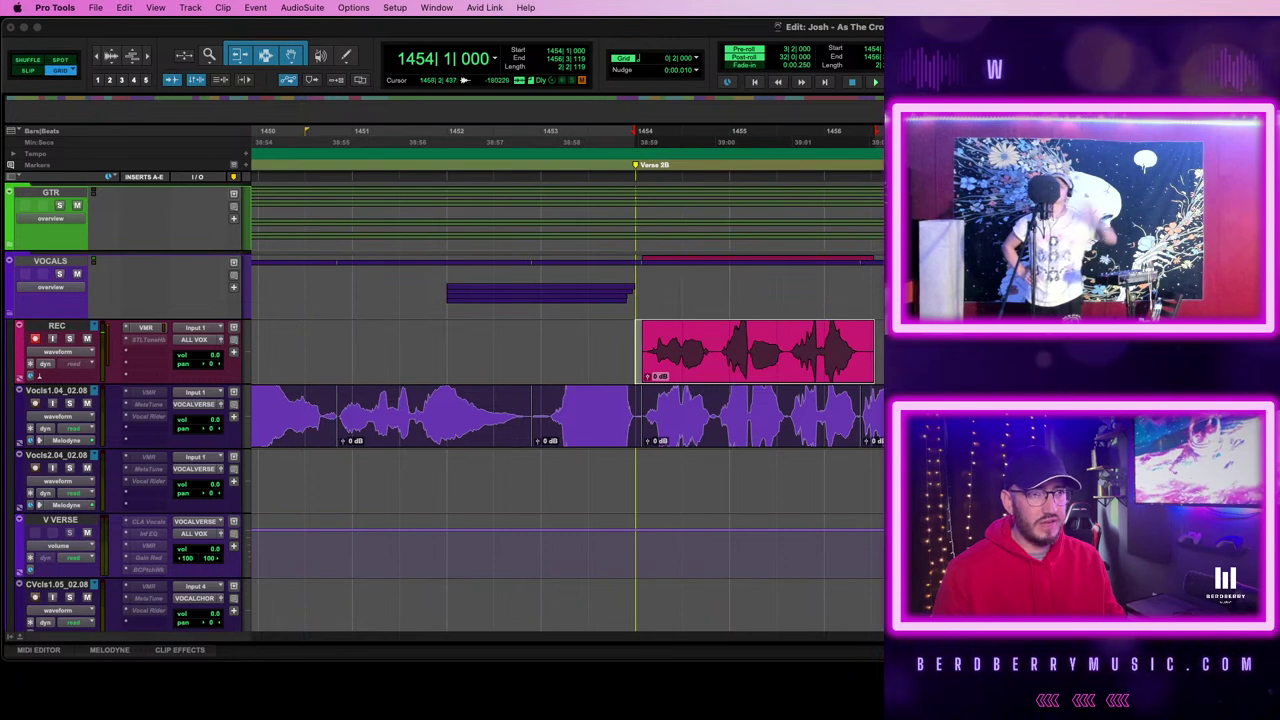
- Use the isolated Vocls1 phrase as the VocALign guide, render the REC clip at bar 1454 aligned to it, and play the result
left_click(812, 453)
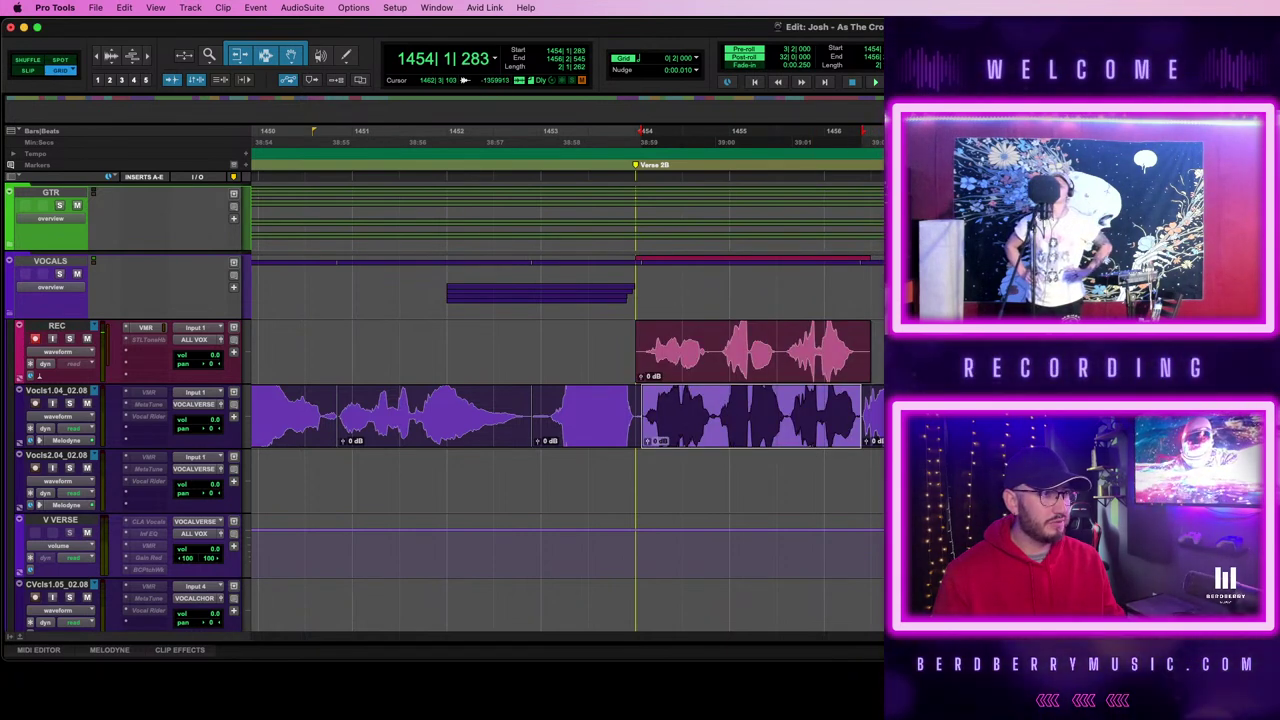
left_click(747, 365)
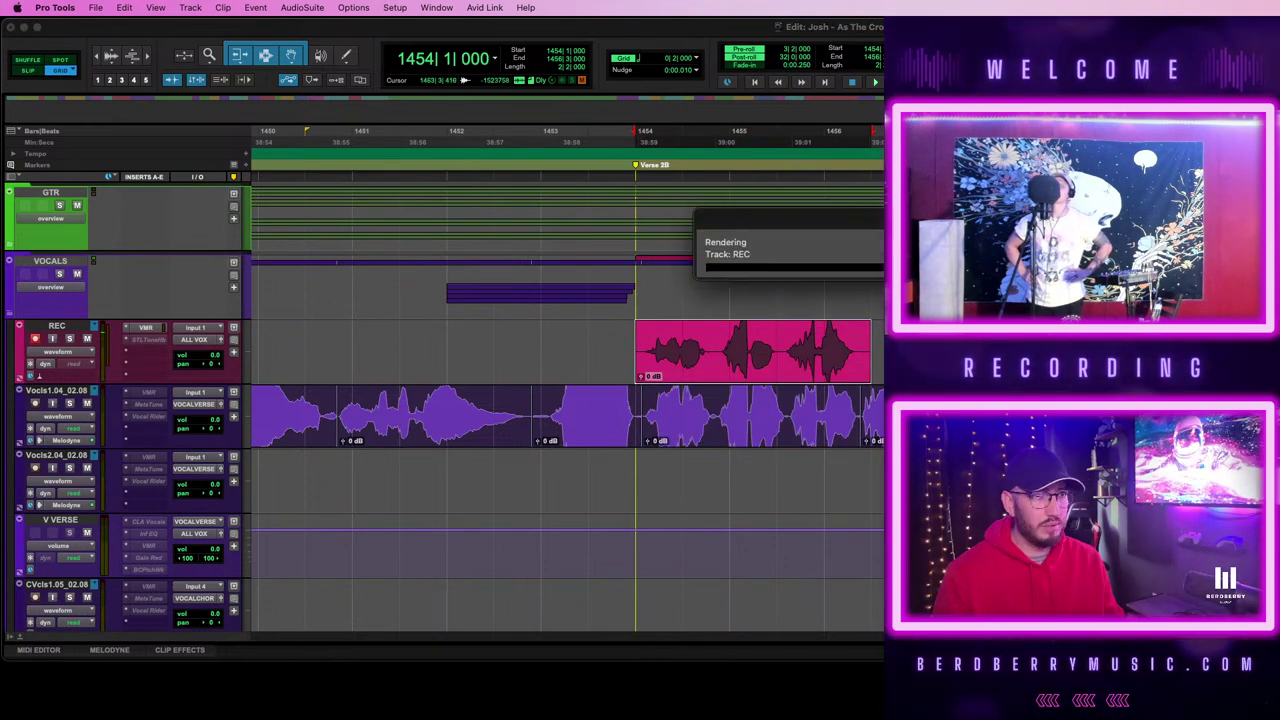
key("space")
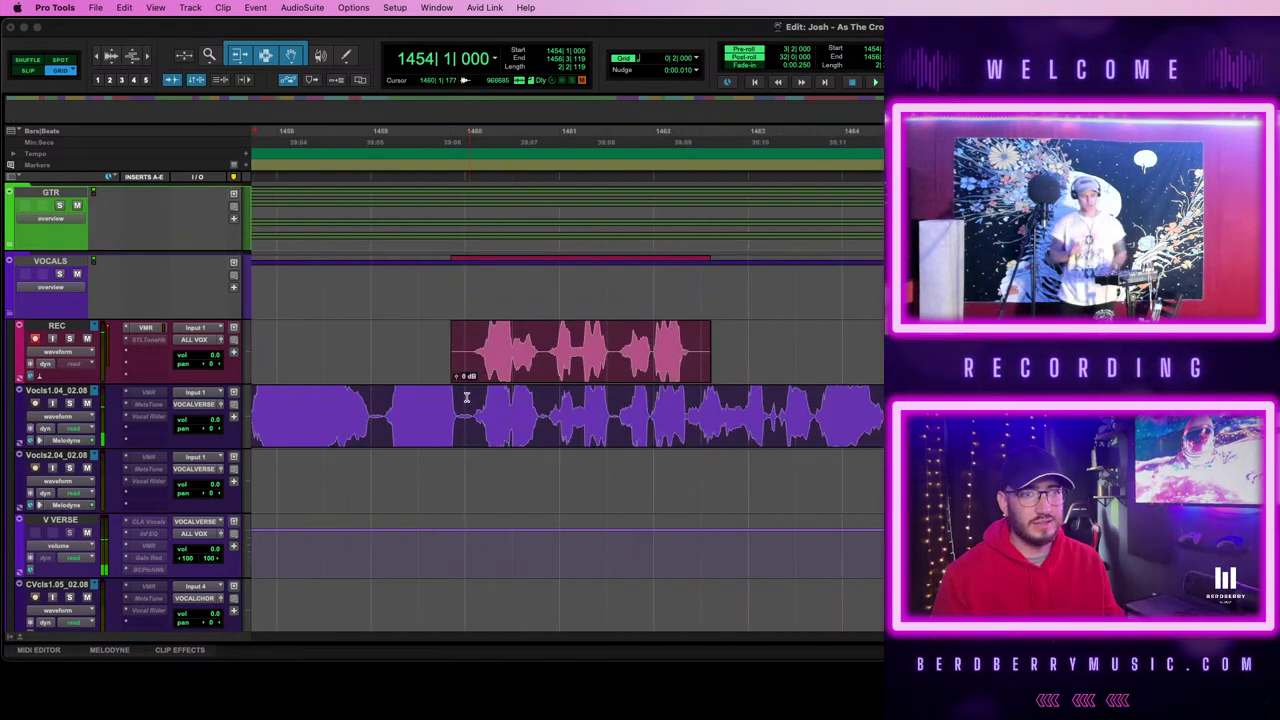
- Split the Vocls1 lead vocal at 1460|1|258 and 1462|2|412 to isolate the phrase matching the REC clip at bar 1460
left_click_drag(472, 400, 451, 410)
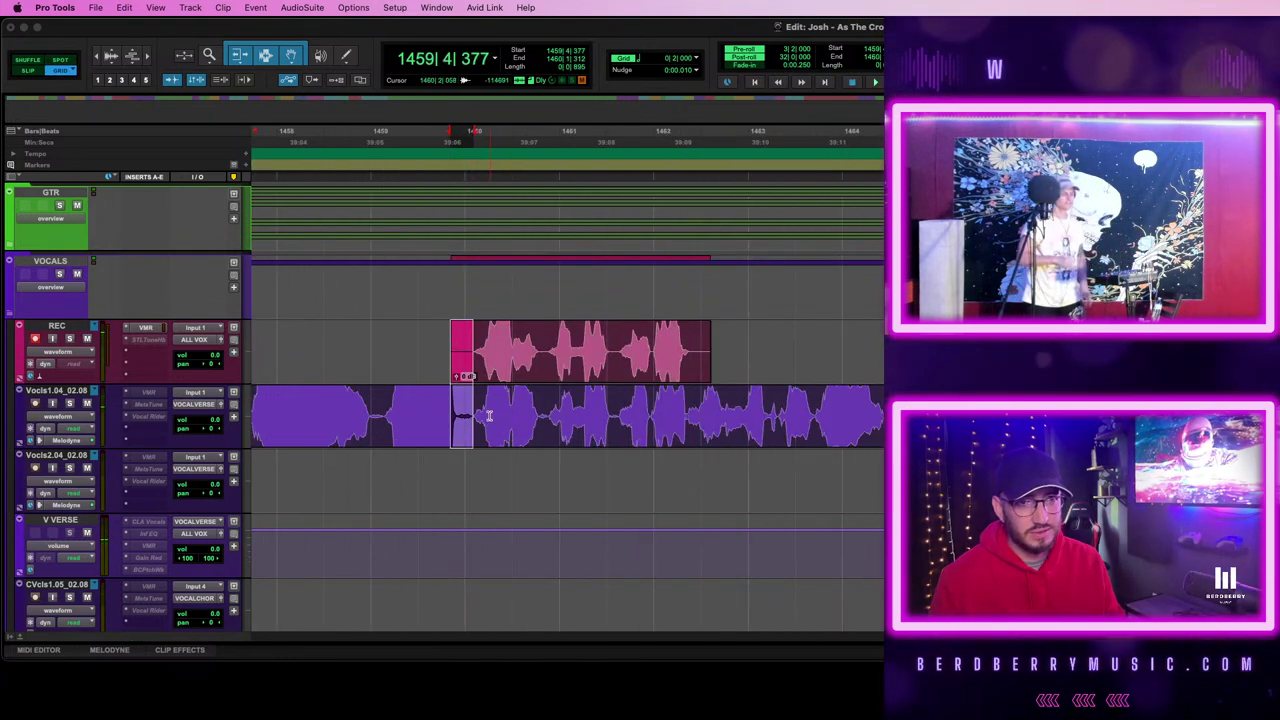
left_click(472, 405)
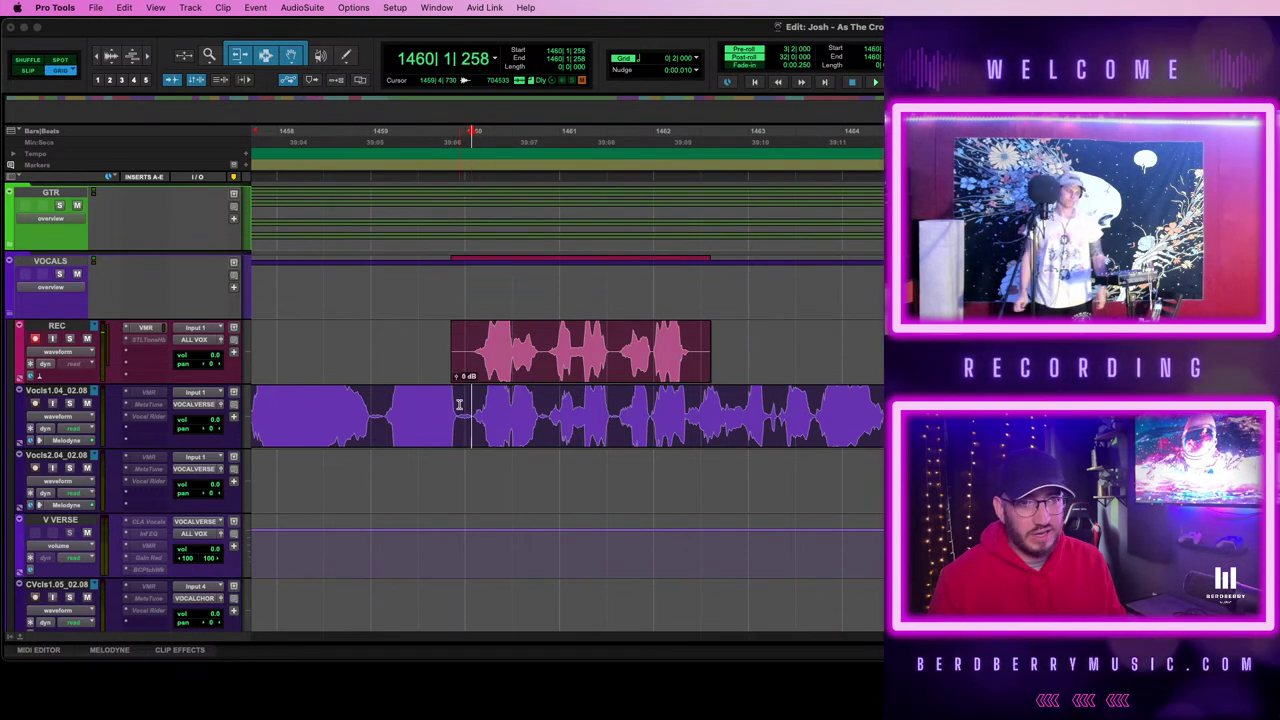
left_click_drag(1010, 168, 173, 75)
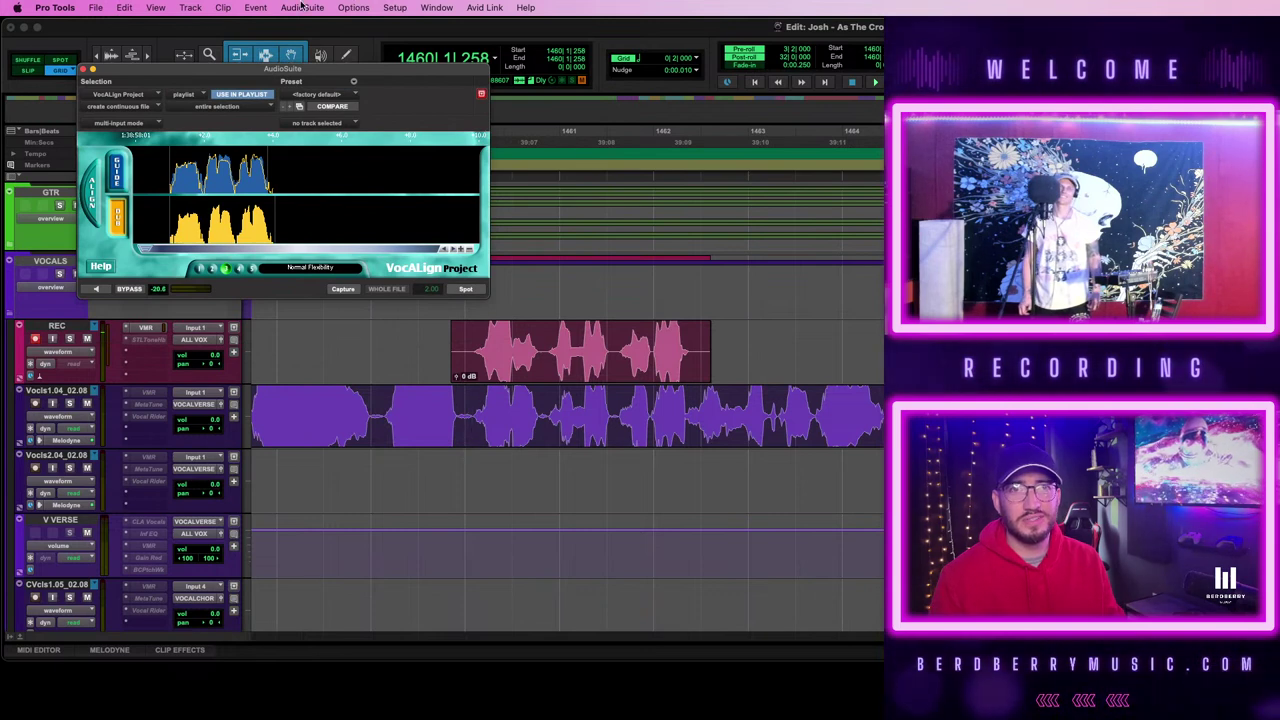
left_click(301, 7)
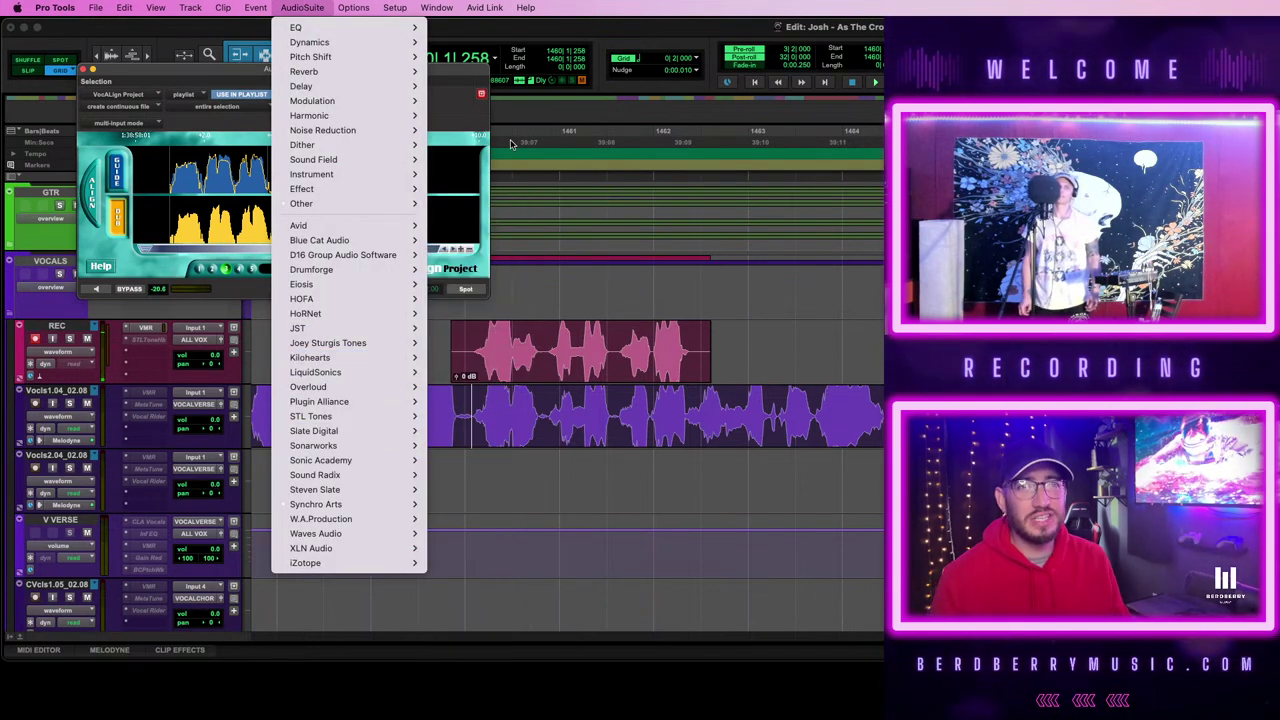
left_click(454, 67)
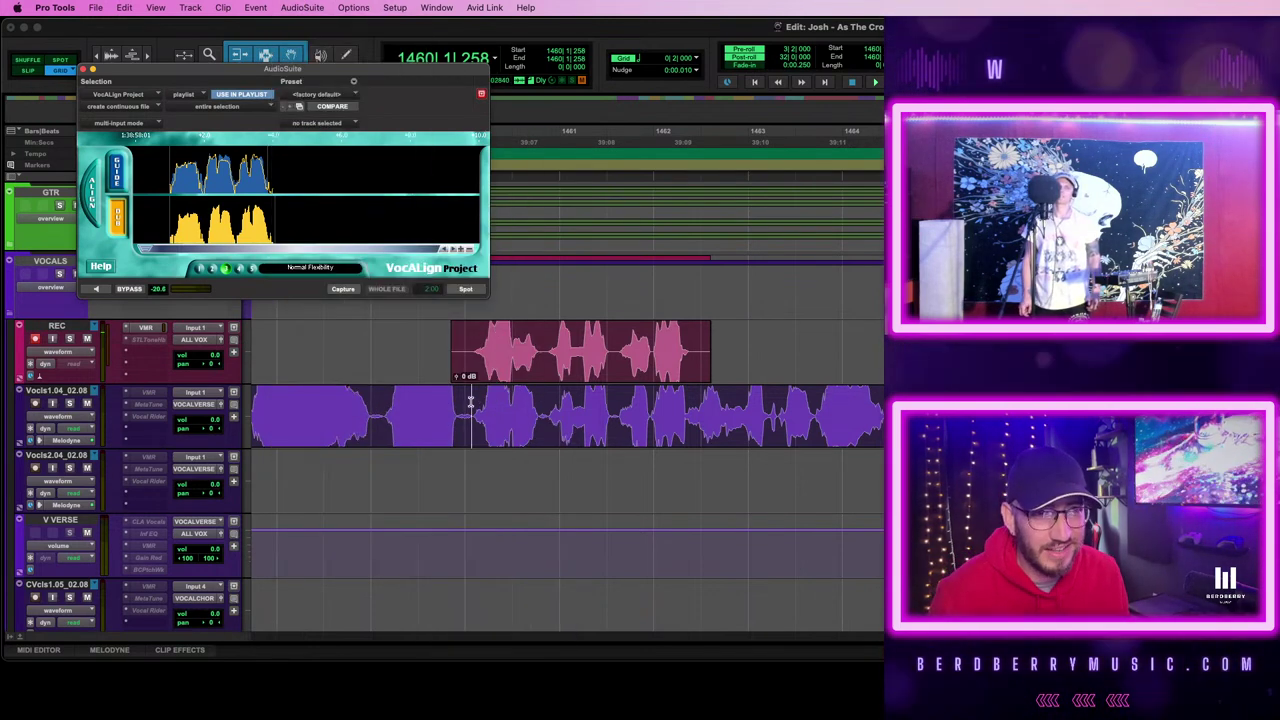
left_click(687, 404)
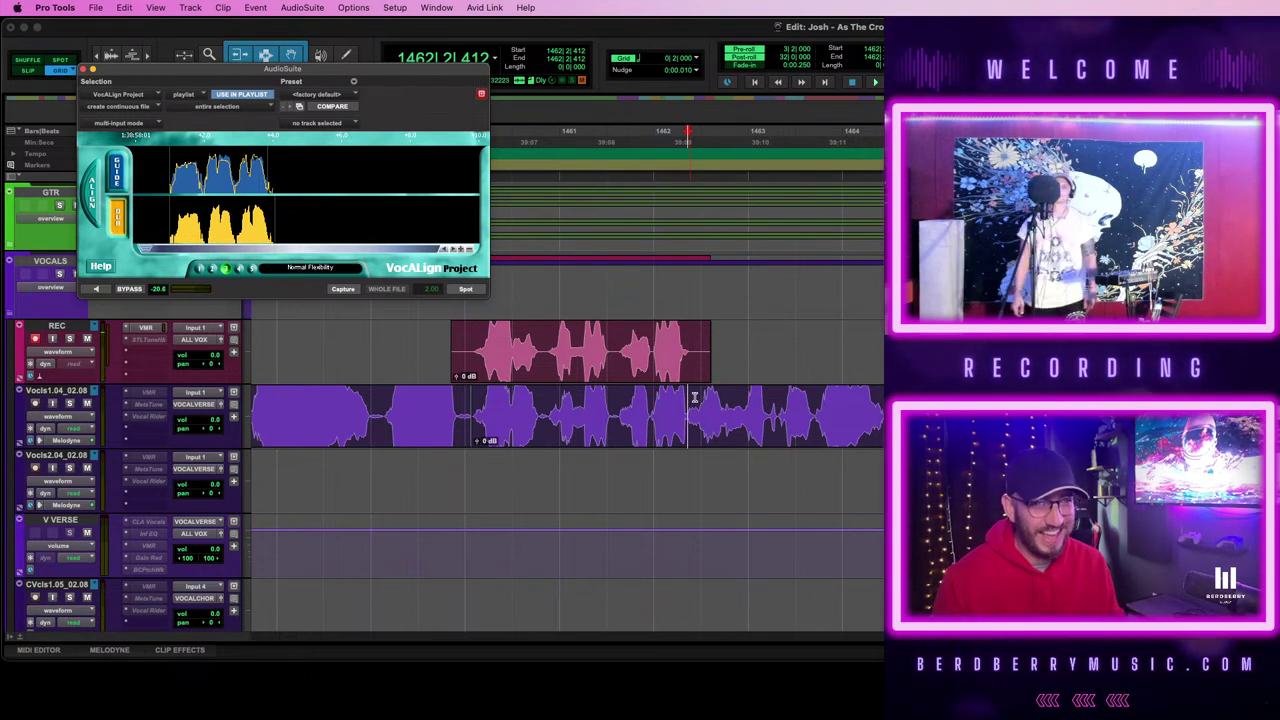
key("b")
- Trim the excess audio from both ends of the REC clip at bar 1460 so it spans 1460|1|123 to 1462|2|737
left_click_drag(468, 346, 343, 346)
key("Delete")
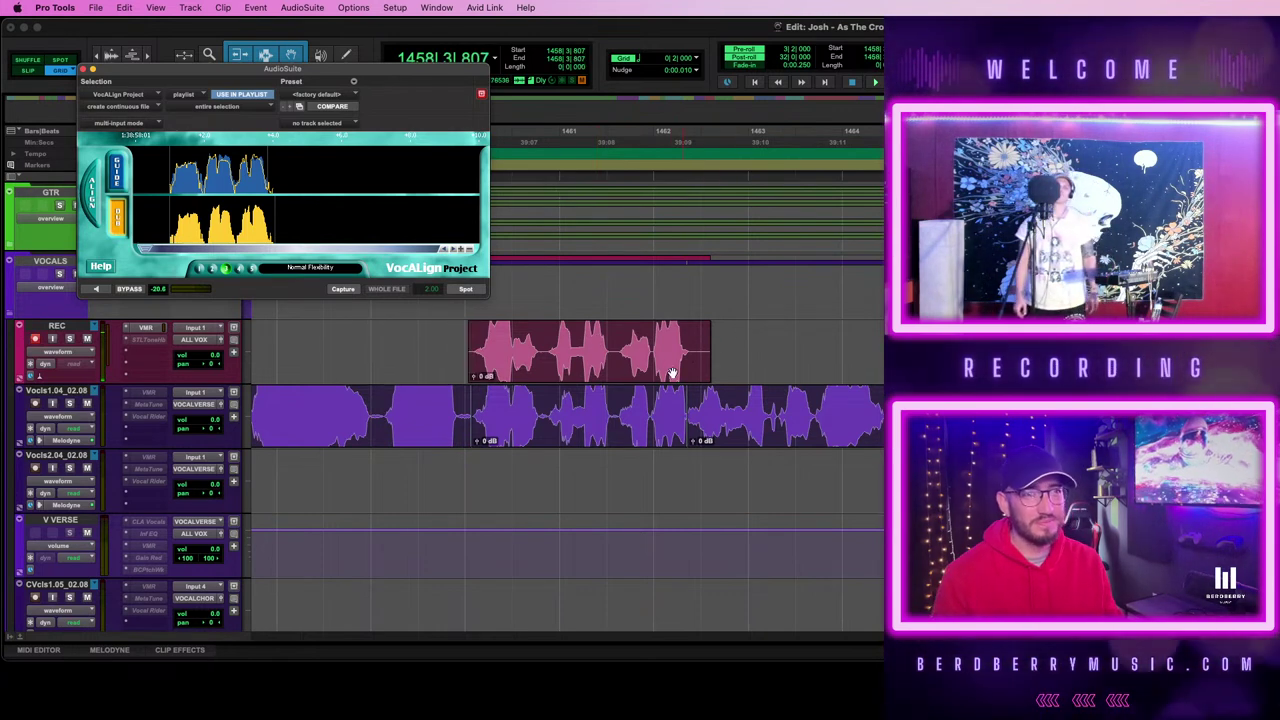
left_click_drag(695, 344, 771, 346)
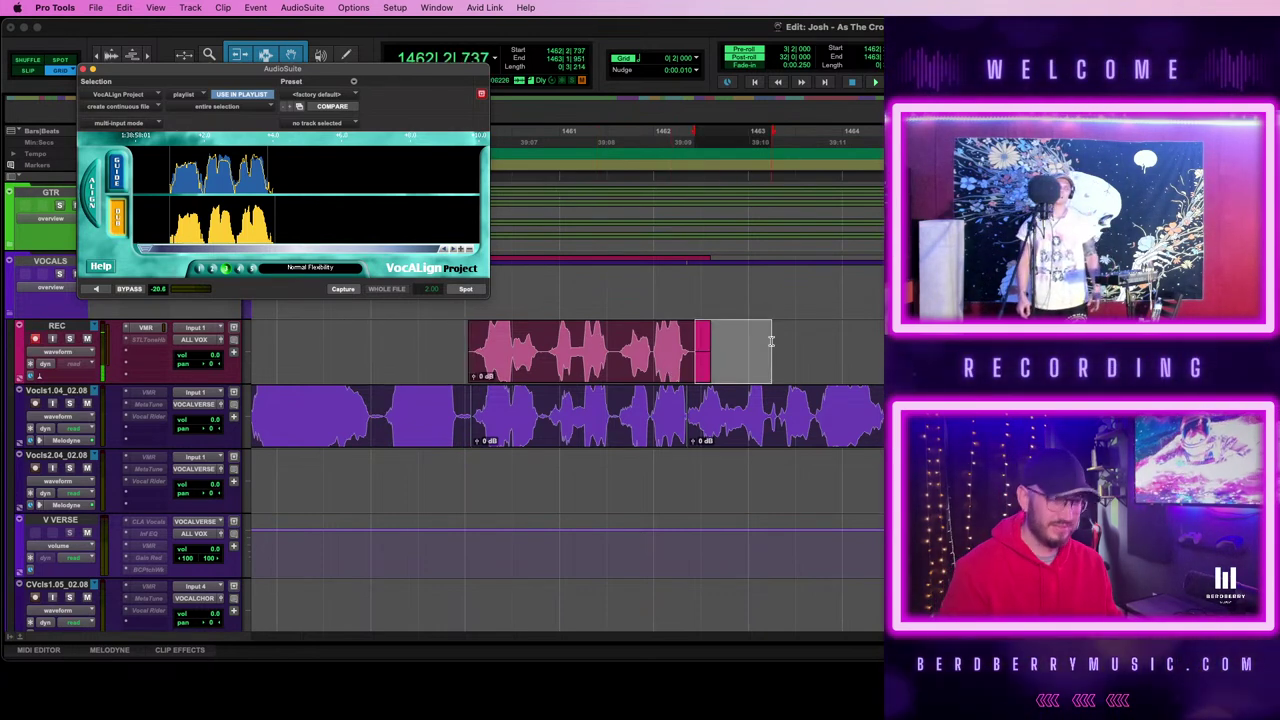
key("Delete")
- Capture the isolated Vocls1 phrase at bar 1460 as the VocALign guide and render the matching REC clip aligned to it
left_click(632, 432)
left_click(125, 178)
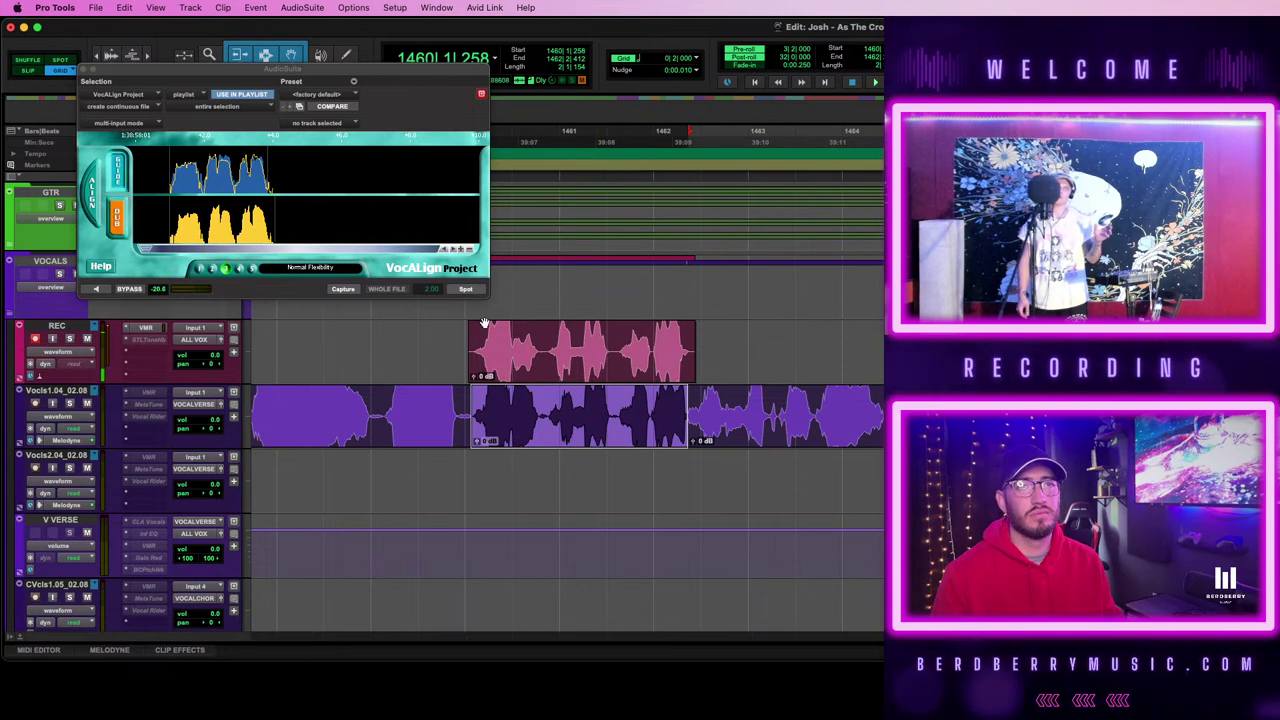
left_click(342, 289)
left_click(586, 363)
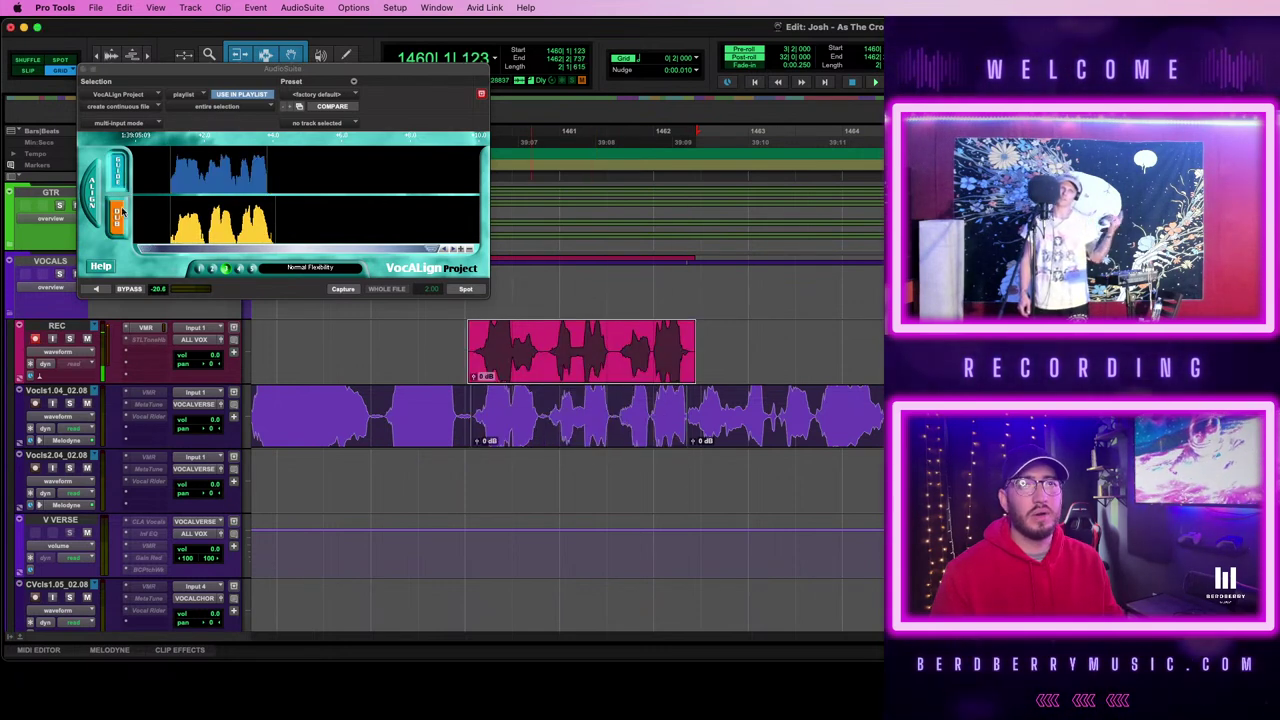
left_click(117, 226)
left_click(345, 290)
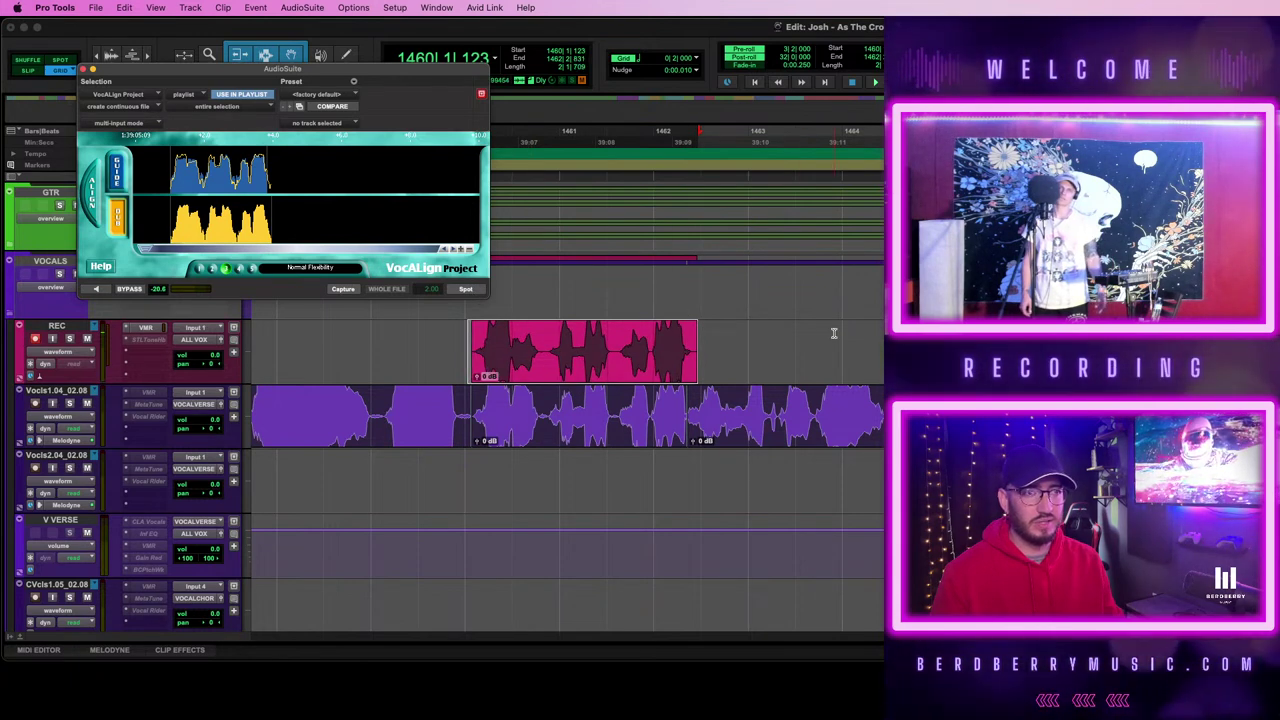
left_click(474, 291)
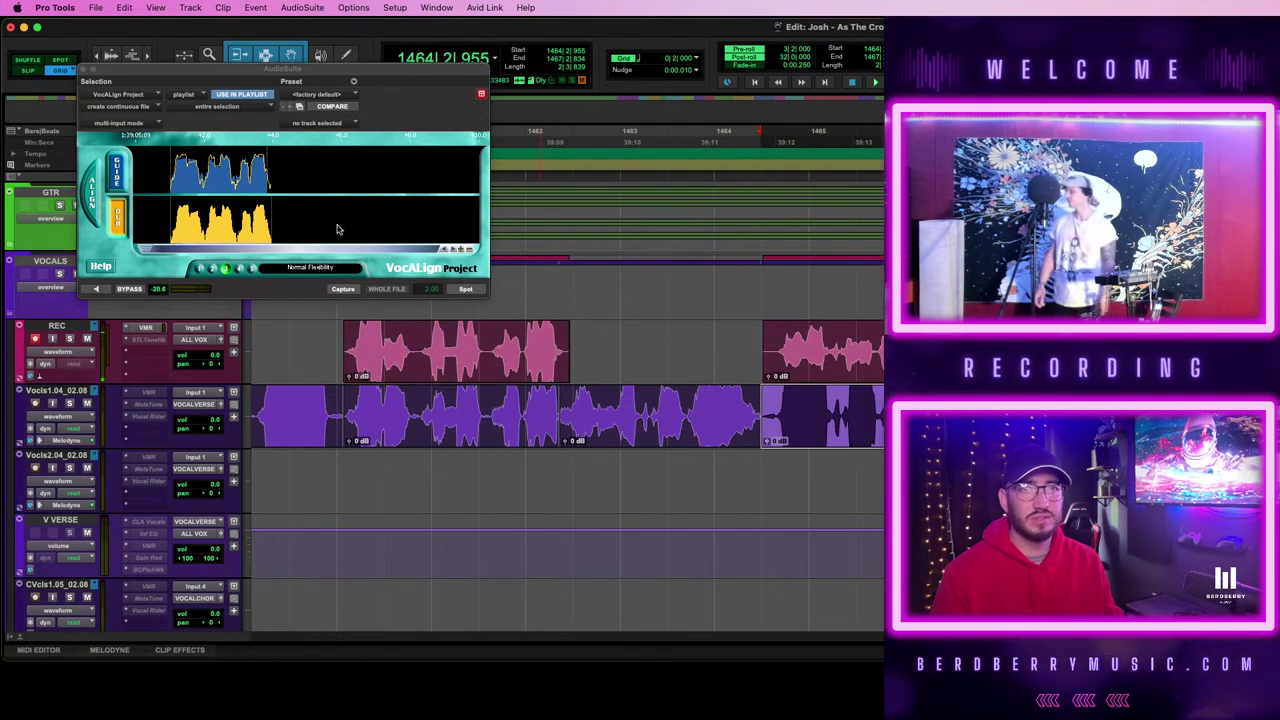
- Align the REC clip at bar 1464 with VocALign, using the Vocls1 phrase starting at 1464|2|955 as the guide
left_click(114, 173)
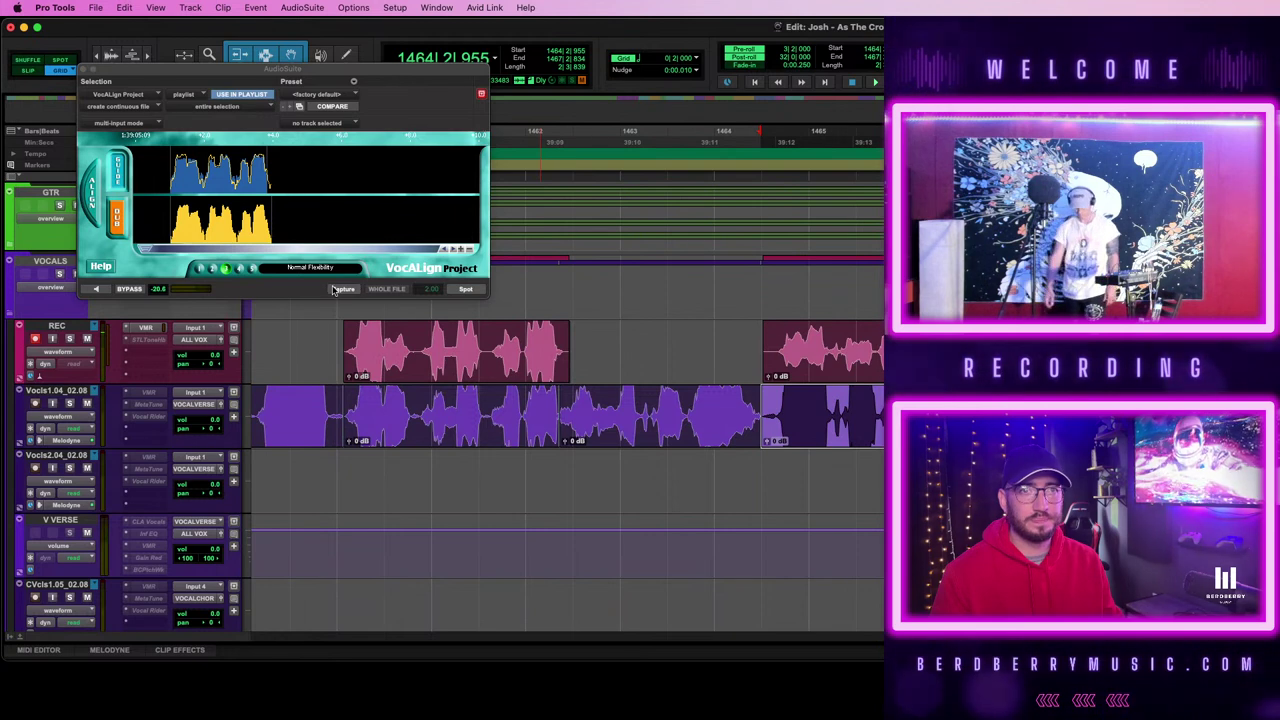
left_click(344, 289)
left_click(838, 349)
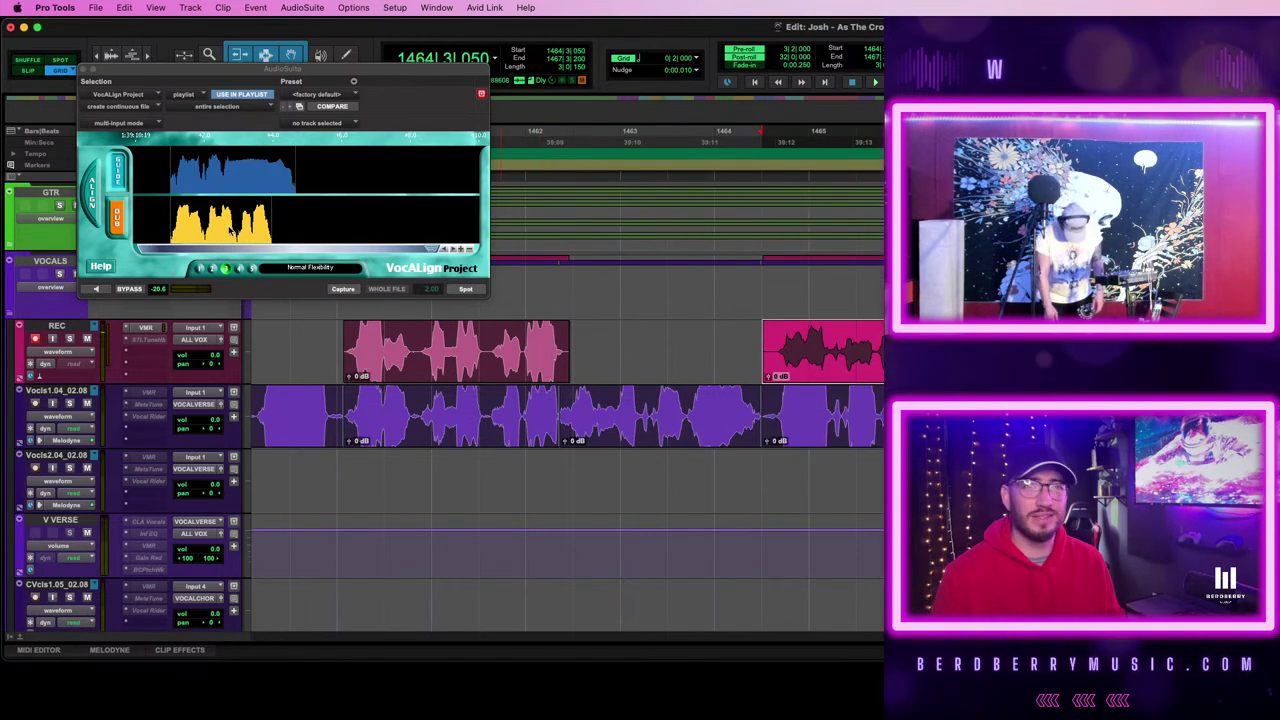
left_click(117, 222)
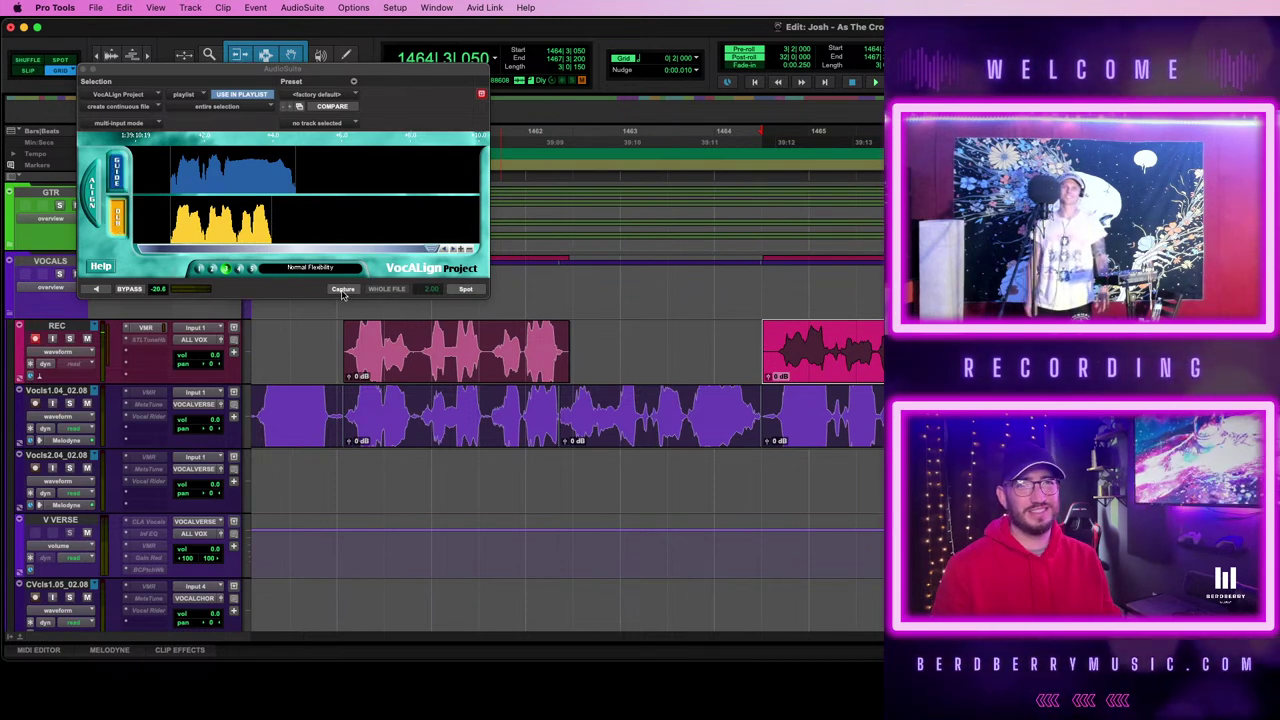
left_click(466, 290)
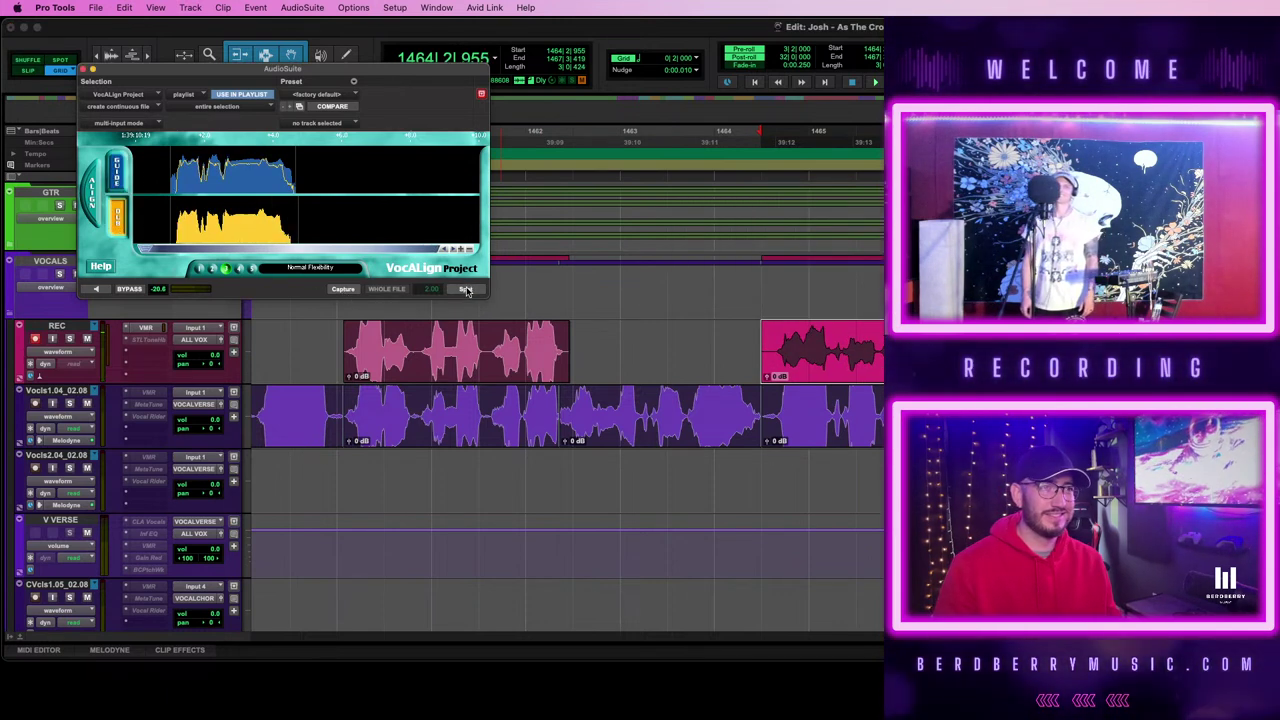
- Play the aligned REC doubles against the Vocls1 lead vocal to check their timing
left_click(878, 430)
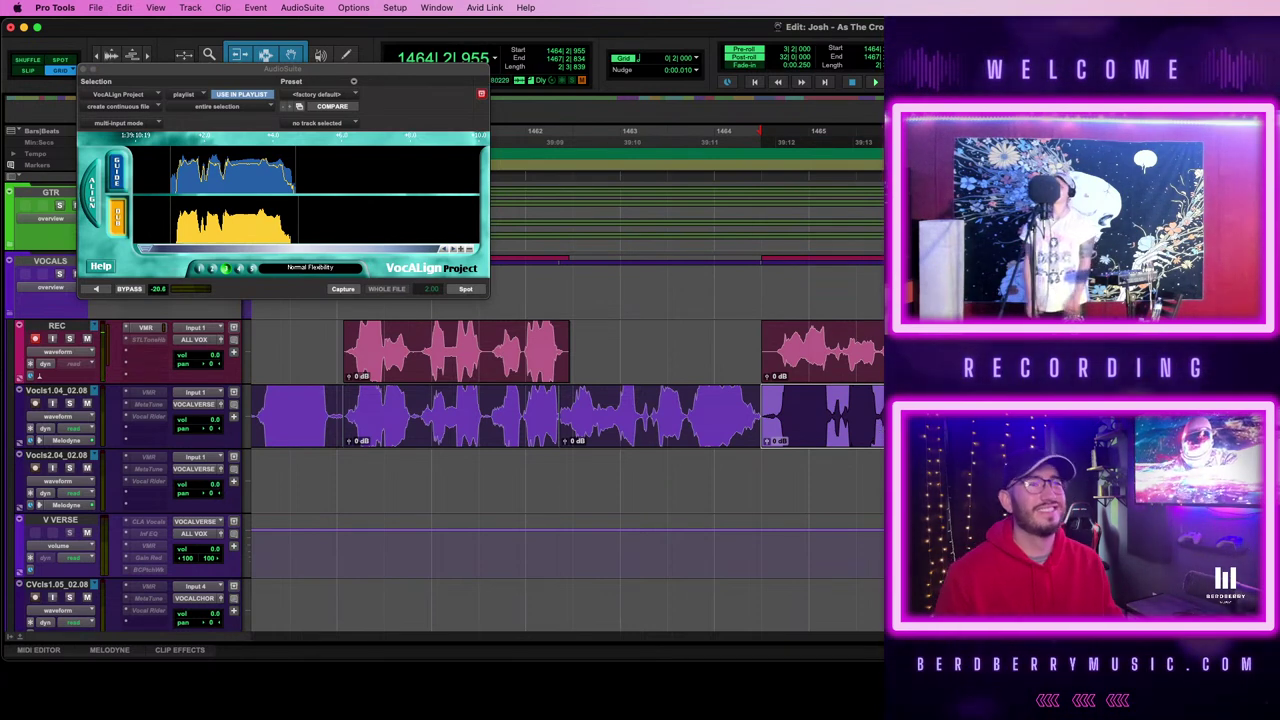
key("space")
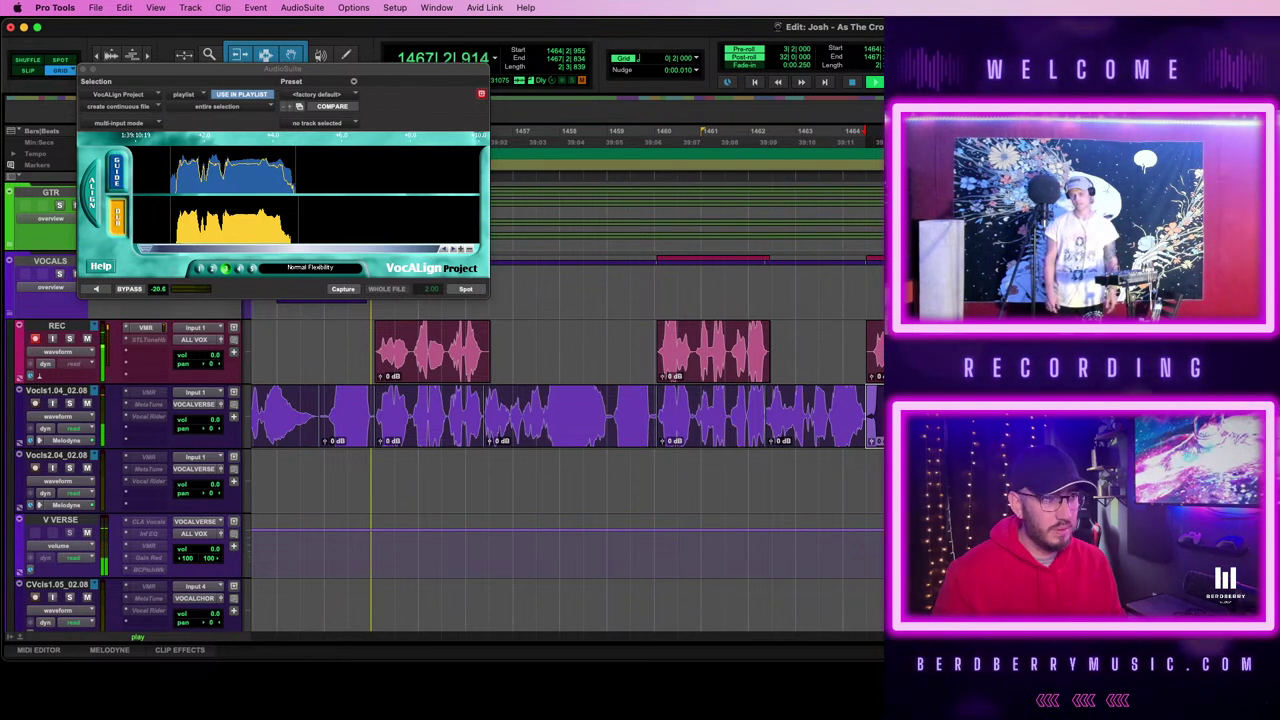
key("space")
- Move the aligned REC clips to the HHrm1.01_06.09 track at the same timeline positions and place the cursor on REC at 1455|3|000
left_click_drag(960, 352, 414, 528)
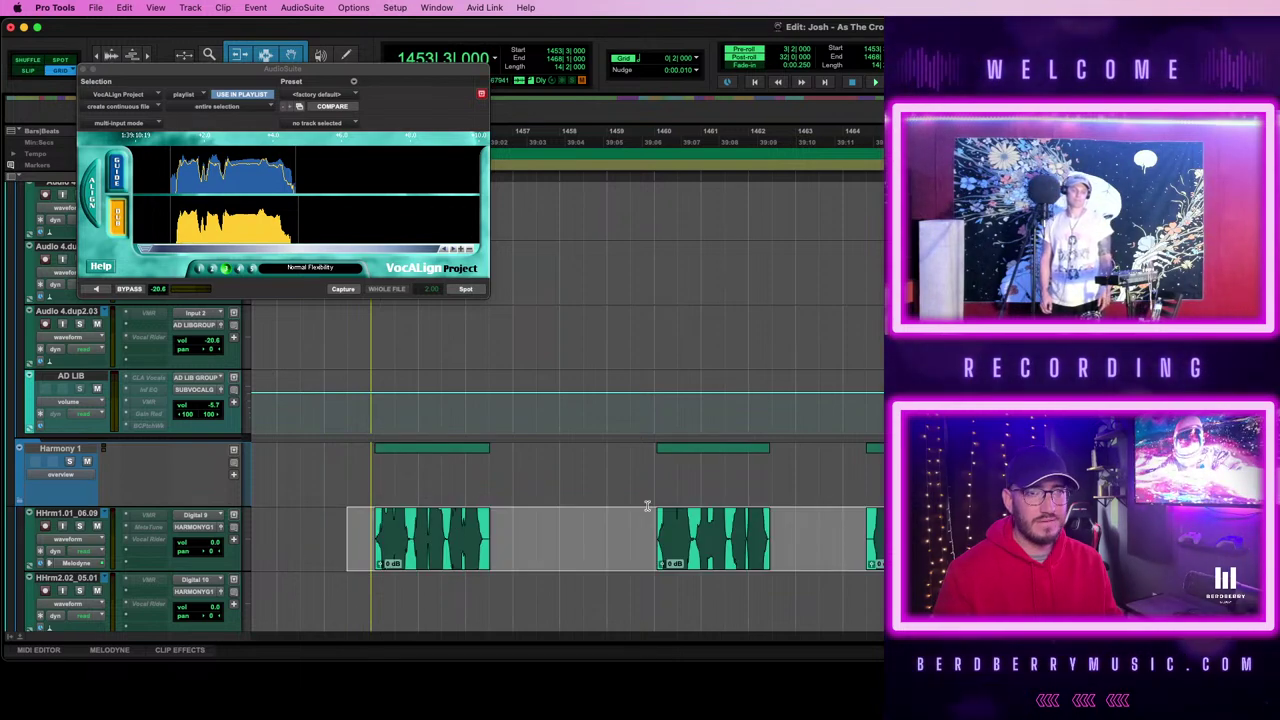
scroll(456, 500, "up", 10)
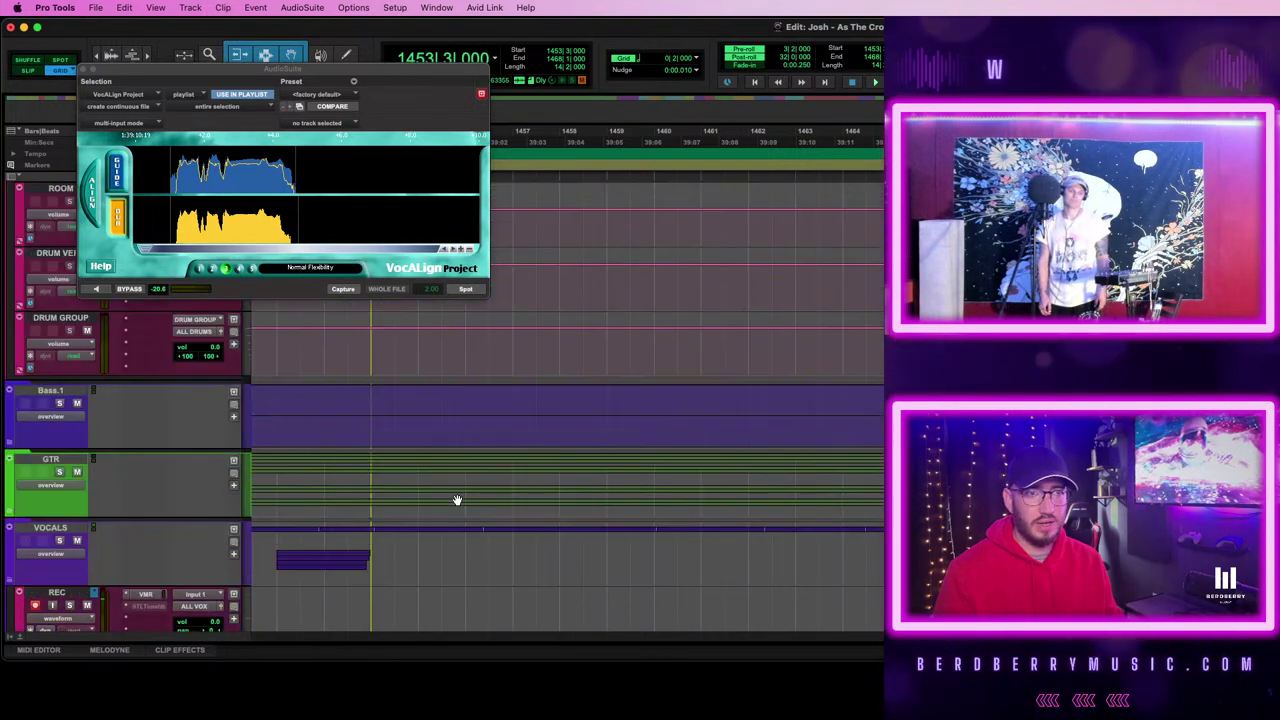
left_click(442, 405)
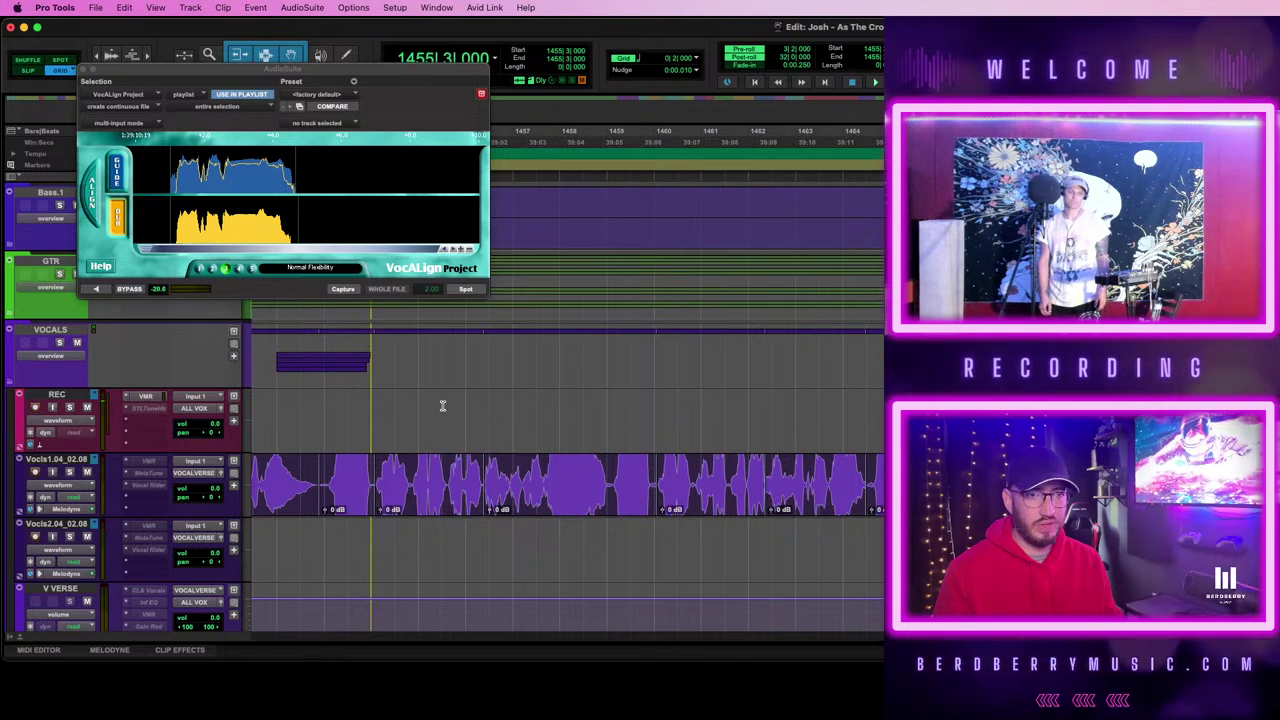
- Locate the Verse 1B section and play its lead vocal from 1381|1|000 as a reference
key("r")
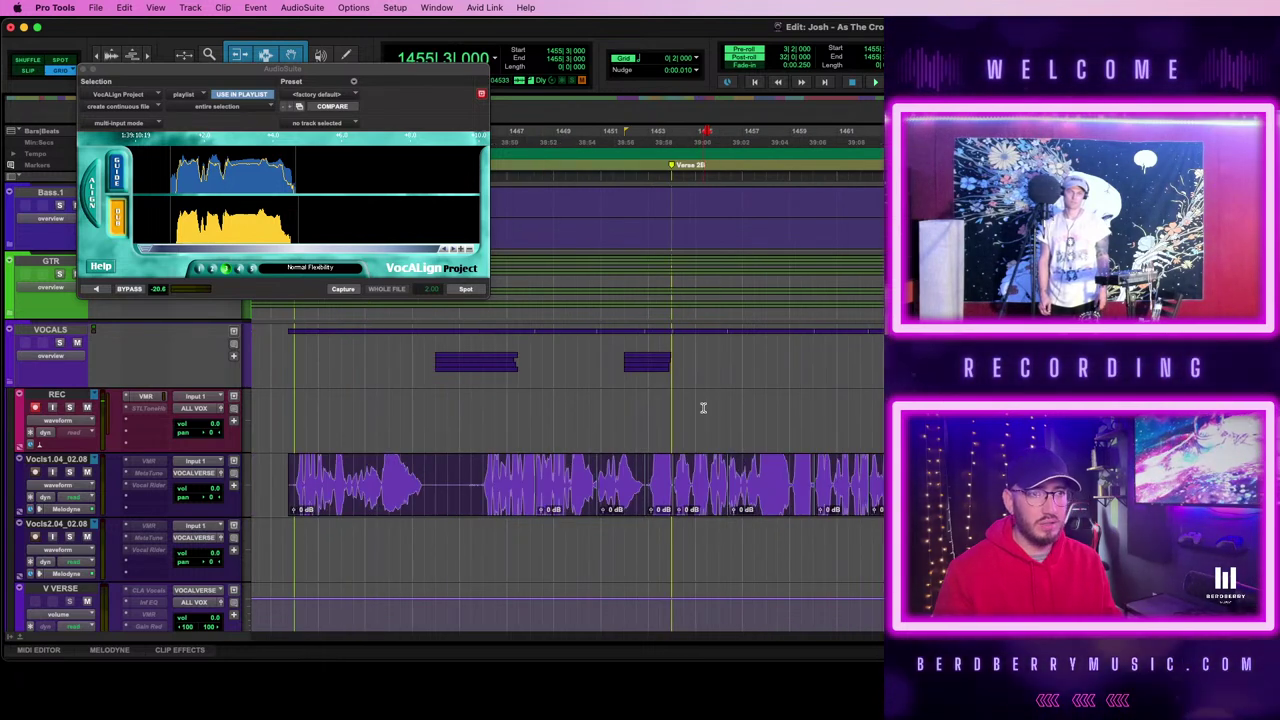
left_click_drag(718, 408, 802, 416)
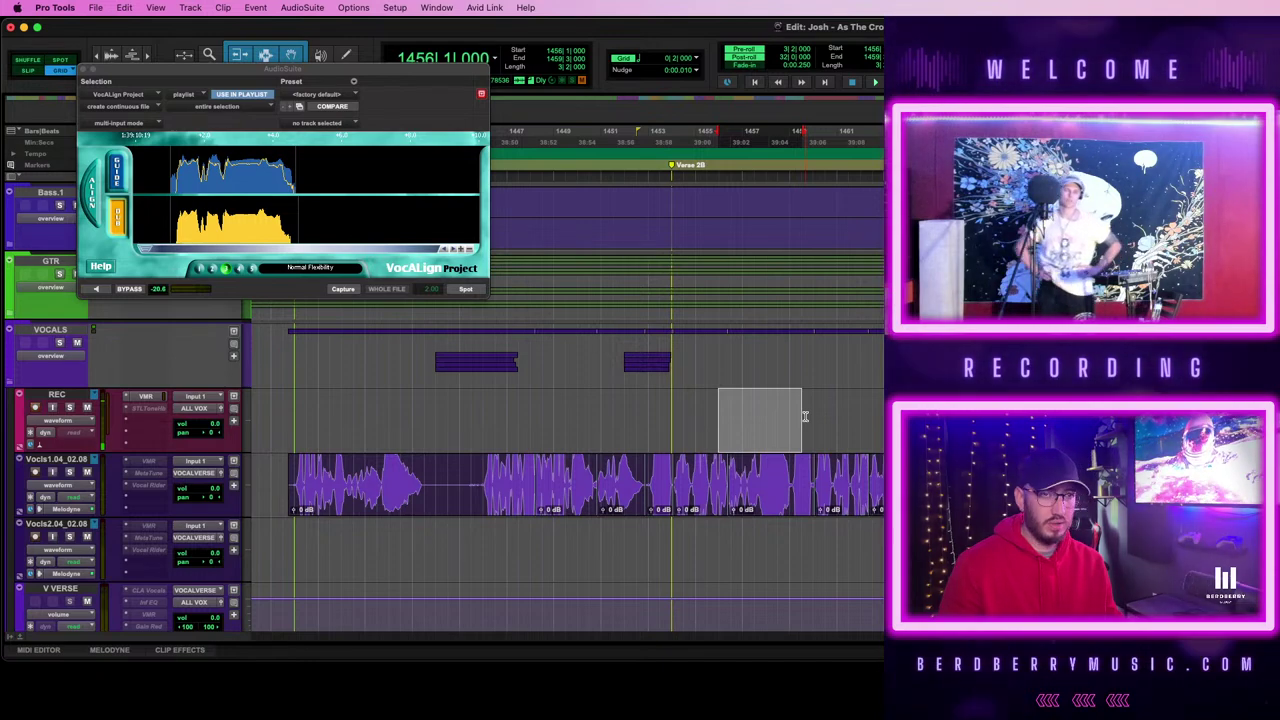
key("r")
scroll(434, 443, "left", 10)
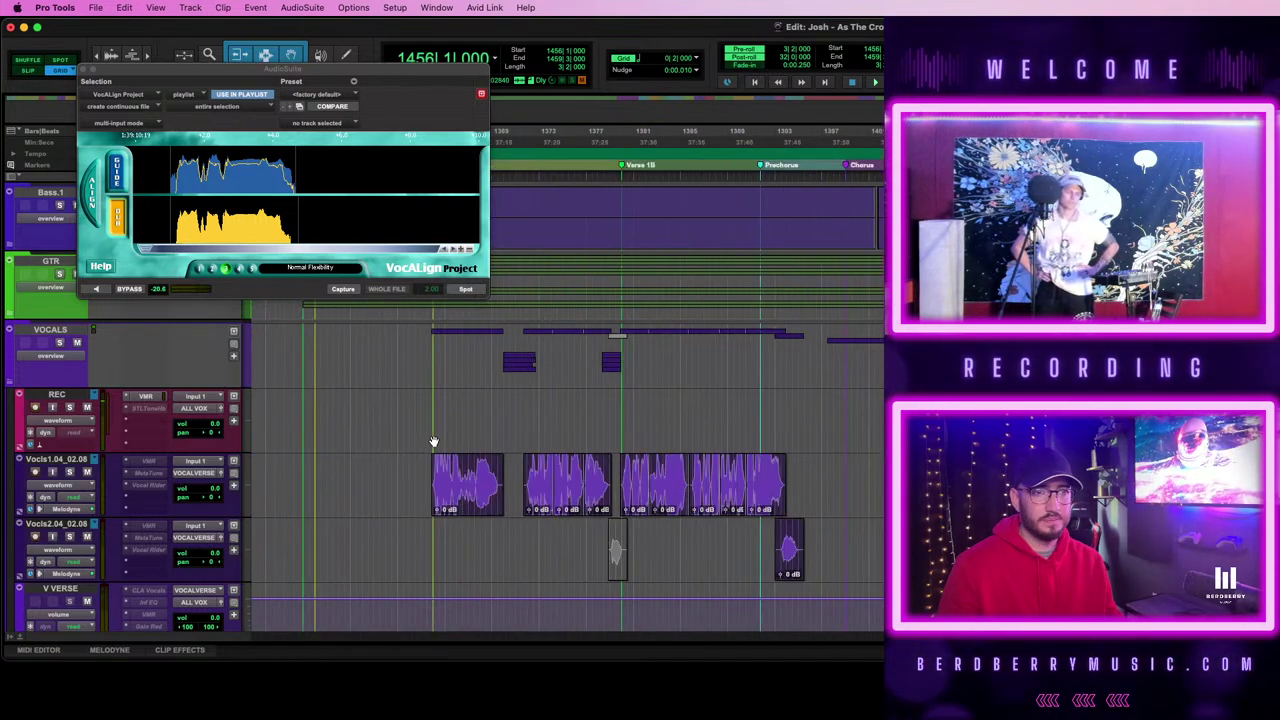
left_click(642, 398)
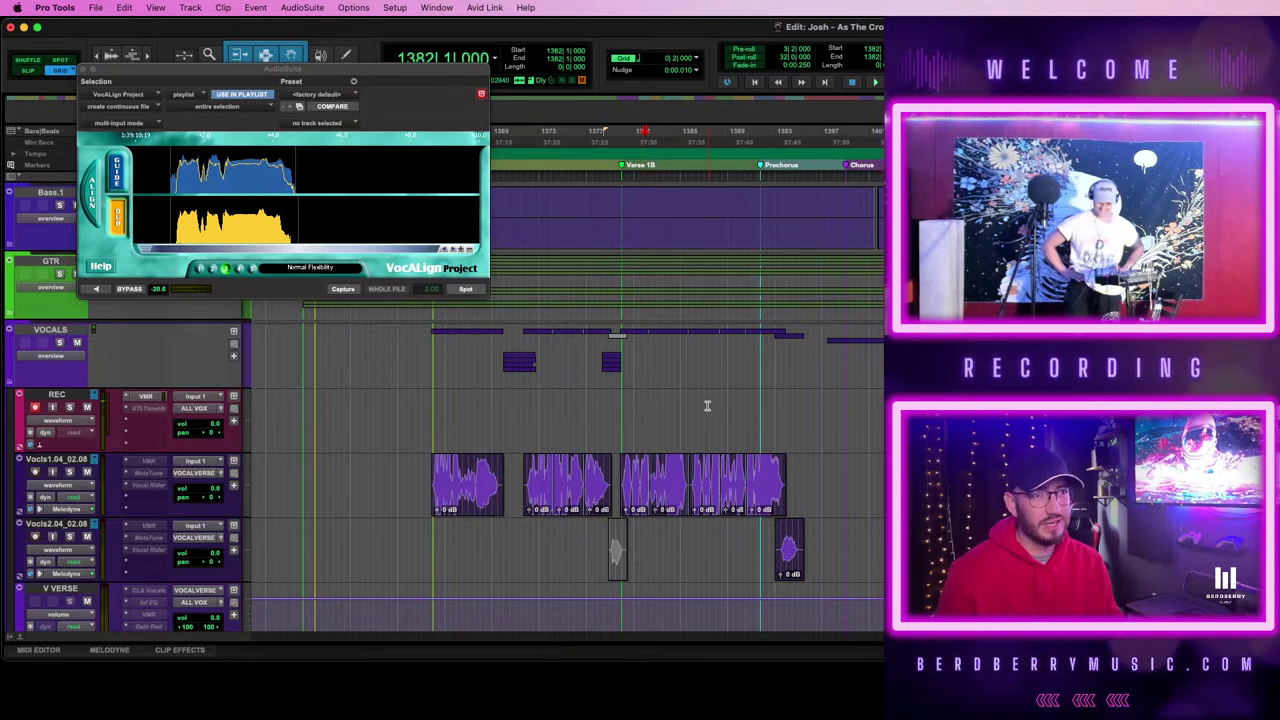
left_click(632, 400)
key("space")
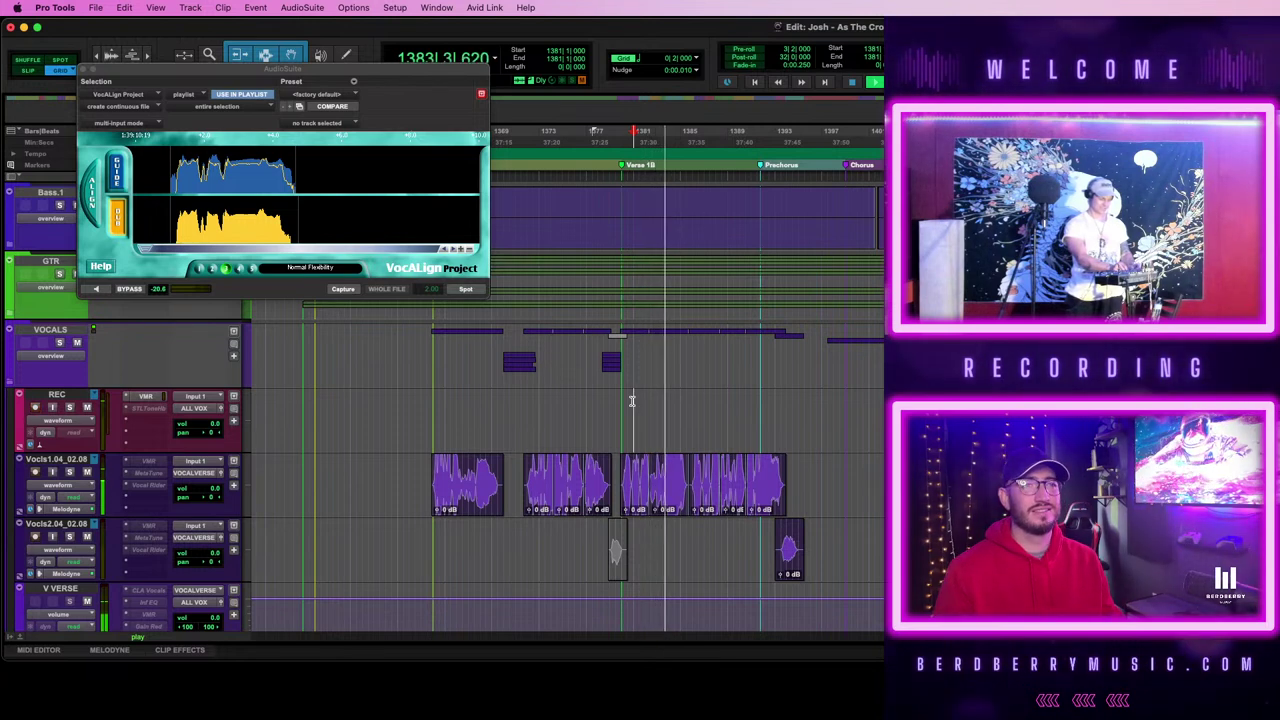
key("space")
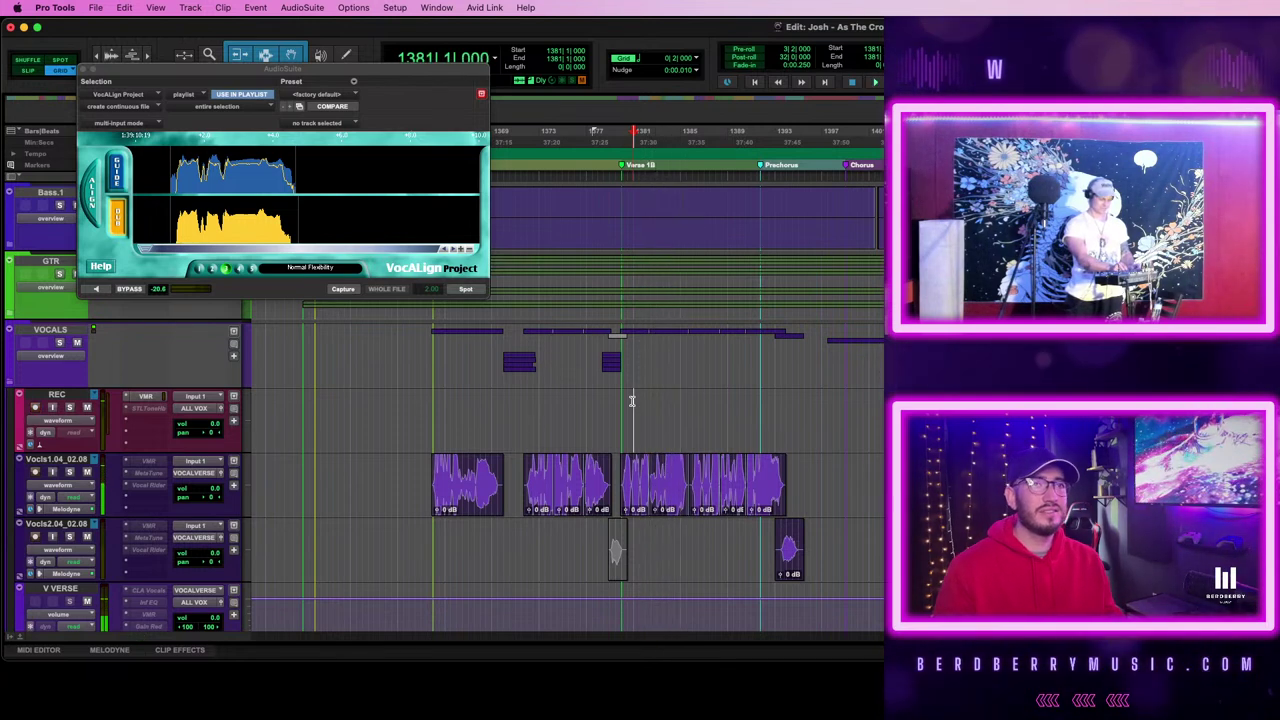
- Return to verse 2 and record a vocal take on the REC track starting from 1455|3|000
scroll(567, 480, "right", 5)
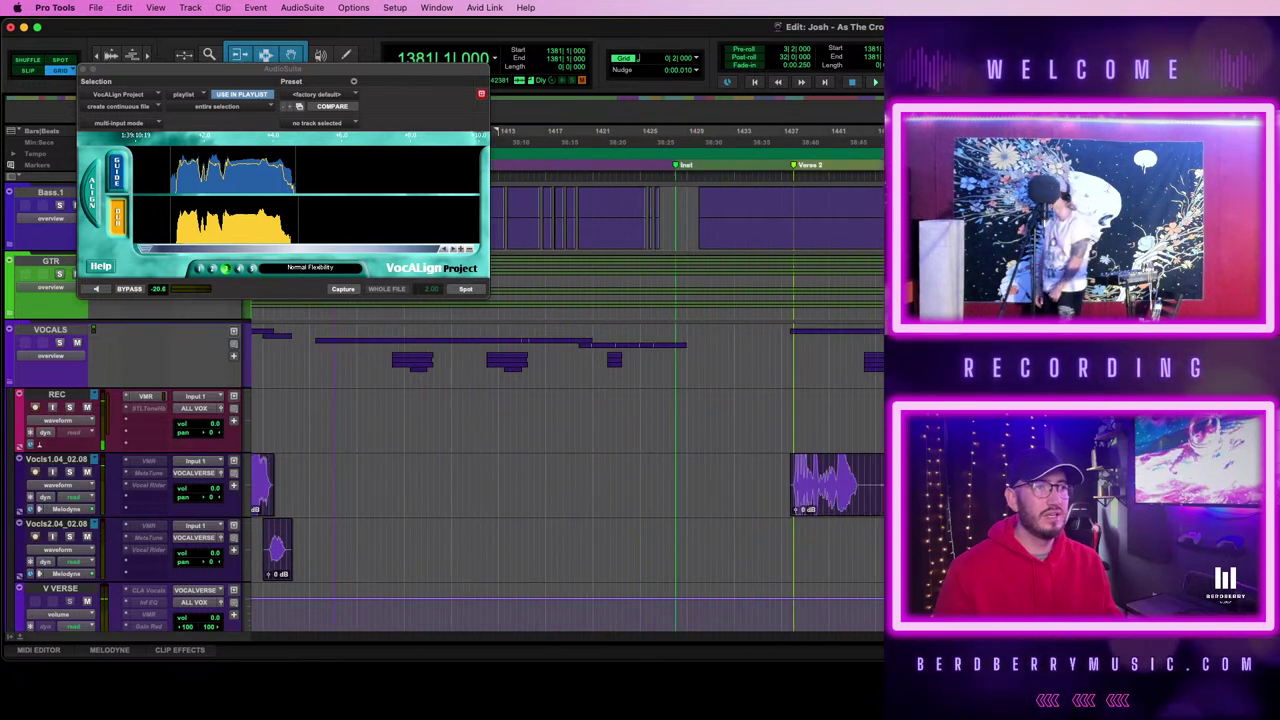
left_click(1000, 425)
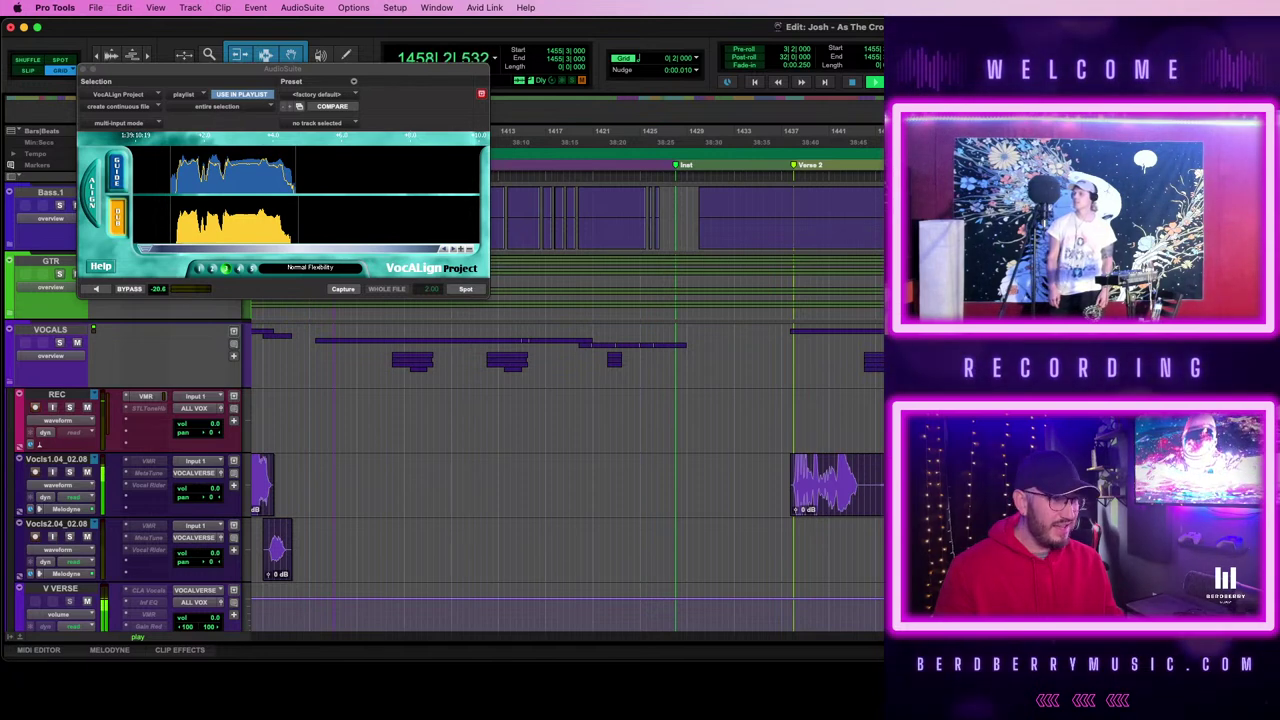
key("space")
left_click(1007, 425)
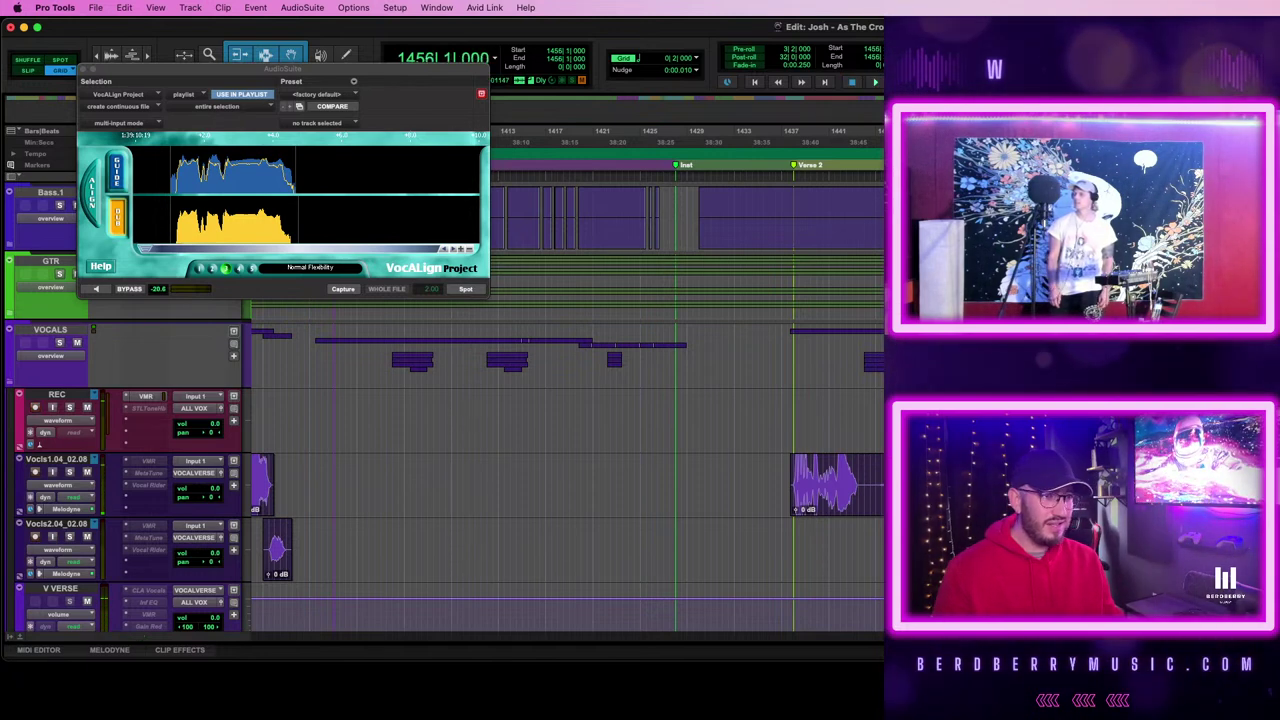
left_click(1011, 425)
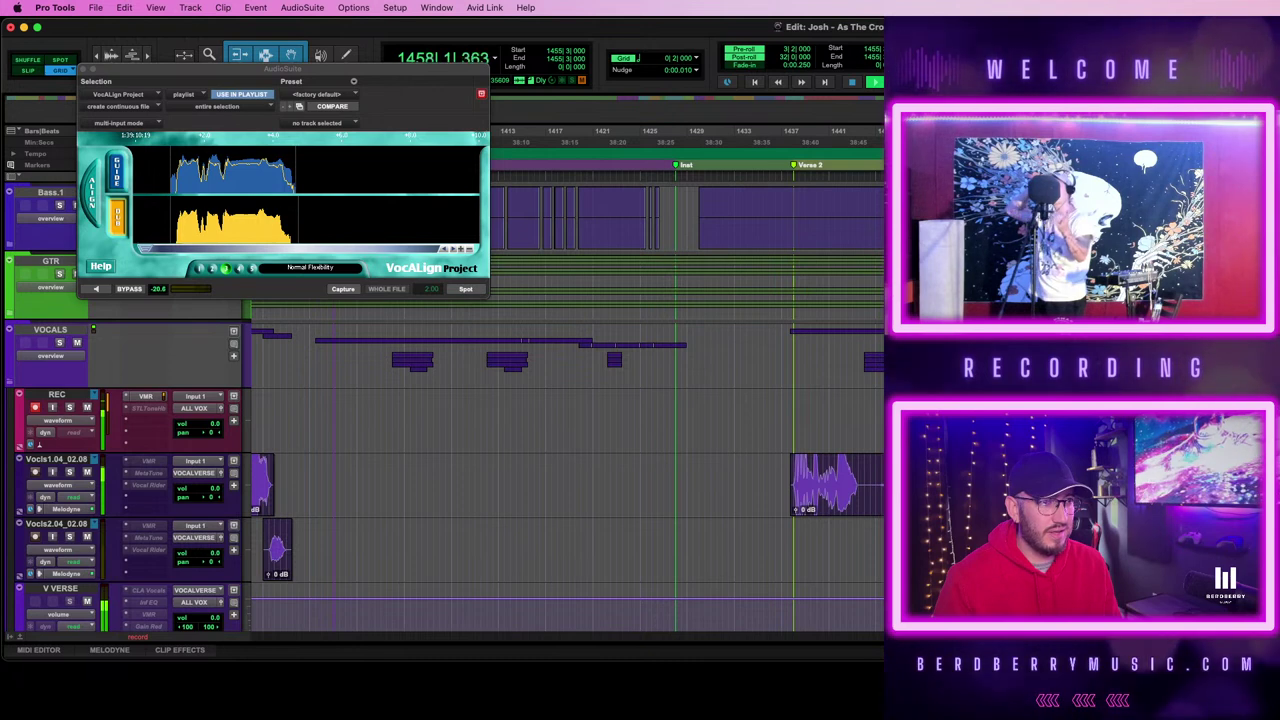
key("space")
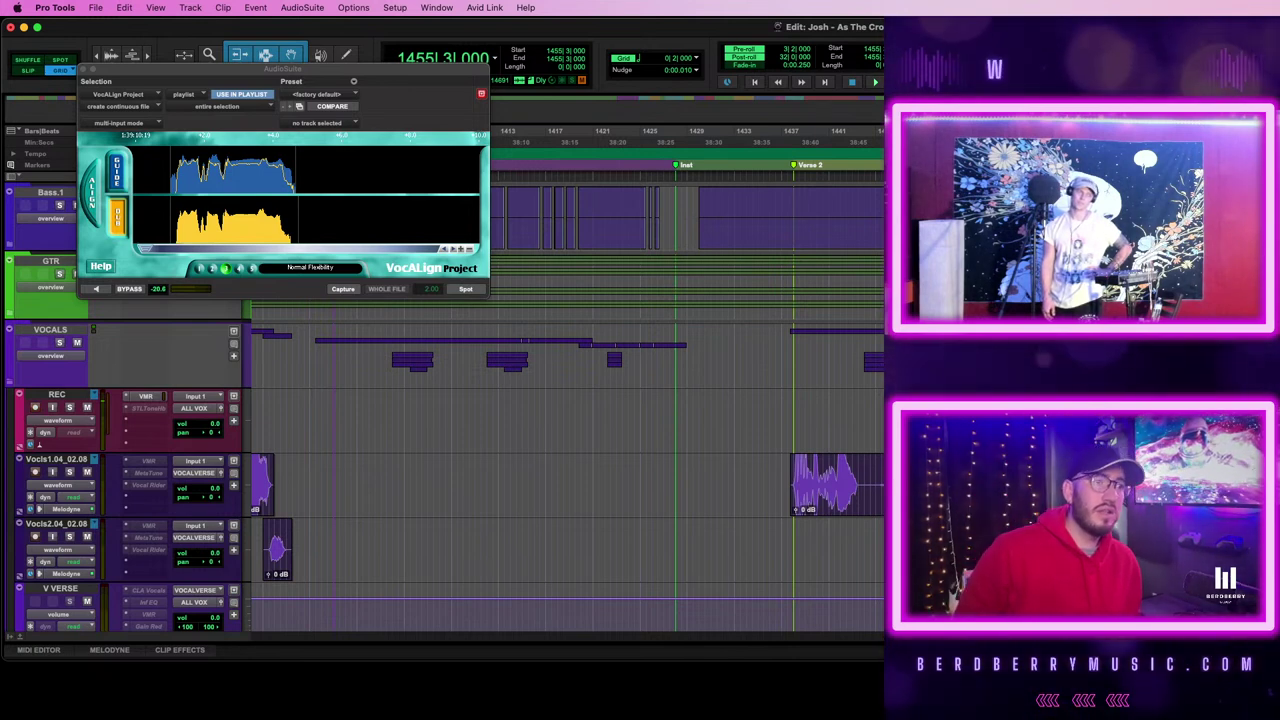
- Play the session from 1455|3|000, stop, and place the edit cursor at 1455|1|000
key("space")
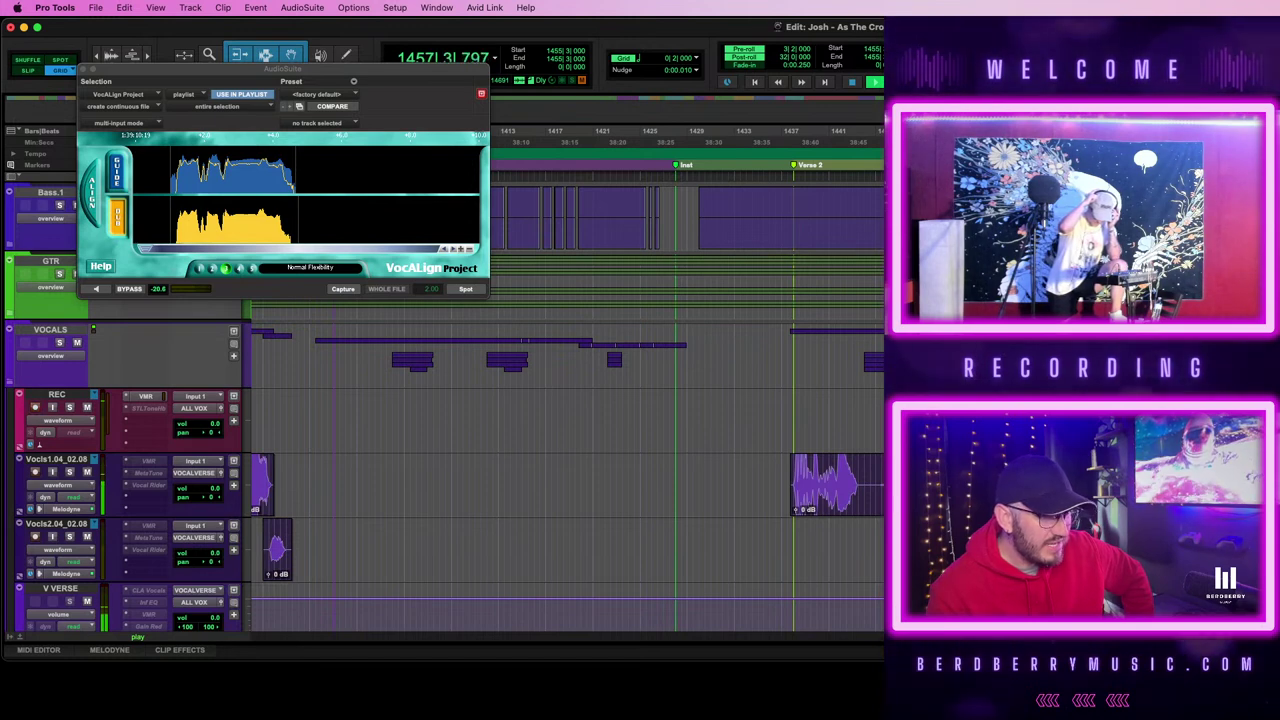
key("space")
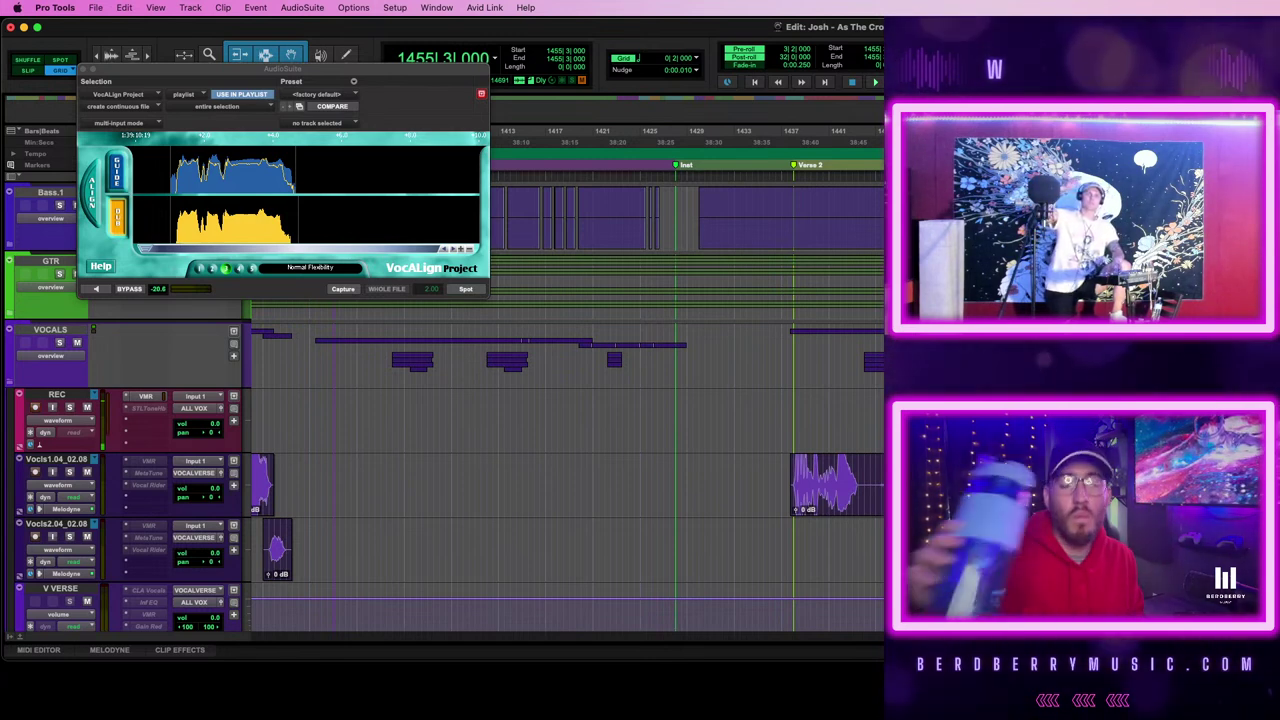
left_click(1000, 420)
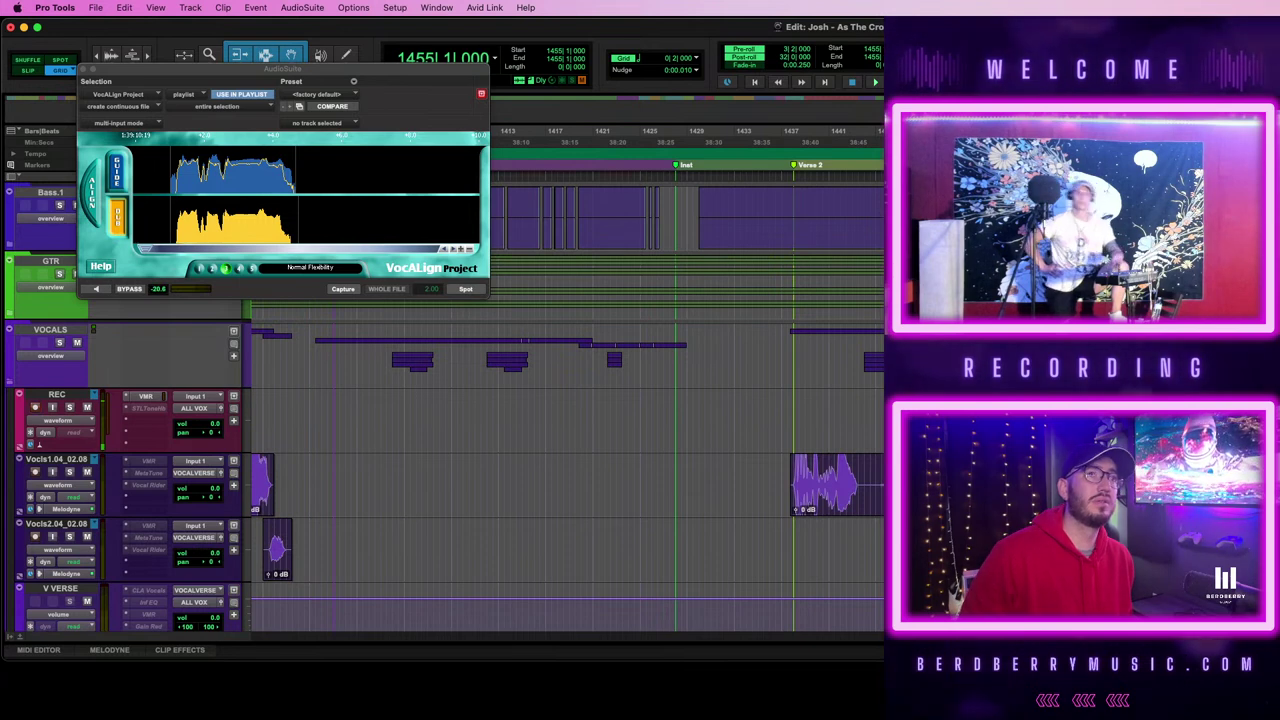
- Record a vocal take on the REC track from 1455|1|000 through the Verse 2B section and stop in bar 1467
key("space")
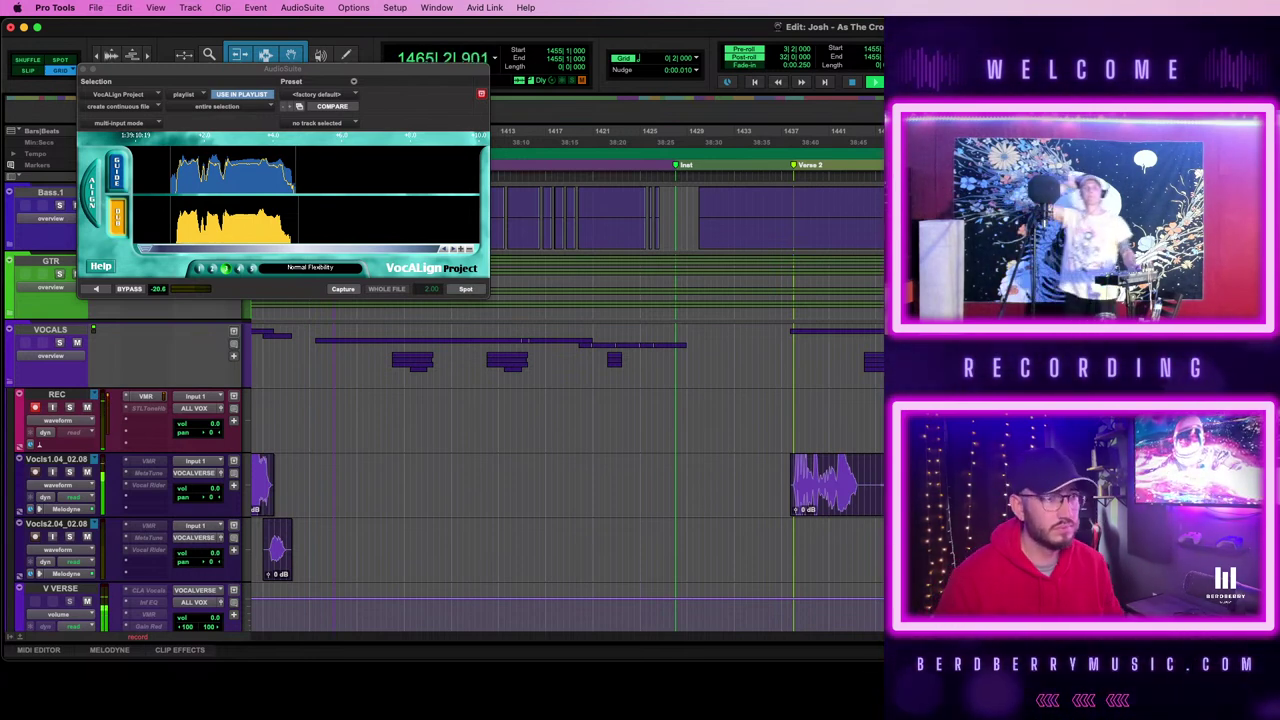
scroll(567, 450, "right", 3)
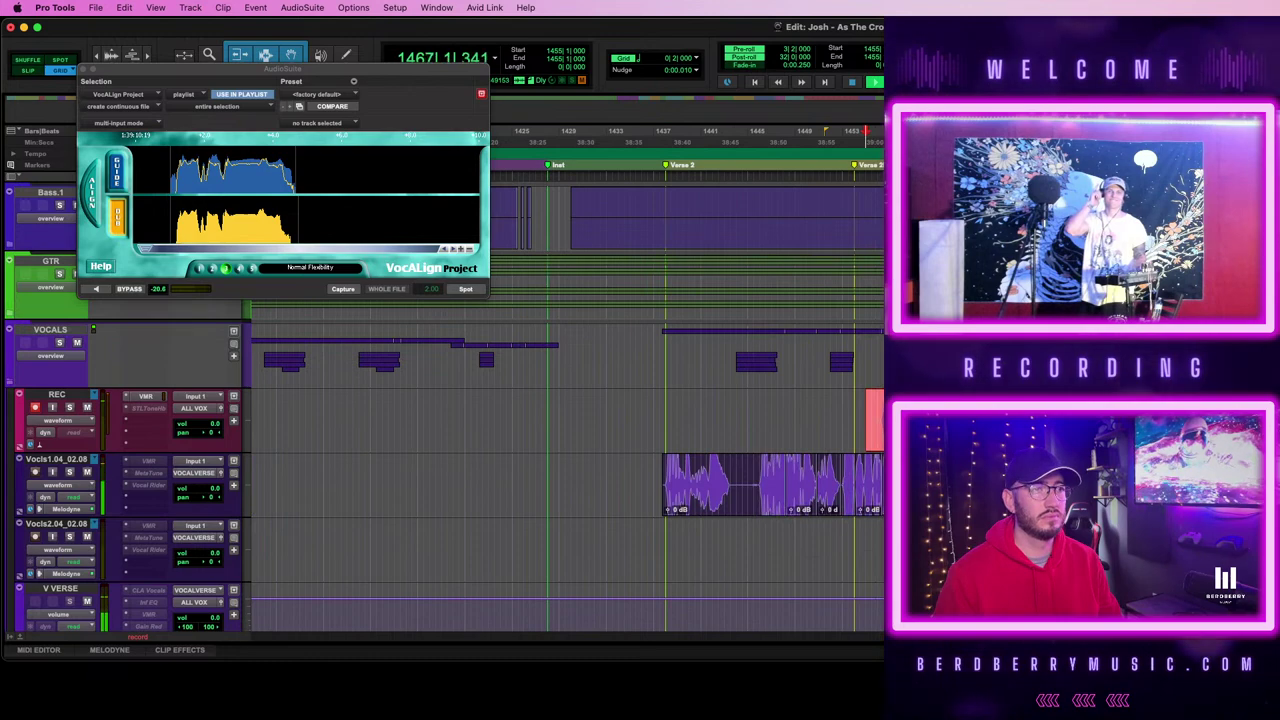
key("space")
- Separate the new REC take at 1456|2|152, just before its first sung phrase
left_click(838, 434)
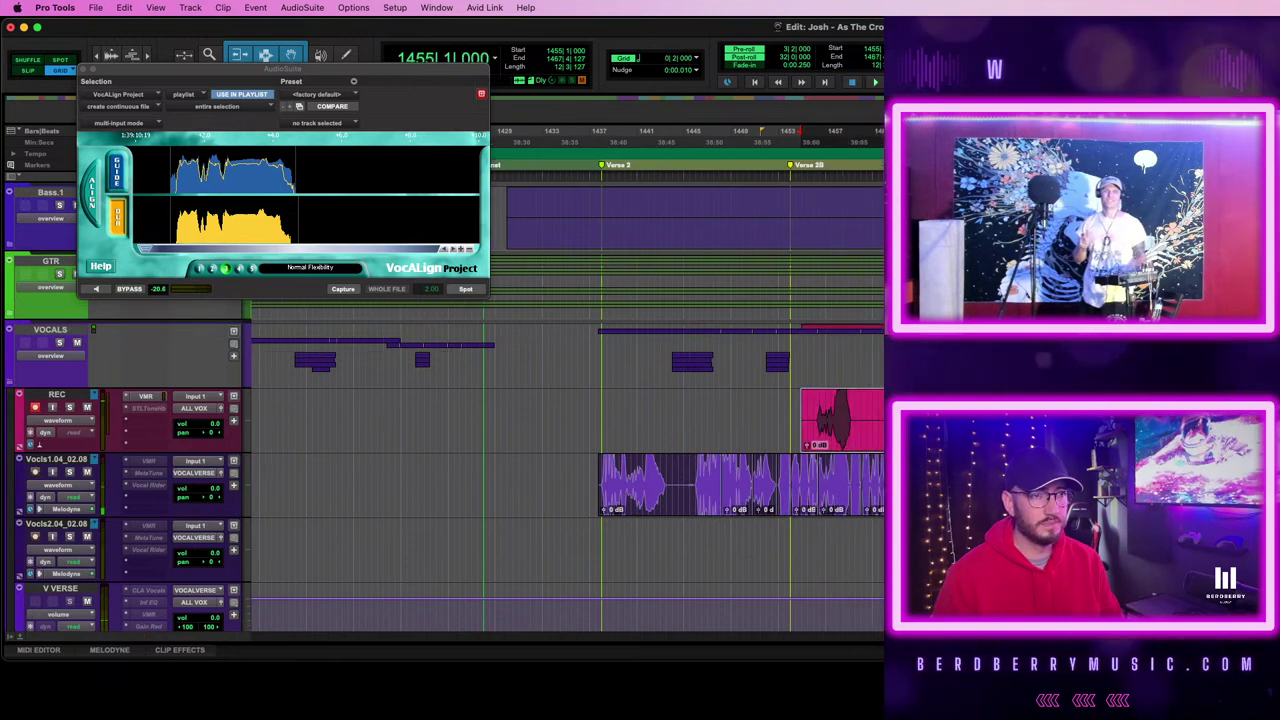
key("t")
key("t")
key("t")
key("t")
scroll(567, 450, "right", 5)
key("space")
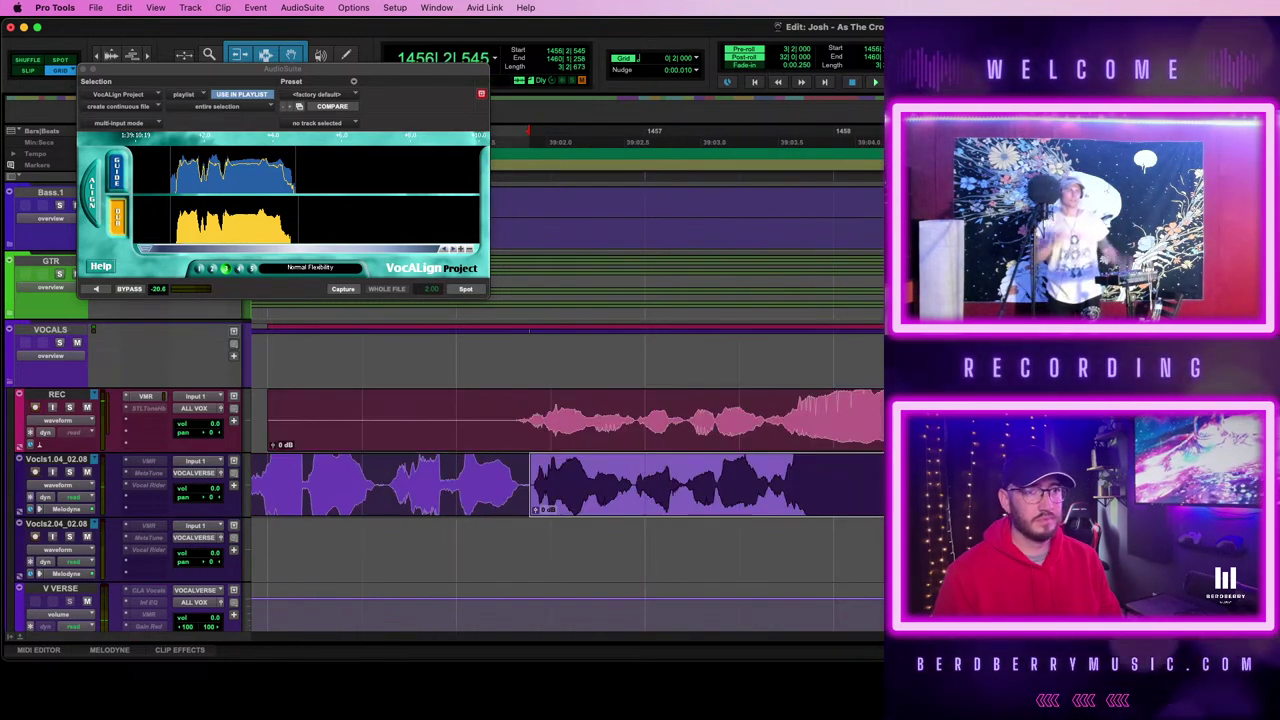
key("p")
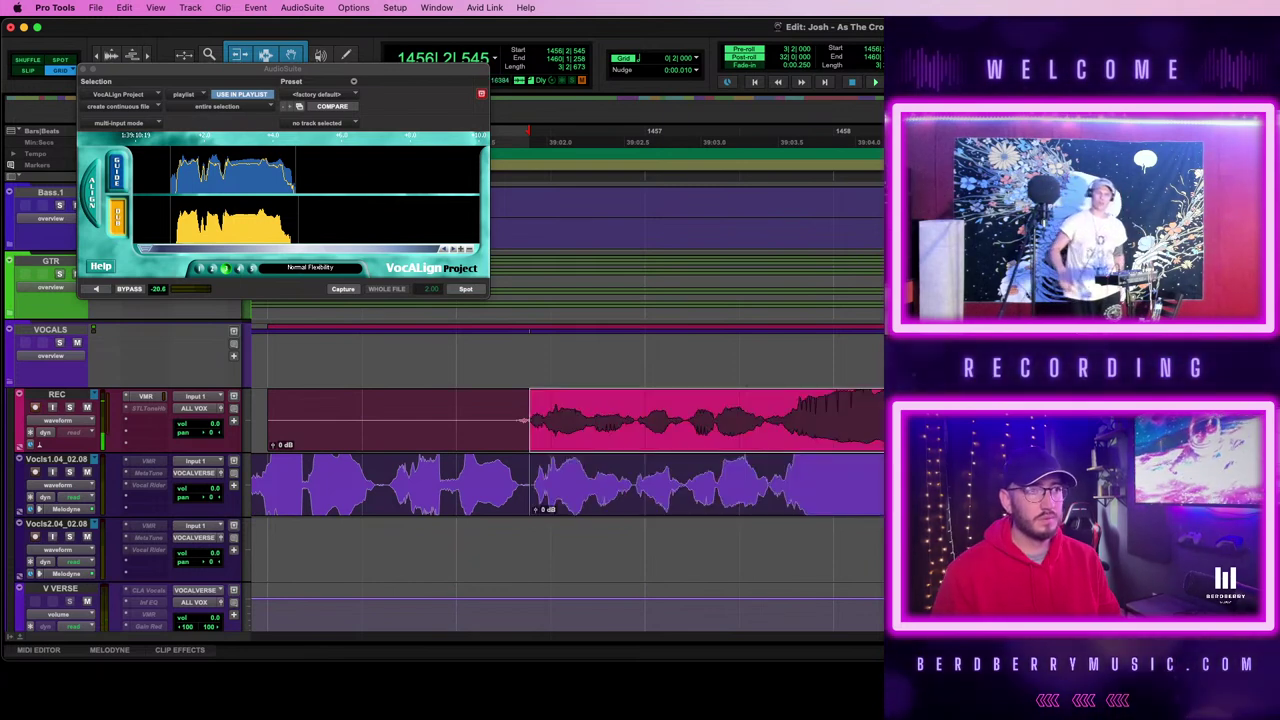
left_click(566, 413)
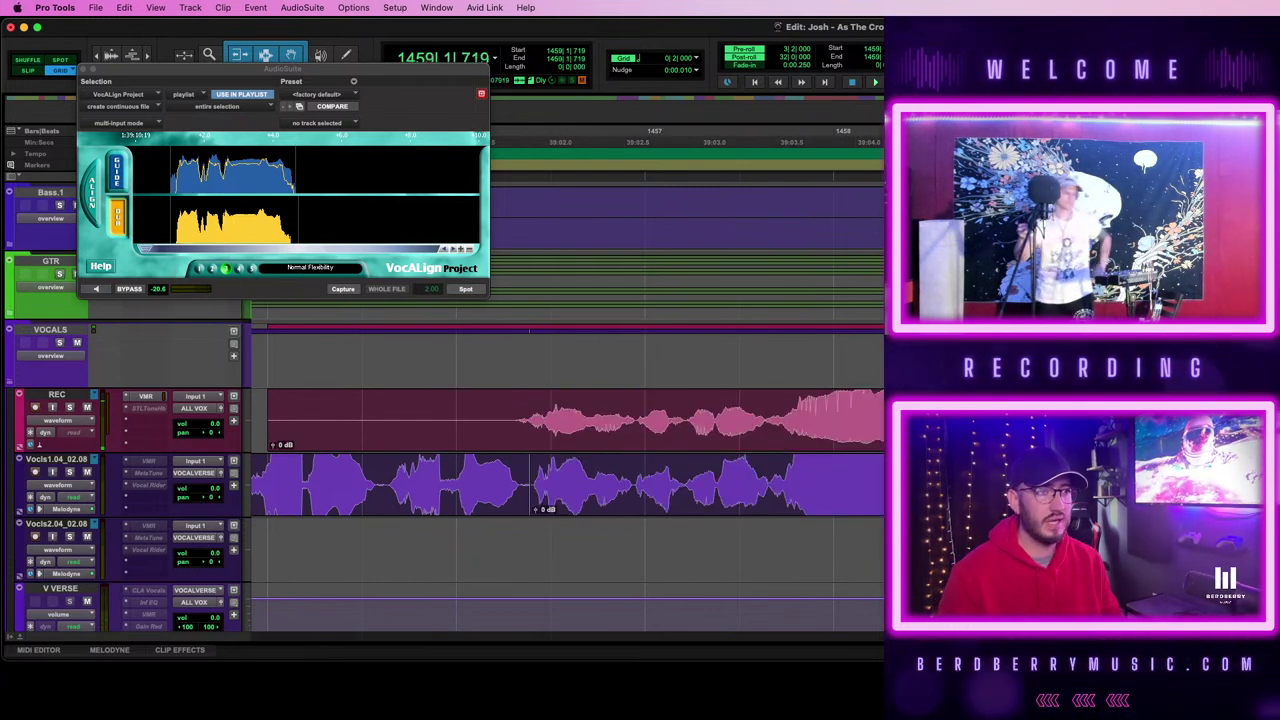
left_click(510, 404)
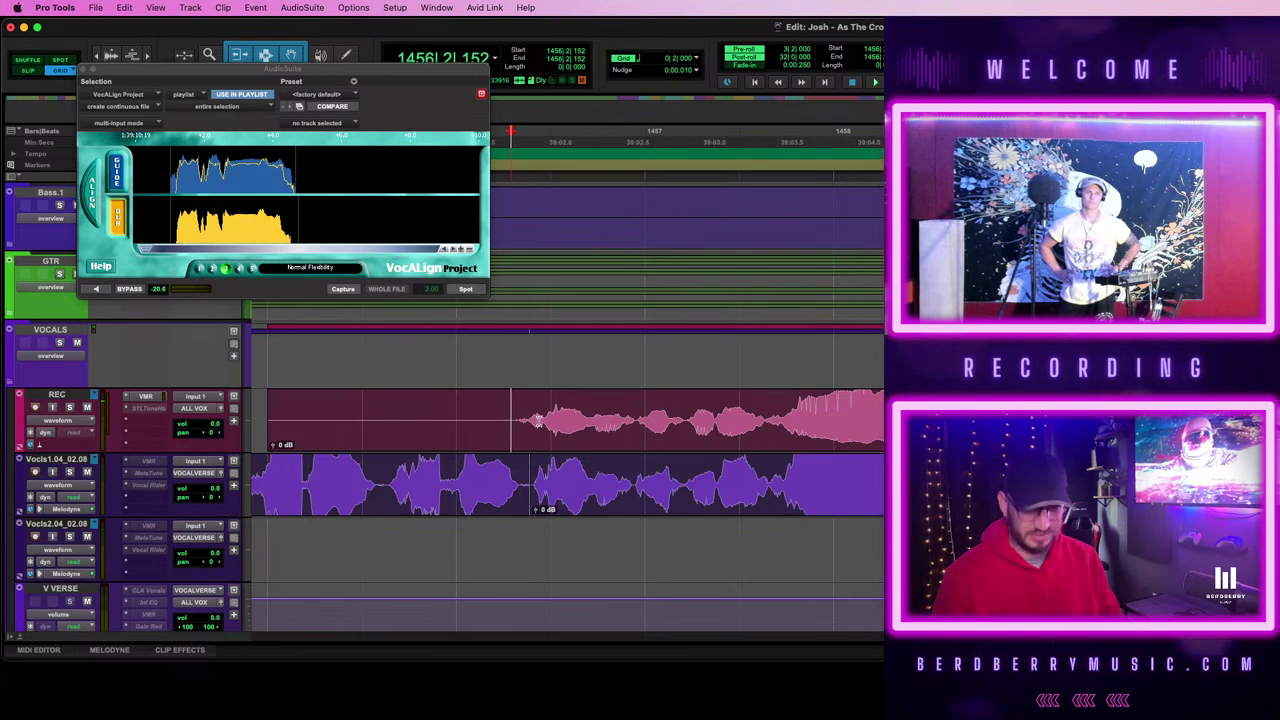
- Align the first REC phrase with VocALign, using the lead vocal from 1456|2|545 to 1459|1|475 as guide, and play the result
left_click(603, 490)
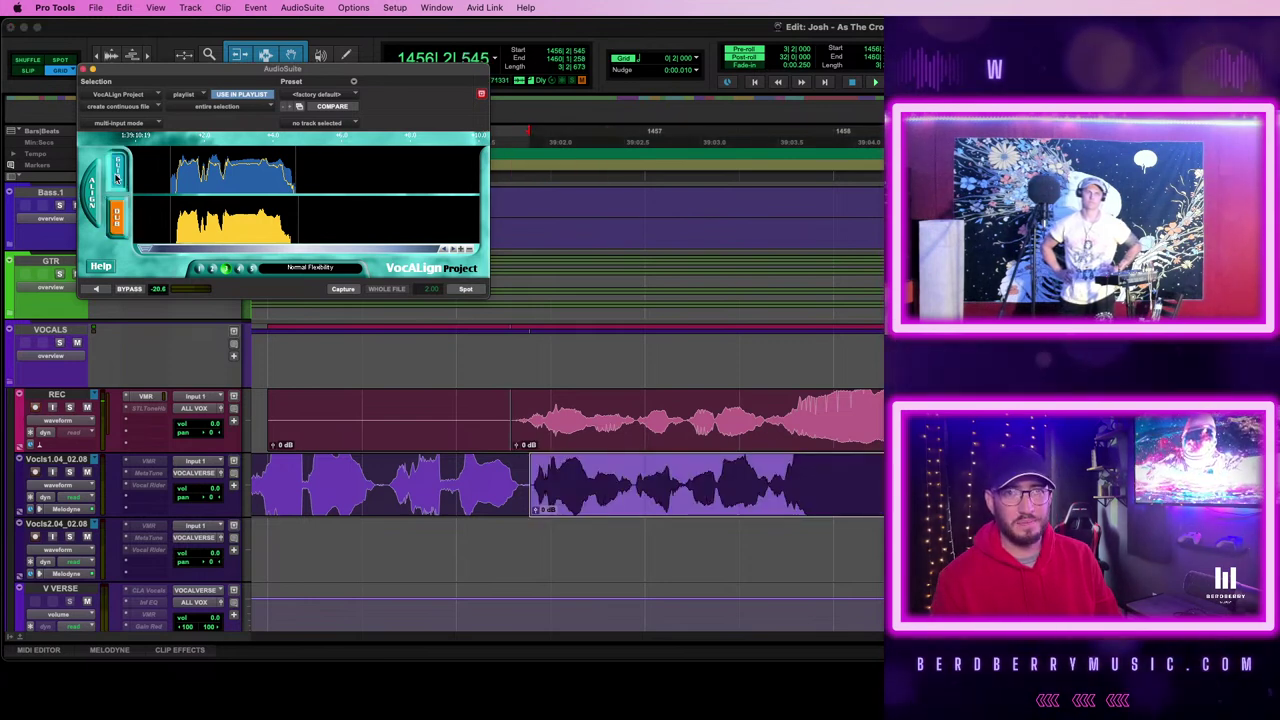
left_click(338, 289)
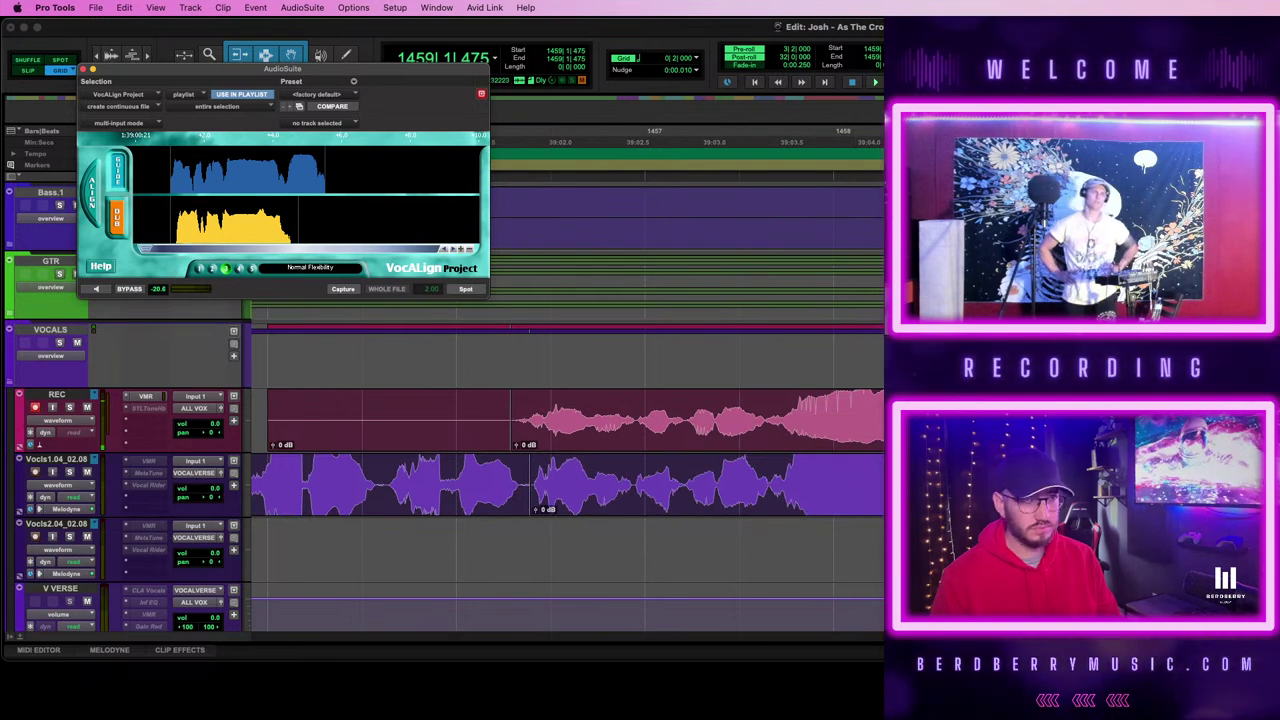
left_click(340, 289)
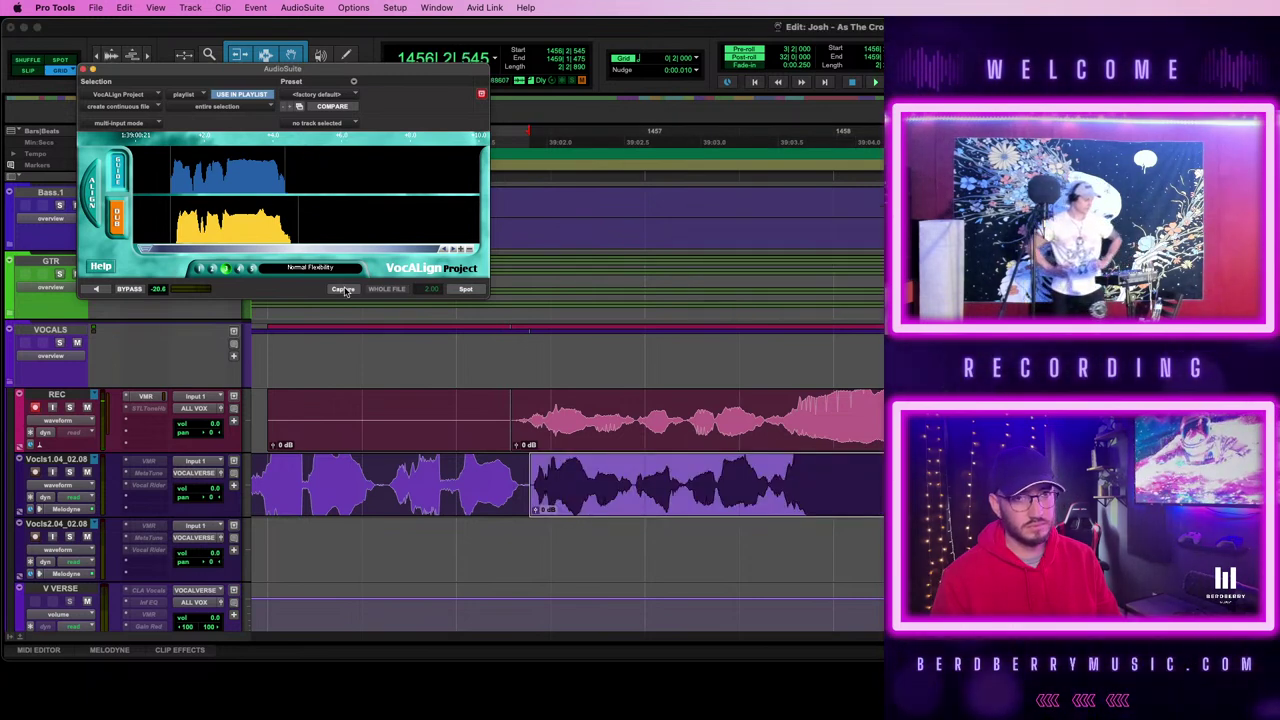
left_click(797, 438)
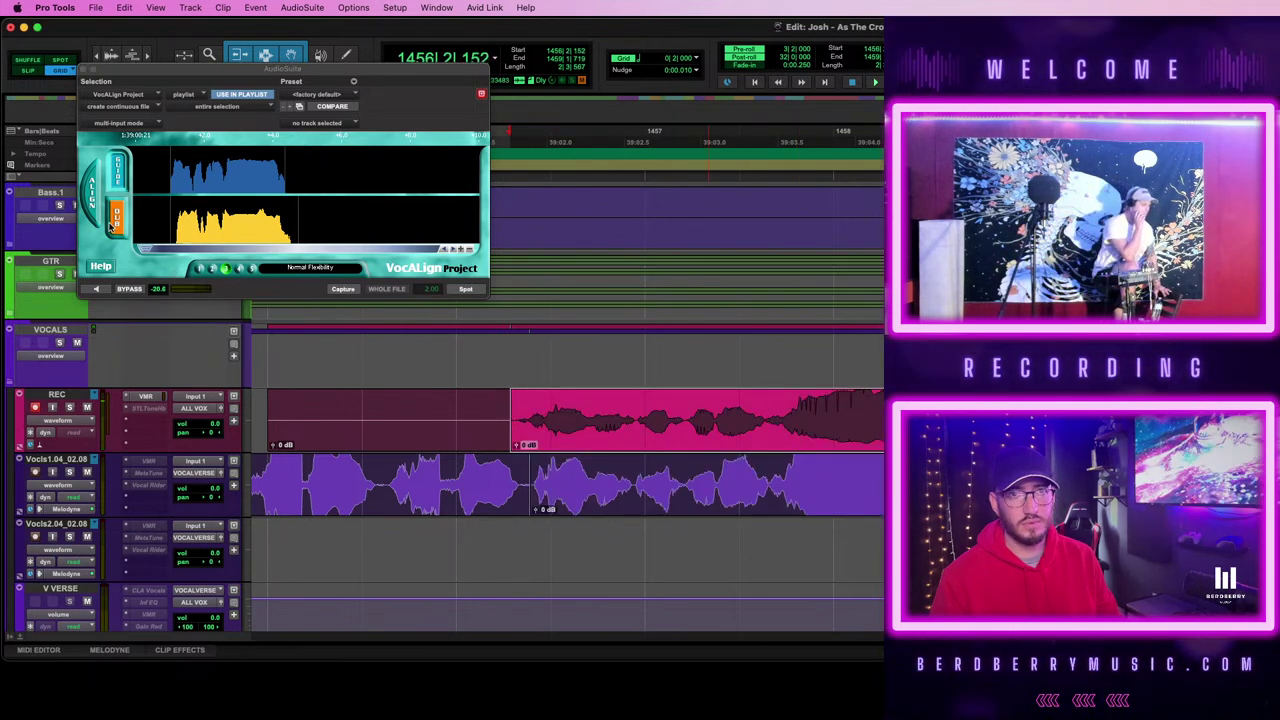
left_click(466, 289)
key("space")
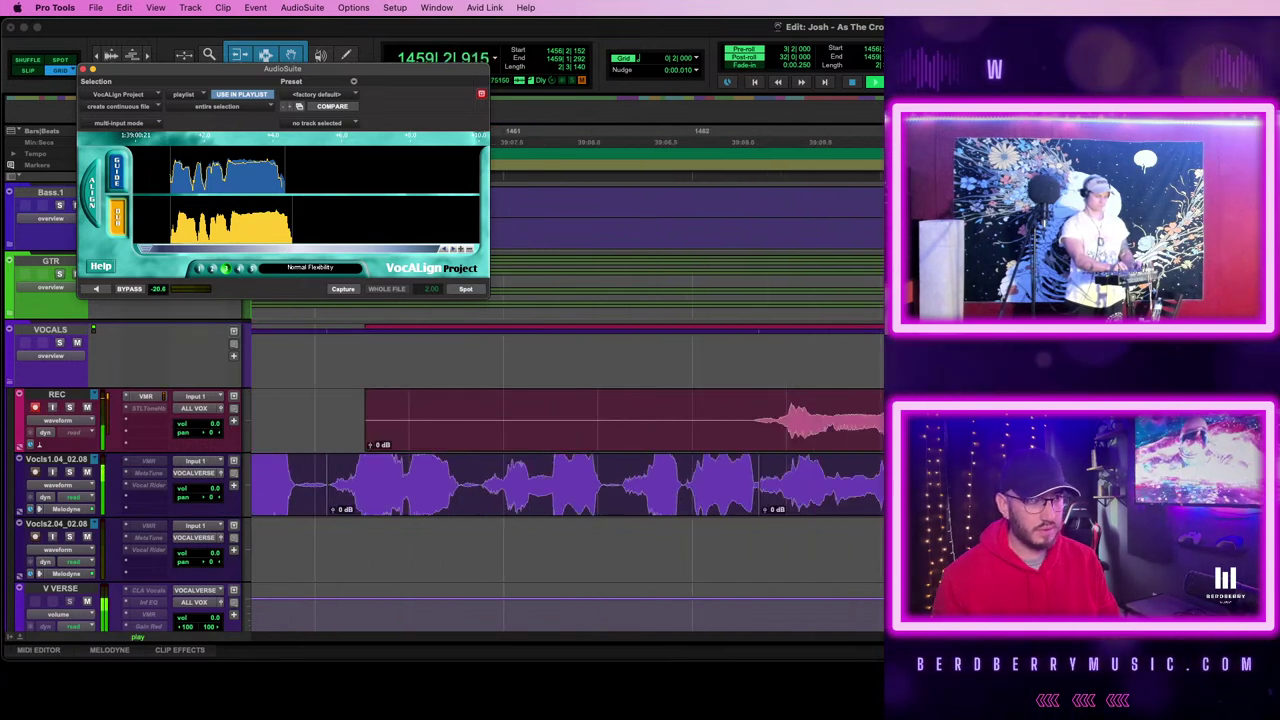
- Separate the REC phrase from 1462|2|072 to 1464|4|026 and align it with VocALign to the lead clip starting at 1462|2|412
left_click_drag(1211, 408, 743, 406)
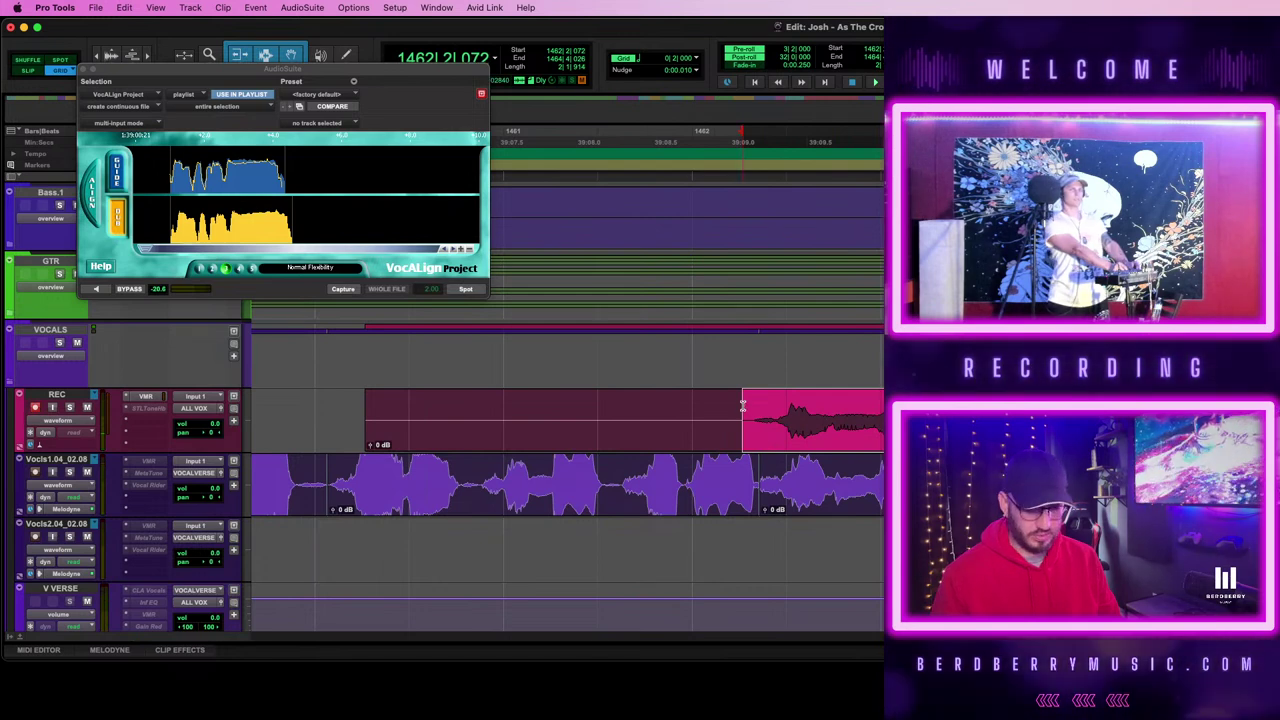
left_click(819, 513)
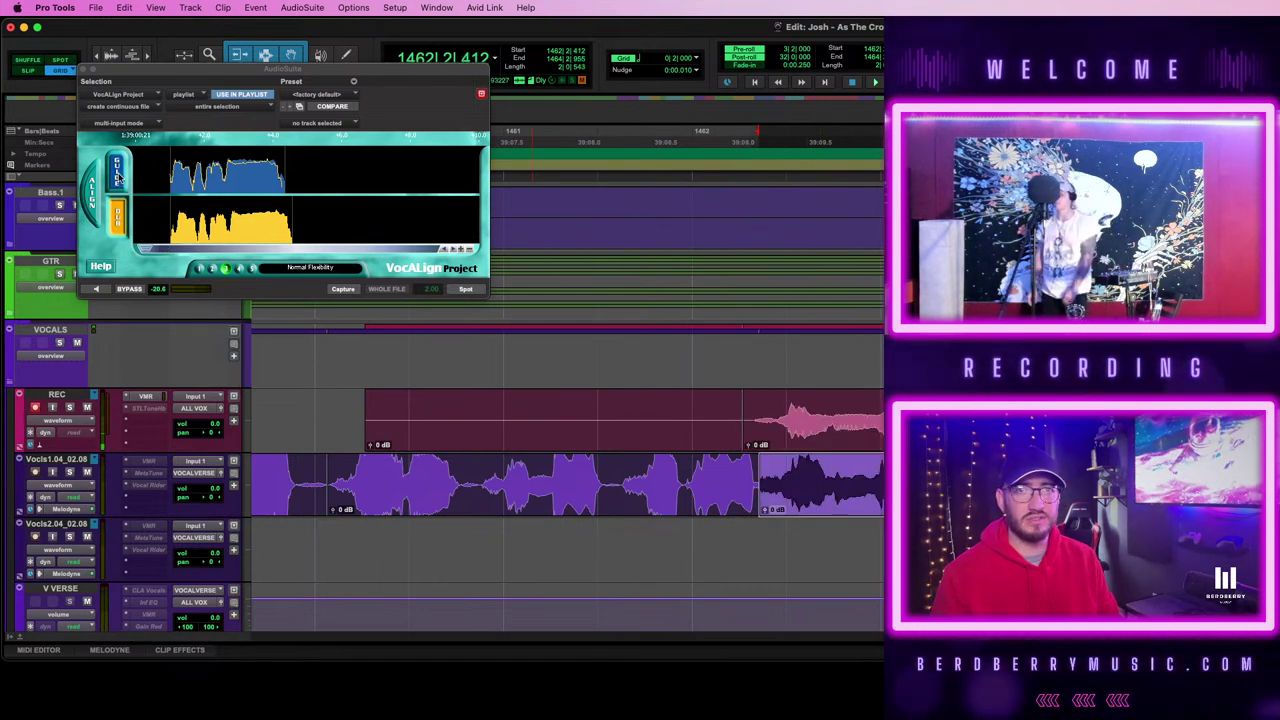
left_click(341, 290)
left_click(810, 420)
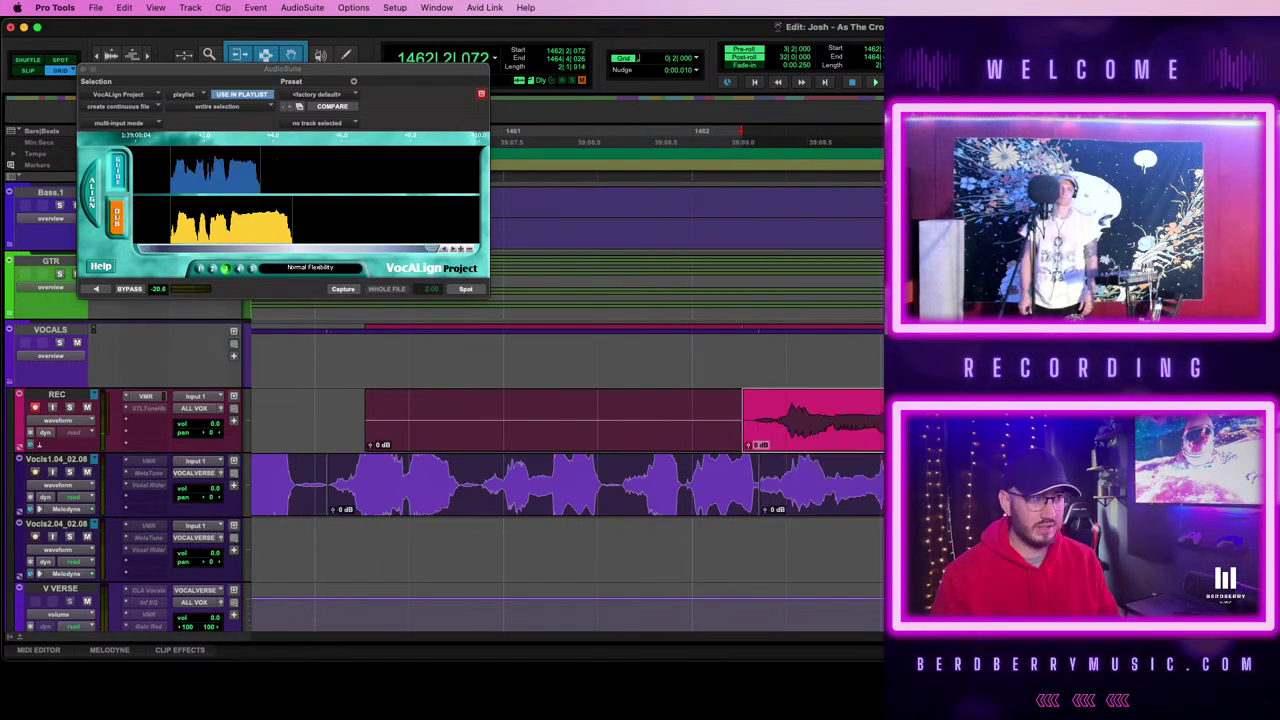
left_click(115, 217)
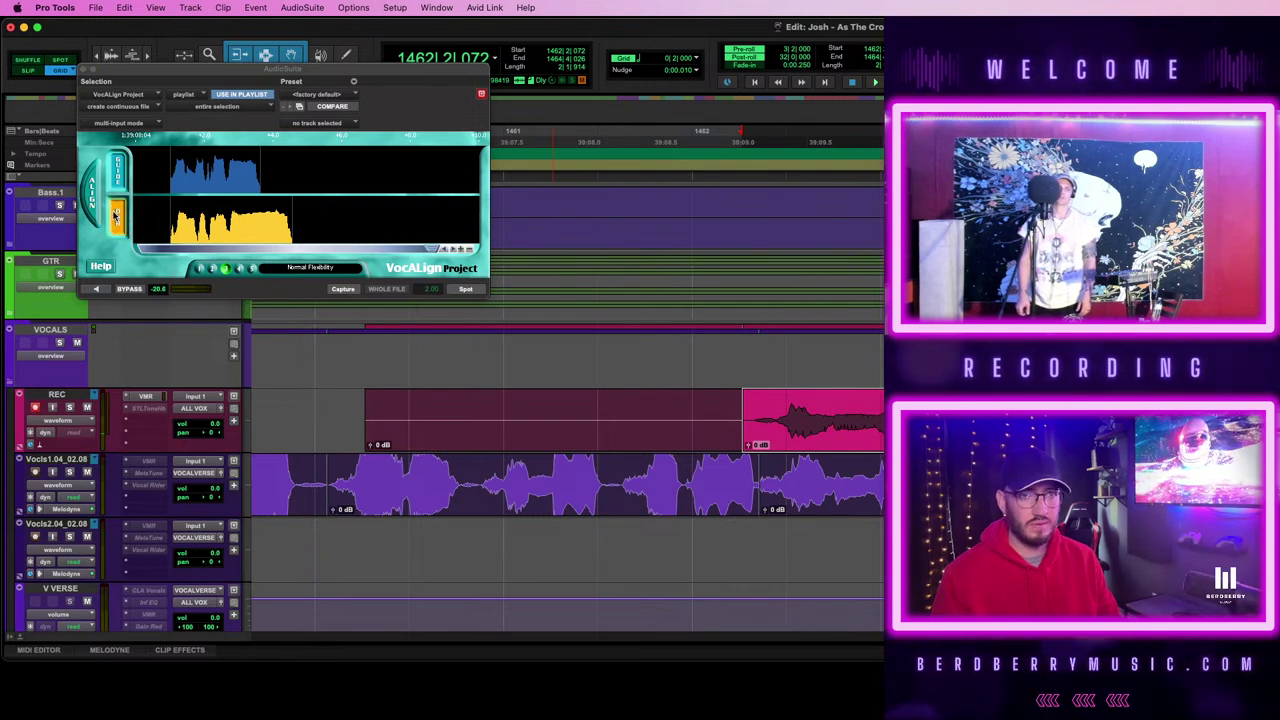
left_click(350, 290)
left_click(463, 289)
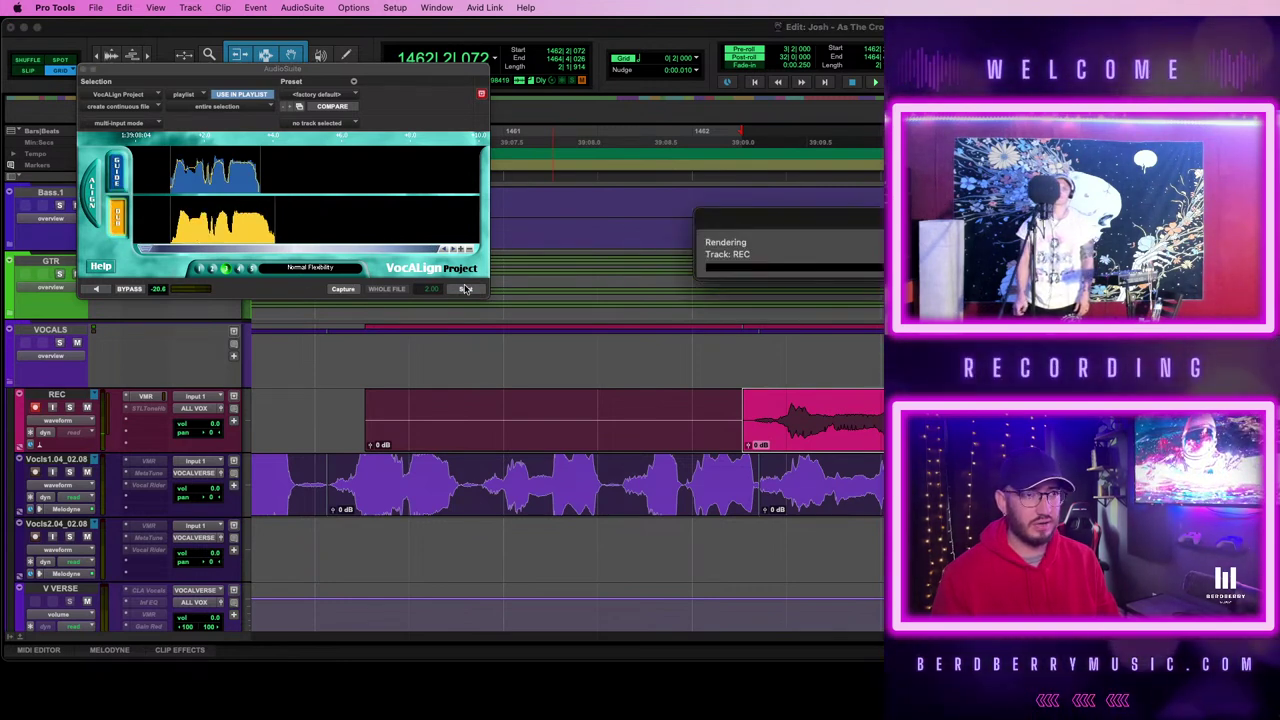
- Play back the aligned REC phrases and delete the empty leftover piece before the first phrase
left_click(711, 406)
key("space")
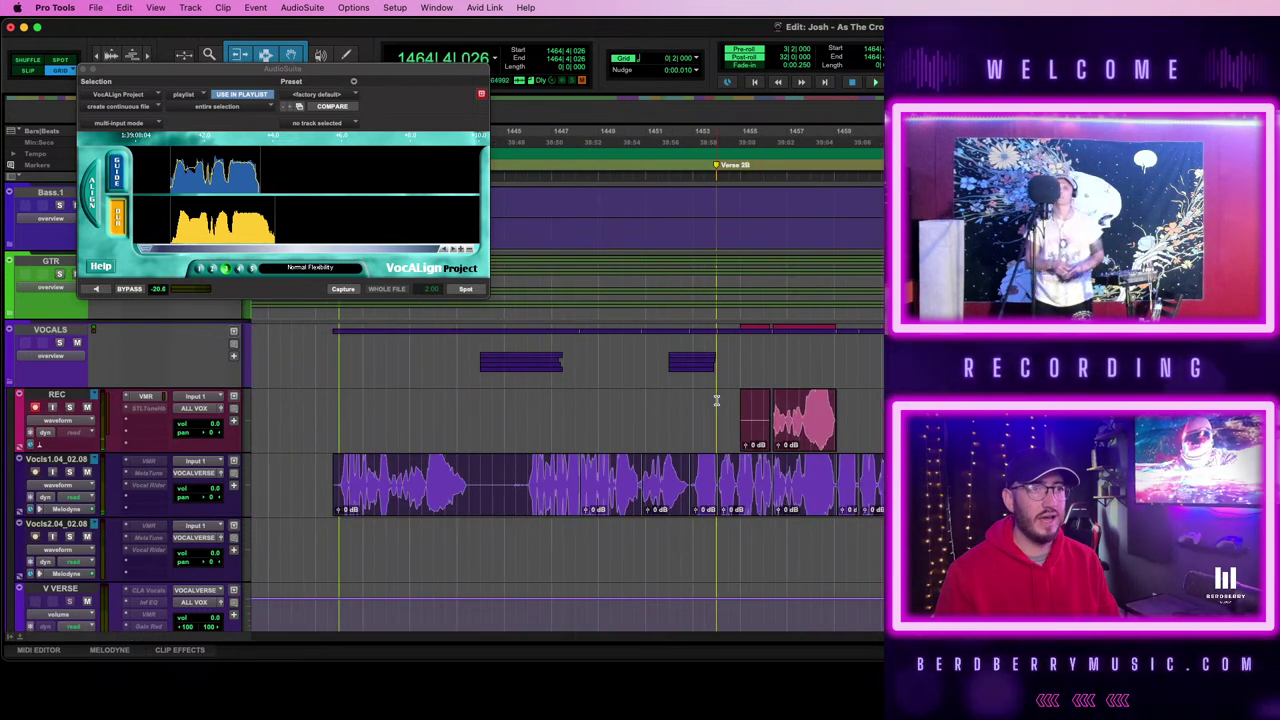
left_click(750, 430)
- Move the aligned REC phrases to the MdHr302_0509 track at the same timeline positions
left_click_drag(730, 414, 900, 420)
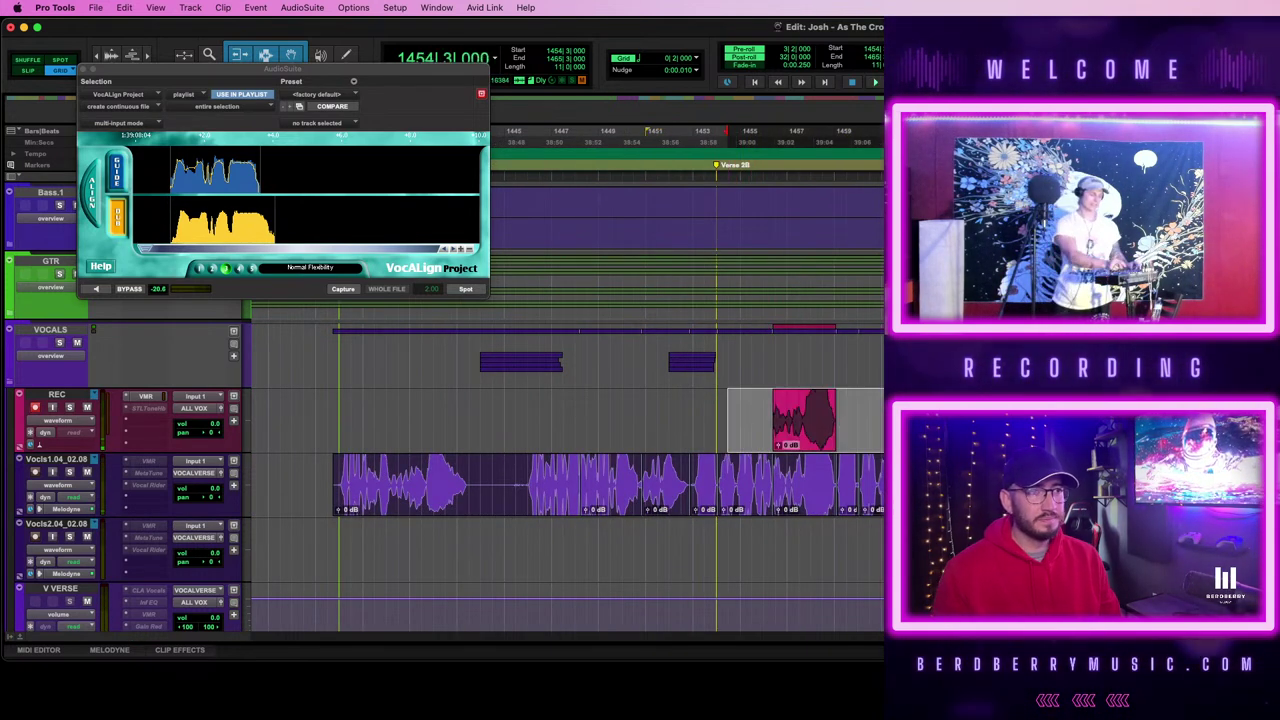
scroll(560, 450, "down", 10)
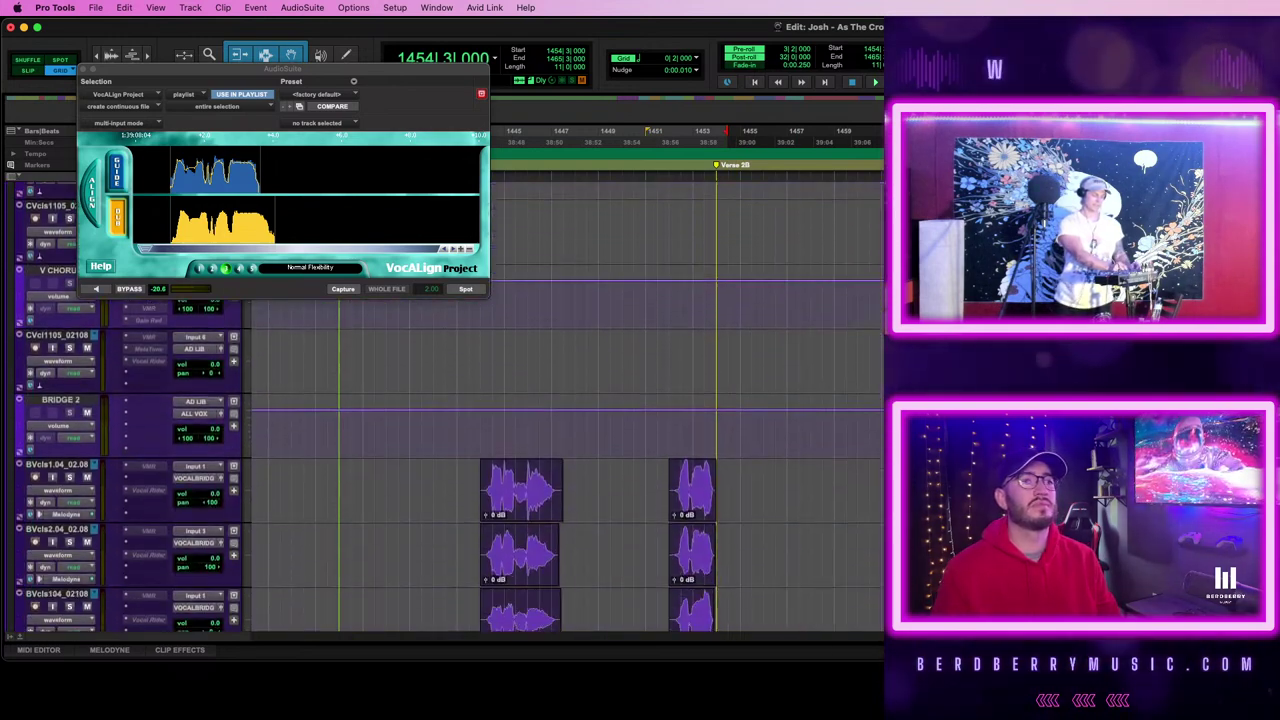
scroll(560, 450, "down", 15)
scroll(560, 450, "down", 2)
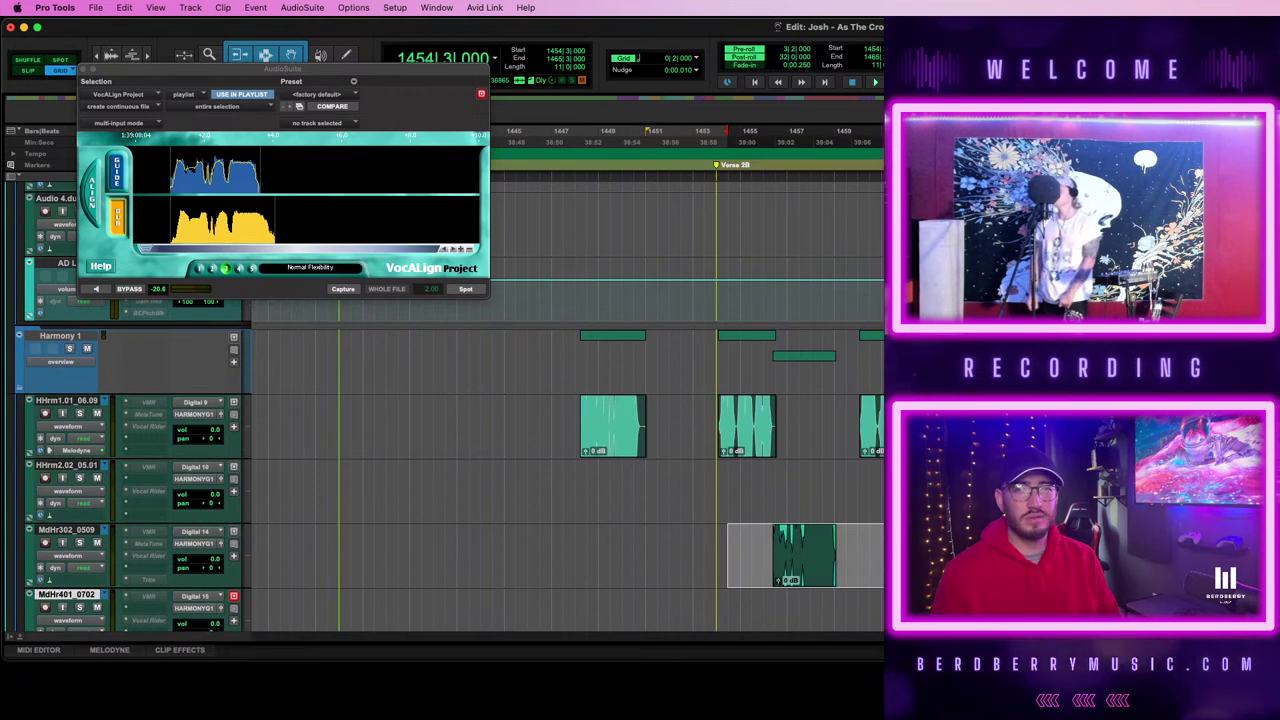
- Extend the MdHr302_0509 selection back to 1453|1|000, place the edit cursor there, and save the session
left_click_drag(724, 531, 716, 531)
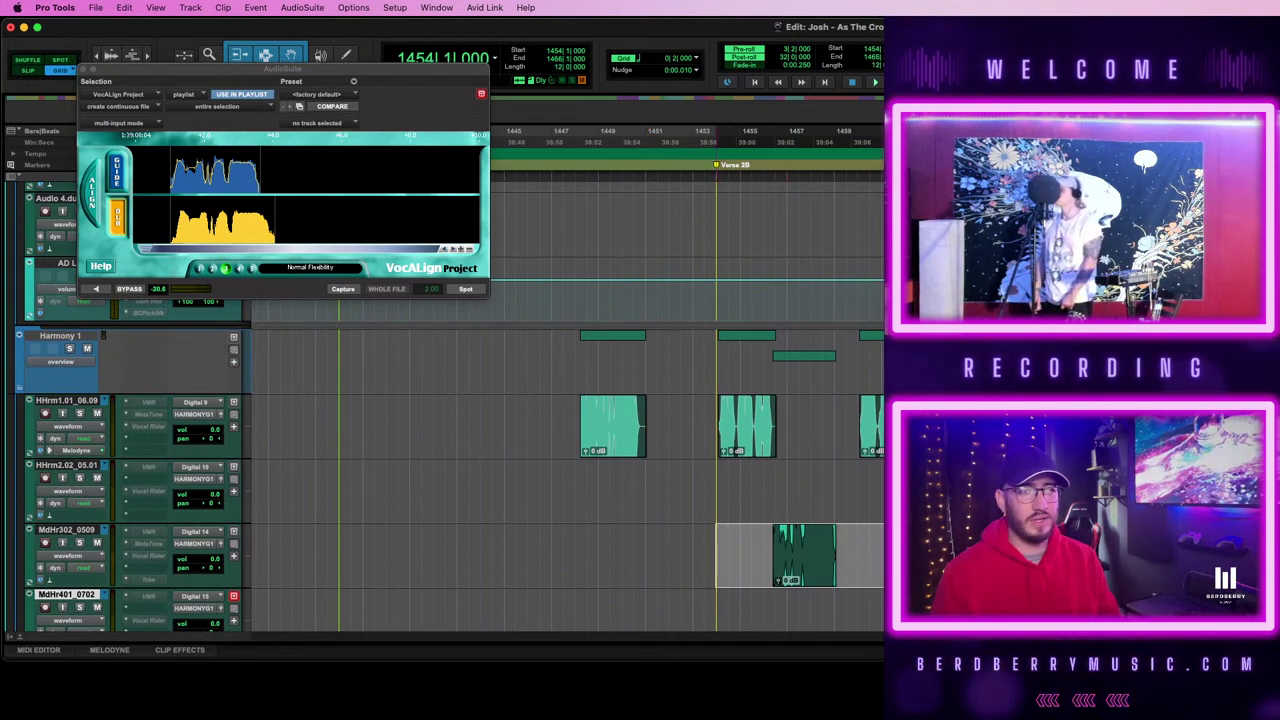
left_click_drag(1010, 531, 716, 531)
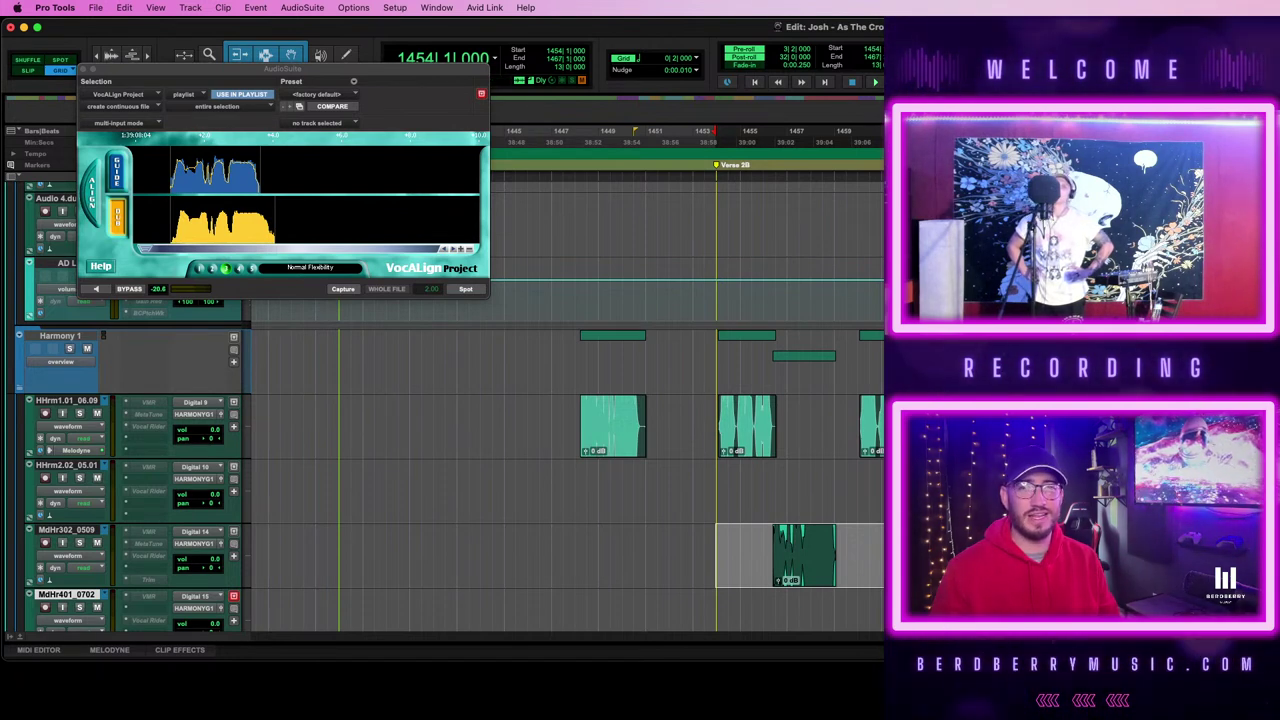
left_click(706, 538, "shift")
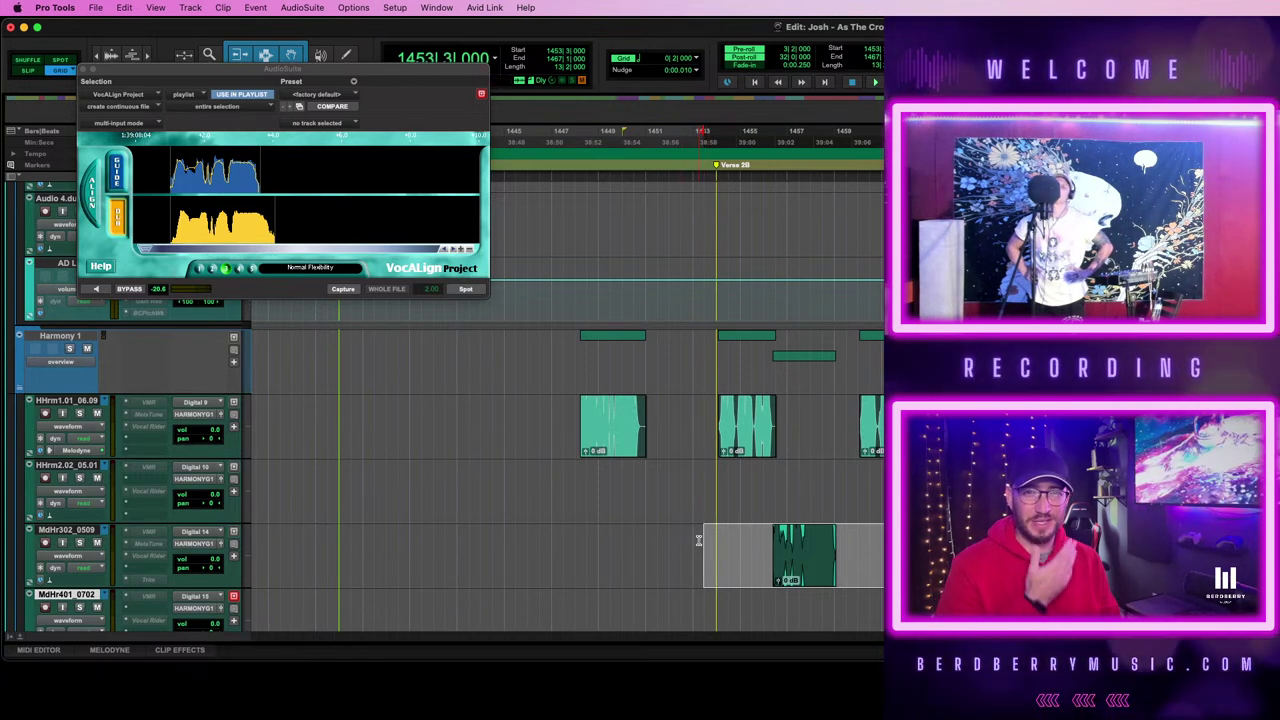
left_click(692, 540, "shift")
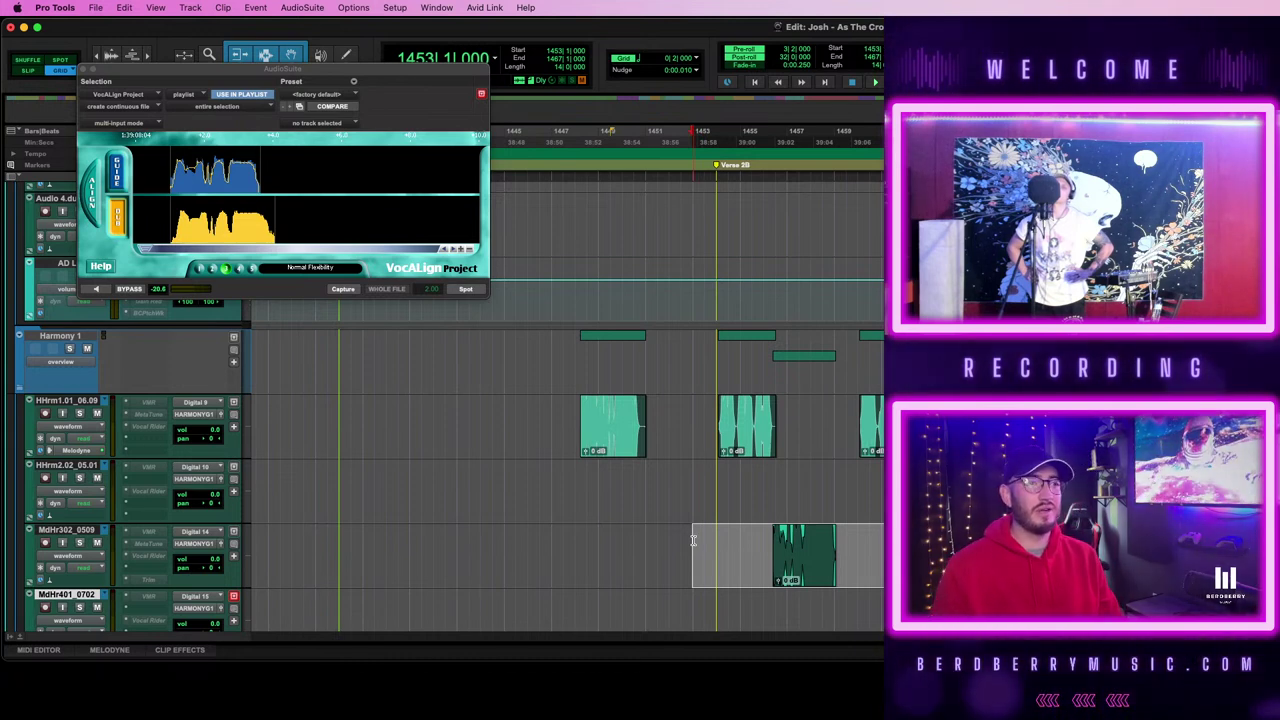
left_click(693, 540)
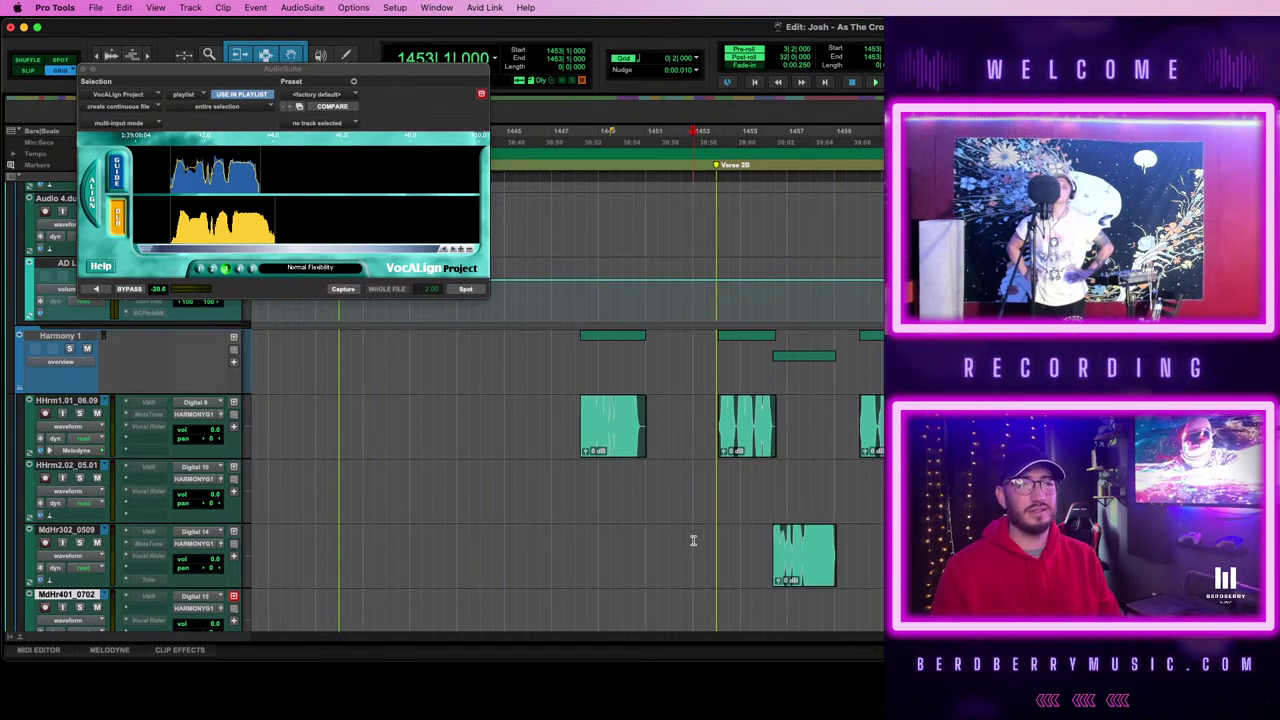
scroll(693, 540, "right", 3)
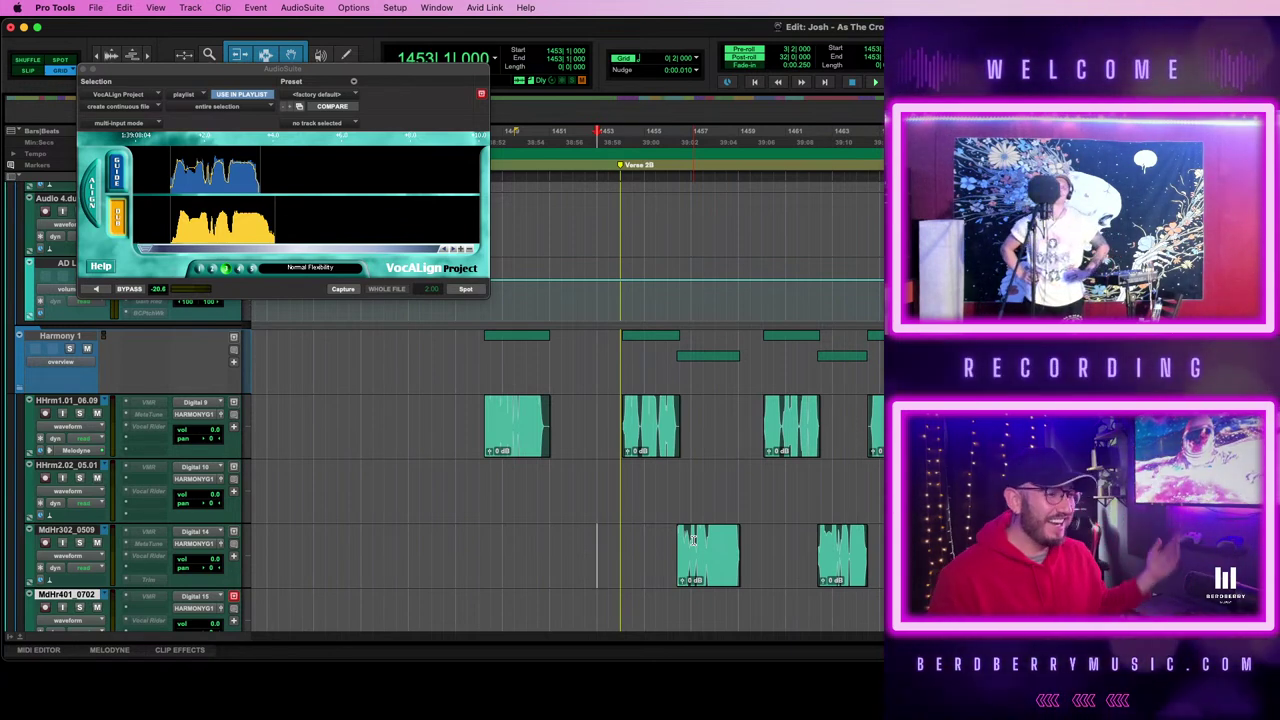
key("super+s")
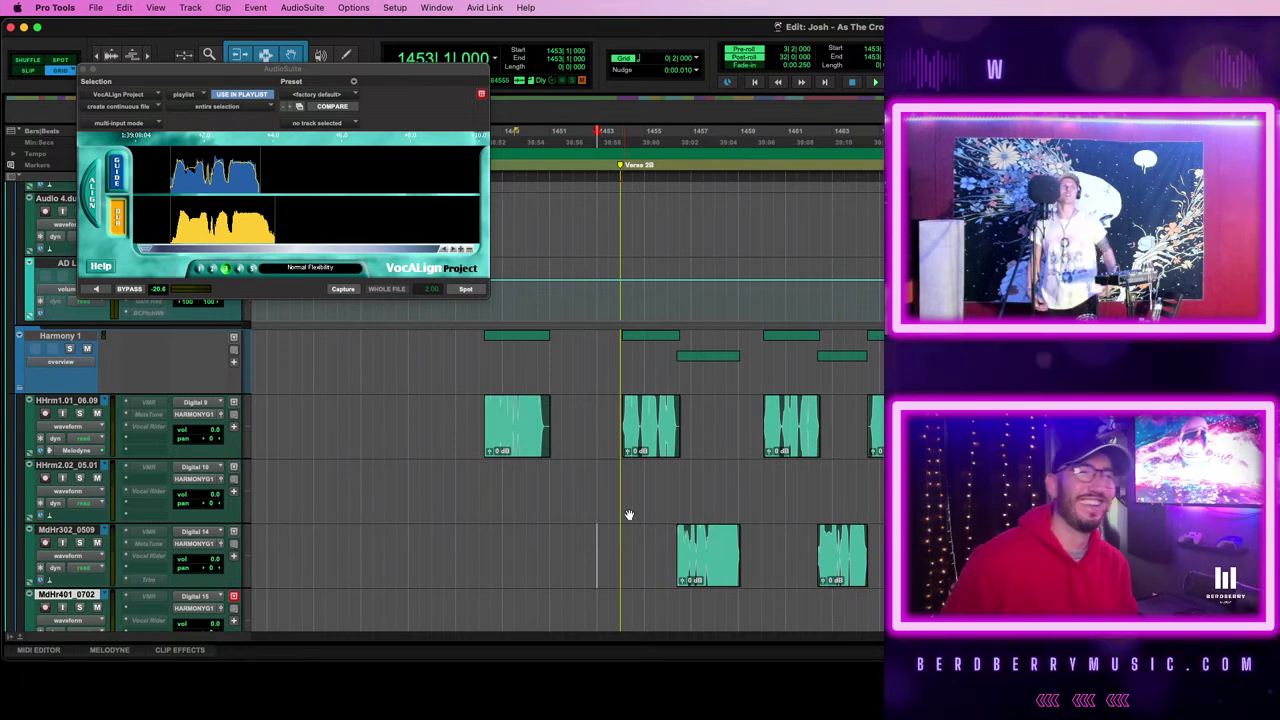
- Audition the Verse 2B harmonies, selecting the MdHr302_0509 range from 1453|1|000 to just past the Prechorus marker
mouse_move(599, 535)
left_mouse_down()
mouse_move(924, 555)
mouse_move(528, 545)
mouse_move(741, 539)
mouse_move(585, 542)
left_mouse_up()
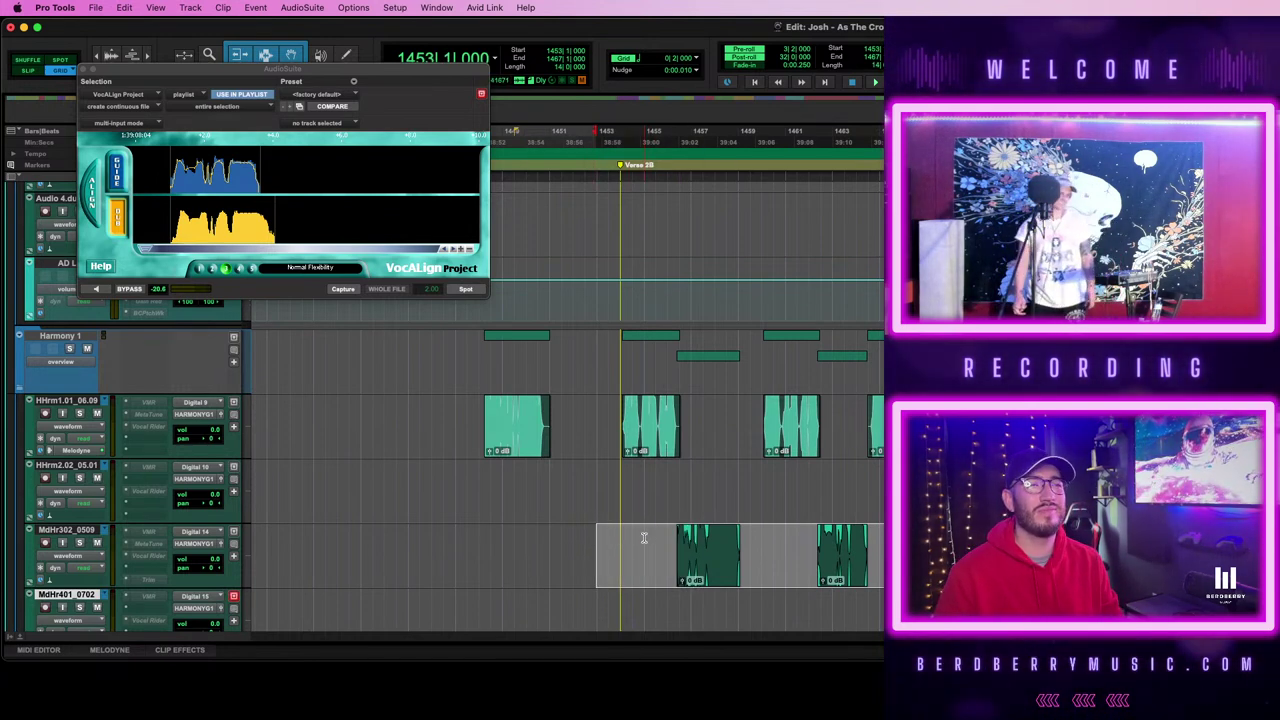
left_click_drag(644, 538, 643, 540)
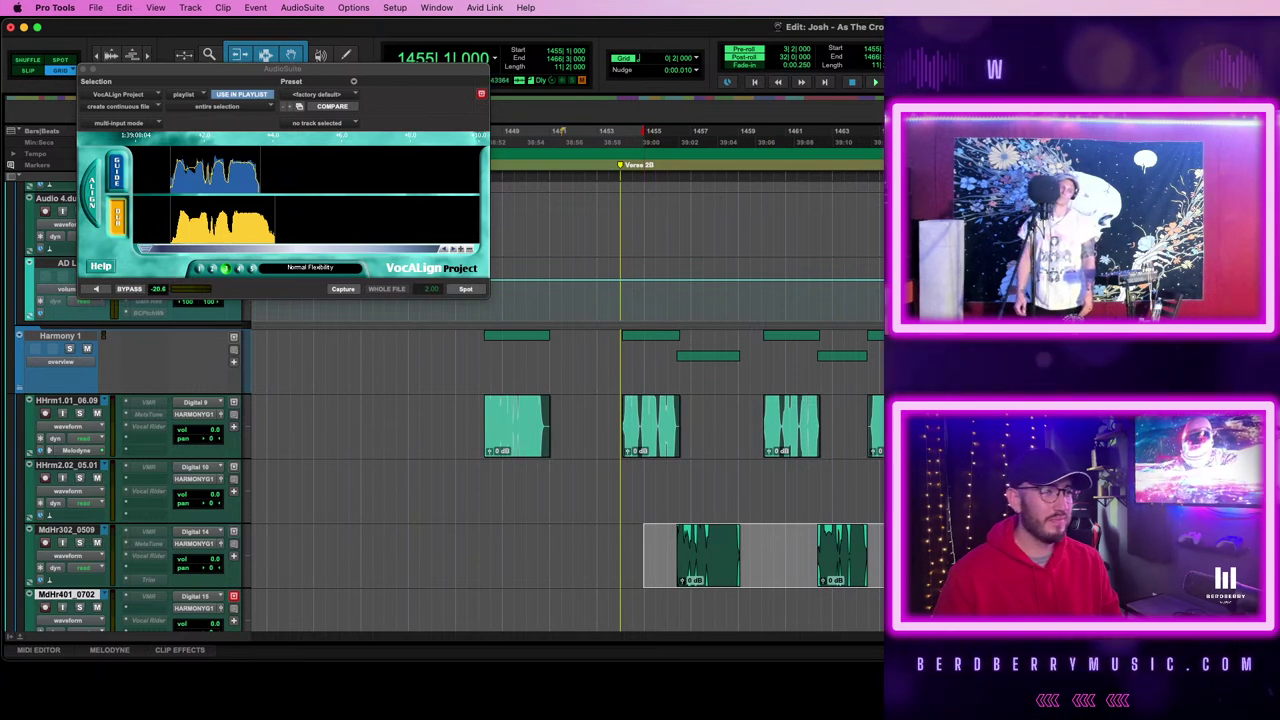
scroll(643, 540, "right", 3)
scroll(643, 540, "left", 1)
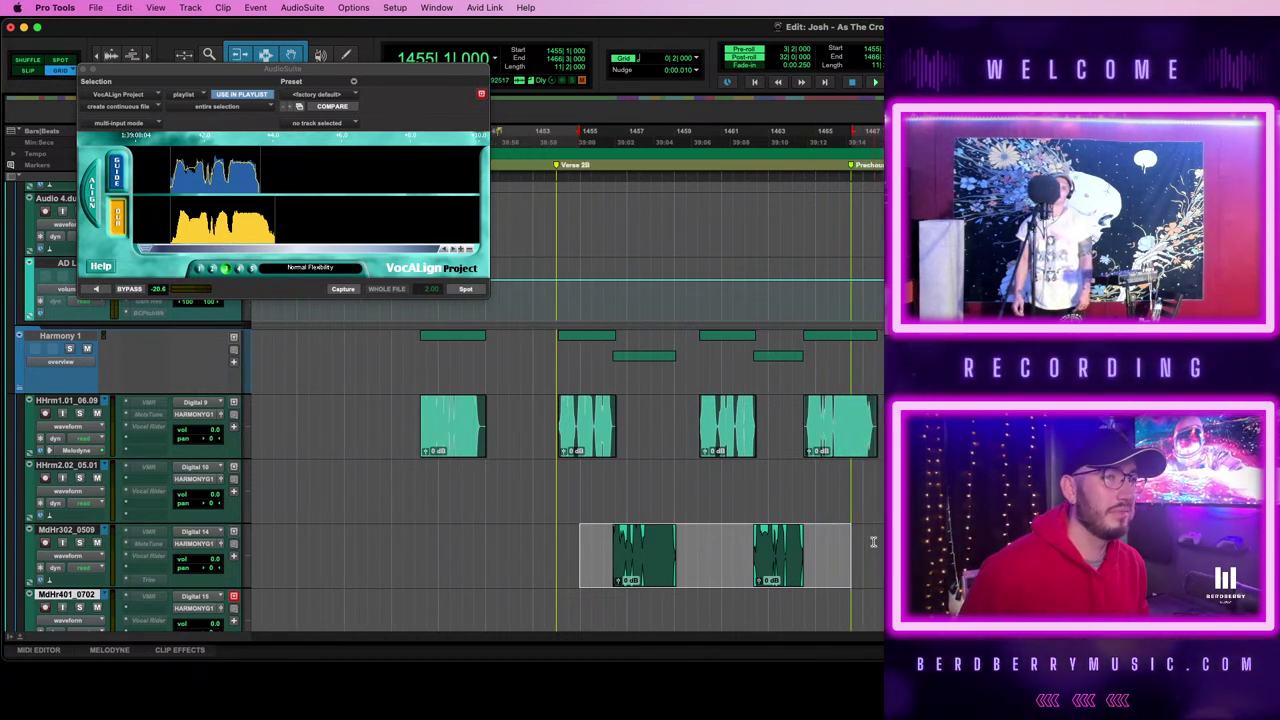
left_click_drag(862, 537, 527, 541)
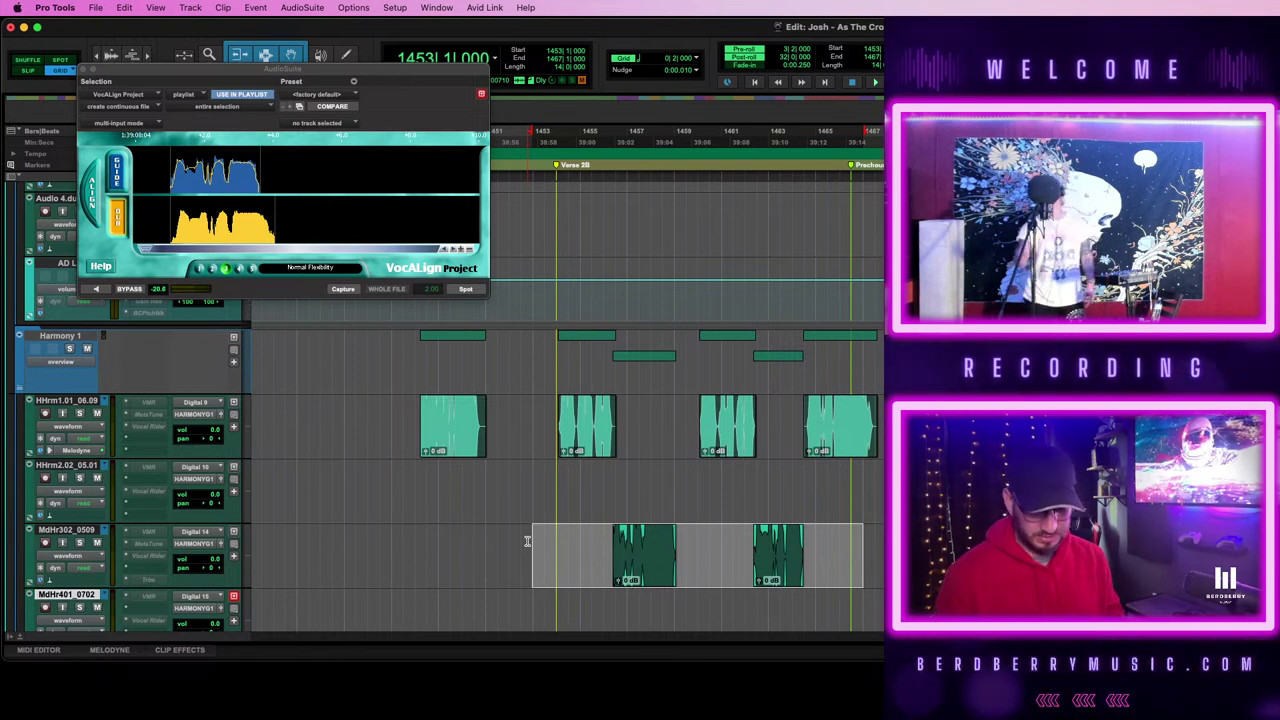
- Place the edit cursor at 1456|3|000 on the HHrm2.02_05.01 track and save the session
left_click(604, 544)
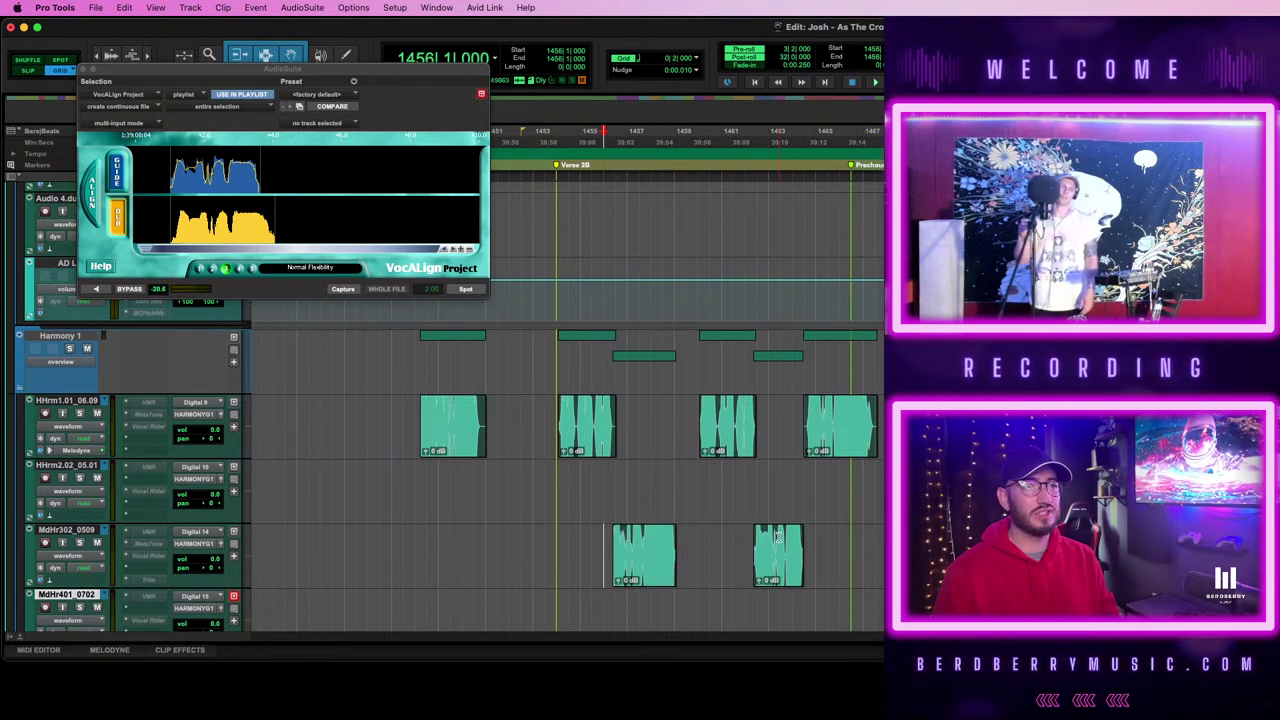
scroll(626, 521, "left", 3)
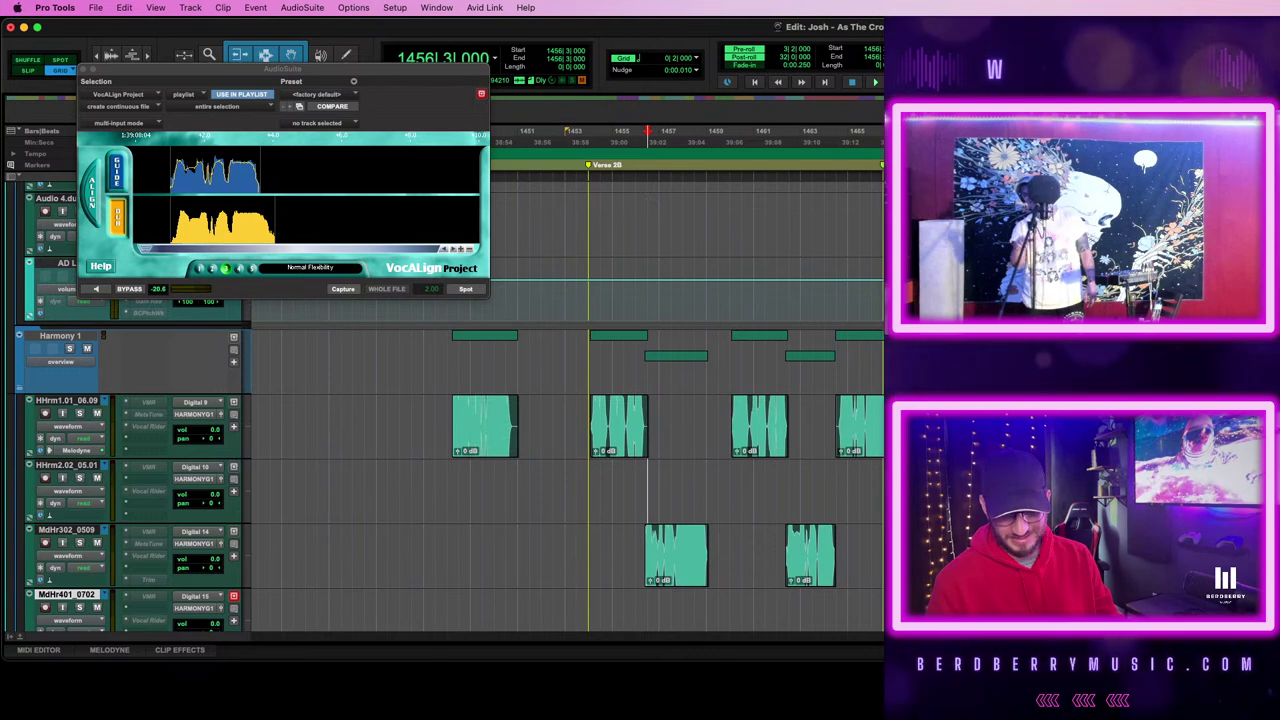
key("super+s")
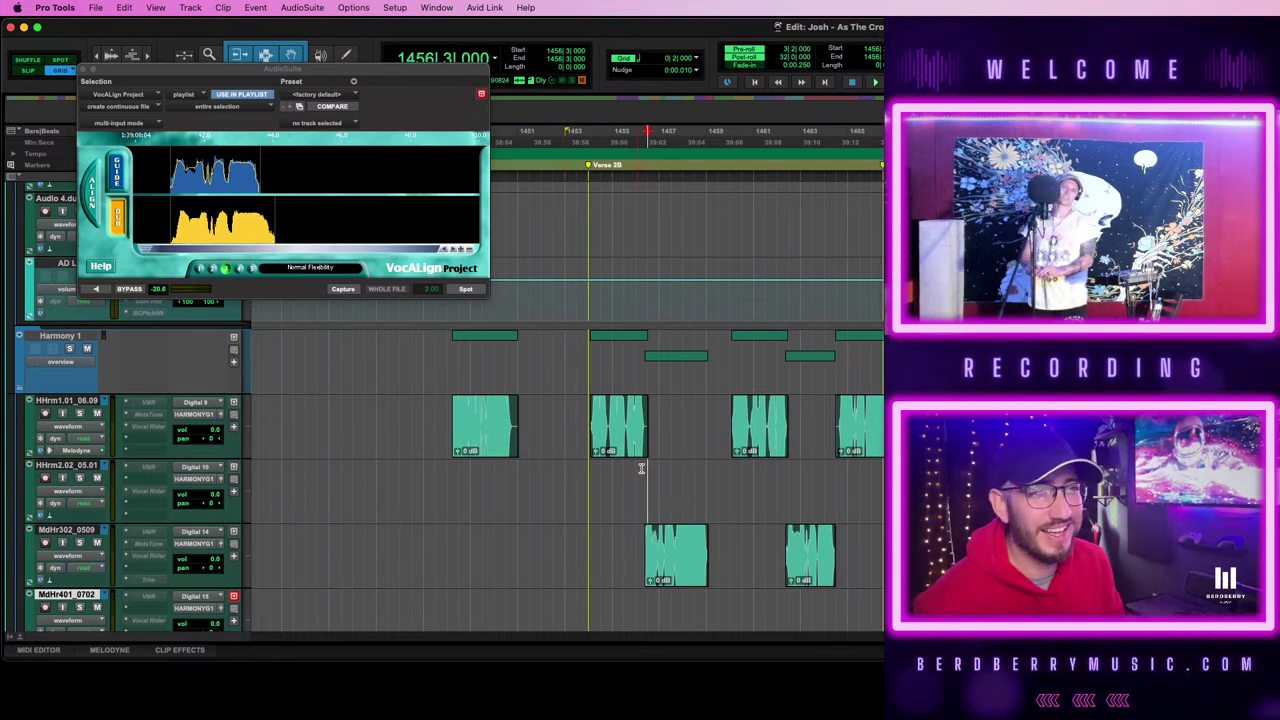
- Save the session and place the edit cursor at the Verse 2B marker, 1454|1|000, on the HHrm2.02_05.01 track
left_click_drag(811, 483, 842, 483)
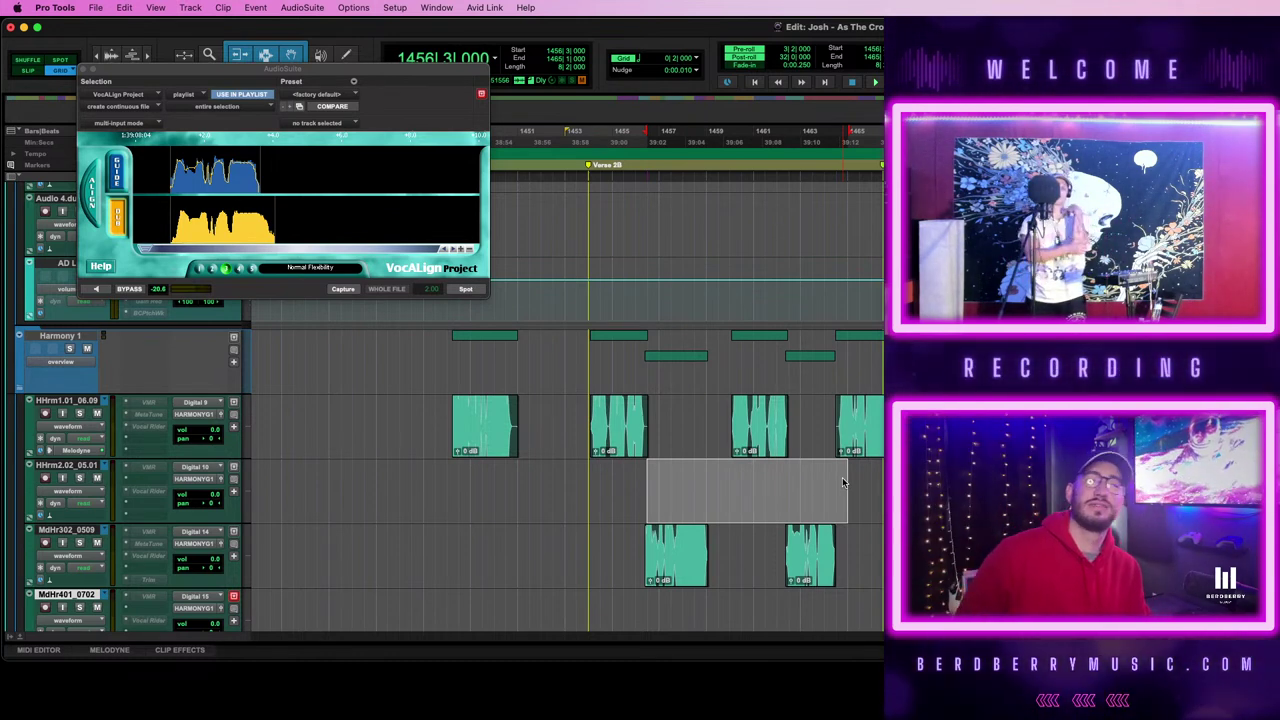
key("super+s")
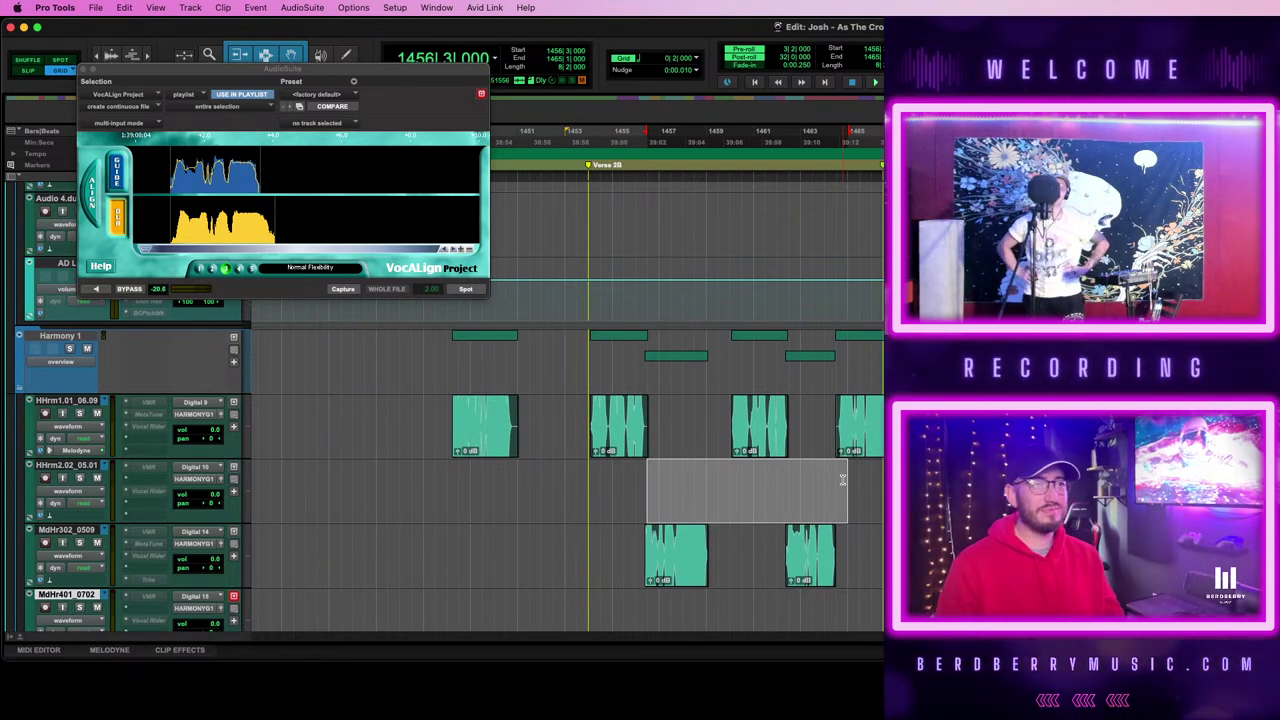
left_click(897, 486, "shift")
left_click_drag(897, 486, 521, 485)
left_click(563, 480)
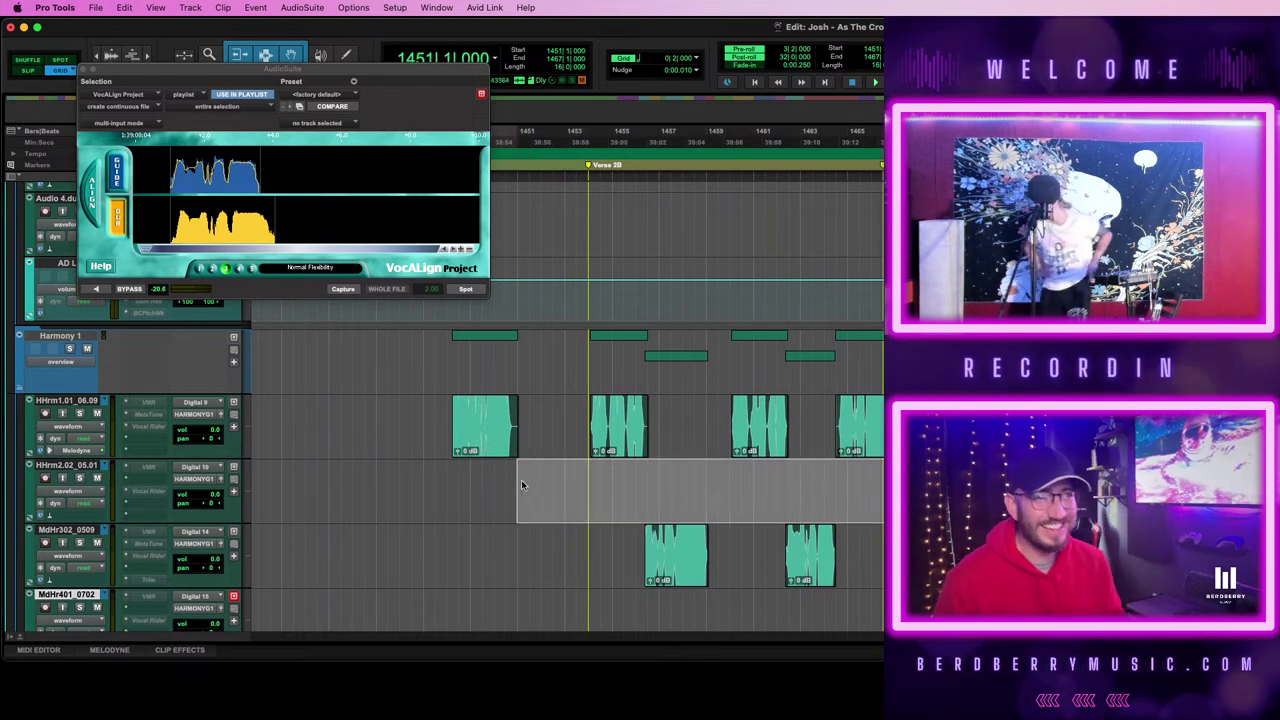
left_click(591, 473)
left_click(606, 473)
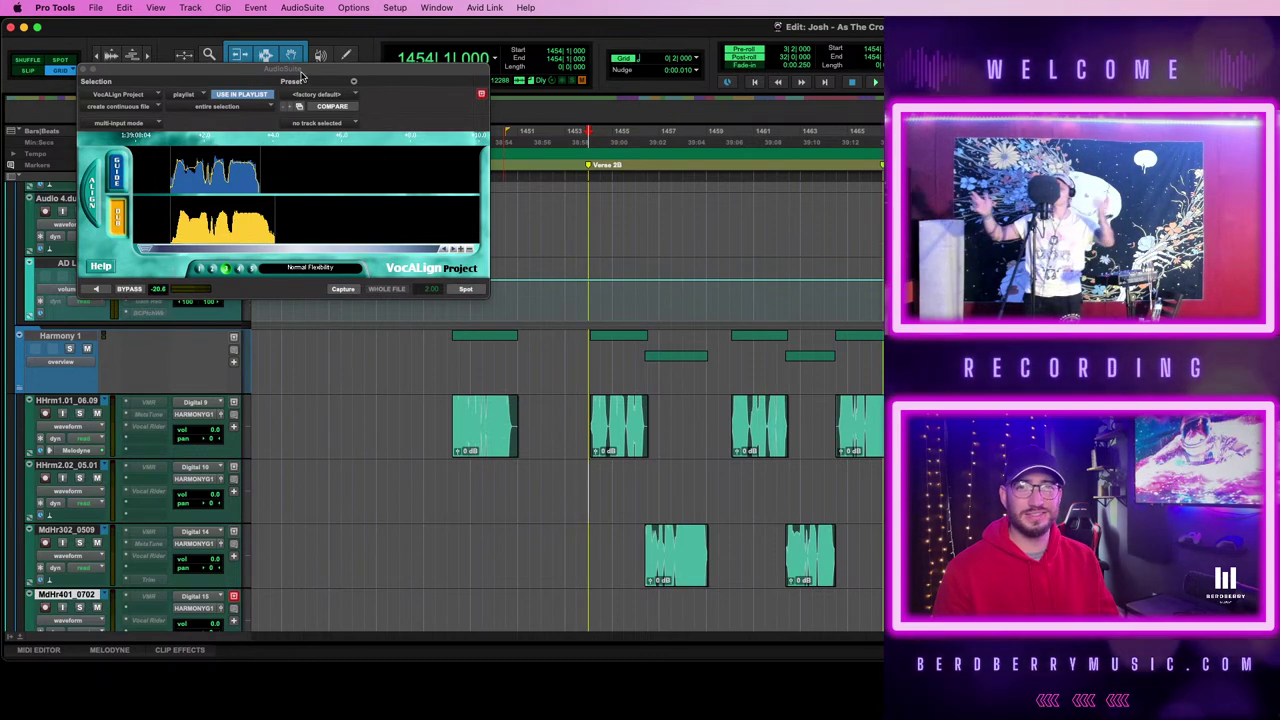
- Play Verse 2B from 1454|1|000 and move the VocALign window clear of the lead vocal and REC tracks
left_click_drag(292, 72, 339, 189)
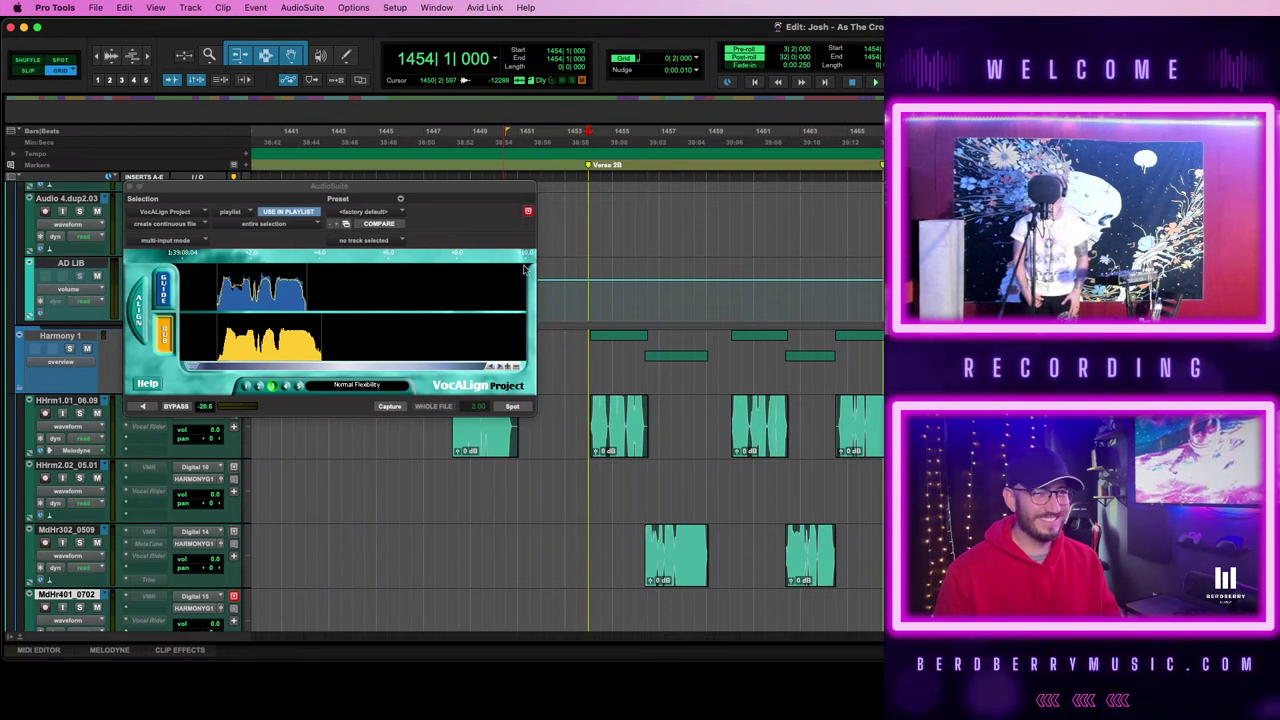
left_click(585, 471)
key("space")
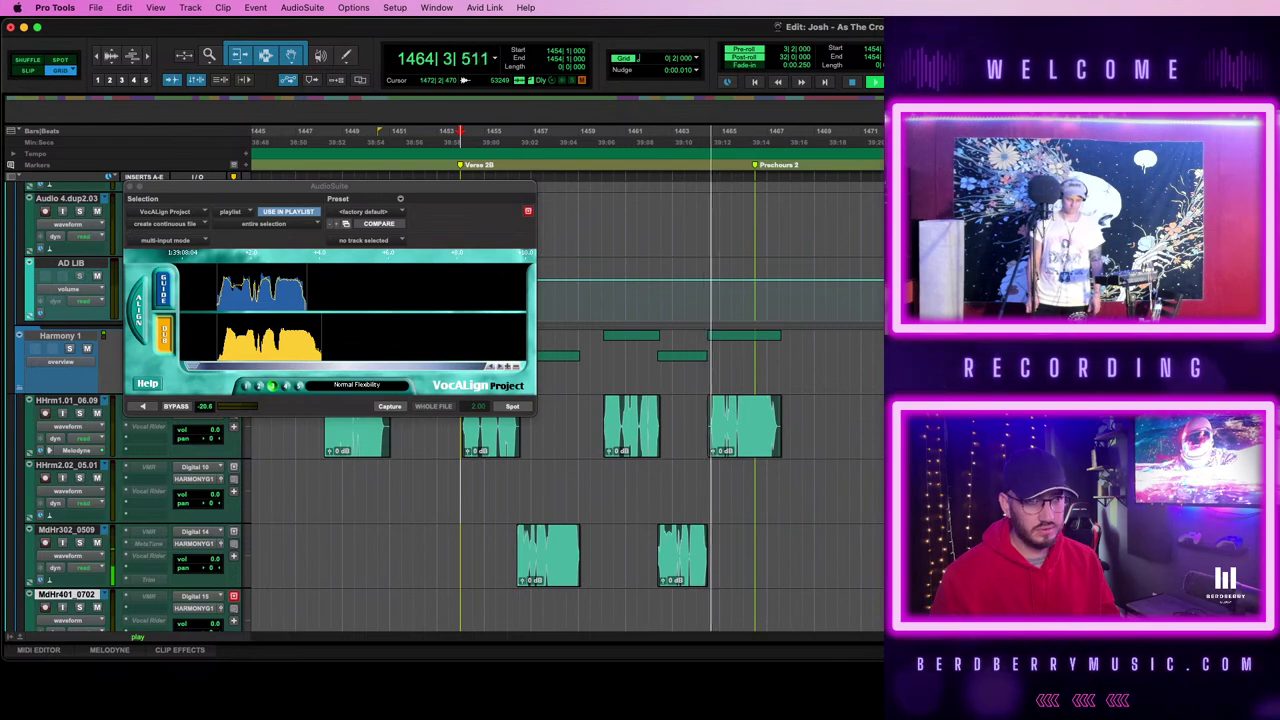
scroll(567, 408, "up", 5)
scroll(567, 408, "up", 15)
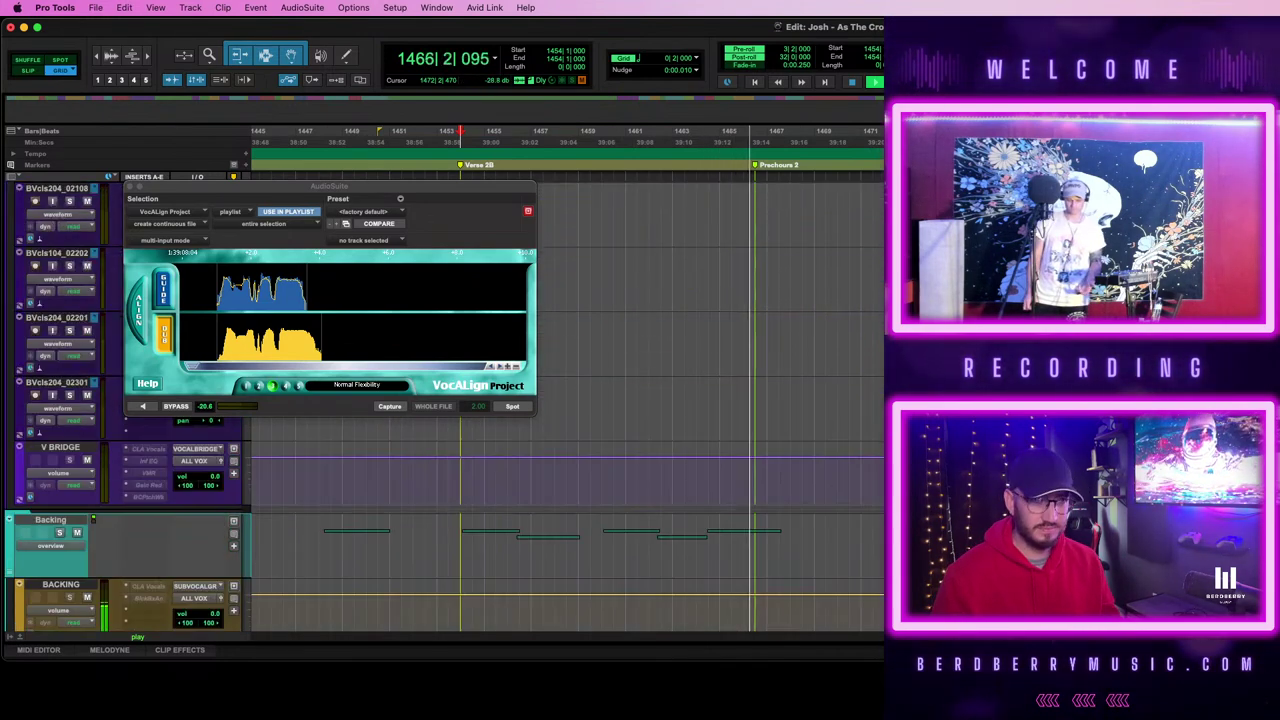
left_click_drag(228, 190, 1000, 205)
scroll(567, 408, "up", 13)
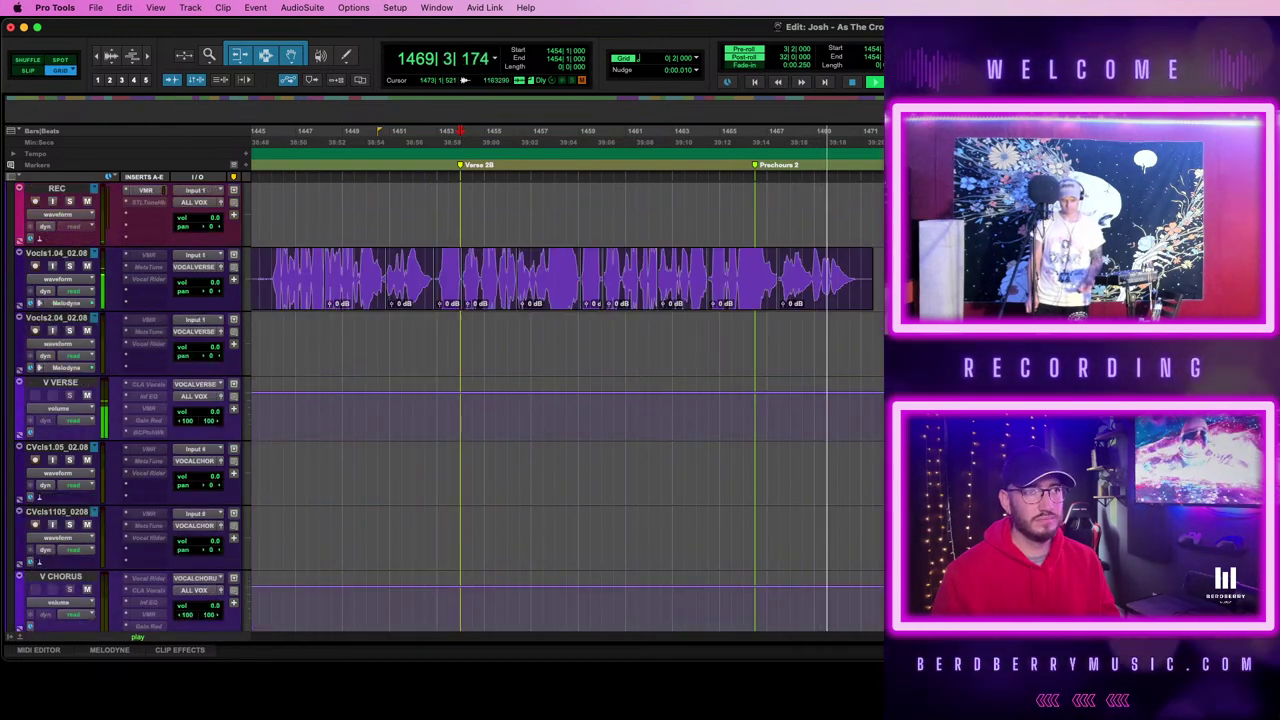
- Listen through Prechorus 2 into the start of Chorus 2 and stop playback
scroll(567, 408, "down", 8)
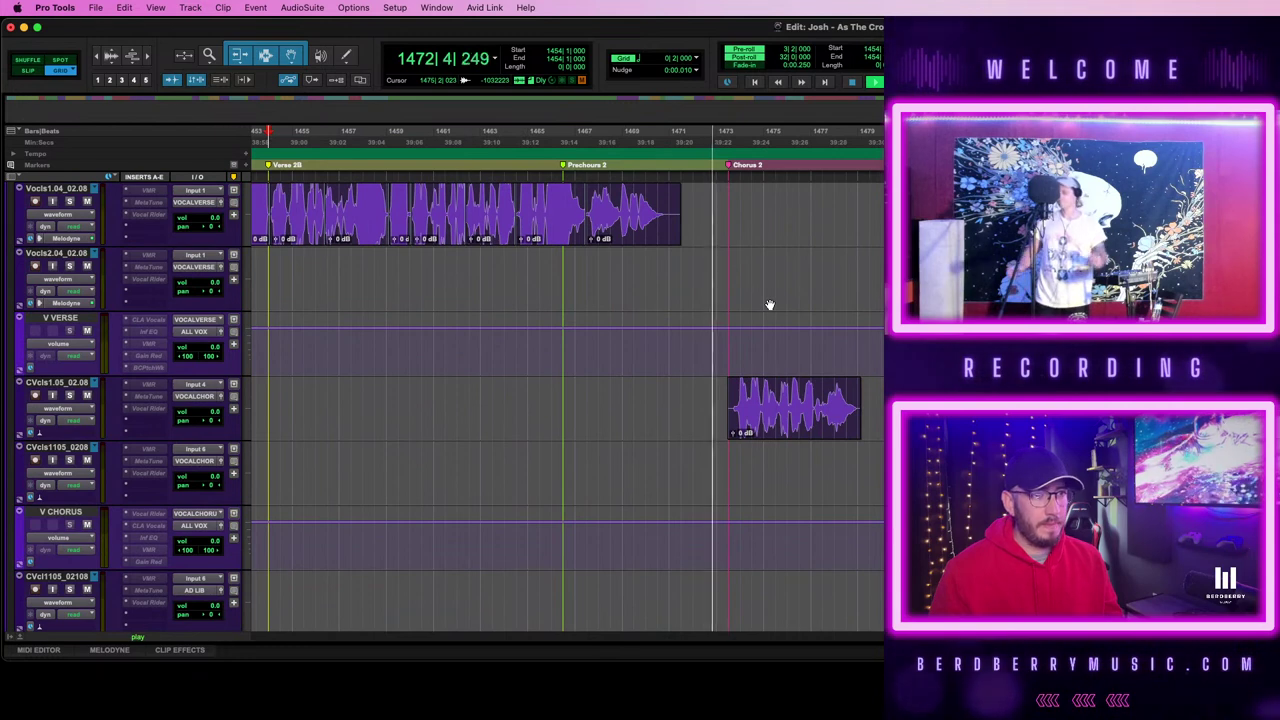
key("r")
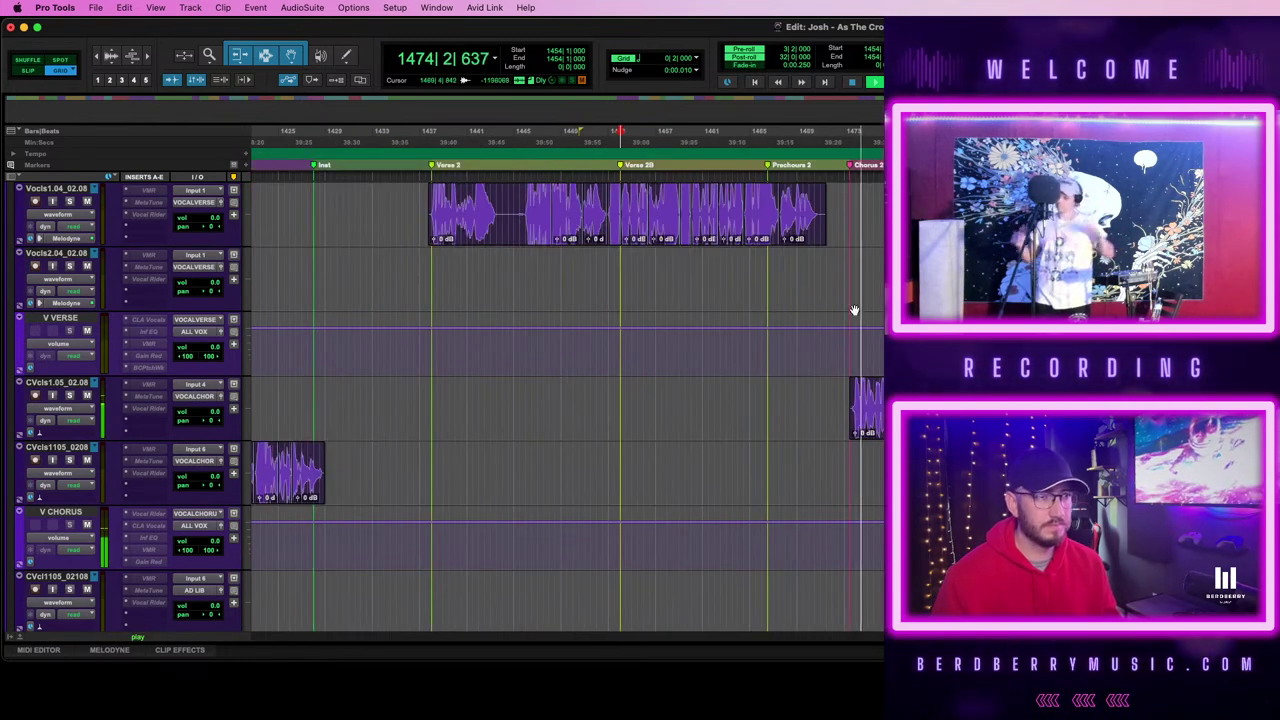
scroll(880, 310, "right", 2)
scroll(676, 264, "up", 3)
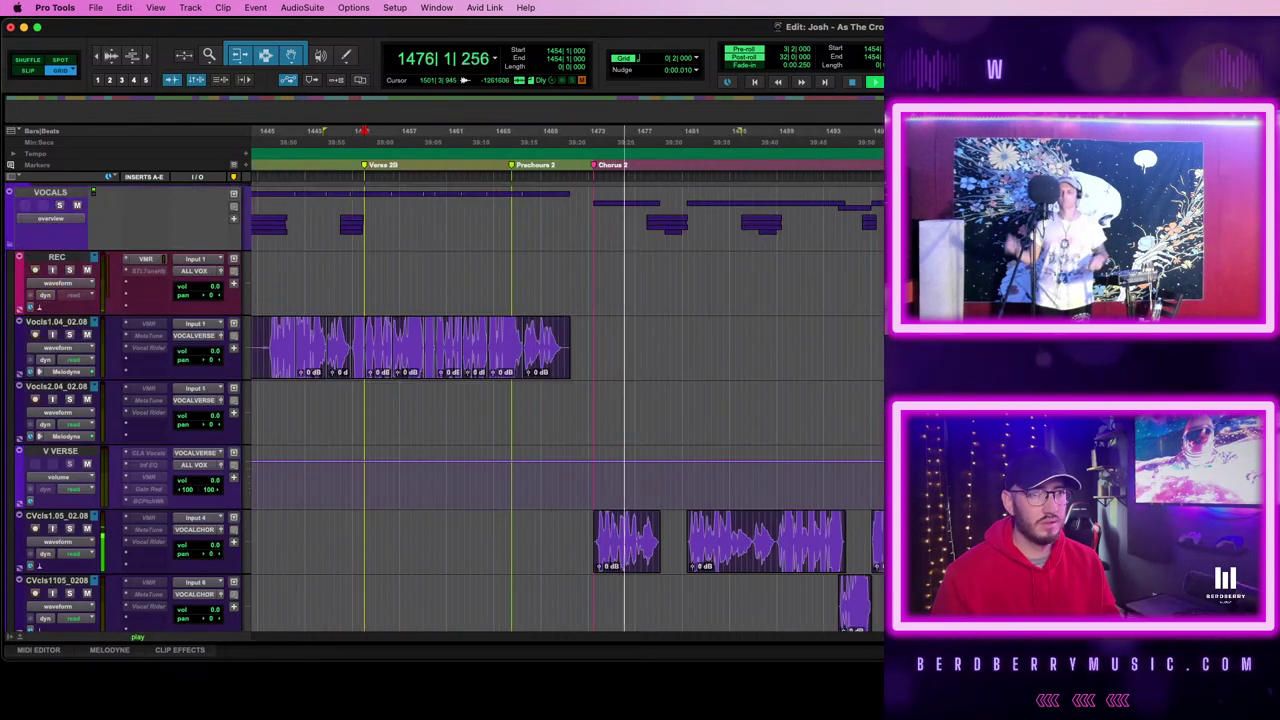
key("space")
- Place the edit cursor at 1467|3|000 on the REC track and rehearse the Prechorus 2 entry with pre-roll and REC record-enabled
left_click(653, 270)
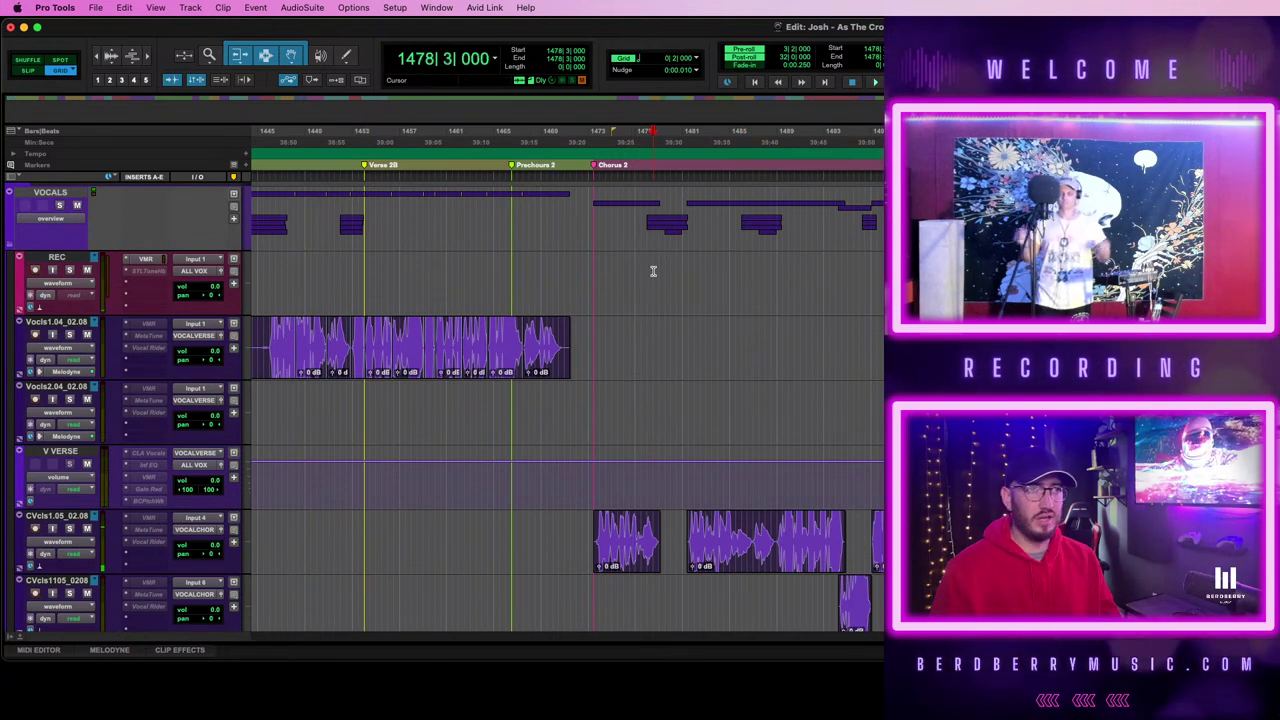
left_click(918, 276)
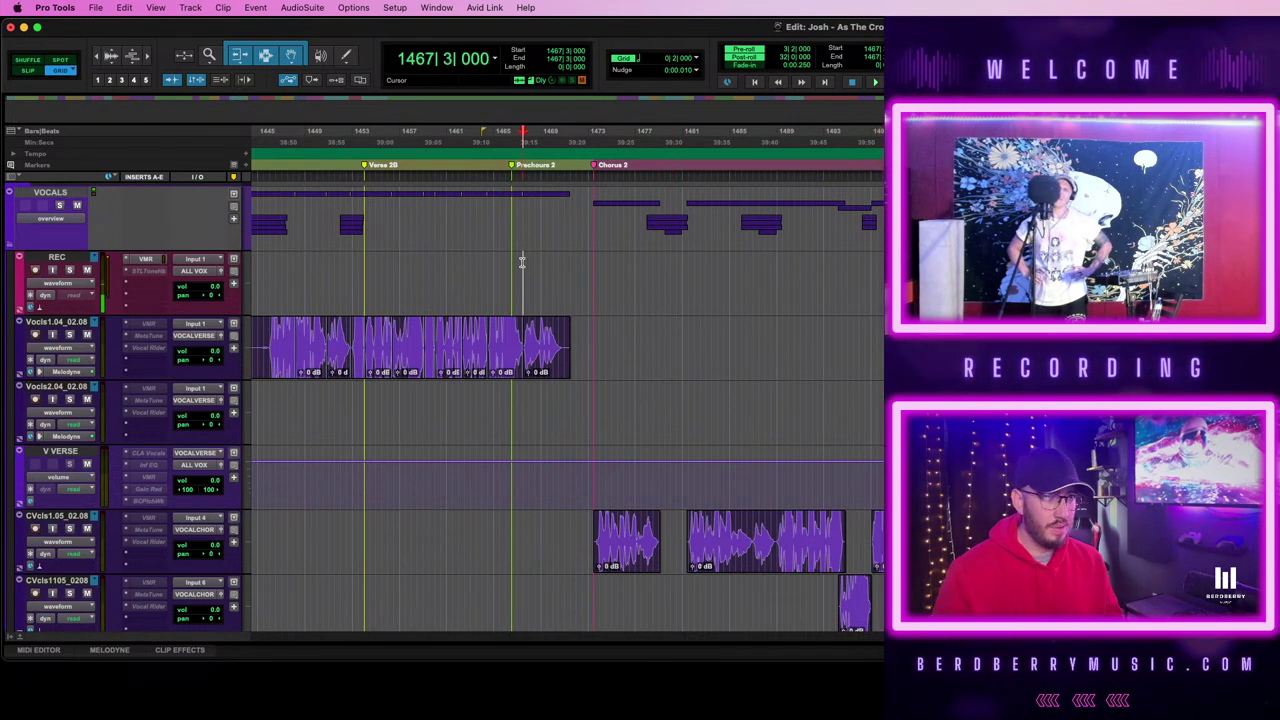
key("space")
key("t")
key("t")
key("t")
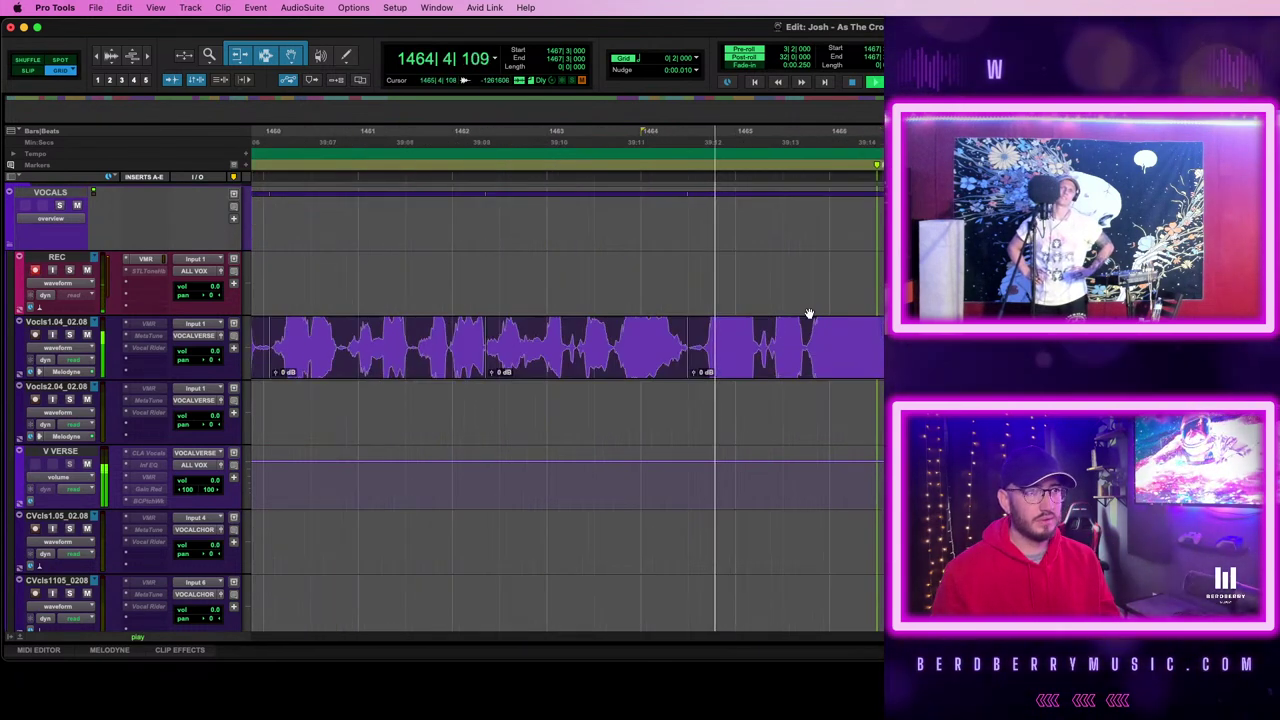
scroll(809, 314, "right", 3)
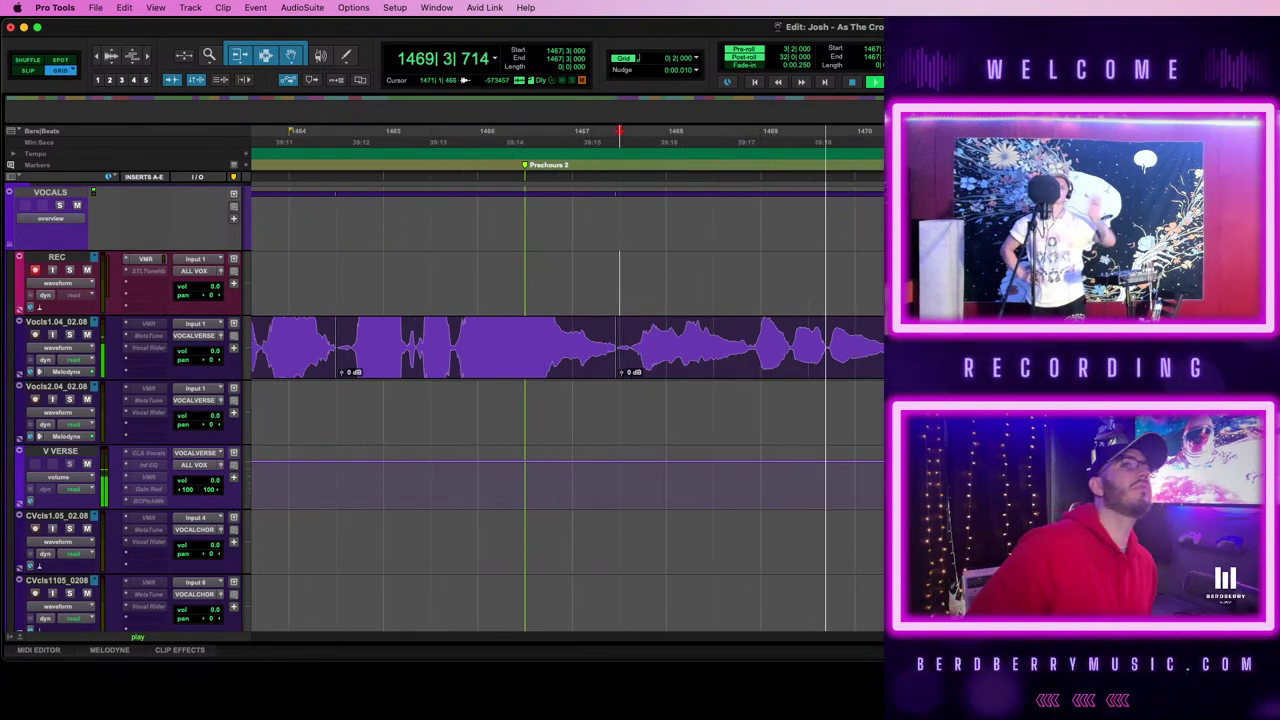
key("space")
- Place the edit cursor at 1458|3|000 on the REC track and play with pre-roll through to Prechorus 2
scroll(966, 290, "down", 2)
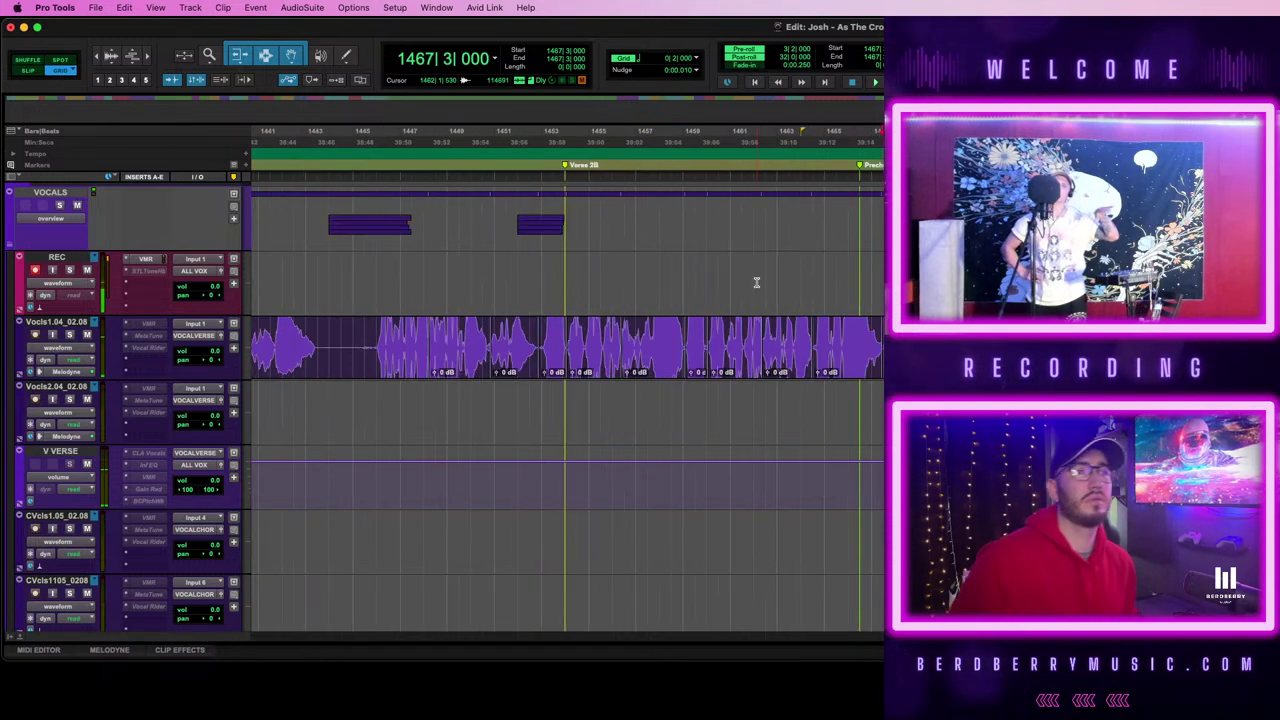
left_click(671, 266)
left_click(628, 267)
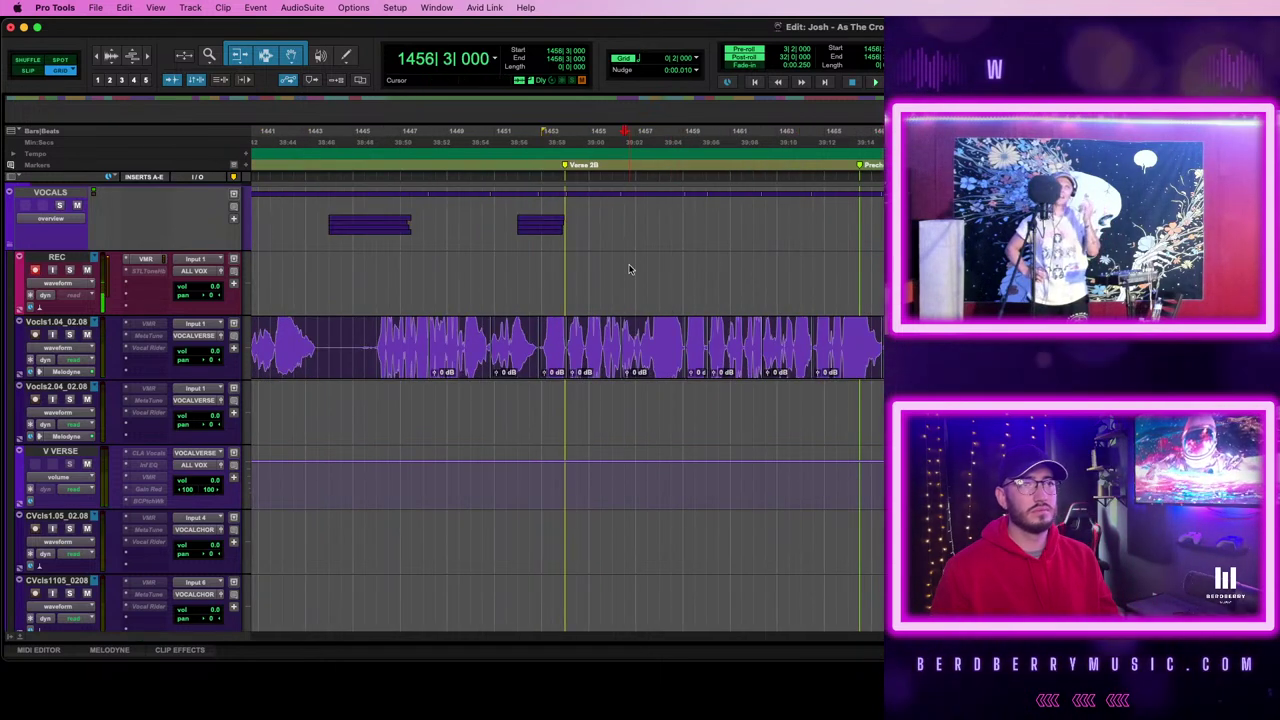
left_click(672, 271)
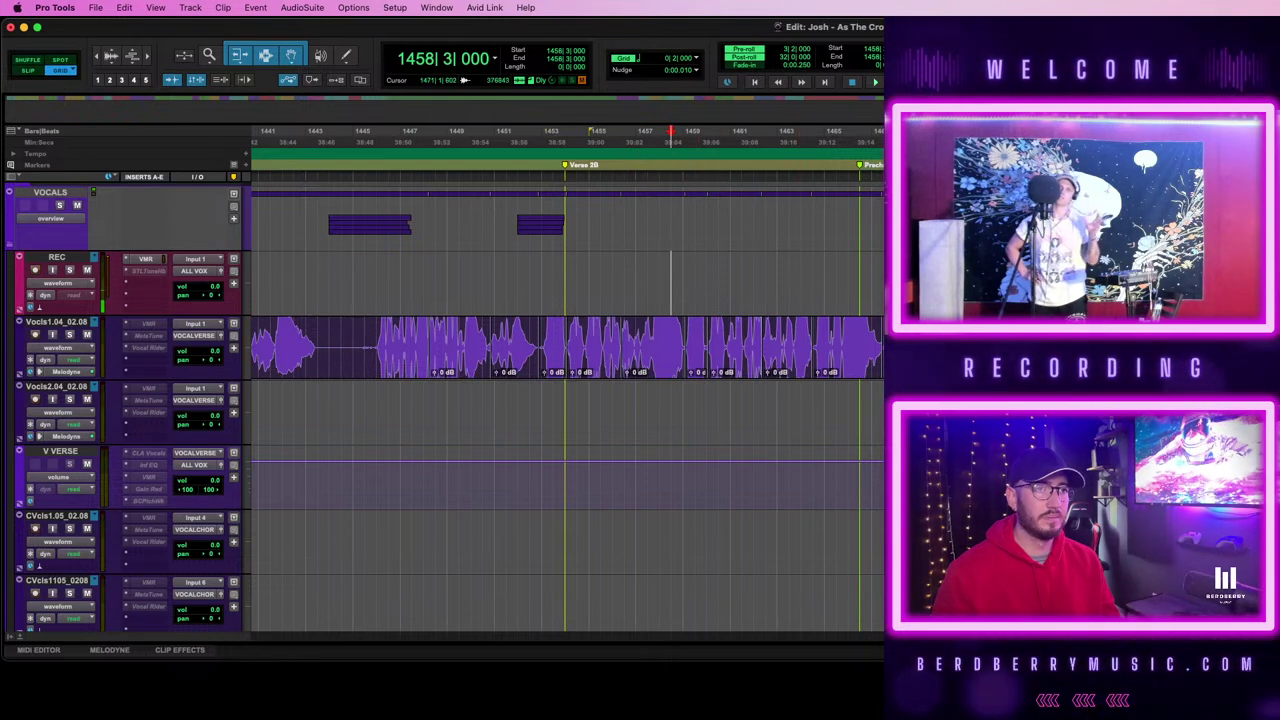
key("space")
key("t")
key("t")
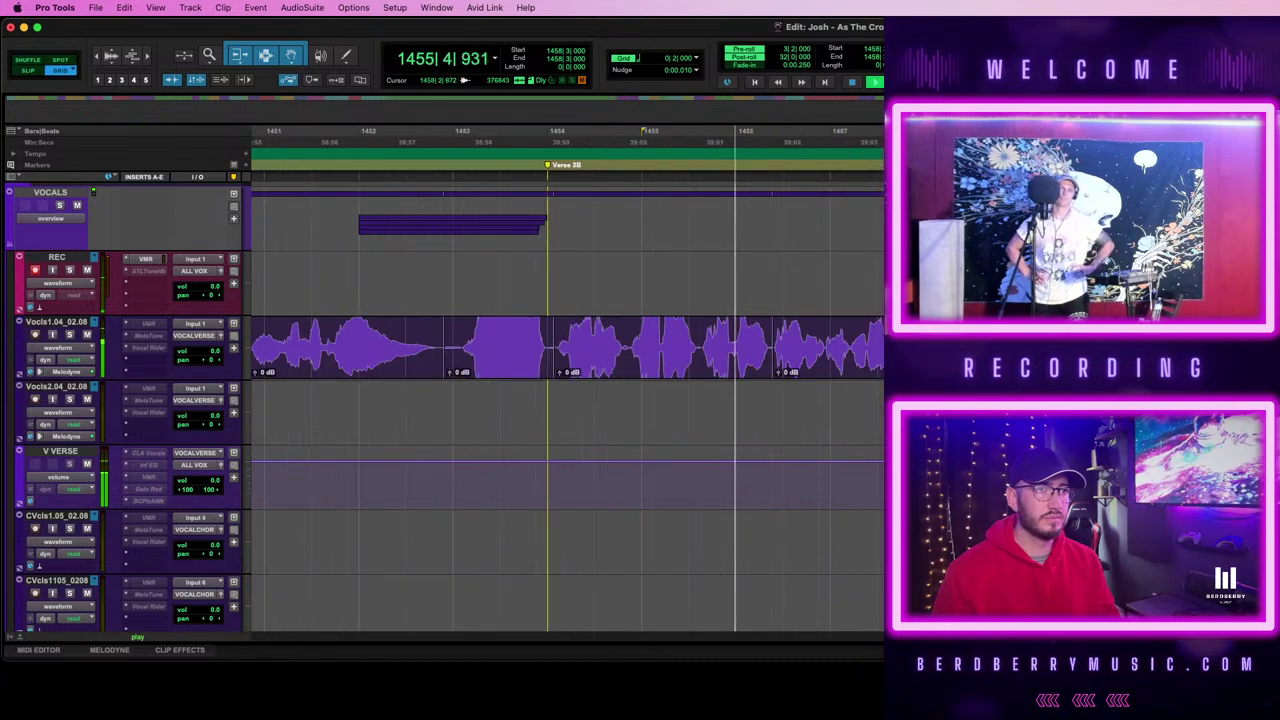
scroll(567, 378, "right", 3)
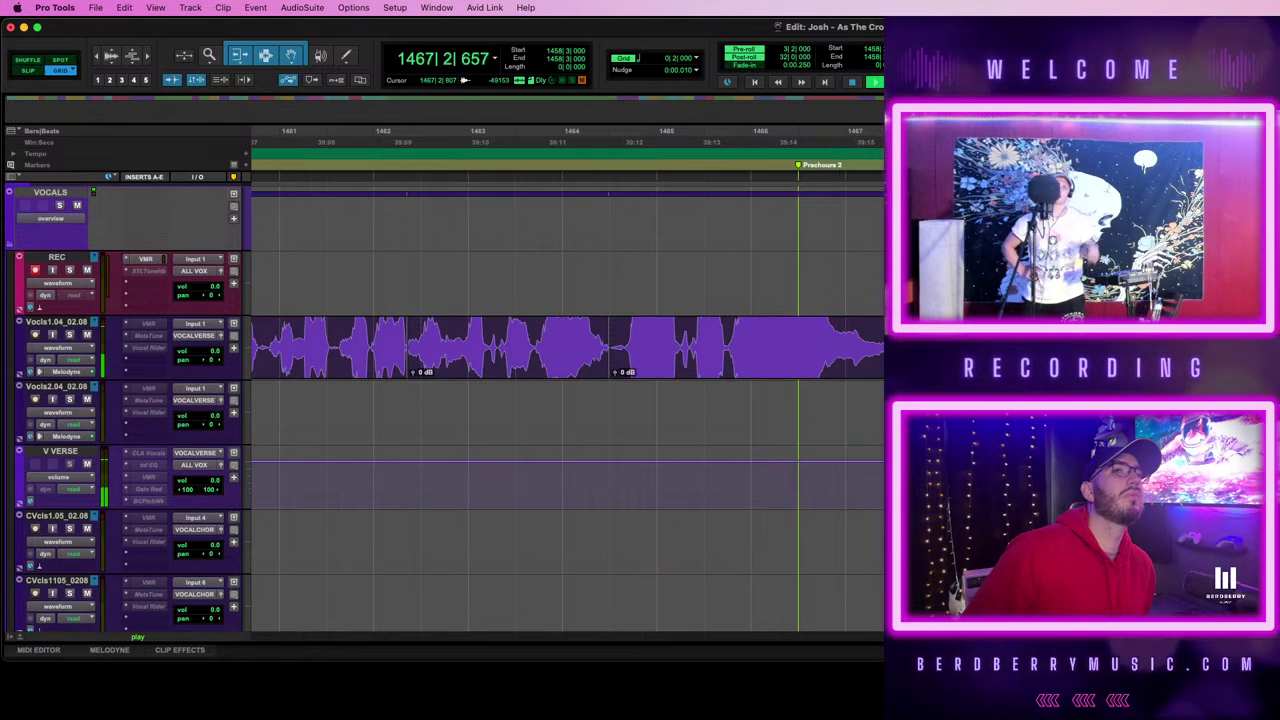
key("space")
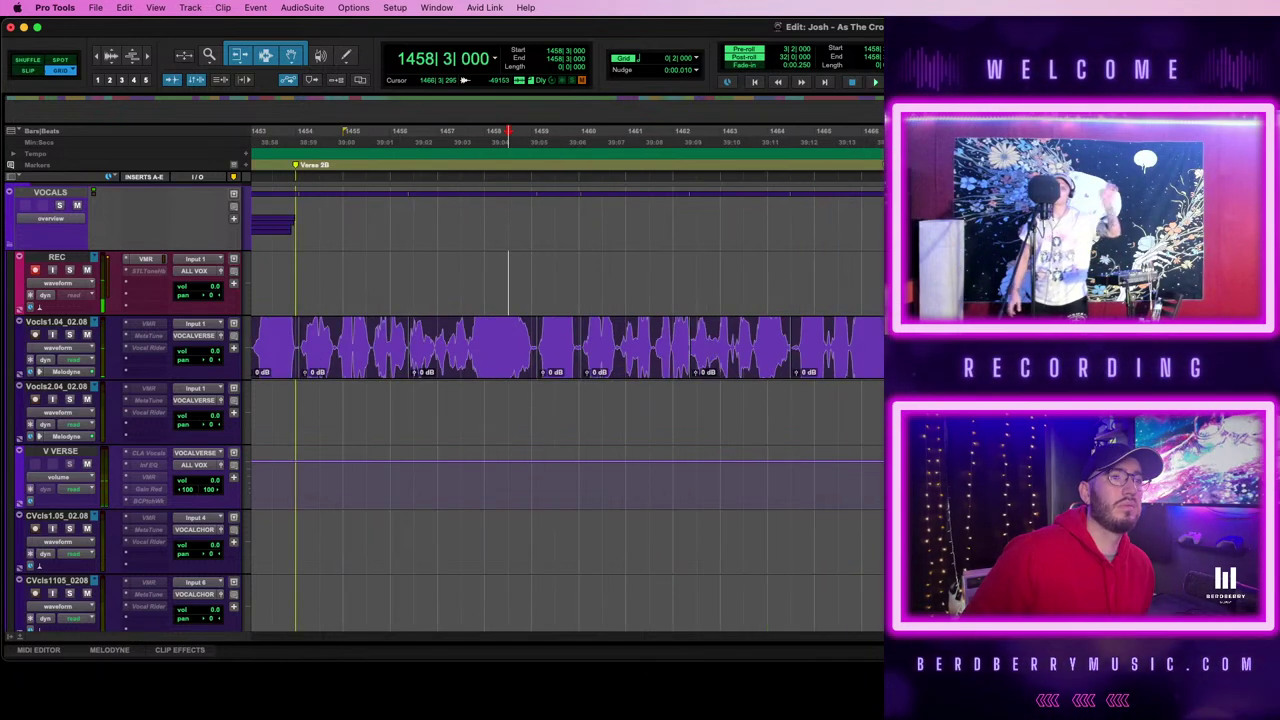
- Play from 1451|1|000 on the REC track into Verse 2B and cut the range from 1459|1|475 to 1460|1|258
key("r")
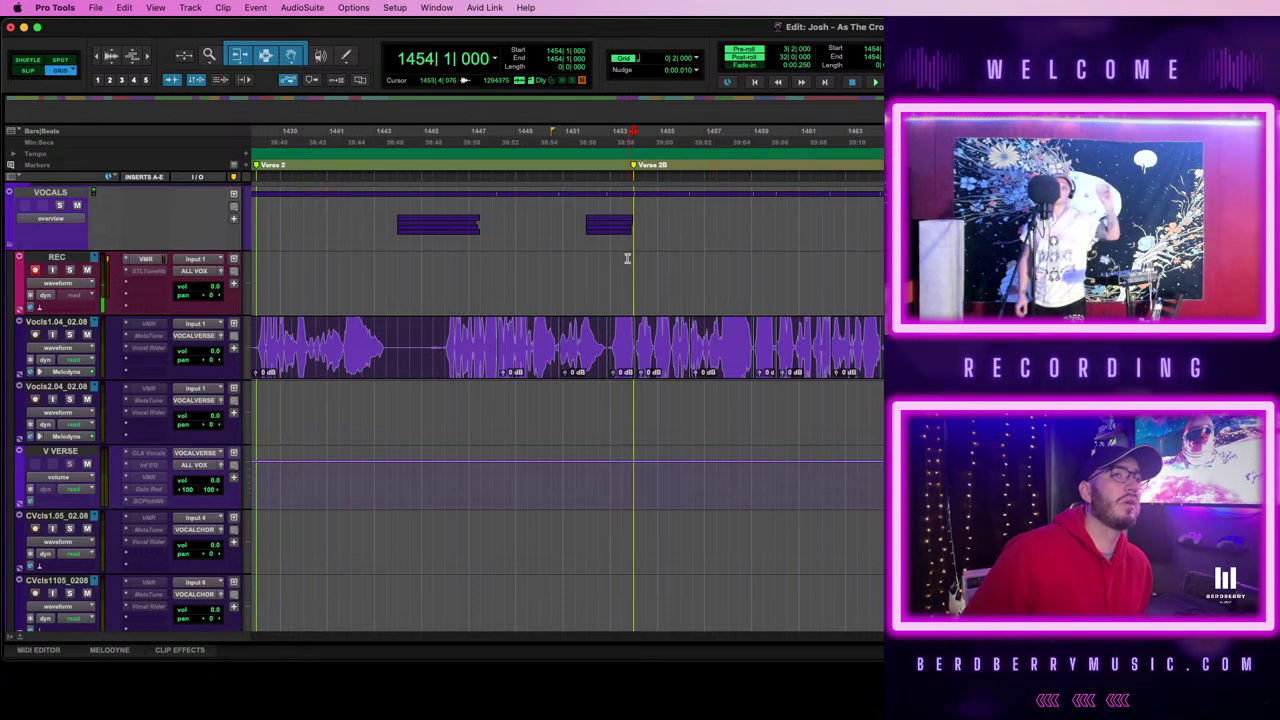
key("super+bracketright")
key("super+bracketright")
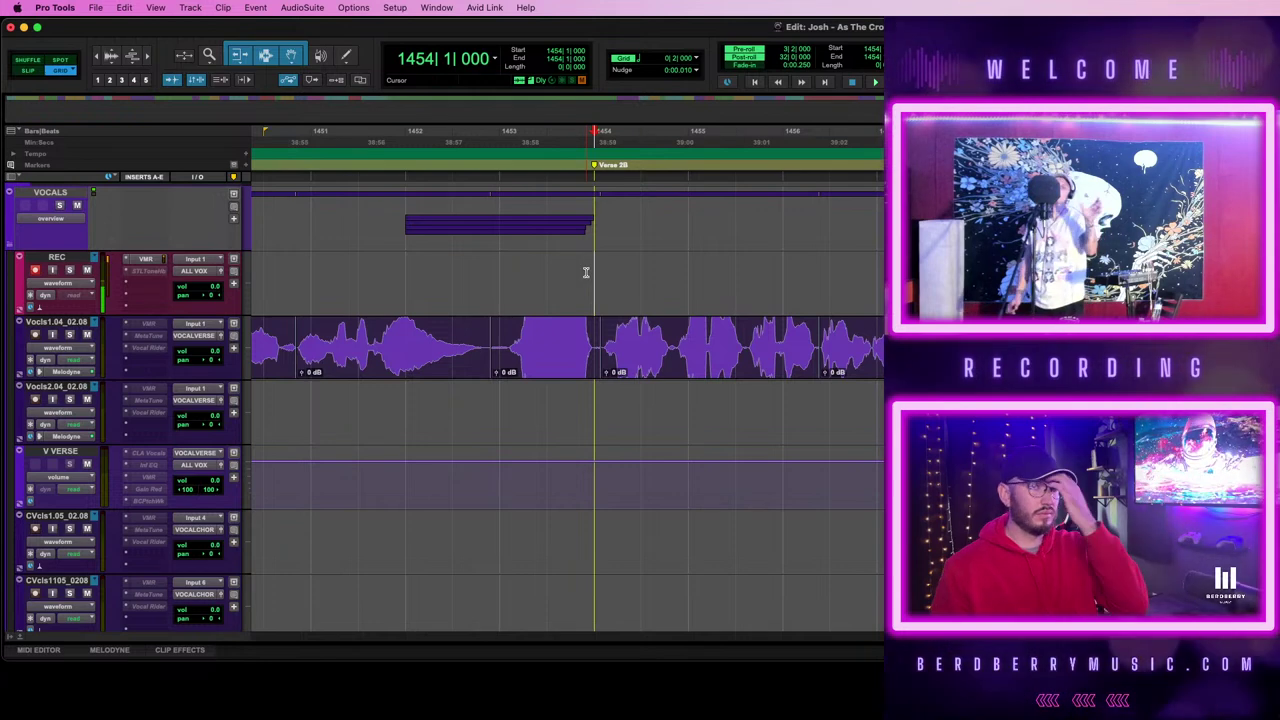
key("super+bracketleft")
left_click(666, 267)
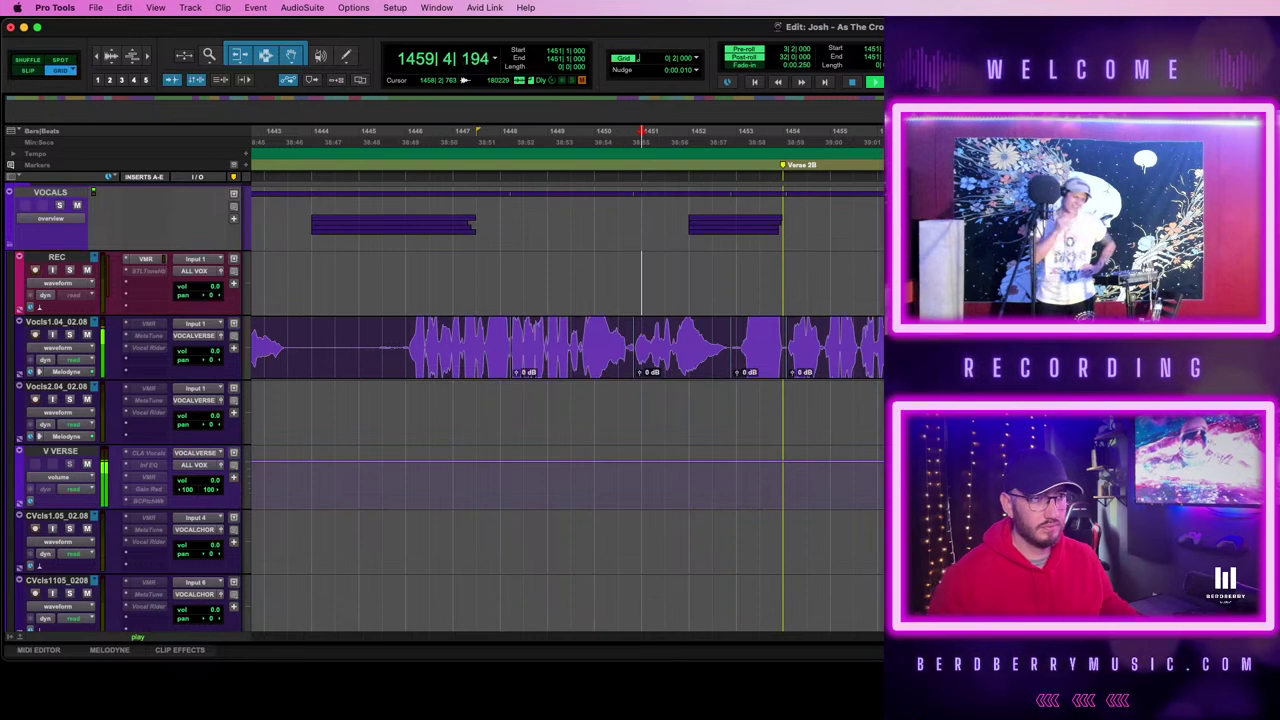
key("space")
left_click(1055, 285)
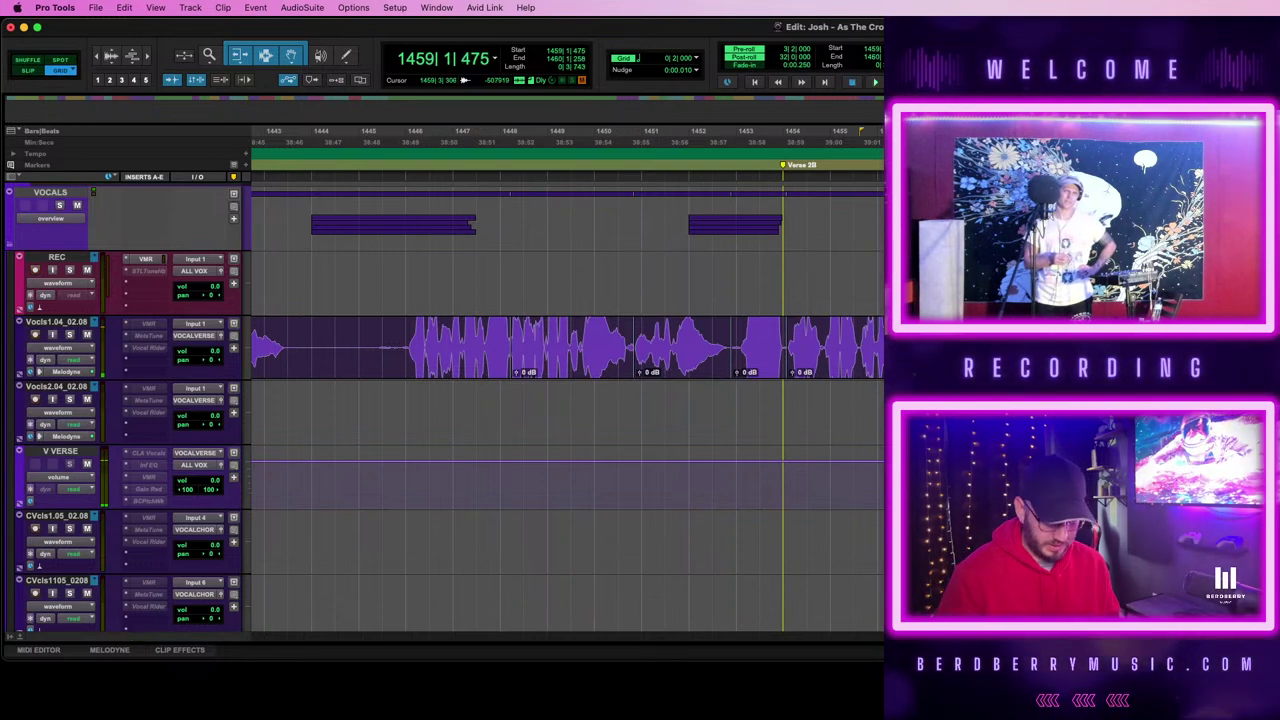
key("super+x")
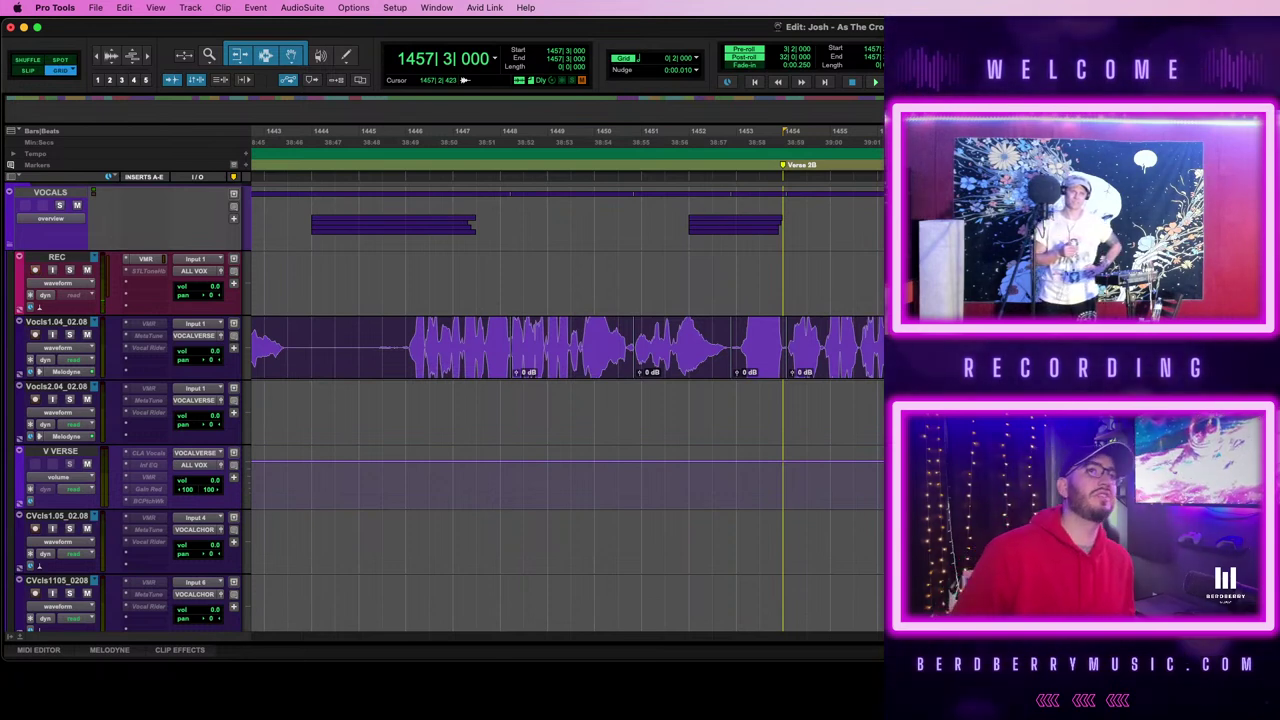
- Try recording REC takes from 1457|3|000 and 1458|3|000, play back the second one, and undo it
key("space")
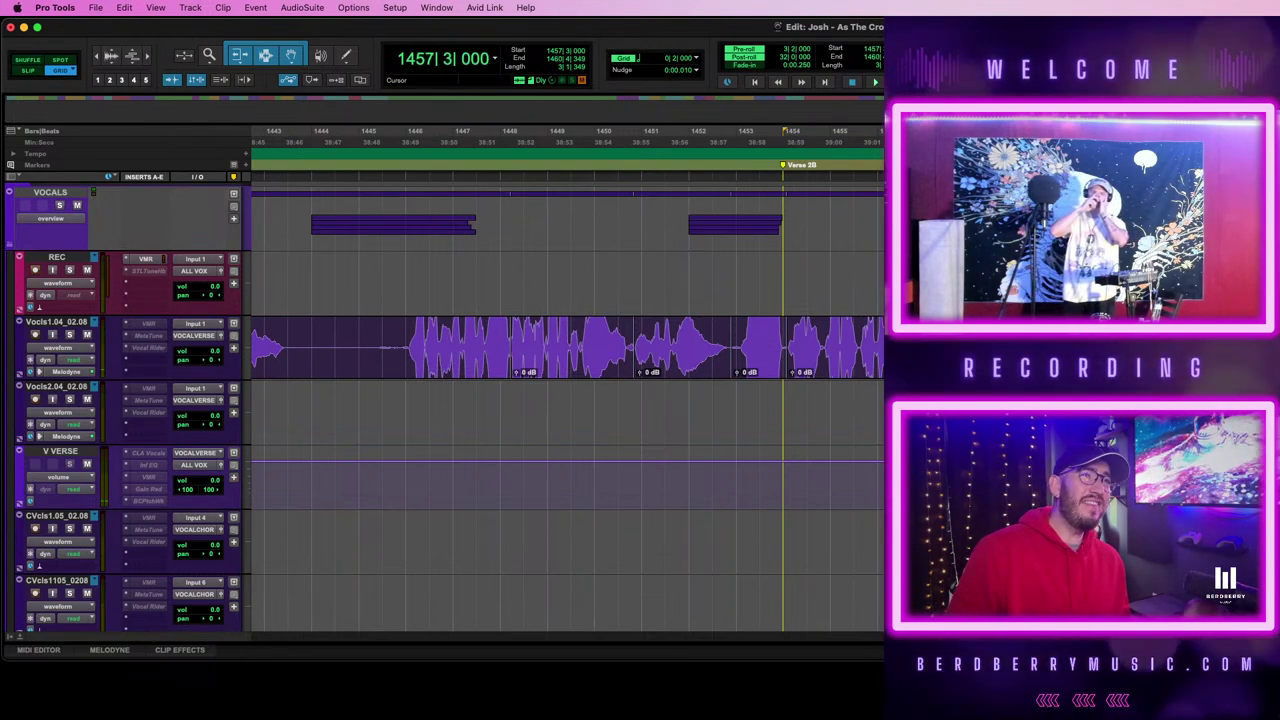
key("space")
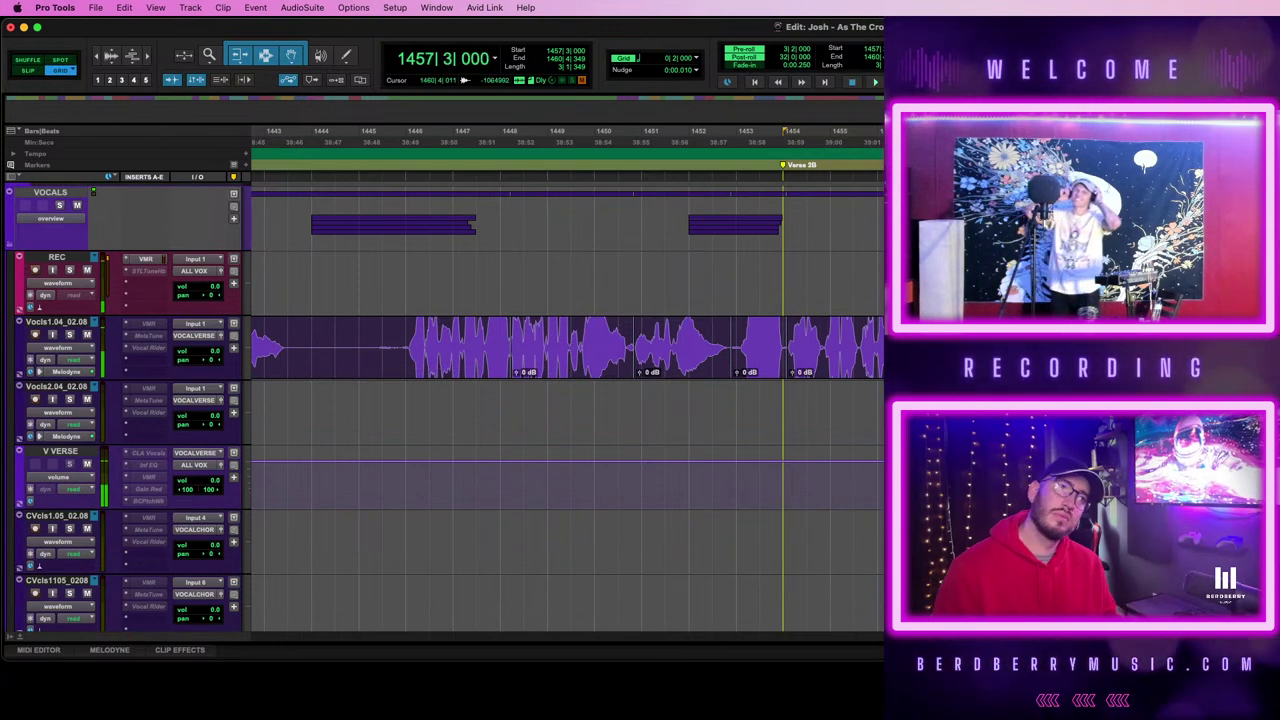
key("space")
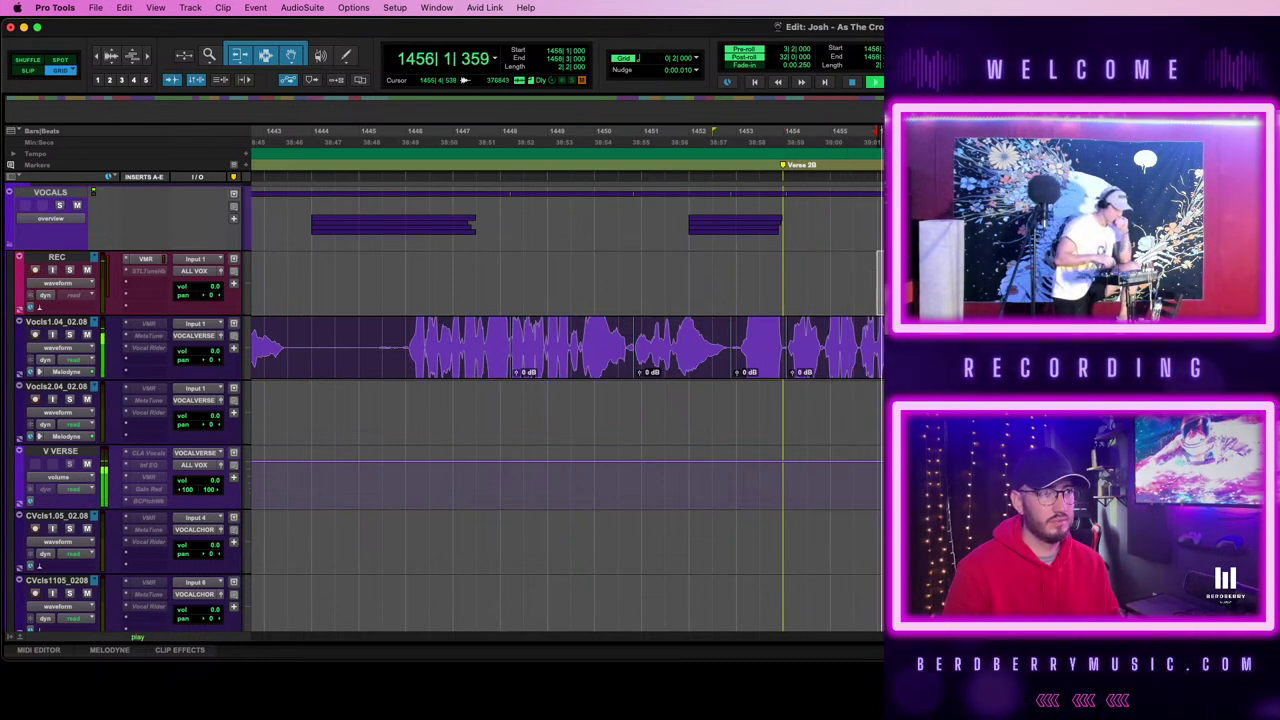
key("t")
key("t")
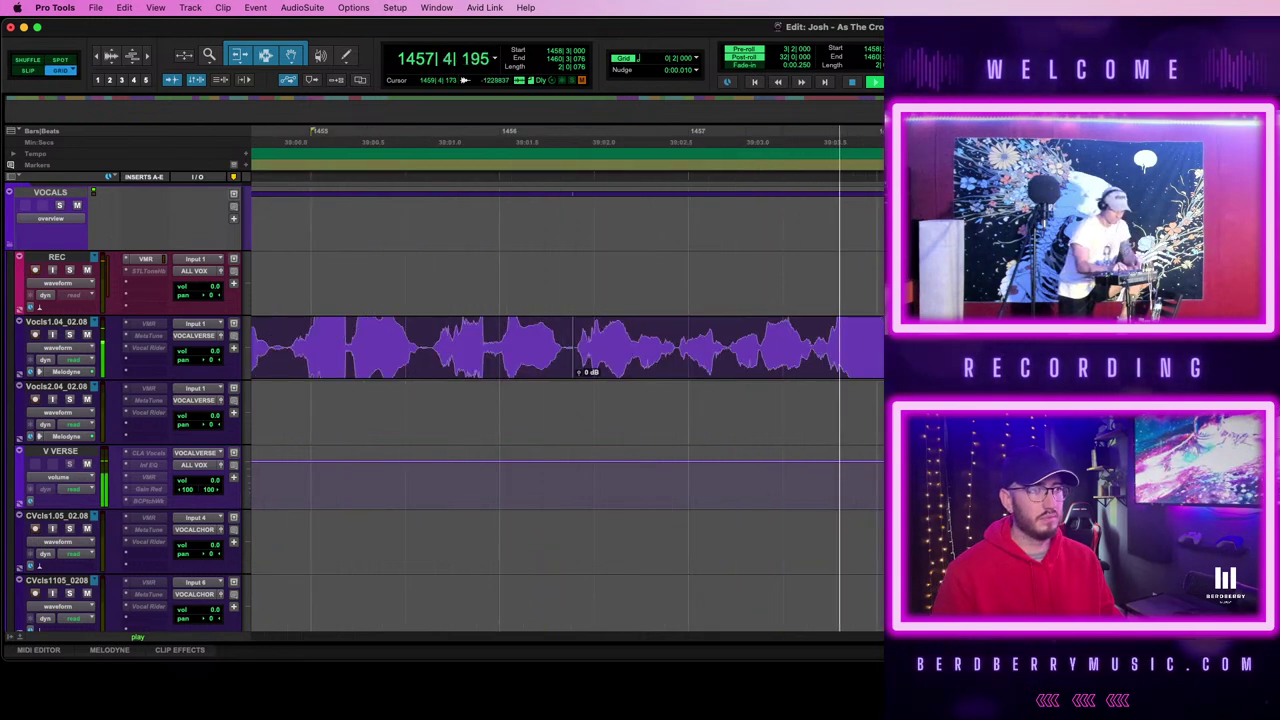
scroll(567, 378, "right", 3)
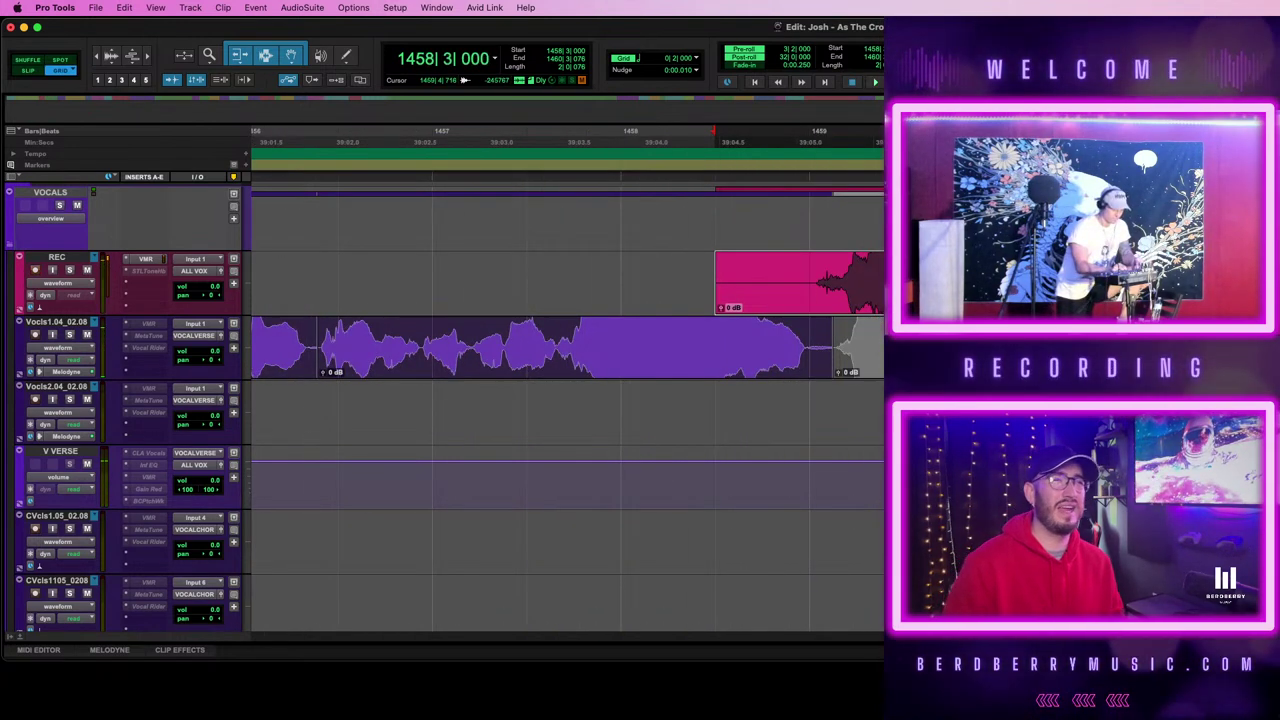
key("super+z")
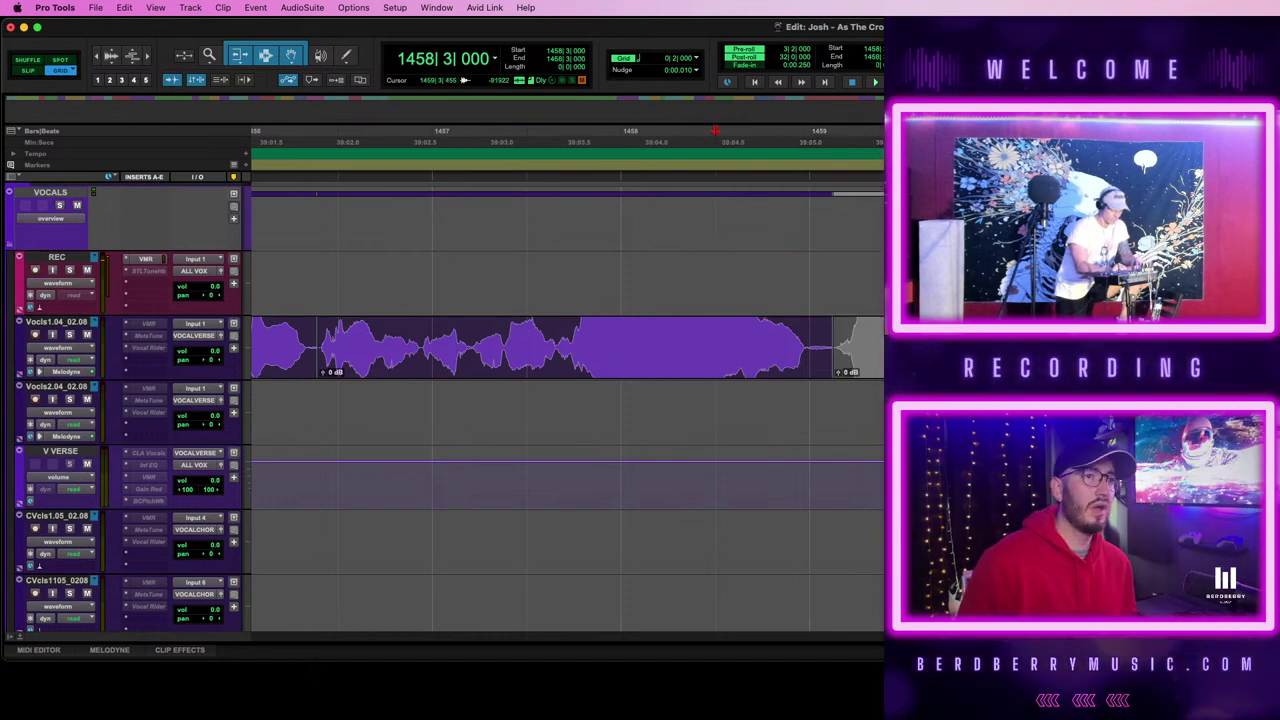
- Try a REC take from 1458|3|000, trim it to 1458|4|526–1460|1|340 and play it back from 1458|1|000
key("super+bracketleft")
key("super+bracketleft")
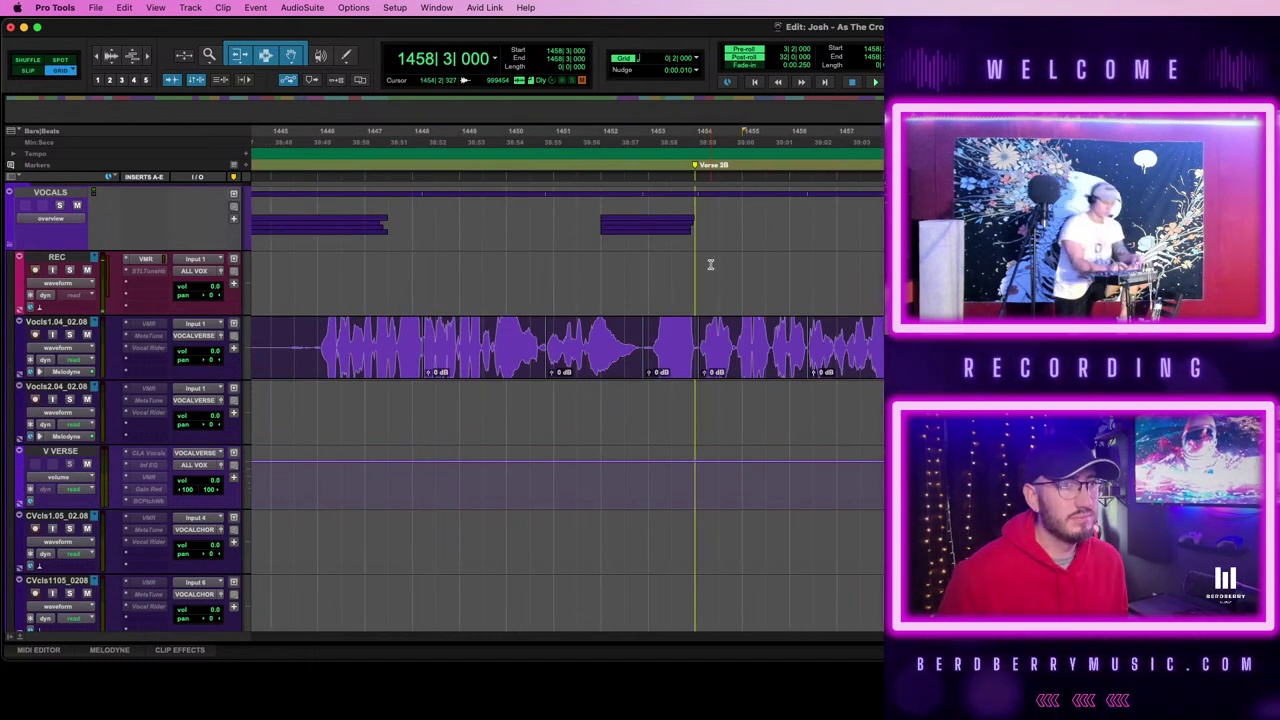
key("space")
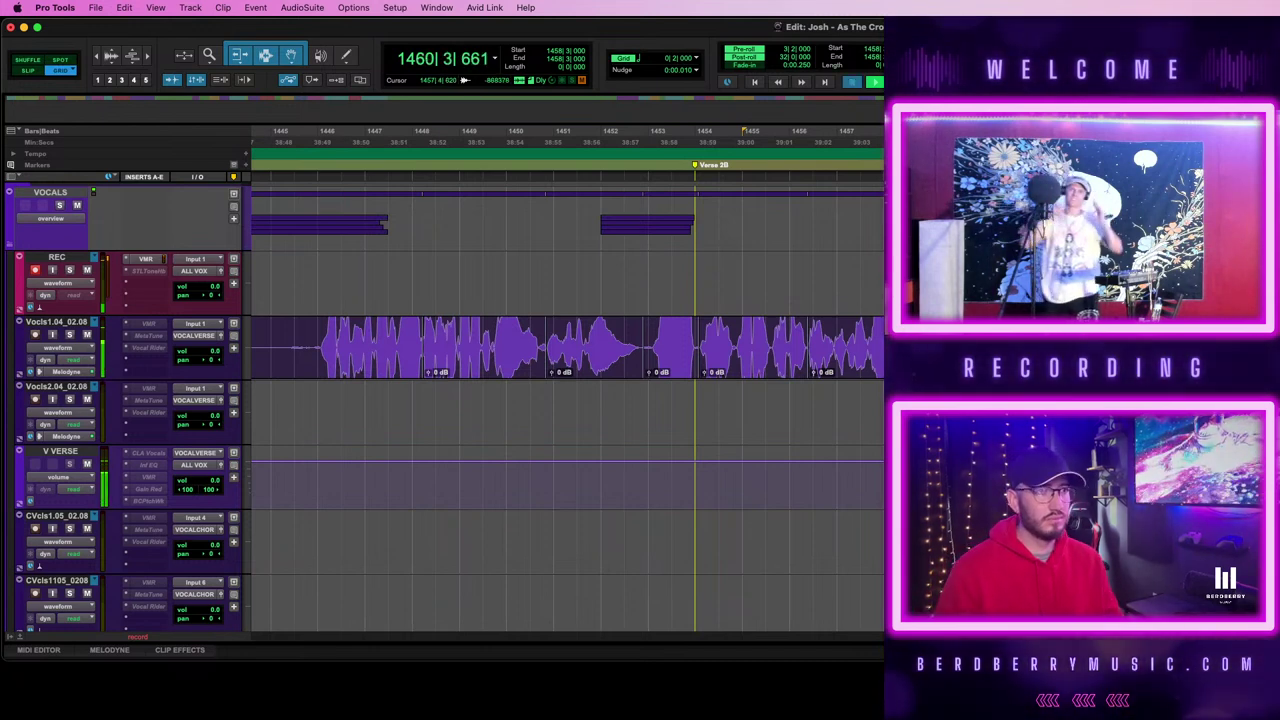
left_click_drag(926, 284, 865, 284)
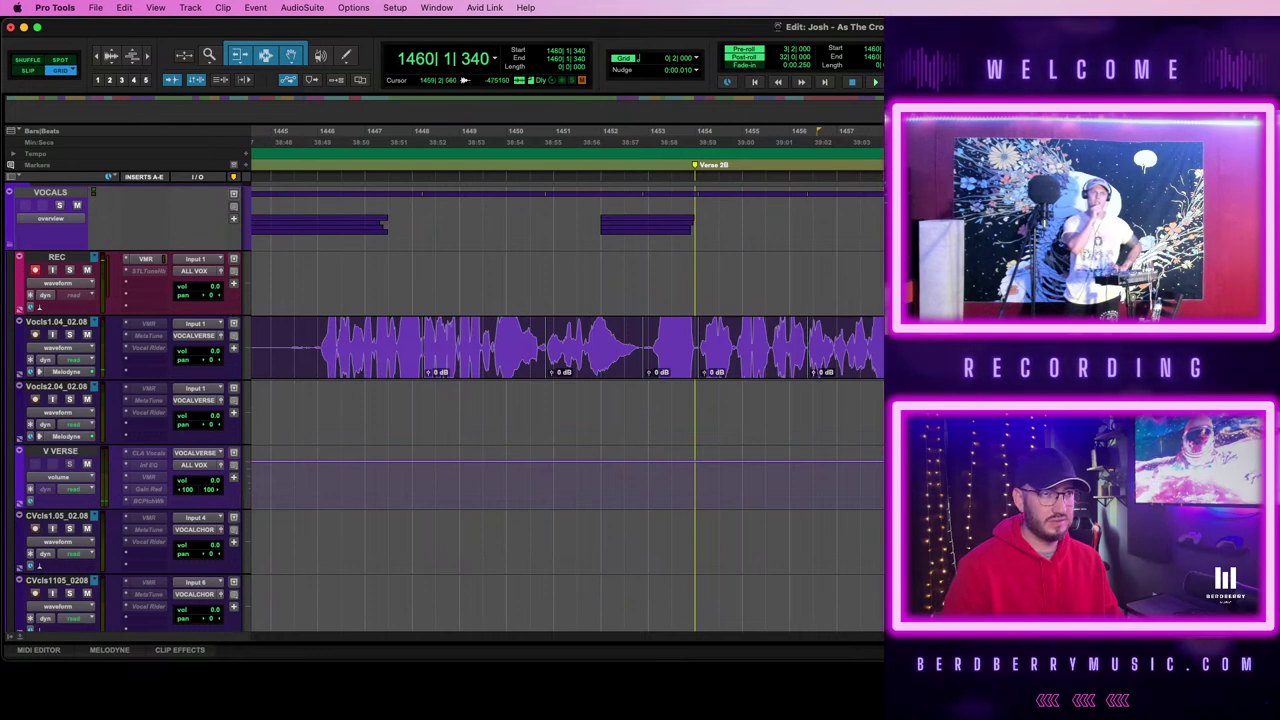
left_click(878, 277)
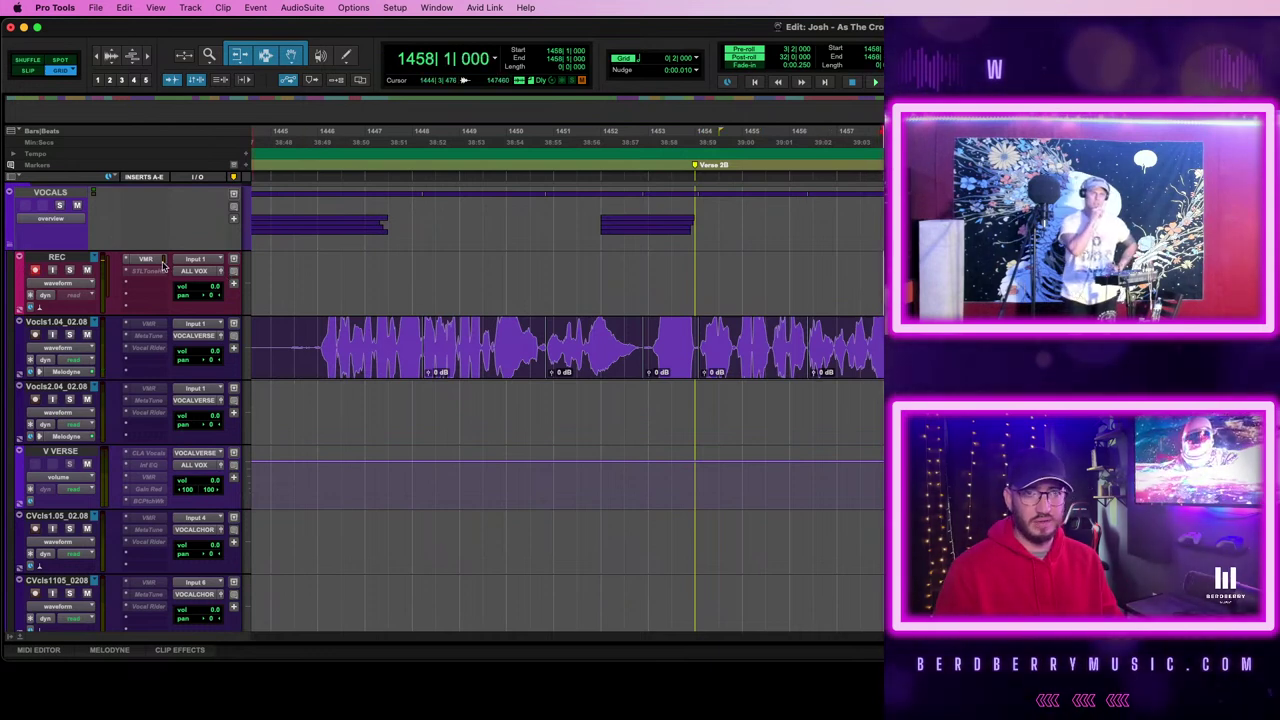
key("space")
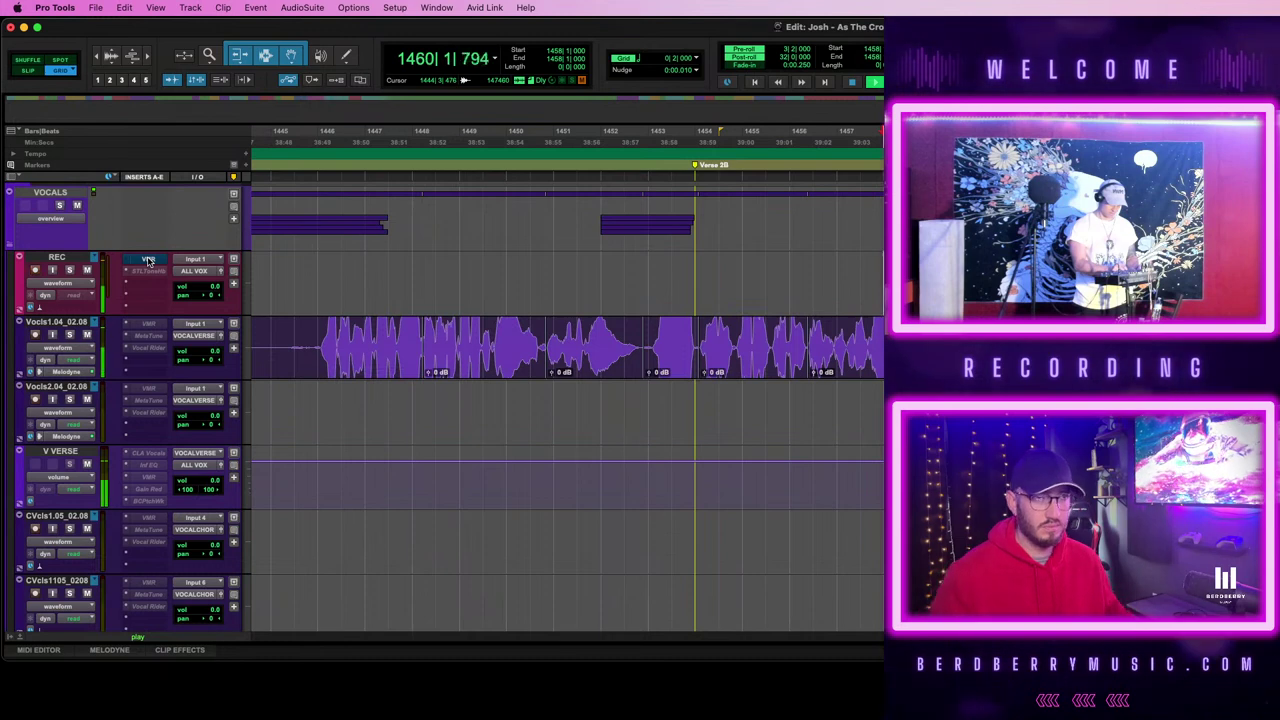
key("space")
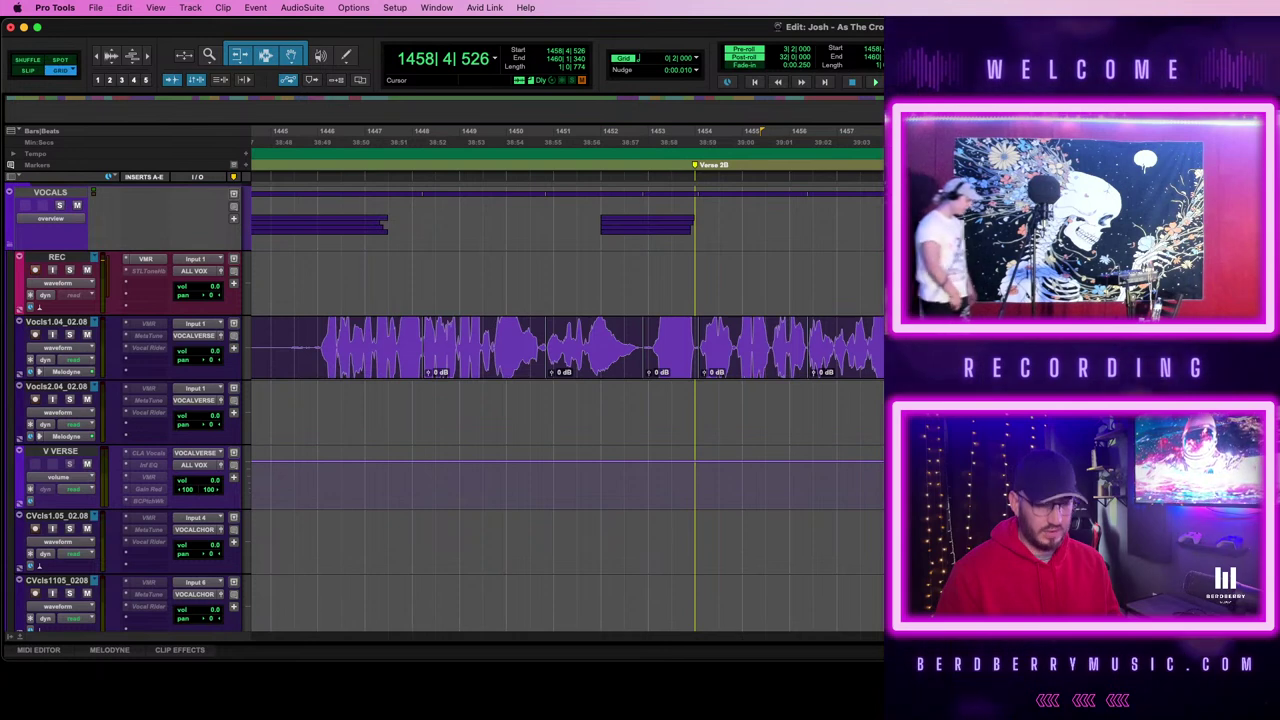
- Try another REC take from 1457|3|000 and trim it to the range 1458|4|471–1460|1|828
left_click(881, 260)
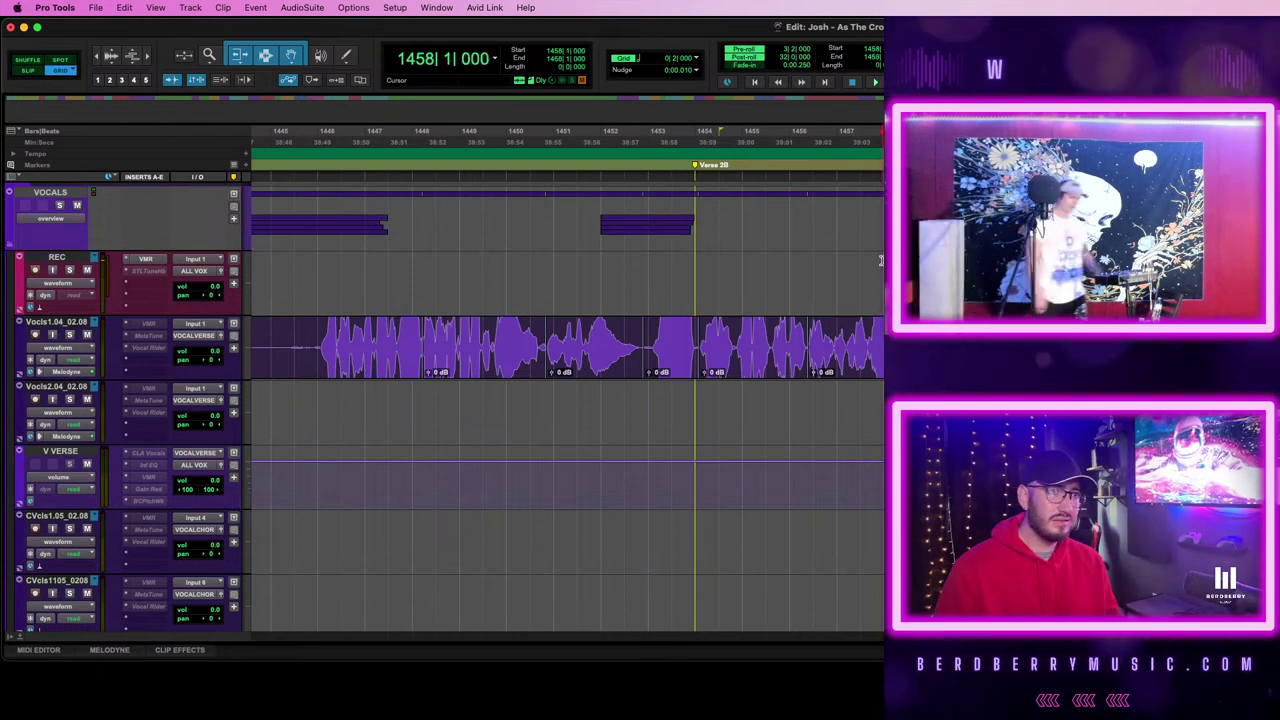
key("minus")
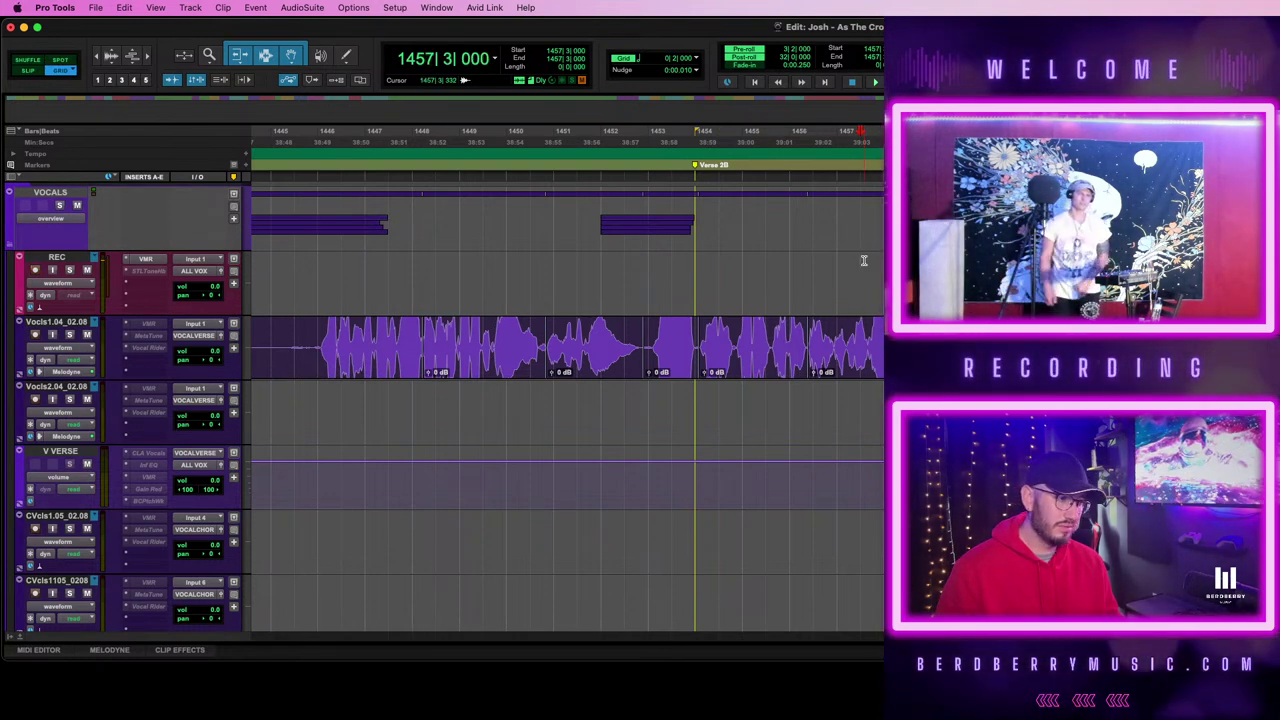
key("super+s")
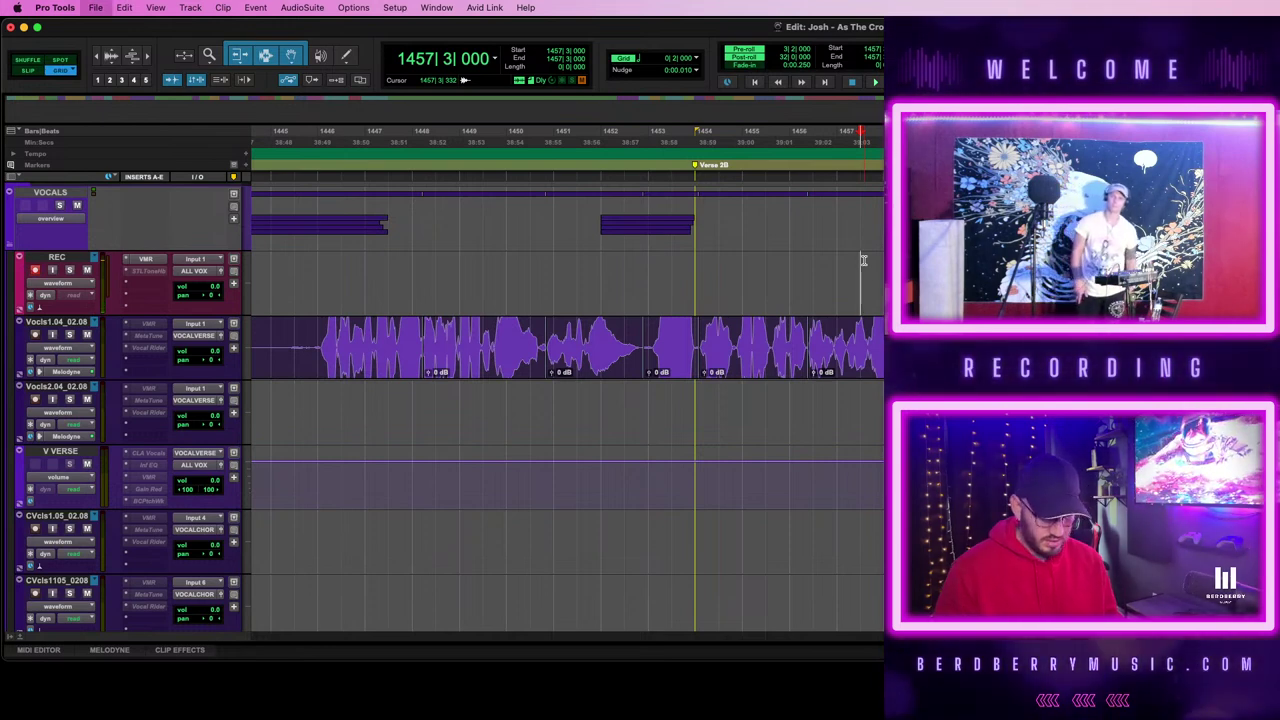
key("space")
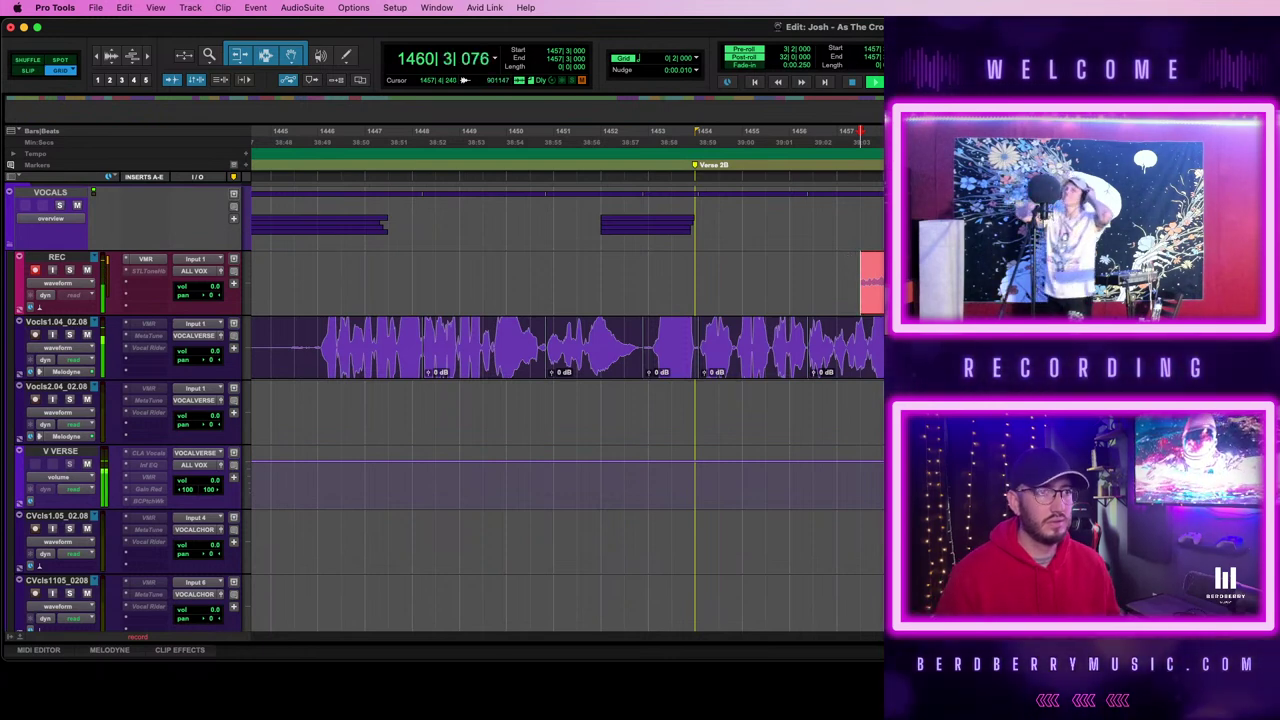
key("space")
left_click(928, 284)
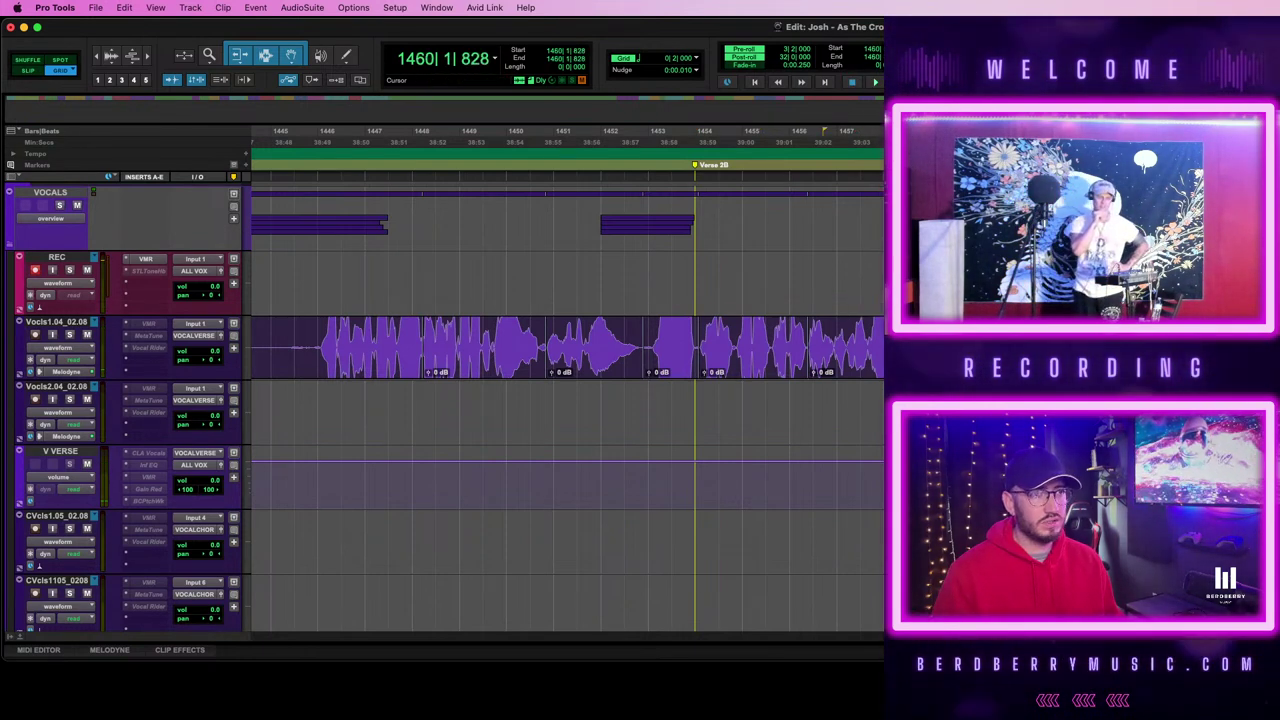
key("alt+shift+Tab")
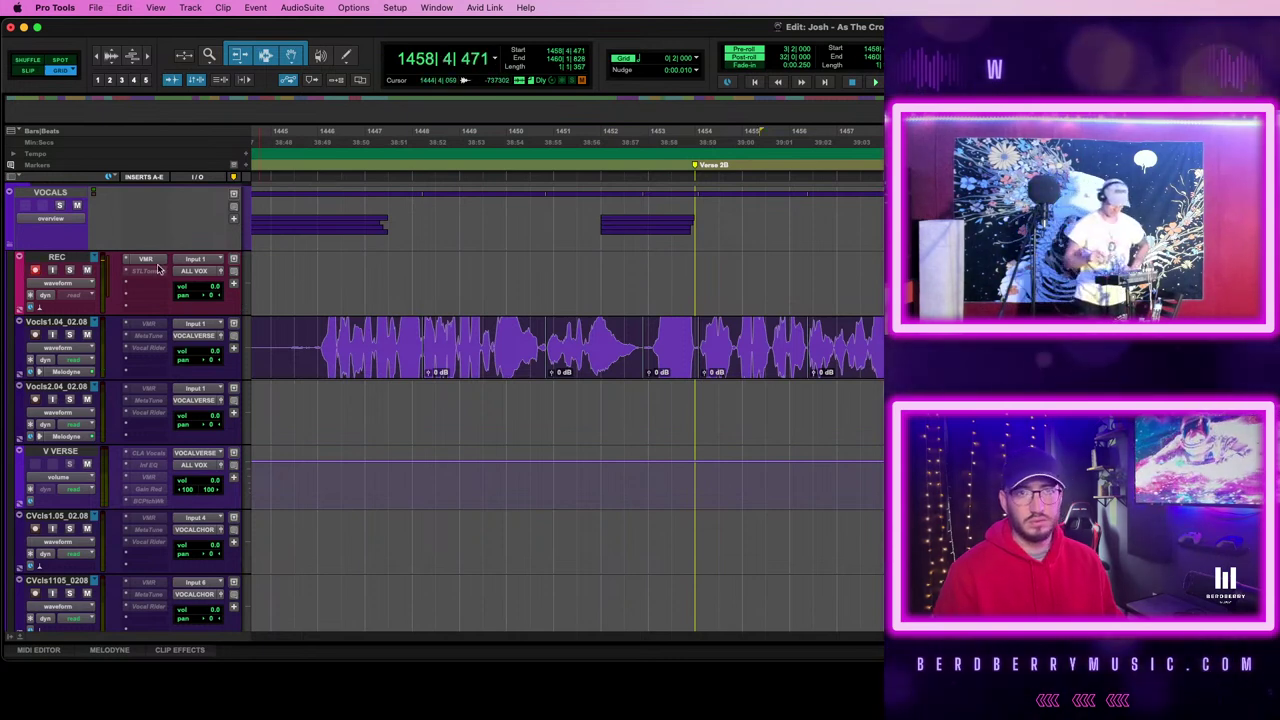
- Play with pre-roll from 1458|3|000 and open the REC track's output window
key("space")
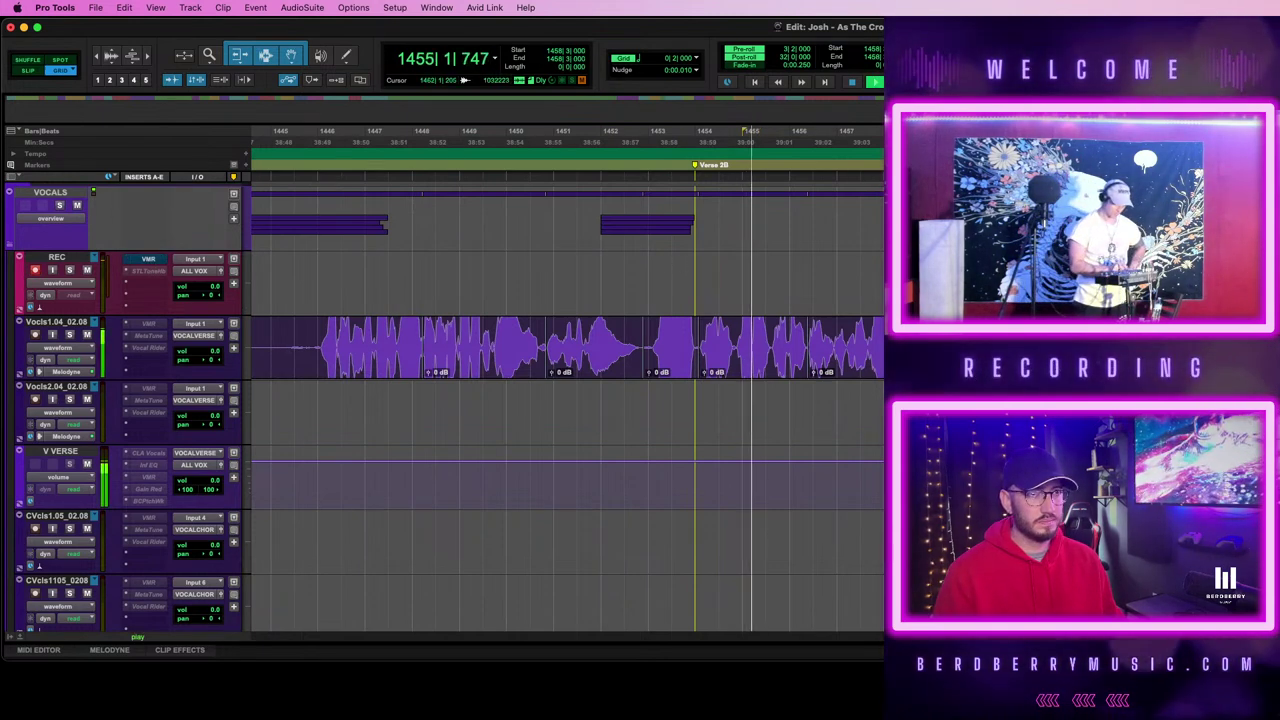
left_click(234, 259)
left_click(57, 257)
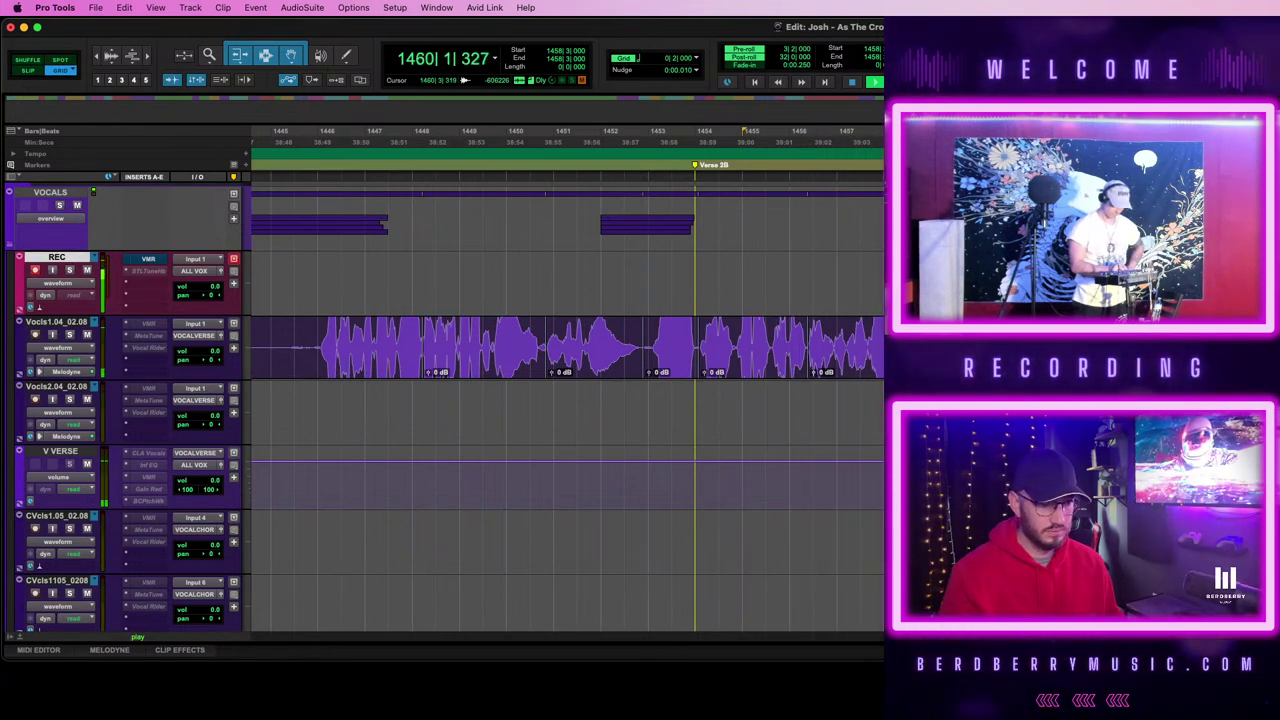
key("space")
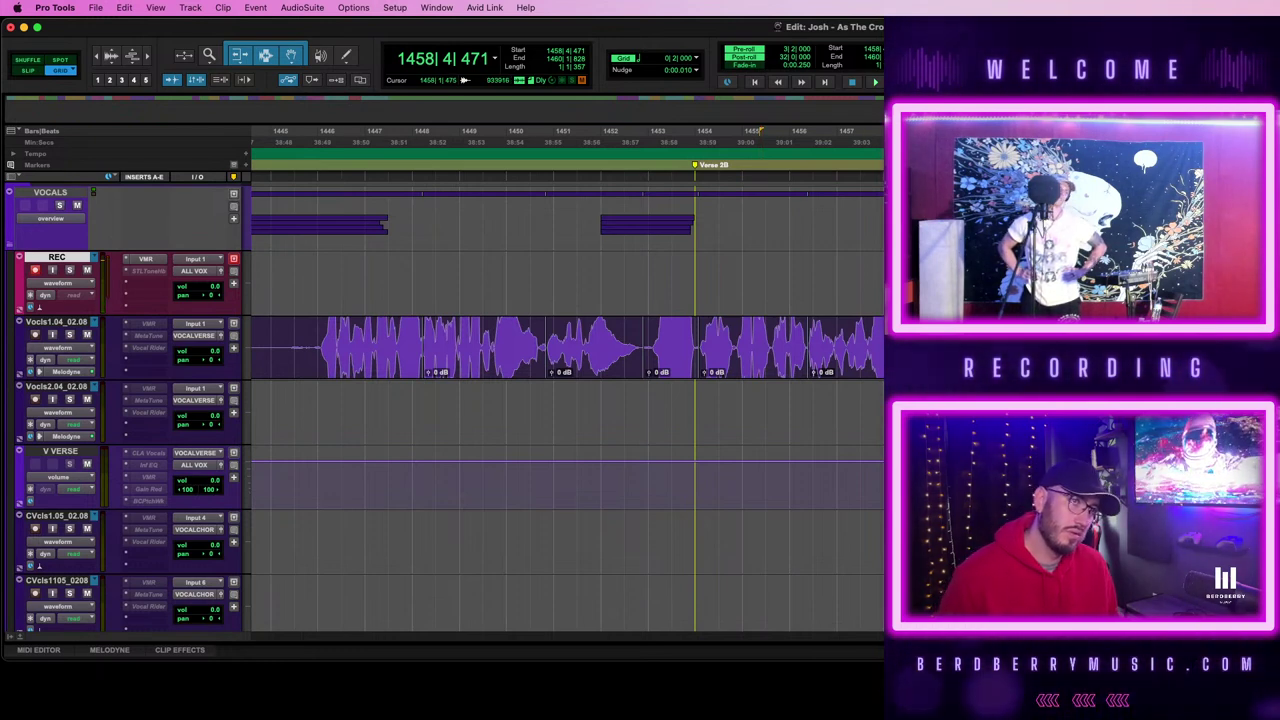
- Try recording the Verse 2B phrase on the REC track from 1458|1|000
left_click(912, 280)
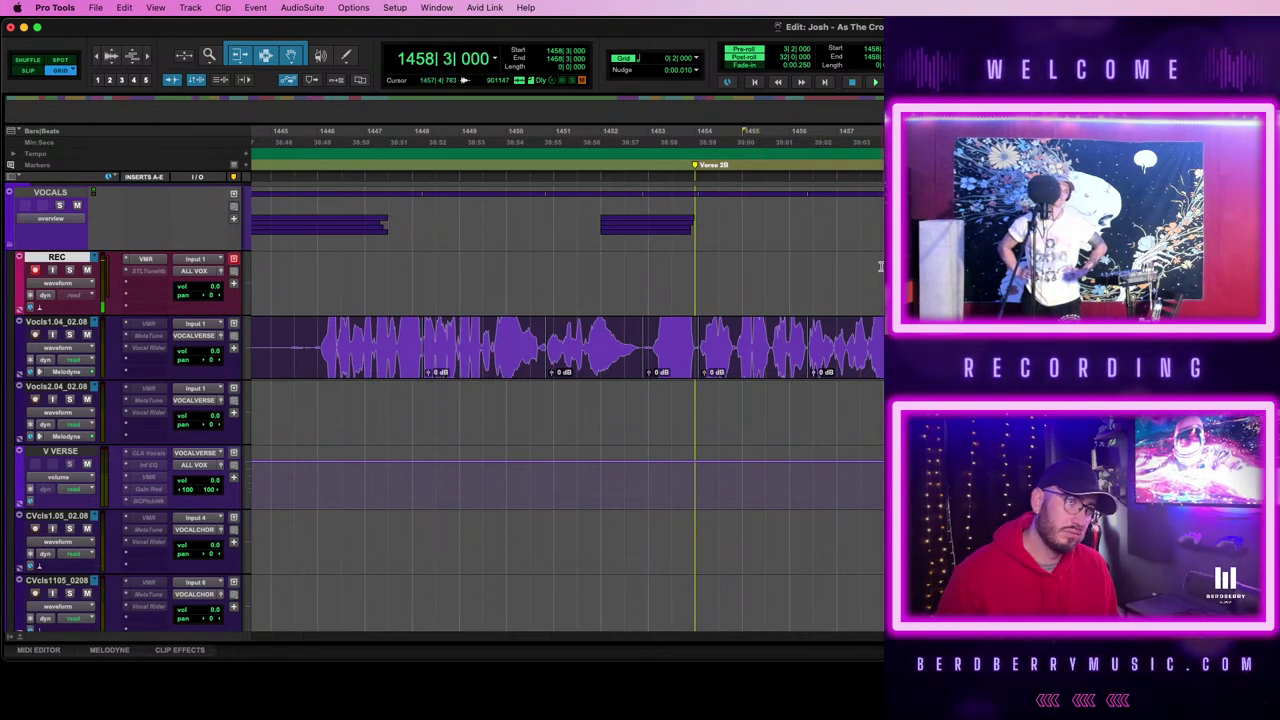
key("space")
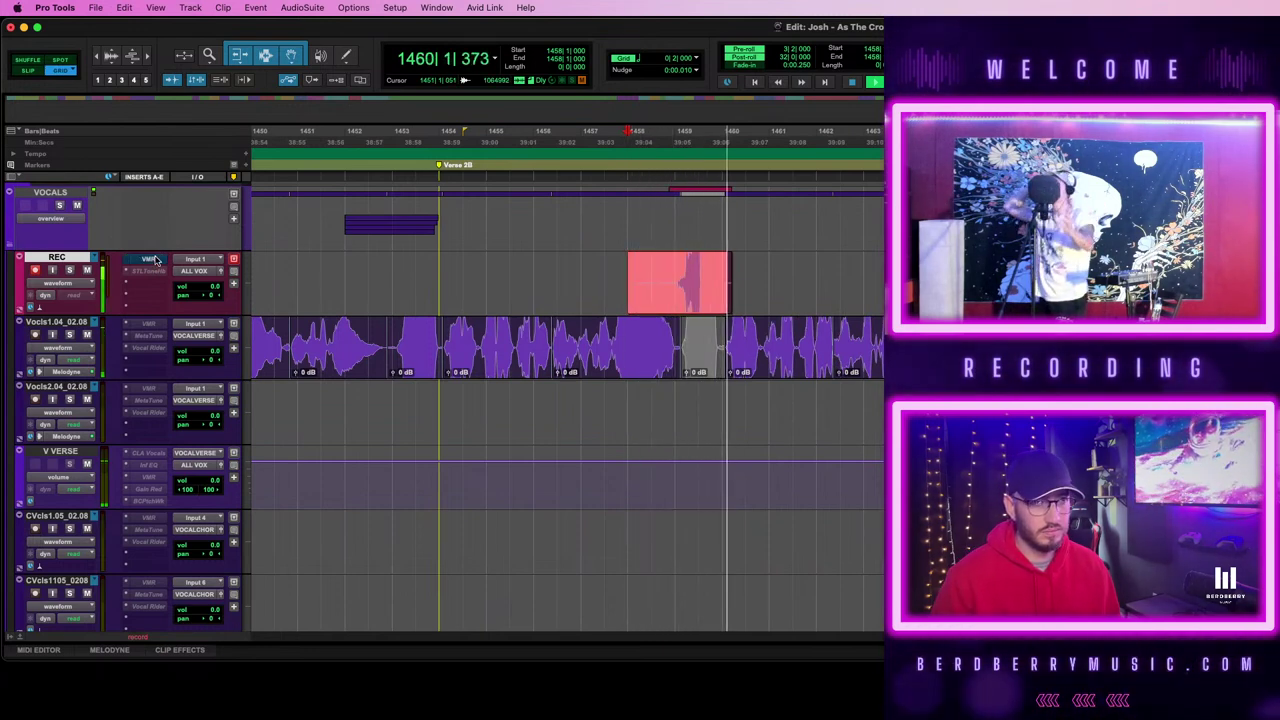
key("space")
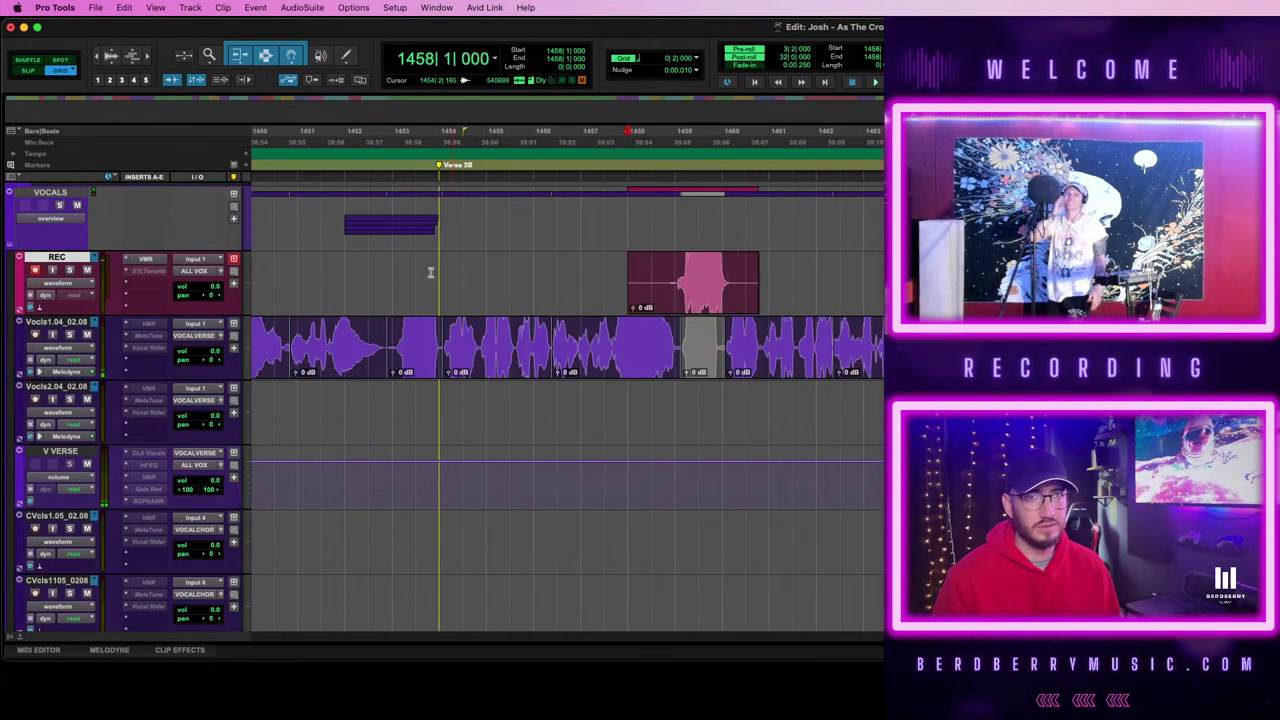
- Trim the recorded REC clip to the range 1458|4|363–1460|2|520 during playback and listen to it
key("space")
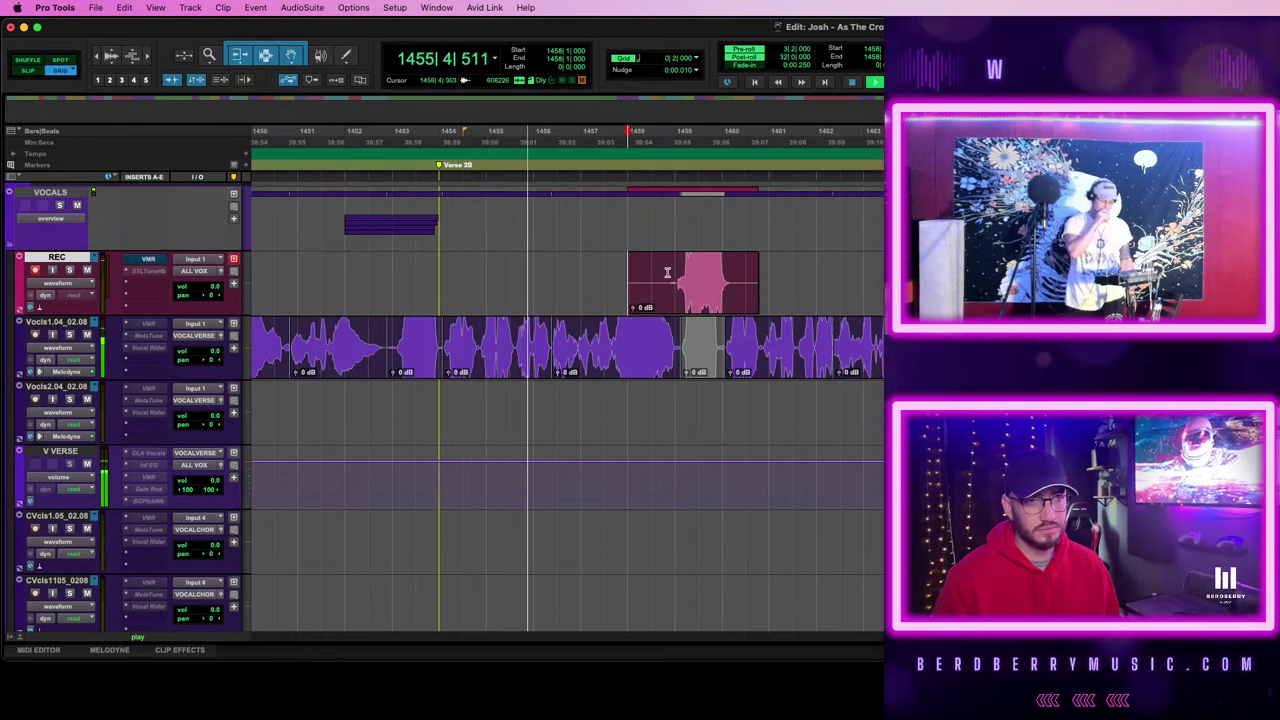
left_click(667, 272)
key("a")
left_click(740, 278)
key("s")
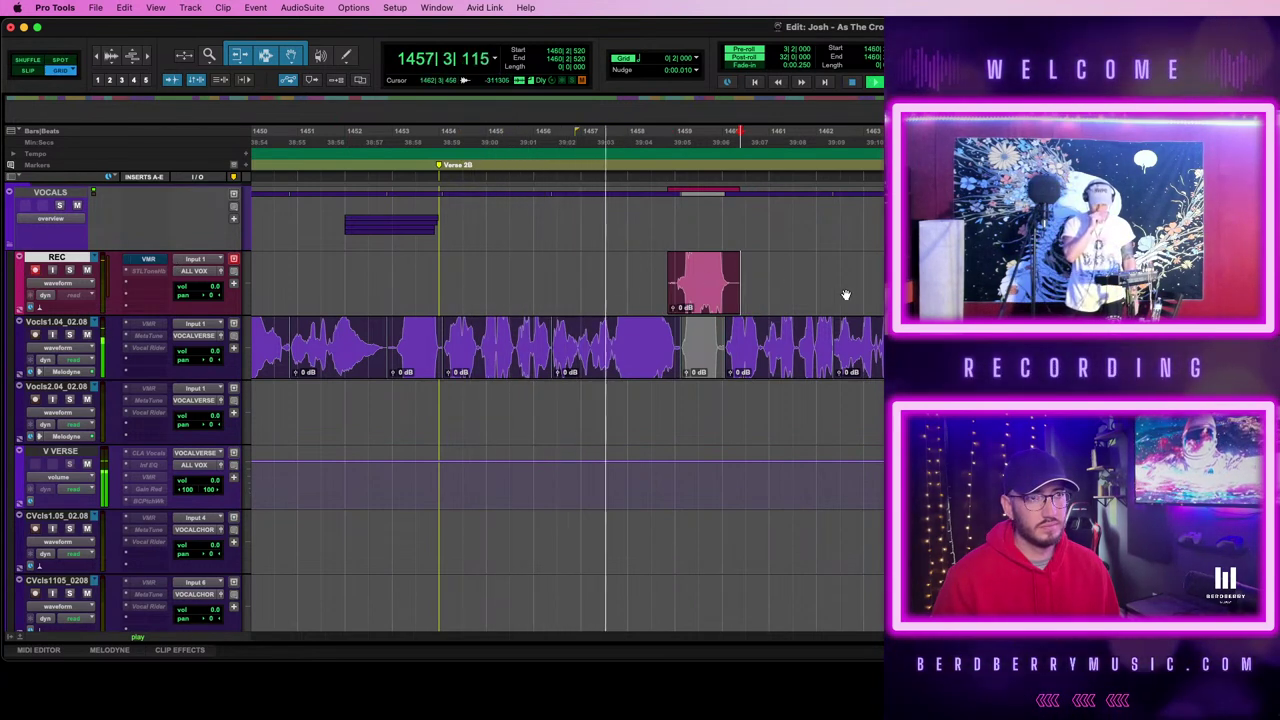
left_click(708, 298)
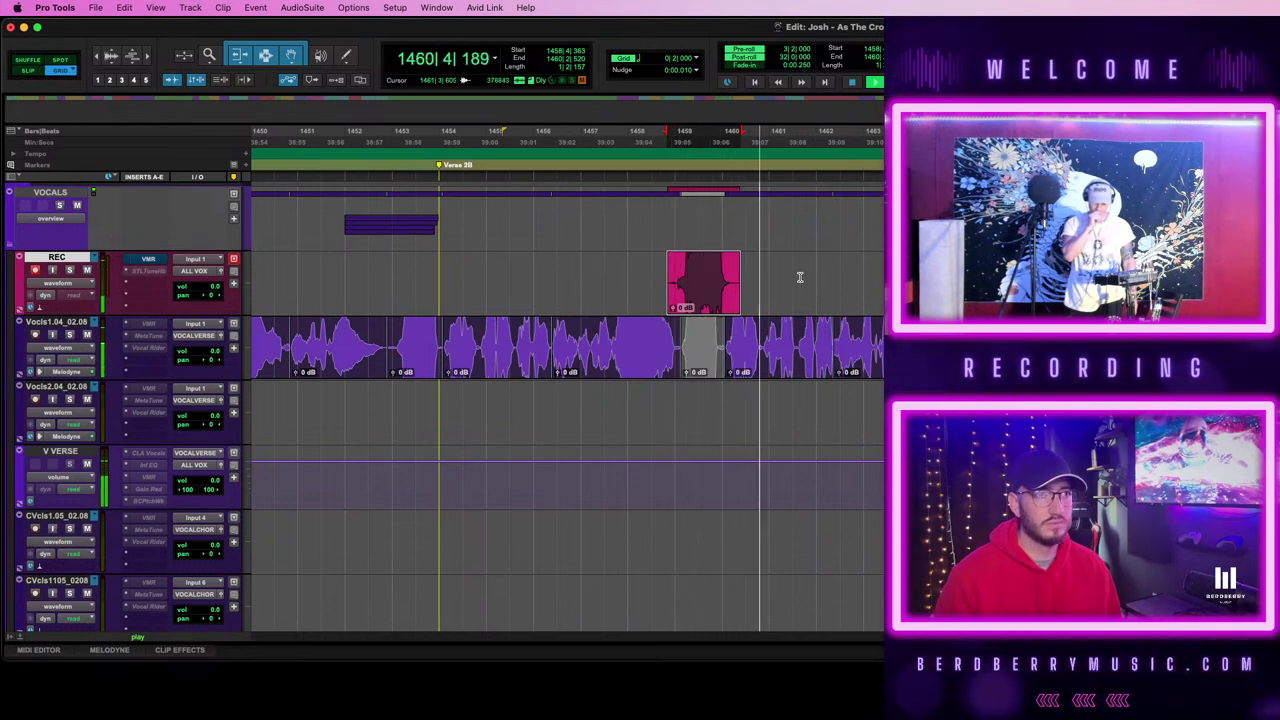
key("space")
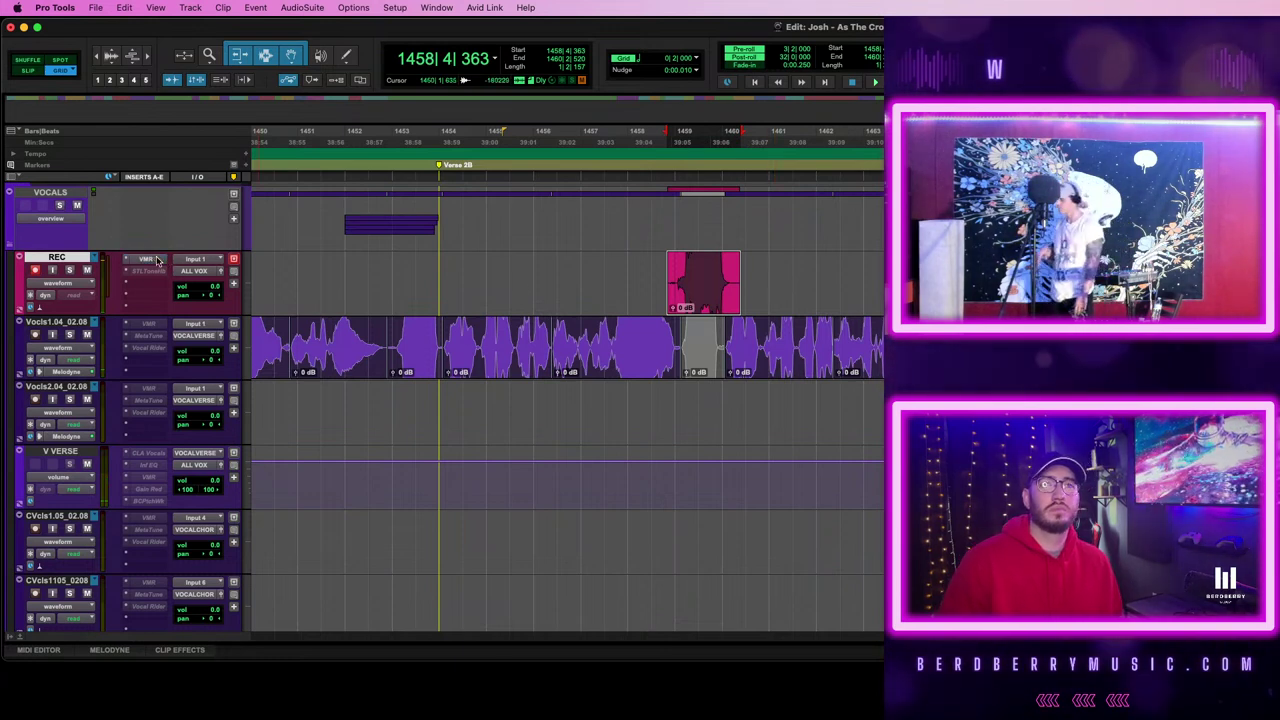
- Delete the trimmed take from the REC track
left_click(628, 262)
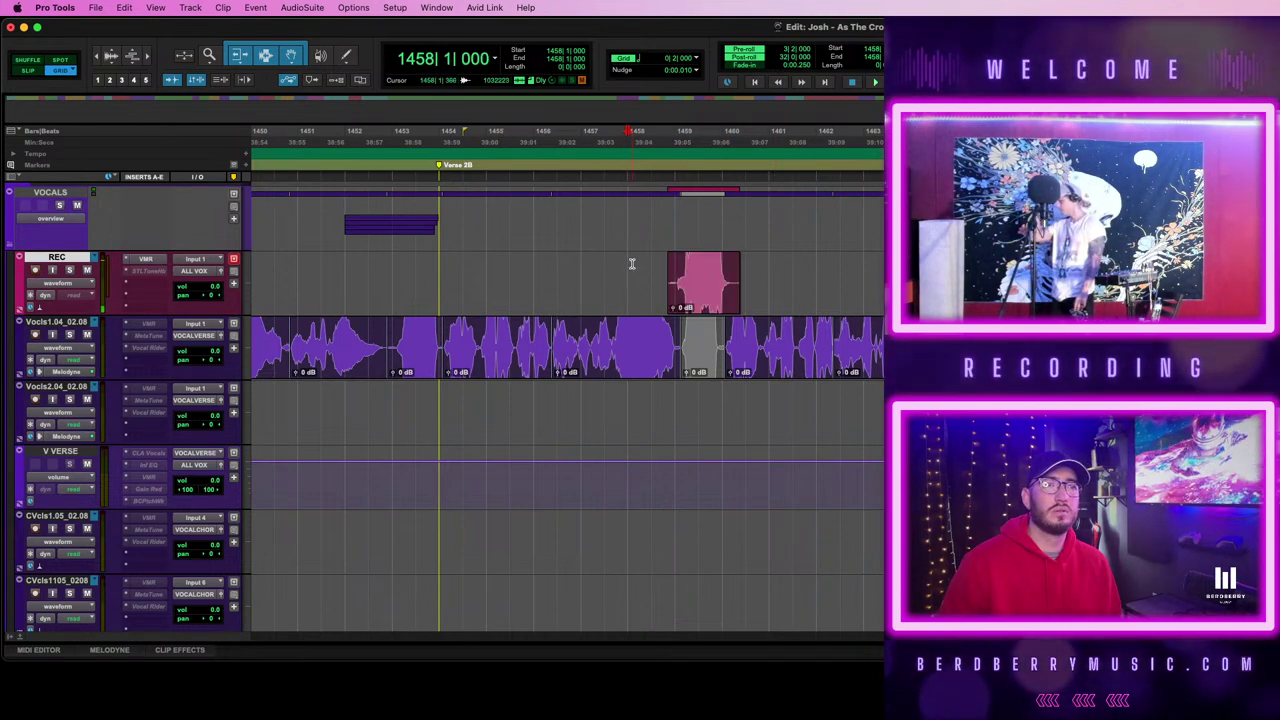
left_click(702, 298)
key("Delete")
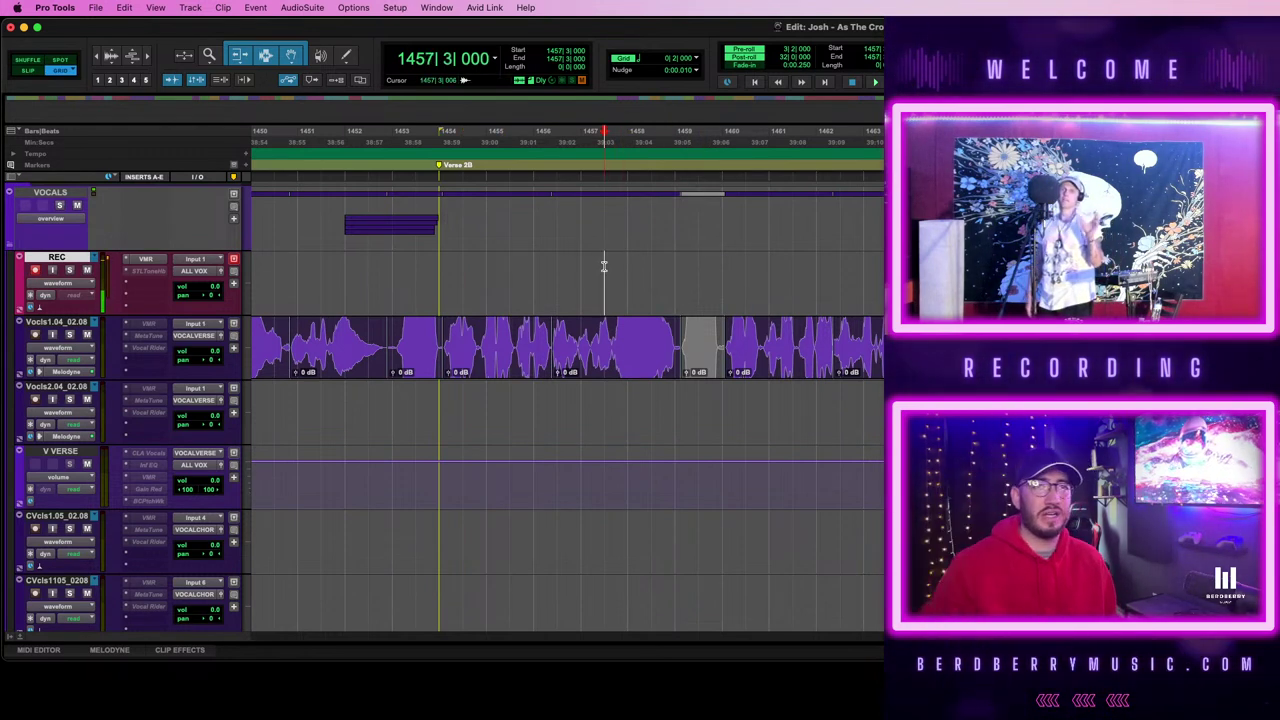
- Try a REC take from 1457|3|000 through 1460|4|125 and play it back with pre-roll
key("space")
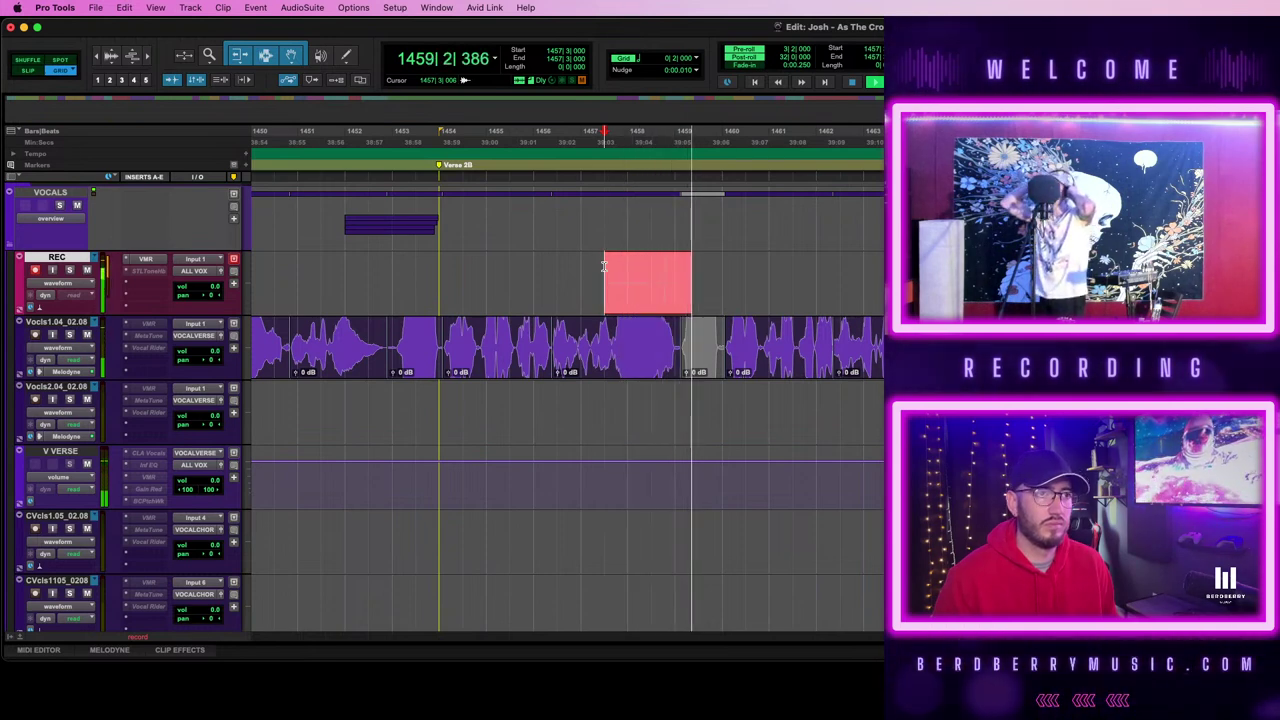
key("space")
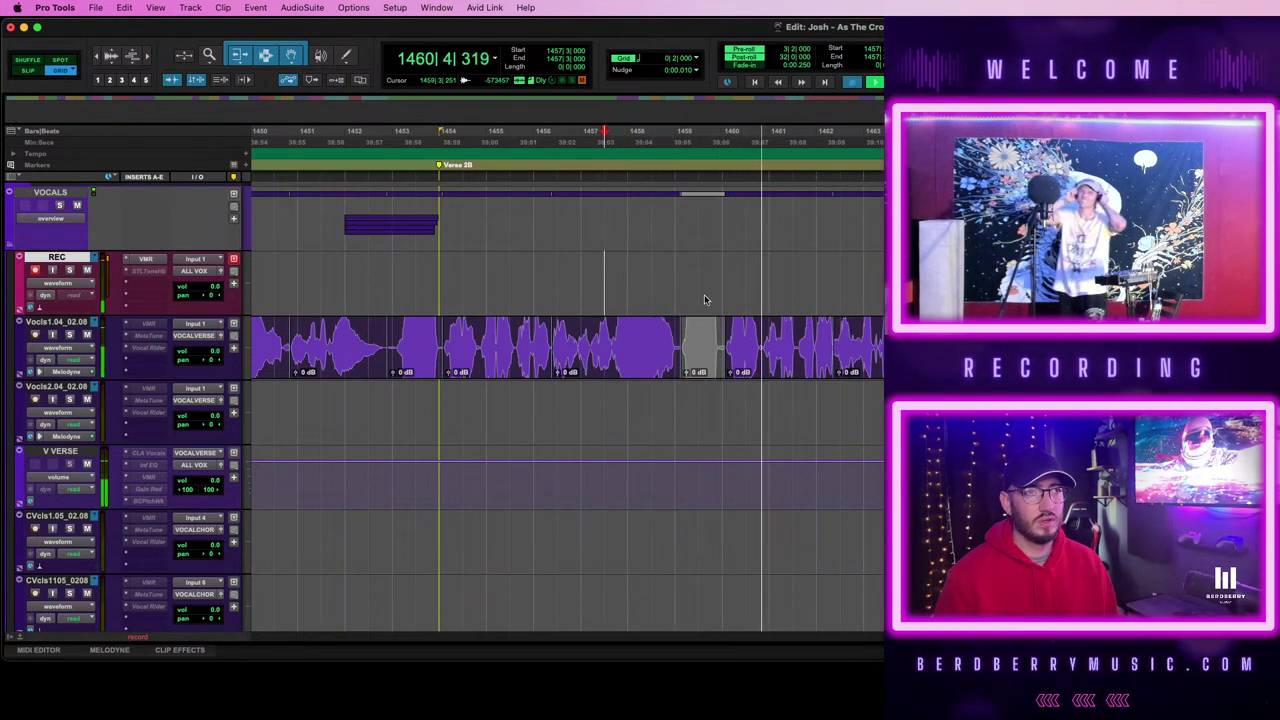
key("space")
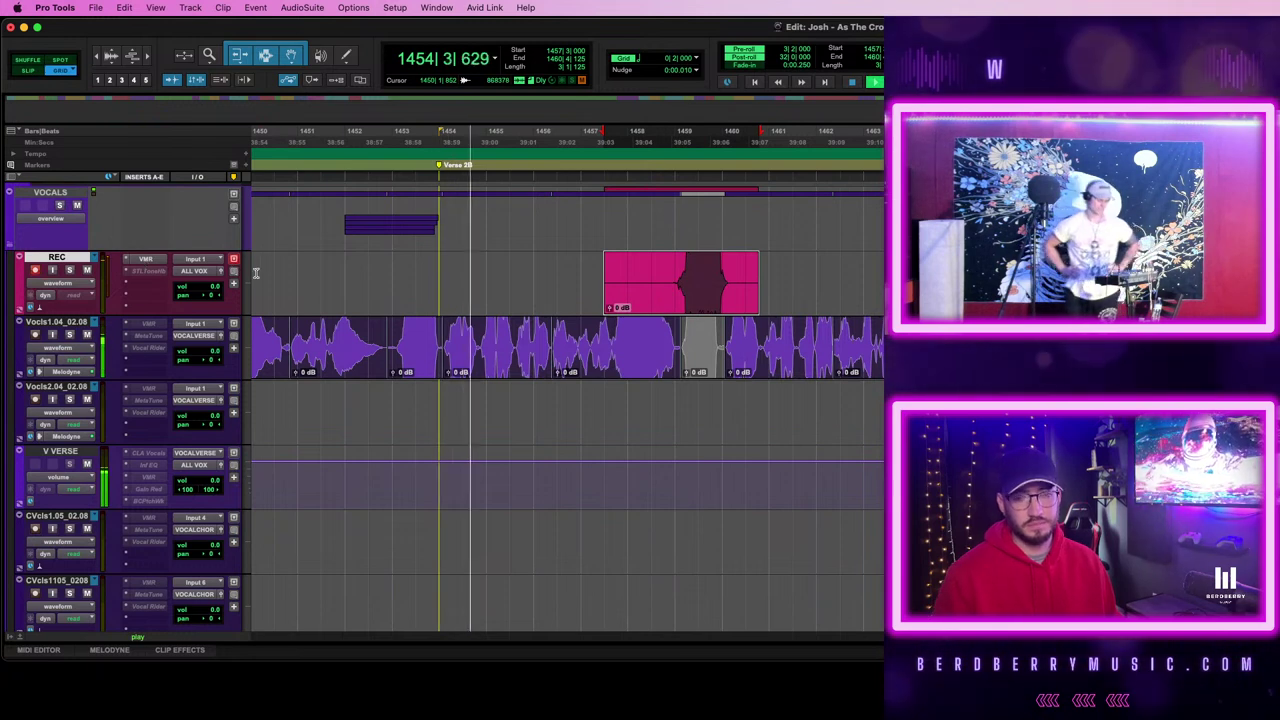
scroll(750, 302, "right", 2)
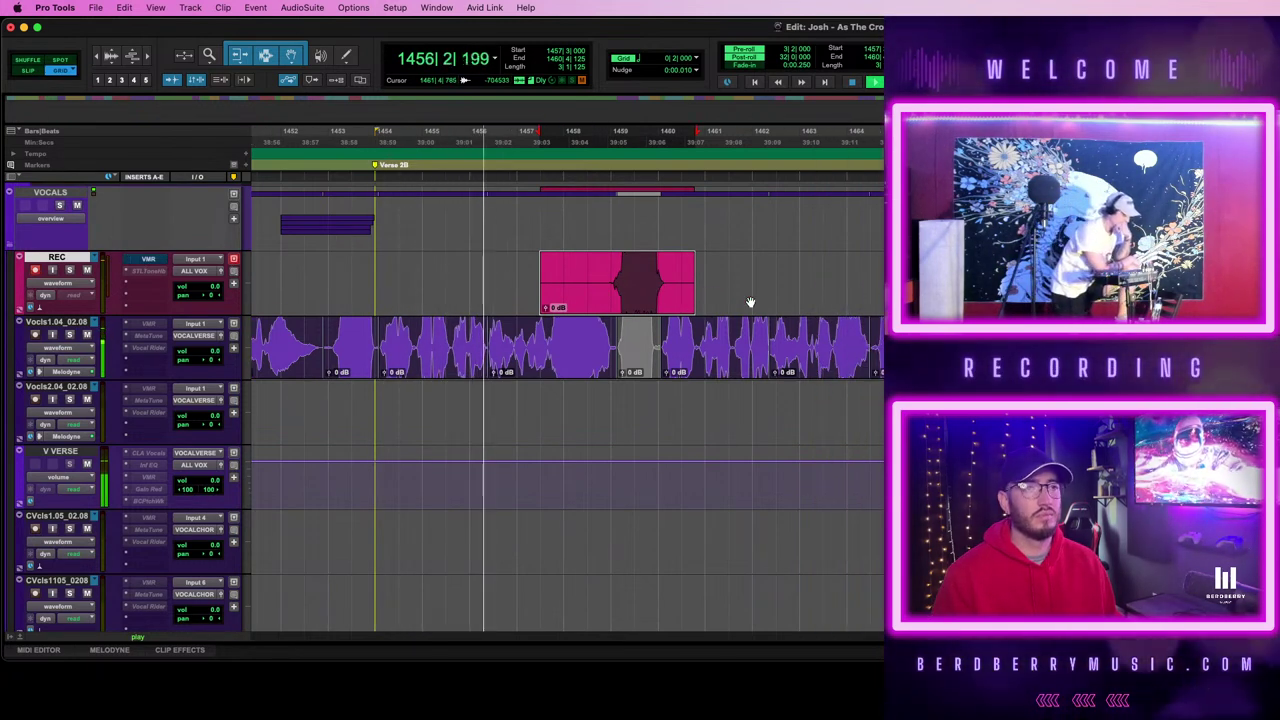
scroll(750, 302, "up", 2)
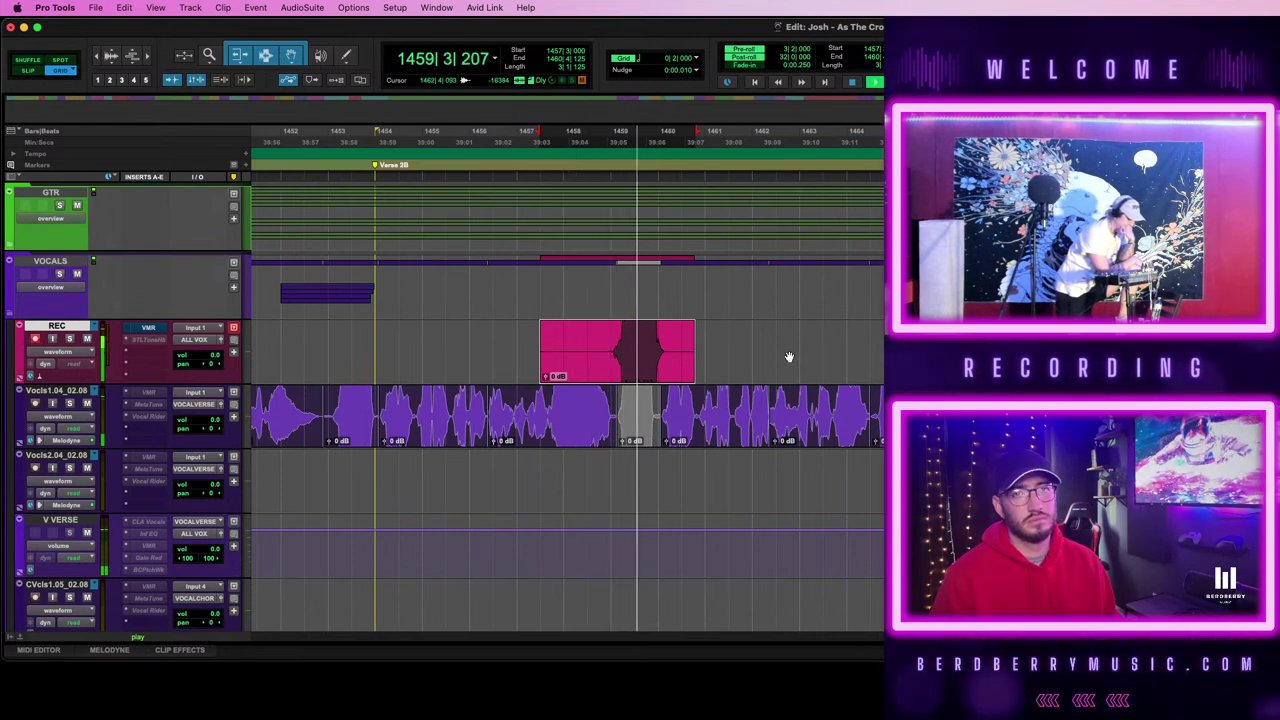
key("space")
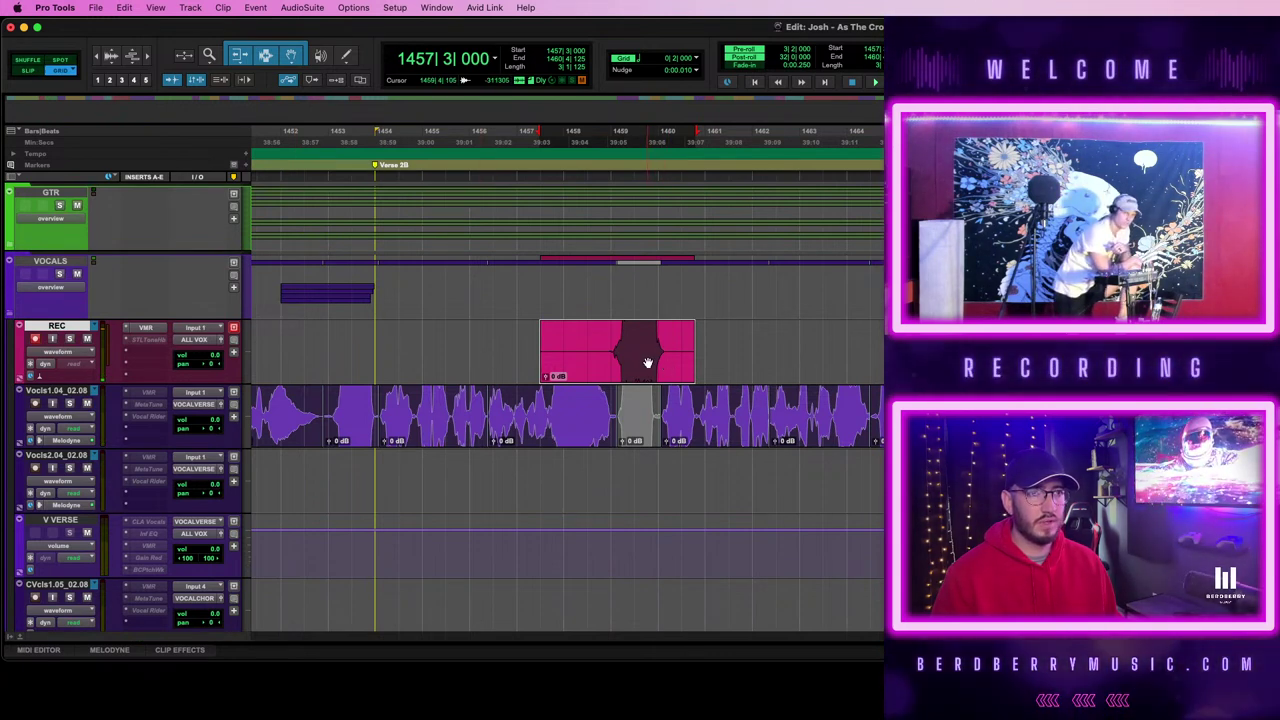
- Discard the REC take, and unmute and play the Vocls1.04_02.08 clip from 1459|1|475 to 1460|1|258
left_click(632, 430)
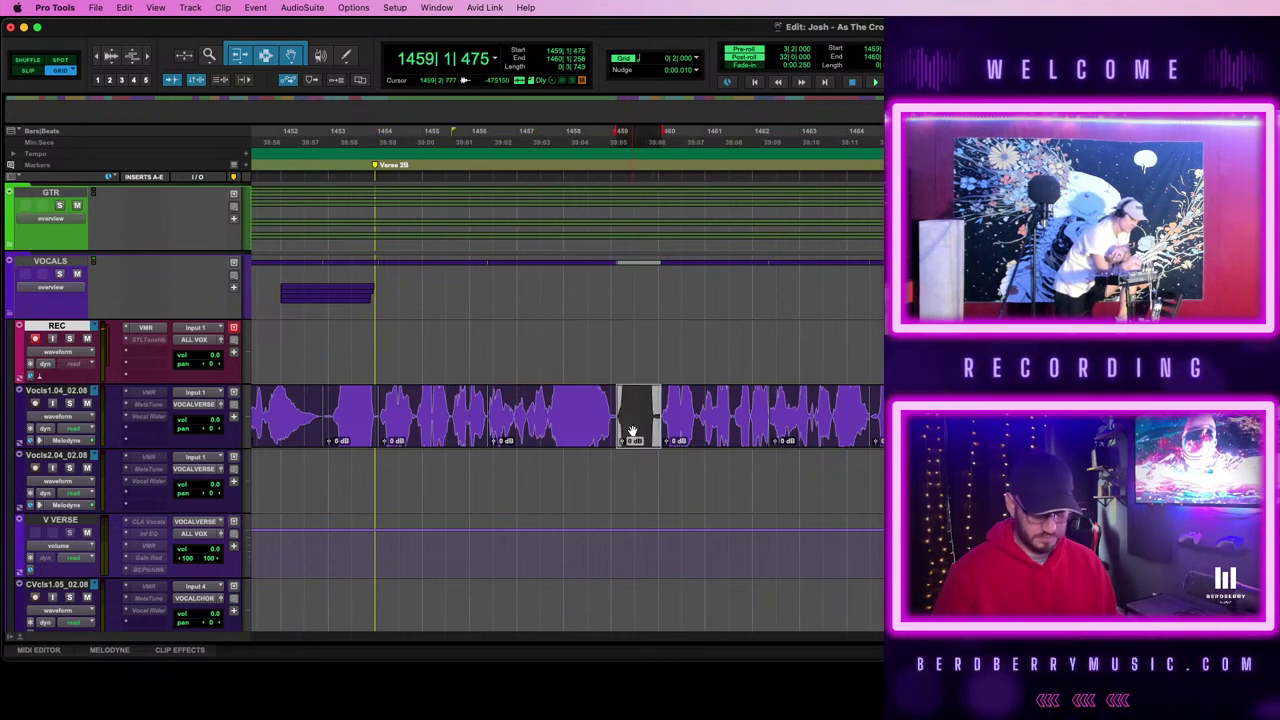
key("space")
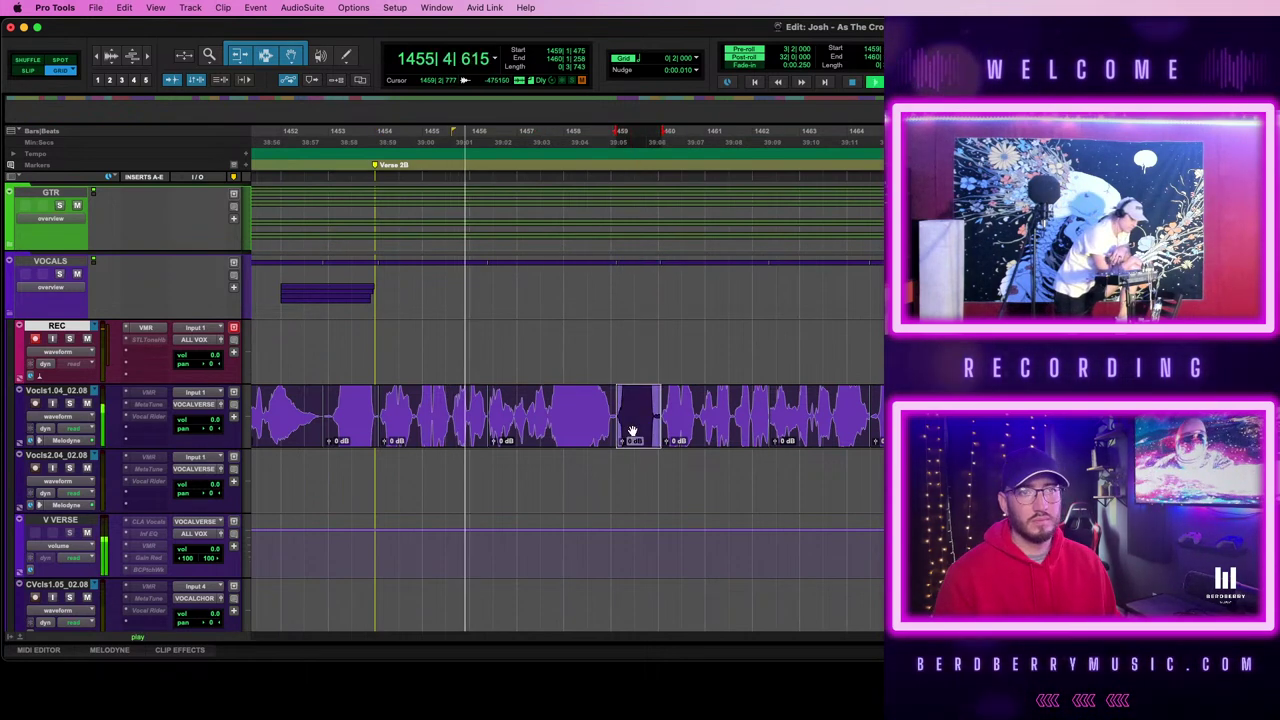
key("space")
- Place the edit cursor at 1499|3|000 on the REC track
left_click(602, 338)
key("r")
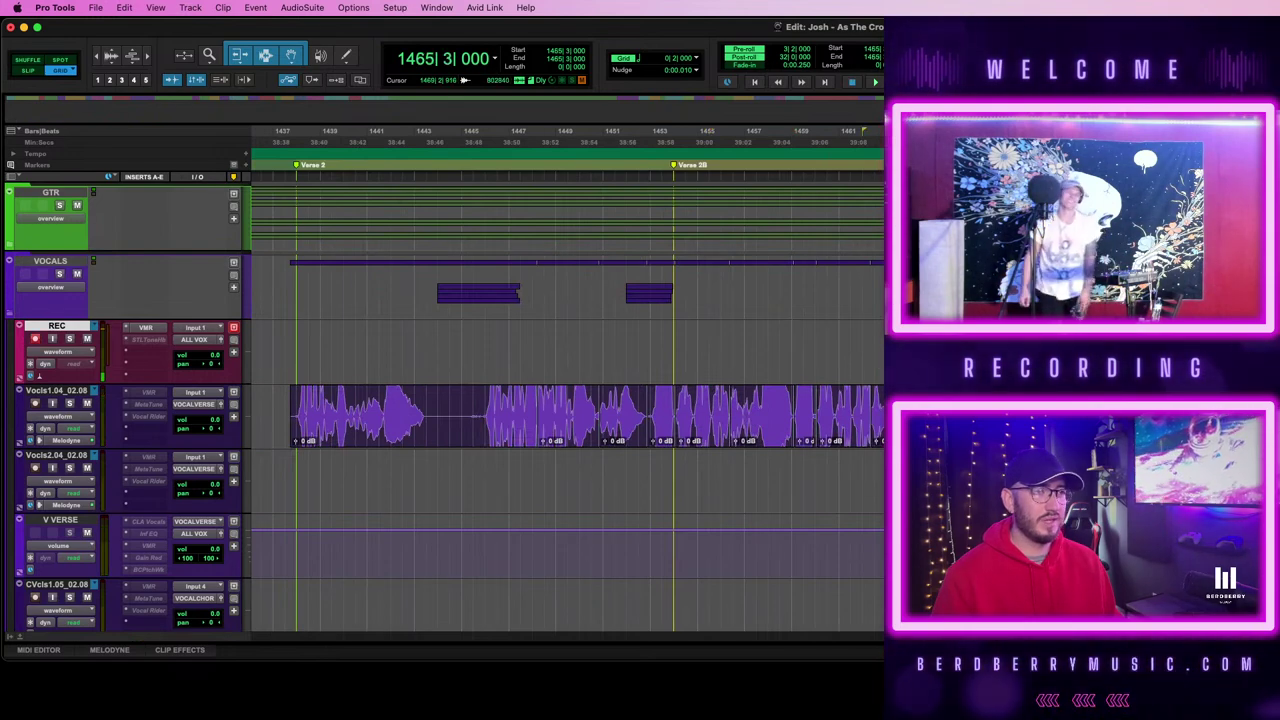
scroll(567, 400, "right", 4)
scroll(1040, 352, "right", 10)
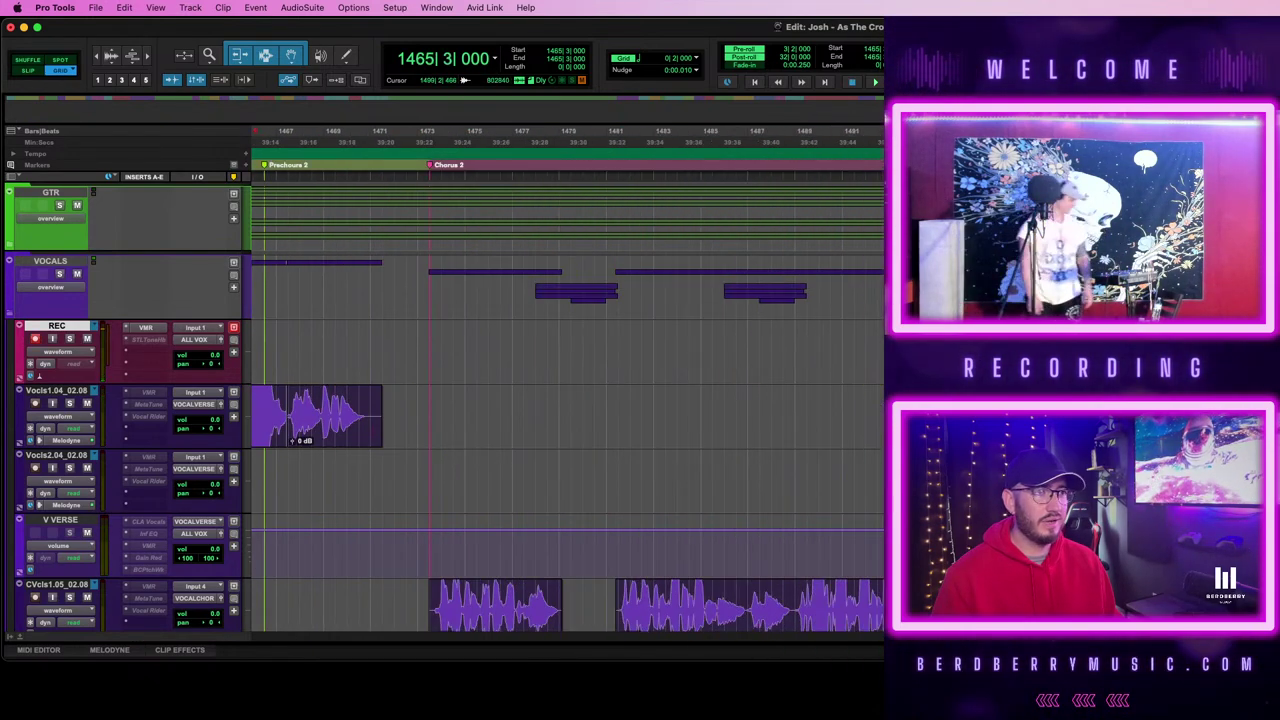
left_click(1041, 352)
scroll(1041, 352, "down", 6)
scroll(567, 400, "up", 10)
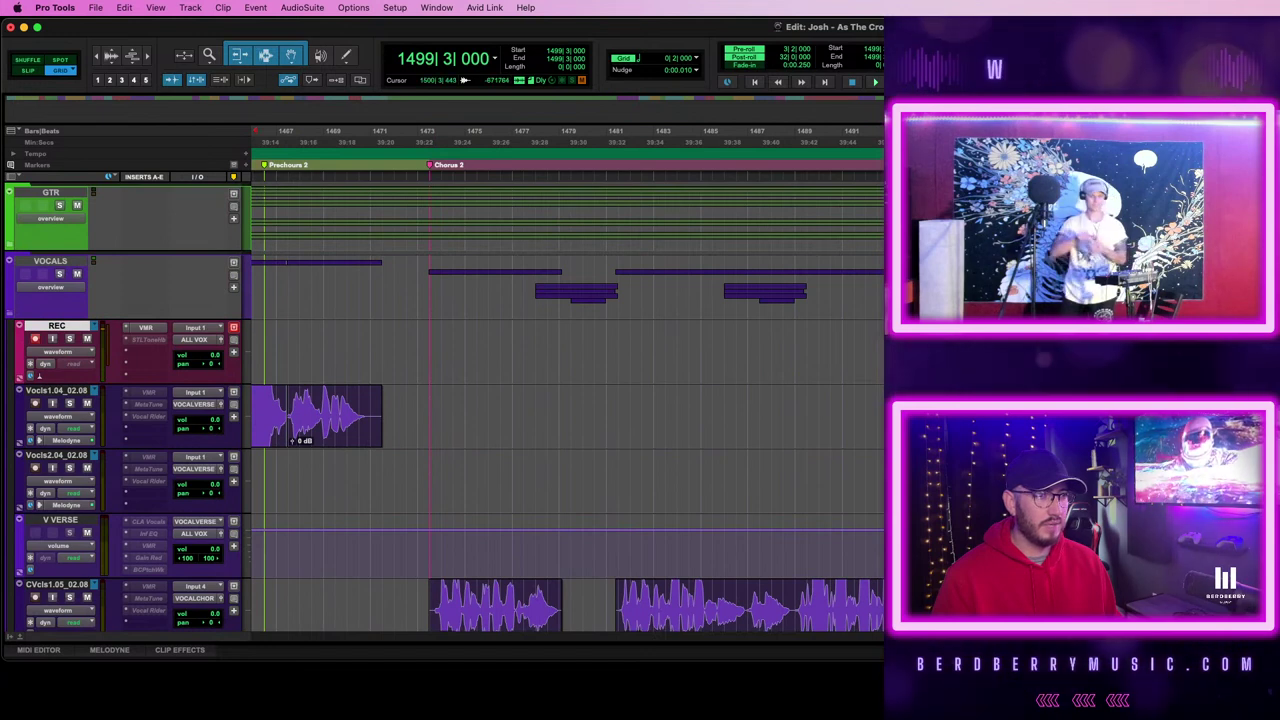
- Play the end of Chorus 2 into the Bridge from 1500|1|000 with pre-roll, then stop playback
scroll(567, 400, "right", 4)
scroll(567, 400, "right", 4)
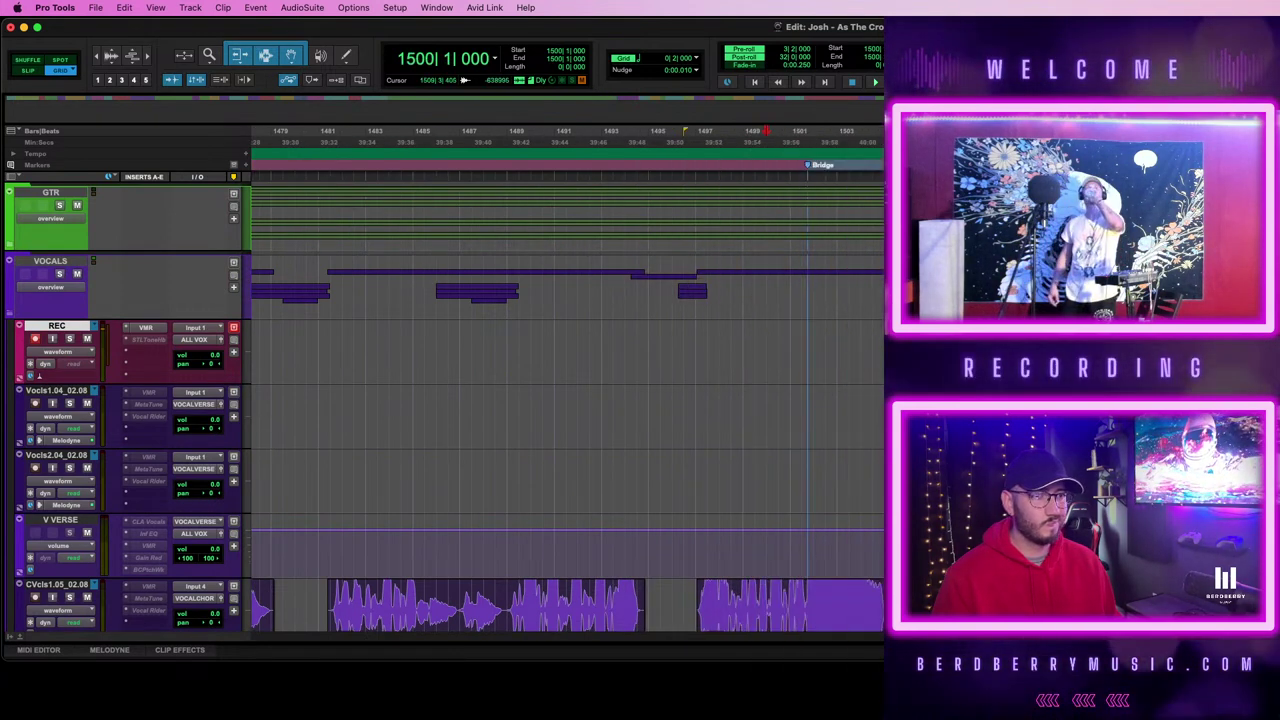
key("space")
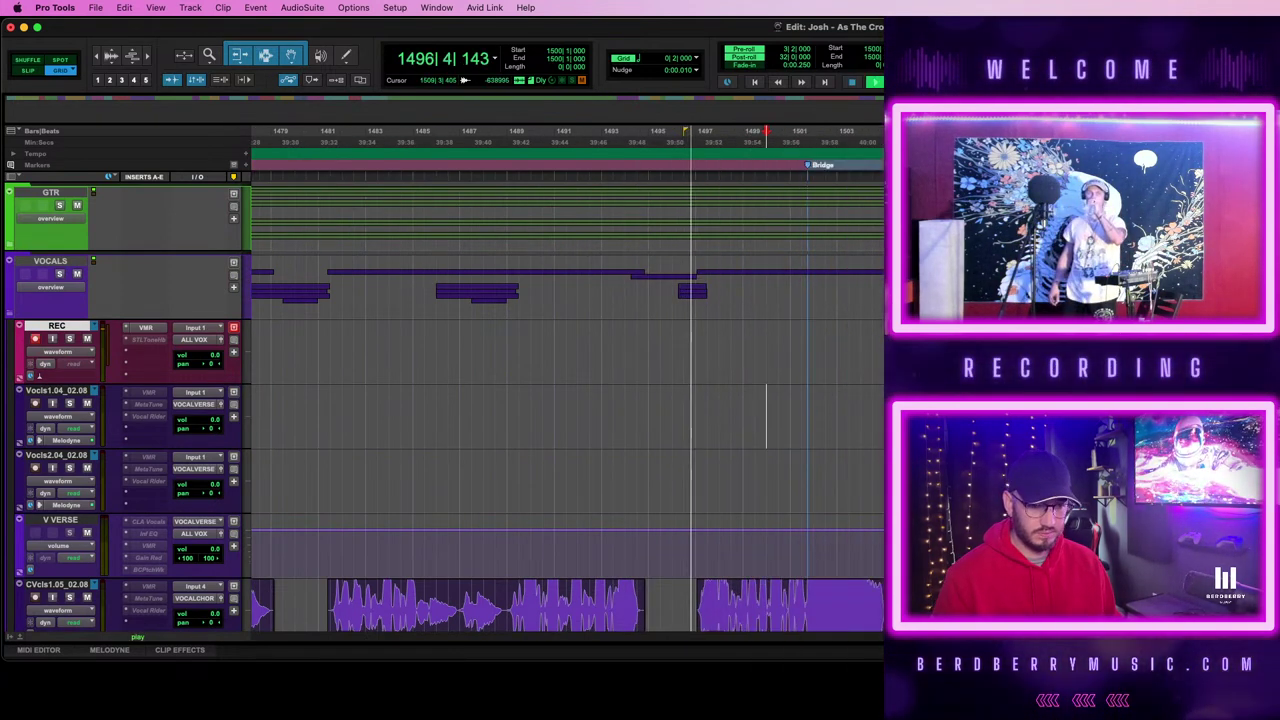
scroll(567, 400, "down", 5)
scroll(567, 400, "down", 6)
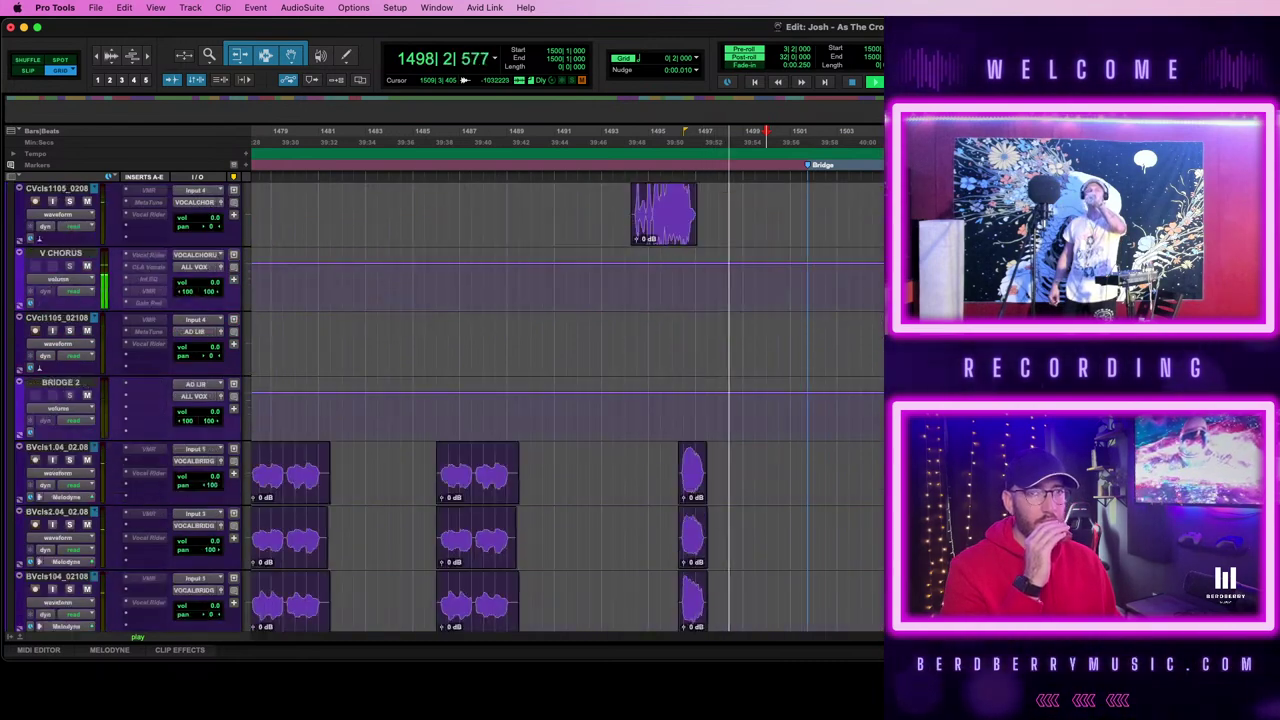
scroll(567, 400, "up", 6)
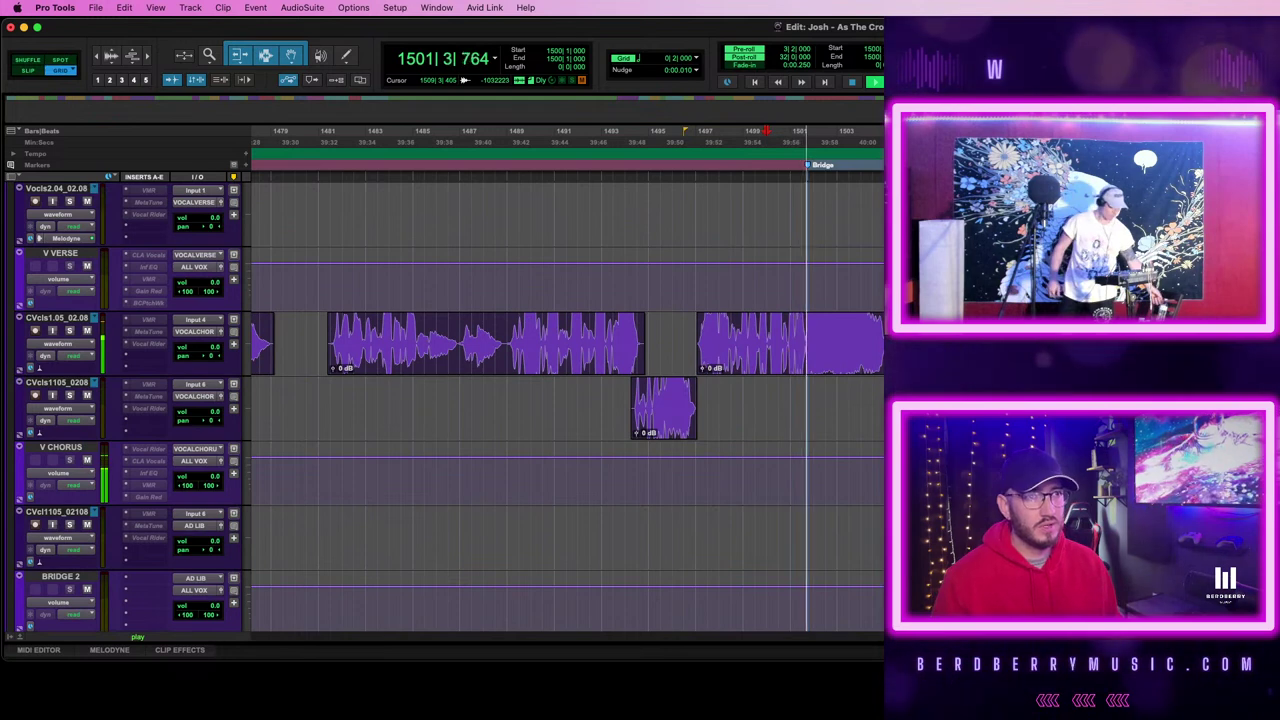
scroll(766, 348, "up", 4)
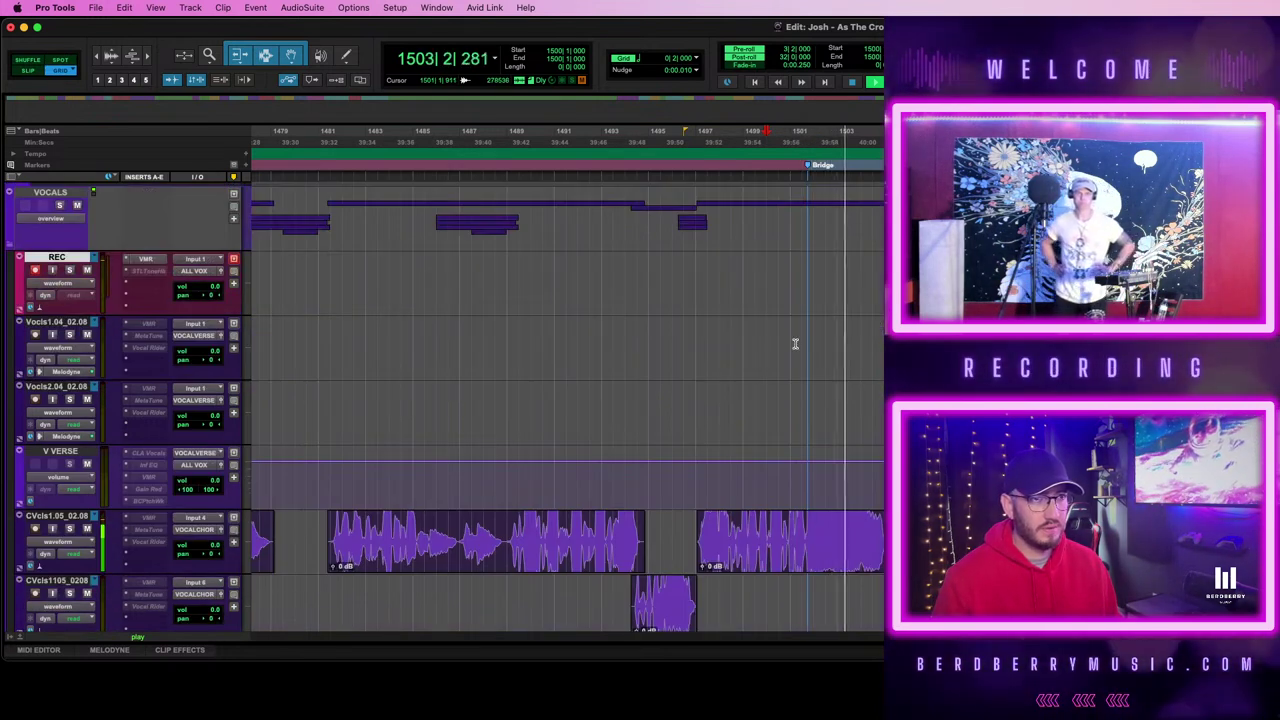
key("space")
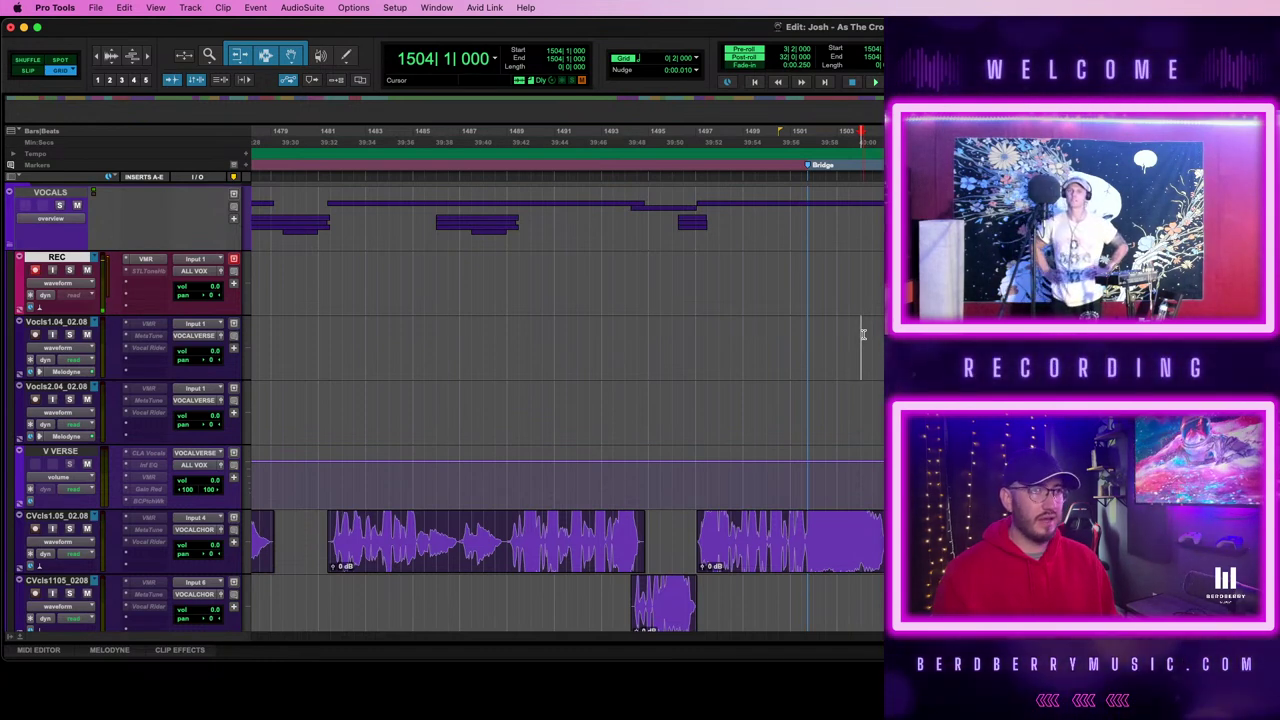
- Try a REC take from 1504|1|000 with pre-roll and discard it
key("space")
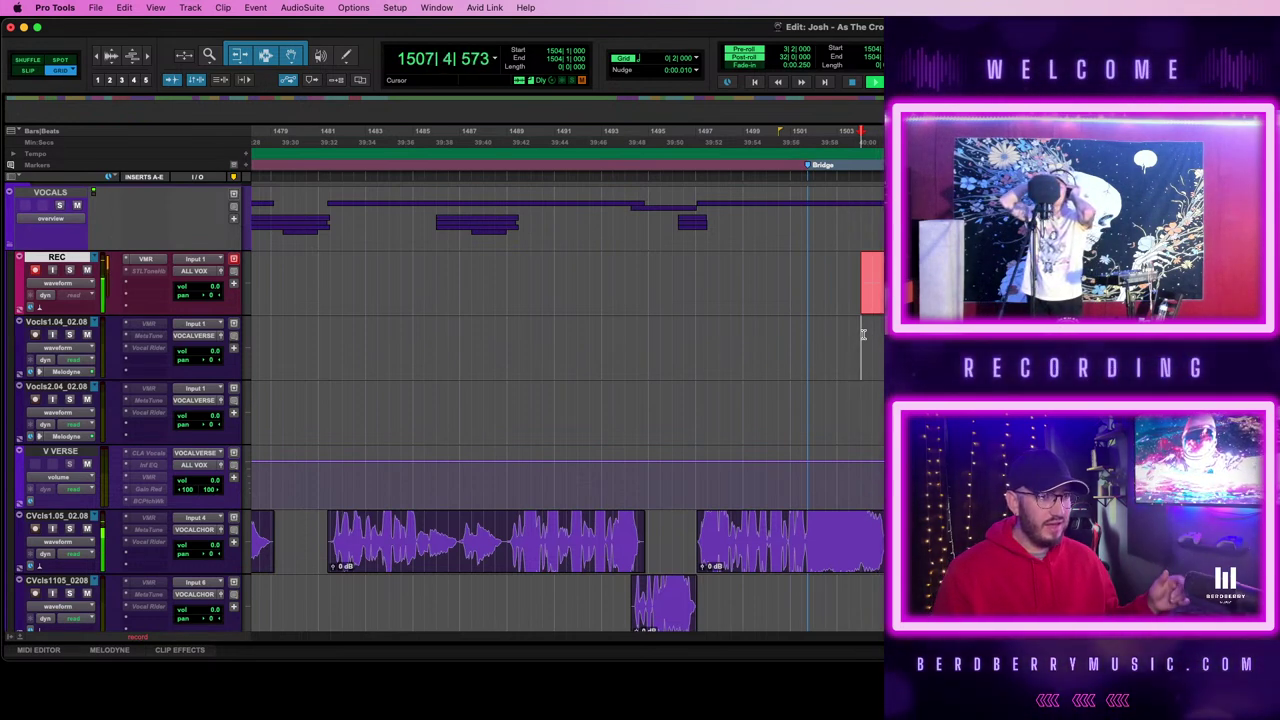
key("space")
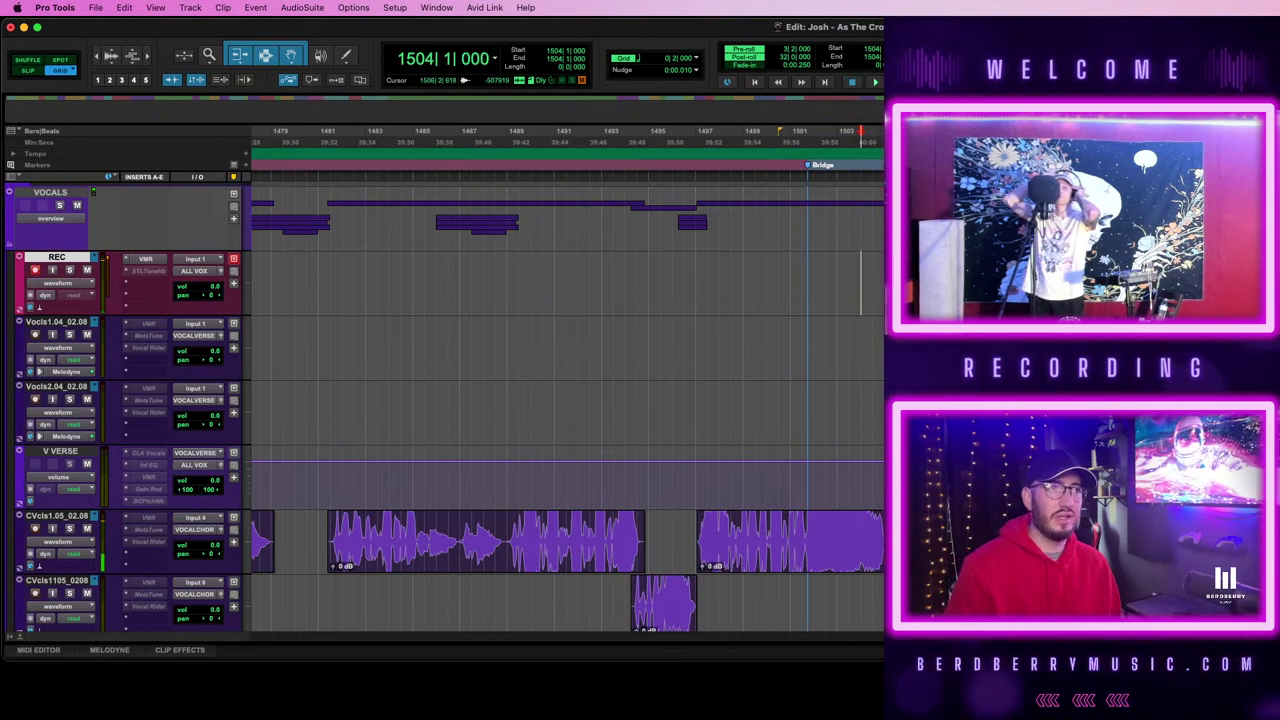
- Record a REC take from 1504|3|000 to 1510|2|309 with pre-roll and play it back
key("space")
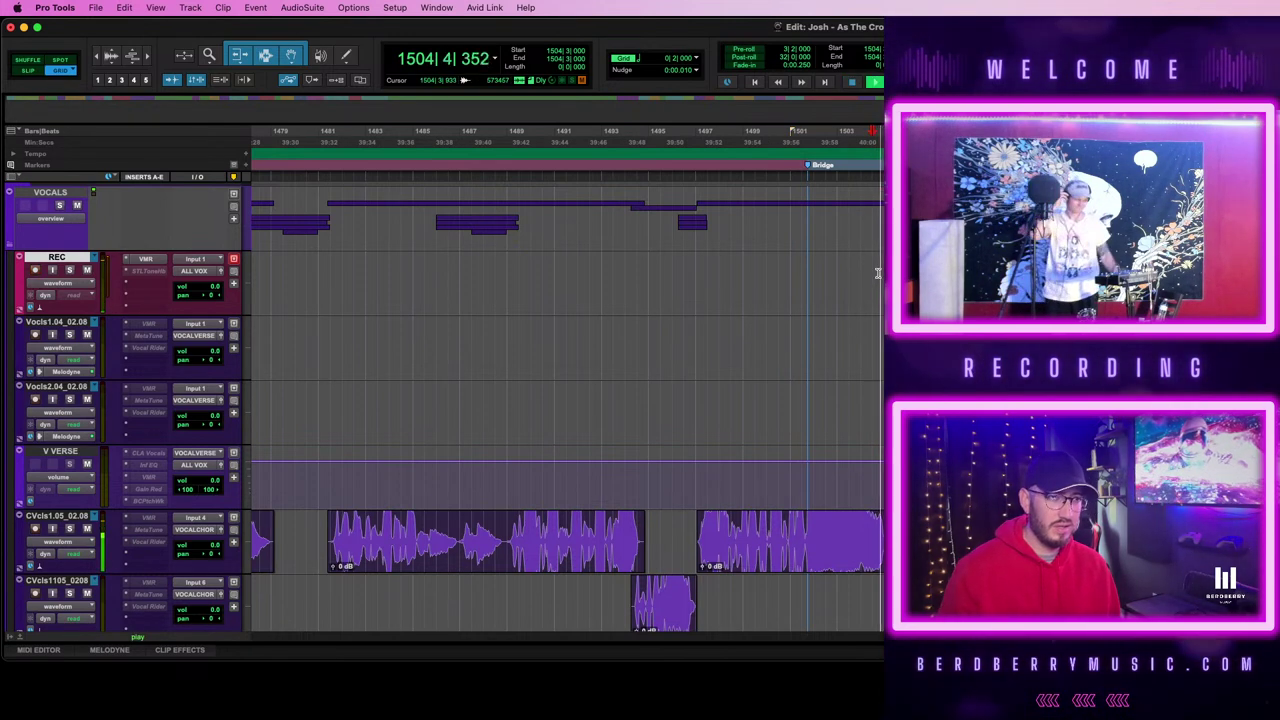
key("space")
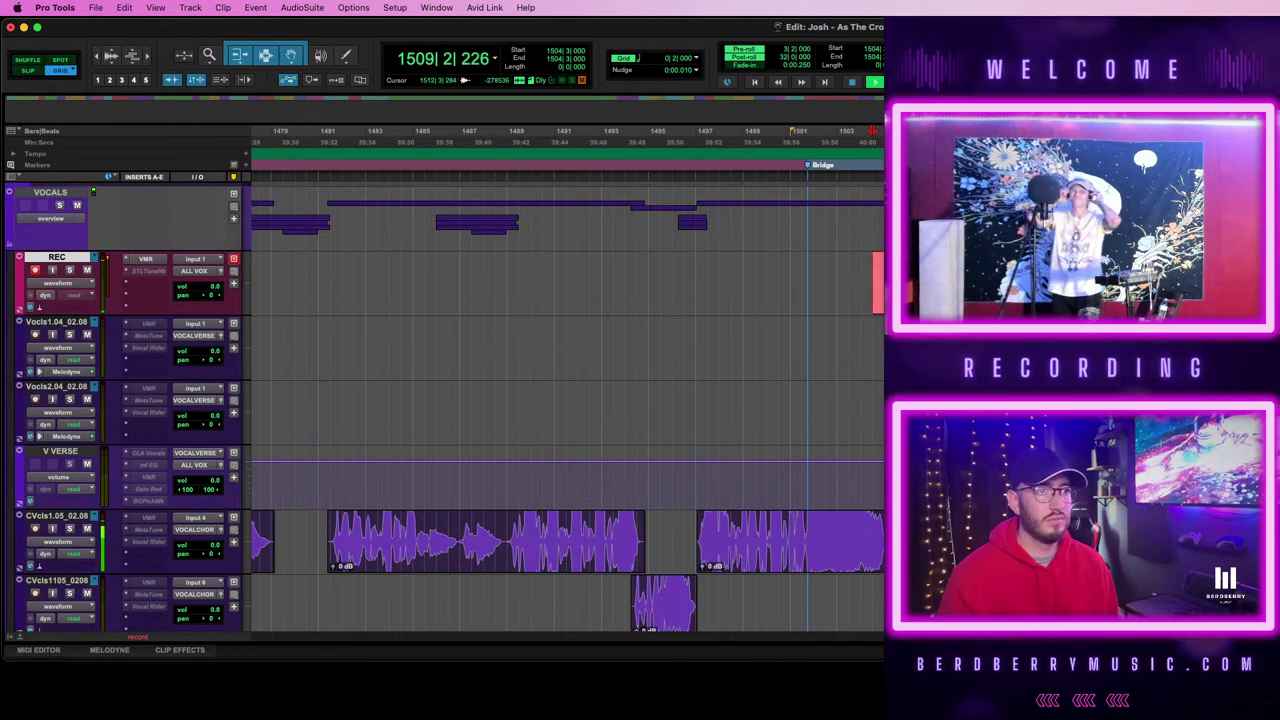
key("space")
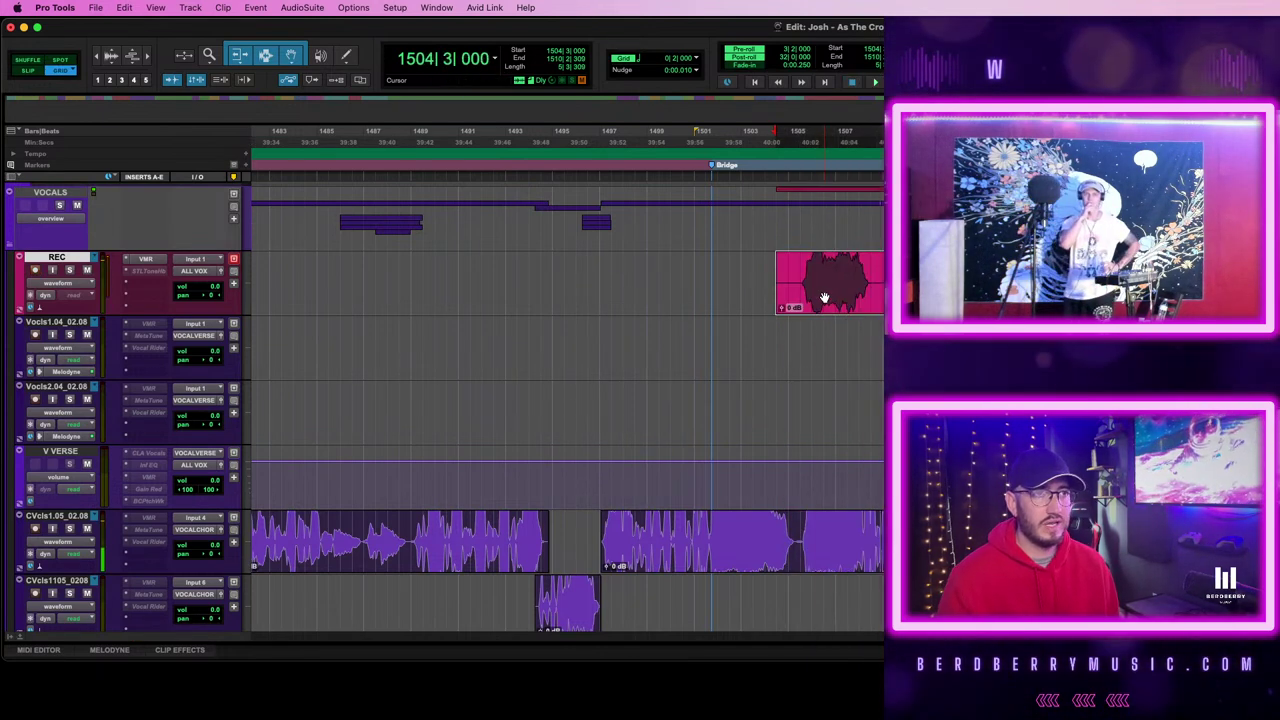
key("space")
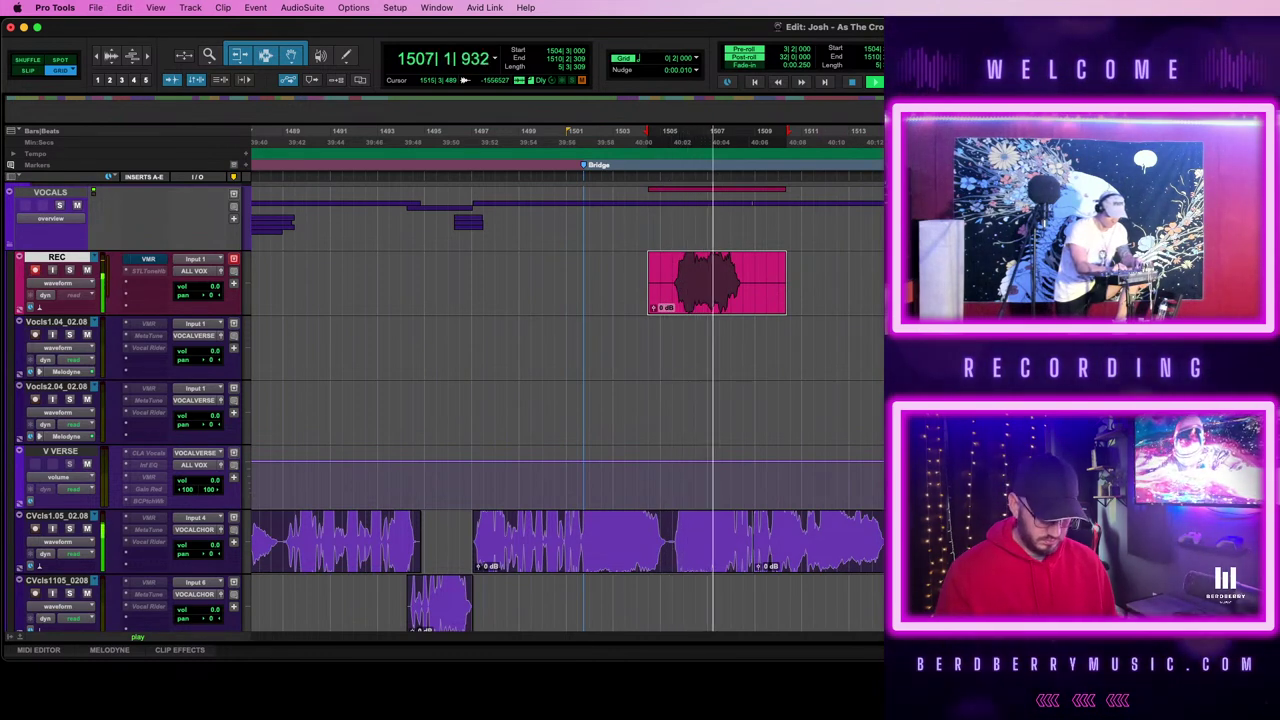
key("space")
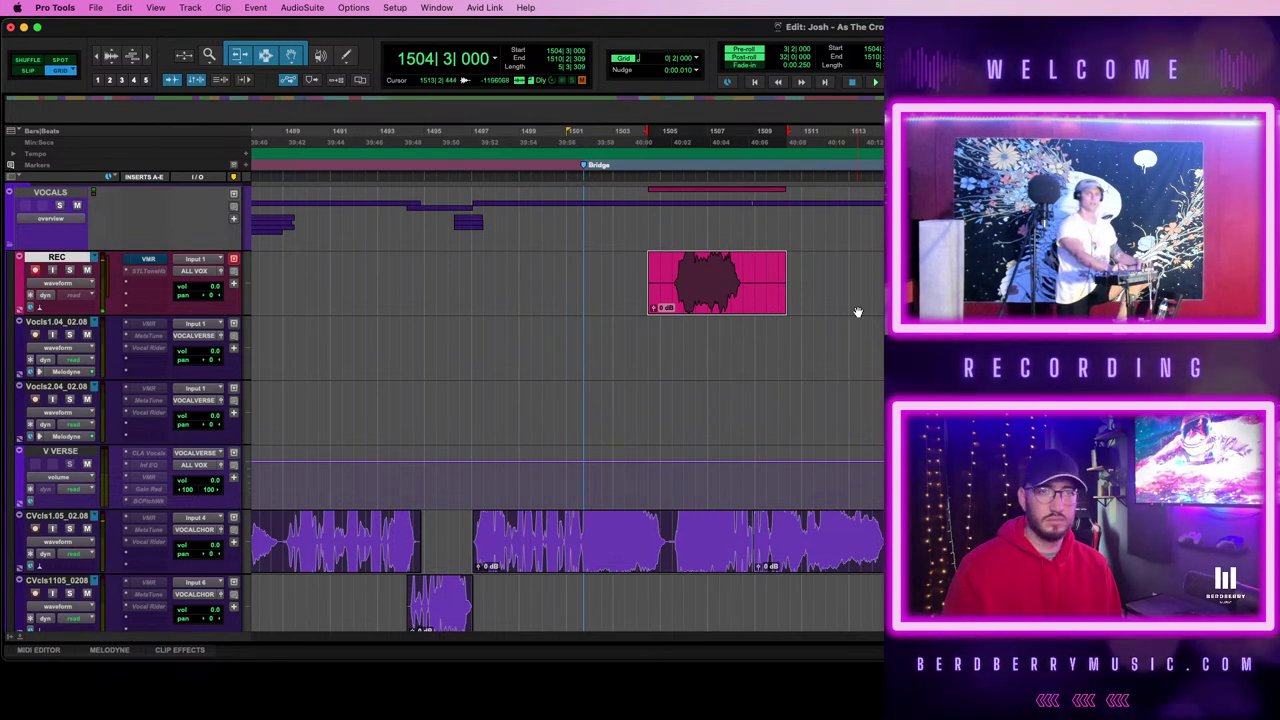
- Trim the end of the REC take to 1509|1|000 and select the clip from 1504|3|000
left_click(750, 275)
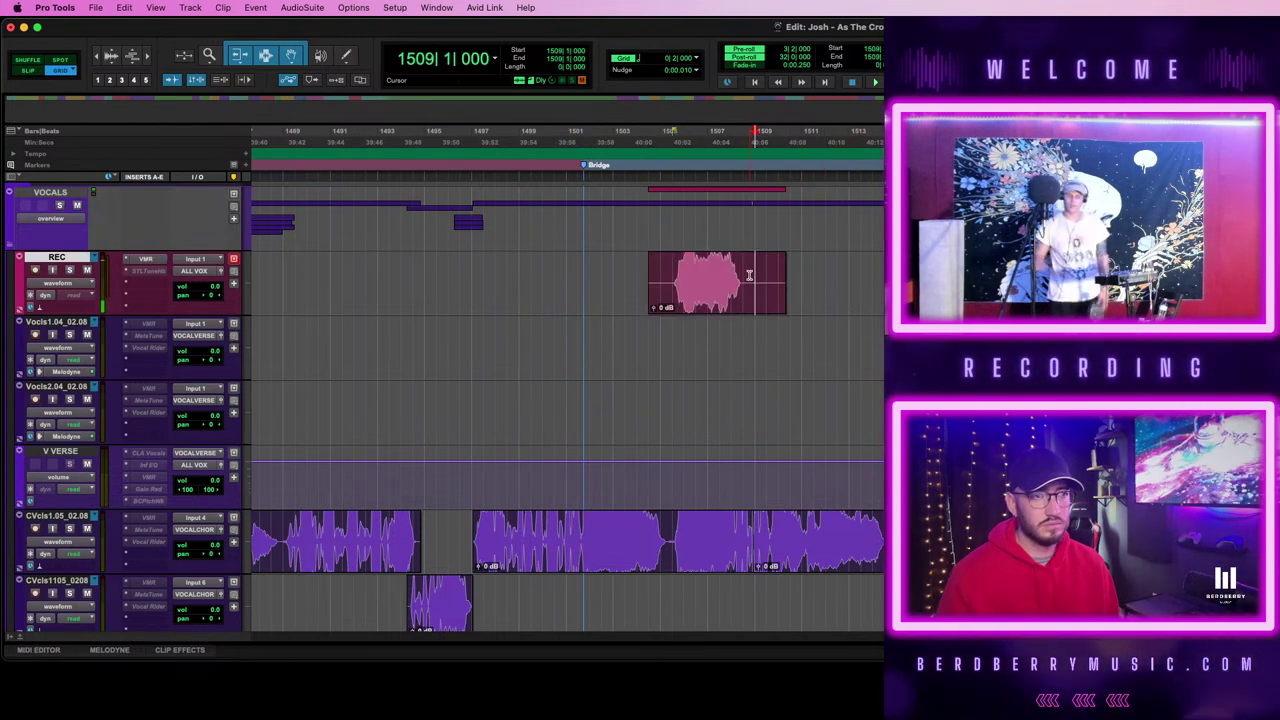
key("t")
key("t")
key("super+bracketright")
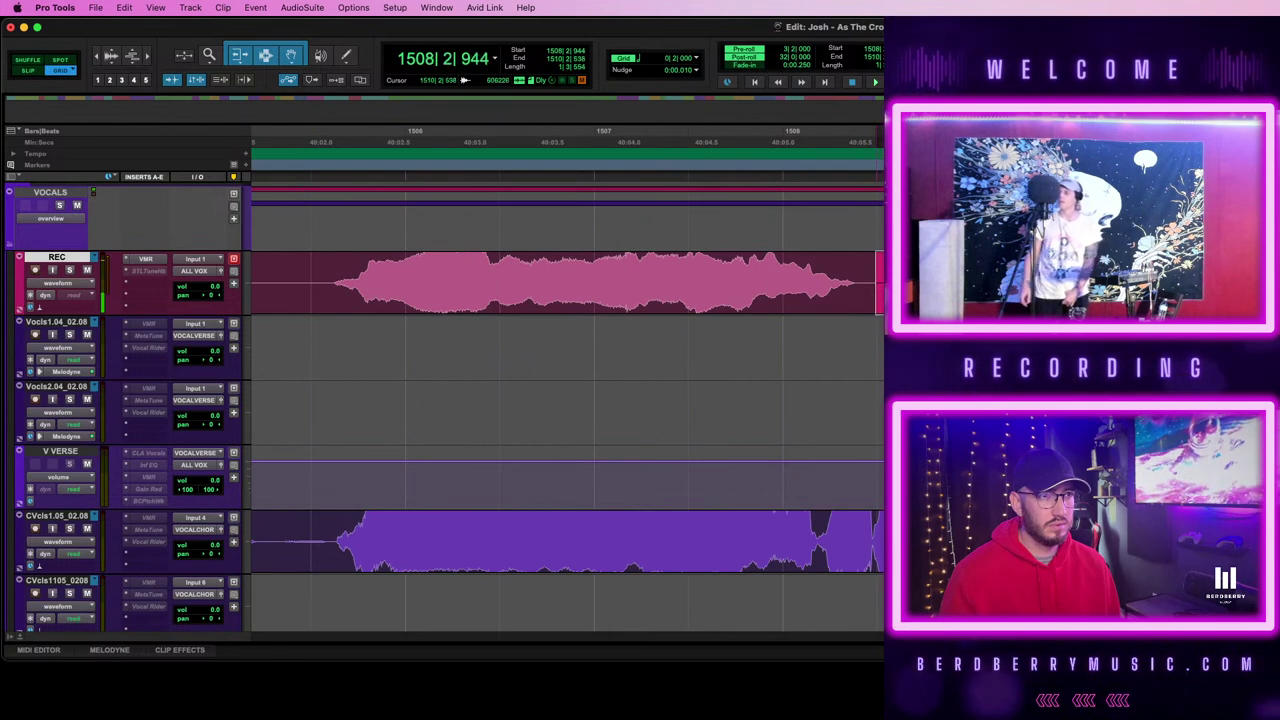
left_click(360, 301)
key("r")
key("r")
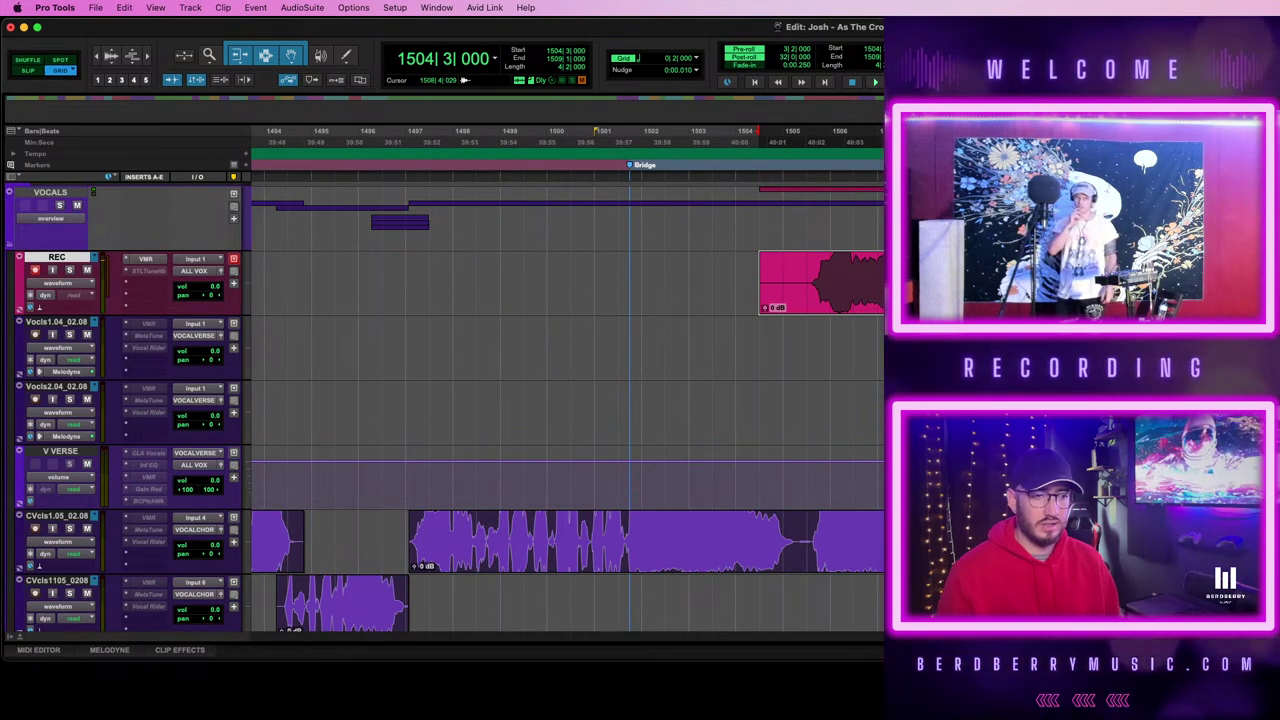
- Record retakes on the REC track over the selection from 1504|3|000 to 1509|1|000 with pre-roll
key("space")
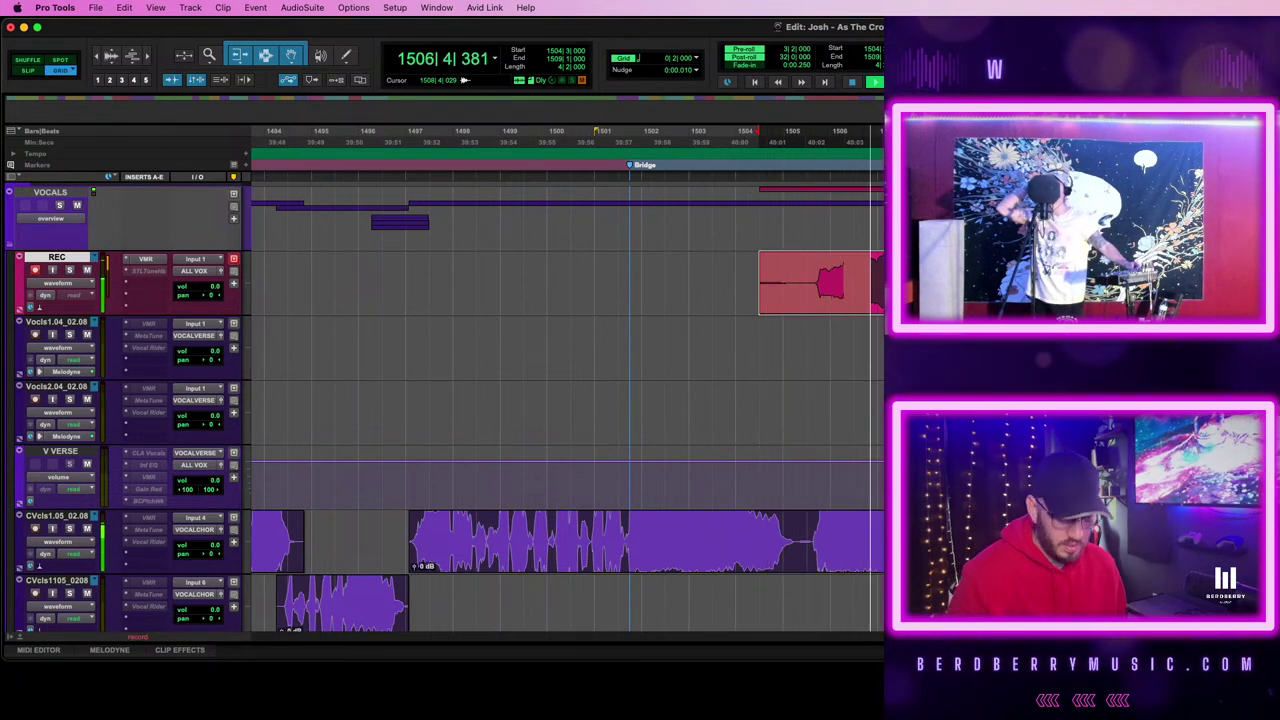
key("space")
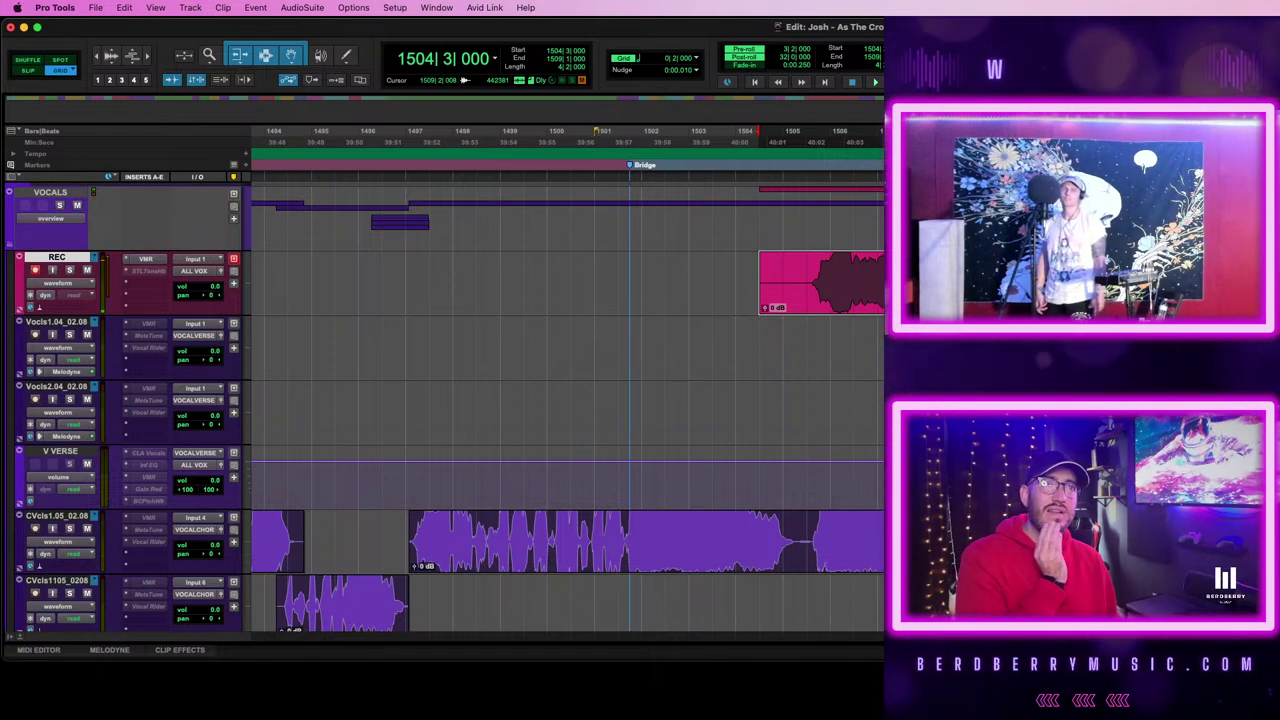
key("space")
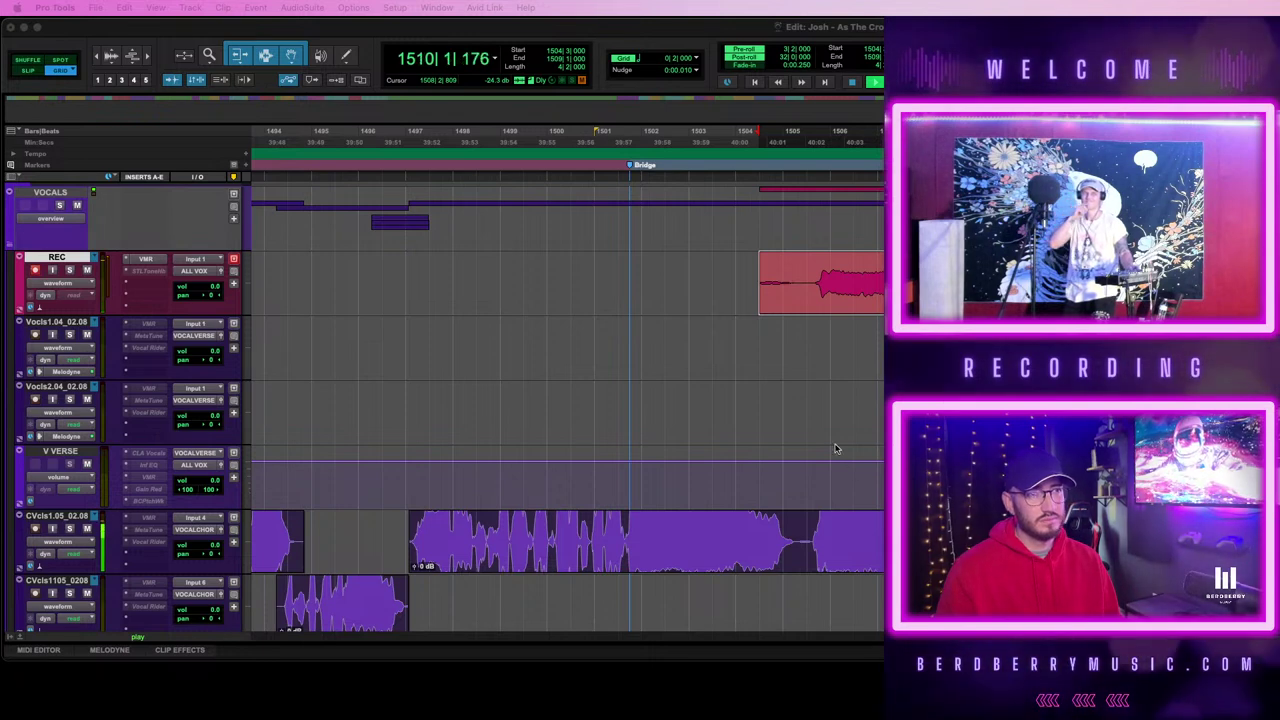
left_click(836, 334)
key("space")
left_click(826, 297)
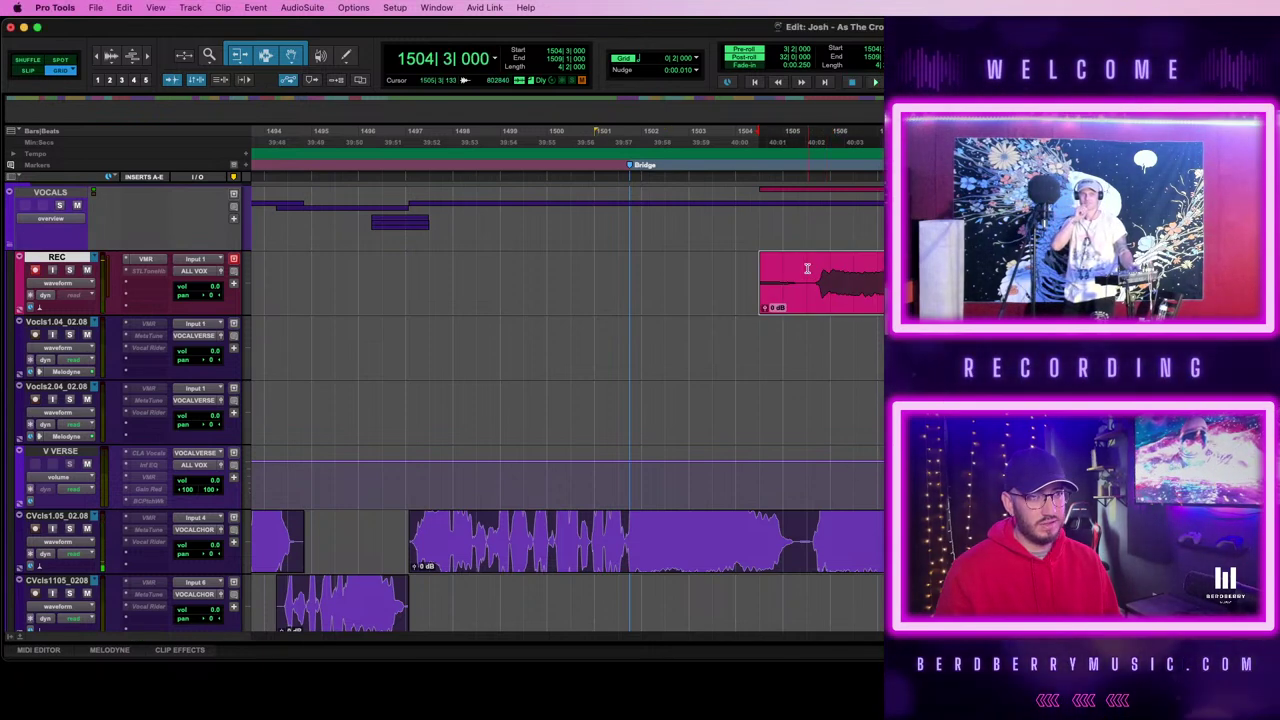
- Trim the REC take to 1505|3|000 through 1508|3|011, play it back with pre-roll and select the clip
left_click(807, 271)
key("a")
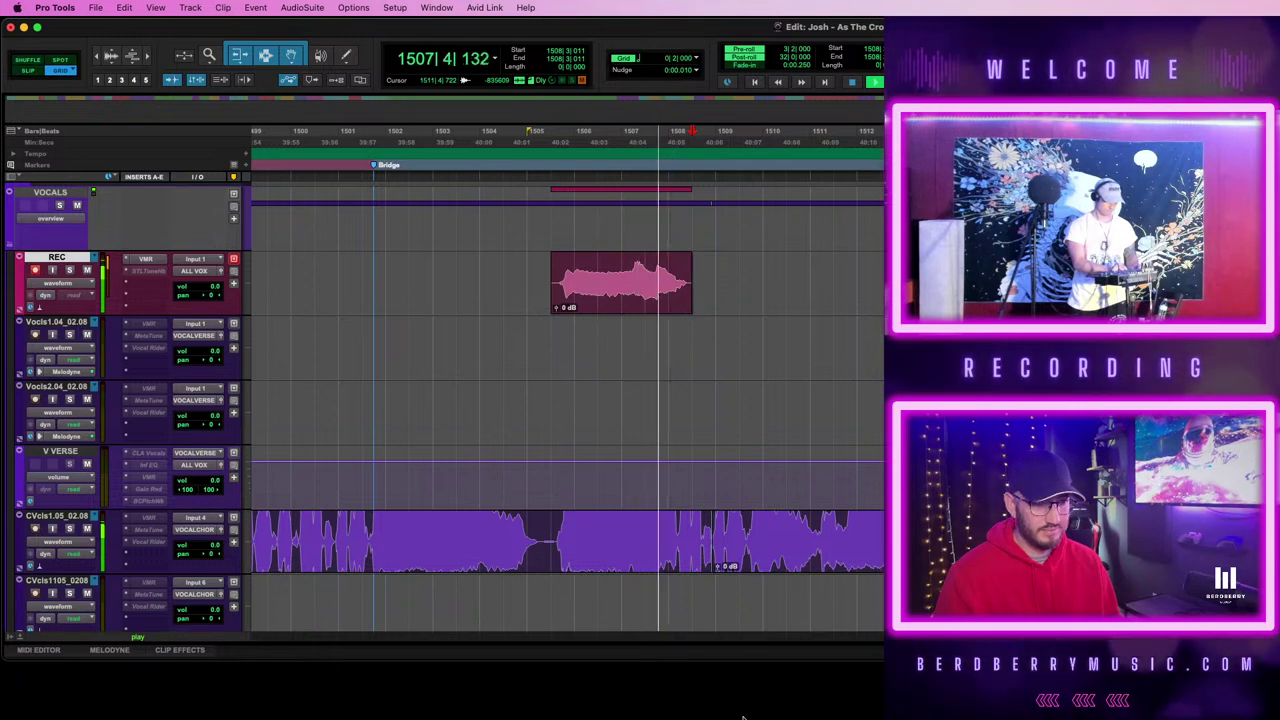
key("space")
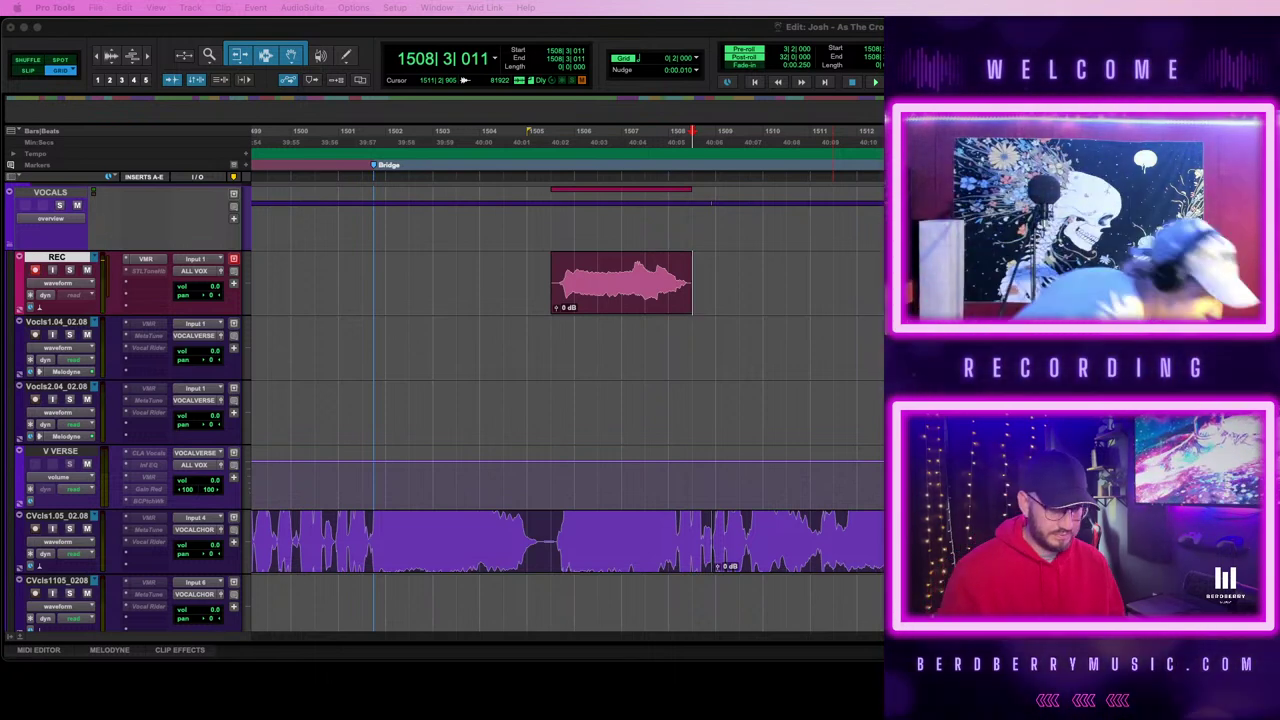
left_click(676, 309)
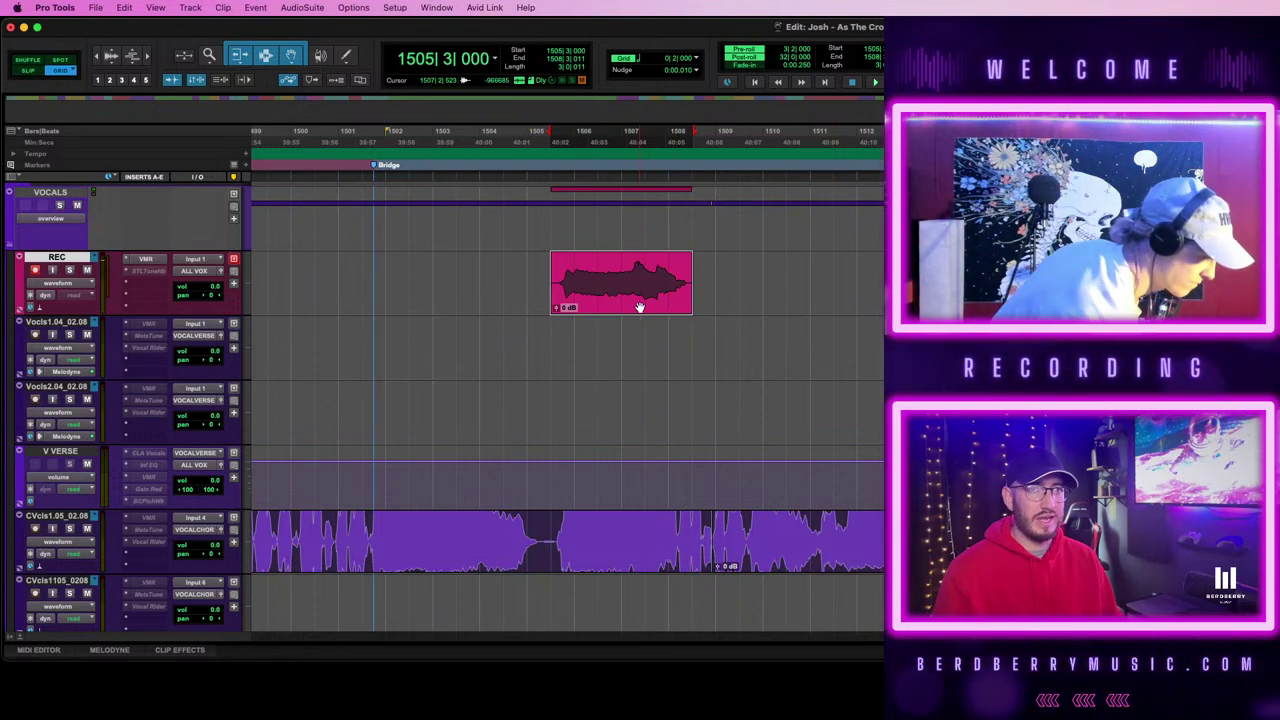
scroll(703, 355, "left", 3)
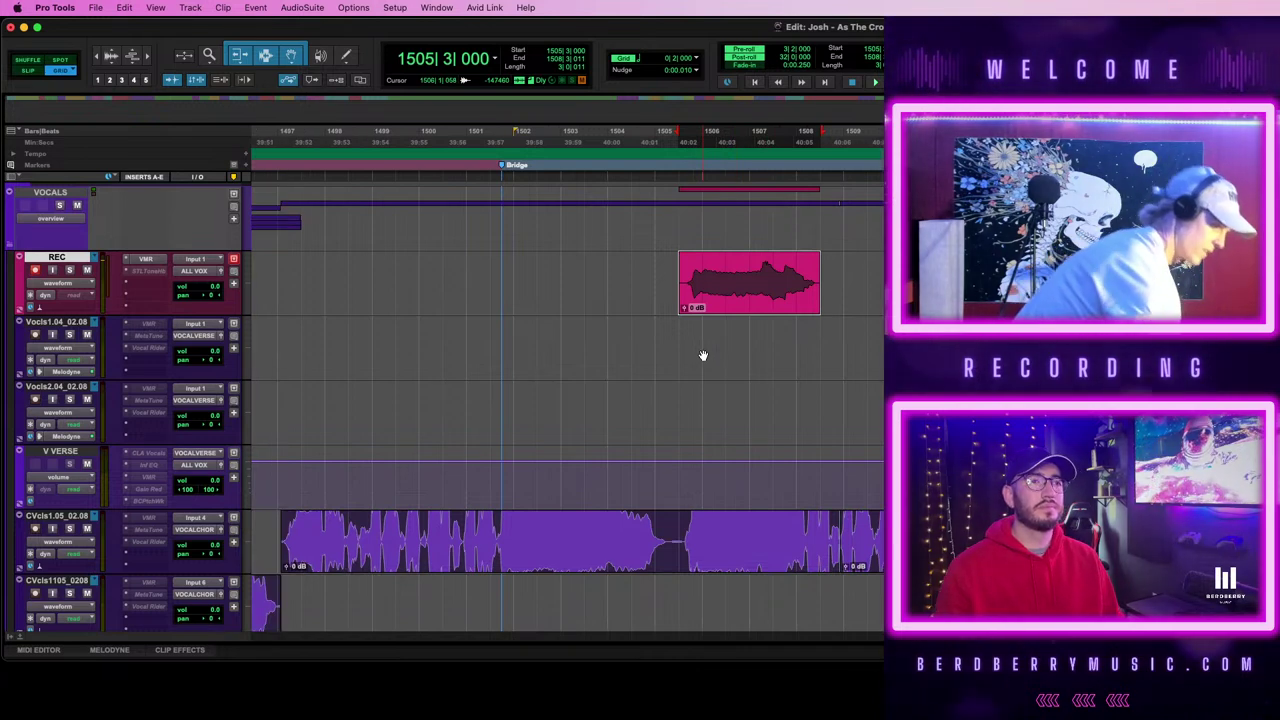
- Try a short REC take from 1505|1|000 with pre-roll
left_click(668, 265)
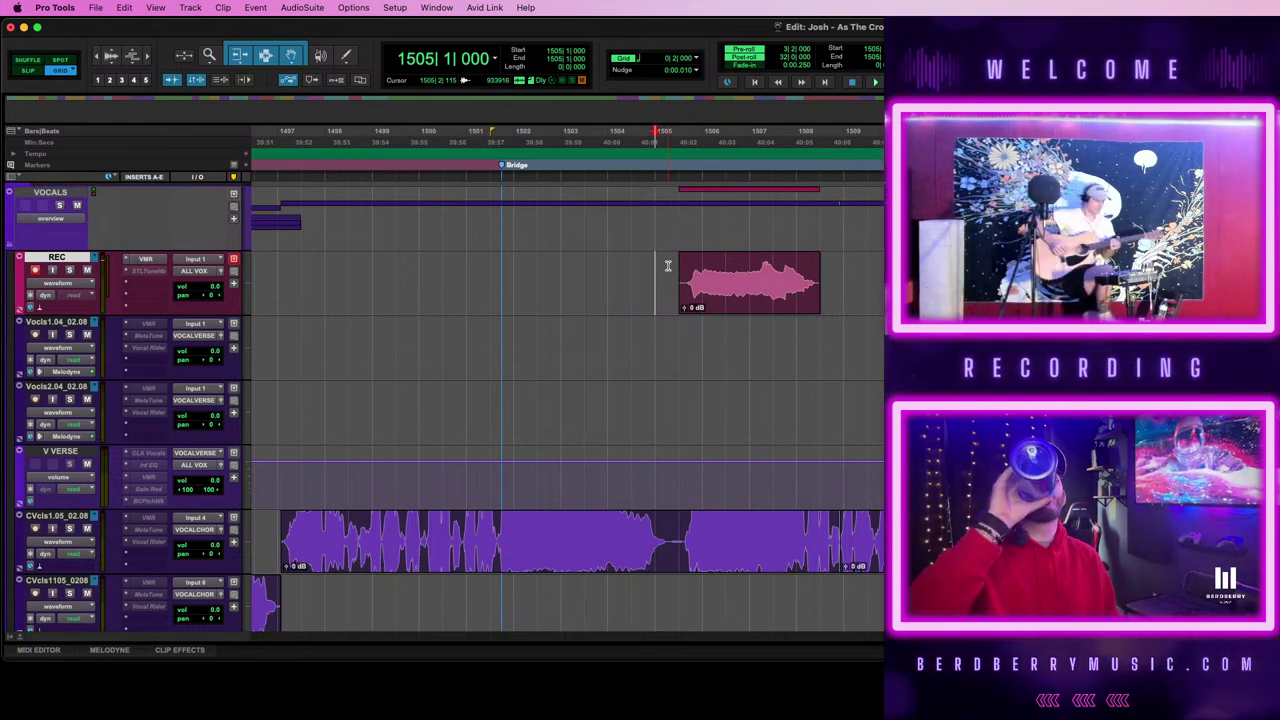
key("space")
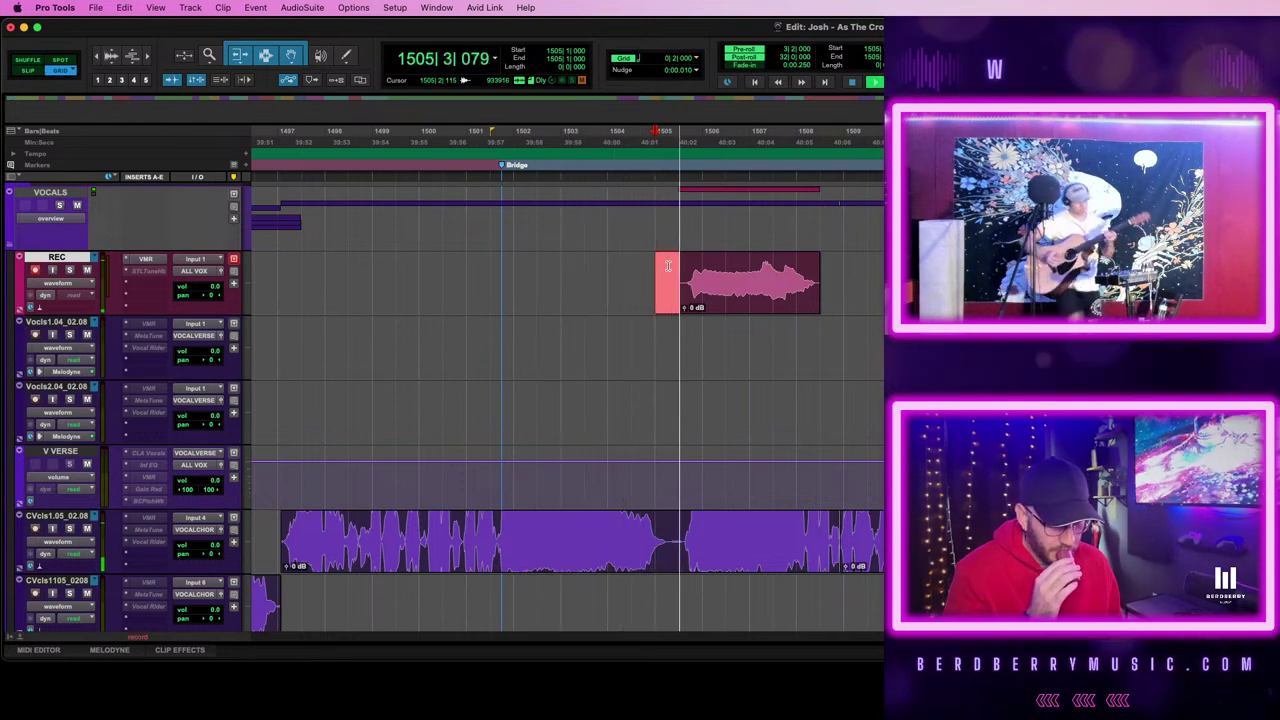
key("space")
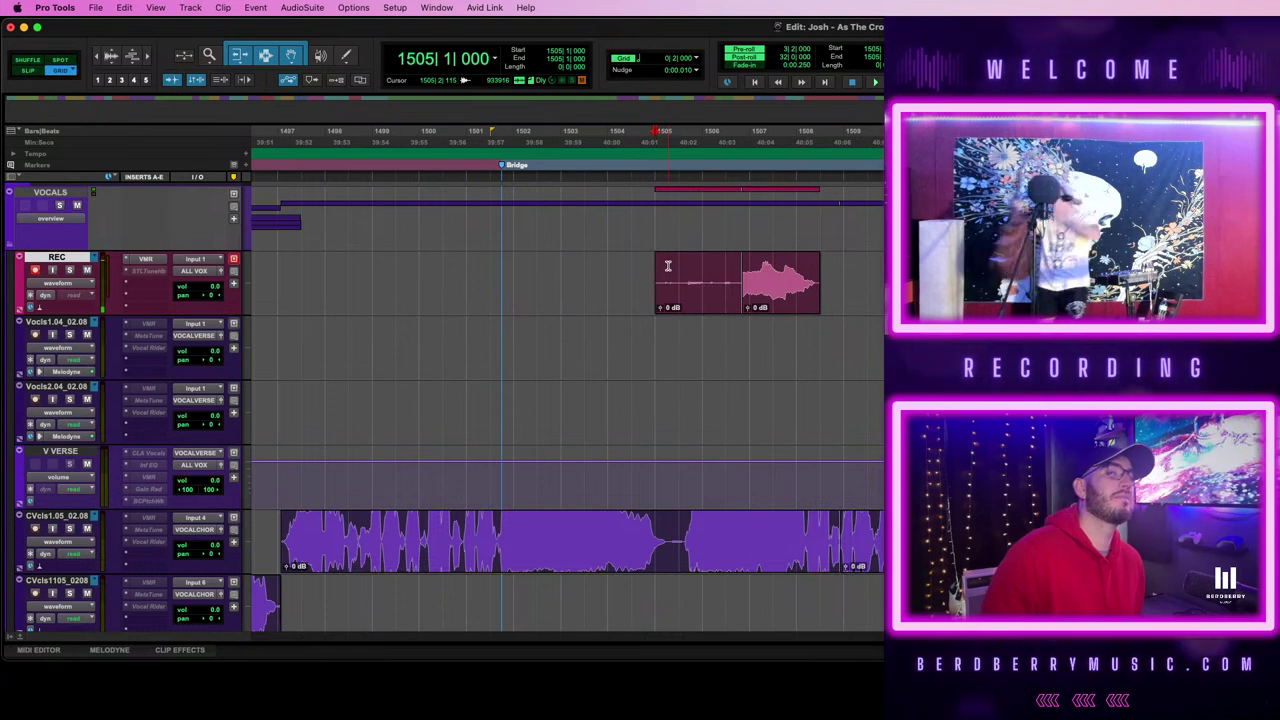
- Try a REC take from 1505|1|000 to 1509|2|123 and undo it
key("space")
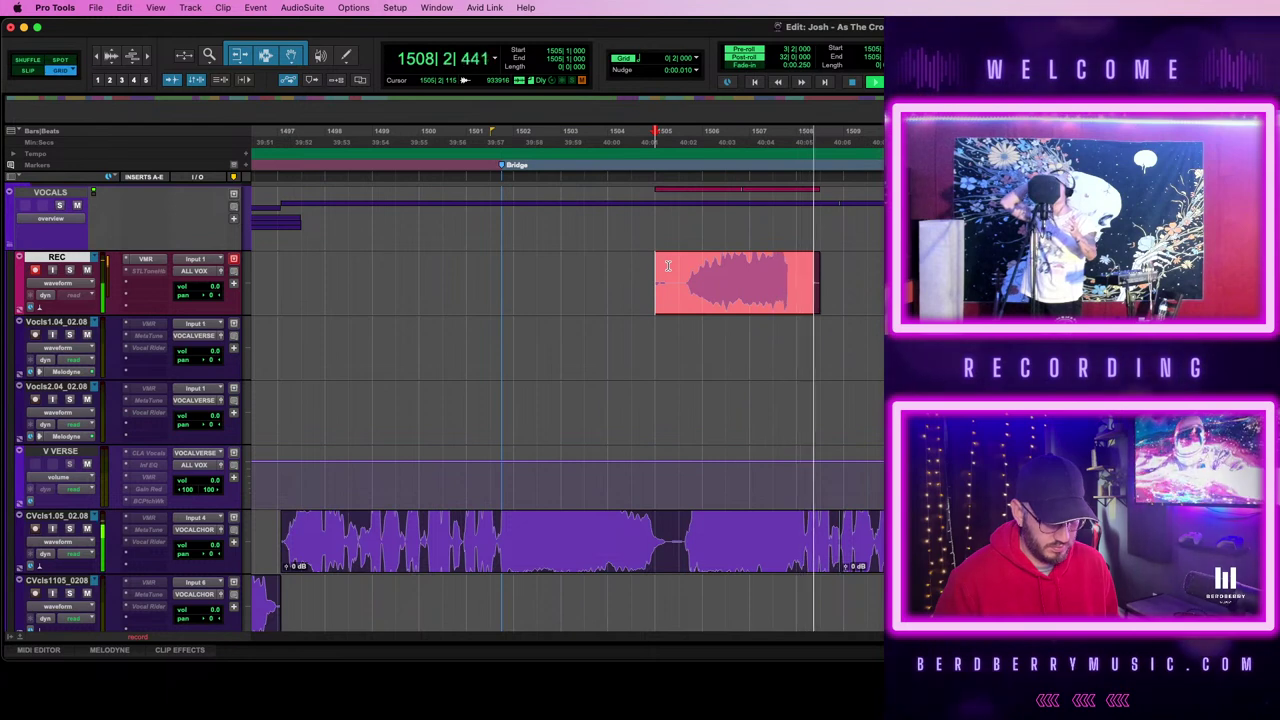
key("space")
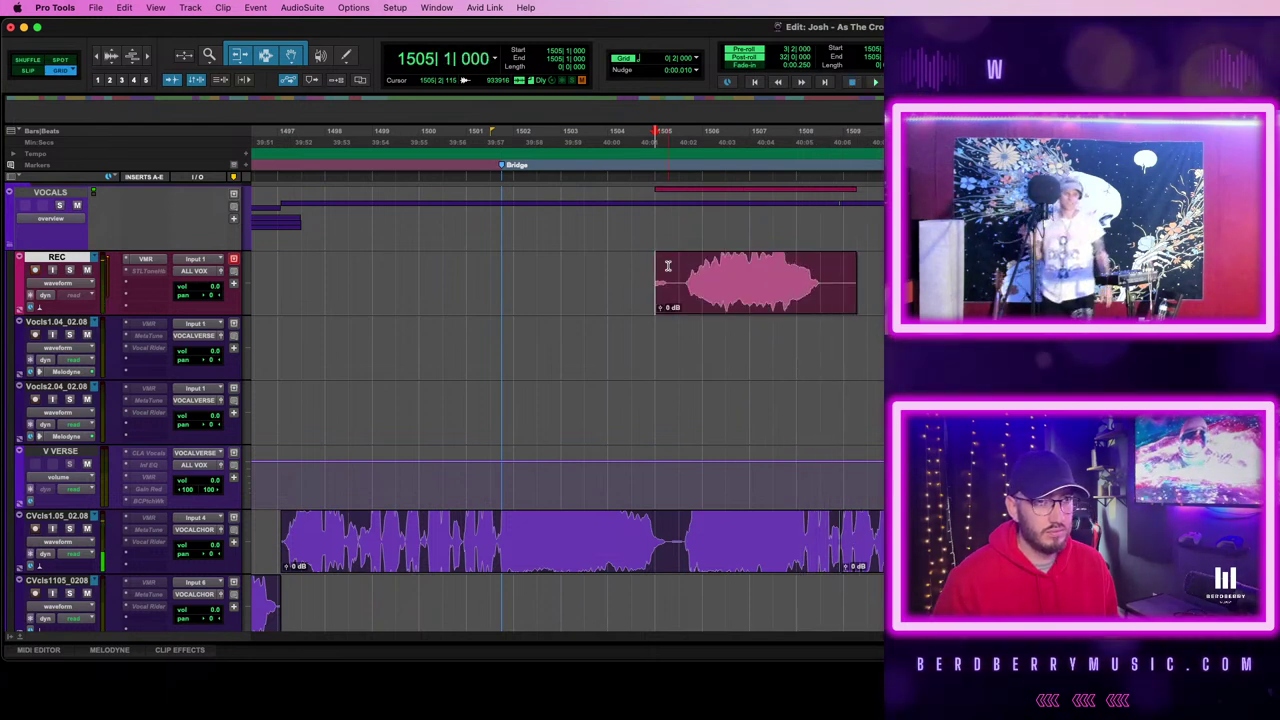
left_click(713, 302)
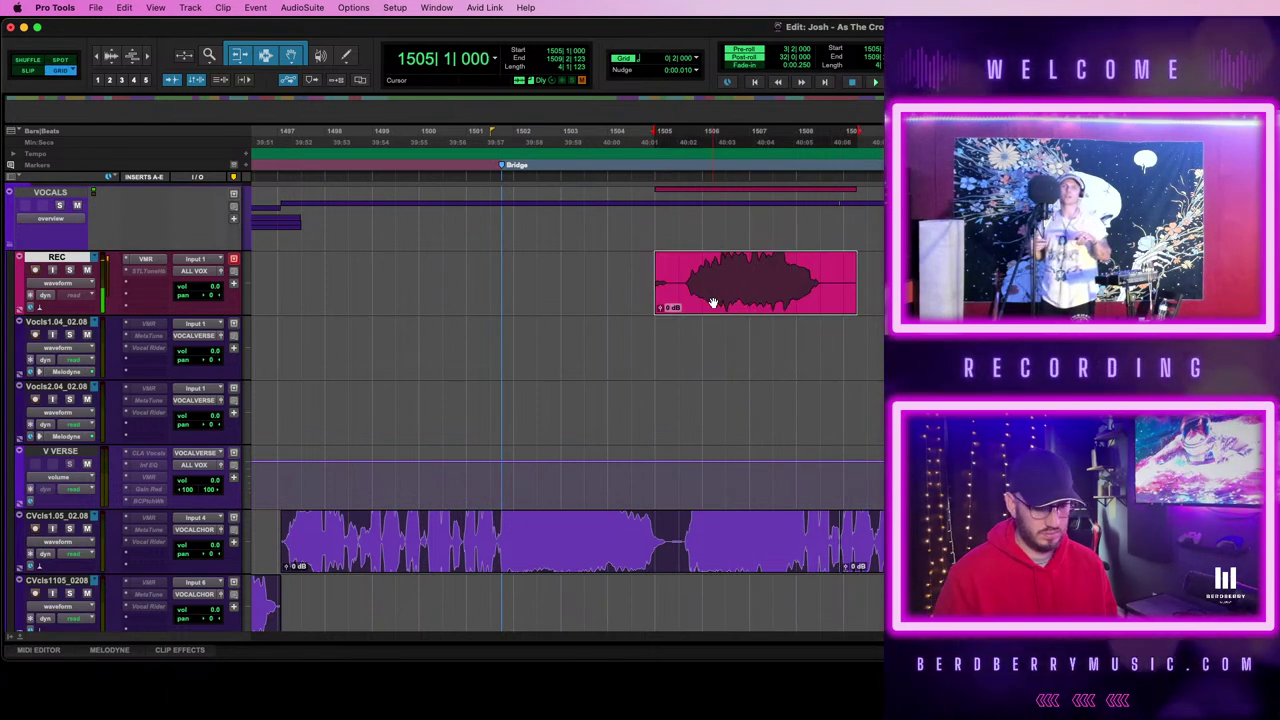
key("super+z")
- Record a REC take from 1505|1|000 to 1509|1|439 with pre-roll and select its clip
key("space")
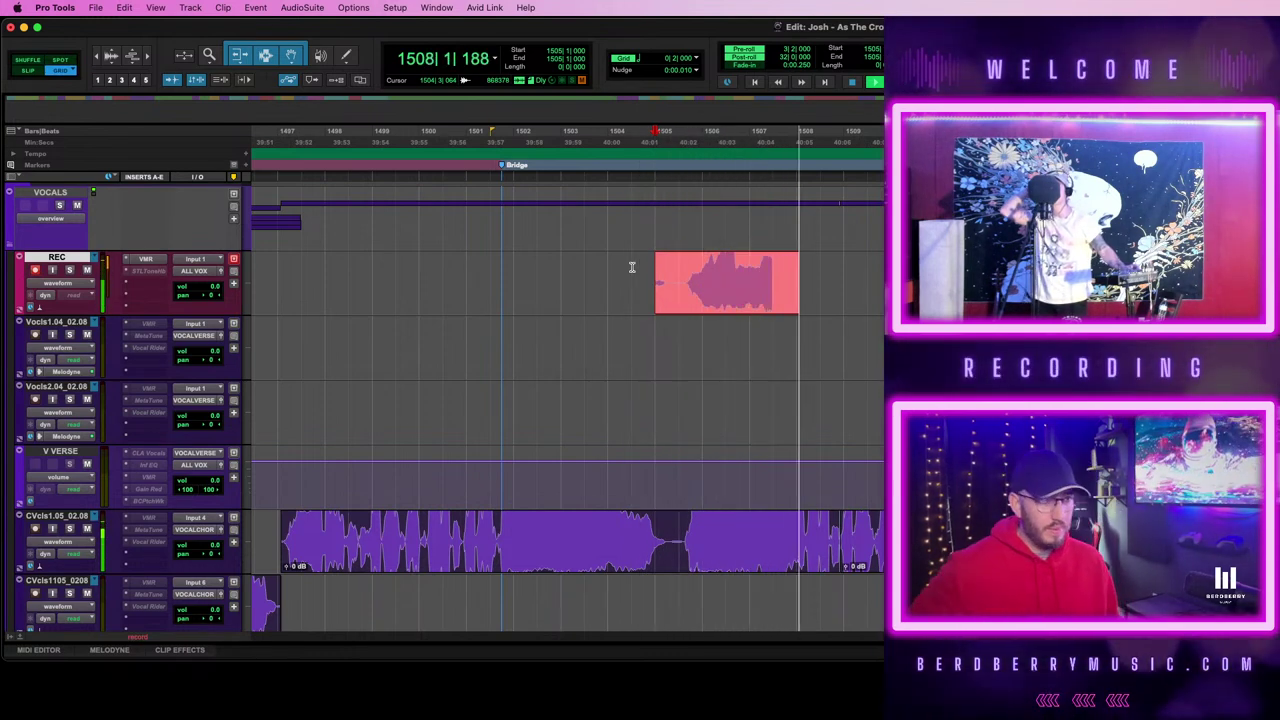
key("space")
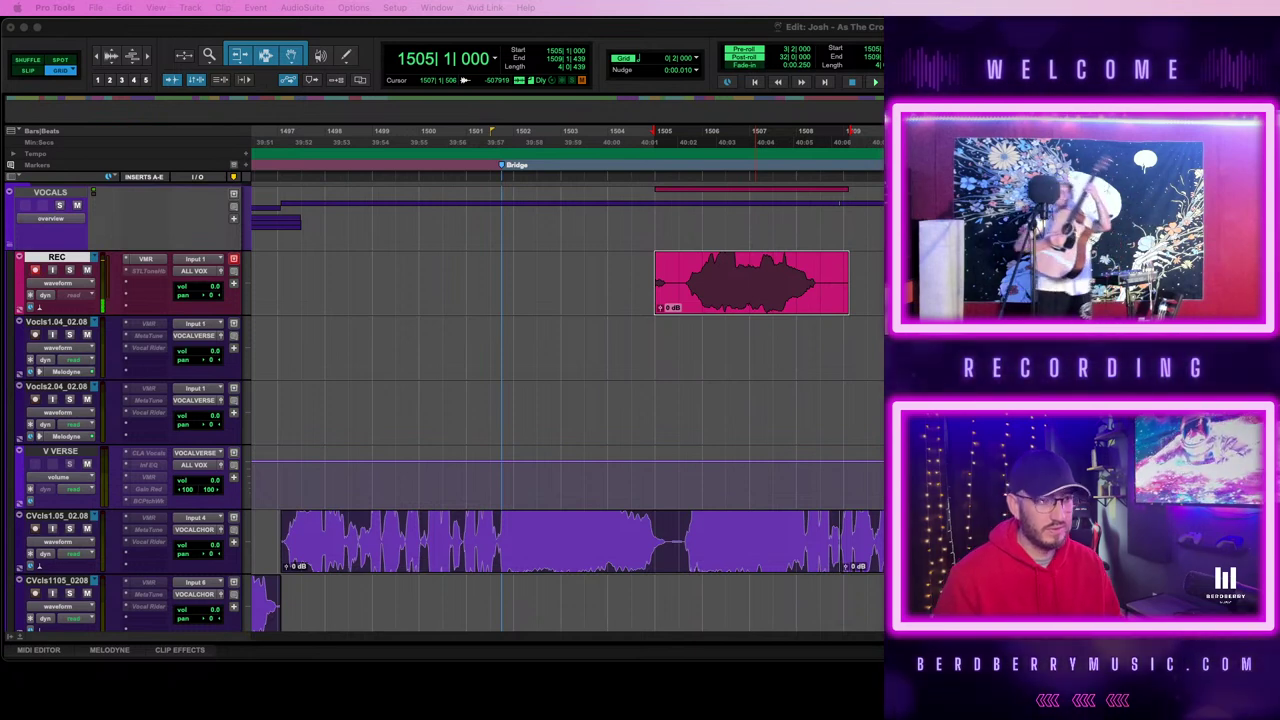
left_click(757, 297)
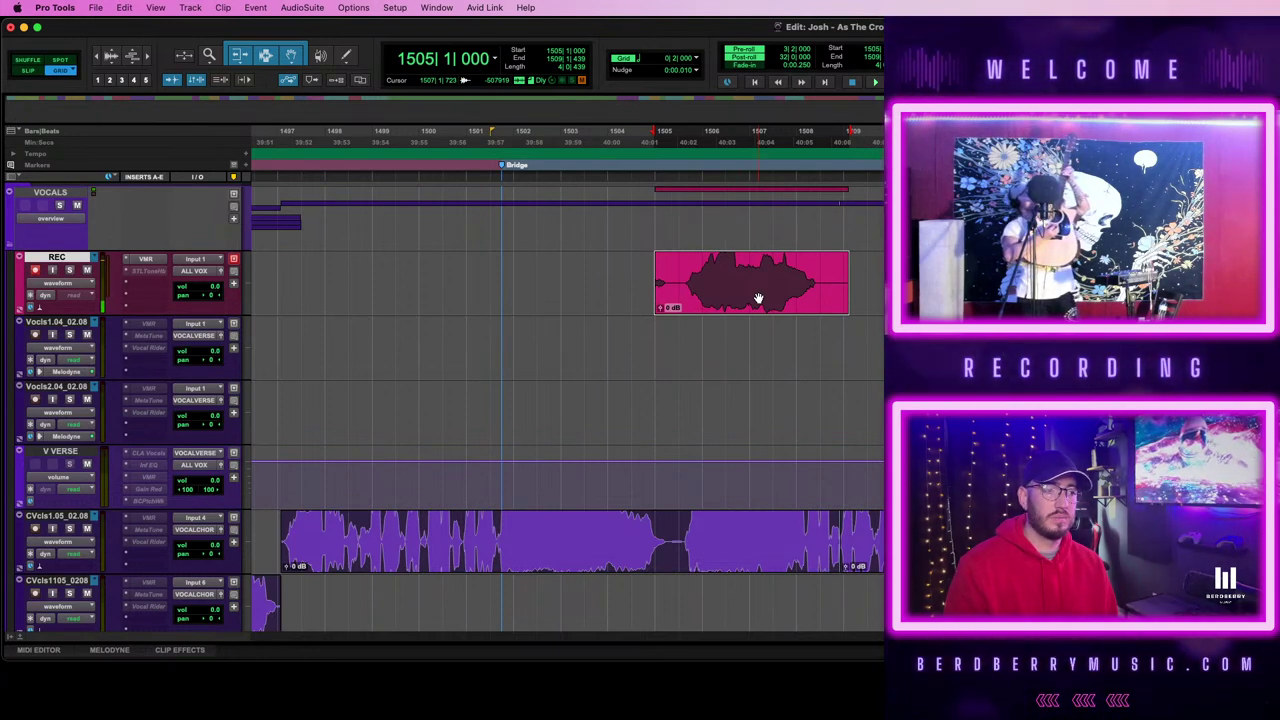
left_click(742, 258)
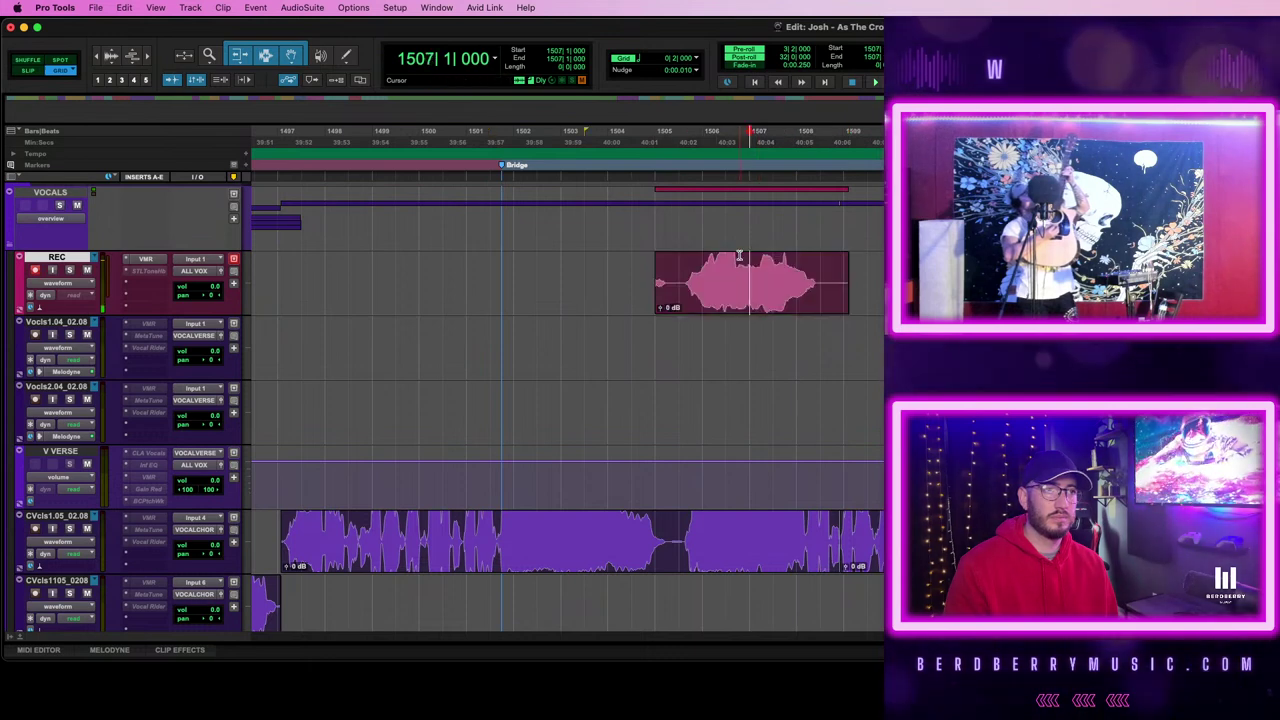
left_click(756, 304)
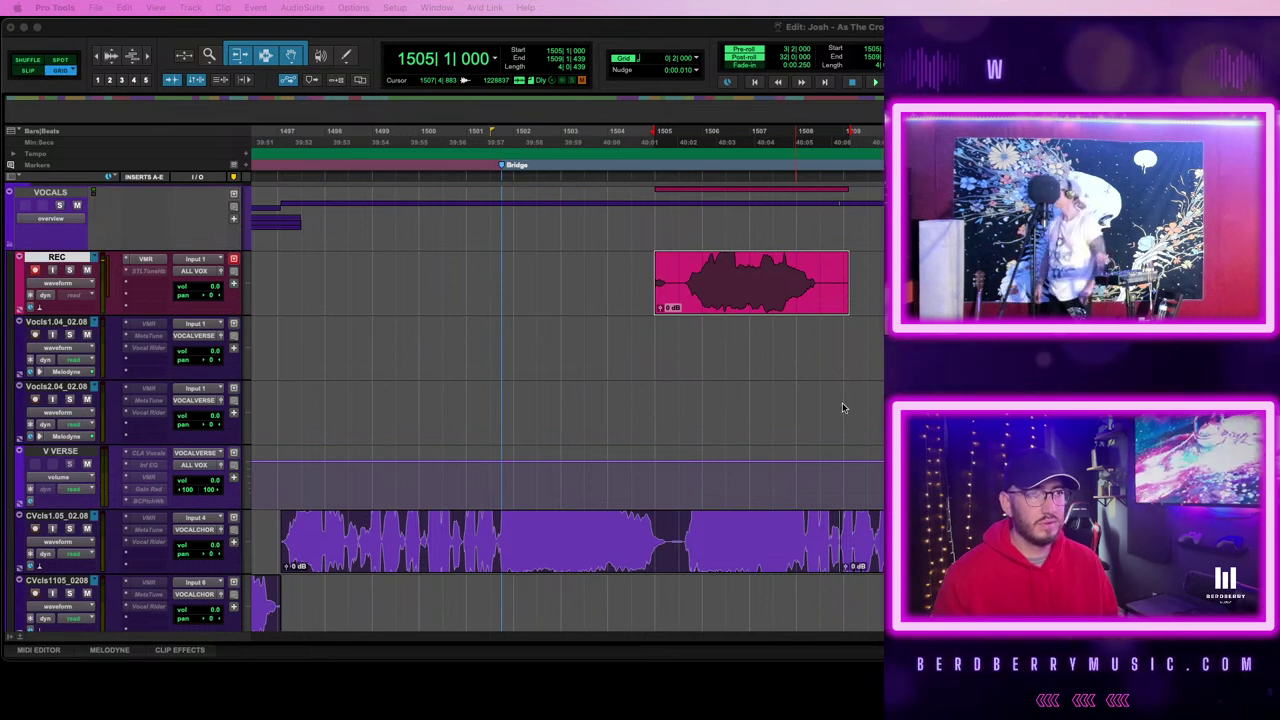
- Re-record the selected REC take over 1505|1|000 to 1509|1|439 with pre-roll, repeating the pass and keeping the last one
left_click(810, 327)
left_click(768, 306)
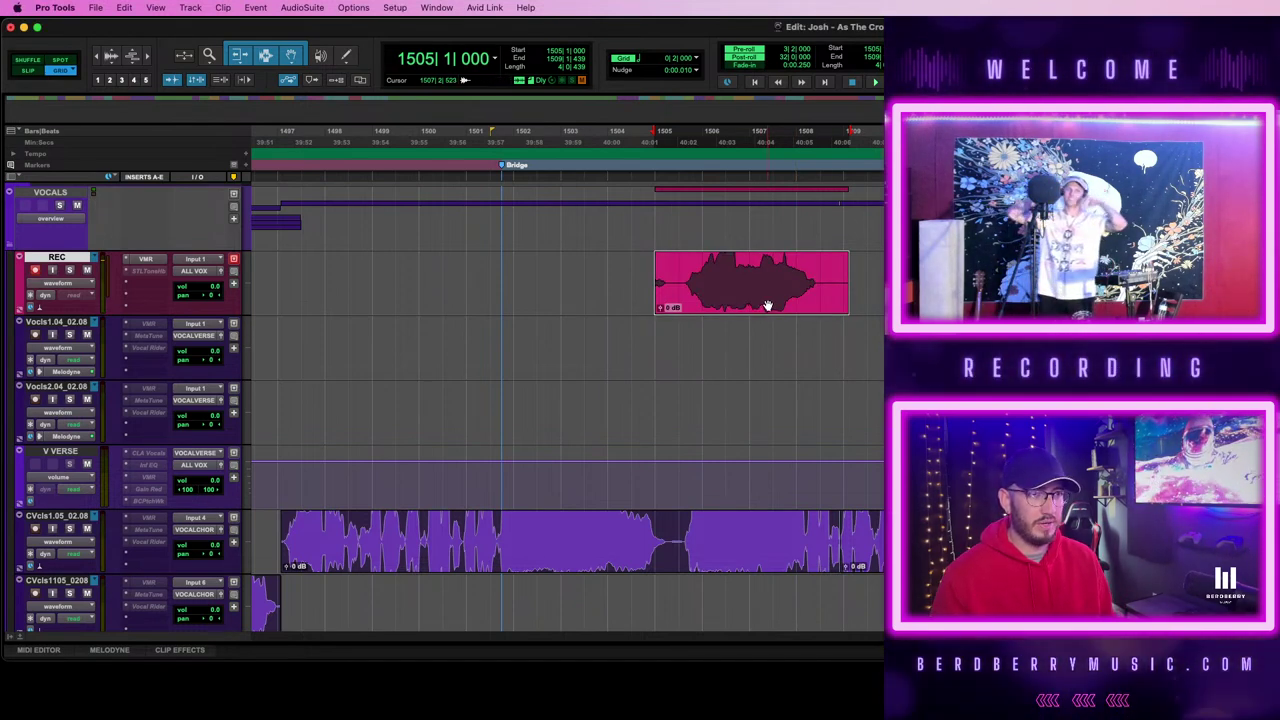
key("space")
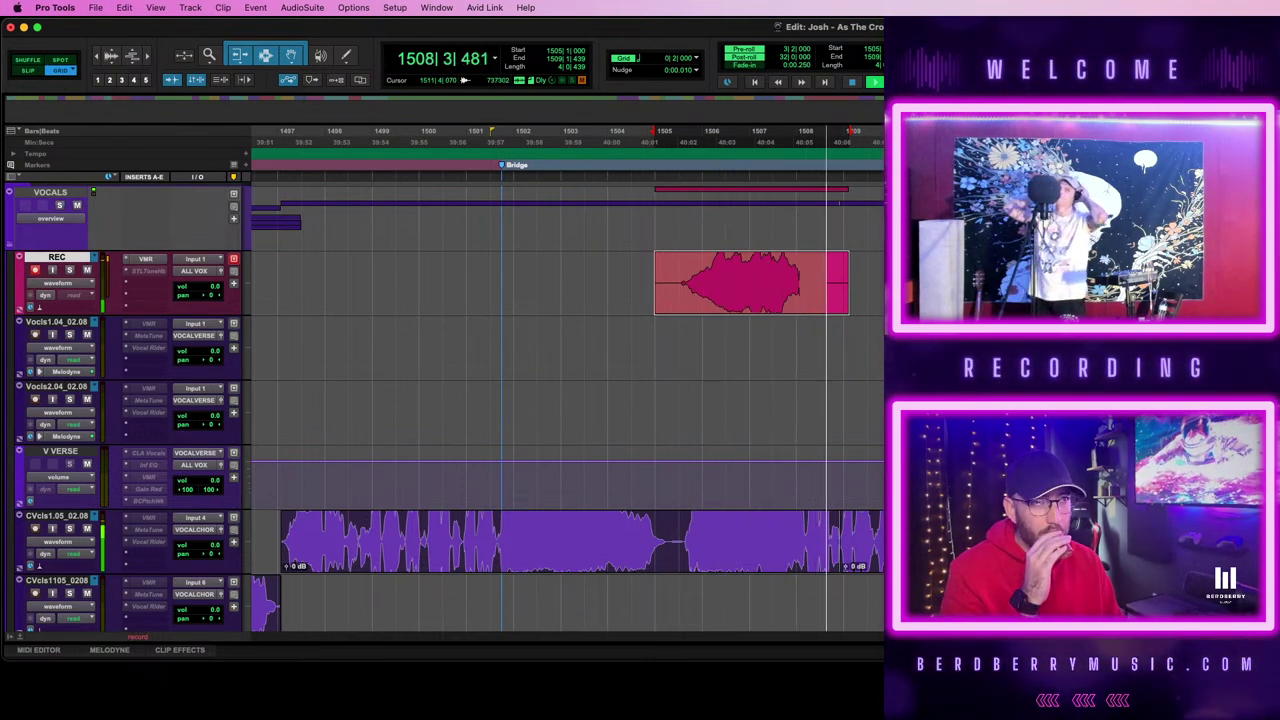
key("space")
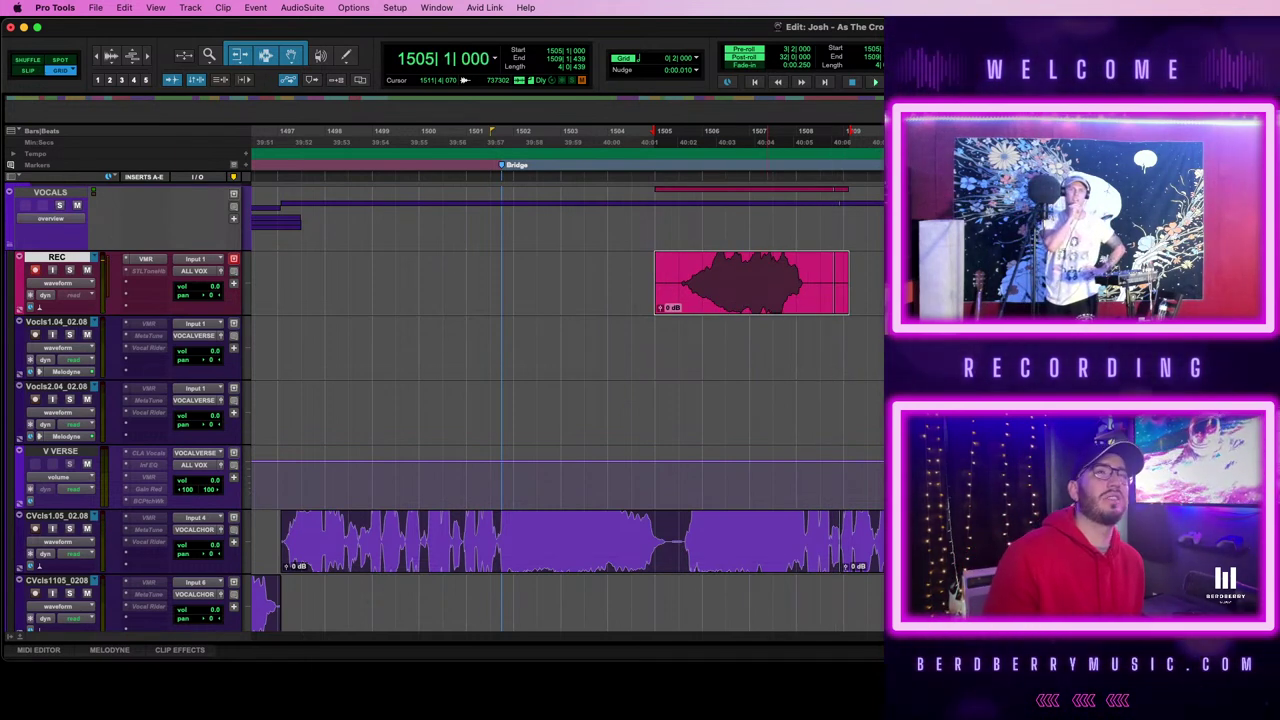
key("space")
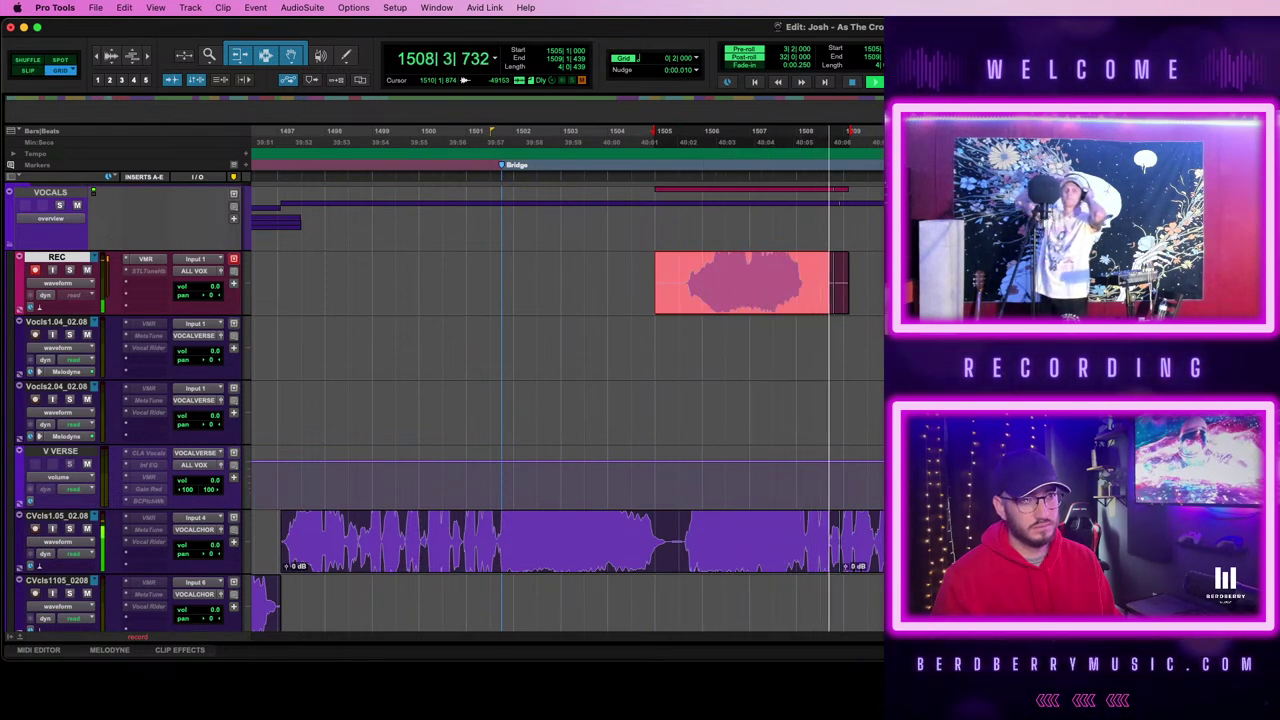
key("space")
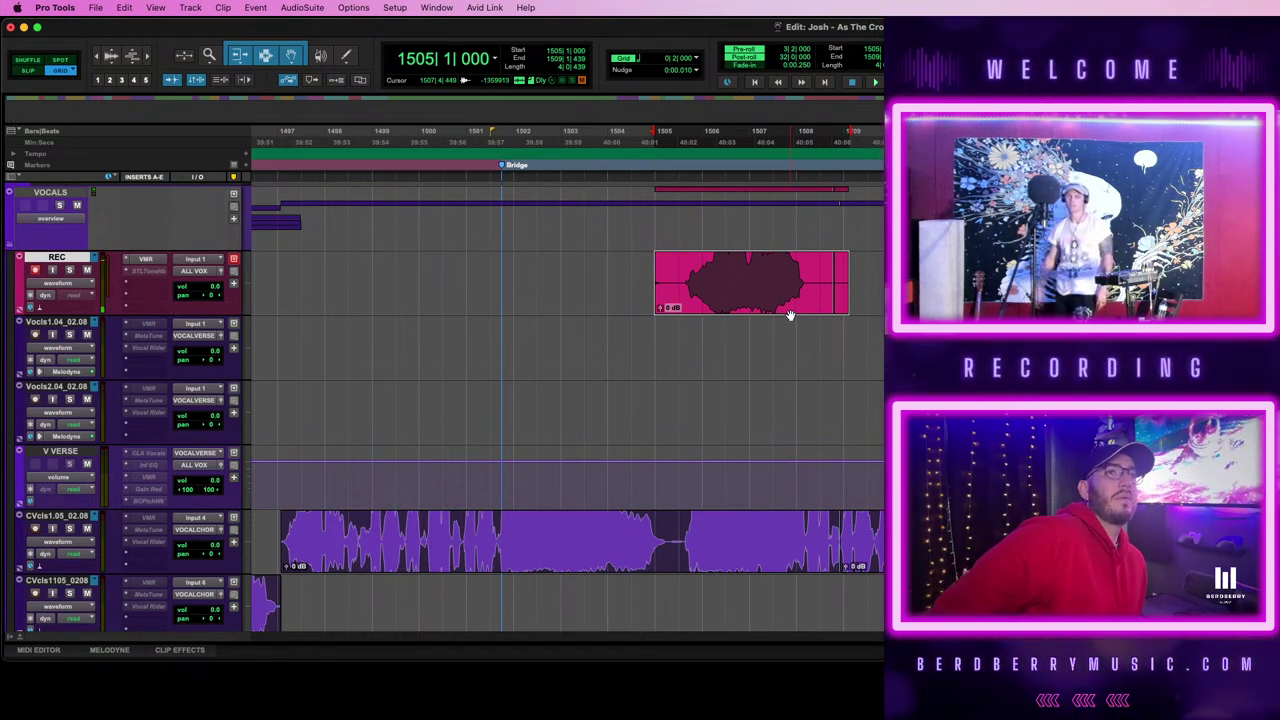
key("space")
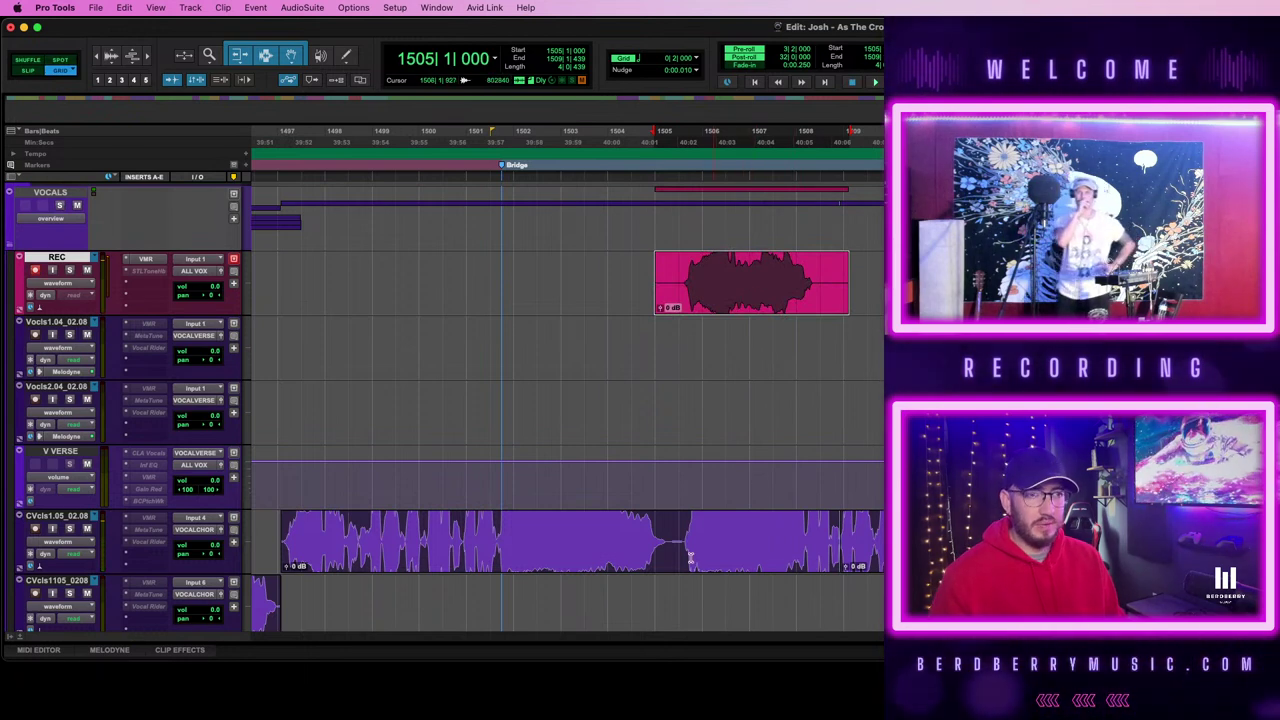
- Separate the CVcls1.05 chorus clip at 1505|3|390 and select its section through 1508|1|751
left_click(675, 526)
key("super+bracketright")
key("super+bracketright")
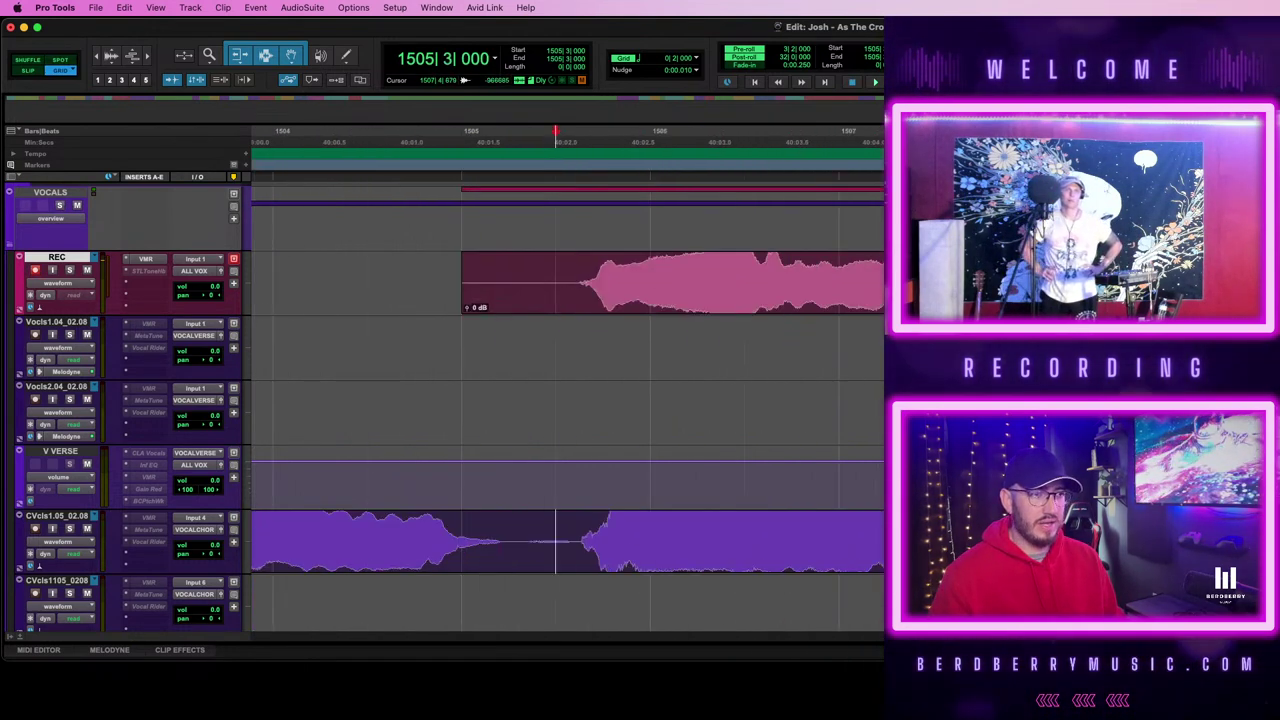
left_click(574, 530)
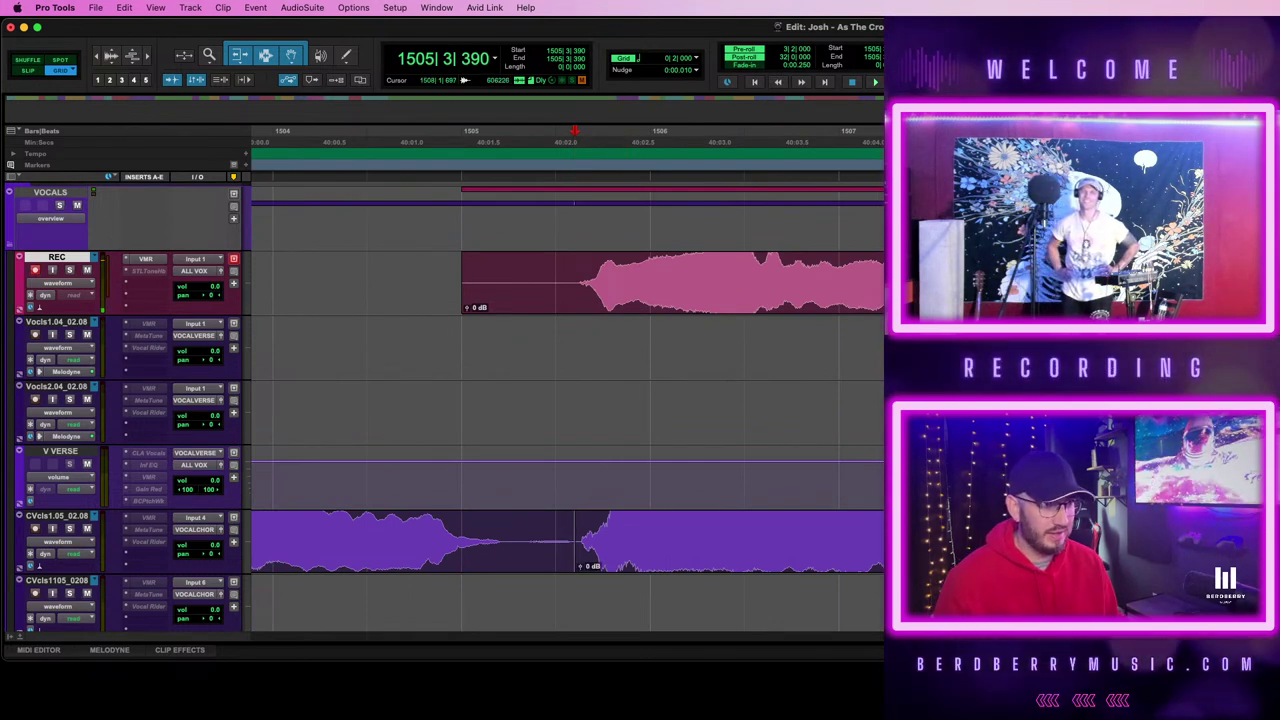
key("Tab")
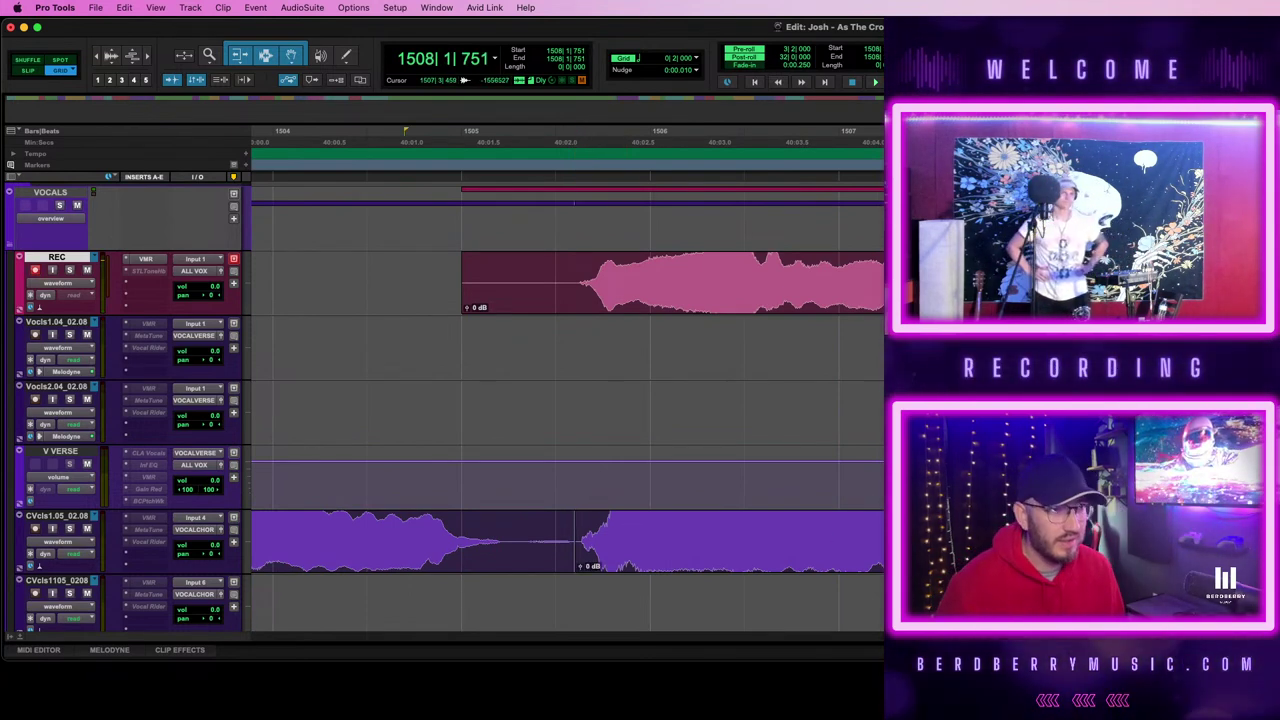
key("shift+Tab")
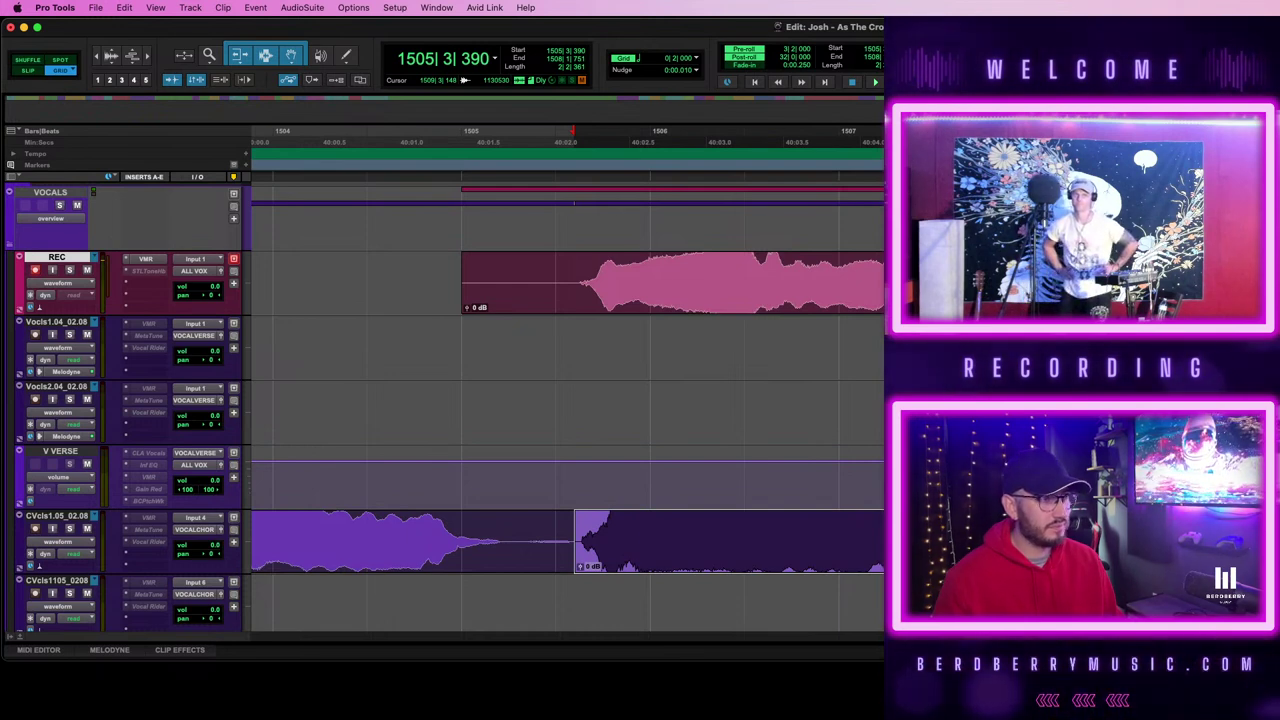
- Trim the REC take to 1505|3|390 through 1508|2|483, consolidate it and play it back with pre-roll
left_click(571, 280)
key("a")
left_click(1080, 298)
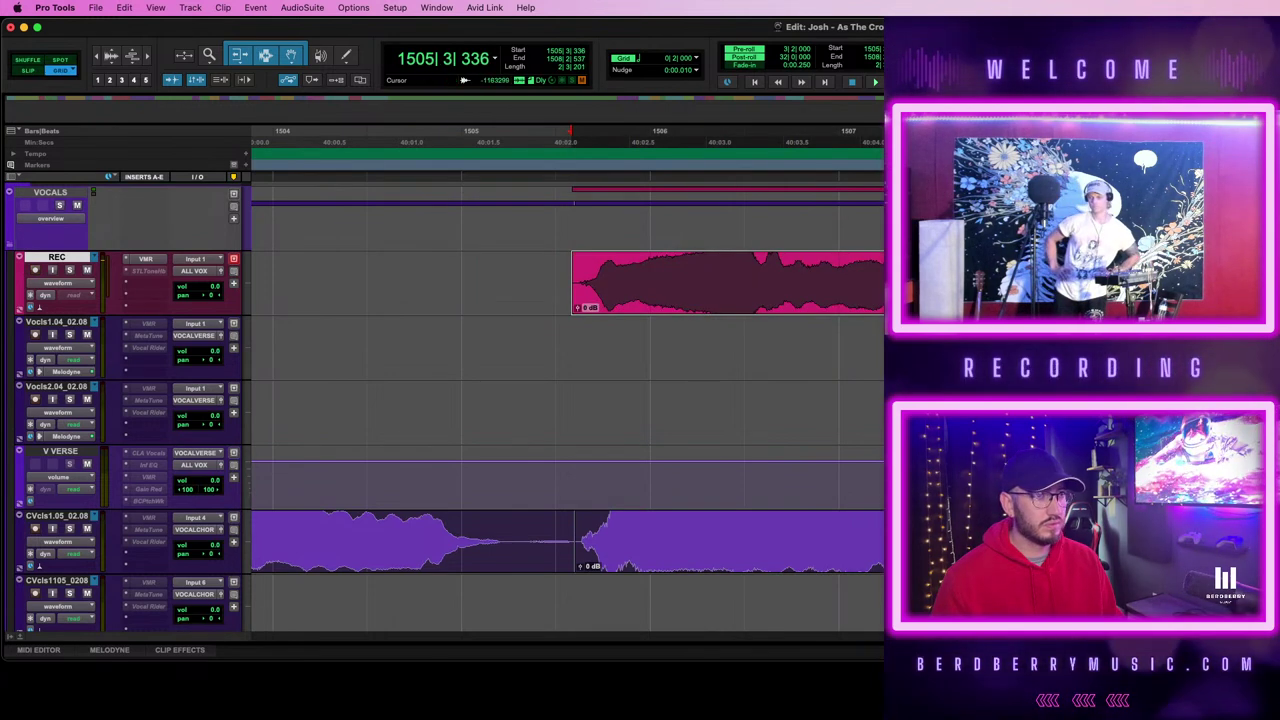
key("alt+shift+3")
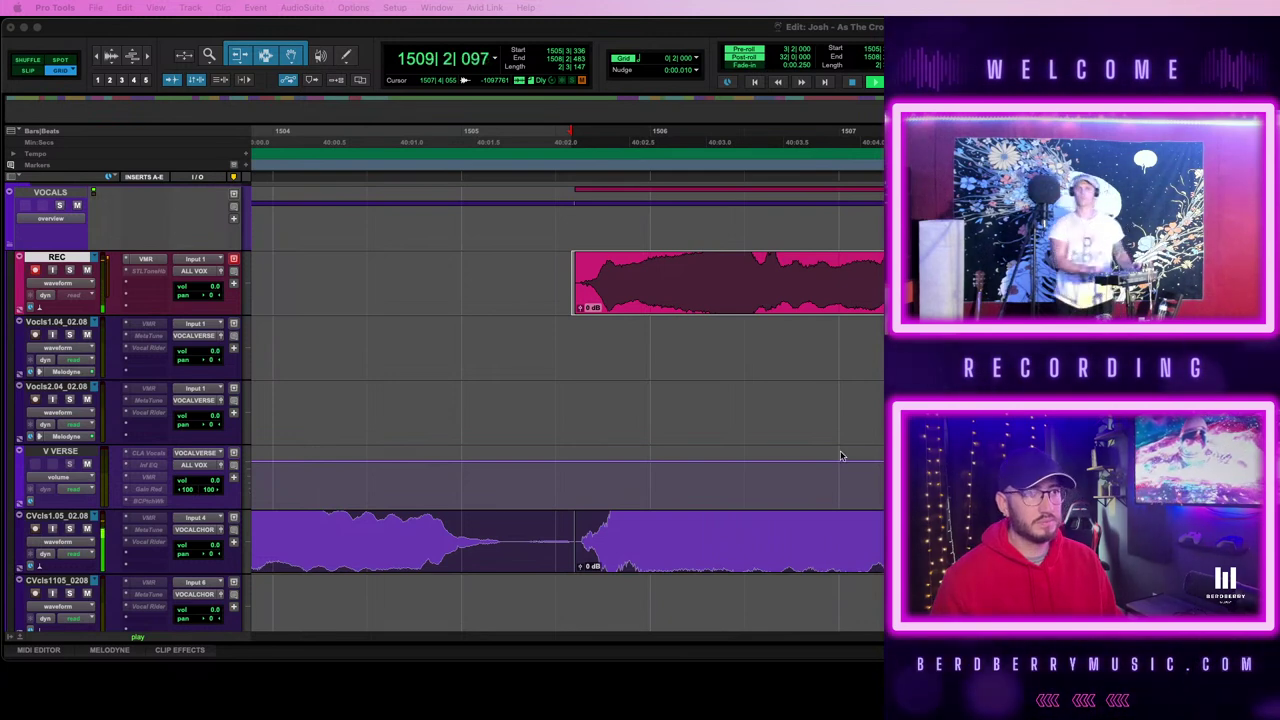
key("space")
left_click(867, 311)
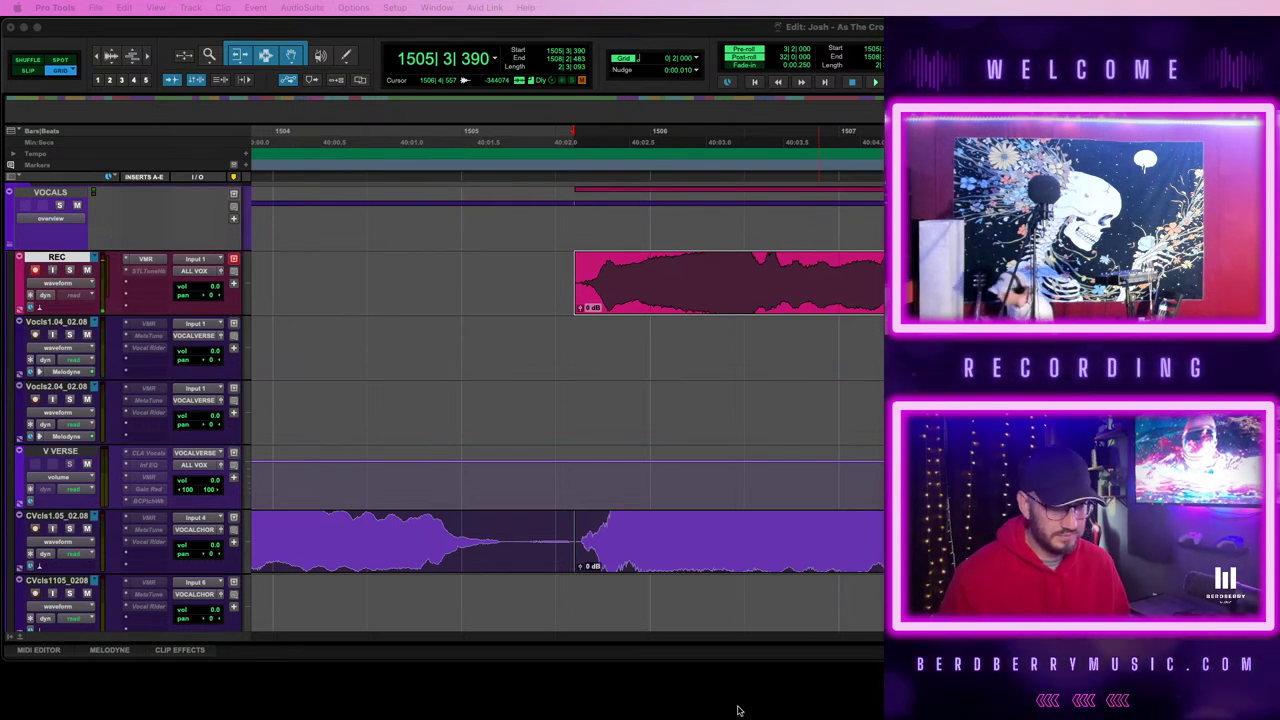
- Move the REC take at 1505|3|390 down to the MdHr302_0509 track in Harmony 1 and play it back
left_click(762, 368)
left_click(654, 297)
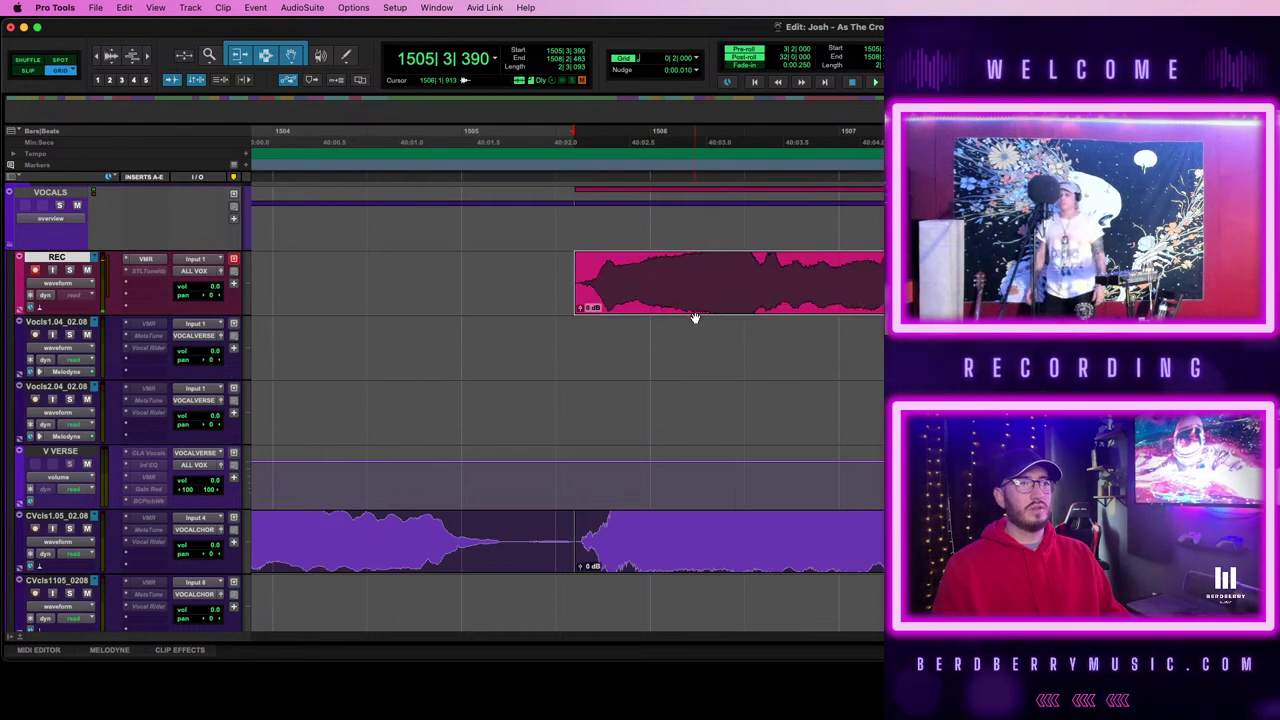
key("r")
key("r")
key("r")
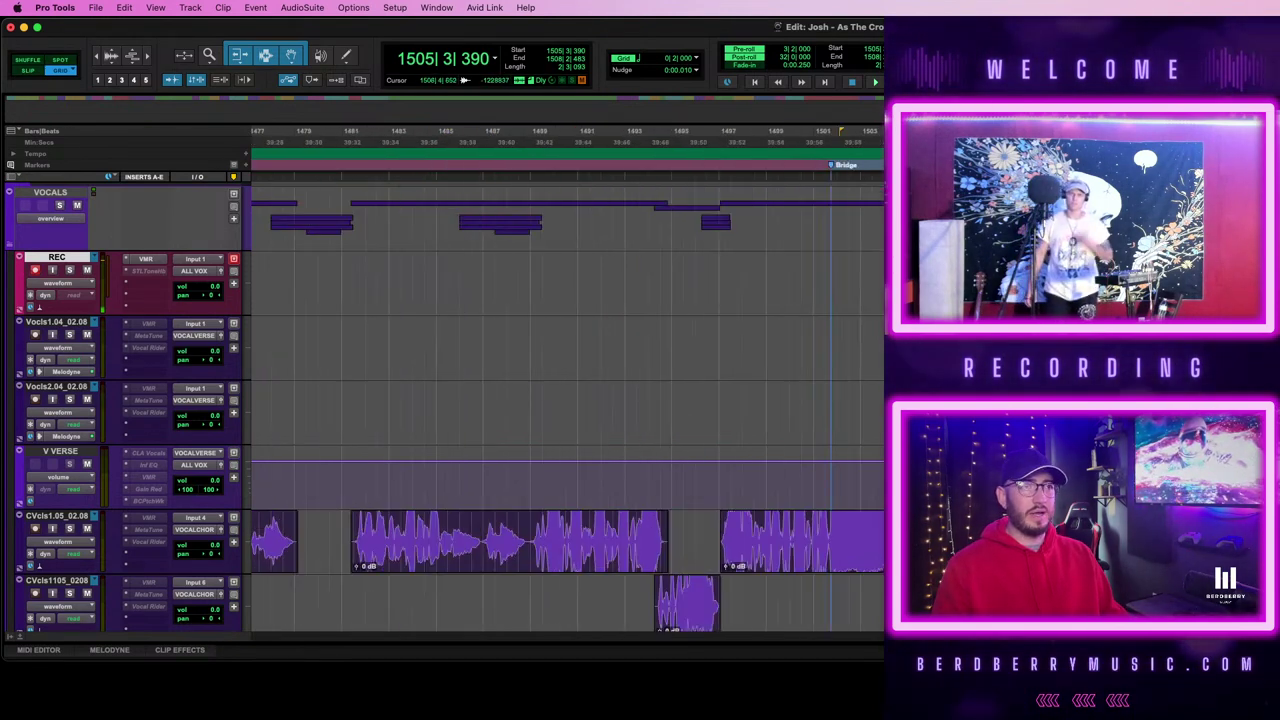
scroll(450, 400, "down", 10)
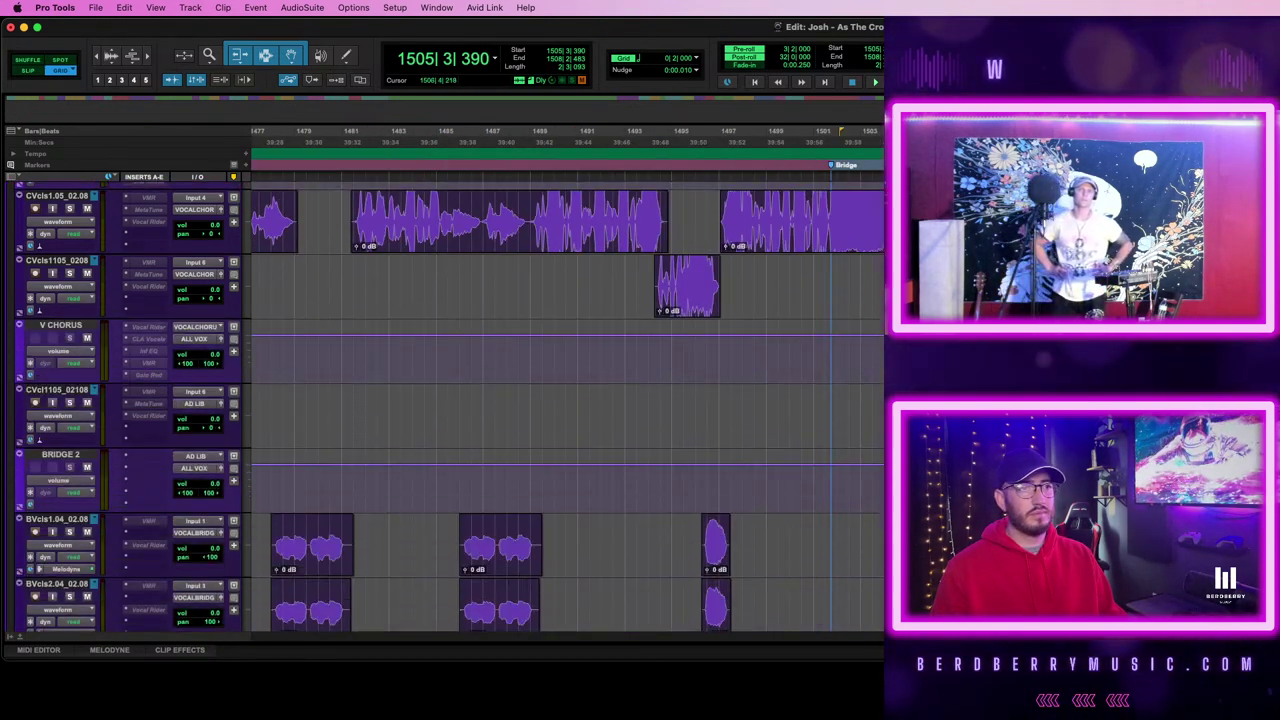
scroll(444, 406, "down", 10)
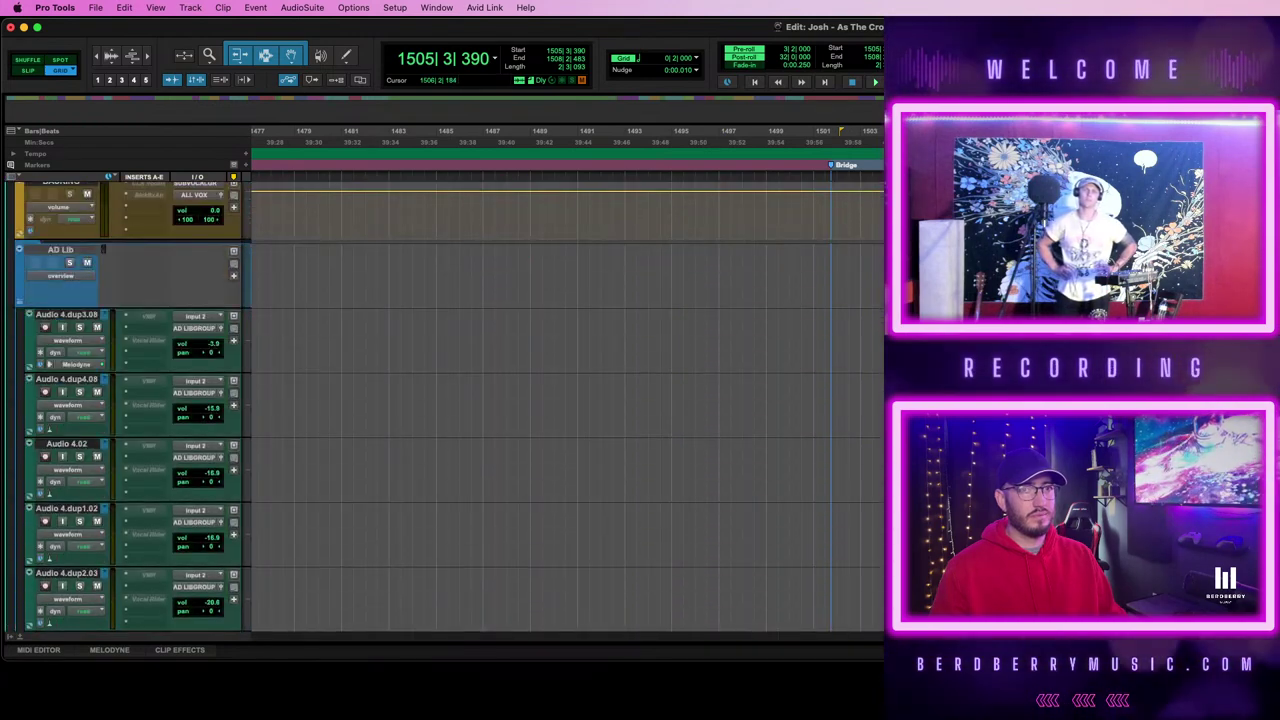
scroll(450, 400, "down", 10)
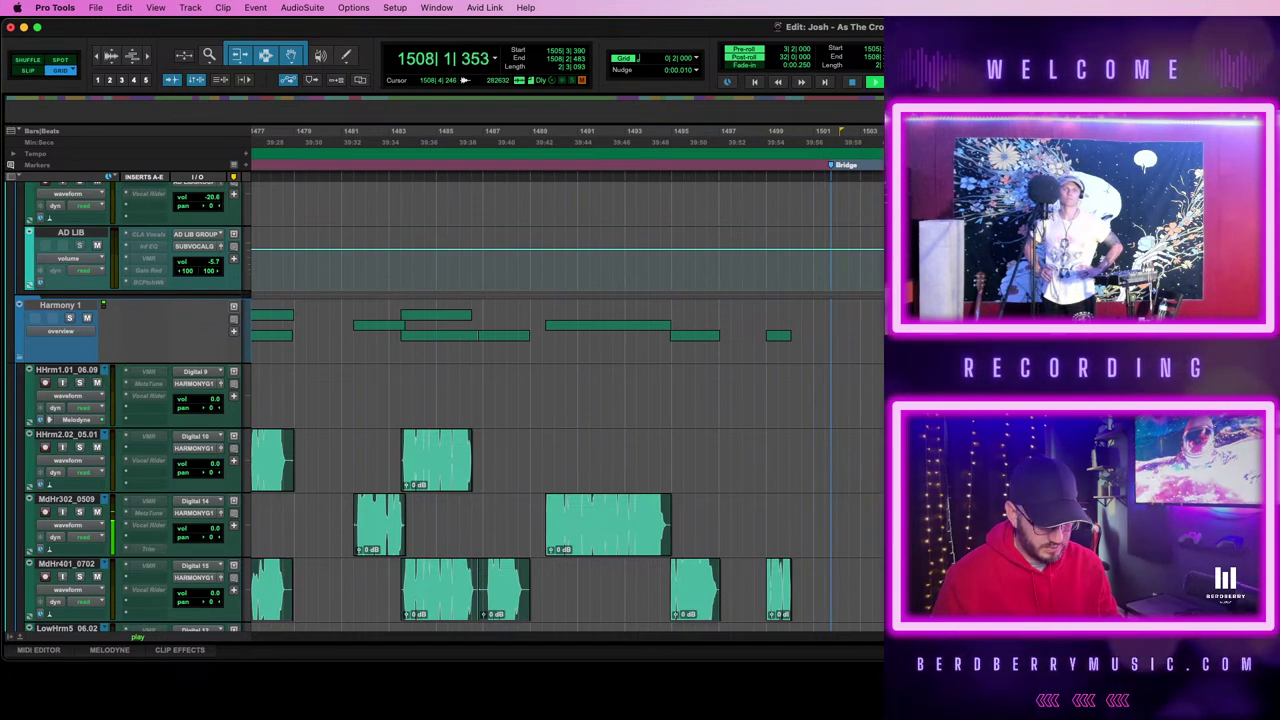
- Return to the lead vocal tracks and play from 1500|3|000 into the Bridge with pre-roll
scroll(567, 406, "up", 20)
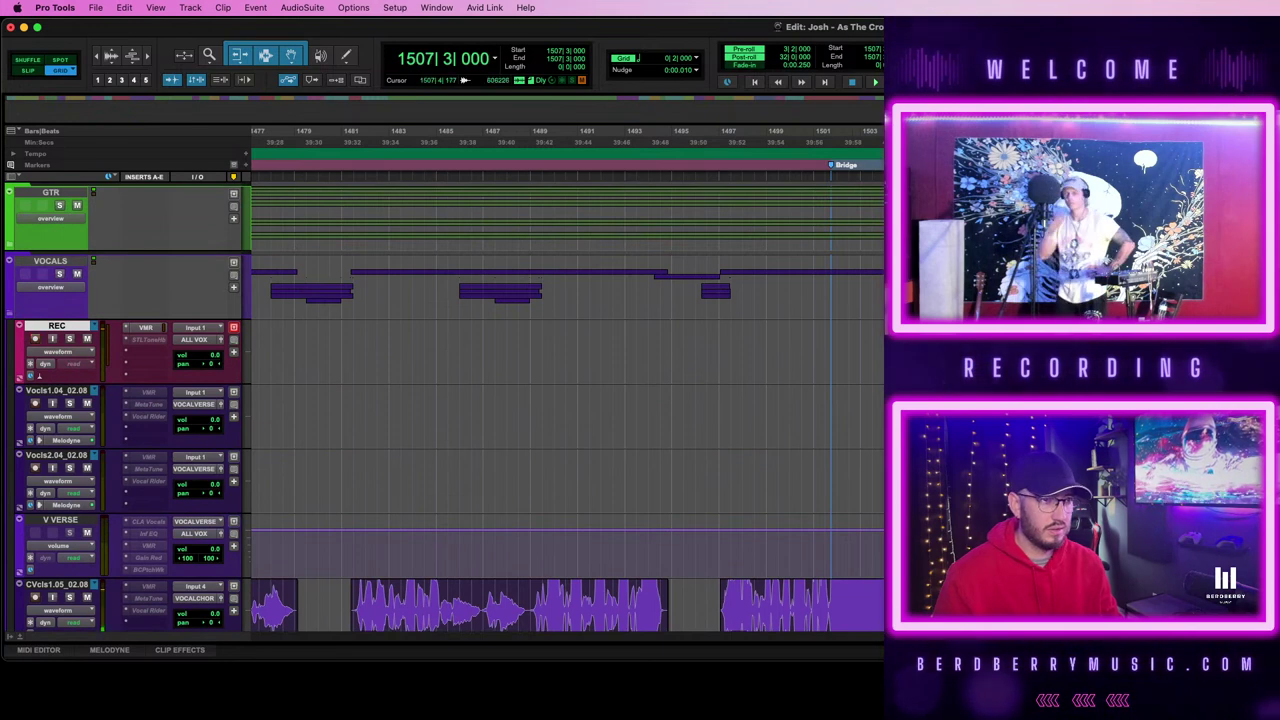
scroll(444, 407, "down", 3)
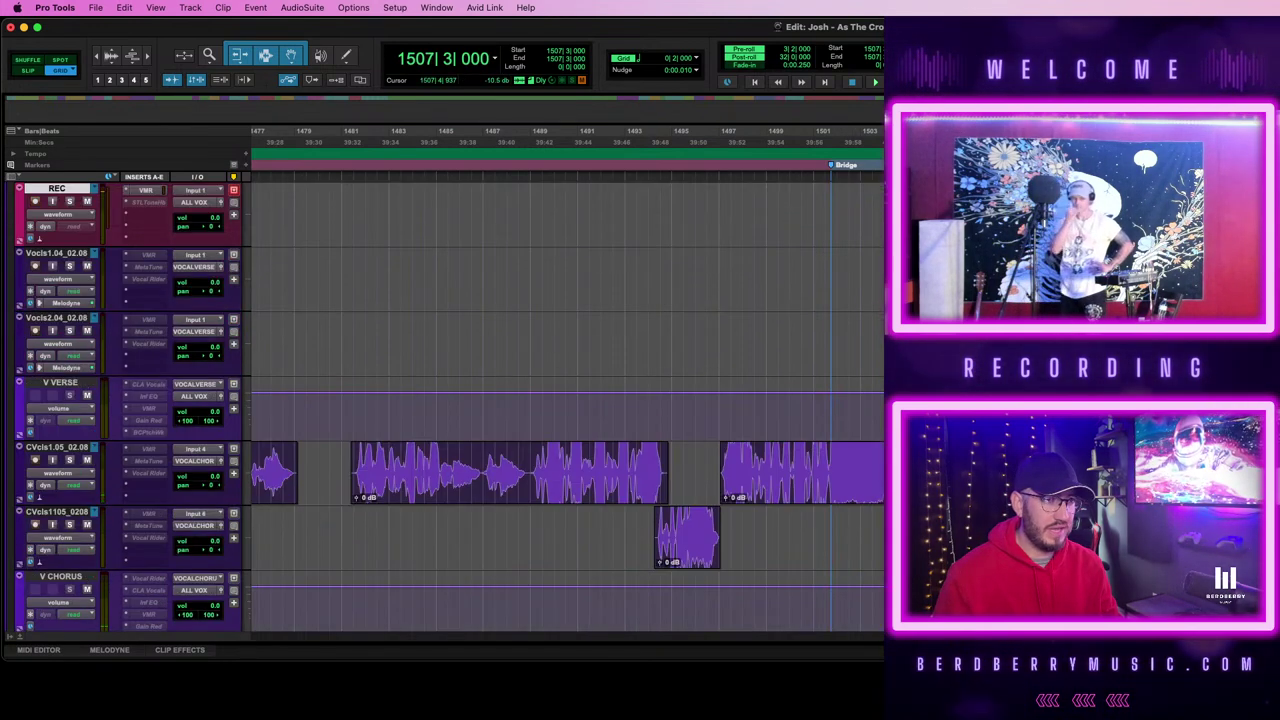
left_click(802, 268)
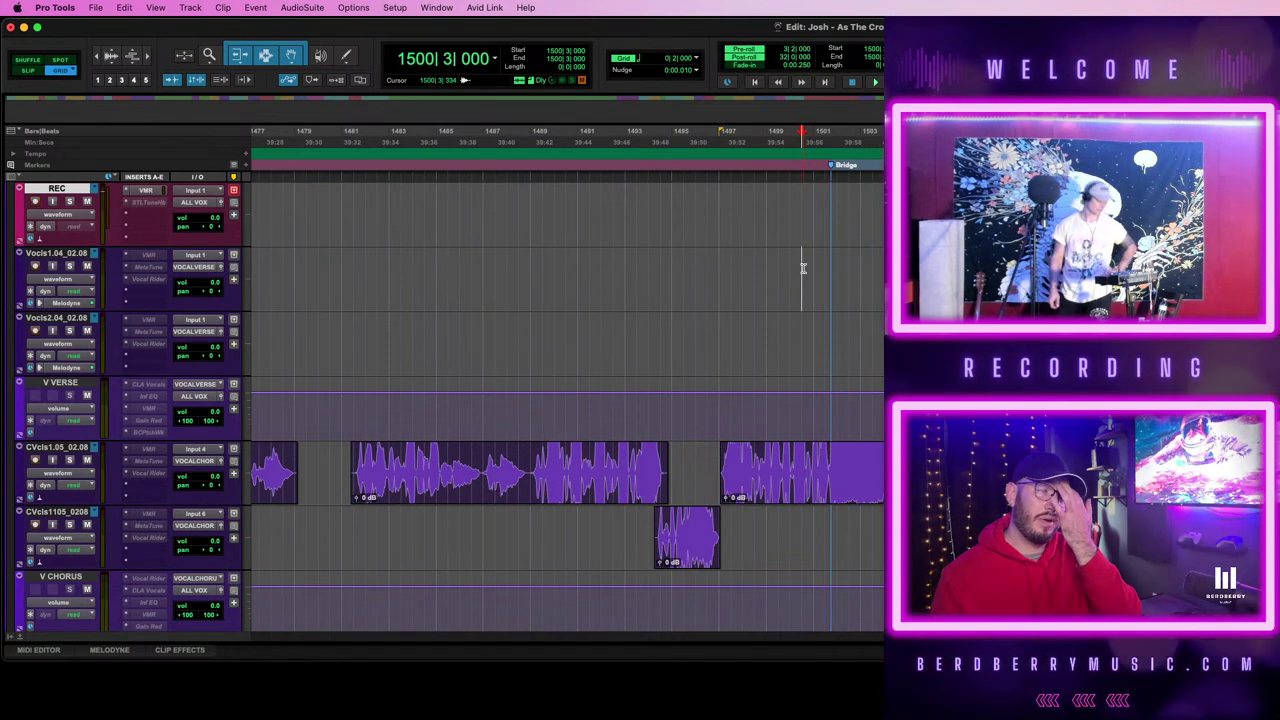
key("space")
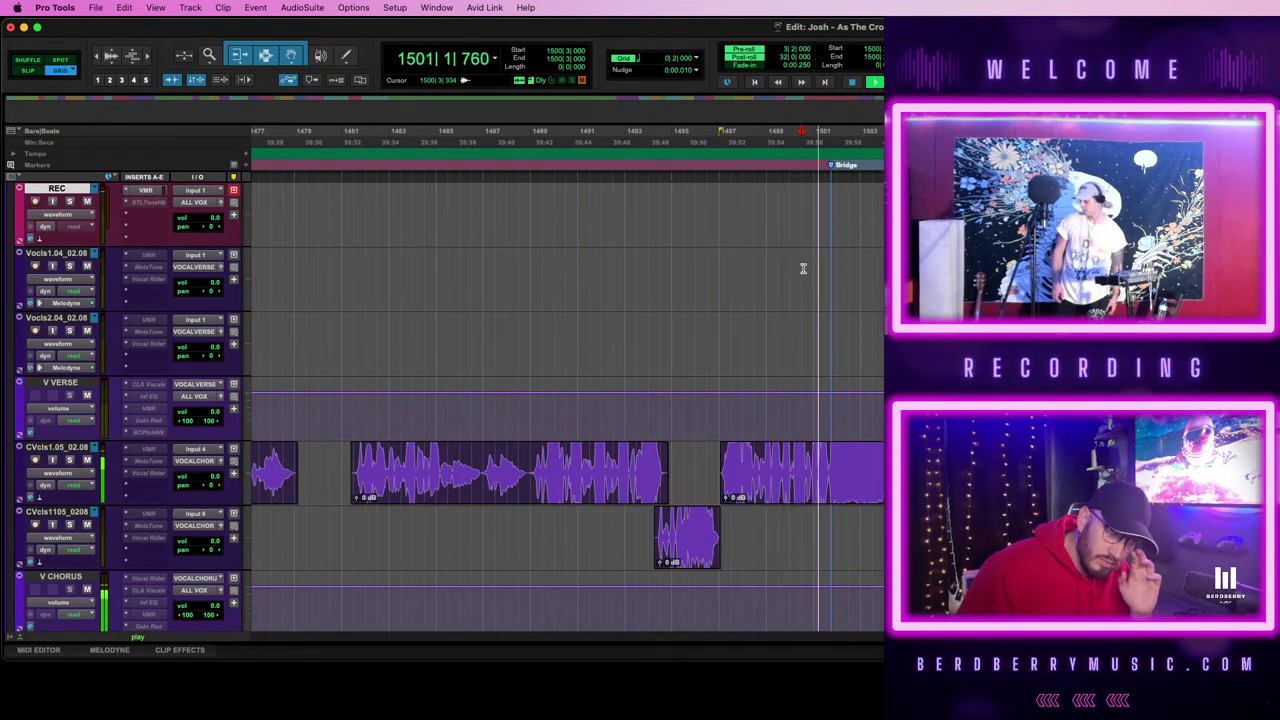
left_click(802, 268)
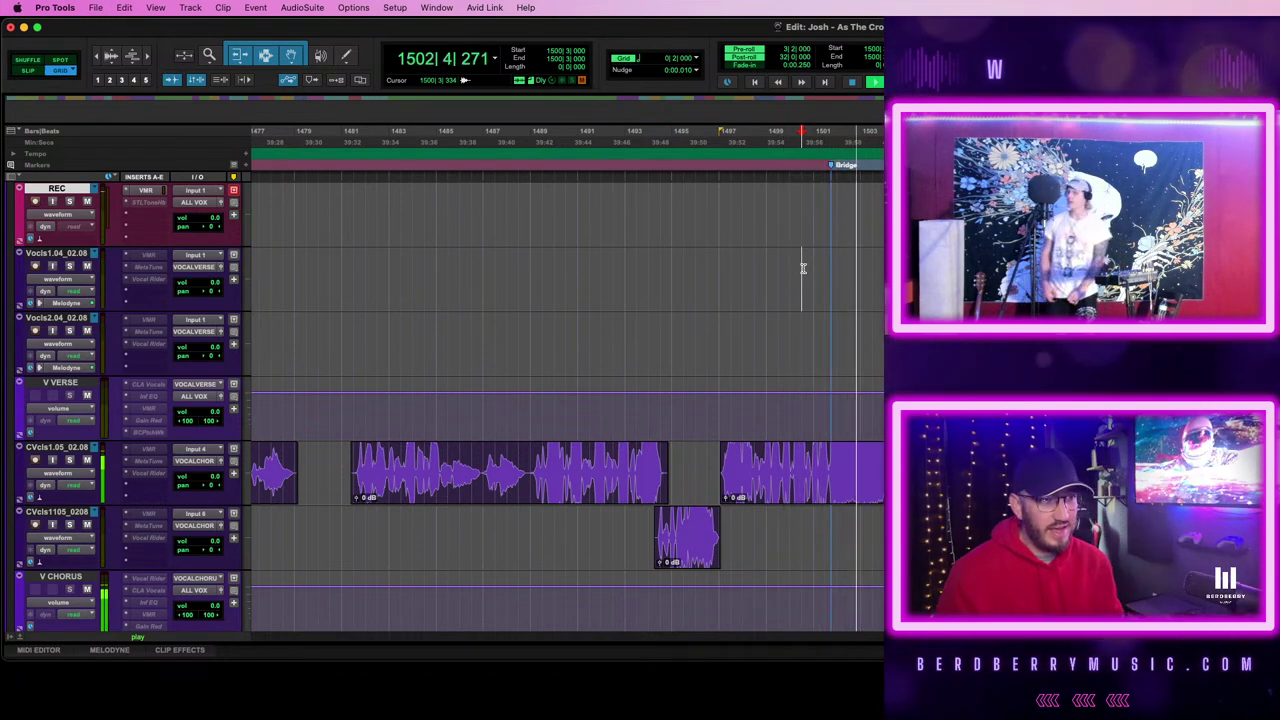
key("space")
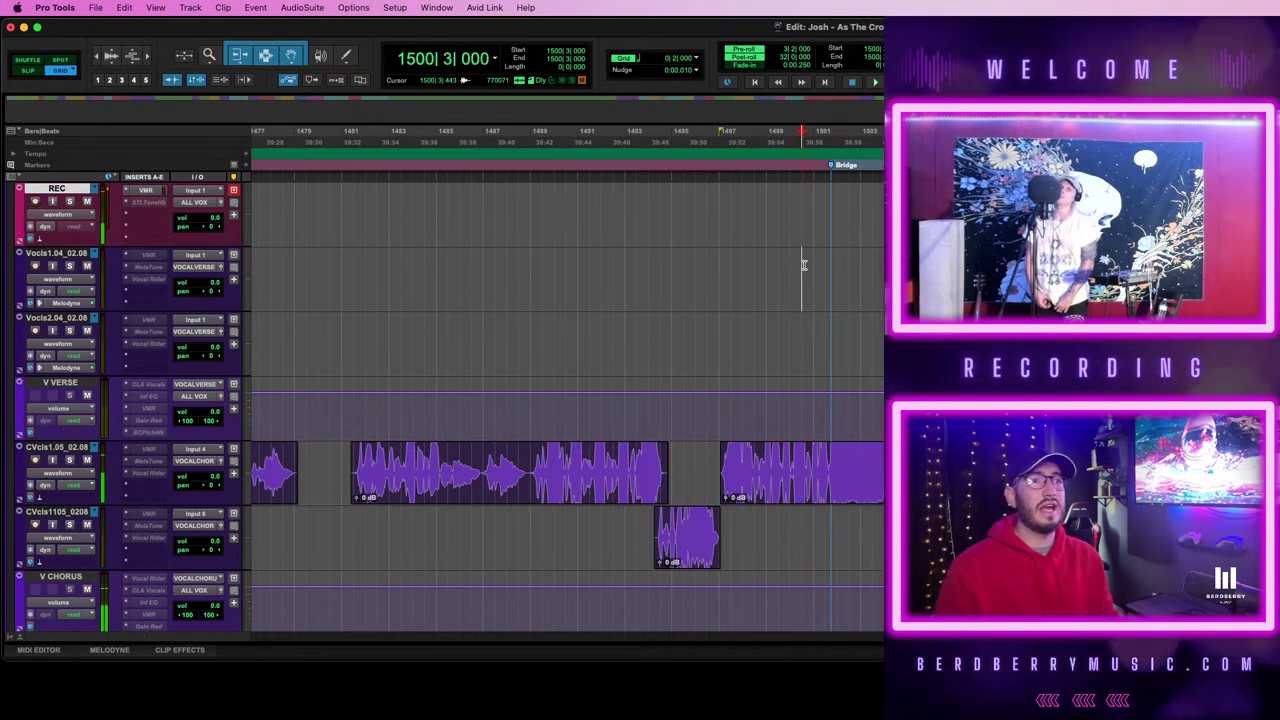
- Record a REC take from 1500|3|000 to 1505|1|486 with pre-roll and extend the selection to 1506|1|000
key("space")
scroll(838, 325, "up", 1)
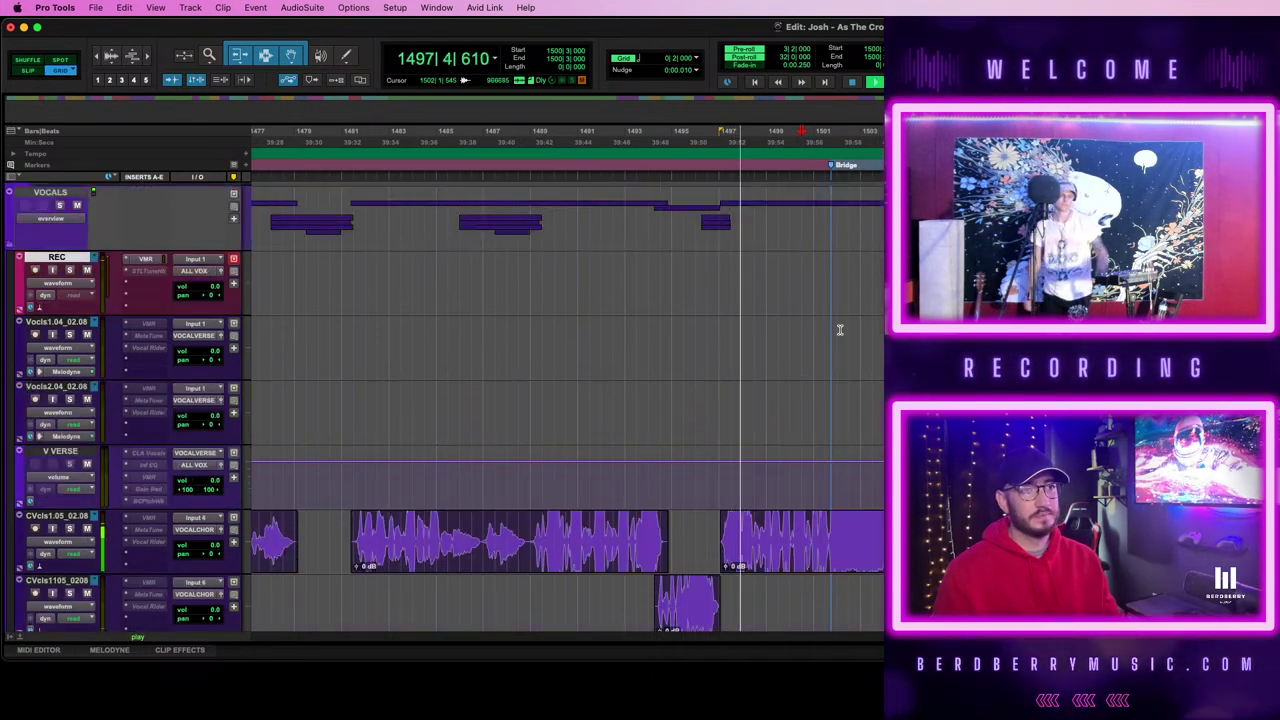
key("t")
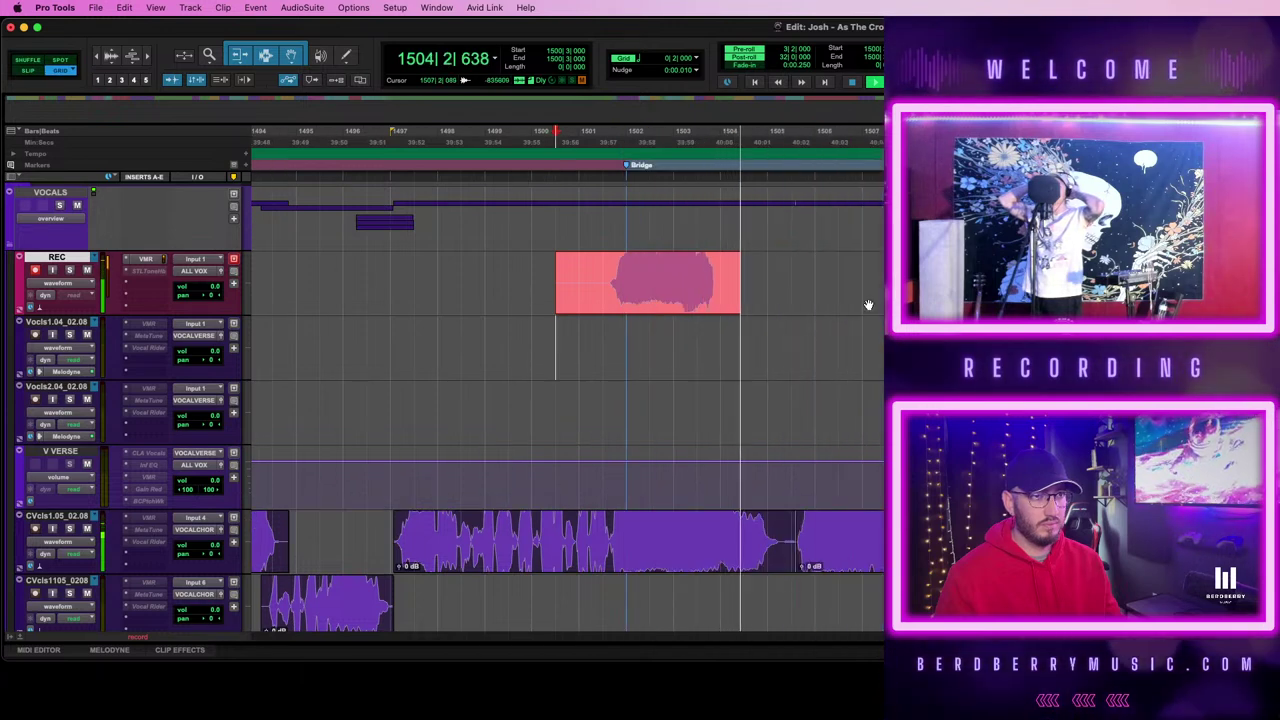
key("space")
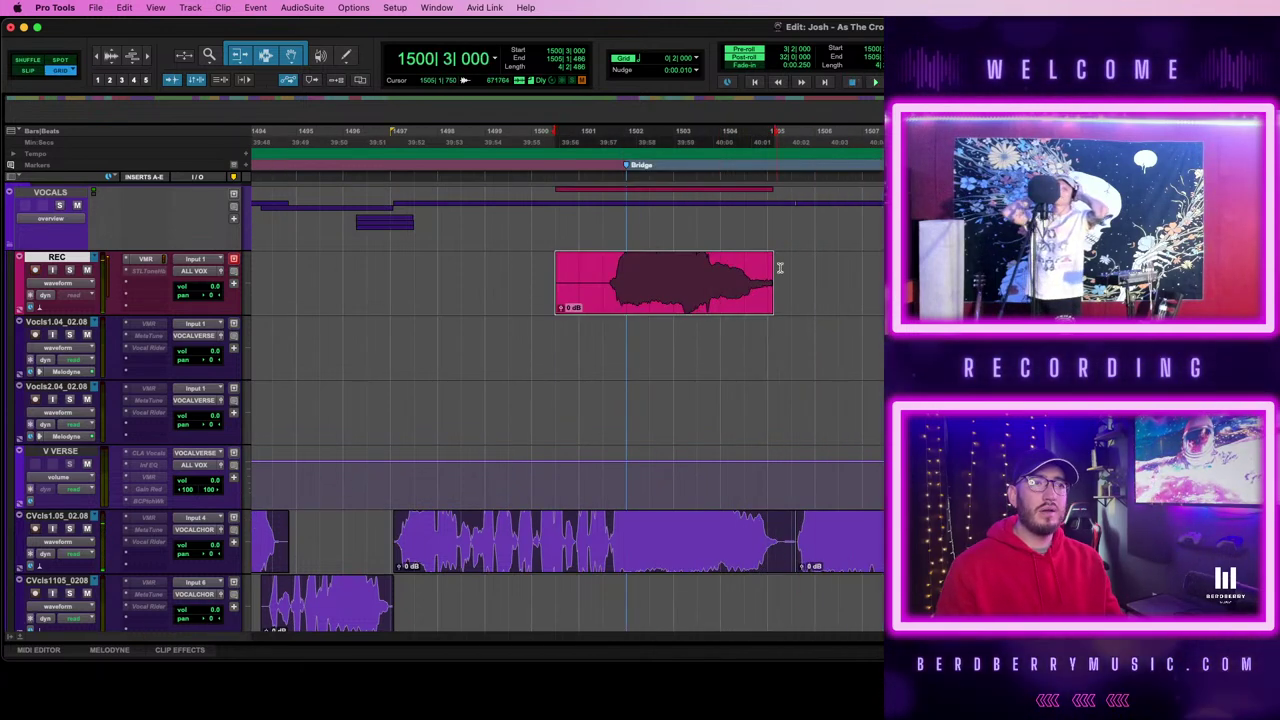
left_click(797, 261, "shift")
left_click(816, 266, "shift")
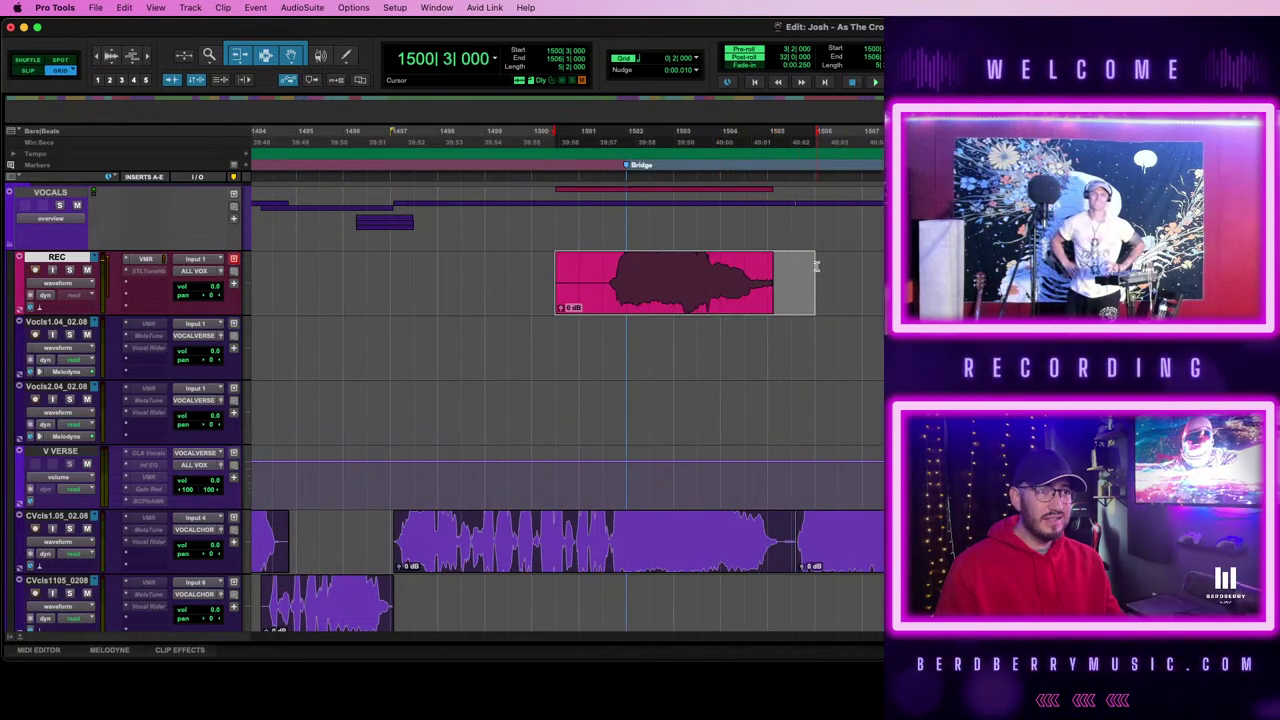
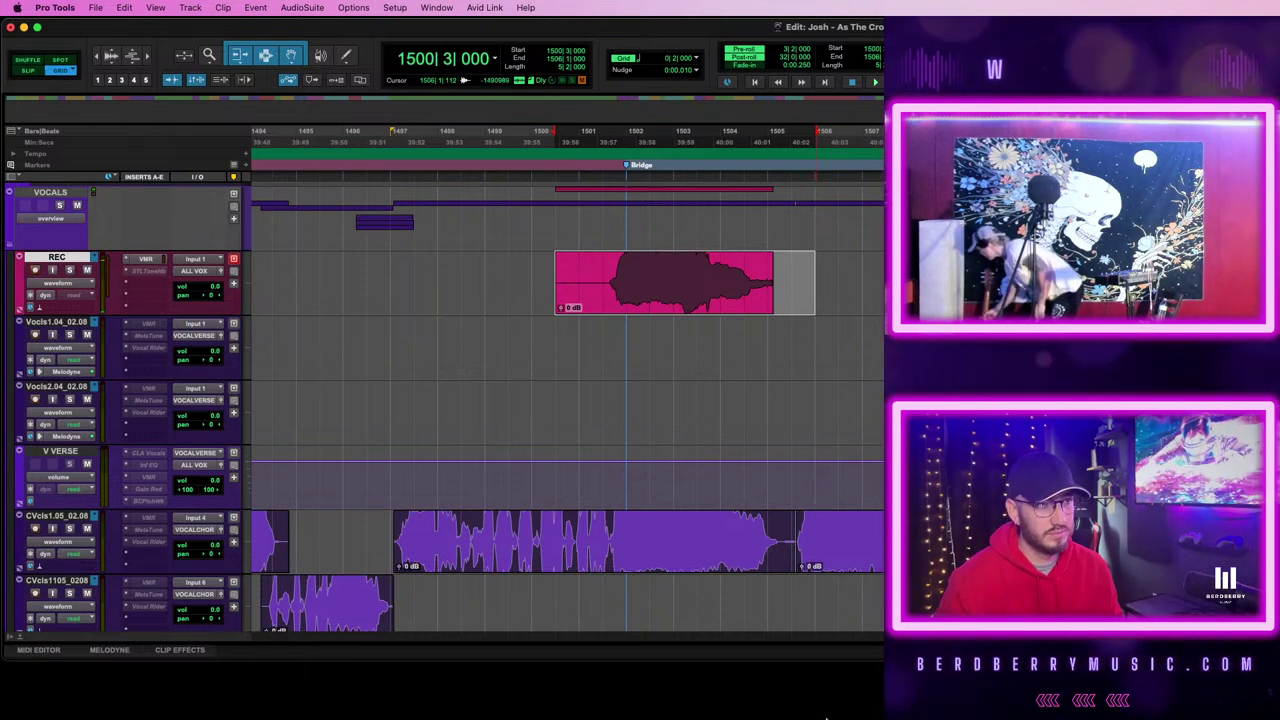
- Re-record the REC take from 1500|3|000 to 1505|1|486 with pre-roll, and try another pass through 1506|1|000
left_click(816, 270)
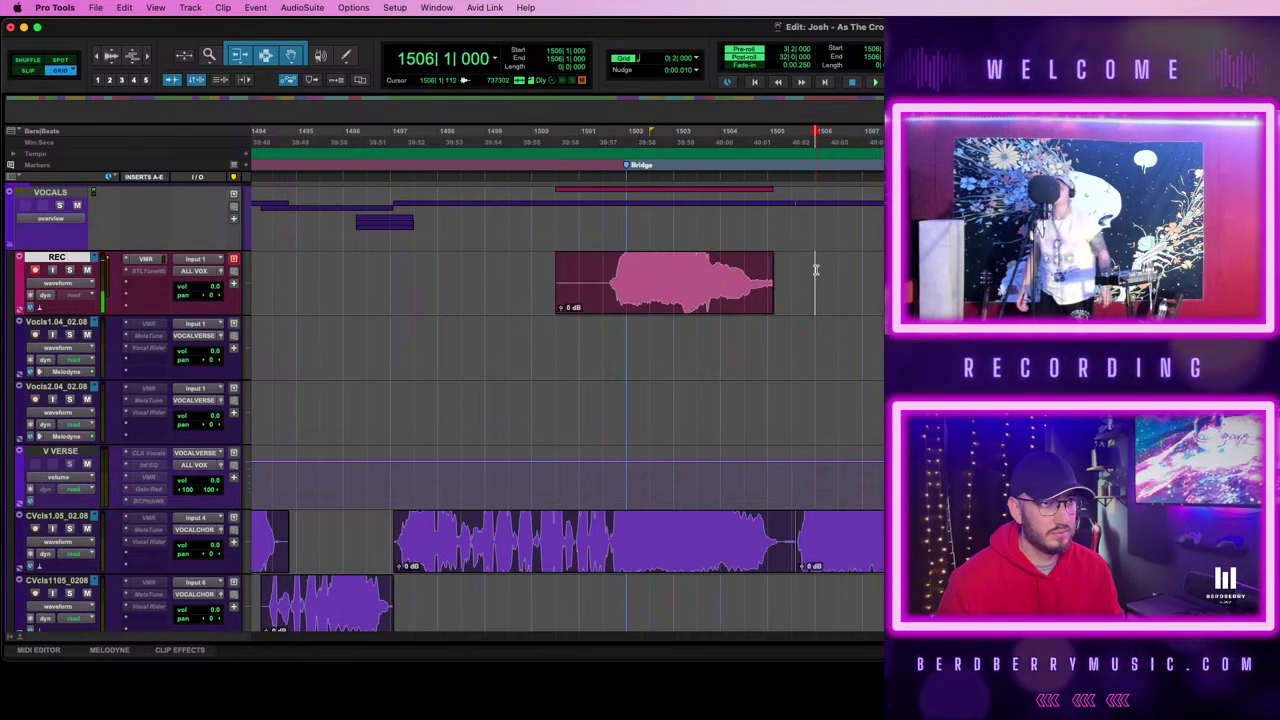
left_click(557, 265)
key("space")
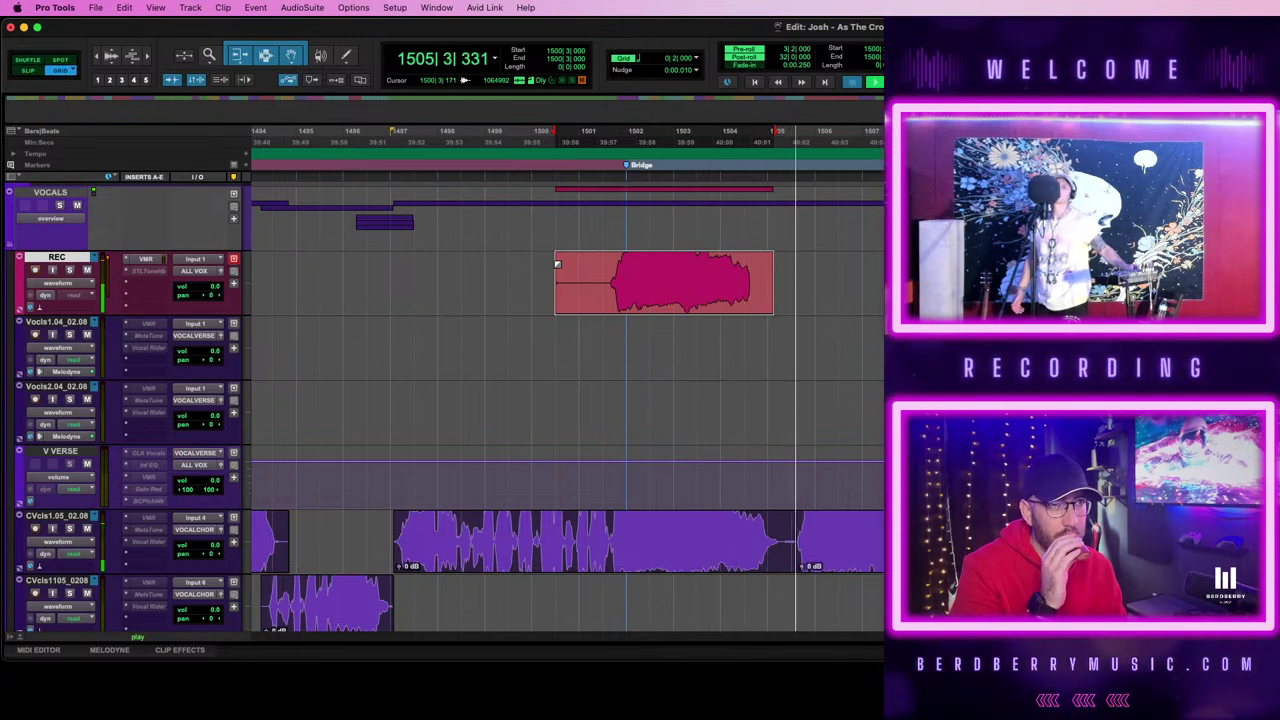
key("space")
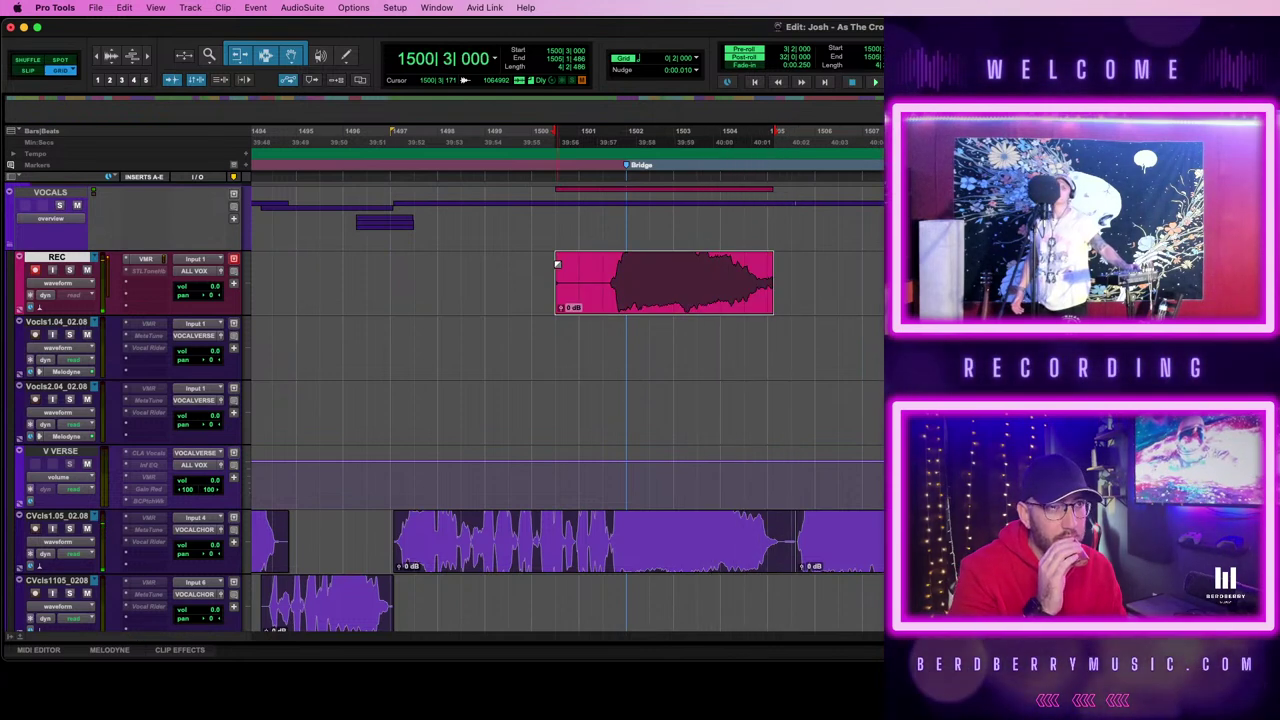
left_click(813, 272, "shift")
key("space")
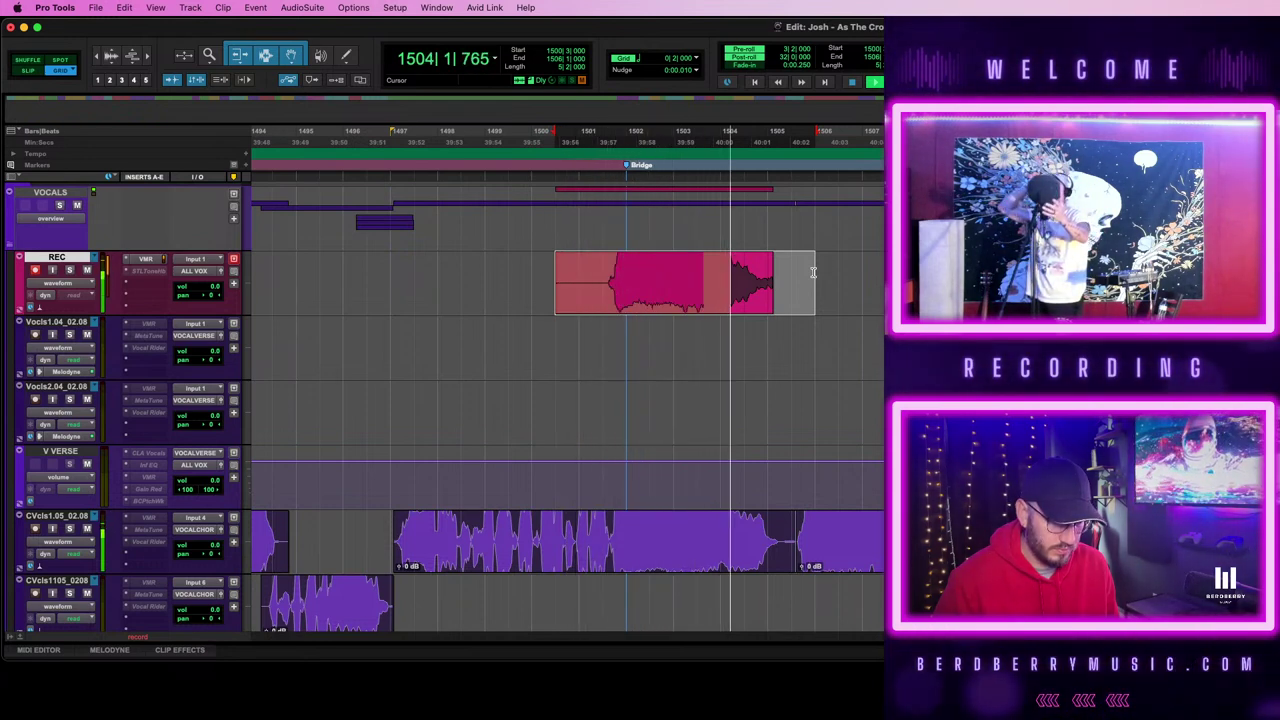
key("space")
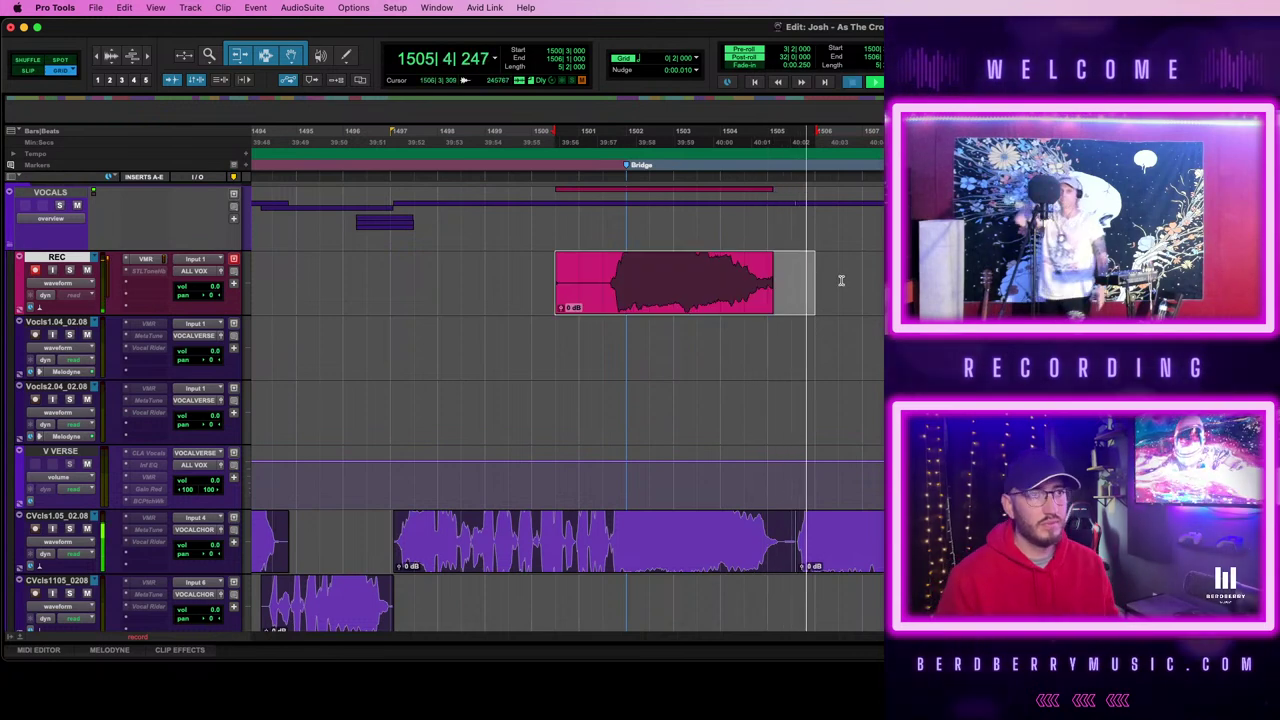
- Separate the CVcls1.05_02.08 clip at 1501|3|497, end the phrase at 1505|2|061, and select it
key("t")
left_click(613, 524)
key("t")
scroll(613, 524, "left", 4)
scroll(613, 524, "right", 4)
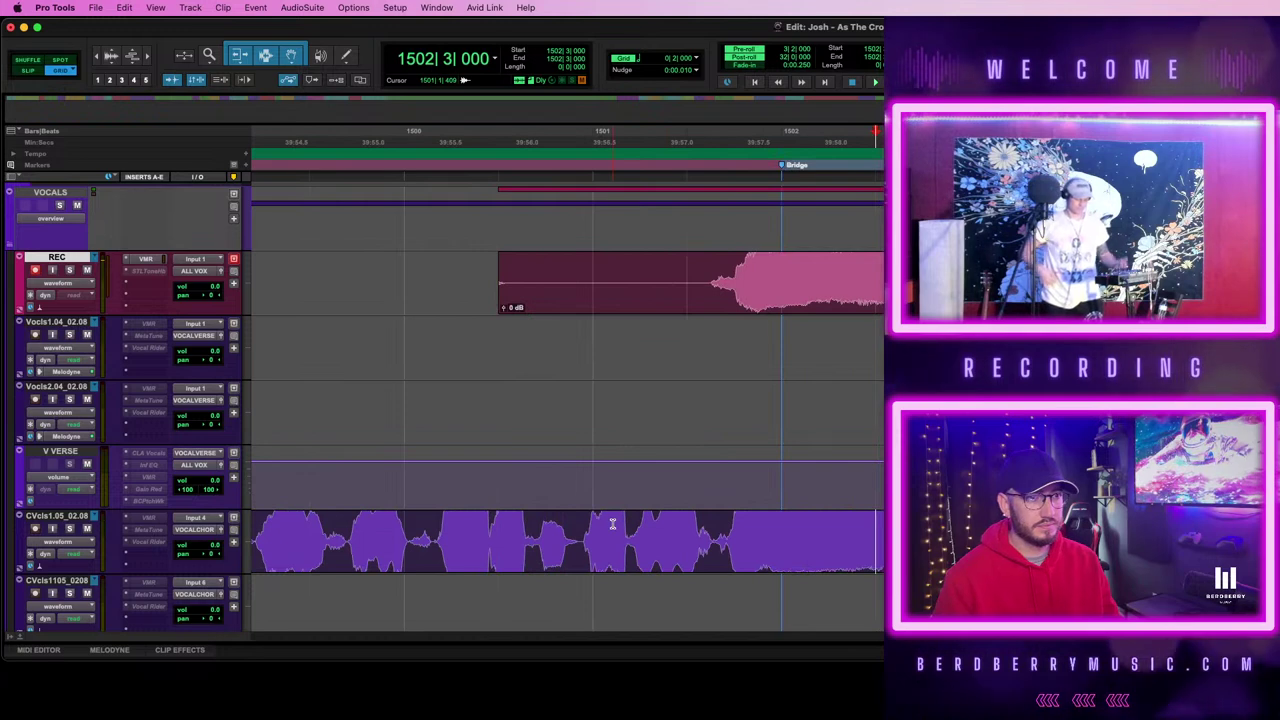
left_click(712, 540)
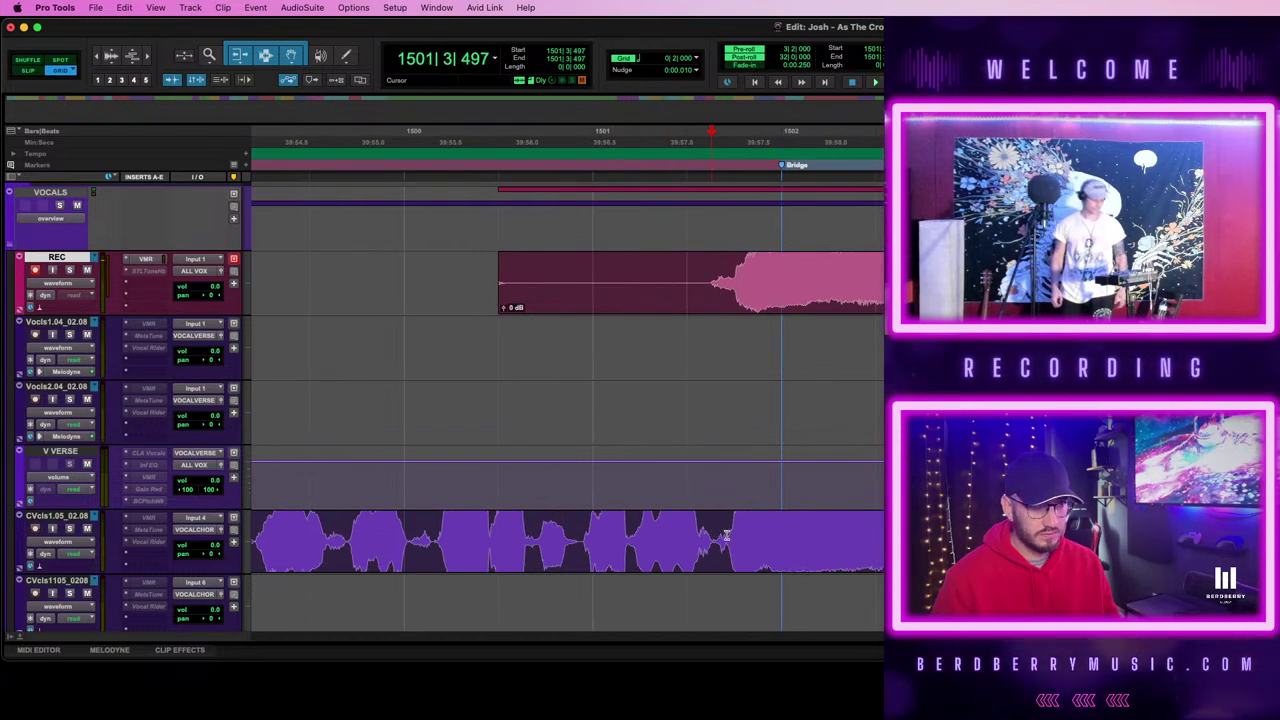
left_click(844, 540)
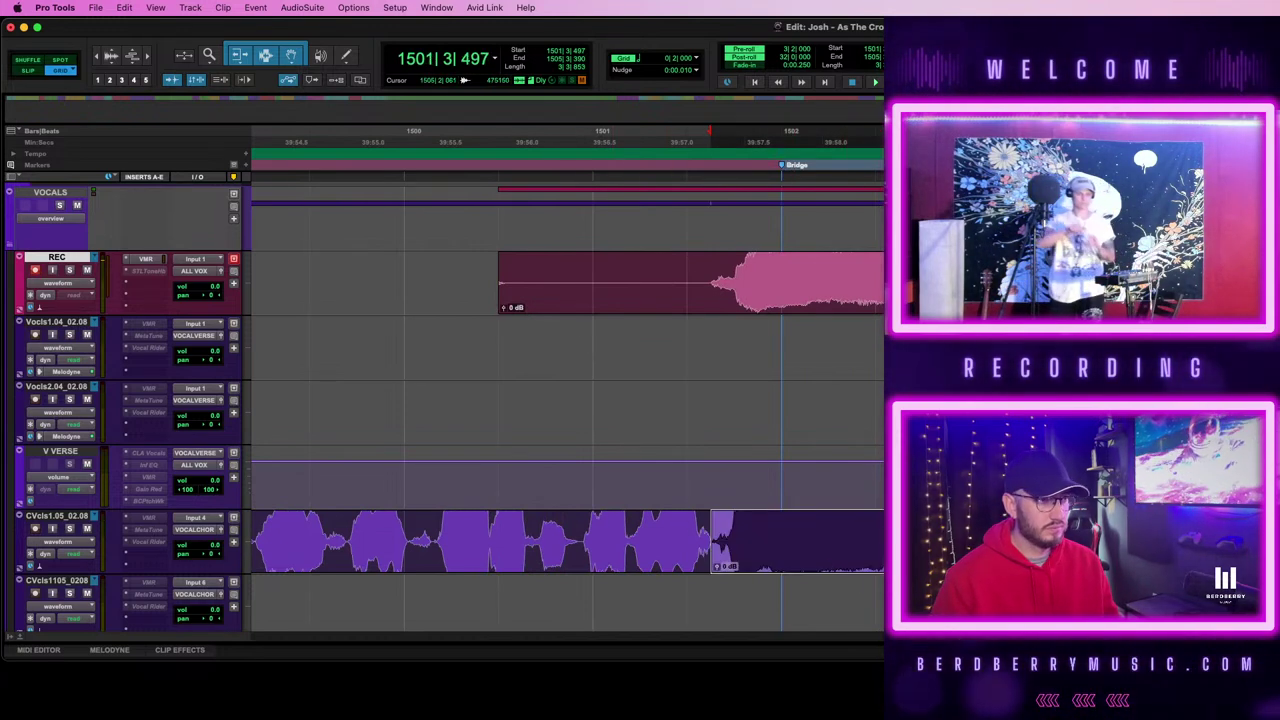
left_click(860, 541)
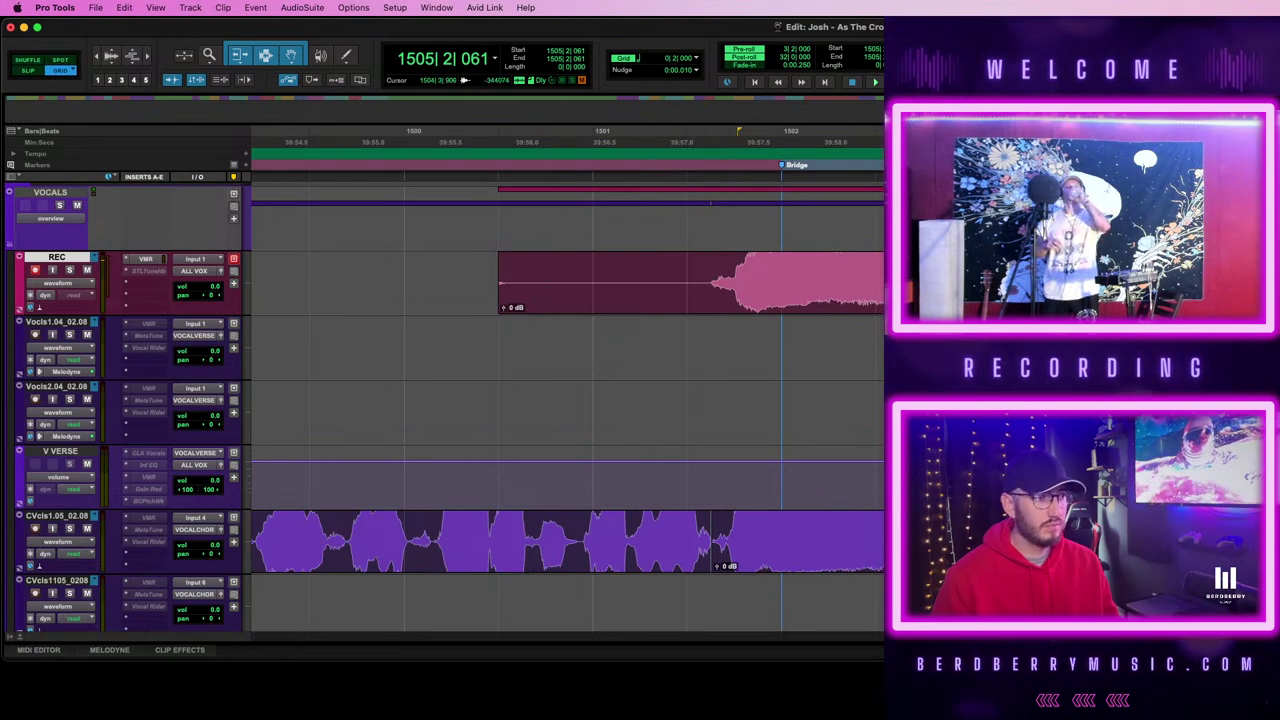
left_click(868, 553)
- Process the selected lead phrase through the VocALign Project AudioSuite plug-in
left_click(302, 8)
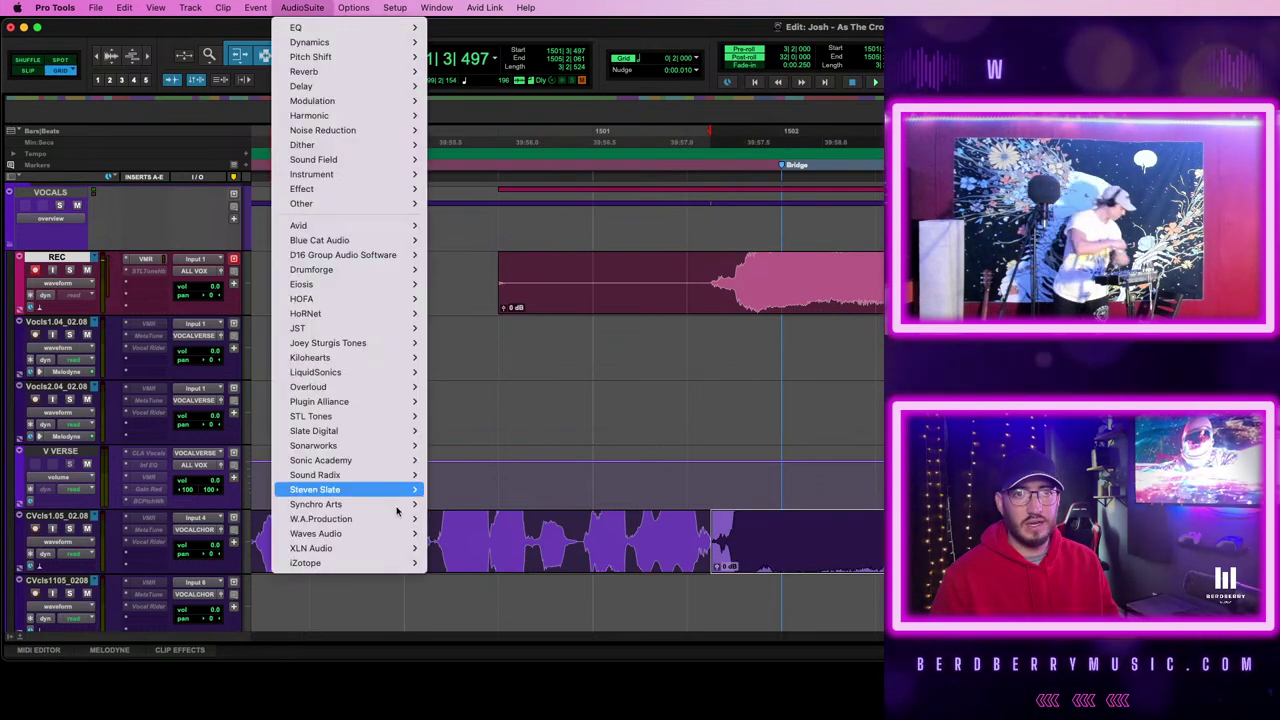
mouse_move(405, 504)
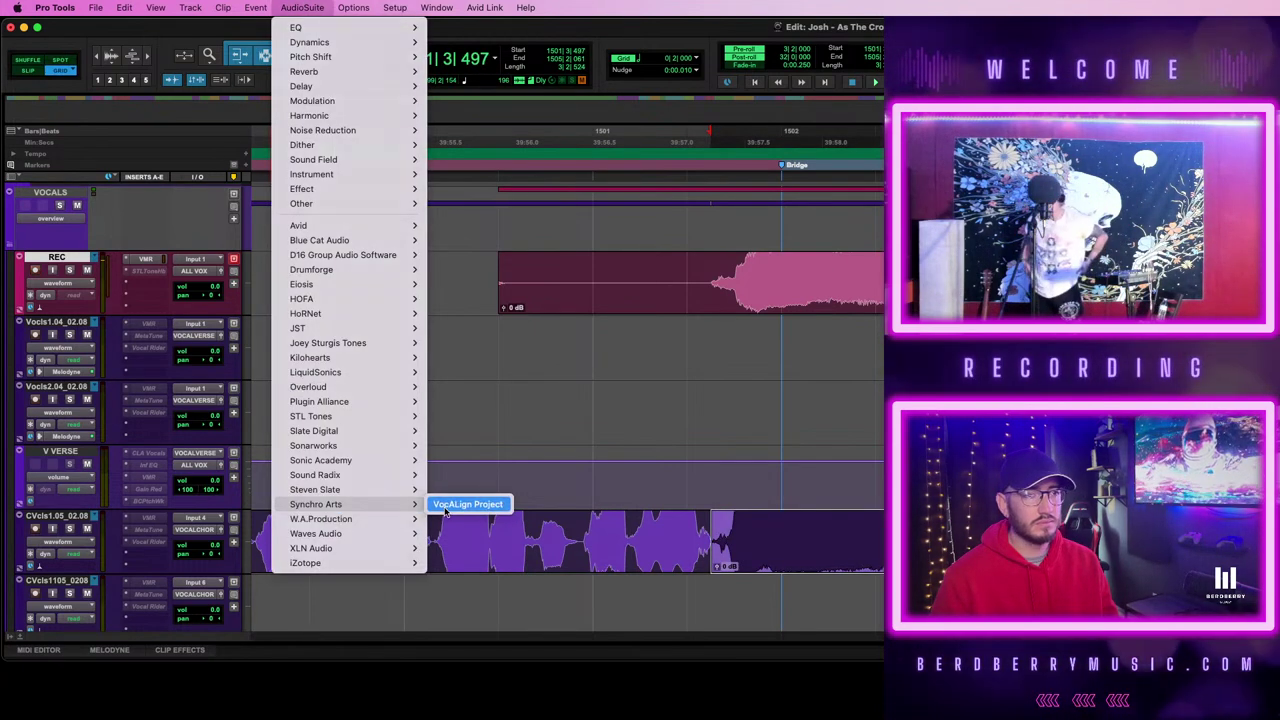
left_click(446, 505)
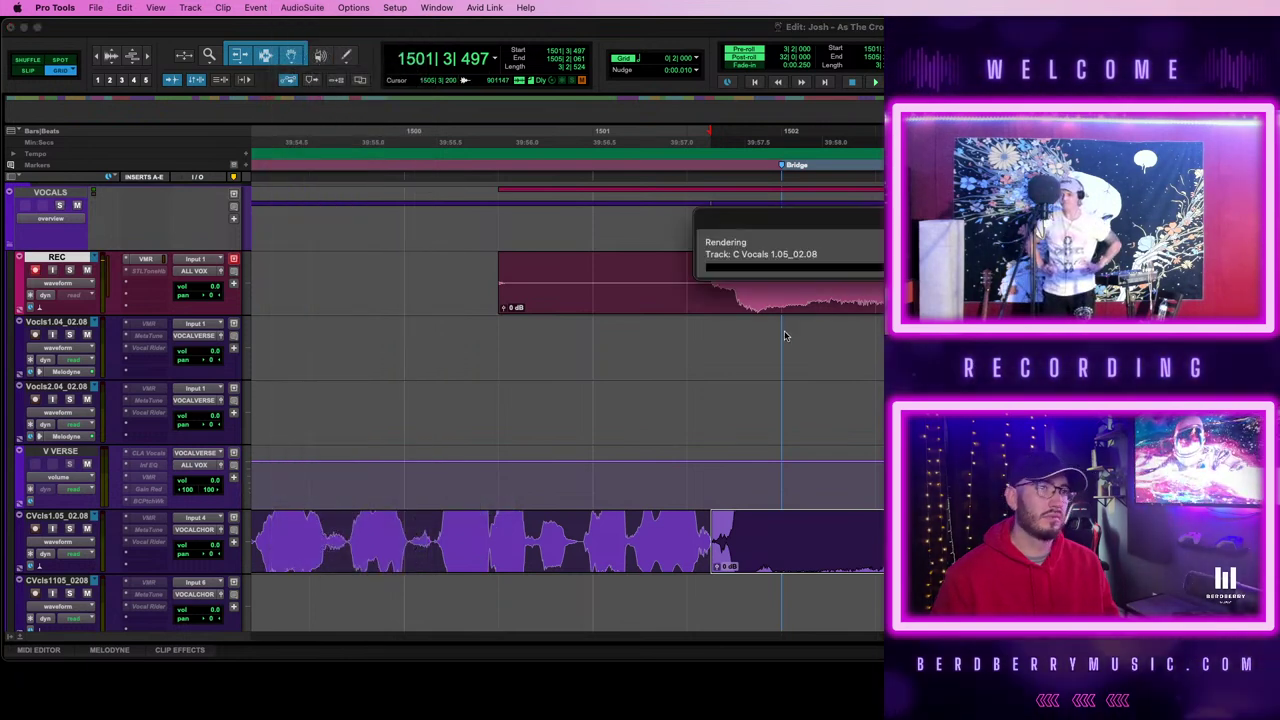
- Trim the REC take to start at 1501|3|240 and end at 1505|2|373
left_click(699, 275)
key("a")
scroll(695, 278, "right", 4)
scroll(695, 278, "right", 3)
key("s")
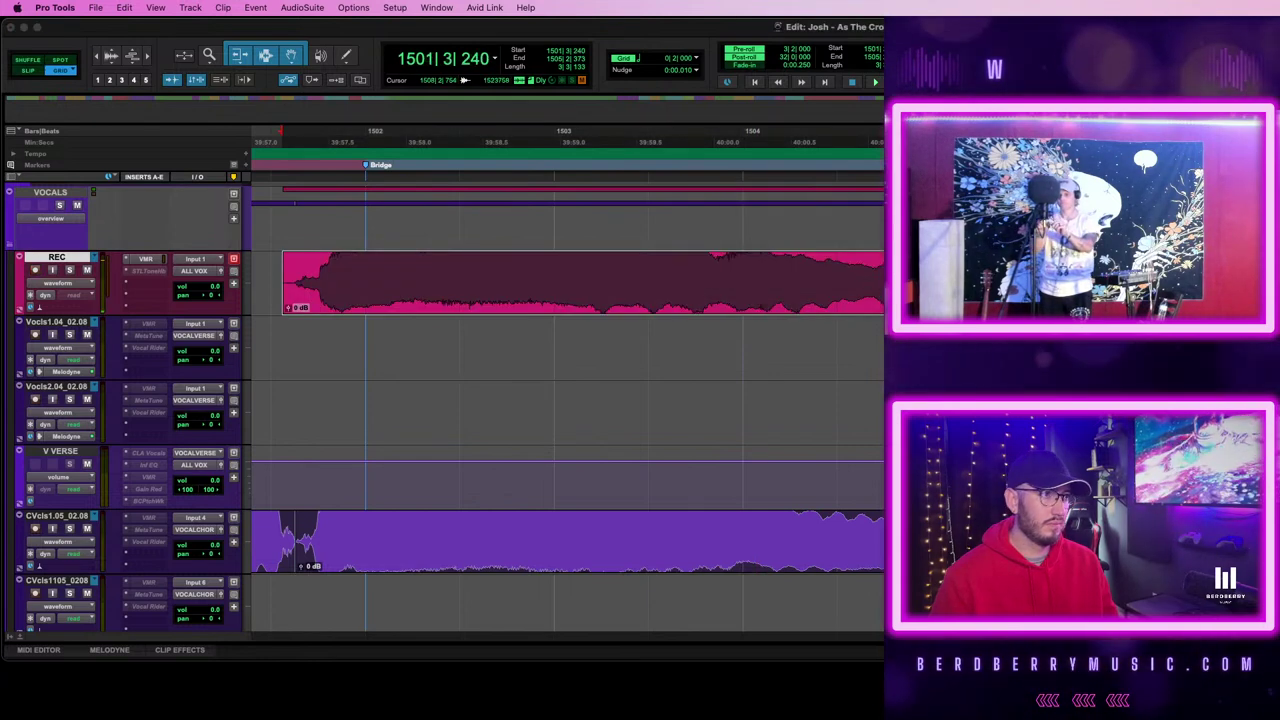
- Play back the REC take from 1501|3|240, and play on from 1504|1|000 with pre-roll
key("space")
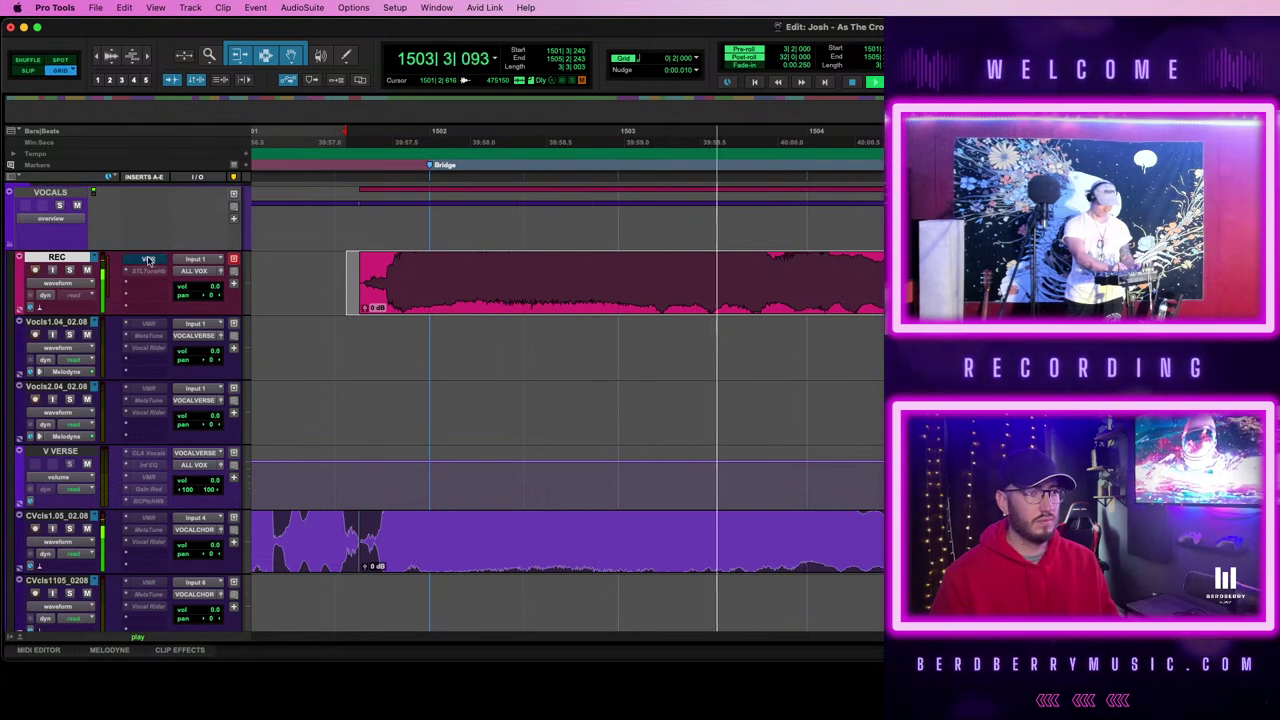
key("space")
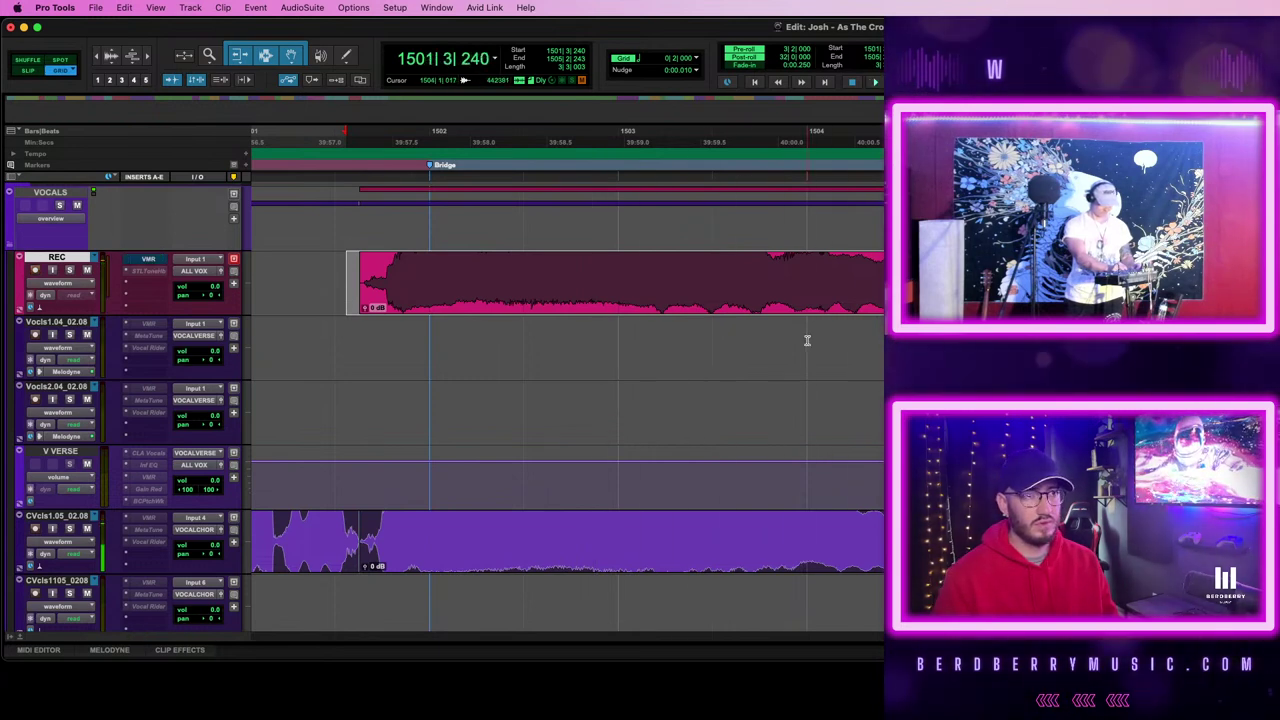
left_click(807, 341)
key("space")
key("r")
scroll(567, 380, "right", 4)
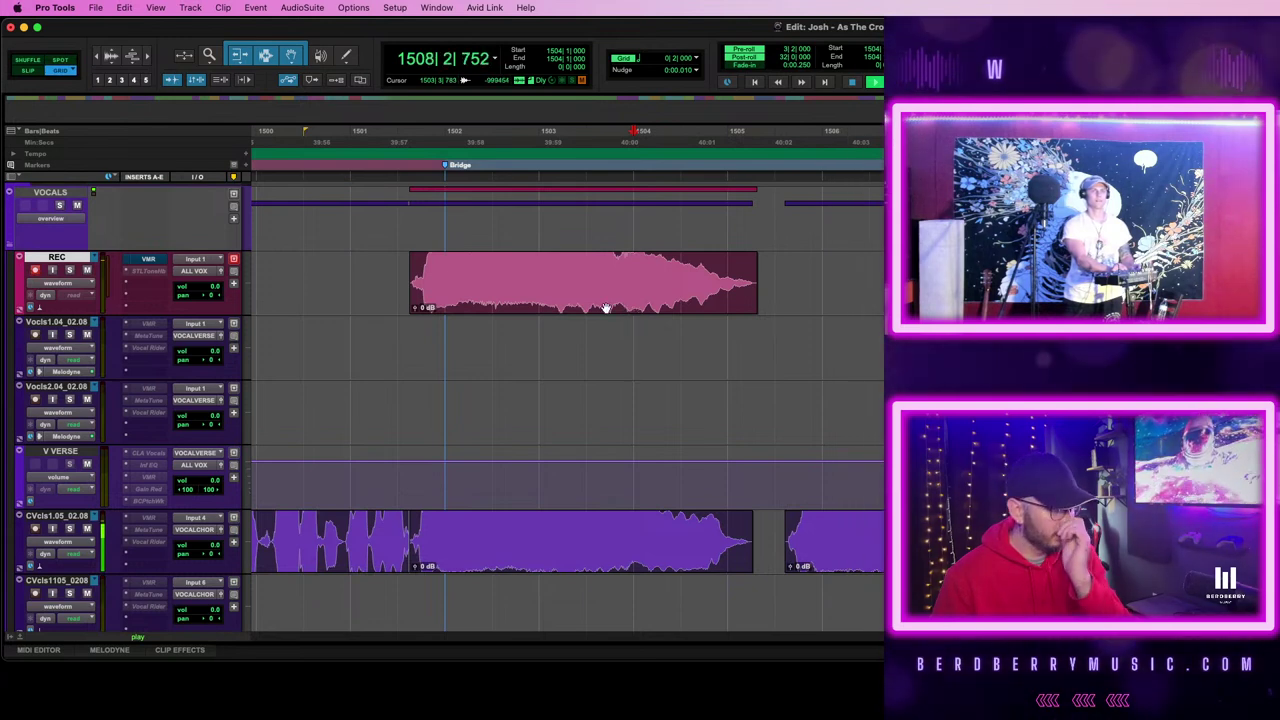
key("space")
- Move the REC take down to the HHrm2.02_05.01 track in Harmony 1 and toggle the bypass of REC's VMR insert
left_click_drag(606, 309, 621, 347)
scroll(621, 346, "up", 20)
scroll(621, 346, "down", 8)
left_click(157, 260, "super")
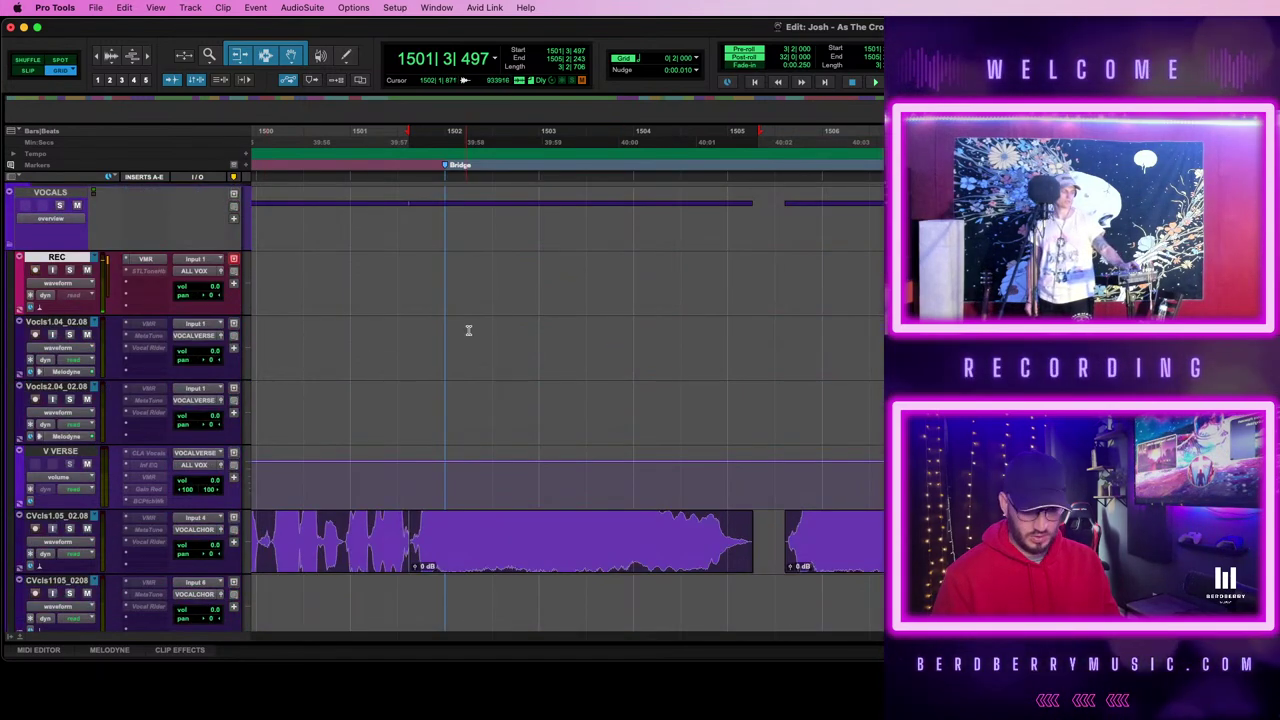
- Try to move the new take and the 1505|3|390 harmony clip to MdHr401_0702, and undo the moves
key("r")
key("r")
scroll(613, 341, "right", 3)
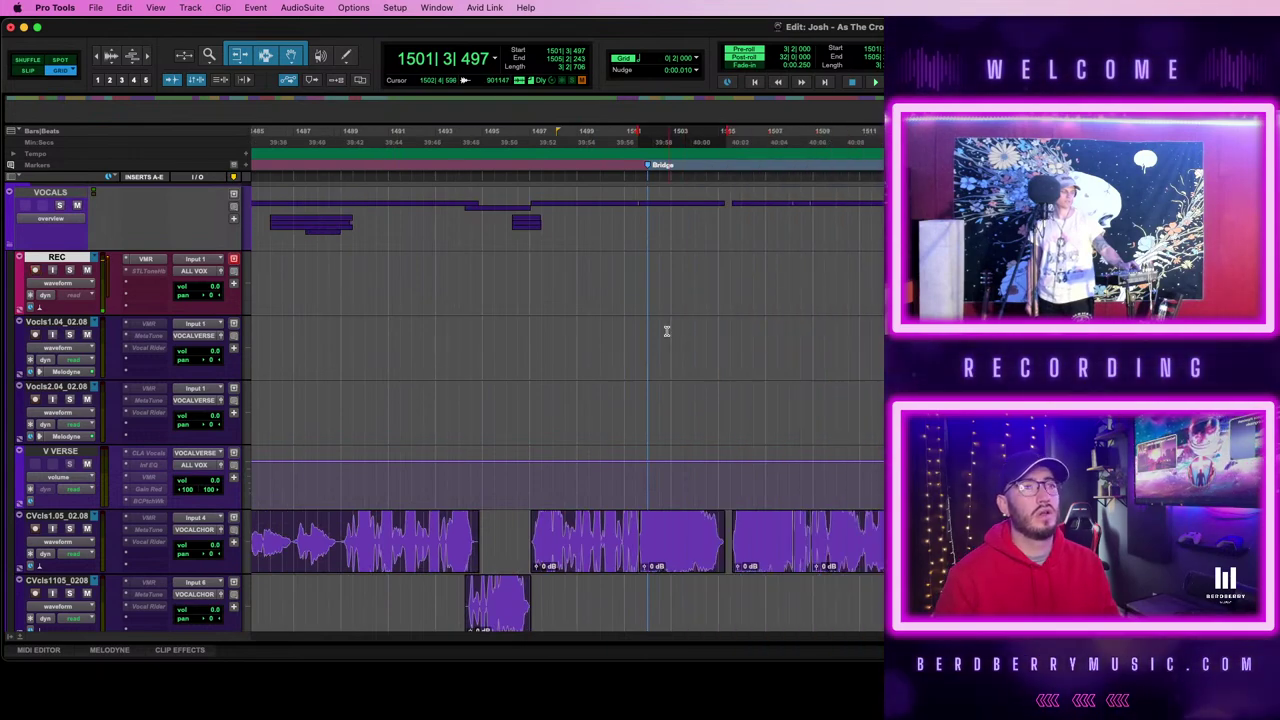
scroll(667, 331, "down", 15)
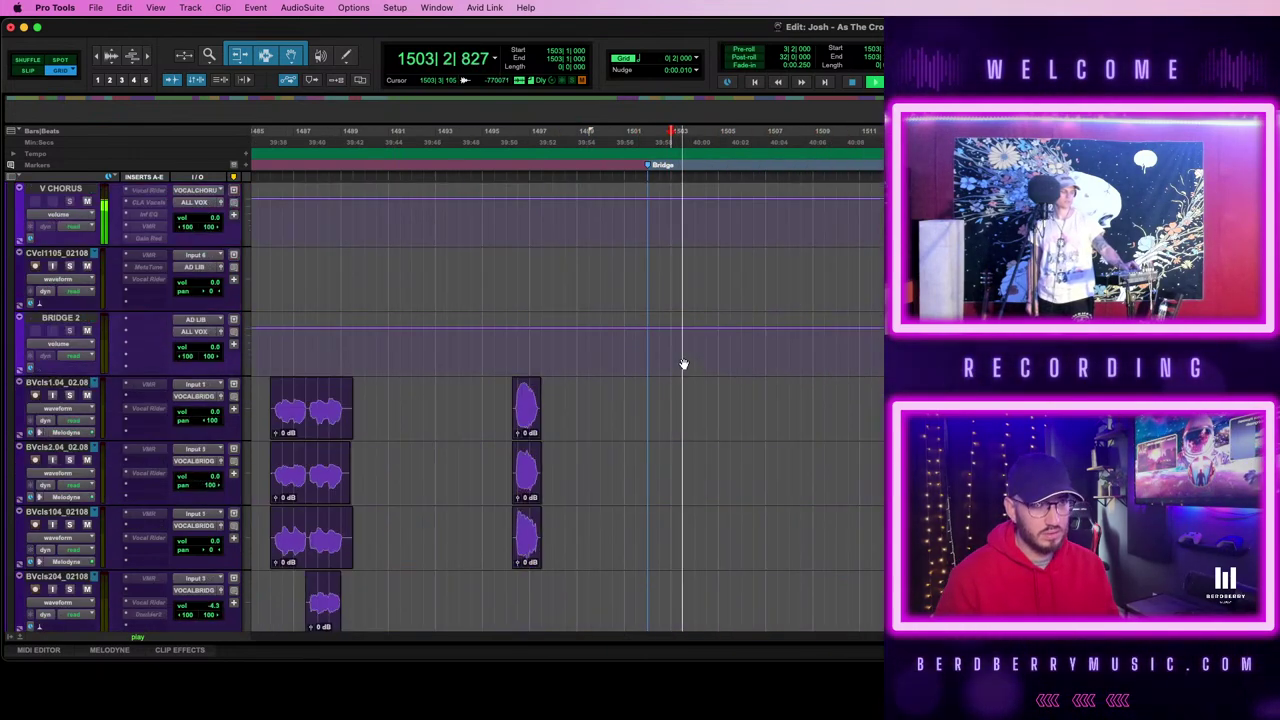
left_click_drag(671, 295, 674, 412)
key("super+z")
left_click_drag(675, 302, 678, 424)
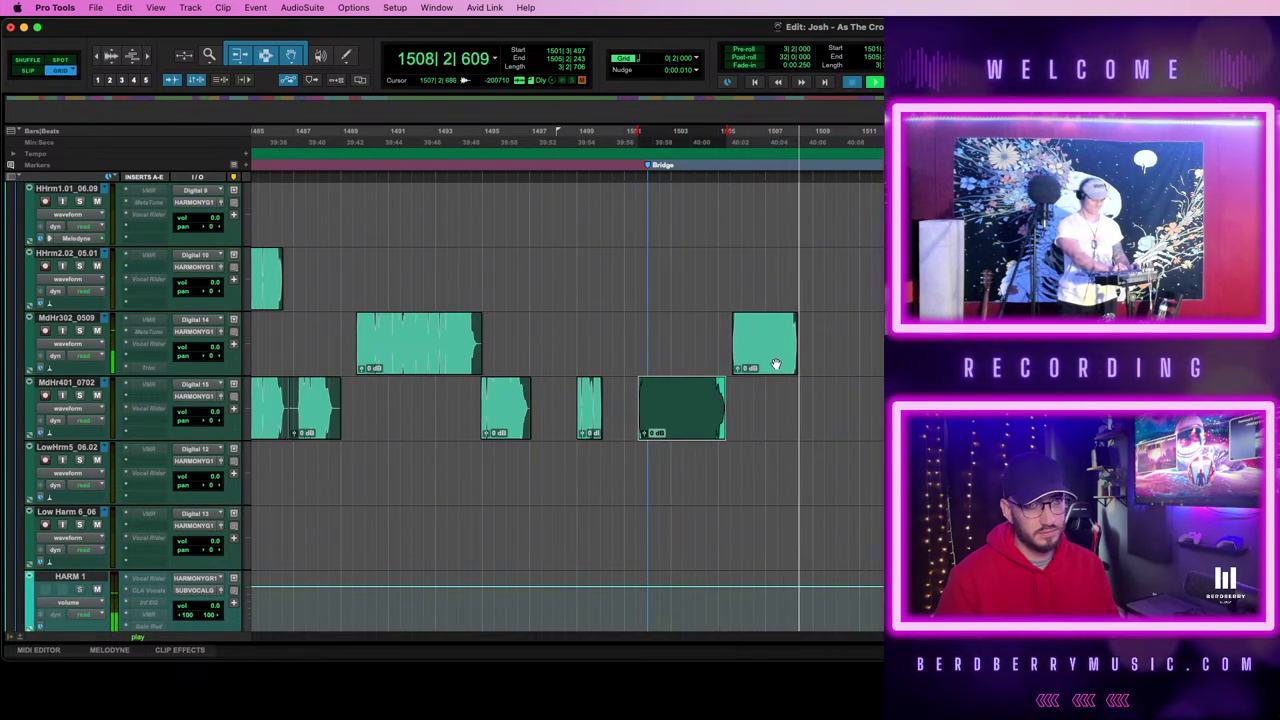
left_click_drag(771, 363, 763, 427)
key("super+z")
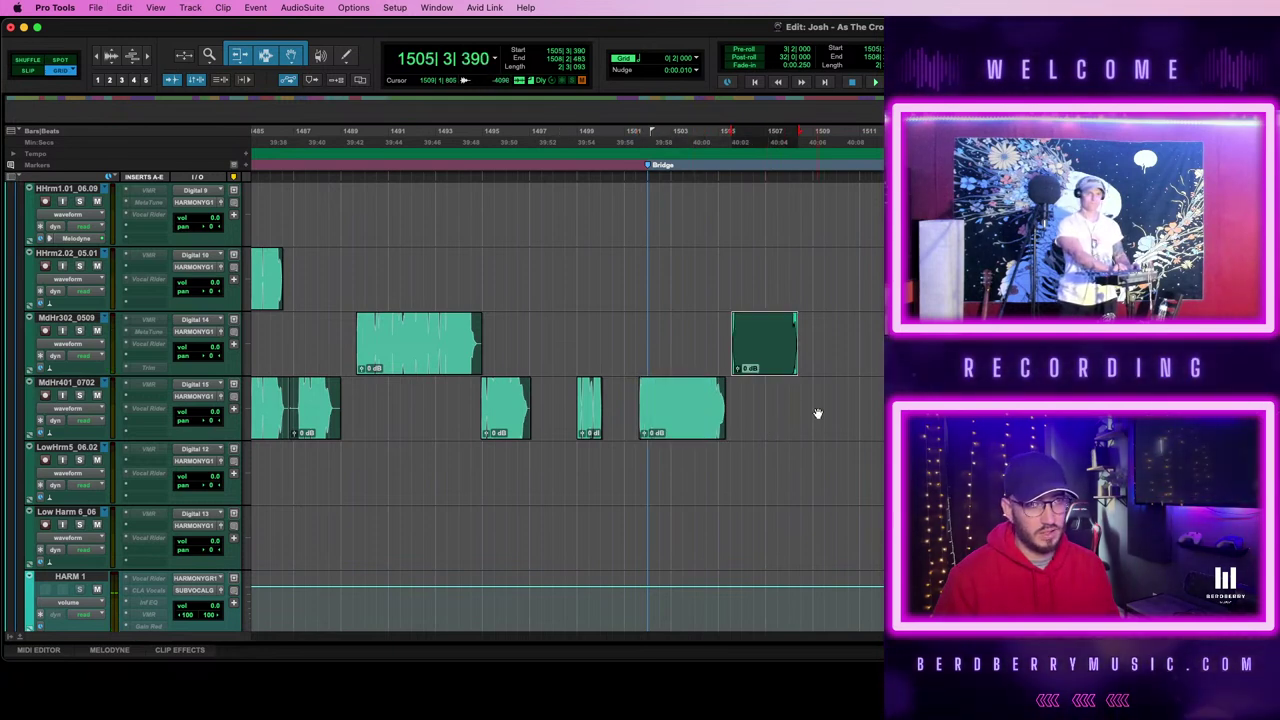
key("super+z")
- Move the 1505|3|390 harmony clip to MdHr401_0702 and the new take at 1501|3|497 to MdHr302_0509
left_click(760, 368)
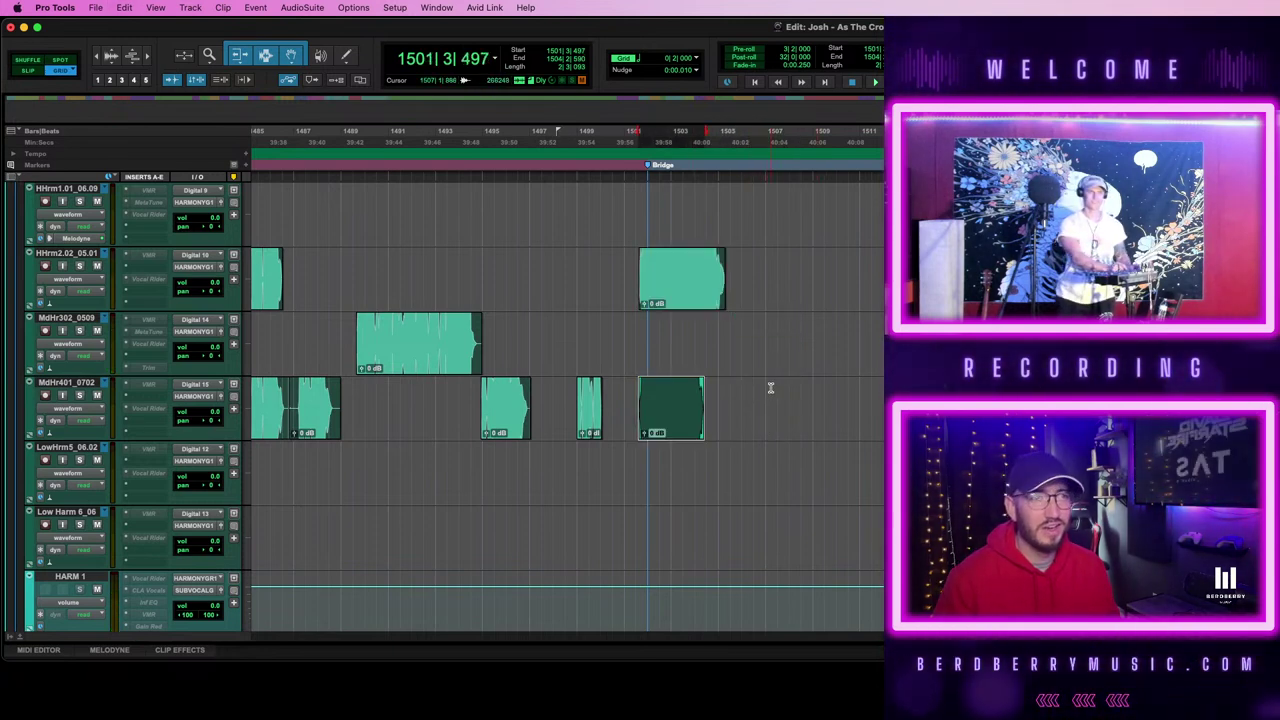
left_click_drag(773, 368, 774, 433)
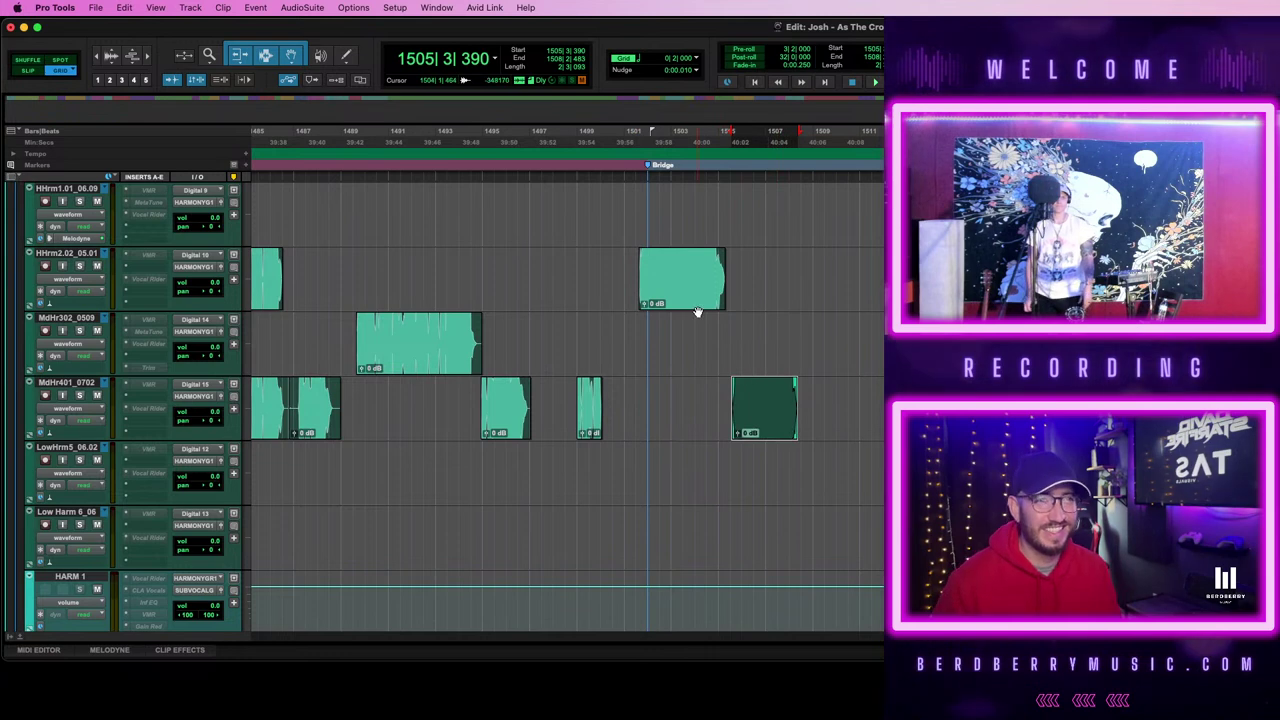
left_click_drag(693, 300, 676, 358)
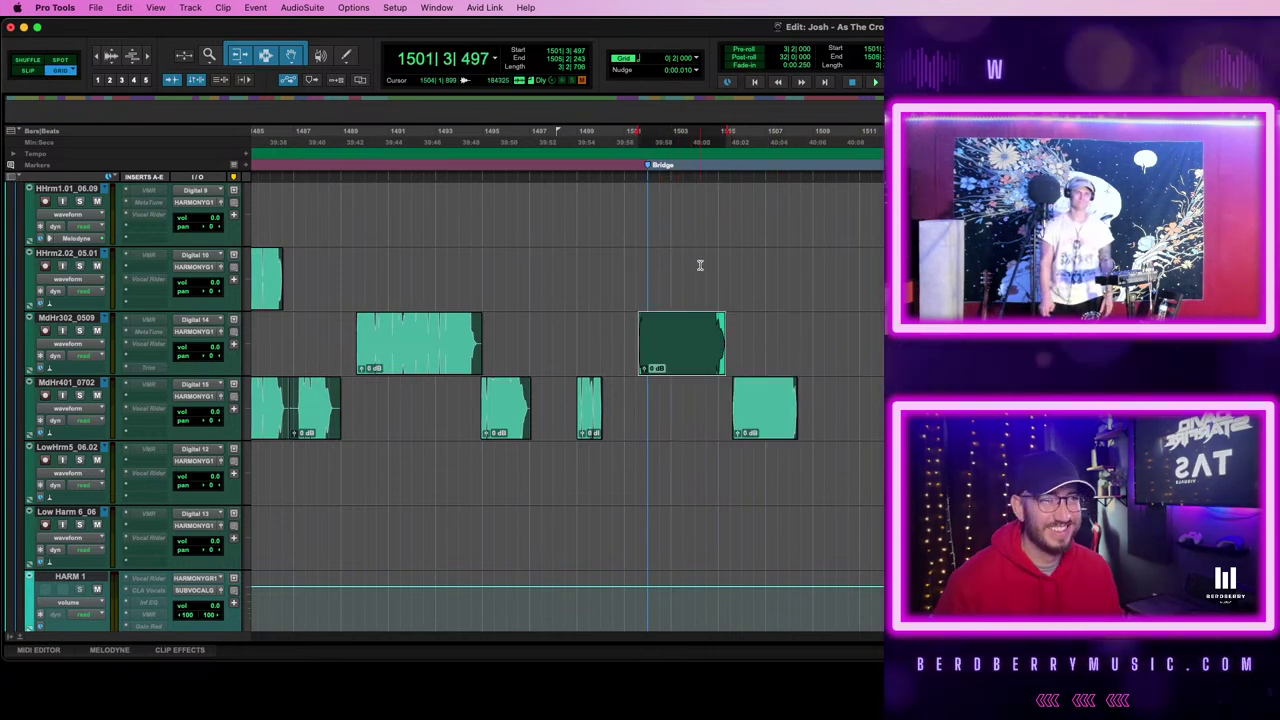
- Play the rearranged Bridge harmonies from 1504|1|000 with pre-roll
left_click(699, 265)
key("space")
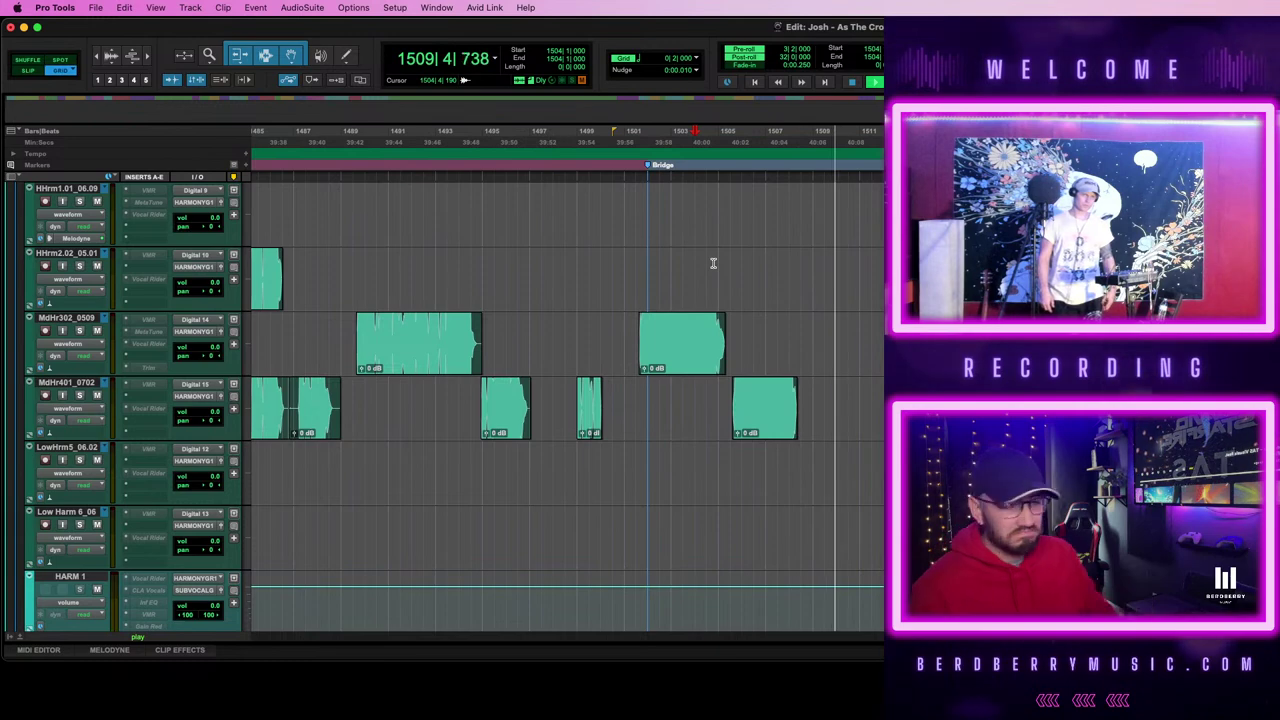
key("space")
- Return to the lead vocal tracks and play from 1508|3|000 on the REC track with pre-roll
scroll(719, 254, "up", 15)
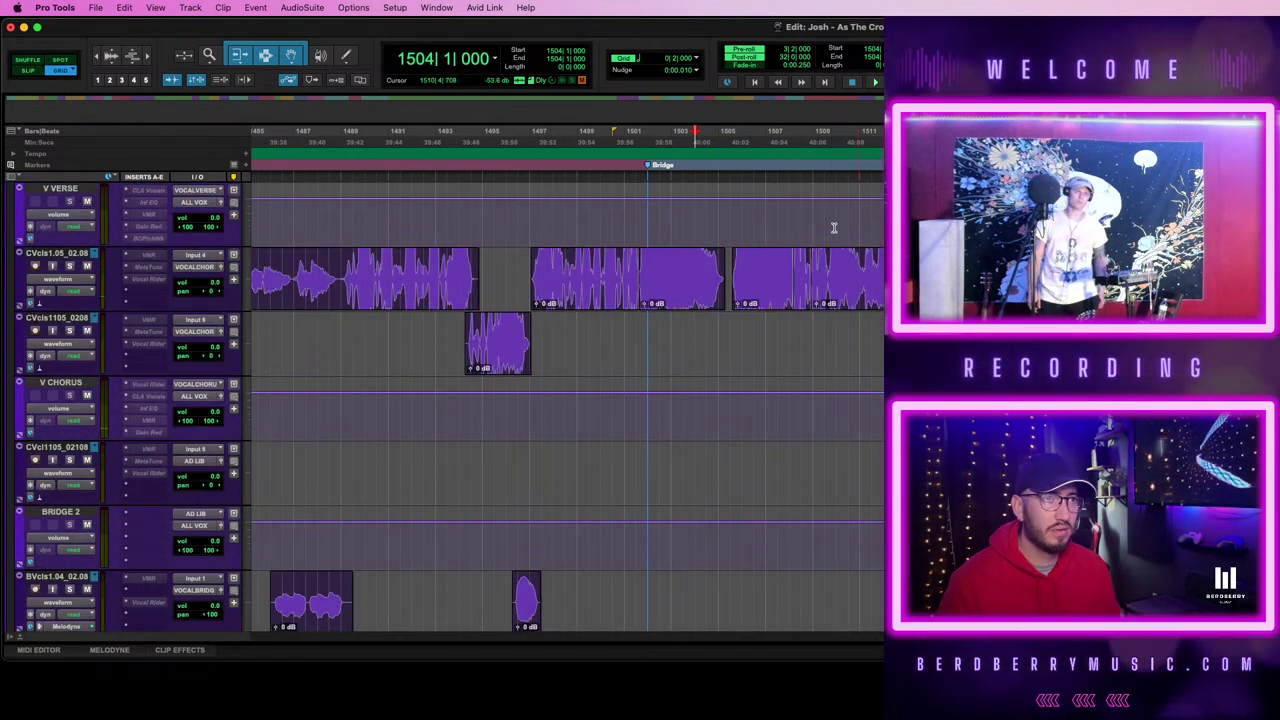
scroll(808, 250, "up", 5)
left_click(799, 270)
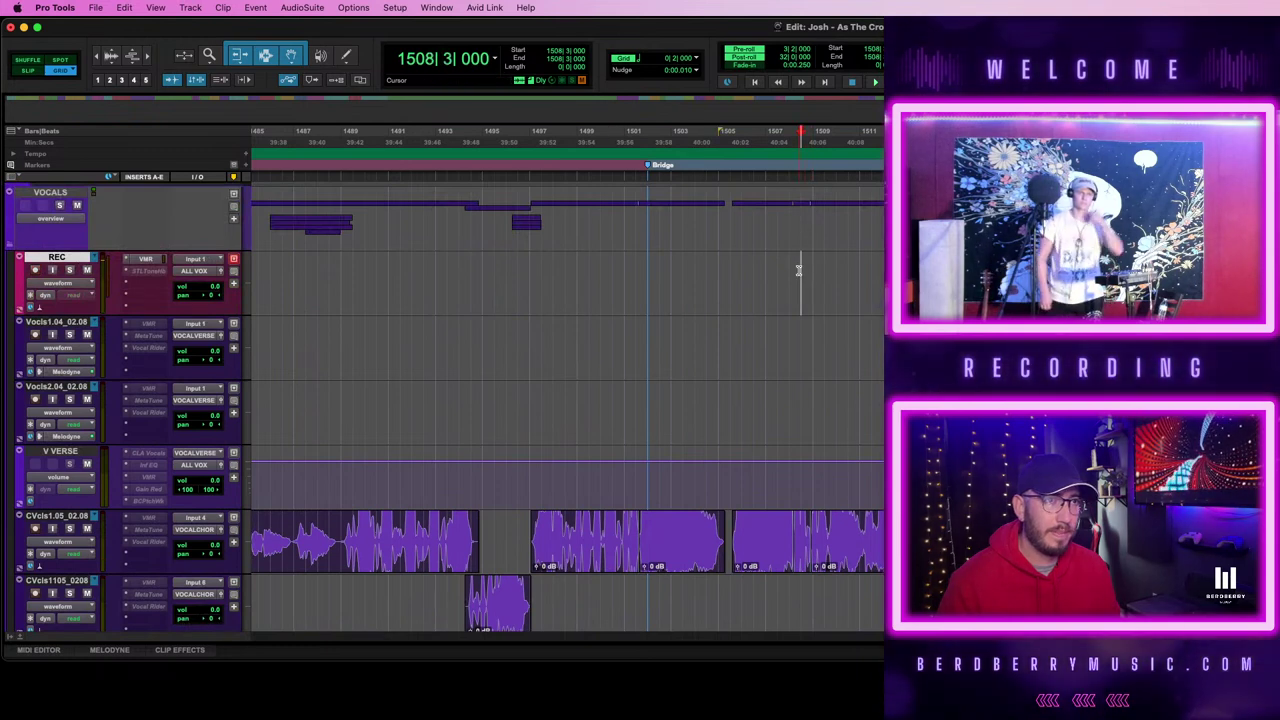
scroll(798, 270, "left", 5)
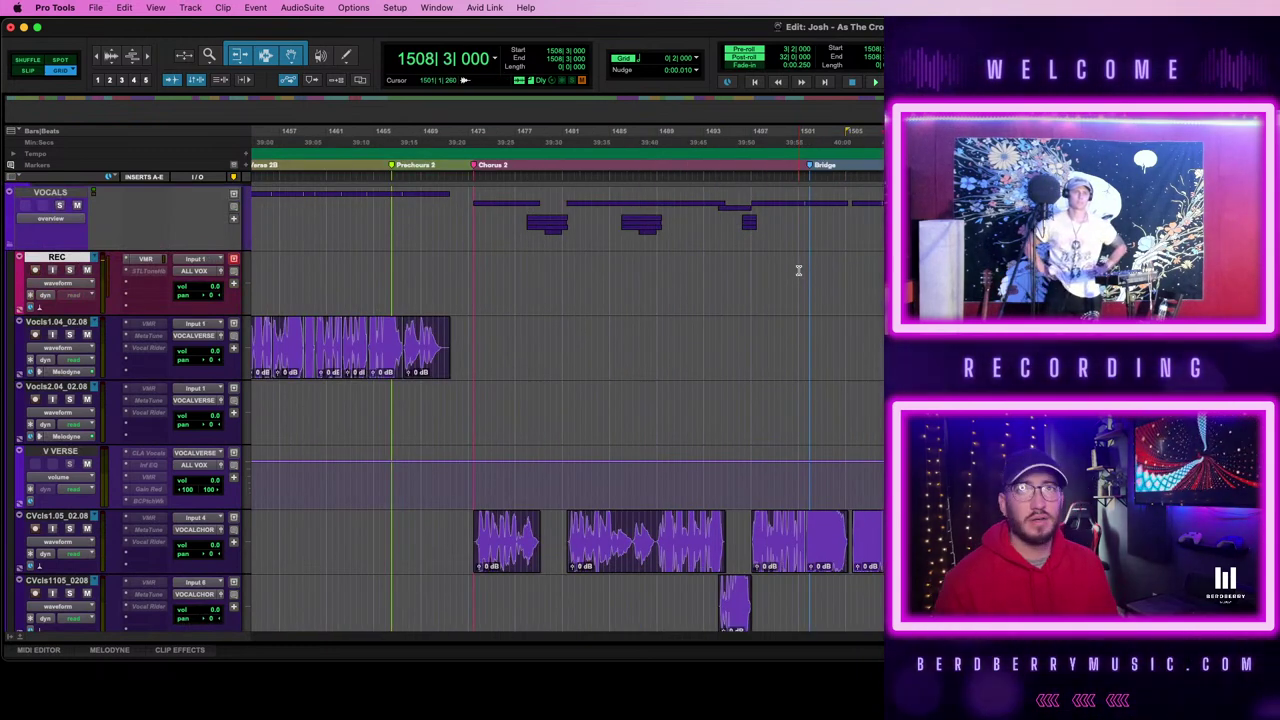
scroll(798, 270, "right", 5)
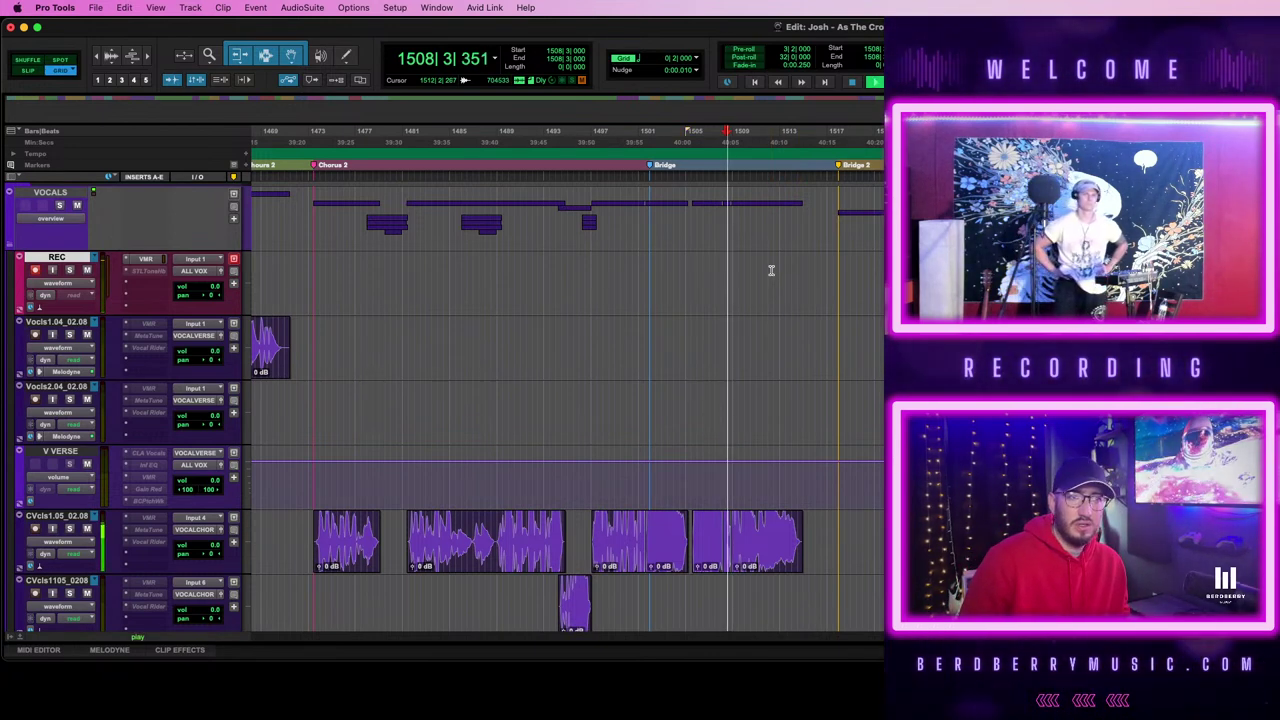
- Record a REC take from 1506|3|000 with pre-roll
left_click(713, 267)
key("t")
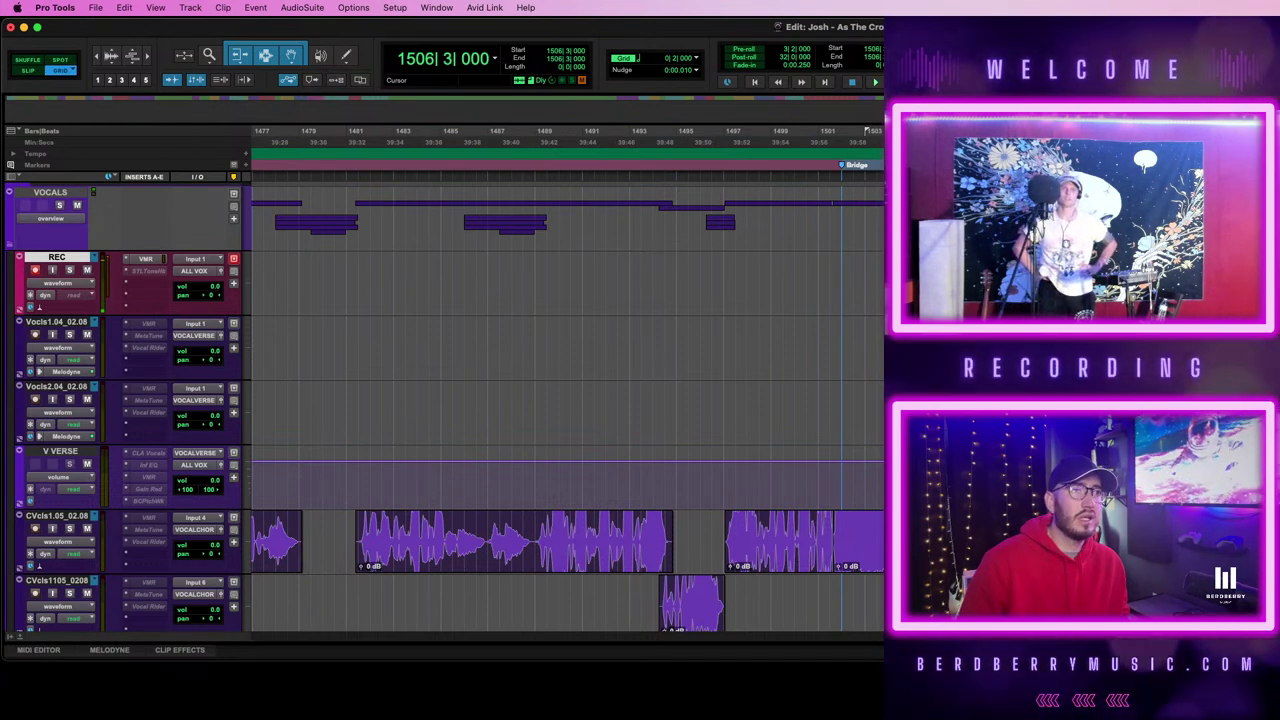
key("space")
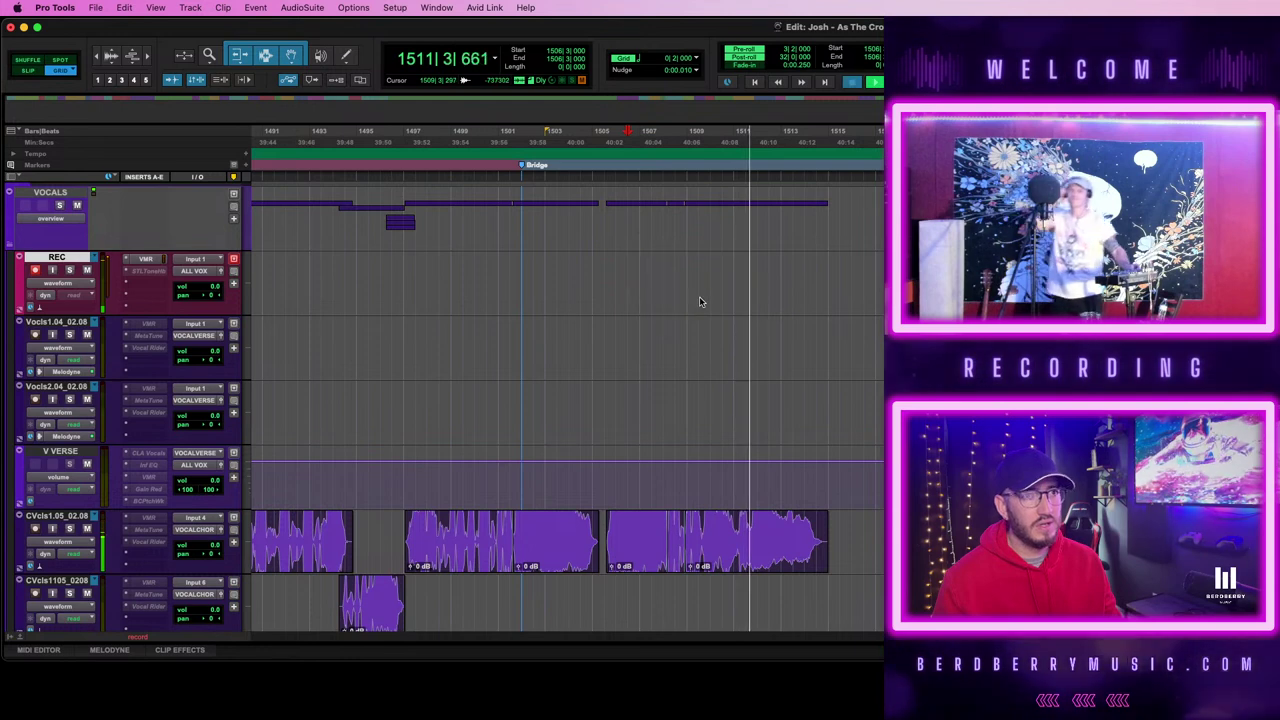
key("space")
- Extend the REC selection to 1512|1|000, re-record the take from 1506|3|000 with pre-roll, and play it back
left_click(758, 270)
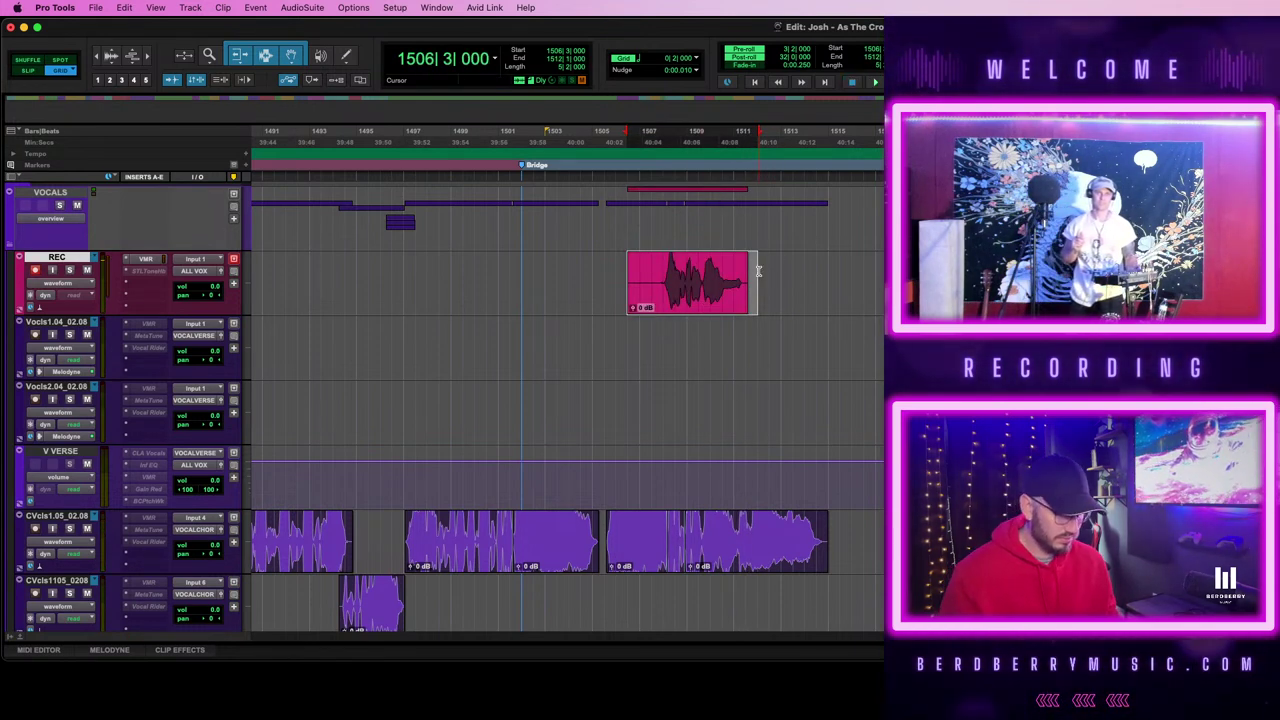
key("space")
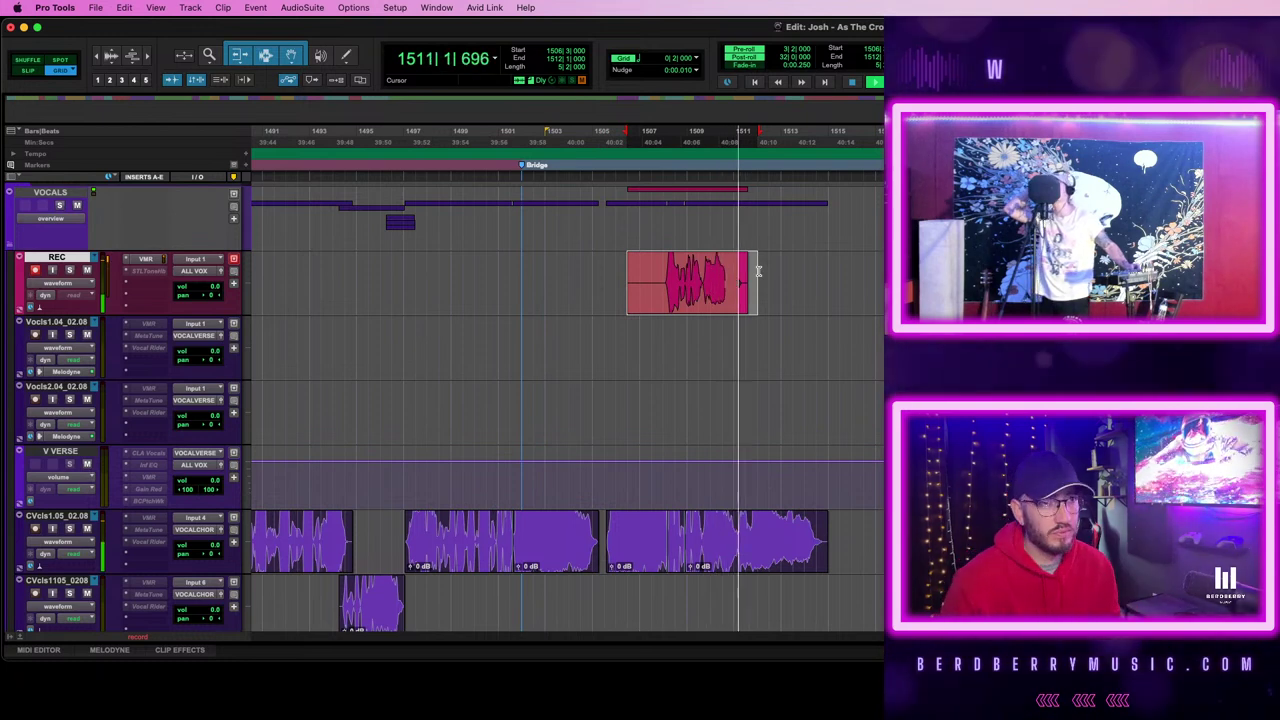
key("space")
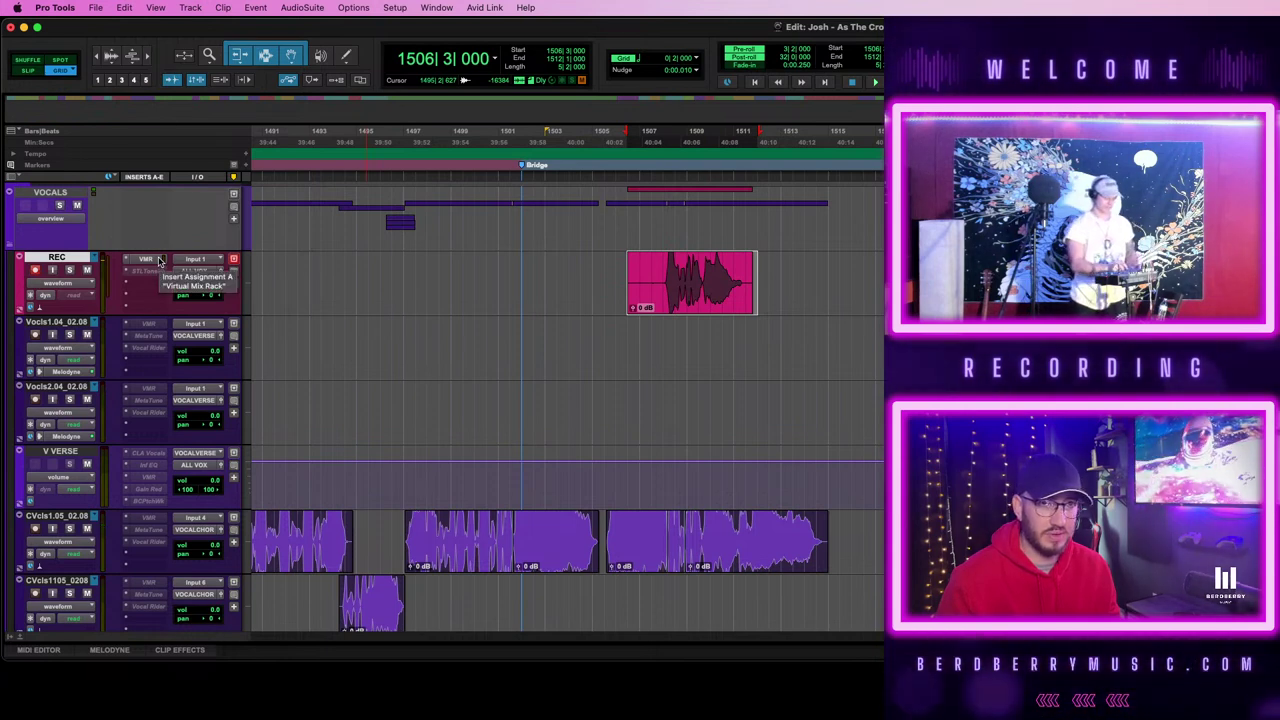
key("space")
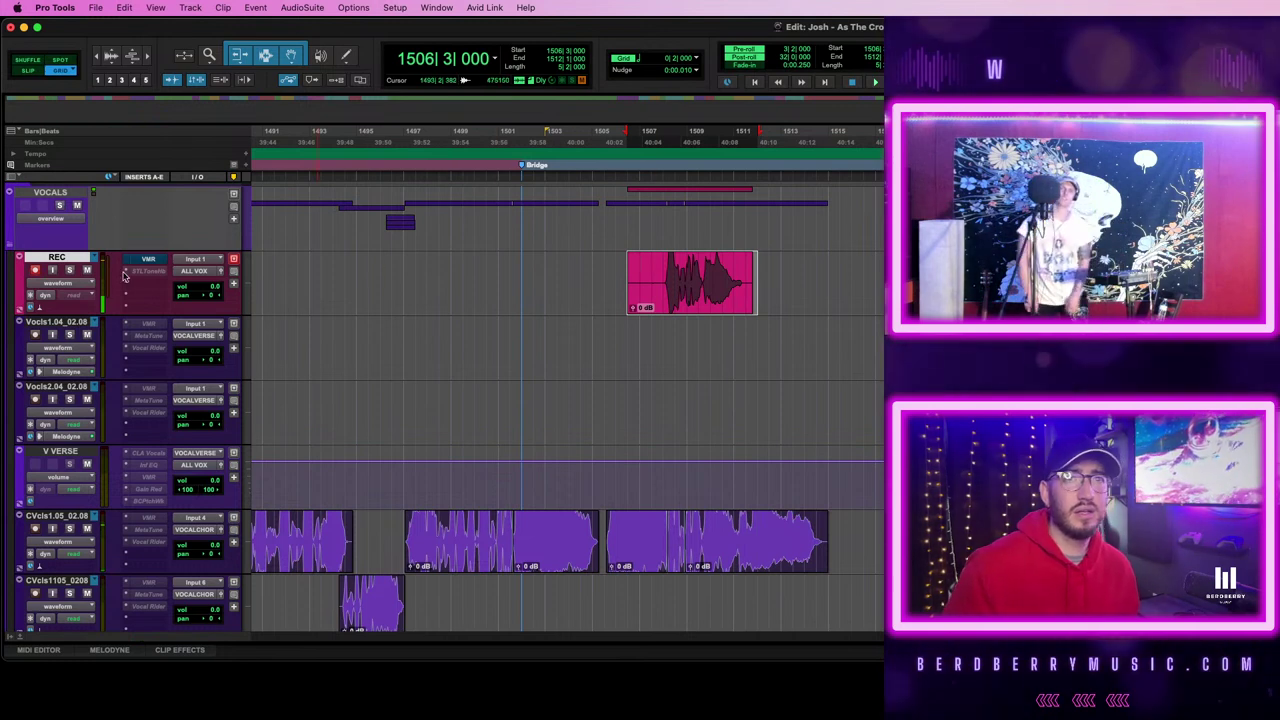
- Trim the new REC take's start to 1507|3|812, tighten it to 1508|1|276, and place the edit cursor at 1511|2|674
left_click(656, 272)
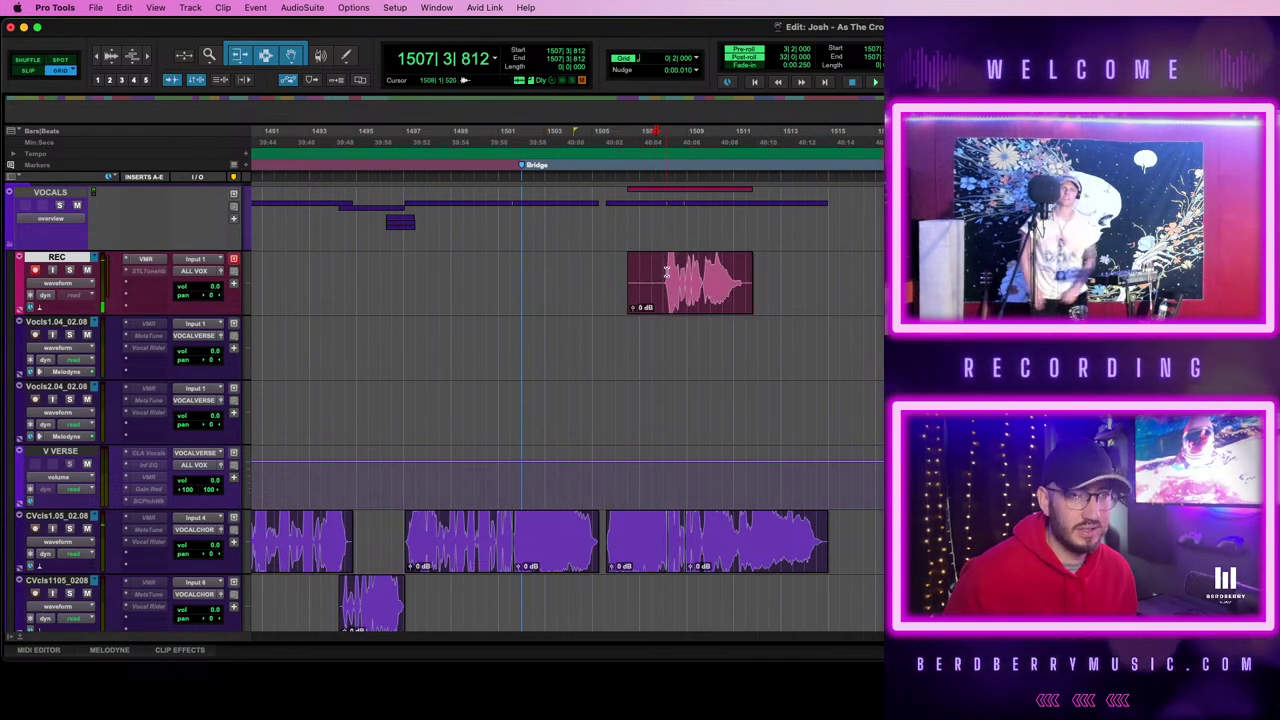
key("a")
left_click(694, 298)
key("t")
key("t")
key("t")
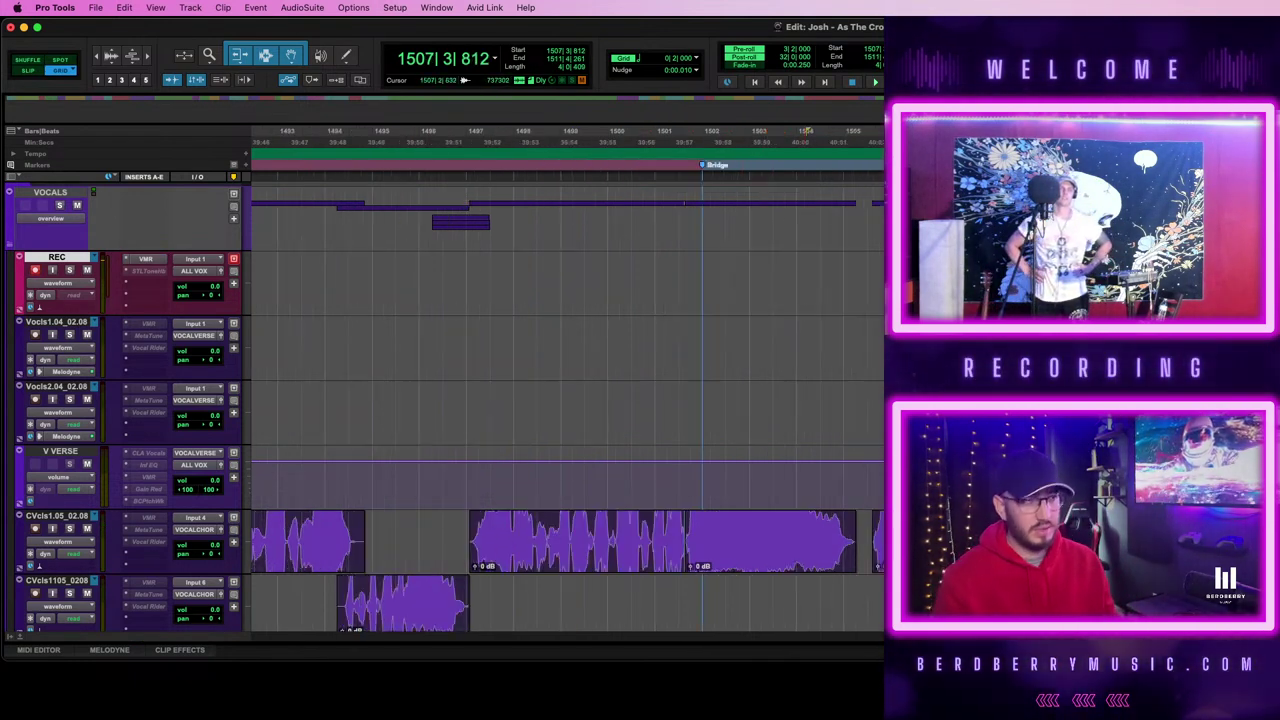
scroll(580, 312, "right", 10)
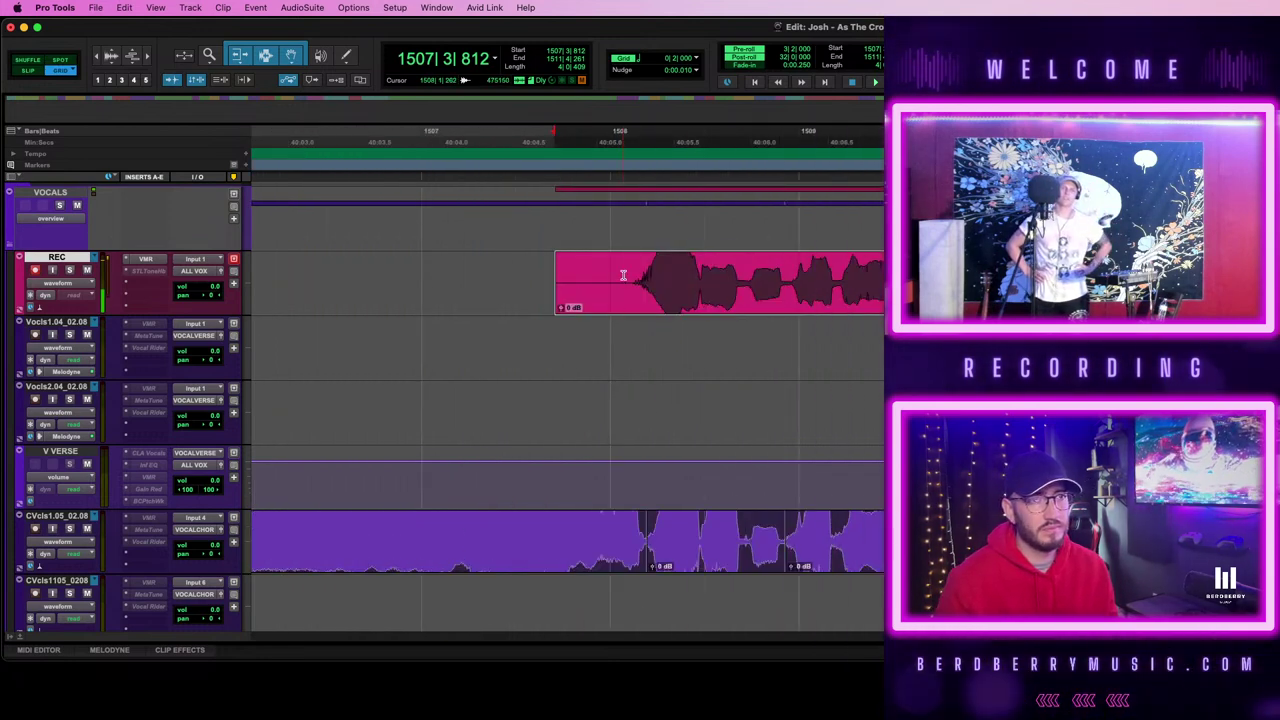
left_click(623, 275)
key("a")
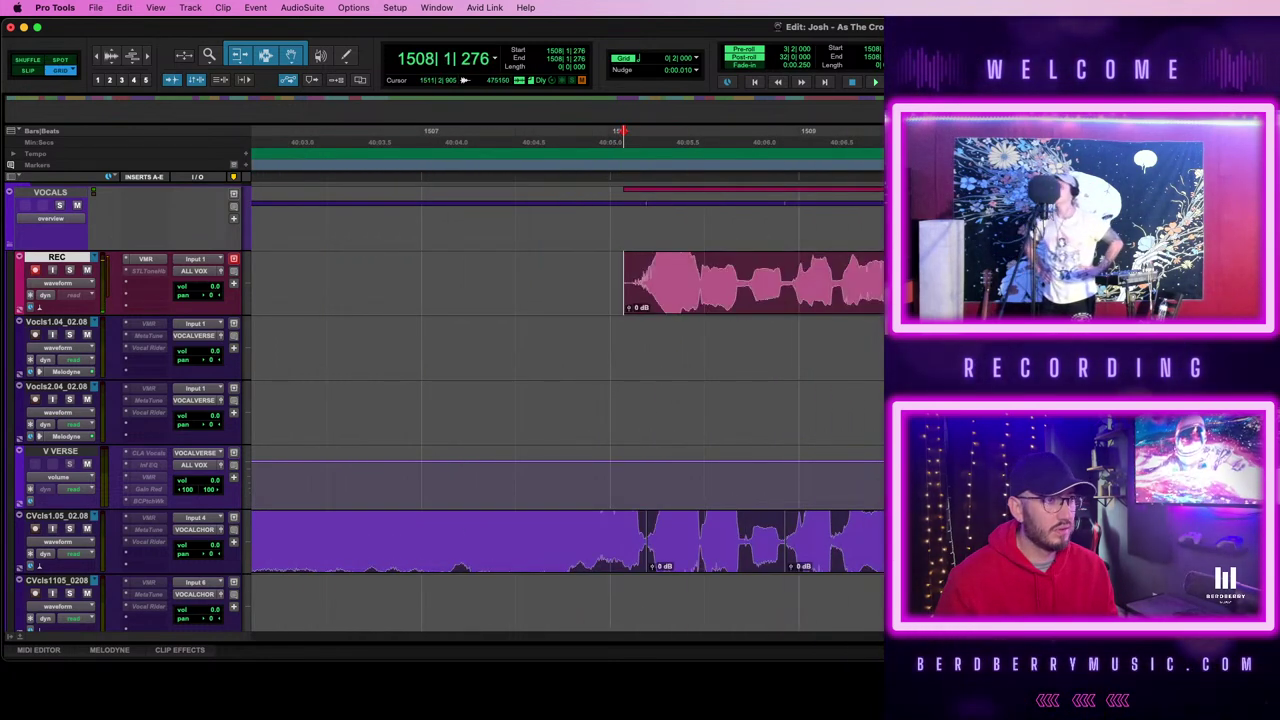
left_click(1257, 283)
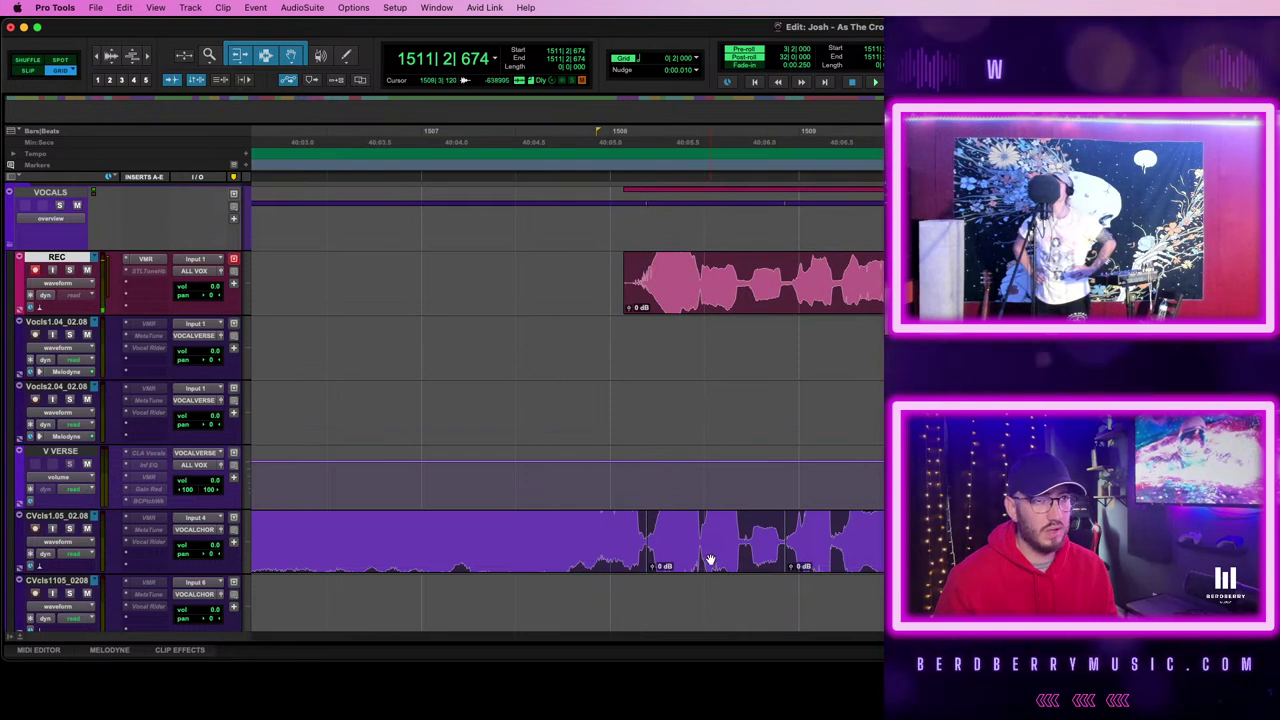
- Align the new REC take to the CVcls1.05_02.08 guide clips from 1508|1|751 with the Synchro Arts AudioSuite processor, and play it back
left_click(776, 553)
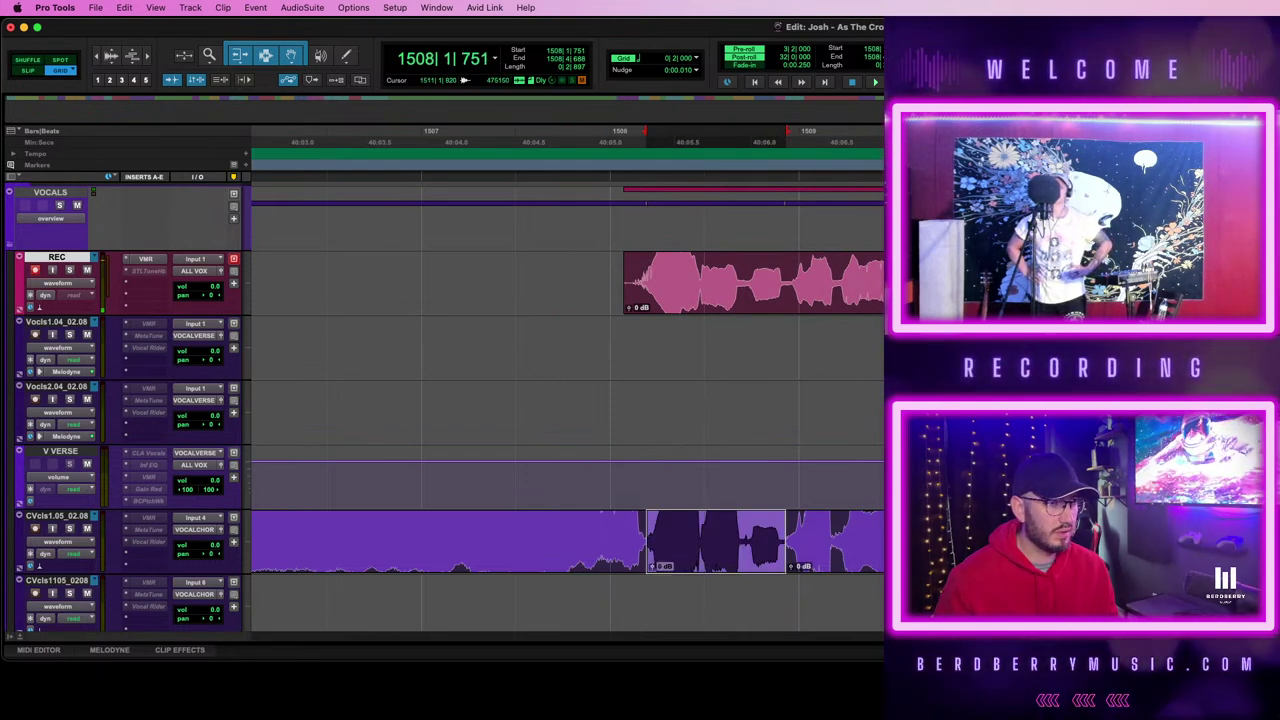
left_click(1207, 540, "shift")
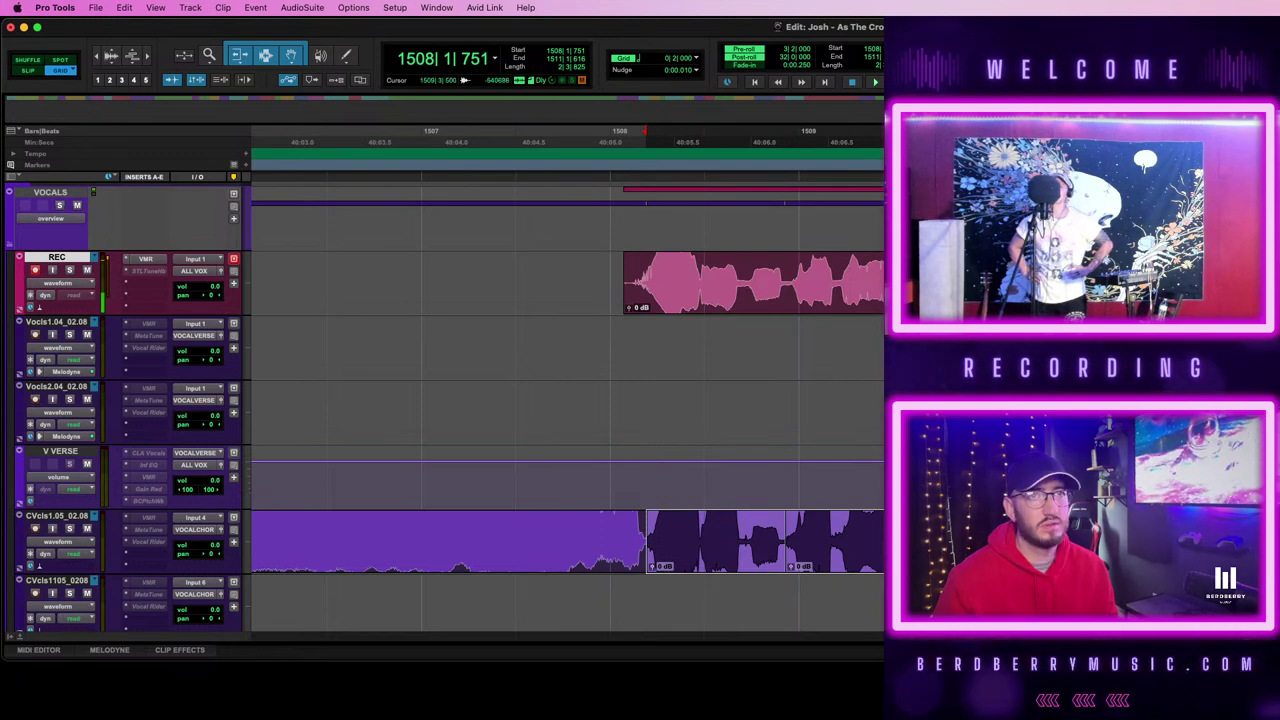
left_click(302, 8)
mouse_move(400, 489)
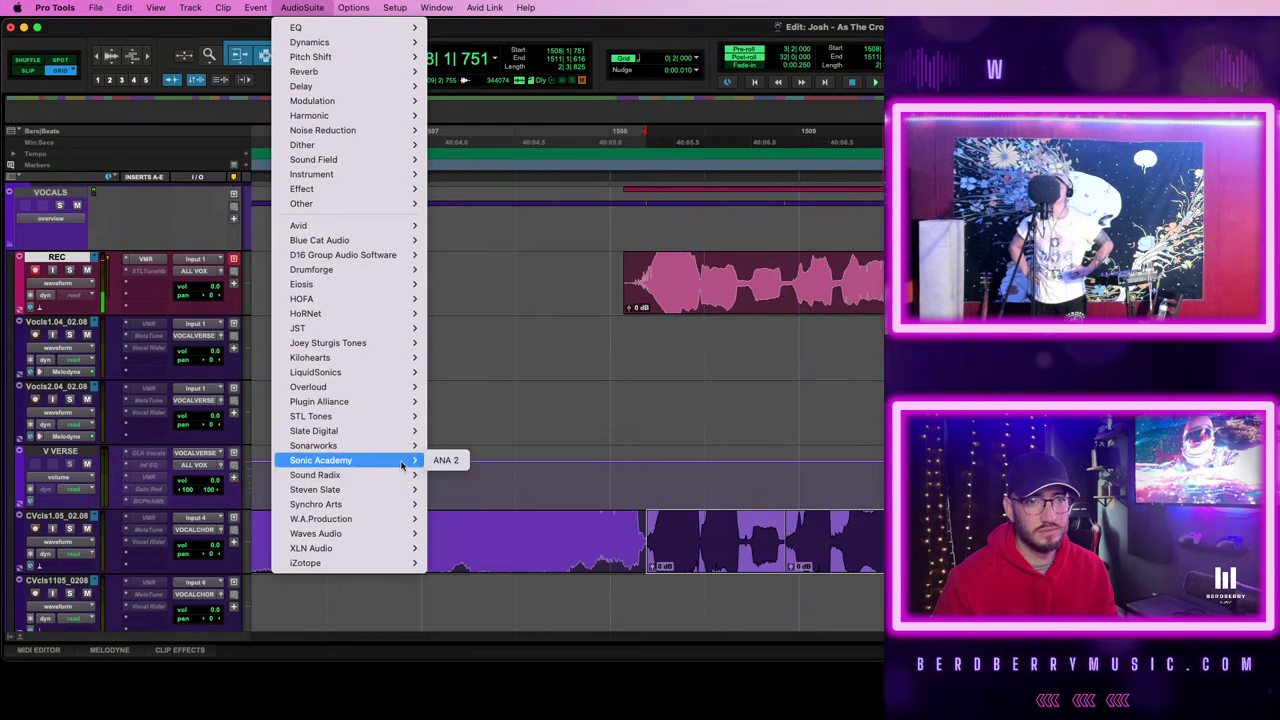
left_click(466, 506)
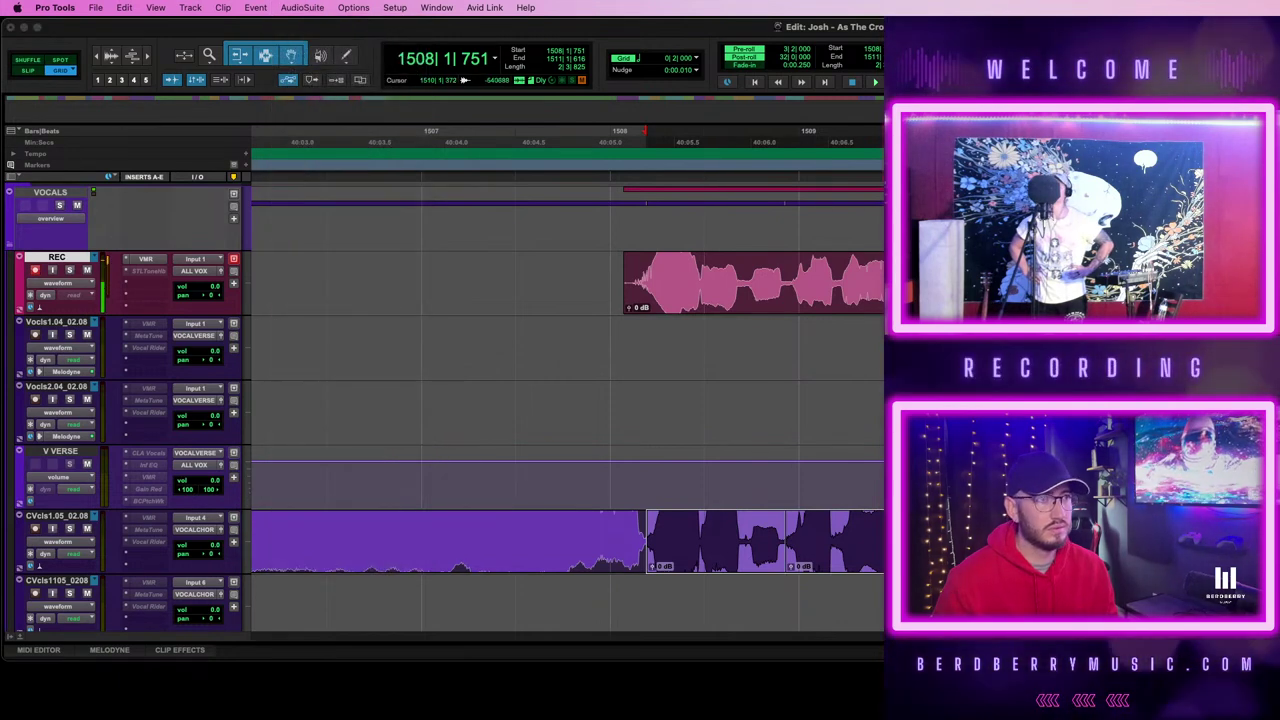
left_click(1107, 280)
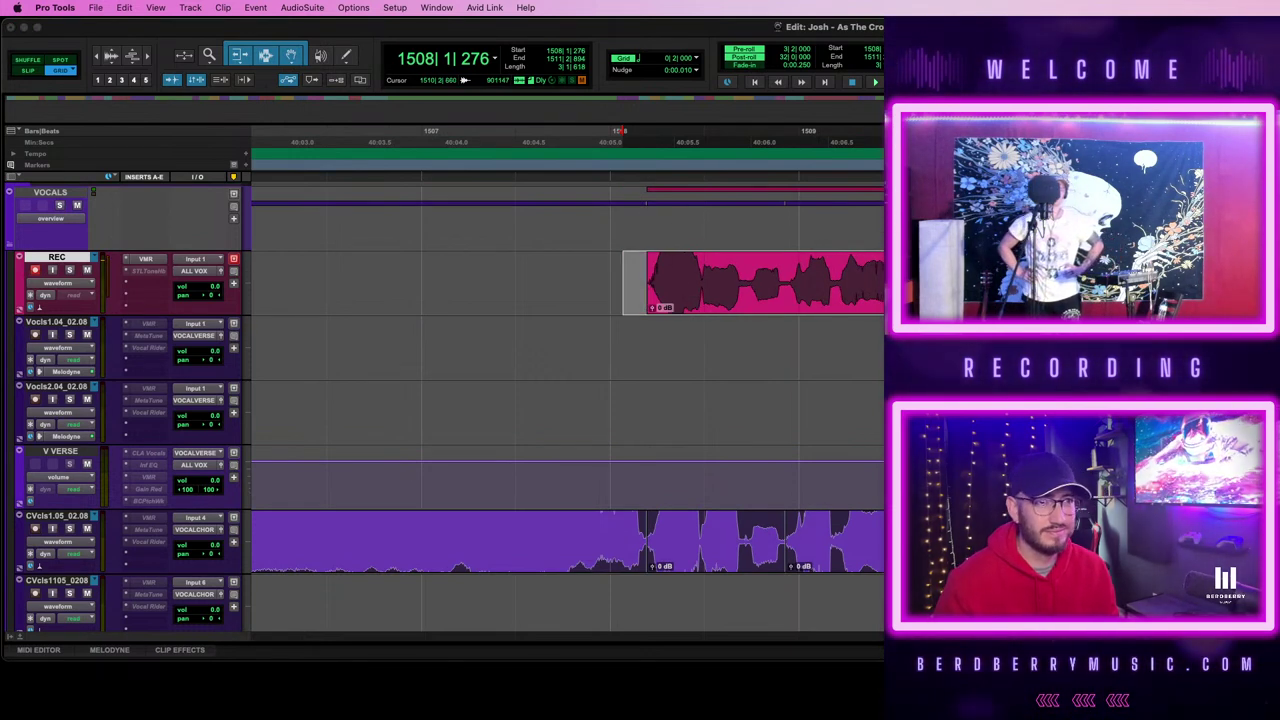
key("space")
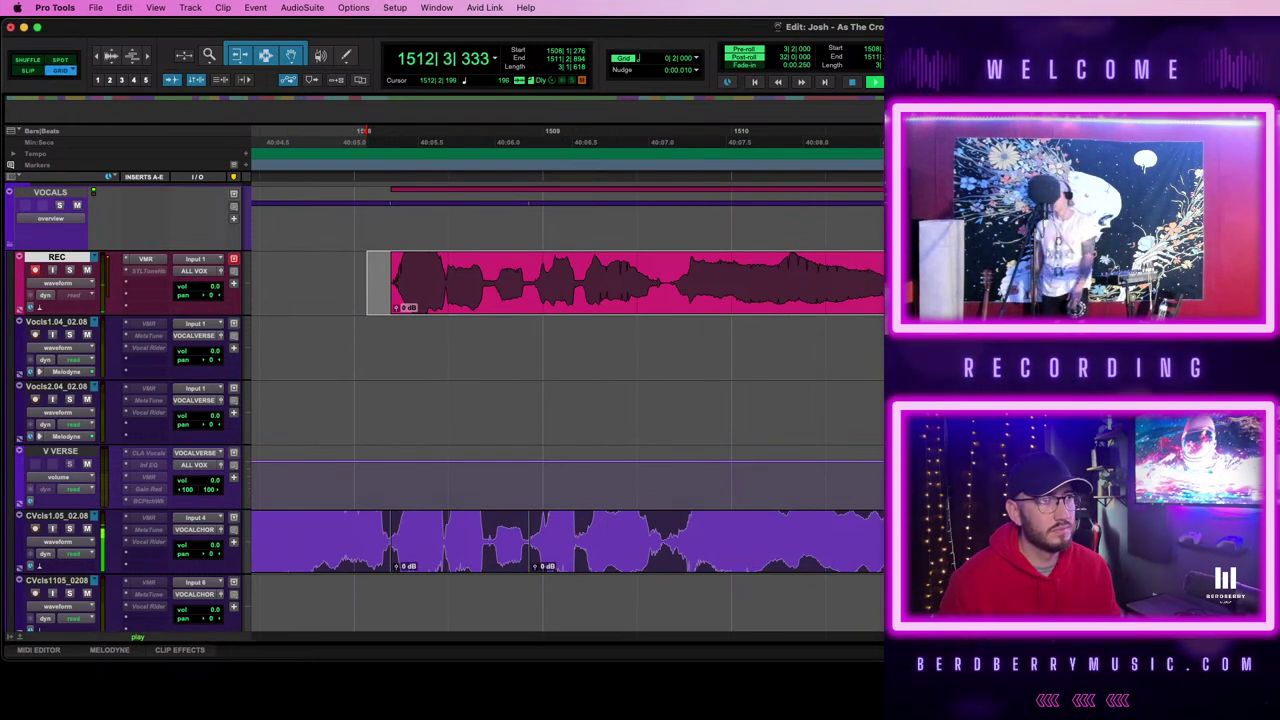
key("space")
- Move the aligned REC take to the MdHr302_0509 harmony track at 1508|1|751, and return to the lead vocal tracks
left_click(1014, 292)
left_click(849, 295)
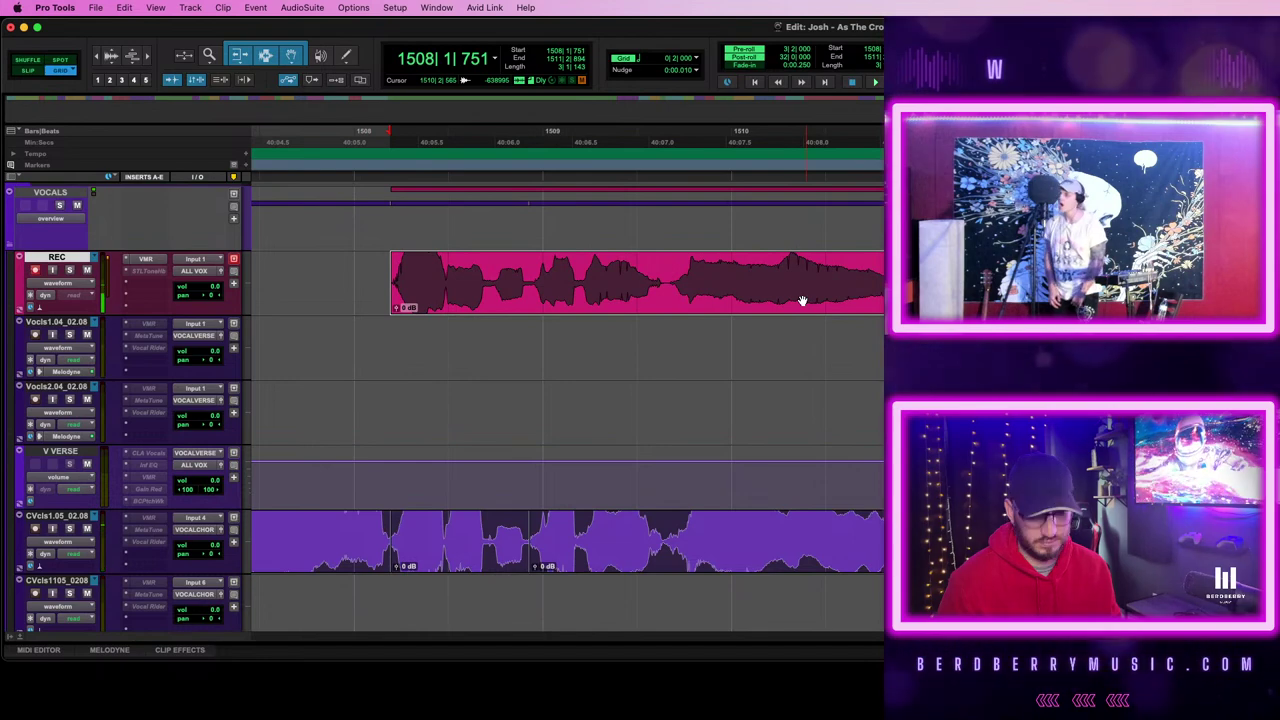
key("r")
key("r")
left_click_drag(912, 290, 912, 541)
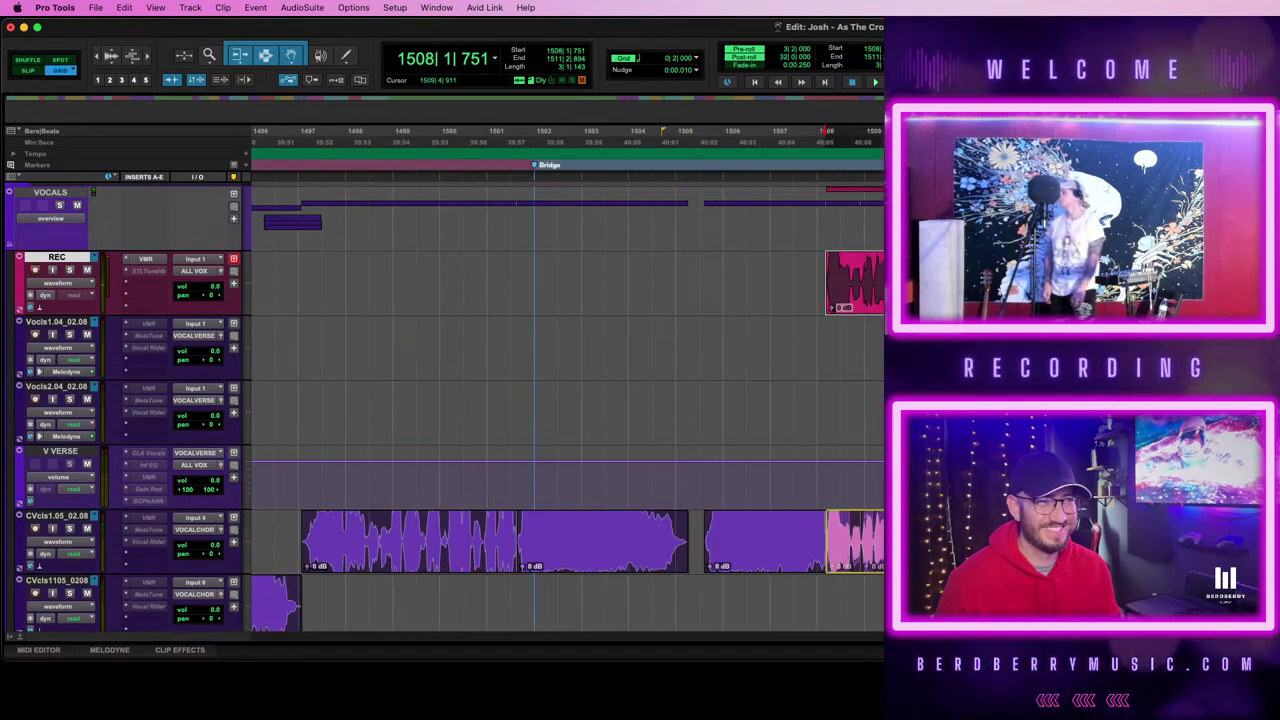
scroll(444, 405, "down", 20)
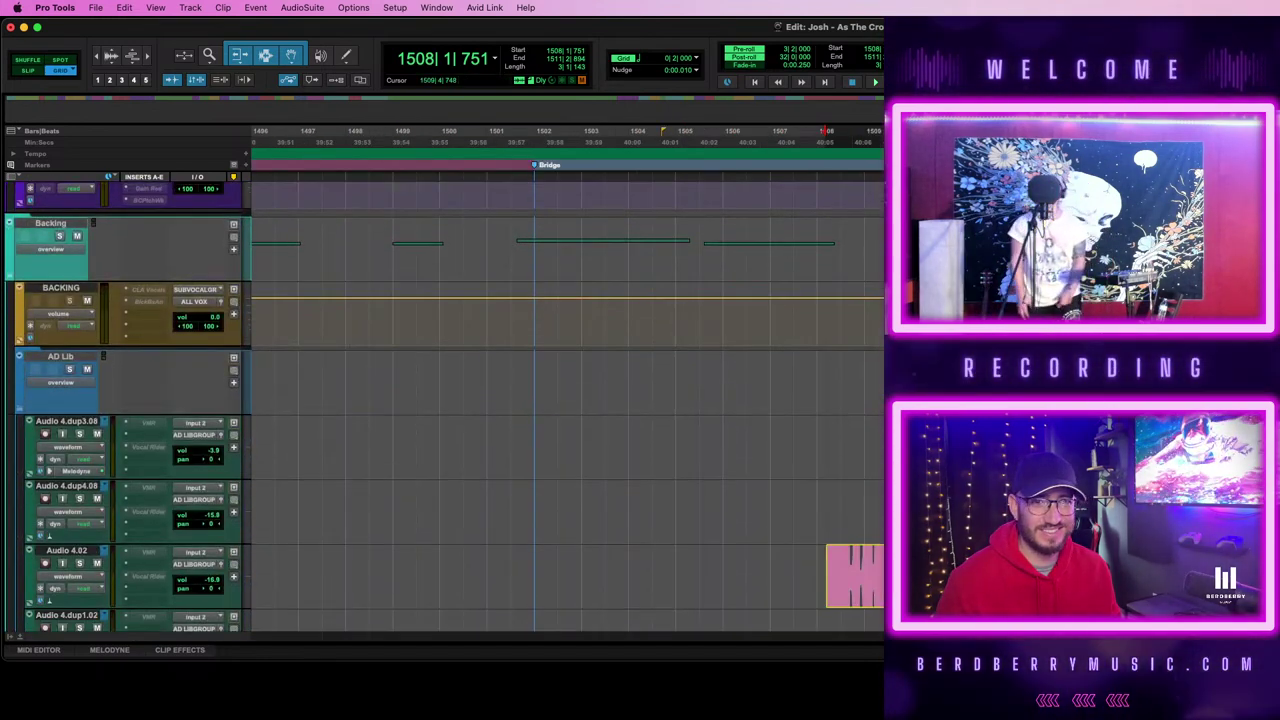
scroll(444, 405, "down", 10)
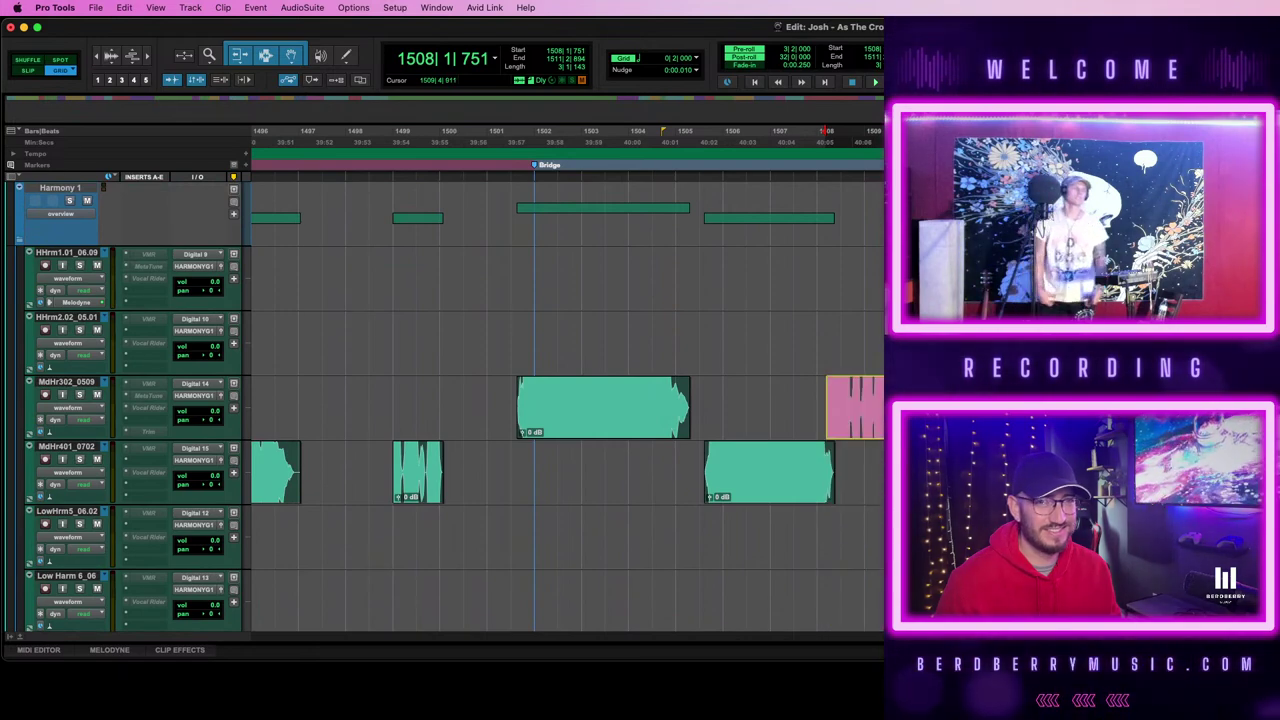
scroll(444, 405, "up", 20)
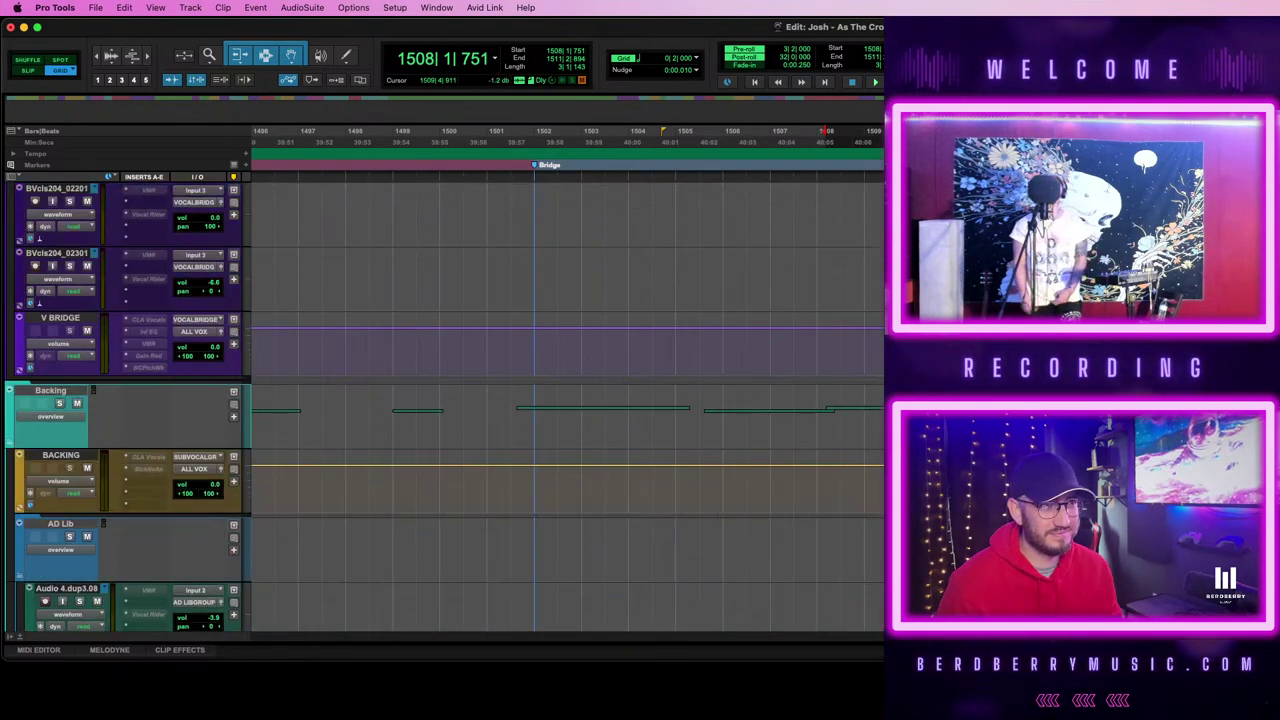
scroll(444, 405, "up", 5)
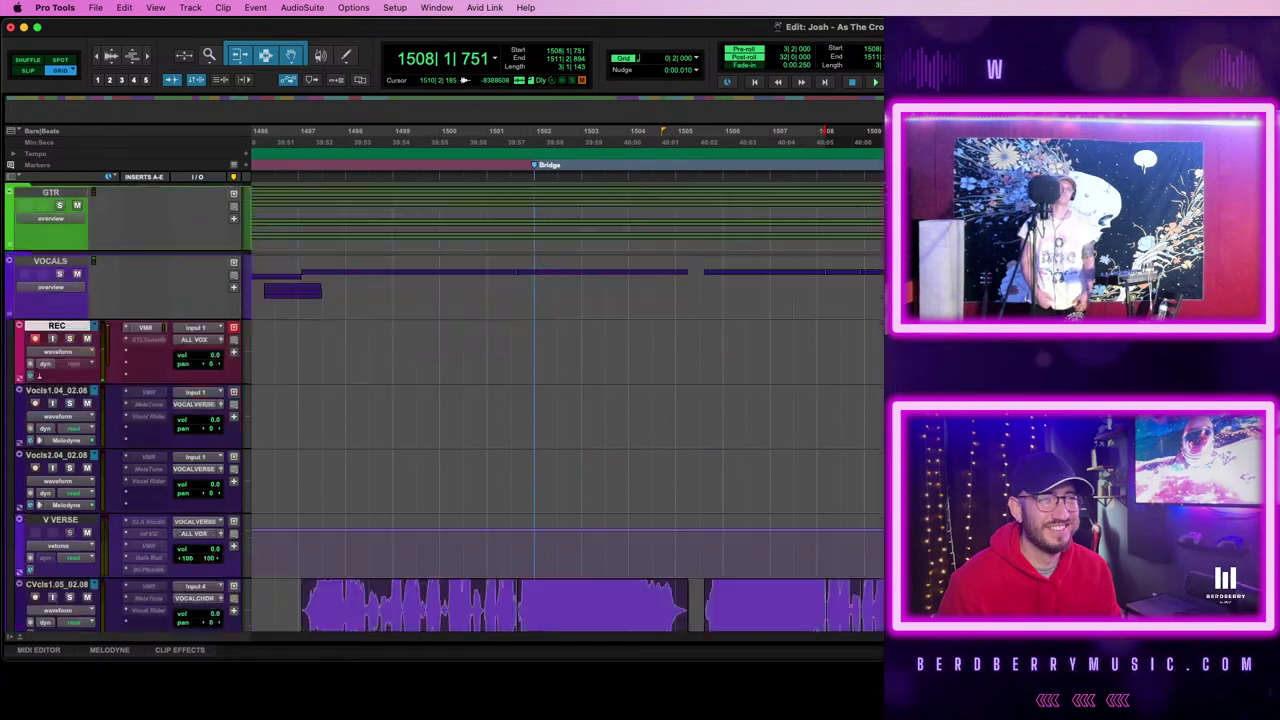
- Place the edit cursor at 1509|3|000 on the REC track and save the session
left_click(957, 285)
scroll(957, 285, "right", 5)
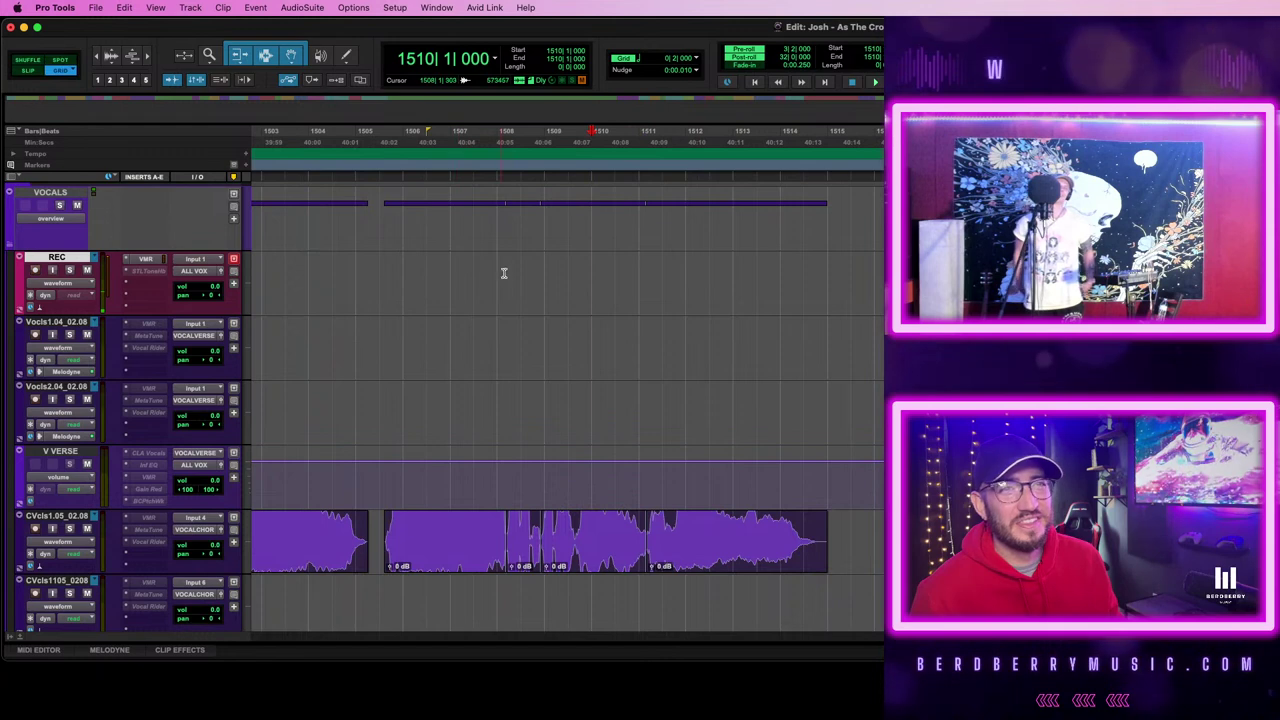
left_click(548, 270)
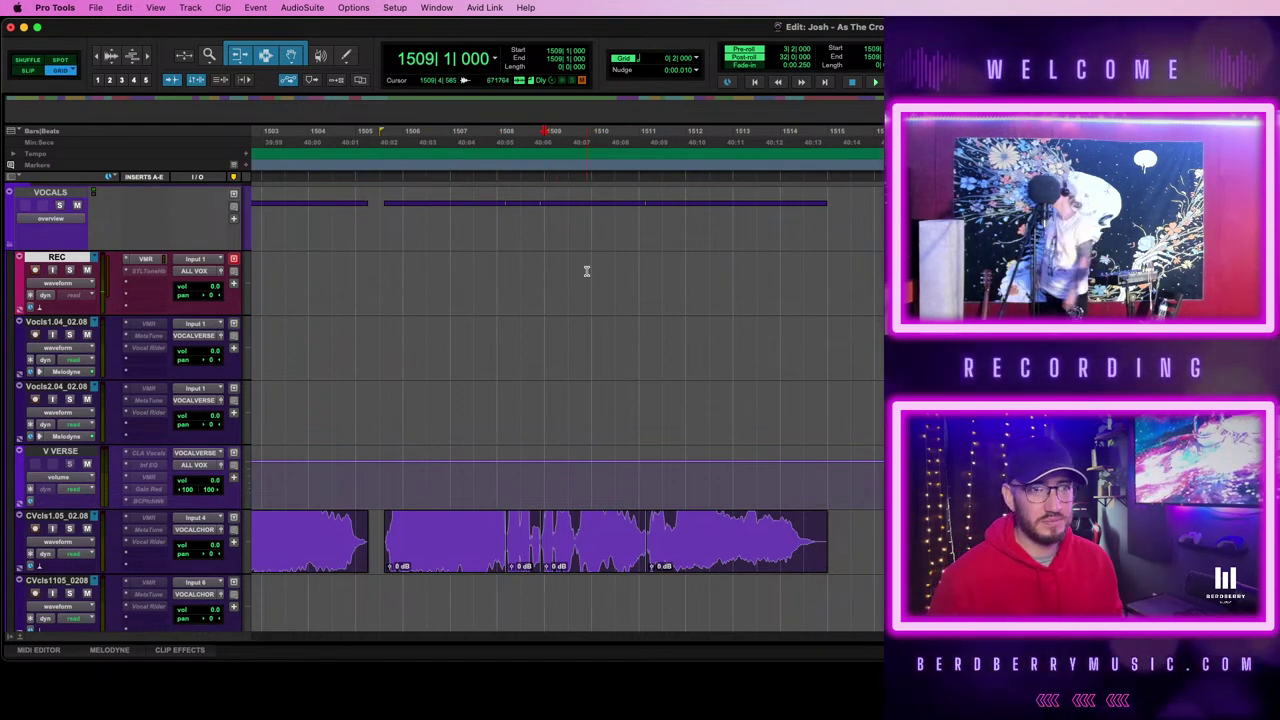
left_click(589, 268)
left_click(565, 269)
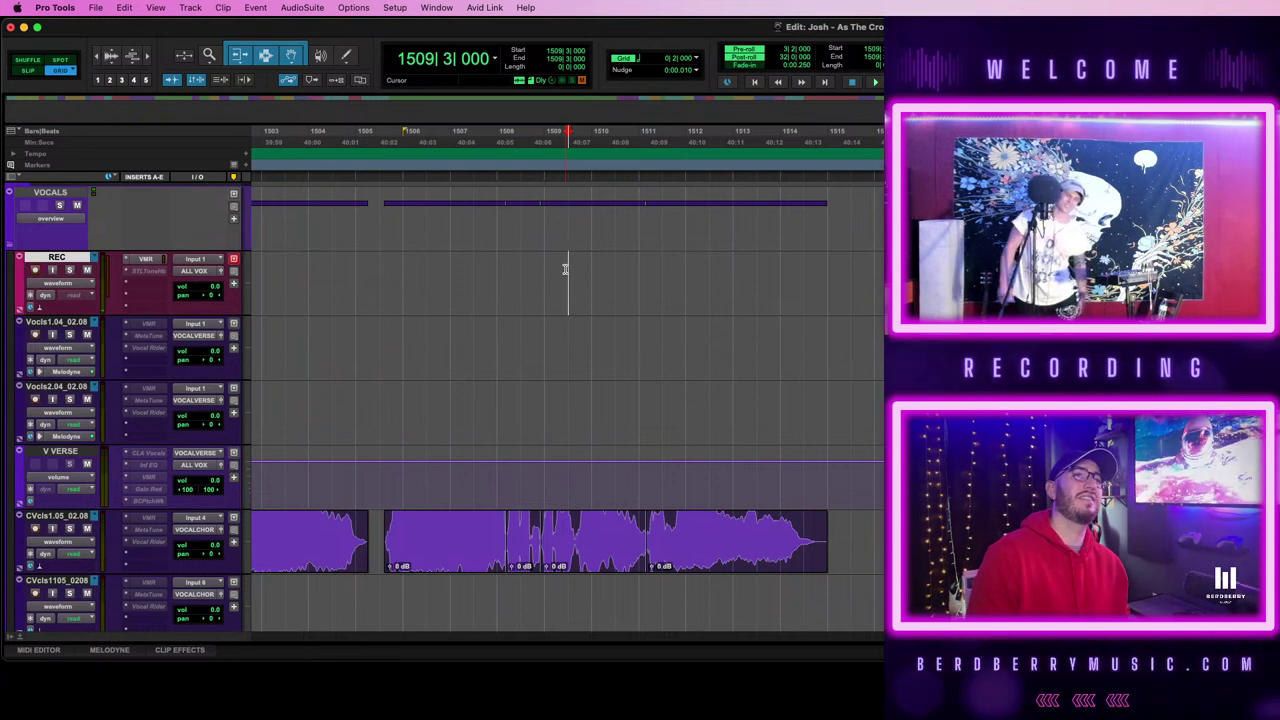
left_click(568, 265)
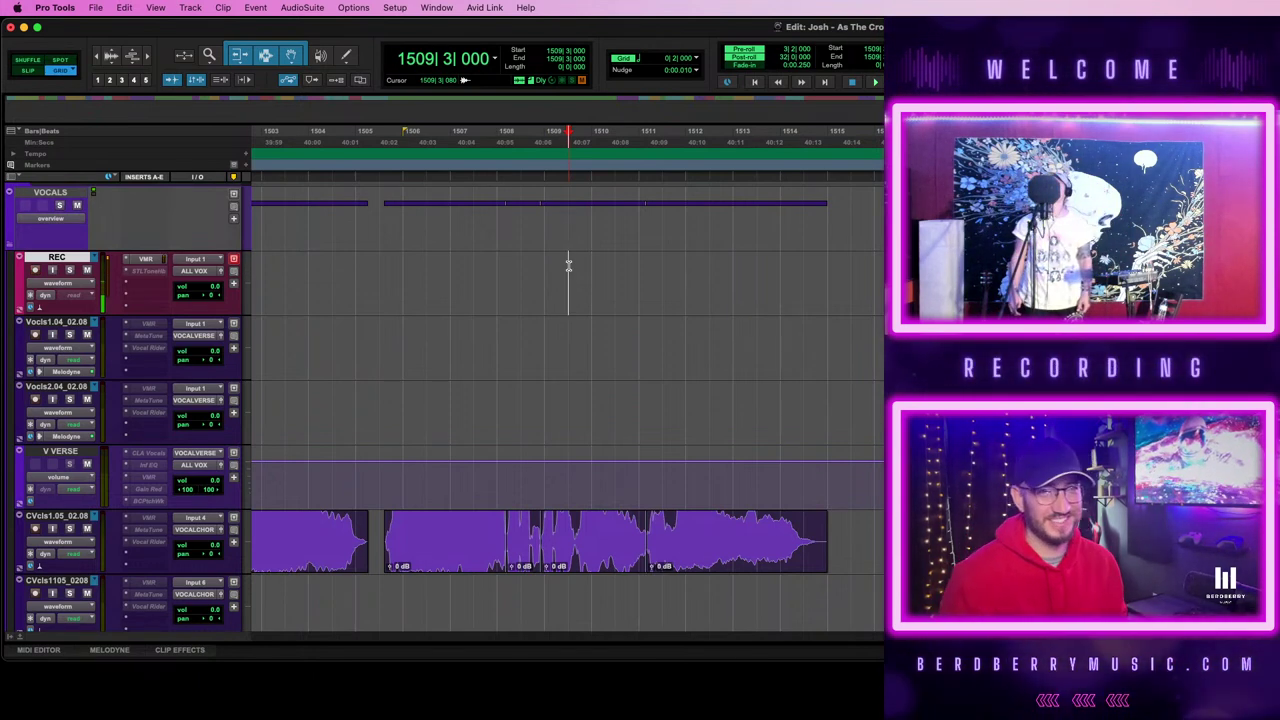
key("super+s")
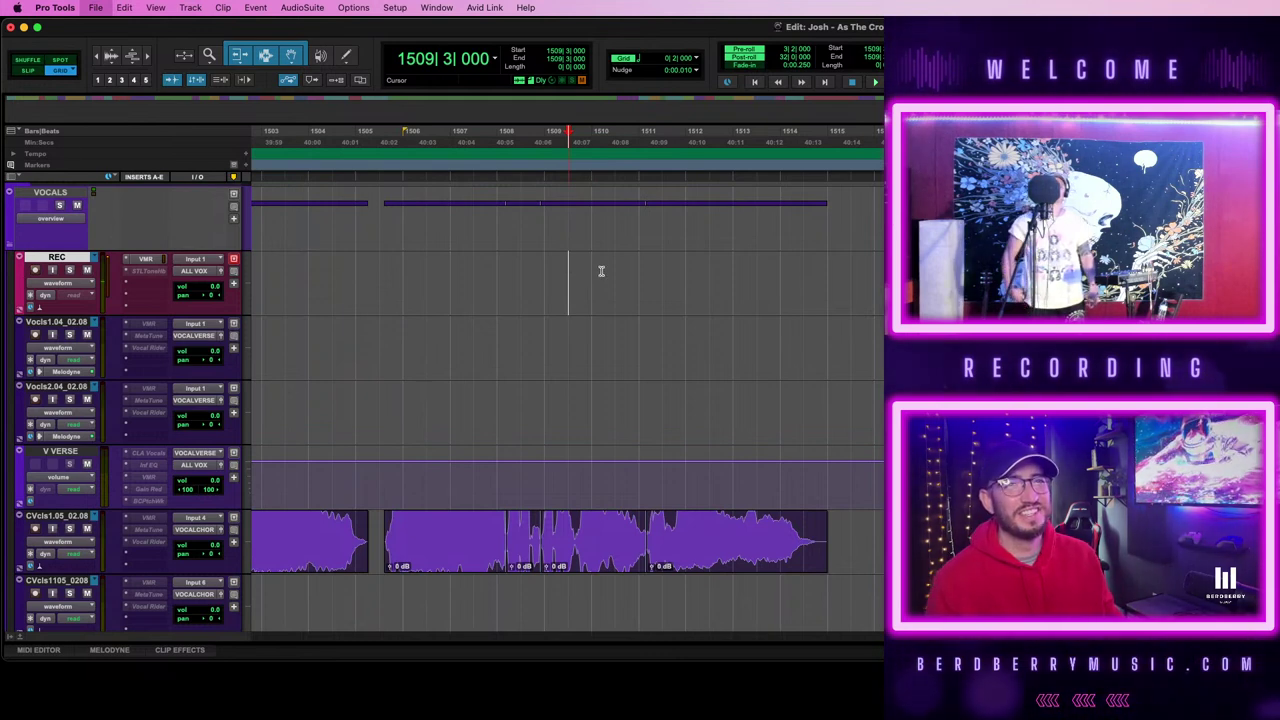
- Play from 1510|1|000 on the REC track with pre-roll, and reposition the edit cursor at 1511|1|000
scroll(628, 273, "left", 3)
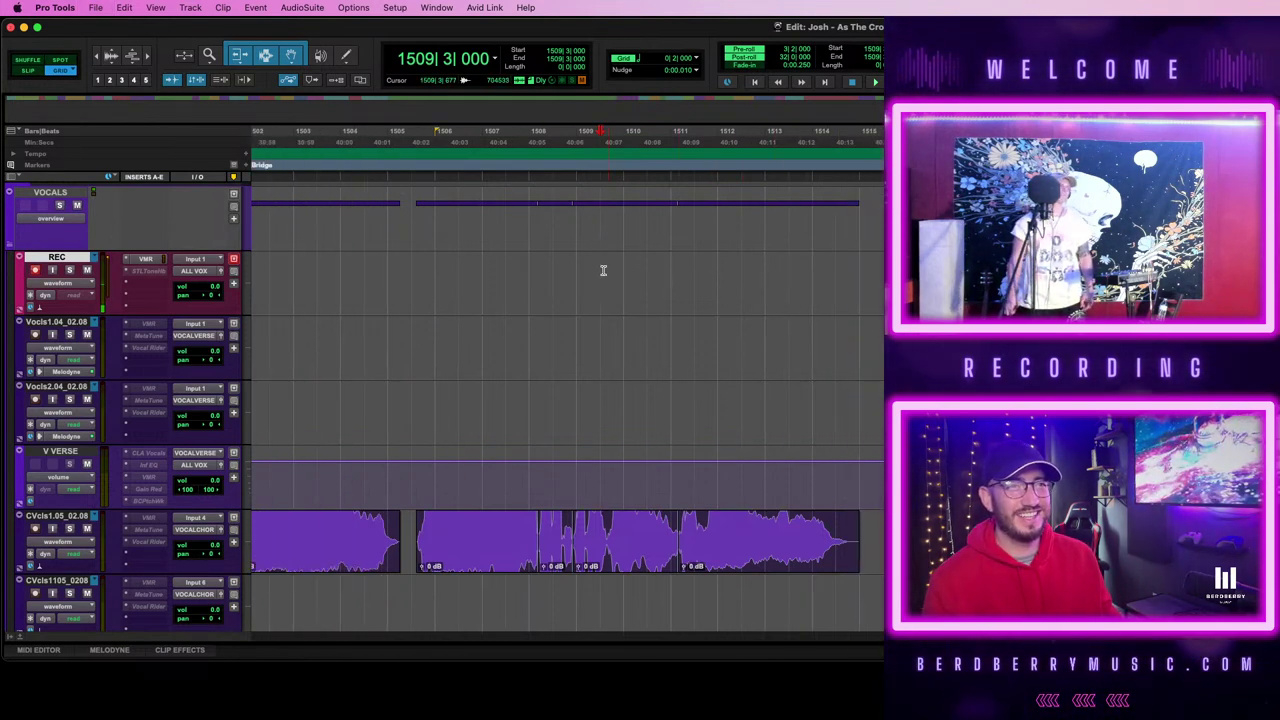
left_click(617, 264)
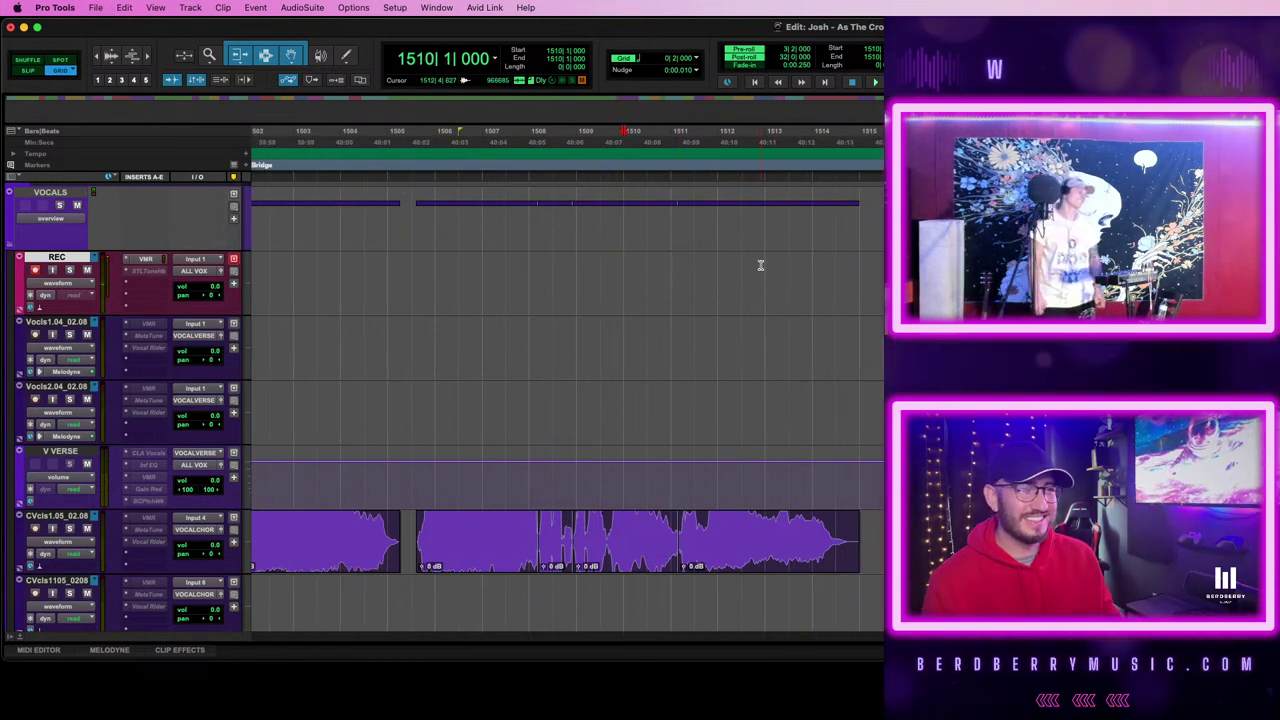
key("space")
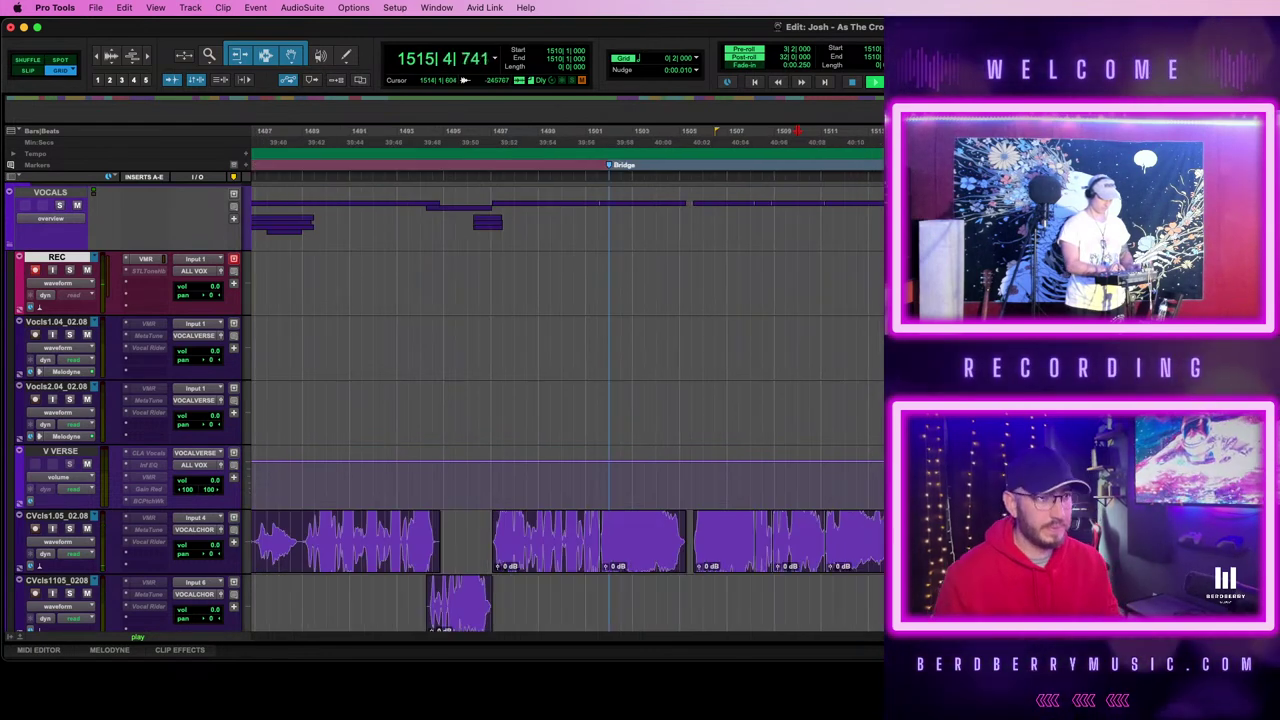
key("space")
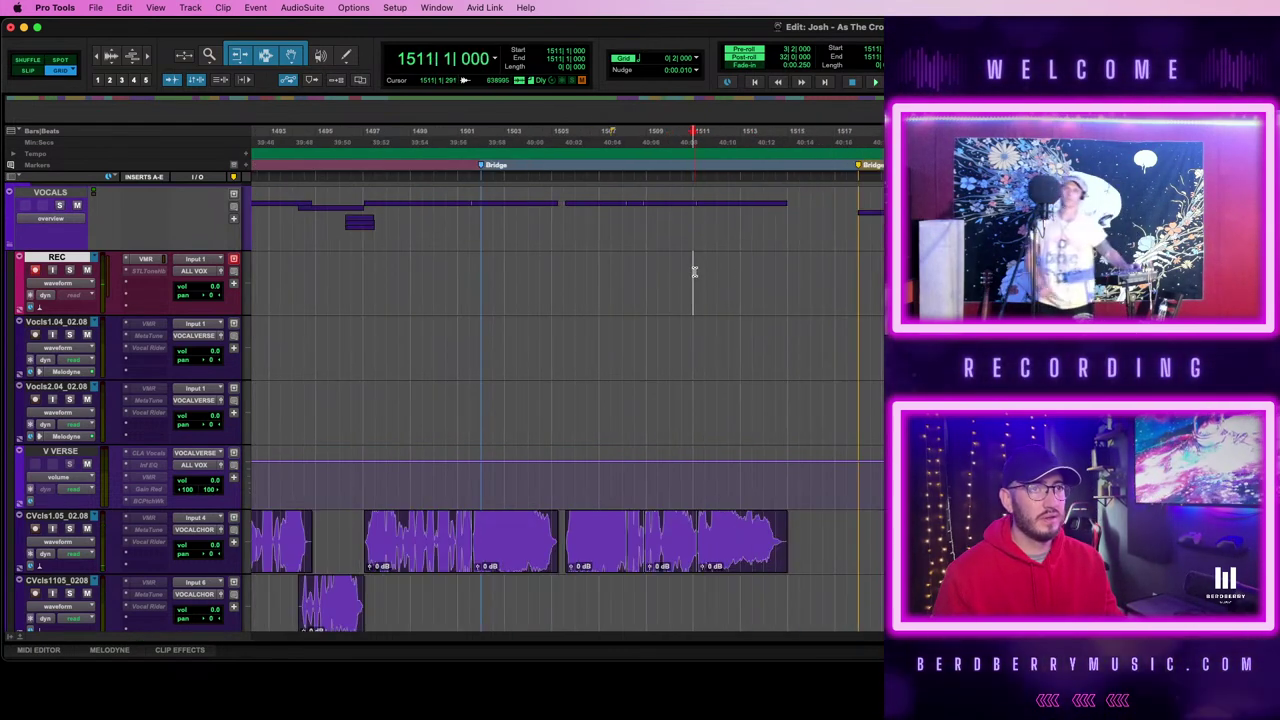
- Mute the existing Bridge 2 vocal clip on the CVcl1105_02108 track and return to the REC track
scroll(695, 271, "right", 4)
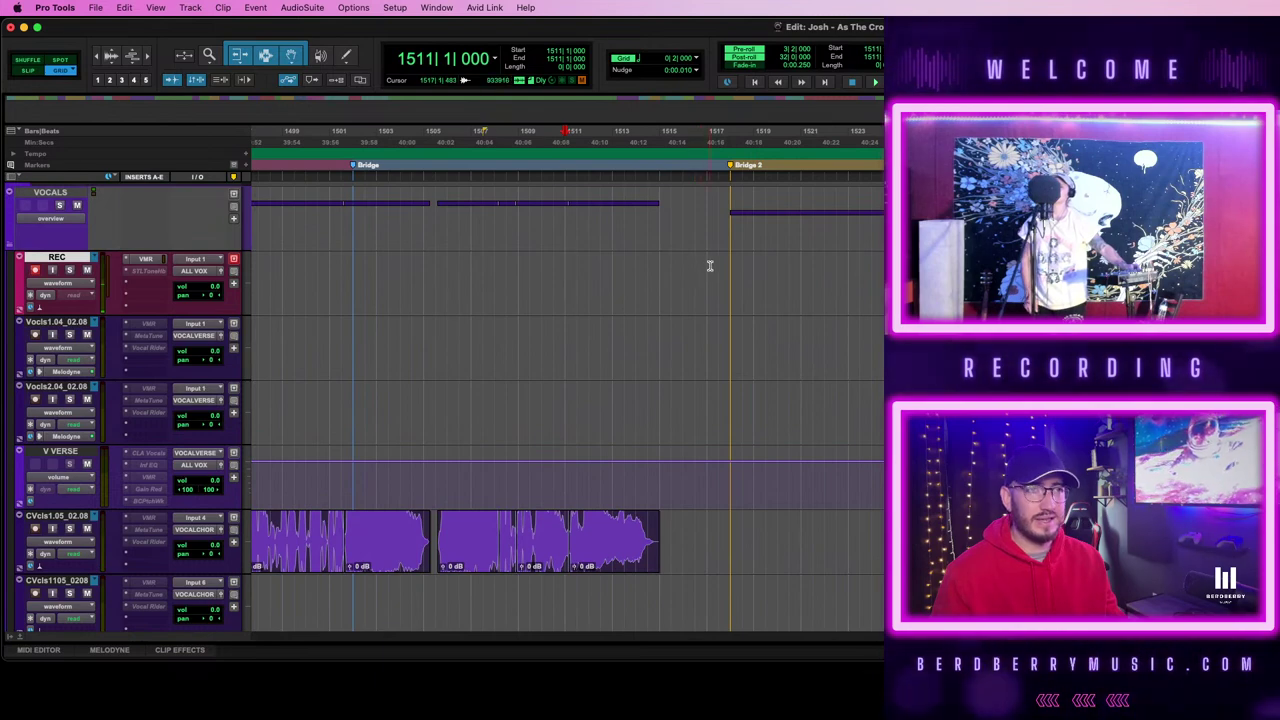
scroll(709, 265, "down", 6)
left_click(810, 297)
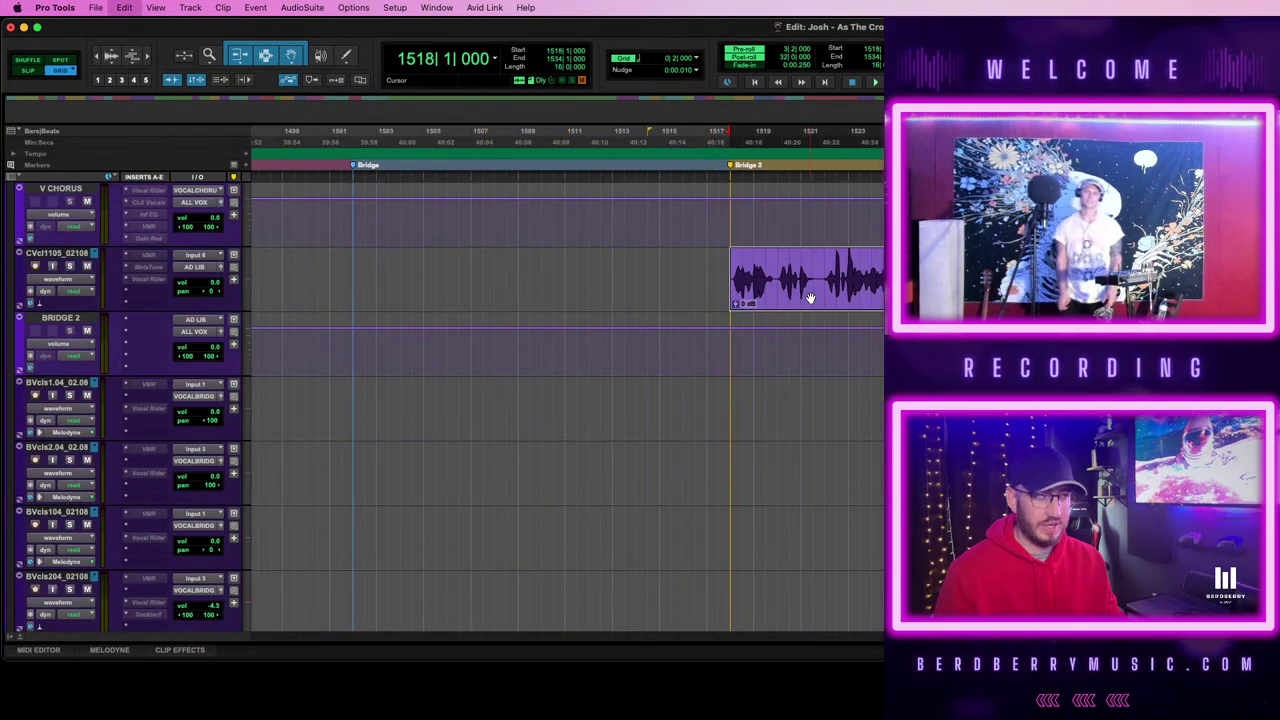
scroll(810, 297, "up", 5)
scroll(714, 266, "up", 2)
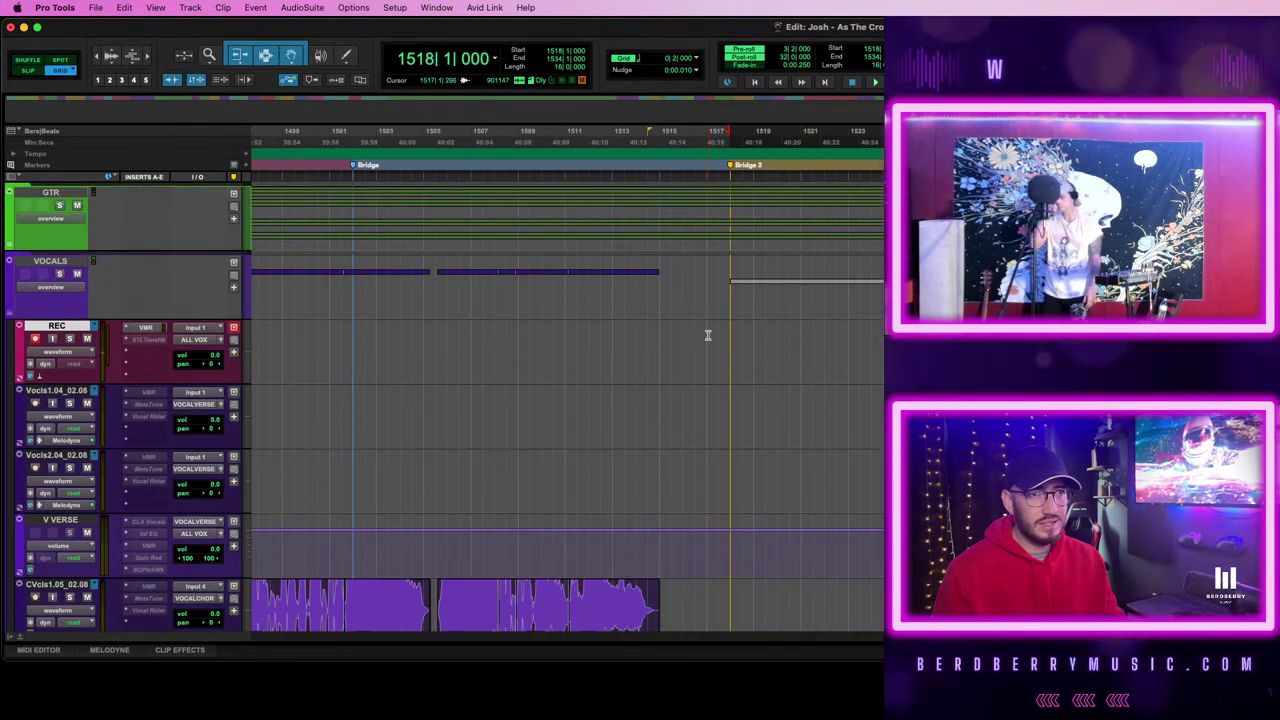
- Record a REC take from 1517|1|000 with pre-roll into Bridge 2
left_click(707, 335)
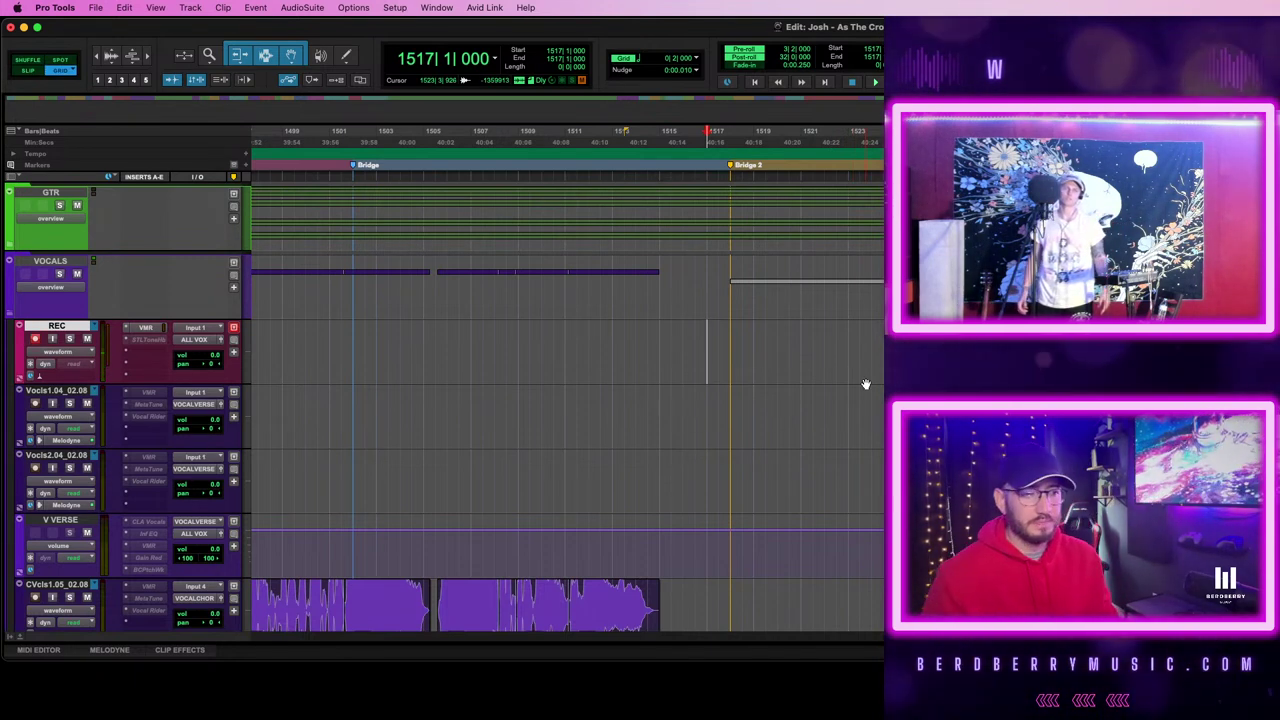
key("space")
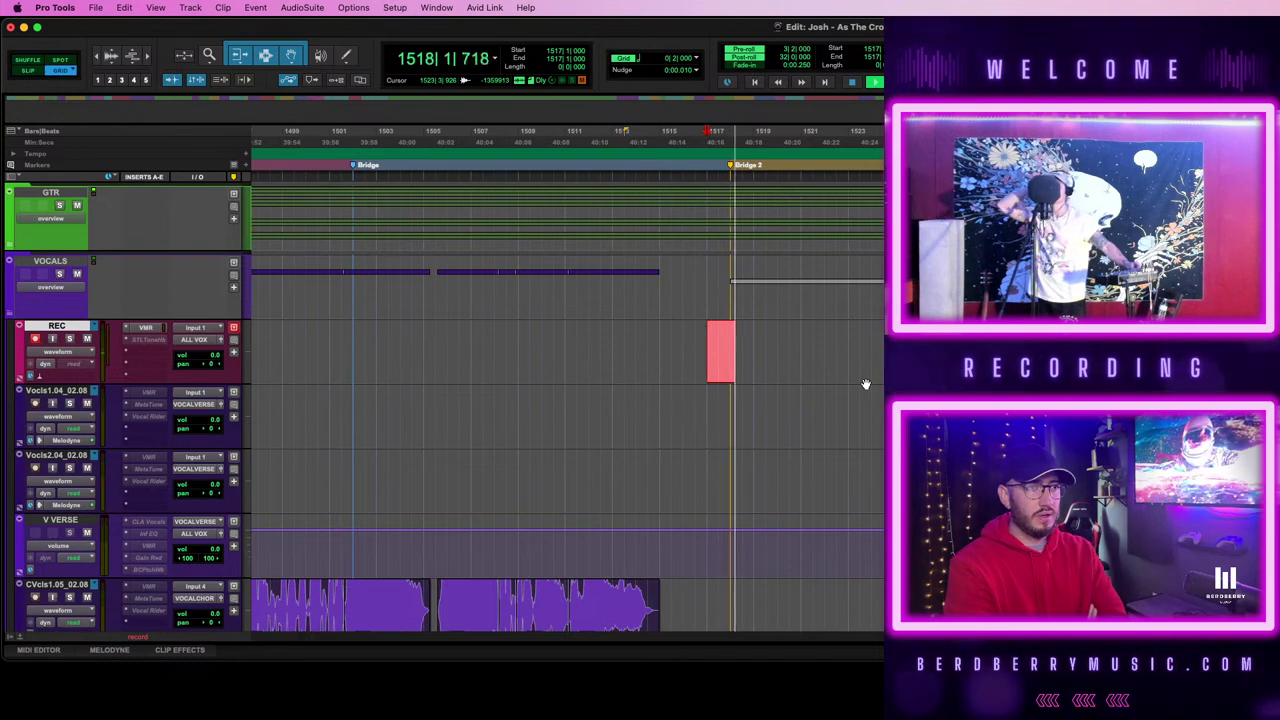
scroll(829, 403, "down", 10)
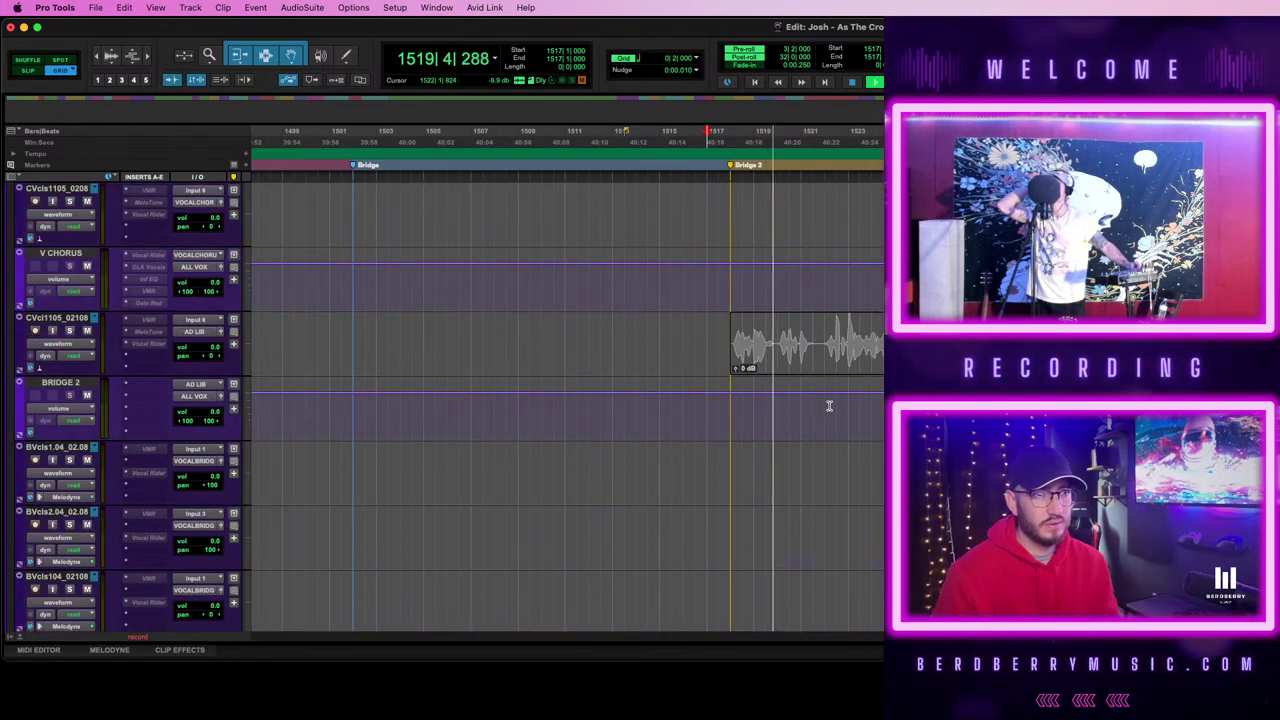
scroll(500, 378, "up", 10)
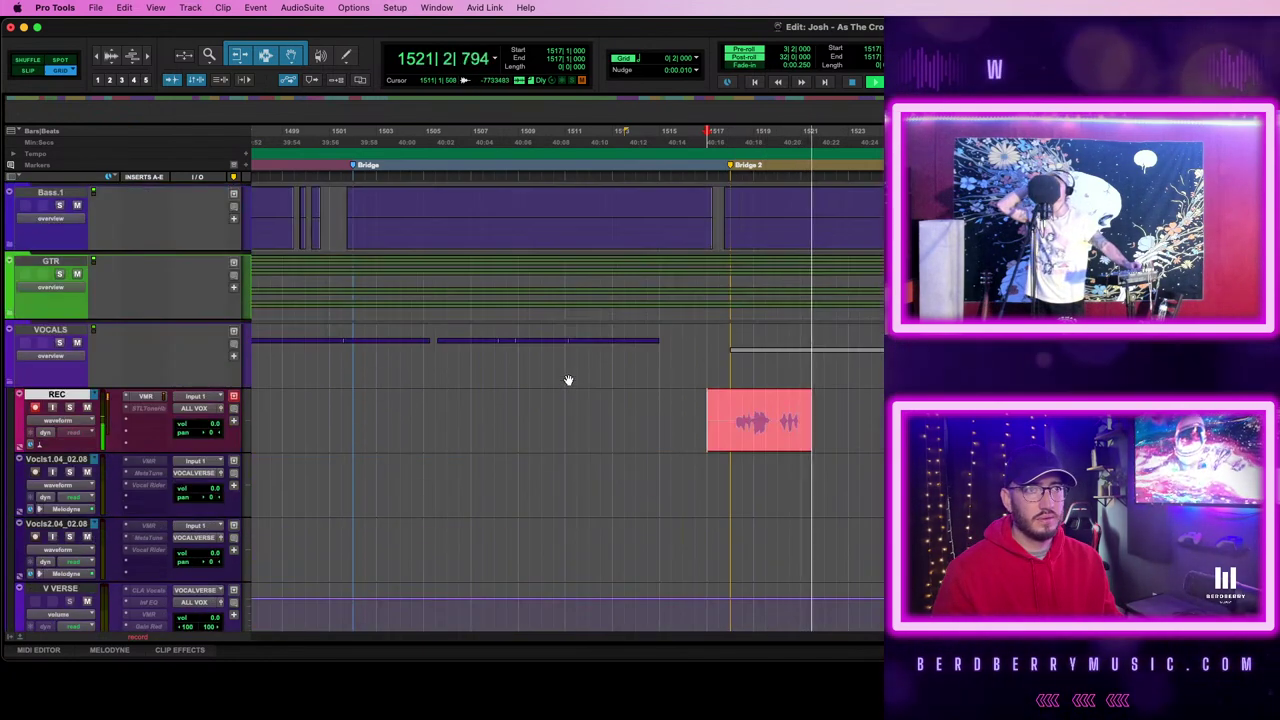
key("space")
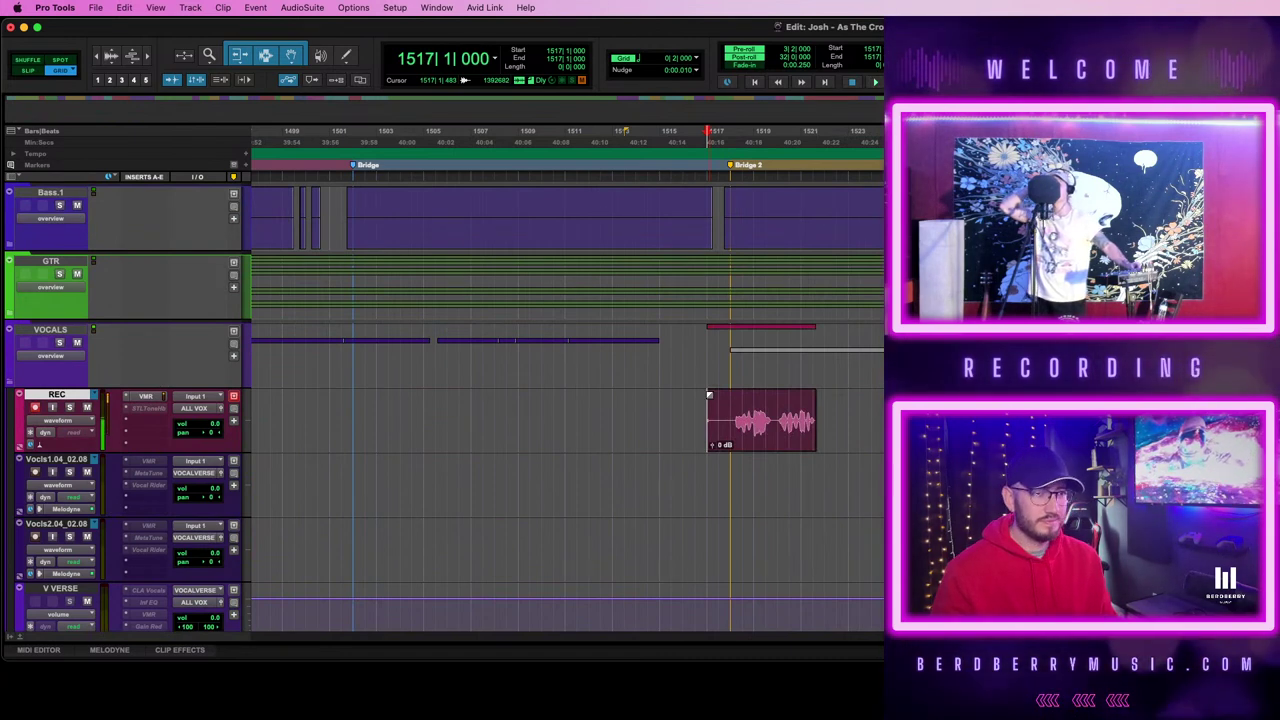
- Unmute the CVcl1105_02108 Bridge 2 clip and record a REC take over its range, 1518|1|000 to 1534|1|000
key("space")
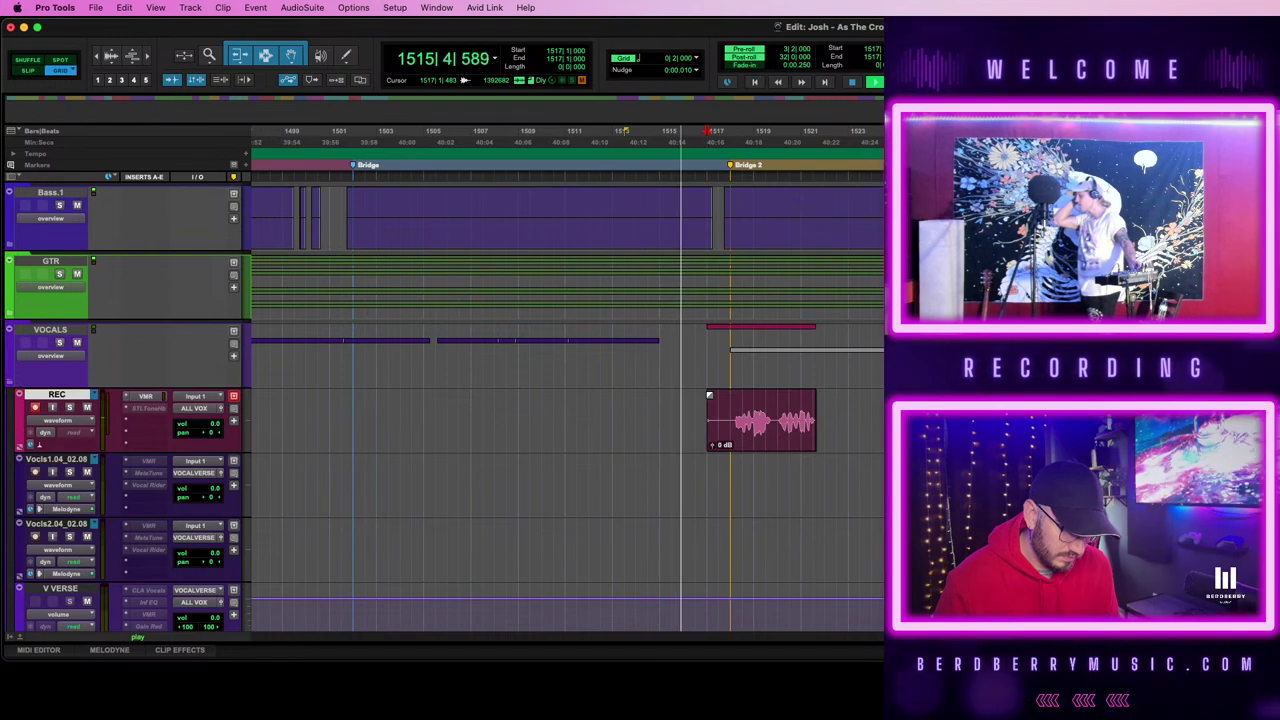
scroll(876, 436, "down", 5)
scroll(876, 436, "down", 6)
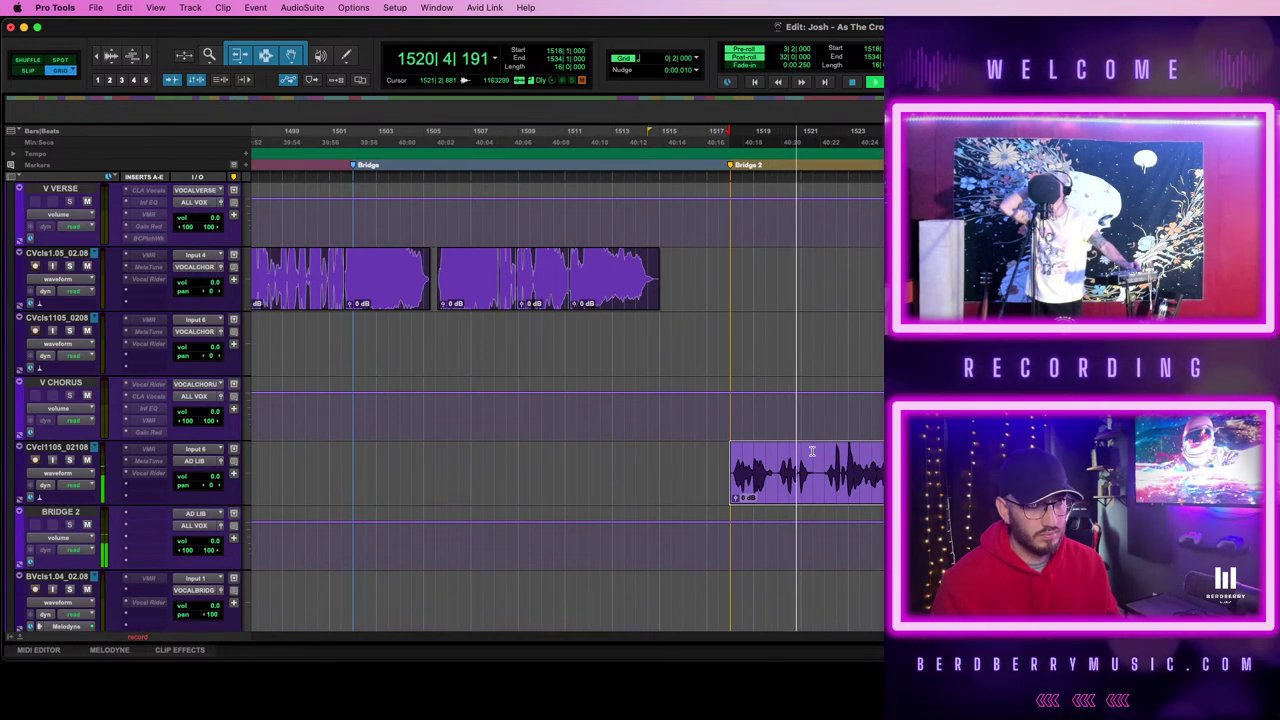
key("t")
scroll(936, 455, "right", 5)
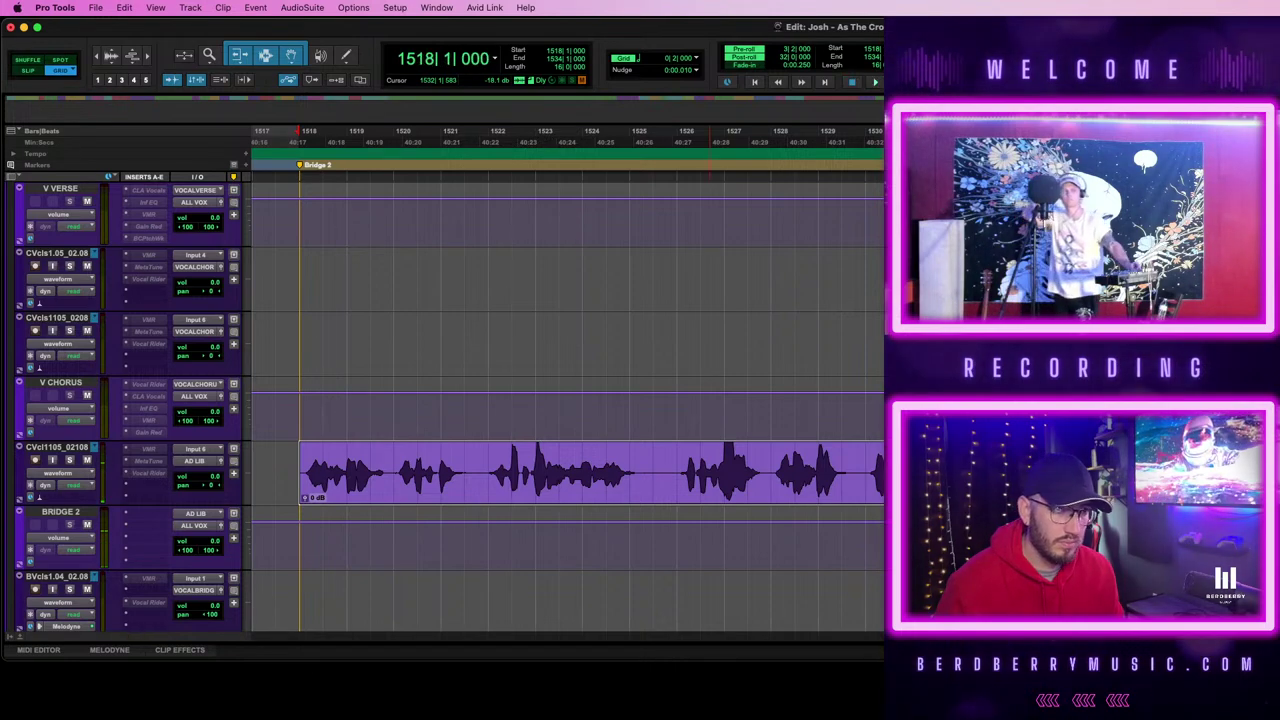
- Activate the VMR insert on the CVcl1105_02108 track and return to the REC track
scroll(847, 416, "up", 10)
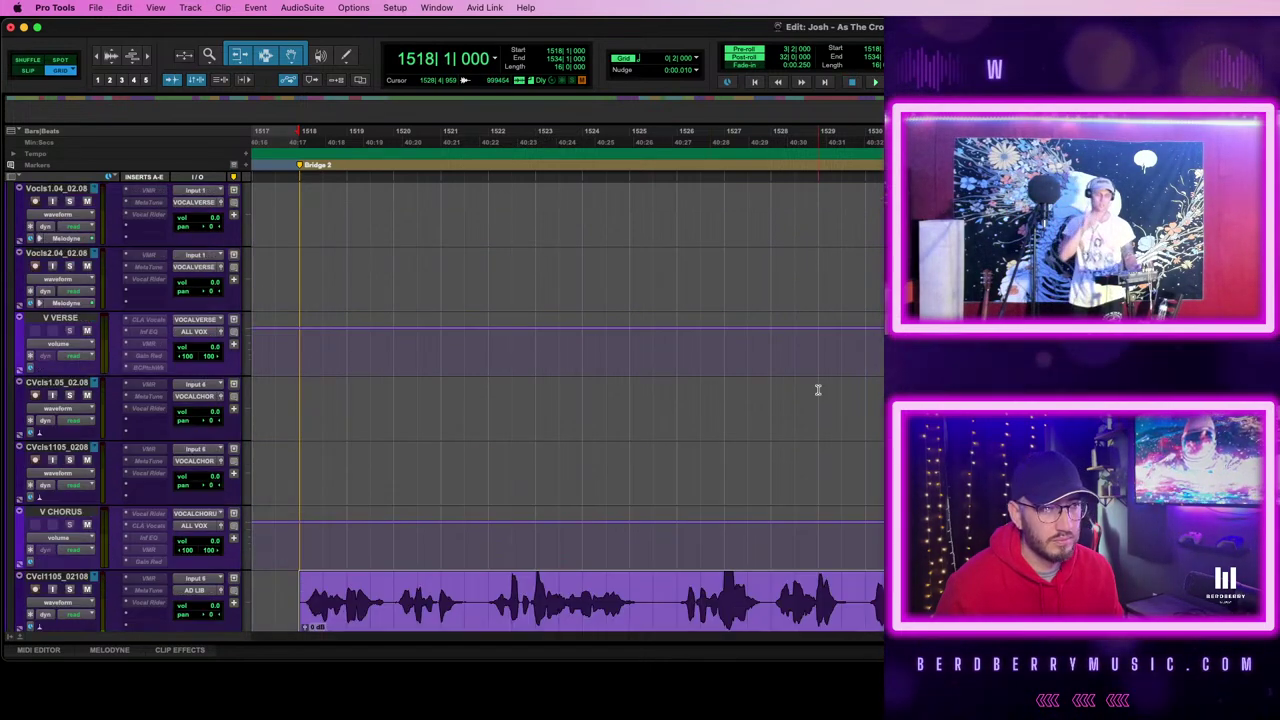
scroll(804, 451, "down", 2)
key("r")
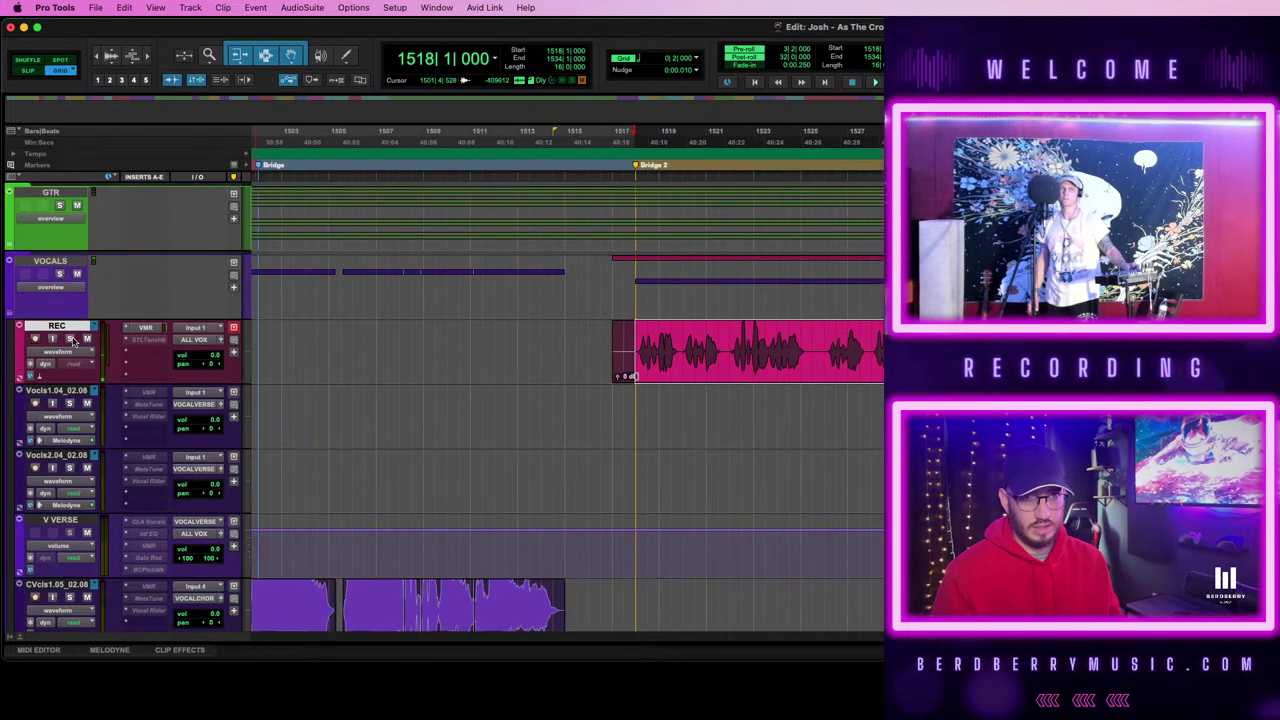
scroll(362, 370, "down", 3)
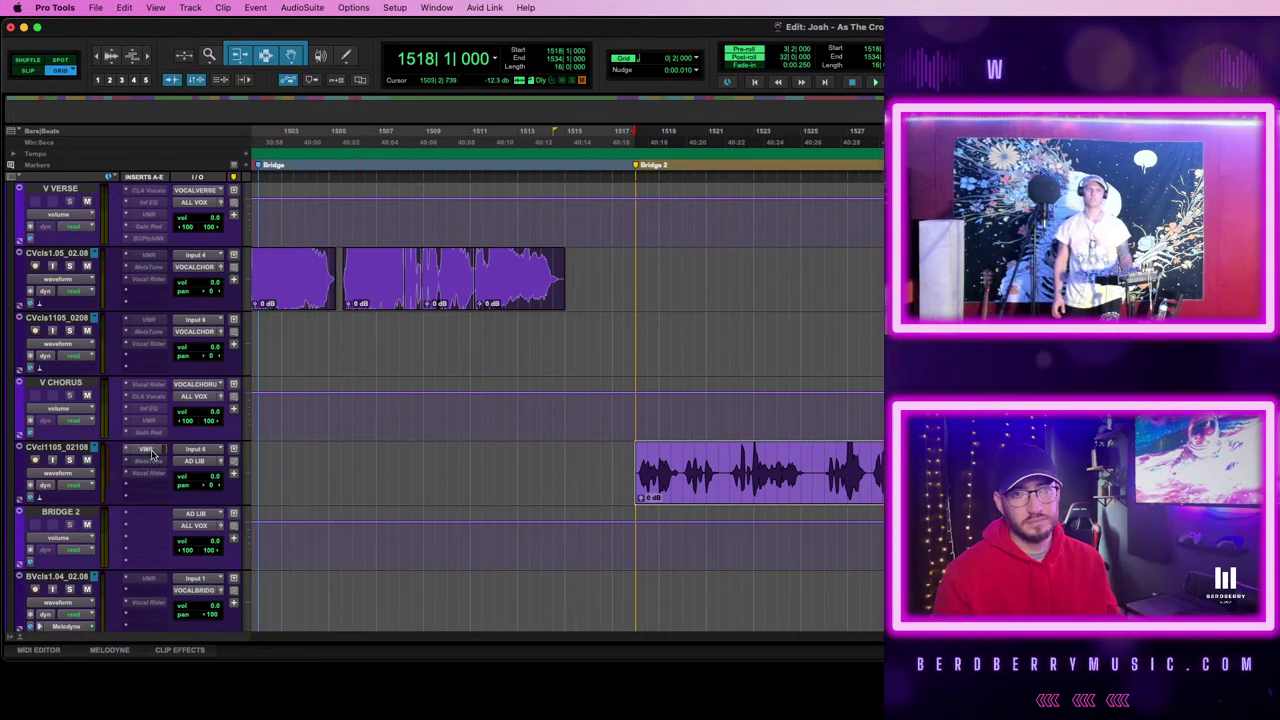
scroll(284, 375, "up", 4)
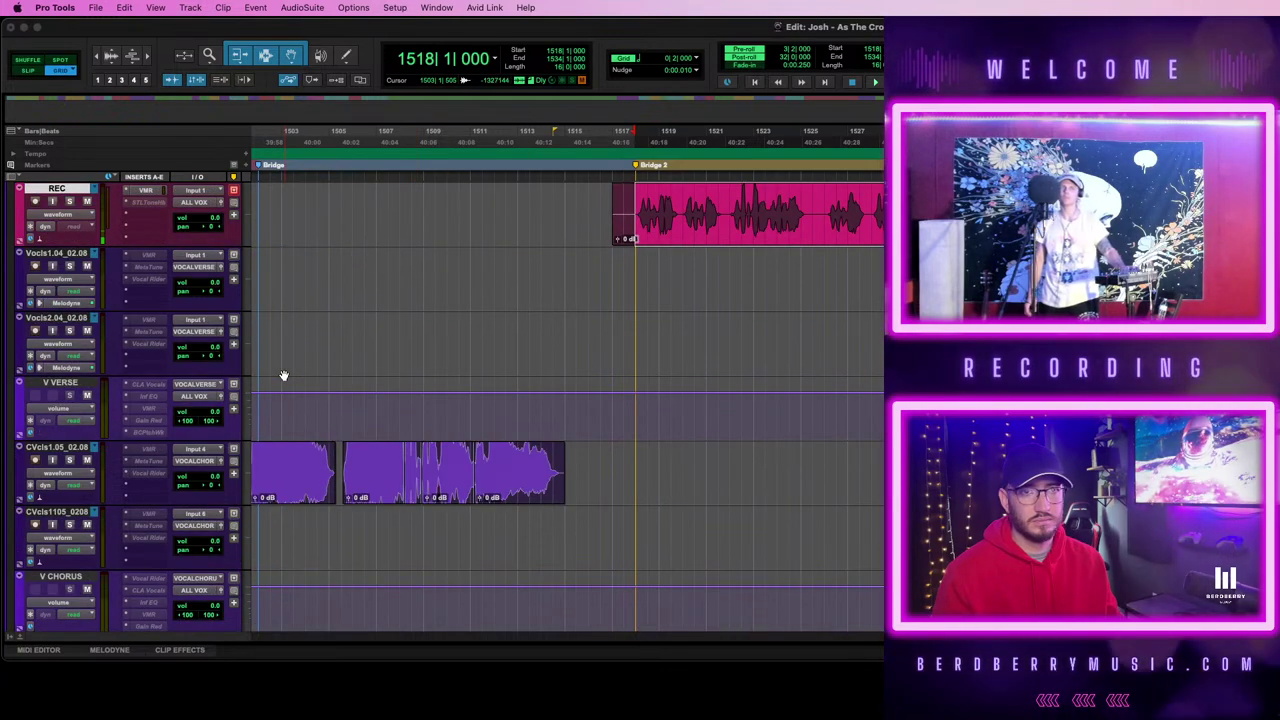
- Open the VMR insert of the CVcl1105_02108 track and select the track's Bridge 2 clip
scroll(284, 375, "up", 3)
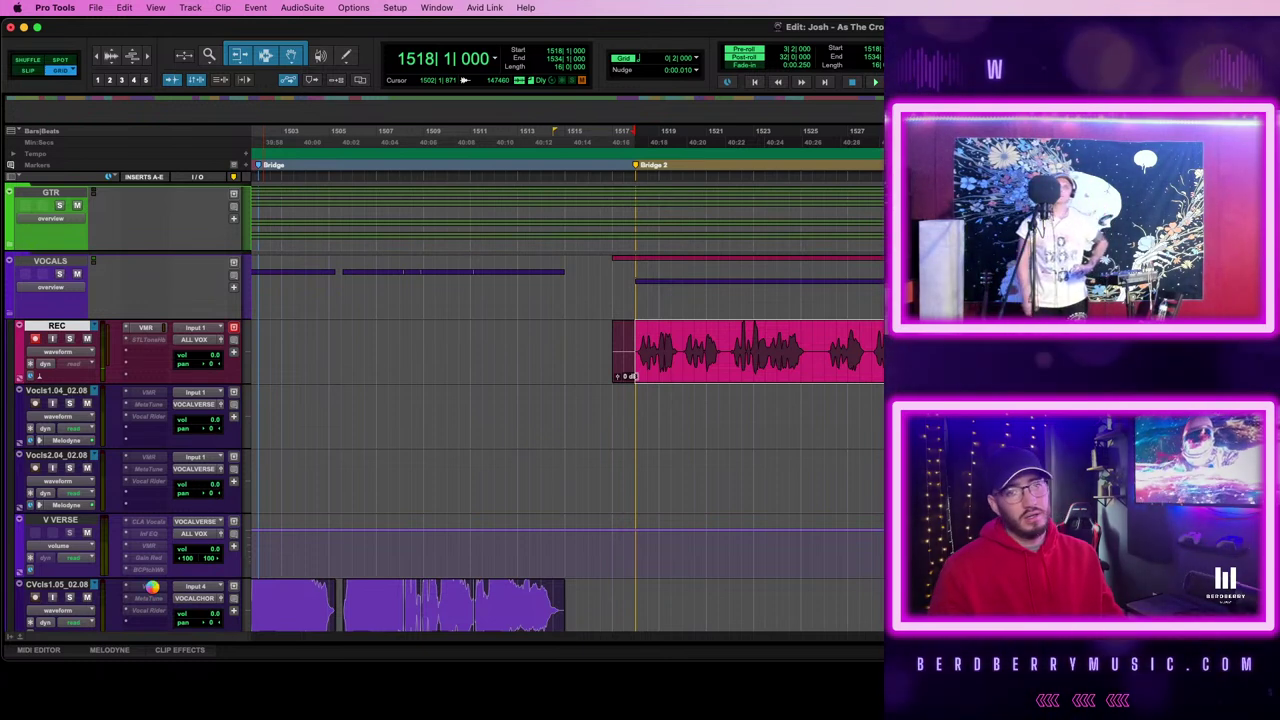
key("r")
key("r")
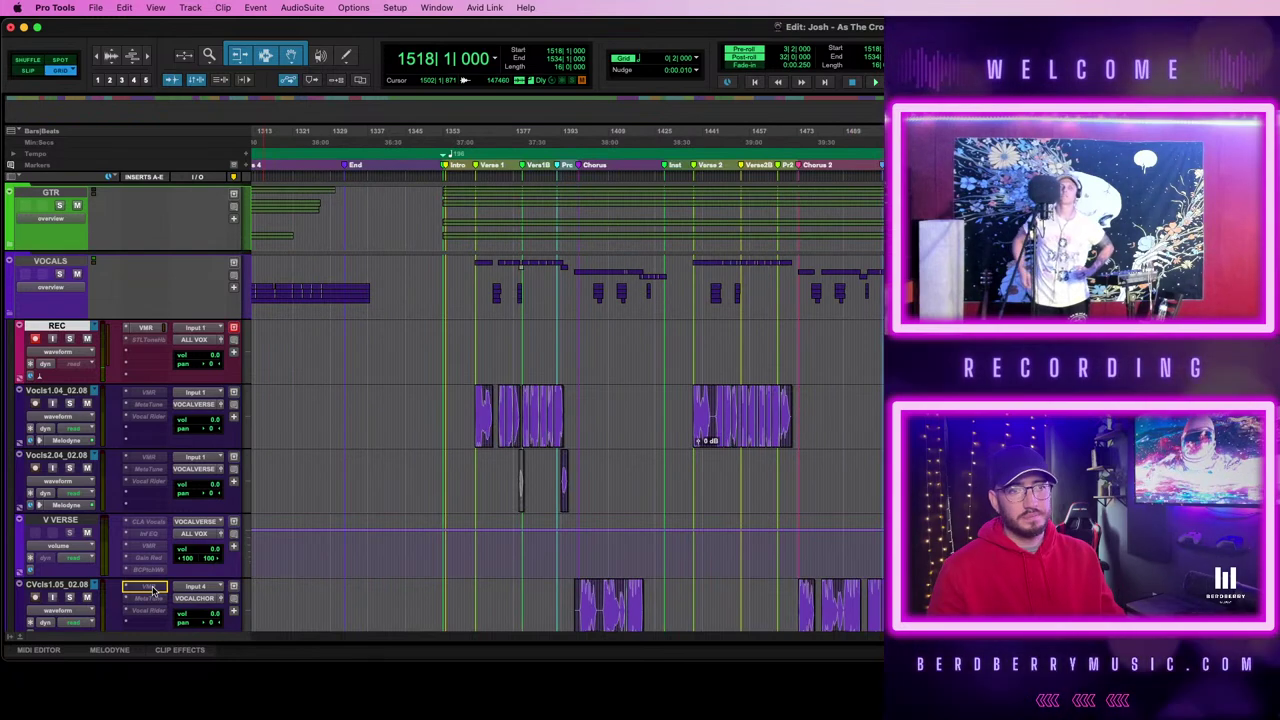
key("t")
key("t")
scroll(150, 627, "down", 5)
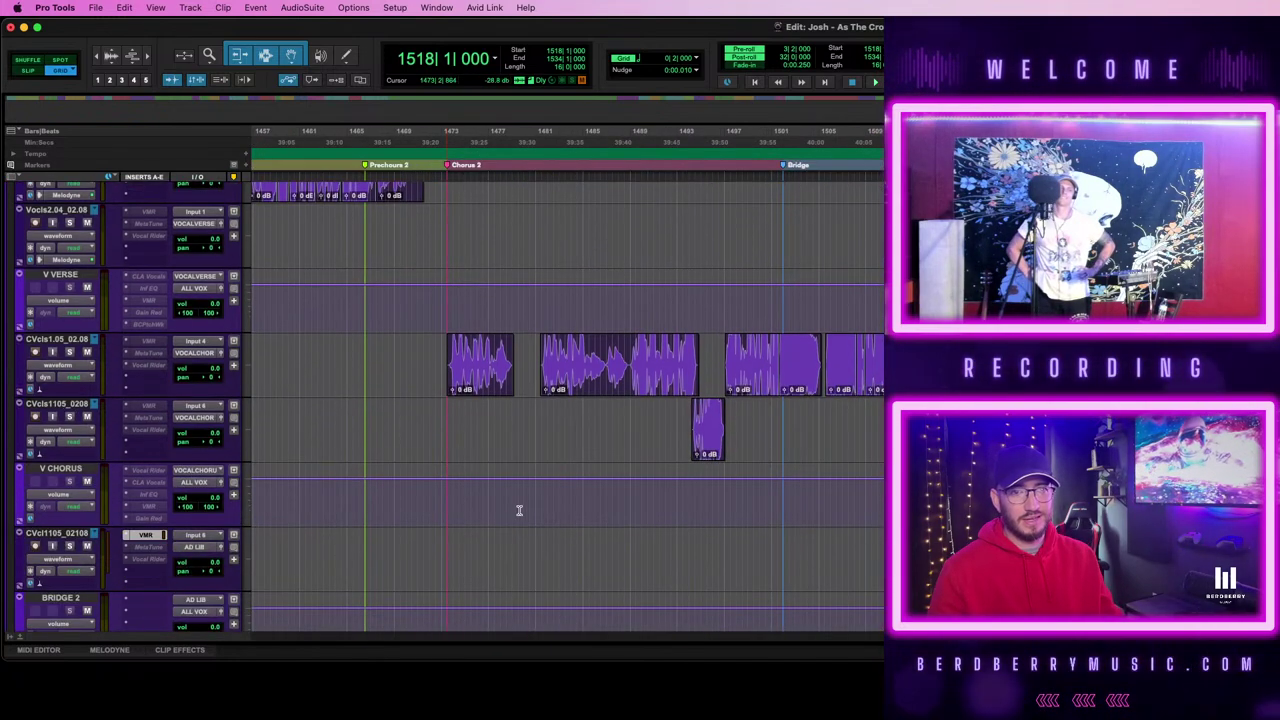
scroll(519, 510, "right", 10)
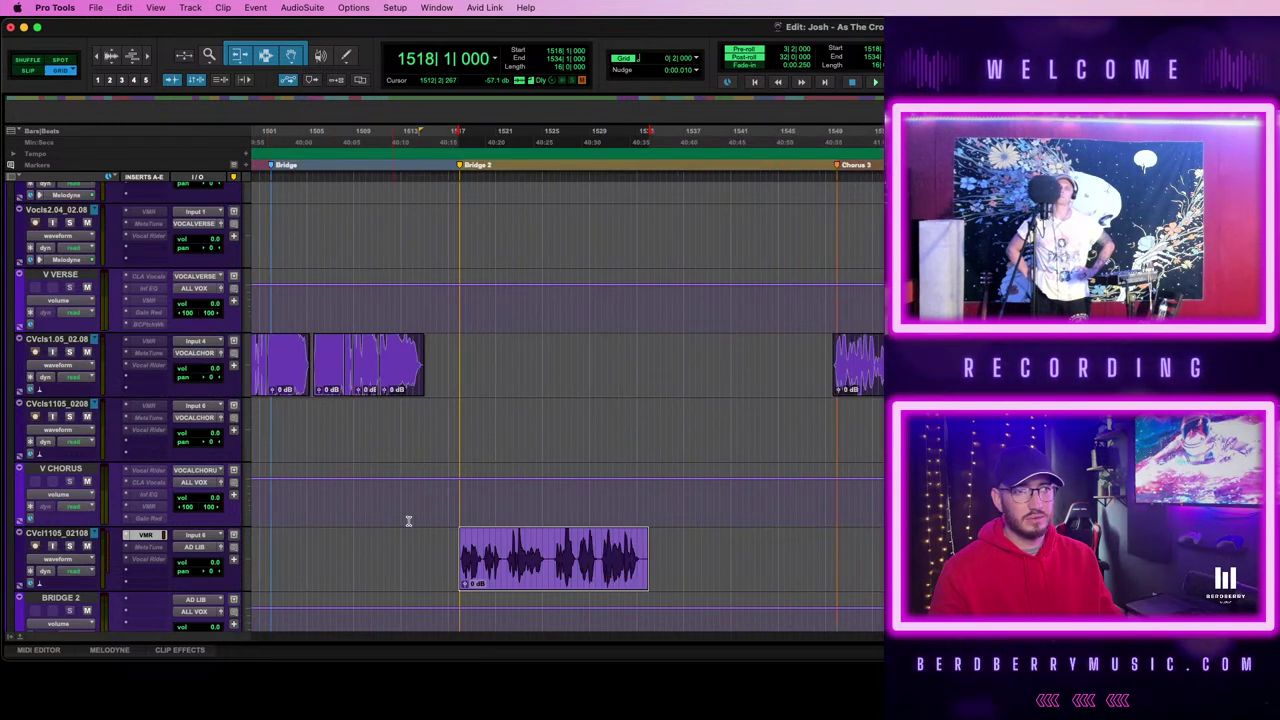
left_click(493, 508)
left_click(525, 588)
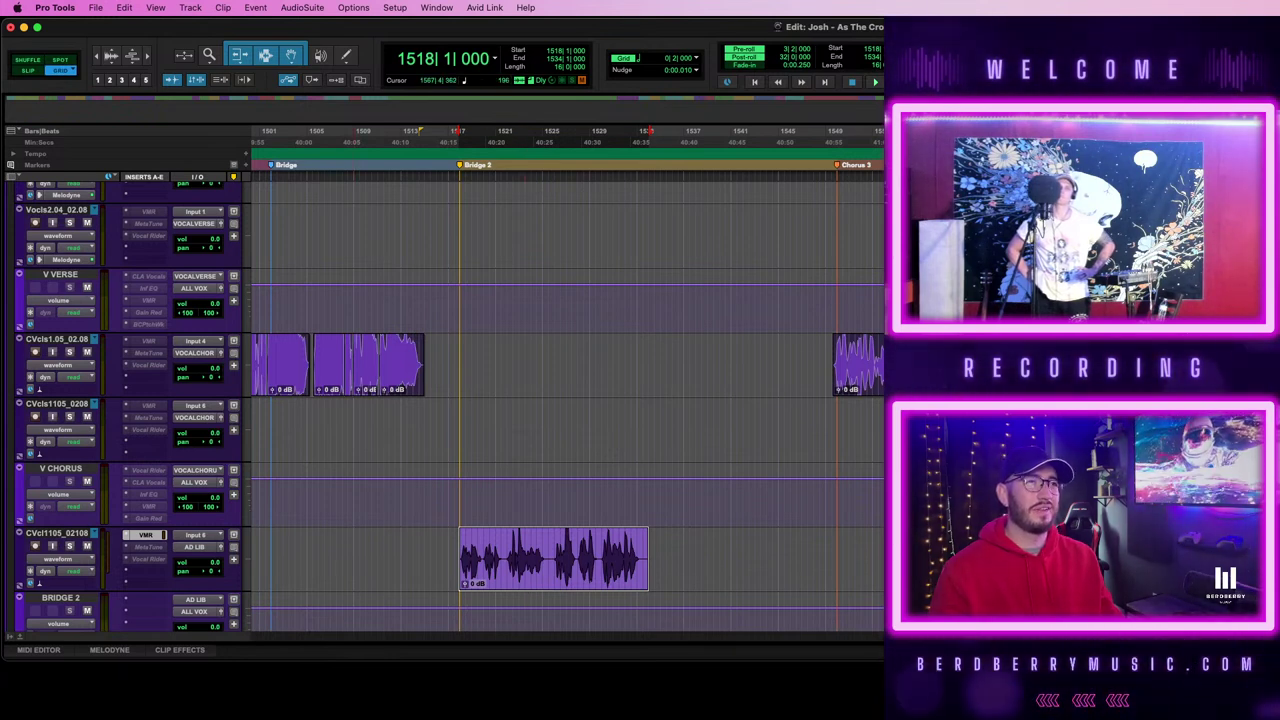
- Play the CVcl1105_02108 clip through Bridge 2 from 1518|1|000 with pre-roll
scroll(803, 332, "down", 3)
scroll(803, 332, "up", 4)
scroll(803, 332, "down", 3)
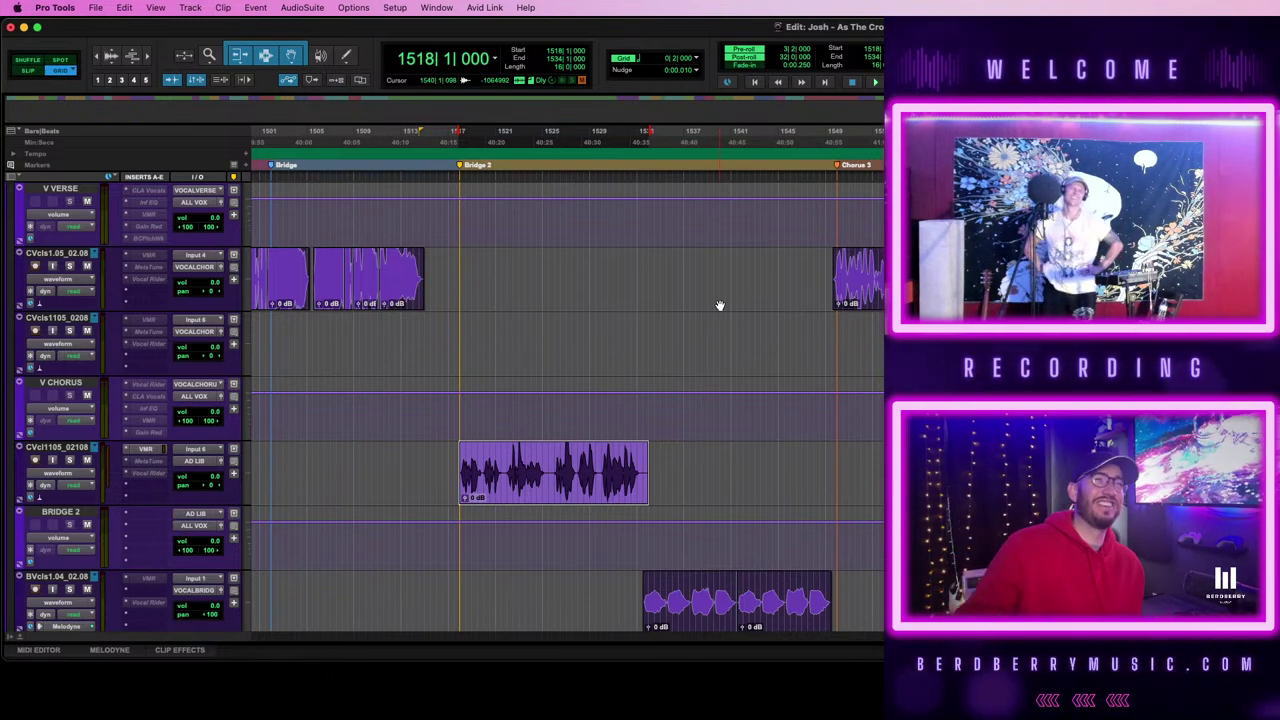
key("space")
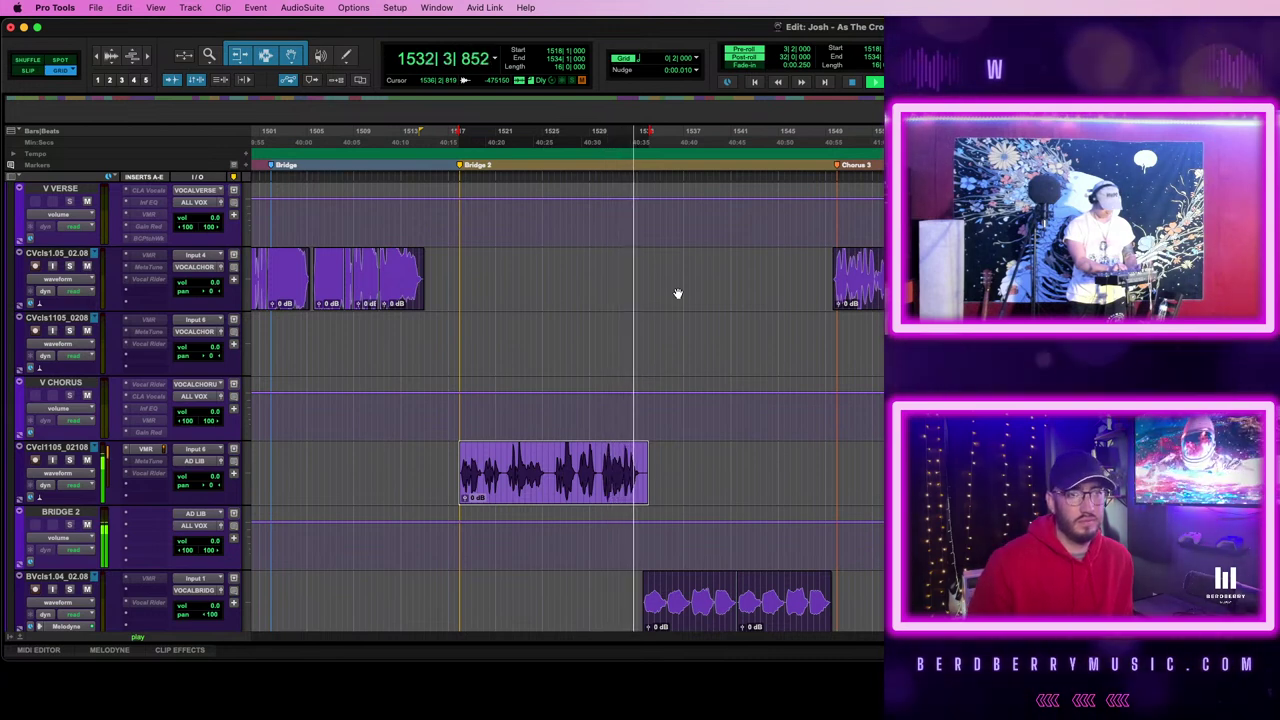
key("space")
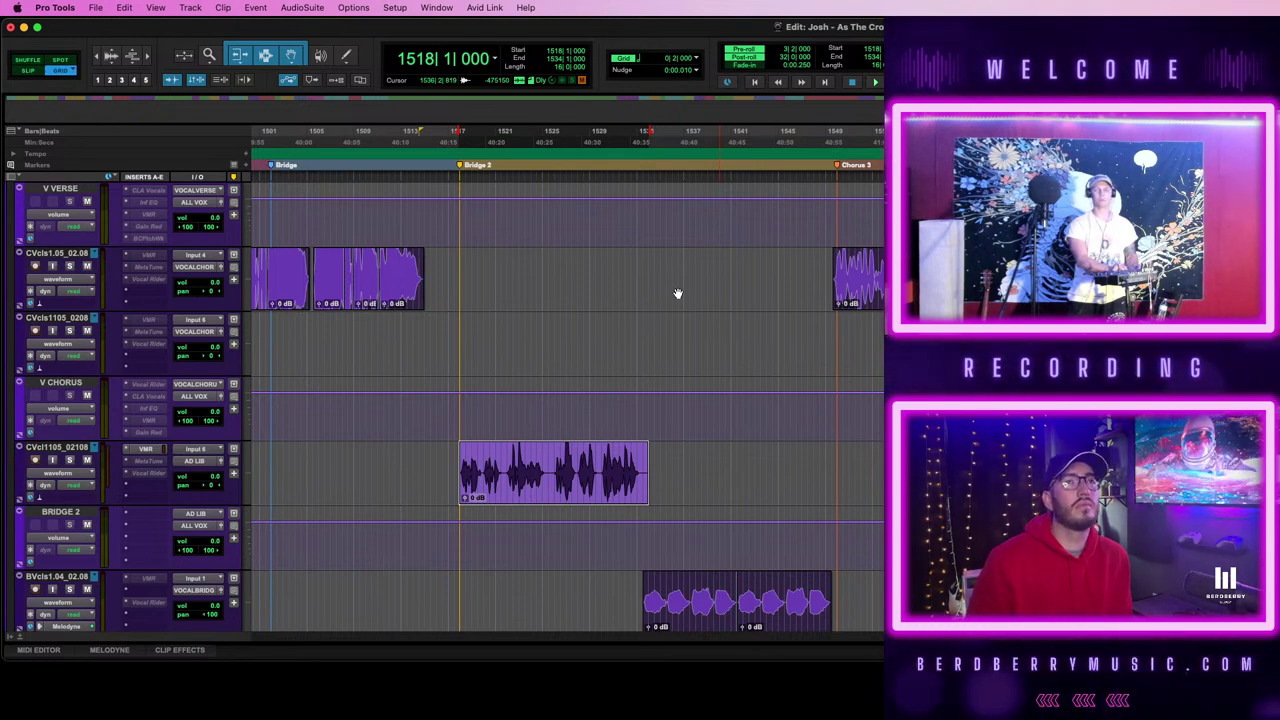
- Mute the Bridge 2 clip on the CVcl1105_02108 track and go back to the REC track
left_click(672, 461)
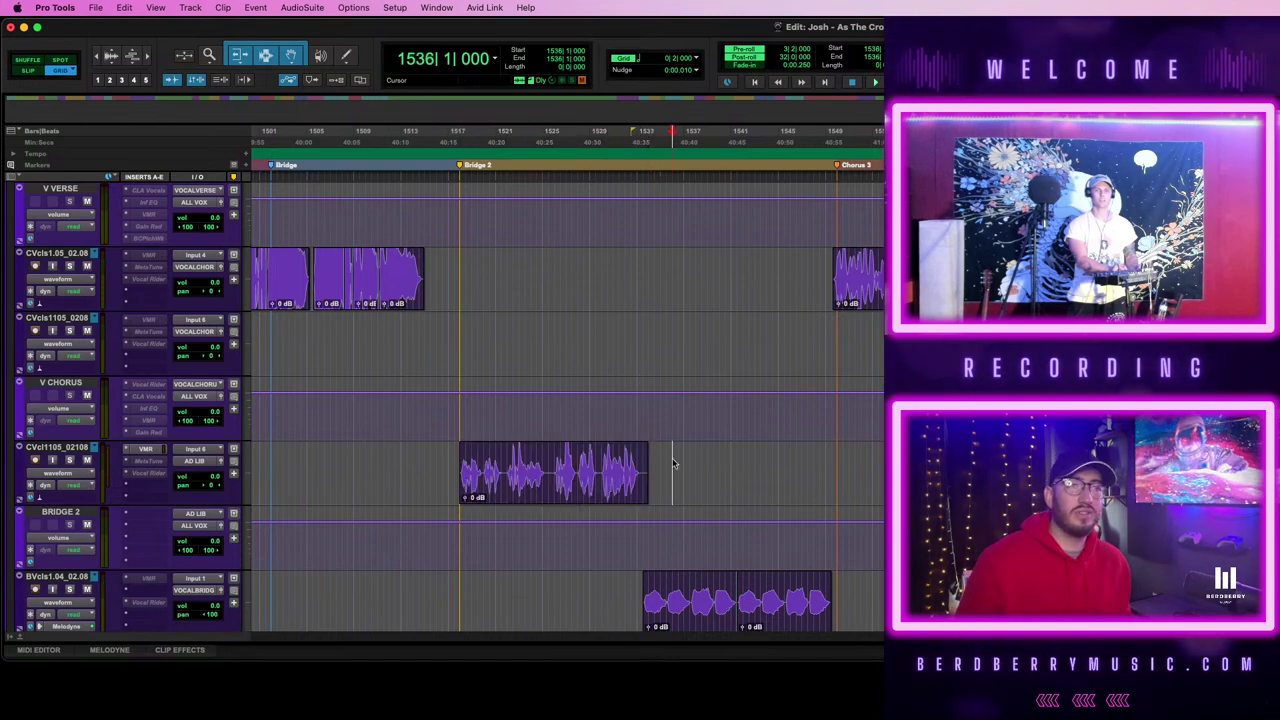
left_click(499, 481)
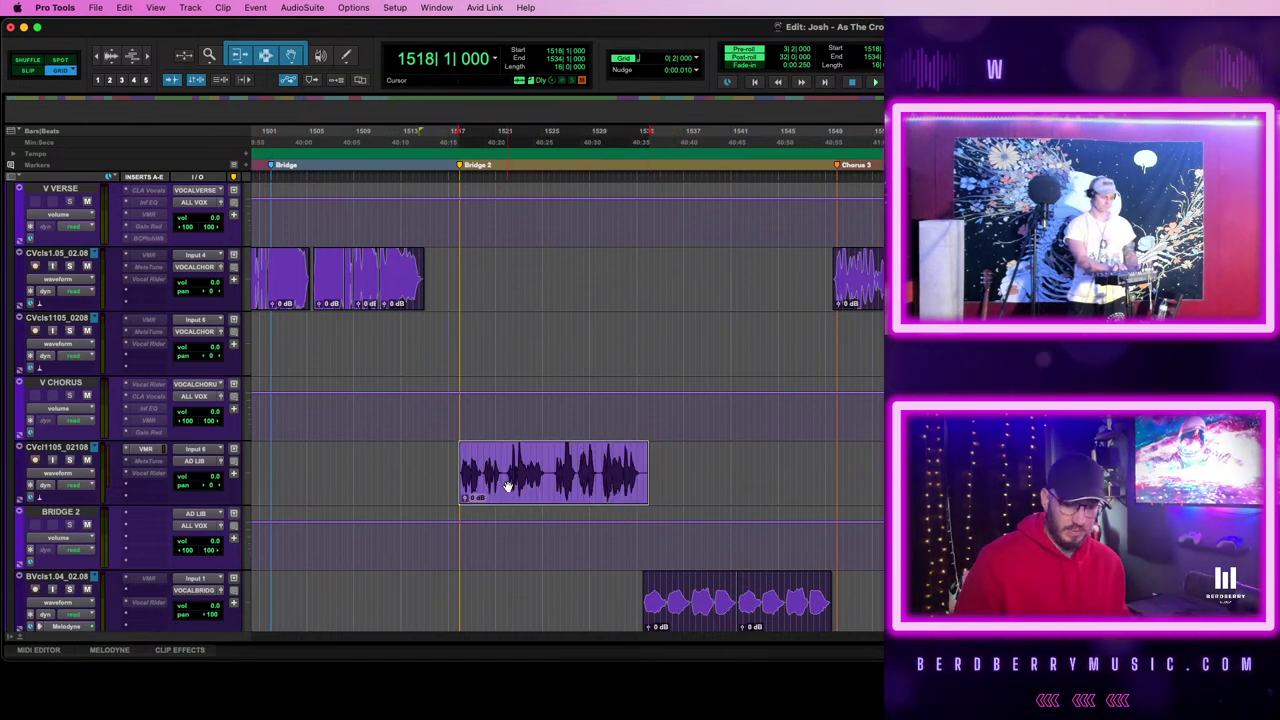
scroll(496, 475, "up", 5)
scroll(497, 475, "up", 1)
- Select 1517|1|000 to 1534|3|000 on the REC track and record a new Bridge 2 take with pre-roll
left_click(511, 366)
left_click_drag(656, 333, 653, 335)
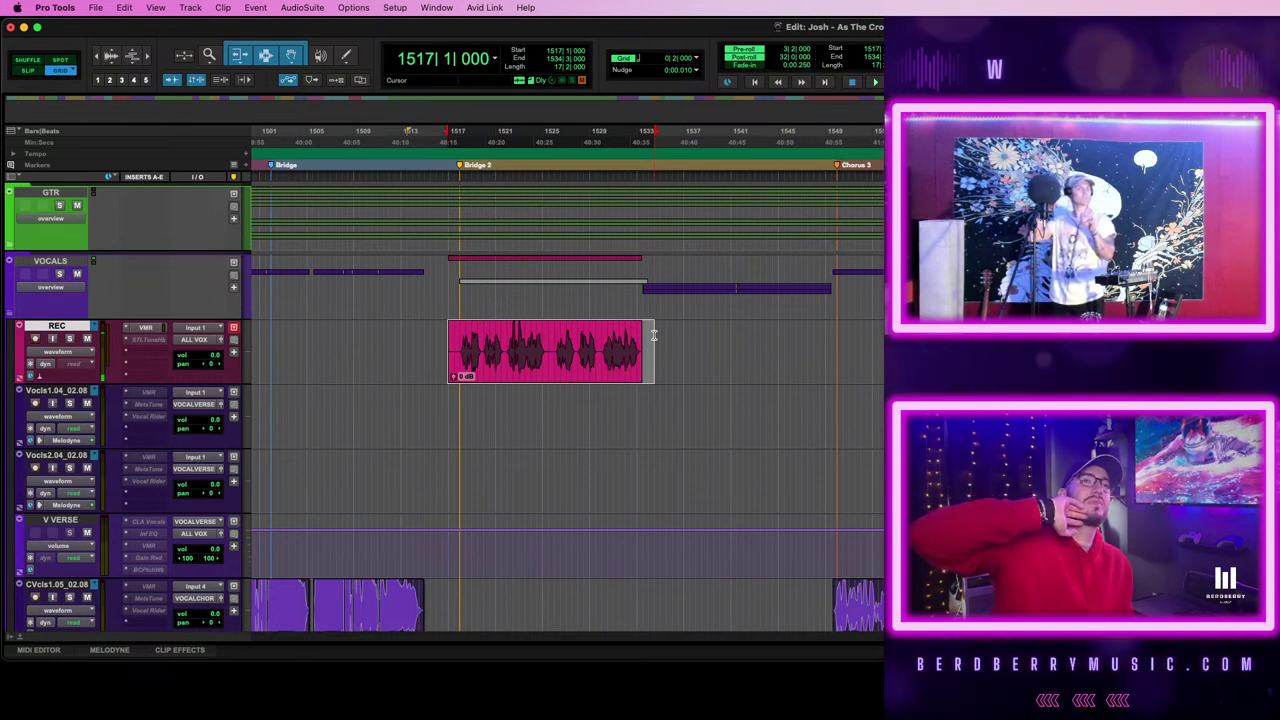
key("space")
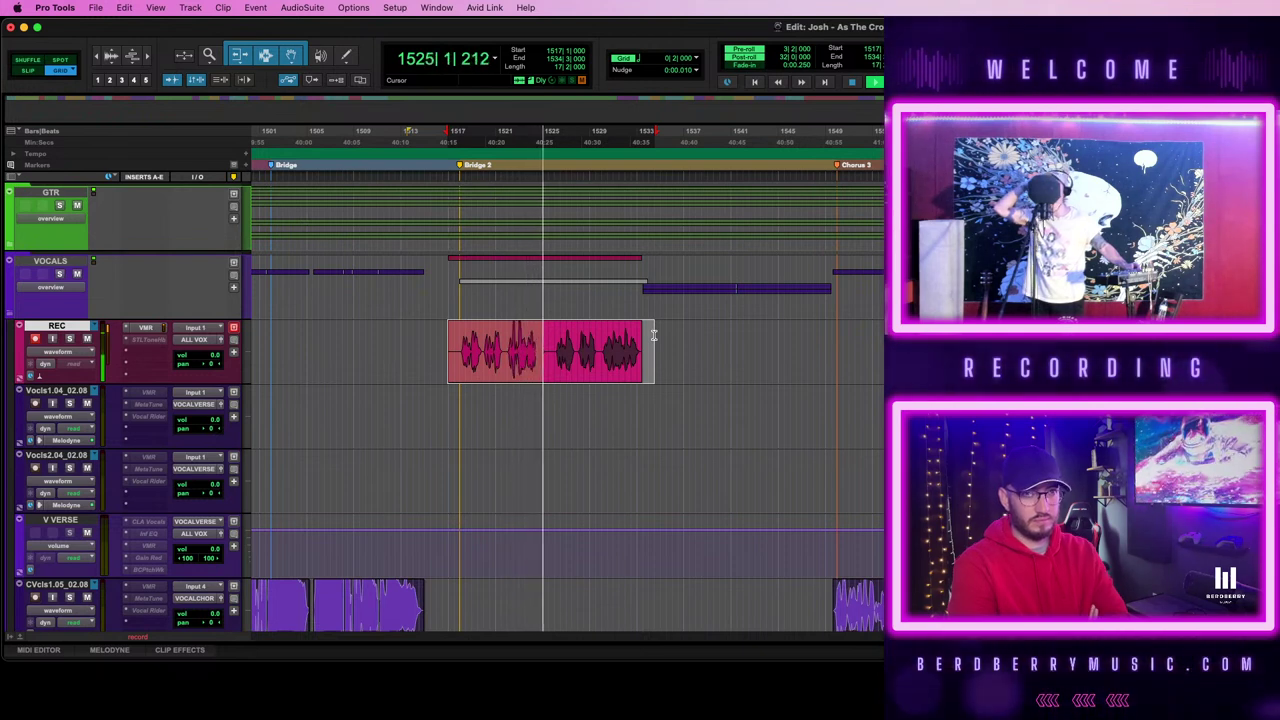
key("t")
scroll(858, 335, "right", 5)
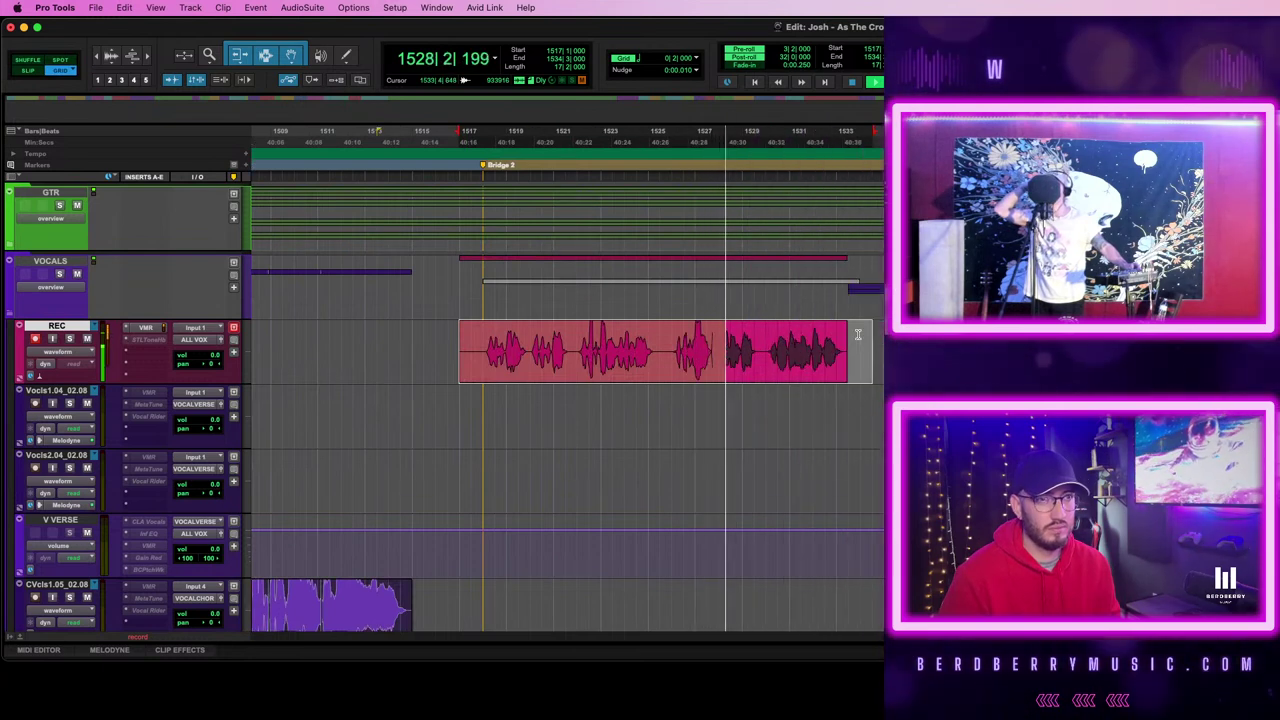
scroll(857, 335, "up", 2)
scroll(858, 335, "right", 5)
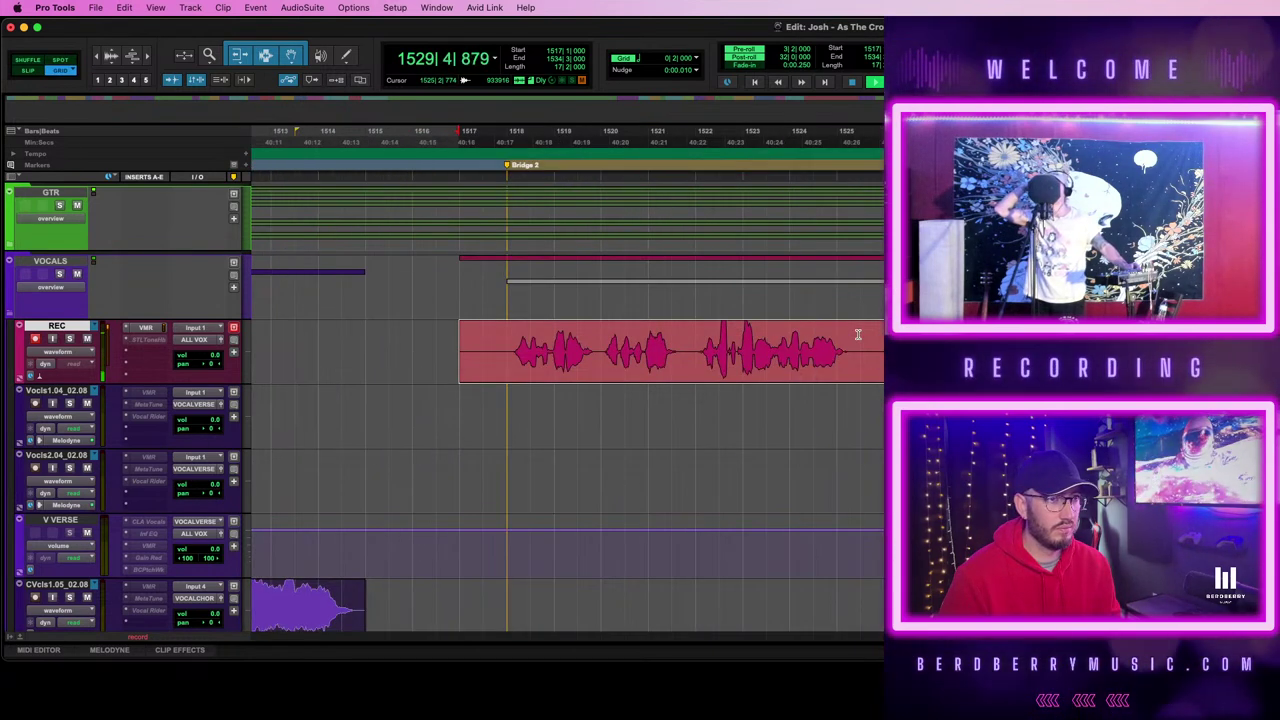
scroll(858, 335, "right", 2)
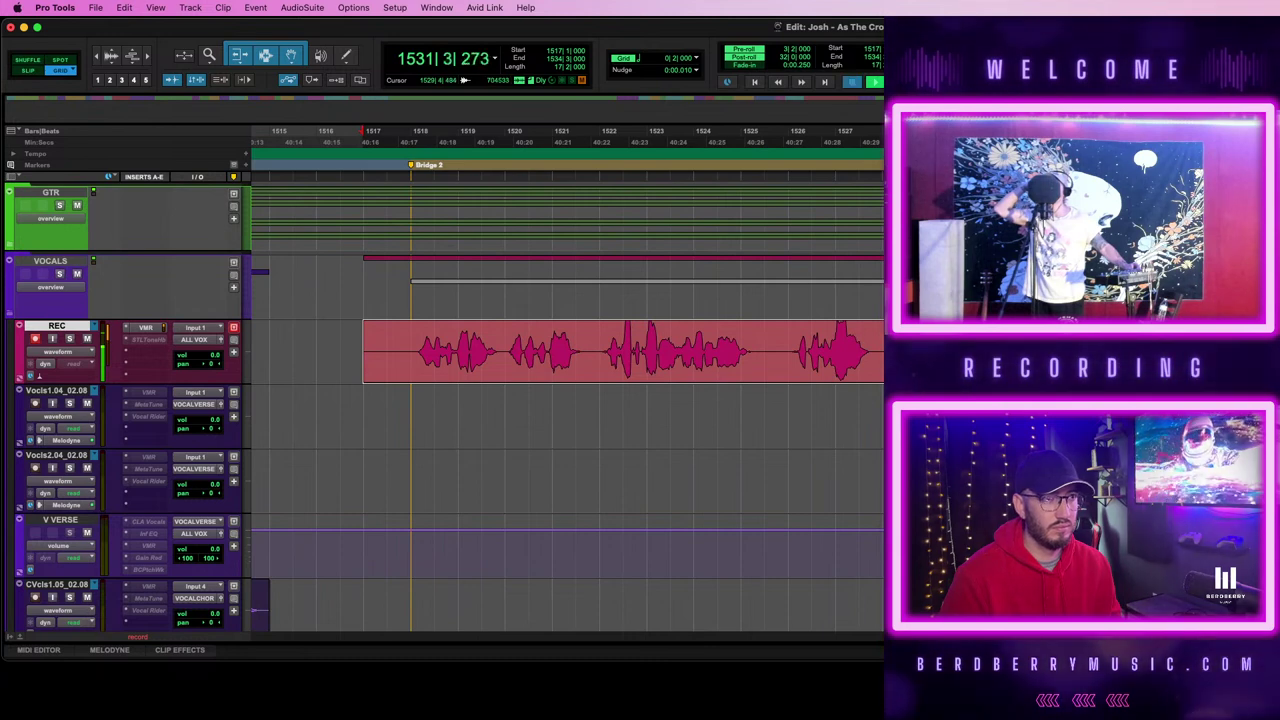
key("space")
- Record a pickup on the REC track from 1529|4|430 with pre-roll to the end of the phrase
key("space")
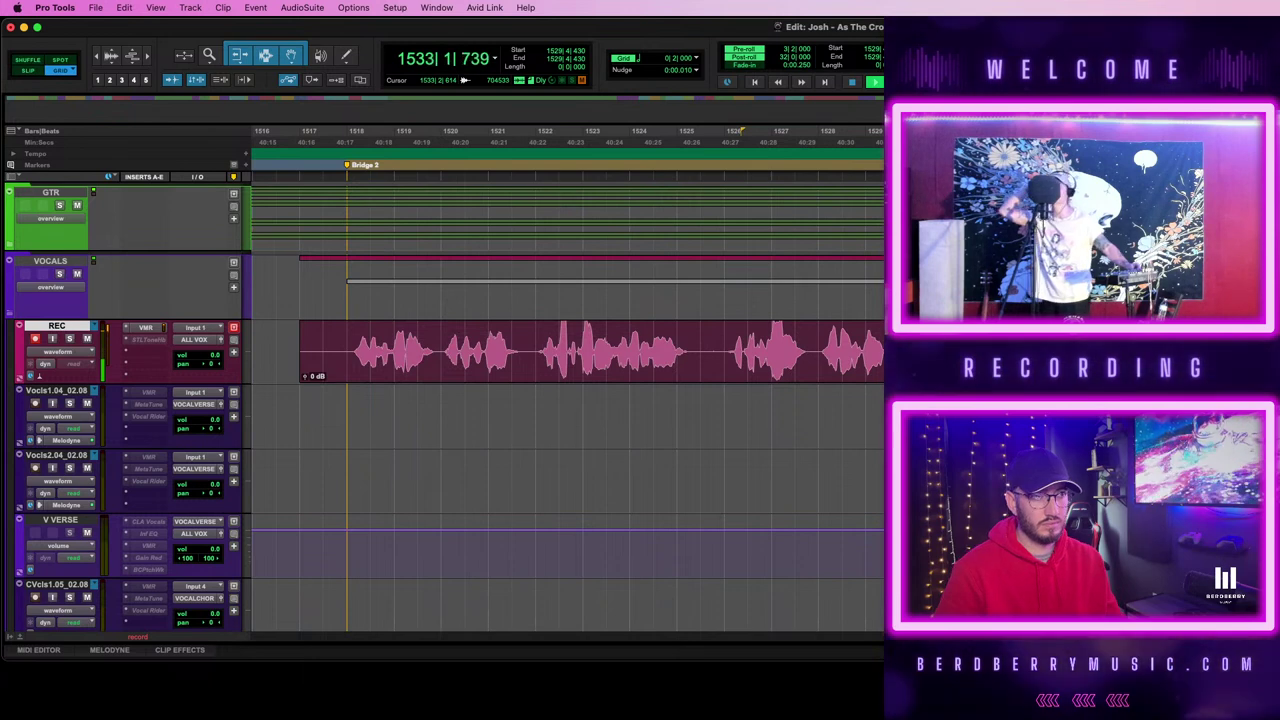
left_click(765, 367)
key("space")
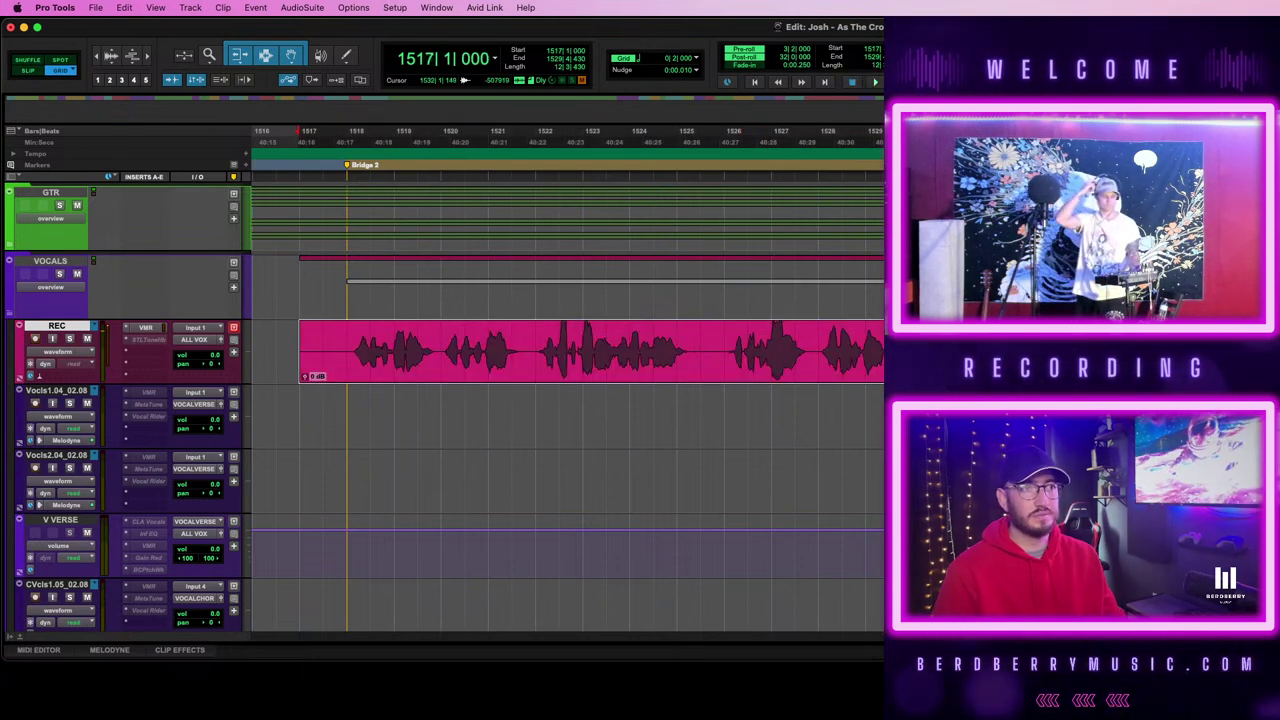
- Trim the start of the REC take to 1517|4|534 and select the whole take up to 1533|3|661
left_click(342, 338)
key("a")
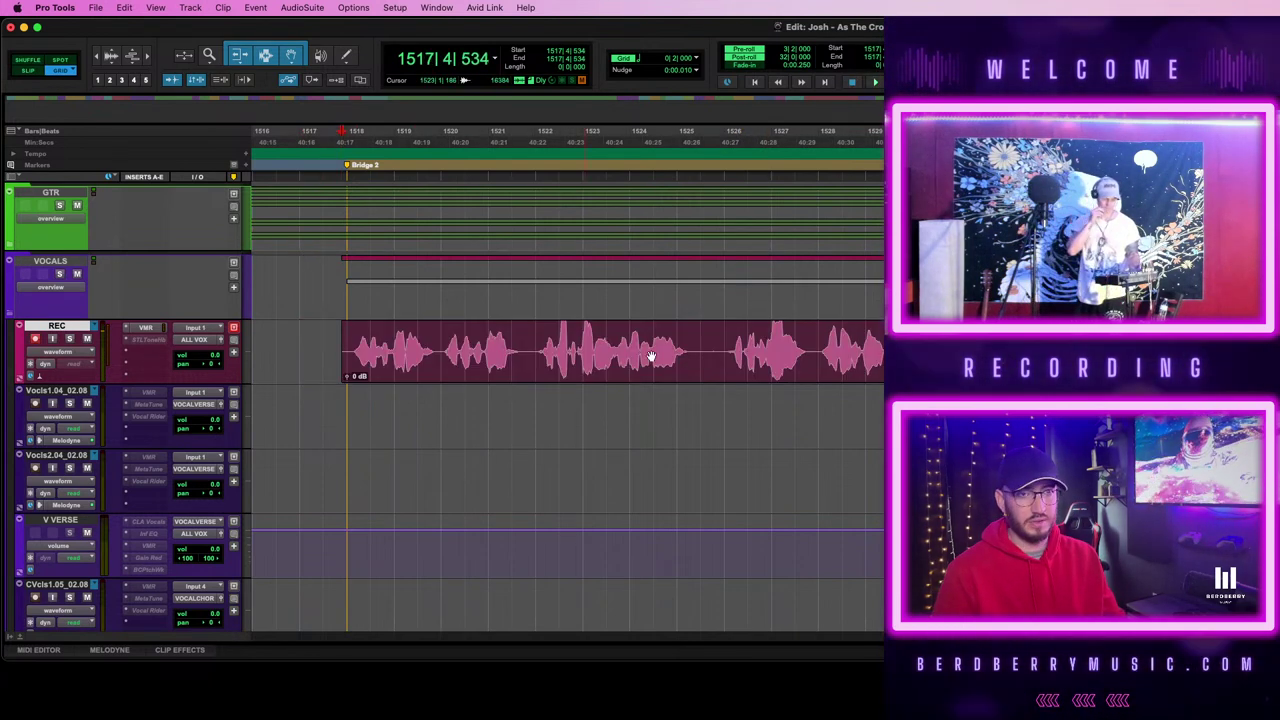
left_click(706, 358)
key("r")
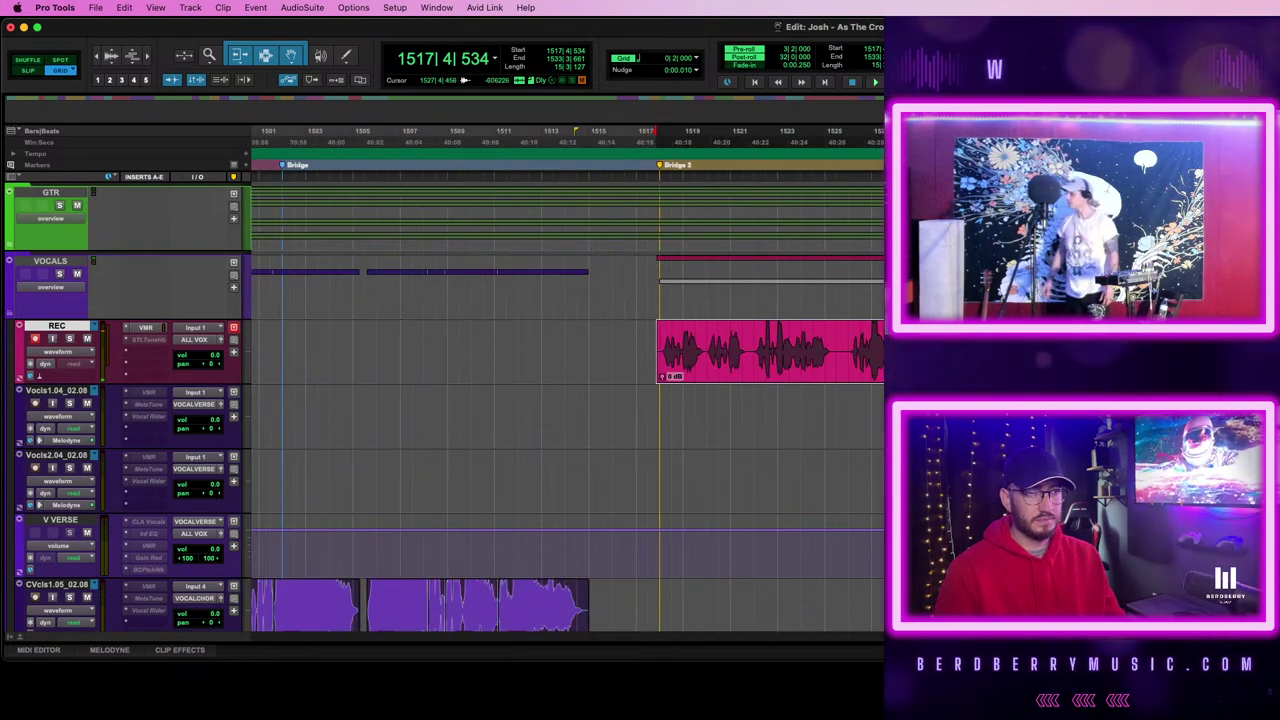
- Move the trimmed Bridge 2 take from the REC track onto the BVcls104_02108 track at 1517|4|534
left_click_drag(879, 368, 878, 506)
scroll(878, 506, "up", 5)
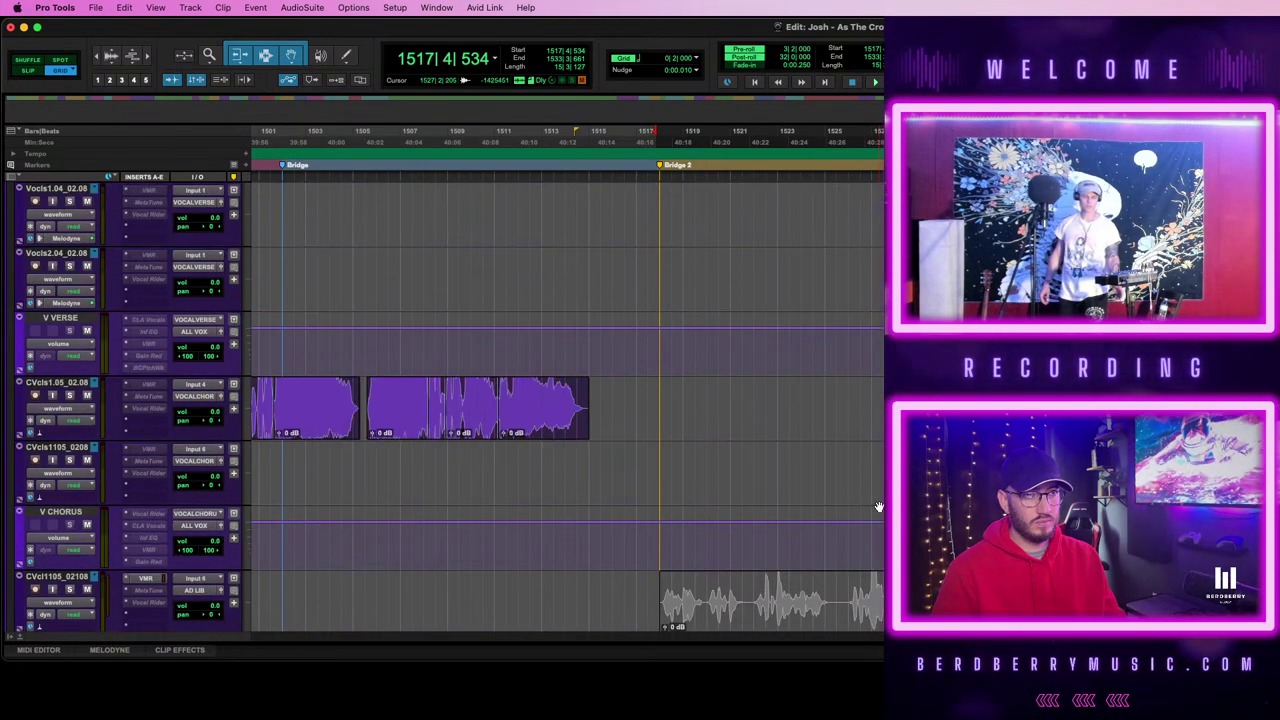
scroll(878, 509, "up", 3)
scroll(878, 509, "down", 8)
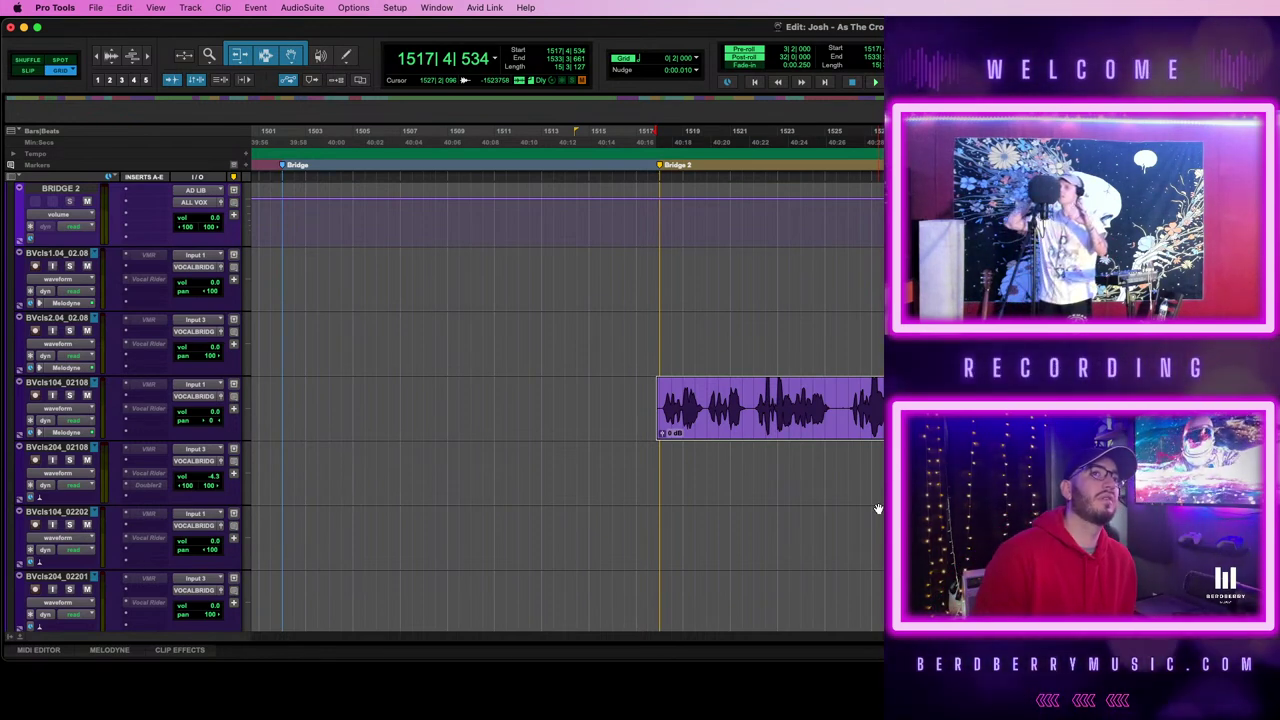
- Record another REC take with pre-roll over 1517|4|534 to 1533|3|661
key("space")
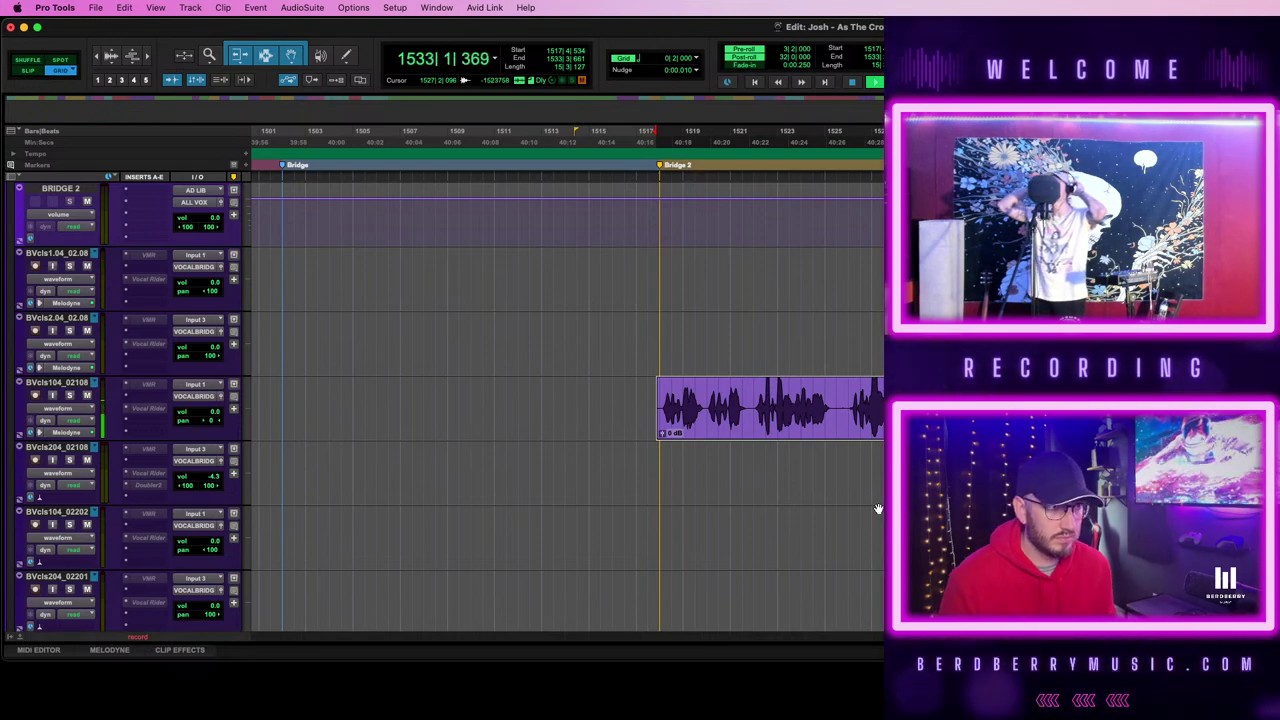
scroll(568, 407, "up", 5)
key("space")
scroll(568, 407, "up", 4)
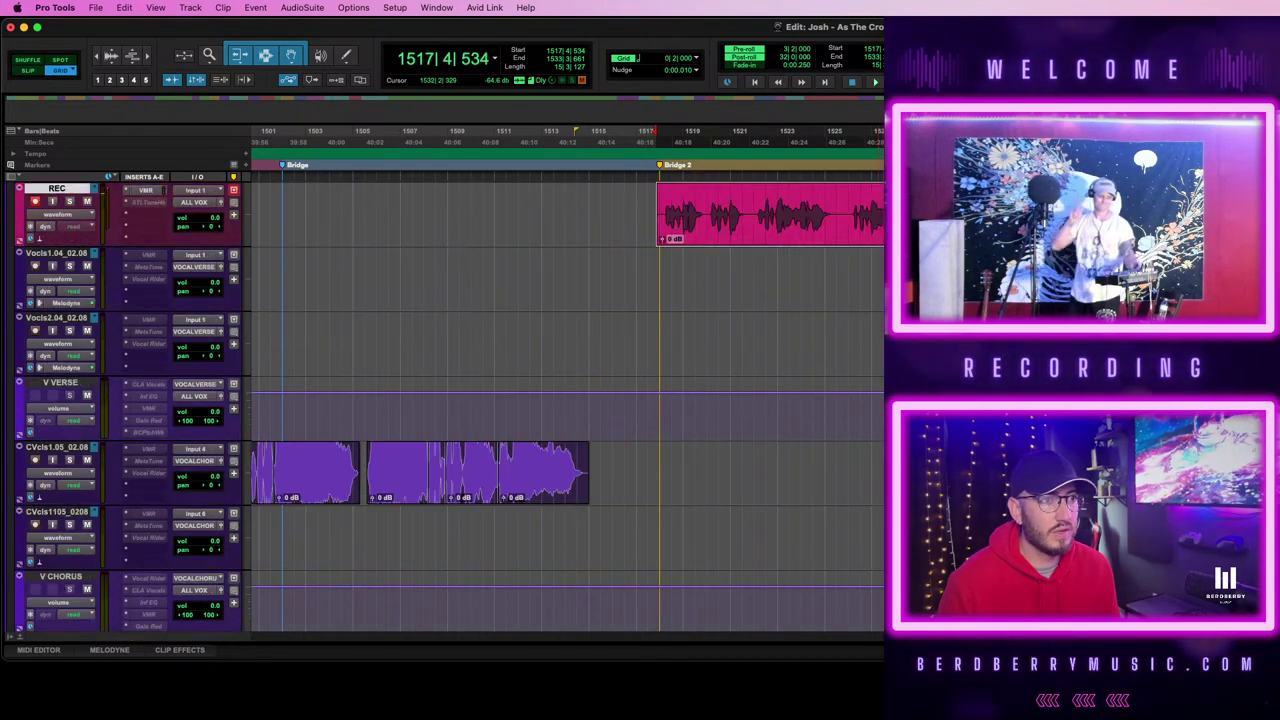
- Try to move the selected Bridge 2 take onto the CVcl1105_02108 track, and undo the move
left_click_drag(787, 301, 820, 200)
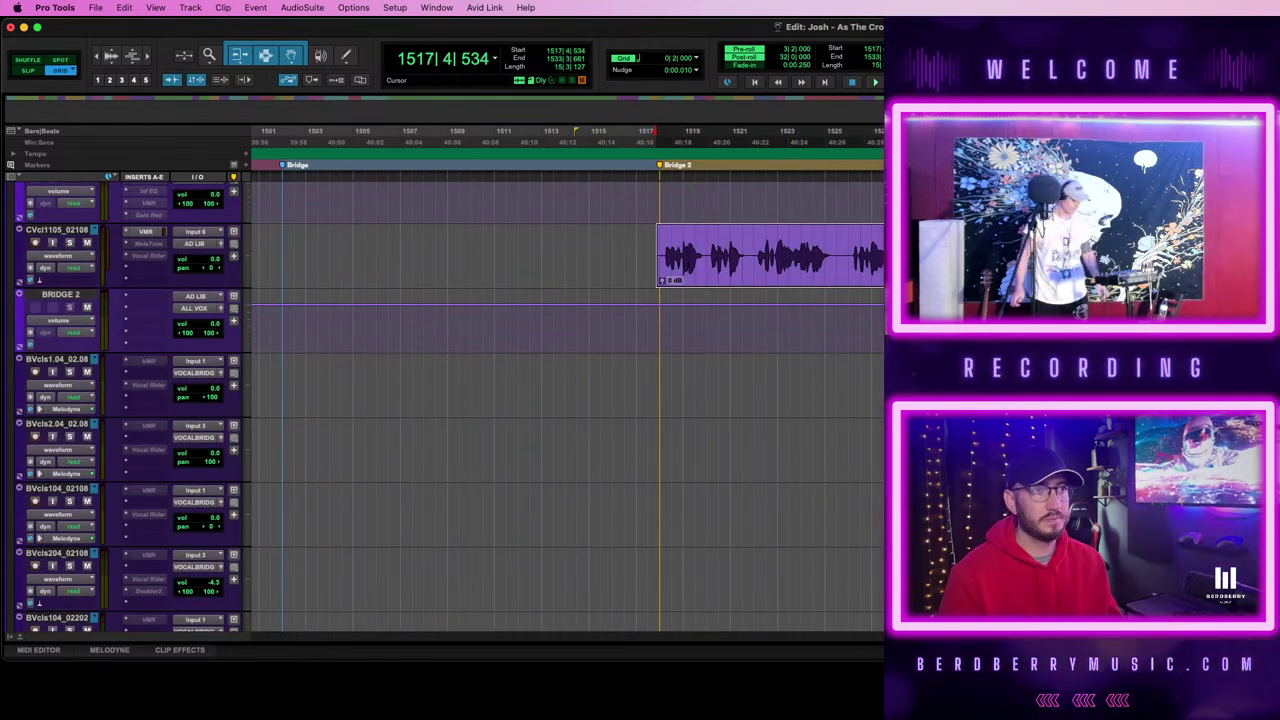
scroll(568, 407, "down", 5)
scroll(568, 407, "up", 5)
left_click(1033, 285)
key("super+z")
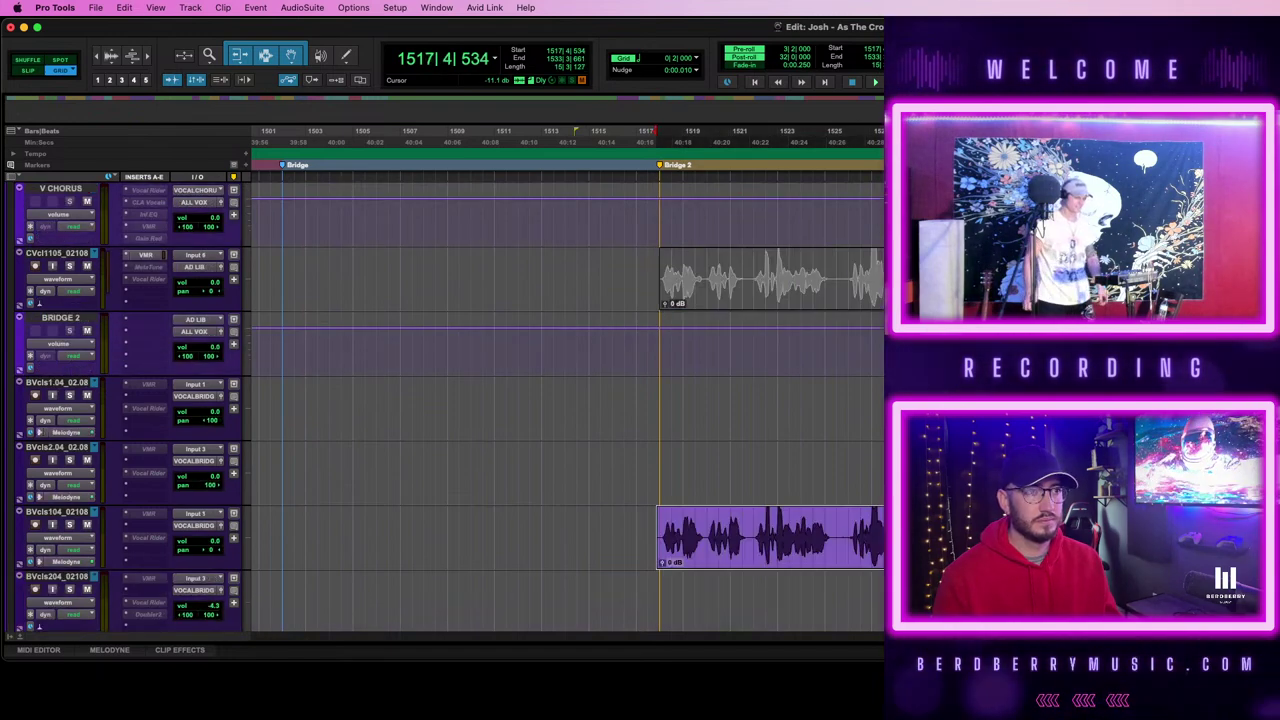
key("super+z")
- Move the new REC take onto the CVcl1105_02108 track at 1517|4|534, replacing the muted Bridge 2 clip
scroll(568, 407, "up", 9)
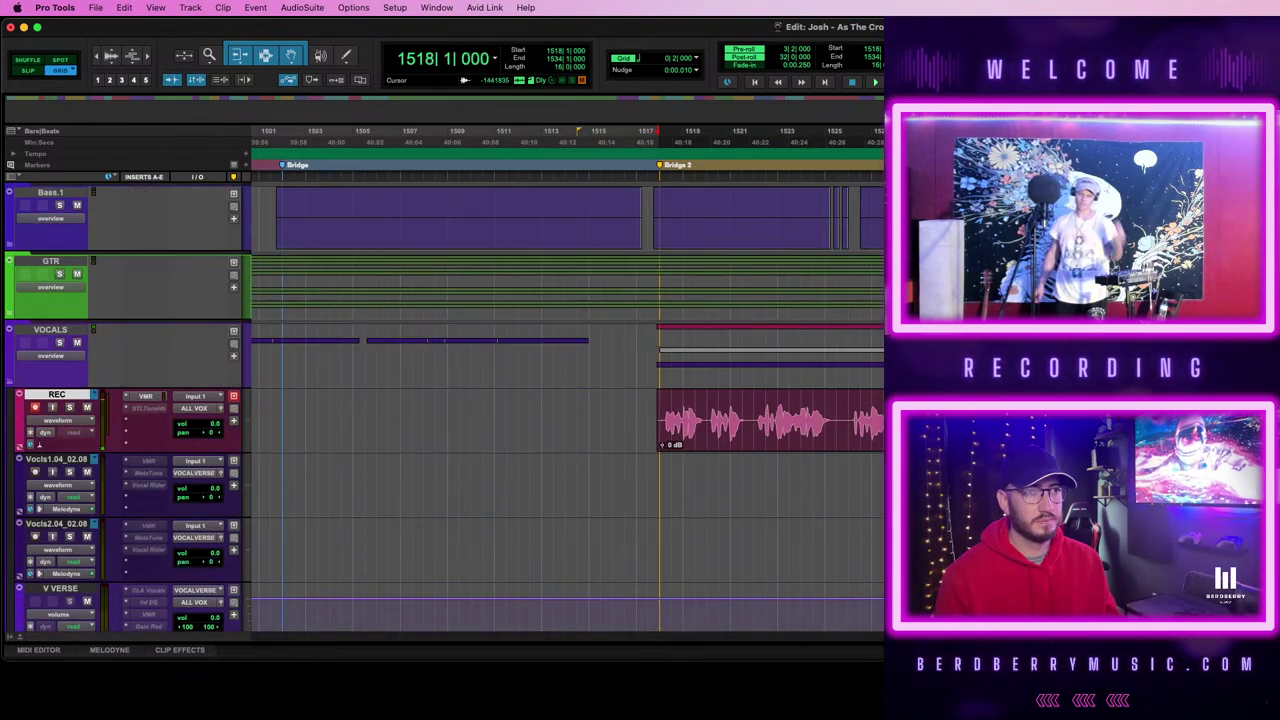
left_click_drag(879, 420, 857, 523)
scroll(858, 556, "down", 2)
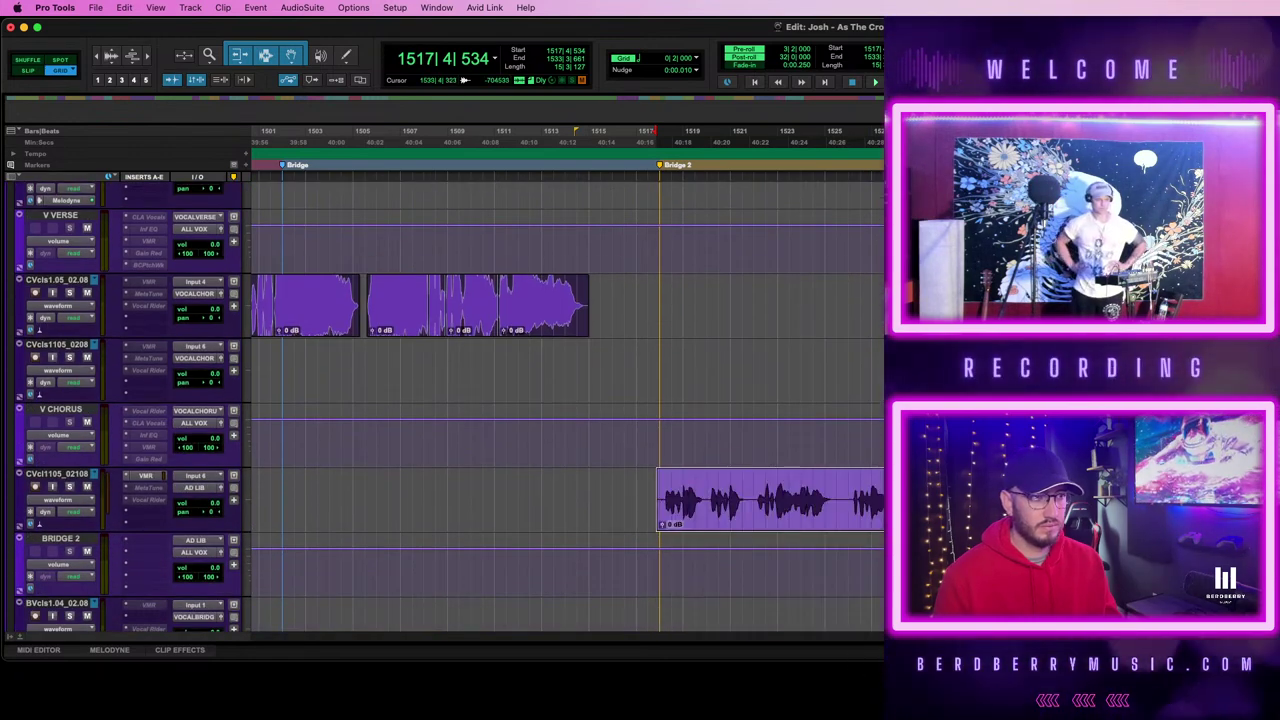
key("Tab")
left_click(857, 523)
- Duplicate the CVcl1105_02108 track without its active playlist, inserting the copy after the last selected track
scroll(784, 463, "down", 6)
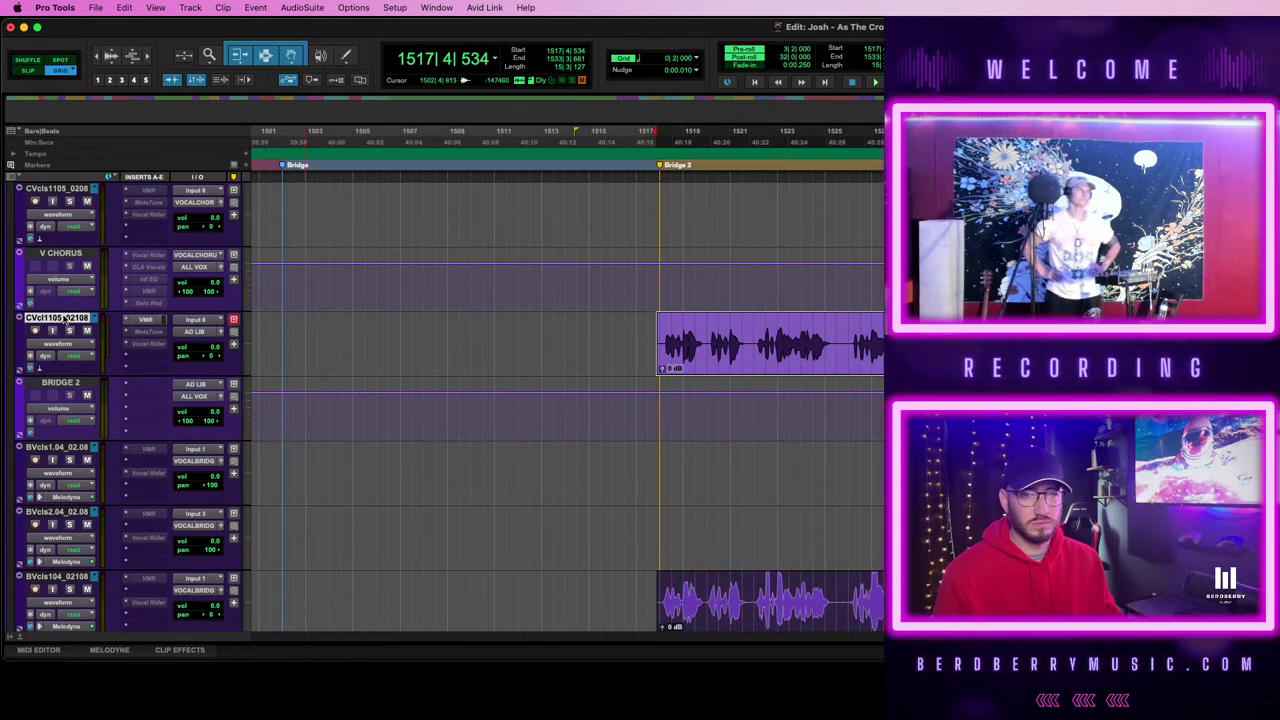
key("alt+shift+d")
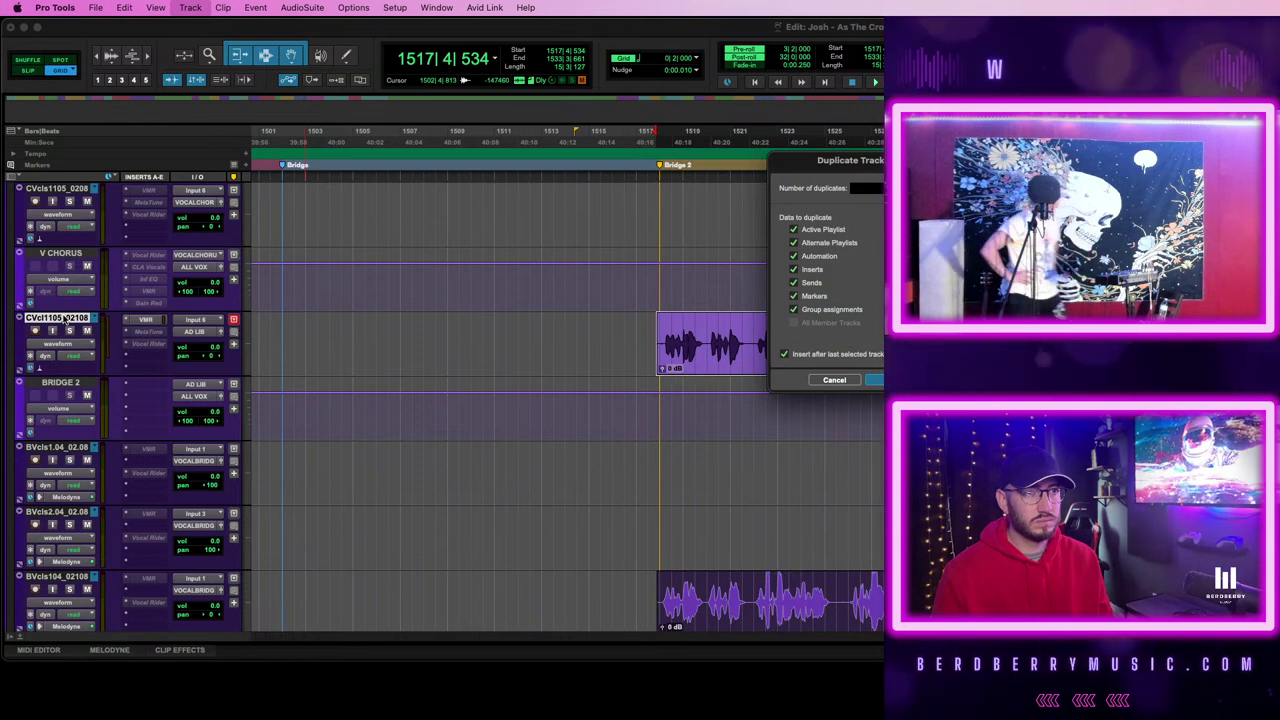
left_click(793, 230)
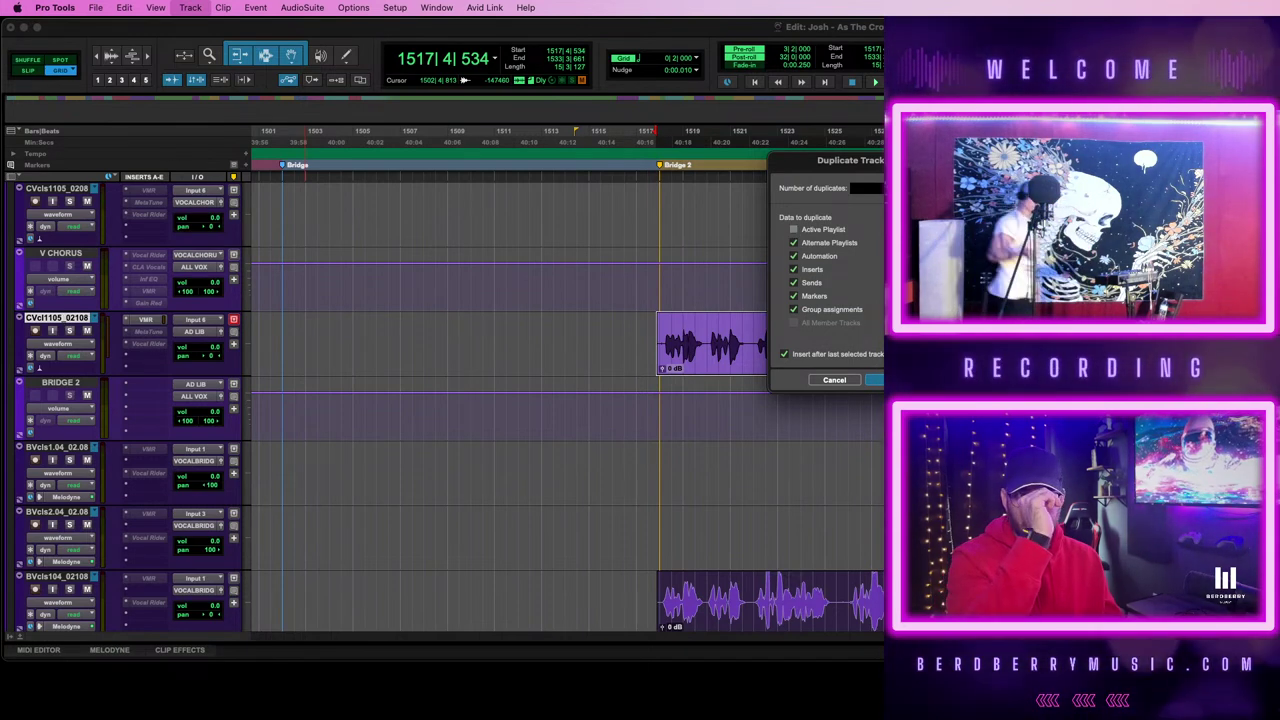
left_click(886, 380)
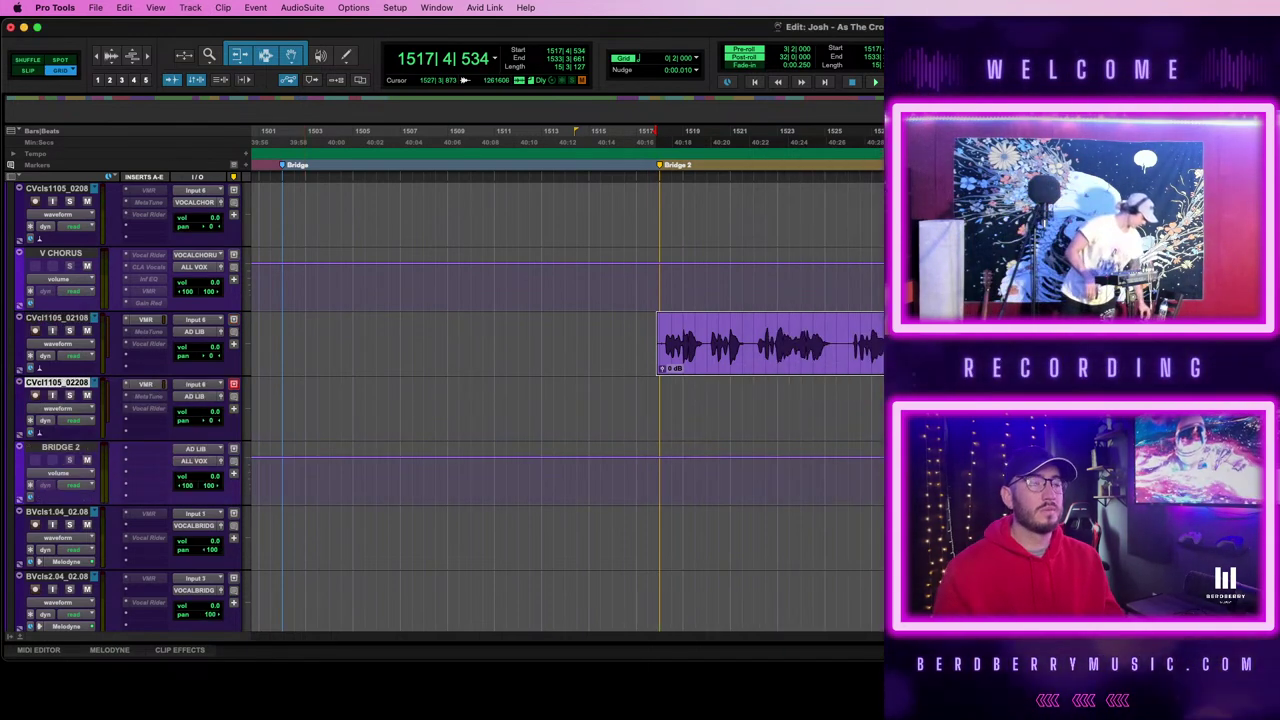
- Move the Bridge 2 take from the BVcls104_02108 track up onto the new CVcl1105_02208 track at 1517|4|534
scroll(876, 457, "down", 3)
left_click(853, 563)
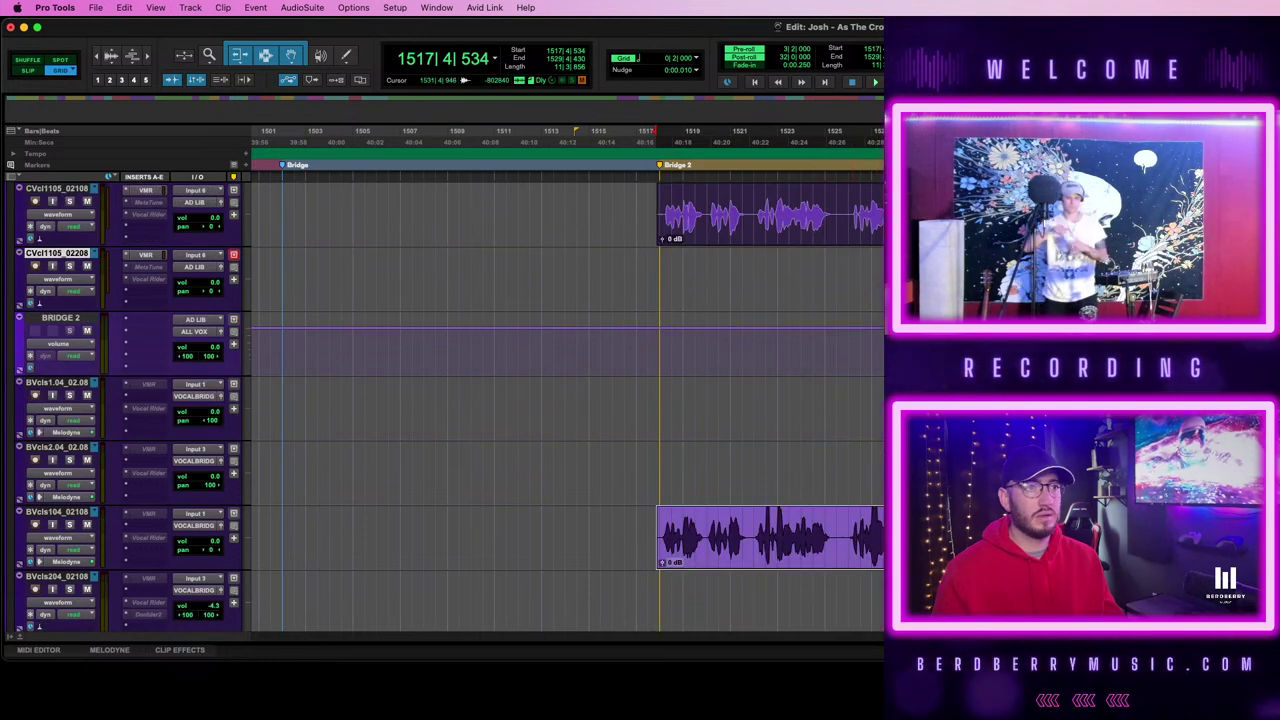
left_click_drag(985, 555, 985, 295)
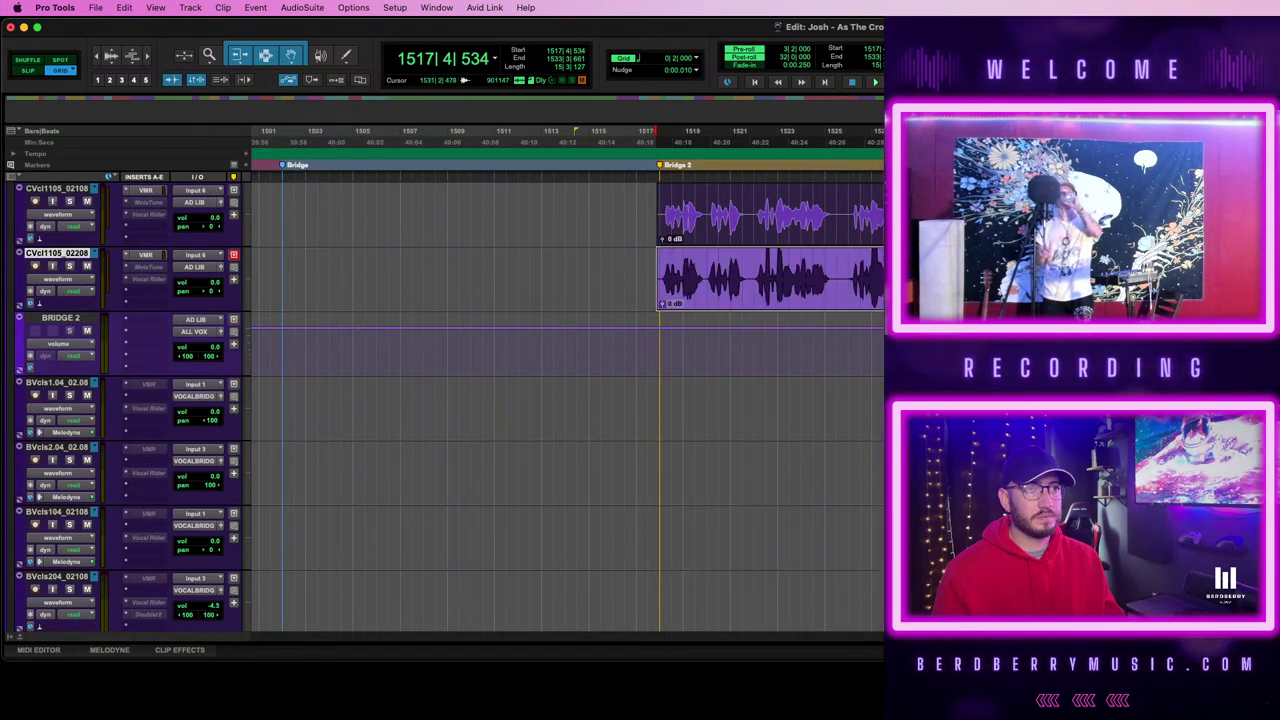
- Apply fades to the full Bridge 2 take on CVcl1105_02208, from 1517|4|534 to 1533|3|661
left_click(900, 232)
left_click(724, 294)
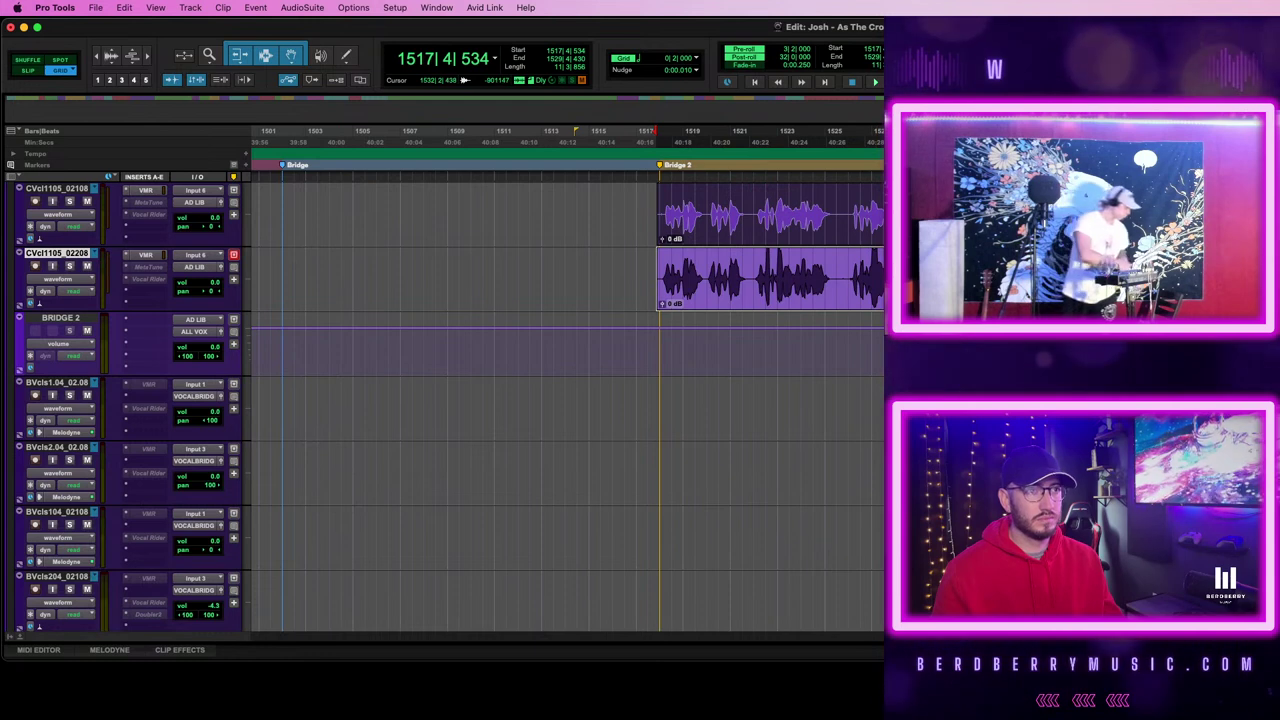
key("f")
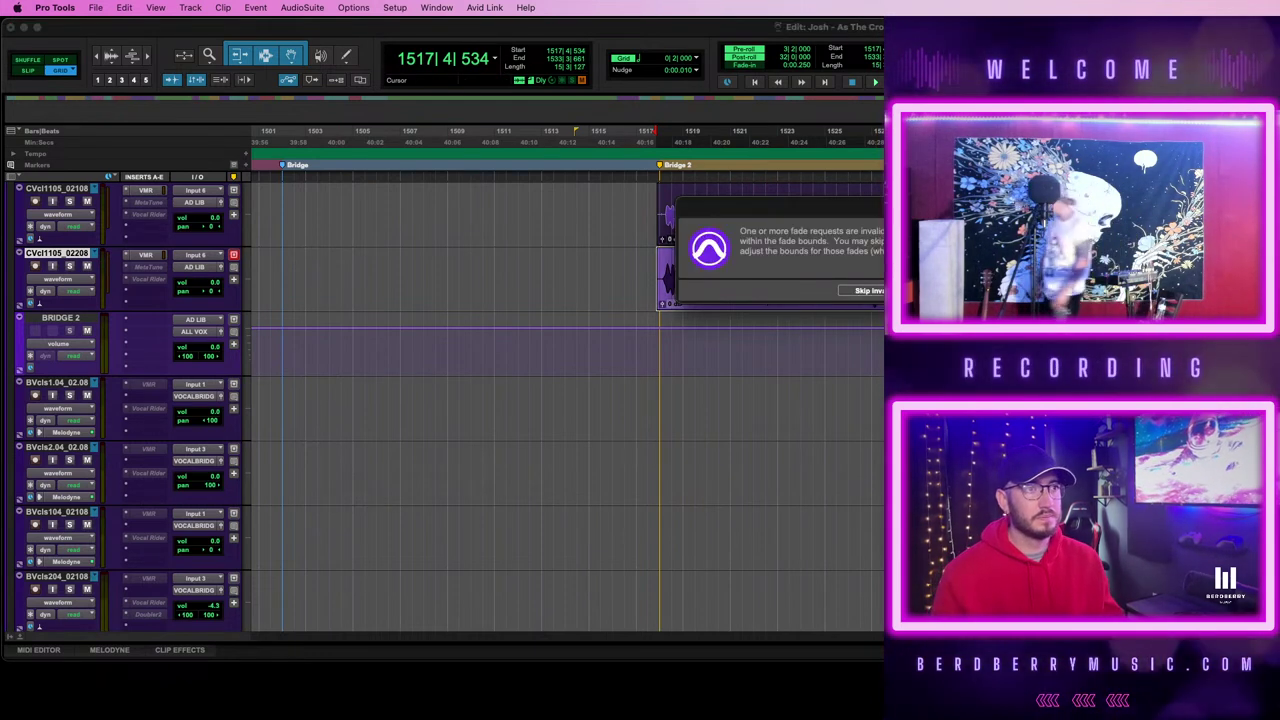
key("Return")
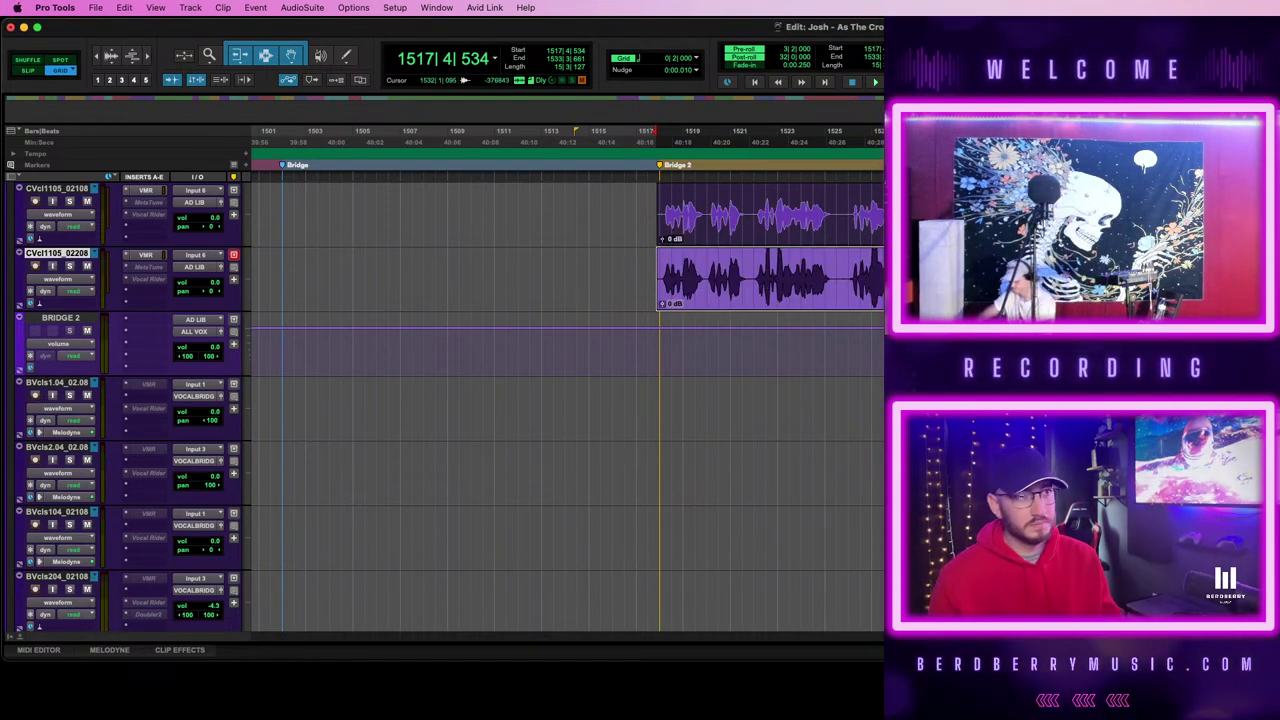
- Open the Synchro Arts AudioSuite processor for the CVcl1105_02208 take and select the Bridge 2 clip on CVcl1105_02108
left_click(300, 7)
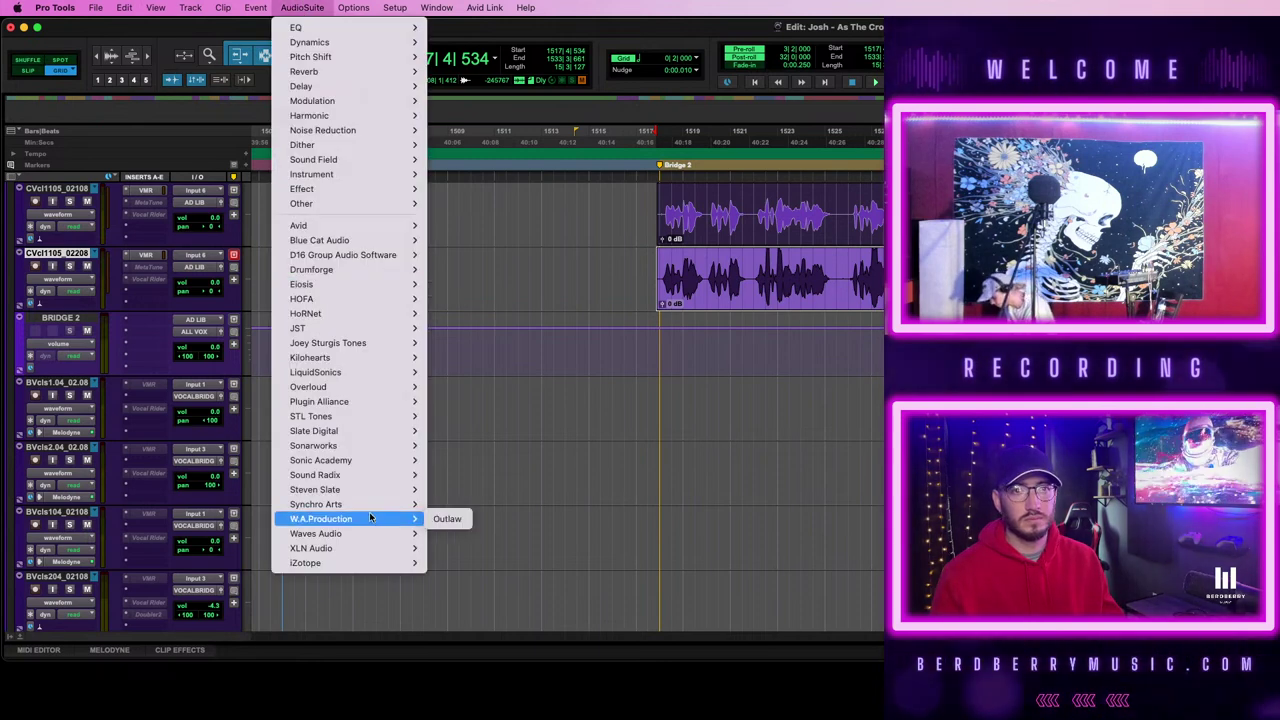
mouse_move(390, 489)
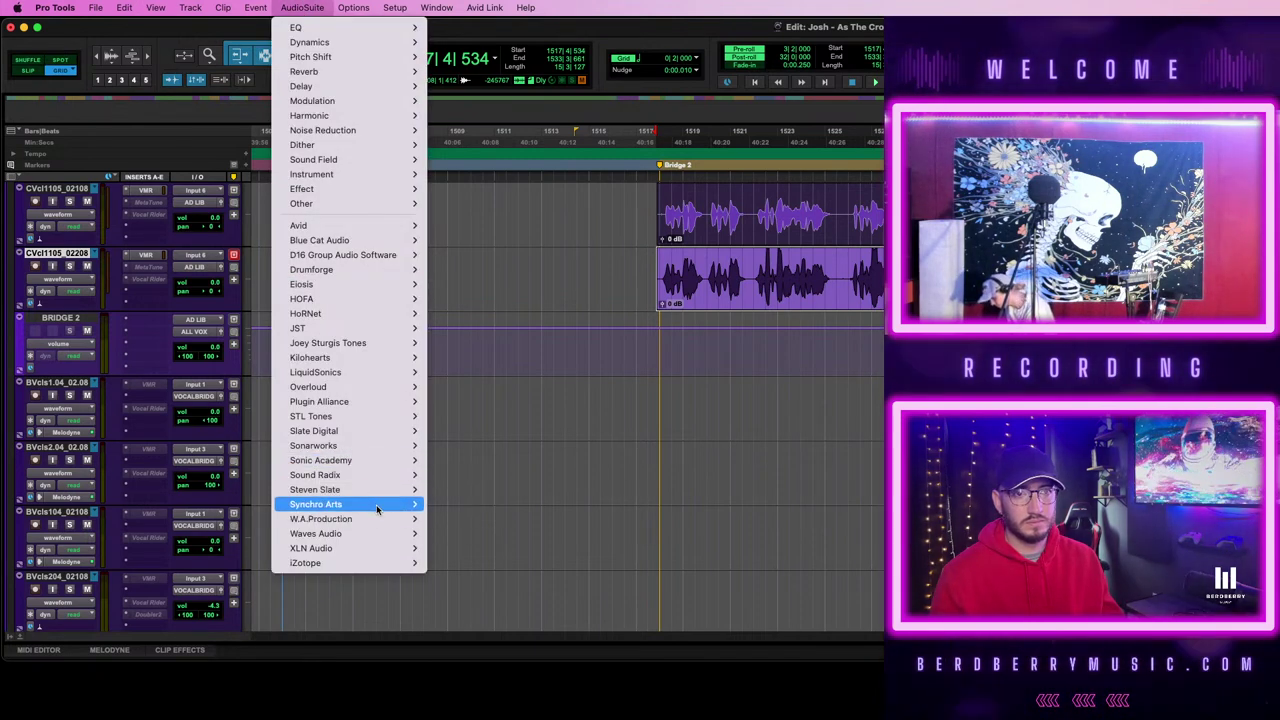
left_click(464, 507)
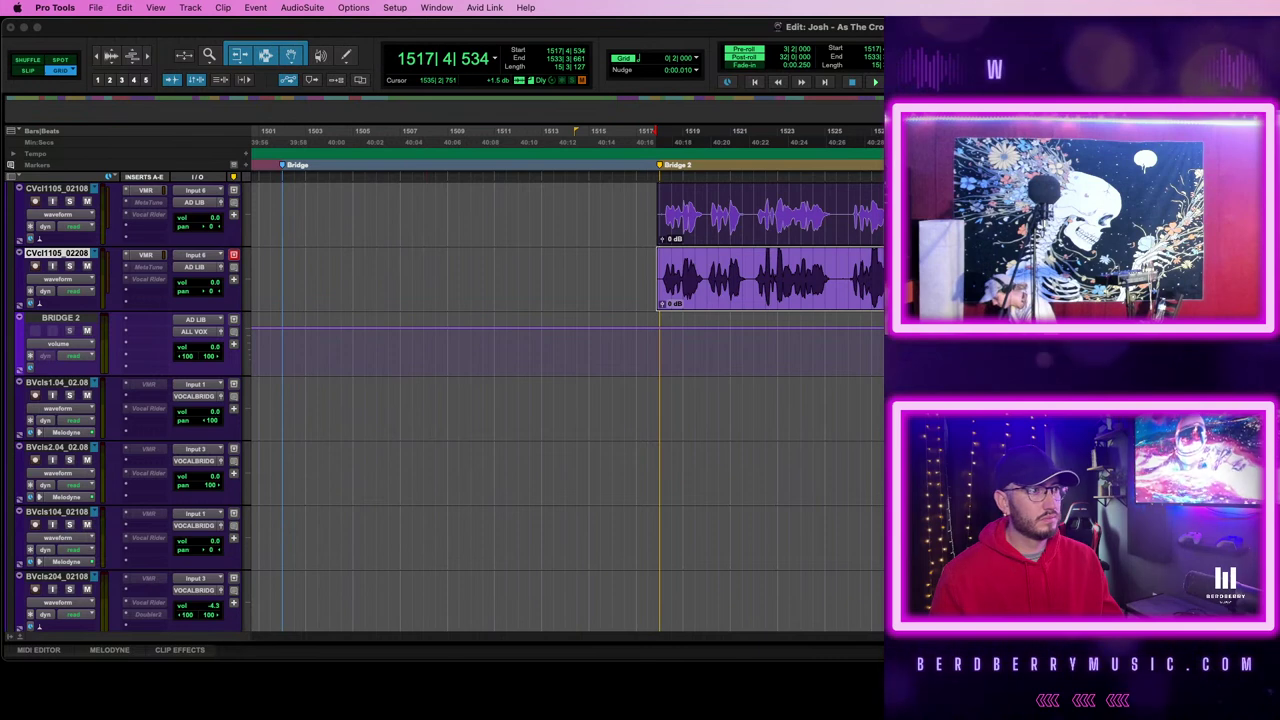
left_click(910, 226)
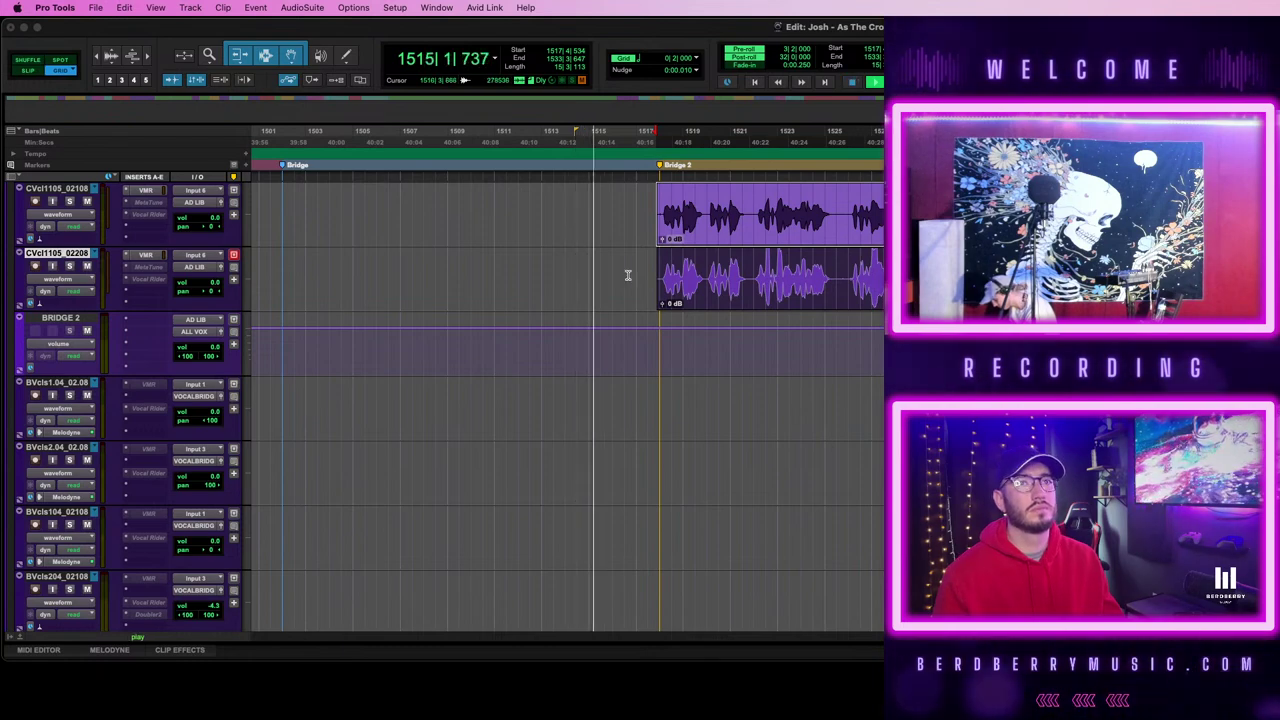
- Play back the layered Bridge 2 vocals on CVcl1105_02108 and CVcl1105_02208 with pre-roll to check them
scroll(628, 275, "up", 3)
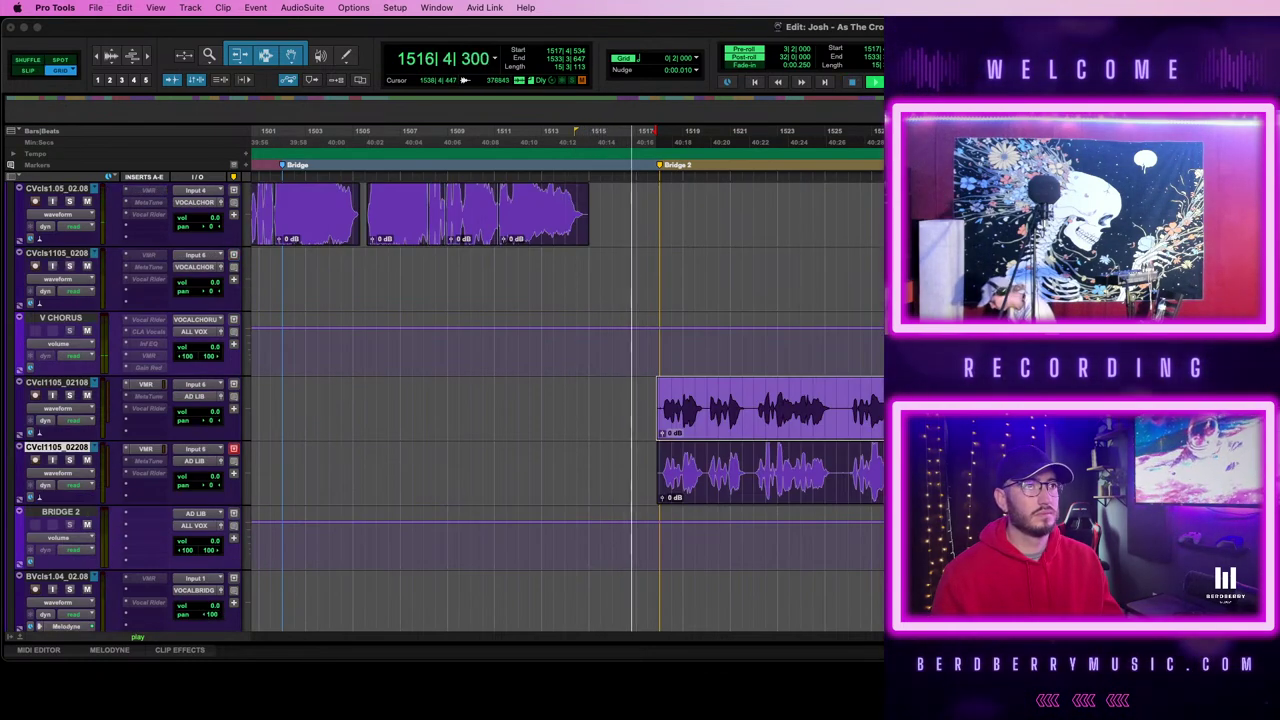
scroll(868, 323, "up", 6)
scroll(868, 323, "down", 8)
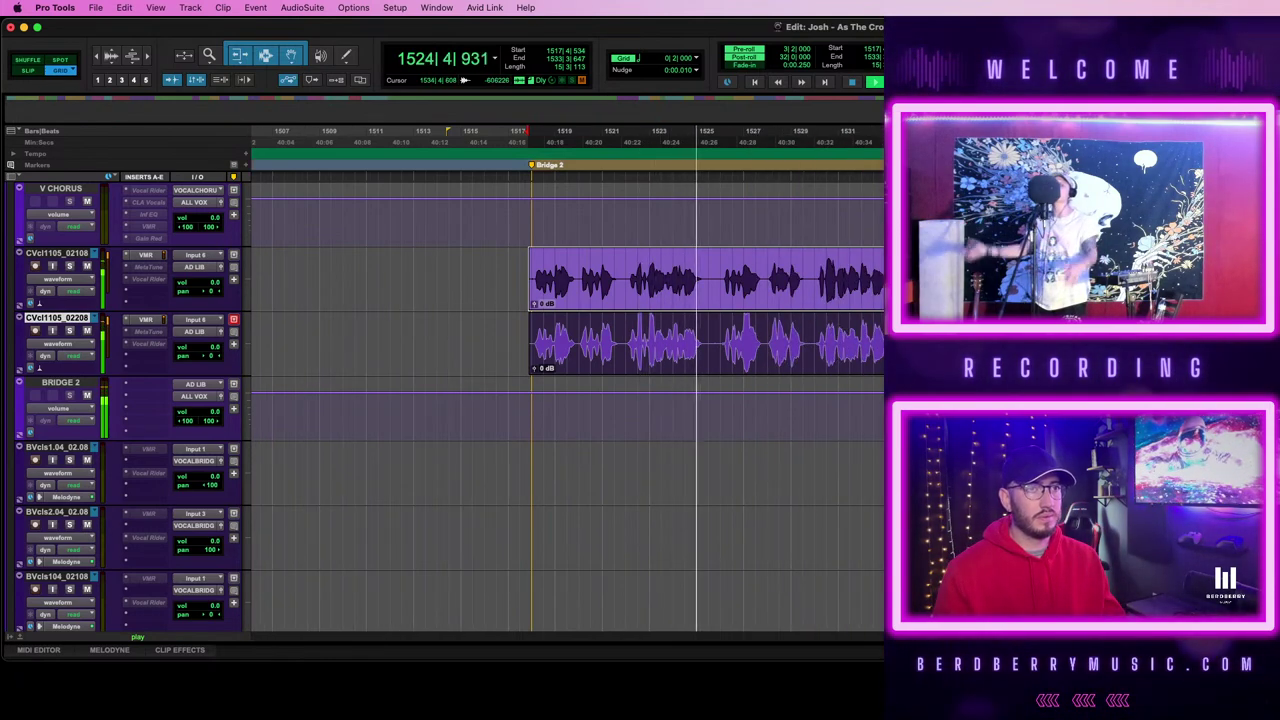
scroll(699, 300, "up", 5)
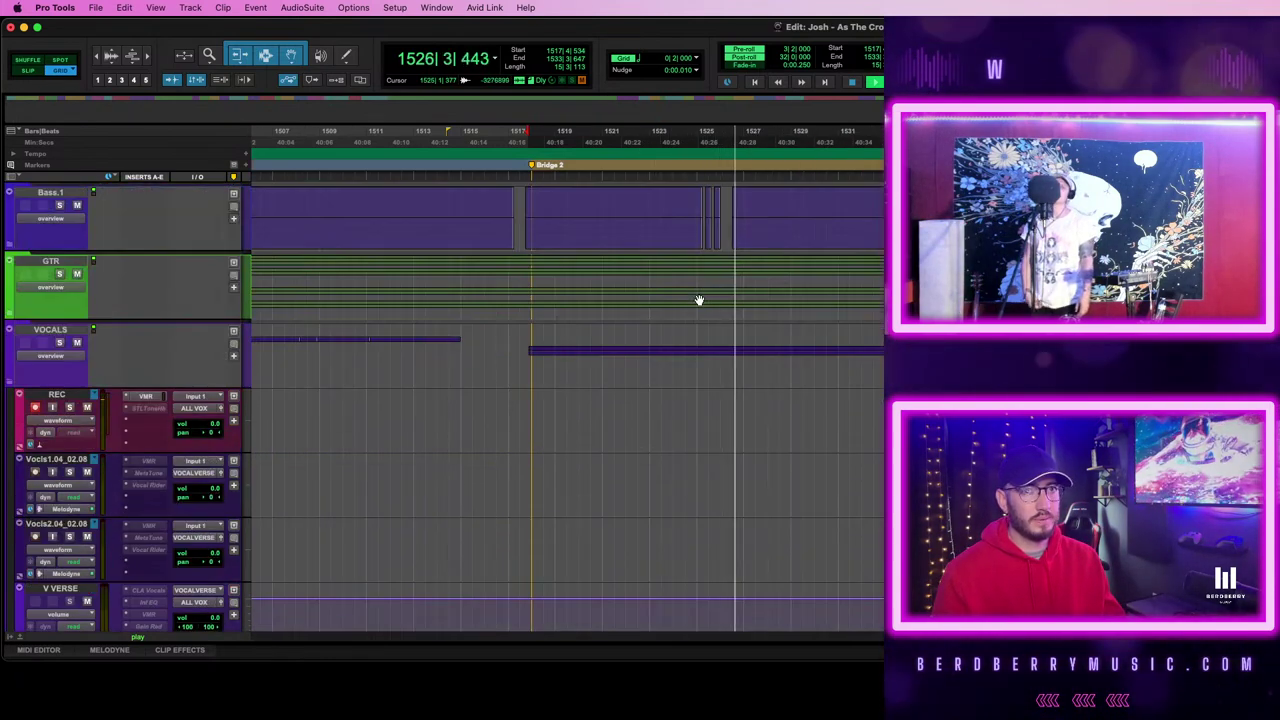
scroll(699, 300, "down", 5)
scroll(699, 300, "up", 6)
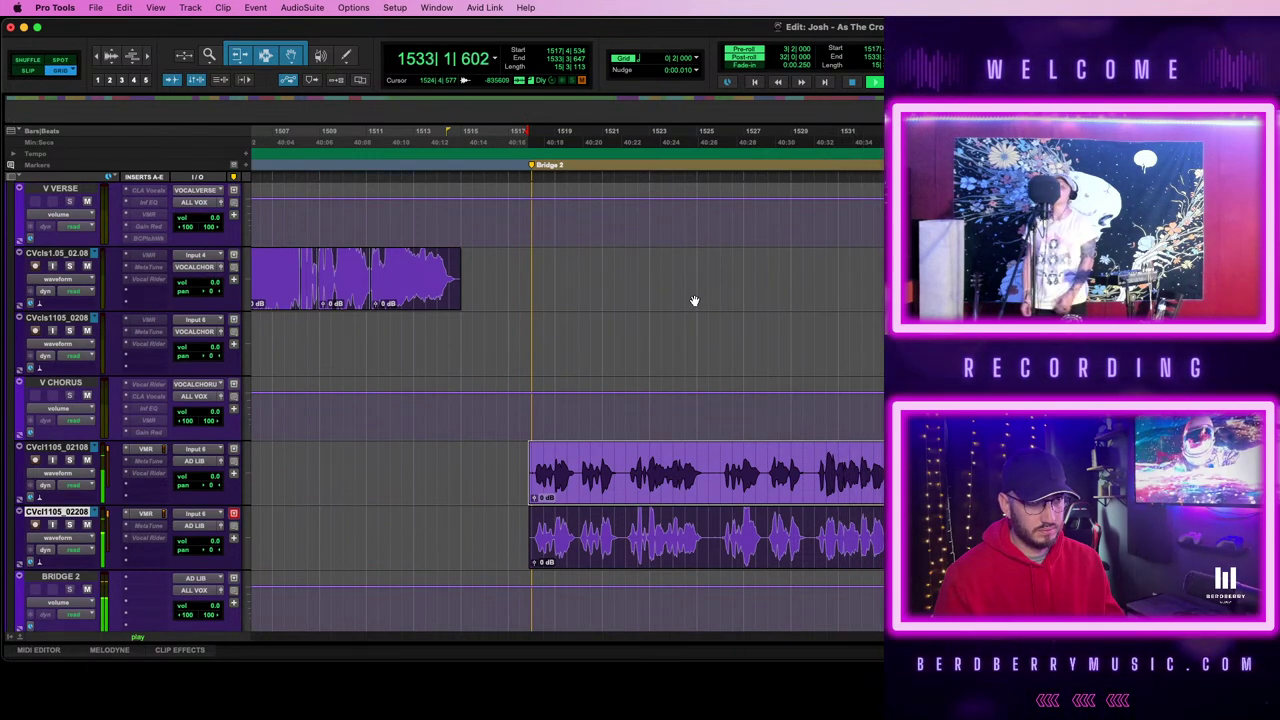
key("space")
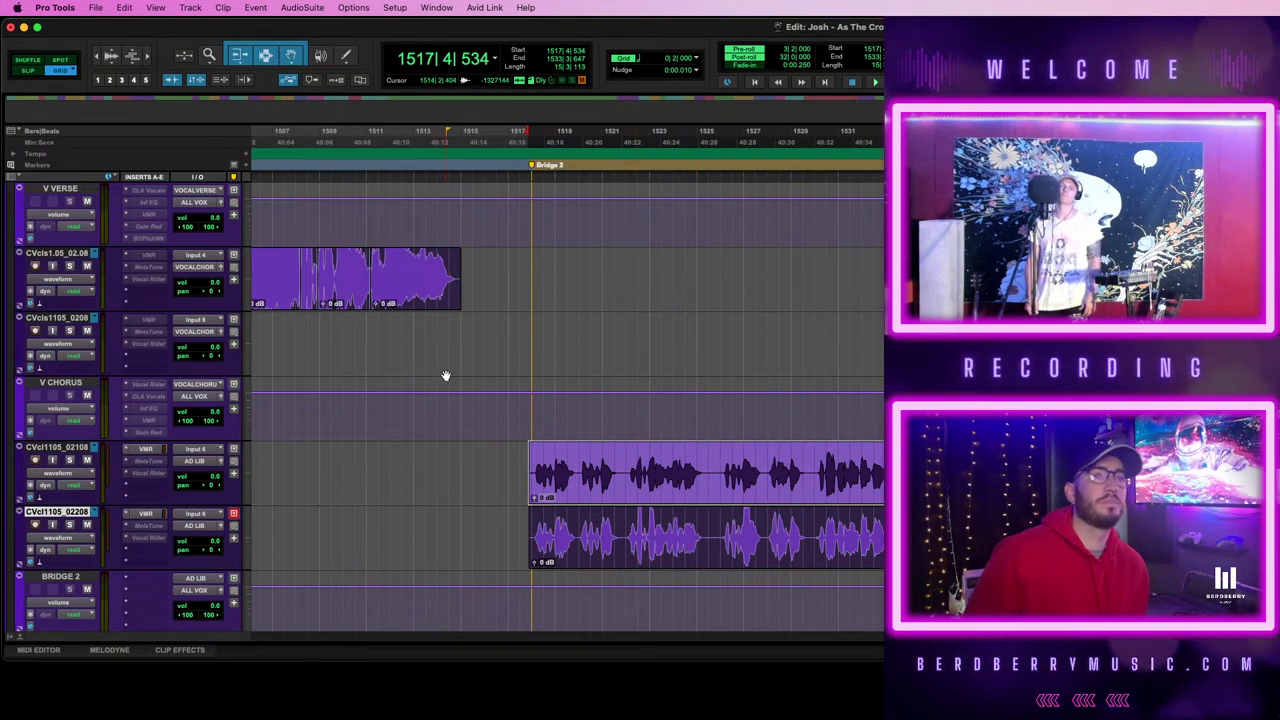
- Record a new REC take with pre-roll over 1517|4|534 to 1533|3|647
scroll(443, 371, "up", 4)
key("space")
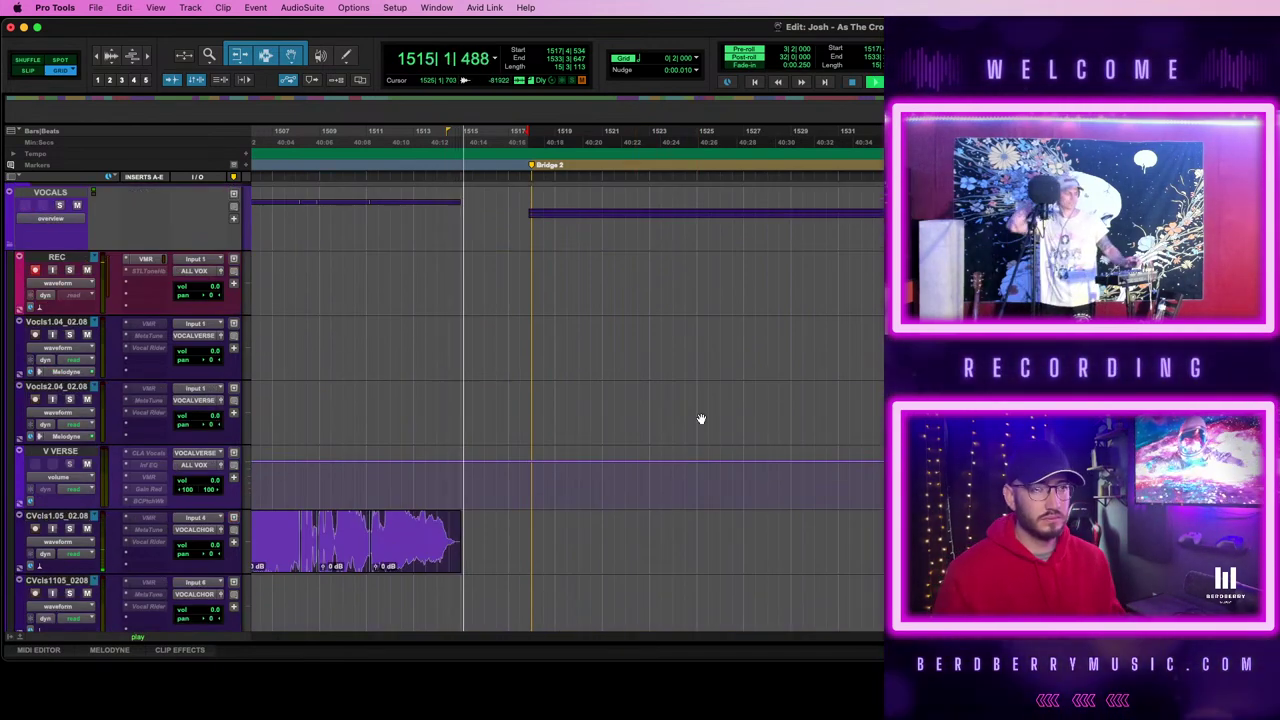
scroll(700, 417, "down", 4)
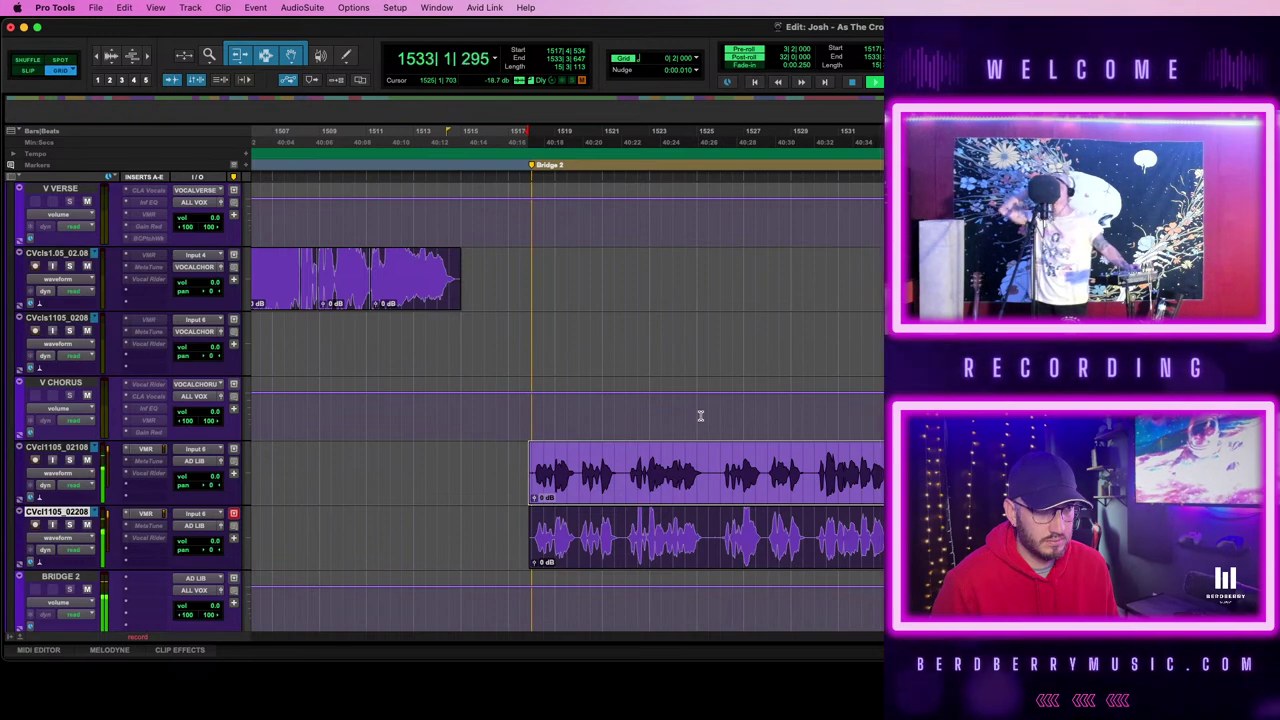
scroll(827, 412, "up", 5)
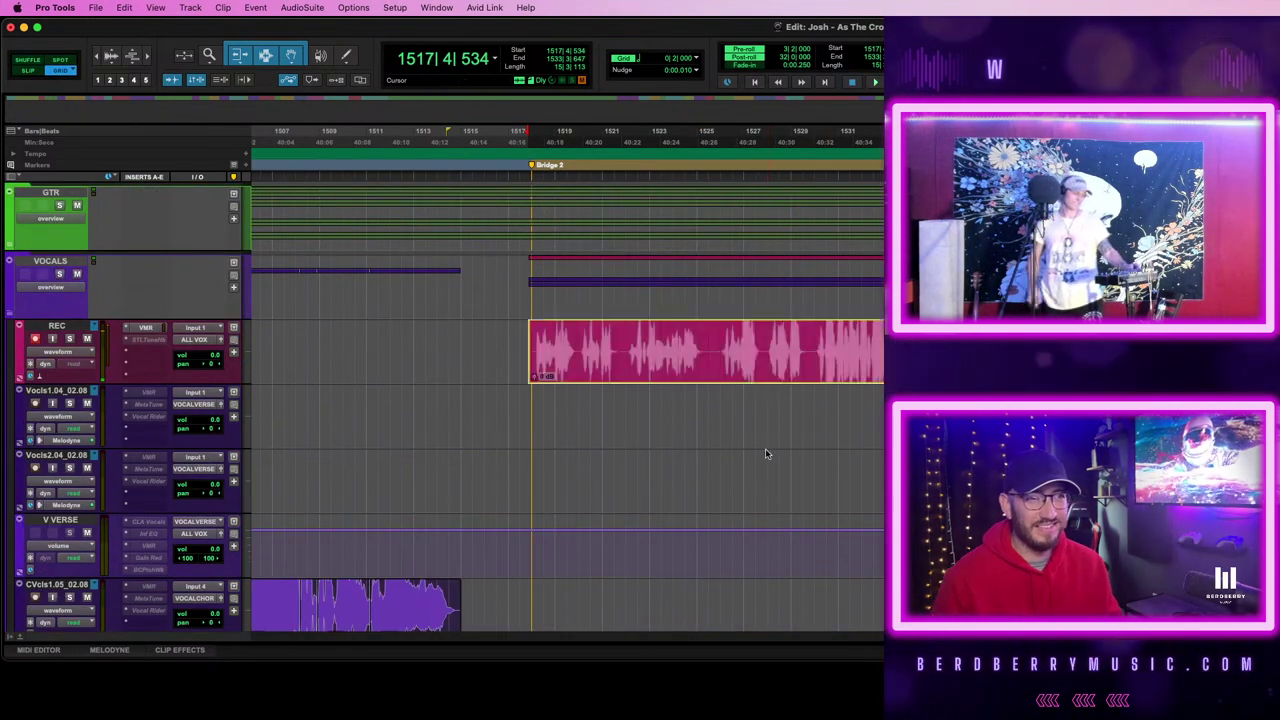
scroll(769, 410, "down", 10)
scroll(761, 200, "up", 3)
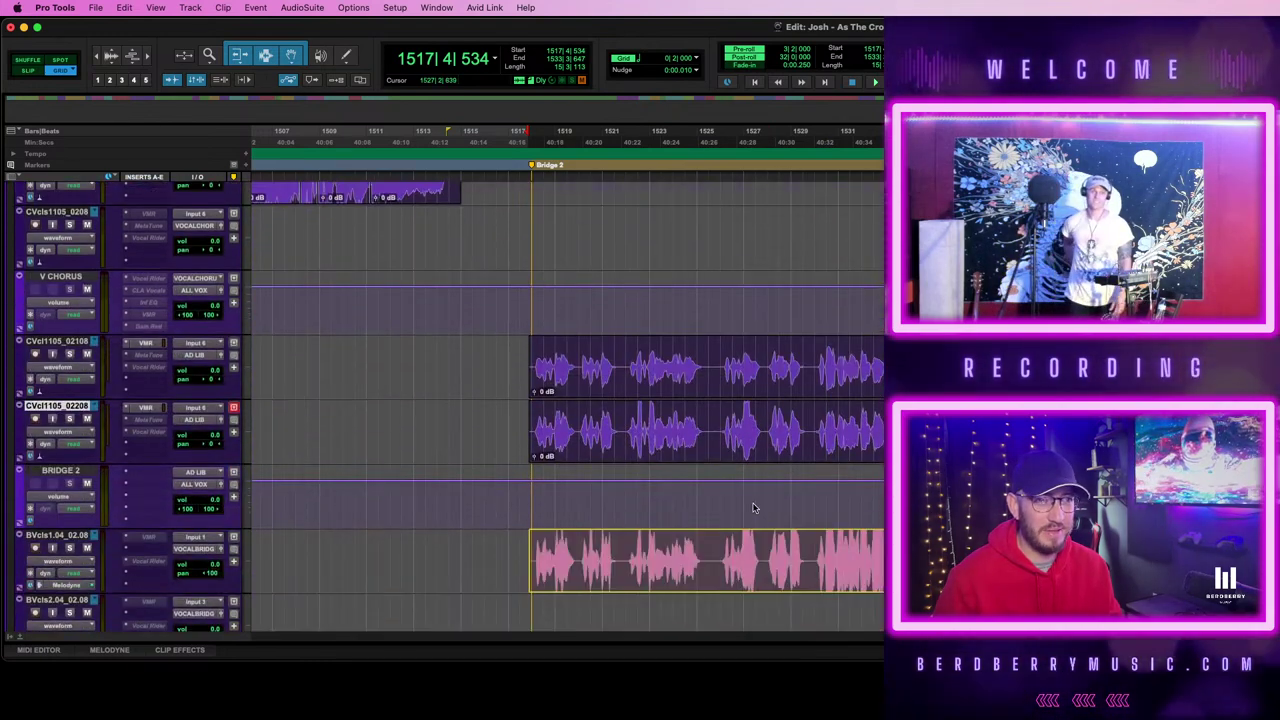
scroll(760, 221, "up", 3)
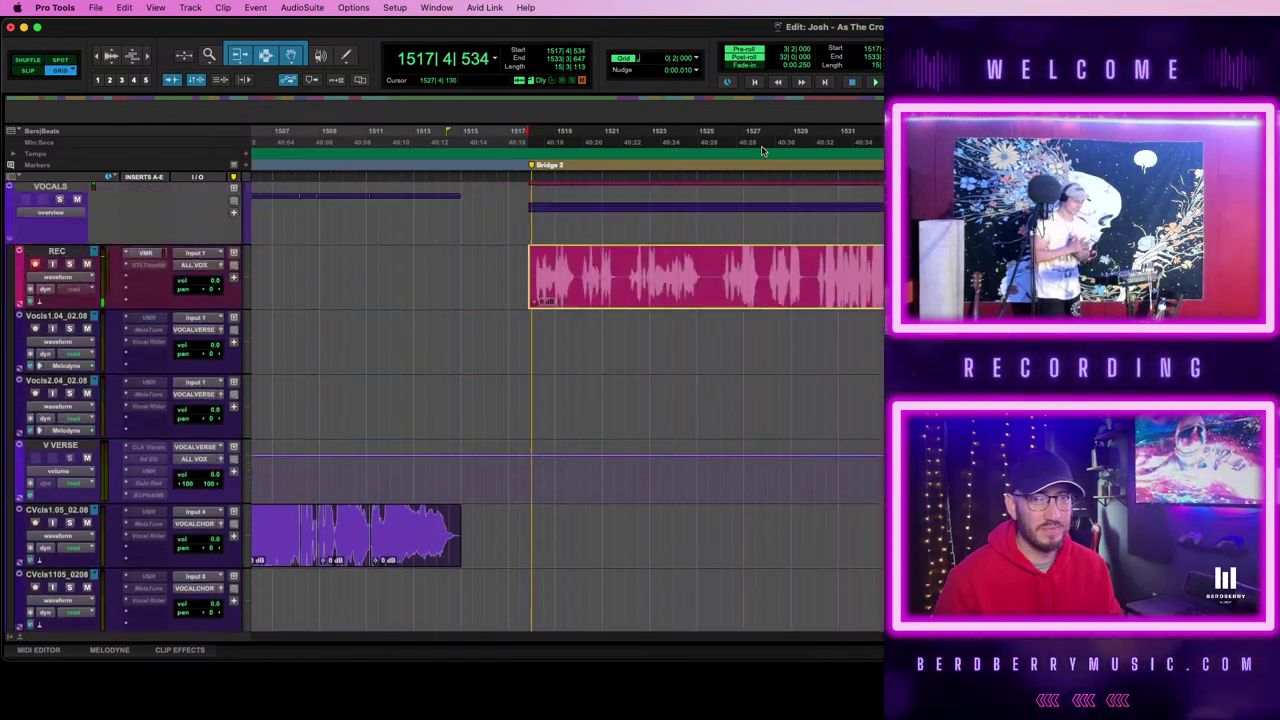
- Select the new REC take and play it back with pre-roll against the layered Bridge 2 vocals
left_click(760, 300)
key("space")
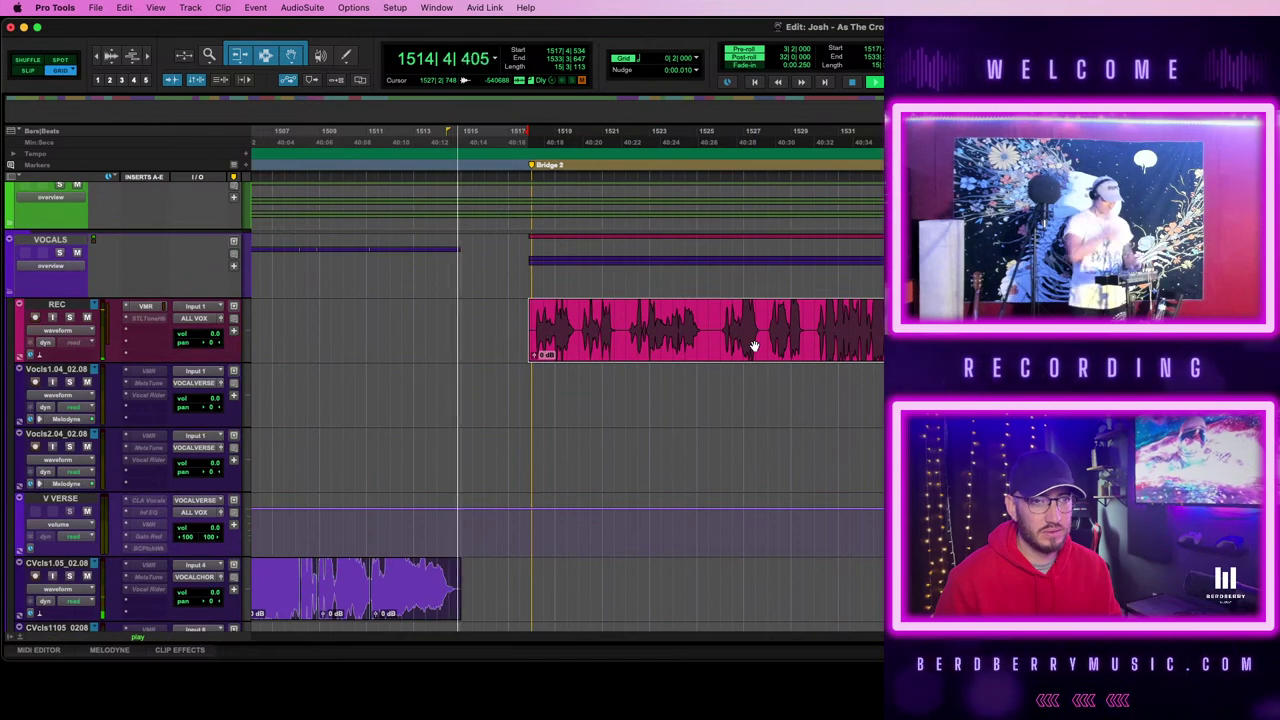
scroll(512, 340, "down", 5)
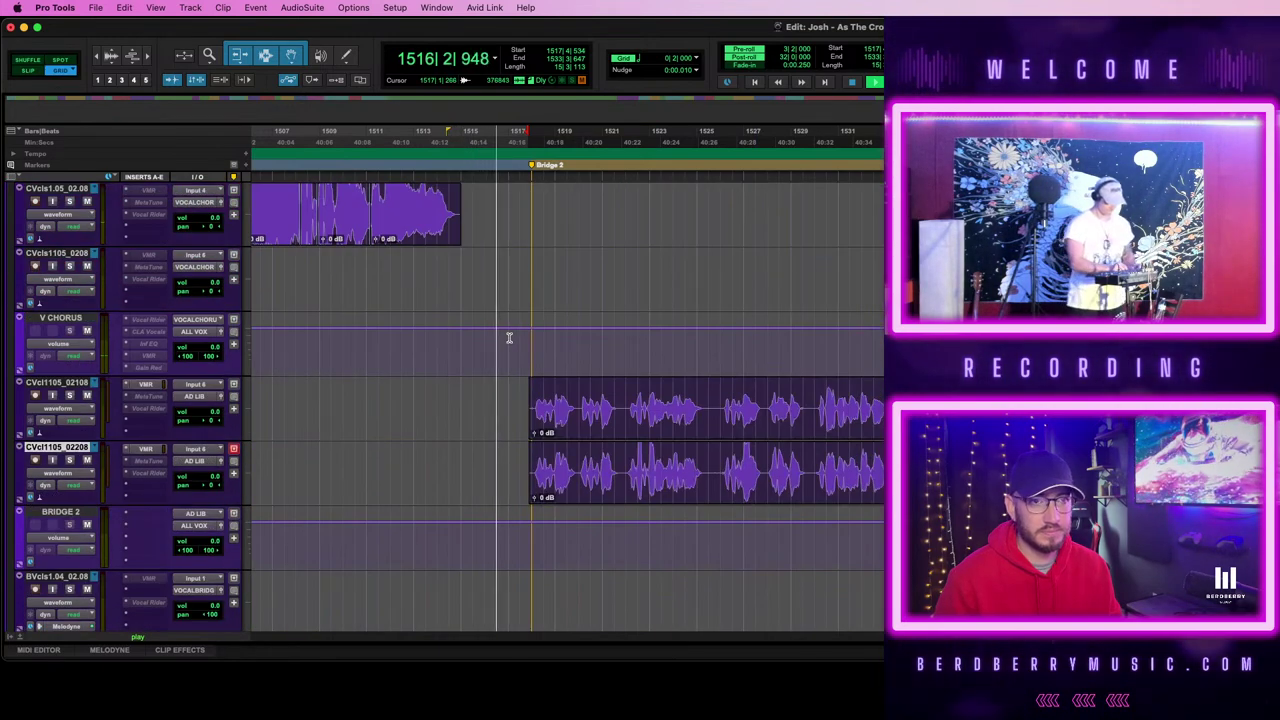
scroll(509, 337, "up", 3)
scroll(317, 286, "up", 2)
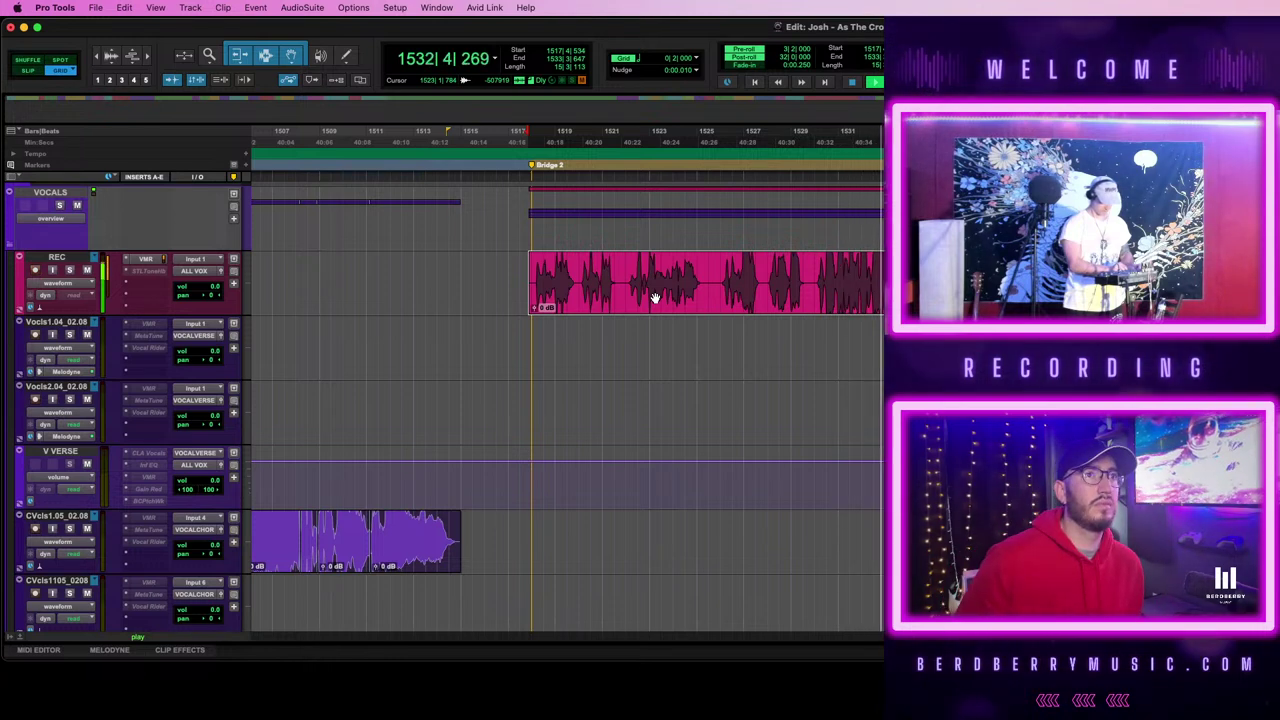
key("space")
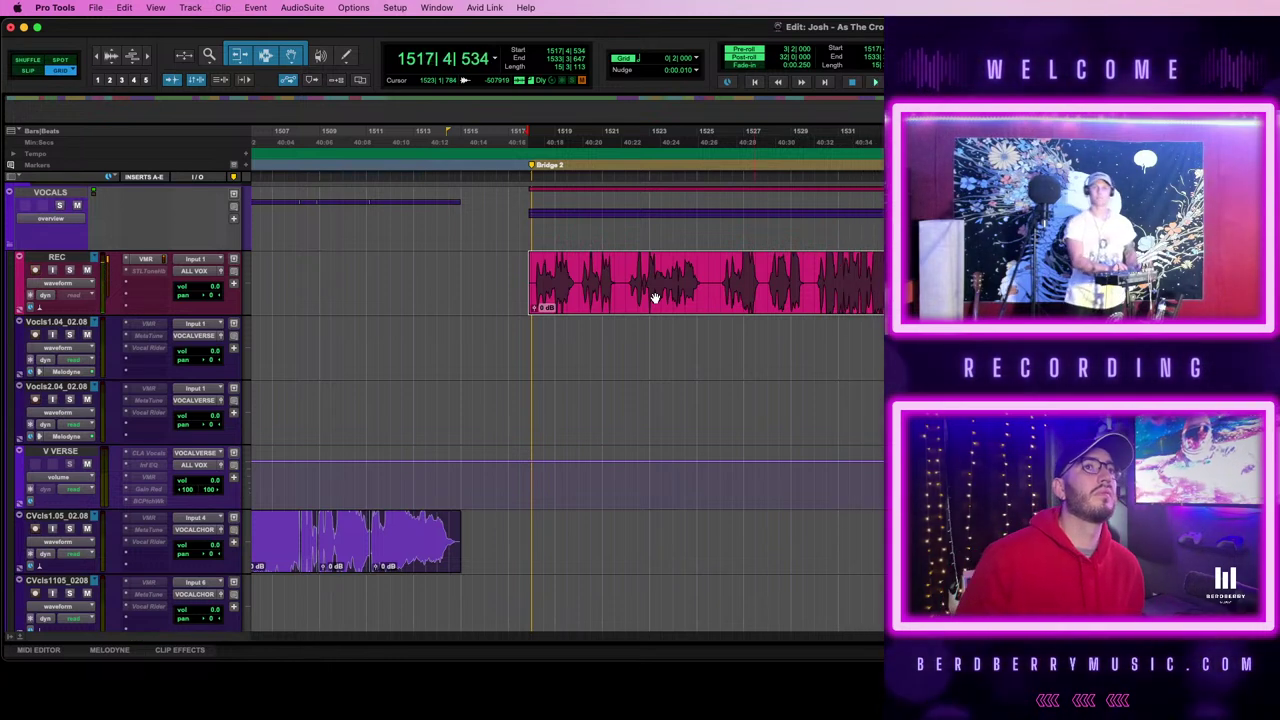
- Split the REC take at 1529|4|593 and move its ending down onto the Vocls1.04_02.08 track
left_click(812, 268)
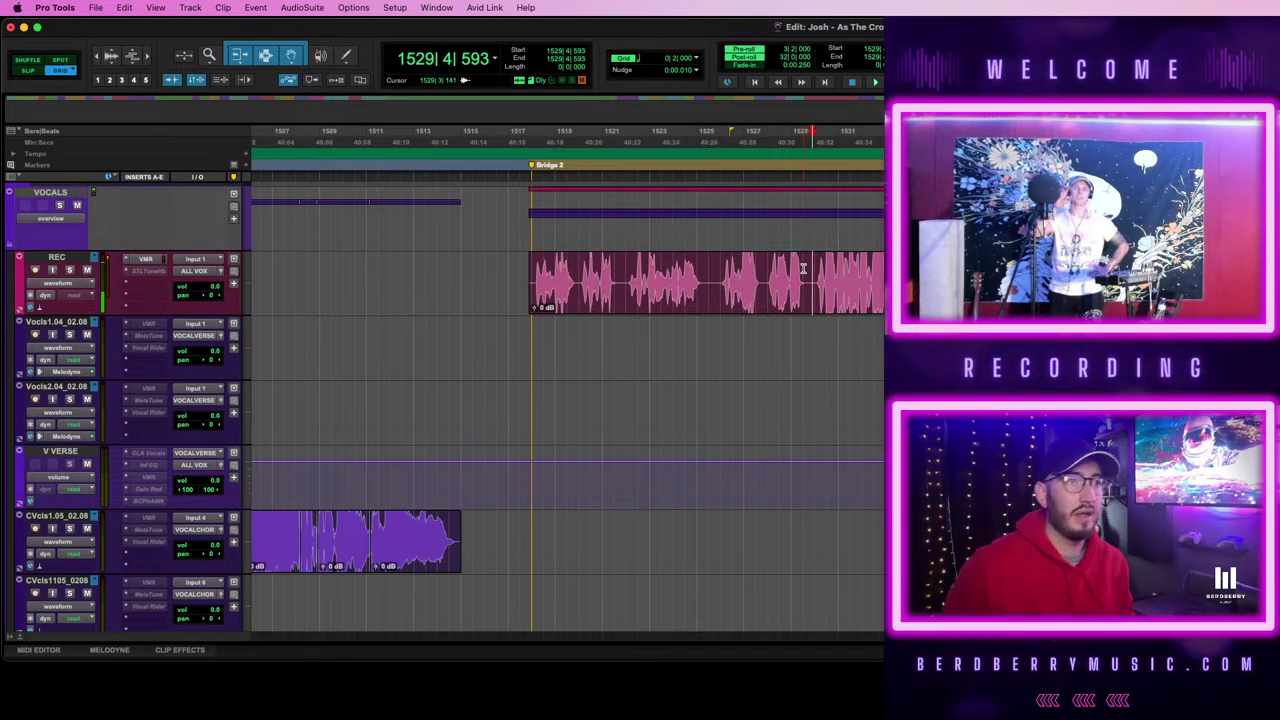
left_click_drag(853, 302, 856, 348)
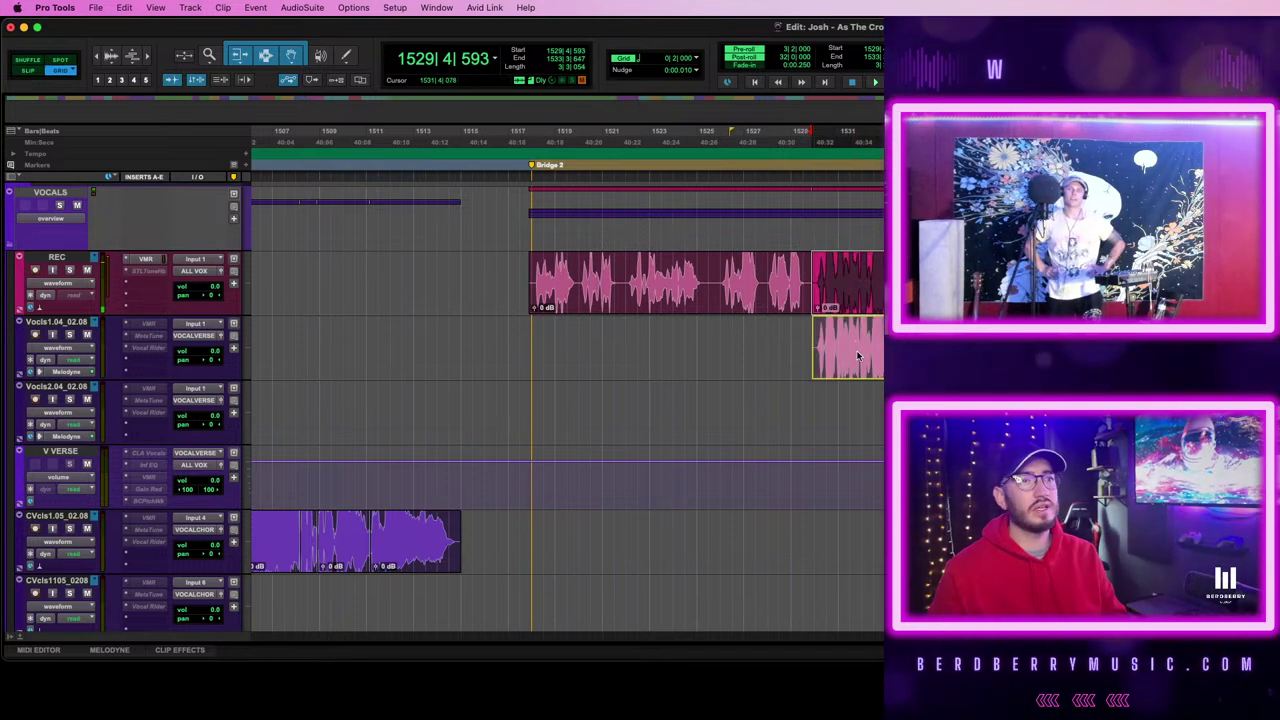
- Select the REC take's first part, 1517|4|534 to 1529|4|593, and the CVcl1105_02108 track
left_click(672, 290)
scroll(320, 348, "down", 10)
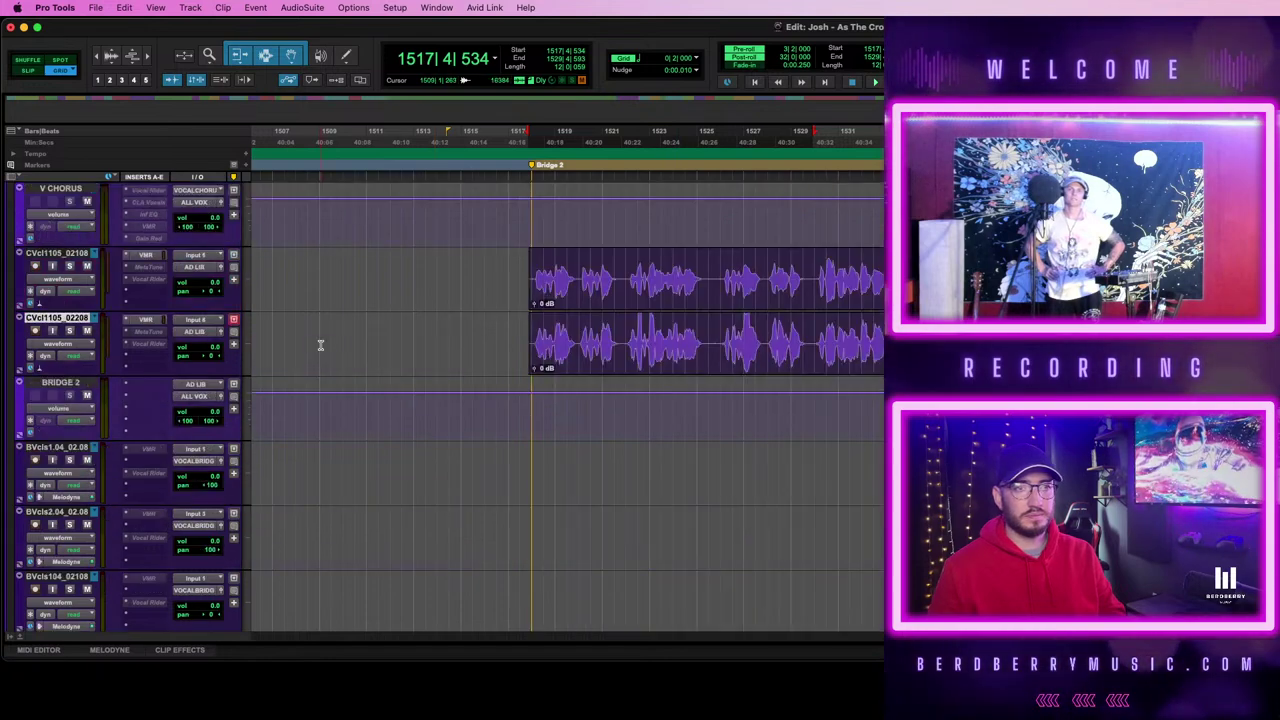
left_click(42, 190)
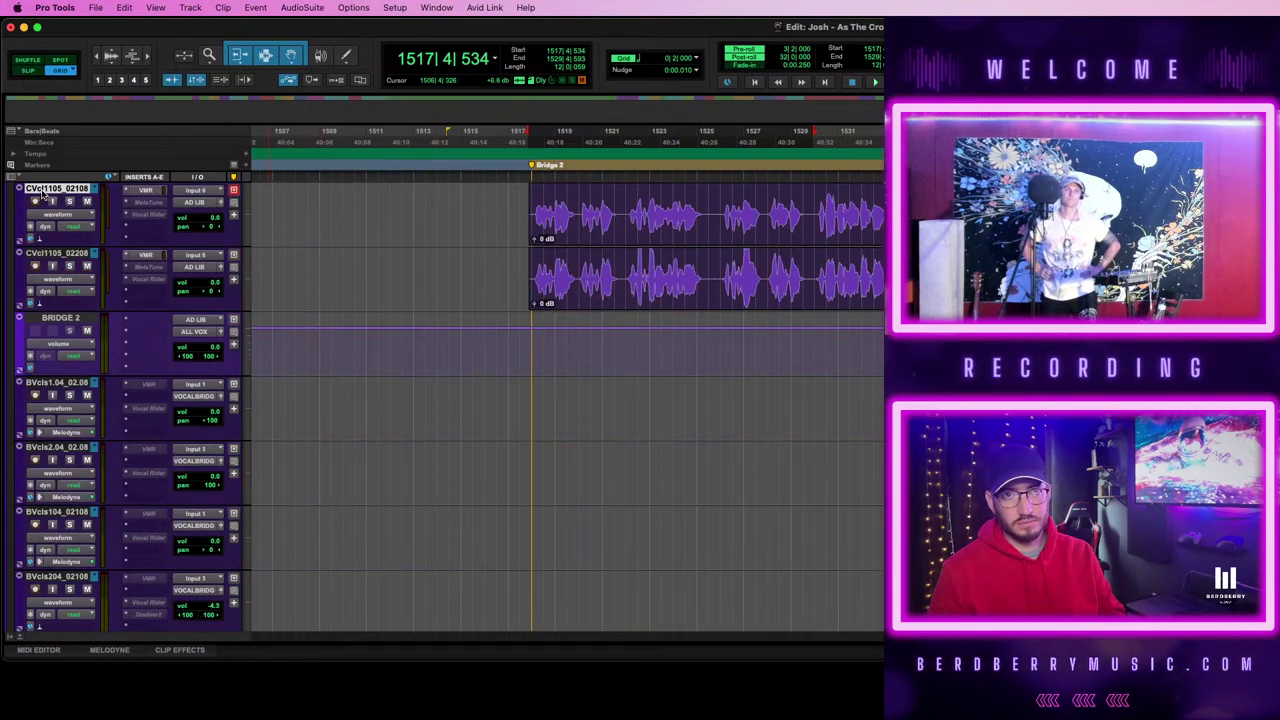
- Duplicate track CVcl1105_02108 without its active playlist and move the Bridge 2 take from the REC track onto the duplicate
key("alt+shift+d")
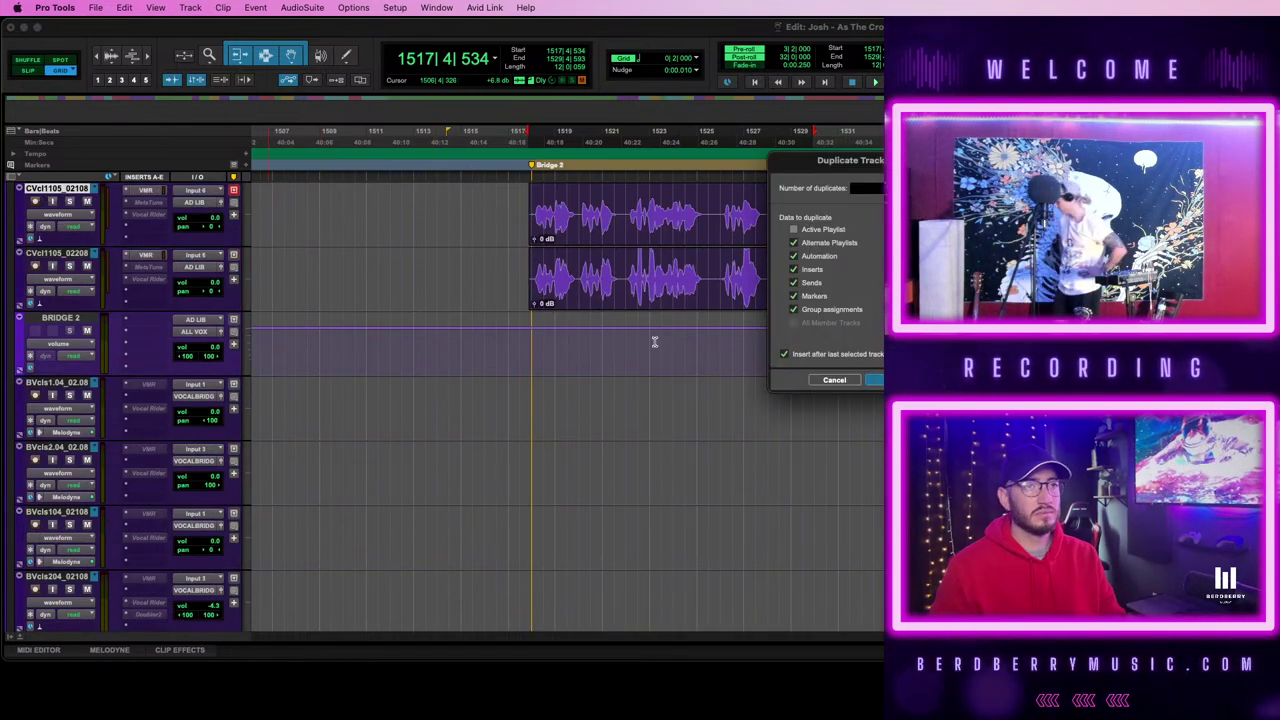
key("Return")
scroll(759, 337, "up", 10)
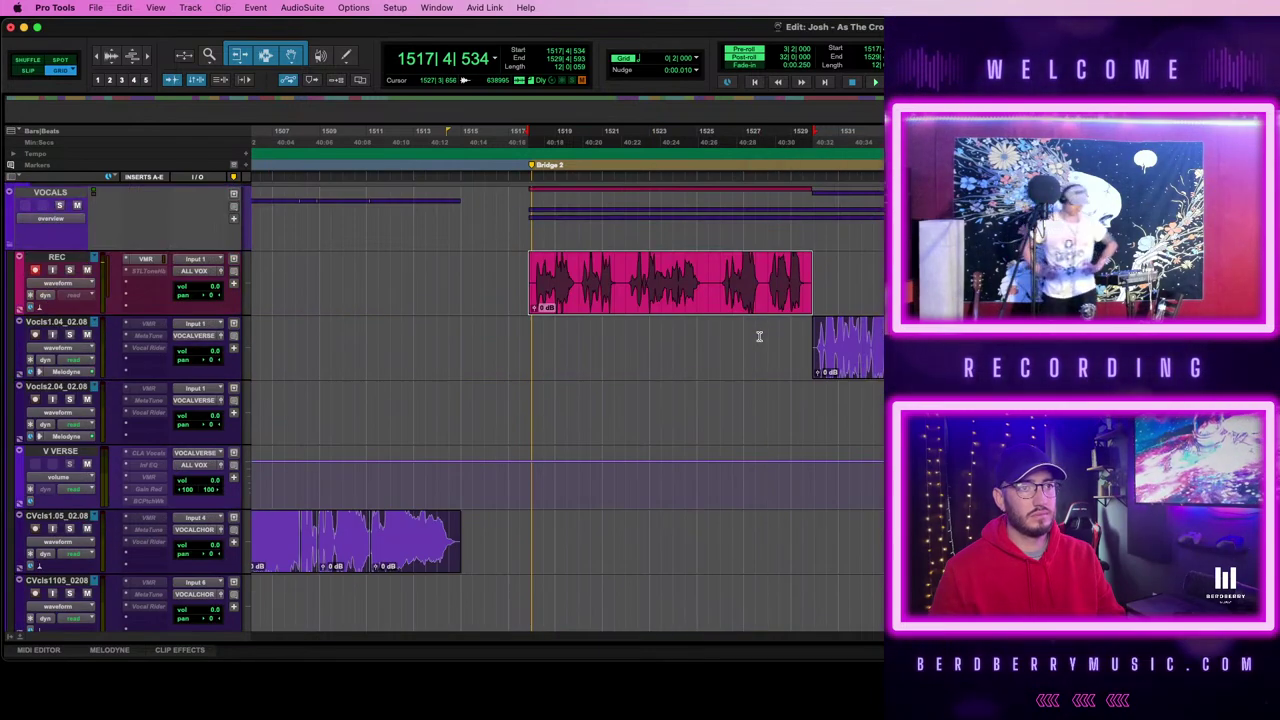
left_click_drag(724, 302, 779, 553)
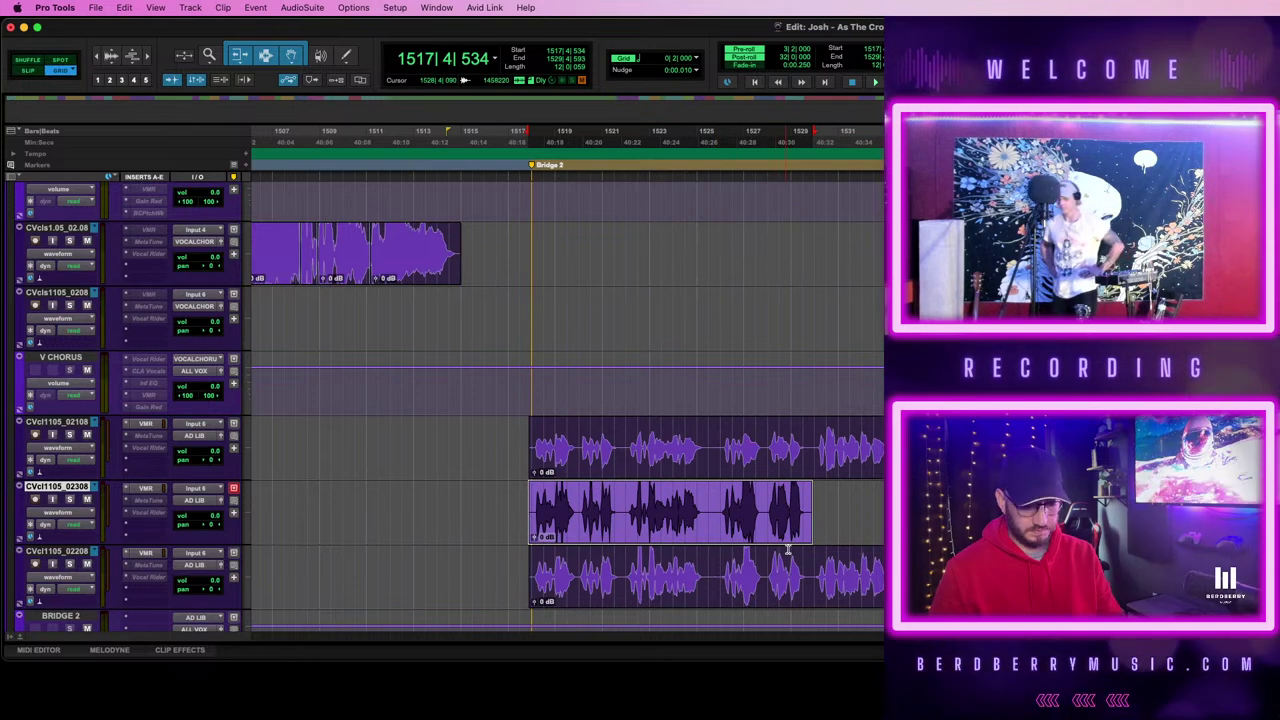
- Separate the CVcl1105_02108 clip at the end of the moved take and open the Synchro Arts AudioSuite plug-in
key("p")
key("b")
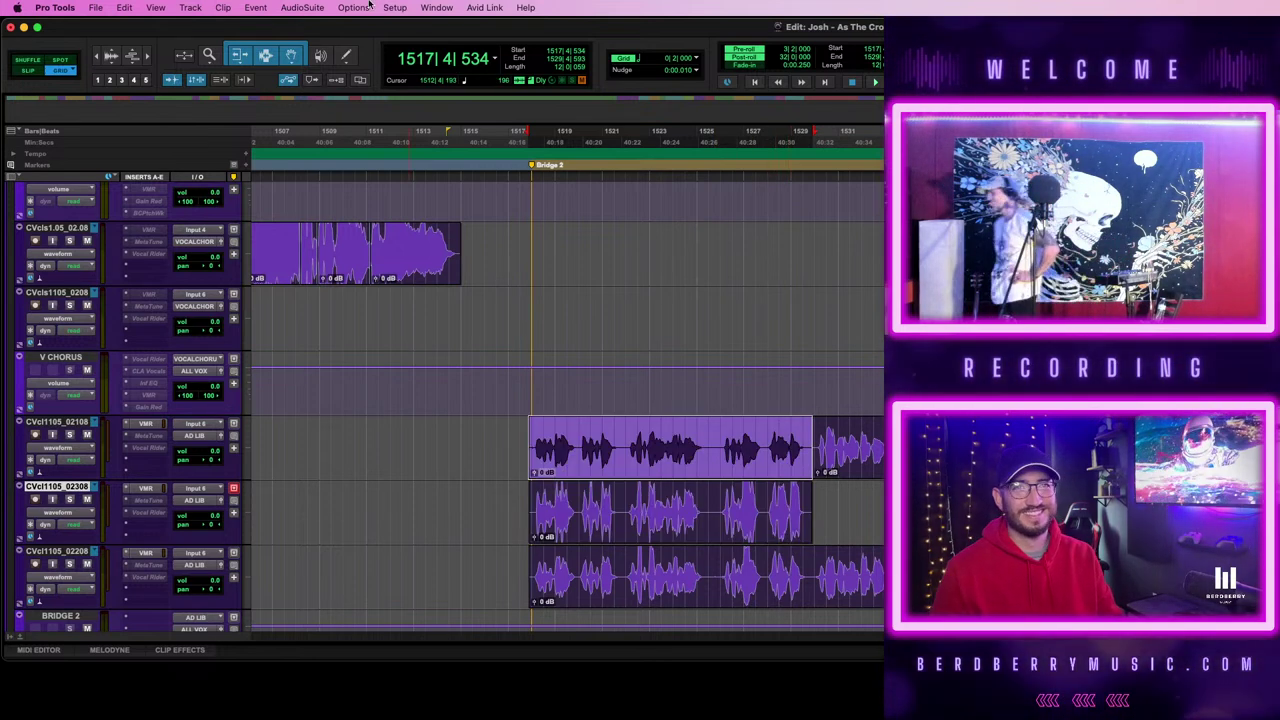
left_click(302, 7)
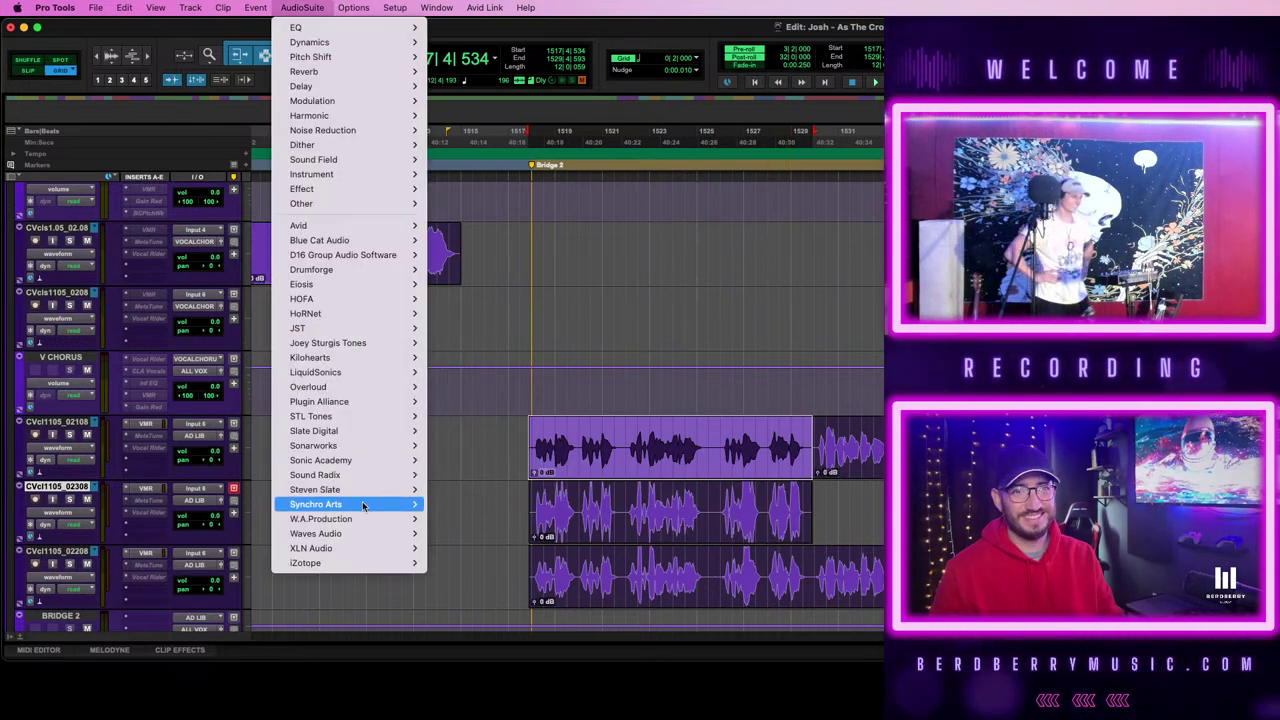
mouse_move(363, 505)
left_click(464, 505)
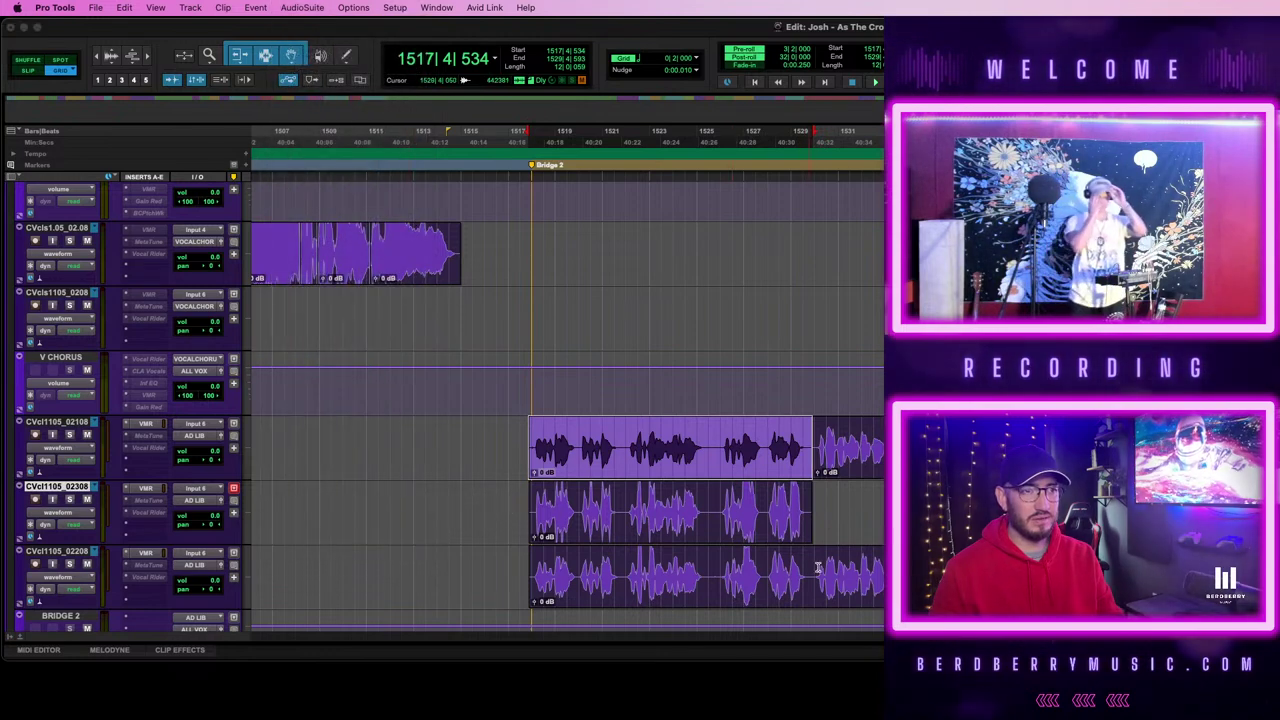
- Separate the CVcl1105_02208 clip at the same point and process the first CVcl1105_02108 and CVcl1105_02308 clips with the Synchro Arts plug-in
left_click(785, 529)
key("semicolon")
key("b")
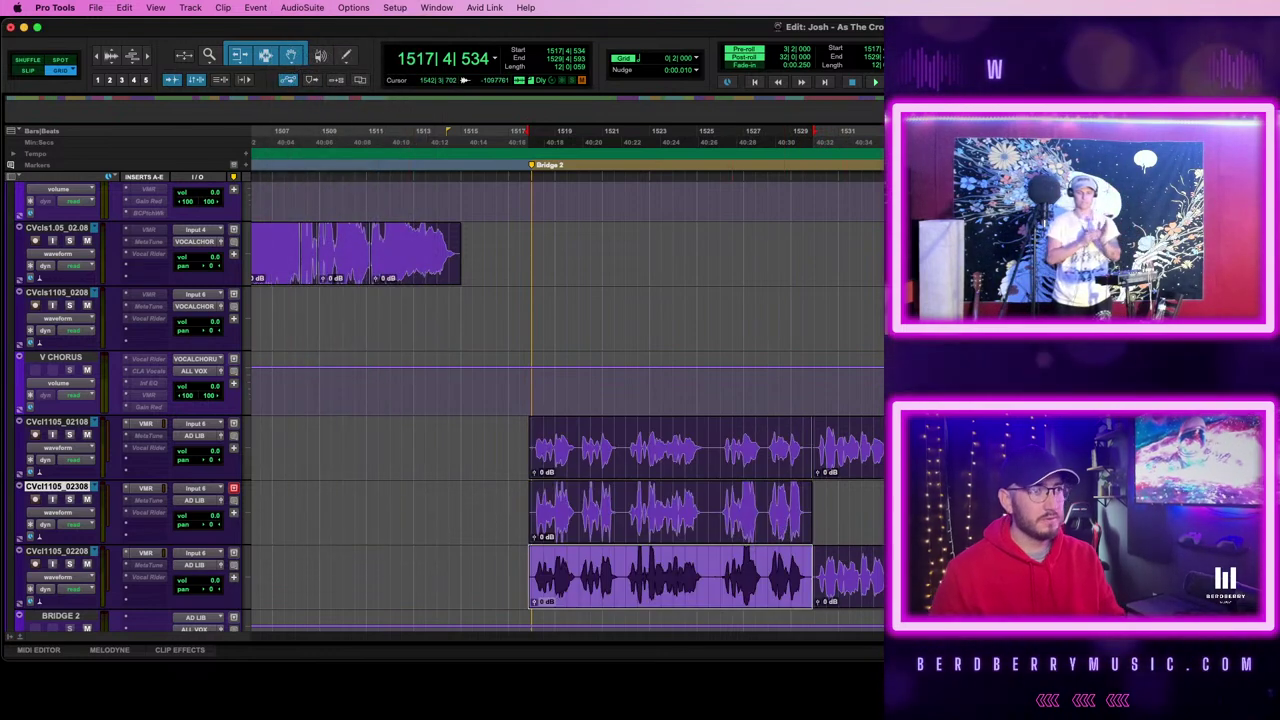
left_click(779, 457)
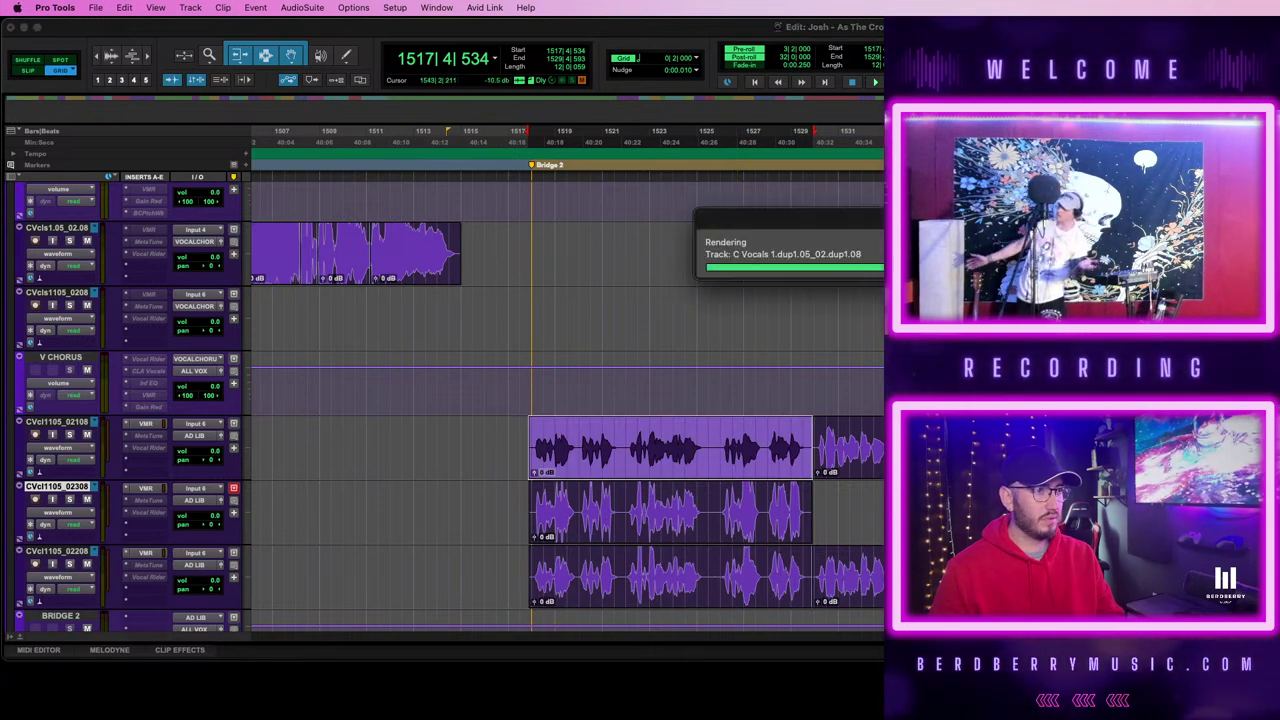
left_click(762, 541)
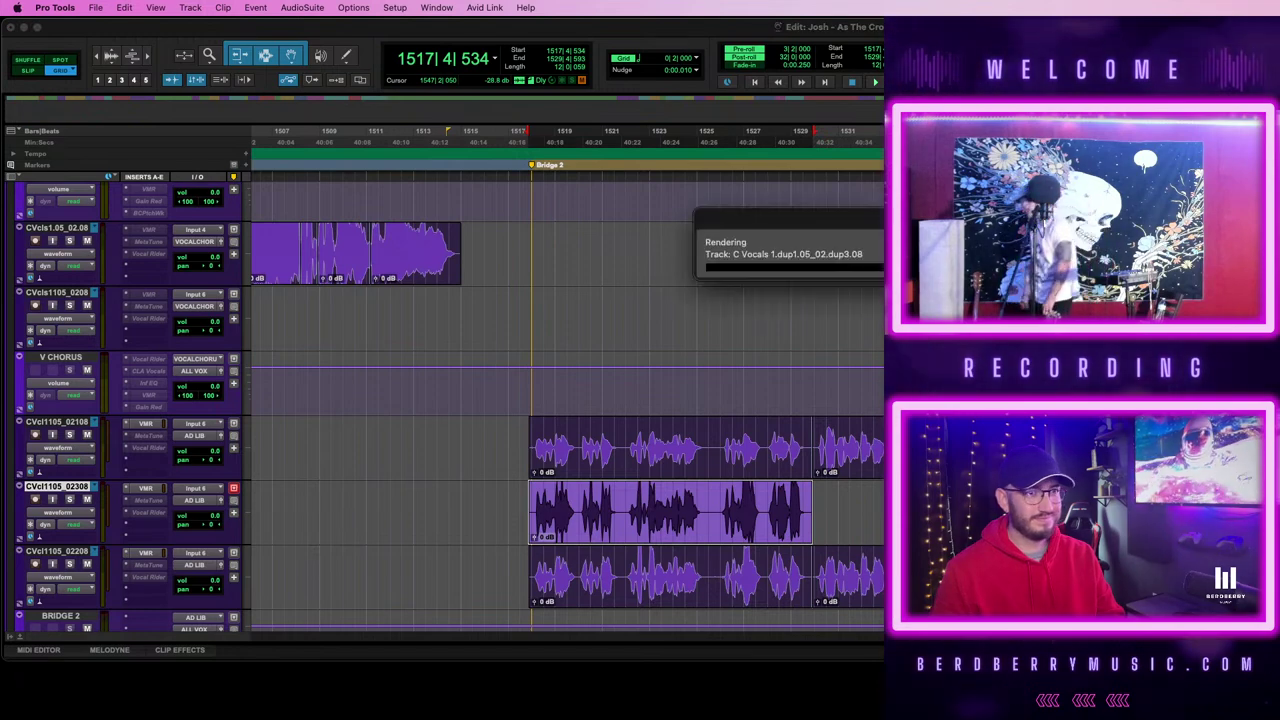
- Run the Synchro Arts plug-in using the short clips starting near bar 1529 on CVcl1105_02208 and Vocls1.04
scroll(843, 463, "up", 5)
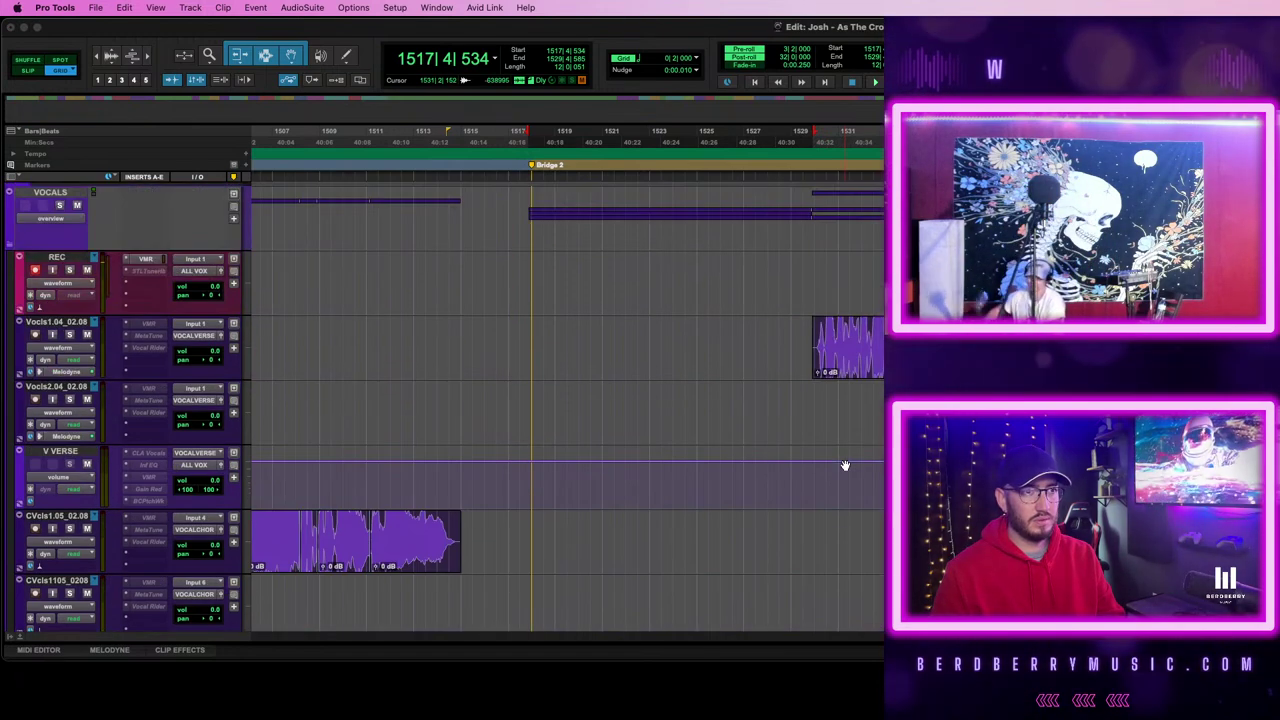
scroll(845, 465, "down", 6)
left_click(862, 553)
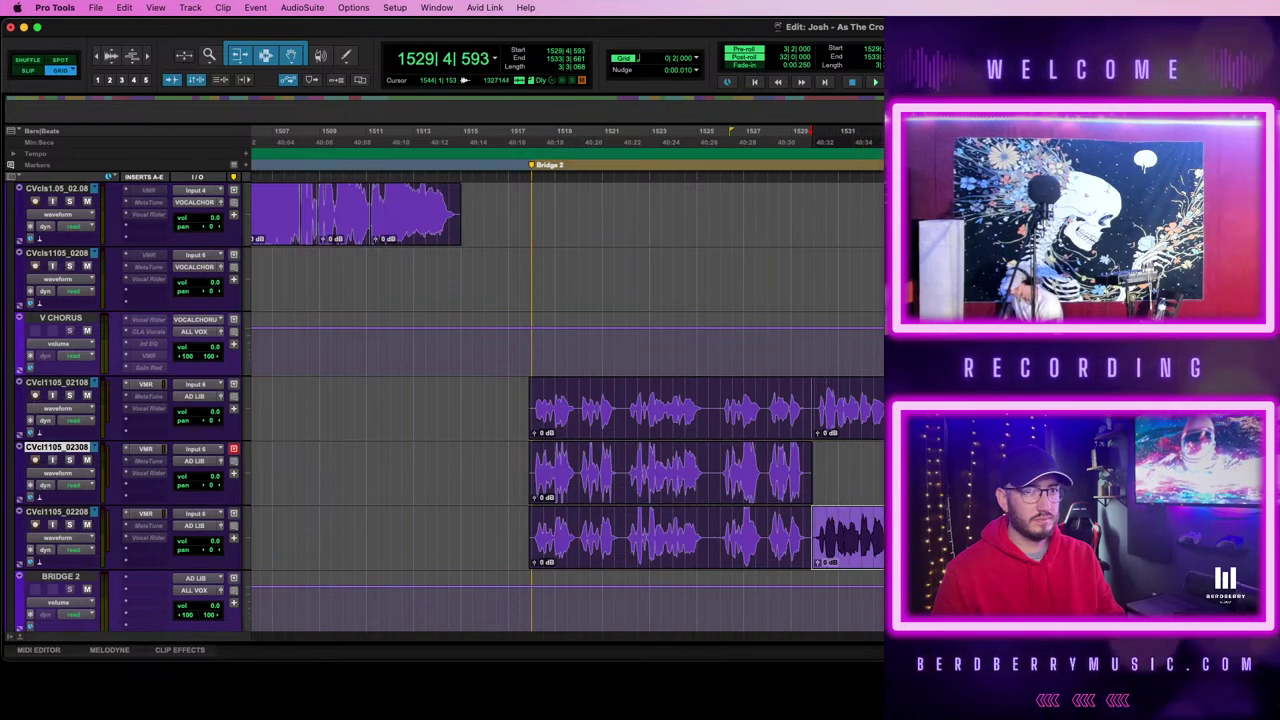
scroll(862, 553, "up", 5)
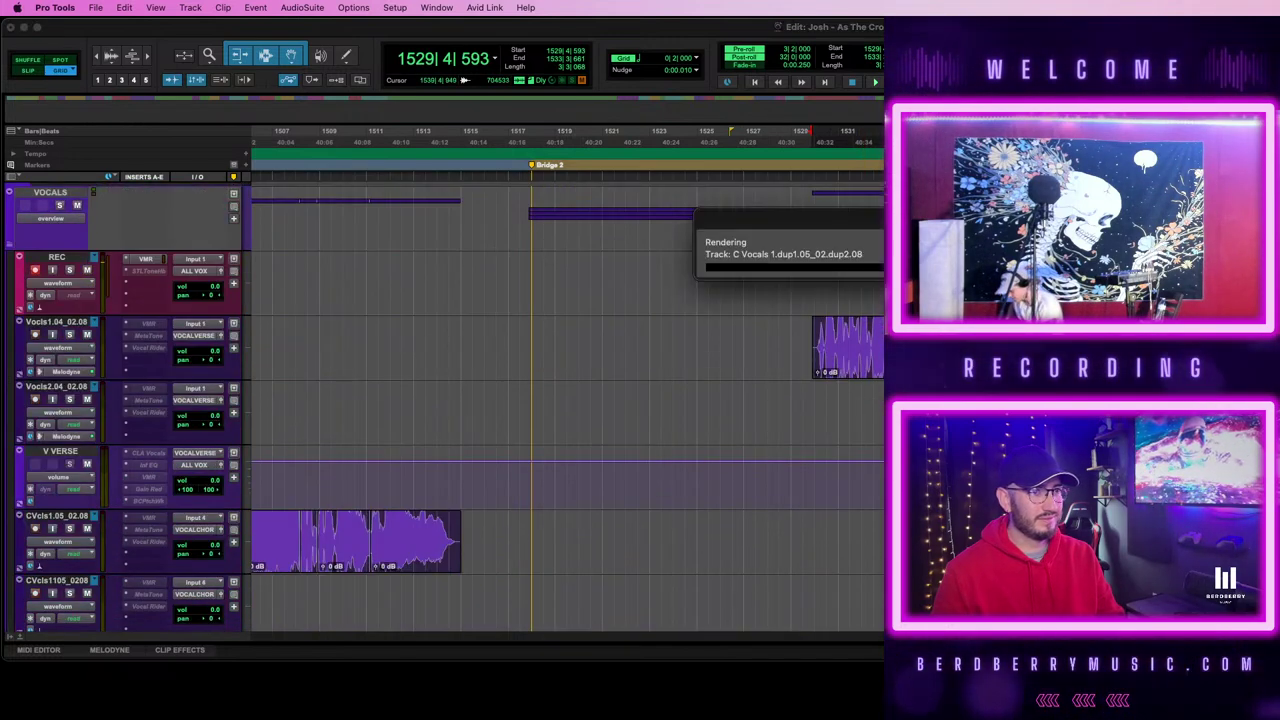
left_click(863, 361)
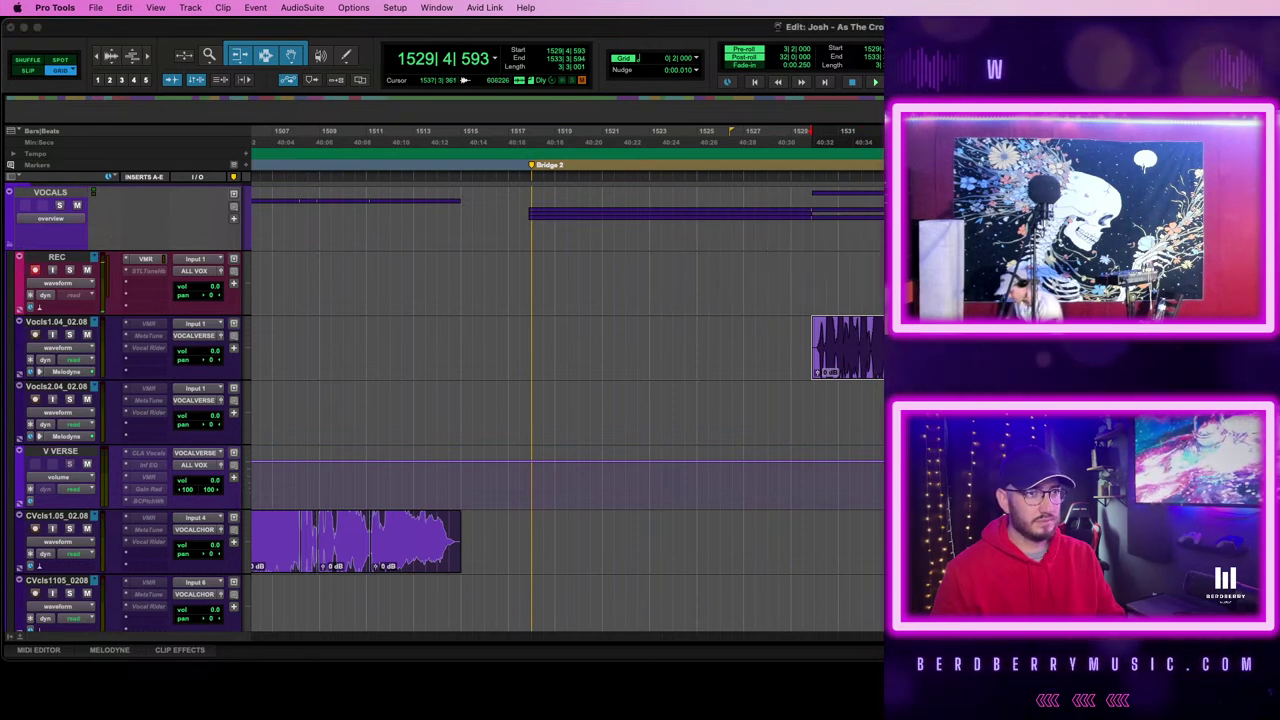
- Play from bar 1518 at the Bridge 2 marker and lower the BRIDGE 2 track volume to -6.6 dB
left_click(533, 327)
key("space")
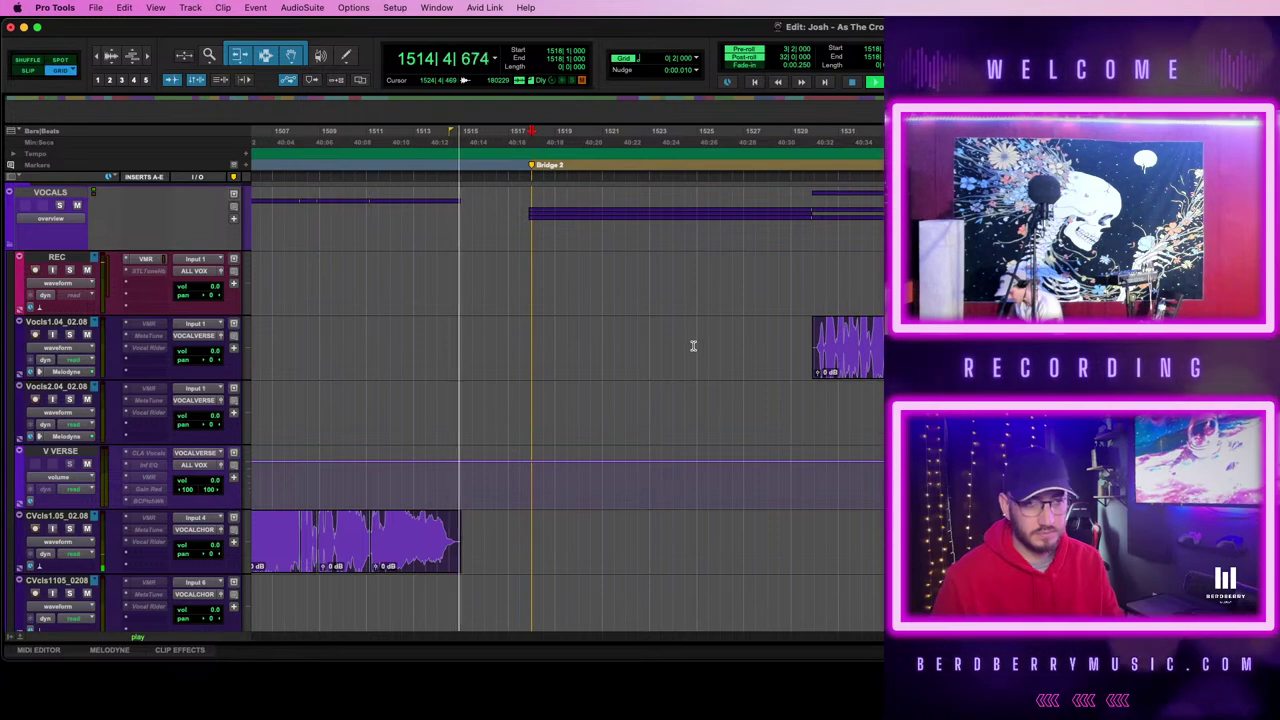
scroll(693, 348, "down", 5)
scroll(691, 349, "down", 3)
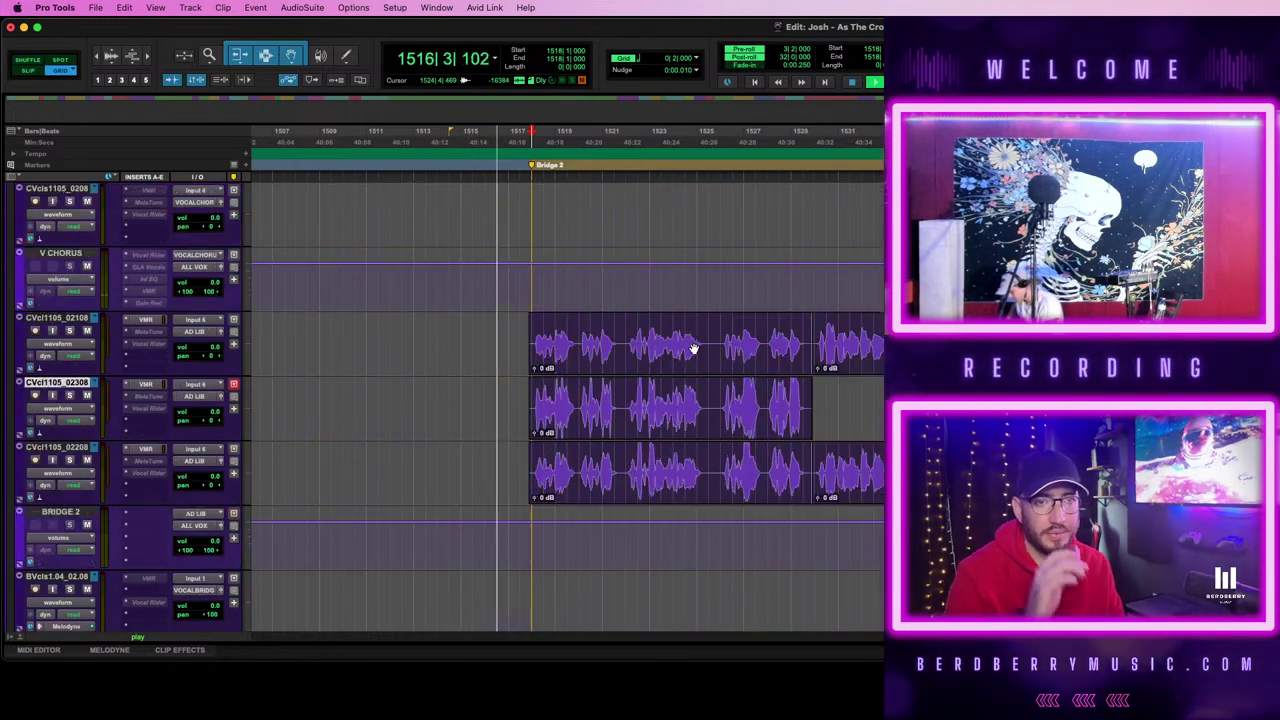
left_click_drag(212, 476, 210, 482)
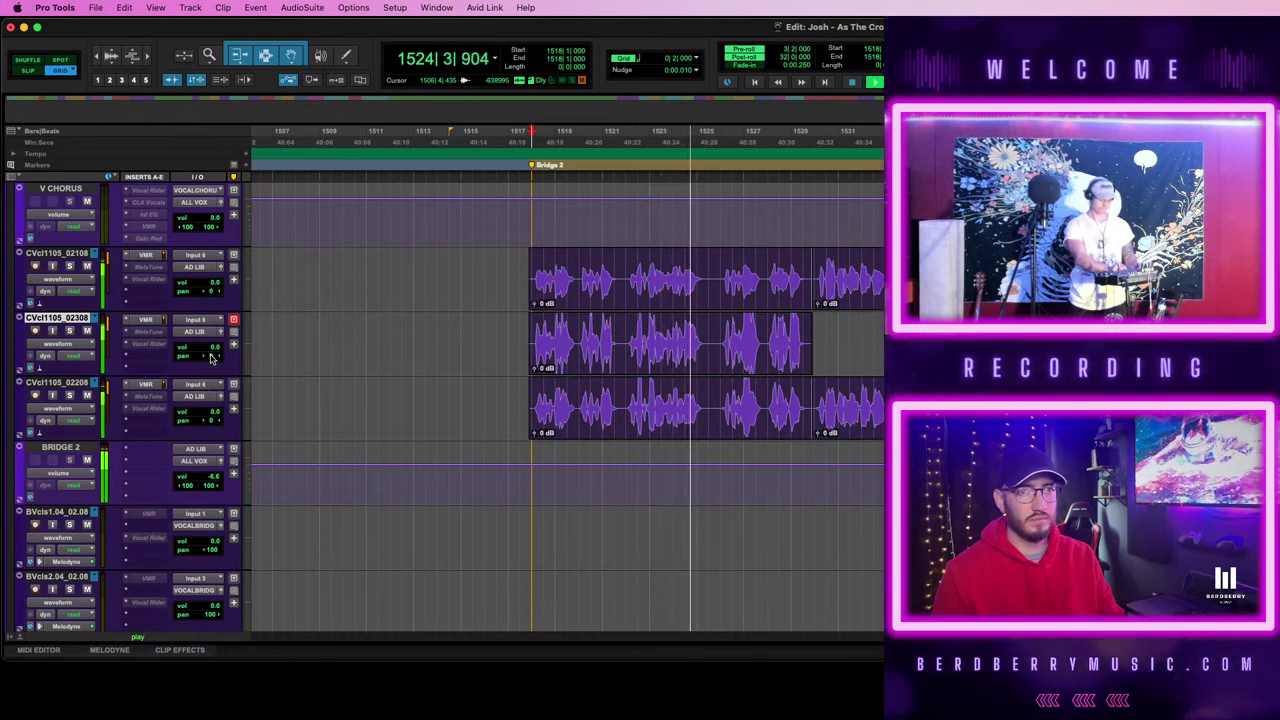
- Try panning CVcl1105_02308 fully left during playback, and stop after hearing the end of the layered Bridge 2 vocals
left_click_drag(211, 357, 140, 370)
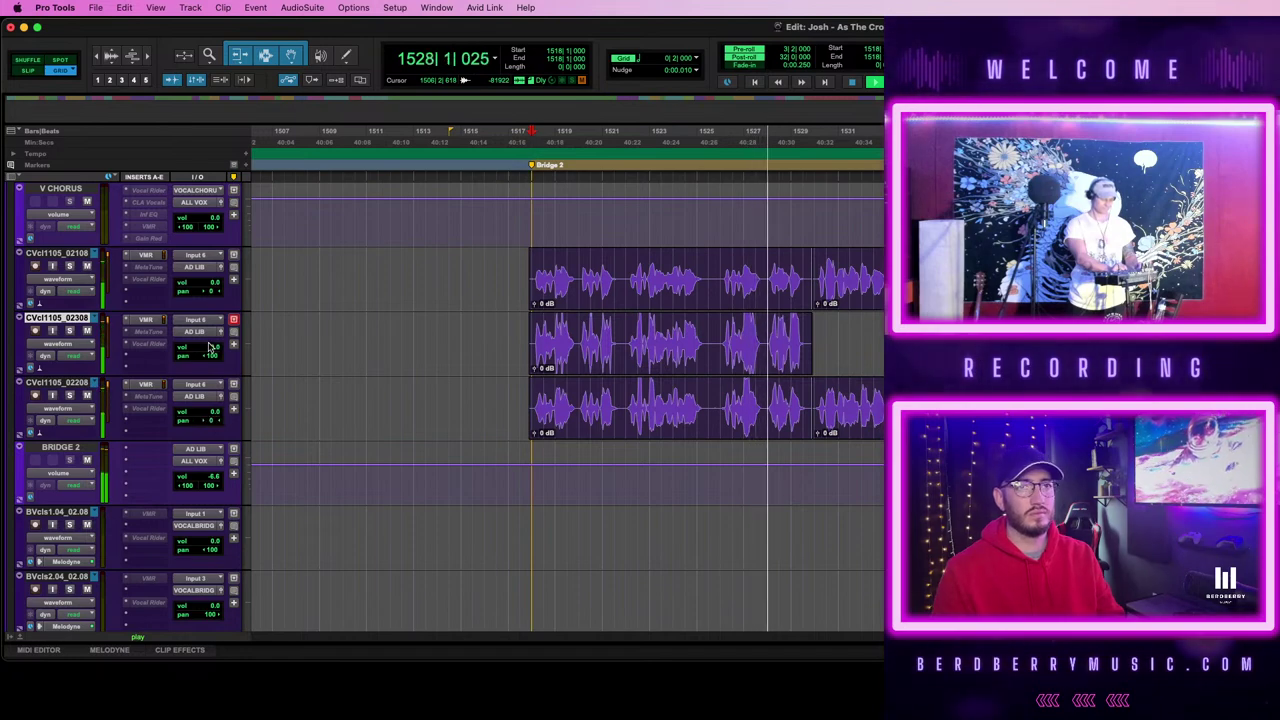
scroll(837, 381, "right", 3)
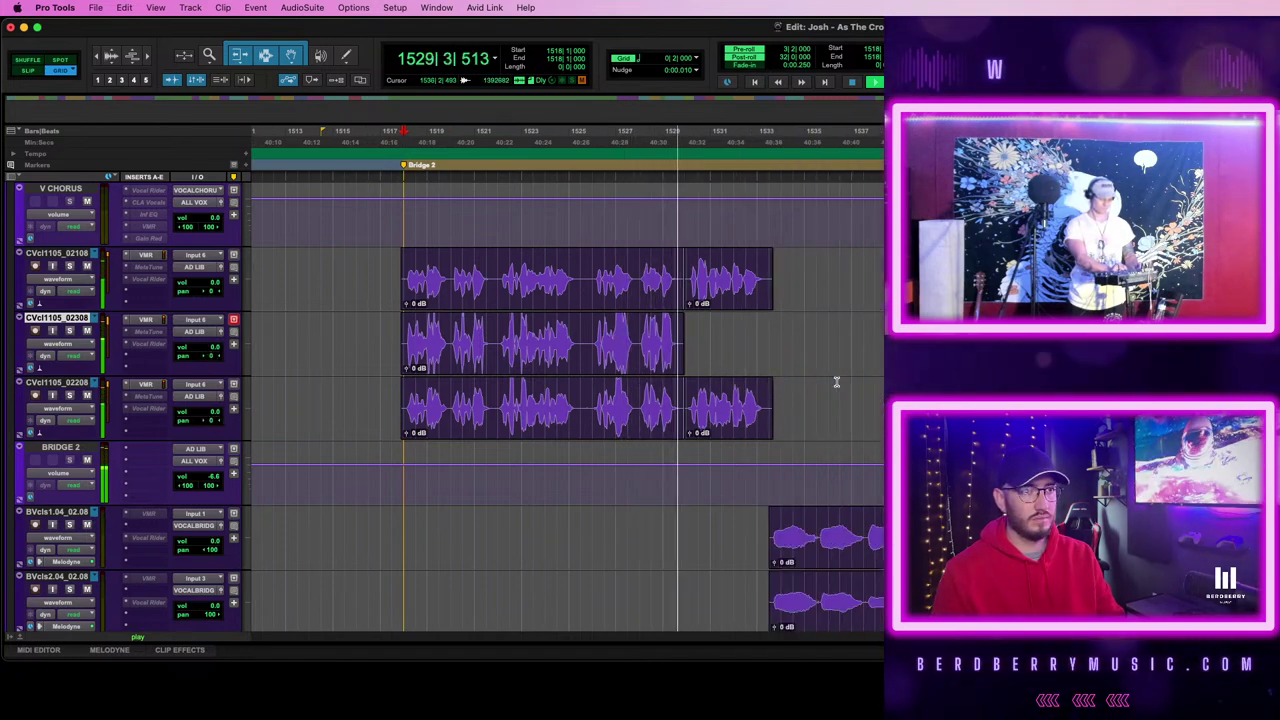
scroll(836, 380, "up", 10)
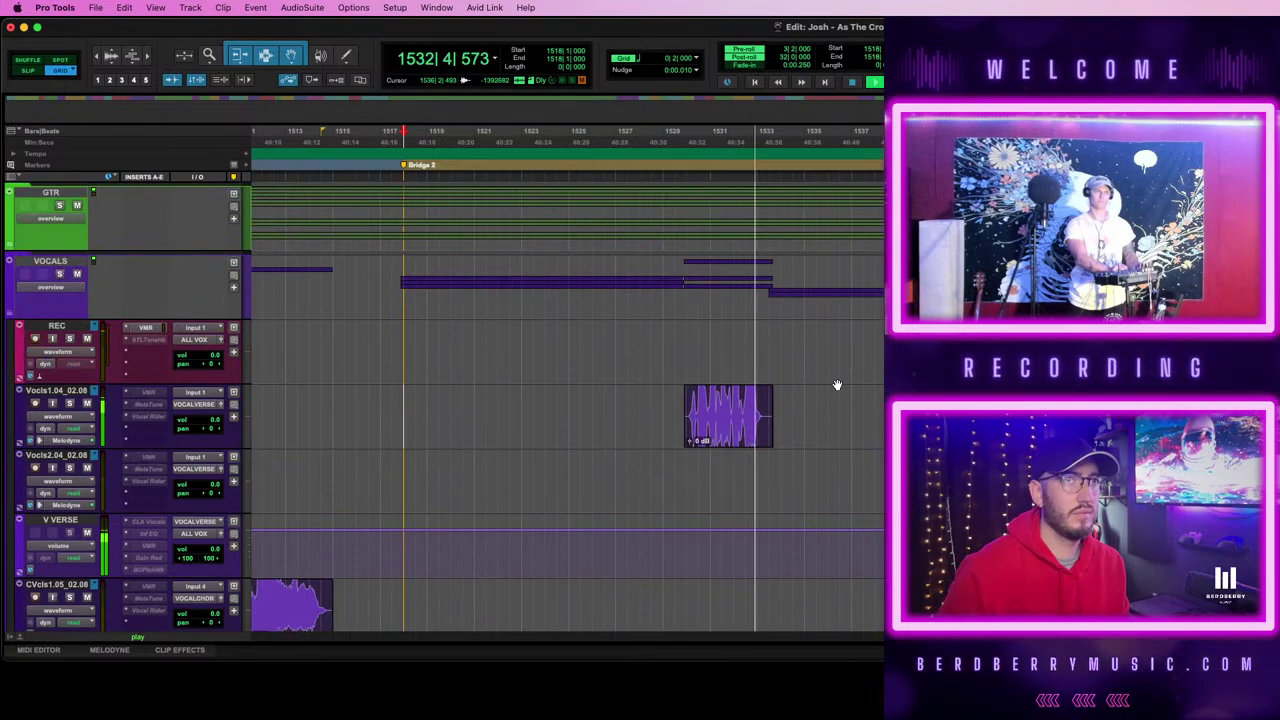
key("space")
- Reset the BRIDGE 2 track volume to 0.0
scroll(634, 380, "down", 10)
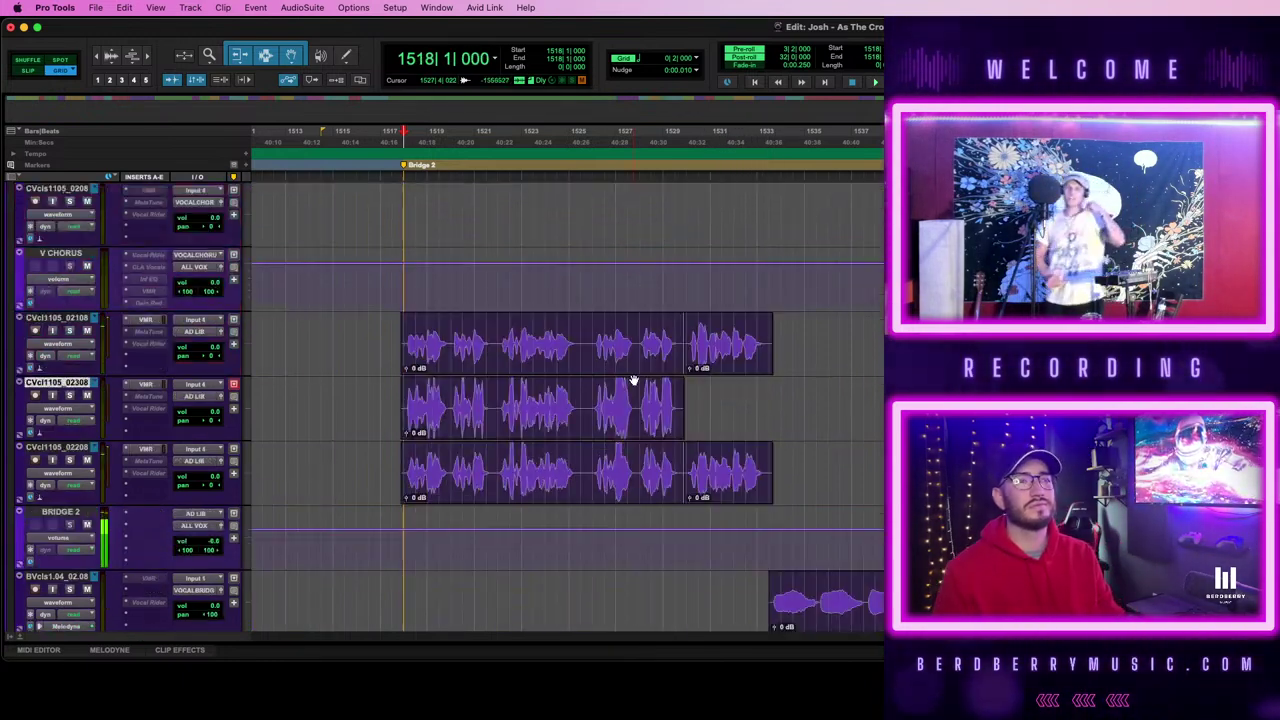
scroll(634, 380, "up", 1)
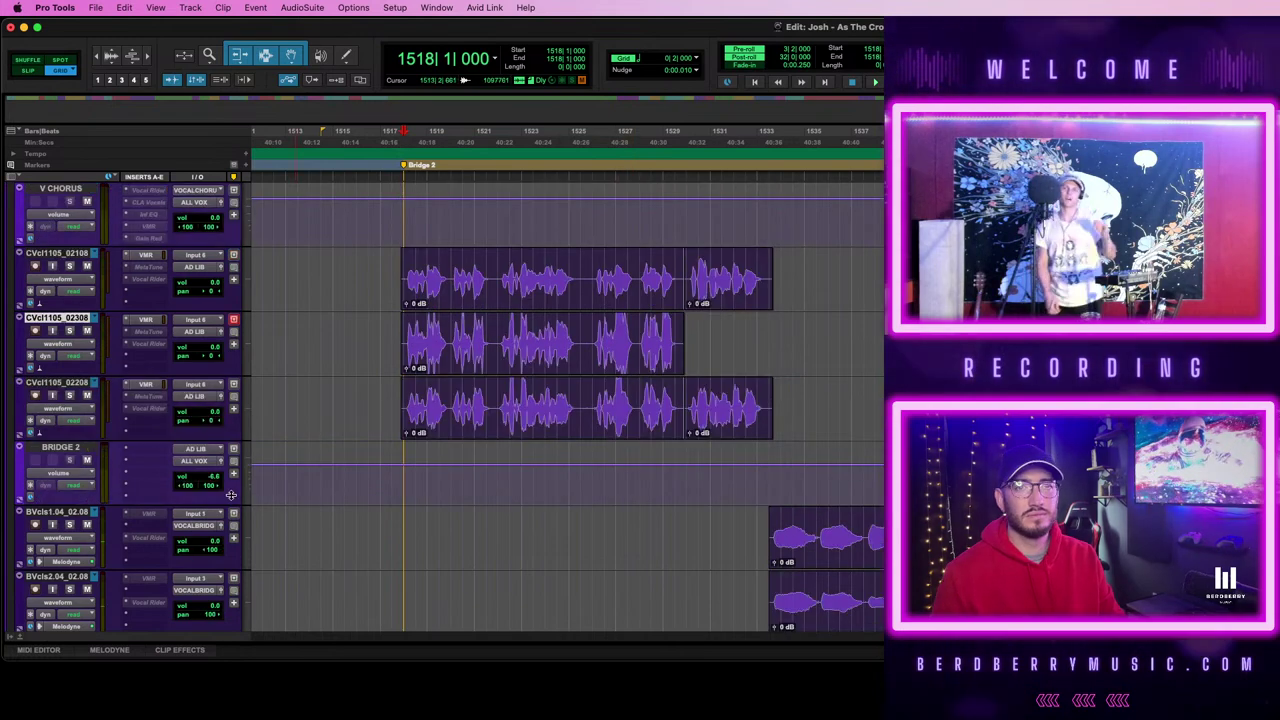
left_click(209, 479, "alt")
- Look over the vocal tracks across the Bridge and Bridge 2 sections
scroll(690, 481, "up", 4)
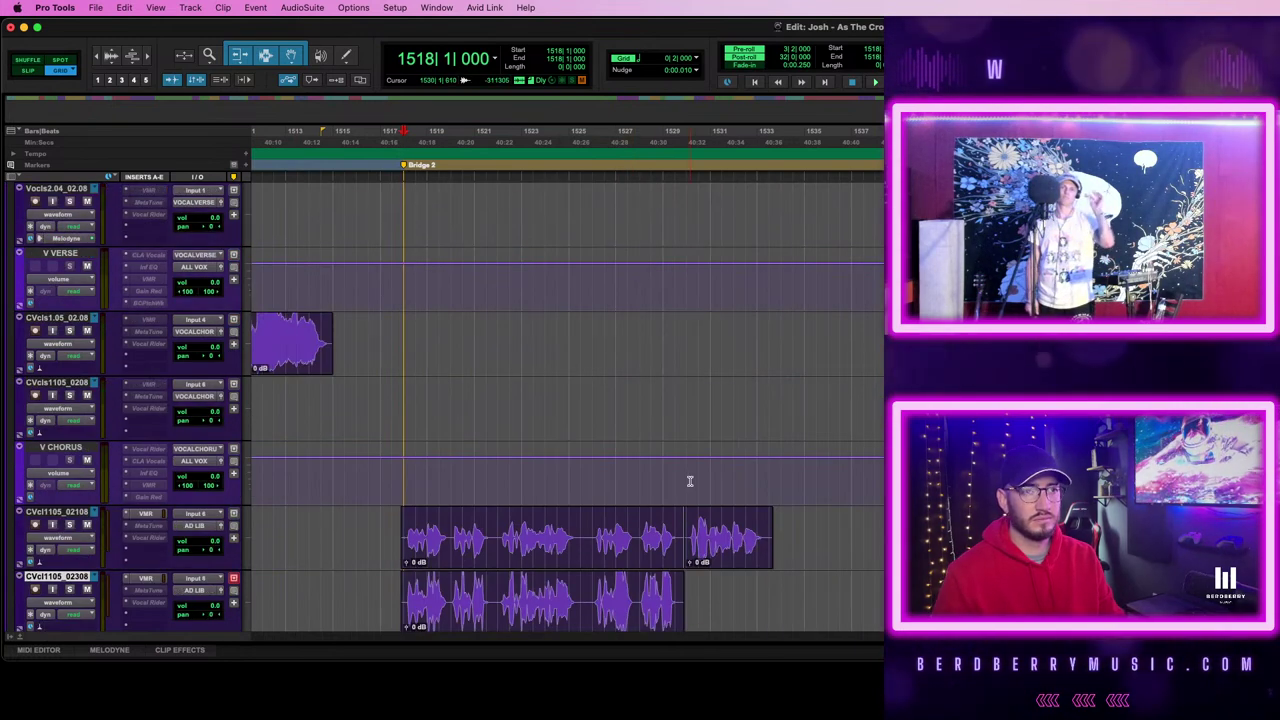
scroll(690, 481, "down", 4)
scroll(689, 481, "up", 8)
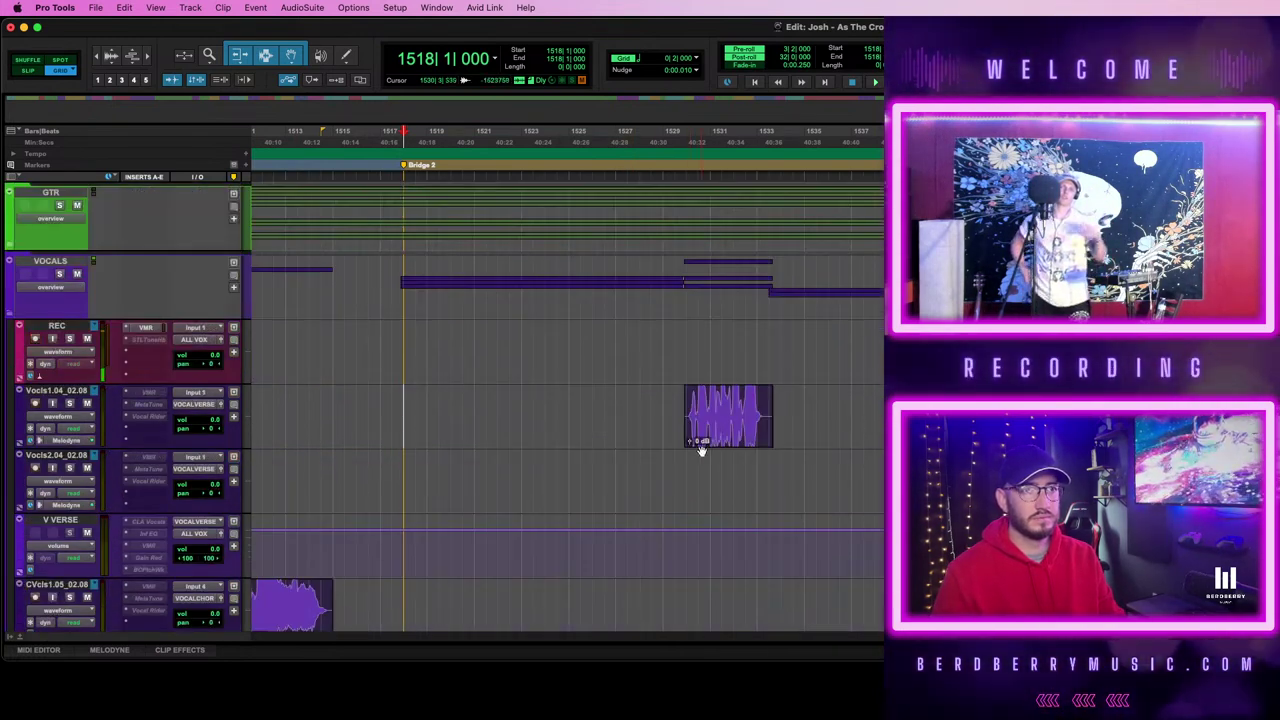
scroll(700, 449, "left", 10)
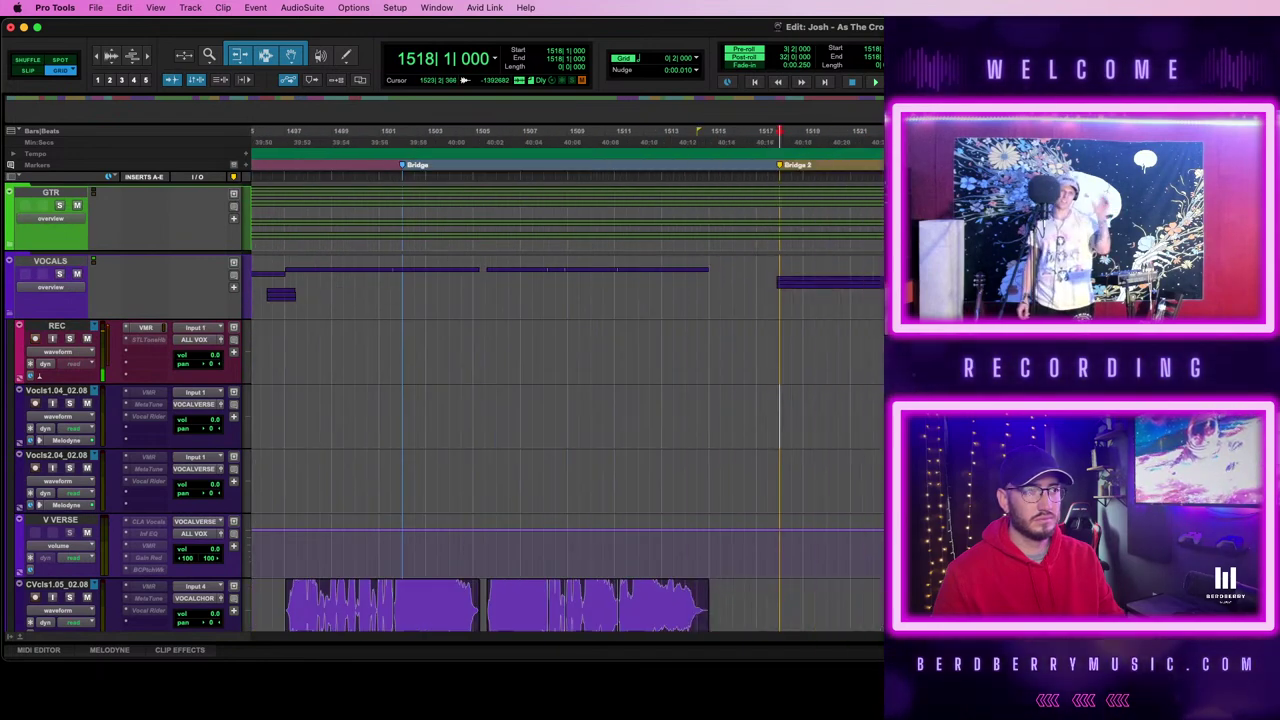
scroll(568, 406, "right", 8)
scroll(568, 406, "down", 8)
scroll(568, 406, "up", 8)
scroll(568, 406, "down", 2)
scroll(568, 406, "down", 5)
- Audition the backing vocals in the second half of Bridge 2, starting playback at 1534|3|000
key("r")
key("r")
scroll(568, 406, "right", 5)
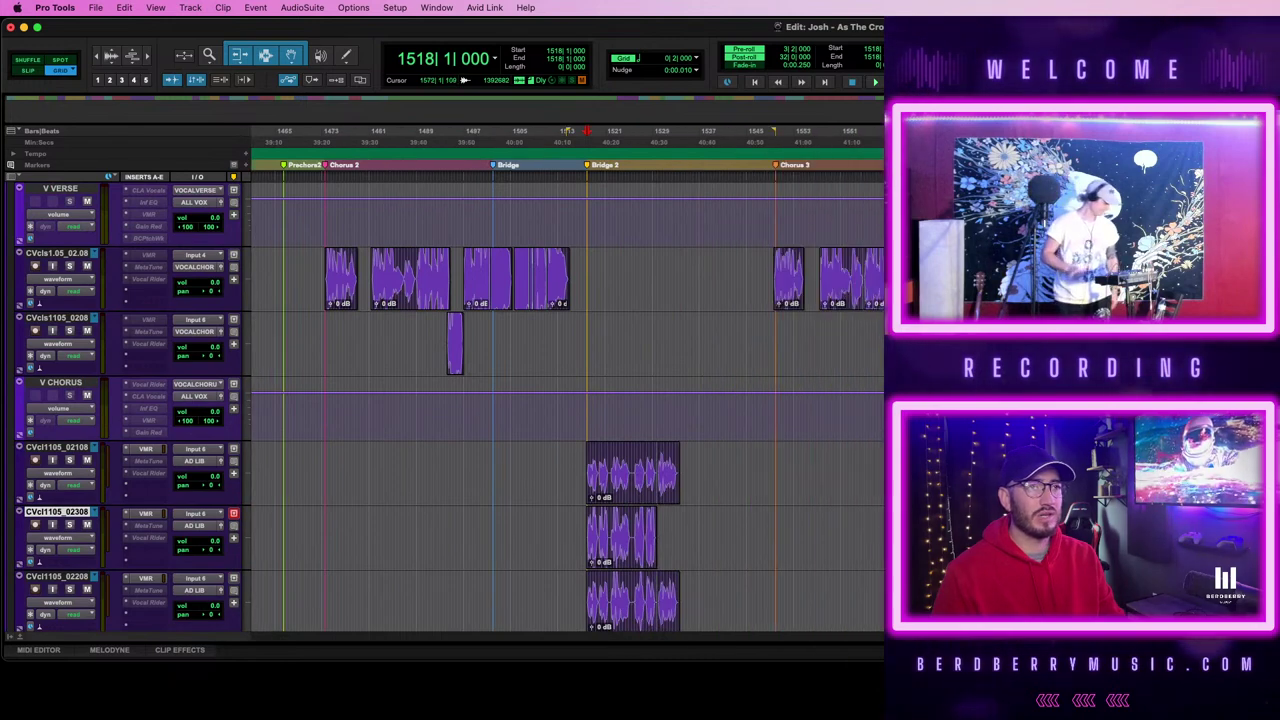
scroll(532, 261, "right", 5)
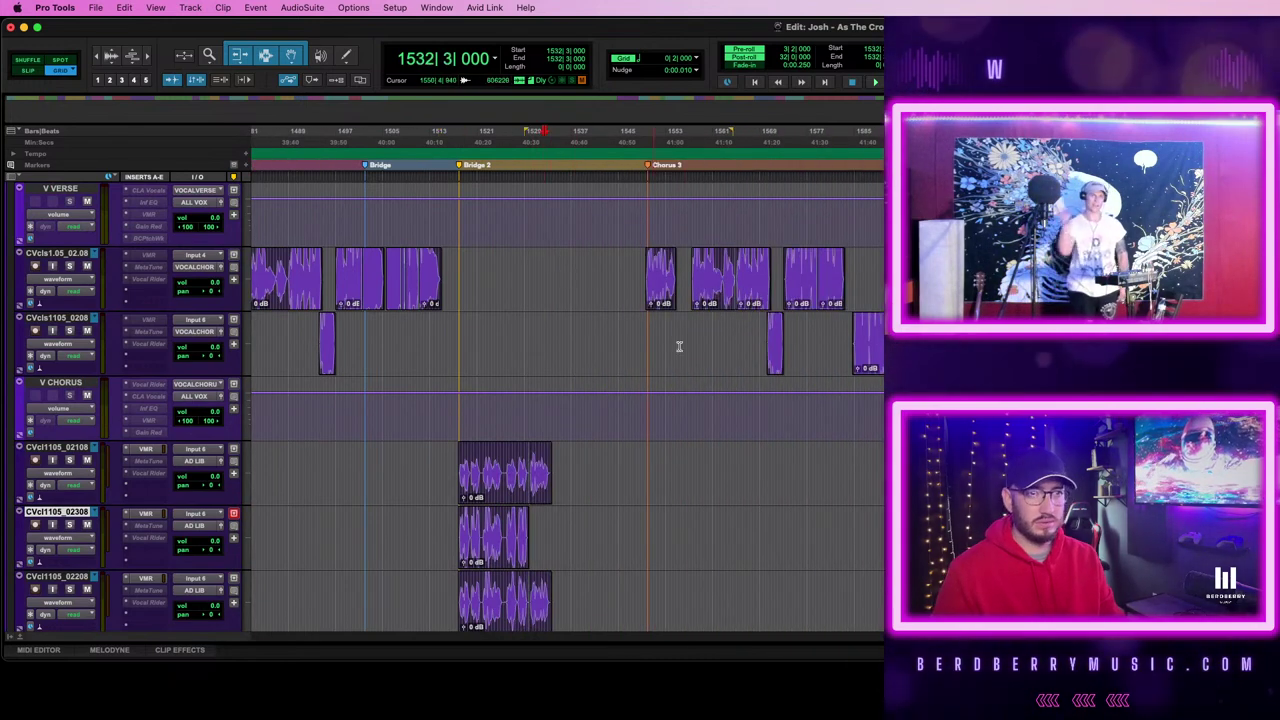
scroll(670, 340, "down", 5)
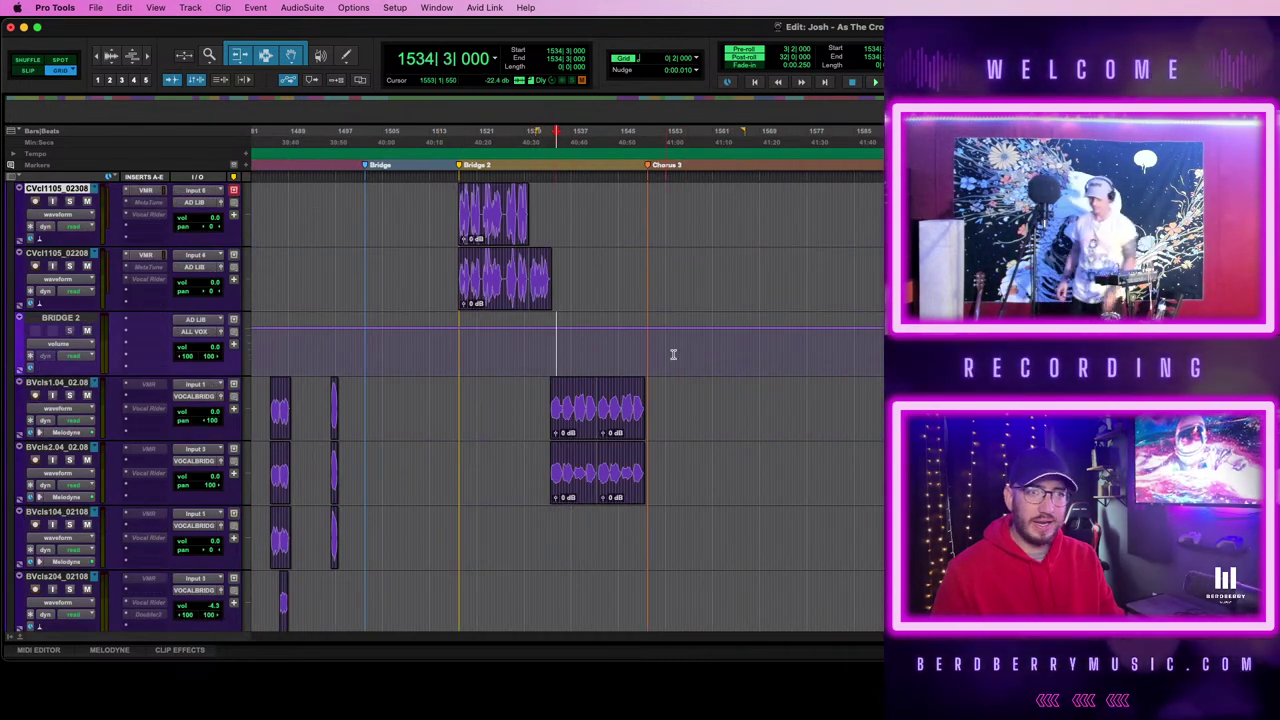
key("space")
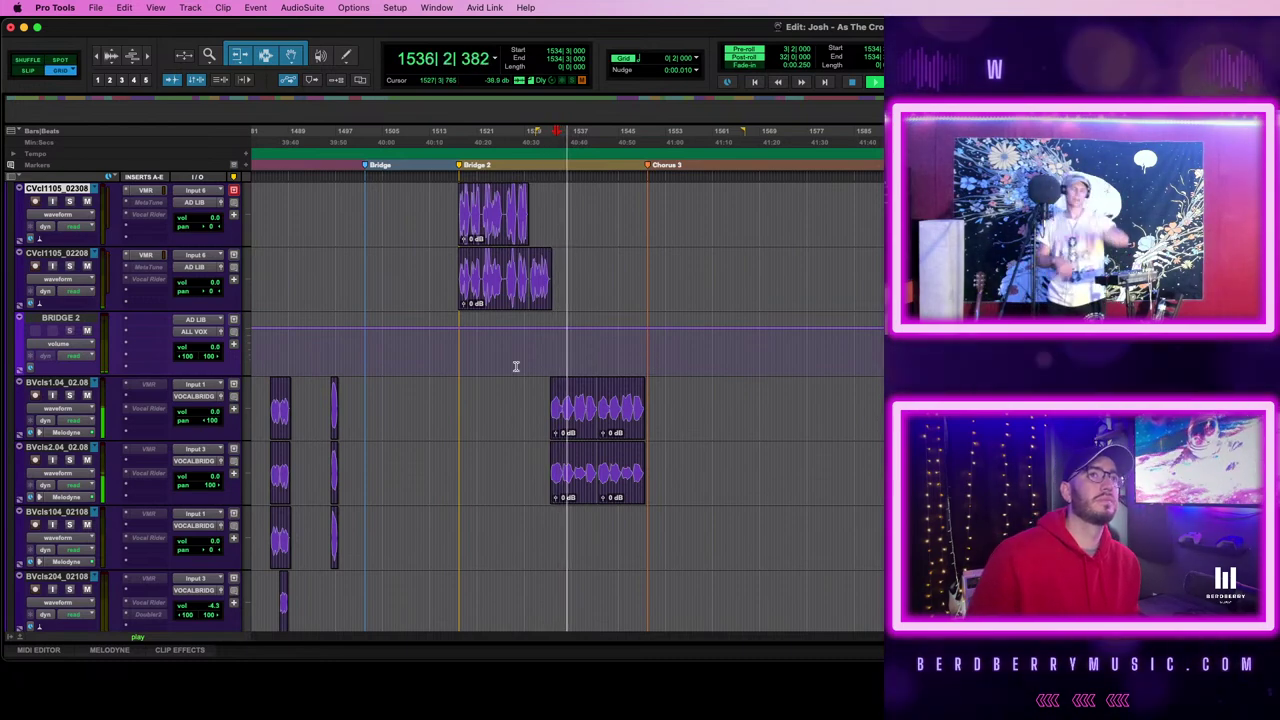
key("space")
- Check the vocal tracks around Chorus 3 and audition the section from 1549|3|000
scroll(650, 375, "up", 10)
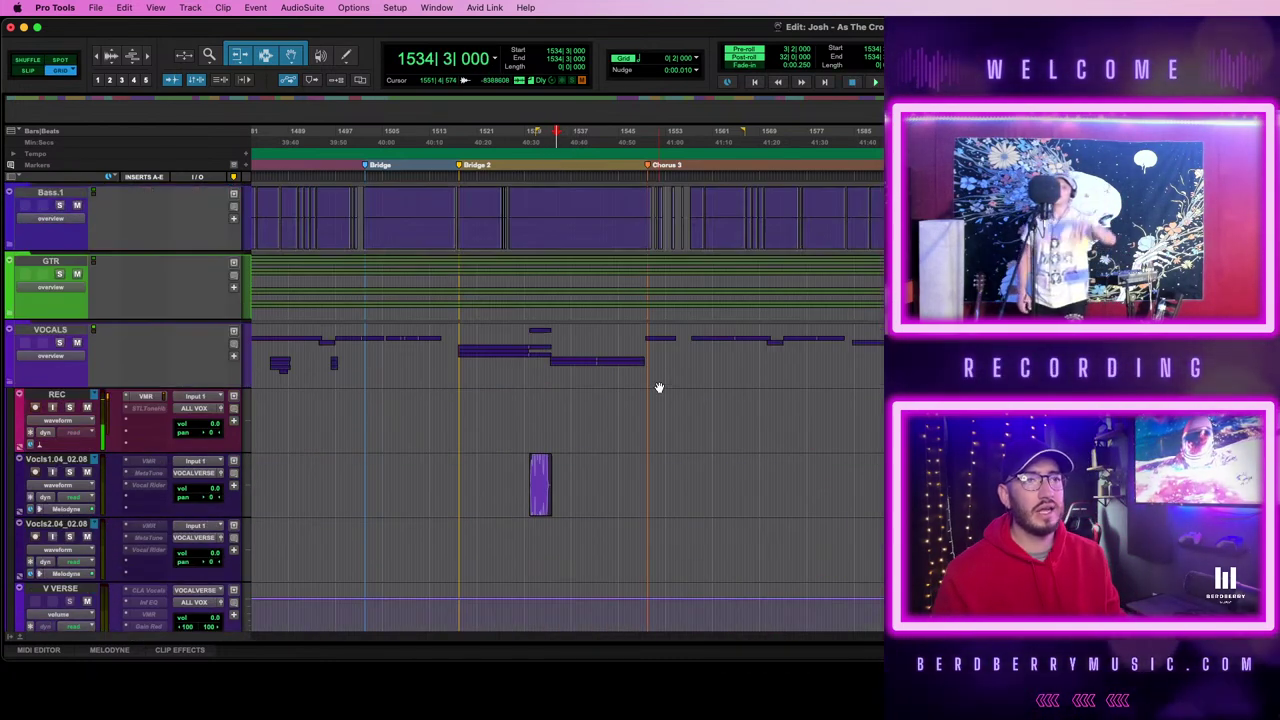
scroll(637, 358, "down", 10)
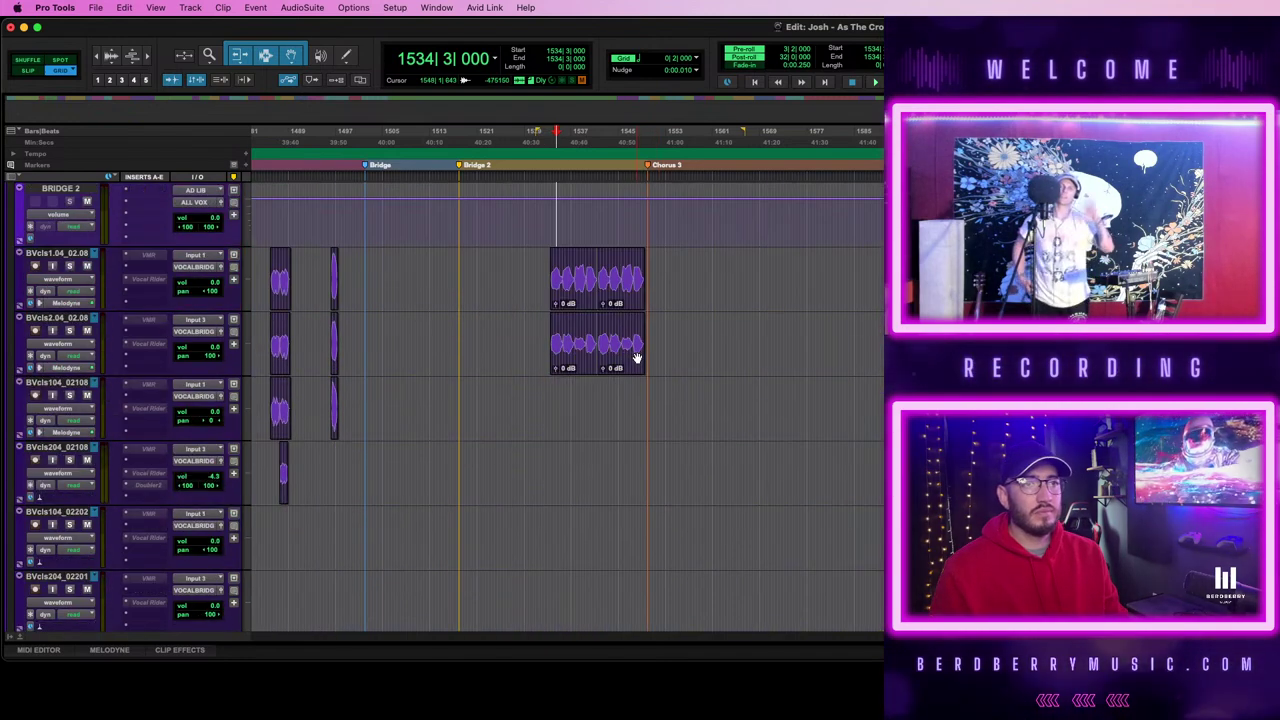
scroll(637, 358, "up", 8)
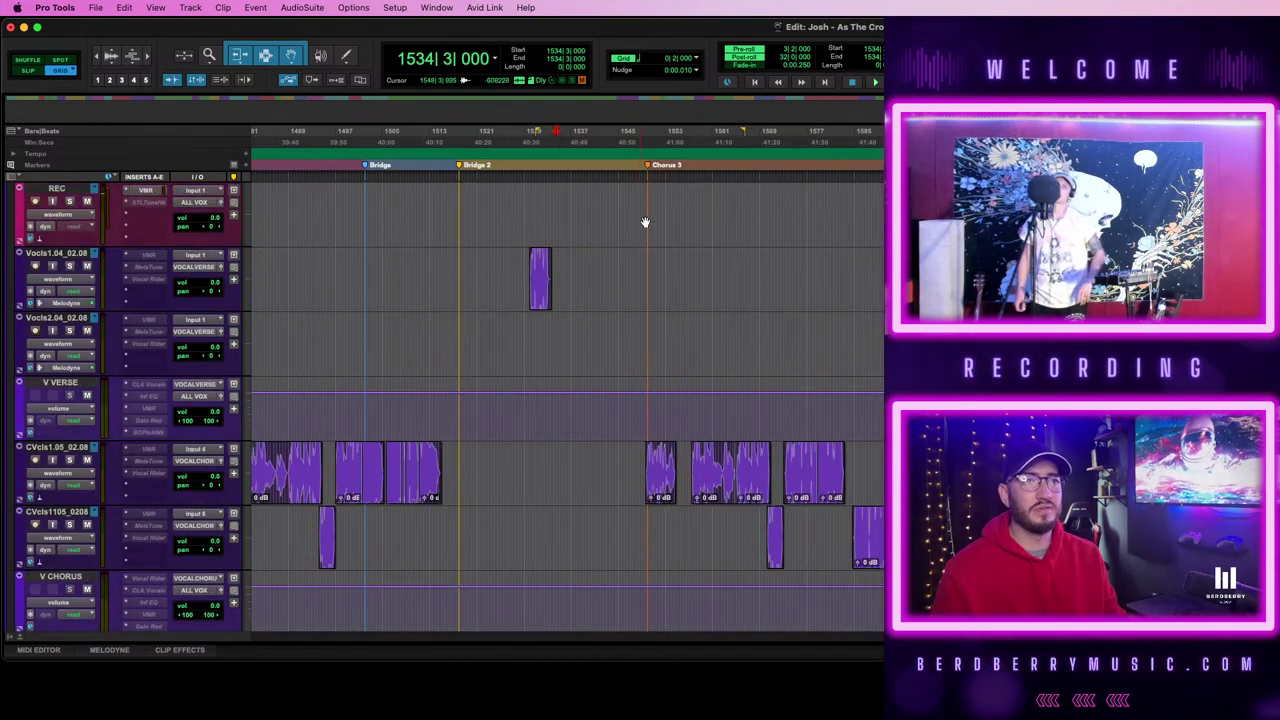
key("t")
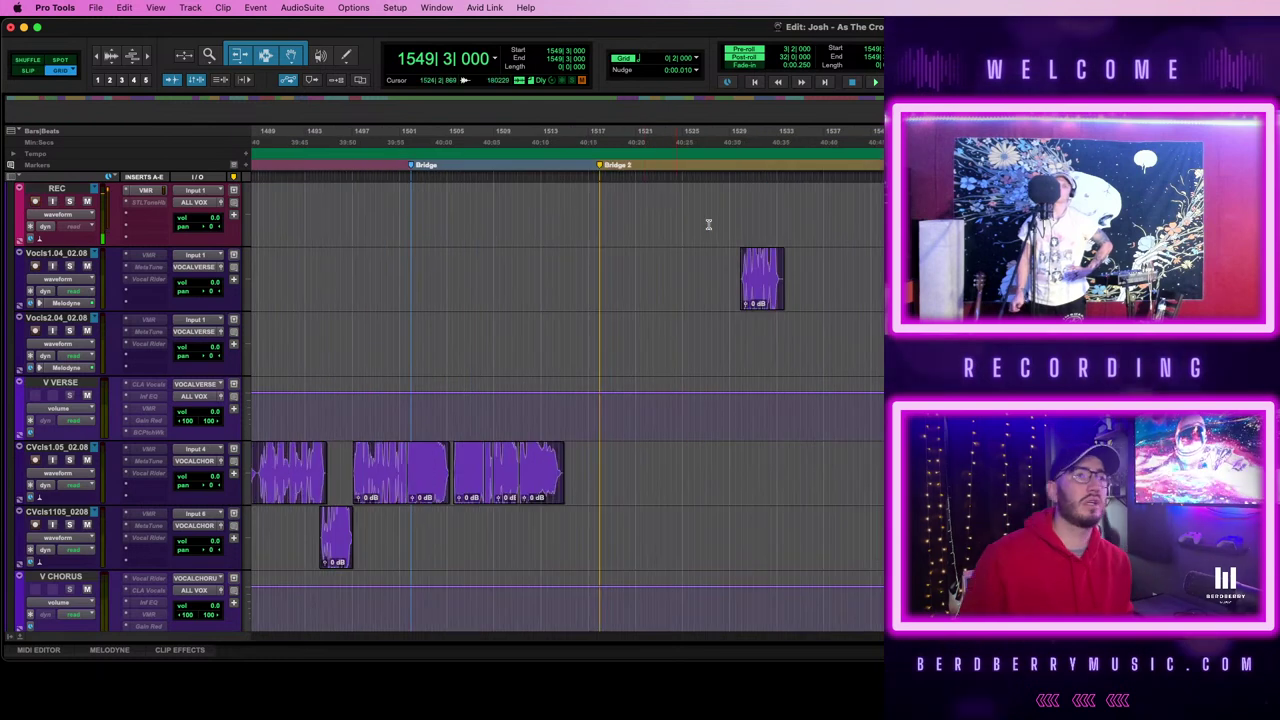
scroll(849, 263, "right", 4)
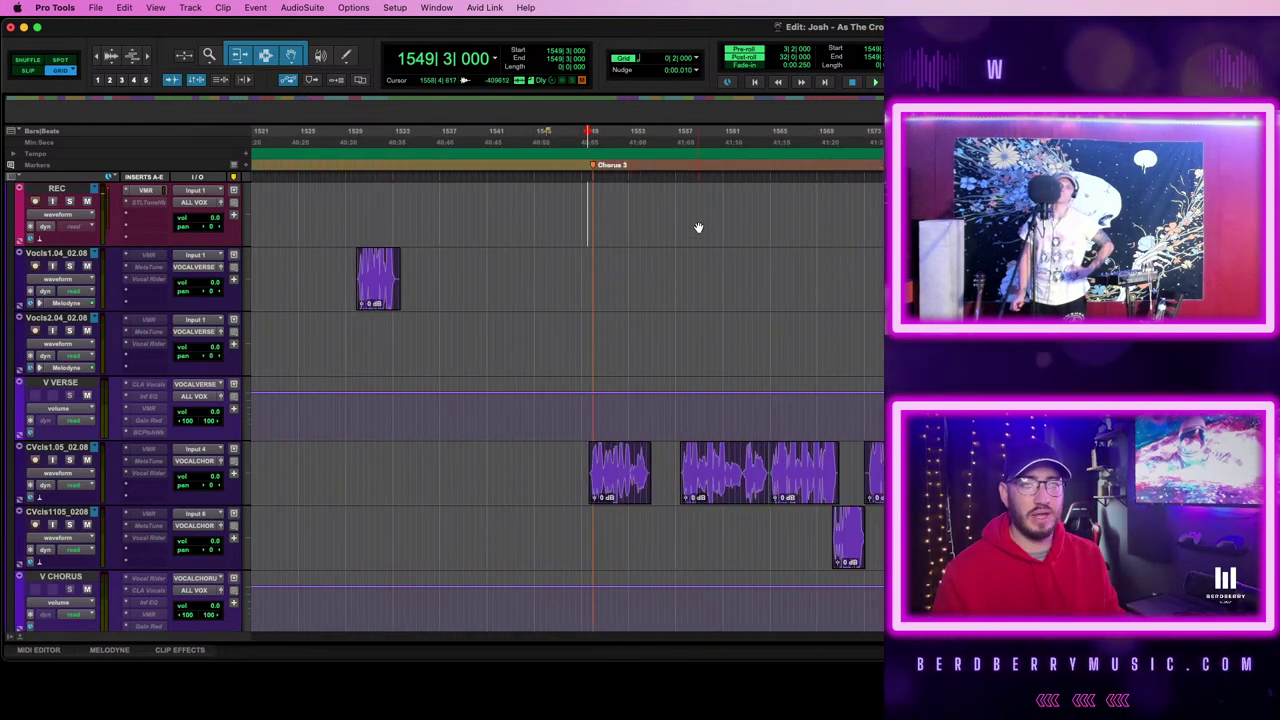
key("space")
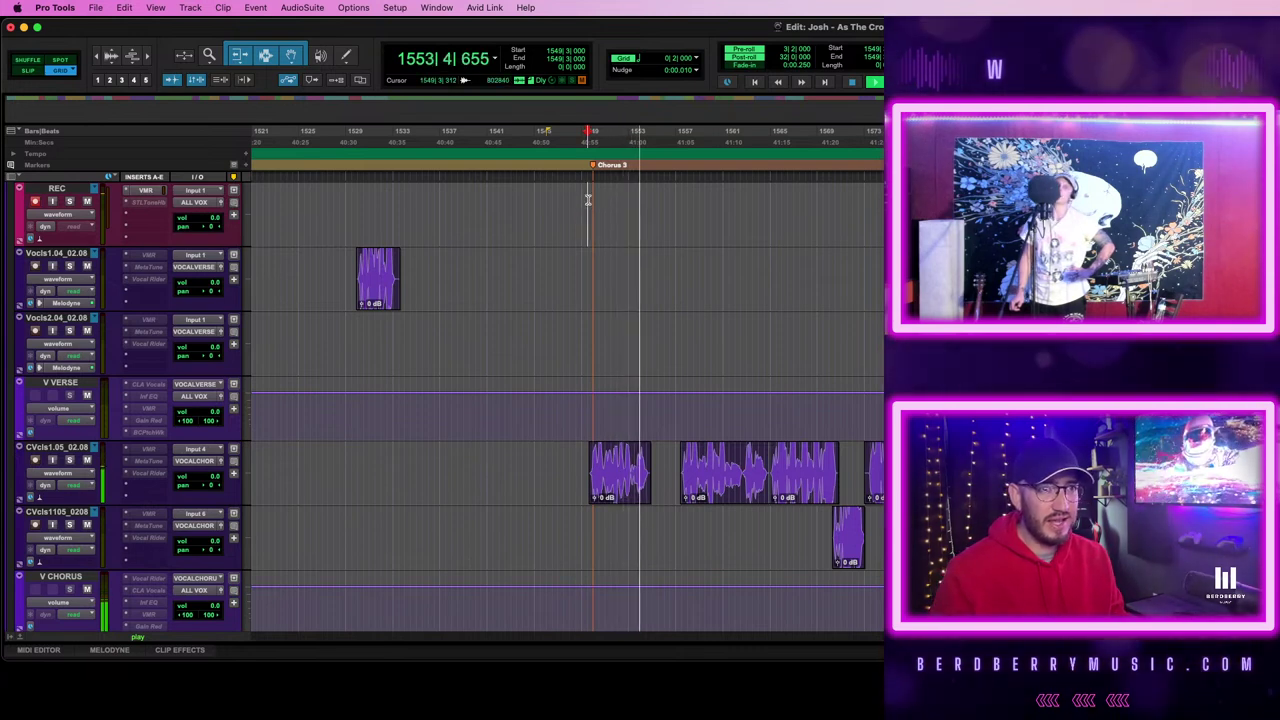
key("space")
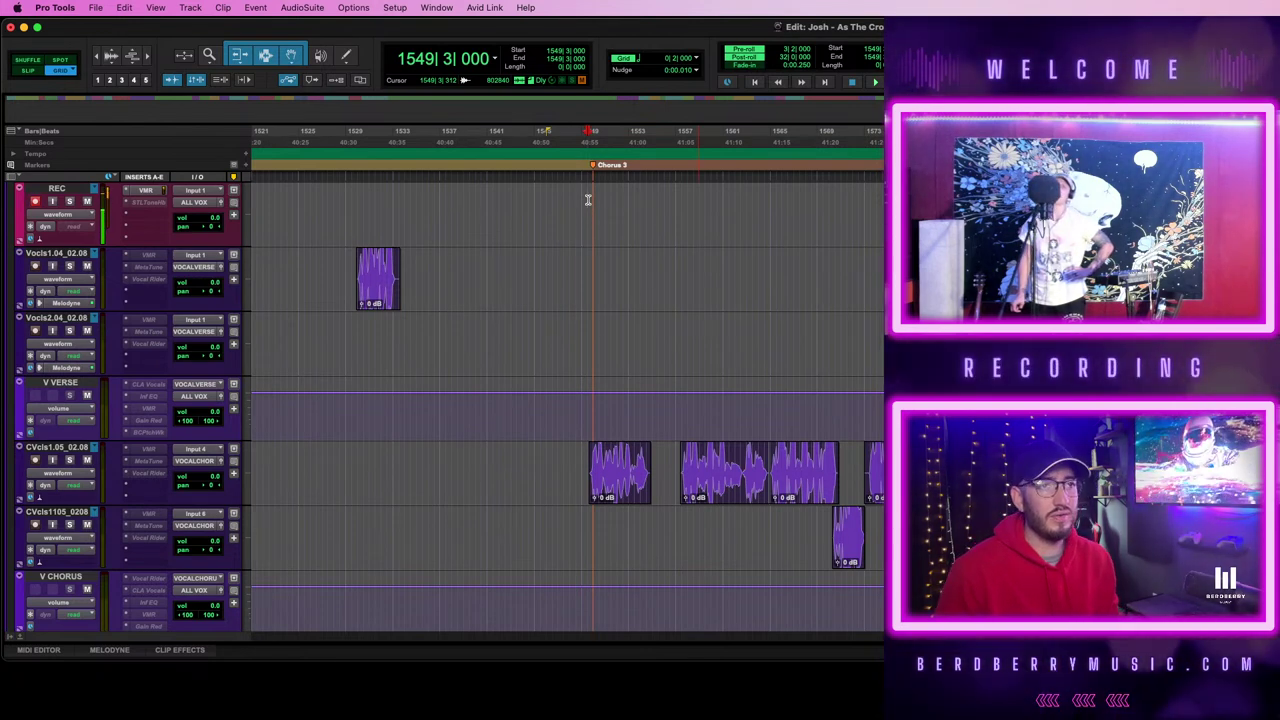
- Record a vocal take on the REC track from 1549|3|000, just before the Chorus 3 marker
key("space")
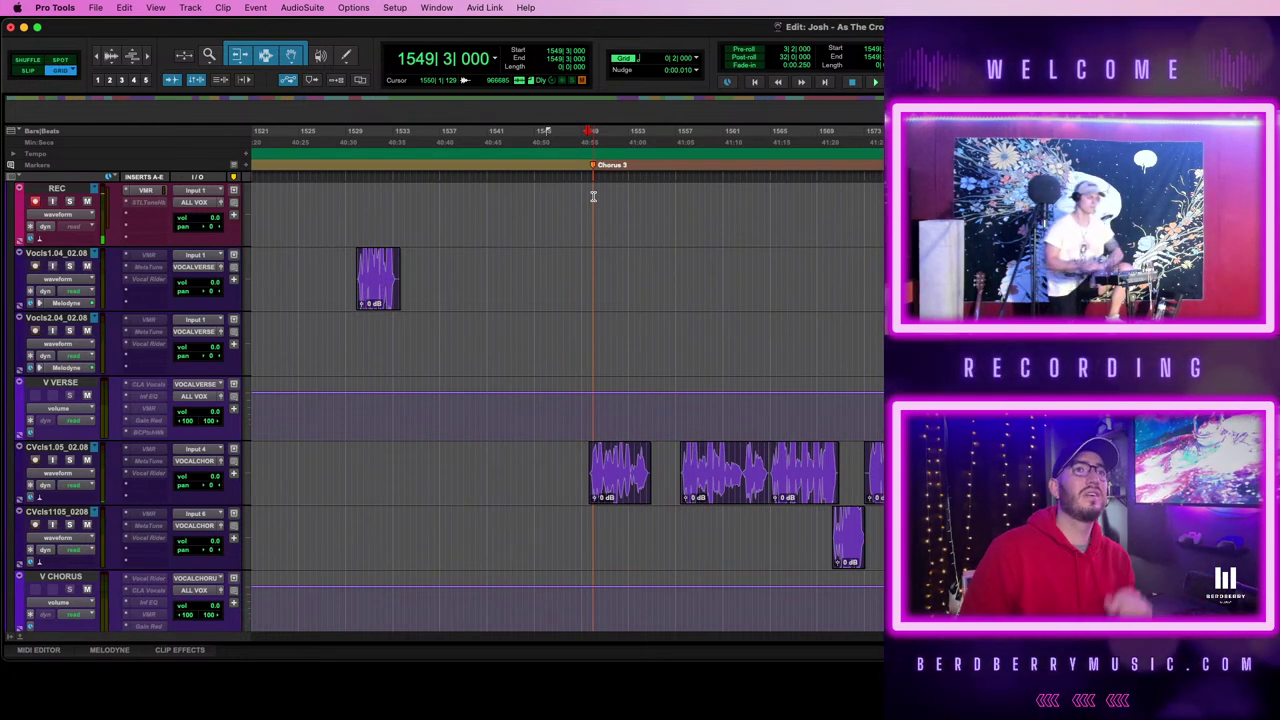
key("super+k")
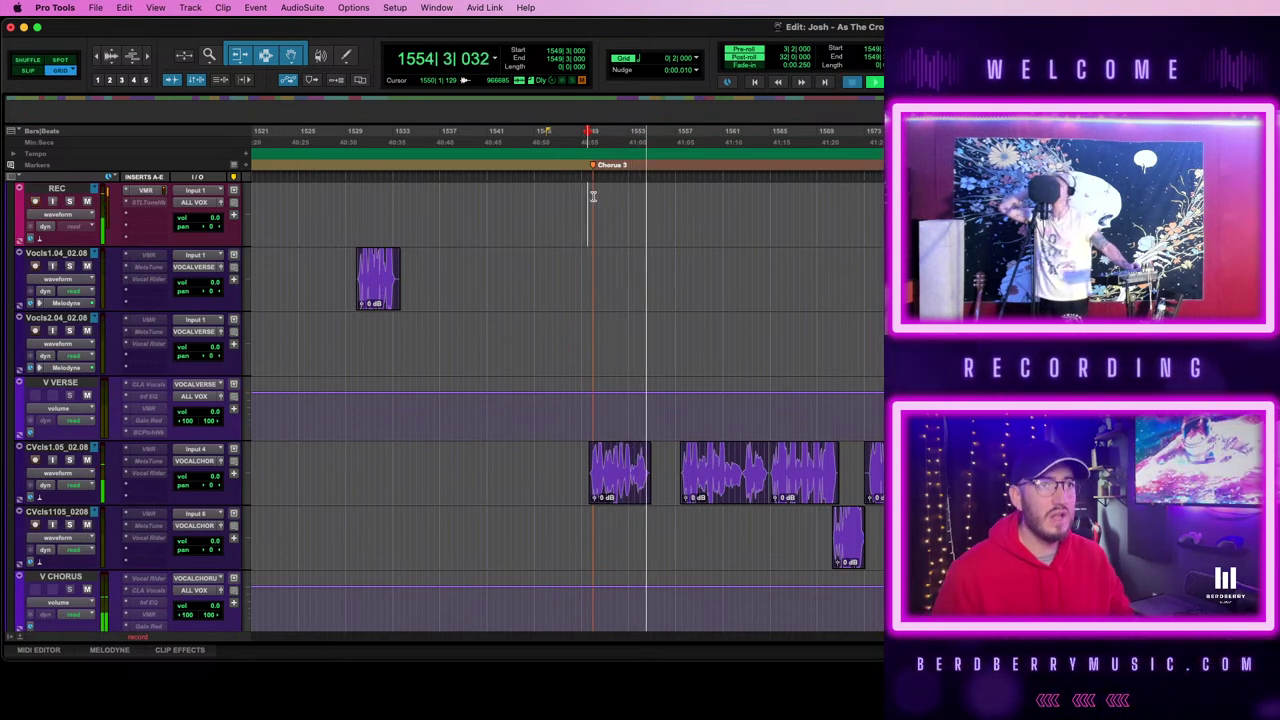
key("space")
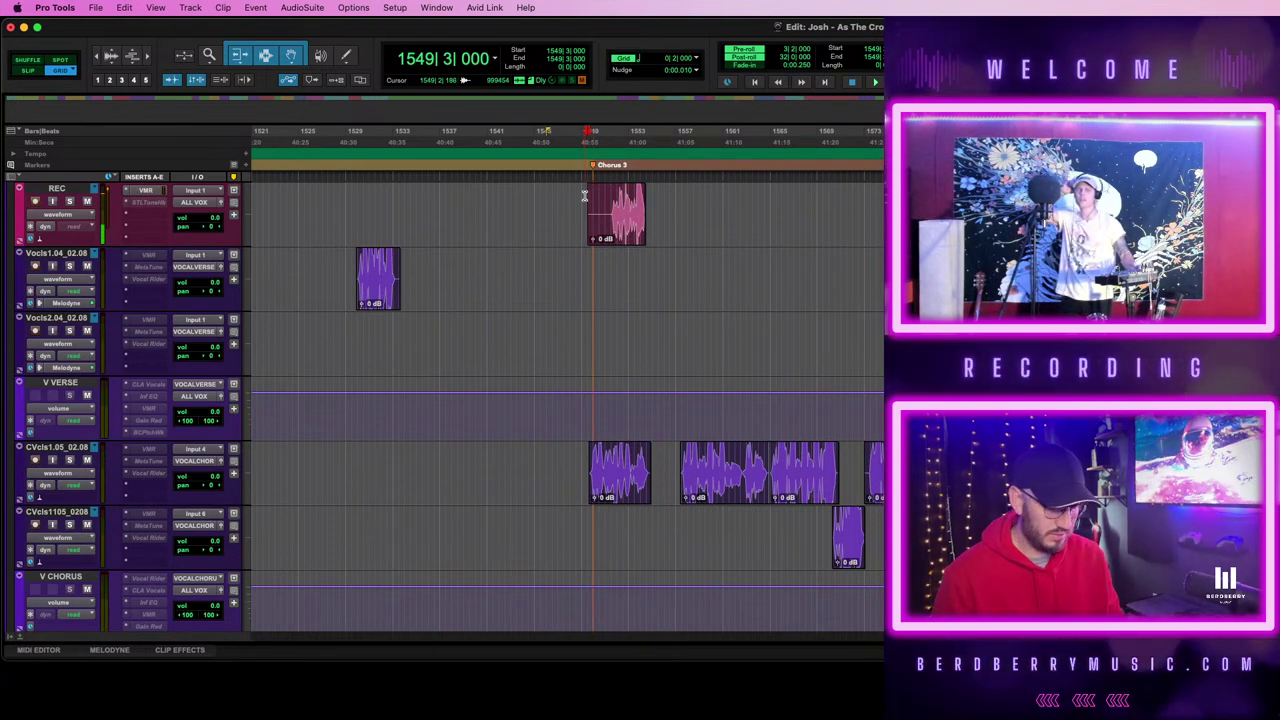
- Record a replacement vocal take over the REC clip from 1549|3|000 and play it back
key("space")
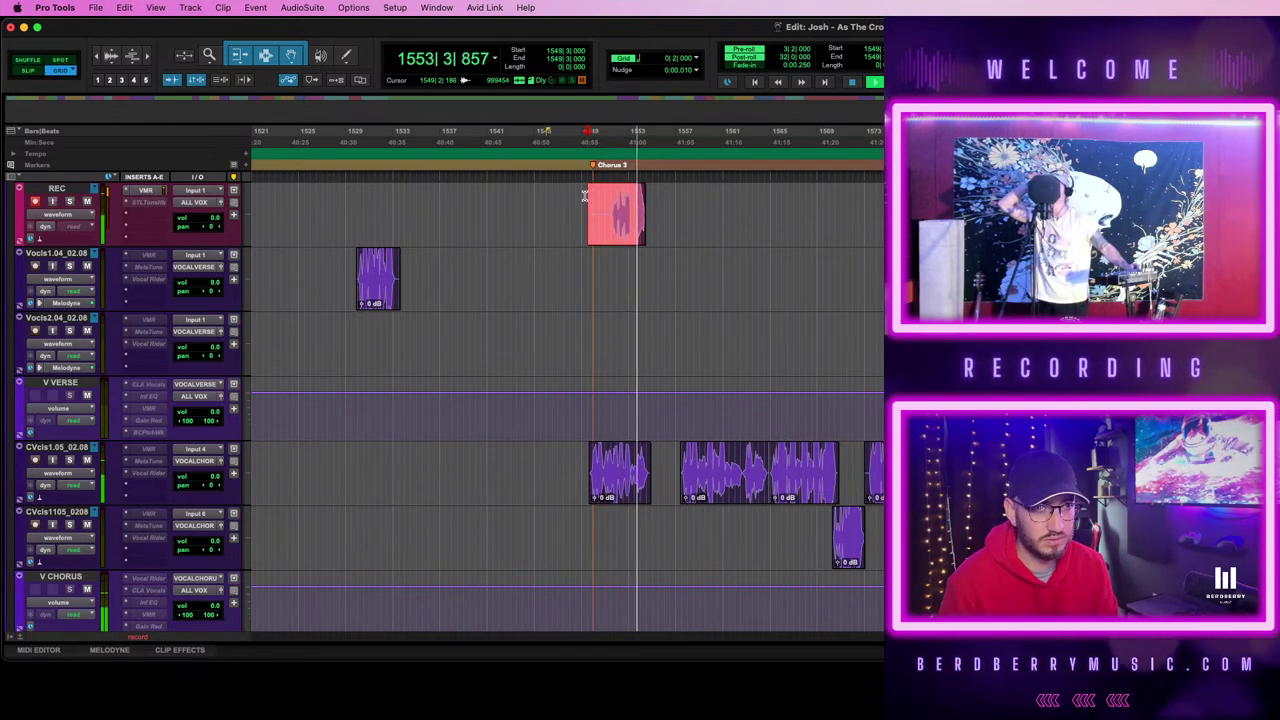
key("space")
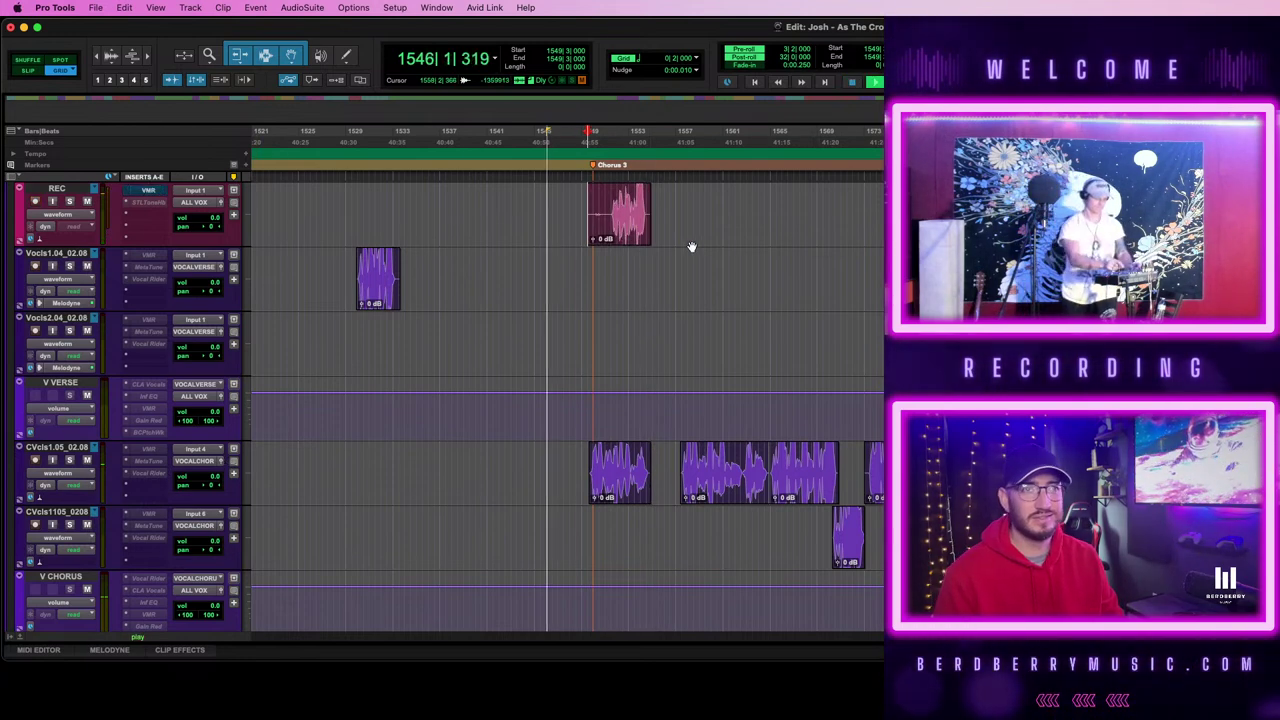
key("space")
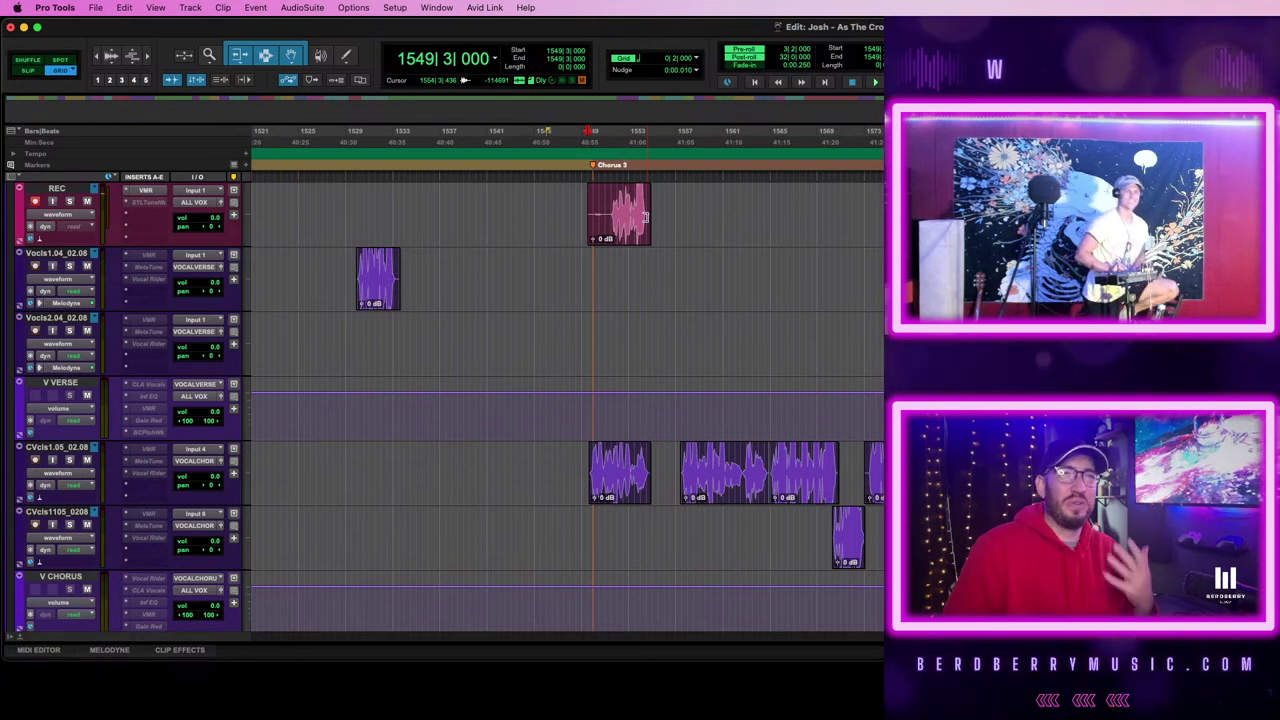
key("space")
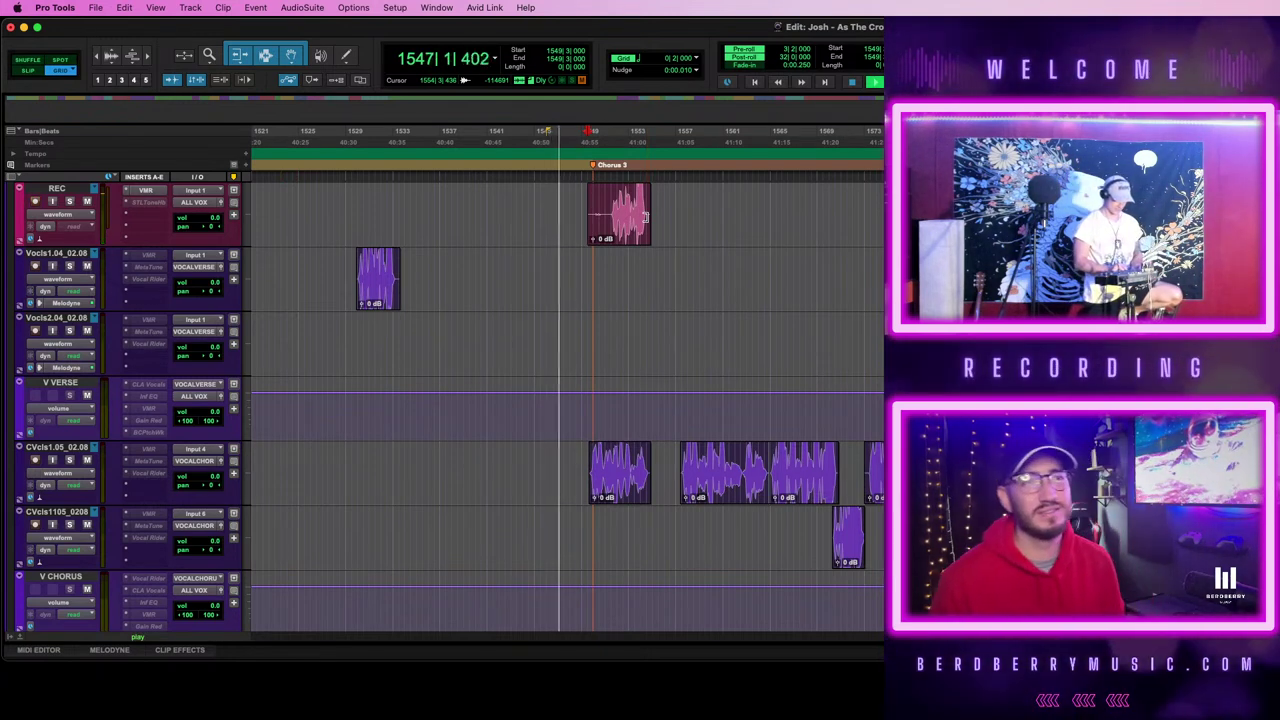
- Bypass the VMR insert on the REC track and trim the start of the recorded clip to 1551|2|757 during playback
left_click(147, 190, "super")
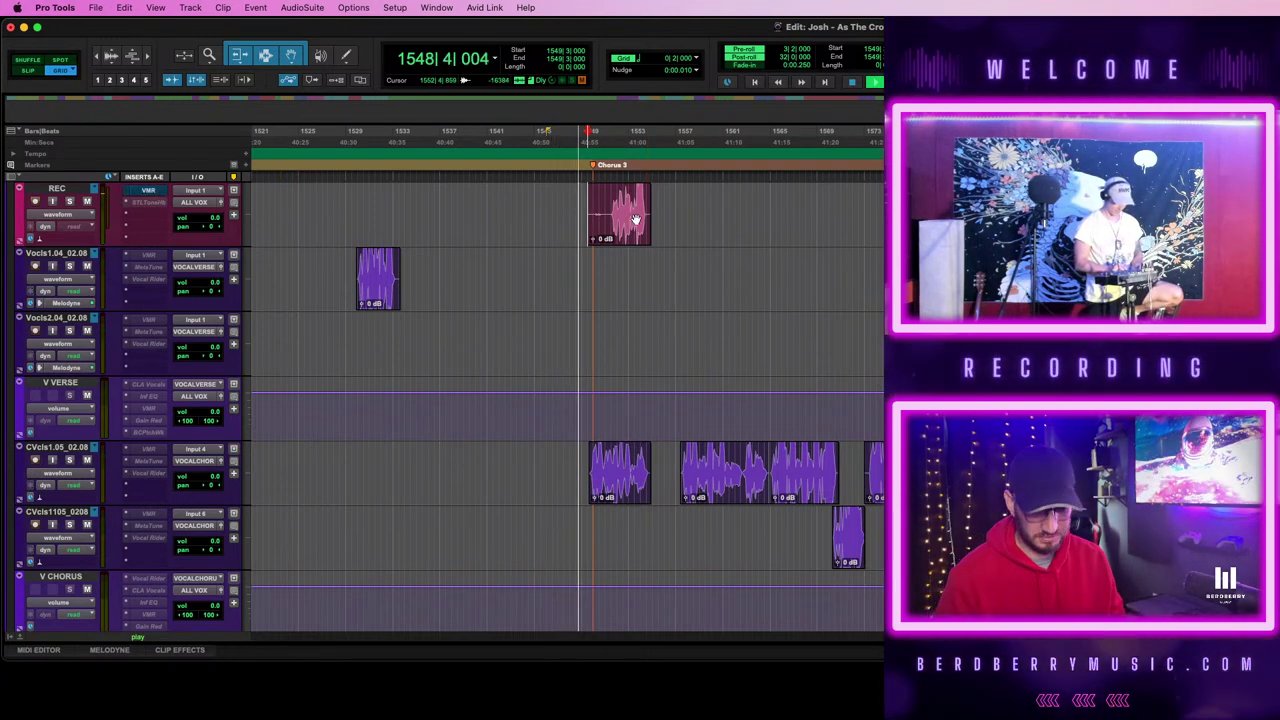
key("t")
key("super+bracketright")
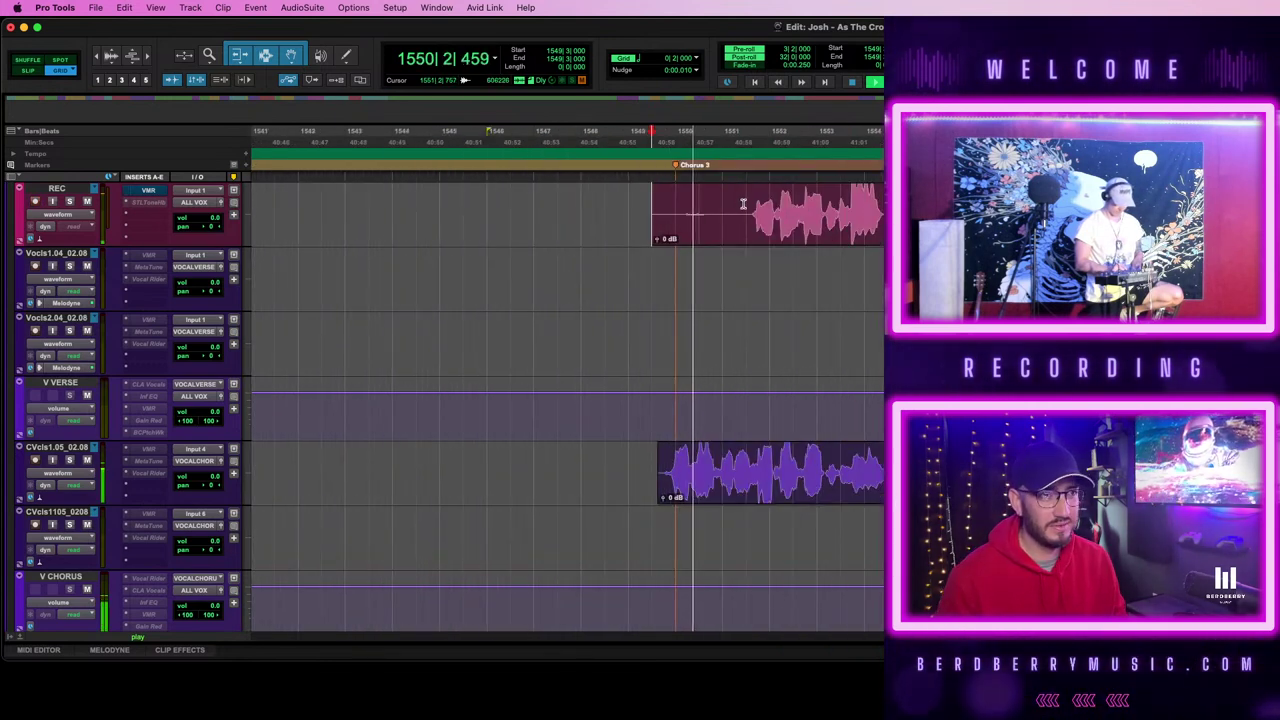
key("a")
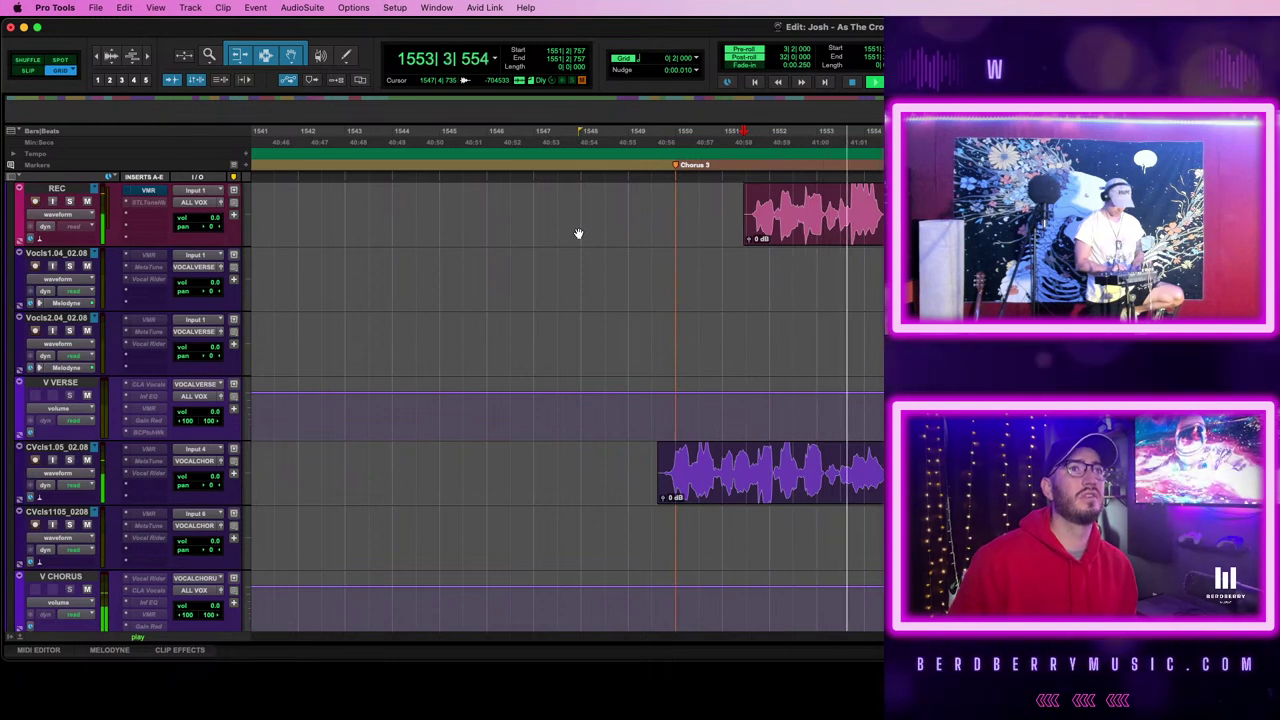
key("space")
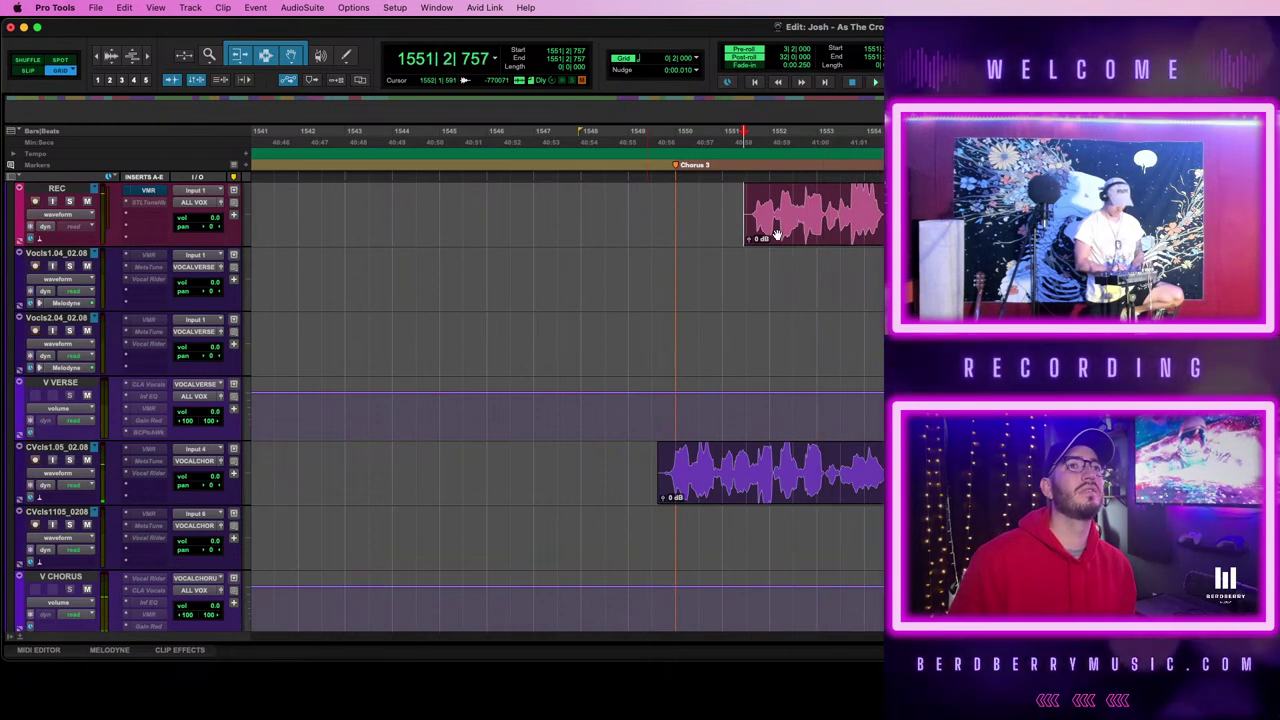
- Separate the REC clip at 1552|1|401 and 1554|3|056
key("t")
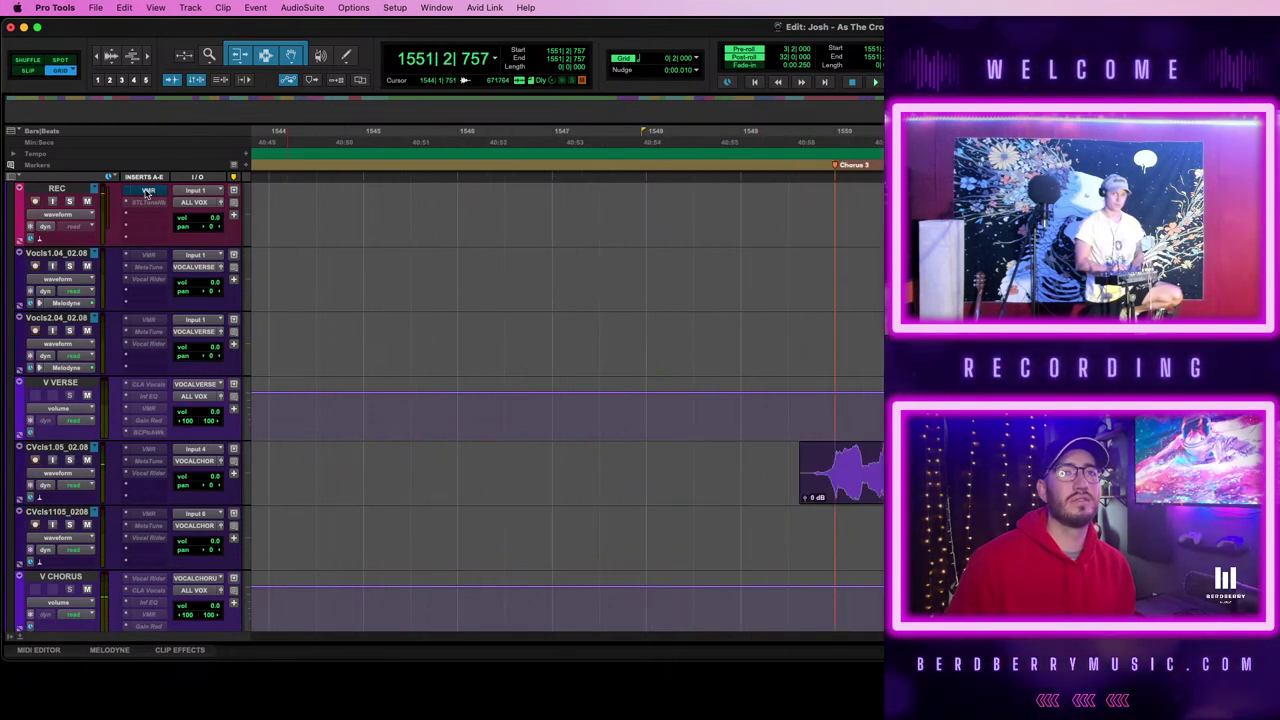
scroll(667, 328, "right", 8)
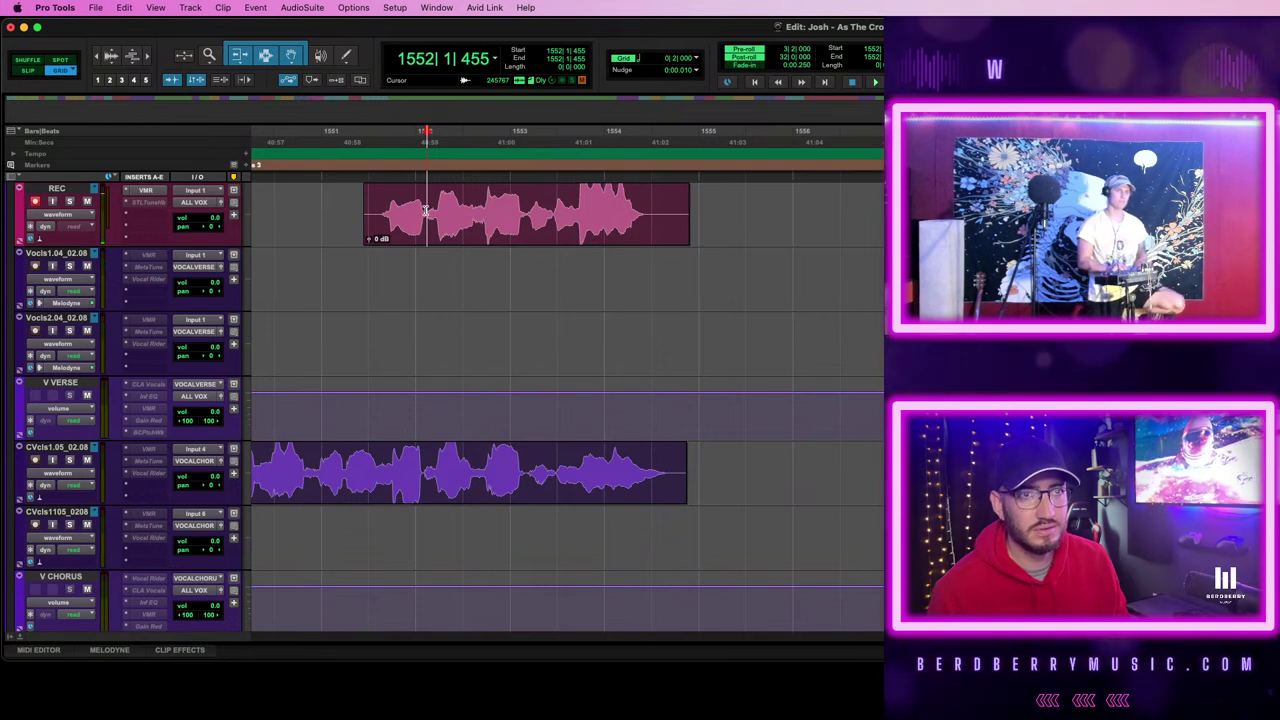
left_click(652, 208, "shift")
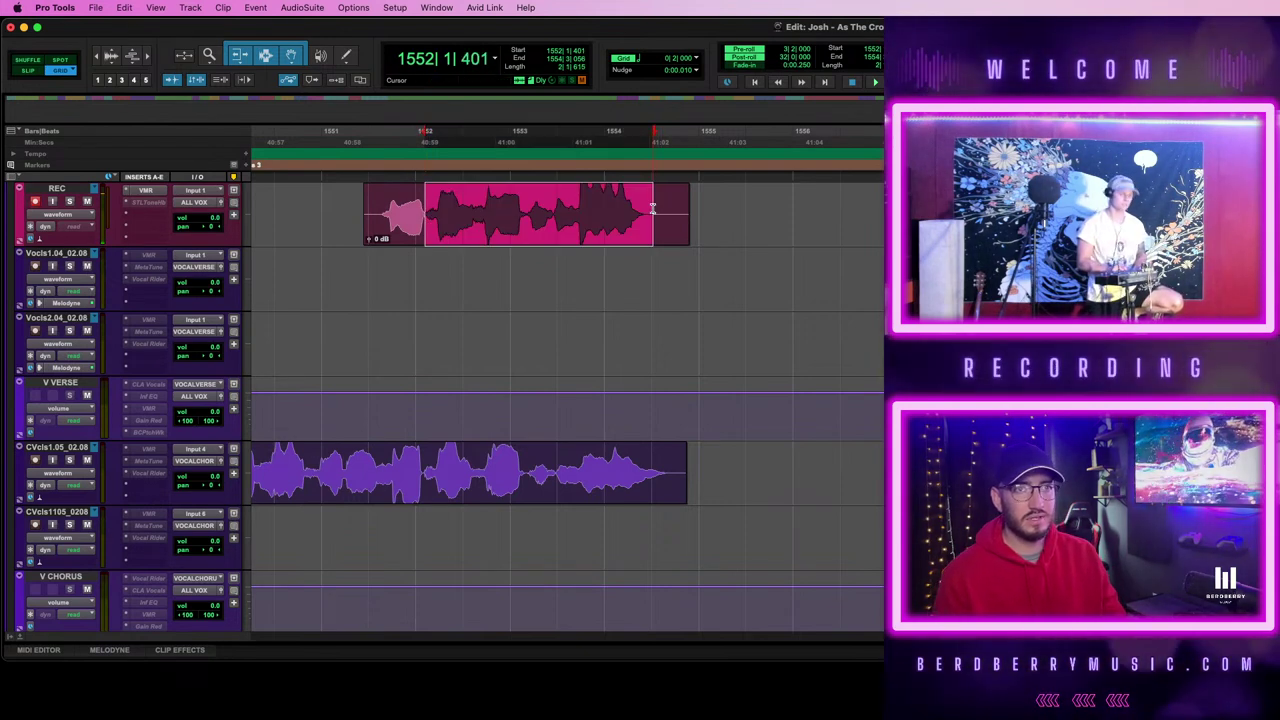
key("b")
- Split the CVcls1.05 clip at 1552|1|346 and stretch the middle REC clip to span 1552|1|346 to 1554|3|524
key("semicolon")
key("semicolon")
key("semicolon")
key("semicolon")
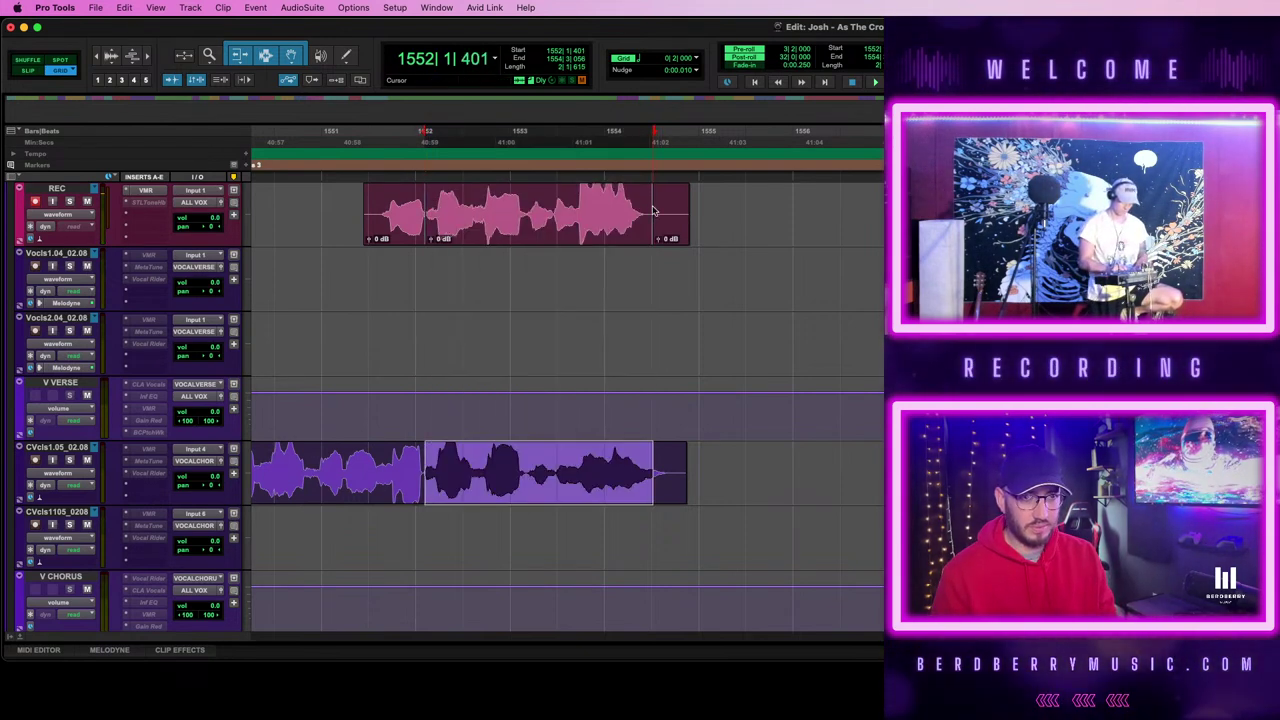
left_click(424, 467)
left_click(508, 491)
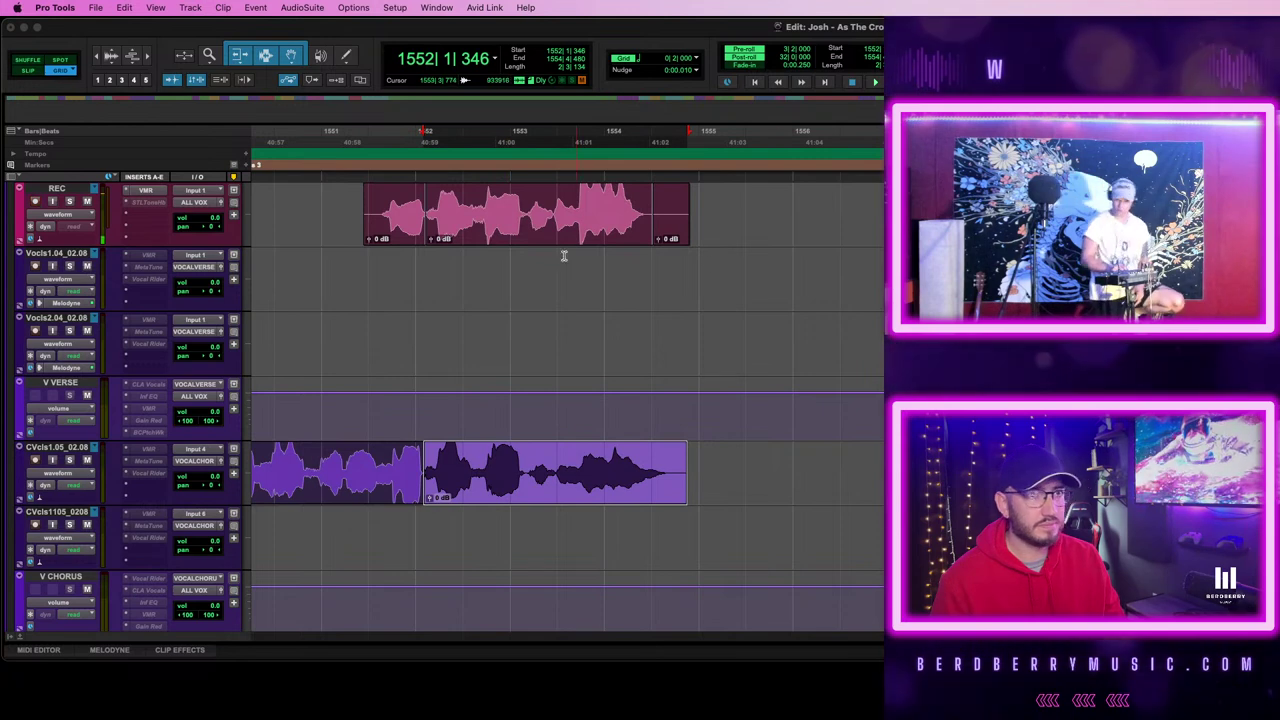
left_click(541, 222)
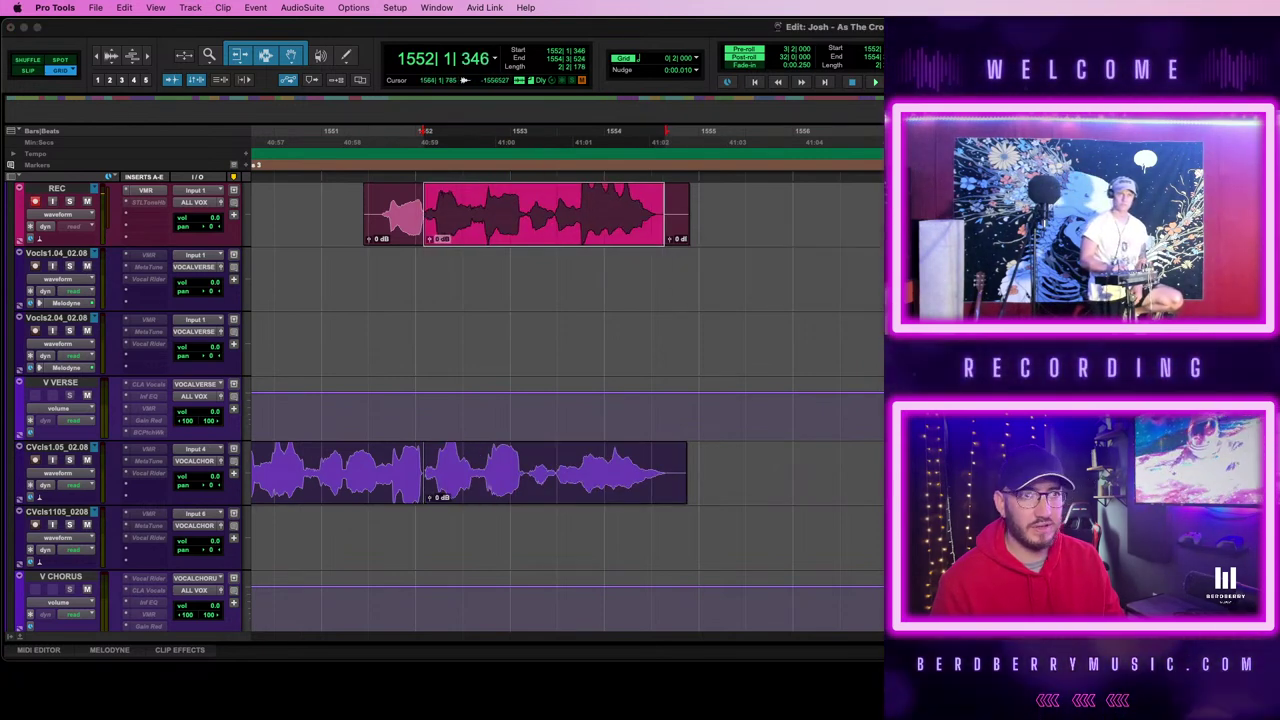
- Audition the aligned REC take against the chorus vocal, starting playback at 1550|1|000
left_click(357, 206)
key("space")
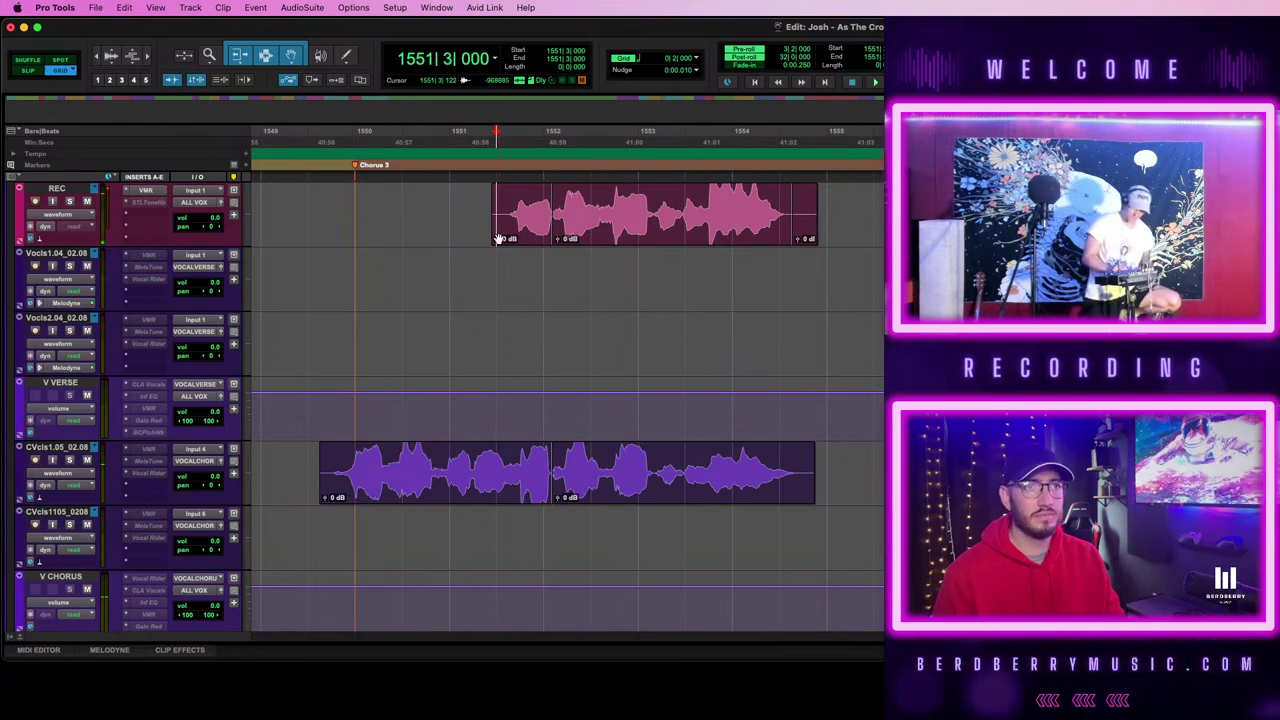
key("space")
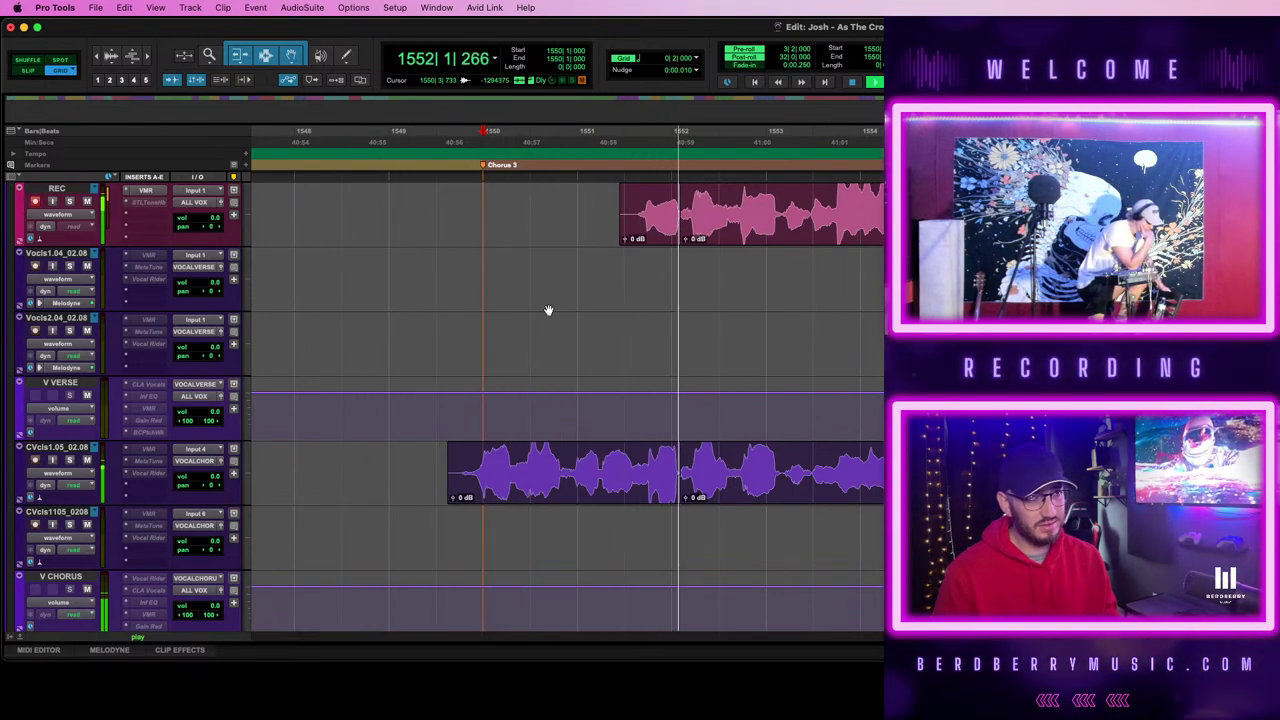
key("space")
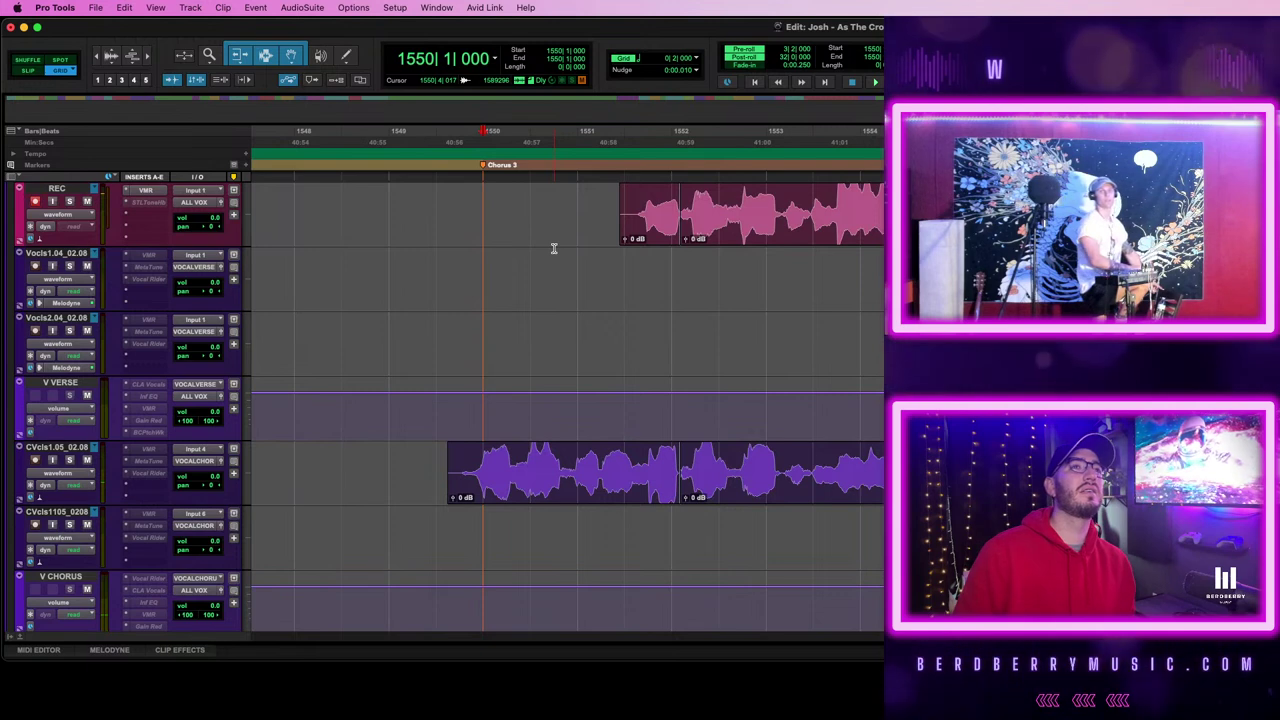
- Select the REC clips from 1551|2|757 to 1554|4|579 and take them off the REC track
left_click(446, 205)
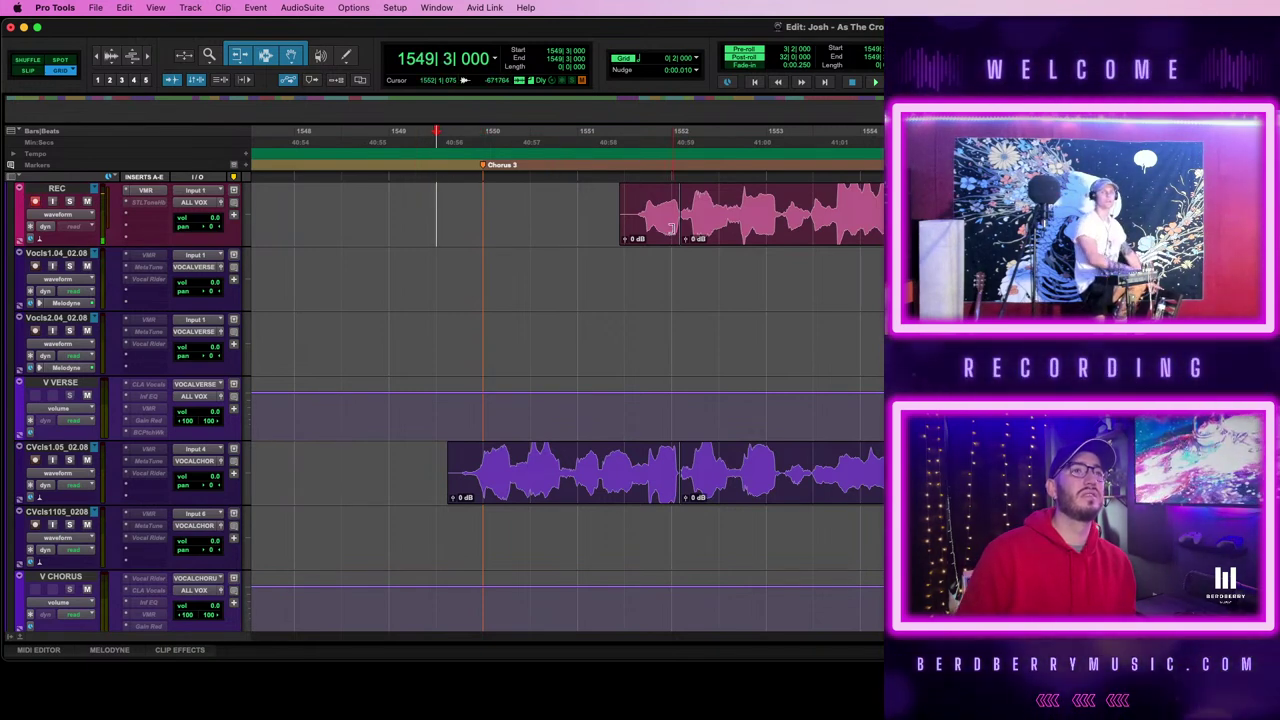
left_click(931, 230)
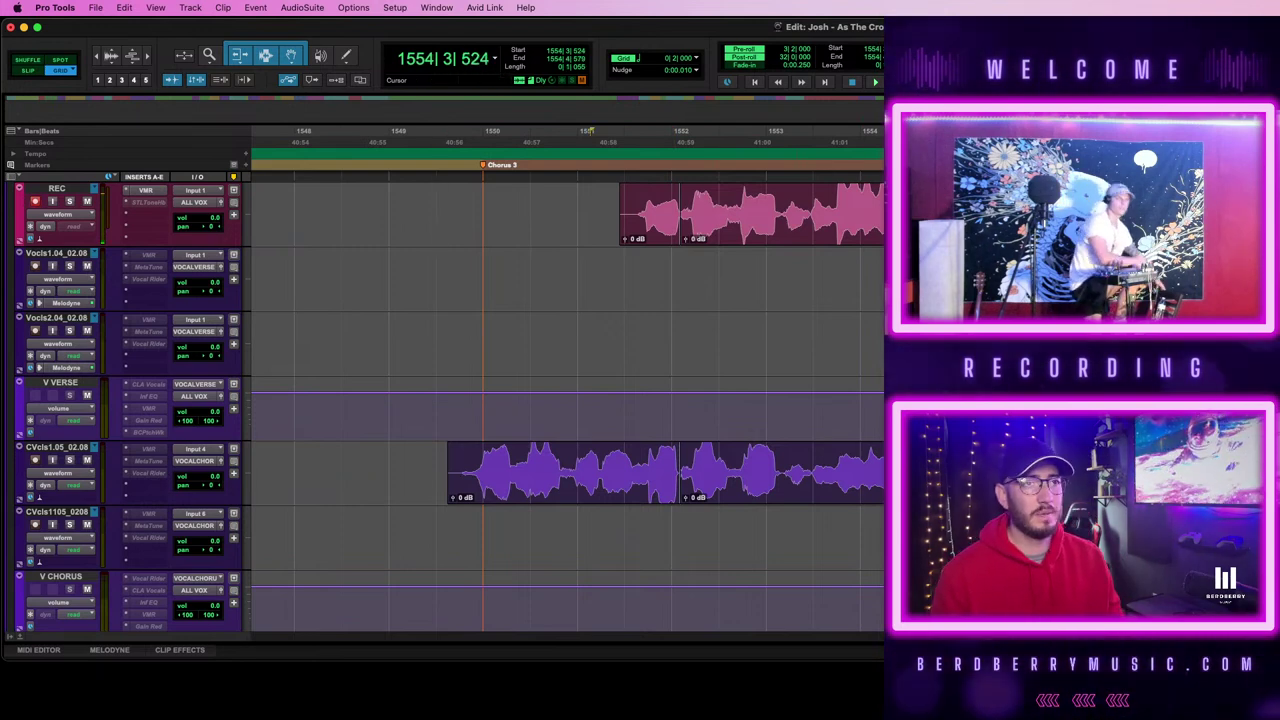
left_click(651, 236, "shift")
- Look through the vocal, ad-lib, Harmony 1 and backing vocal tracks to check where each one has clips
key("r")
key("r")
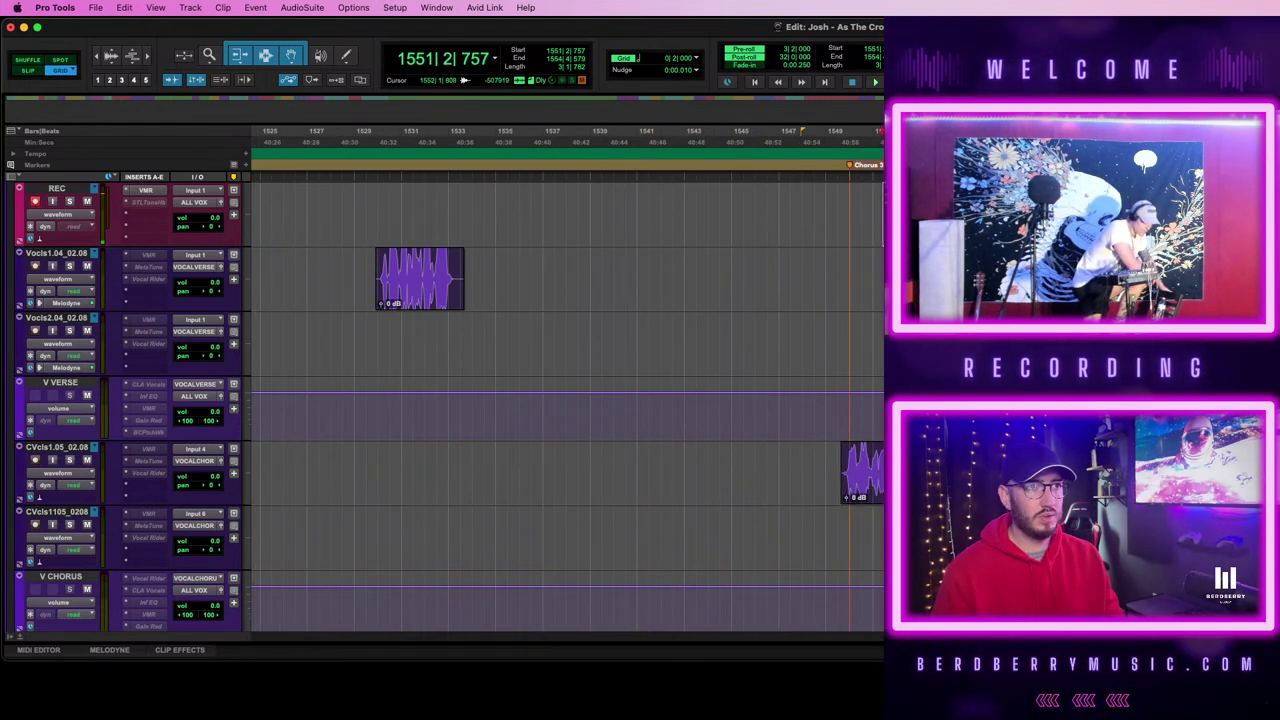
scroll(560, 400, "down", 15)
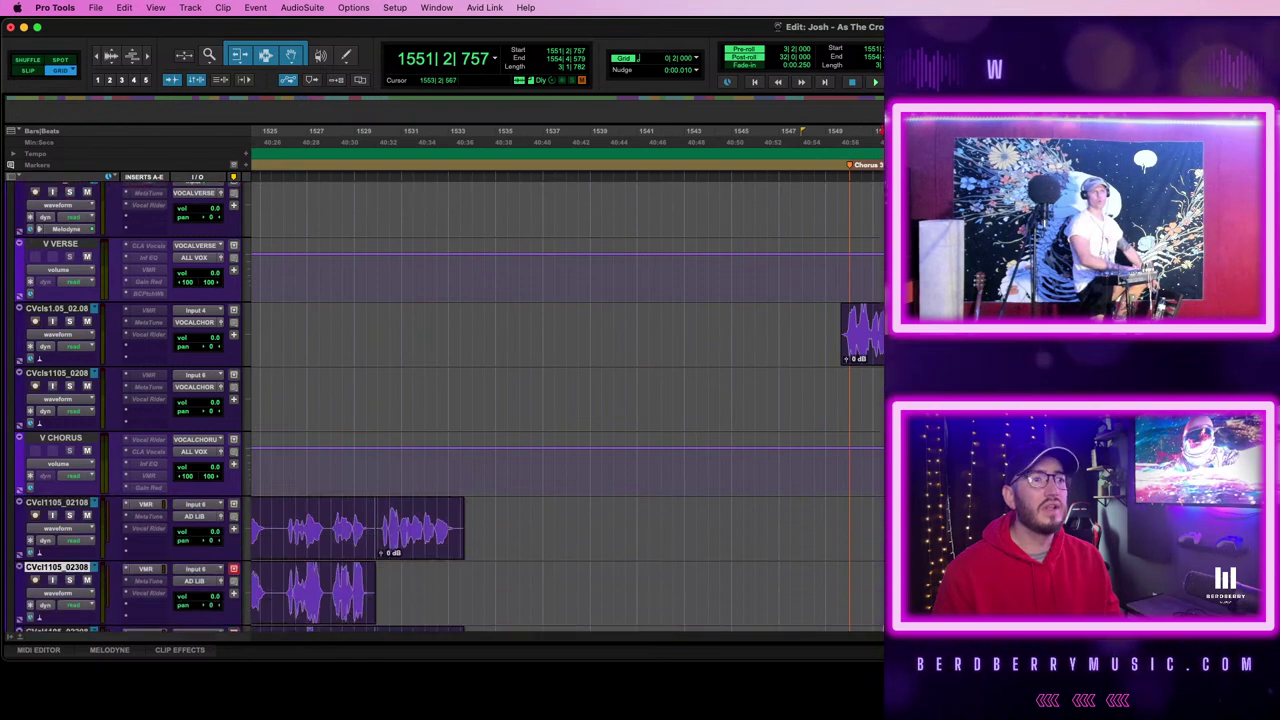
scroll(560, 400, "down", 10)
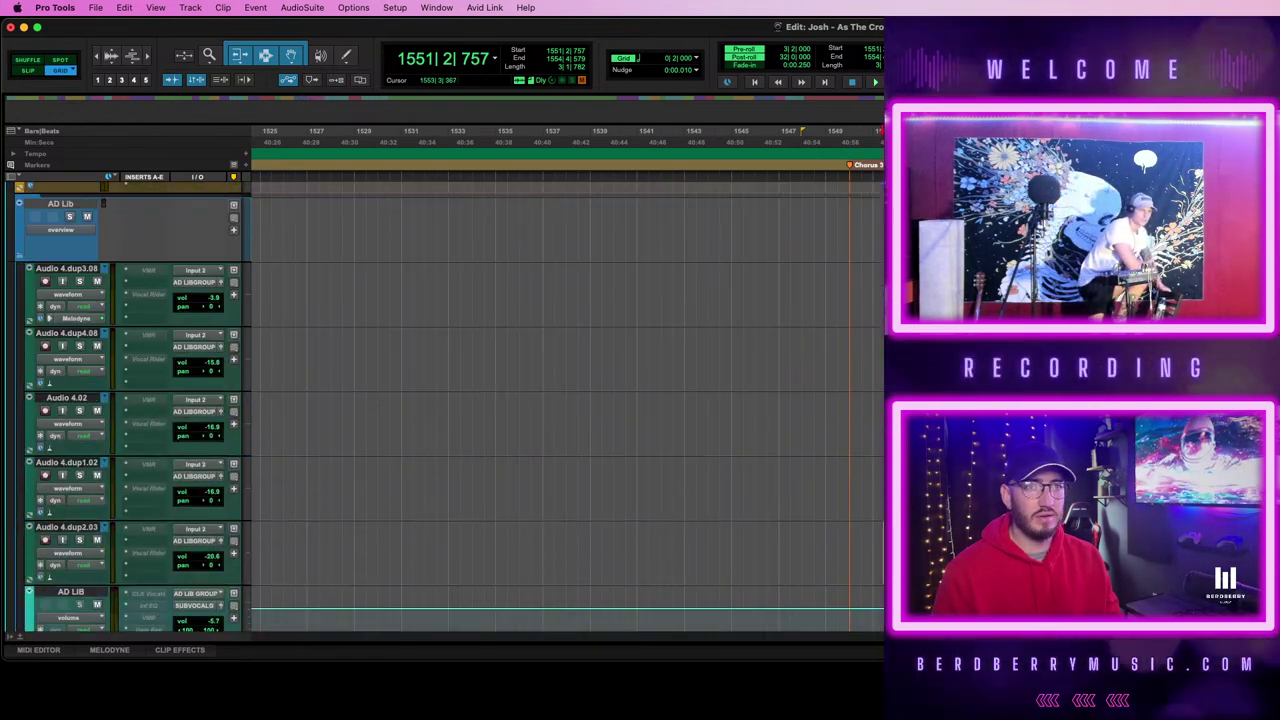
scroll(560, 400, "down", 8)
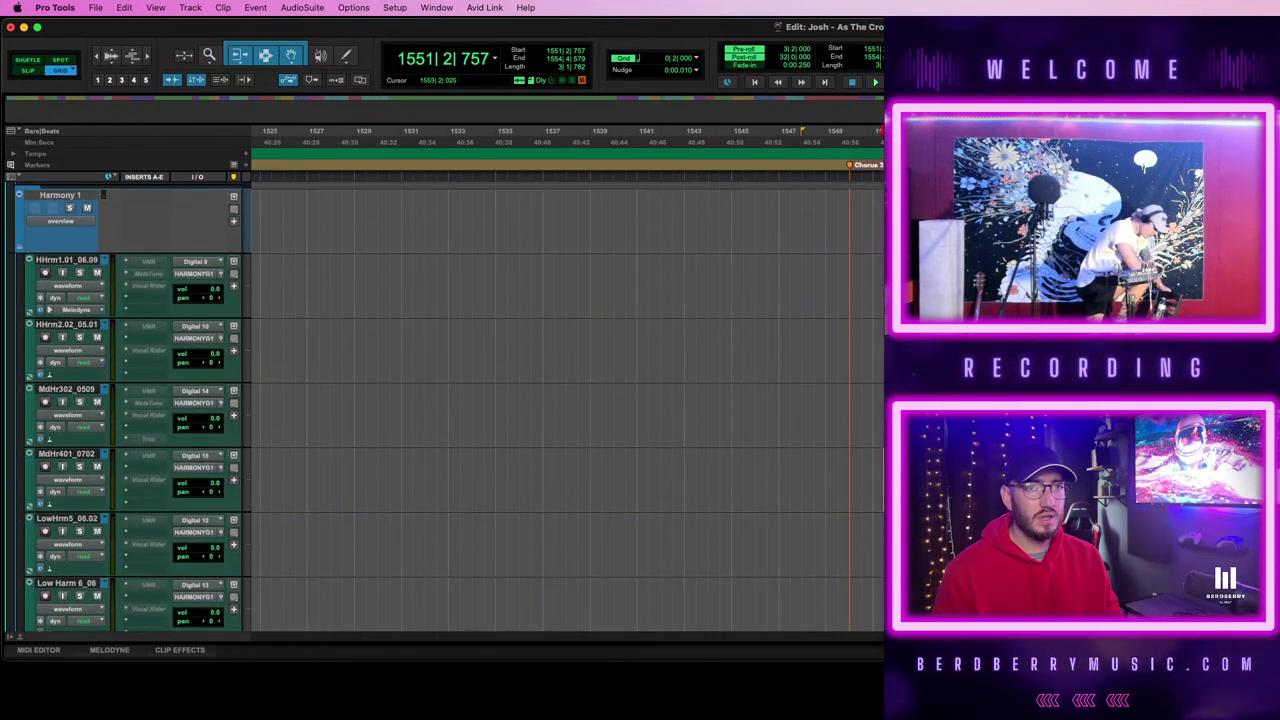
key("r")
key("r")
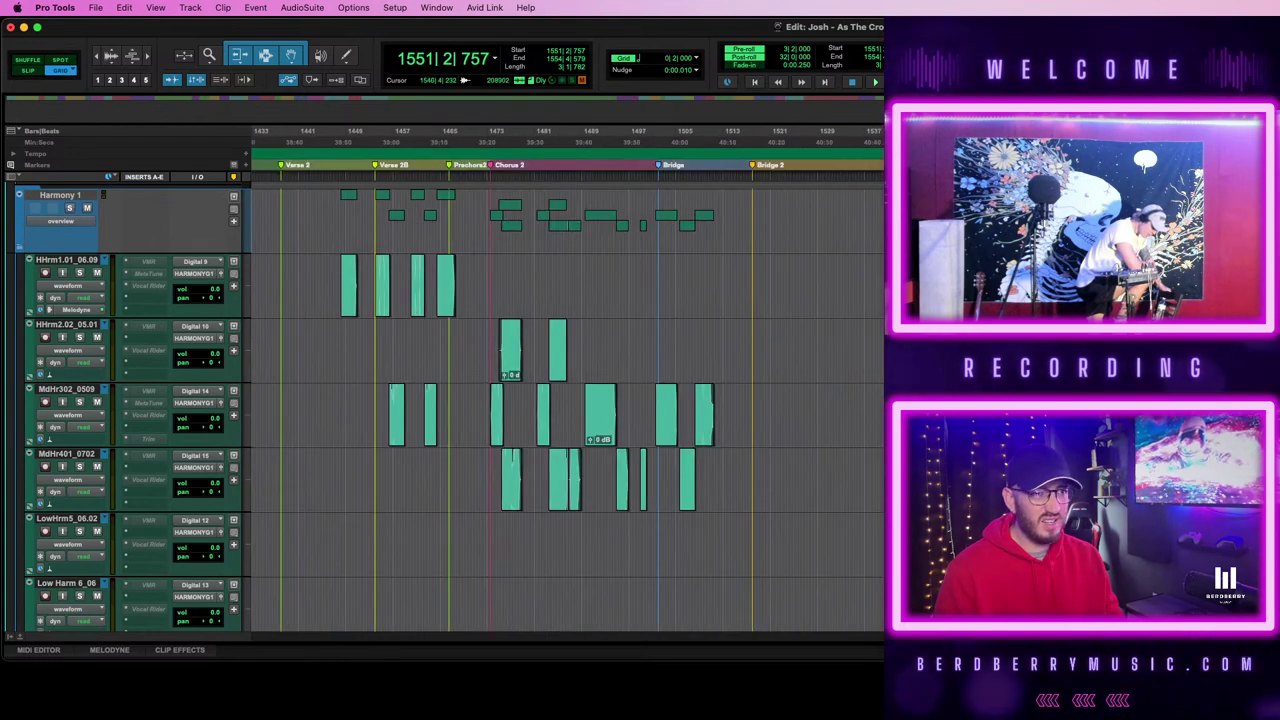
scroll(560, 400, "up", 20)
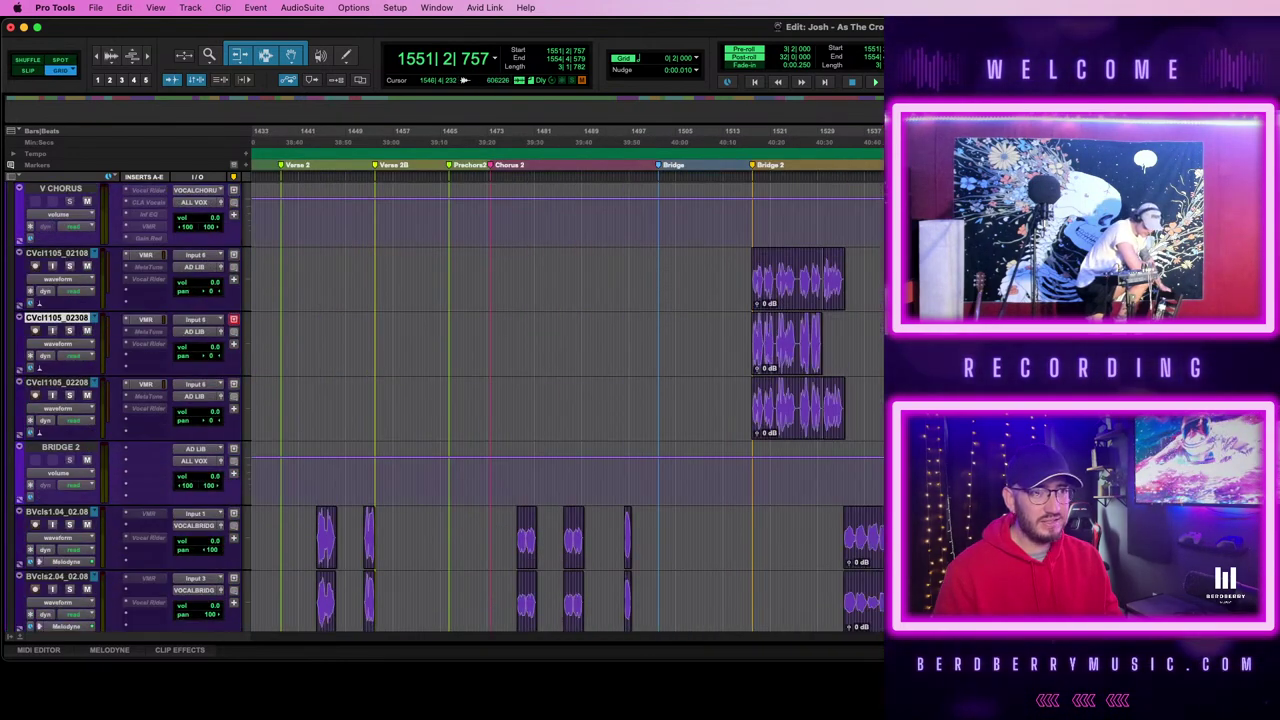
scroll(560, 400, "up", 5)
scroll(560, 400, "right", 5)
scroll(560, 400, "up", 10)
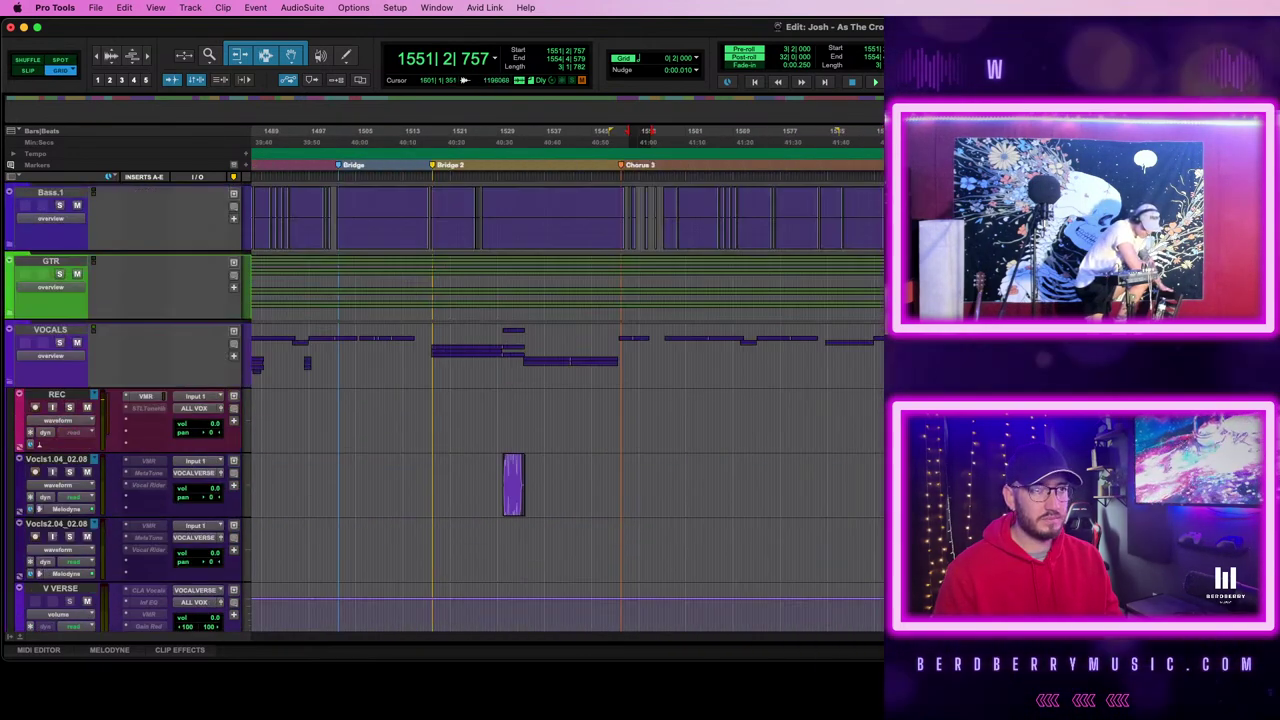
scroll(615, 405, "down", 15)
scroll(615, 405, "left", 10)
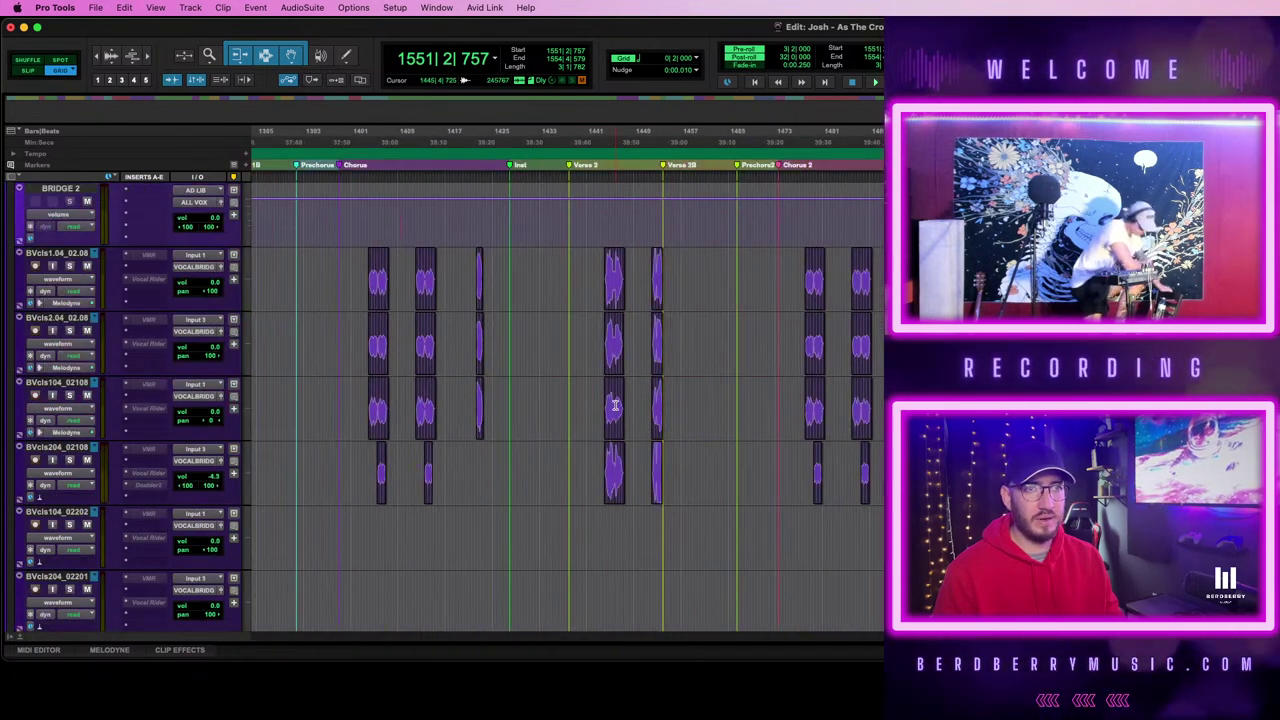
- Select the Chorus range 1399|1|000 to 1428|1|000 on the four upper backing vocal tracks and examine their clips
left_click_drag(338, 255, 512, 485)
scroll(509, 486, "up", 3)
scroll(714, 420, "right", 3)
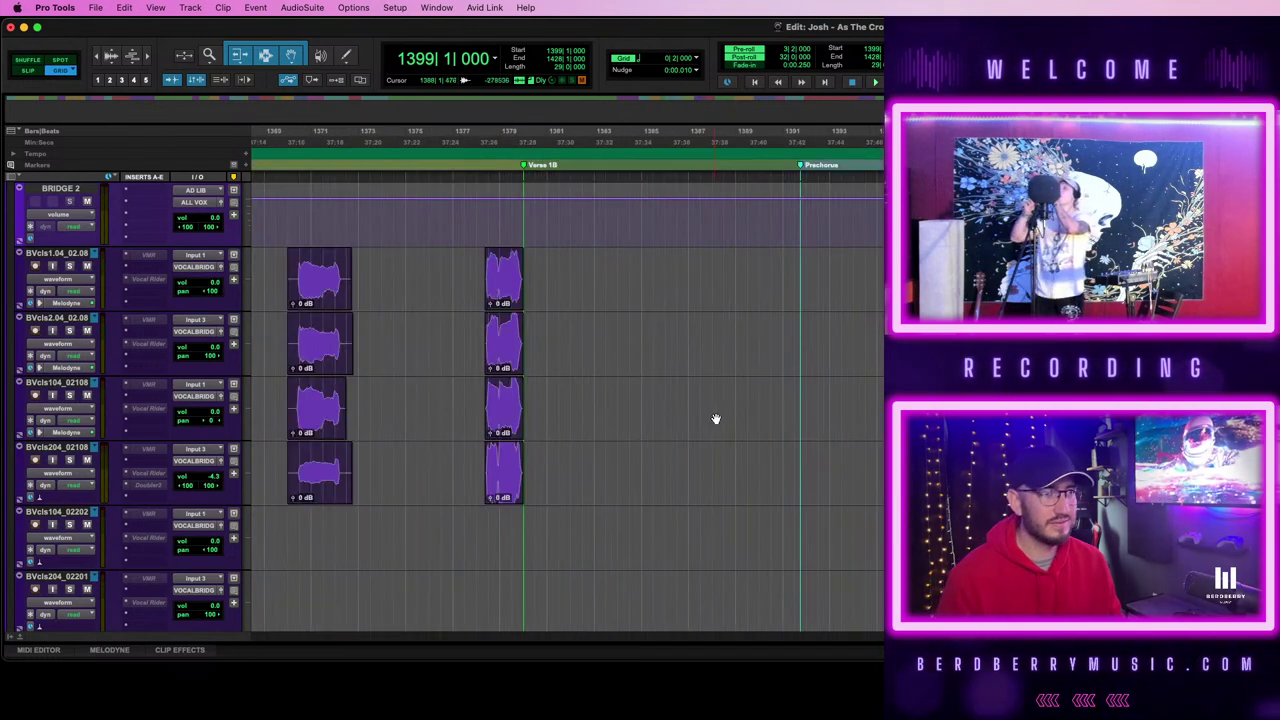
key("Left")
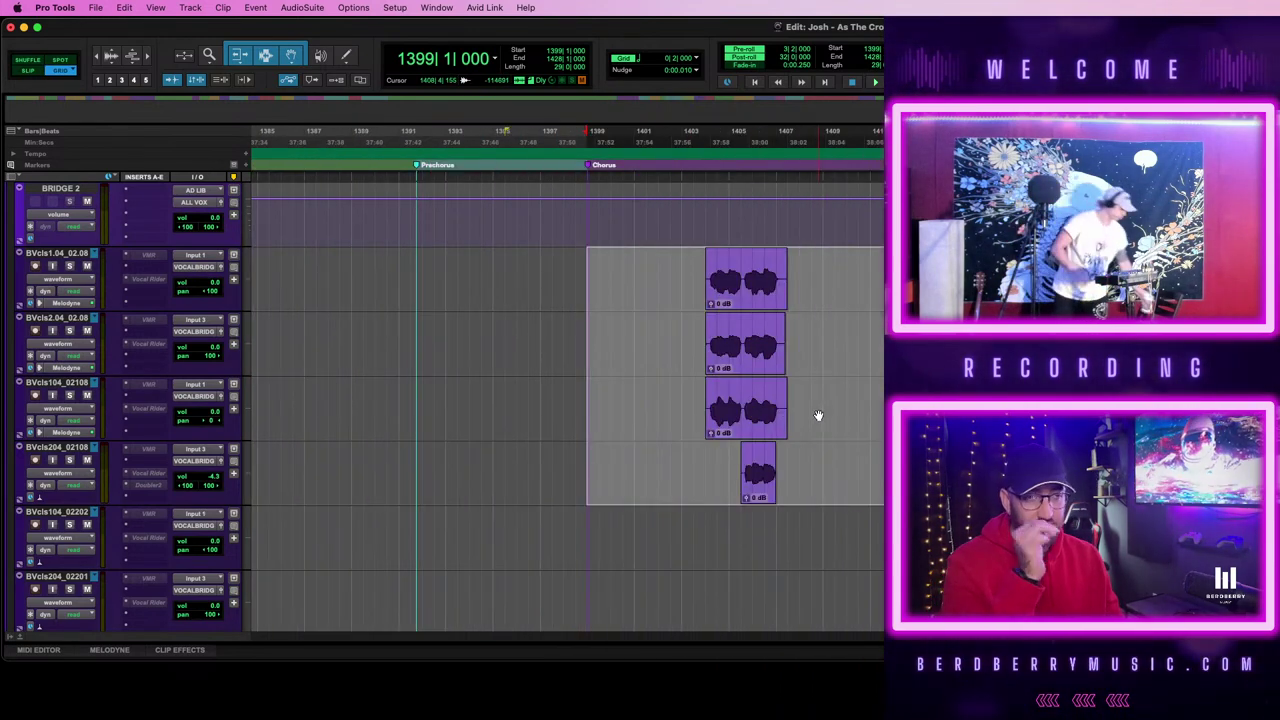
scroll(818, 414, "down", 3)
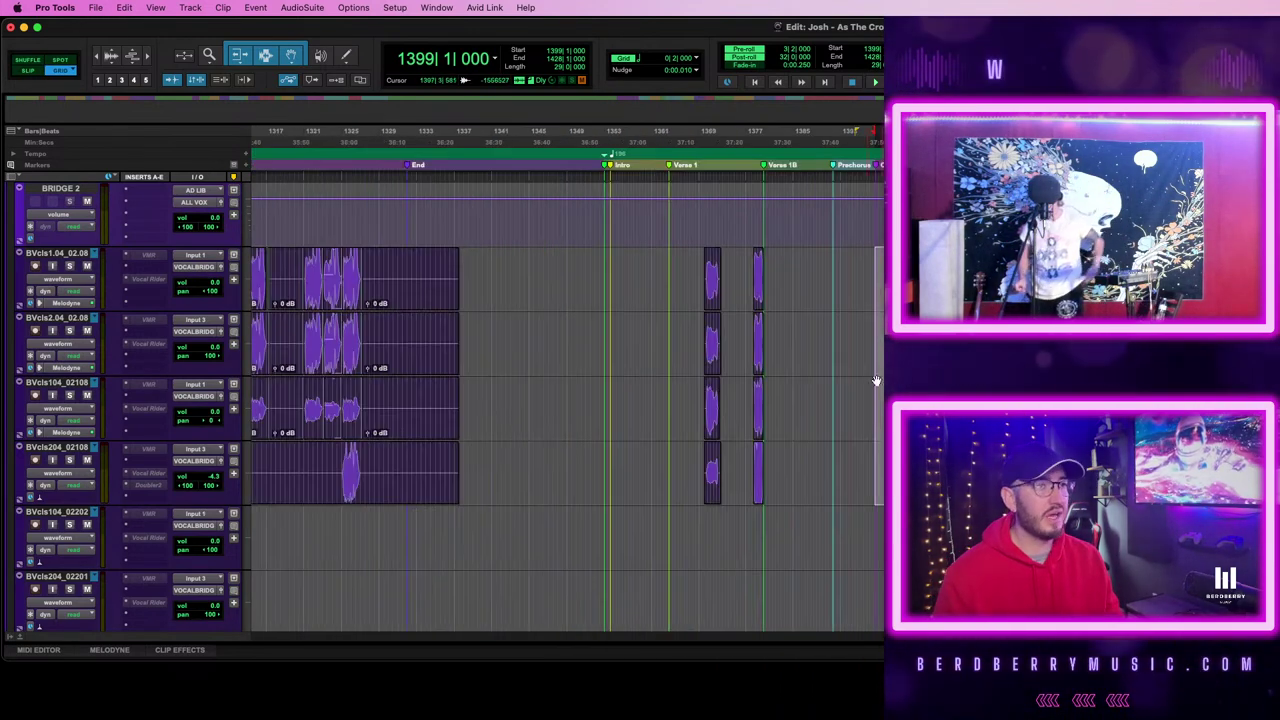
- Paste the copied Chorus backing vocals onto the four upper backing vocal tracks at 1550|1|000 in Chorus 3 and audition them
scroll(869, 380, "right", 9)
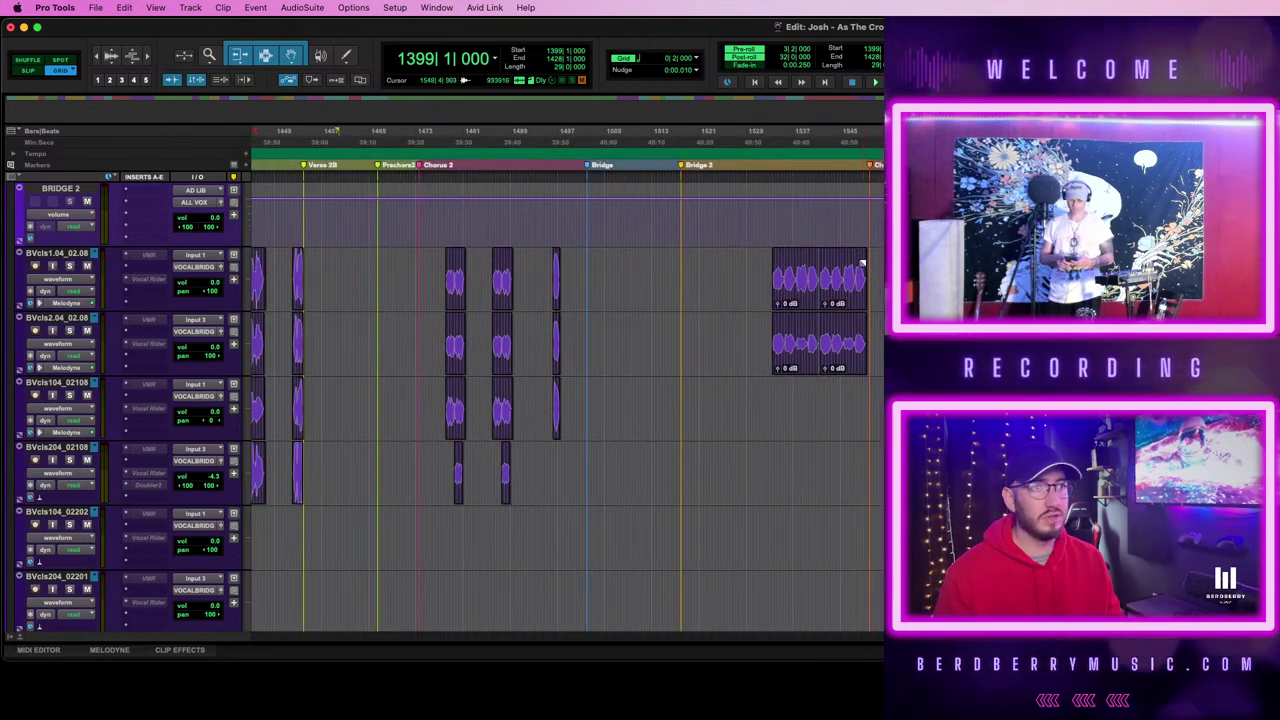
left_click(868, 258)
scroll(855, 262, "up", 4)
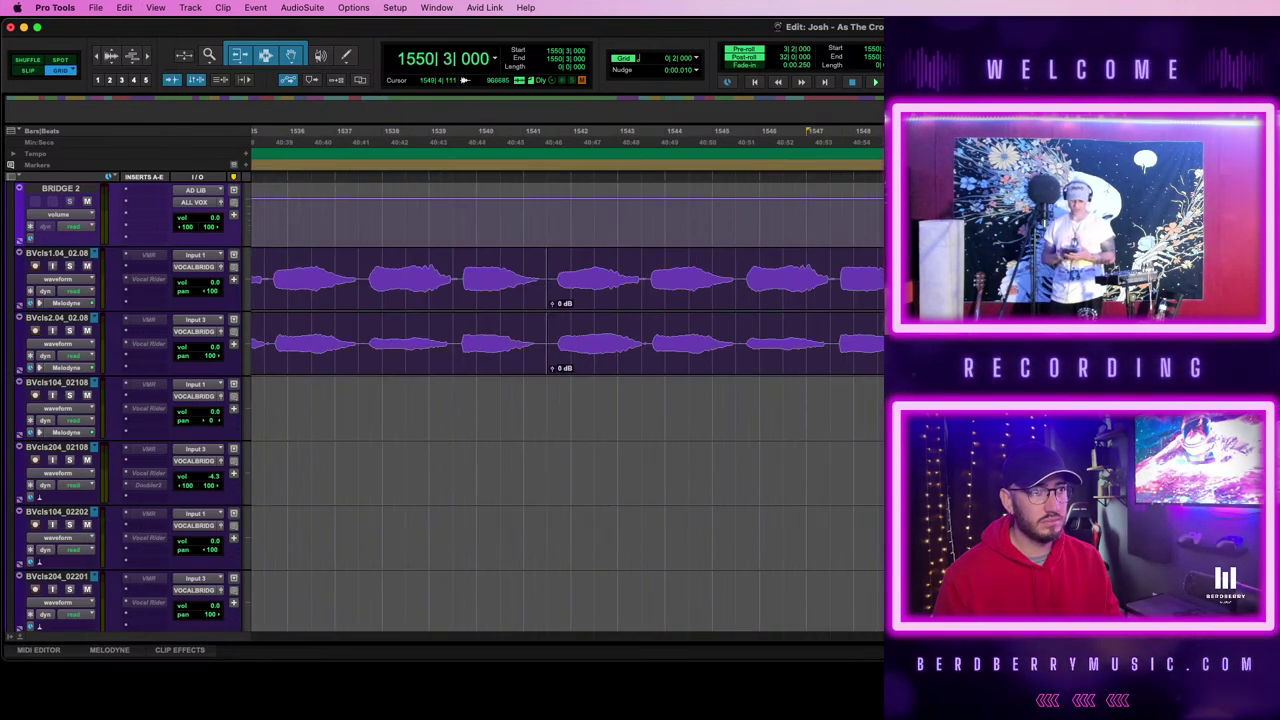
key("r")
key("r")
key("r")
key("r")
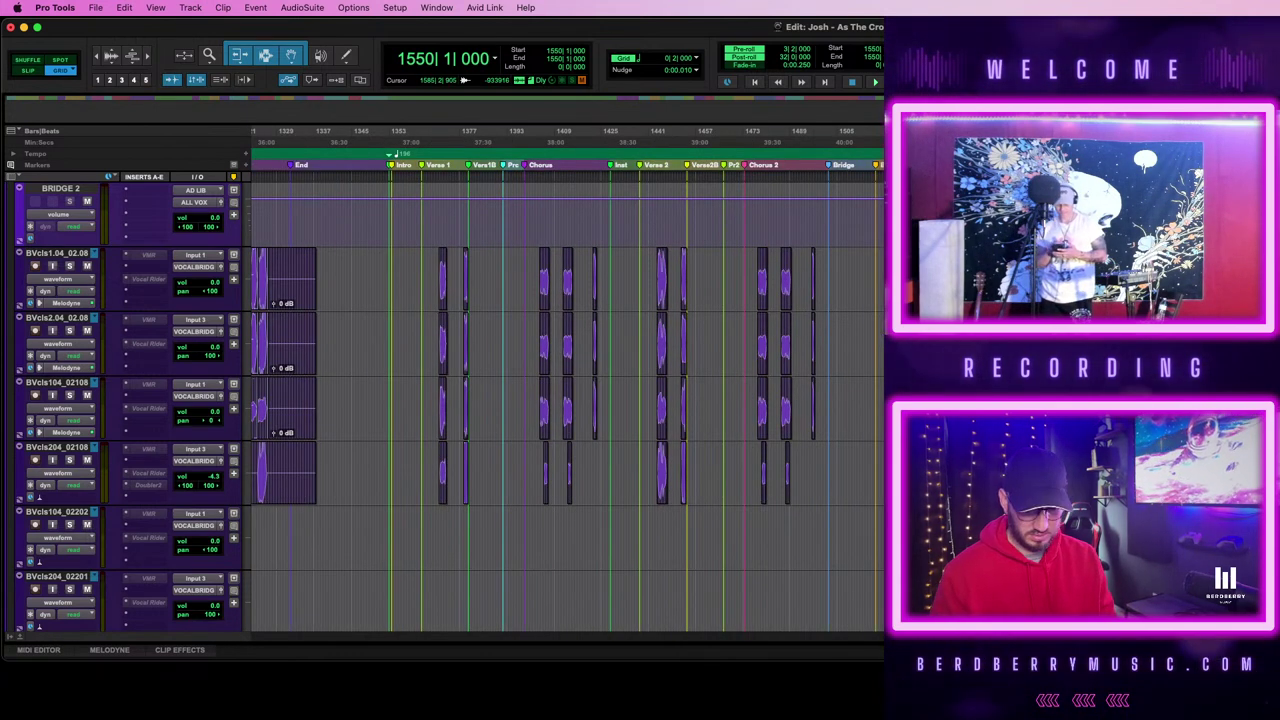
scroll(567, 400, "up", 6)
key("space")
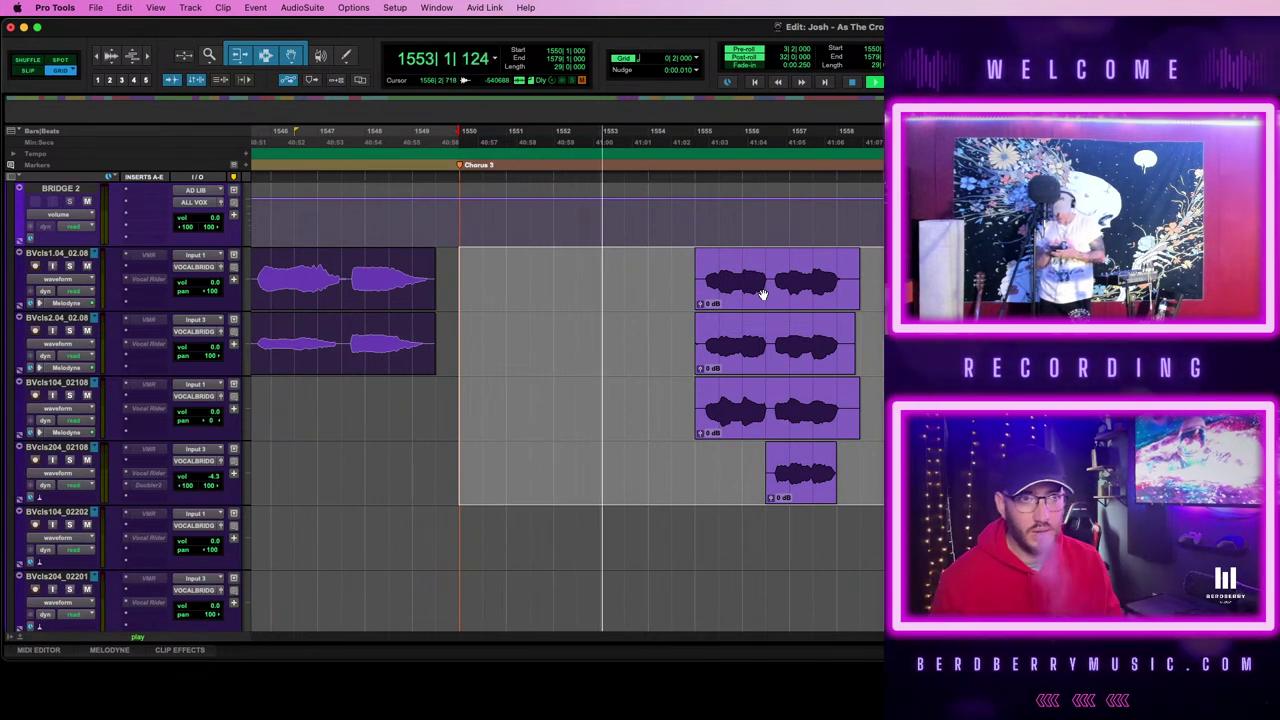
- Shift the pasted backing vocal range one bar earlier to start at 1549|1|000 and play it back
key("space")
left_click_drag(762, 294, 715, 288)
key("space")
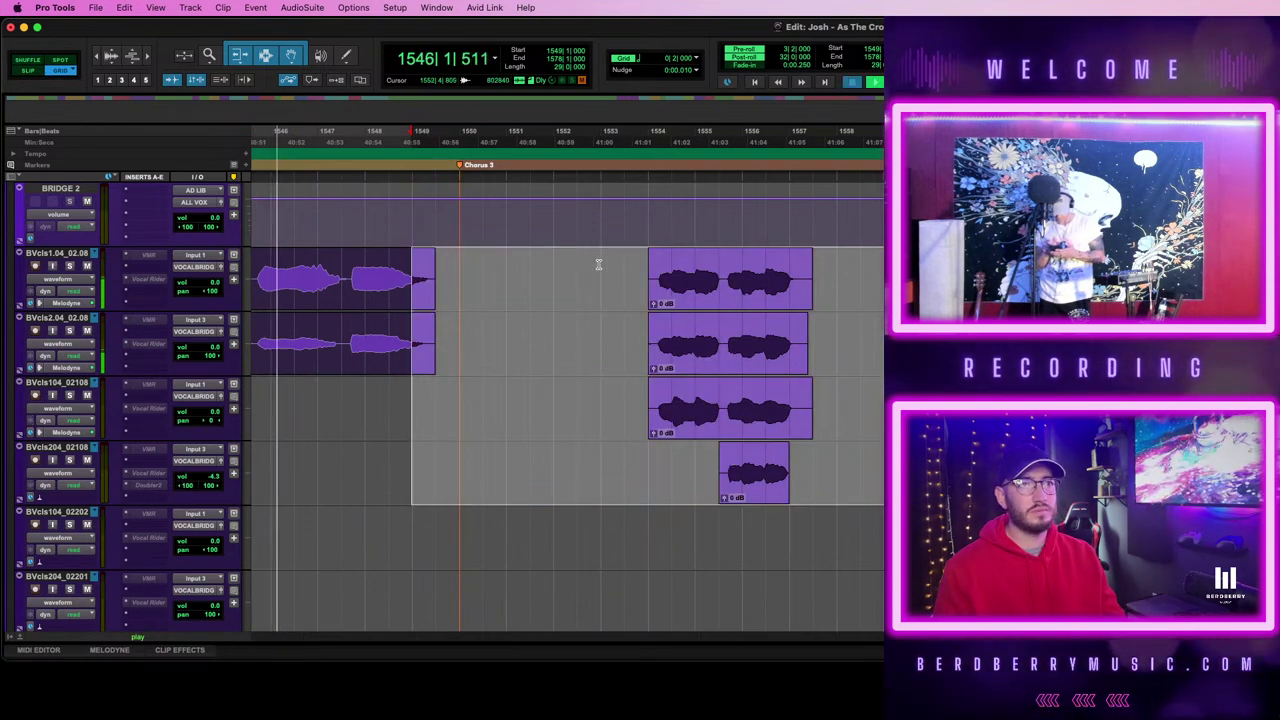
left_click(601, 265)
key("space")
key("space")
- Select the pasted clips from 1554|1|000 to 1575|1|000 on all four backing vocal tracks and listen through them
left_click(698, 292)
key("r")
scroll(698, 292, "right", 5)
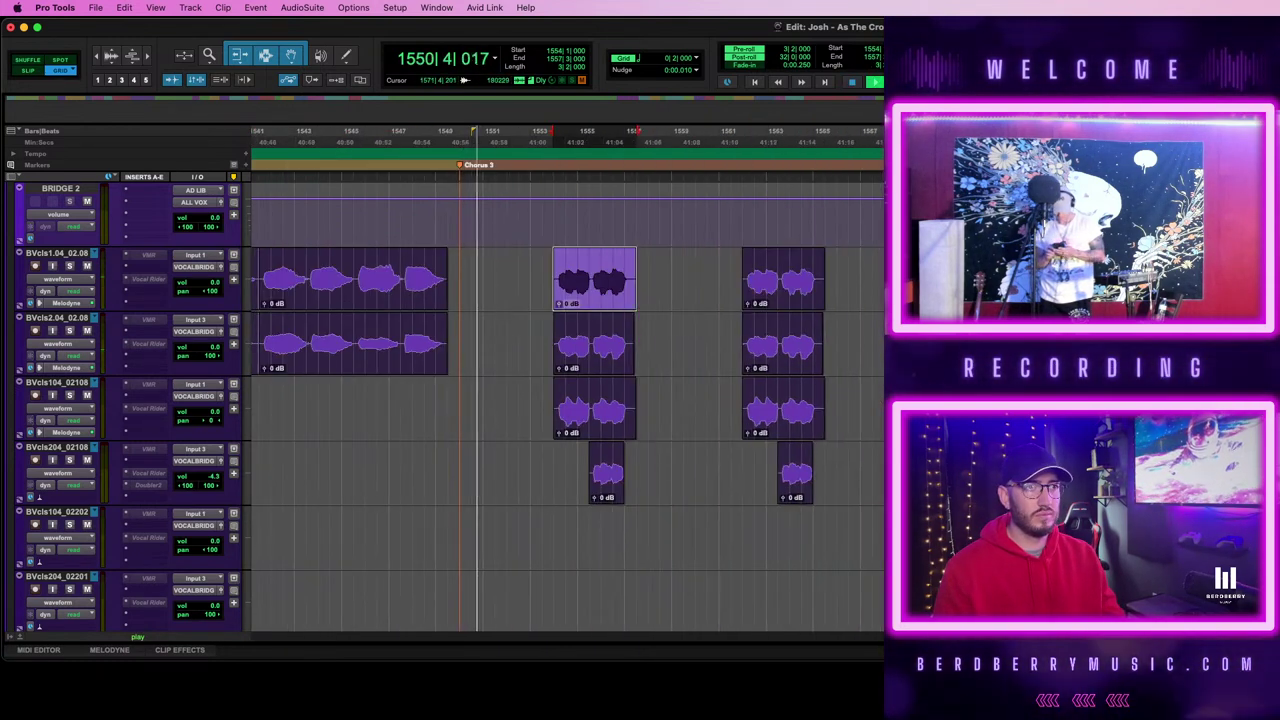
left_click(1052, 277, "shift")
key("shift+semicolon")
key("shift+semicolon")
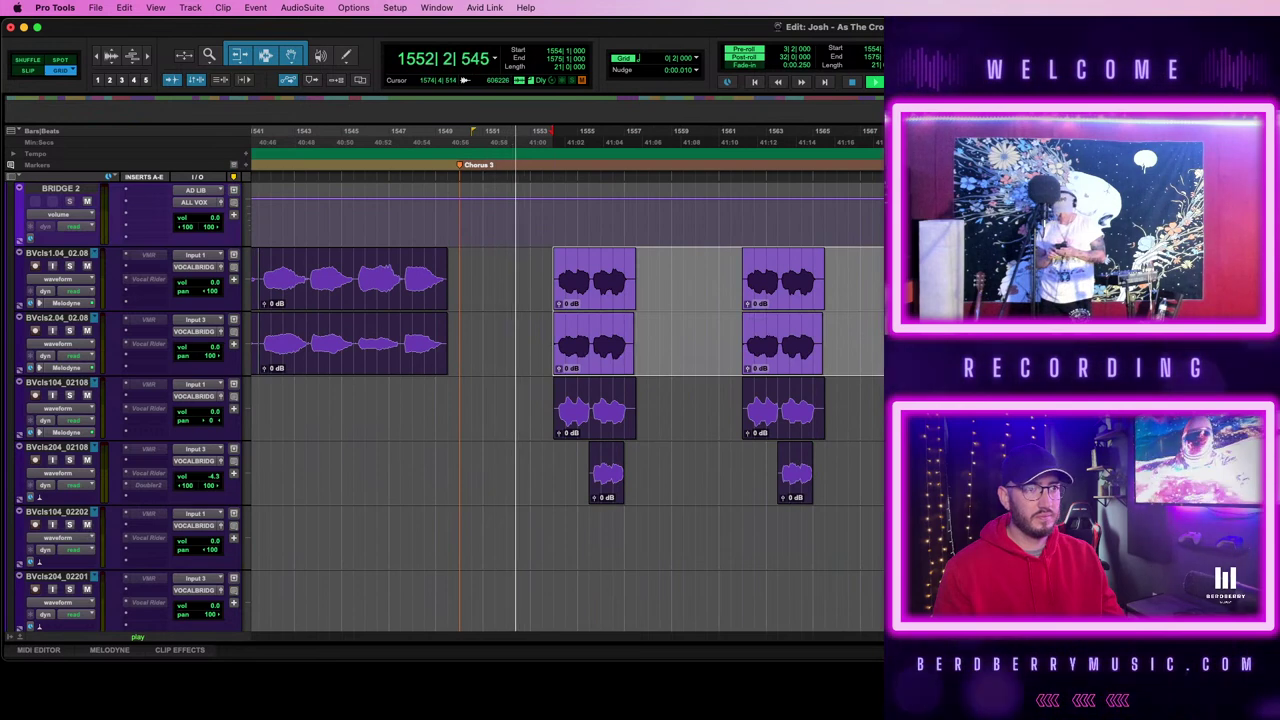
key("shift+semicolon")
key("t")
key("t")
scroll(880, 418, "right", 4)
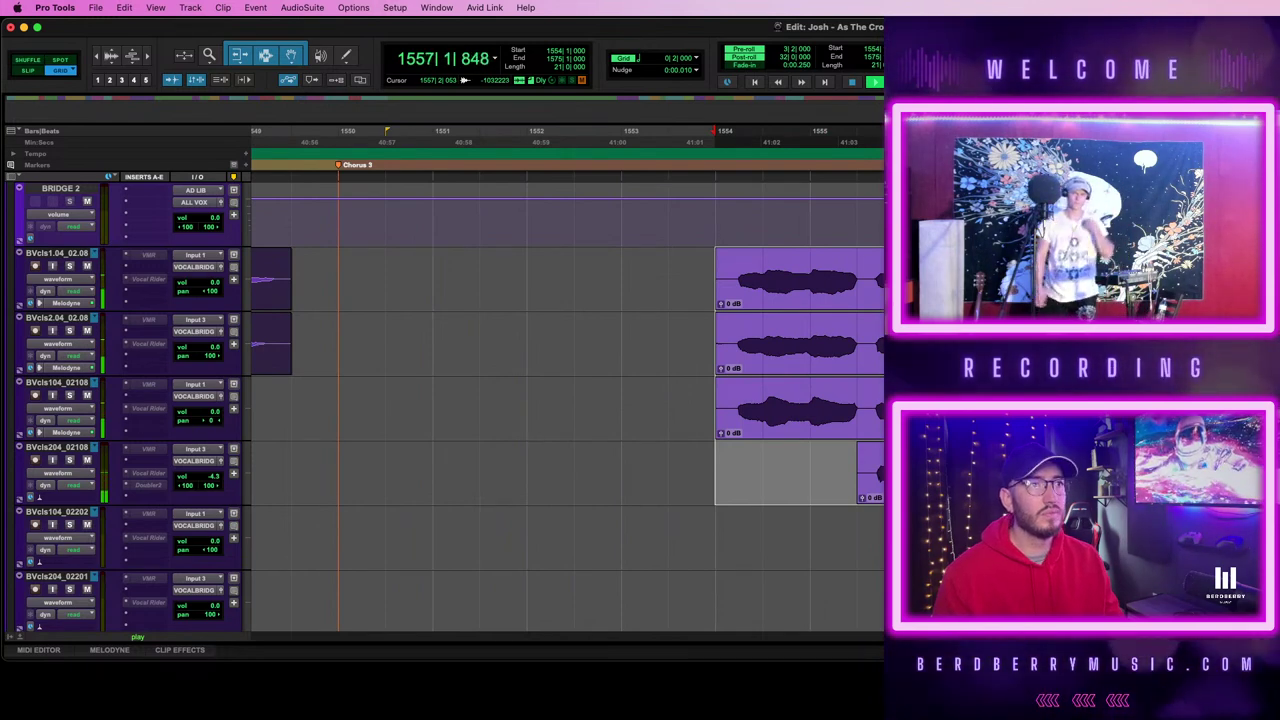
key("super+bracketleft")
scroll(868, 322, "right", 3)
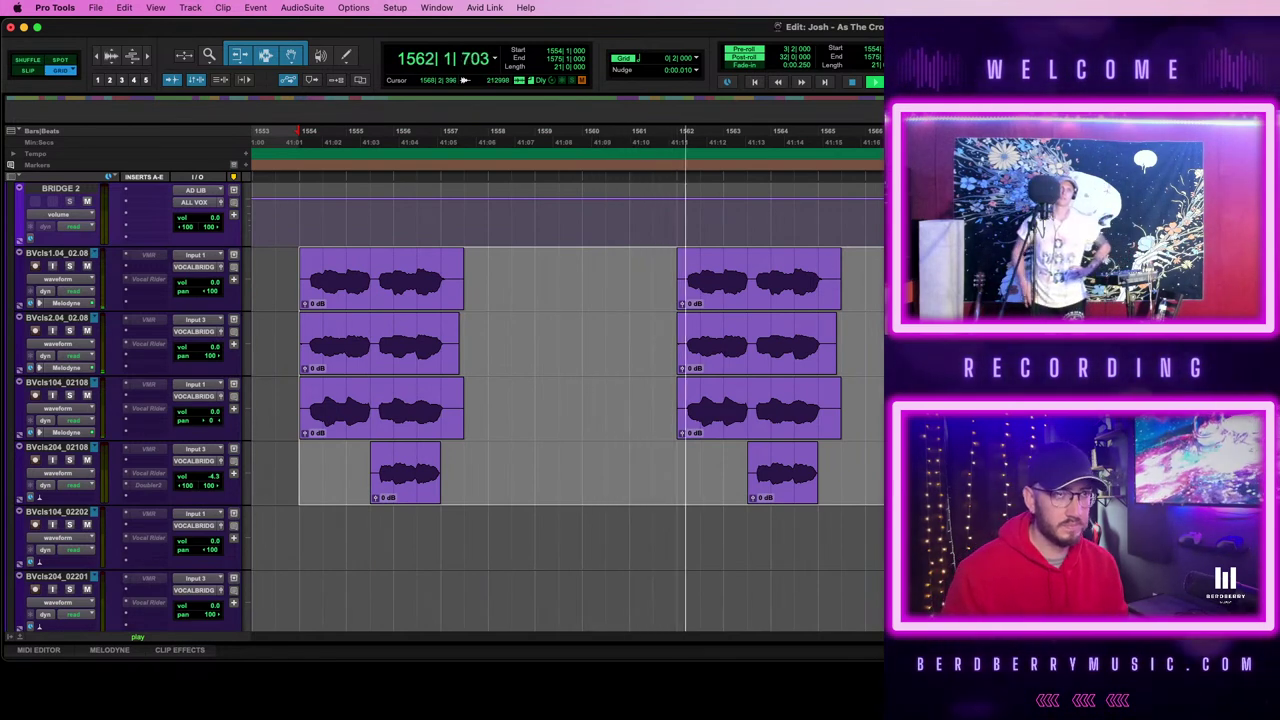
- Audition the group of backing vocal clips starting at 1562|1|000 and remove it from all four tracks
key("space")
left_click(652, 261)
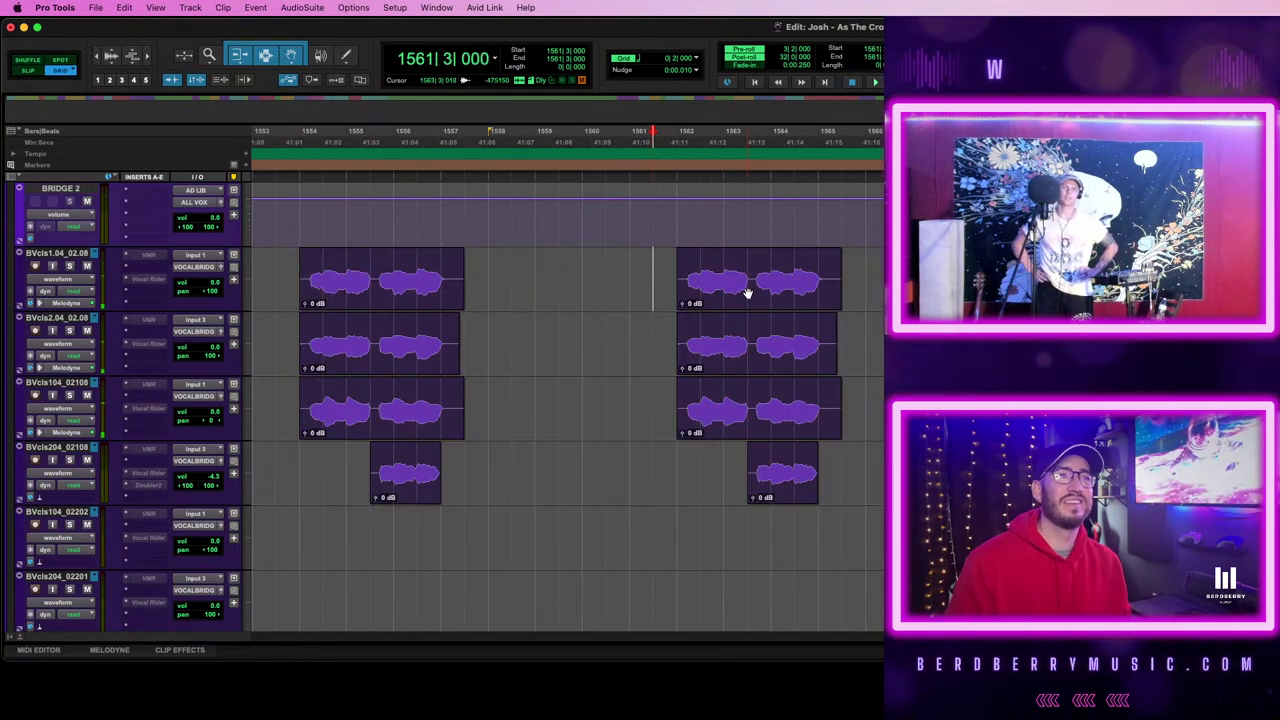
left_click(747, 292)
left_click(757, 349, "shift")
left_click(771, 429, "shift")
left_click(778, 485, "shift")
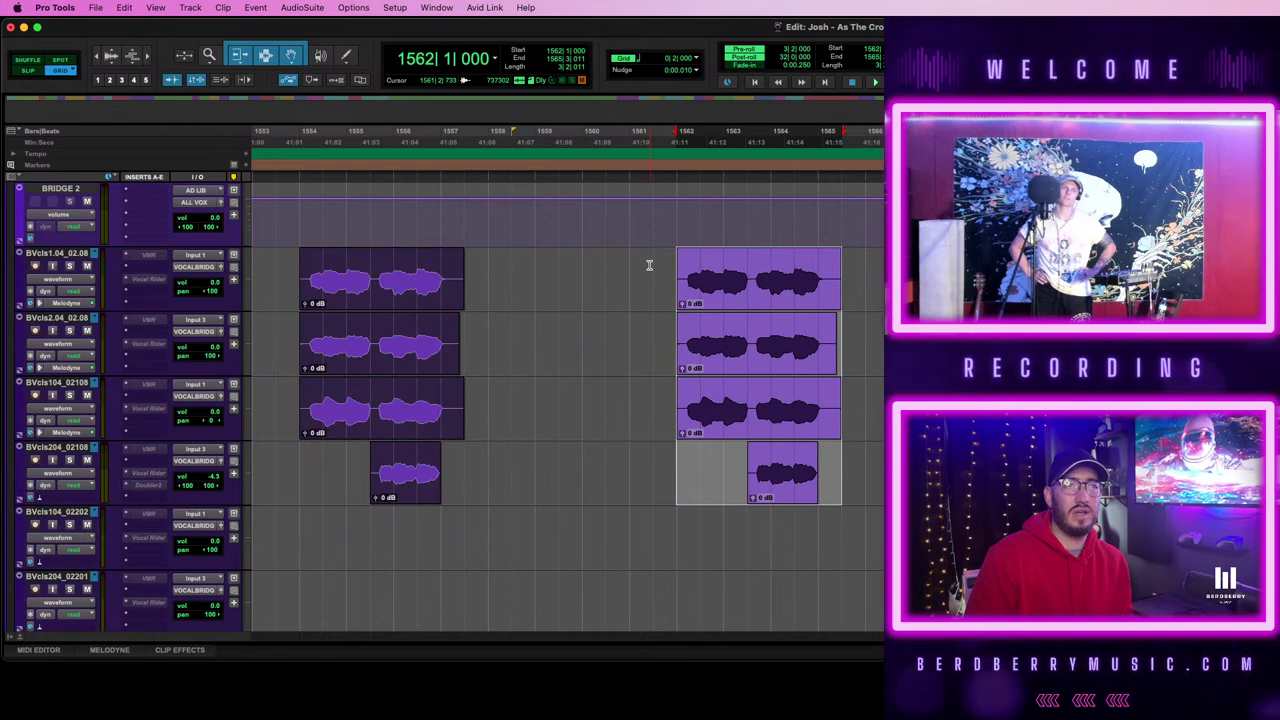
key("space")
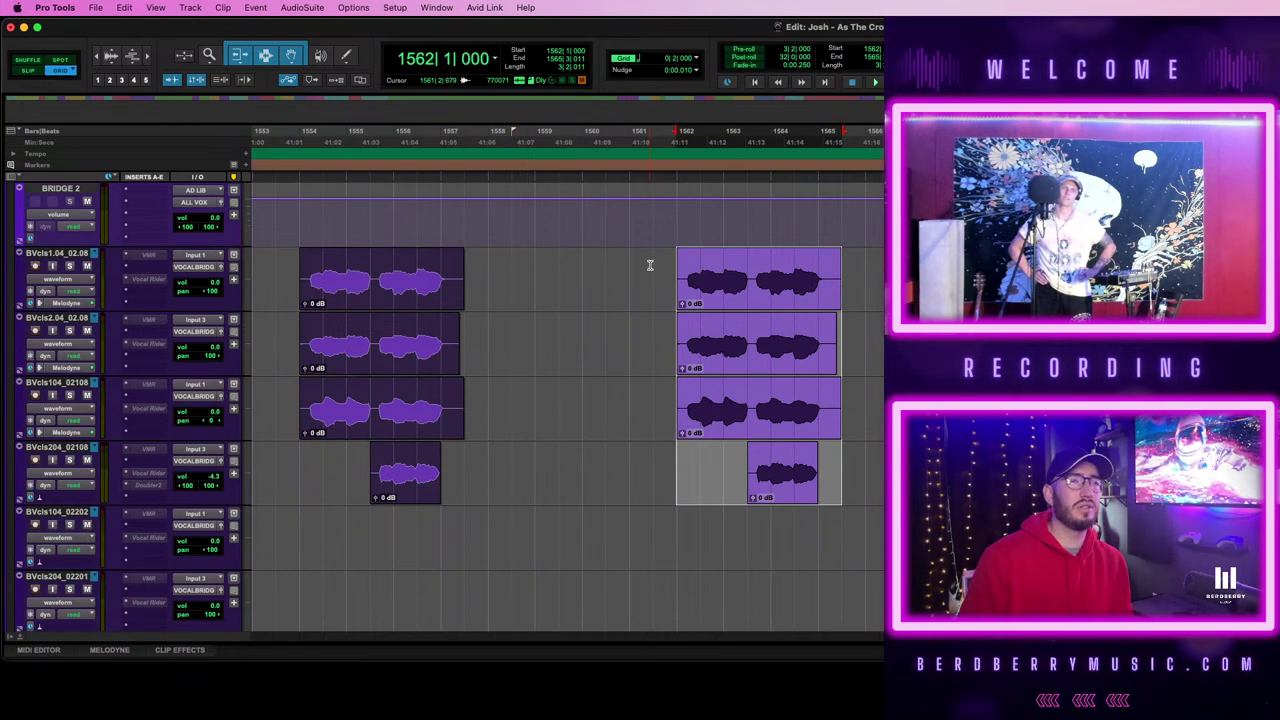
key("space")
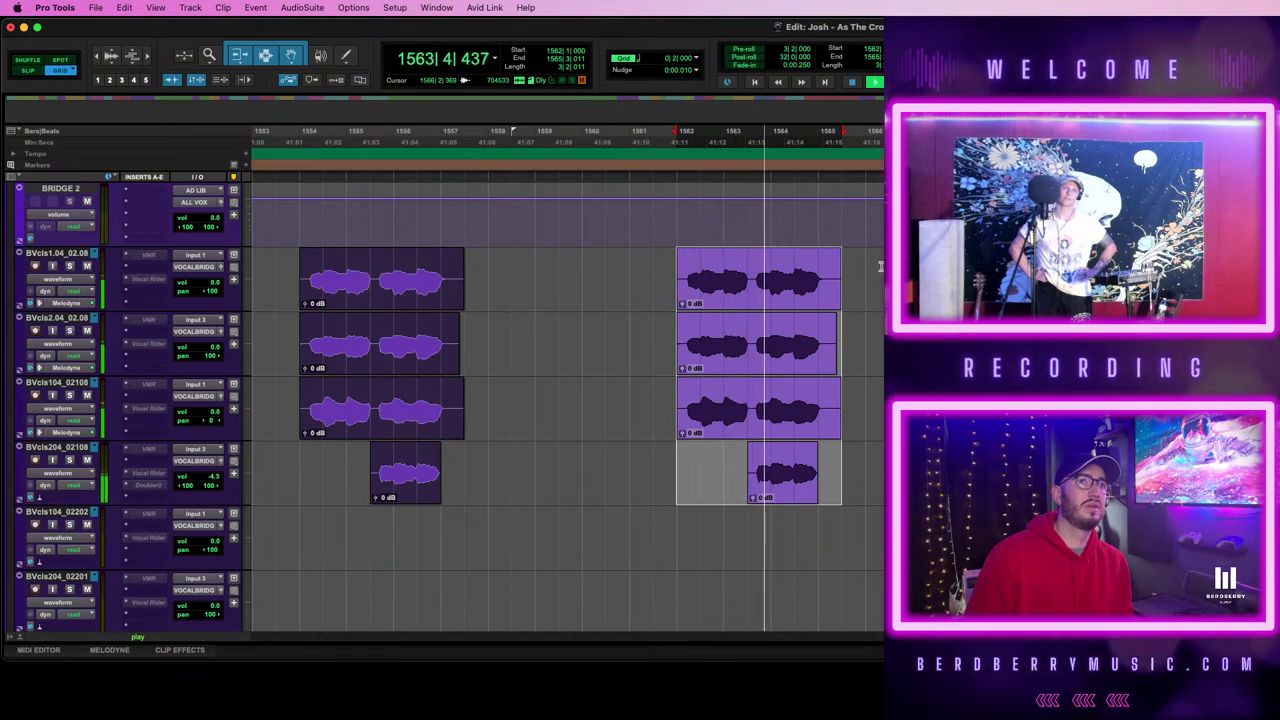
key("space")
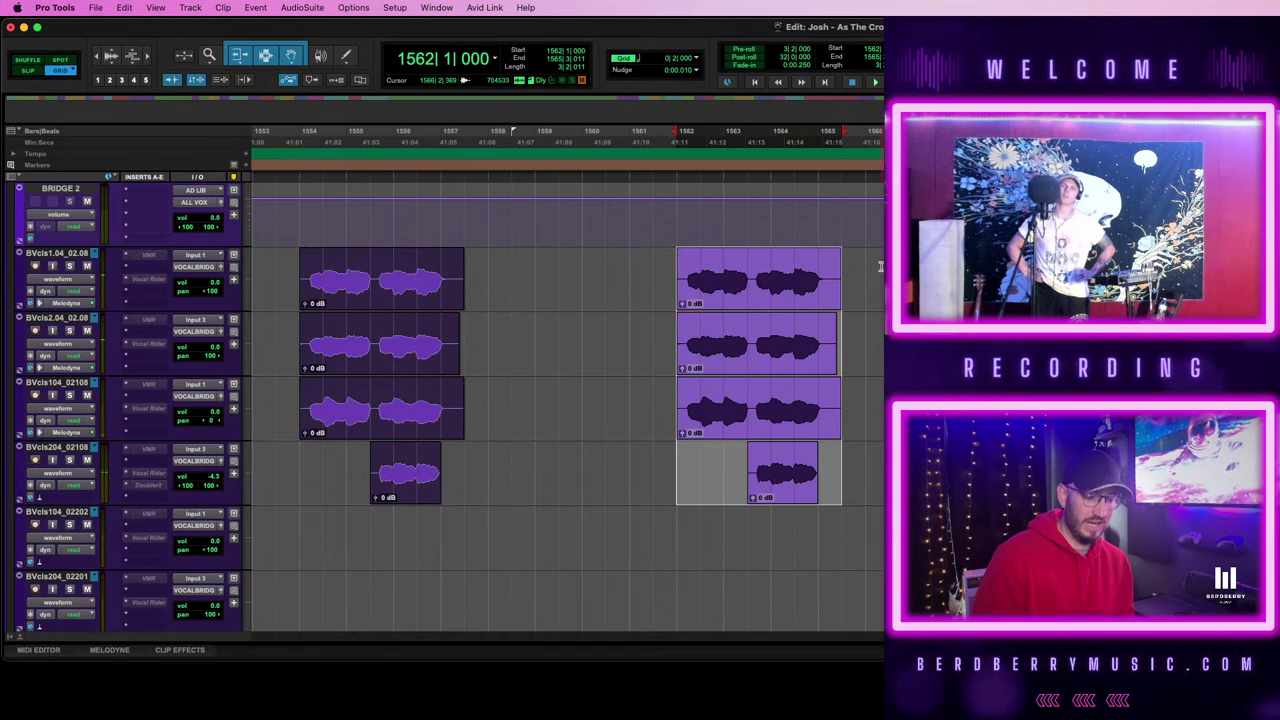
key("super+z")
- Look through the chorus vocal, backing vocal and ad-lib tracks around Chorus 3 and check the Harmony 1 clips in the first Chorus
scroll(678, 297, "up", 12)
scroll(678, 297, "down", 3)
key("r")
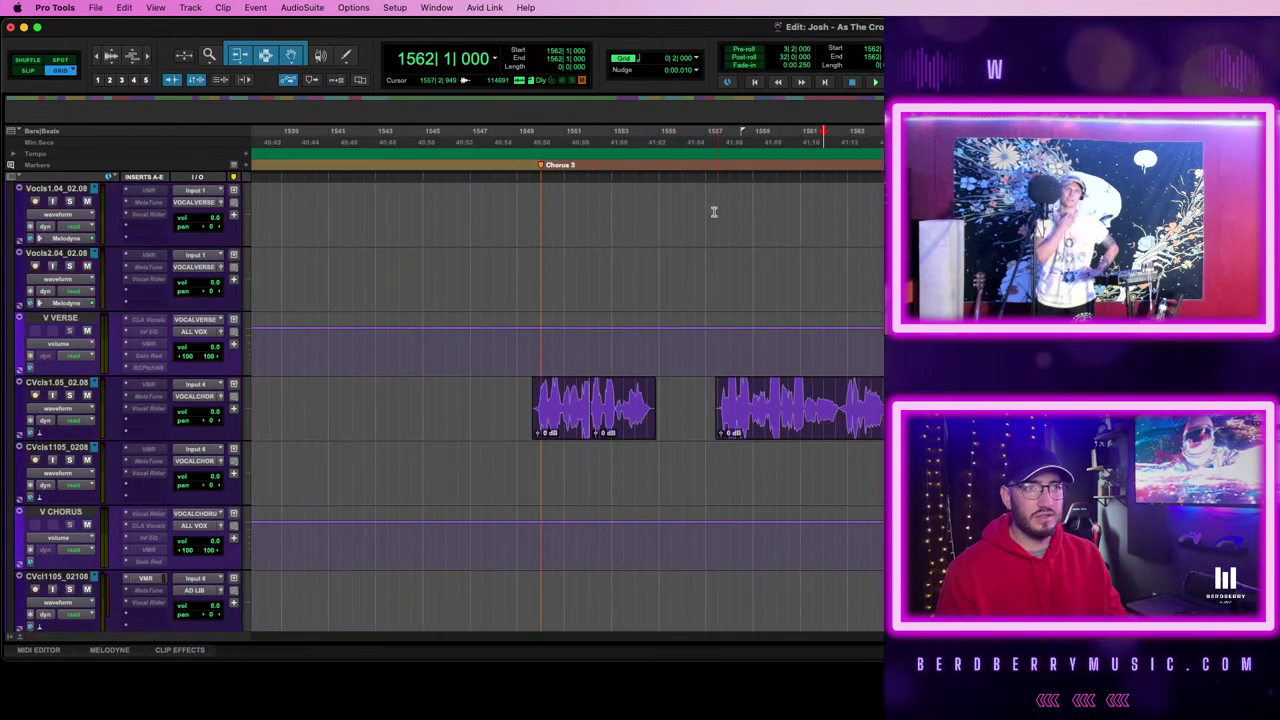
scroll(762, 423, "down", 10)
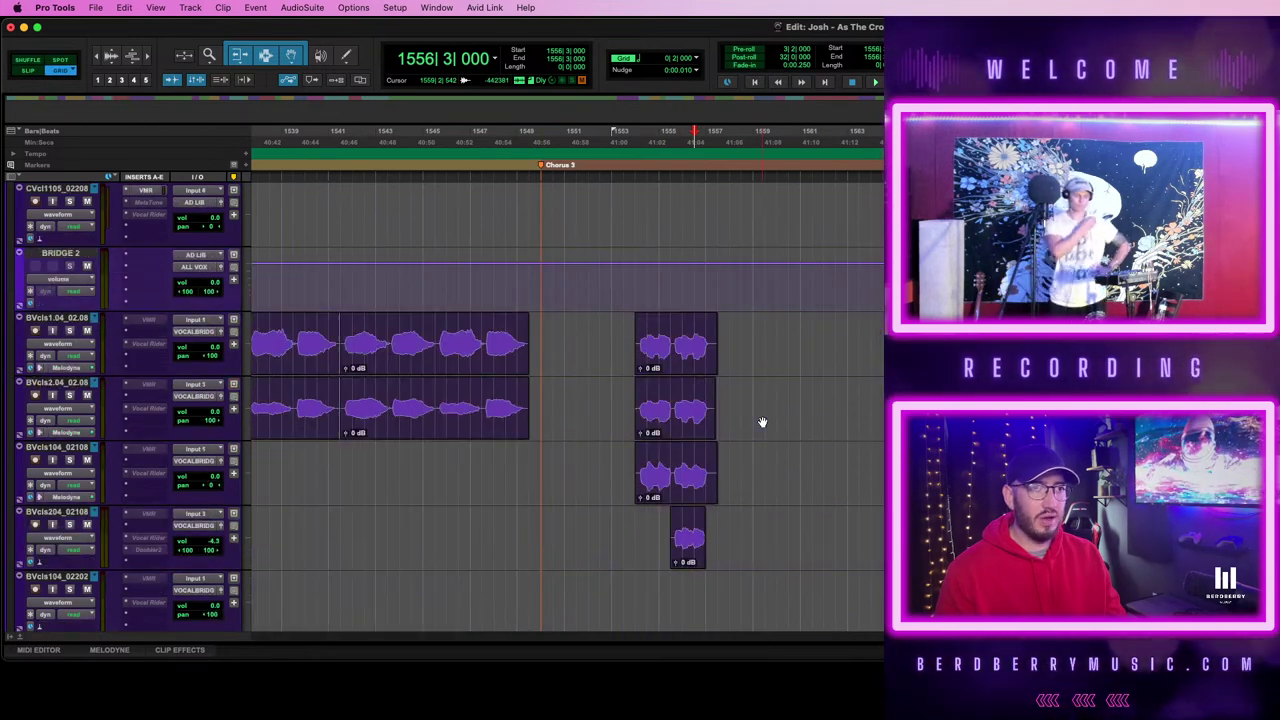
scroll(762, 423, "down", 6)
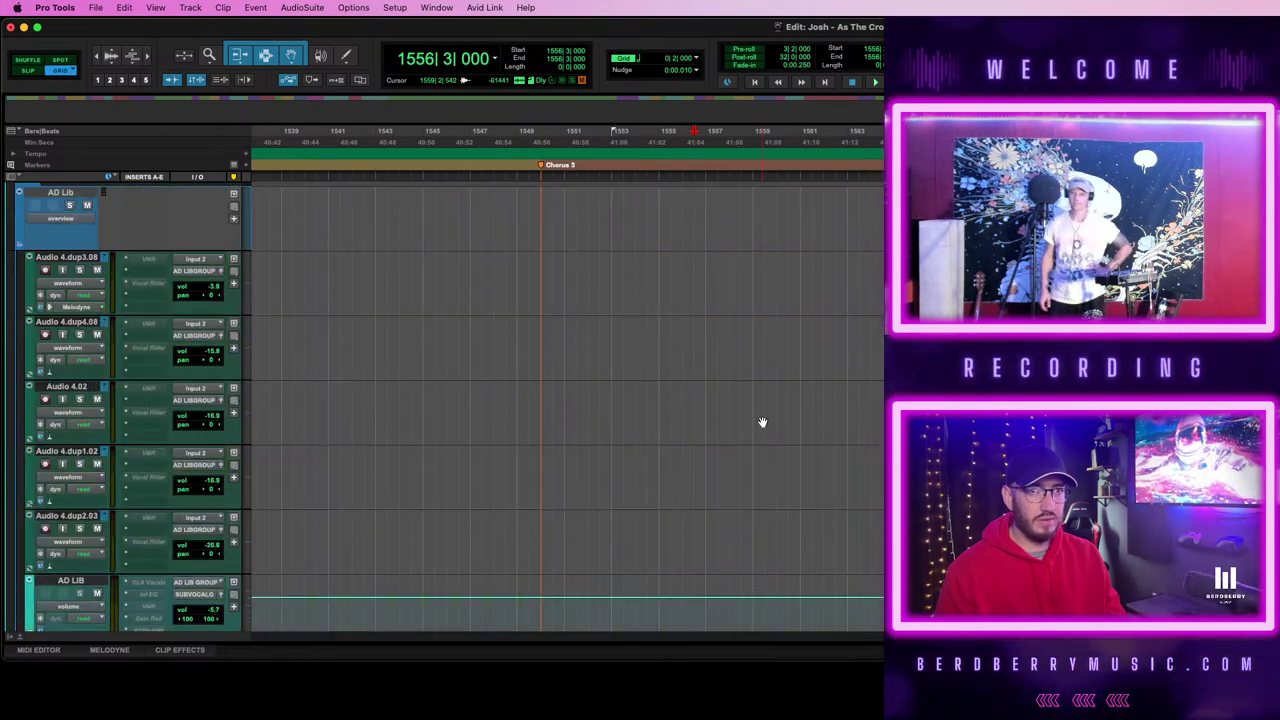
key("r")
key("r")
scroll(762, 423, "down", 3)
scroll(762, 423, "down", 5)
scroll(760, 423, "left", 5)
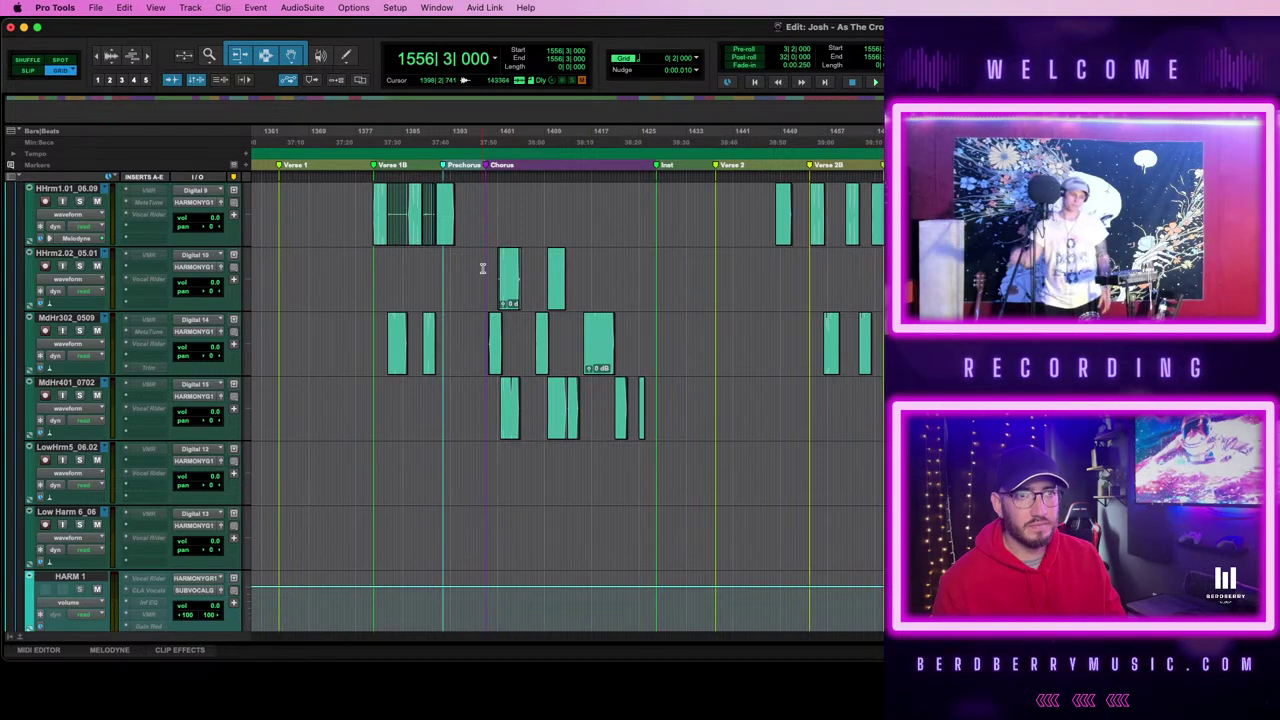
- Copy the Chorus harmony clips from 1399|1|000 to 1428|1|000 on HHrm2, MdHr302 and MdHr401
key("t")
key("t")
key("t")
scroll(852, 317, "right", 7)
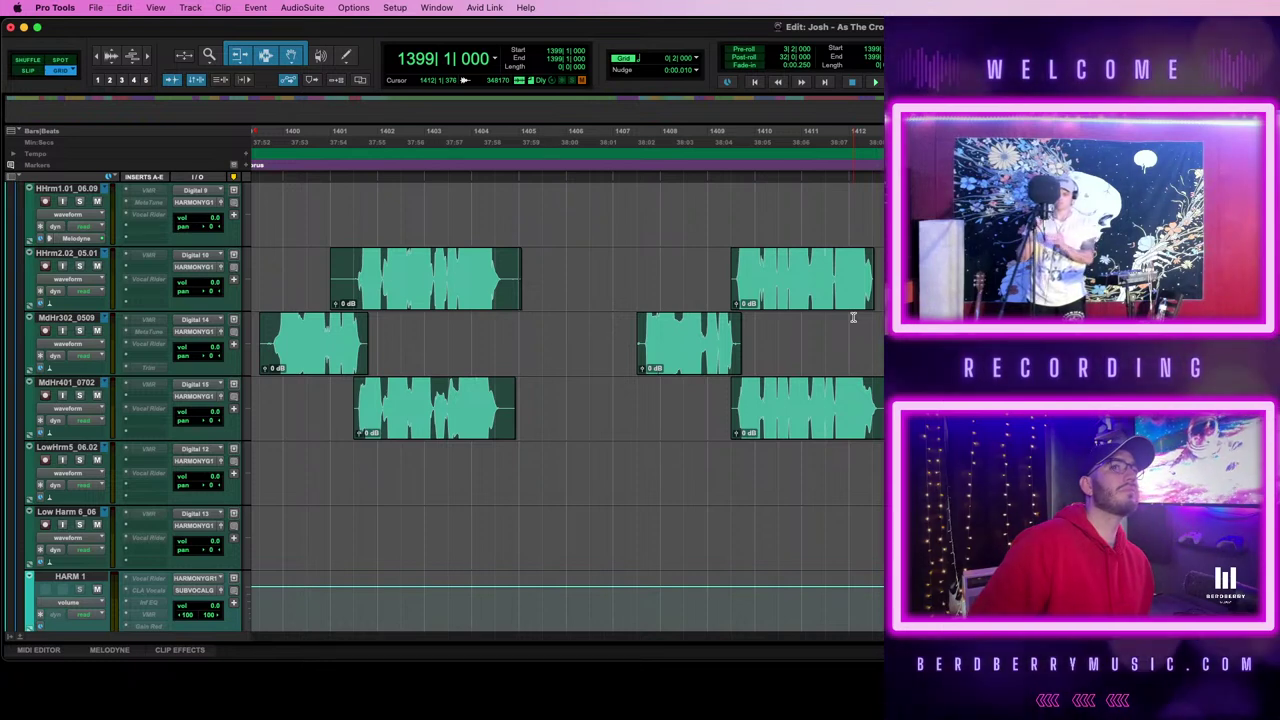
key("r")
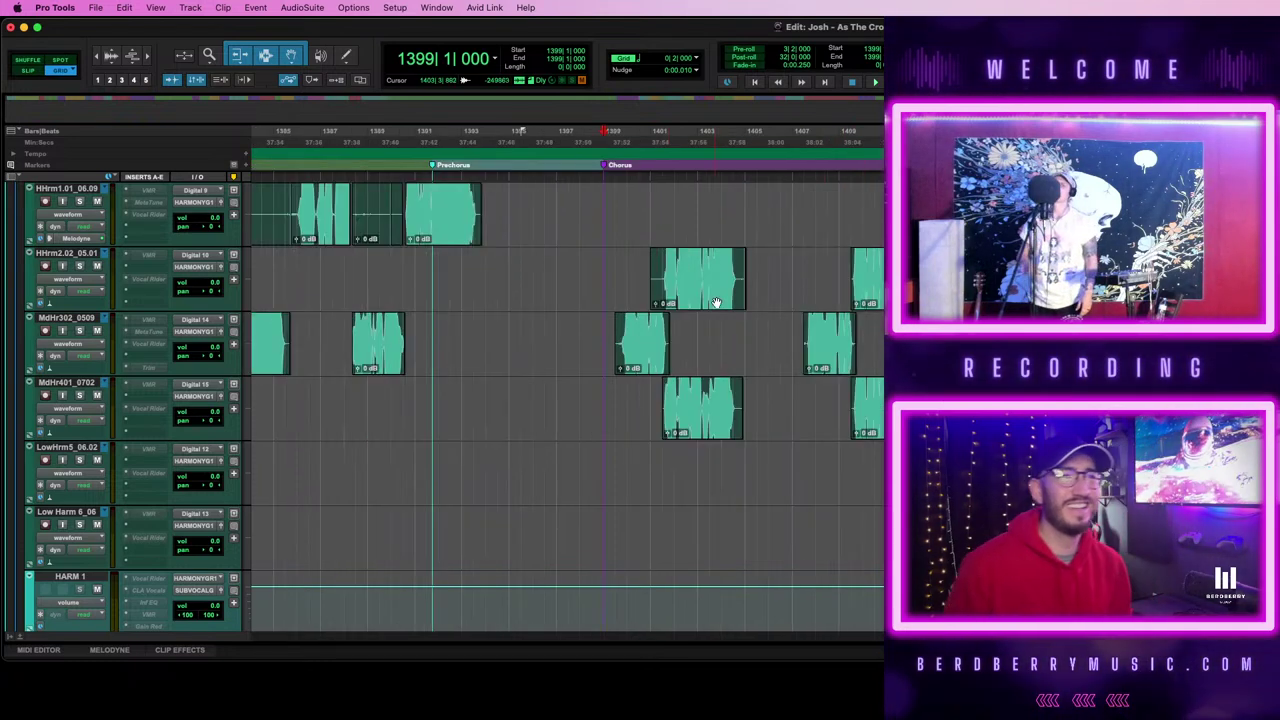
left_click_drag(617, 279, 1224, 420)
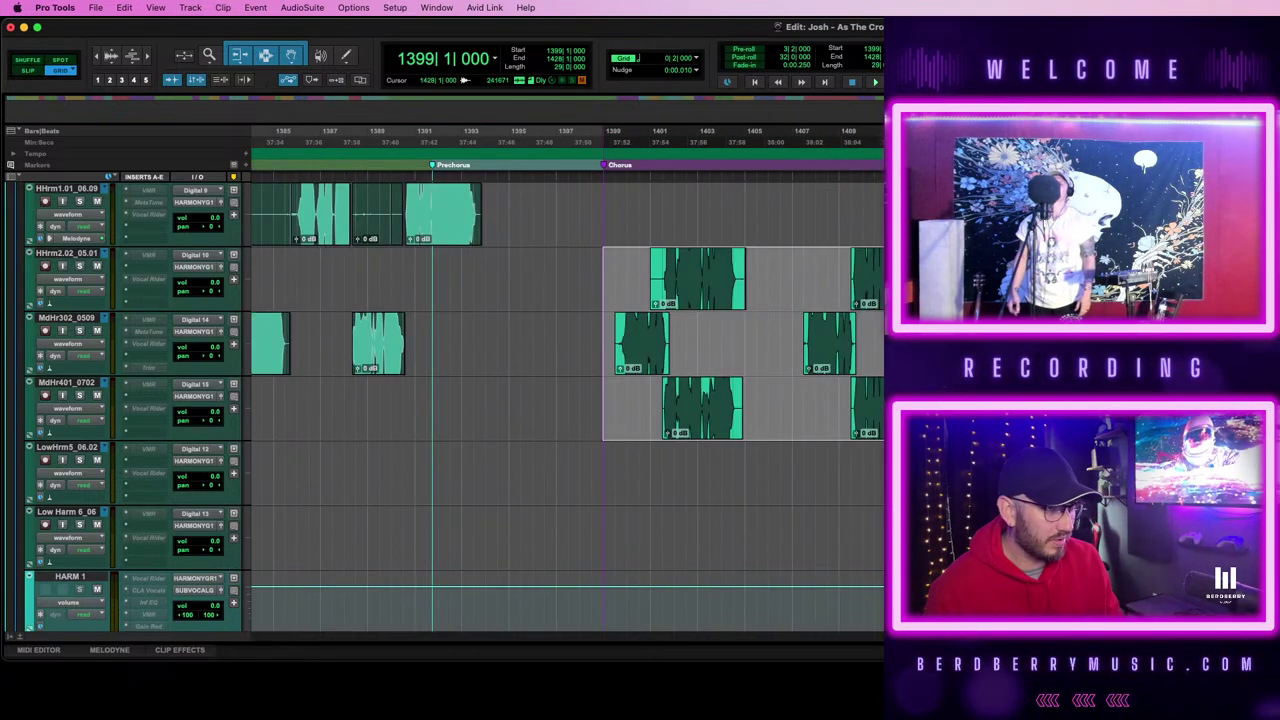
key("r")
scroll(567, 409, "right", 5)
scroll(567, 409, "up", 3)
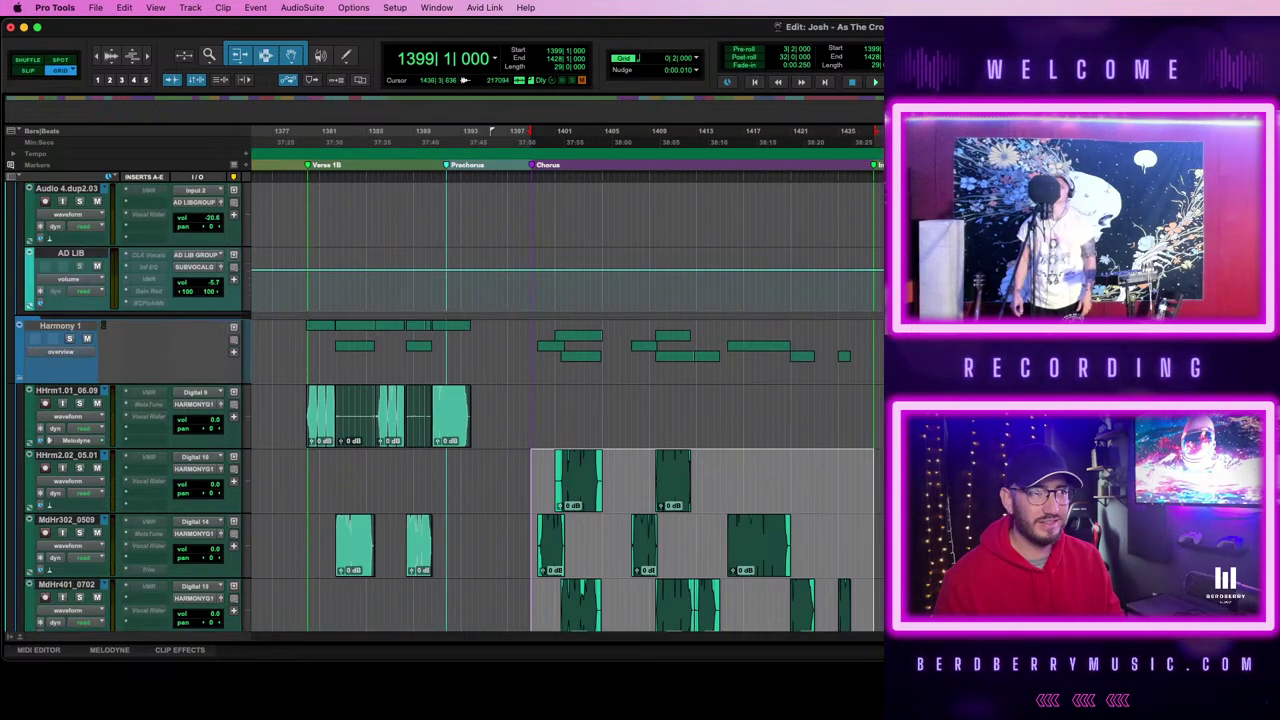
scroll(567, 409, "down", 3)
scroll(606, 363, "right", 3)
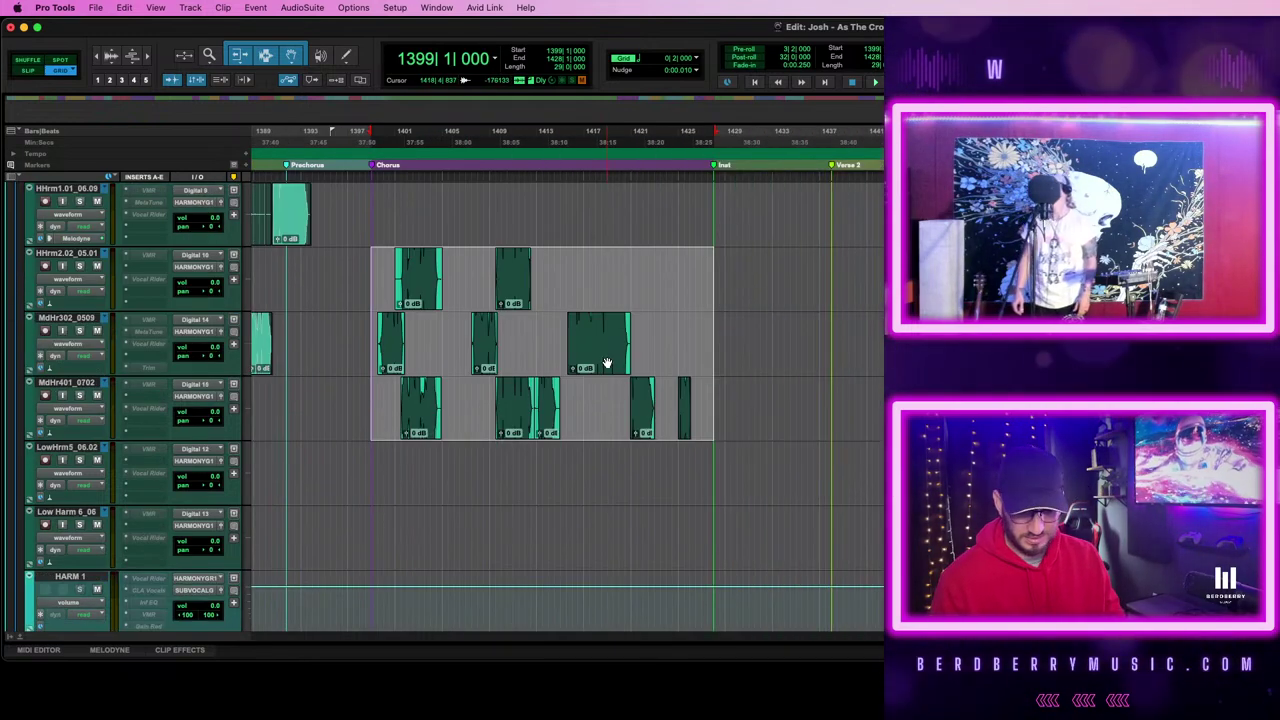
- Go to Chorus 3 on the Harmony 1 tracks and audition the existing MdHr302 clip from 1551|3|000
scroll(731, 378, "right", 10)
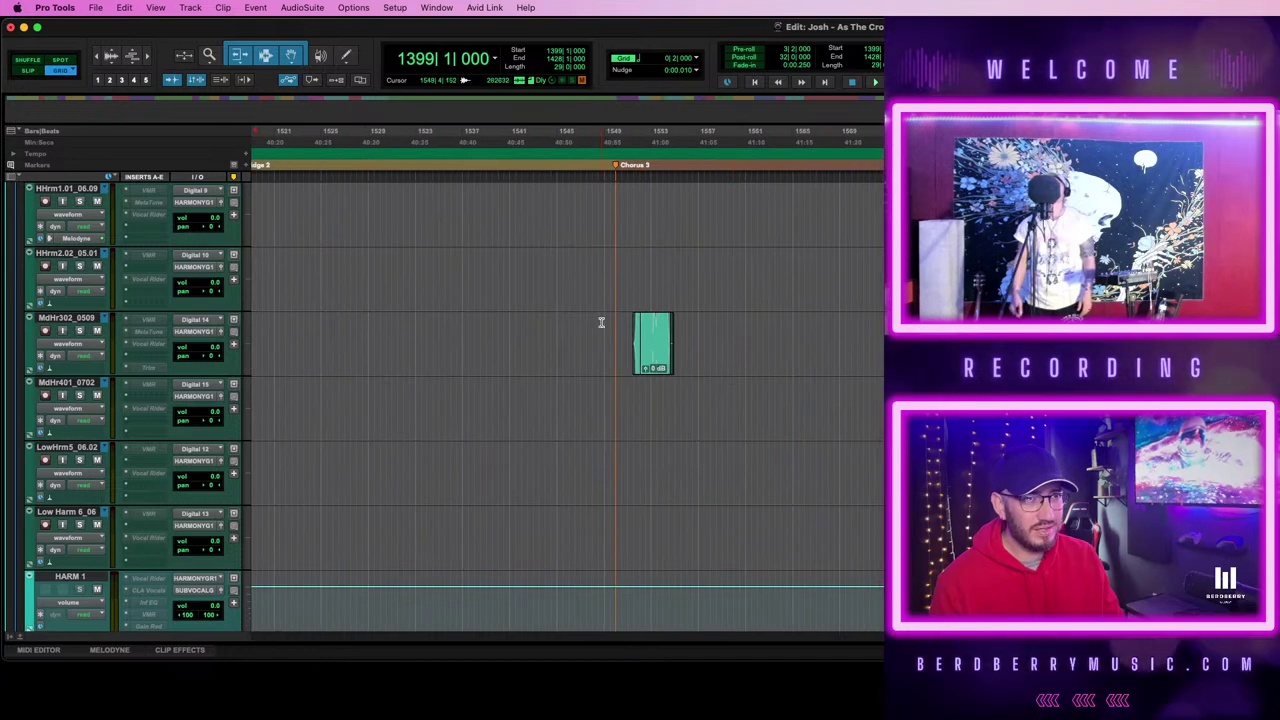
key("t")
key("t")
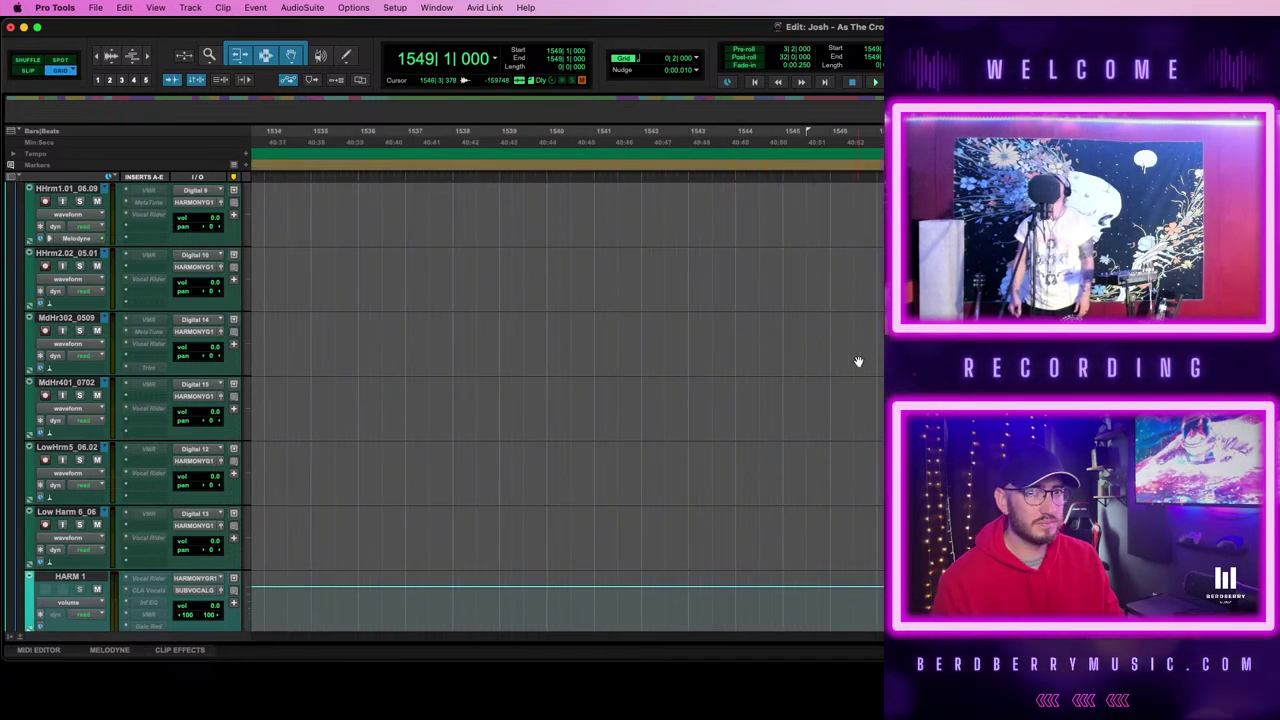
scroll(858, 361, "up", 5)
scroll(857, 358, "down", 3)
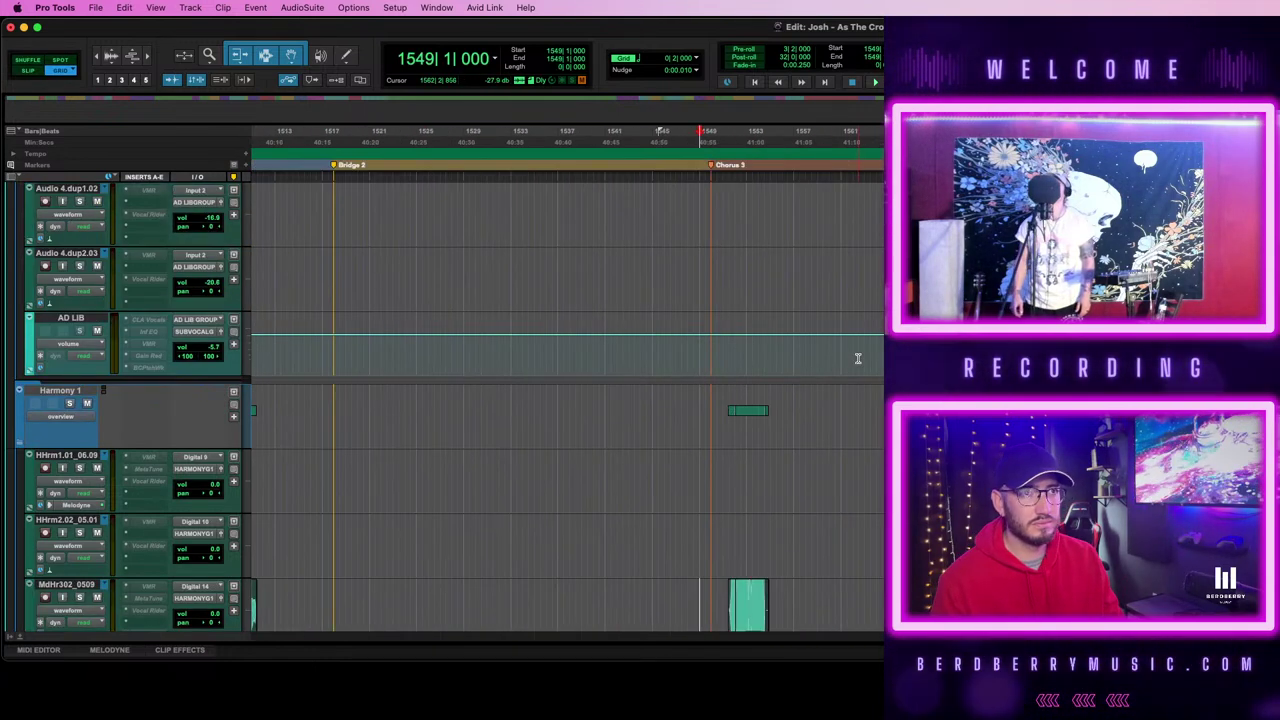
scroll(857, 358, "left", 5)
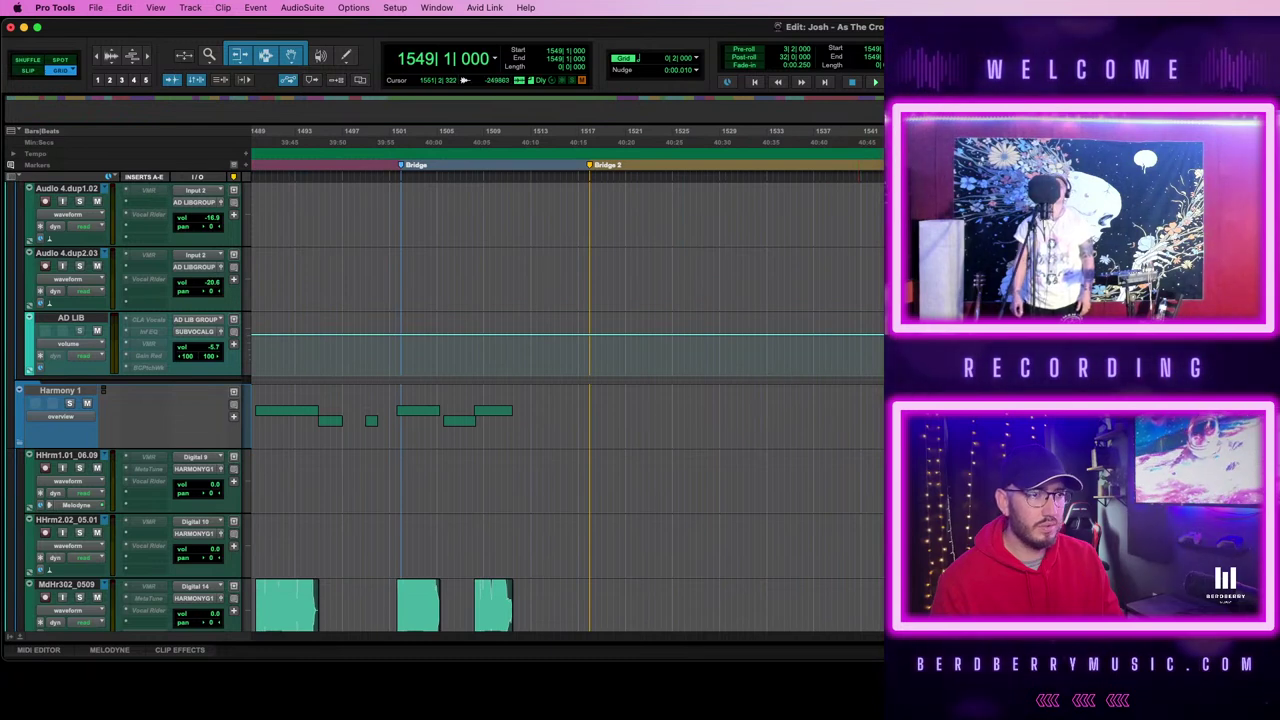
key("space")
scroll(567, 405, "down", 3)
key("t")
key("t")
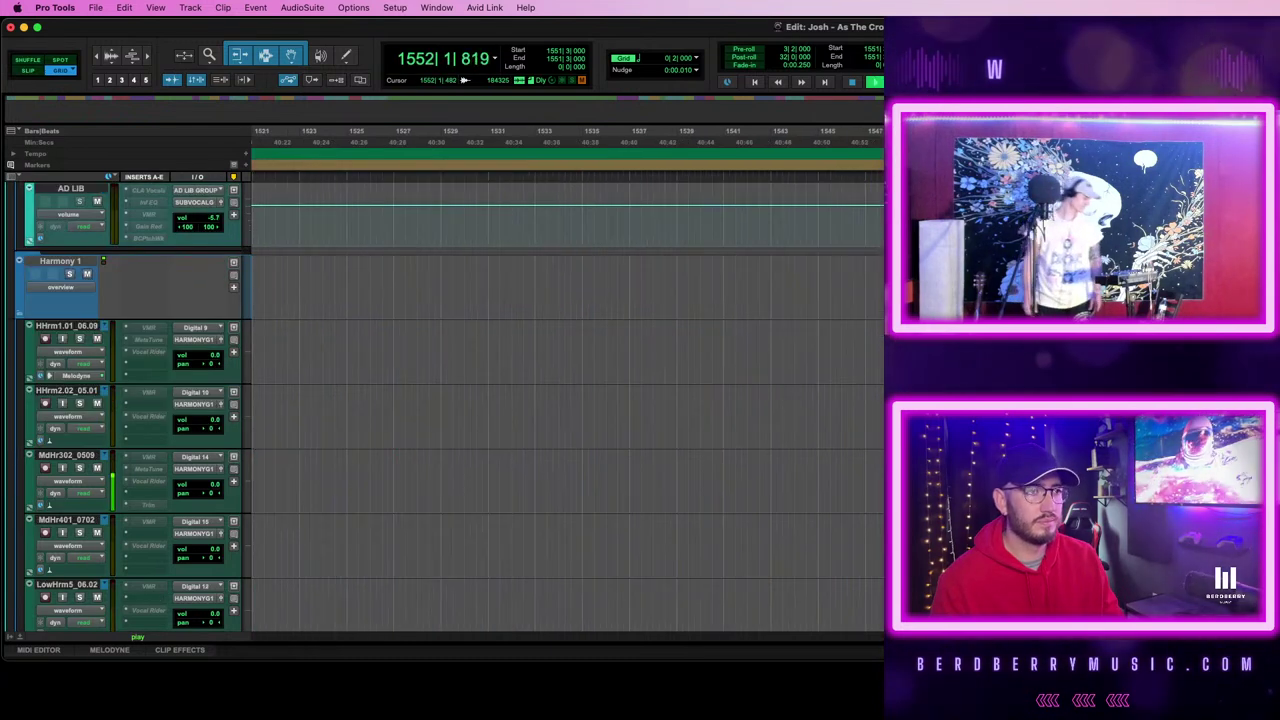
scroll(567, 405, "right", 5)
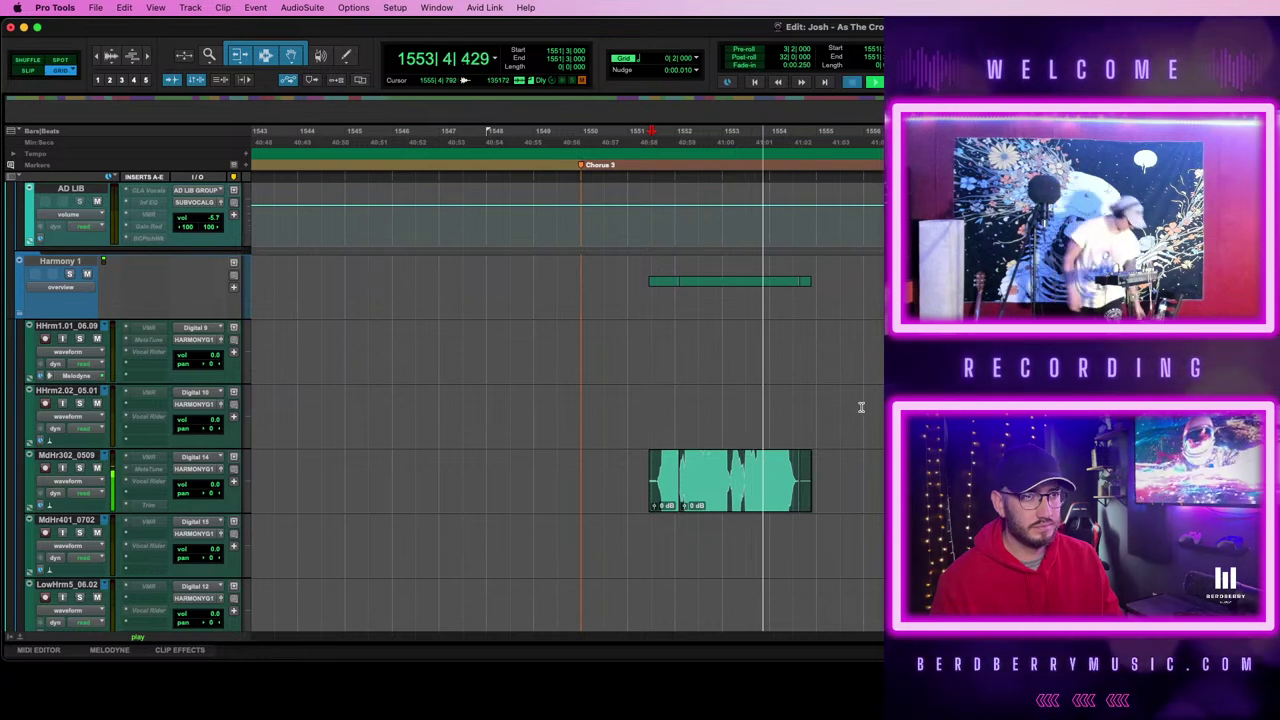
- Paste the copied Chorus harmonies at 1556|1|000 in Chorus 3, starting on the HHrm1 track, and play them back
left_click(860, 332)
key("r")
key("r")
scroll(860, 332, "left", 3)
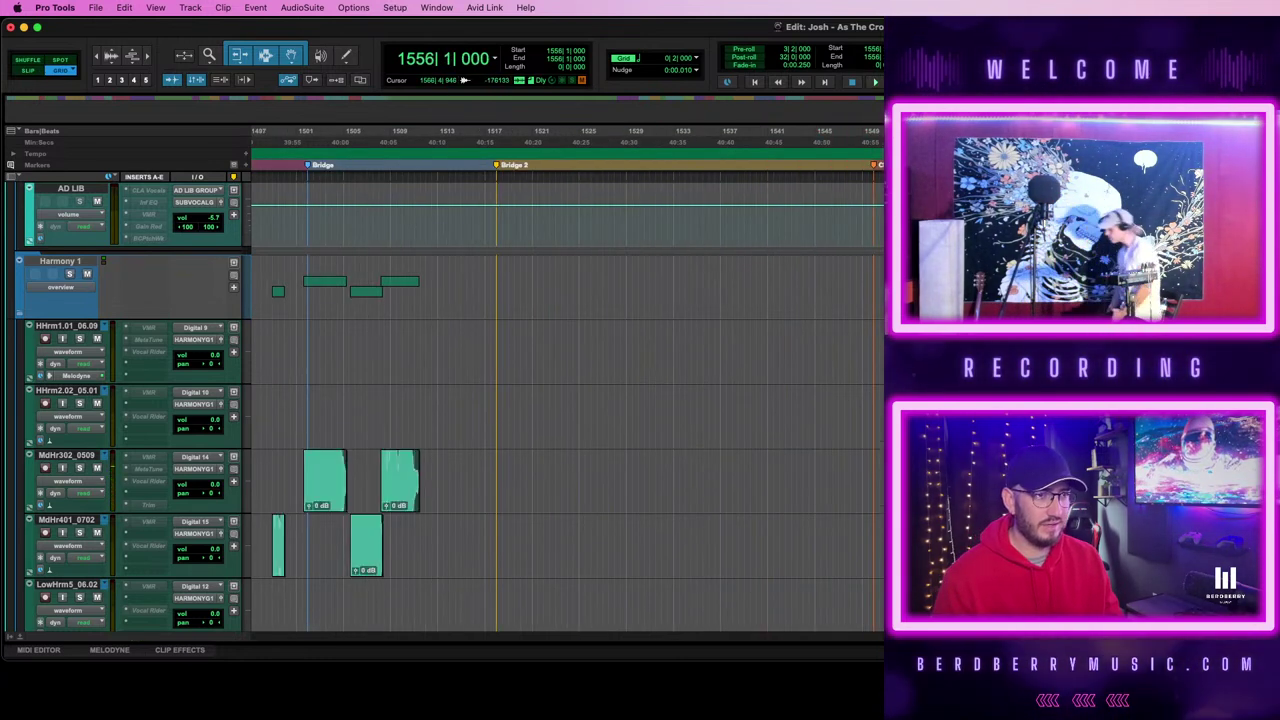
scroll(568, 400, "down", 2)
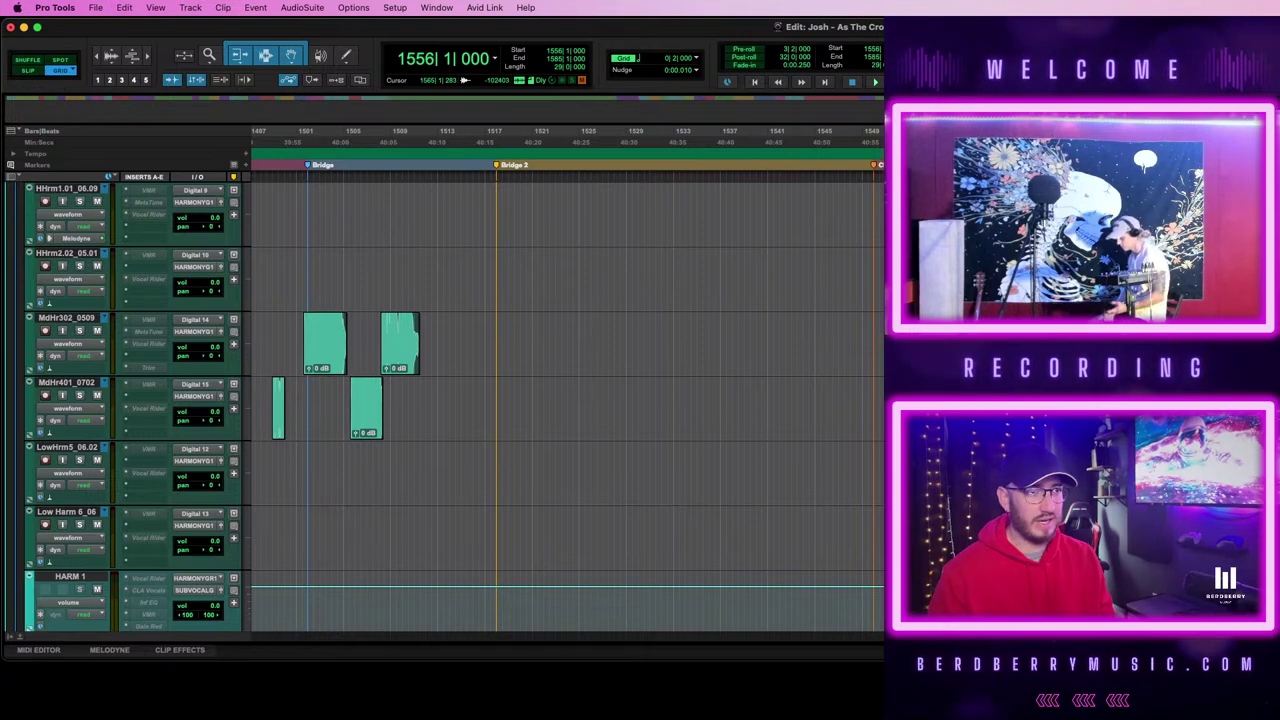
key("t")
key("t")
key("t")
key("space")
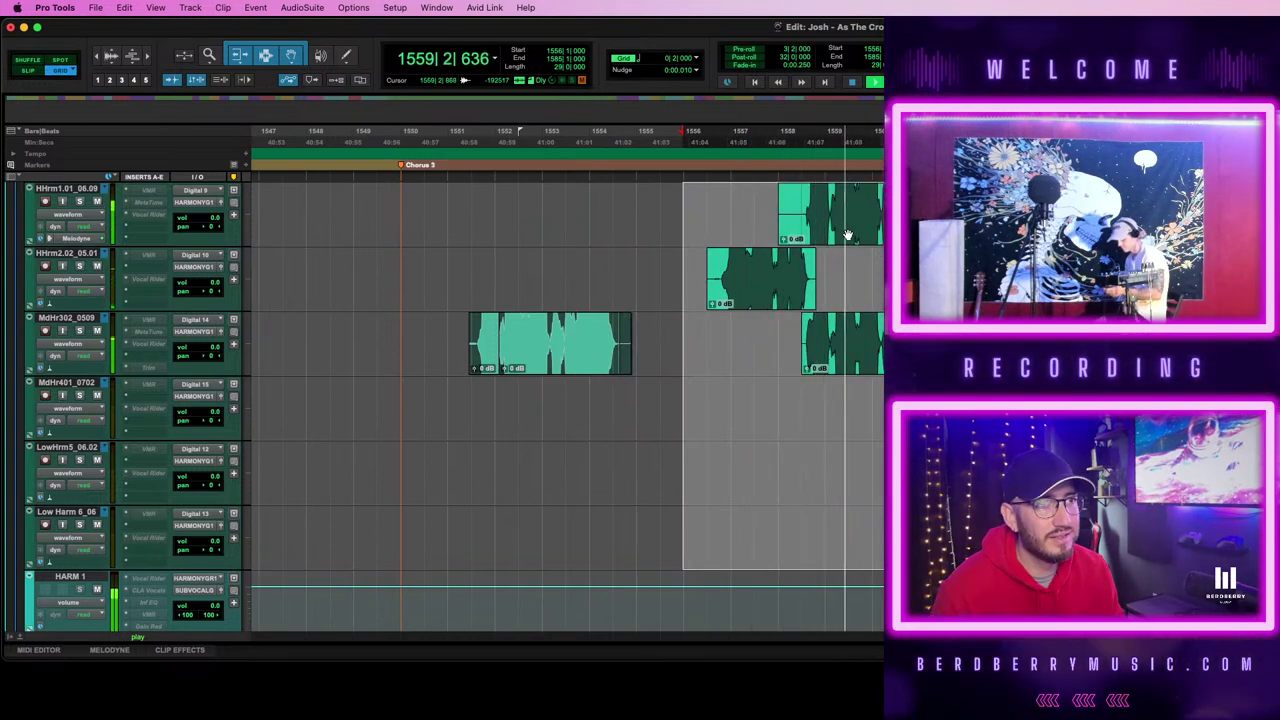
- Try the pasted harmony clips one bar earlier, starting at 1555|1|000, and audition the timing
key("space")
left_click_drag(847, 235, 803, 230)
key("space")
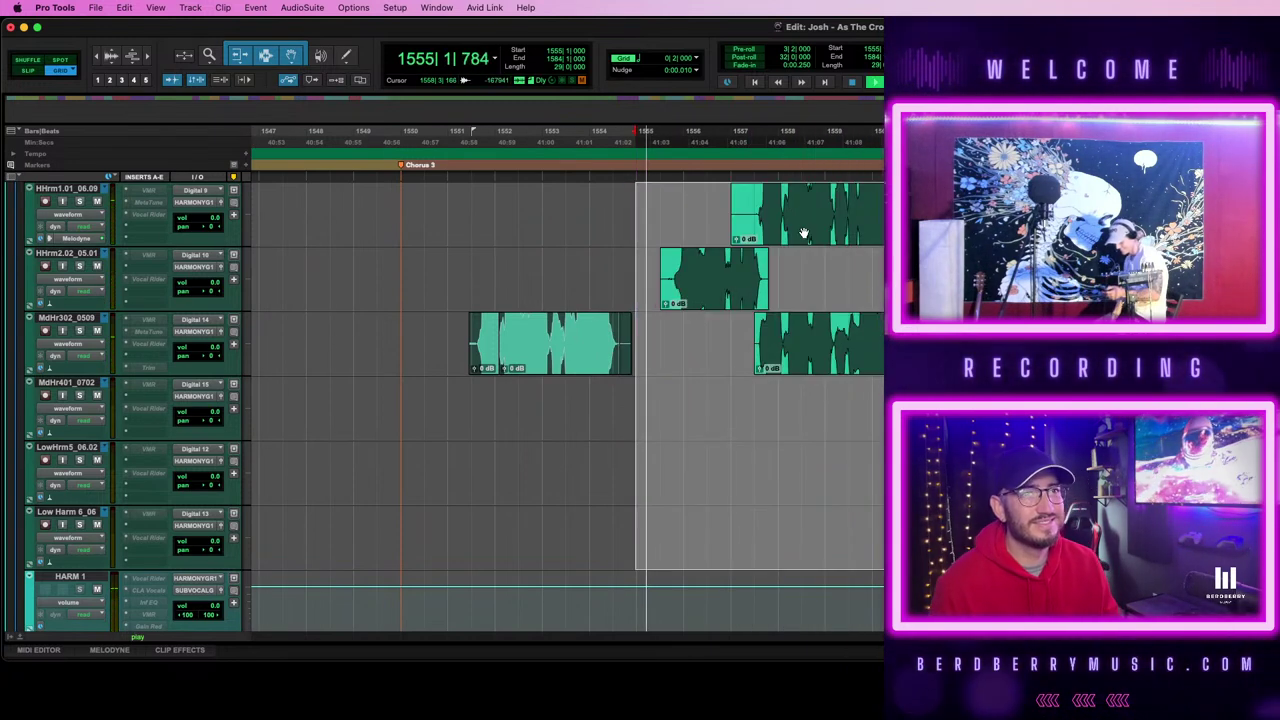
- Move the pasted harmony clips to start at 1557|1|000 and audition them against the song
scroll(803, 230, "up", 3)
left_click_drag(782, 372, 881, 370)
key("space")
key("space")
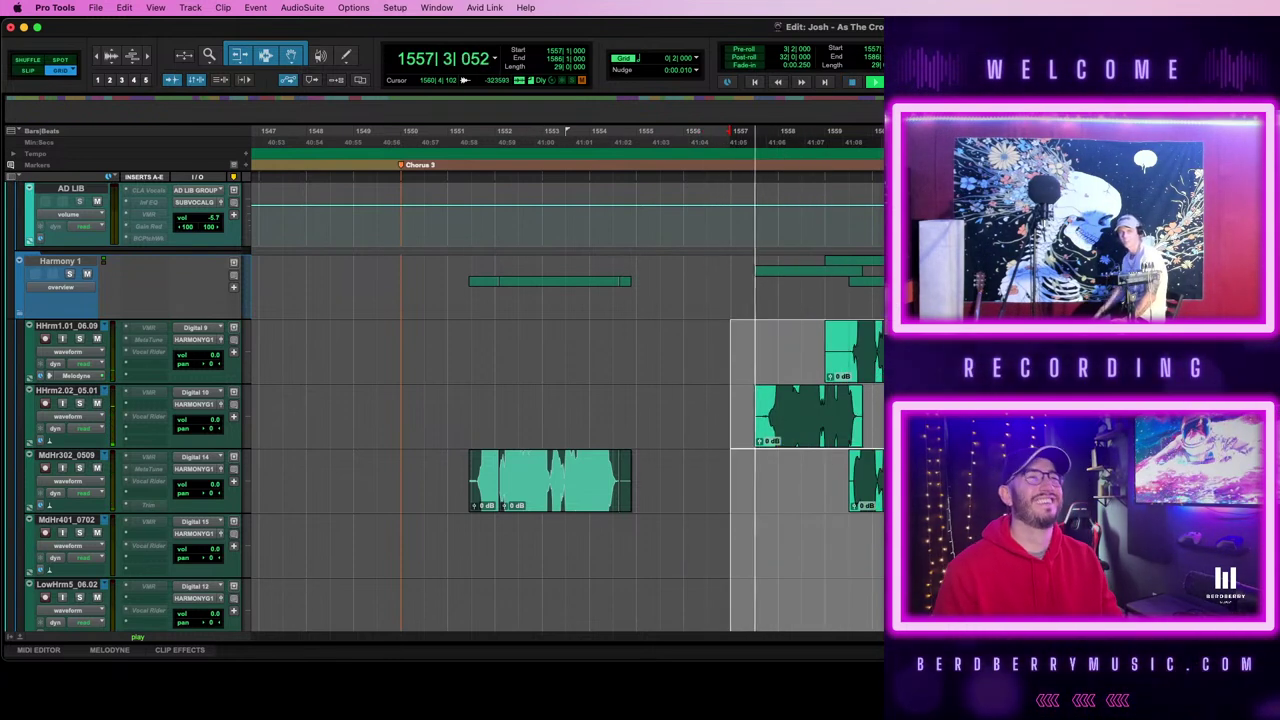
scroll(881, 370, "right", 3)
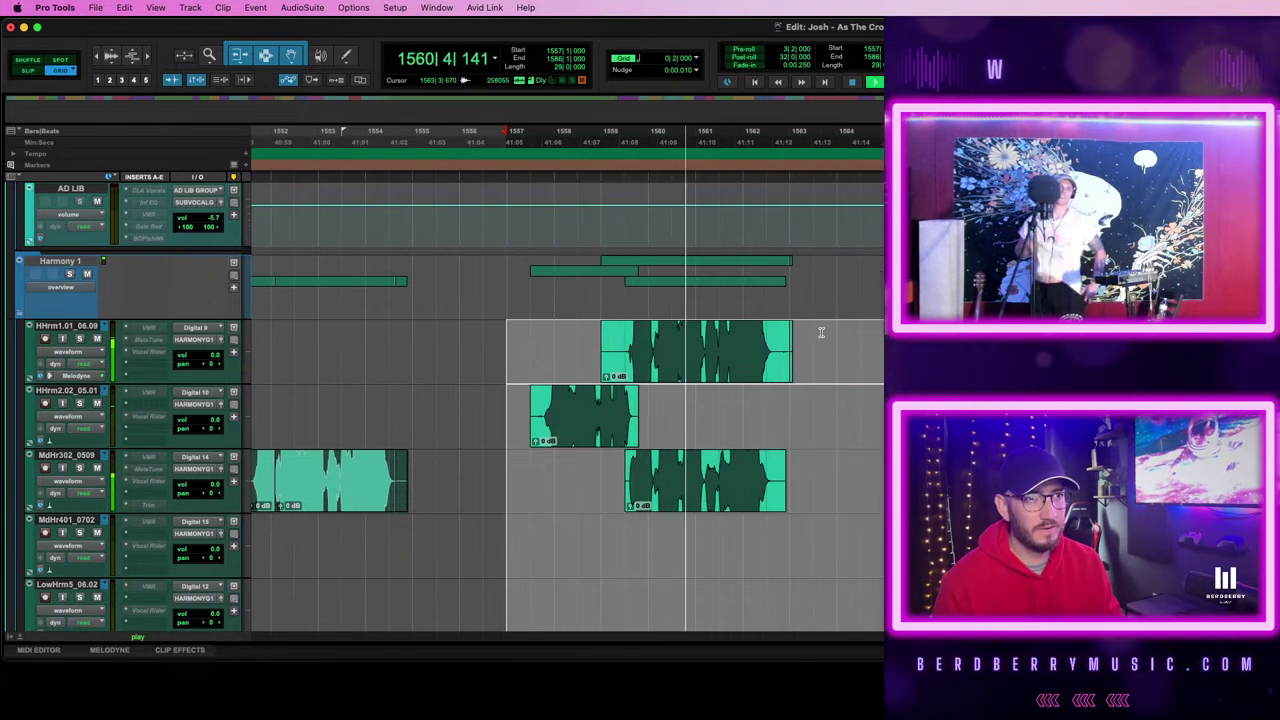
- Stop playback and delete the pasted harmony clips between bars 1557 and 1563 on the Harmony 1 tracks
key("space")
scroll(859, 338, "right", 5)
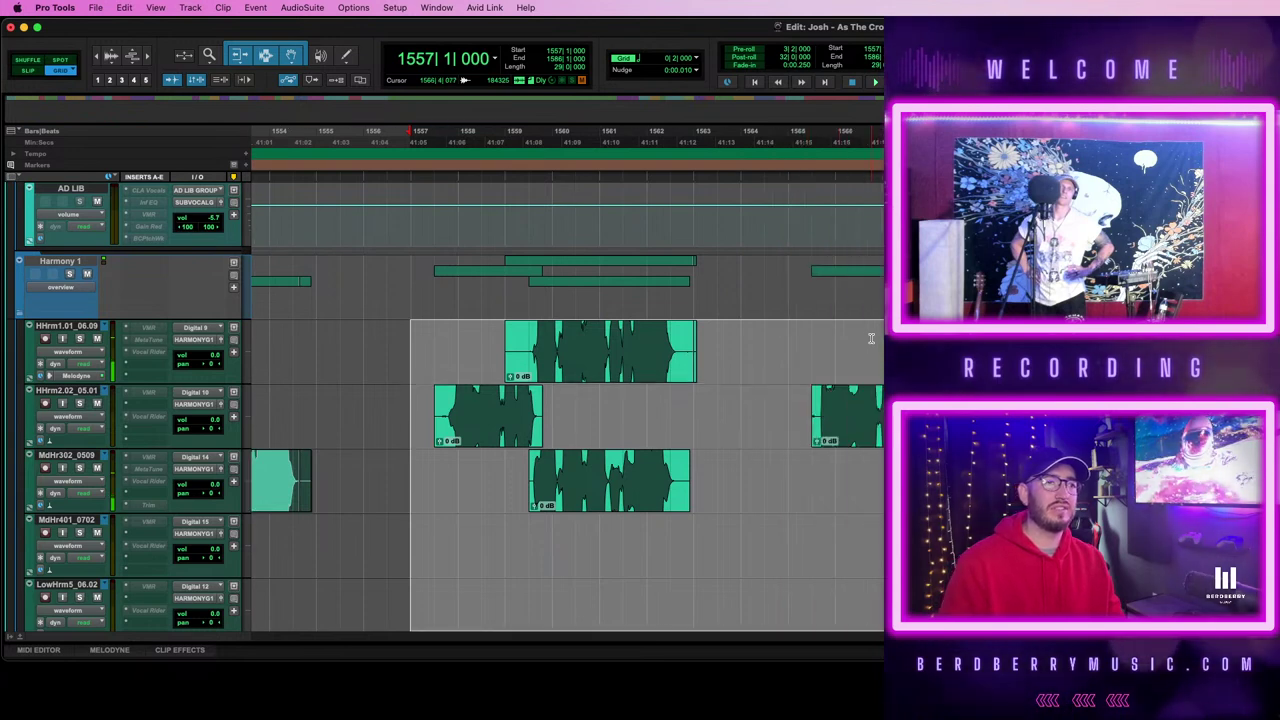
left_click_drag(726, 343, 330, 537)
key("Delete")
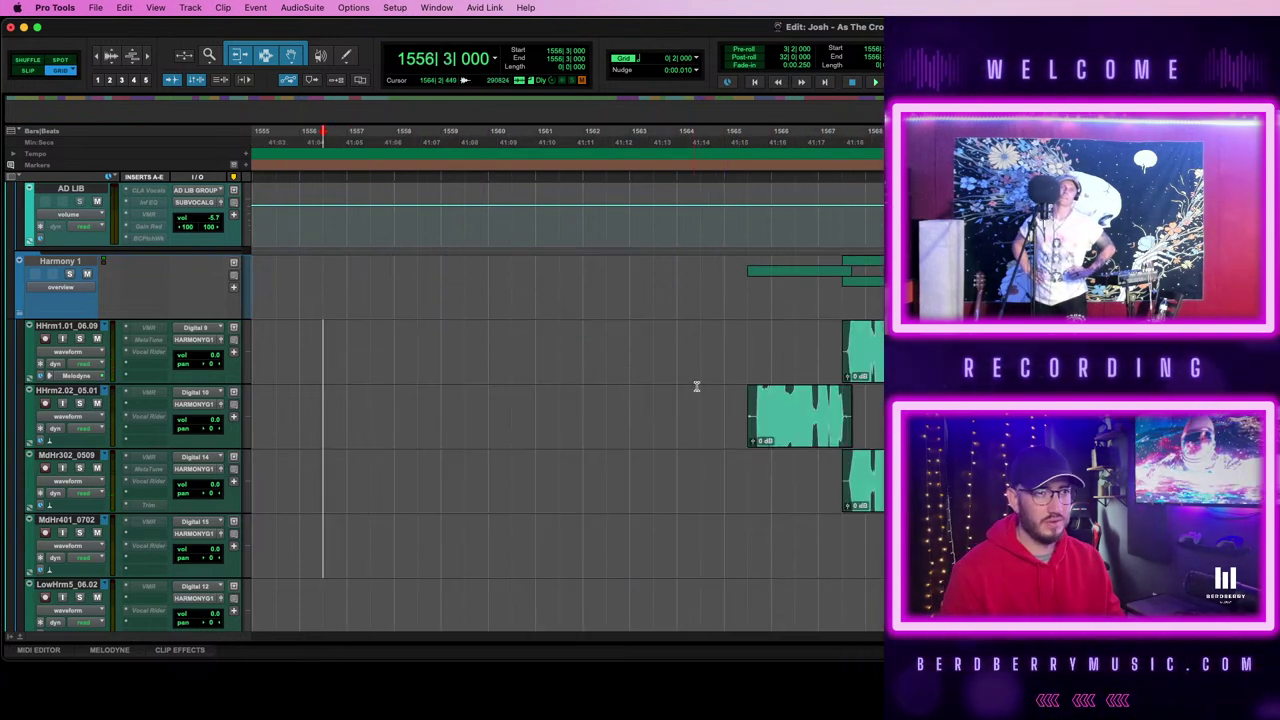
- Move the remaining harmony clips from 1565|1|000 to start at 1557|1|000 and audition them in Chorus 3
left_click_drag(729, 332, 884, 575)
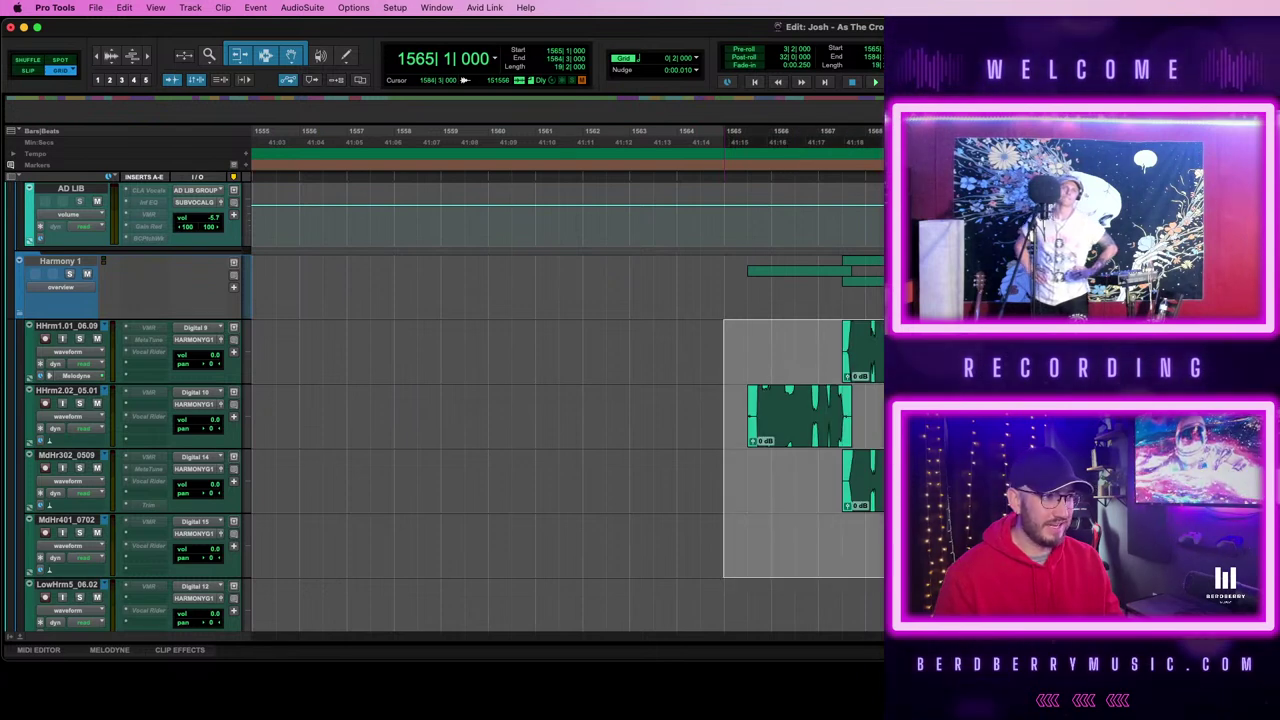
scroll(567, 405, "left", 5)
left_click_drag(1249, 430, 837, 430)
key("space")
key("t")
scroll(837, 430, "right", 1)
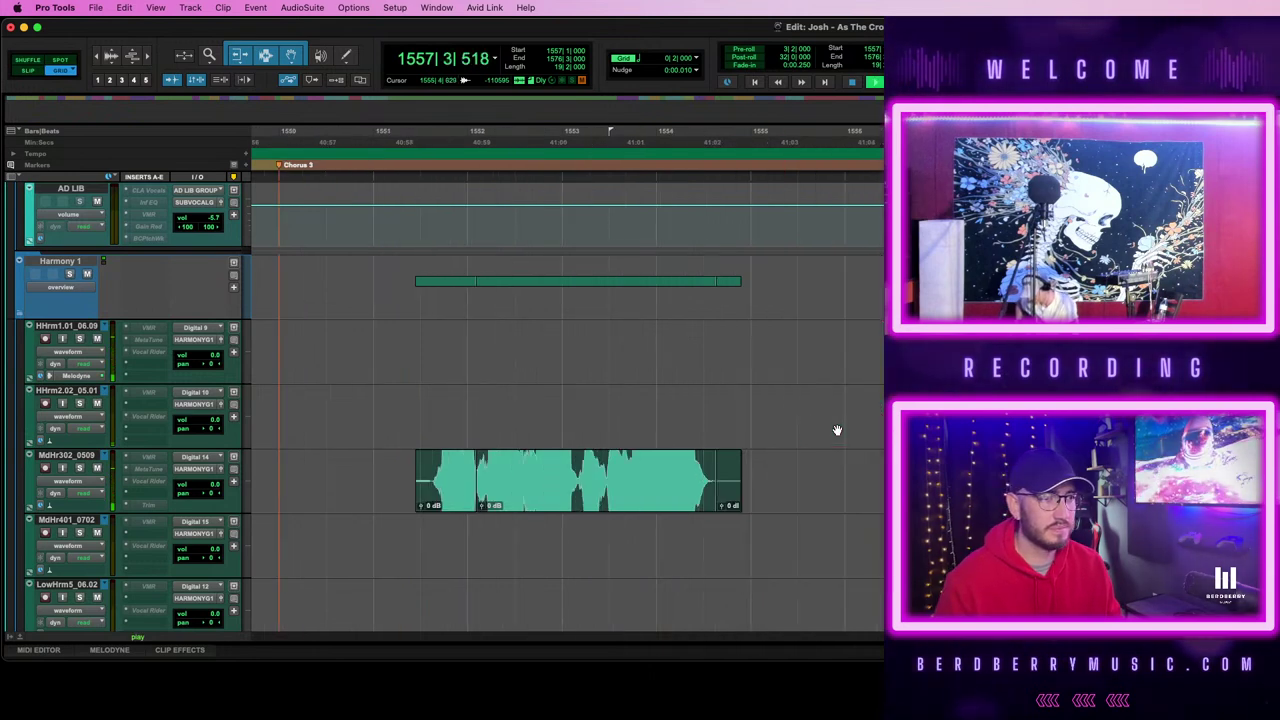
scroll(837, 430, "right", 5)
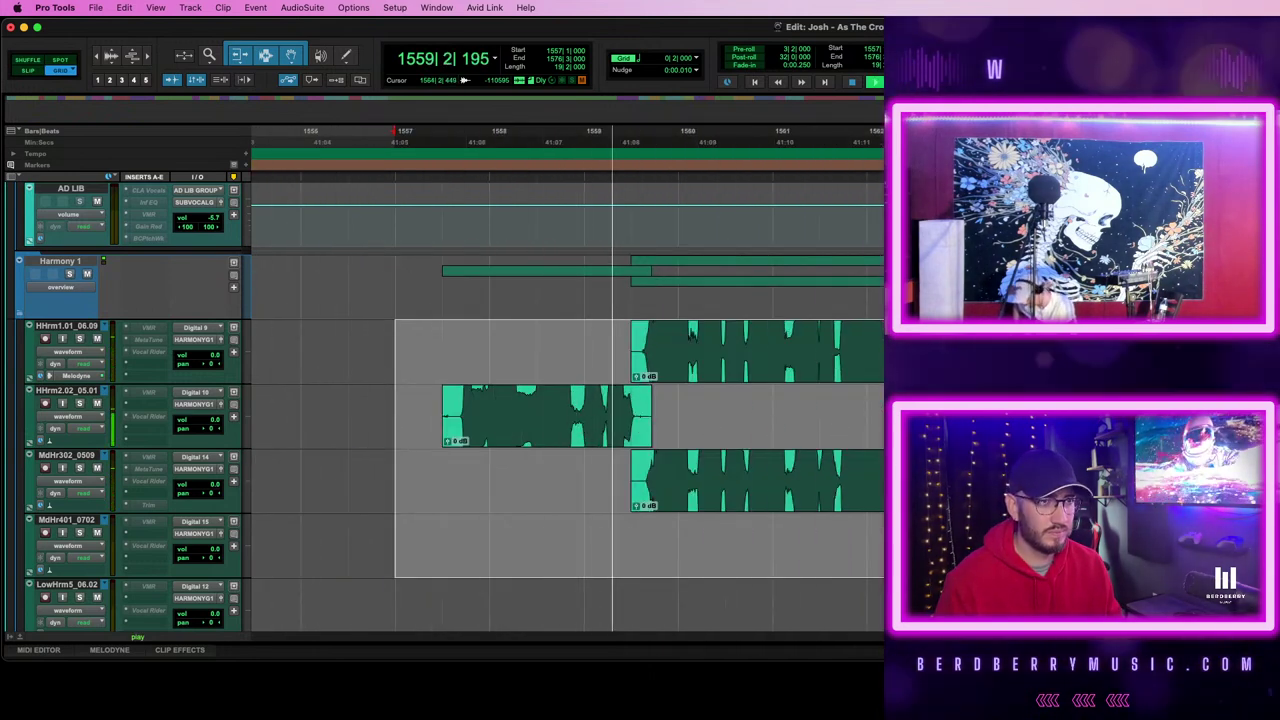
key("r")
scroll(837, 430, "right", 2)
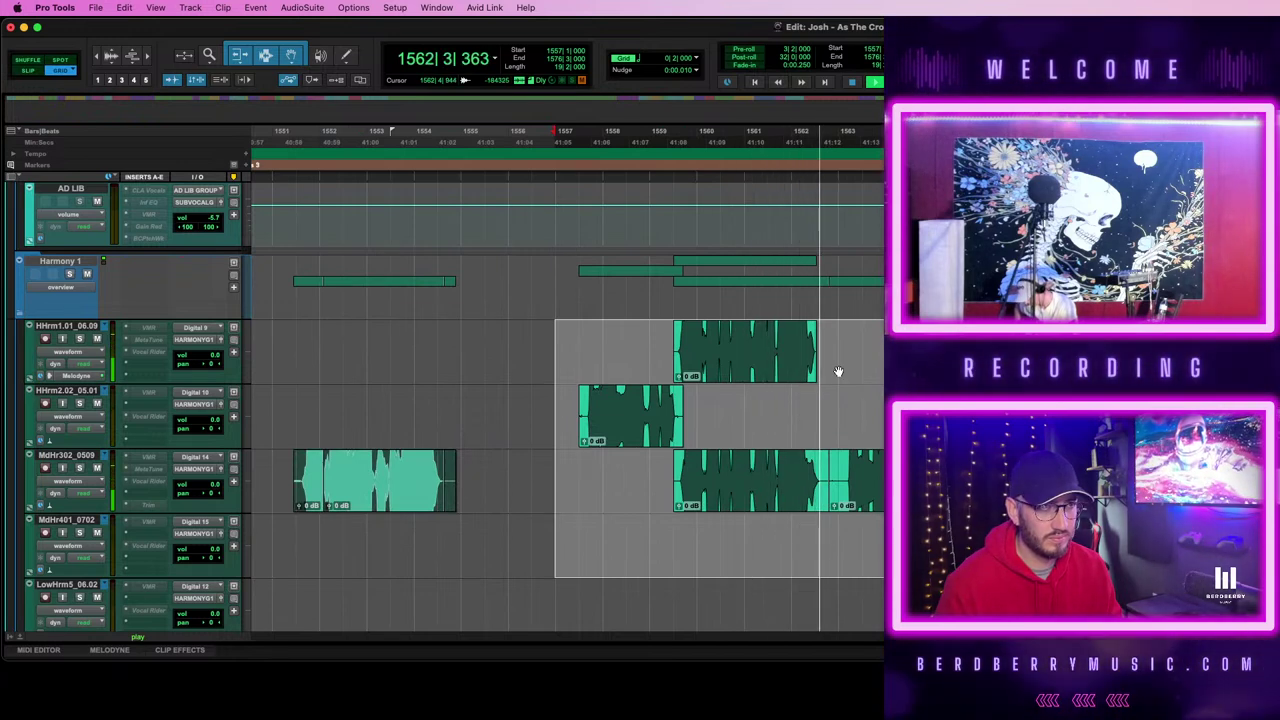
- Stop playback and delete the MdHr302 clip that begins at 1562|4|210
key("space")
left_click(861, 431)
left_click(862, 507)
key("Delete")
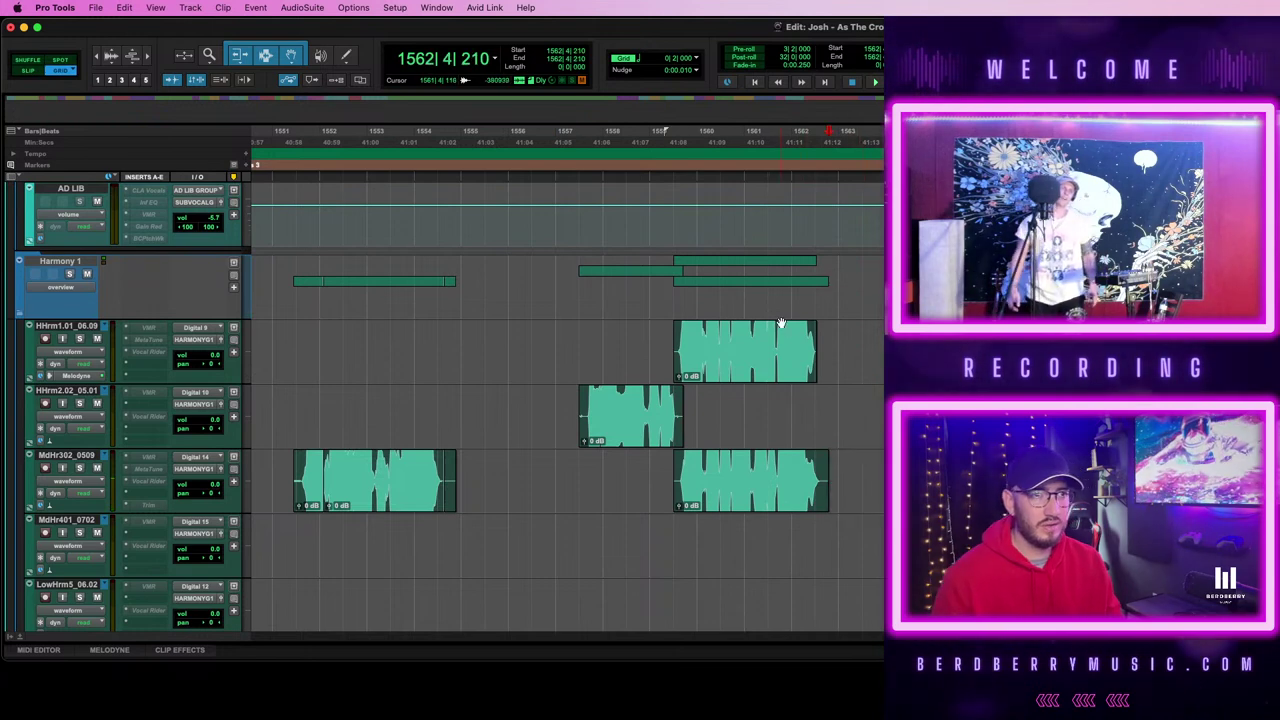
- Examine the HHrm1 clip's waveform around 1561|3|000 and play the harmonies from there
left_click(779, 336)
key("t")
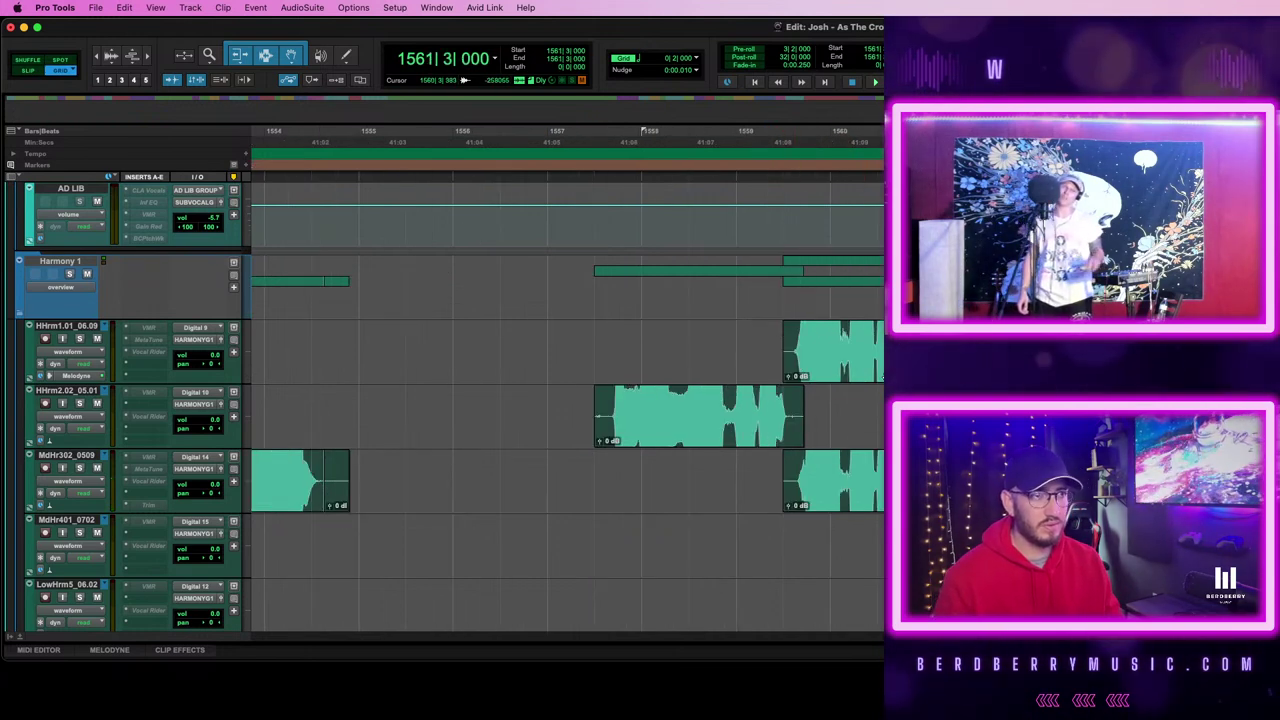
scroll(884, 376, "right", 2)
scroll(884, 376, "right", 1)
left_click(824, 363)
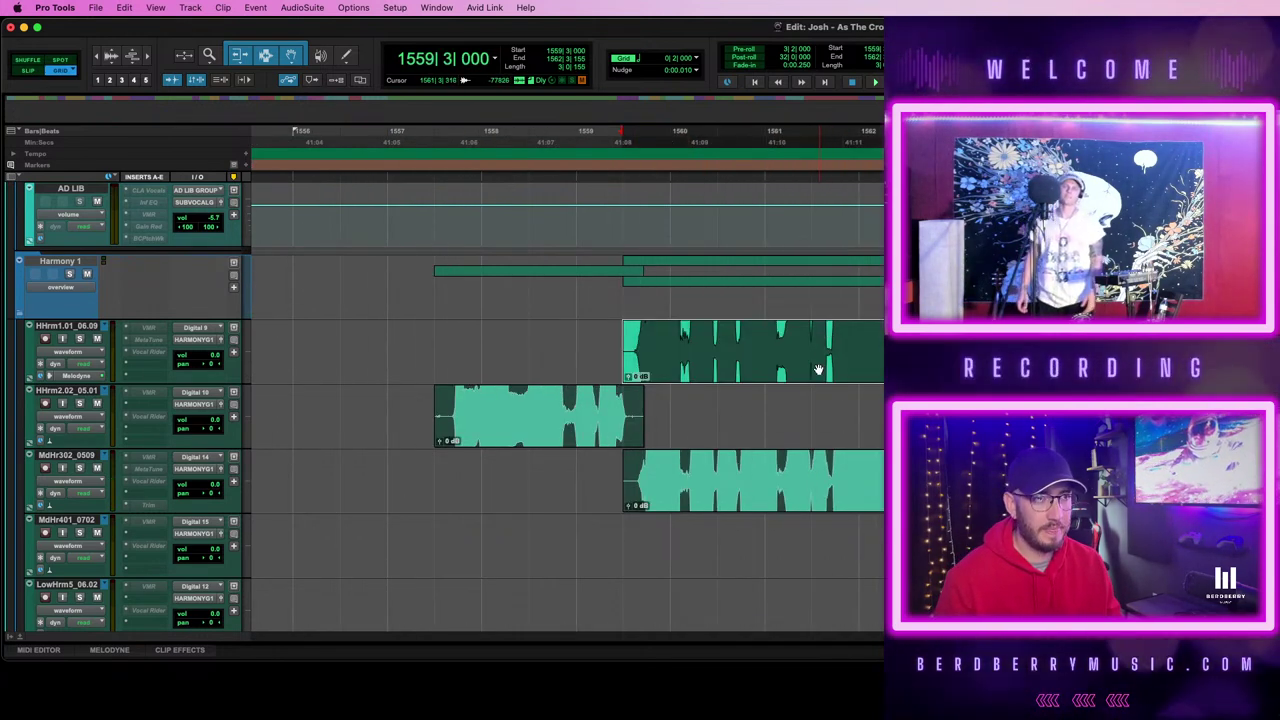
left_click(829, 340)
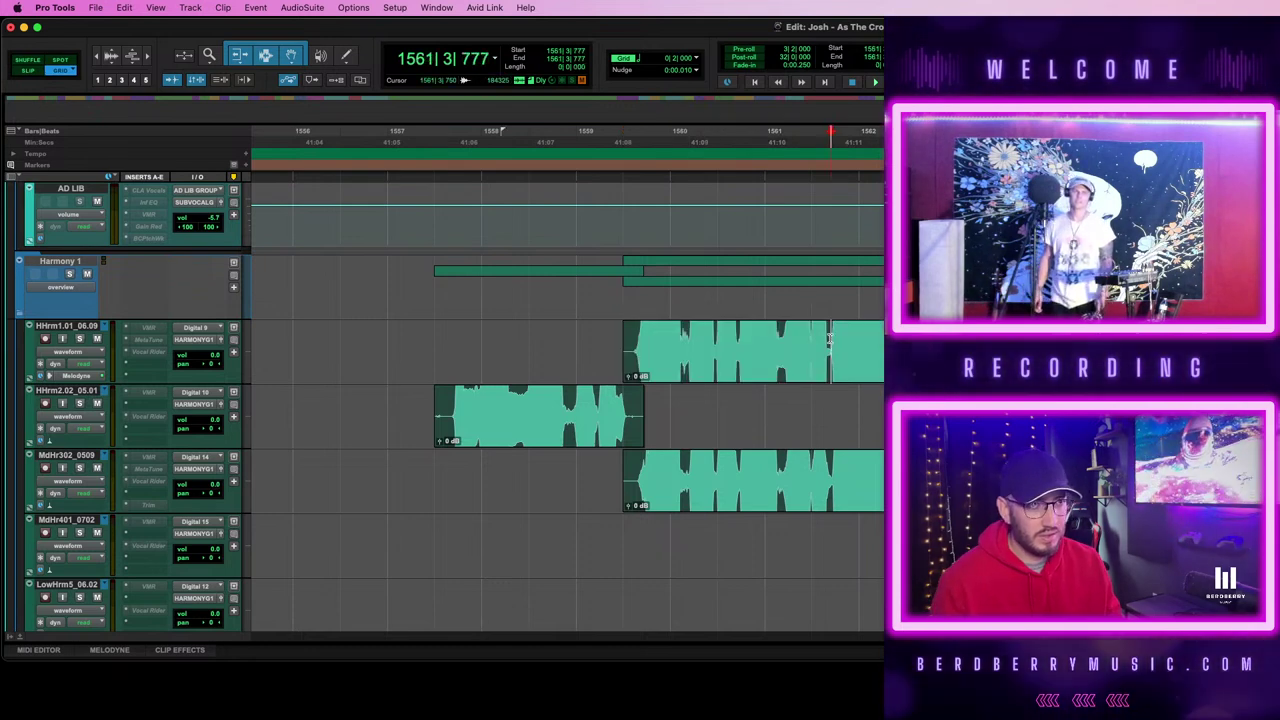
double_click(829, 340)
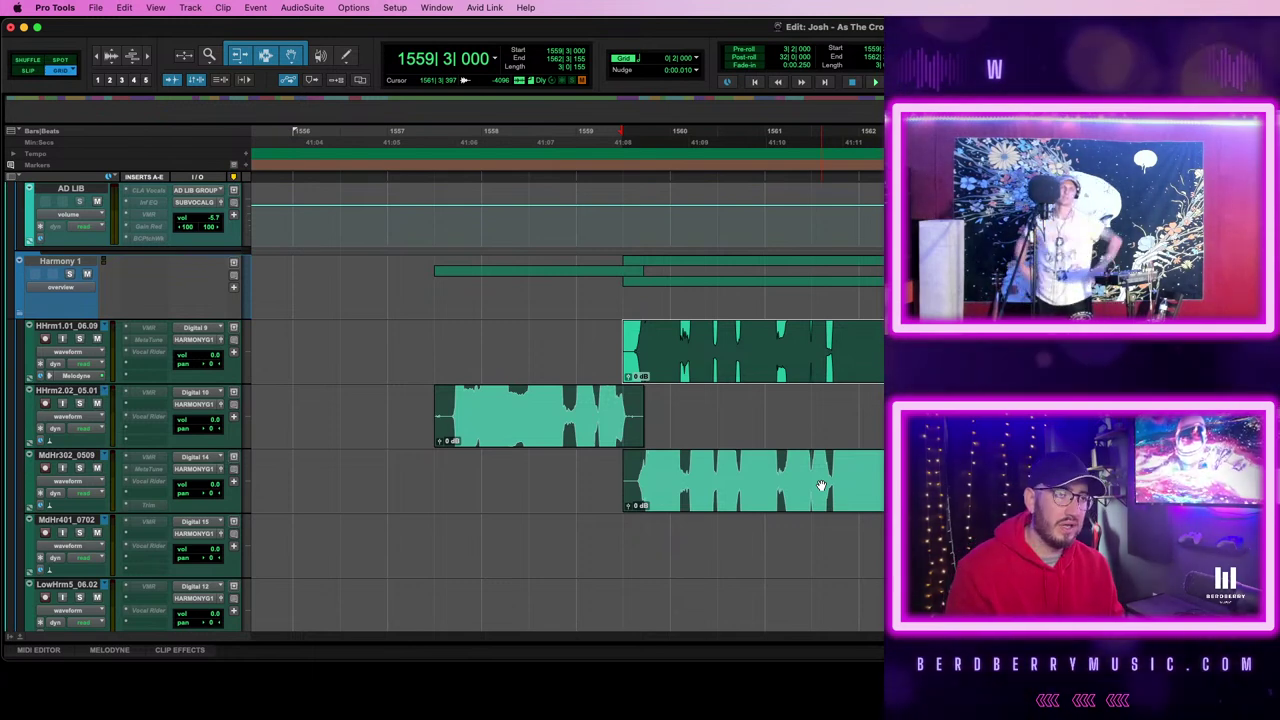
left_click(824, 342)
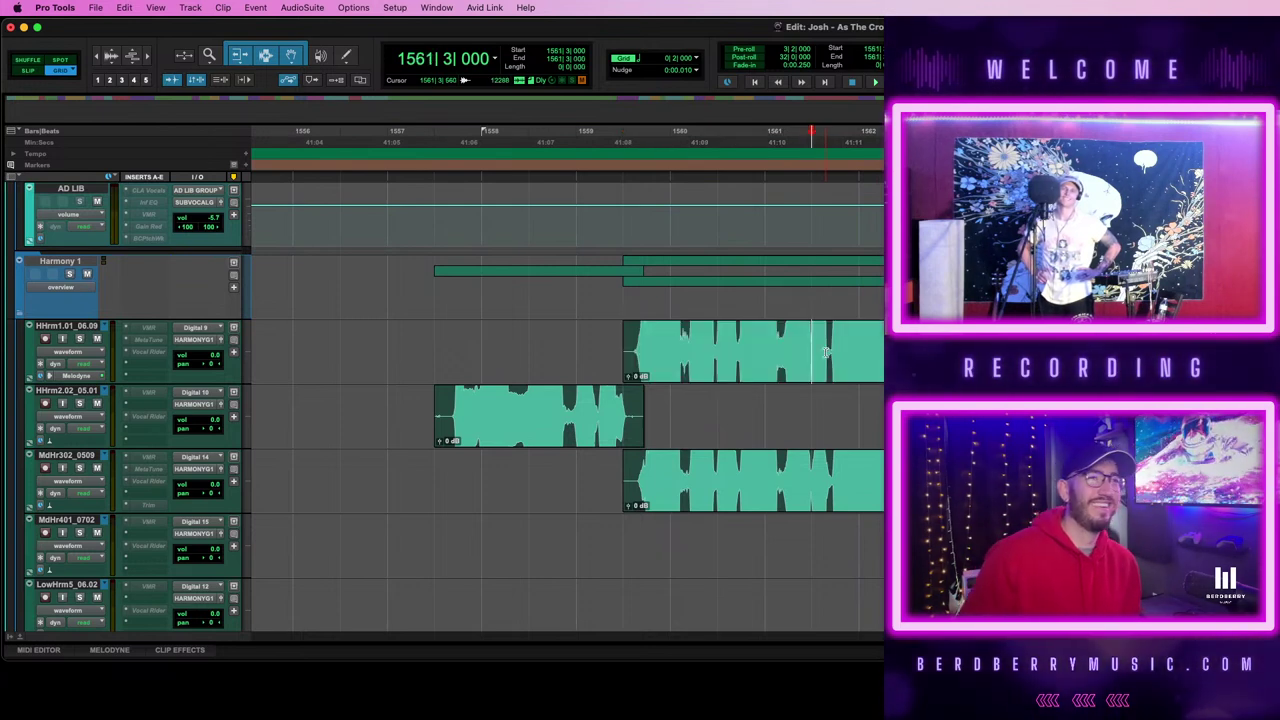
key("r")
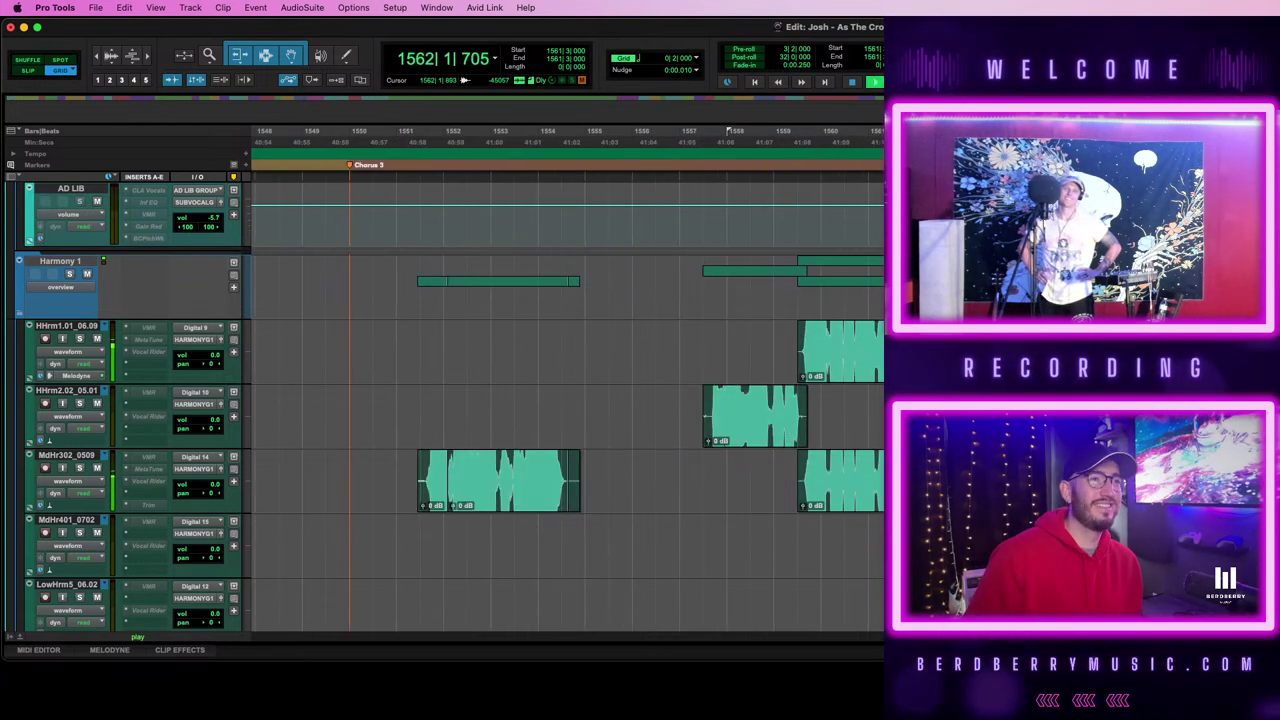
scroll(840, 359, "right", 5)
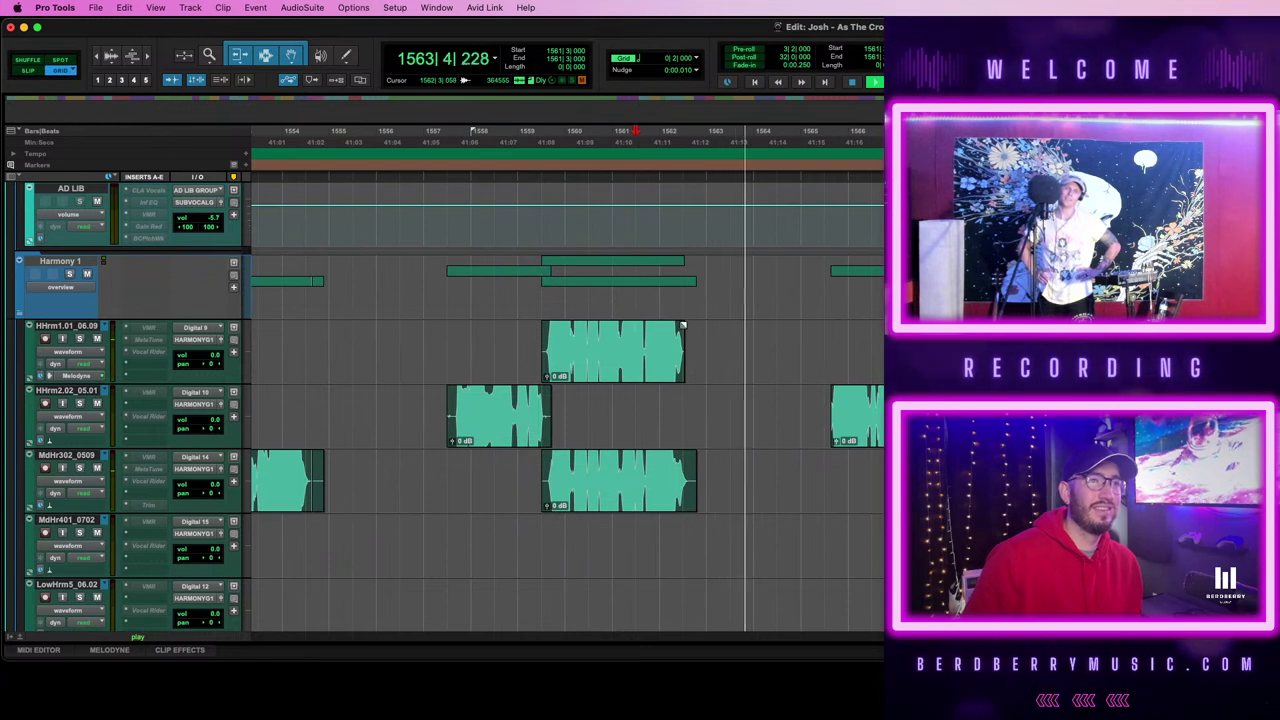
- Put the MdHr302 clip back at 1562|4|210 and play the following harmonies from 1565|3|000
key("super+v")
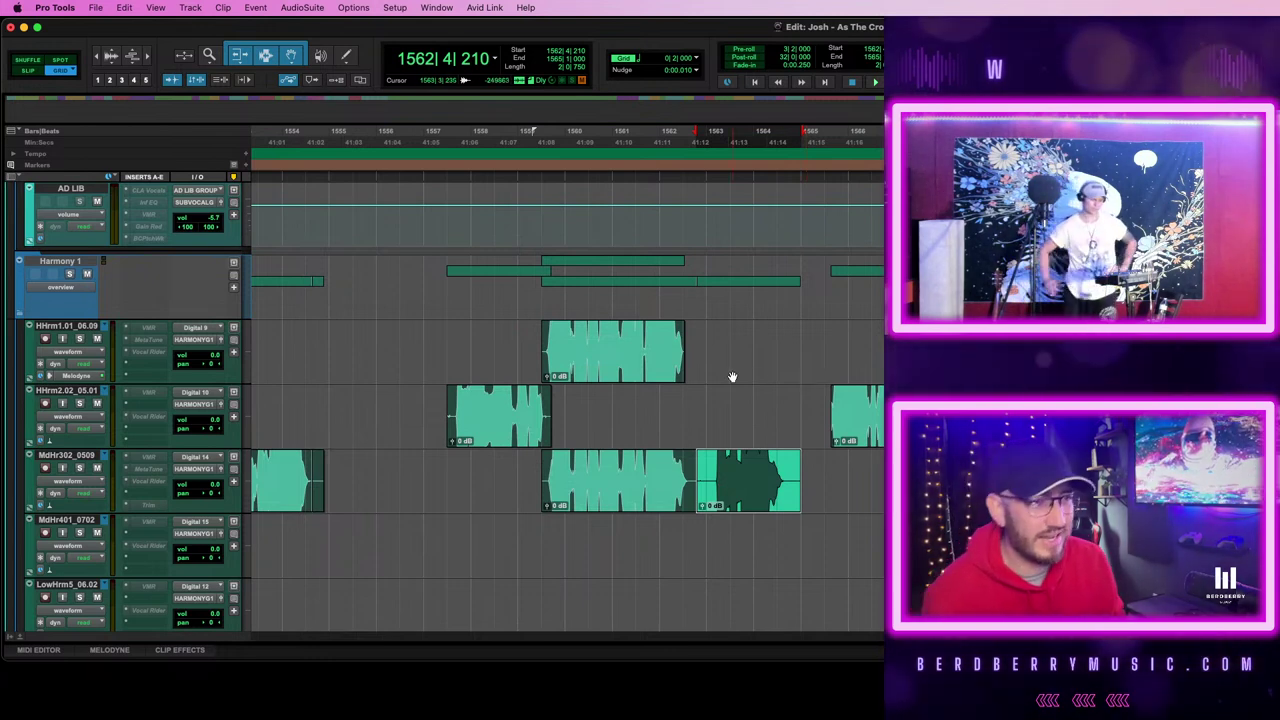
left_click(822, 334)
key("space")
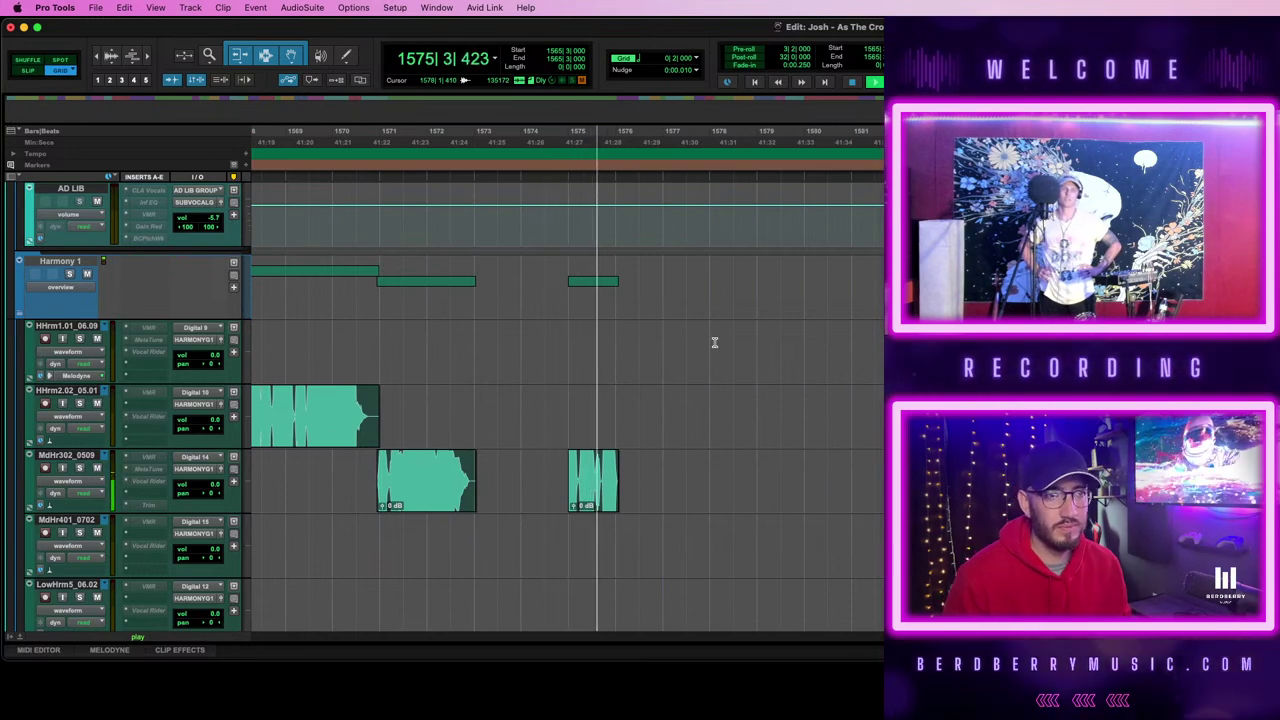
- Look over the ad lib and harmony tracks in Chorus 3 during playback, then stop and place the cursor at 1575|3|000
scroll(715, 343, "up", 6)
scroll(715, 343, "down", 9)
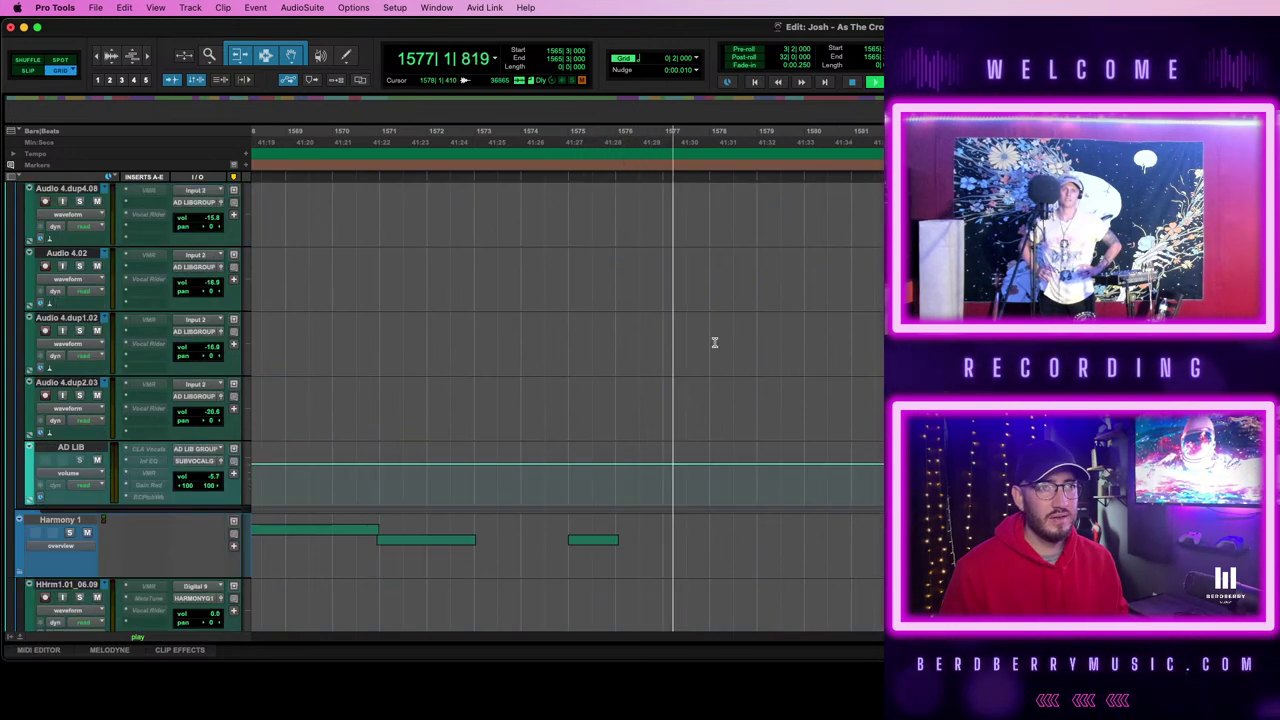
scroll(715, 343, "up", 8)
key("r")
key("r")
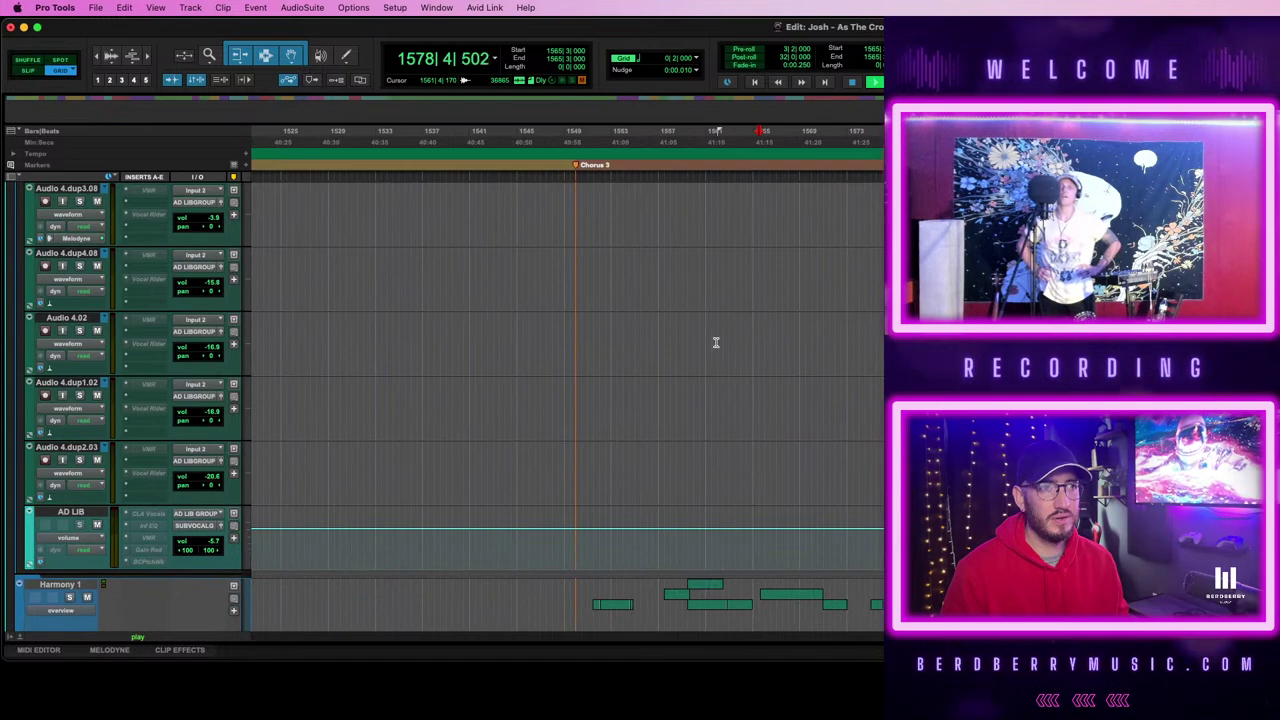
scroll(715, 343, "down", 5)
scroll(869, 353, "down", 3)
key("space")
left_click(875, 200)
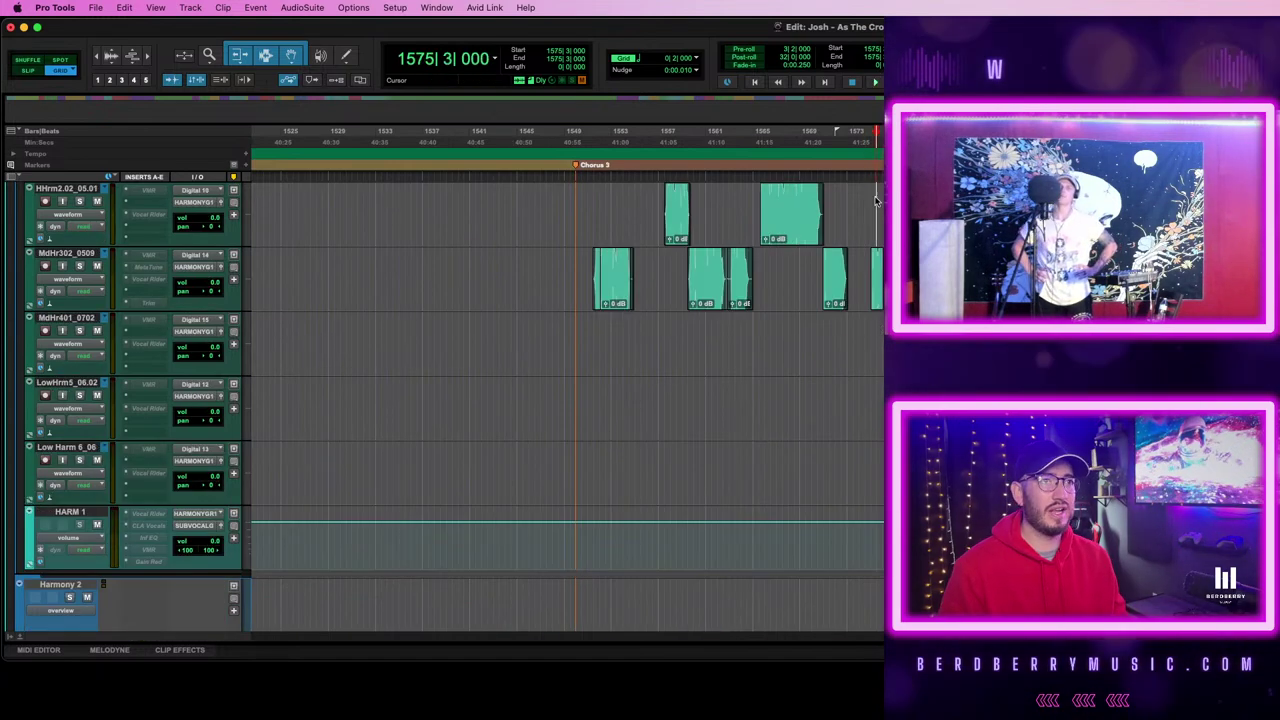
- Record a vocal take on the REC track from 1572|1|000 in Chorus 3
scroll(875, 200, "up", 7)
scroll(875, 199, "up", 15)
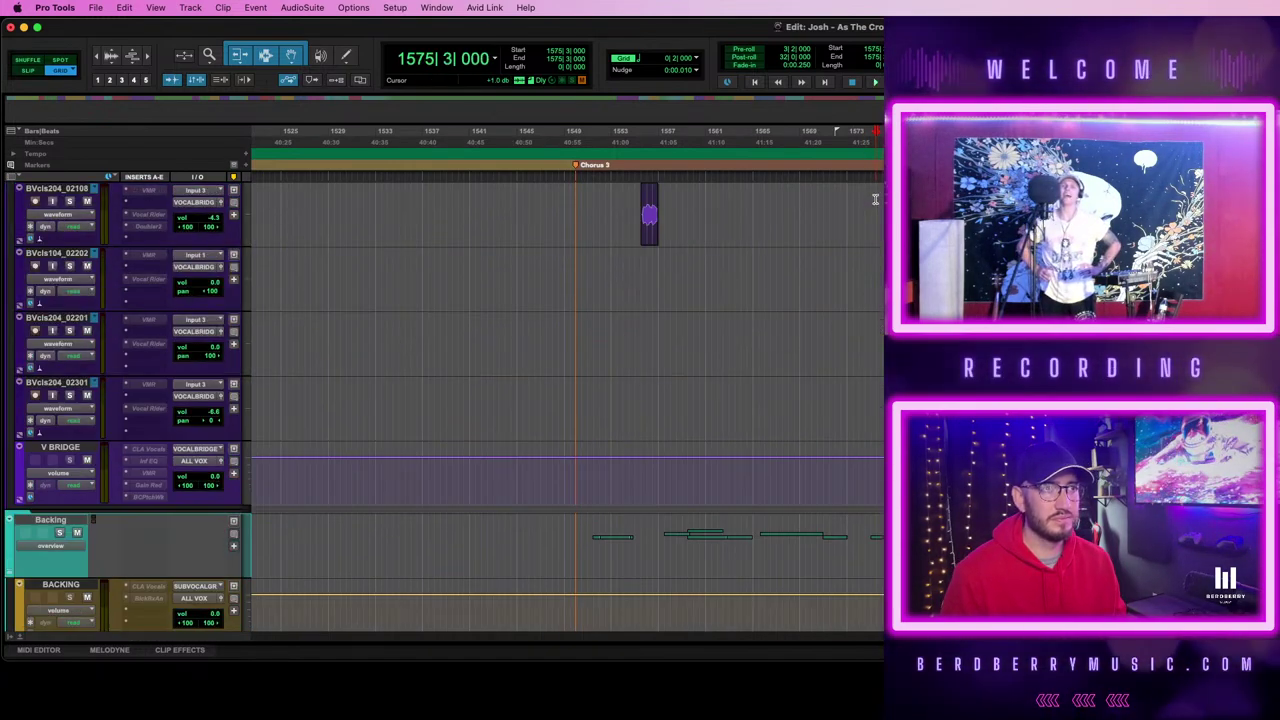
scroll(870, 210, "up", 8)
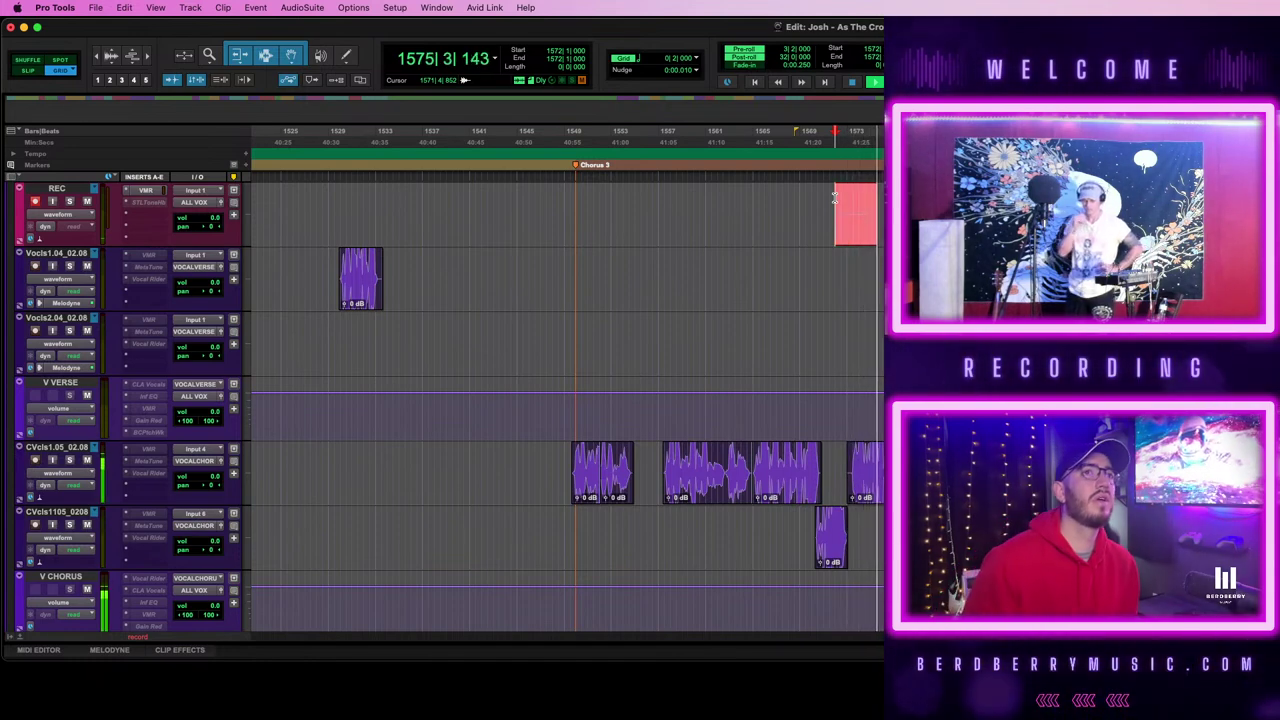
scroll(733, 236, "down", 15)
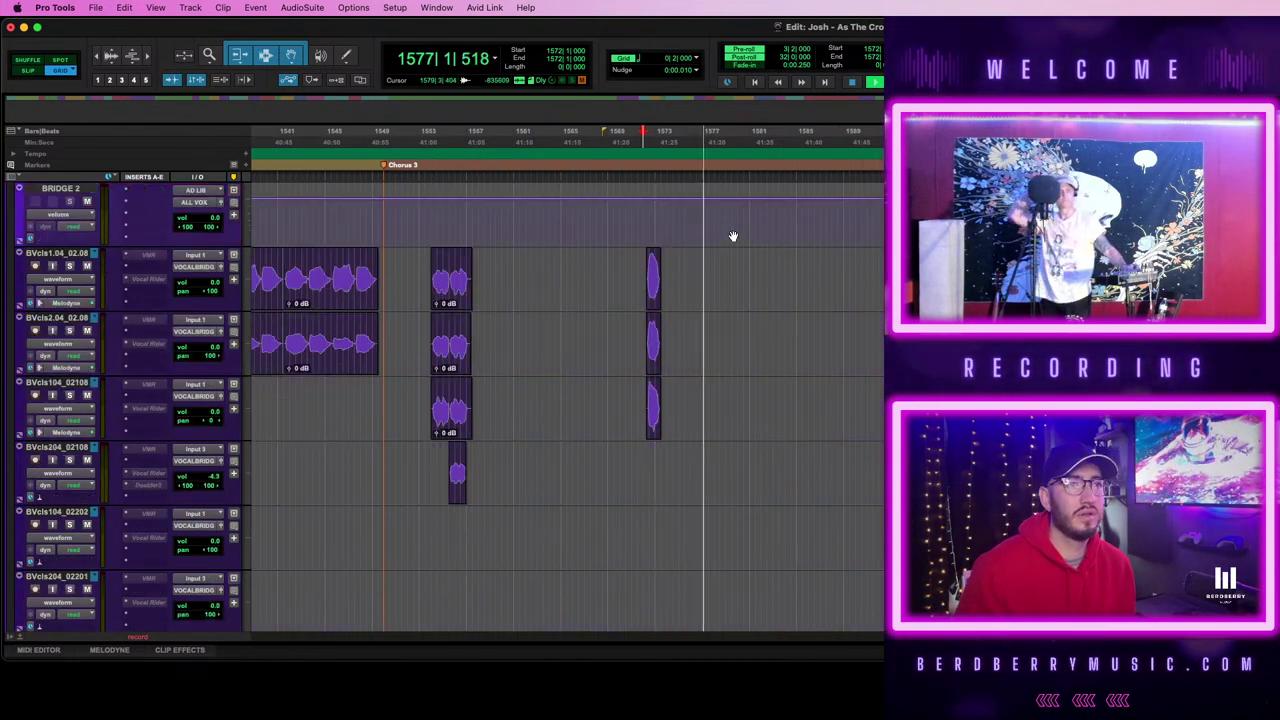
scroll(780, 316, "up", 10)
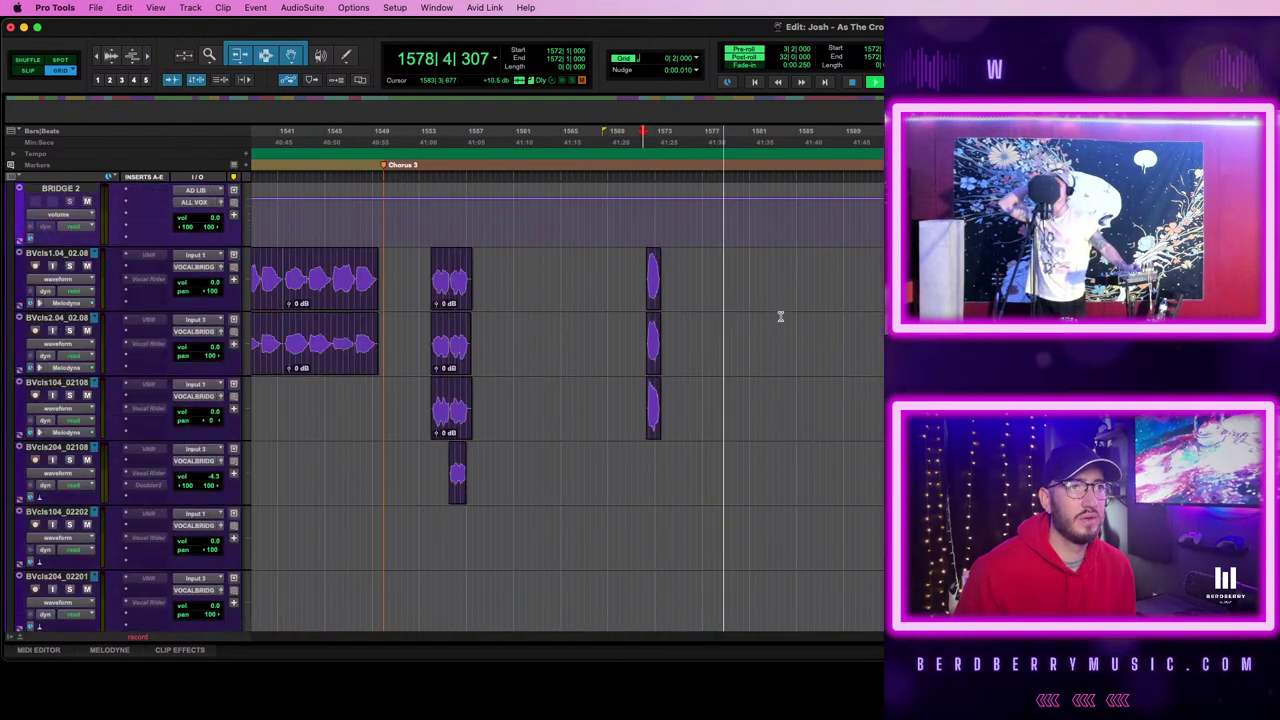
scroll(780, 316, "up", 5)
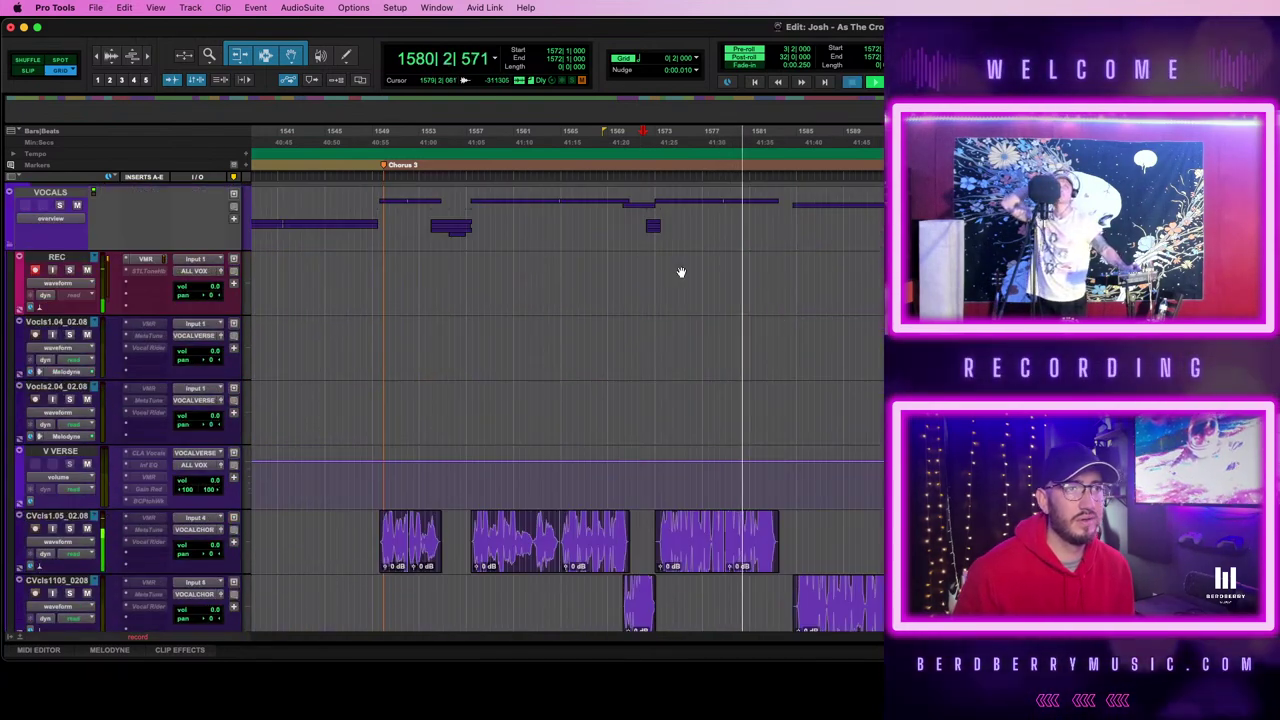
key("space")
- Delete the take on the REC track and record another one from 1574|1|000
left_click(640, 263)
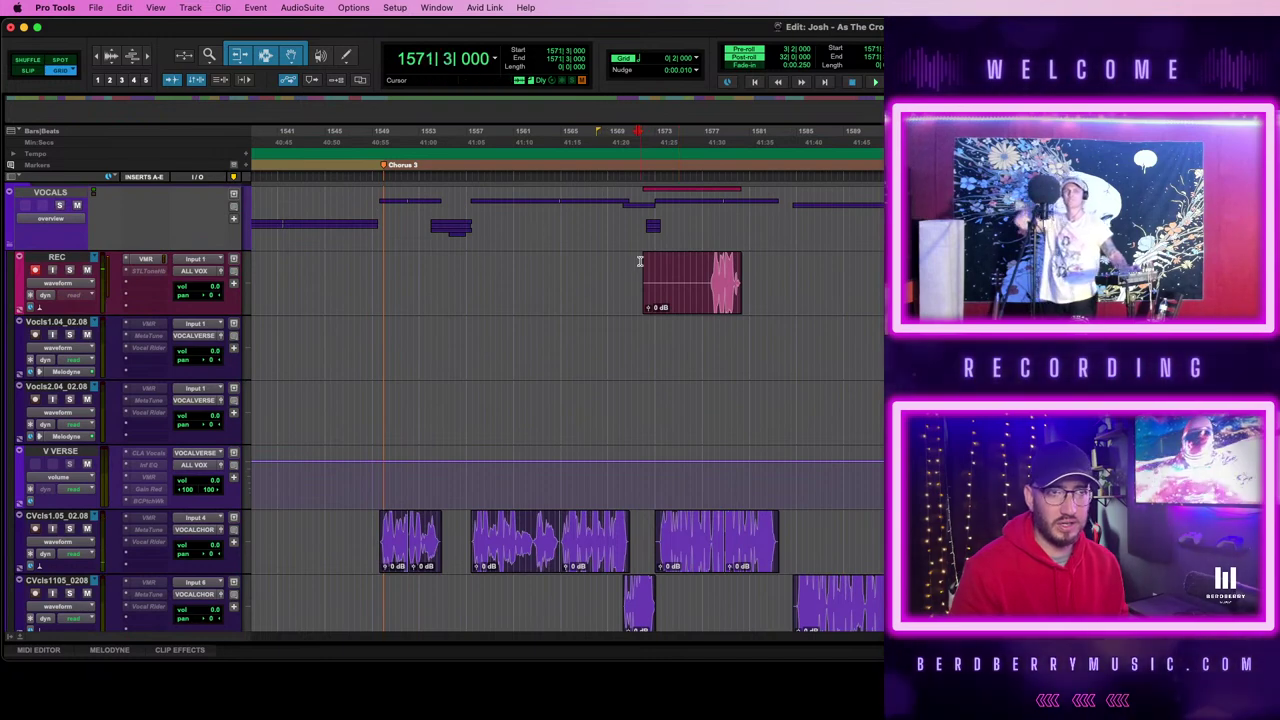
left_click(677, 307)
key("Delete")
scroll(678, 310, "down", 15)
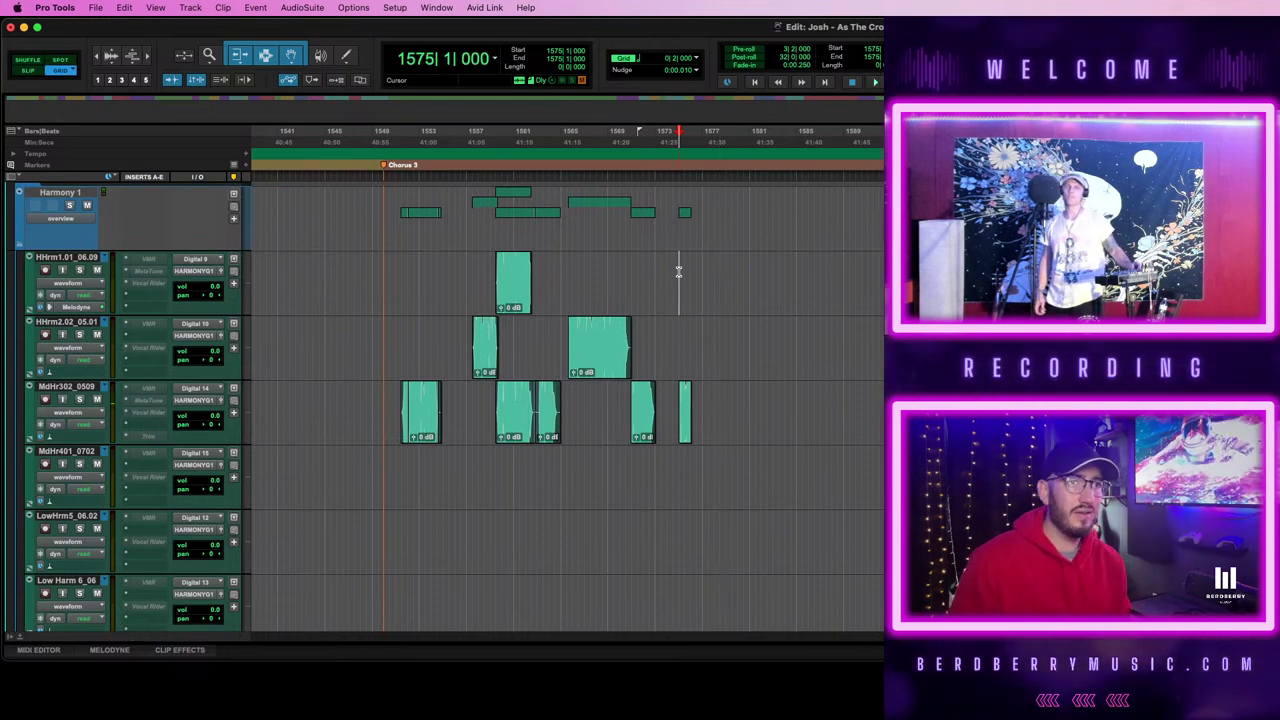
scroll(708, 300, "up", 15)
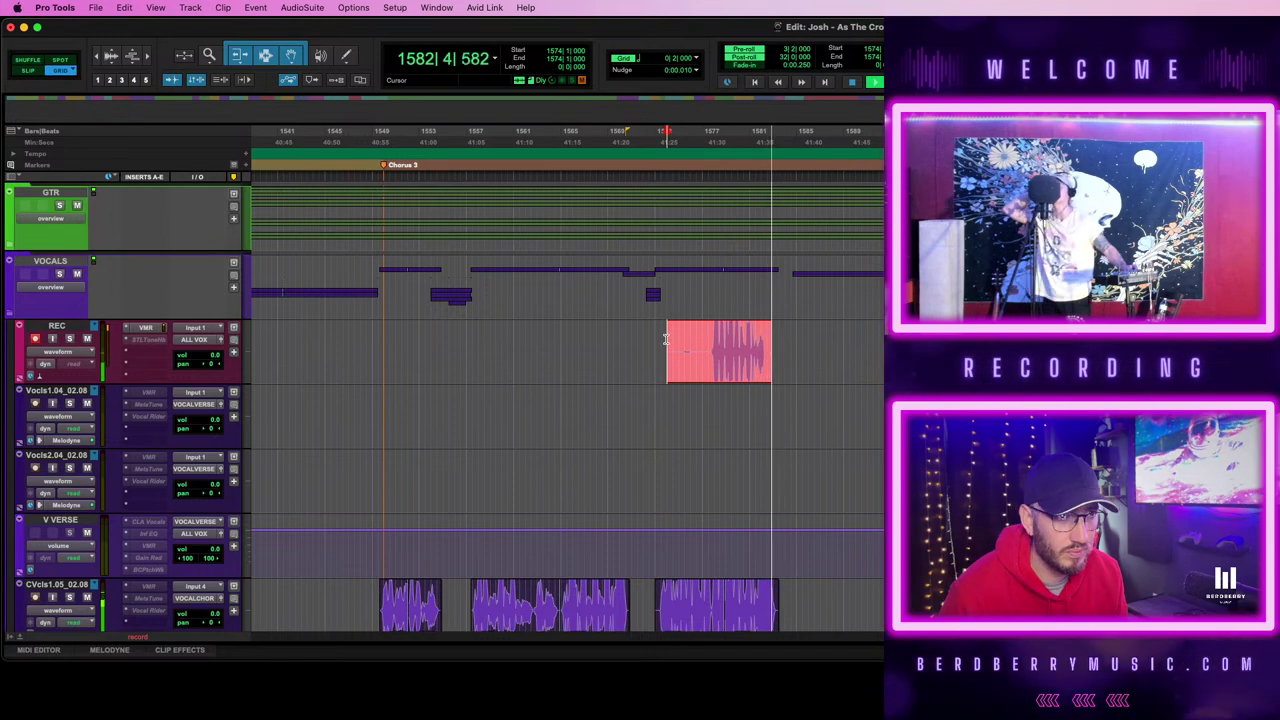
key("space")
- Trim the start of the REC take to 1577|3|000
left_click(711, 341)
key("t")
key("t")
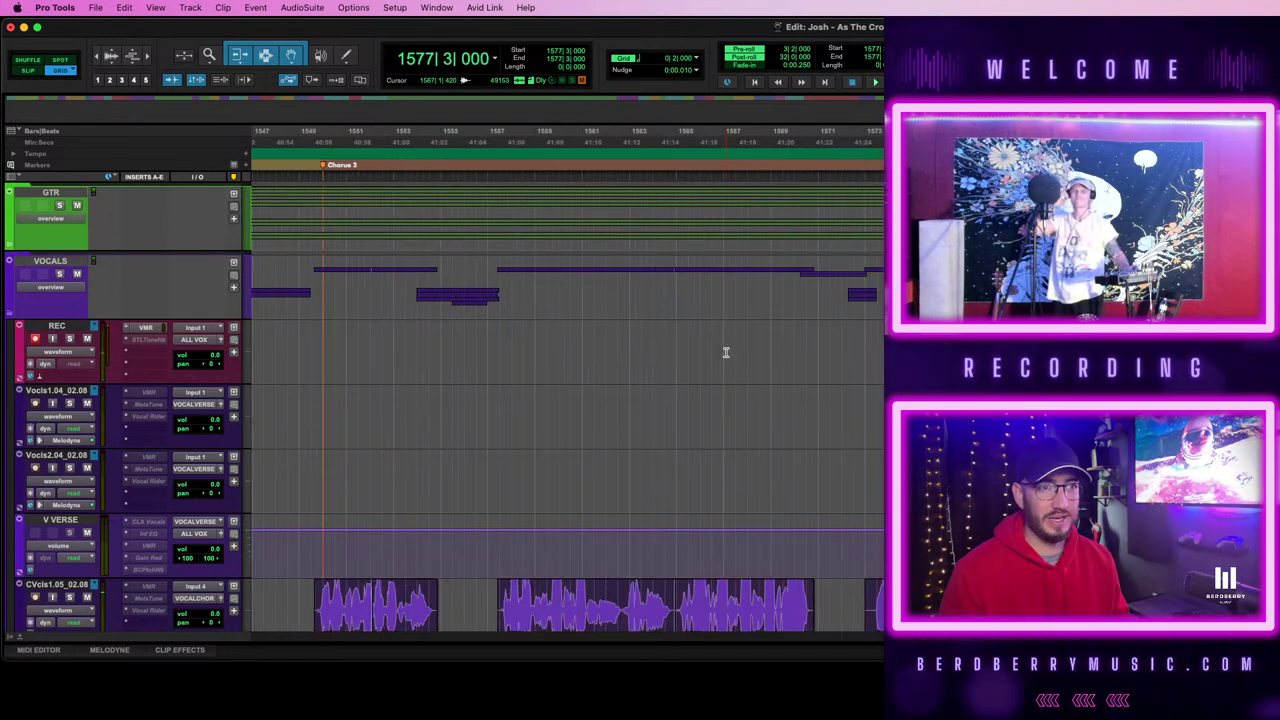
left_click(850, 345)
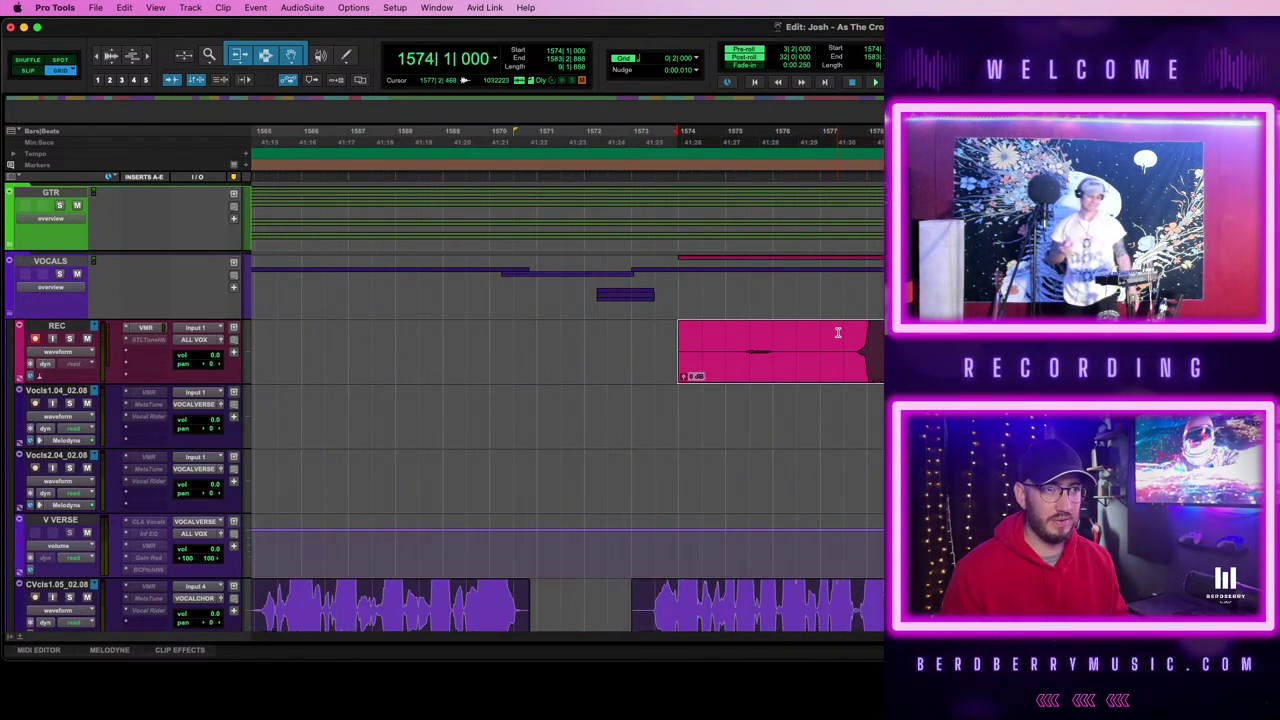
key("super+z")
- Record a new vocal take on the REC track from 1576|3|000
left_click(803, 329)
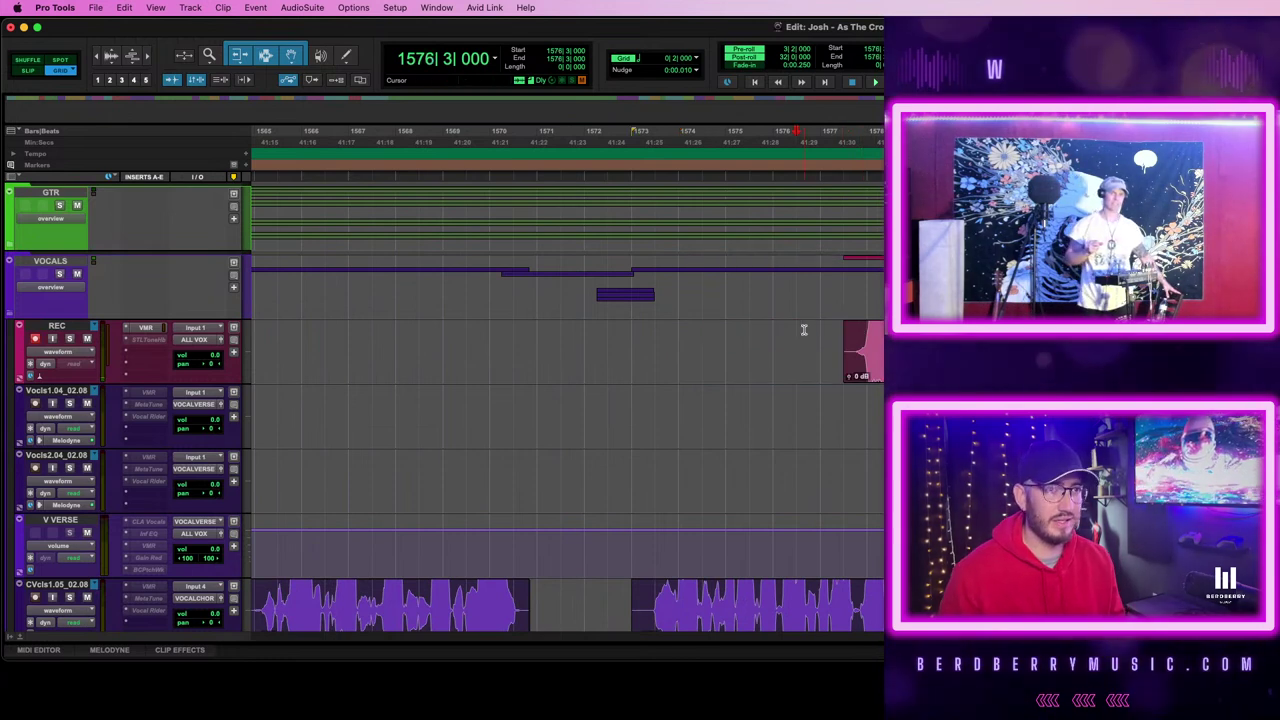
key("space")
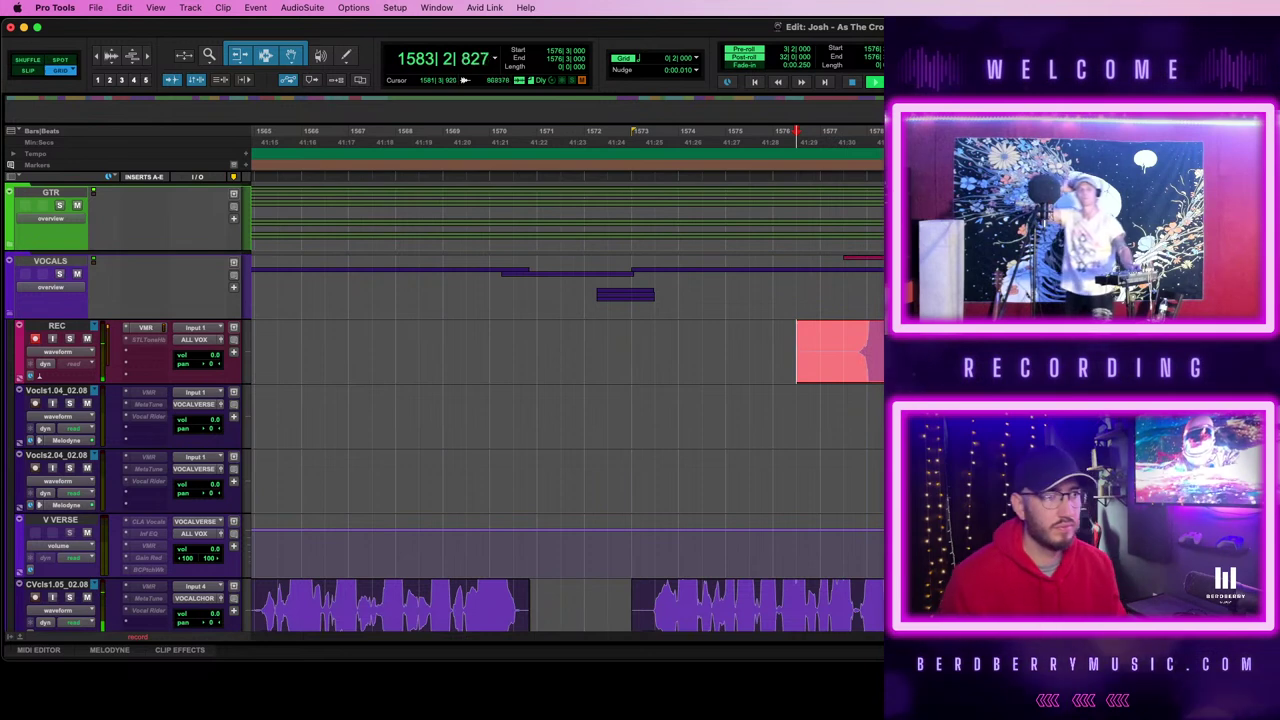
key("space")
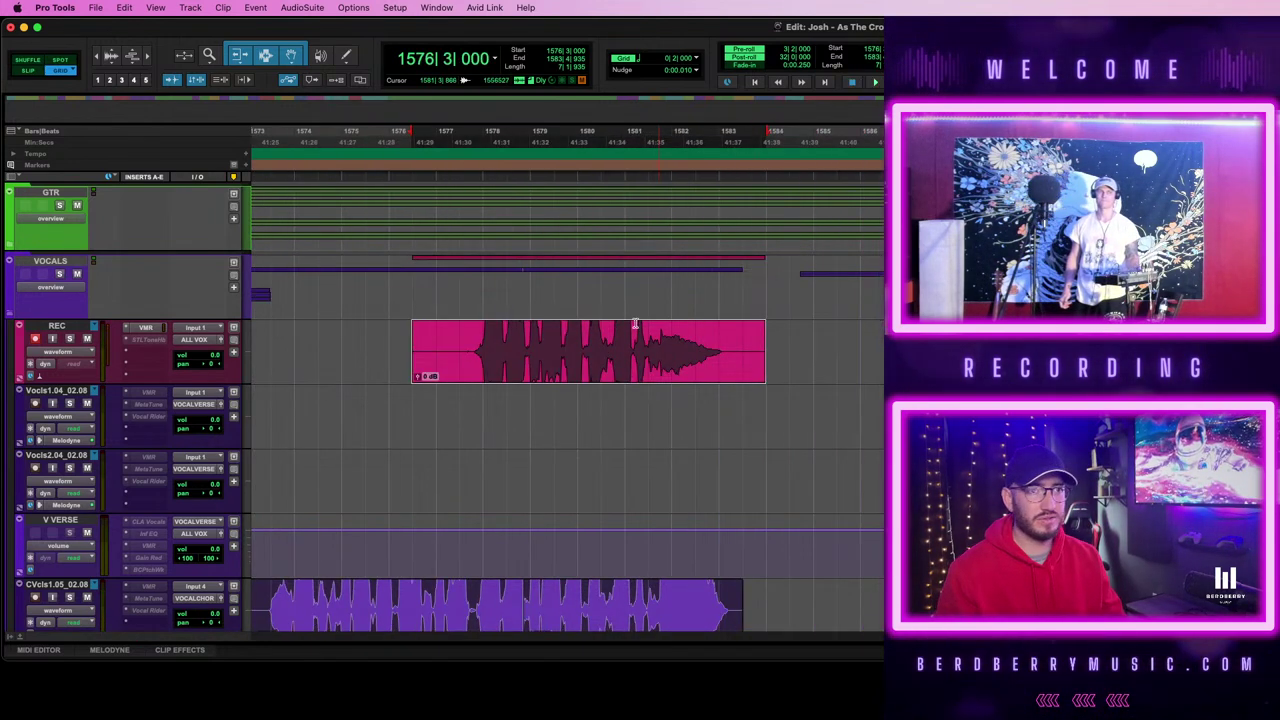
- Trim the REC take to run from 1577|3|000 to 1583|3|000 and place the cursor at 1577|4|230 on CVcls1.05
left_click(460, 337)
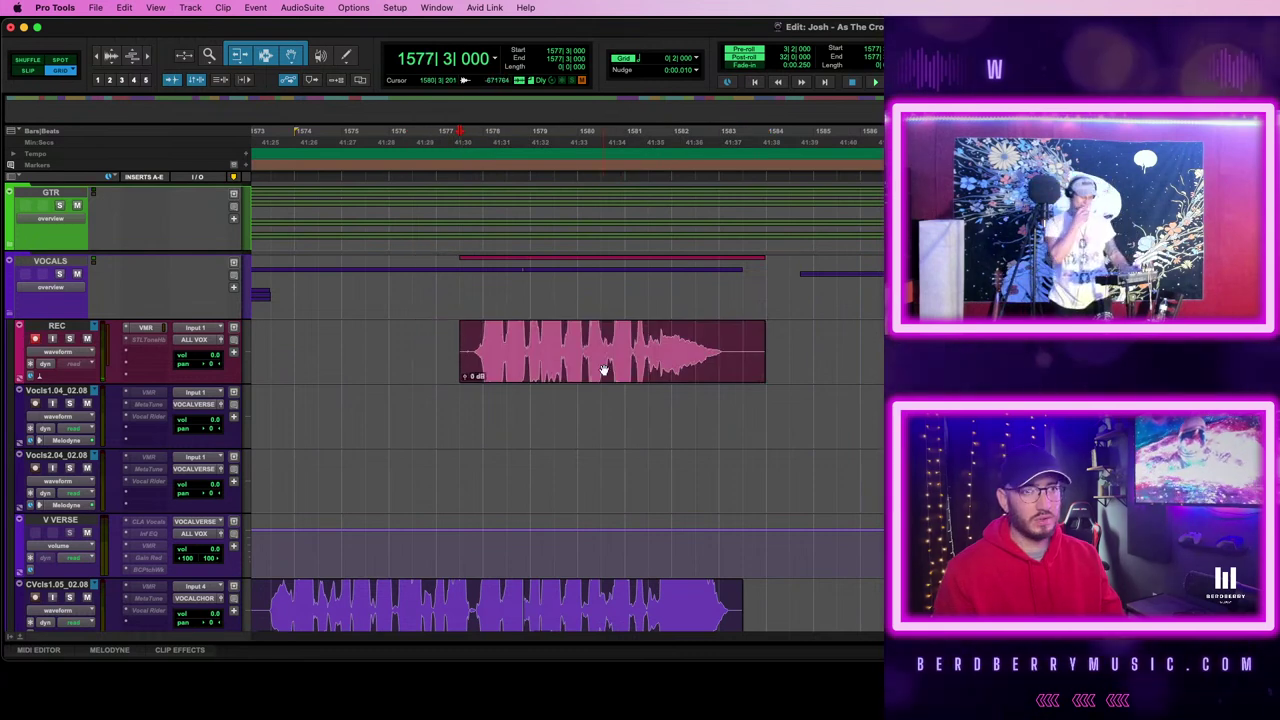
left_click(744, 340)
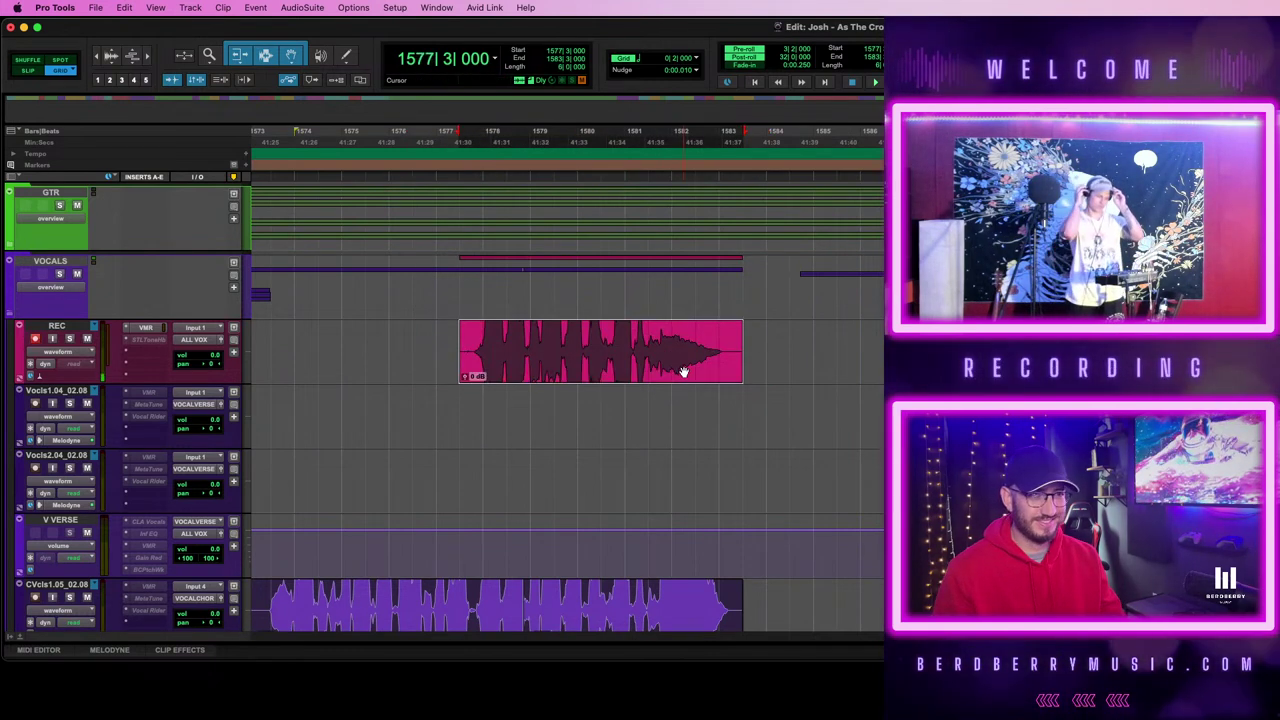
scroll(686, 371, "down", 3)
left_click(475, 464)
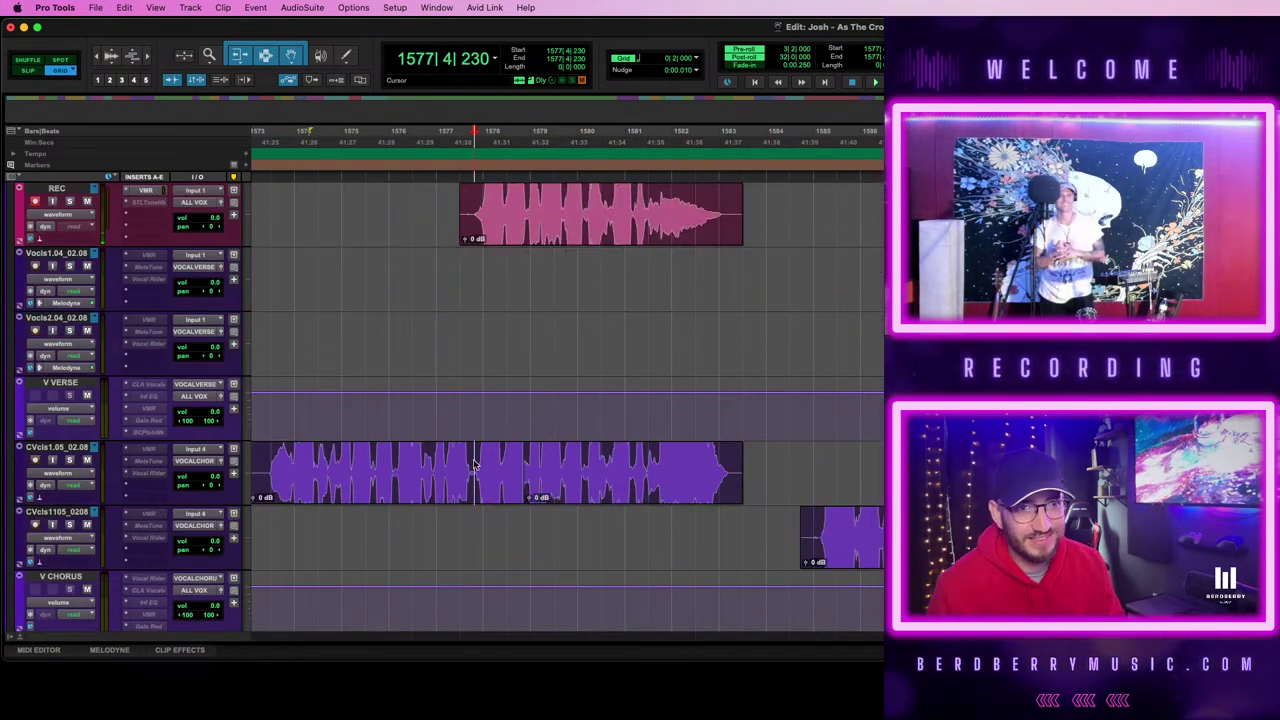
- Split the CVcls1.05 clip at 1577|4|339, snap the REC take to the second part's start, and play it back
key("shift+Tab")
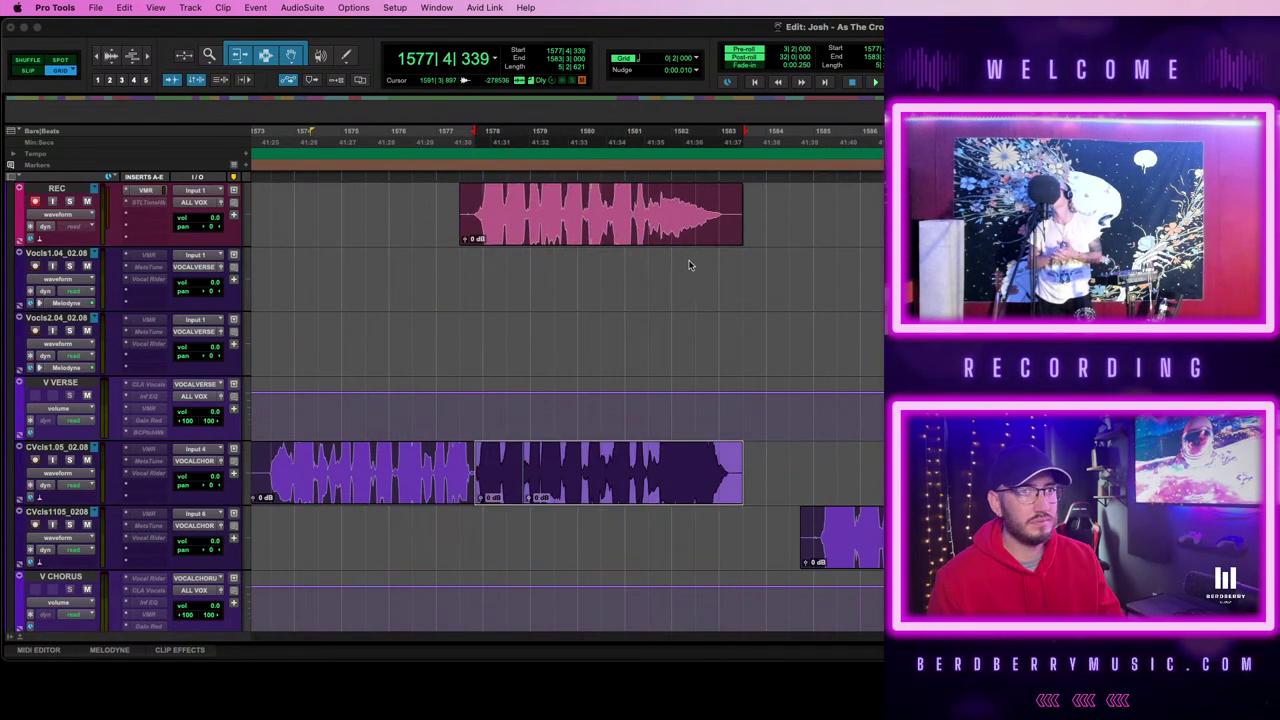
left_click(583, 224)
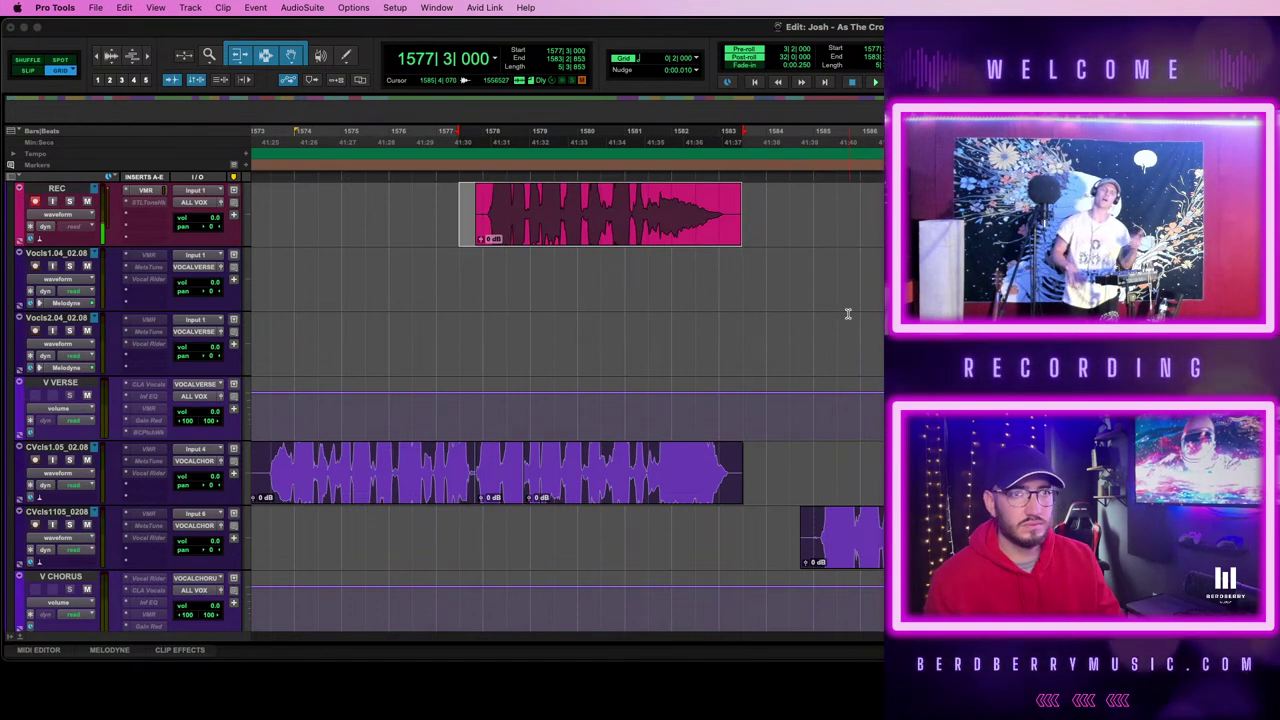
key("space")
key("t")
scroll(880, 320, "right", 3)
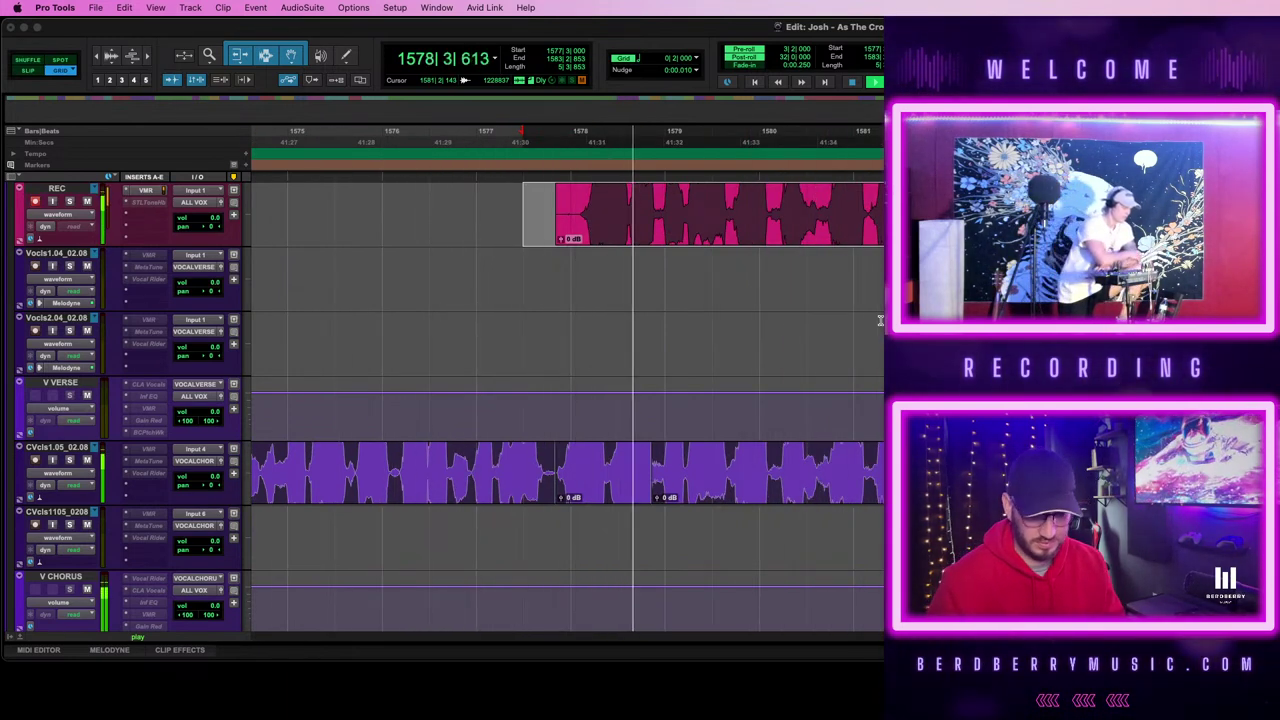
- Trim the start of the REC take to 1577|4|122 and align it with the CVcls1.05 clip starting at 1577|4|339
left_click(597, 490)
left_click(784, 480, "shift")
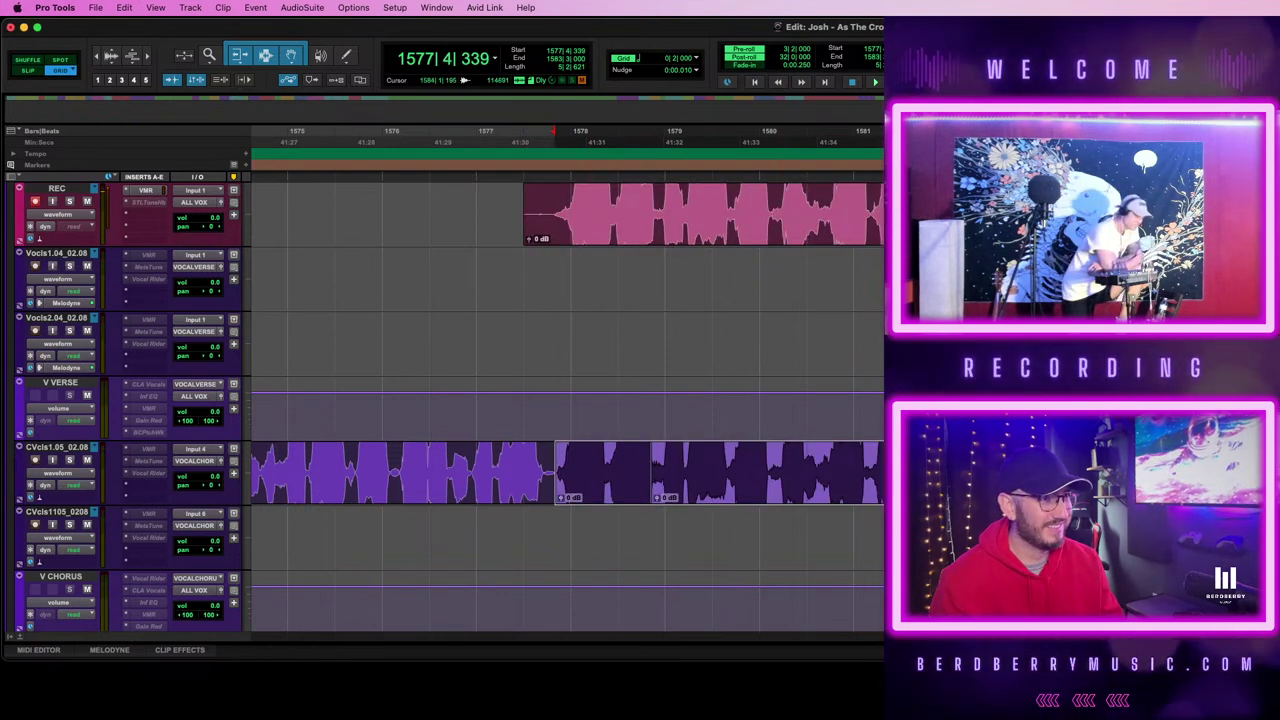
left_click(550, 203)
key("b")
key("super+z")
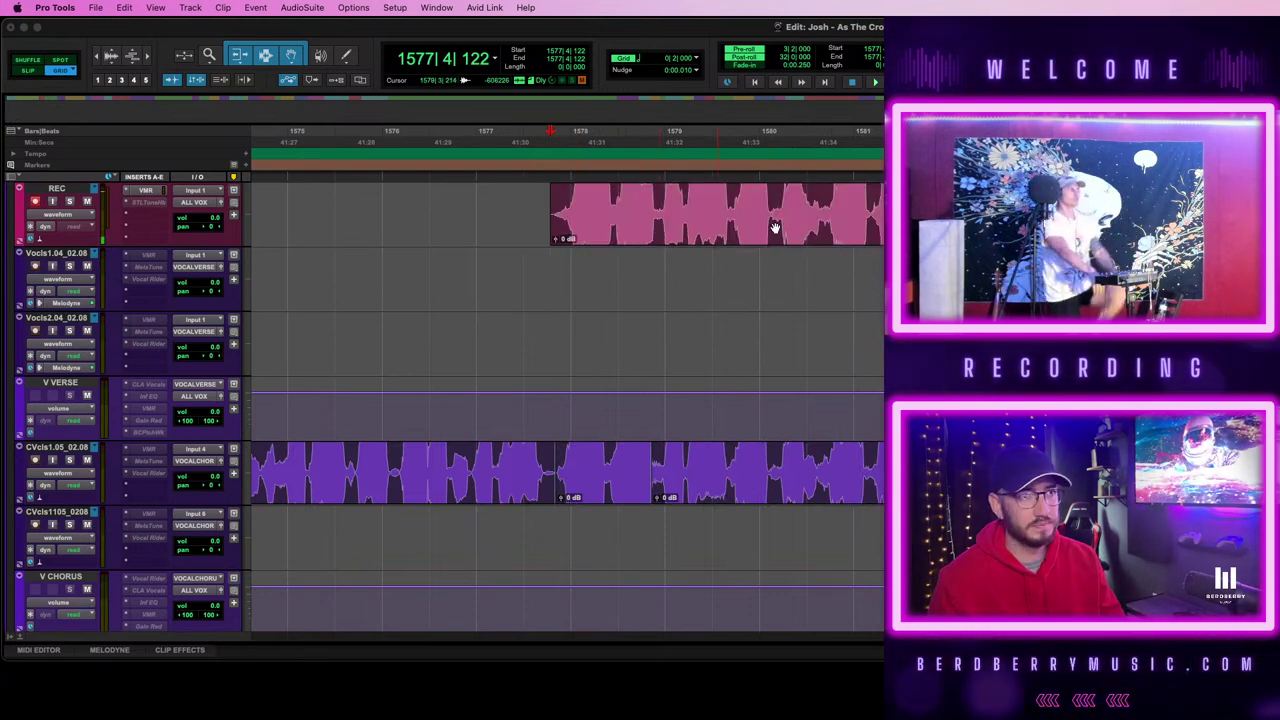
left_click(802, 230)
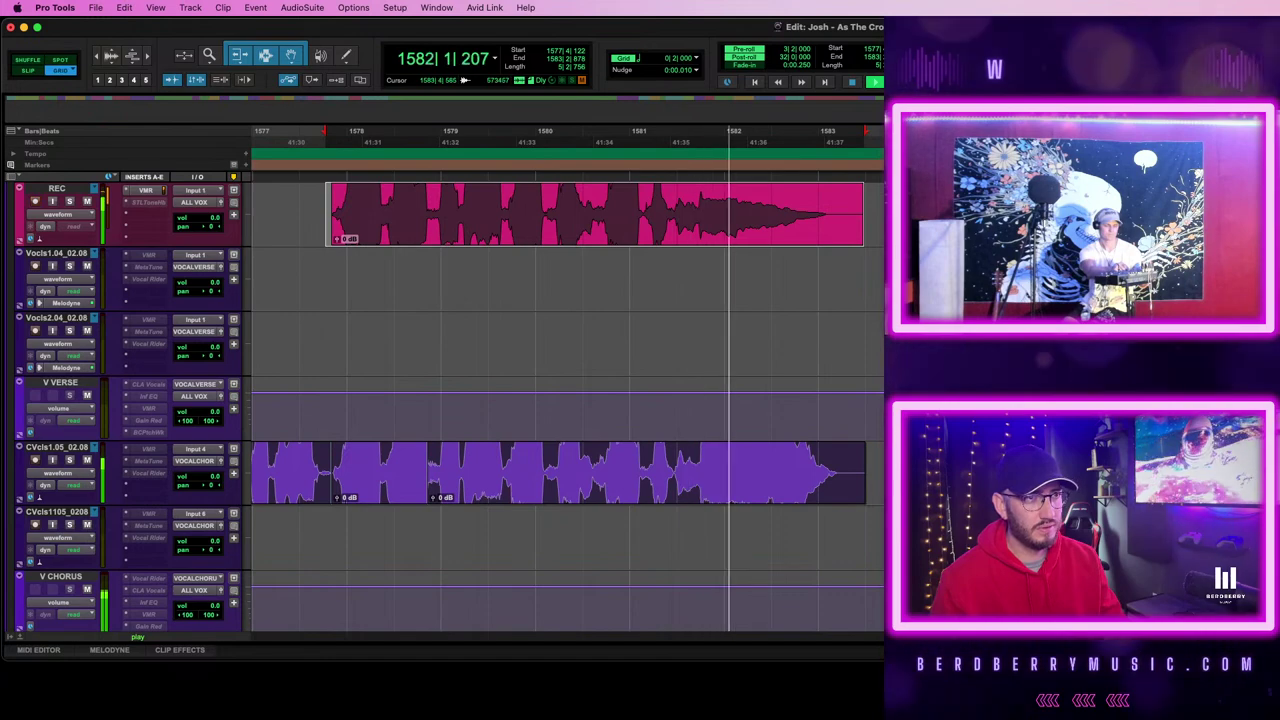
- Move the aligned take from the REC track to a backing vocal track further down, at 1577|4|339
left_click(903, 233)
key("r")
key("r")
key("space")
scroll(880, 232, "down", 10)
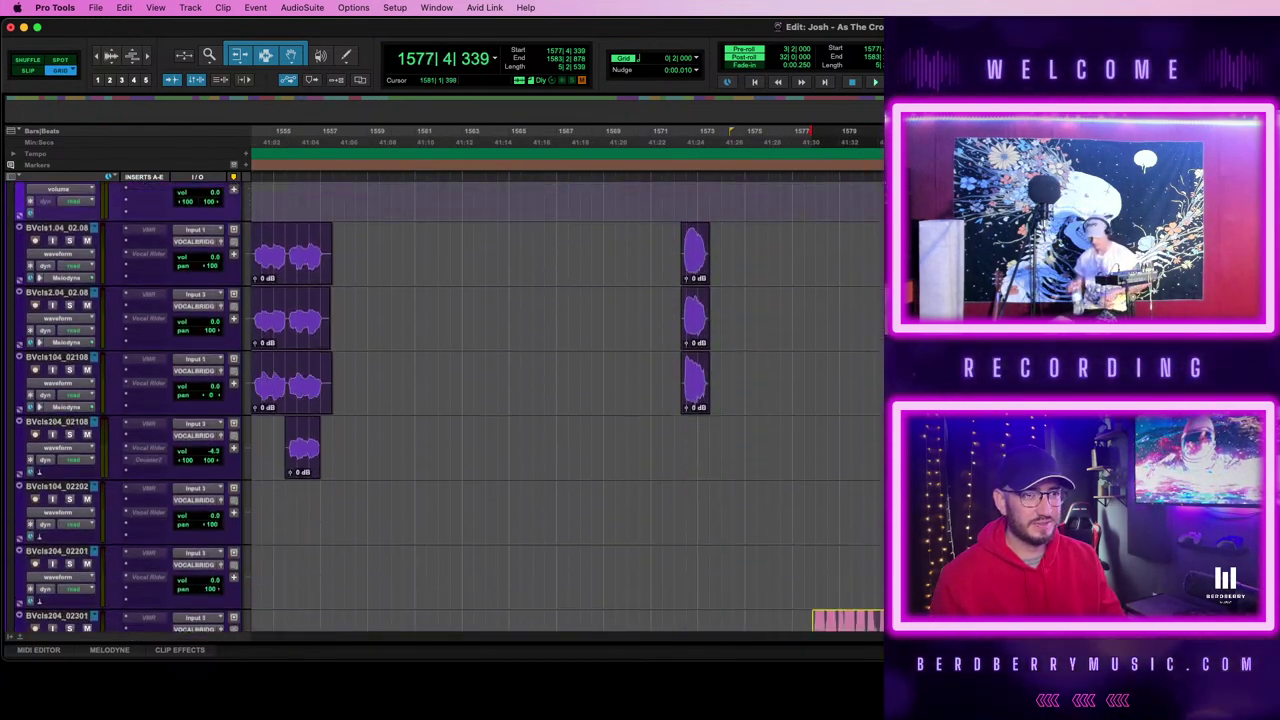
scroll(869, 579, "down", 15)
left_click_drag(873, 679, 848, 263)
scroll(778, 302, "up", 3)
key("r")
key("r")
scroll(888, 258, "up", 15)
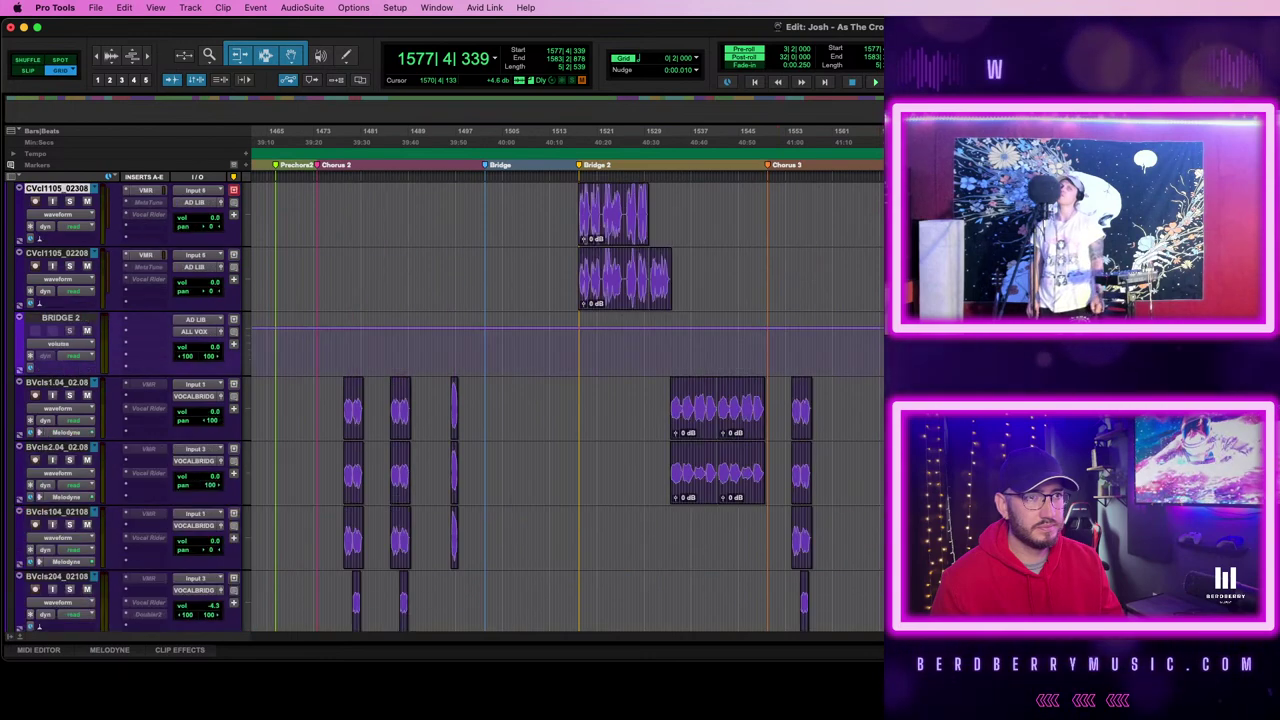
- Locate the backing vocal clips at 1554|1|000 and play the chorus around 1575|1|000 to check where they fit
key("super+bracketright")
key("super+bracketright")
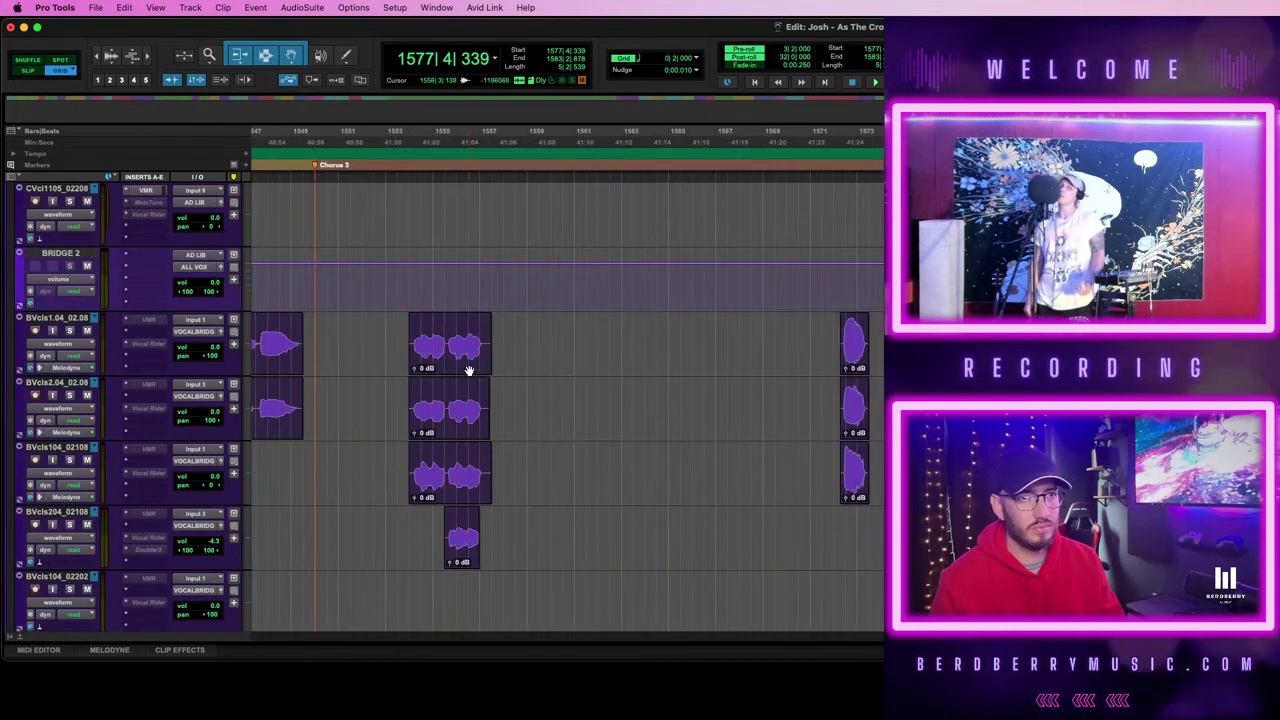
left_click(465, 366)
left_click(452, 435, "shift")
left_click(452, 493, "shift")
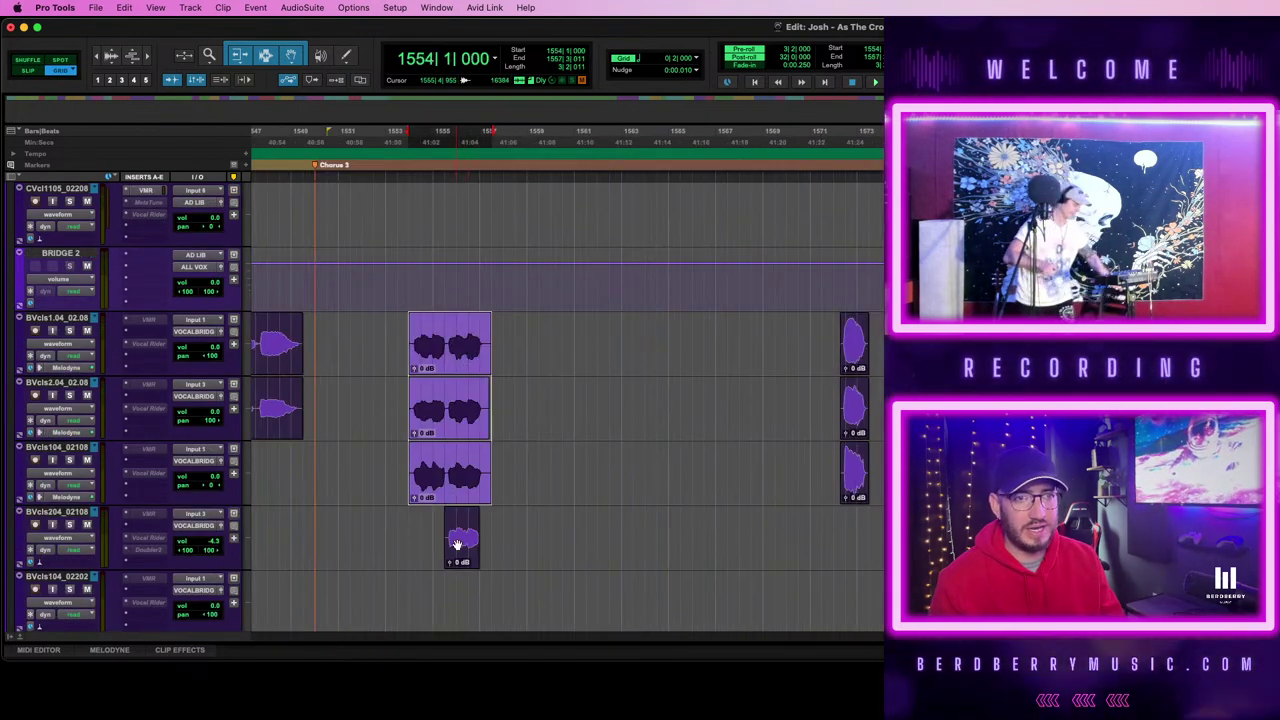
left_click(457, 543, "shift")
left_click(869, 330)
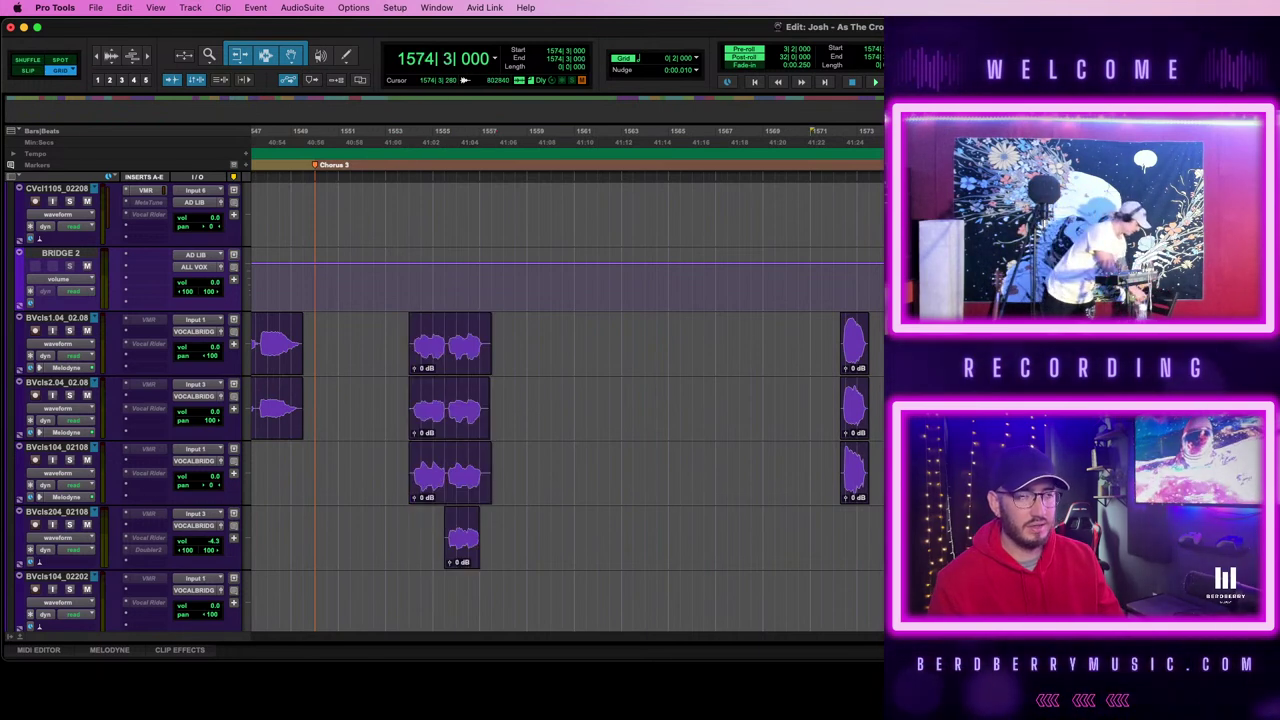
key("space")
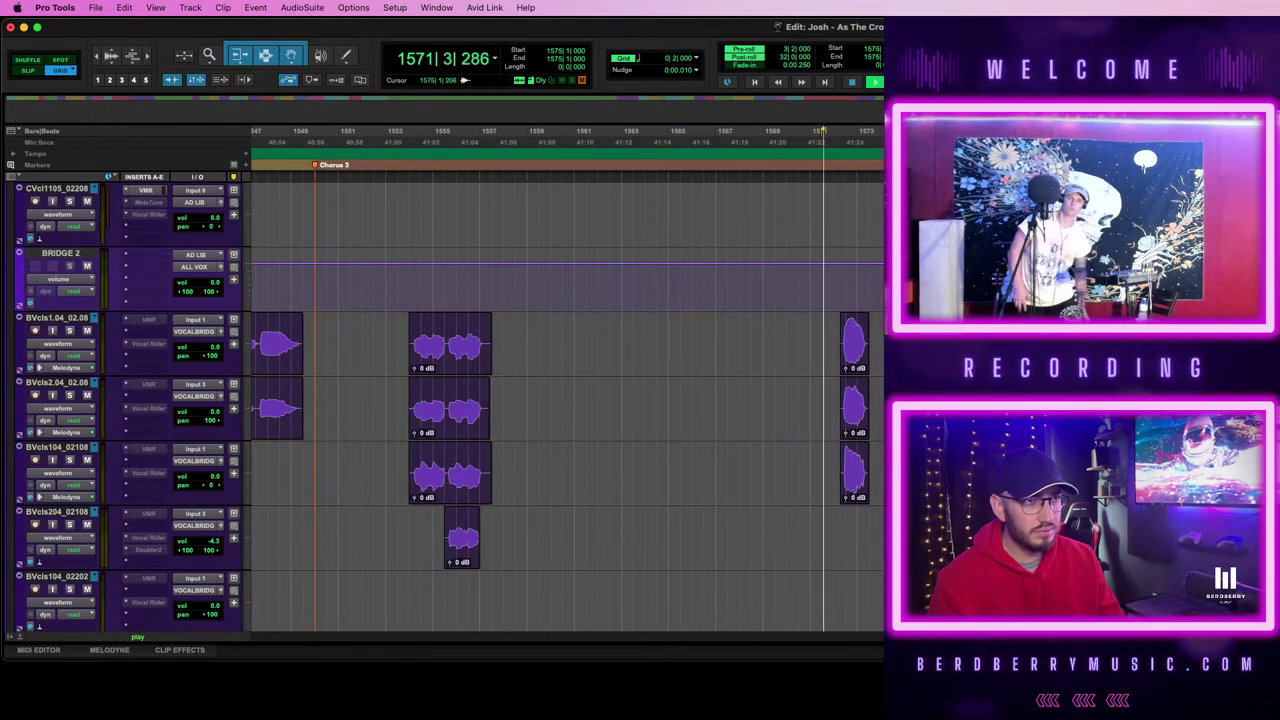
- Place the four backing vocal clips from 1554|1|000 at 1582|1|000 on their own tracks and play the passage
left_click(450, 345)
left_click(447, 422, "shift")
left_click(450, 482, "shift")
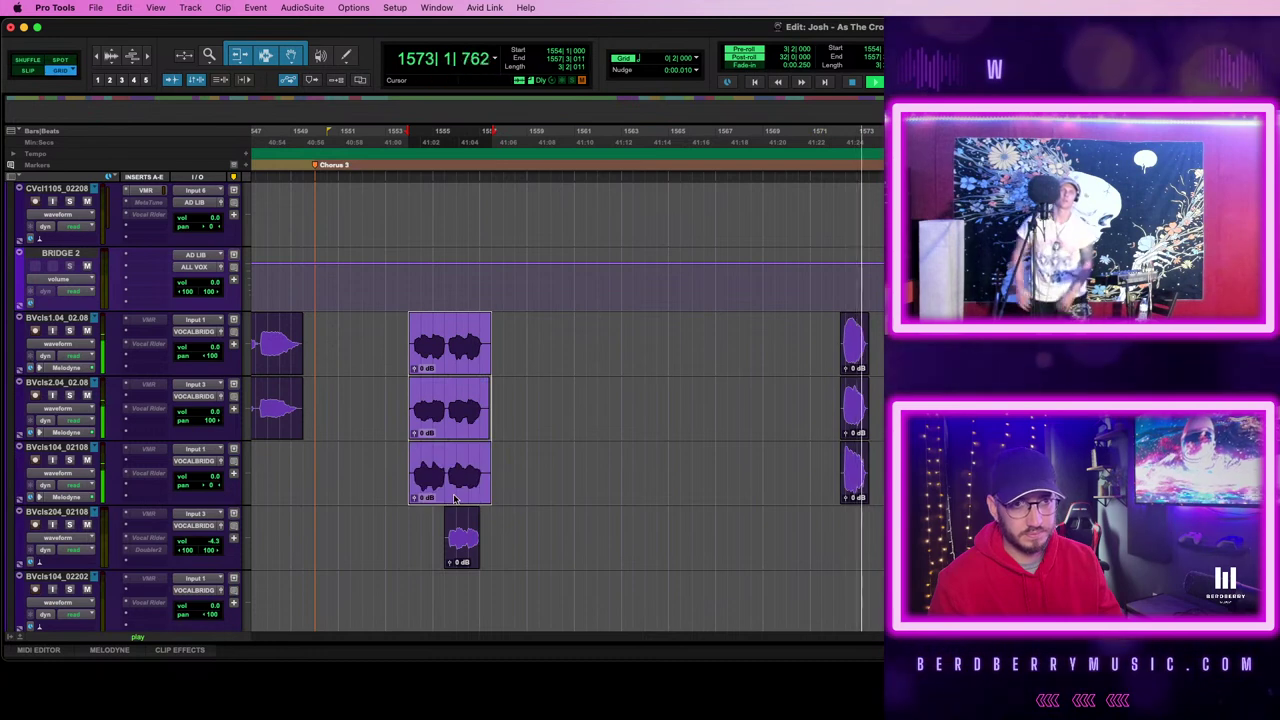
left_click(459, 538, "shift")
left_click_drag(448, 372, 1225, 358)
key("t")
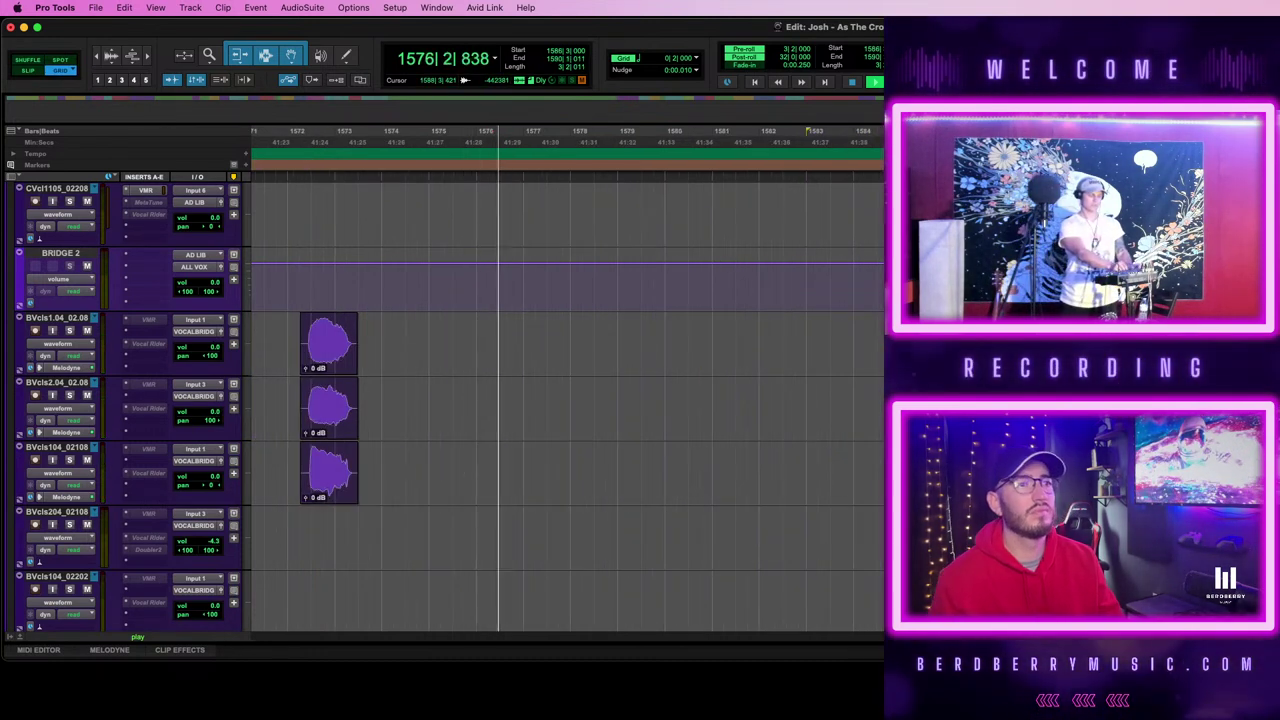
left_click_drag(1074, 358, 856, 358)
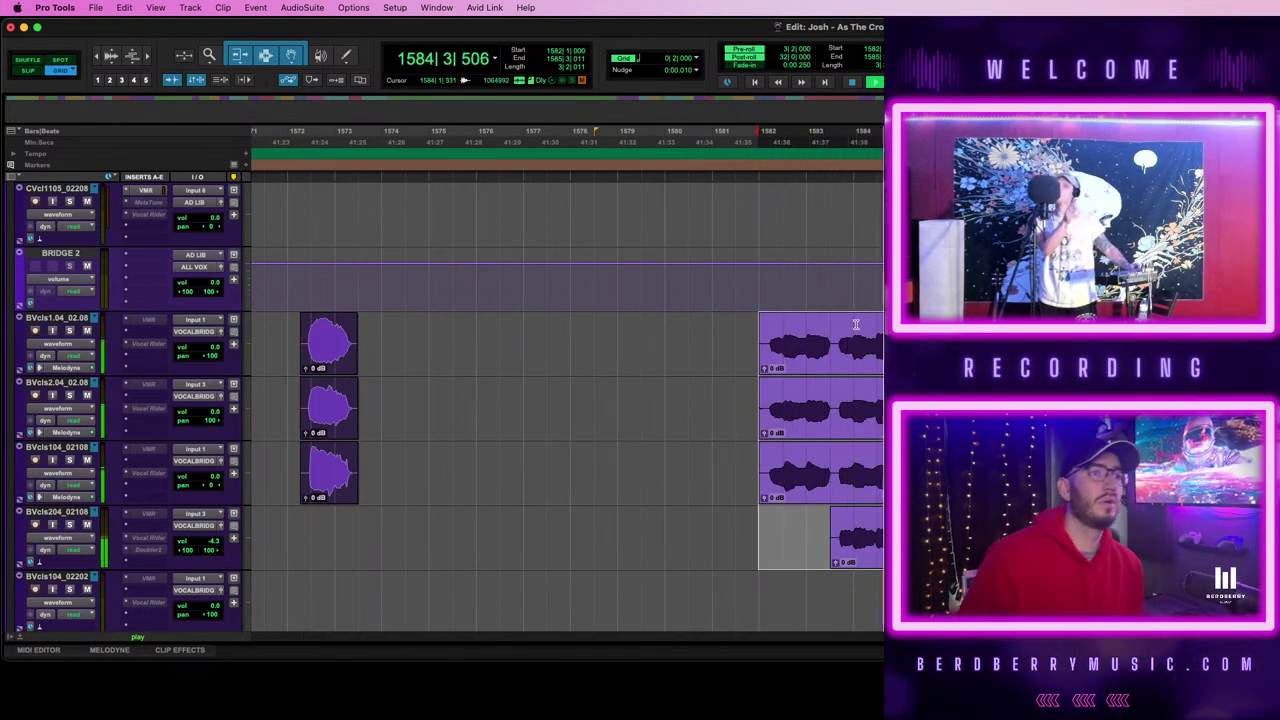
scroll(568, 405, "right", 3)
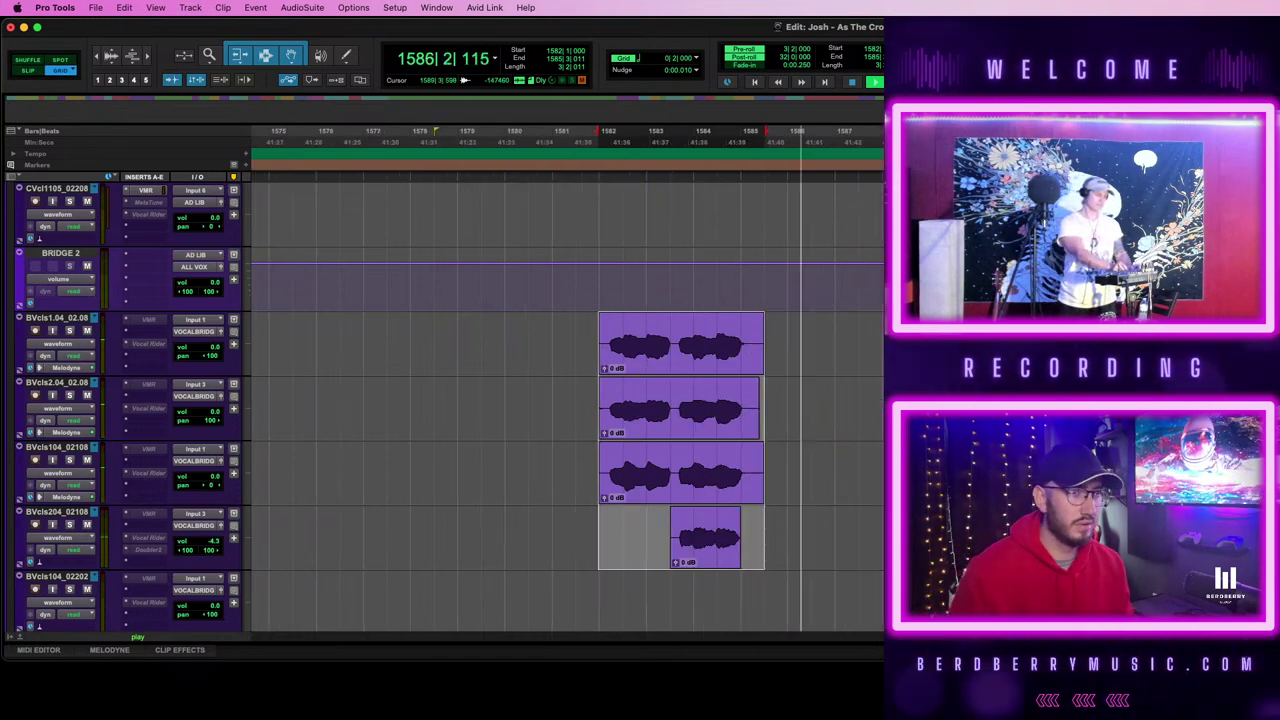
scroll(568, 405, "up", 7)
key("space")
- Record a vocal take on the REC track from 1584|1|000
scroll(560, 400, "up", 5)
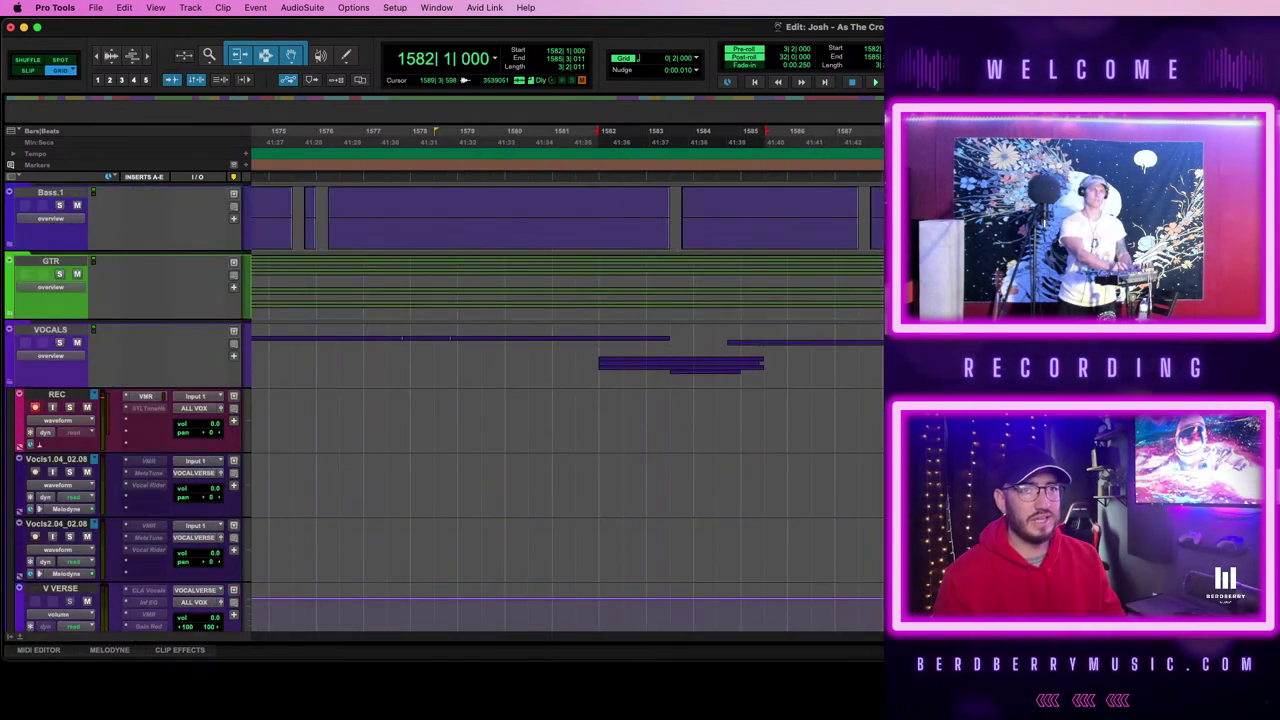
left_click(692, 405)
key("r")
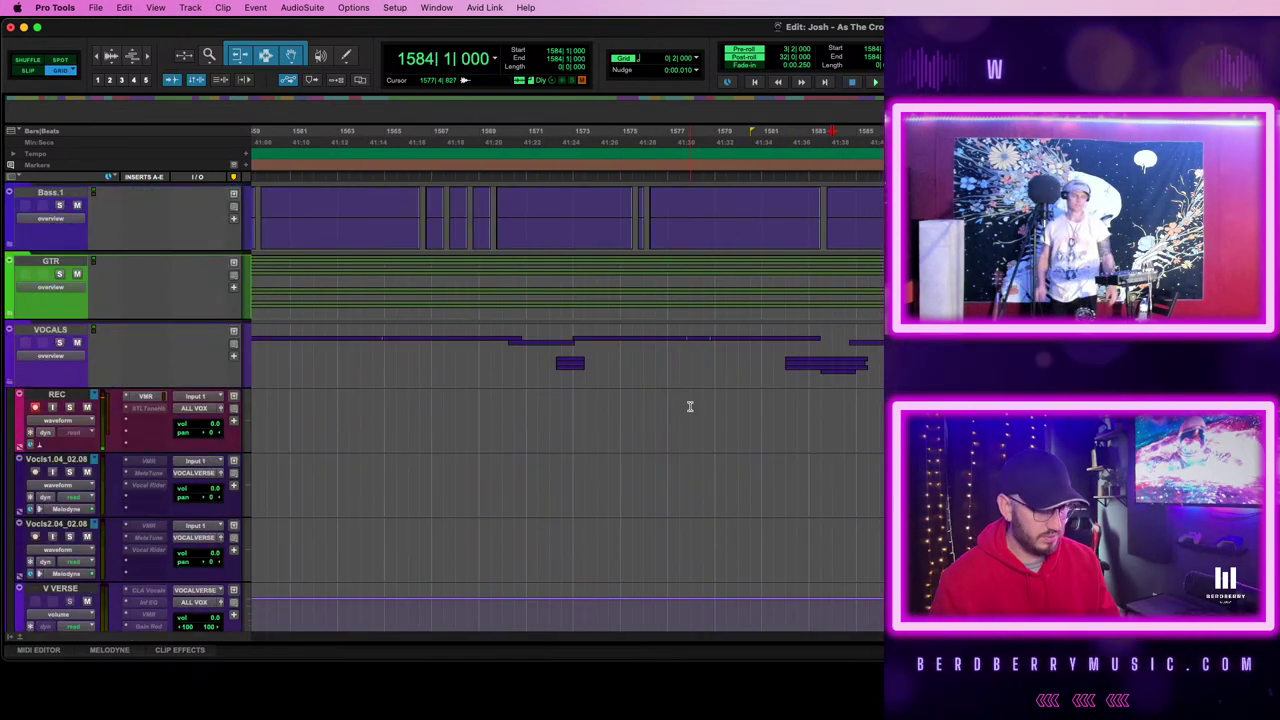
scroll(690, 406, "down", 5)
scroll(690, 406, "up", 3)
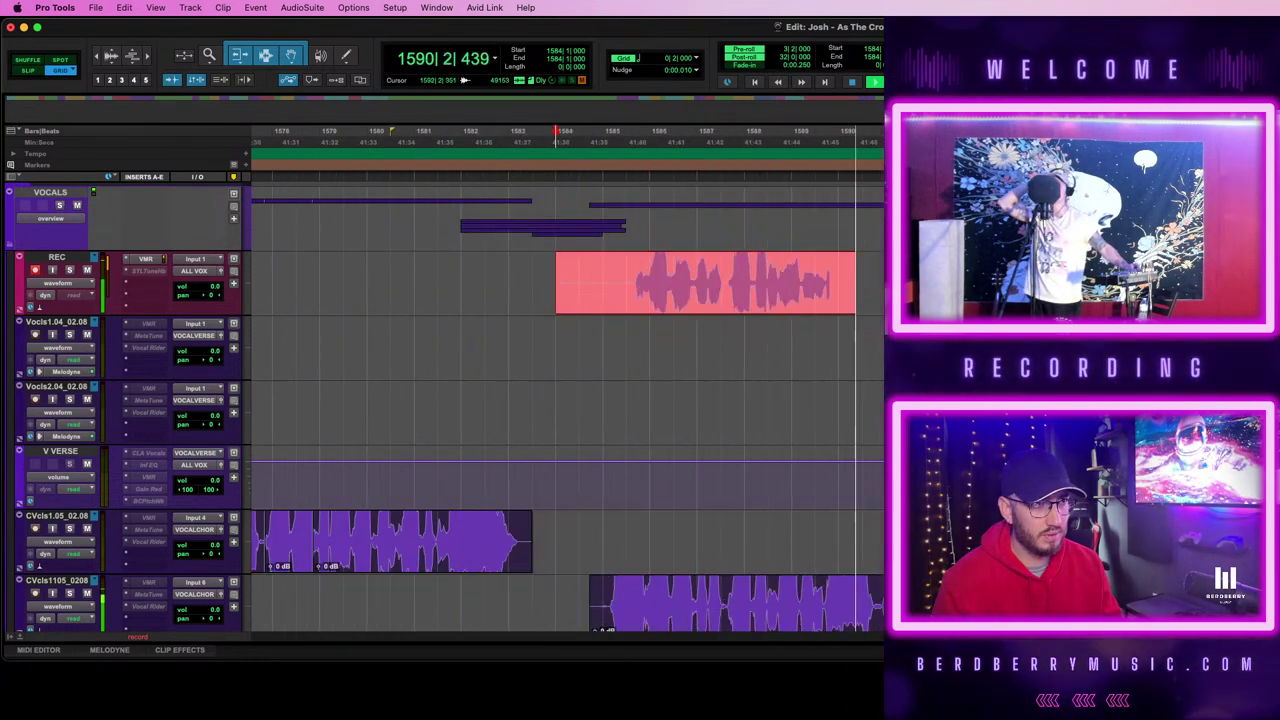
key("space")
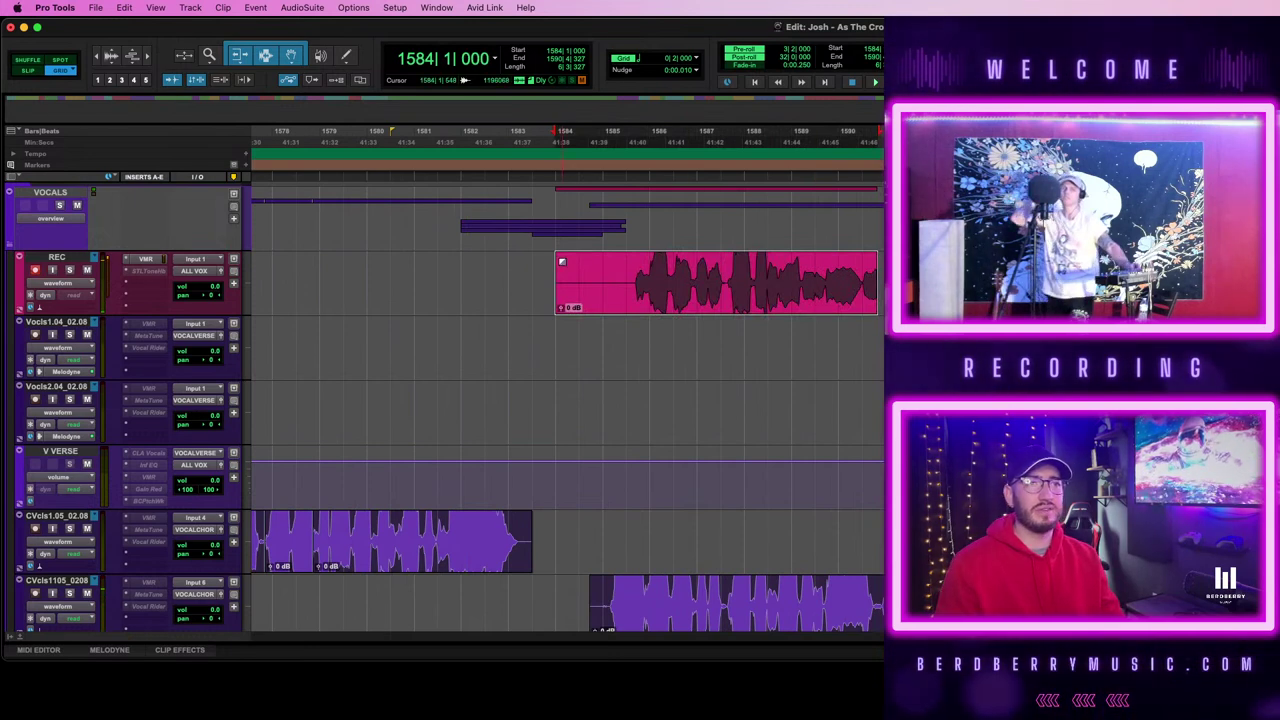
- Record over the REC take again and return the cursor to 1584|1|000
left_click(555, 260)
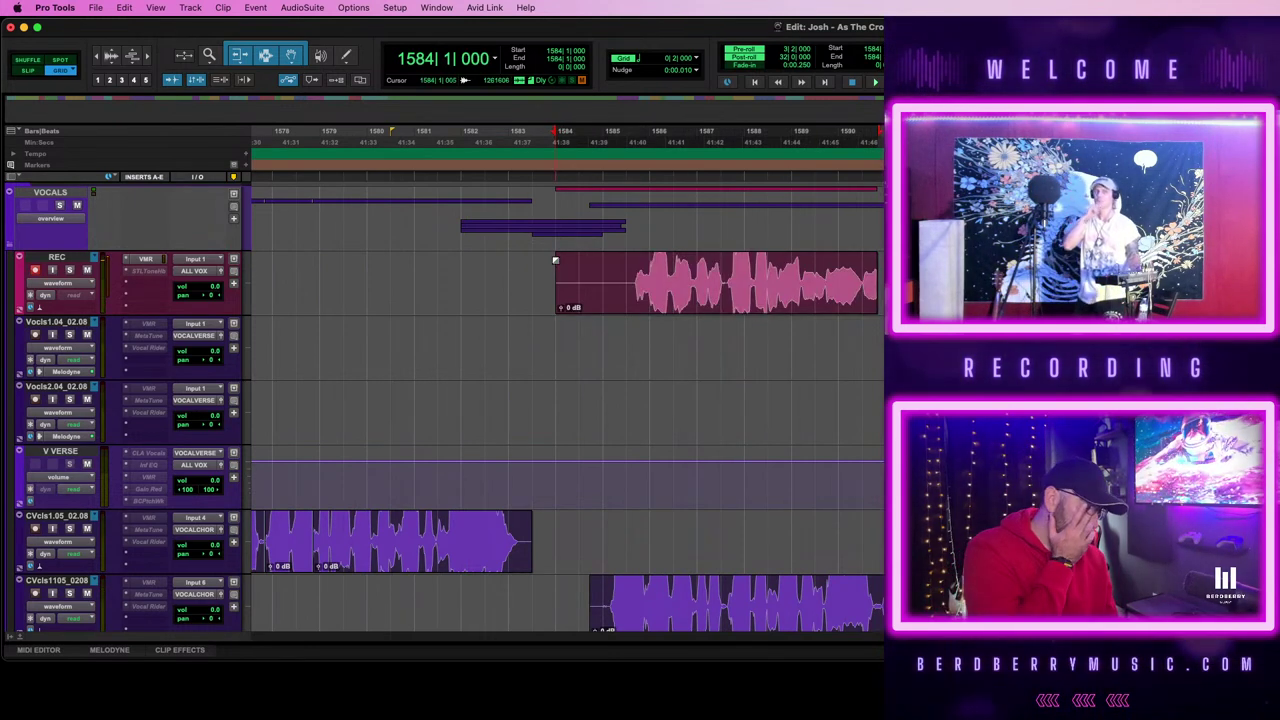
key("space")
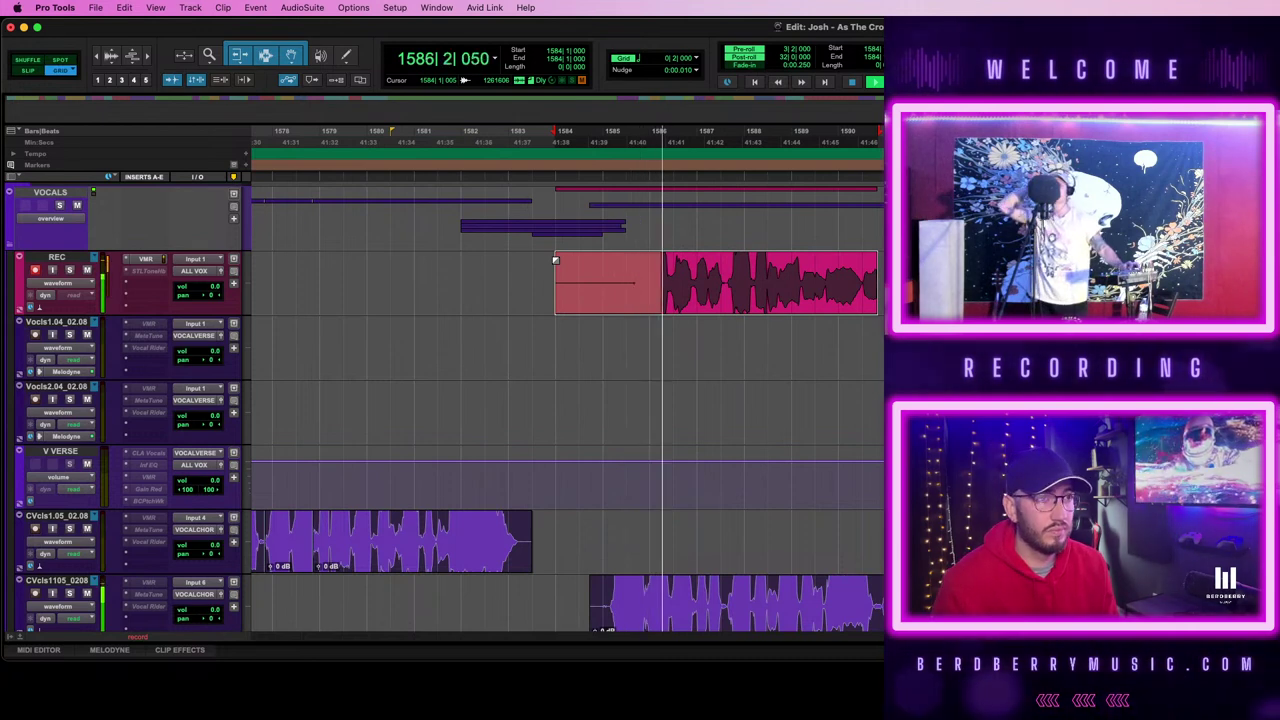
key("space")
left_click(533, 263)
key("space")
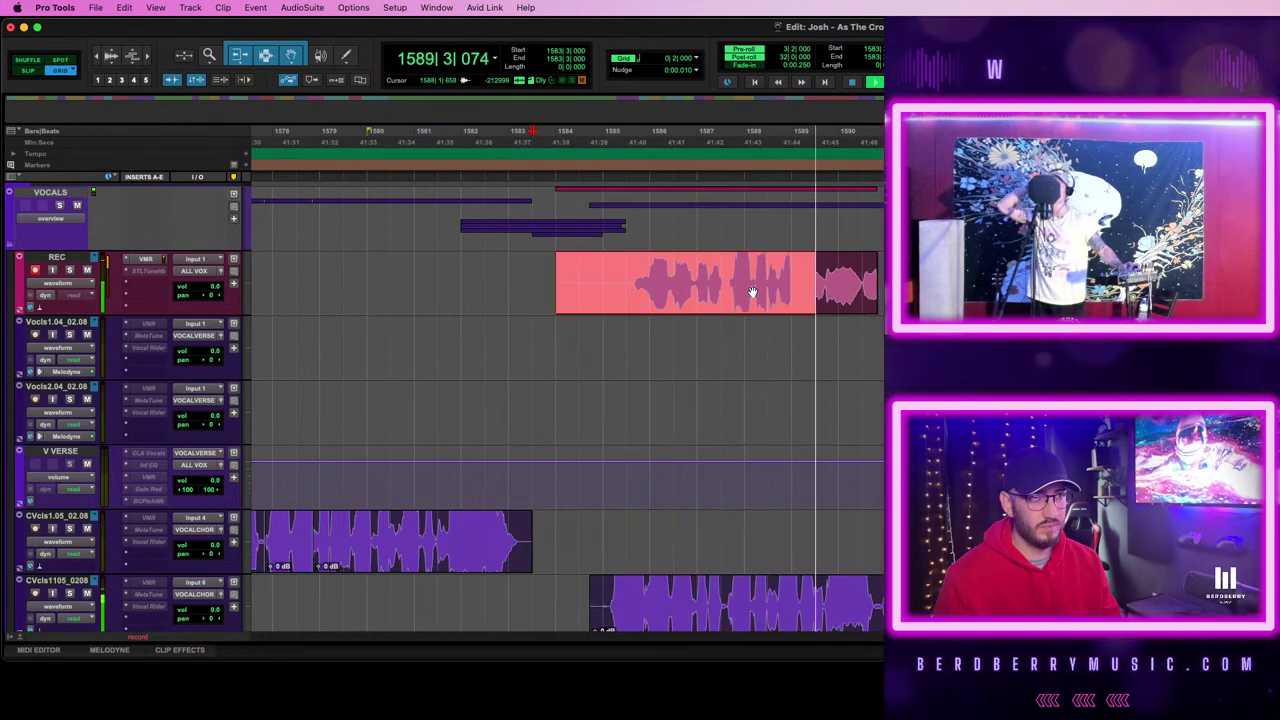
key("space")
left_click(552, 264)
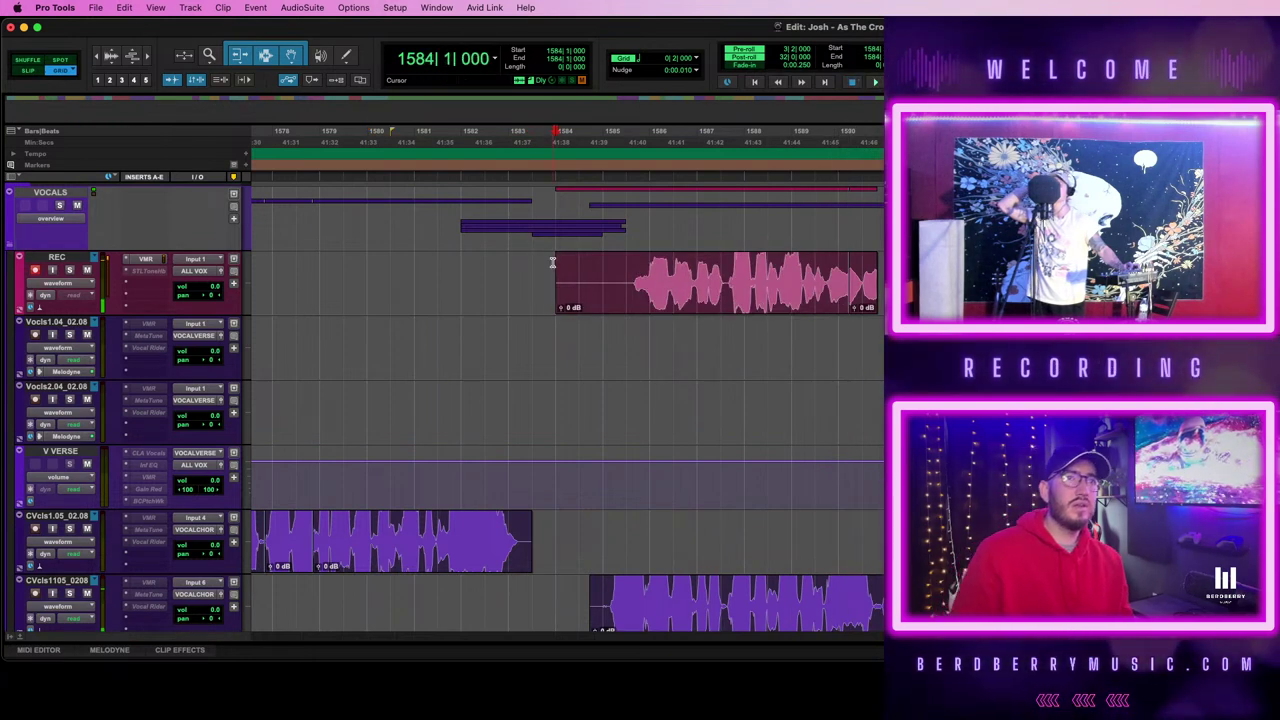
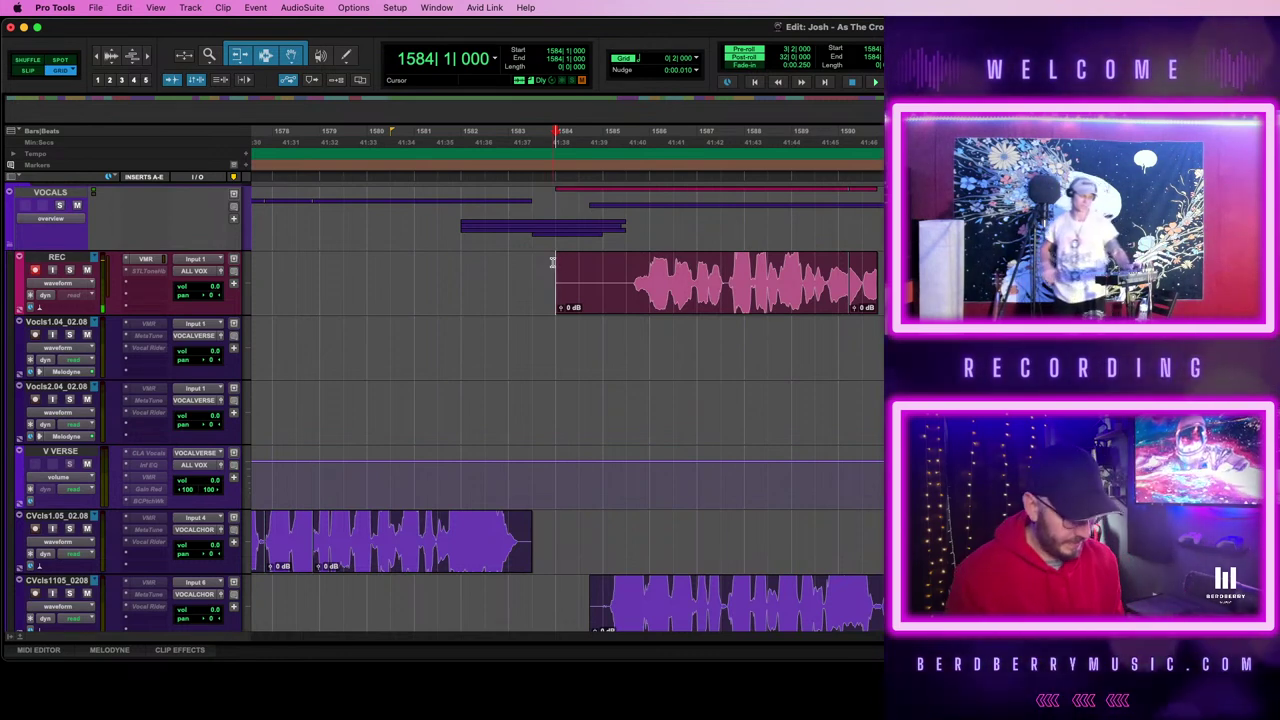
- Record two more REC takes from 1584|1|000 and play back the result from 1589|1|000
key("space")
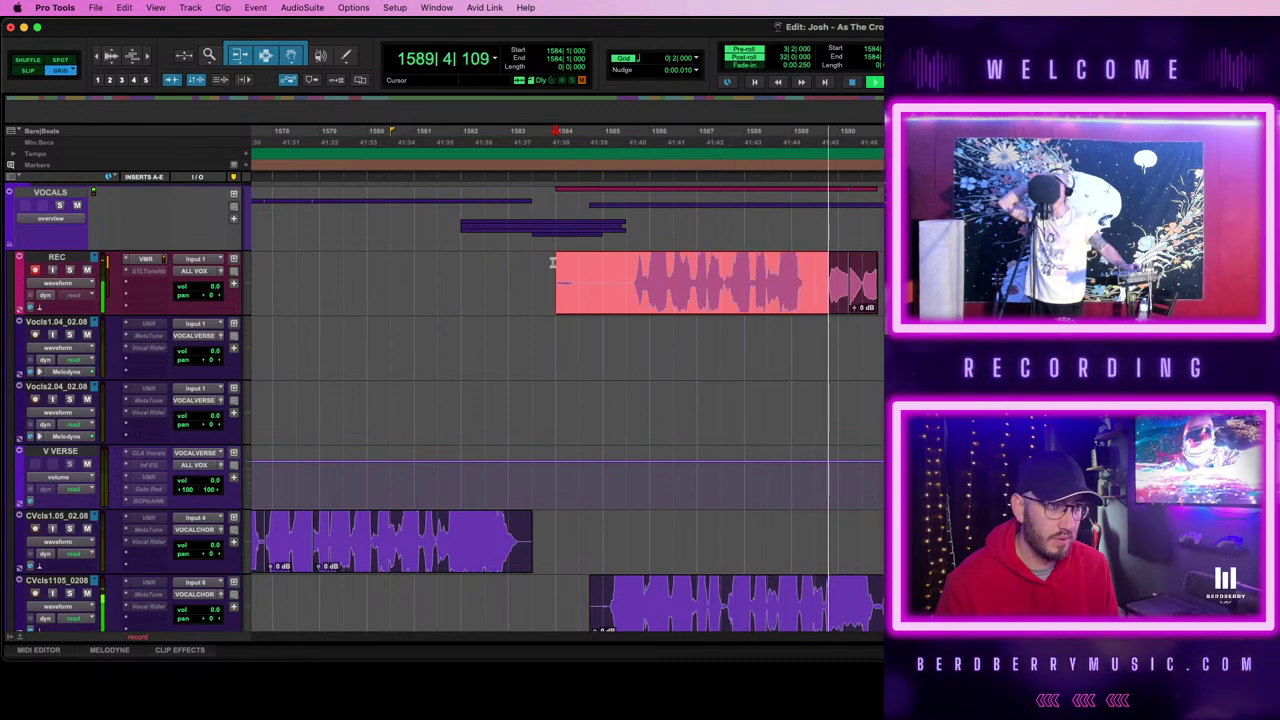
key("space")
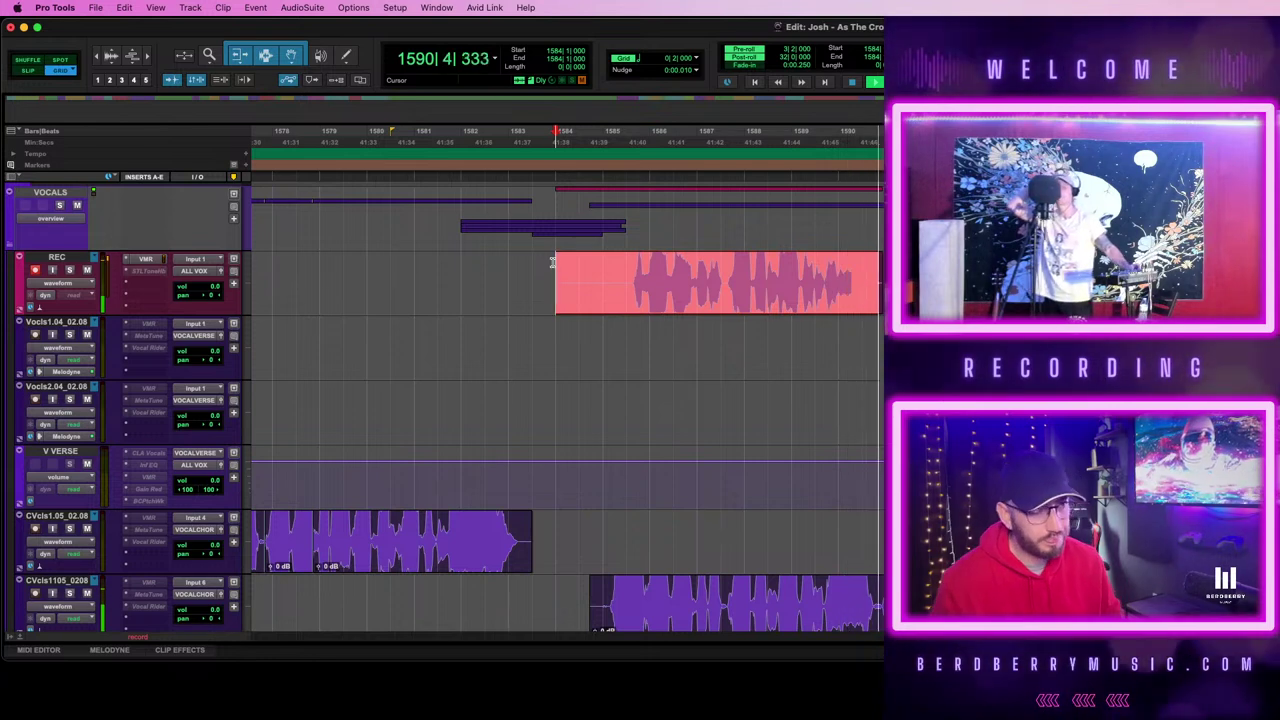
key("space")
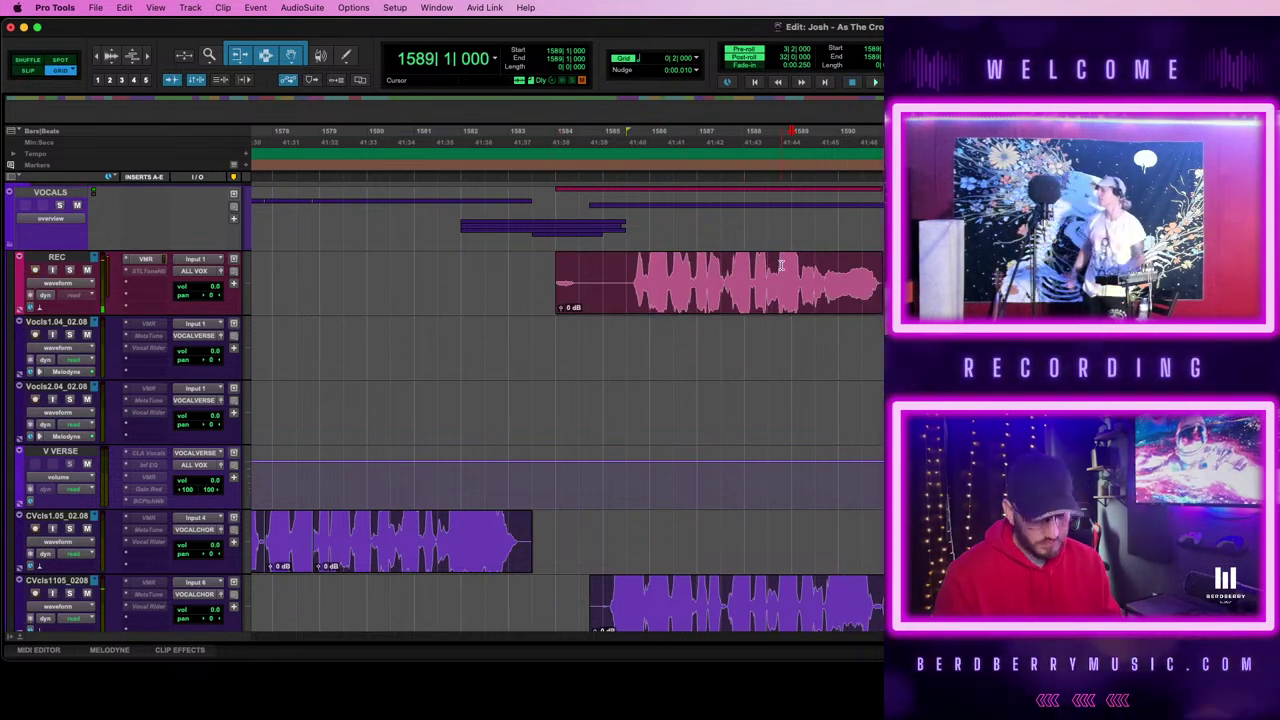
key("space")
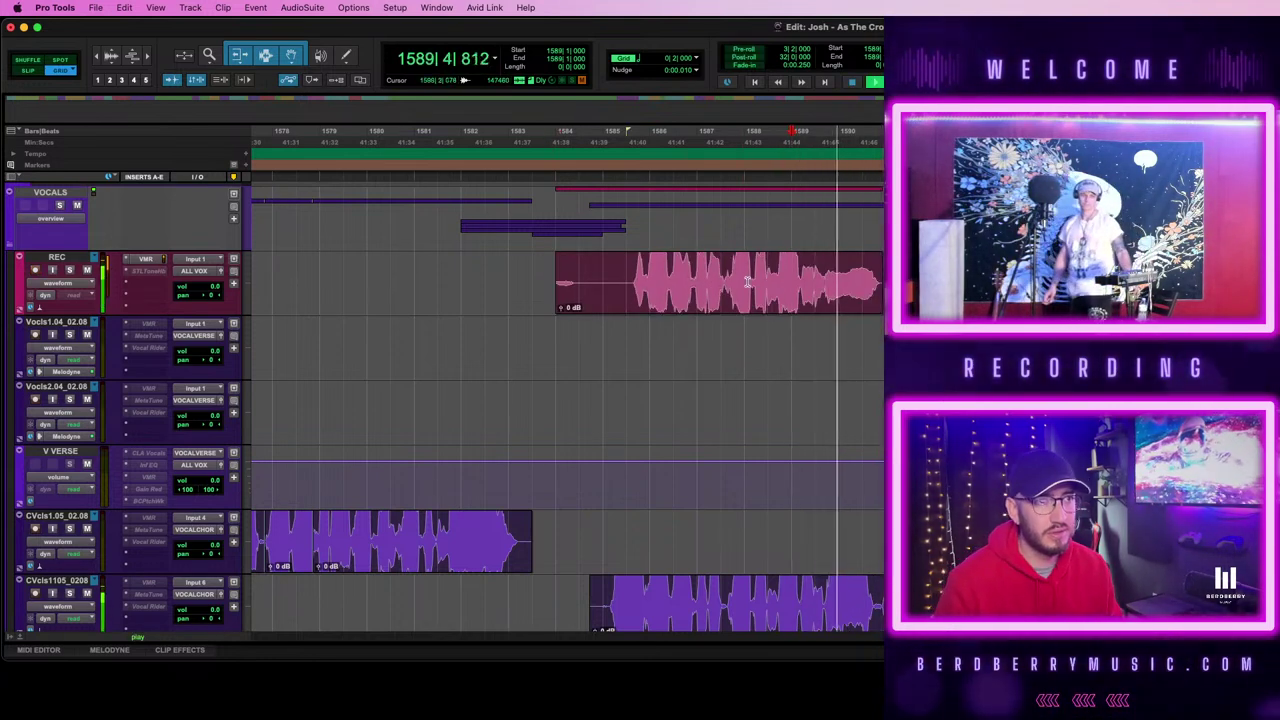
key("space")
- Record one more REC take from 1584|1|000 and undo the takes to clear the track
left_click(730, 296)
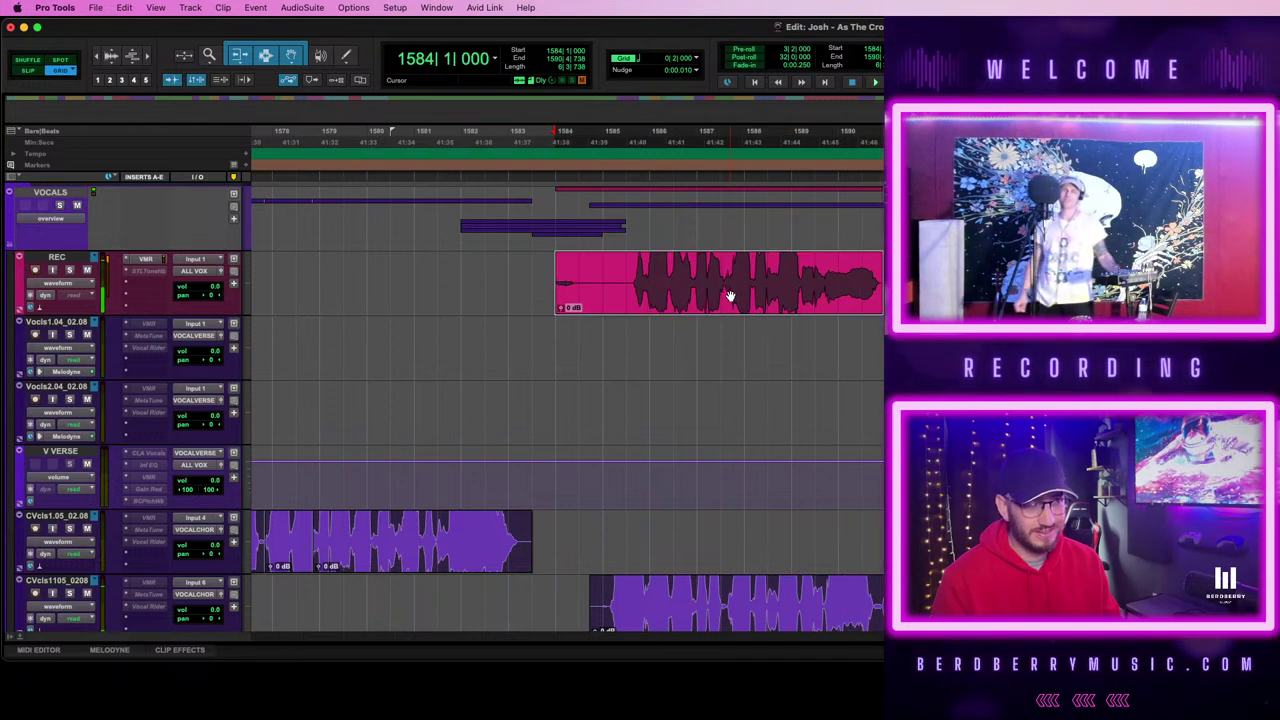
left_click(550, 262)
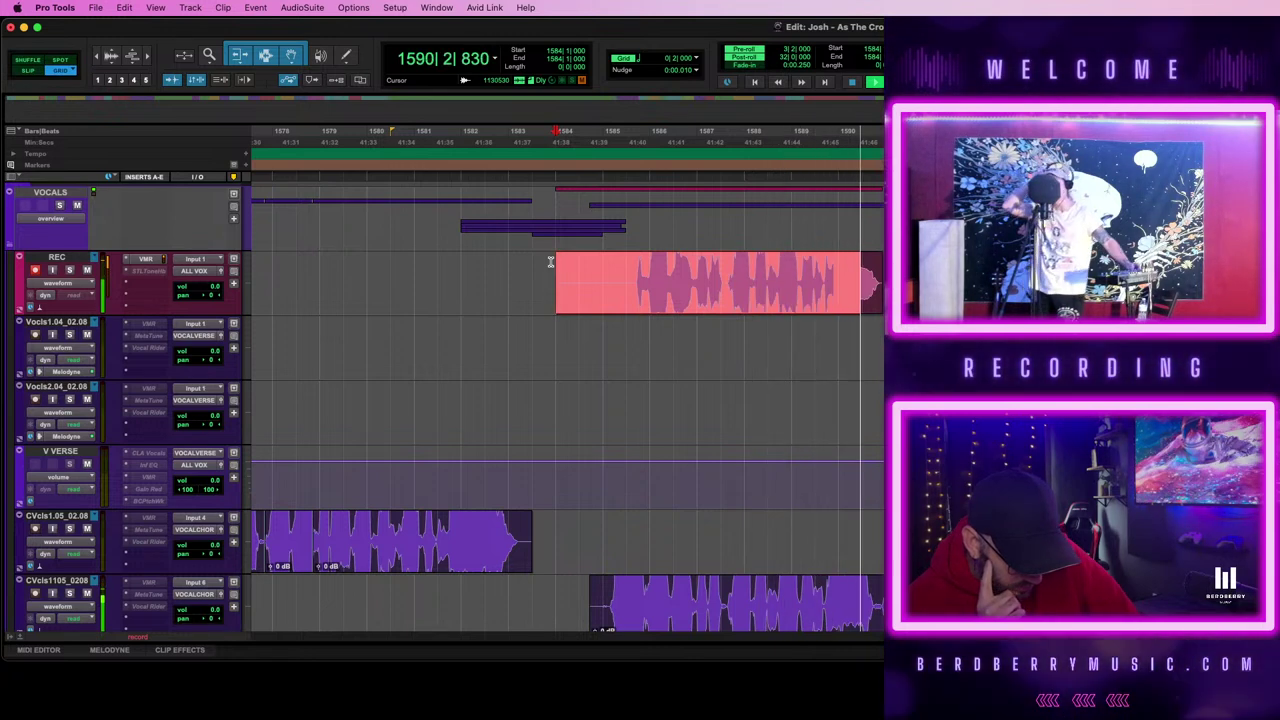
key("space")
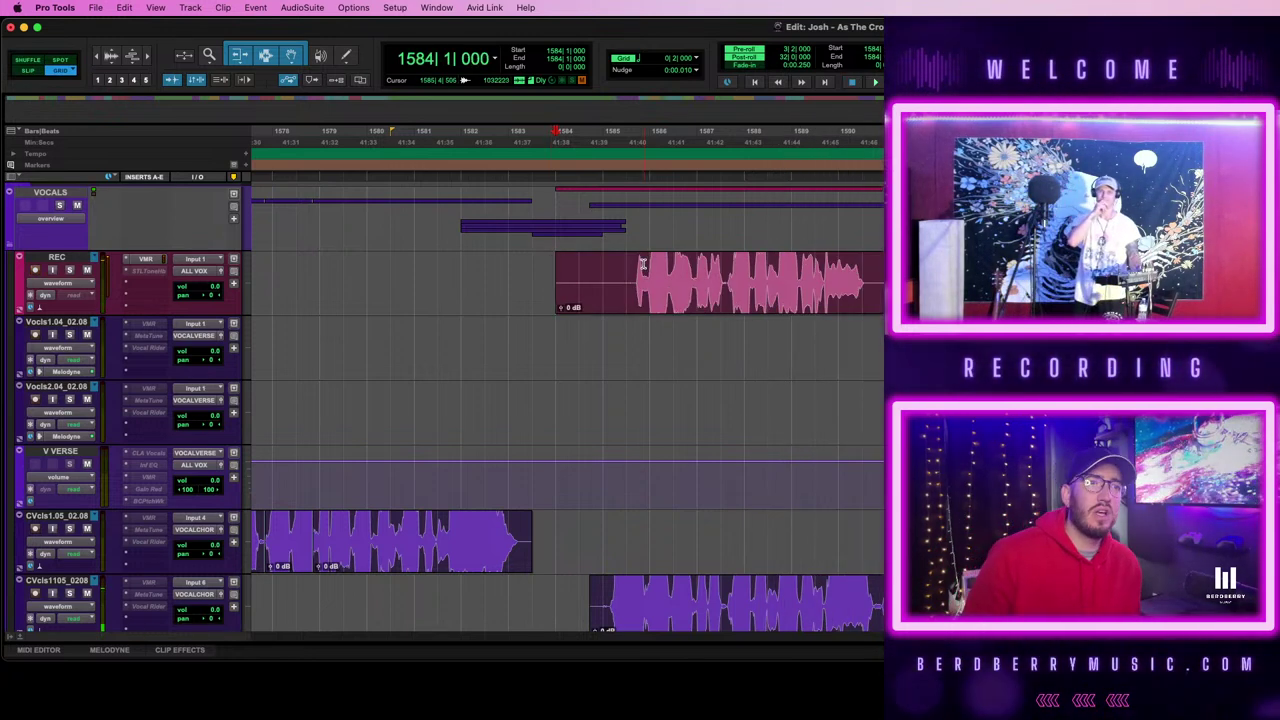
left_click(645, 293)
key("super+z")
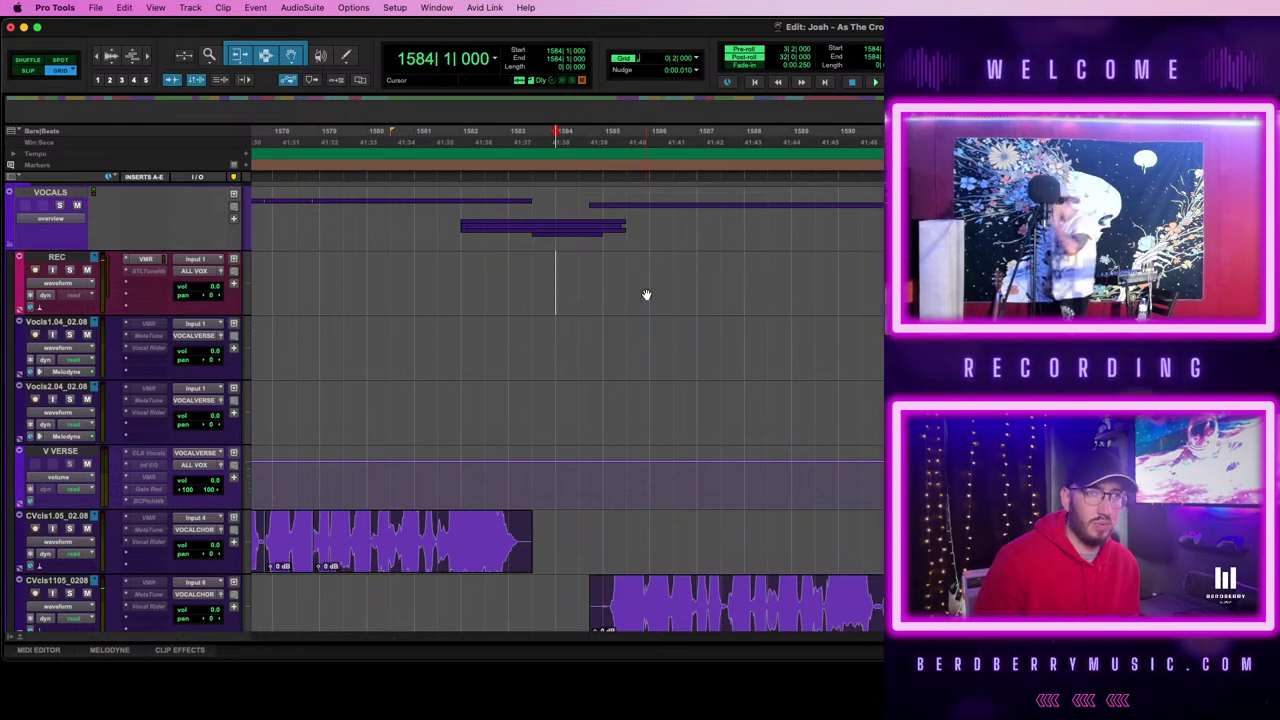
- Play the passage around 1585|1|000 with the REC track empty
key("space")
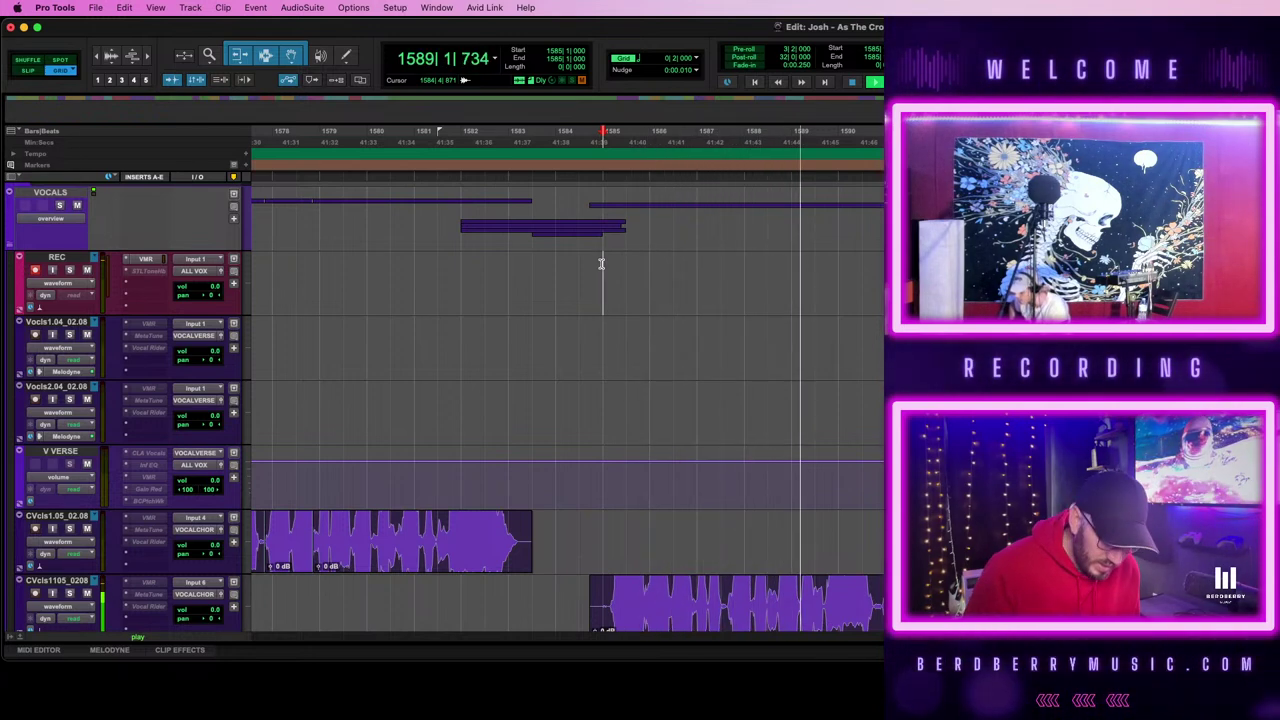
key("space")
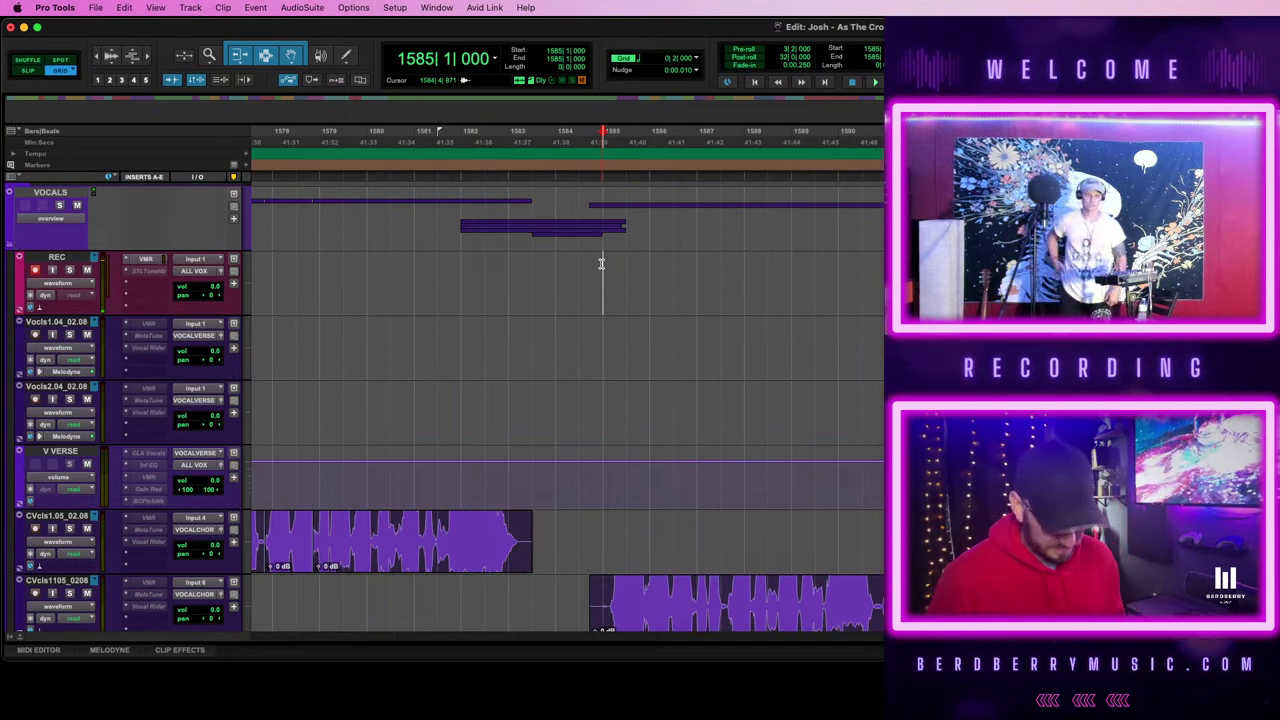
- Record two consecutive takes on the REC track, starting each from 1585|1|000
key("space")
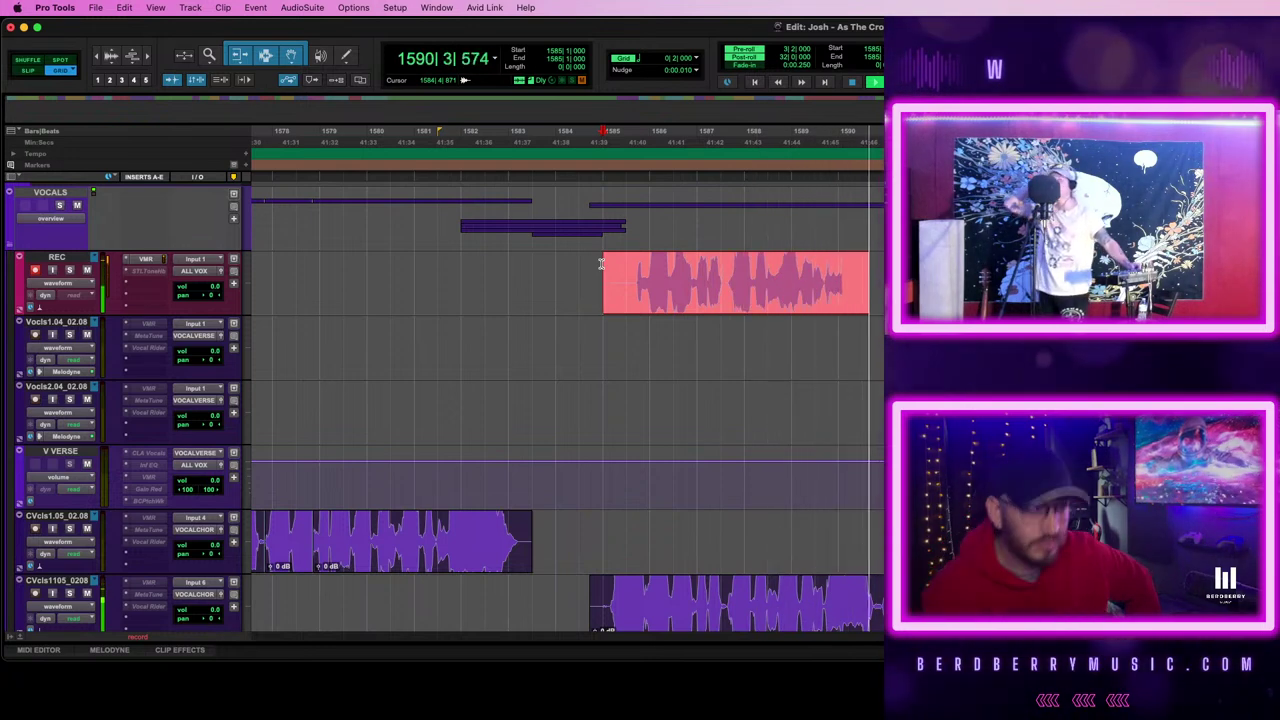
key("space")
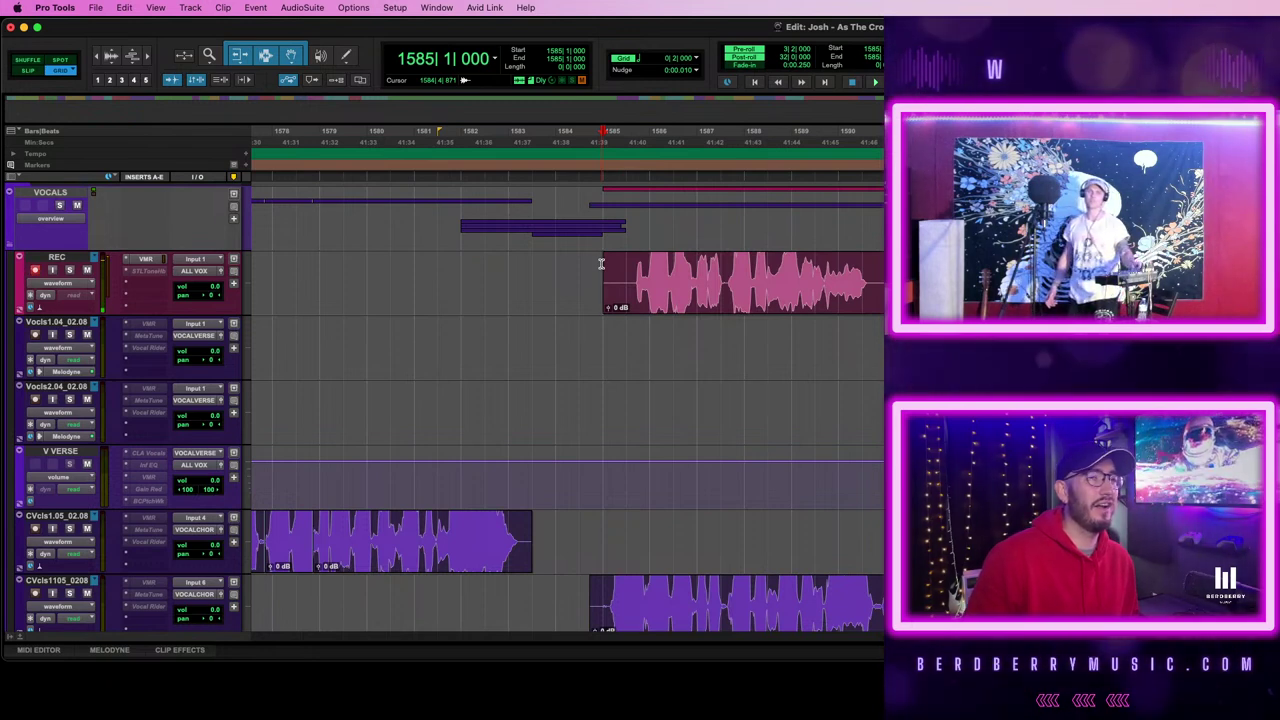
key("space")
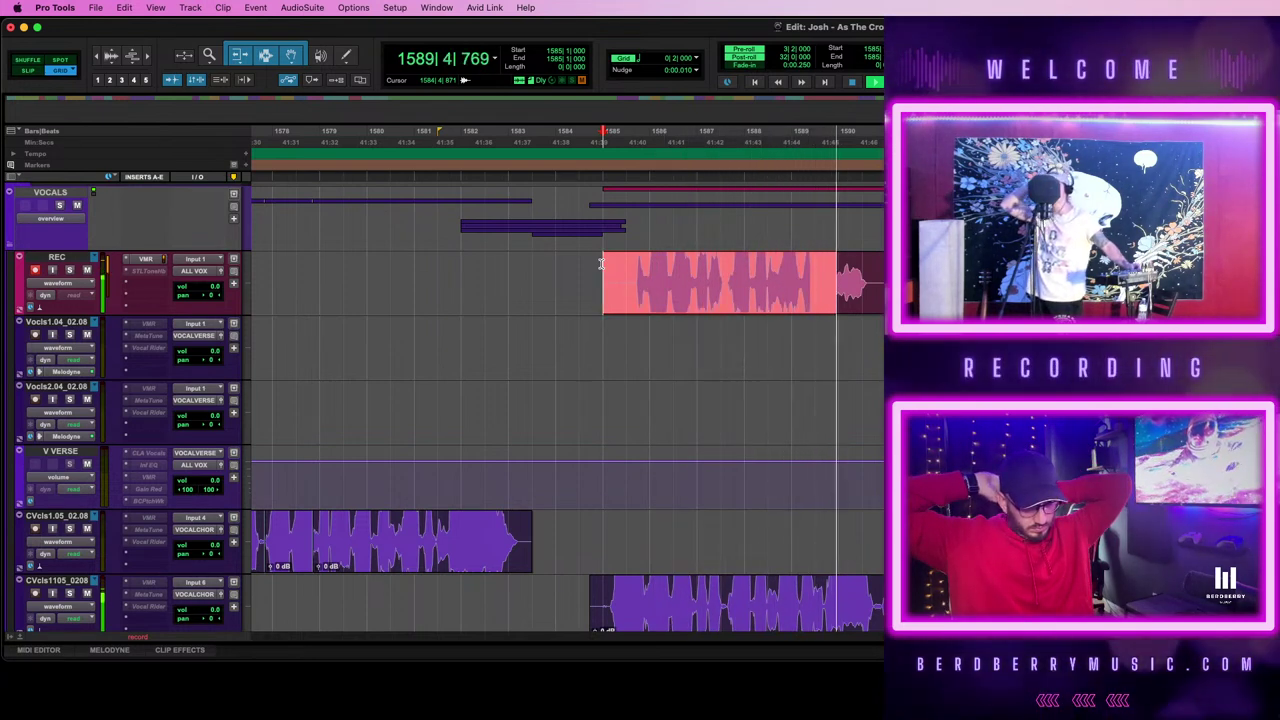
key("space")
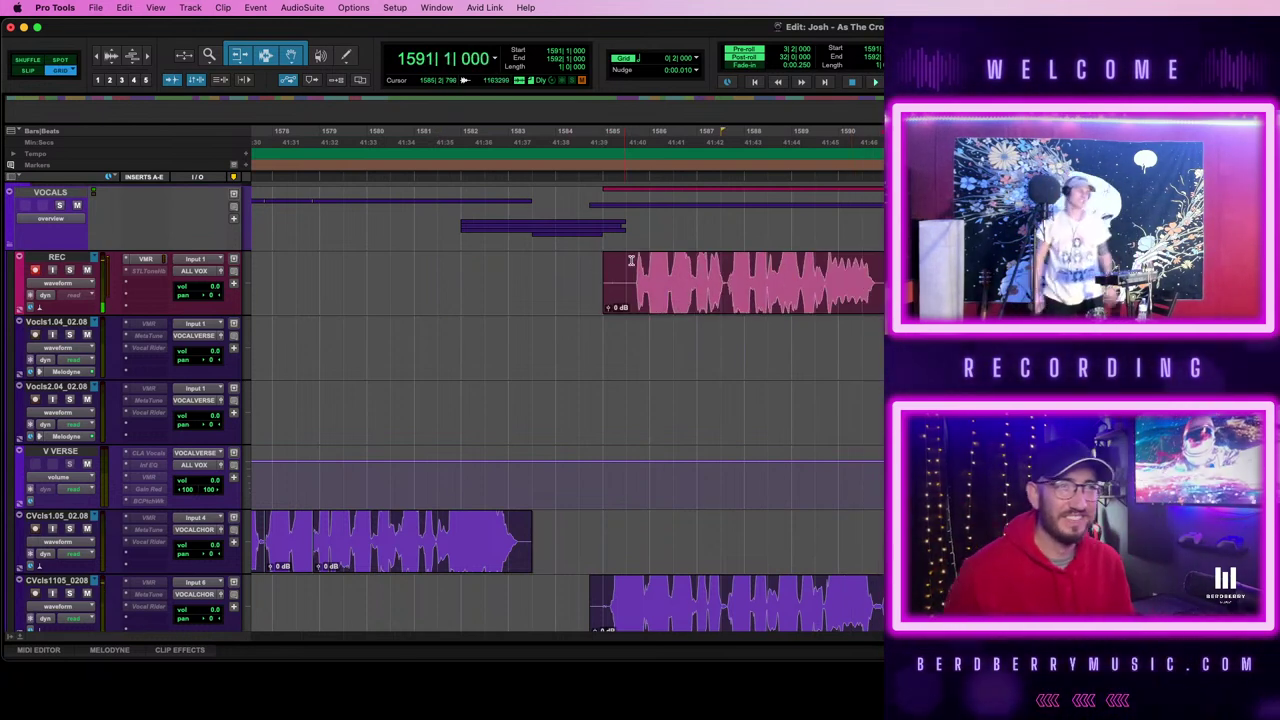
- Delete the silent beginning of the REC take so the clip starts at 1585|3|000, and select the remaining clip
left_click_drag(628, 263, 532, 272)
key("Delete")
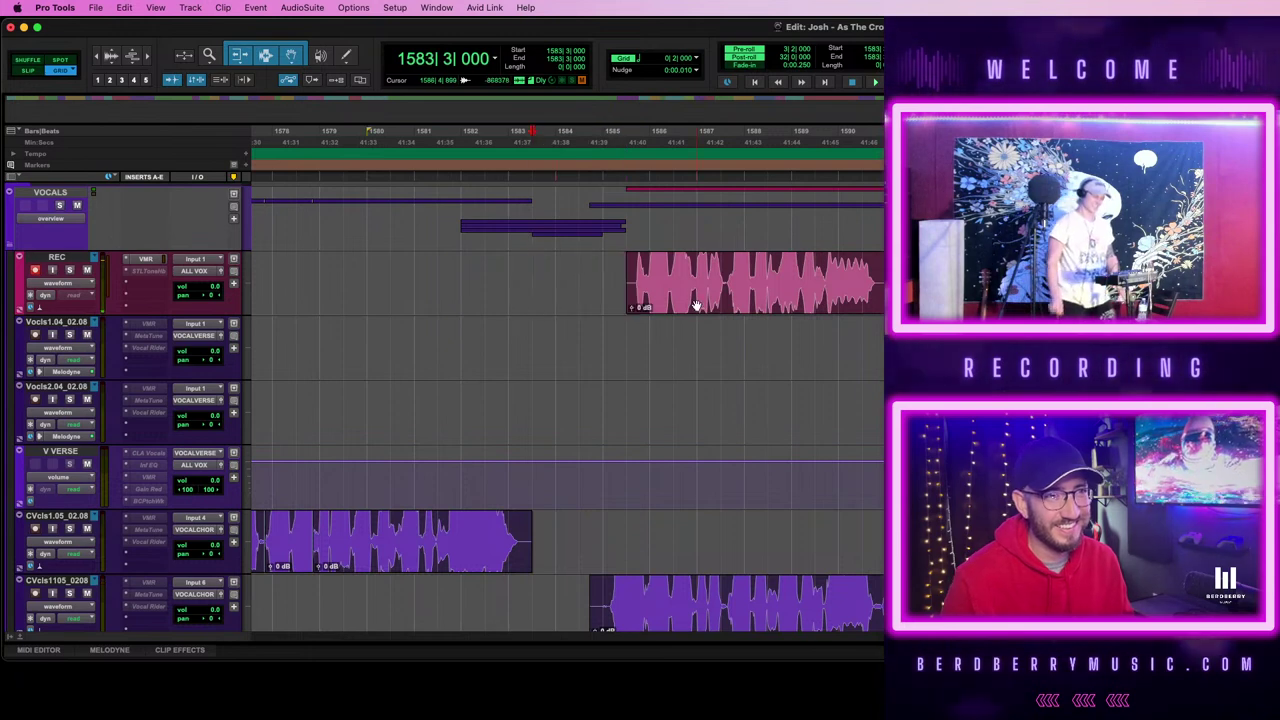
left_click(695, 303)
key("t")
key("t")
scroll(864, 398, "right", 5)
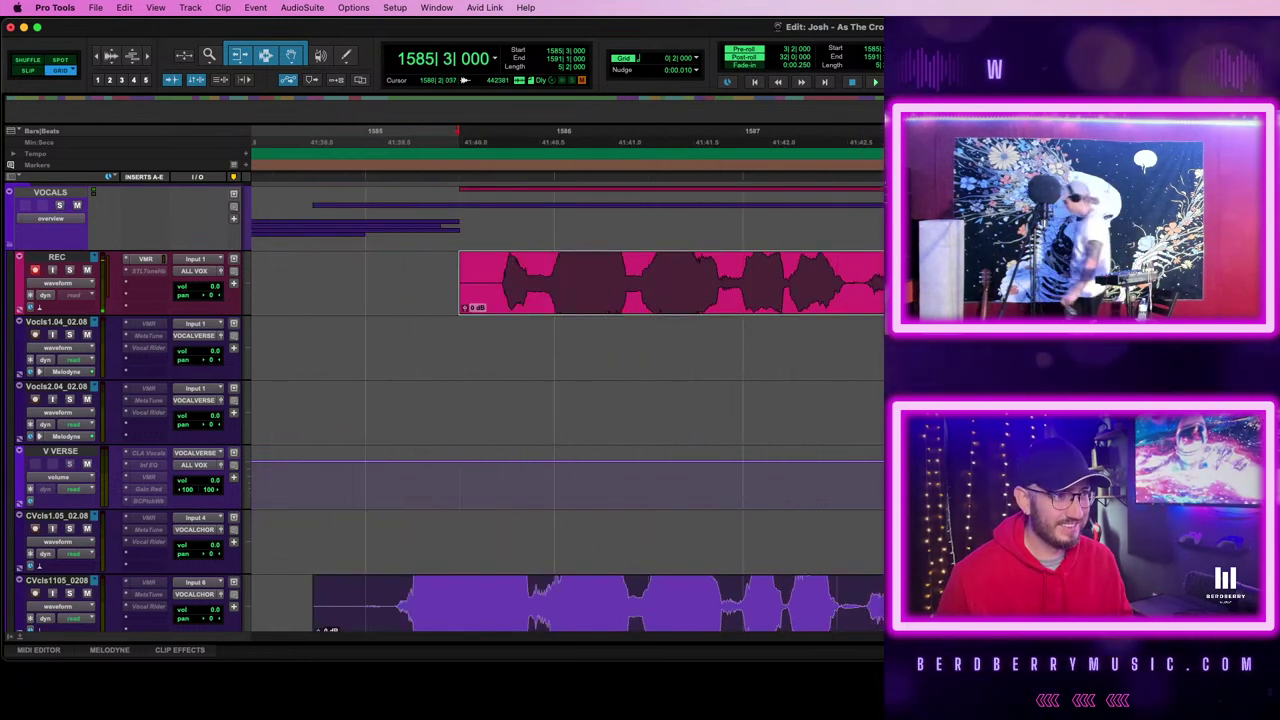
- Trim the start of the CVcls1105_0208 vocal clip to 1585|1|494 and open VocALign Project for it
scroll(445, 405, "down", 3)
left_click(1279, 400)
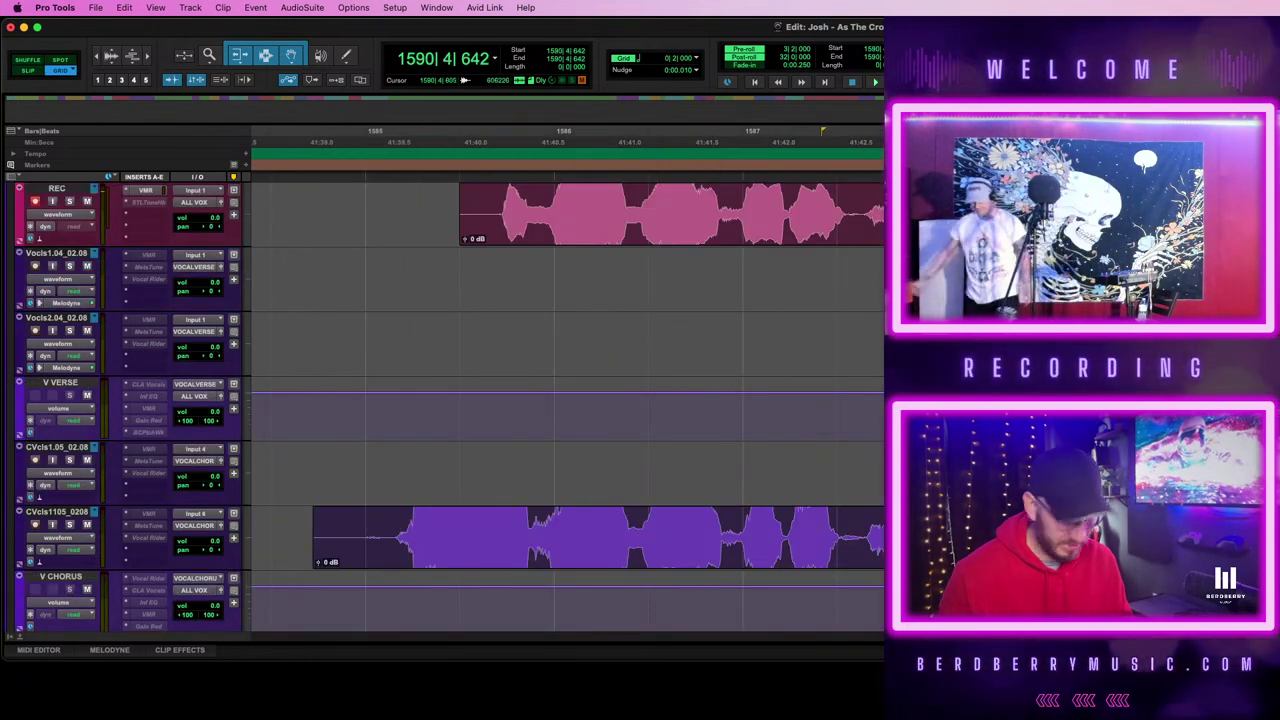
left_click(390, 527)
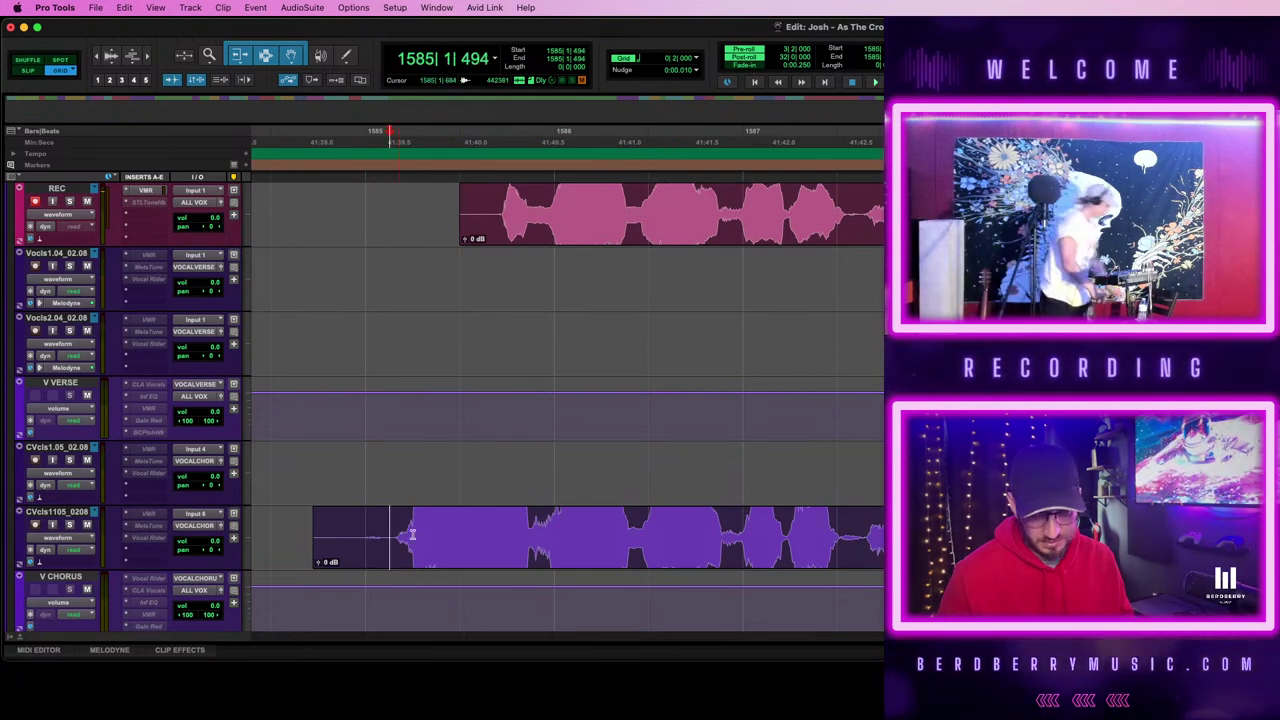
key("s")
key("super+z")
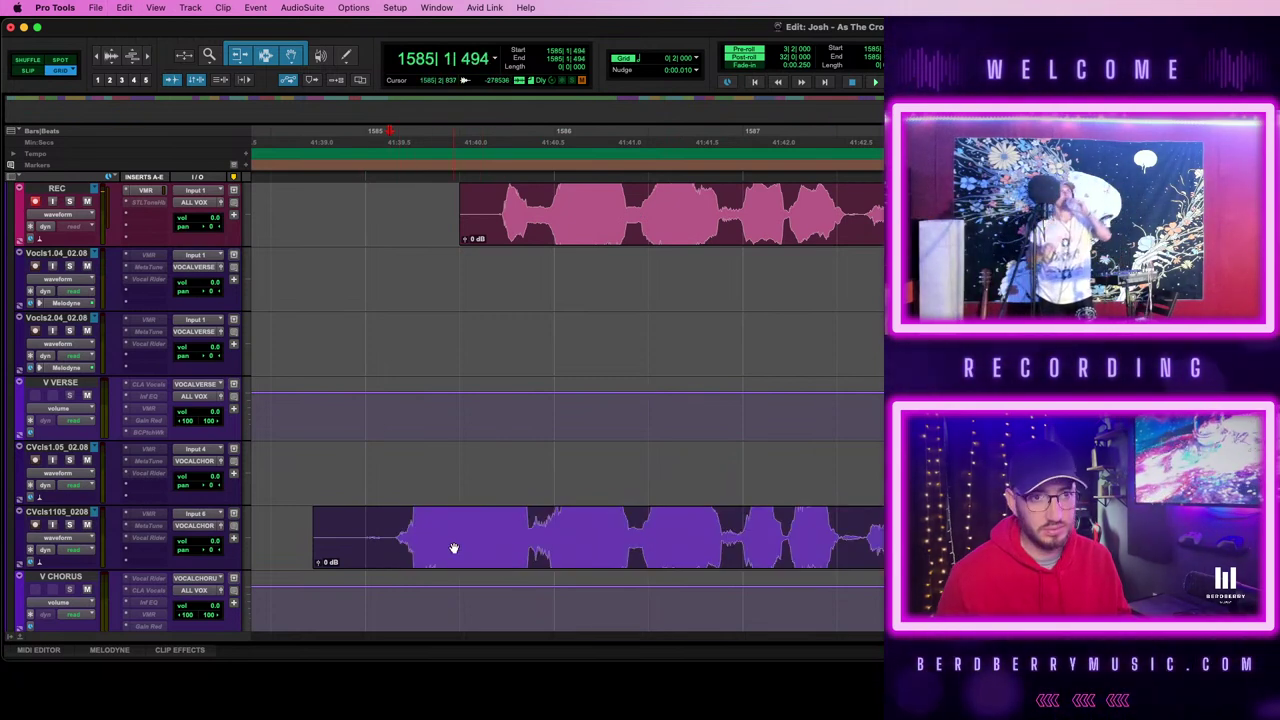
key("a")
key("shift+Tab")
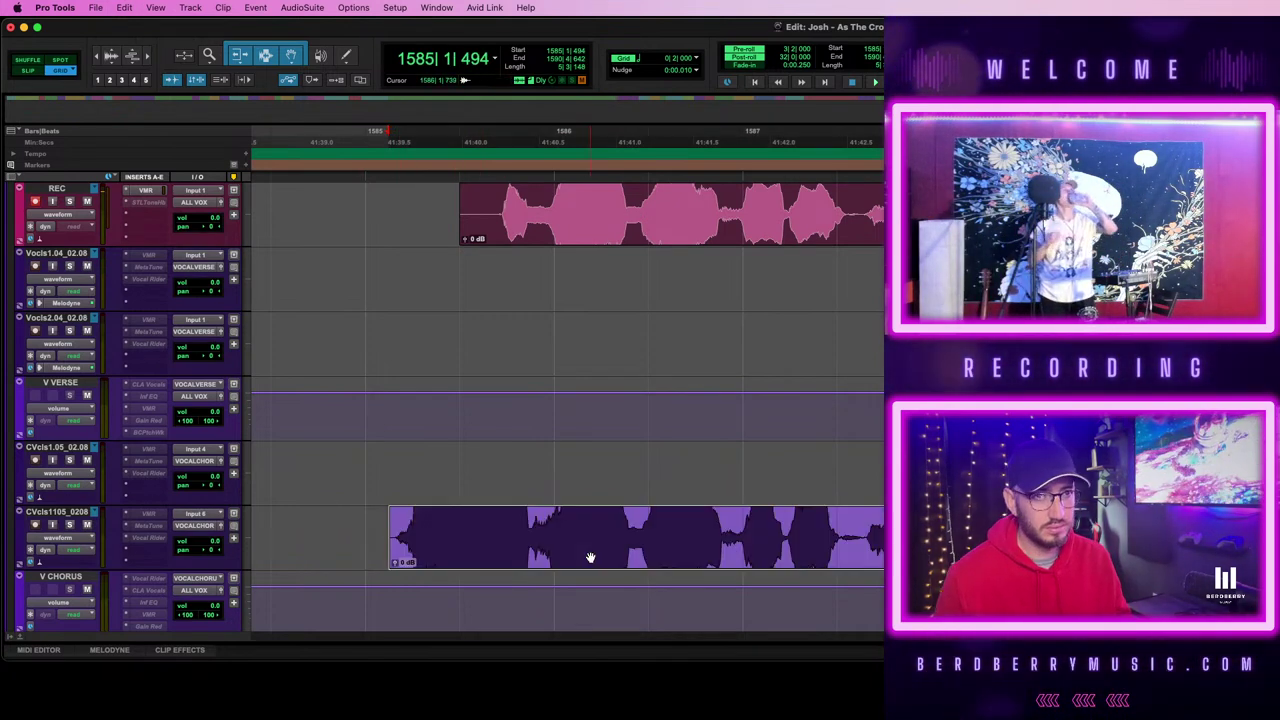
left_click(318, 7)
mouse_move(413, 510)
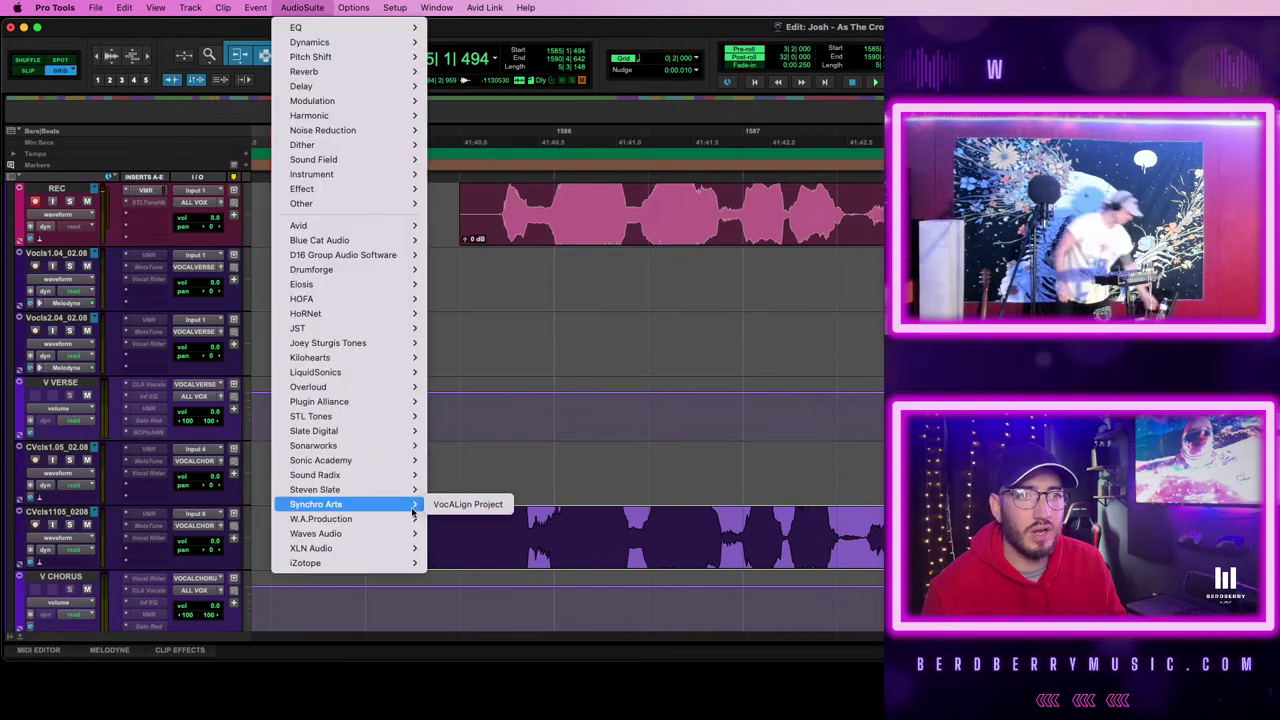
left_click(455, 506)
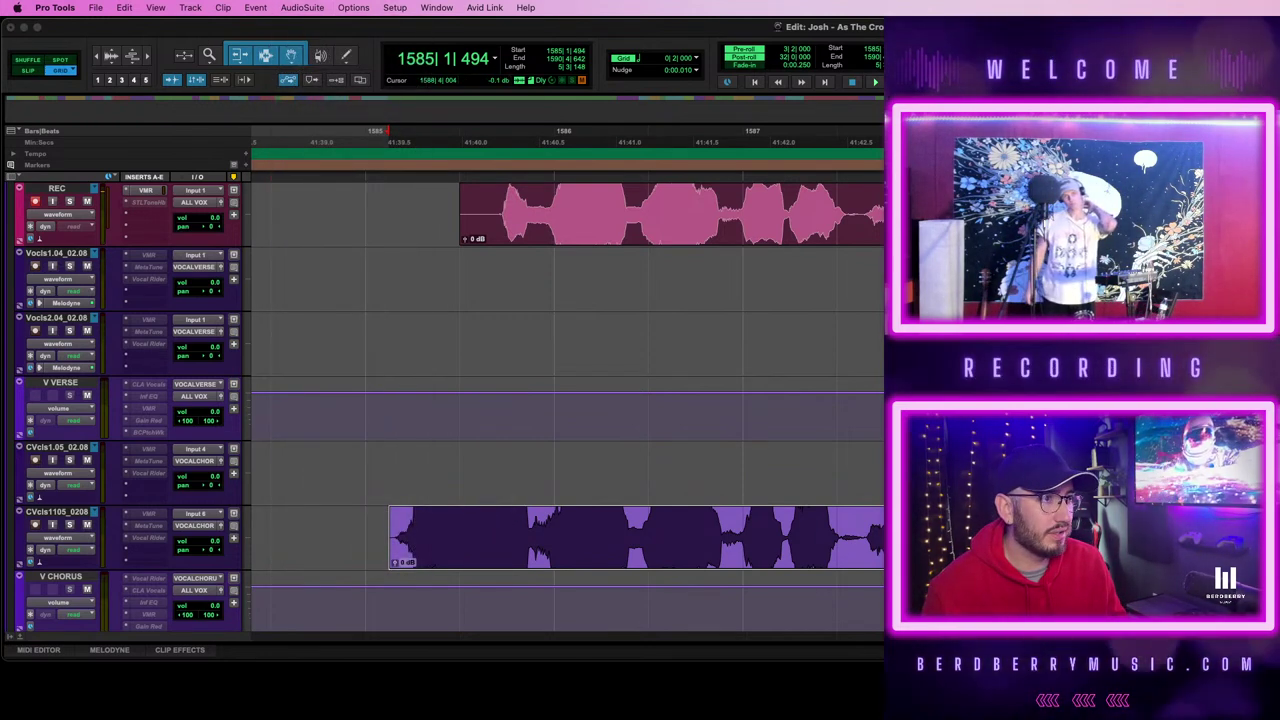
- Try aligning the whole REC take to the CVcls1105_0208 vocal with VocALign and undo the result
left_click(1082, 229)
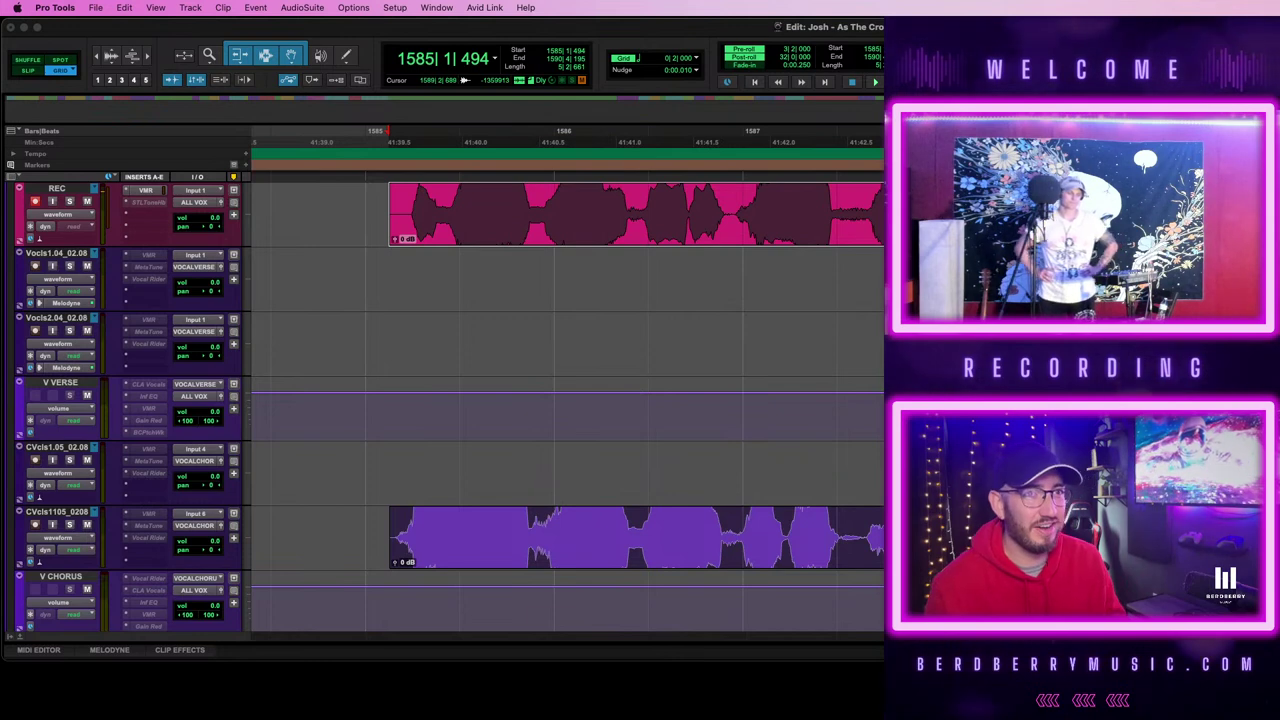
scroll(567, 400, "right", 3)
key("super+z")
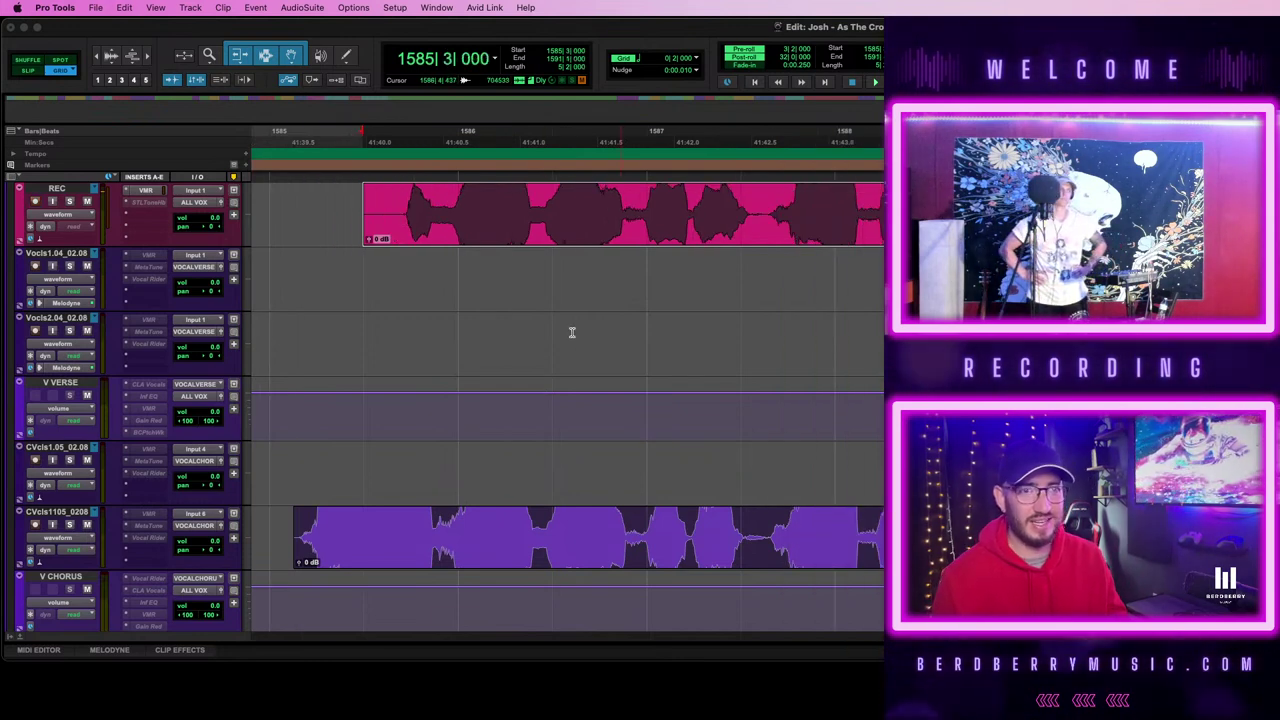
- Split the REC take at 1587|3|597 and the CVcls1105_0208 clip at 1587|3|543, aligning the second REC part with VocALign
left_click(770, 203)
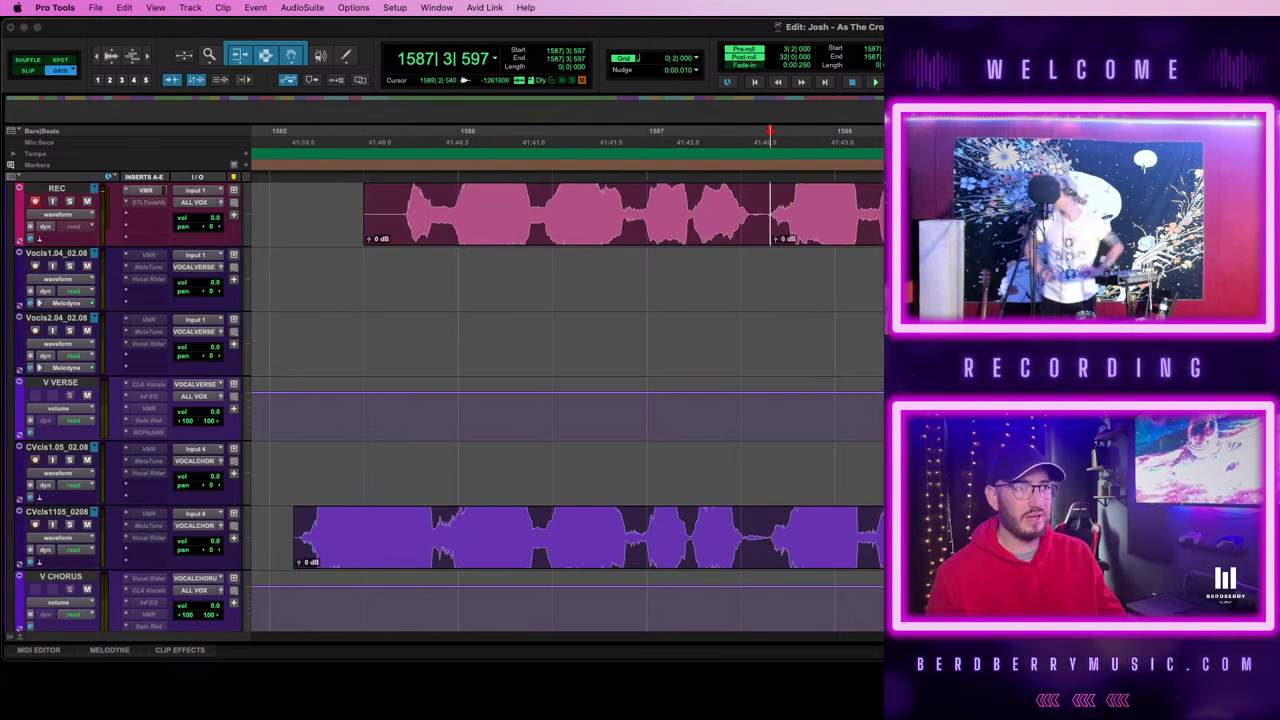
left_click(911, 230)
left_click(767, 528)
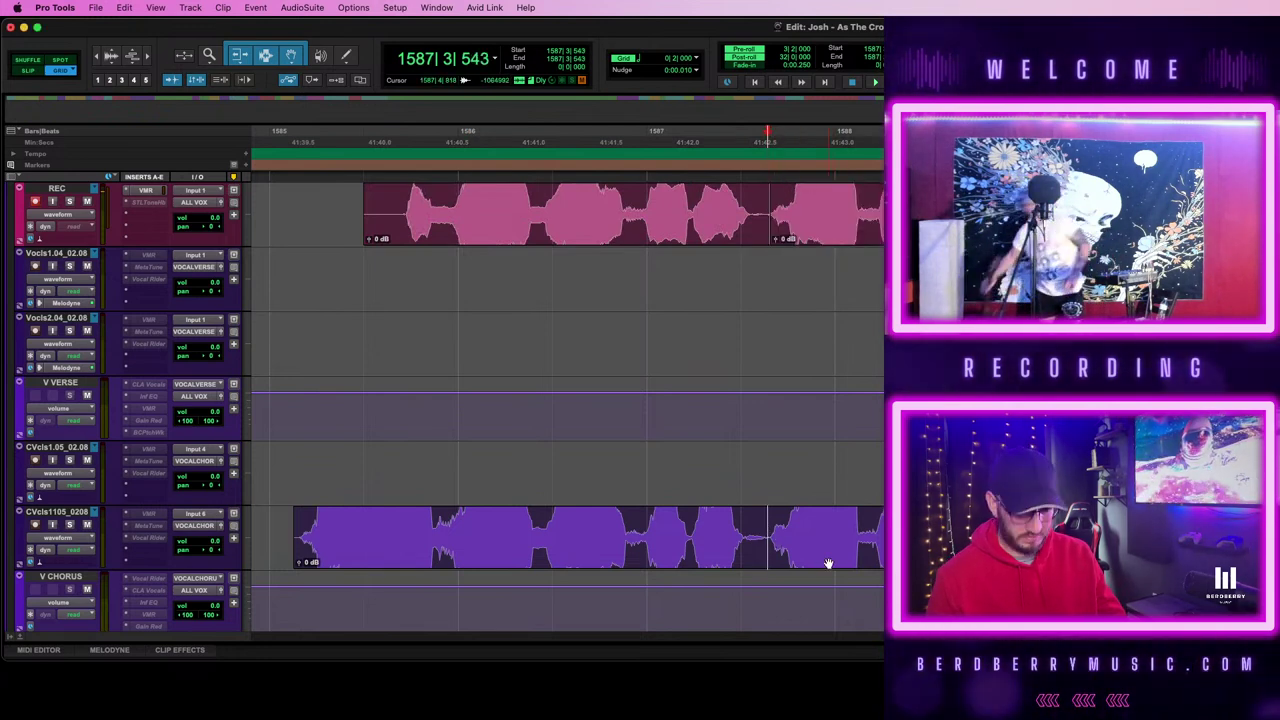
key("shift+Tab")
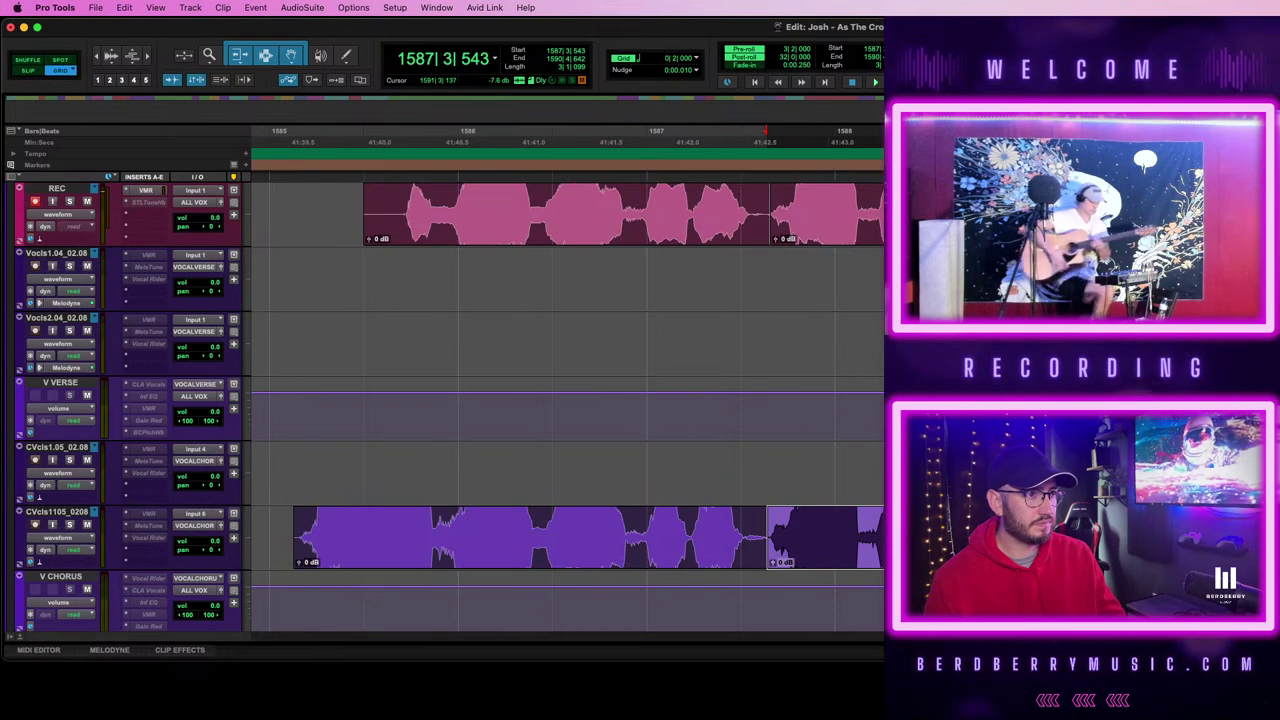
left_click(1087, 230)
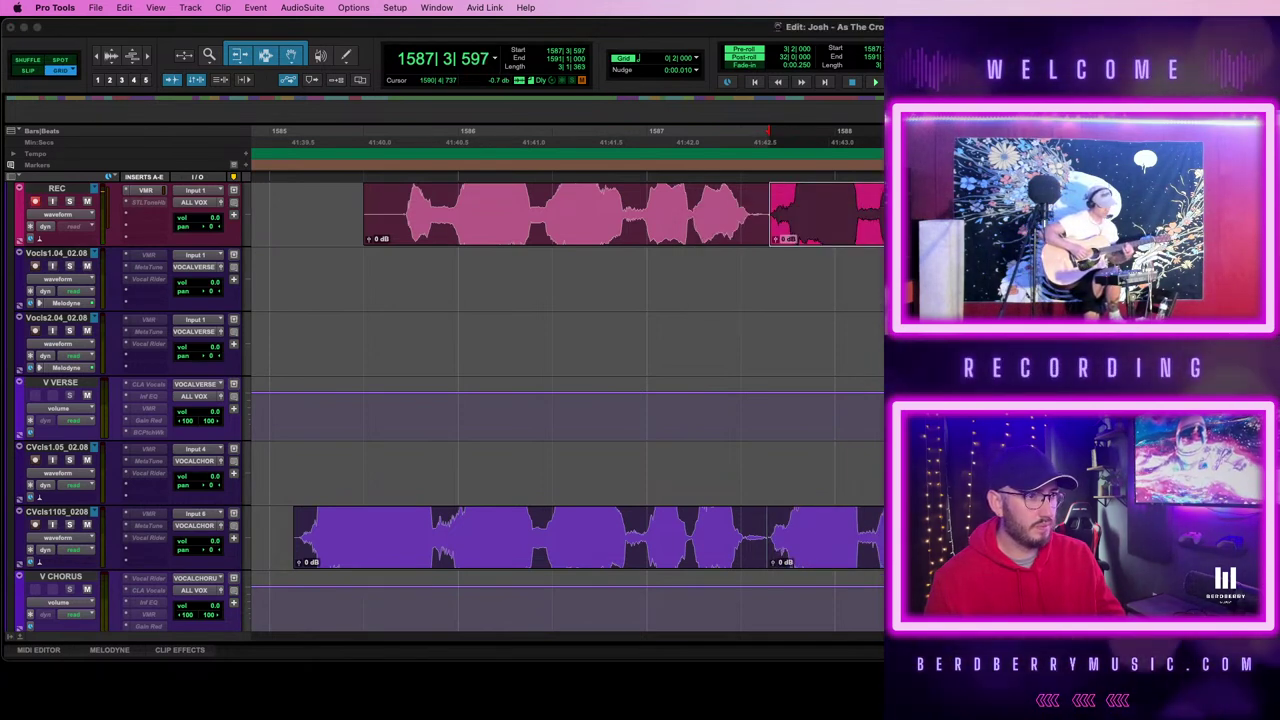
- Play back the REC take together with the chorus vocal from 1585|1|000
left_click(314, 200)
key("space")
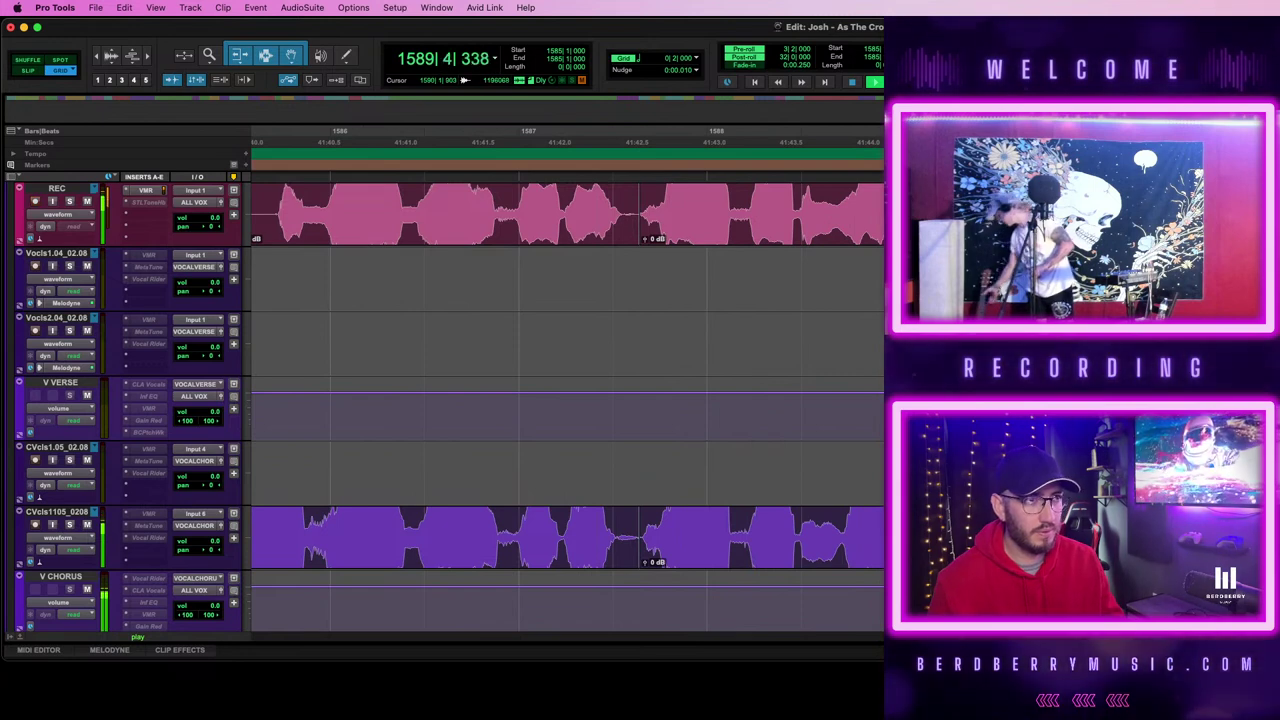
key("r")
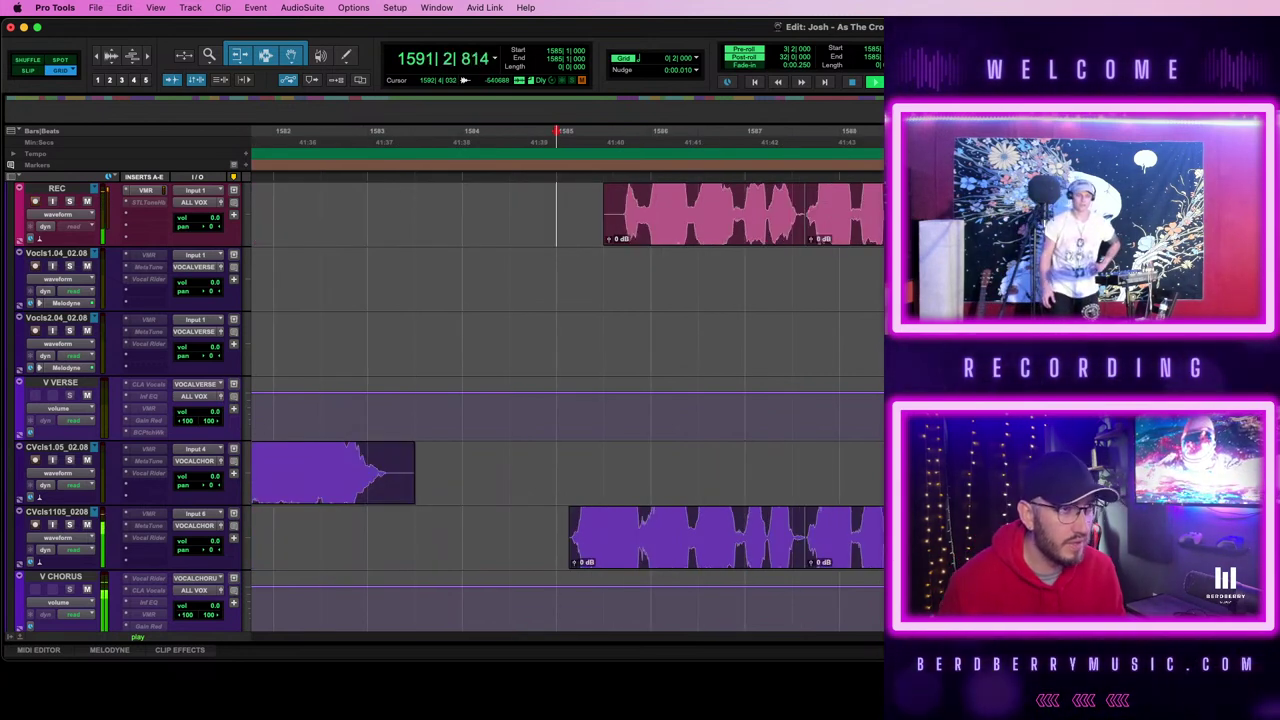
scroll(567, 406, "up", 2)
key("space")
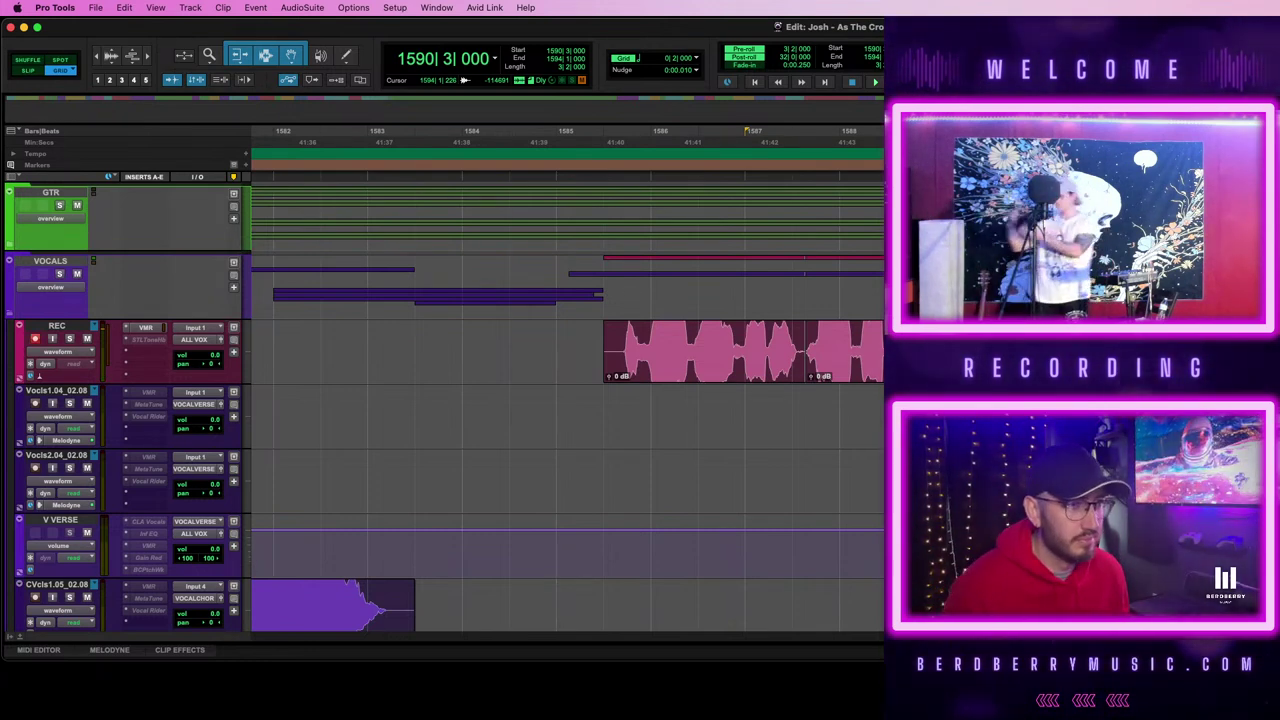
- Save the session and move both parts of the REC take to the MdHr302_0509 harmony track, keeping the start at 1585|3|000
left_click(1037, 345)
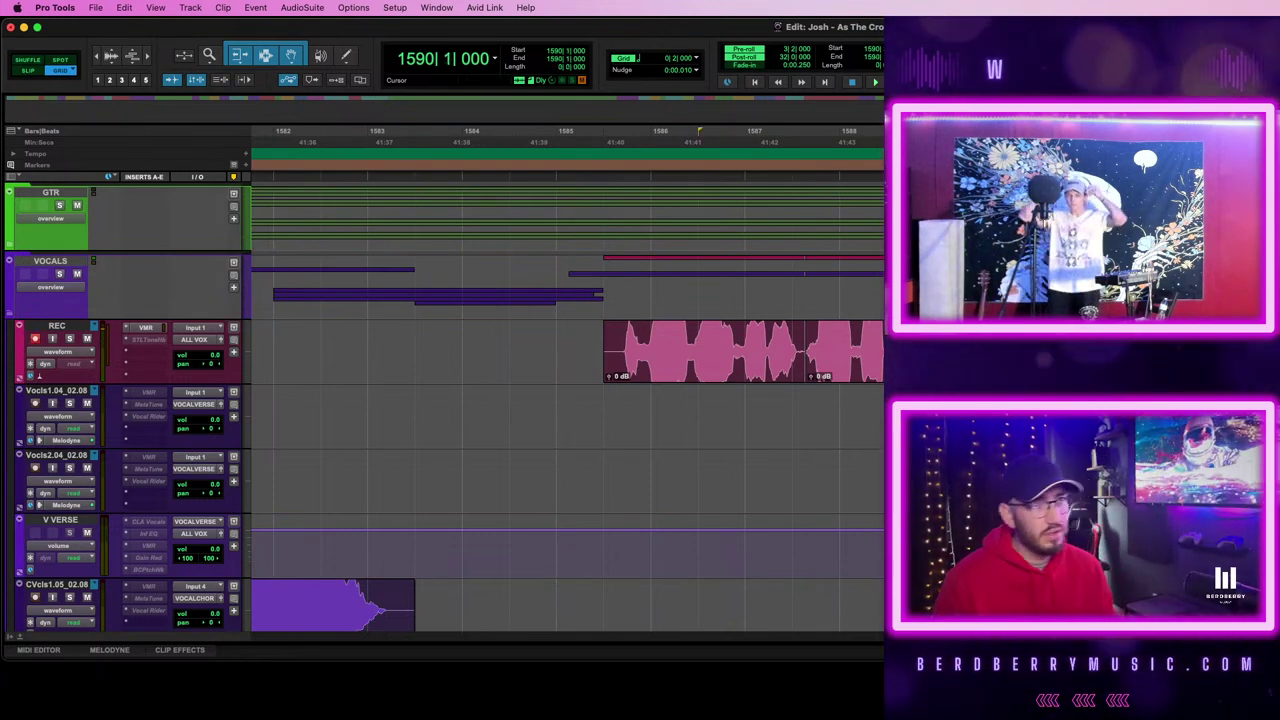
key("super+s")
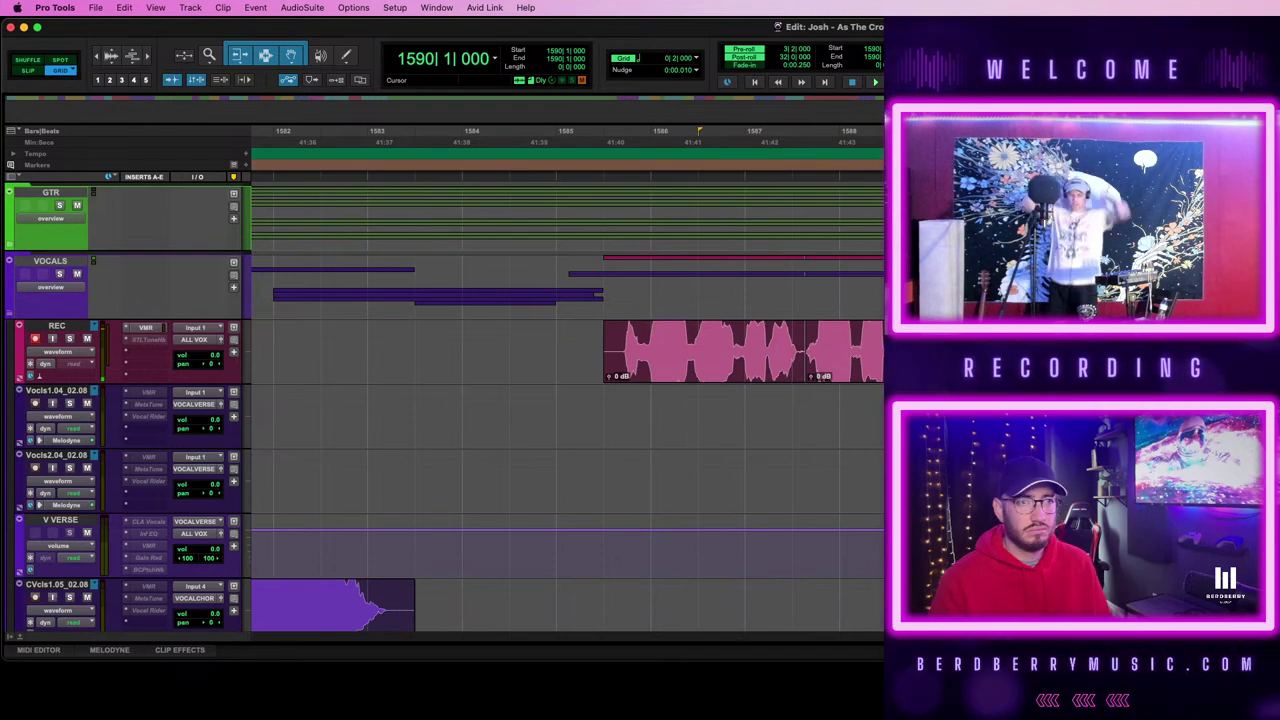
left_click(843, 352)
left_click(697, 373, "shift")
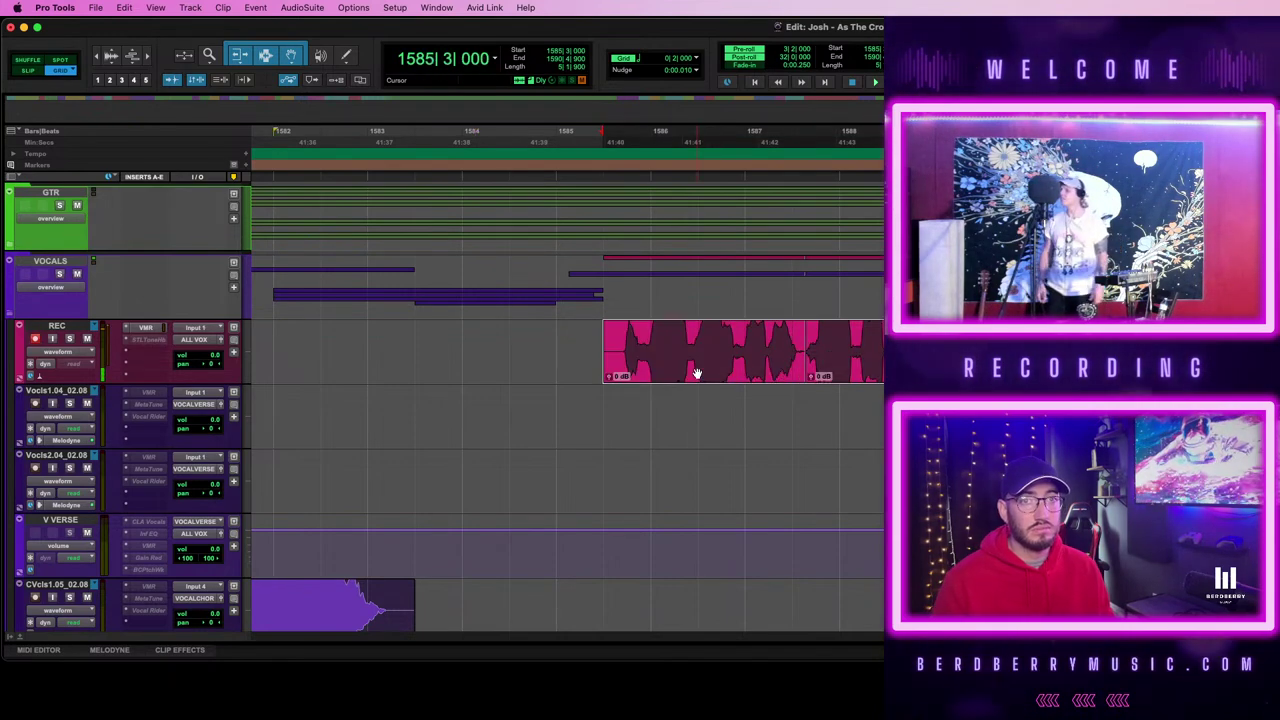
left_click_drag(697, 373, 665, 468)
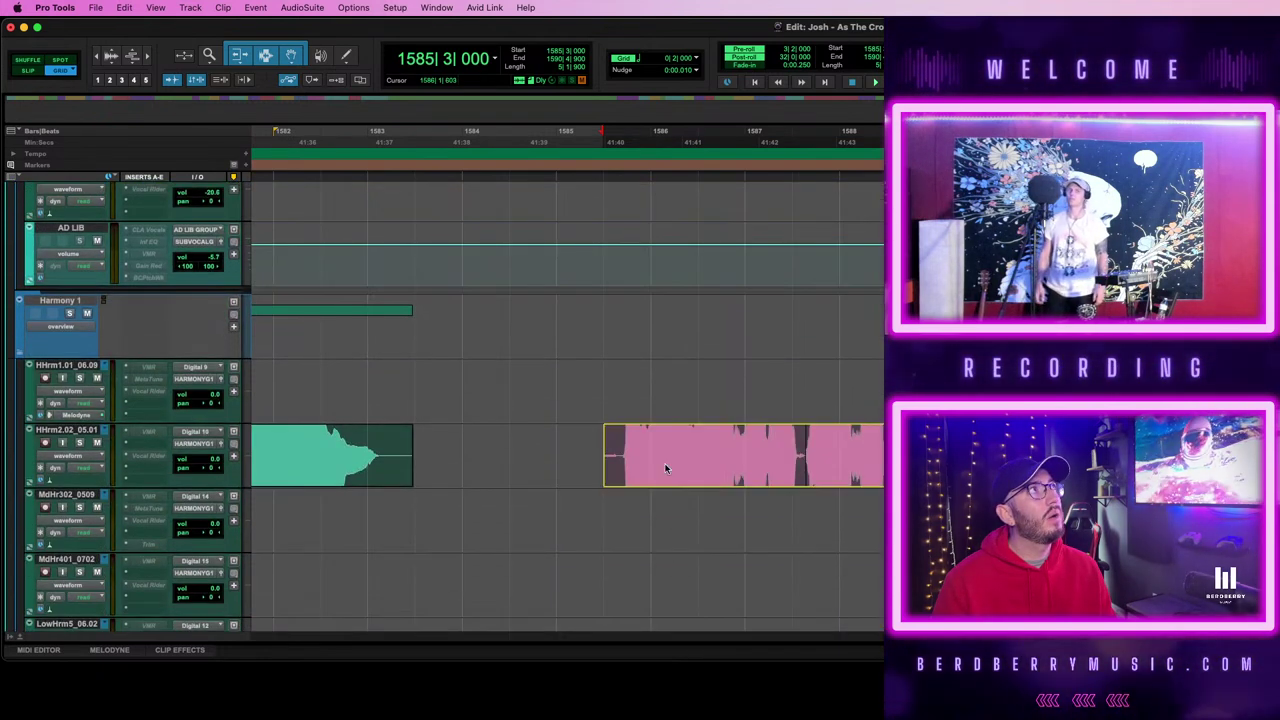
left_click_drag(665, 468, 661, 553)
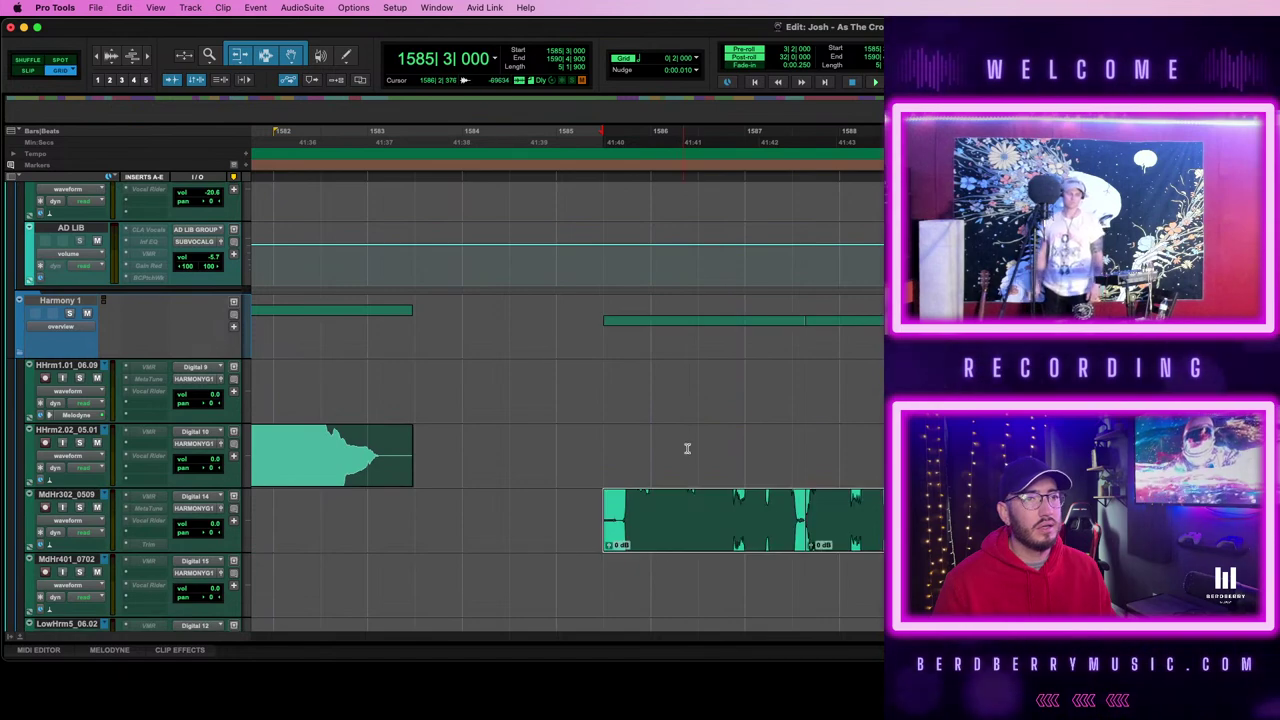
- Record two new takes on the REC track, starting each from 1590|1|000
scroll(450, 400, "up", 10)
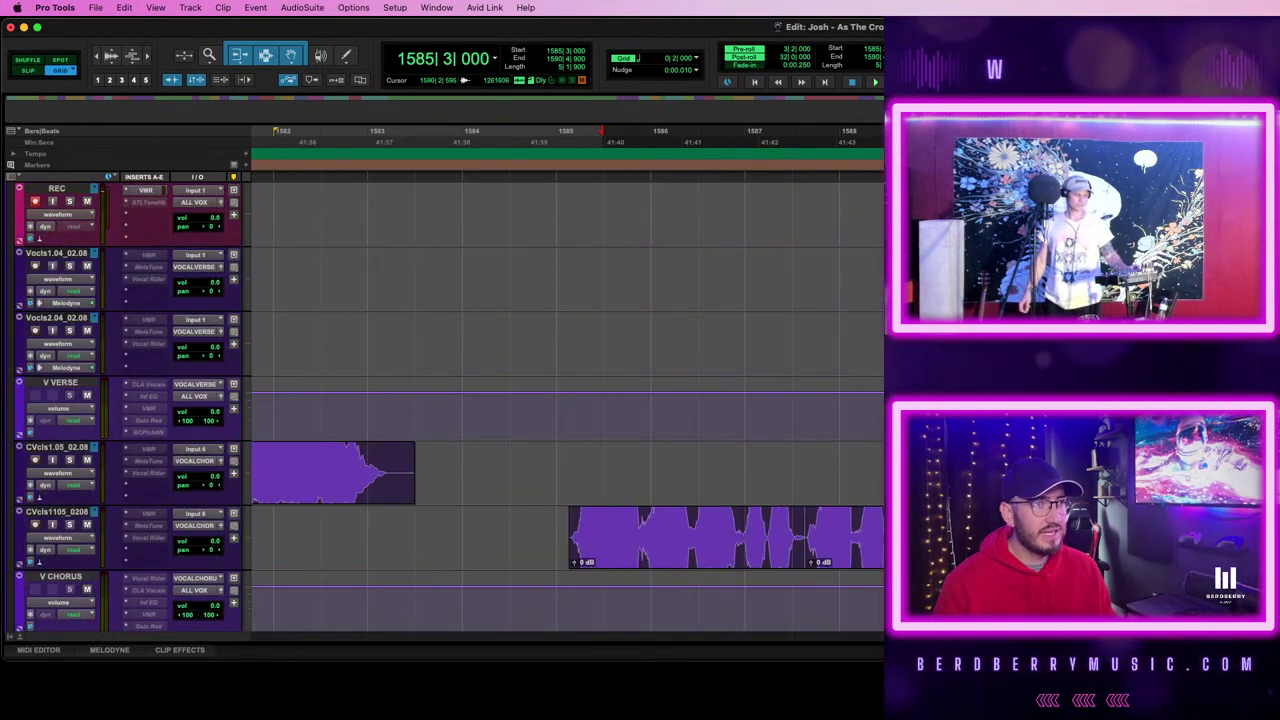
left_click(1028, 473)
key("space")
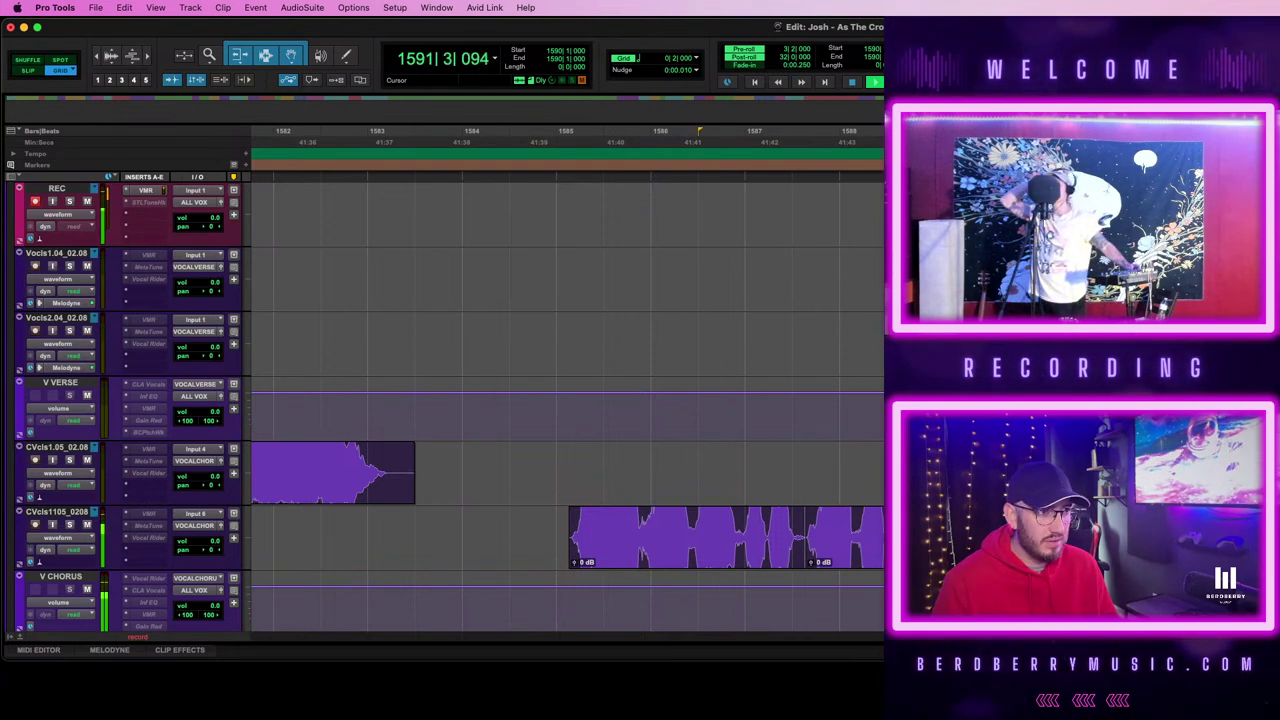
key("space")
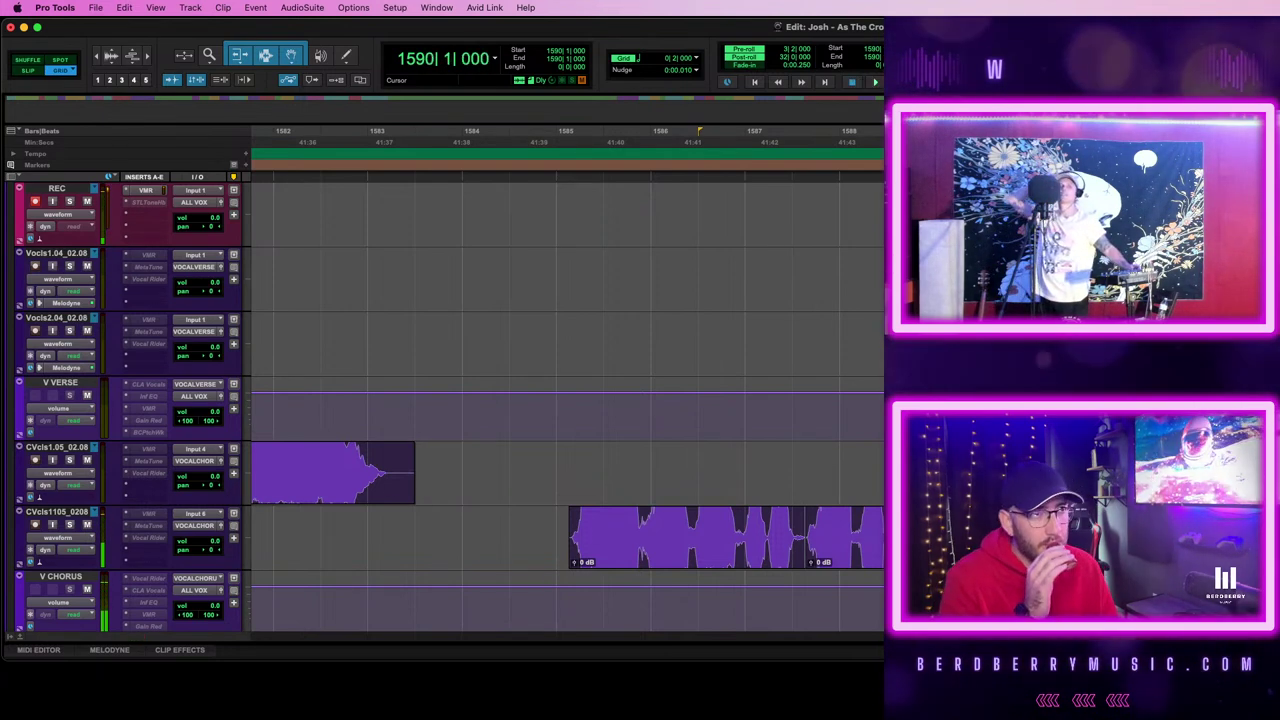
key("space")
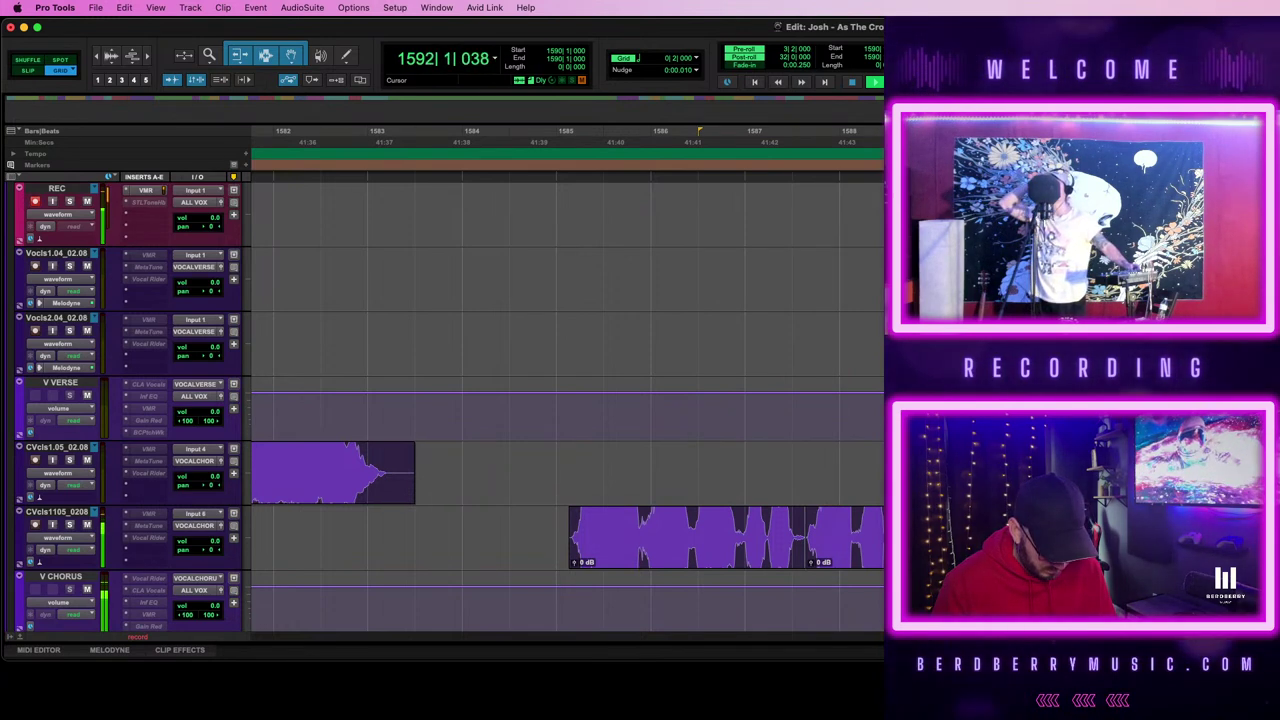
key("space")
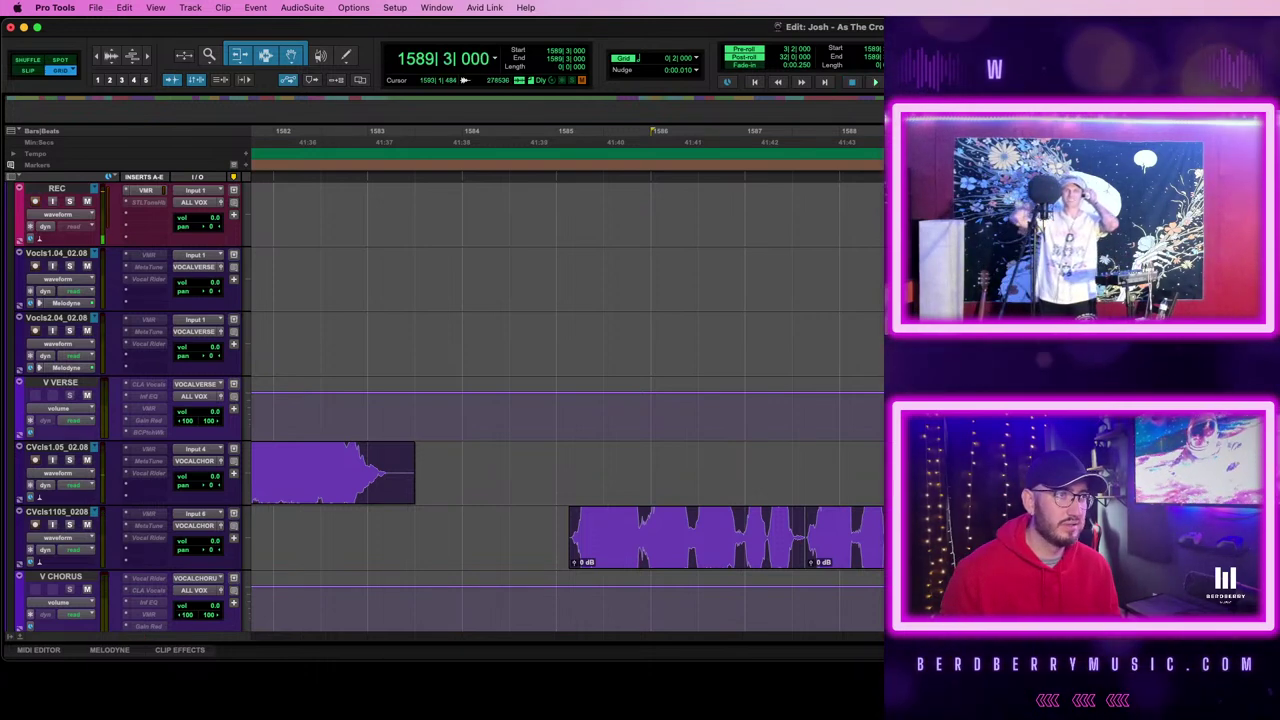
- Select the new take from 1590|3|000 to 1593|1|787 and play the Harmony 1 passage with pre-roll into 1591|1|000
left_click(1279, 541)
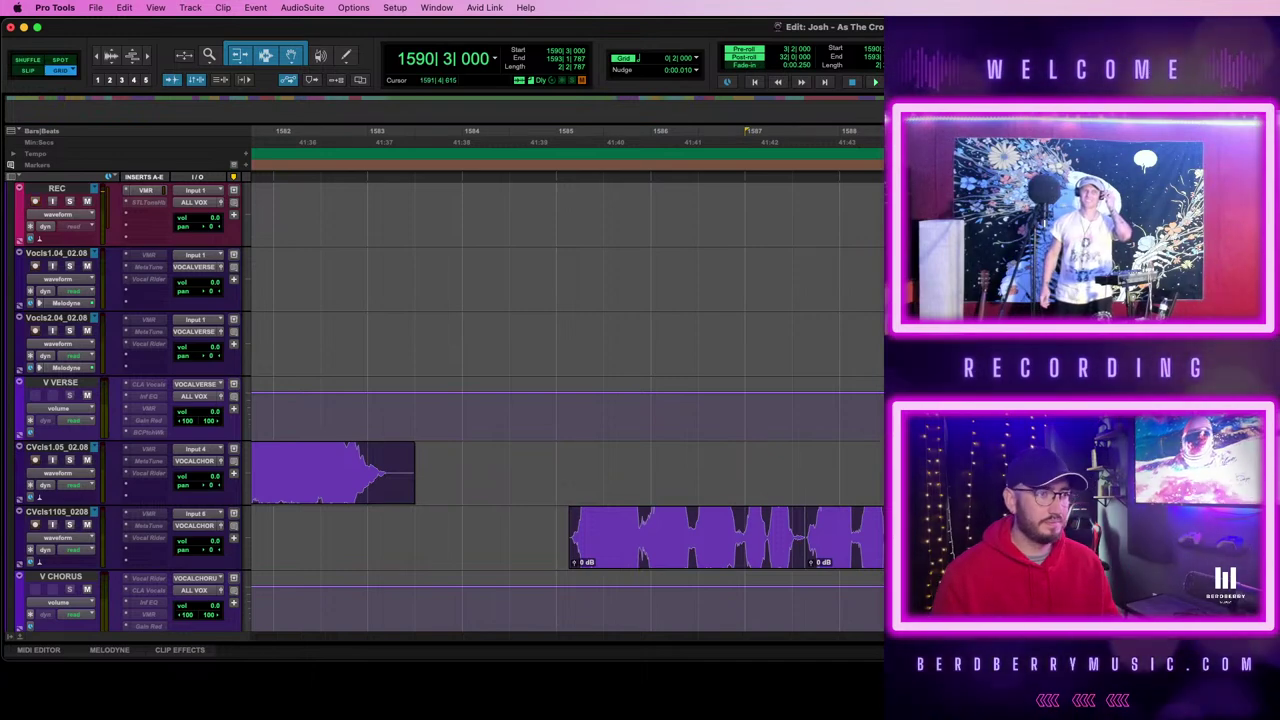
scroll(450, 407, "down", 10)
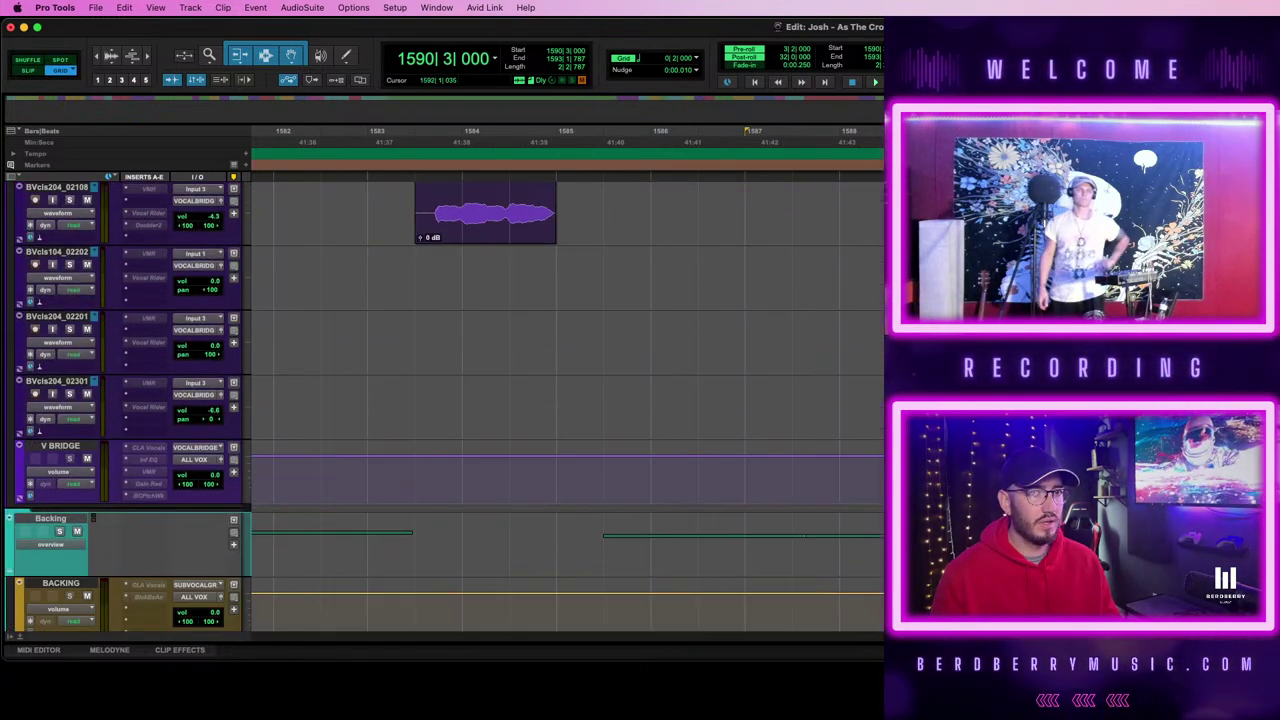
scroll(450, 407, "down", 5)
scroll(450, 407, "down", 10)
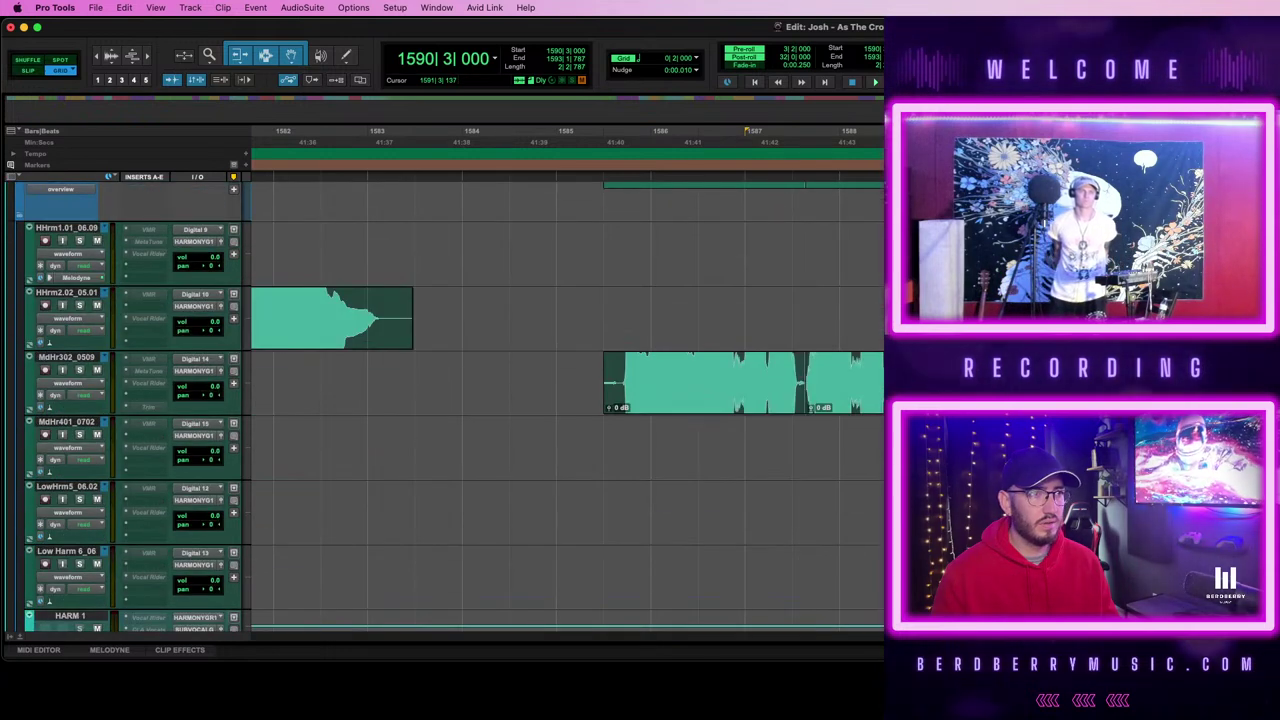
scroll(450, 407, "up", 2)
key("space")
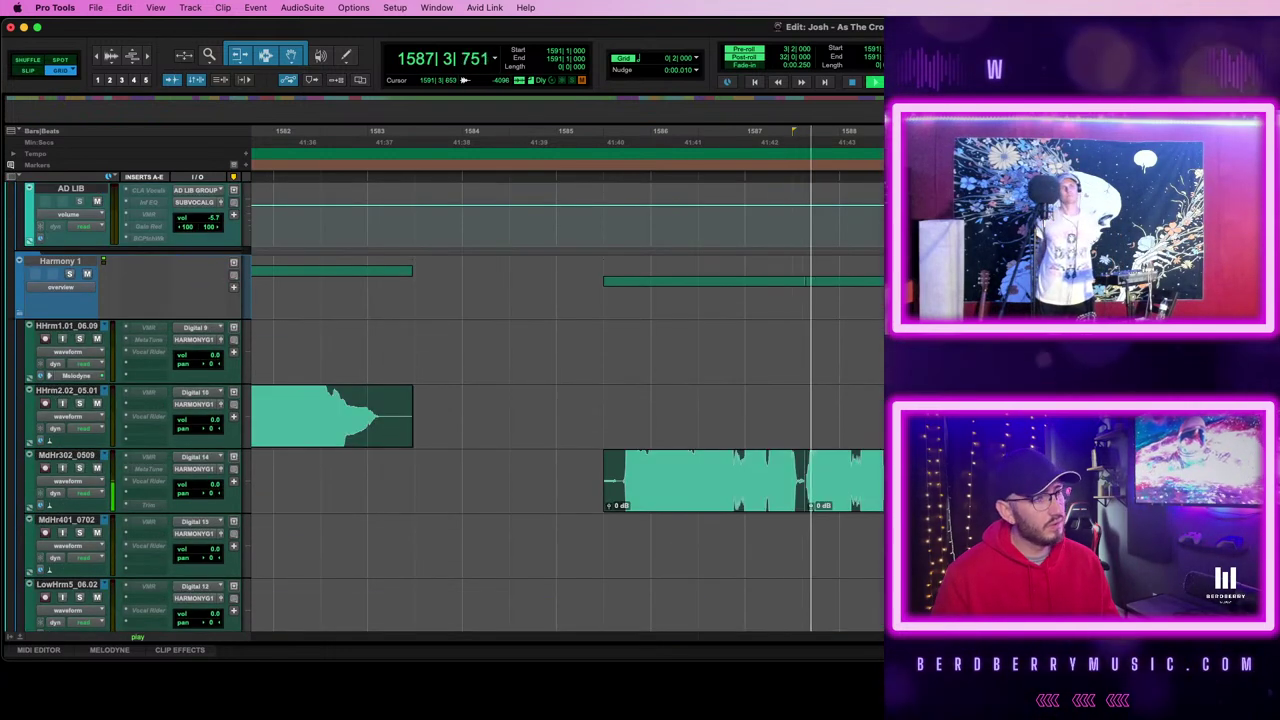
- Replay the Harmony 1 passage several times with pre-roll into 1591|1|000
key("r")
scroll(567, 407, "right", 4)
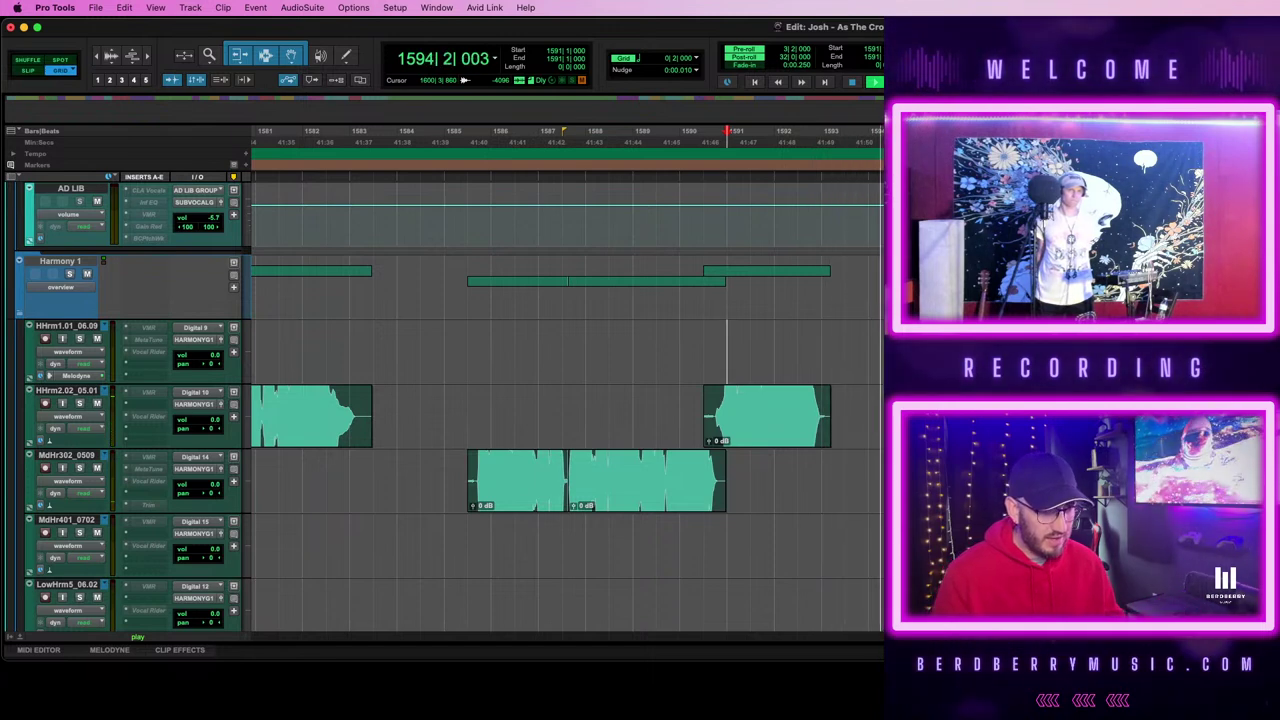
key("space")
key("space")
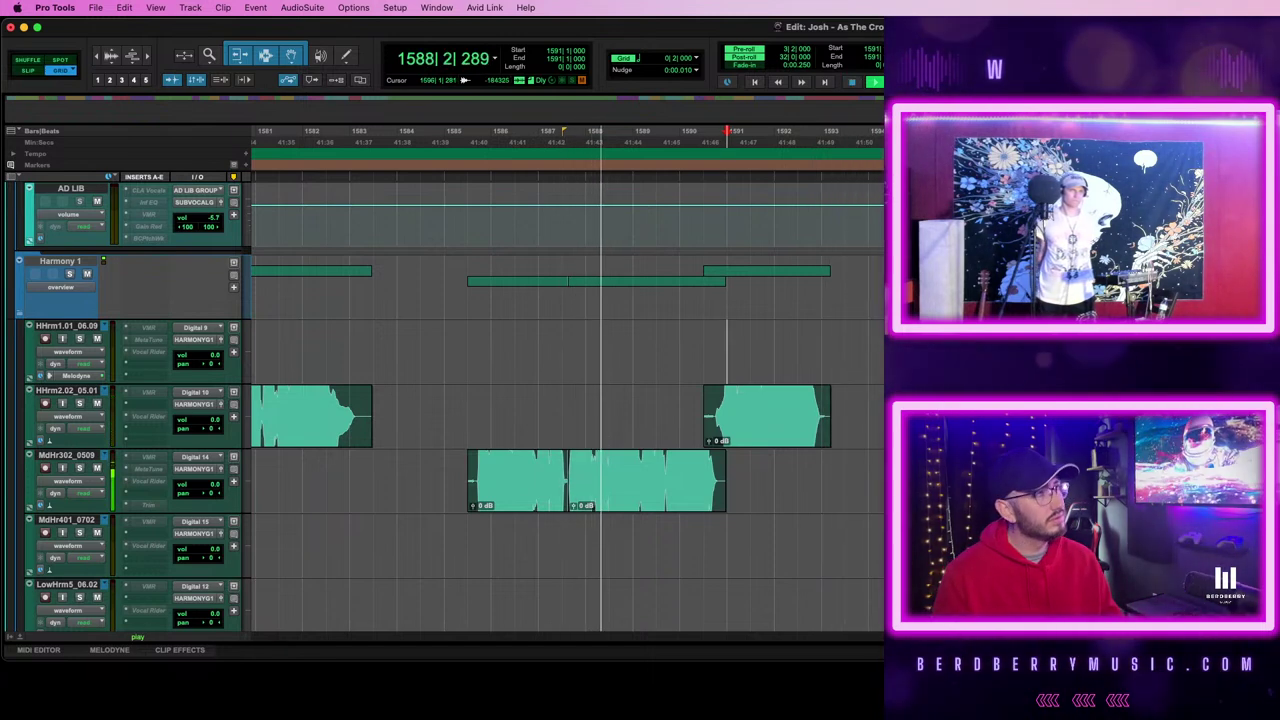
key("space")
key("space")
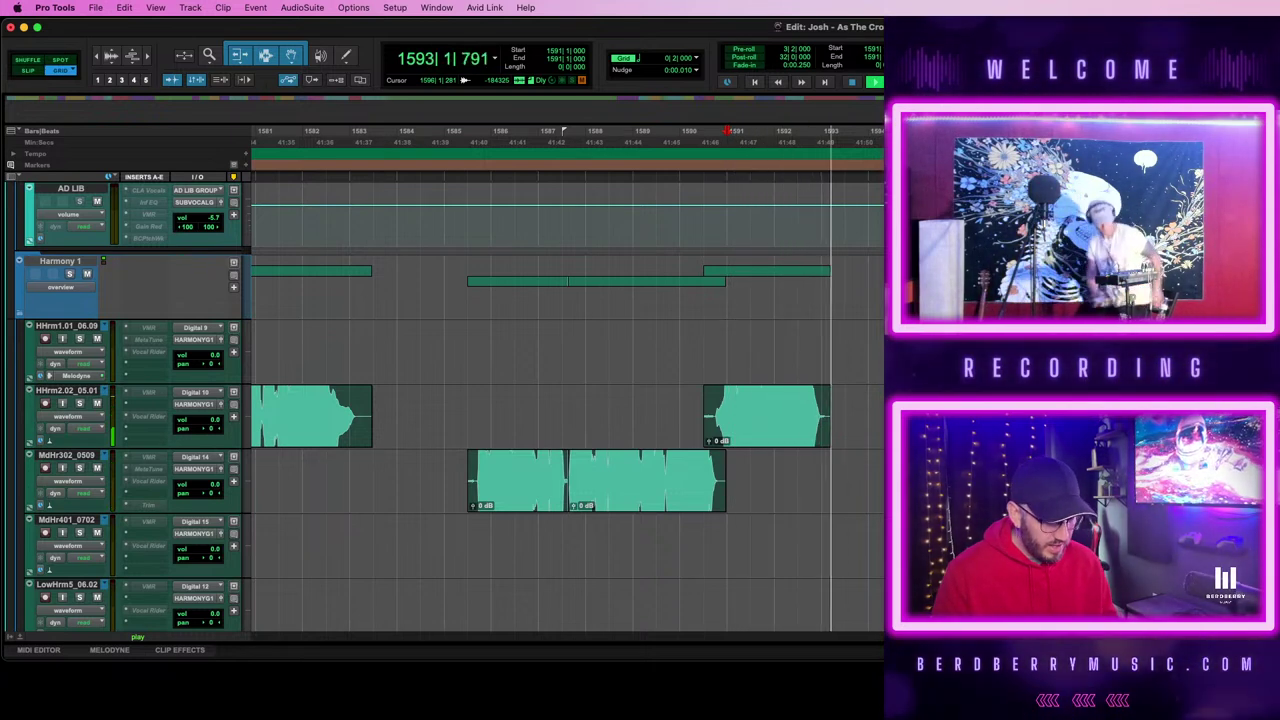
key("space")
key("space")
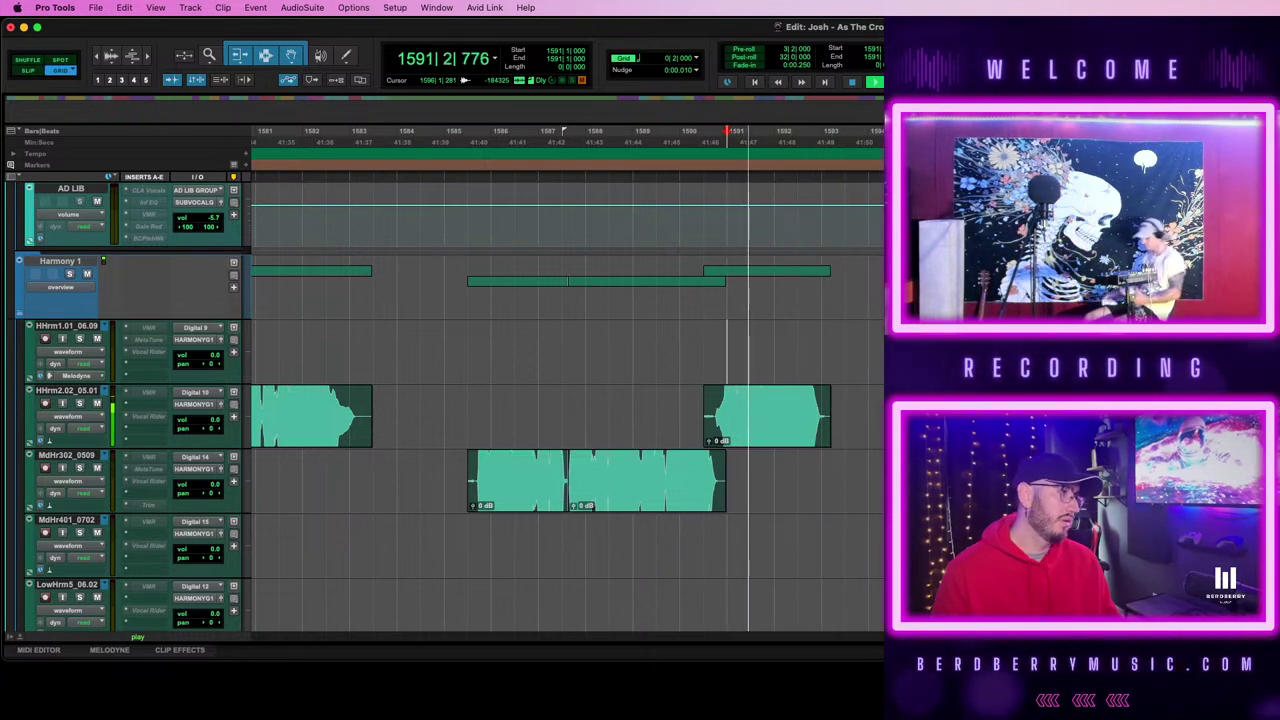
key("space")
key("space")
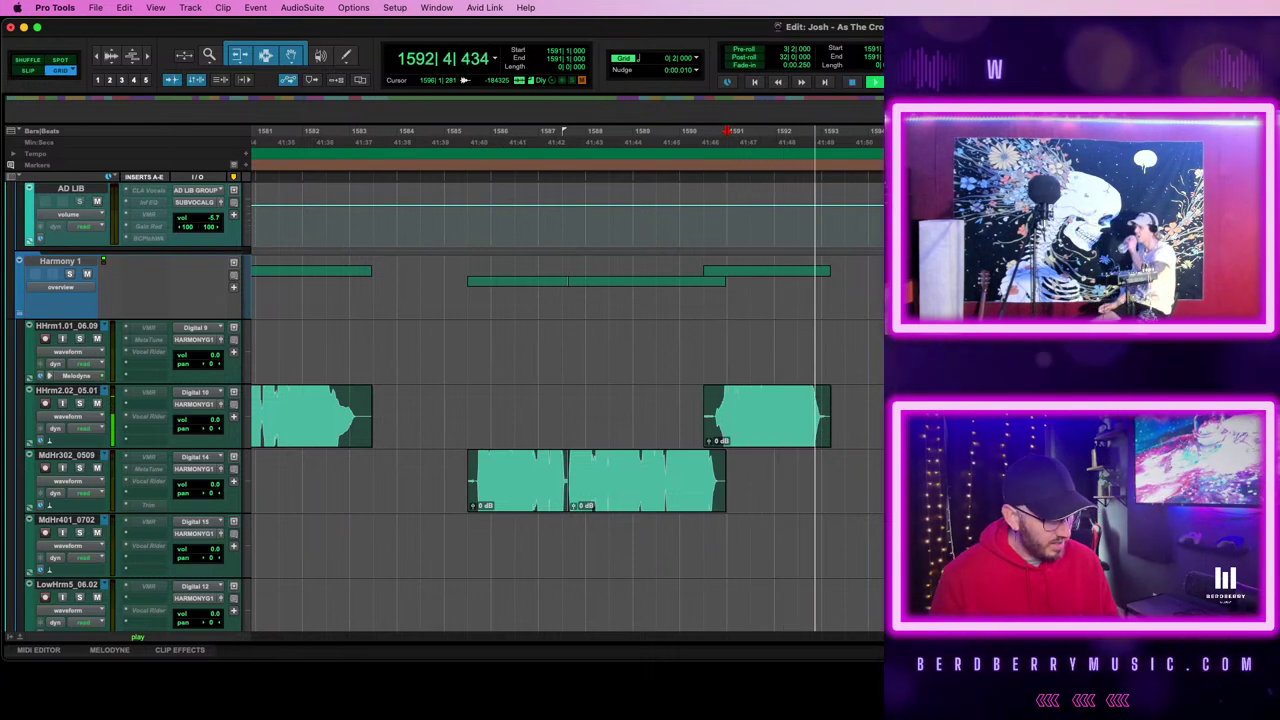
key("space")
key("space")
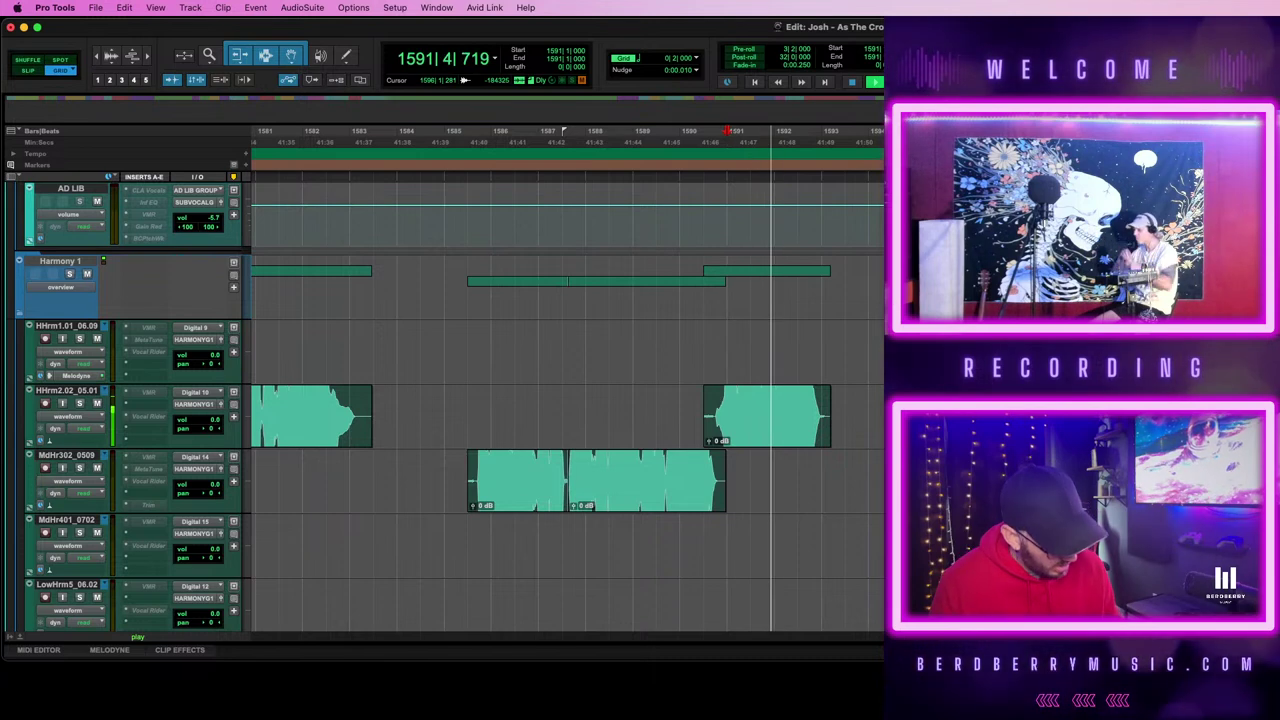
key("space")
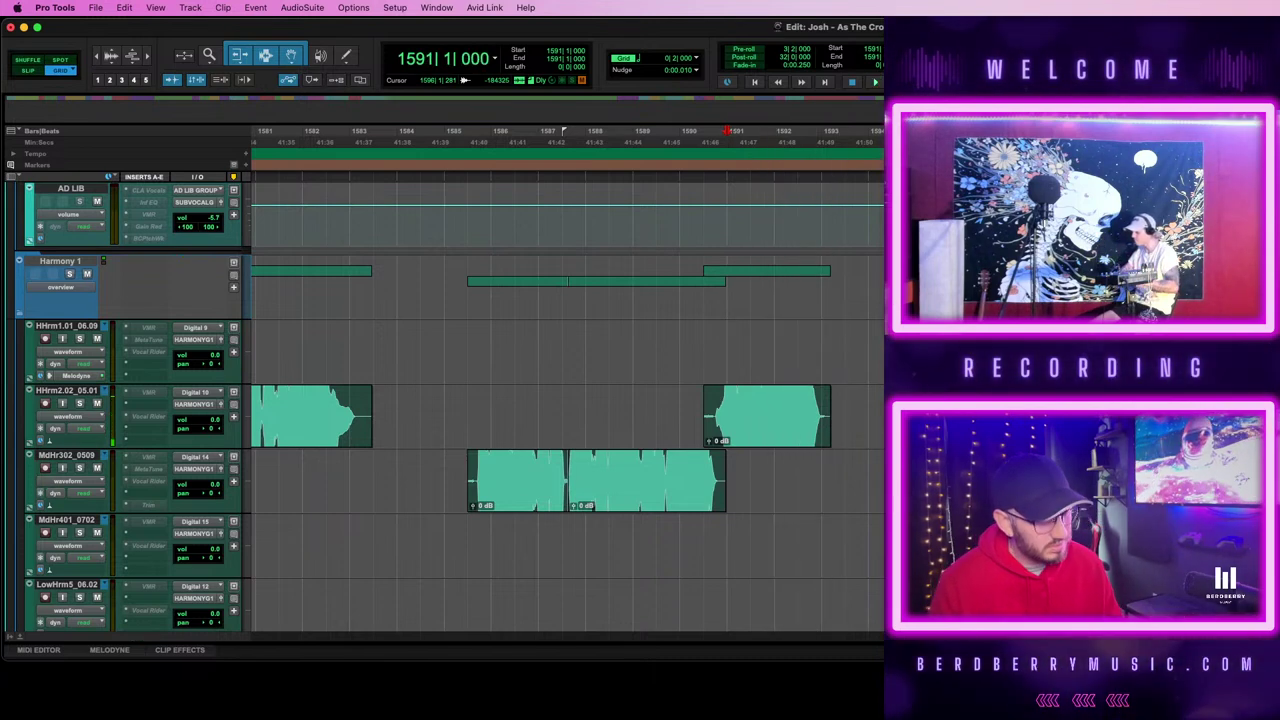
- Select from 1590|1|000 to 1599|1|000 on the HHrm1.01_06.09 track and play the passage repeatedly with pre-roll
scroll(722, 363, "up", 5)
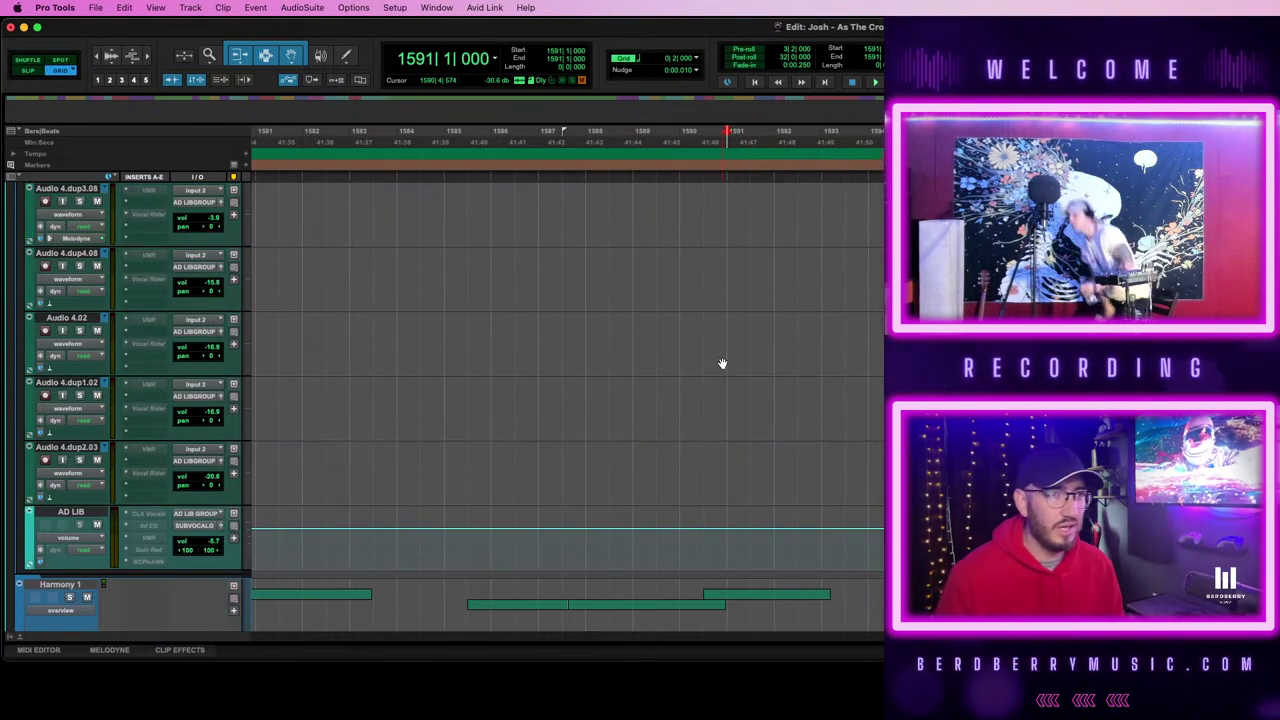
scroll(722, 363, "down", 5)
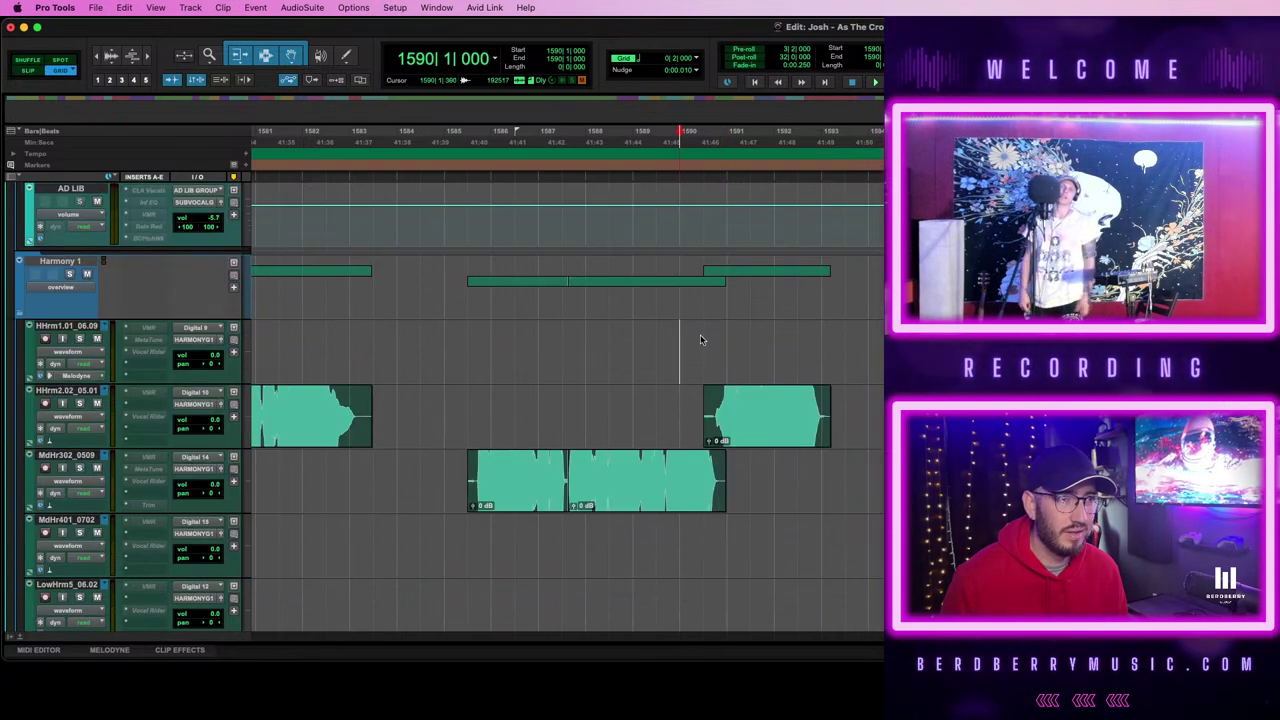
left_click_drag(683, 340, 1110, 350)
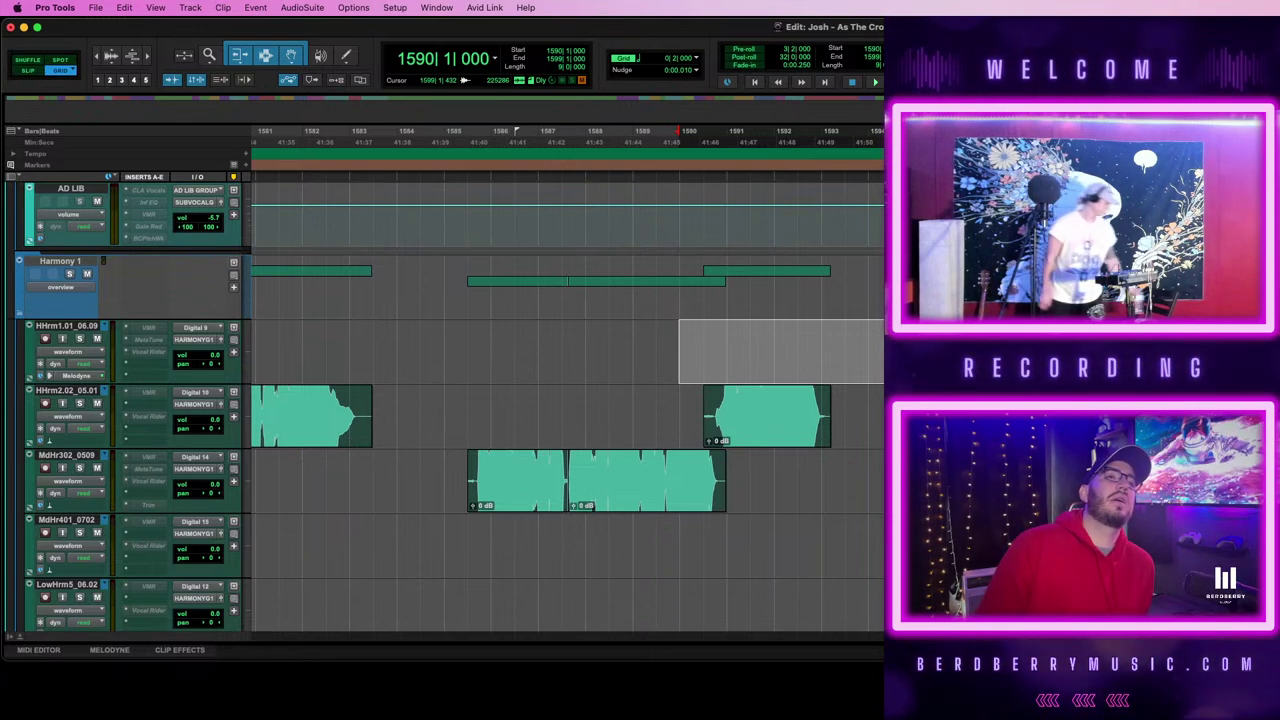
key("space")
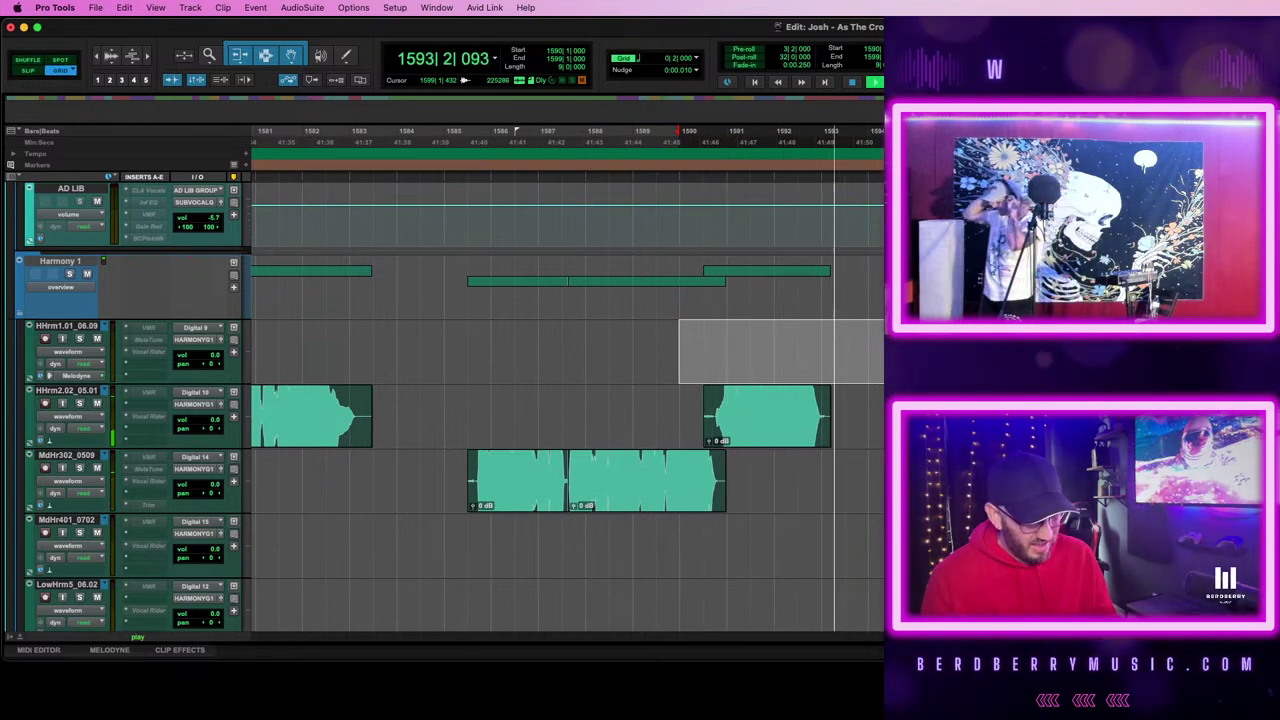
key("space")
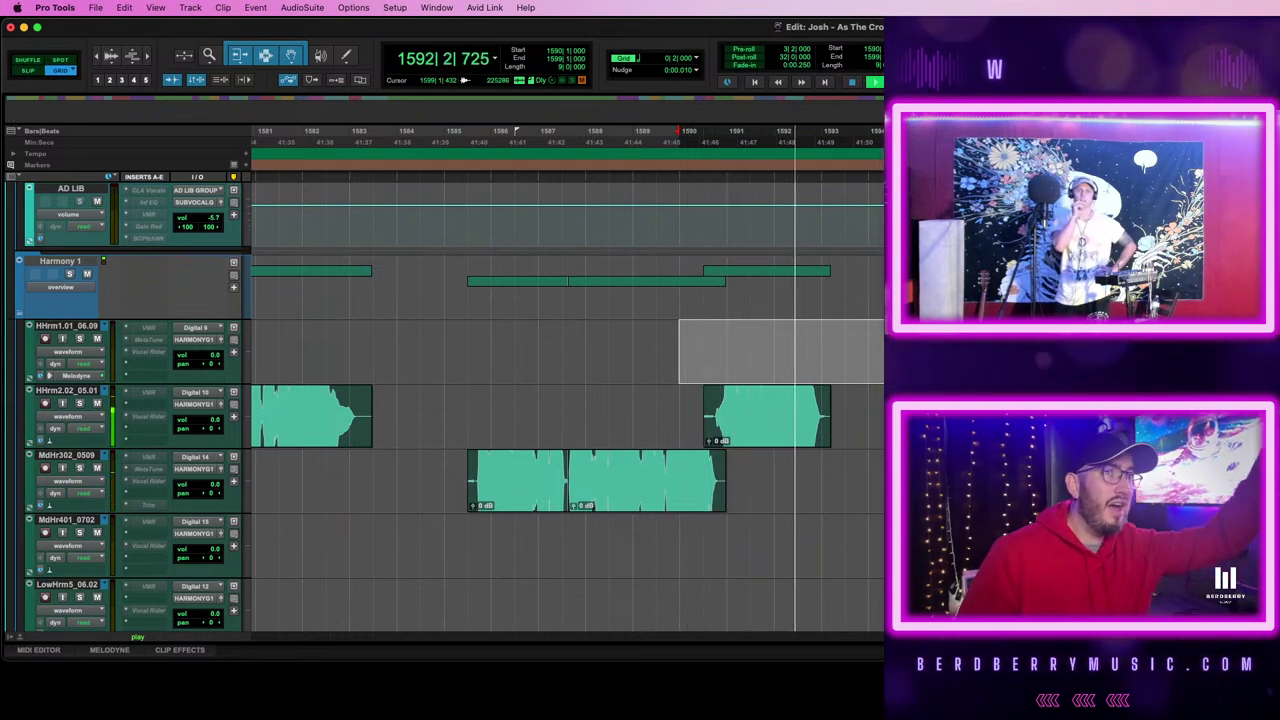
key("space")
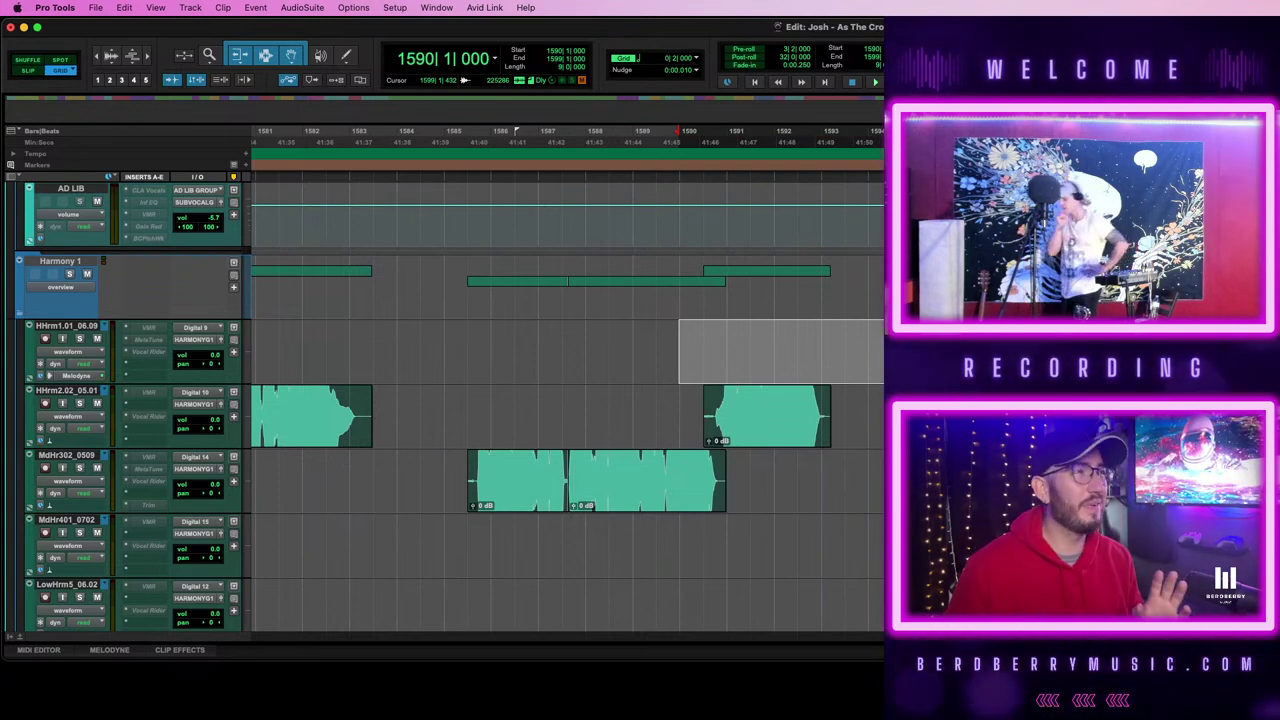
key("space")
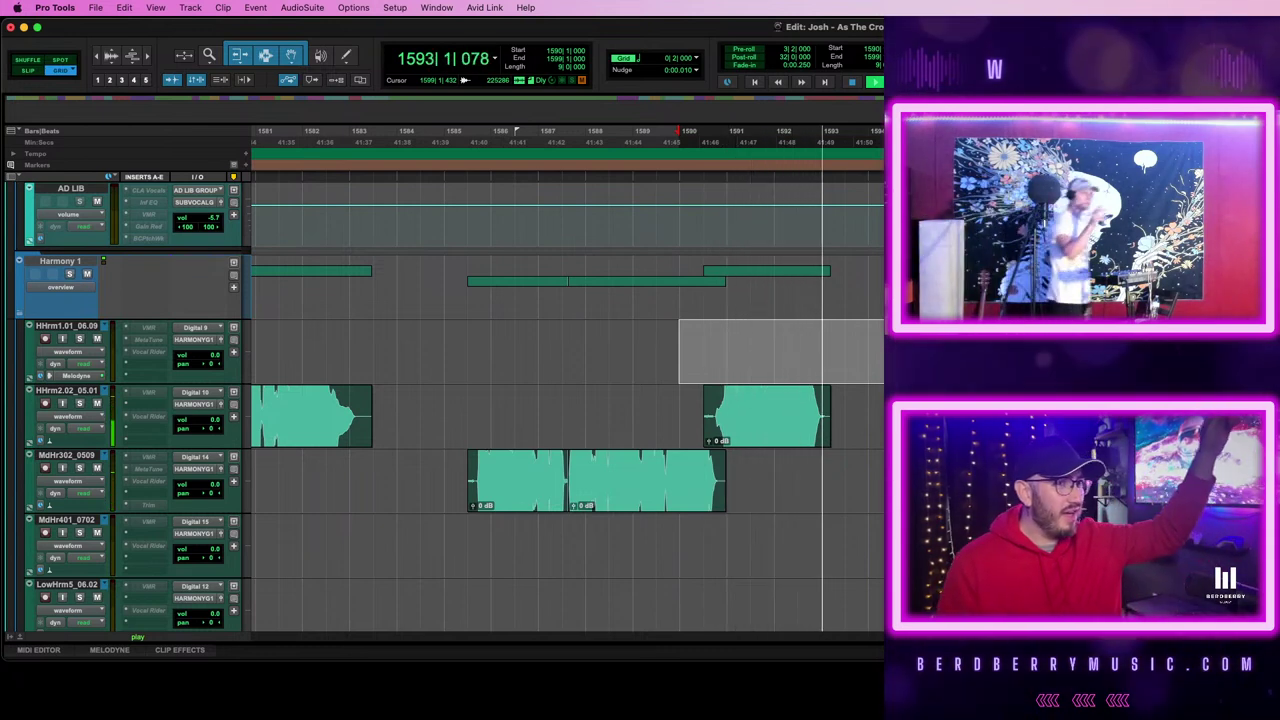
key("space")
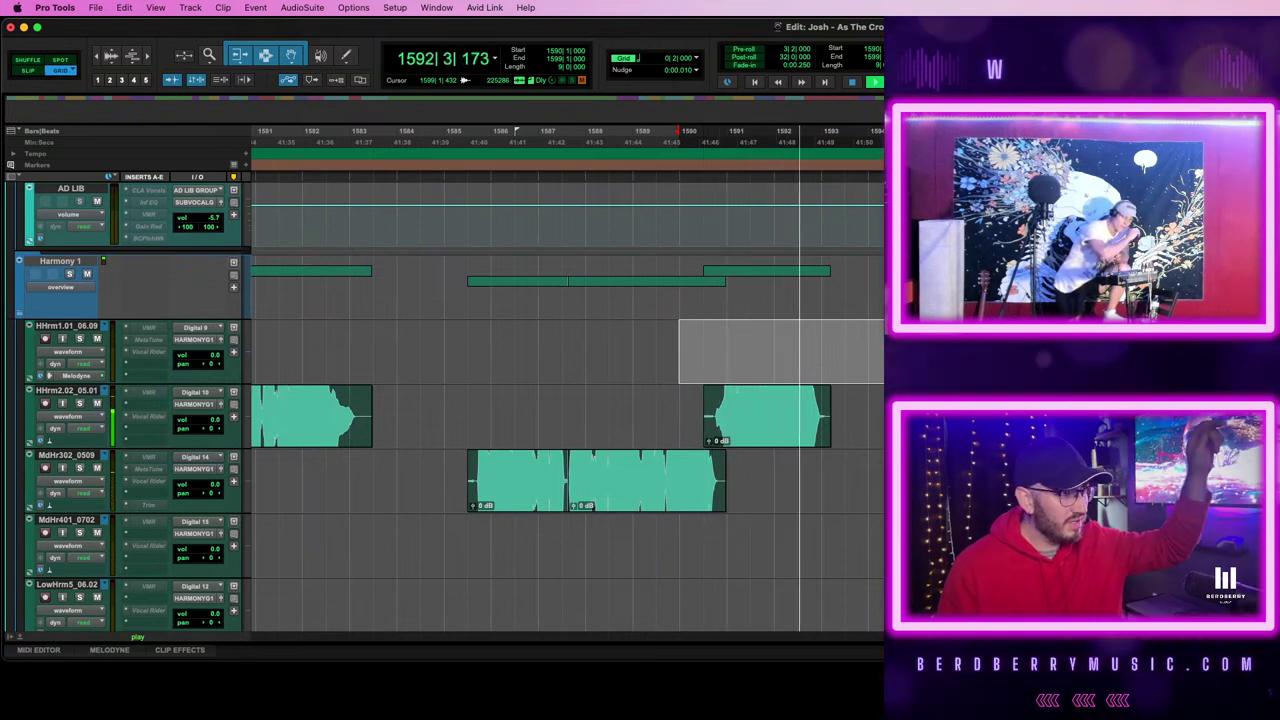
key("space")
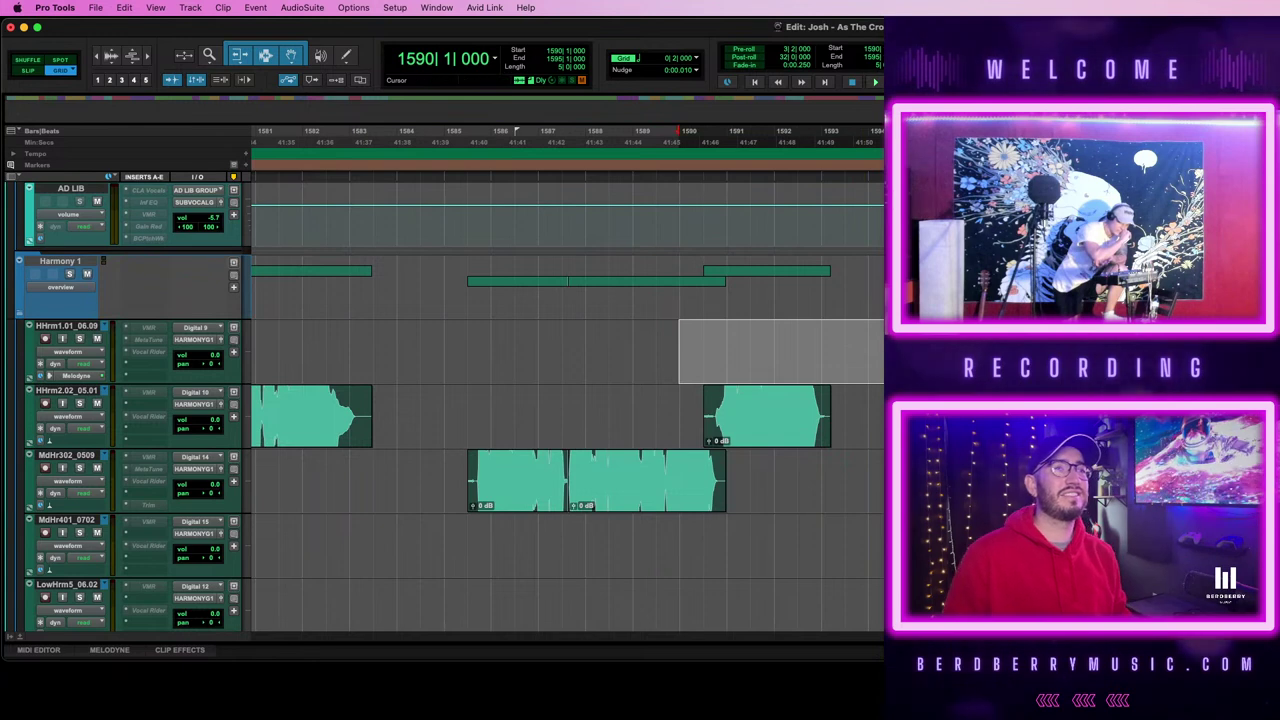
- Shorten the selection to end at 1595|1|000 and play it from the pre-roll
key("space")
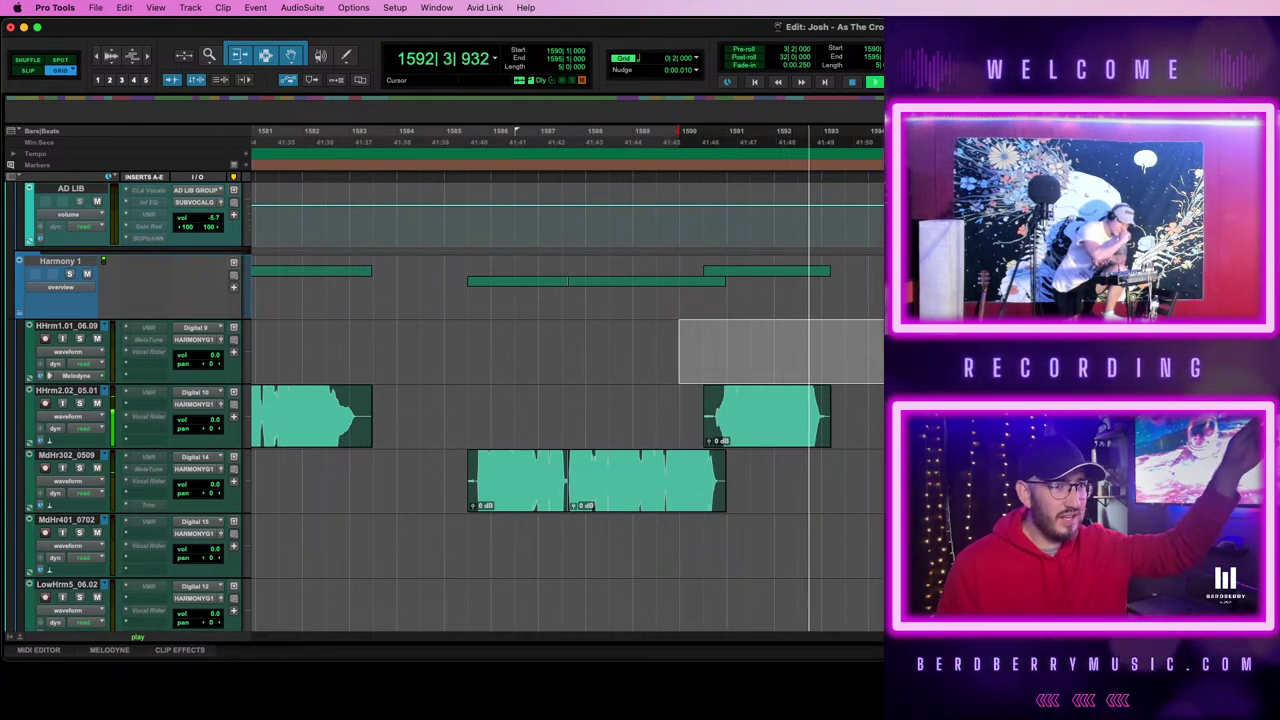
key("space")
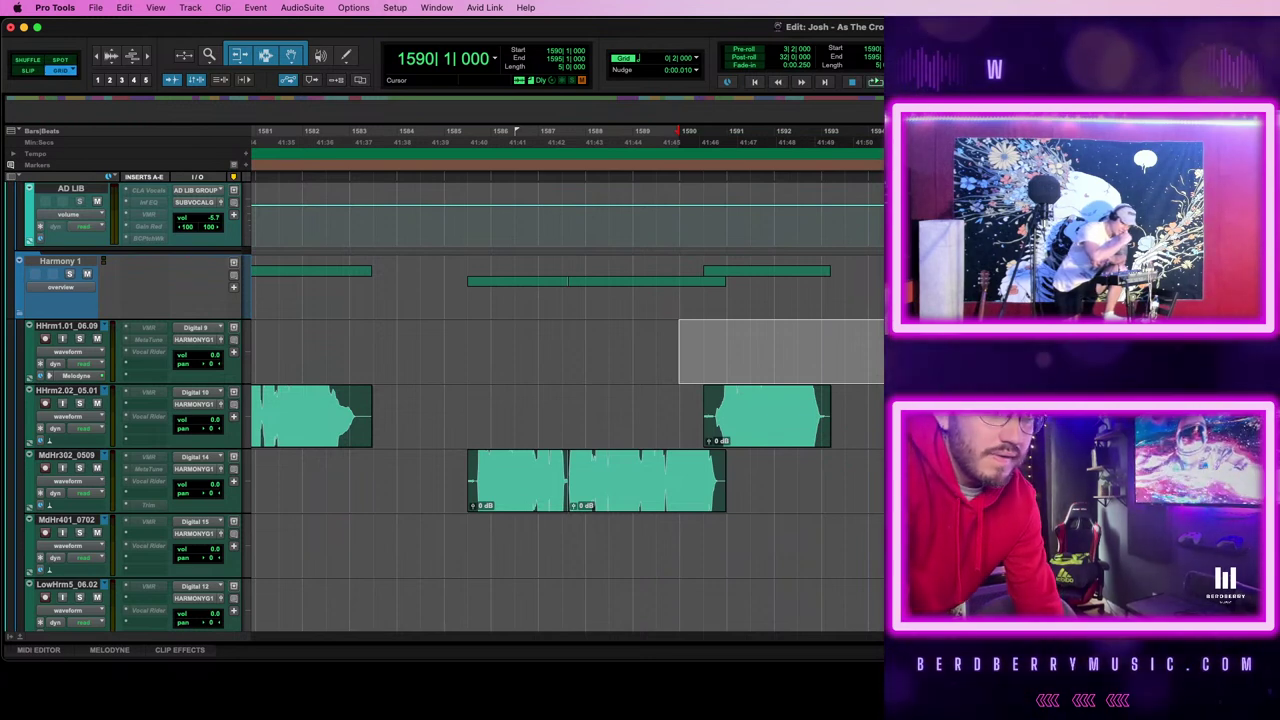
key("space")
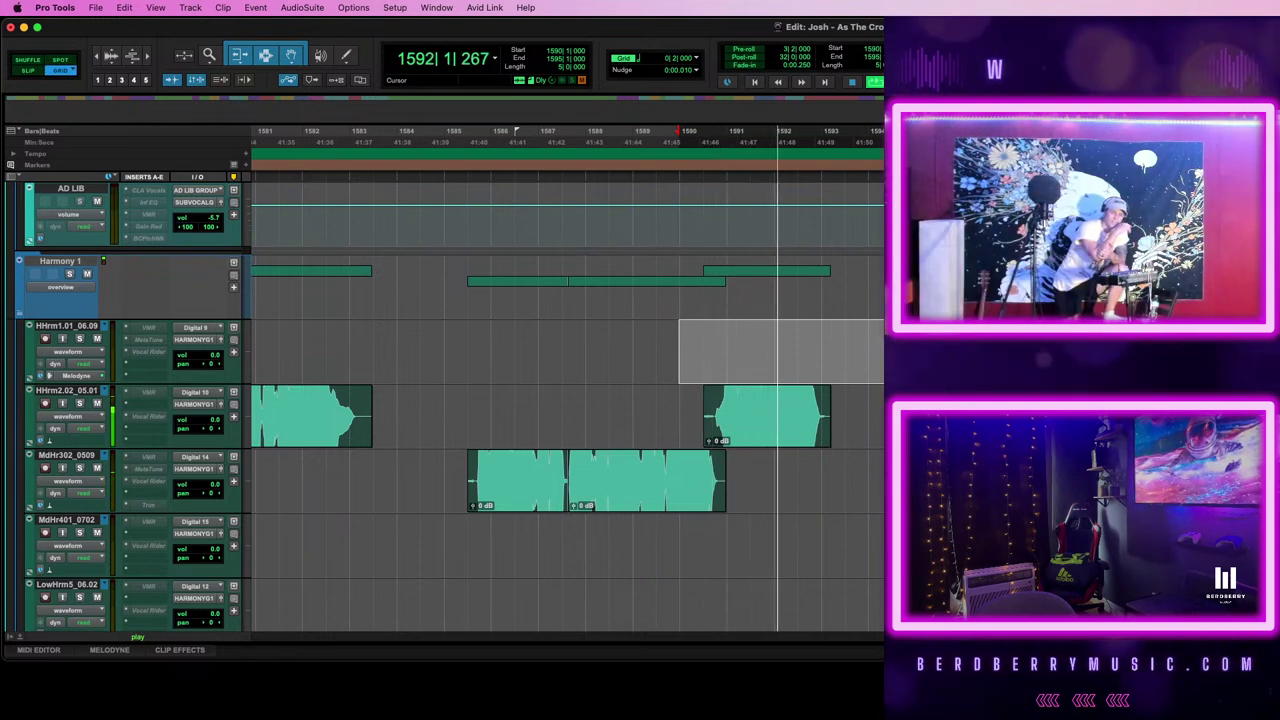
key("space")
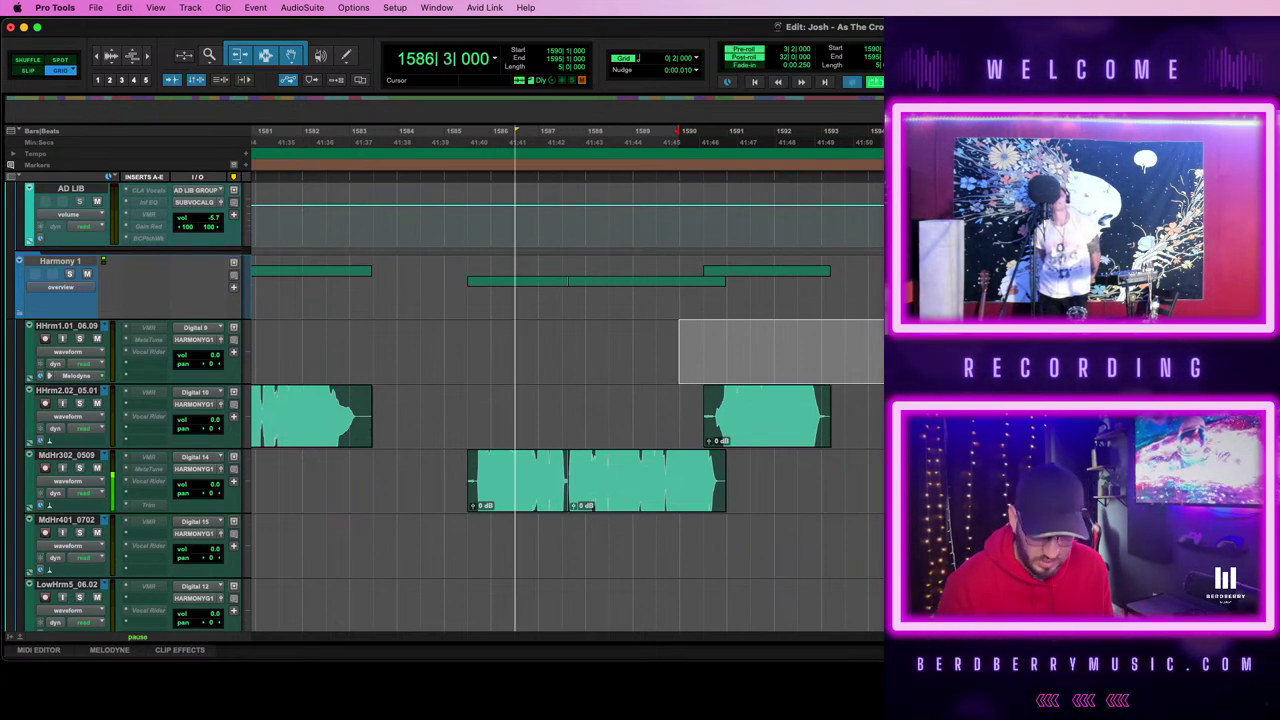
key("space")
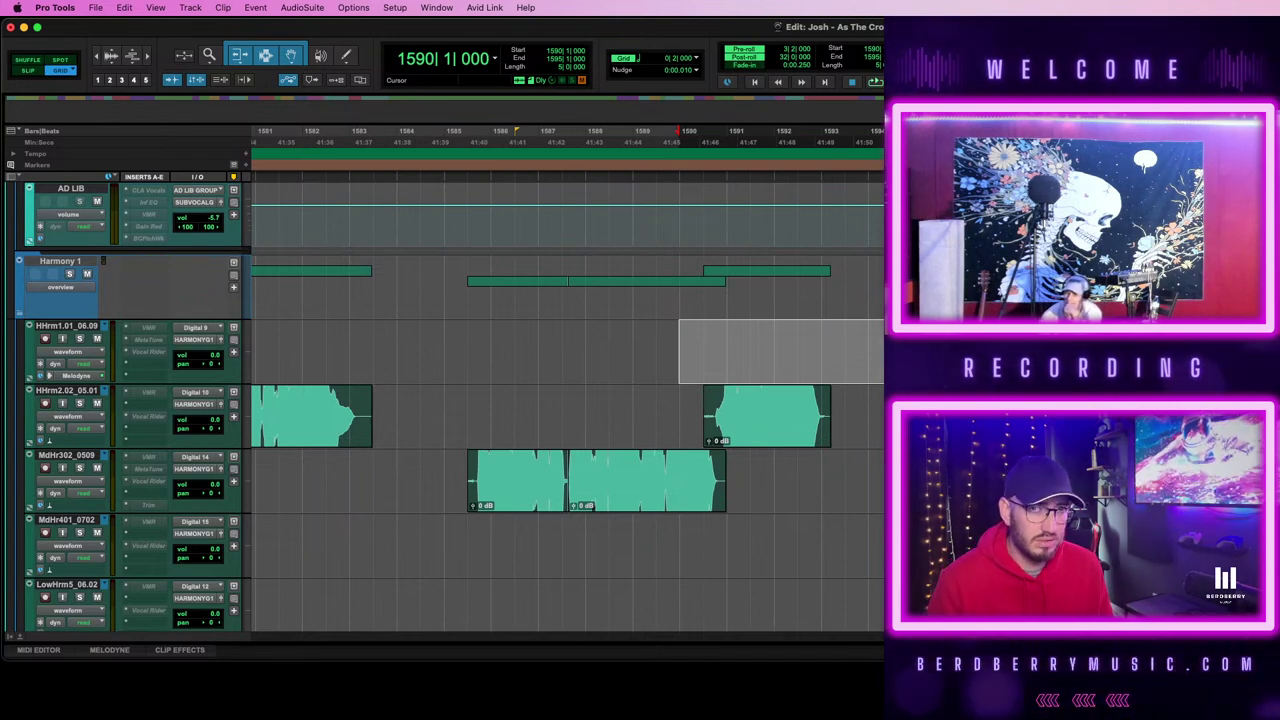
- Place the edit cursor on the REC track at 1590|1|000 and play the passage with pre-roll
scroll(690, 362, "up", 15)
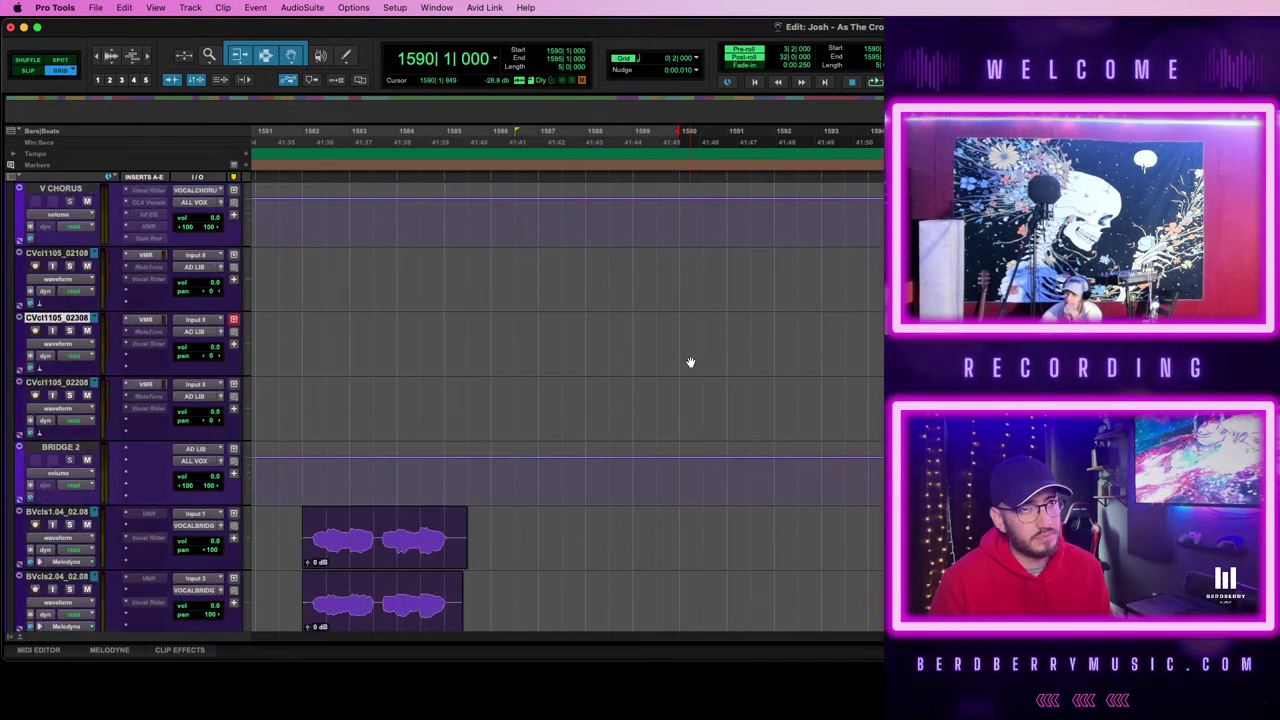
left_click(678, 407)
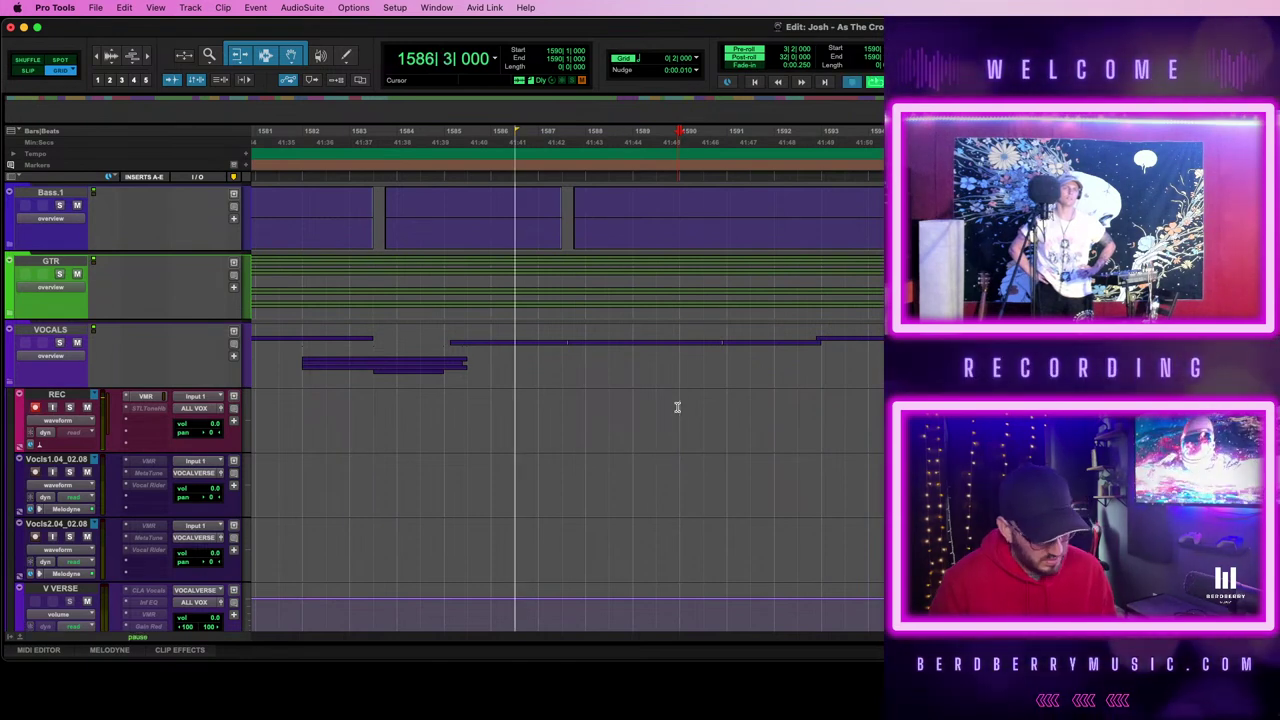
key("space")
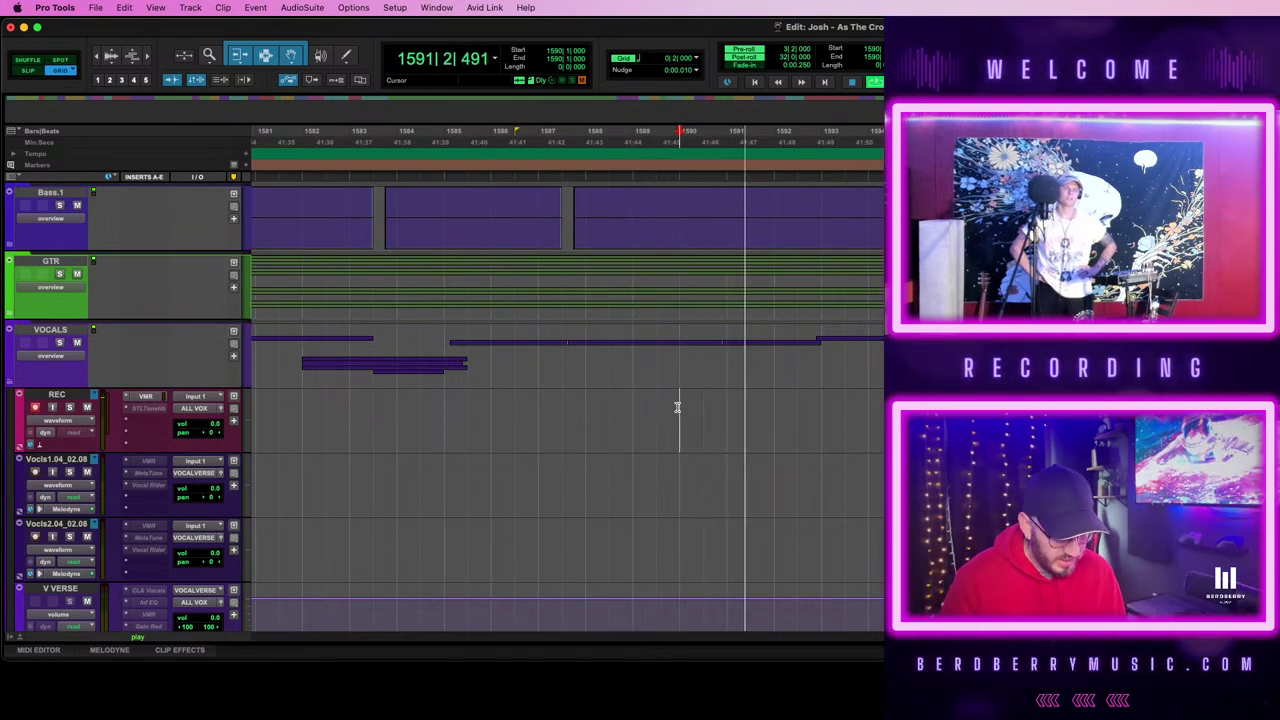
key("space")
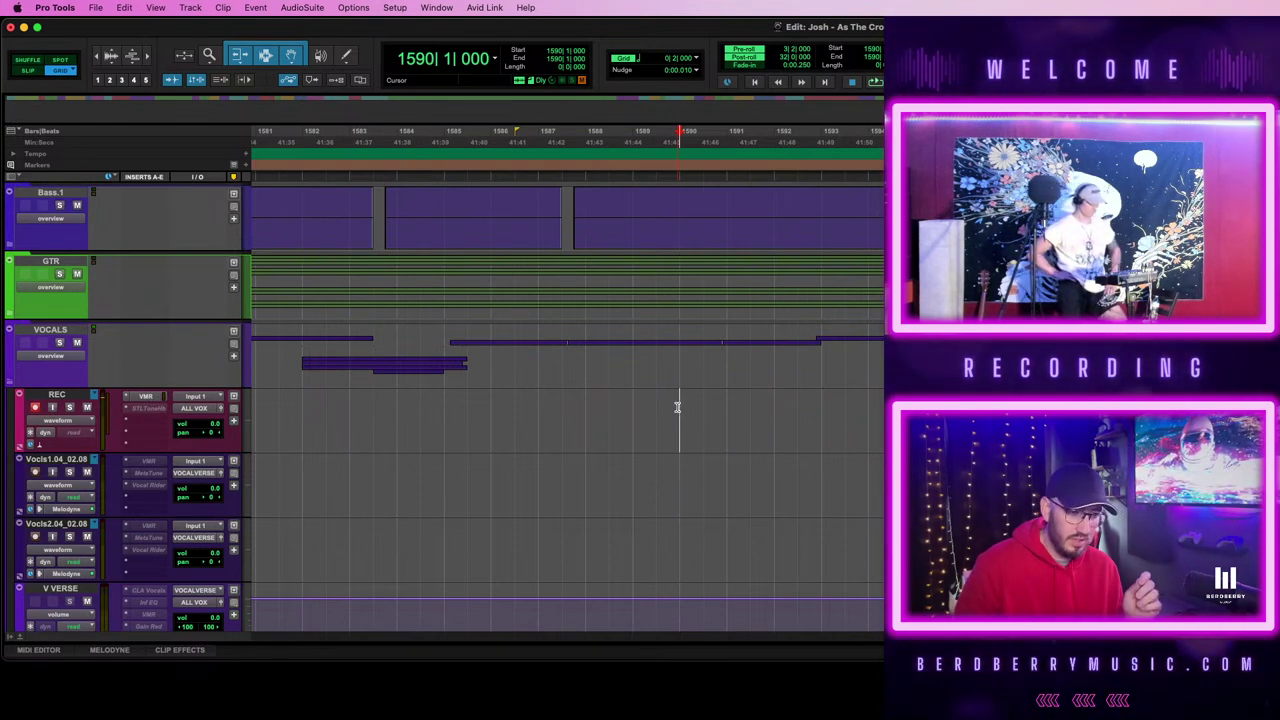
left_click(677, 407)
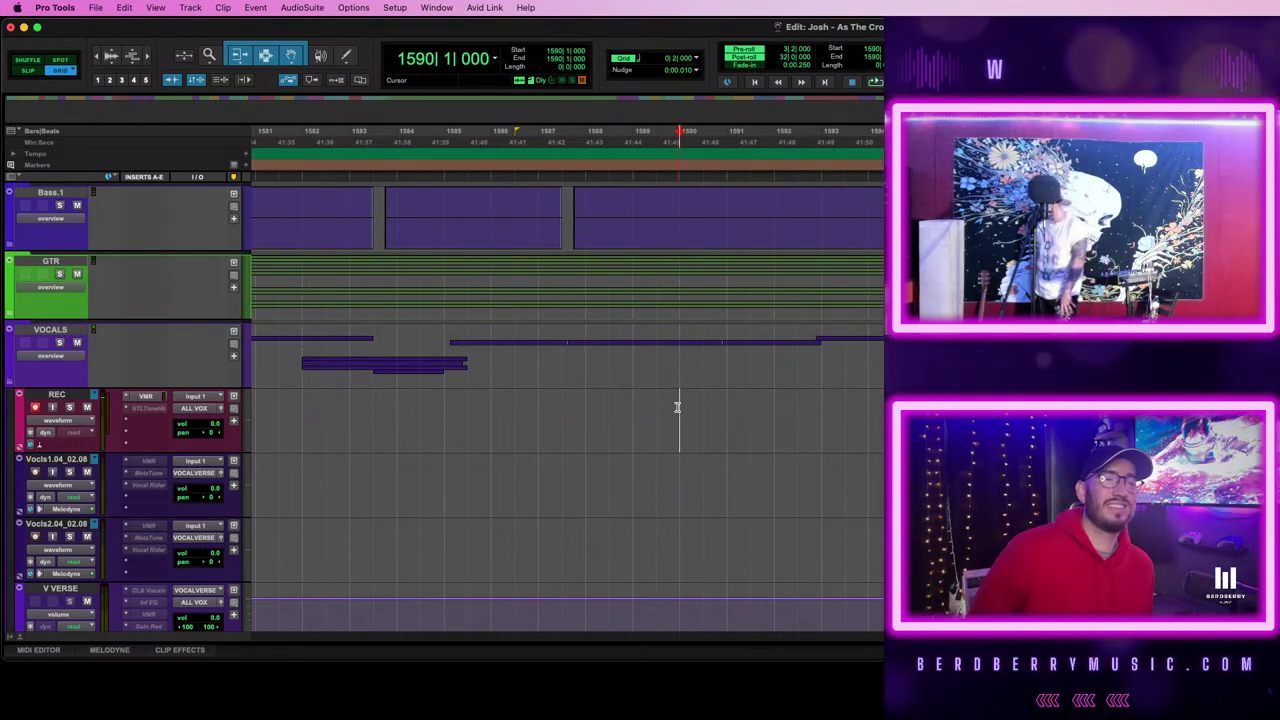
key("space")
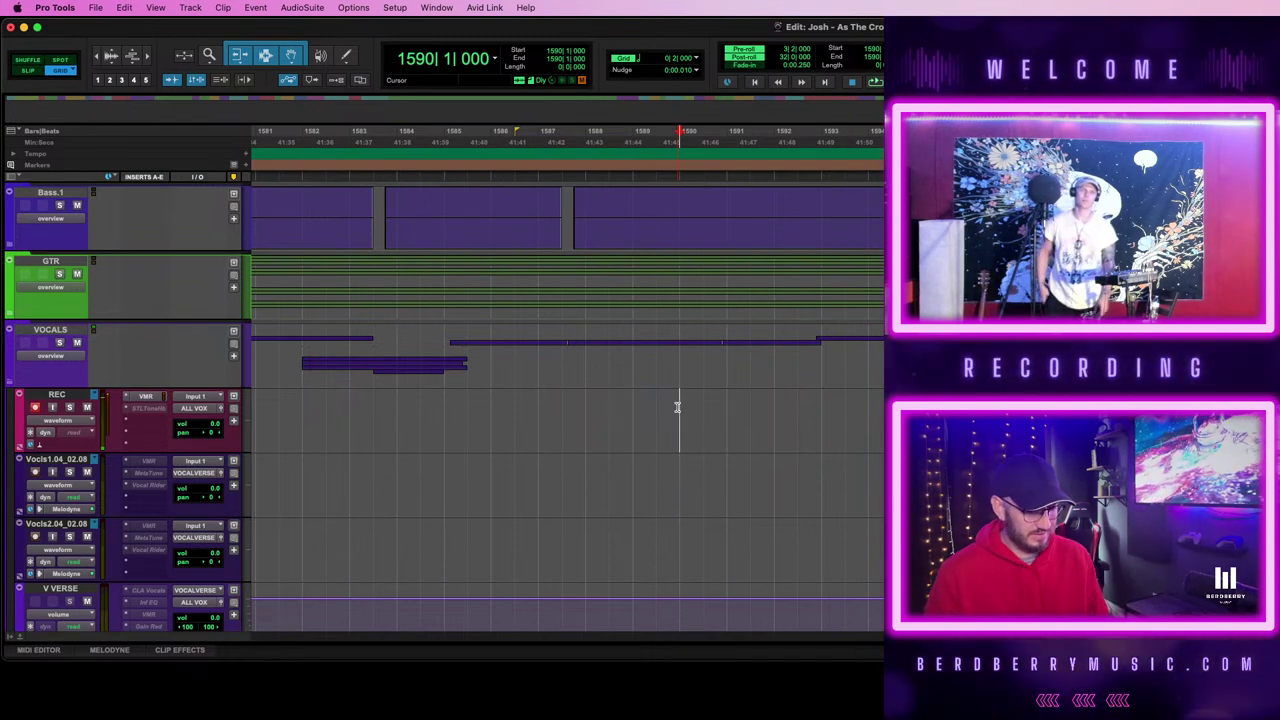
- Try to record a take on the REC track from 1590|1|000 with pre-roll
key("space")
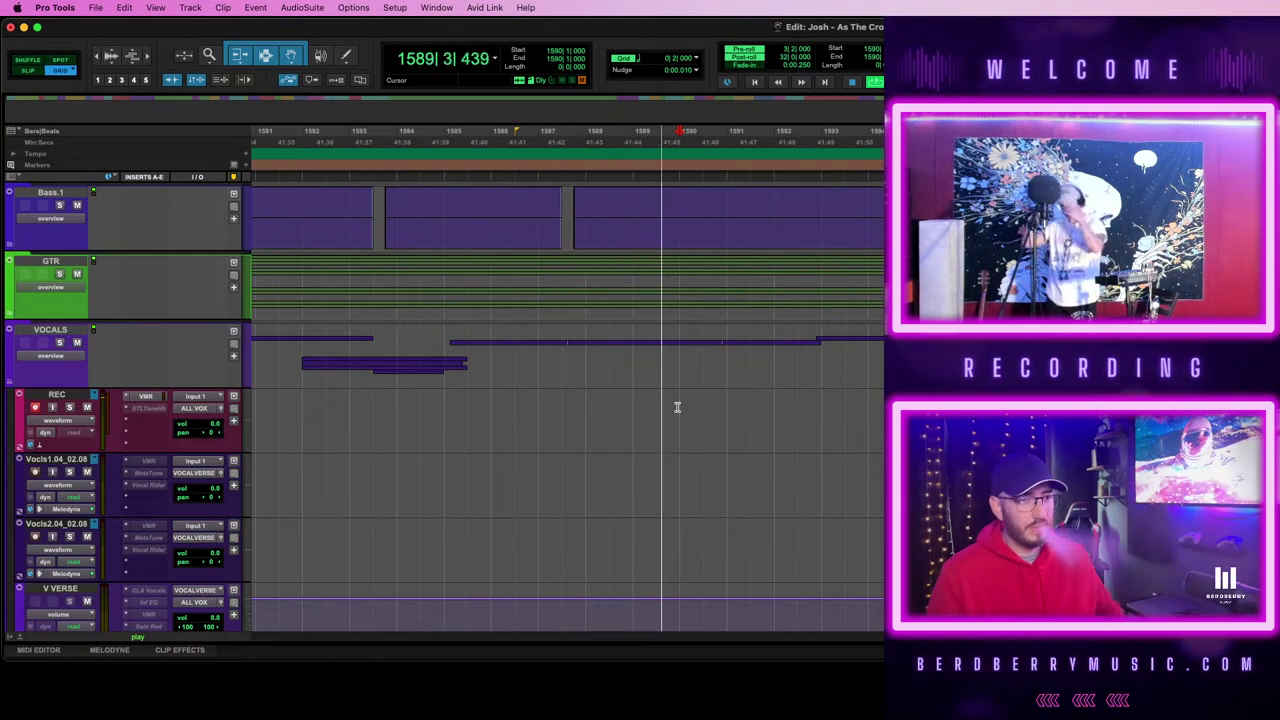
key("space")
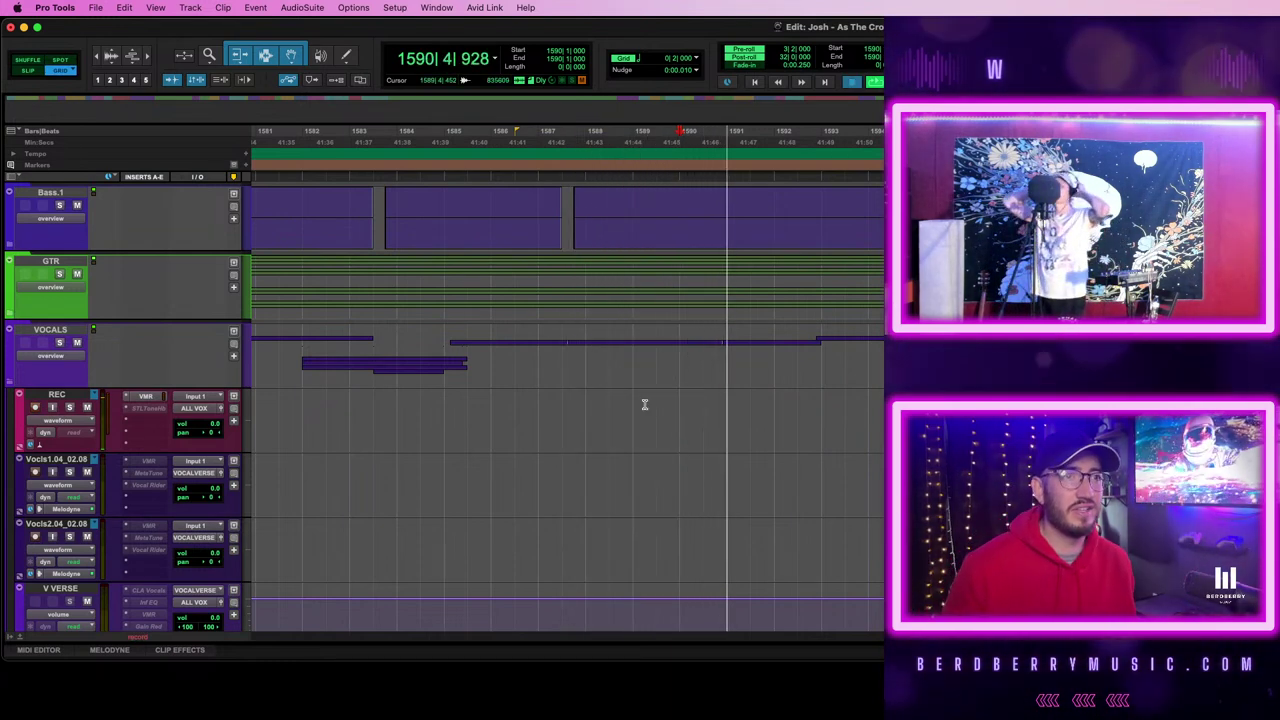
key("space")
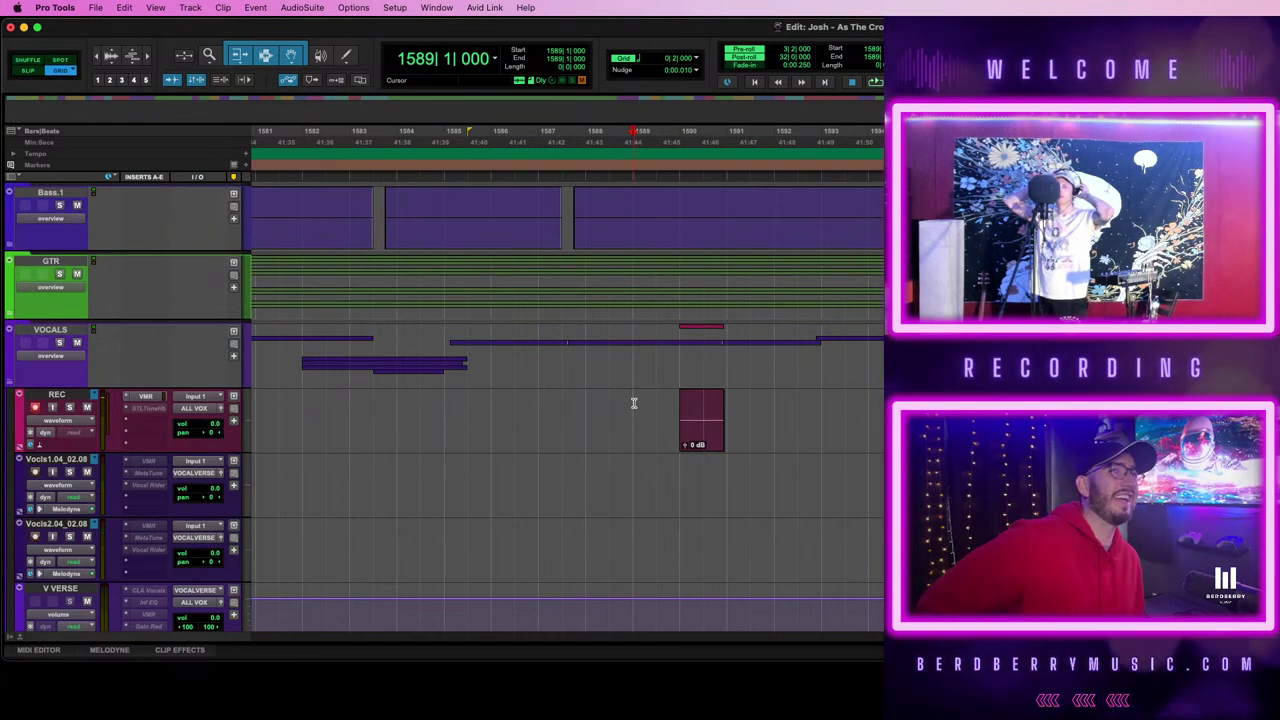
- Record two takes on the REC track from 1589|1|000, and select the range 1588|3|000 to 1593|3|000 around them
key("space")
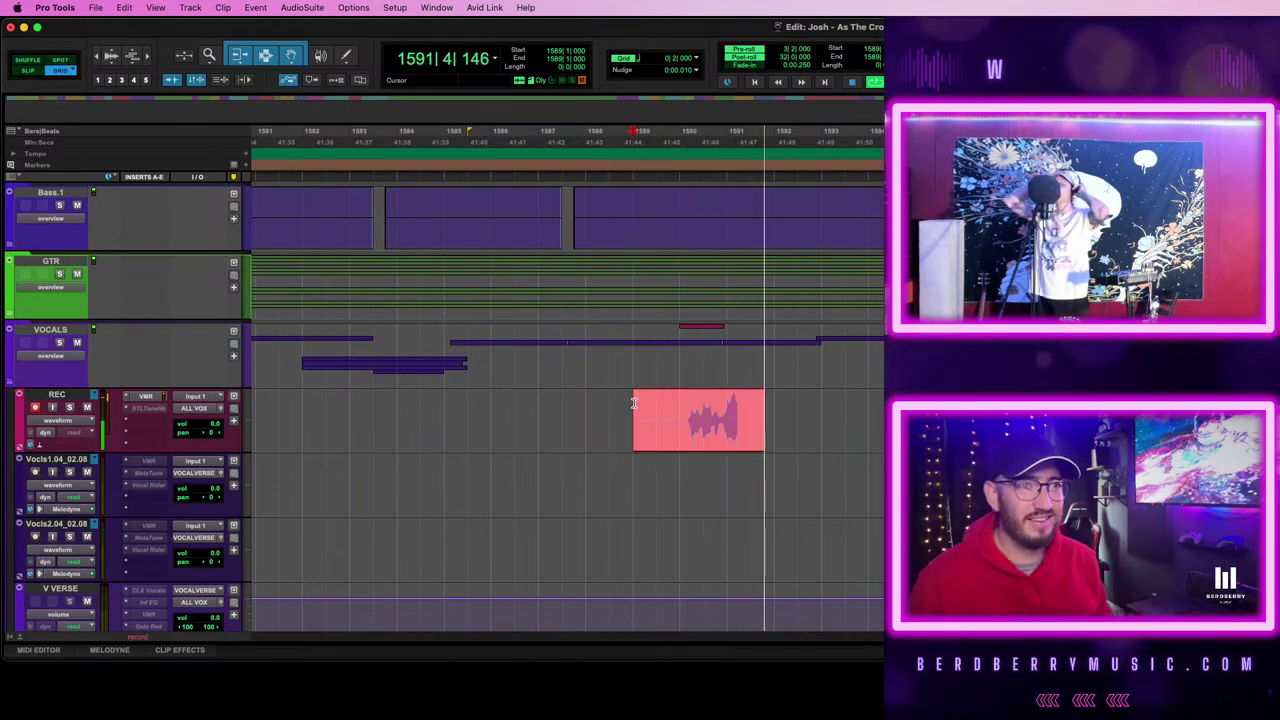
key("space")
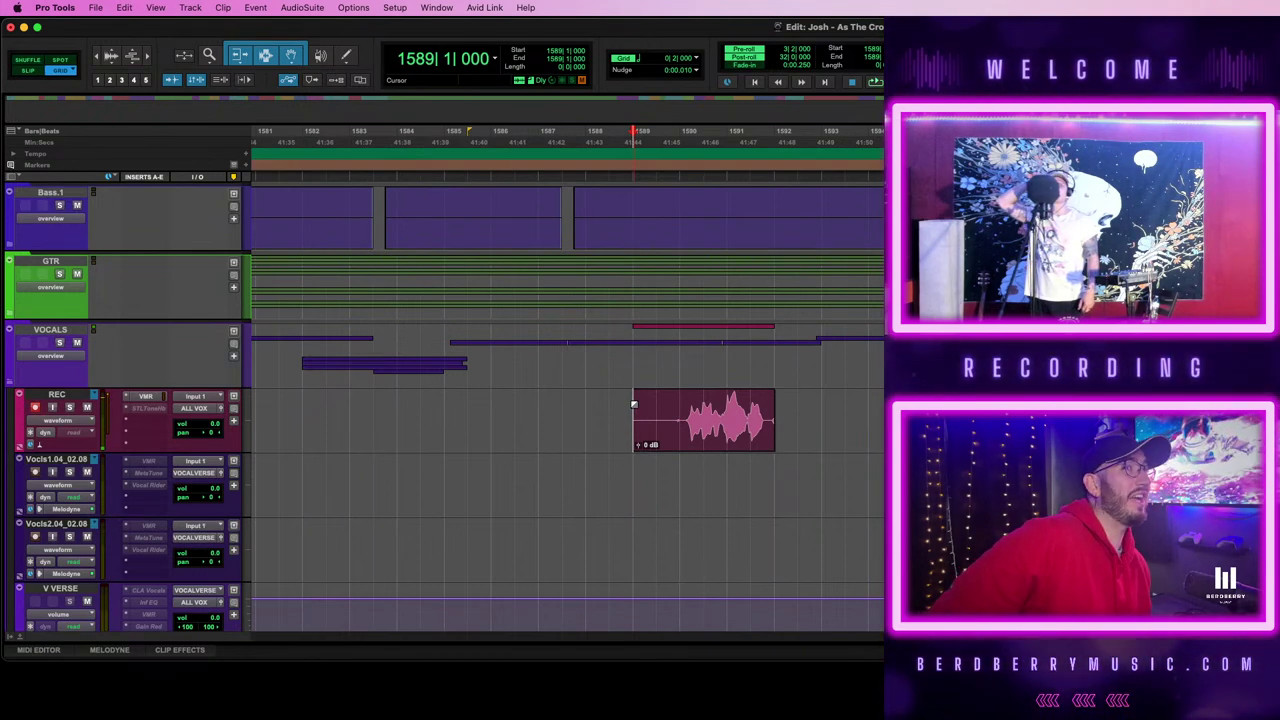
key("space")
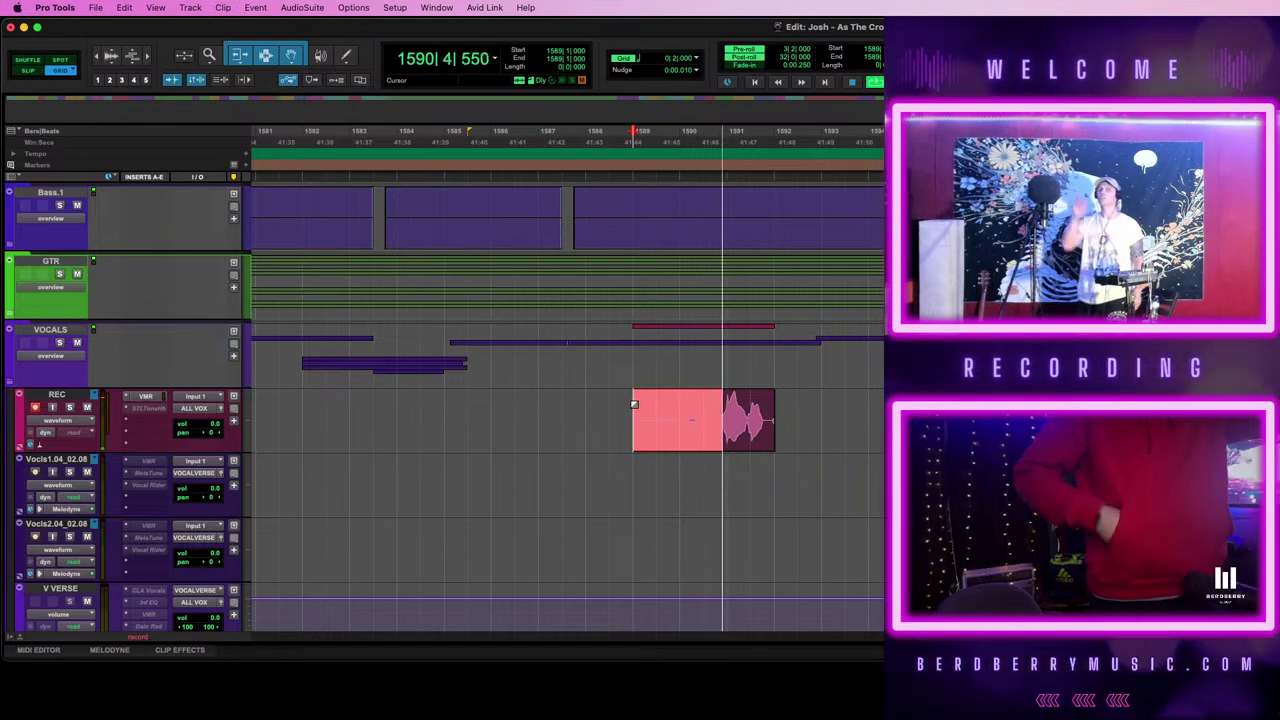
key("space")
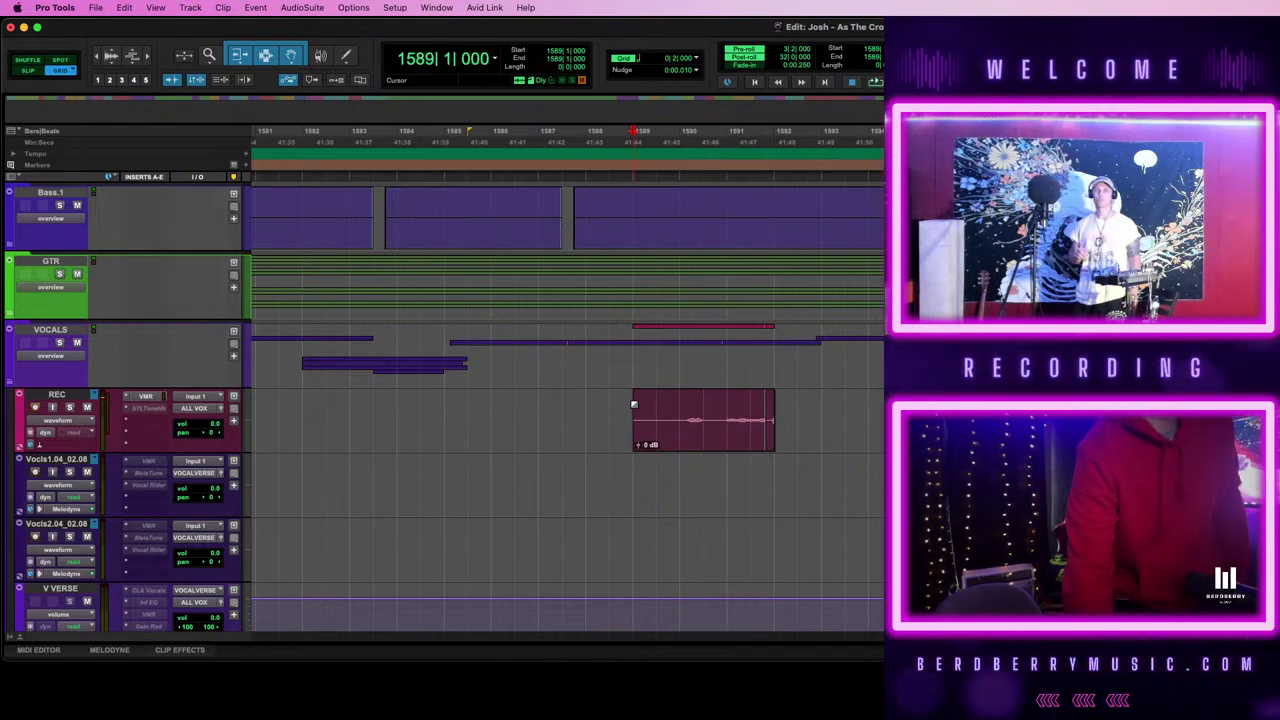
left_click_drag(597, 397, 838, 393)
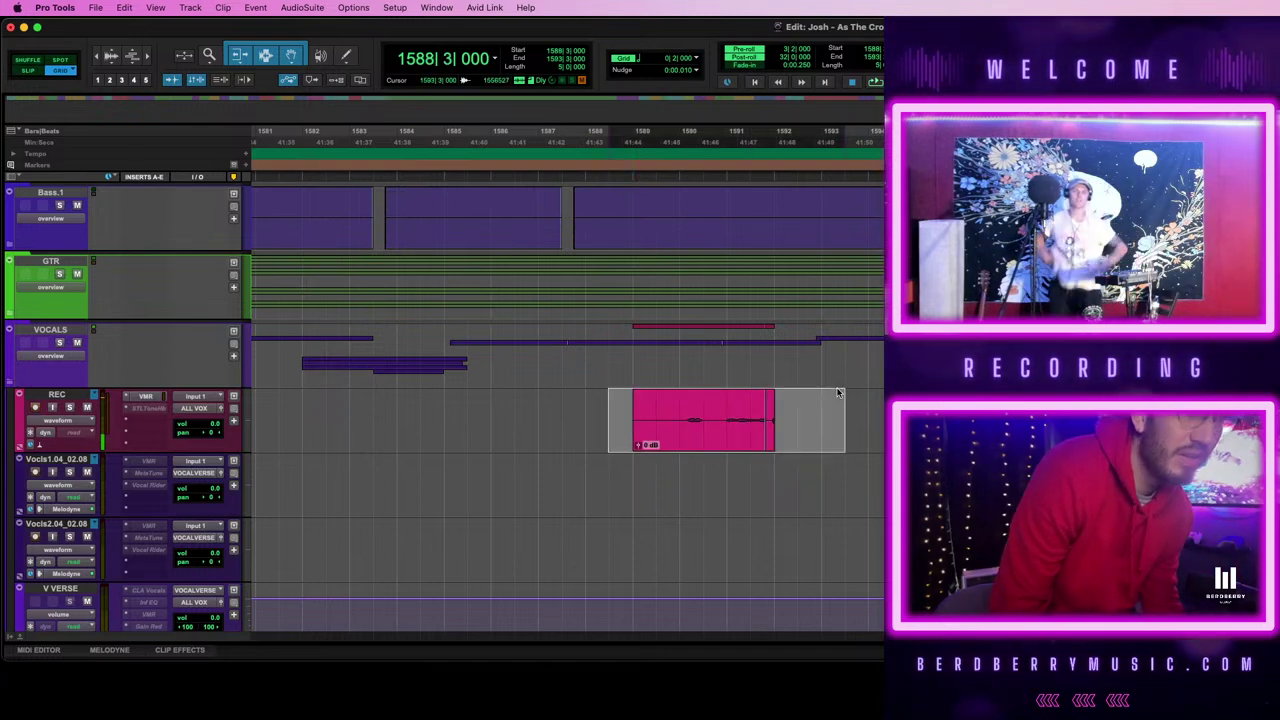
- Clear the takes from the REC track and play the range 1588|3|000 to 1594|1|000
key("Delete")
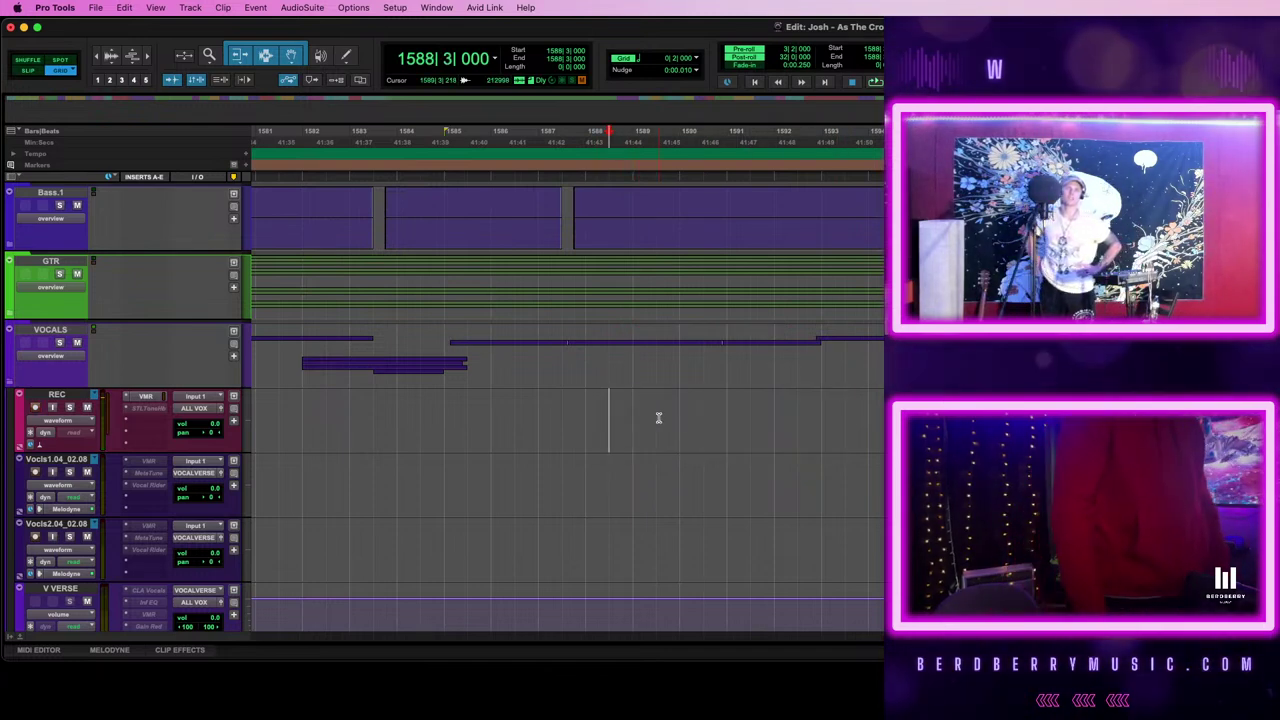
left_click_drag(612, 400, 862, 400)
key("space")
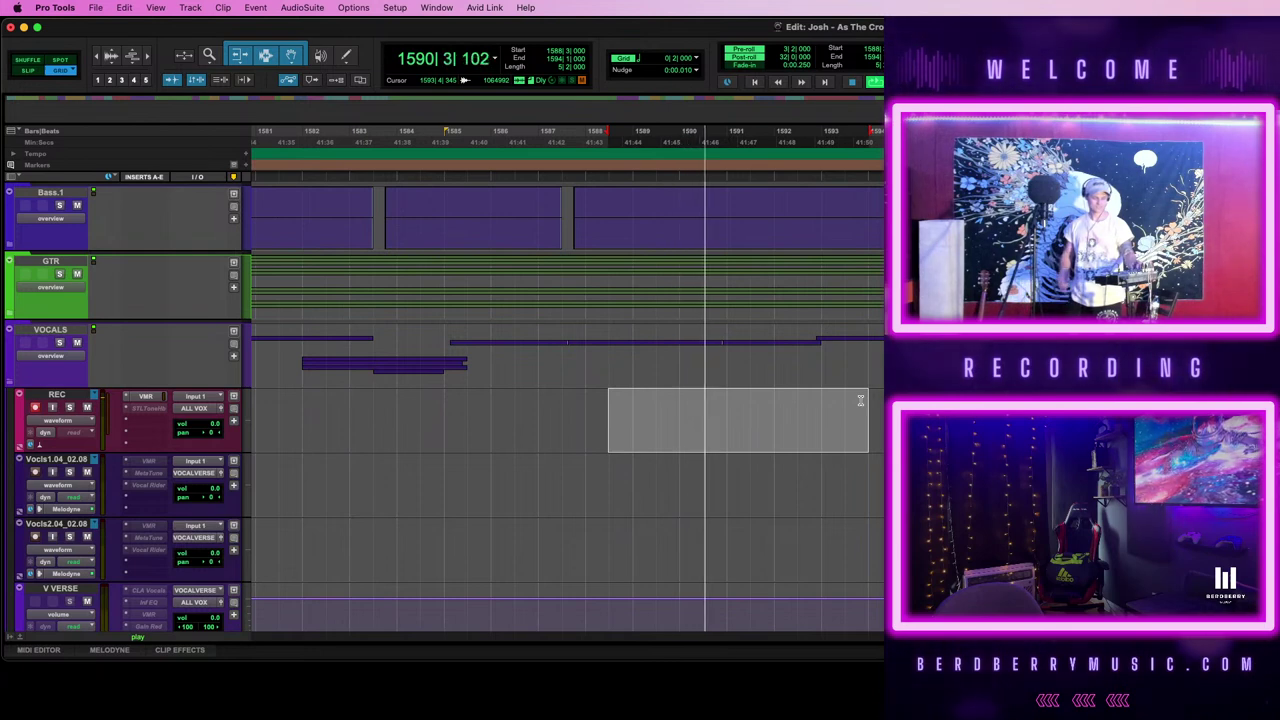
key("space")
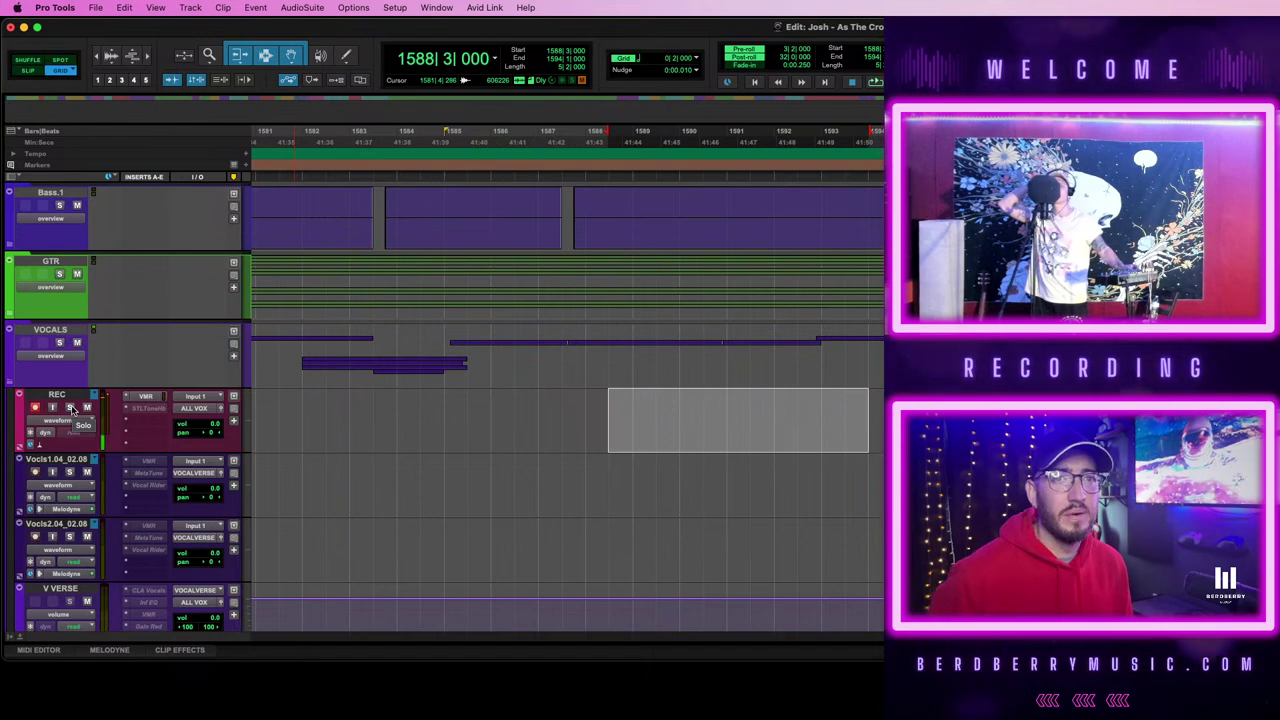
- Record a new vocal take on the soloed REC track from 1588|1|000, checking the vocal channels in the mixer meanwhile
left_click(585, 406)
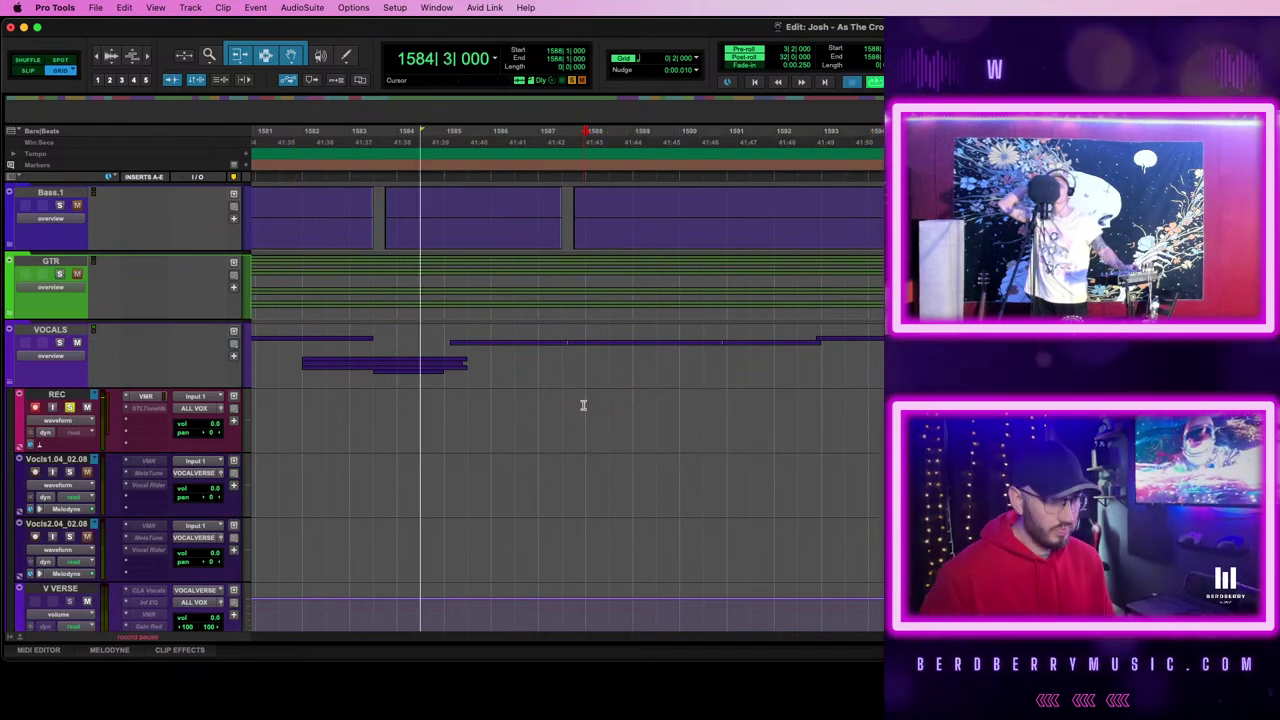
key("space")
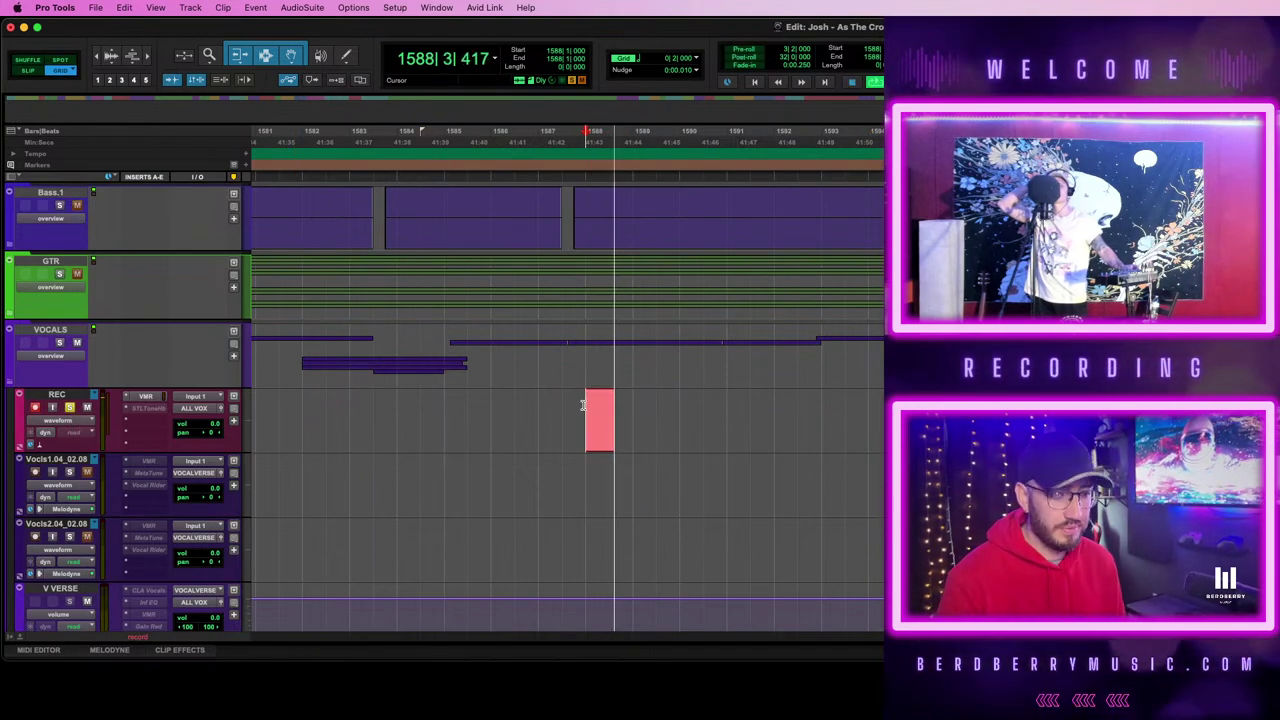
key("super+equal")
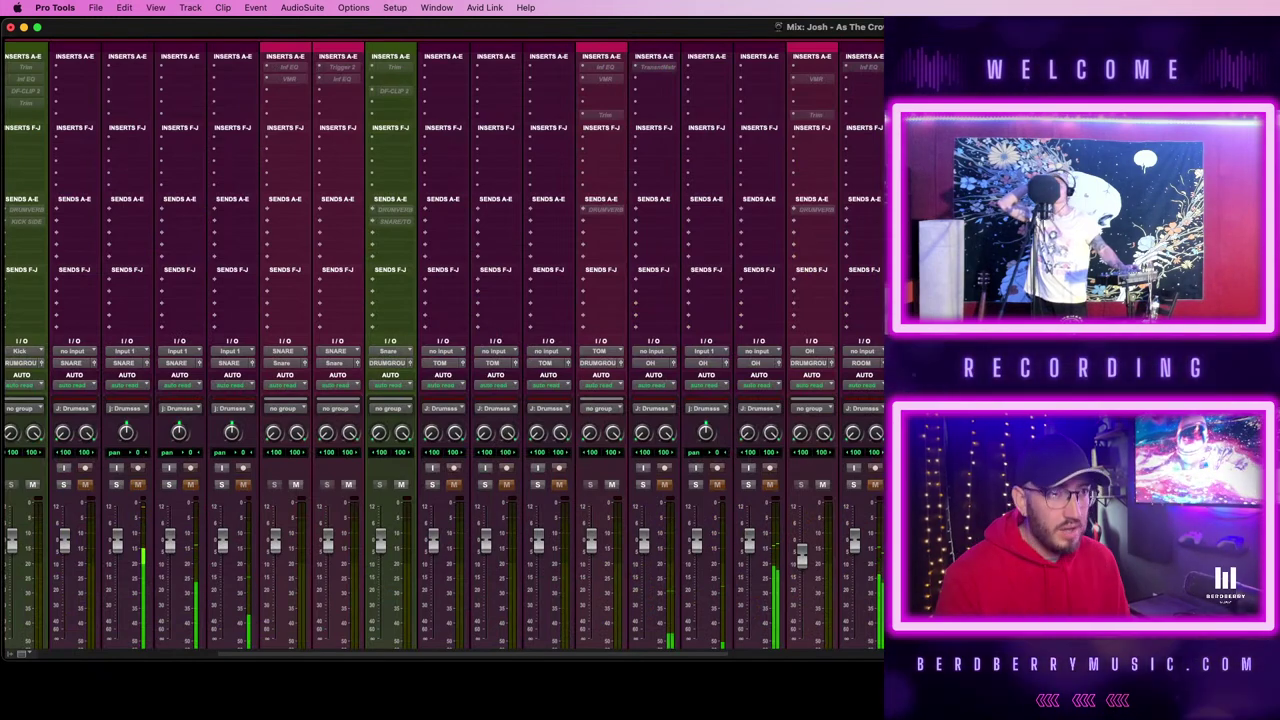
scroll(444, 346, "right", 10)
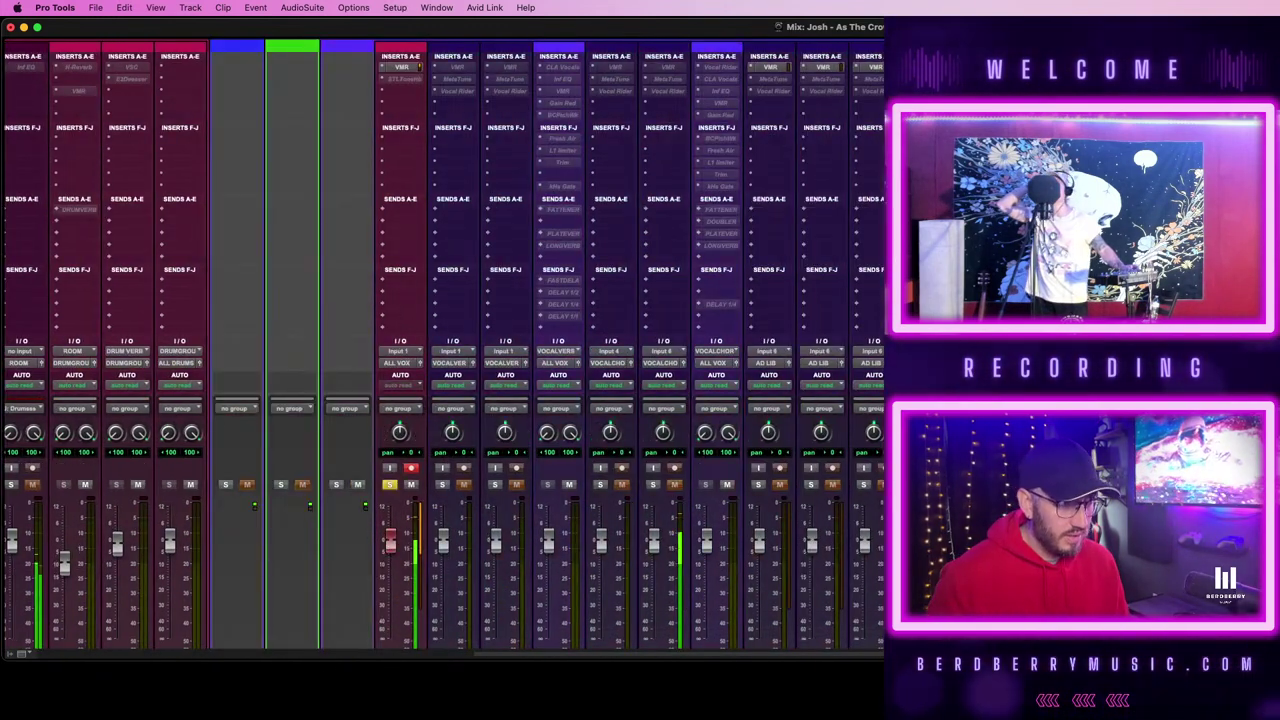
key("super+equal")
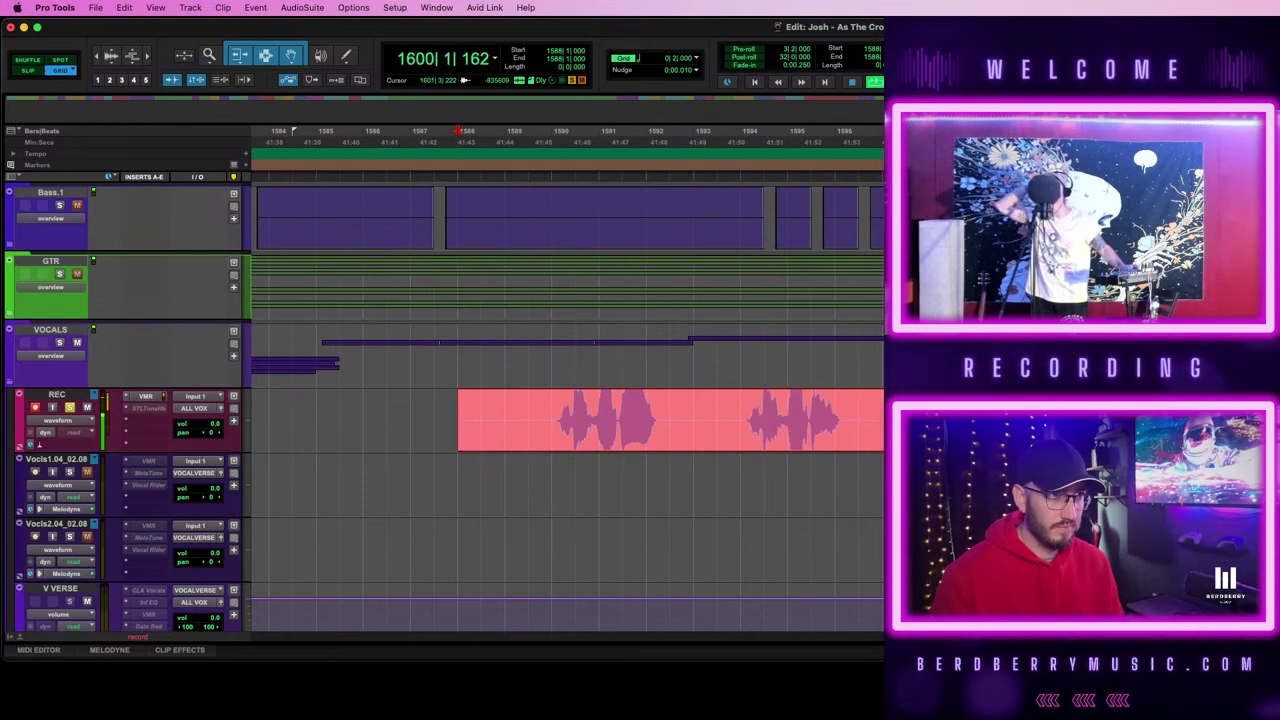
key("space")
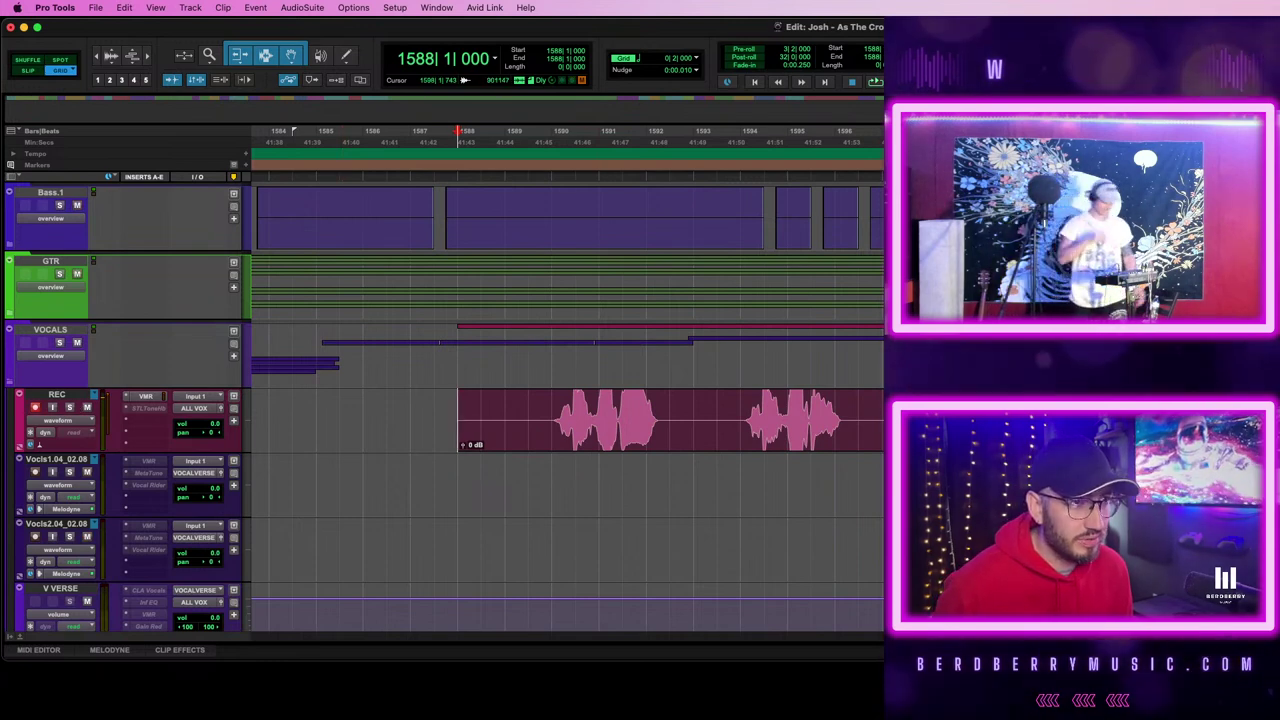
- Move a later phrase of the take to Vocls1.04_02.08 at 1590|1|000 and trim the REC clip to 1590|1|000–1592|3|000
left_click(930, 428)
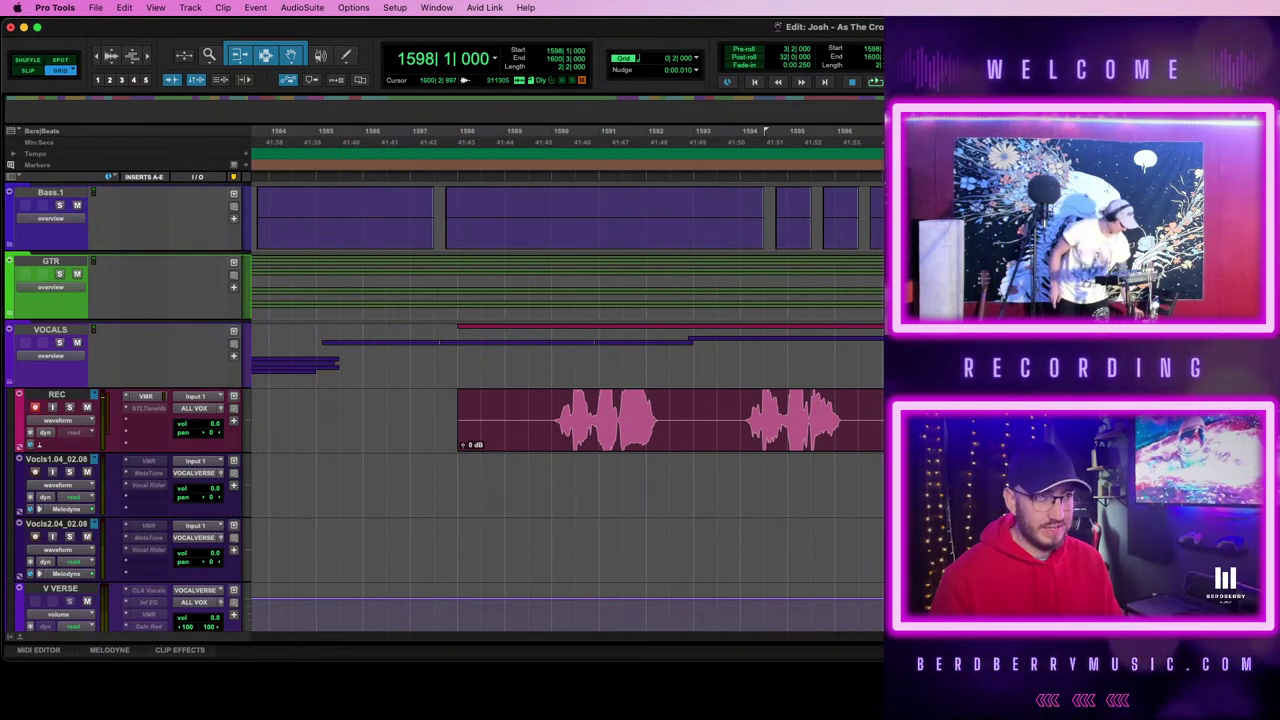
left_click_drag(1010, 435, 638, 490)
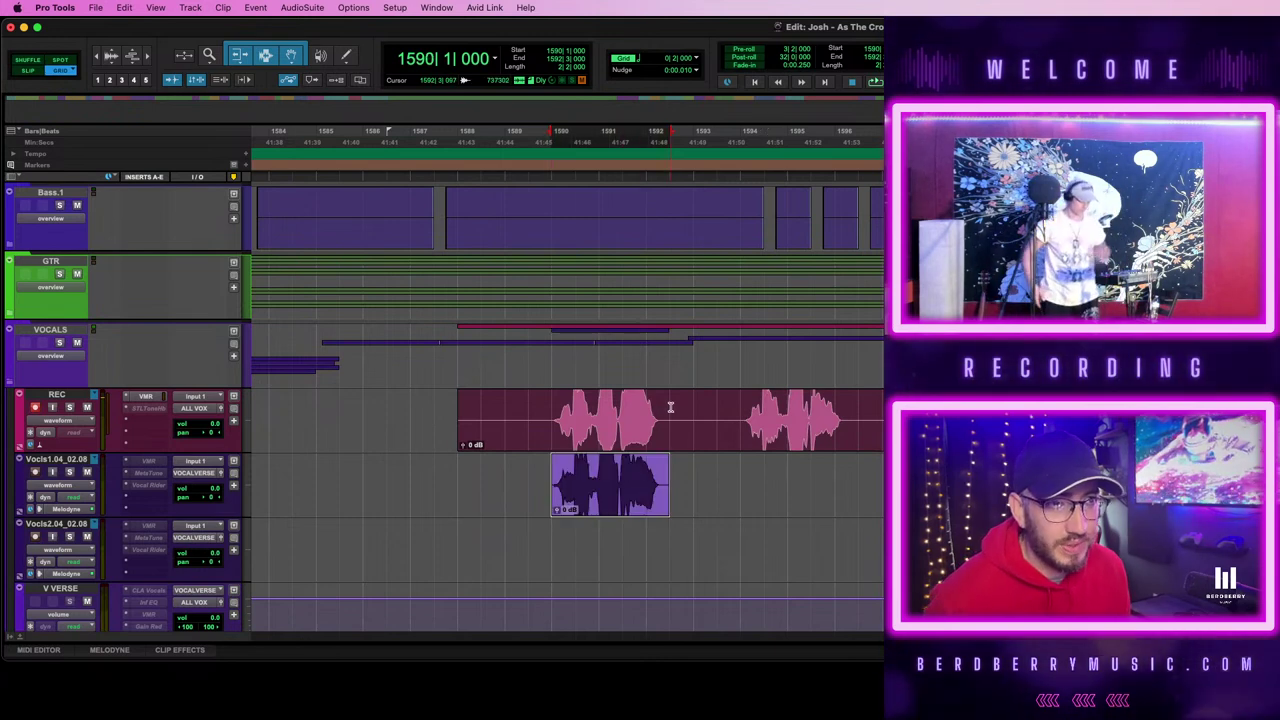
left_click_drag(671, 406, 881, 406)
key("Delete")
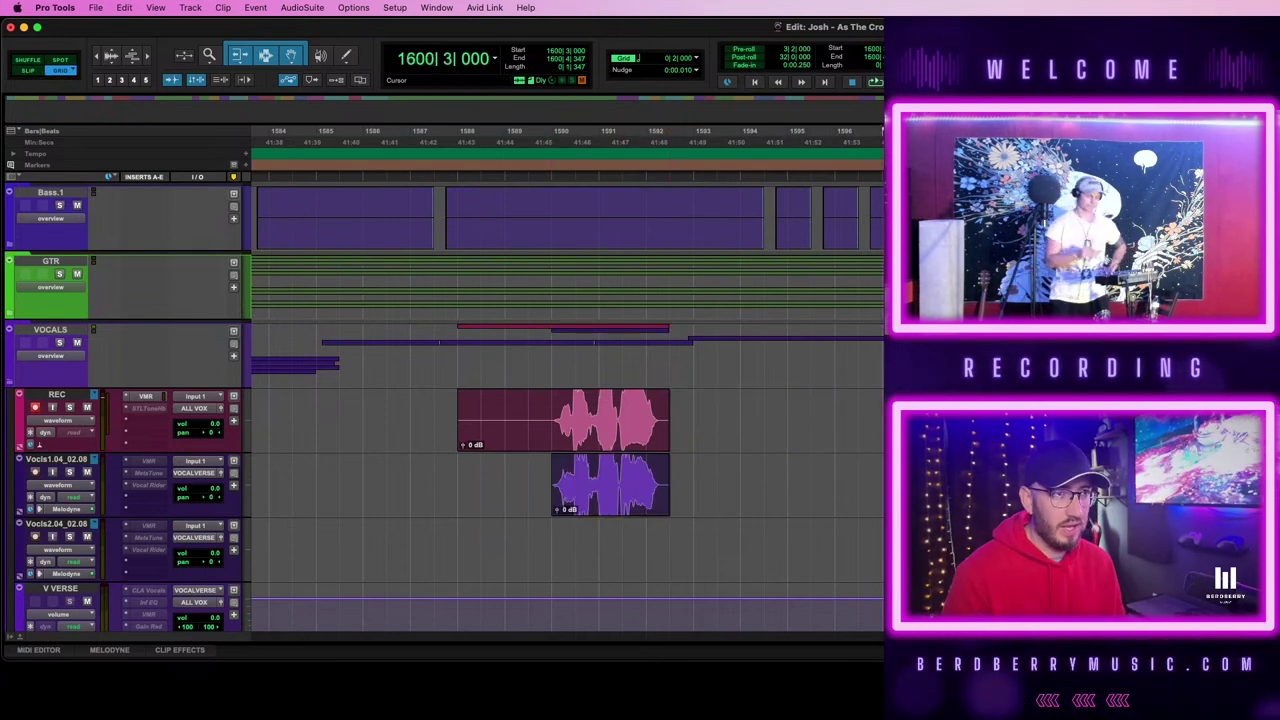
left_click_drag(543, 408, 410, 417)
key("Delete")
- Play the stacked phrases from 1587|1|000 and select both the REC and Vocls1.04_02.08 clips
left_click(410, 417)
key("space")
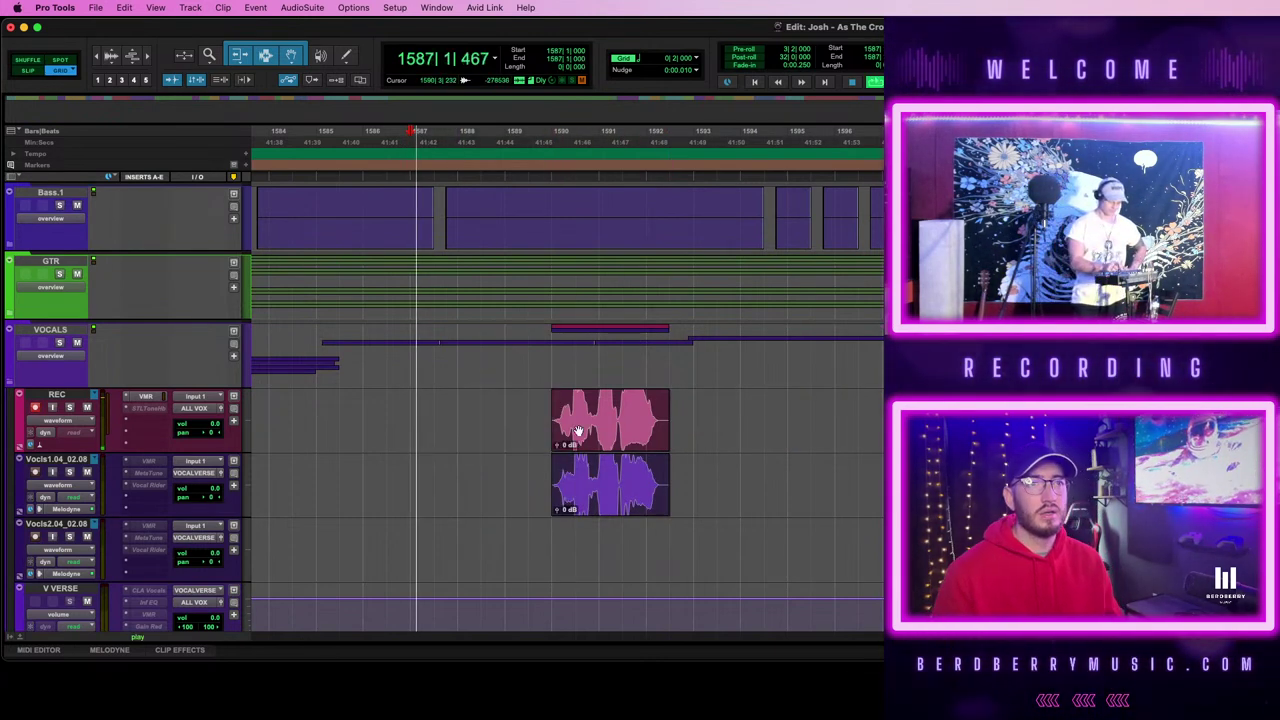
left_click(580, 436)
left_click(606, 499, "shift")
key("t")
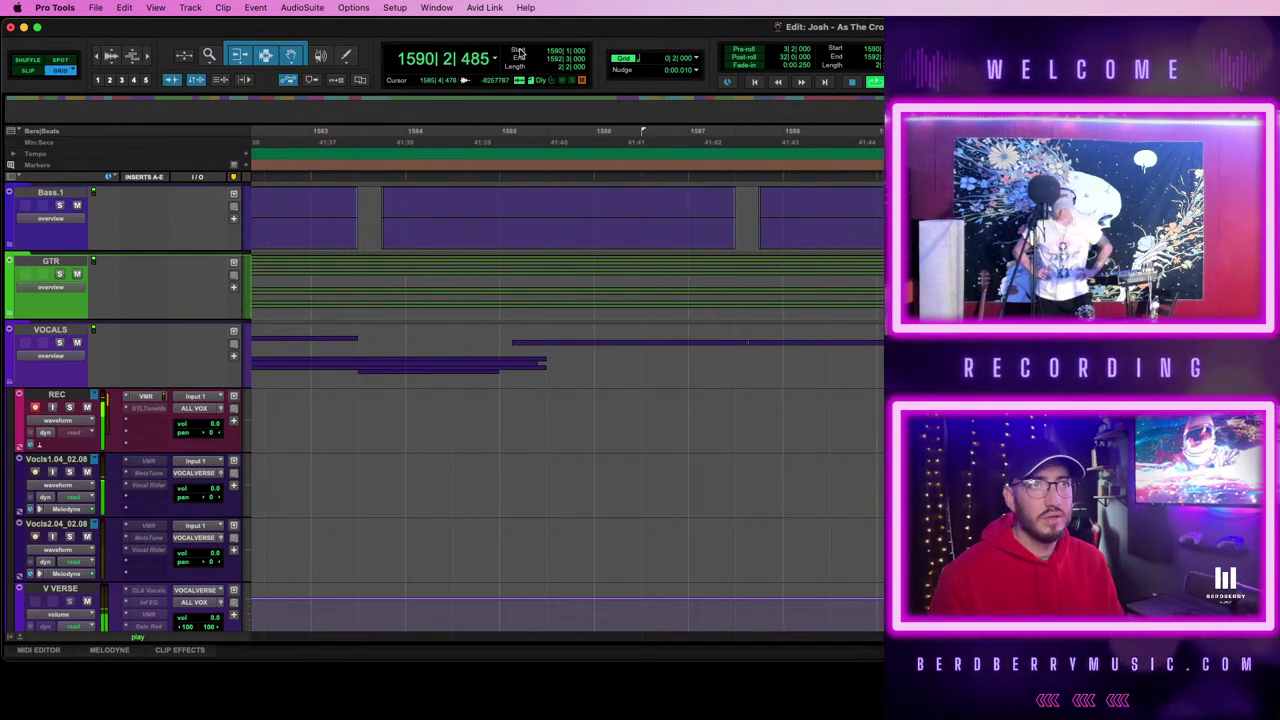
- Set the grid to 1/4 note and audition the two phrase clips, shifting them to start at 1589|3|000
left_click(695, 58)
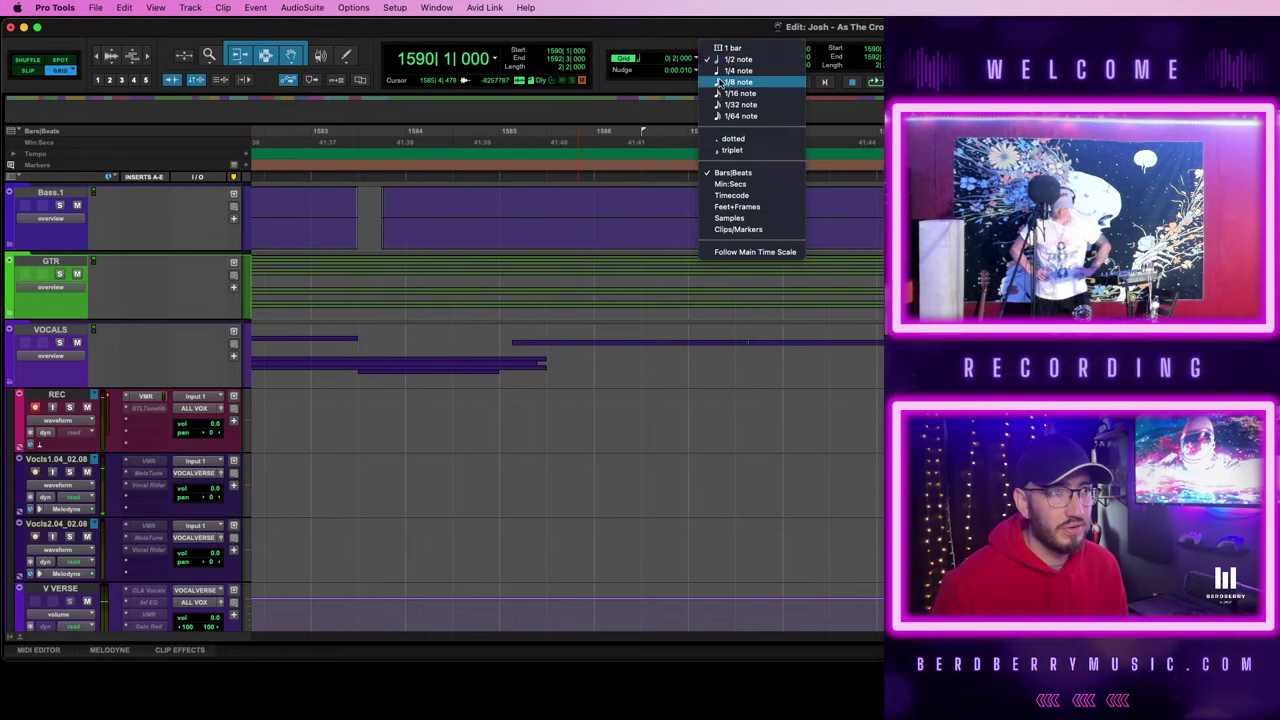
left_click(740, 80)
left_click(695, 57)
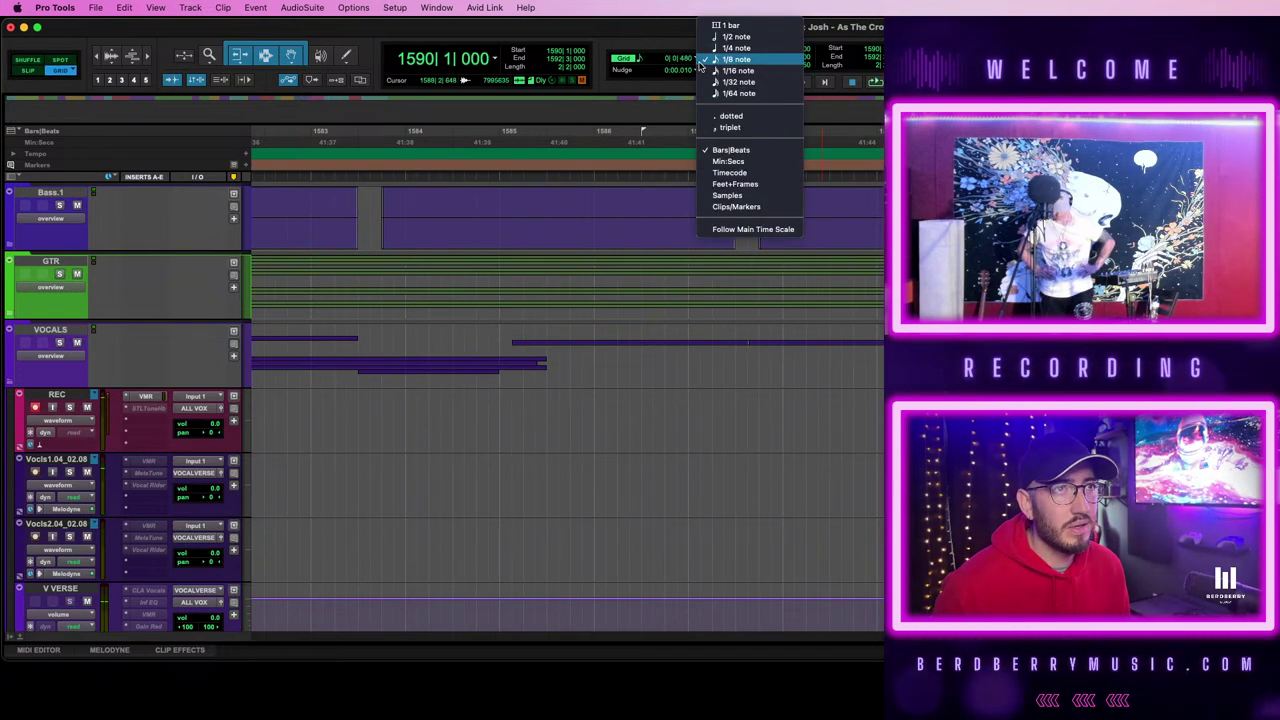
left_click(820, 357)
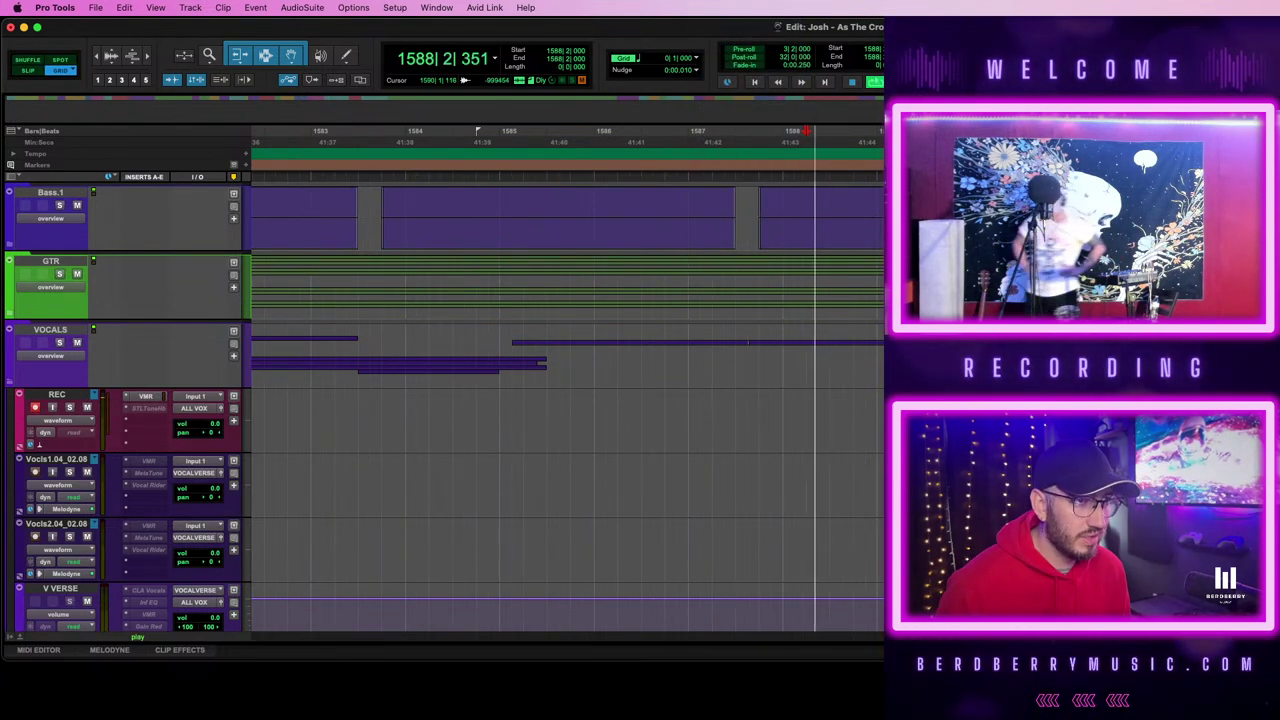
left_click_drag(973, 425, 1160, 425)
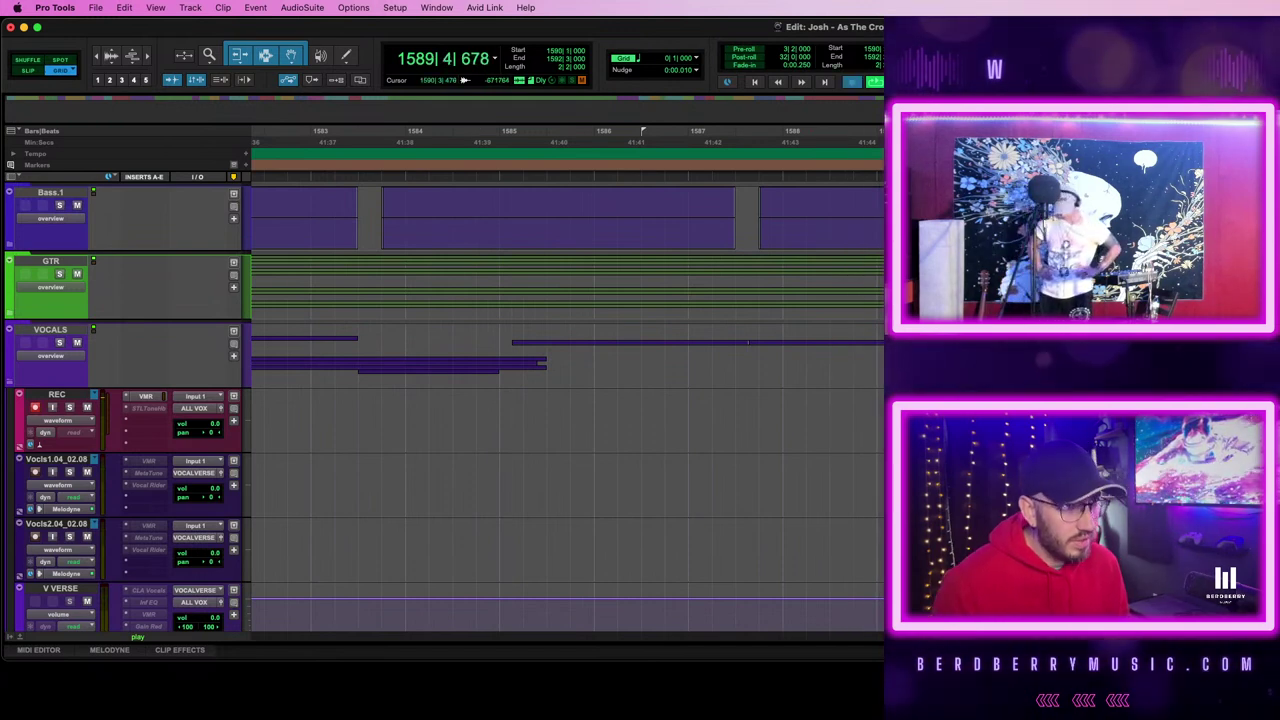
key("space")
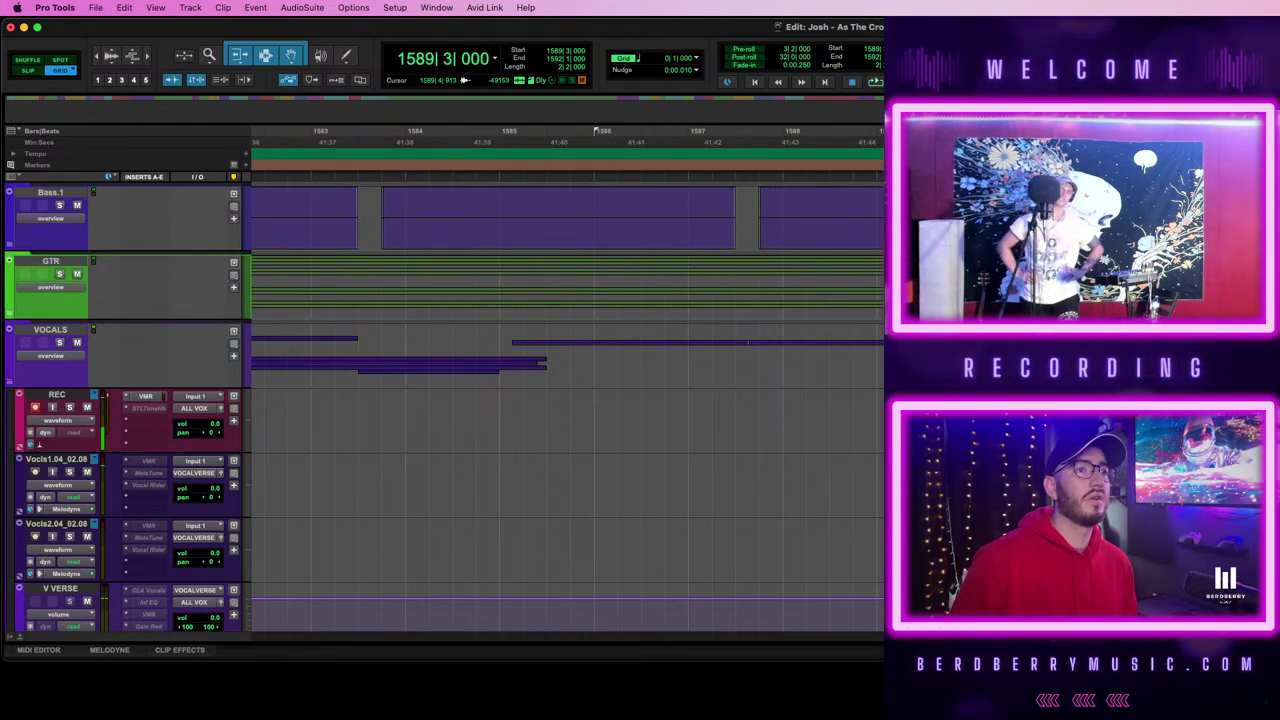
- Audition the two phrase clips starting at 1589|4|000 and at 1590|1|000, and play the passage from 1589|2|000
left_click(947, 420, "shift")
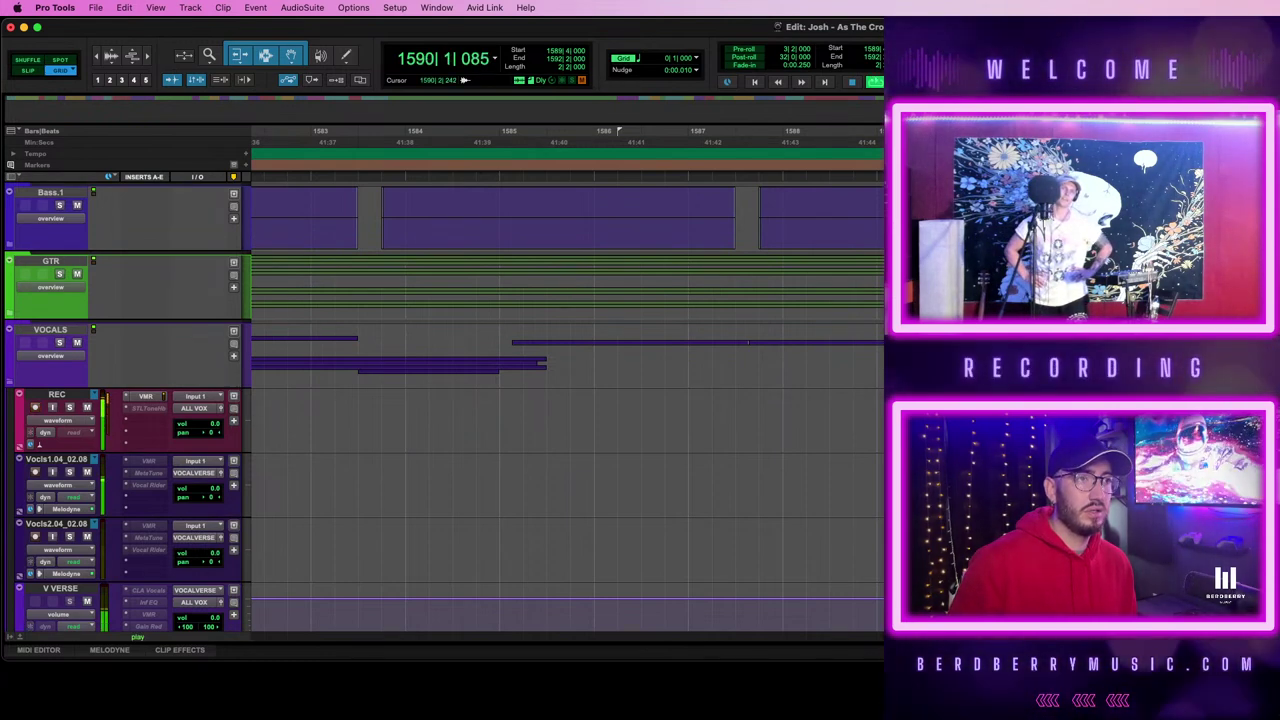
key("KP_Add")
key("space")
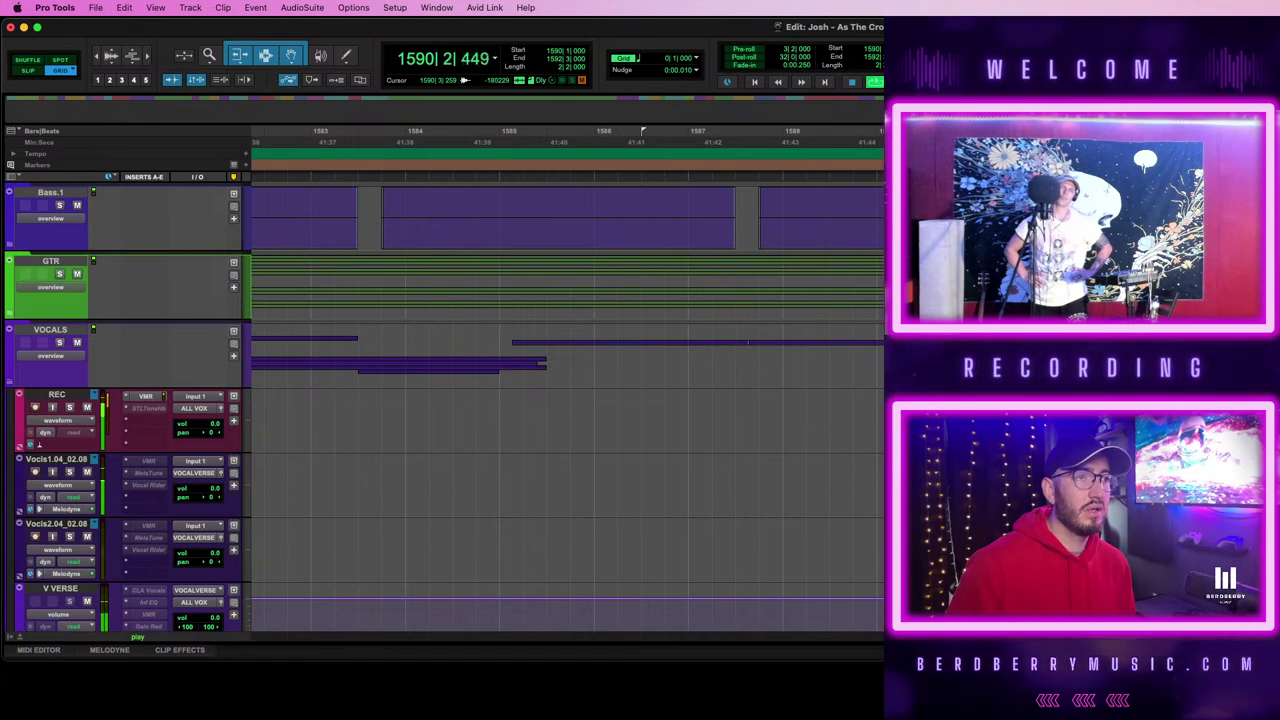
left_click(695, 403)
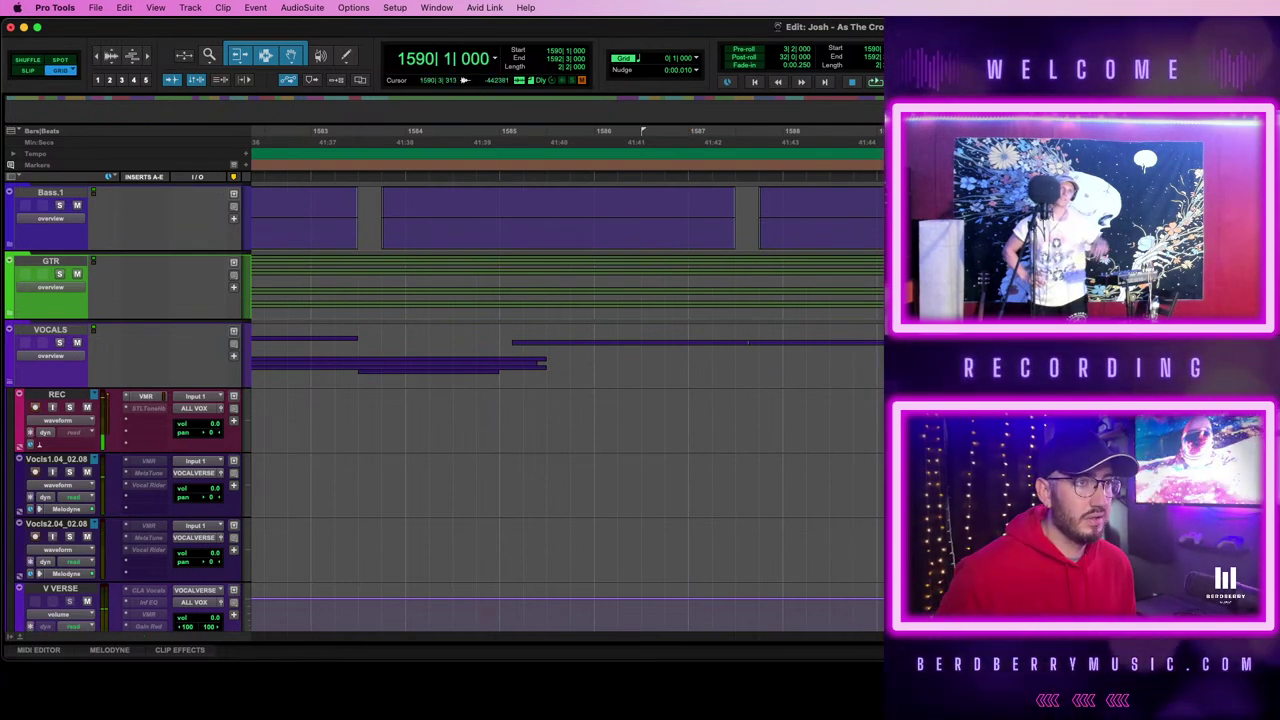
left_click(872, 401)
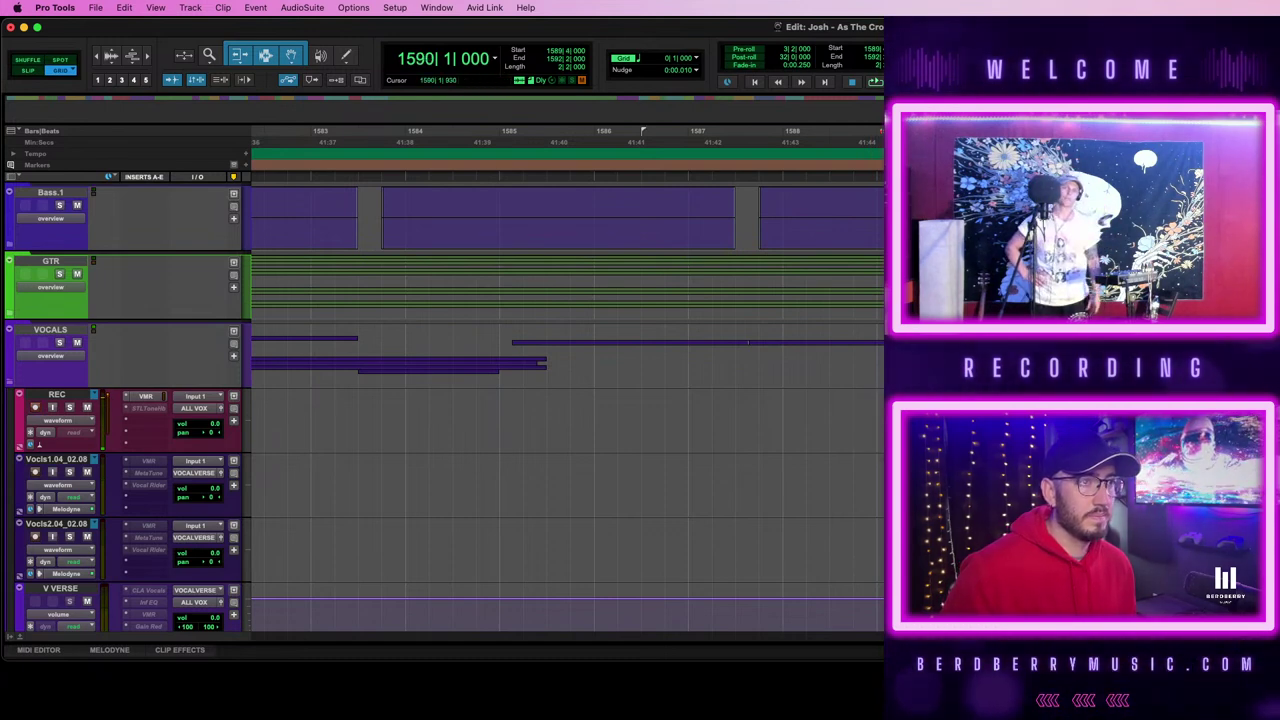
key("space")
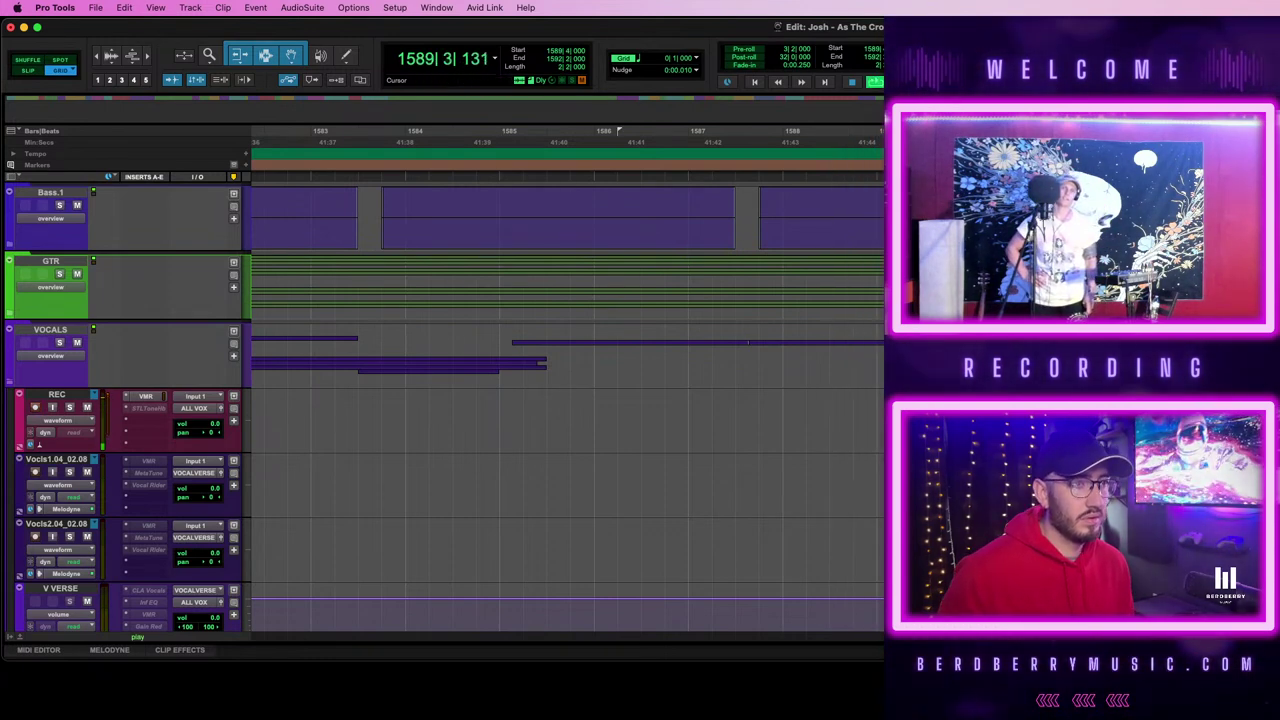
key("space")
key("KP_Subtract")
key("KP_Subtract")
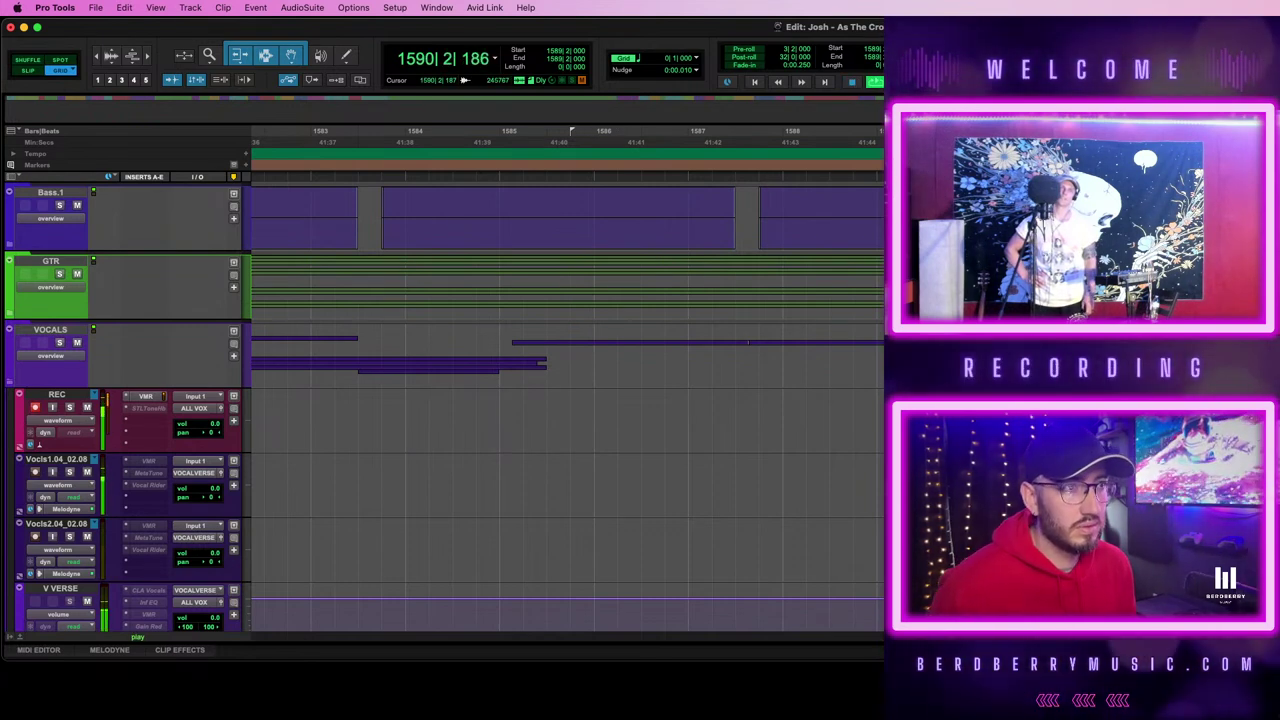
key("space")
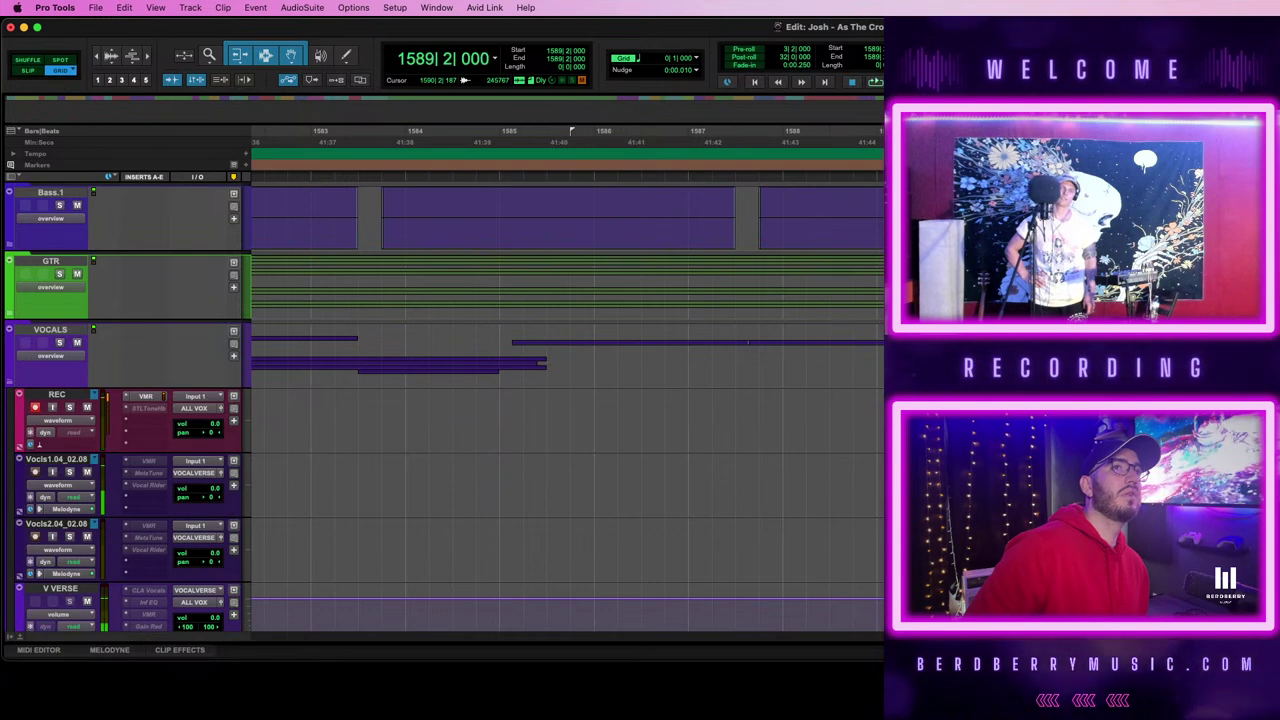
- Set the grid to 1/8 note and try the two phrase clips at 1589|3|000, 1589|3|480 and 1589|4|000
left_click(690, 55)
left_click(730, 69)
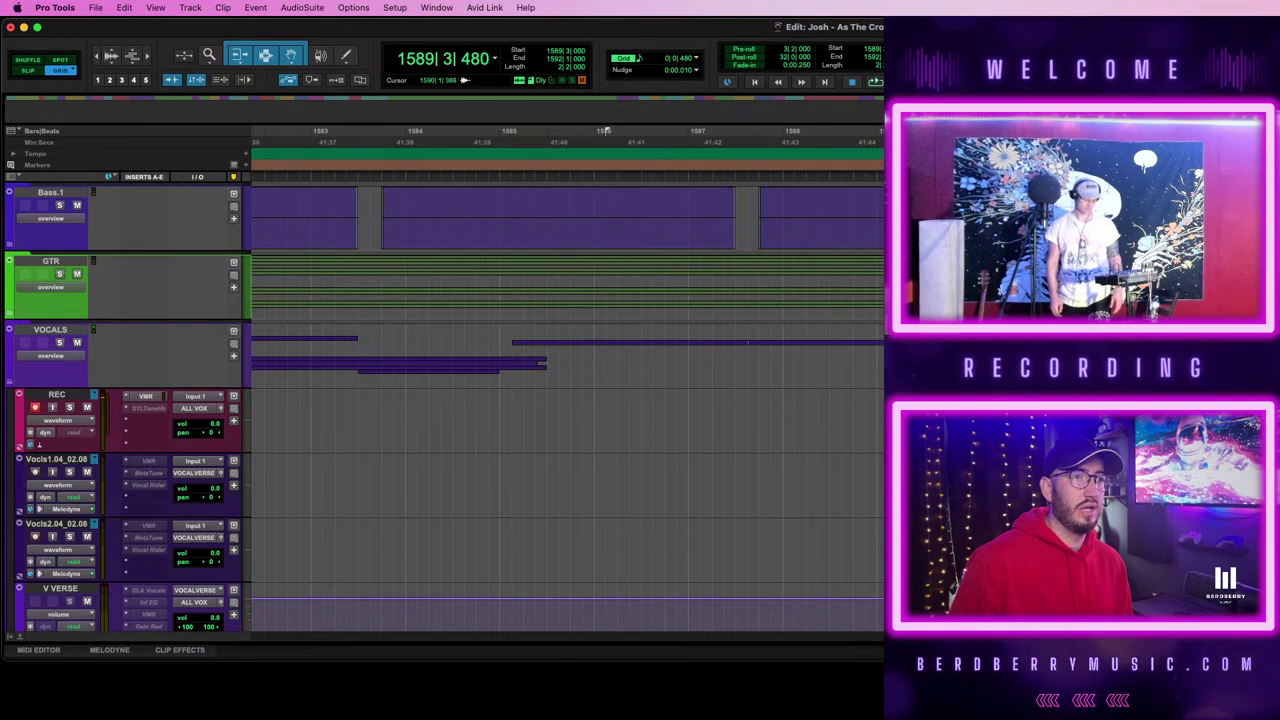
key("super+z")
key("space")
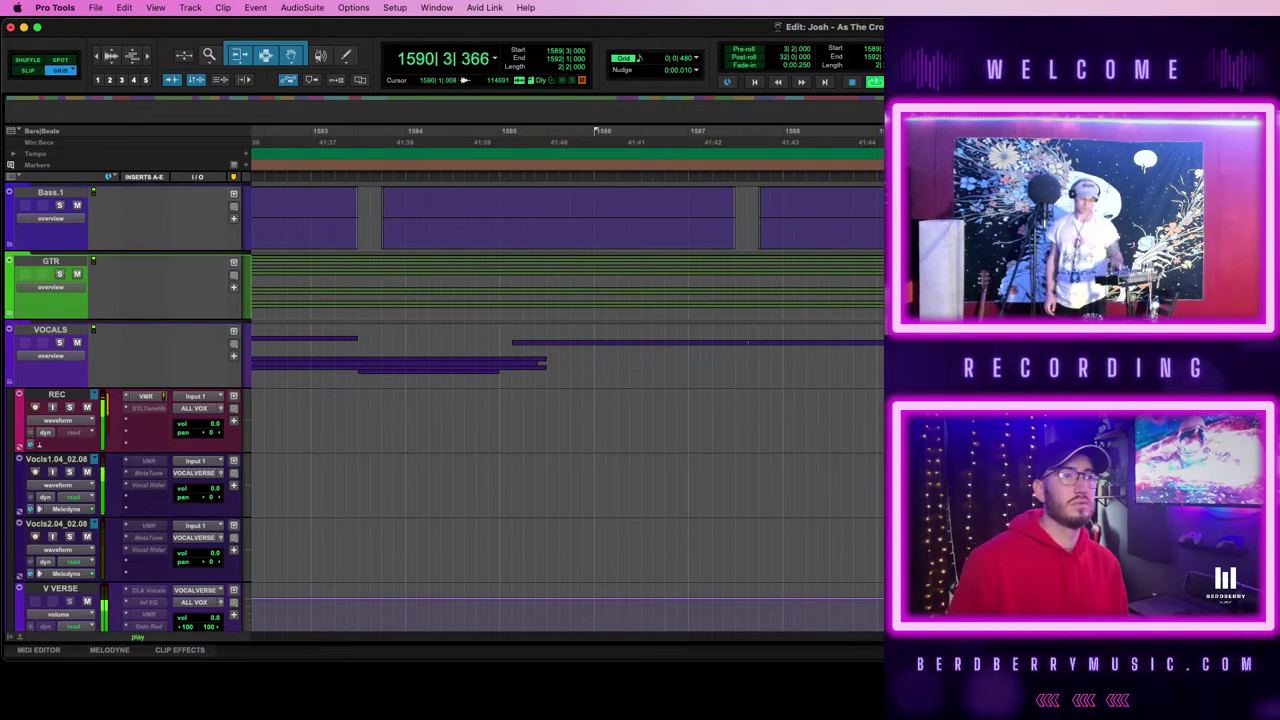
key("space")
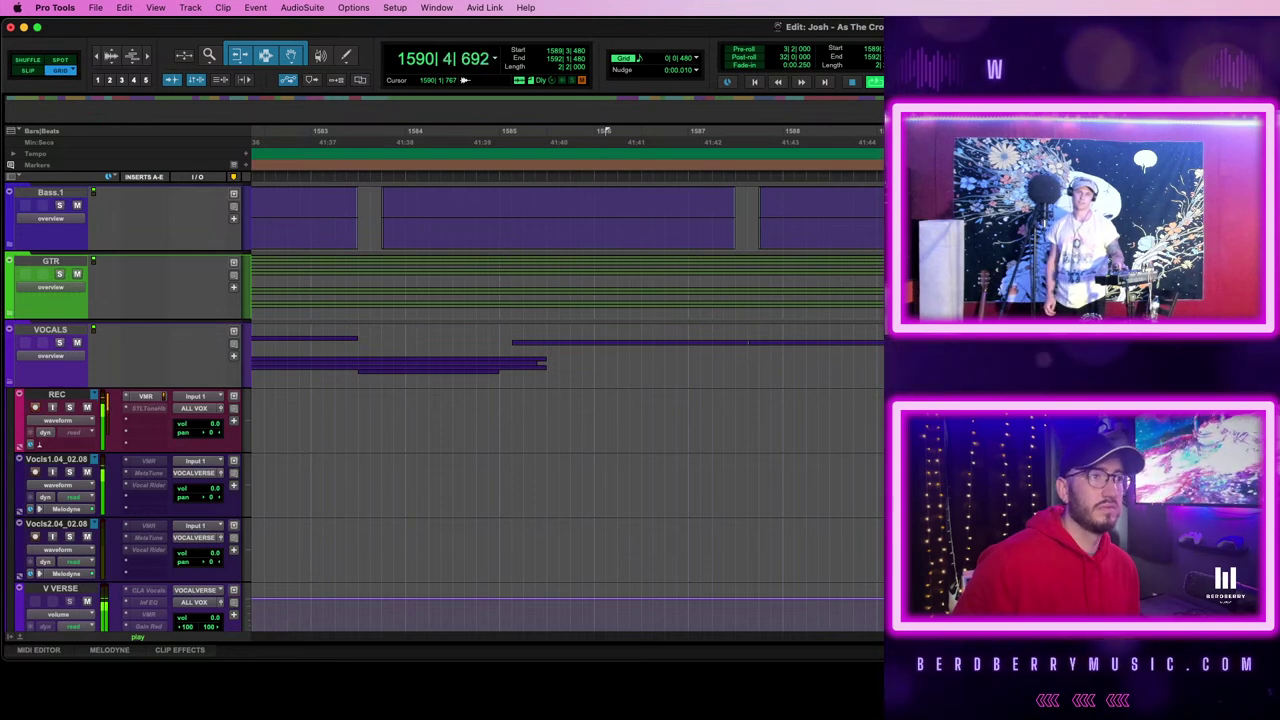
key("space")
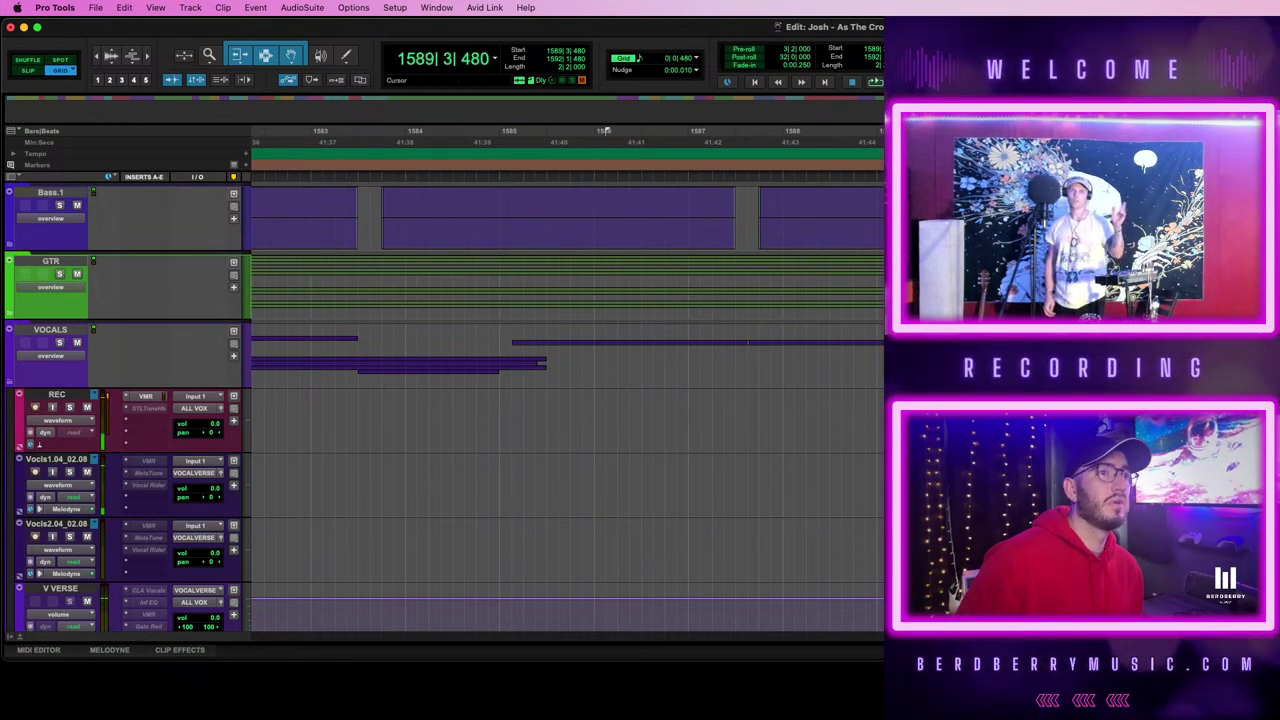
key("space")
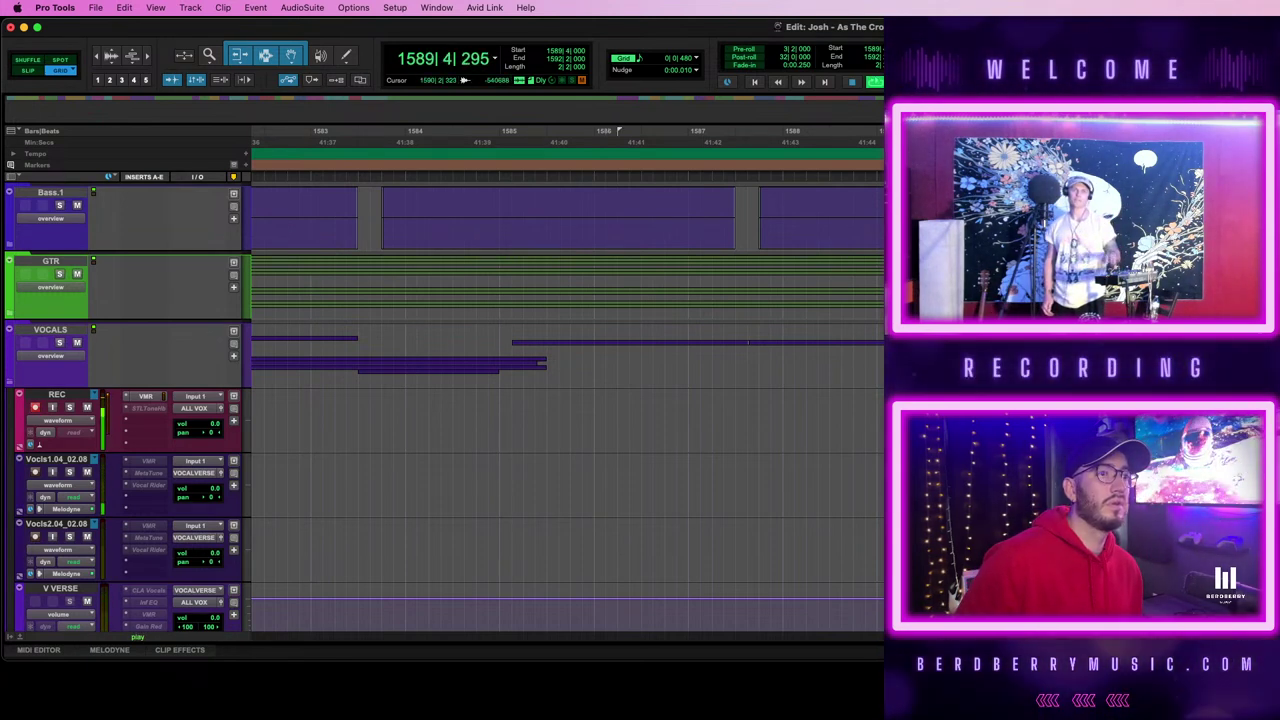
key("space")
- Audition the phrase clips at 1590|1|000 and 1590|1|480, place them at 1590|2|000, and set the grid to 1/4 note
left_click(1026, 420)
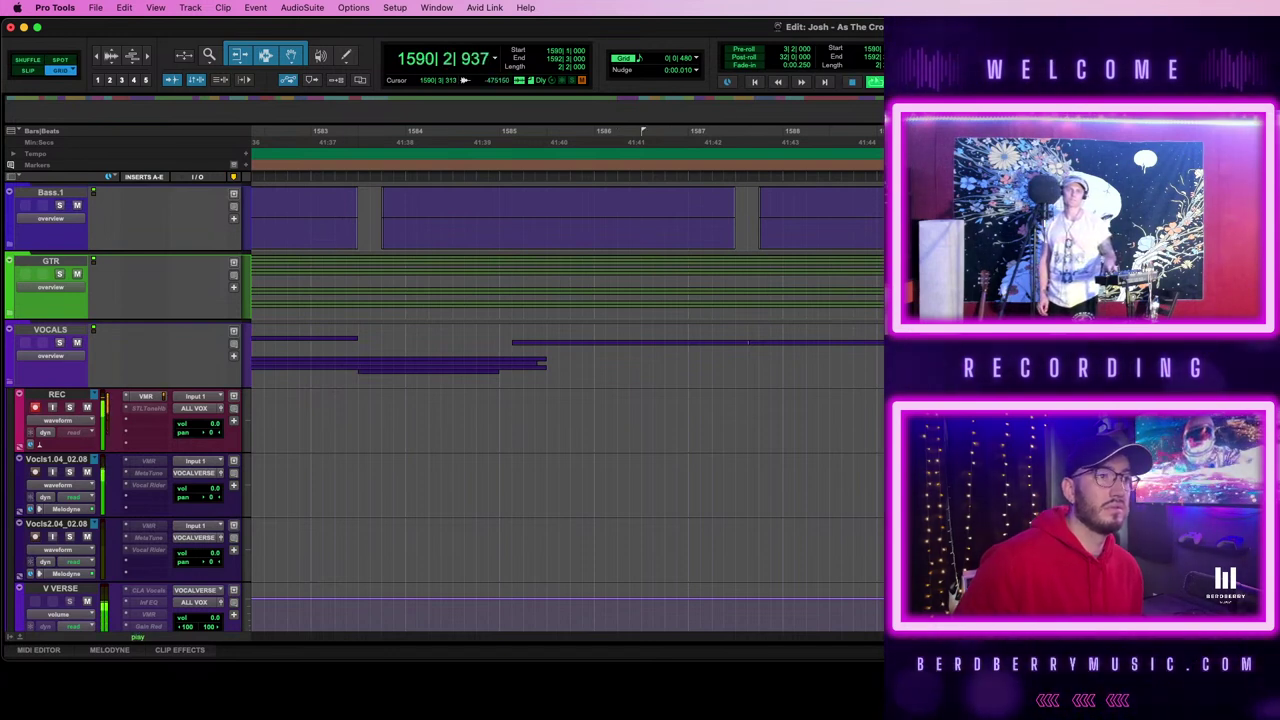
key("space")
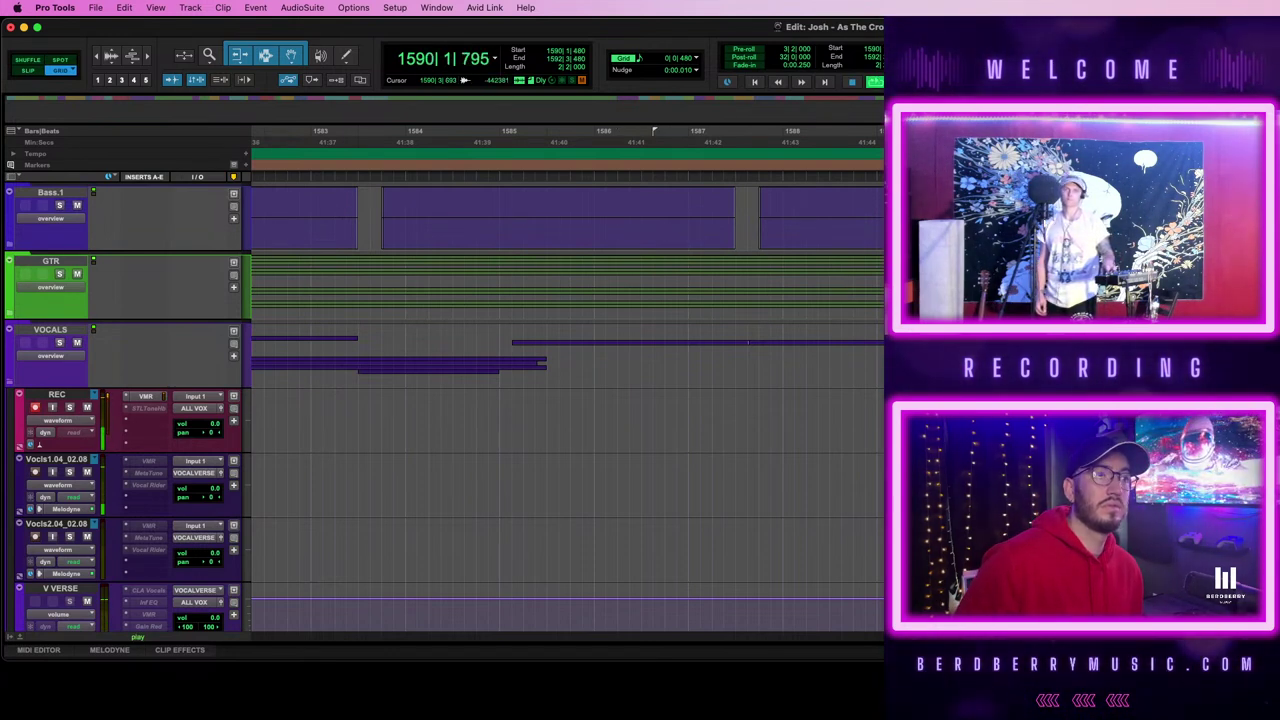
key("space")
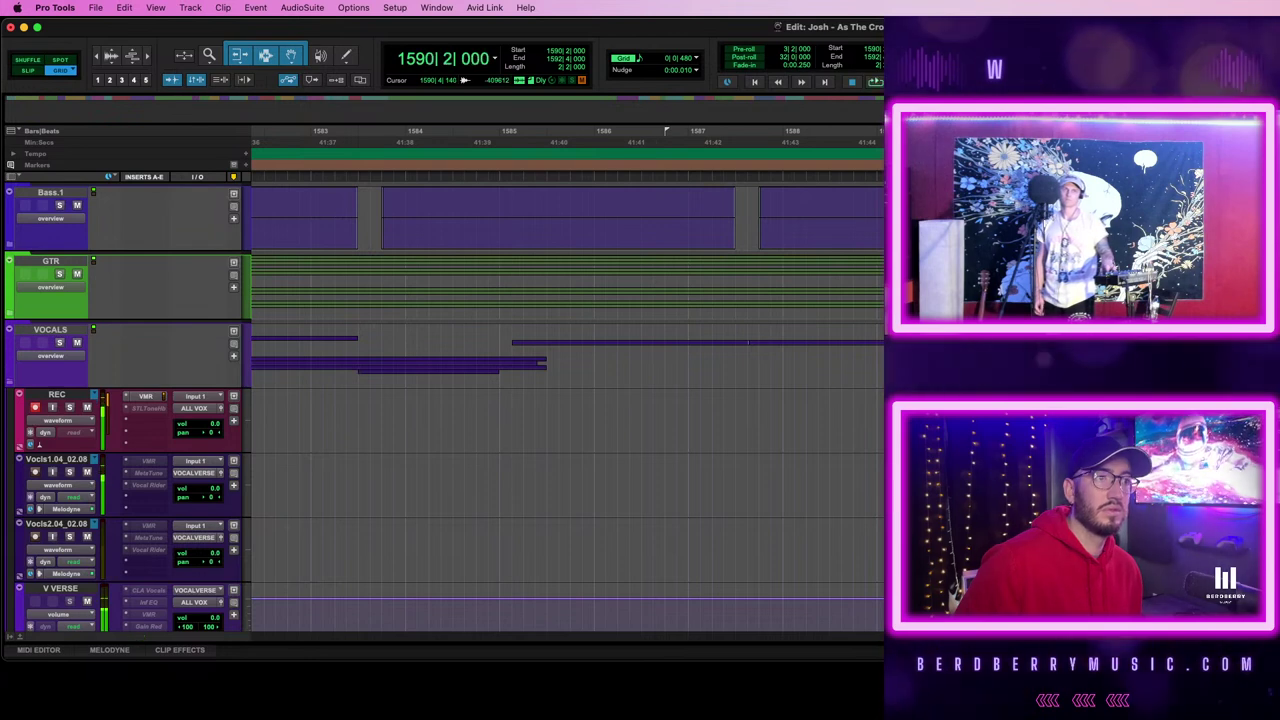
left_click(695, 57)
left_click(706, 49)
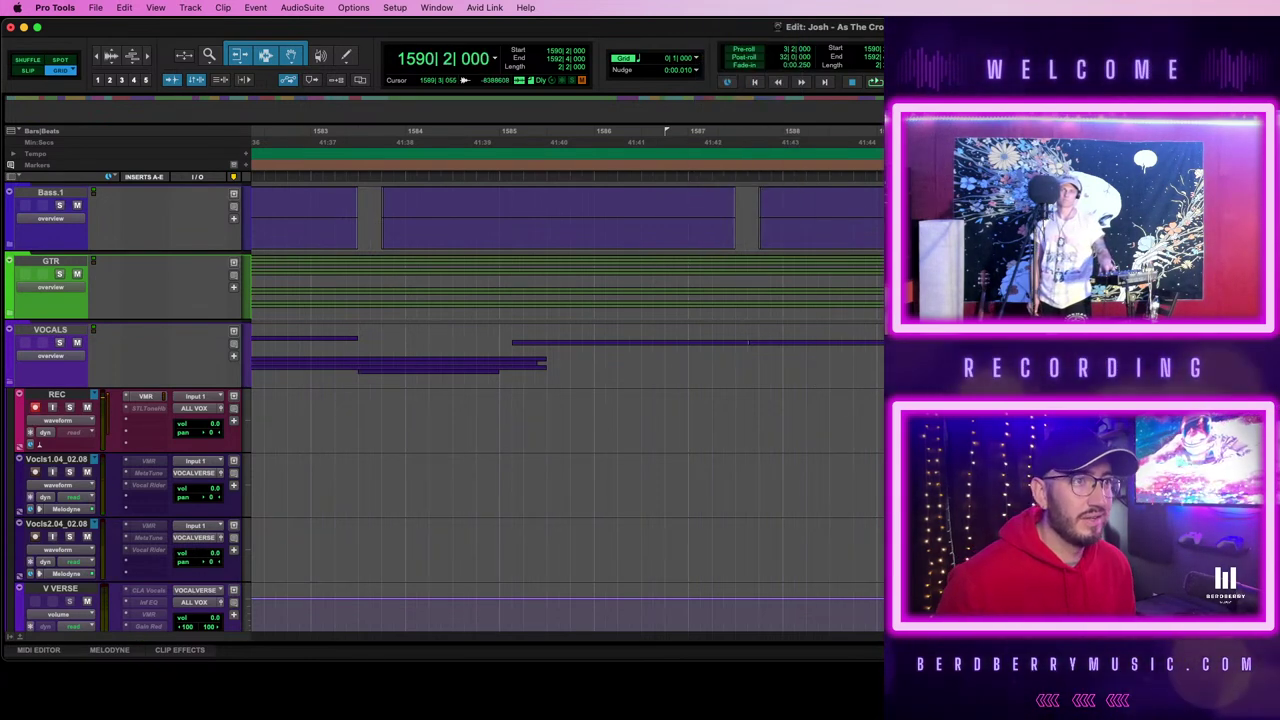
- Play the passage from 1590|2|000 and shift the two phrase clips to start at 1589|4|000
left_click(814, 402)
key("space")
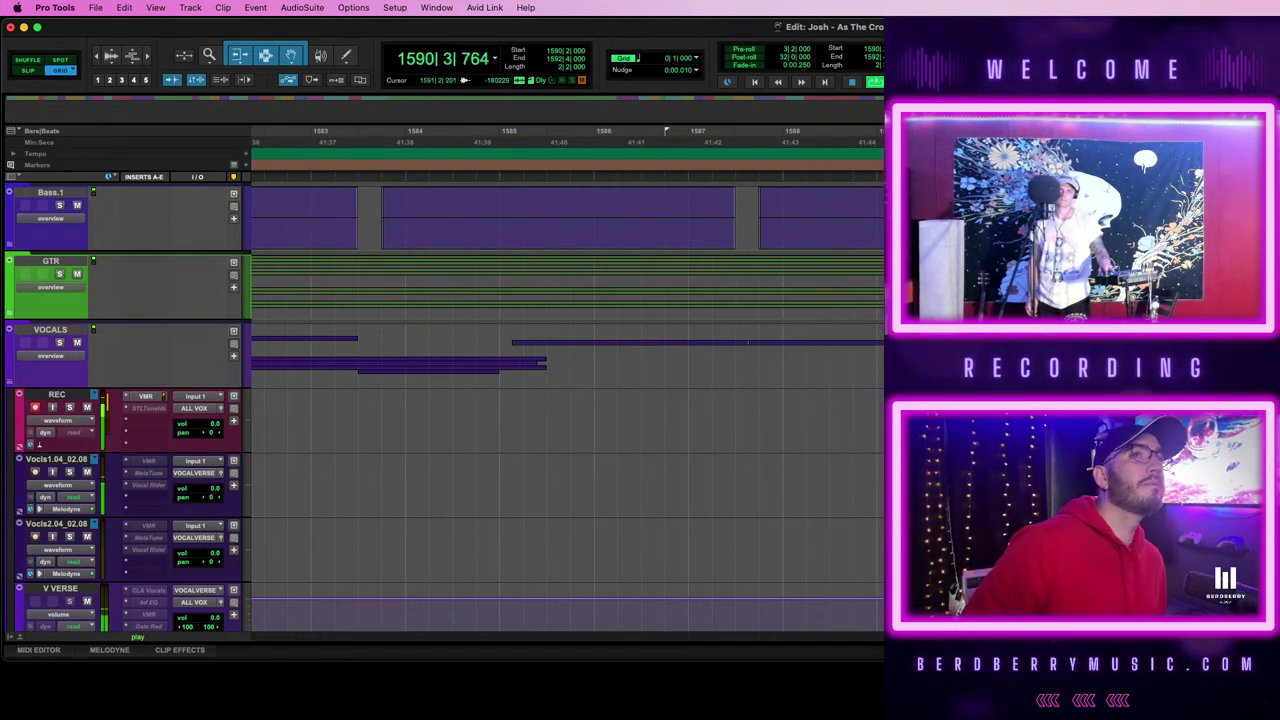
key("space")
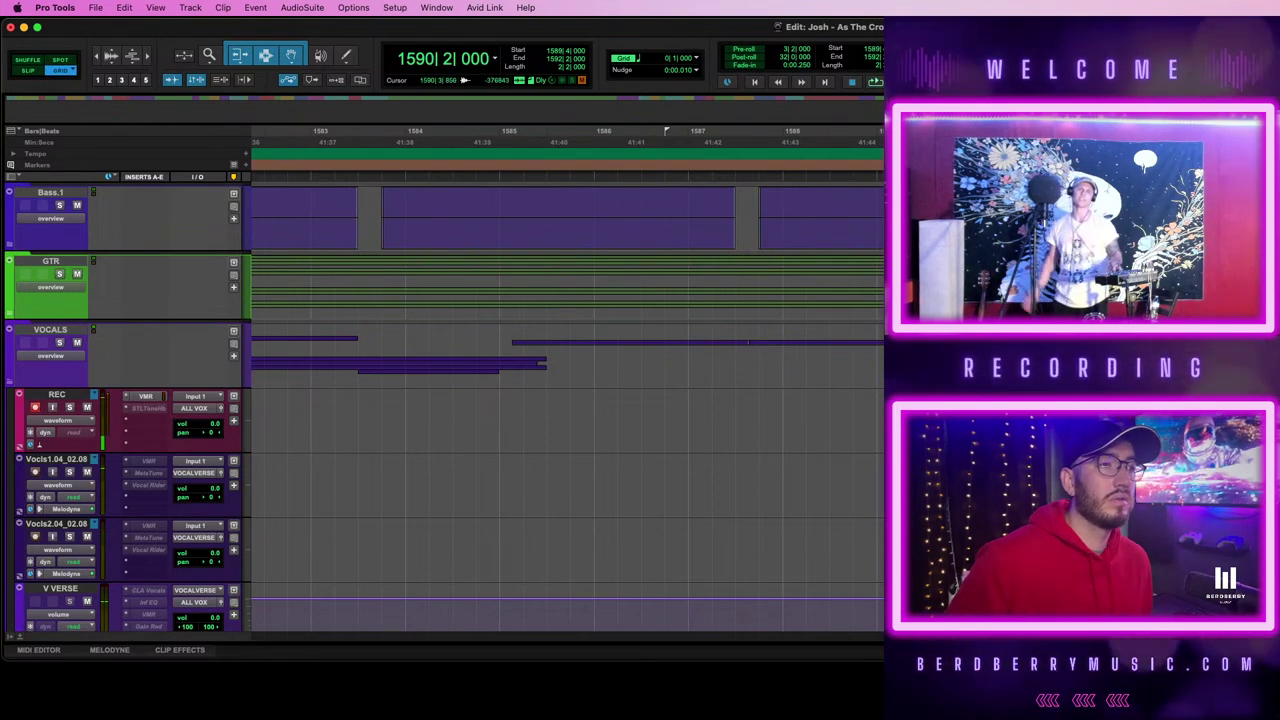
left_click(948, 421, "shift")
scroll(1030, 428, "down", 6)
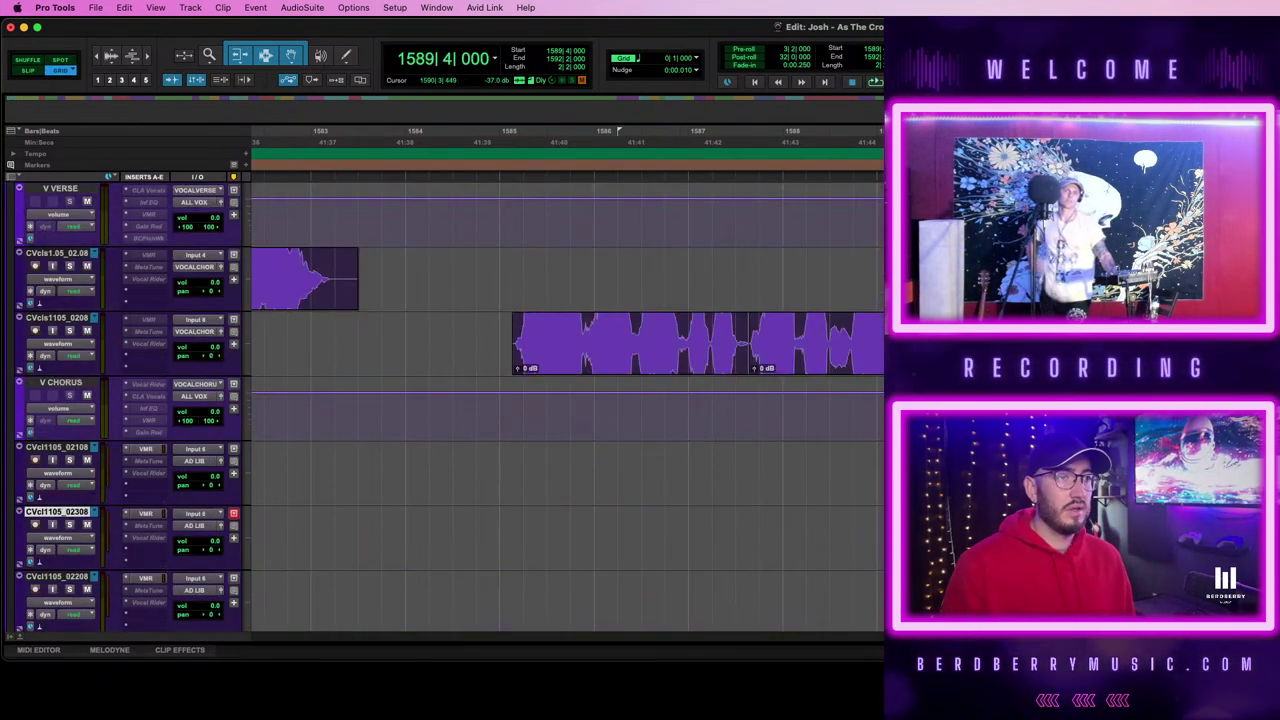
- Audition the two phrase clips against the chorus, playing the passage from 1589|2|000
scroll(560, 400, "up", 4)
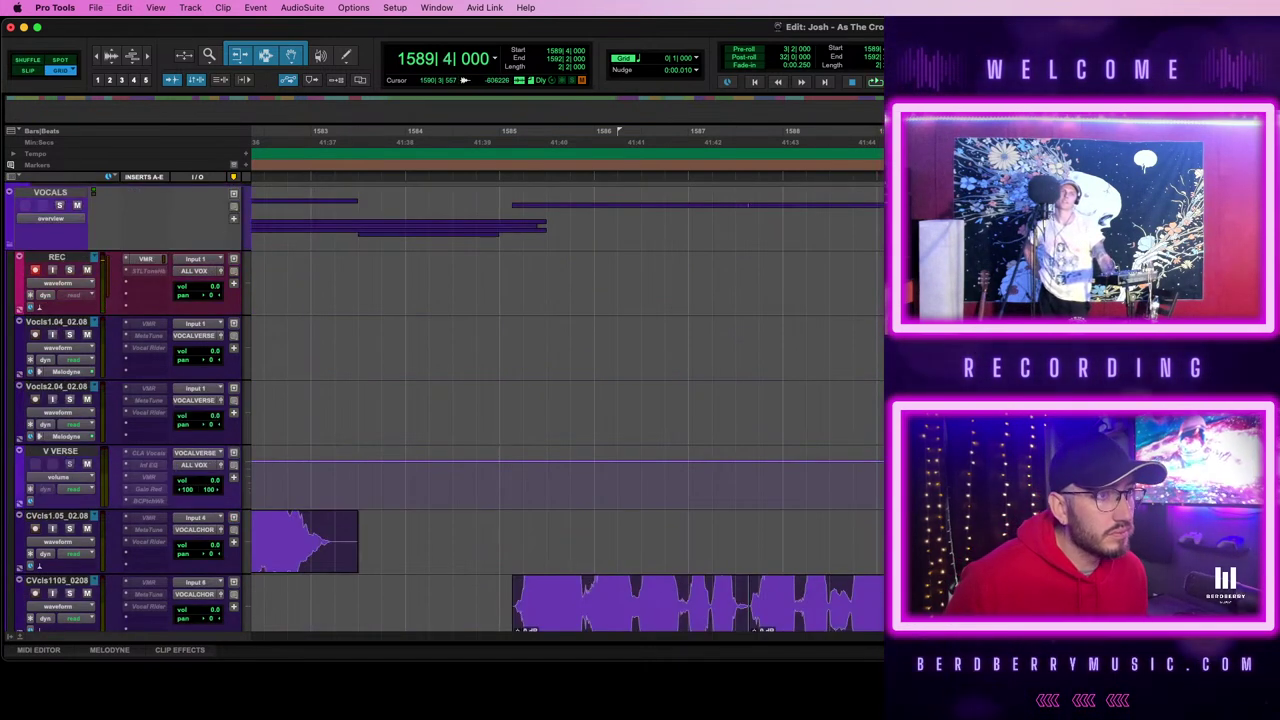
left_click_drag(1092, 420, 1080, 420)
key("space")
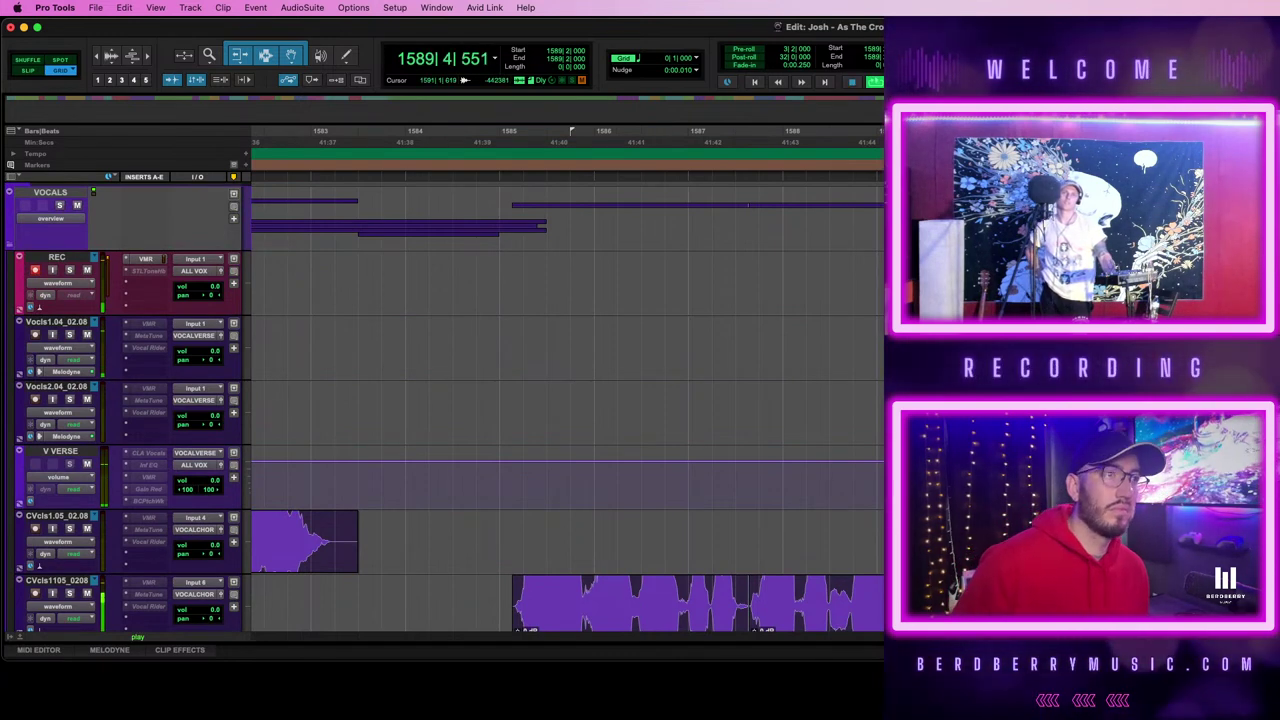
key("space")
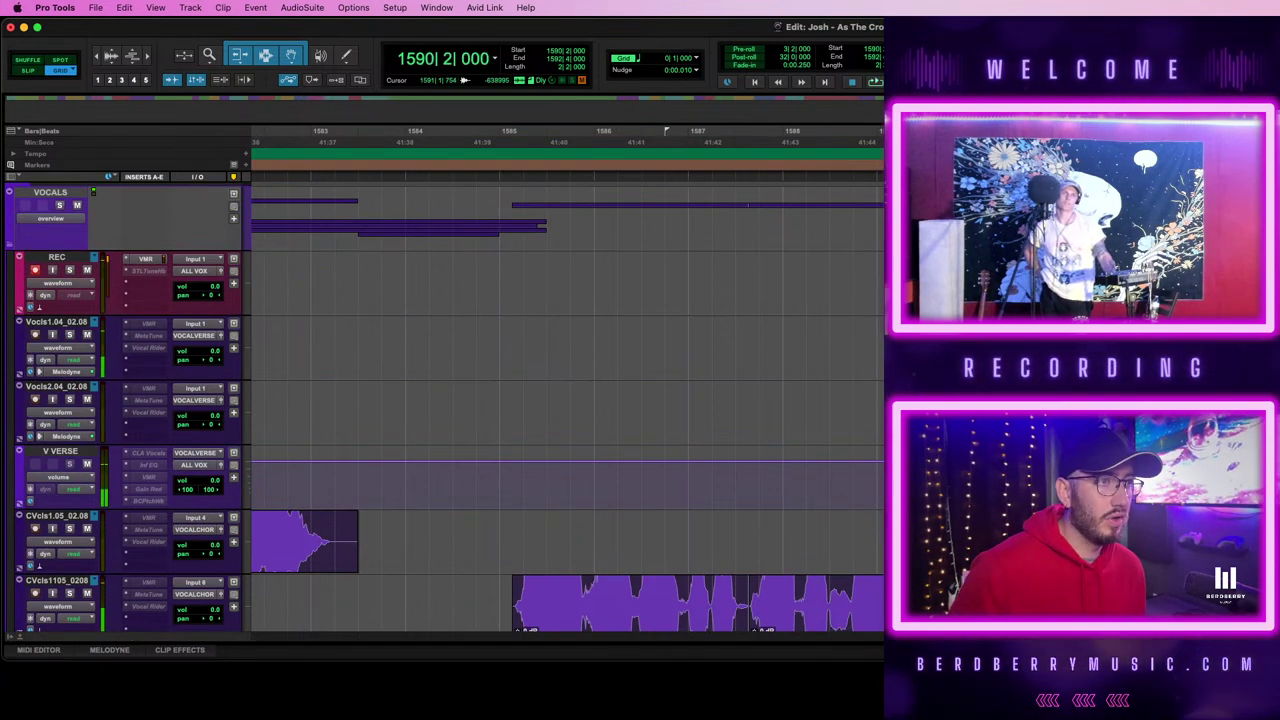
- Shift the two phrase clips to start at 1591|4|000 and play the passage from 1590|4|000
scroll(568, 400, "right", 5)
left_click_drag(868, 299, 1149, 299)
key("space")
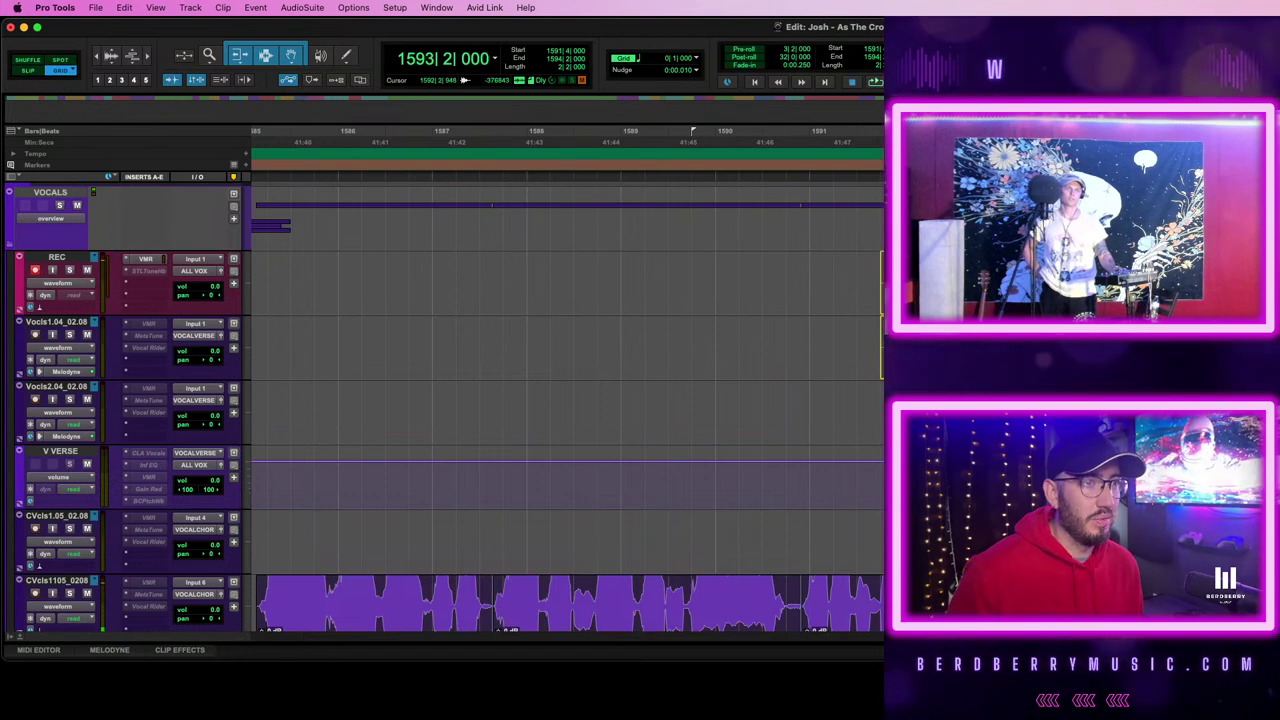
key("space")
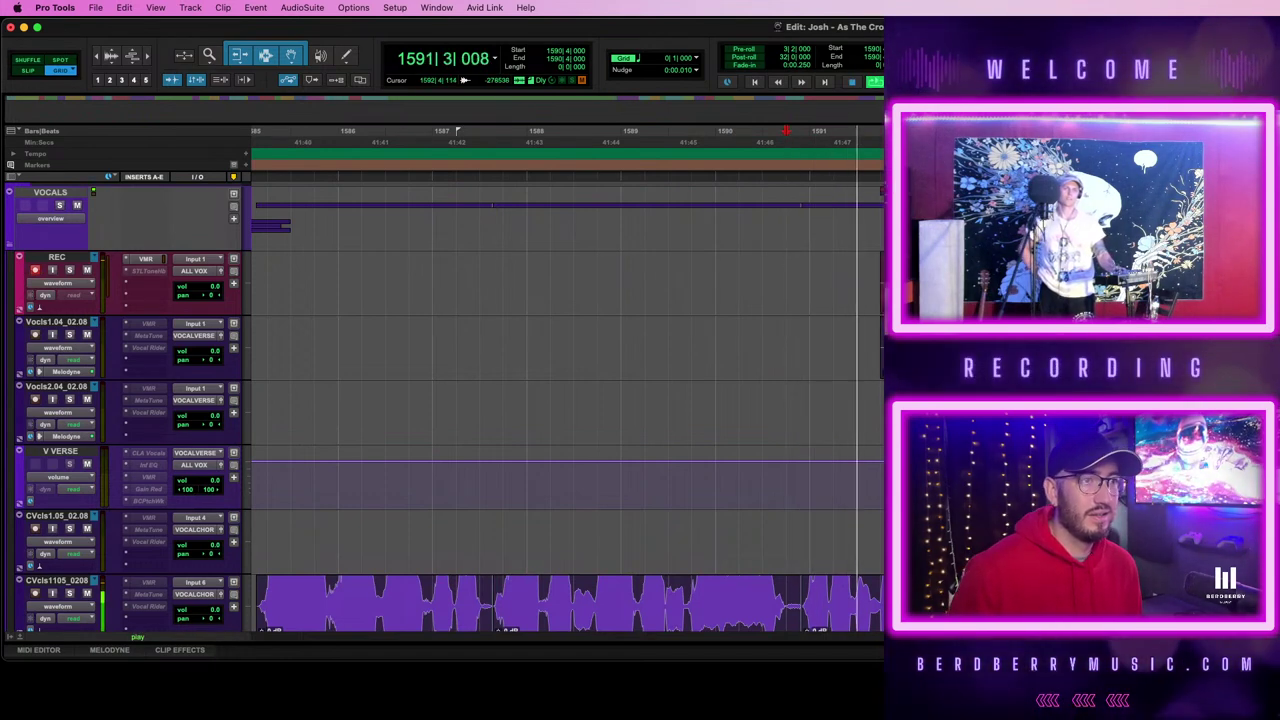
- Move the two phrase clips to start at 1591|3|000 and audition them from 1590|2|000
left_click(975, 348, "shift")
left_click_drag(975, 348, 953, 348)
left_click(743, 266)
key("space")
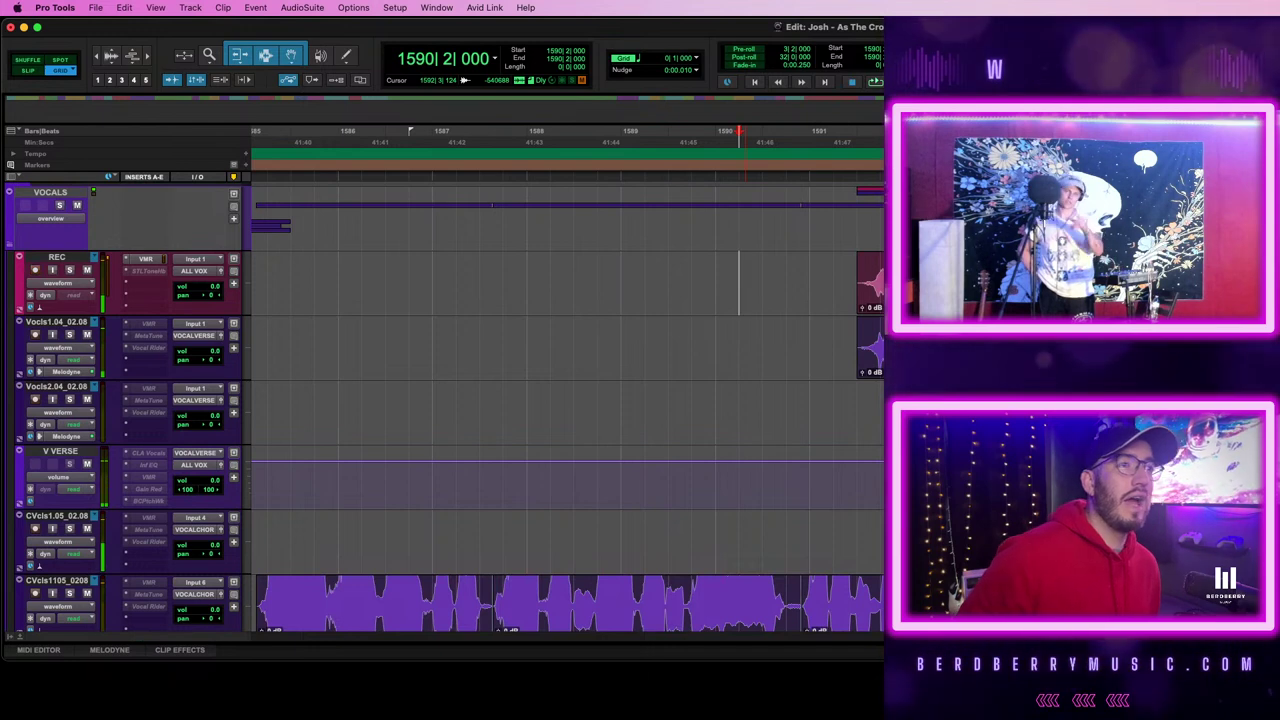
- Select both phrase clips on the REC and first verse vocal tracks, and play the passage from 1589|4|000
left_click(960, 286)
left_click(960, 351, "shift")
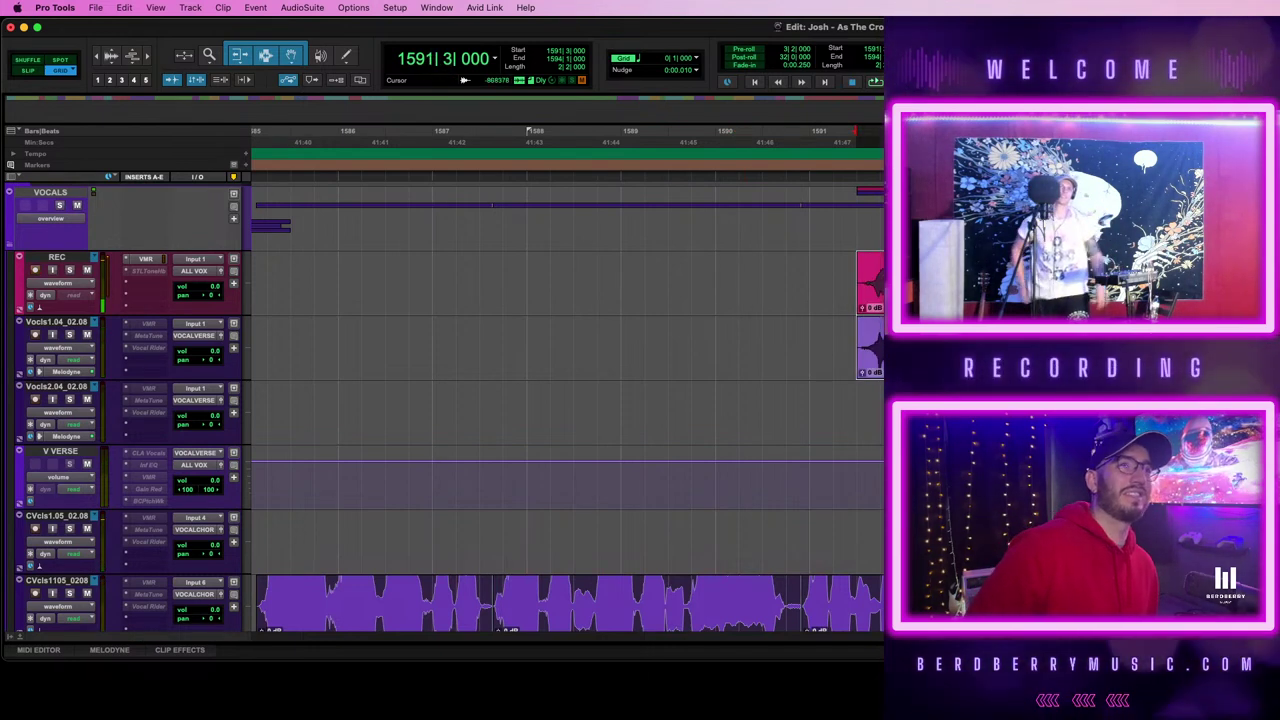
left_click(691, 263)
key("space")
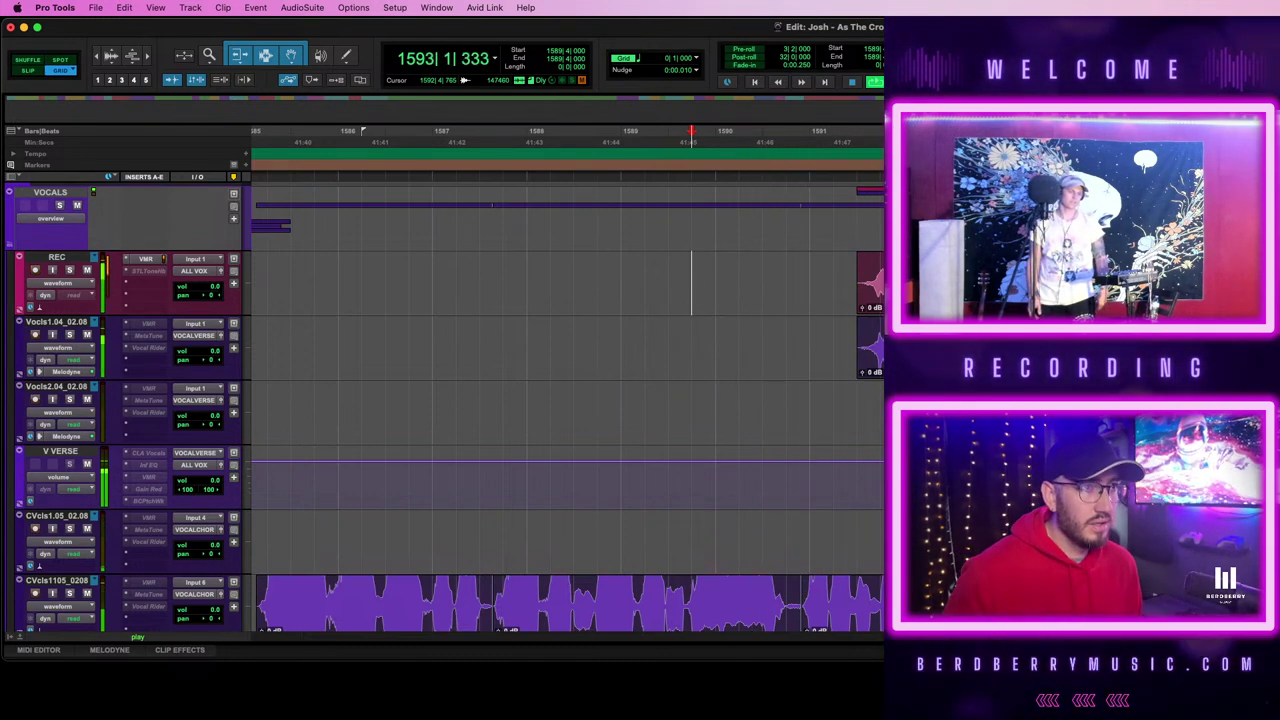
key("space")
- Remove the two phrase clips at 1591|3|000 from the REC and first verse vocal tracks
left_click(949, 287)
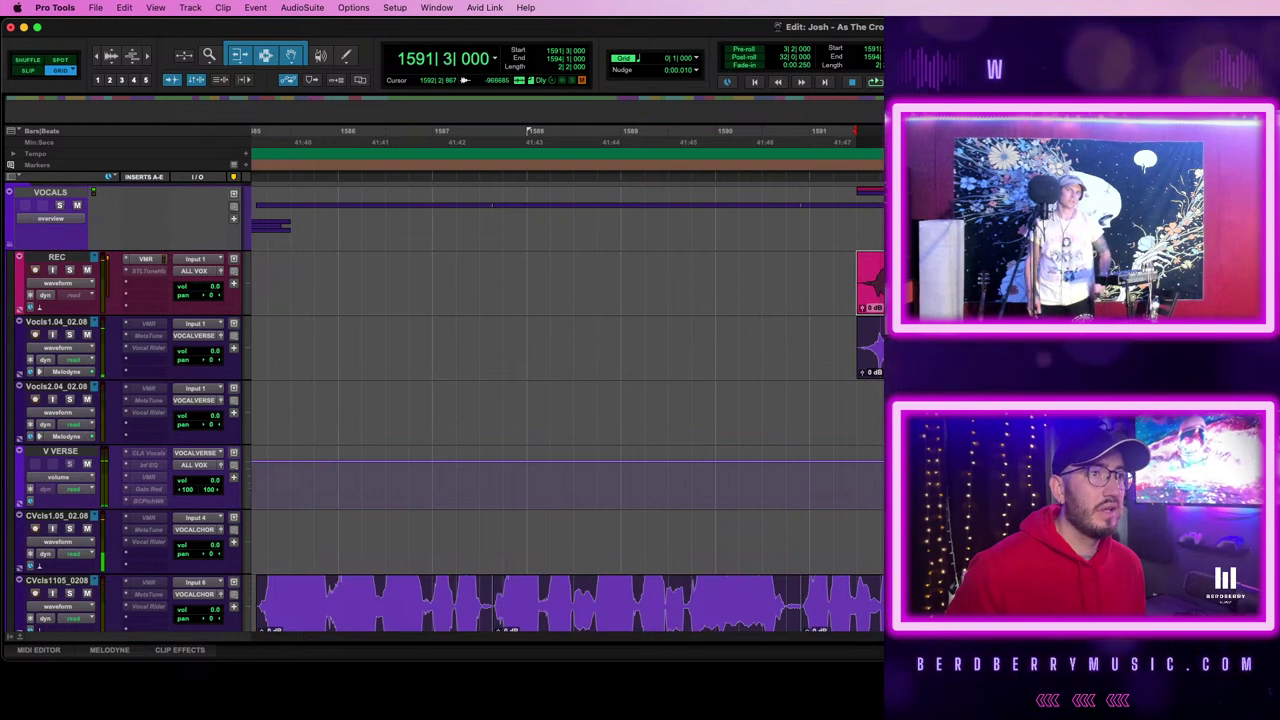
key("t")
scroll(953, 287, "right", 3)
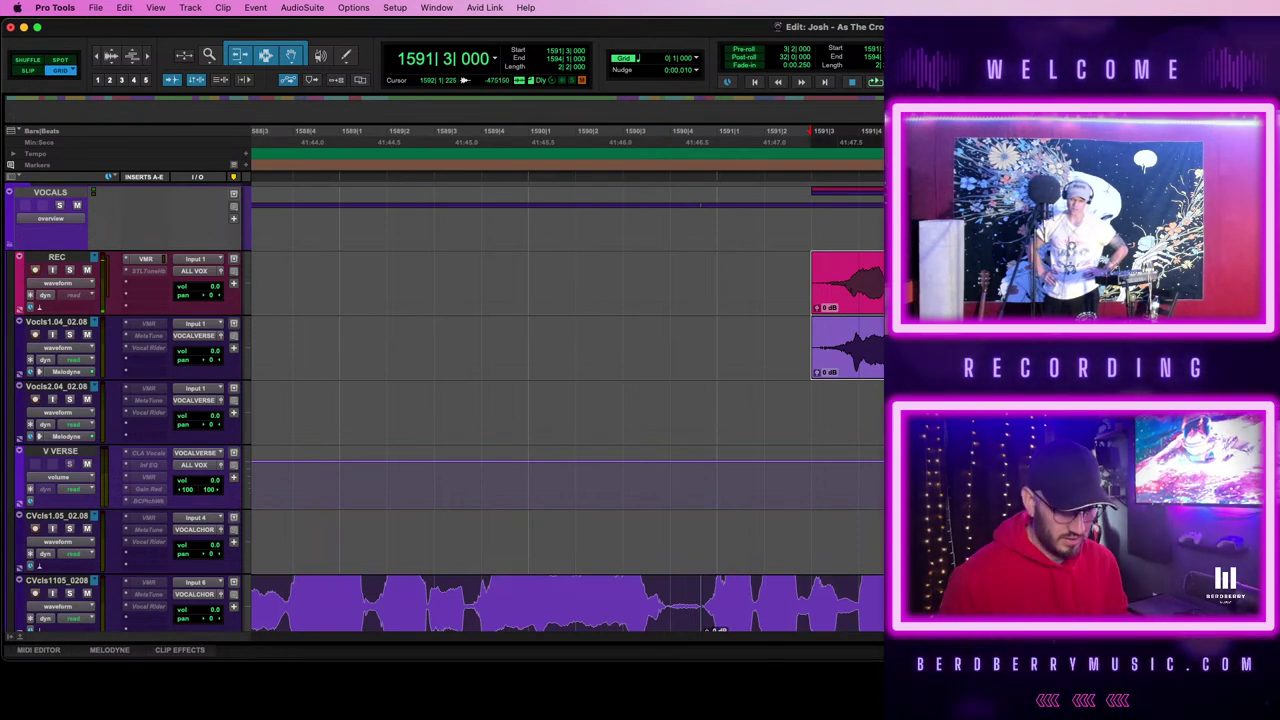
key("super+z")
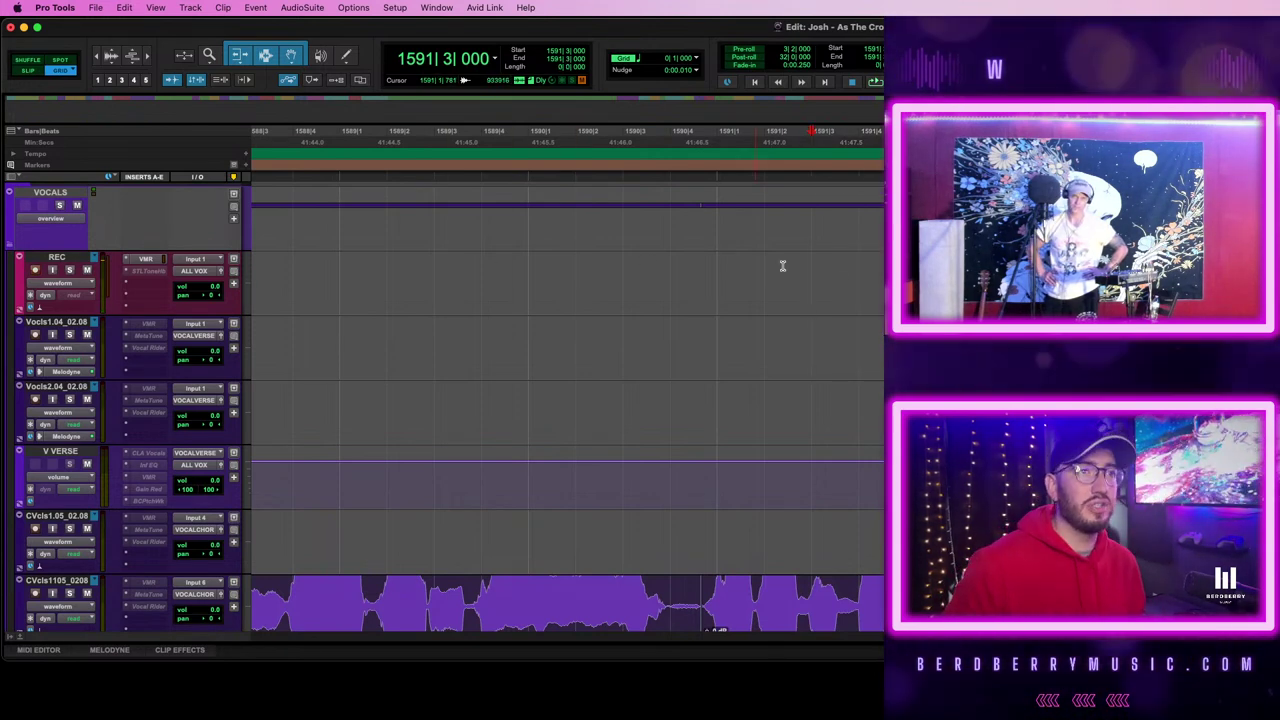
- Record a new vocal take on the REC track from 1591|1|000, checking the harmony channels in the mixer during the recording
left_click(714, 264)
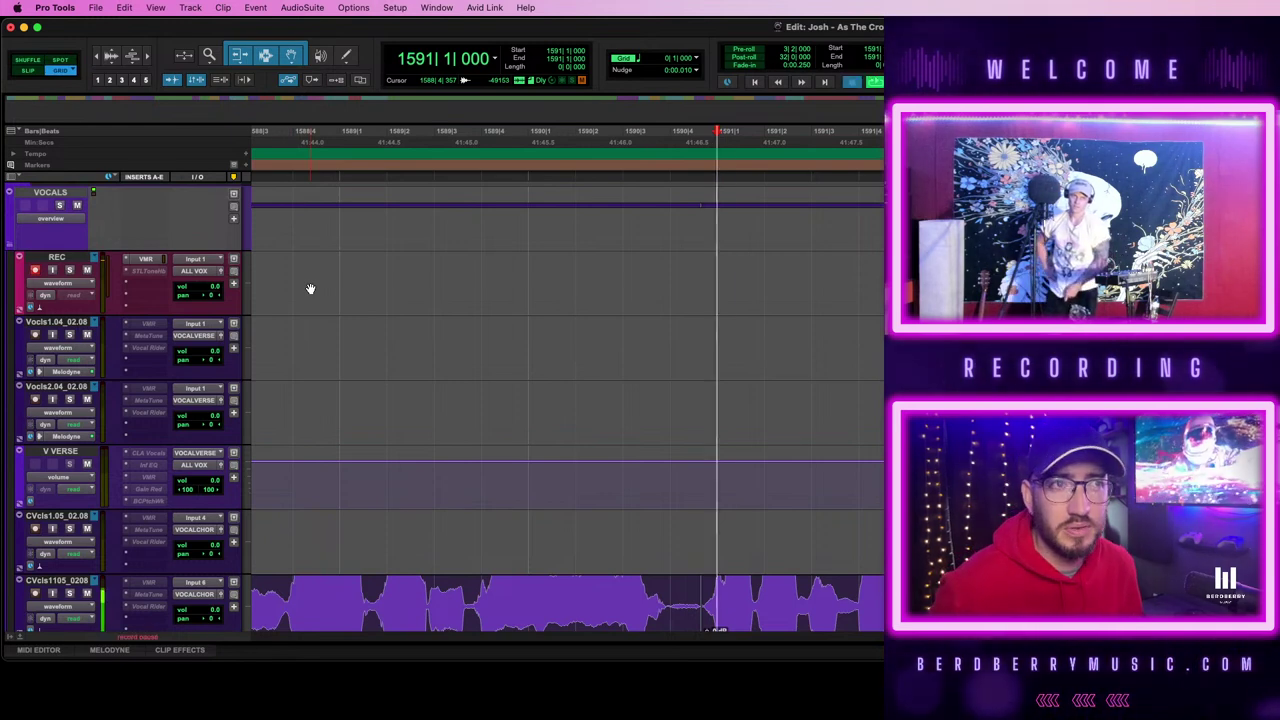
key("super+space")
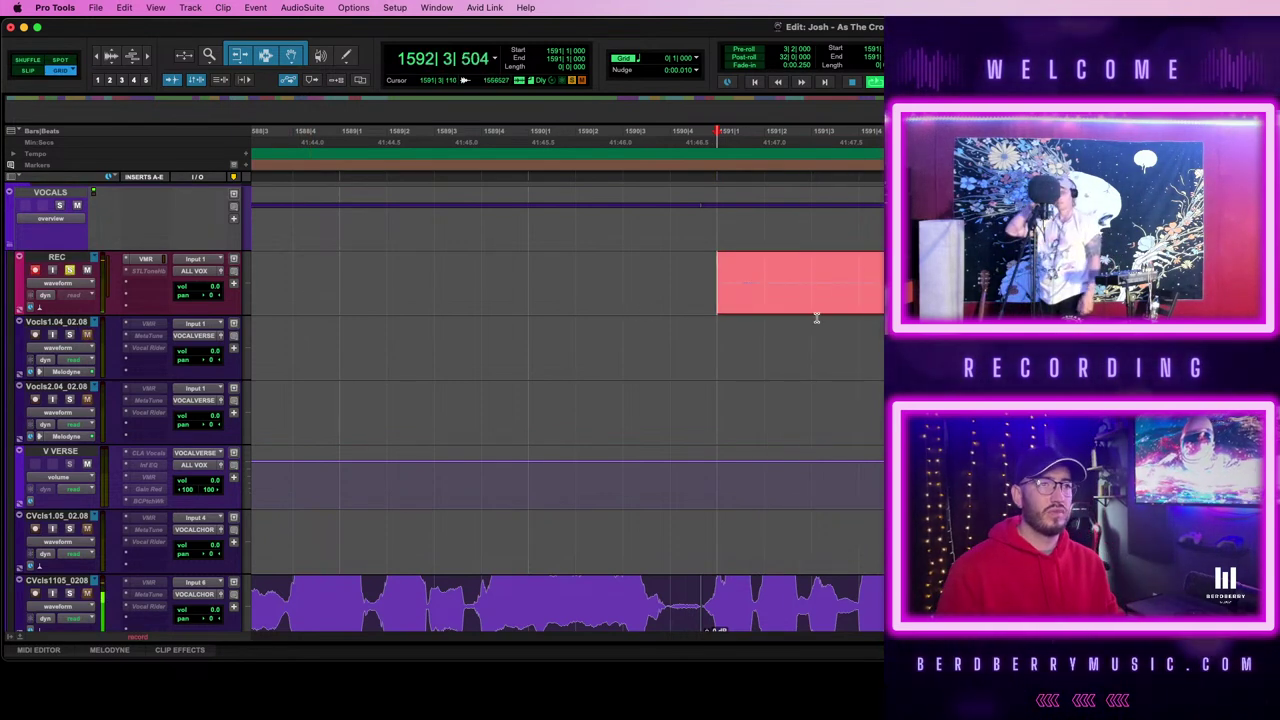
key("r")
scroll(567, 400, "right", 2)
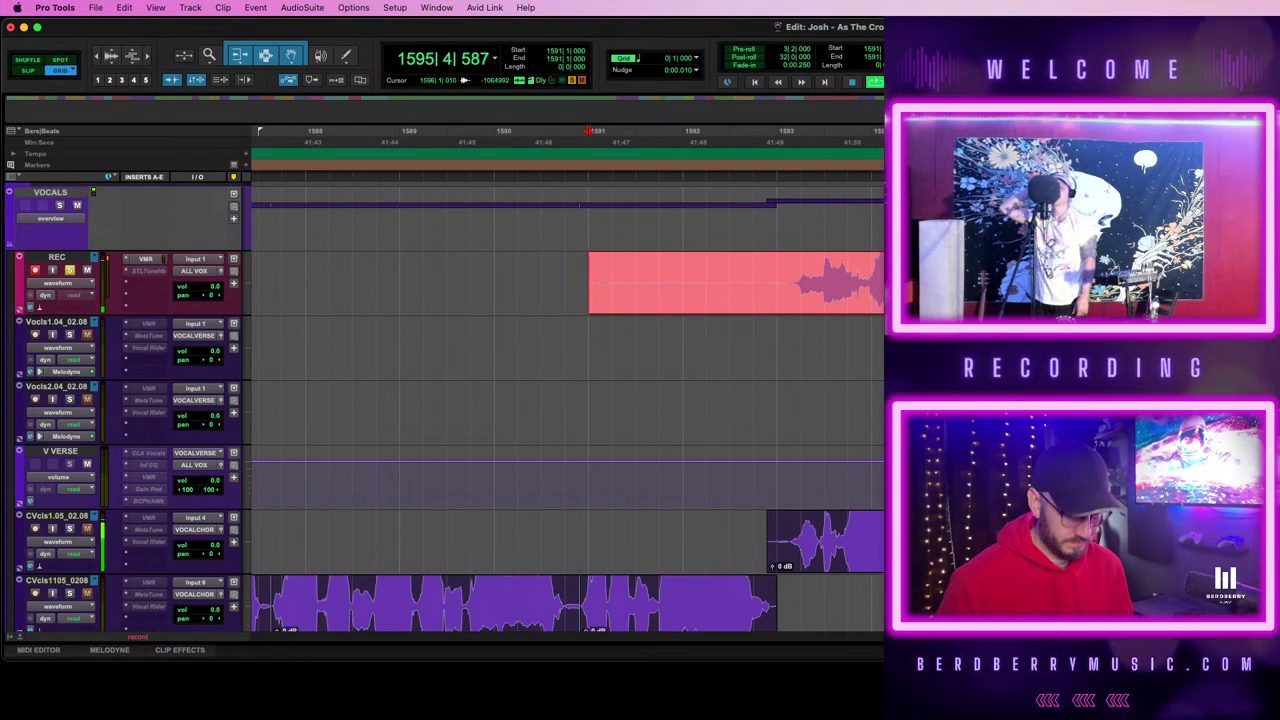
key("super+equal")
scroll(443, 350, "right", 20)
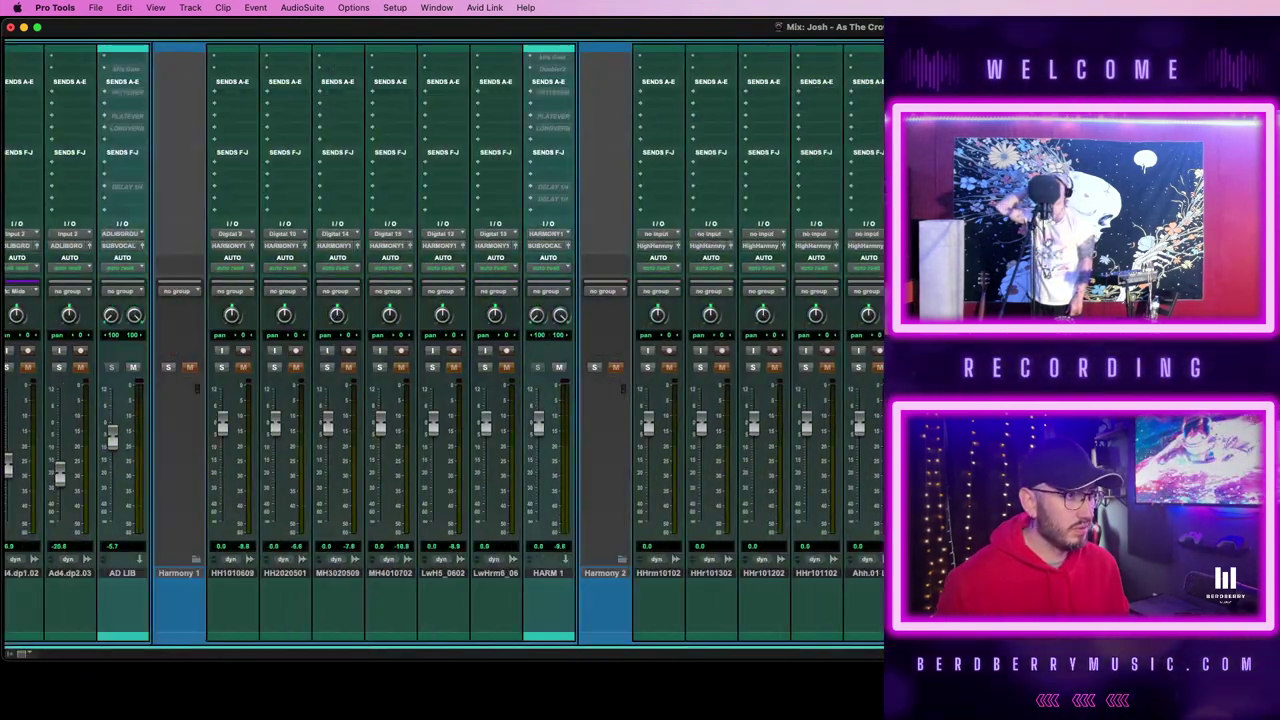
scroll(440, 340, "right", 10)
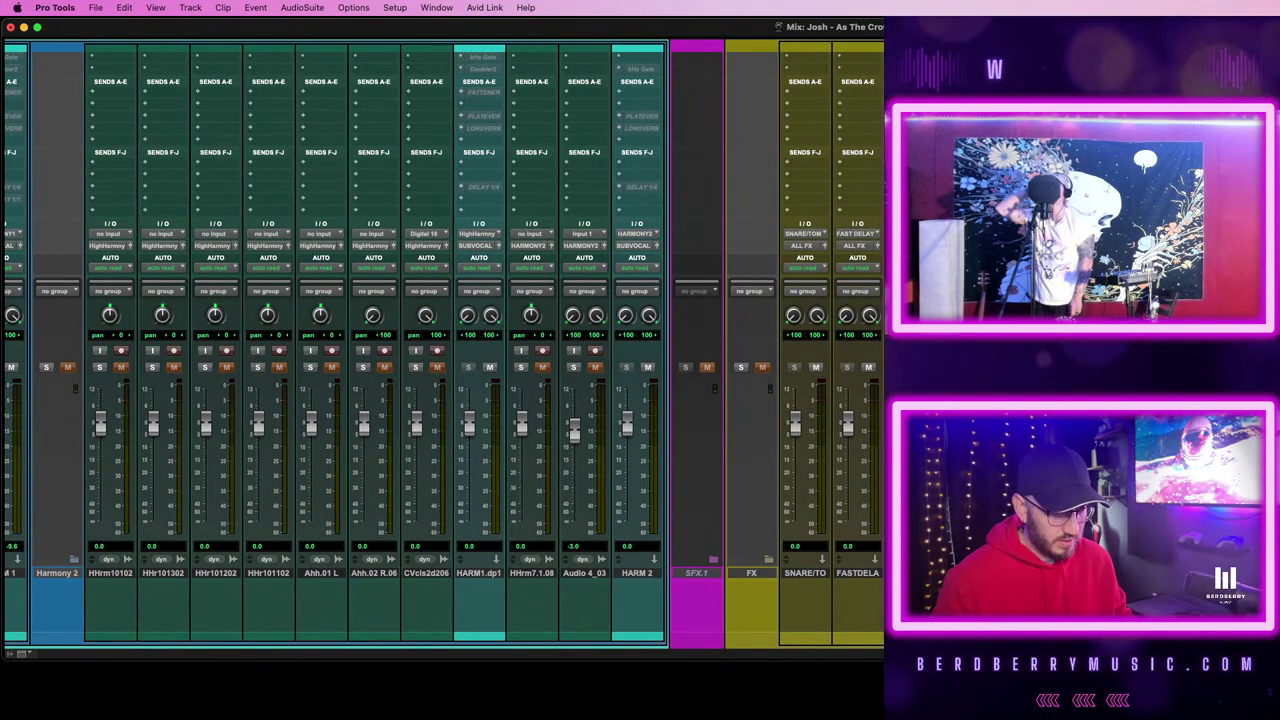
key("super+equal")
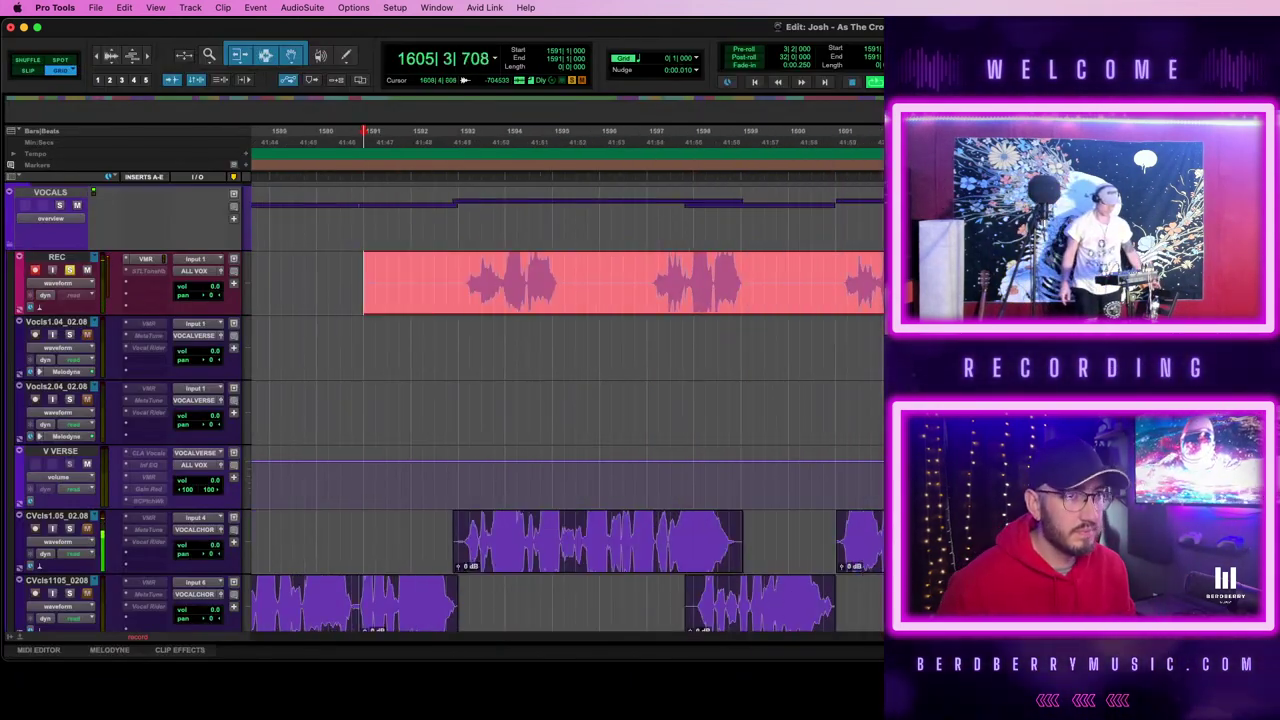
key("space")
- Isolate the phrase from 1592|3|000 to 1594|3|000 in the REC take, audition it and delete the rest of the take
left_click_drag(835, 267, 930, 272)
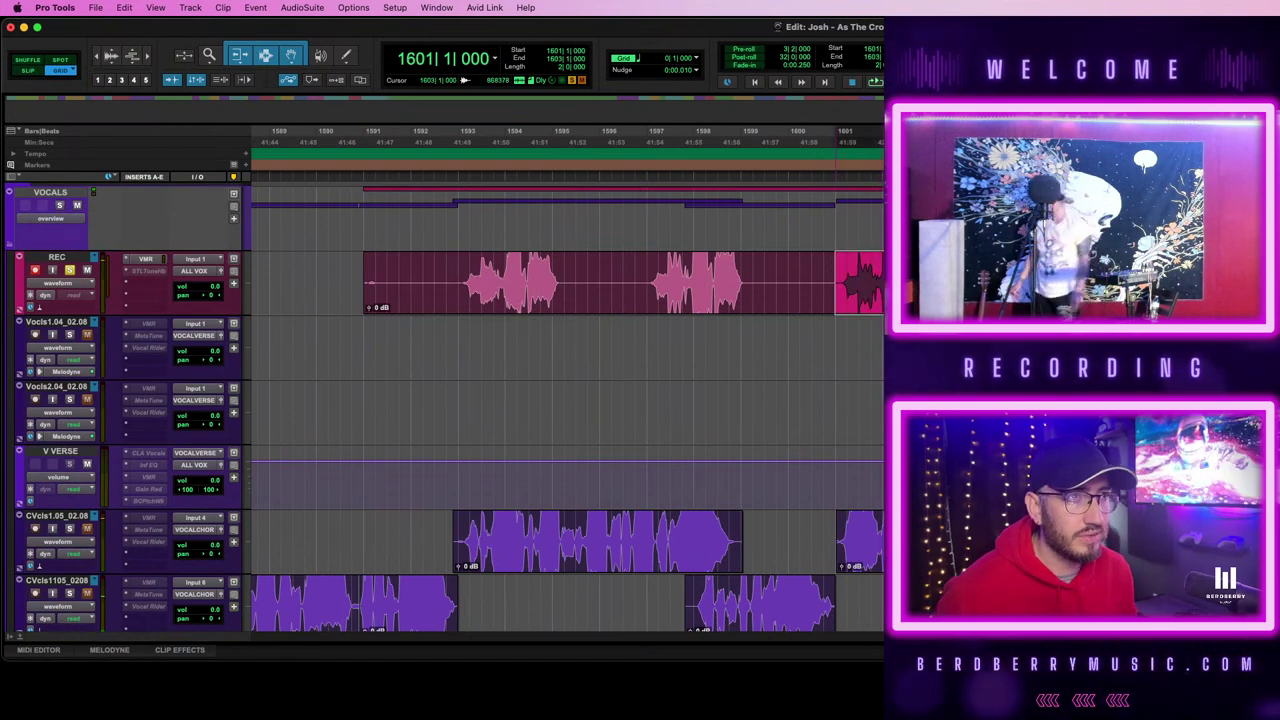
left_click_drag(818, 292, 464, 283)
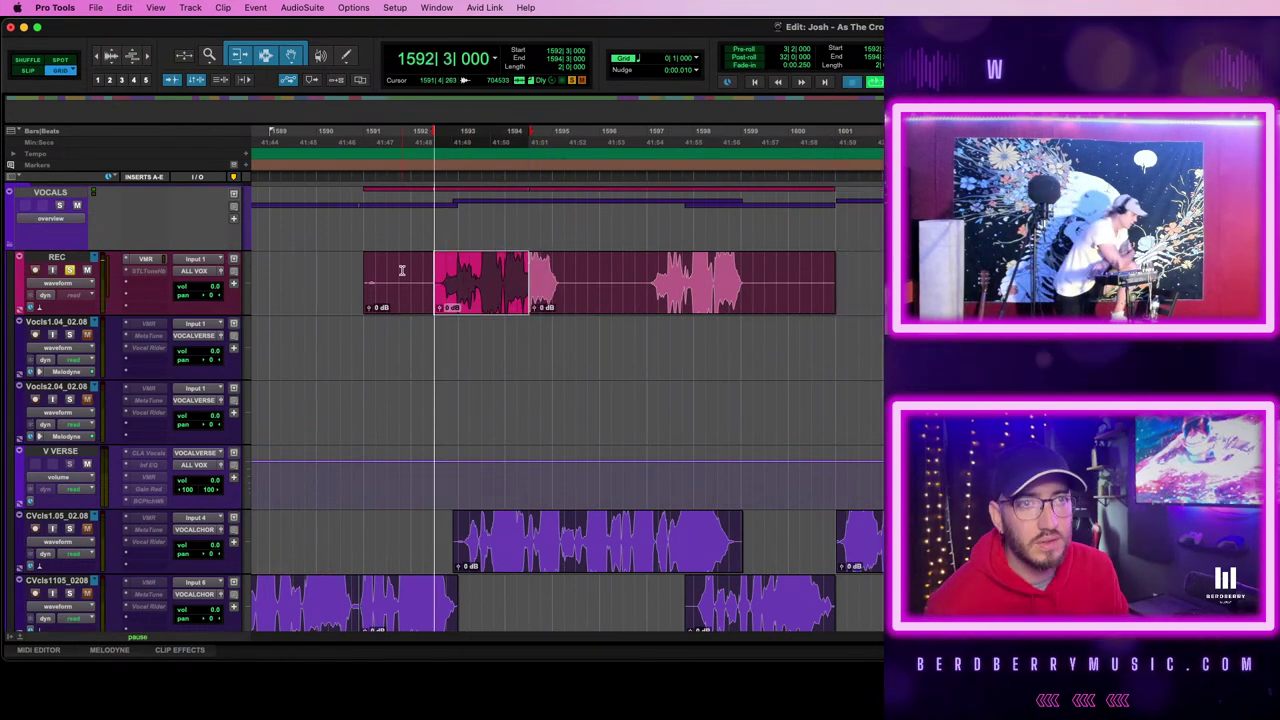
key("space")
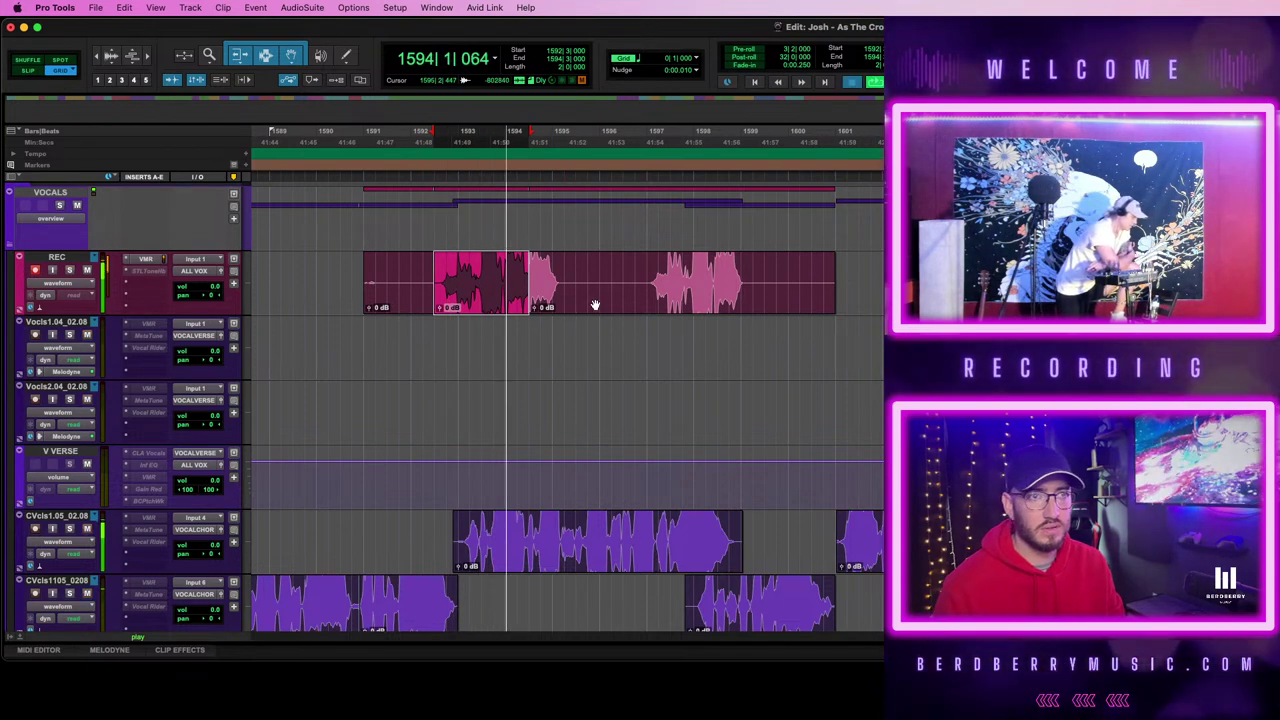
key("space")
left_click(590, 305)
key("Delete")
left_click(400, 300)
key("Delete")
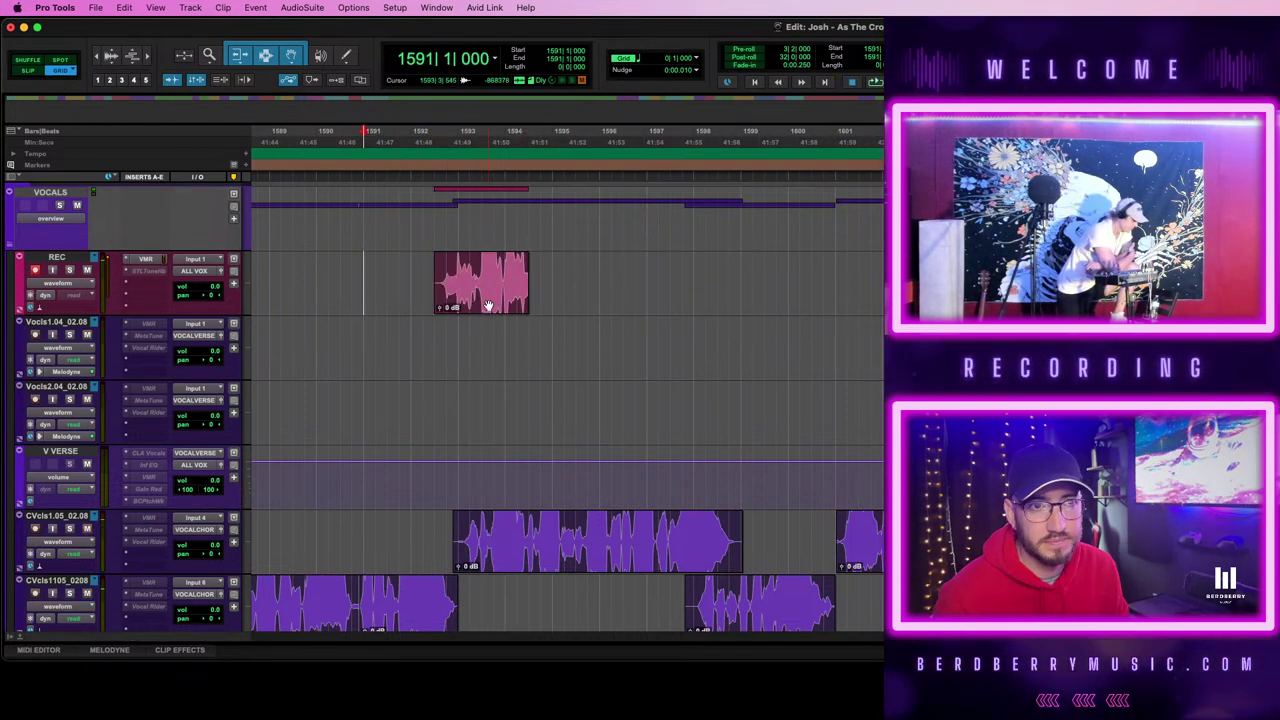
- Audition the remaining phrase from 1590|3|000 and 1590|1|000, and place it to start at 1591|3|000
key("space")
key("t")
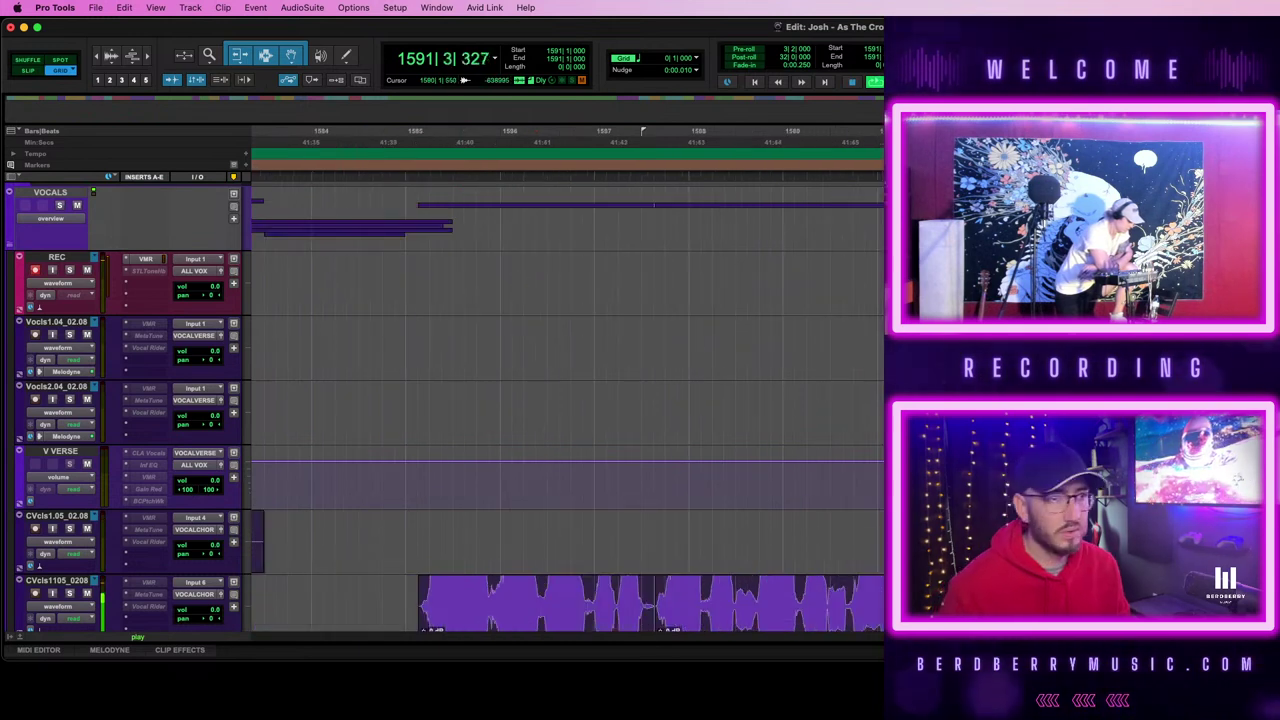
left_click(1019, 285)
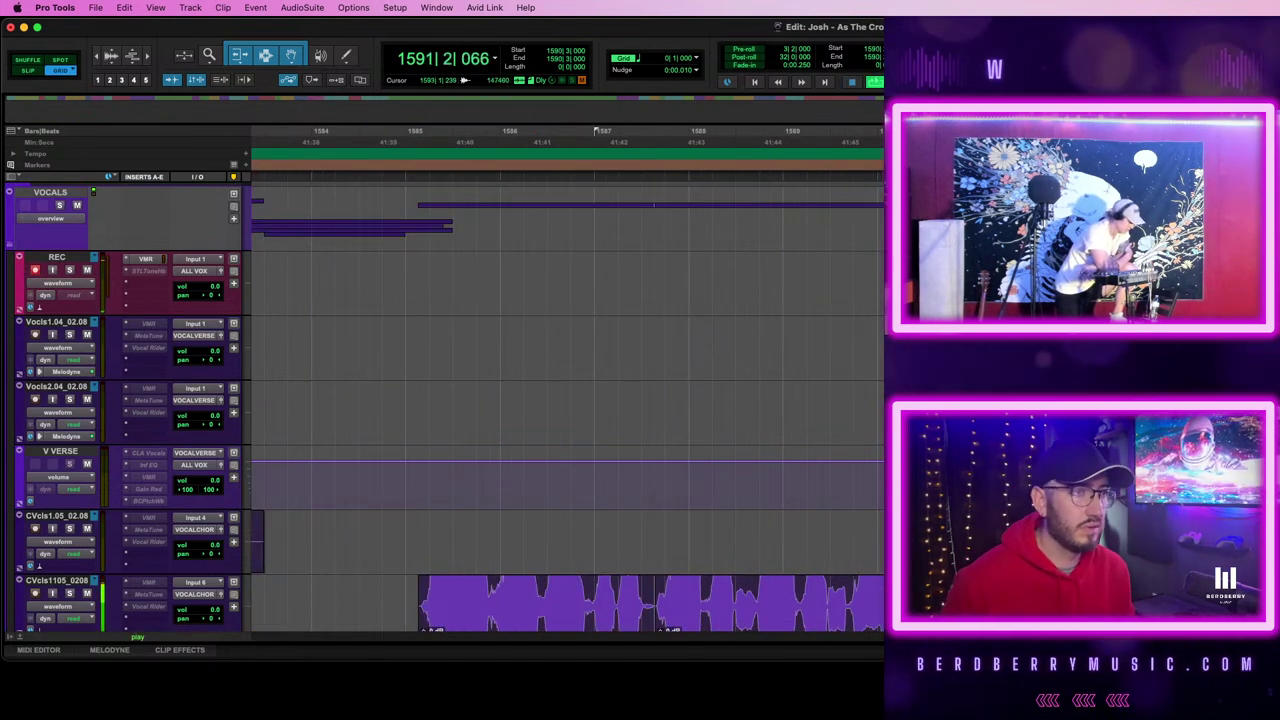
key("space")
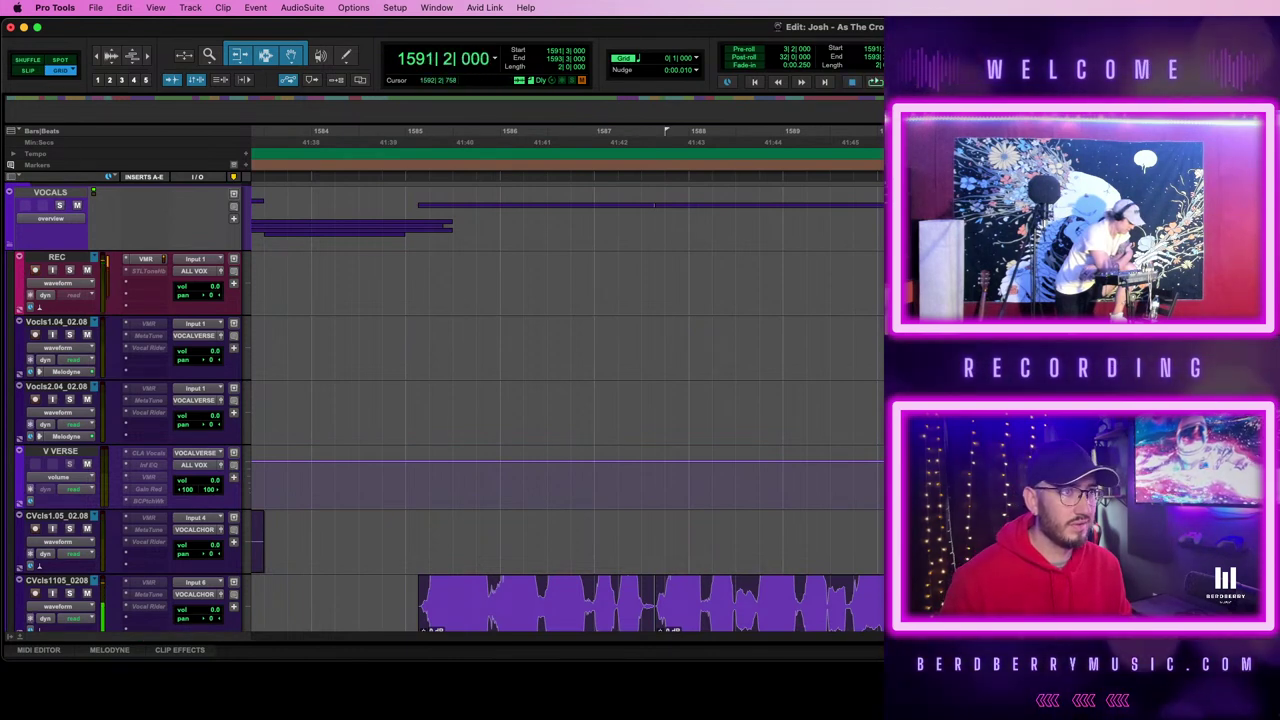
key("space")
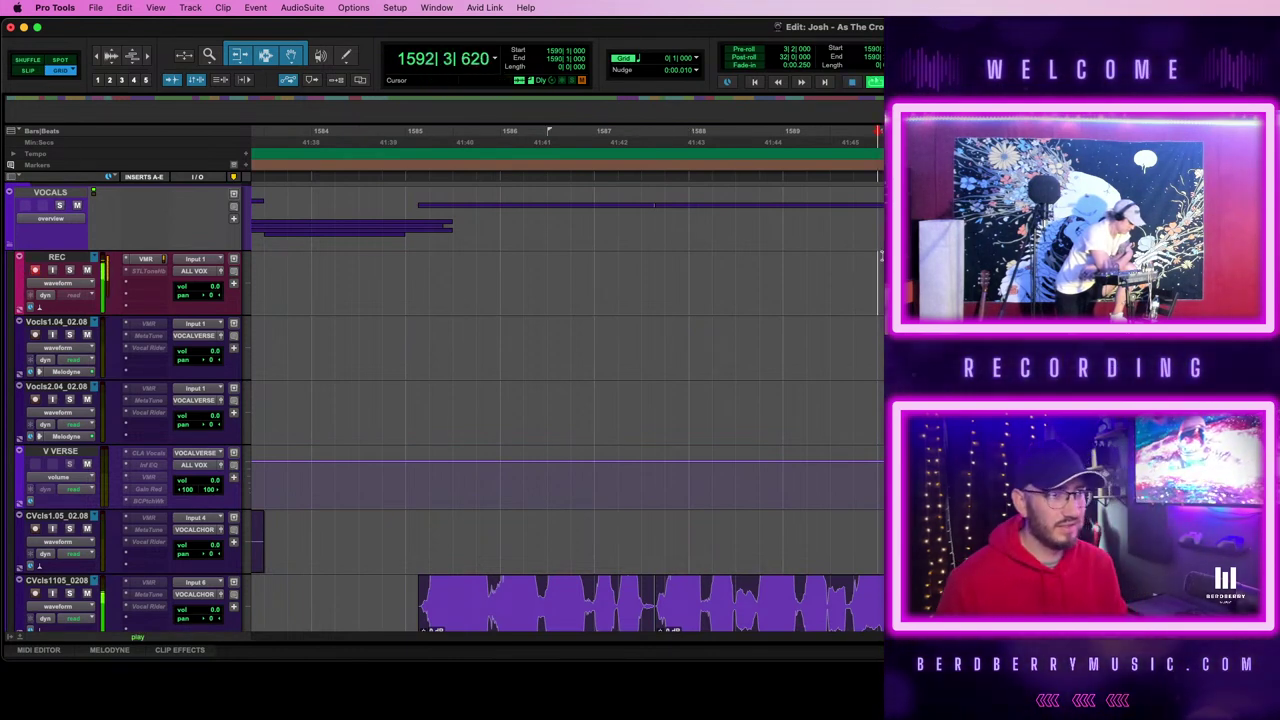
key("space")
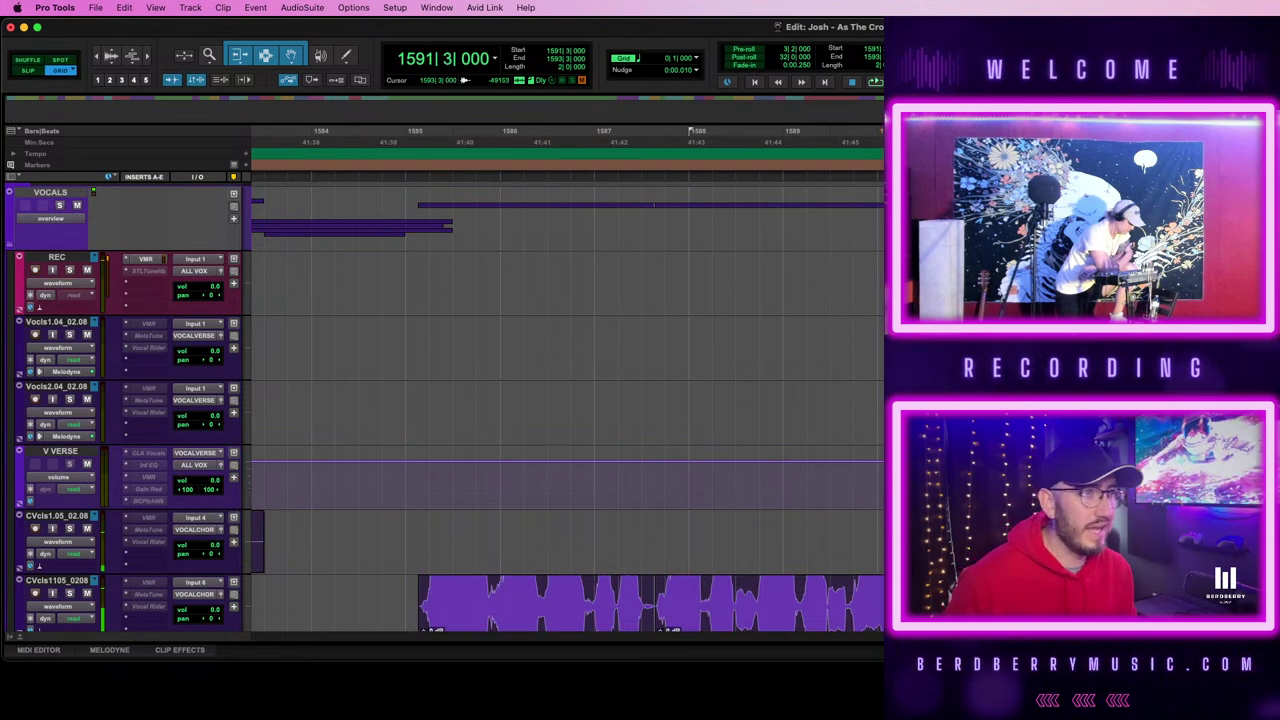
- Play the passage from 1590|4|000 and select the phrase from 1591|3|000 to 1593|4|000
key("space")
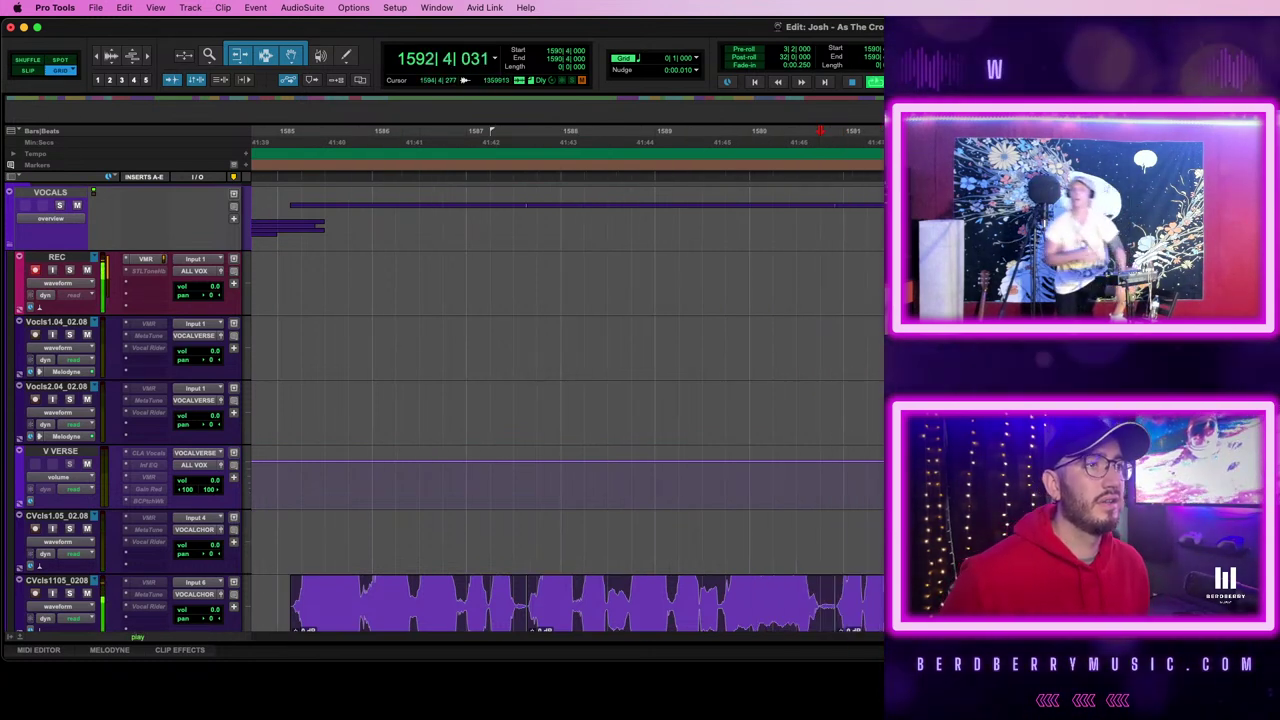
key("space")
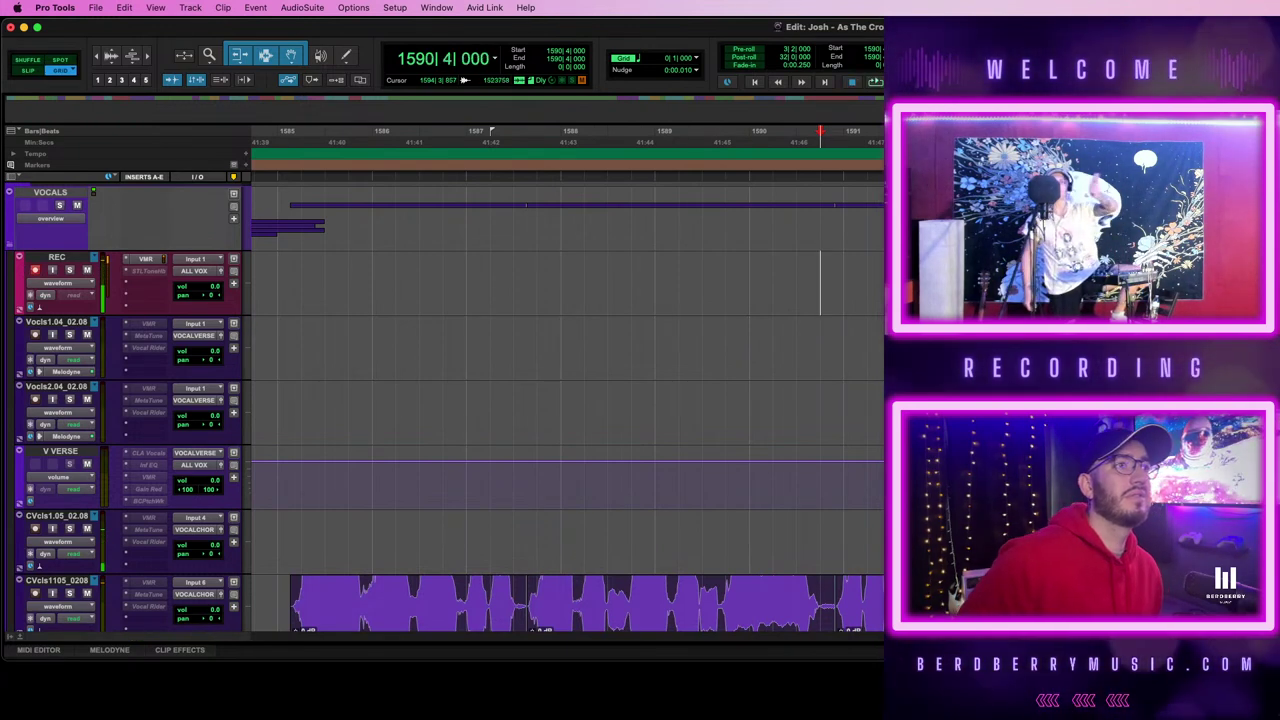
left_click(1013, 299)
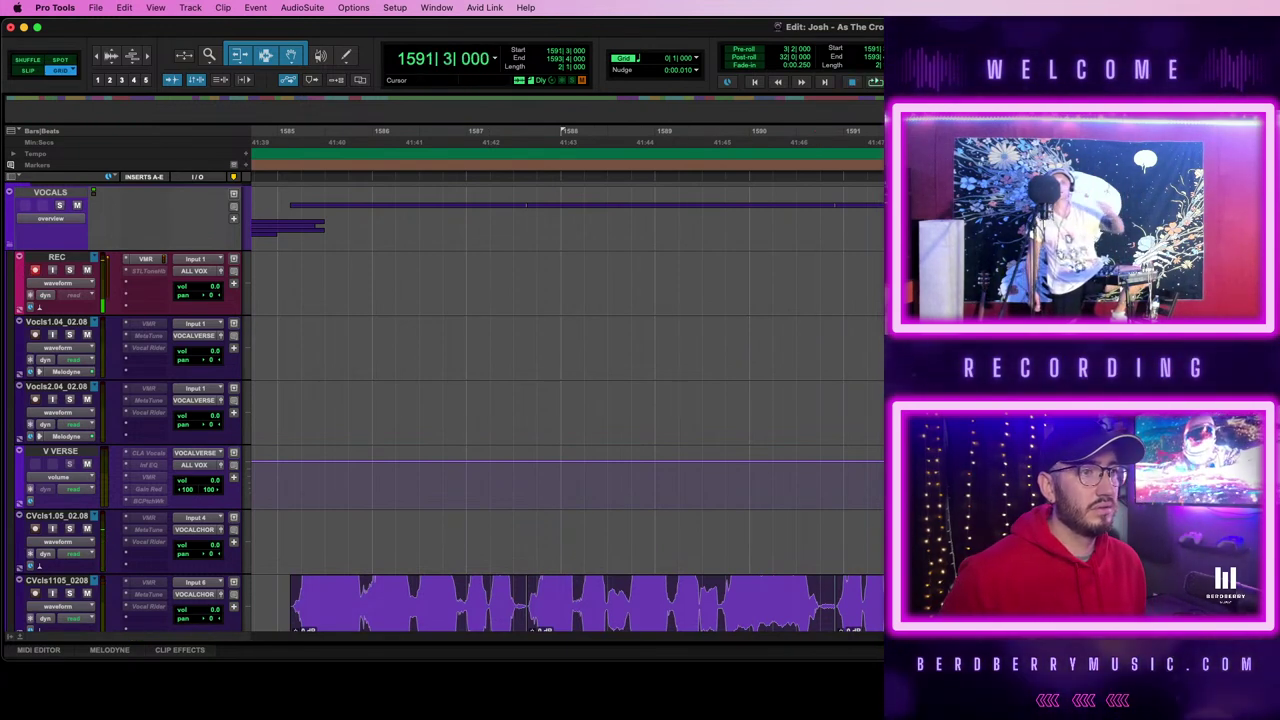
- Audition the phrase's timing by playing the passage from 1589|3|000 and again from 1591|3|000
left_click(698, 269)
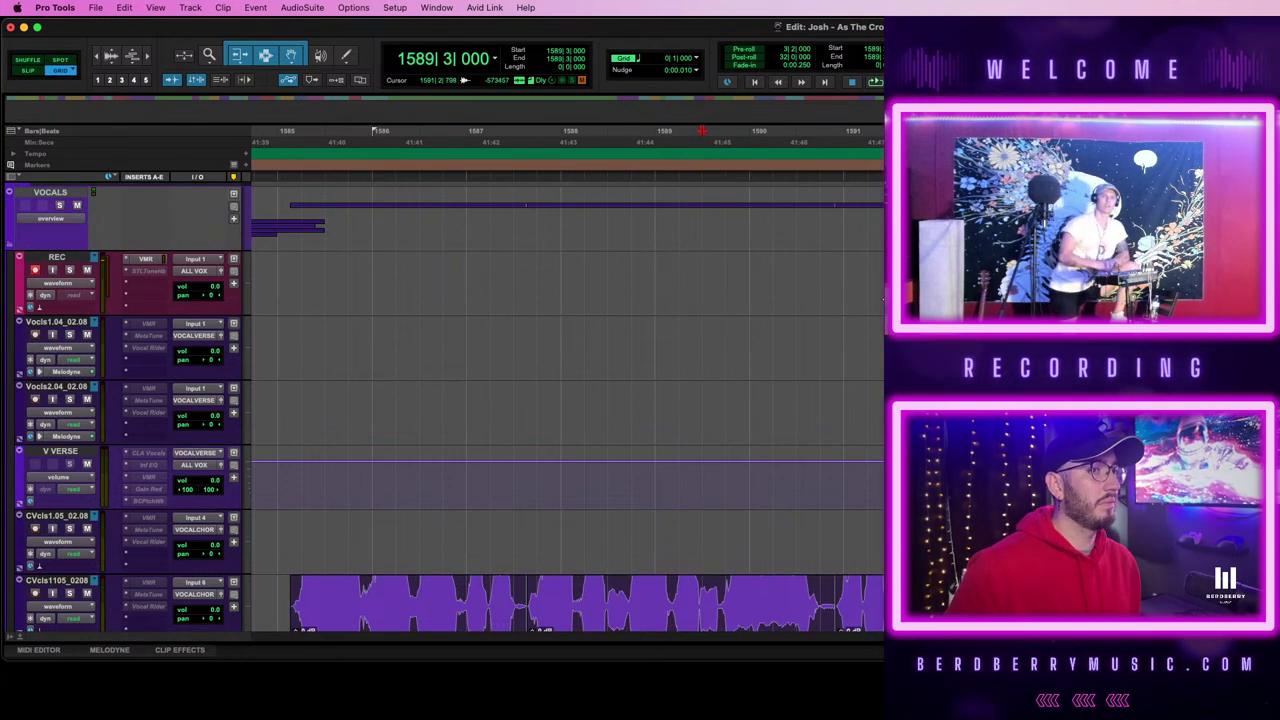
key("space")
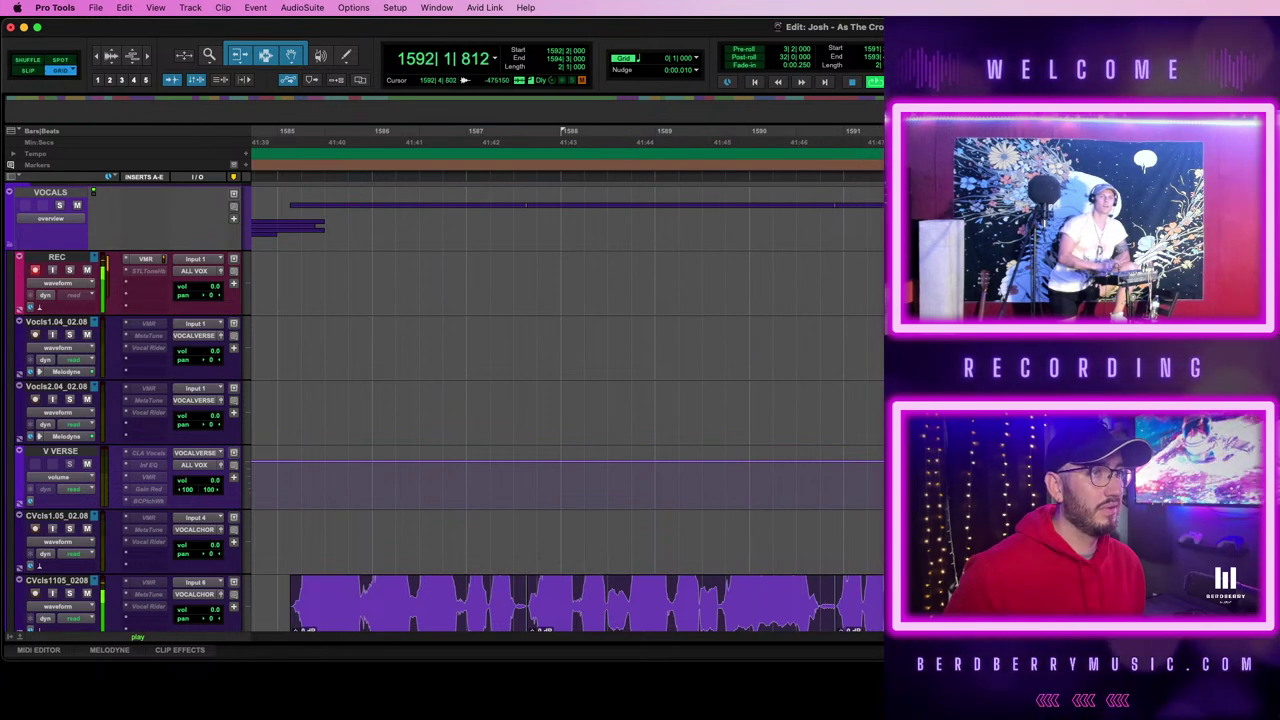
left_click(890, 285)
key("space")
scroll(1040, 285, "right", 1)
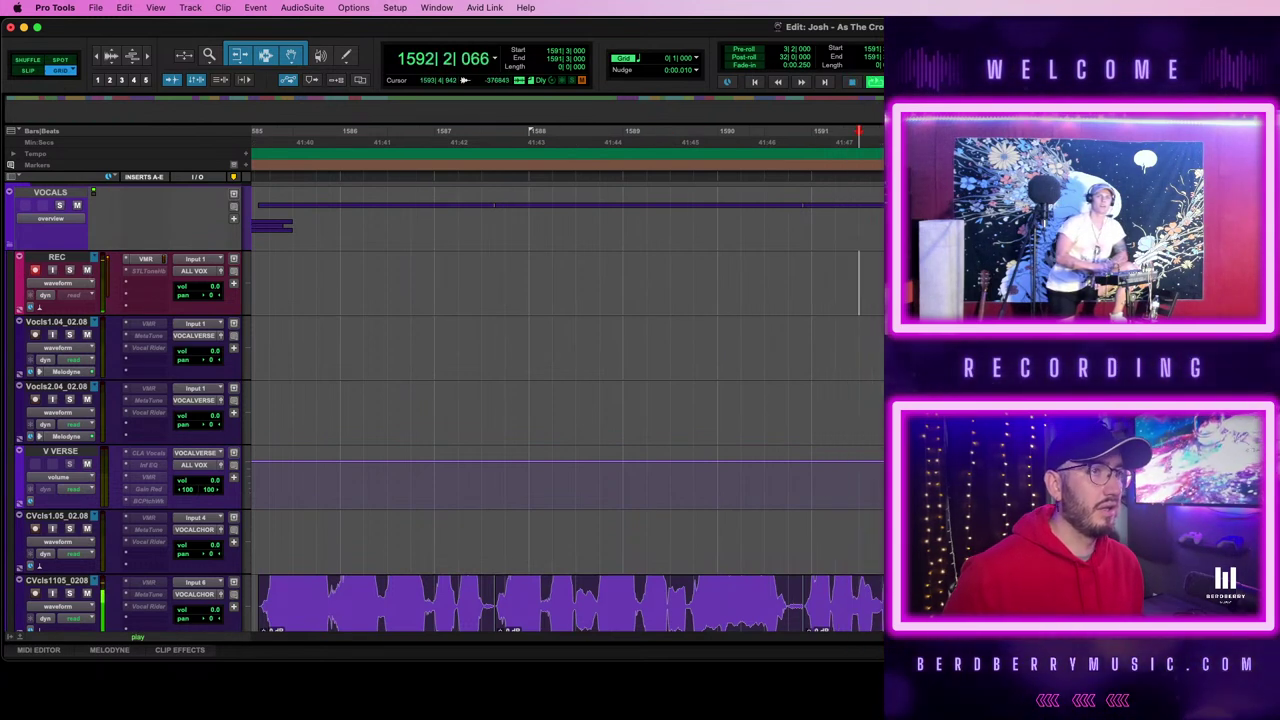
- Audition the phrase's timing by playing the REC track passage from 1591|2|000 and again from 1589|4|000
left_click(846, 266)
key("space")
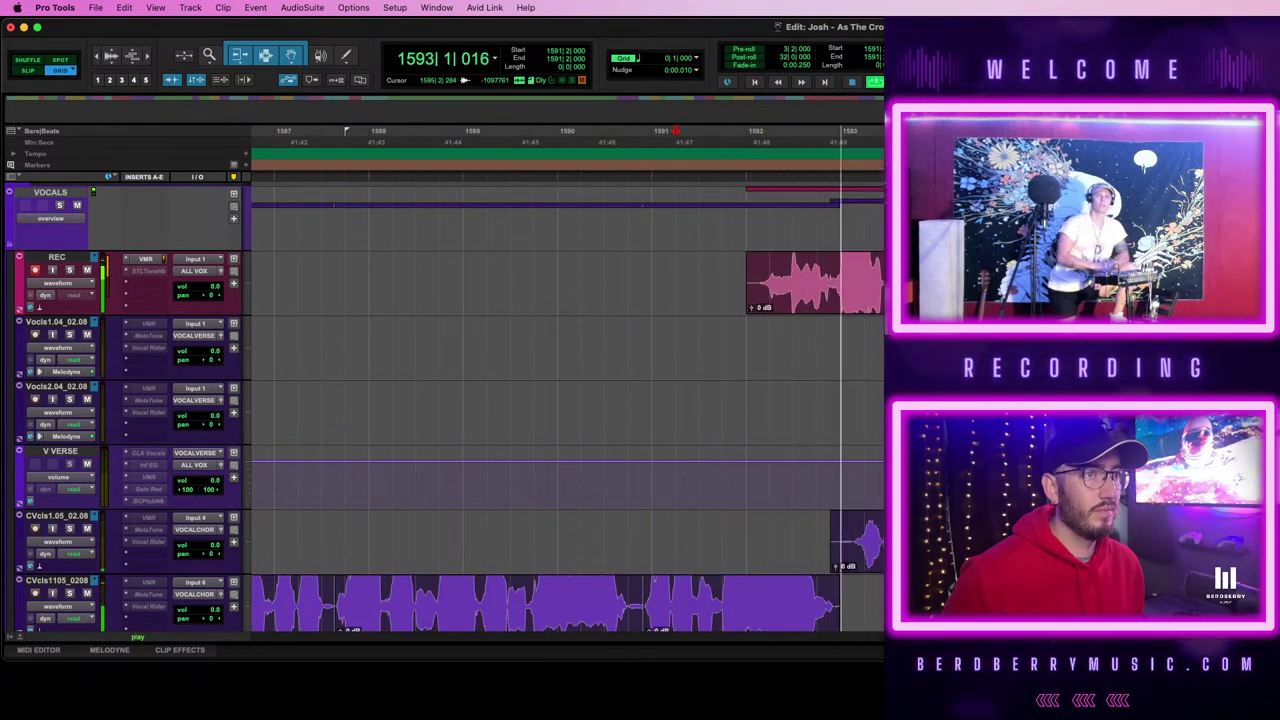
key("space")
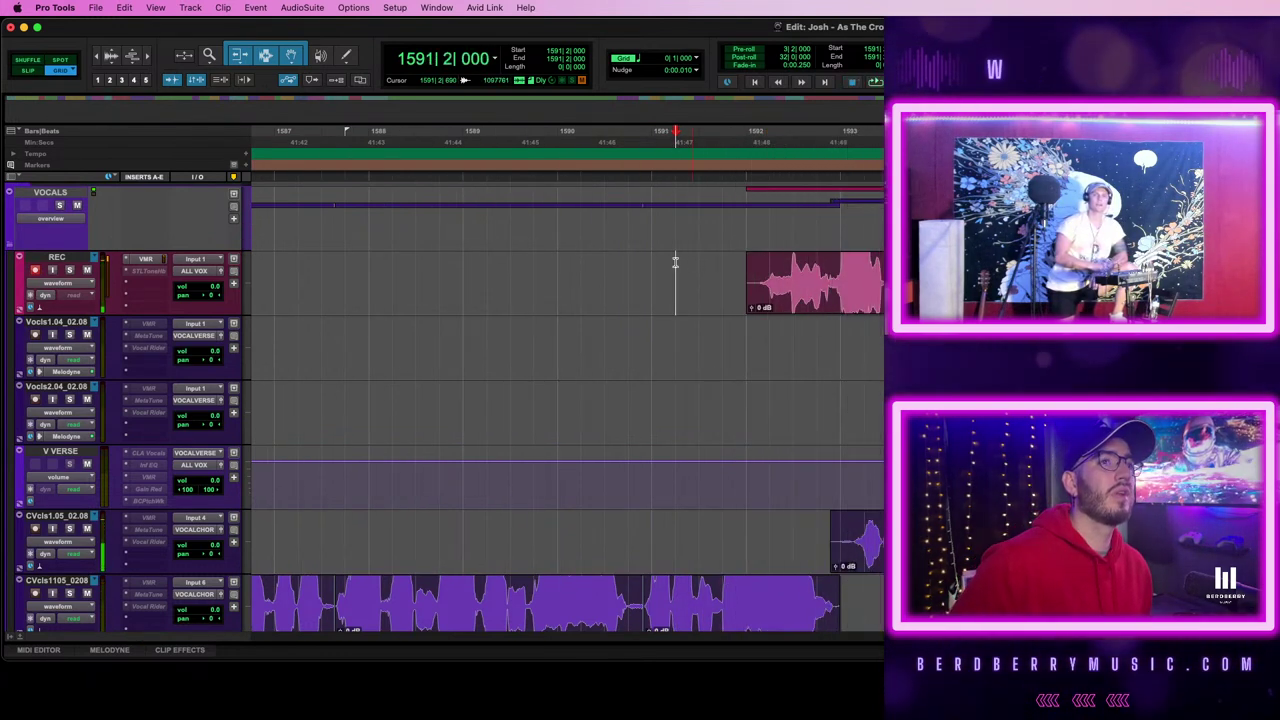
key("space")
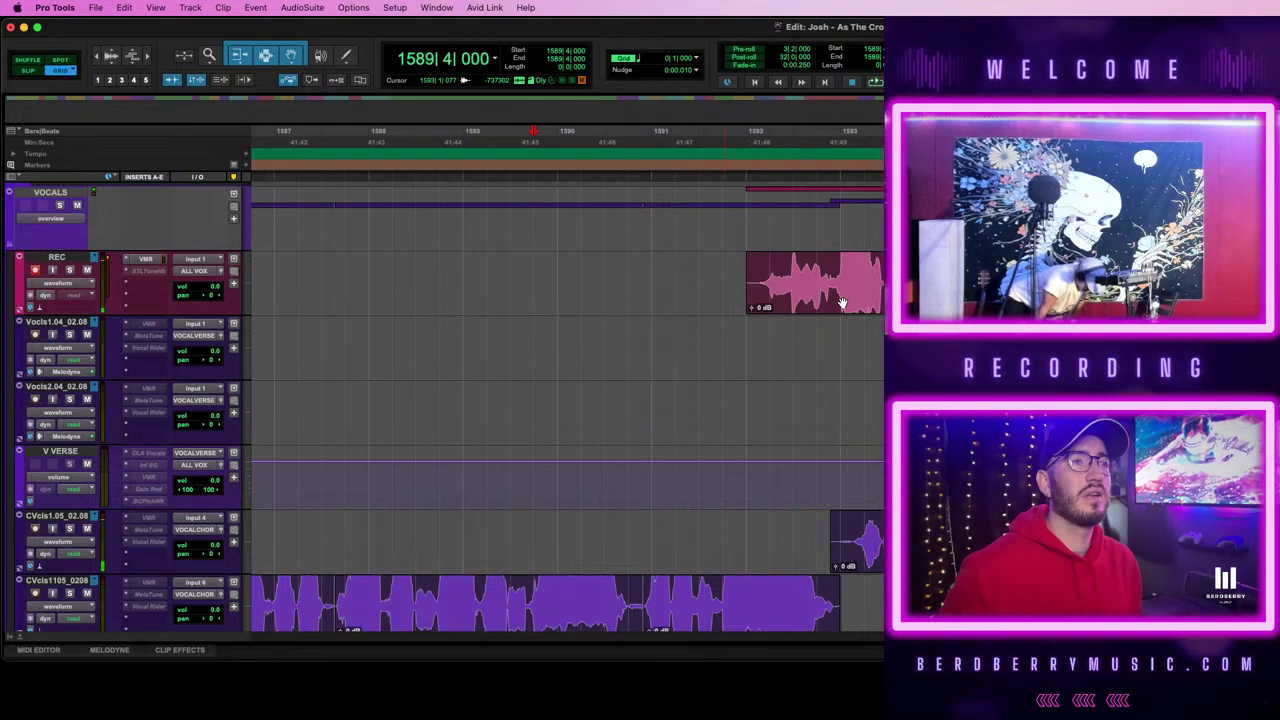
- Move the phrase on the REC track to start at 1591|3|000, undoing and redoing the move to compare
left_click_drag(842, 302, 794, 302)
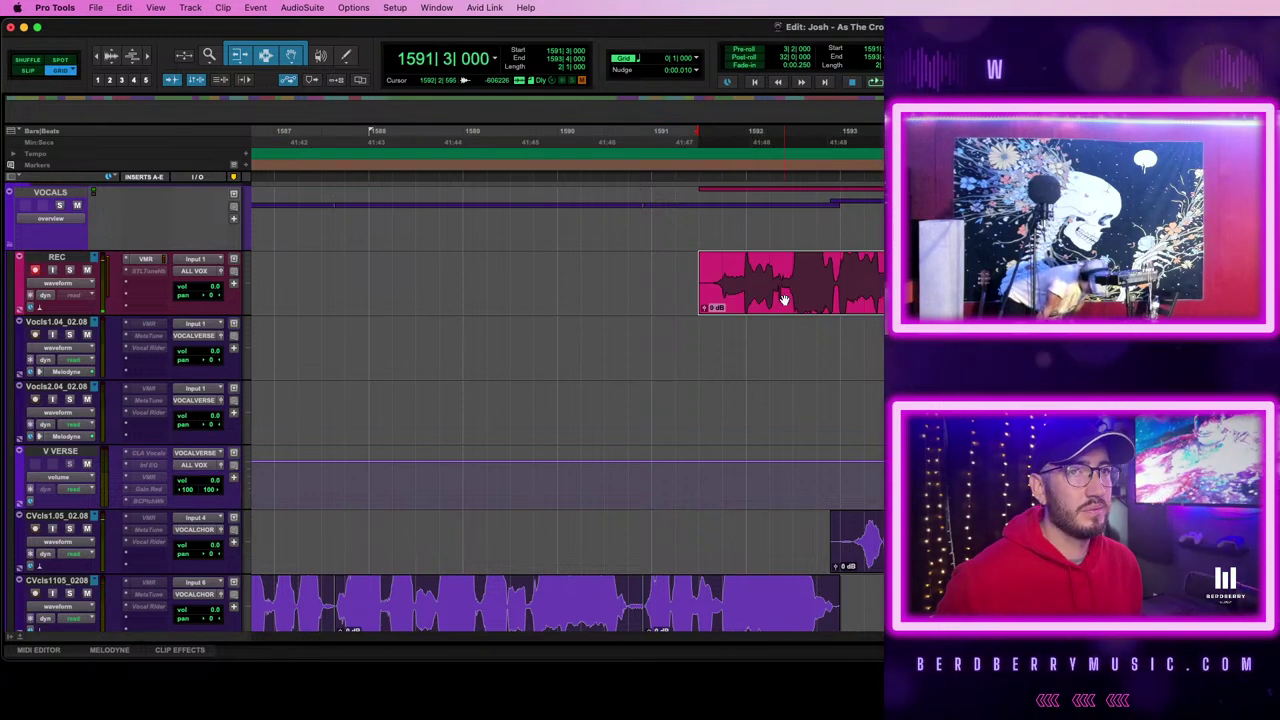
key("super+z")
left_click(639, 275)
key("r")
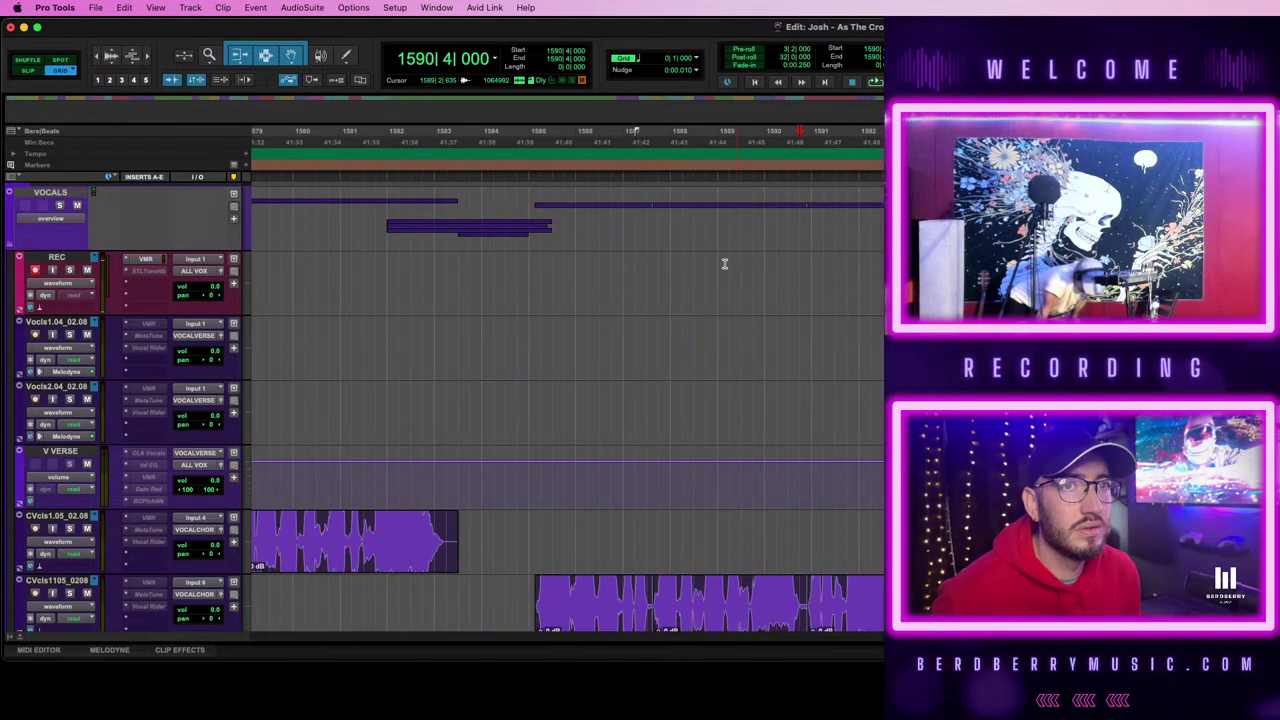
key("super+shift+z")
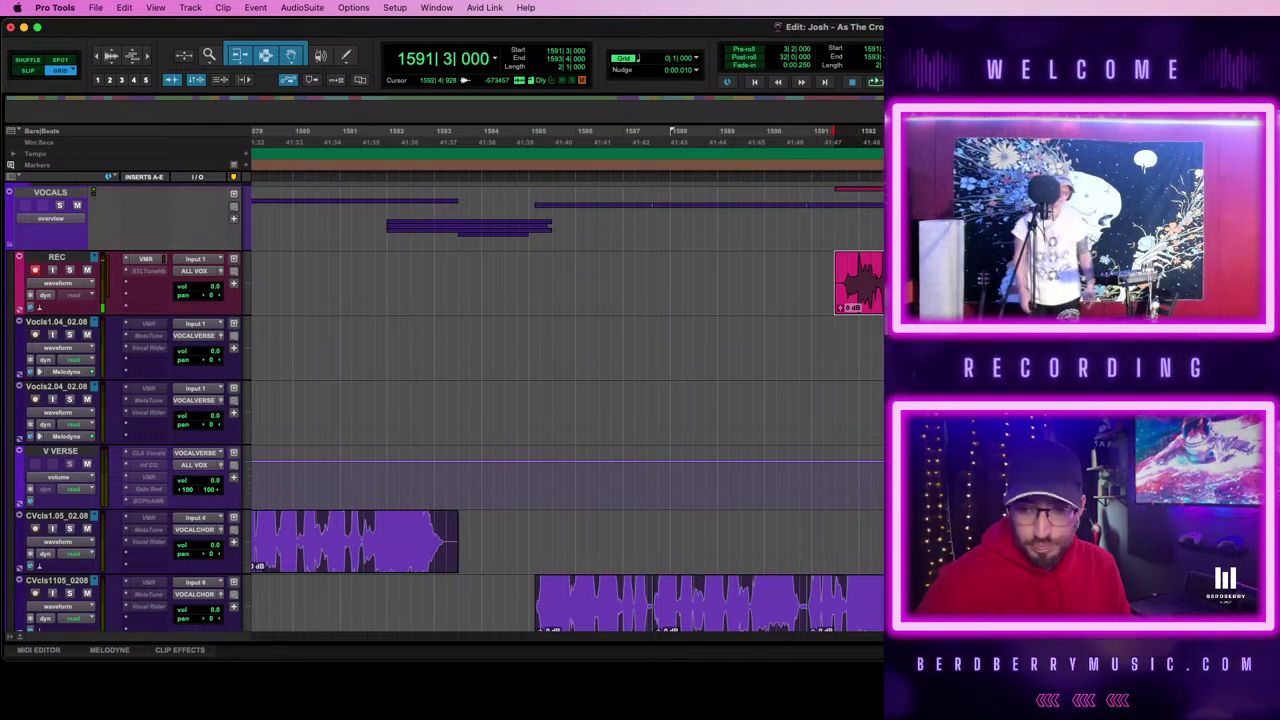
- Select the range from 1589|4|000 to 1594|2|000 on the REC track and clear the phrase in it
left_click(784, 264)
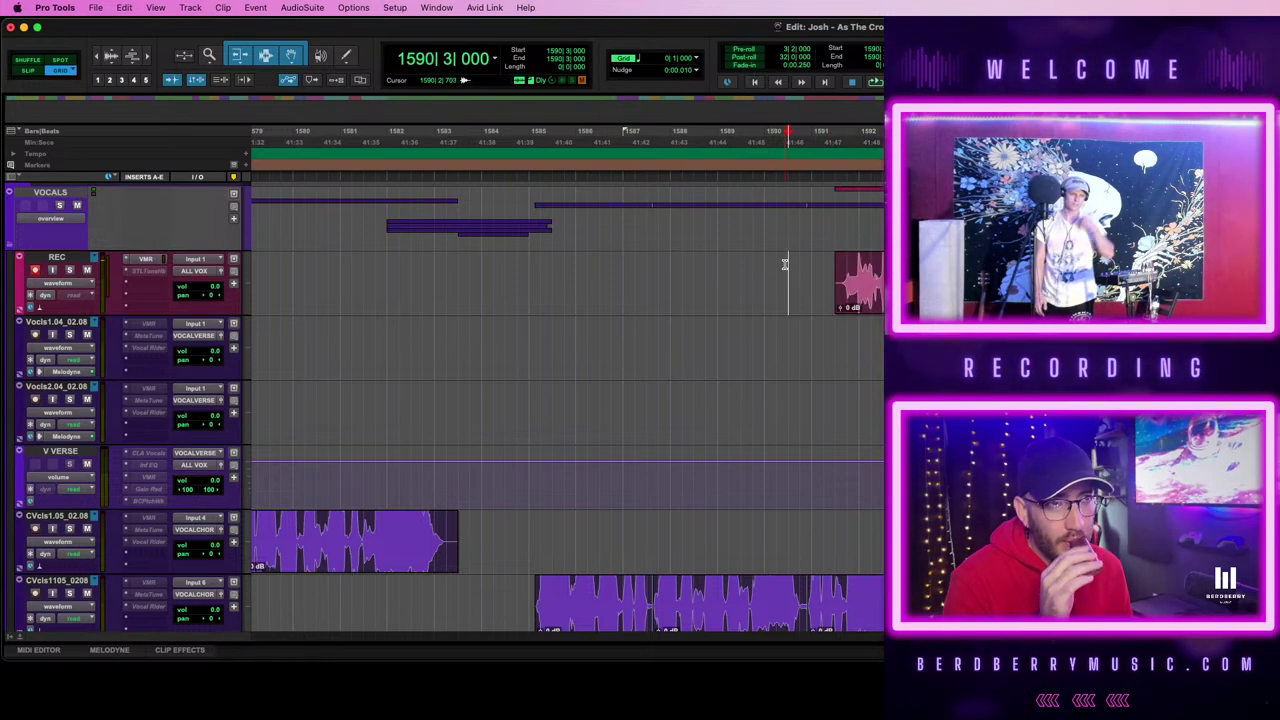
scroll(766, 266, "down", 3)
scroll(766, 266, "up", 5)
scroll(766, 266, "down", 5)
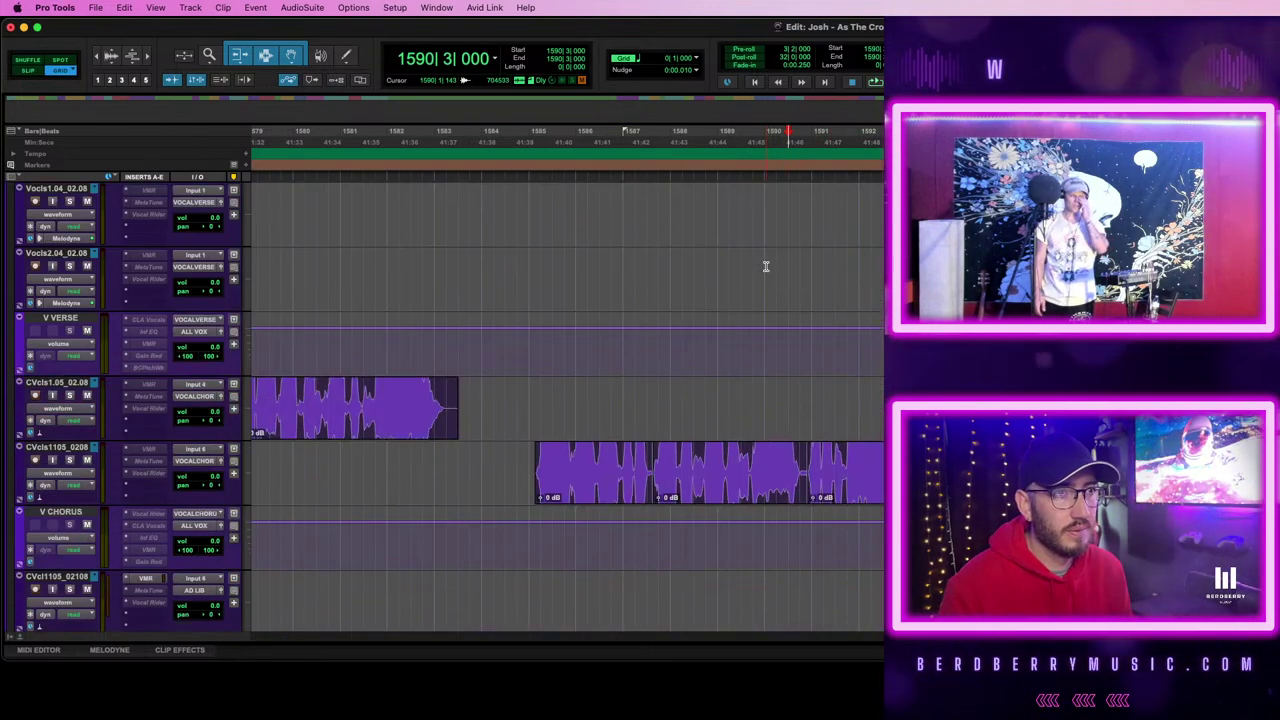
scroll(766, 266, "up", 3)
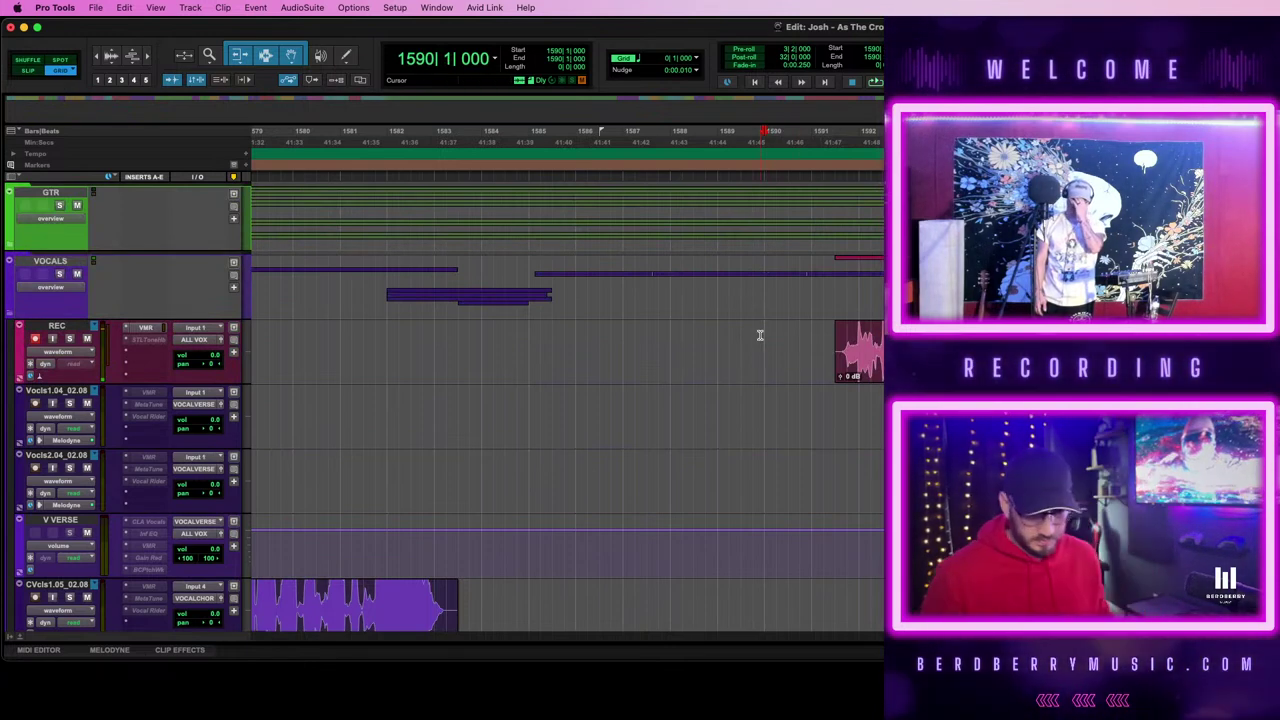
scroll(760, 335, "down", 8)
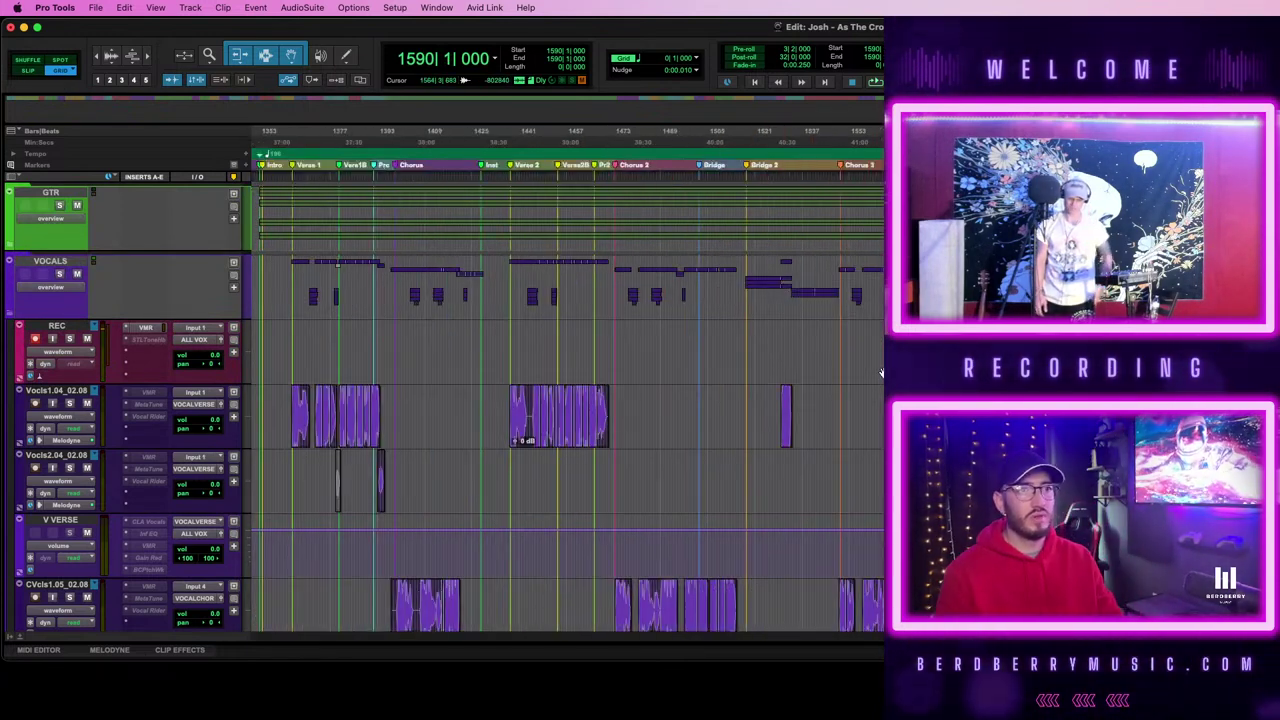
scroll(880, 372, "up", 10)
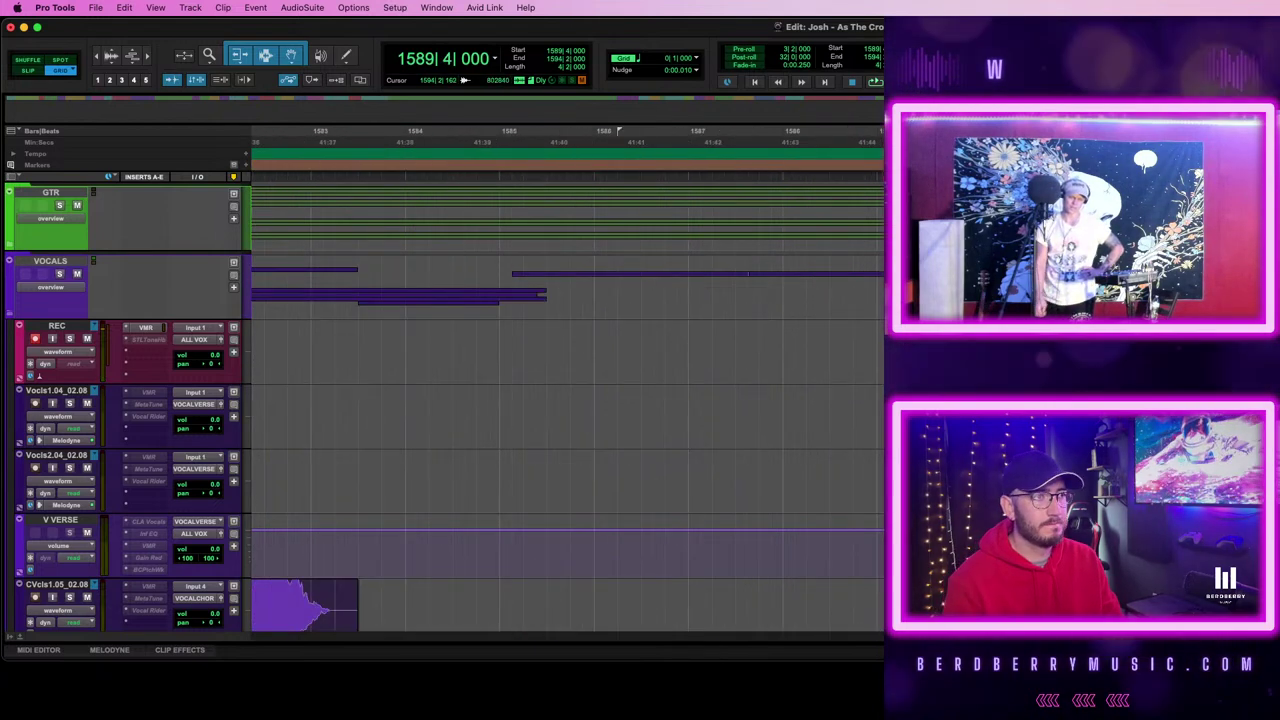
left_click(950, 352)
- Record a new take on the REC track from 1590|3|000 with pre-roll and post-roll enabled
left_click(836, 335)
scroll(836, 335, "down", 5)
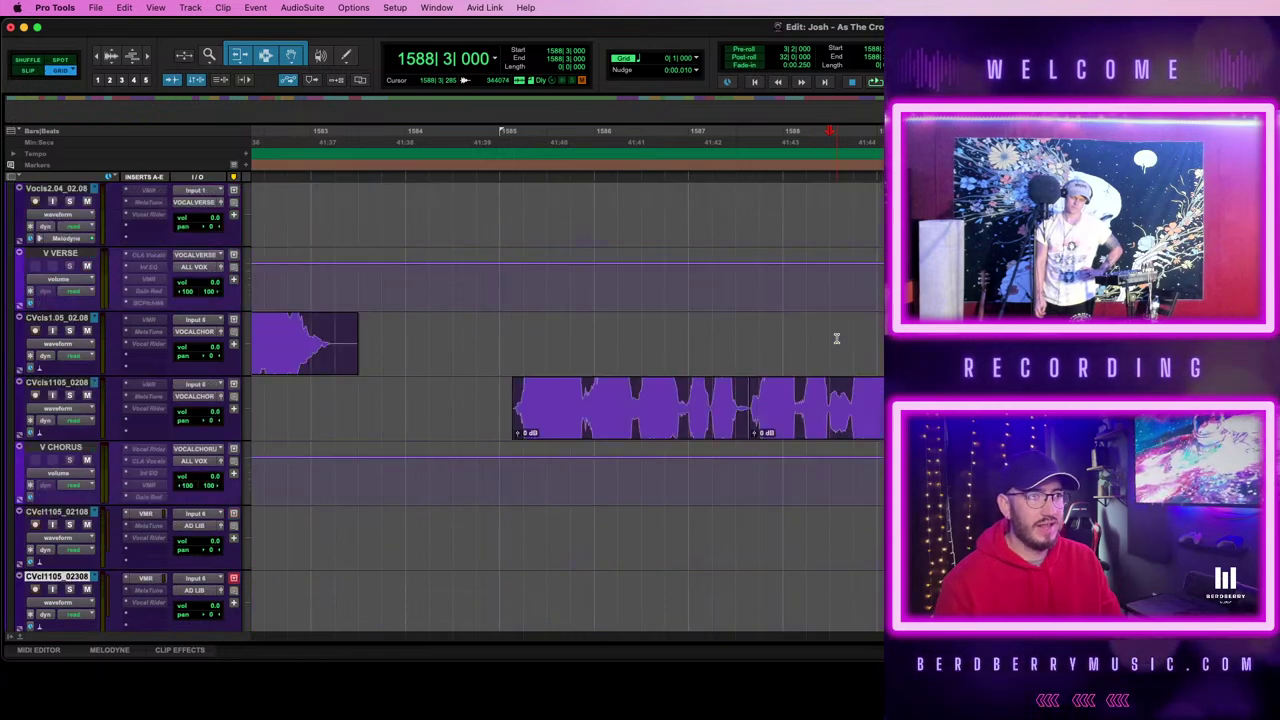
scroll(836, 335, "up", 3)
left_click(922, 341)
scroll(1030, 339, "up", 2)
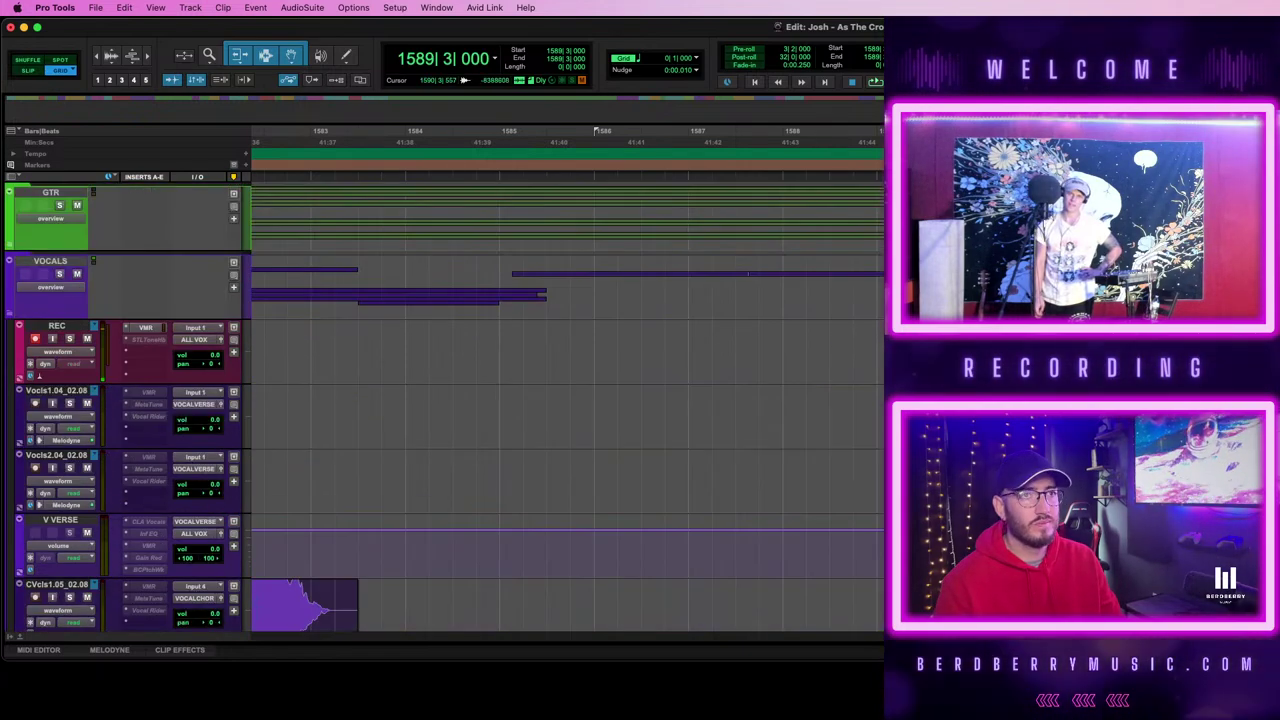
scroll(1030, 339, "down", 3)
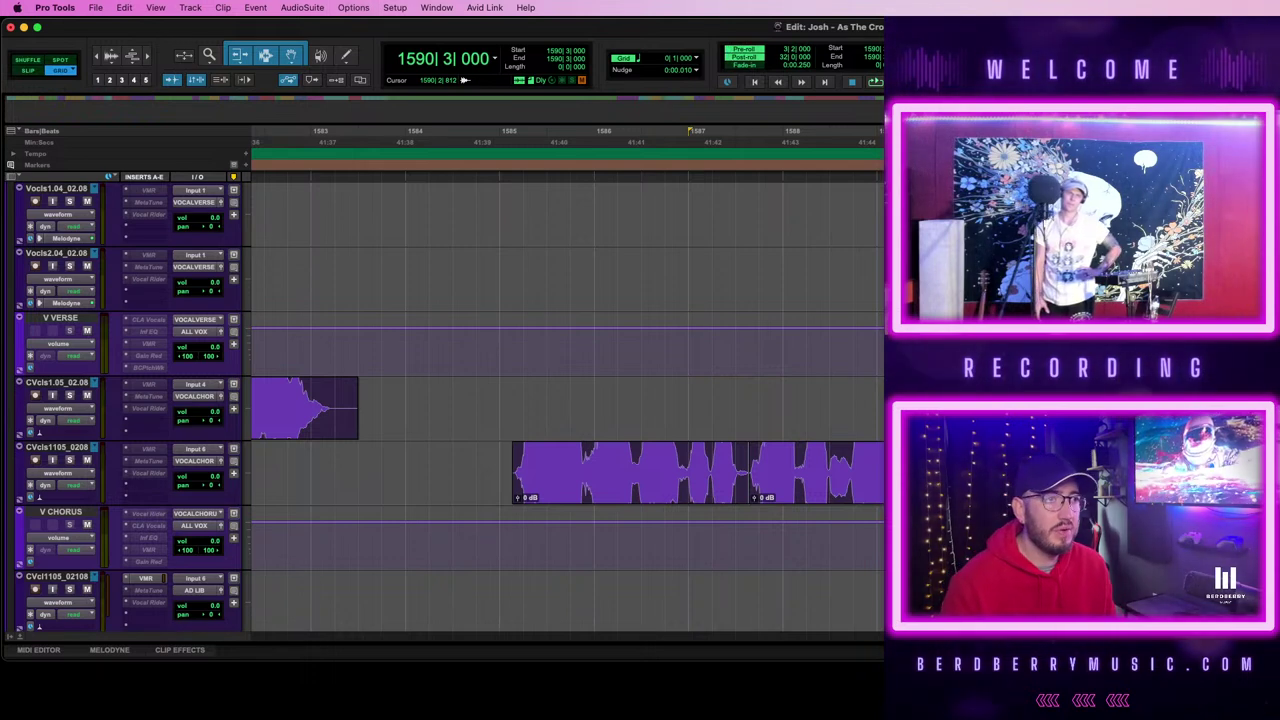
scroll(566, 400, "up", 2)
scroll(566, 400, "right", 2)
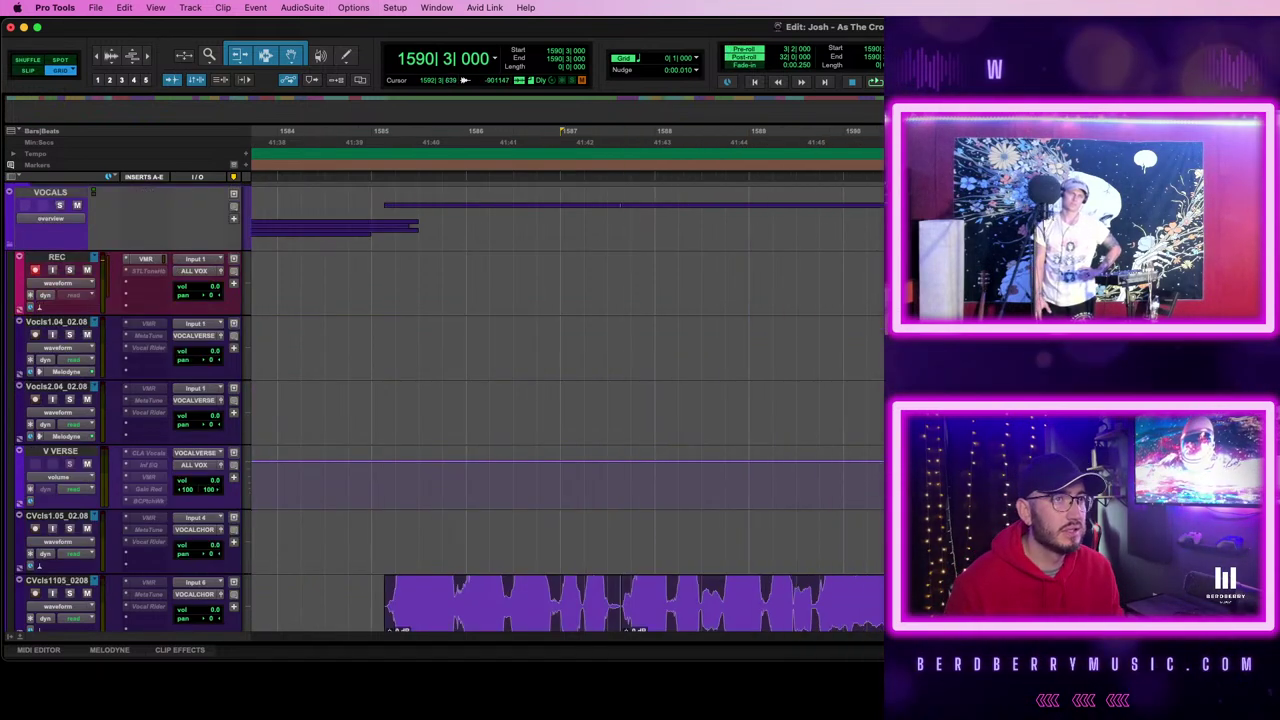
key("space")
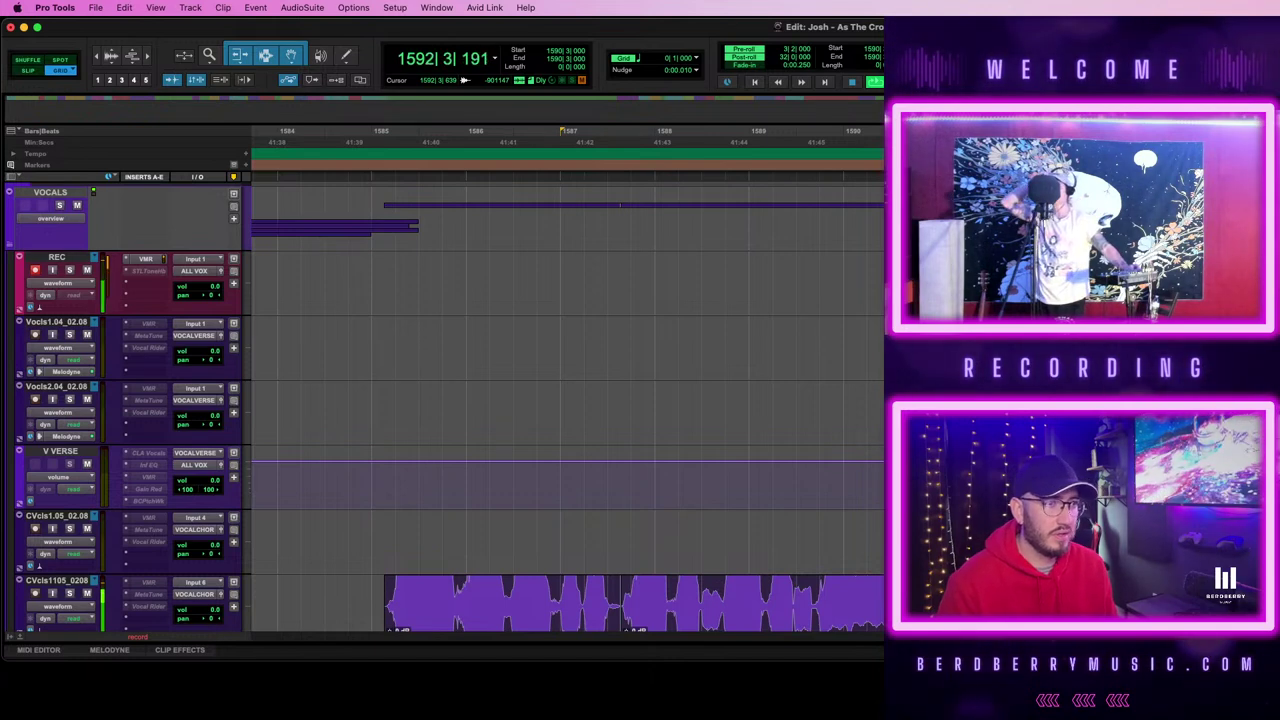
key("space")
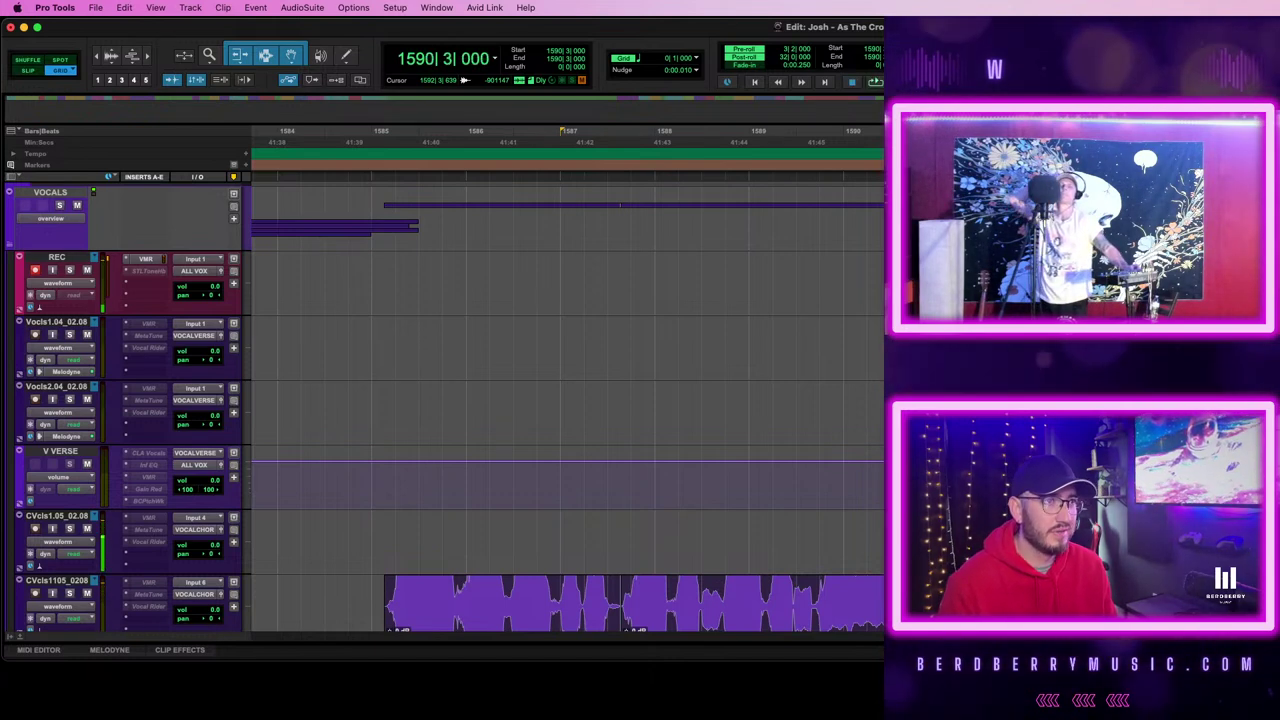
- Audition the passage from 1592|1|000 to 1593|4|165 and set the playback start to 1591|1|000
key("space")
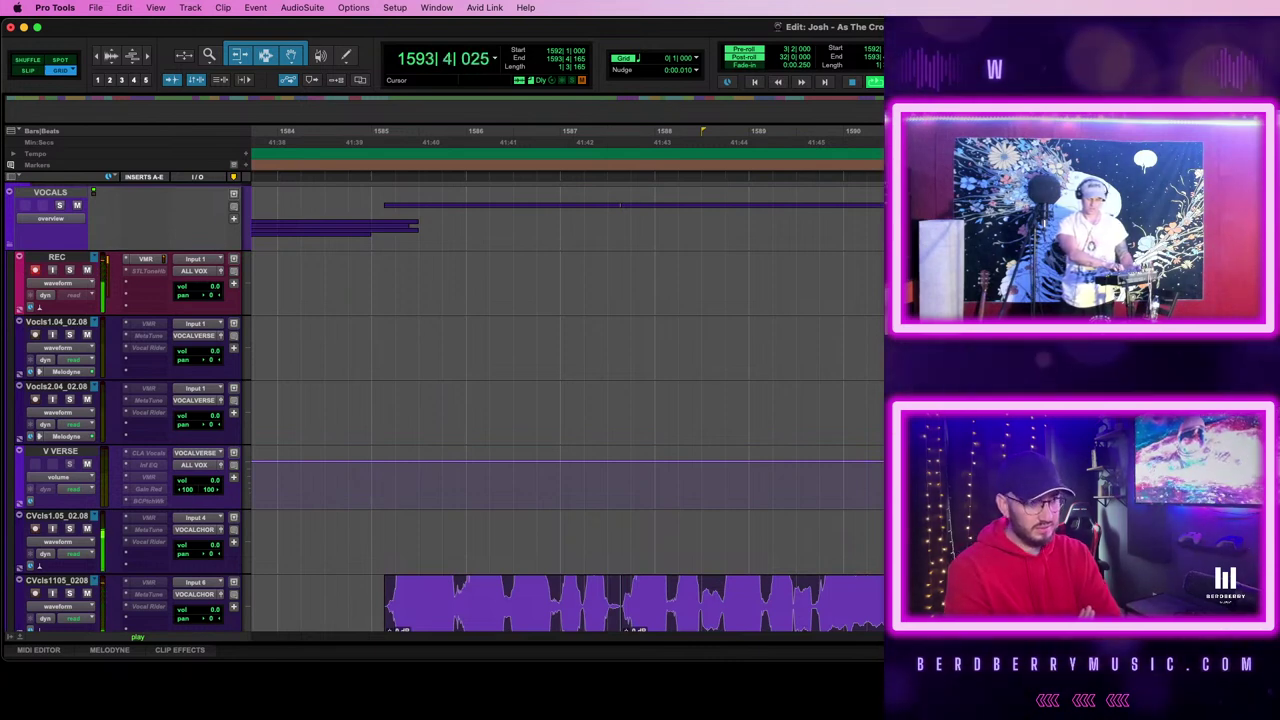
key("space")
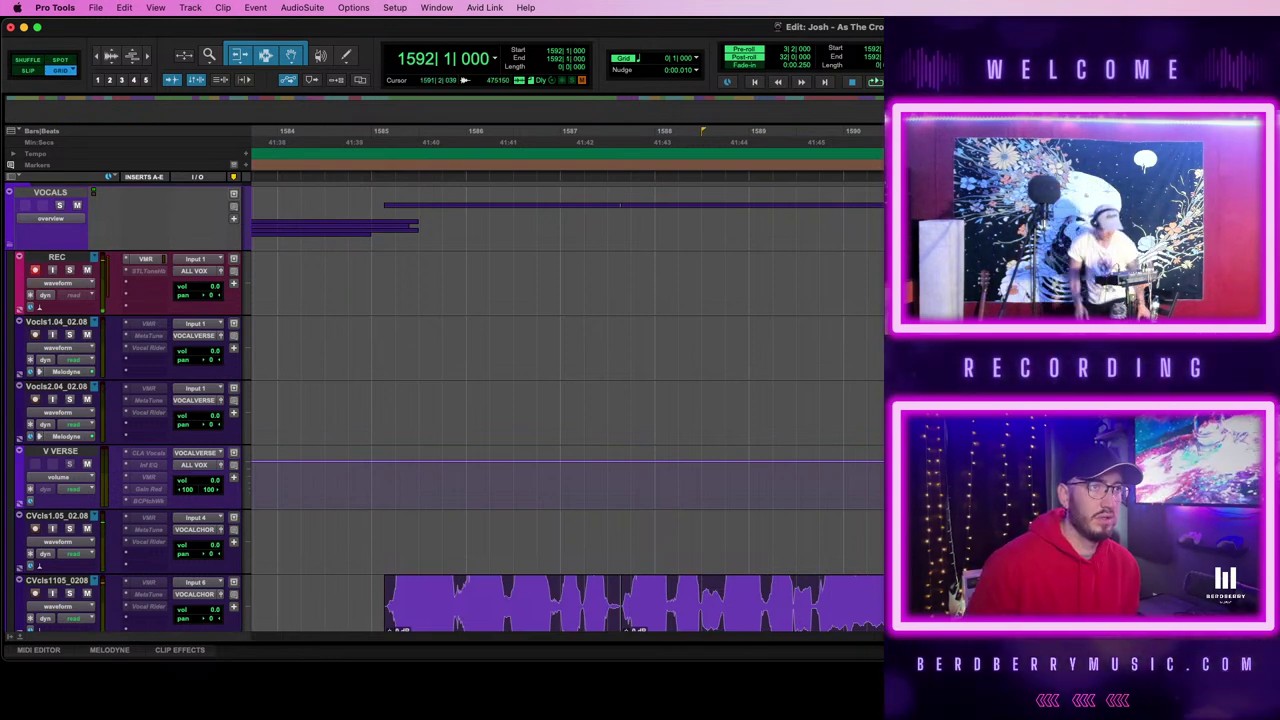
left_click(961, 284)
left_click(938, 284)
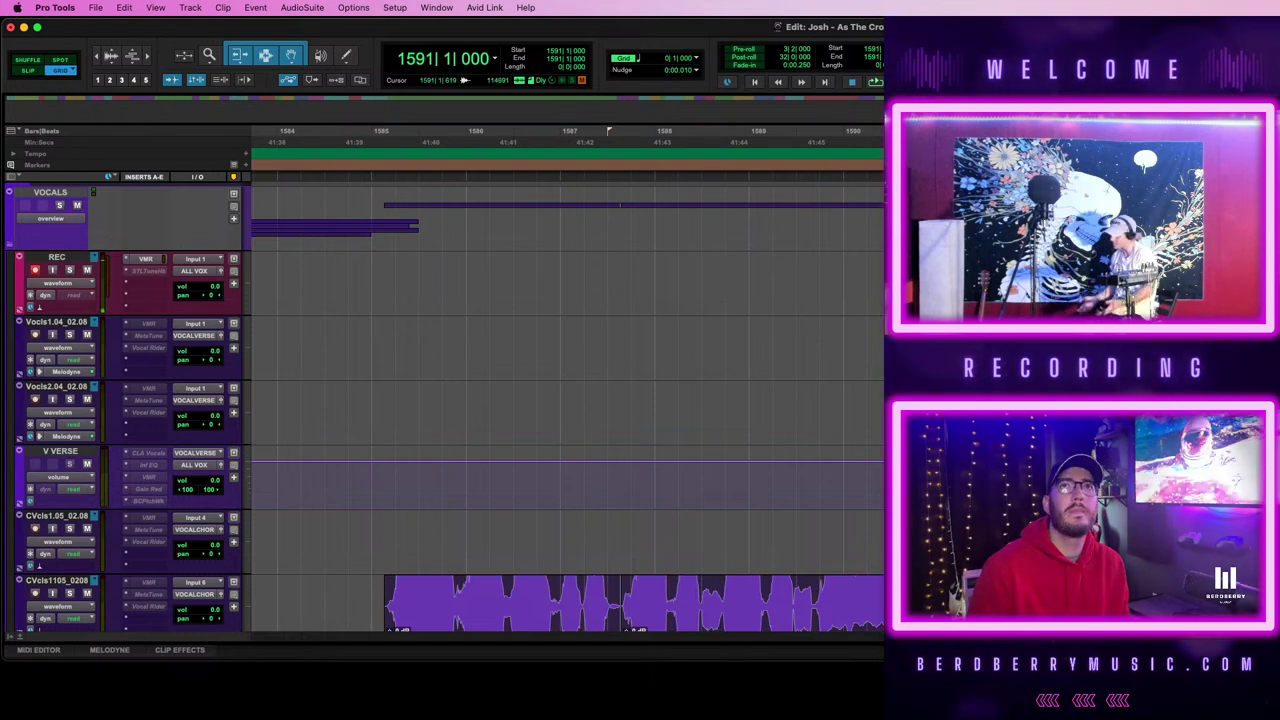
- Look through the vocal, backing and harmony tracks for the existing Chorus 3 harmony clips
scroll(567, 400, "right", 6)
scroll(567, 400, "down", 1)
scroll(567, 400, "up", 2)
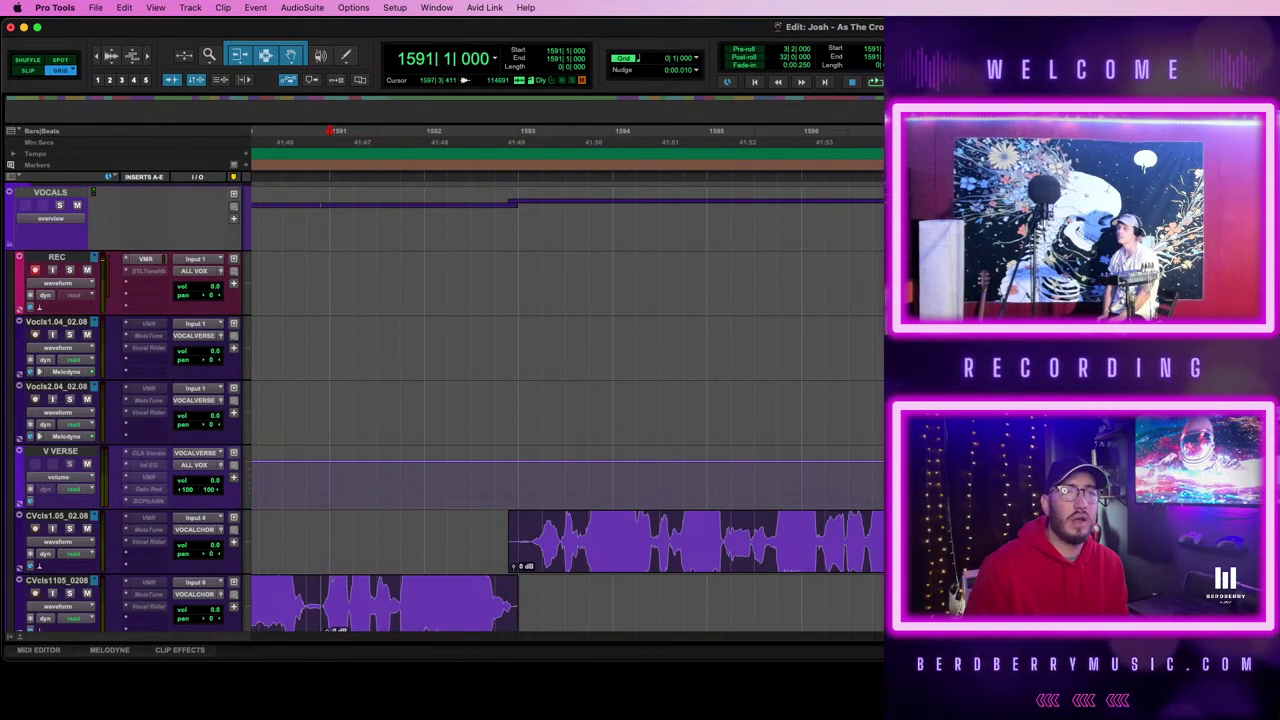
scroll(731, 284, "down", 10)
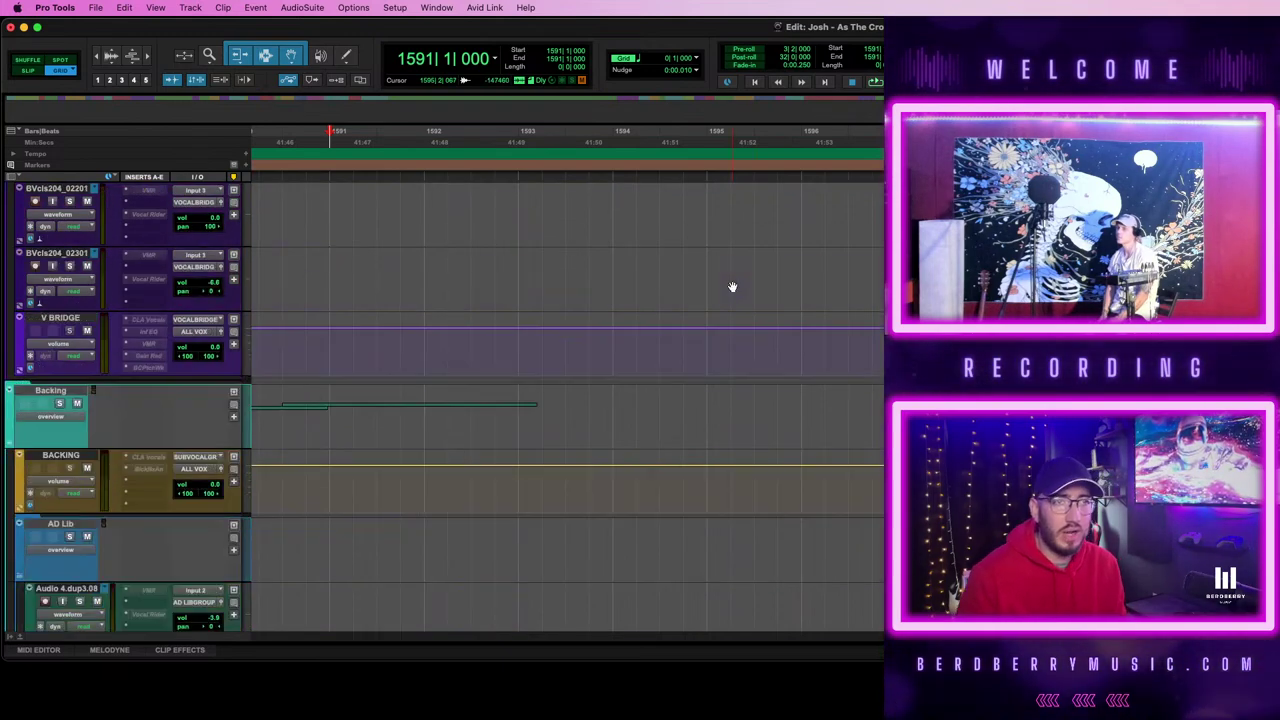
scroll(732, 285, "down", 5)
key("r")
key("r")
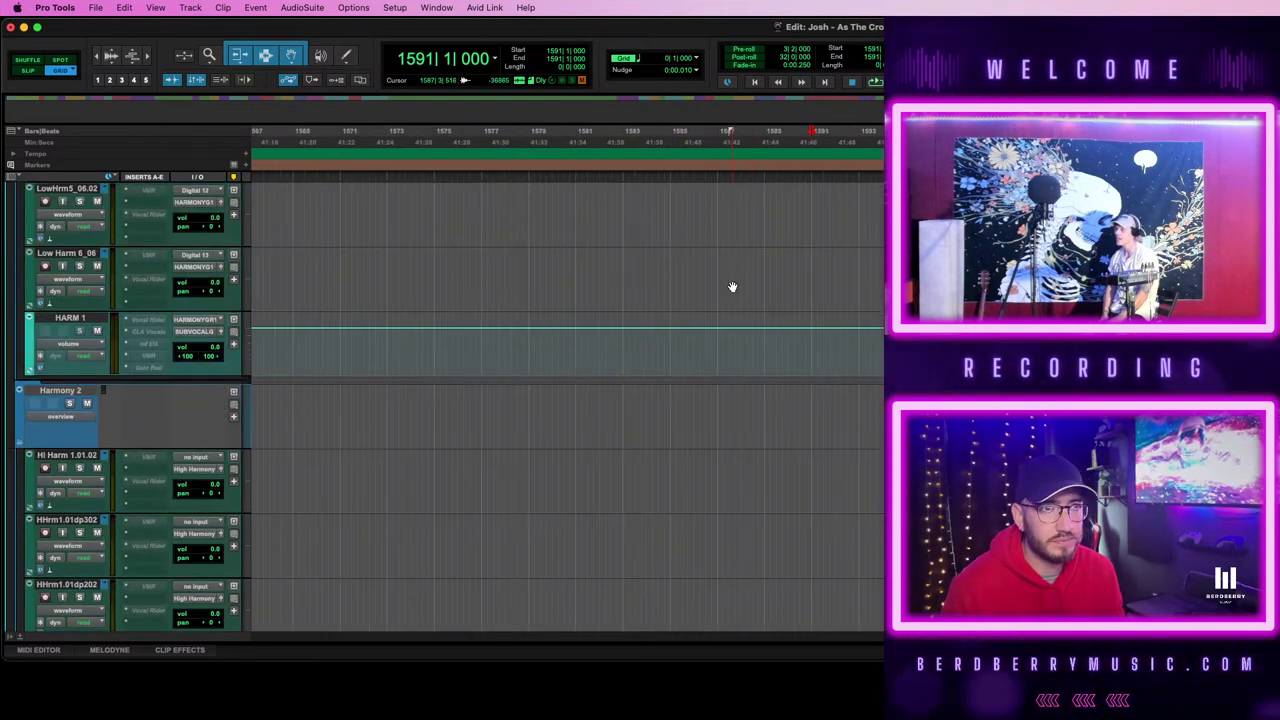
scroll(733, 287, "up", 4)
key("r")
- Select the harmony clips from 1577|4|339 on the HHrm2.02_05.01 track through the following MdHr302_0509 clips and audition them
left_click(755, 291)
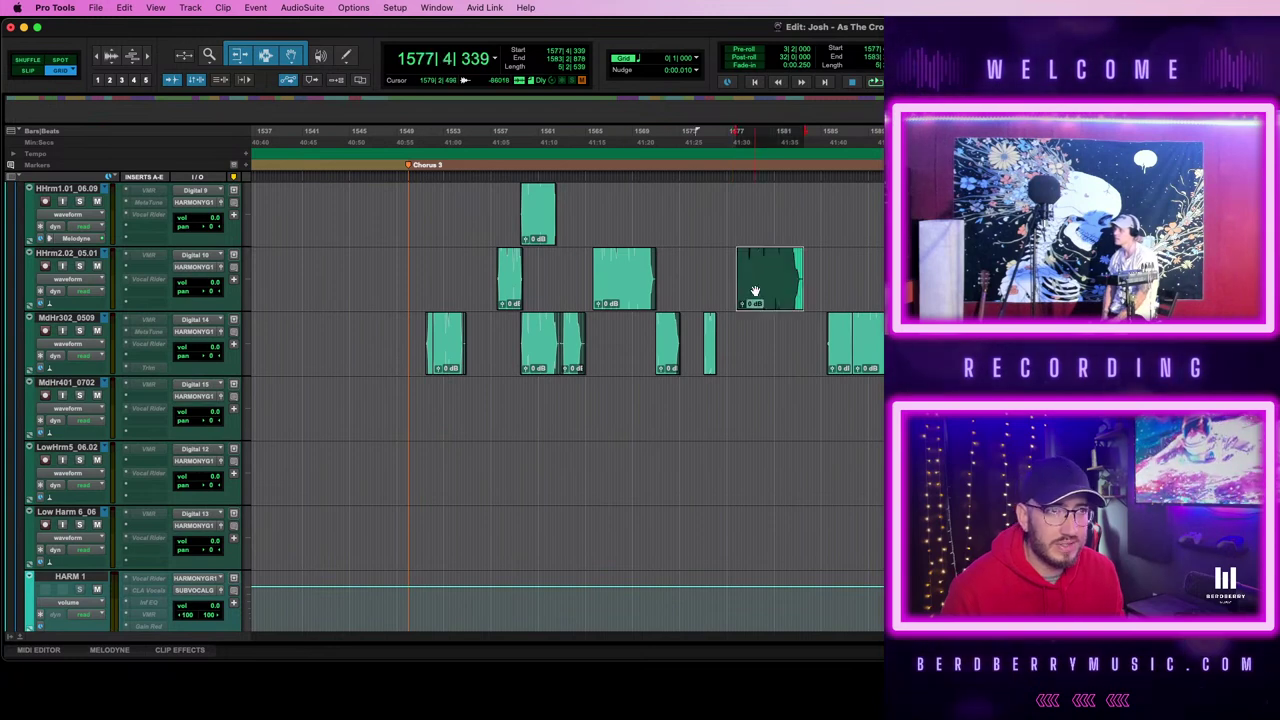
left_click(898, 290, "shift")
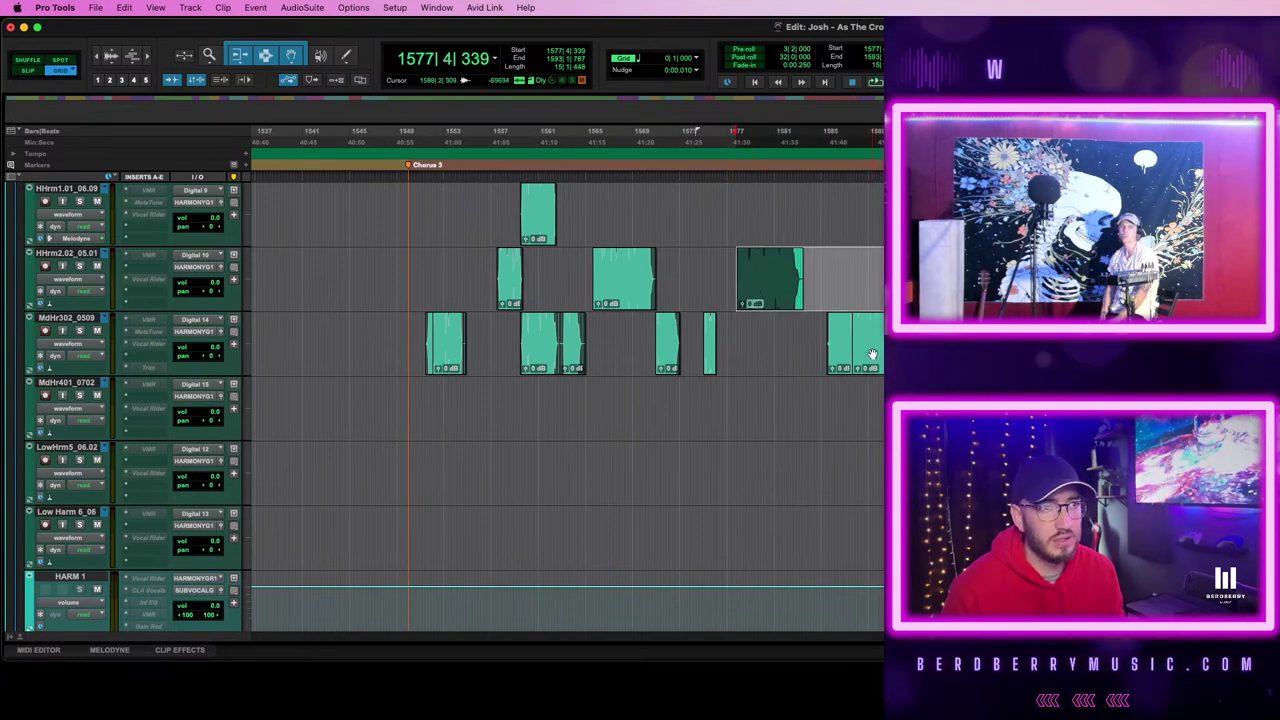
left_click(872, 355, "shift")
key("space")
key("space")
- Audition the HHrm2.02_05.01 clip that starts at 1565|3|533
left_click(634, 293)
key("space")
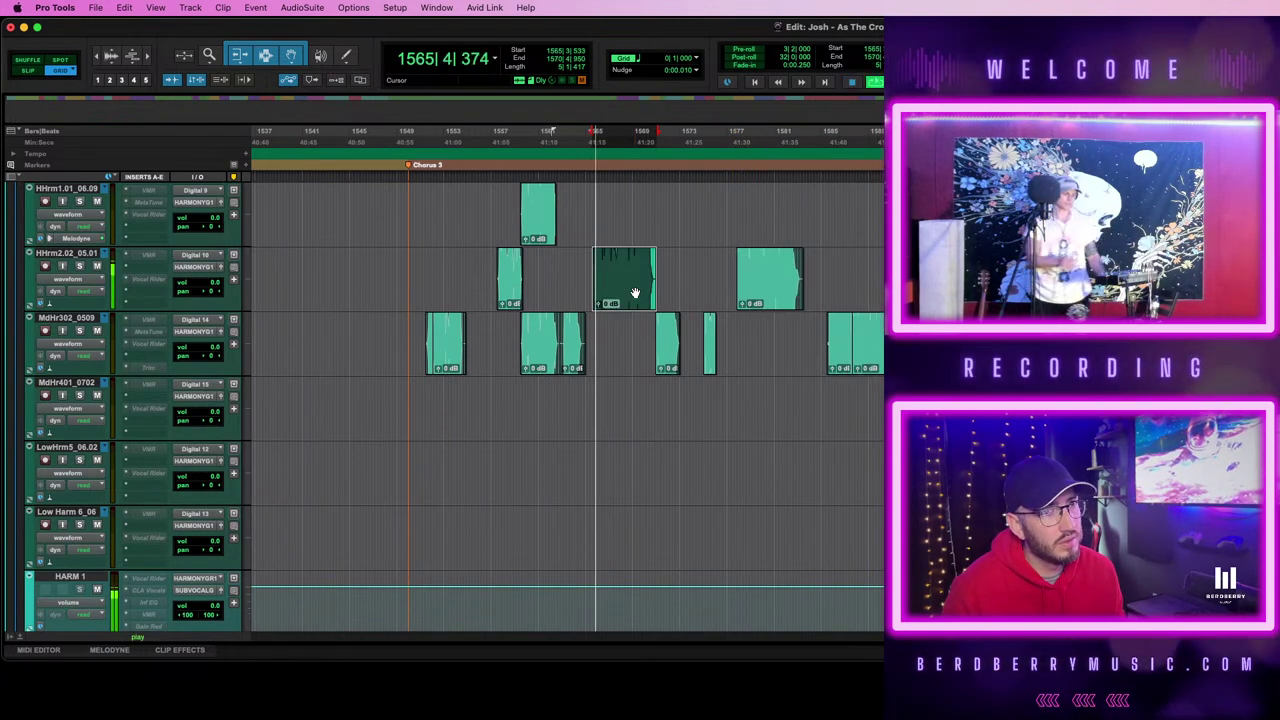
key("t")
key("t")
key("space")
- Copy the HHrm2.02_05.01 and MdHr302_0509 harmonies from 1565|1|000 to 1576|3|000 and place the copy to start at 1593|1|000
left_click_drag(945, 335, 1216, 340)
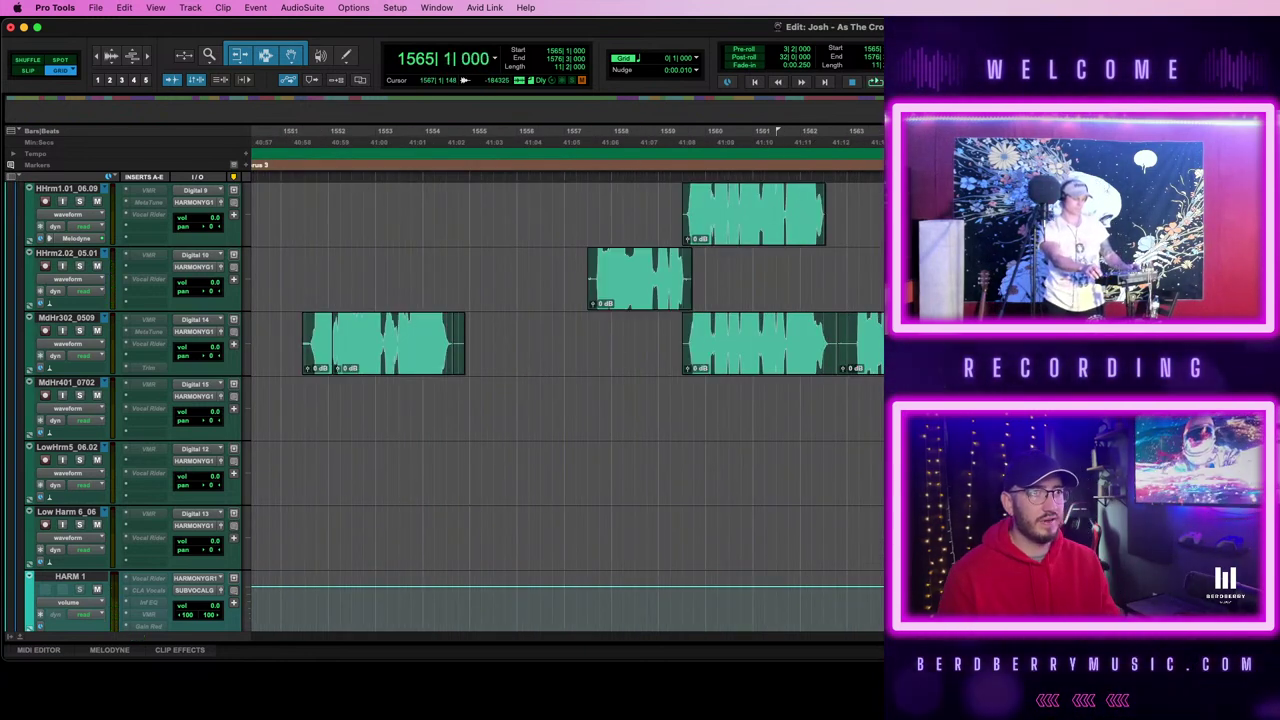
left_click_drag(1270, 300, 1279, 300)
scroll(423, 313, "right", 2)
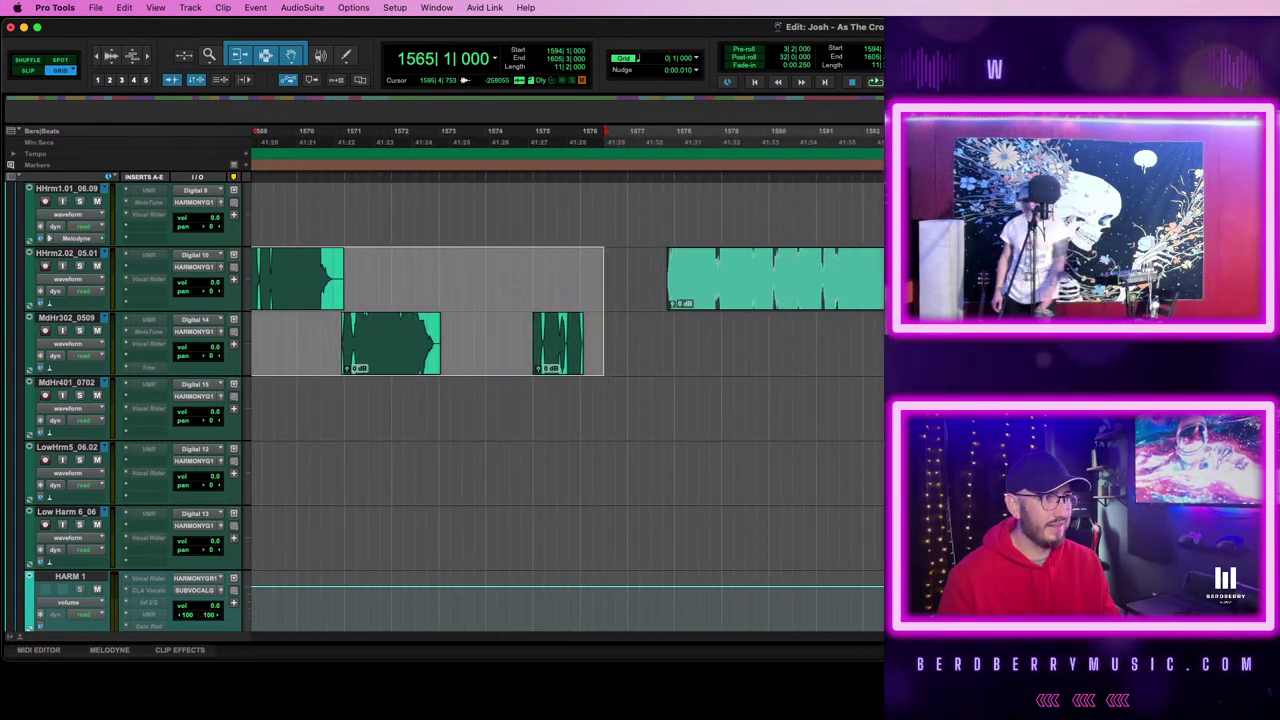
key("space")
key("space")
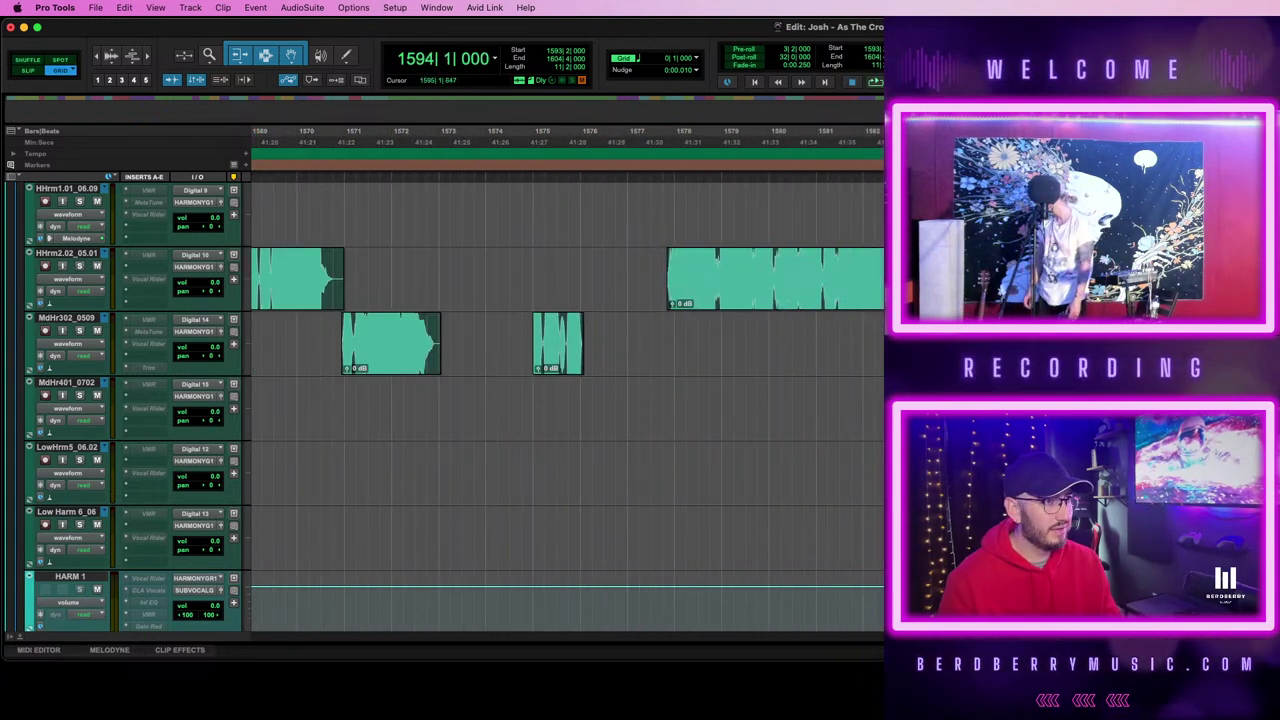
- Play through the copied harmonies from 1593|1|000 and set the playback position to 1599|3|000 on the HHrm1.01_06.09 track
key("space")
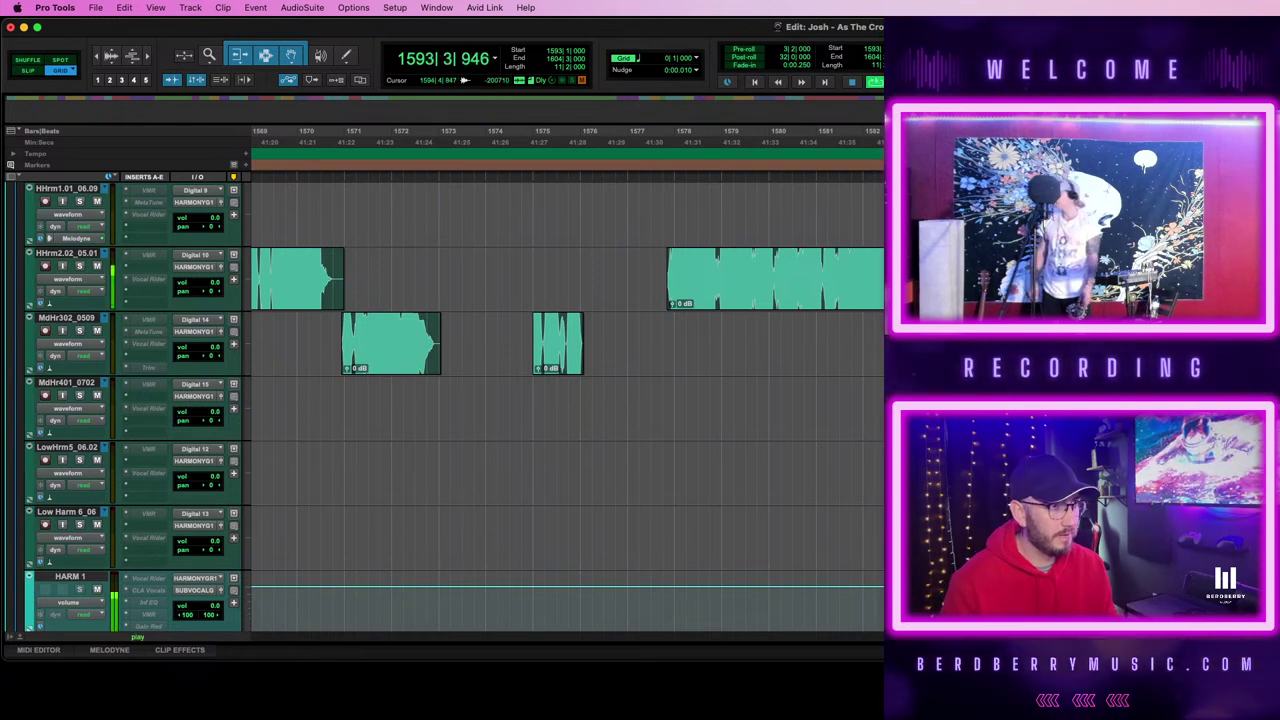
key("t")
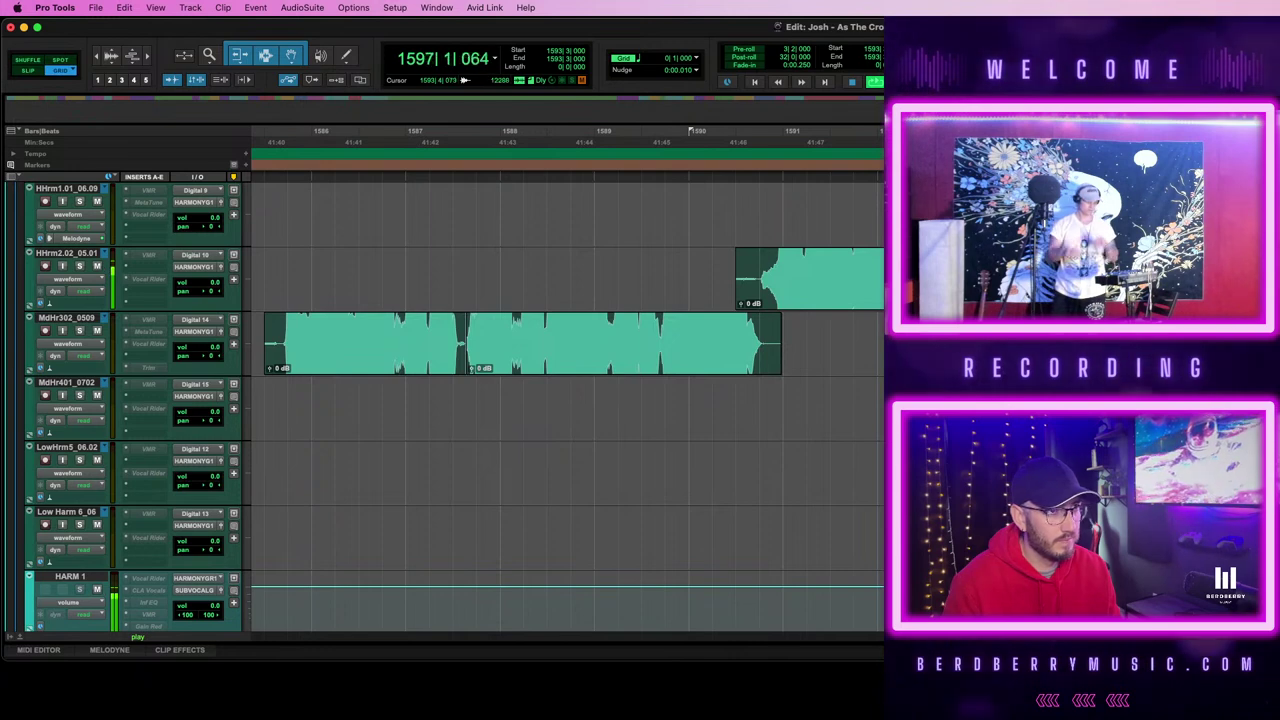
key("super+bracketleft")
key("super+bracketleft")
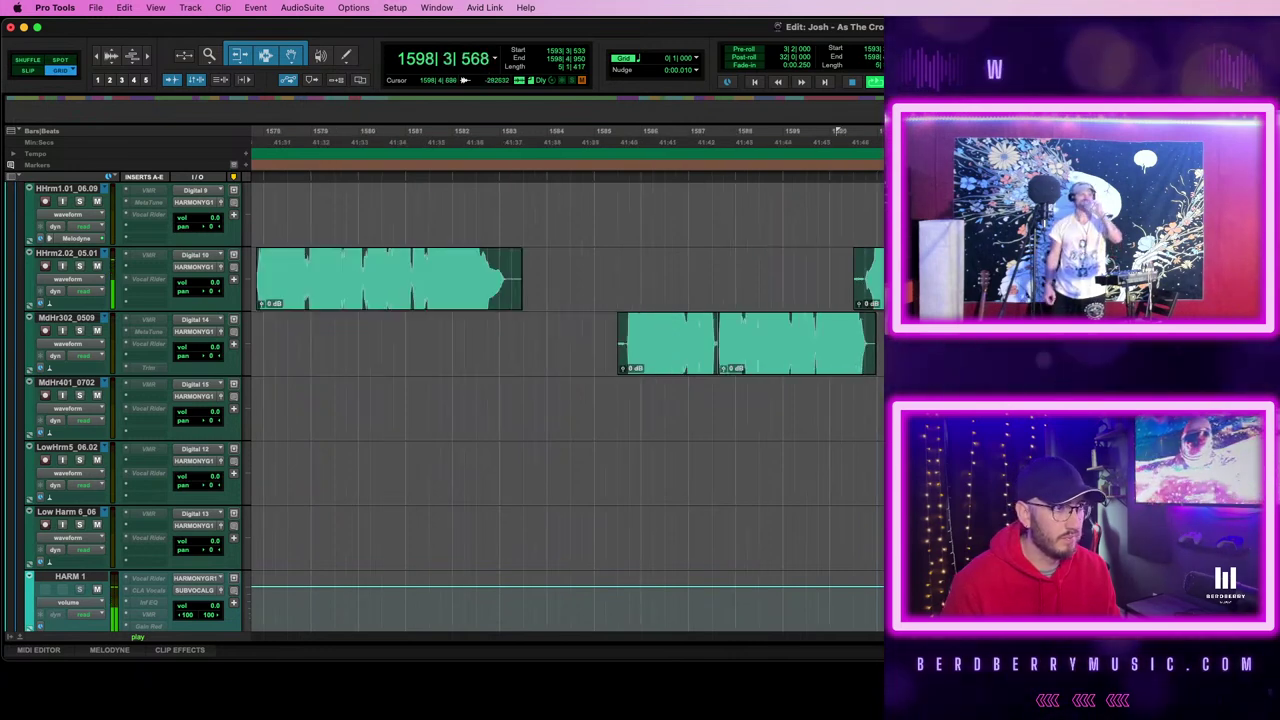
key("super+bracketright")
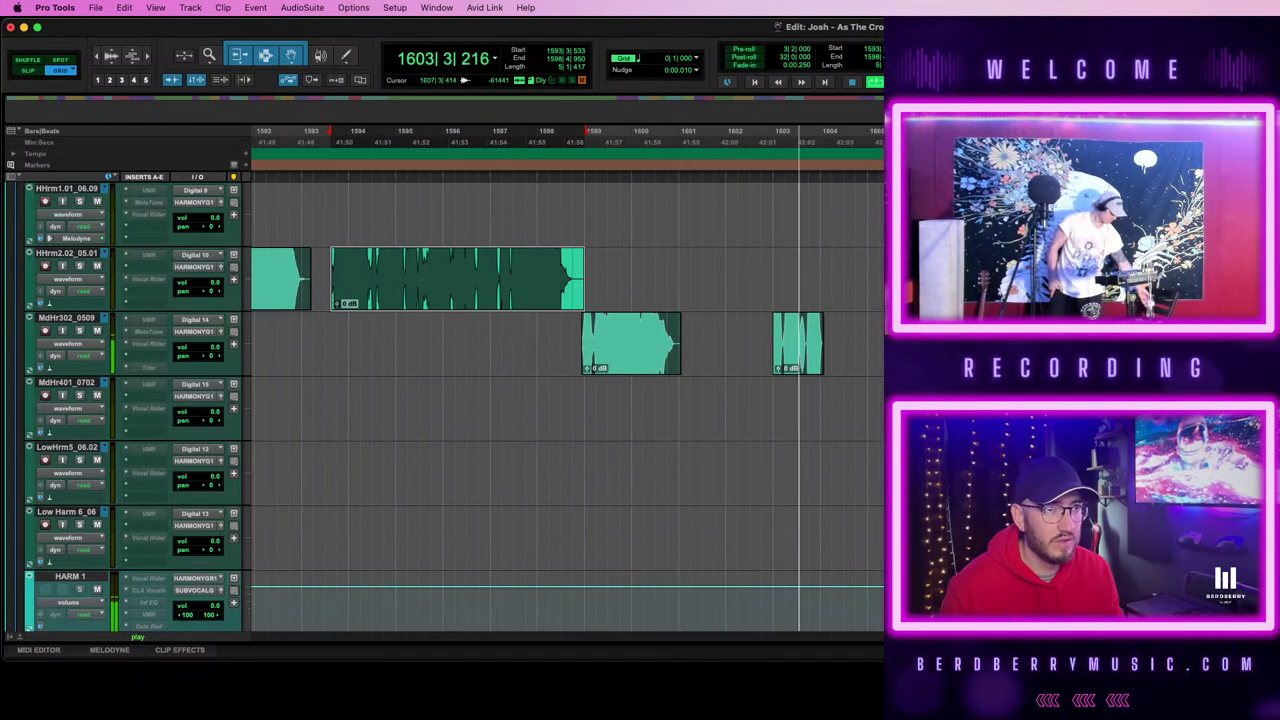
scroll(450, 400, "up", 3)
key("space")
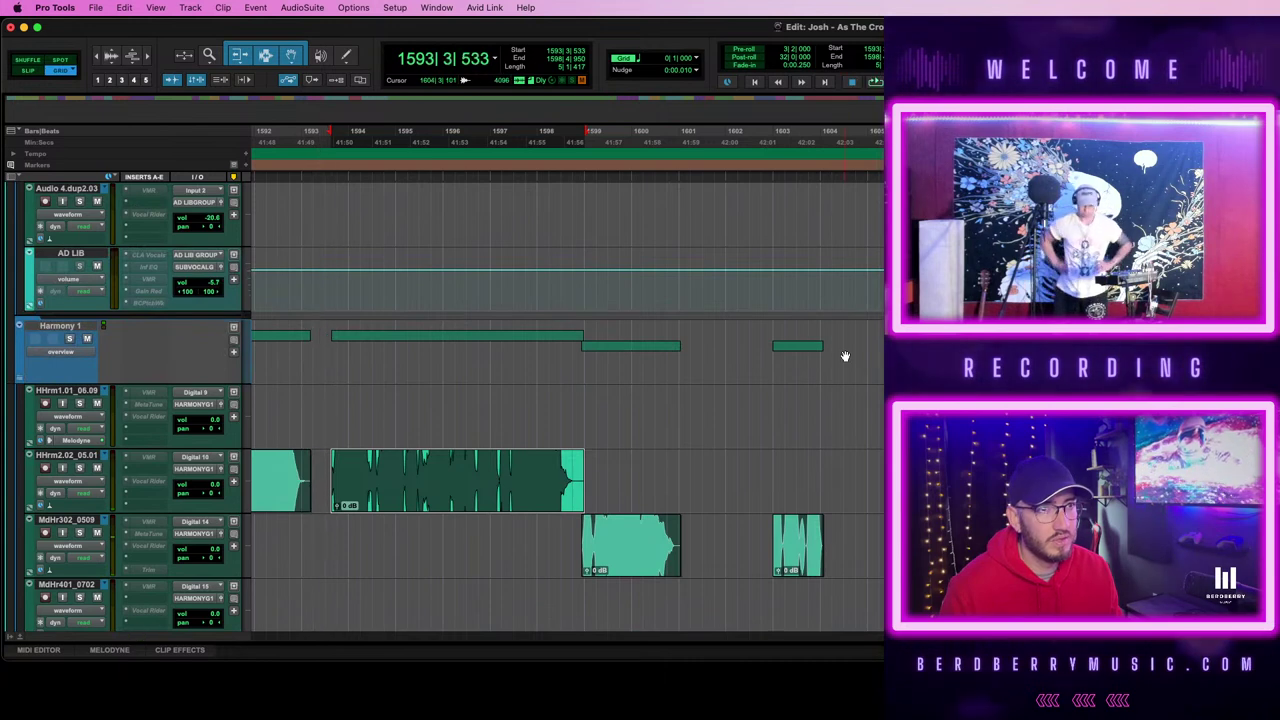
left_click(612, 393)
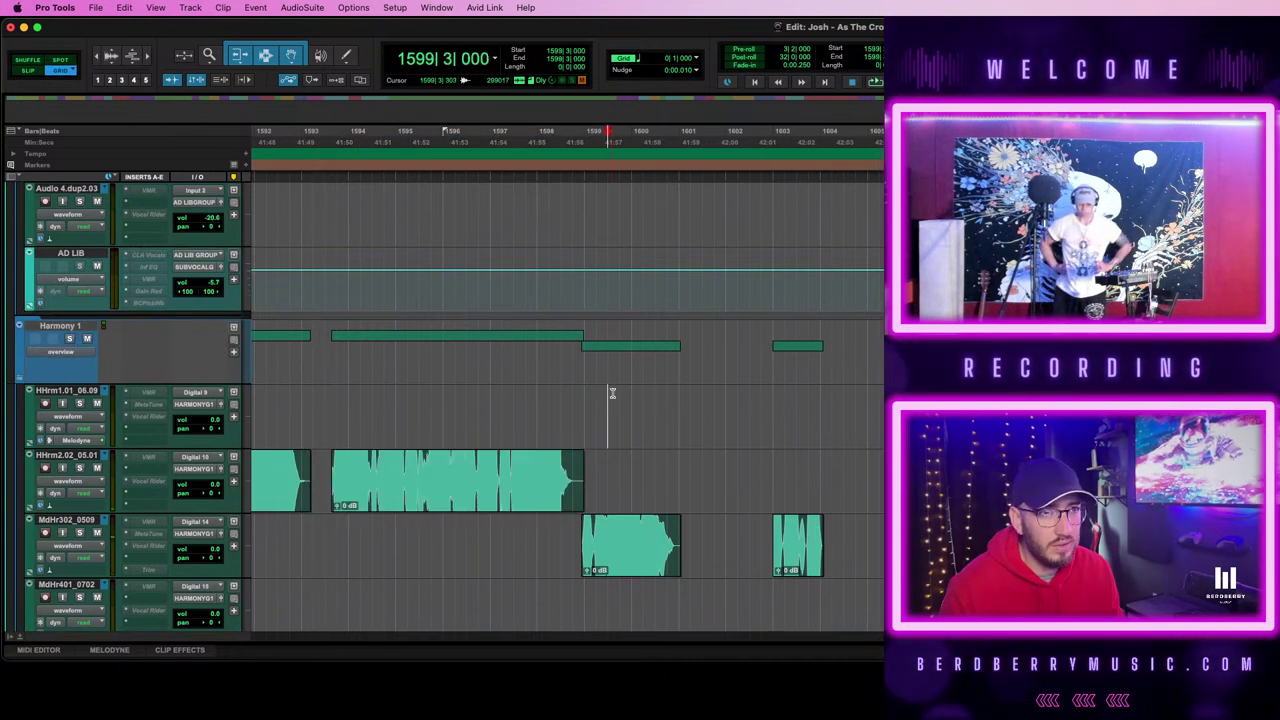
- Audition the copied MdHr302_0509 harmony with the chorus vocals from 1602|4|000
left_click(762, 400)
key("space")
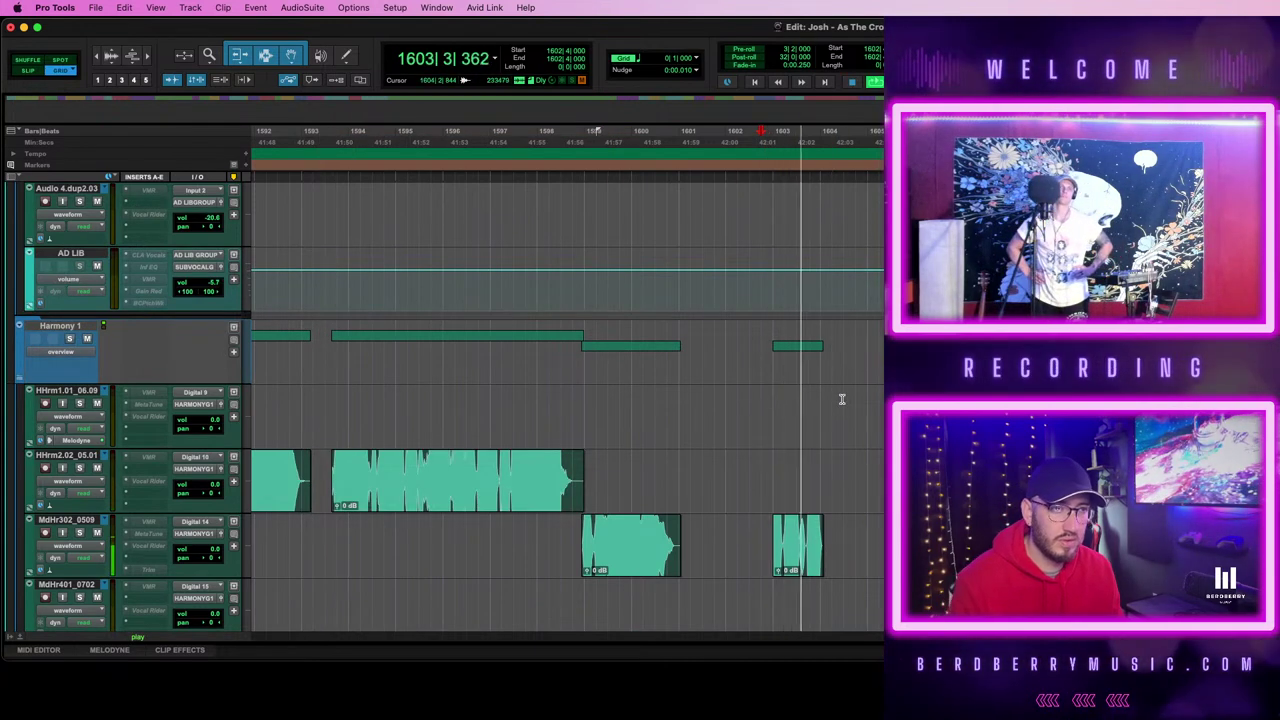
scroll(560, 400, "up", 5)
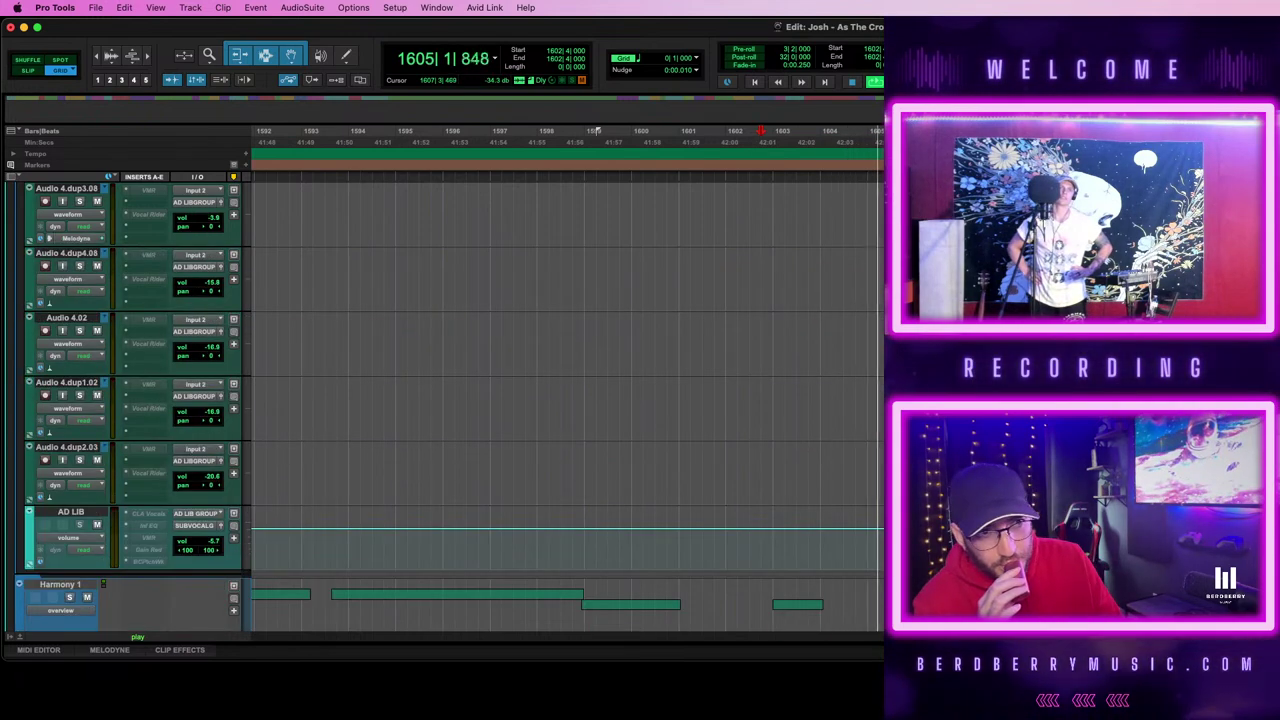
scroll(560, 400, "up", 5)
scroll(594, 131, "up", 10)
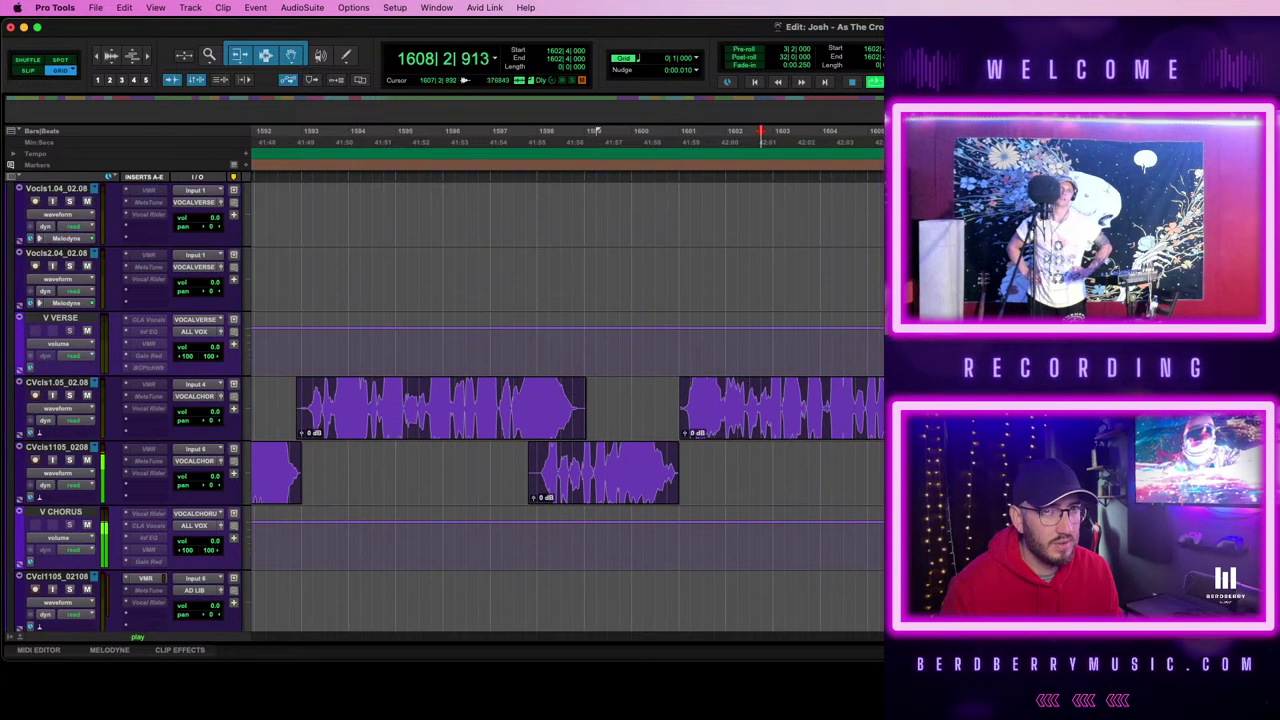
scroll(594, 131, "up", 4)
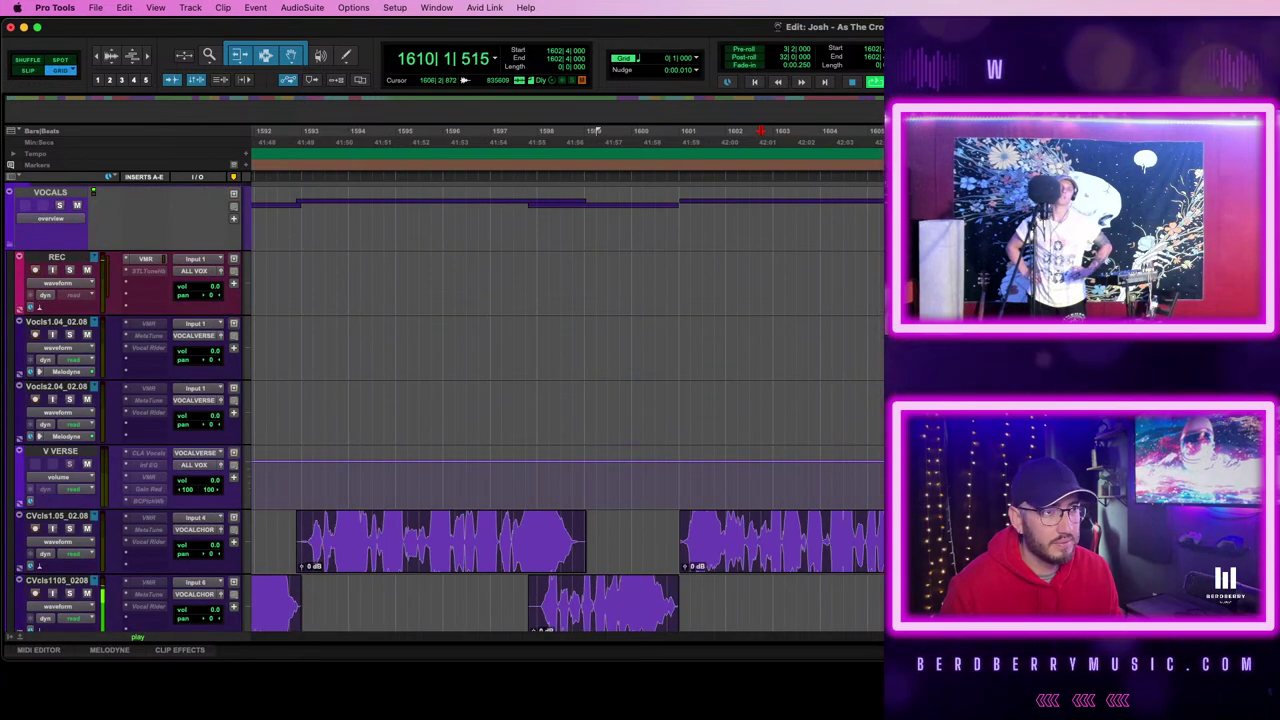
key("space")
- Audition the chorus vocals from 1603|3|000 and again from 1601|1|000, with the playback position on the REC track
left_click(938, 283)
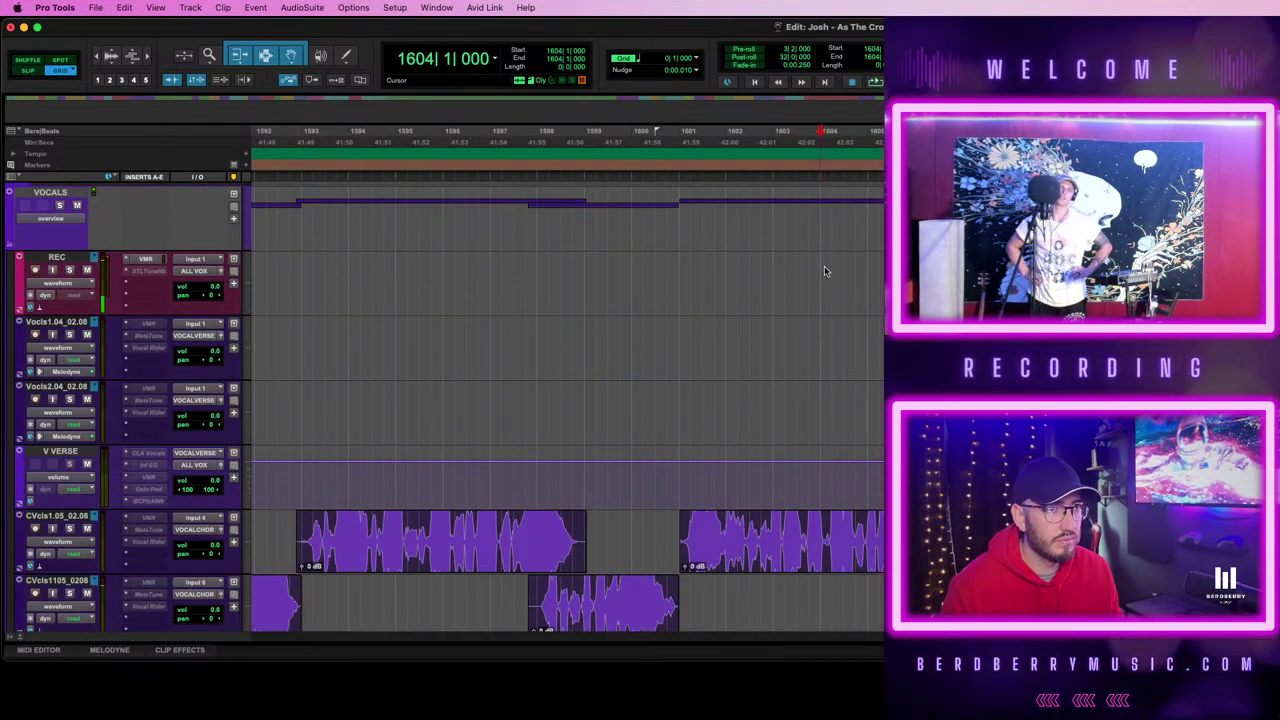
left_click(824, 270)
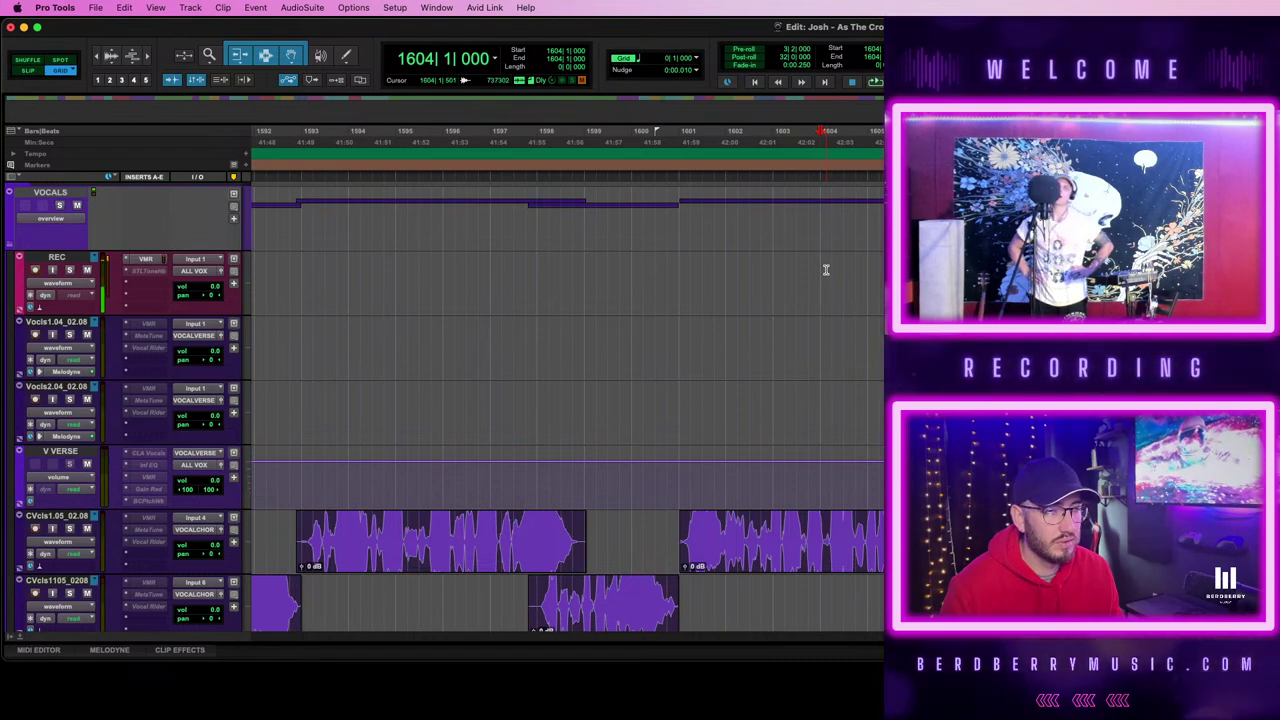
scroll(826, 270, "down", 4)
scroll(826, 270, "up", 3)
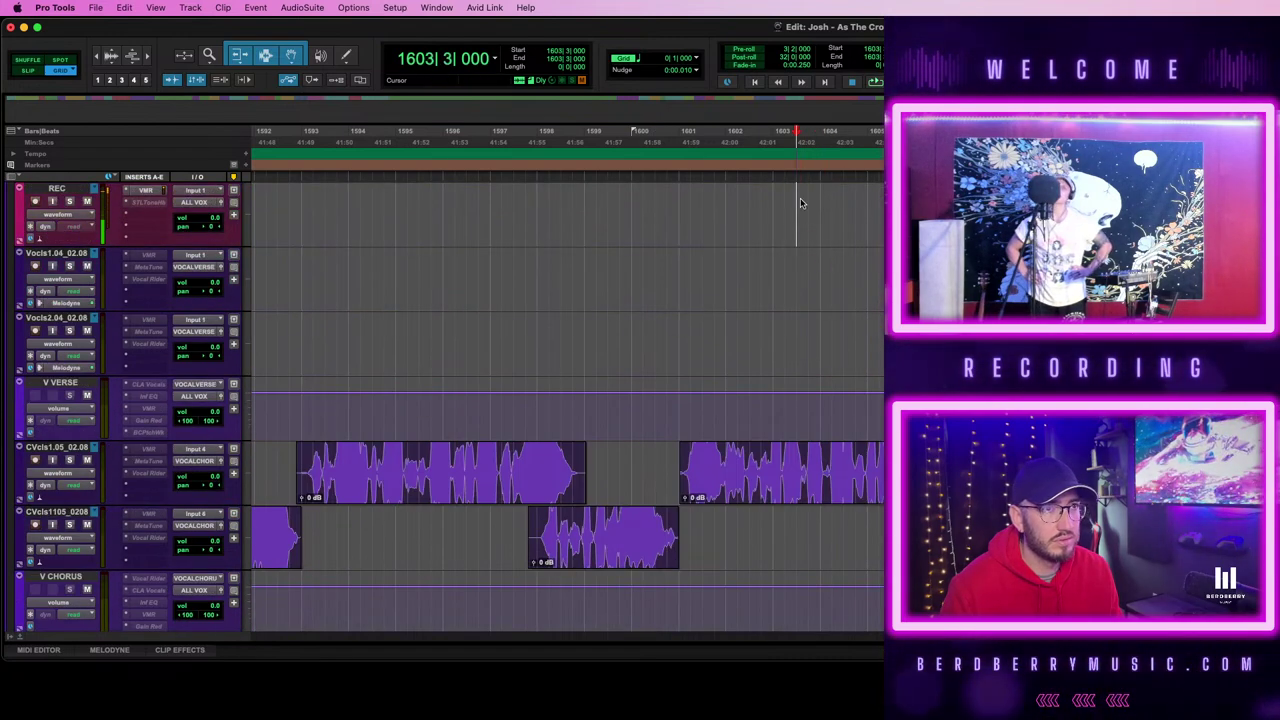
key("space")
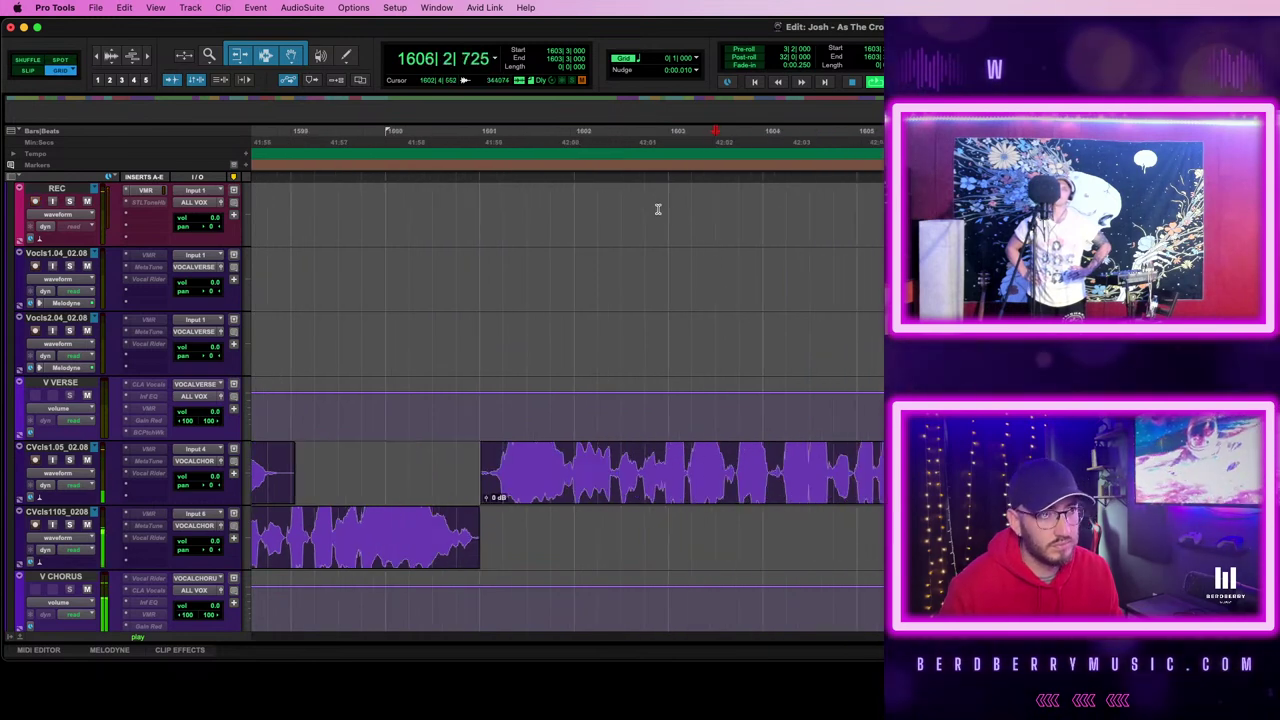
key("space")
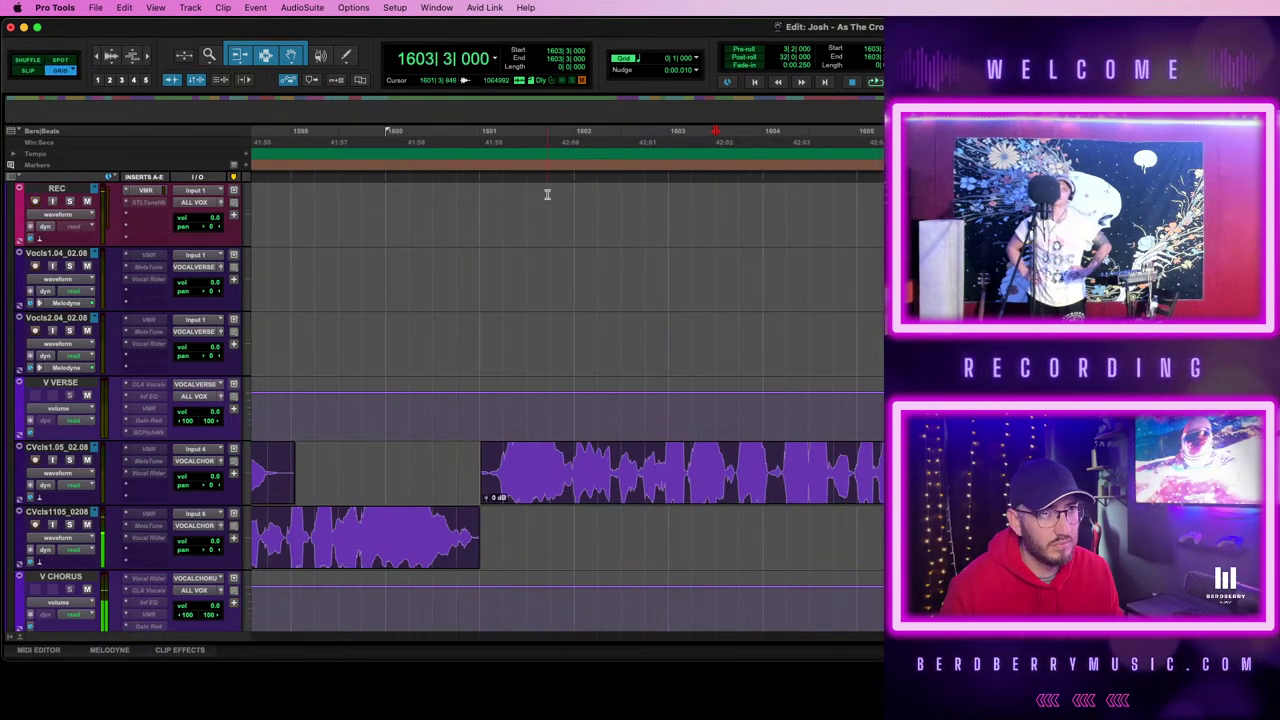
left_click(484, 194)
key("space")
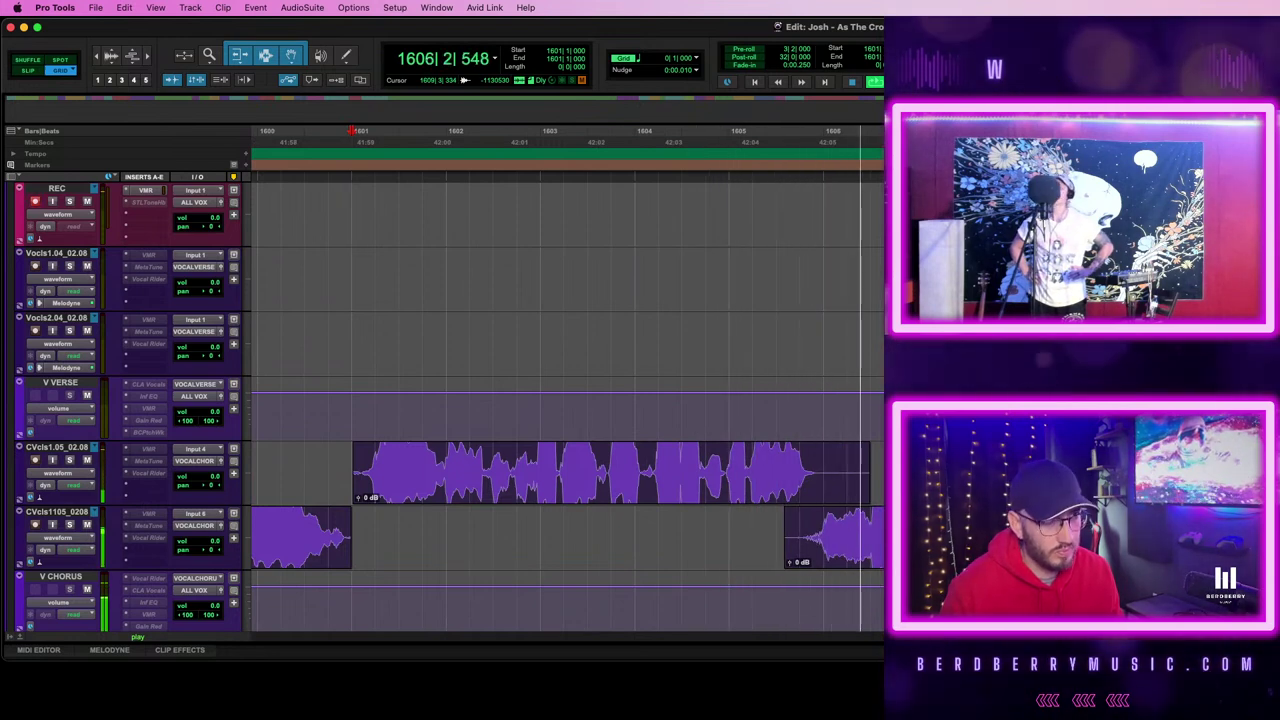
- Record a vocal take on the REC track from 1605|1|000 with pre-roll, and retake it from the same position
left_click(734, 205)
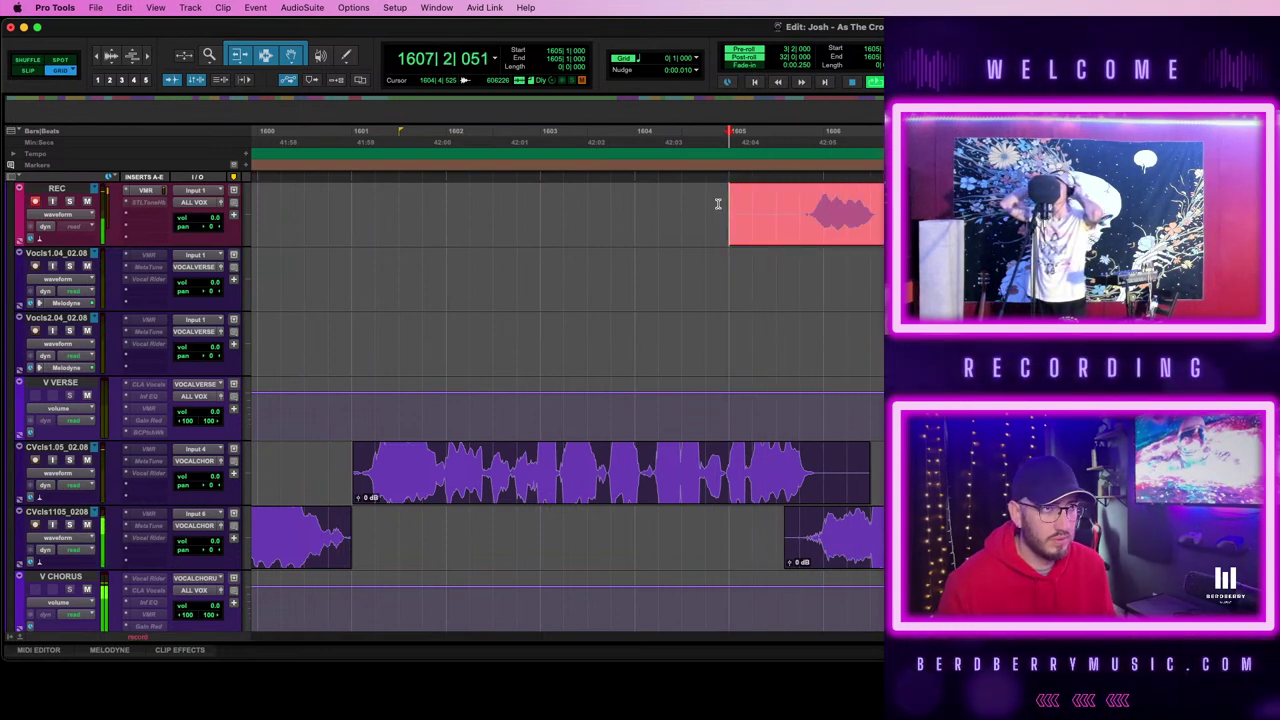
key("space")
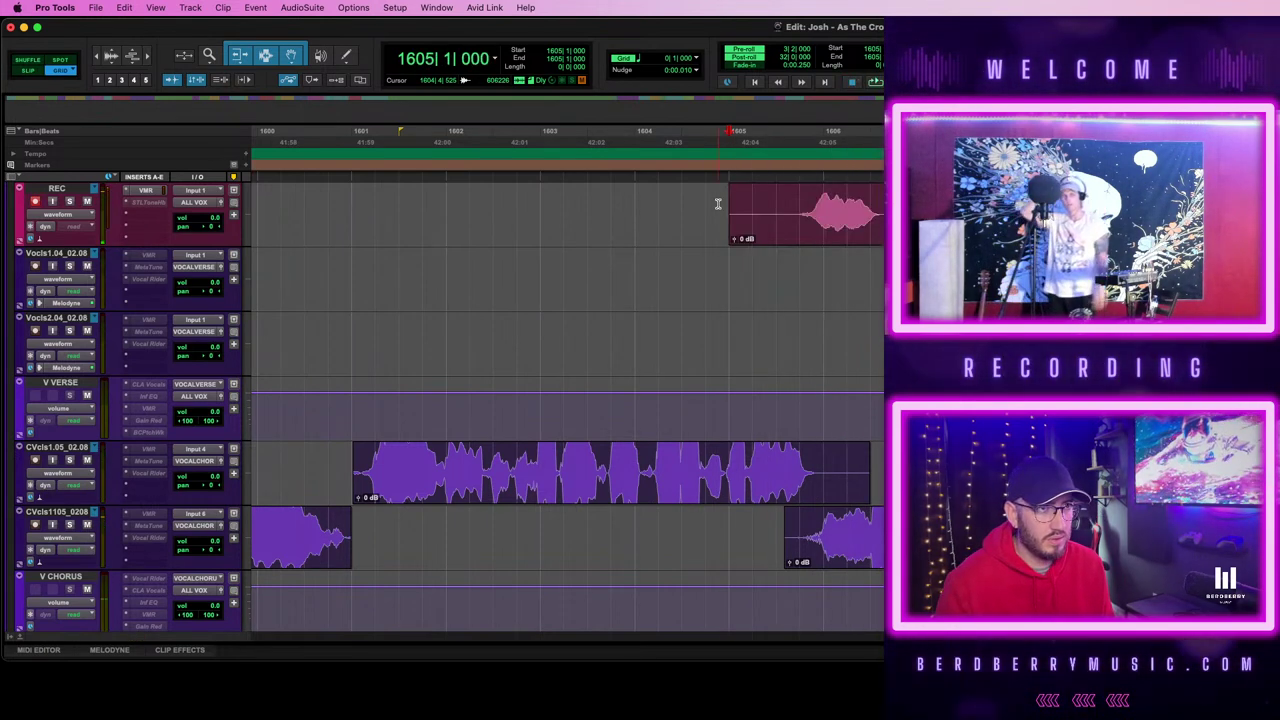
key("space")
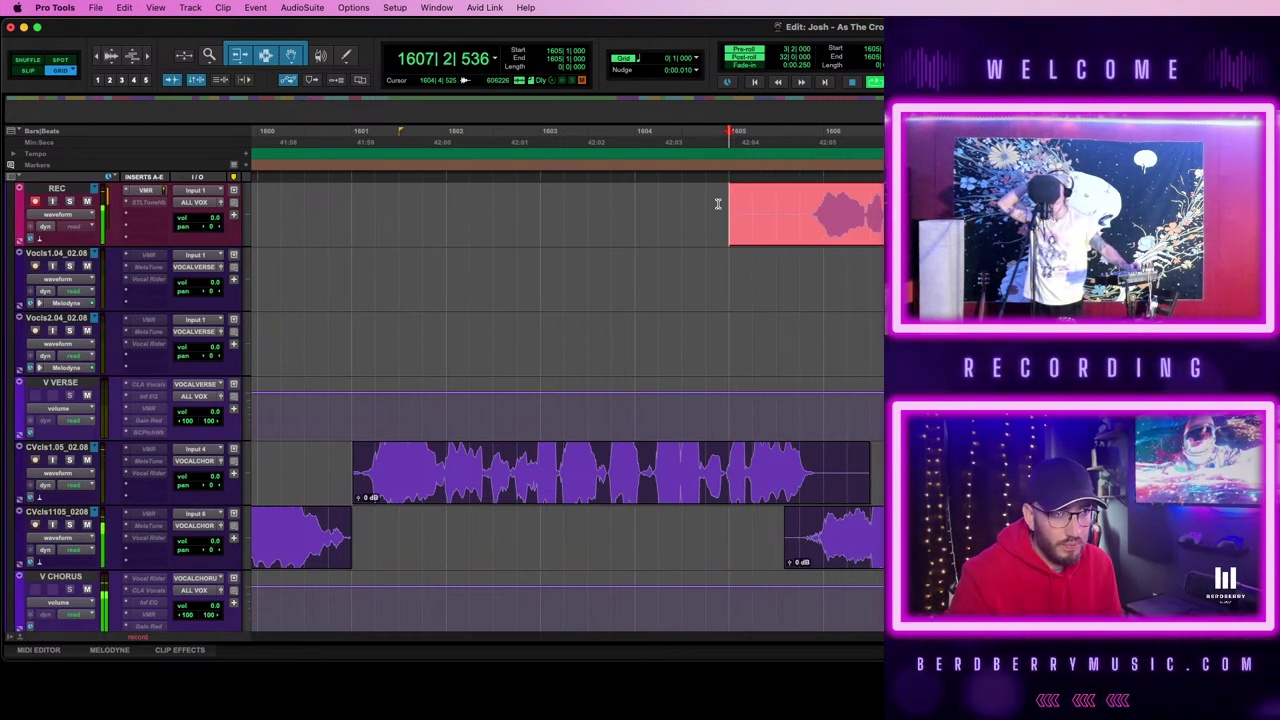
key("space")
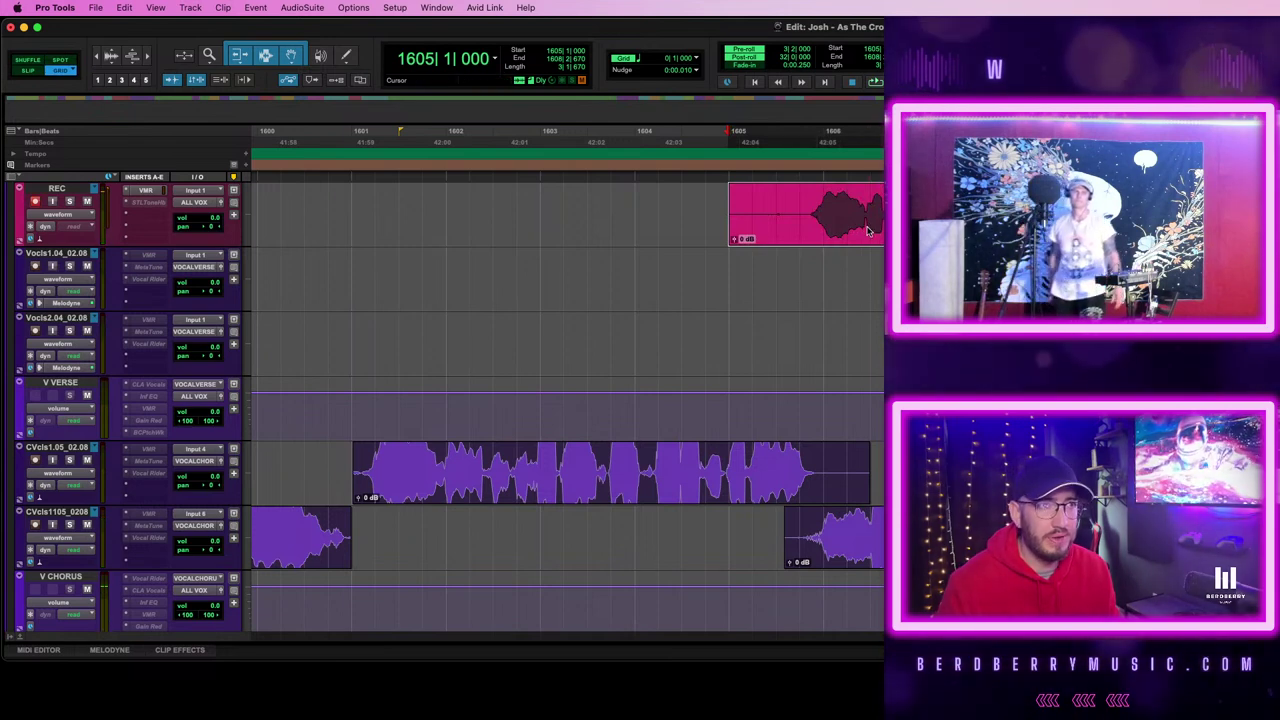
- Trim the new REC take to run from 1605|4|000 to 1607|4|000 and select the clip
left_click(798, 208)
key("a")
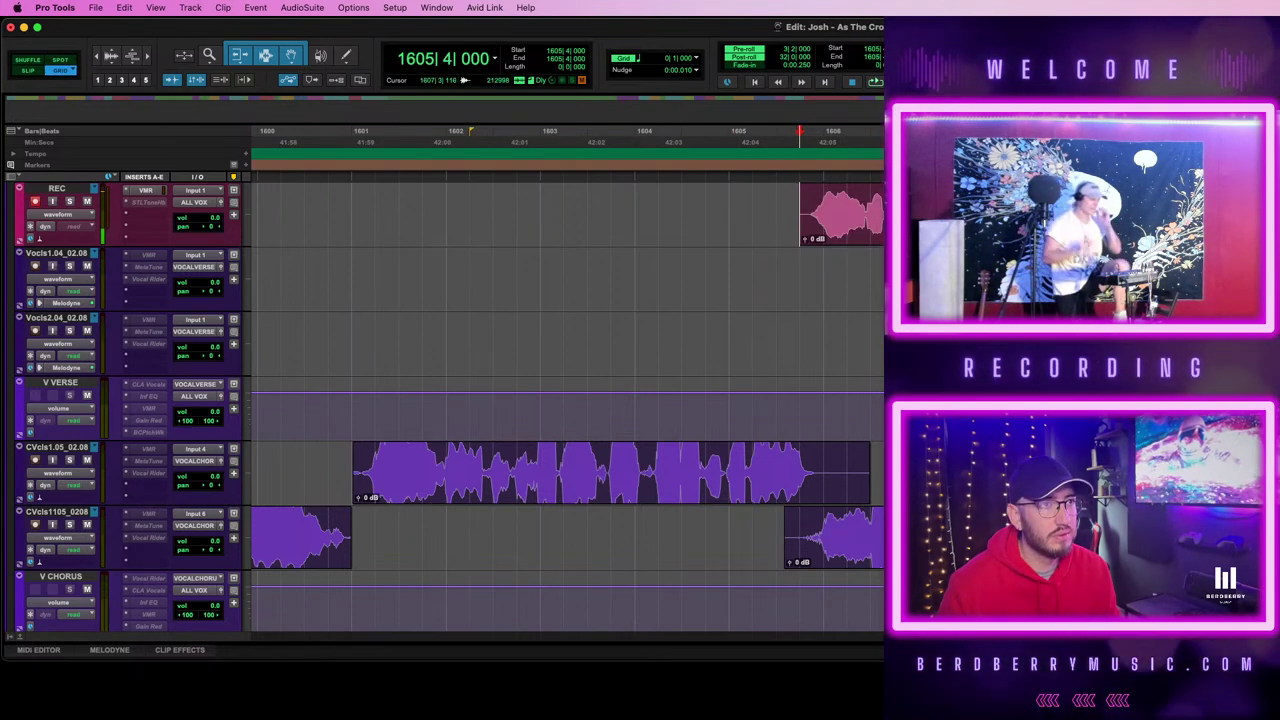
left_click(912, 228)
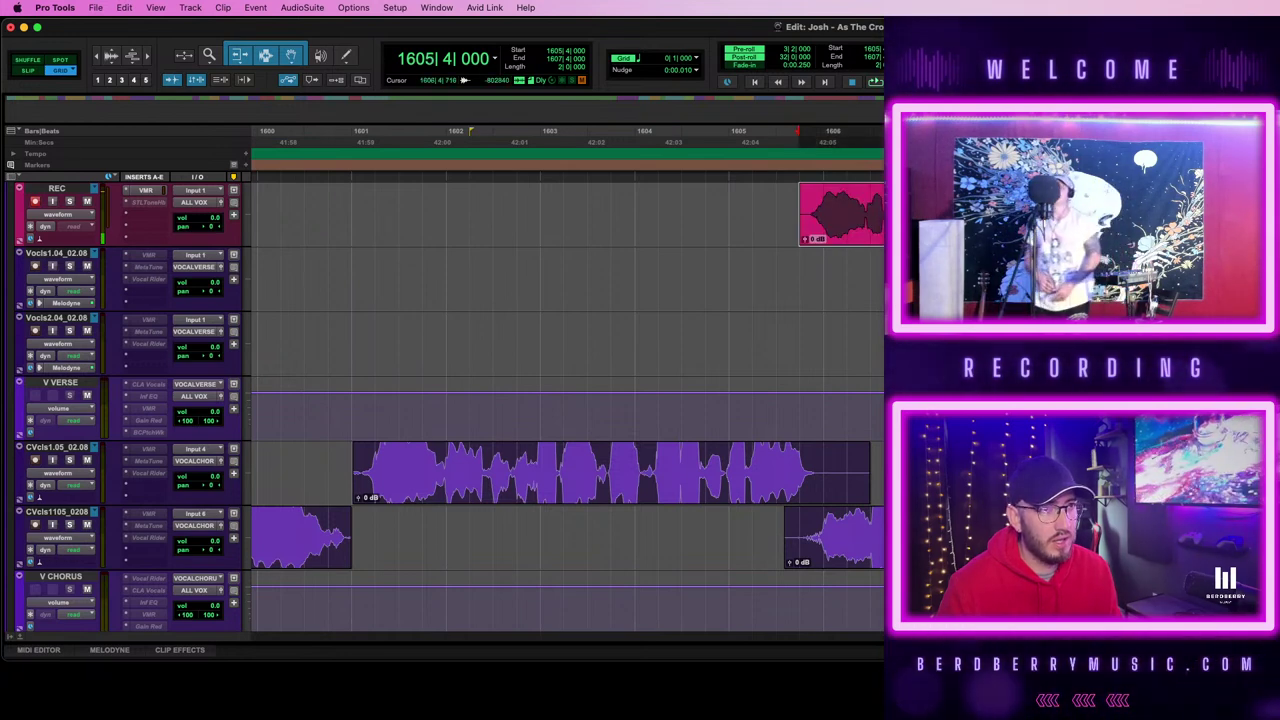
- Audition the recorded take on the REC track from 1605|4|000 and undo the last change
key("space")
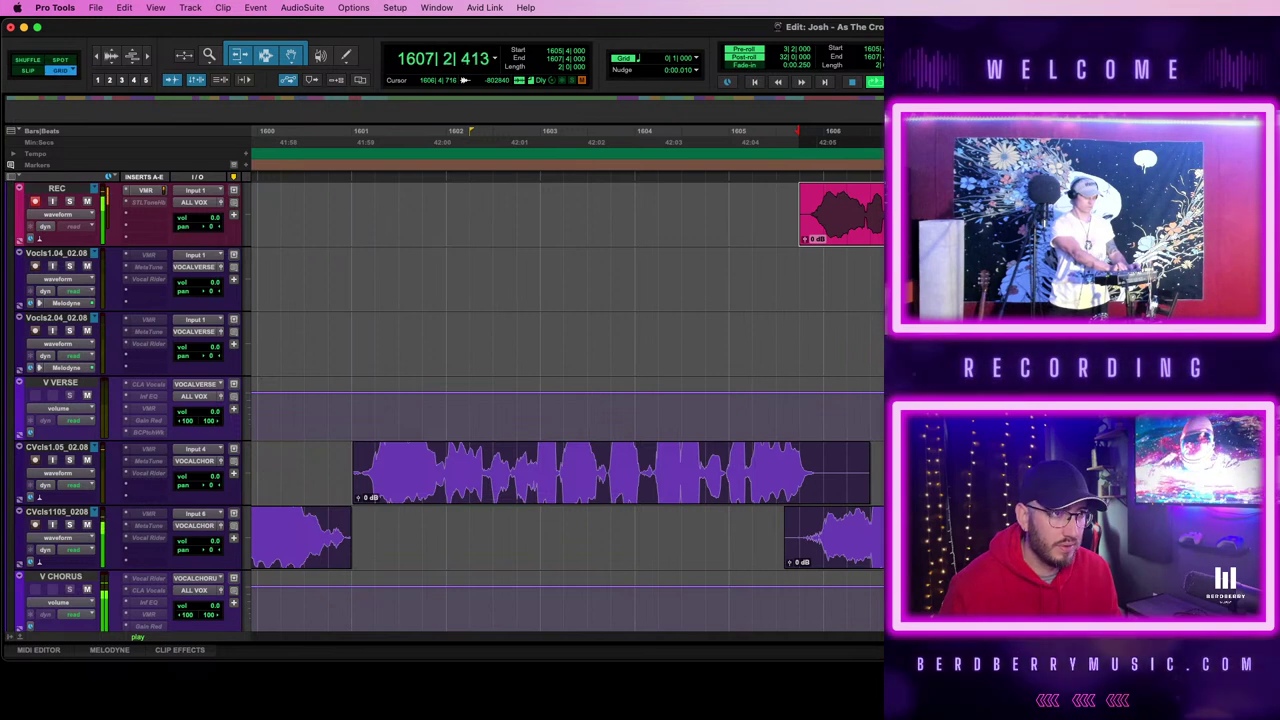
double_click(900, 222)
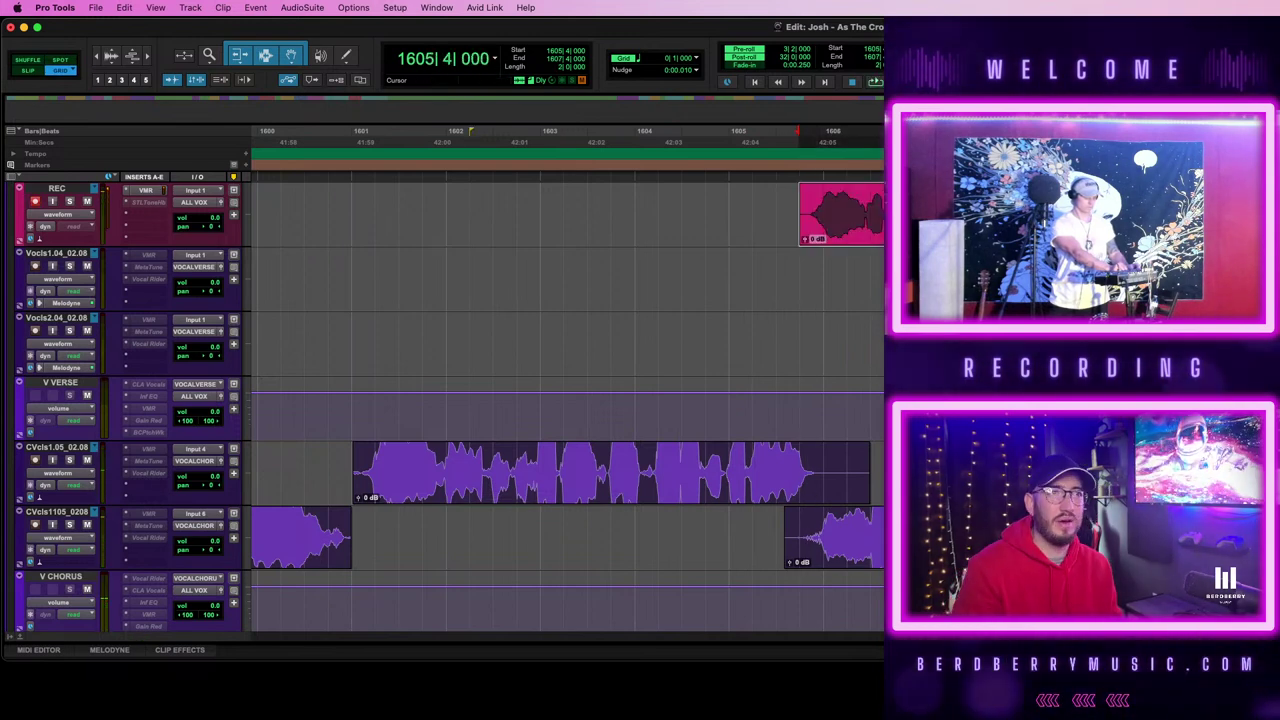
key("super+z")
- Locate the CVcls1.05 vocal clip just after the Bridge marker and place the edit cursor at 1502|1|000
key("r")
key("r")
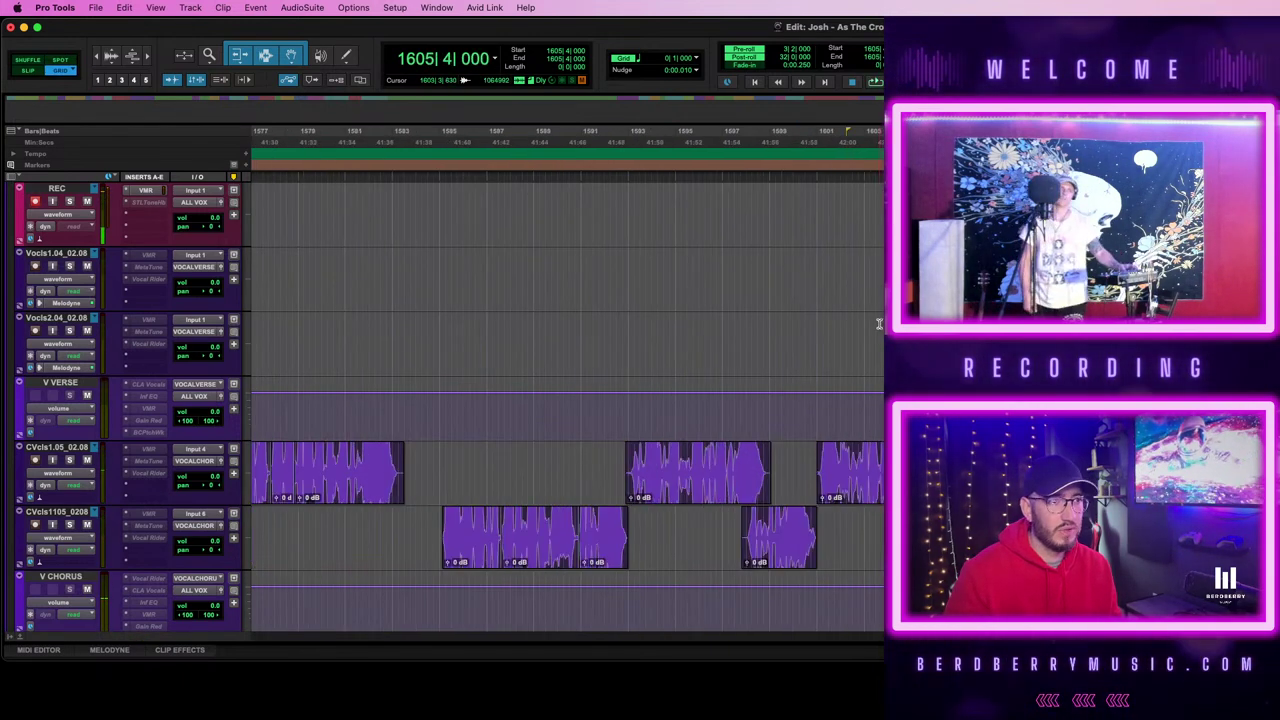
key("super+bracketleft")
scroll(803, 329, "left", 15)
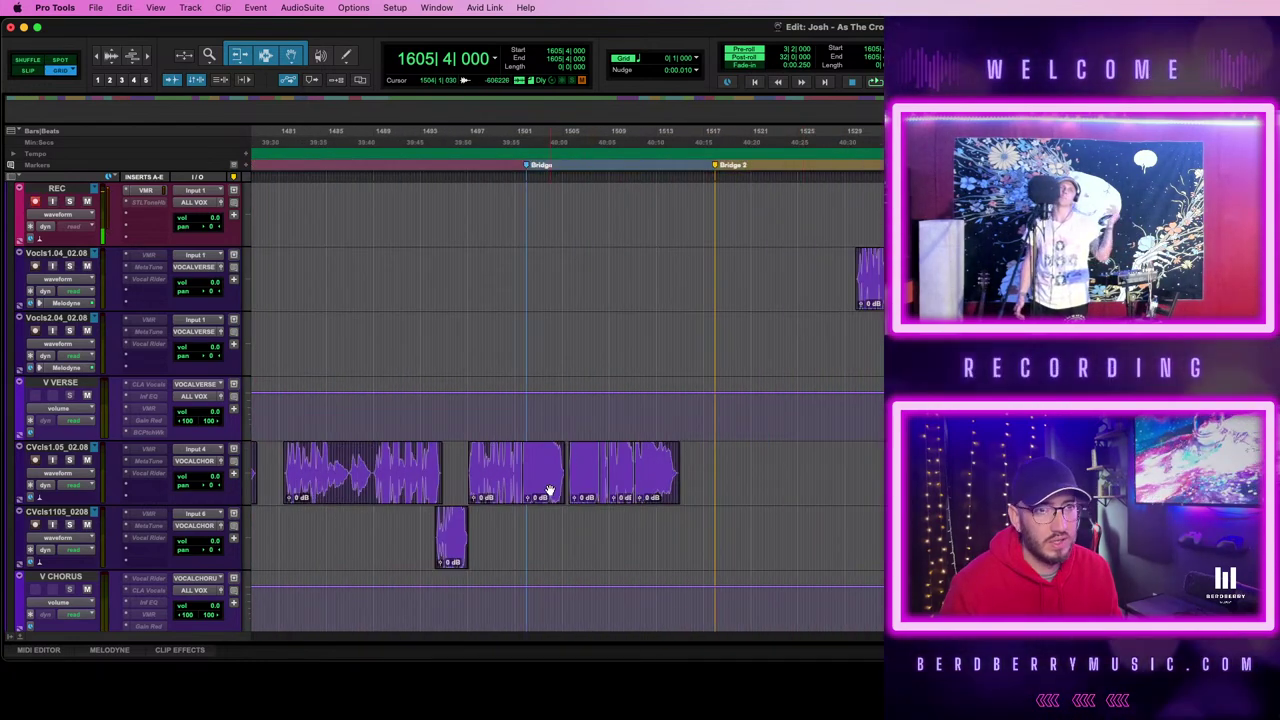
left_click(550, 490)
key("t")
key("t")
key("t")
key("t")
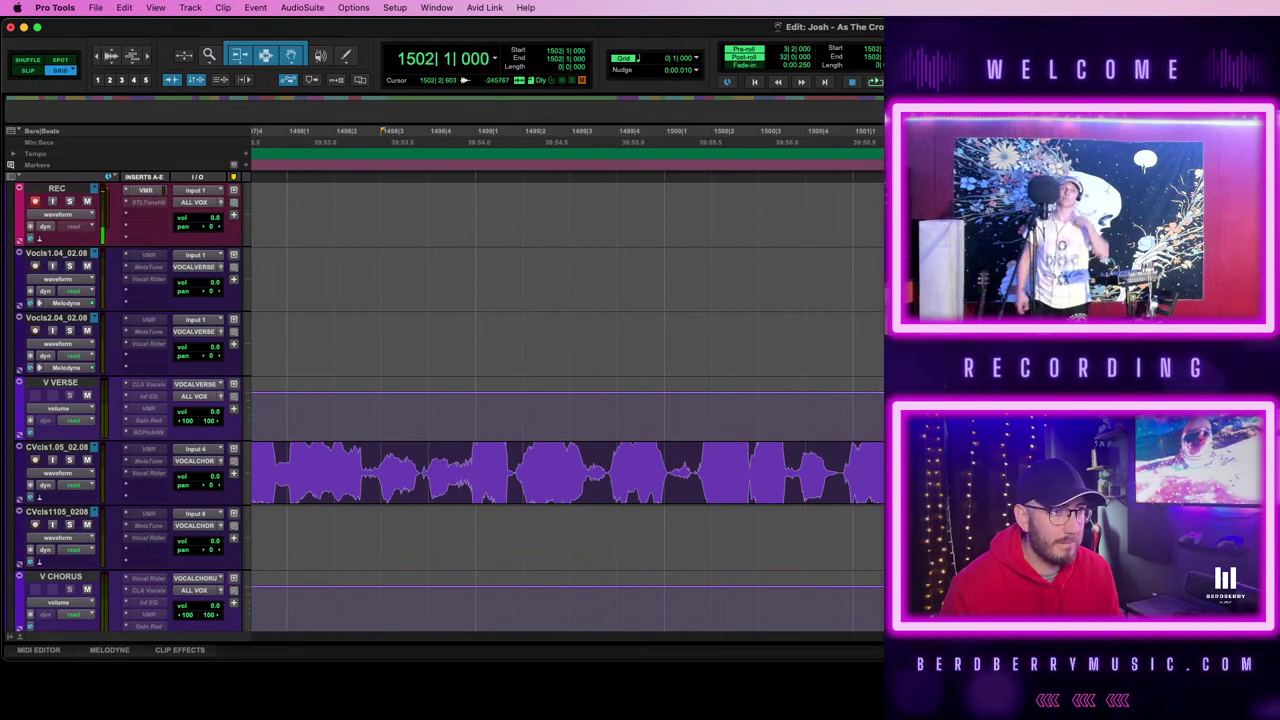
key("super+bracketleft")
key("super+bracketleft")
key("super+bracketleft")
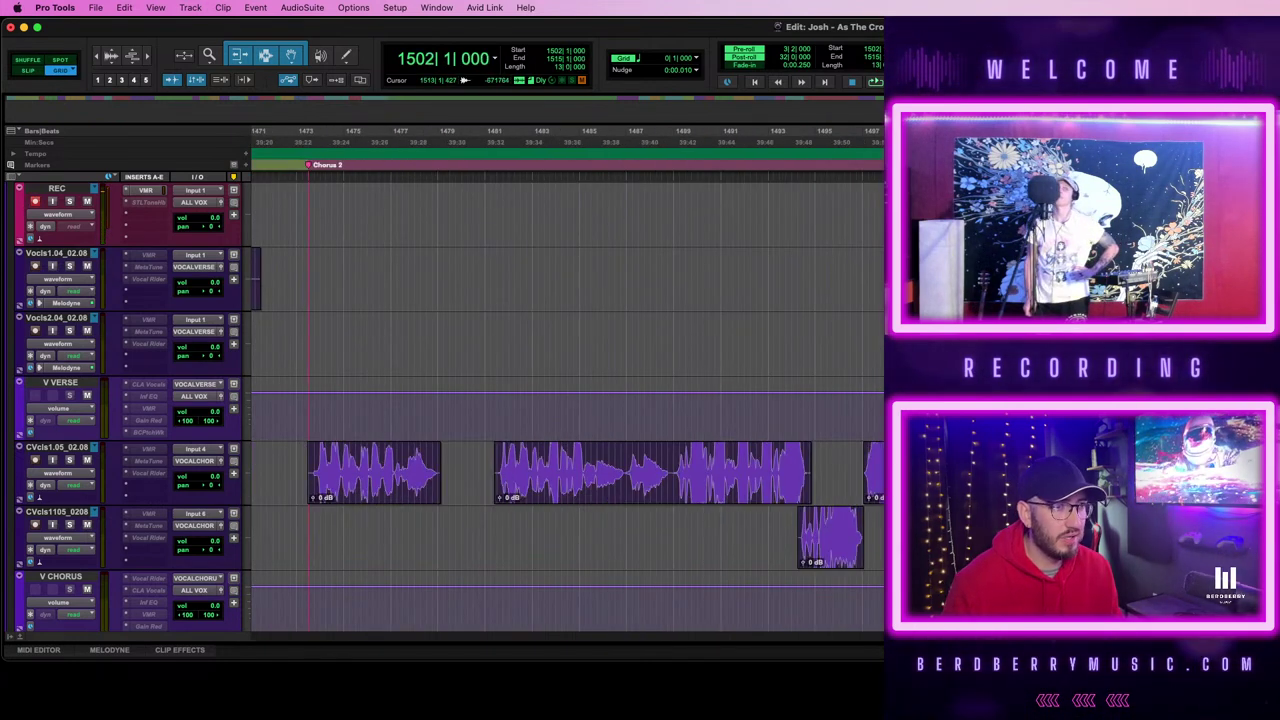
- Copy the harmony clips starting at 1501|3|497 on the MdHr302 and MdHr401 tracks toward the end of Chorus 3
scroll(567, 400, "right", 5)
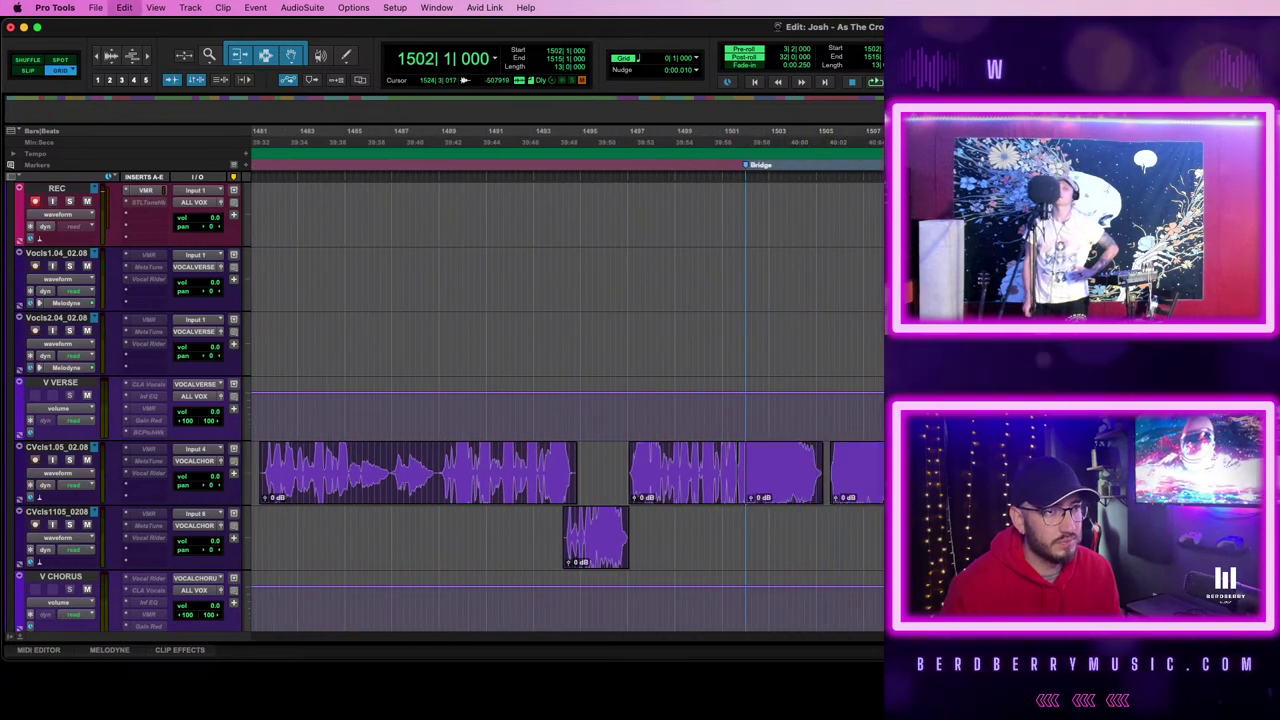
scroll(567, 400, "down", 10)
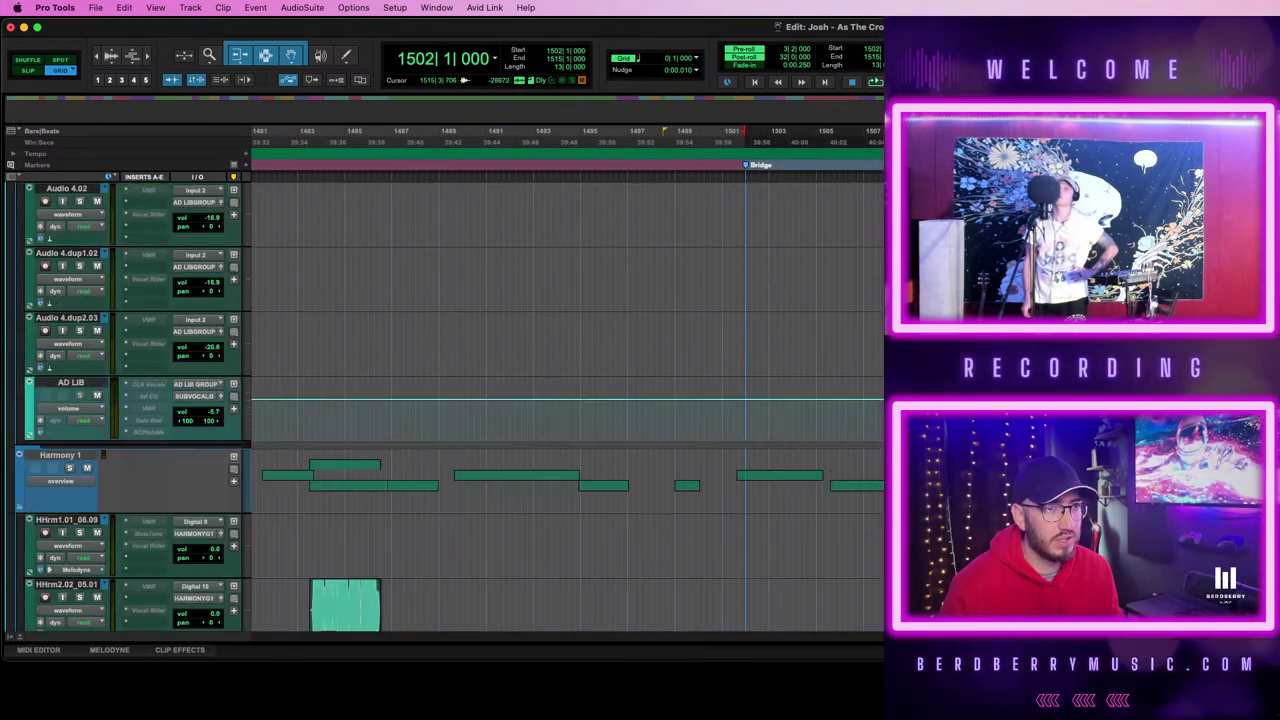
left_click(771, 360)
key("super+bracketright")
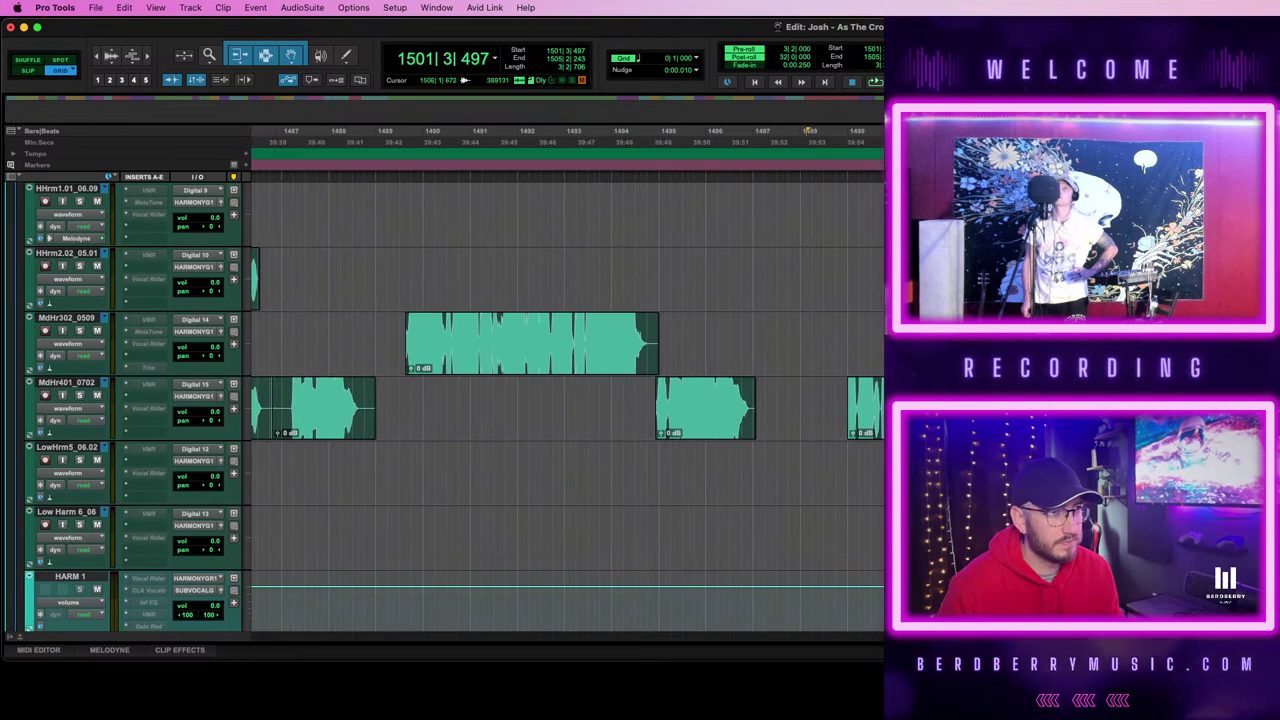
key("super+bracketleft")
key("super+bracketleft")
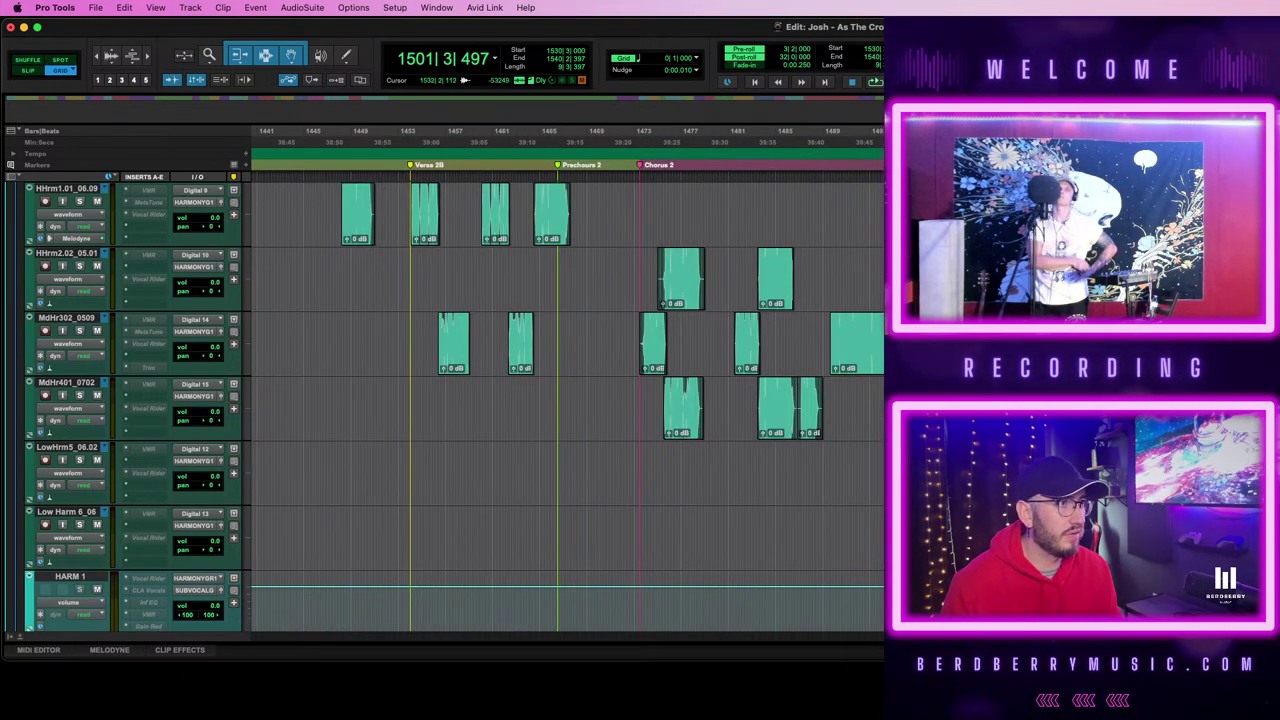
scroll(567, 400, "right", 15)
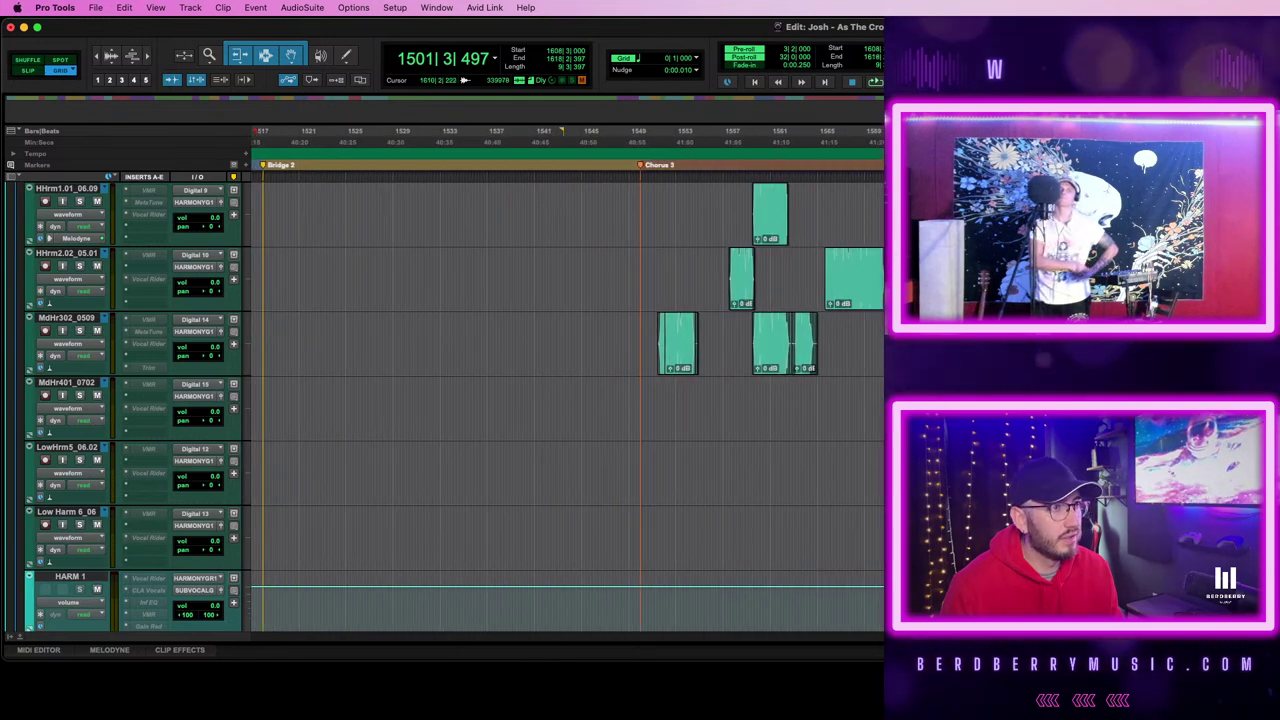
left_click(1277, 343)
- Play the end of the final chorus and move the copied harmony clips so they start at 1607|4|000
key("space")
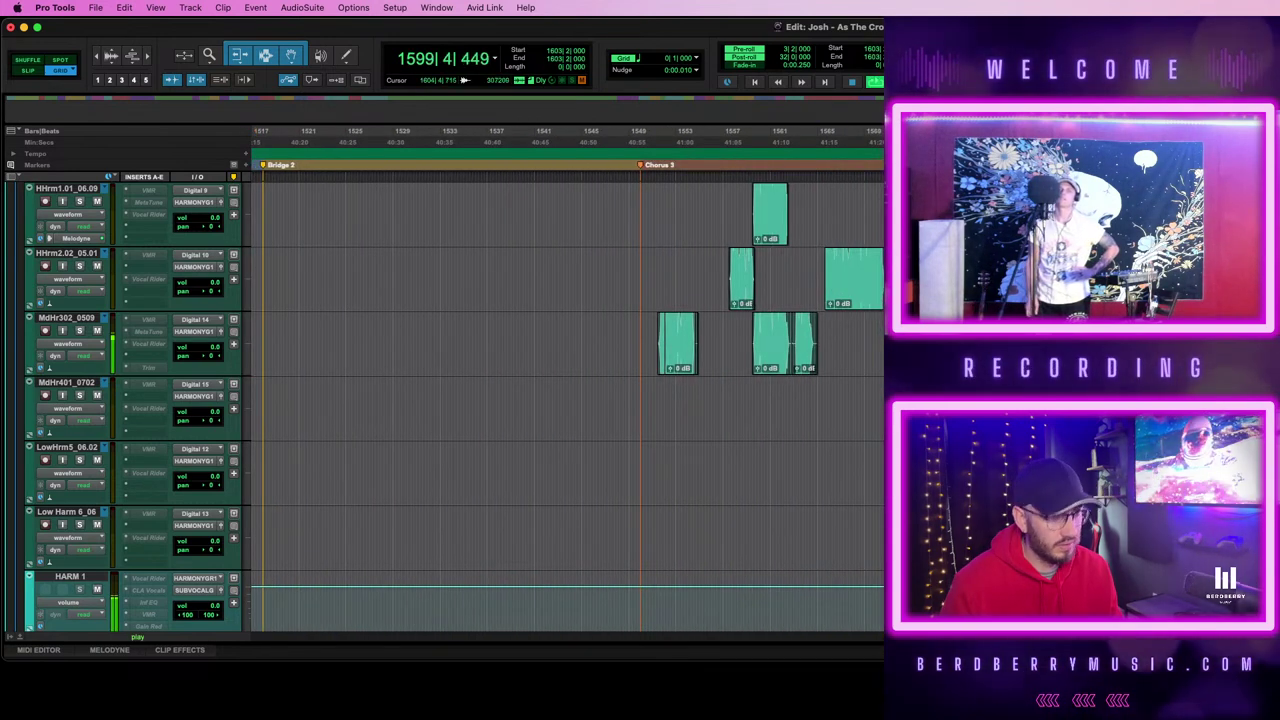
key("super+bracketright")
key("super+bracketright")
key("super+bracketright")
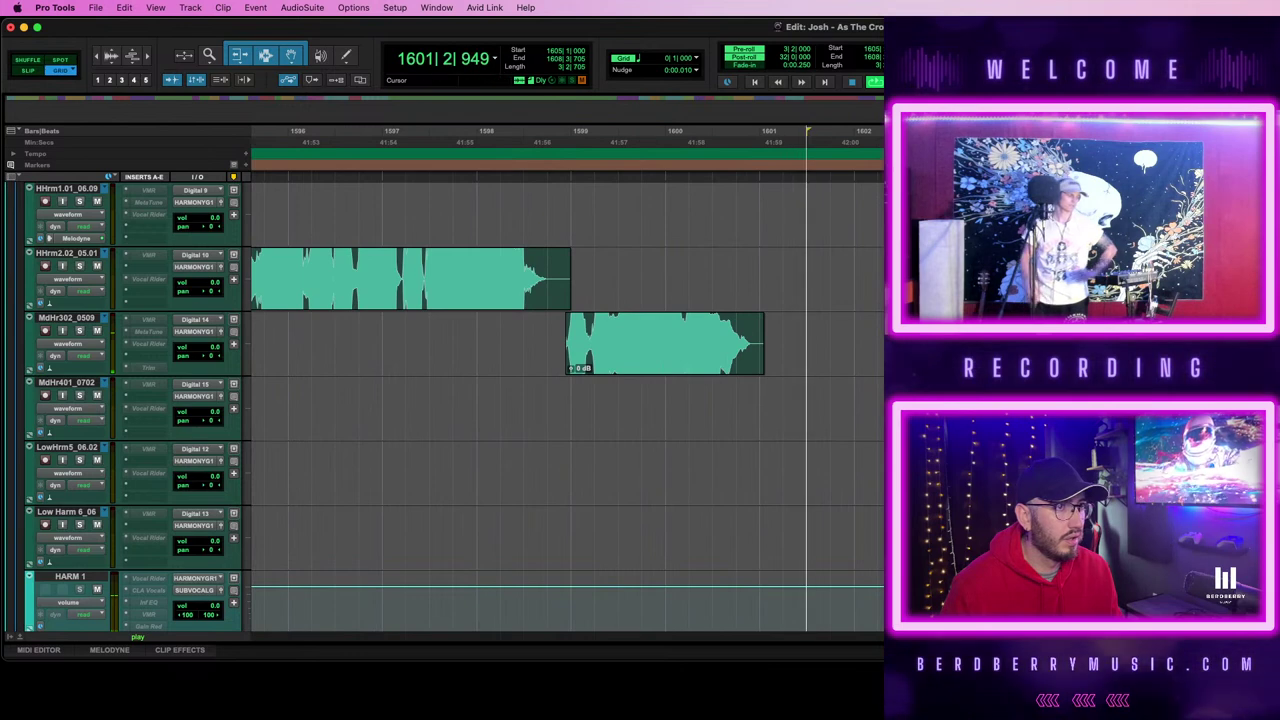
key("super+bracketleft")
key("super+bracketright")
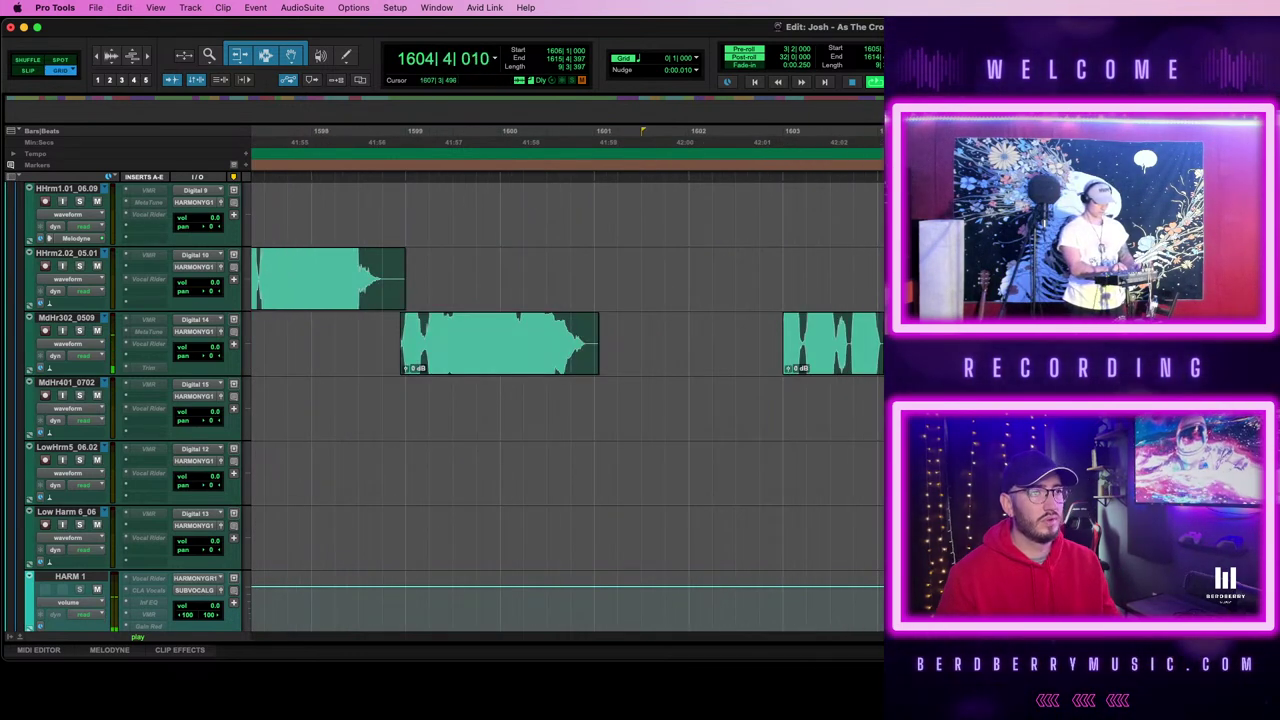
left_click_drag(1149, 343, 1243, 343)
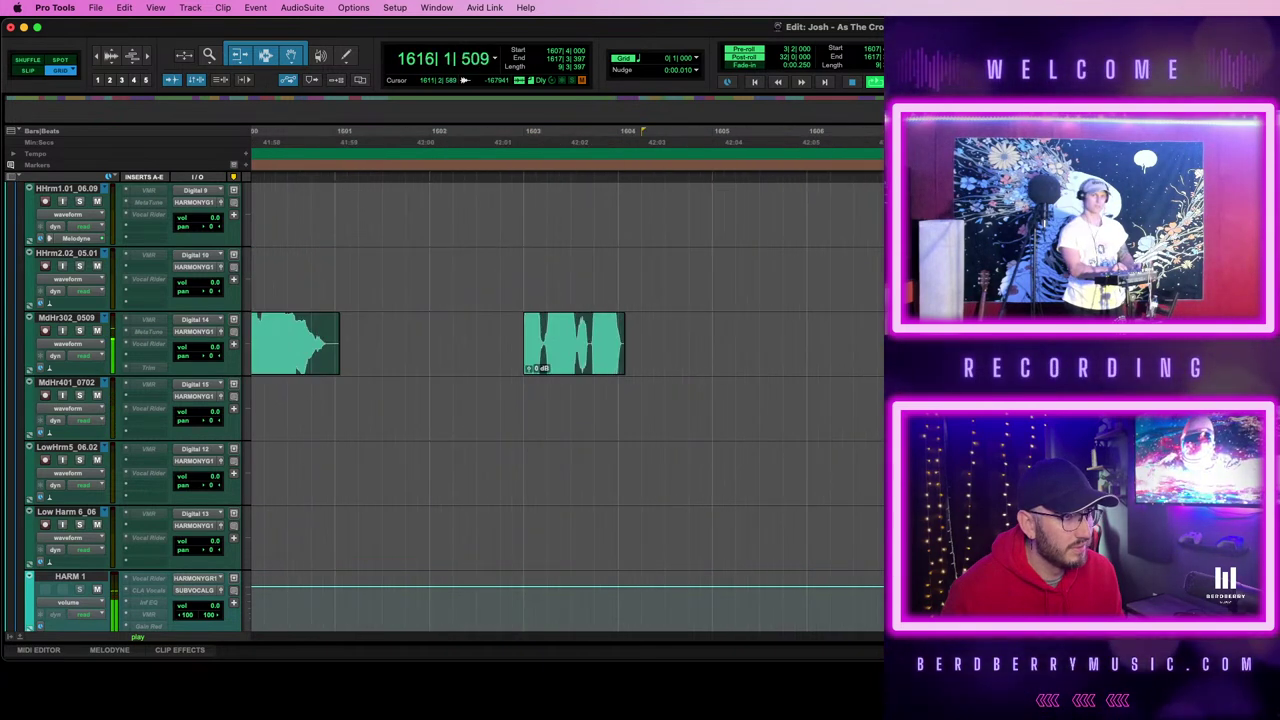
key("space")
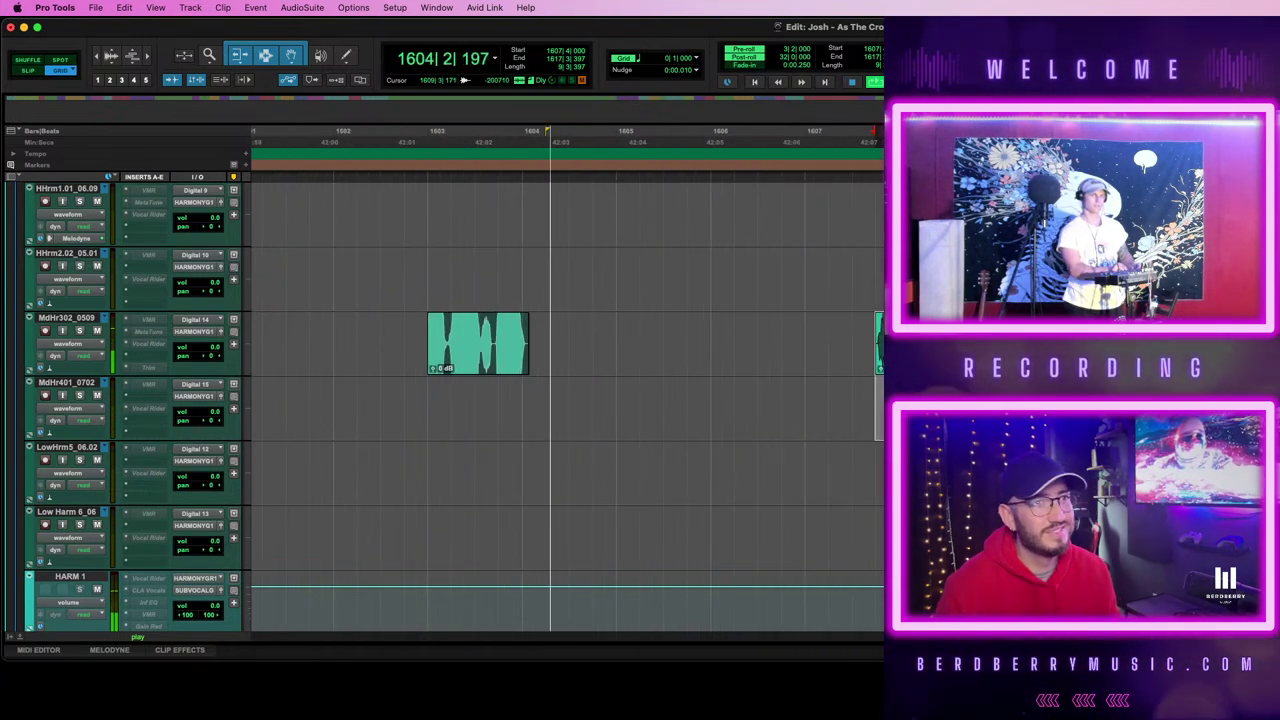
- Set the grid to an eighth note (0|0|480) and shift the copied harmony clips to start at 1607|3|480
left_click(697, 64)
left_click(737, 74)
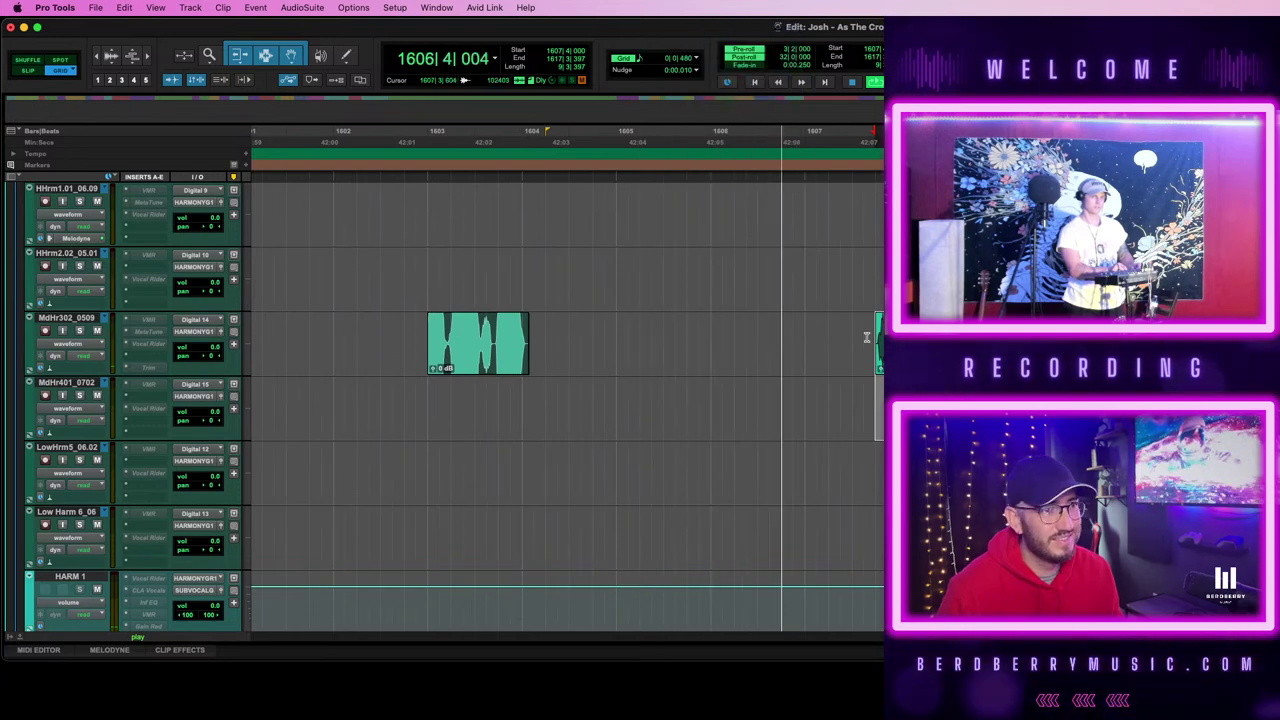
key("super+bracketright")
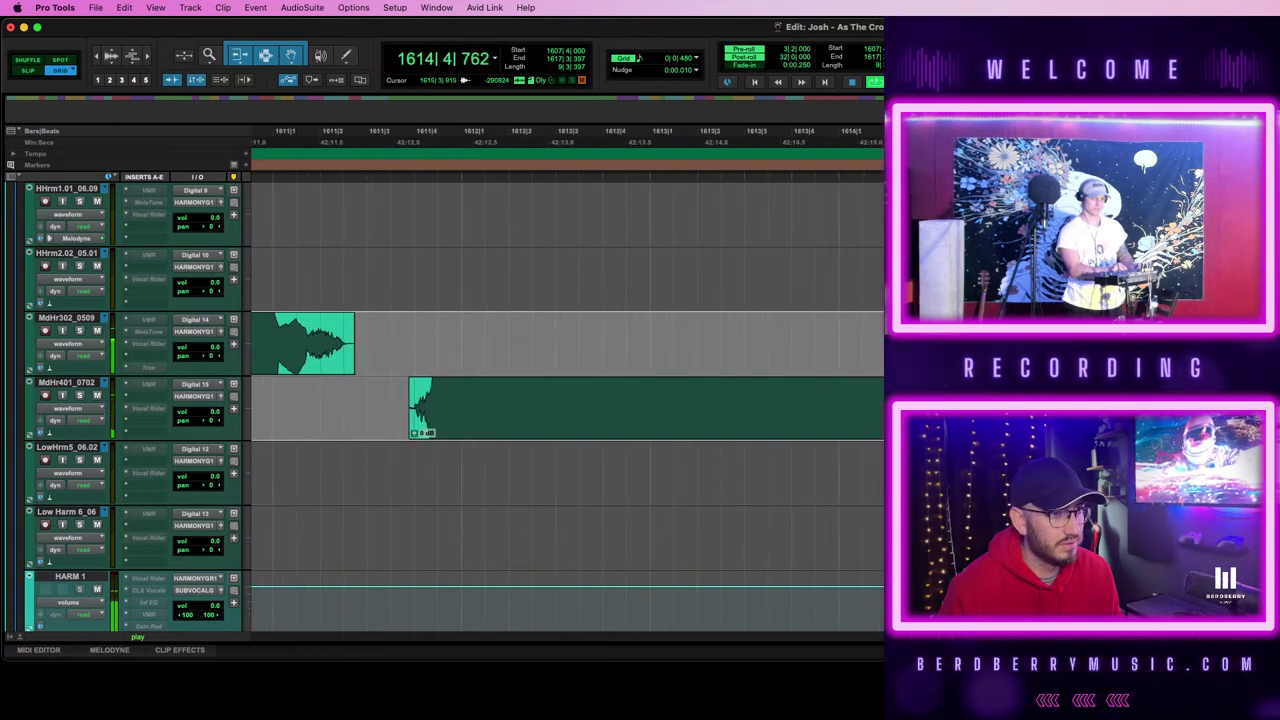
key("space")
scroll(816, 339, "left", 10)
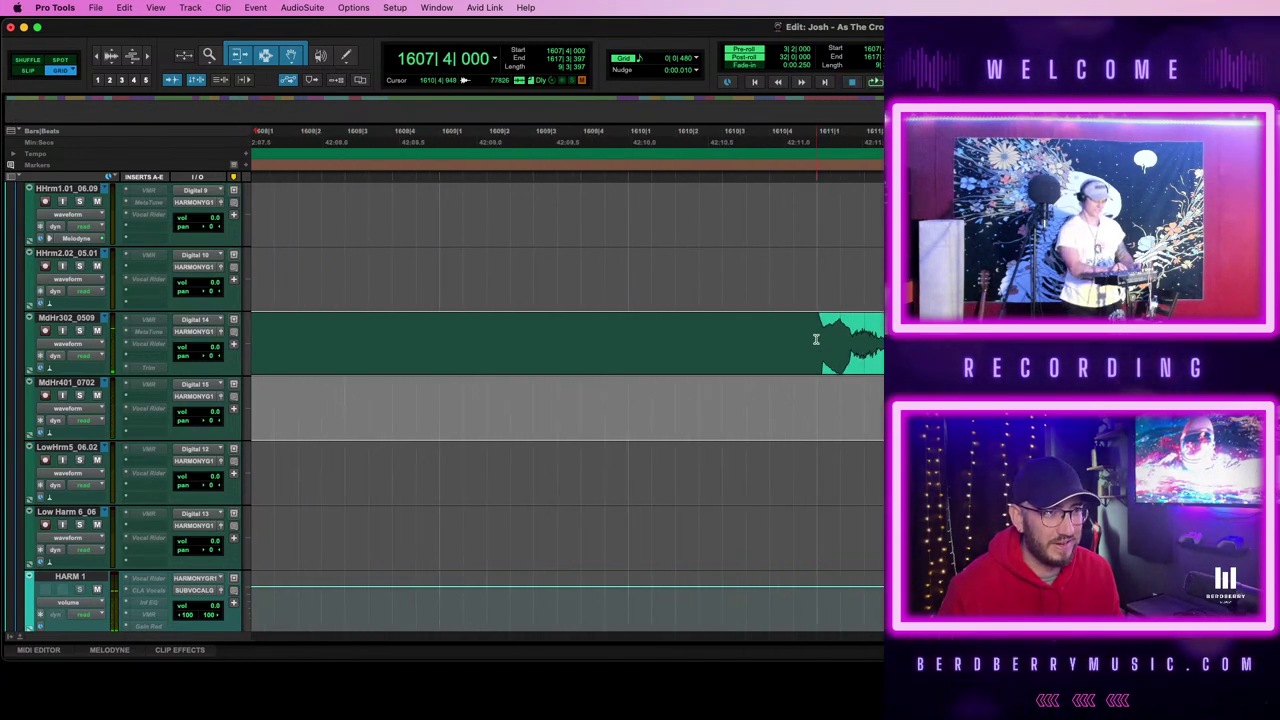
key("r")
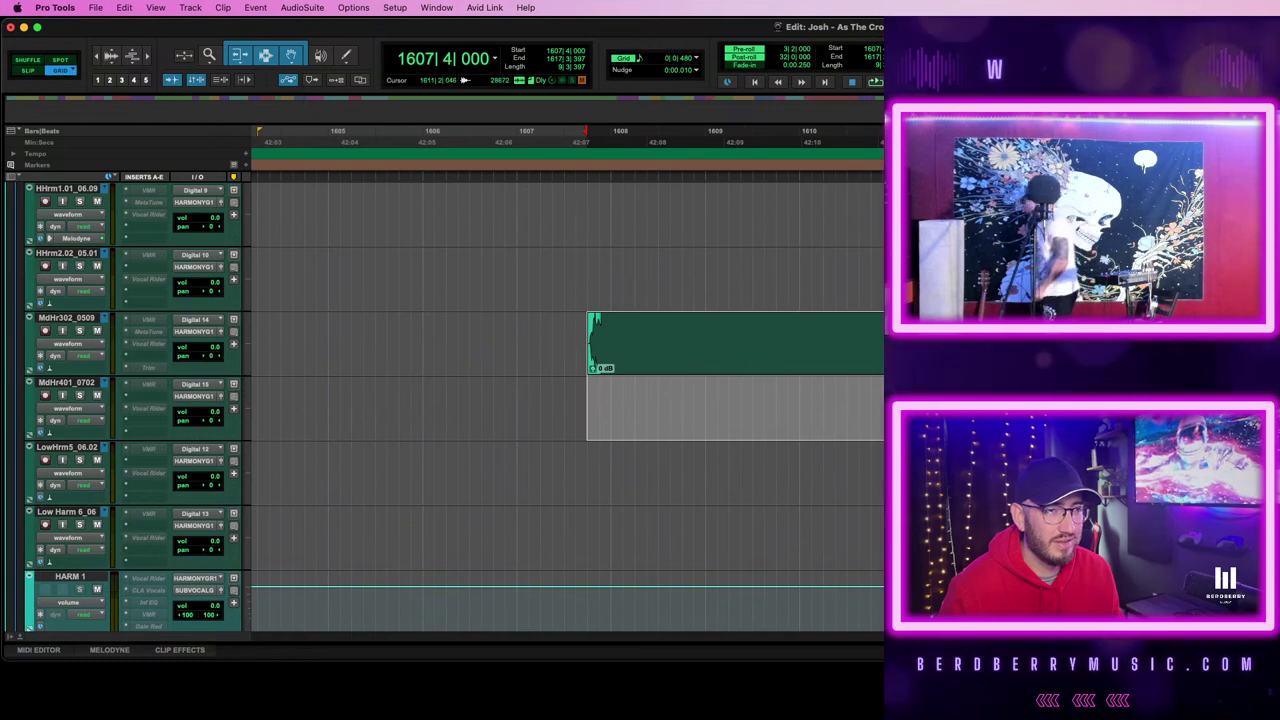
key("space")
key("super+bracketright")
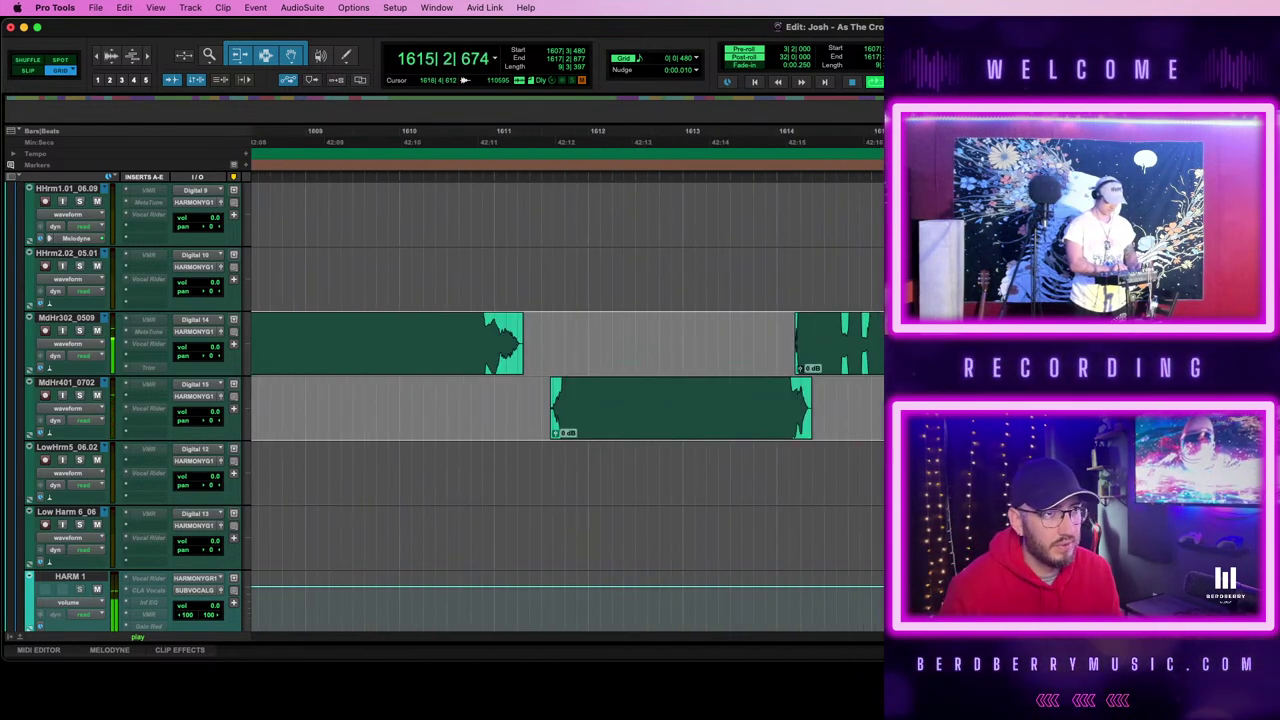
- Audition the passage leading into bar 1617 and check the vocal and backing tracks above the harmonies
left_click(1121, 362)
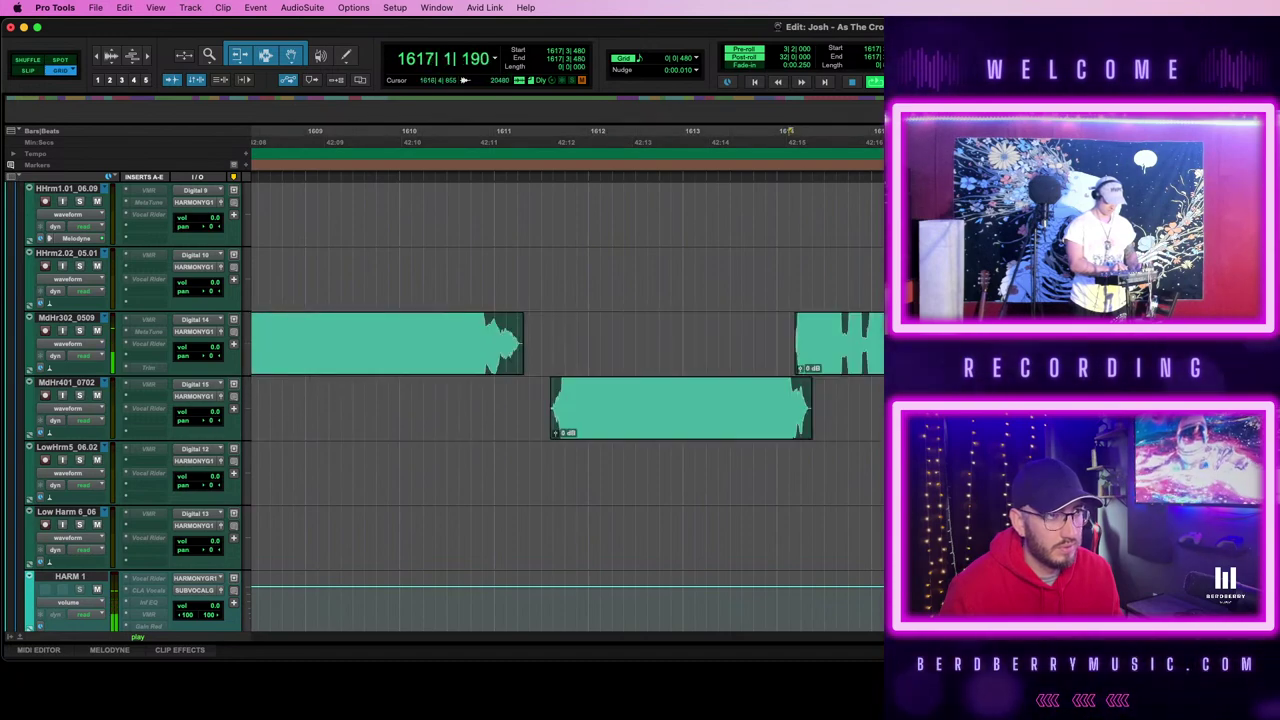
scroll(1176, 362, "up", 5)
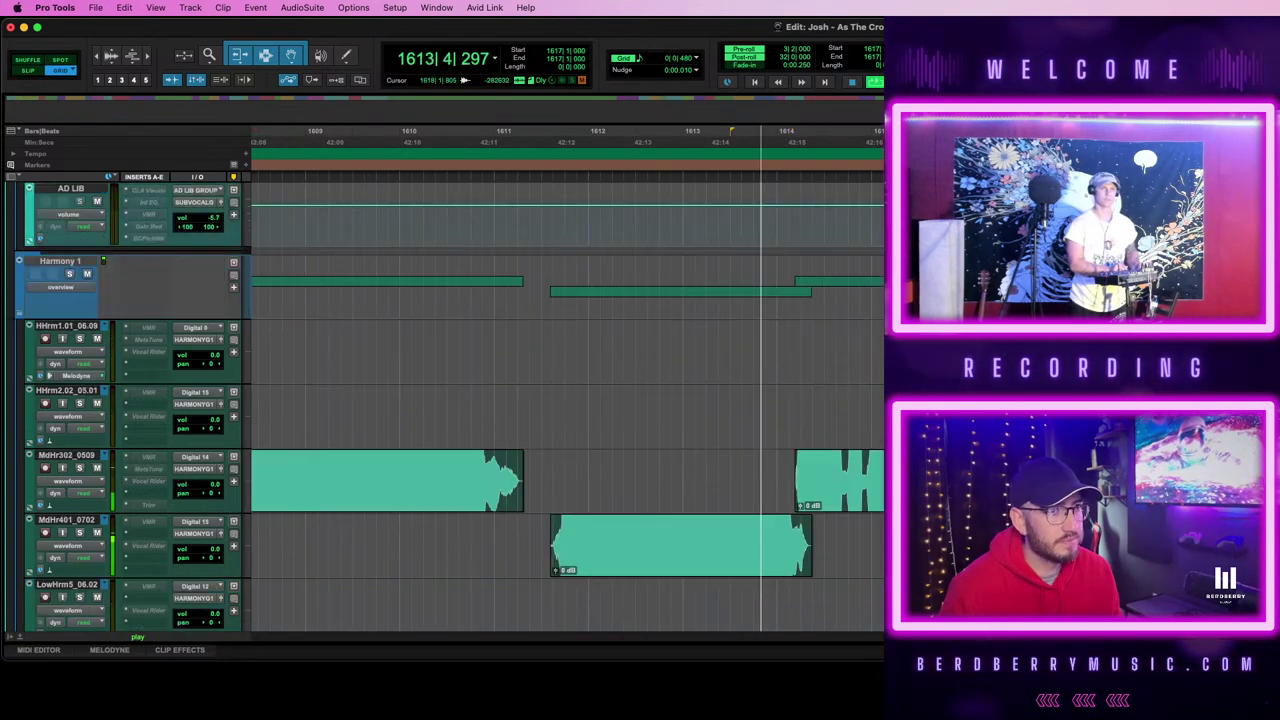
scroll(1176, 362, "down", 4)
scroll(1176, 362, "up", 3)
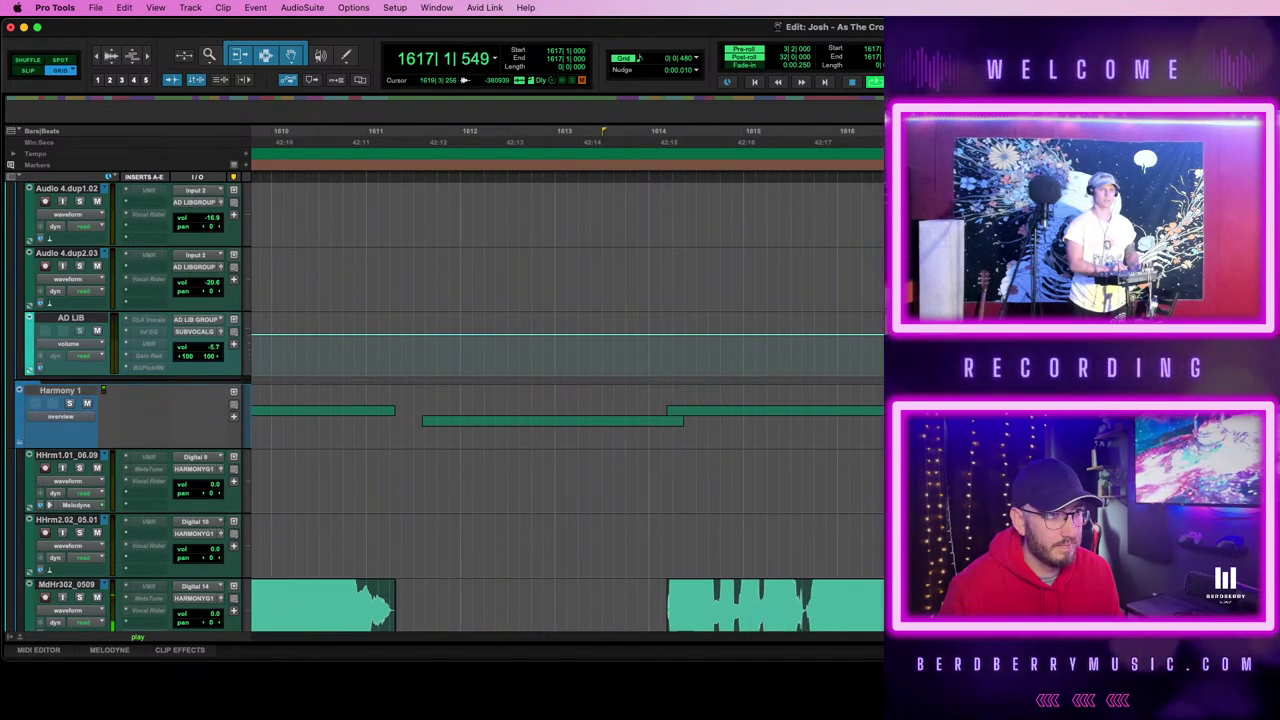
scroll(1175, 362, "right", 4)
scroll(1175, 362, "up", 10)
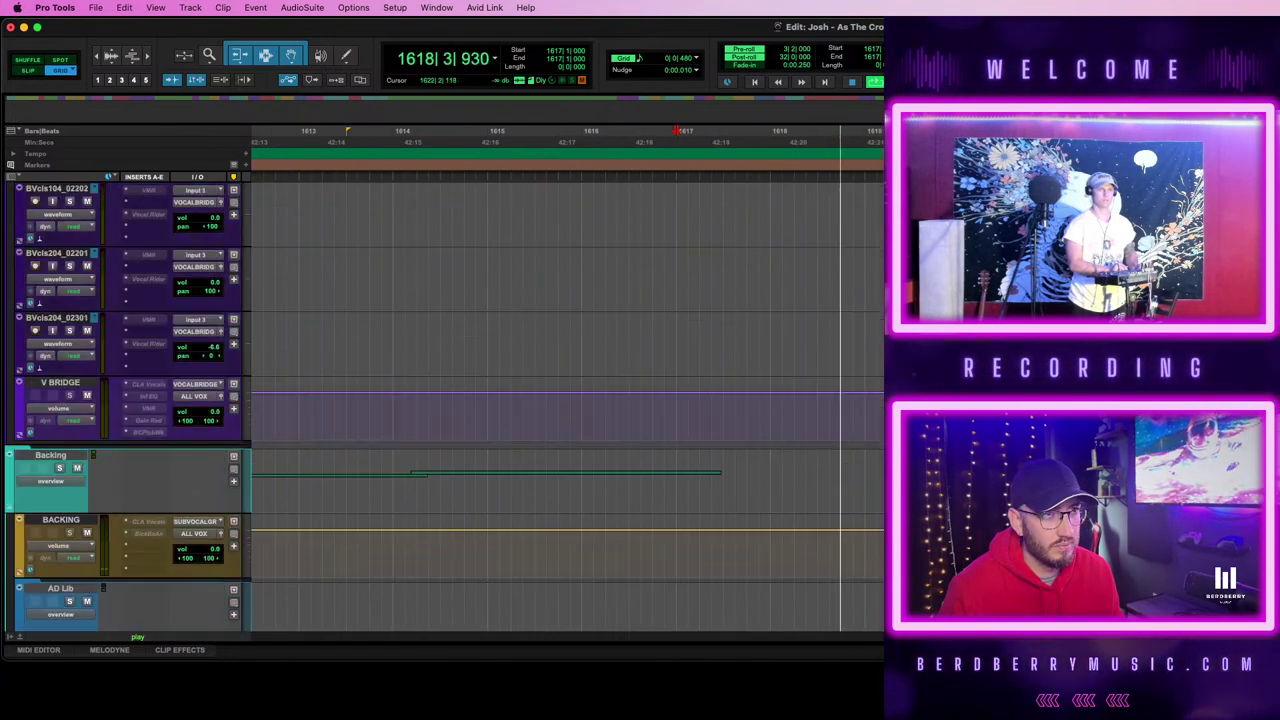
scroll(560, 400, "down", 5)
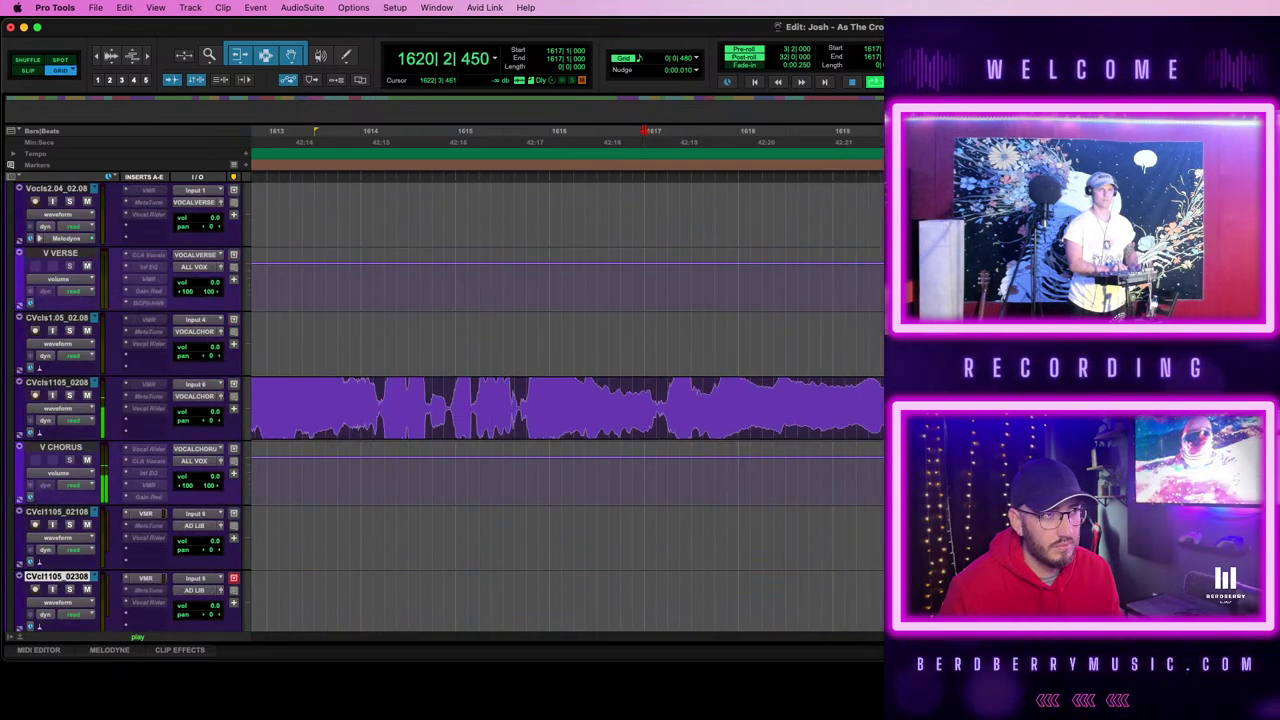
- Select the three stacked vocal clips at the Bridge 2 marker on the CVcl1105 tracks routed to AD LIB
key("r")
key("r")
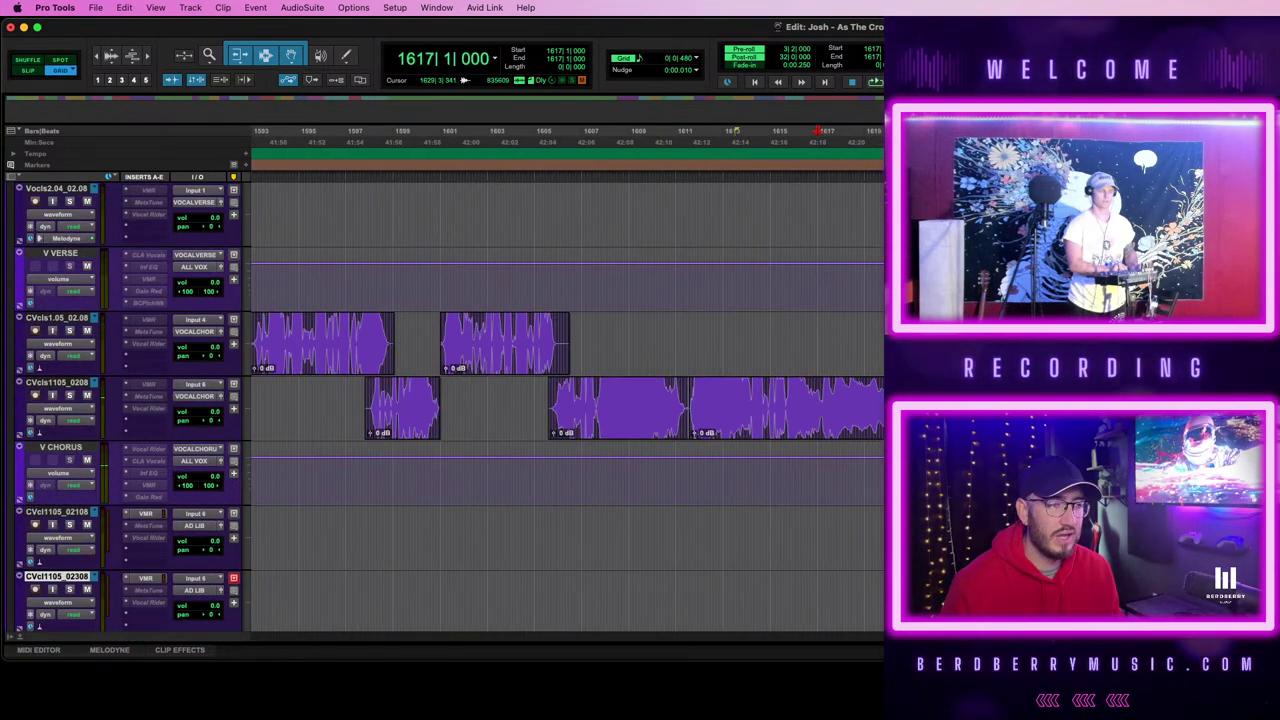
scroll(567, 405, "down", 5)
scroll(567, 405, "up", 5)
key("r")
key("r")
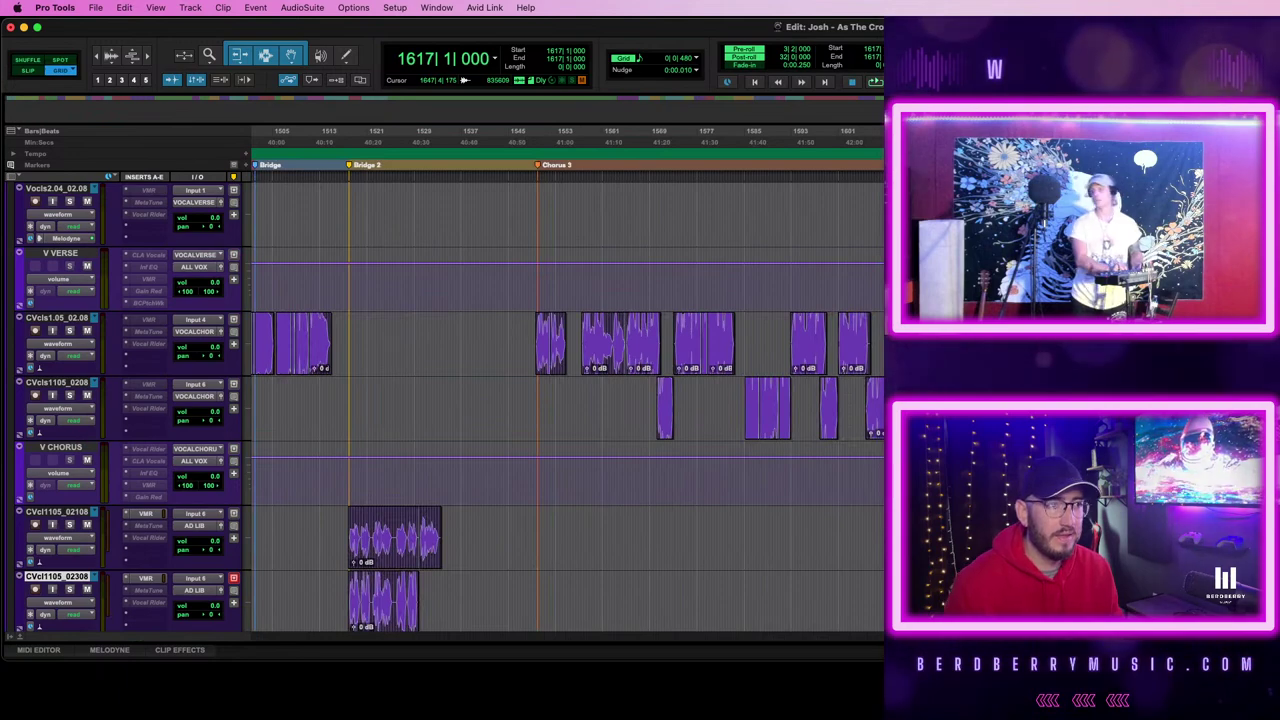
scroll(567, 405, "down", 5)
scroll(567, 405, "left", 5)
scroll(567, 405, "up", 2)
key("t")
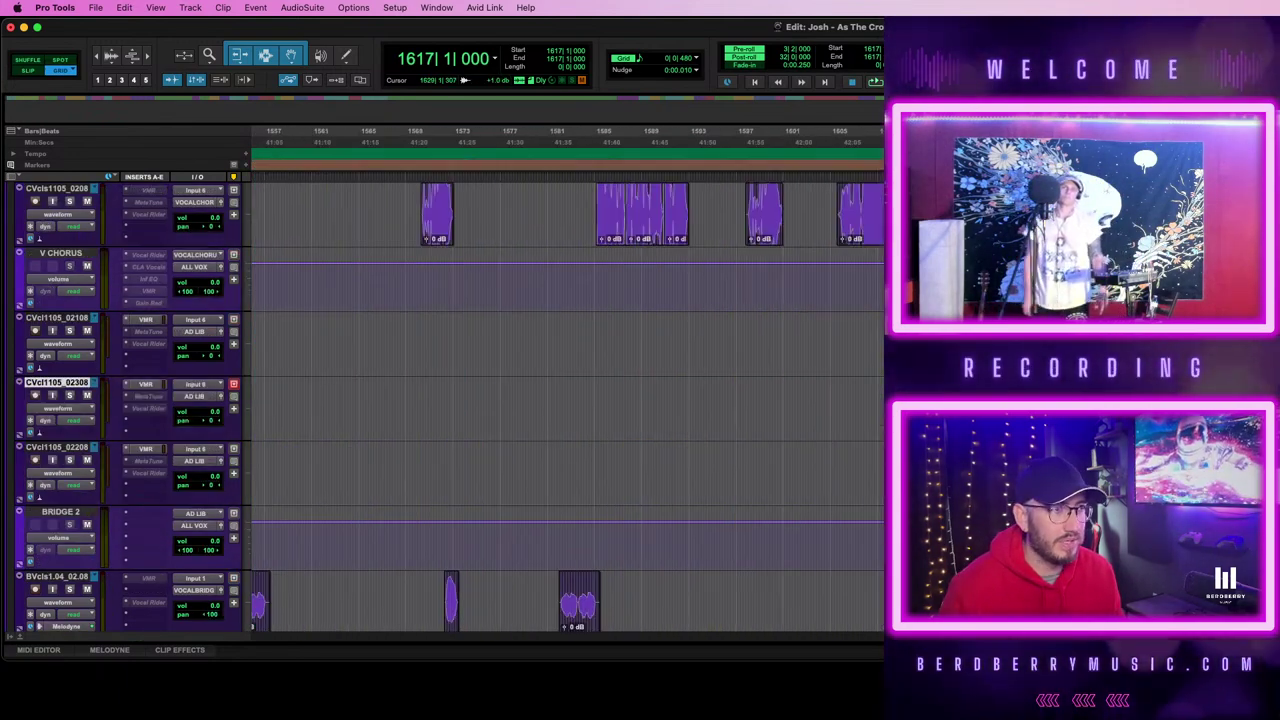
scroll(567, 405, "left", 2)
key("t")
scroll(567, 405, "left", 10)
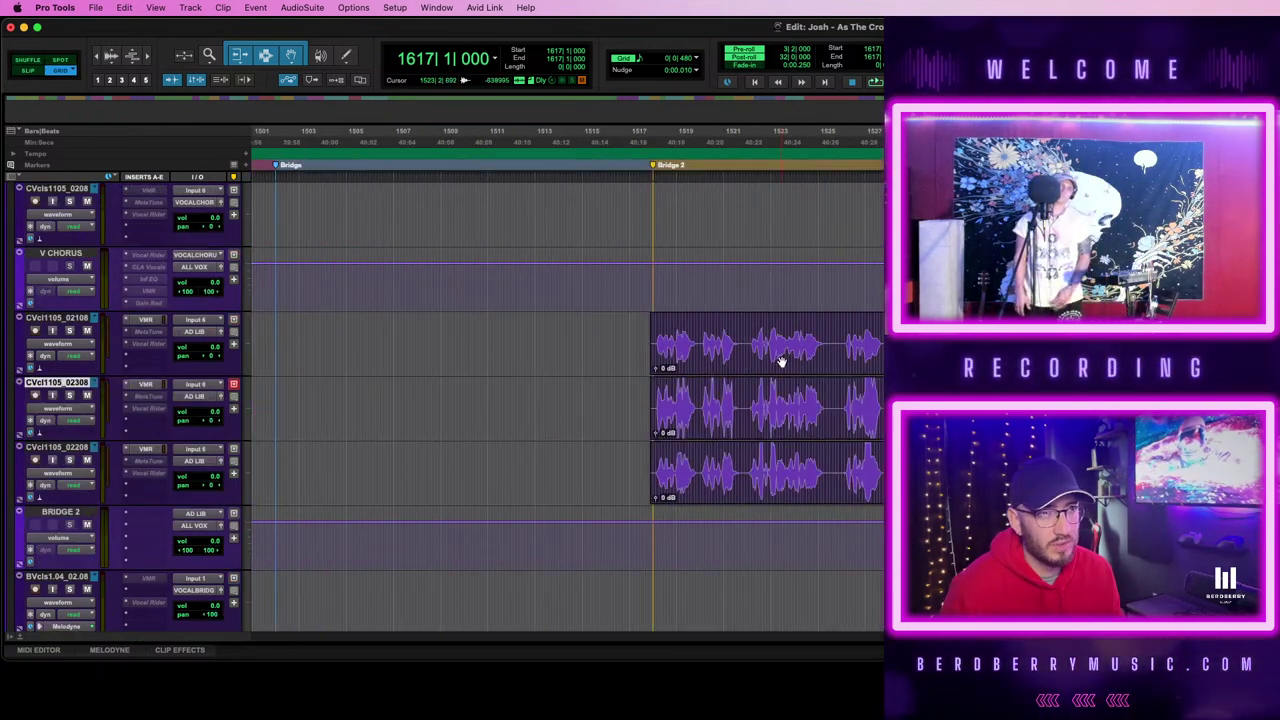
left_click(781, 362)
left_click(867, 418, "shift")
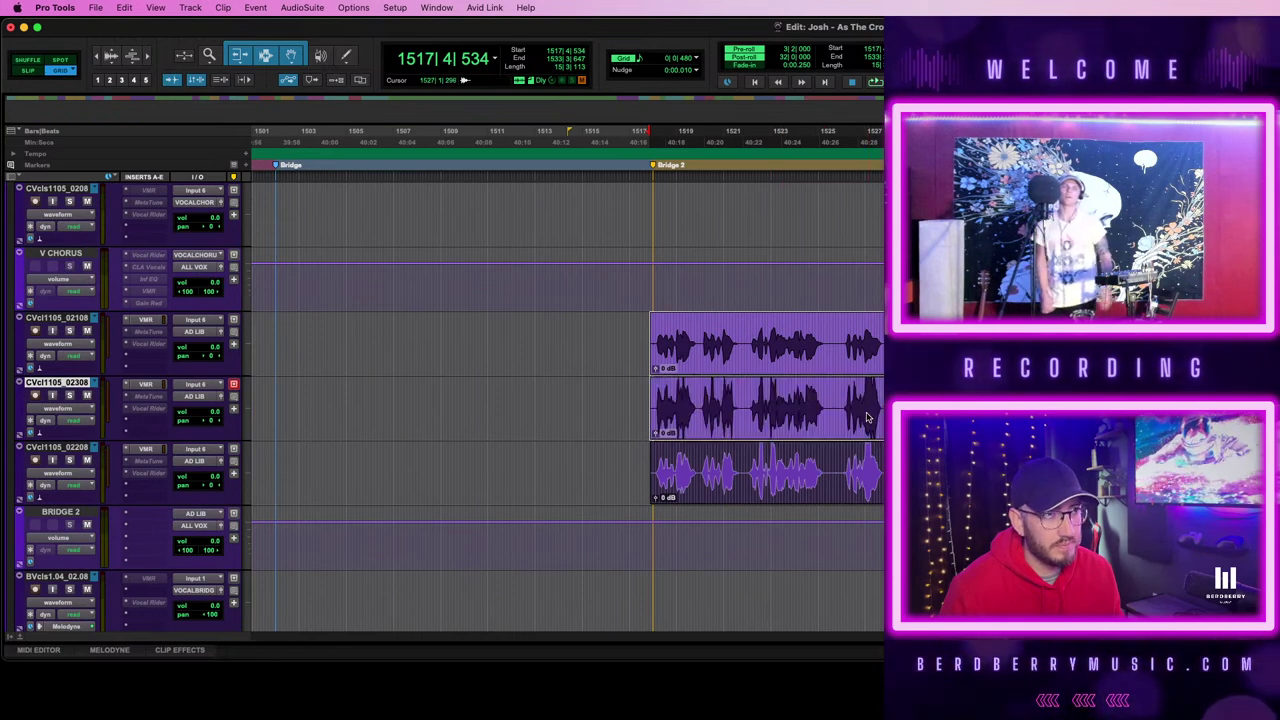
left_click(856, 482, "shift")
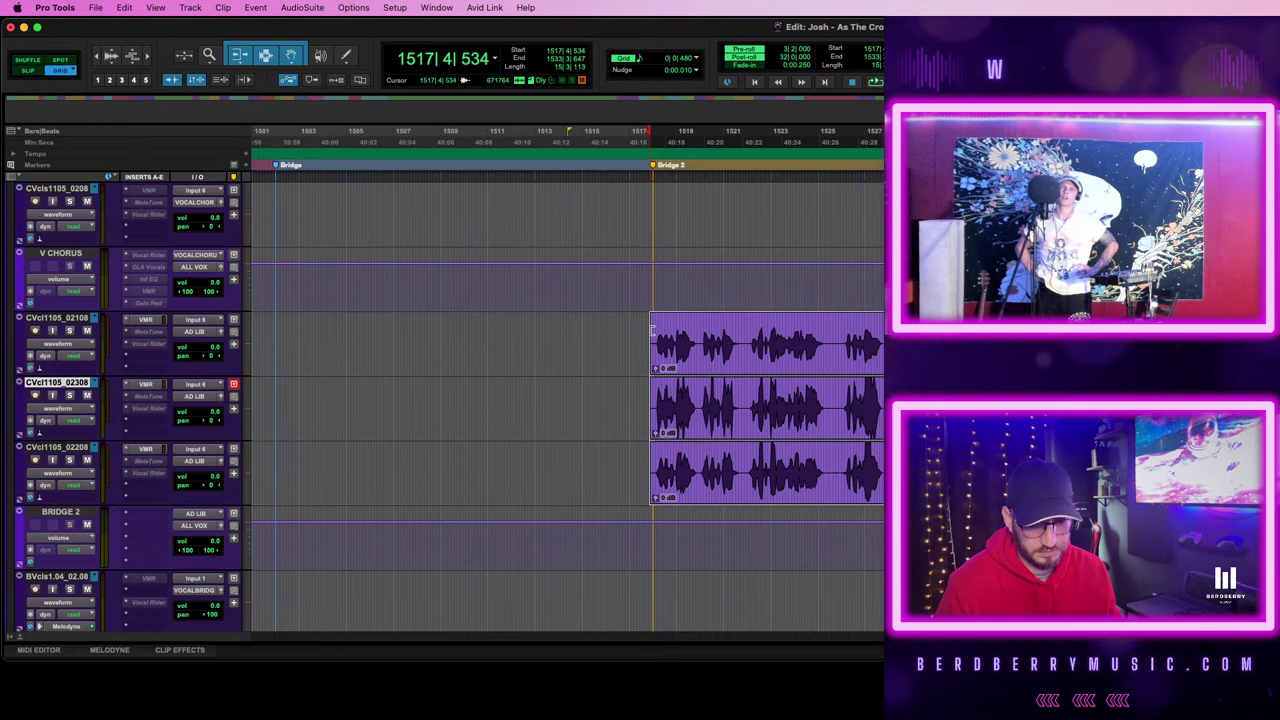
- Tighten the start of the selection on the three Bridge 2 clips to 1518|1|000
key("t")
key("t")
left_click_drag(976, 480, 983, 480)
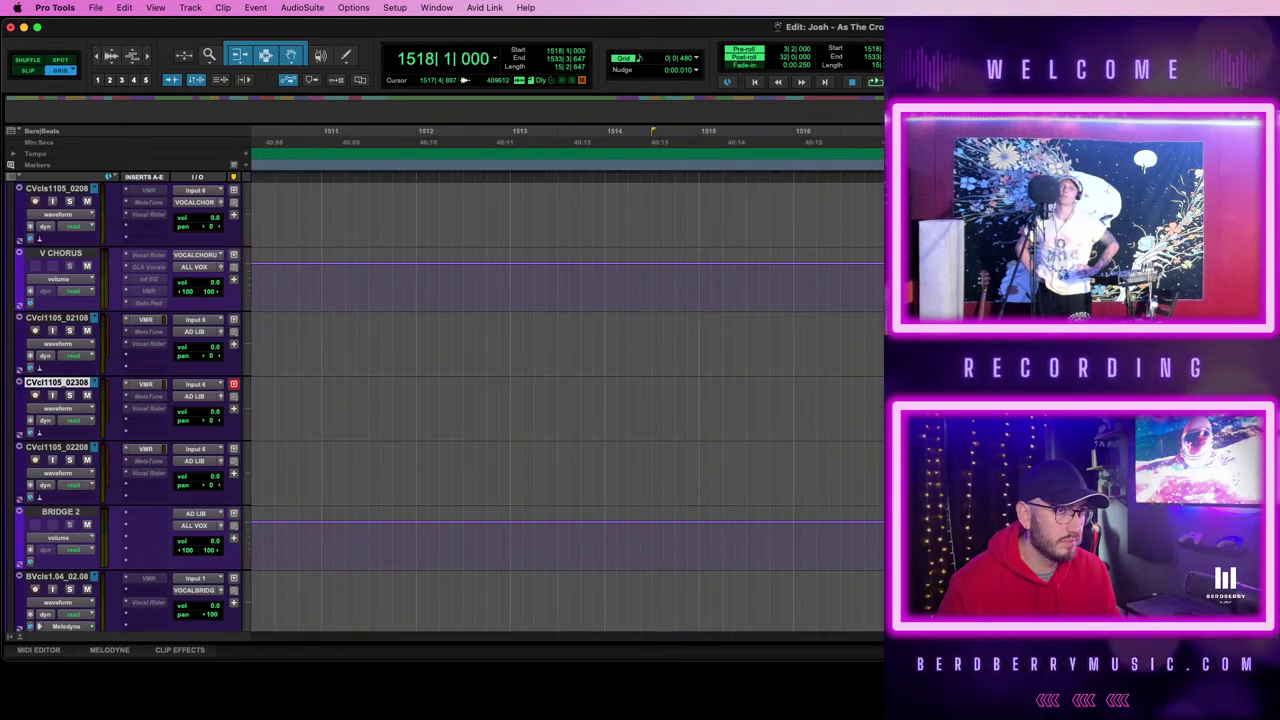
- Place a copy of the three selected Bridge 2 clips at 1624|1|000 on the AD LIB tracks, past the final chorus
key("r")
key("r")
scroll(983, 480, "right", 5)
scroll(760, 358, "right", 3)
scroll(597, 356, "right", 10)
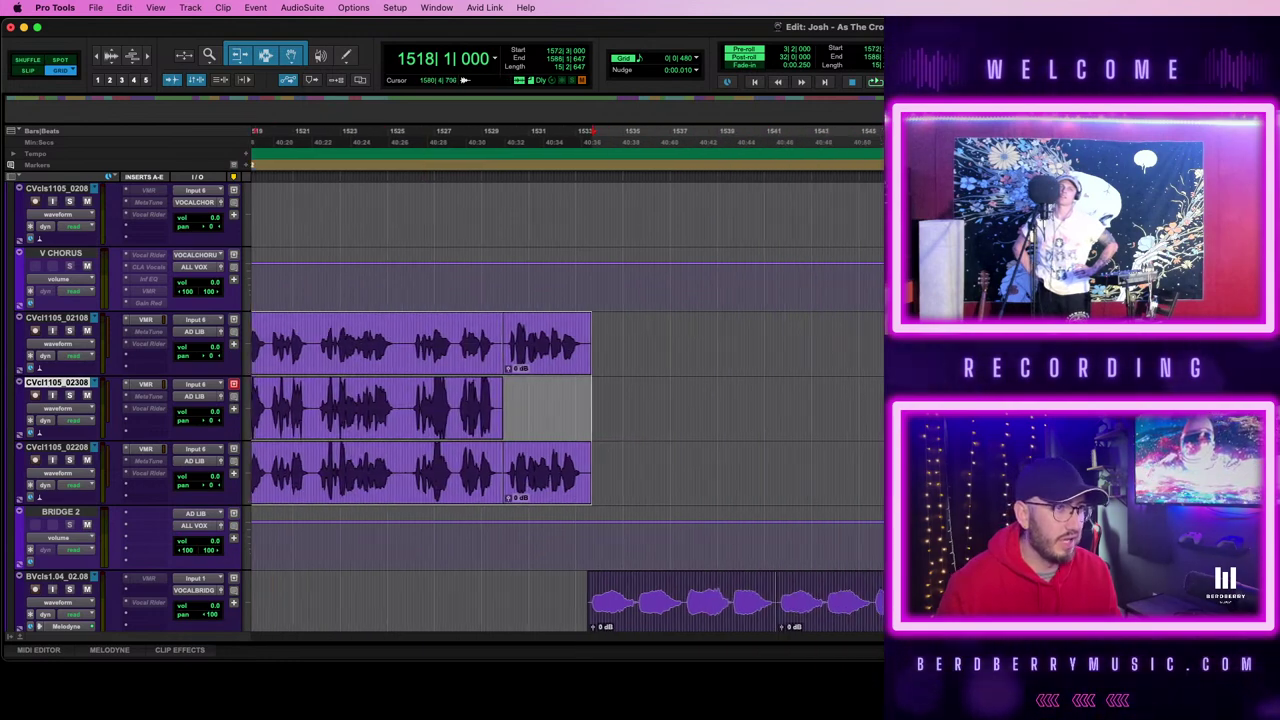
scroll(567, 400, "right", 12)
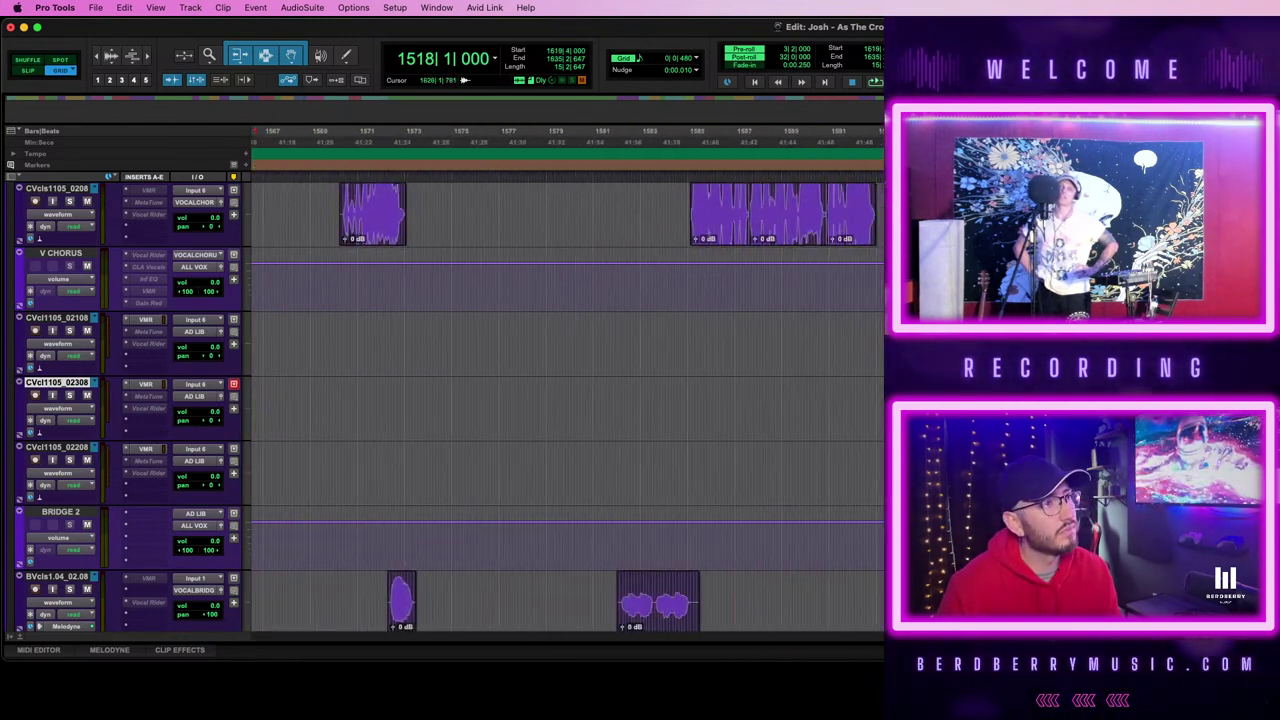
scroll(567, 400, "right", 2)
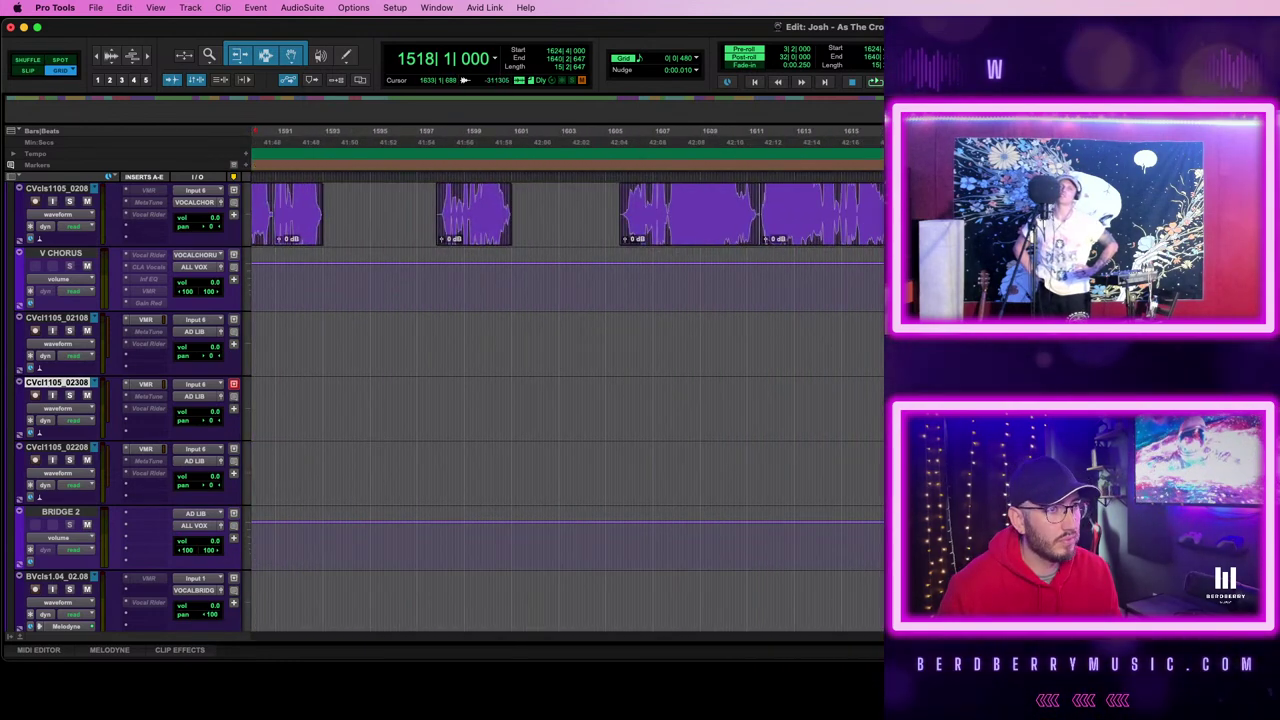
left_click_drag(1254, 408, 1251, 408)
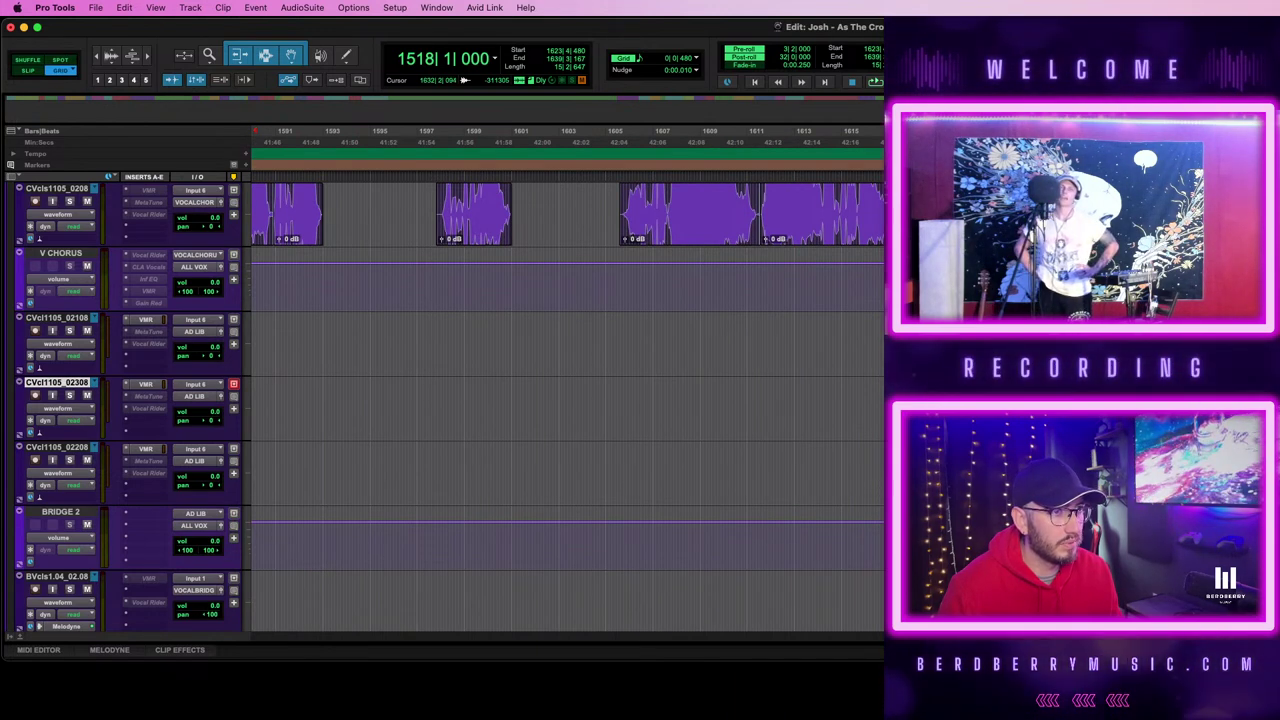
key("t")
key("t")
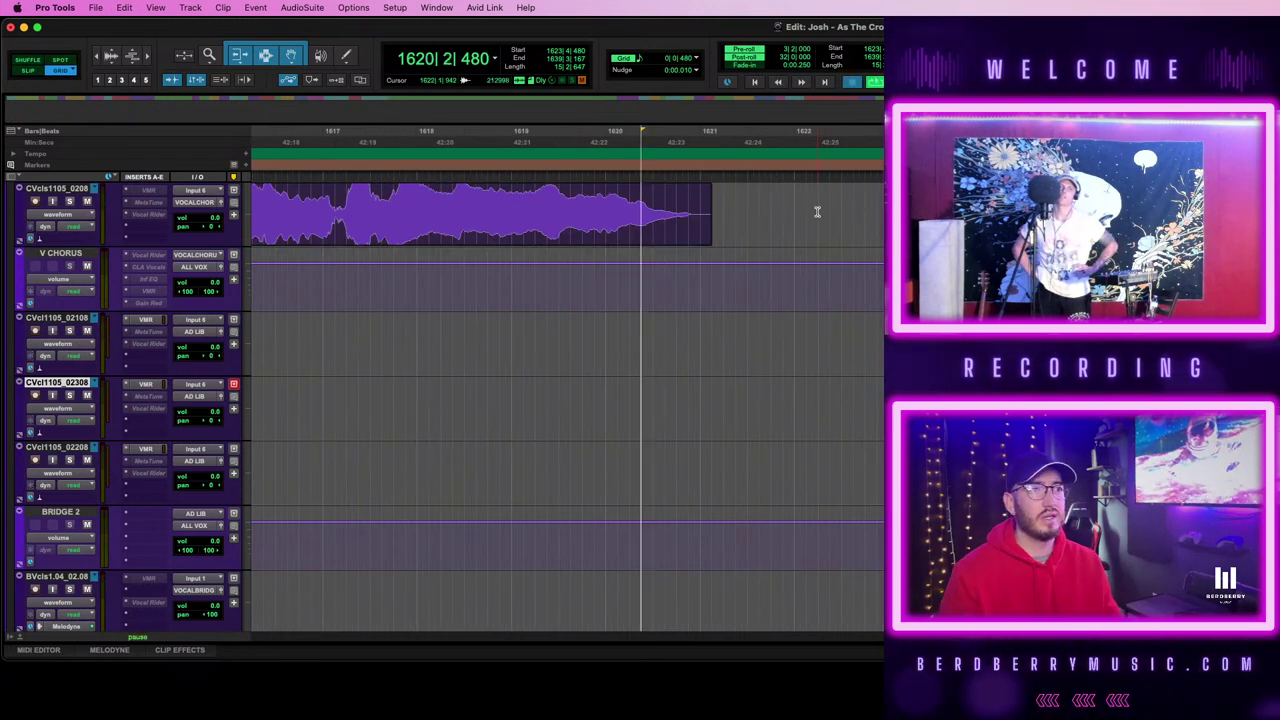
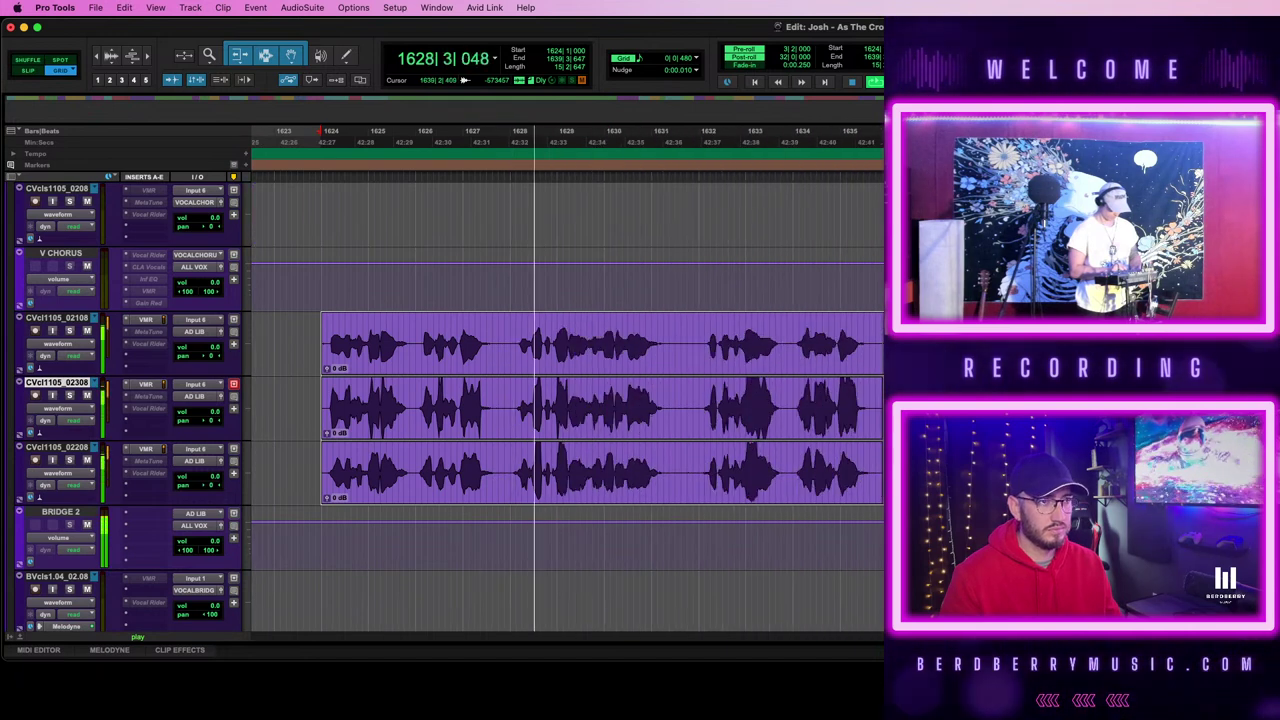
- Audition the copied AD LIB clips and mark out the phrase from 1628|1|000 to 1632|1|000 across all three tracks
left_click(974, 392)
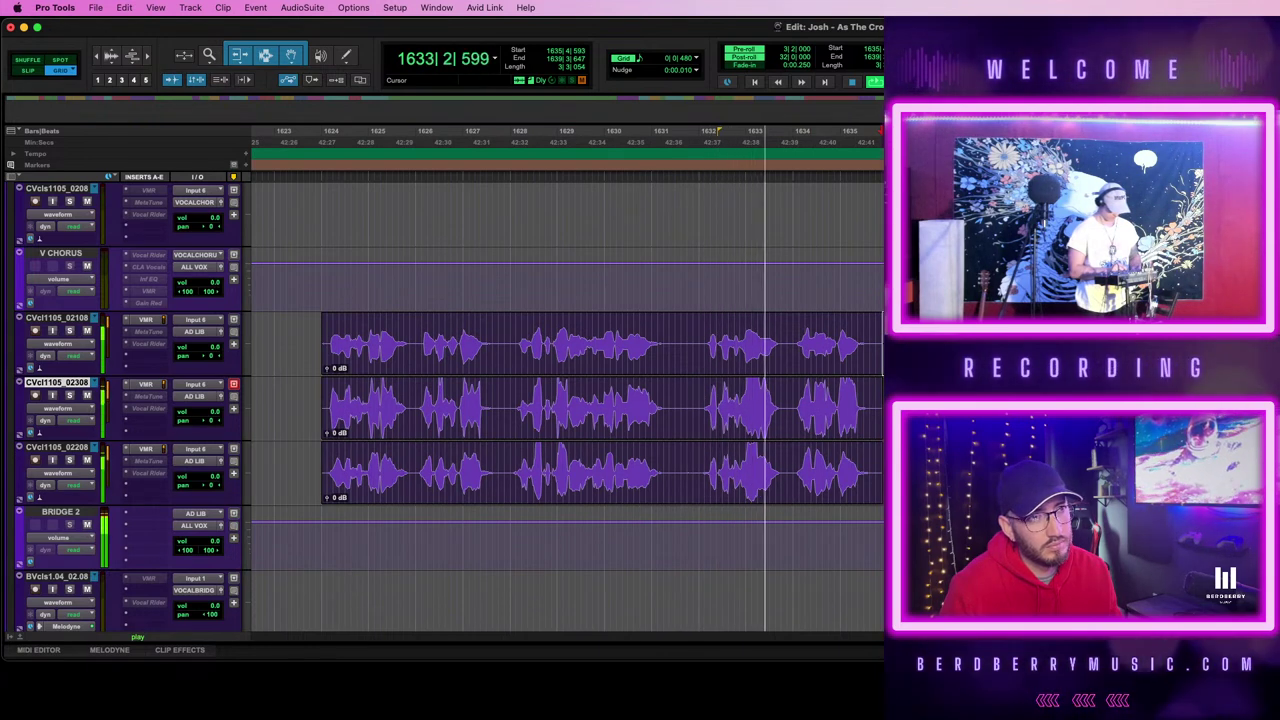
left_click_drag(511, 330, 678, 467)
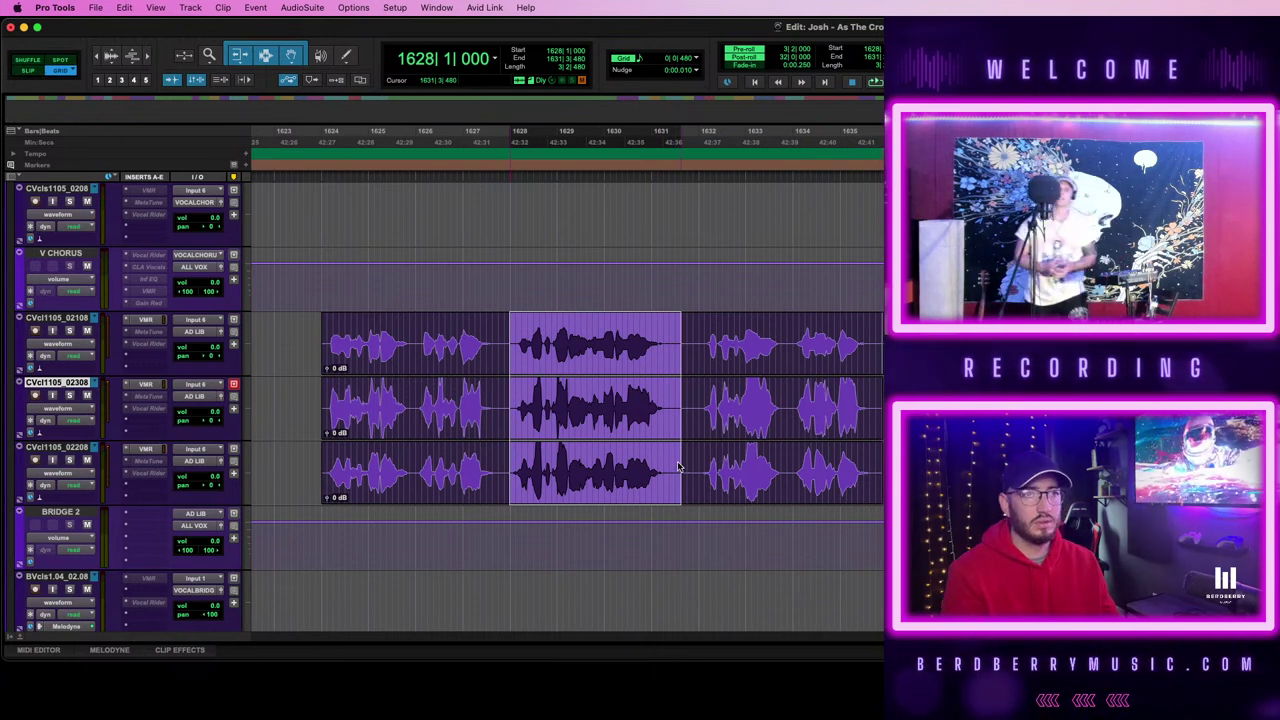
left_click(736, 369)
left_click(932, 350)
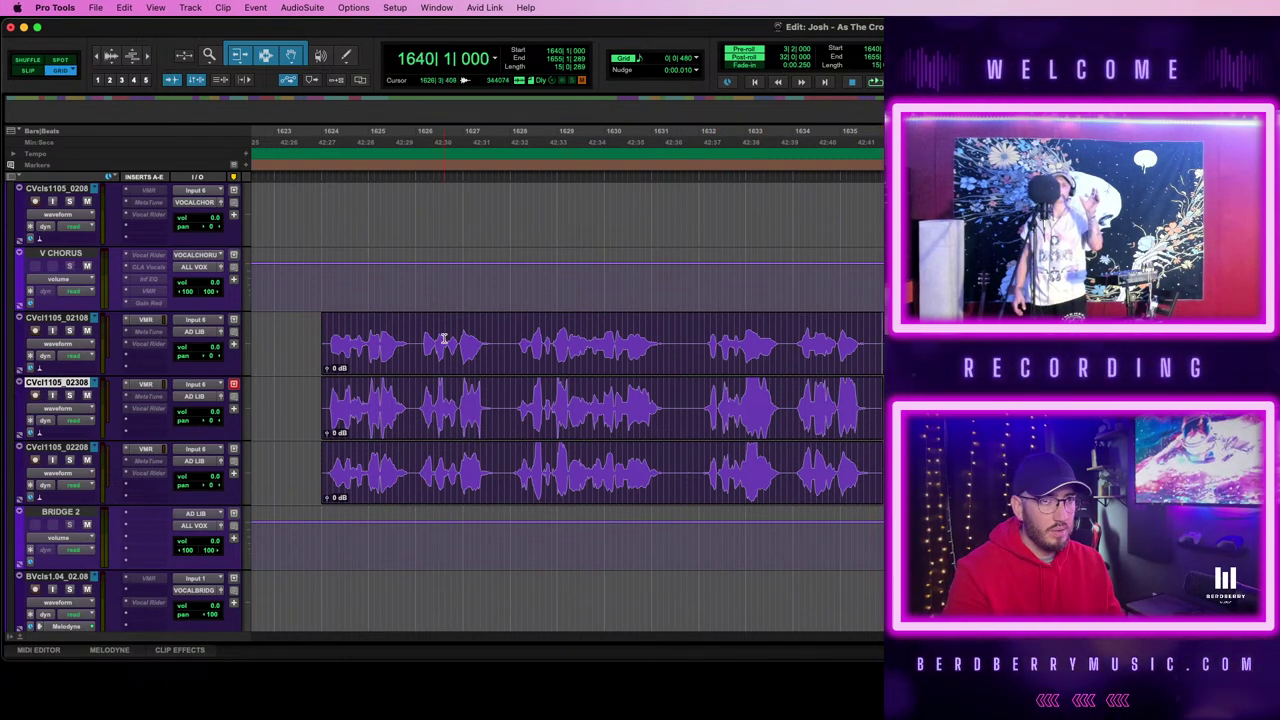
left_click_drag(510, 331, 700, 470)
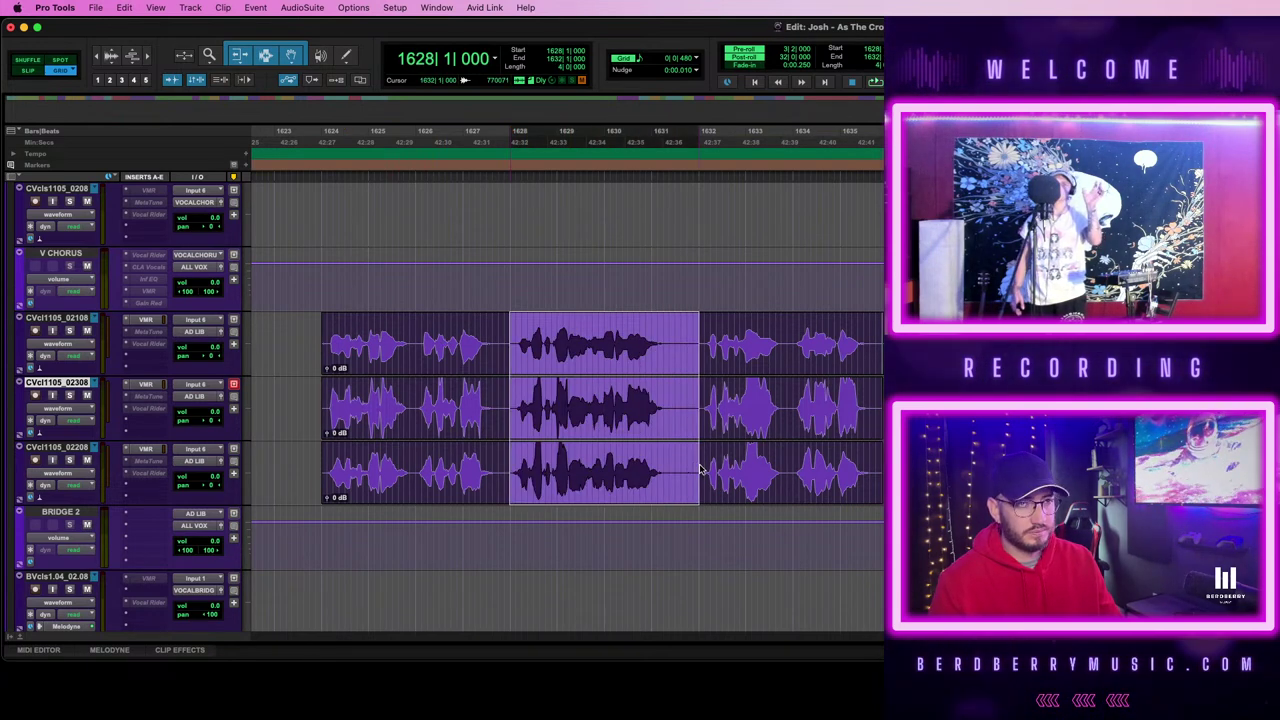
left_click(748, 362)
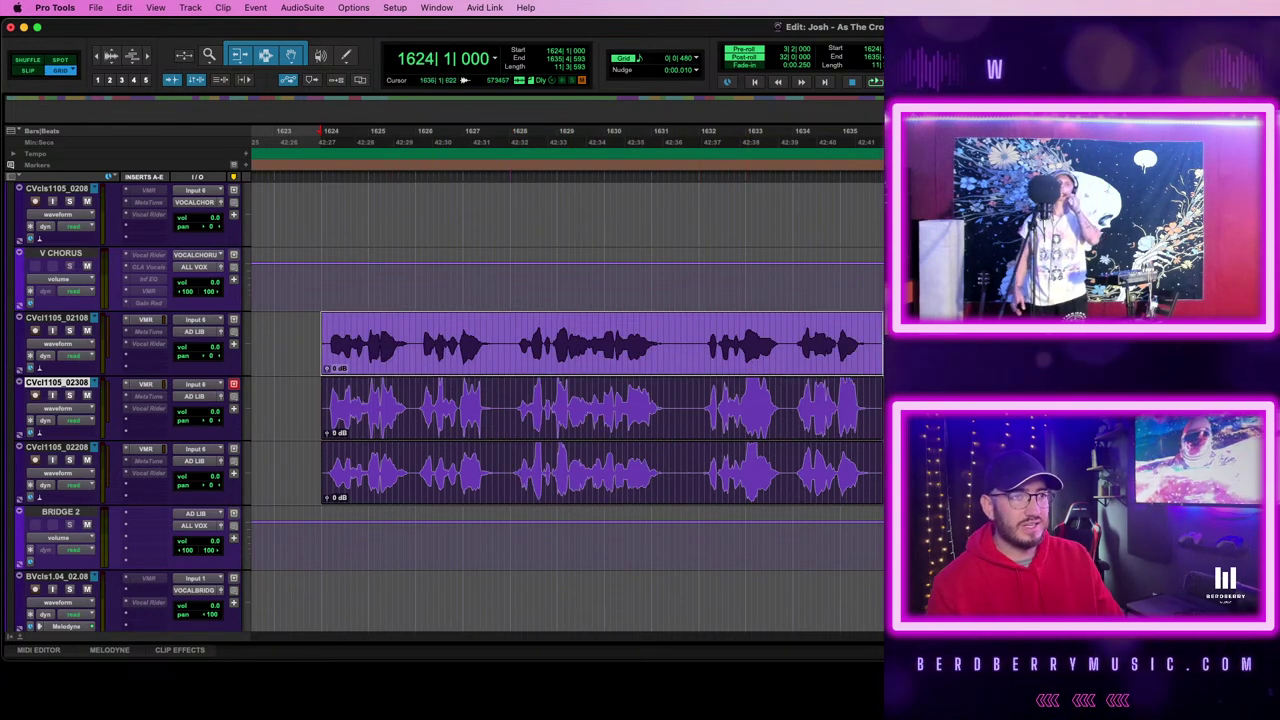
- Return to Bridge 2 and select the closing clip at 1529|4|593 on the CVcl1105_02208 track
key("r")
key("r")
scroll(780, 471, "left", 20)
scroll(780, 471, "right", 8)
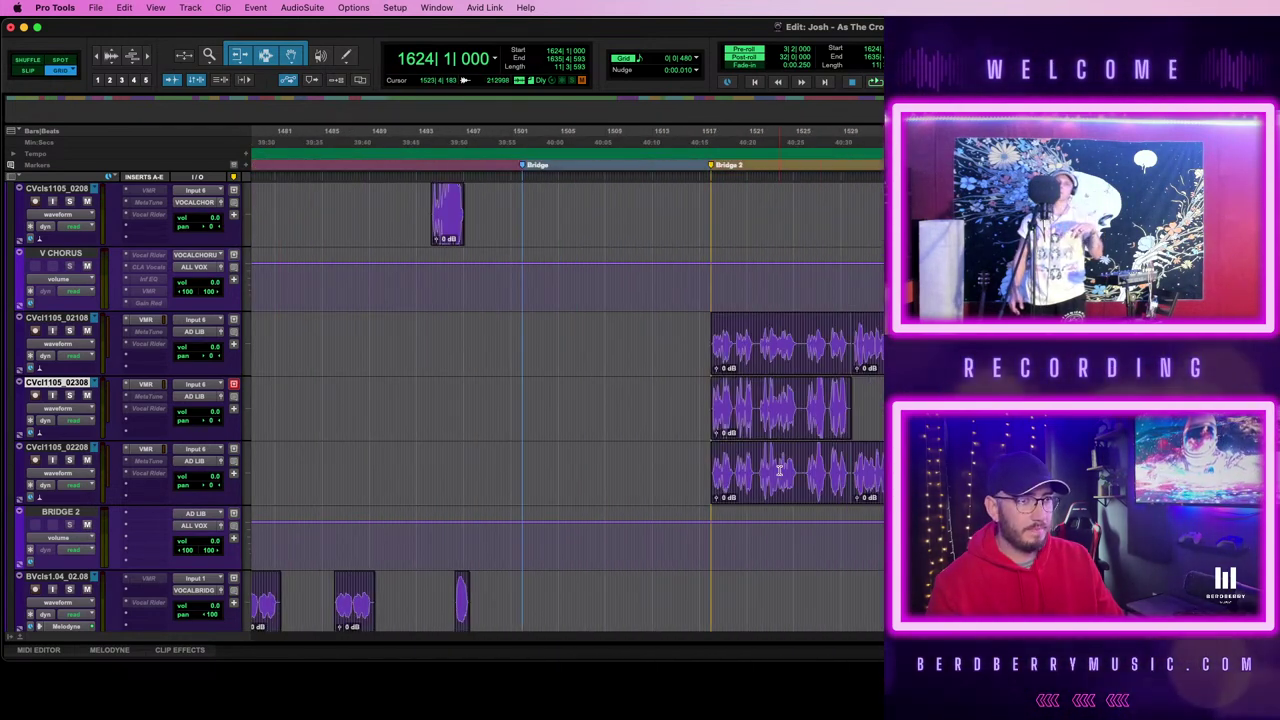
left_click(878, 487)
key("t")
key("t")
key("t")
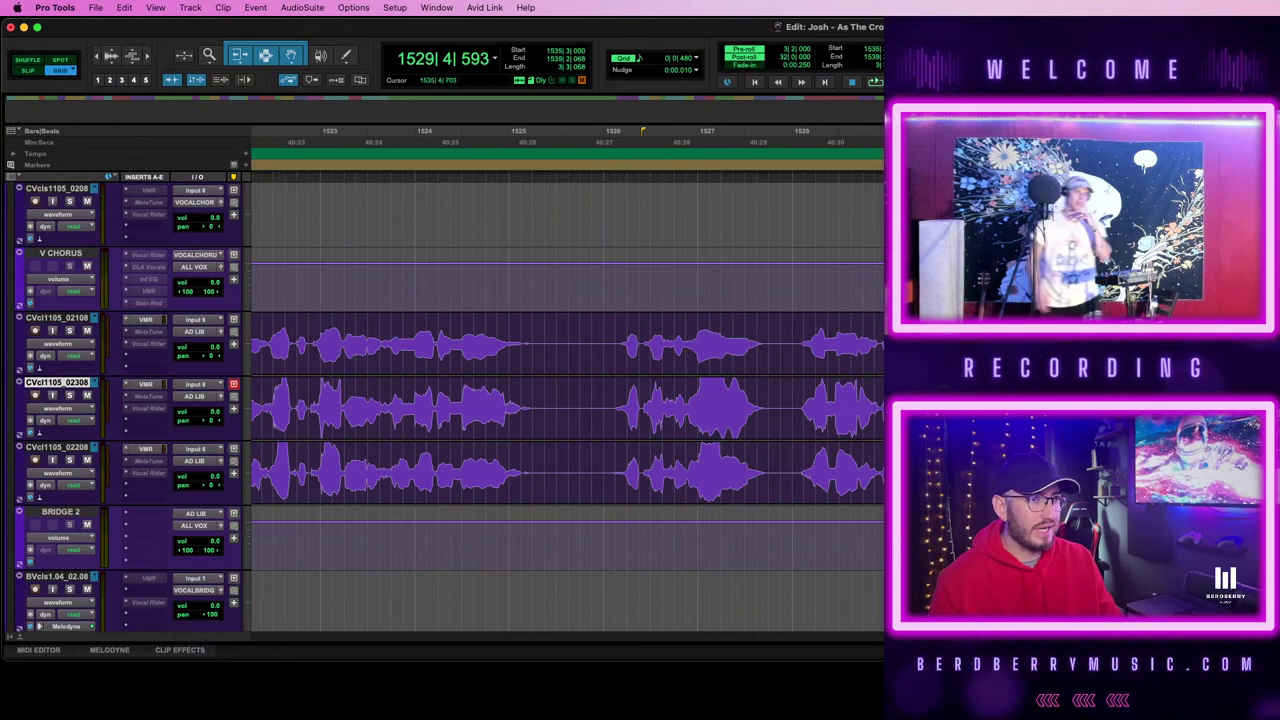
- Carry the closing Bridge 2 clip along the CVcl1105_02208 track into the final chorus and drop it at 1587|2|480
scroll(567, 400, "right", 10)
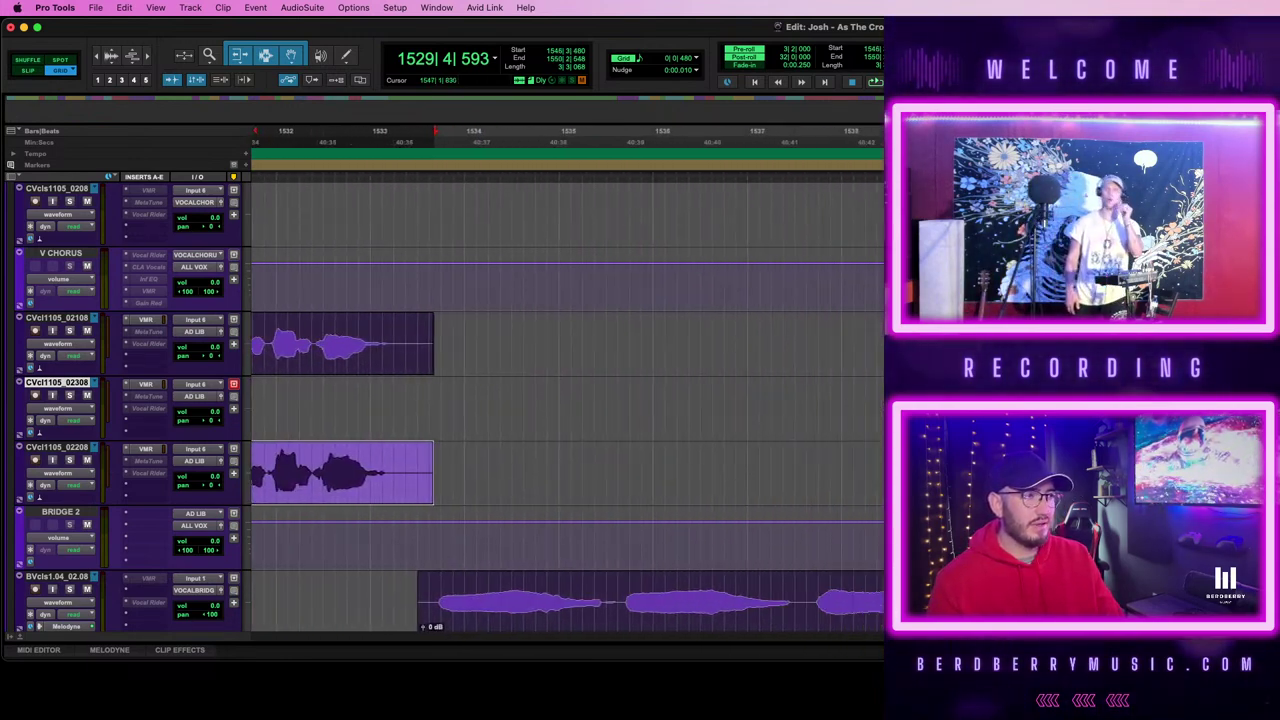
scroll(567, 400, "right", 10)
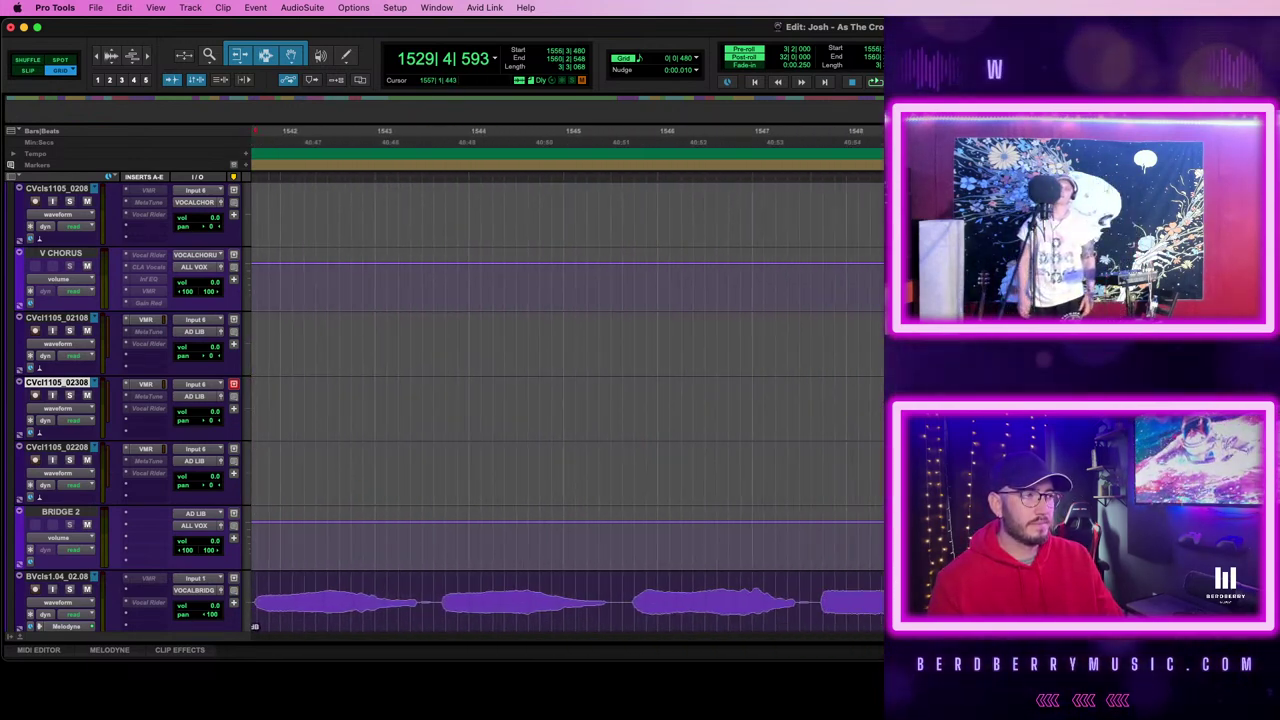
scroll(567, 400, "right", 10)
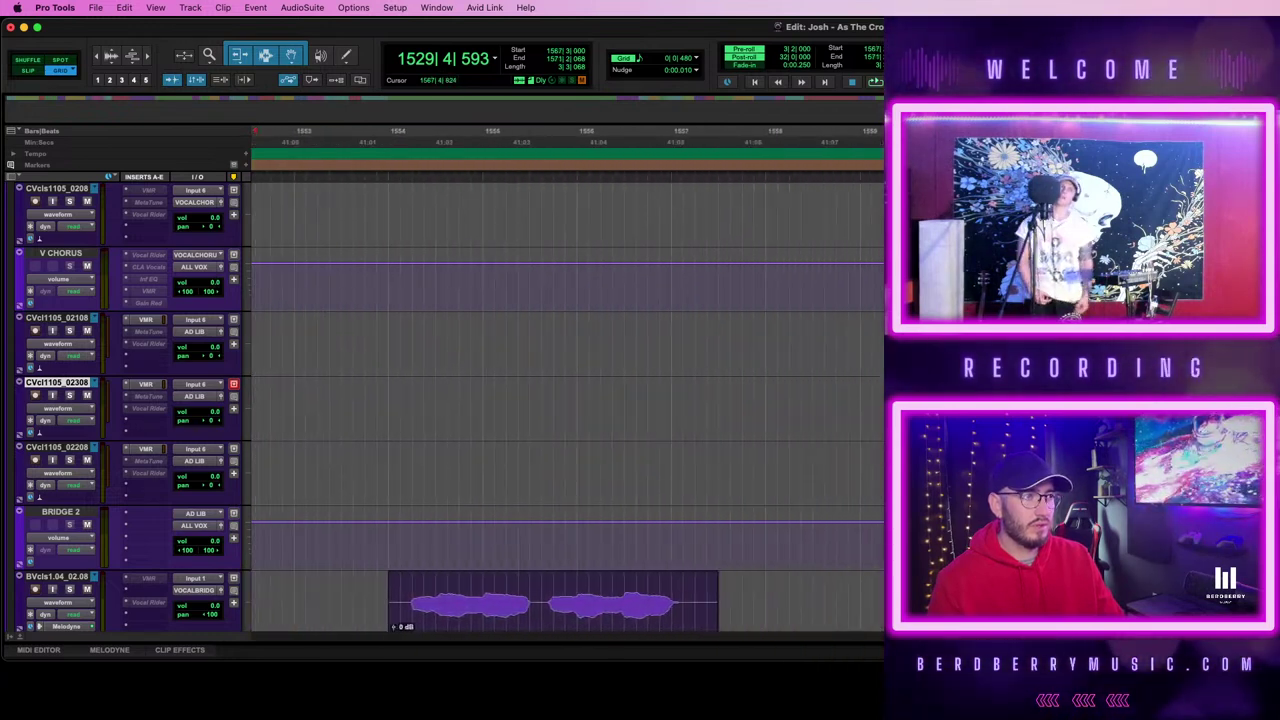
scroll(567, 400, "right", 10)
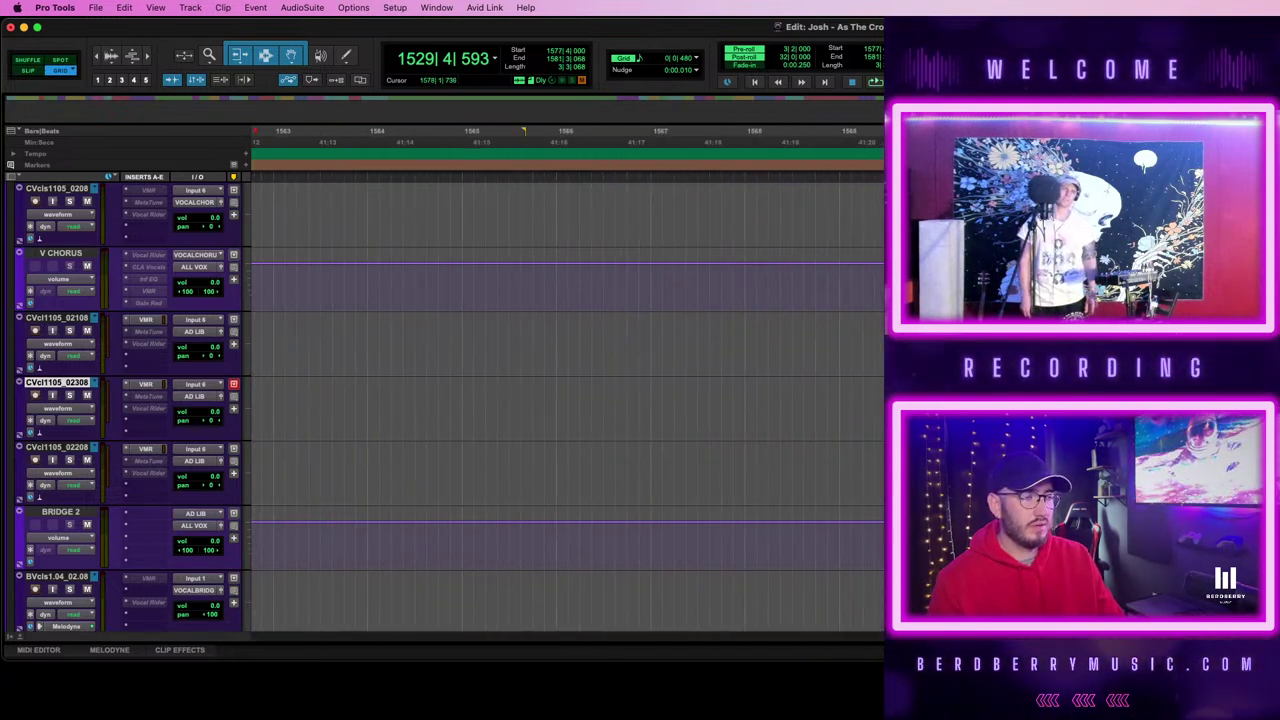
scroll(567, 400, "right", 10)
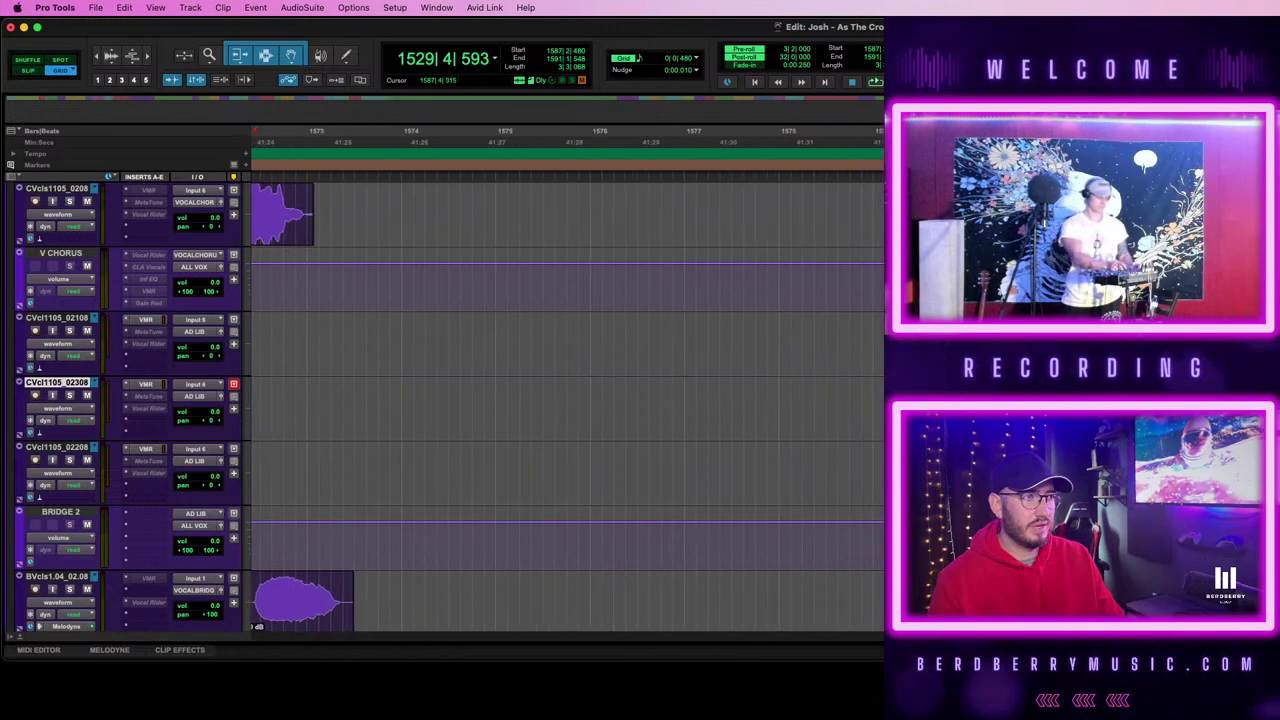
scroll(567, 400, "right", 3)
key("r")
key("r")
key("r")
key("r")
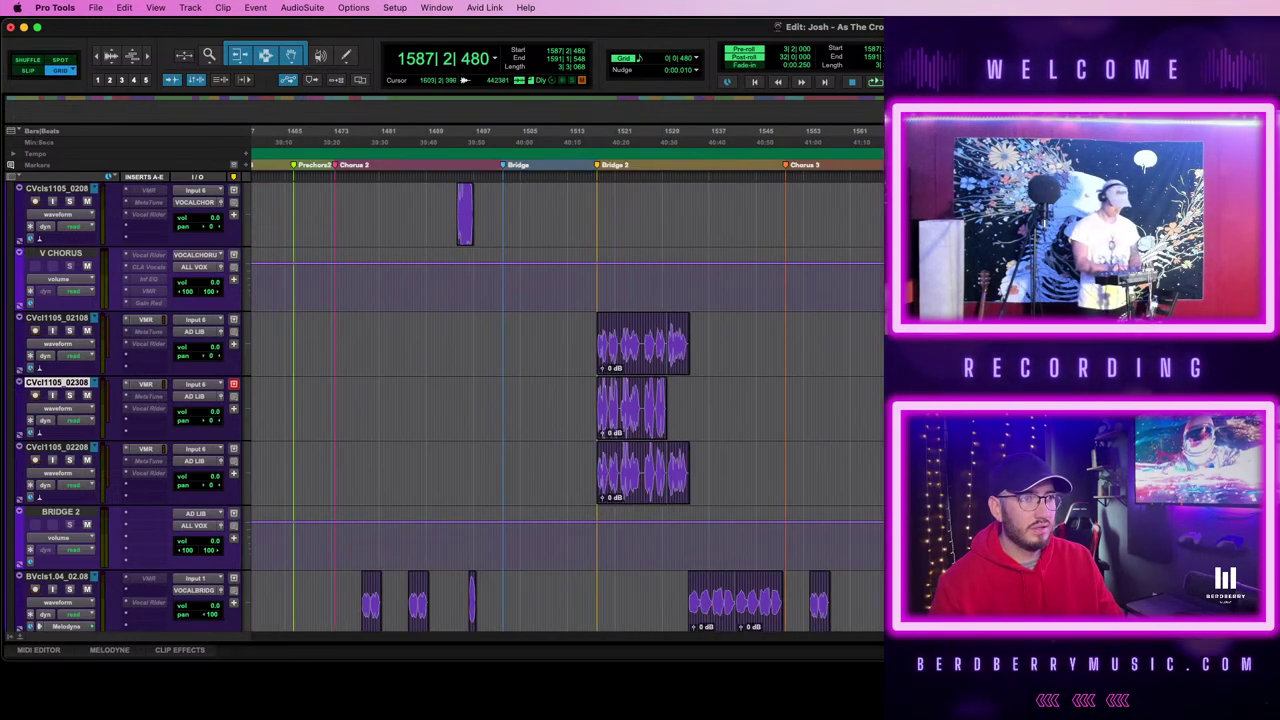
- Move the closing clip further along CVcl1105_02208 so it starts at 1635|4|480, at the end of the copied ad-libs
left_click(1038, 408)
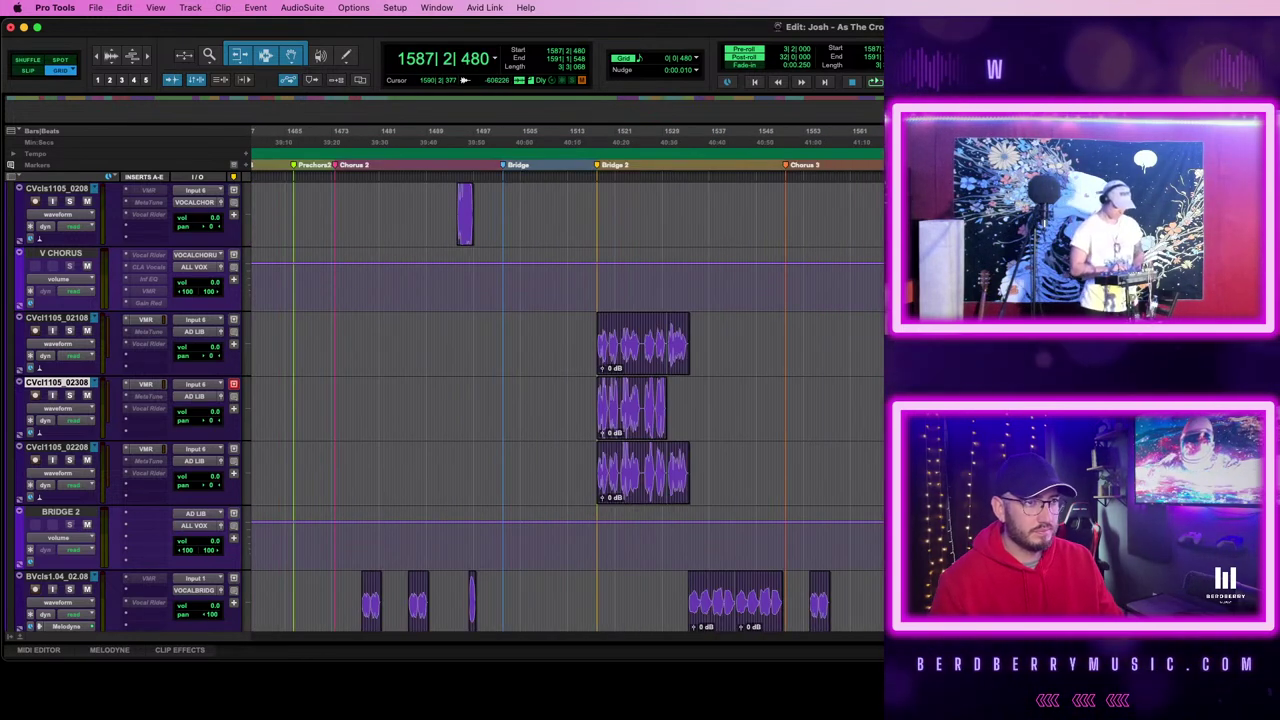
key("t")
key("t")
key("t")
key("t")
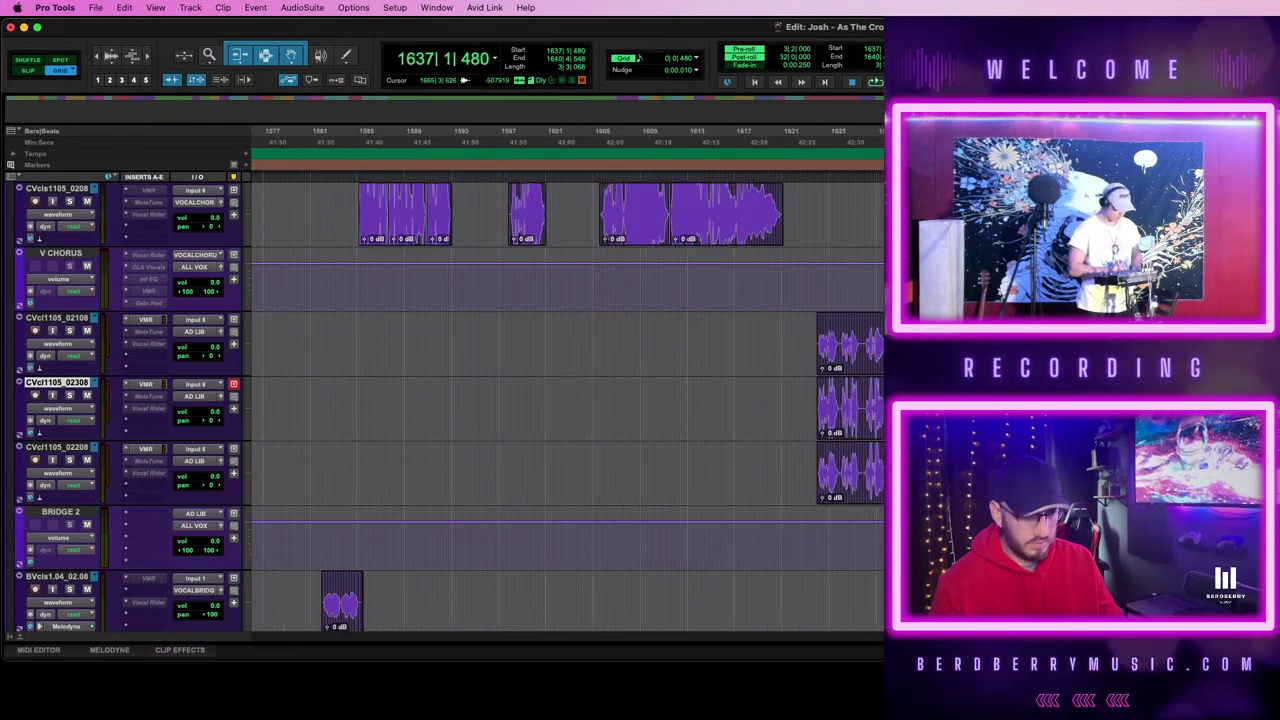
left_click_drag(1212, 473, 1094, 473)
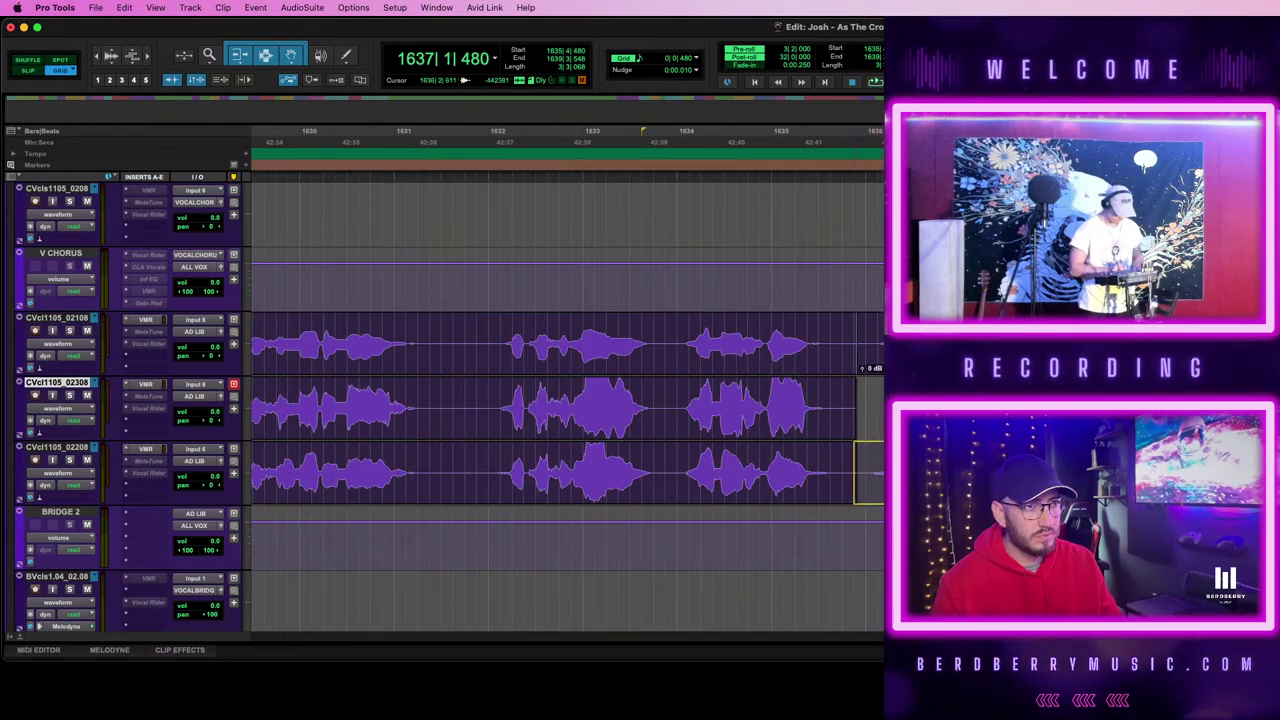
- Audition the joined ad-lib ending from about bar 1632, briefly soloing the CVcl1105_02308 track
key("space")
key("t")
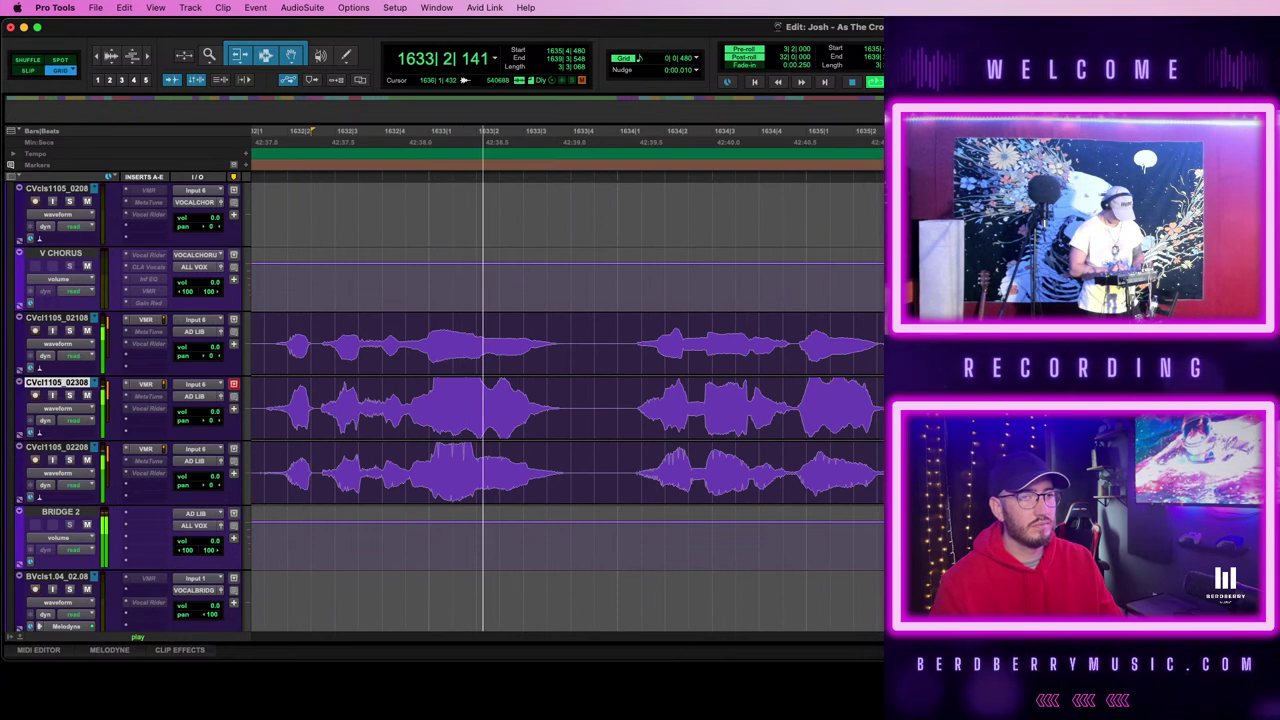
left_click(70, 396)
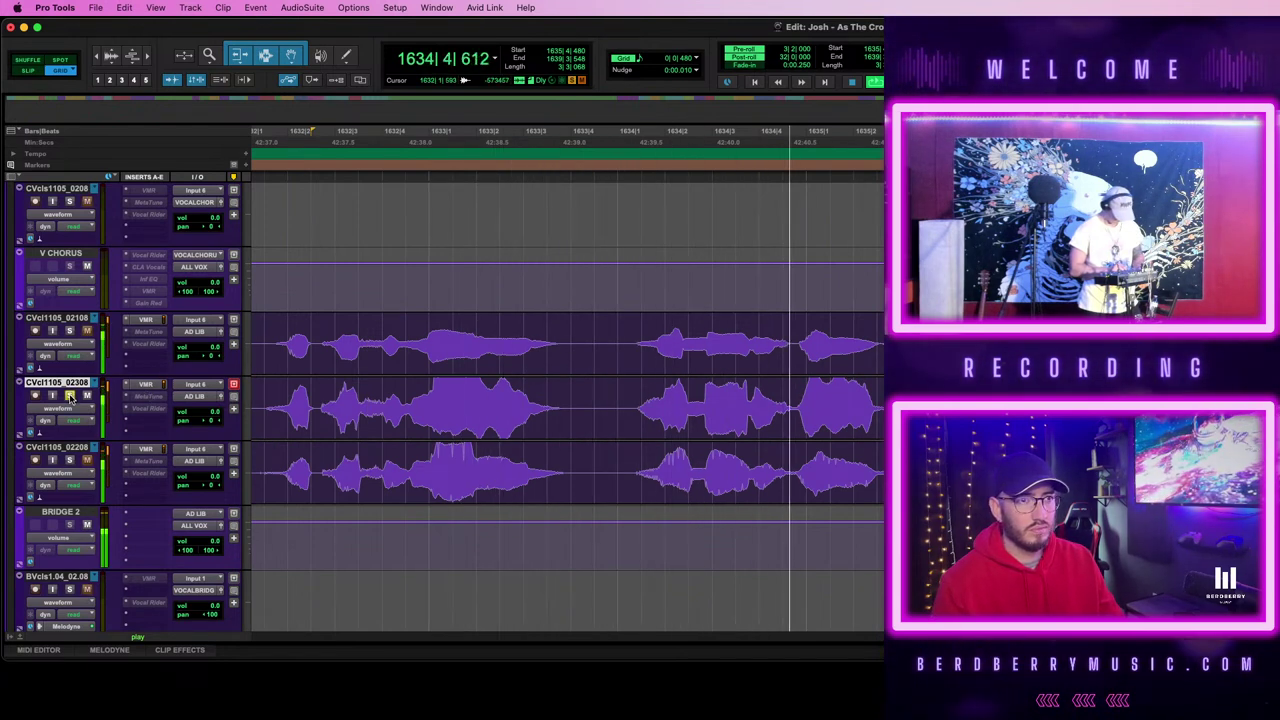
left_click(69, 396)
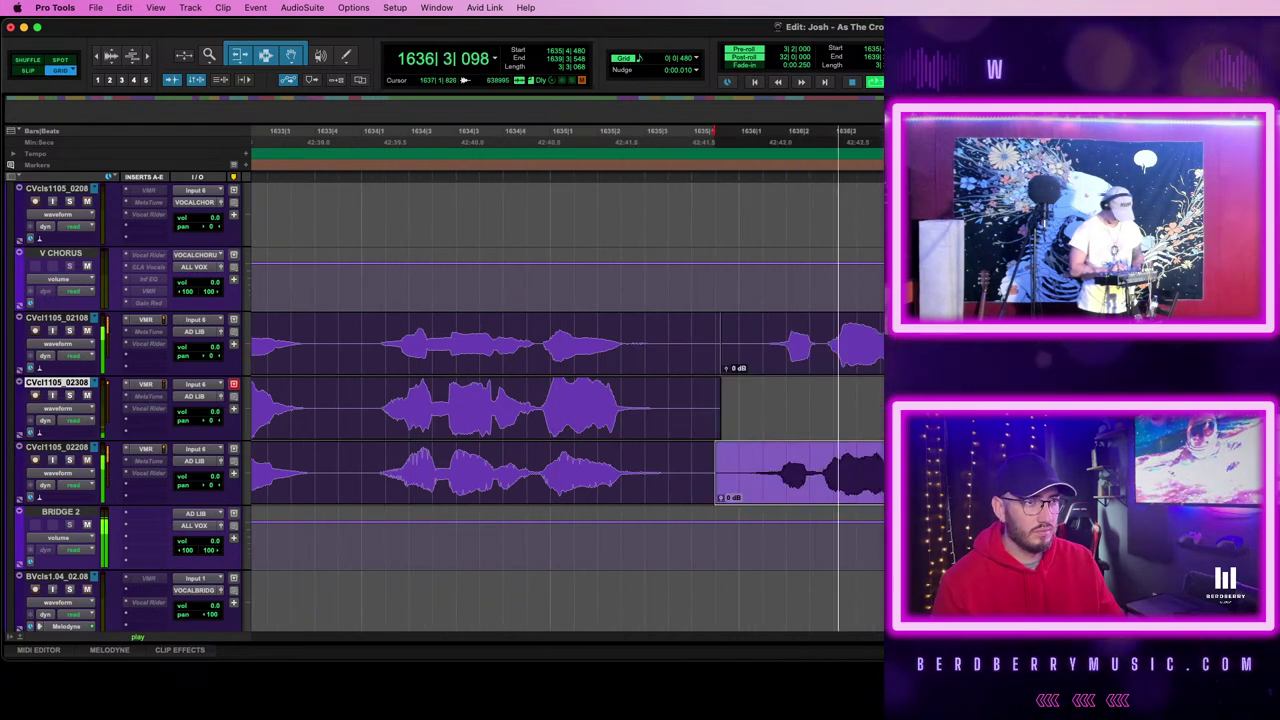
scroll(676, 394, "up", 3)
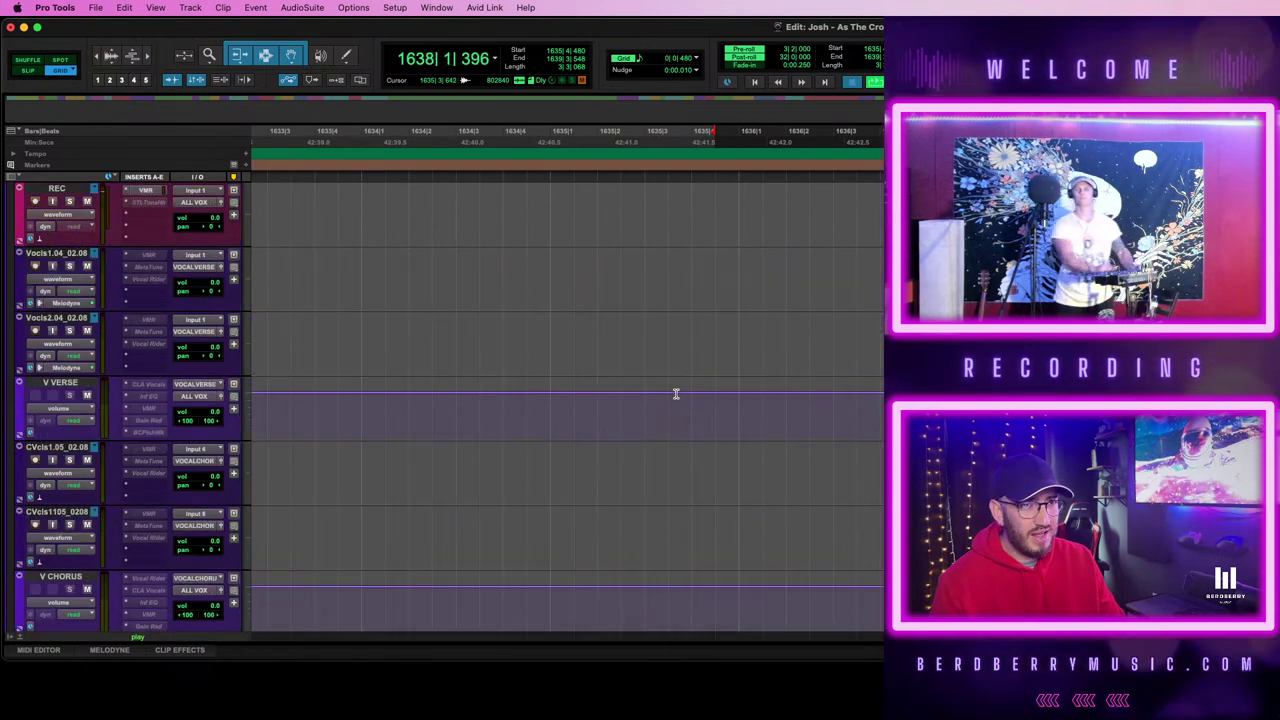
scroll(677, 394, "up", 5)
key("space")
- Record a new vocal take on the REC track, punching in at 1635|2|000
scroll(720, 530, "down", 8)
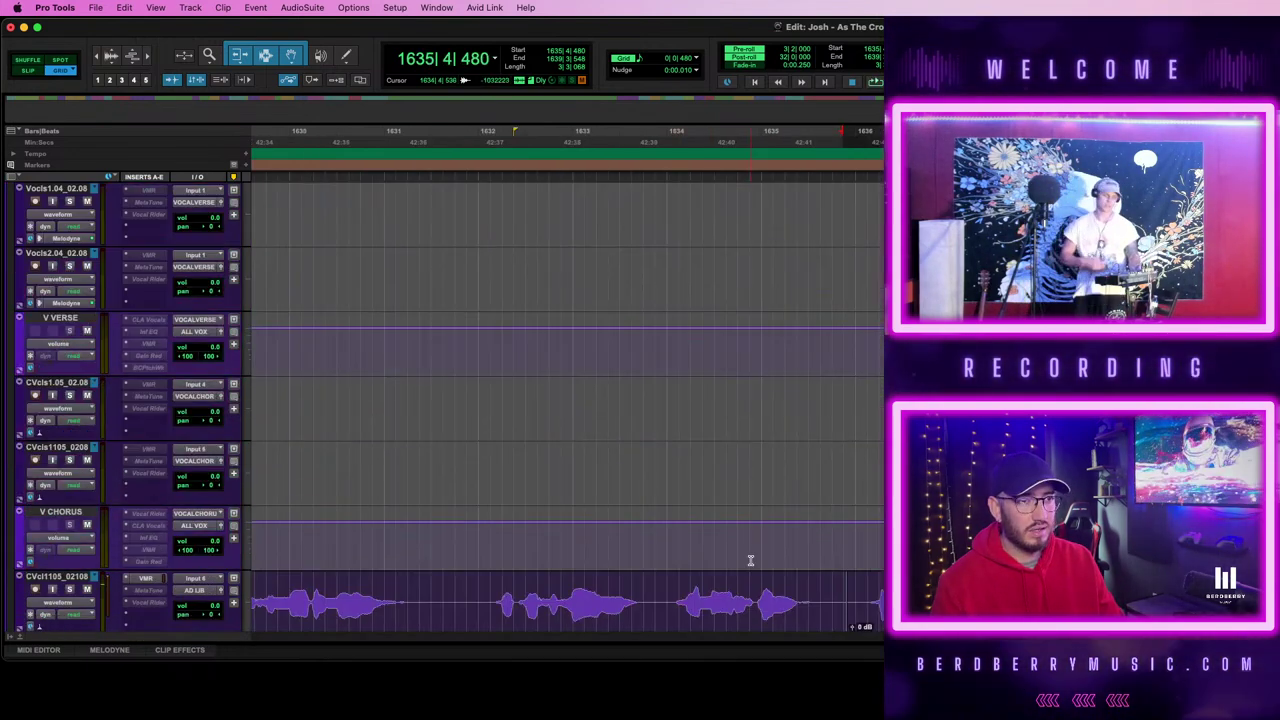
scroll(771, 471, "up", 4)
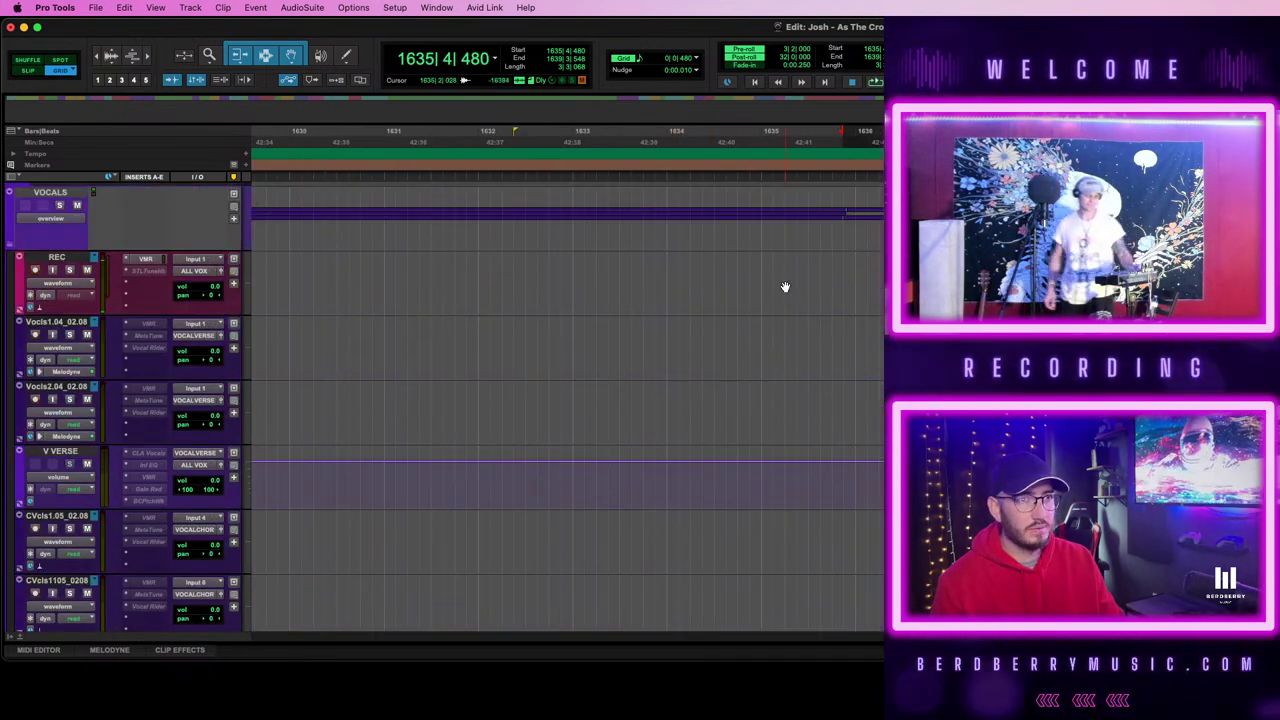
left_click(784, 276)
key("space")
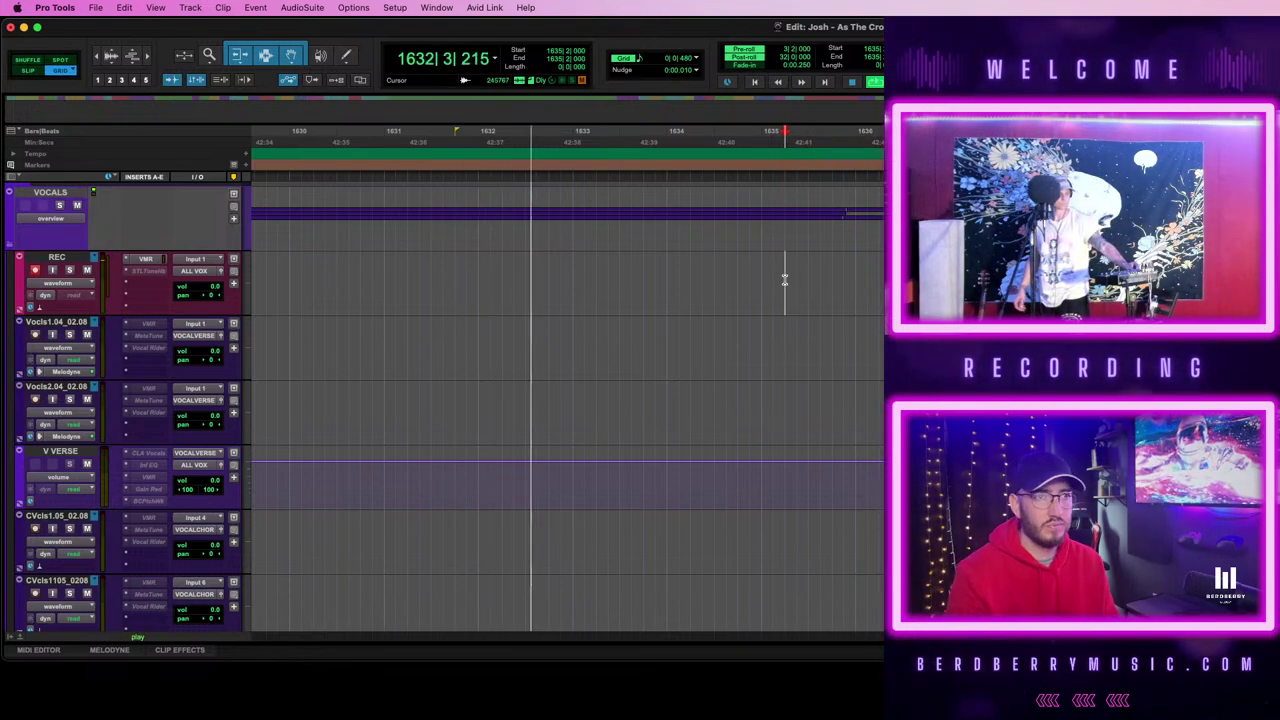
scroll(794, 291, "down", 2)
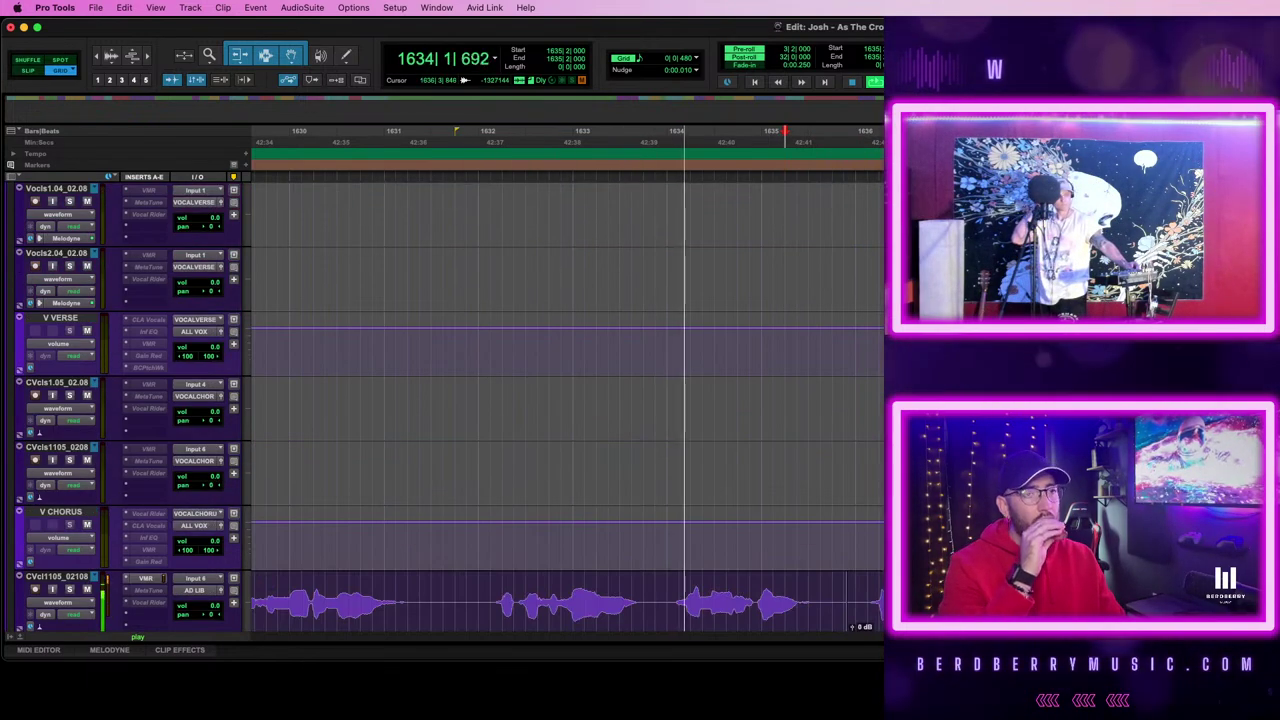
scroll(565, 400, "down", 5)
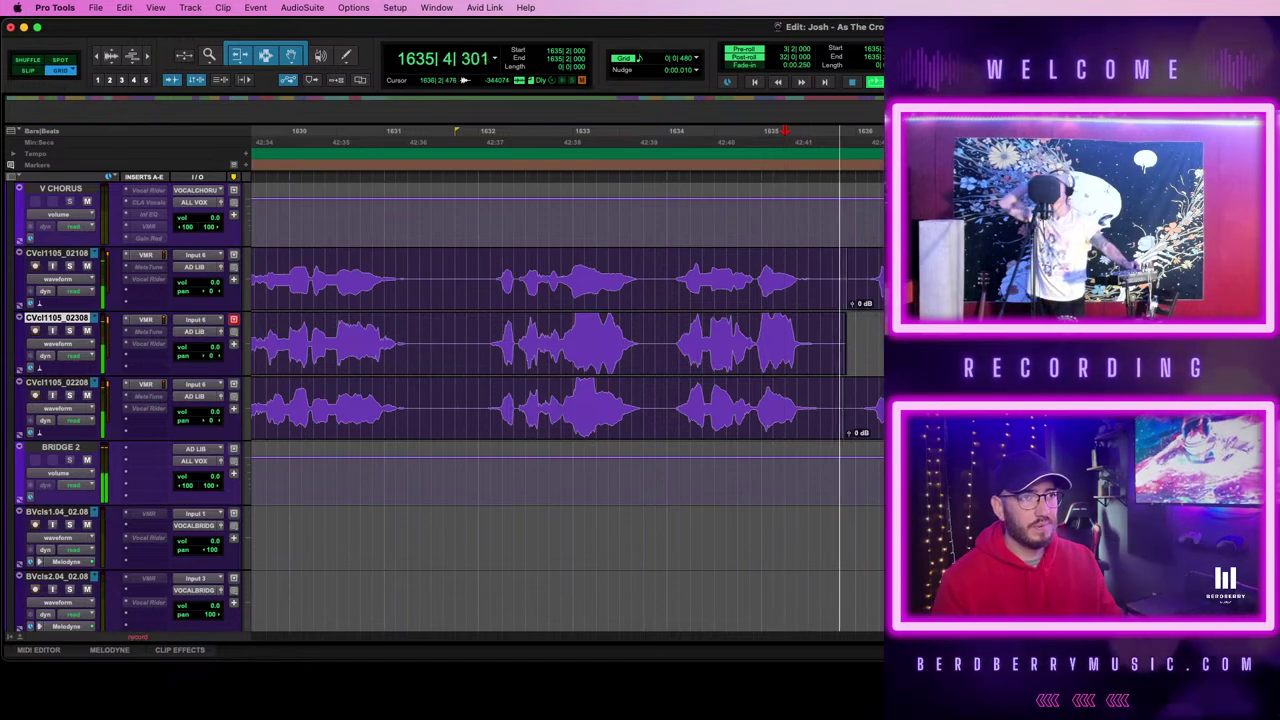
scroll(565, 400, "up", 8)
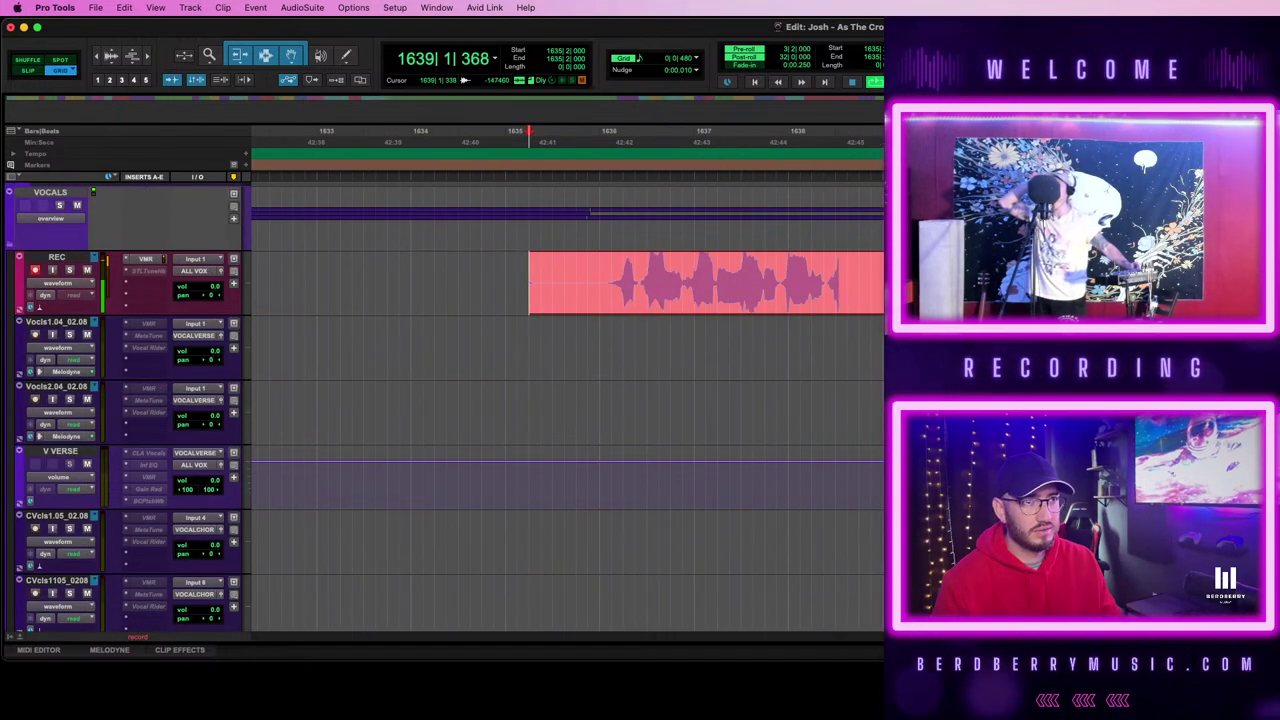
key("space")
- Trim the silent start of the new REC take to 1636|1|000, undoing the trim that cut the wrong side
left_click(600, 277)
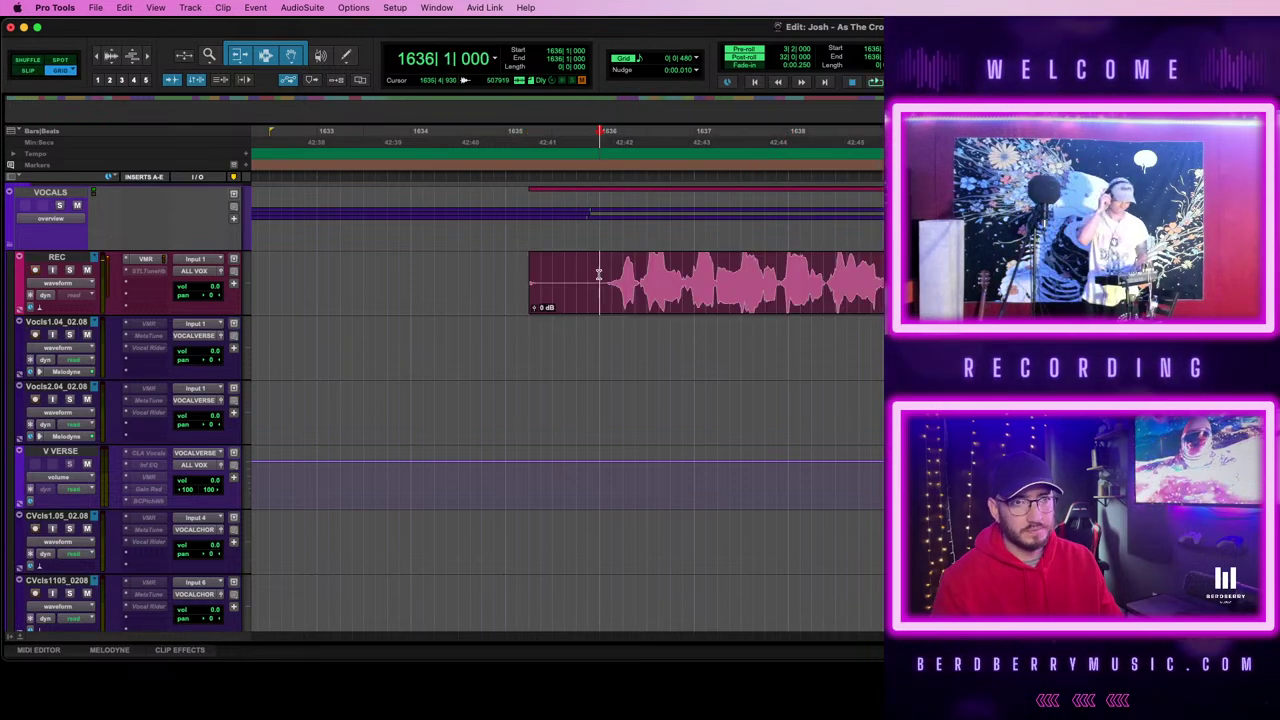
key("s")
key("super+shift+z")
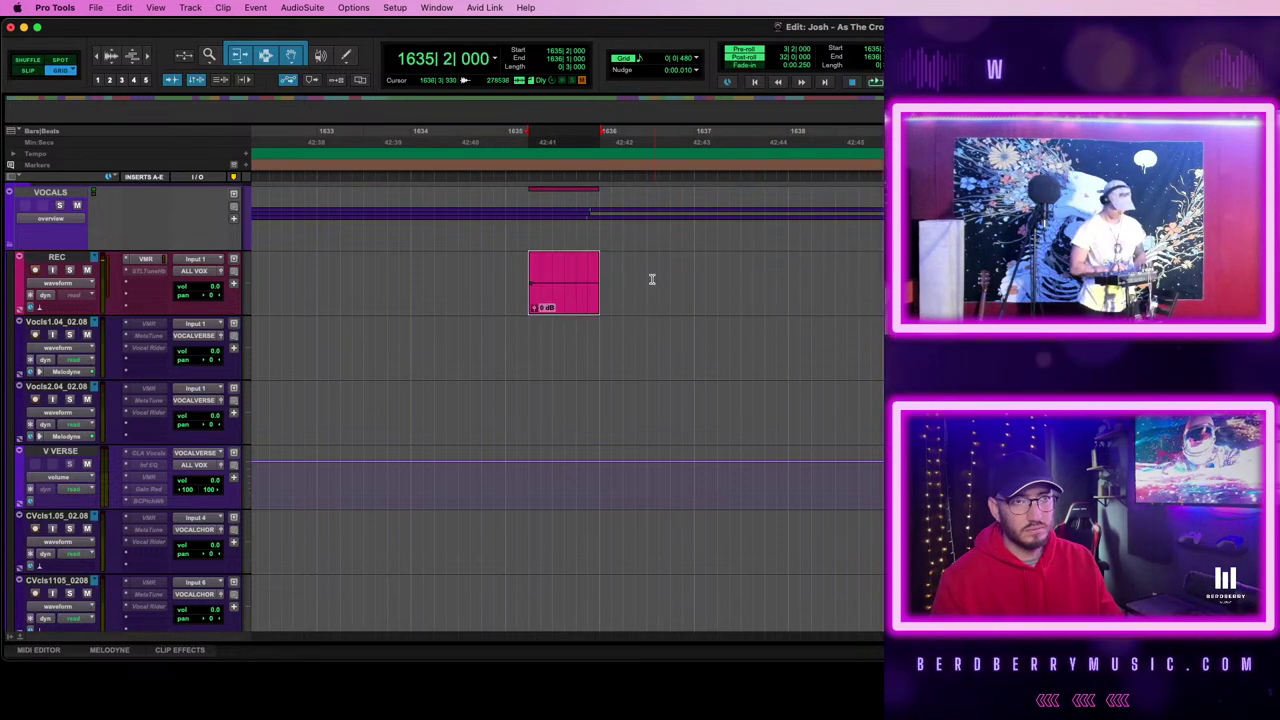
key("a")
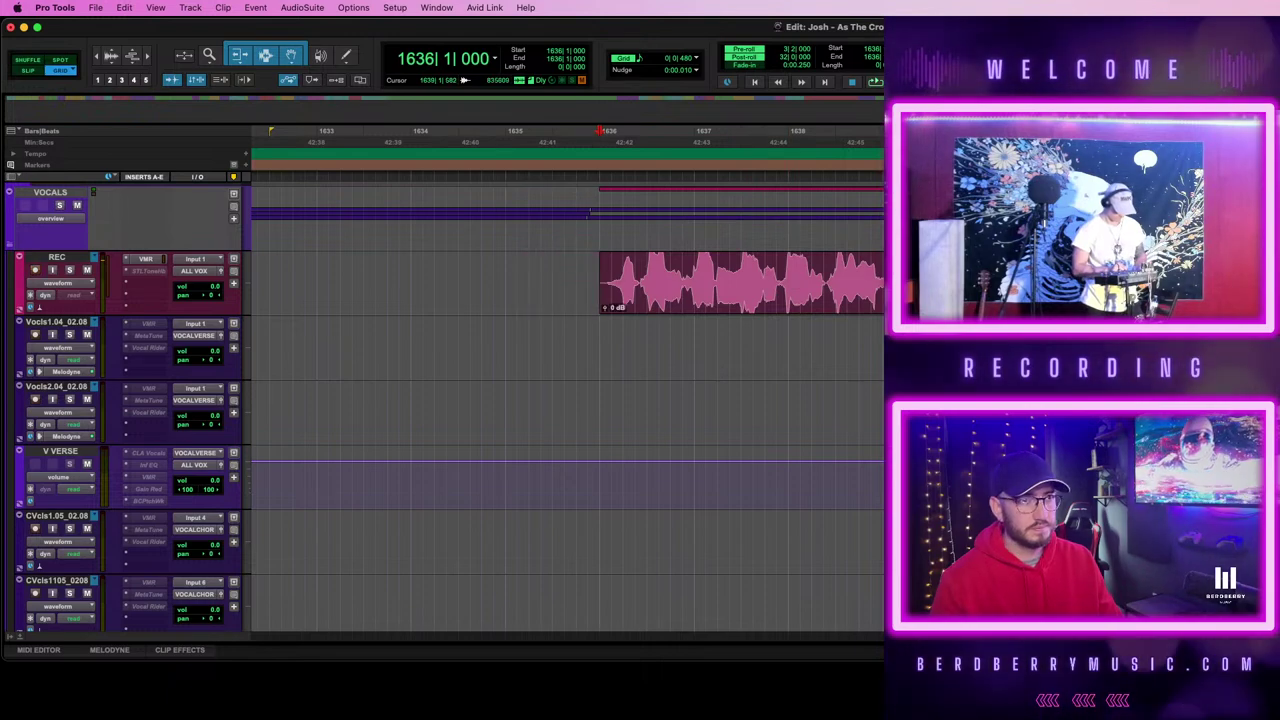
- Move the new REC take onto CVcl1105_02308 at 1636|1|000 and open VocALign Project with the CVcl1105_02108 clip as guide
left_click_drag(815, 290, 805, 647)
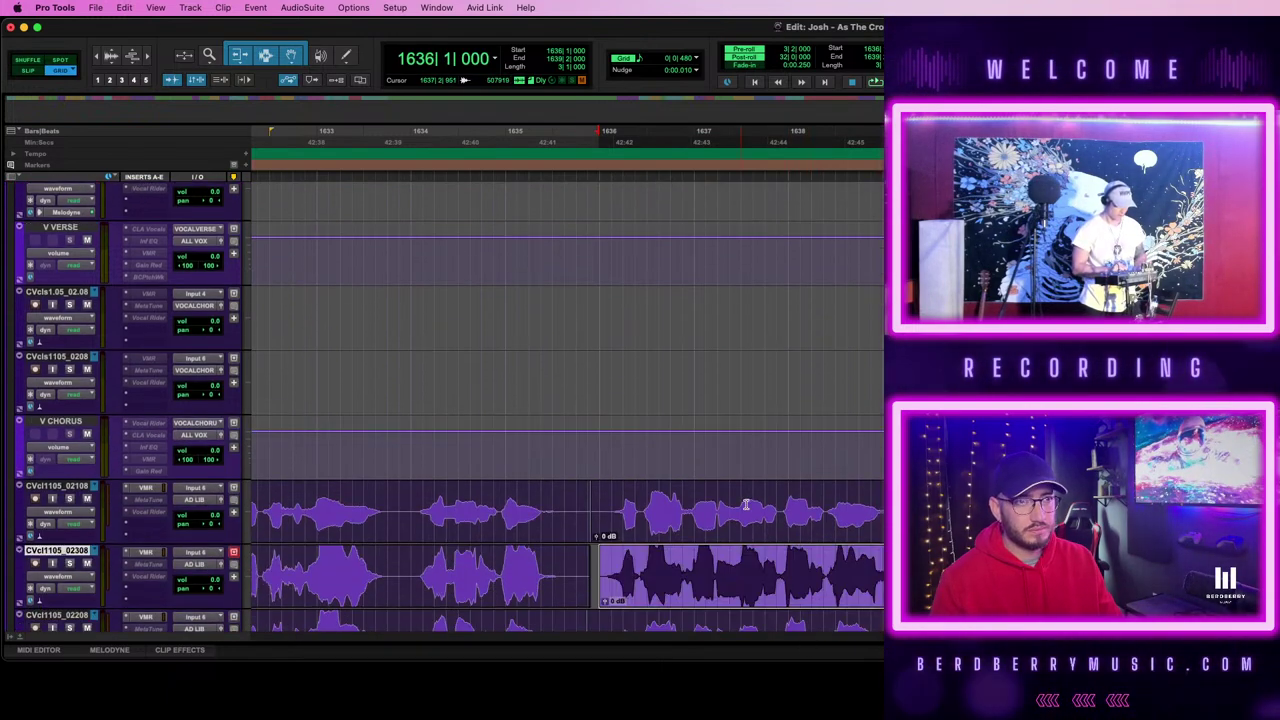
key("super+z")
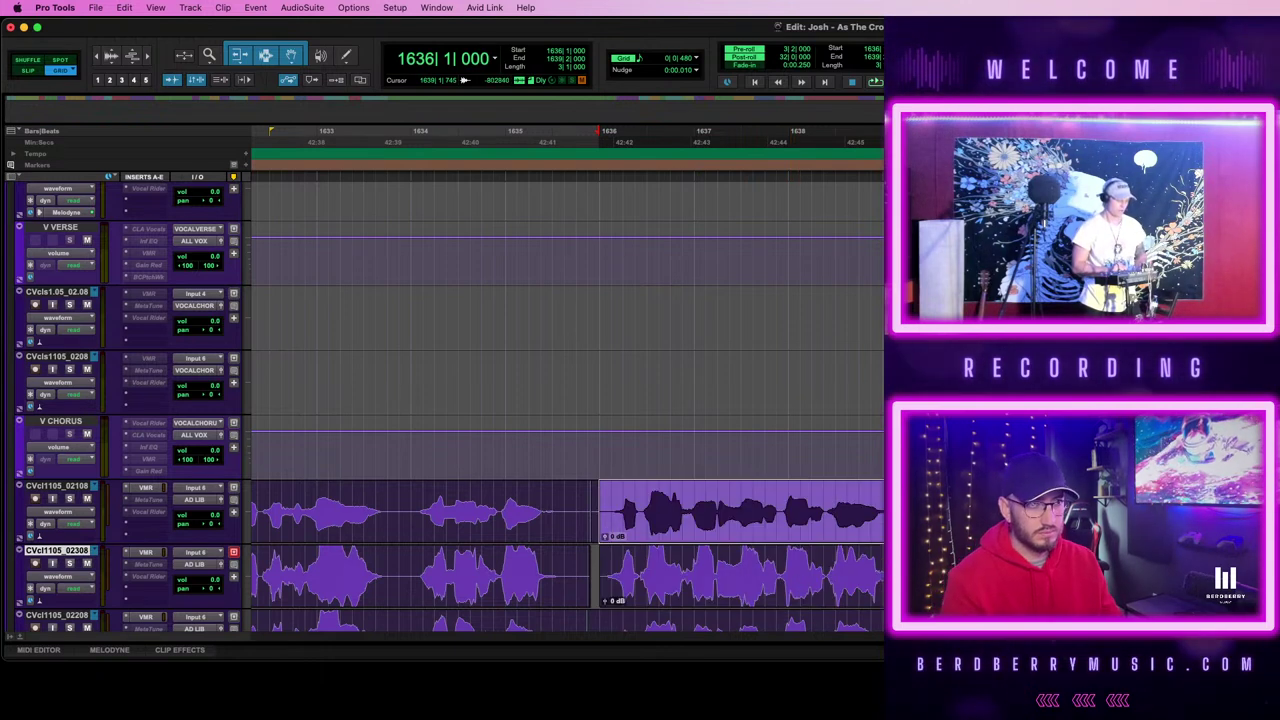
key("super+shift+z")
left_click(286, 7)
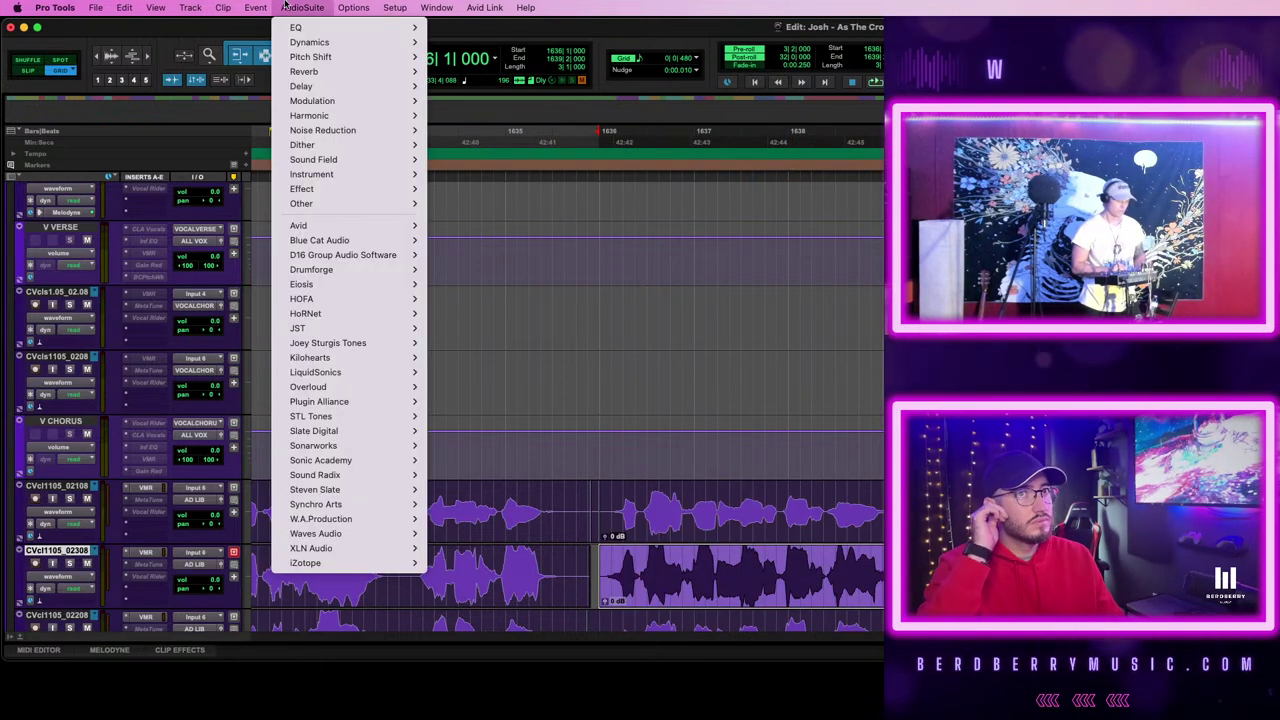
mouse_move(395, 504)
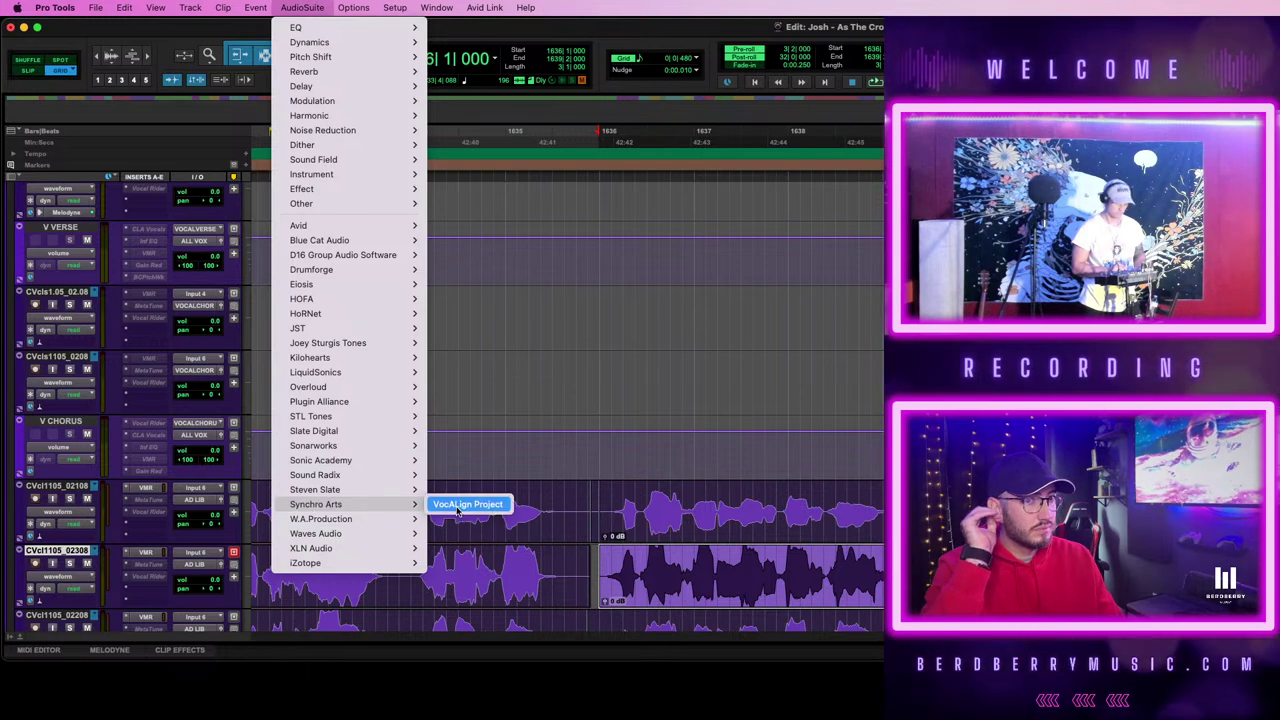
left_click(460, 505)
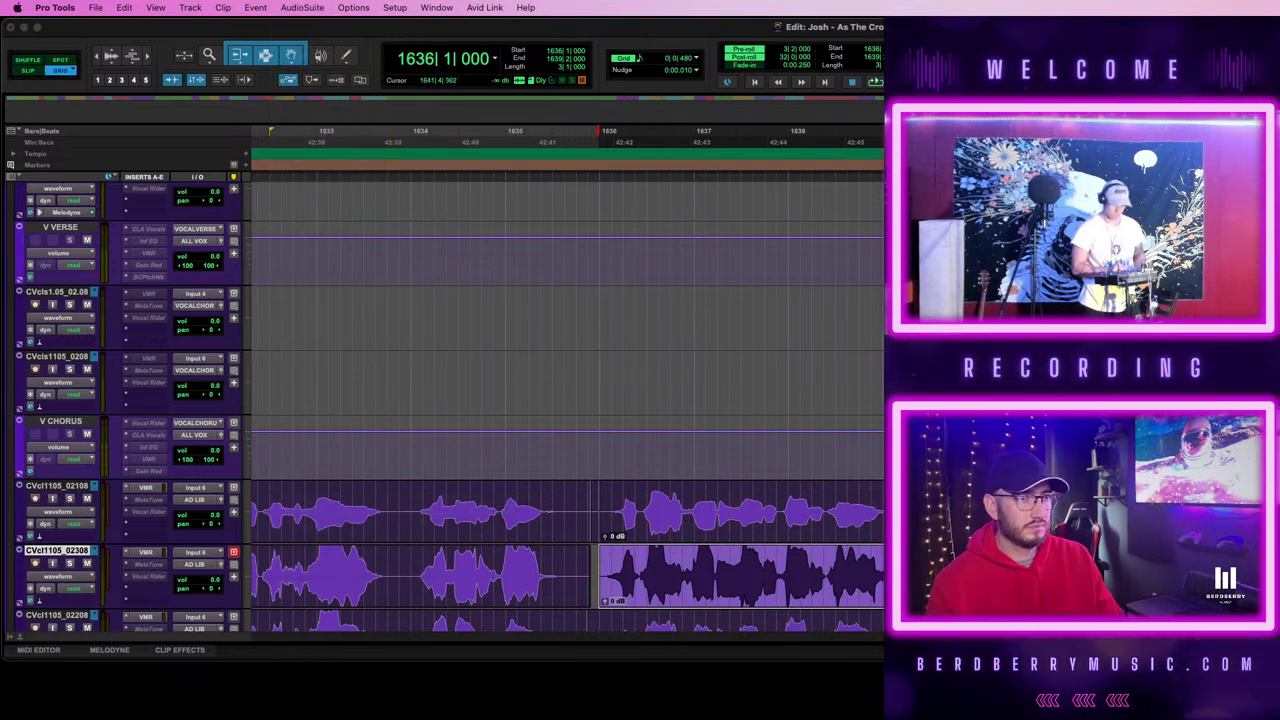
- Time-align the new take on CVcl1105_02308 to the matching closing clip on CVcl1105_02108 with VocALign
key("super+z")
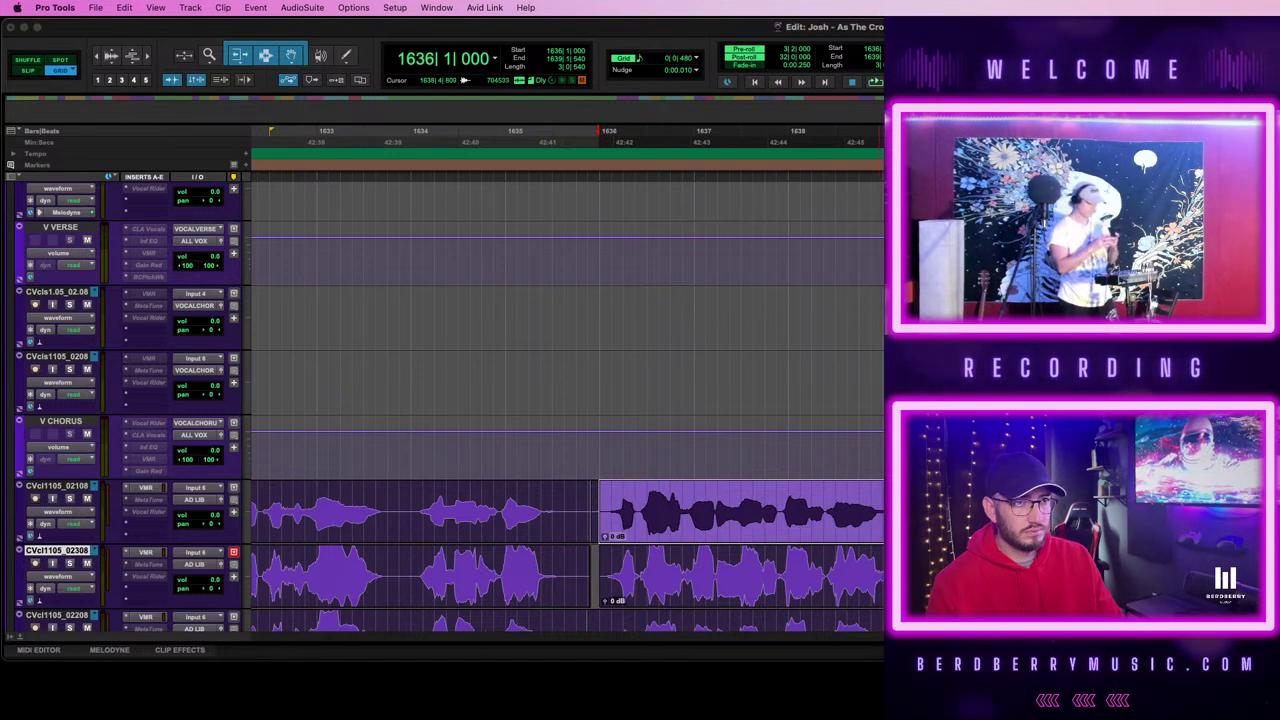
key("t")
key("super+z")
scroll(900, 525, "right", 5)
left_click(1030, 527)
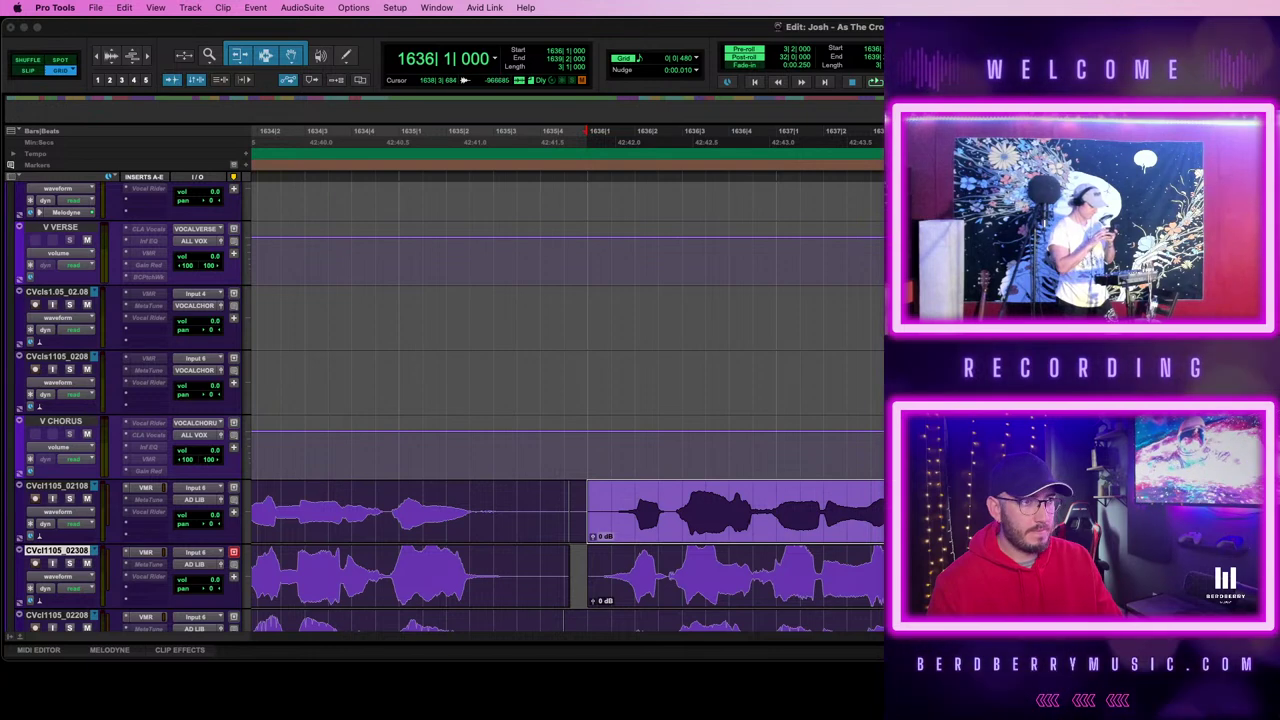
left_click(1050, 590)
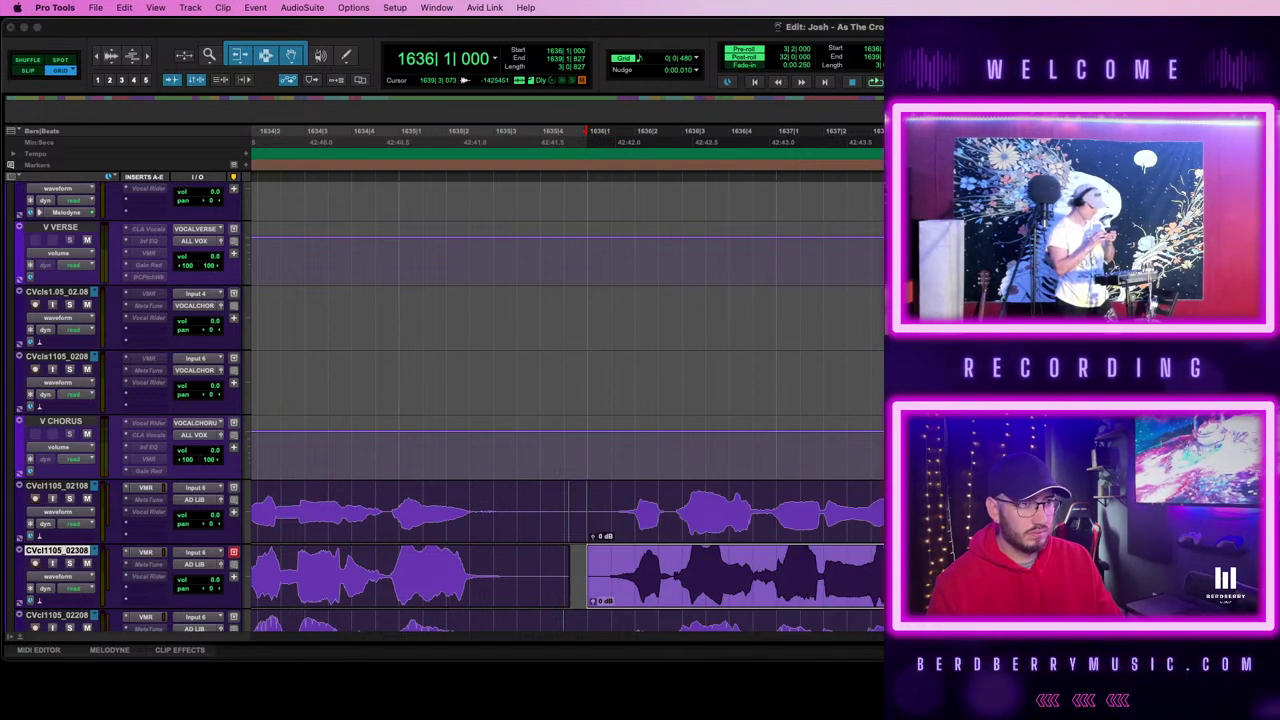
- Audition the join into the aligned closing clips and bring the whole ad-lib section from bar 1624 into view
scroll(560, 400, "down", 3)
scroll(566, 404, "up", 4)
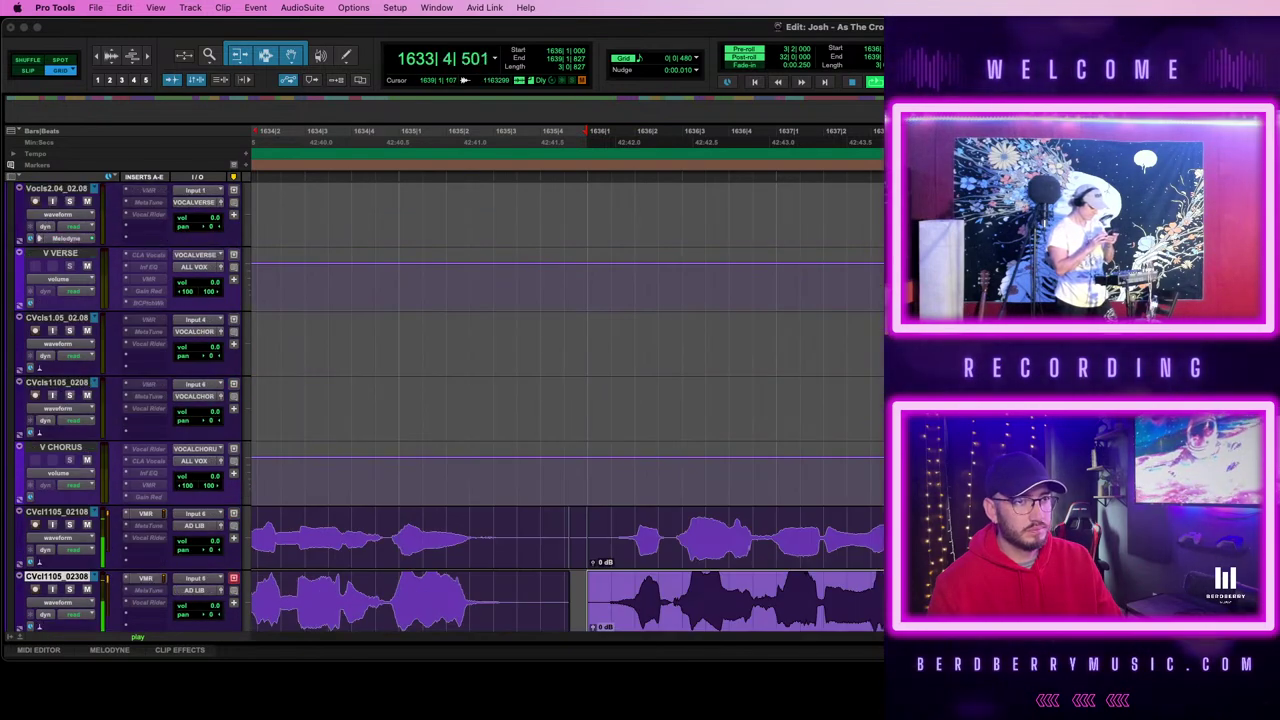
scroll(566, 404, "down", 4)
key("r")
key("r")
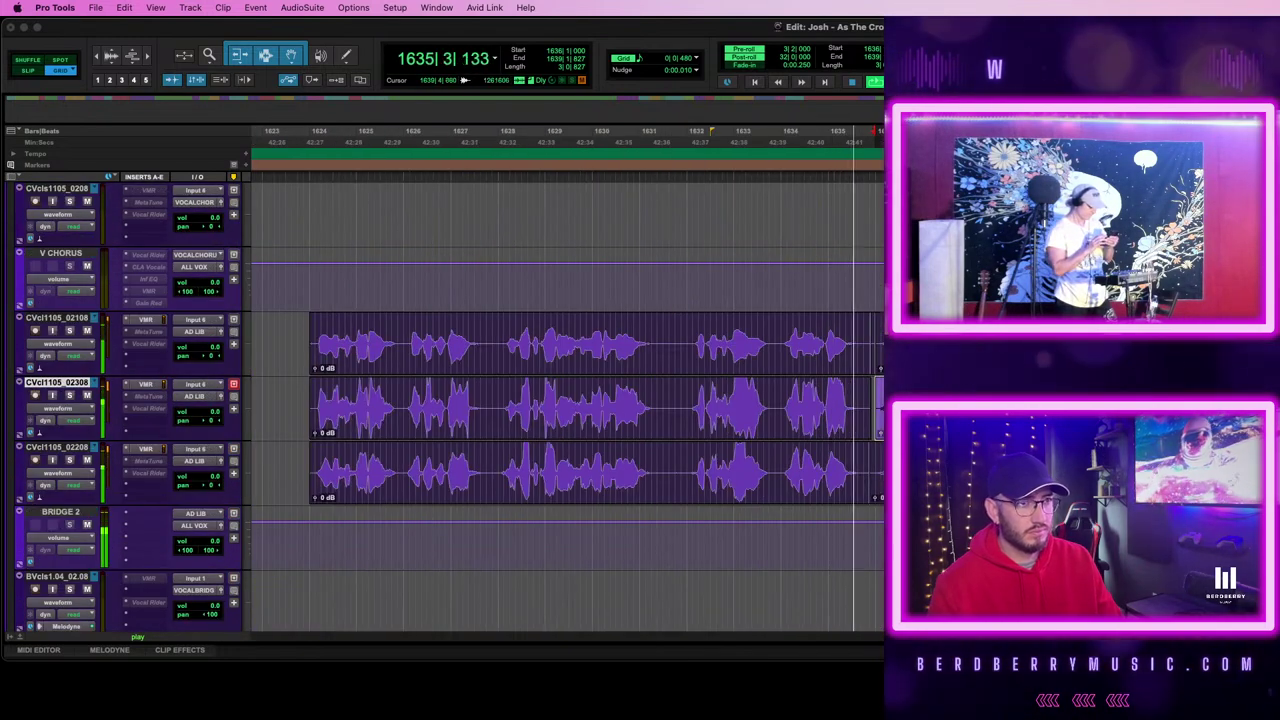
- Copy the ad-lib clips on CVcl1105_02108, CVcl1105_02308 and CVcl1105_02208 from 1624|1|000 so the copies start at 1640|1|000
left_click(730, 488)
left_click(720, 413, "shift")
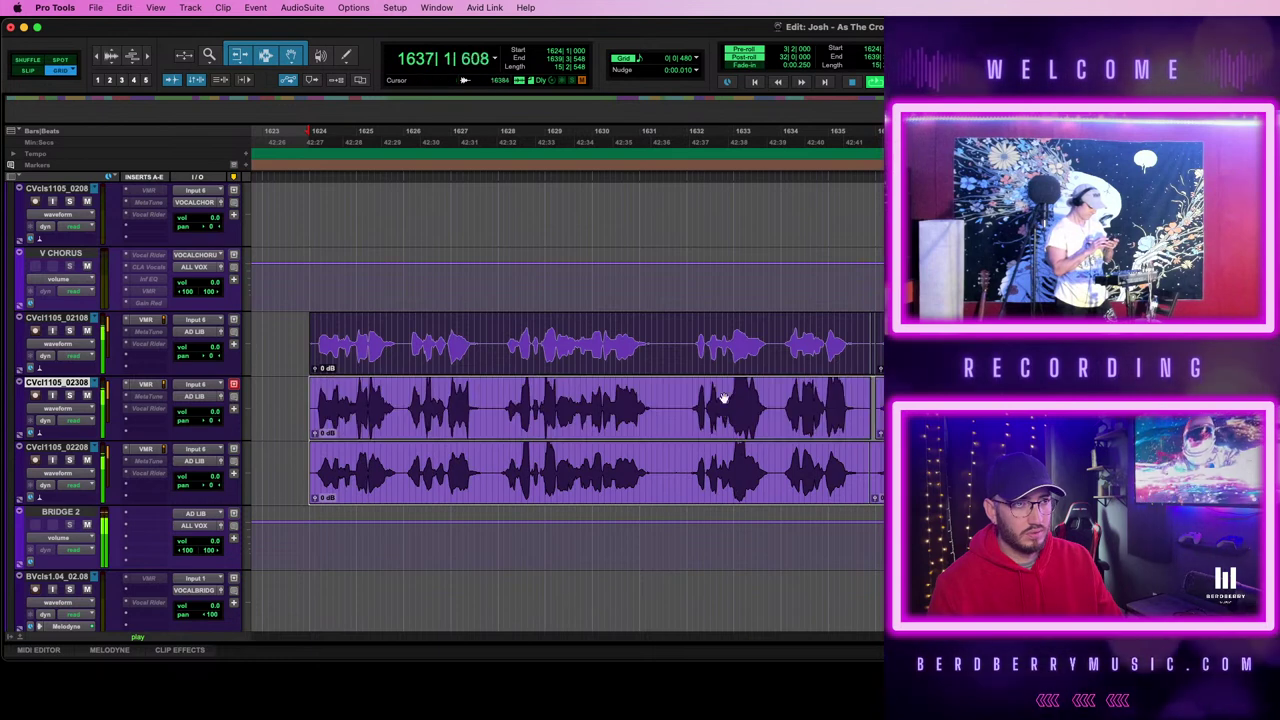
left_click(723, 363, "shift")
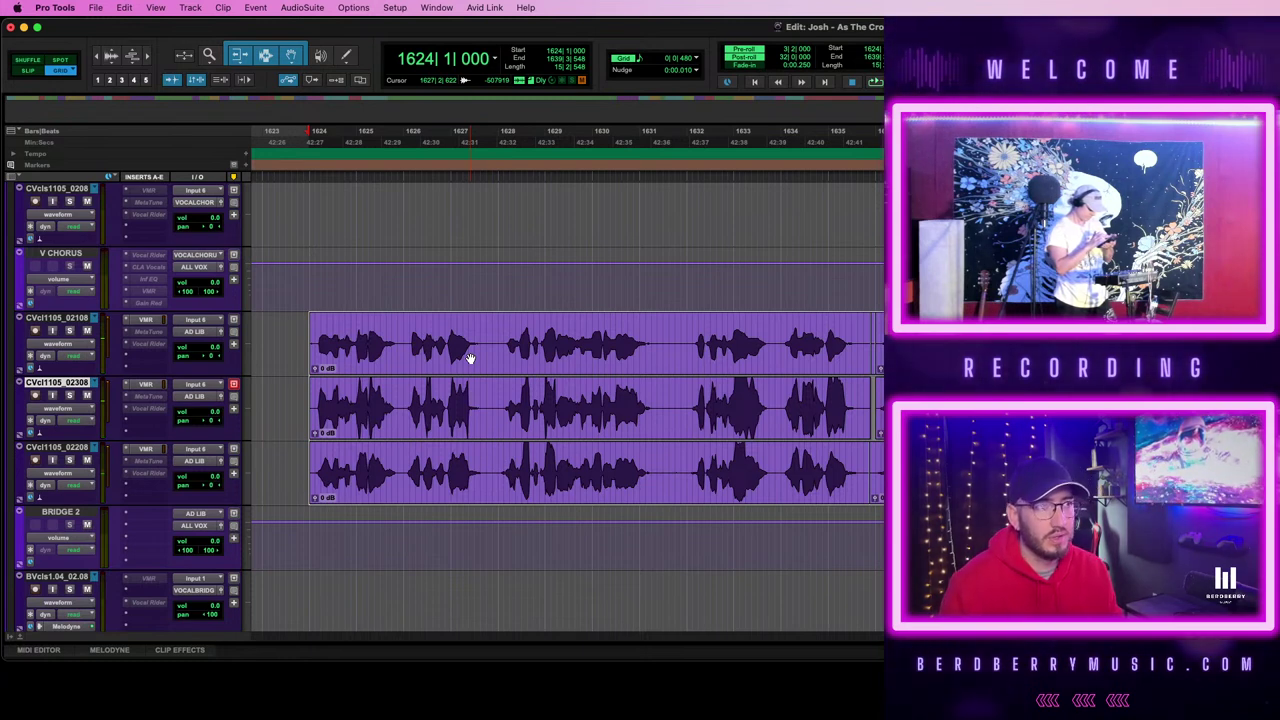
scroll(469, 358, "left", 1)
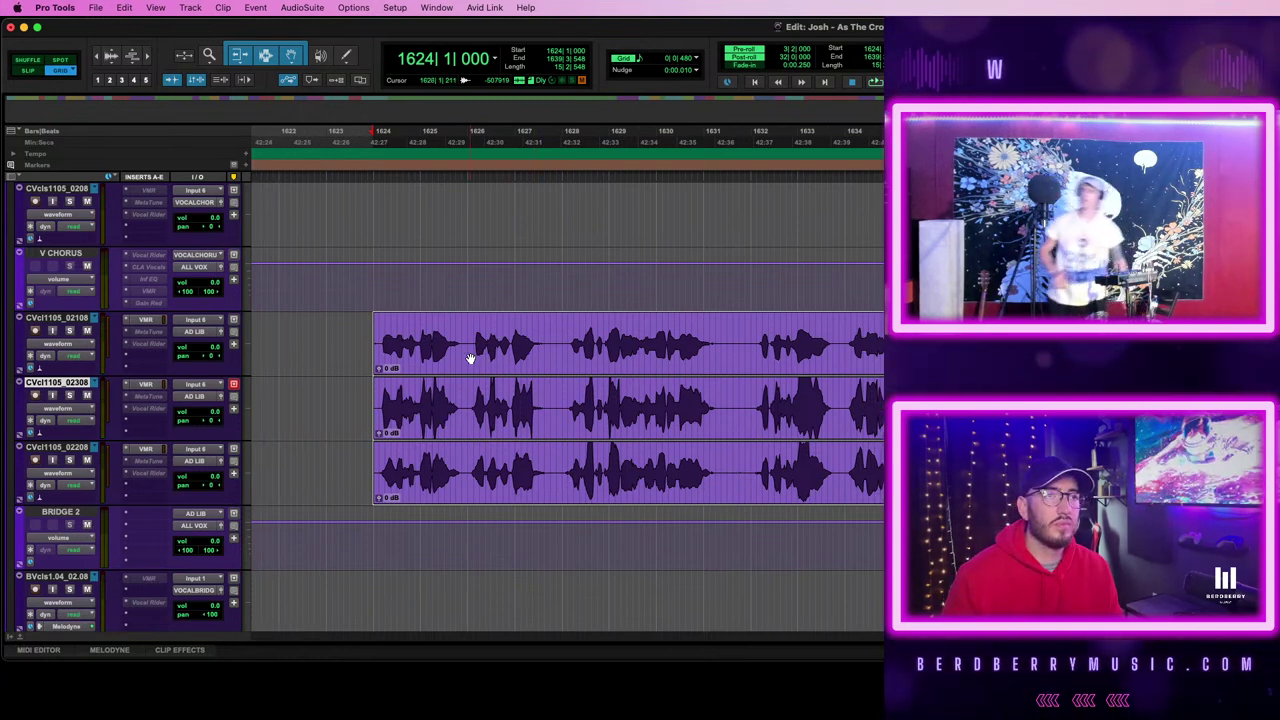
scroll(440, 358, "right", 4)
scroll(412, 358, "left", 3)
left_click_drag(437, 358, 1159, 358)
scroll(1158, 358, "right", 10)
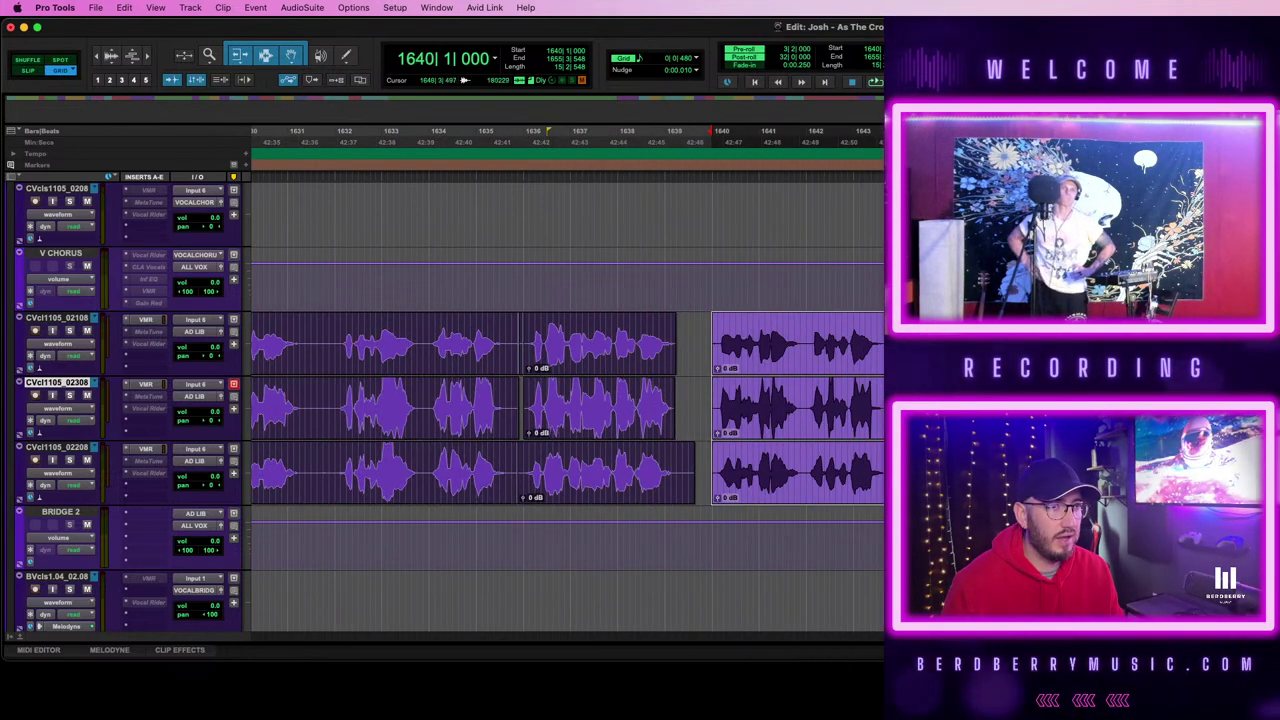
- Mark out bars 1642 to 1644 across the copied clips on the three ad-lib tracks to check their position
left_click(806, 327)
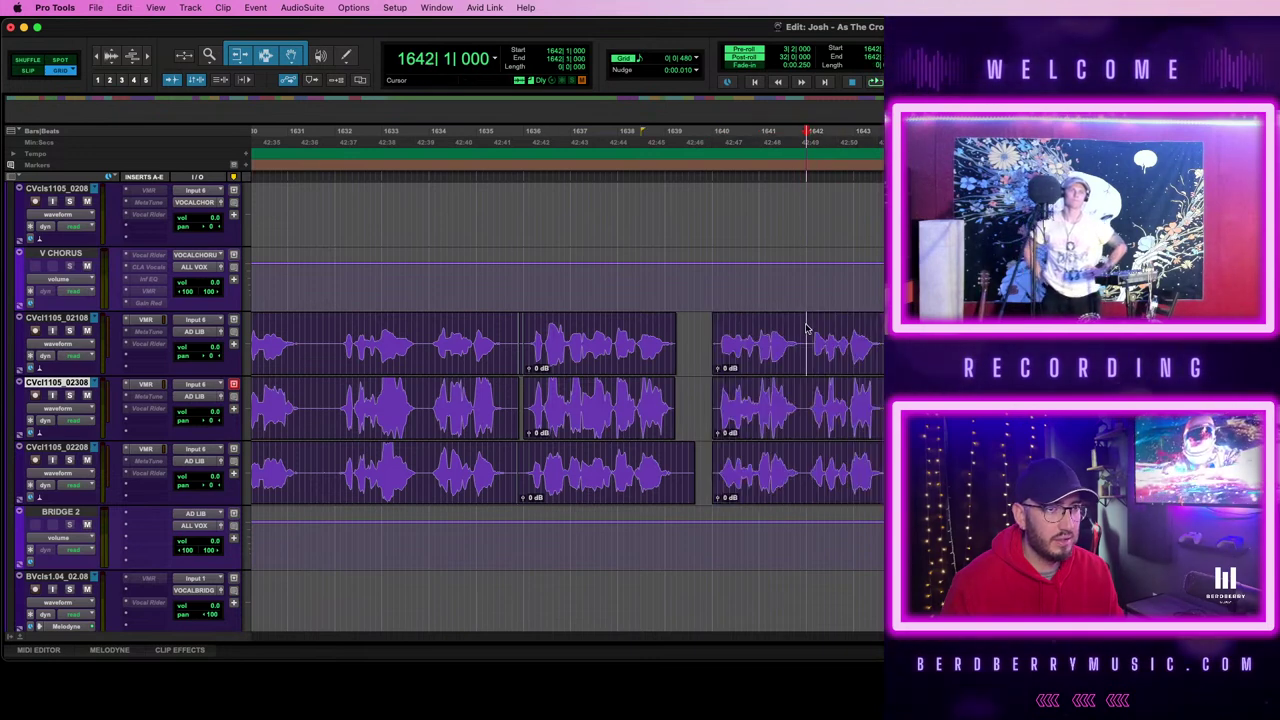
left_click(901, 340)
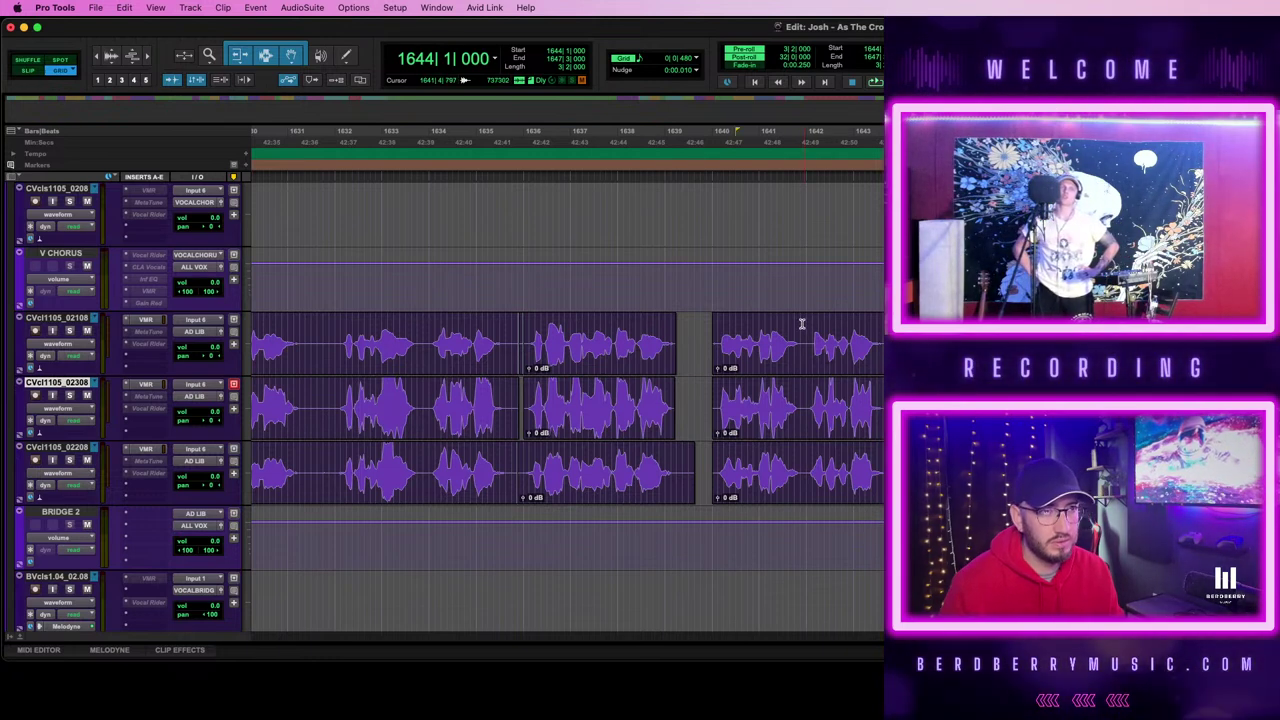
left_click_drag(805, 324, 895, 475)
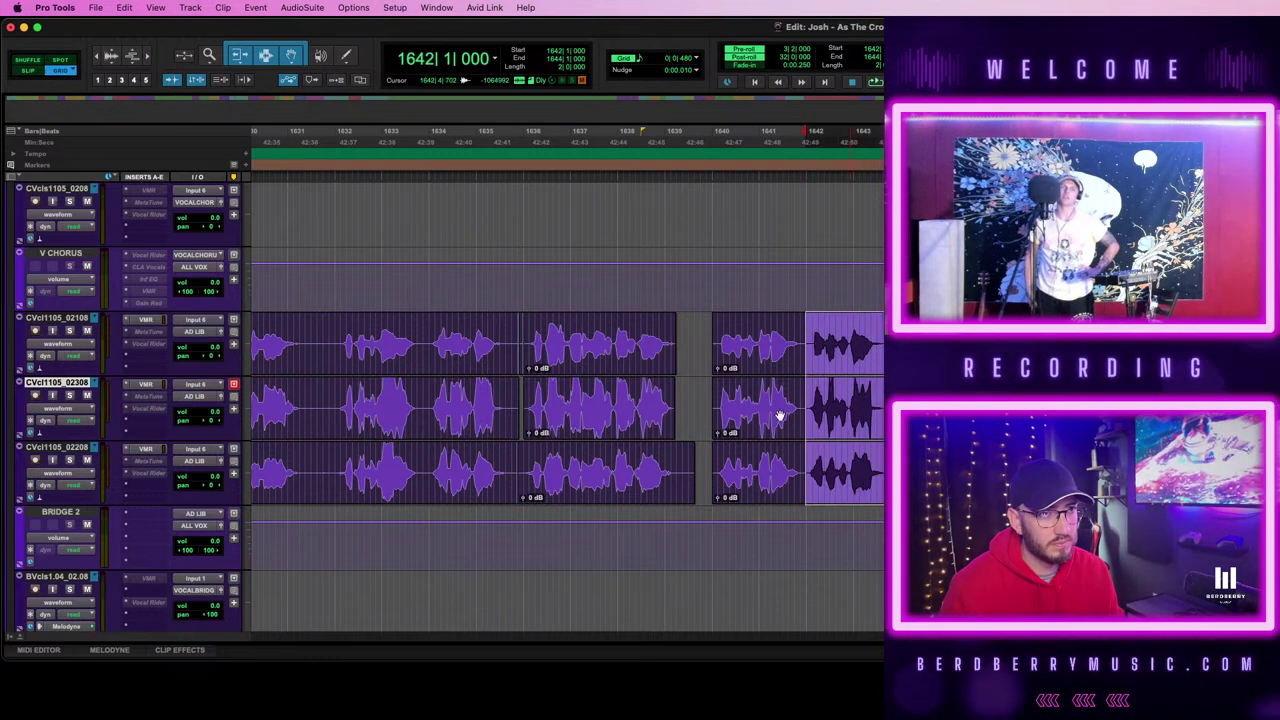
key("r")
key("r")
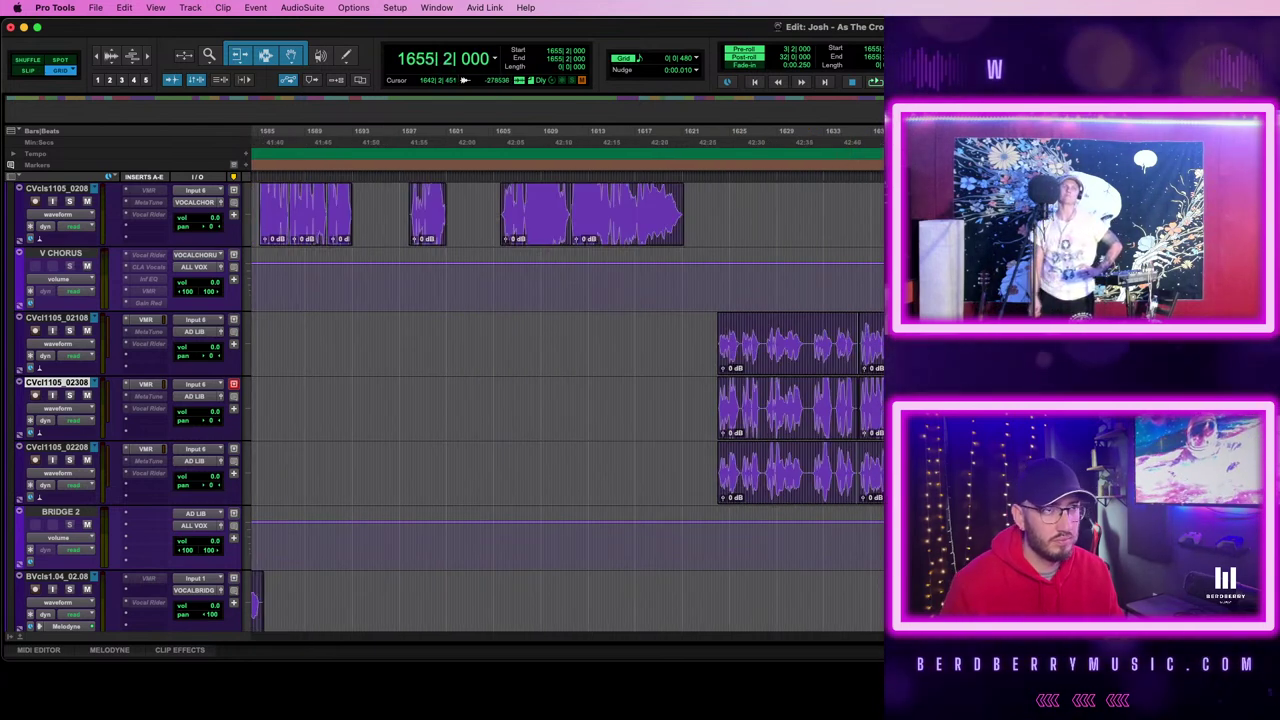
- Move all the ending ad-lib clips on the three CVcl1105 tracks from 1624|1|000 to start at 1653|2|000
left_click(776, 360)
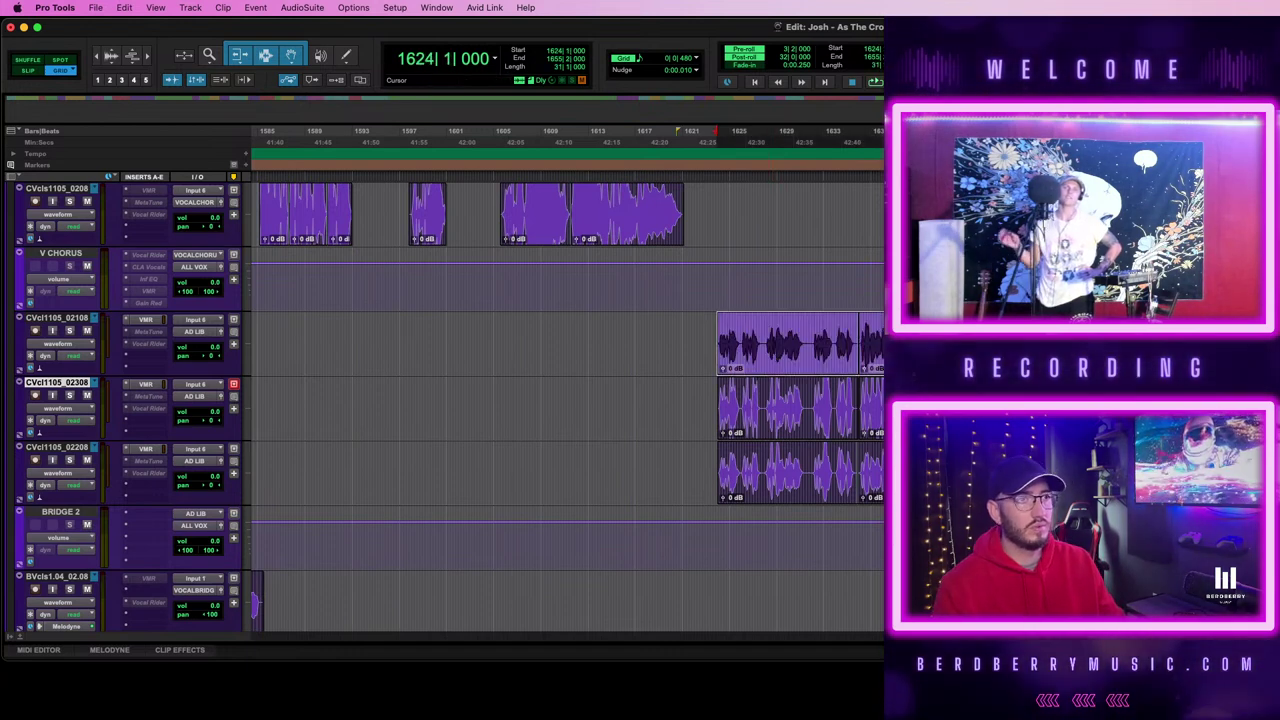
left_click(1072, 408, "shift")
left_click(1072, 473, "shift")
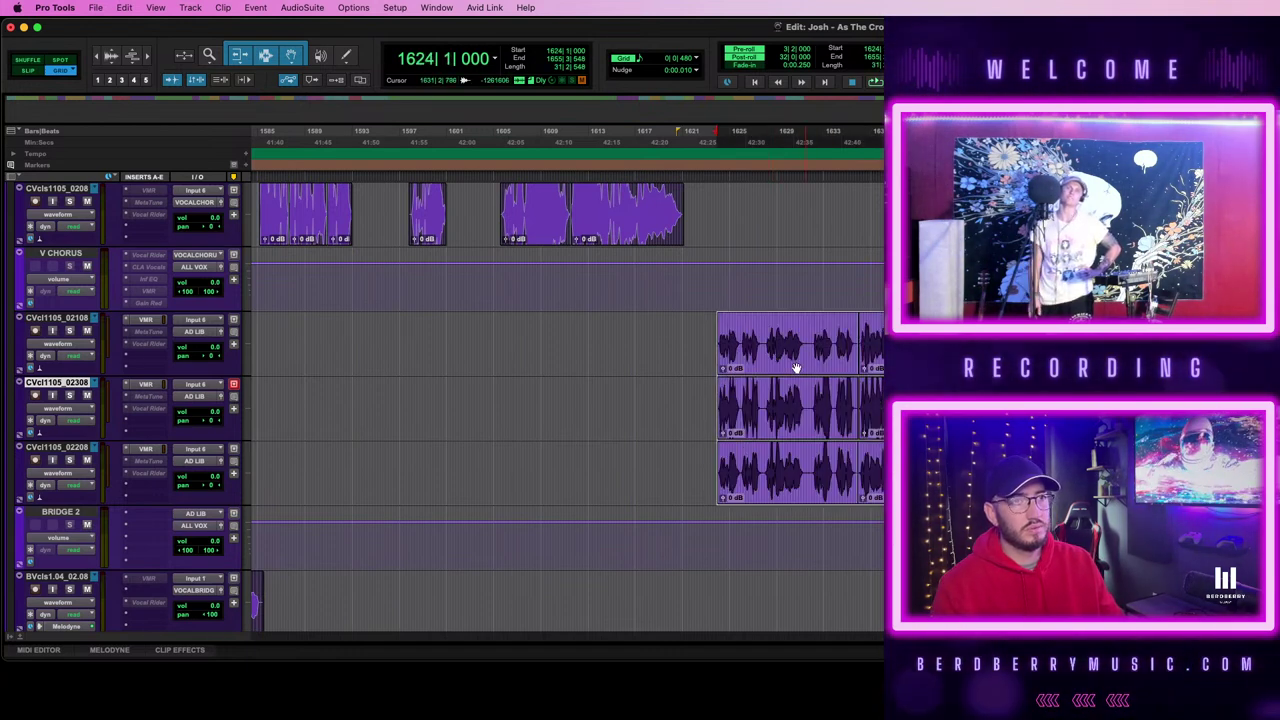
left_click_drag(1040, 477, 897, 474)
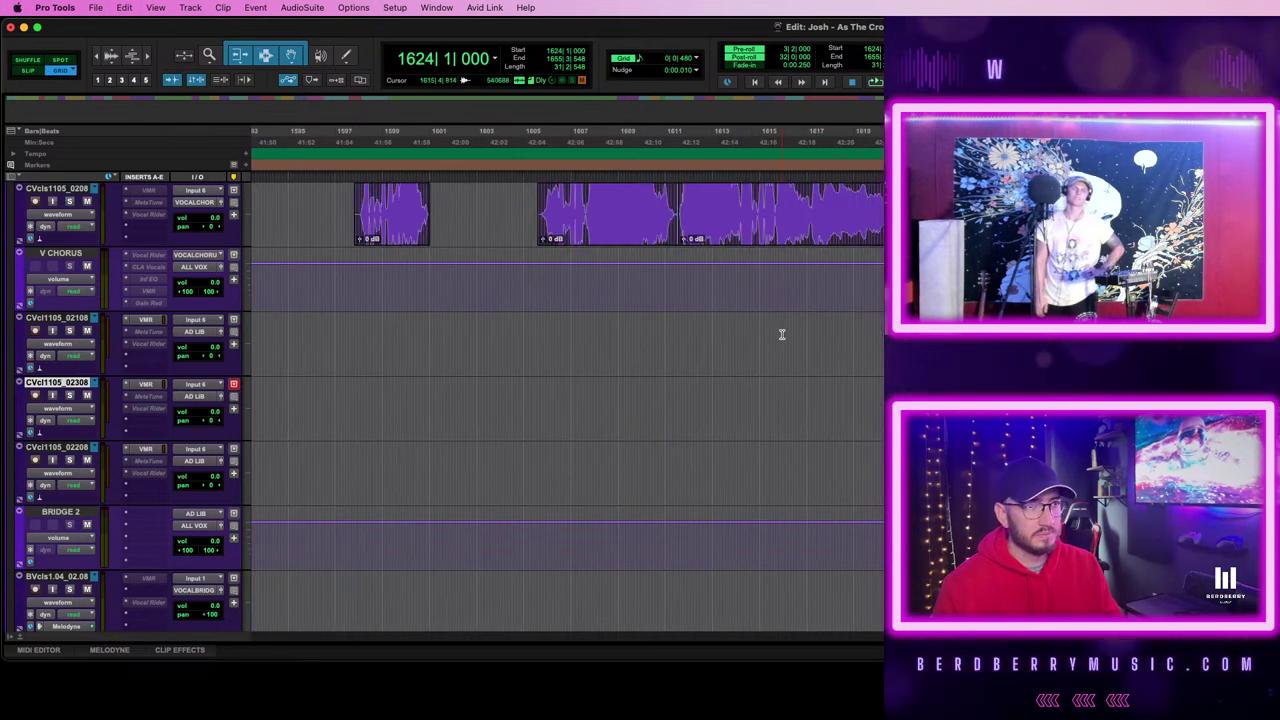
key("super+bracketright")
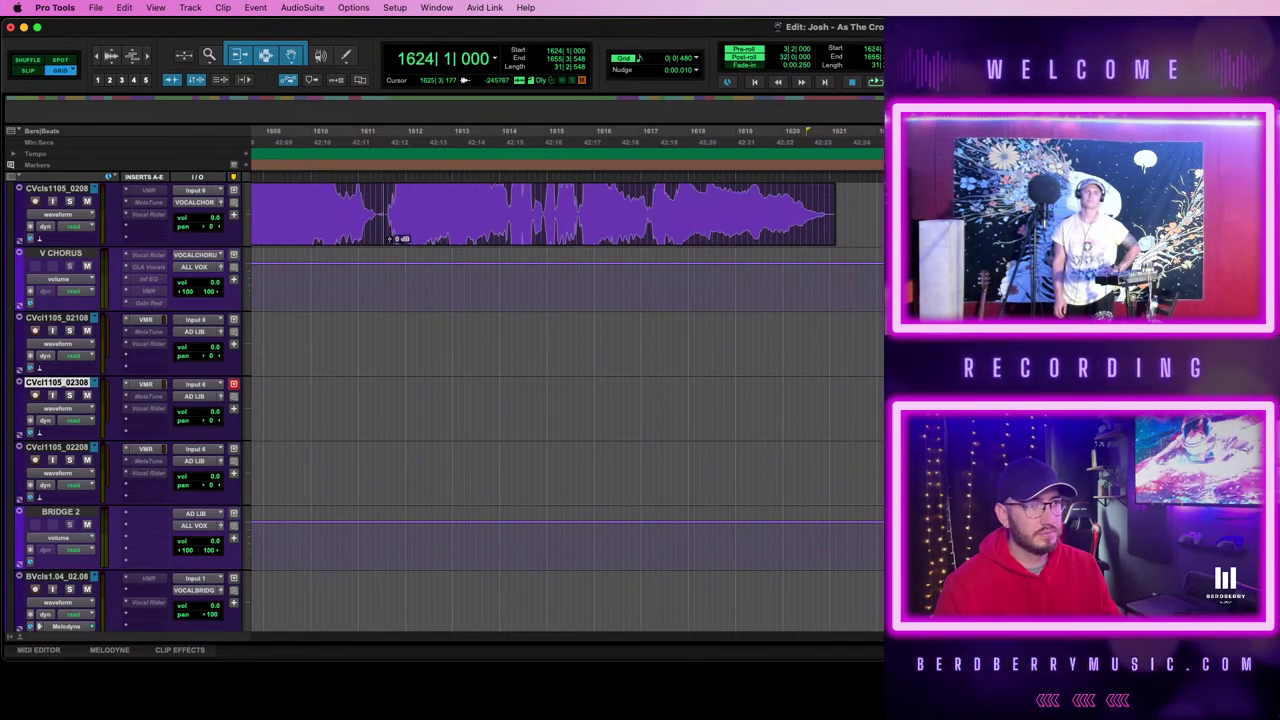
key("super+bracketright")
key("super+bracketright")
key("super+bracketleft")
key("super+bracketleft")
key("super+bracketleft")
key("super+bracketleft")
key("super+bracketleft")
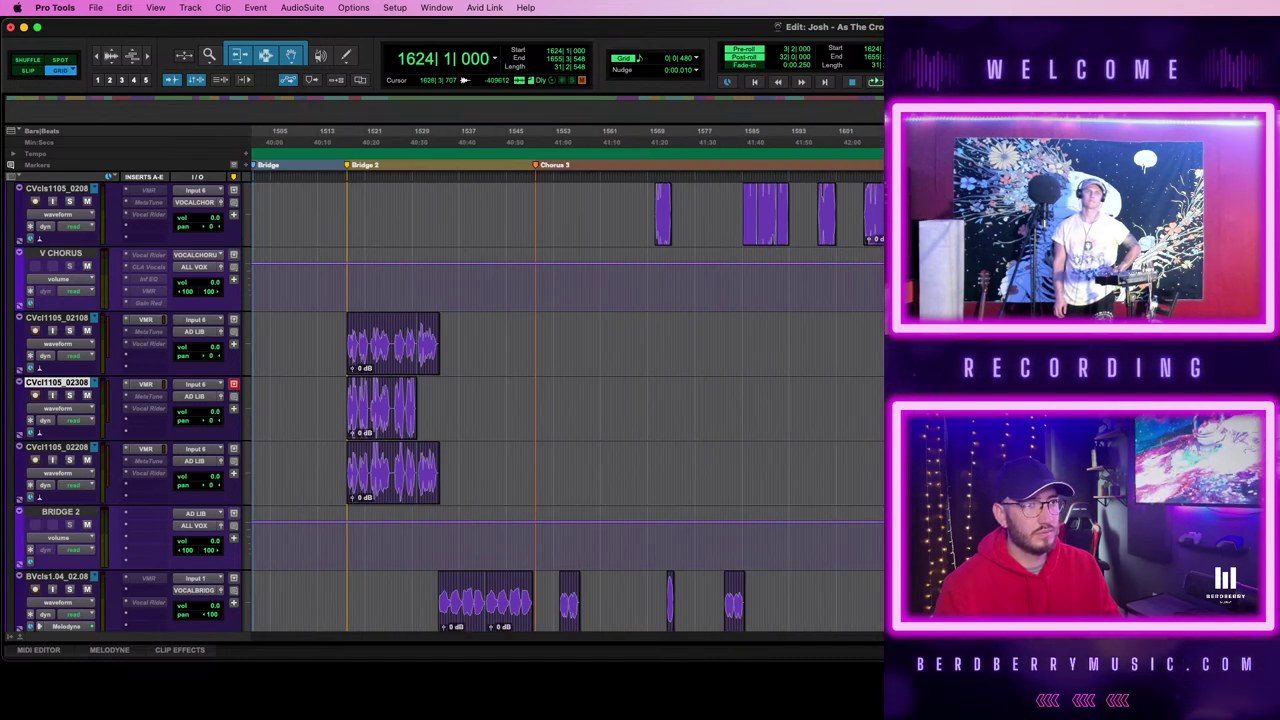
scroll(617, 372, "left", 10)
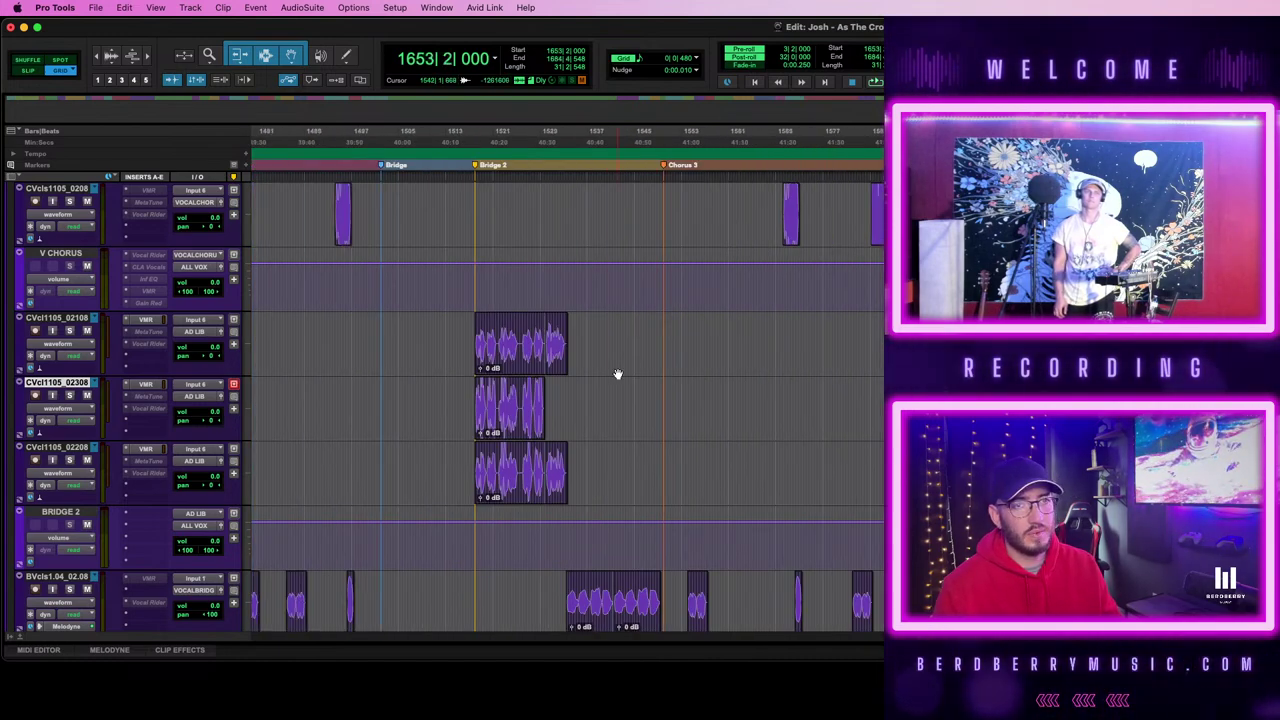
- Copy the 16-bar Bridge 2 harmony clips starting at 1533|3|000 on BVcls1.04 and BVcls2.04 to the ending, starting at 1643|1|000
key("super+bracketleft")
key("super+bracketleft")
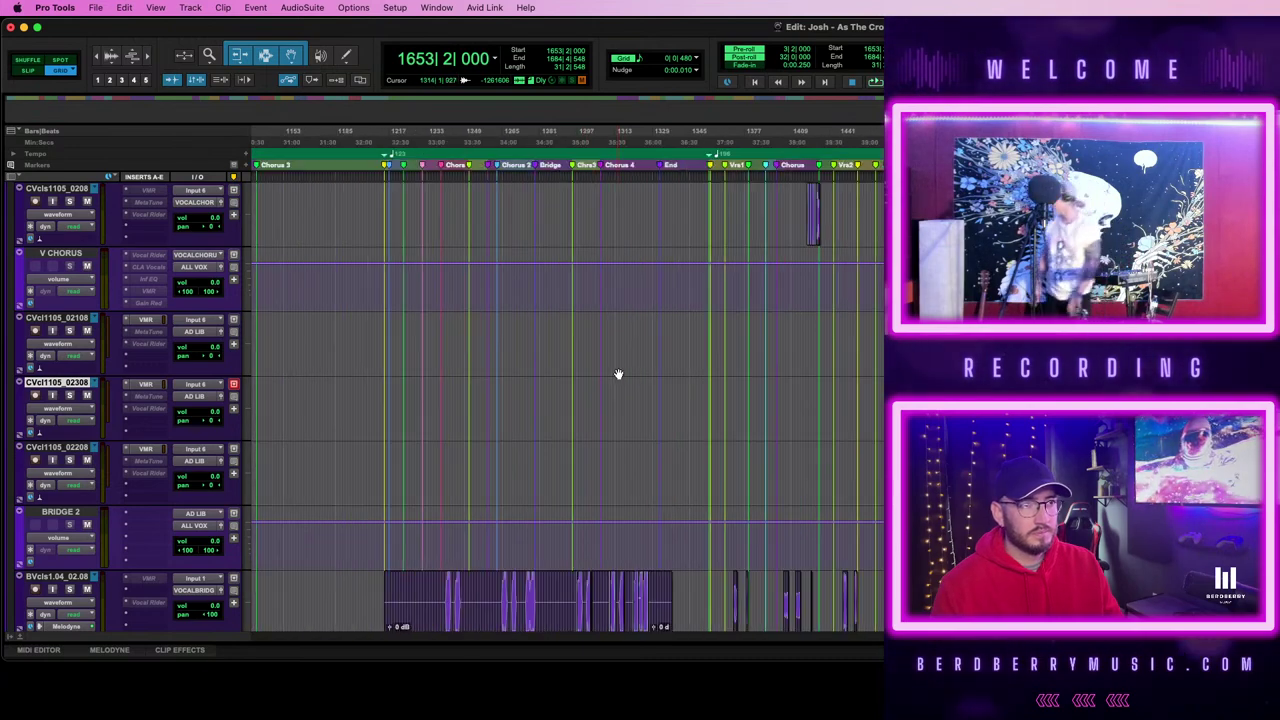
scroll(622, 376, "left", 2)
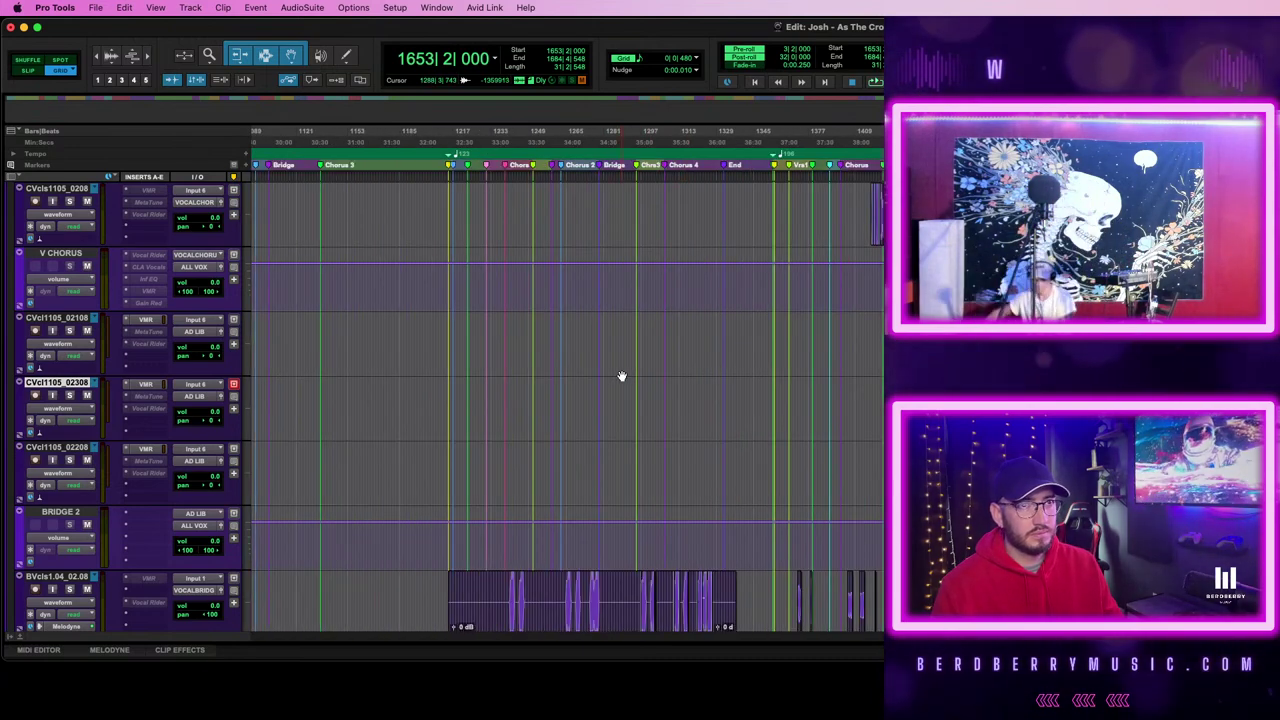
key("super+bracketright")
key("super+bracketright")
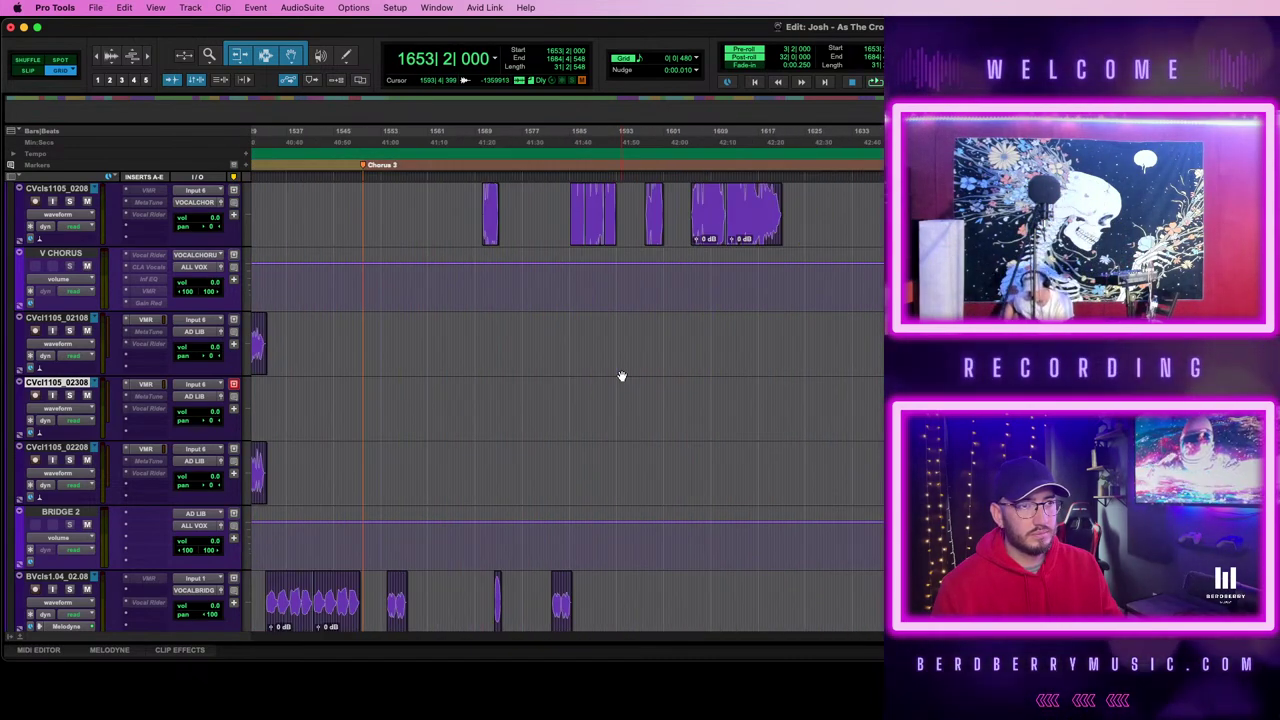
scroll(622, 376, "left", 6)
scroll(622, 376, "down", 6)
scroll(621, 375, "left", 4)
scroll(621, 375, "up", 3)
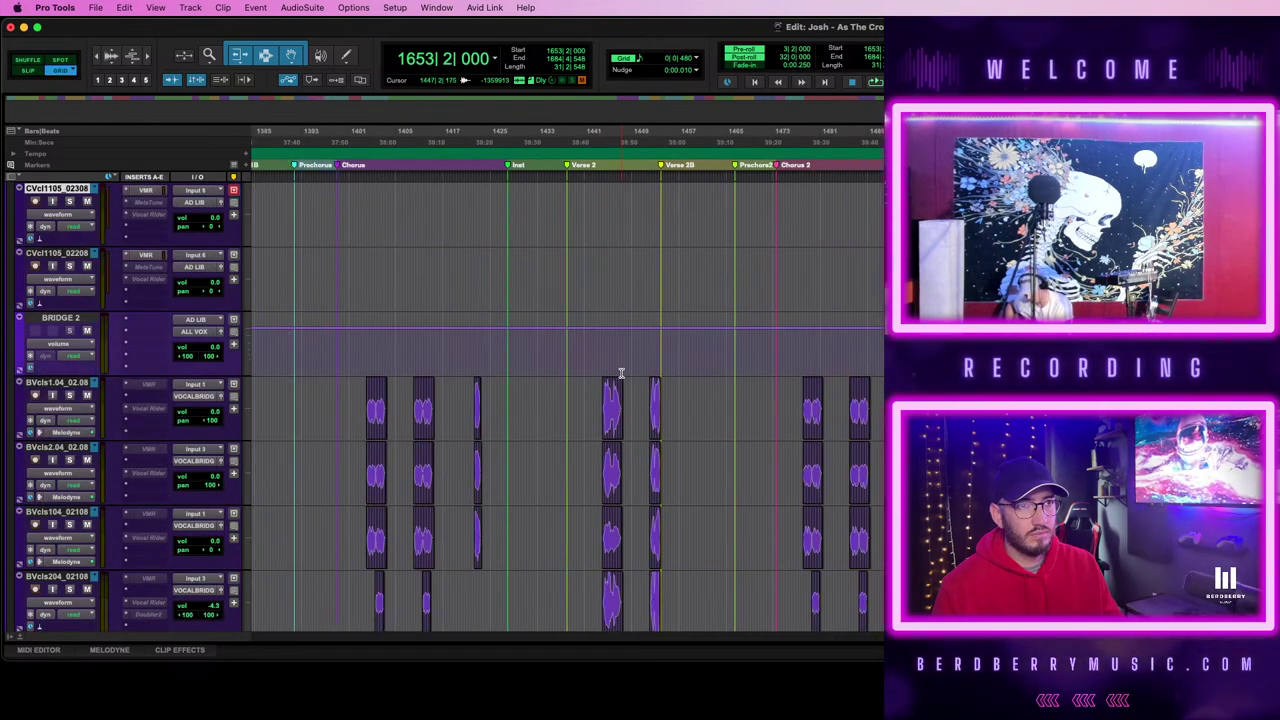
scroll(871, 395, "right", 6)
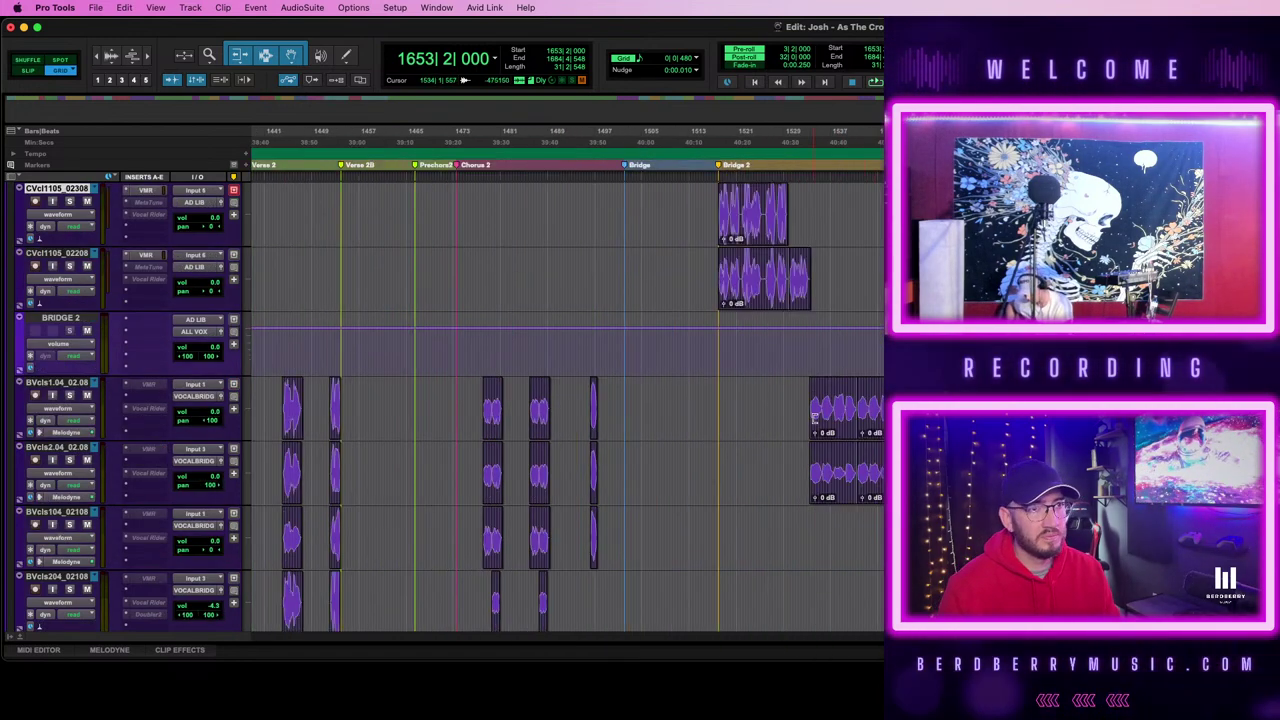
left_click(815, 418)
key("t")
key("t")
key("t")
key("t")
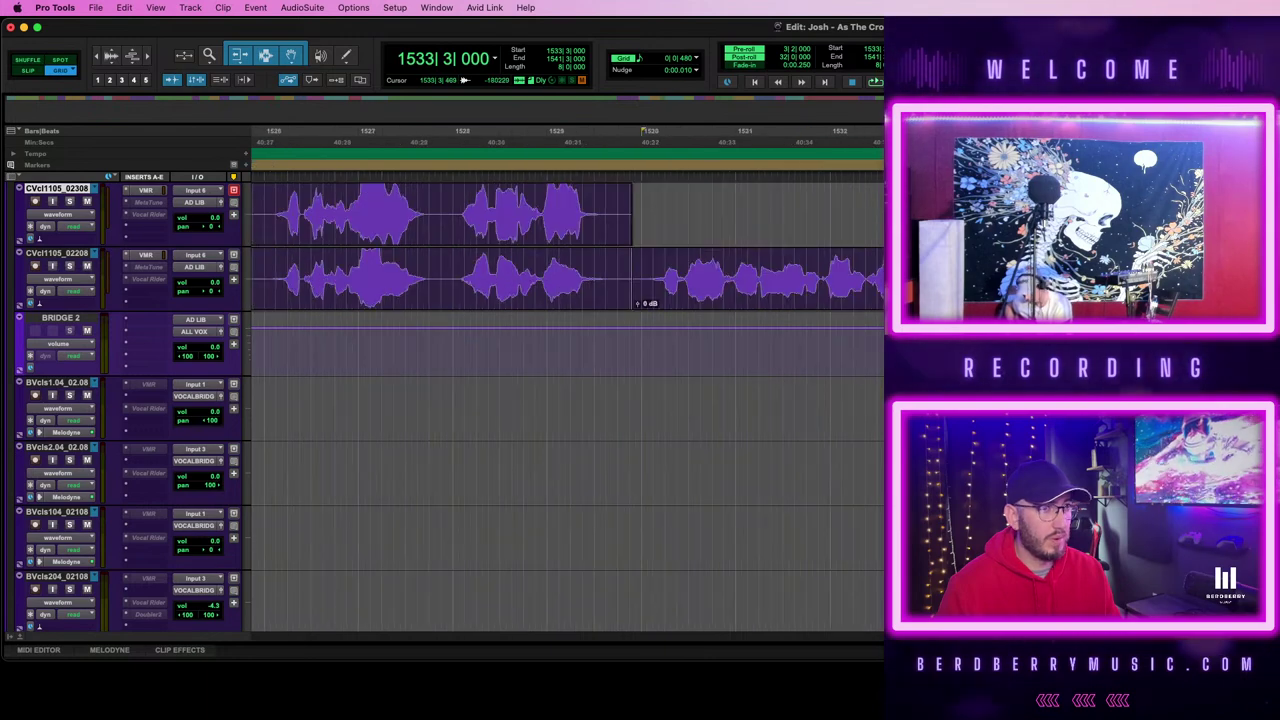
key("super+bracketleft")
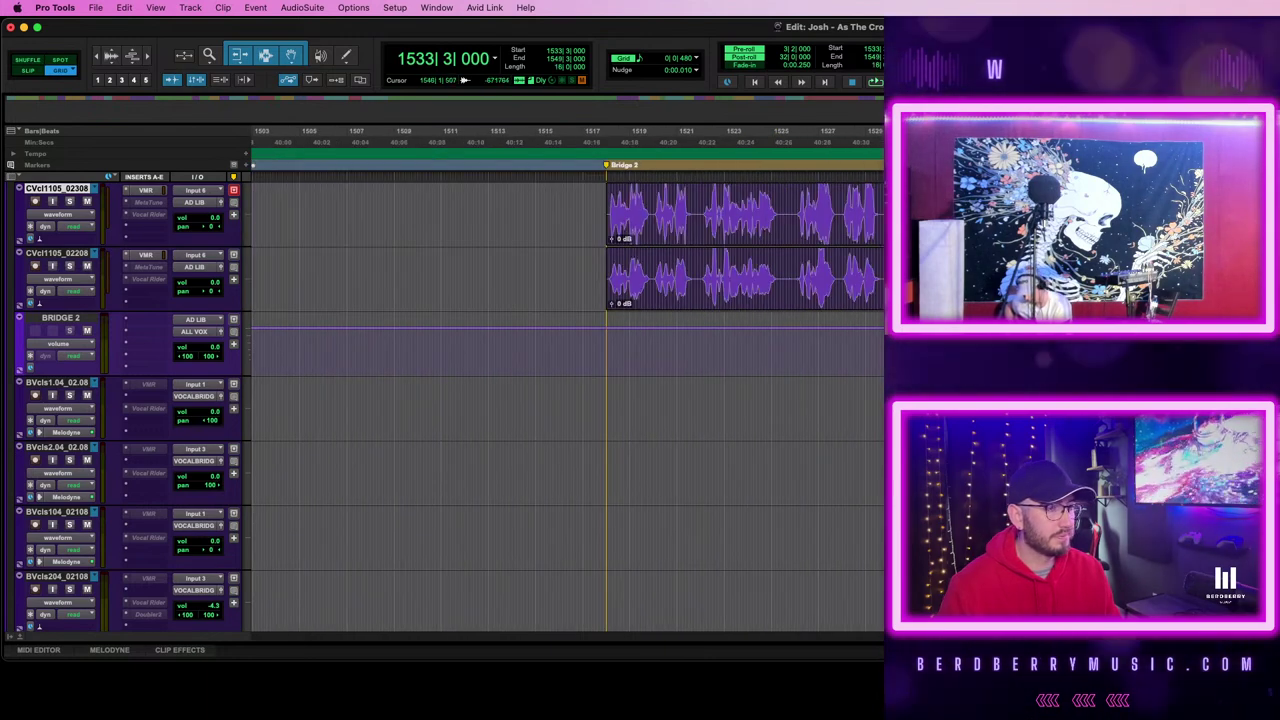
key("super+bracketleft")
key("super+bracketleft")
left_click_drag(980, 418, 1275, 418)
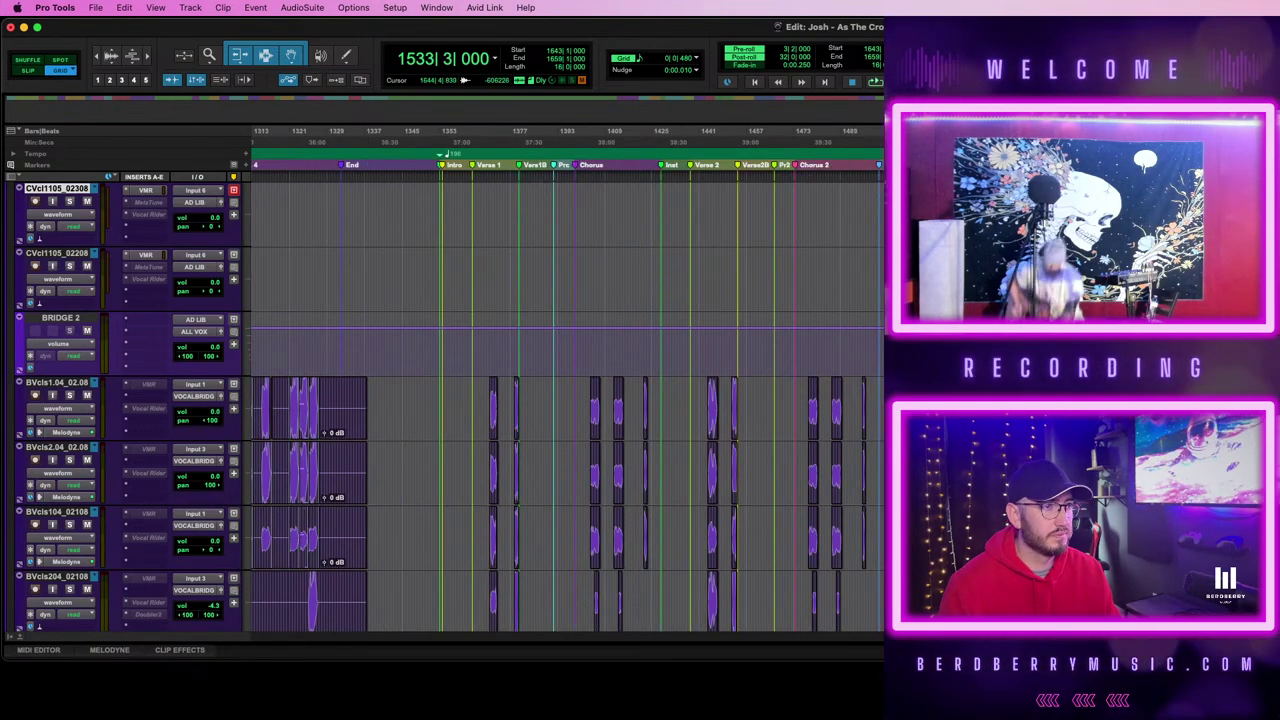
- Play back the song's ending around 1619|1|000, 1637|4|000 and 1616|4|000 to judge where the harmonies should enter
left_click(1230, 214)
key("space")
key("super+bracketright")
key("super+bracketright")
key("super+bracketright")
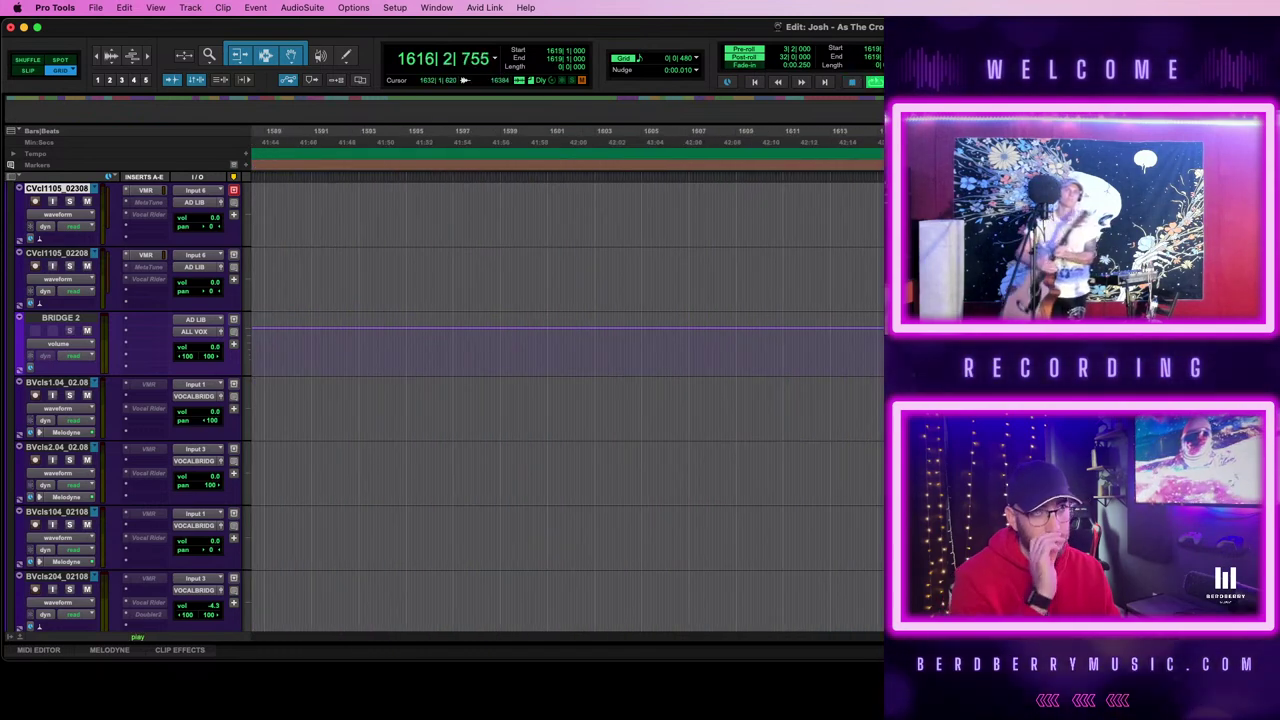
key("space")
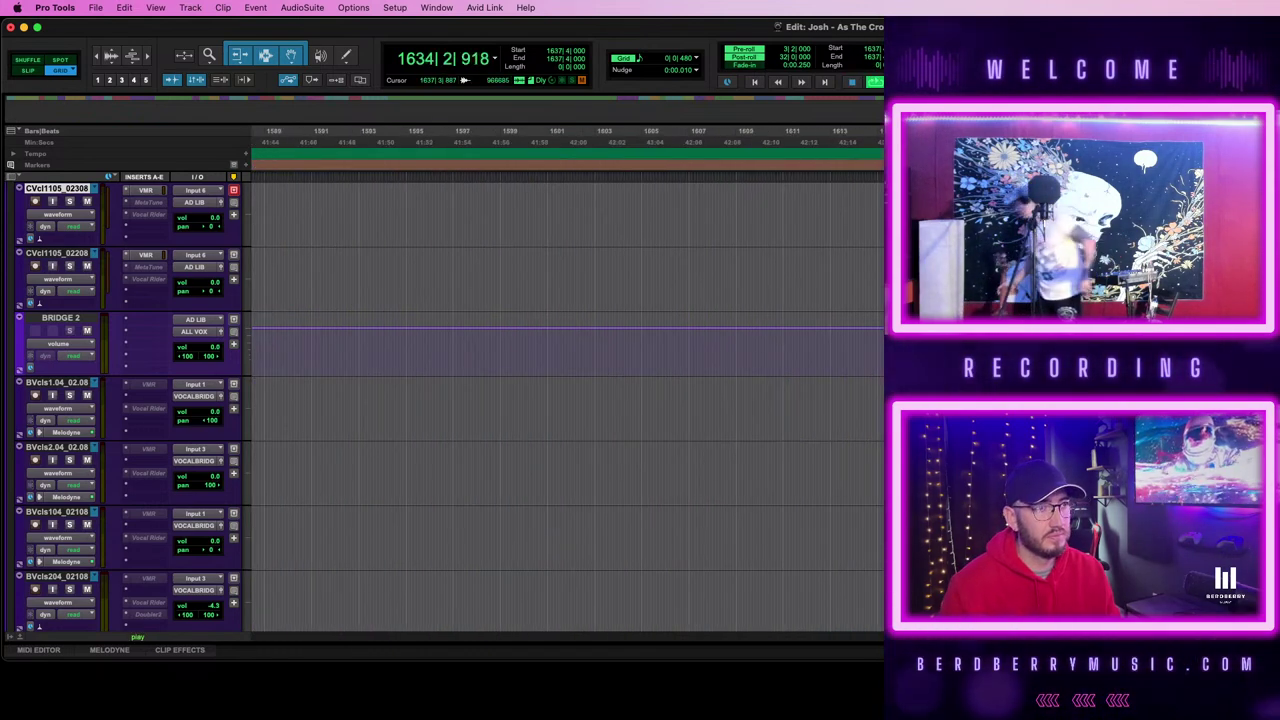
scroll(568, 408, "up", 4)
key("super+bracketleft")
key("super+bracketleft")
scroll(560, 400, "up", 5)
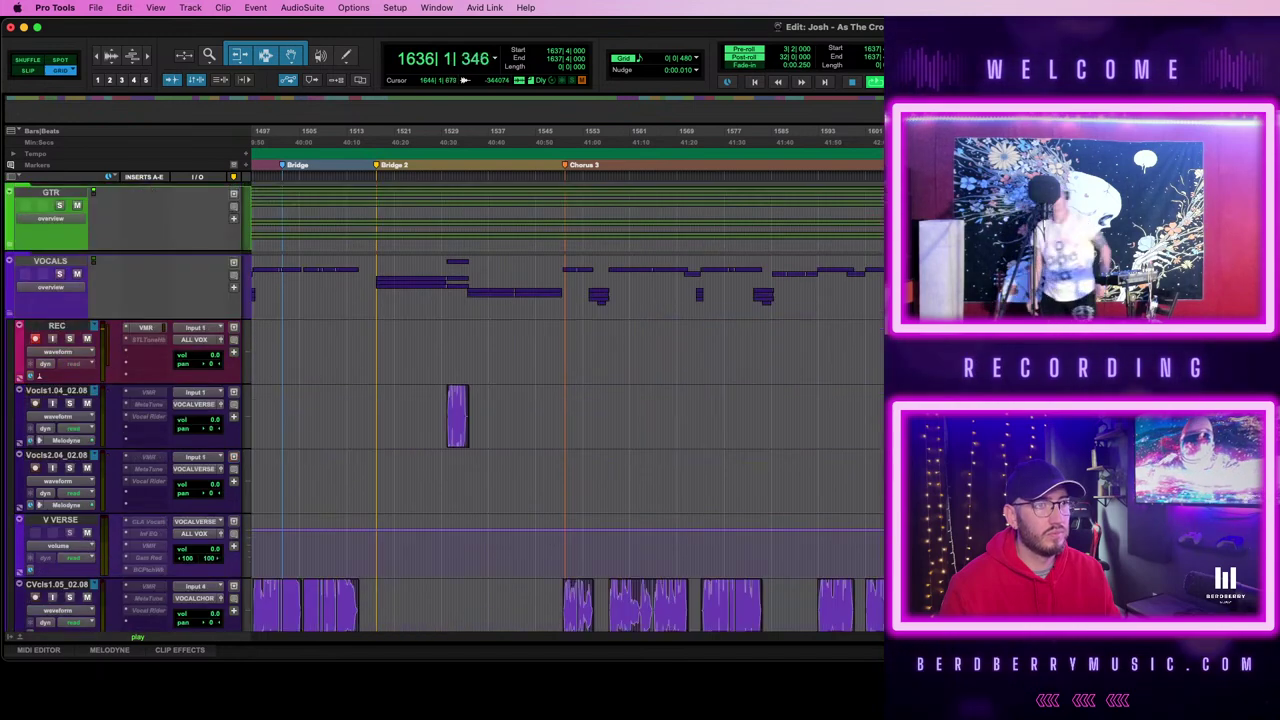
key("space")
scroll(568, 408, "down", 10)
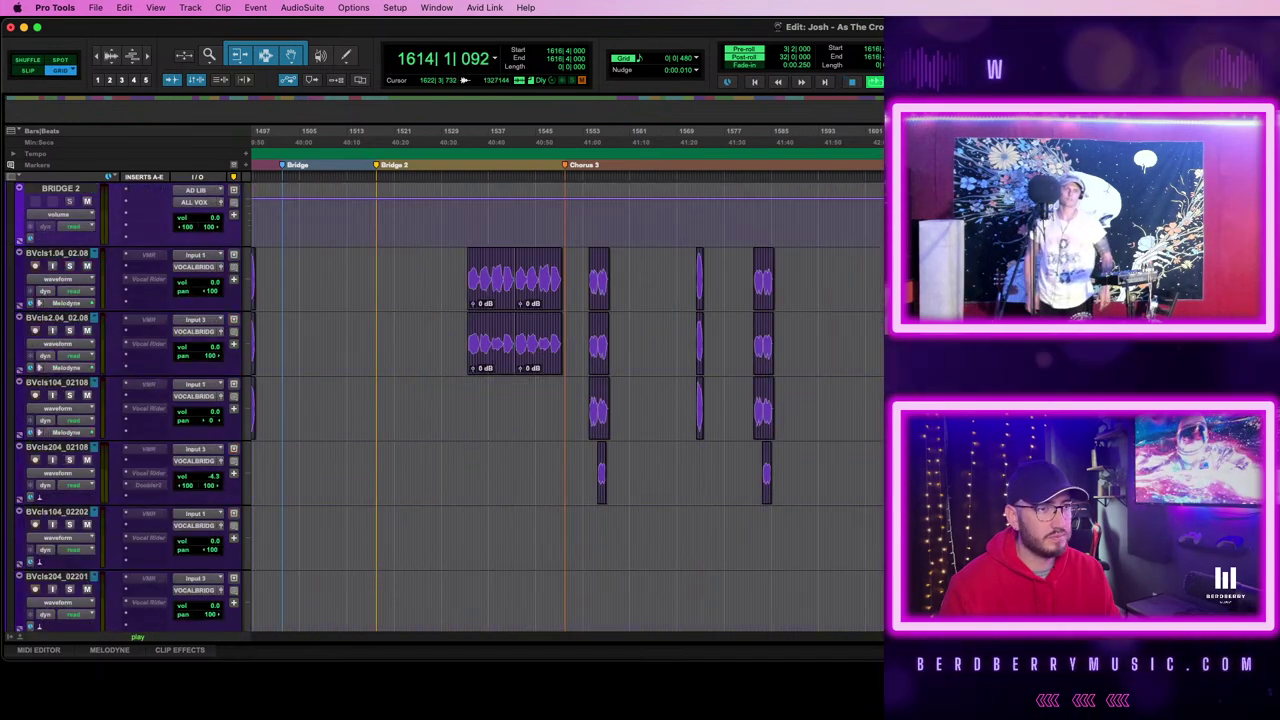
- Move the 16-bar harmony clips on BVcls1.04 and BVcls2.04 to start at 1623|4|000, checking them against playback
key("super+bracketright")
key("super+bracketright")
key("super+bracketright")
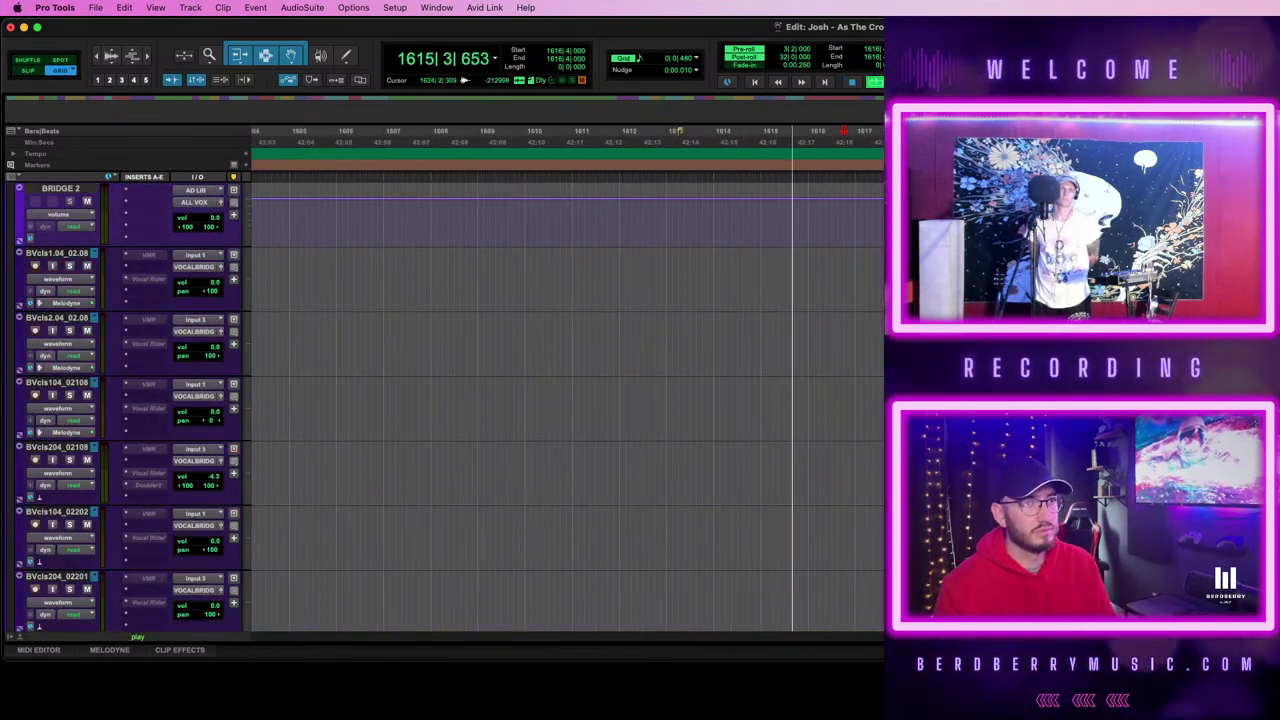
key("super+bracketleft")
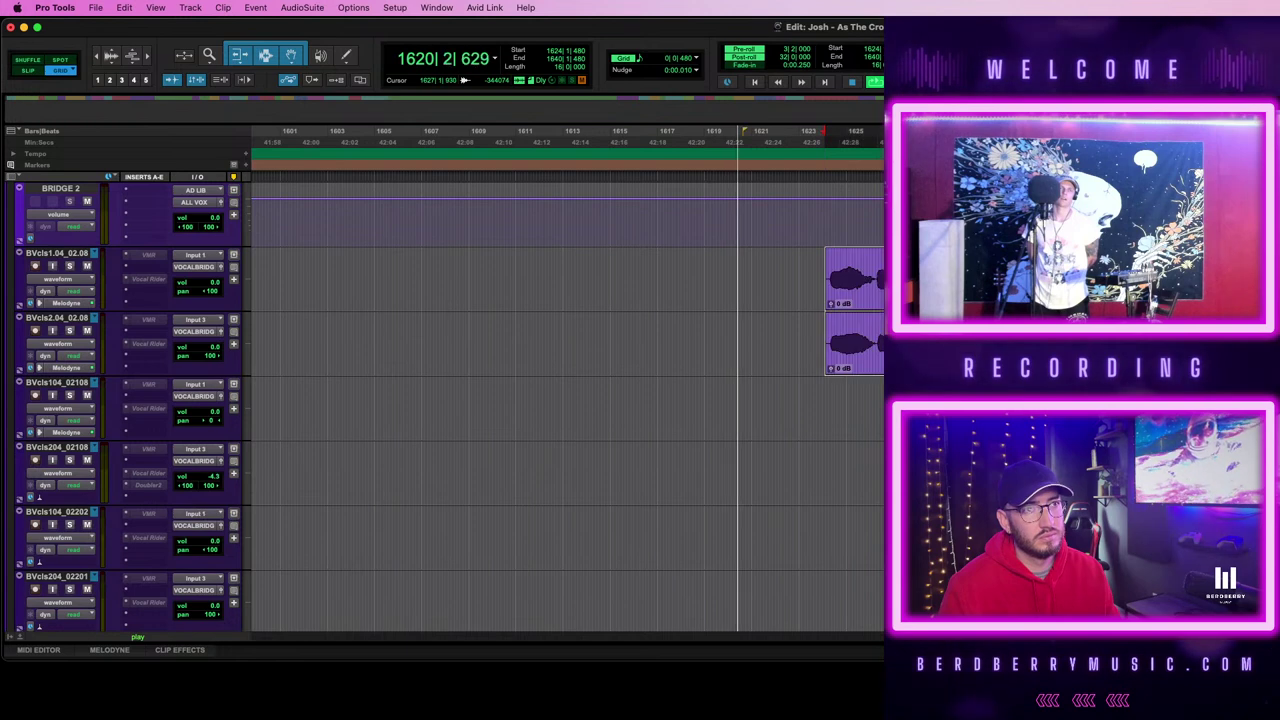
key("super+bracketright")
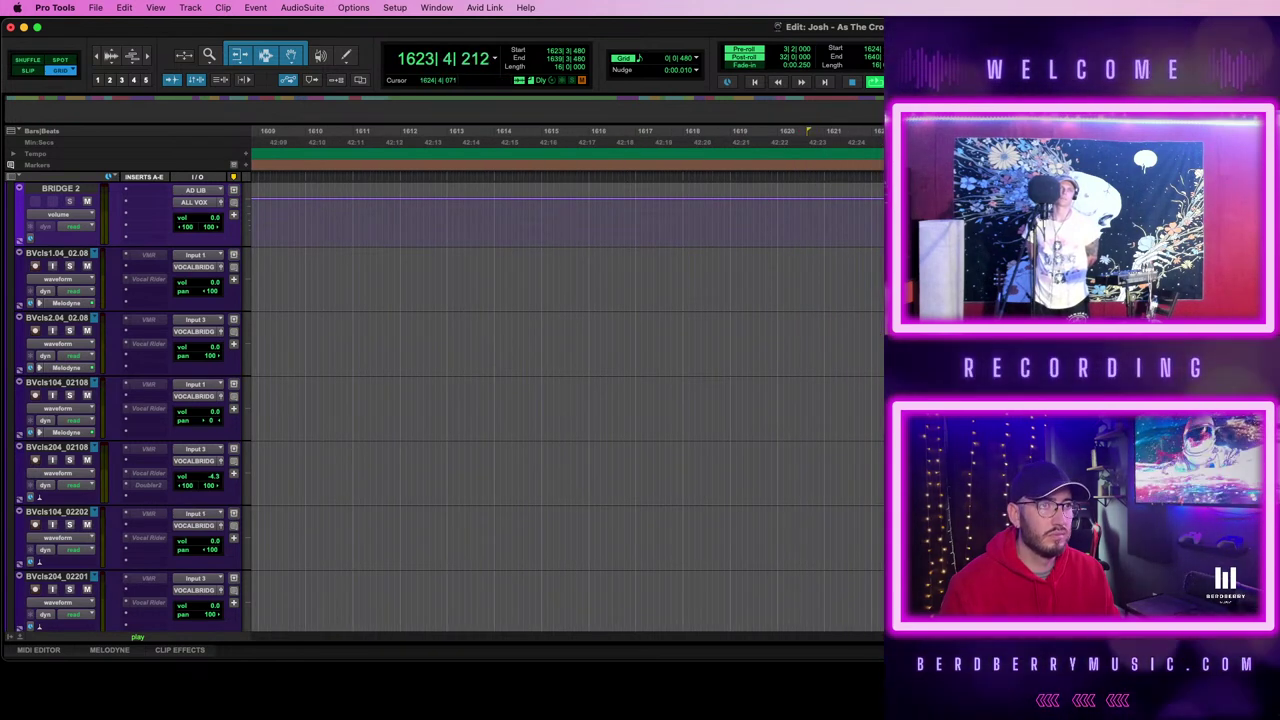
key("super+bracketright")
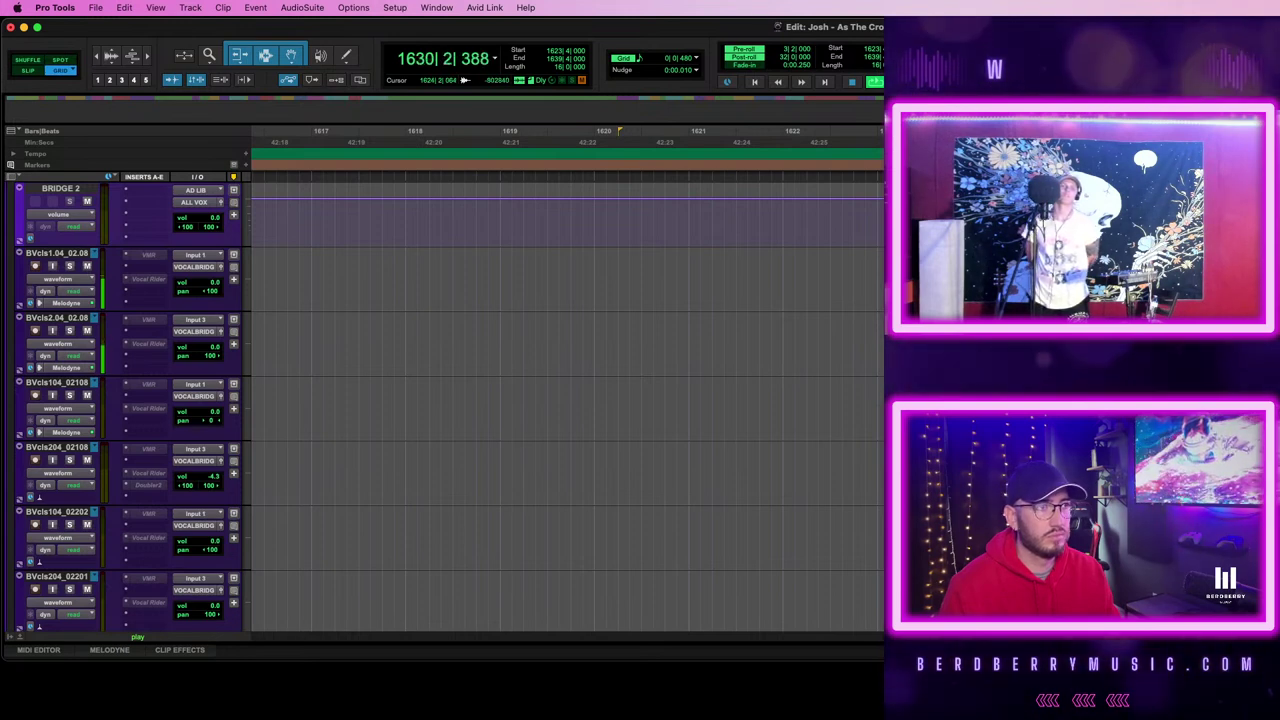
- Shift only the first eight-bar harmony phrase on BVcls1.04 and BVcls2.04 earlier so it starts at 1621|4|480
key("space")
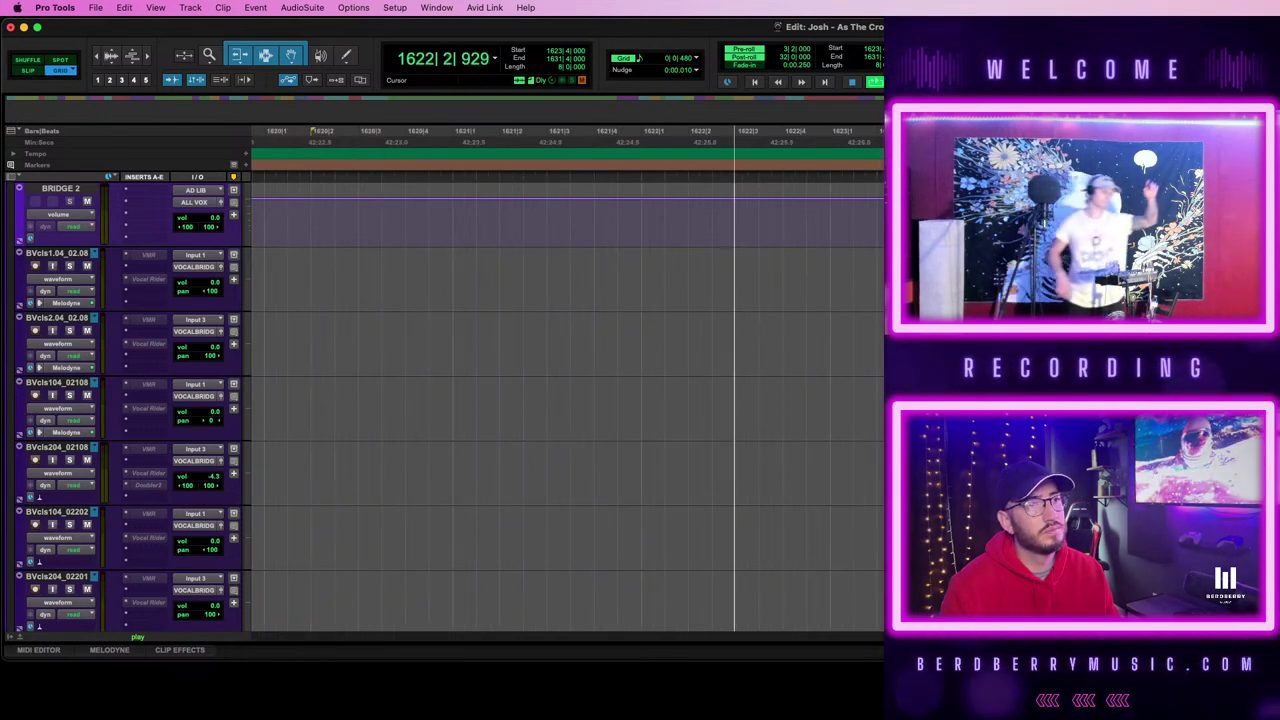
key("space")
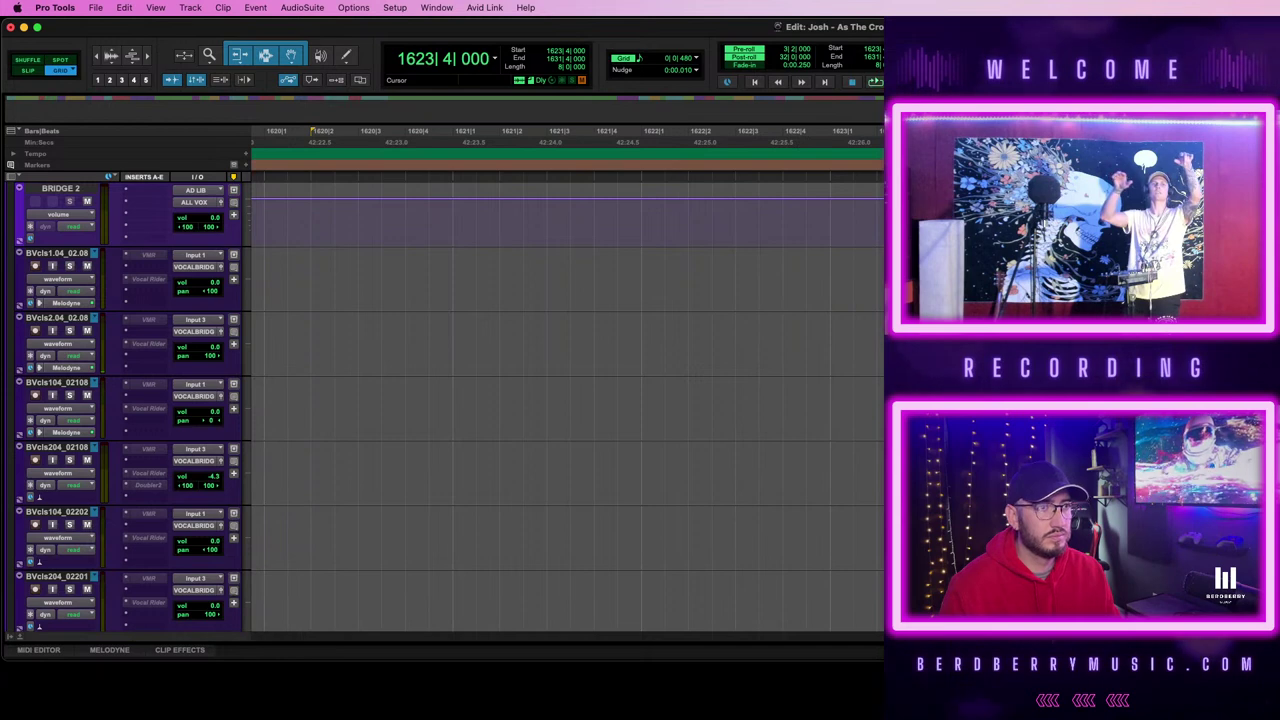
key("r")
left_click(719, 266)
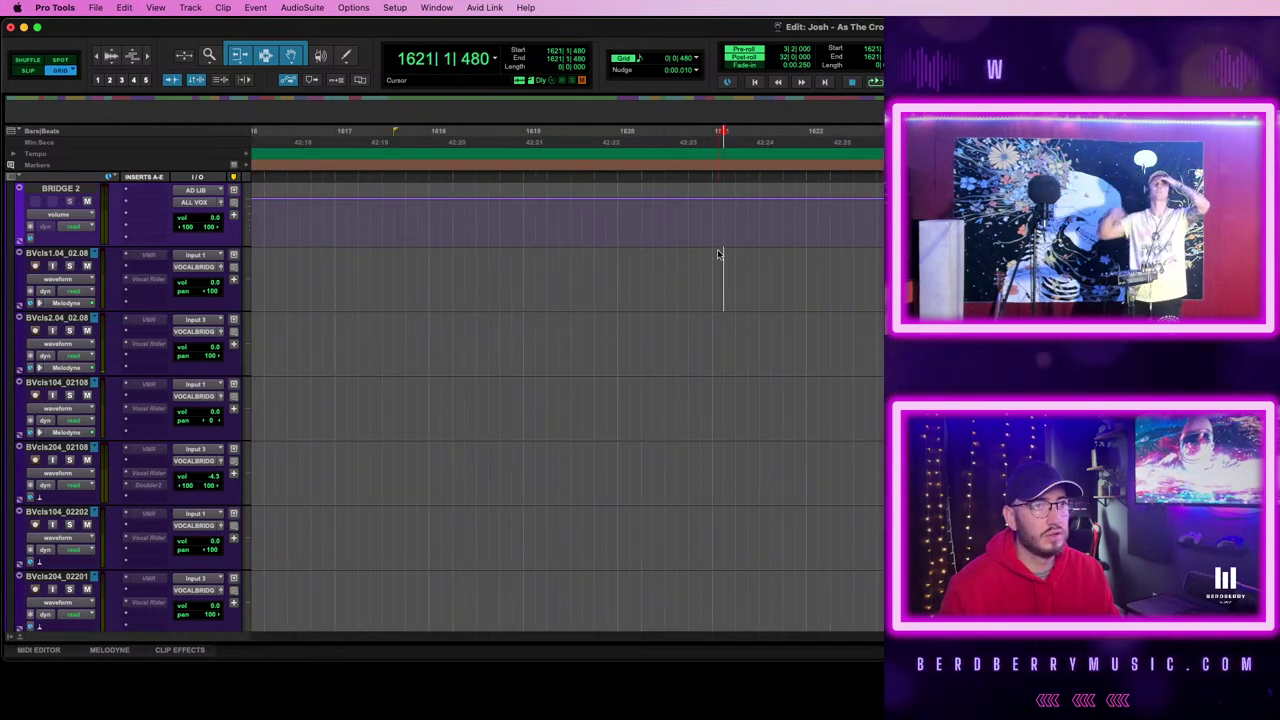
key("space")
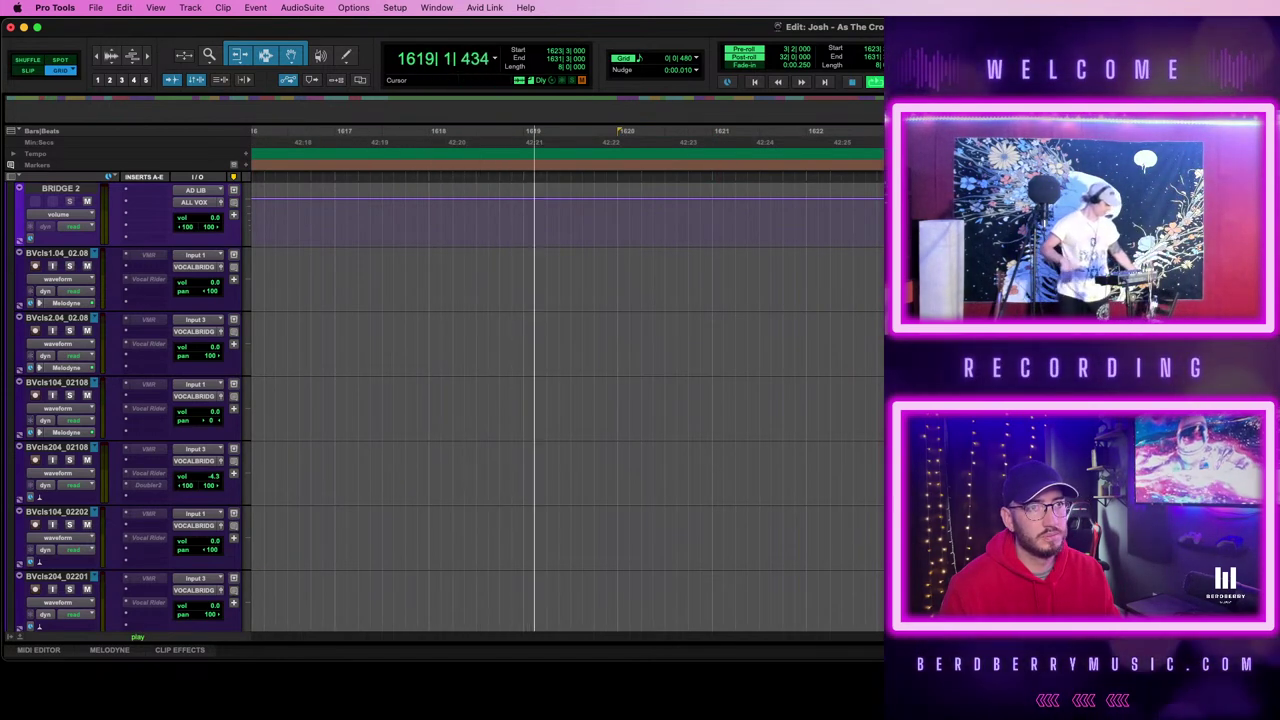
left_click_drag(870, 290, 868, 290)
key("space")
scroll(778, 290, "left", 4)
scroll(778, 290, "up", 6)
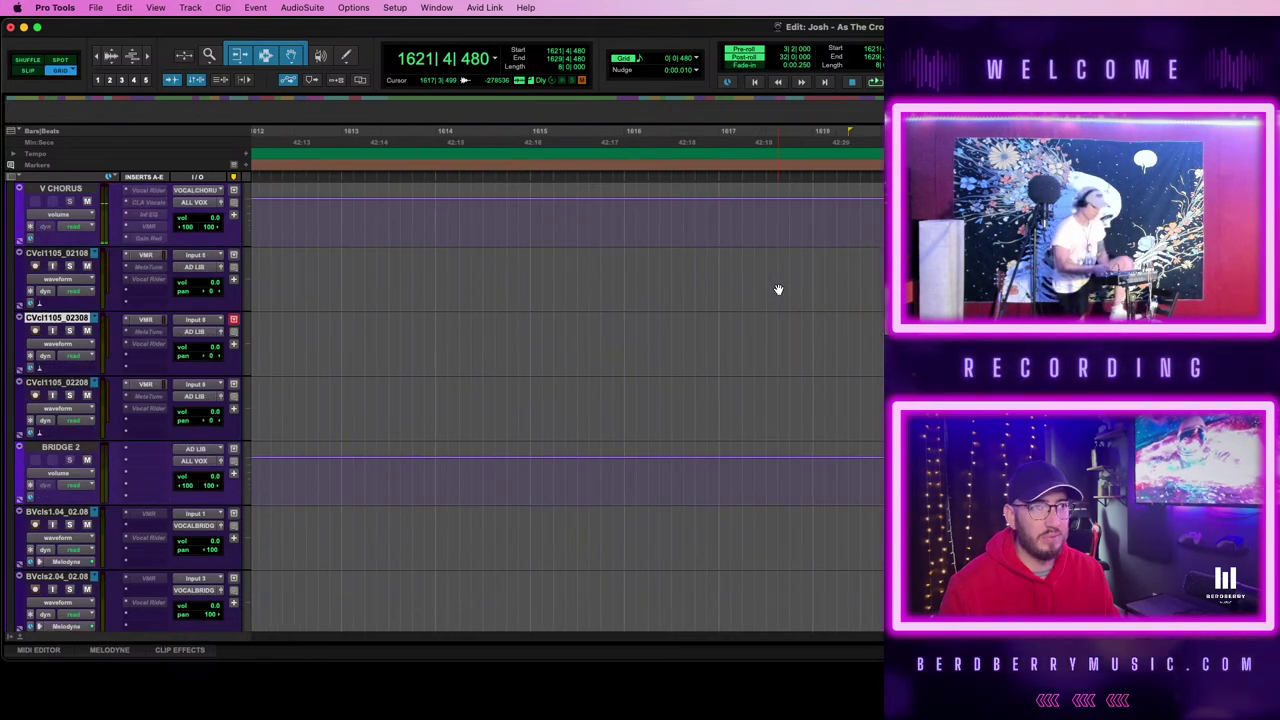
- Play back the end of the final chorus lead vocal from 1611|3|480 to hear how it leads into the ending
scroll(777, 289, "up", 3)
scroll(775, 283, "down", 3)
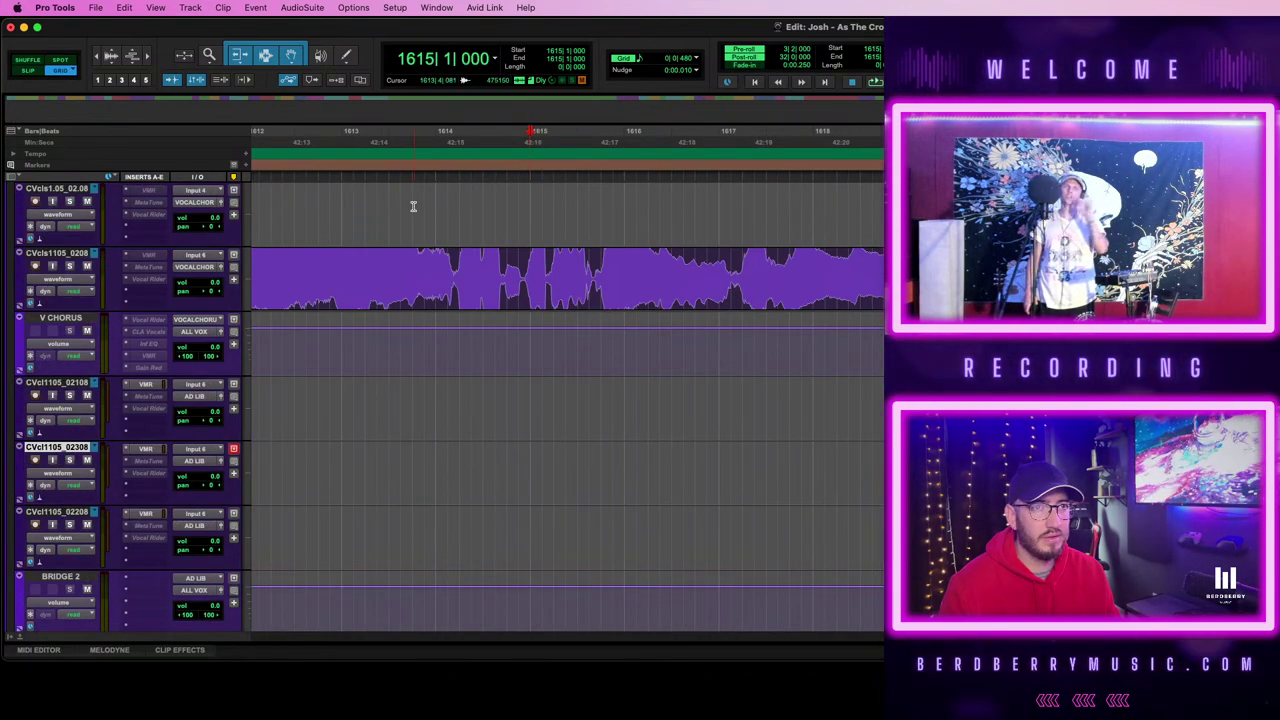
scroll(560, 400, "down", 5)
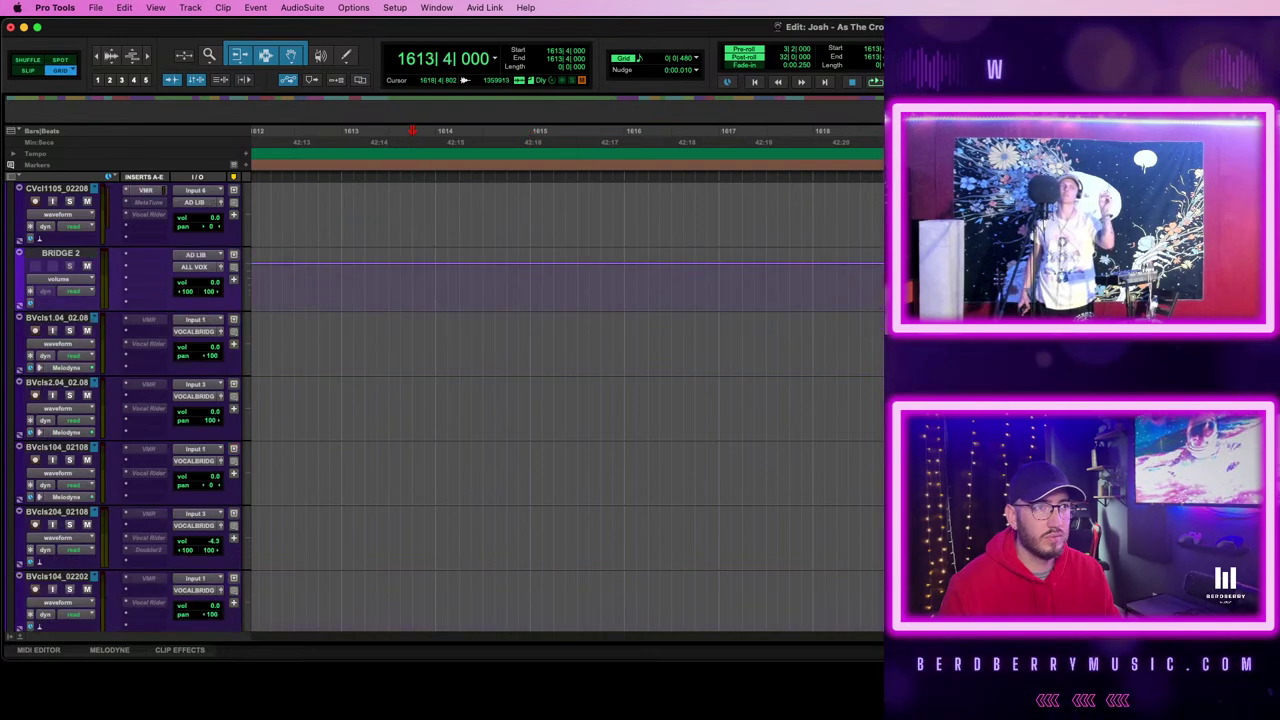
key("r")
key("r")
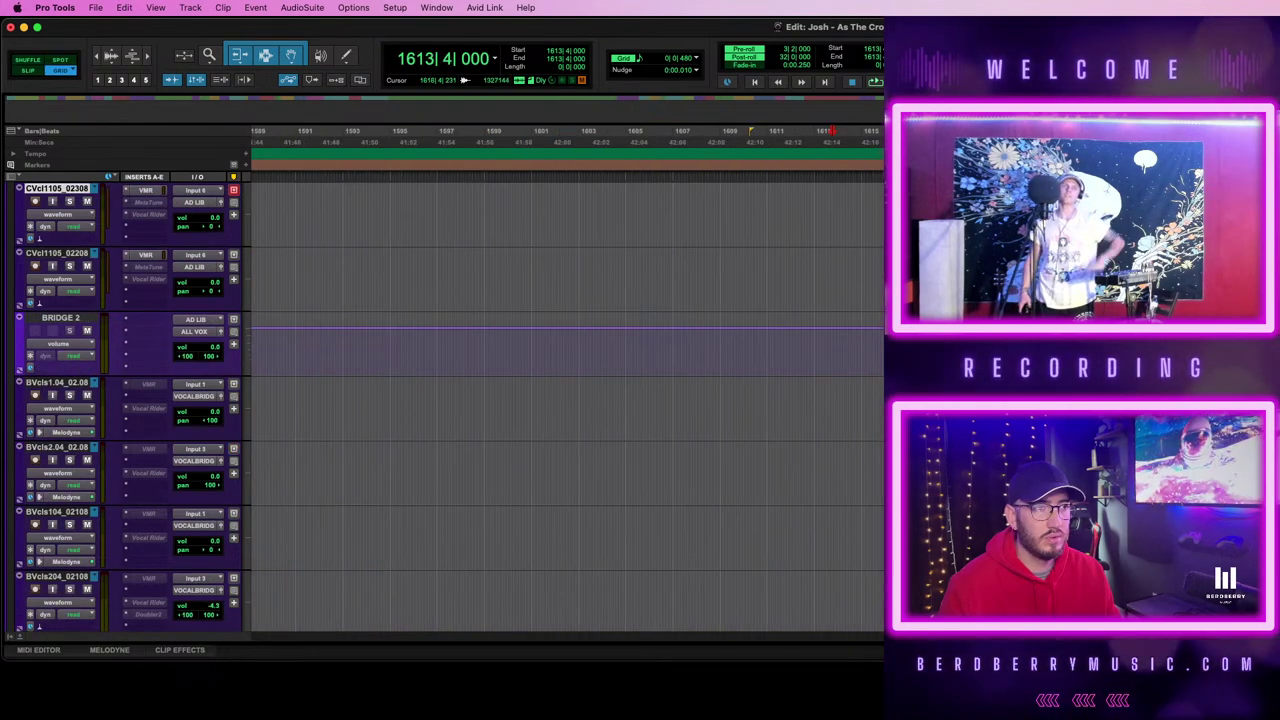
scroll(830, 315, "up", 5)
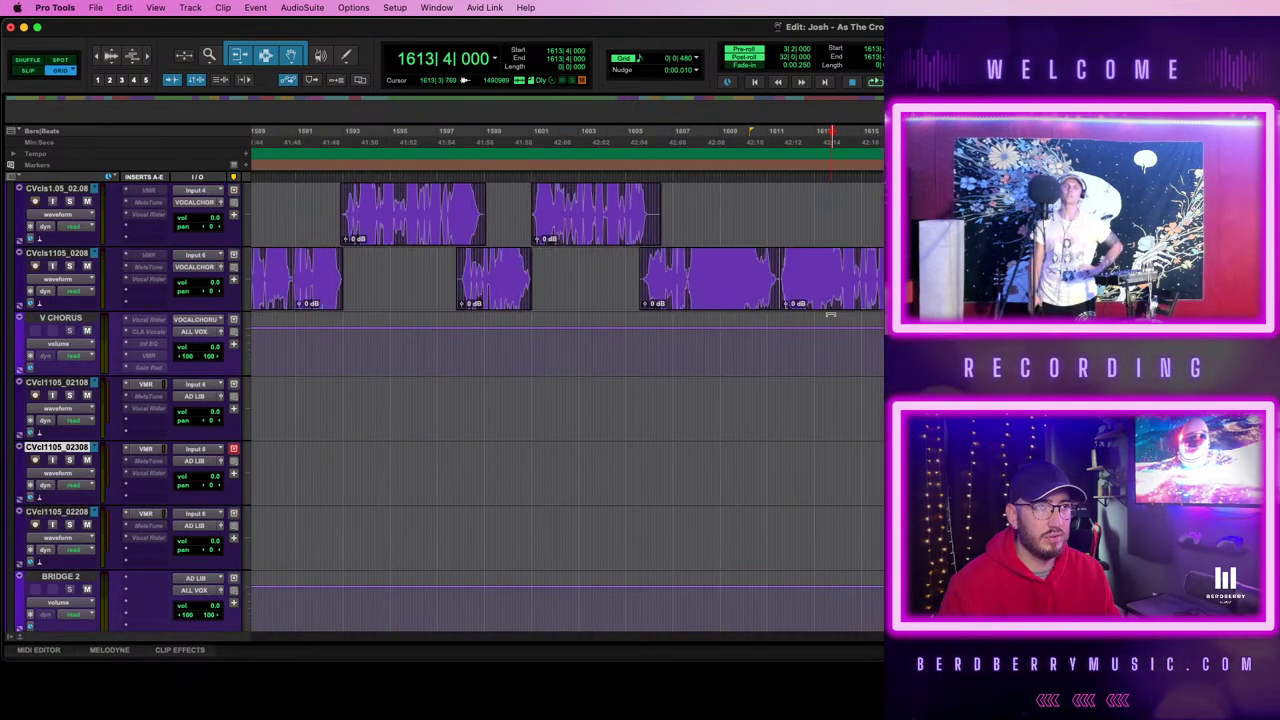
left_click(782, 200)
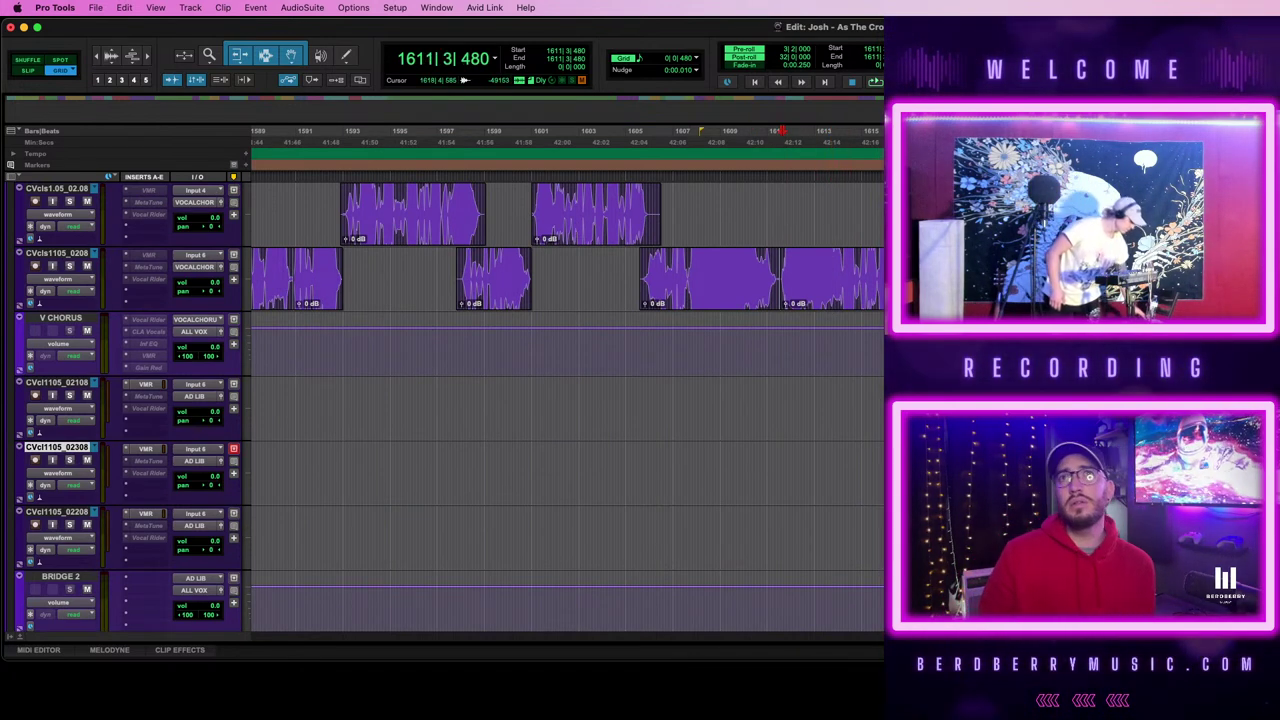
key("space")
key("space")
key("super+k")
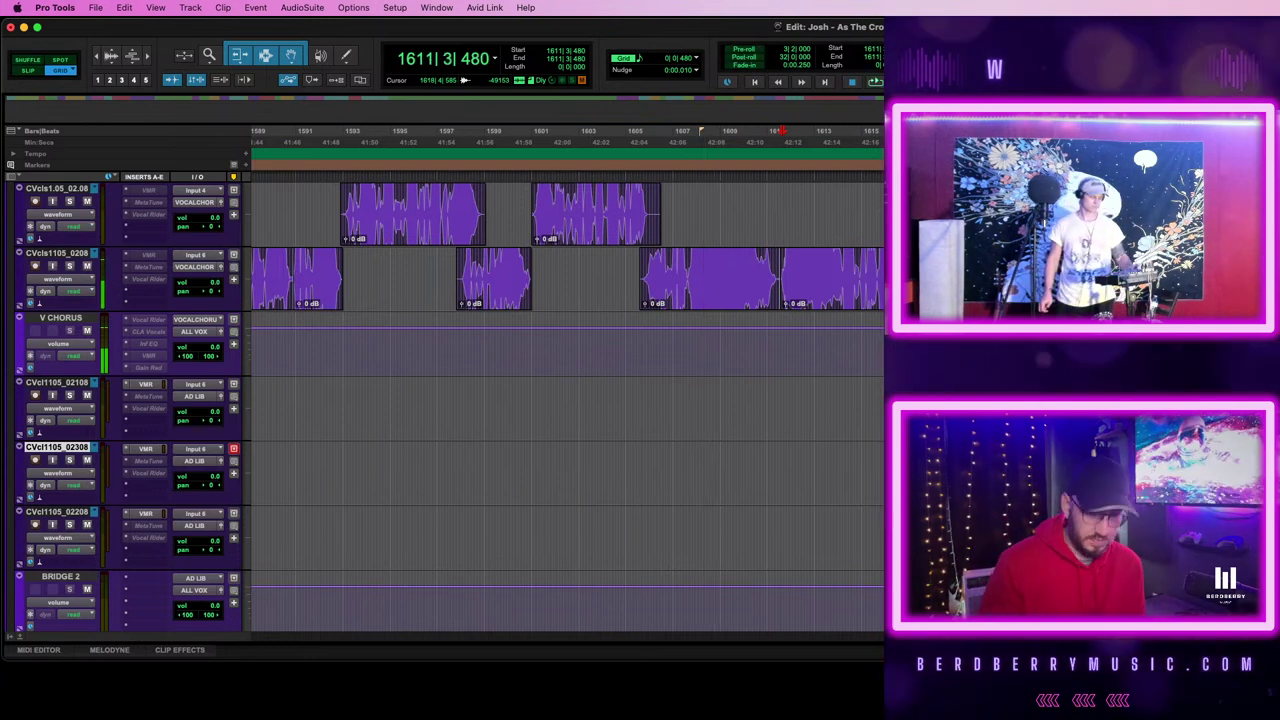
key("space")
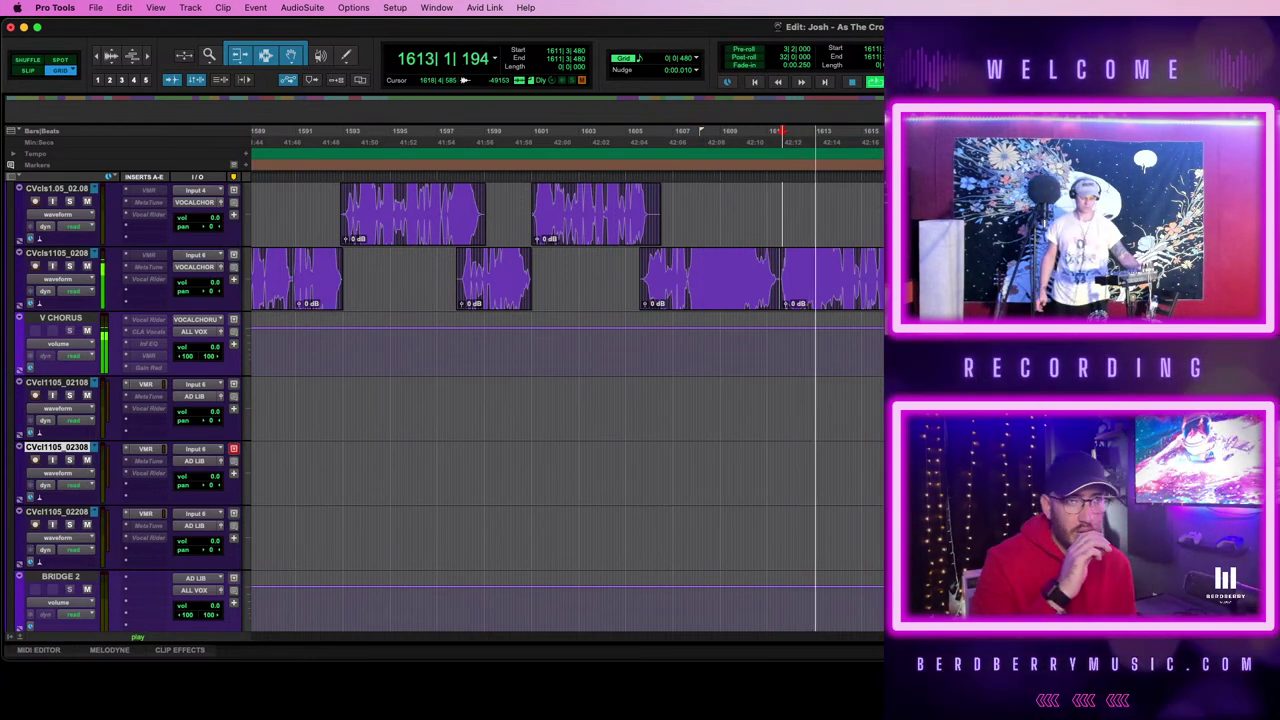
- Move both ending harmony phrases on BVcls1.04 and BVcls2.04 together to start at 1624|3|480
scroll(568, 400, "down", 10)
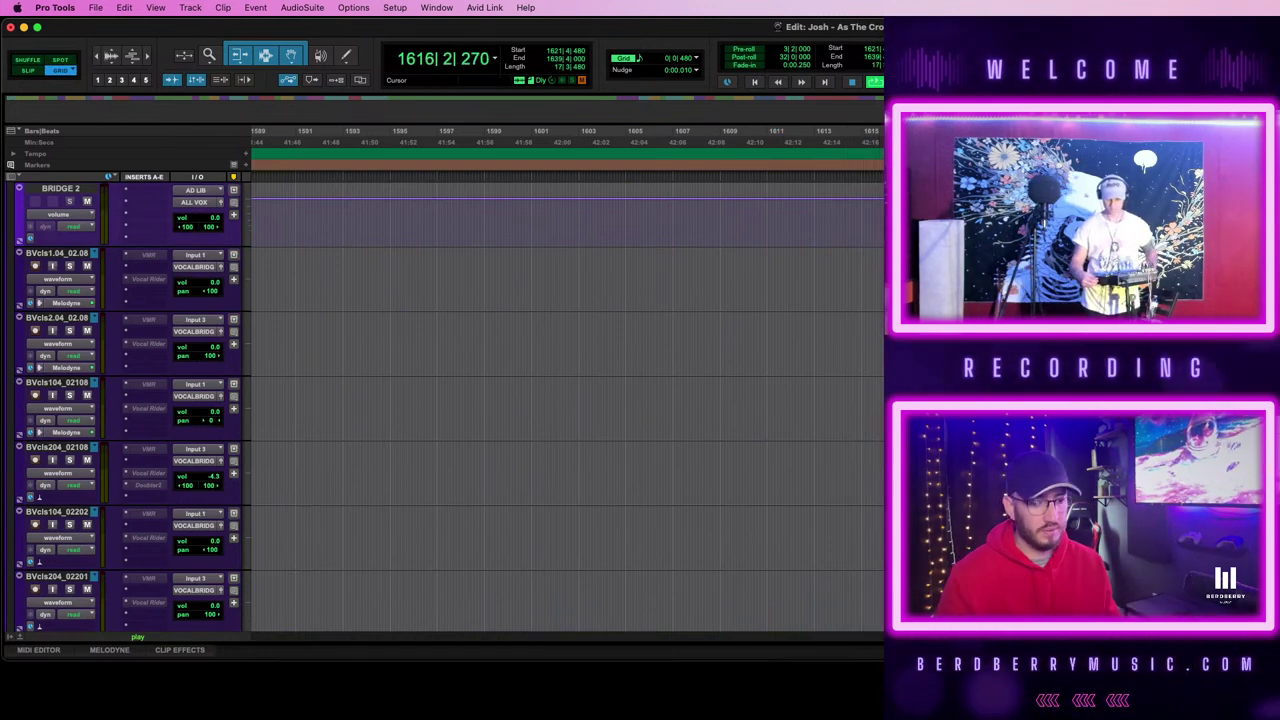
key("t")
key("t")
key("t")
key("r")
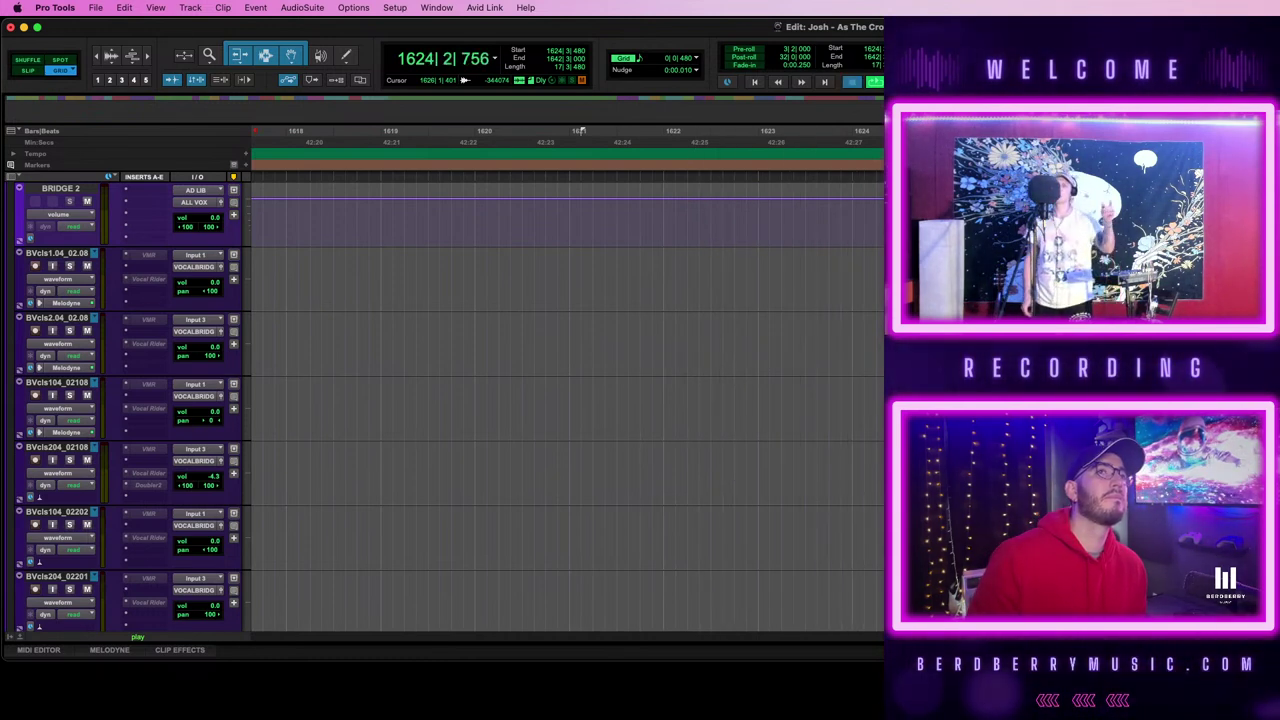
key("space")
key("r")
key("r")
key("r")
scroll(567, 405, "right", 5)
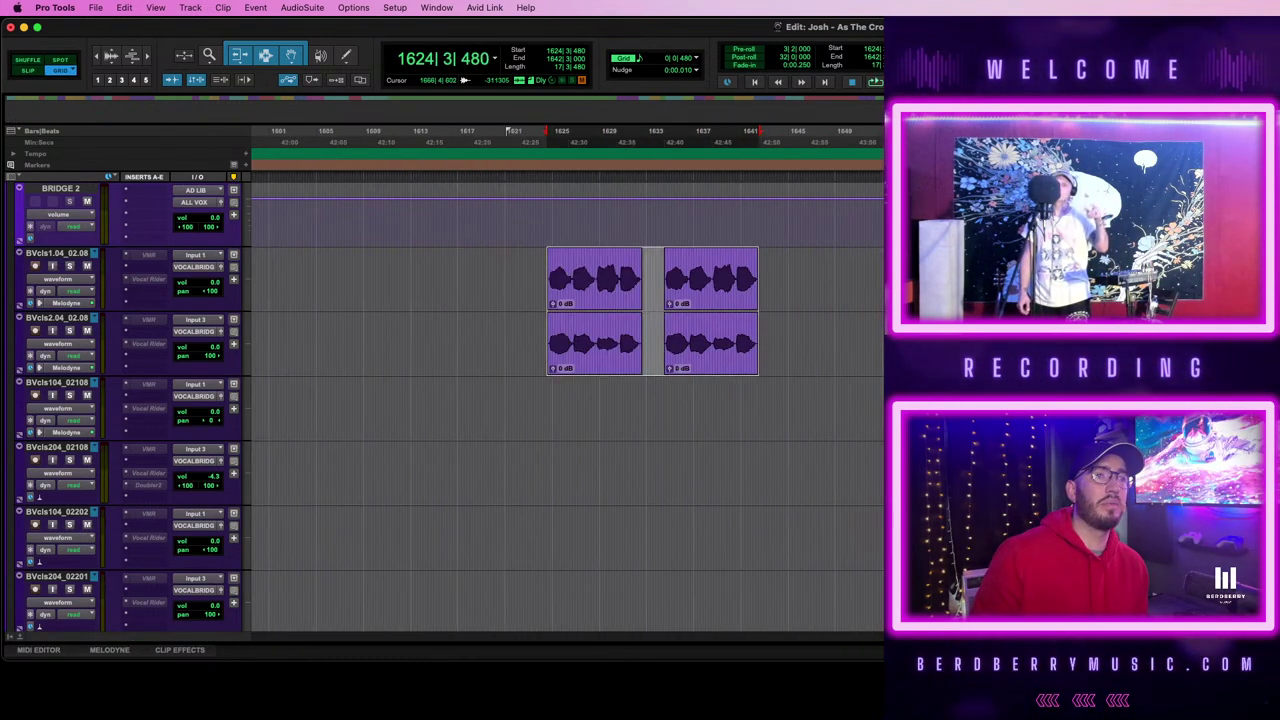
- Move both ending harmony phrases on BVcls1.04 and BVcls2.04 to start at 1684|2|000
key("r")
scroll(567, 405, "up", 6)
scroll(560, 400, "down", 5)
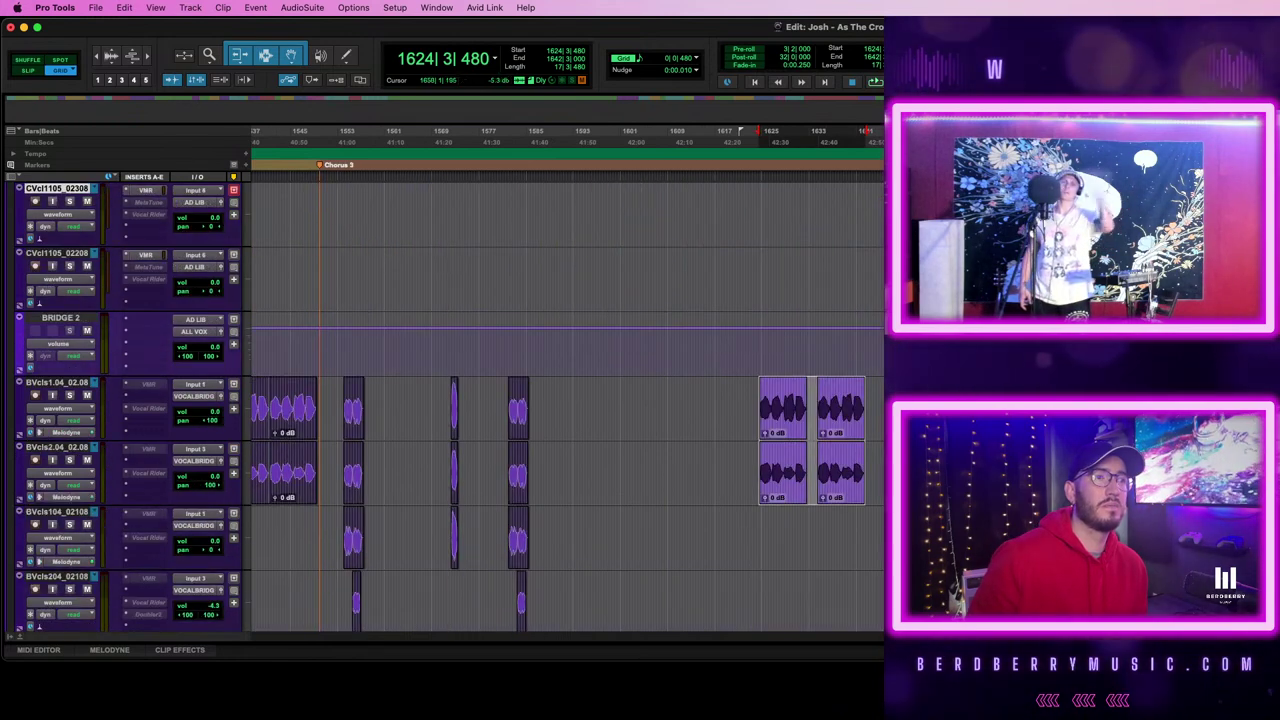
left_click_drag(1121, 420, 1184, 420)
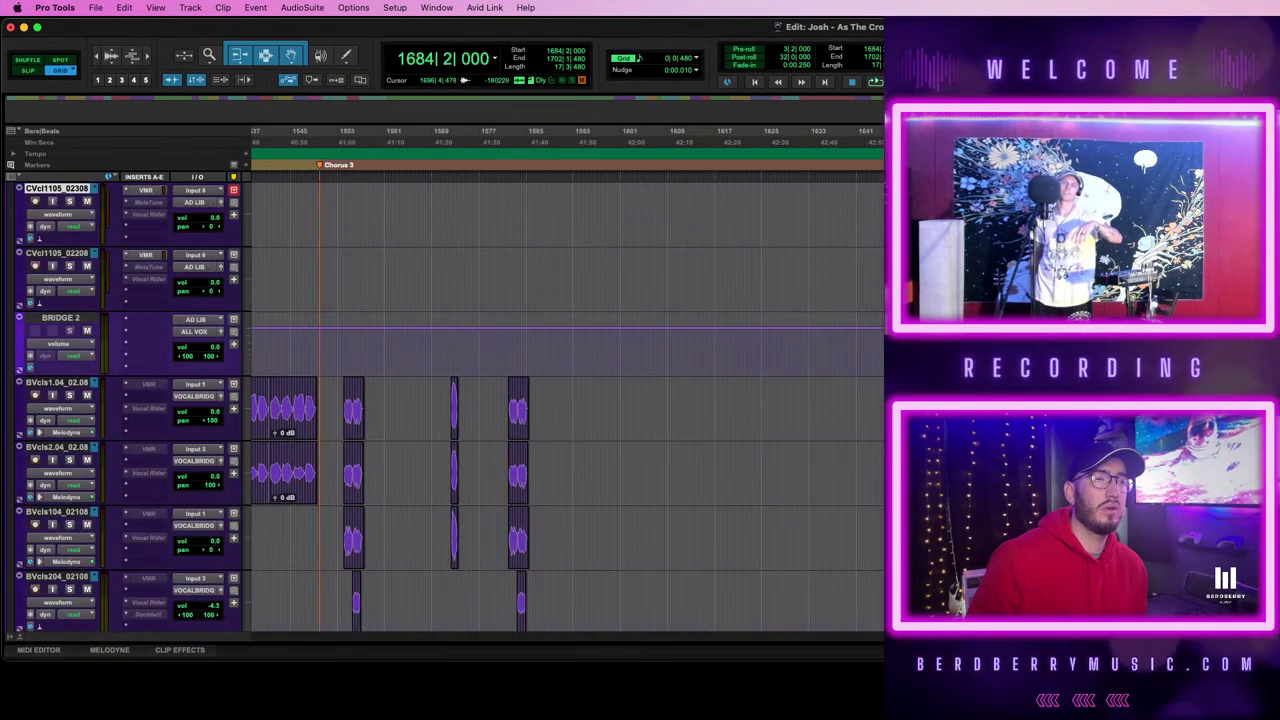
- Move the ending ad-lib clips on the three CVcl1105 tracks from 1653|2|000 to start at 1626|4|480
scroll(1150, 420, "up", 4)
left_click(941, 215)
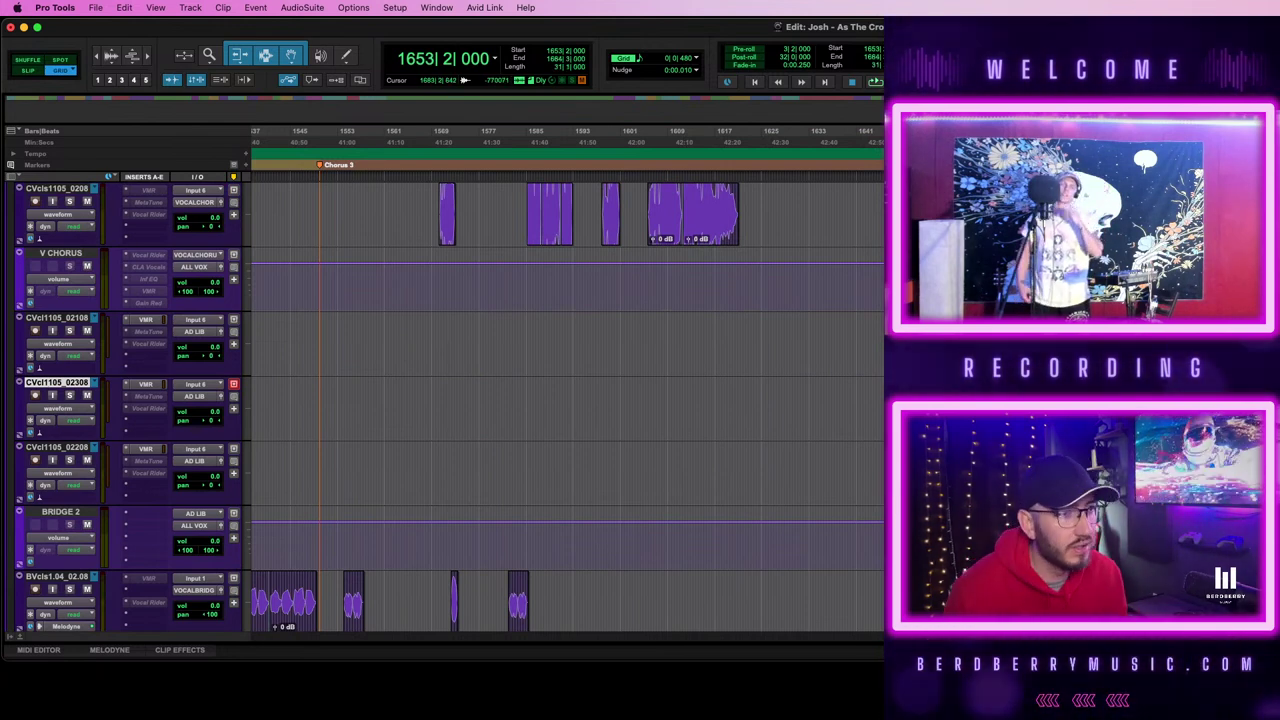
key("t")
key("t")
key("t")
left_click_drag(1030, 344, 477, 343)
scroll(477, 343, "left", 6)
key("r")
scroll(690, 380, "left", 3)
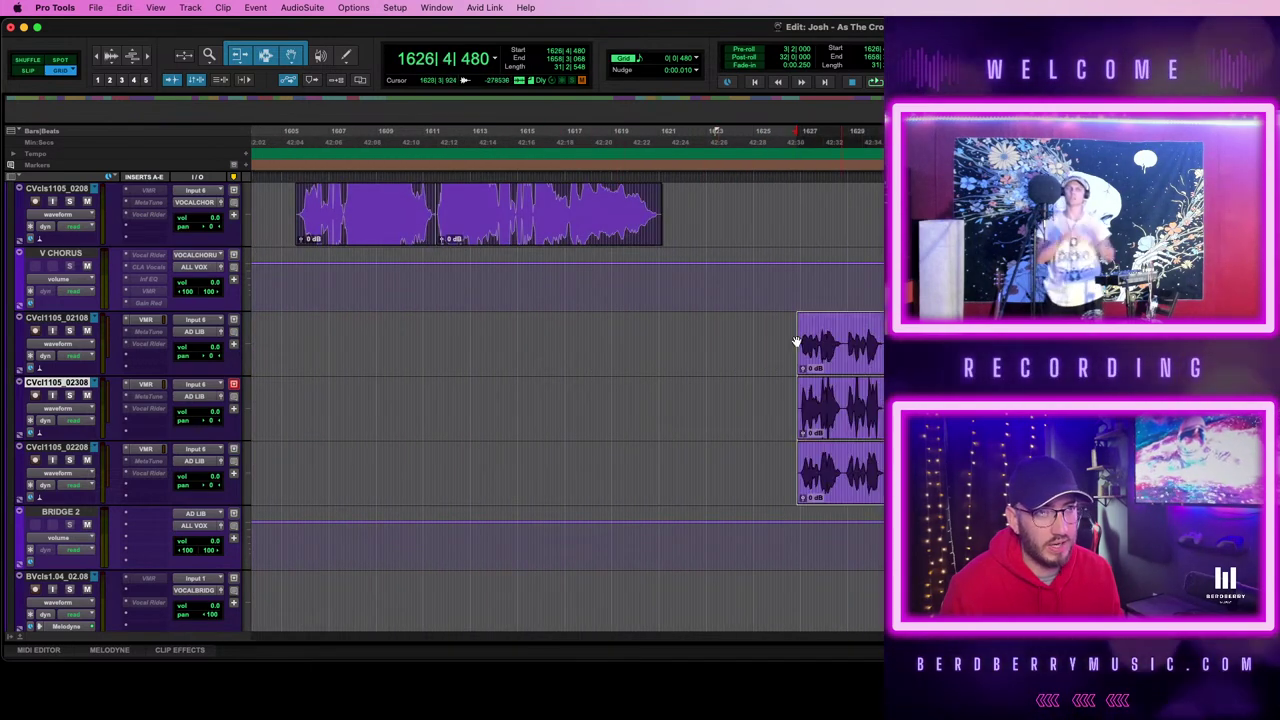
- Play back from 1623|3|000 to check the ad-libs' entry after the final chorus vocal
left_click(717, 331)
key("super+bracketright")
key("super+bracketright")
key("space")
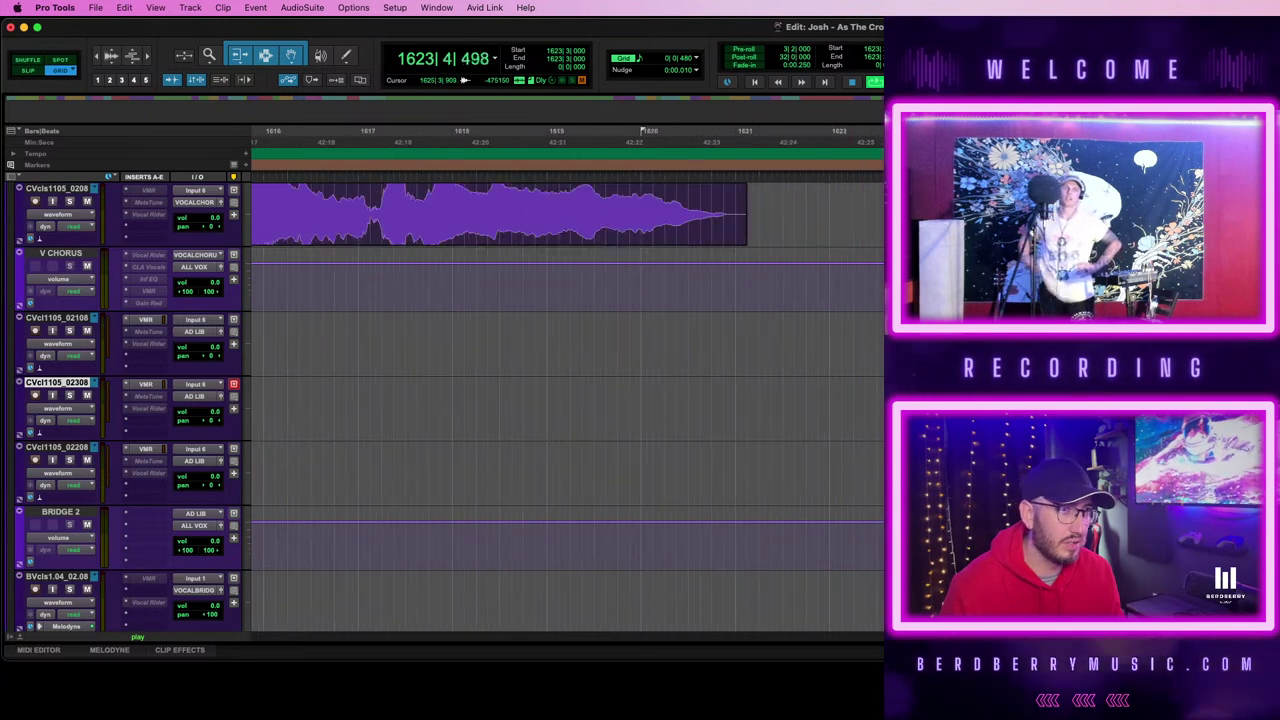
left_click(1279, 410)
- Move the ending ad-lib clips on the three CVcl1105 tracks to start at 1624|1|000
key("r")
key("r")
key("r")
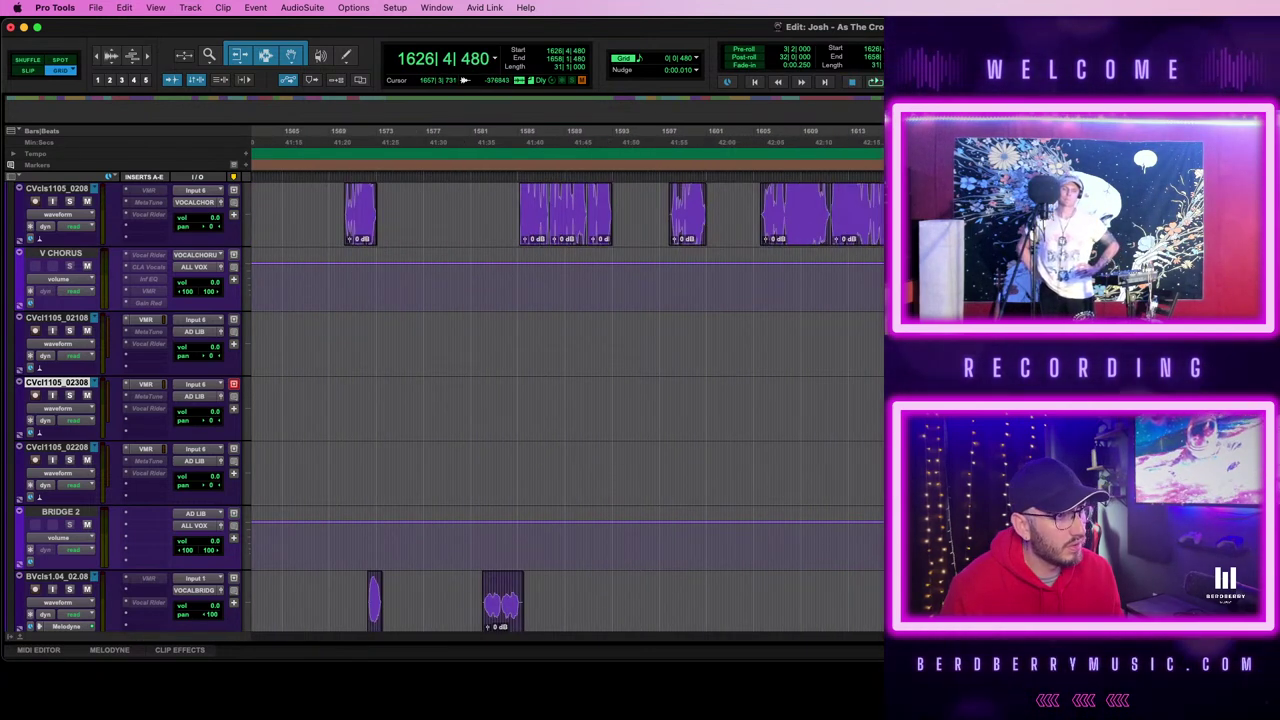
key("t")
key("t")
key("t")
left_click_drag(1040, 345, 767, 344)
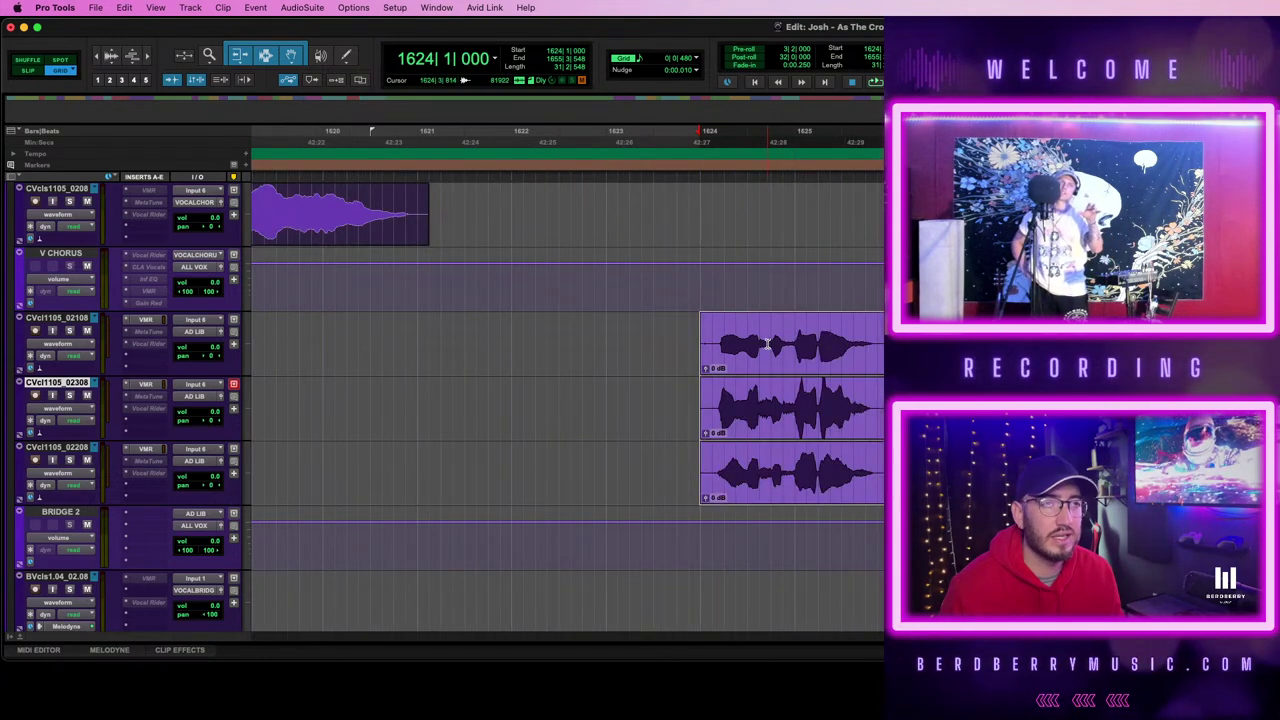
- Play back the repositioned ad-lib clips from 1624|1|000 to check their timing
key("space")
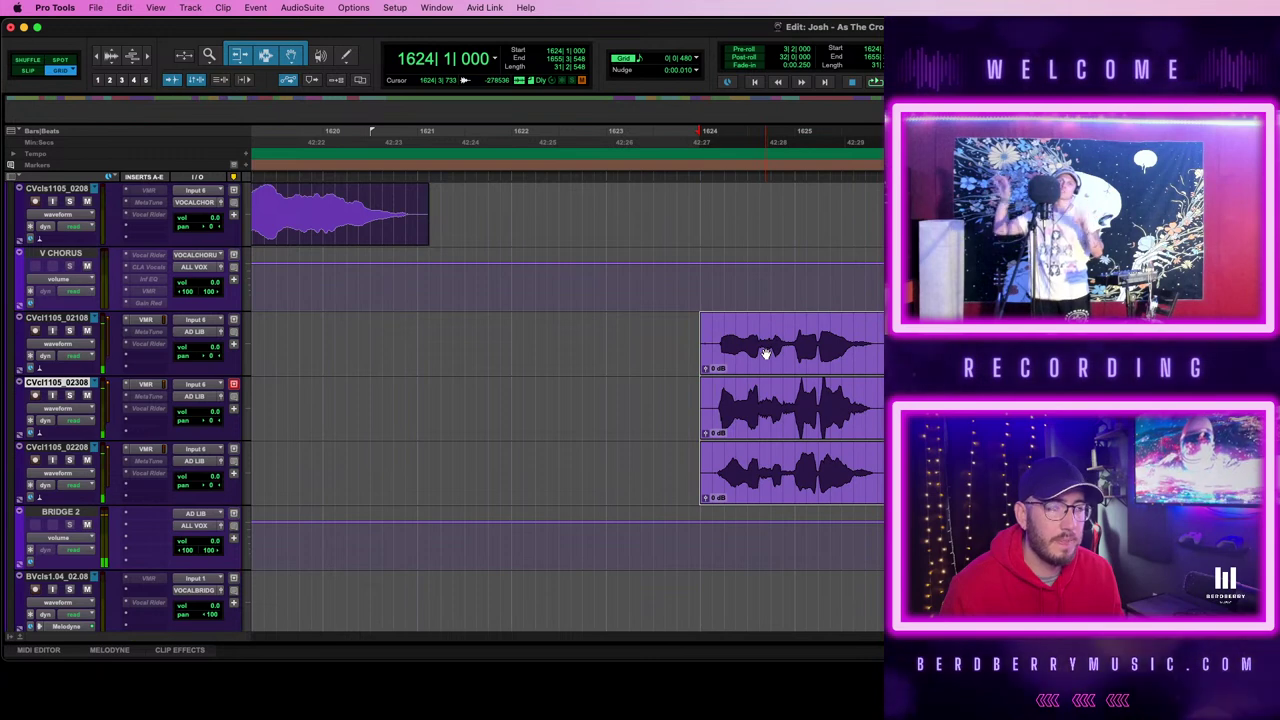
key("space")
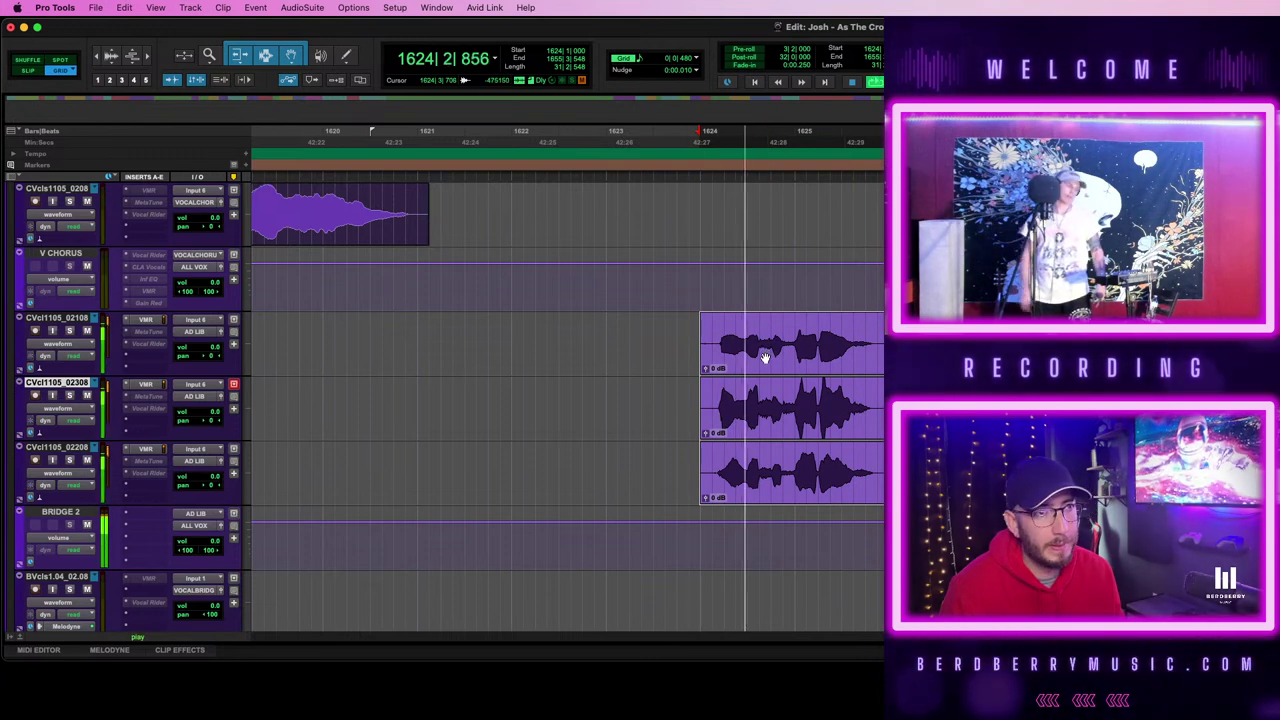
key("space")
key("super+z")
key("space")
left_click_drag(708, 352, 760, 355)
key("r")
key("r")
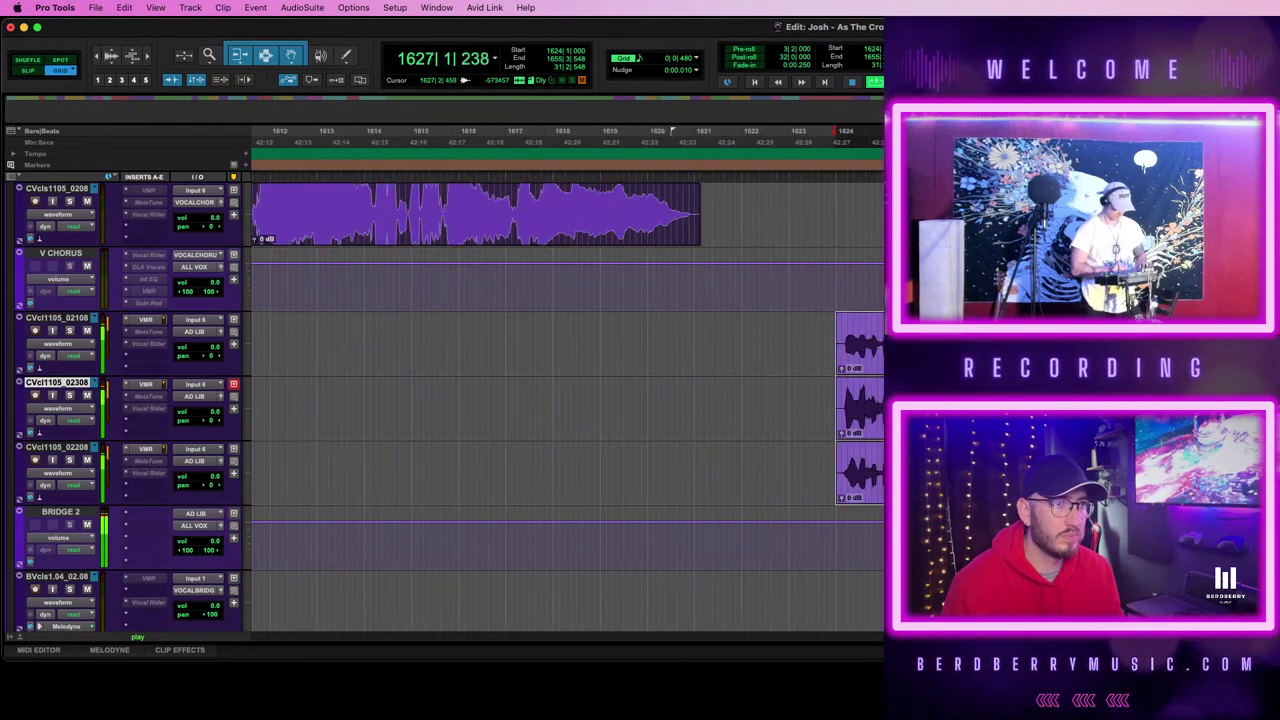
- Move the bridge harmony clips on BVcls1.04 and BVcls2.04 from 1649|3|000 to start at 1639|4|480
scroll(760, 355, "right", 5)
scroll(567, 378, "right", 3)
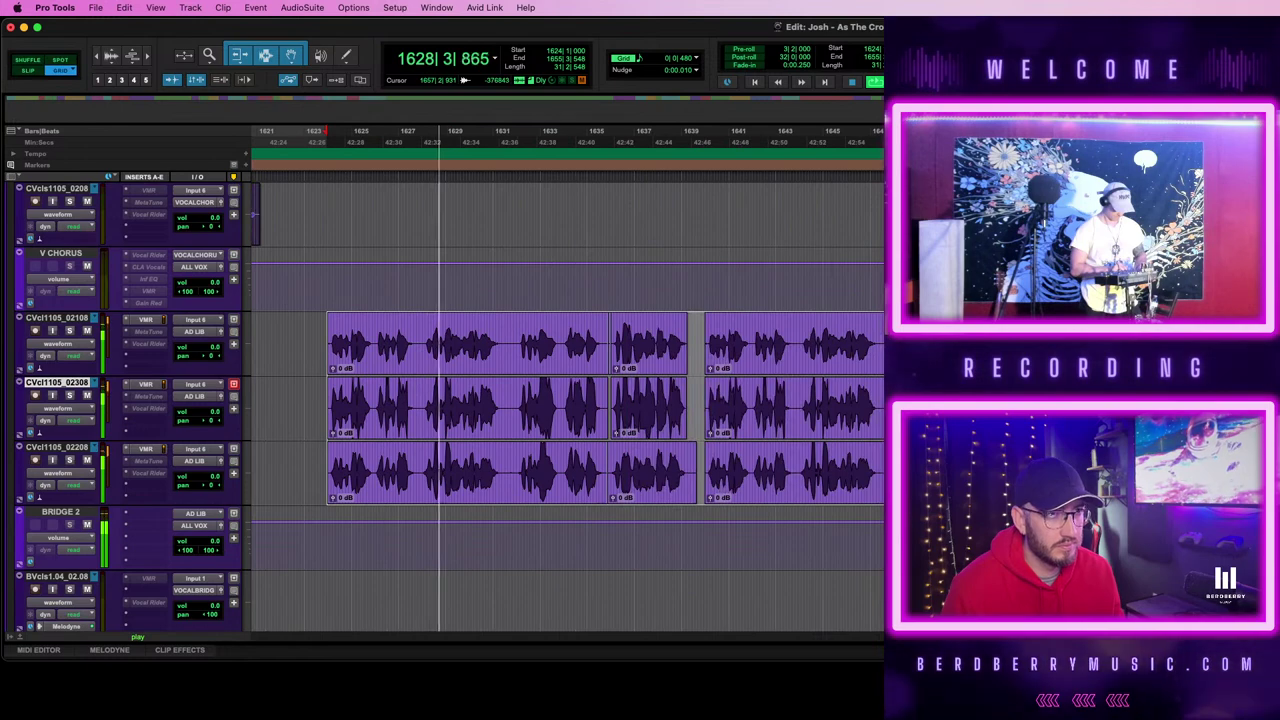
scroll(567, 378, "down", 4)
key("r")
key("r")
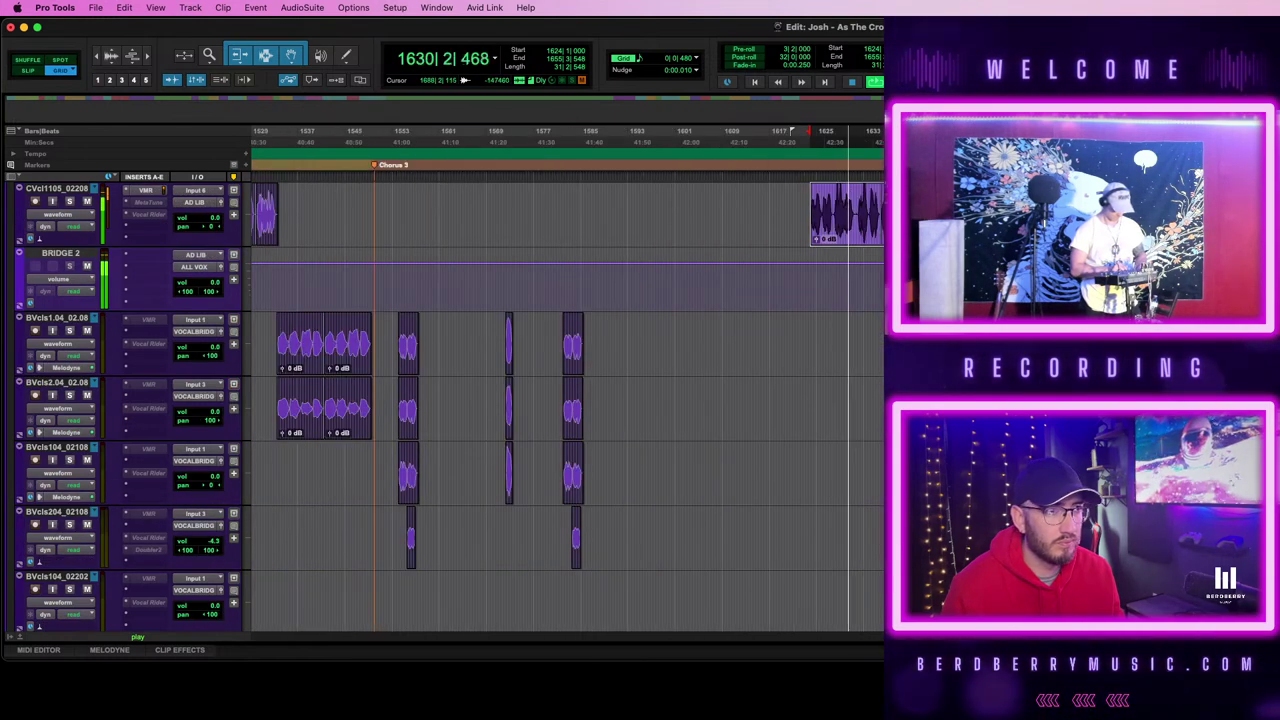
key("t")
key("t")
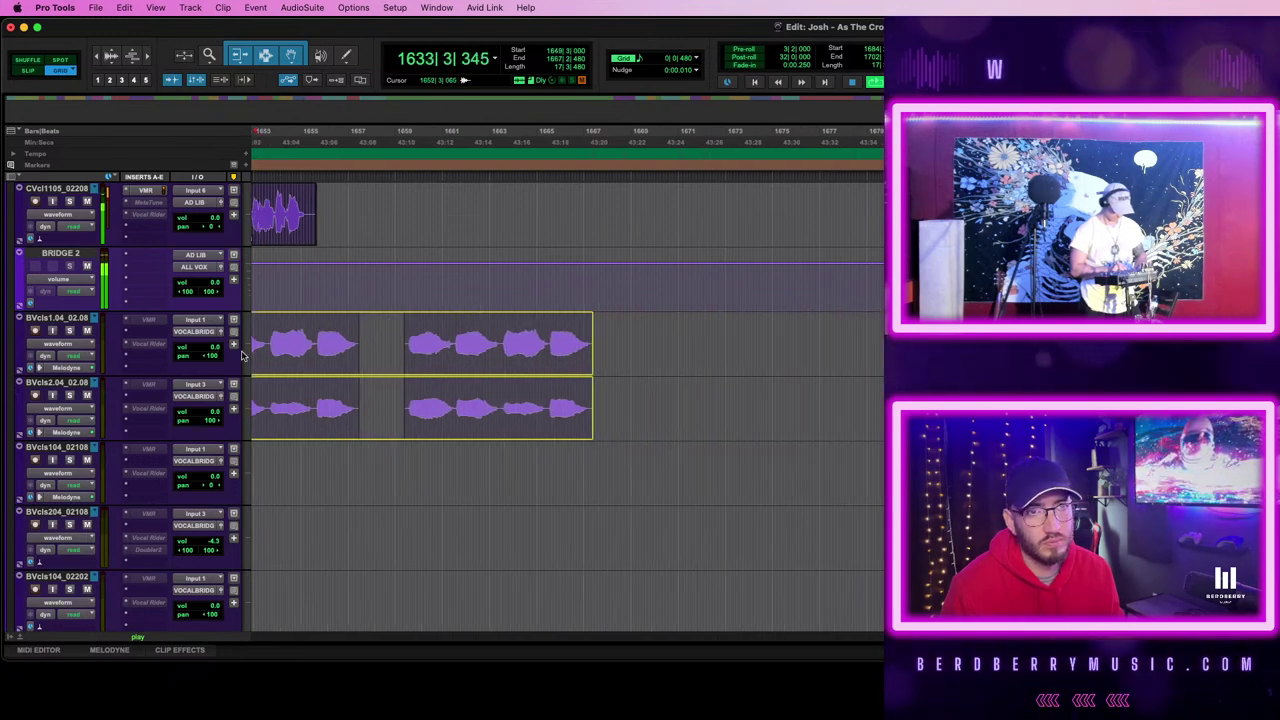
left_click_drag(234, 354, 708, 360)
- Stop playback and shift the bridge harmony clips on BVcls1.04 and BVcls2.04 to start at 1639|2|000
key("t")
key("t")
key("t")
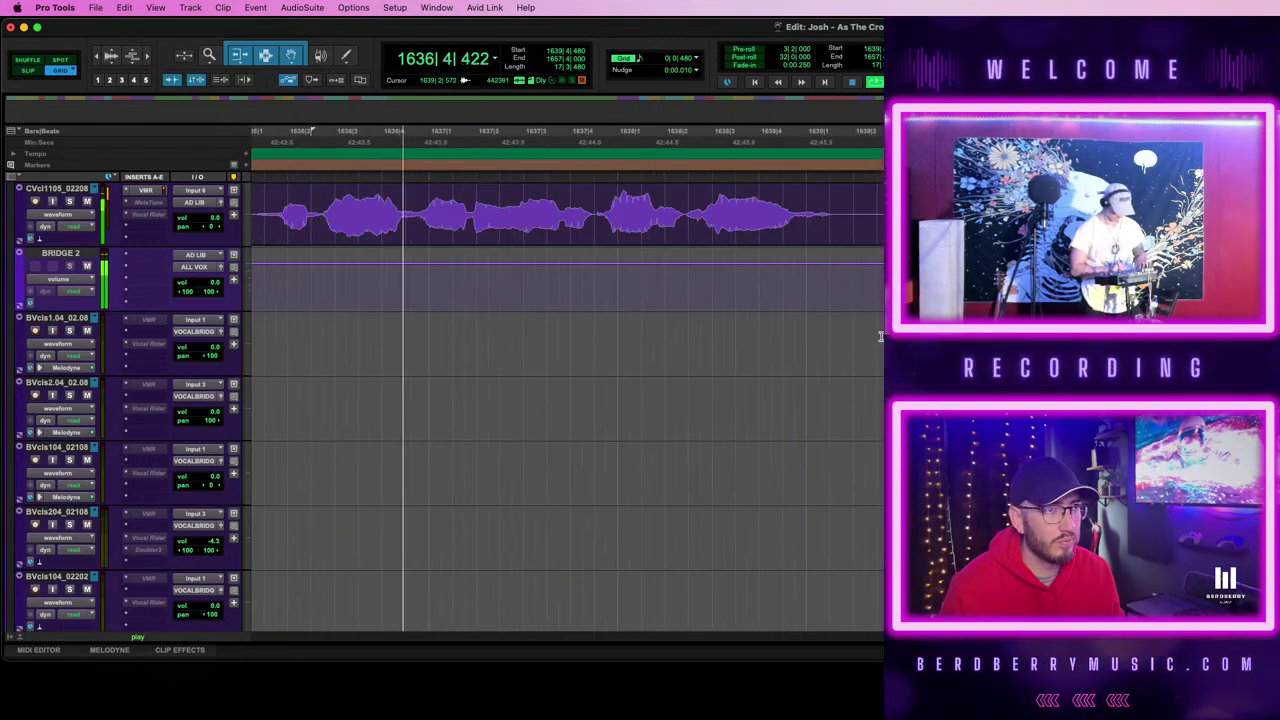
key("r")
key("r")
scroll(567, 405, "up", 3)
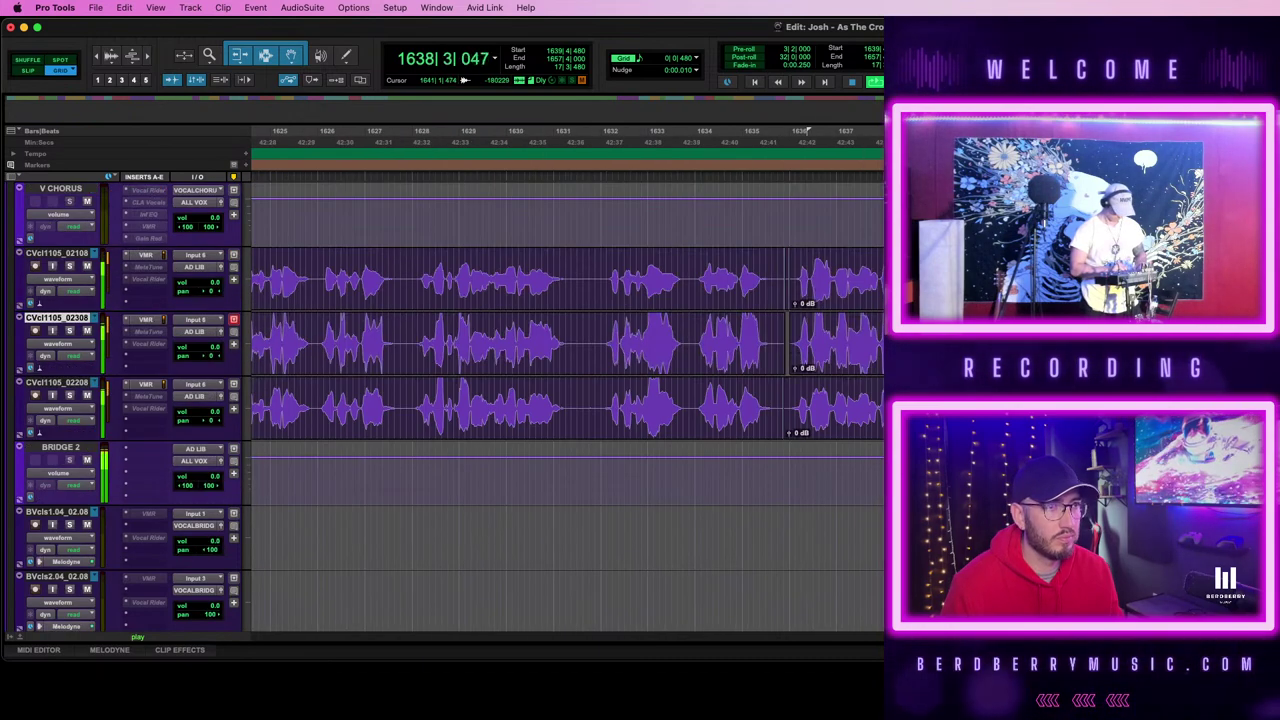
key("t")
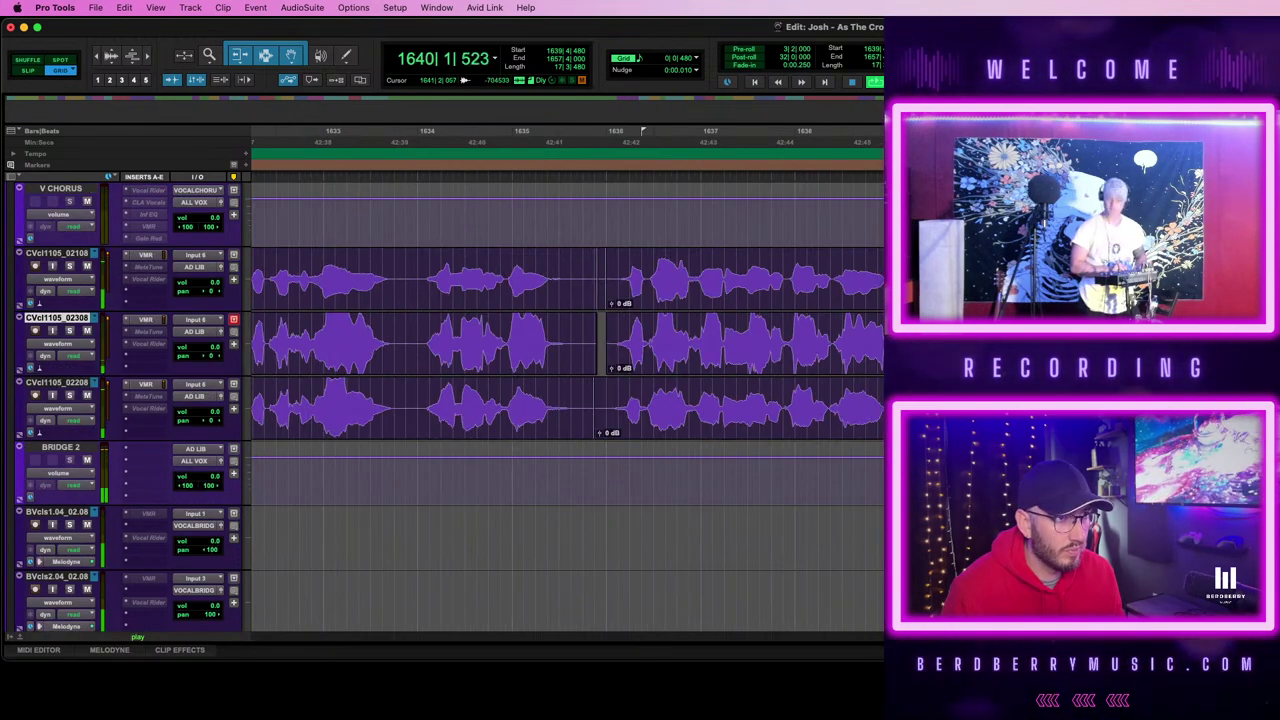
key("space")
left_click_drag(1130, 346, 1071, 347)
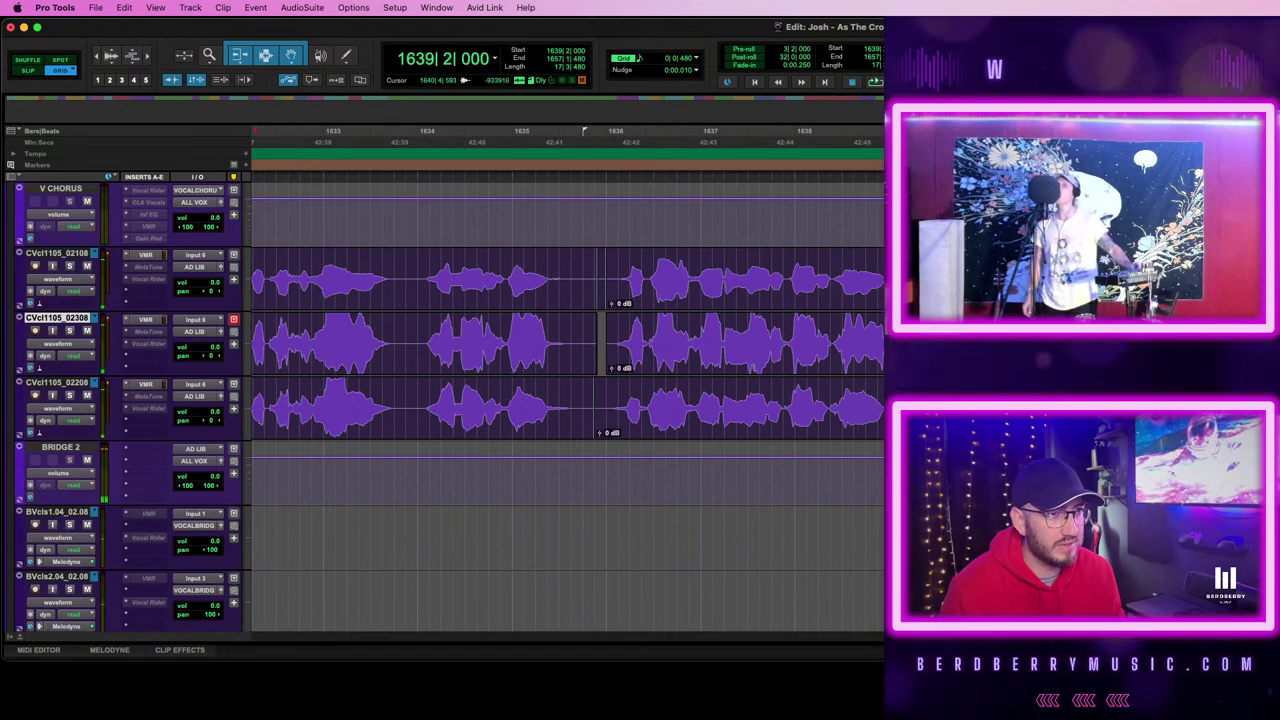
- Mute the second group of ending ad-lib clips, starting at 1640|1|000, on the three CVcl1105 tracks
key("r")
key("r")
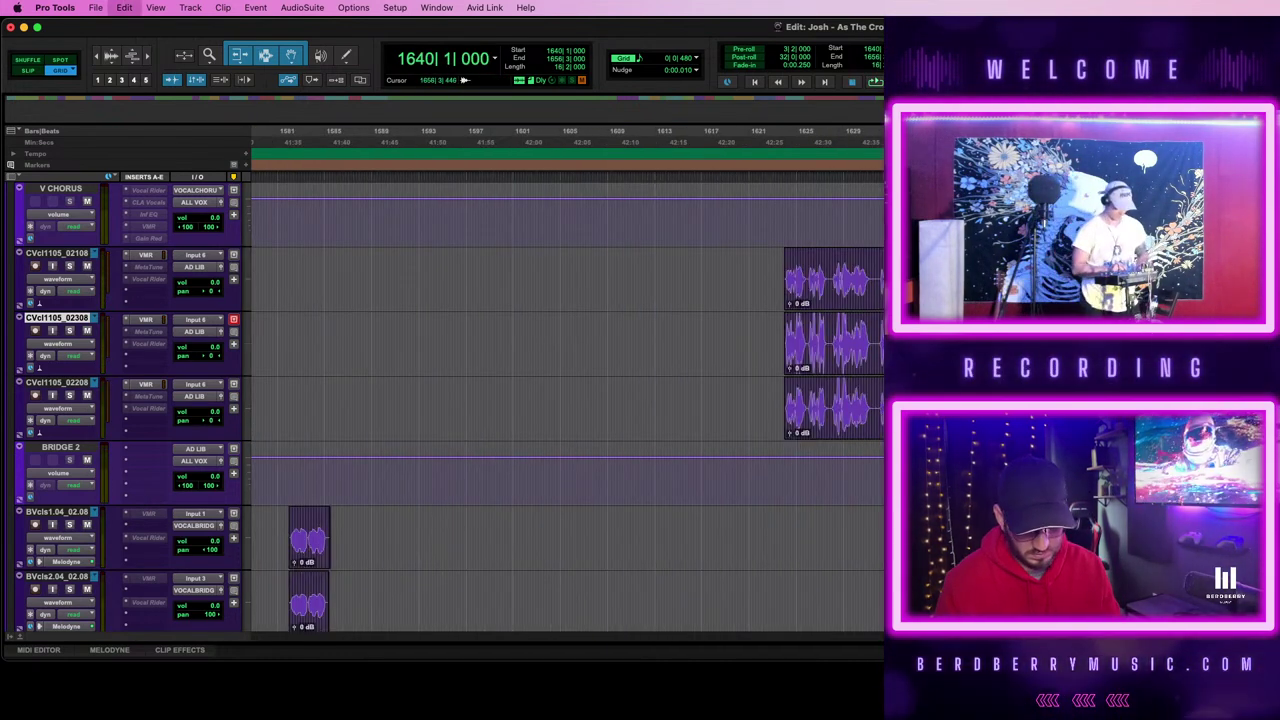
key("t")
key("t")
key("t")
key("r")
key("r")
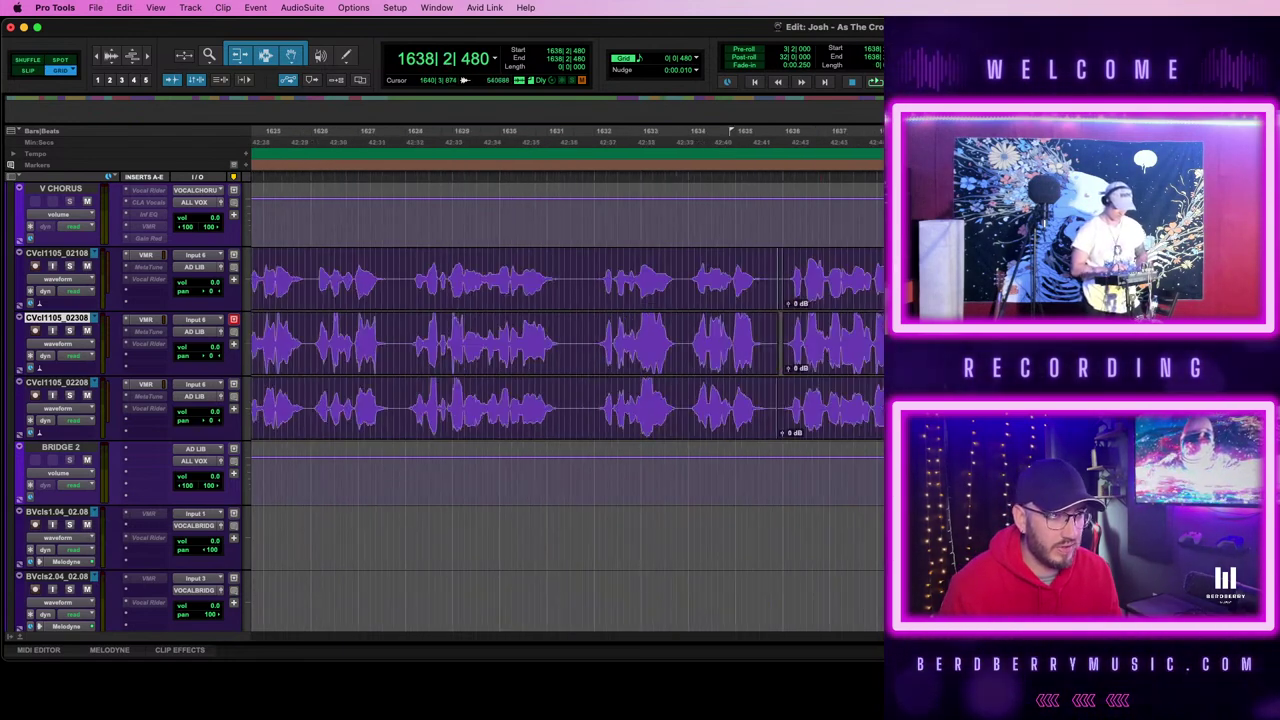
- Nudge the bridge harmony clips on BVcls1.04 and BVcls2.04 to start at 1639|3|000 and play them back
scroll(820, 522, "down", 2)
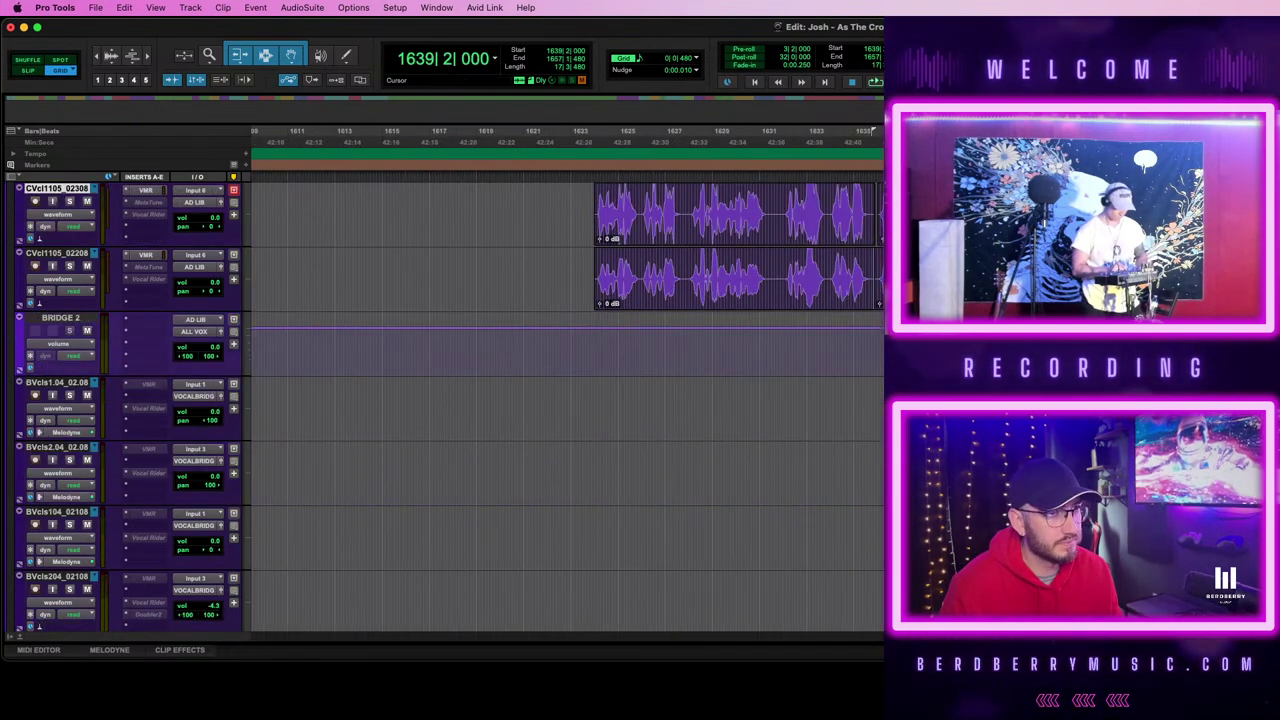
key("t")
key("t")
key("t")
key("space")
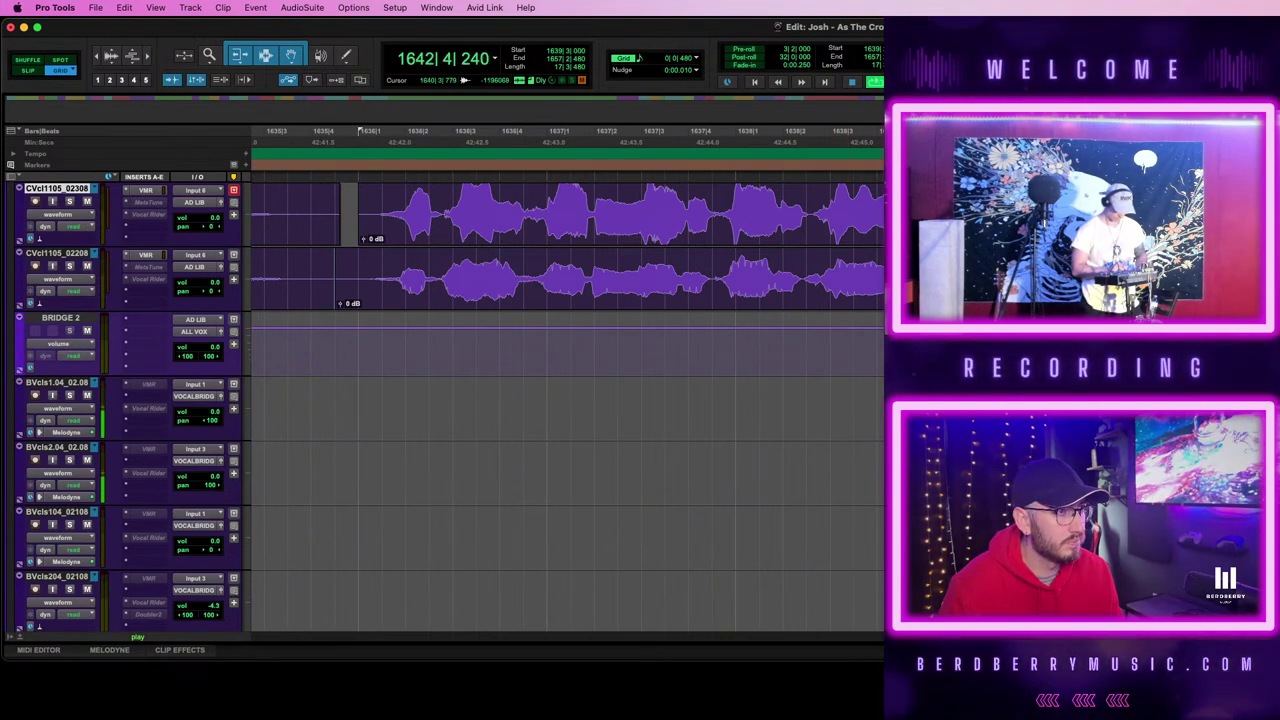
- Move the second pair of bridge harmony clips on BVcls1.04 and BVcls2.04 from 1649|2|480 to start at 1647|3|000
key("r")
key("r")
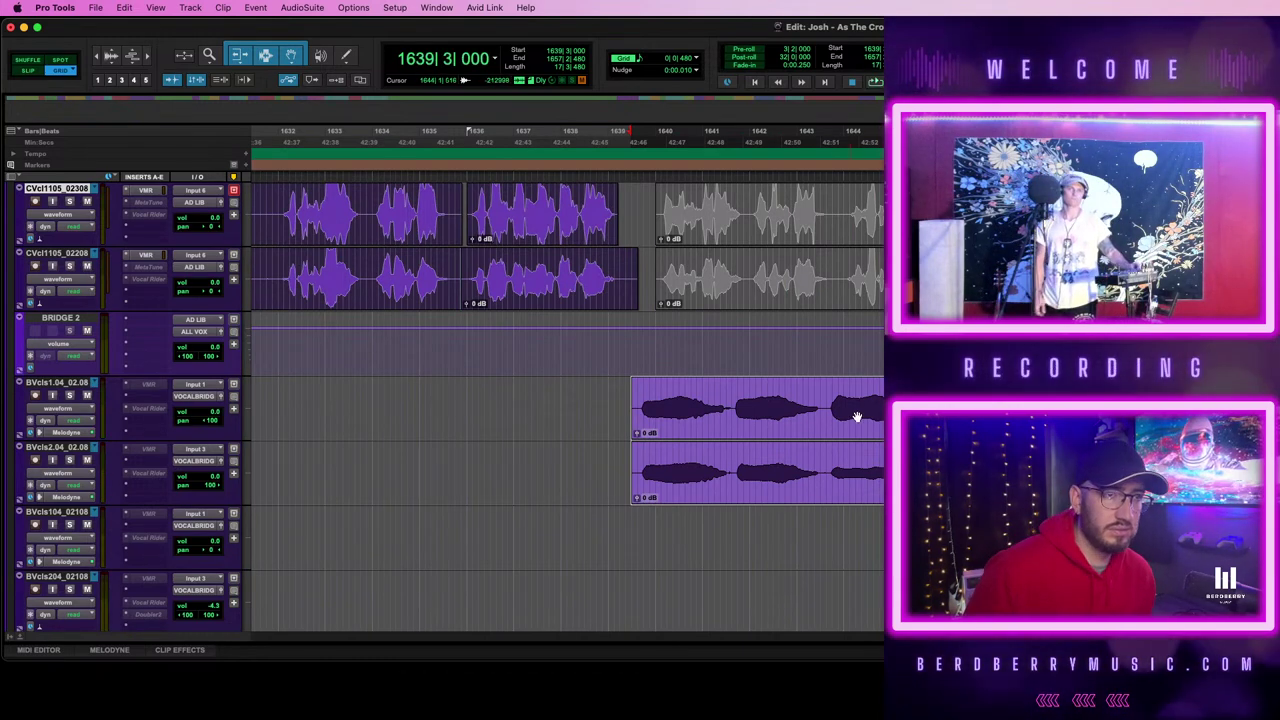
key("t")
scroll(966, 408, "right", 10)
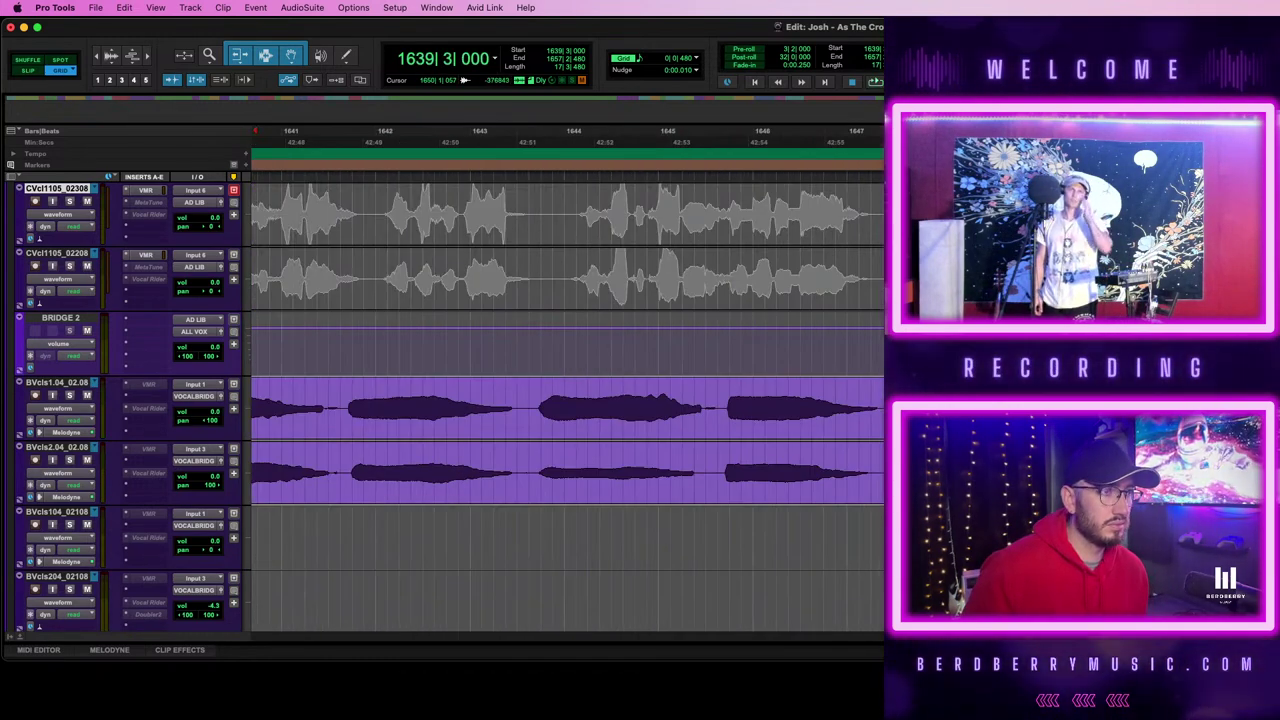
left_click(962, 408)
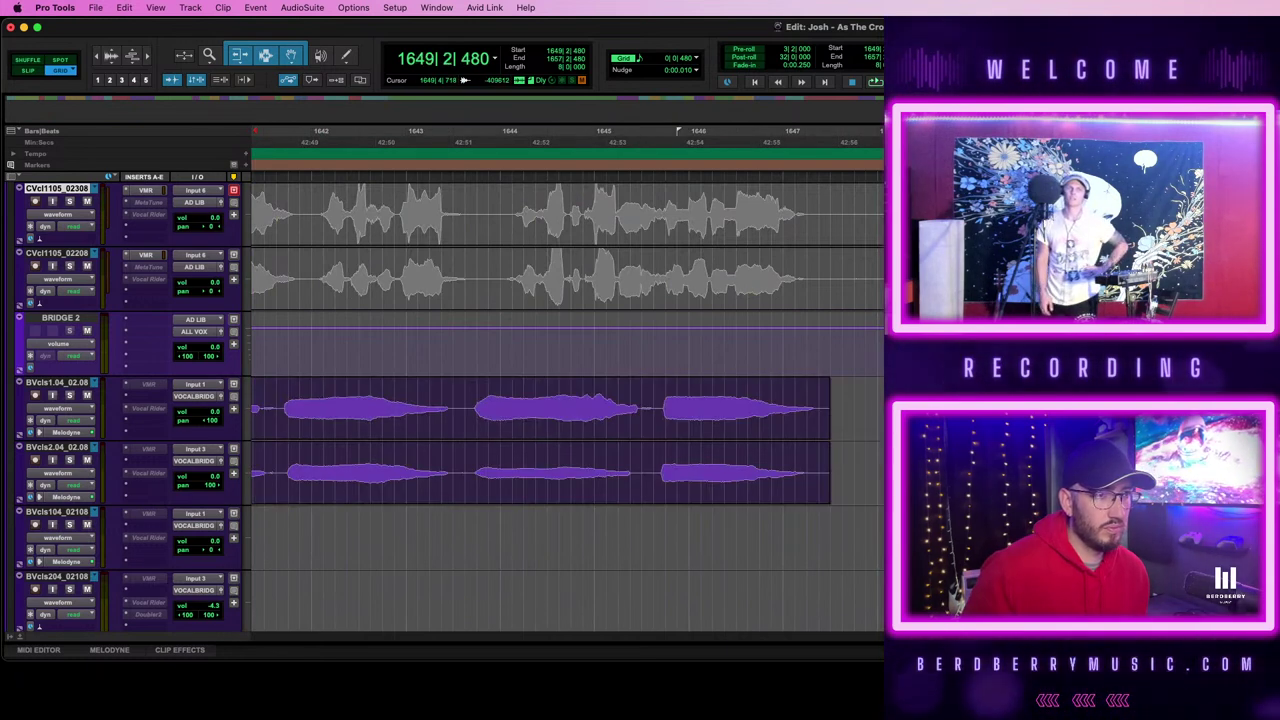
left_click_drag(1058, 410, 883, 413)
- Play back from 1647|3|000 to check the second harmony clips' timing
key("space")
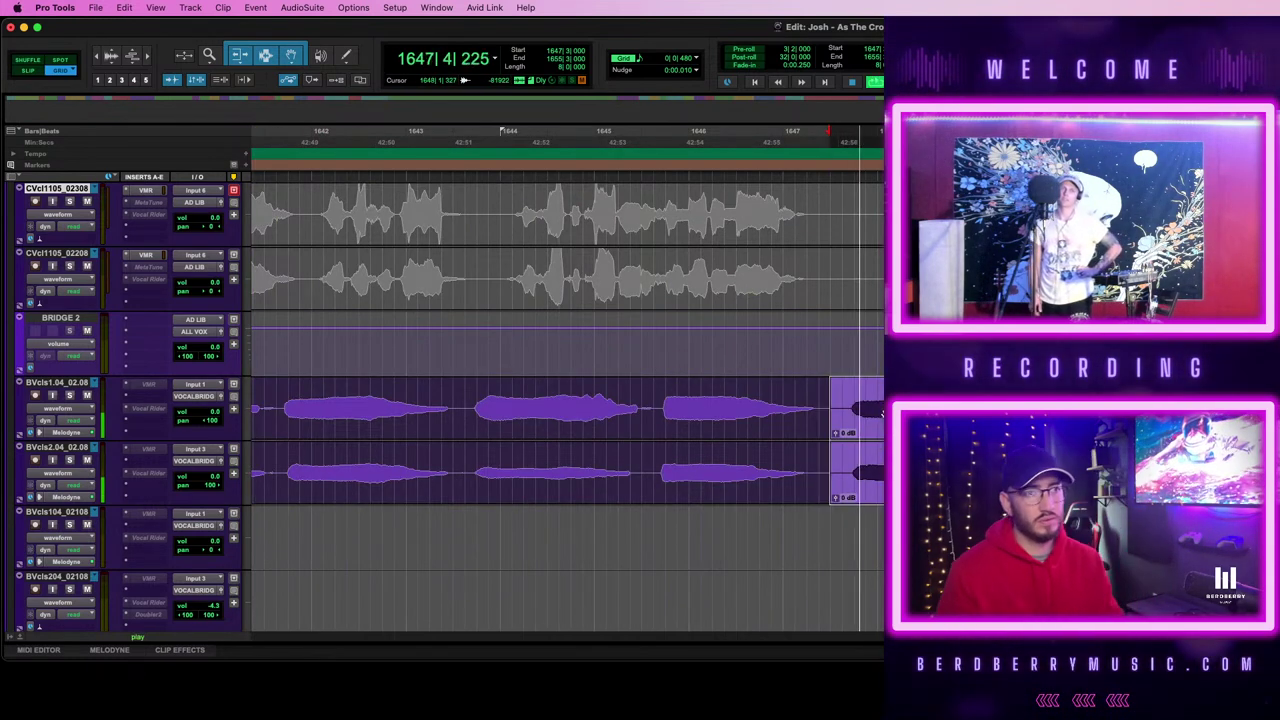
key("r")
key("t")
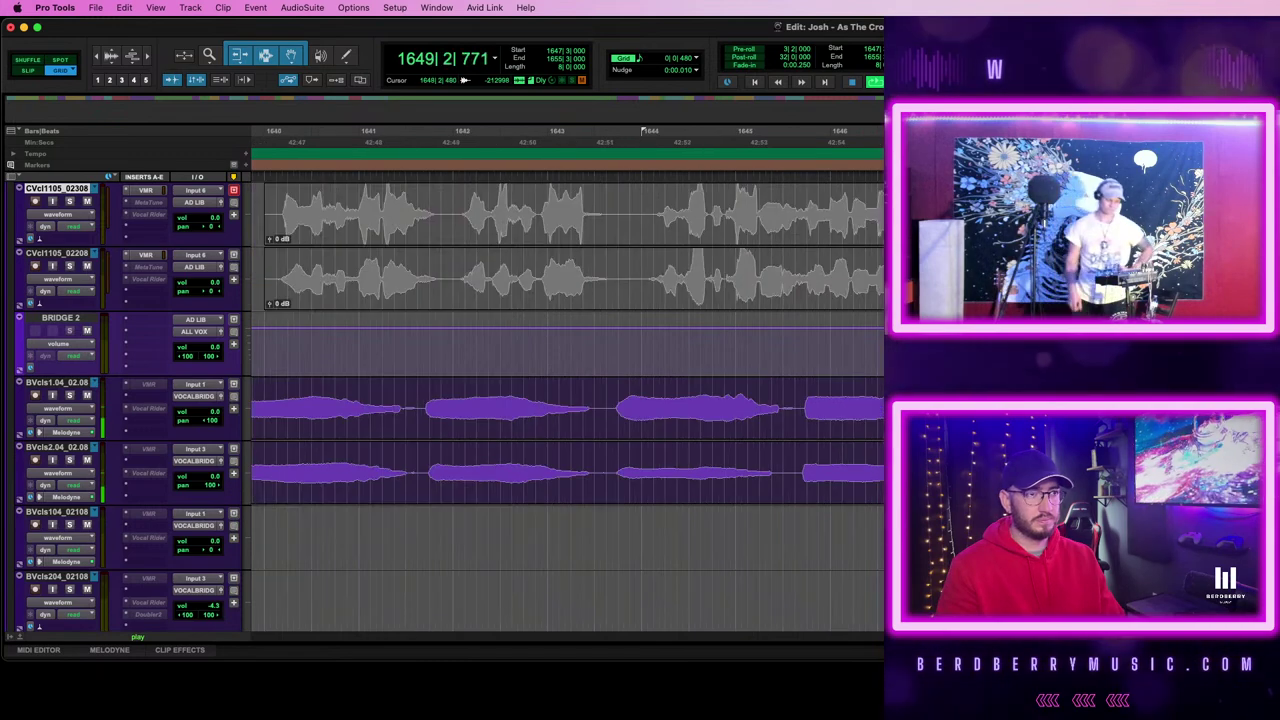
scroll(1053, 410, "right", 4)
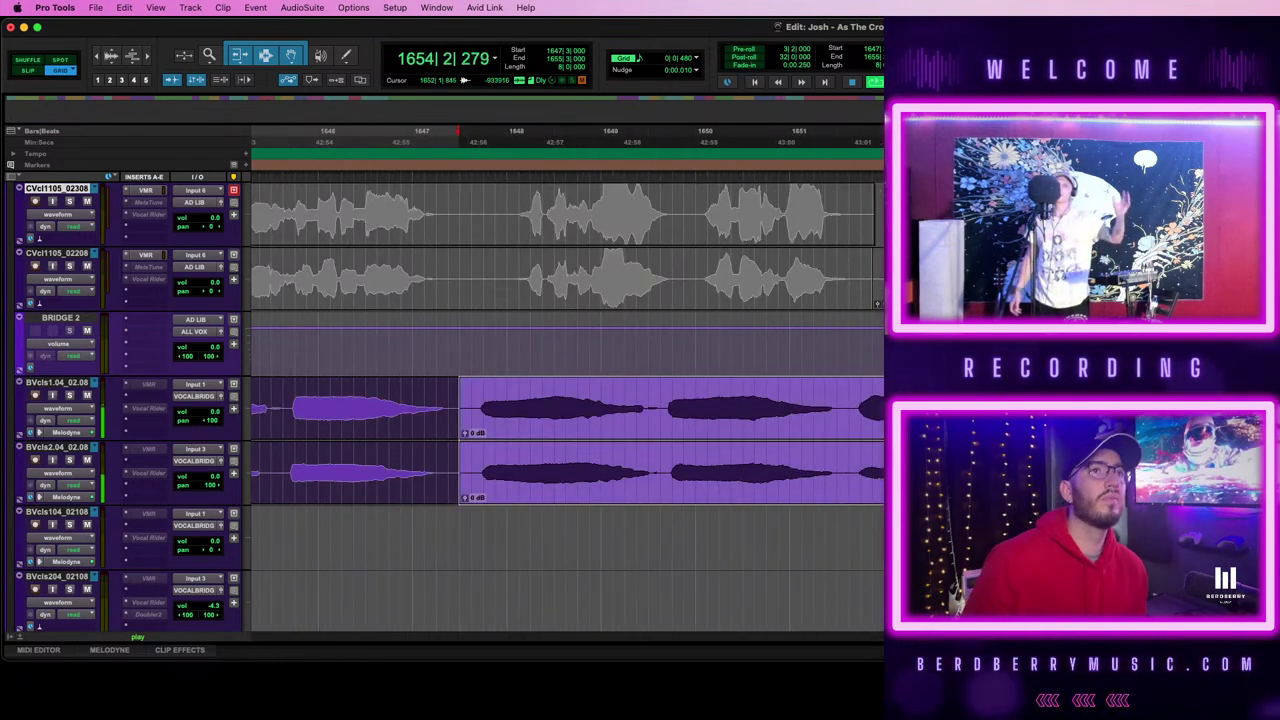
key("space")
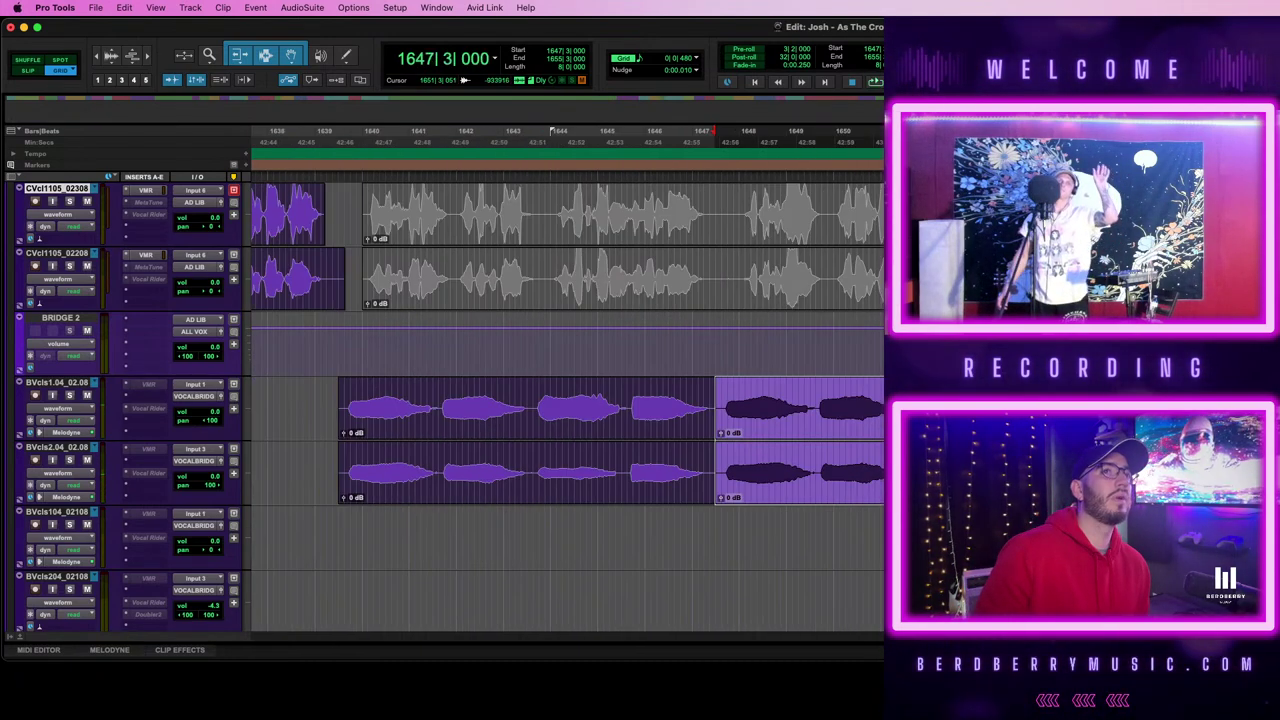
- Move the muted ad-lib clips on the three CVcl1105 tracks from 1640|1|000 to start at 1648|1|000 and unmute them
scroll(565, 400, "up", 3)
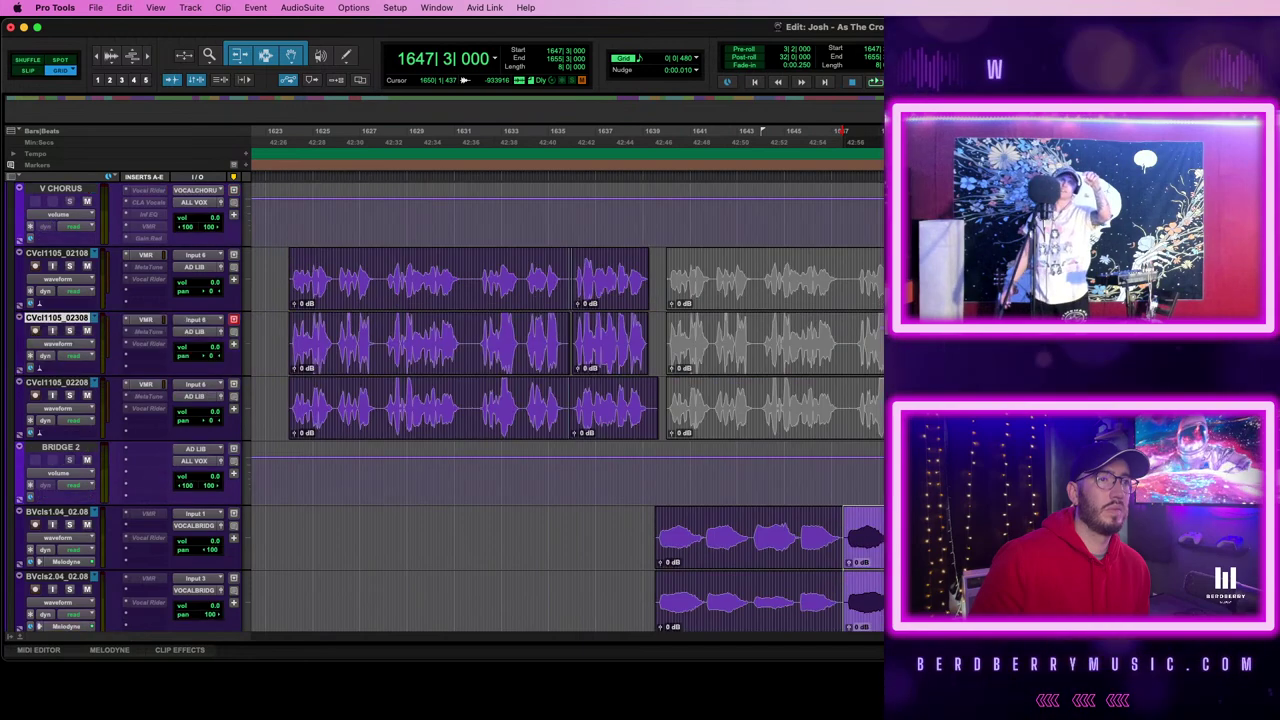
left_click(795, 302)
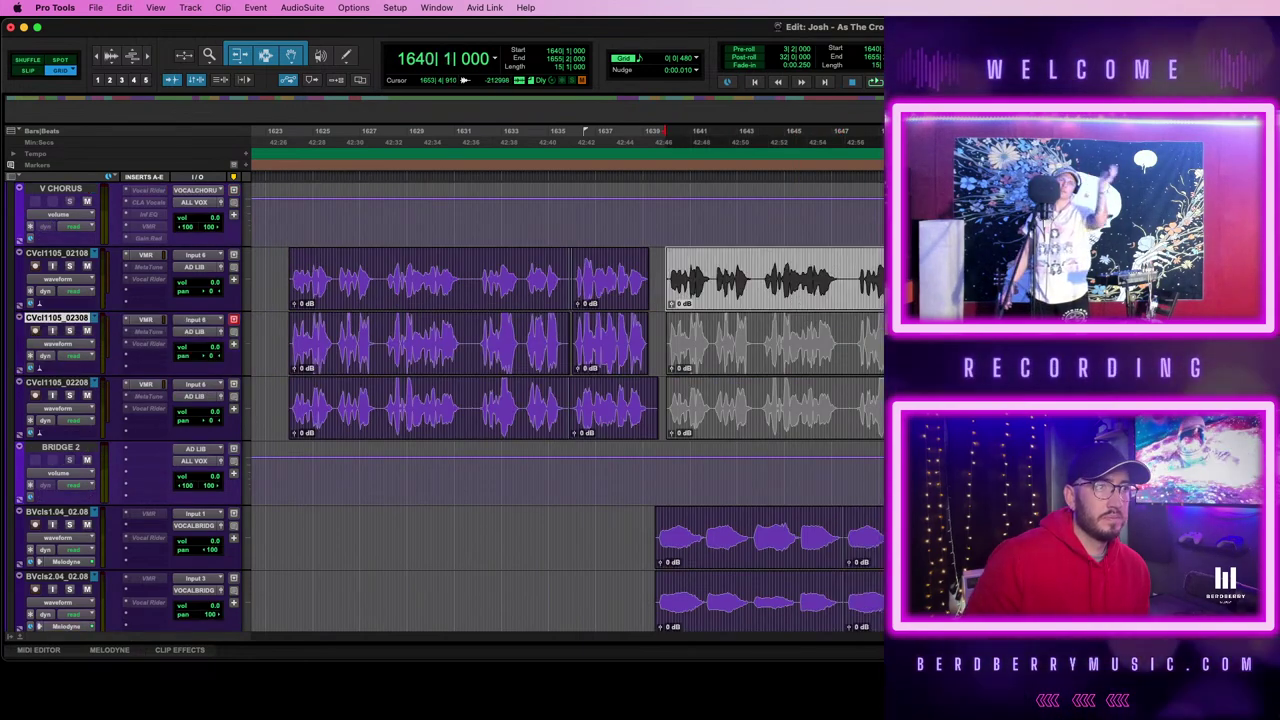
key("t")
scroll(838, 337, "right", 3)
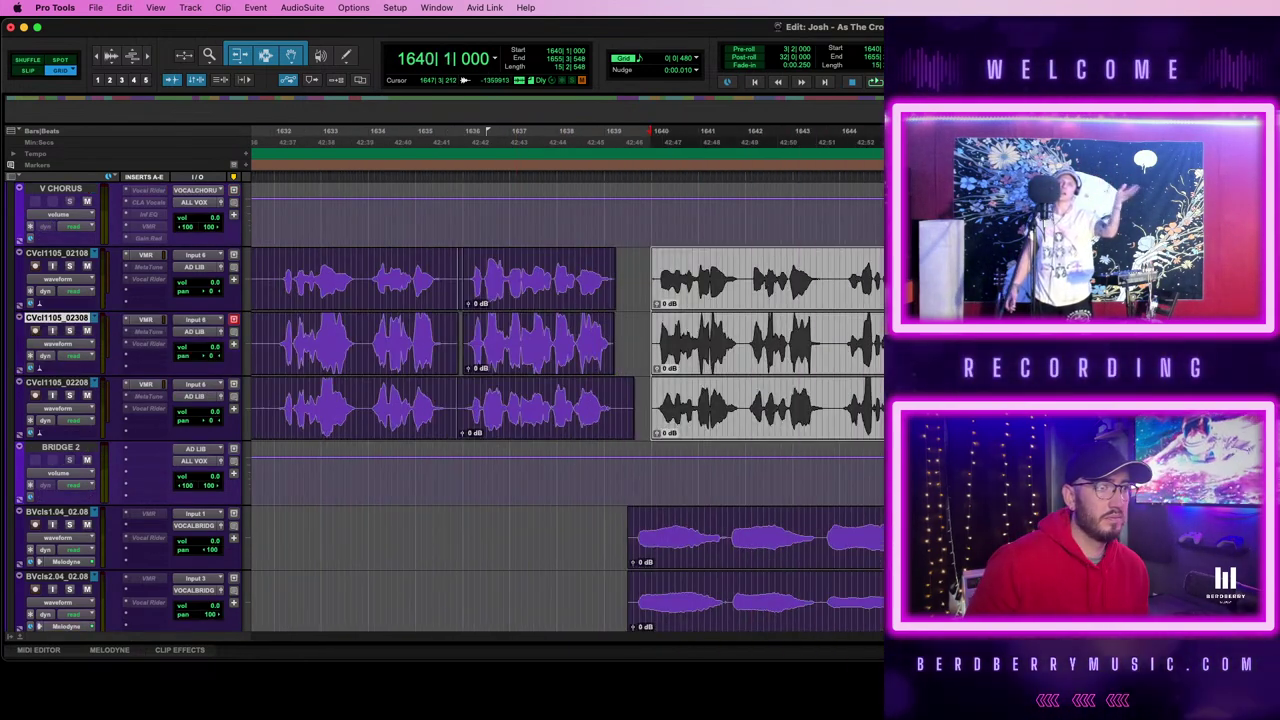
left_click_drag(818, 301, 1040, 301)
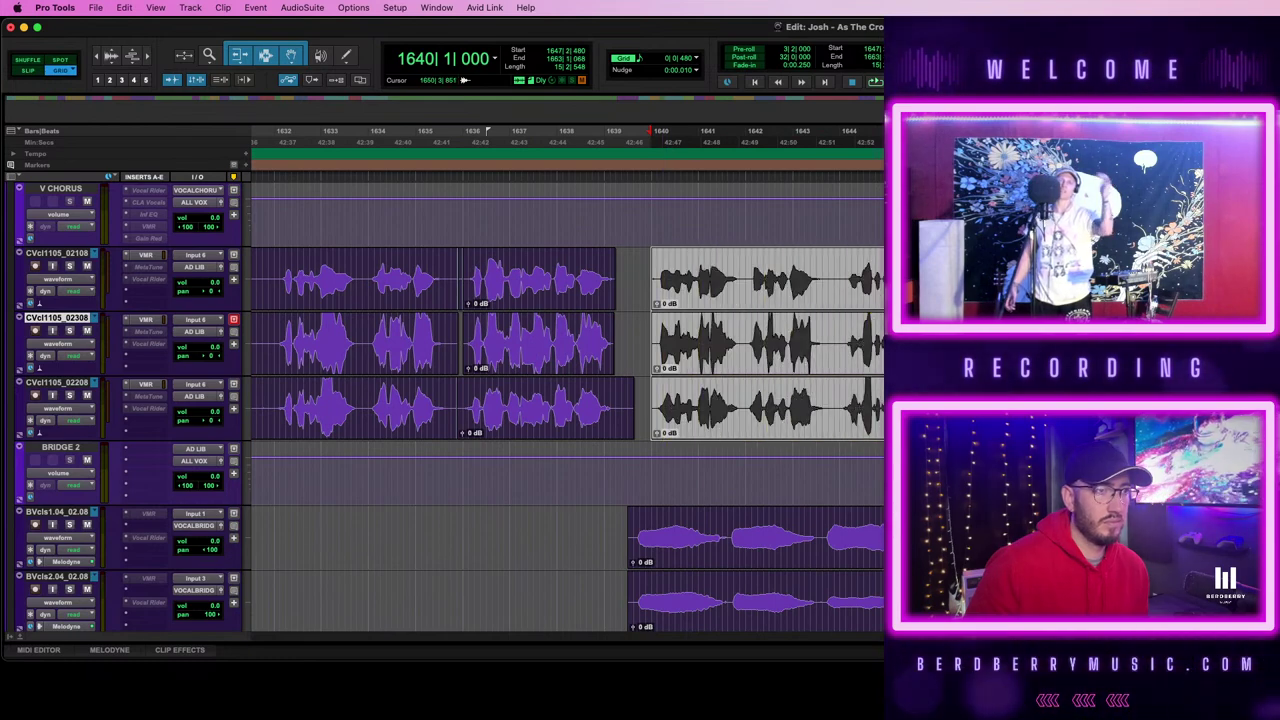
left_click_drag(1158, 301, 1160, 301)
key("t")
key("t")
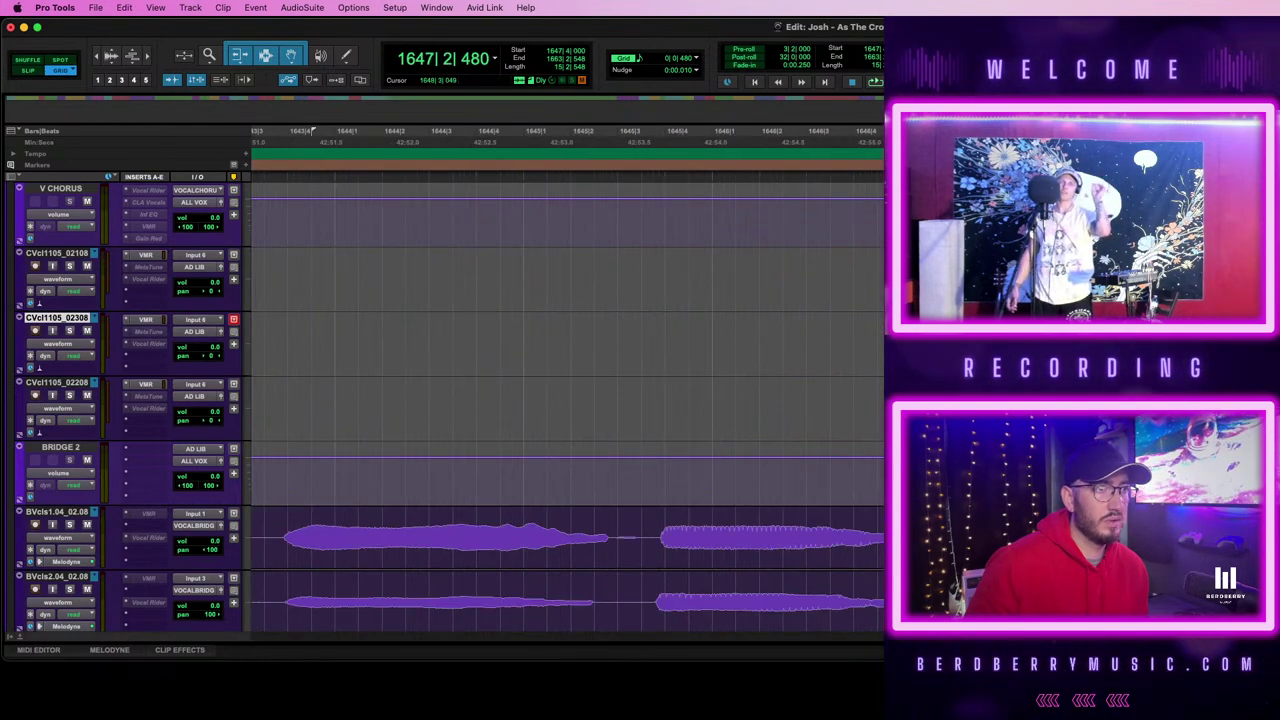
key("super+bracketleft")
key("super+bracketleft")
key("super+bracketleft")
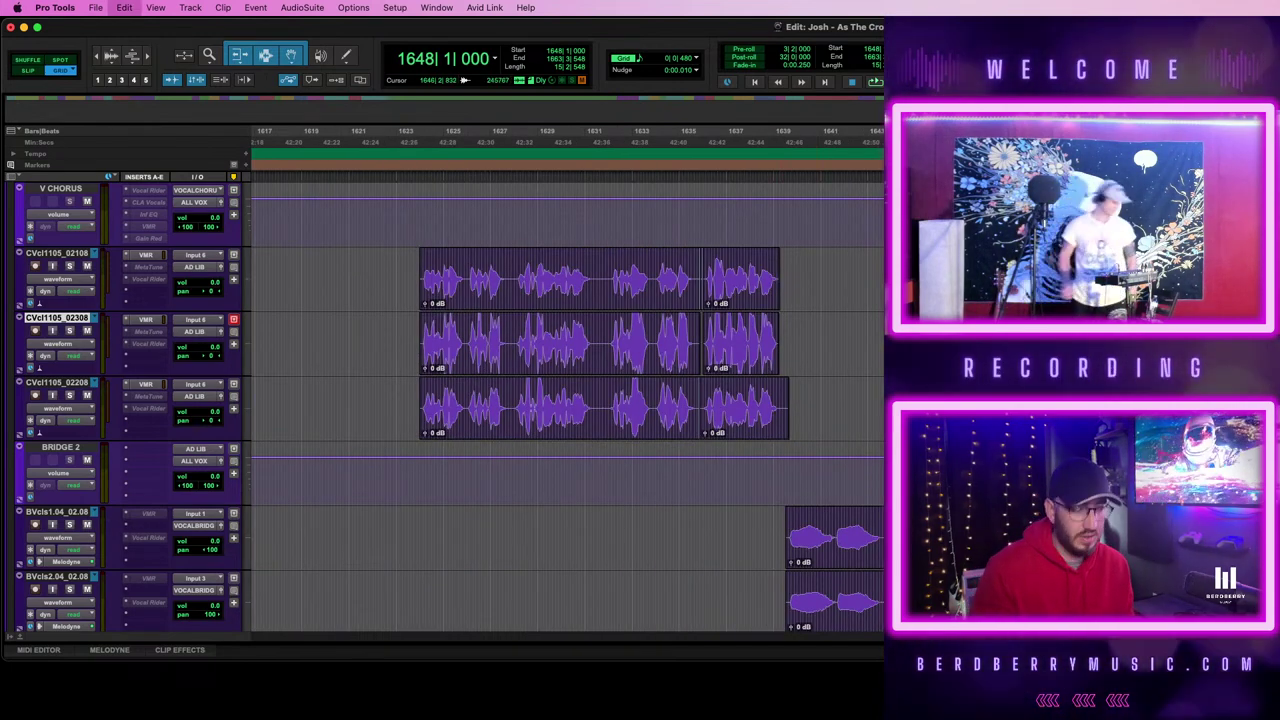
- Play back from 1648|1|000 to check the relocated ad-libs against the bridge harmonies
key("space")
key("super+bracketright")
key("super+bracketright")
key("super+bracketright")
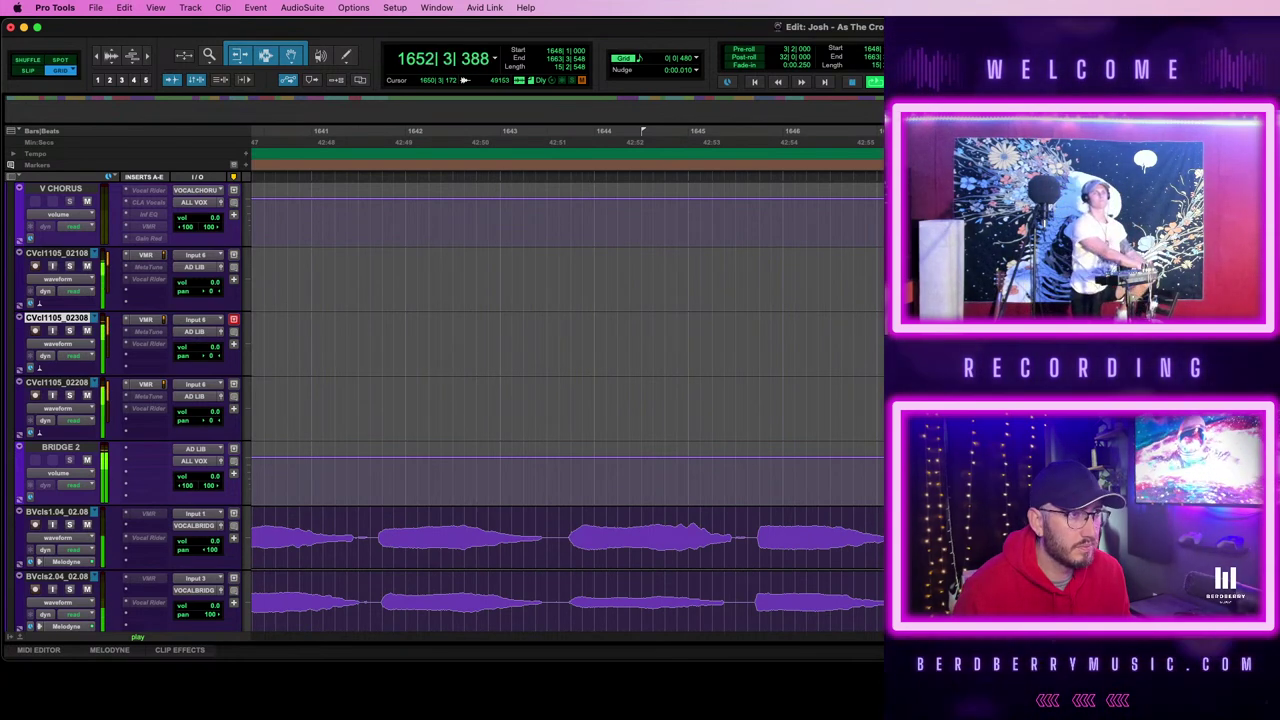
key("super+bracketleft")
key("super+bracketleft")
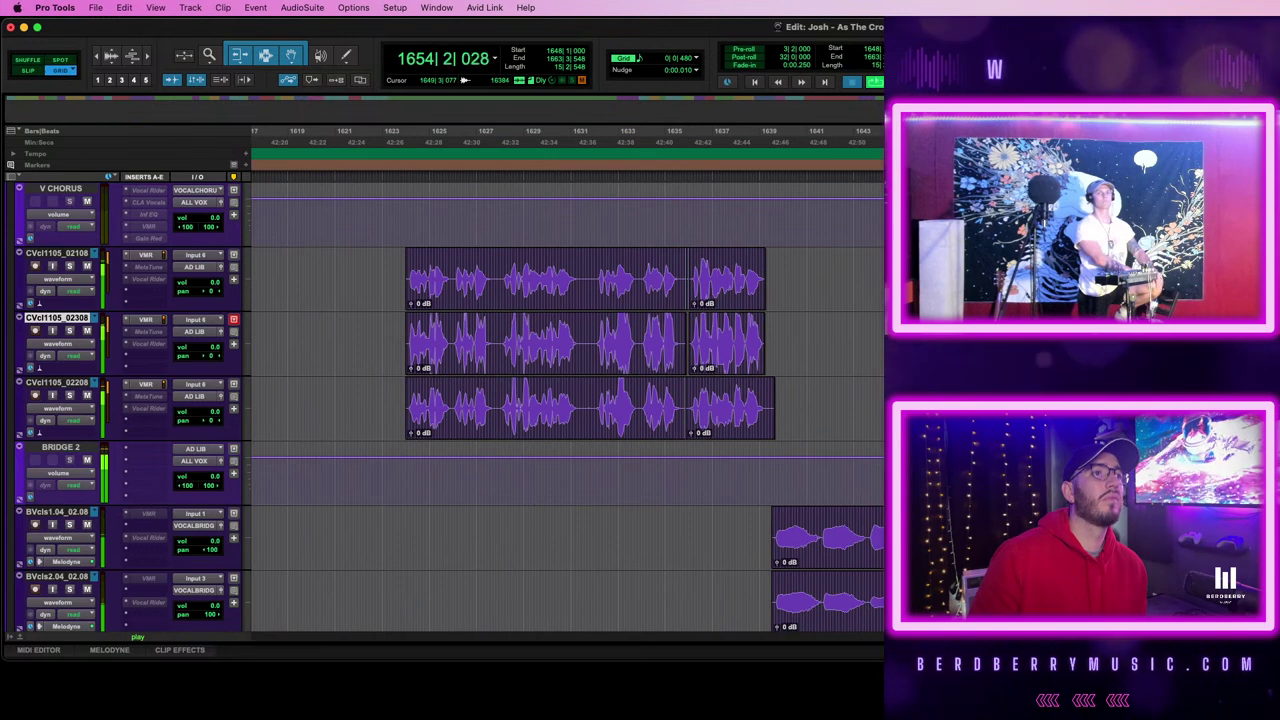
key("space")
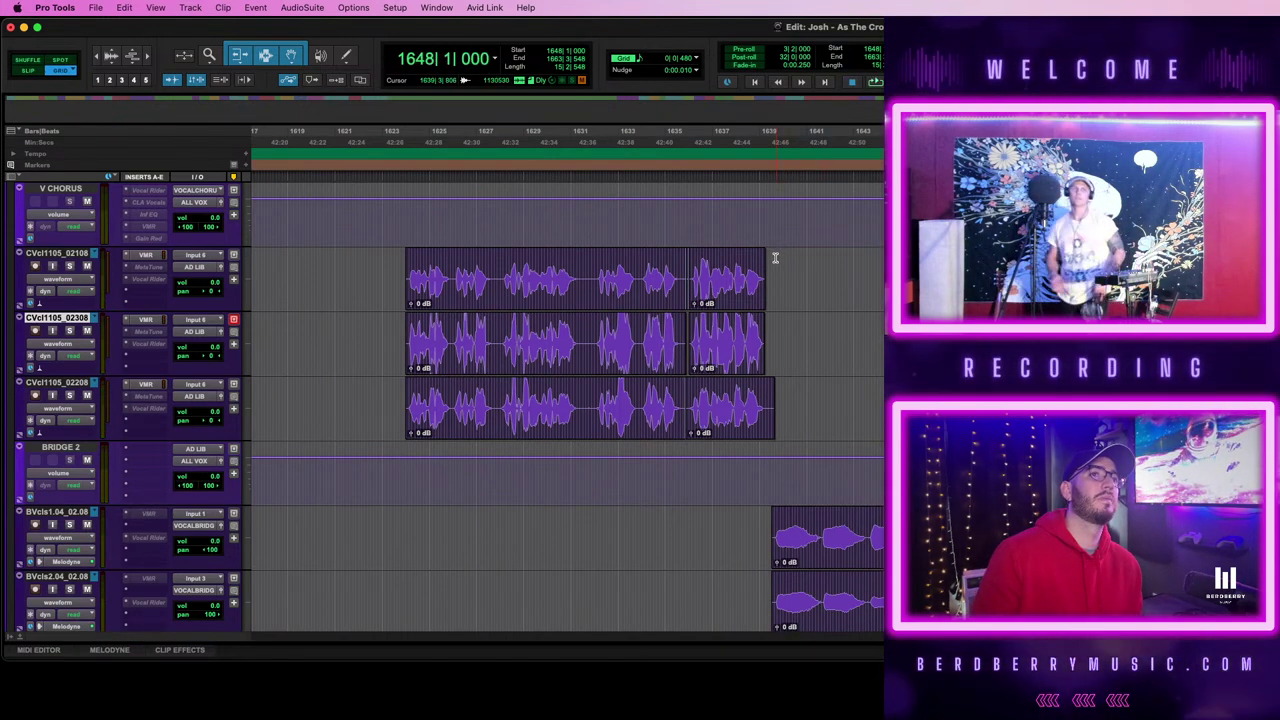
- Play back from 1646|1|000 to check the transition from the bridge harmonies into the second ad-lib passage
key("super+bracketright")
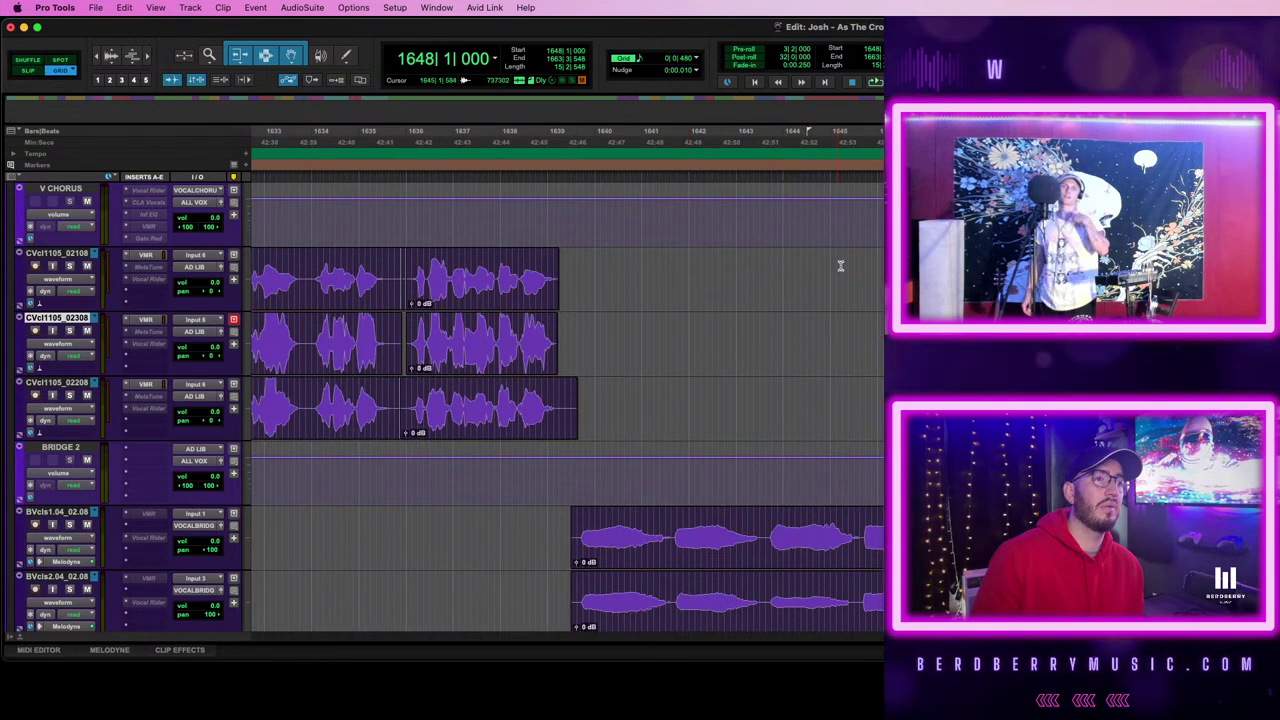
key("t")
key("r")
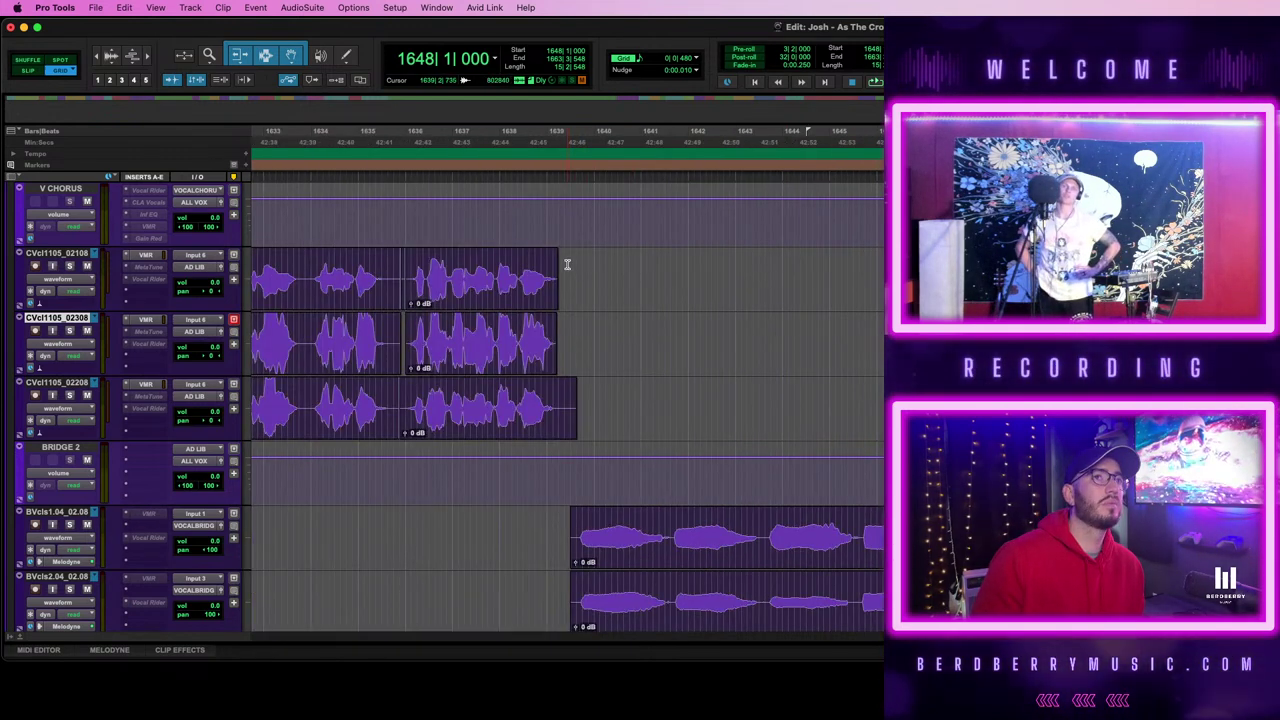
scroll(567, 264, "down", 1)
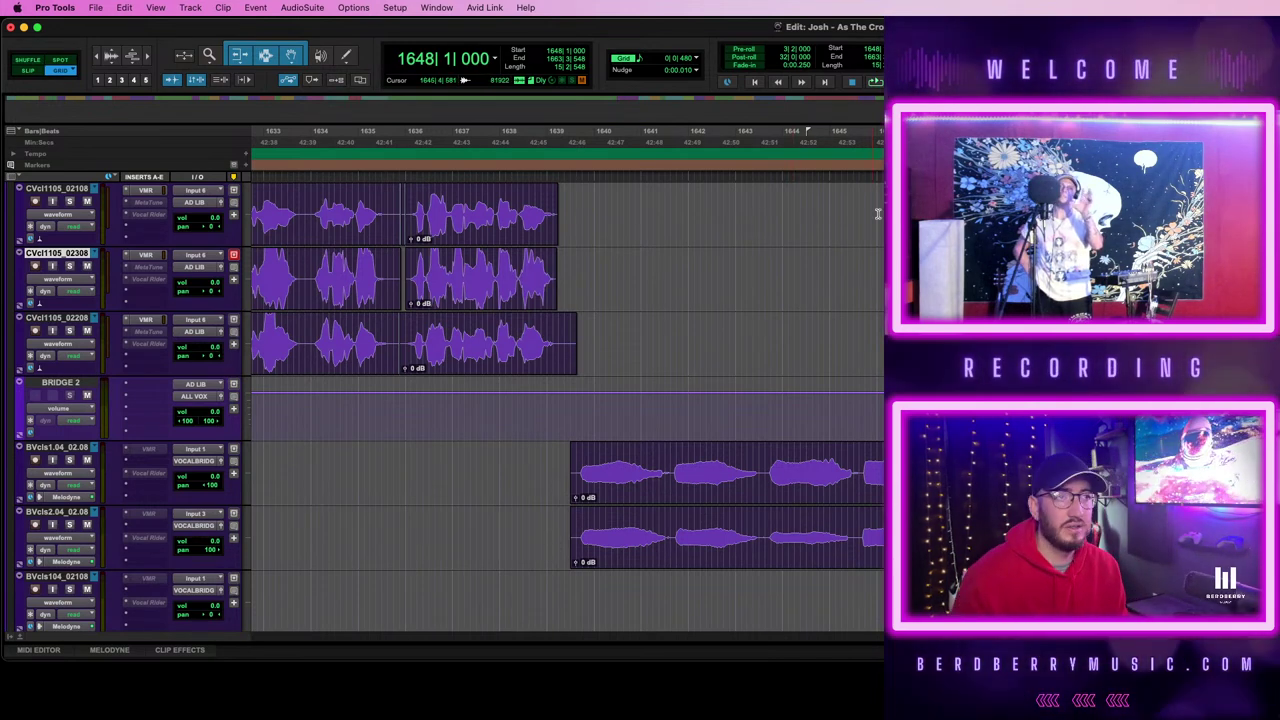
key("space")
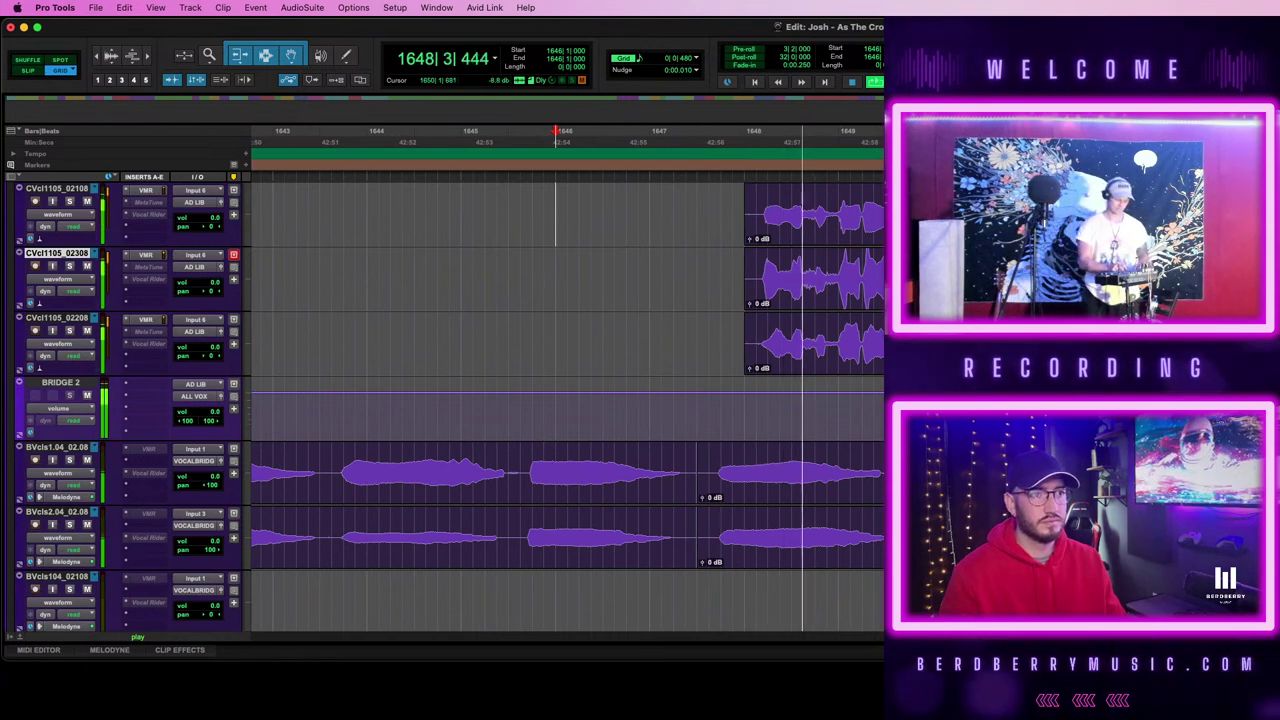
- Delete the harmony section from 1647|3|000 to 1649|3|480 on BVcls1.04 and BVcls2.04
left_click(723, 556)
left_click_drag(723, 556, 685, 558)
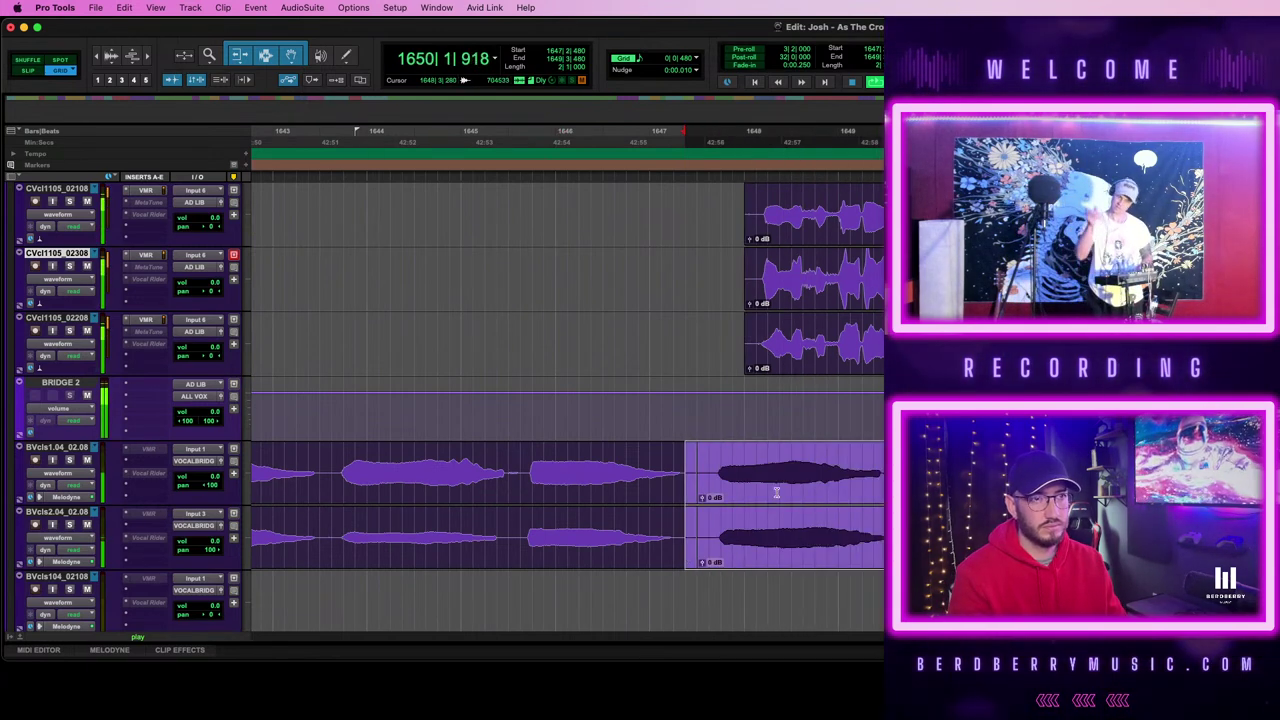
left_click_drag(900, 558, 700, 560)
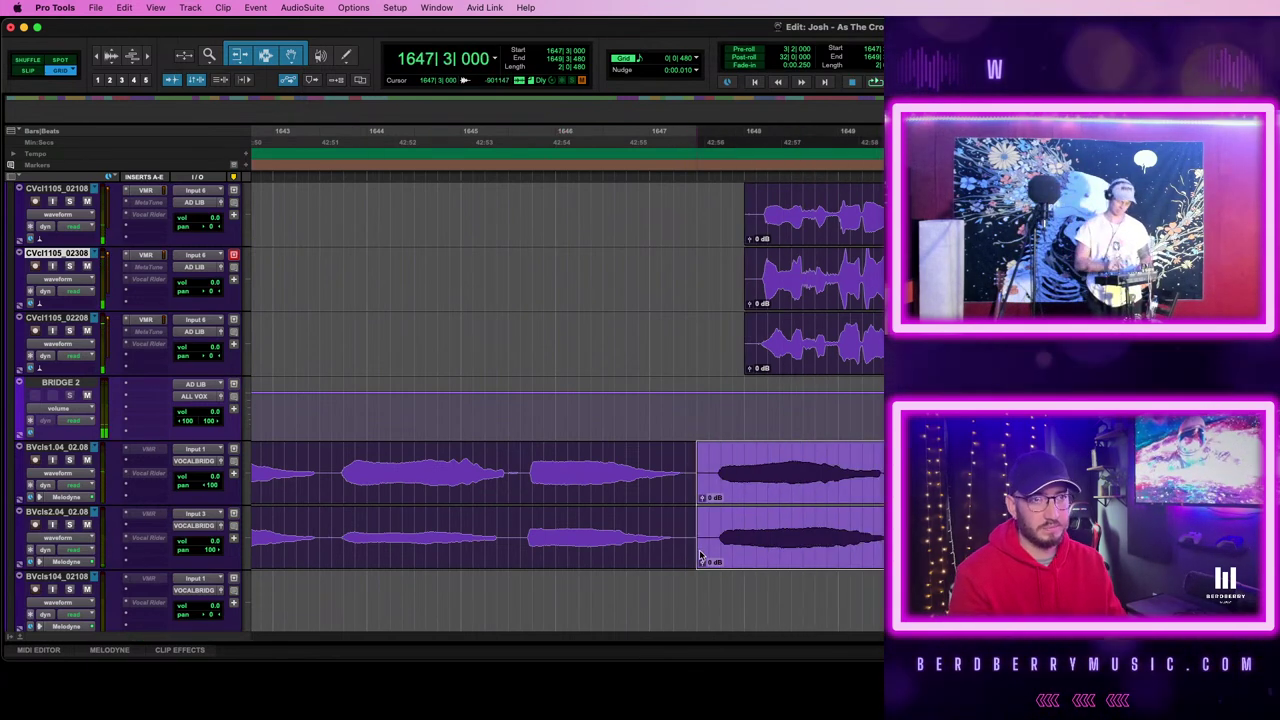
key("Delete")
- Split the second ad-lib clips on all three CVcl1105 tracks at 1650|1|000
scroll(880, 558, "right", 1)
scroll(731, 271, "right", 3)
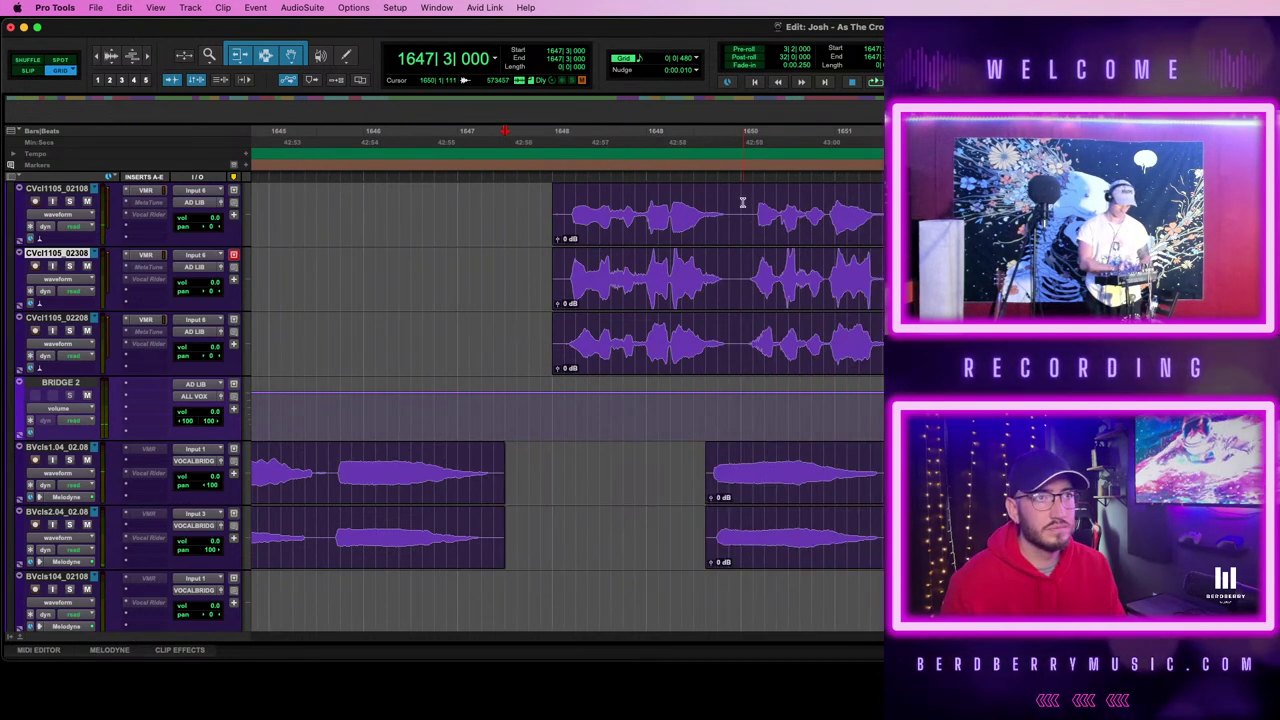
left_click_drag(742, 203, 743, 331)
key("b")
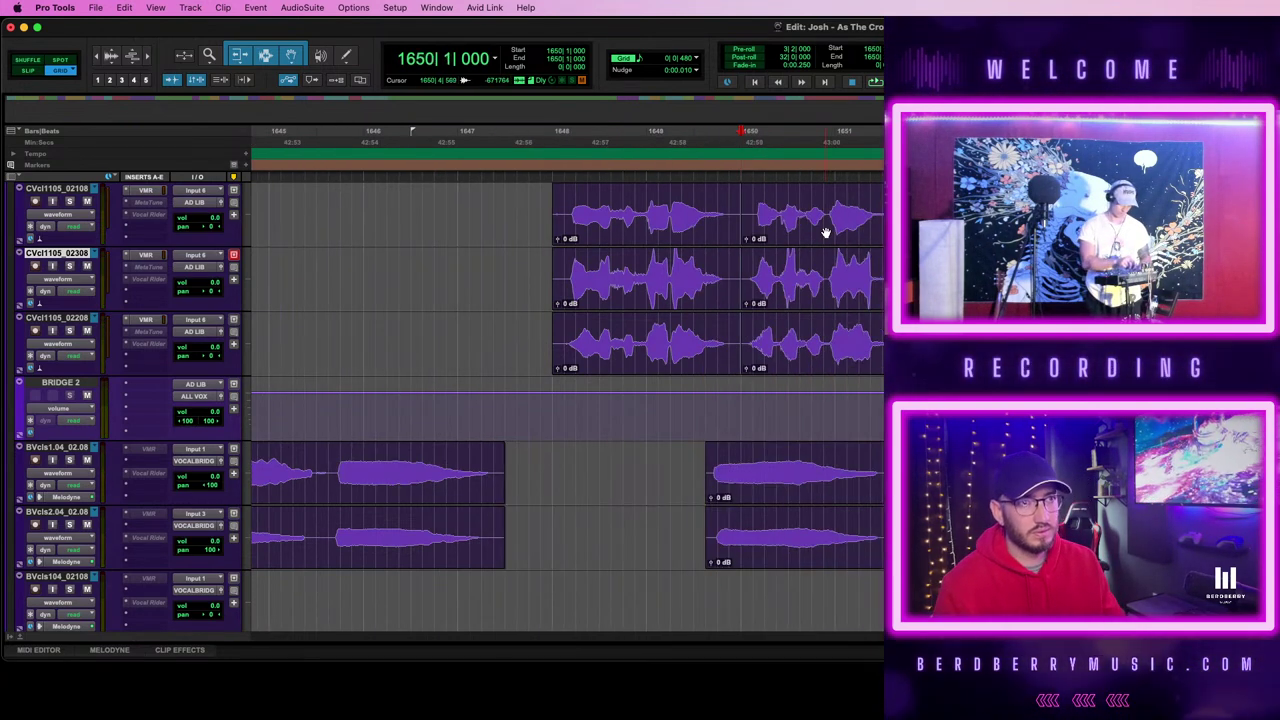
- Move the ad-libs after 1650|1|000 to 1652|1|000 on all CVcl1105 tracks and delete the BVcls1.04 and BVcls2.04 harmonies from 1651|3|480 to 1653|3|480
left_click(826, 233)
left_click(829, 300, "shift")
left_click(826, 357, "shift")
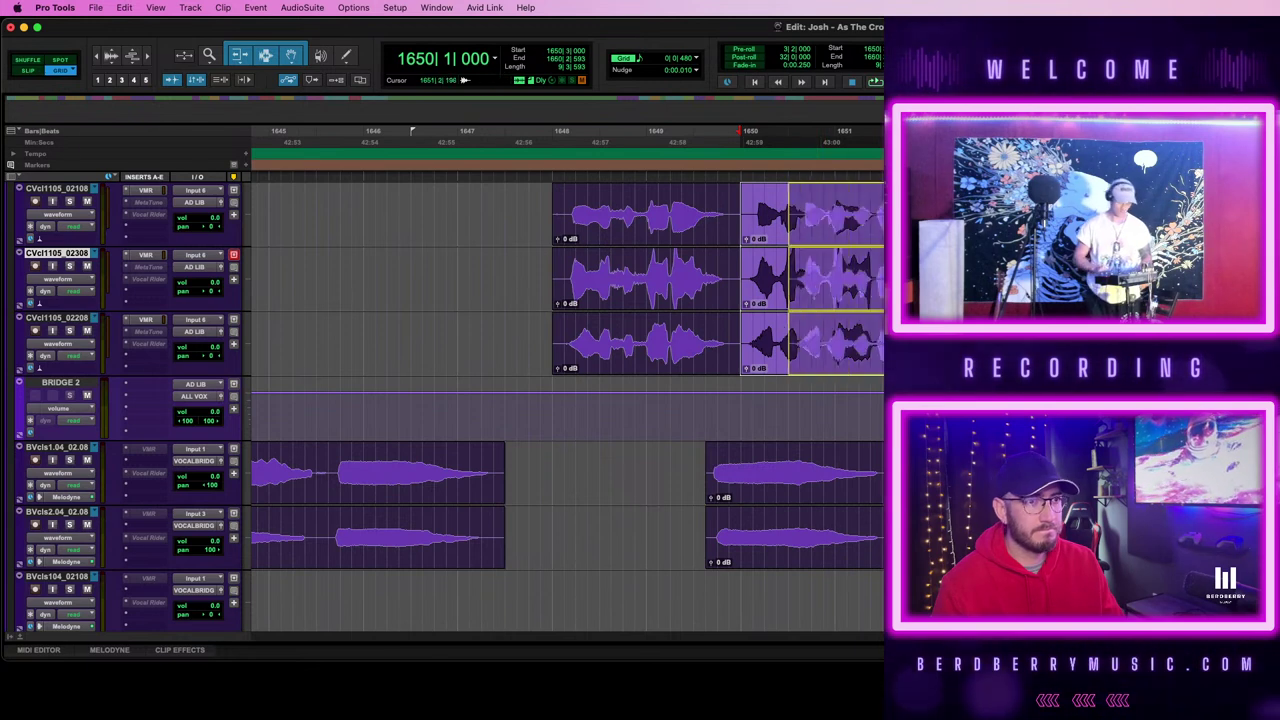
key("Delete")
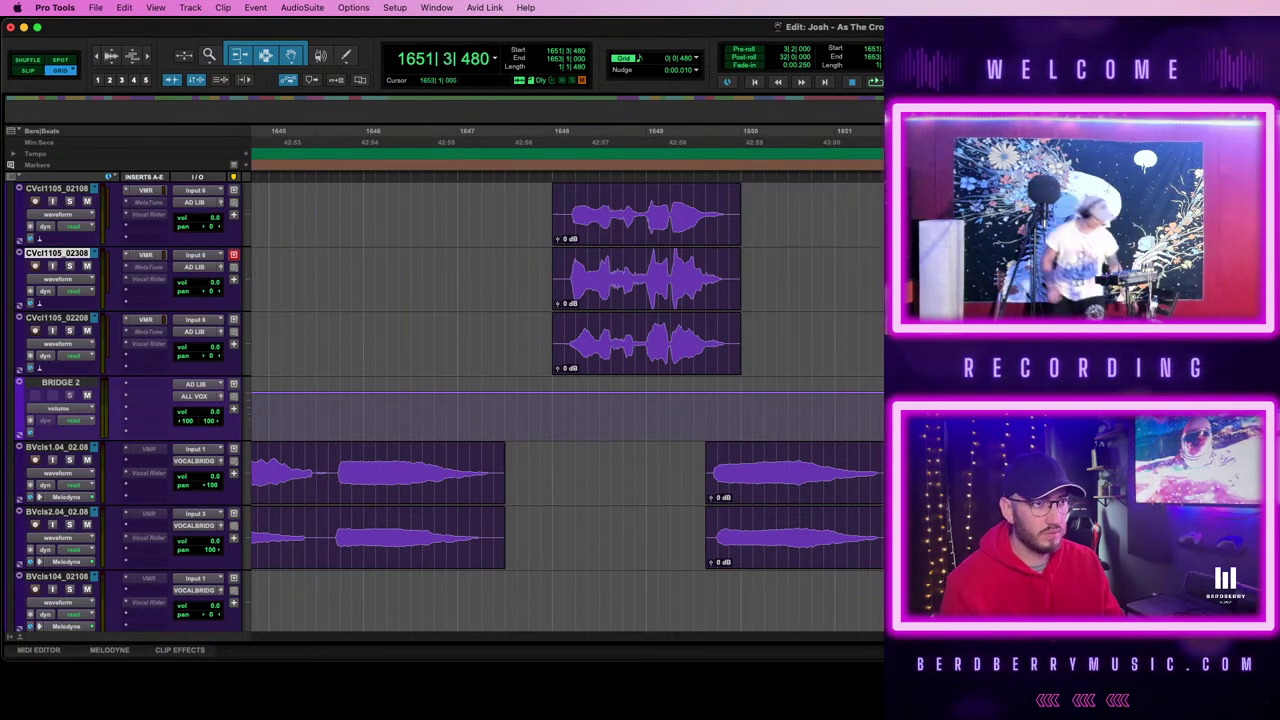
- Play back from 1649|1|000 and delete the ad-lib section from 1654|1|000 to 1657|3|480 on all three CVcl1105 tracks
left_click(649, 443)
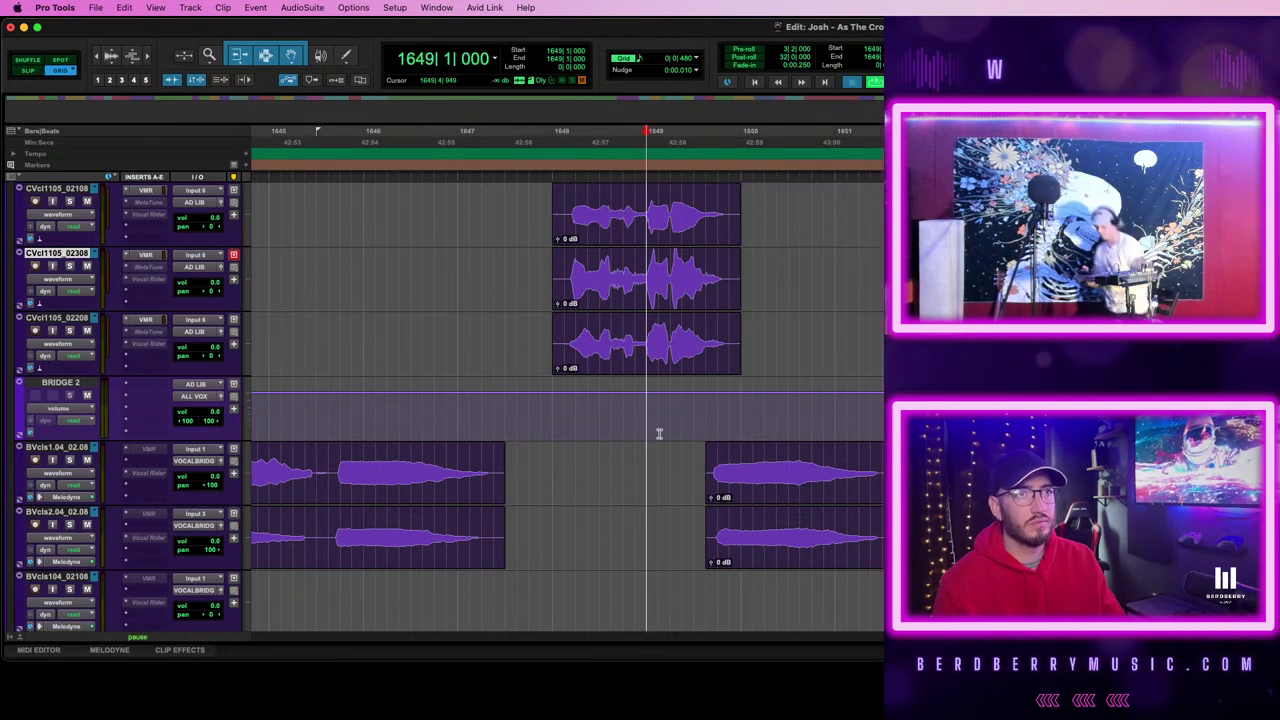
key("space")
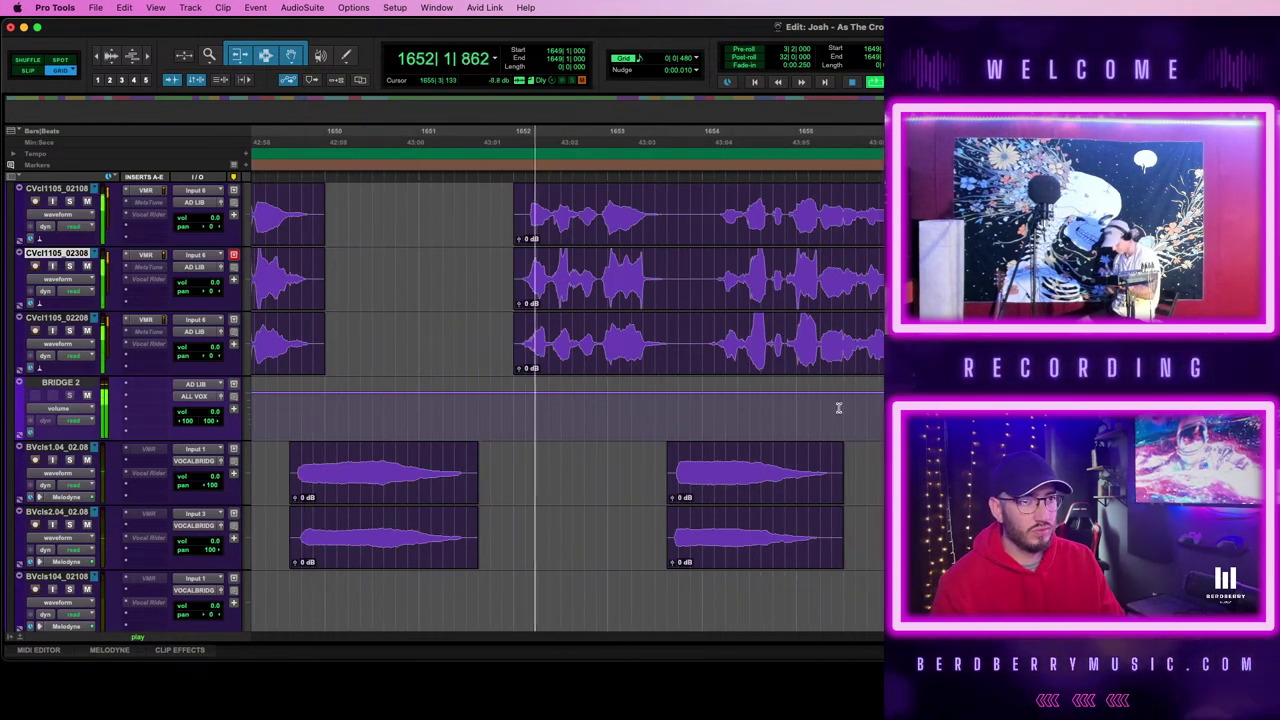
left_click_drag(706, 197, 884, 370)
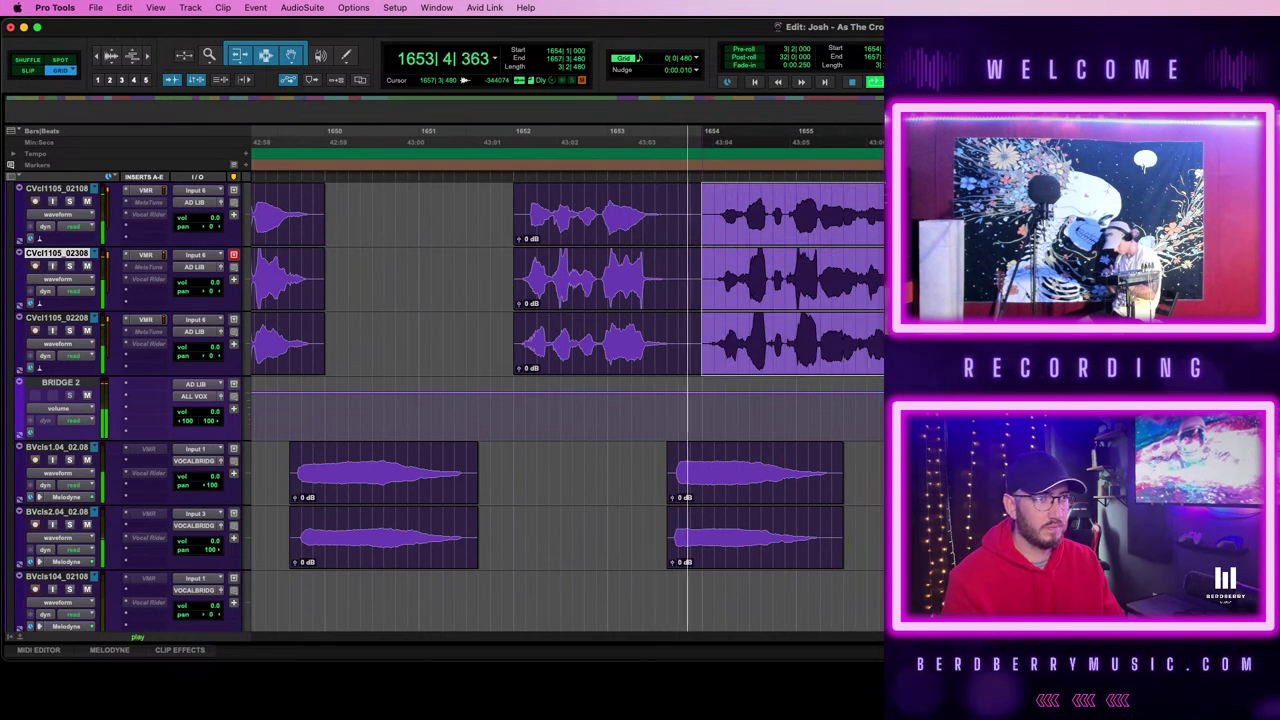
key("Delete")
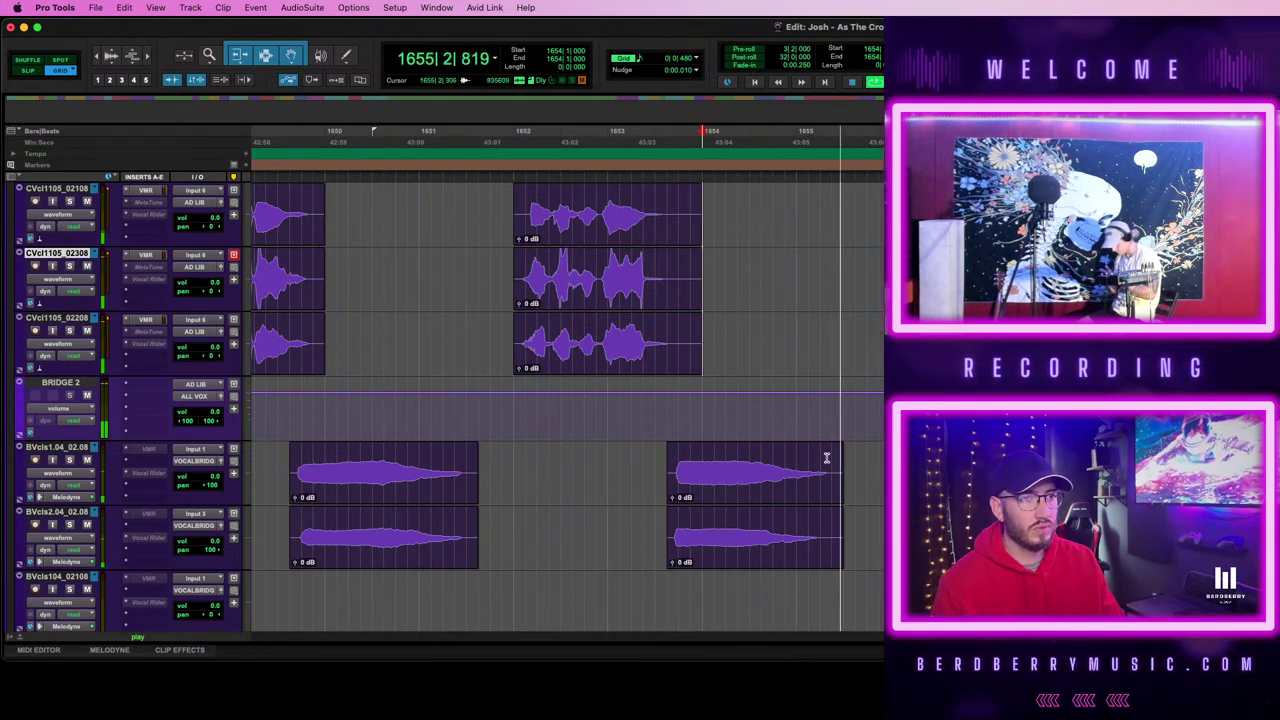
key("space")
- Duplicate the harmony section from 1653|1|000 to 1656|1|000 on BVcls1.04 and BVcls2.04 and shift the copy to 1656|3|480
left_click_drag(607, 455, 848, 543)
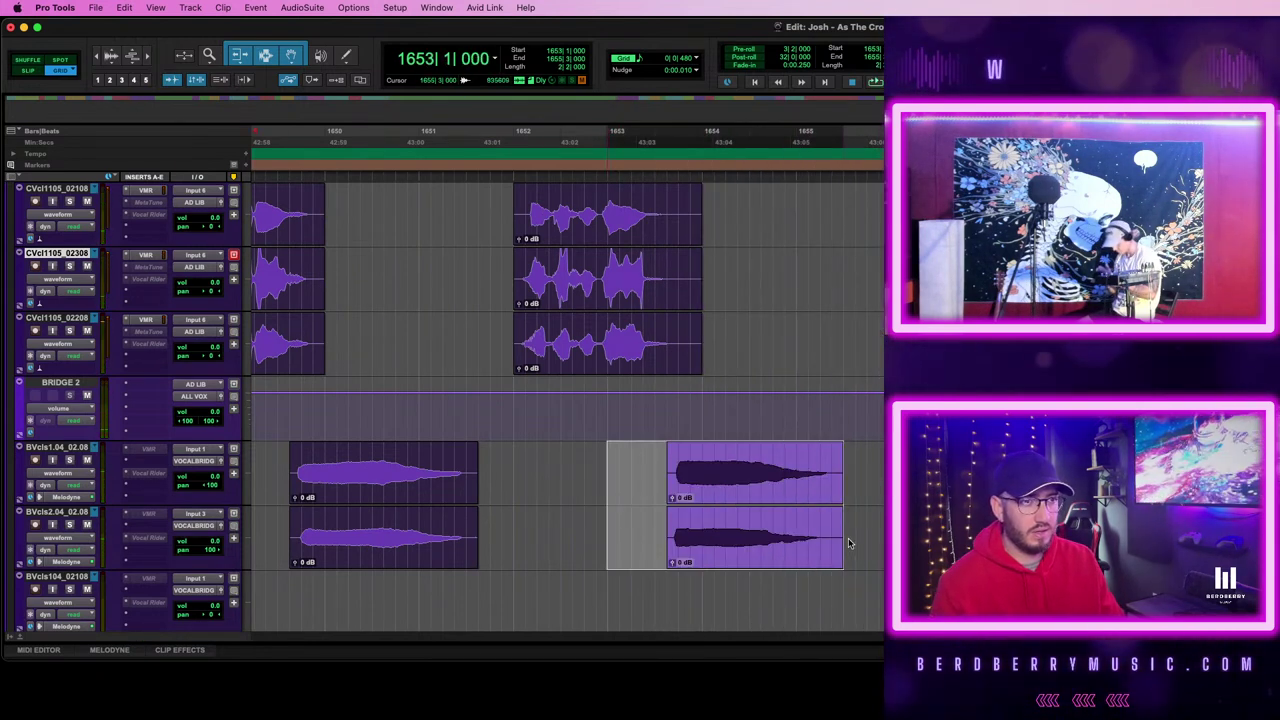
left_click(880, 458, "shift")
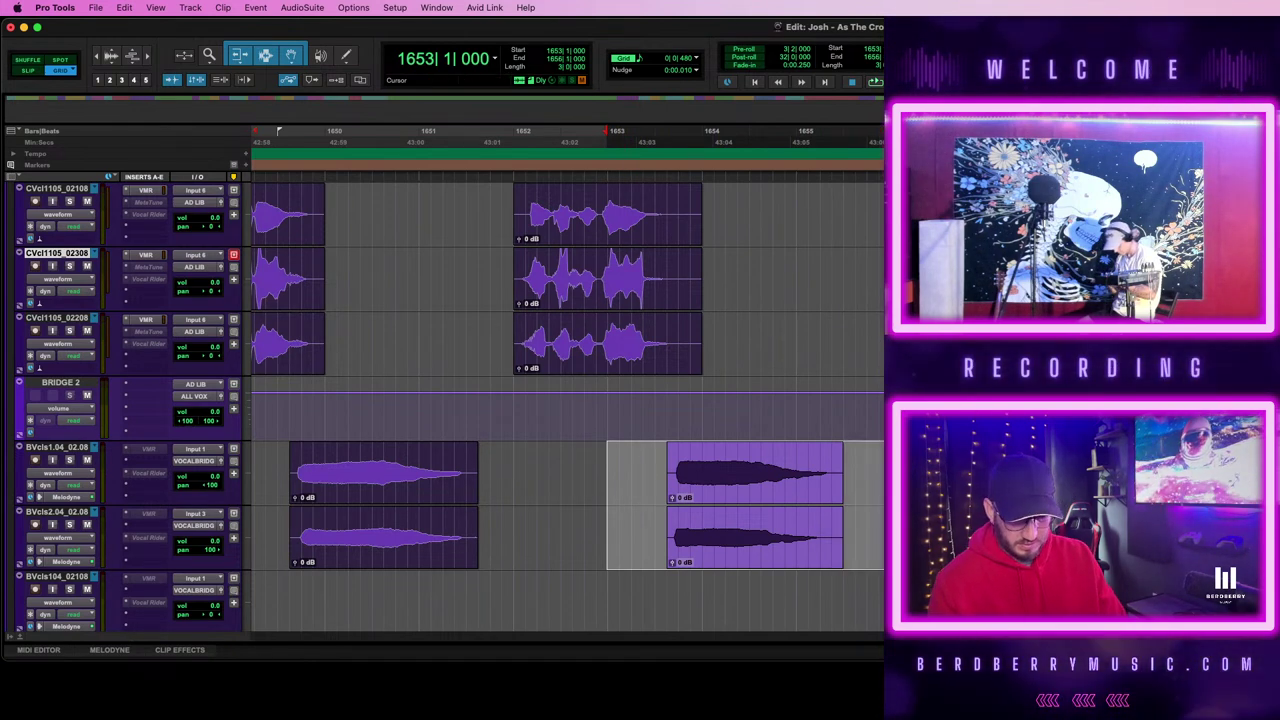
key("r")
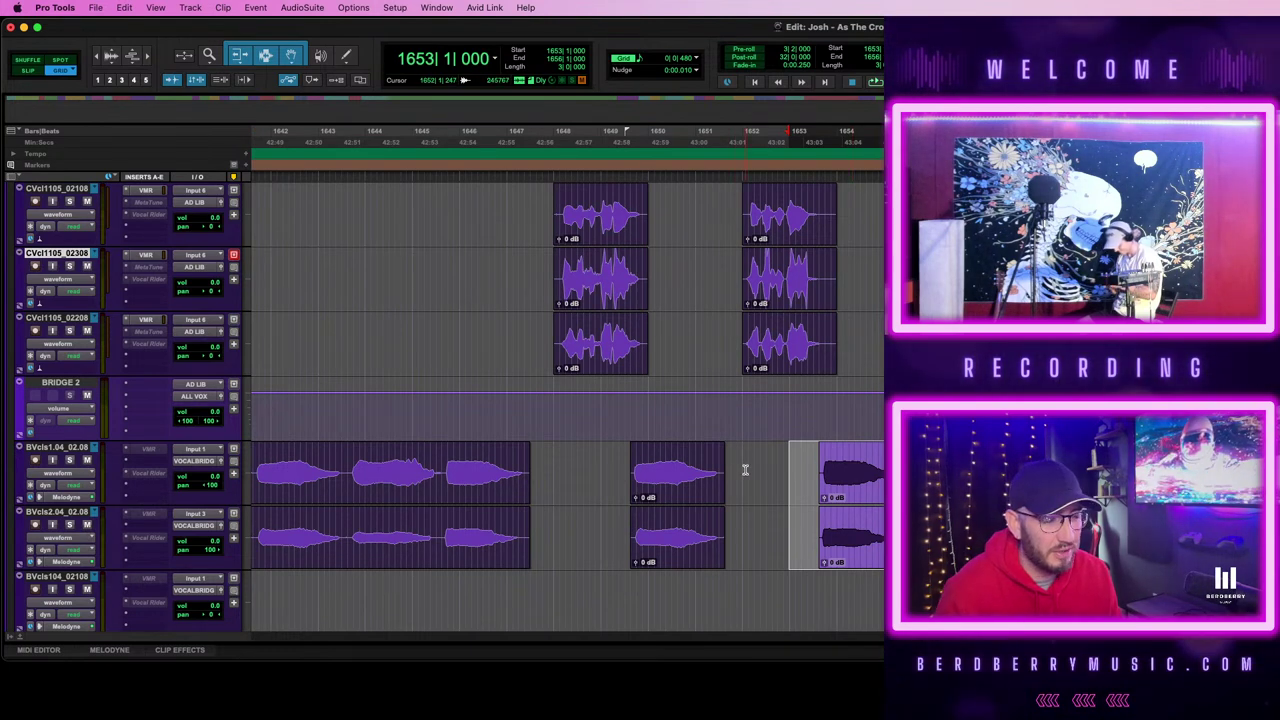
key("super+d")
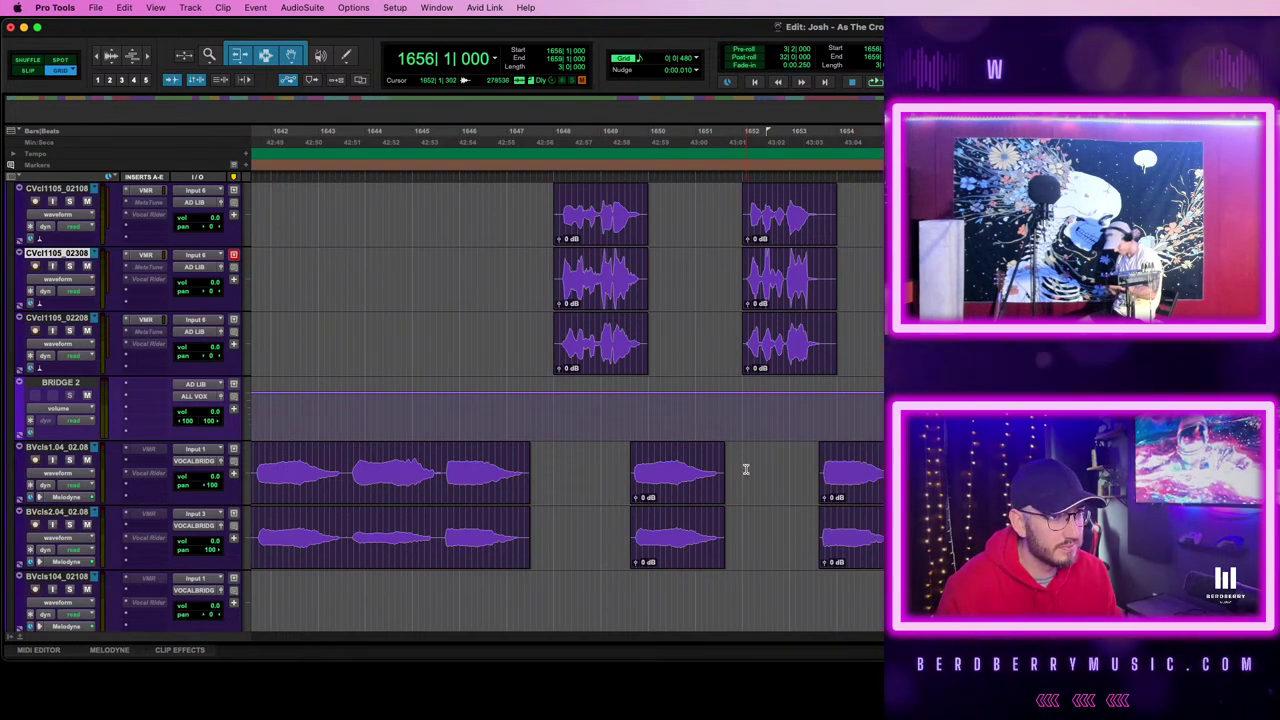
key("super+bracketright")
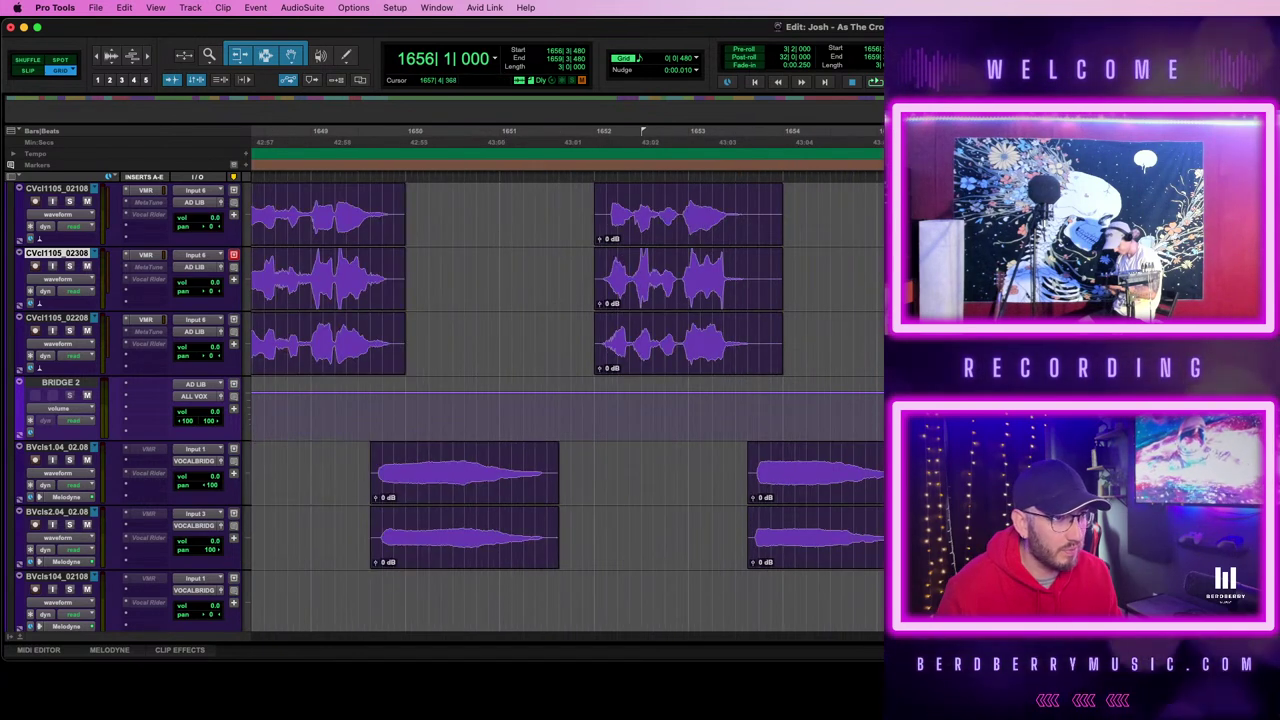
left_click_drag(1091, 488, 1150, 488)
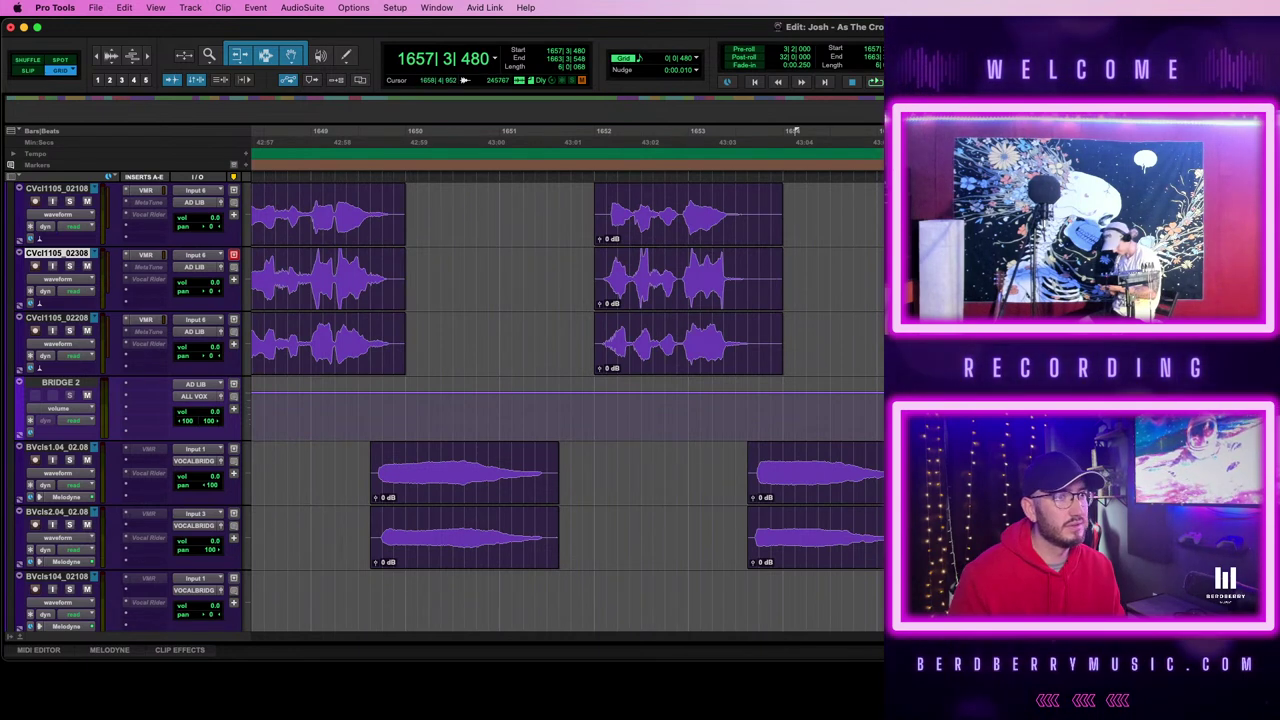
- Move the remaining ad-libs on all three CVcl1105 tracks to 1655|3|480 and the copied harmony clips to 1657|3|480
left_click_drag(1253, 488, 1057, 488)
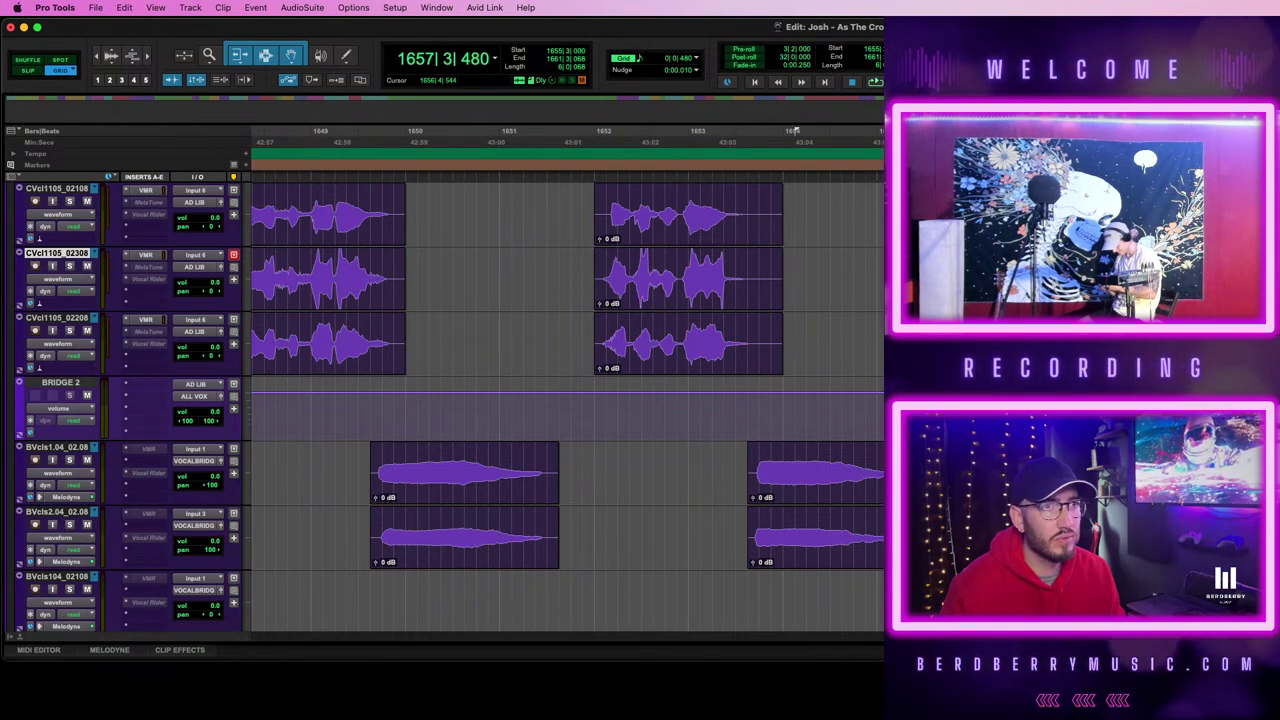
key("space")
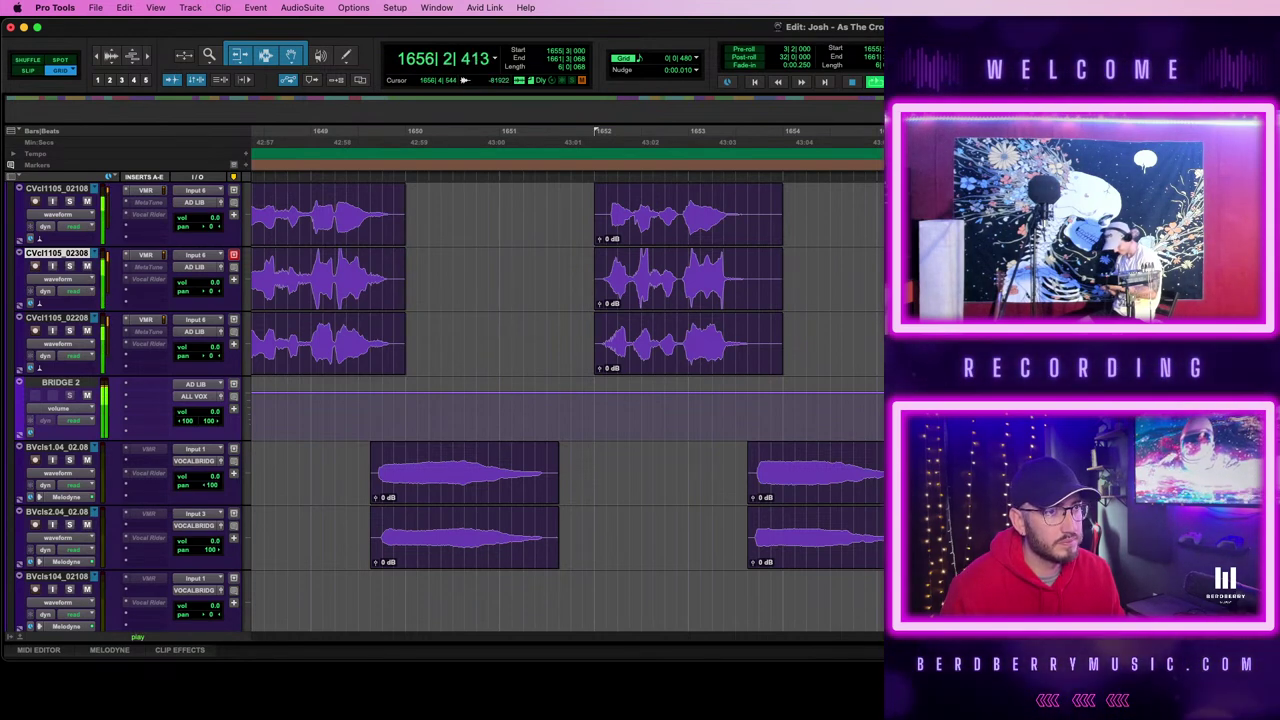
key("space")
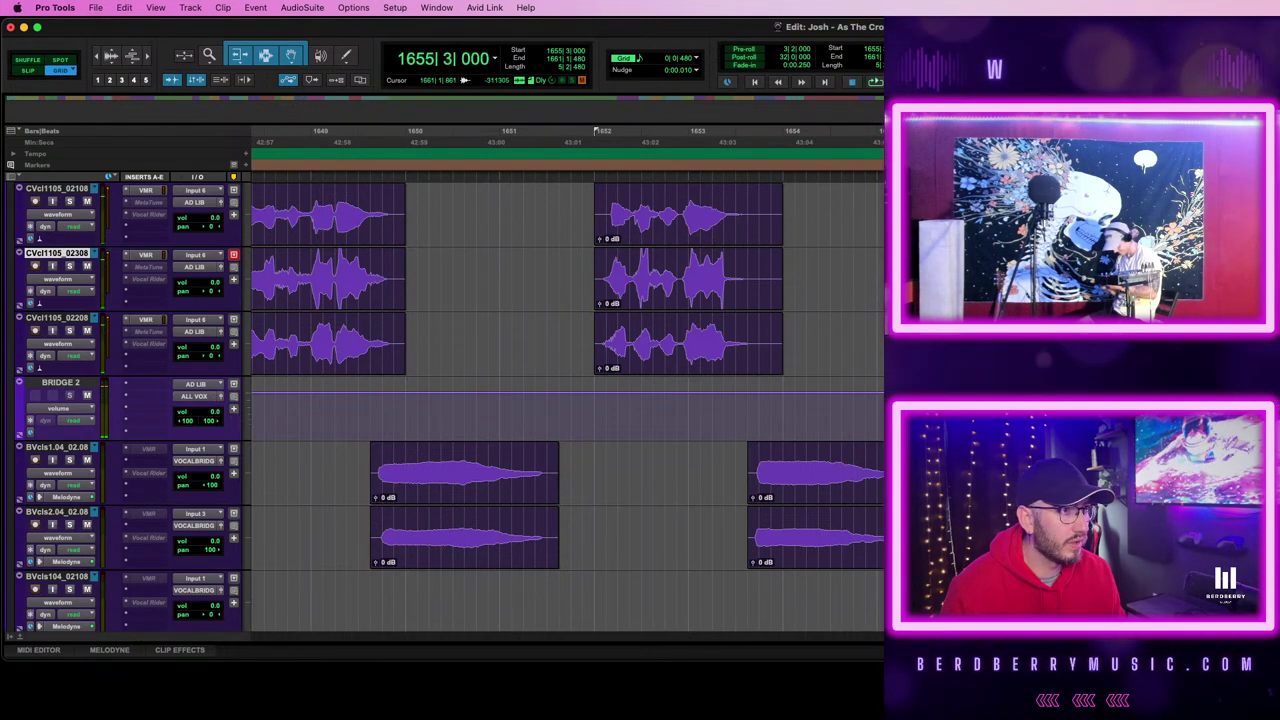
left_click_drag(1105, 282, 1106, 282)
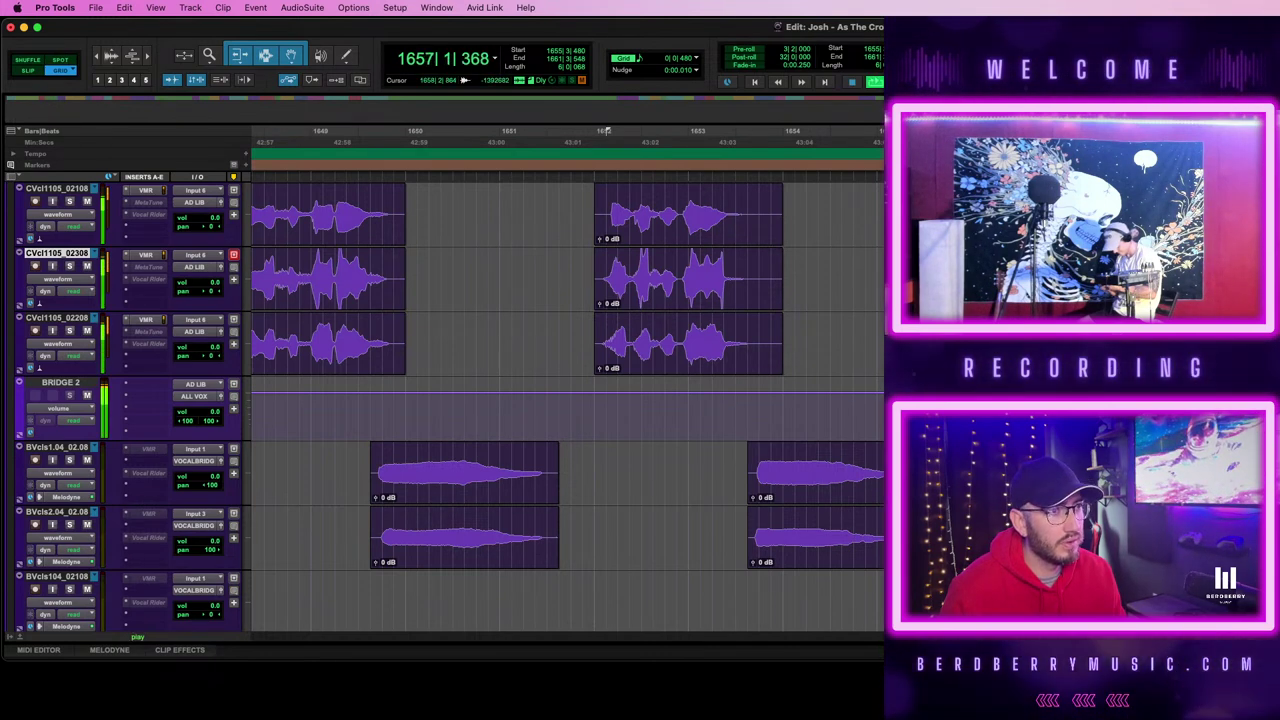
left_click(995, 482)
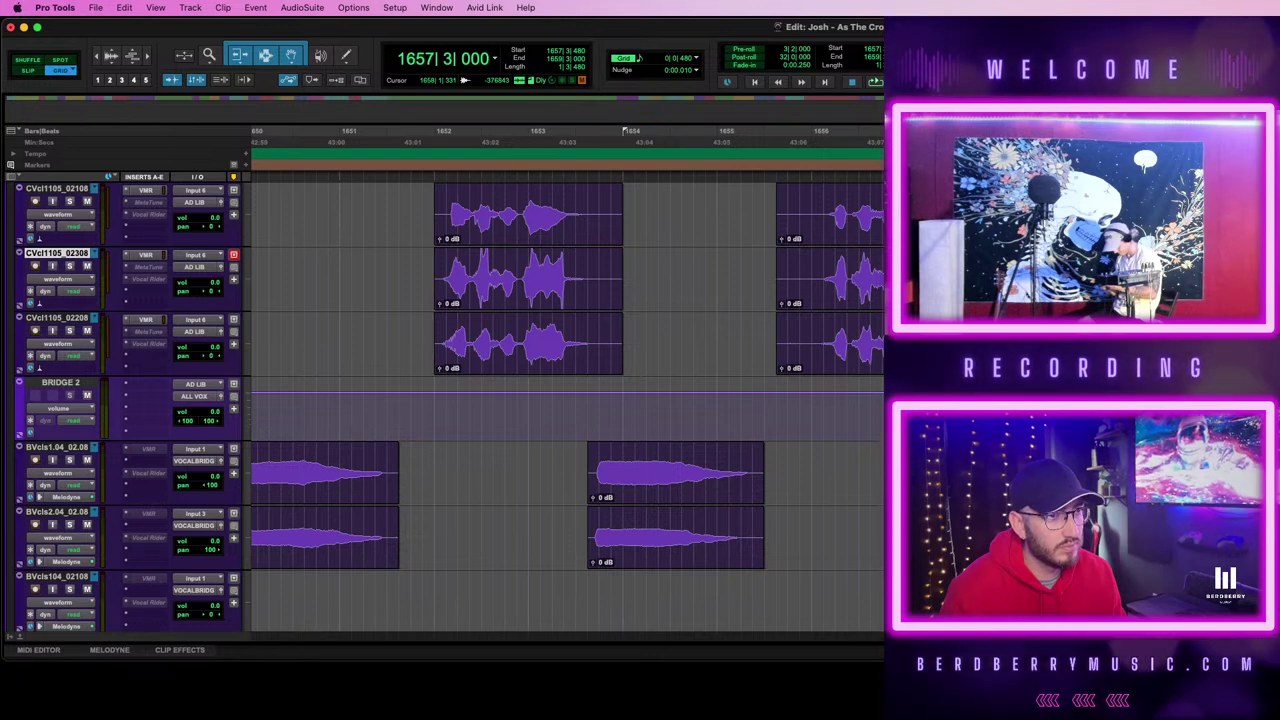
- Split off the ad-libs after 1658|1|000 and move them later on all three CVcl1105 tracks, checking playback from 1655|1|000
left_click(1073, 605)
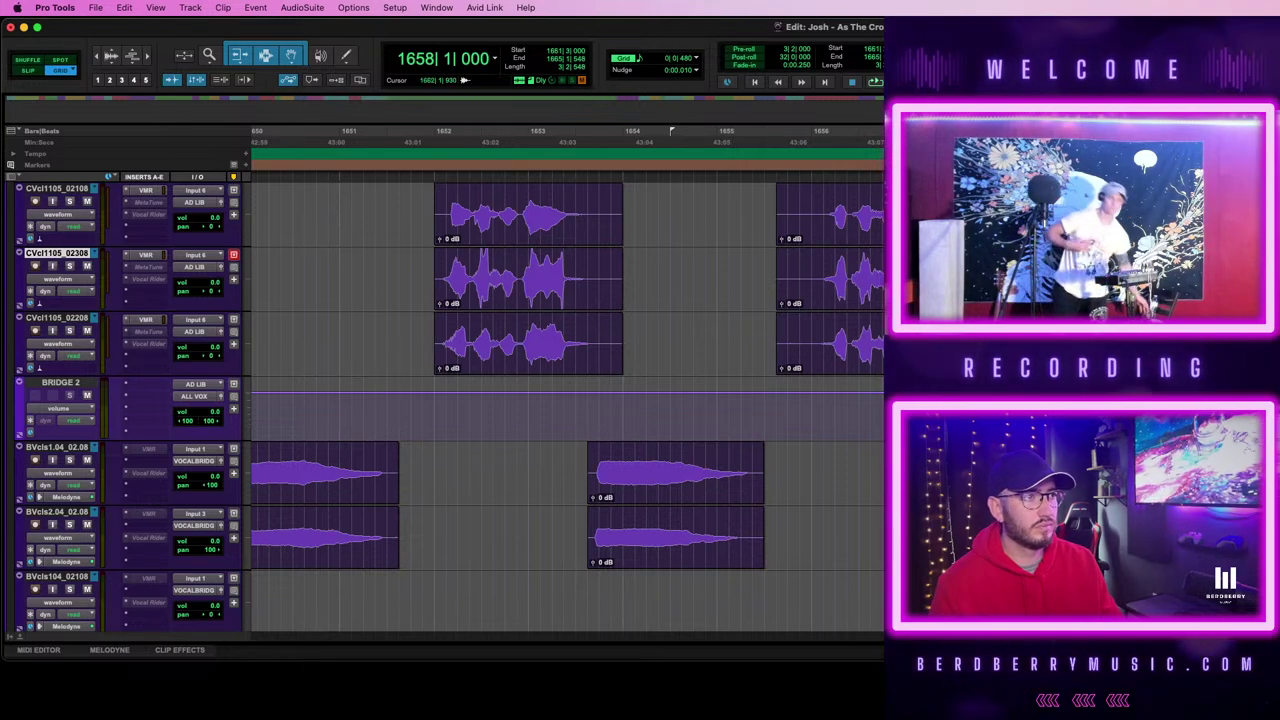
left_click(714, 205)
key("space")
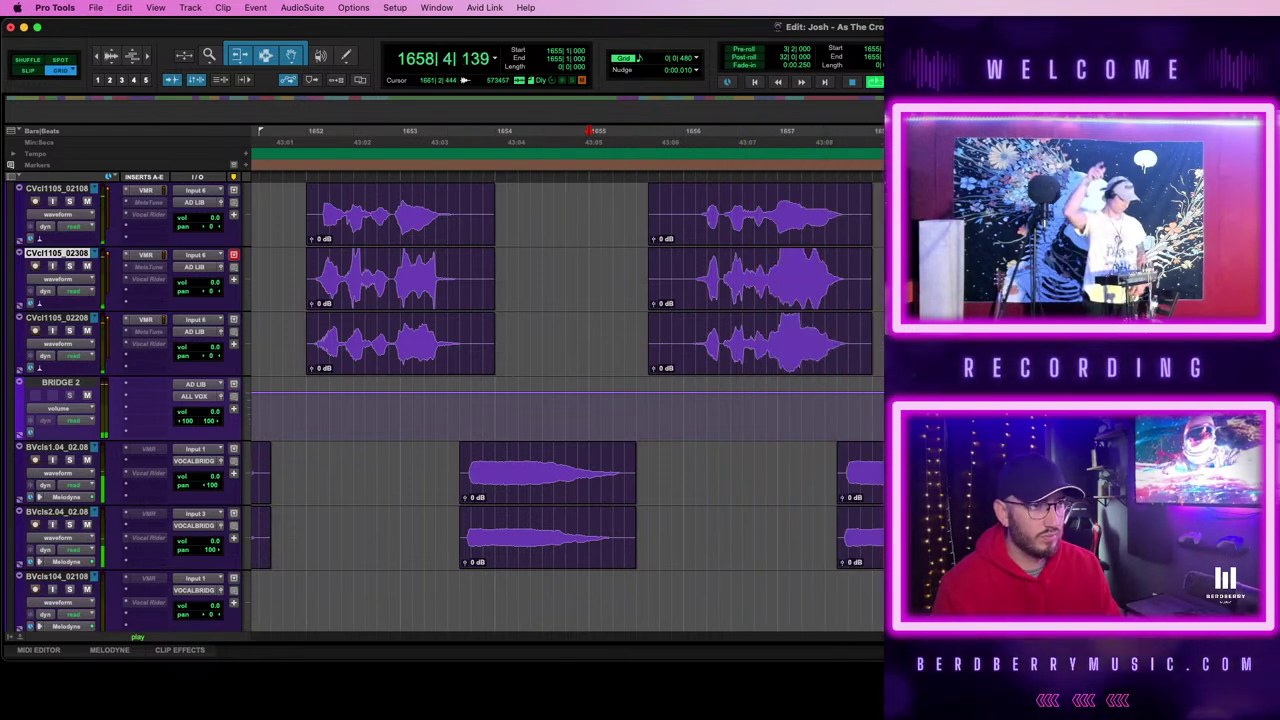
key("space")
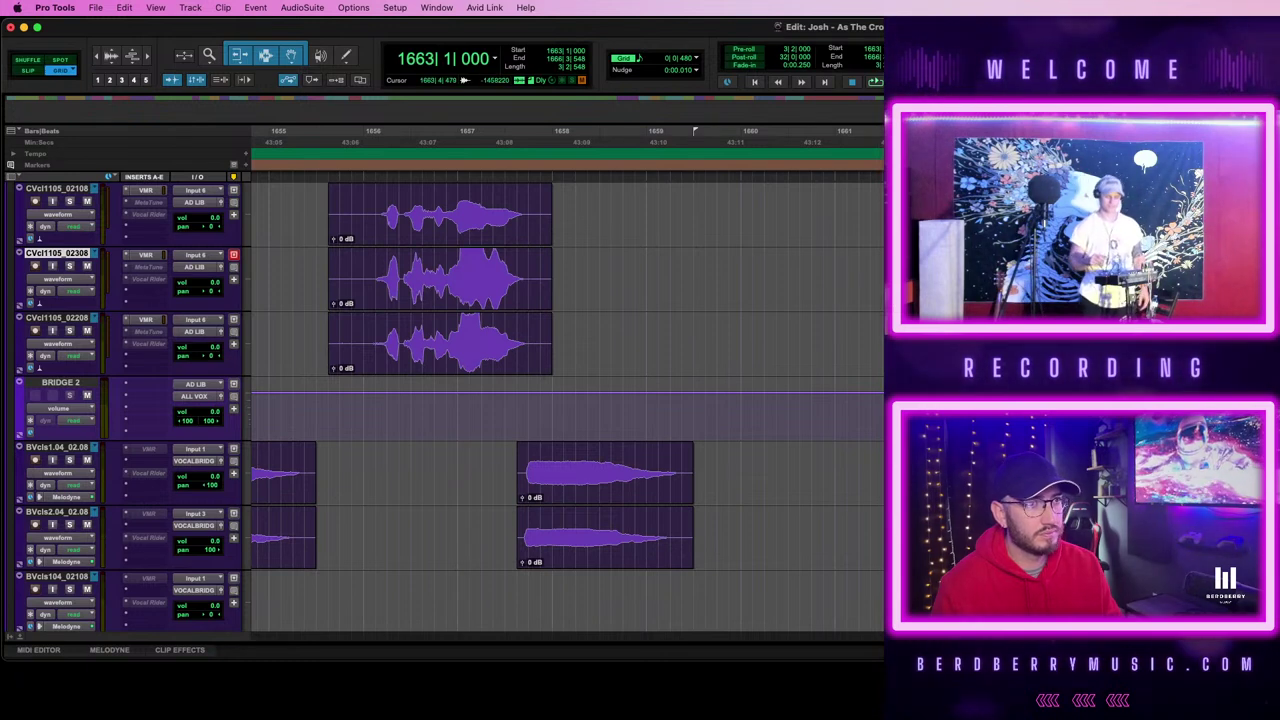
- Move the split-off ad-lib section to 1660|1|000 on all three CVcl1105 tracks and play it back
left_click_drag(820, 225, 750, 221)
key("space")
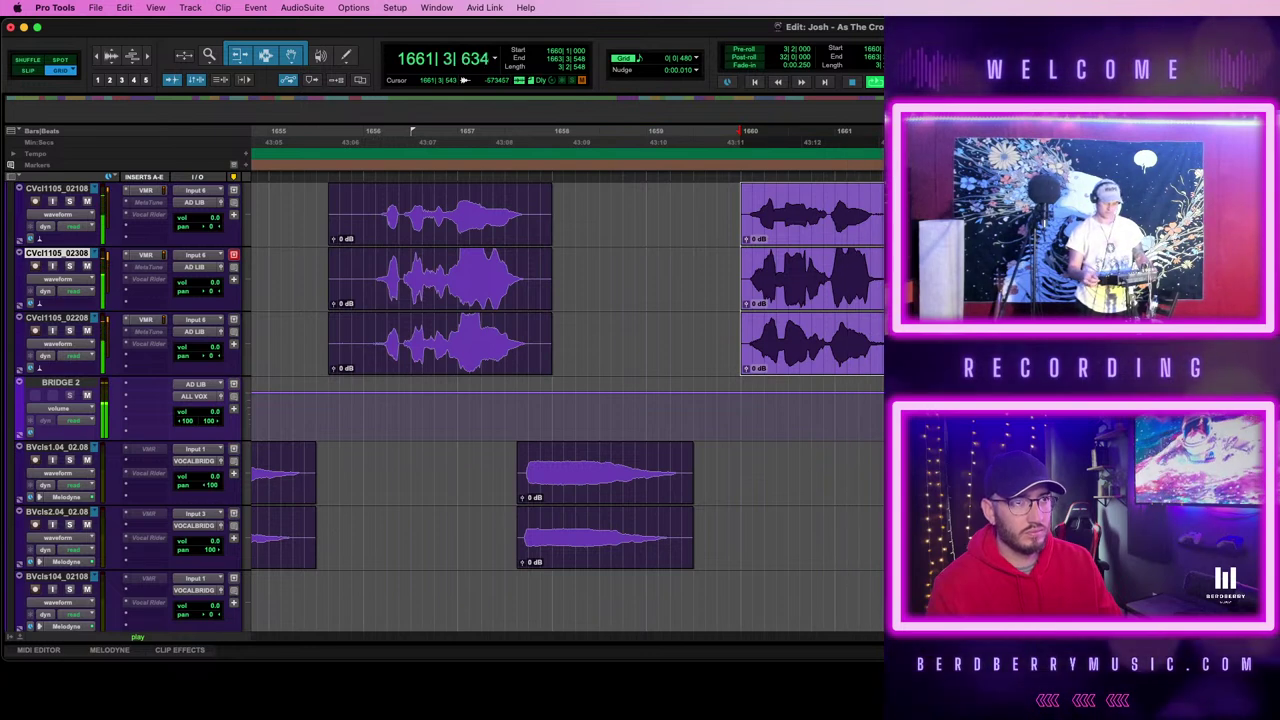
key("space")
- Split the ad-lib clips at 1661|4|000 on all three CVcl1105 tracks and move the trailing part to 1668|2|000
left_click_drag(954, 225, 917, 225)
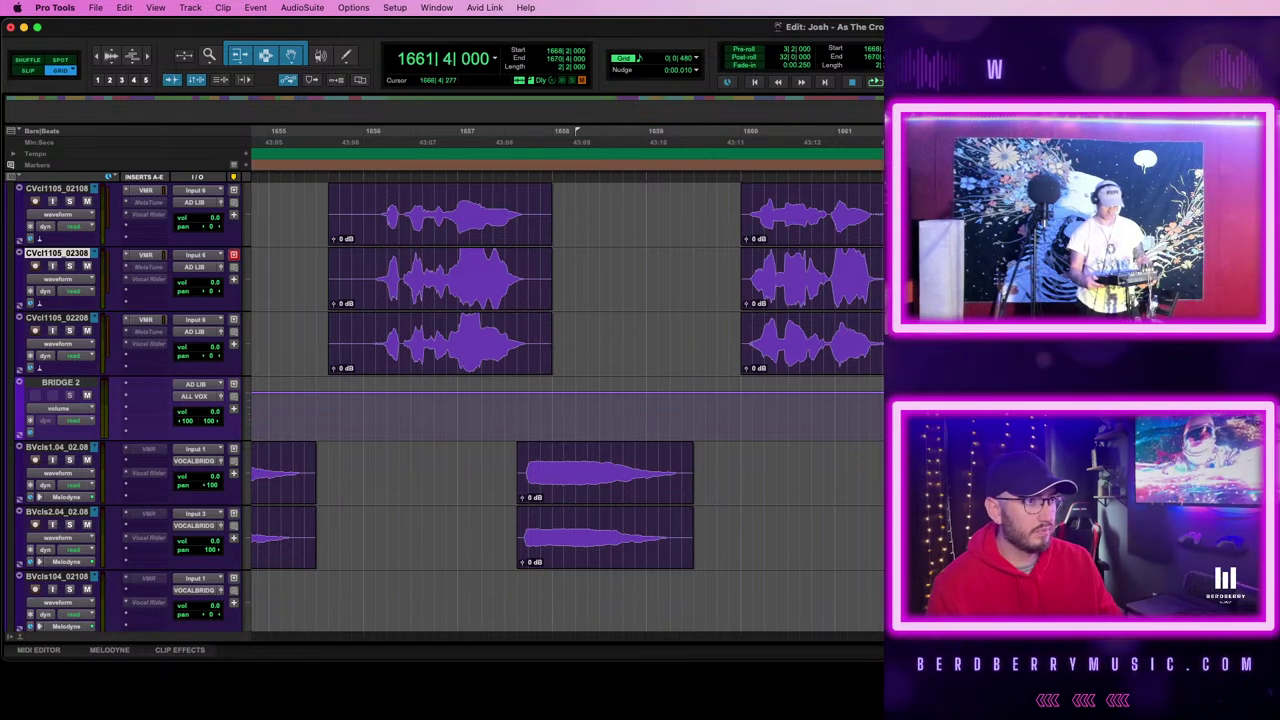
key("r")
key("r")
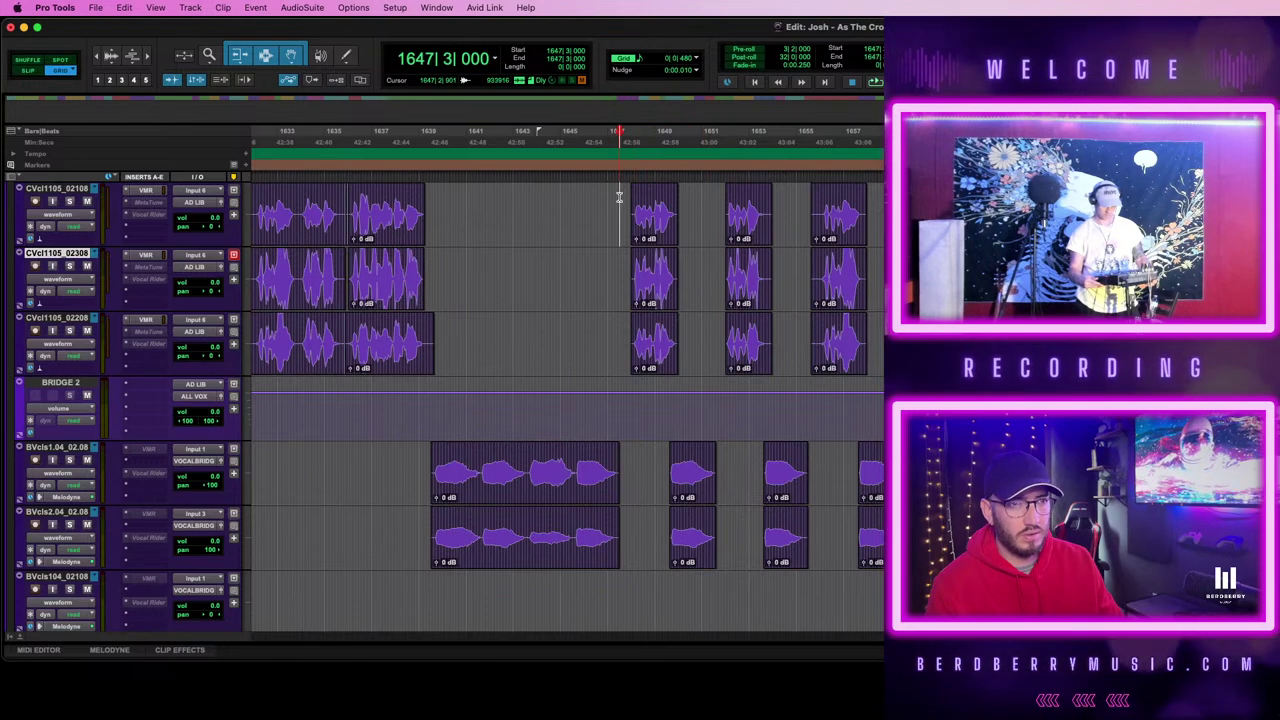
- Play back from 1647|3|000 to check the alternation between the ad-libs and the bridge harmonies
left_click(619, 197)
key("space")
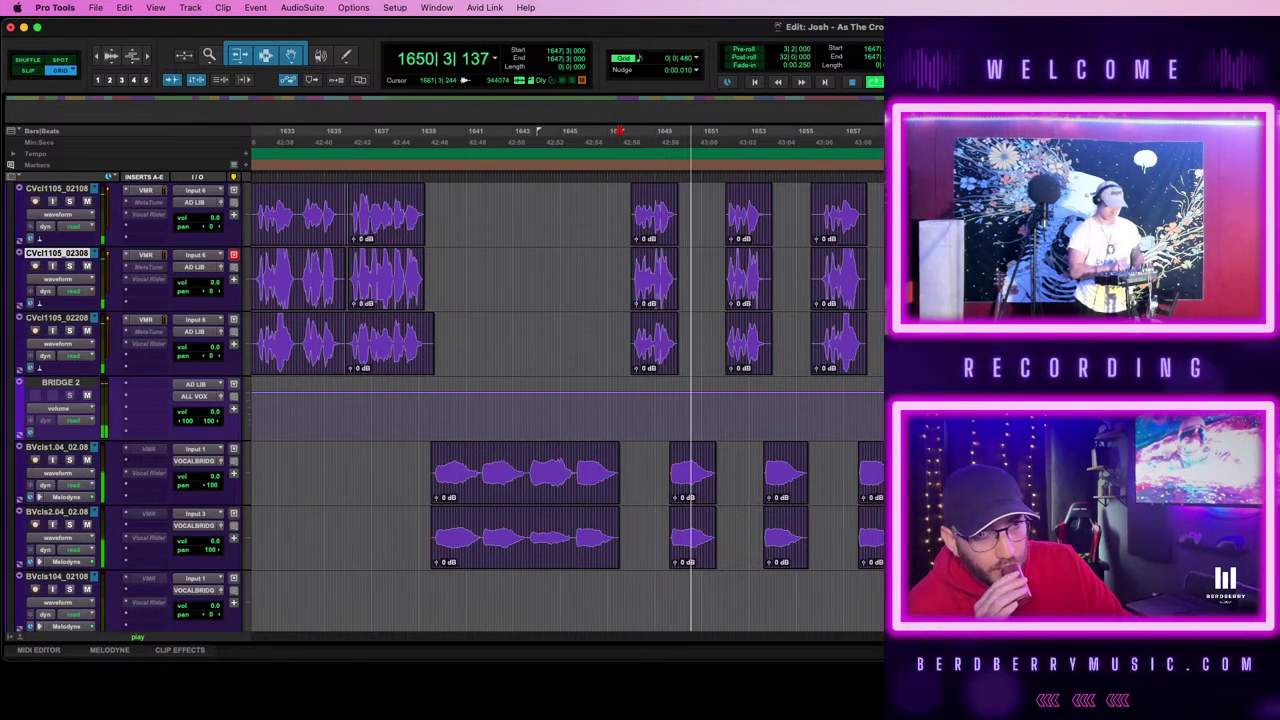
key("super+bracketright")
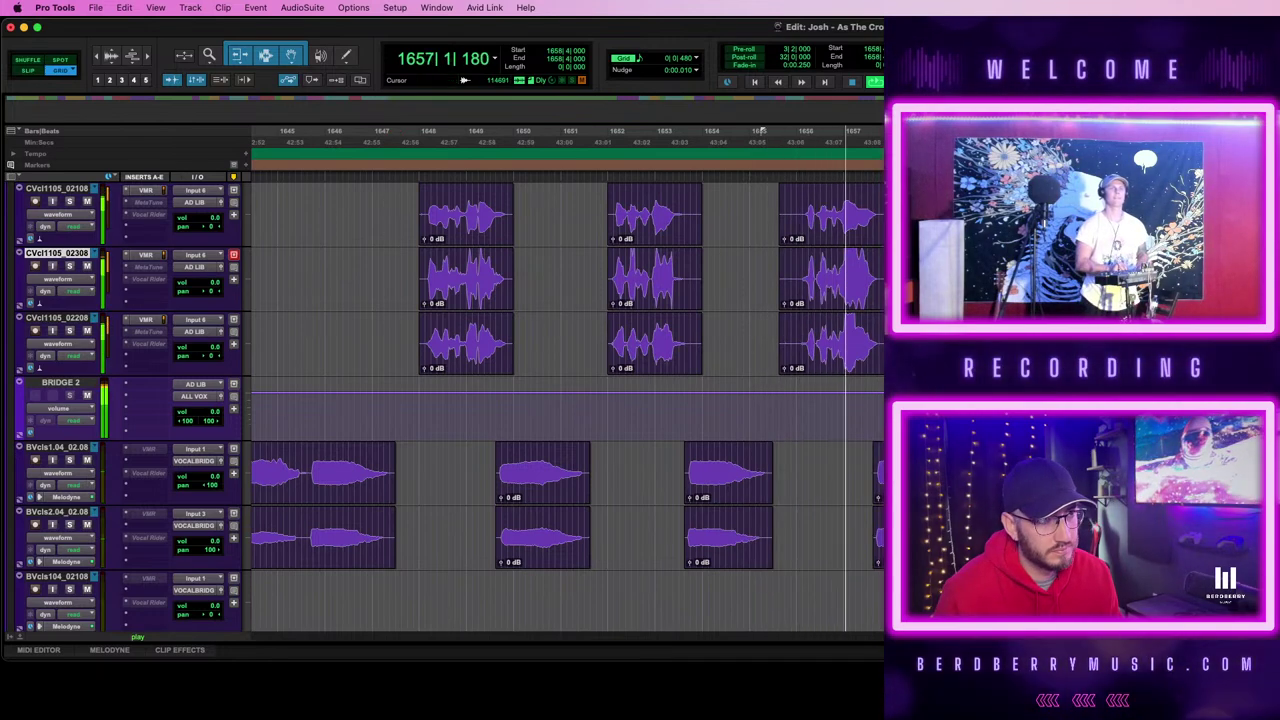
left_click(900, 540, "shift")
key("t")
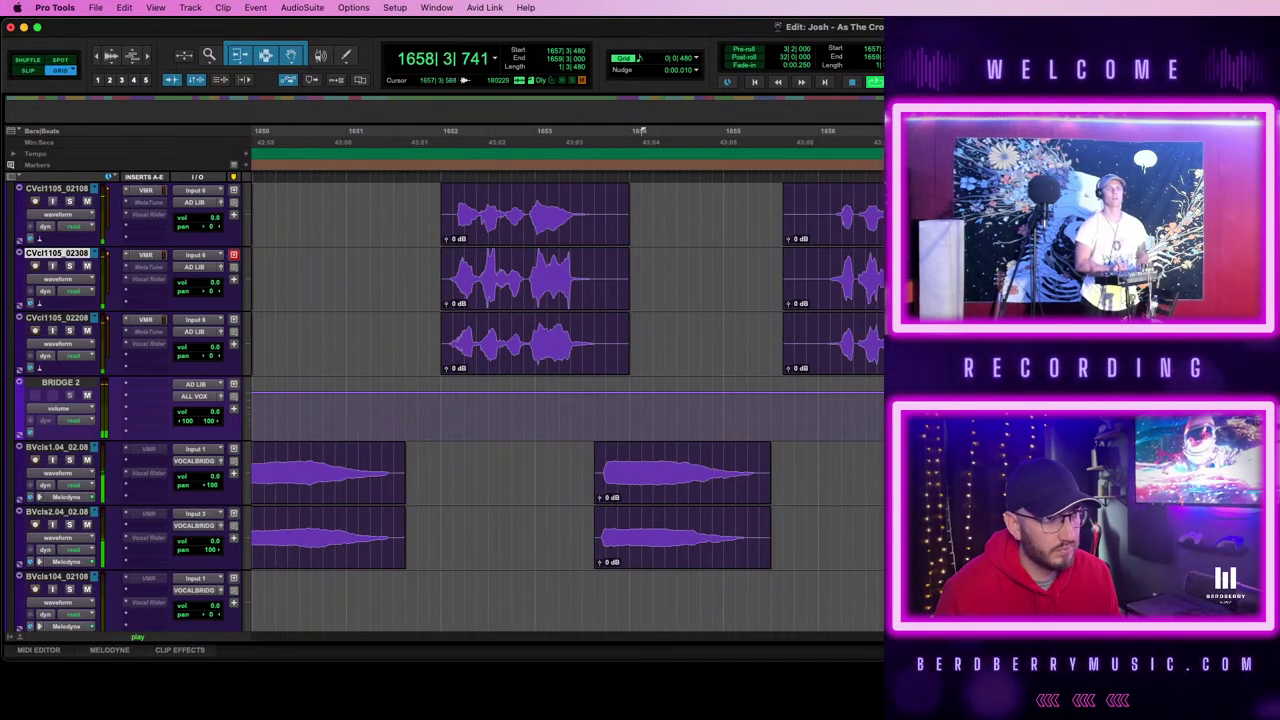
scroll(774, 502, "right", 4)
left_click_drag(708, 494, 966, 494)
key("Delete")
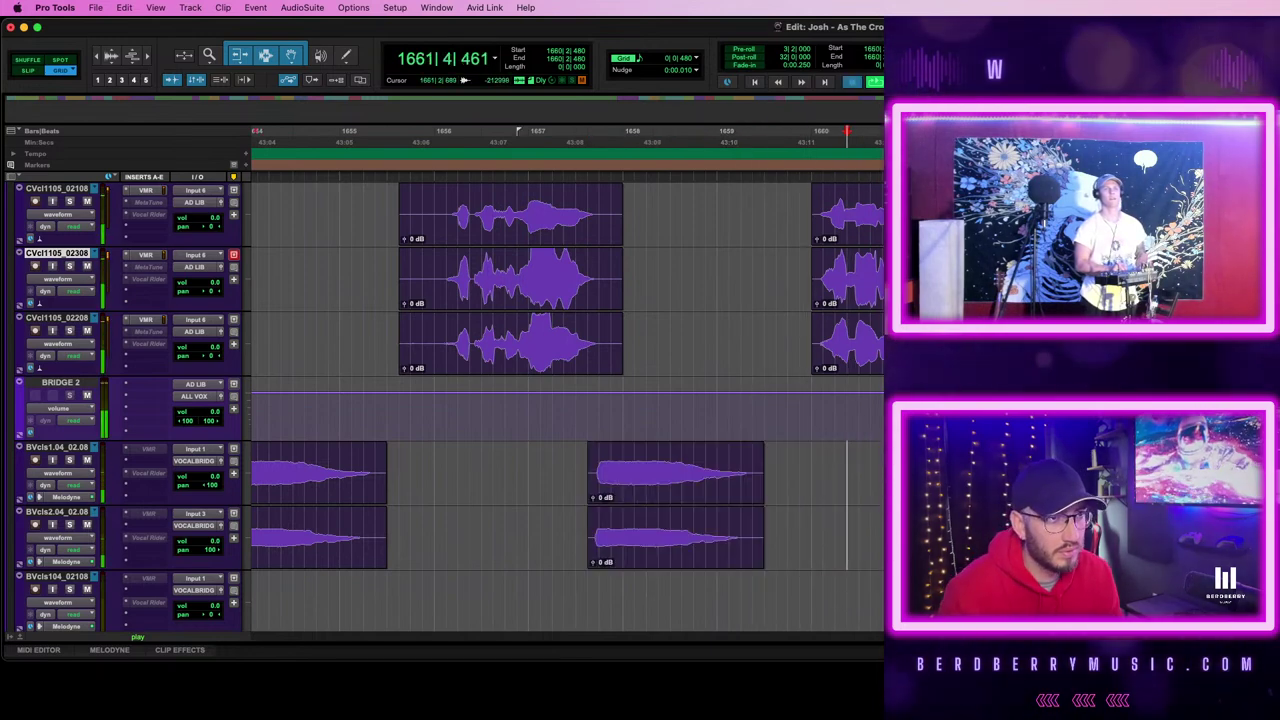
key("space")
- Play back the extended ending from the harmony clips at 1649|3|480
scroll(790, 495, "down", 2)
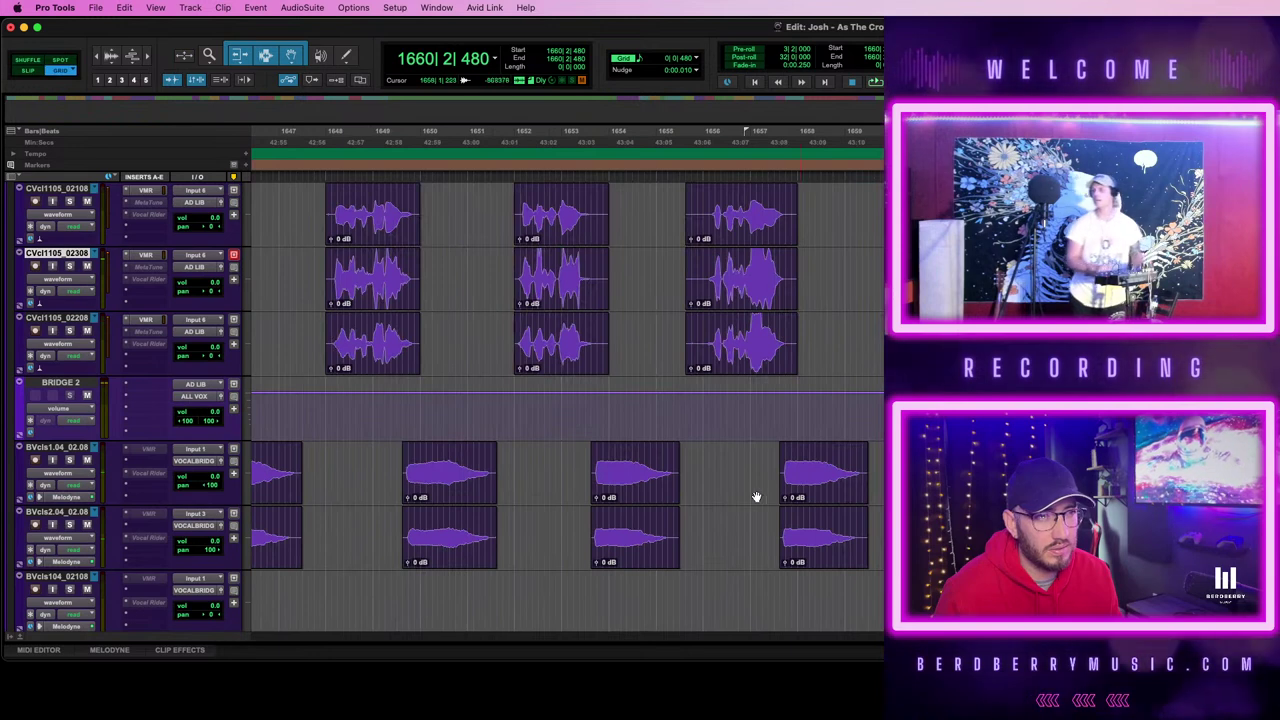
scroll(700, 495, "down", 2)
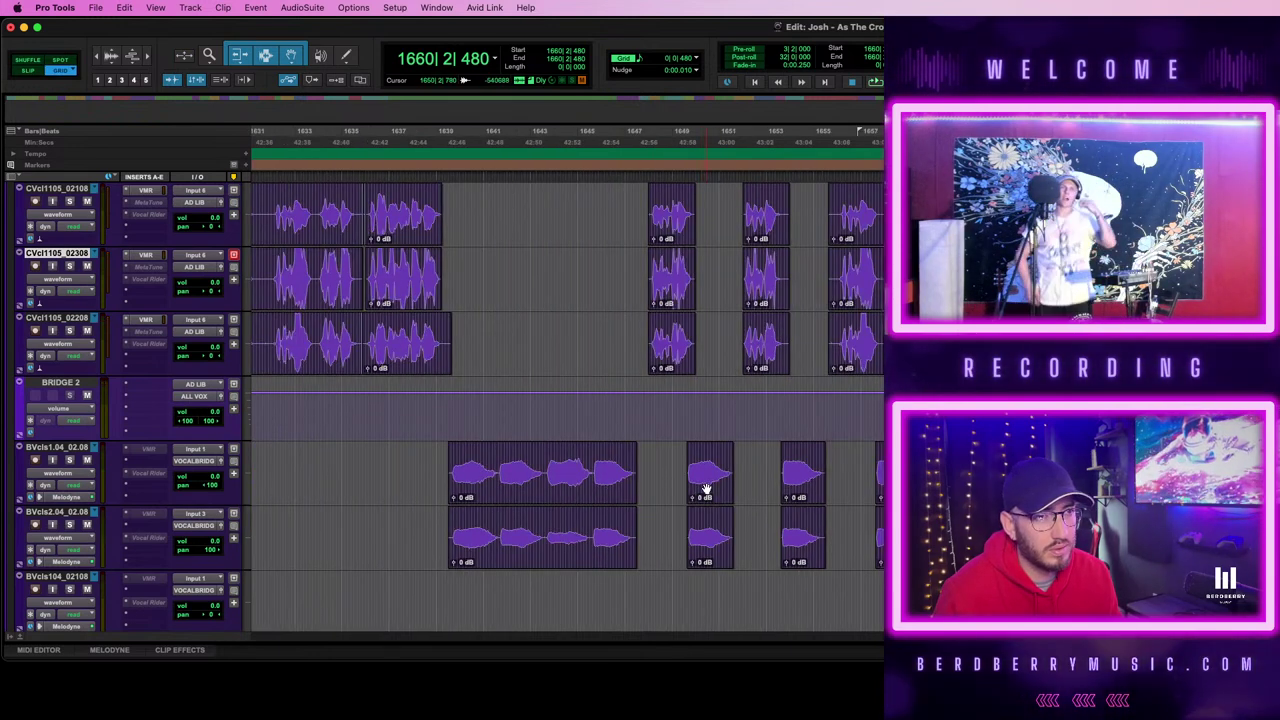
left_click(706, 488)
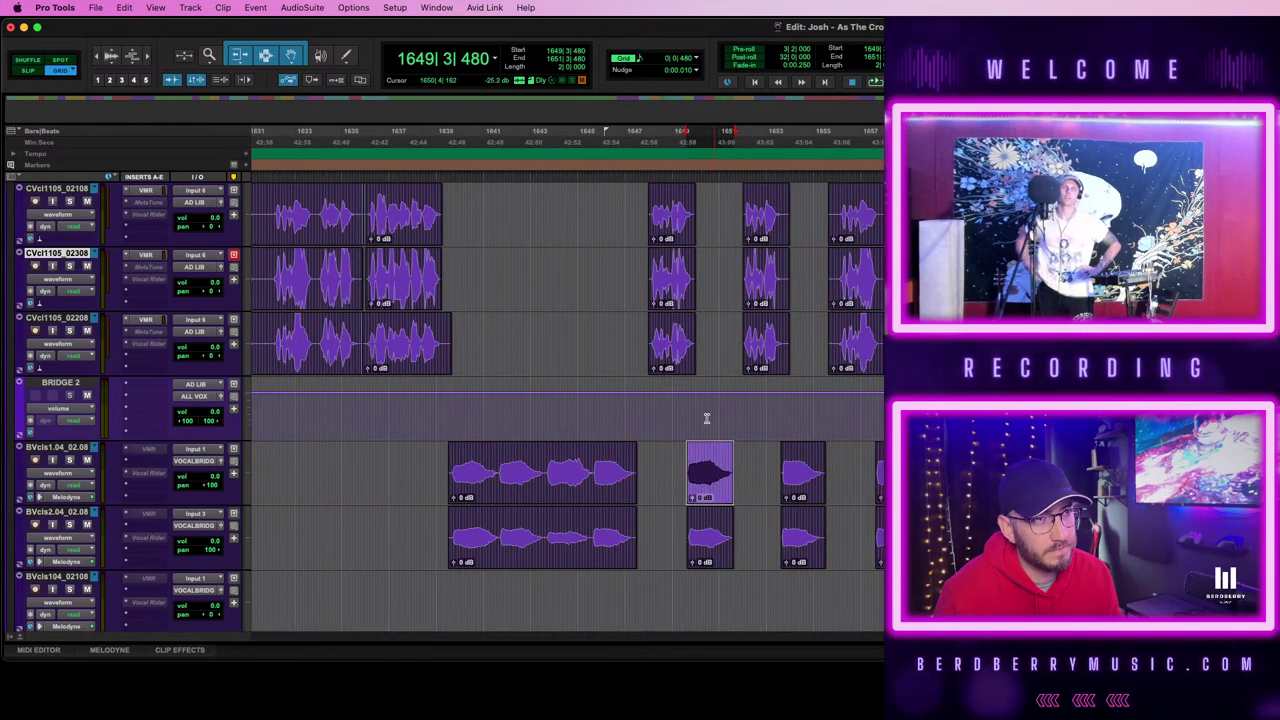
left_click(692, 403)
key("space")
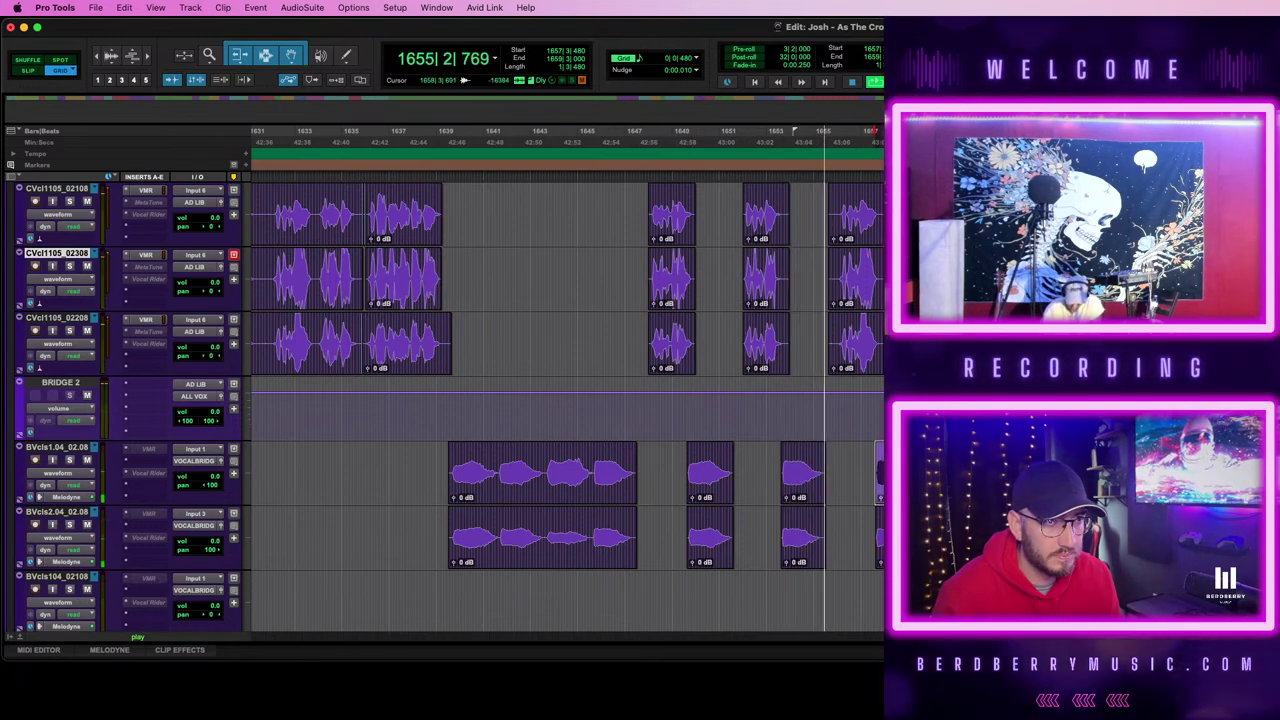
- Copy the harmony clips at 1657|3|480 to 1661|3|480 on BVcls1.04 and BVcls2.04
key("t")
scroll(850, 488, "right", 2)
key("t")
scroll(850, 488, "right", 3)
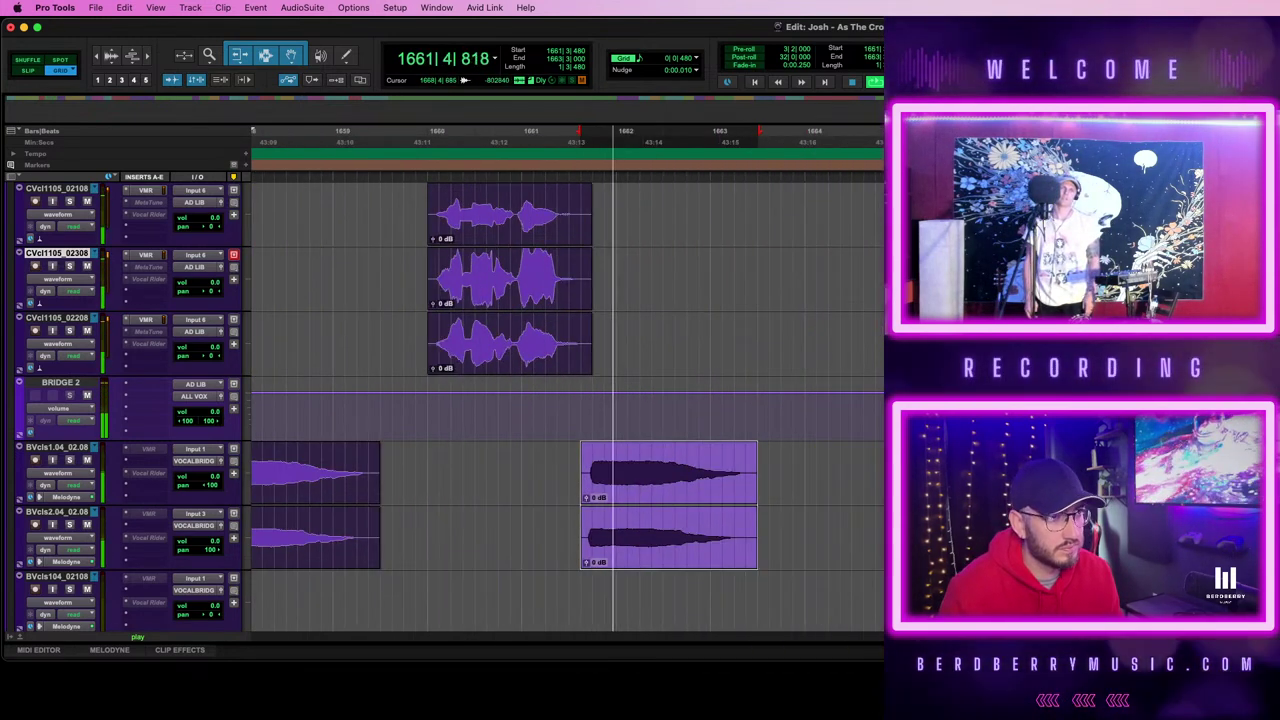
- Move the last ad-lib clips from 1668|2|000 to 1663|2|000 on all three CVcl1105 tracks
scroll(1270, 408, "up", 2)
left_click(1208, 408)
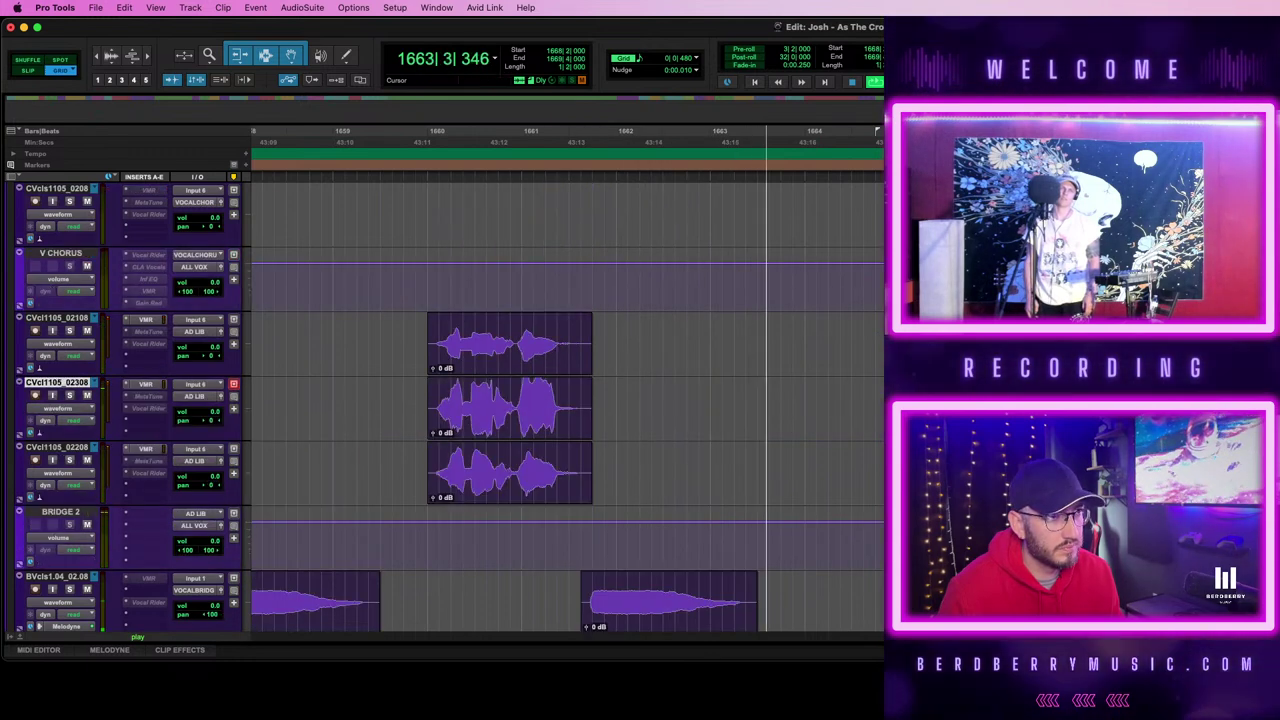
key("space")
left_click_drag(1209, 347, 788, 345)
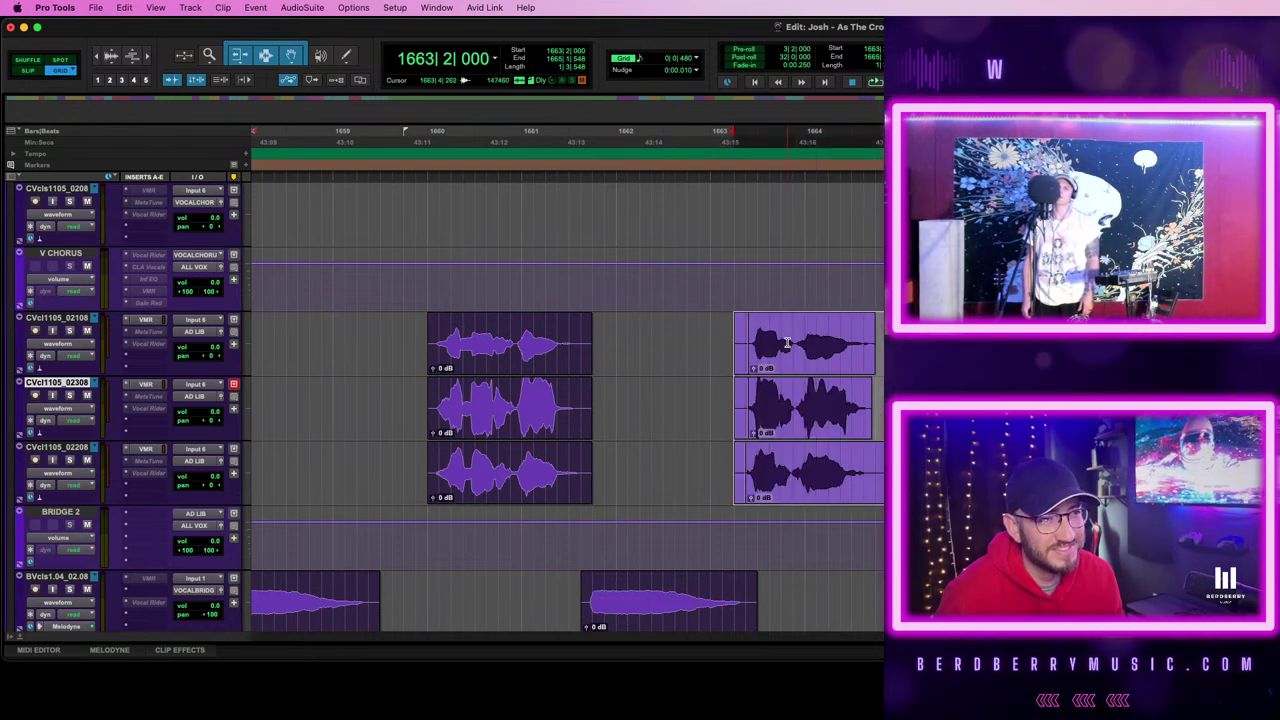
key("r")
key("r")
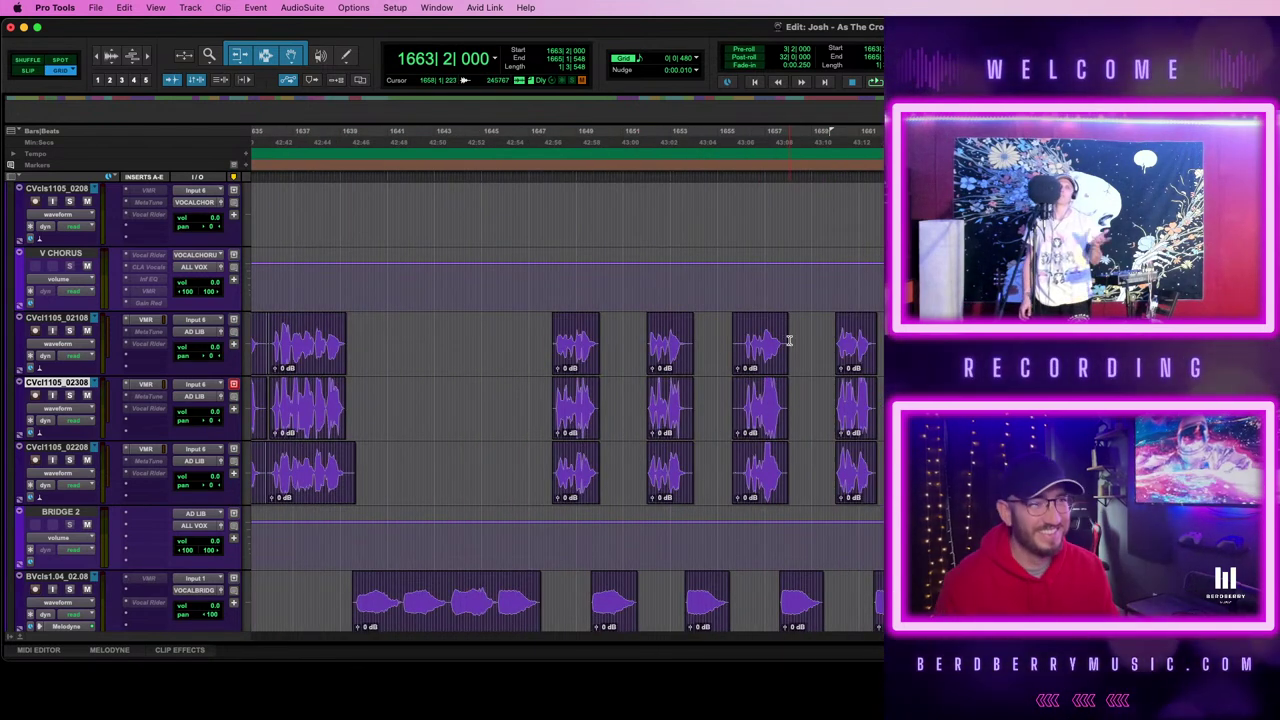
- Review the alternating ad-lib and bridge harmony clips across the extended ending, from bar 1634 to bar 1663
key("t")
key("t")
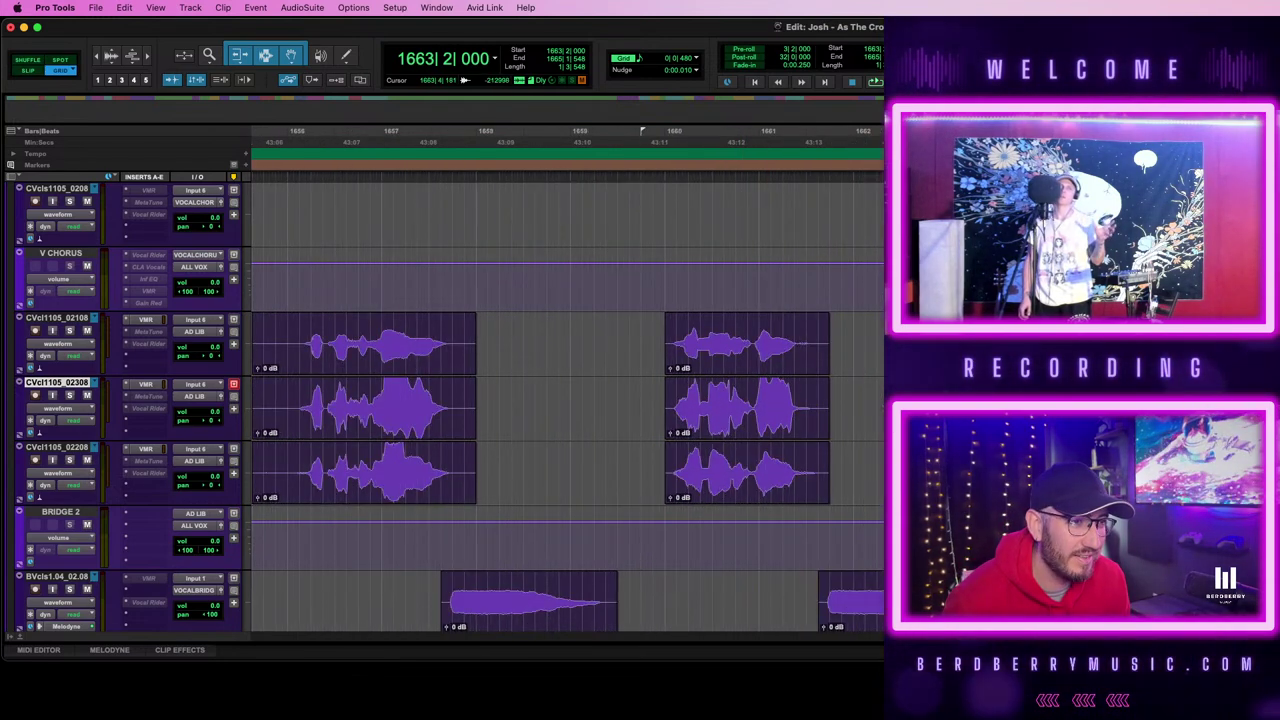
key("r")
key("r")
scroll(565, 400, "down", 3)
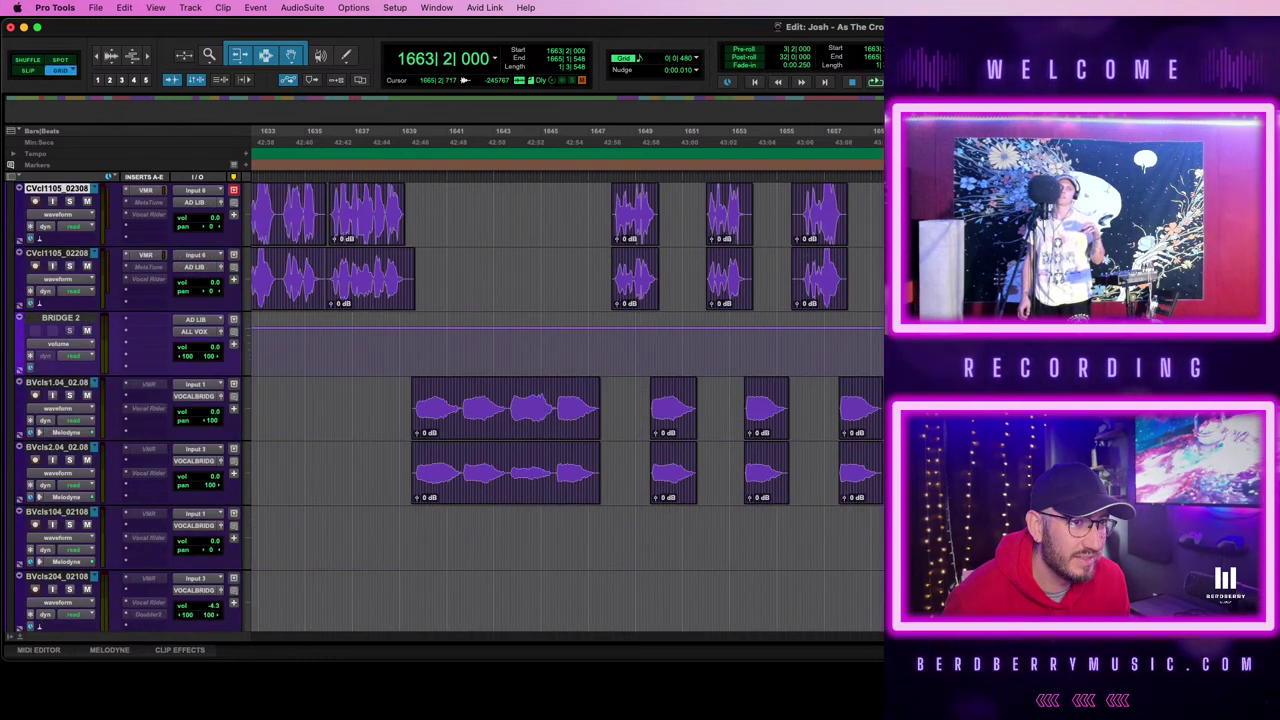
scroll(565, 400, "up", 1)
key("t")
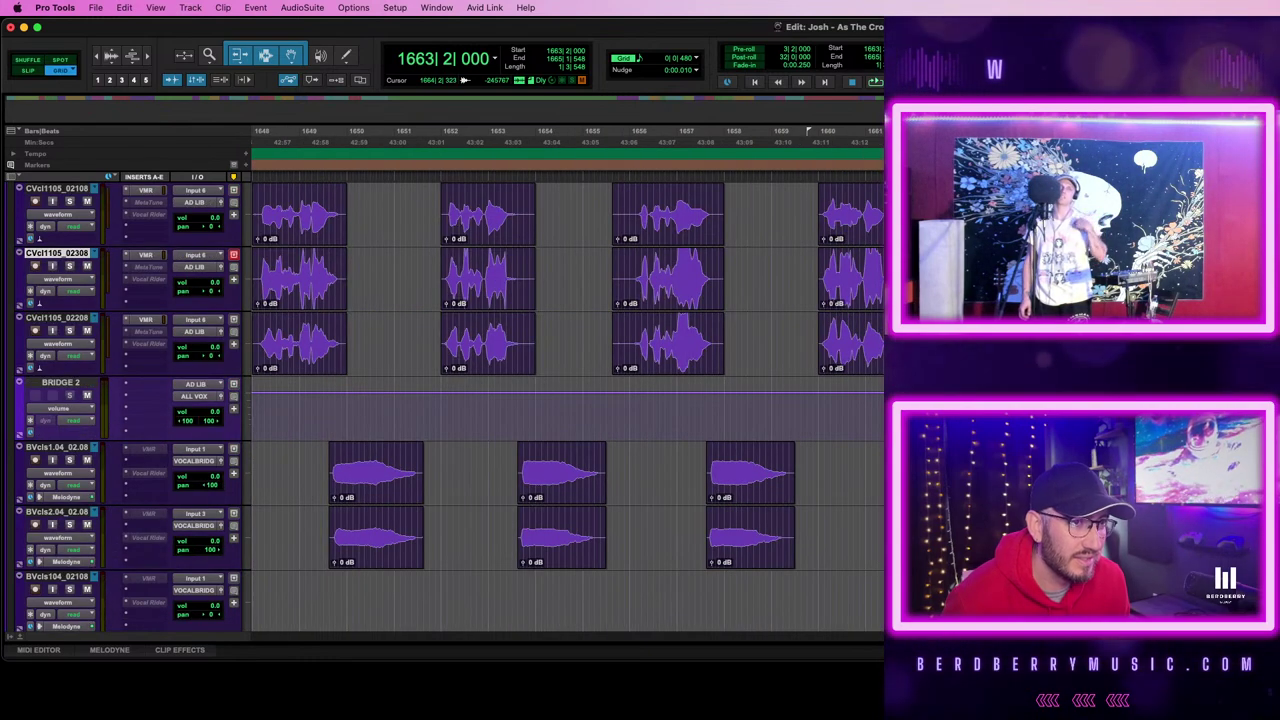
scroll(565, 400, "left", 3)
scroll(565, 400, "left", 3)
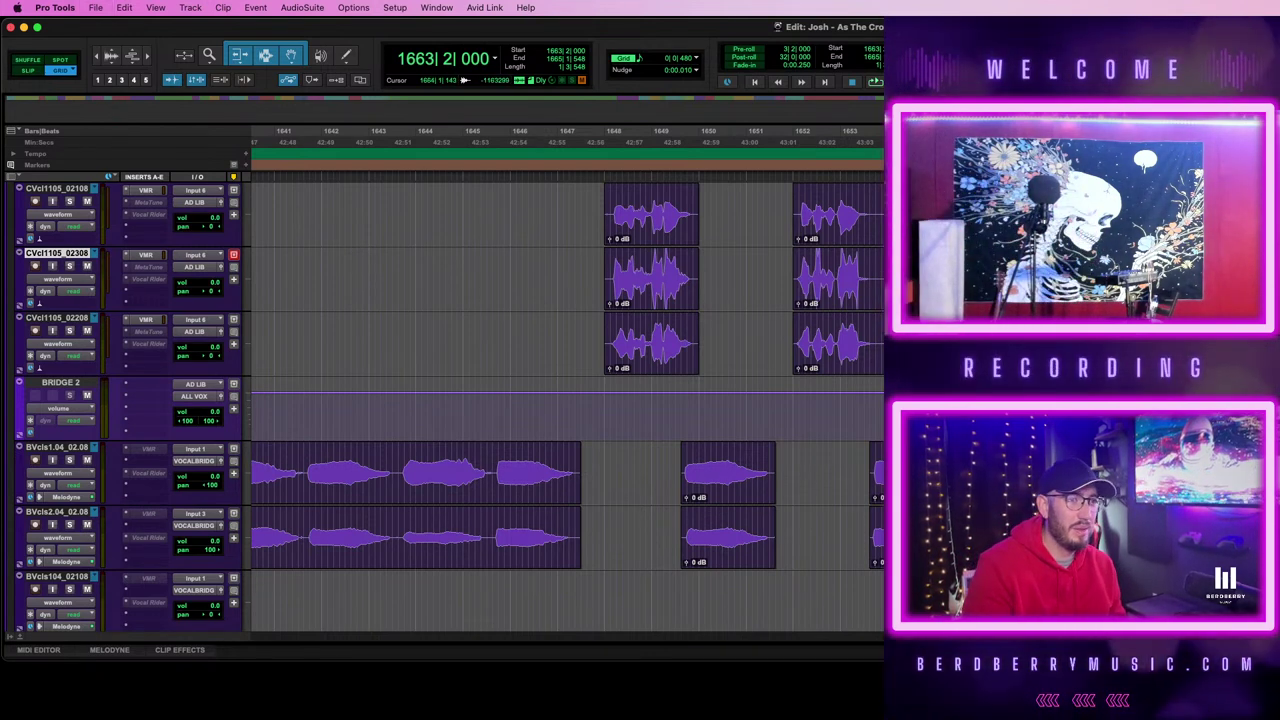
scroll(567, 405, "right", 10)
scroll(567, 405, "left", 10)
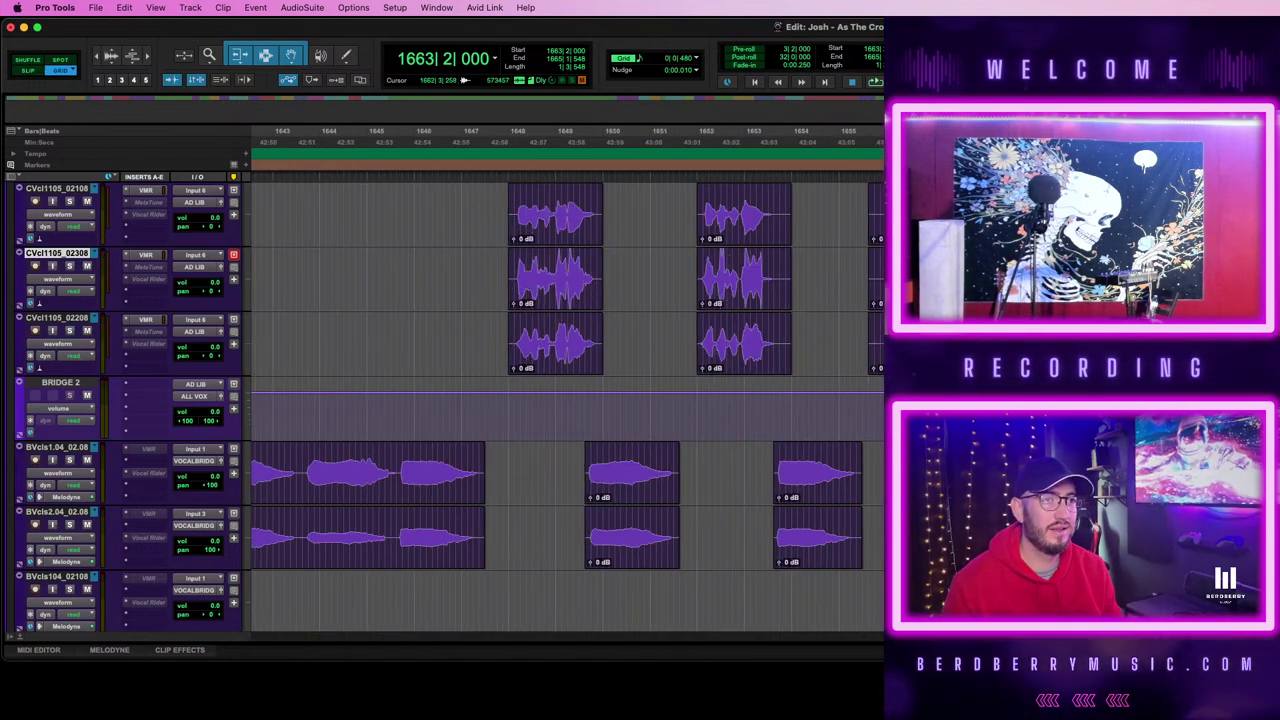
scroll(830, 434, "left", 15)
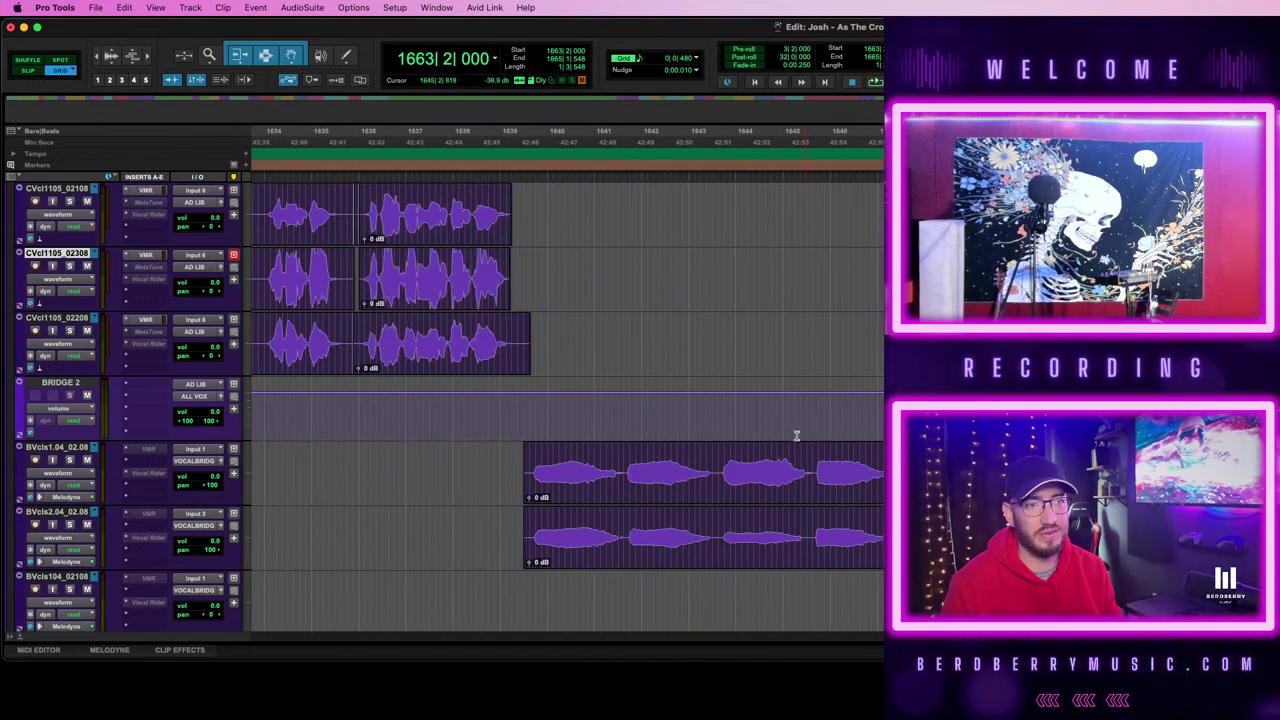
- Try to duplicate the four-phrase harmony clips at 1639|3|000 to 1647|3|000 on BVcls1.04 and BVcls2.04, and undo the copy
left_click(636, 488)
left_click(646, 538, "shift")
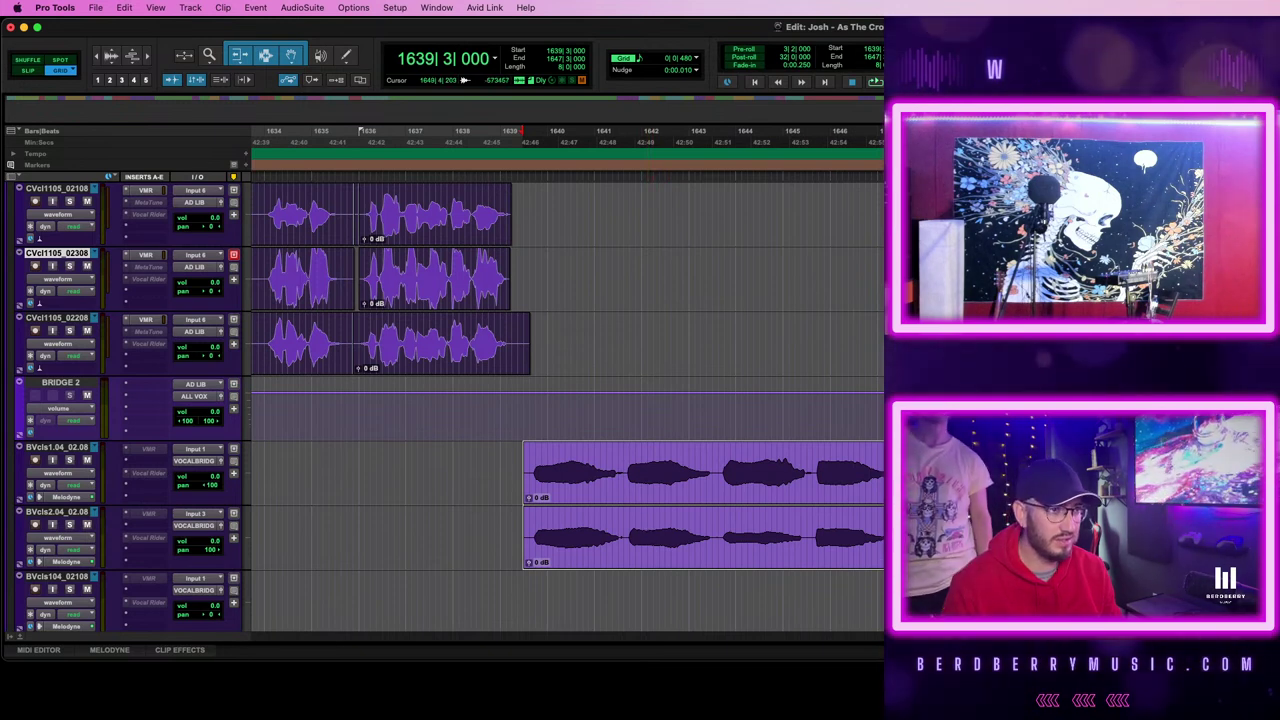
scroll(567, 400, "right", 10)
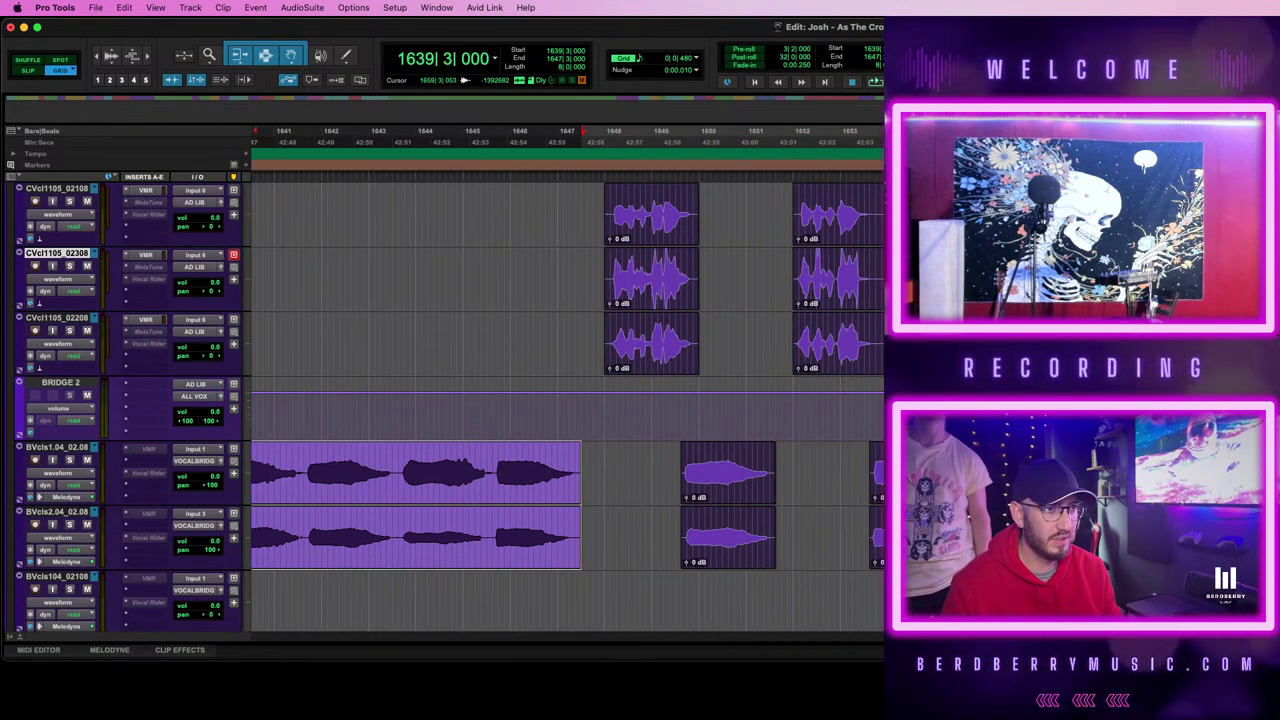
left_click(801, 131)
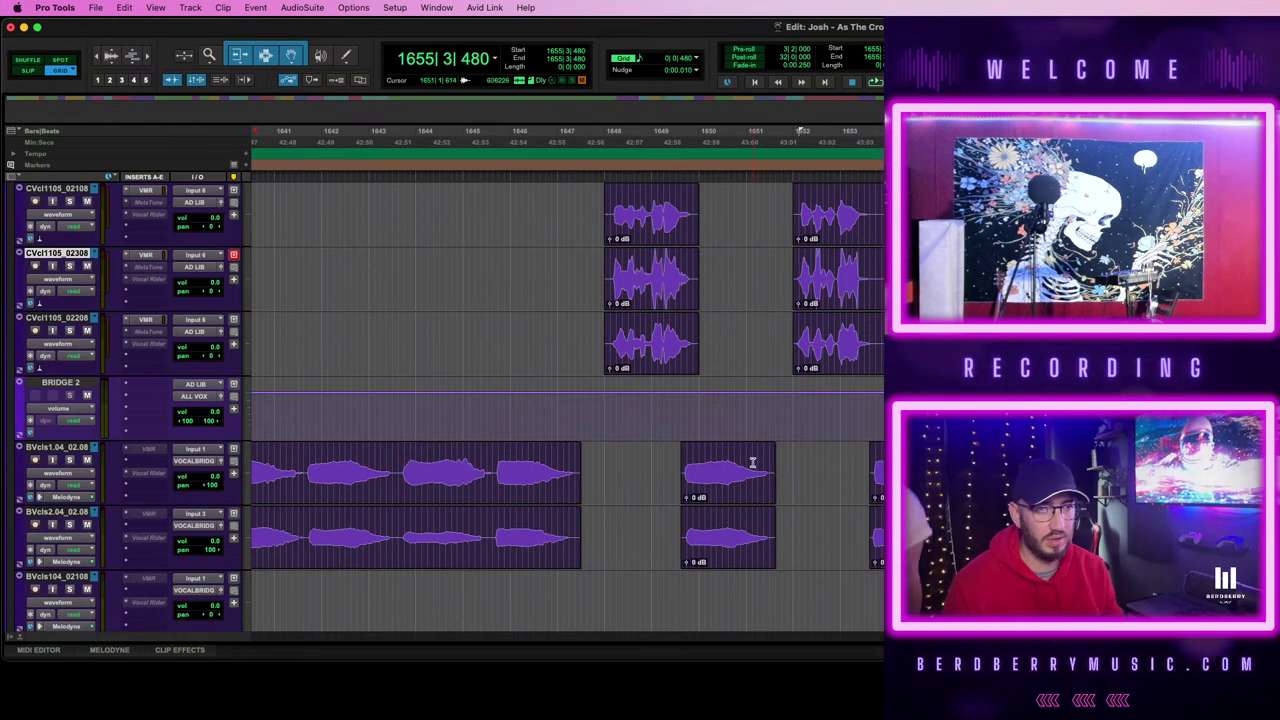
scroll(654, 457, "left", 8)
left_click(617, 500)
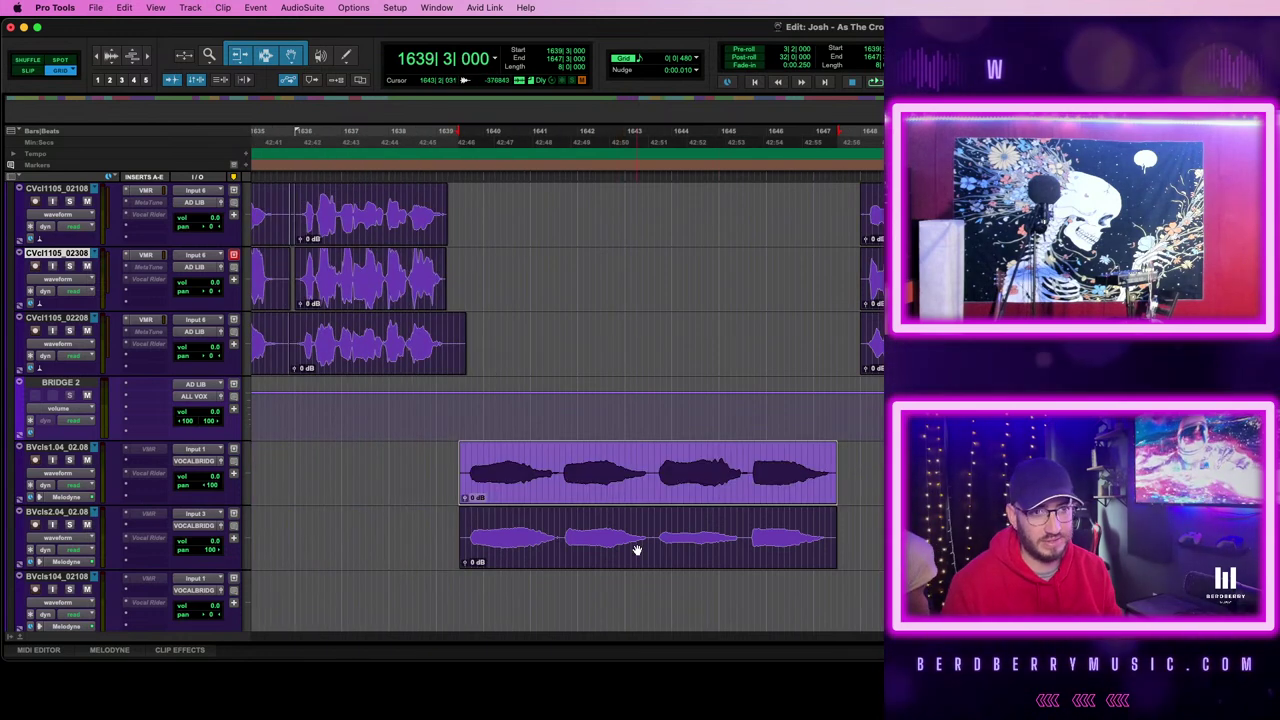
left_click(637, 550, "shift")
left_click_drag(591, 488, 962, 487)
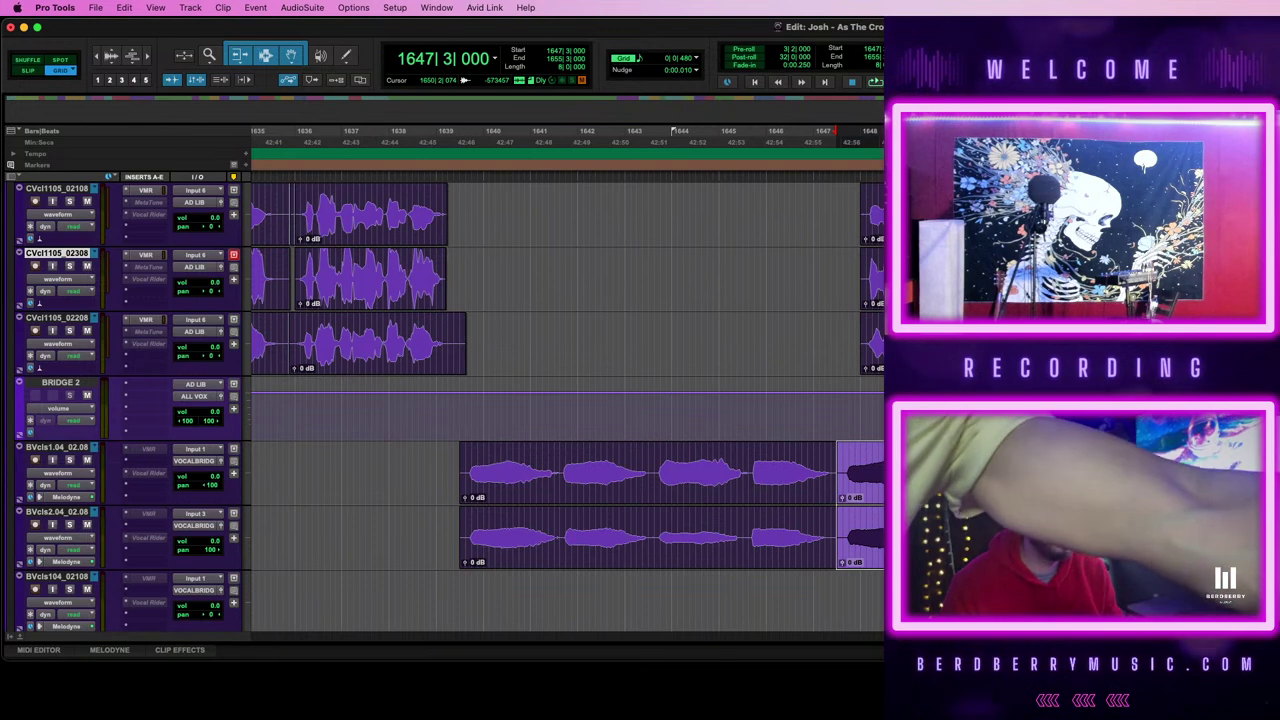
left_click_drag(1031, 460, 1059, 460)
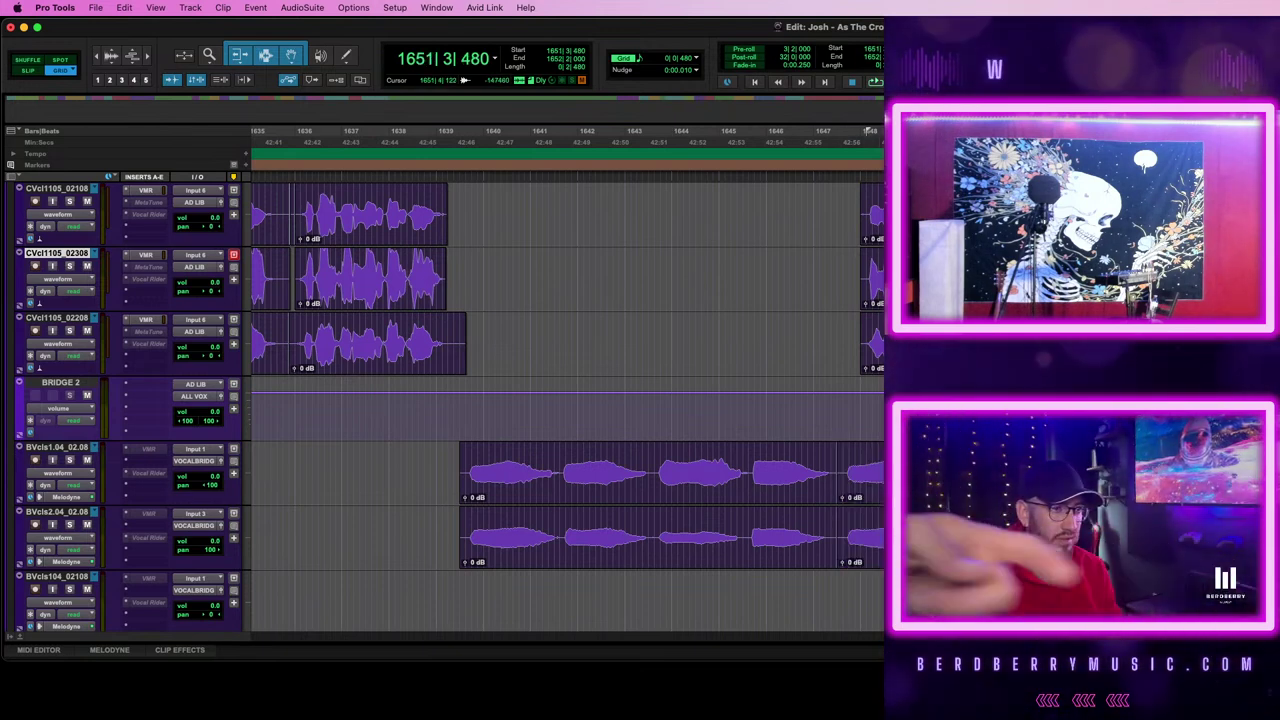
key("super+z")
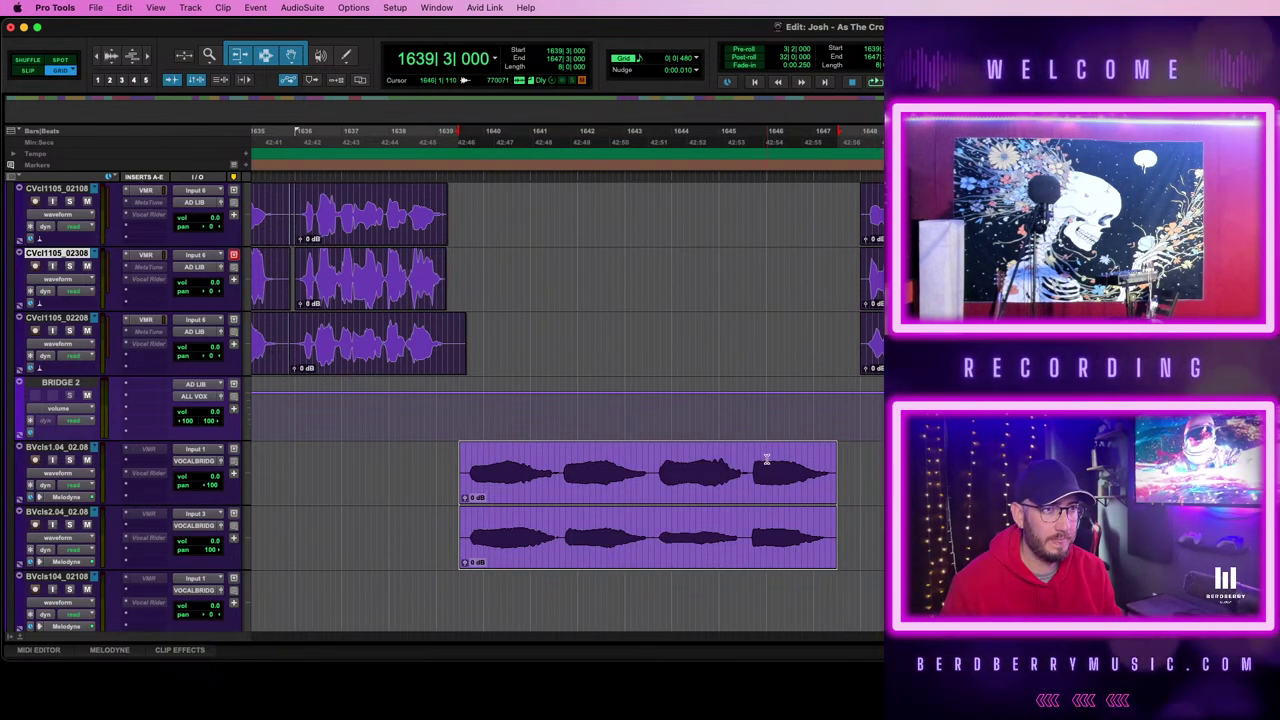
- Play back from 1647|3|480 and extend the harmony clips at 1649|3|480 to about 1655|4 on BVcls1.04 and BVcls2.04
left_click(843, 409)
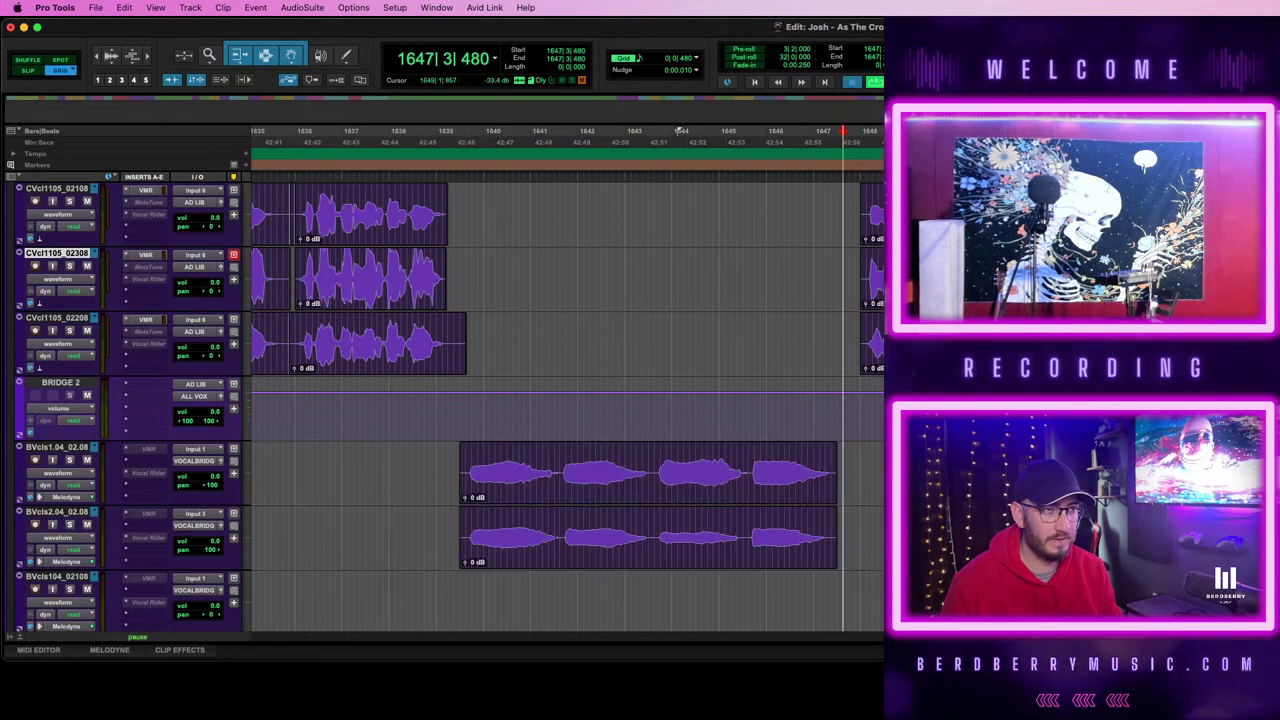
key("space")
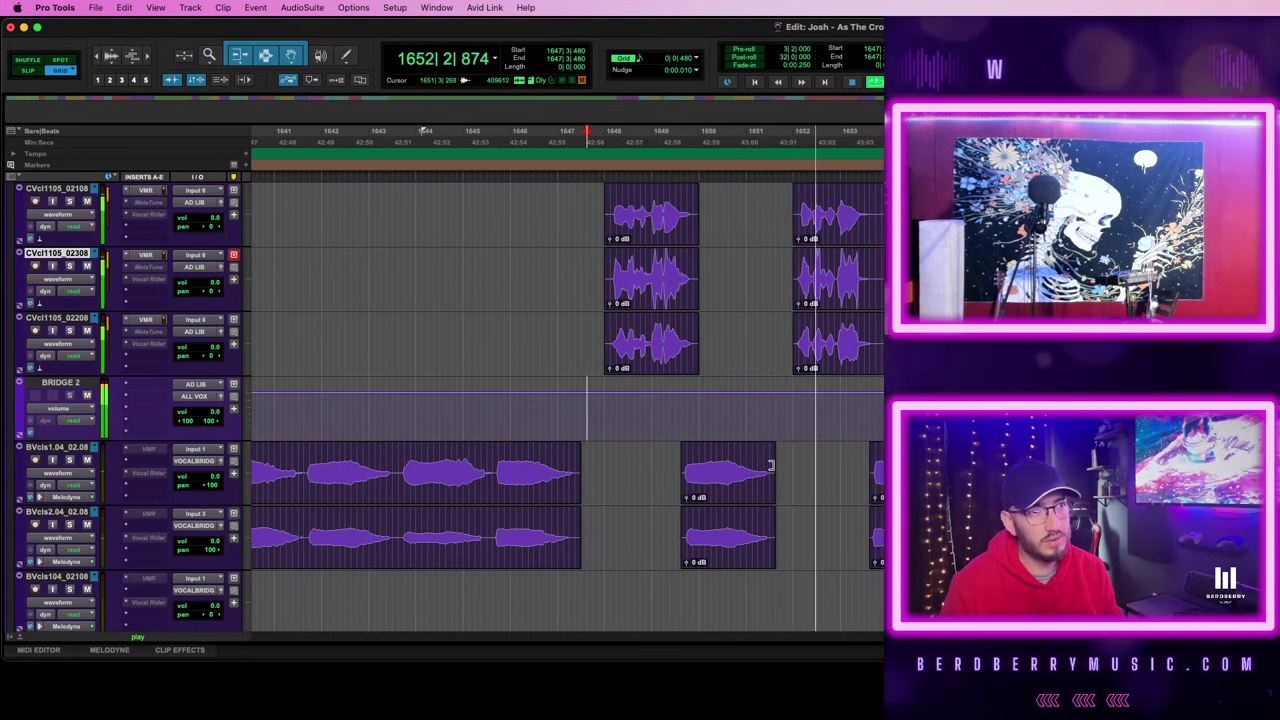
left_click_drag(770, 465, 882, 468)
left_click_drag(771, 536, 880, 537)
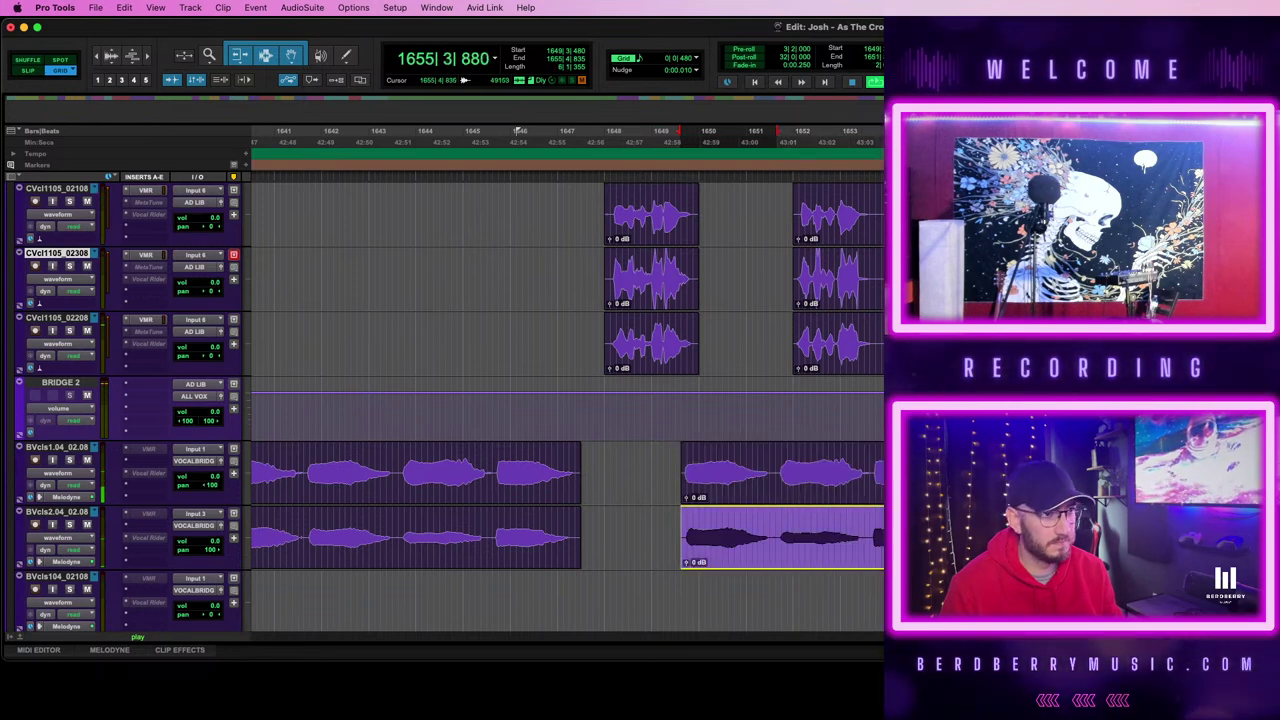
key("space")
- Duplicate the four-phrase harmony clips at 1639|3|000 on both BVcls tracks to fill 1647|3|000 through 1663|3|000
scroll(700, 480, "left", 5)
left_click(707, 487)
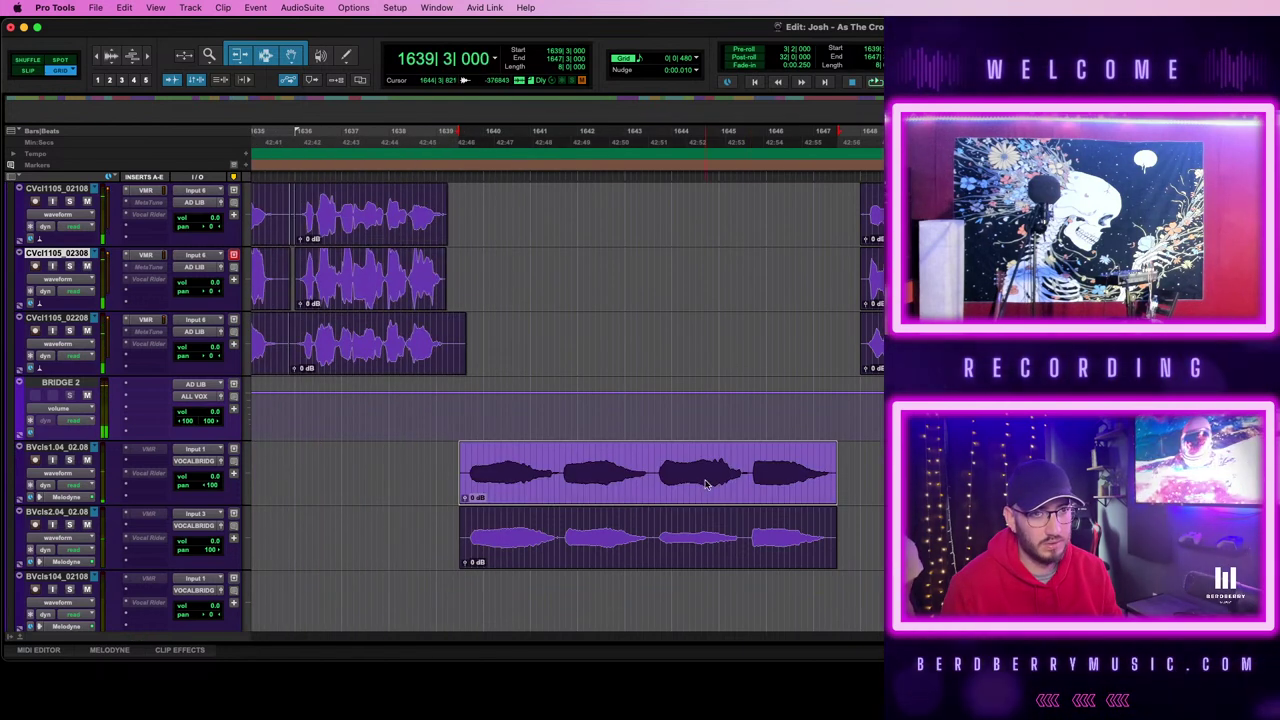
left_click(698, 538, "shift")
key("super+d")
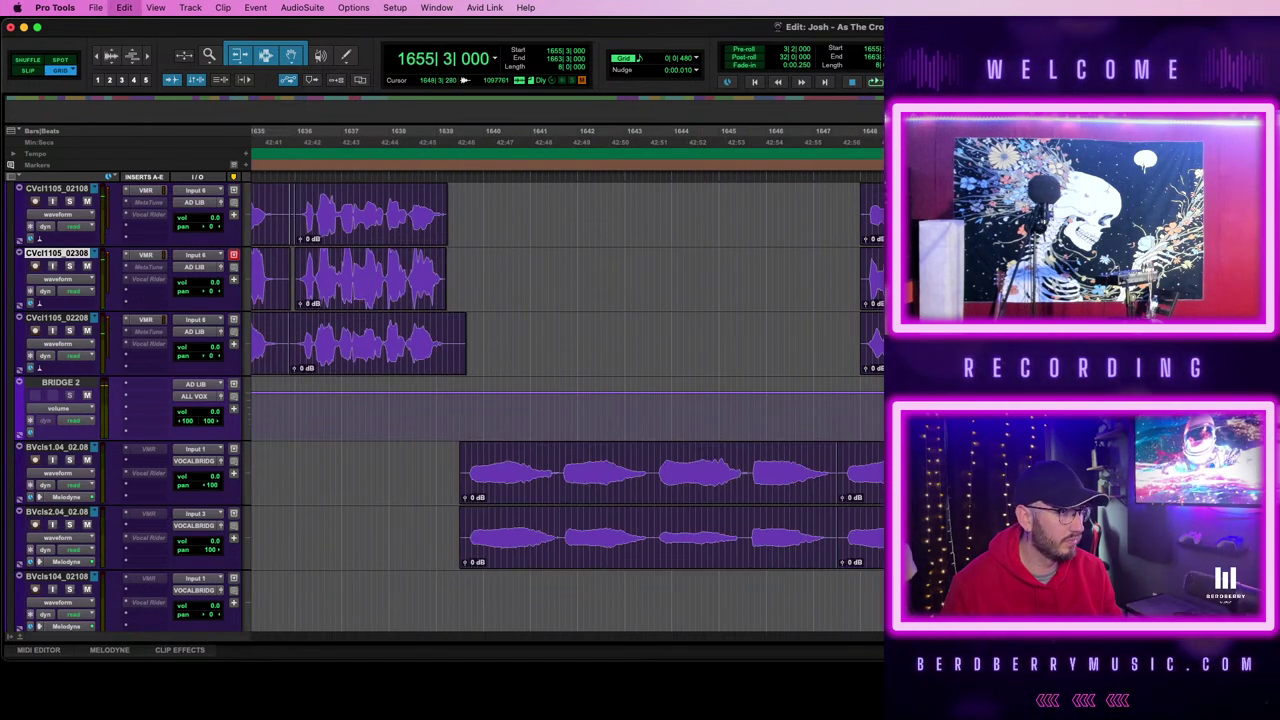
- Delete the copied harmonies' first phrase from 1647|3|000 to 1649|3|000 on both BVcls tracks and play back the gap
scroll(567, 400, "right", 5)
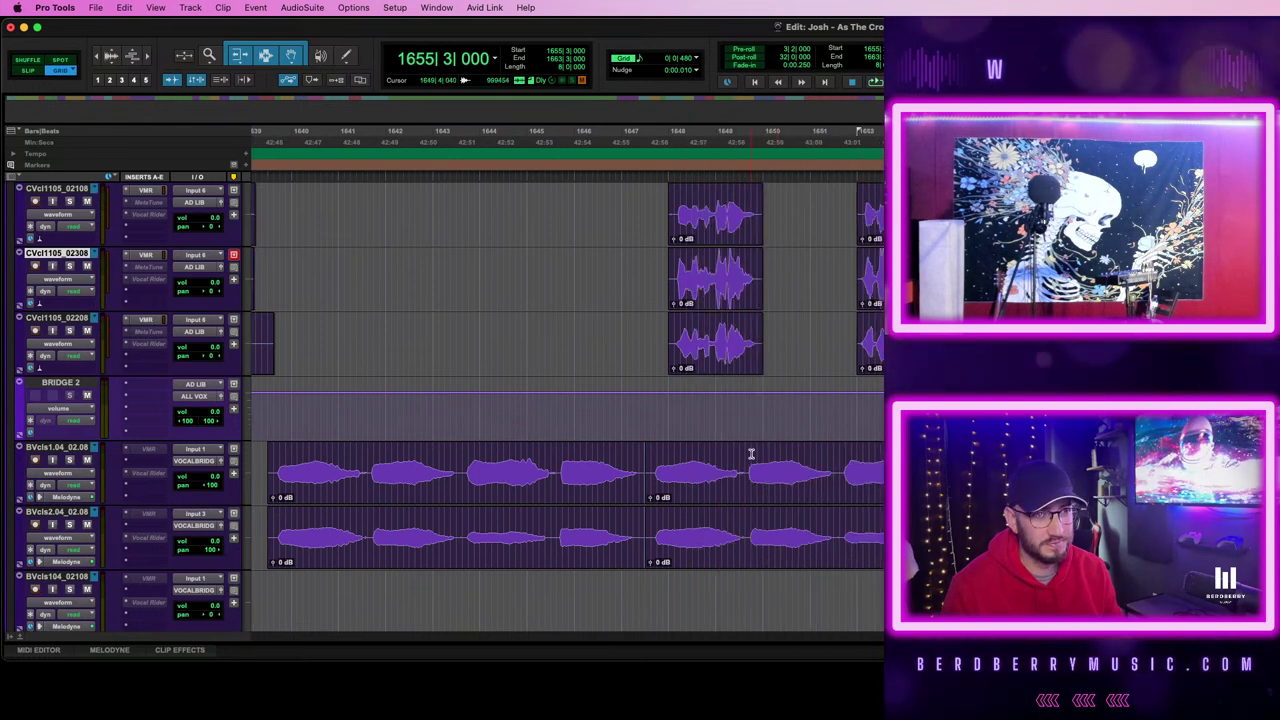
left_click_drag(739, 465, 647, 531)
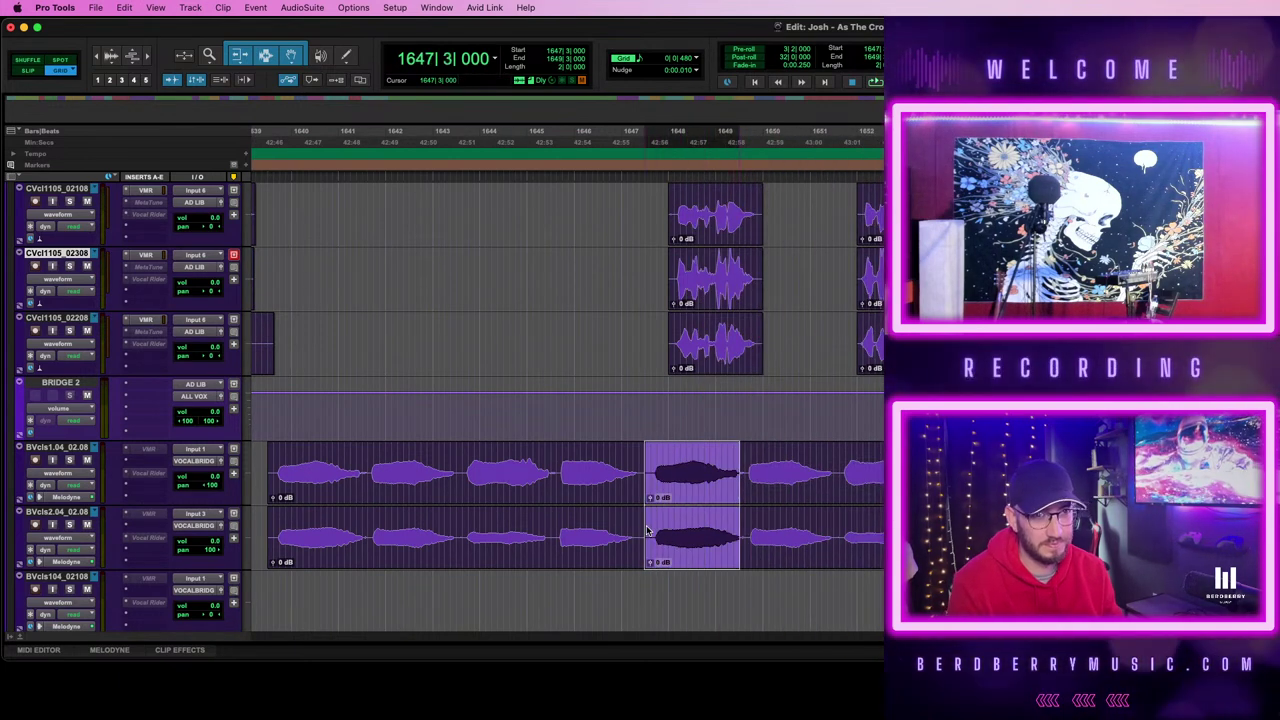
key("Delete")
key("space")
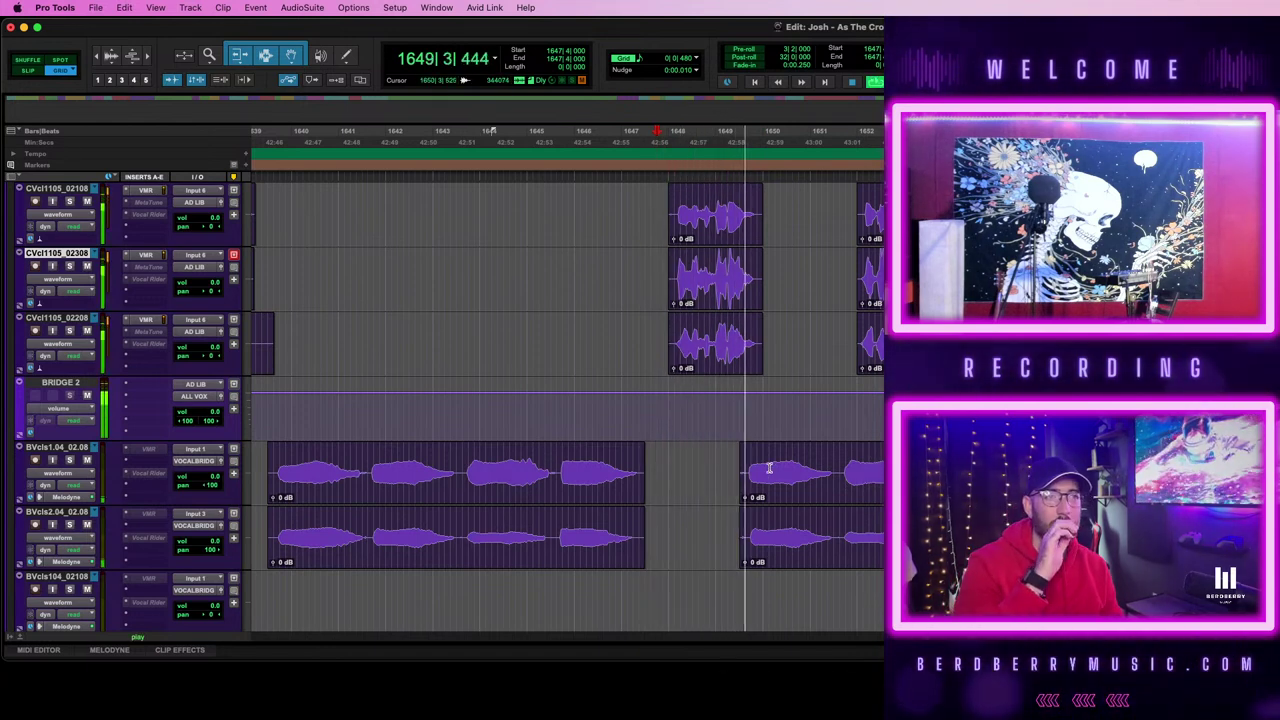
left_click_drag(735, 457, 747, 527)
key("Delete")
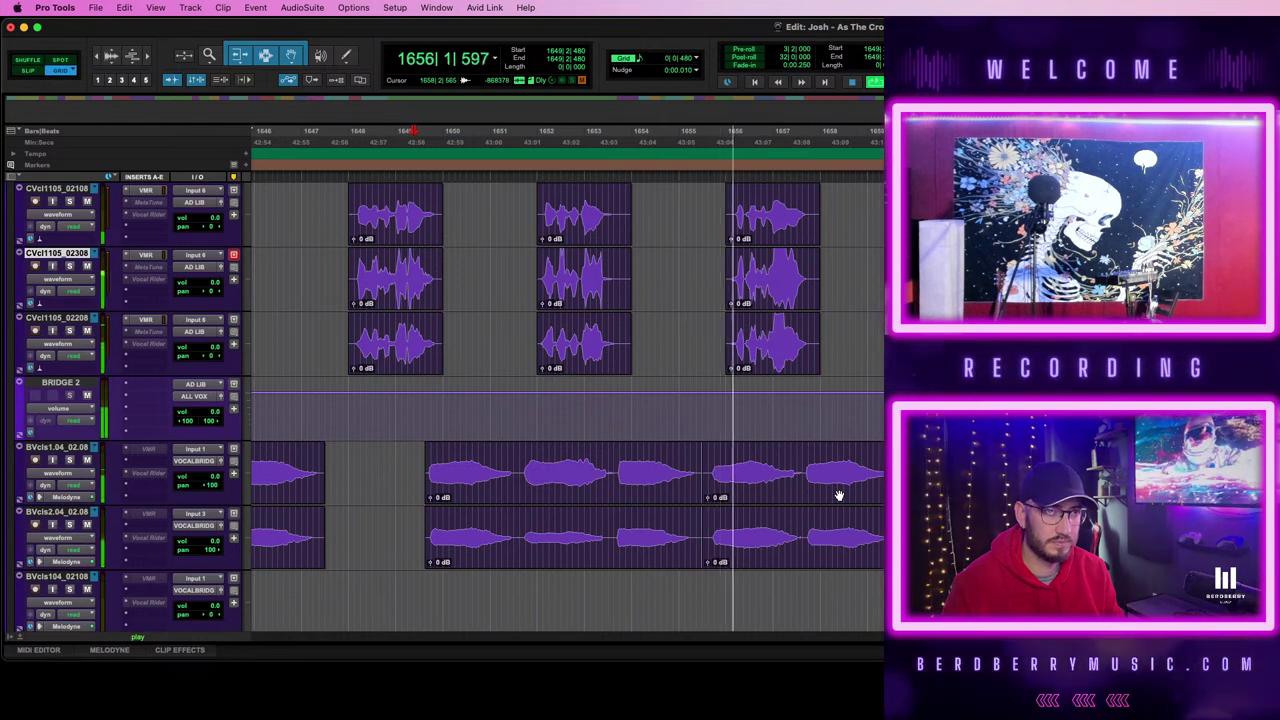
key("space")
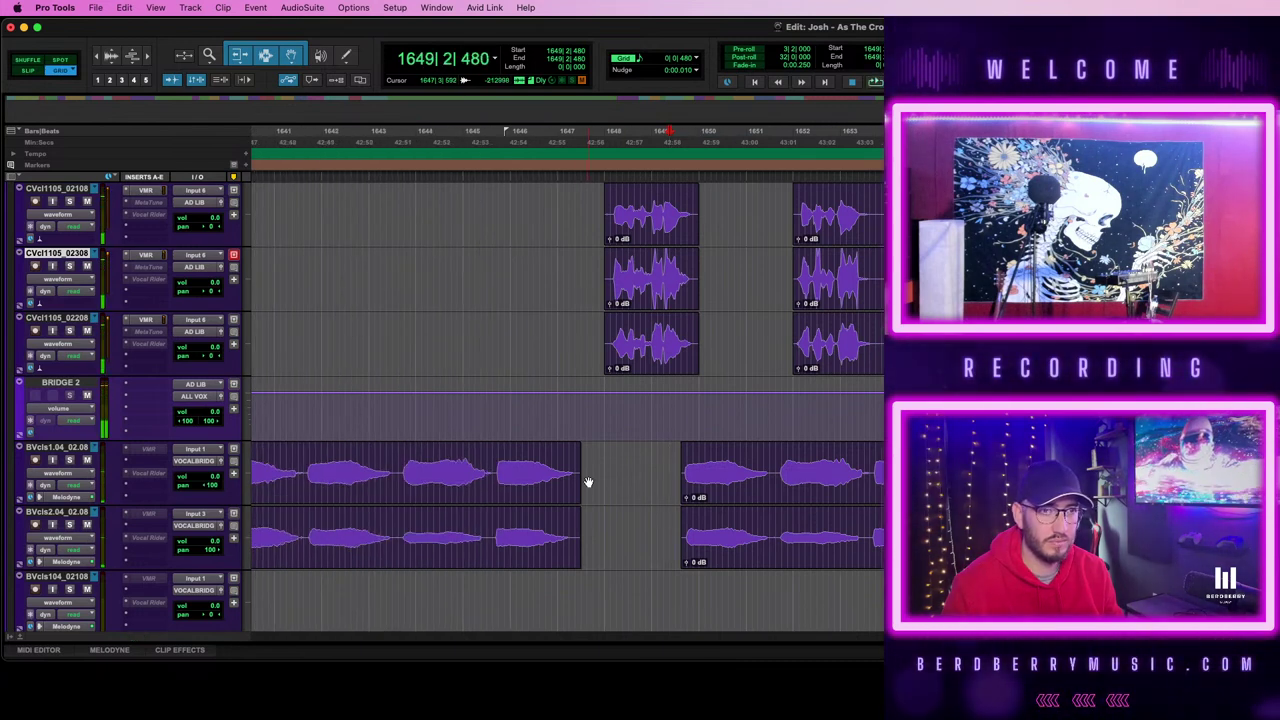
- Duplicate the four-phrase harmonies at 1639|3|000 twice on BVcls1.04 and BVcls2.04 for a continuous run through 1663|3|000
left_click(530, 488)
left_click(514, 558, "shift")
key("super+d")
key("Tab")
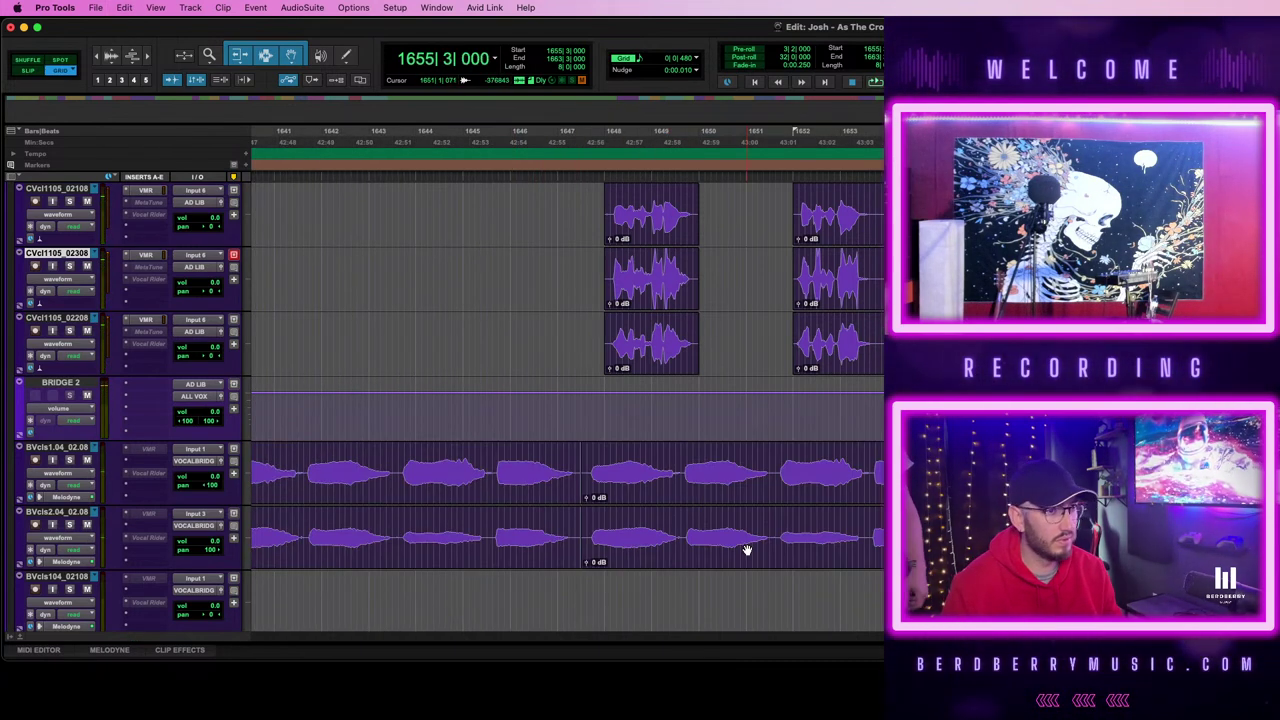
- Play back from 1647|3|000 to check the continuous harmonies against the ad-libs
left_click(585, 400)
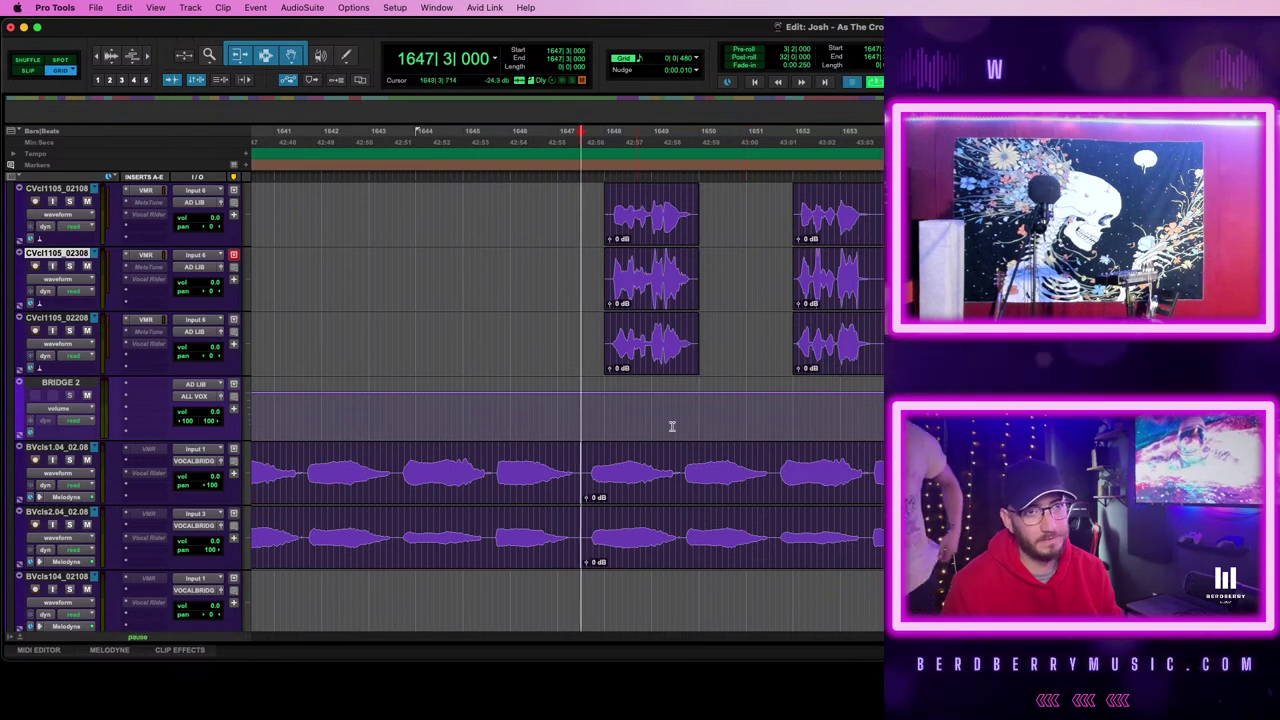
key("space")
scroll(611, 414, "up", 2)
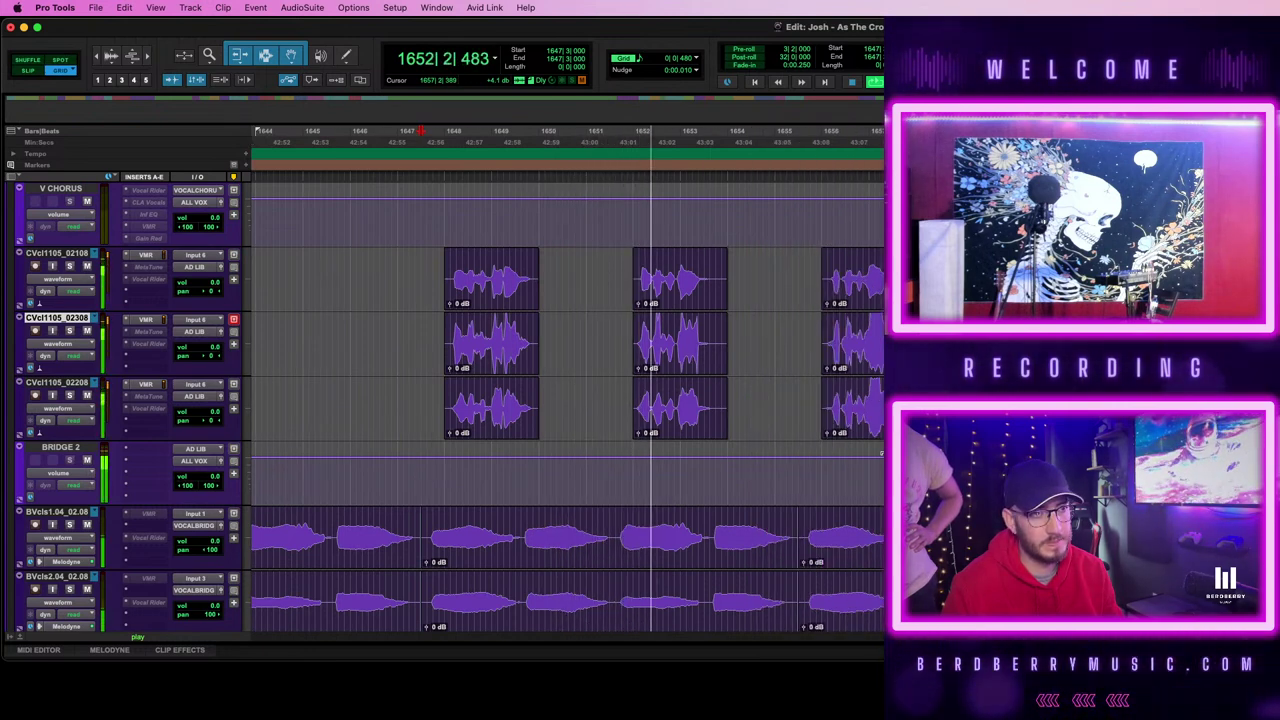
- Duplicate the ad-lib section from 1648|1|000 to 1667|1|000 on all three CVcl1105 tracks, placing the copy at 1667|1|000
left_click(491, 289)
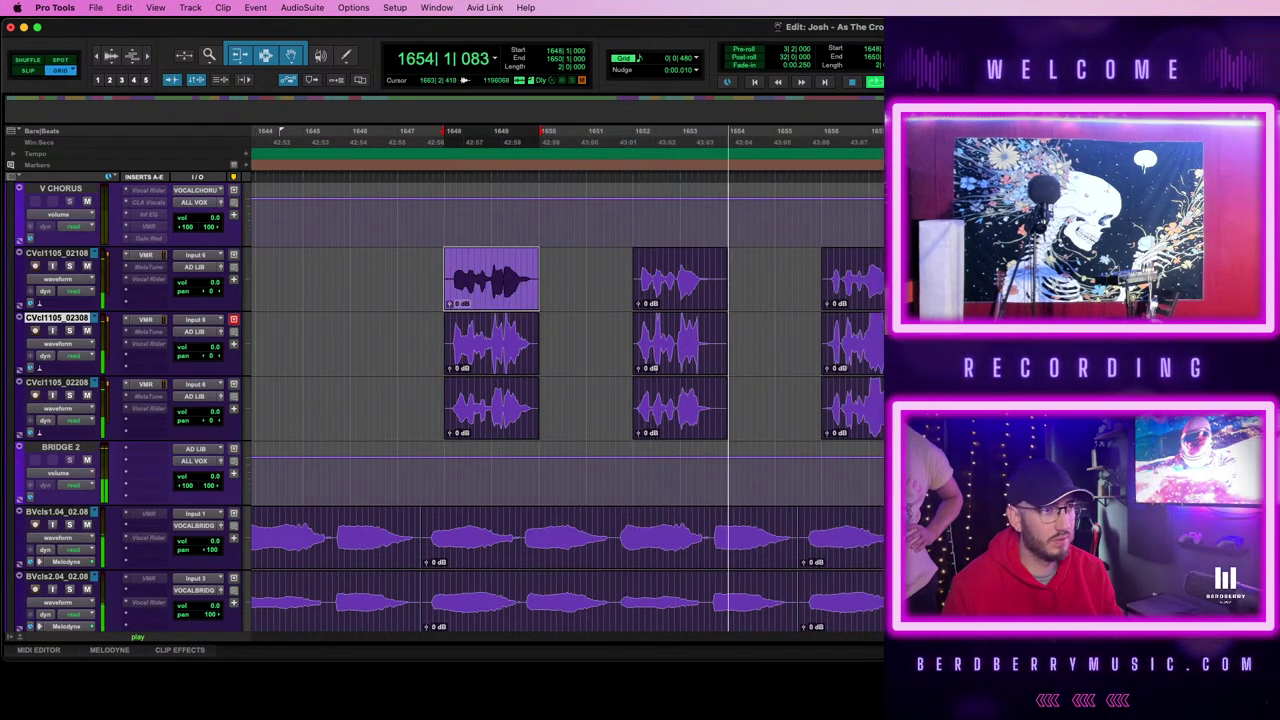
left_click(1275, 285, "shift")
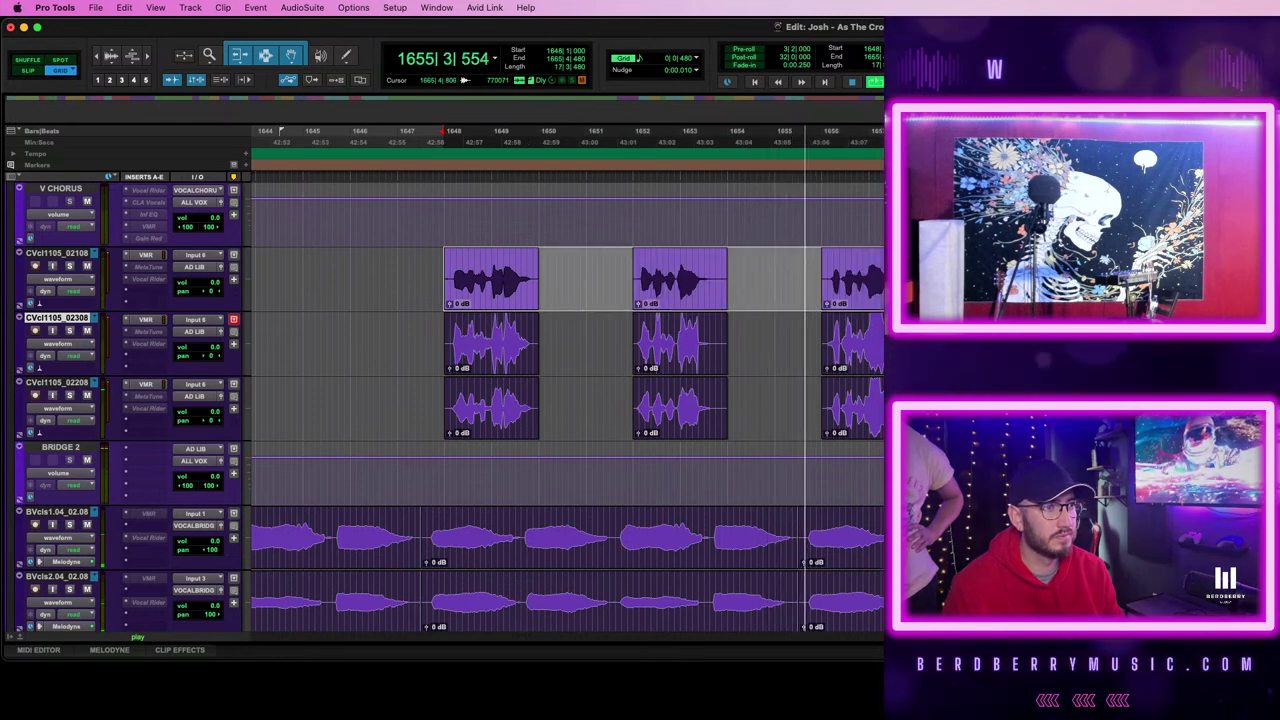
left_click(1275, 342, "shift")
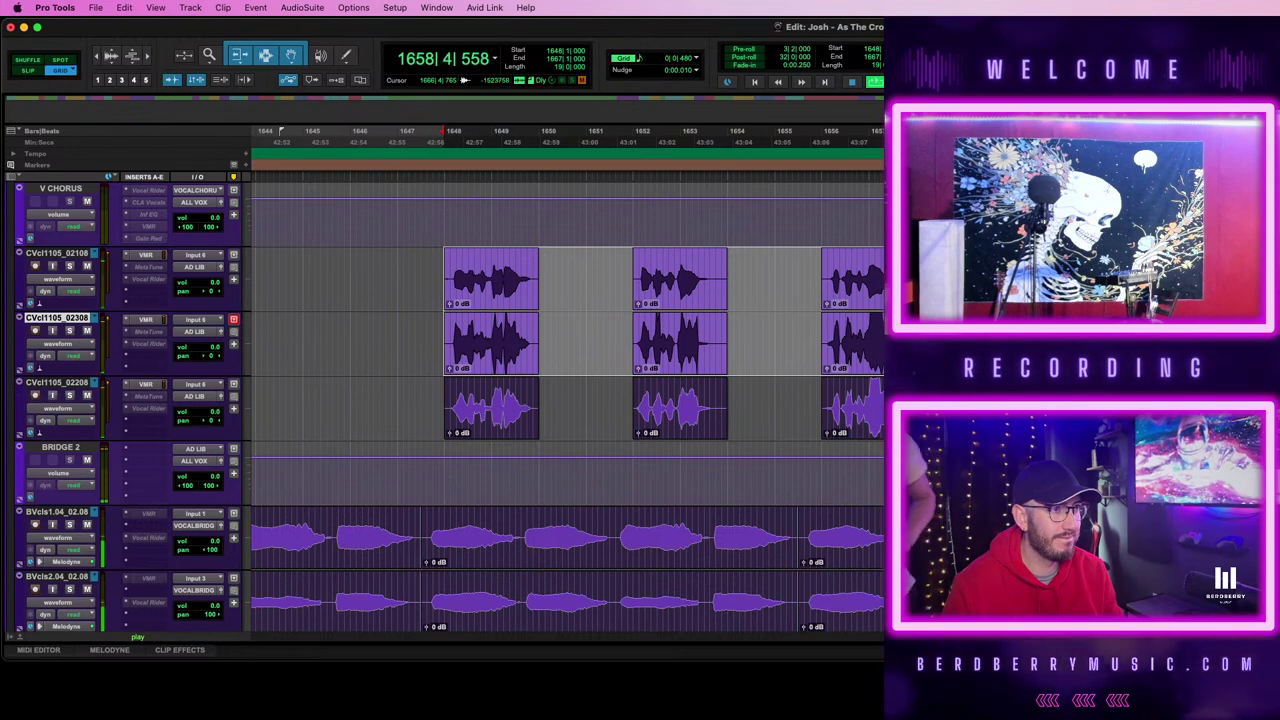
key("shift+semicolon")
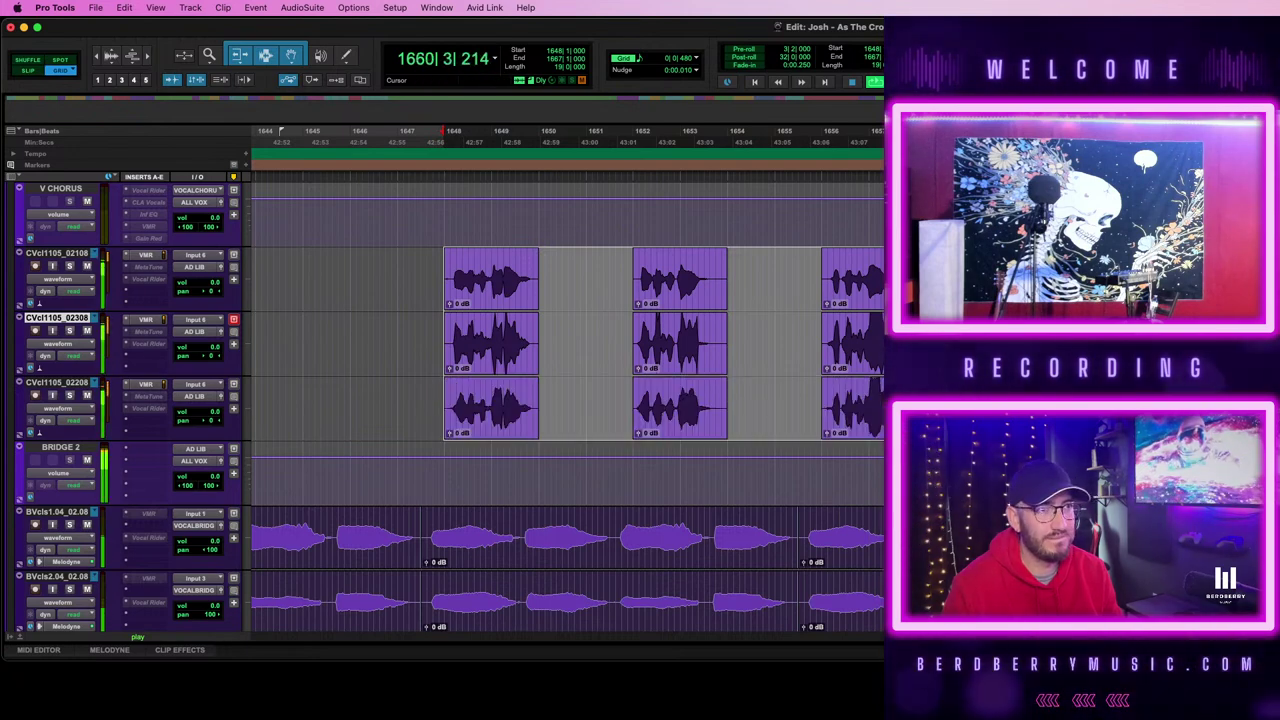
key("super+d")
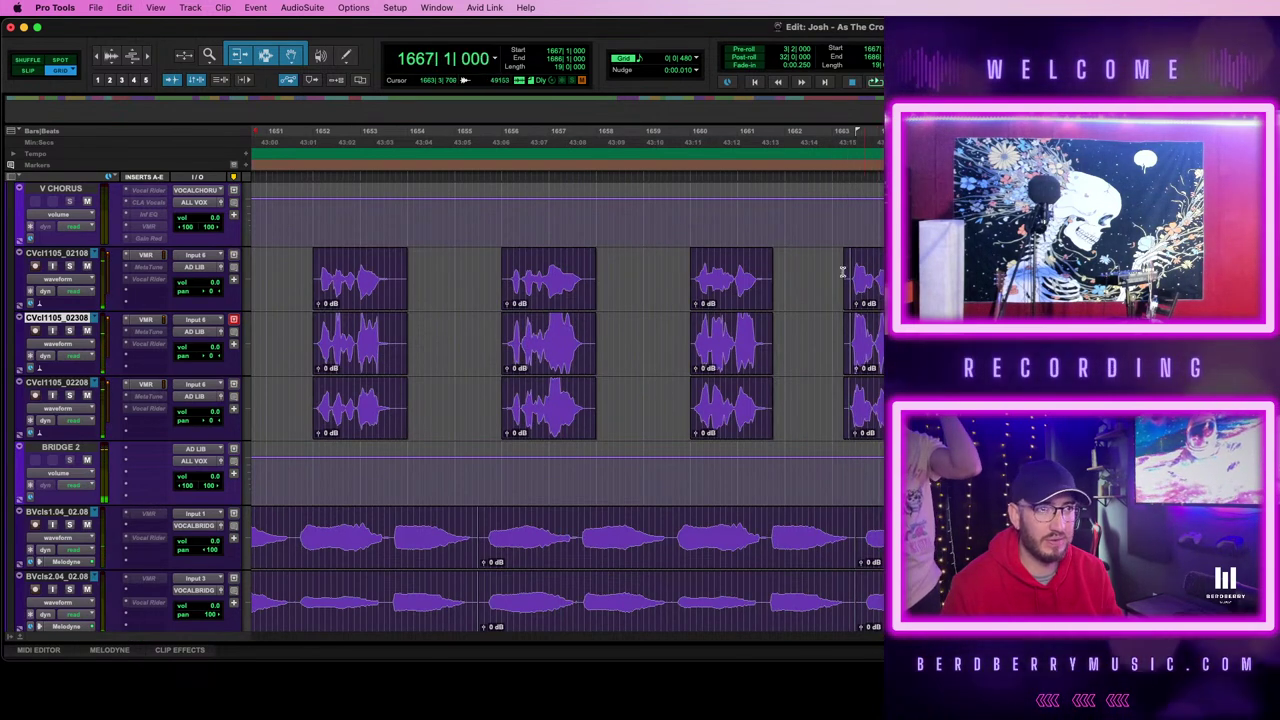
- Delete the ad-lib clips at 1663|2|000, move the copied ad-libs to 1664|1|000 on all three CVcl1105 tracks, and play them back
left_click_drag(863, 338, 950, 408)
key("Delete")
left_click(1068, 408)
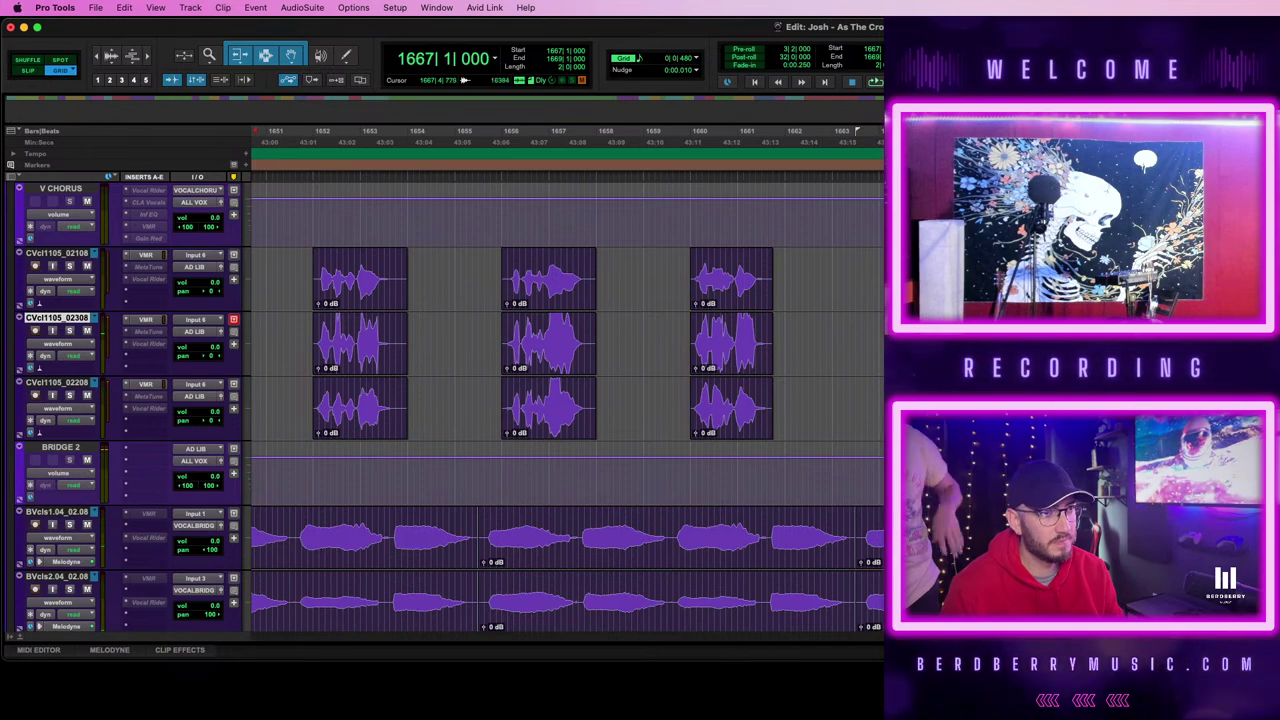
key("r")
key("super+v")
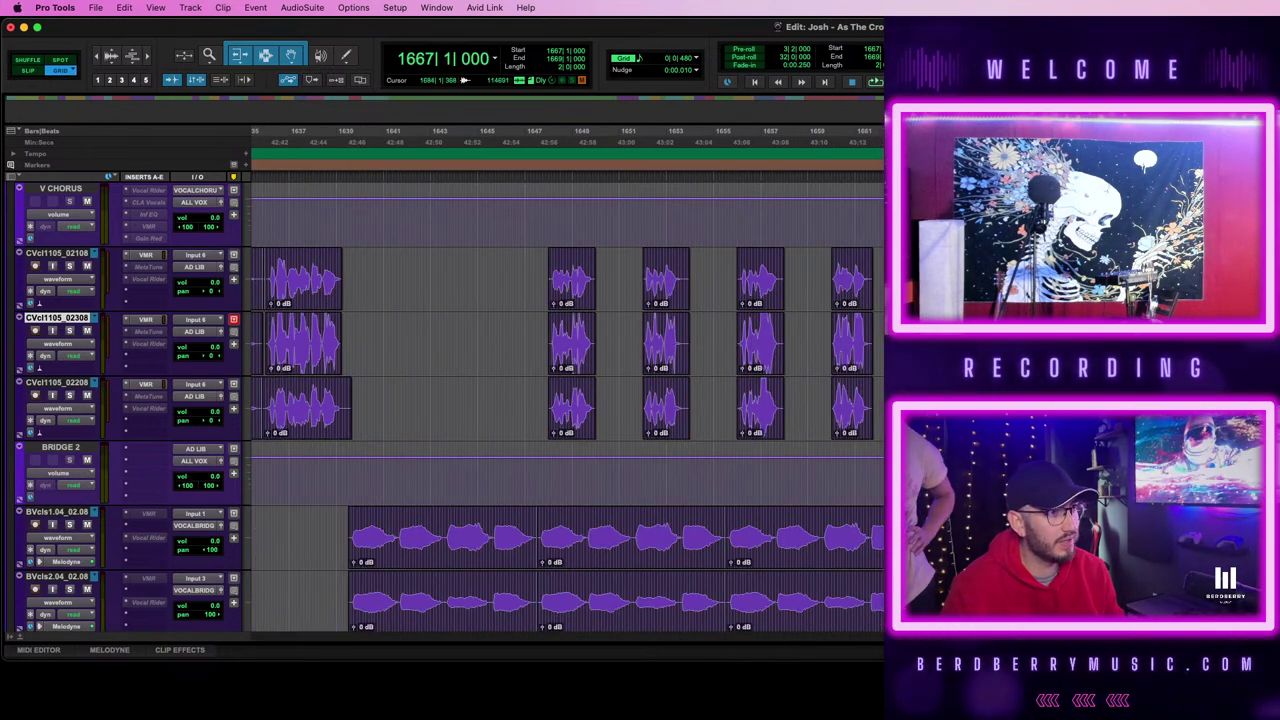
key("t")
key("t")
left_click_drag(1053, 279, 769, 279)
scroll(730, 279, "left", 5)
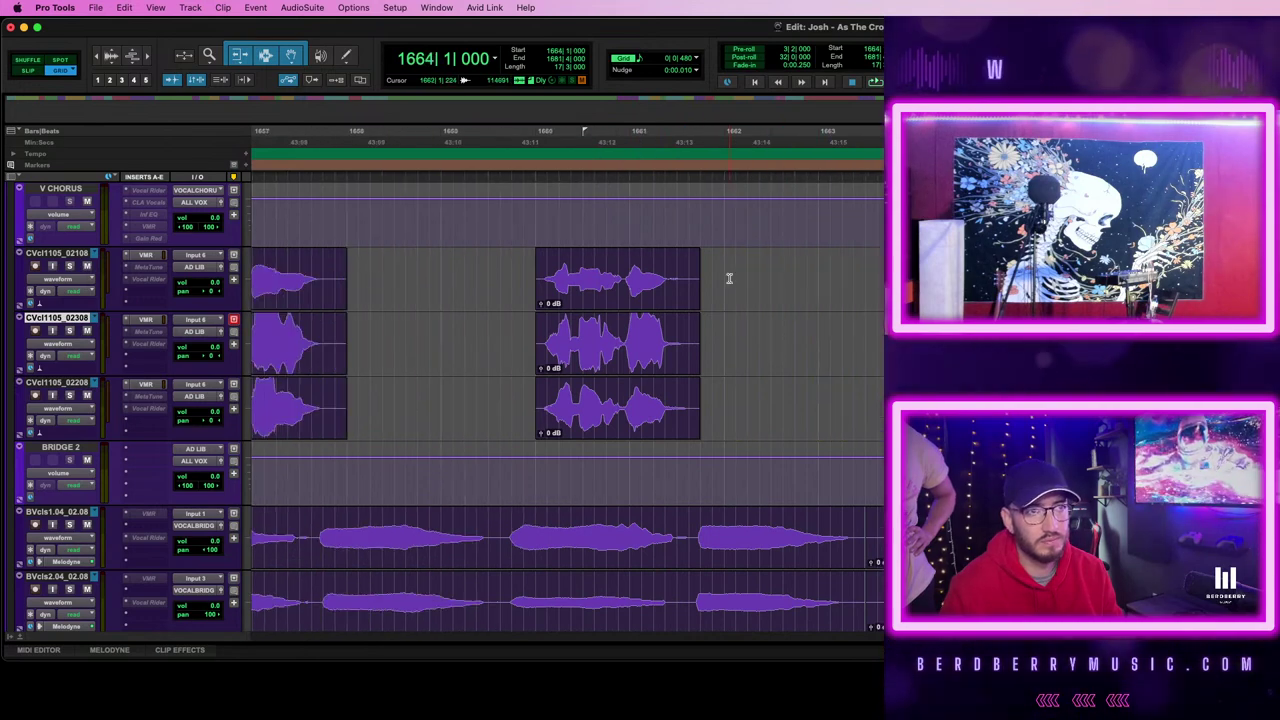
key("r")
key("r")
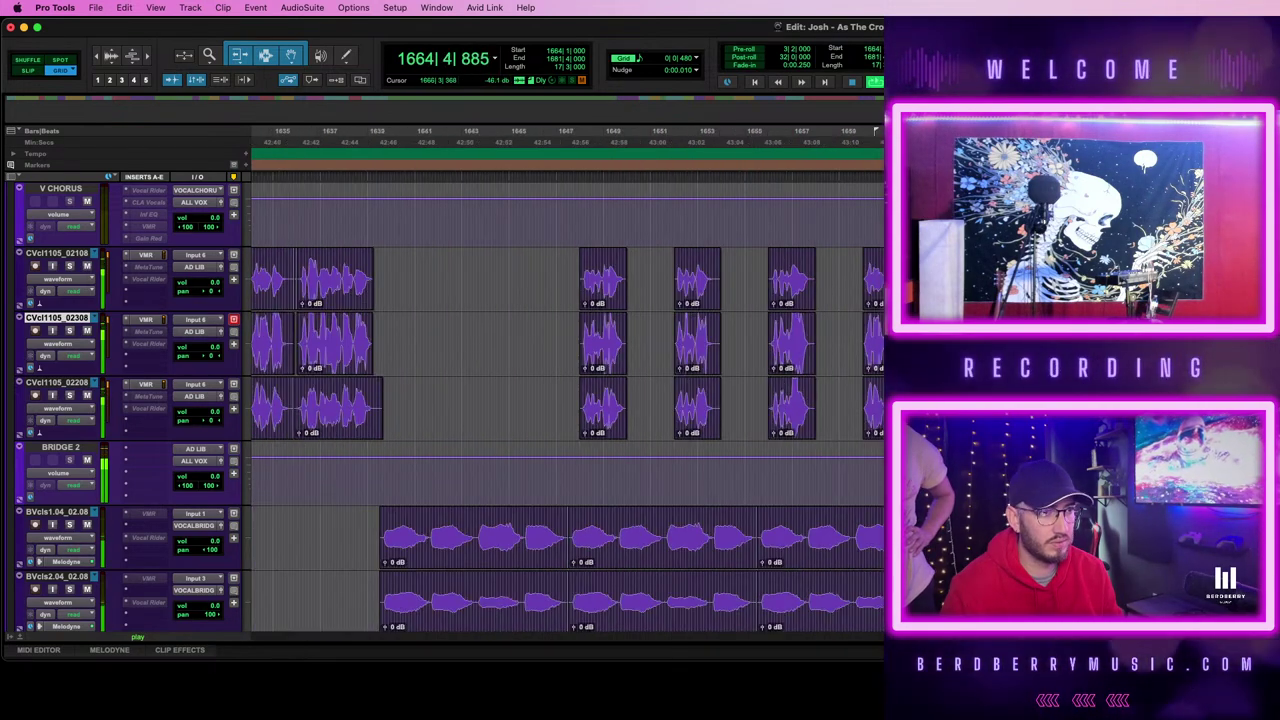
- Extend the continuous harmonies on BVcls1.04 and BVcls2.04 with eight-bar duplicates through 1695|3|000 while checking them against the ad-libs
scroll(565, 407, "down", 2)
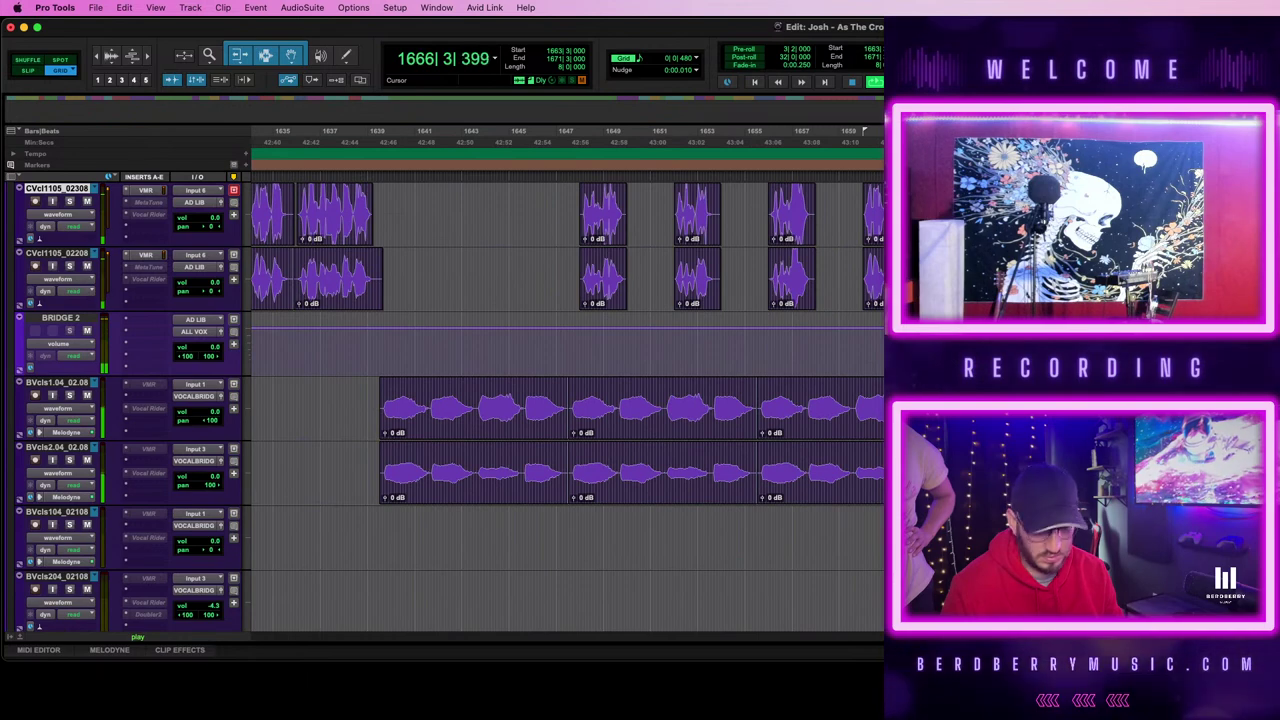
scroll(565, 407, "up", 15)
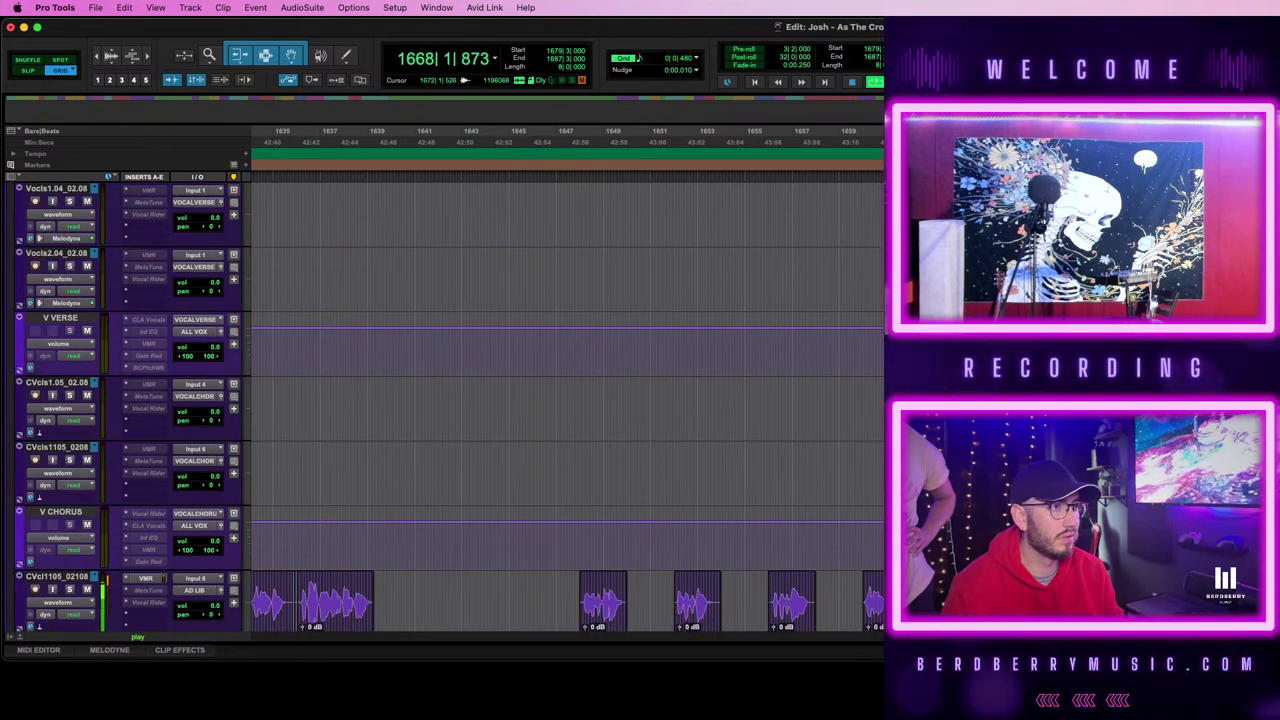
scroll(565, 407, "down", 10)
scroll(565, 407, "down", 5)
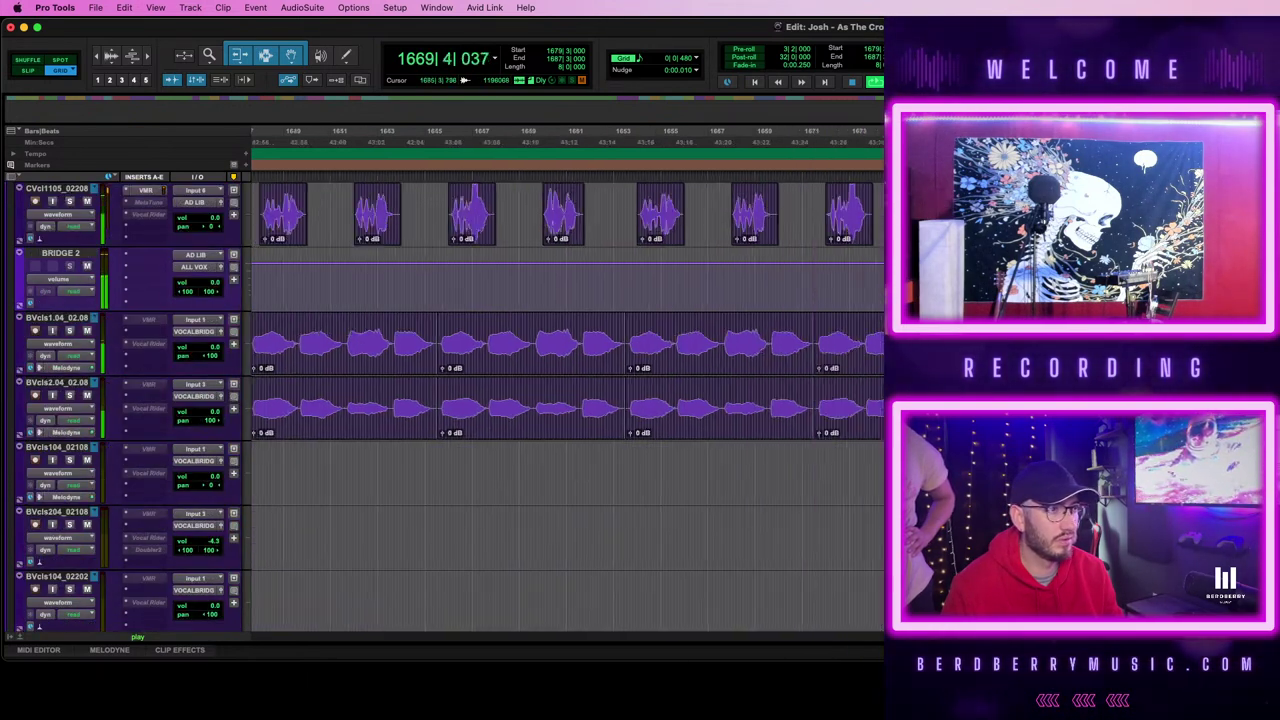
scroll(565, 407, "up", 3)
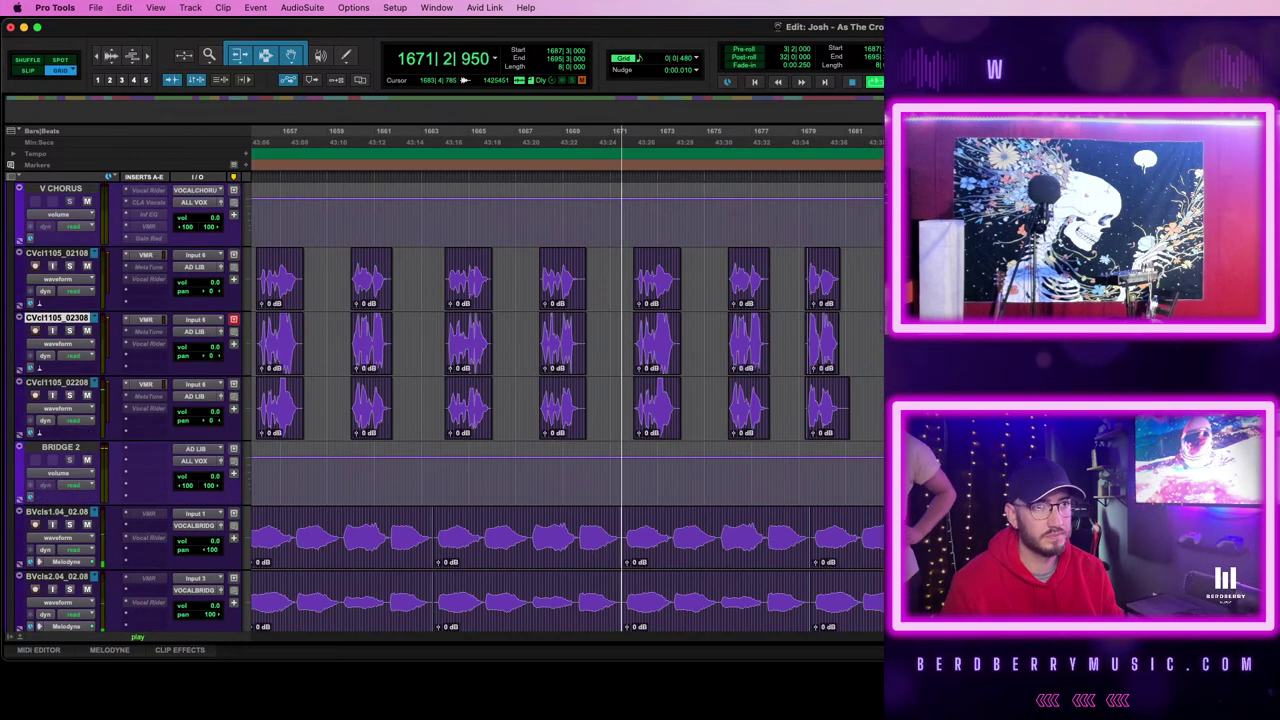
key("space")
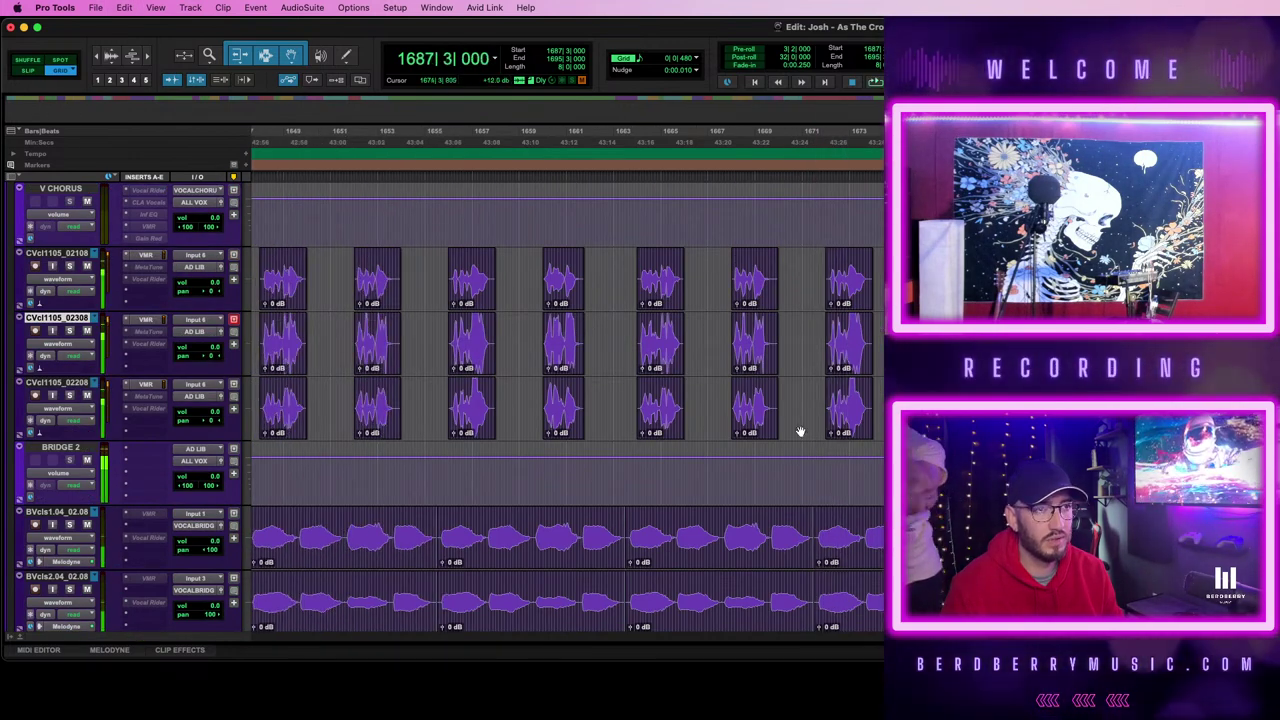
- Play back the extended ending from 1623|3|000 to check the ad-libs and harmonies together
left_click(707, 301)
key("space")
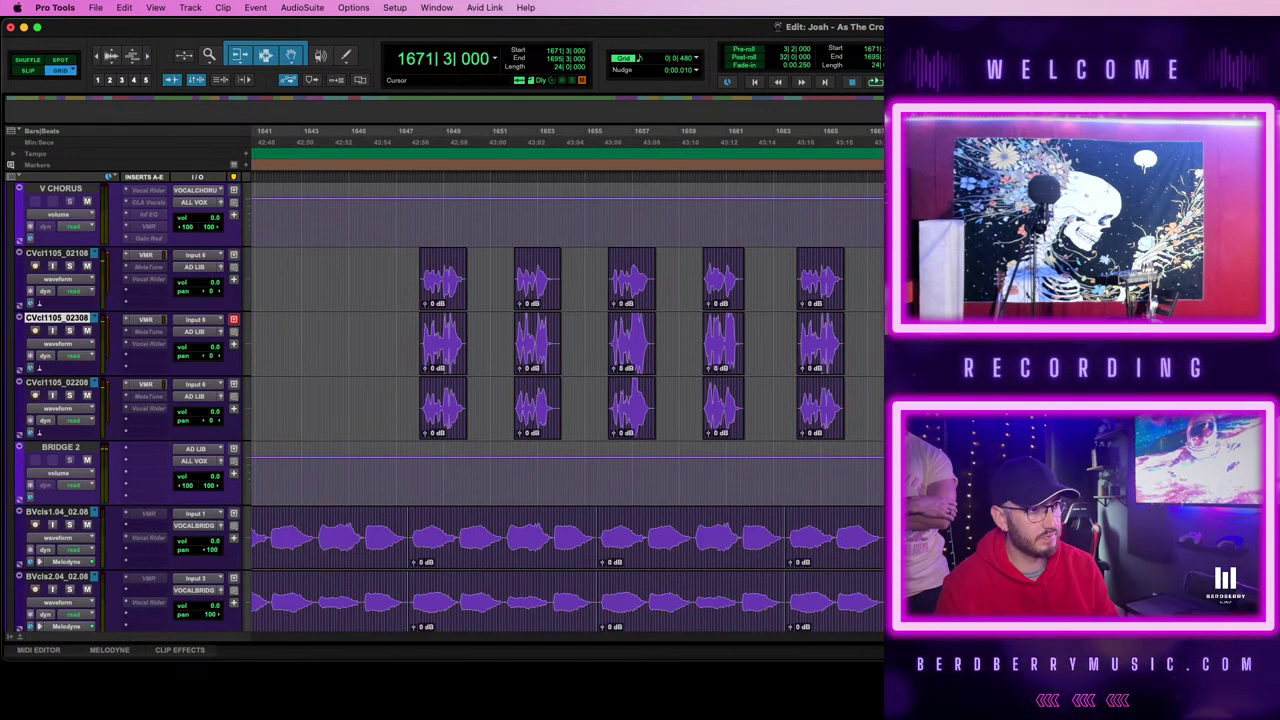
scroll(567, 400, "left", 10)
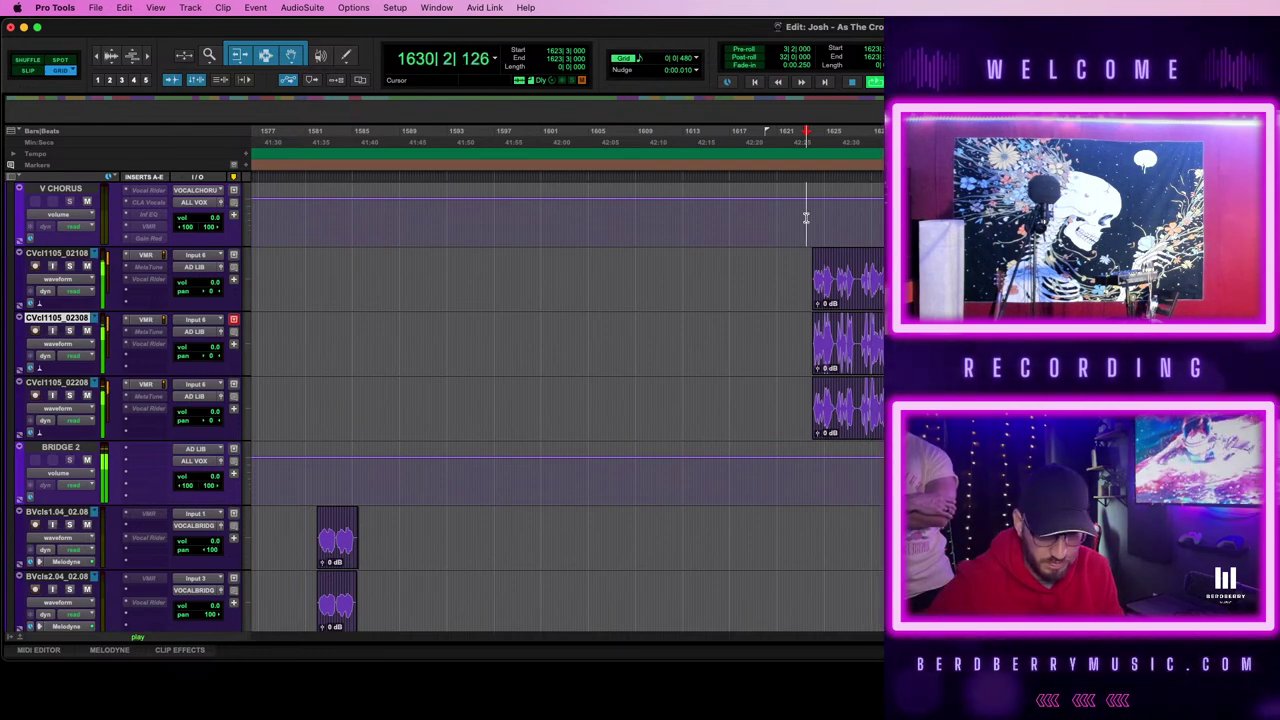
key("super+equal")
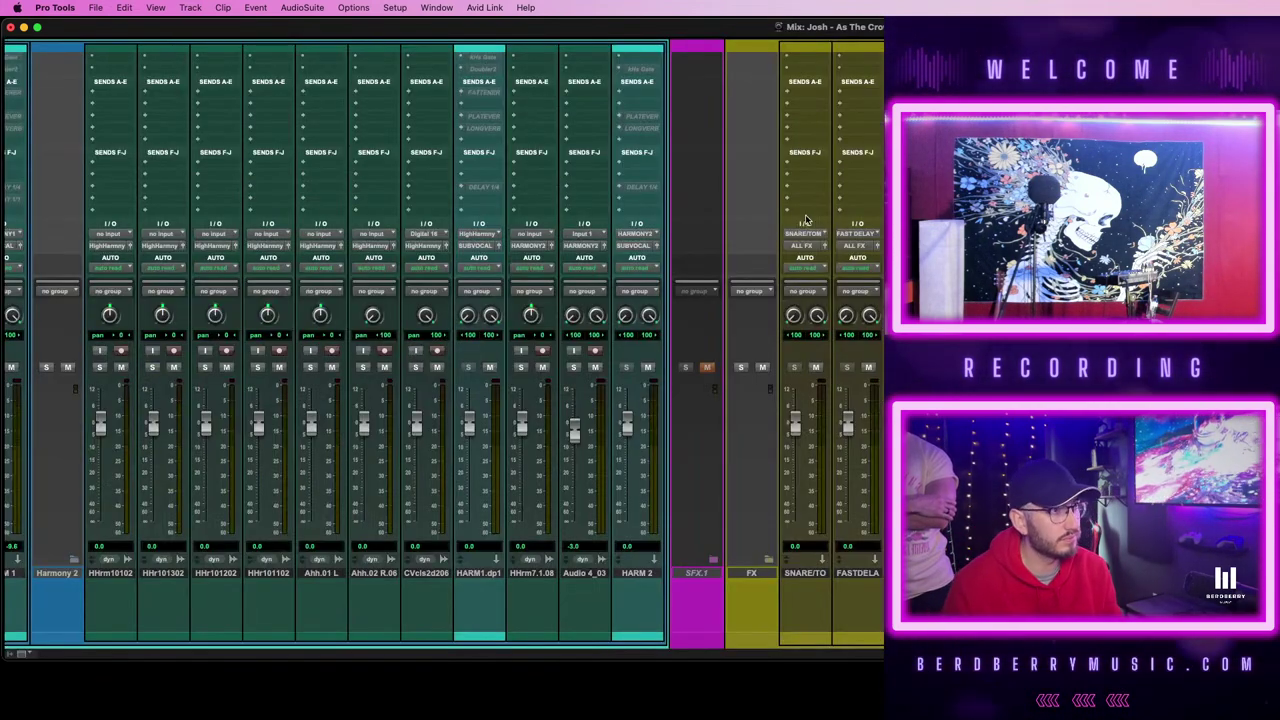
key("super+equal")
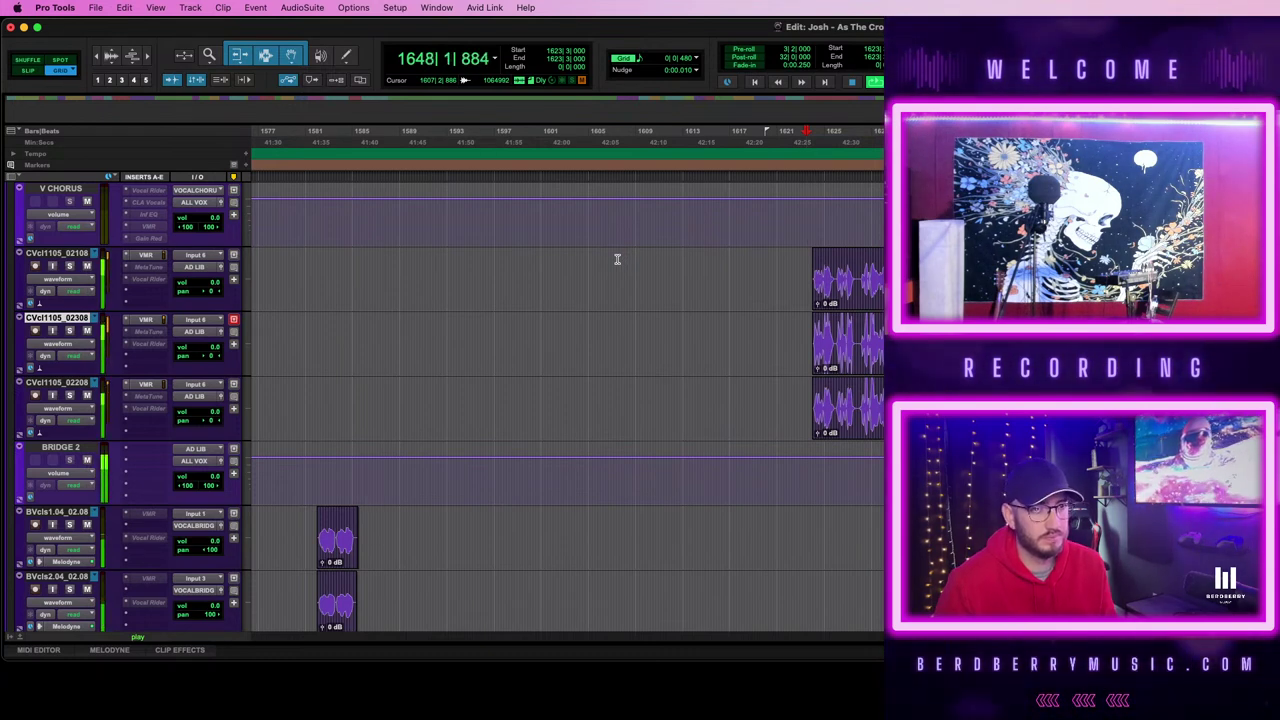
- Examine the ad-lib and harmony tracks across the song's verses, choruses and bridges while the ending plays
key("r")
key("r")
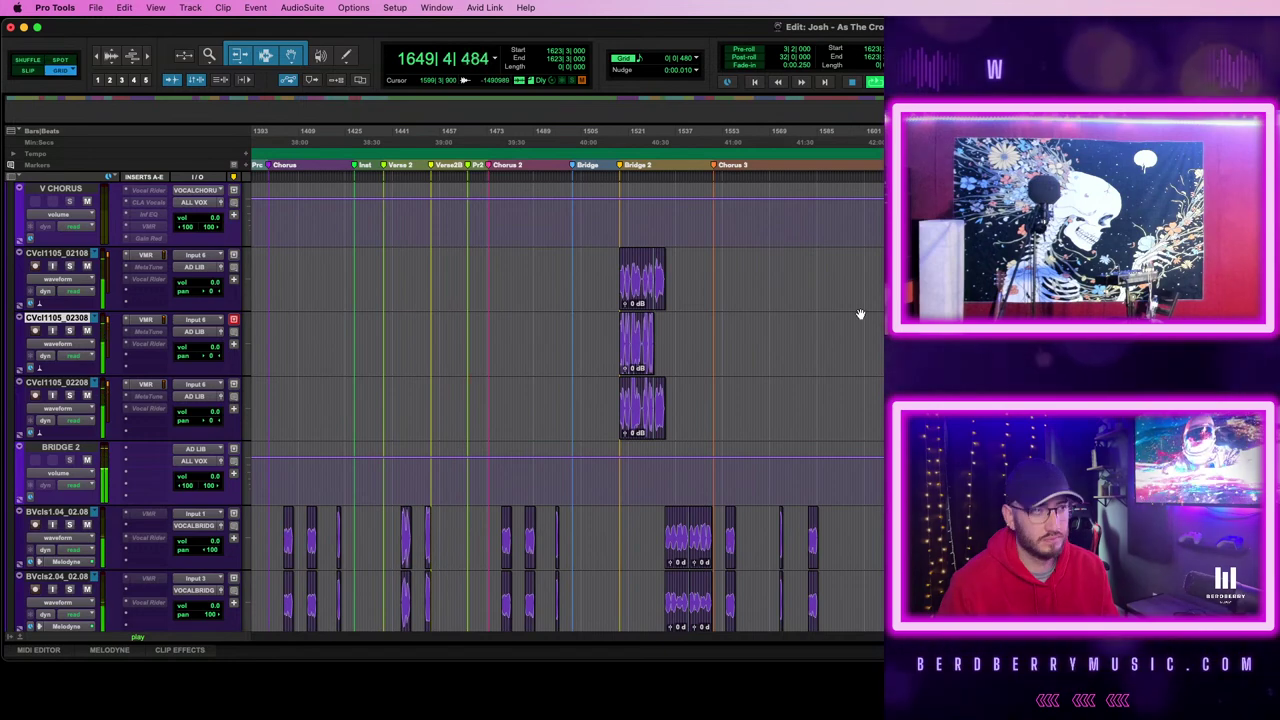
scroll(860, 315, "down", 2)
scroll(860, 315, "left", 10)
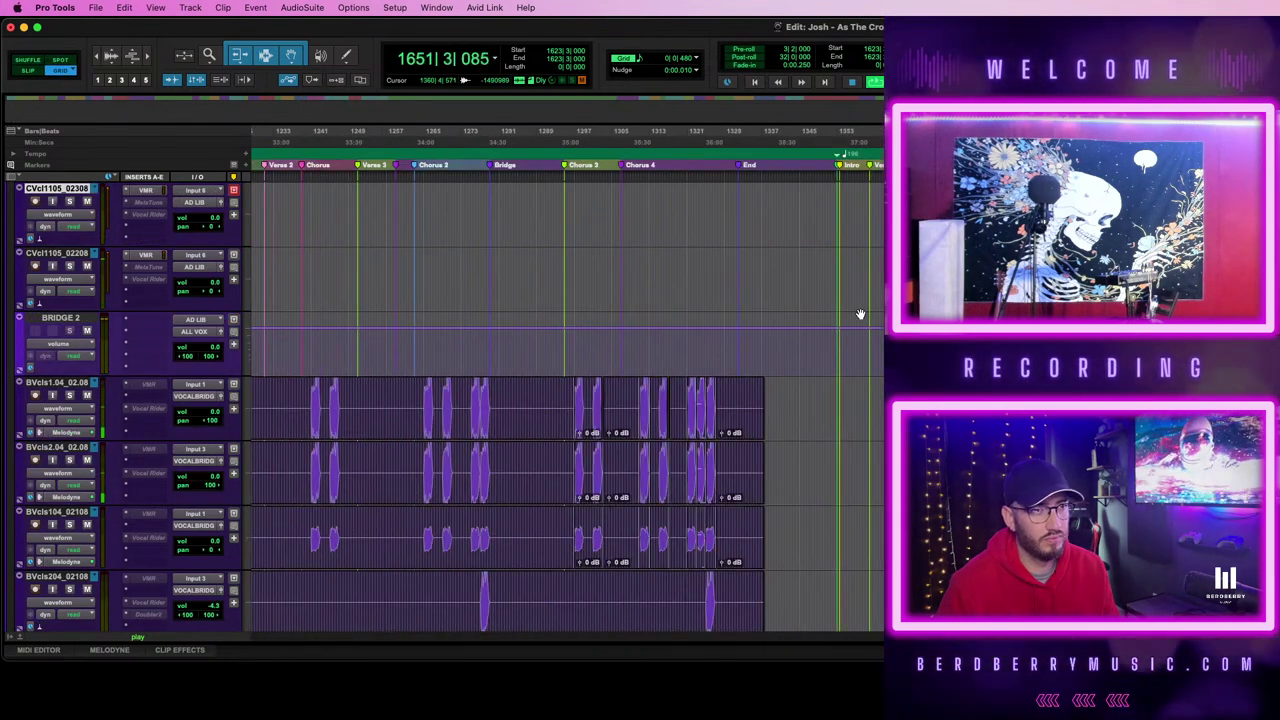
key("r")
scroll(860, 315, "right", 8)
key("t")
key("t")
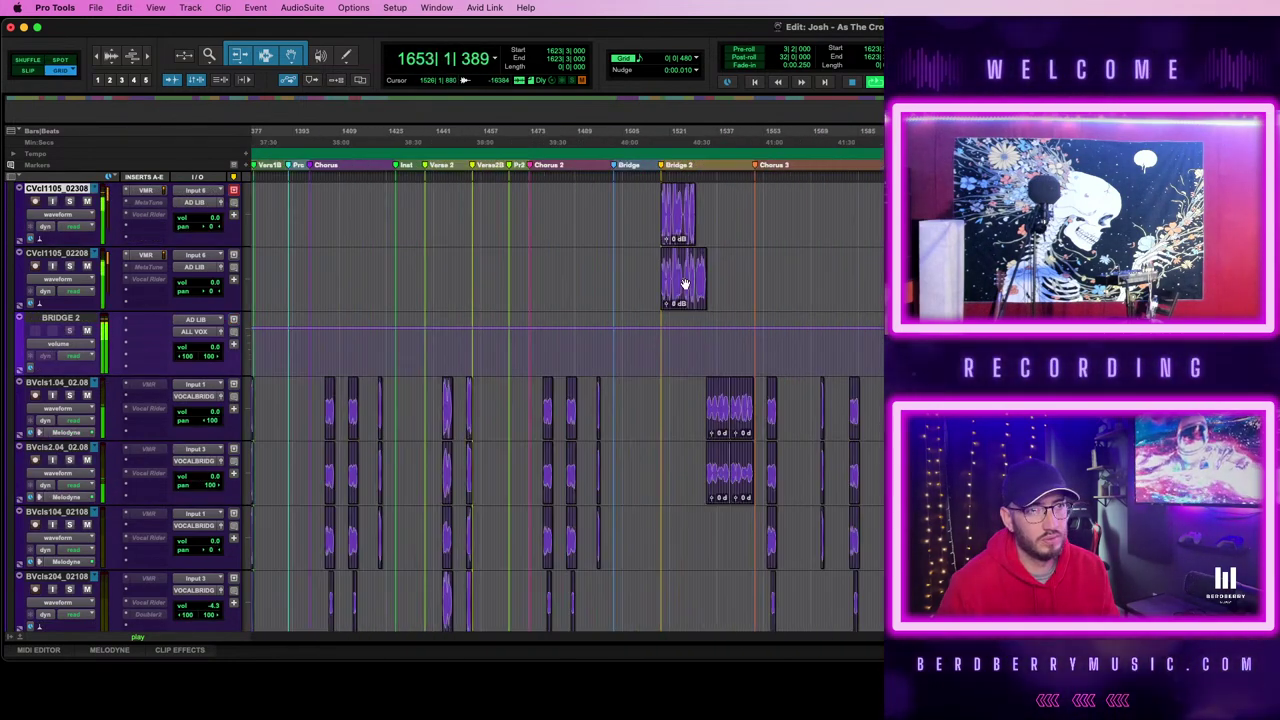
scroll(685, 284, "left", 8)
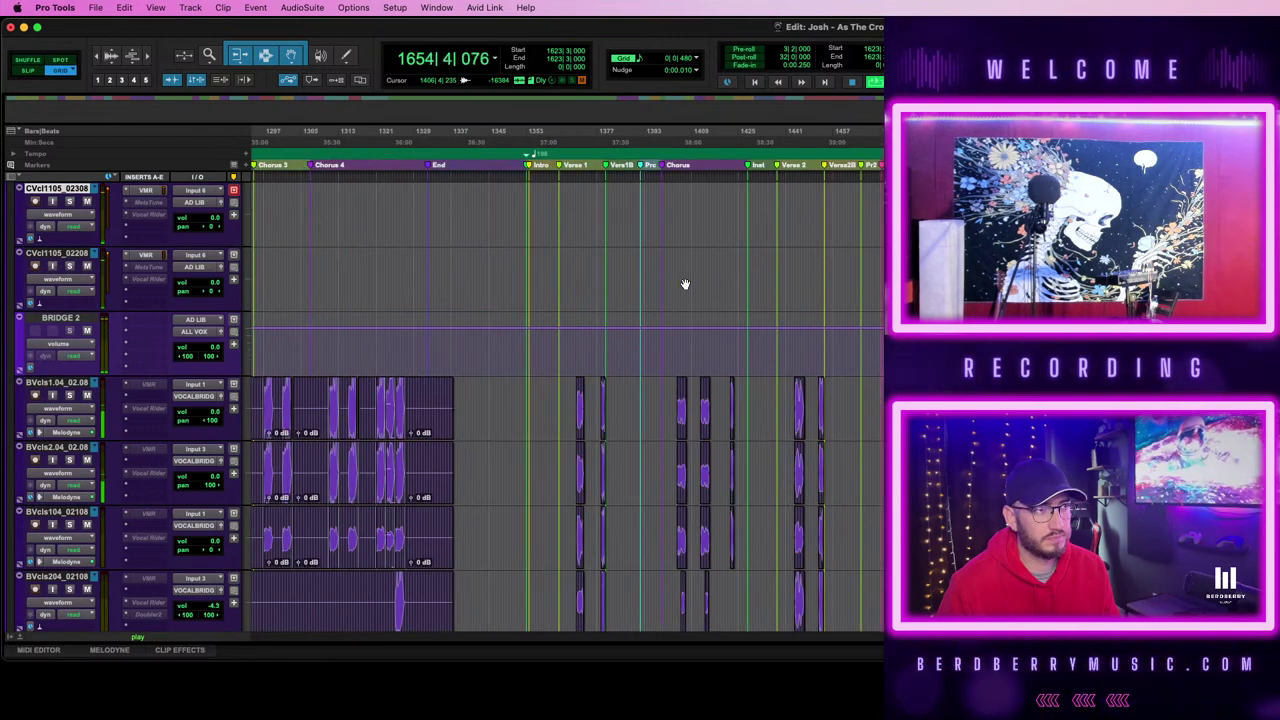
scroll(685, 284, "right", 4)
scroll(685, 284, "up", 10)
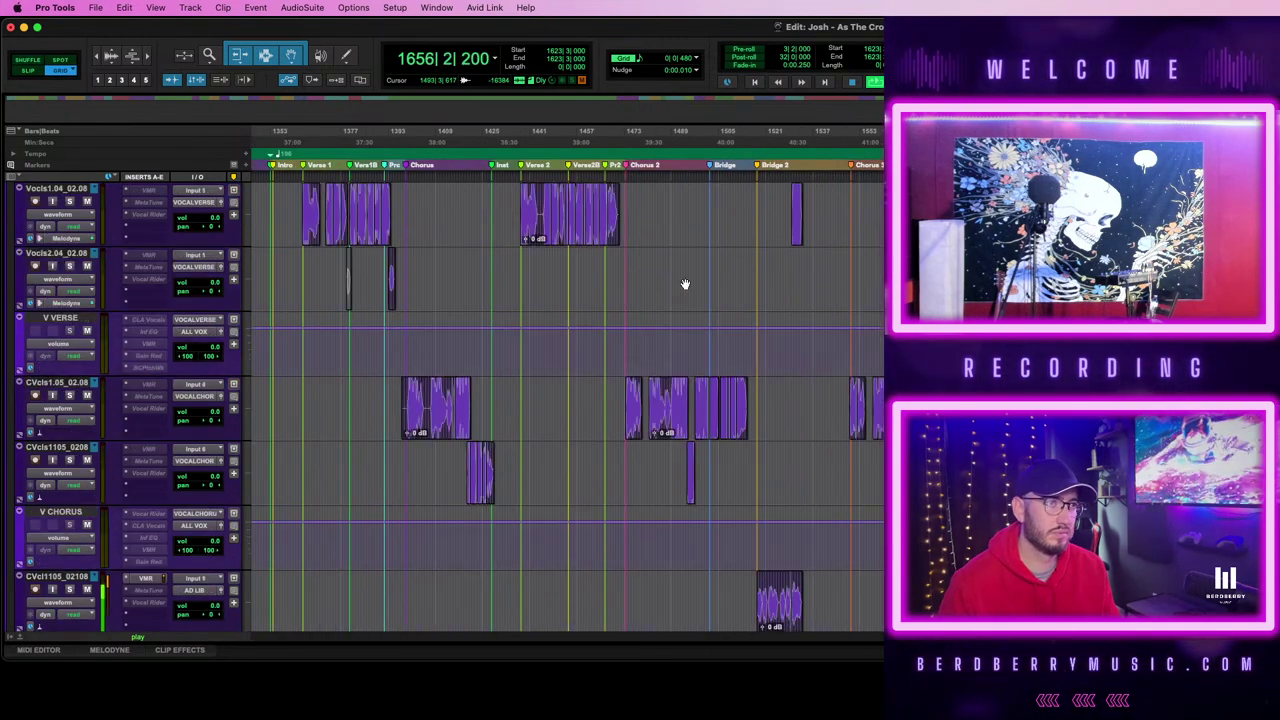
scroll(685, 282, "down", 10)
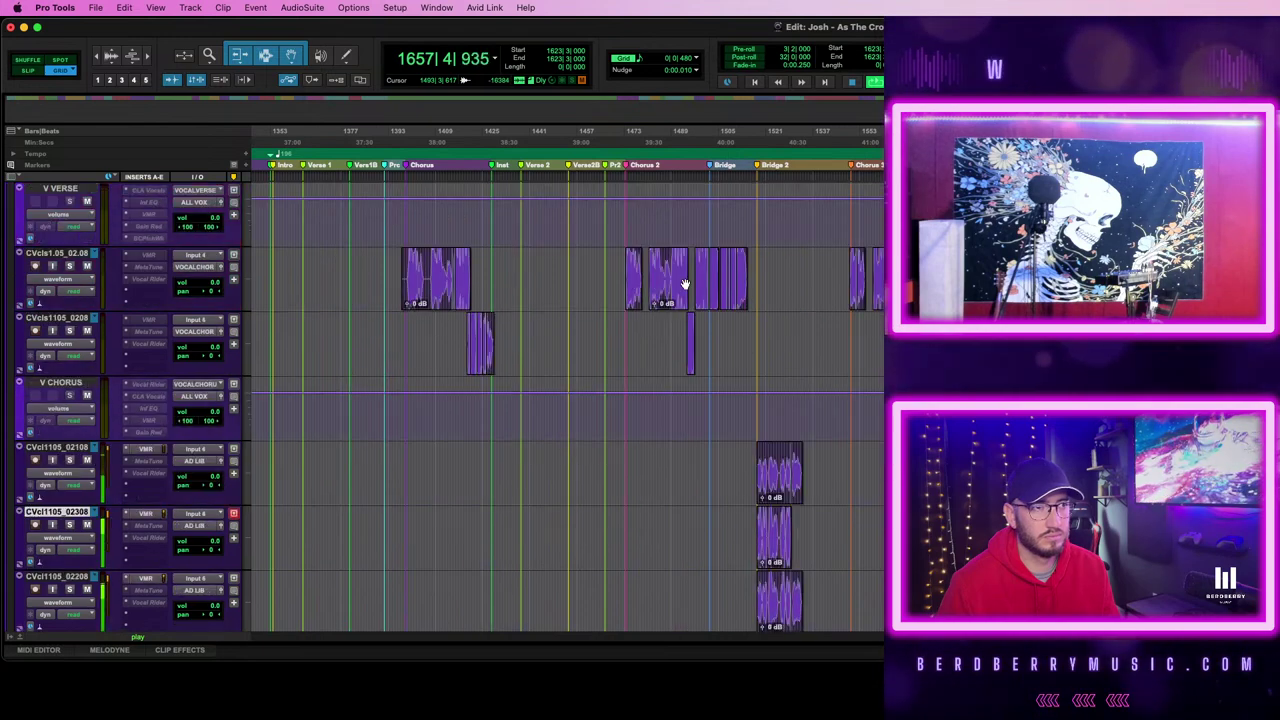
scroll(685, 282, "up", 1)
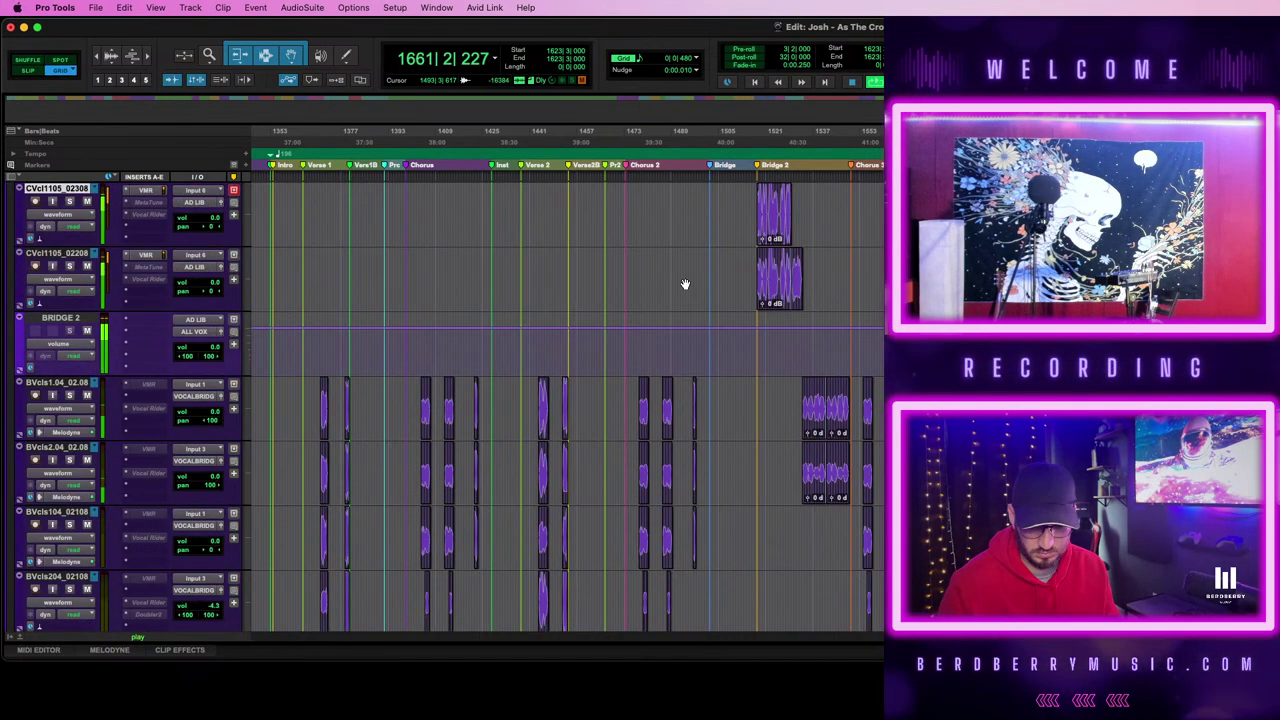
scroll(826, 320, "up", 3)
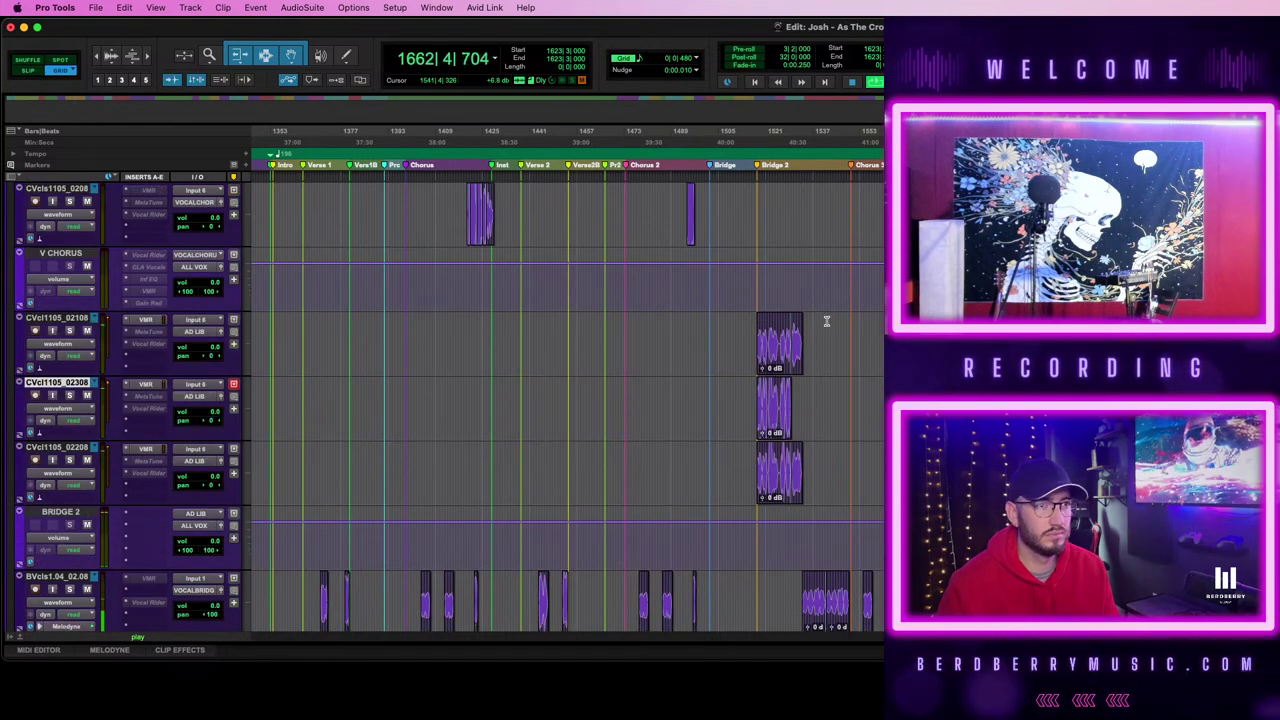
- Stop playback, record-enable the REC track and place the playback start at 1353|3|480 by the Intro marker
key("space")
scroll(824, 402, "up", 5)
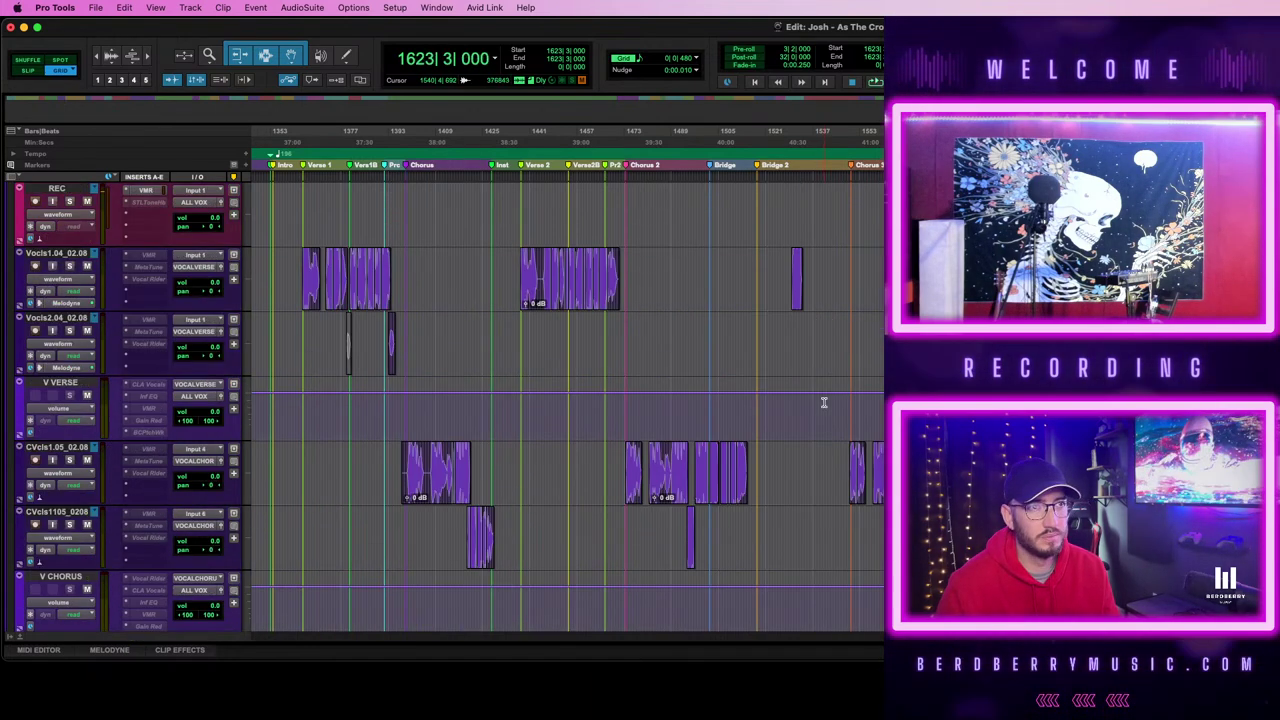
scroll(824, 402, "left", 5)
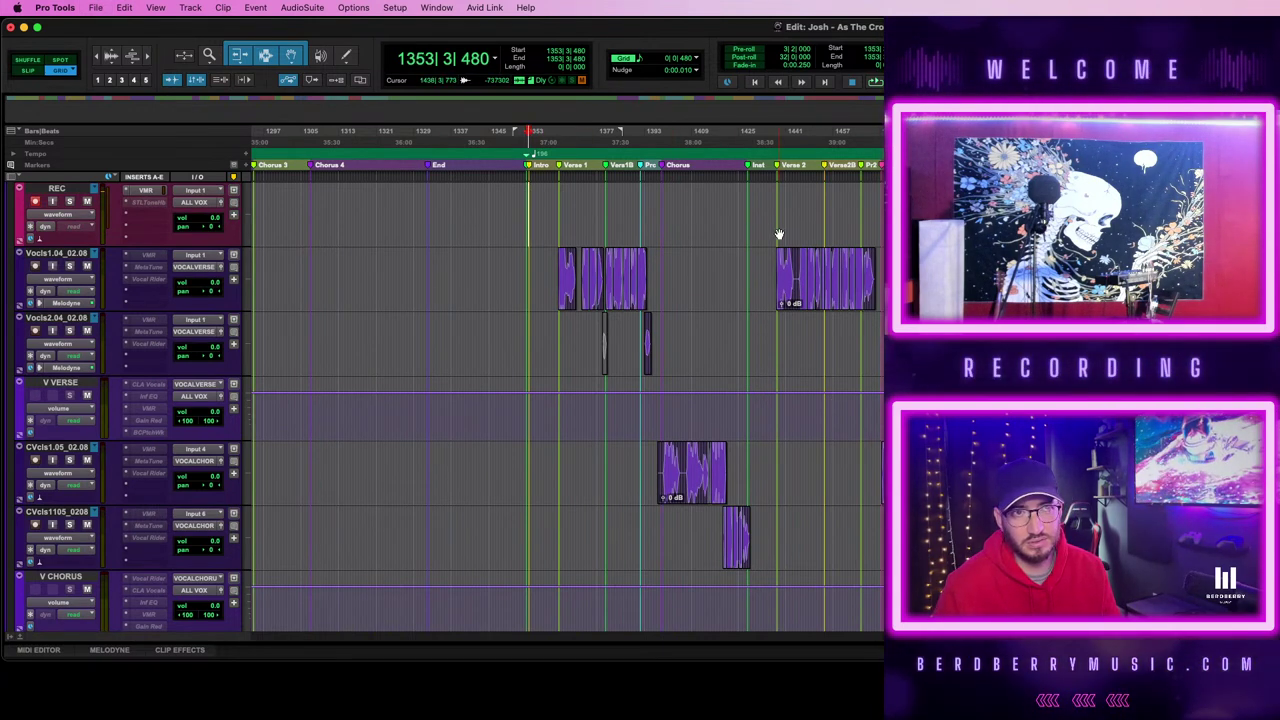
key("space")
key("super+equal")
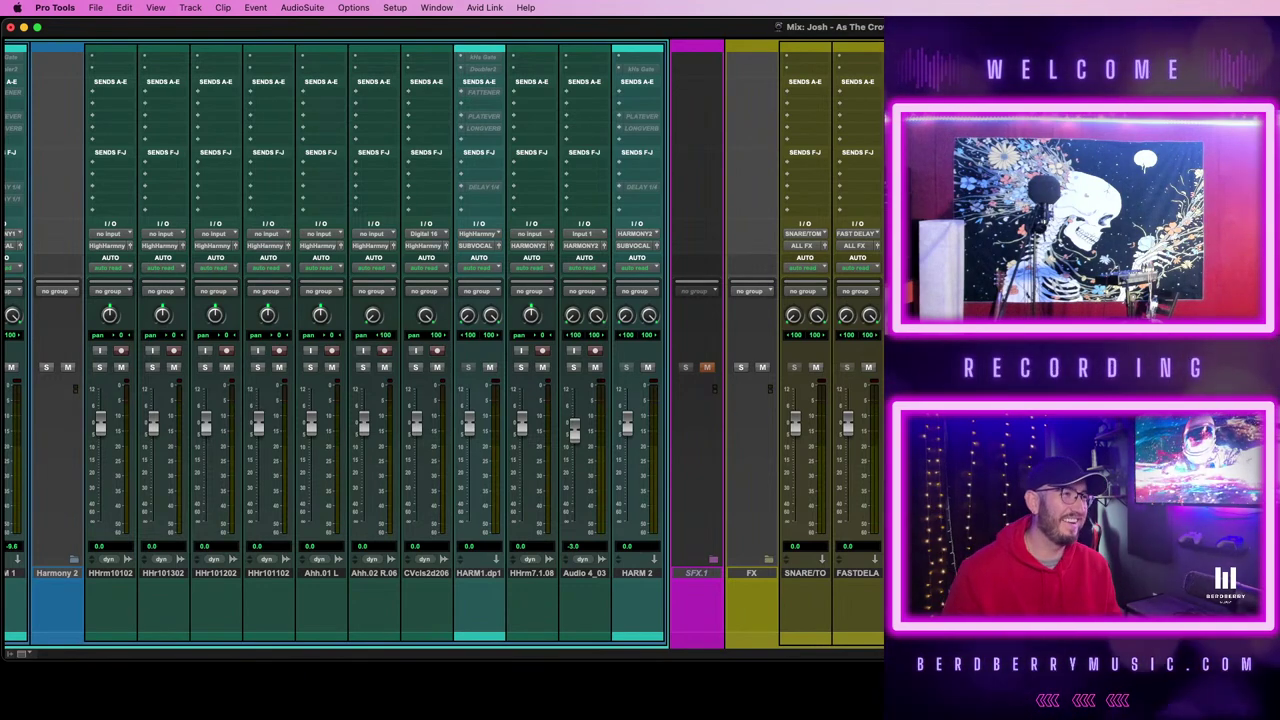
key("super+equal")
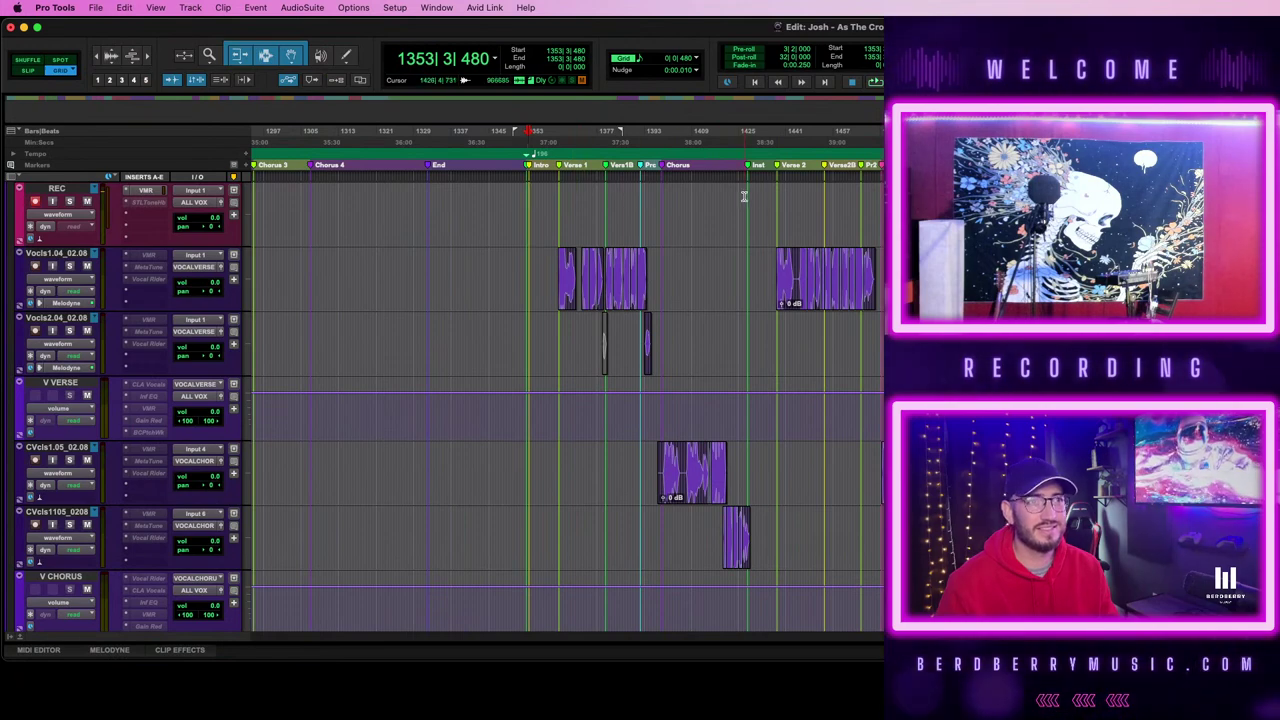
- Place the record start at 1425|1|000 near the end of the first chorus and set the grid to 0|1|000
scroll(771, 293, "up", 2)
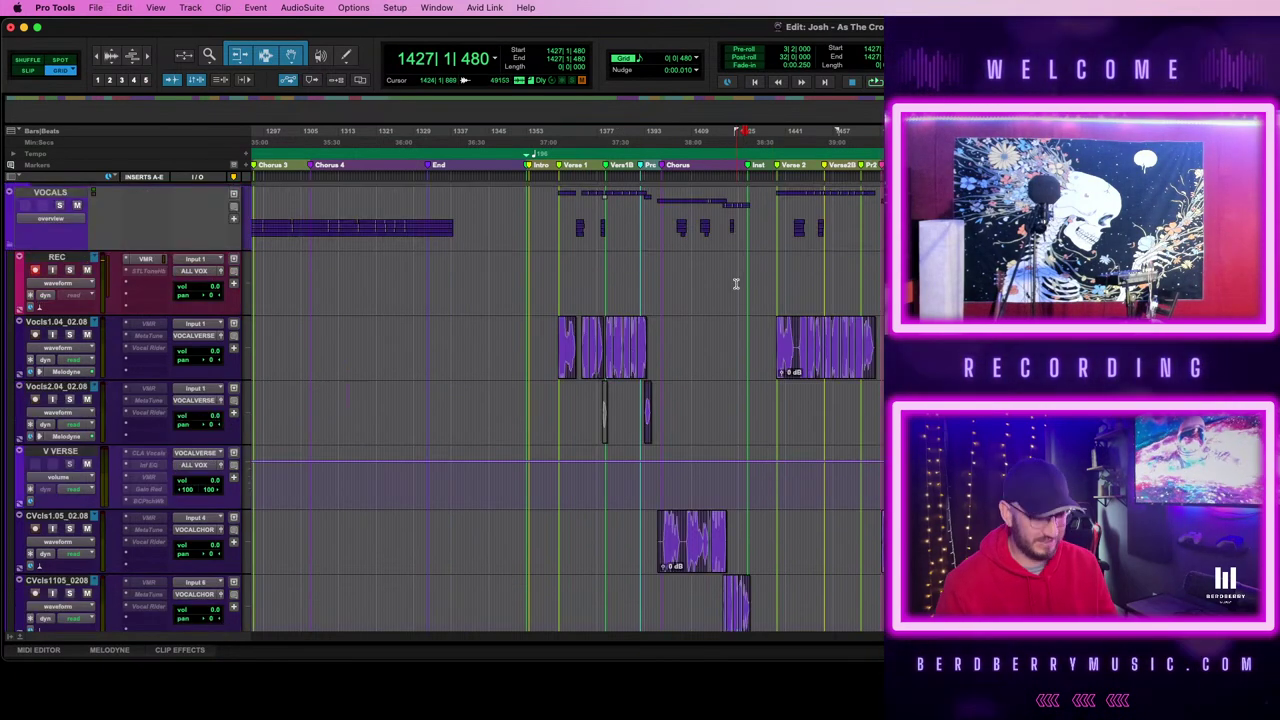
scroll(735, 284, "up", 3)
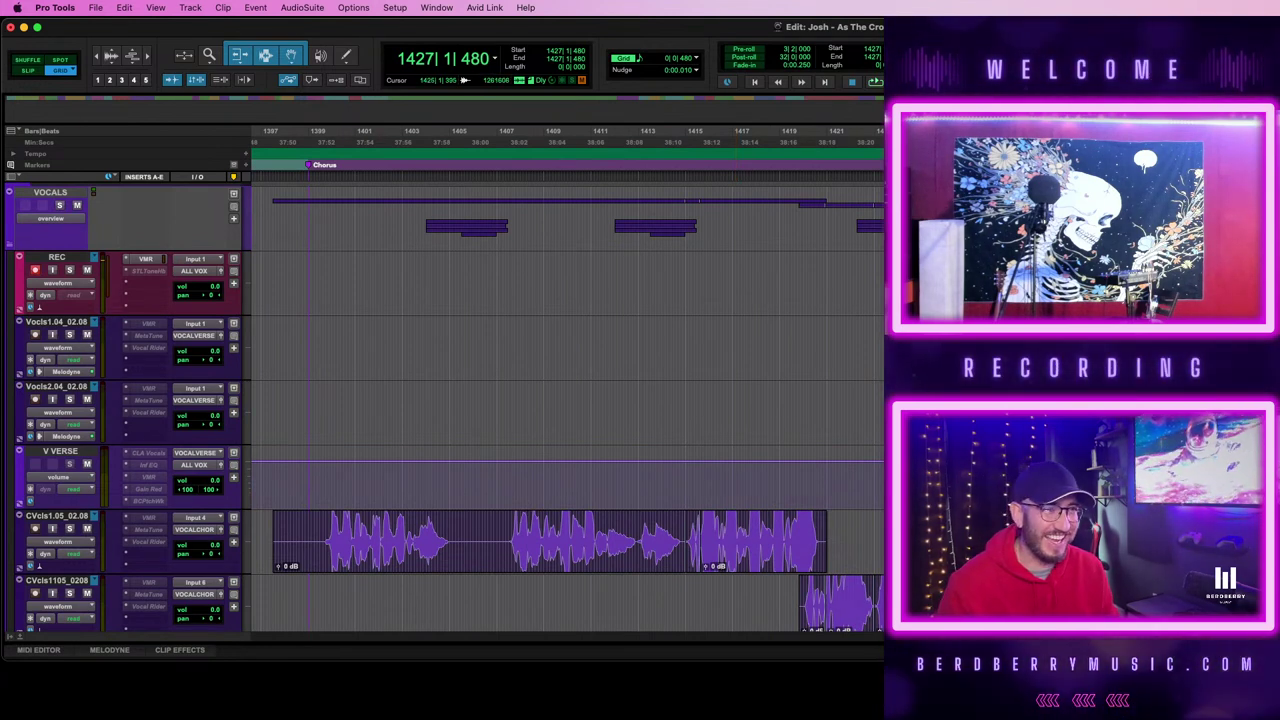
left_click(835, 131)
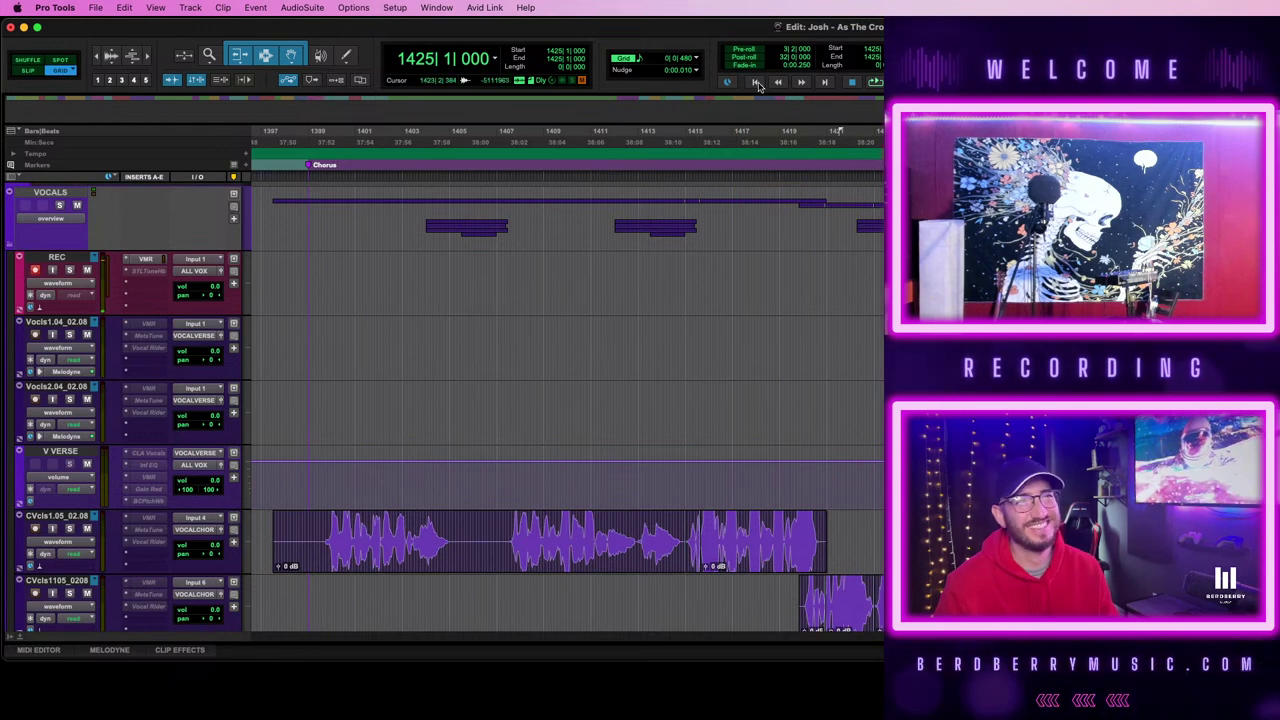
left_click(695, 62)
left_click(745, 47)
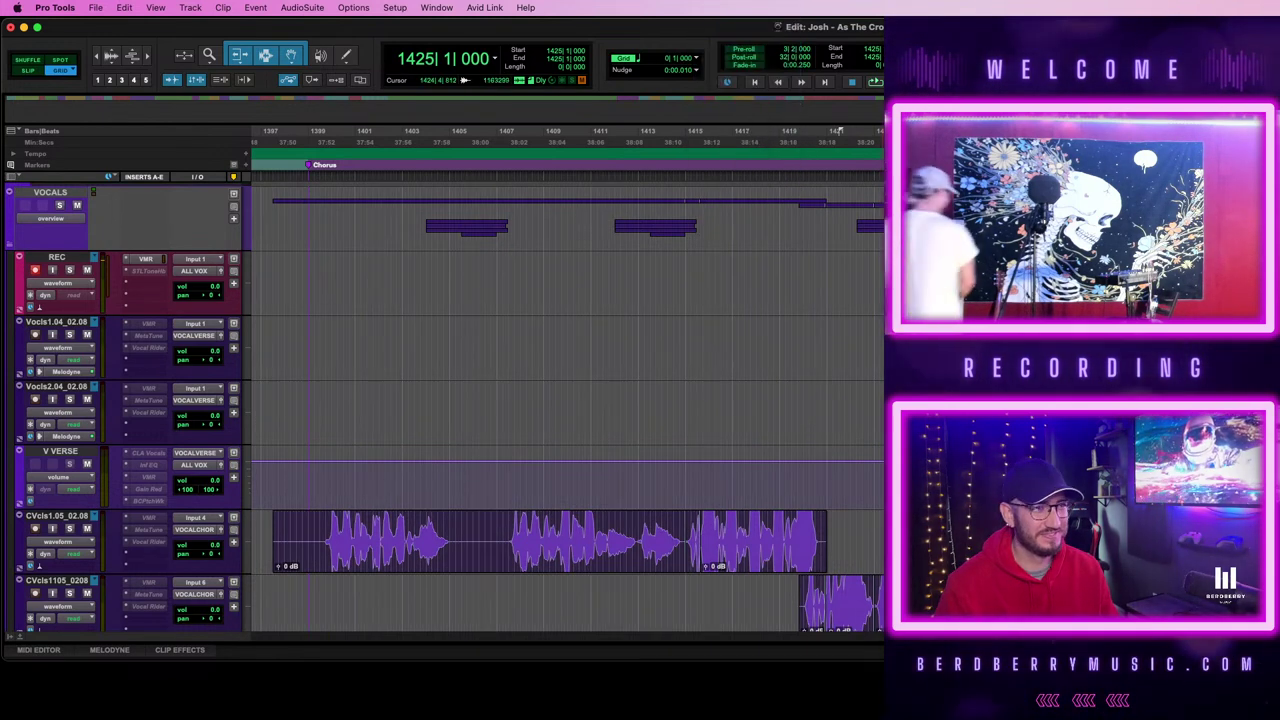
- Run a trial vocal pass on REC near the end of the first chorus, using pre-roll before 1424|1|000
key("super+k")
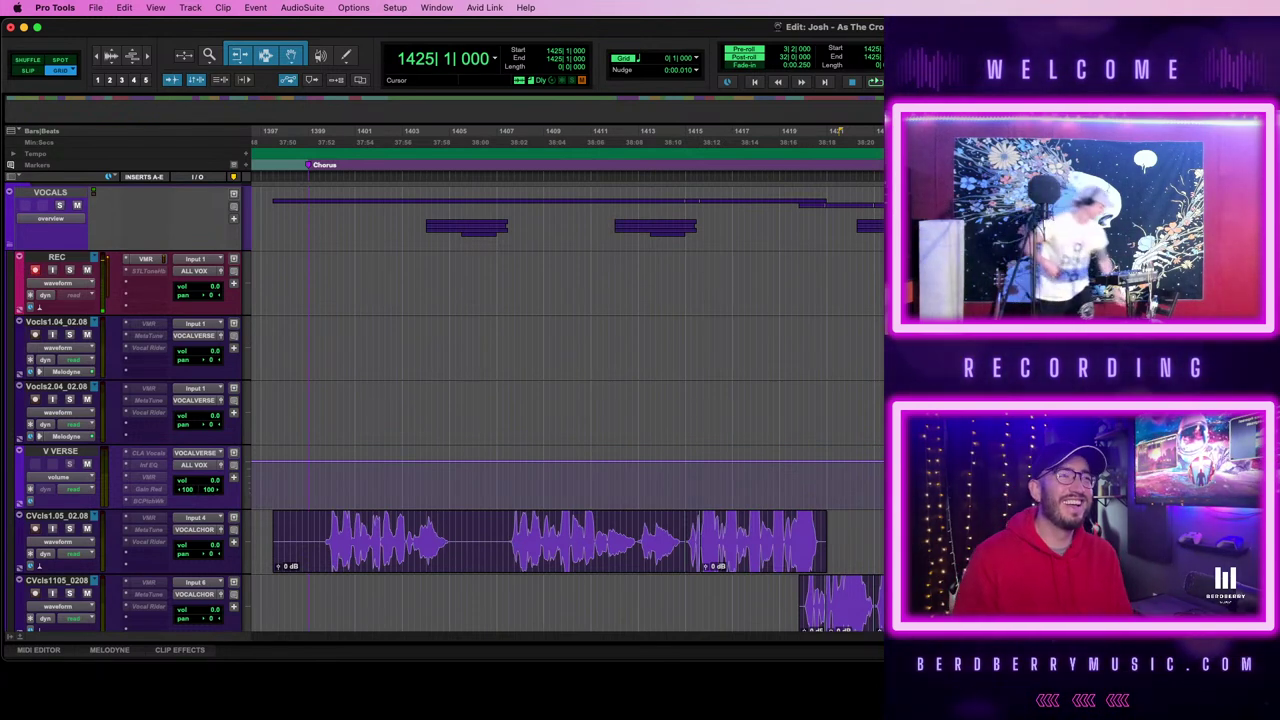
key("KP_1")
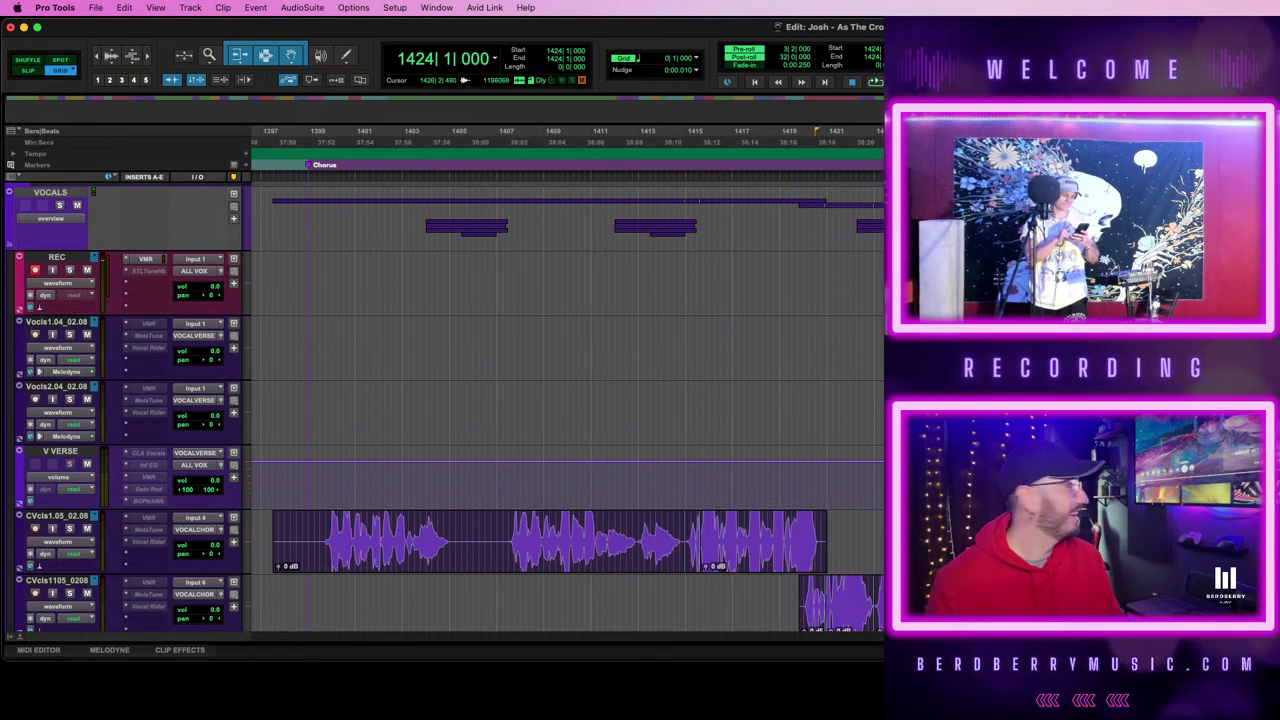
key("space")
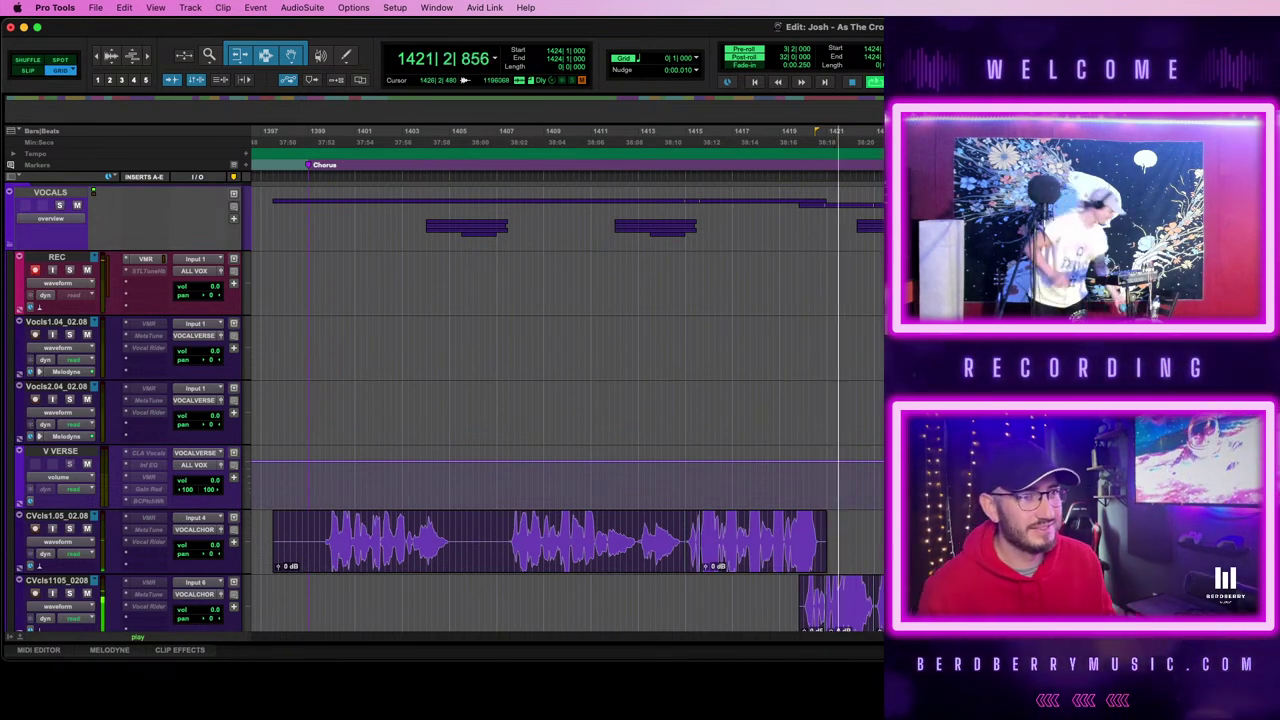
key("space")
left_click(976, 285)
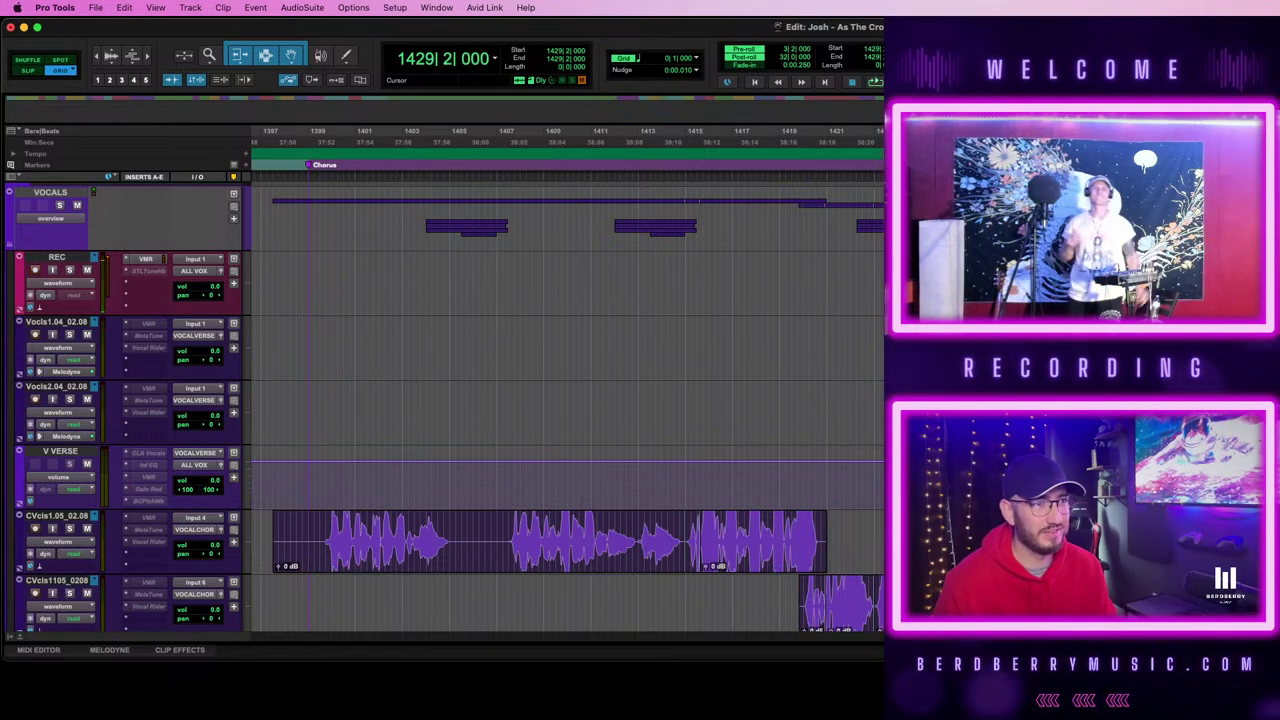
- Set the grid to 0|0|480, place the playback start at 1429|1|480 after the Inst marker and play back the REC take
key("t")
key("t")
key("t")
key("t")
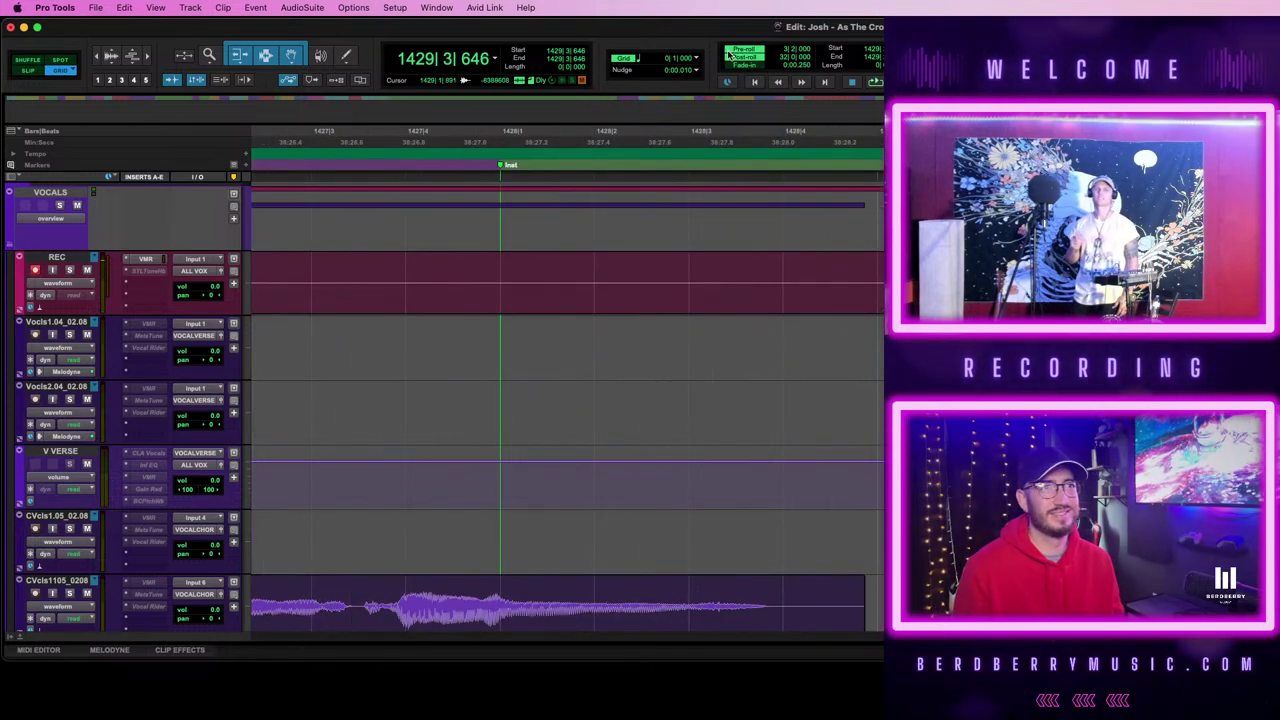
left_click(688, 58)
left_click(735, 69)
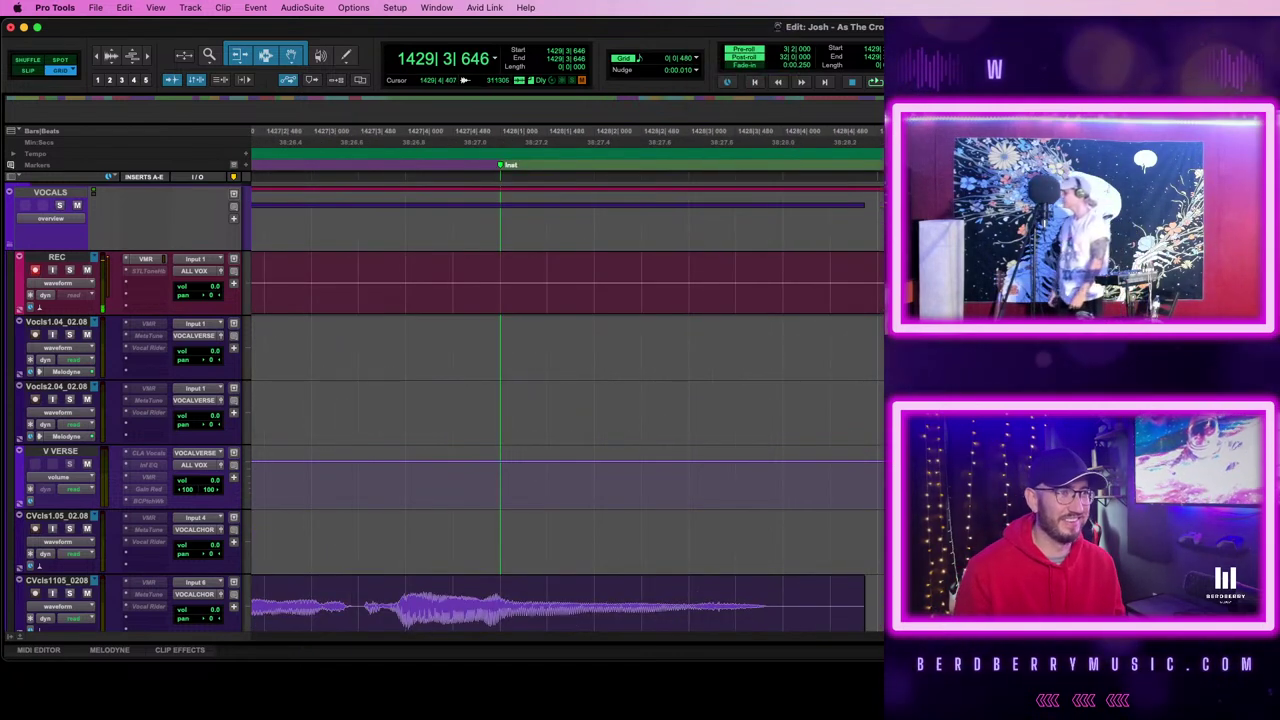
left_click_drag(1209, 617, 1194, 616)
key("space")
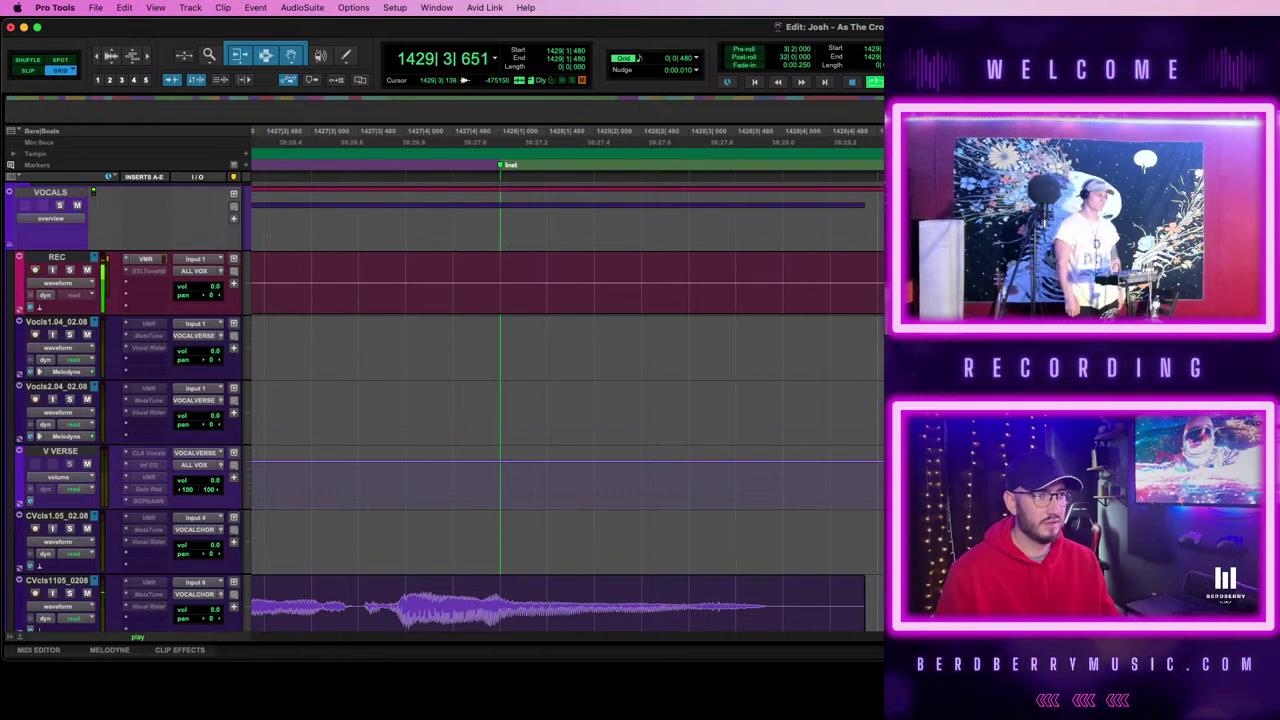
- Undo the vocal take on REC and place the record start at 1429|3|480 after the Inst marker
key("super+z")
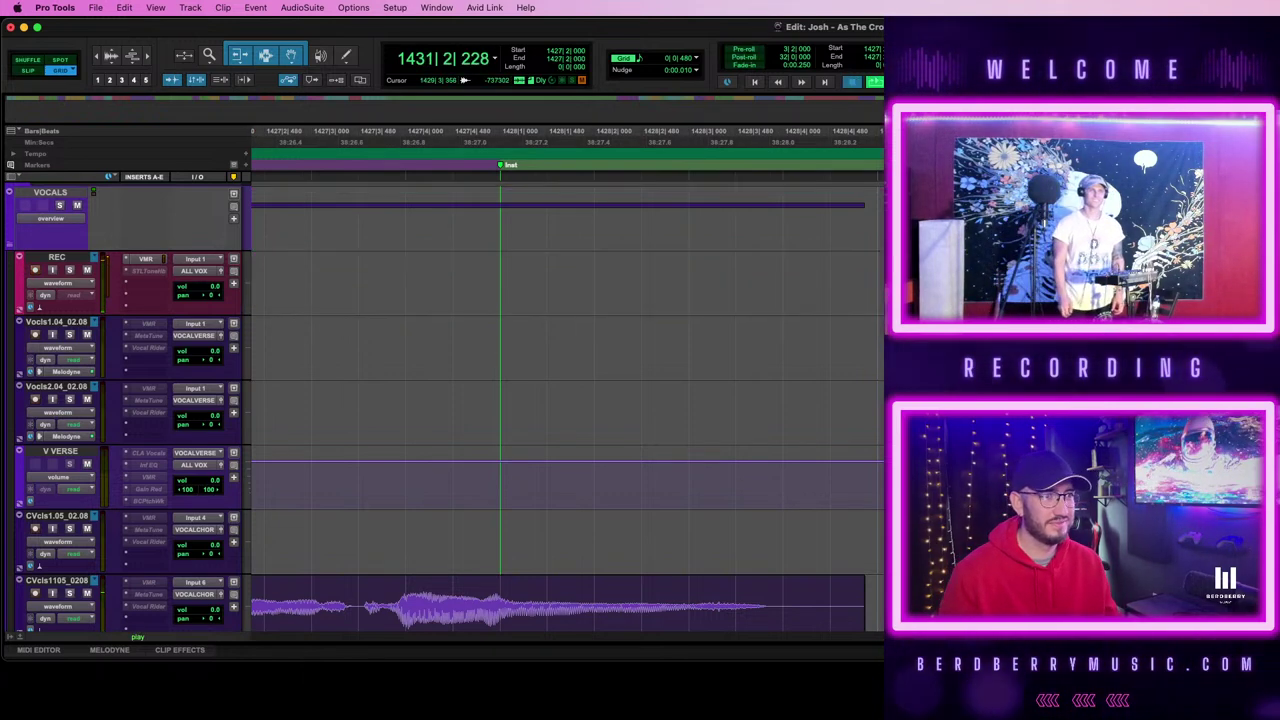
key("r")
key("r")
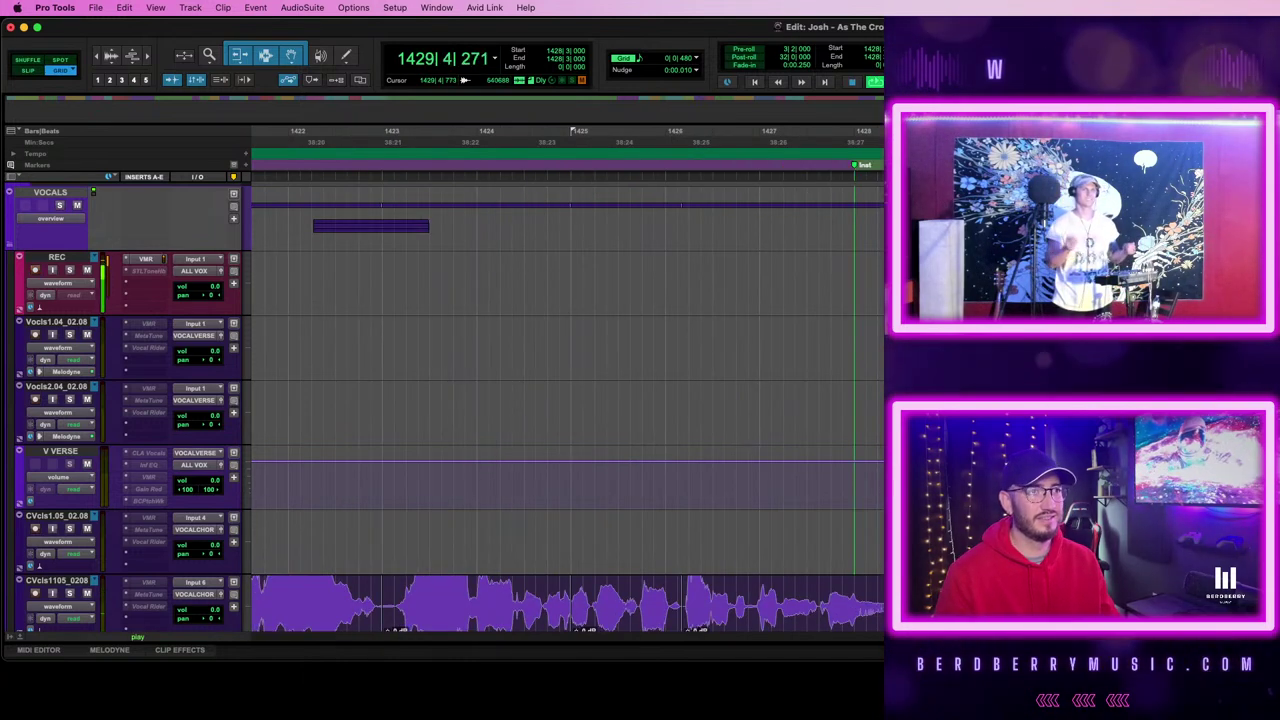
left_click(785, 266)
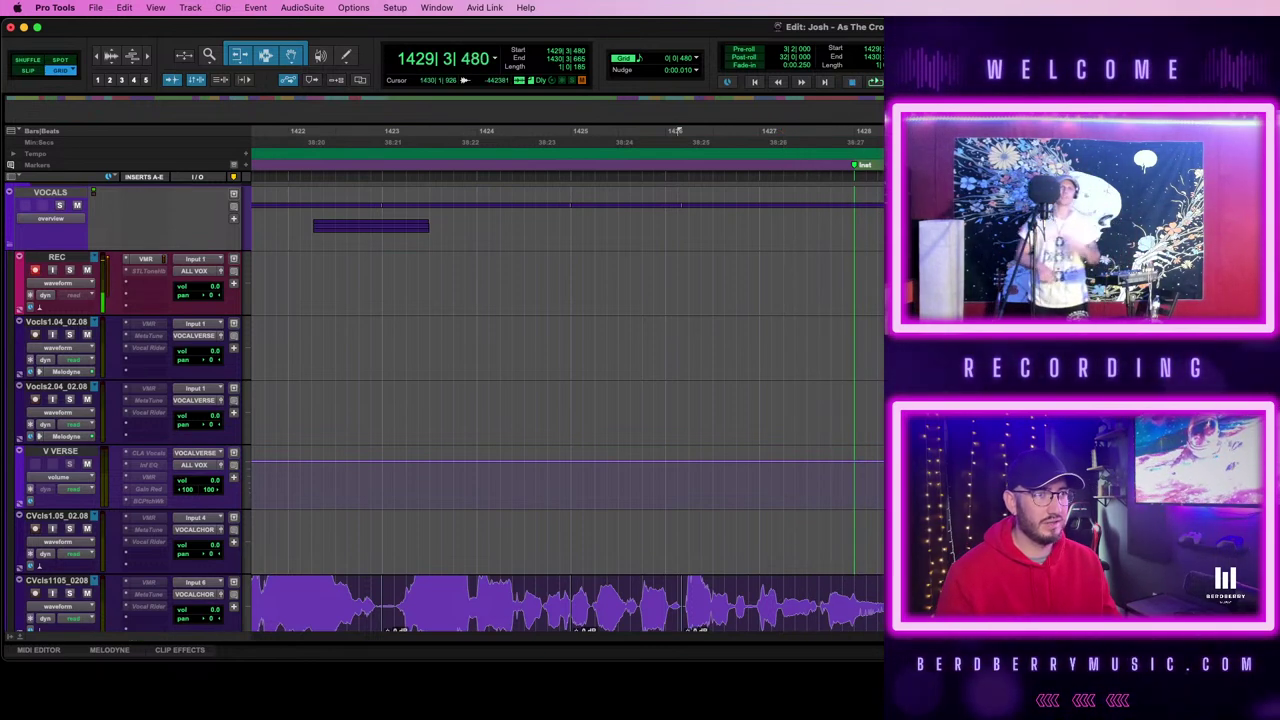
- Retry the short vocal on REC from 1429|3|480 after the Inst marker, undo the takes and play back from 1428|3|480
key("t")
key("t")
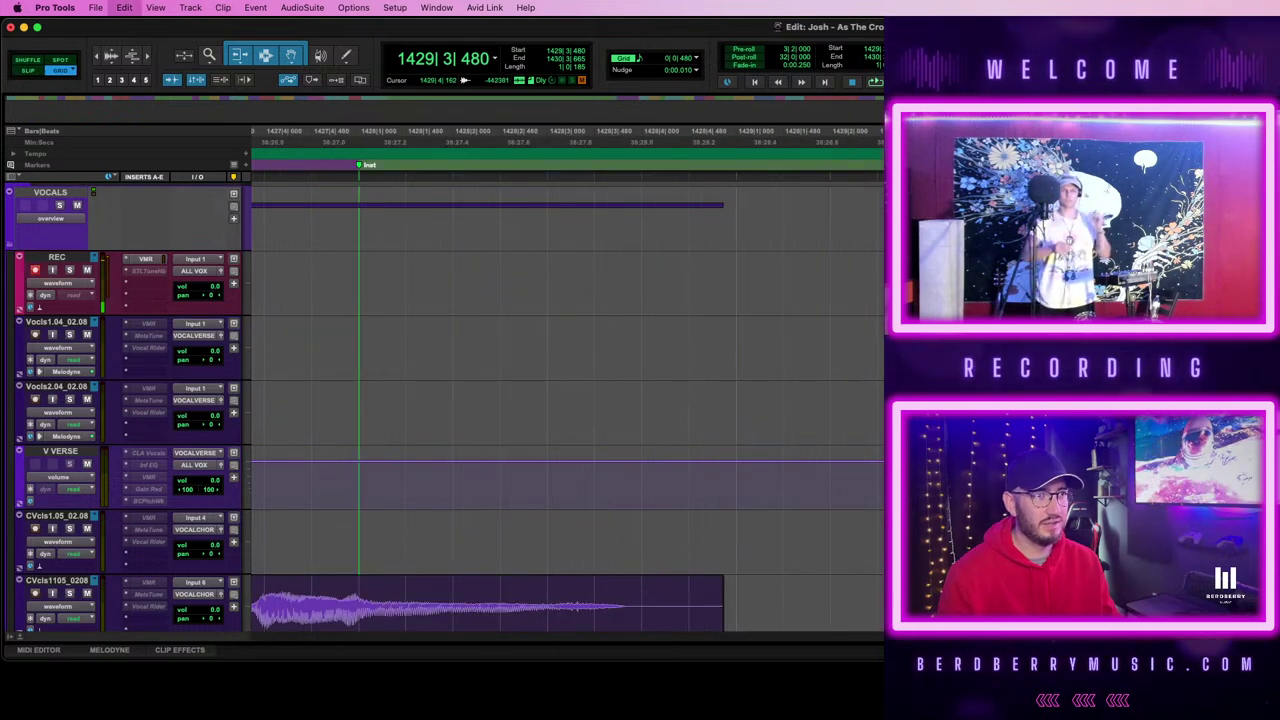
key("super+z")
key("super+shift+z")
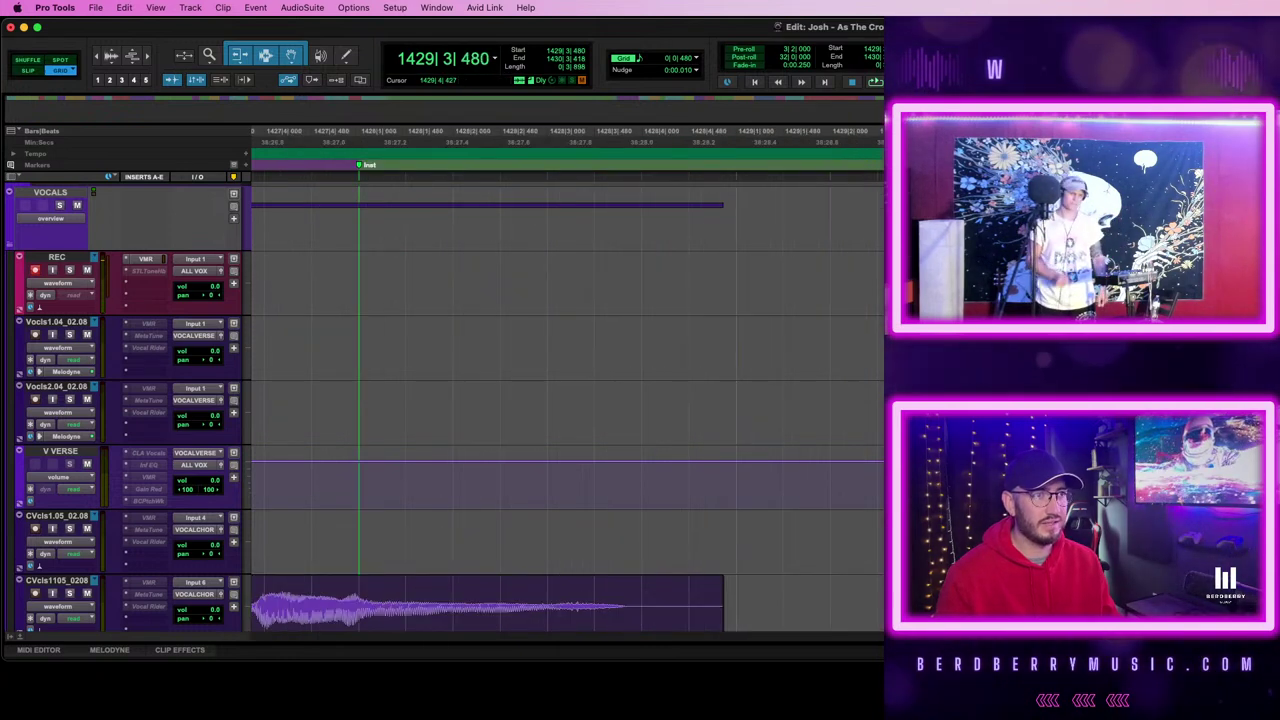
key("space")
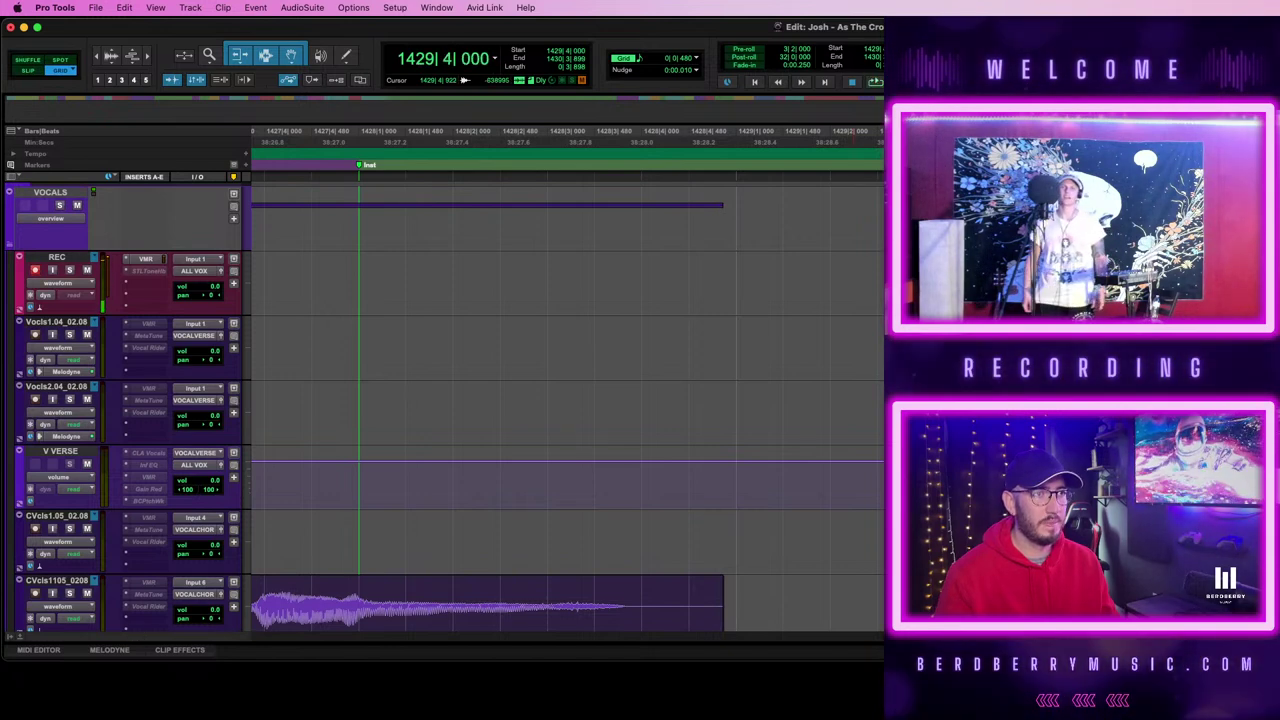
key("space")
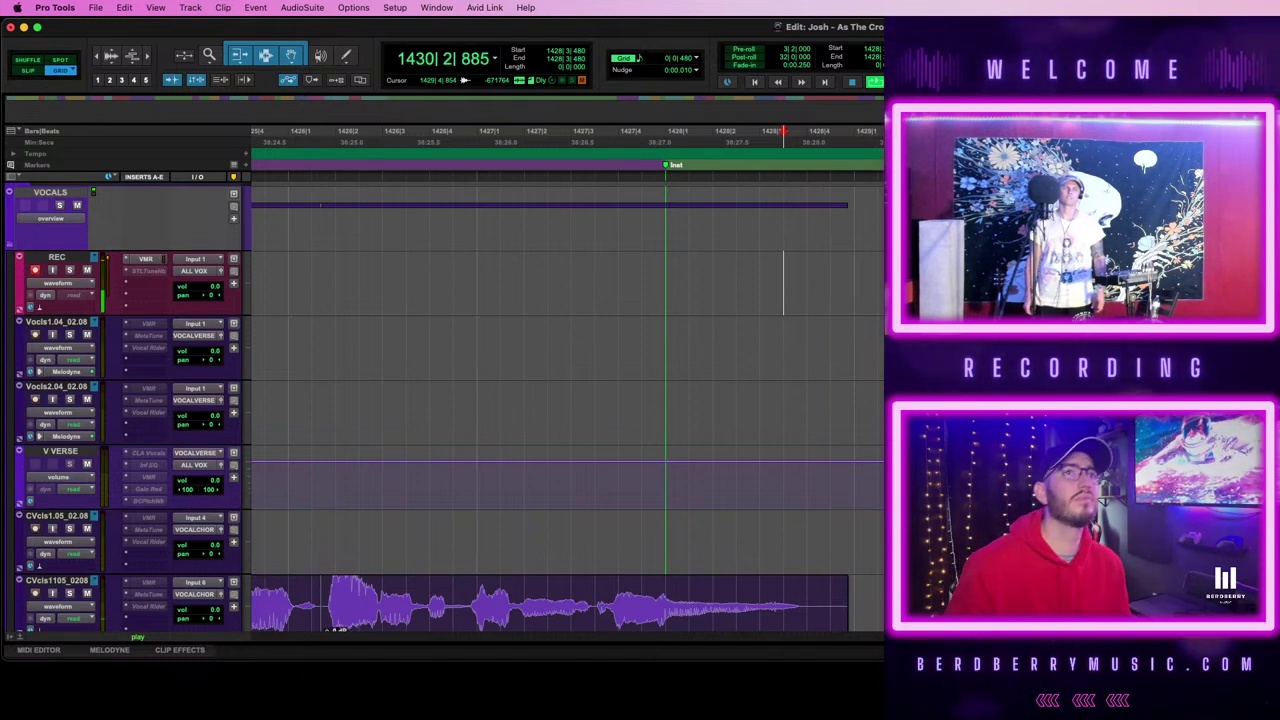
key("space")
- Record the vocal on REC from 1429|3|480 after the Inst marker, and trim the clip's end to 1430|1|000
key("t")
key("t")
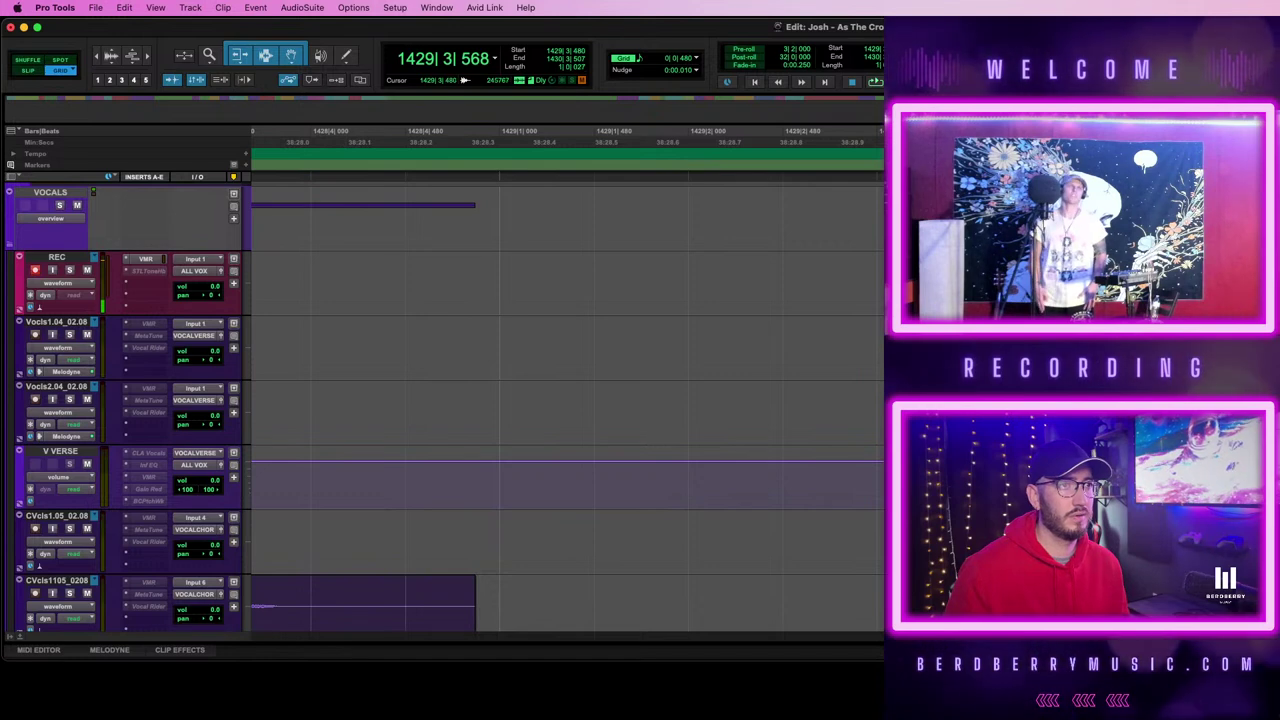
key("r")
key("r")
left_click(714, 277)
key("space")
key("t")
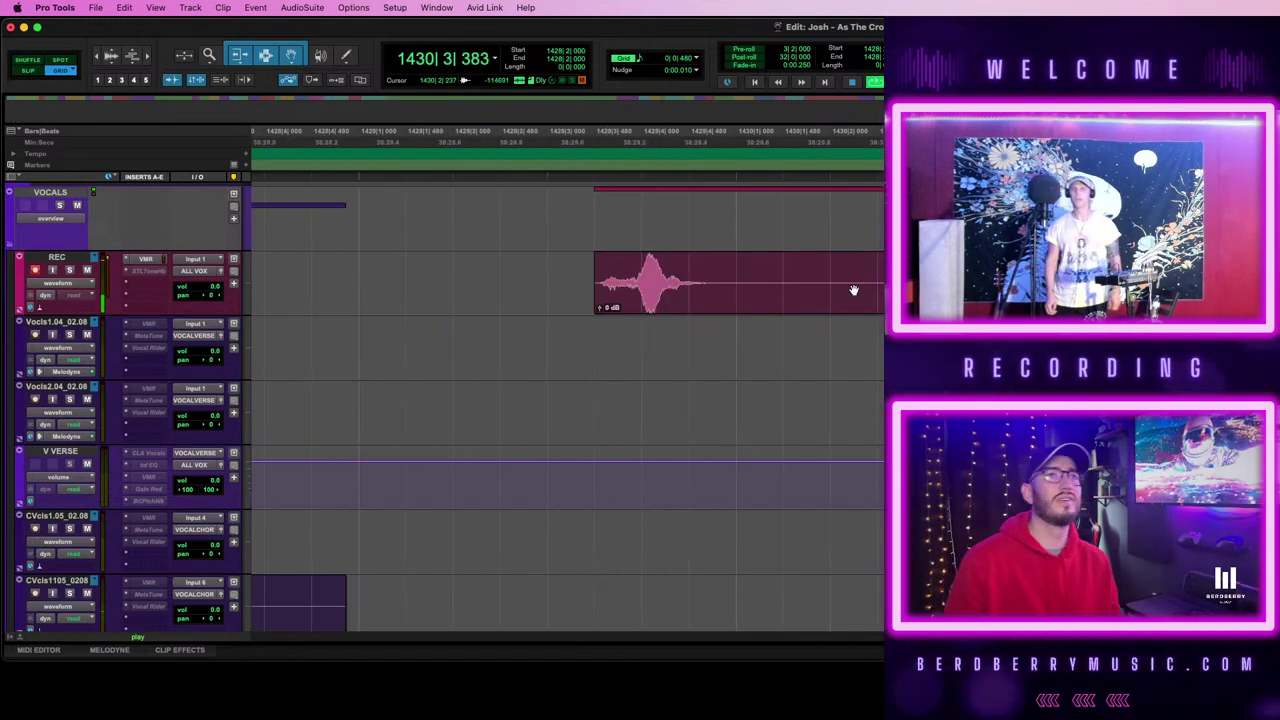
key("space")
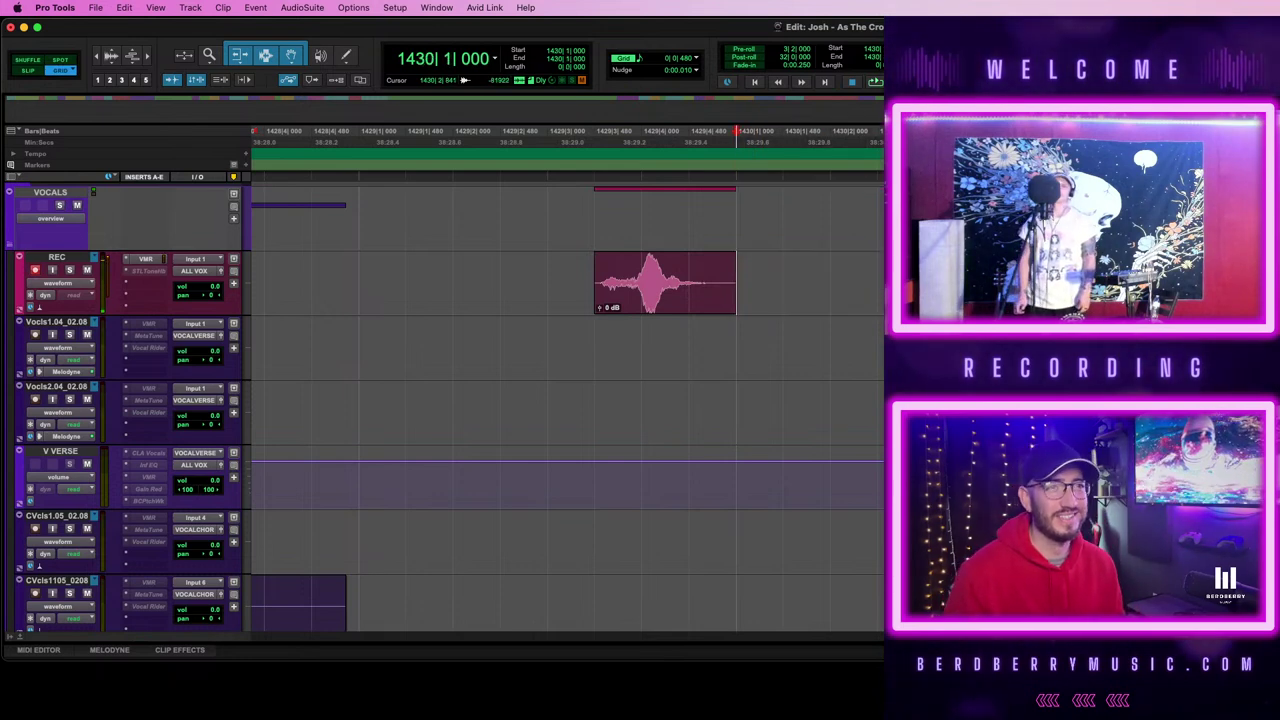
- Play back the transition into the Inst section from 1427|3|480 to check the new REC vocal
key("r")
key("r")
key("r")
left_click(934, 290)
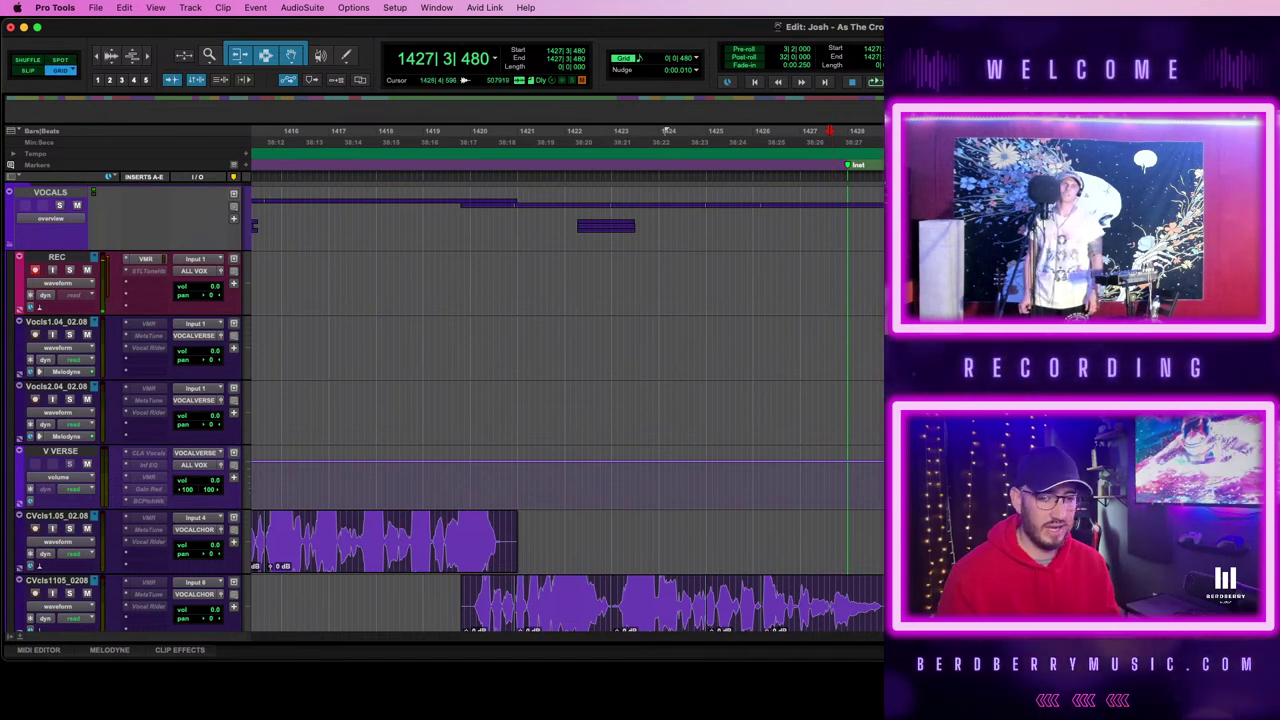
key("space")
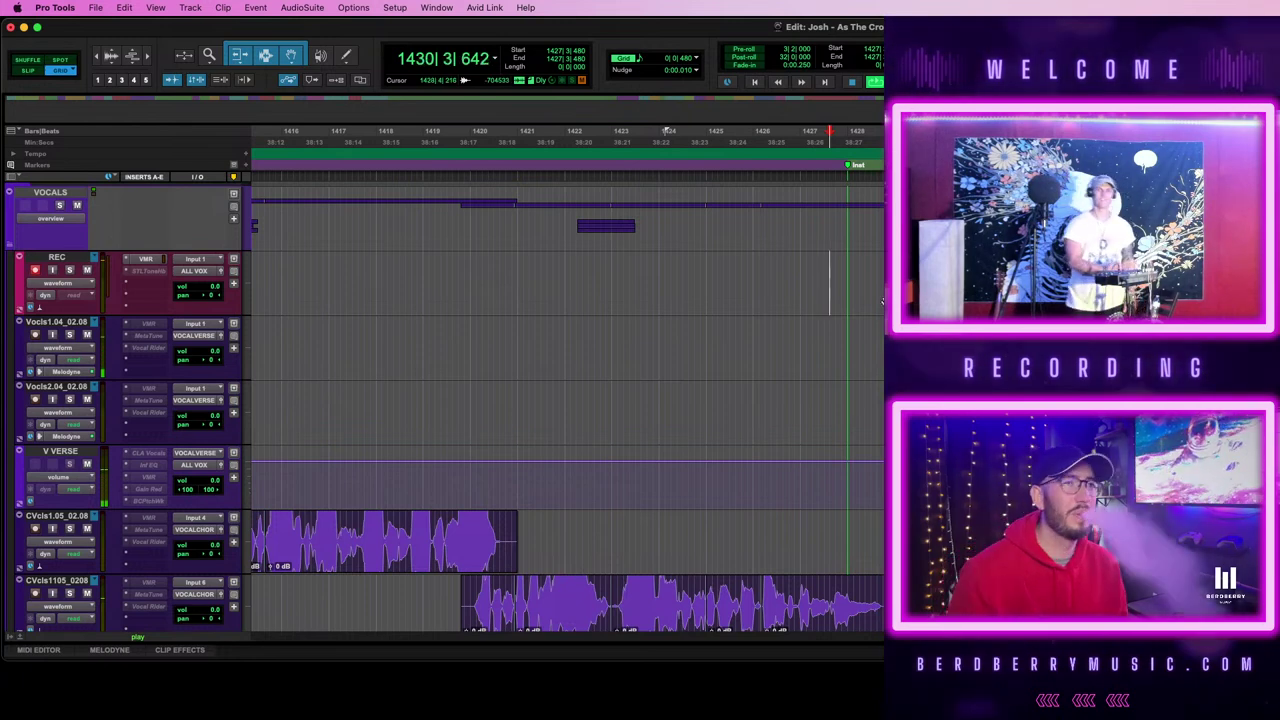
key("space")
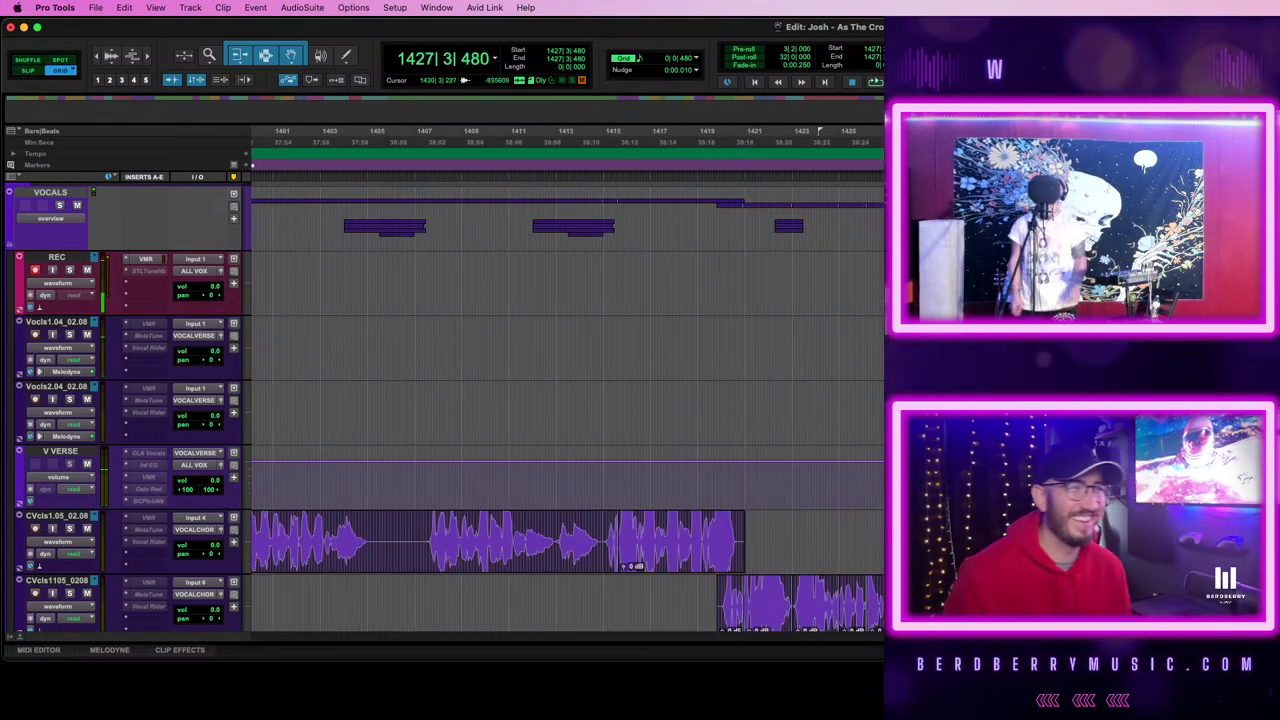
- Place the playback start at 1353|1|480 just before the Intro marker and look over the harmony and FX channels in the mixer
key("r")
key("r")
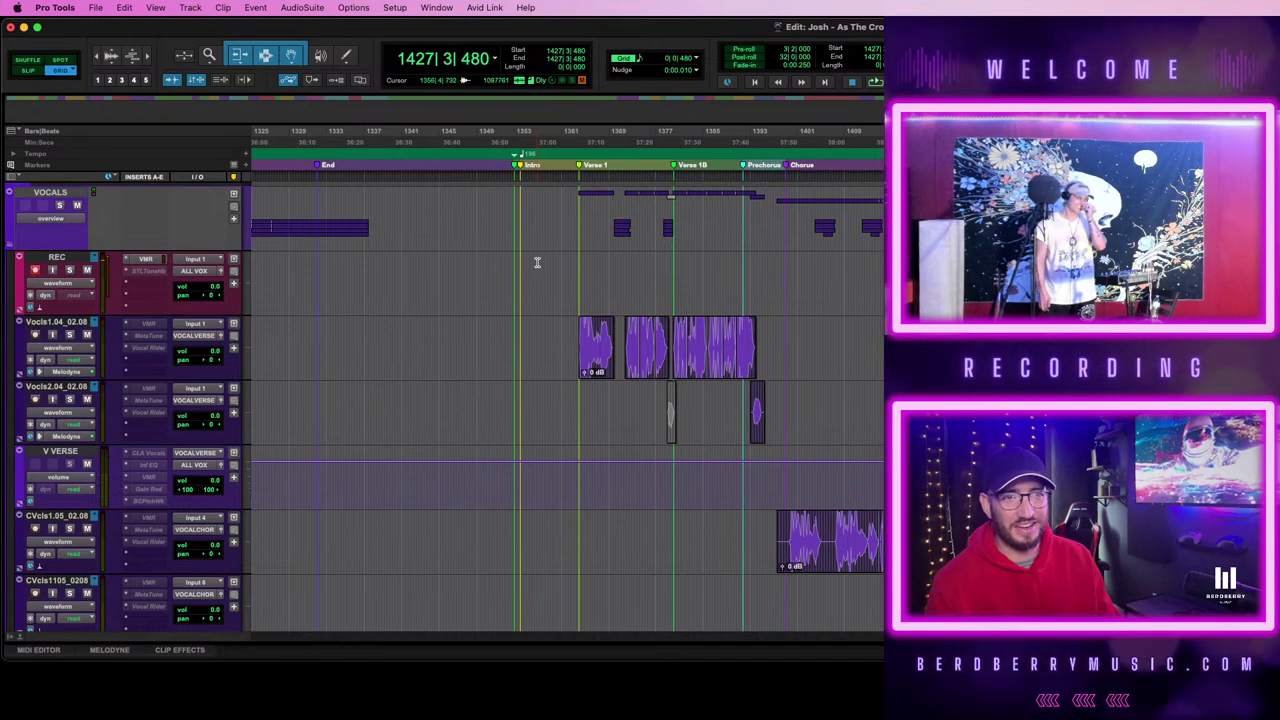
left_click(519, 269)
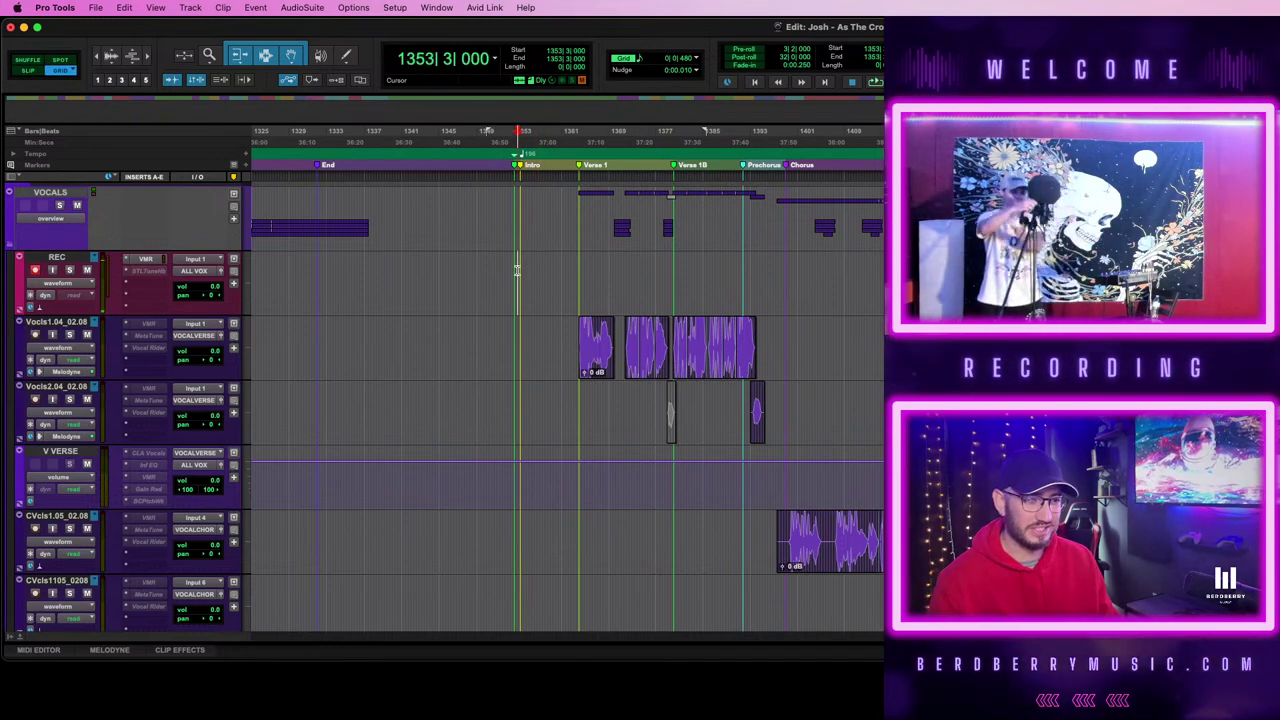
left_click(515, 271)
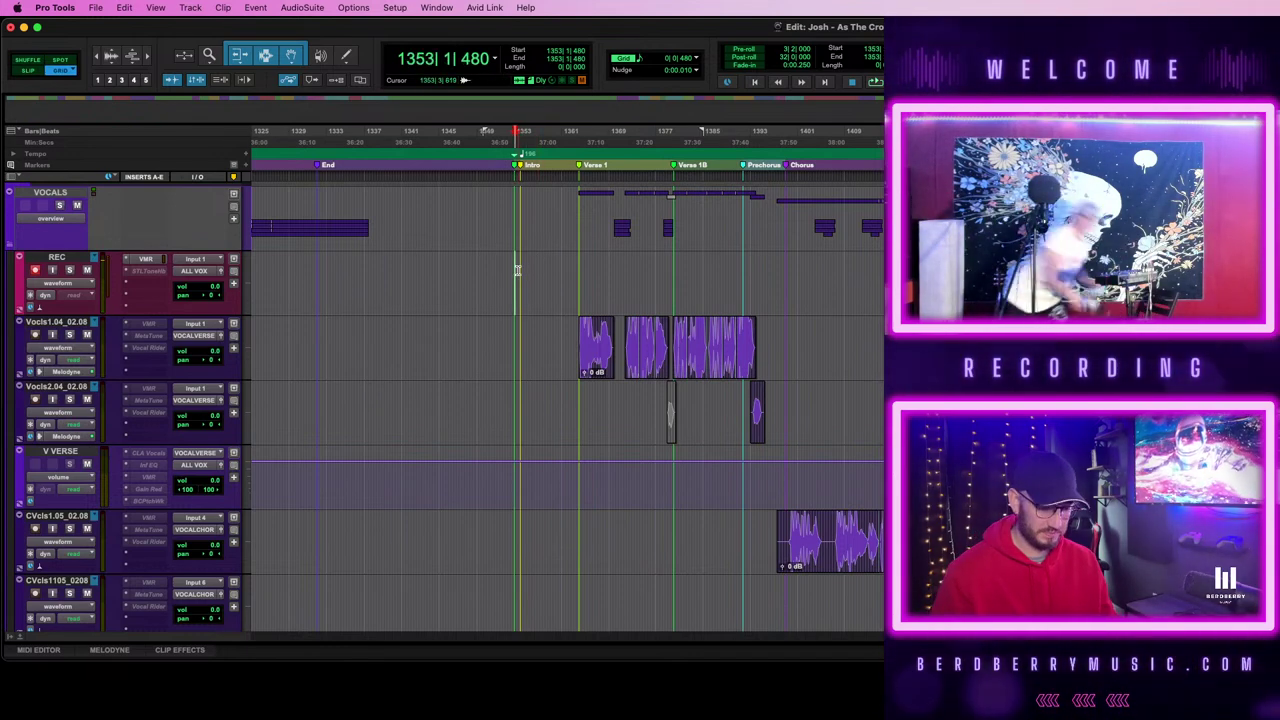
key("super+equal")
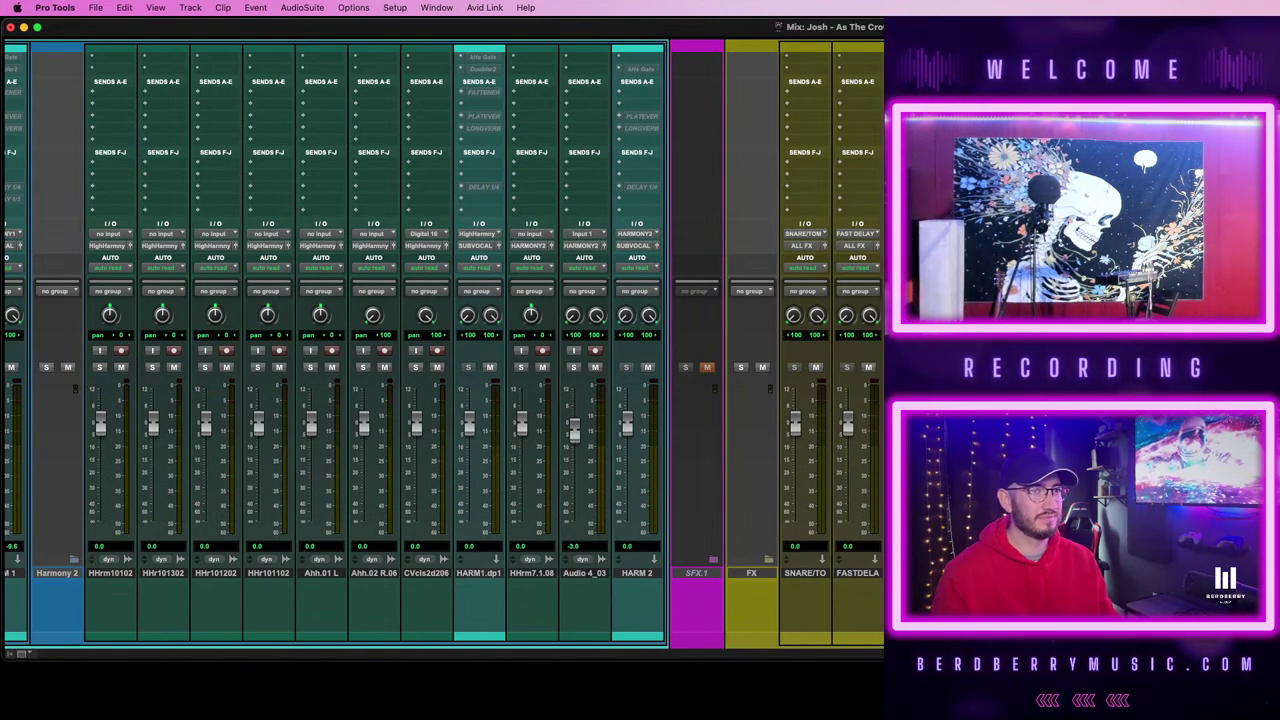
scroll(443, 345, "left", 10)
key("super+equal")
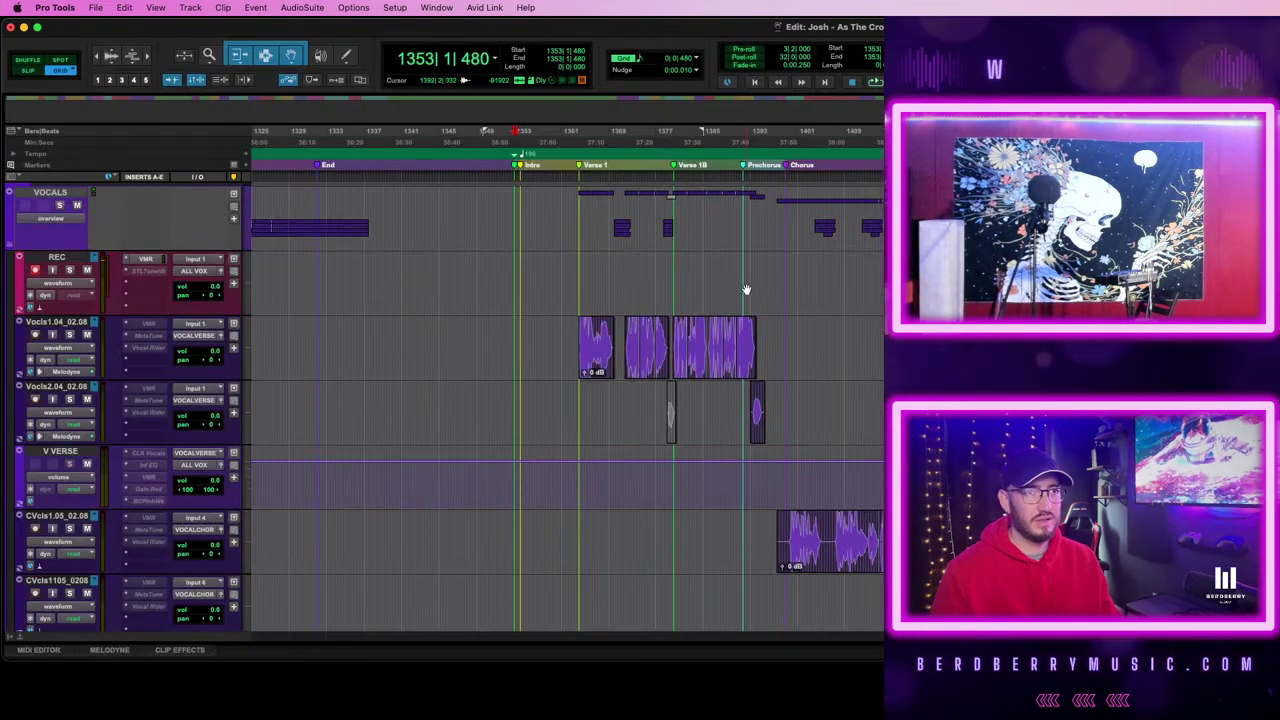
- Play back the Chorus range 1408|4|000 to 1420|1|000 and raise the ALL VOX fader to +5.0
left_click_drag(816, 276, 922, 280)
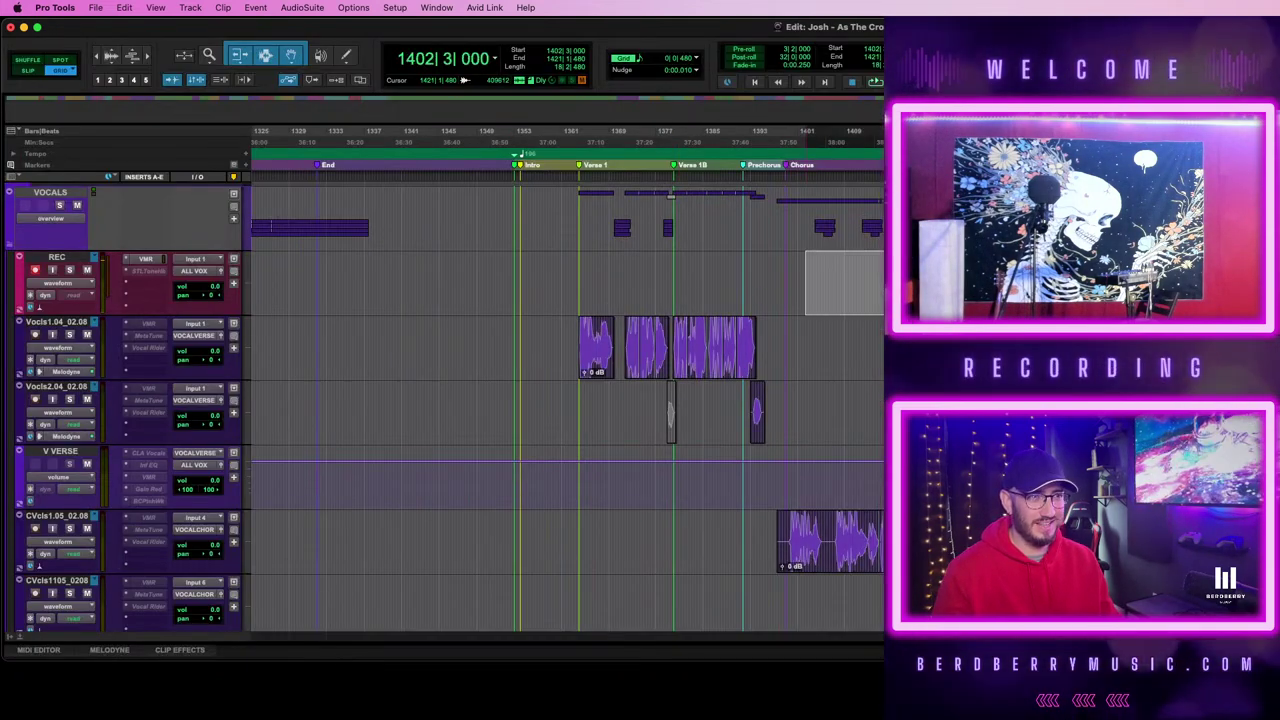
left_click_drag(842, 279, 908, 281)
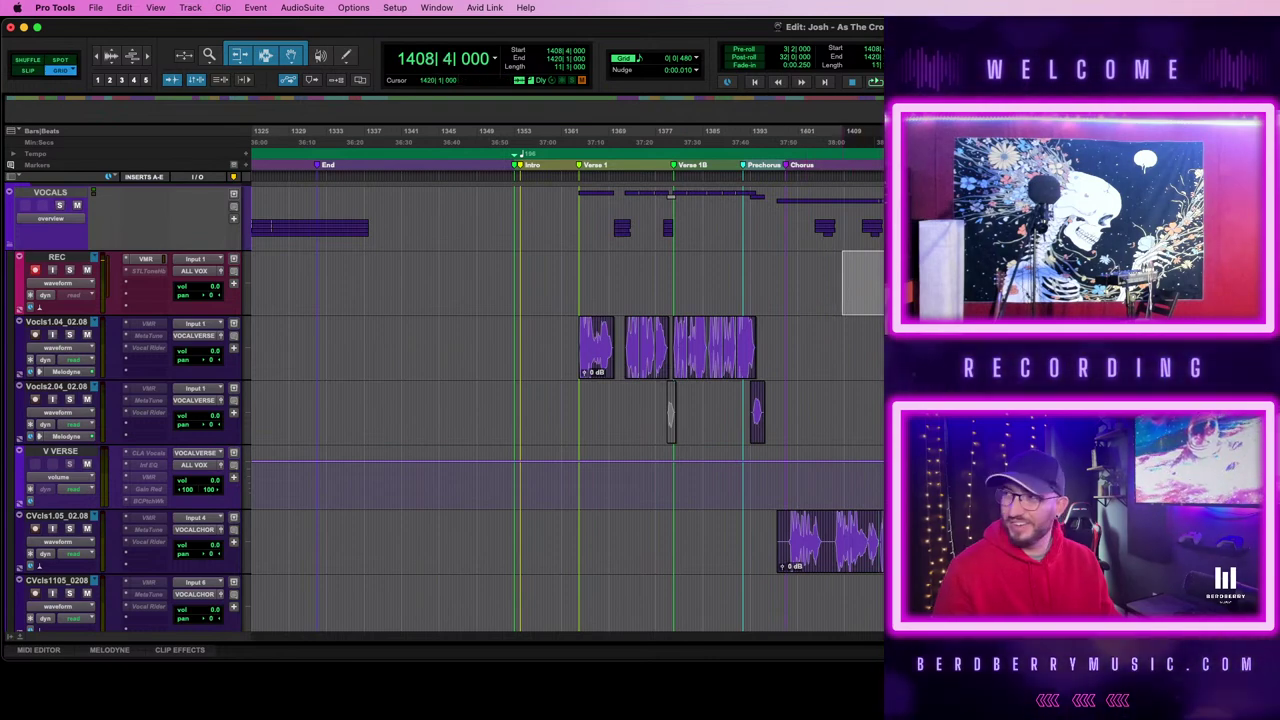
key("super+equal")
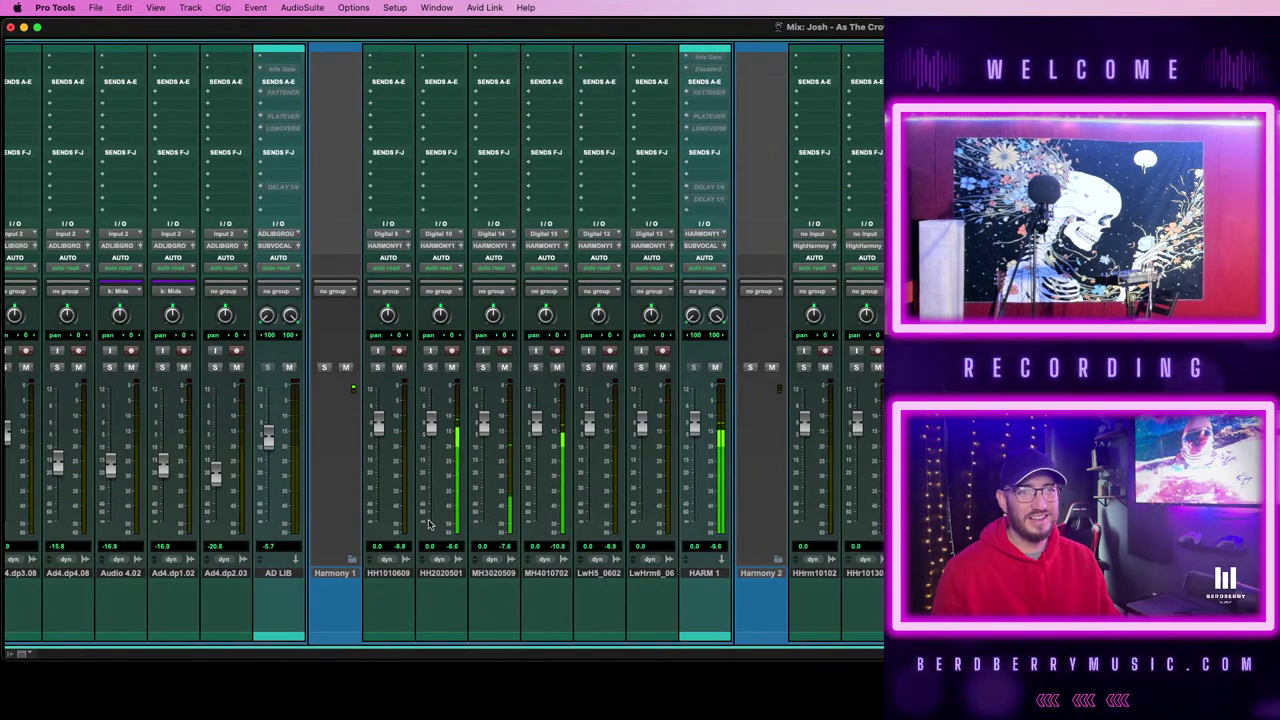
scroll(428, 524, "left", 3)
scroll(428, 524, "left", 10)
scroll(428, 524, "up", 3)
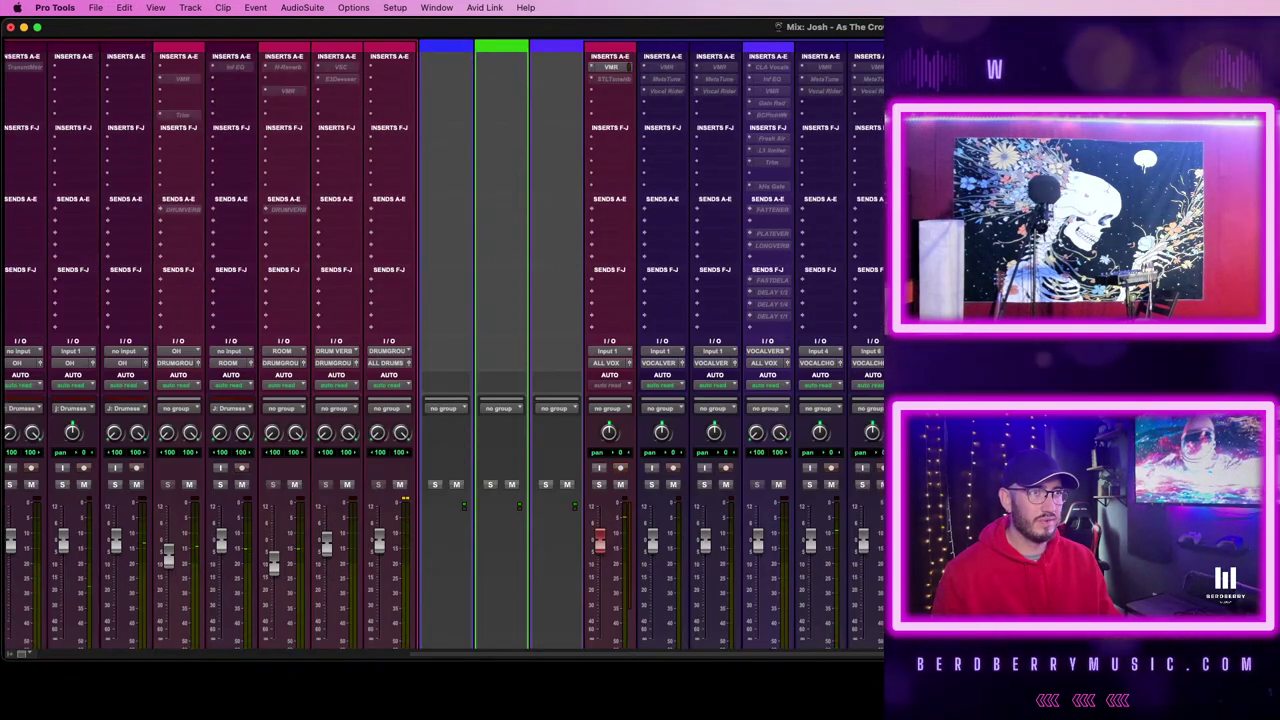
scroll(808, 320, "left", 10)
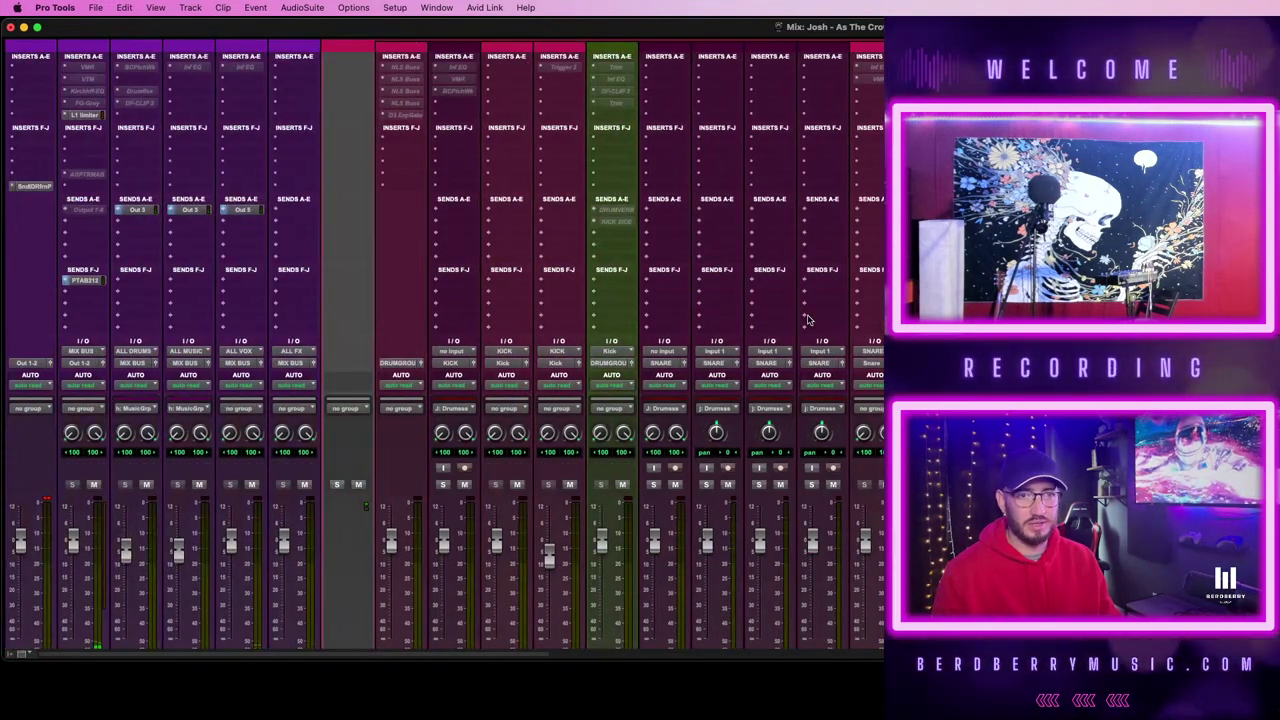
scroll(334, 341, "down", 3)
key("space")
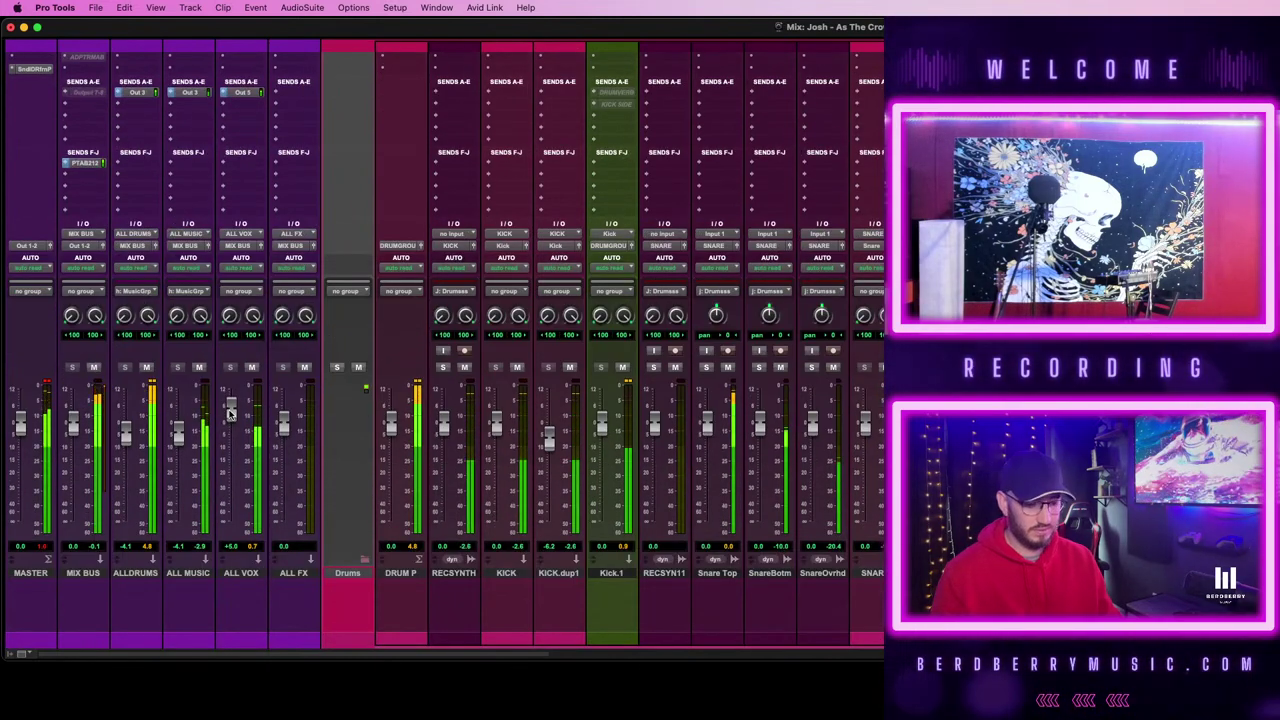
- Save the session and play the full song from 1354|1|000 at the Intro marker, checking the mixer channels during playback
key("super+equal")
left_click(520, 270)
key("super+s")
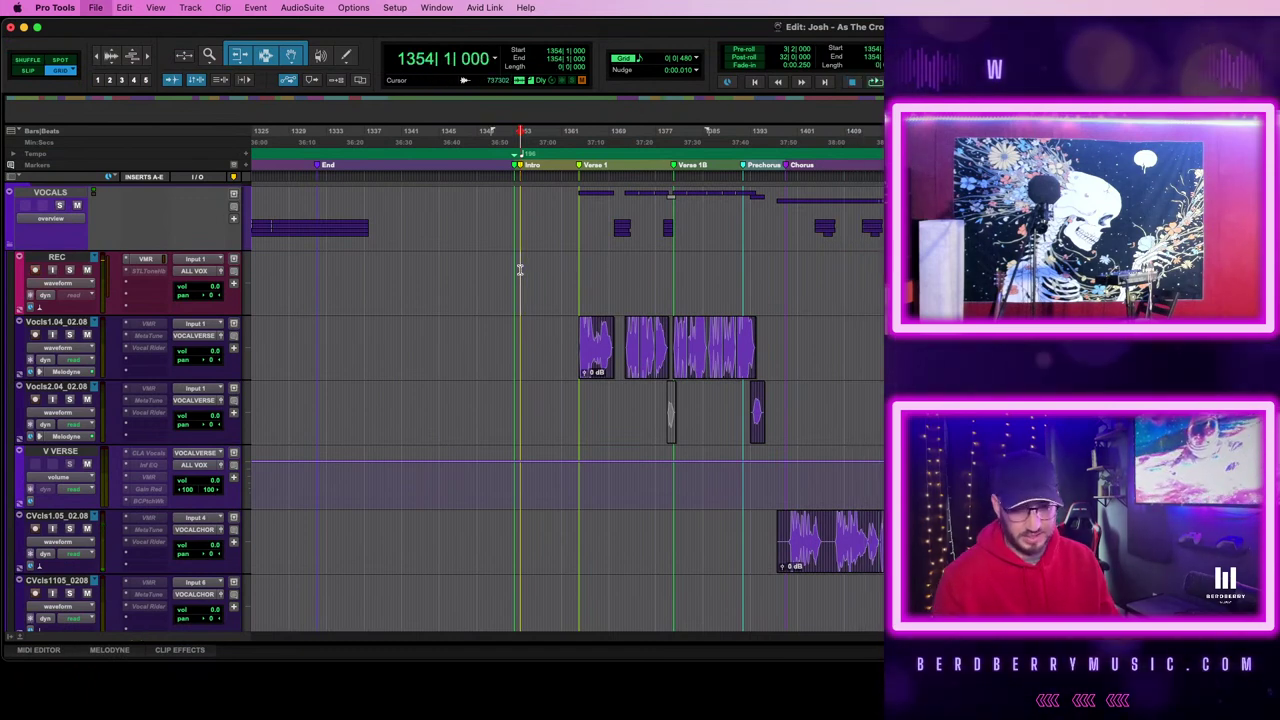
key("space")
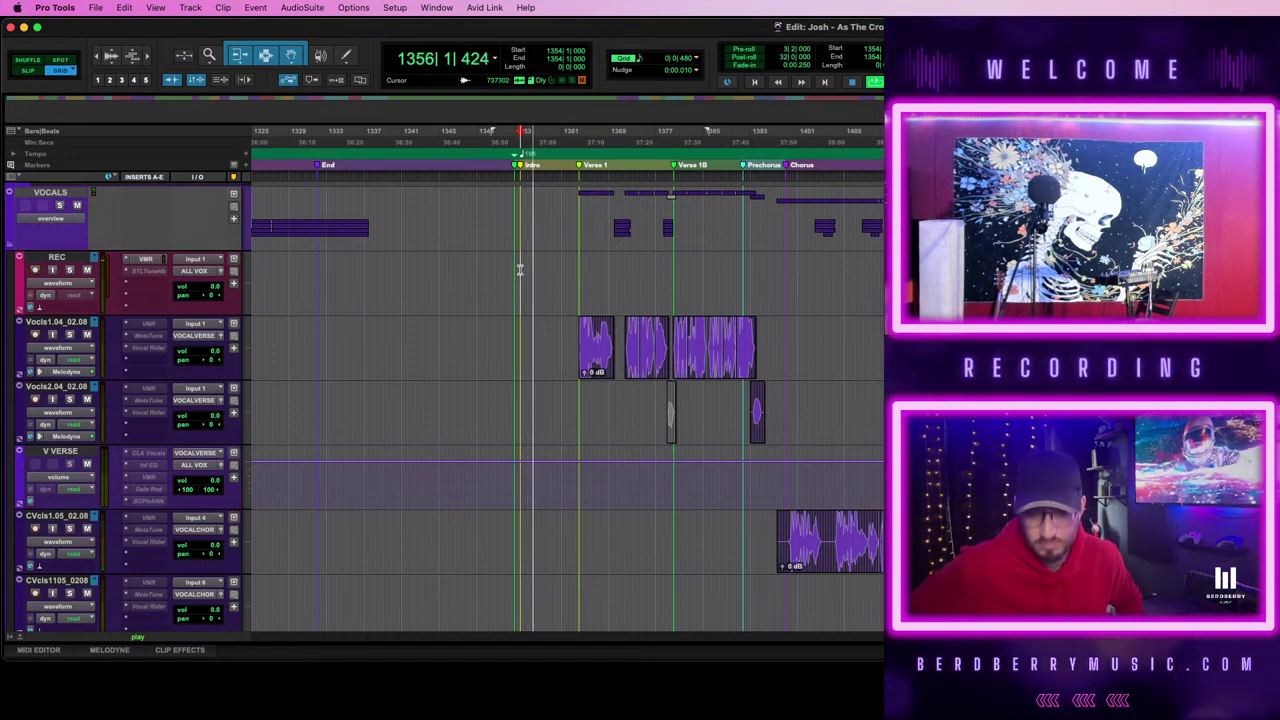
key("super+equal")
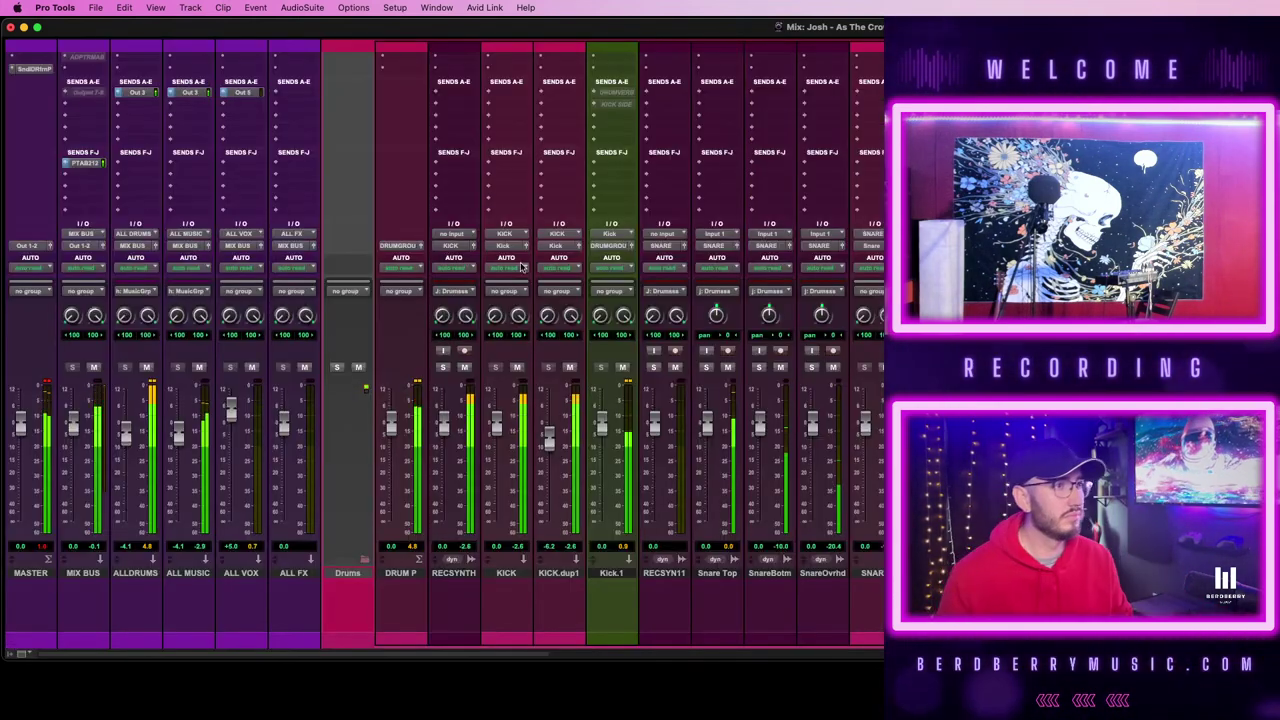
scroll(440, 340, "right", 15)
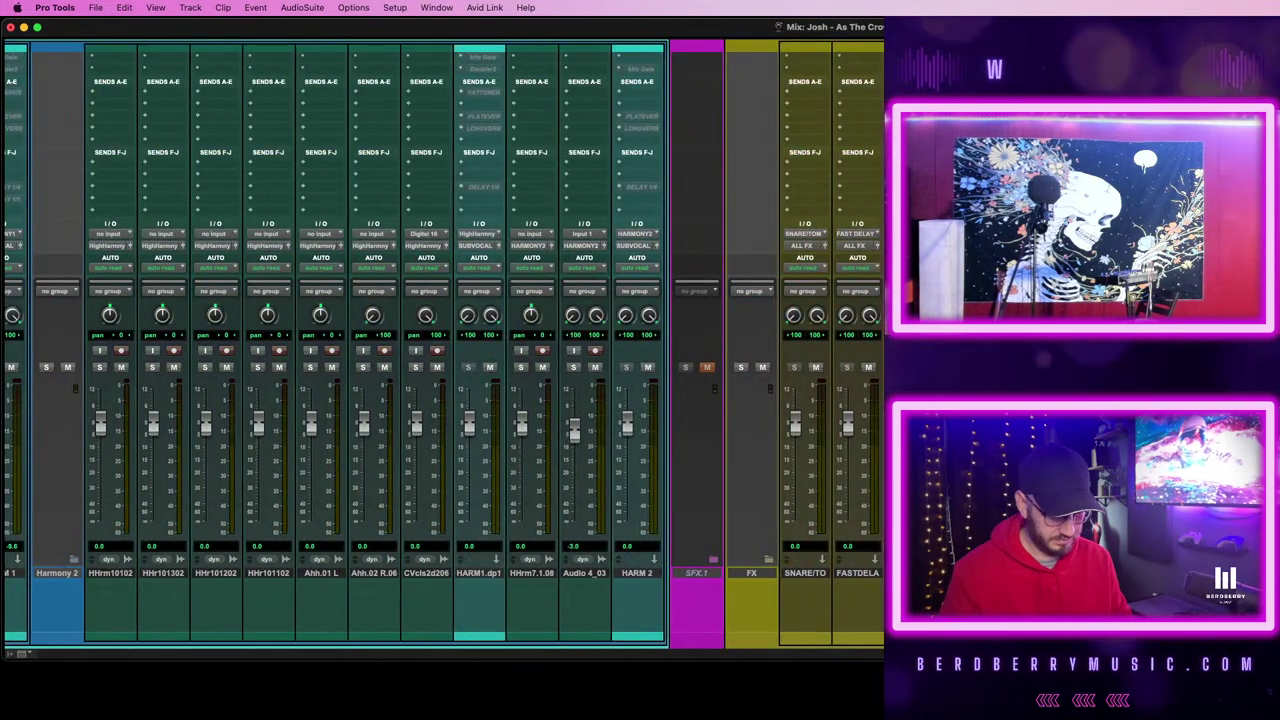
key("super+equal")
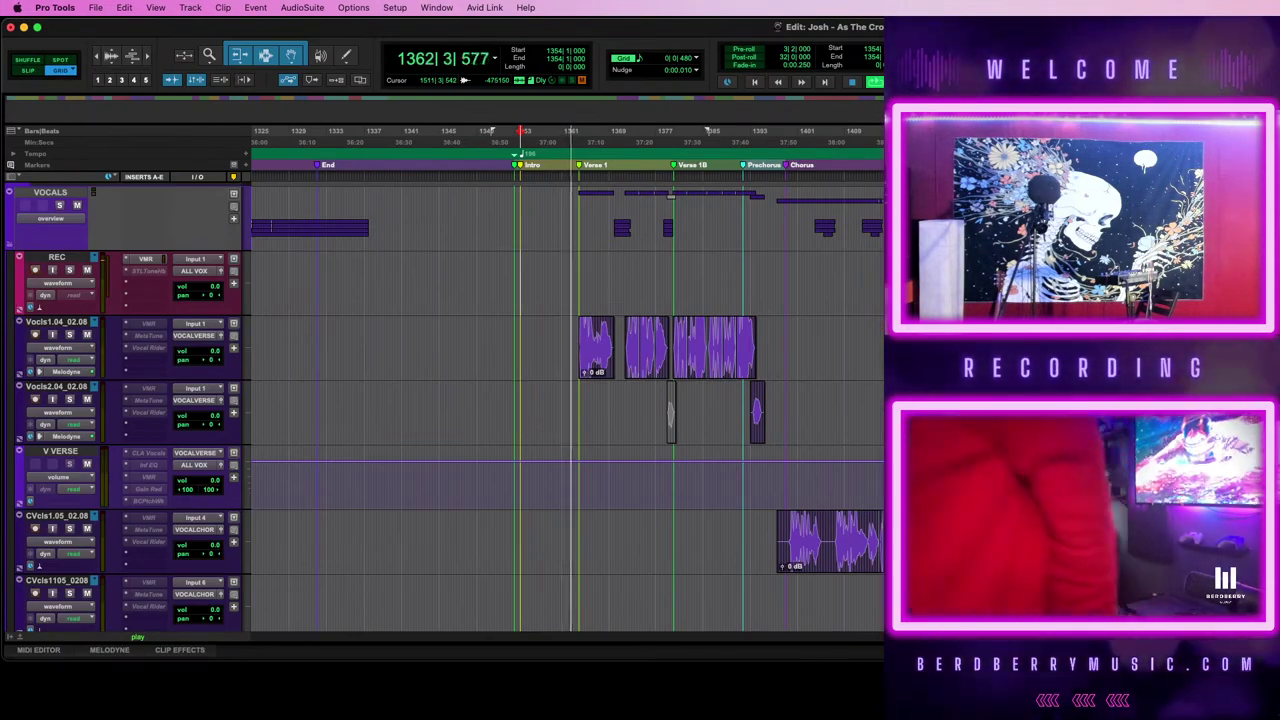
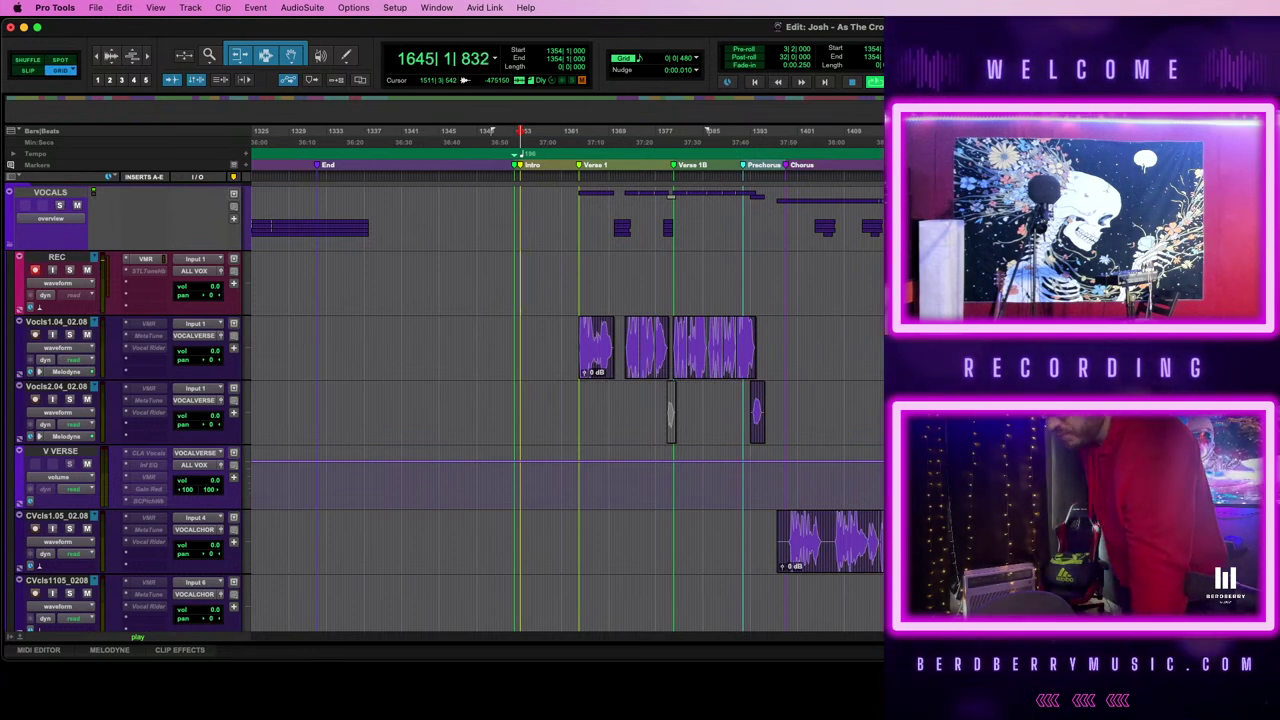
key("space")
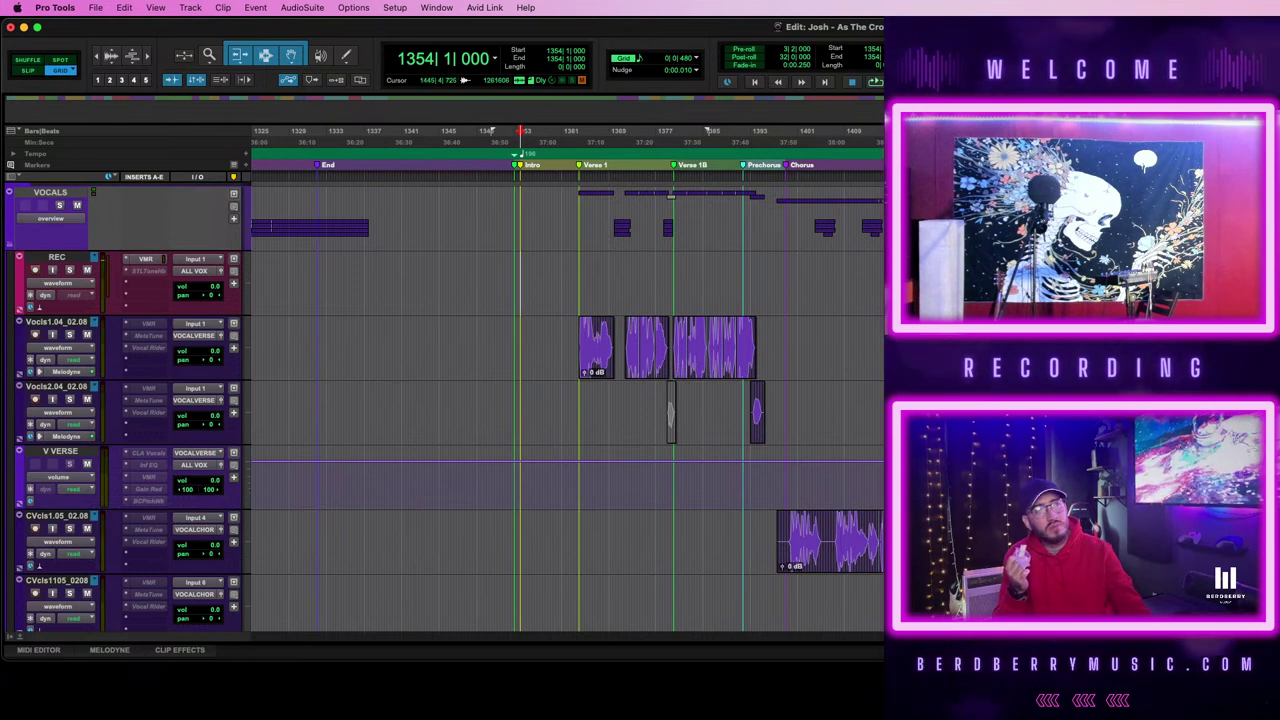
- Play back the section starting at 1470|3|000 to review its vocals
left_click(1209, 285)
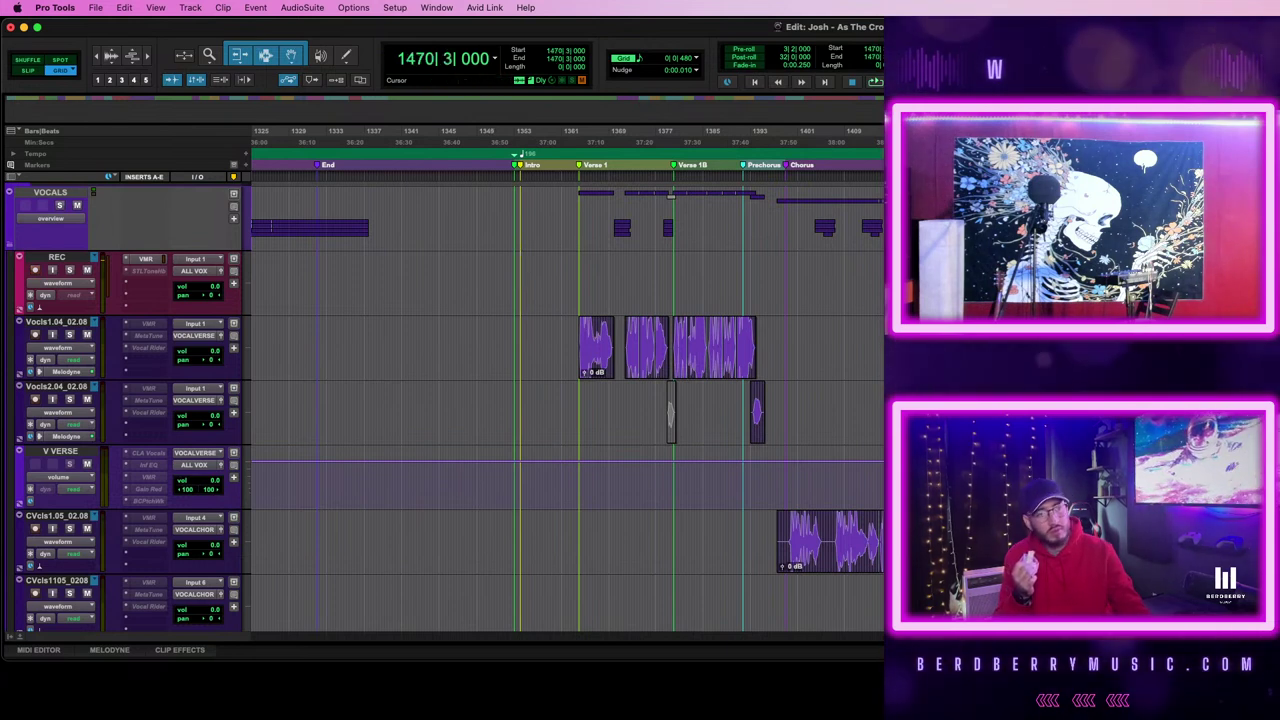
key("space")
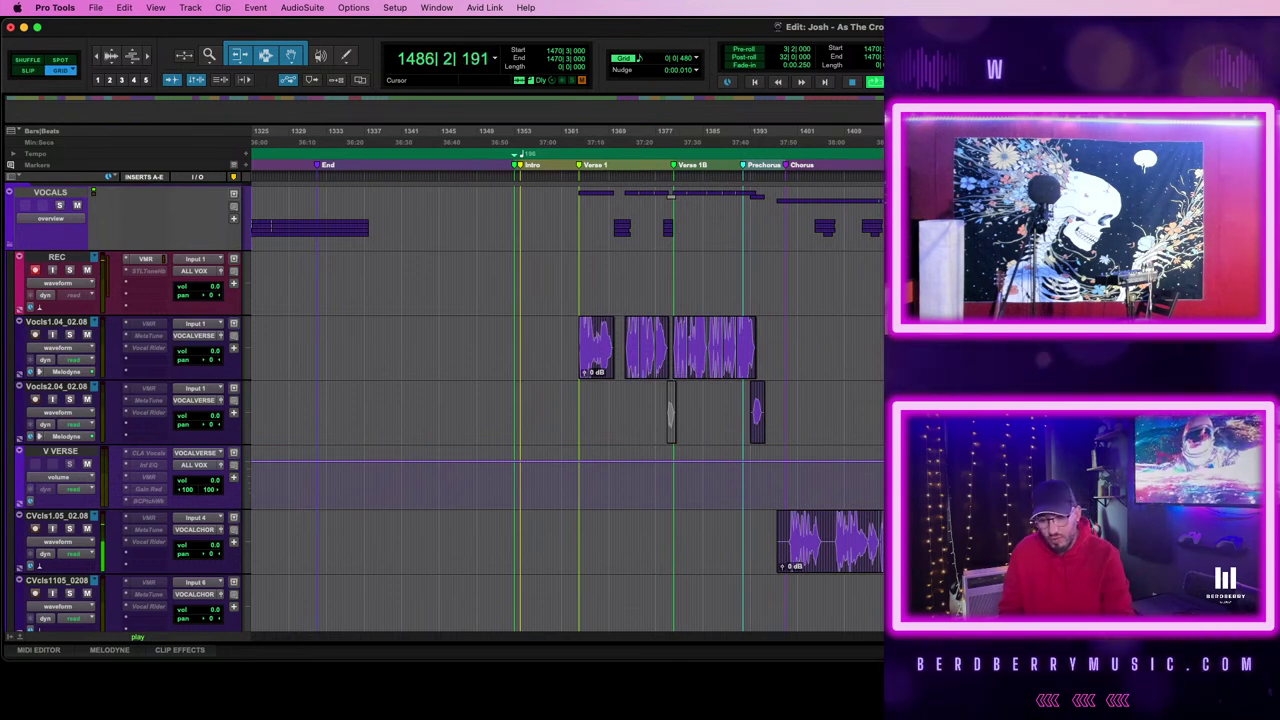
key("space")
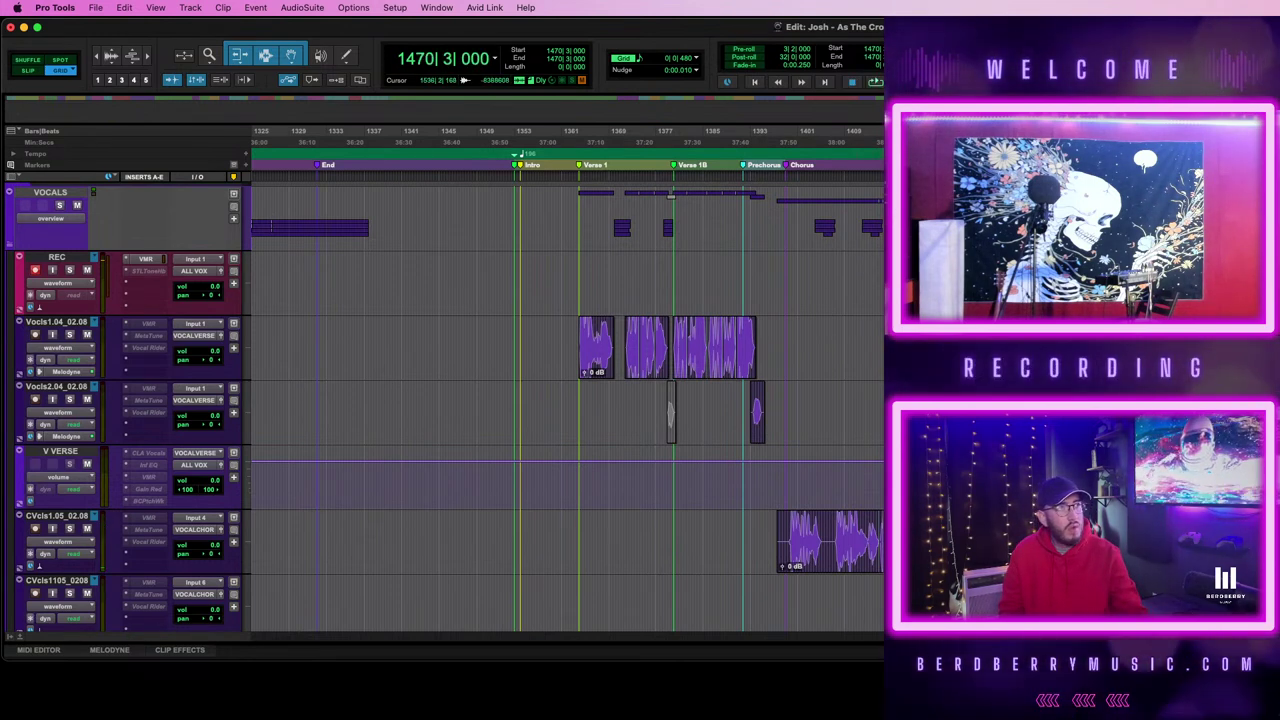
- Review the song's later section by playing back from 1548|1|000, 1539|4|480 and 1546|4|000
left_click(1279, 400)
key("space")
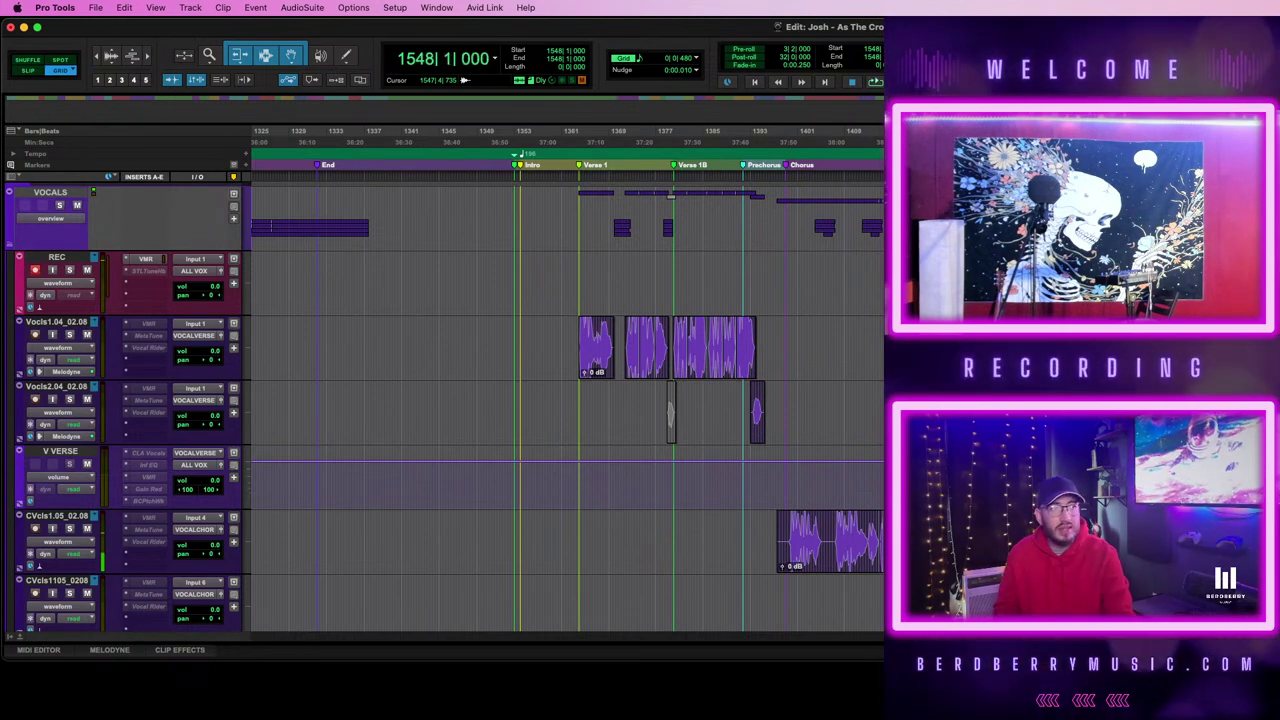
left_click(1279, 400)
key("space")
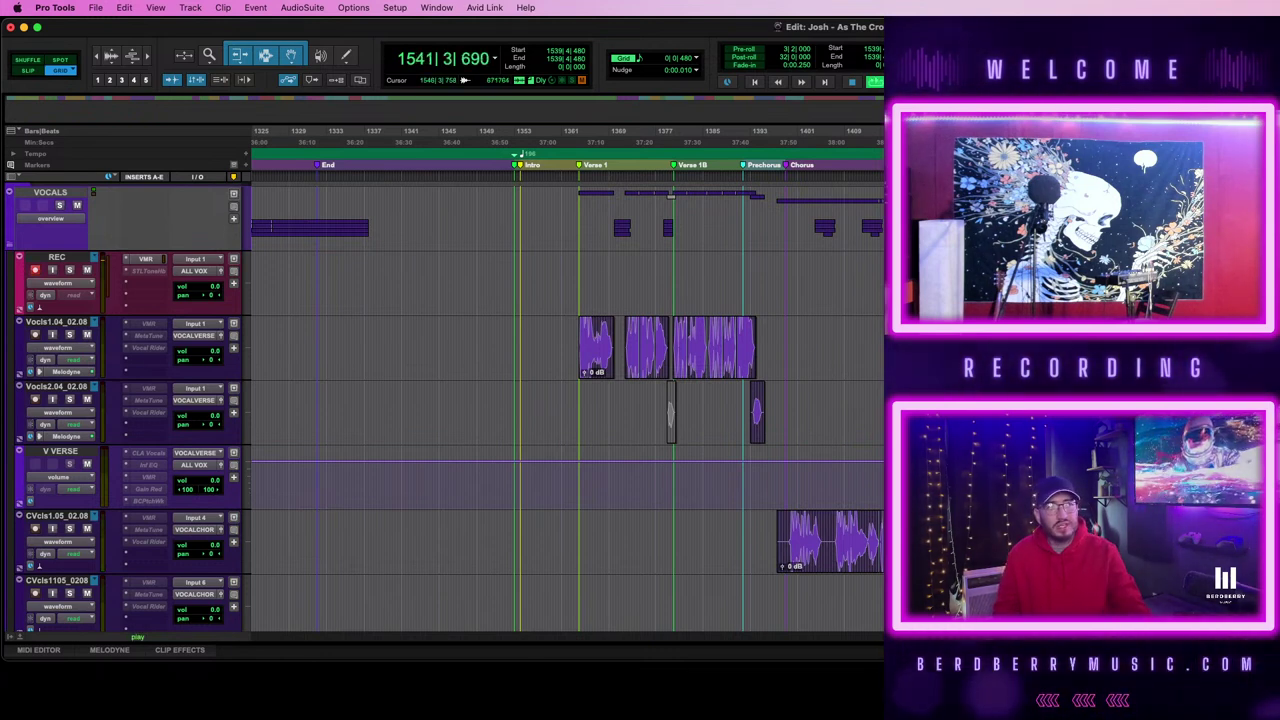
left_click(1279, 400)
key("space")
key("space")
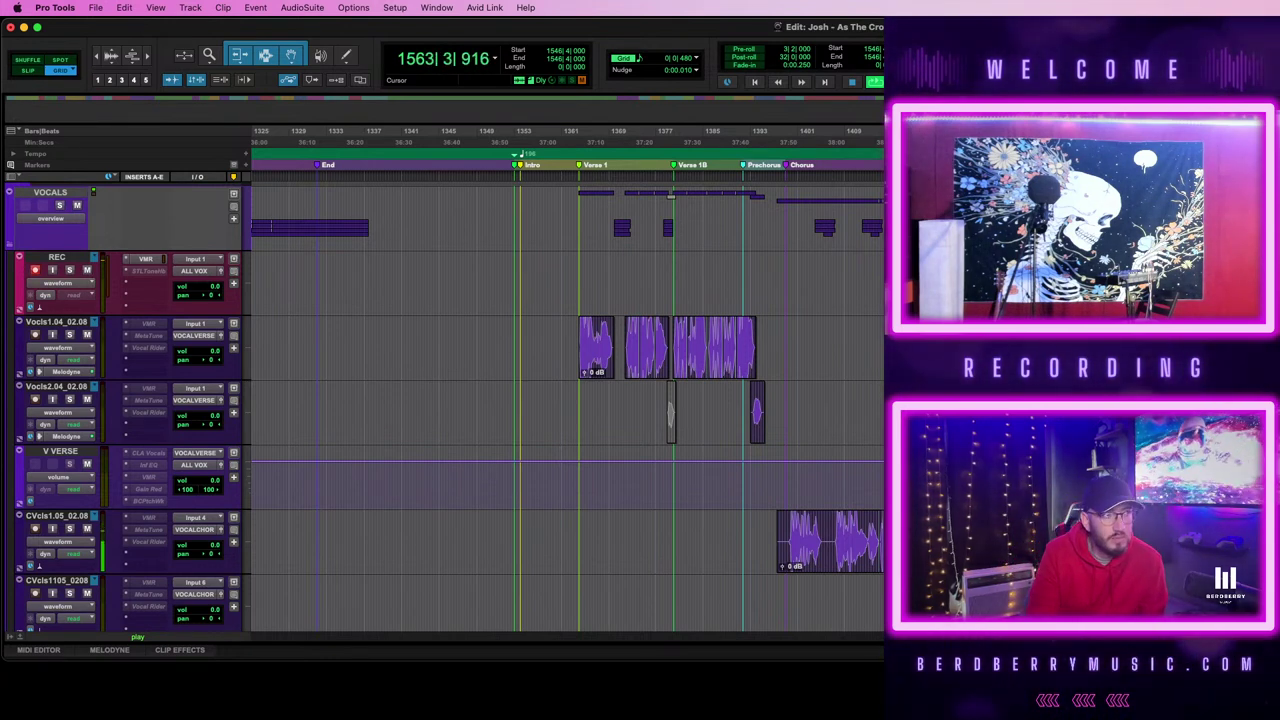
key("space")
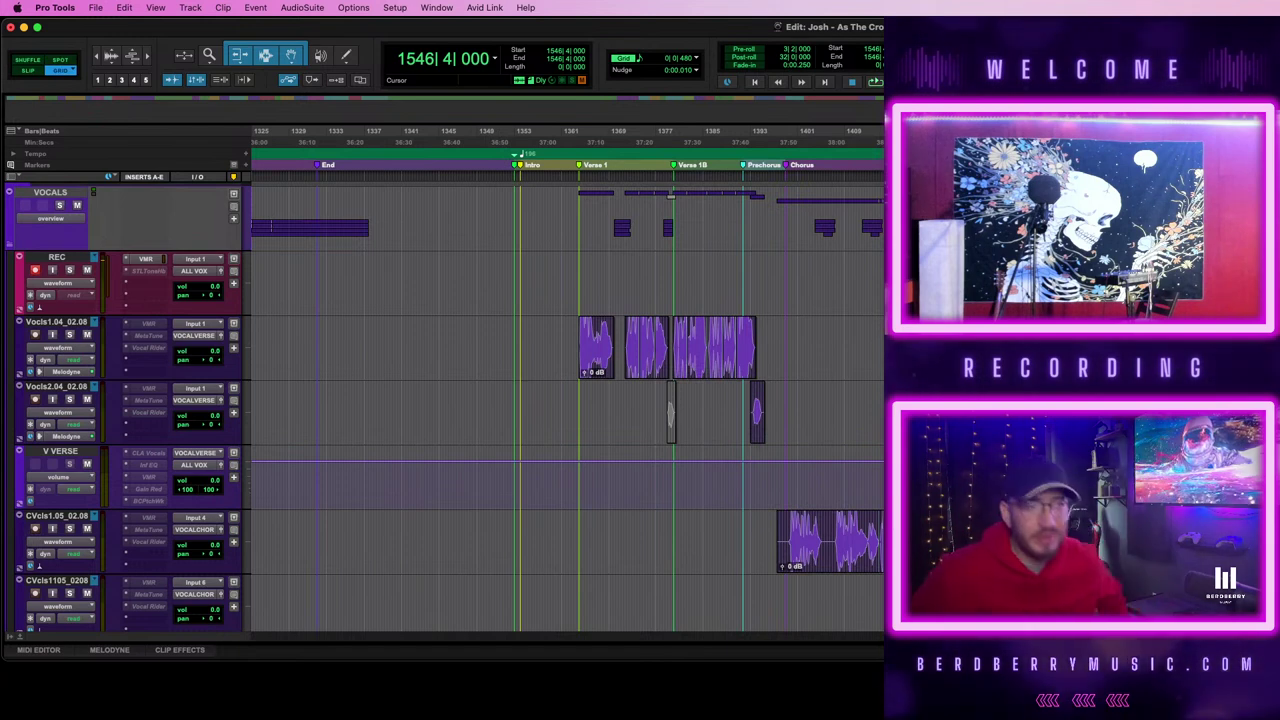
- Play back the song from 1398|2|000, just before the Chorus marker
left_click(781, 270)
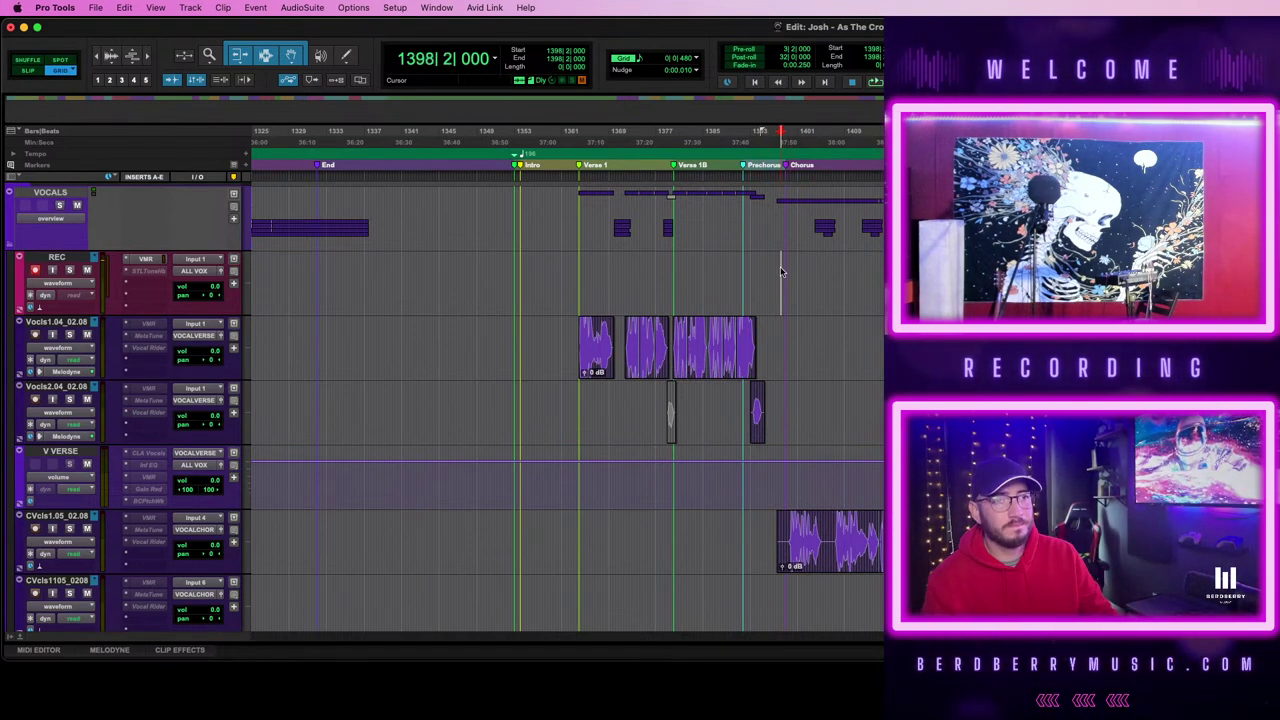
key("t")
key("t")
key("space")
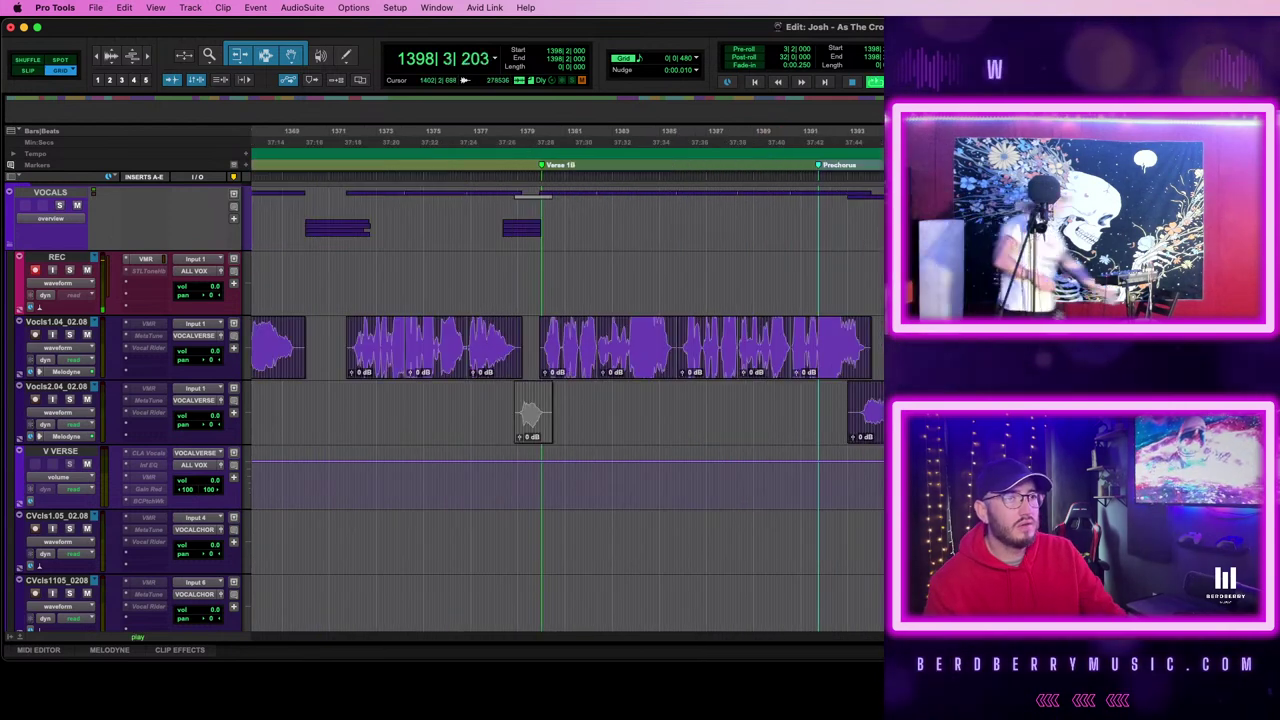
key("t")
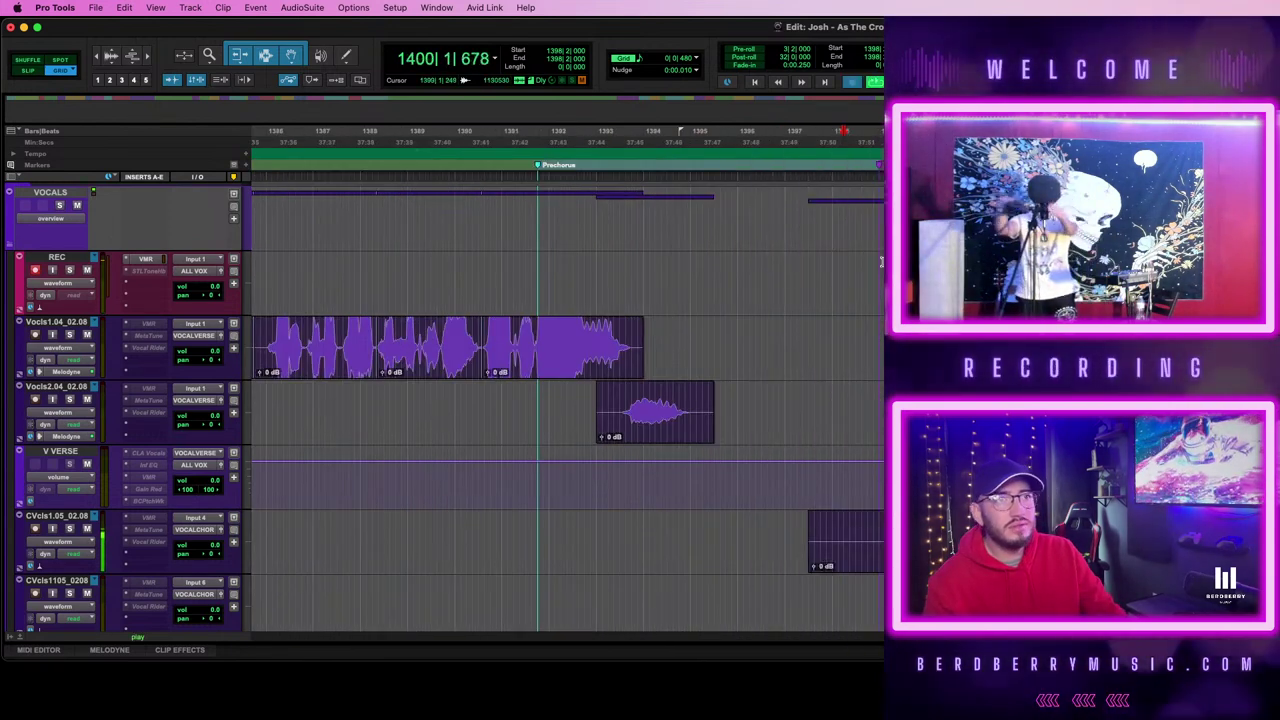
key("space")
- Enable pre-roll and post-roll, and record a vocal take on the REC track from 1397|2|480
left_click(830, 265)
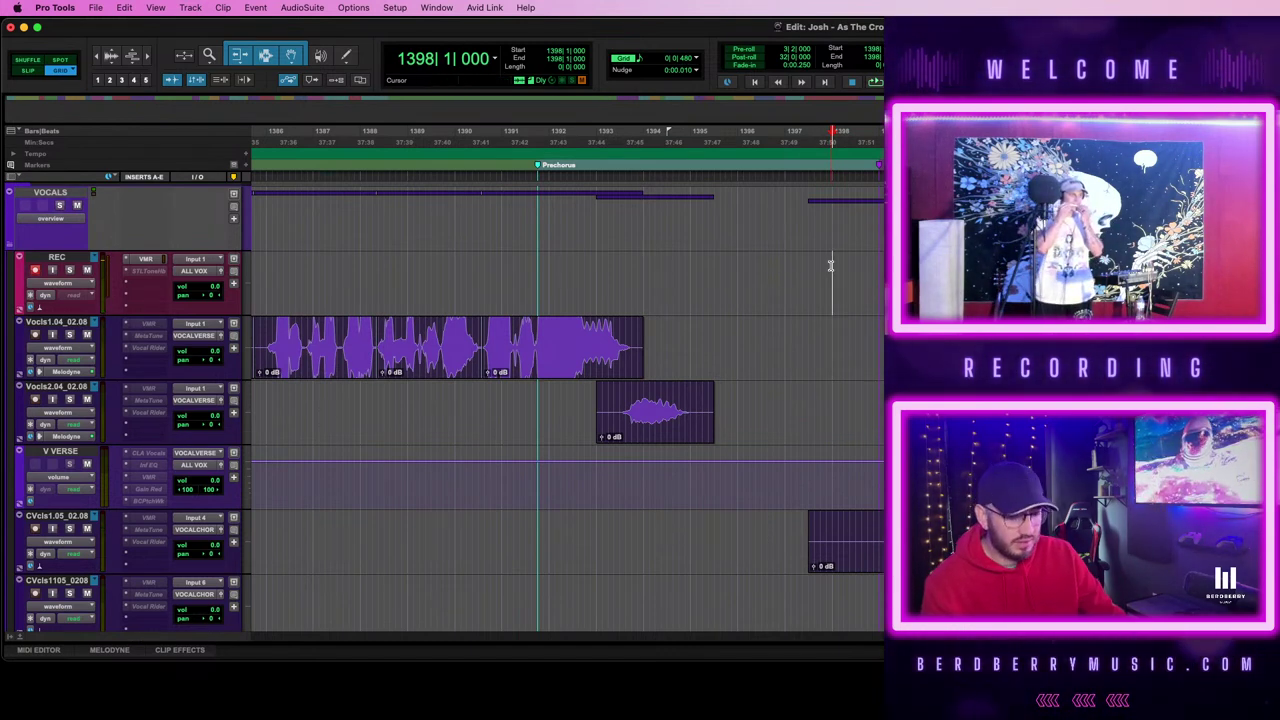
key("super+k")
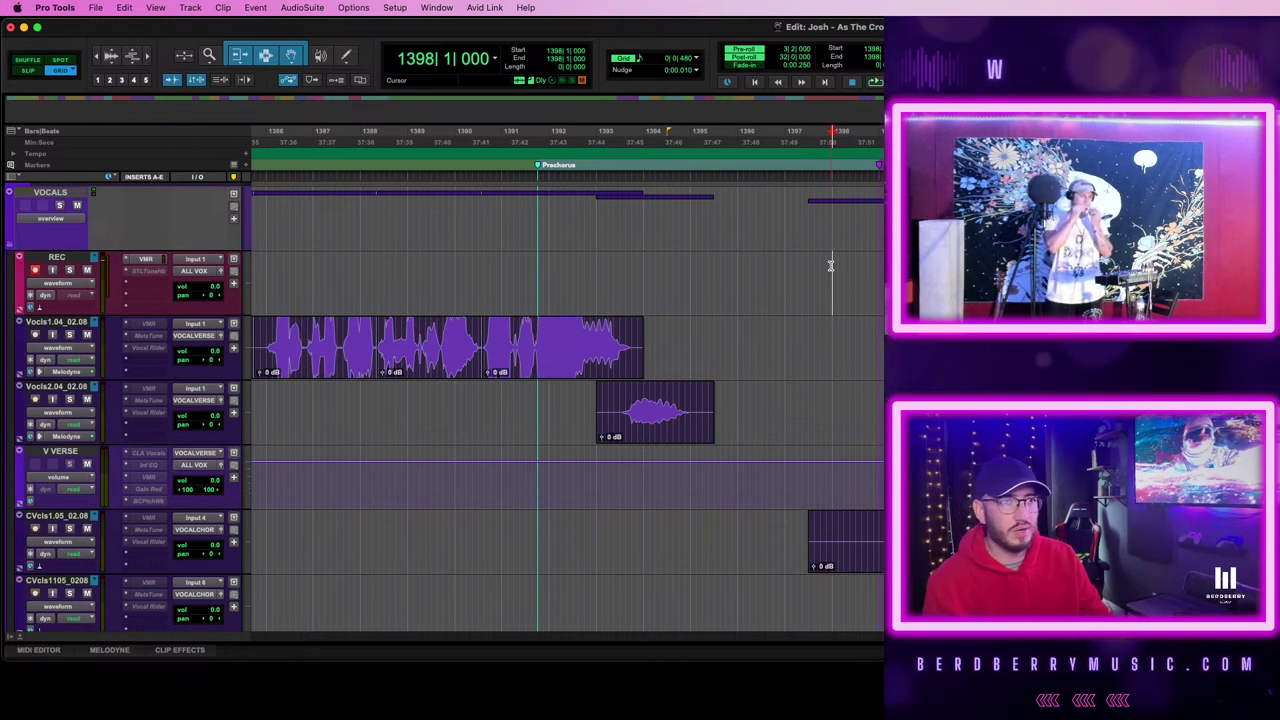
left_click(803, 268)
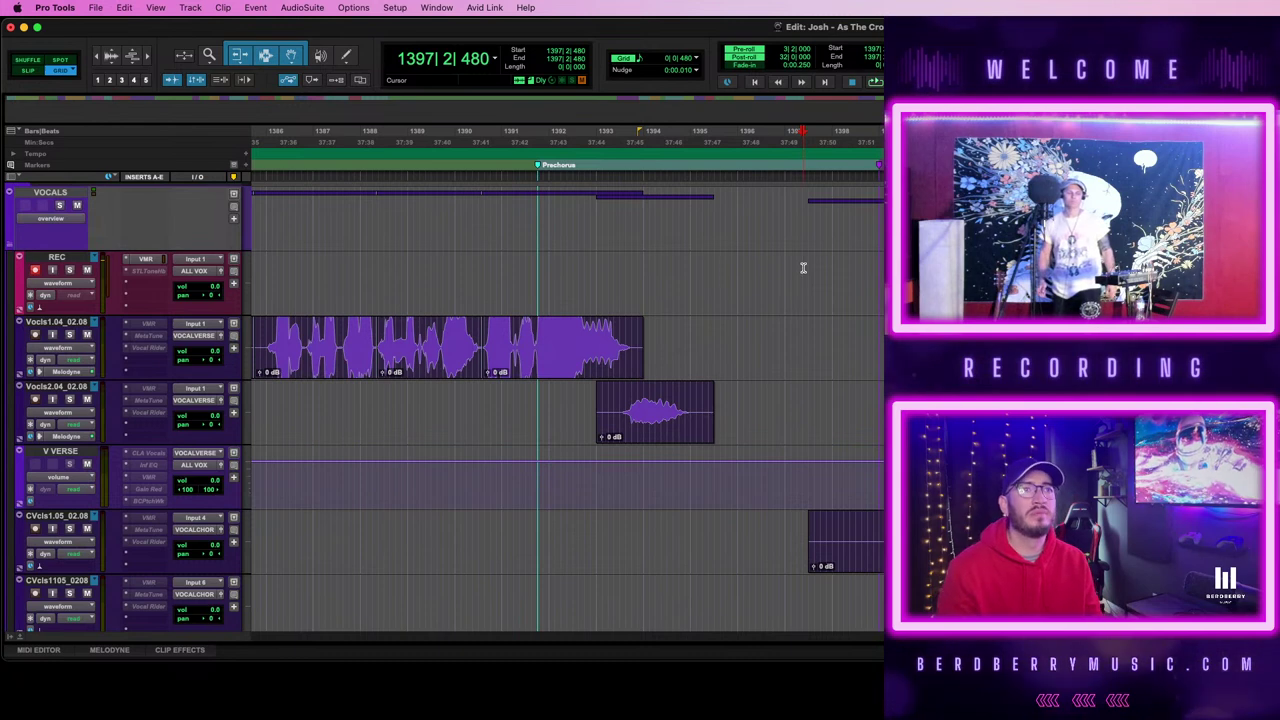
key("space")
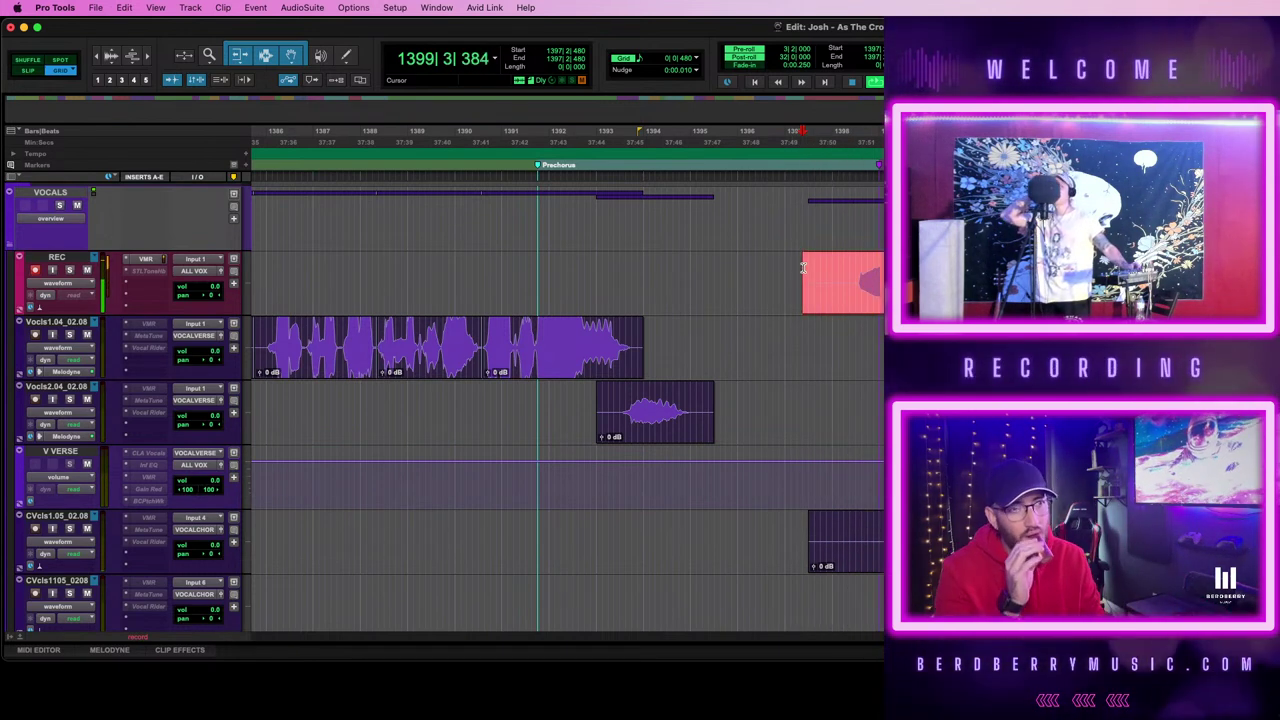
key("space")
key("t")
key("t")
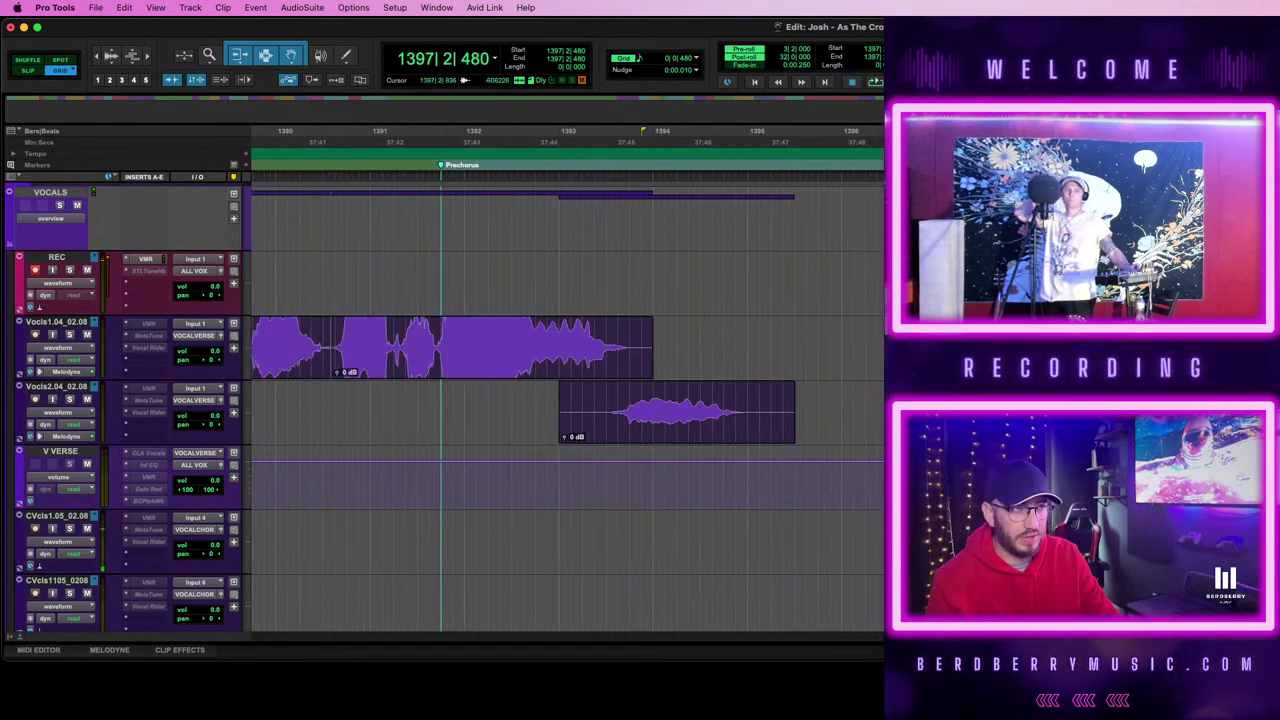
- Re-record the vocal take on the REC track over the range starting at 1397|2|480 and ending at 1400|2|480
scroll(567, 405, "right", 5)
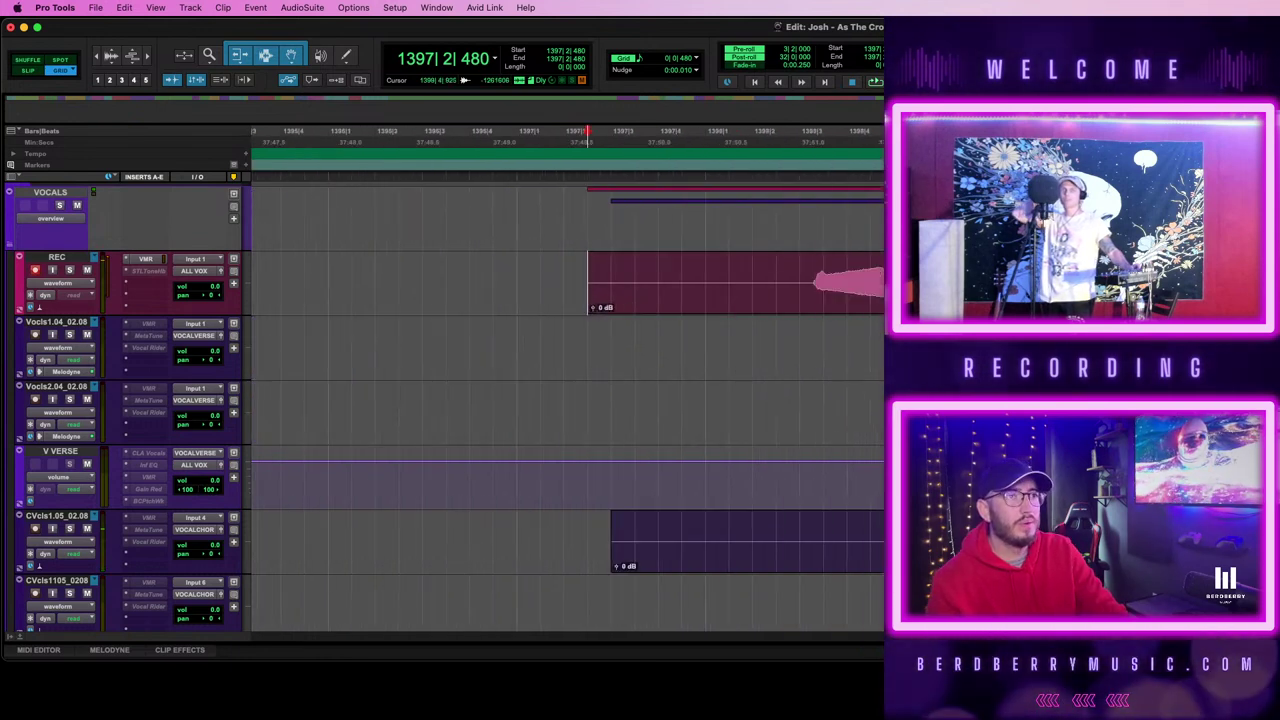
left_click(804, 301)
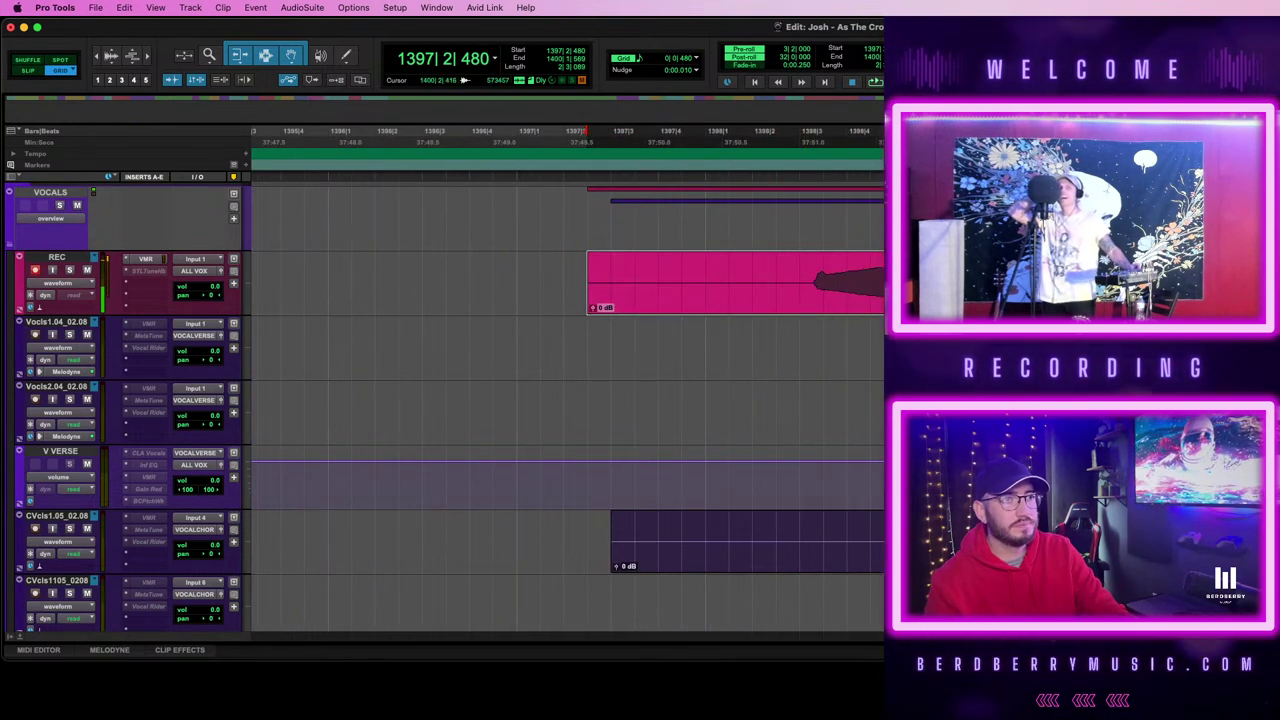
key("super+[")
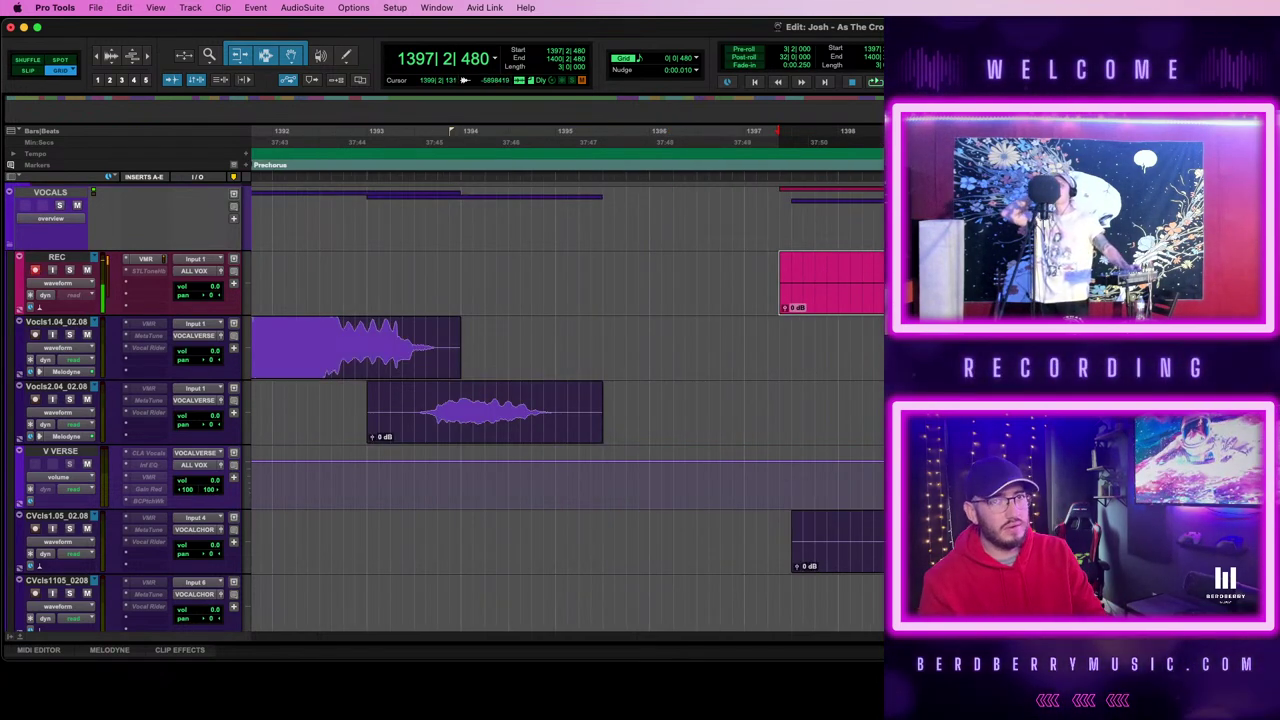
key("super+space")
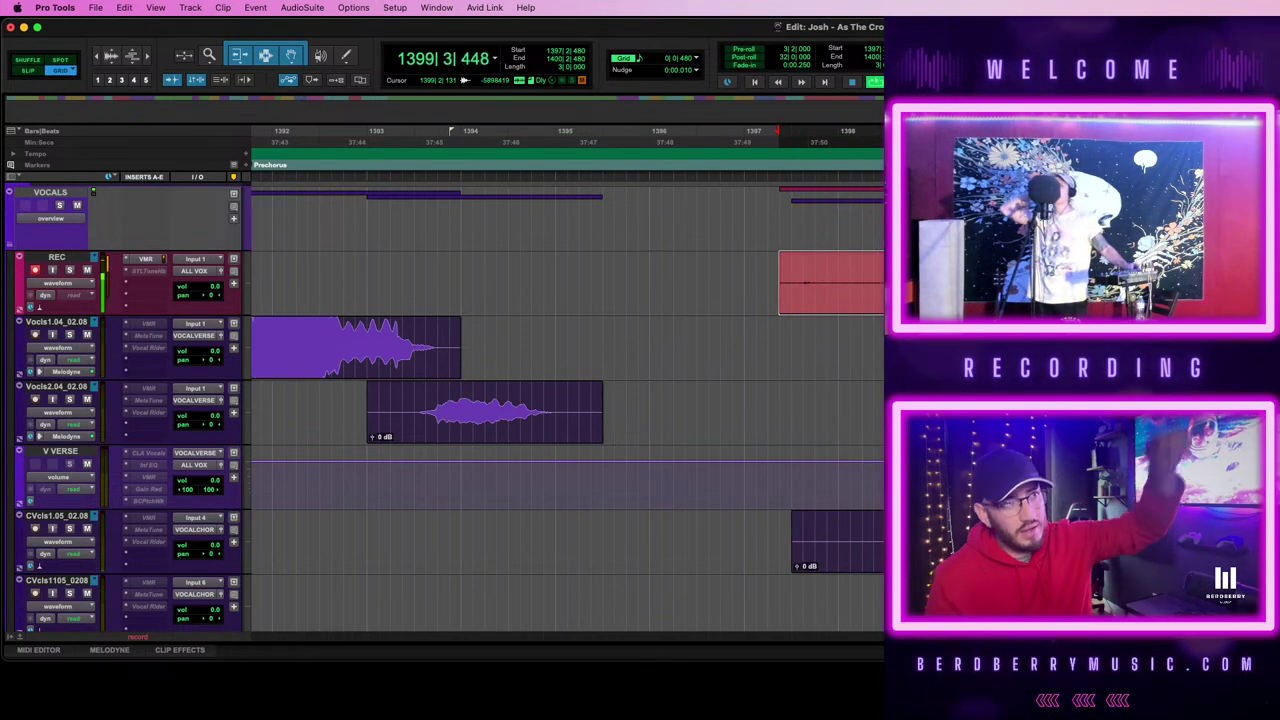
key("space")
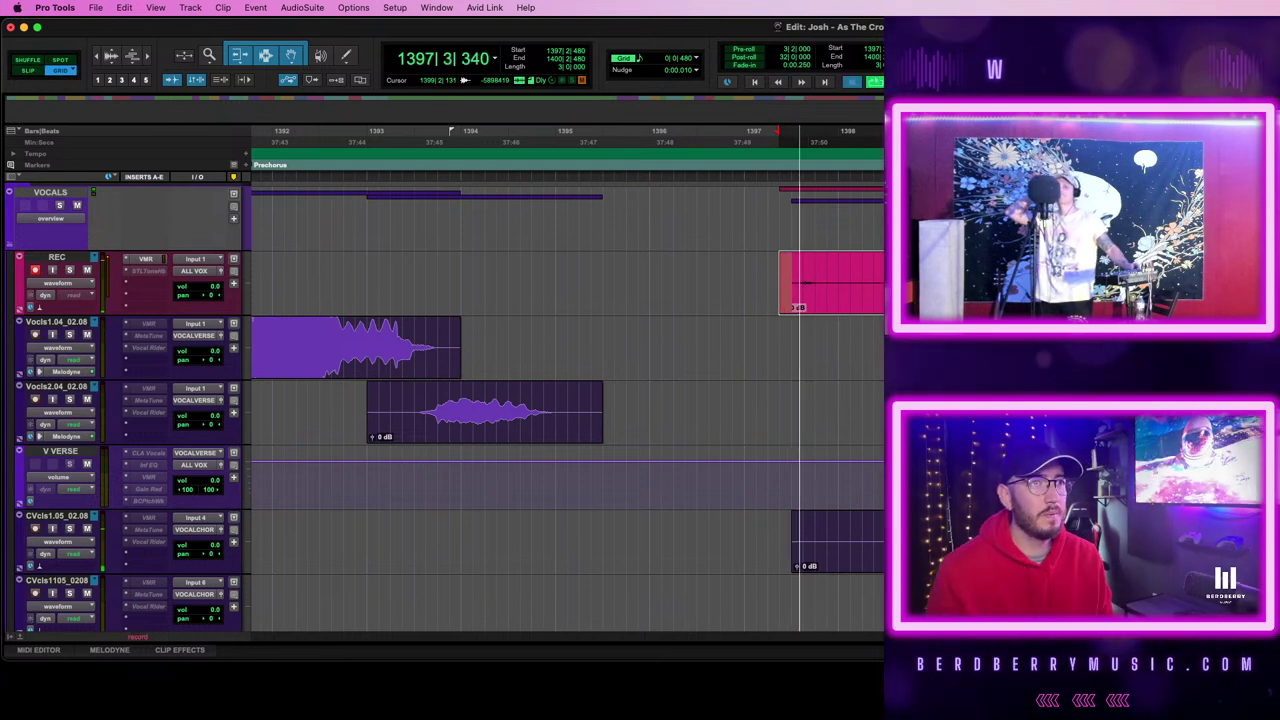
- Remove the part of the REC take before 1398|1|000 and play back the remaining clip
left_click_drag(838, 270, 732, 272)
key("Delete")
left_click(900, 286)
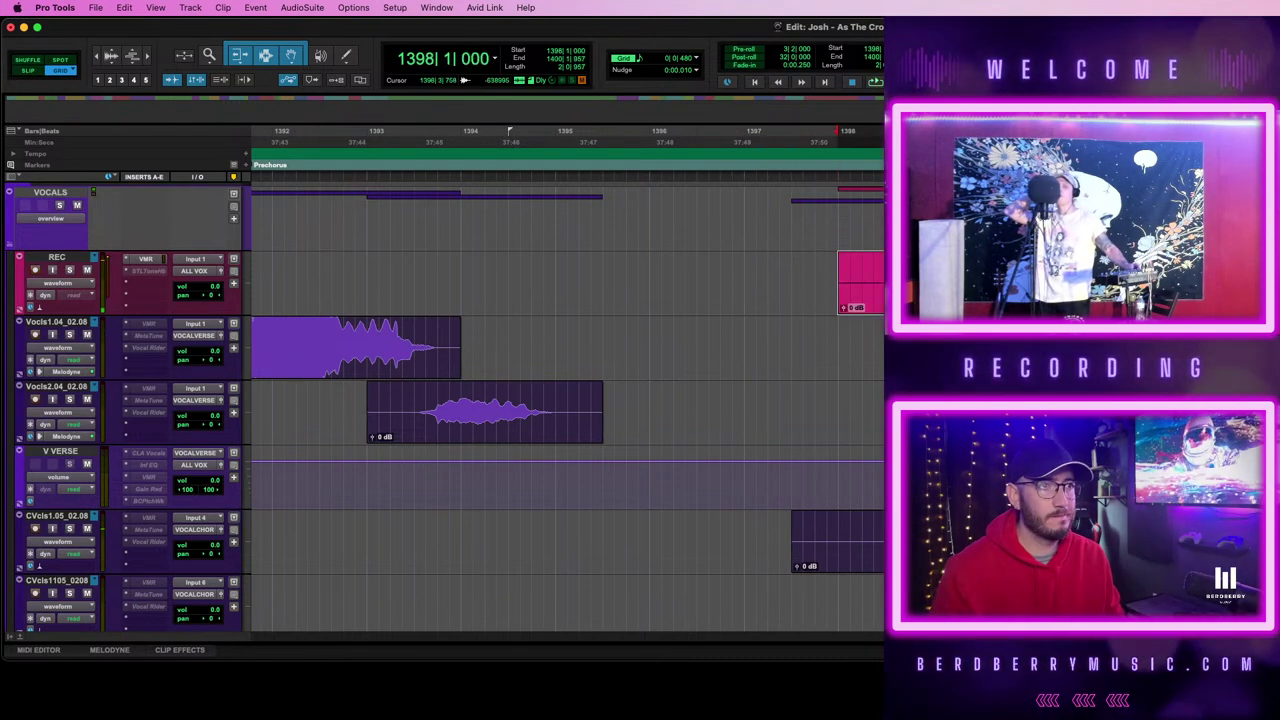
key("super+space")
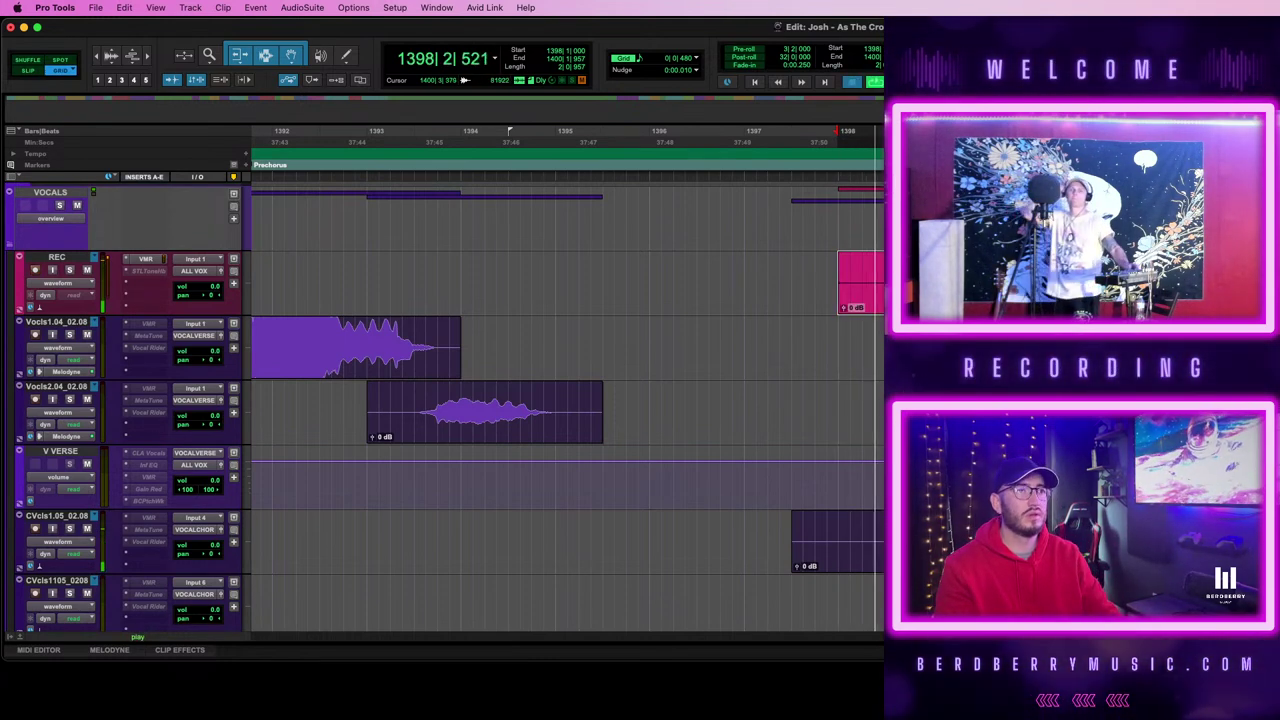
- Reverse the REC clip starting at 1398|1|000 with Avid's Reverse AudioSuite process
left_click(316, 6)
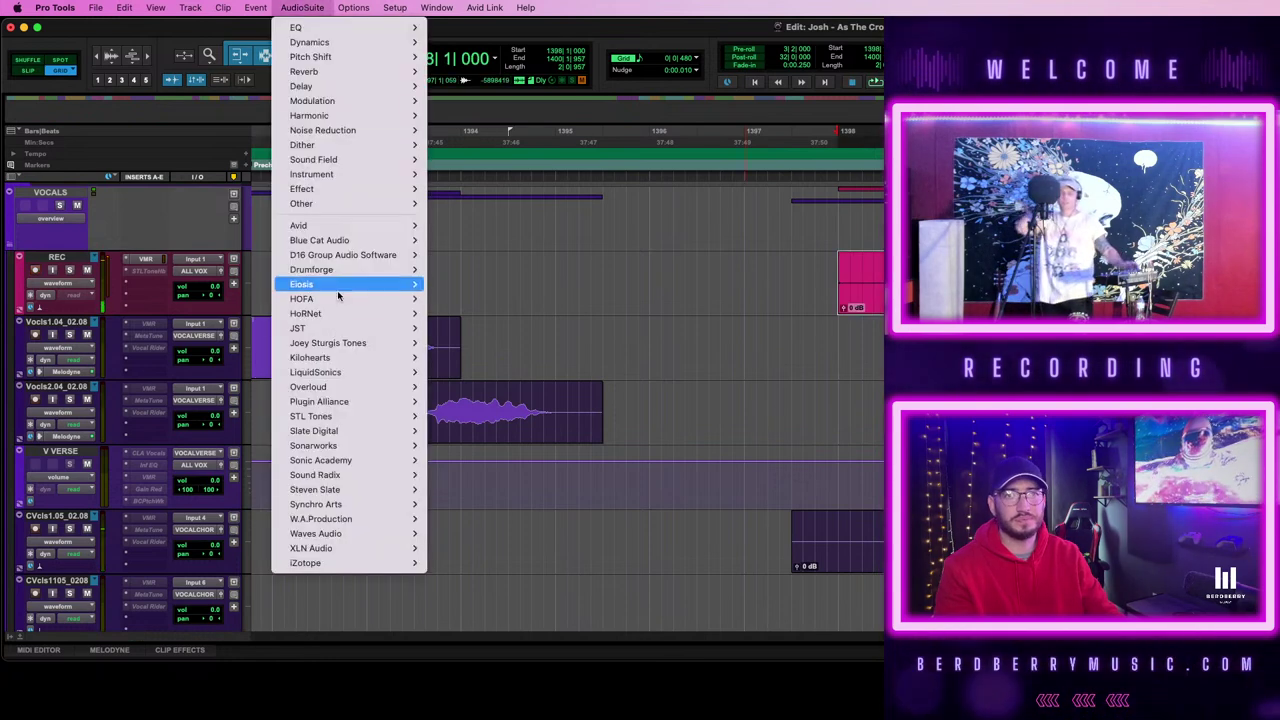
mouse_move(383, 447)
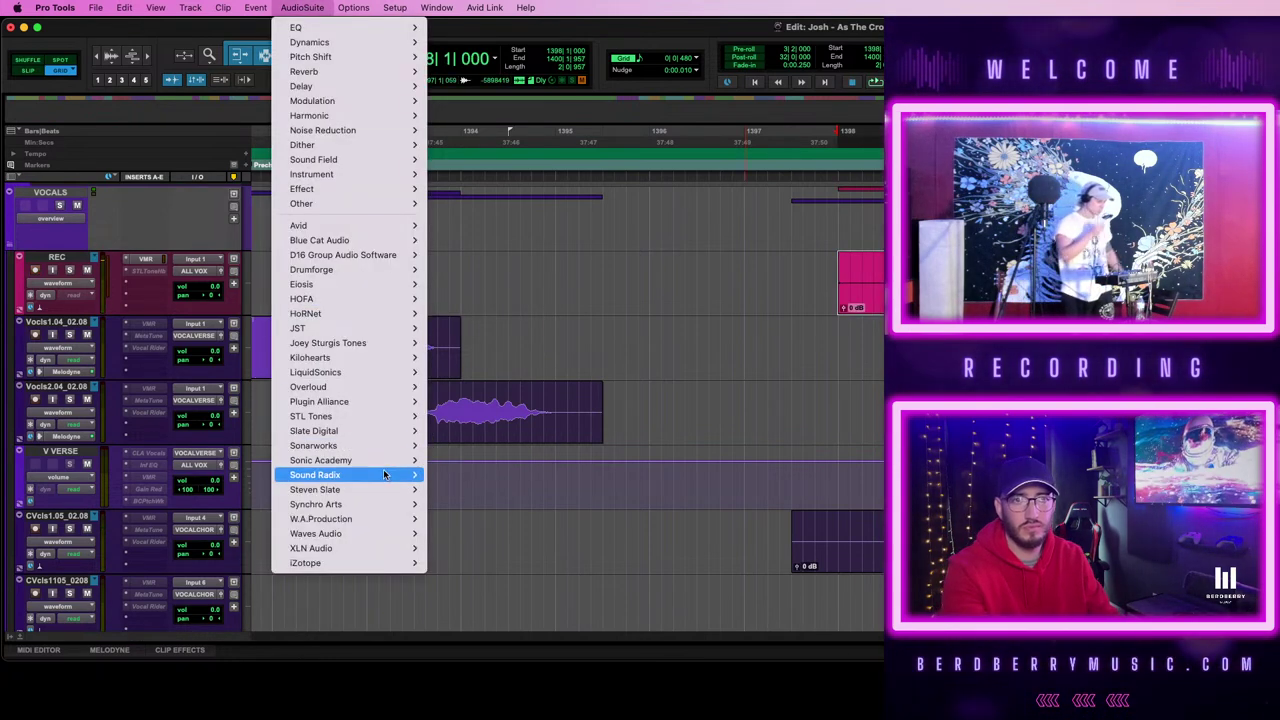
mouse_move(360, 225)
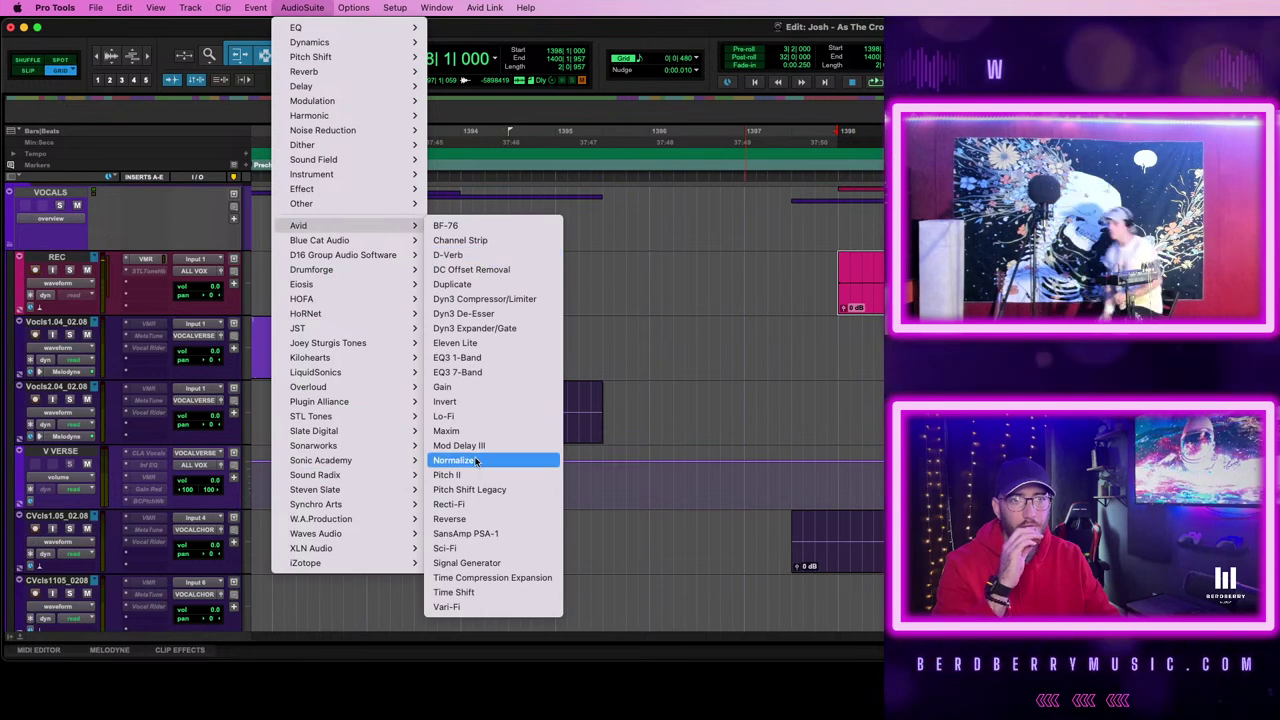
left_click(449, 519)
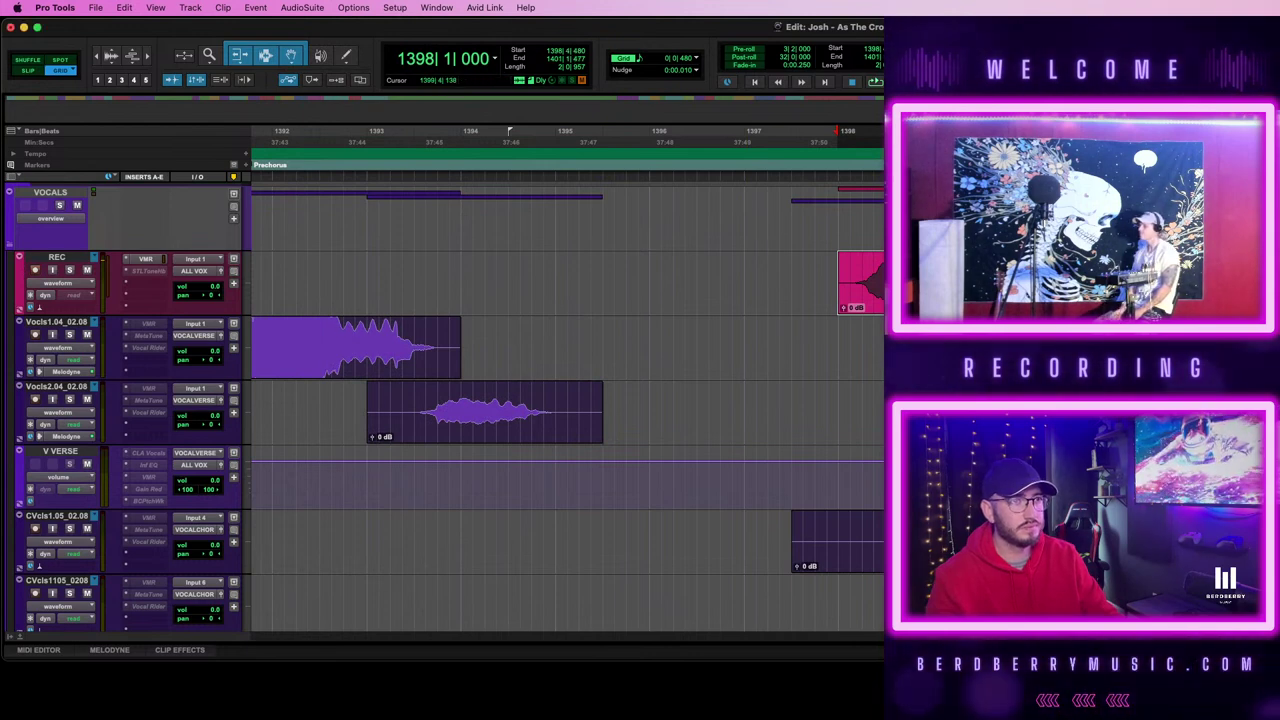
- Trim the reversed REC clip so it spans 1399|1|000 to 1400|1|000
left_click_drag(919, 283, 766, 280)
key("super+z")
key("super+z")
key("BackSpace")
left_click_drag(1026, 280, 1108, 280)
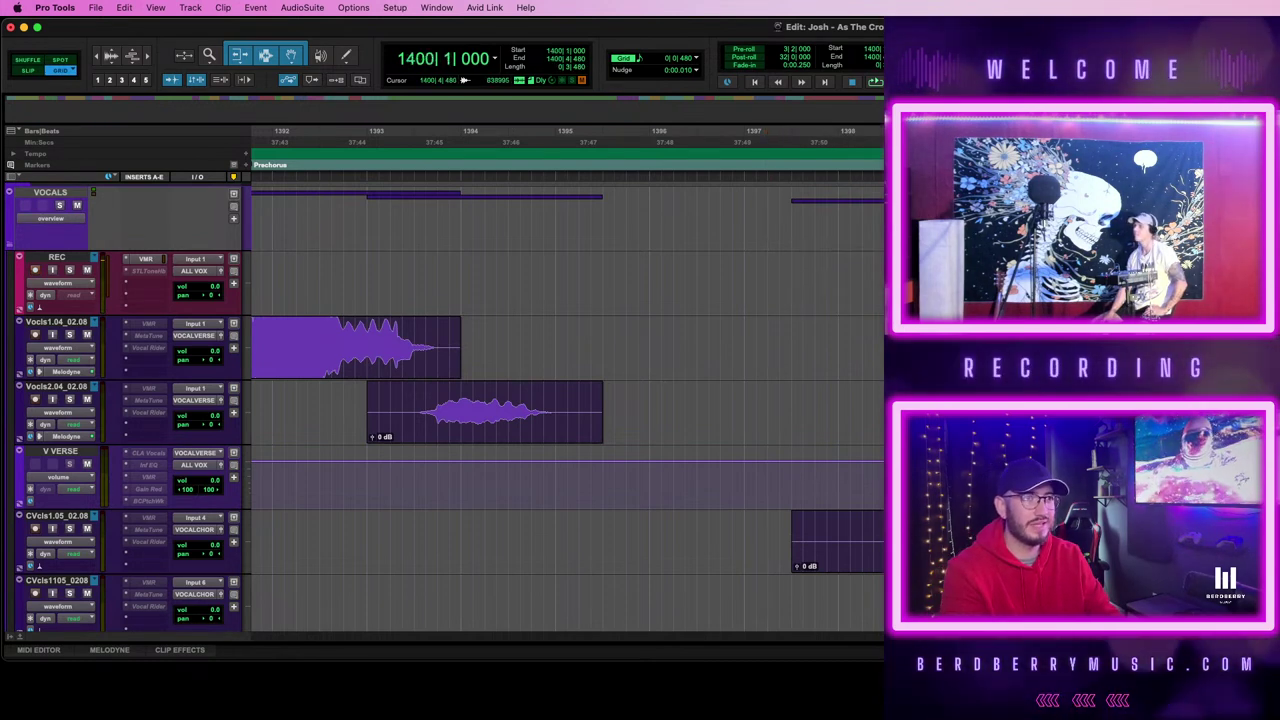
left_click(980, 291)
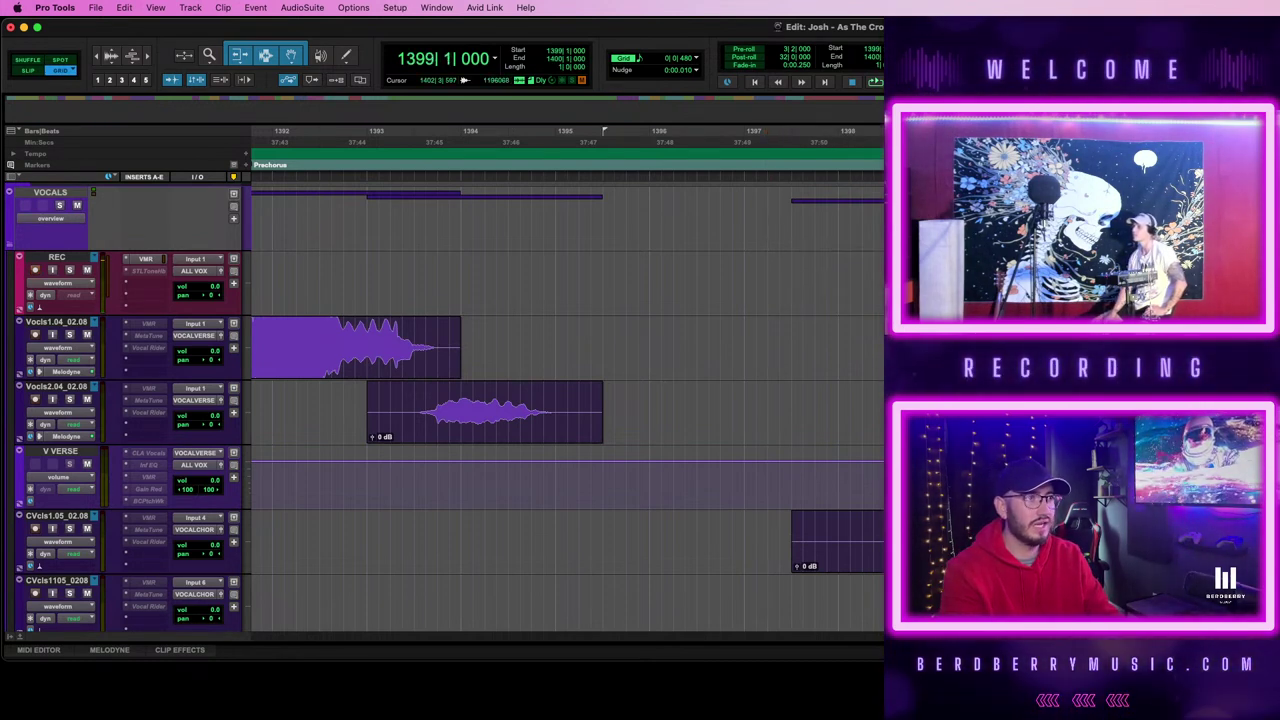
- Play back the reversed vocal clip in context from 1398|3|480
left_click(1276, 480)
key("space")
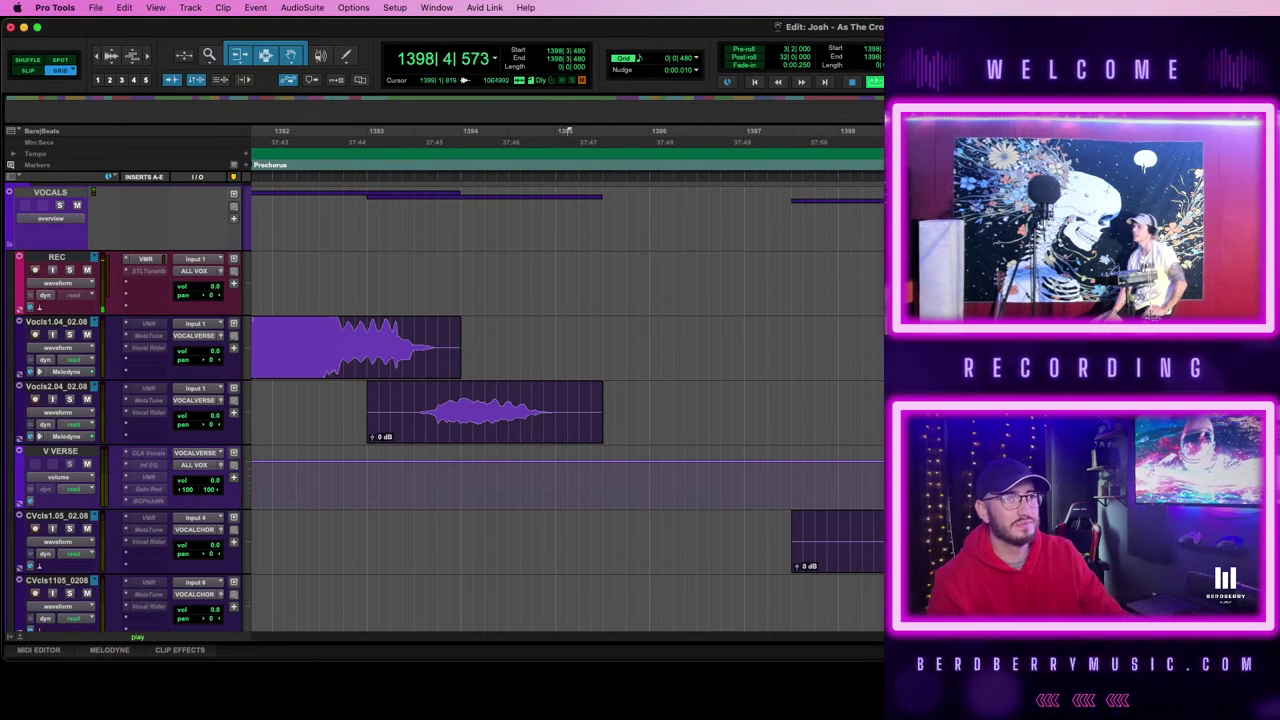
key("space")
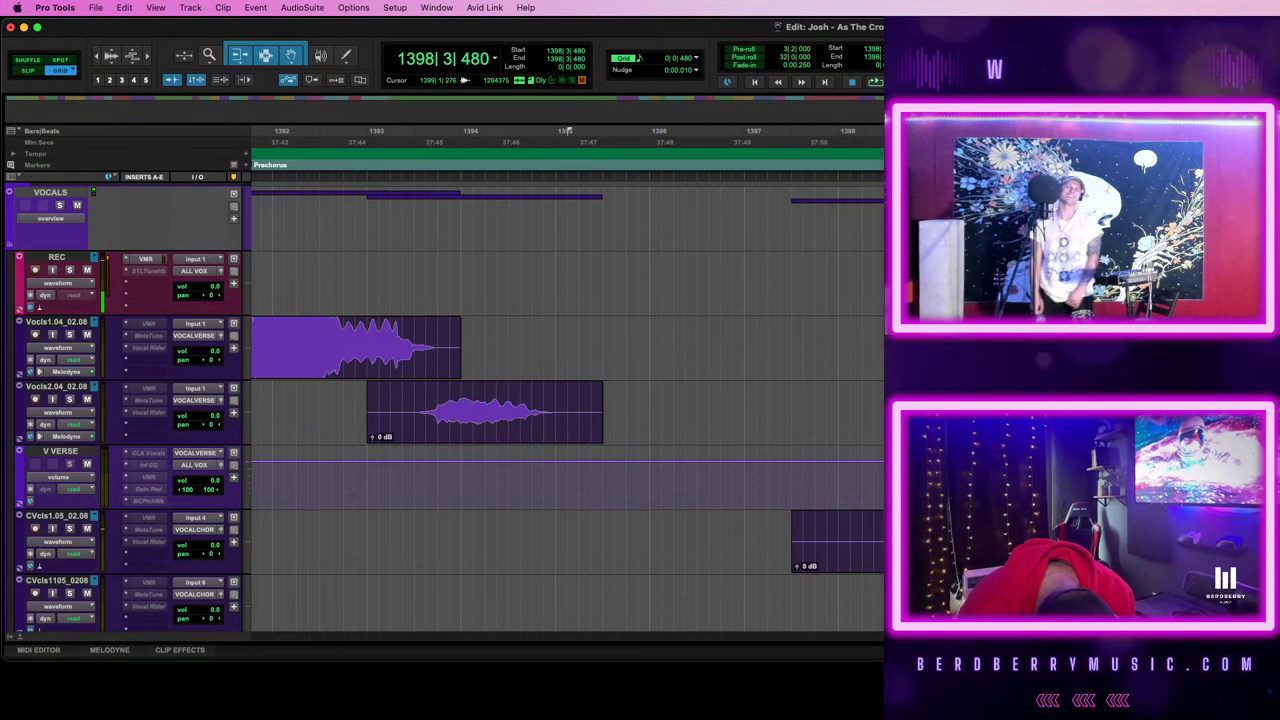
key("space")
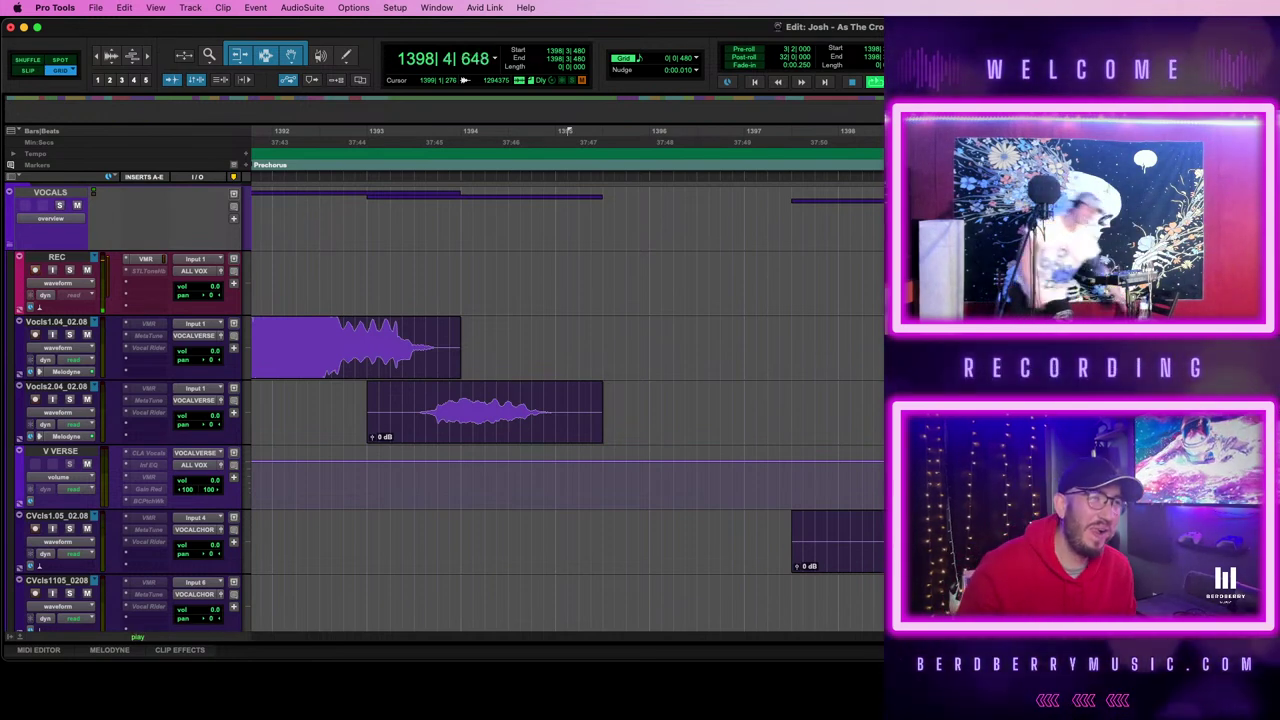
key("space")
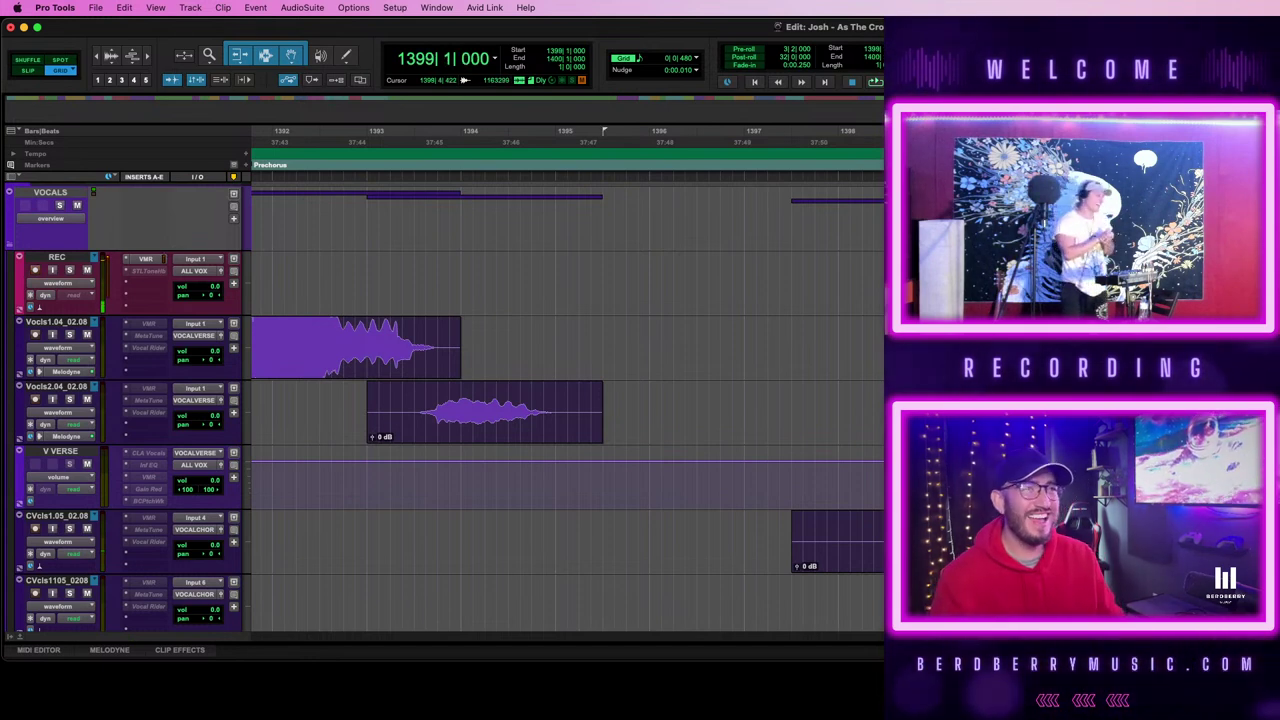
- Record a new vocal take on the REC track from 1398|1|000
left_click(881, 269)
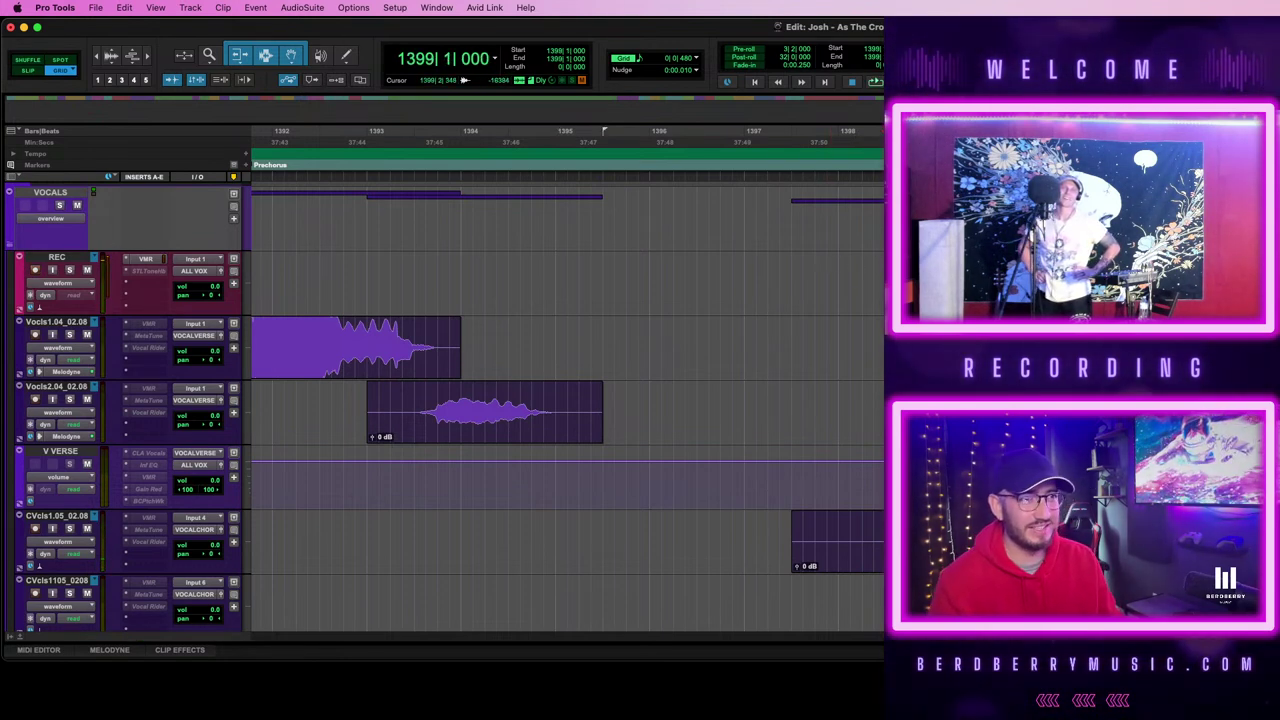
left_click(846, 263)
left_click(839, 262)
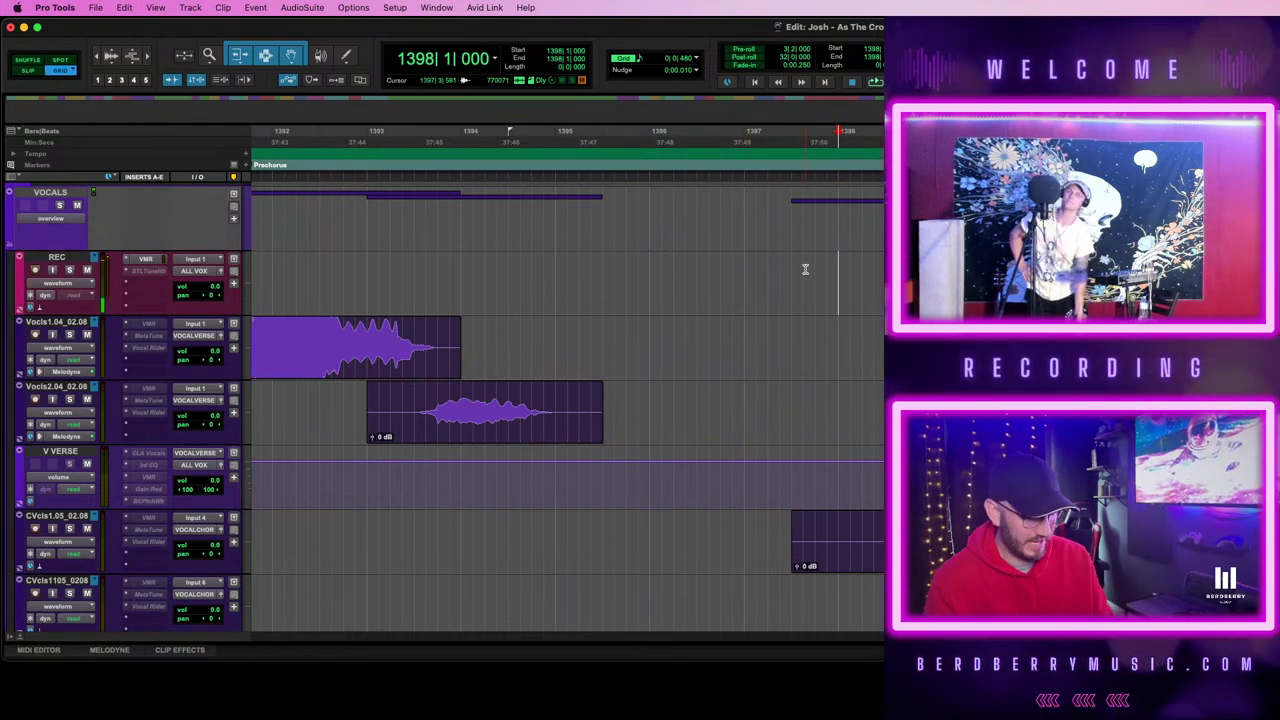
key("super+space")
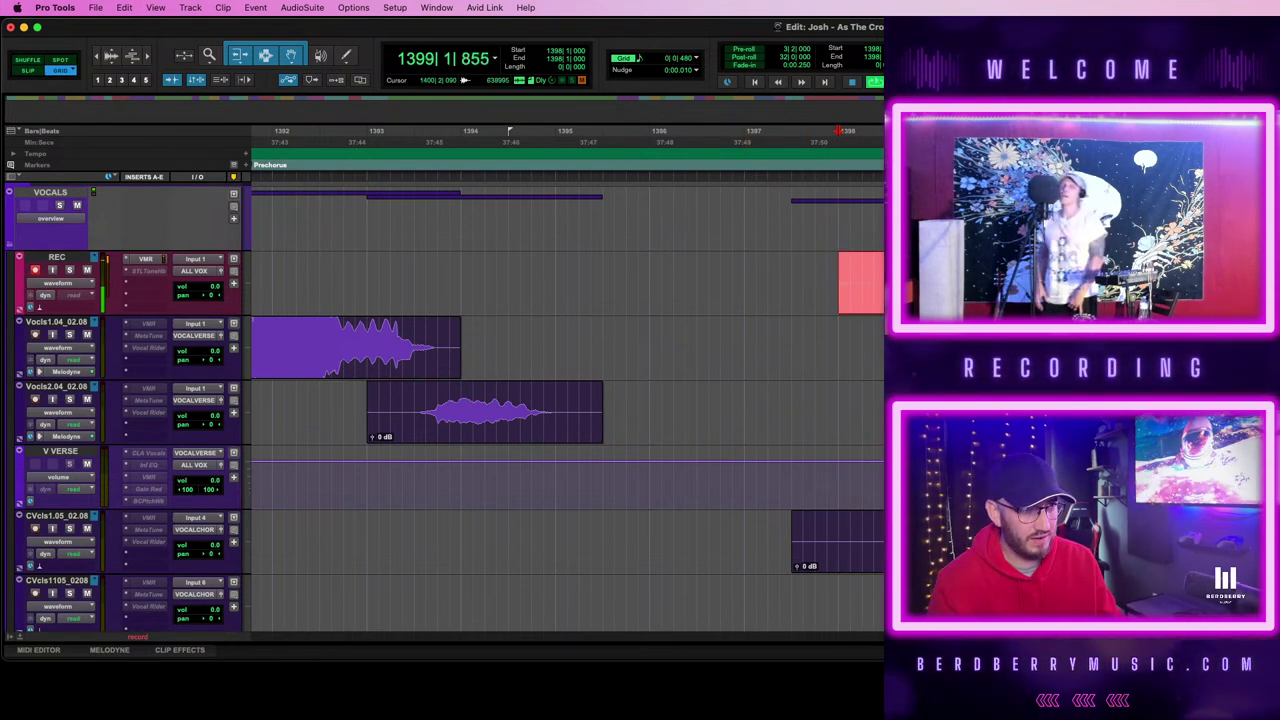
key("space")
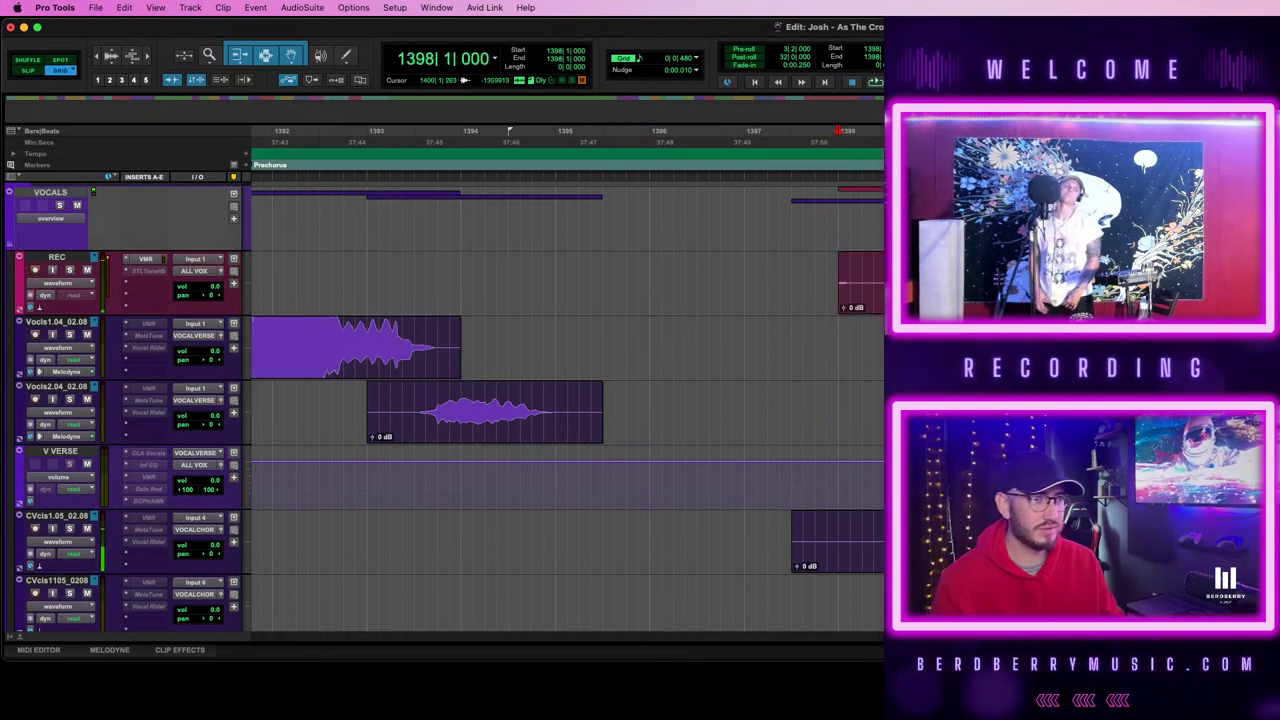
left_click_drag(920, 283, 779, 283)
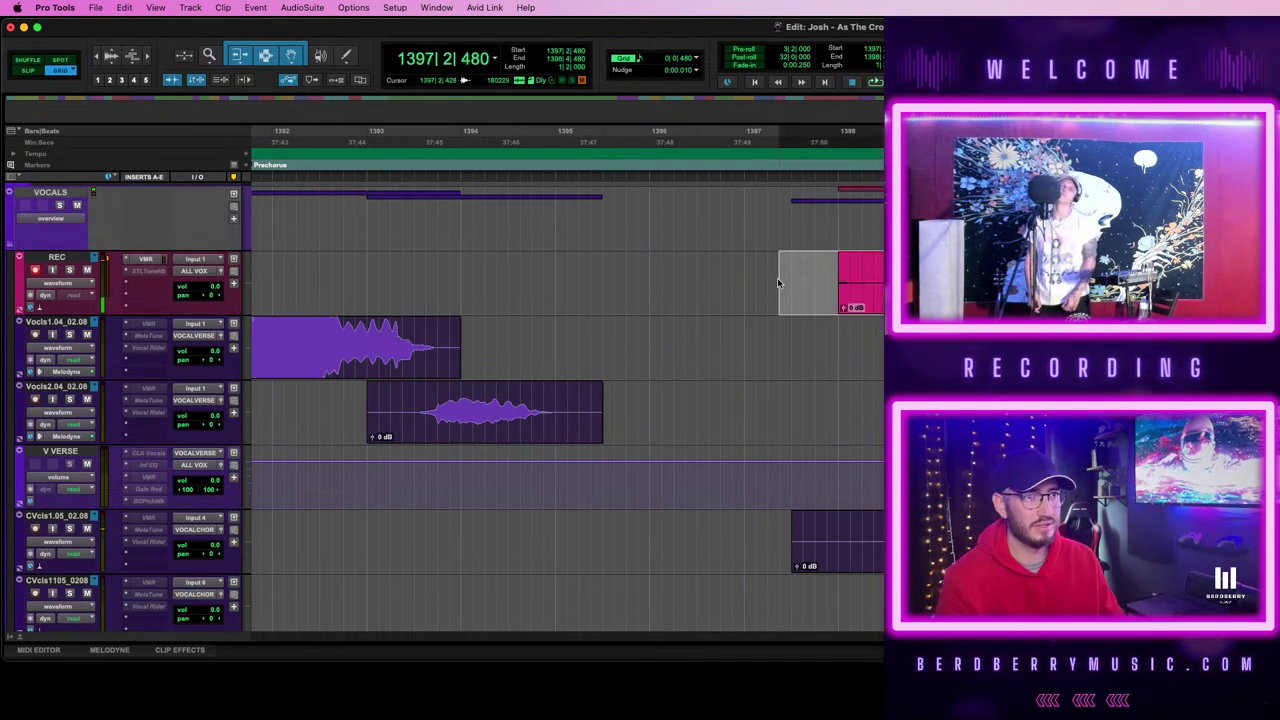
- Record another vocal take on the REC track over the previous one, starting at 1398|1|000
left_click(836, 268)
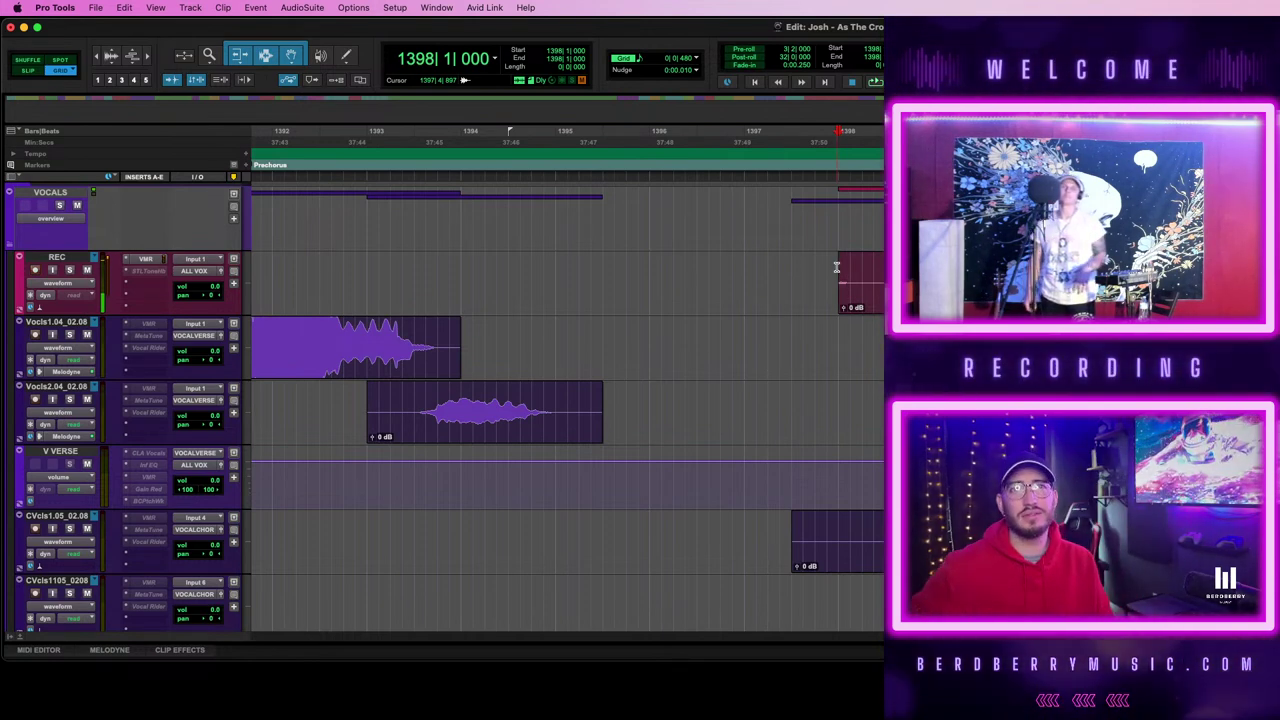
key("space")
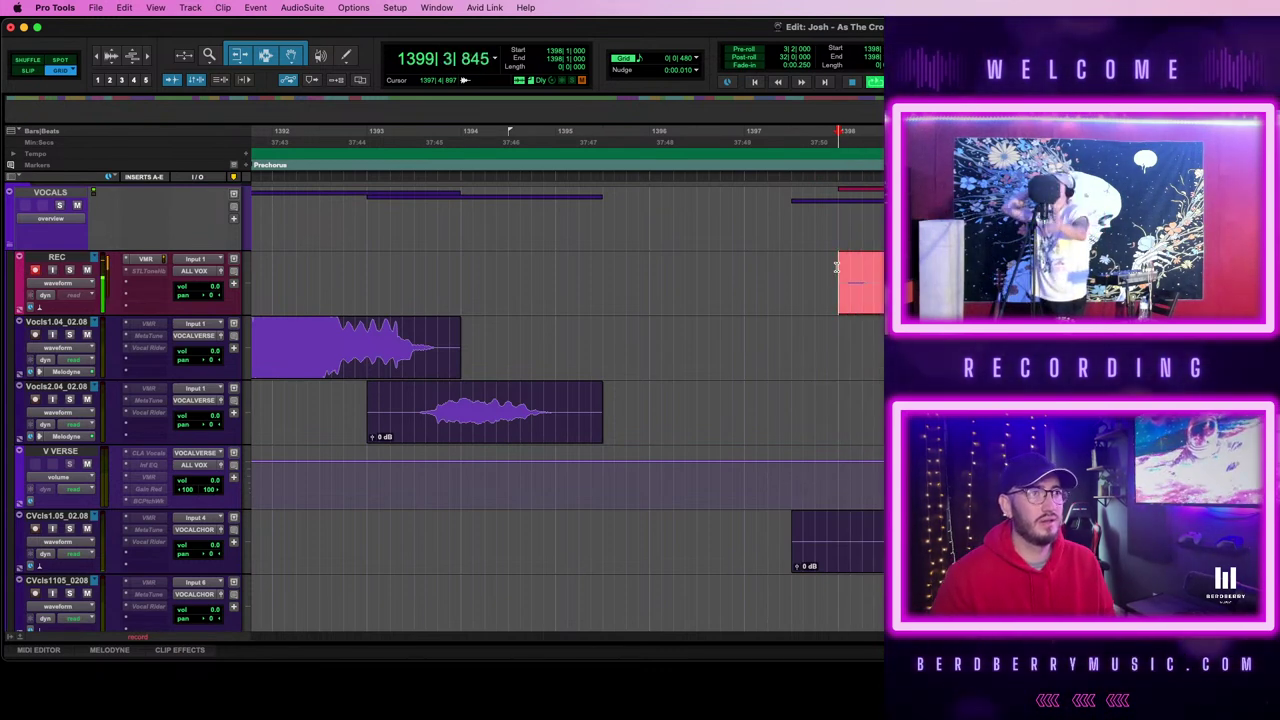
key("space")
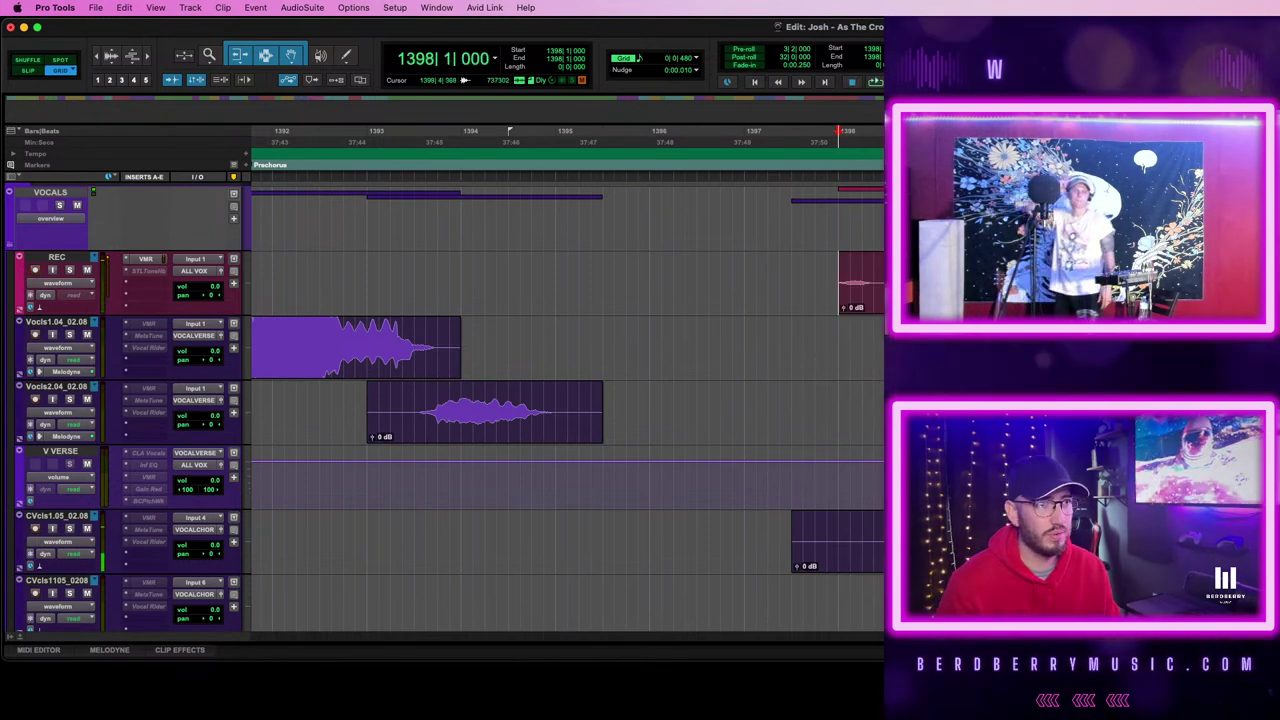
- Trim the new REC take so it spans 1399|1|000 to 1400|2|000
left_click_drag(932, 279, 768, 279)
key("BackSpace")
left_click(950, 289)
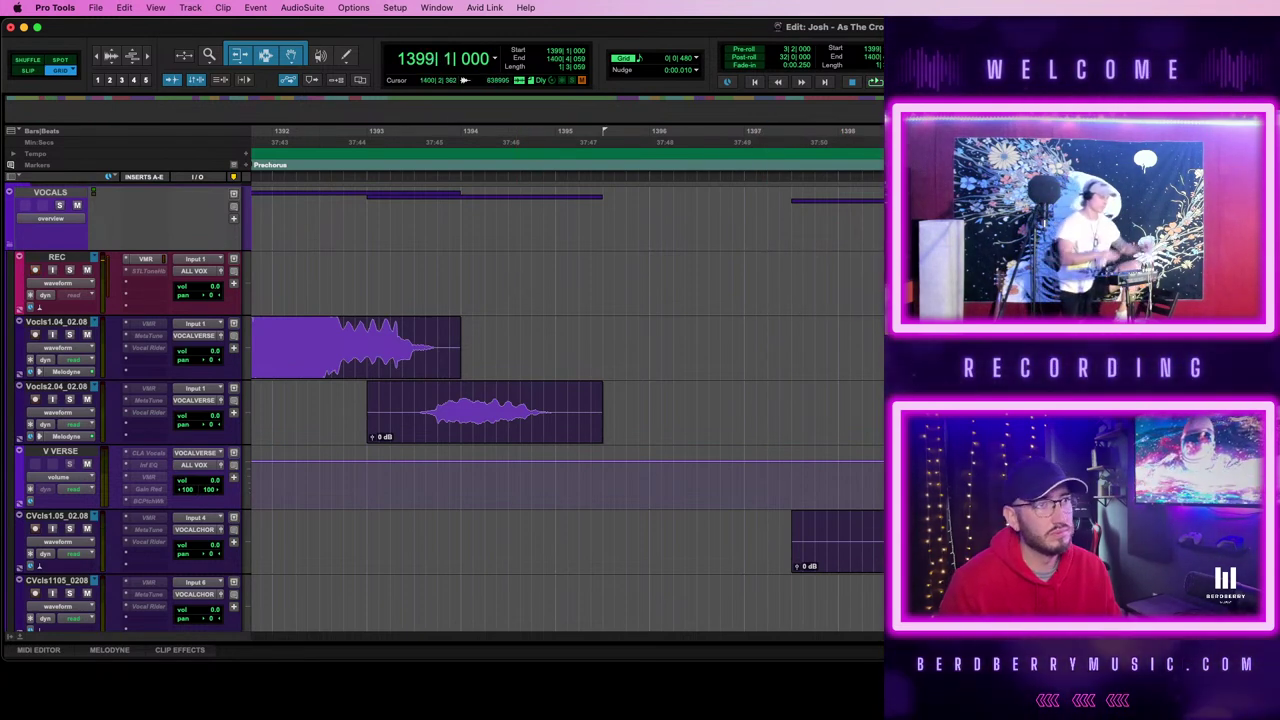
left_click_drag(1051, 285, 1109, 285)
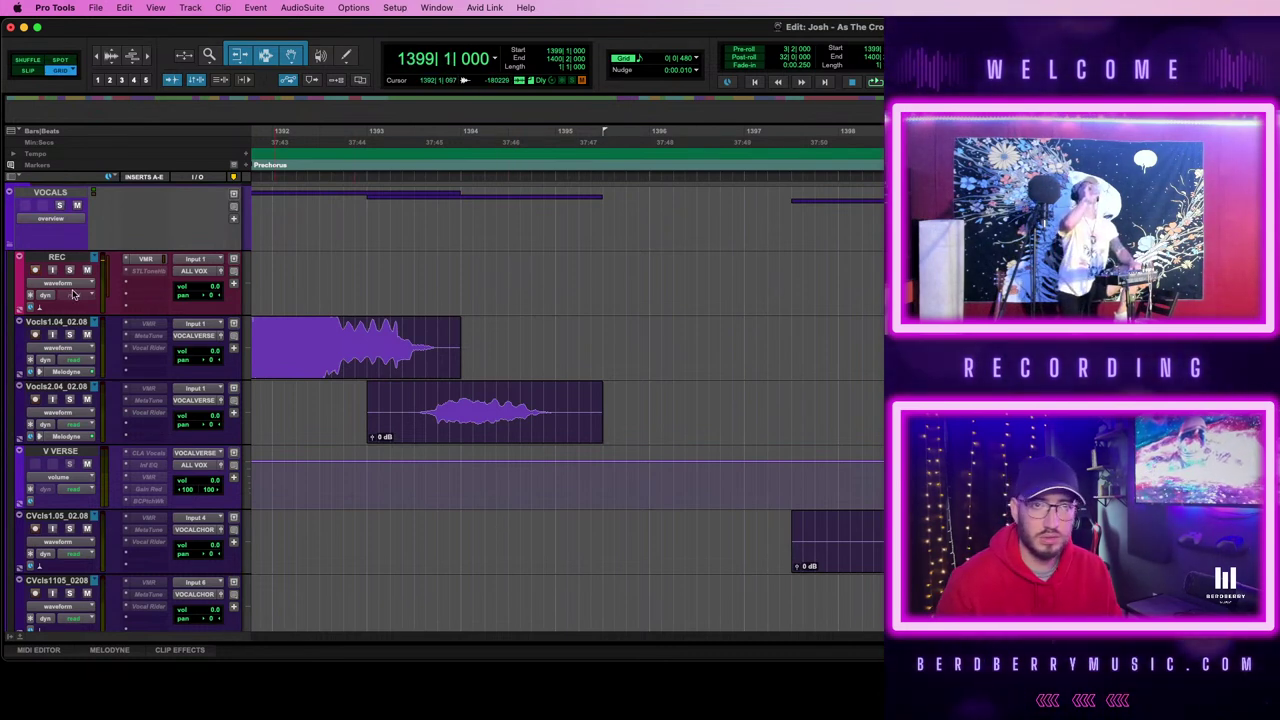
- Create a new mono audio track directly below the REC track
key("space")
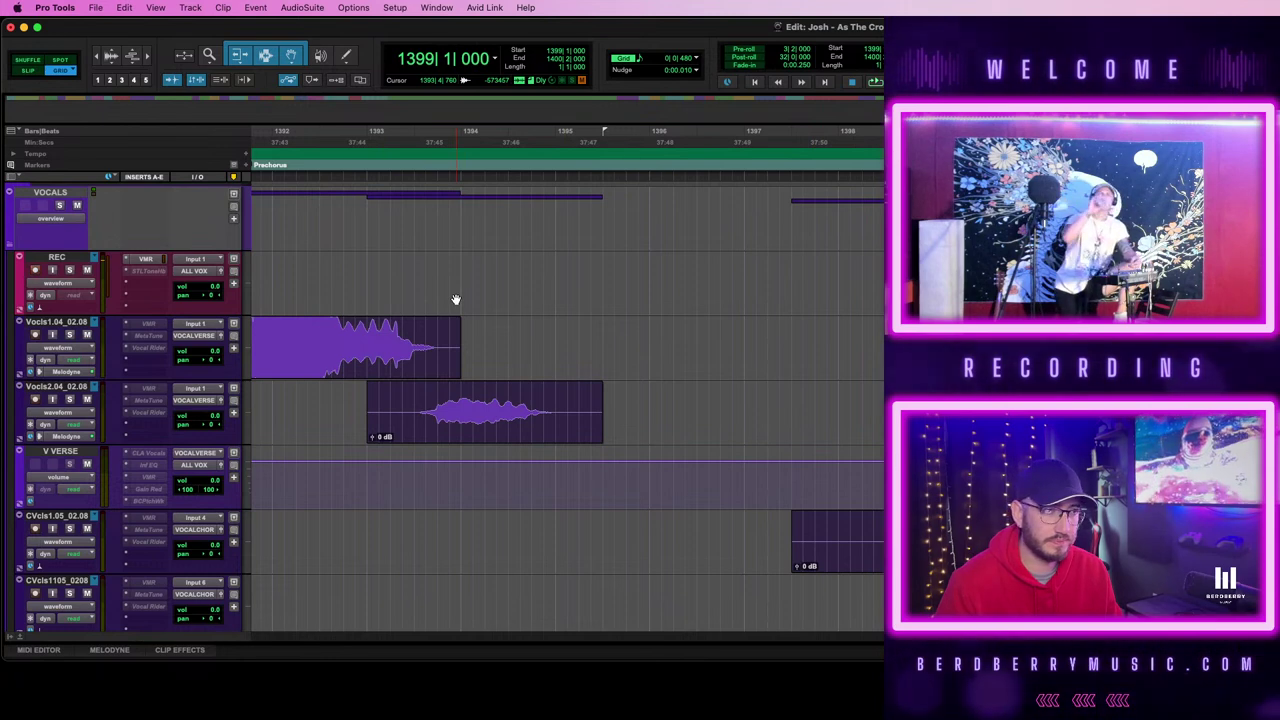
left_click(66, 257)
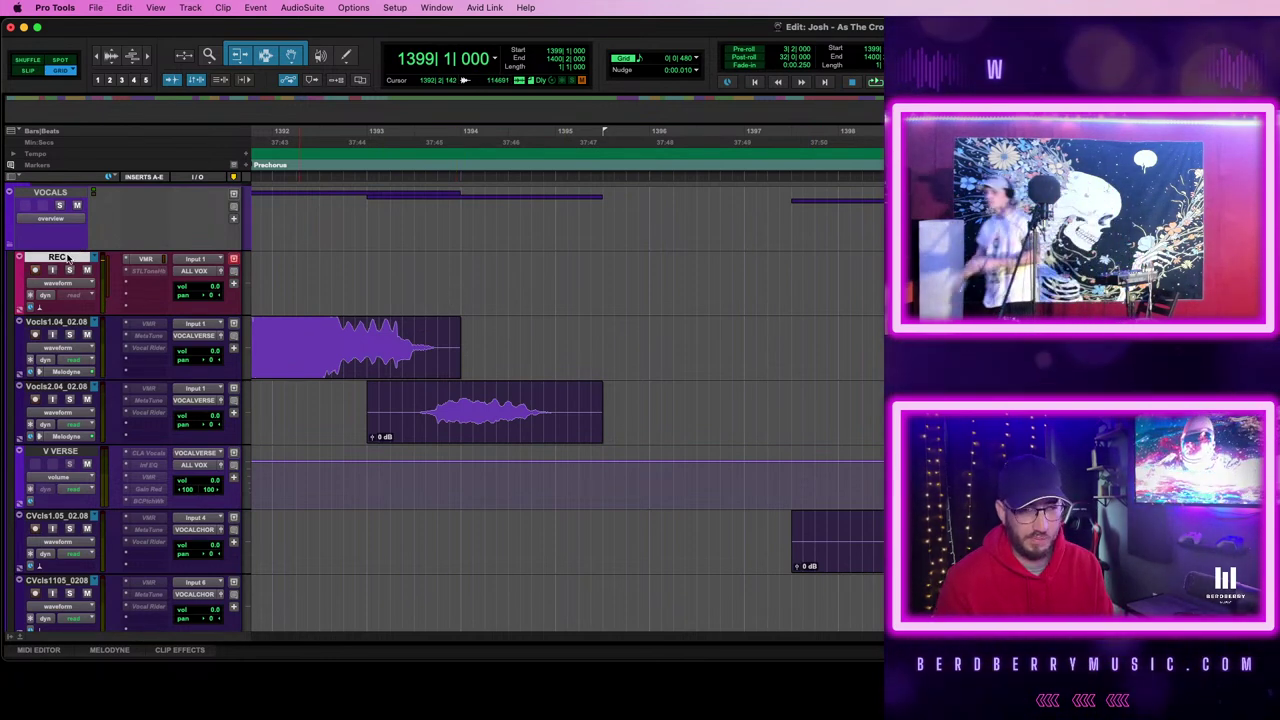
key("super+shift+n")
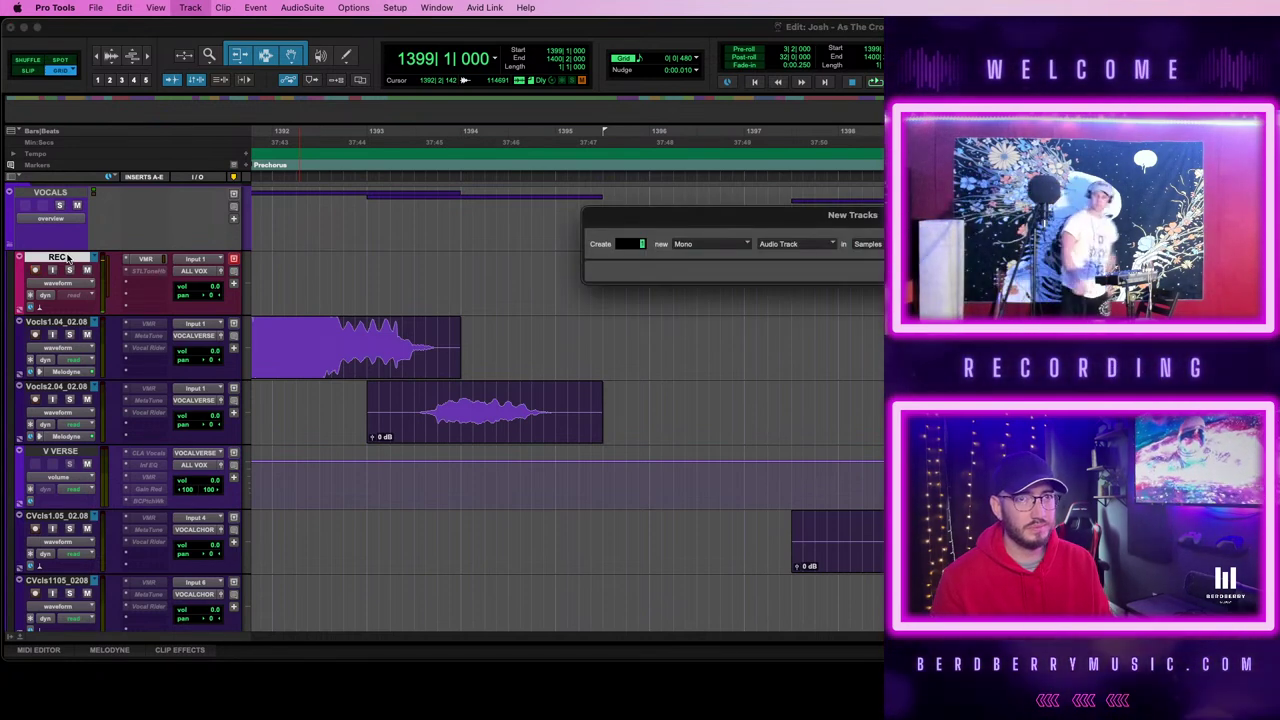
key("Return")
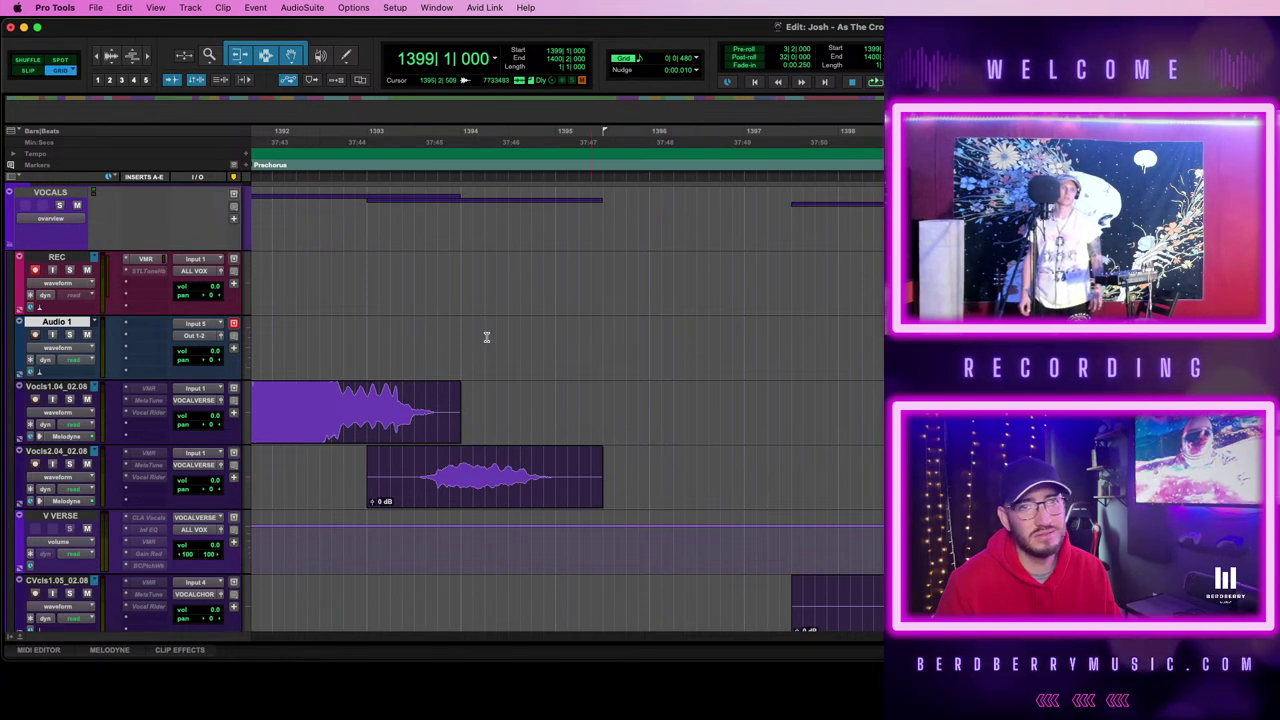
- Try to insert H-Reverb (mono/stereo) in the first insert slot of the Audio 1 track
left_click(146, 326)
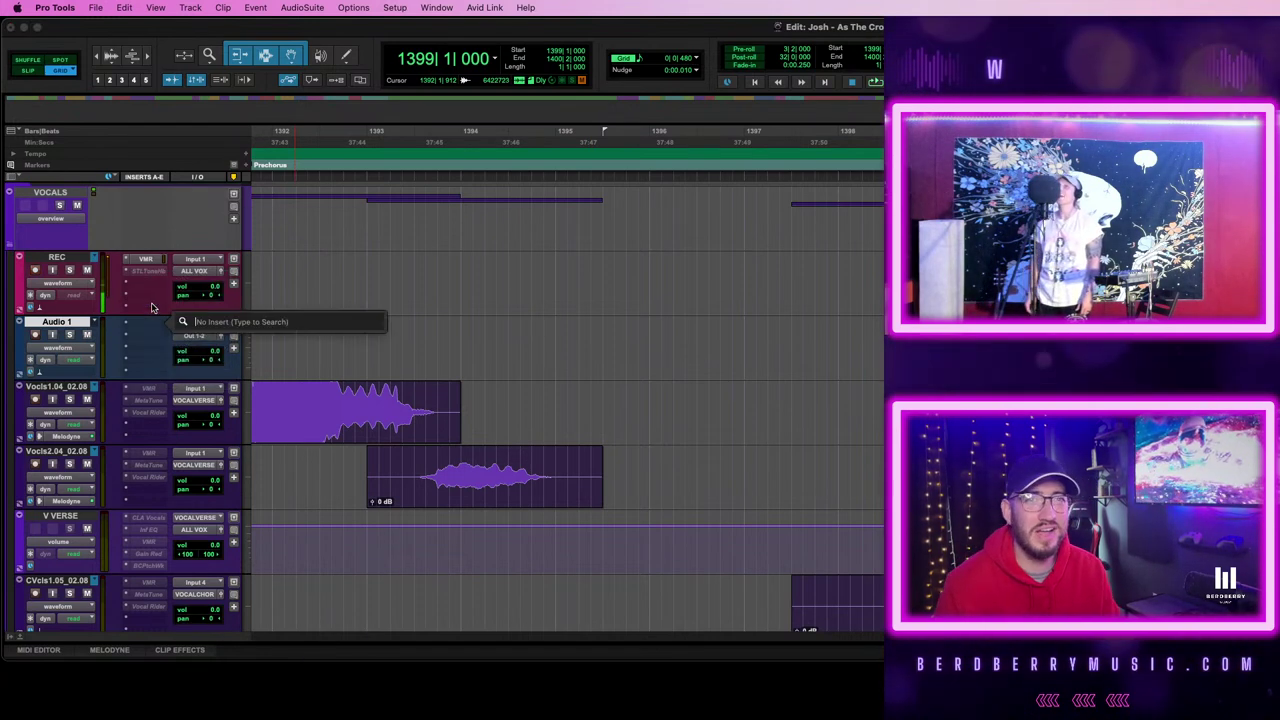
type("h")
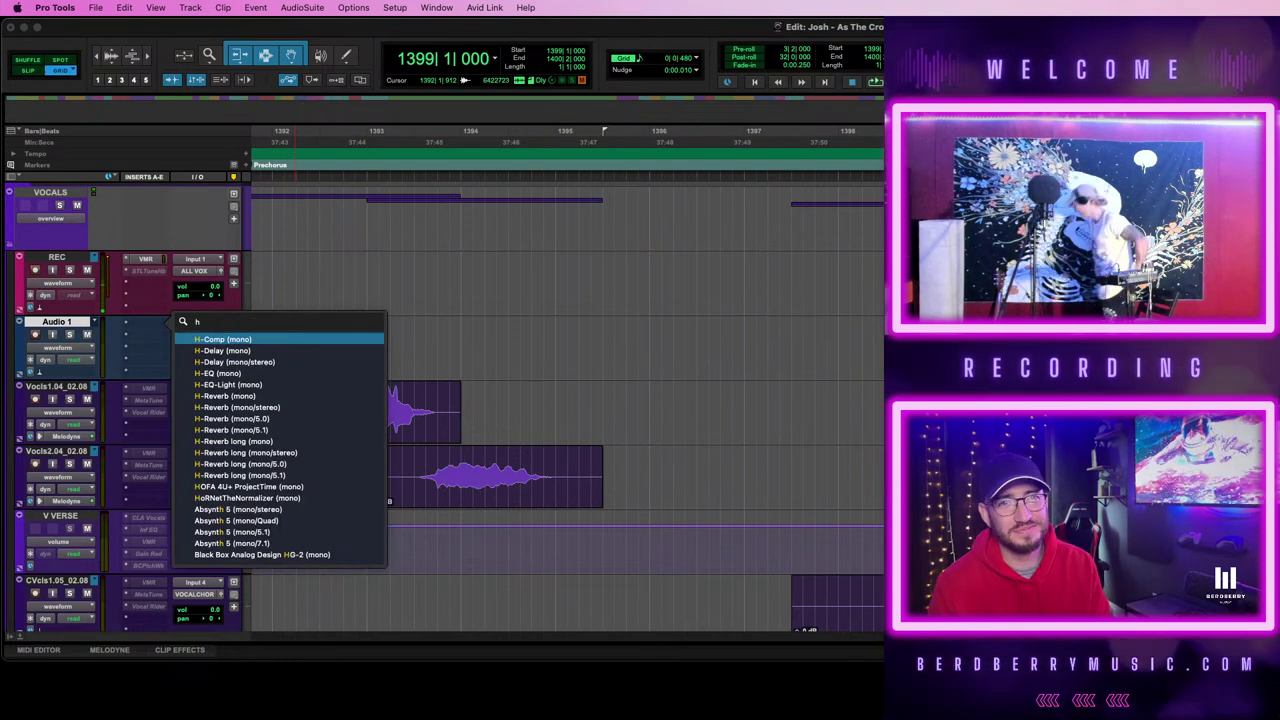
key("Down")
key("Down")
key("Down")
key("Down")
key("Down")
key("Down")
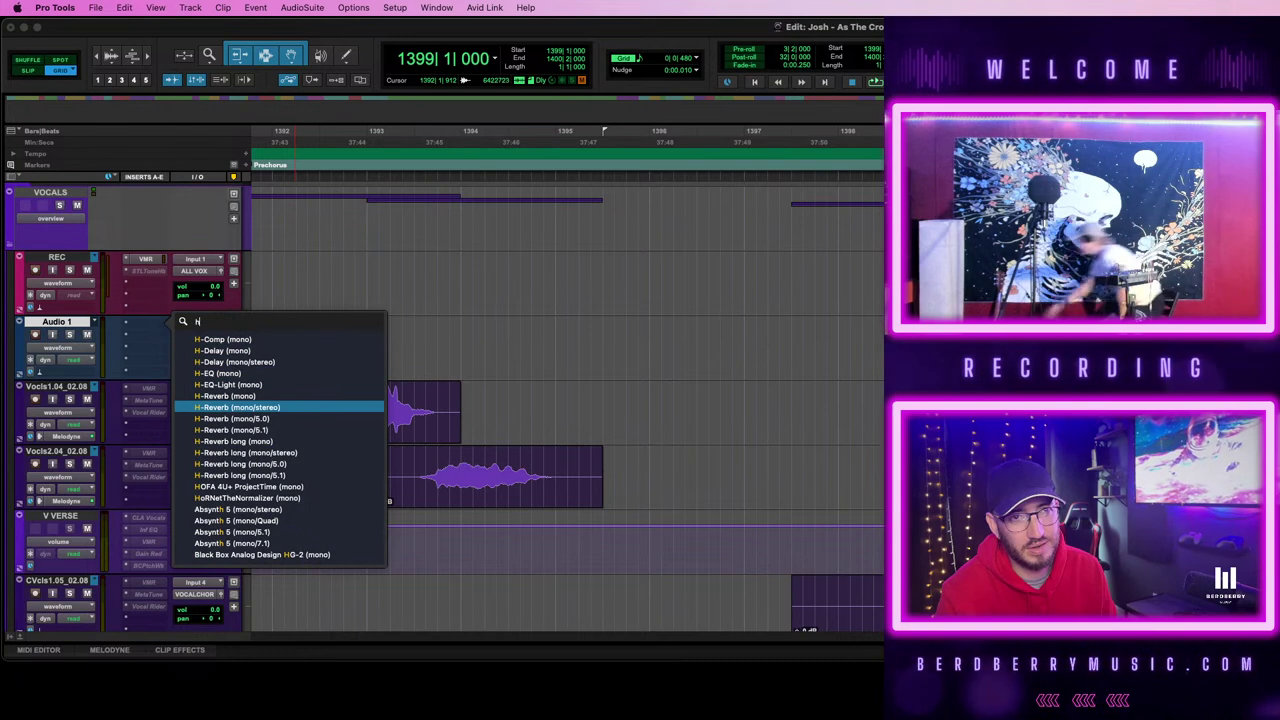
key("Return")
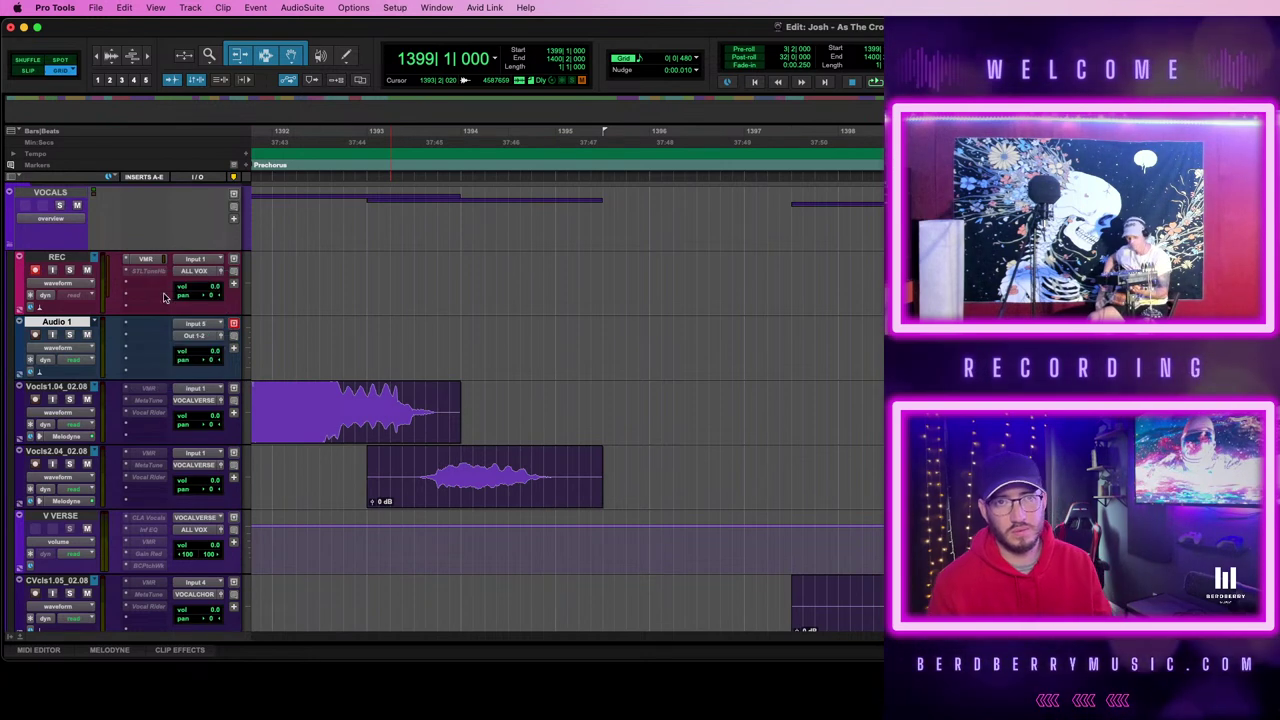
- Insert H-Reverb long (mono/stereo) in the first insert slot of the Audio 1 track
left_click(134, 316)
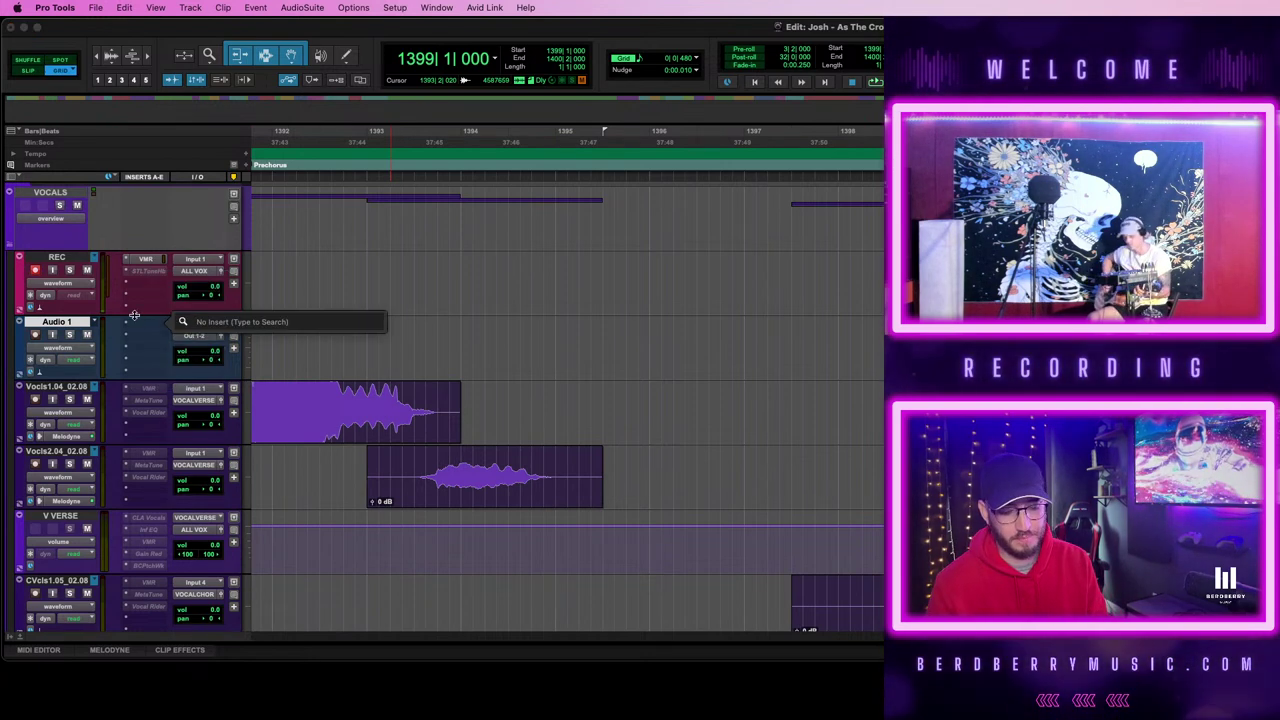
type("h")
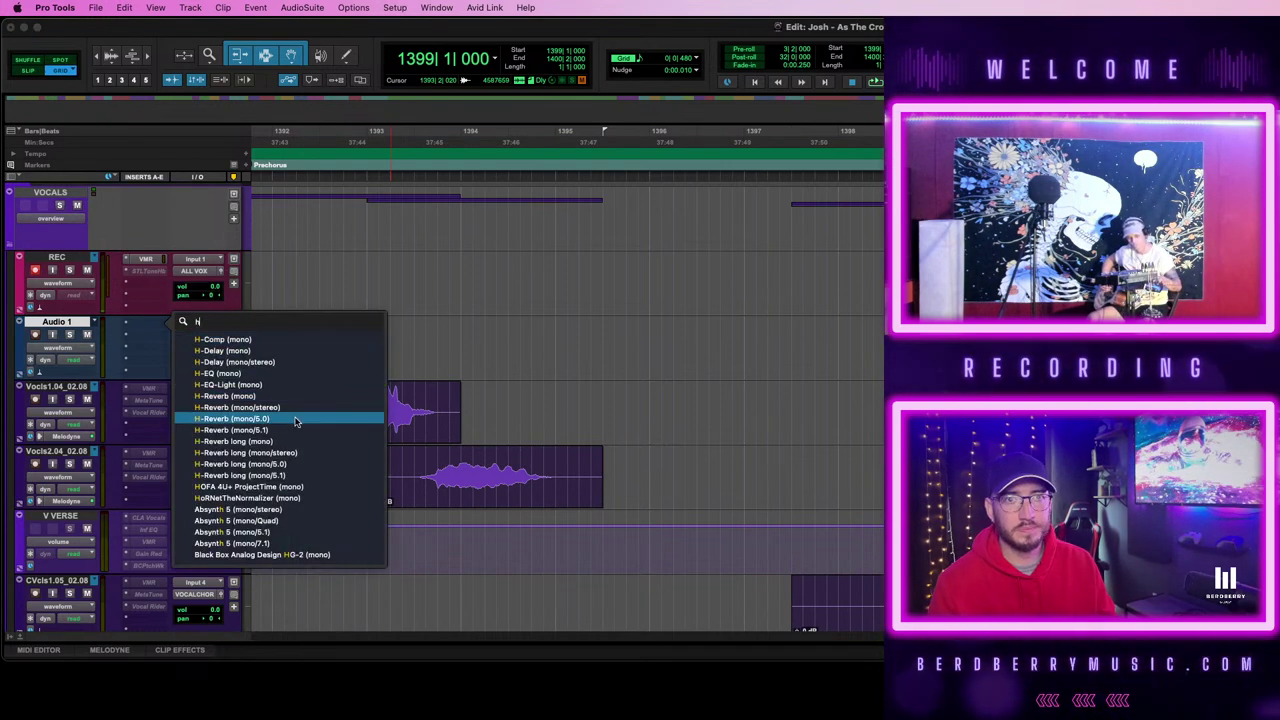
left_click(296, 455)
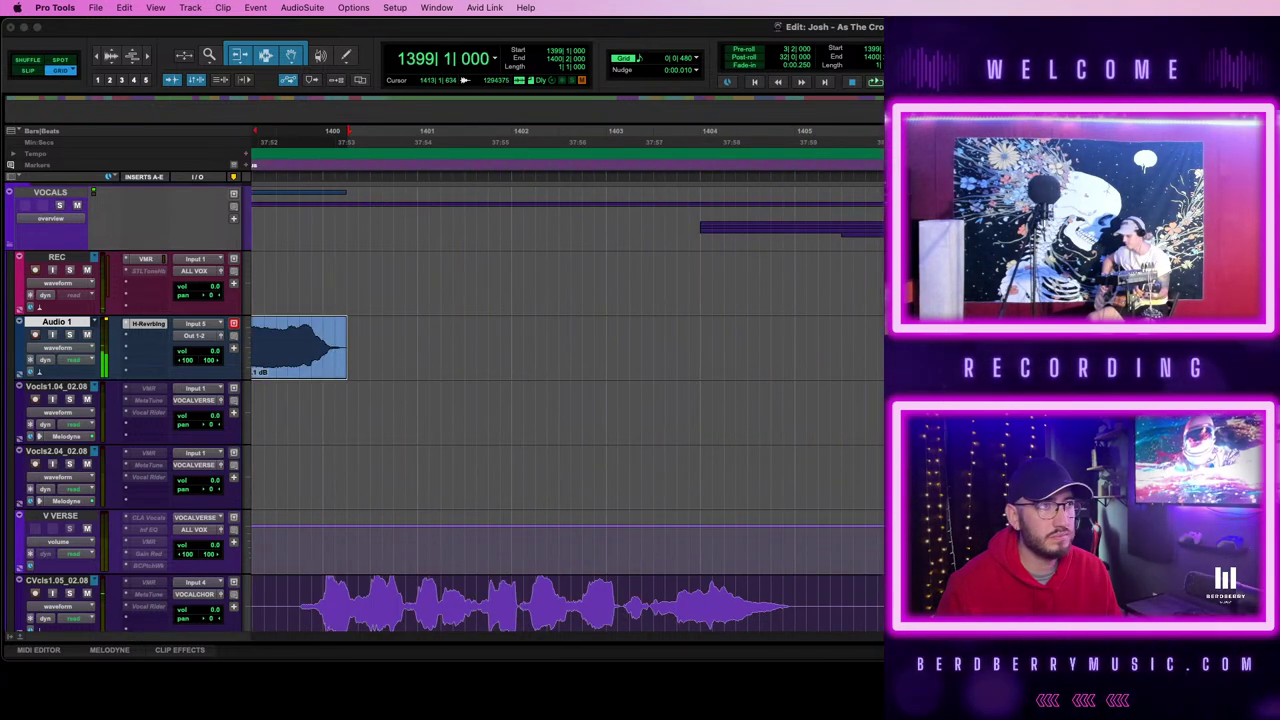
- Play back the vocal clip on Audio 1 through the reverb from 1399|1|000
scroll(871, 320, "left", 6)
key("space")
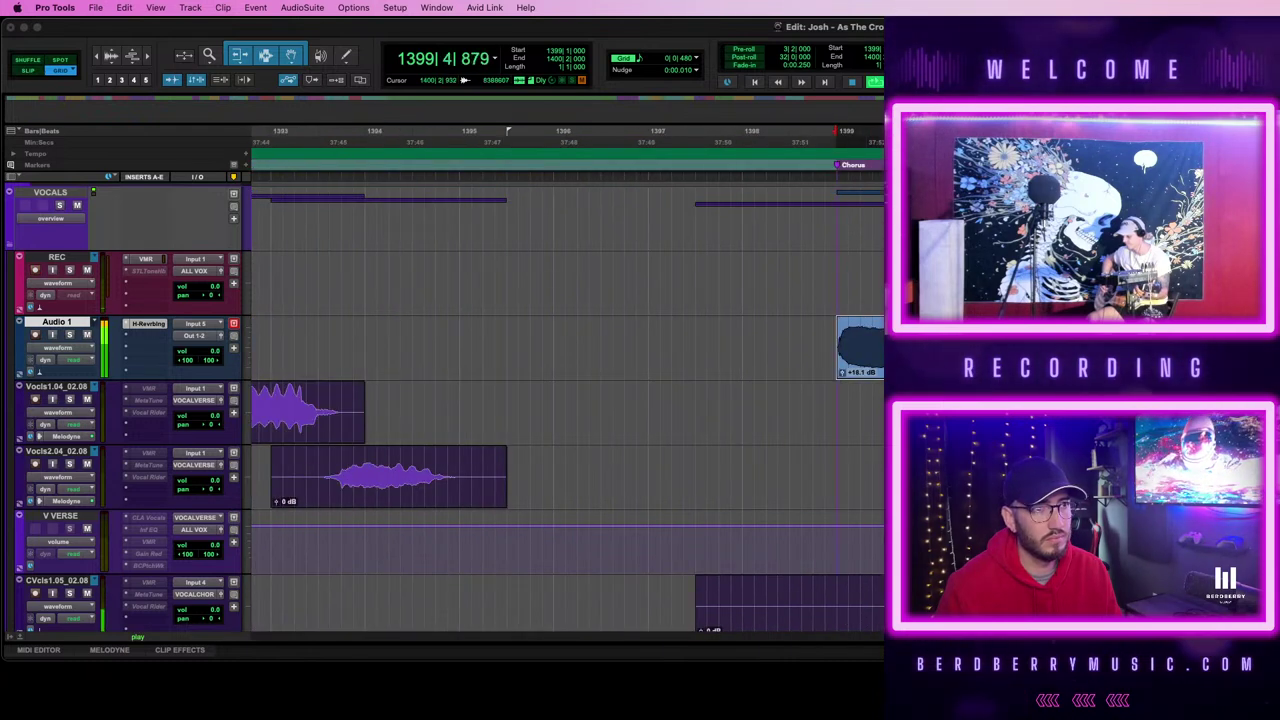
key("space")
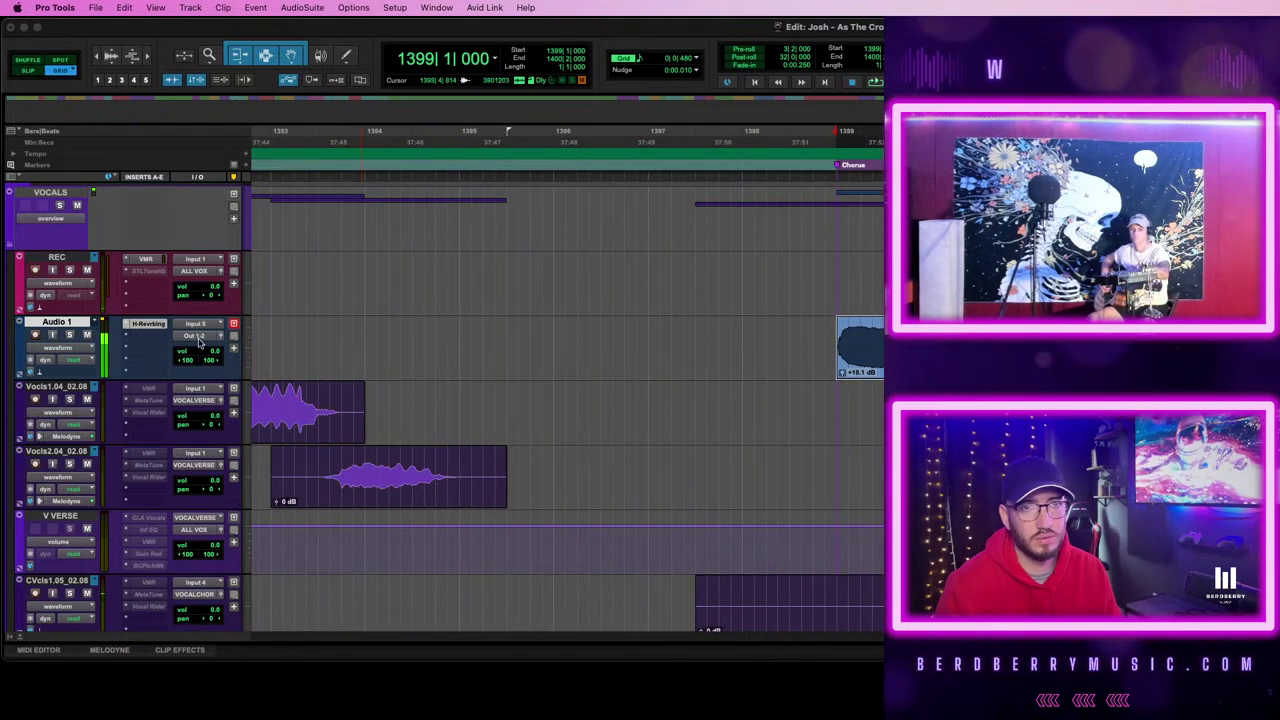
- Commit the Audio 1 track with its reverb to a new track, leaving the source track unchanged
right_click(60, 322)
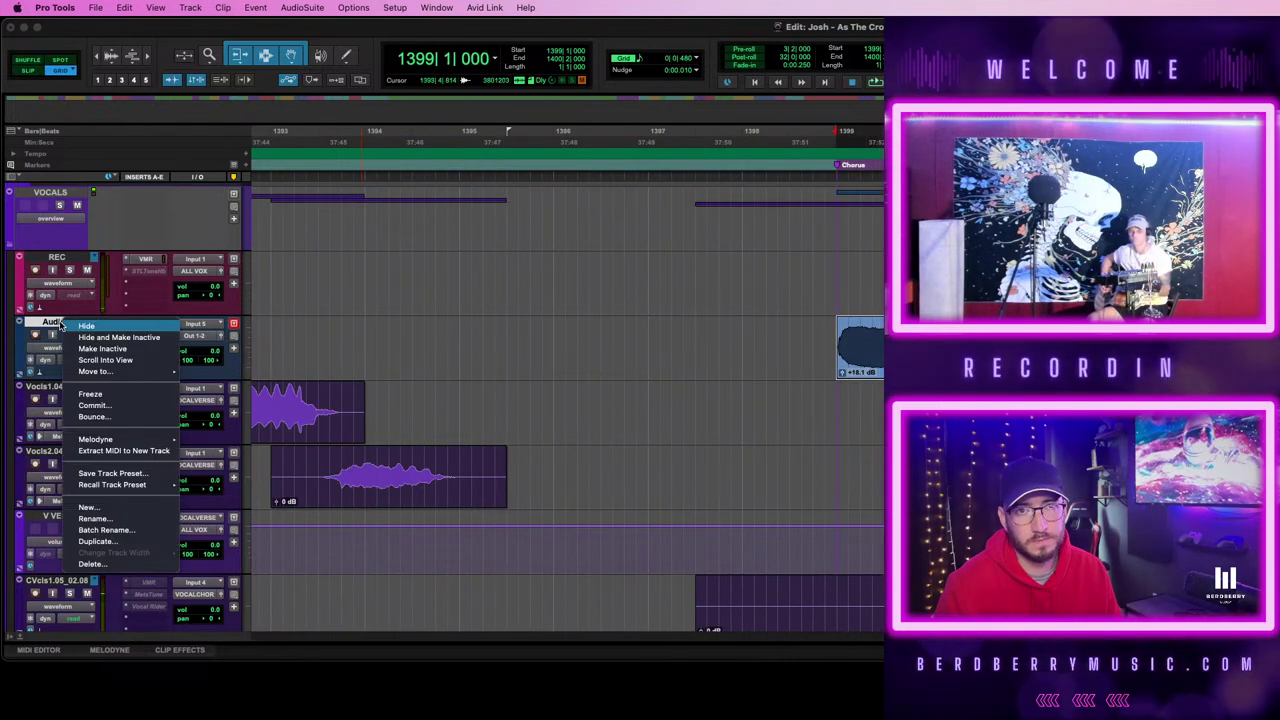
left_click(123, 406)
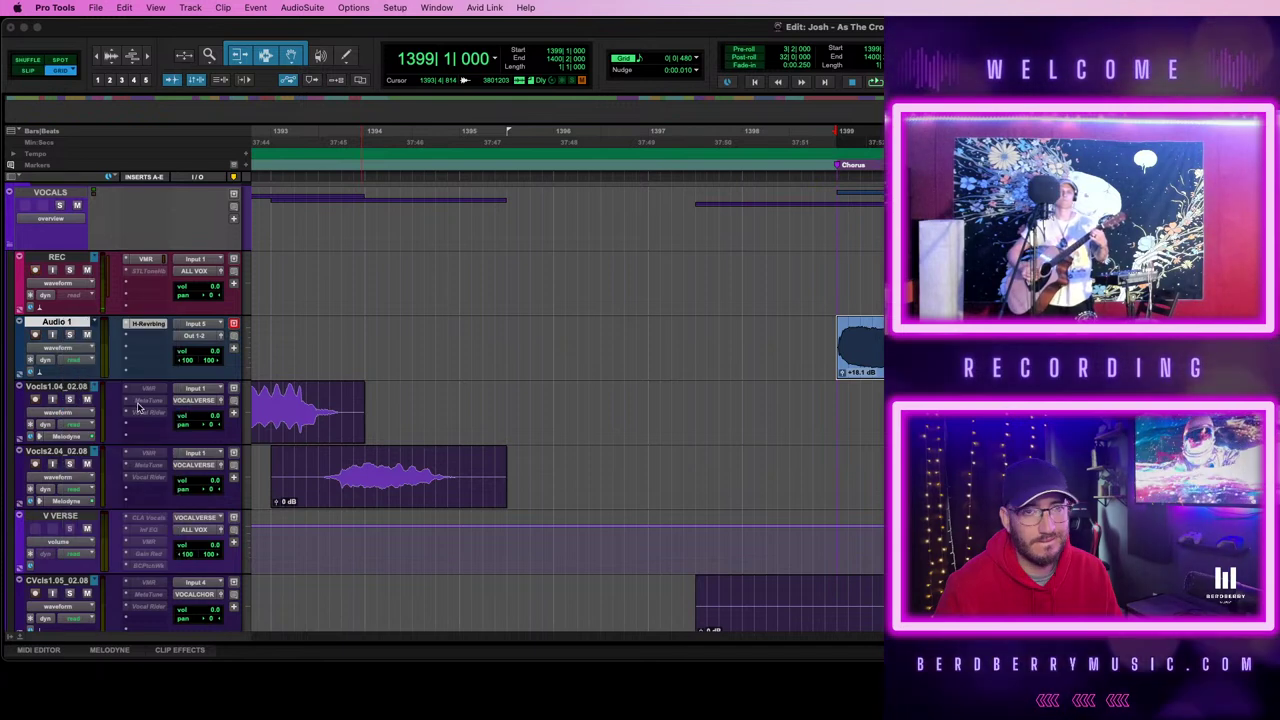
left_click(862, 339)
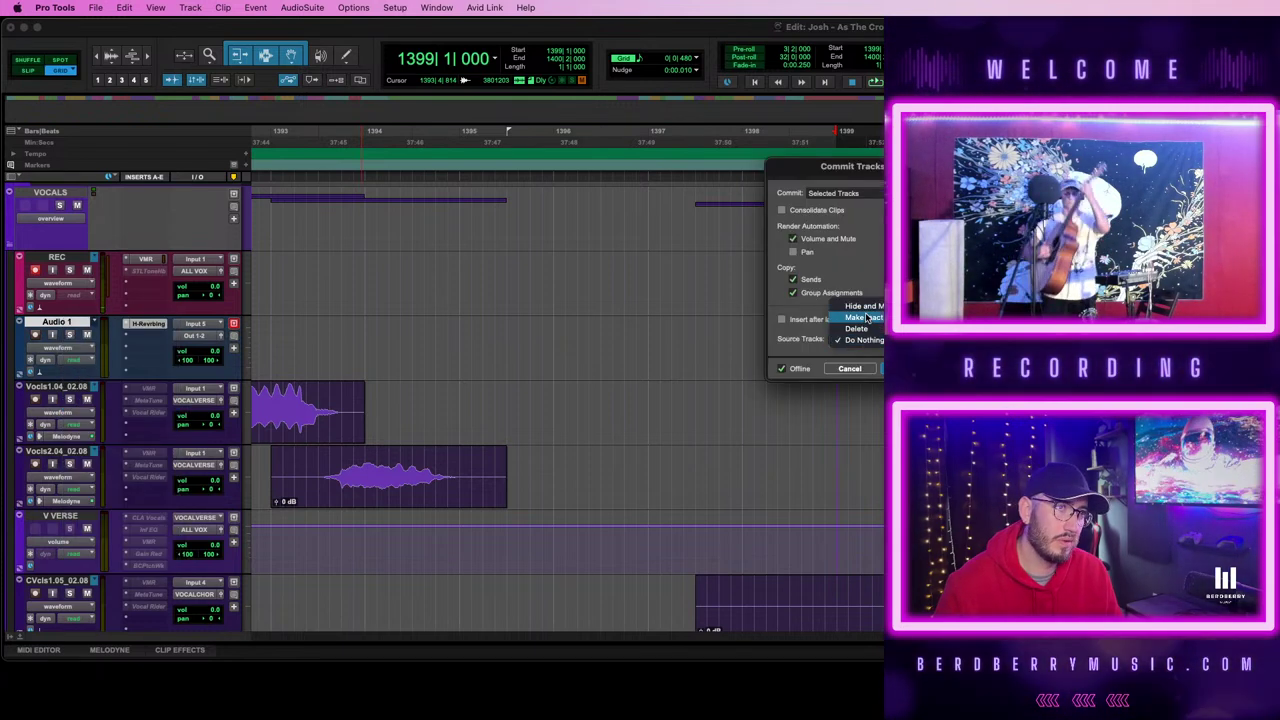
key("Escape")
key("Escape")
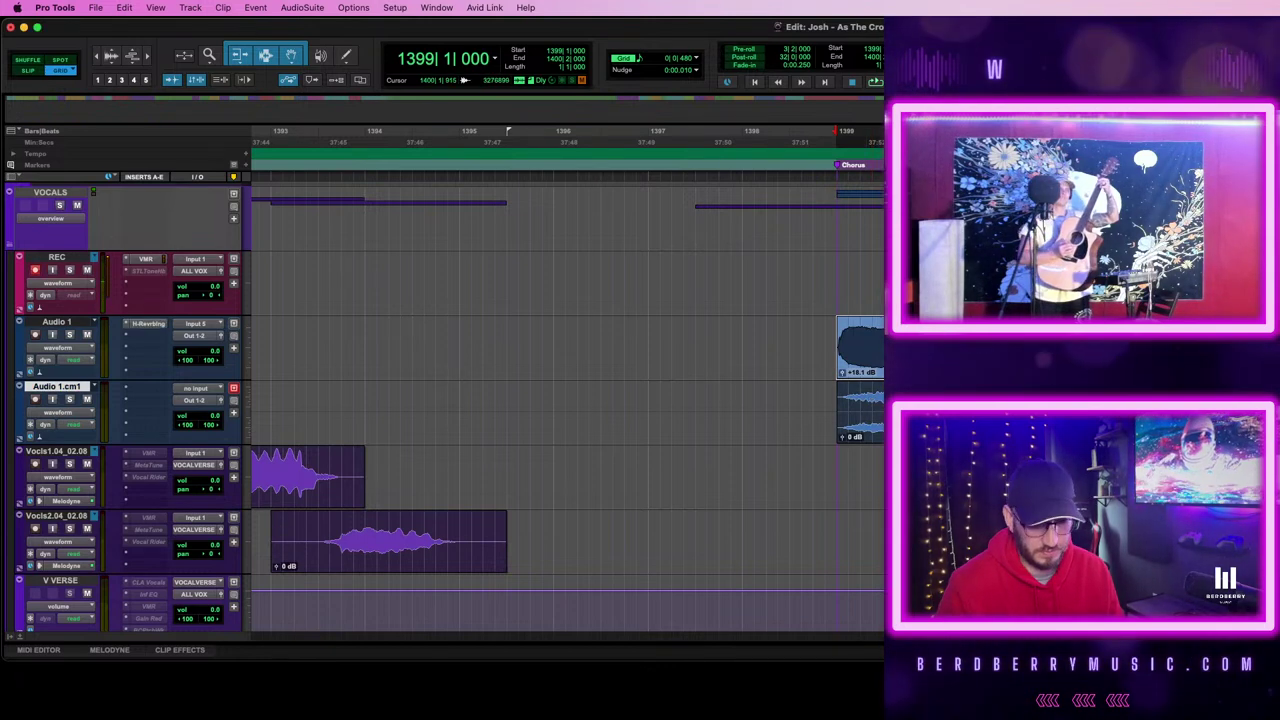
- Audition the reverb tail on Audio 1.cm1 from 1400|1|000 to 1404|2|480 and solo that track
key("r")
scroll(826, 420, "right", 4)
left_click_drag(790, 398, 884, 398)
key("space")
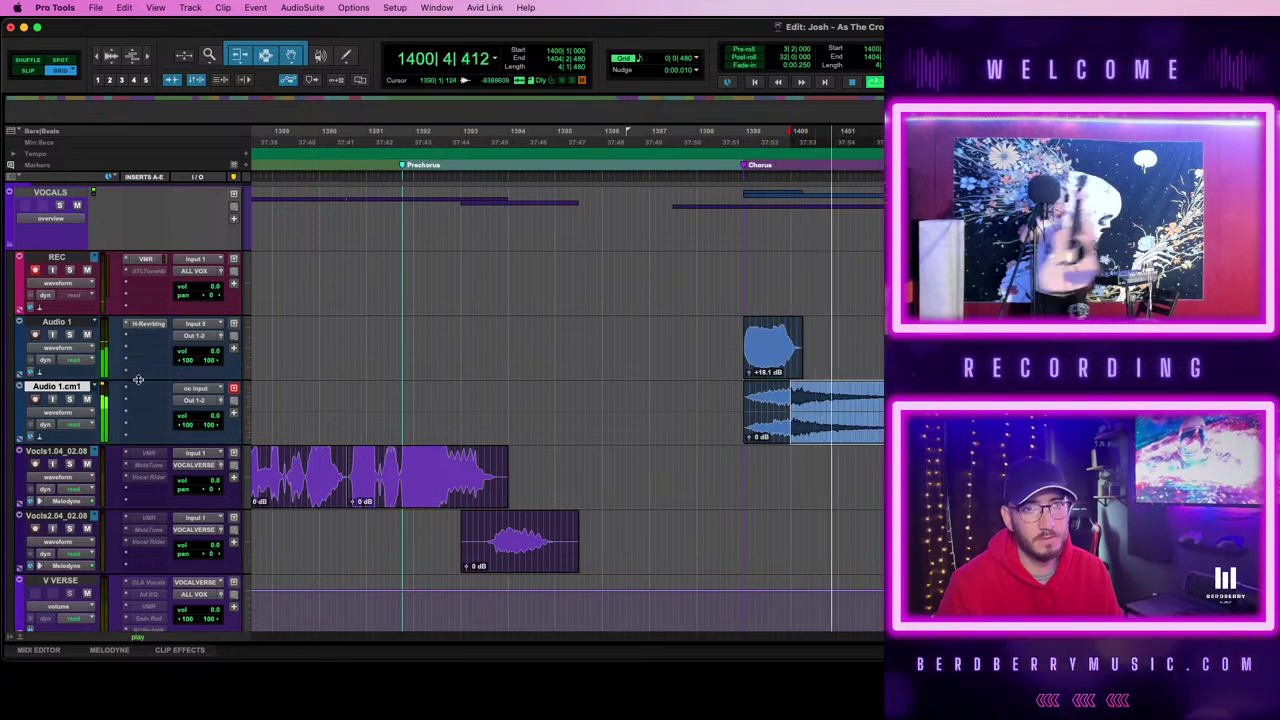
left_click(69, 399)
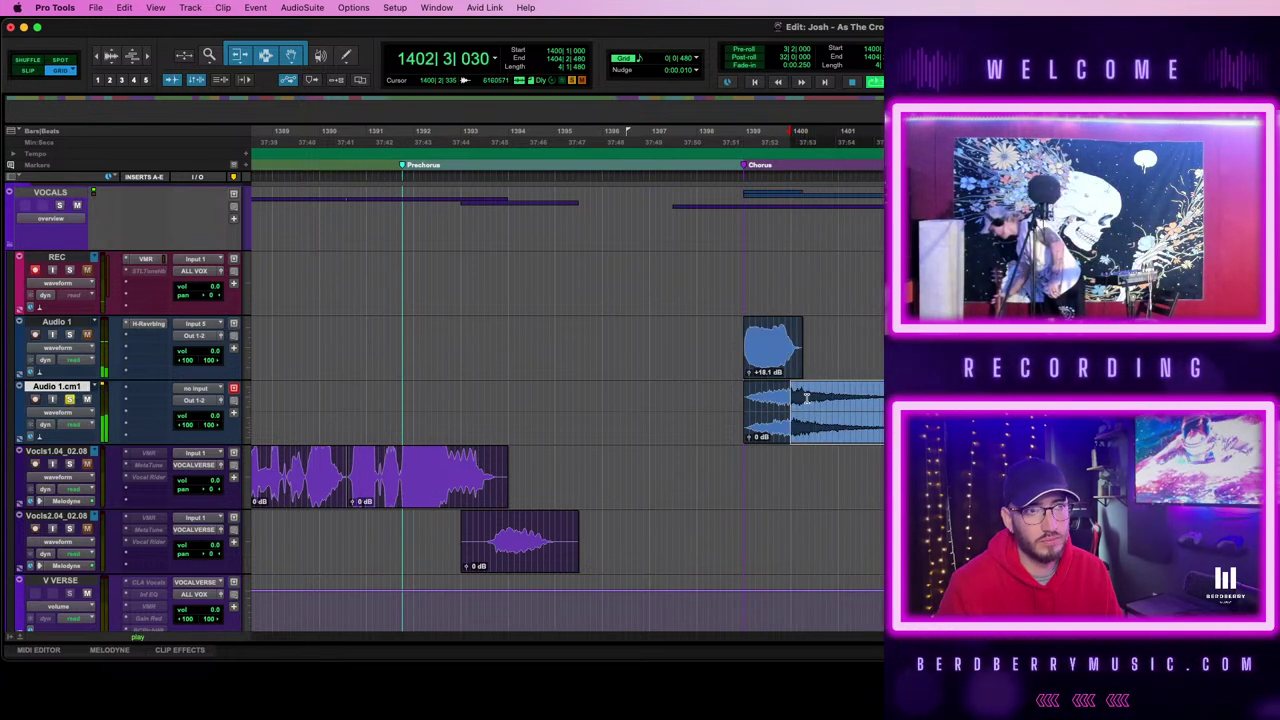
- Select the whole committed reverb clip on the Audio 1.cm1 track, starting at 1399|1|000
left_click(771, 358)
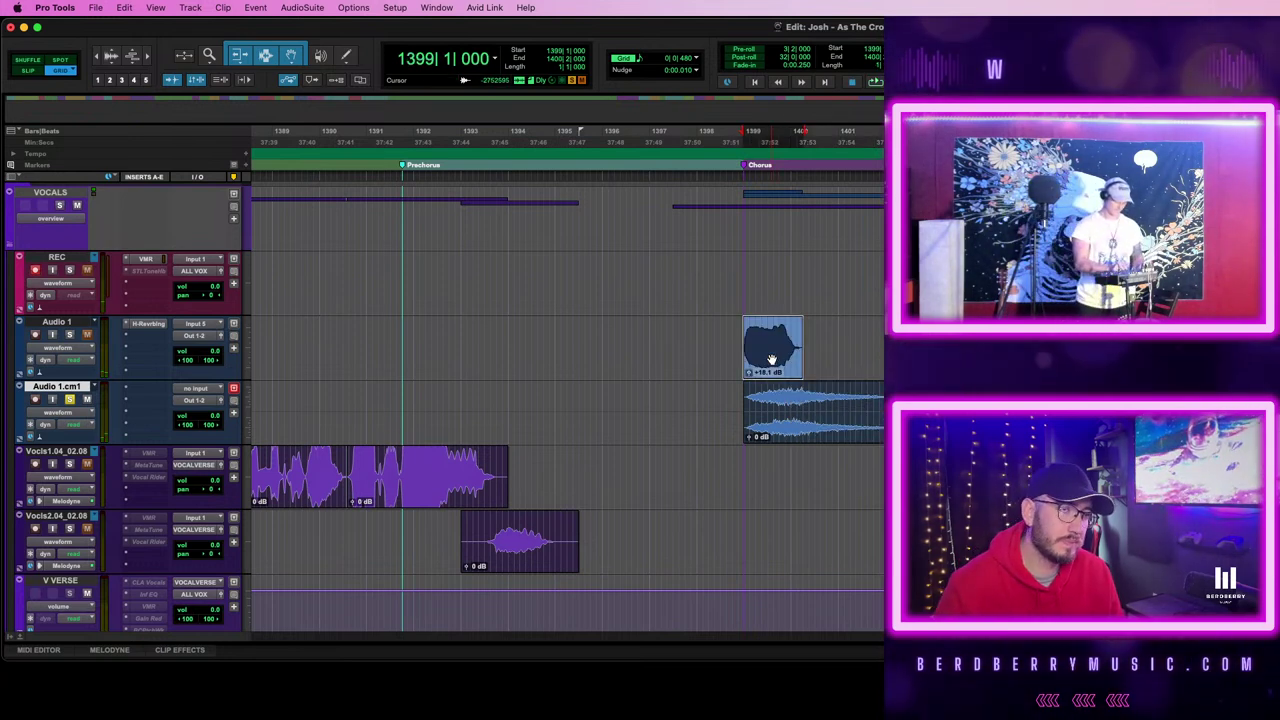
left_click(826, 437, "shift")
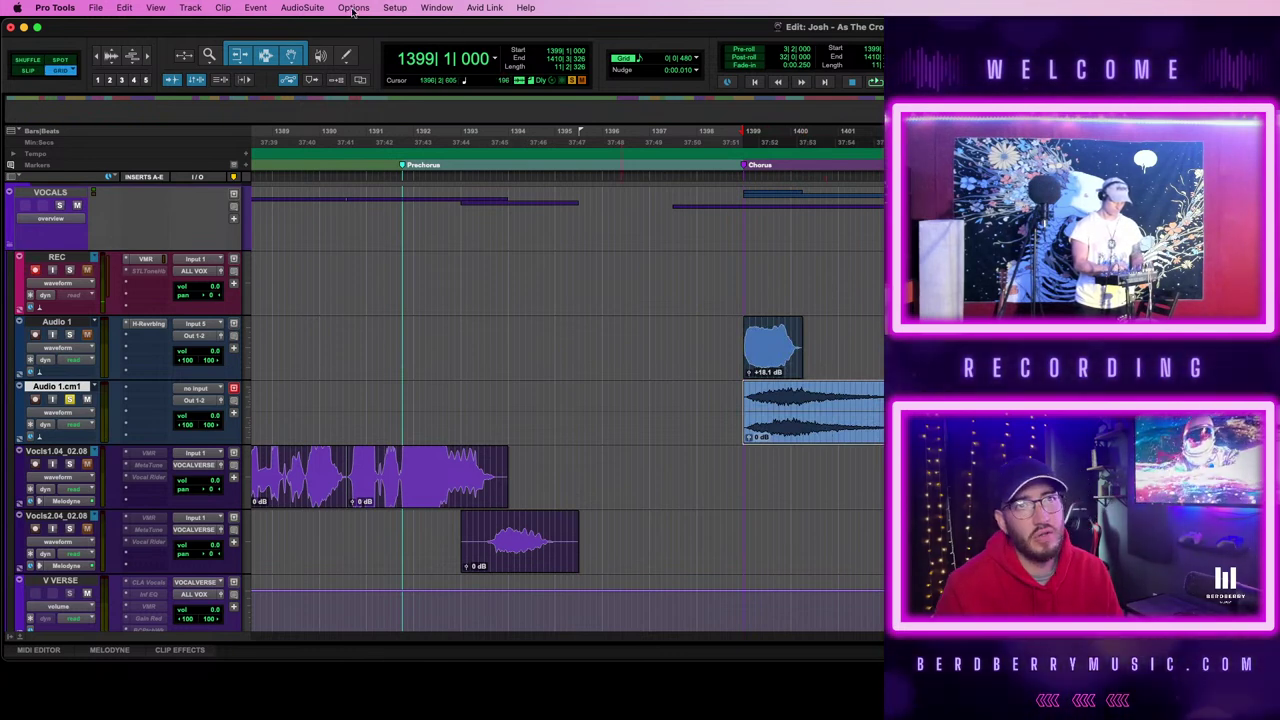
- Trim the Audio 1.cm1 reverb clip to end at bar 1403 and reverse it with the AudioSuite Reverse effect
left_click(295, 8)
mouse_move(345, 226)
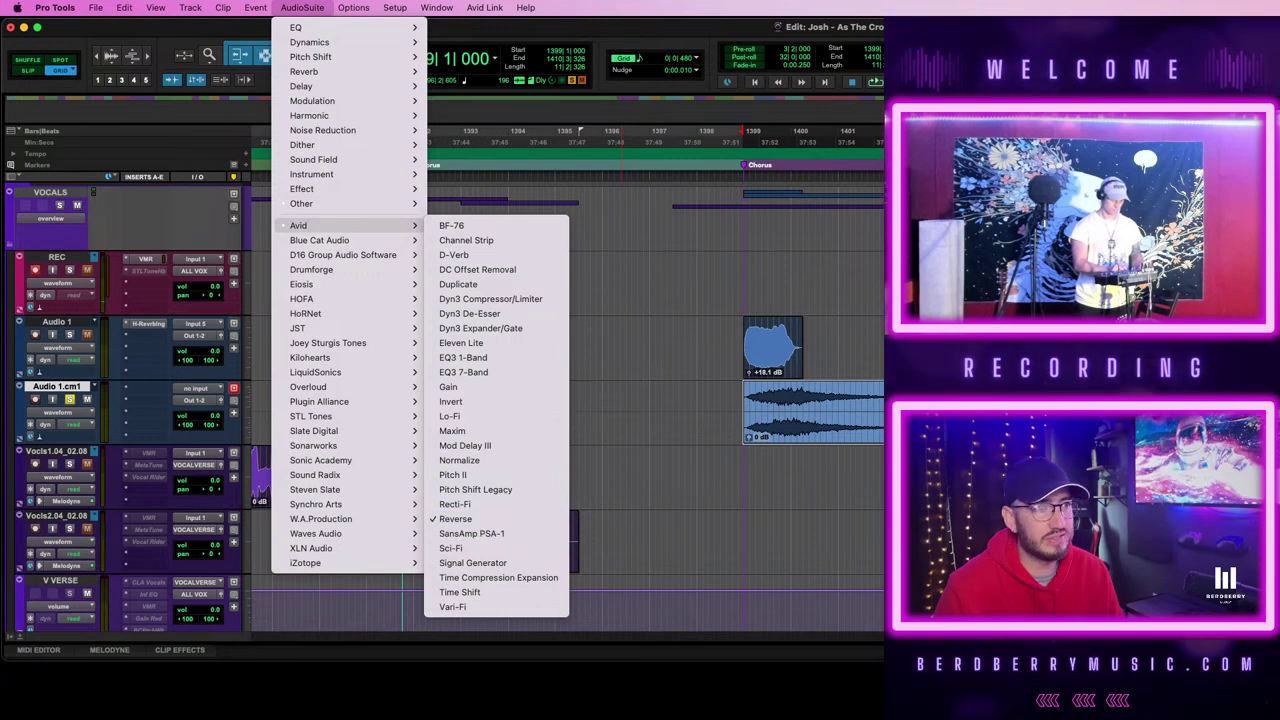
left_click(456, 519)
left_click_drag(932, 397, 1279, 397)
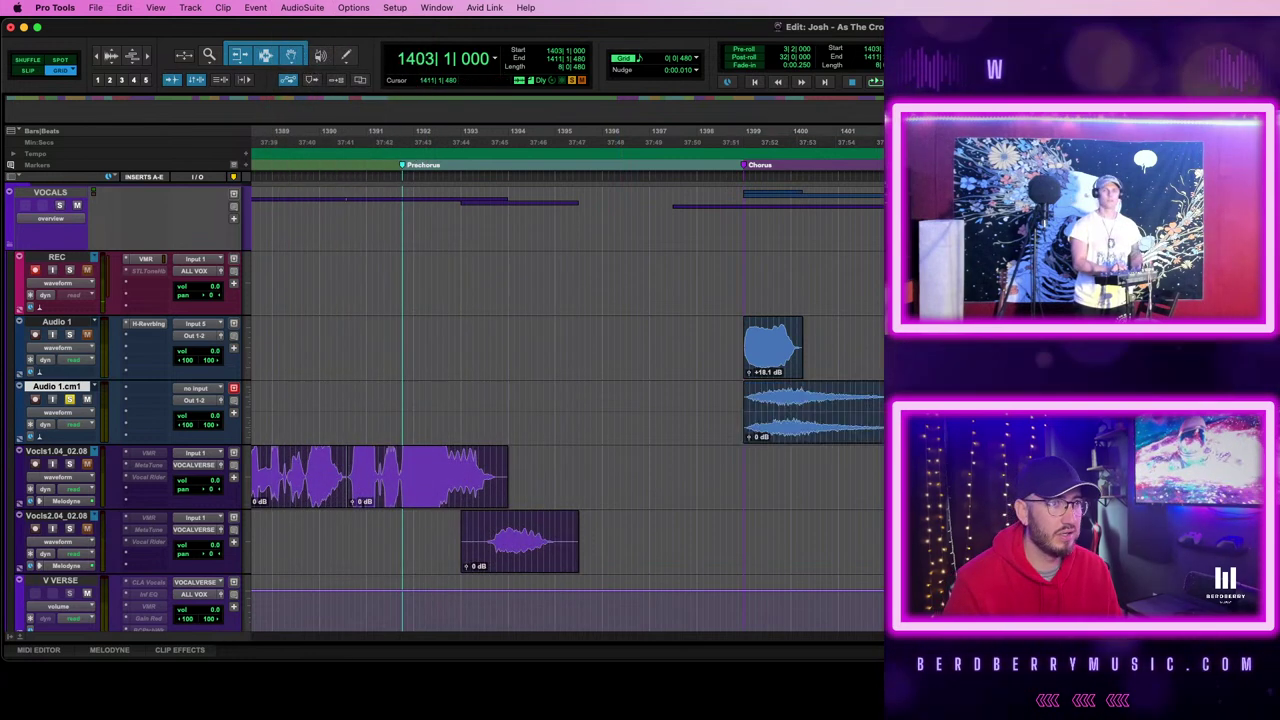
key("super+shift+z")
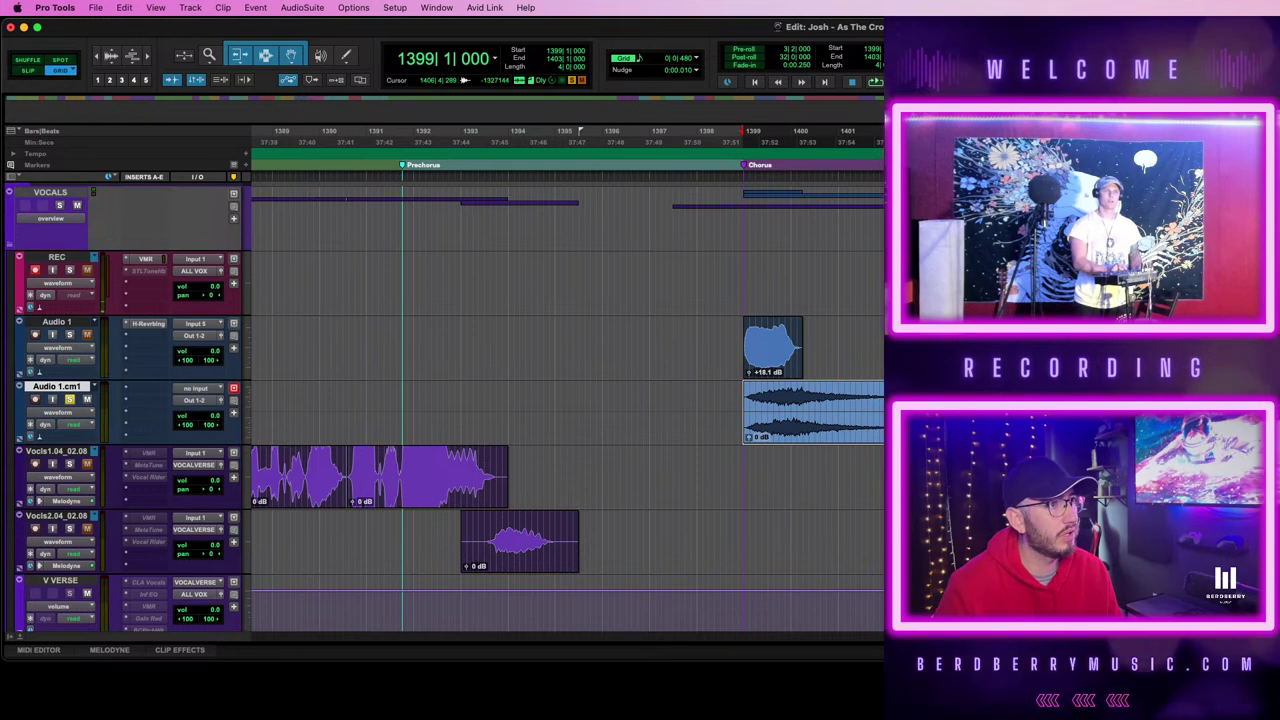
- Trim the reversed Audio 1.cm1 clip to run from bar 1399 to 1400 and fade it in across its whole length
left_click_drag(846, 430, 543, 405)
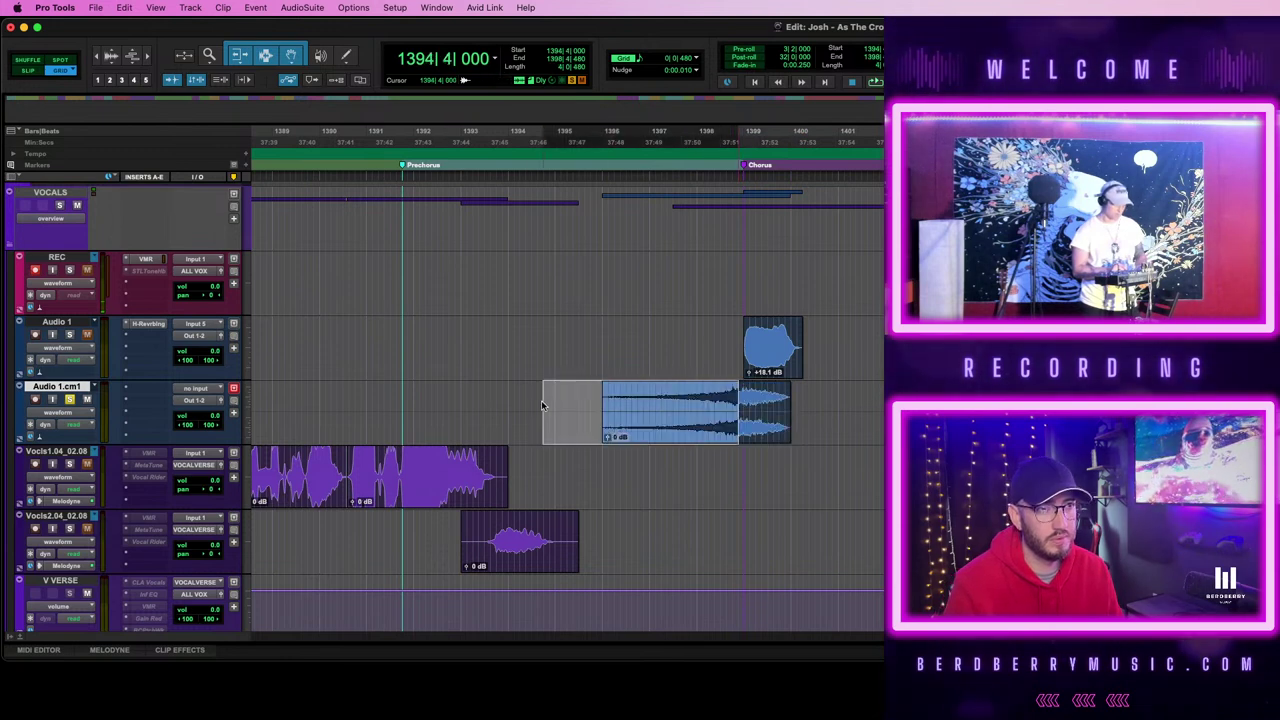
key("Delete")
left_click_drag(743, 411, 780, 429)
left_click(777, 417)
key("f")
key("space")
key("super+z")
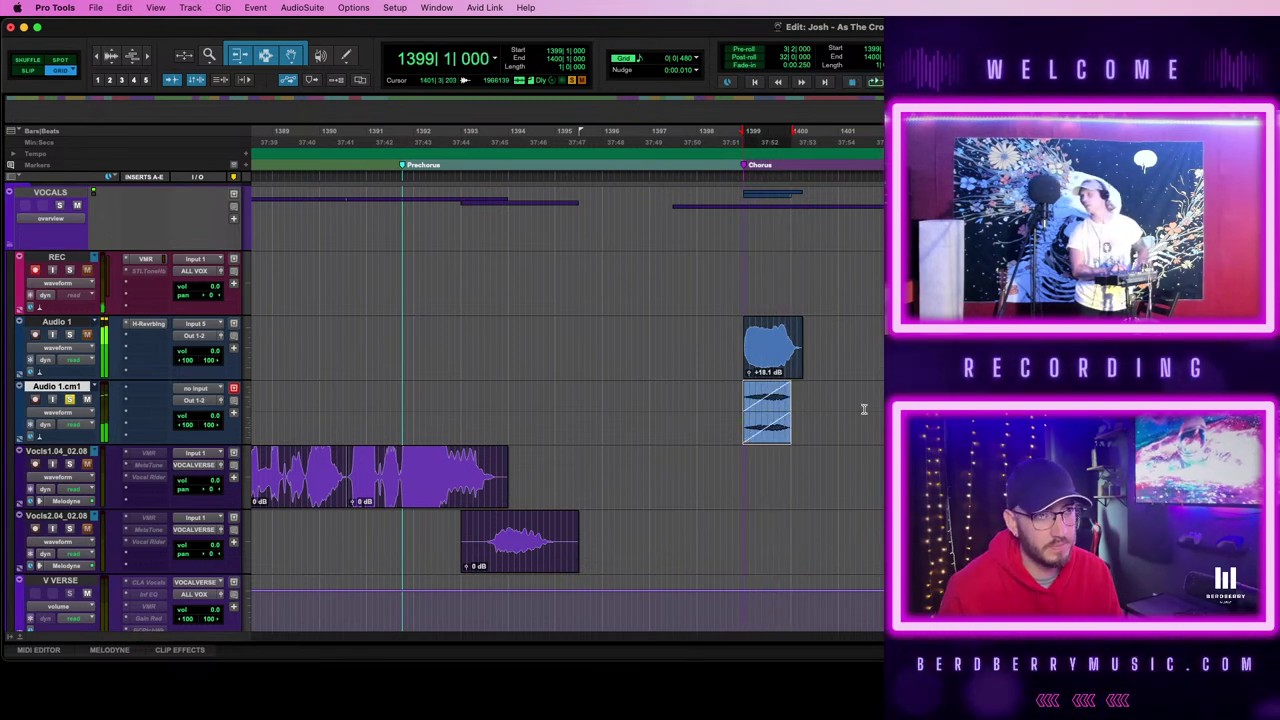
- Route the output of the Audio 1.cm1 track to VOCAL VERSE GROUP (Stereo)
left_click(196, 401)
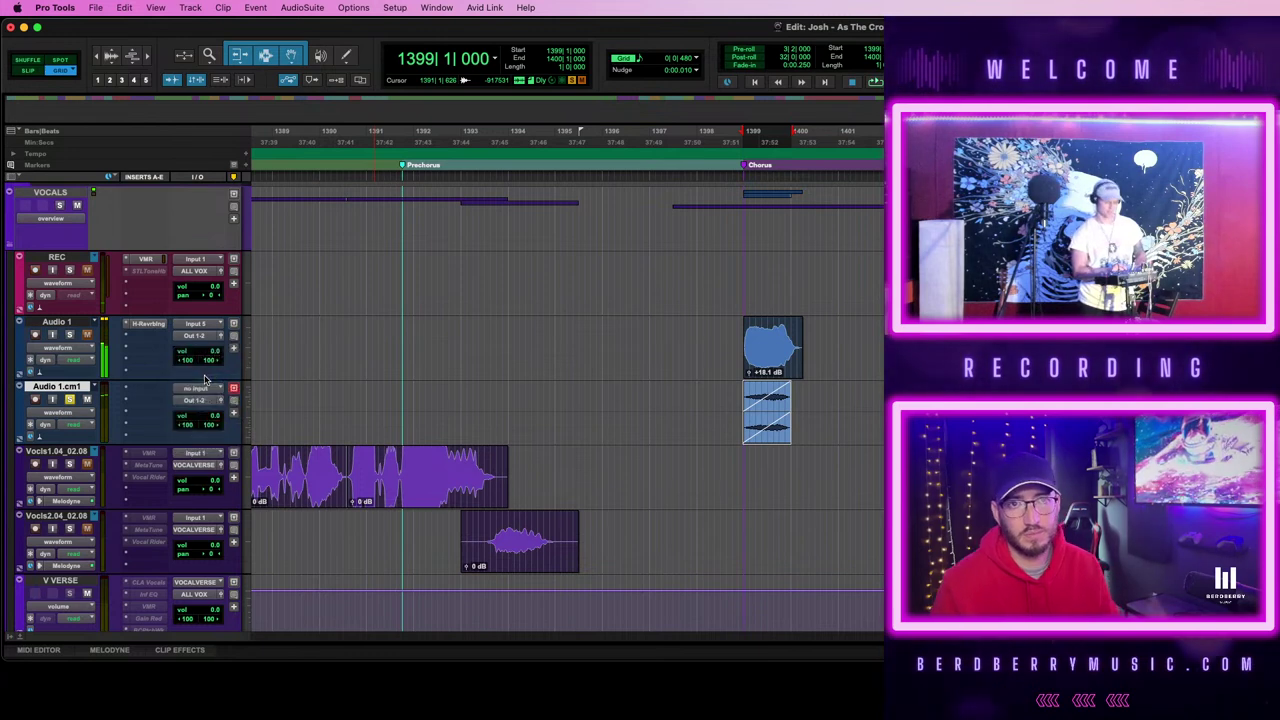
type("voc")
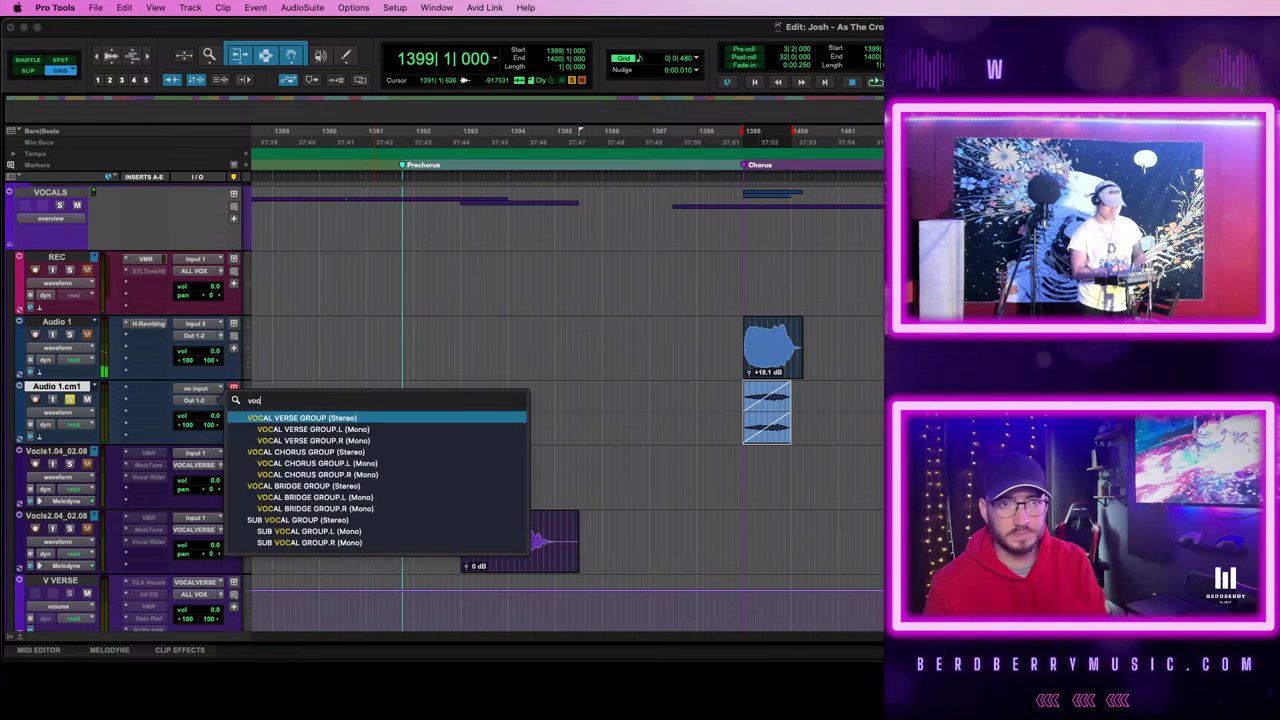
key("Return")
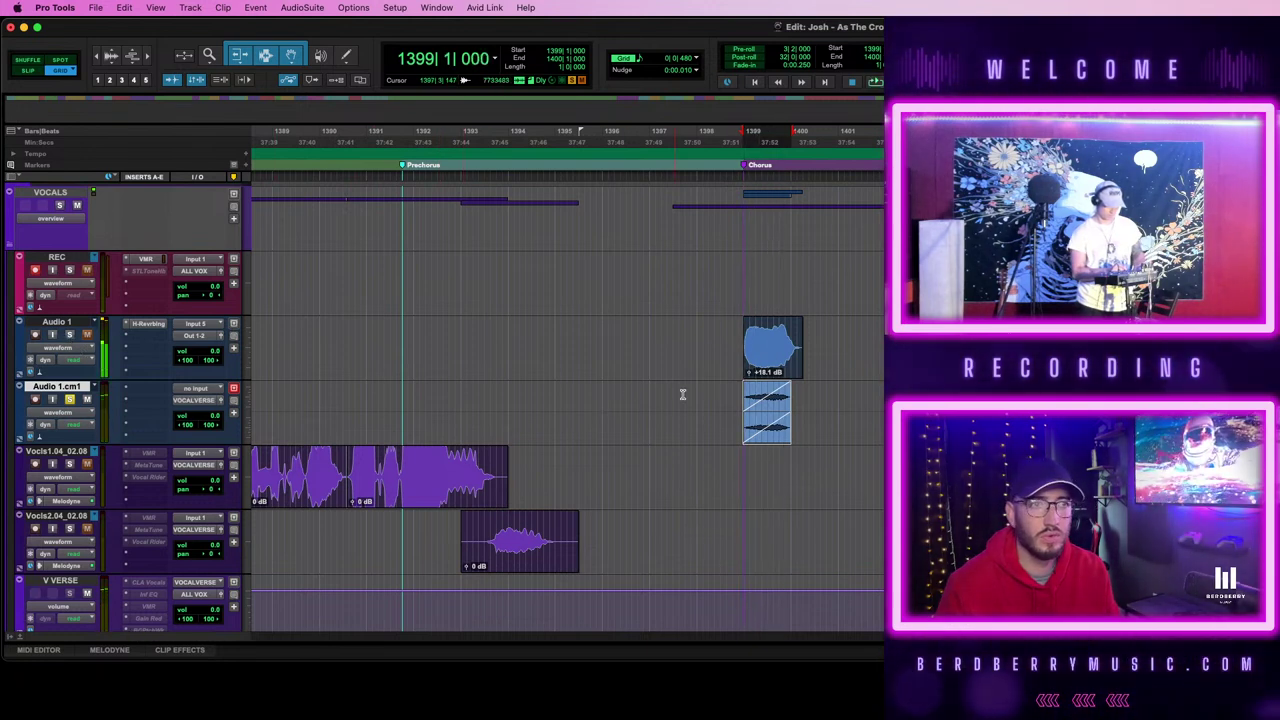
- Unsolo Audio 1.cm1 and mute Audio 1 while auditioning the transition into the chorus
left_click(718, 394)
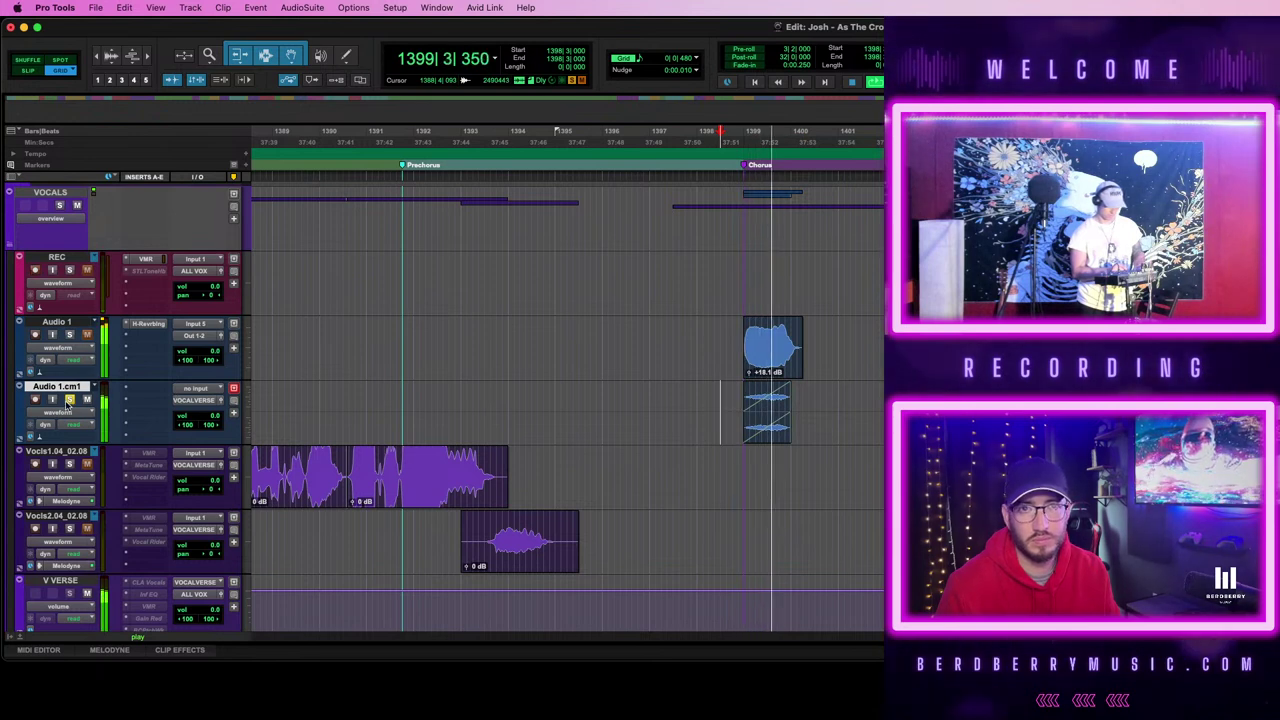
key("space")
key("space")
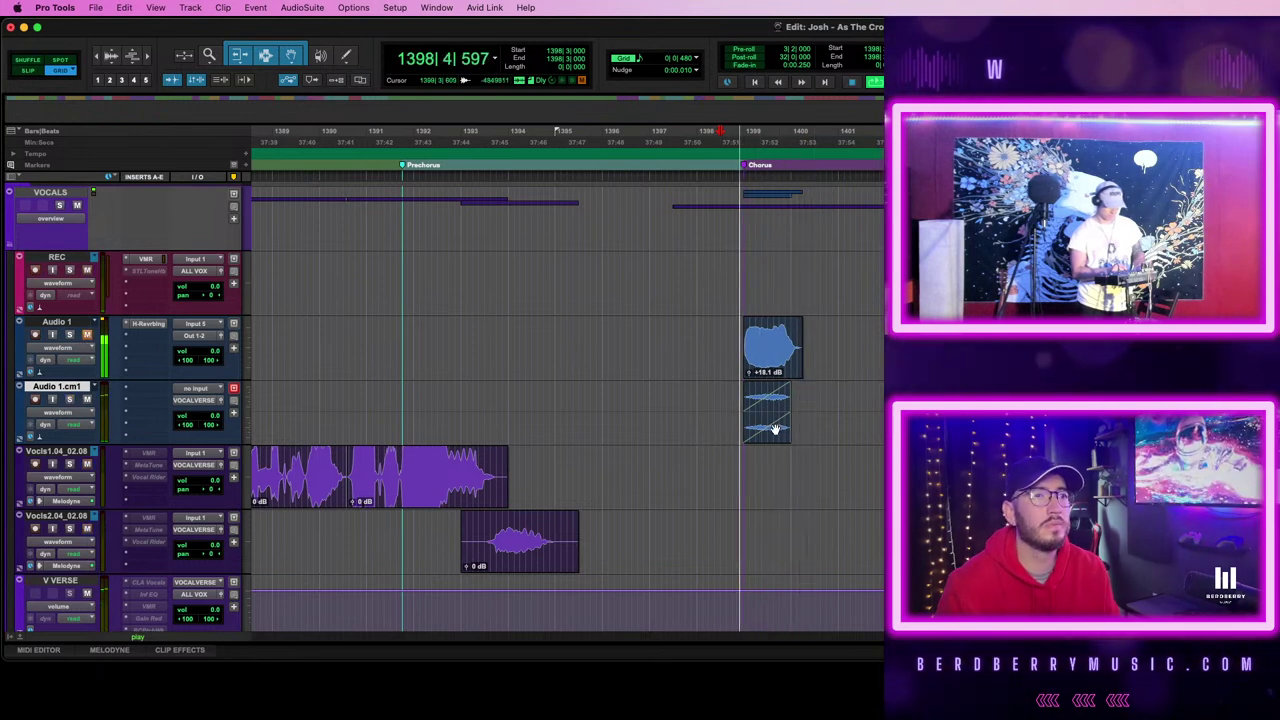
- Bend the reversed clip's fade-in into a slow-starting curve and audition it with the chorus entry
left_click(775, 430)
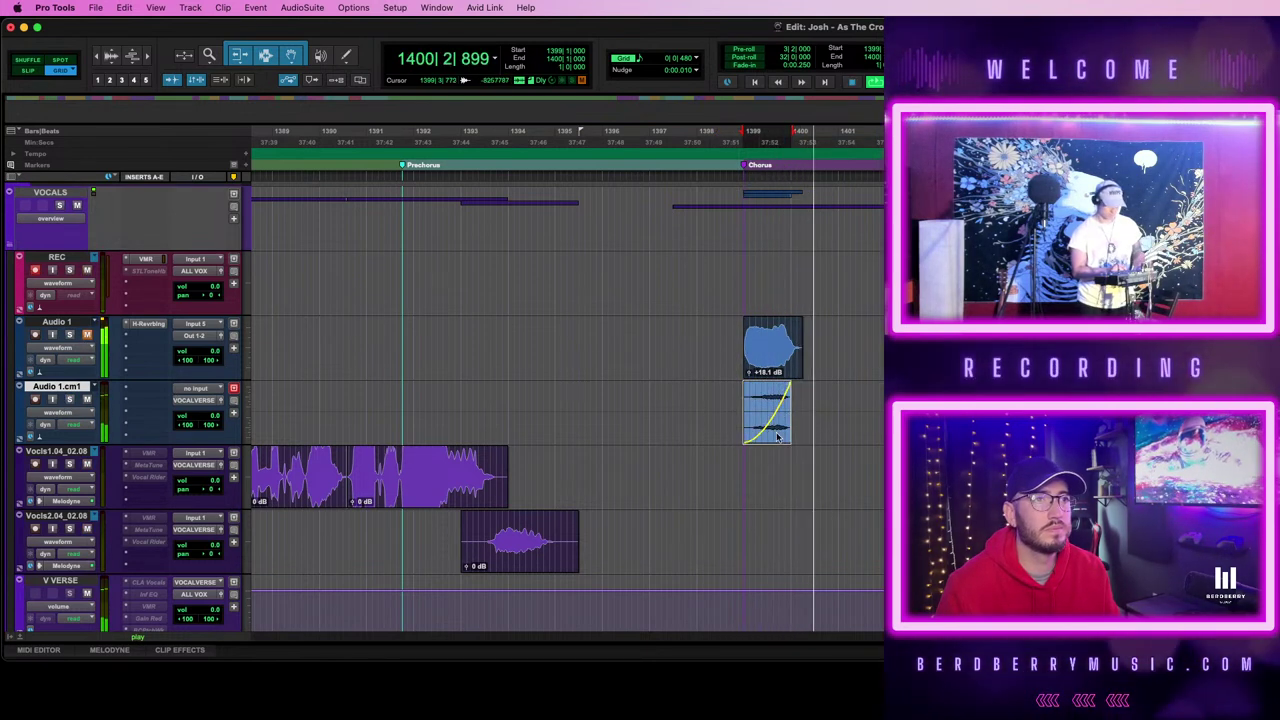
left_click_drag(778, 437, 773, 430)
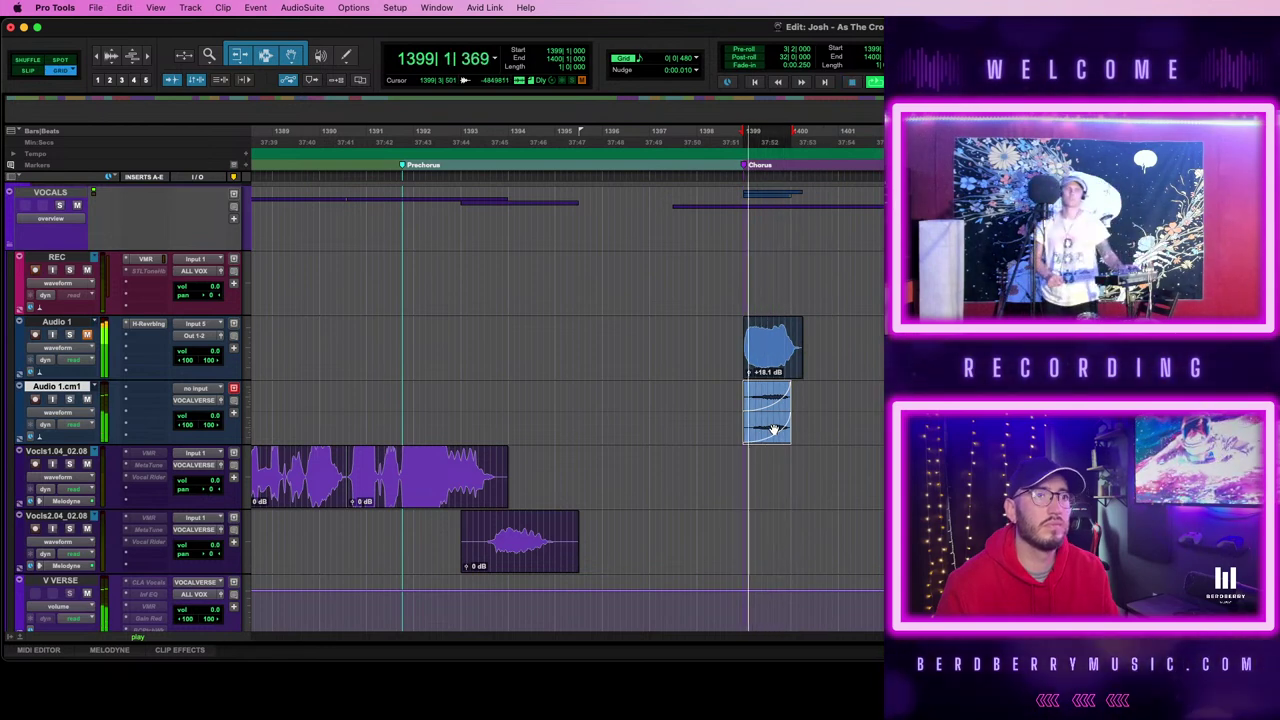
left_click(732, 390)
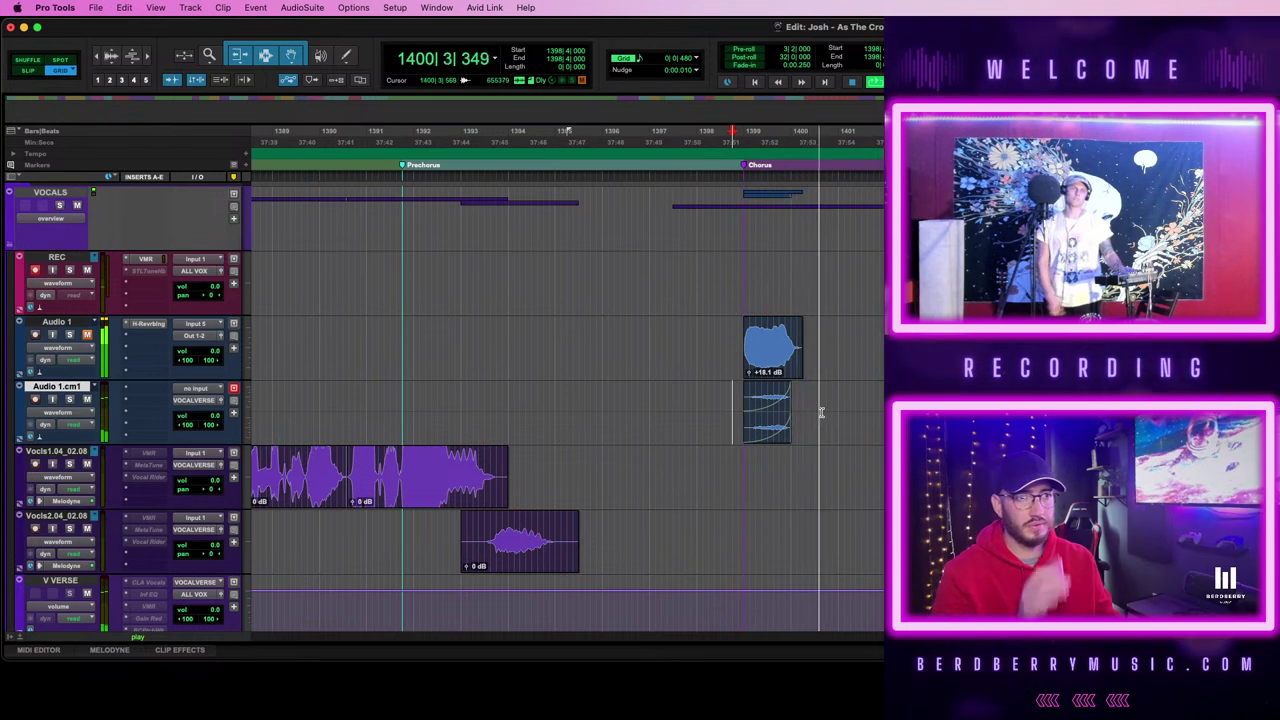
key("space")
- Remove the reversed clip's fade-in and extend the clip's start back one beat to 1398|4
key("t")
key("t")
scroll(819, 412, "right", 5)
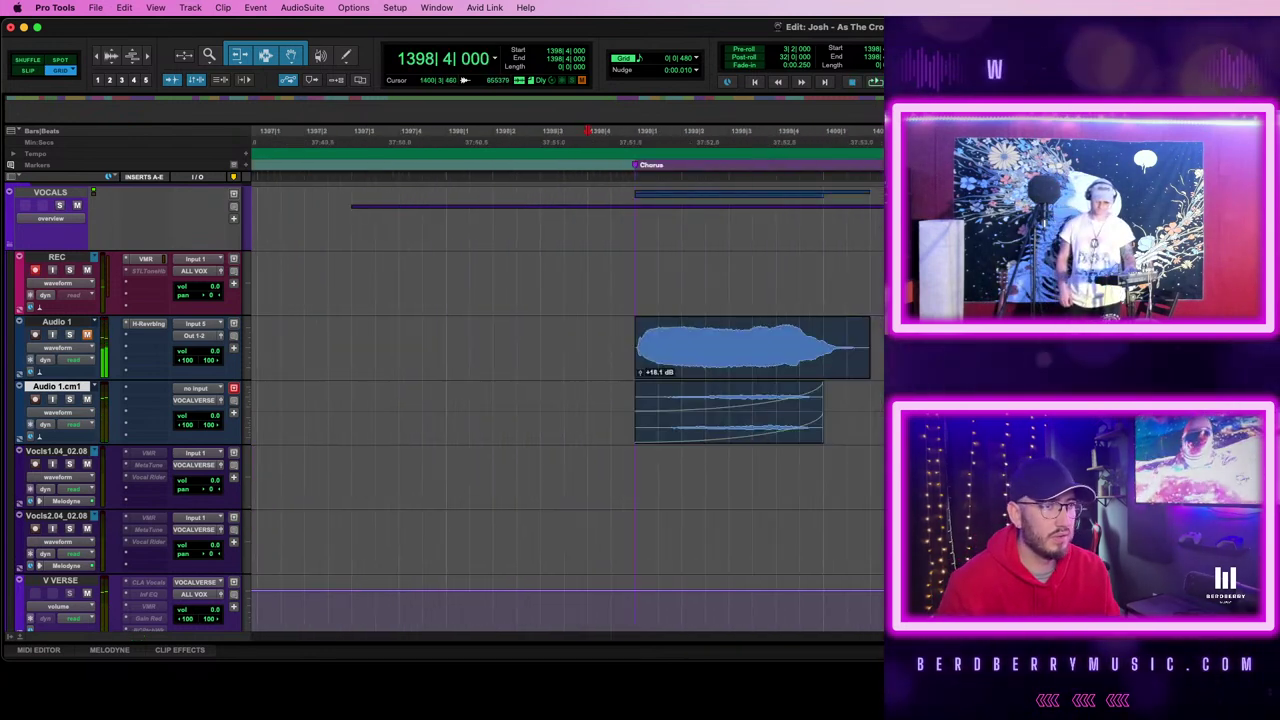
left_click(730, 437)
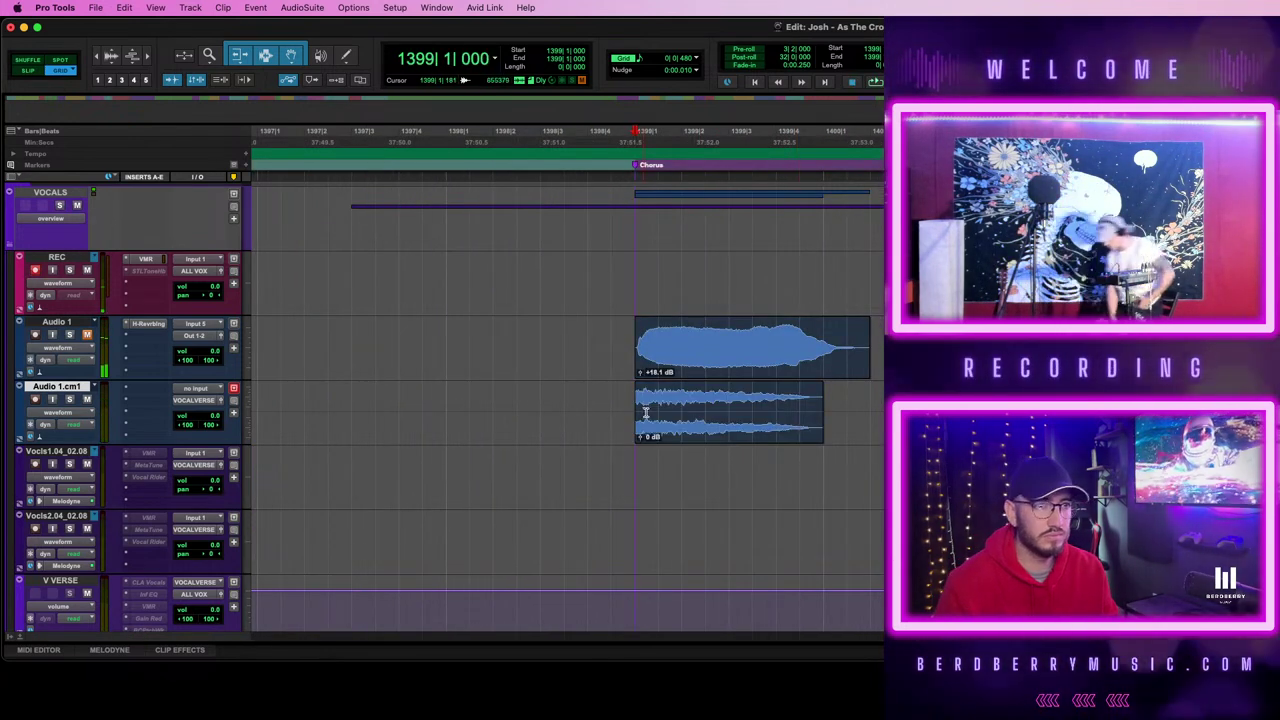
left_click_drag(636, 415, 593, 415)
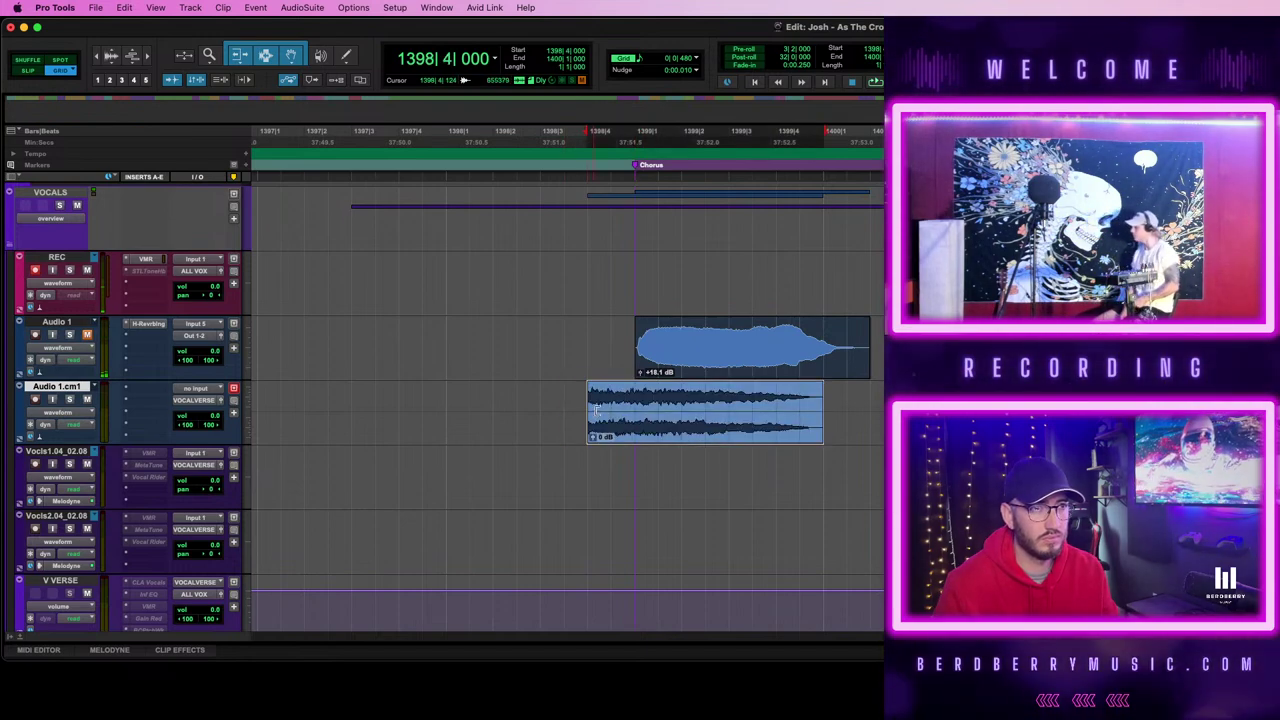
- Move the reversed clip one beat later to start at bar 1399, and fade it in up to bar 1400
scroll(741, 426, "down", 5)
scroll(741, 426, "up", 4)
left_click_drag(757, 372, 815, 368)
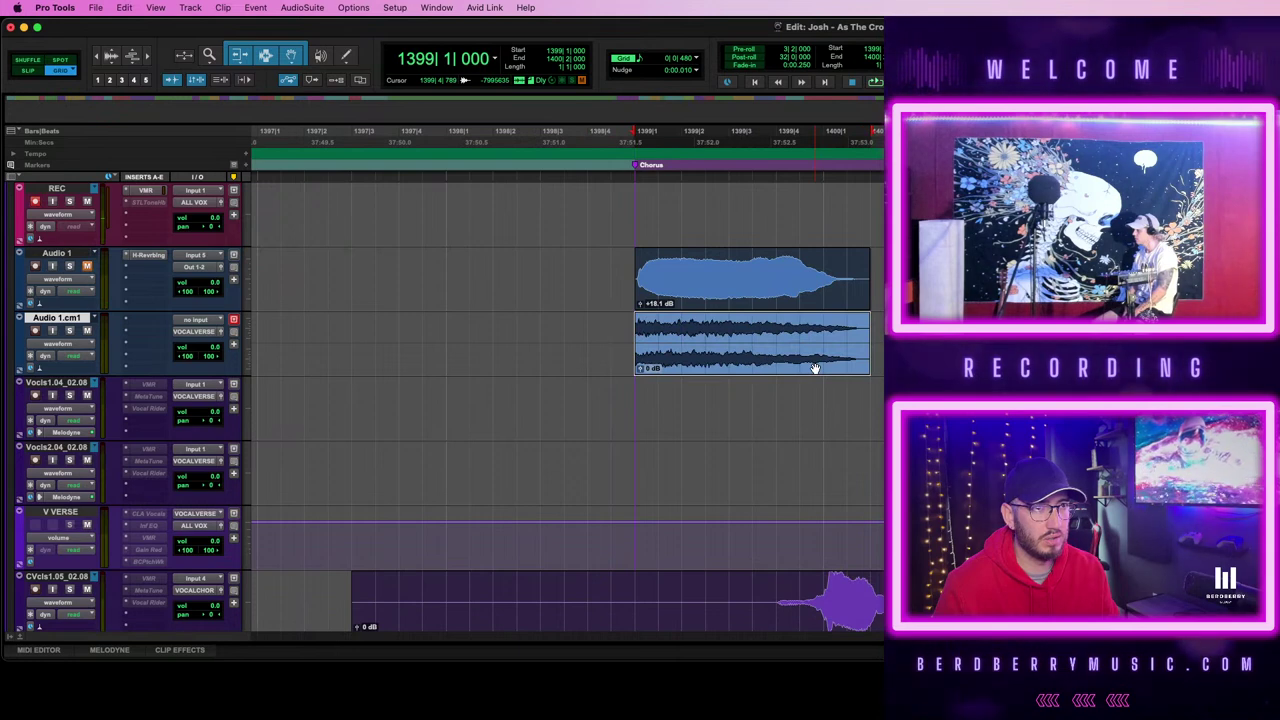
left_click_drag(640, 316, 803, 400)
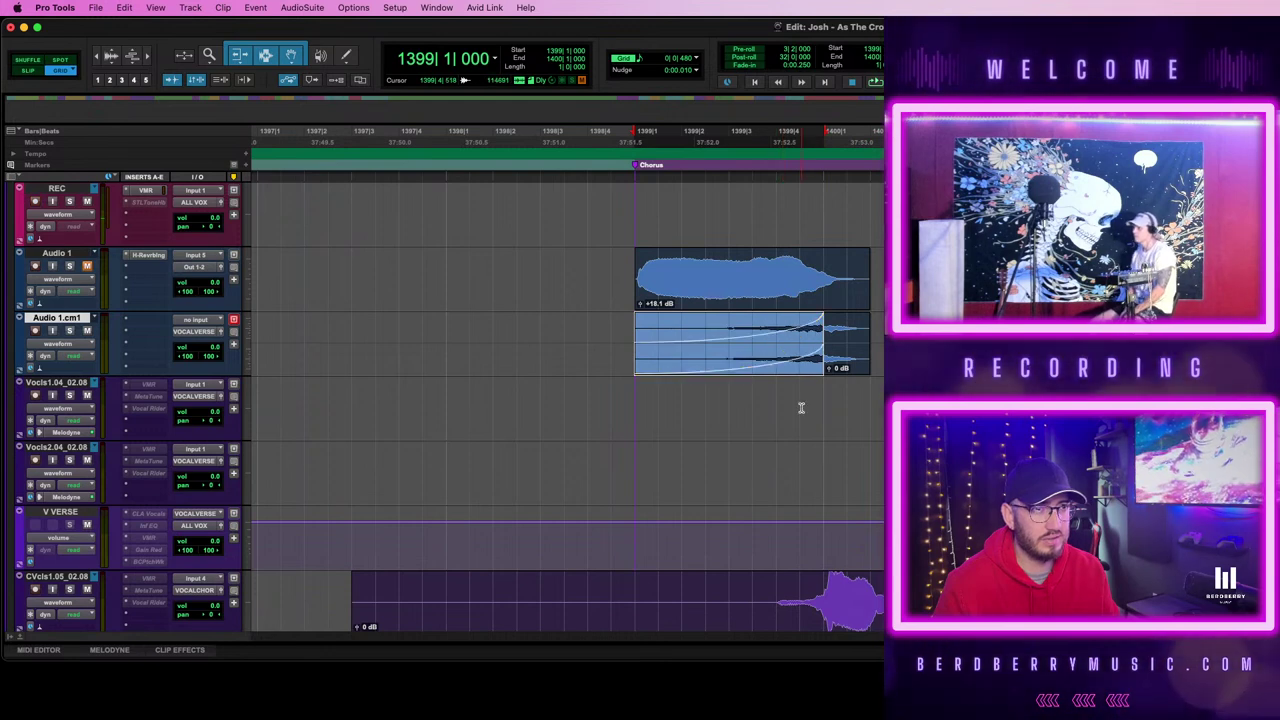
left_click(542, 338)
key("space")
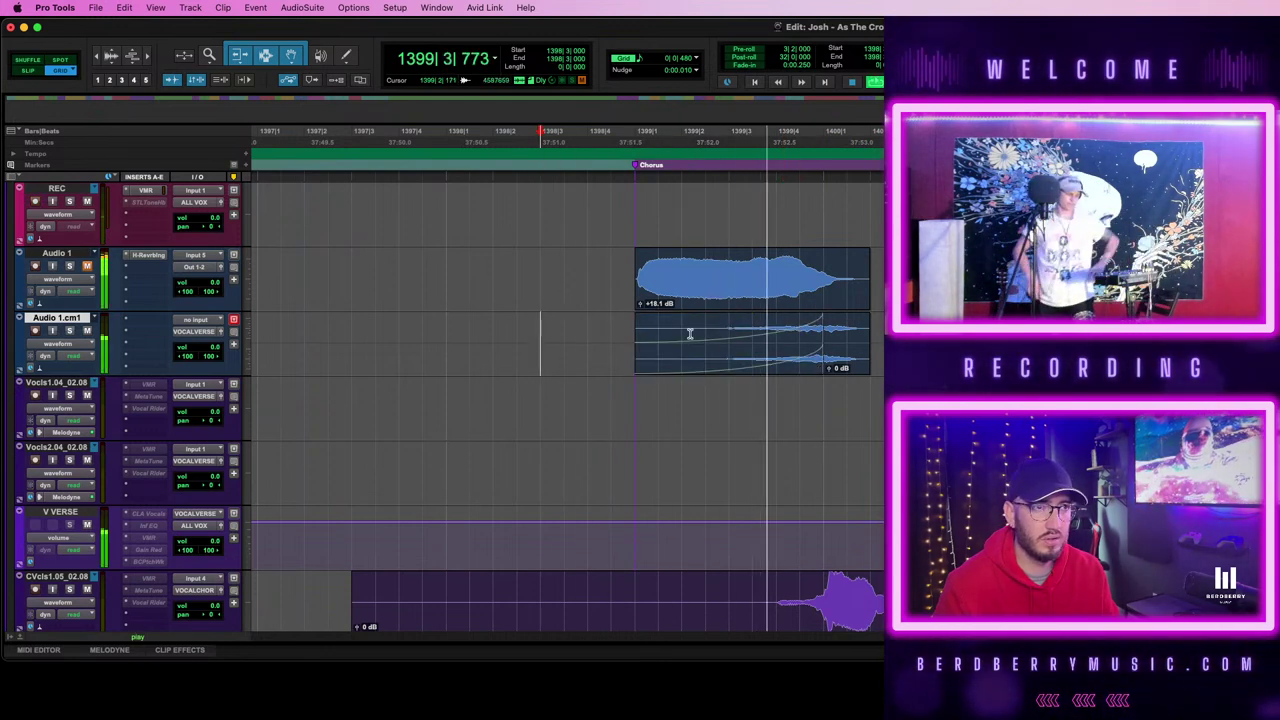
left_click(856, 354)
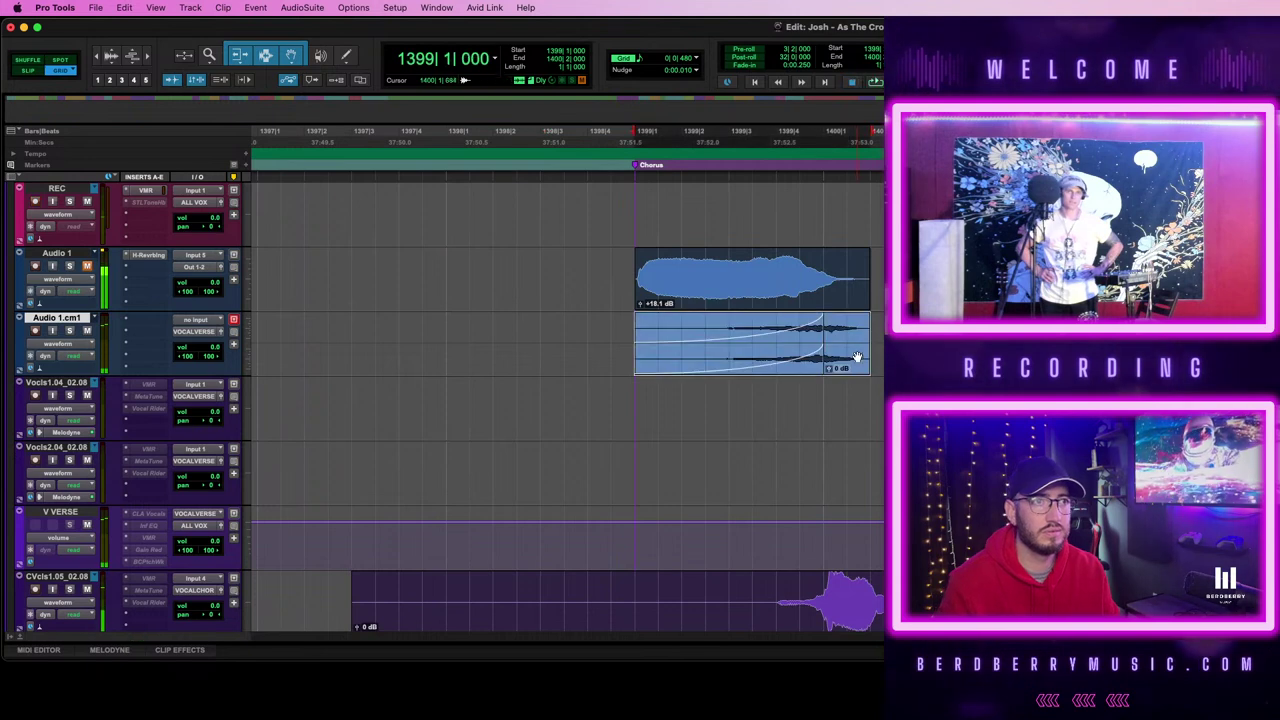
key("Delete")
key("super+z")
- Extend the reversed clip's start far back without its fade-in, and shift the clip to start at 1395|2|480
key("r")
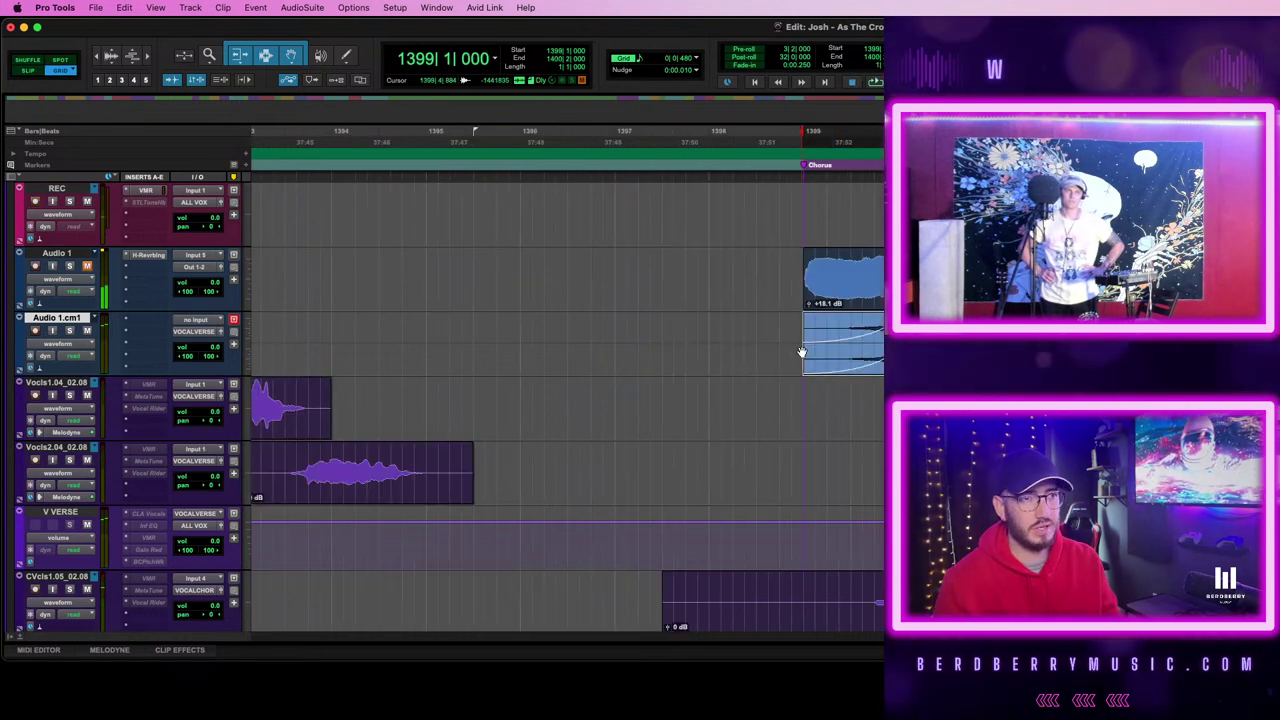
key("super+bracketleft")
left_click(925, 354)
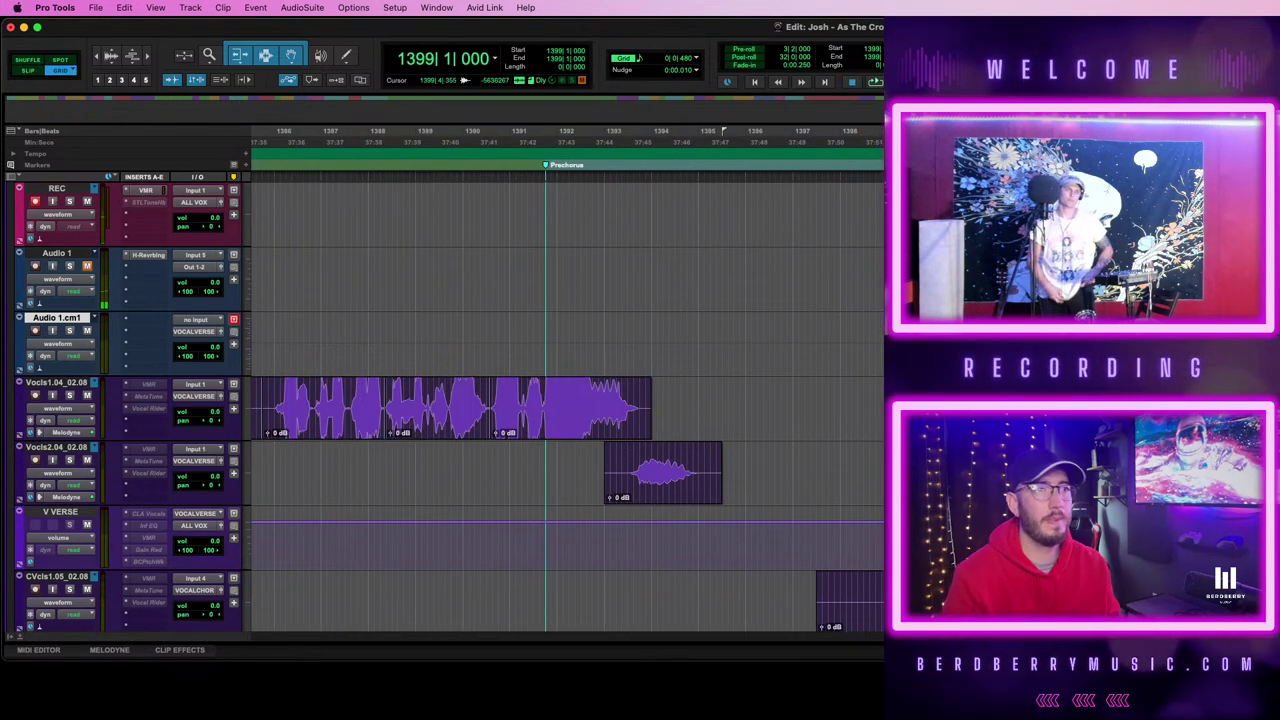
left_click_drag(889, 340, 658, 338)
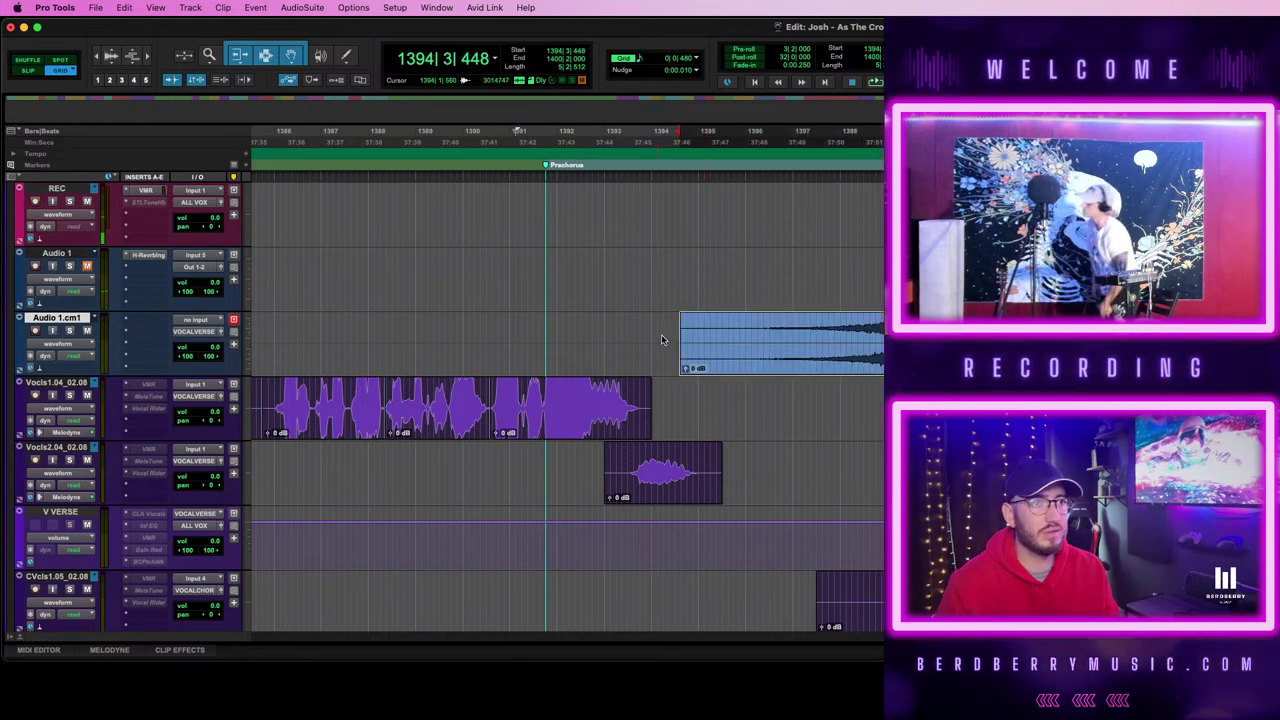
mouse_move(862, 352)
left_mouse_down()
mouse_move(980, 350)
mouse_move(881, 351)
left_mouse_up()
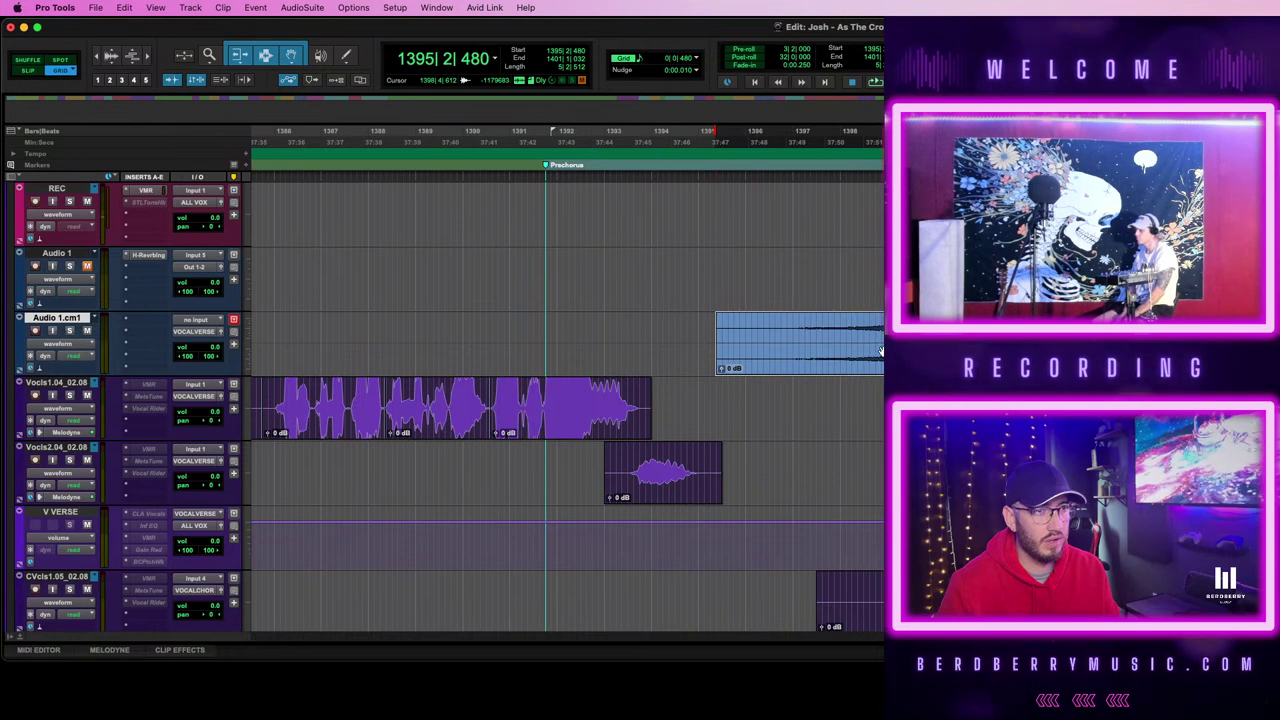
- Trim the reversed clip's end at 1400|1|480 and cut away its beginning up to bar 1399
key("t")
scroll(881, 351, "right", 4)
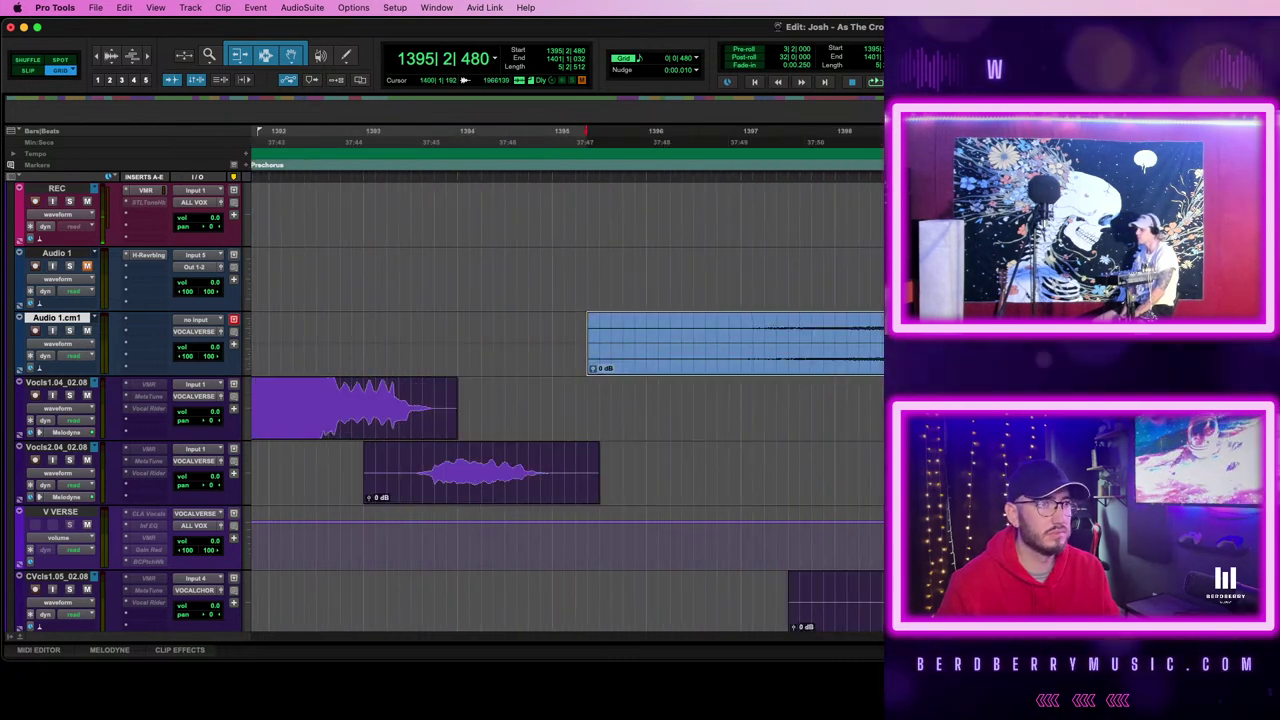
left_click(1033, 331)
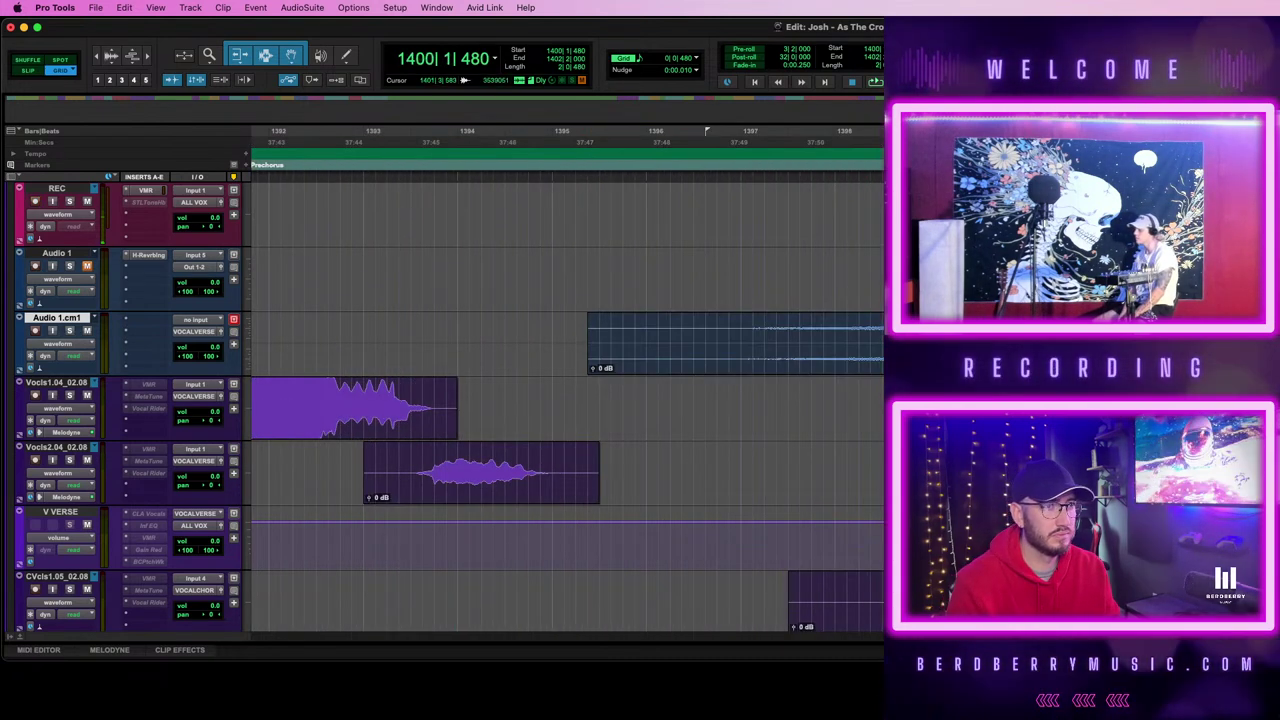
left_click_drag(822, 326, 548, 330)
key("Delete")
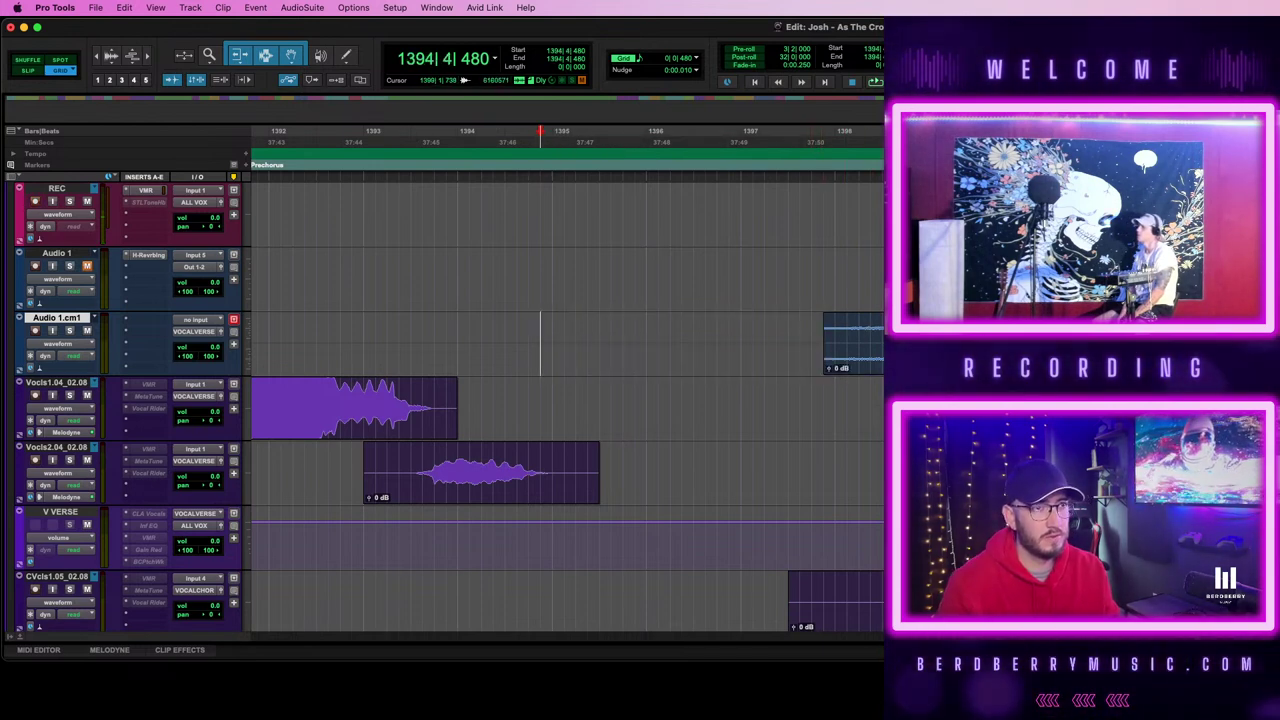
left_click_drag(944, 331, 728, 331)
key("Delete")
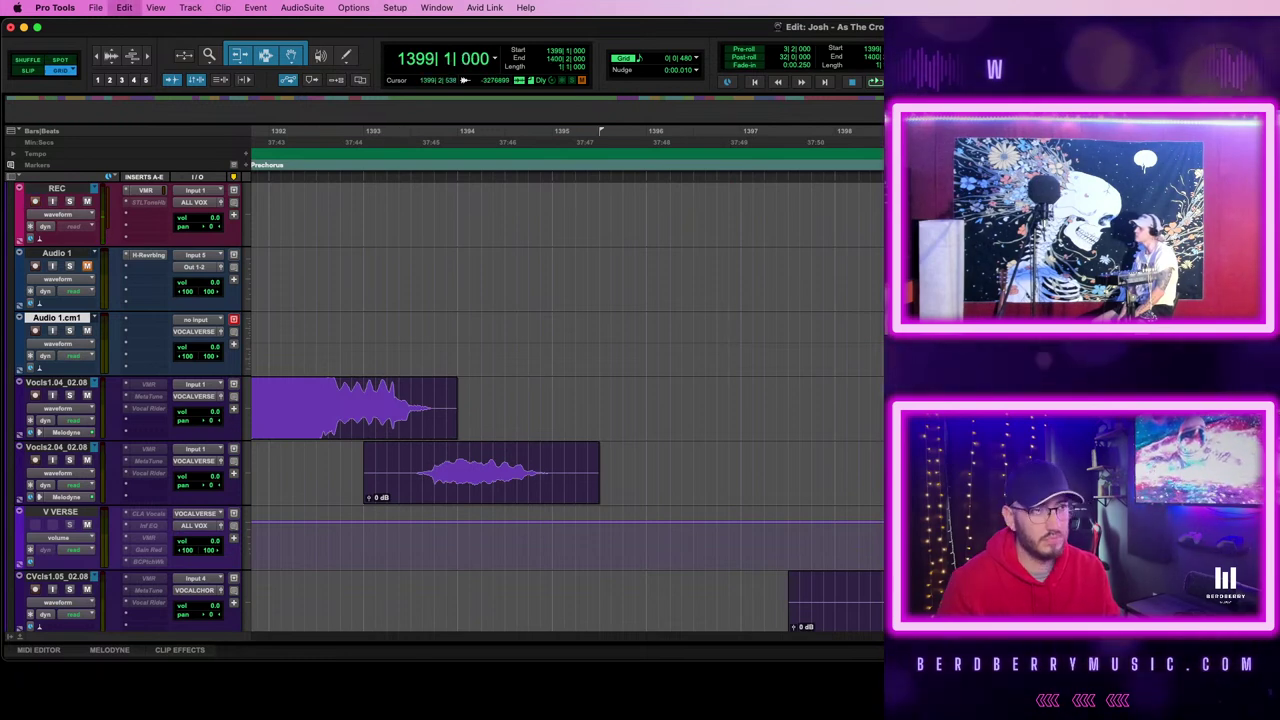
- Lower the Audio 1.cm1 track volume to -13.8 dB while auditioning the transition
left_click(873, 323)
key("space")
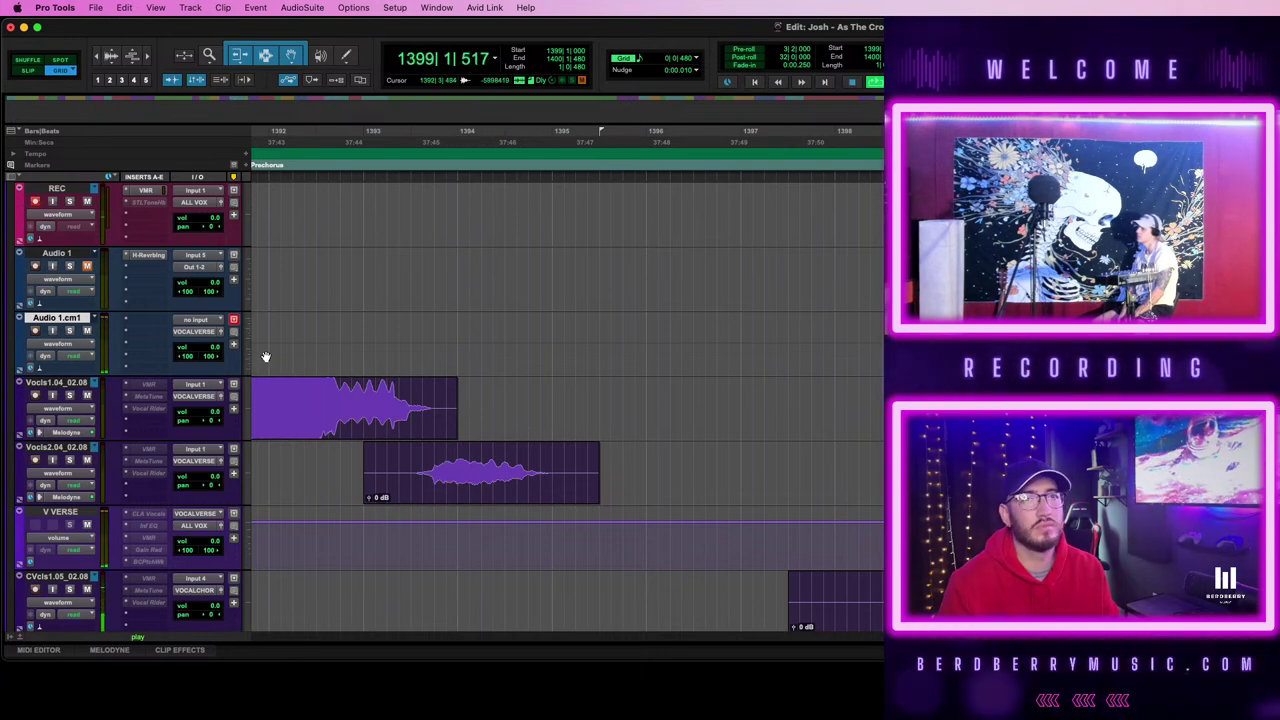
left_click_drag(210, 348, 210, 364)
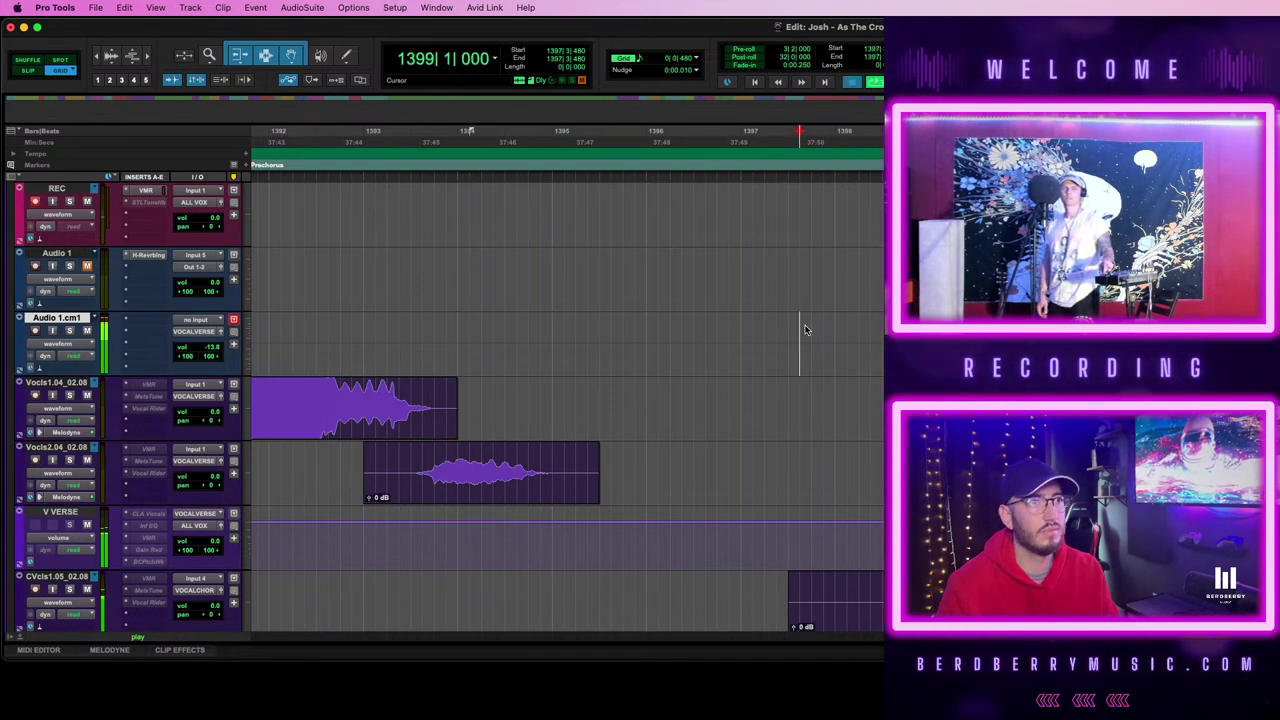
key("space")
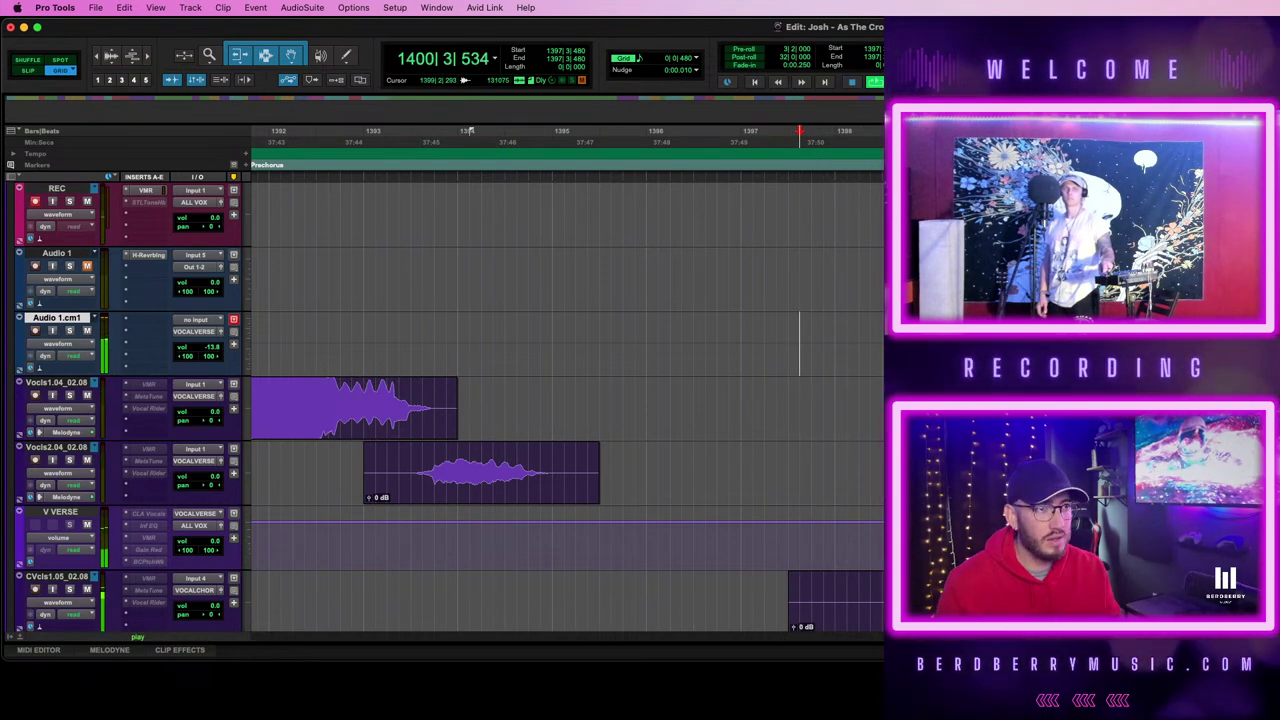
key("space")
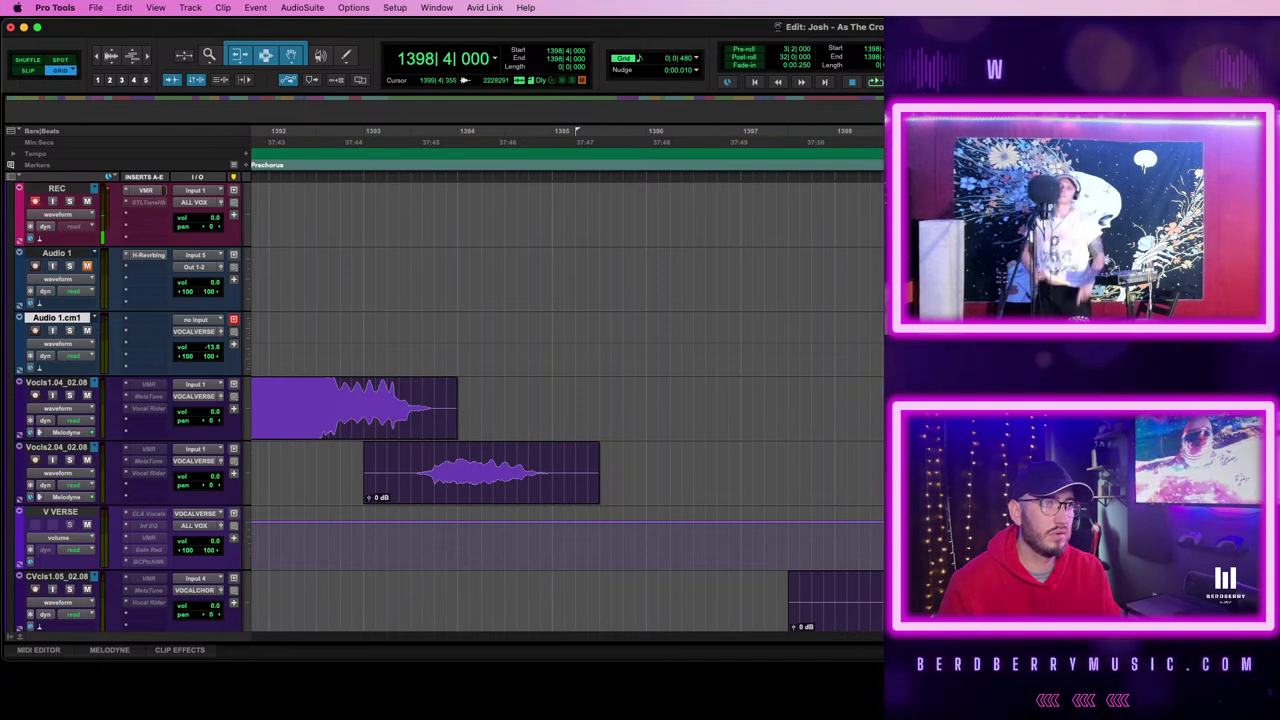
- Extend the reversed clip's start back to bar 1398 and fade it in up to bar 1400
left_click_drag(905, 335, 832, 335)
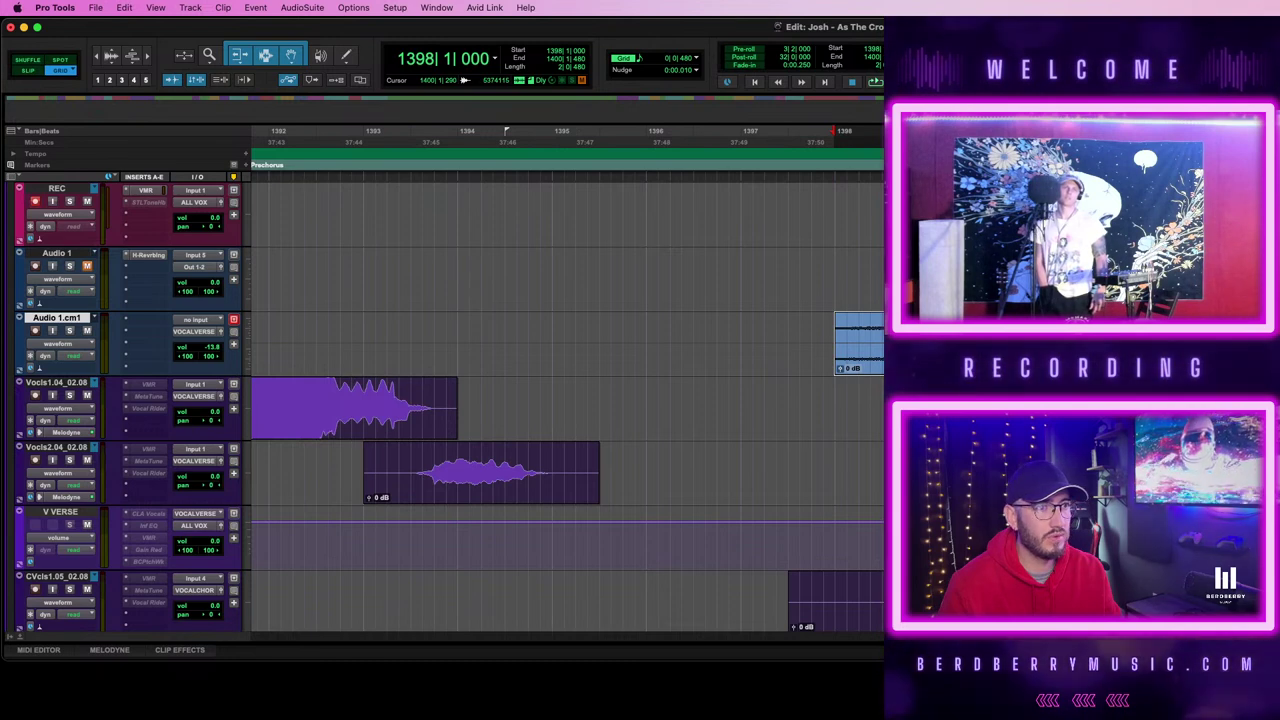
left_click_drag(843, 317, 1030, 318)
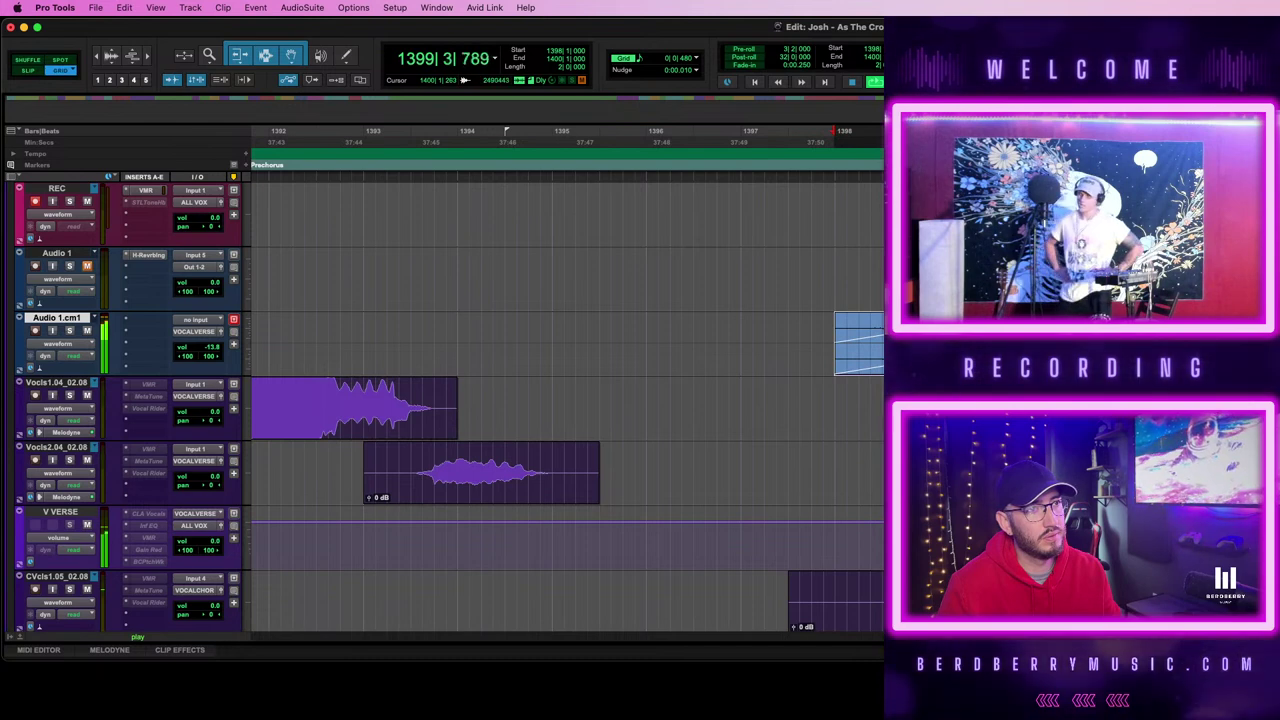
left_click(998, 328)
left_click(1005, 358)
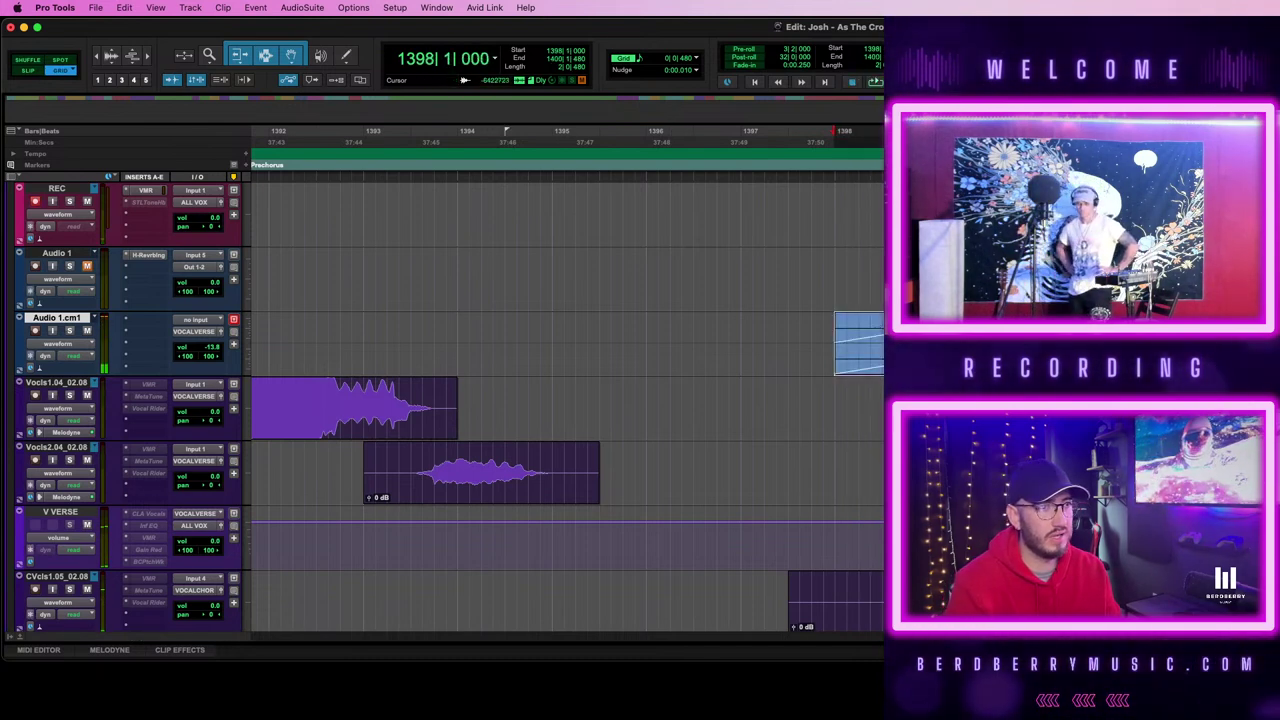
- Audition the faded reversed swell on Audio 1.cm1 from 1397|4|000 into the chorus
key("Delete")
key("super+z")
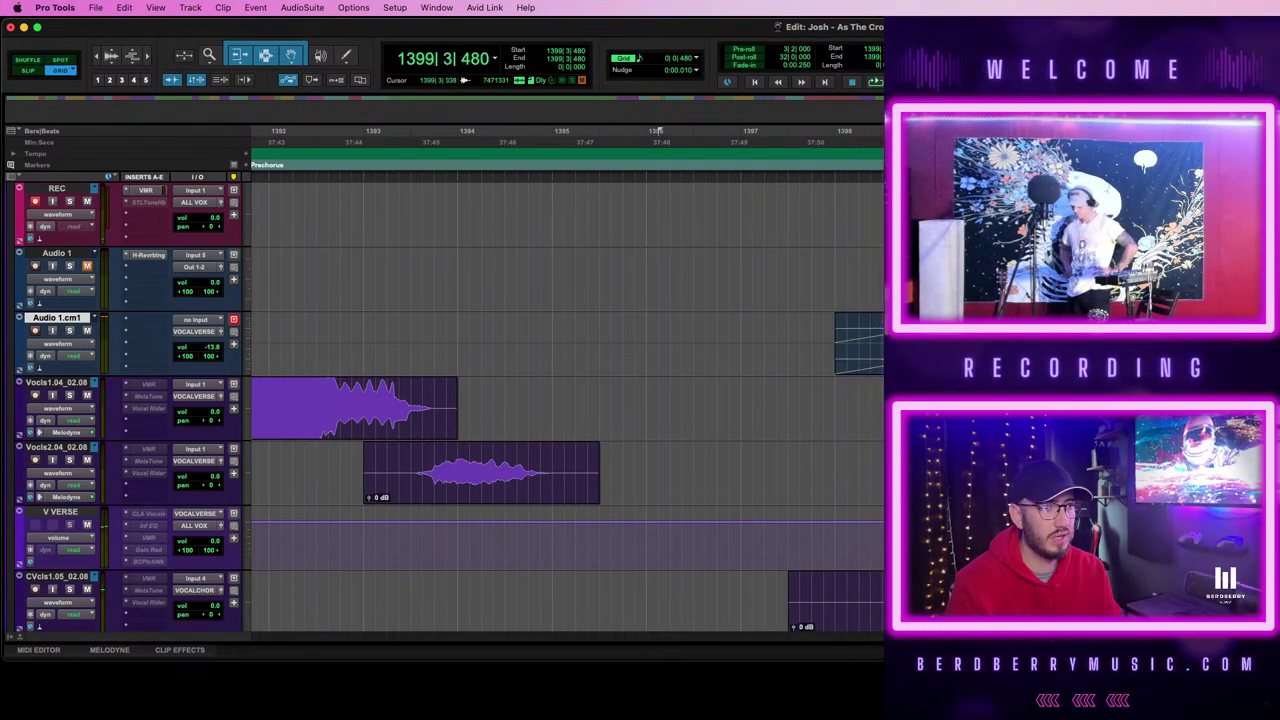
key("space")
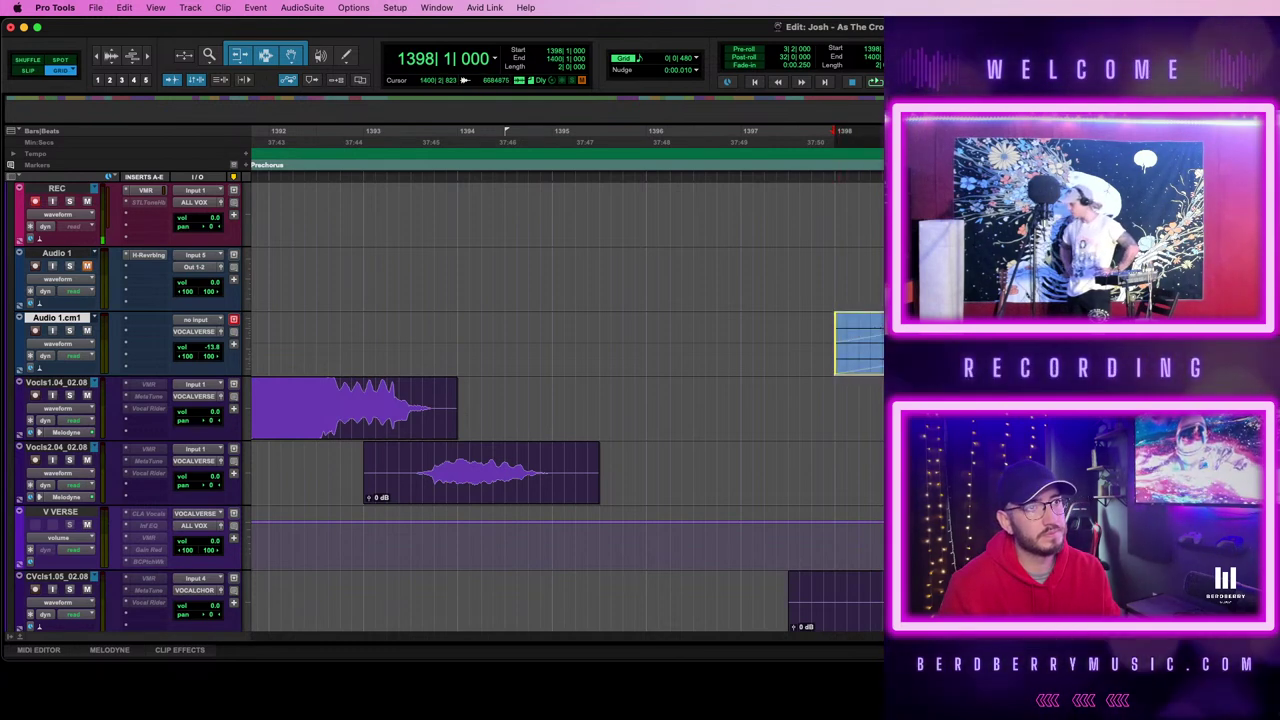
left_click(810, 327)
key("space")
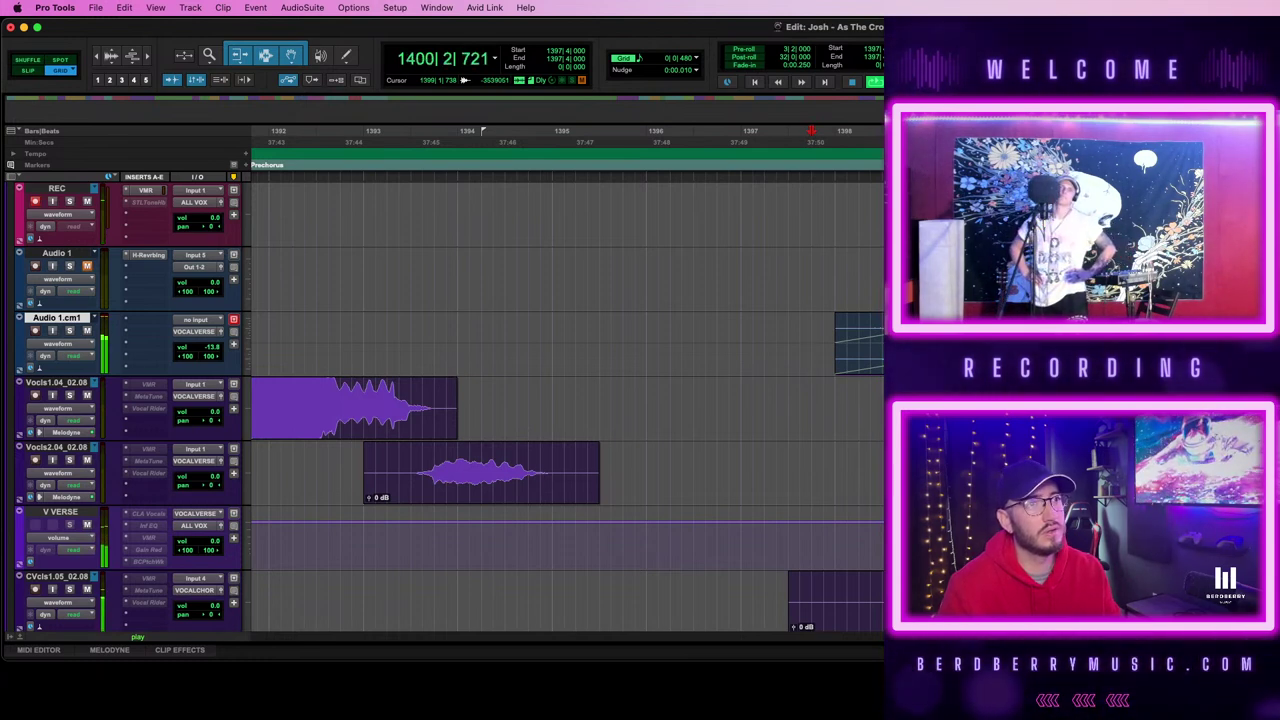
- Remove the reversed clip from Audio 1.cm1 and audition the live reverb on Audio 1 from 1398|2|480
left_click(950, 358)
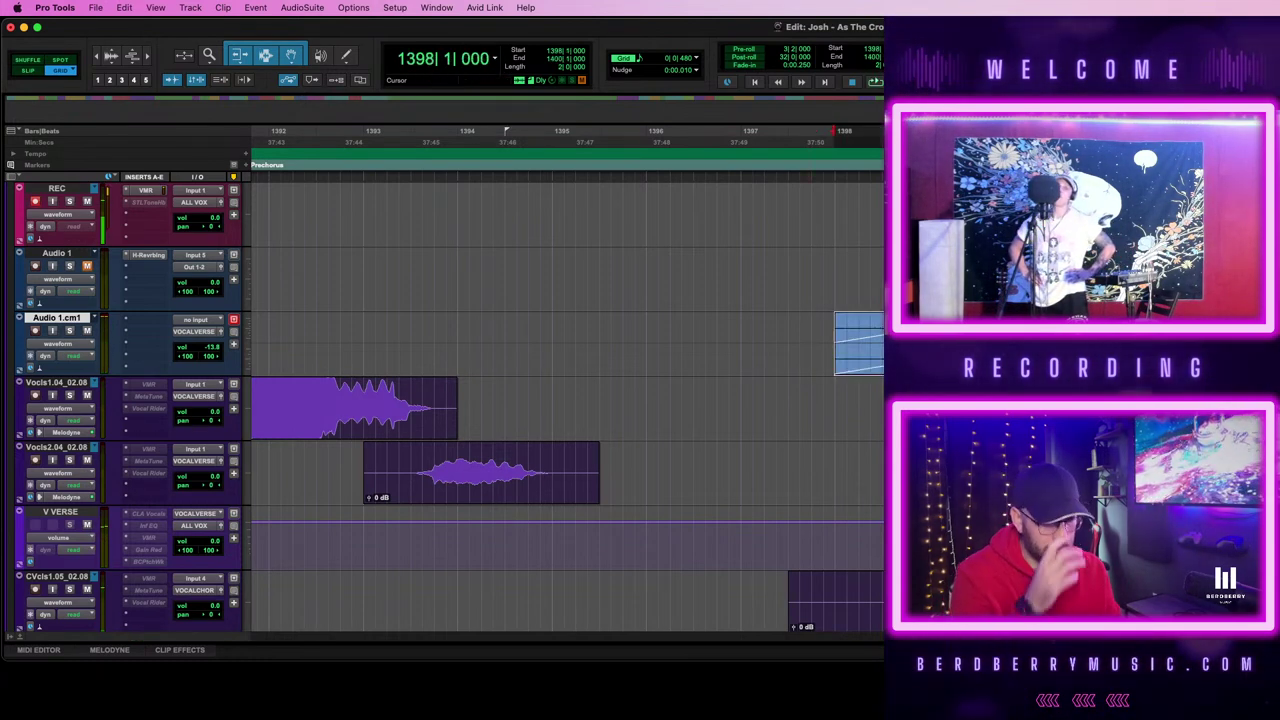
left_click_drag(1022, 358, 994, 358)
left_click(869, 258)
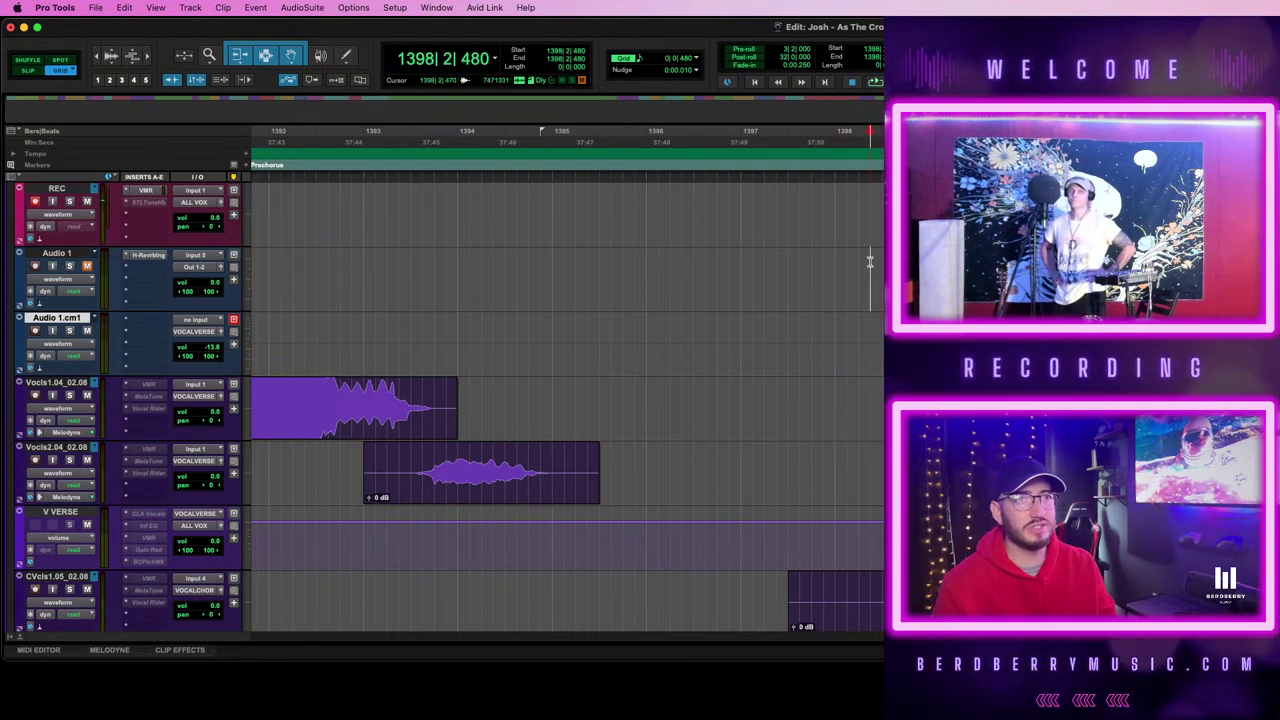
key("space")
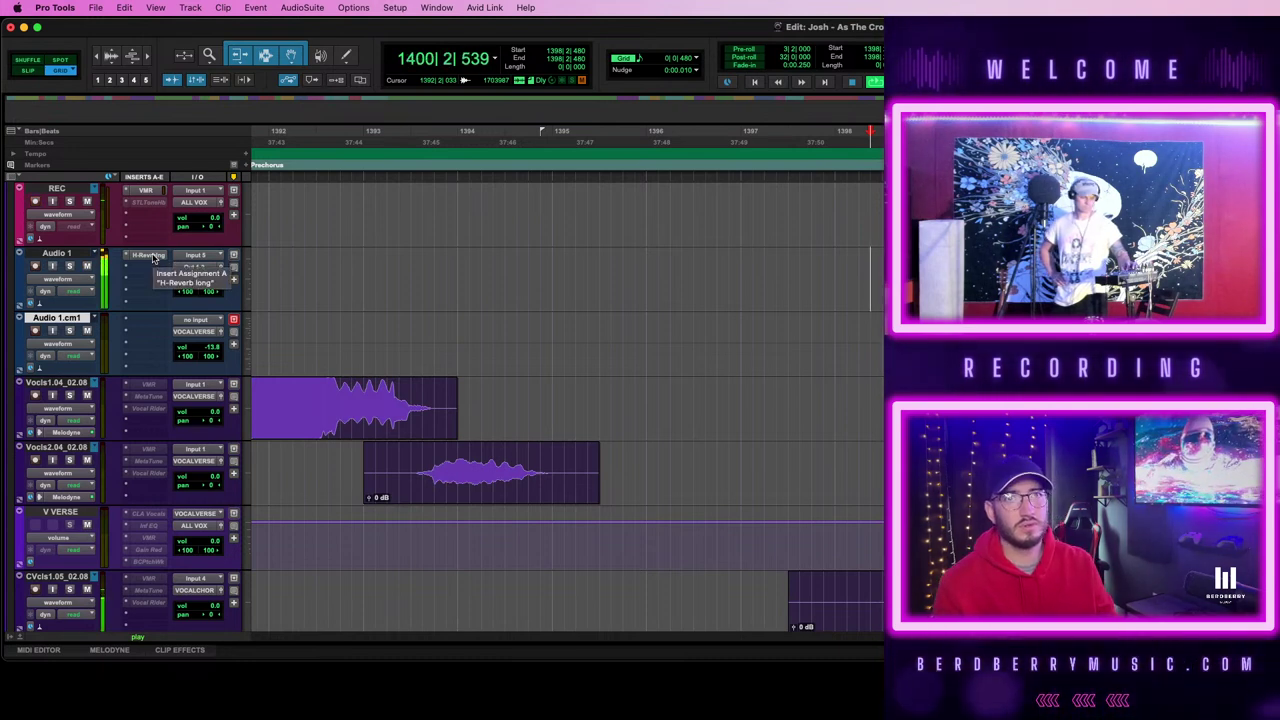
key("space")
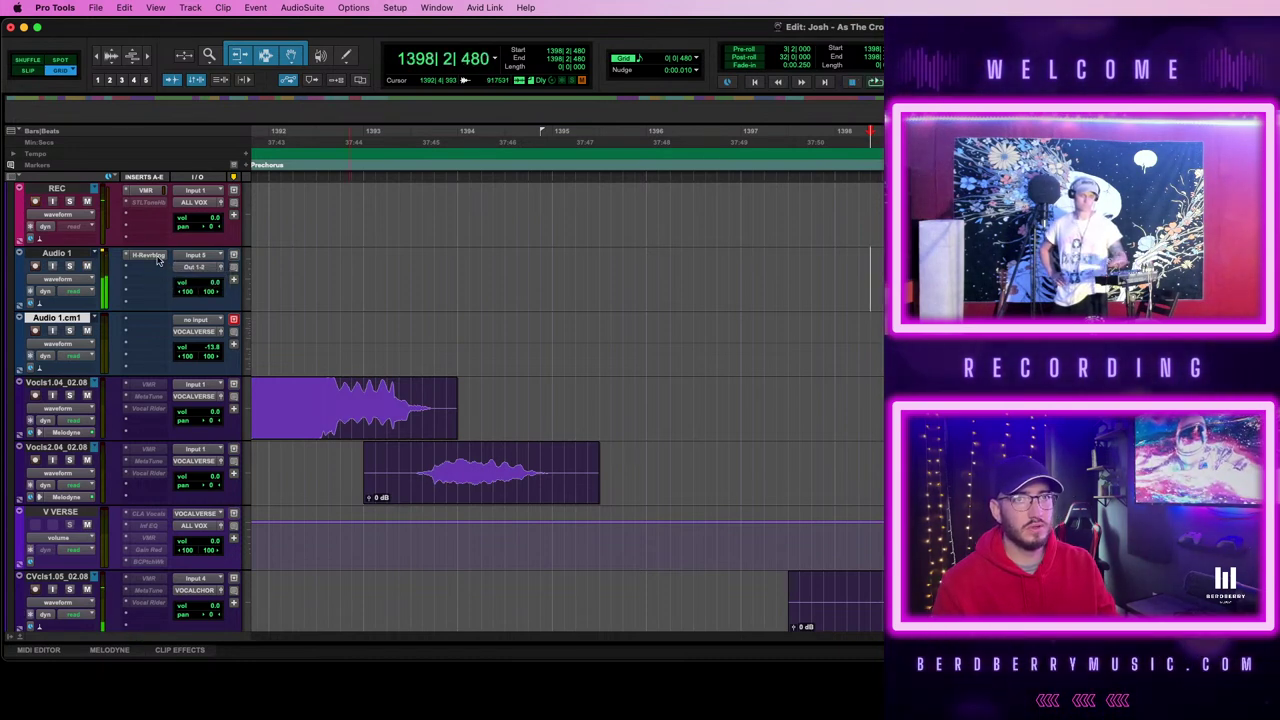
- Route the Audio 1 track's output to VOCALVERSE and lower its volume to -13.8 dB
key("space")
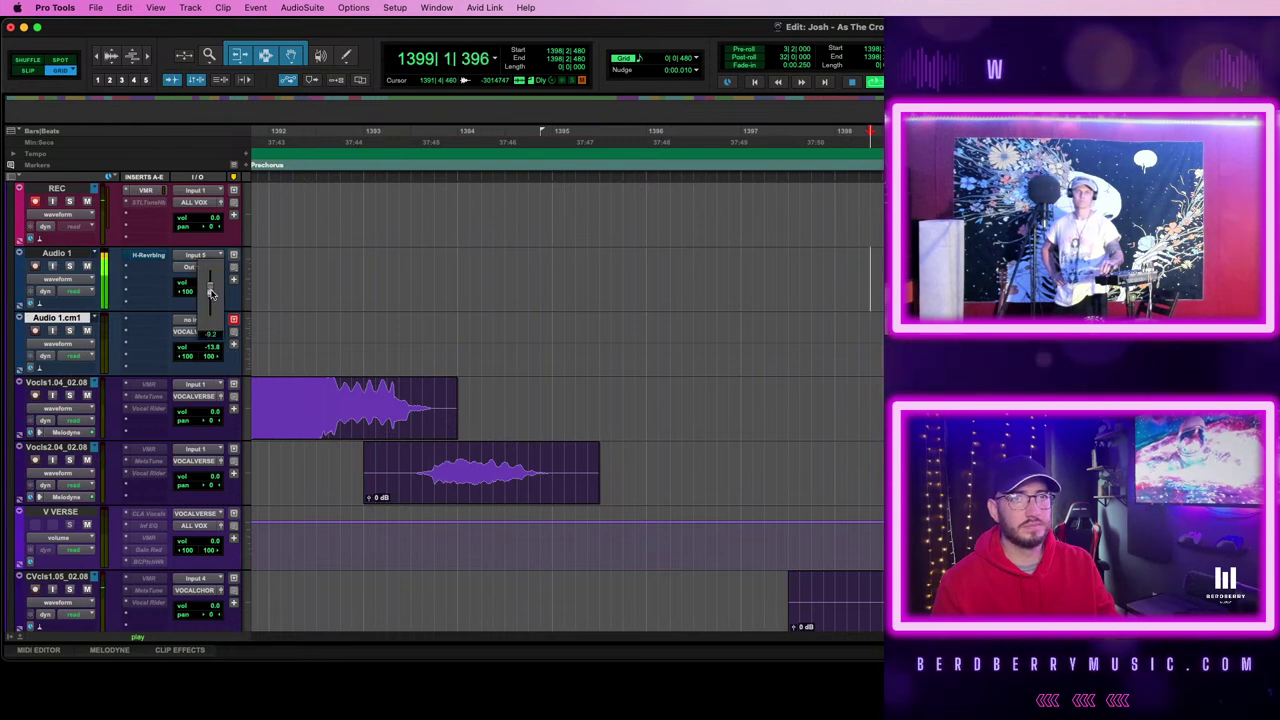
key("space")
left_click(195, 266)
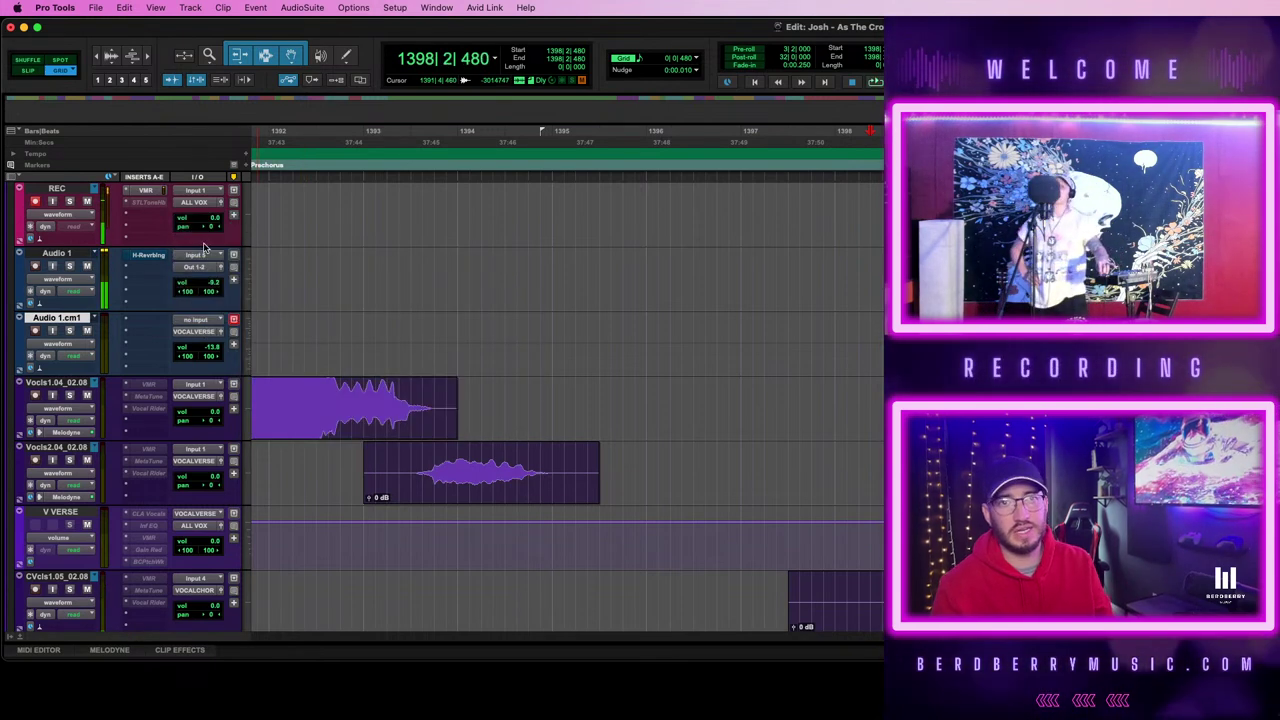
type("voc")
key("Return")
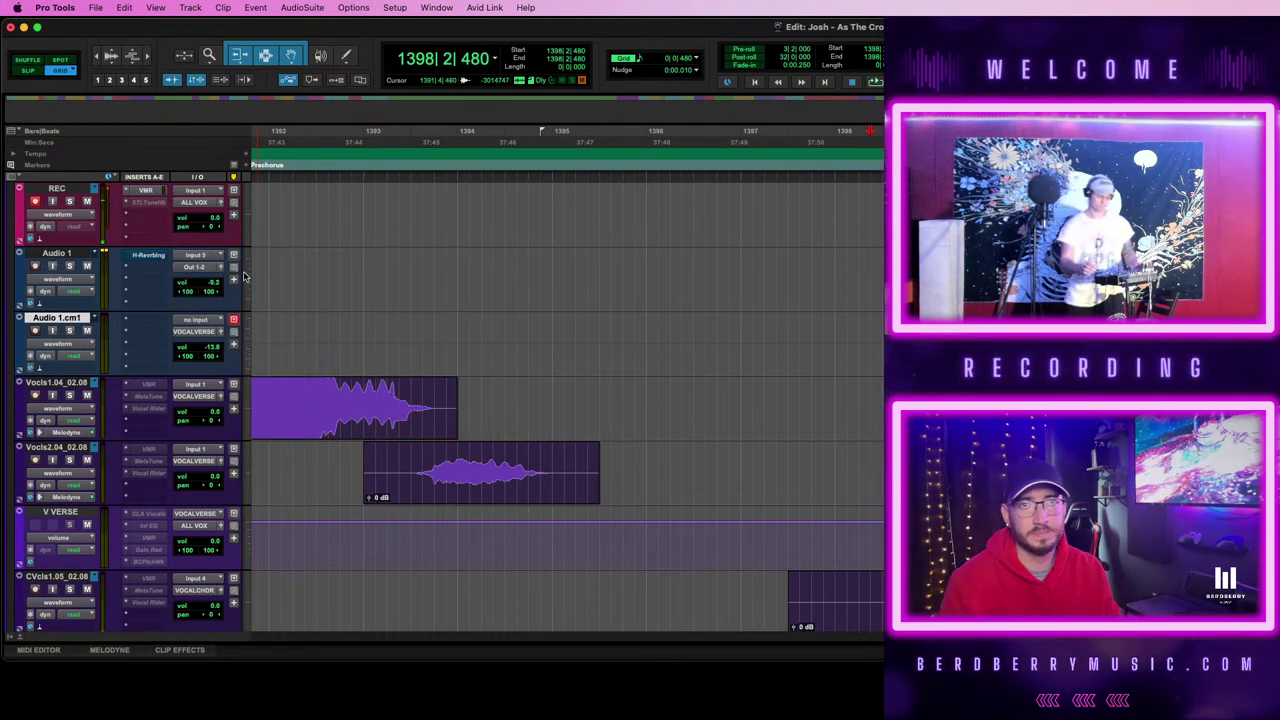
key("space")
left_click_drag(211, 287, 210, 290)
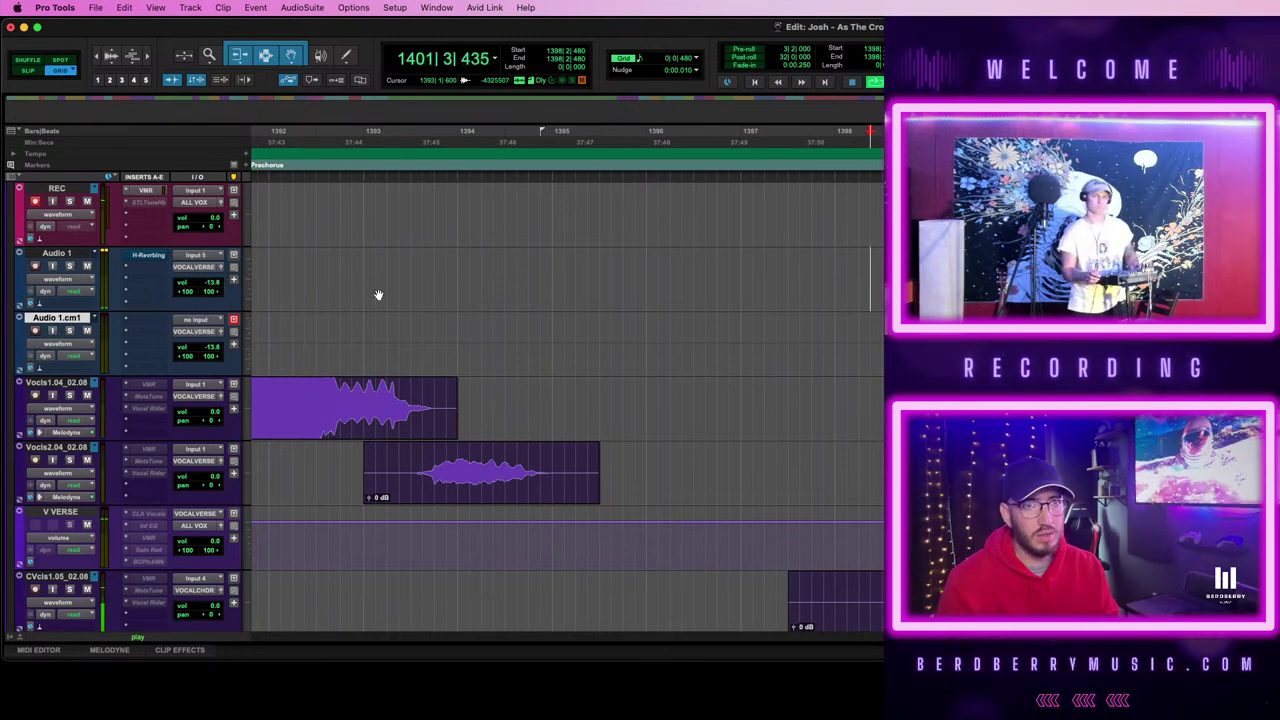
- Audition the transition with the live reverb on Audio 1, and delete the Audio 1.cm1 track
key("space")
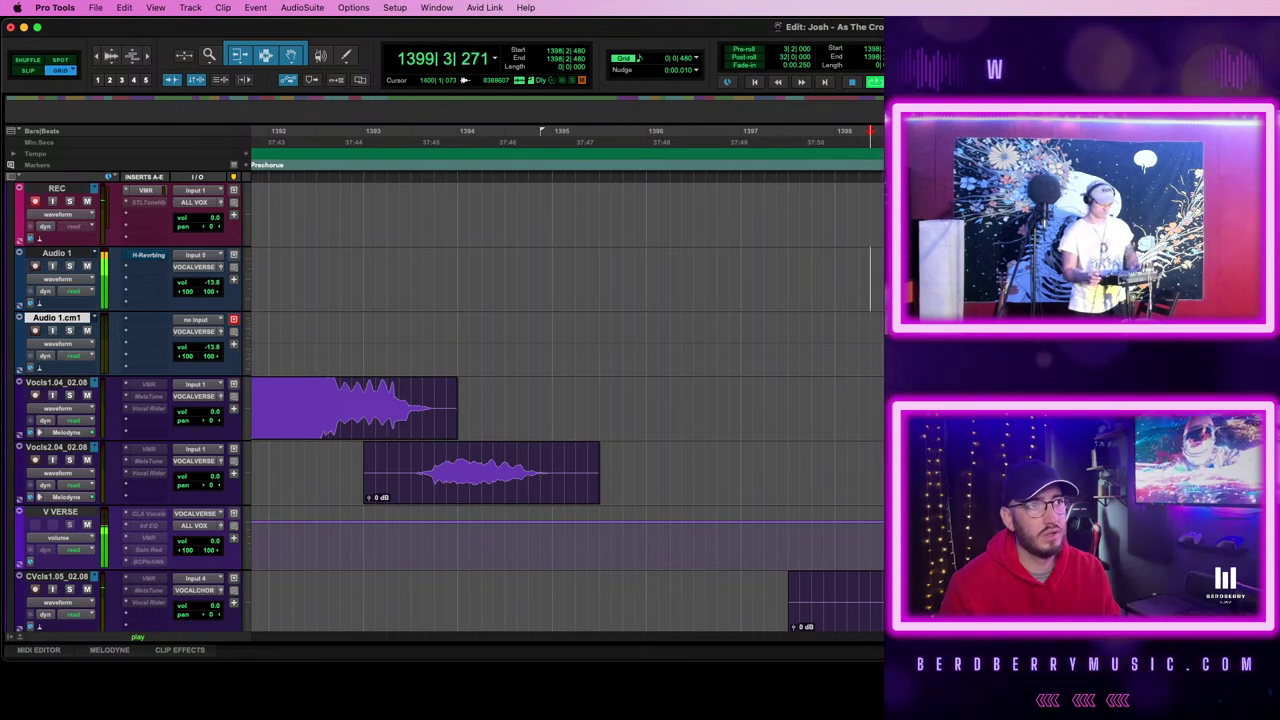
key("space")
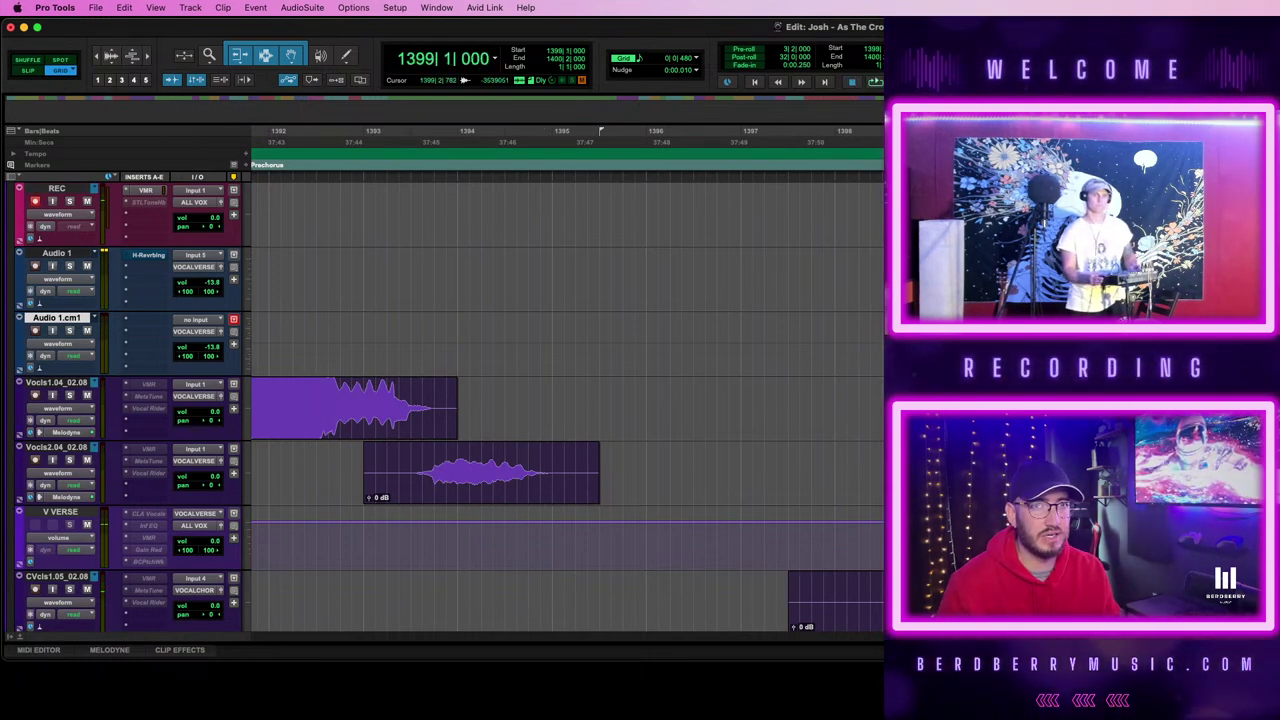
right_click(68, 321)
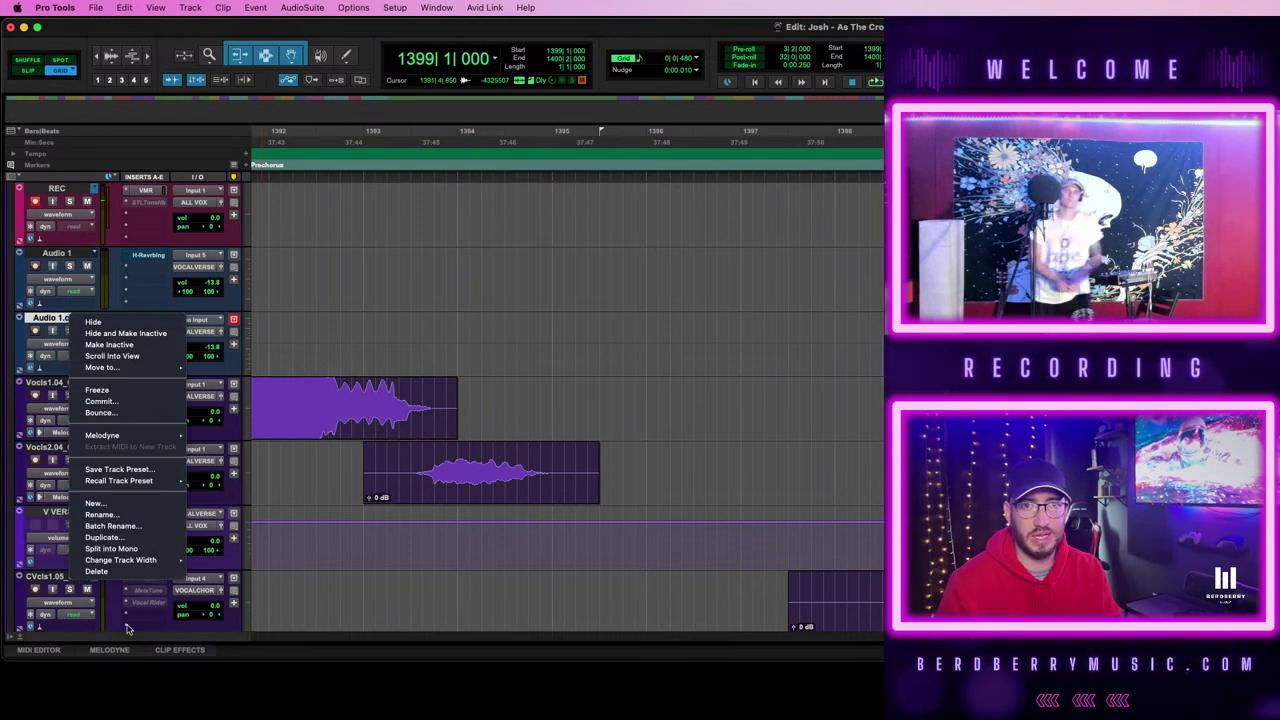
left_click(131, 572)
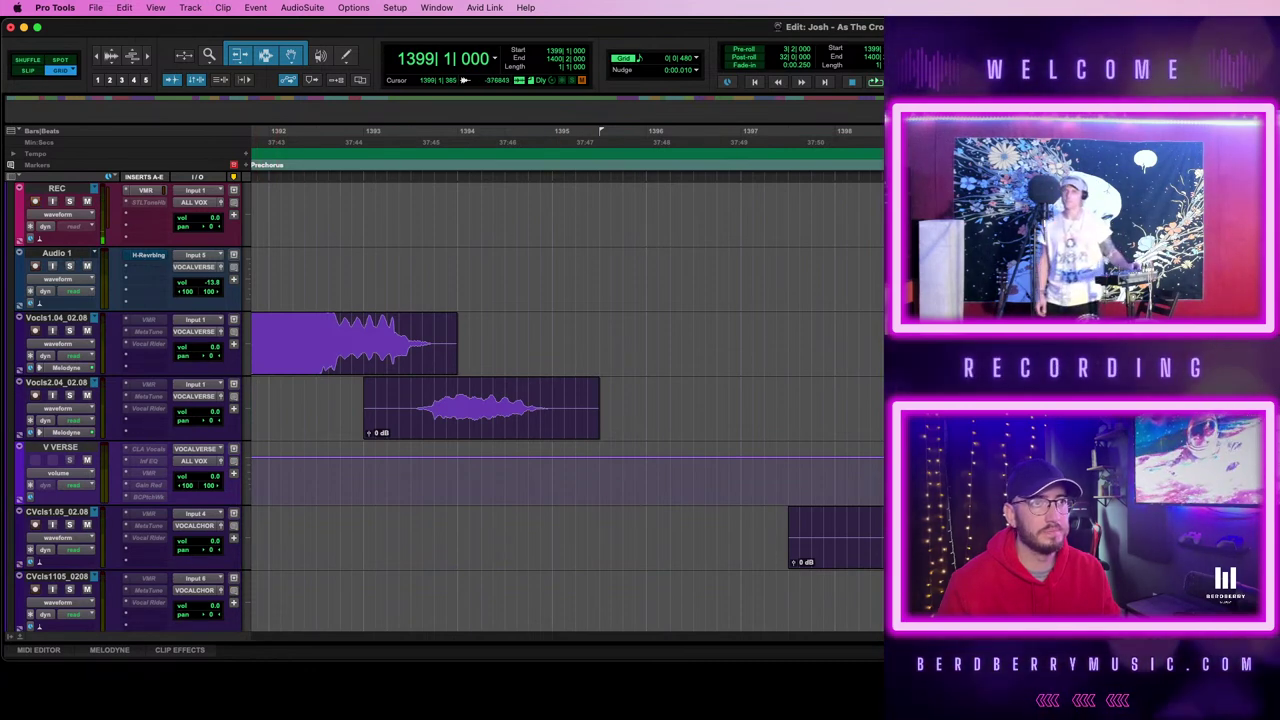
- Record a vocal take on the REC track from bar 1398 and move the clip to the Audio 1 track
left_click(825, 201)
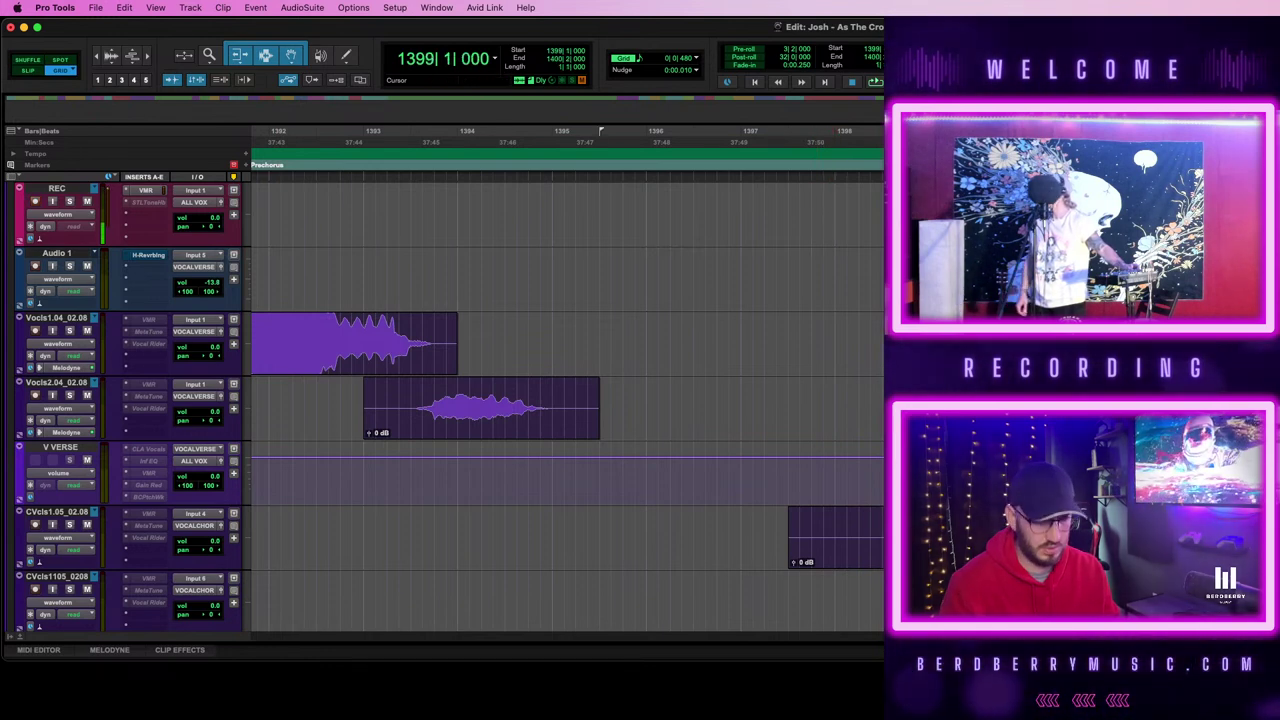
left_click(843, 222)
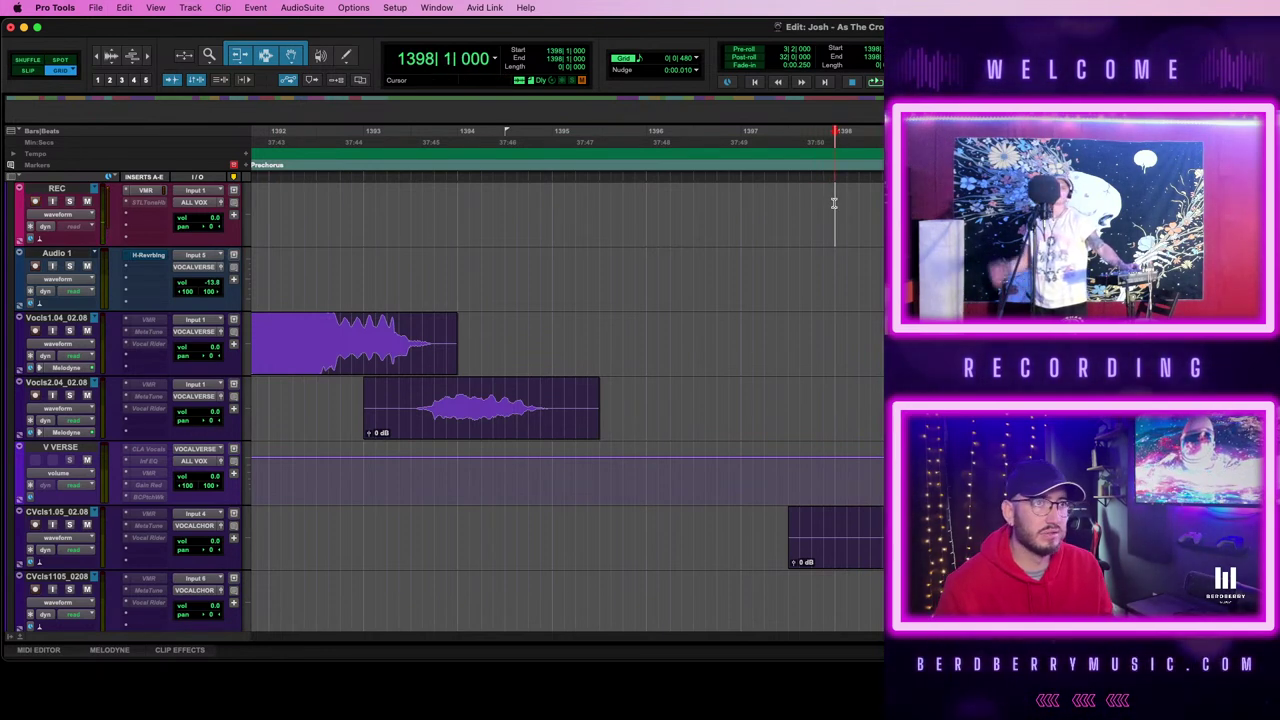
key("super+space")
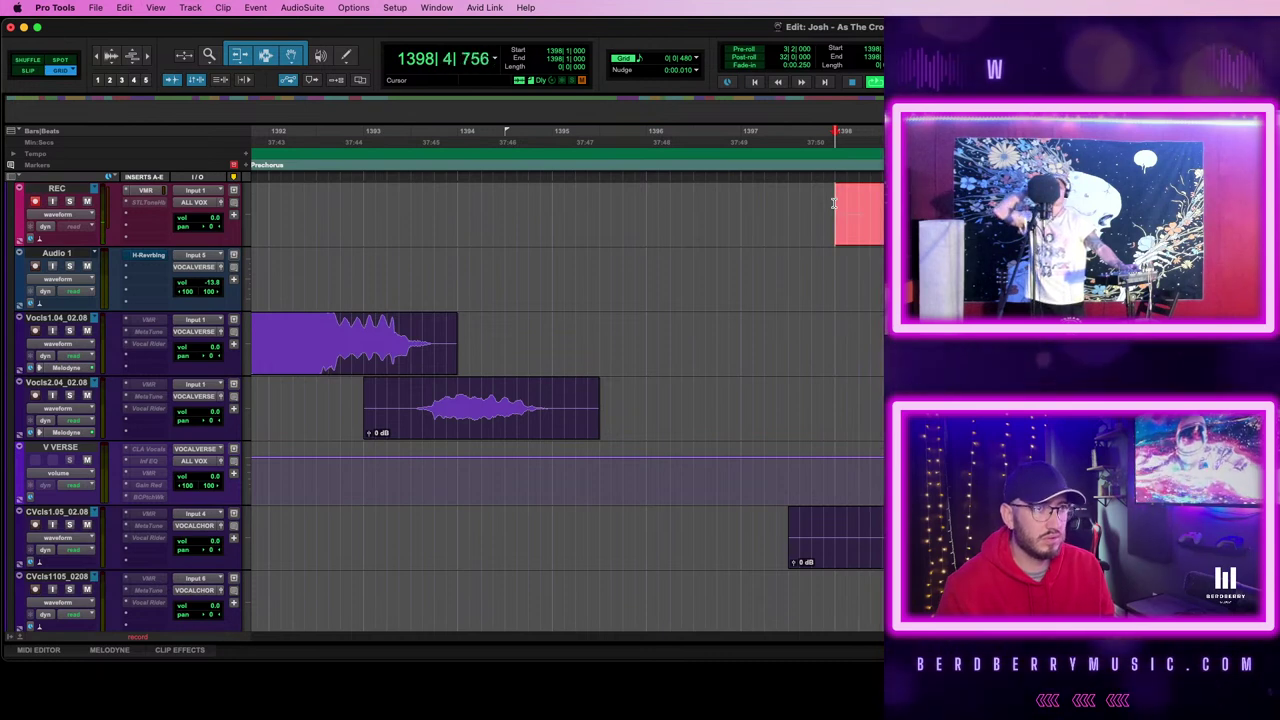
key("space")
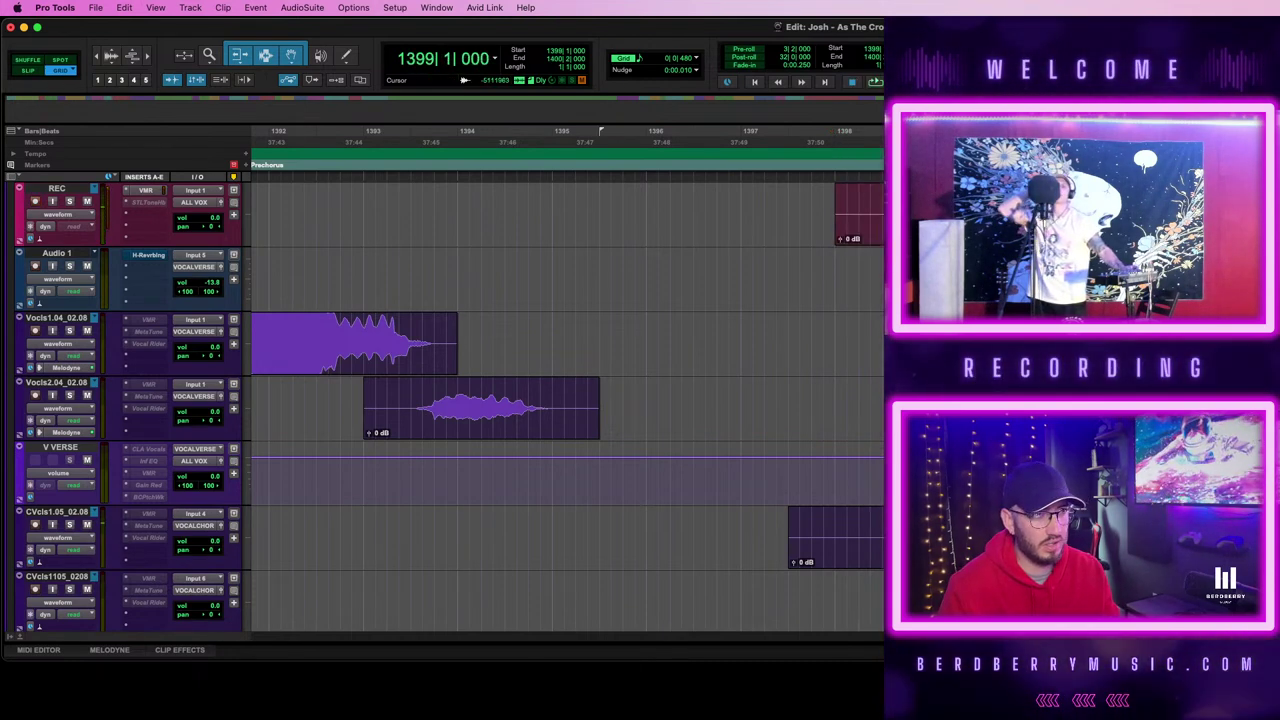
left_click_drag(970, 228, 970, 288)
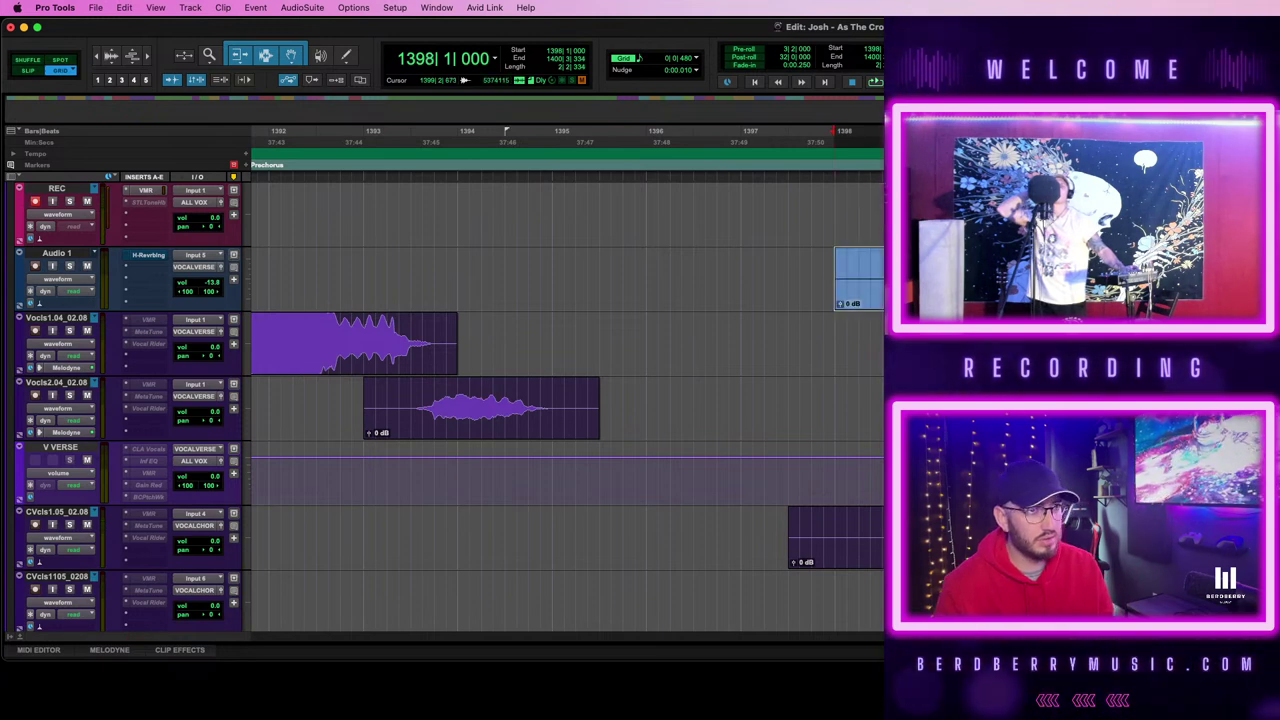
- Record a second take on the REC track from bar 1398 and move it to the Vocls1.04_02.08 track
key("super+space")
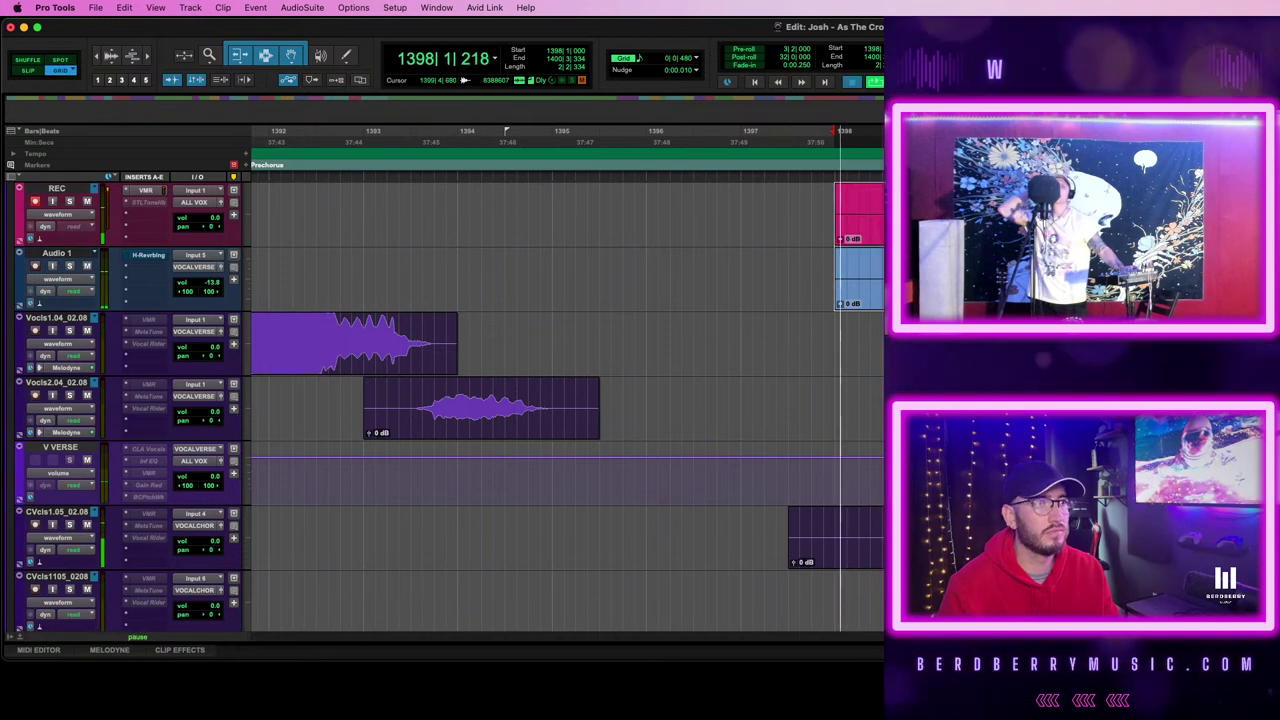
key("space")
left_click_drag(972, 230, 974, 354)
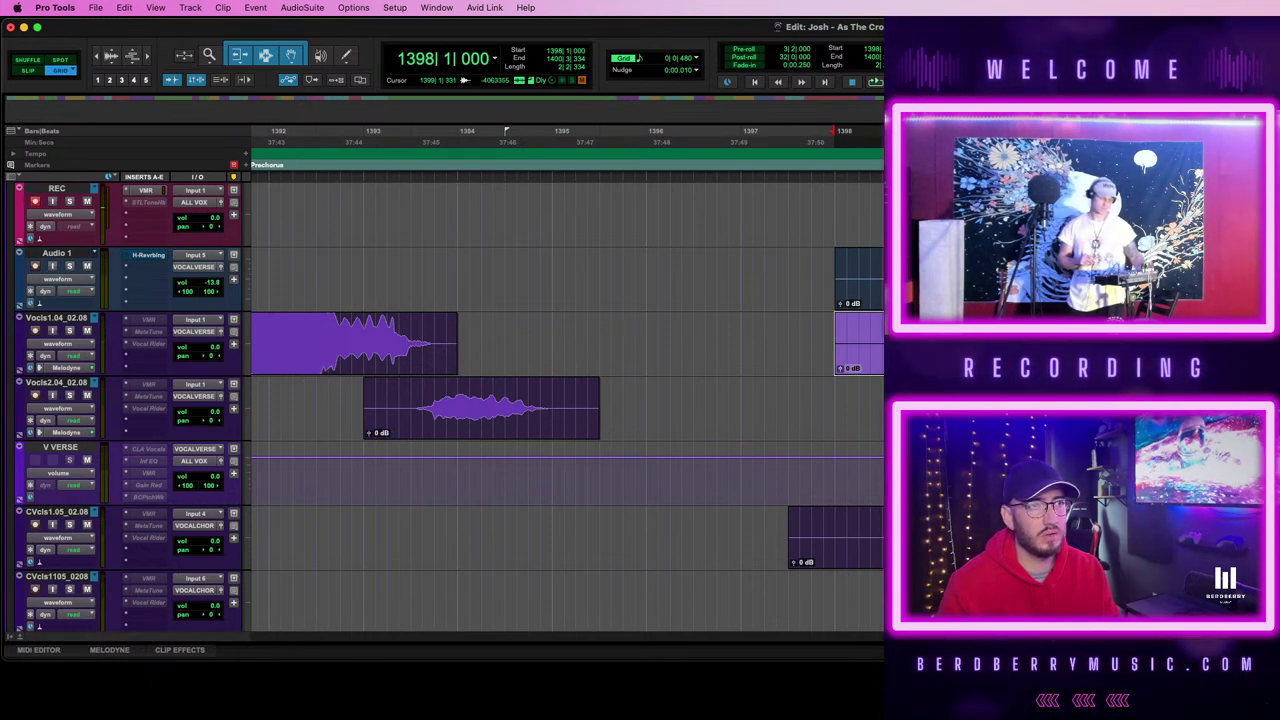
- Move both recorded takes together to the BVcls1.04_02.08 and BVcls2.04_02.08 backing vocal tracks
left_click(938, 280)
left_click(938, 344, "shift")
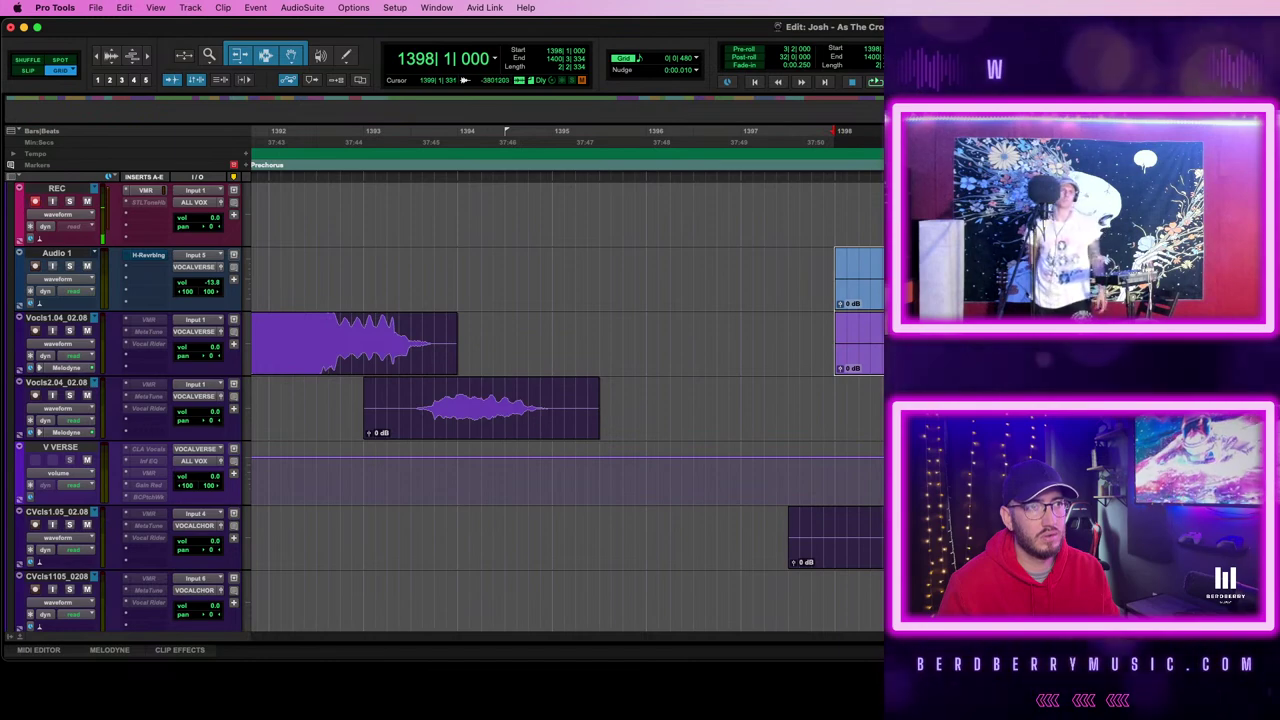
left_click_drag(938, 344, 938, 530)
scroll(550, 400, "down", 10)
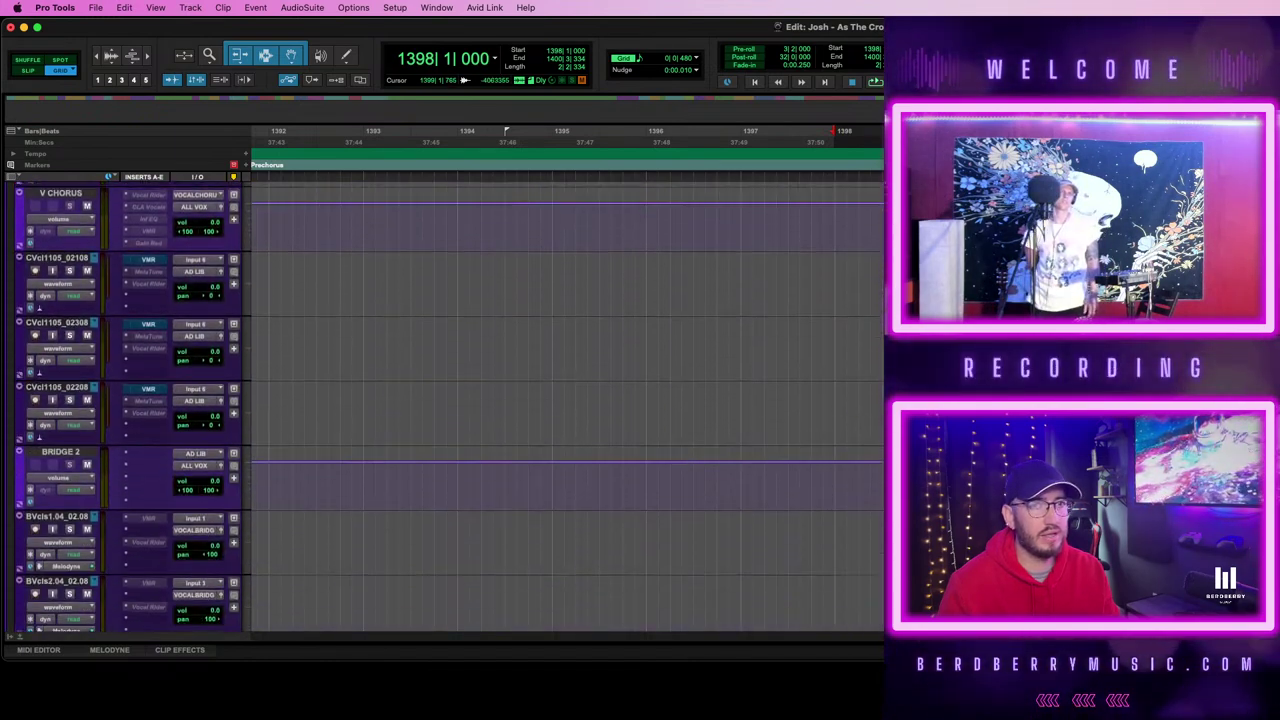
scroll(550, 400, "down", 4)
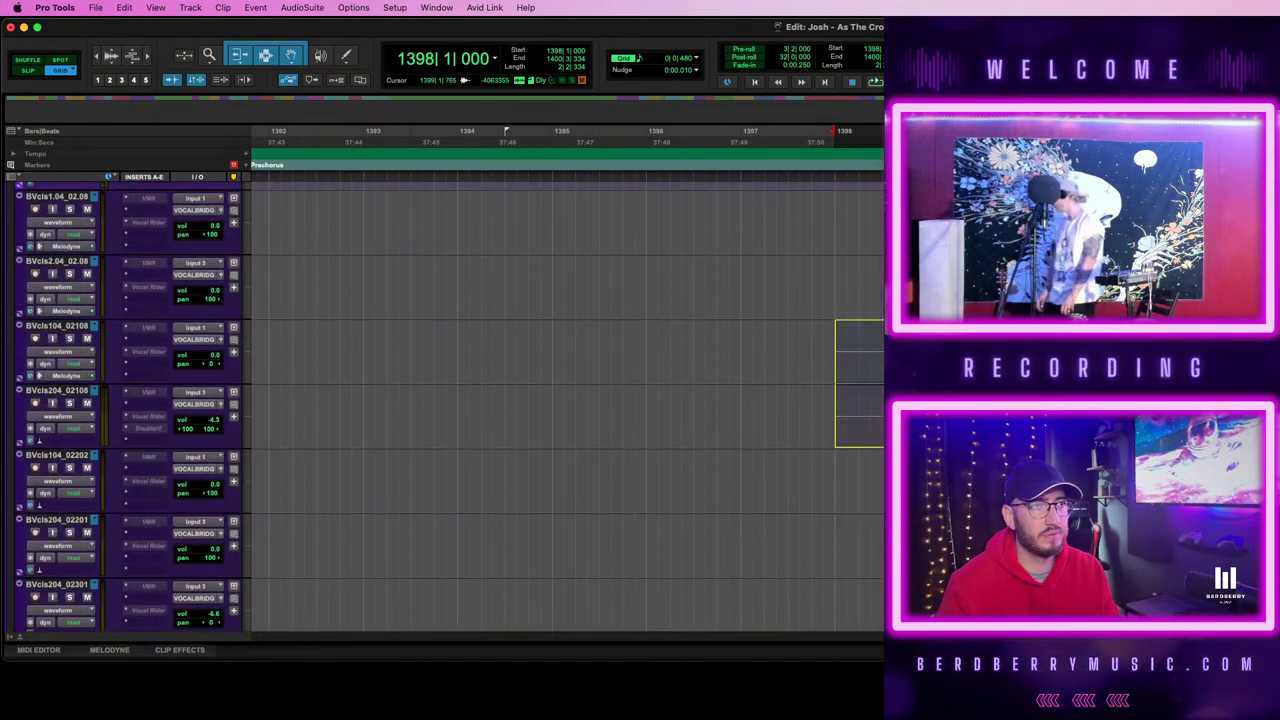
key("super+v")
- Trim both backing takes to run from 1398|4|480 to 1400|2|000 and audition them
left_click_drag(915, 215, 765, 281)
key("Delete")
left_click_drag(1049, 215, 1154, 281)
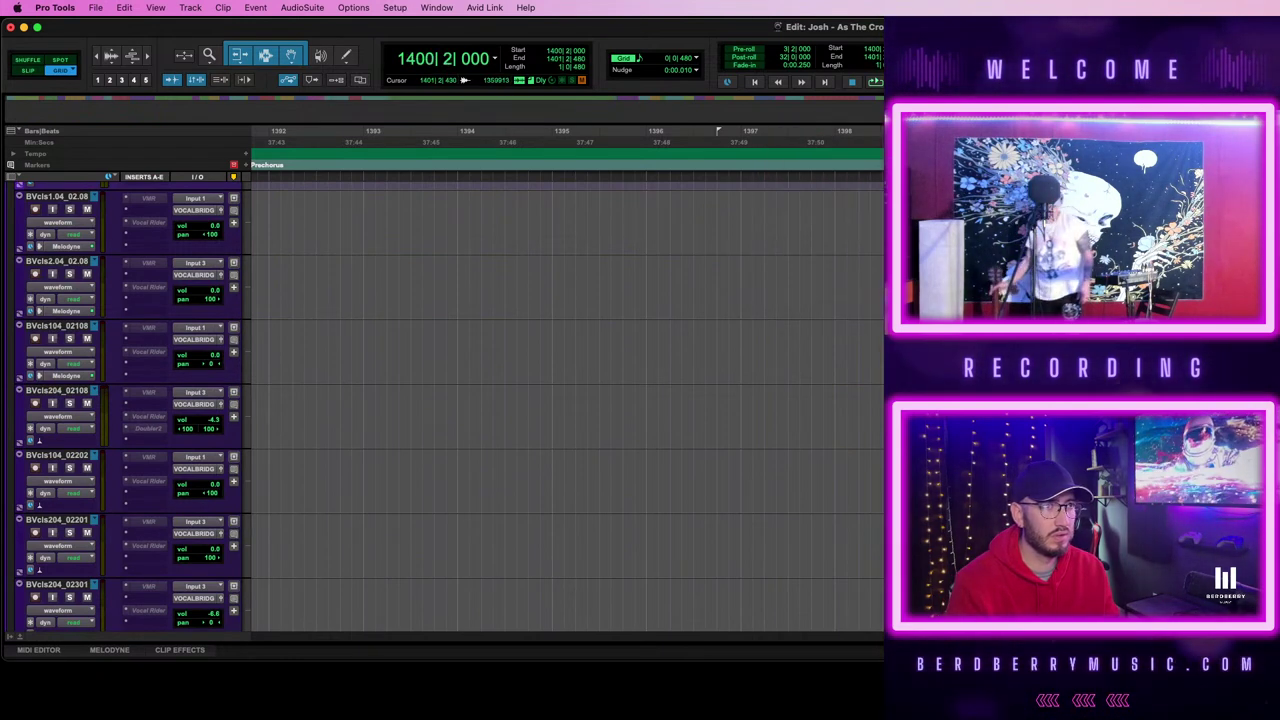
key("space")
scroll(550, 400, "up", 4)
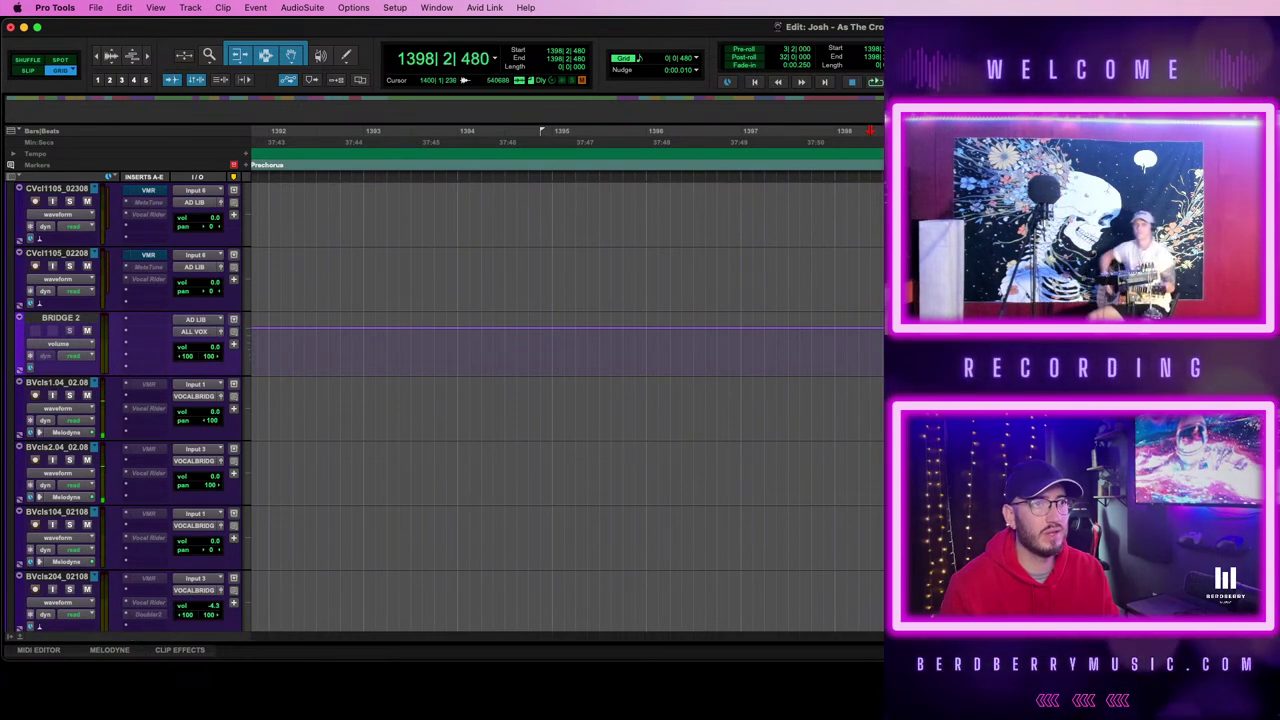
- Process the trimmed backing takes with the Synchro Arts AudioSuite plug-in
left_click_drag(917, 408, 1047, 408)
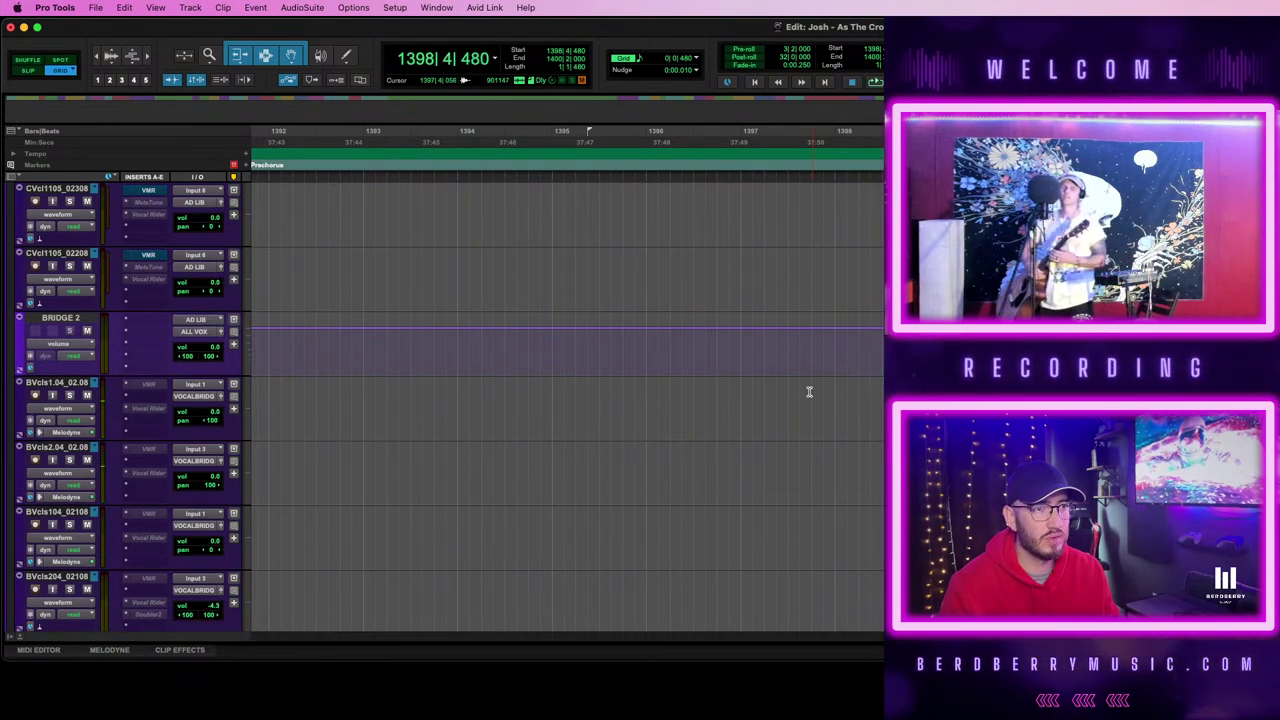
left_click_drag(836, 398, 1048, 468)
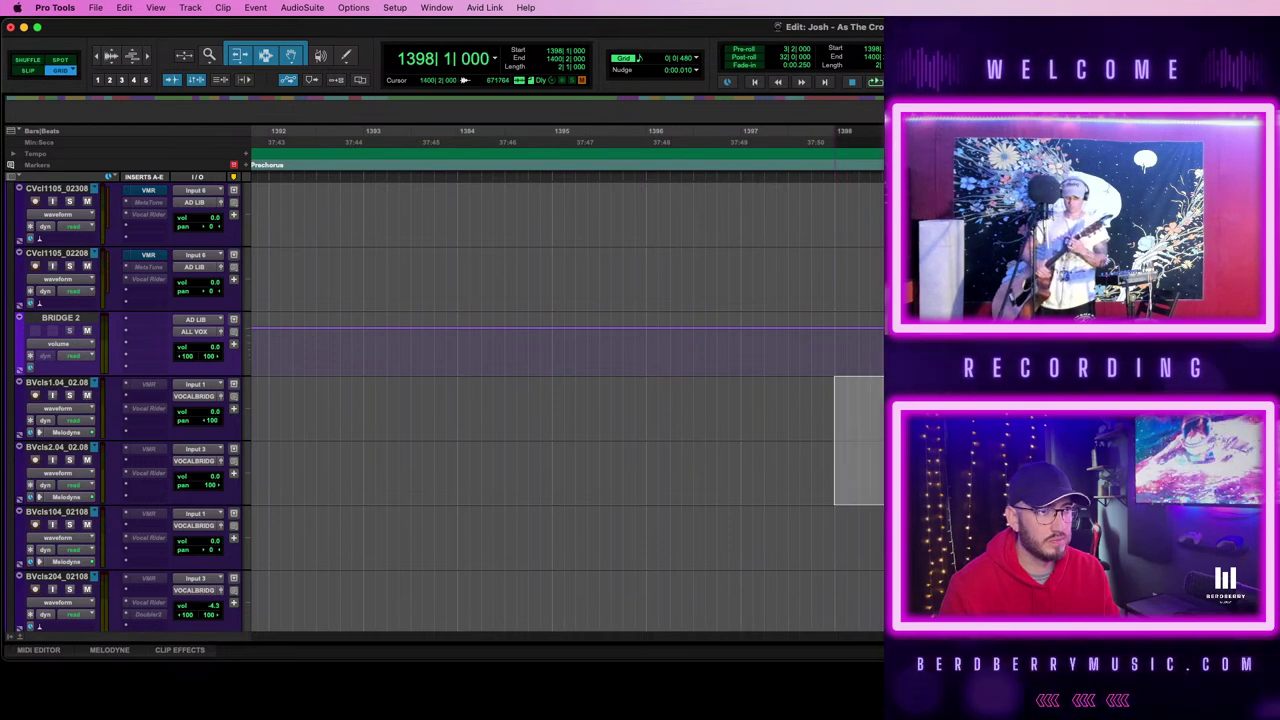
left_click(302, 7)
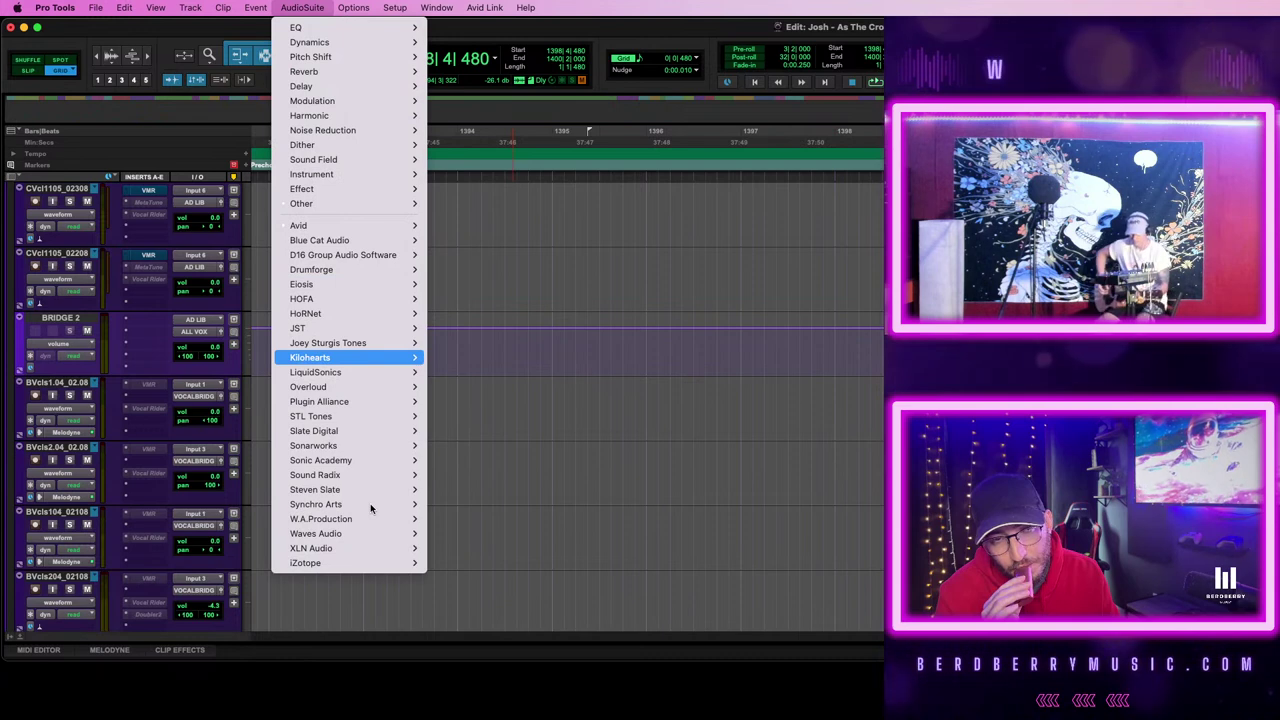
mouse_move(368, 502)
left_click(486, 505)
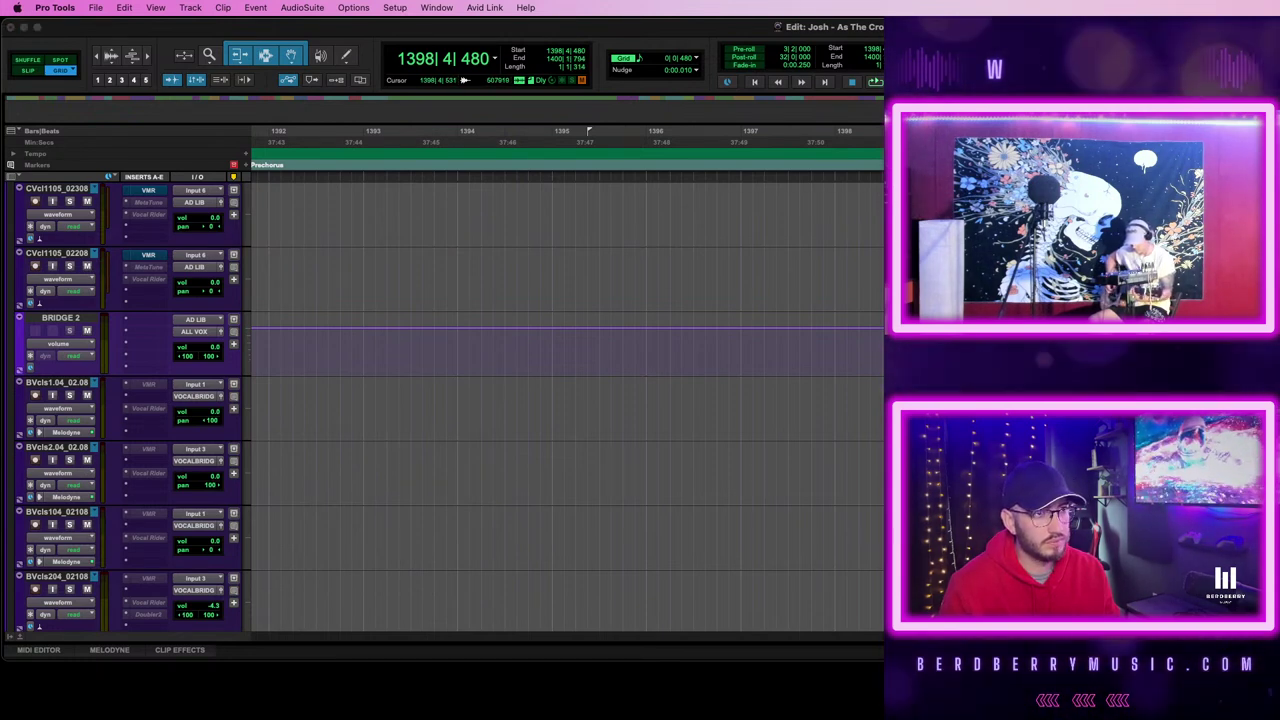
- Audition the two processed backing takes on BVcls1.04_02.08 and BVcls2.04_02.08 at the start of the chorus
key("r")
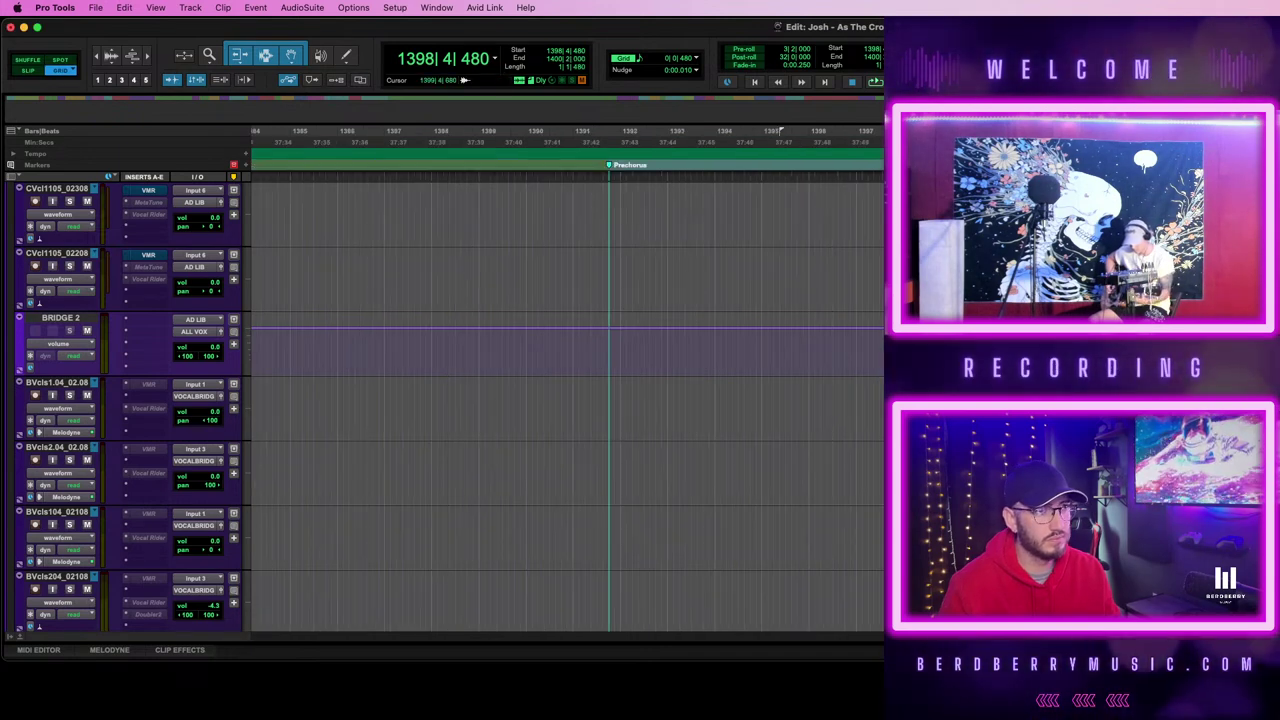
scroll(738, 424, "right", 5)
key("space")
key("space")
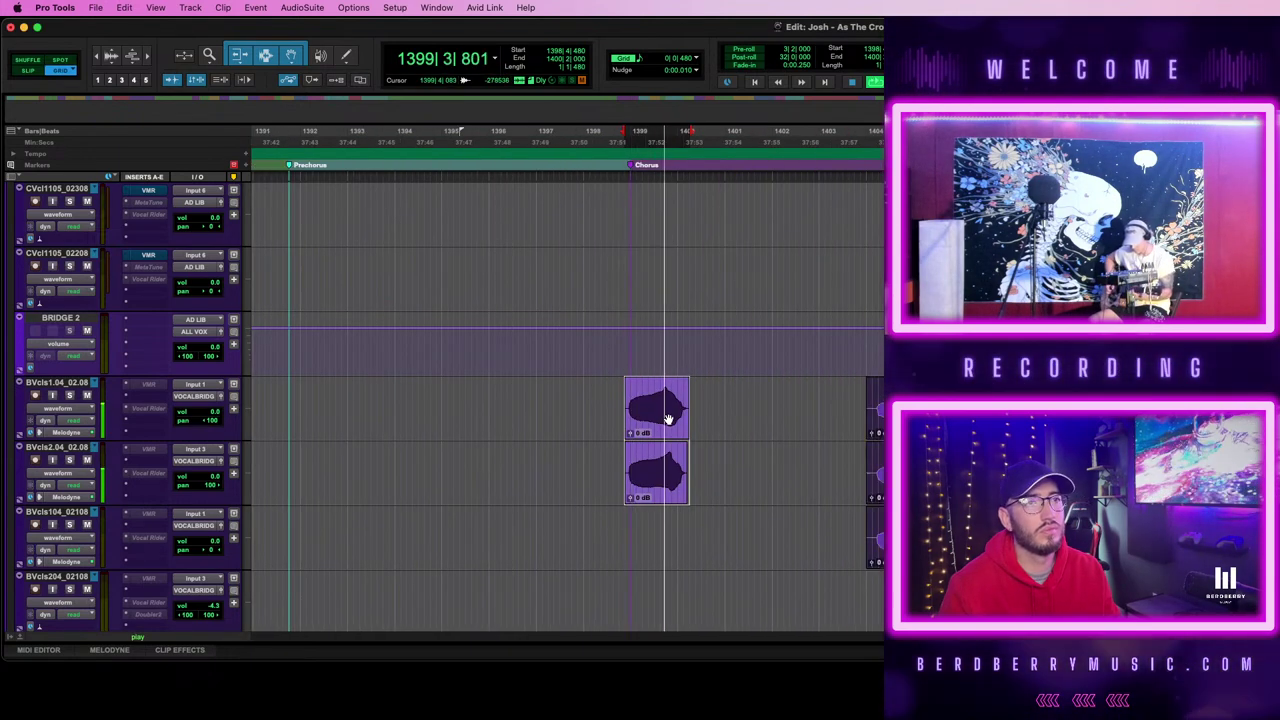
key("space")
left_click(755, 400)
key("space")
left_click(659, 422)
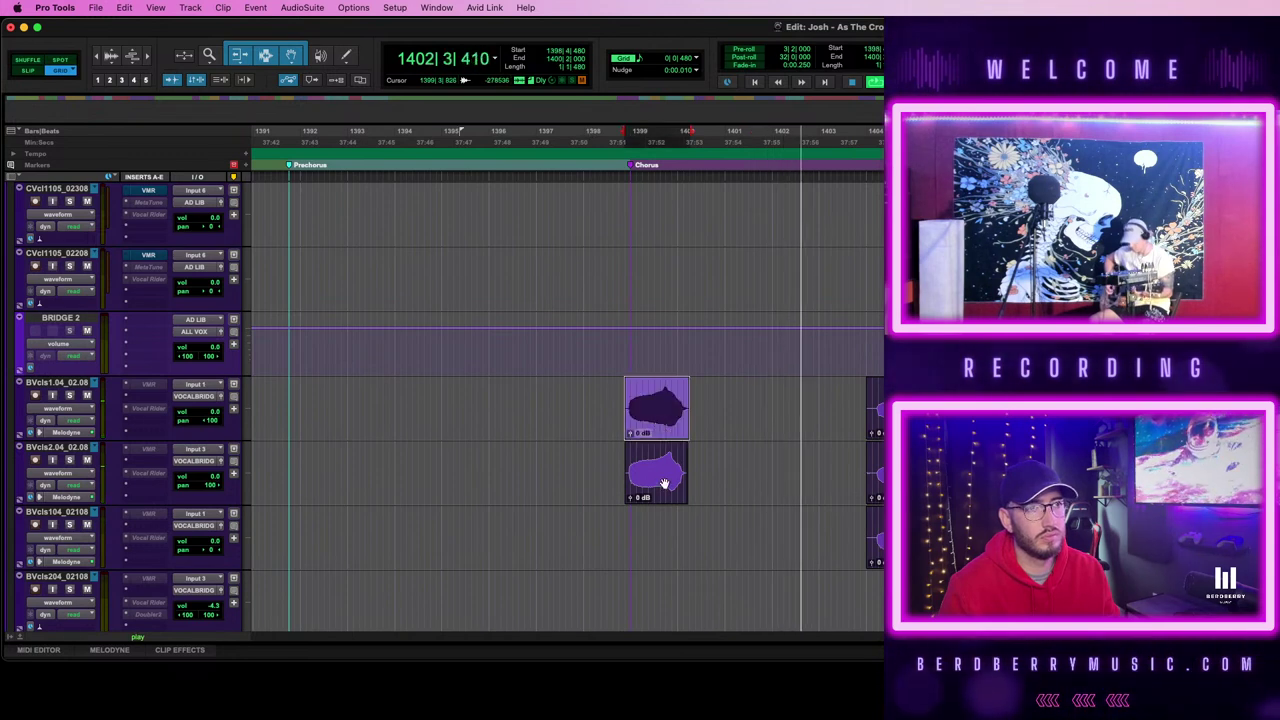
key("shift+semicolon")
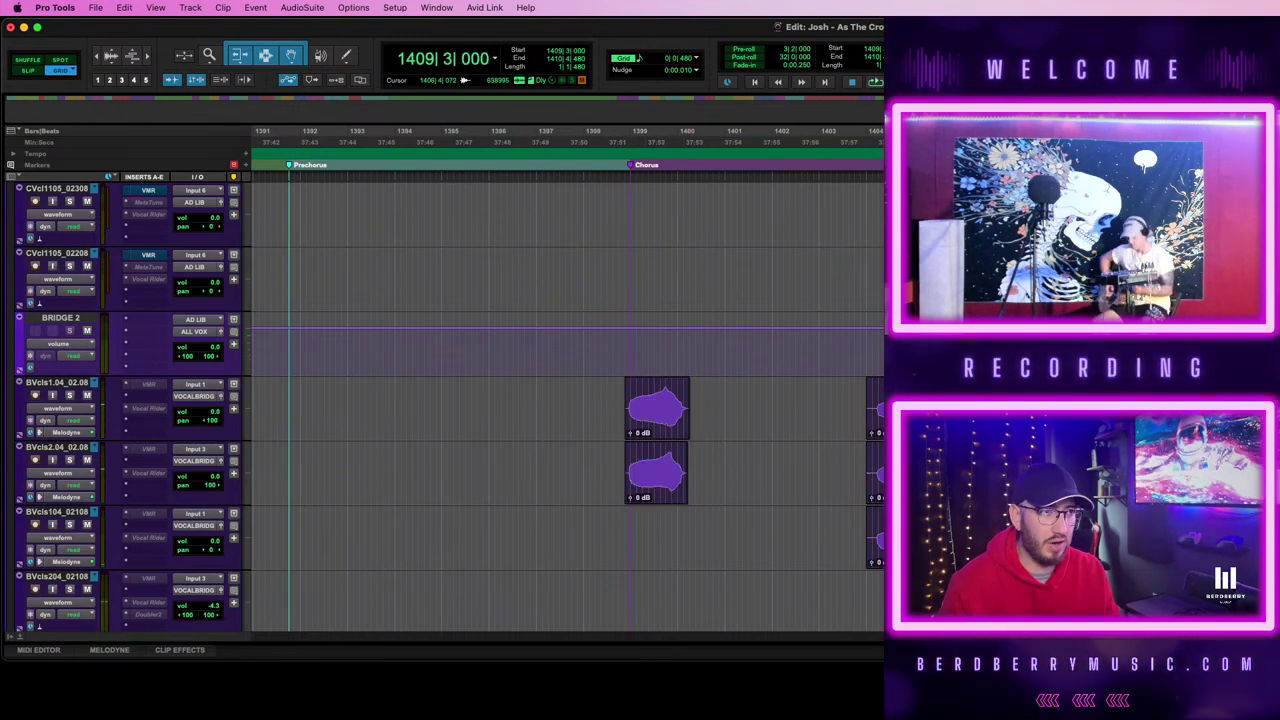
- Audition the backing vocals on BVcls1.04_02.08 and BVcls2.04_02.08 from 1406|4|000, ahead of the copied pair at 1409|3|000
key("r")
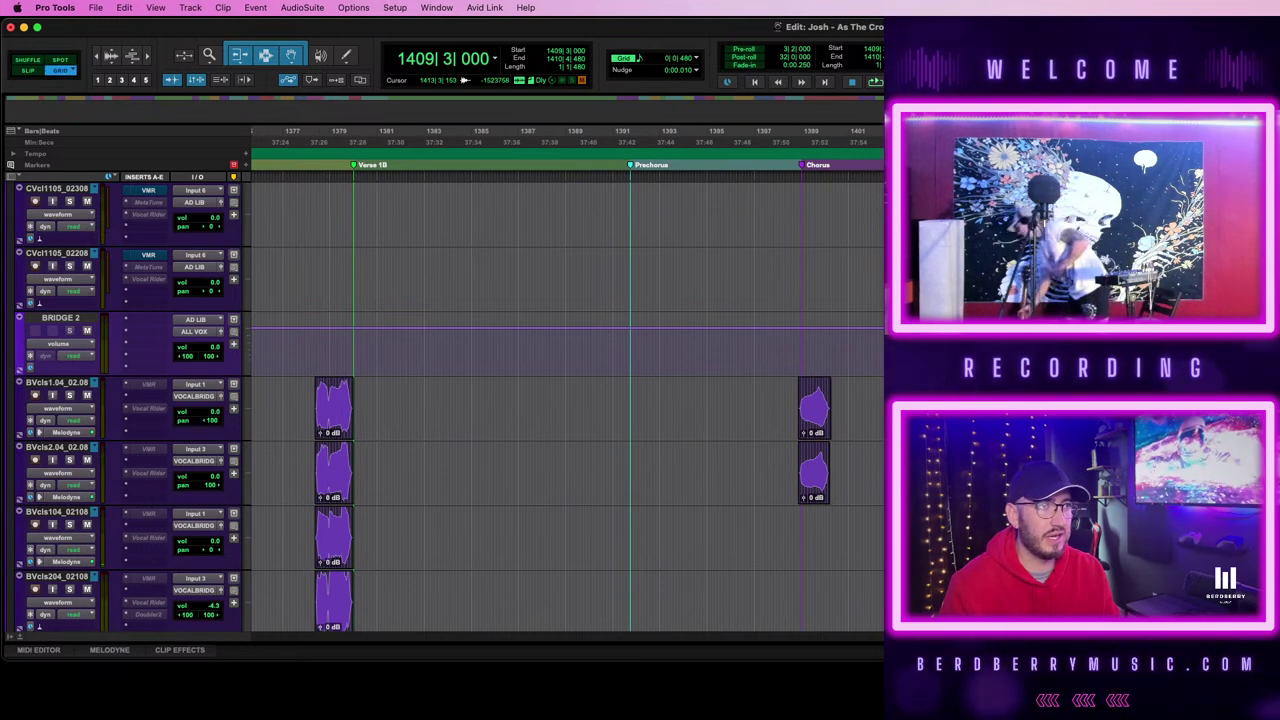
scroll(567, 404, "right", 5)
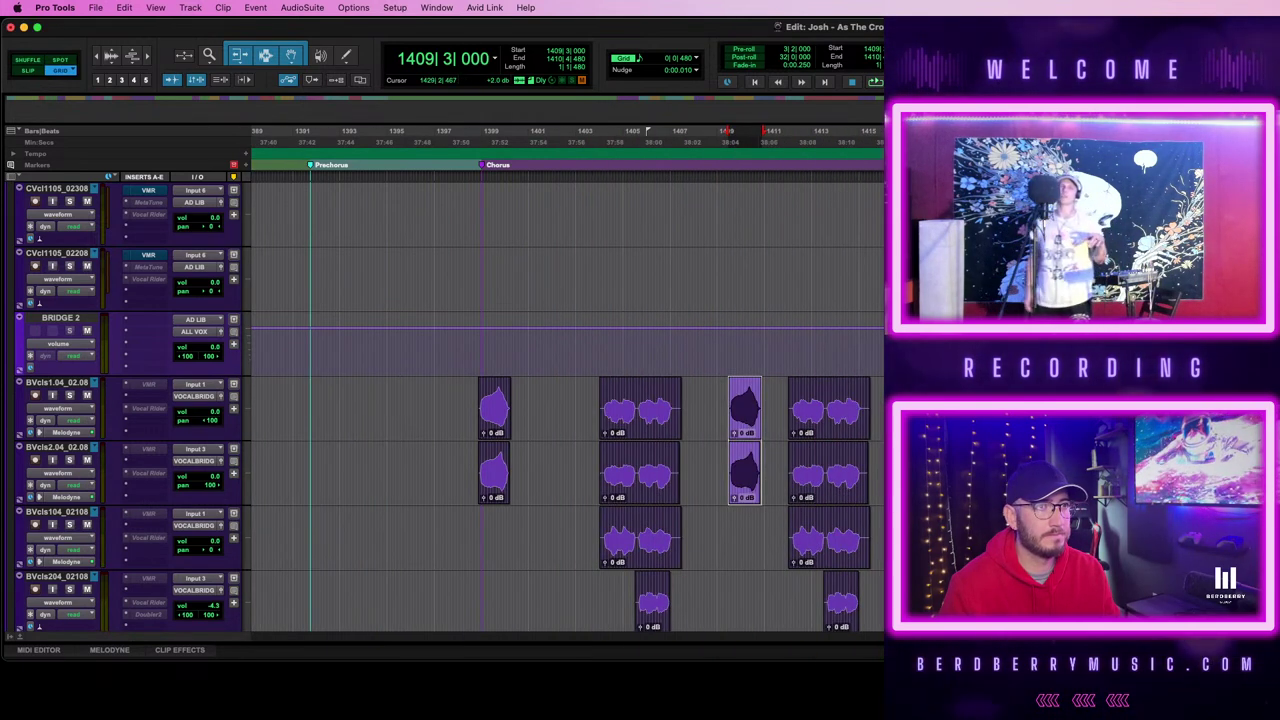
key("super+bracketright")
key("super+bracketright")
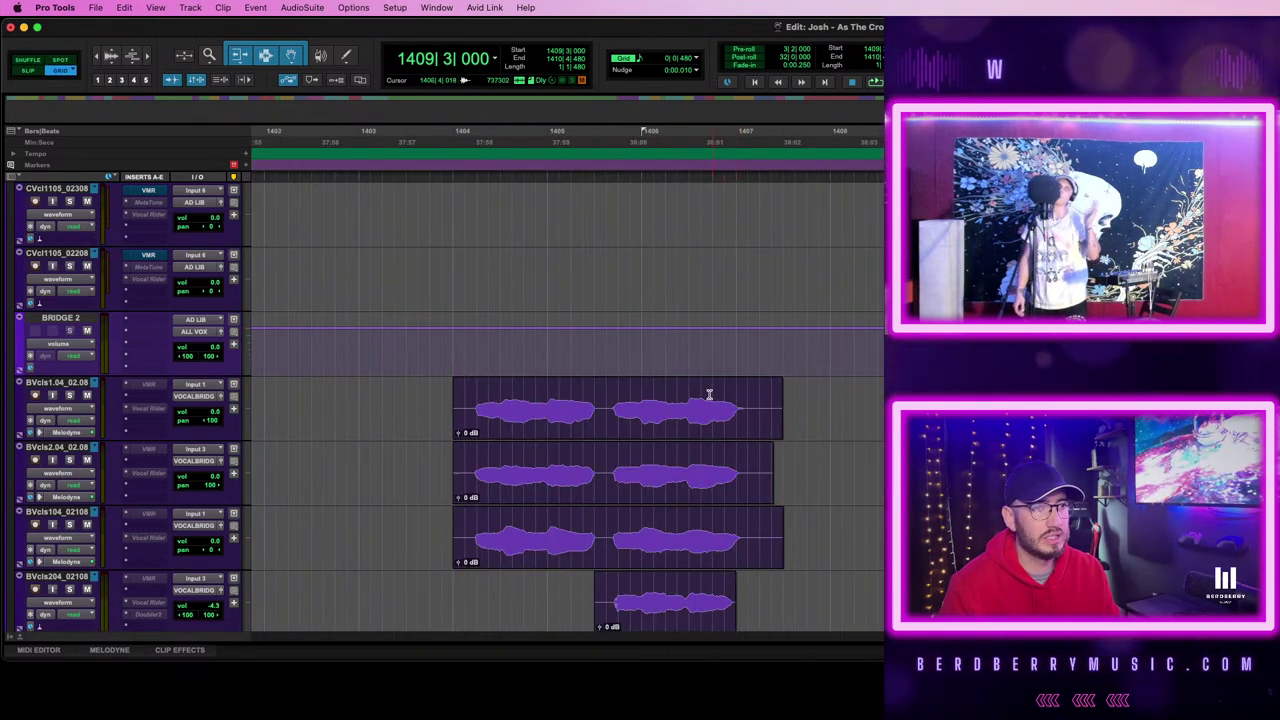
key("space")
key("super+bracketright")
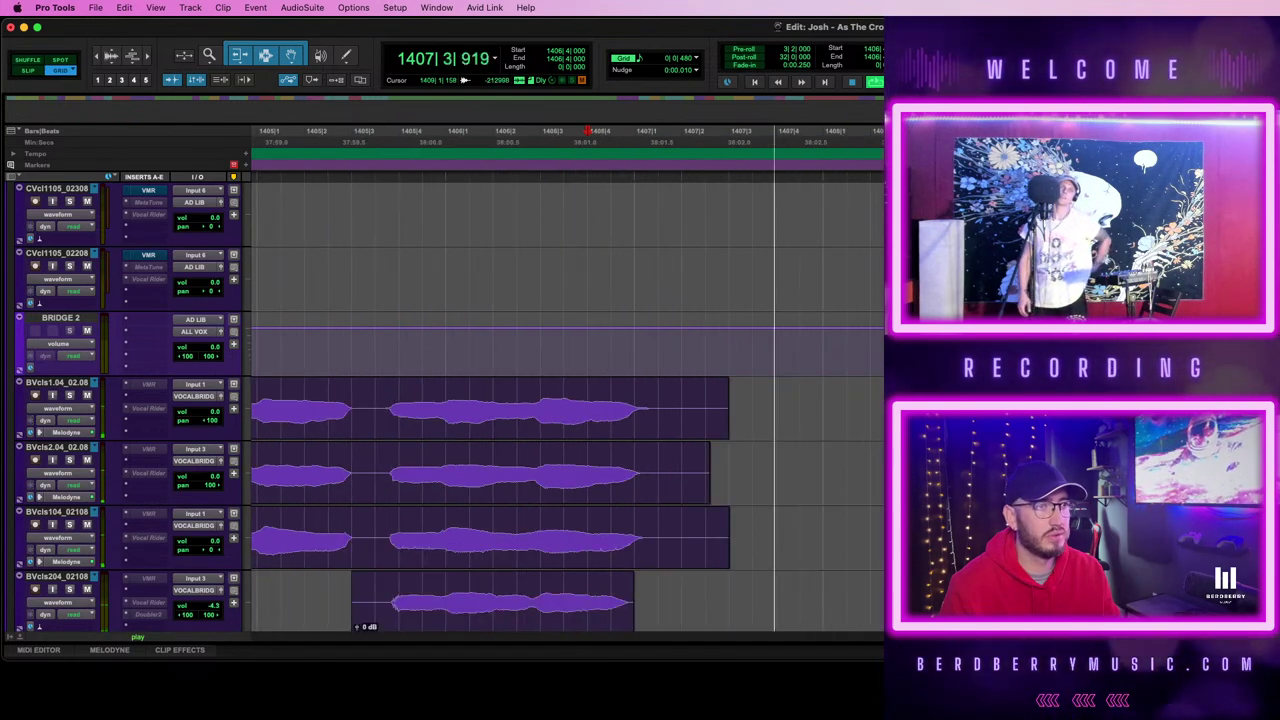
key("space")
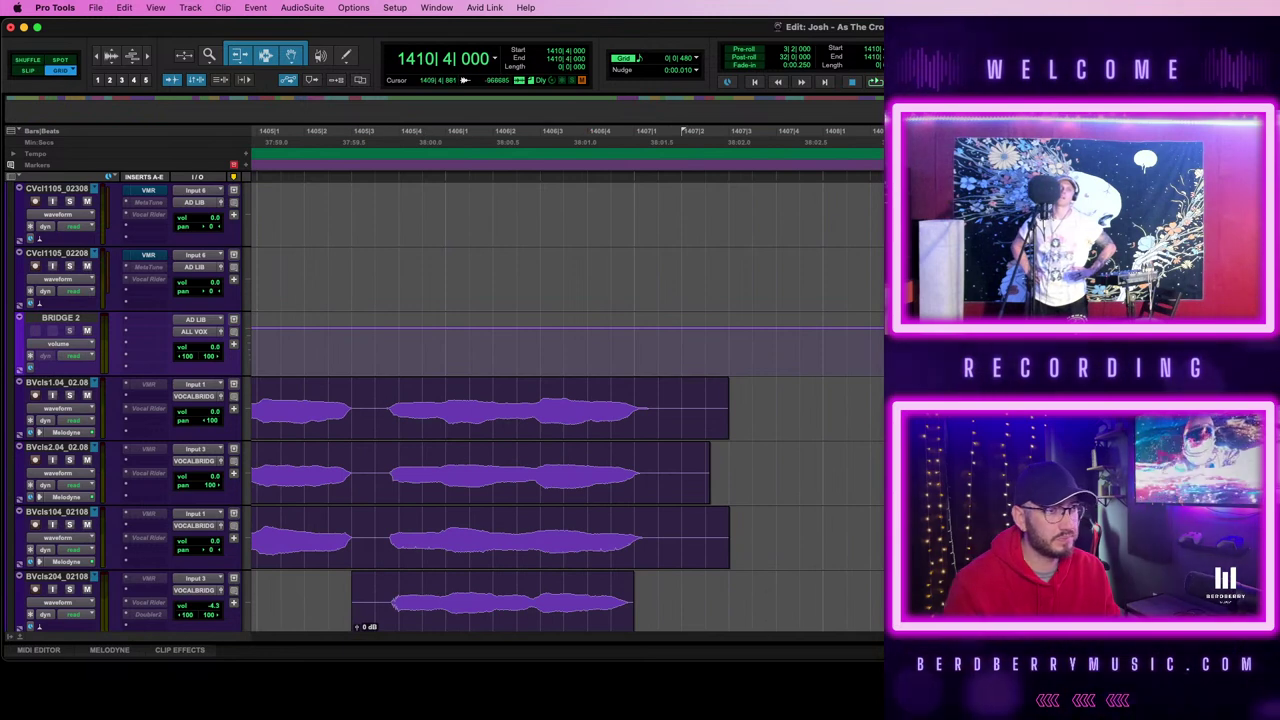
- Move the copied pair of backing clips to 1407|1|000 and audition the passage from 1405|3|480
left_click_drag(1196, 412, 693, 409)
left_click(566, 394)
key("space")
key("space")
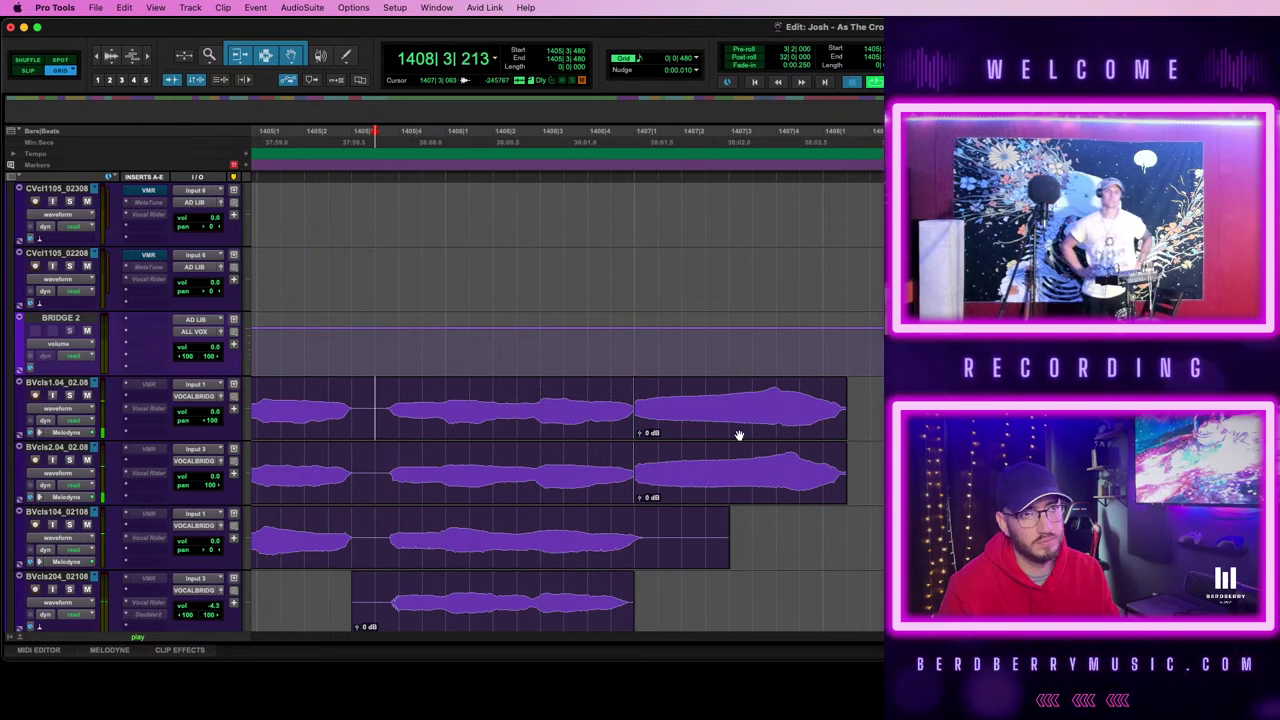
key("space")
- Compare the moved pair with the pair at the chorus start and listen to its placement after the preceding phrase
key("r")
scroll(866, 437, "left", 10)
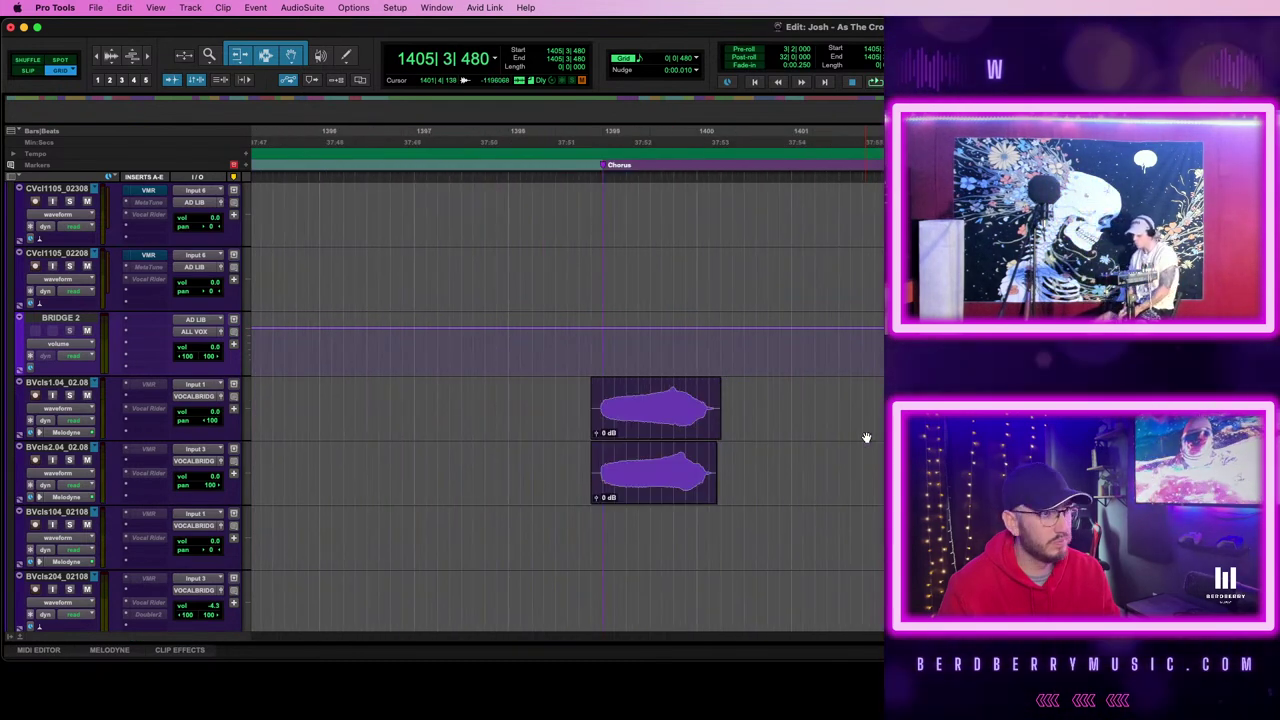
scroll(866, 437, "right", 5)
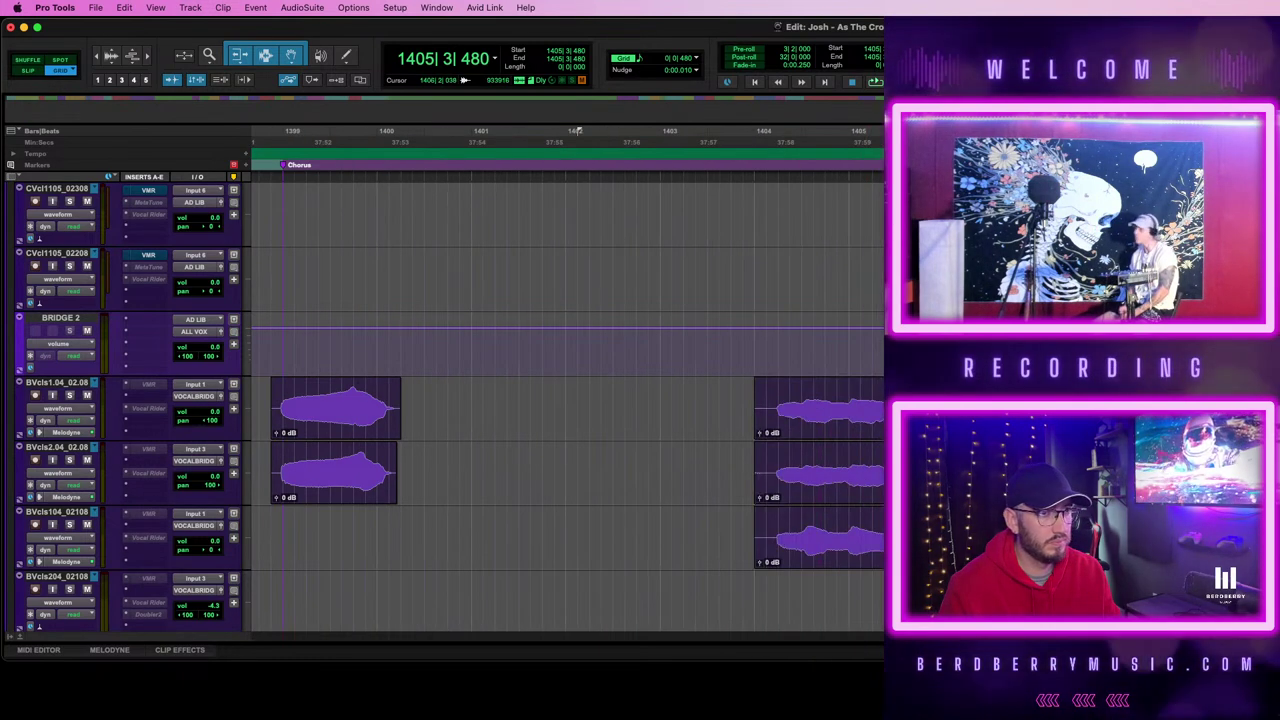
left_click(719, 394)
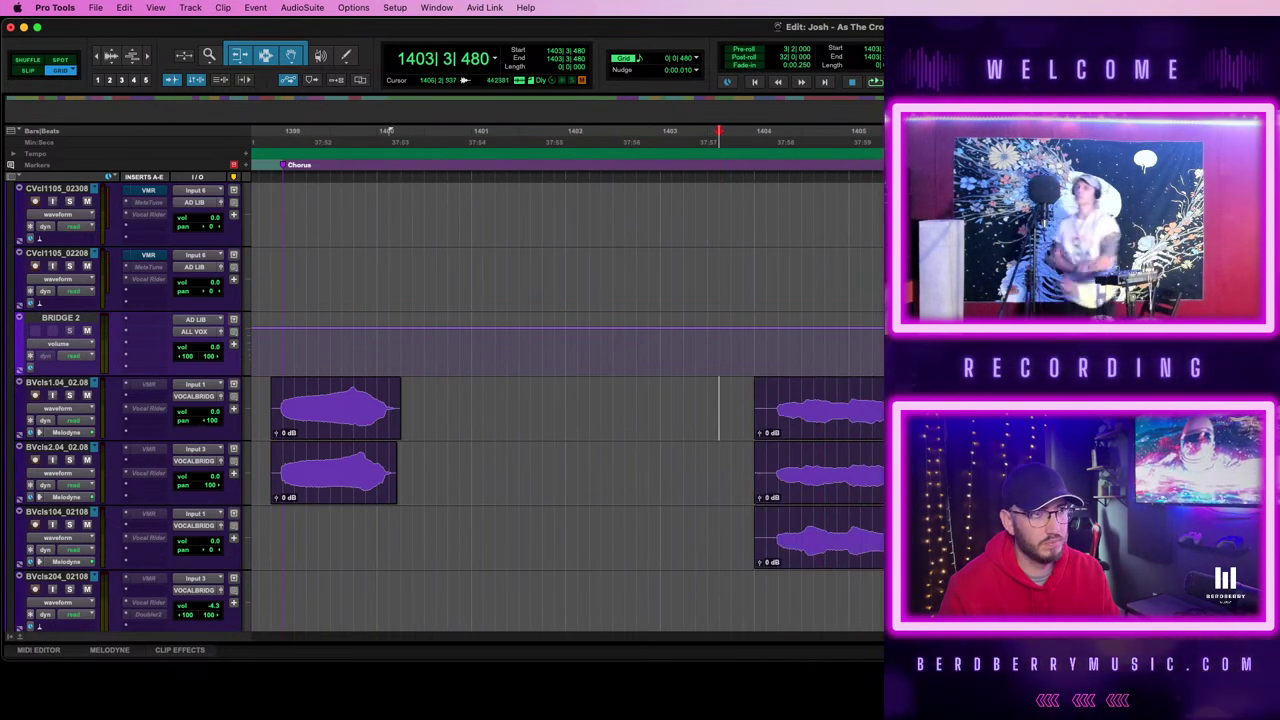
key("space")
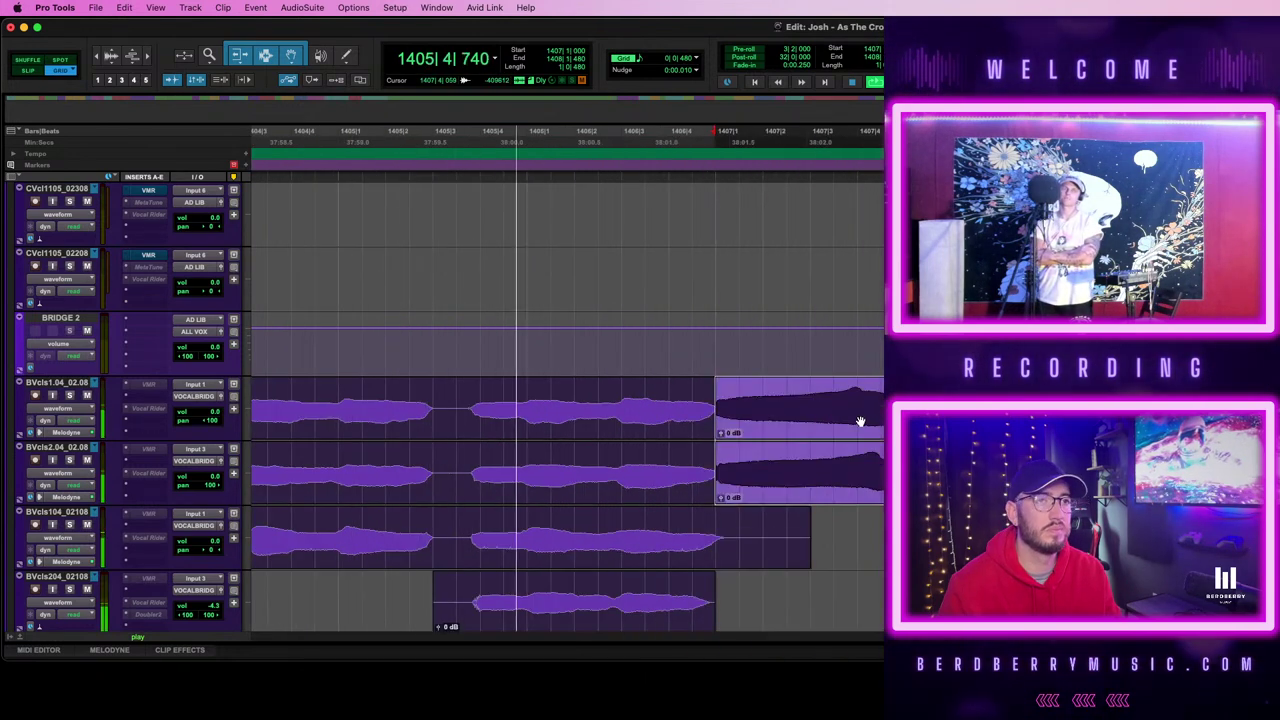
key("space")
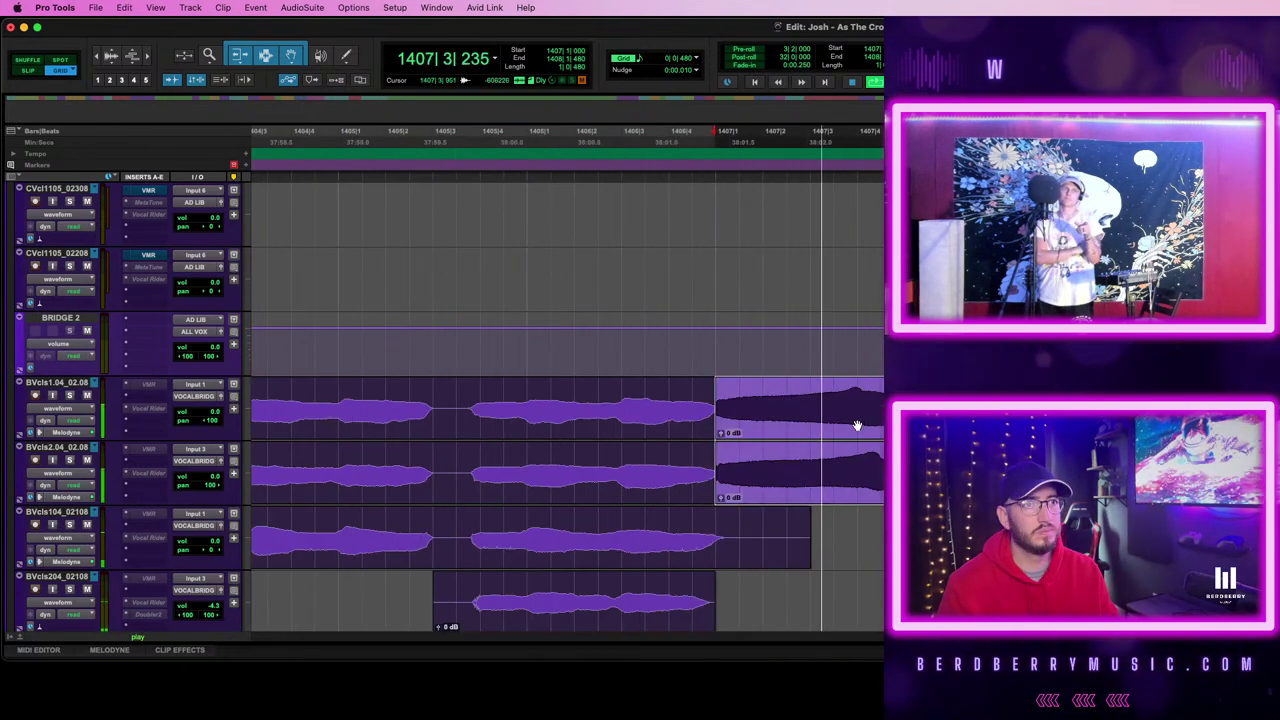
- Try the moved pair at 1406|4|480 and 1407|1|480, and return it to 1407|1|000 against the ends of the preceding clips
left_click_drag(857, 425, 838, 425)
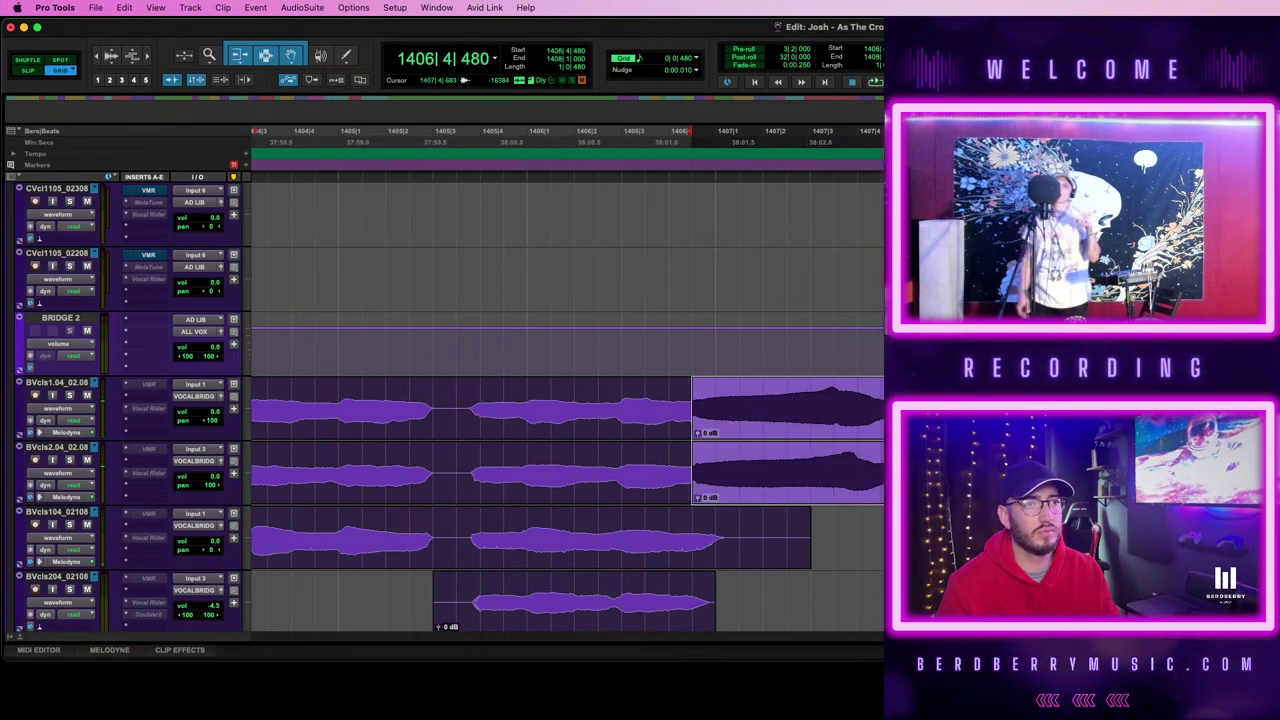
left_click_drag(747, 427, 786, 427)
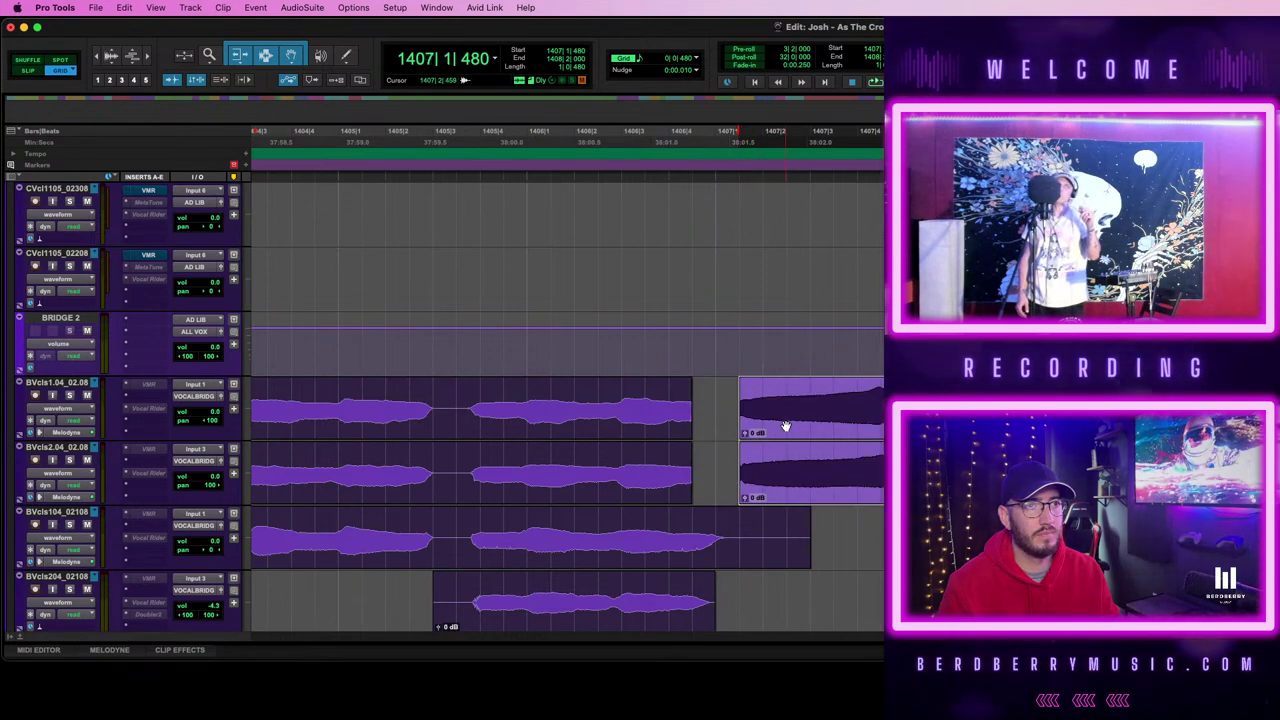
left_click_drag(684, 403, 712, 403)
left_click_drag(685, 471, 715, 471)
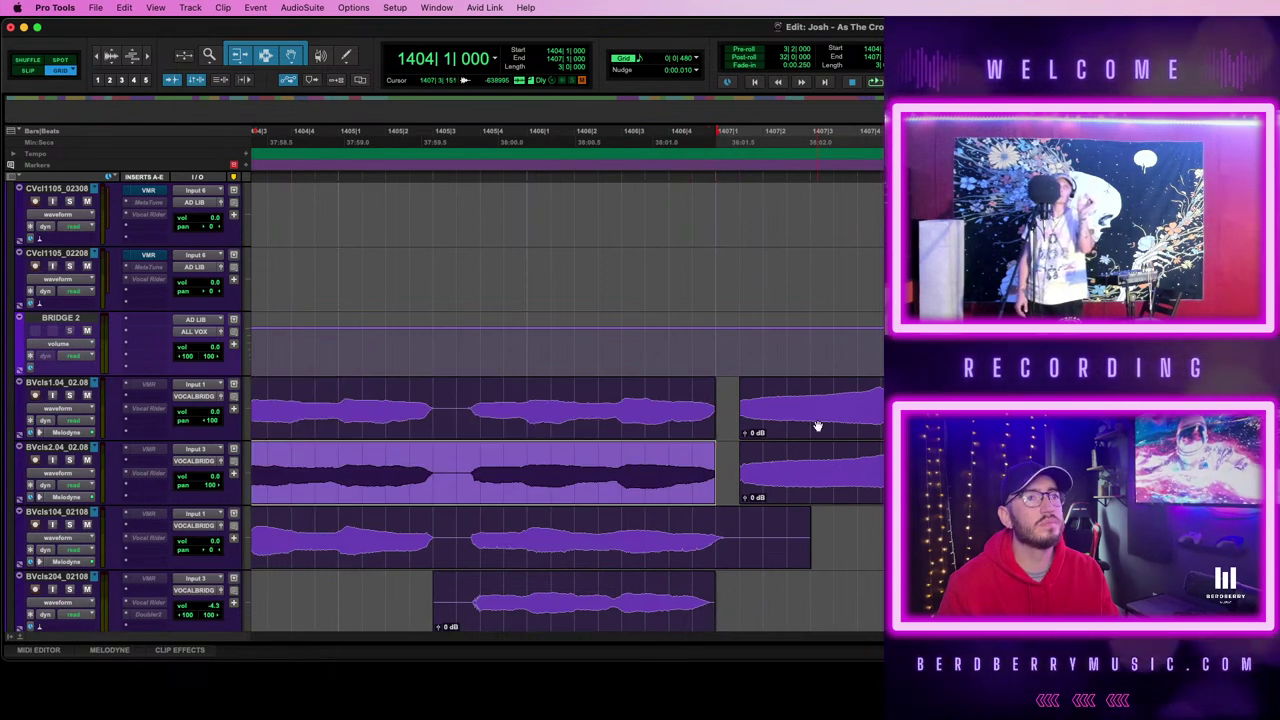
left_click_drag(854, 429, 831, 431)
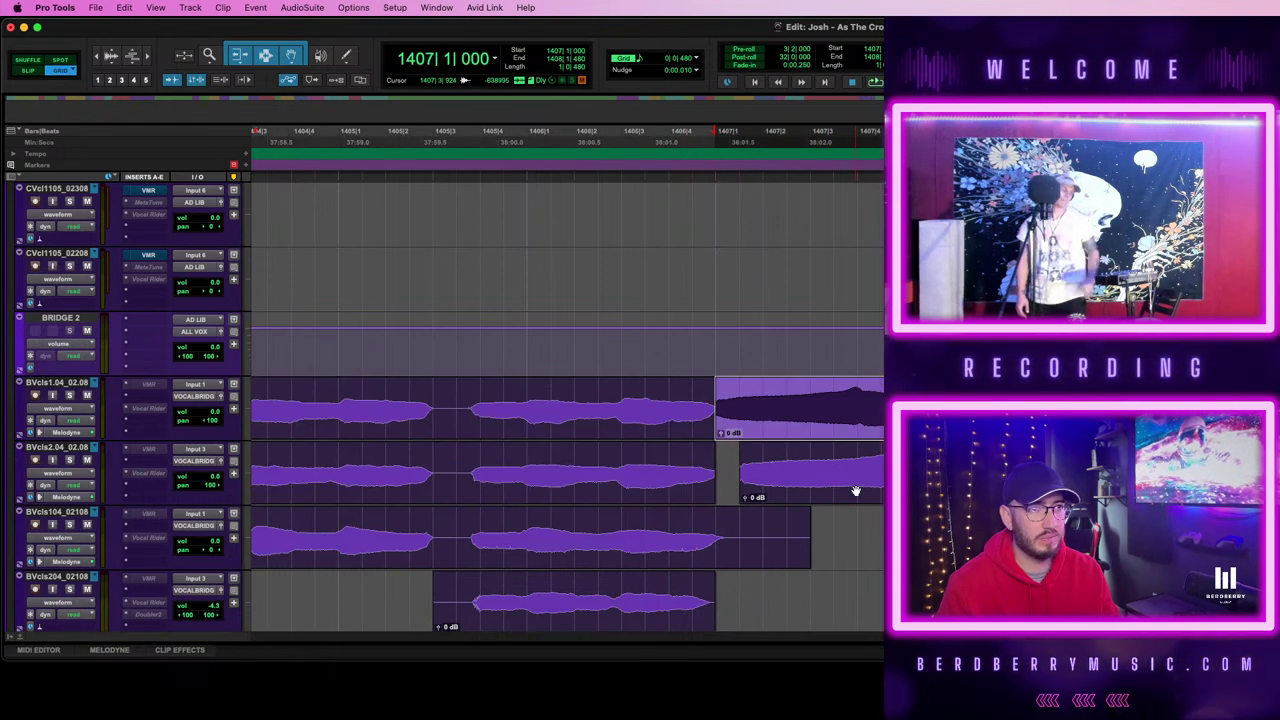
left_click_drag(854, 490, 832, 488)
- Extend the preceding clips on both backing tracks to 1407|1|480, over the start of the moved pair, and audition the join
left_click_drag(710, 403, 738, 405)
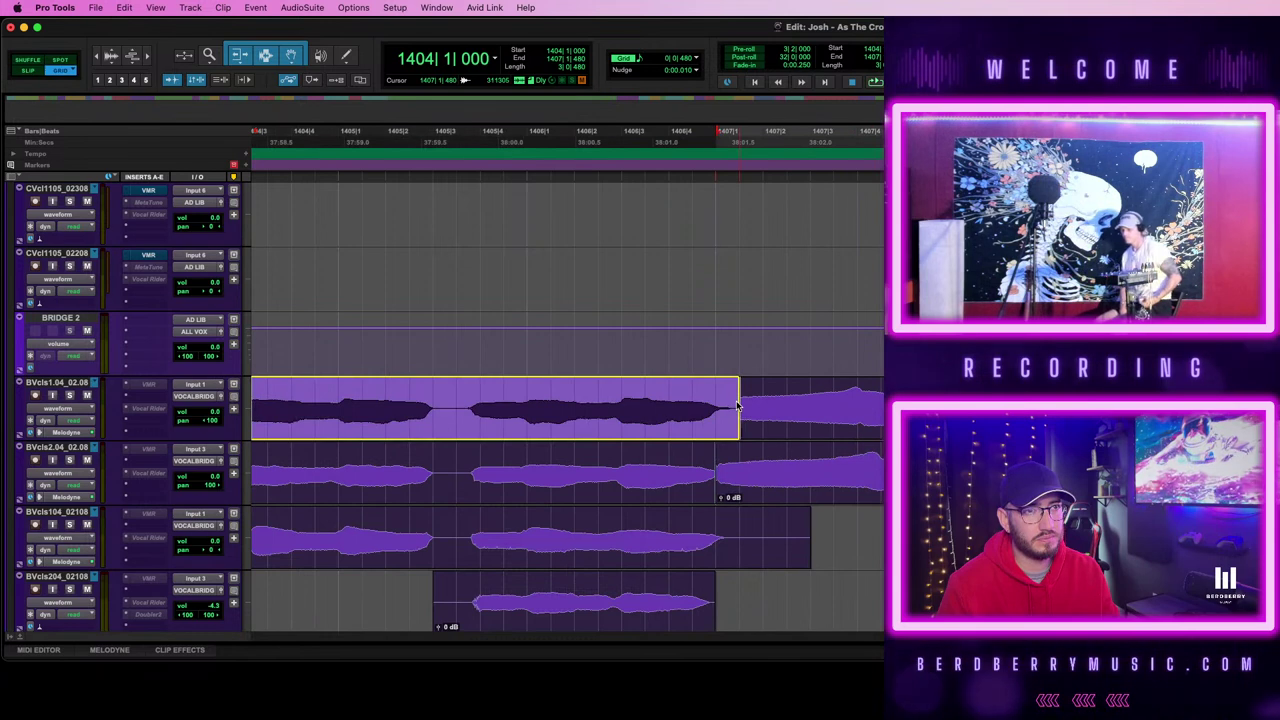
left_click_drag(714, 468, 740, 468)
left_click(457, 400)
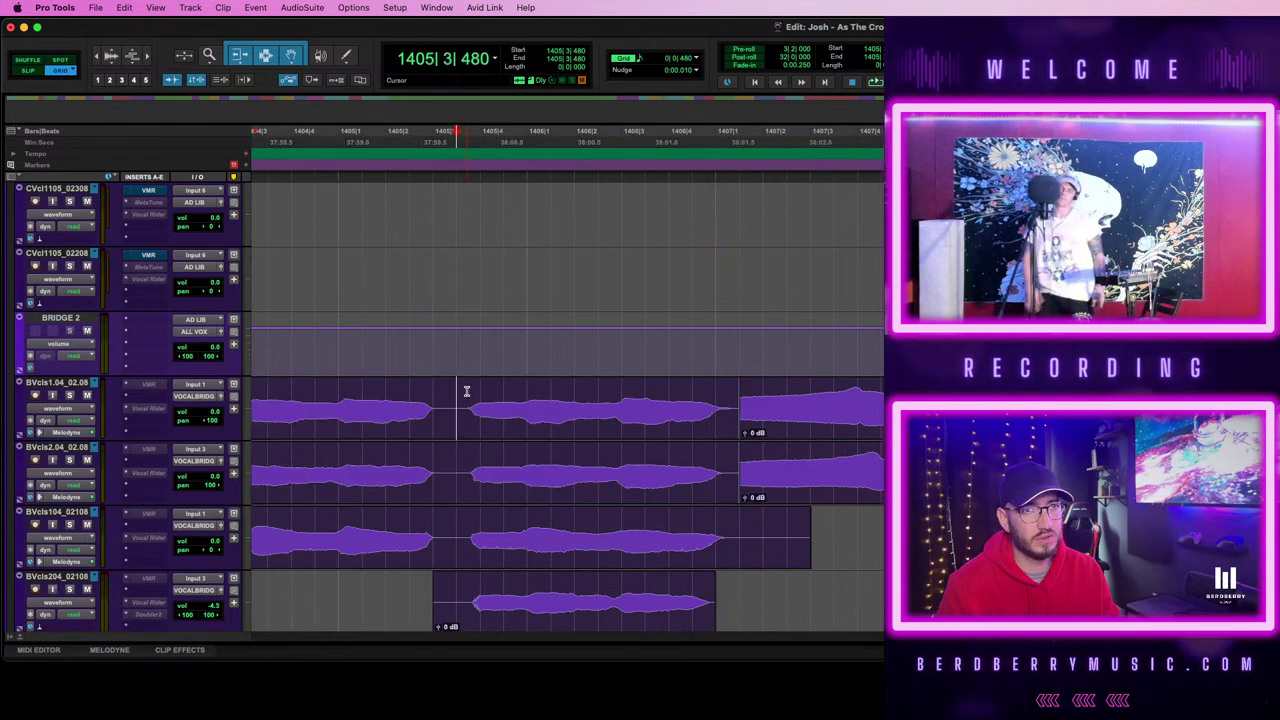
key("space")
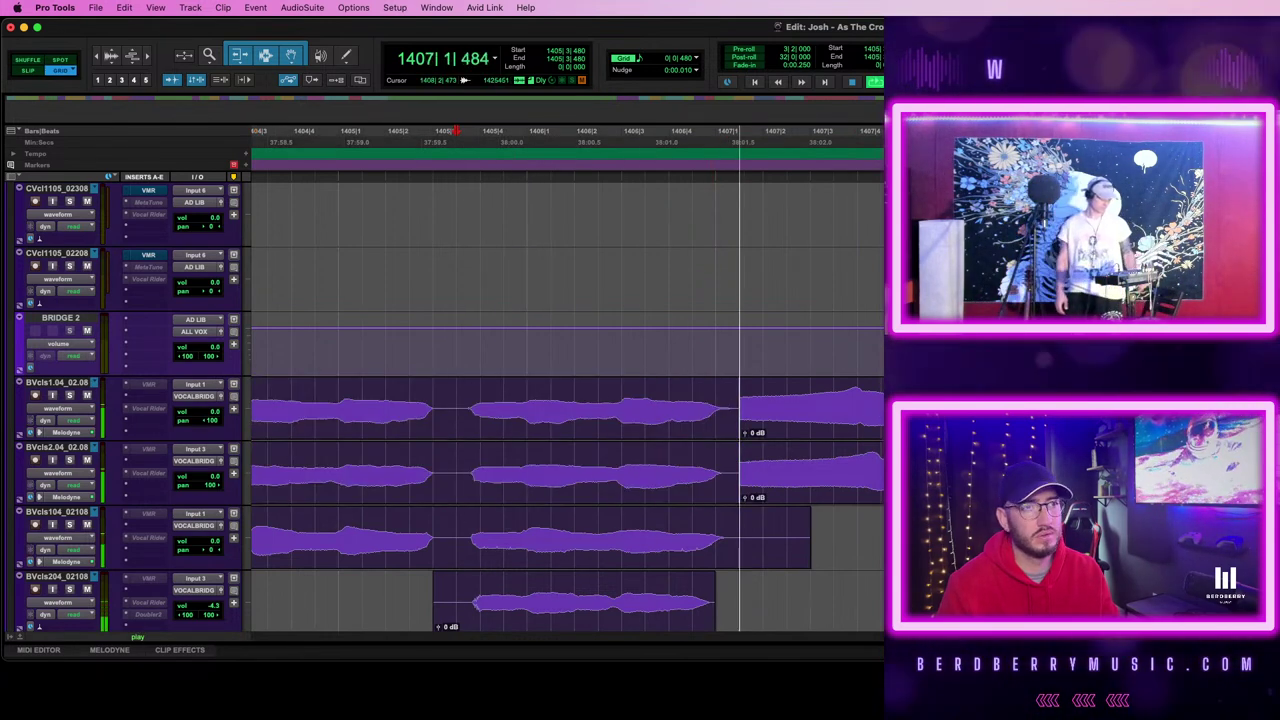
key("space")
- Trim the starts of both moved backing clips to 1407|2|000 and audition the gap after the preceding phrase
left_click(760, 413)
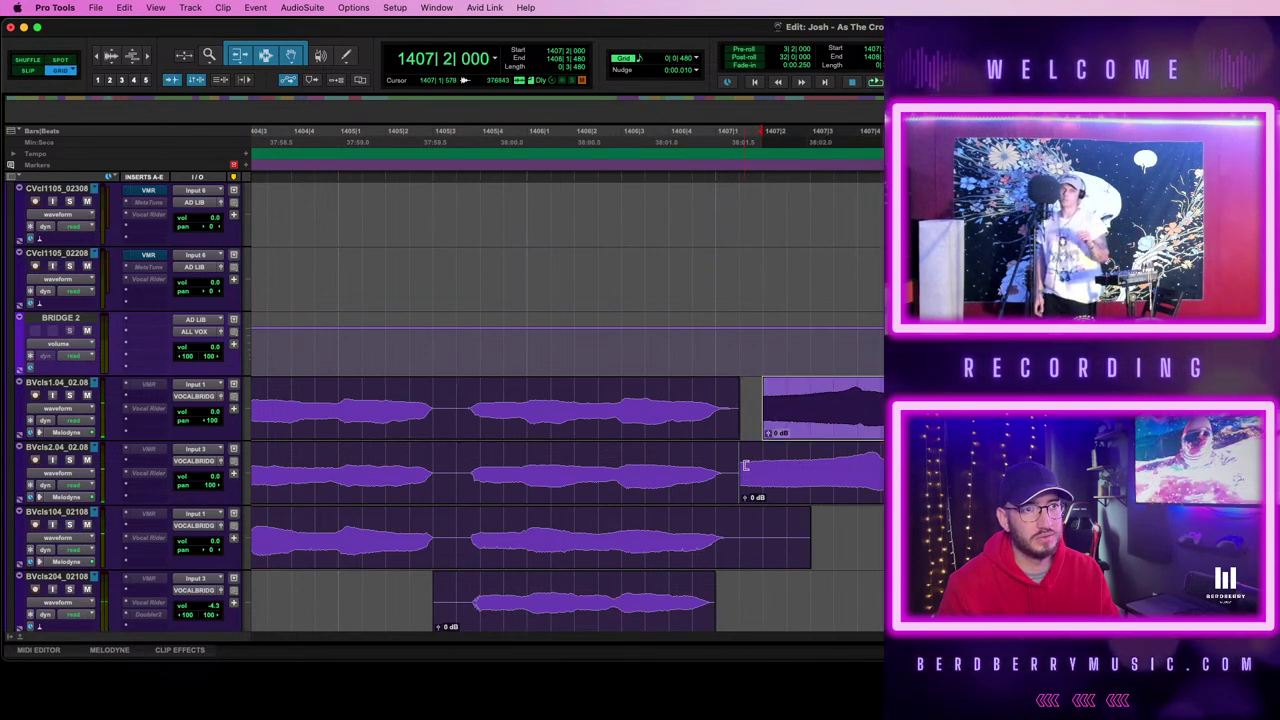
left_click_drag(745, 466, 761, 466)
left_click(602, 403)
key("space")
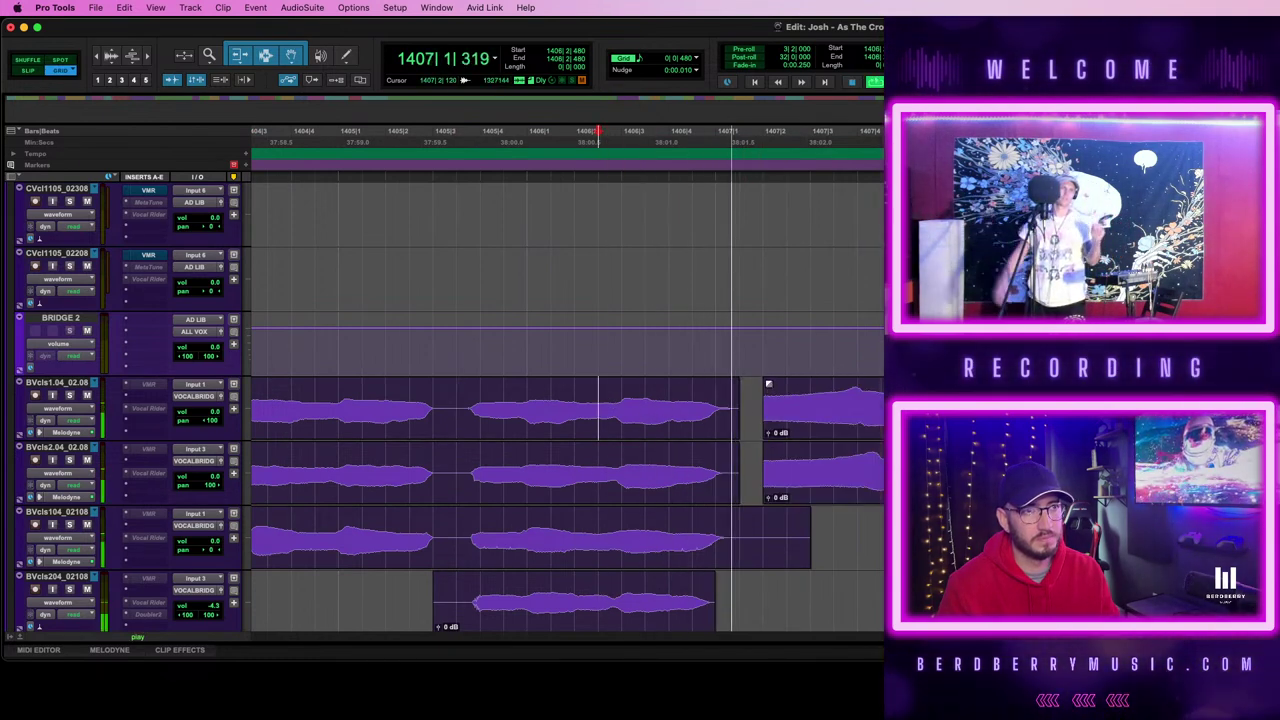
- Try long fade-ins on both moved backing clips from 1407|2|000, audition them and undo both fades
left_click_drag(767, 384, 895, 388)
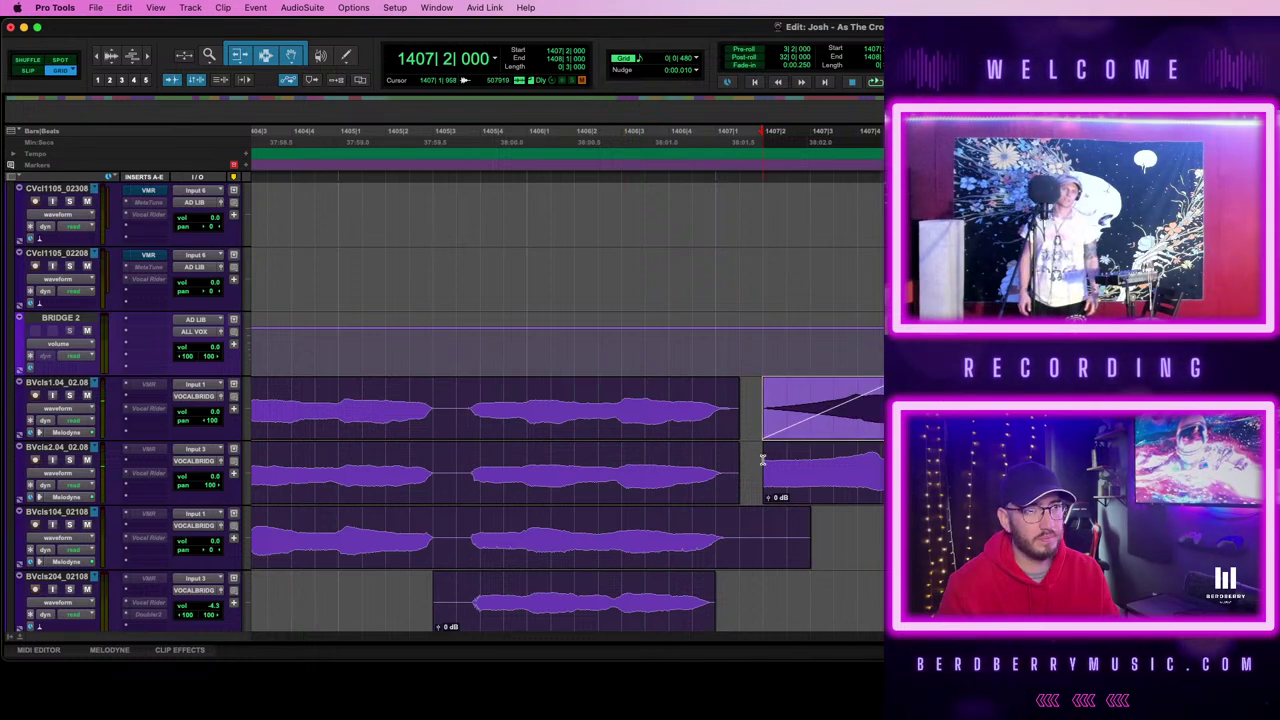
left_click_drag(769, 452, 898, 453)
left_click(664, 394)
key("space")
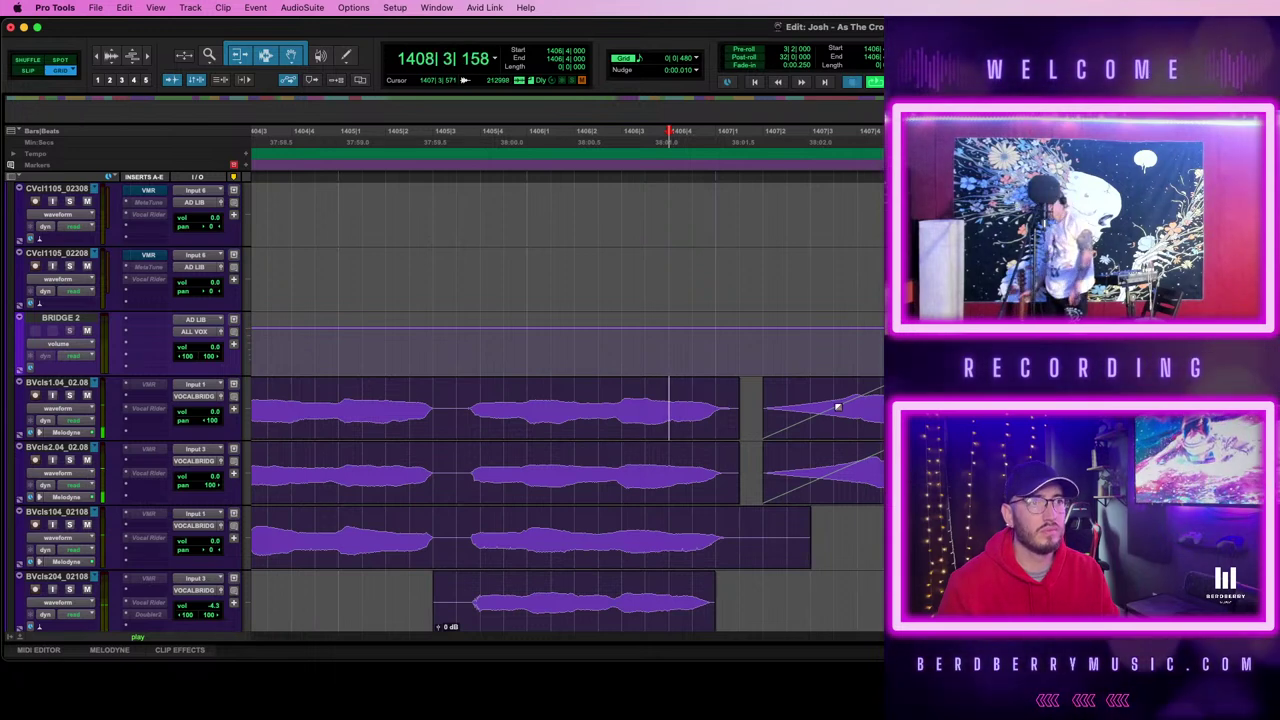
key("super+z")
key("super+z")
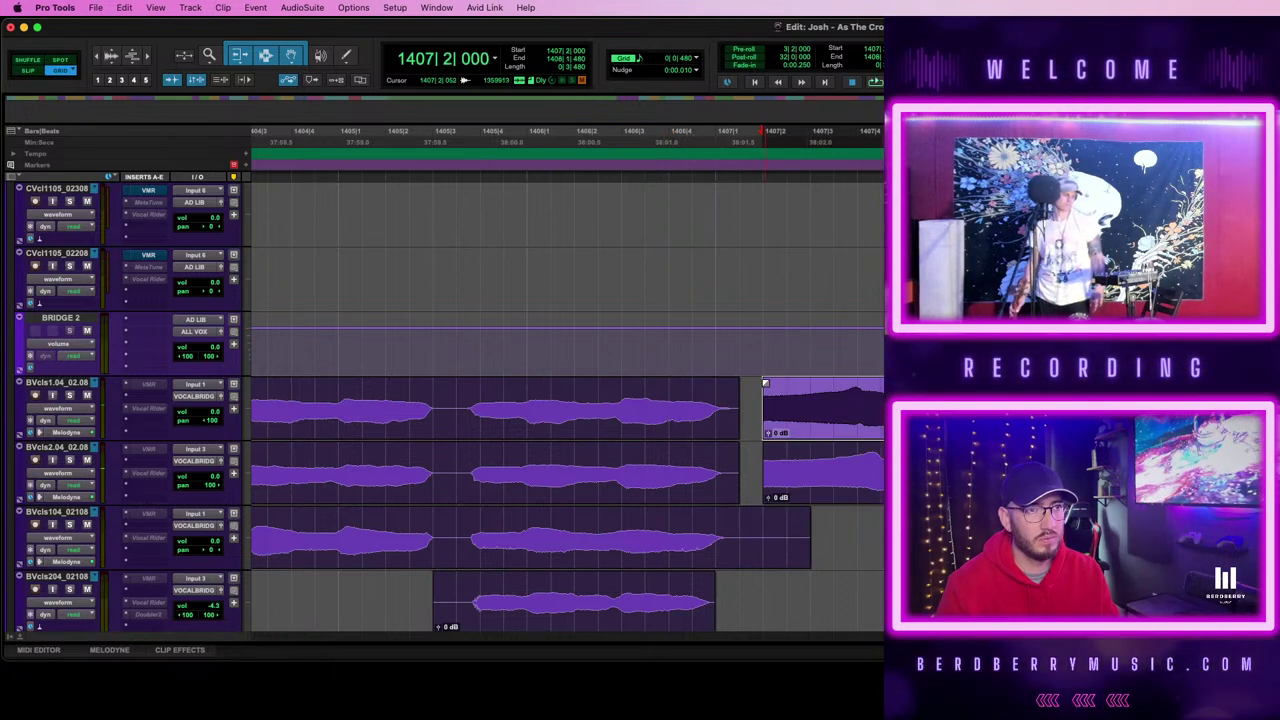
- Add fade-ins from 1407|2|000 to 1407|3|000 on both moved backing clips and audition them
left_click_drag(766, 384, 808, 386)
left_click_drag(769, 450, 808, 450)
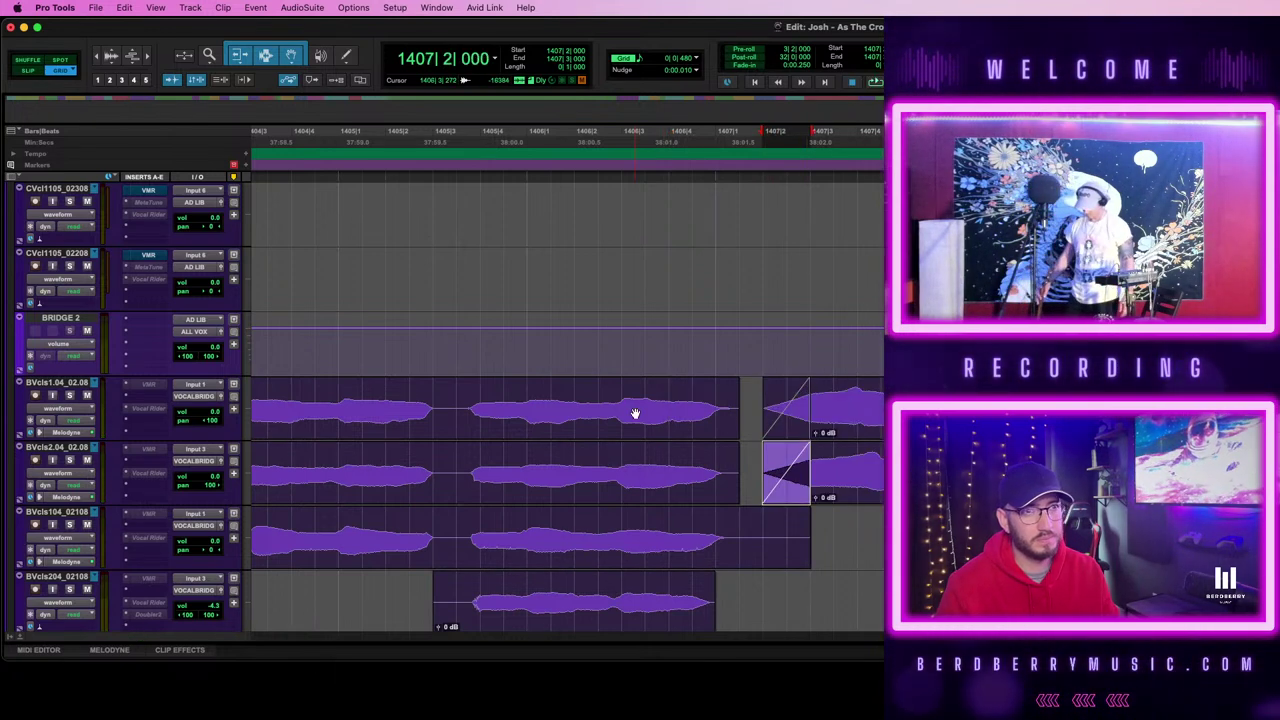
left_click(634, 412)
left_click(633, 393)
key("space")
key("space")
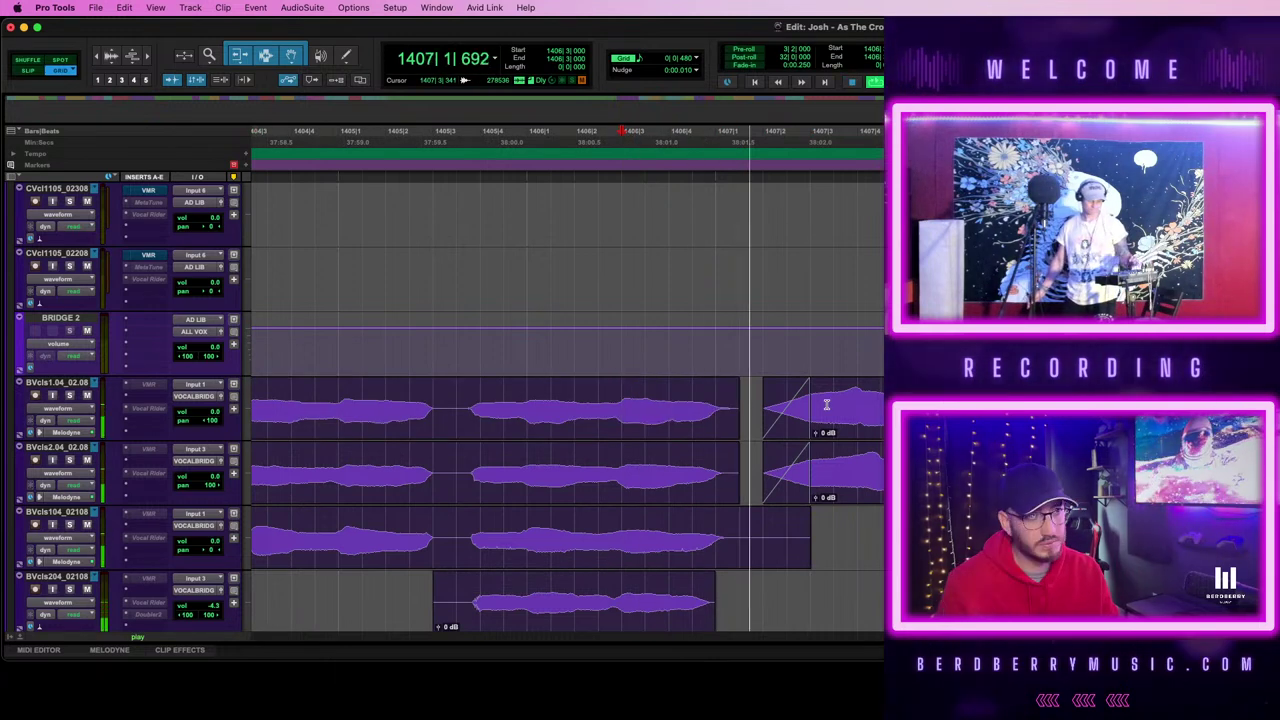
key("space")
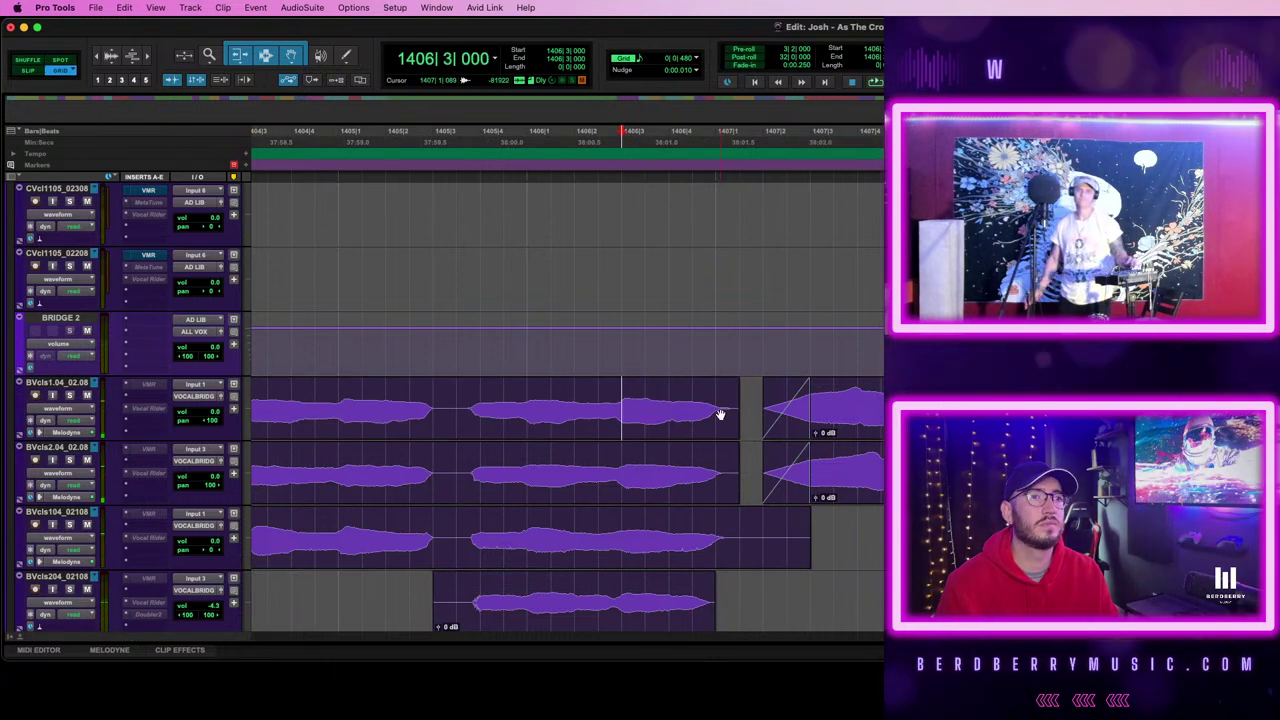
- Delete the portion of both chorus-start backing clips that lies before the Chorus marker at 1399|1|000
scroll(720, 414, "left", 10)
scroll(720, 414, "left", 5)
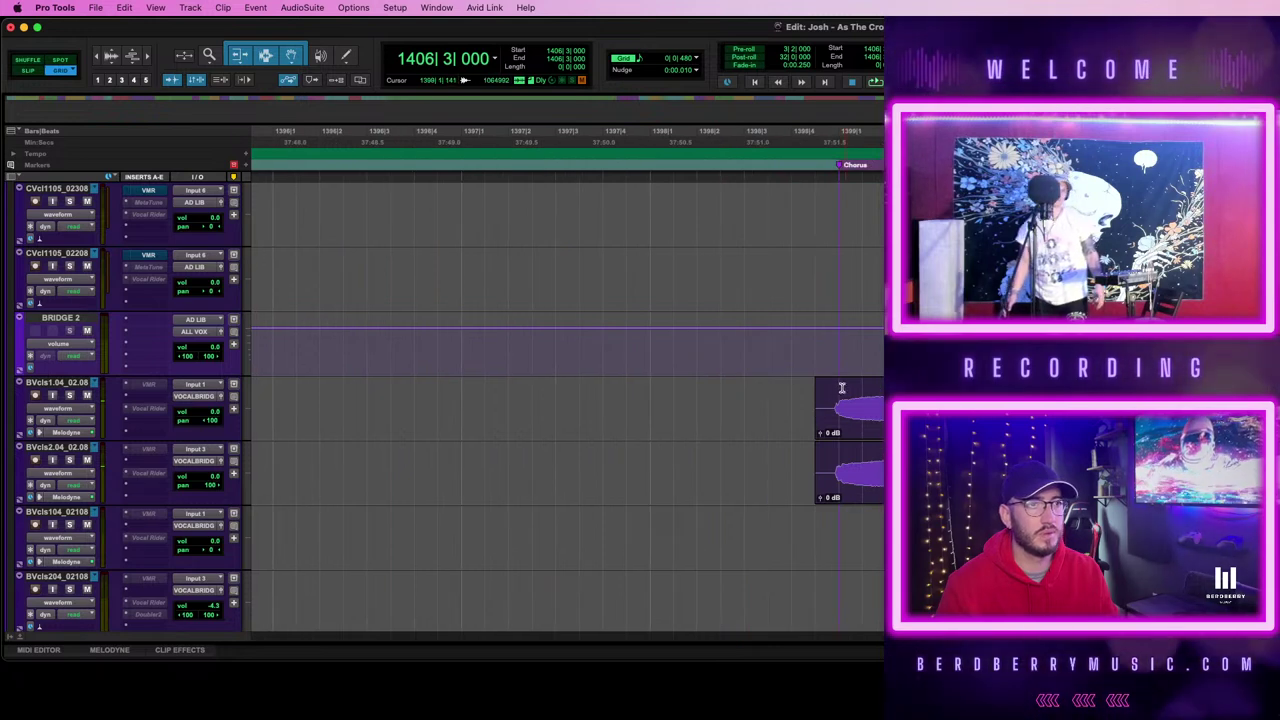
scroll(844, 392, "right", 10)
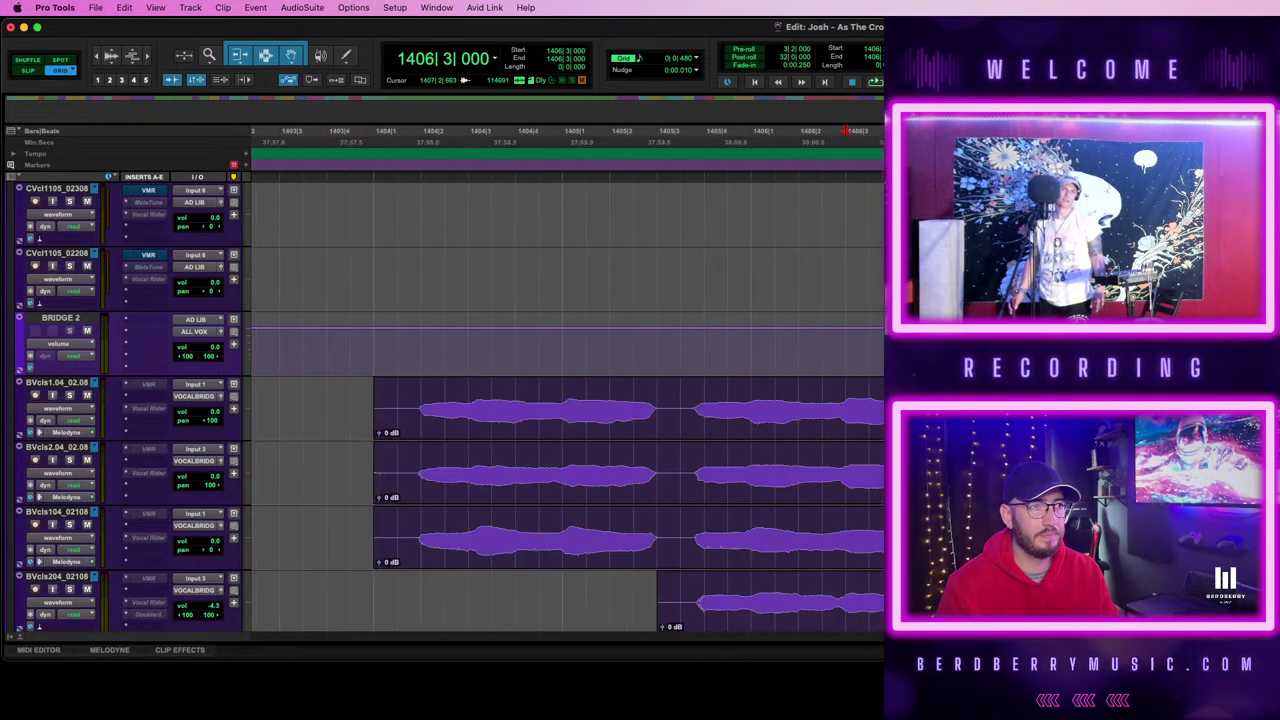
scroll(608, 409, "left", 10)
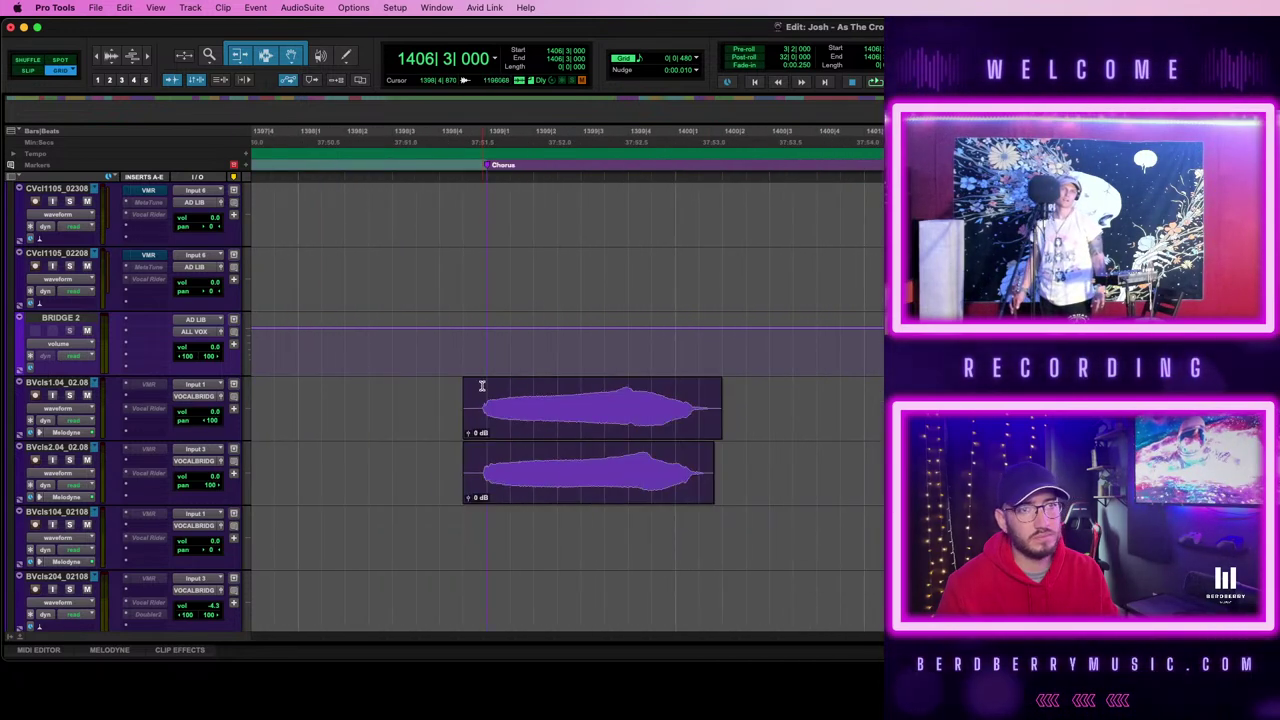
left_click_drag(450, 462, 443, 459)
key("Delete")
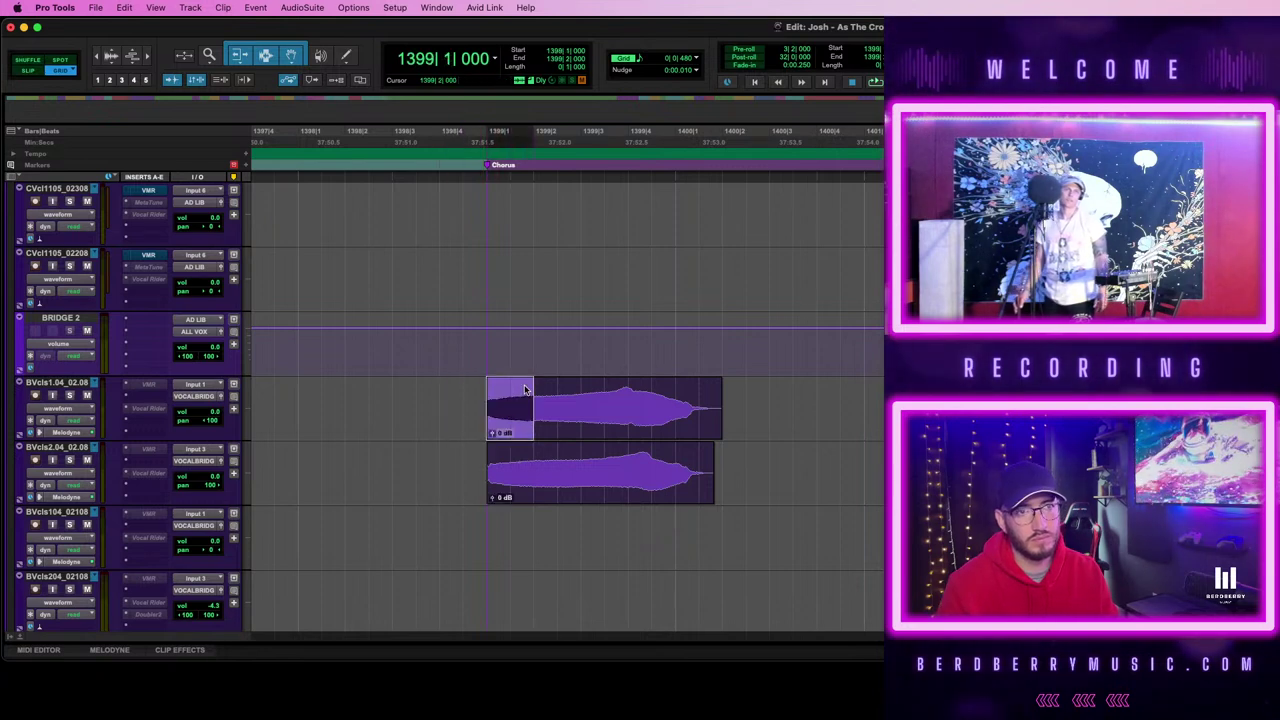
- Add fade-ins from 1399|1|000 to 1399|2|000 on both chorus-start backing clips and audition from 1398|4|000
left_click_drag(488, 383, 515, 389)
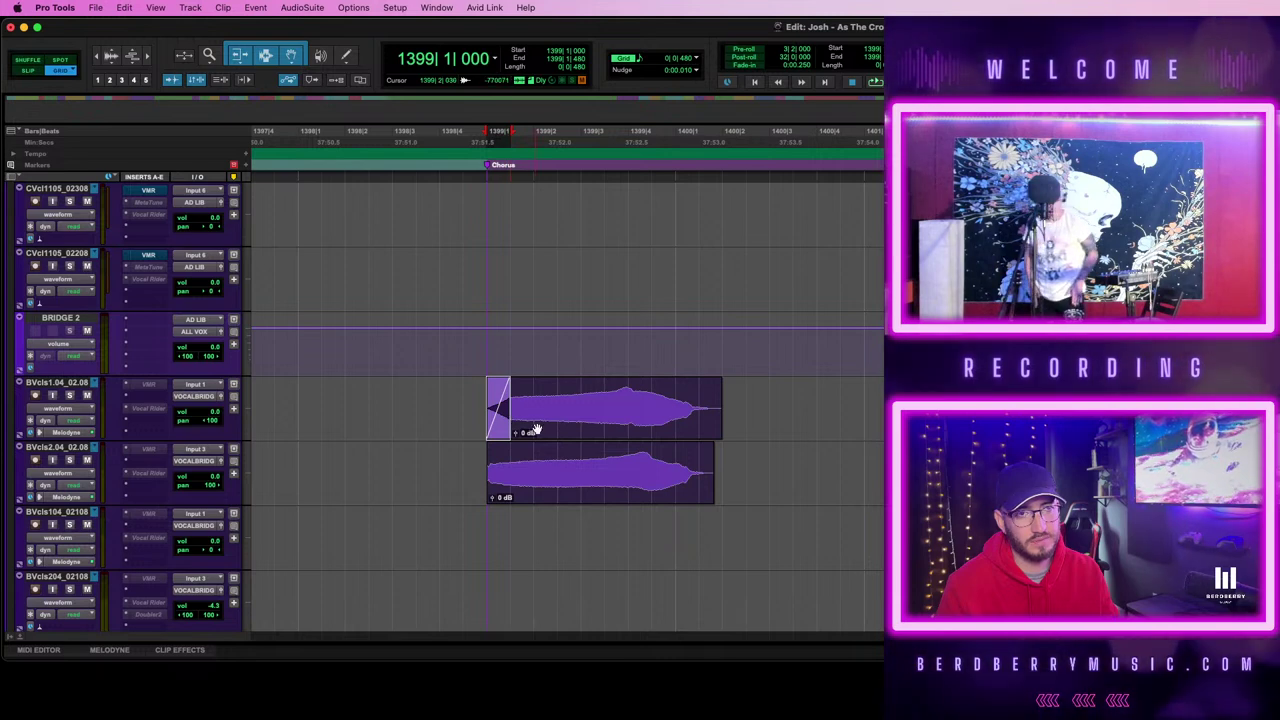
left_click_drag(505, 420, 532, 461)
left_click(439, 392)
key("space")
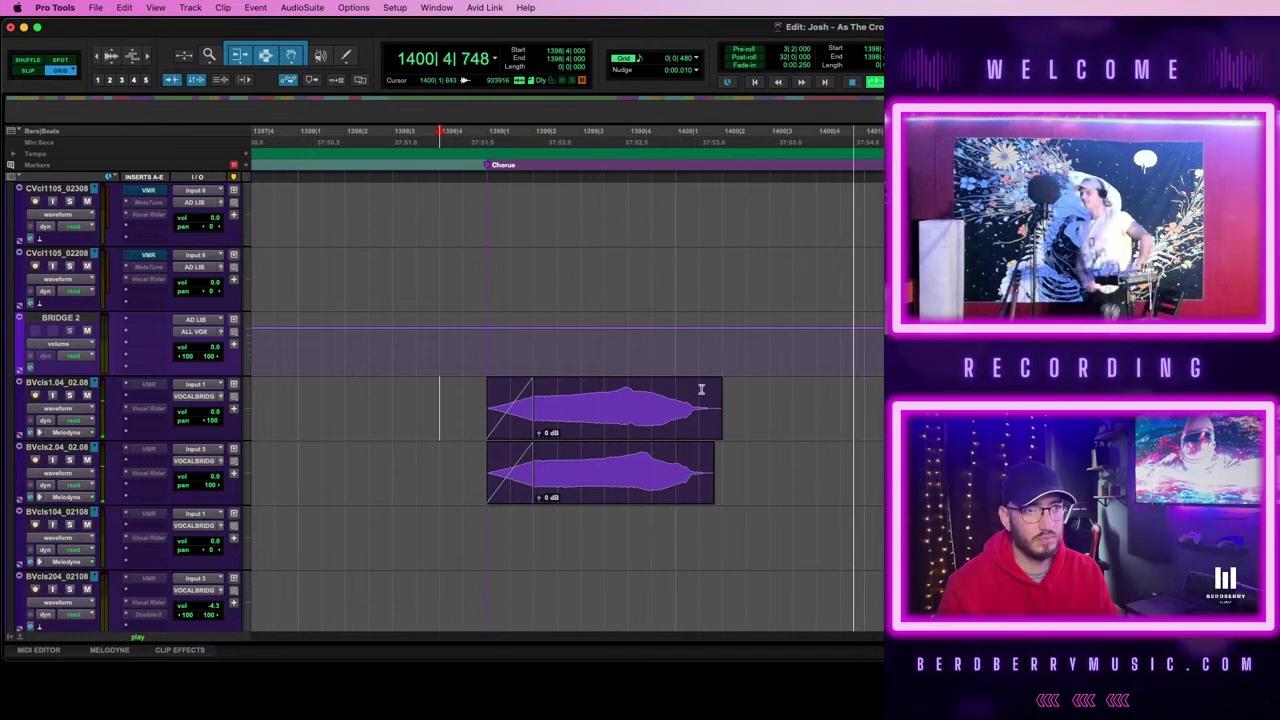
- Cut the tails of both chorus-start backing clips at 1400|1|480 and add fade-outs from 1400|1|000 to the new ends
left_click_drag(709, 392, 777, 480)
key("Delete")
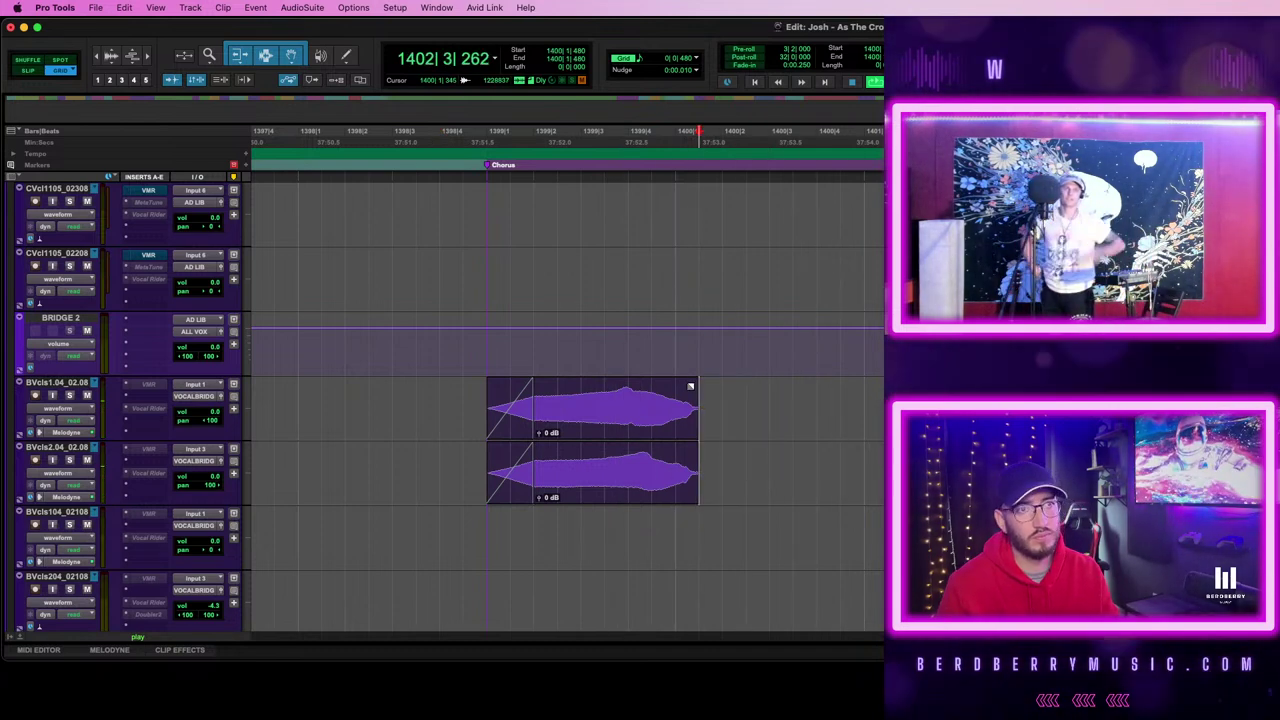
left_click_drag(697, 400, 684, 408)
left_click_drag(695, 457, 686, 454)
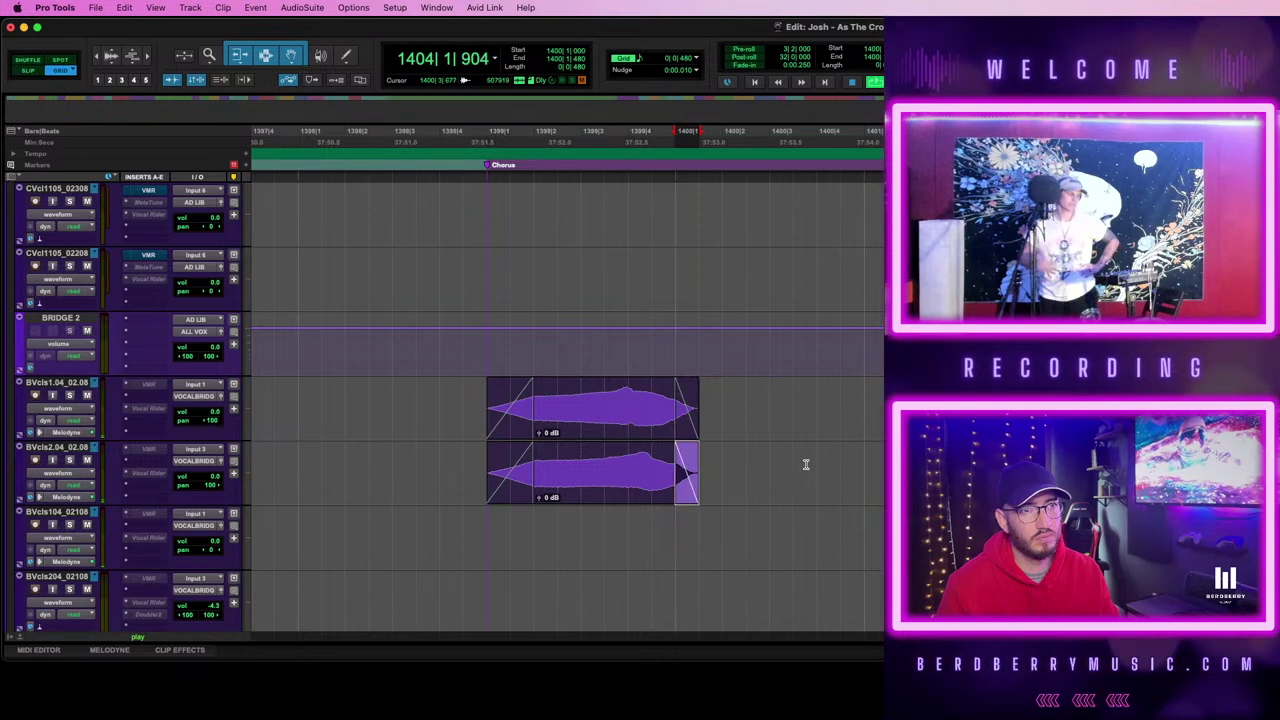
key("r")
scroll(808, 463, "right", 3)
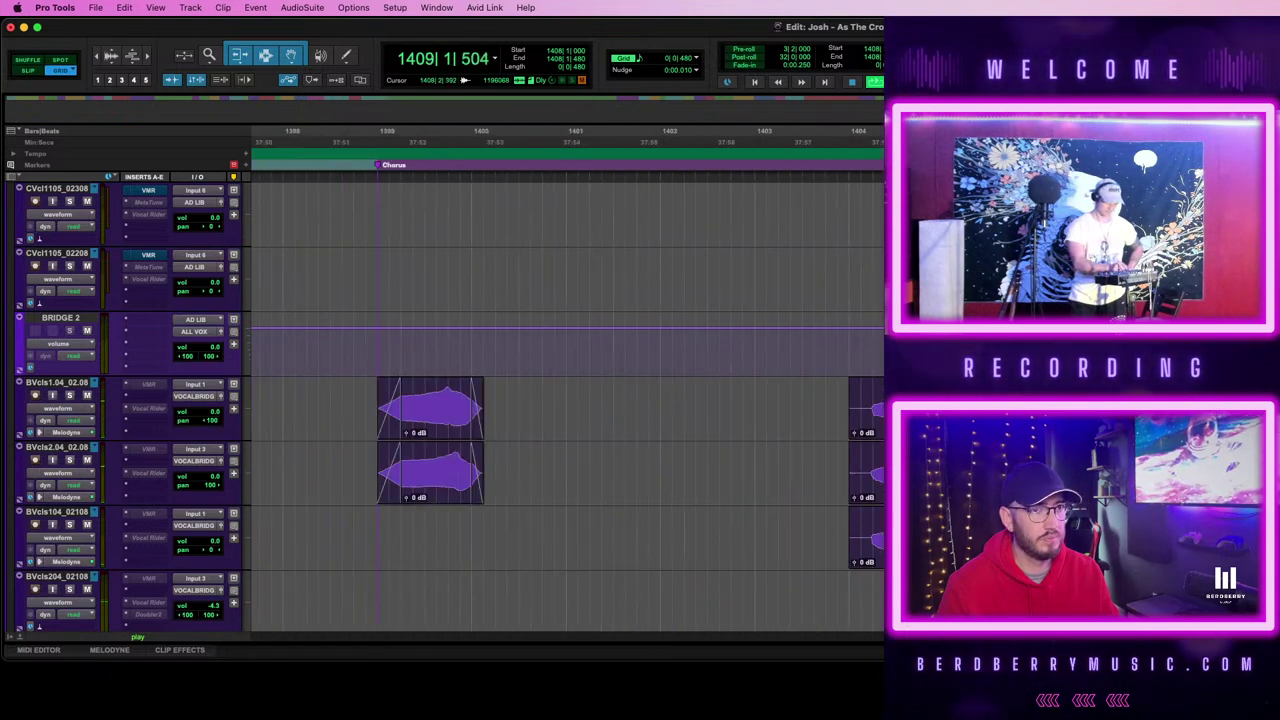
- Copy both chorus-start backing clips from 1399|1|000 to the start of Chorus 2 at 1473|3|000
key("r")
scroll(540, 427, "right", 3)
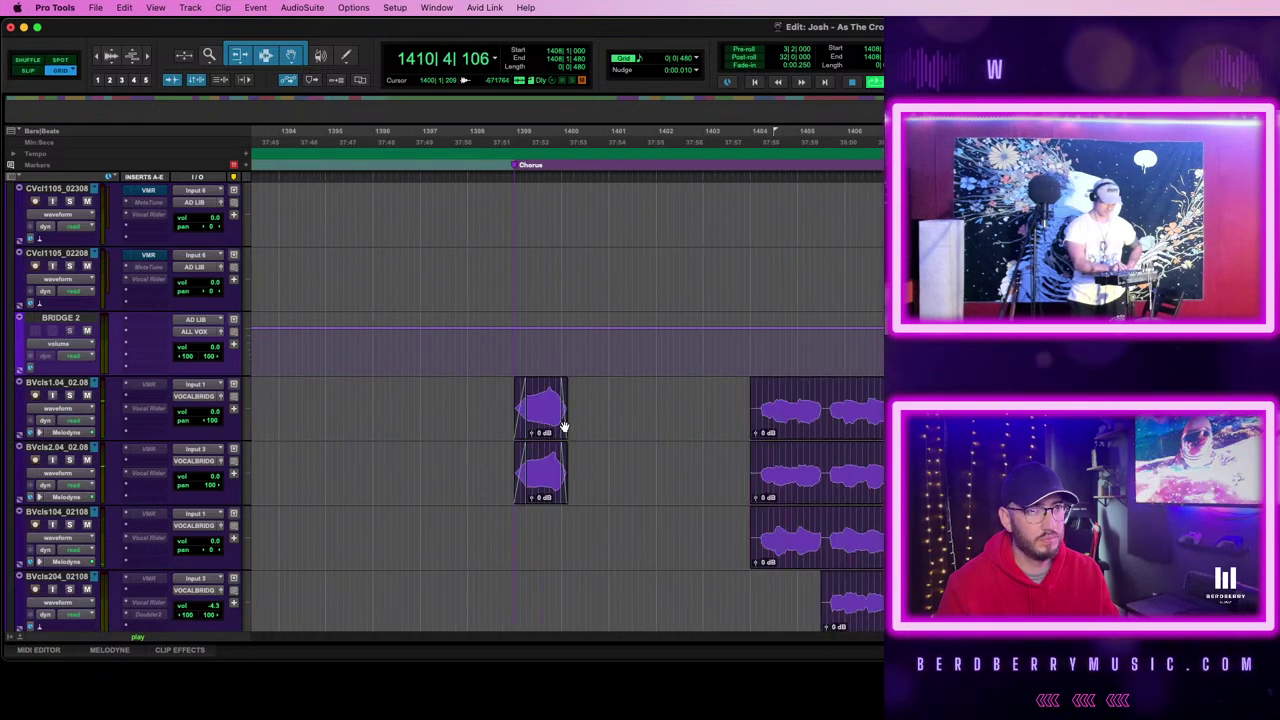
left_click(534, 426)
left_click(545, 474, "shift")
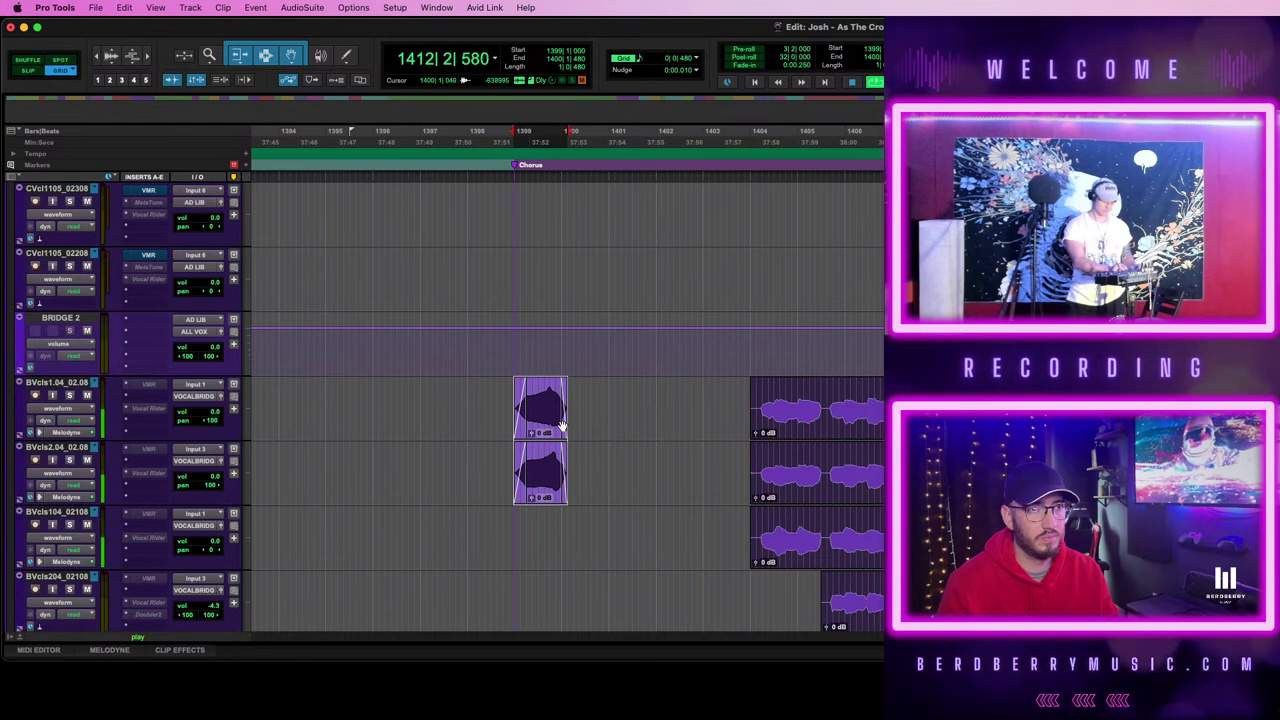
left_click_drag(544, 422, 704, 422)
key("super+z")
scroll(567, 404, "right", 5)
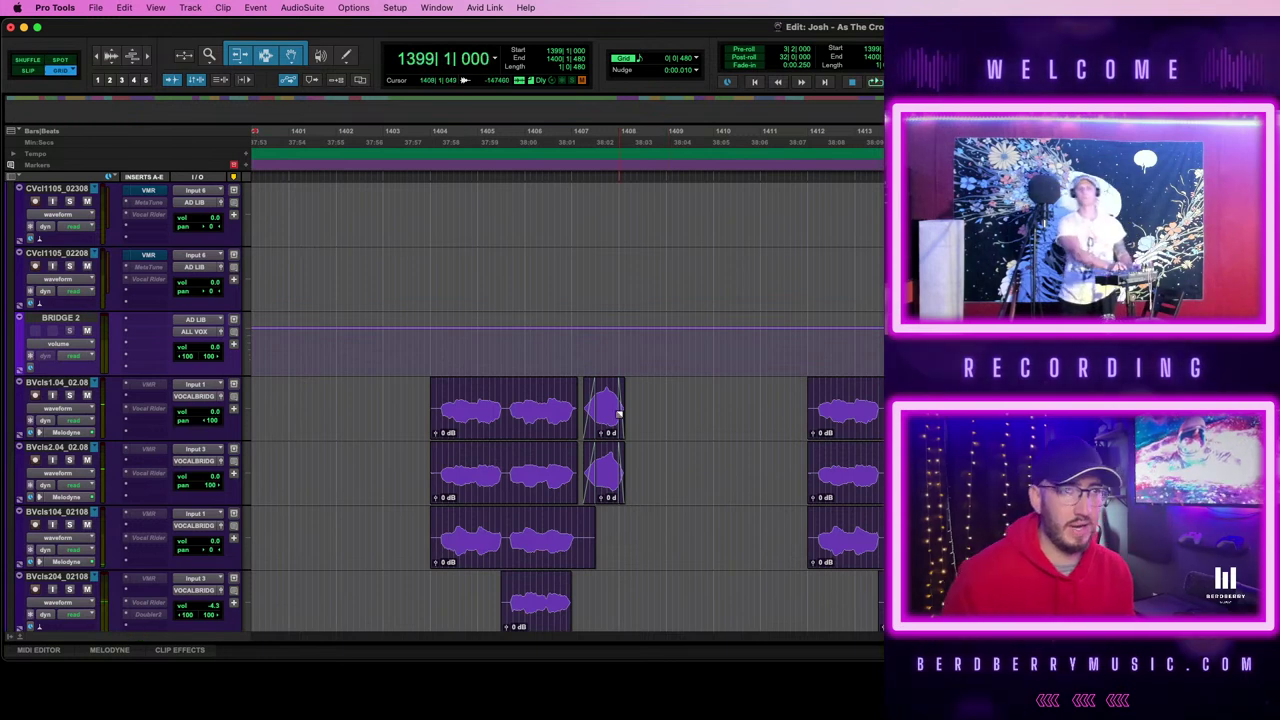
key("r")
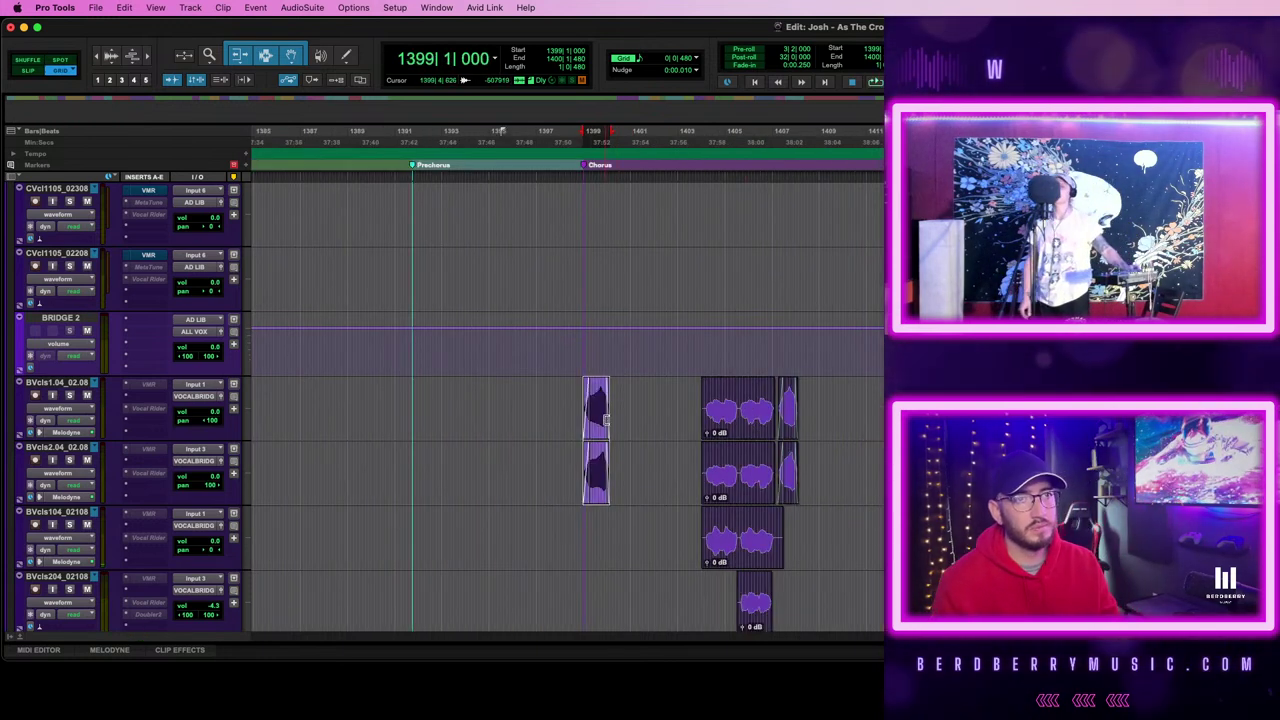
left_click_drag(990, 425, 1279, 425)
scroll(257, 131, "right", 3)
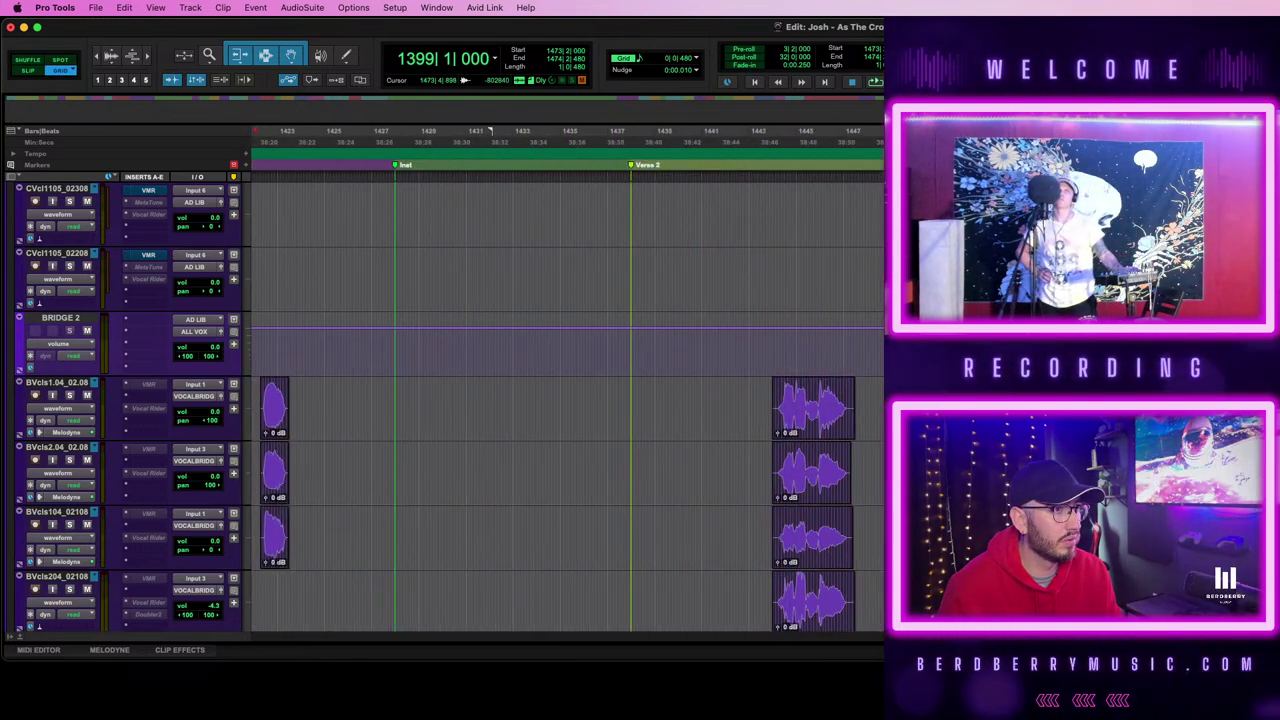
key("t")
key("t")
key("t")
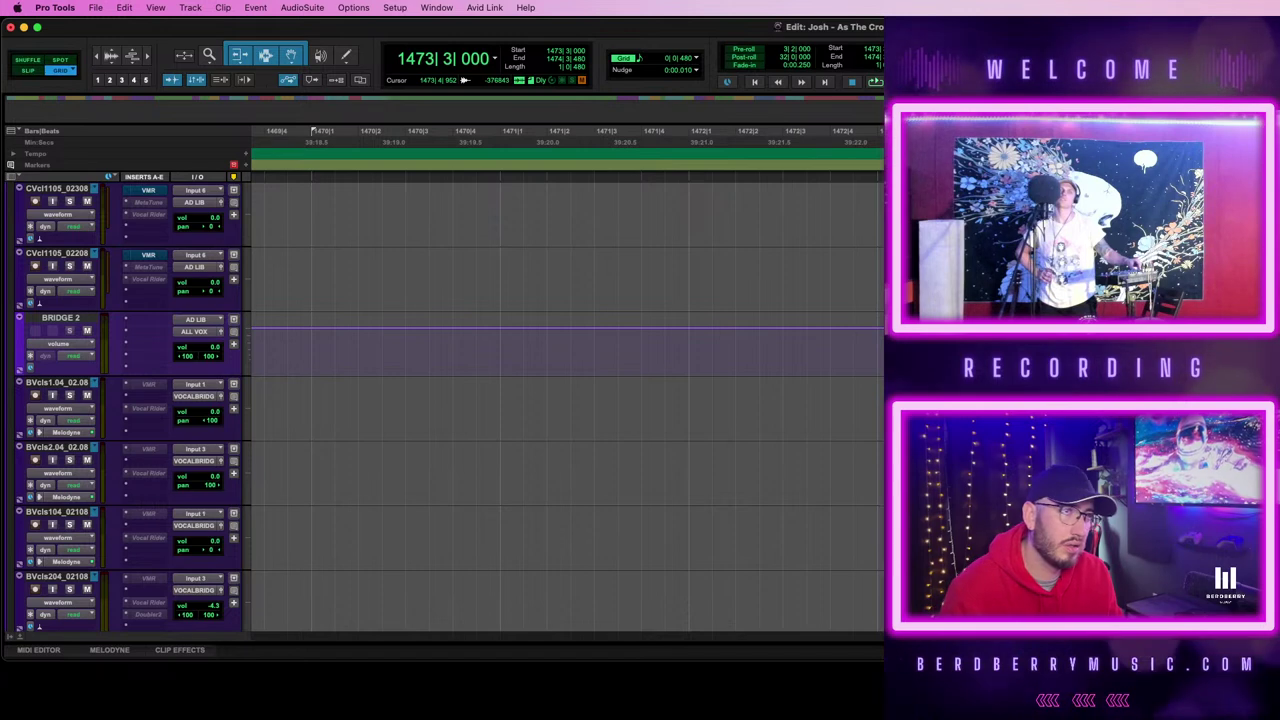
- Audition the copied Chorus 2 clips, shift both back to 1473|1|000, and listen again from 1472|2|000
key("space")
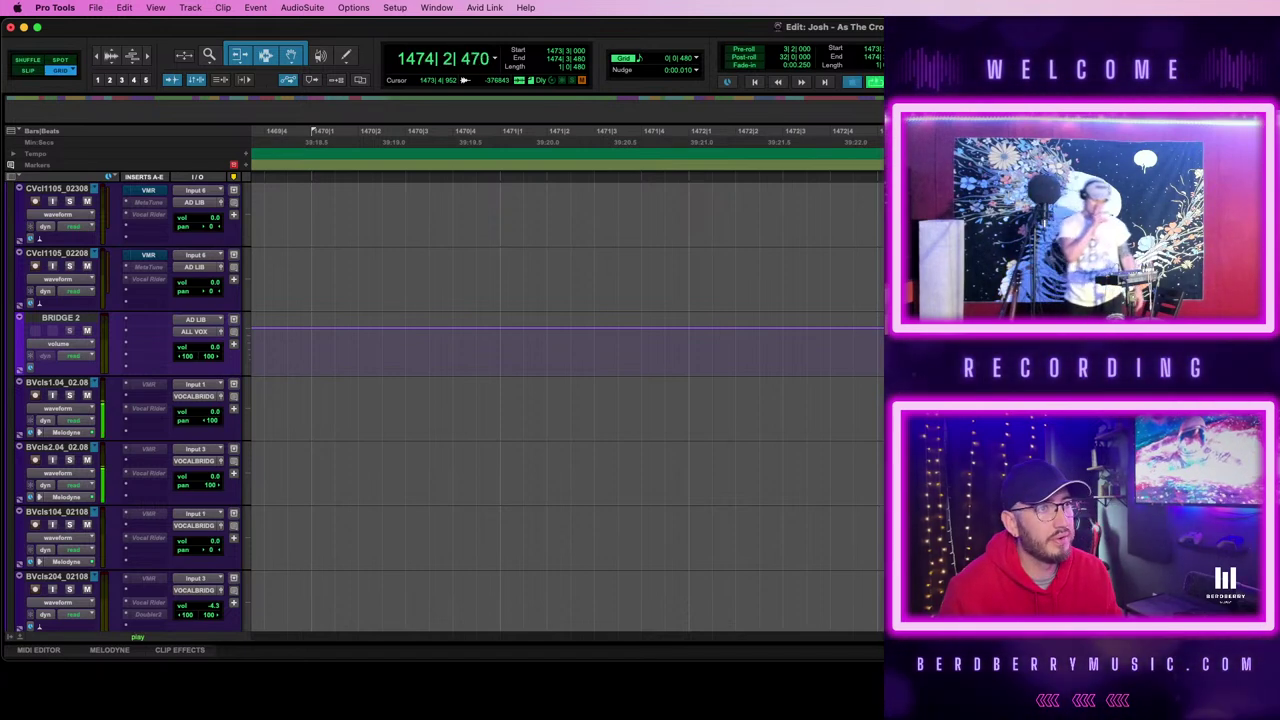
key("space")
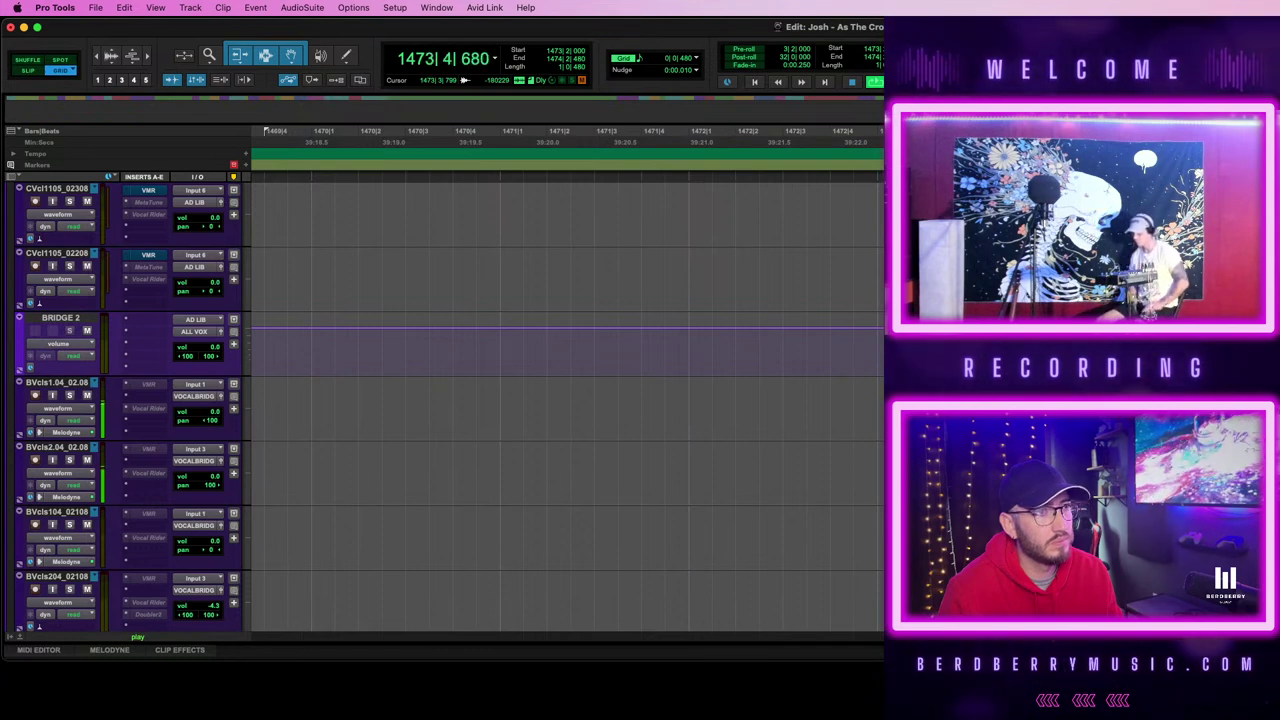
key("space")
key("space")
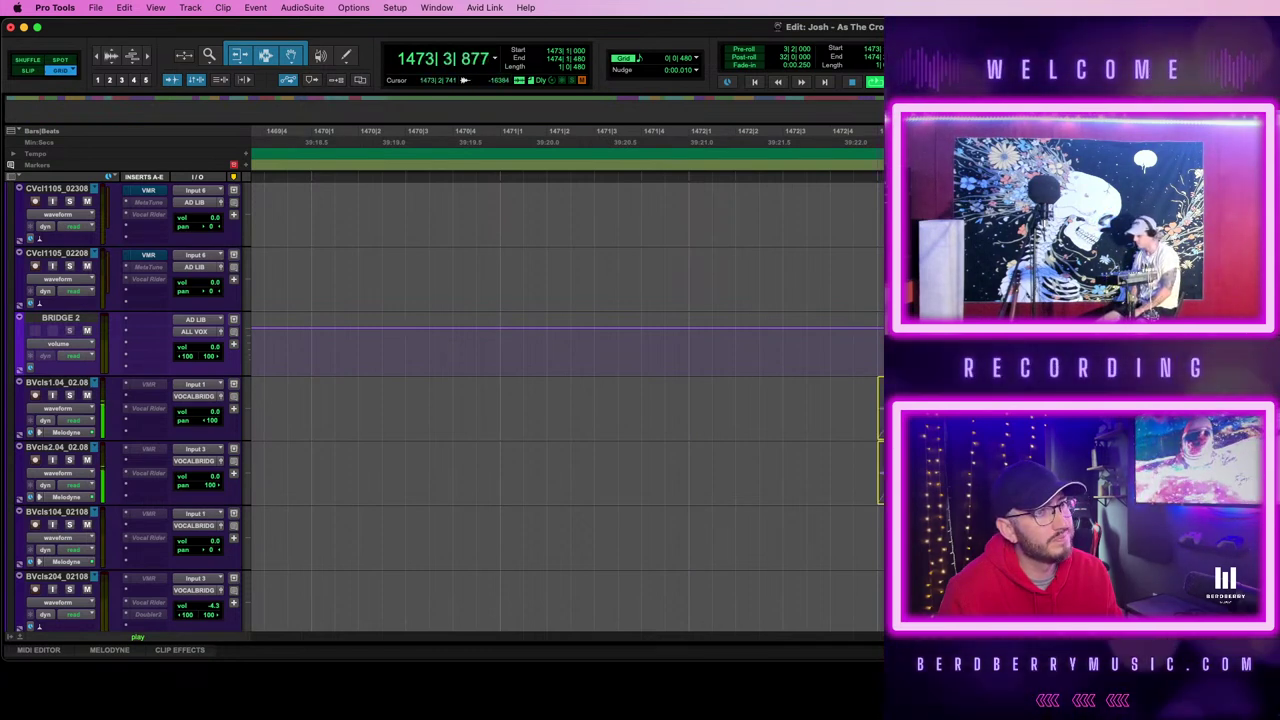
left_click(735, 405)
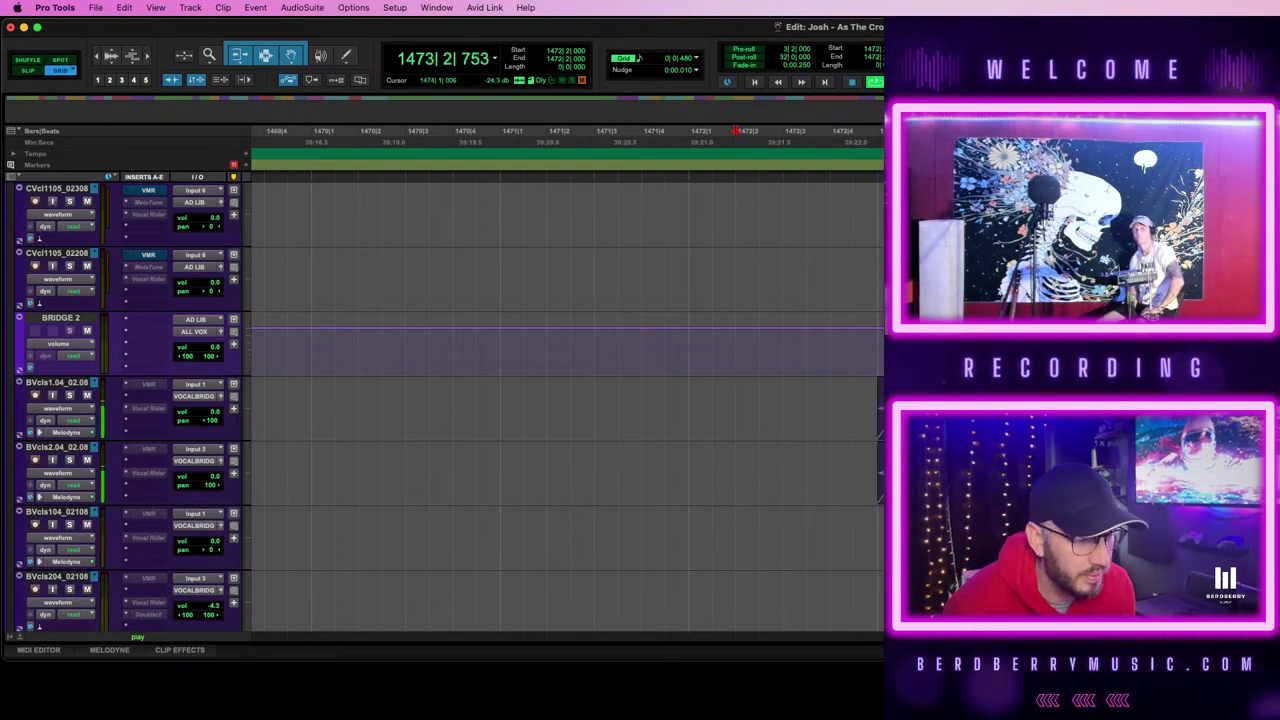
key("r")
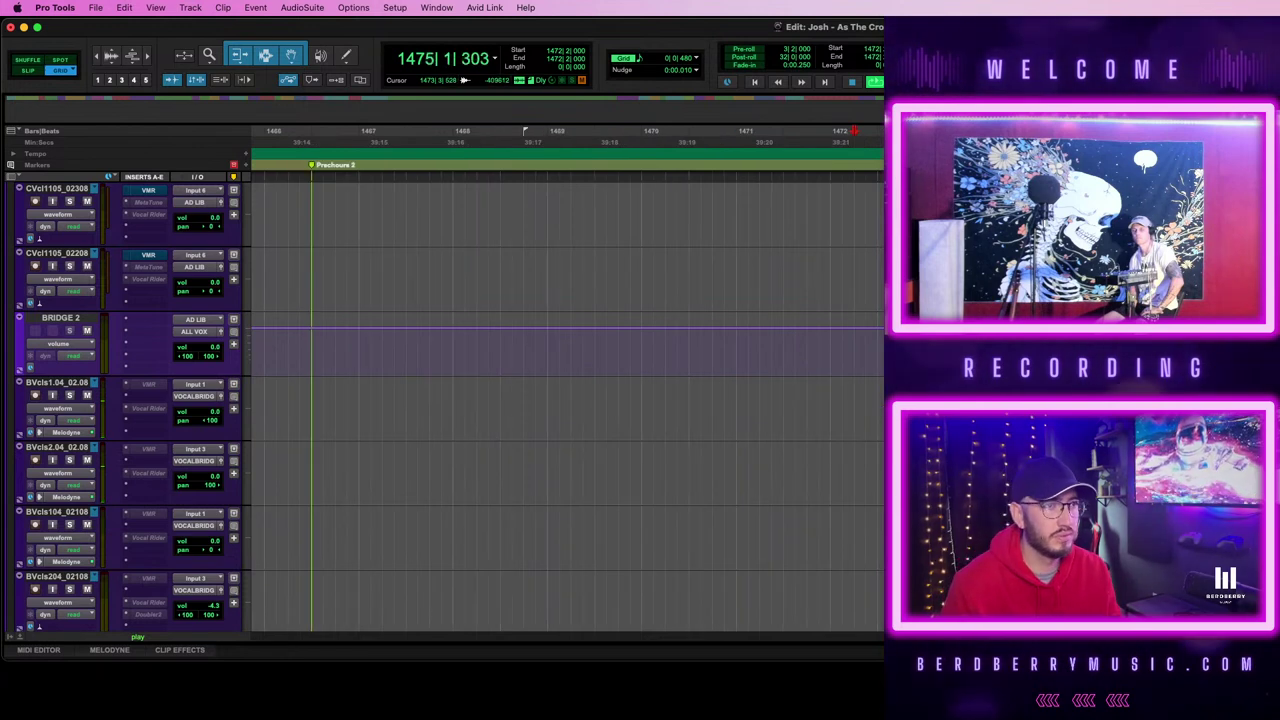
- Return to the first chorus and audition its original backing clips from 1398|3|000 for comparison
scroll(788, 394, "left", 15)
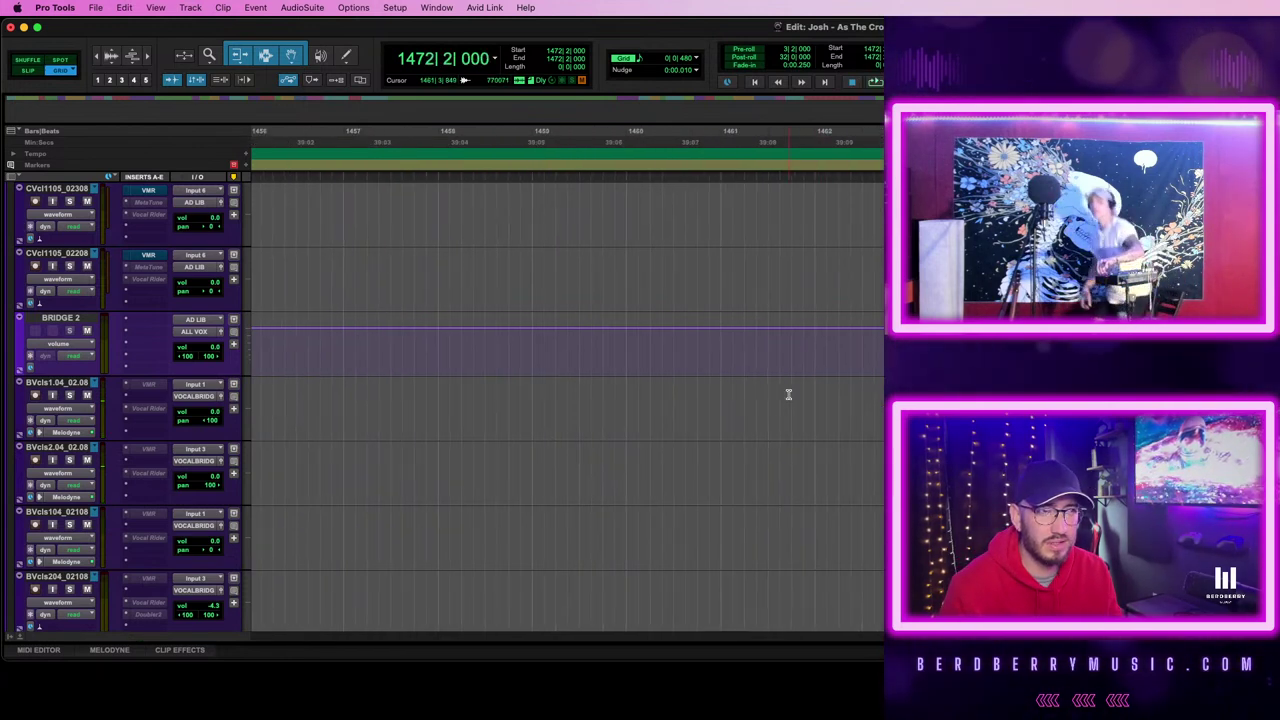
scroll(788, 394, "left", 14)
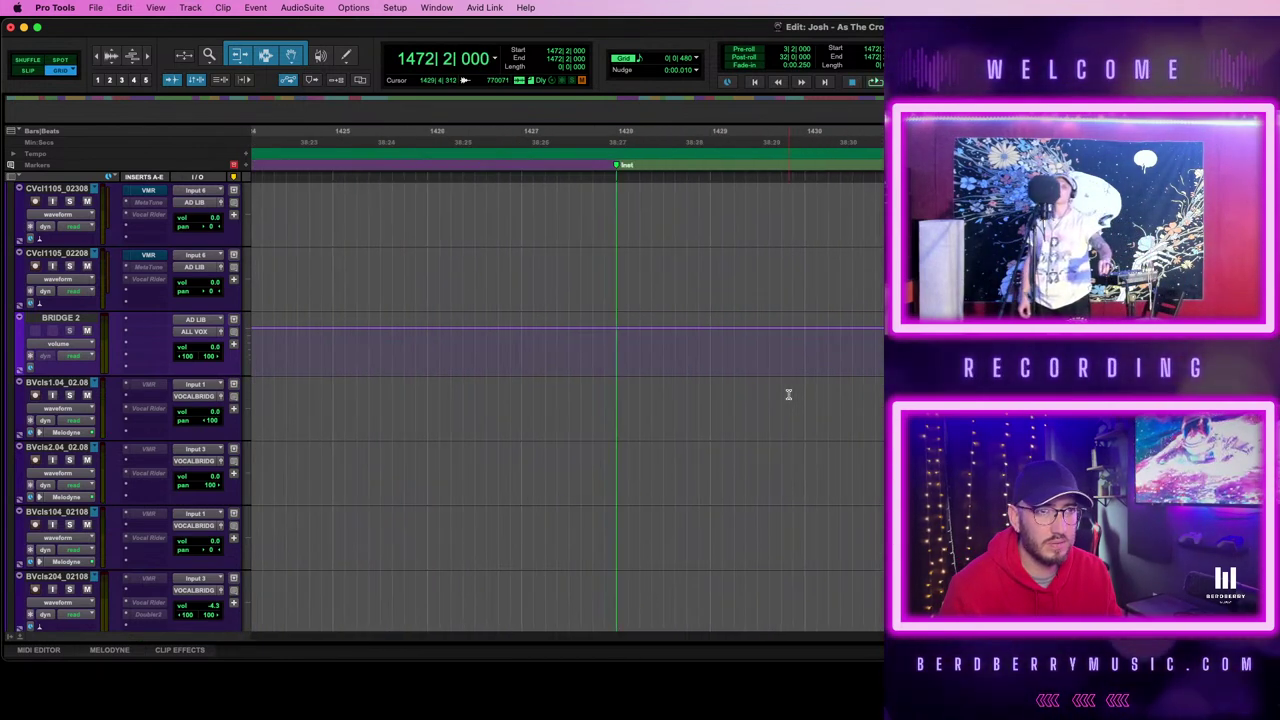
scroll(788, 394, "left", 3)
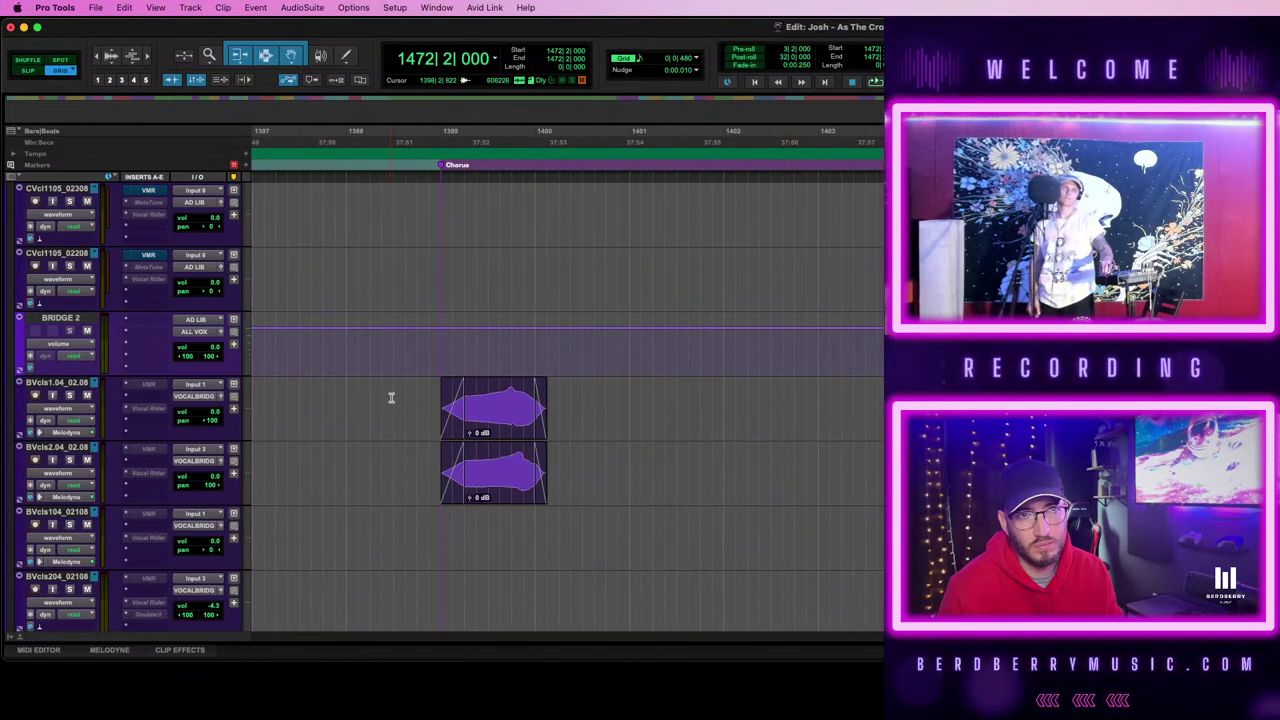
key("space")
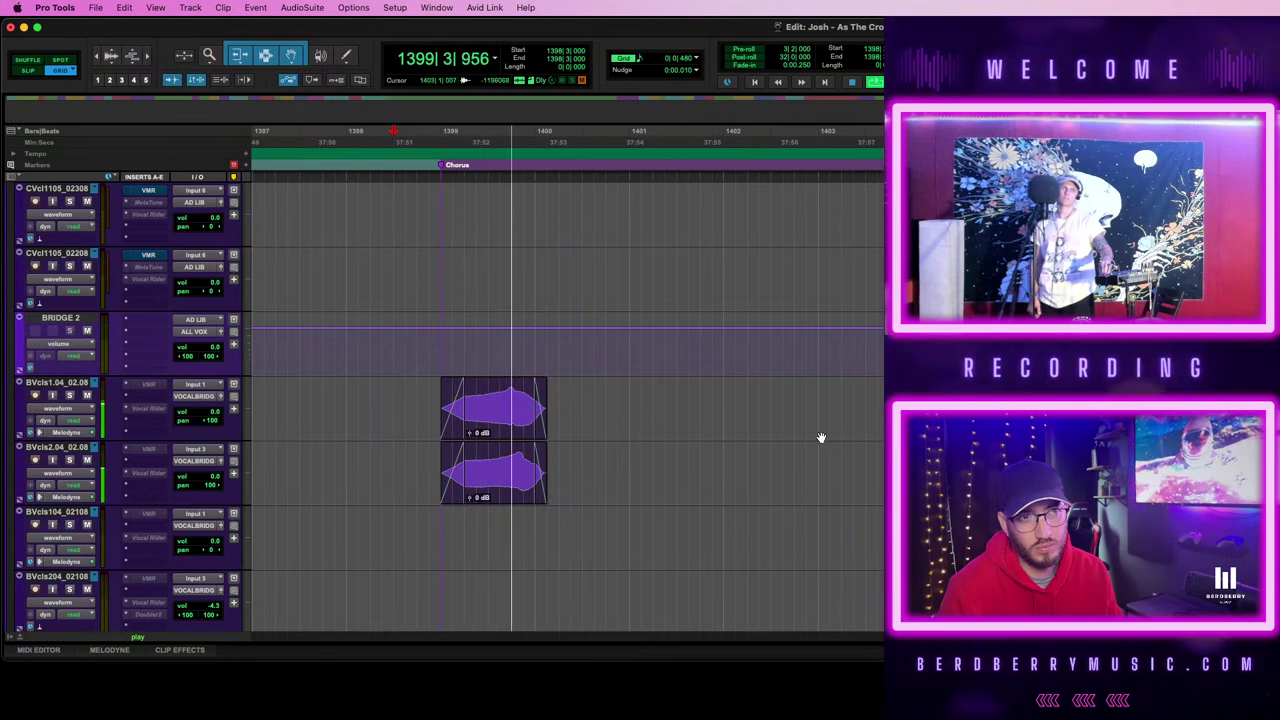
- Copy both short backing clips at 1407|2|000 to the spot following the matching phrase in Chorus 2
scroll(814, 434, "right", 4)
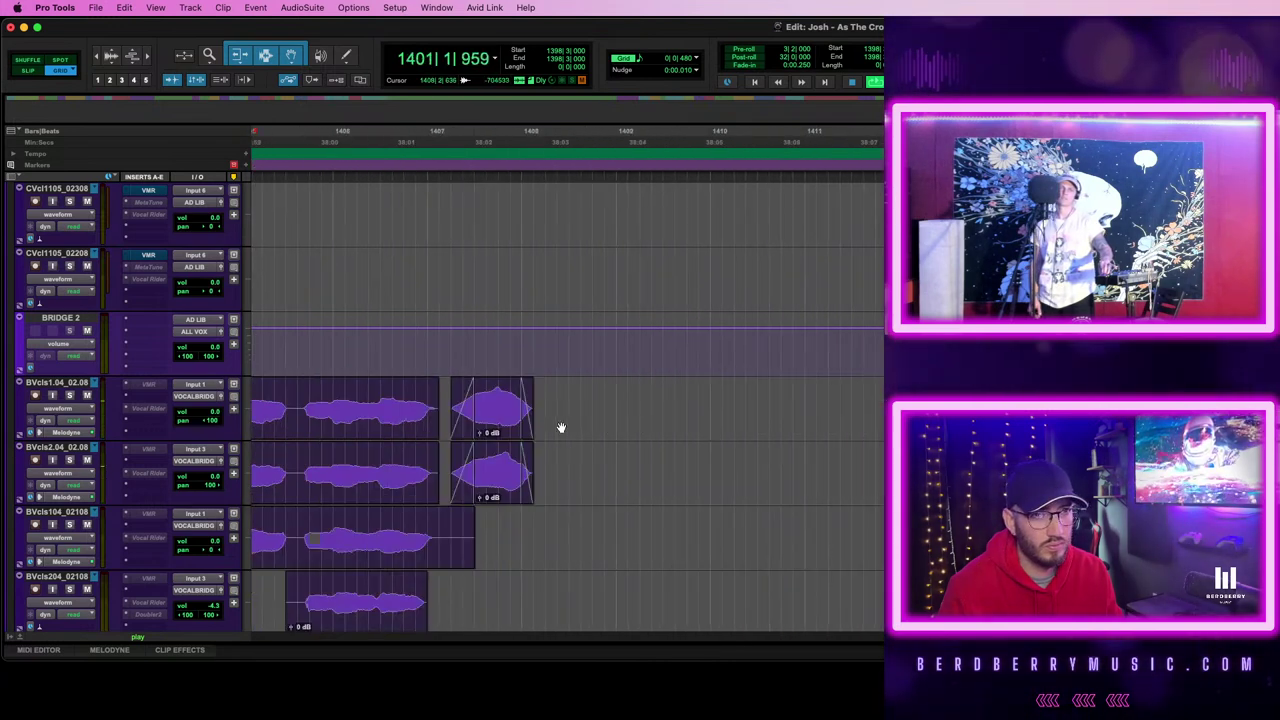
left_click(592, 420)
left_click(589, 478, "shift")
left_click_drag(589, 478, 1160, 478)
scroll(568, 470, "right", 5)
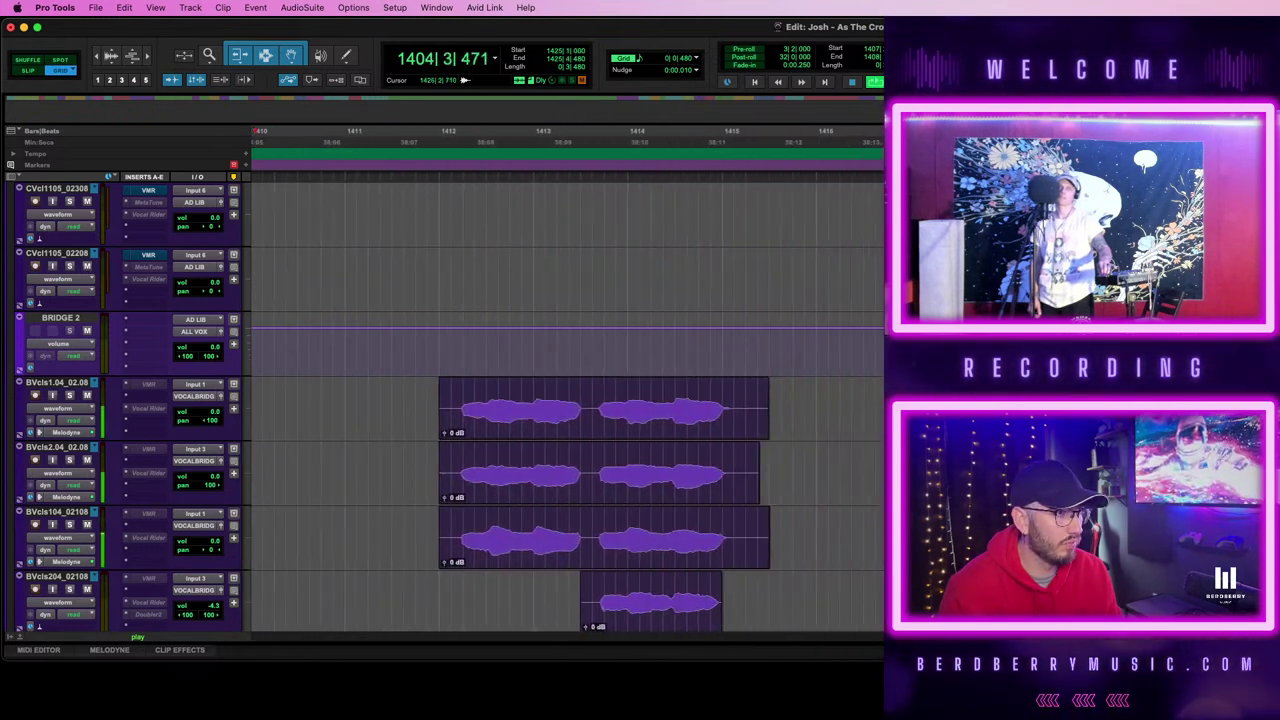
scroll(568, 470, "right", 8)
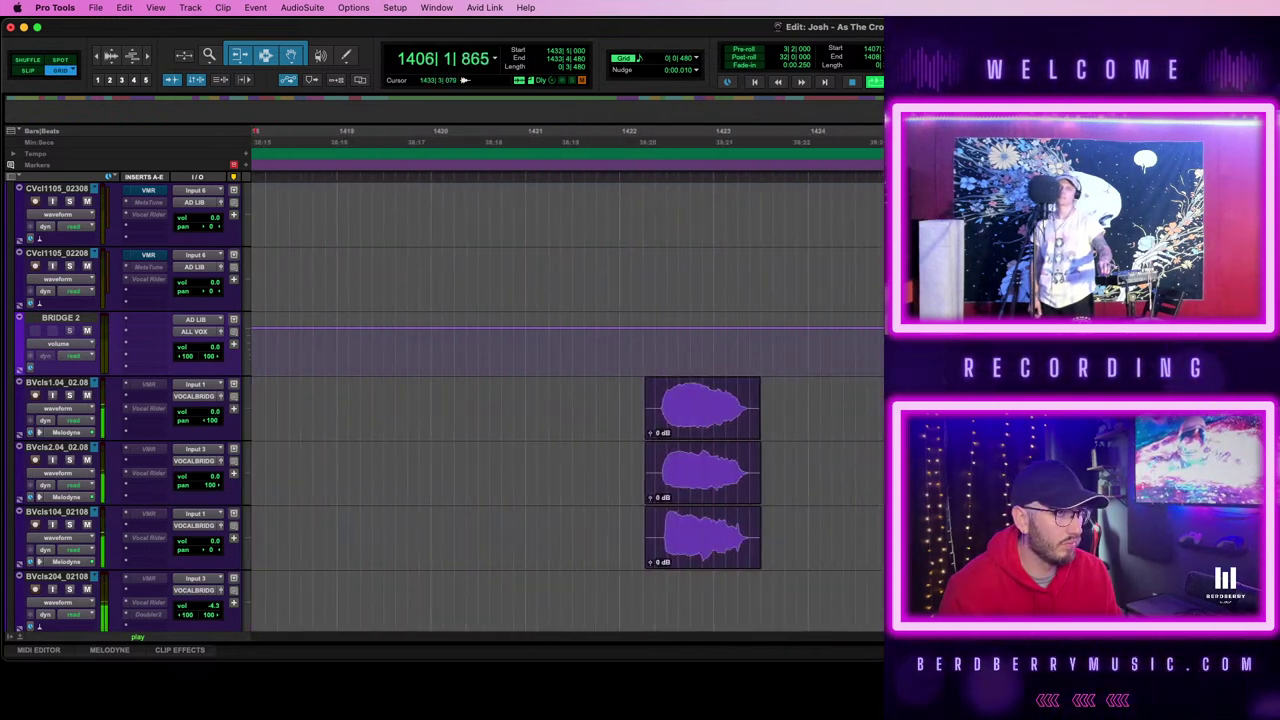
scroll(568, 470, "right", 8)
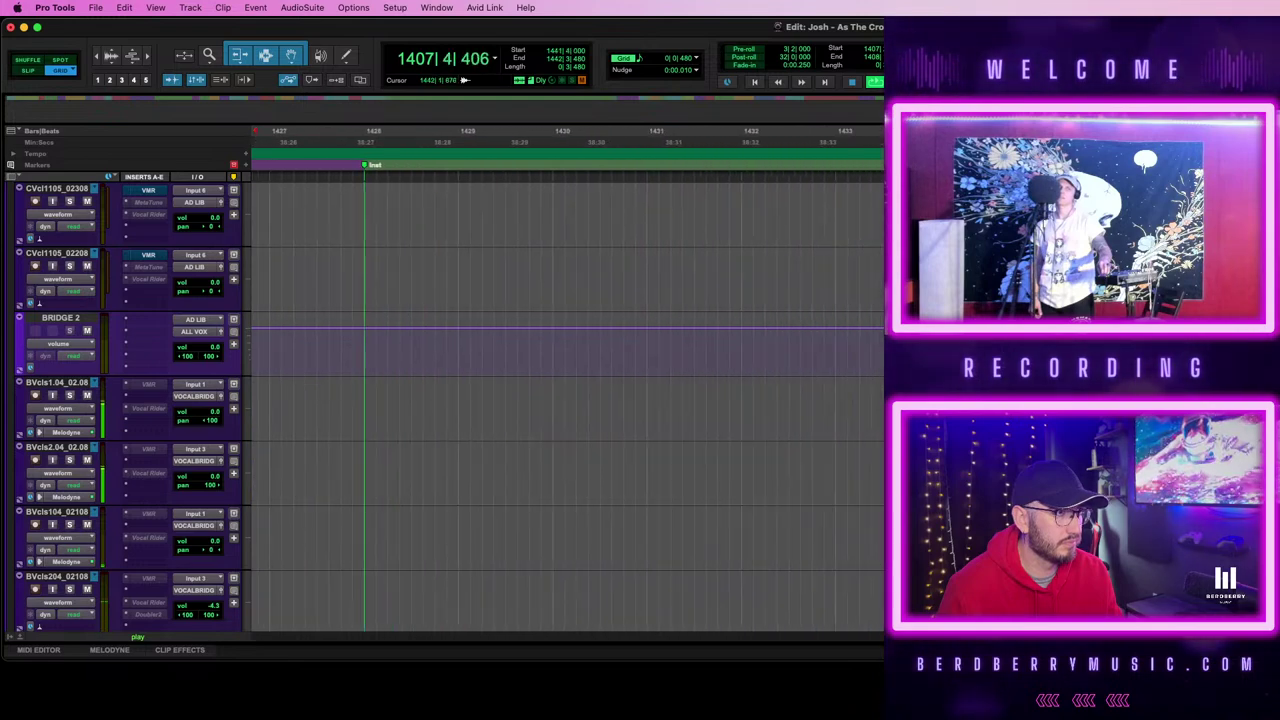
scroll(568, 470, "right", 8)
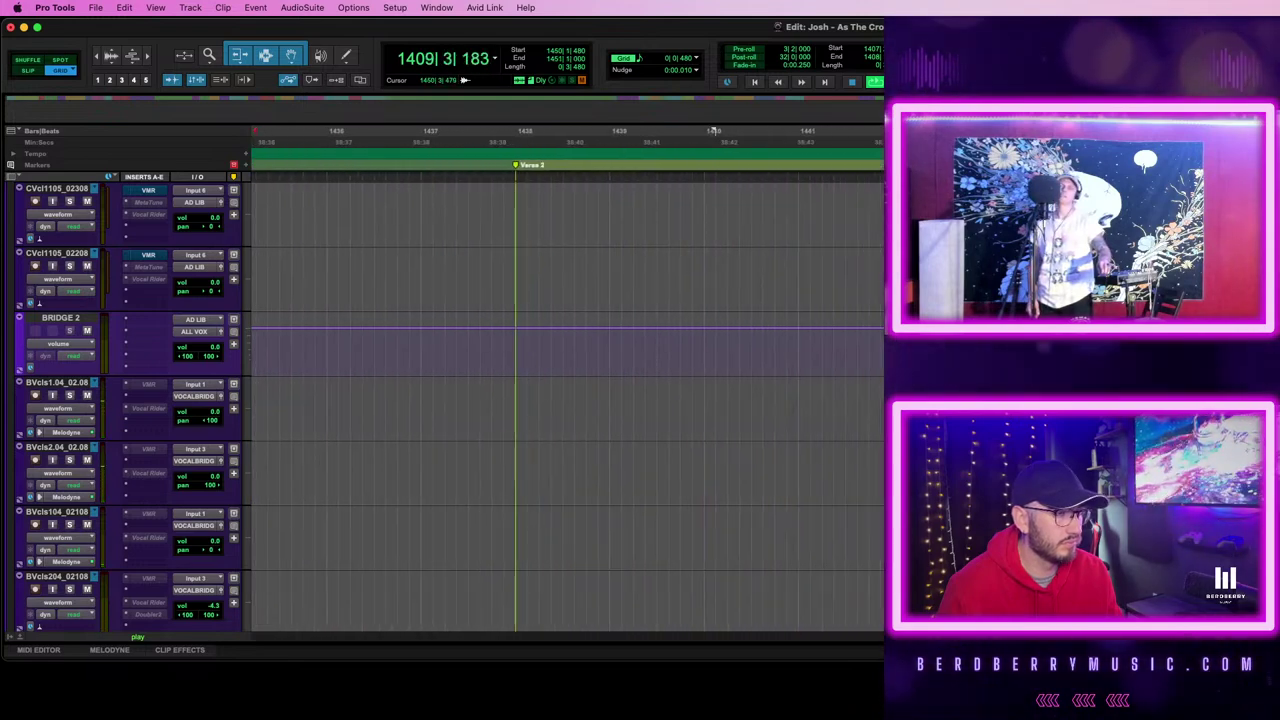
scroll(537, 131, "right", 9)
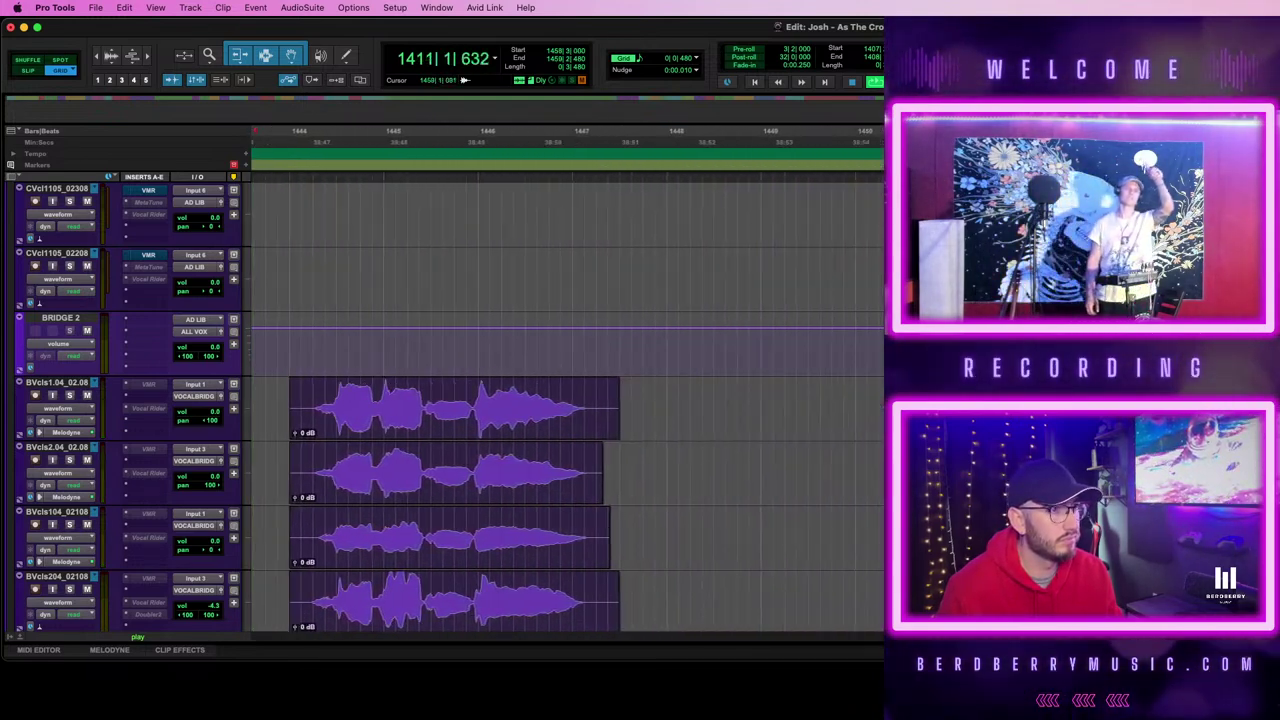
scroll(568, 400, "right", 9)
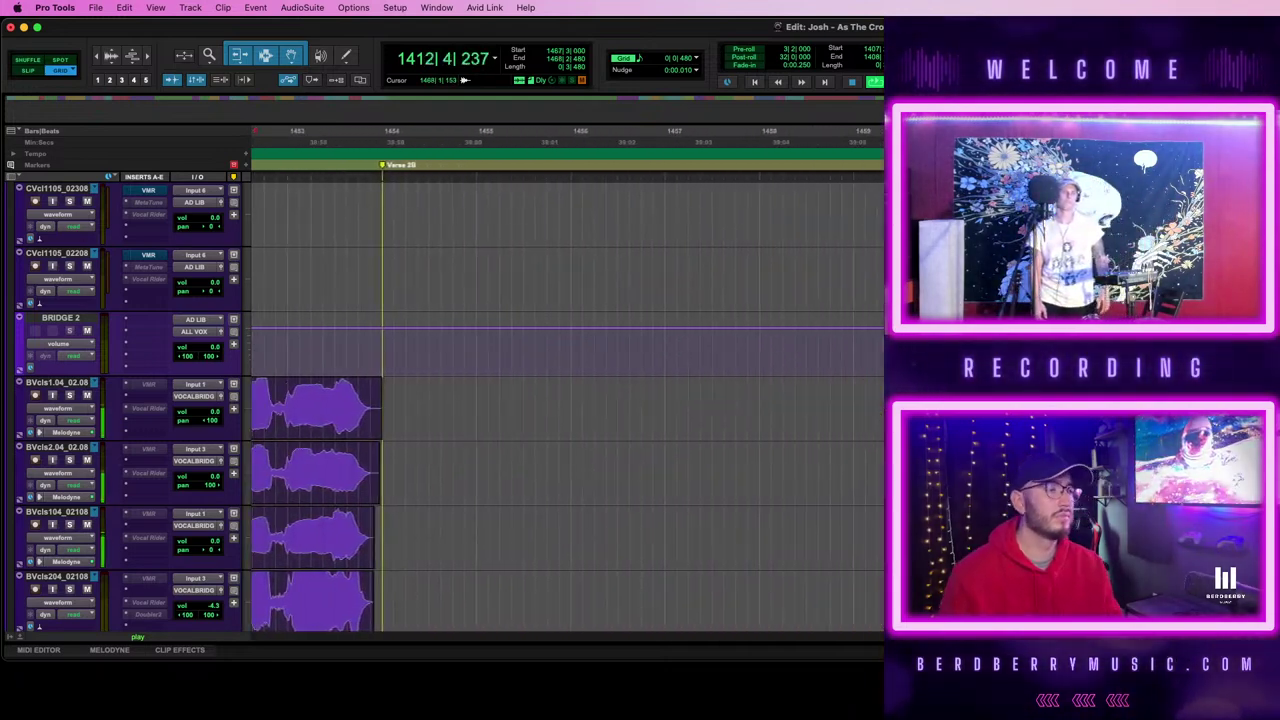
scroll(568, 400, "right", 8)
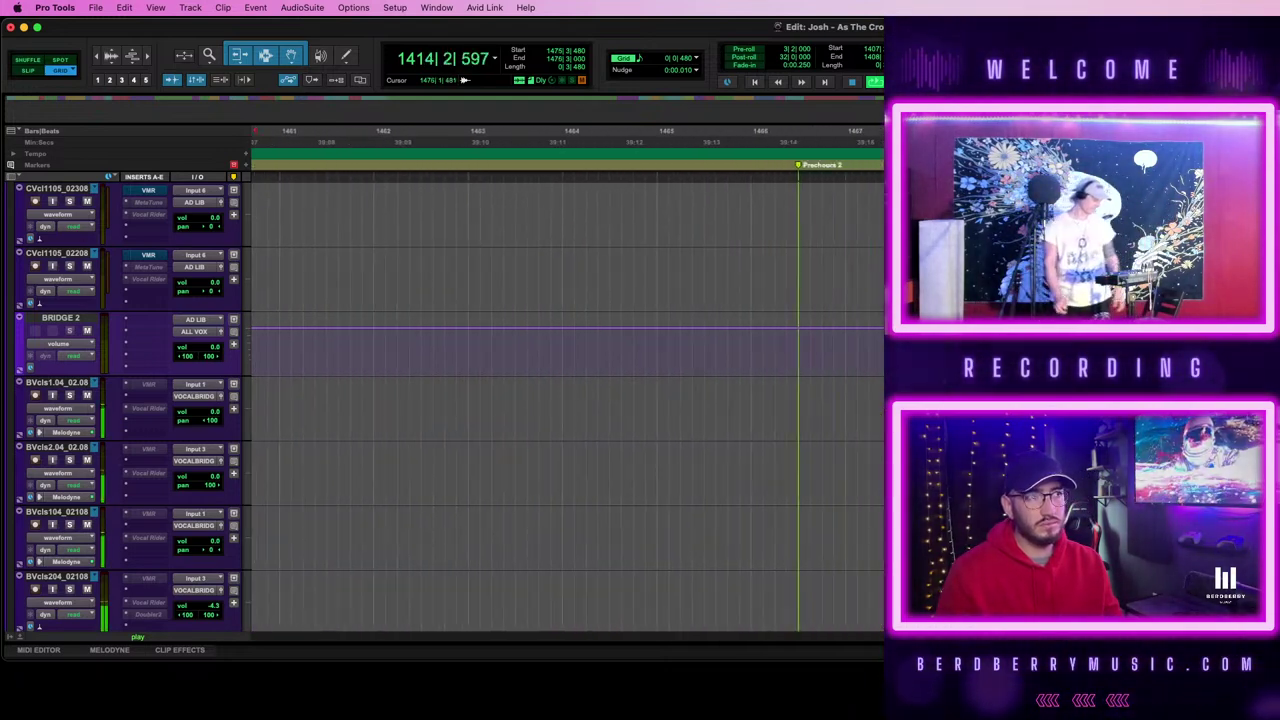
scroll(568, 400, "right", 6)
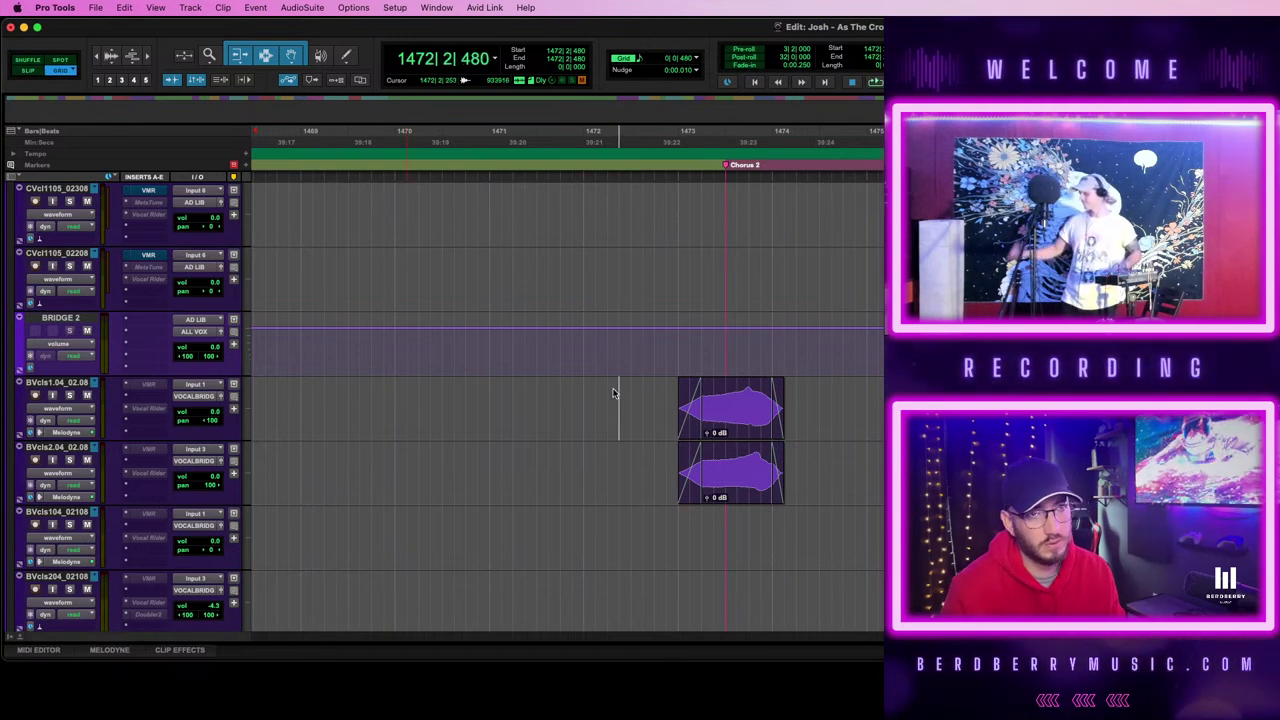
- Move both Chorus 2 start backing clips to 1473|2|000 and audition them from 1471|3|480
left_click(724, 427)
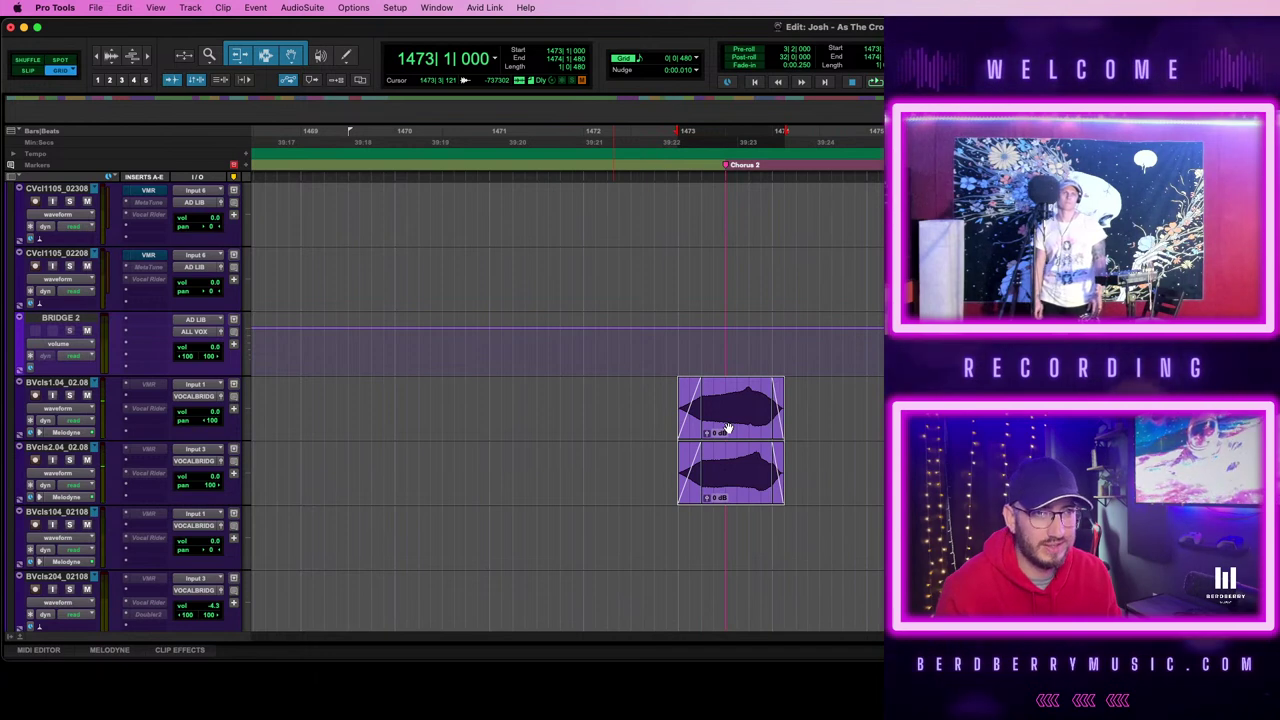
left_click_drag(723, 429, 757, 425)
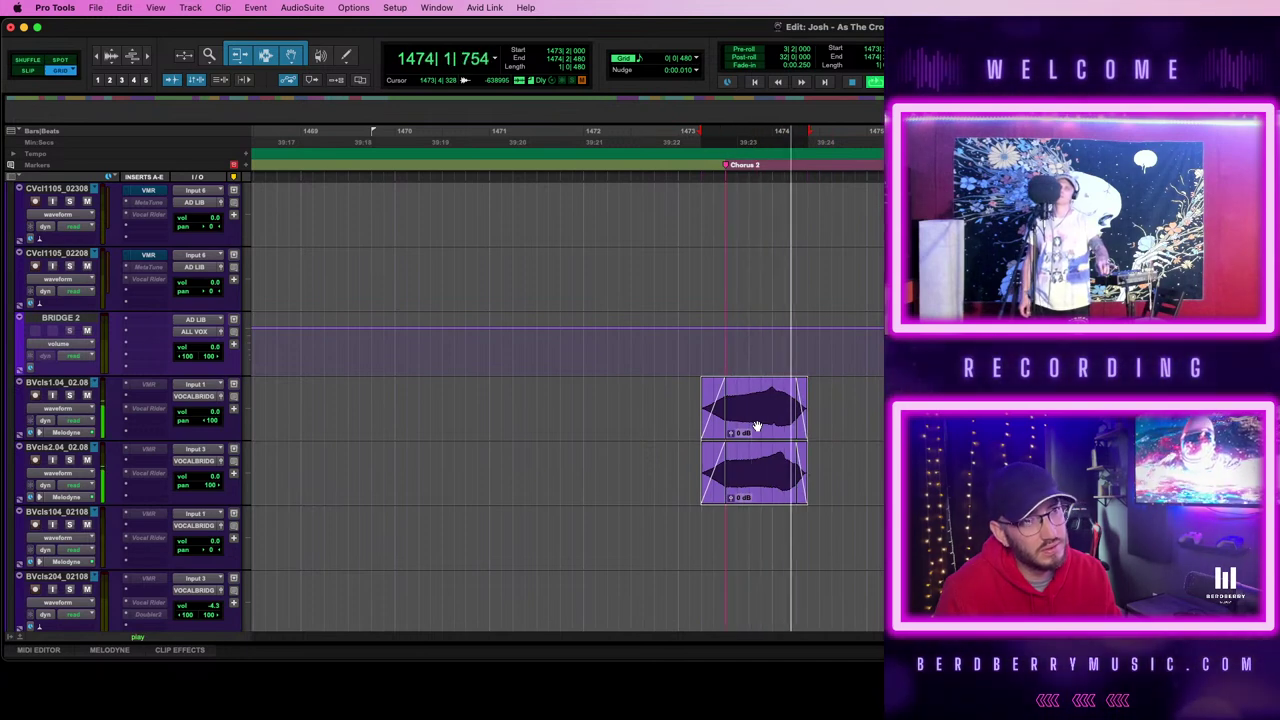
left_click(551, 391)
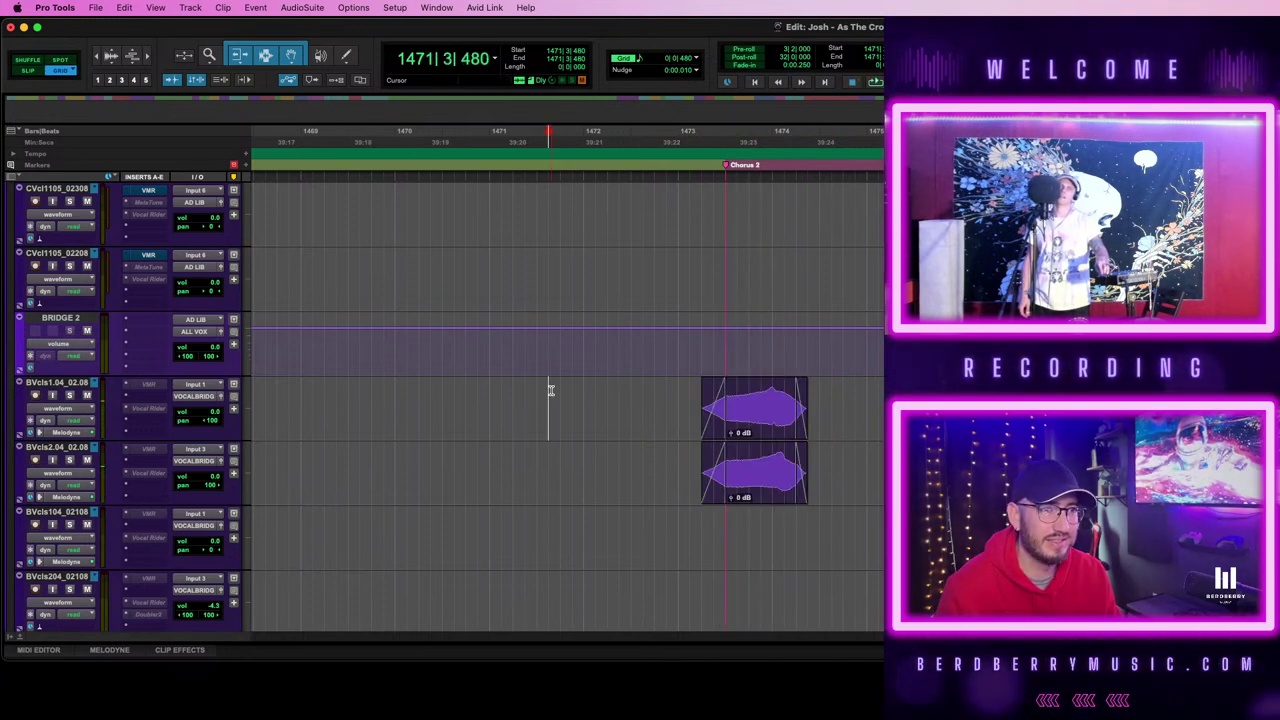
key("space")
- Listen to the Chorus 2 backing vocals through the following phrase and replay the start clips from 1474|1|000
left_click(745, 419)
left_click(766, 490, "shift")
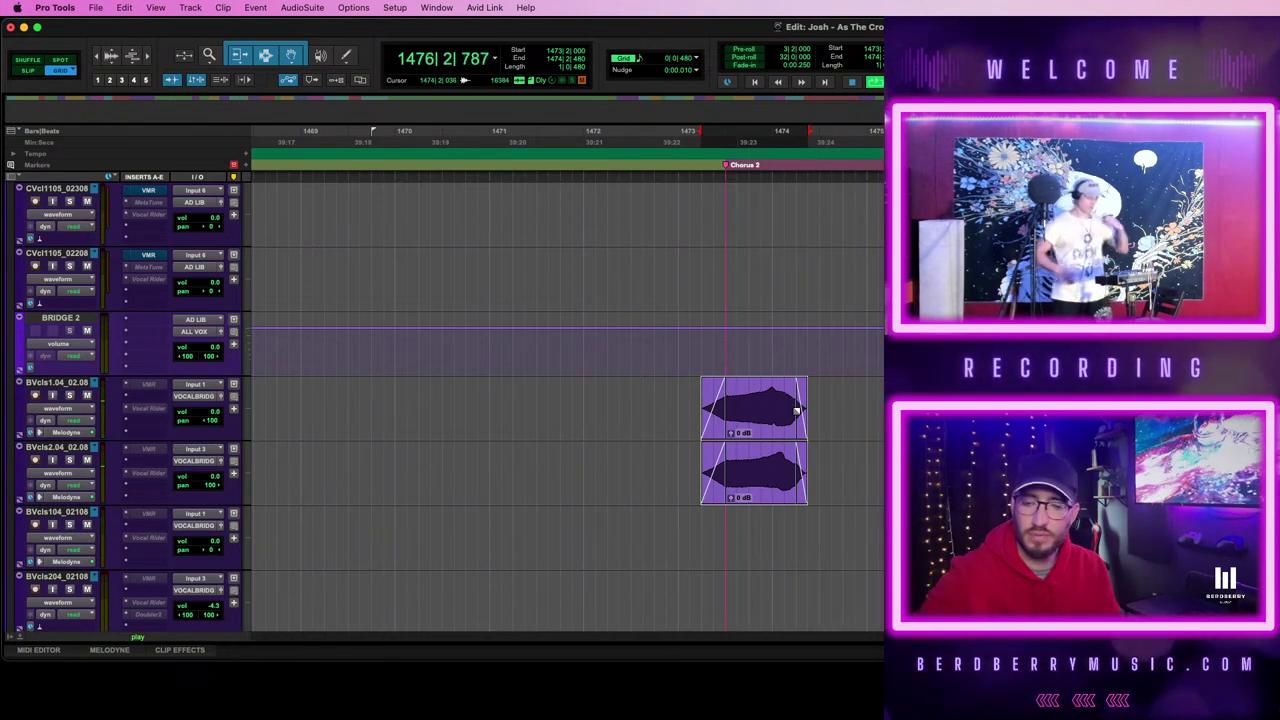
key("r")
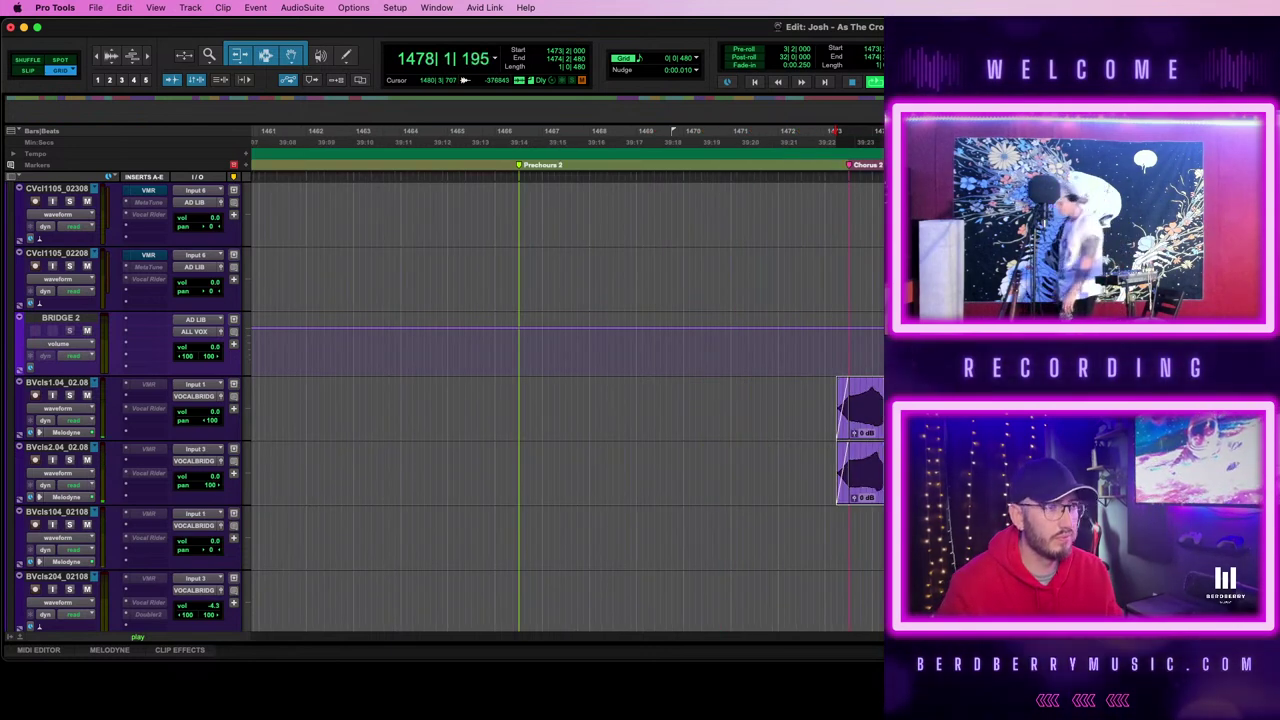
scroll(568, 400, "right", 3)
key("t")
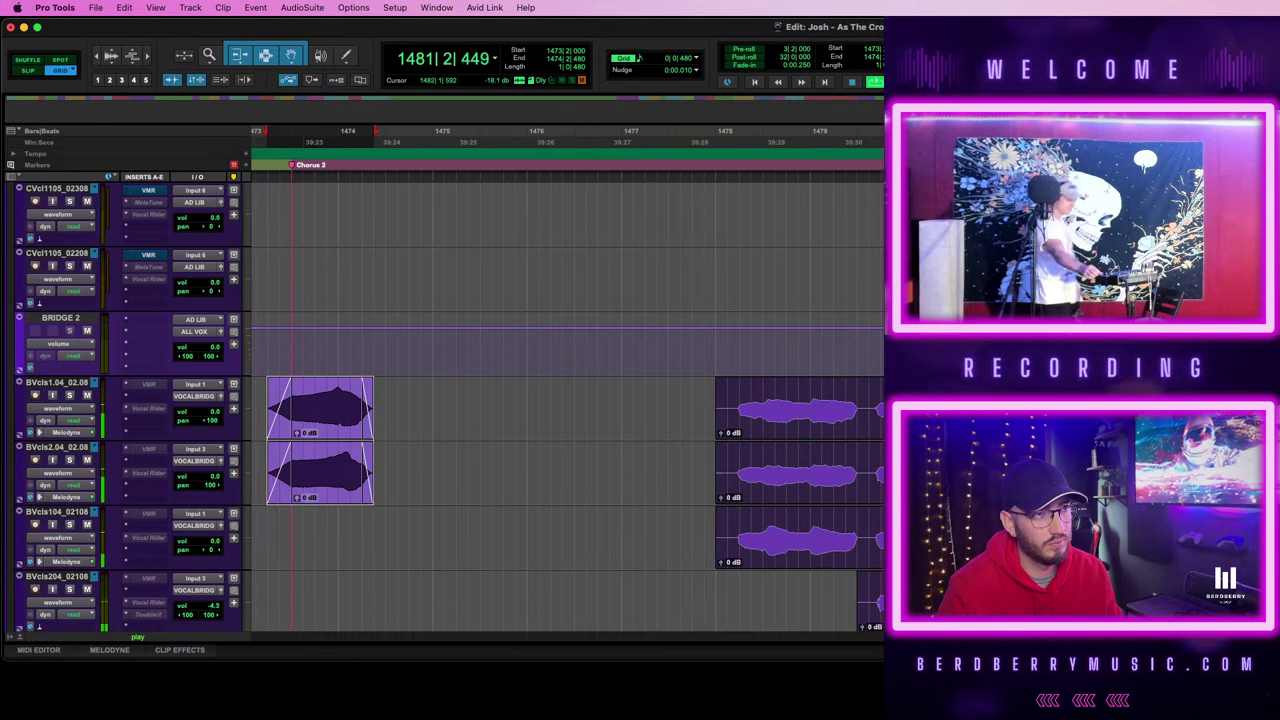
scroll(586, 406, "left", 3)
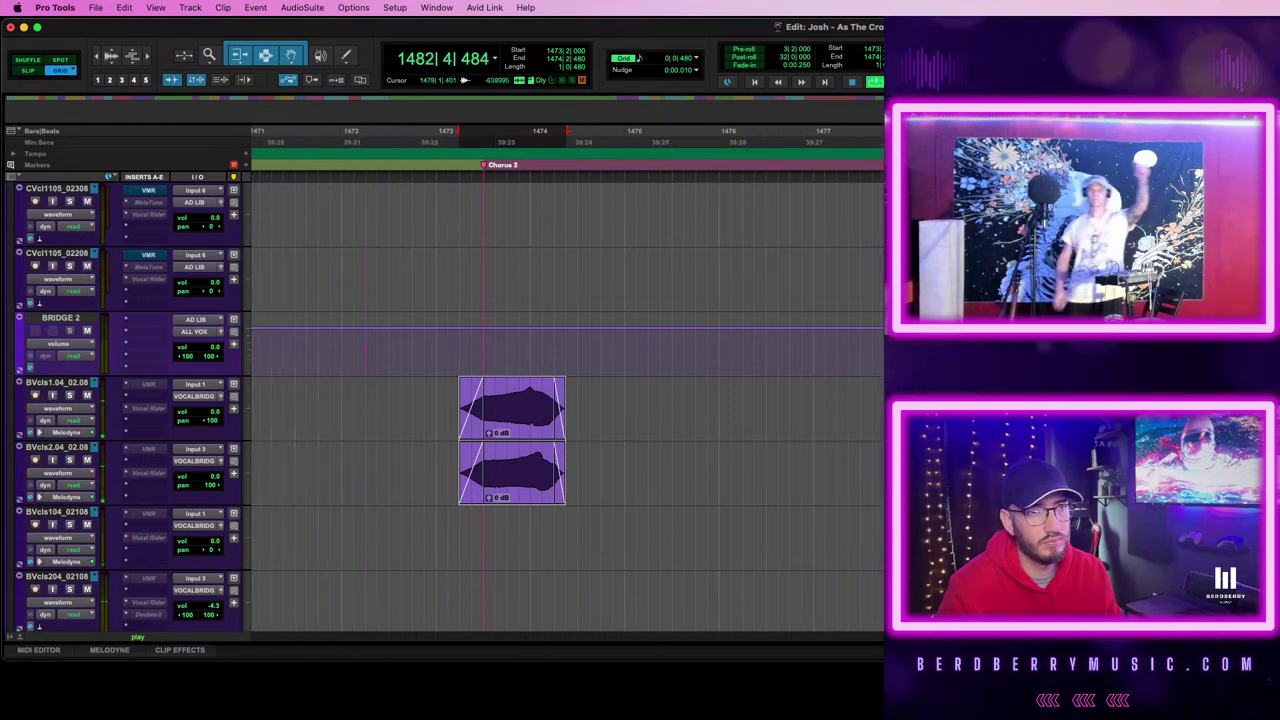
key("space")
left_click(594, 350)
key("space")
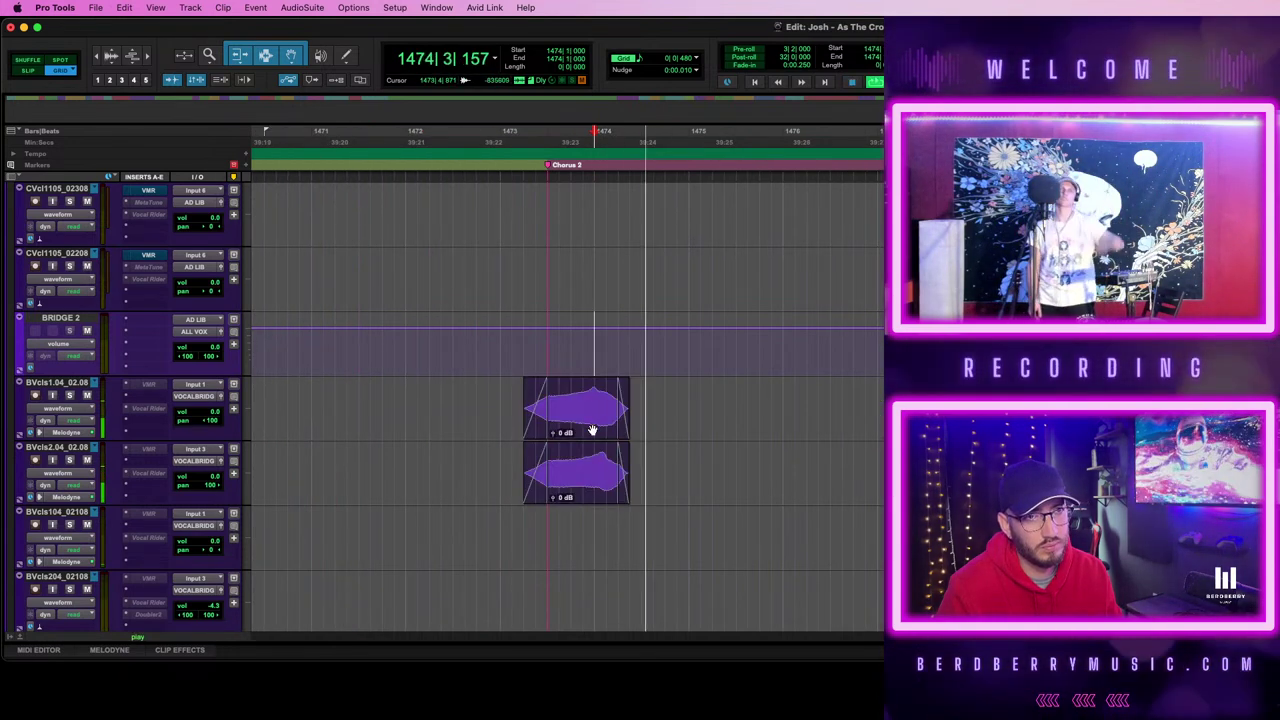
key("r")
key("space")
scroll(567, 406, "right", 3)
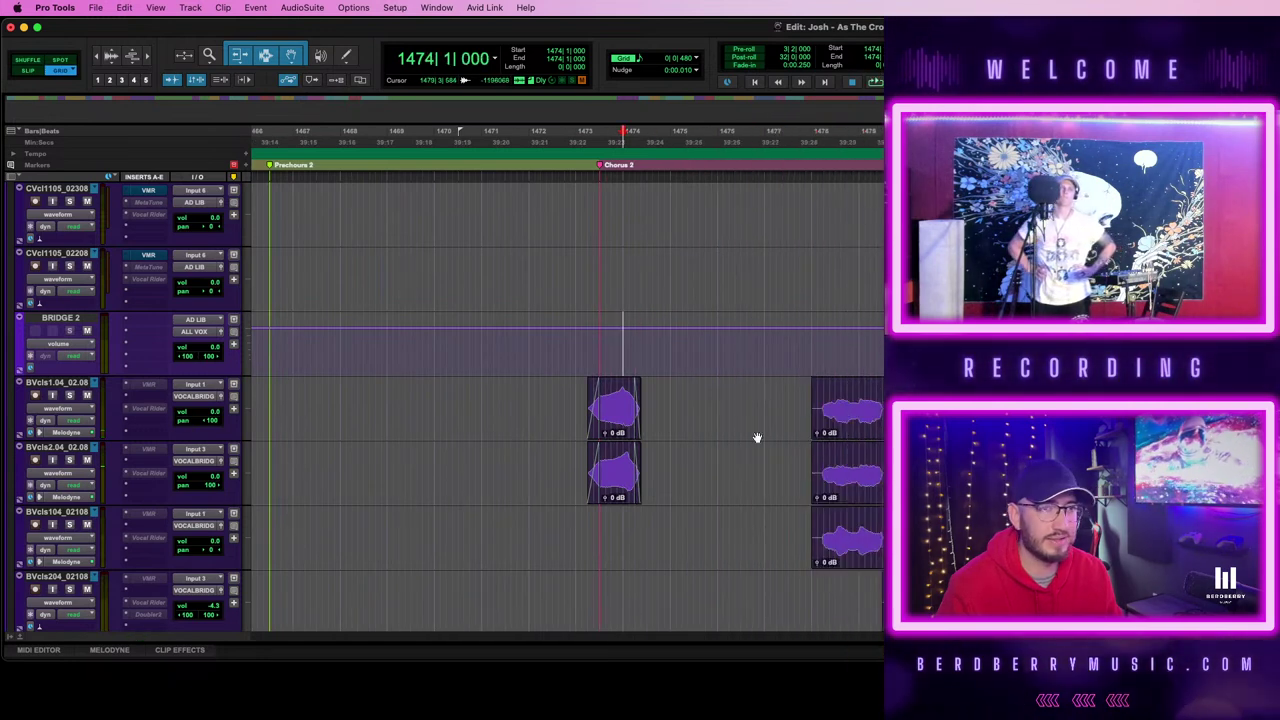
- Try copying both Chorus 2 start backing clips to 1549|2|480 in the Bridge 2 section and audition them there
left_click(619, 423)
left_click(614, 487, "shift")
key("r")
scroll(777, 446, "right", 3)
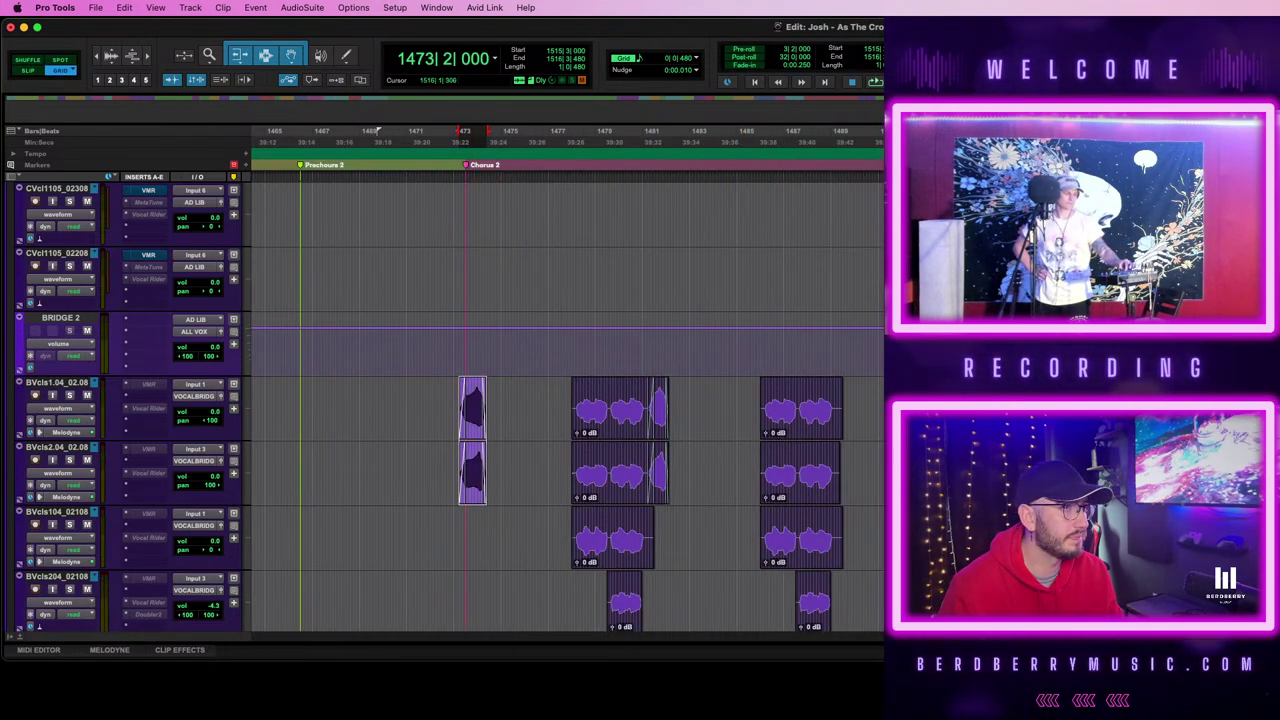
scroll(567, 400, "right", 15)
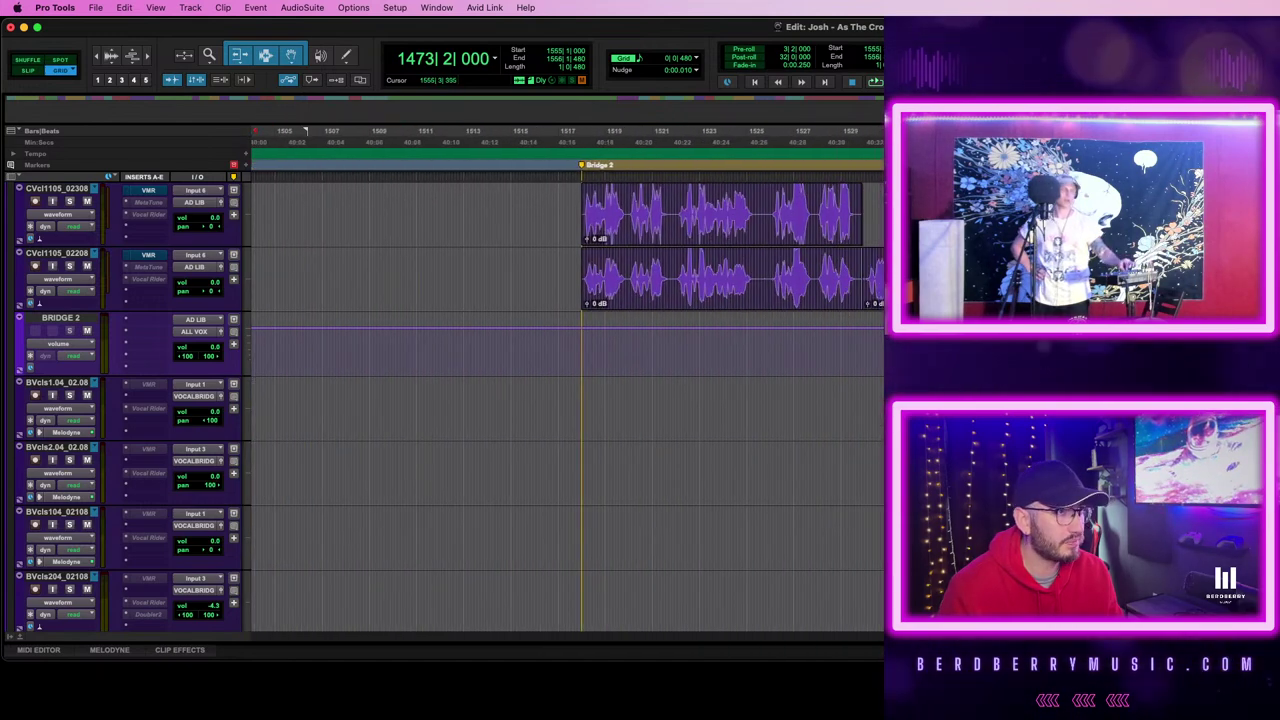
key("t")
key("t")
key("t")
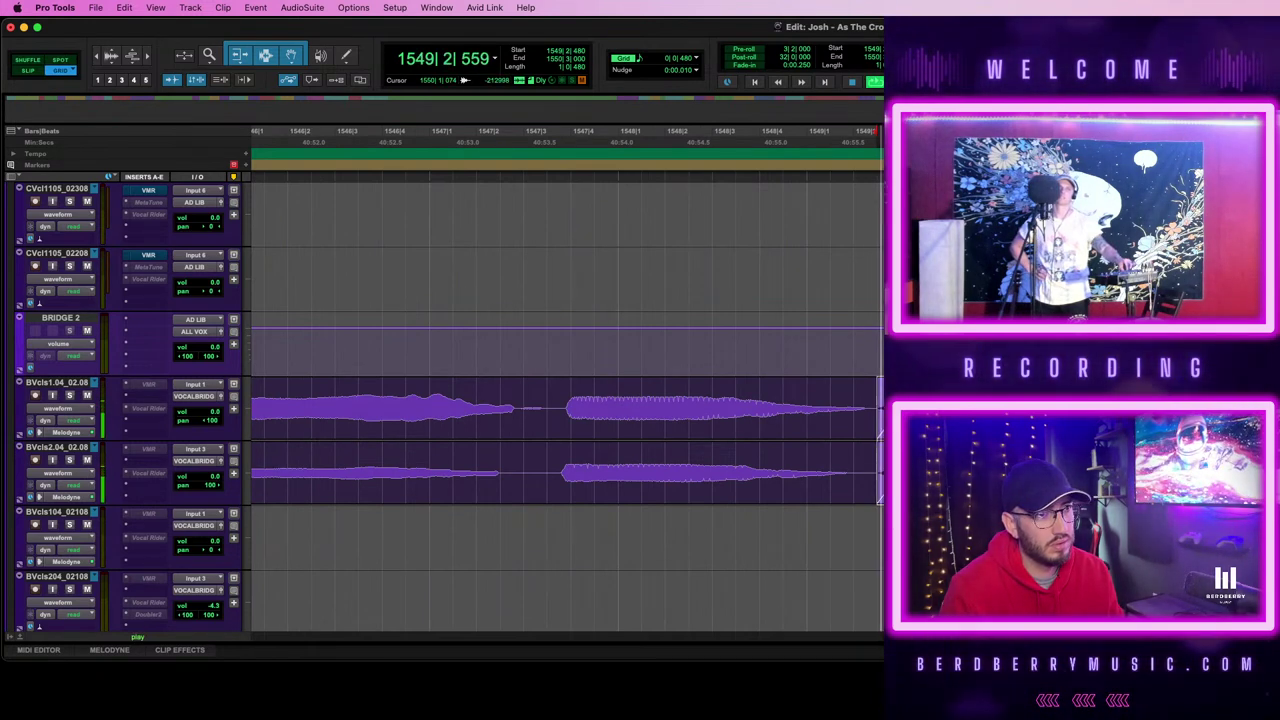
- Try the copied backing clips at 1549|2|000 in the Bridge 2 section and play them from there
key("r")
key("r")
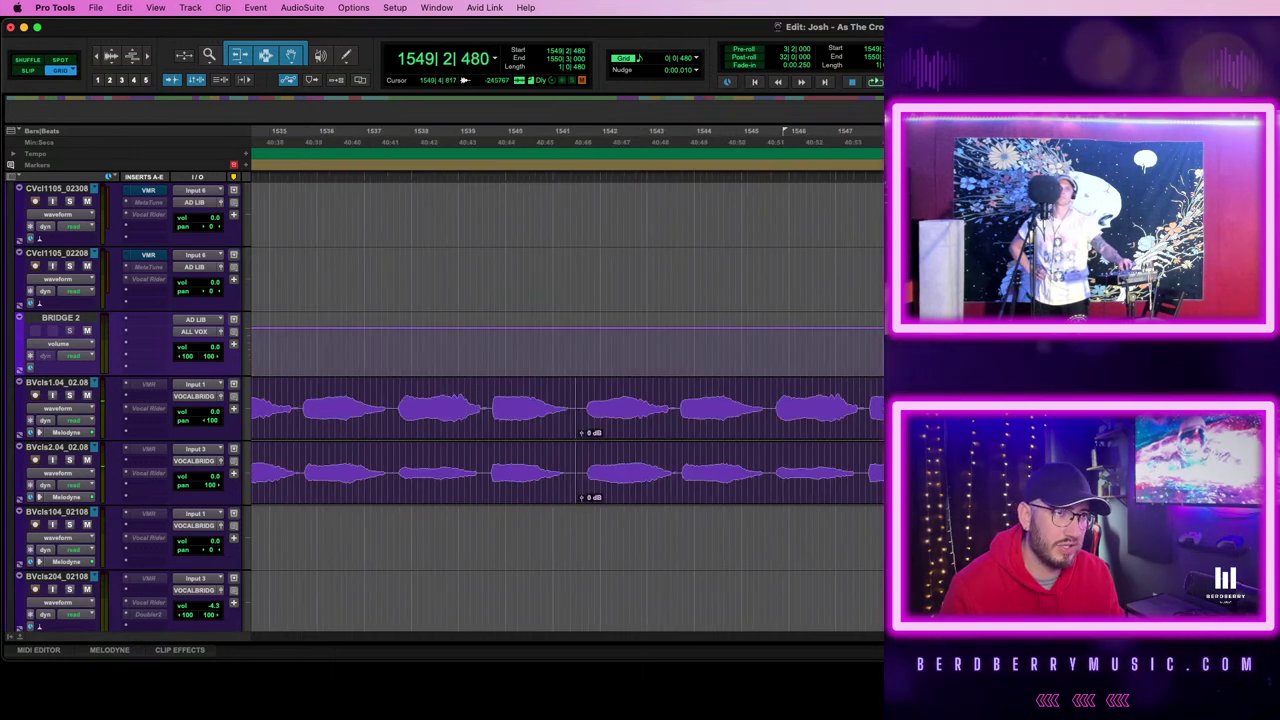
key("t")
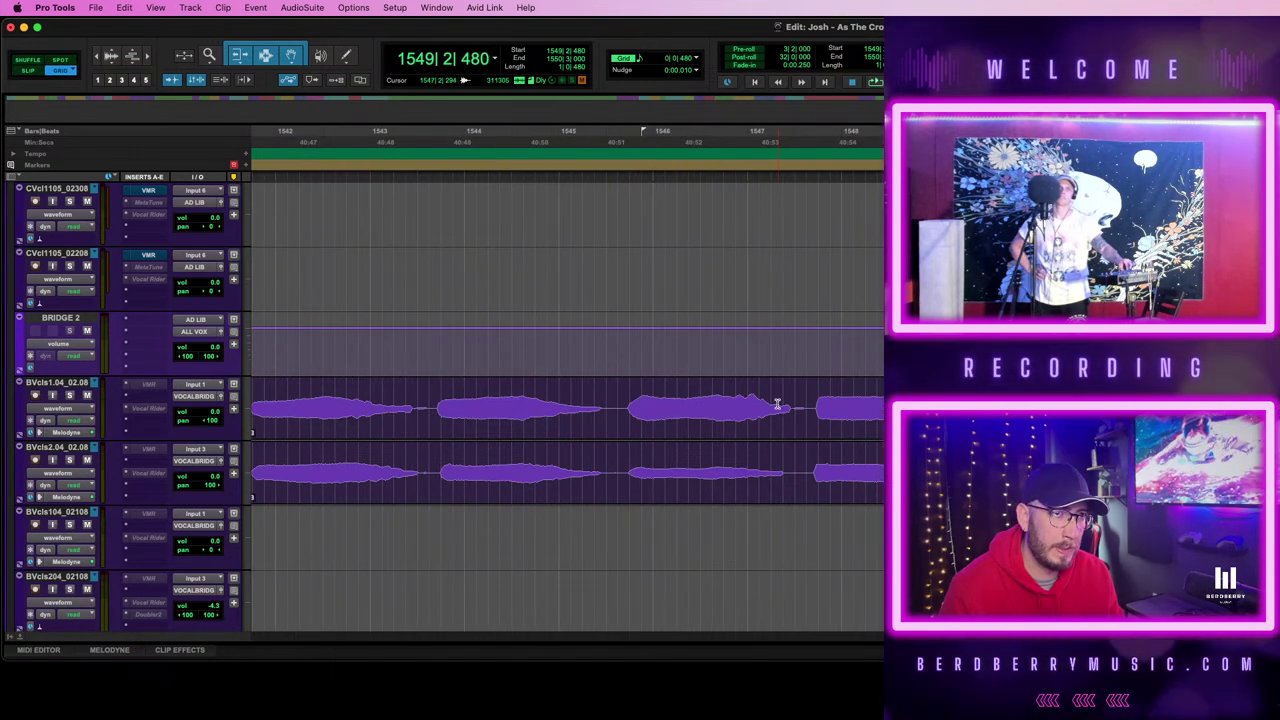
key("r")
key("r")
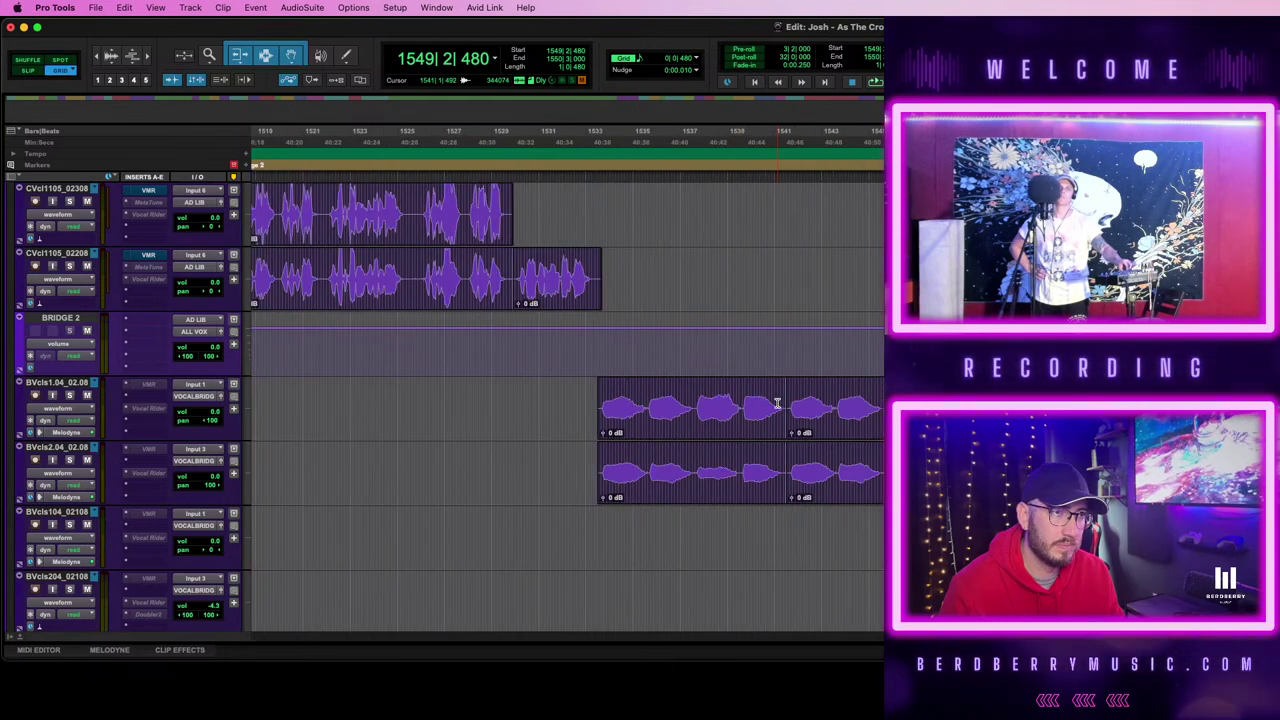
scroll(777, 404, "left", 5)
scroll(777, 404, "left", 2)
scroll(777, 404, "right", 6)
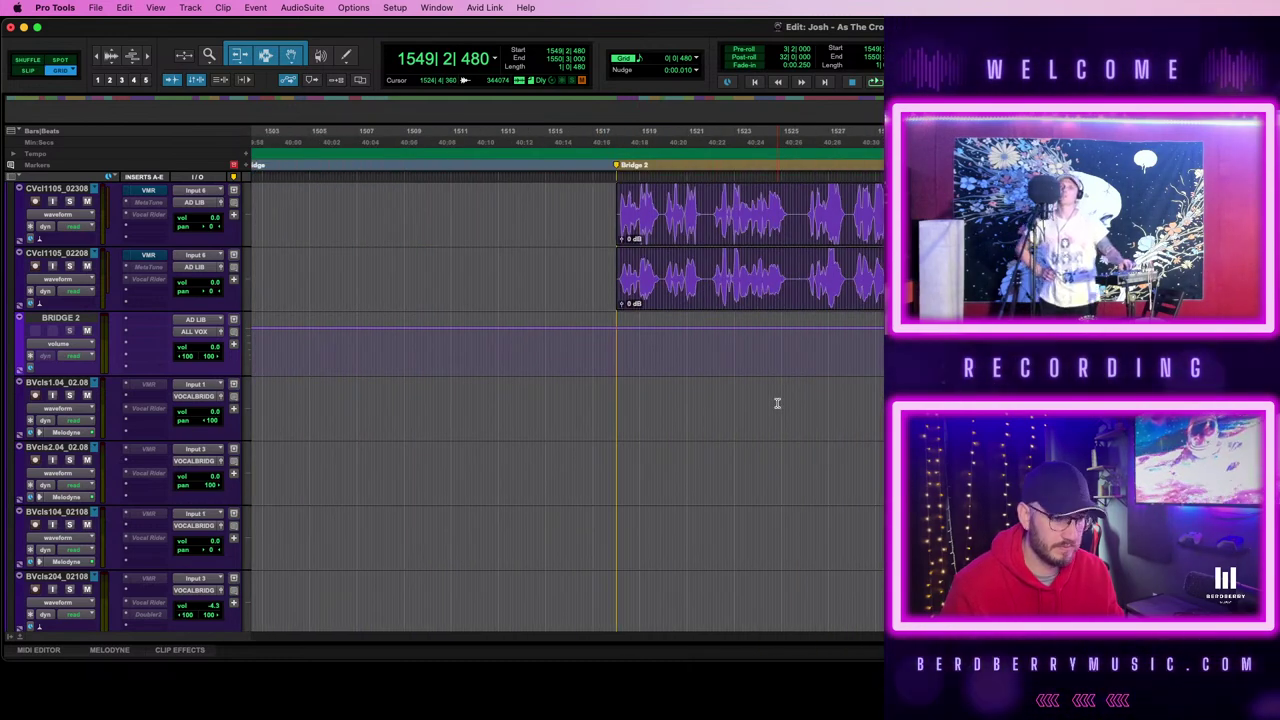
key("t")
key("t")
key("t")
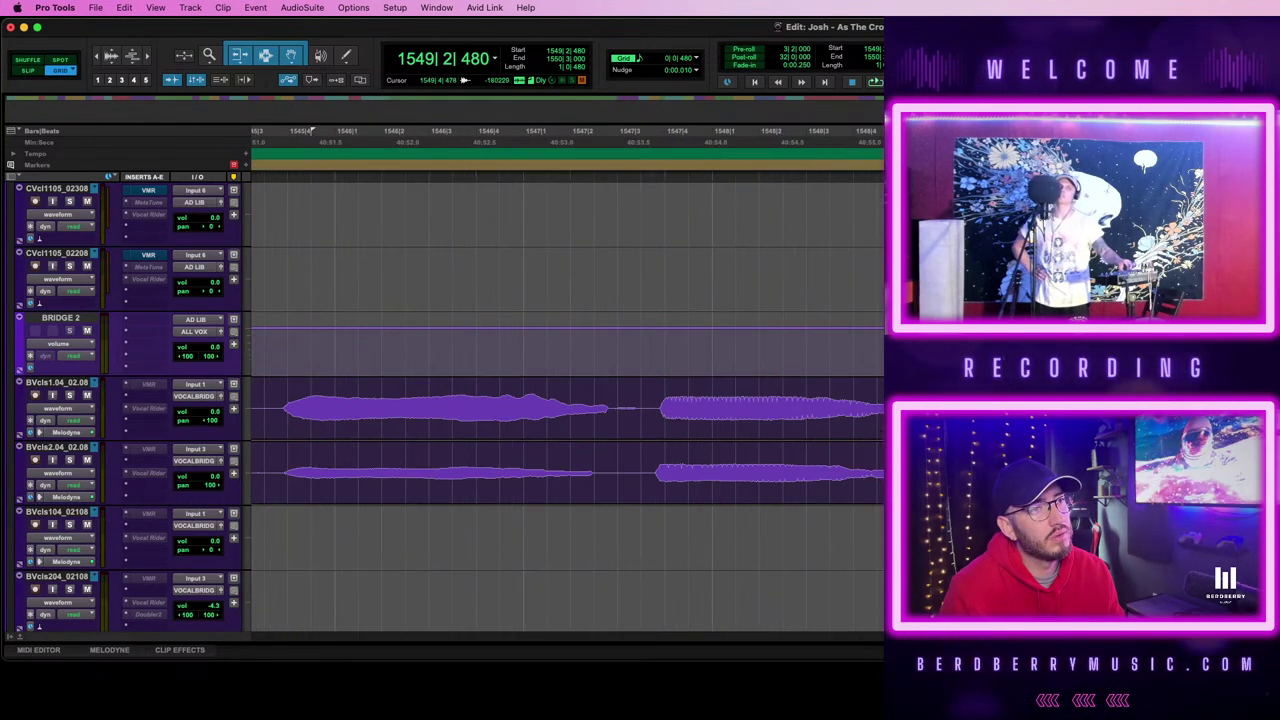
key("space")
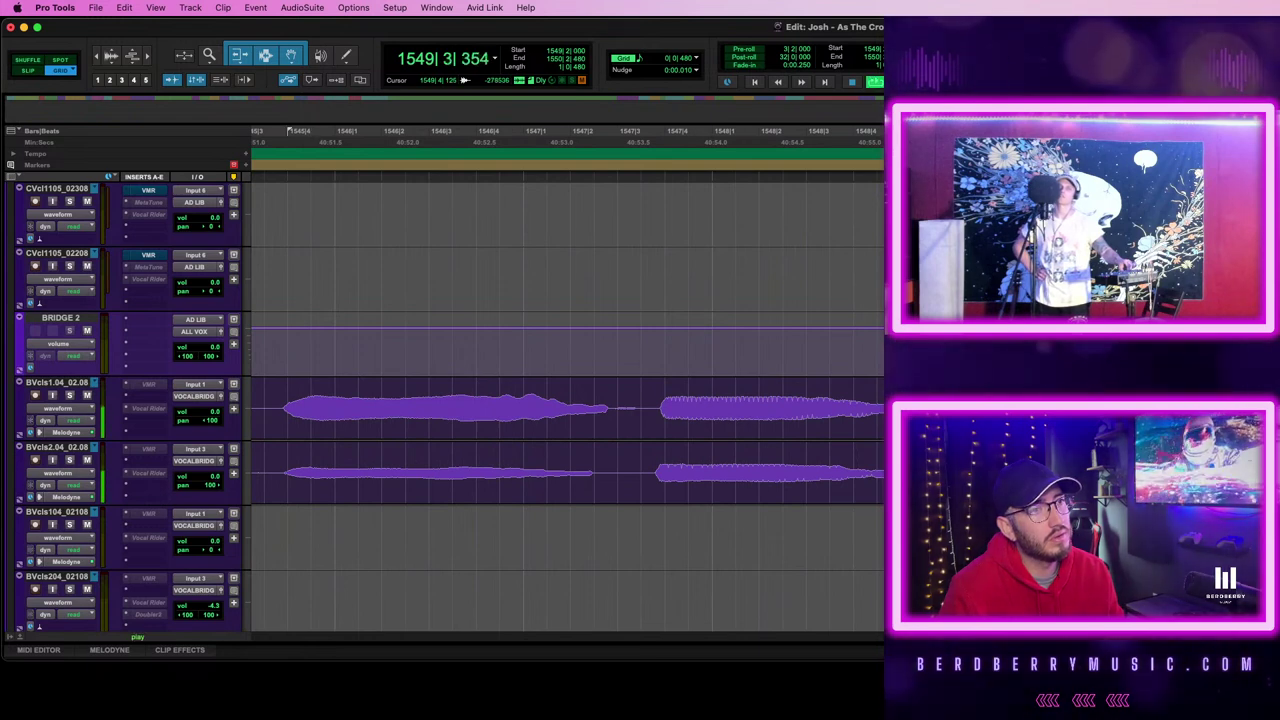
- Check the phrase leading up to 1549|2|000 and examine the waveforms of the long backing clips that start at 1541|3|000
left_click(660, 394)
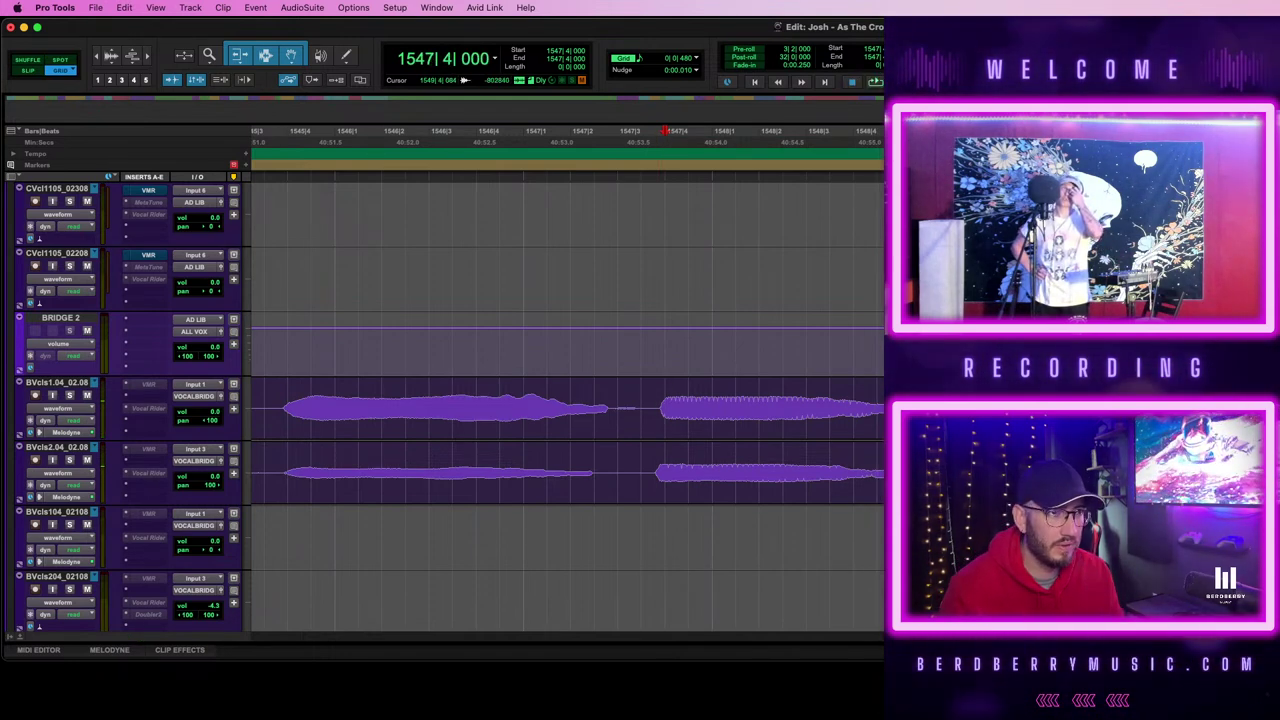
left_click(1047, 411)
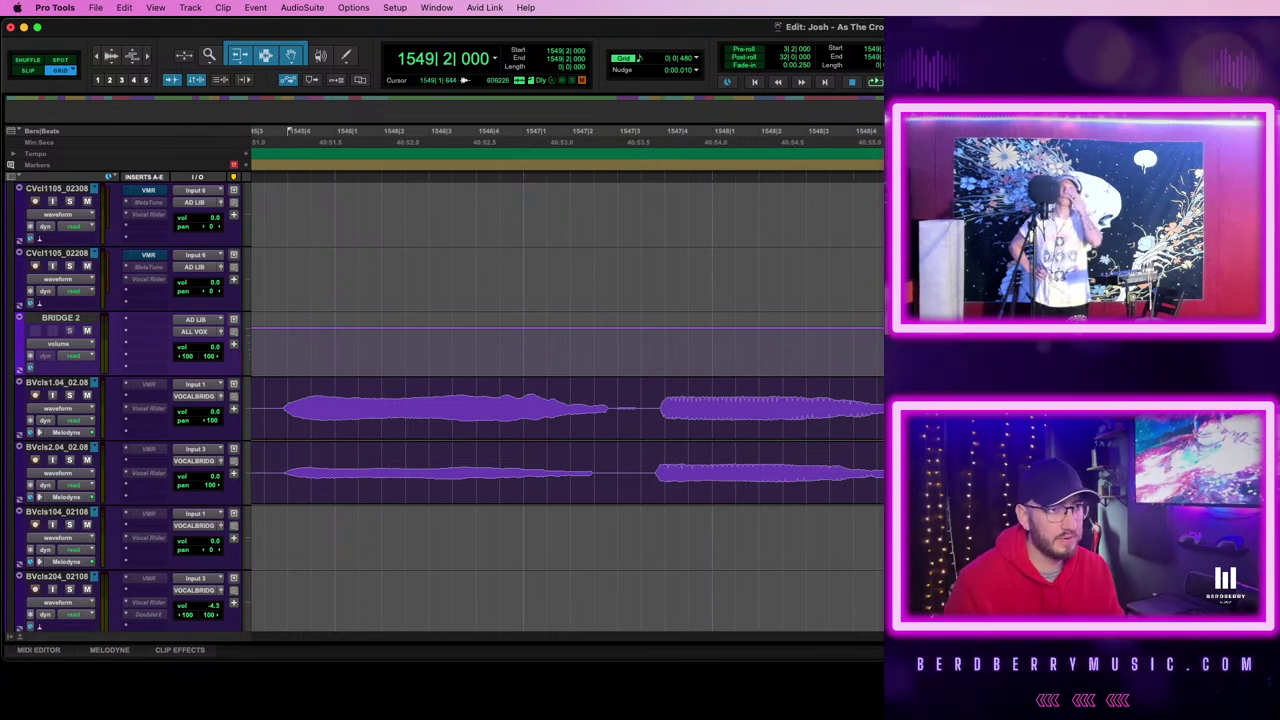
left_click(990, 422)
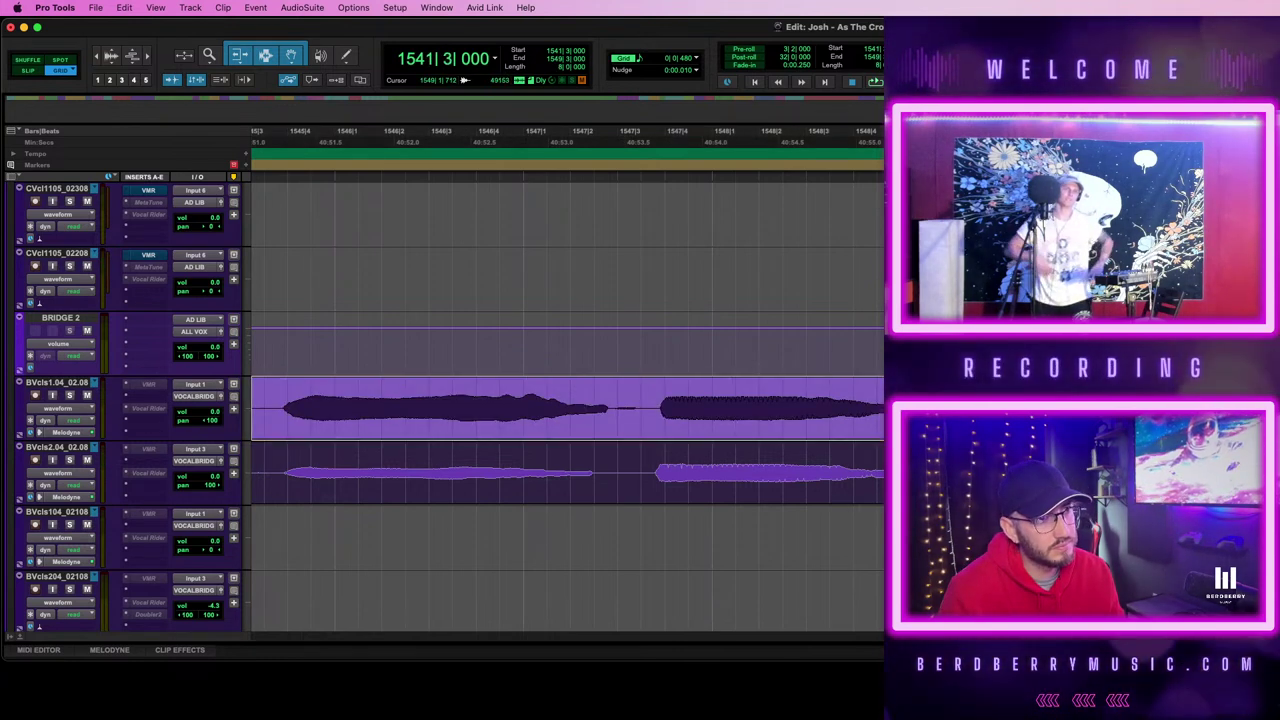
left_click(948, 482)
key("e")
key("e")
key("e")
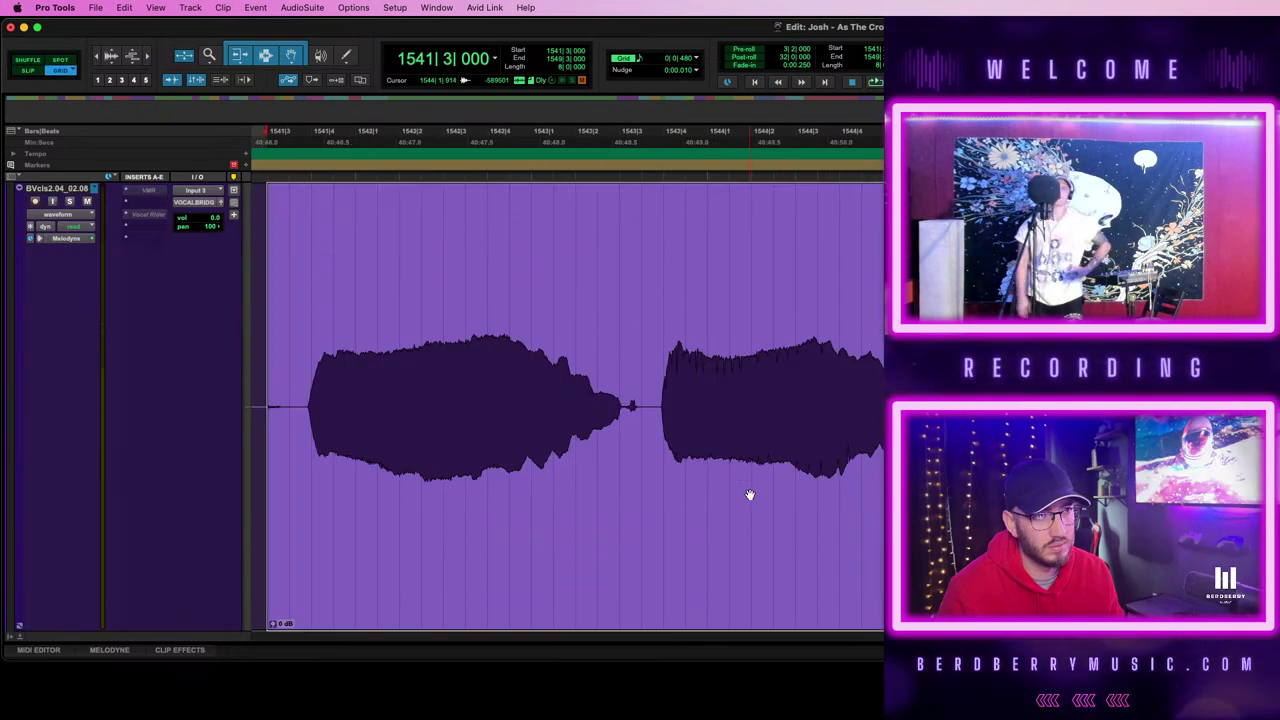
key("r")
key("ctrl+e")
- Copy both short backing clips at 1407|2|000 in the first chorus to 1549|2|480 in the Bridge 2 section
key("super+bracketleft")
key("super+bracketleft")
key("super+bracketleft")
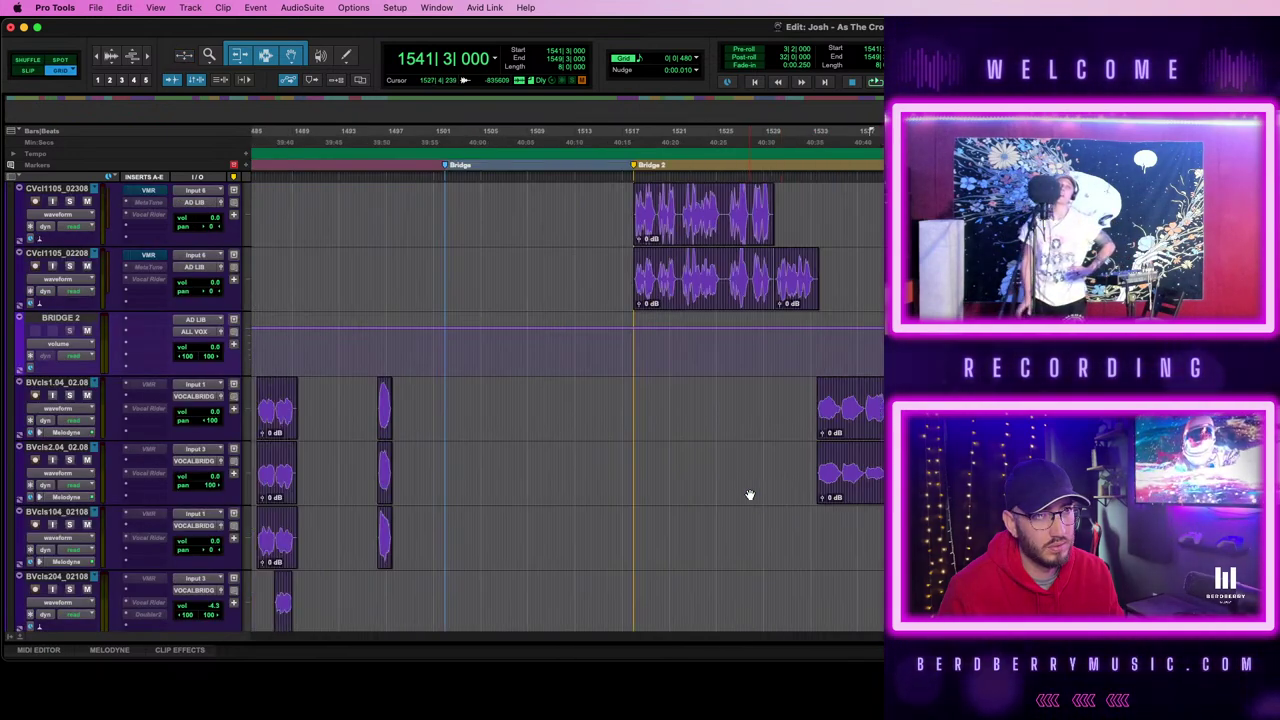
scroll(750, 494, "left", 10)
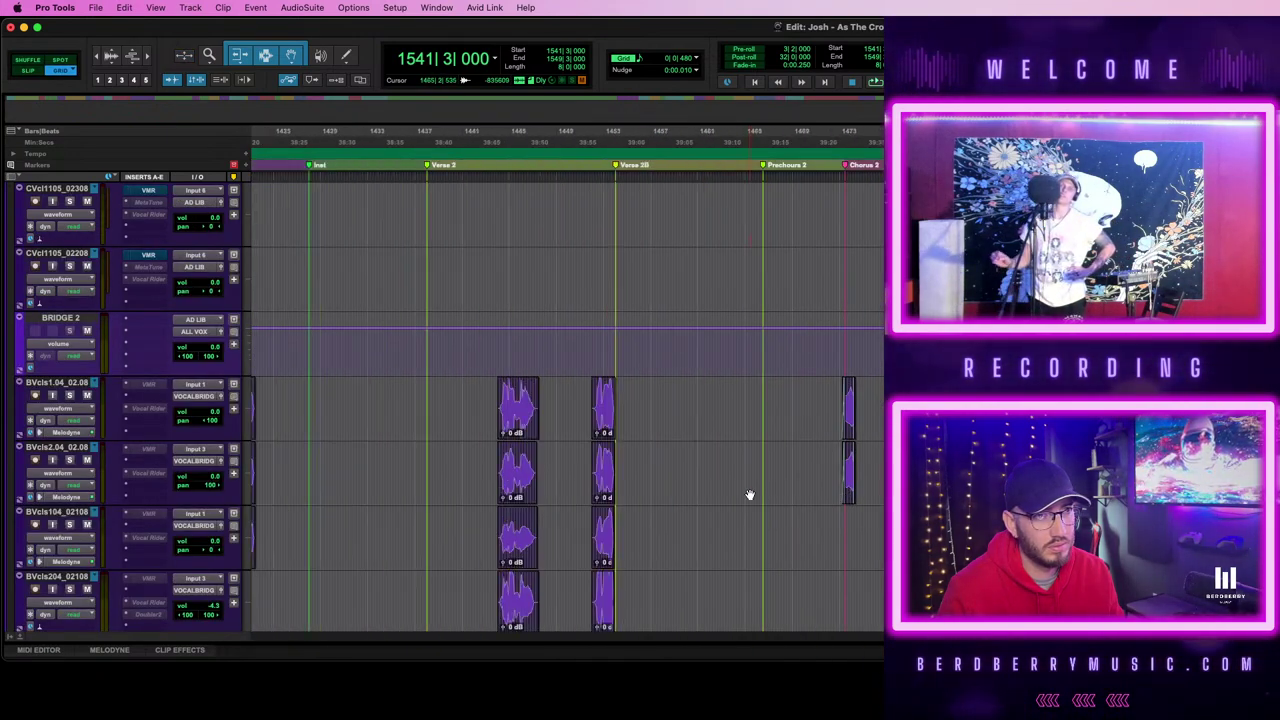
scroll(740, 470, "left", 2)
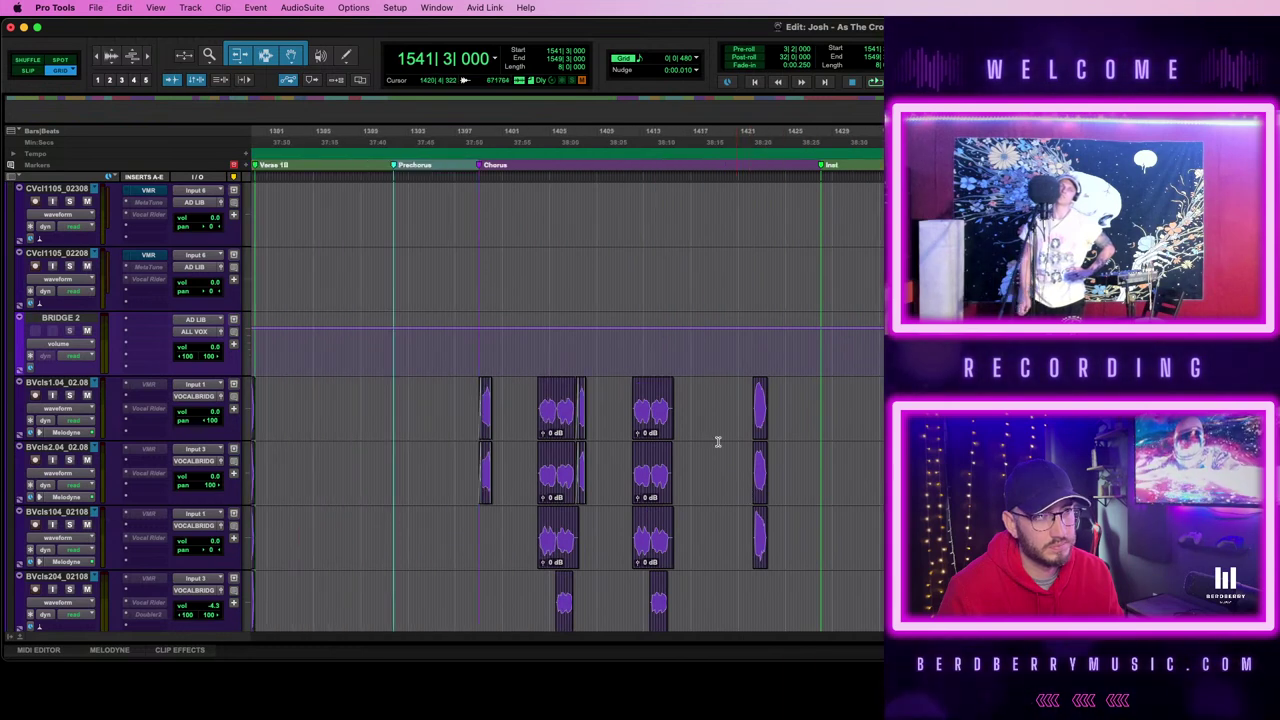
left_click(583, 430)
key("super+bracketright")
key("super+bracketright")
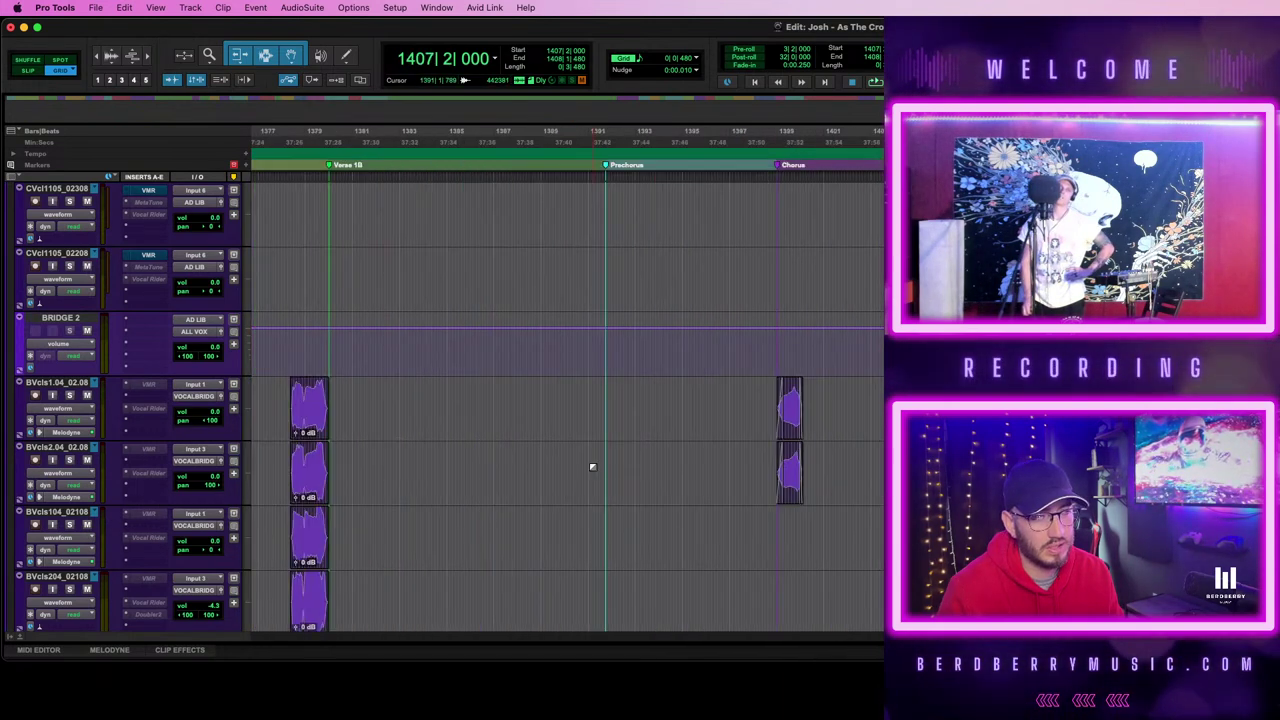
key("super+bracketright")
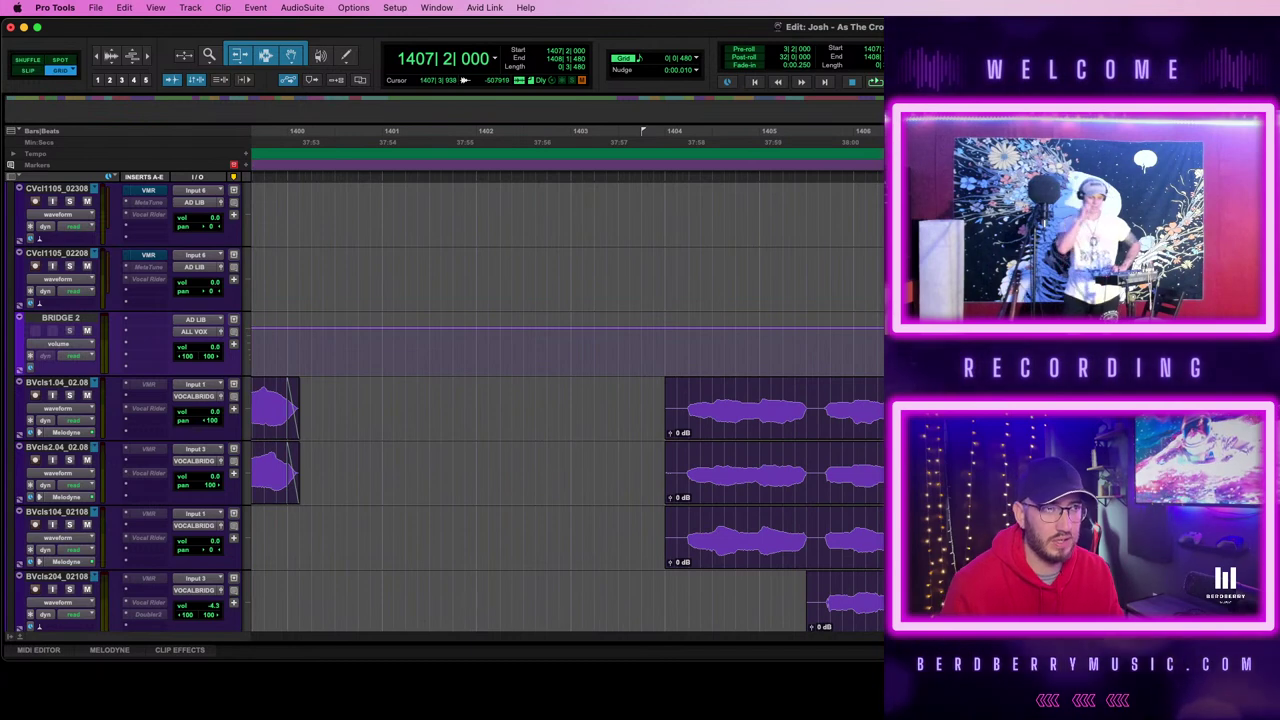
scroll(568, 450, "right", 10)
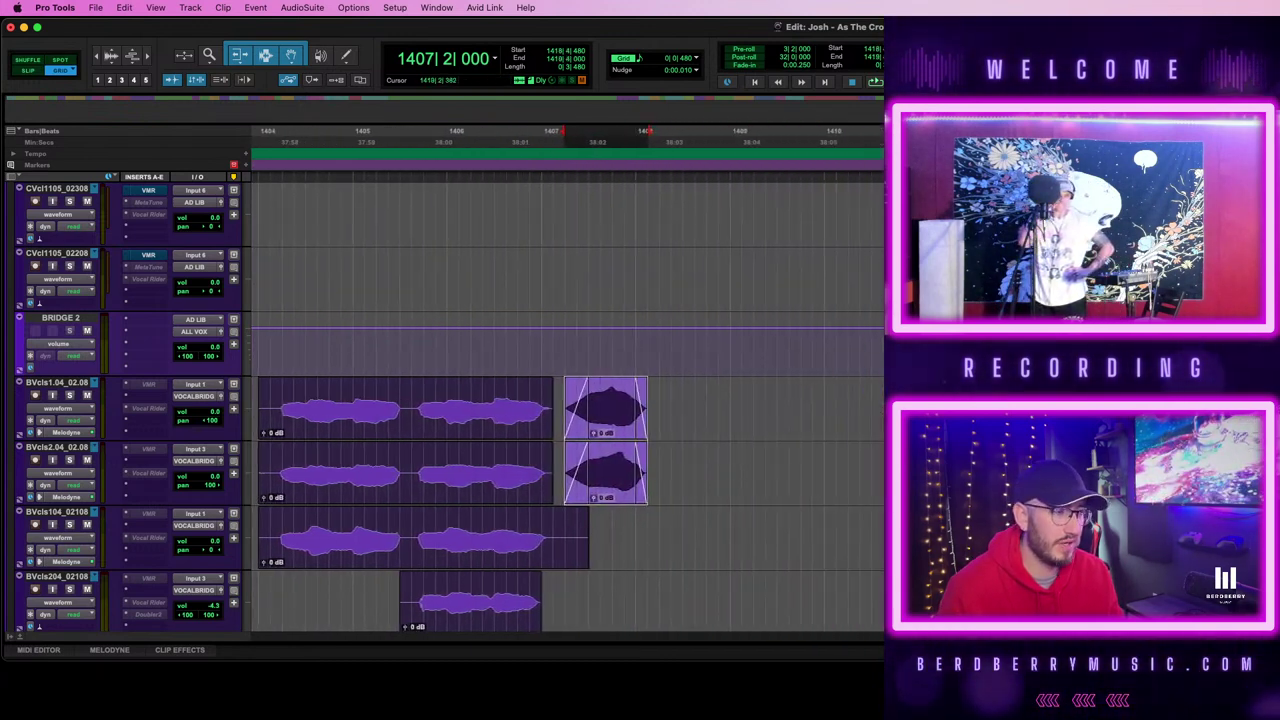
scroll(568, 450, "right", 15)
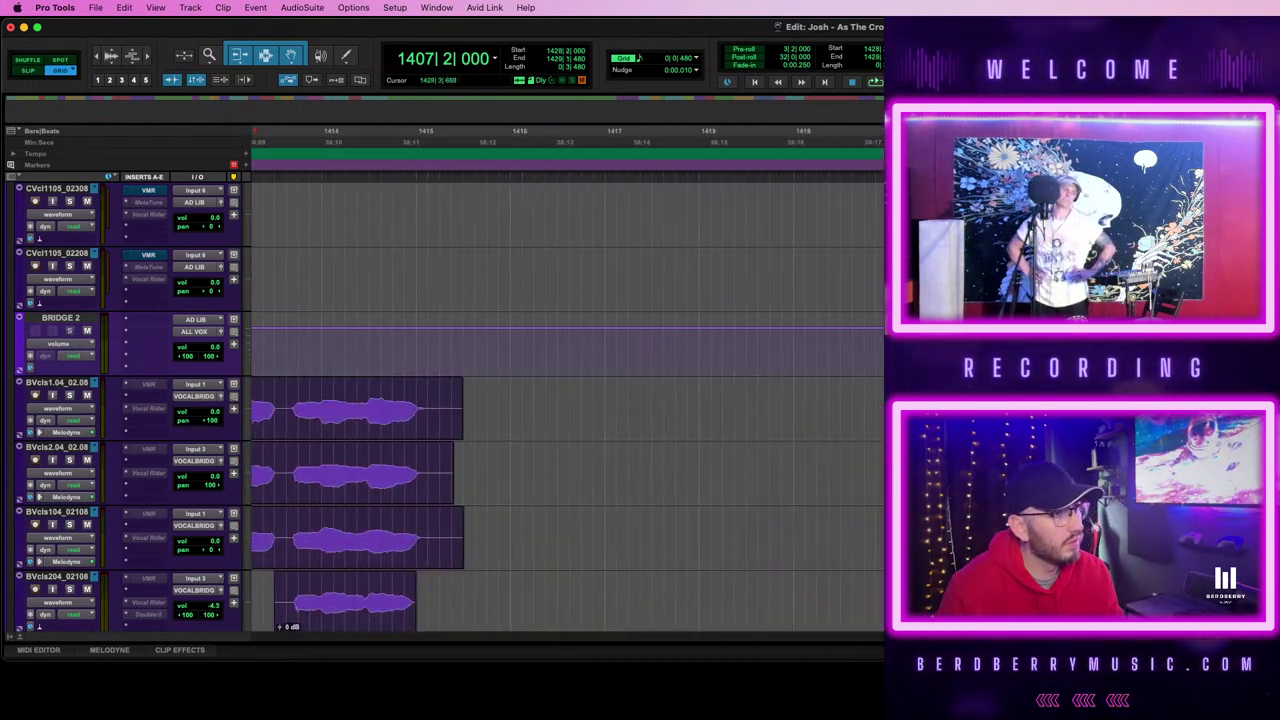
scroll(568, 450, "right", 15)
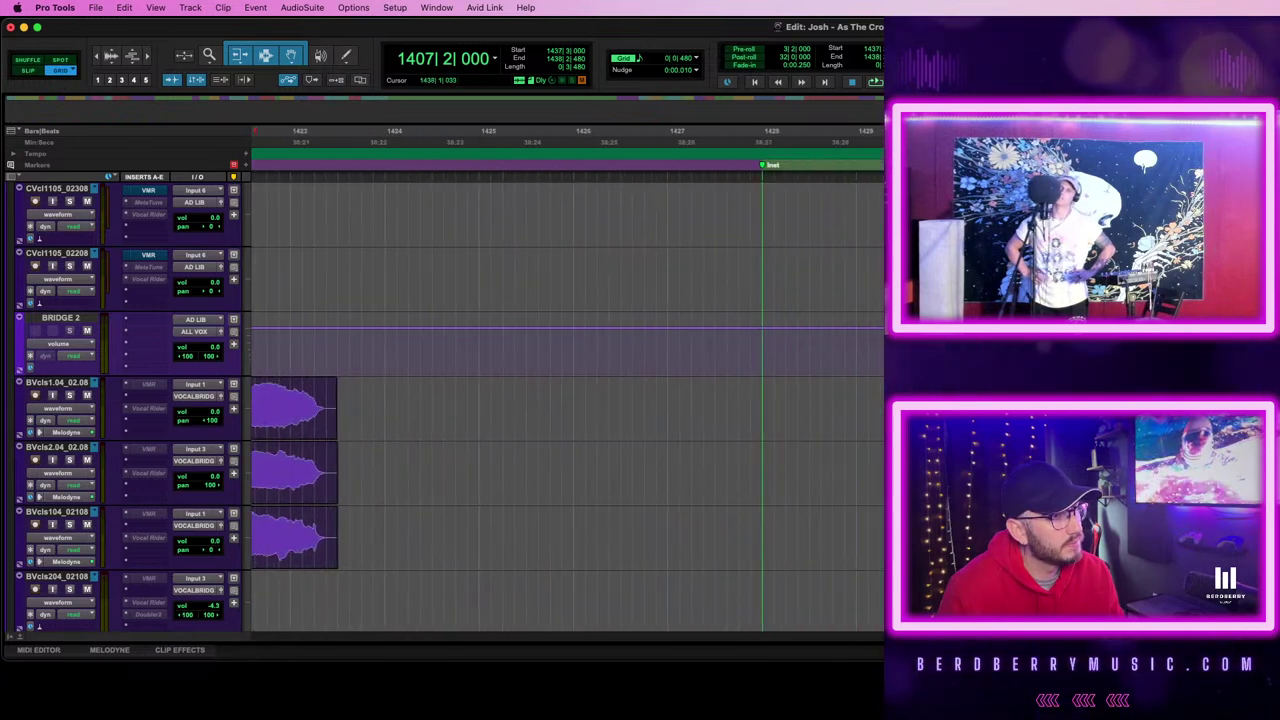
scroll(583, 131, "right", 15)
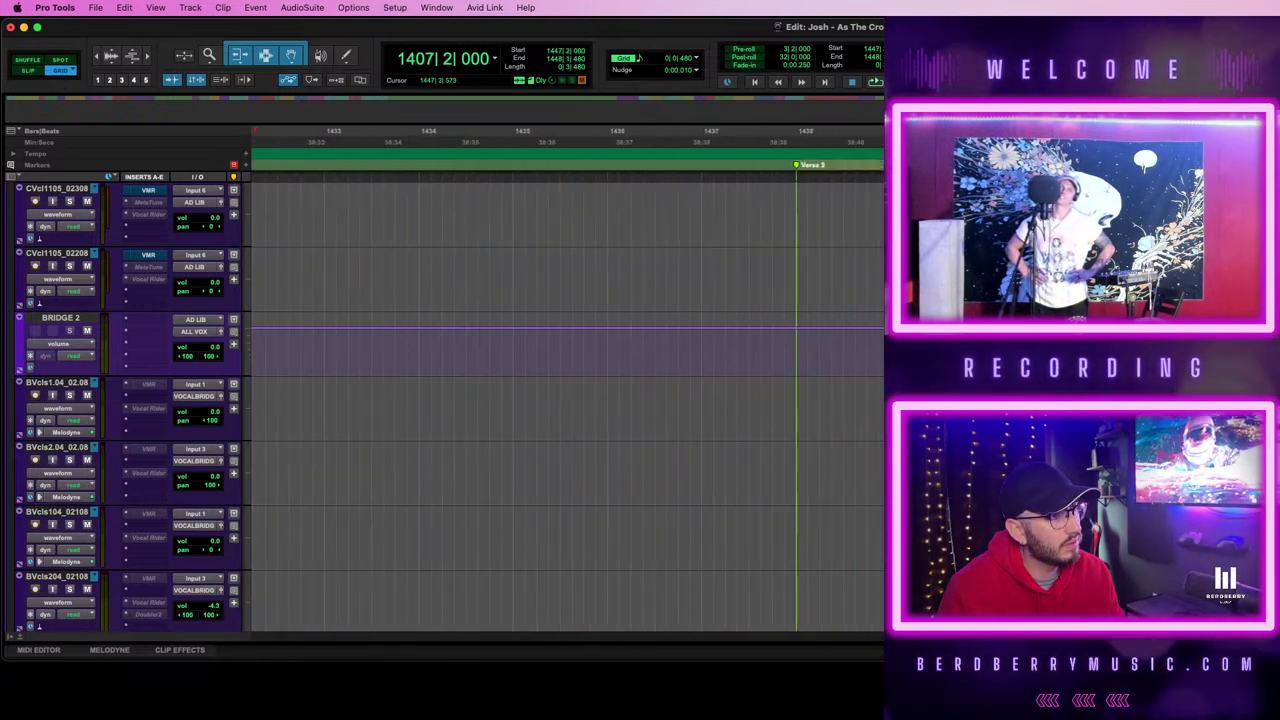
scroll(583, 131, "right", 15)
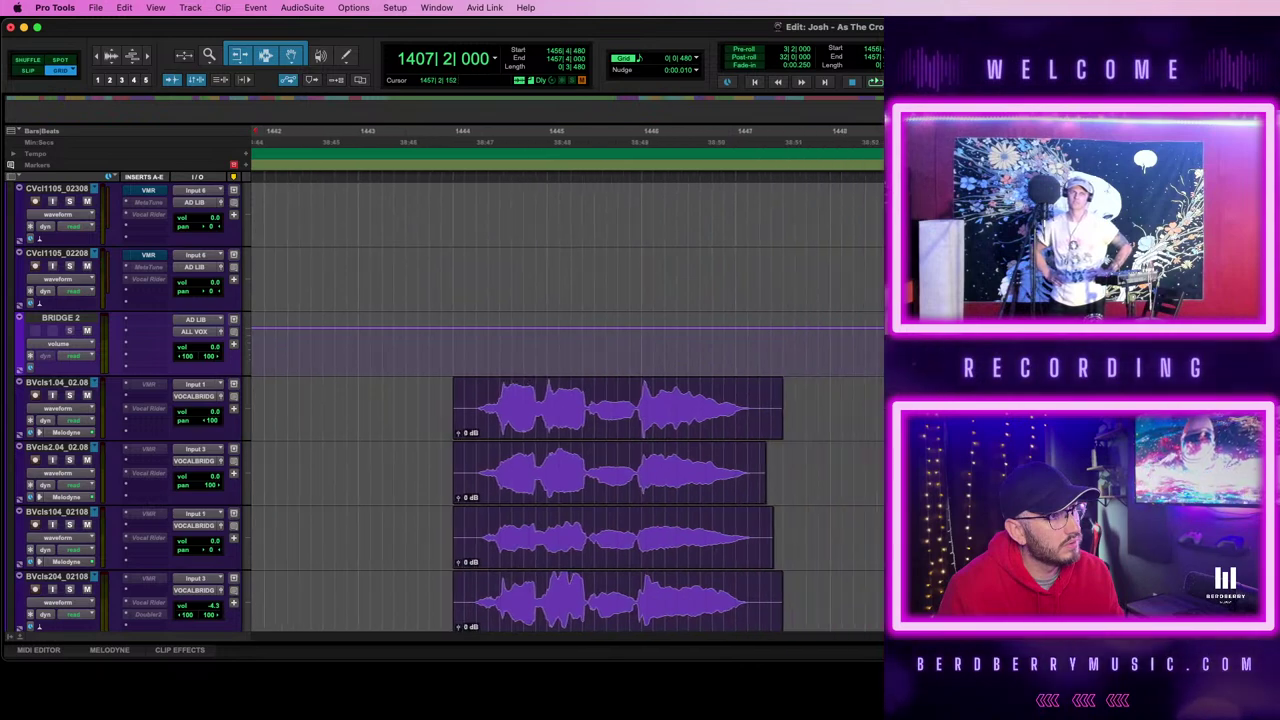
scroll(568, 400, "right", 15)
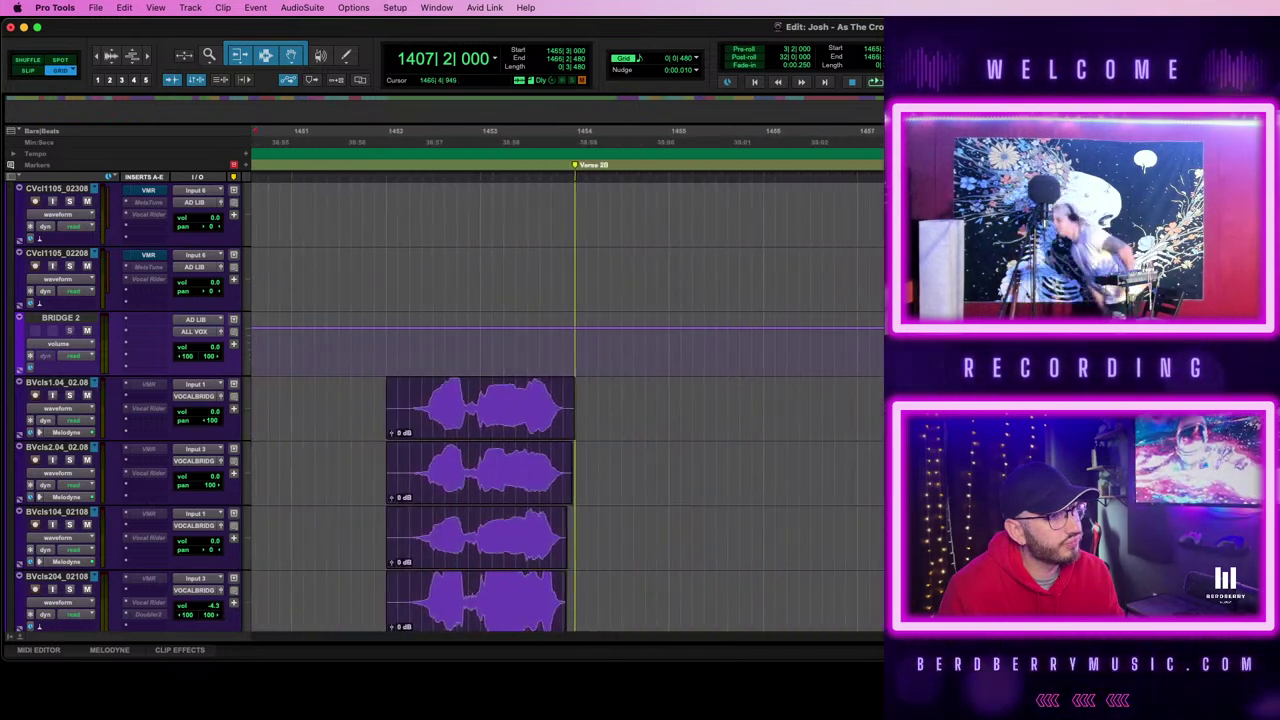
scroll(568, 400, "right", 4)
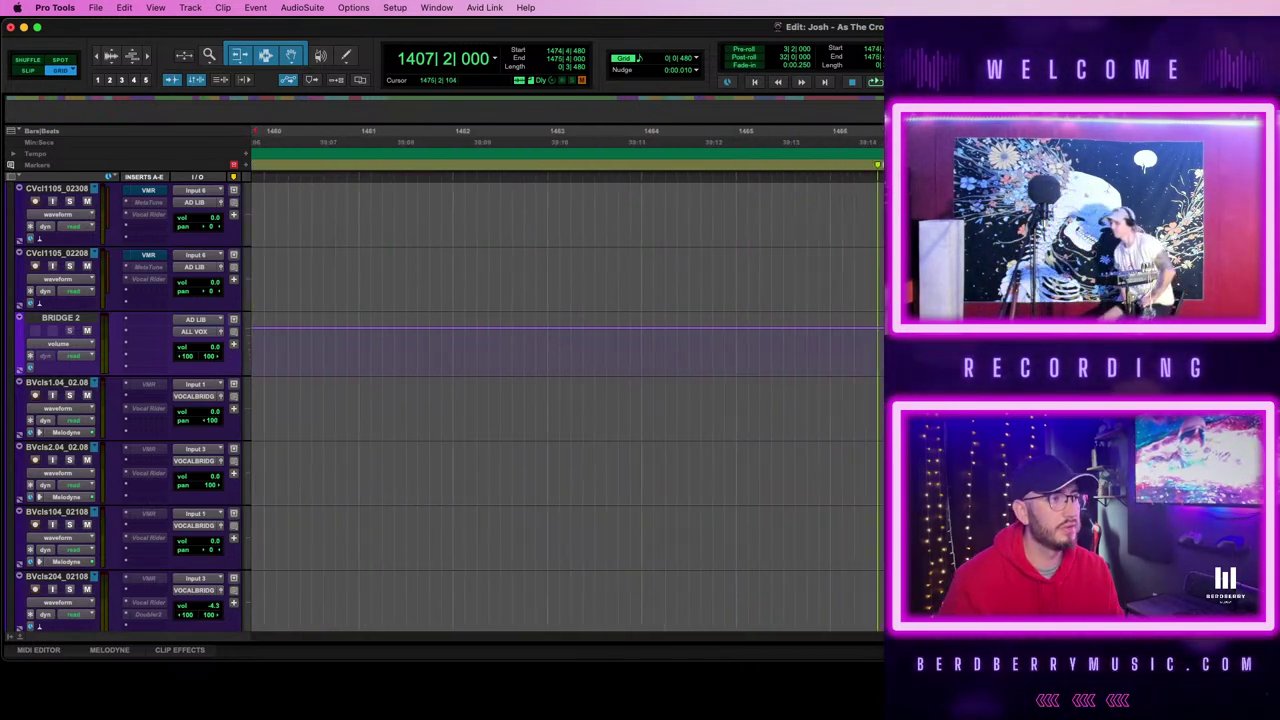
scroll(568, 400, "right", 15)
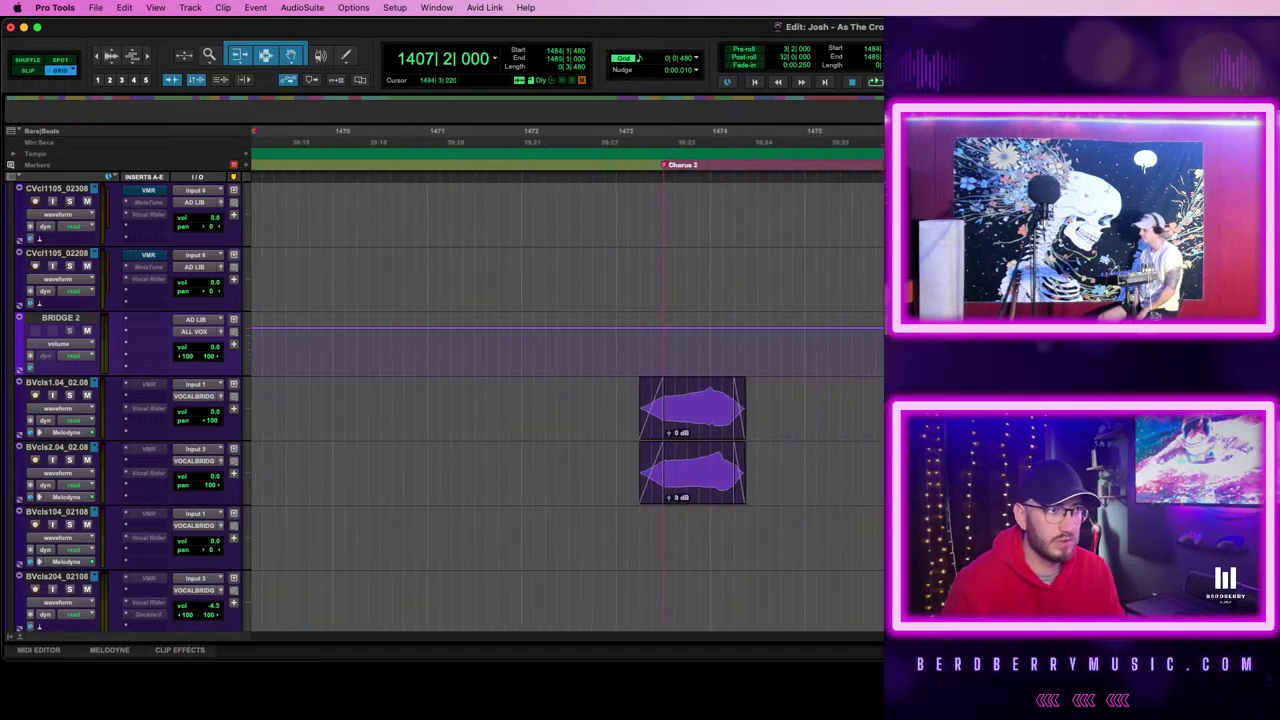
scroll(568, 400, "right", 16)
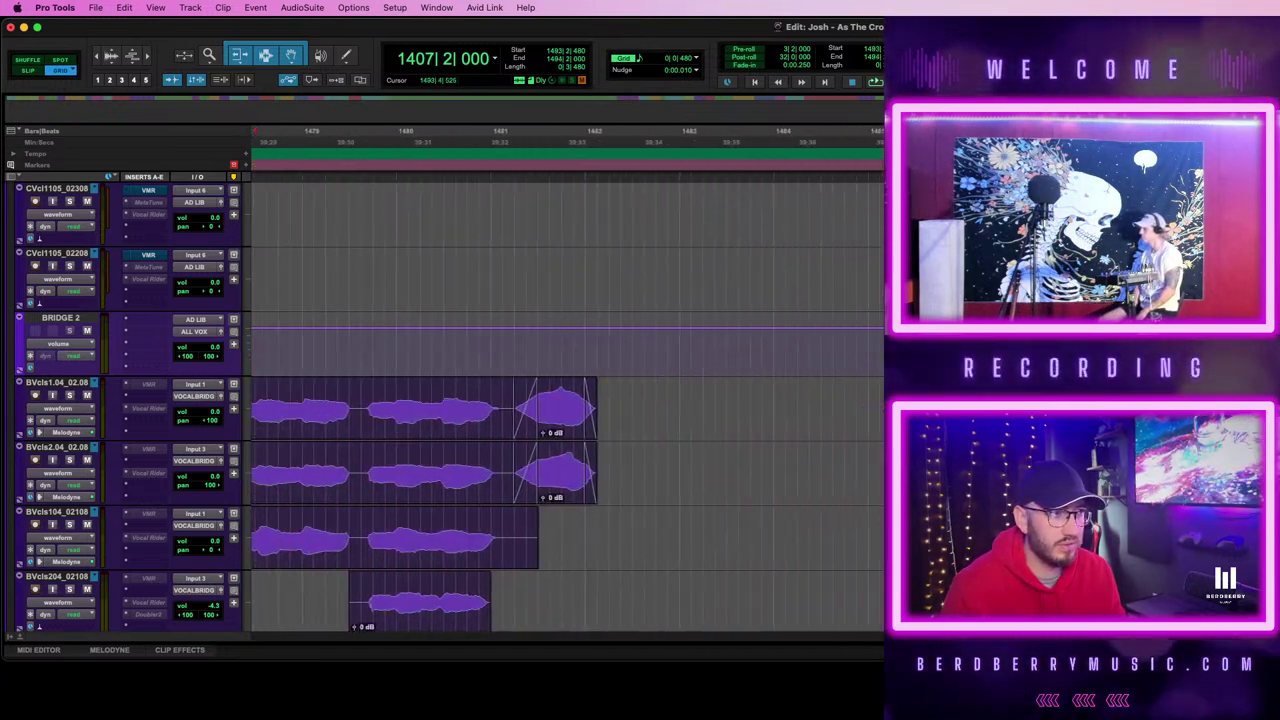
scroll(568, 400, "right", 15)
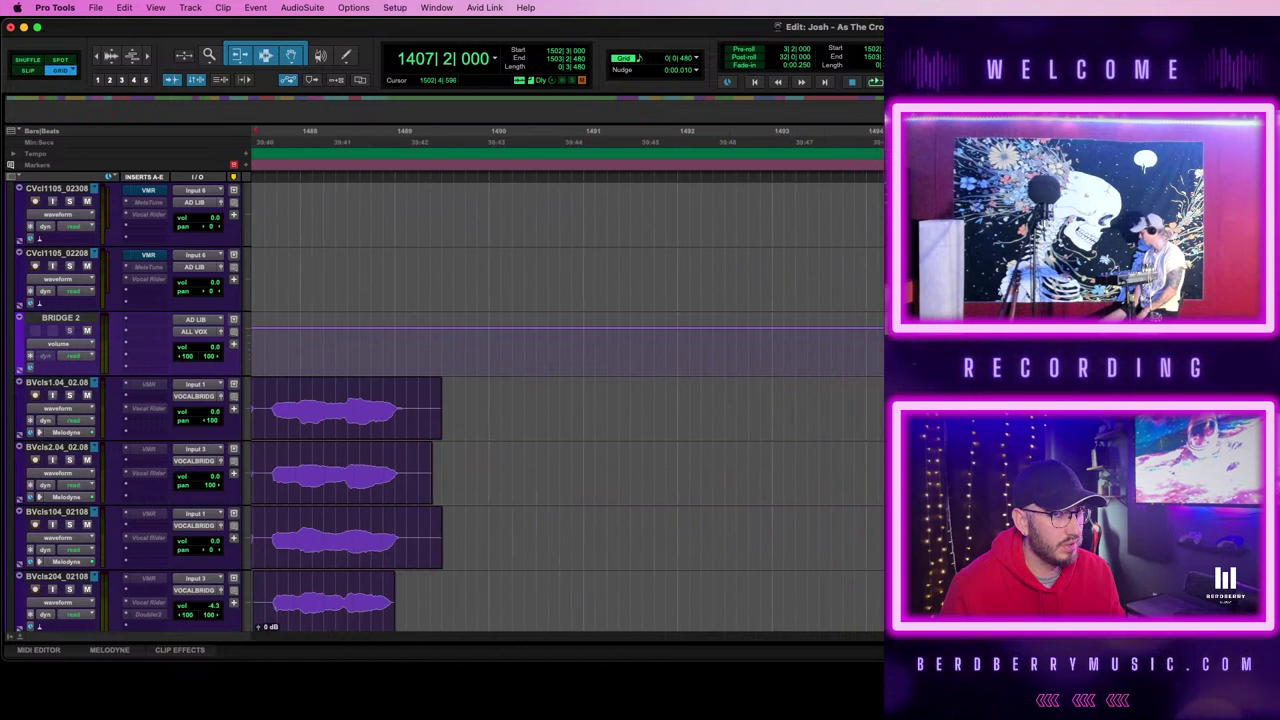
scroll(568, 400, "right", 15)
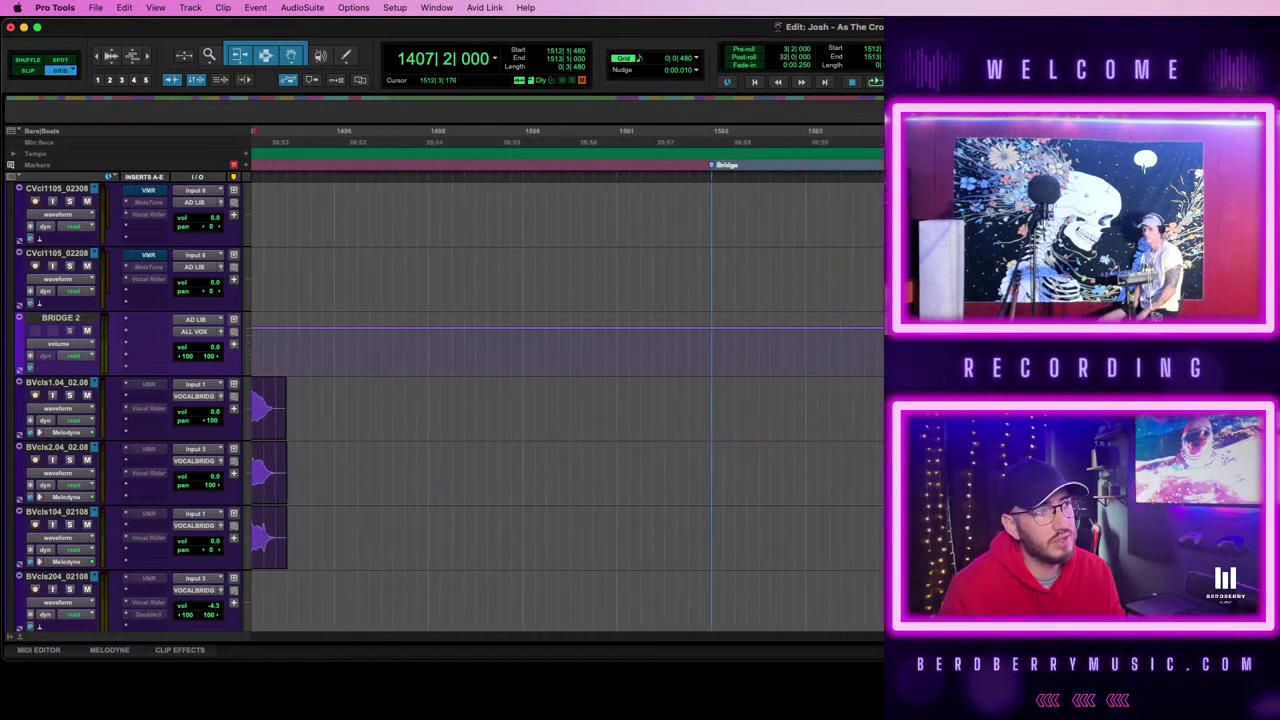
scroll(568, 400, "right", 15)
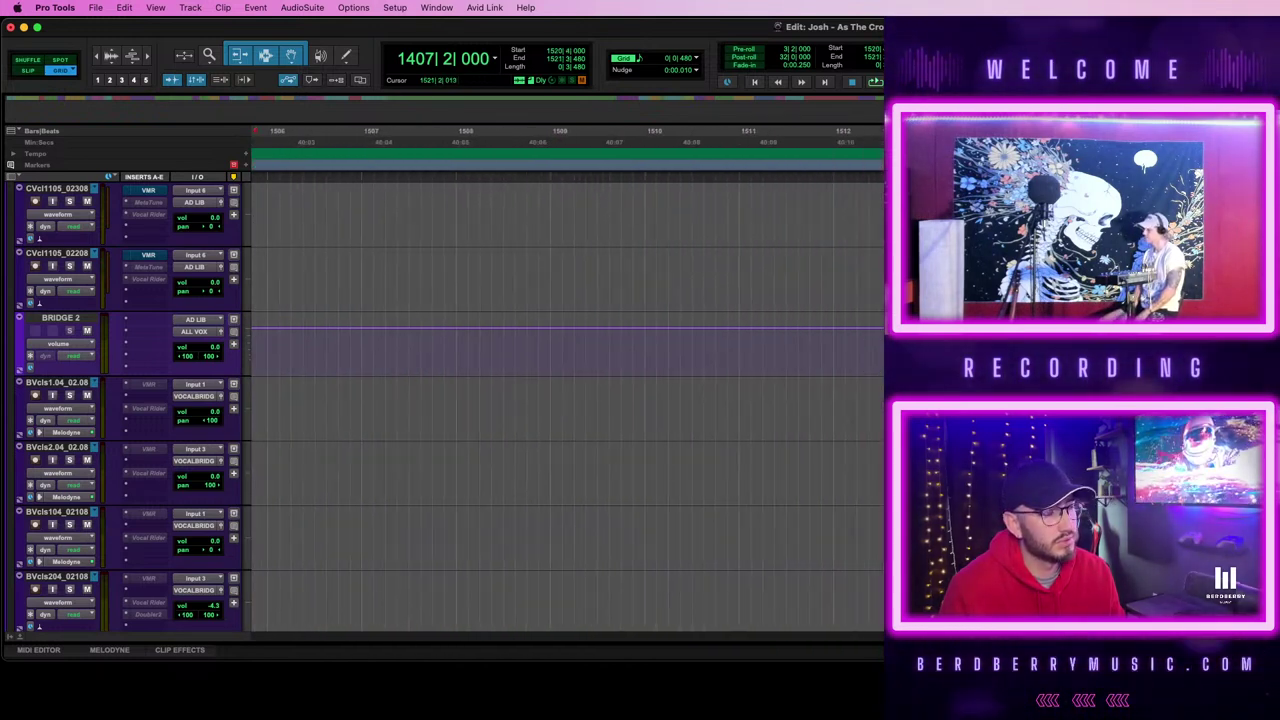
scroll(568, 400, "right", 15)
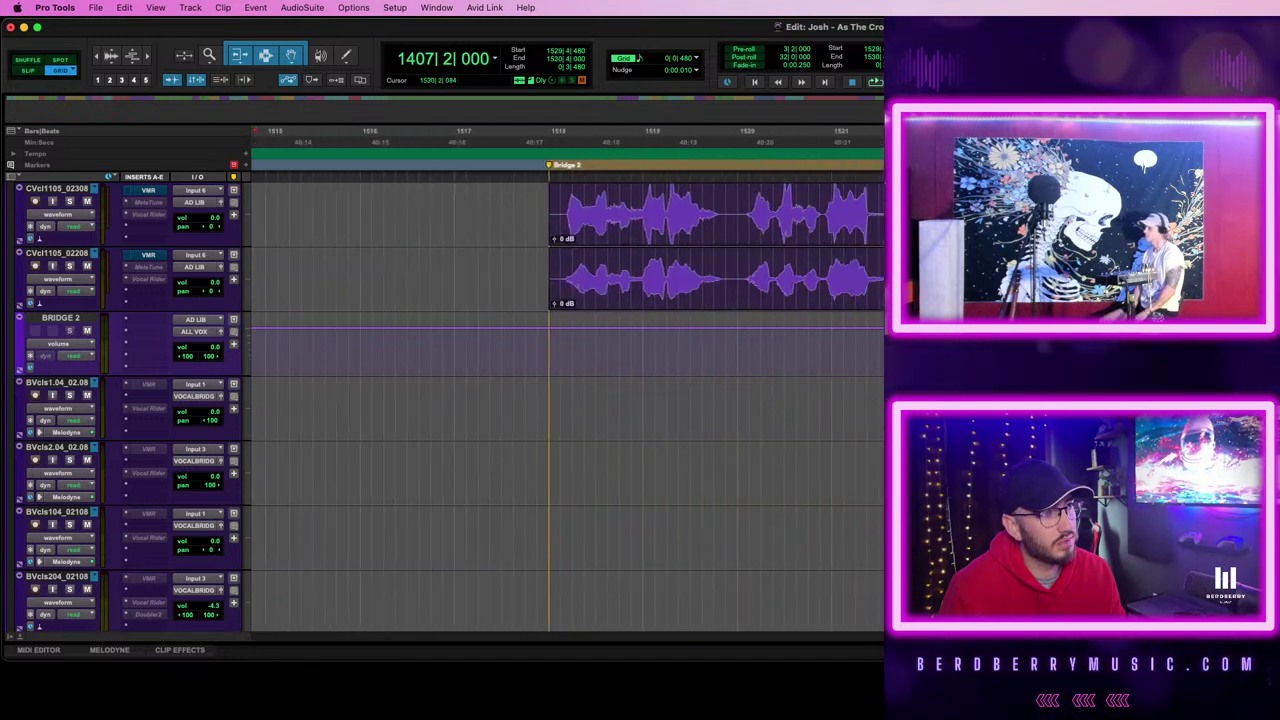
scroll(568, 400, "right", 15)
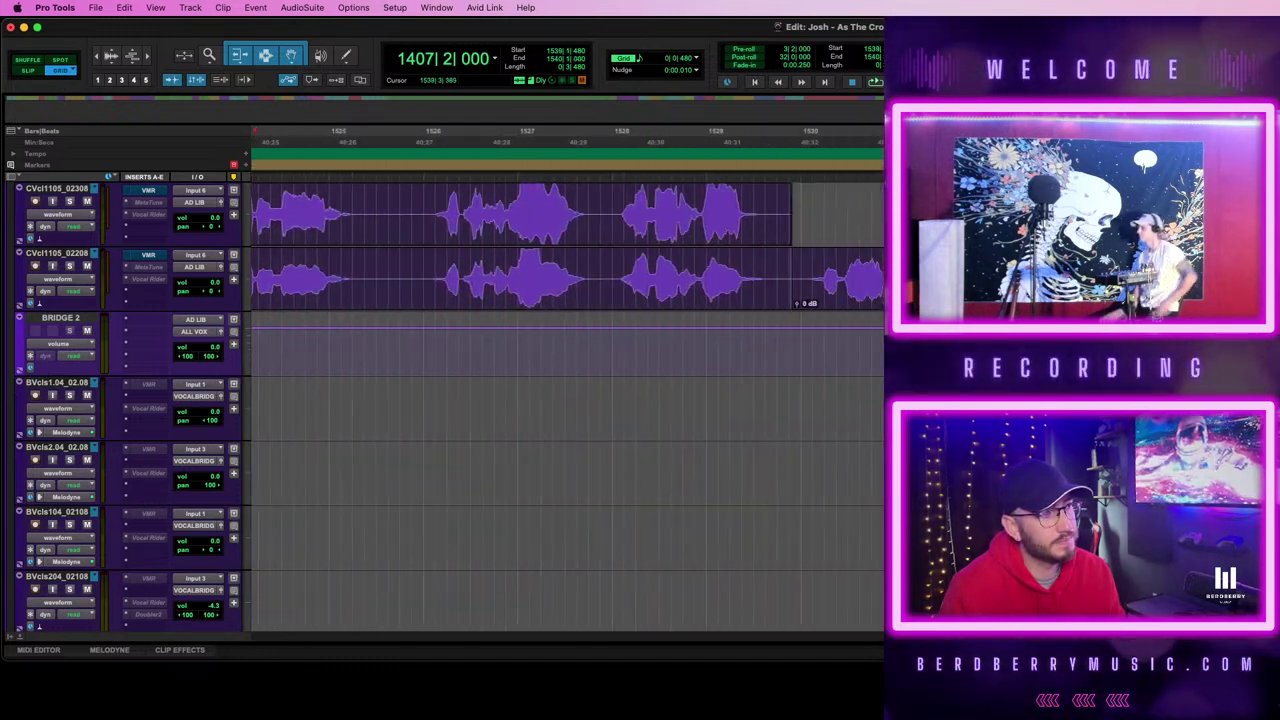
scroll(568, 400, "right", 13)
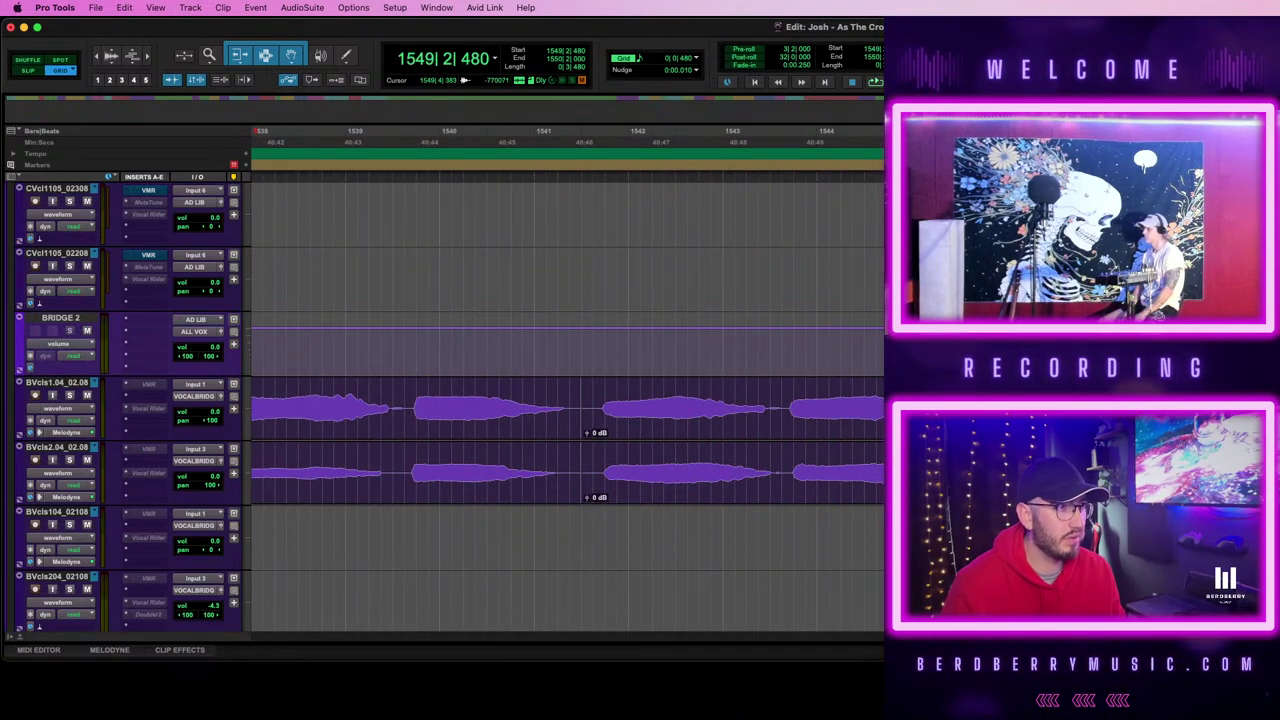
- Audition the copied clips at 1549|2|480, and replay them with the lead-in from 1547|1|480
key("t")
key("space")
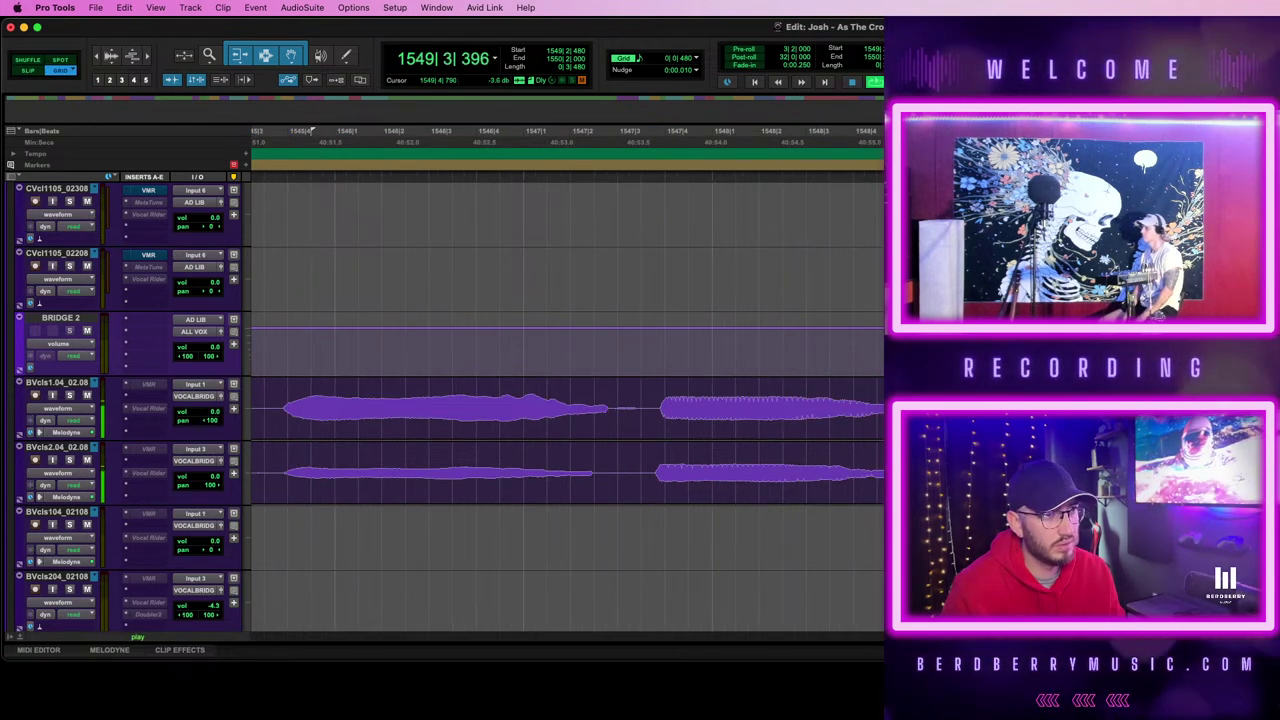
left_click(548, 402)
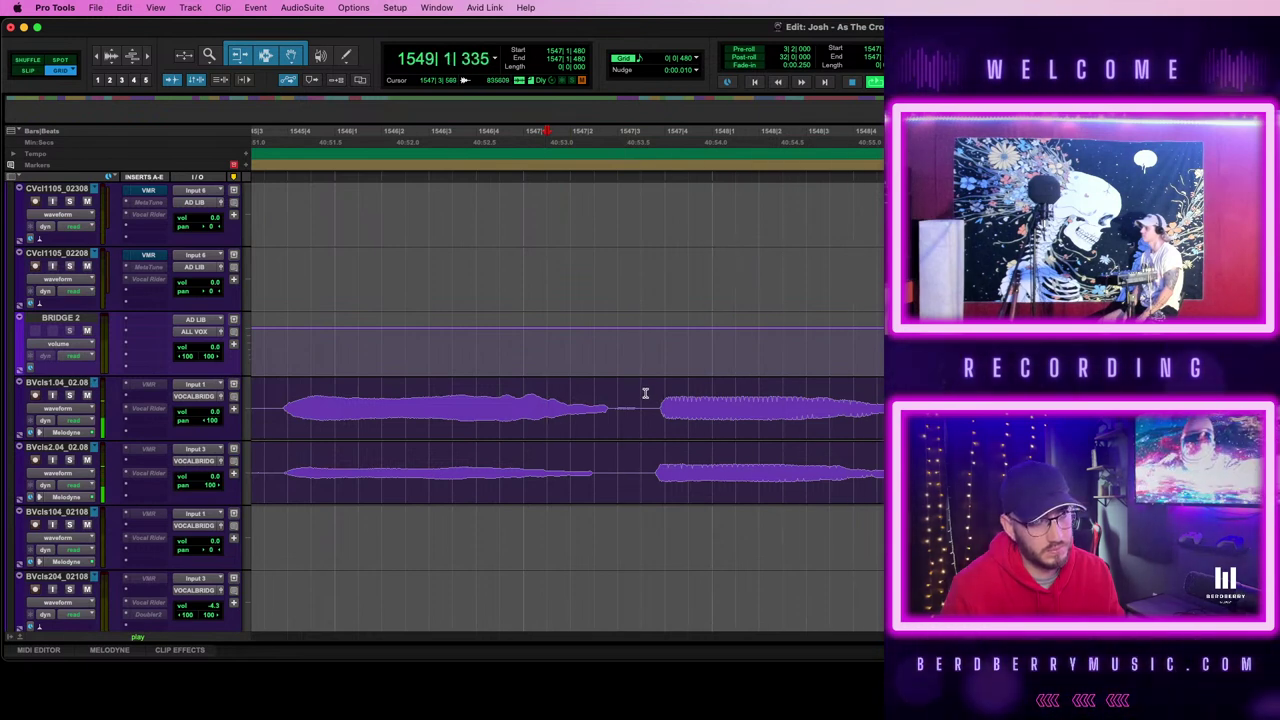
- Remove the part of both long backing clips after 1547|3|480 in the Bridge 2 section
key("space")
left_click_drag(645, 400, 884, 470)
key("Delete")
key("r")
key("r")
key("r")
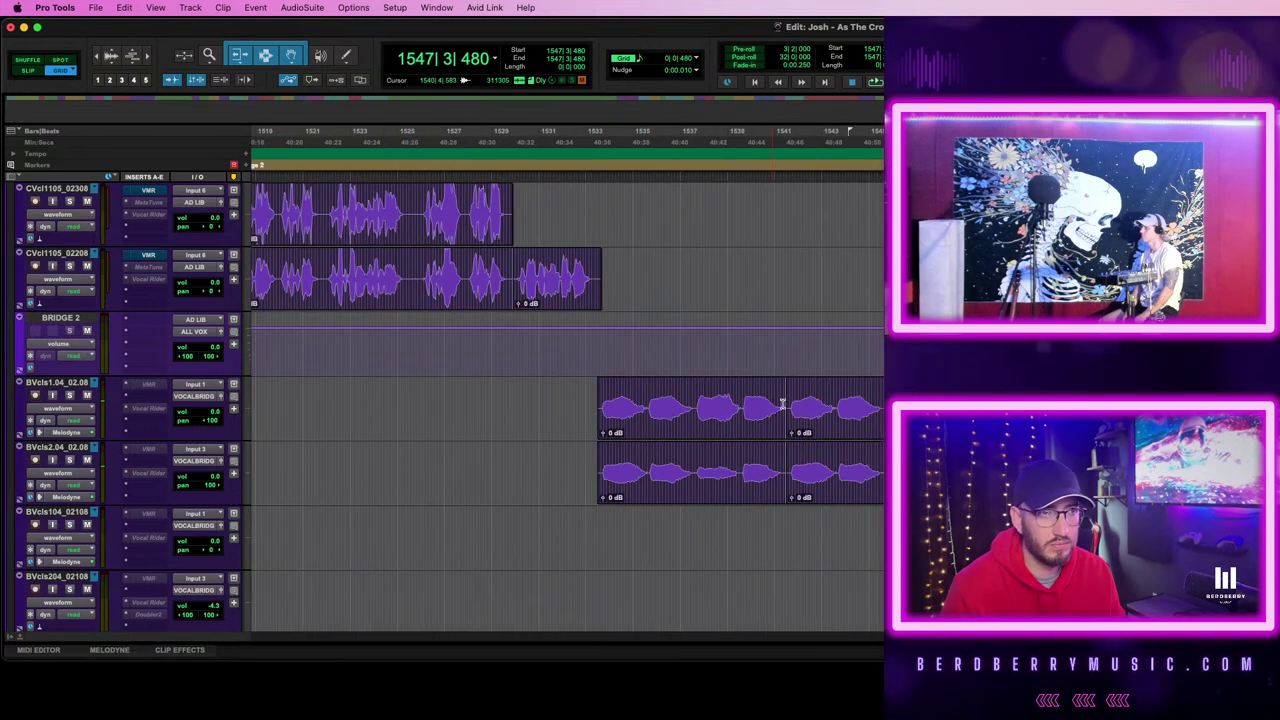
- Audition the trimmed Bridge 2 backing vocals from 1540|4|480
left_click(772, 344)
key("space")
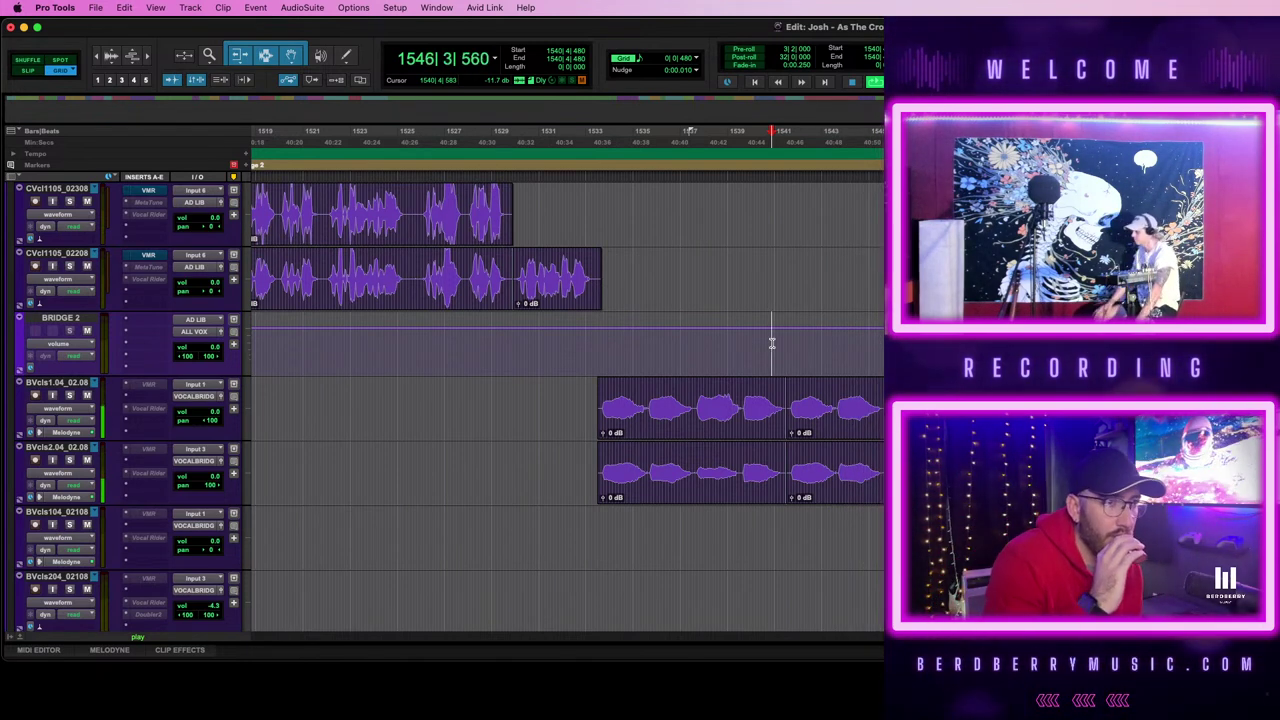
left_click(771, 343)
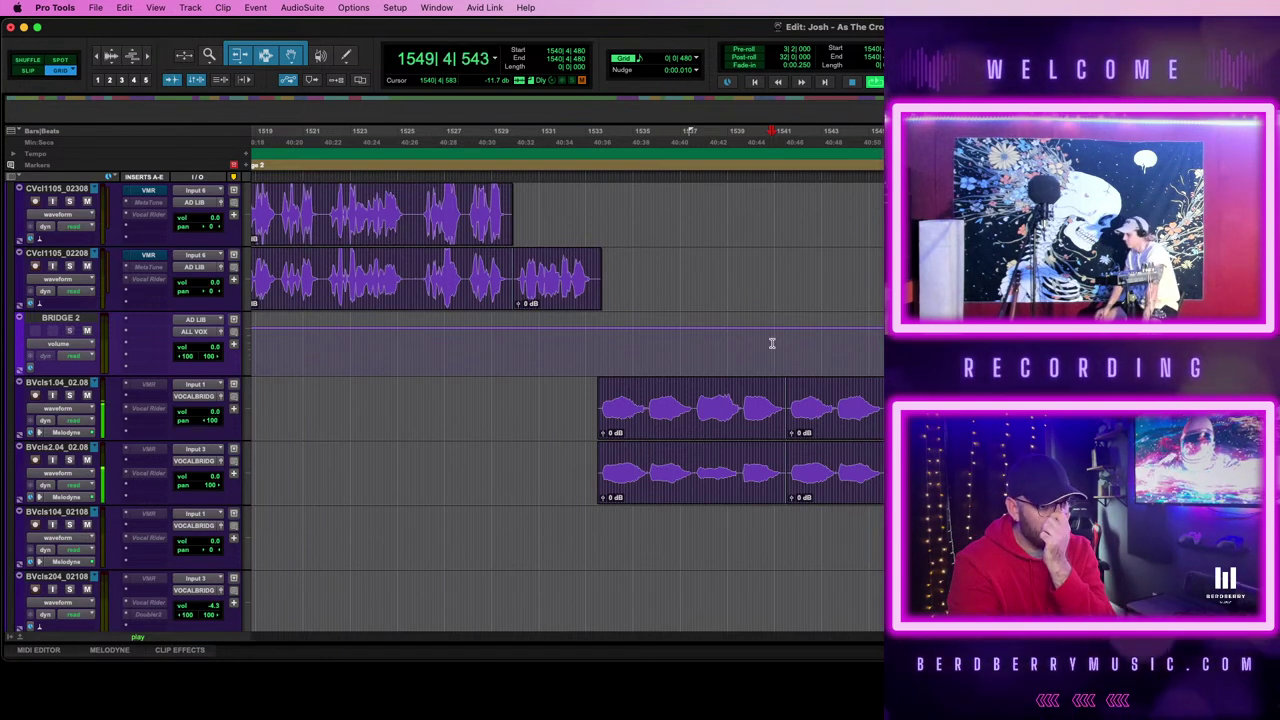
key("space")
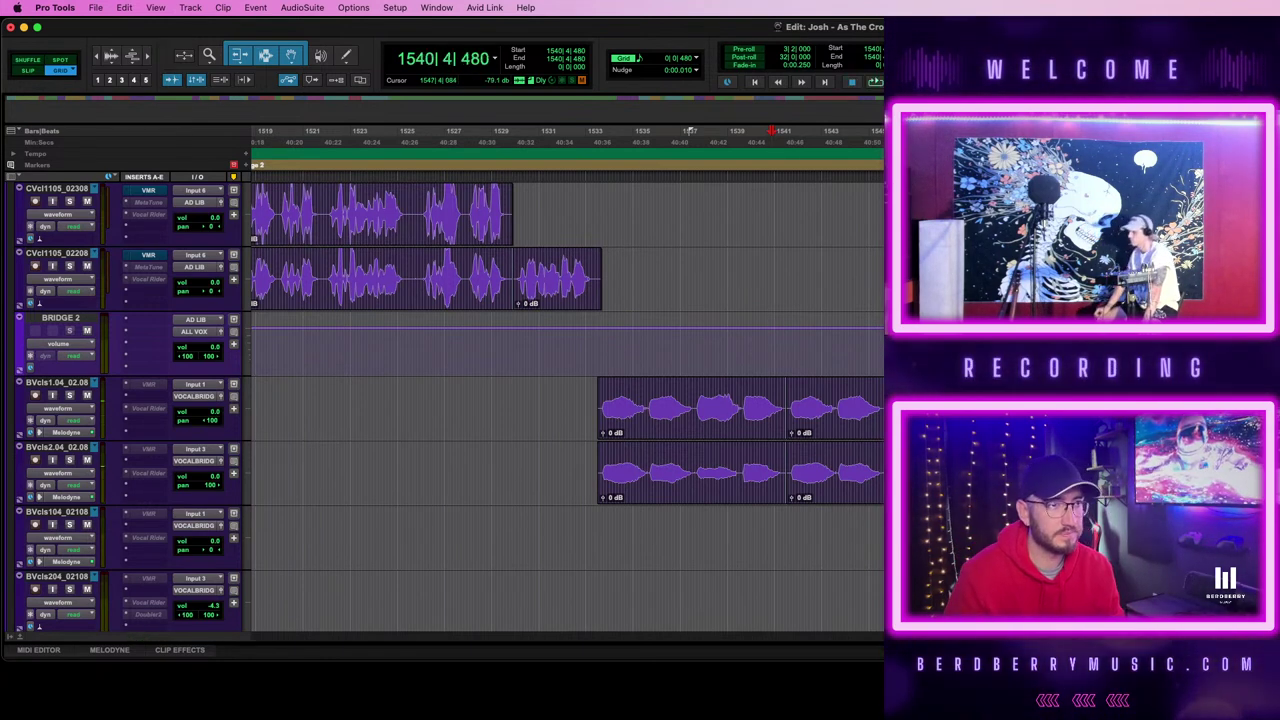
- Play the transition into Chorus 3 from 1546|4|480, and replay it from 1548|4|480
key("t")
key("t")
scroll(567, 404, "right", 7)
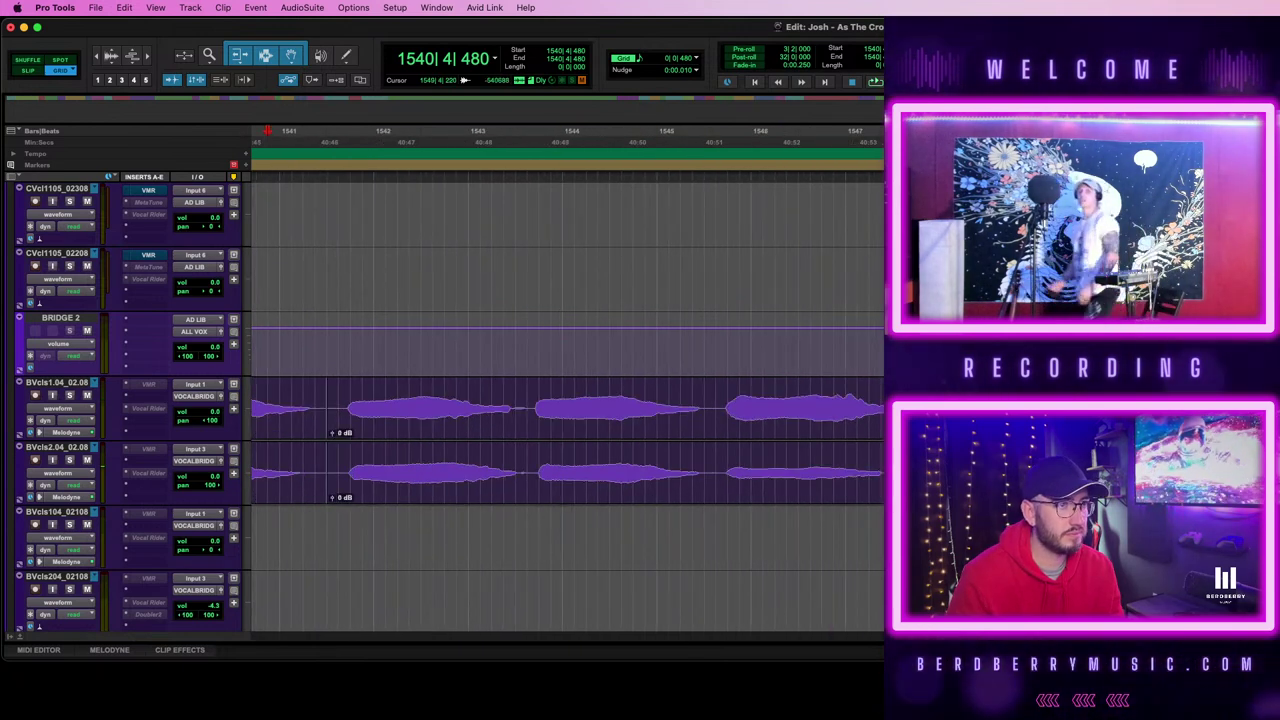
left_click(1109, 410)
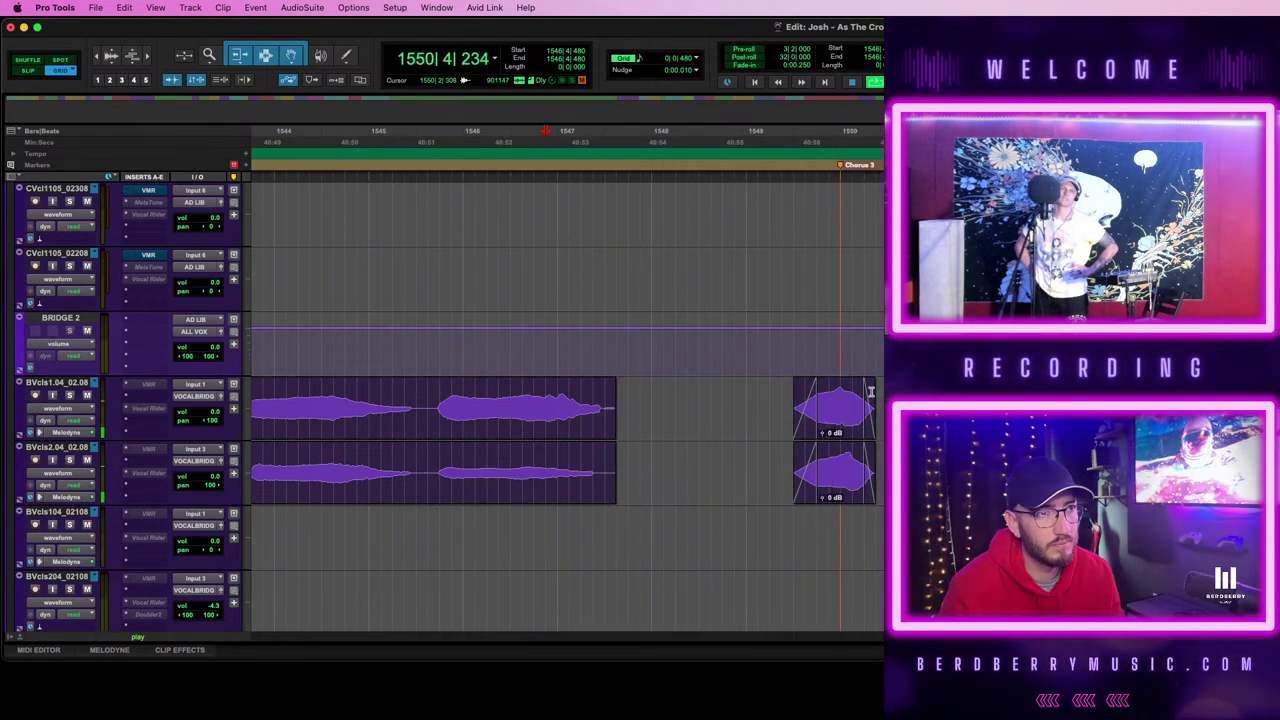
key("r")
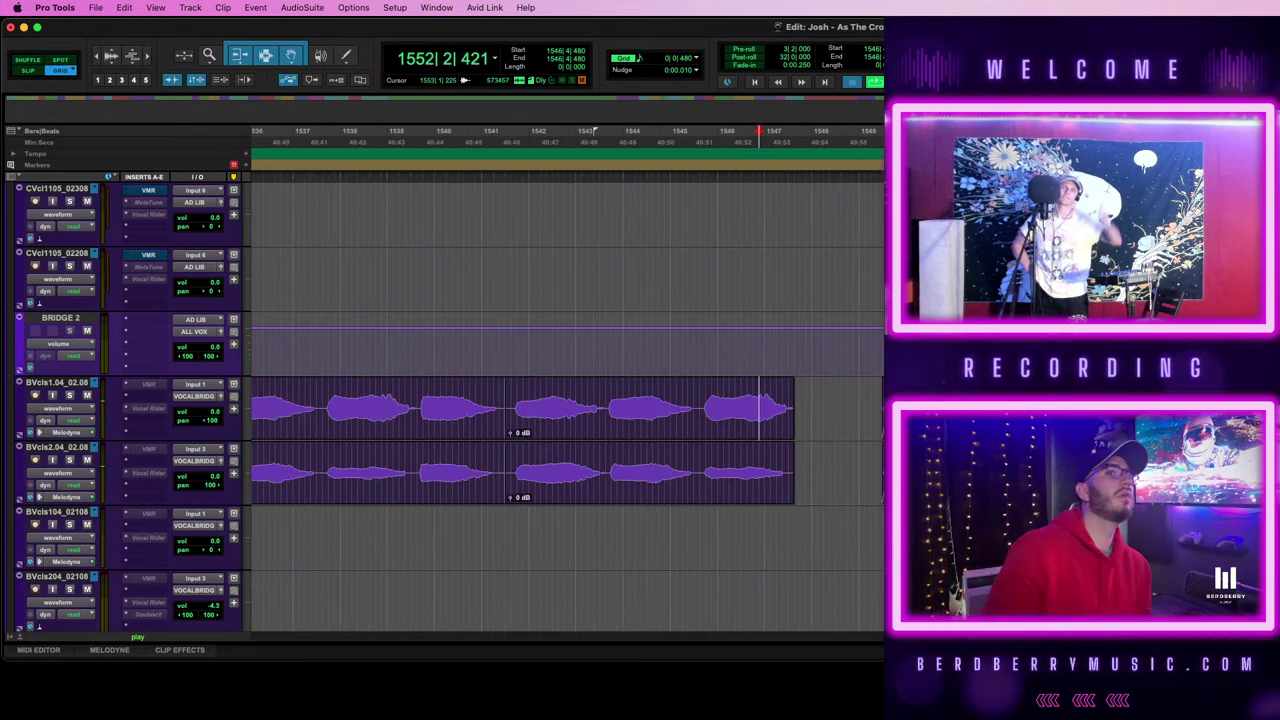
key("space")
key("r")
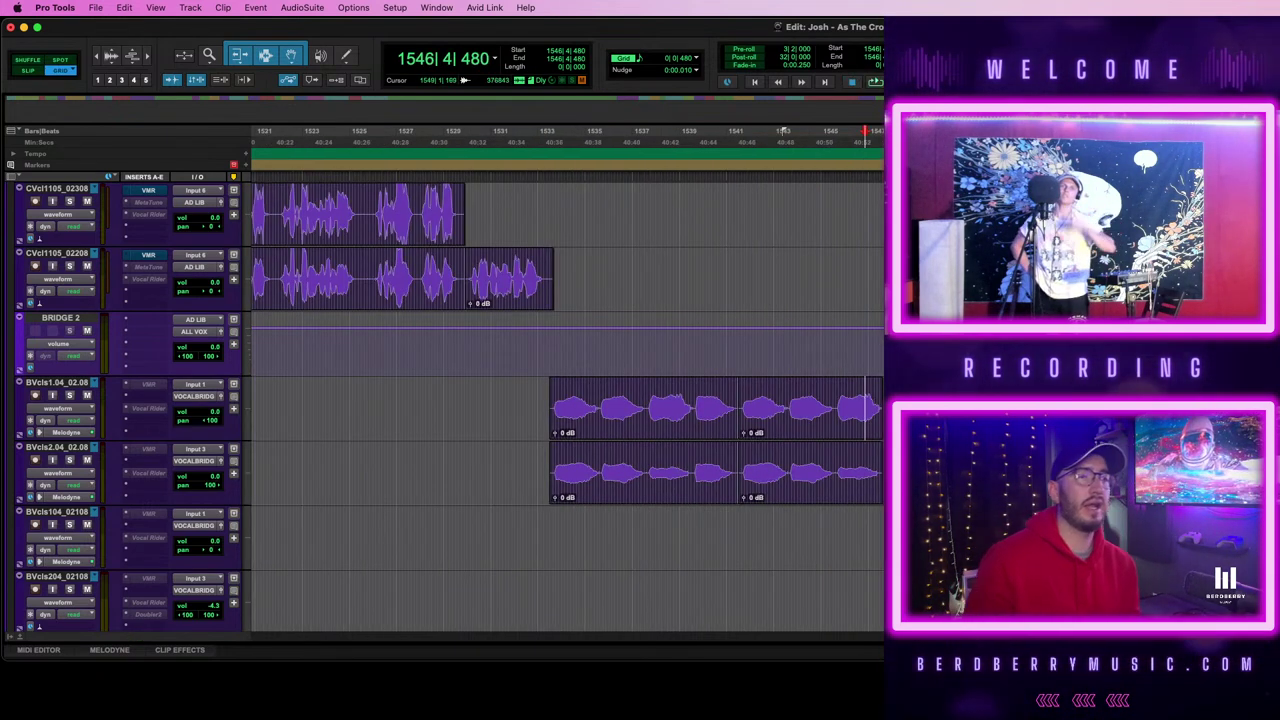
key("space")
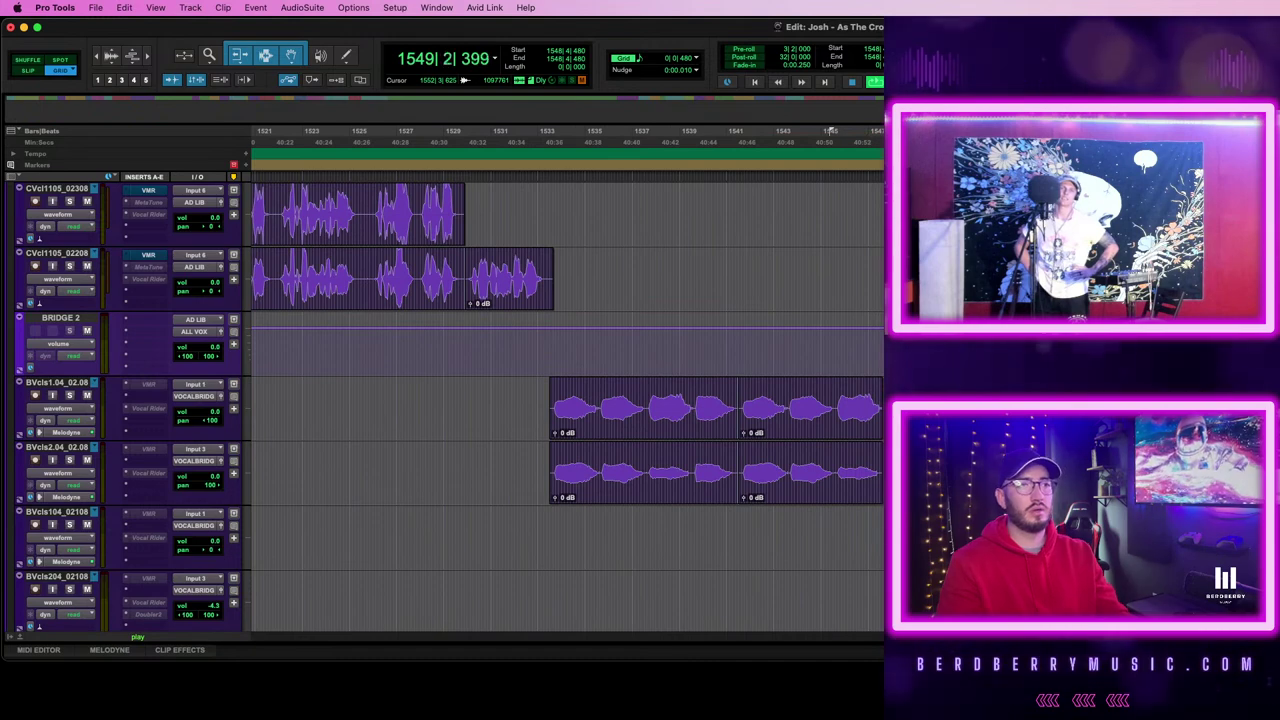
- Try a copy of both short backing clips at 1473|2|000 in Chorus 2 at 1557|1|480 in Chorus 3
scroll(567, 404, "left", 10)
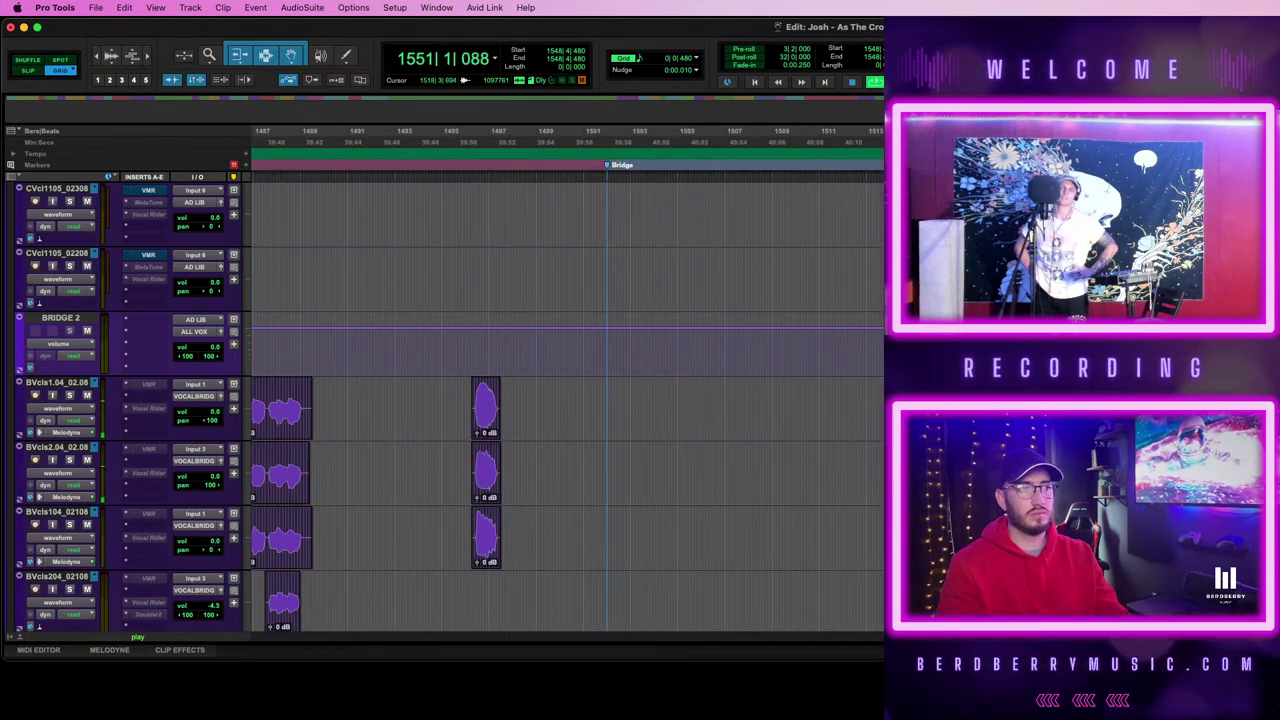
scroll(567, 404, "right", 5)
scroll(567, 404, "left", 8)
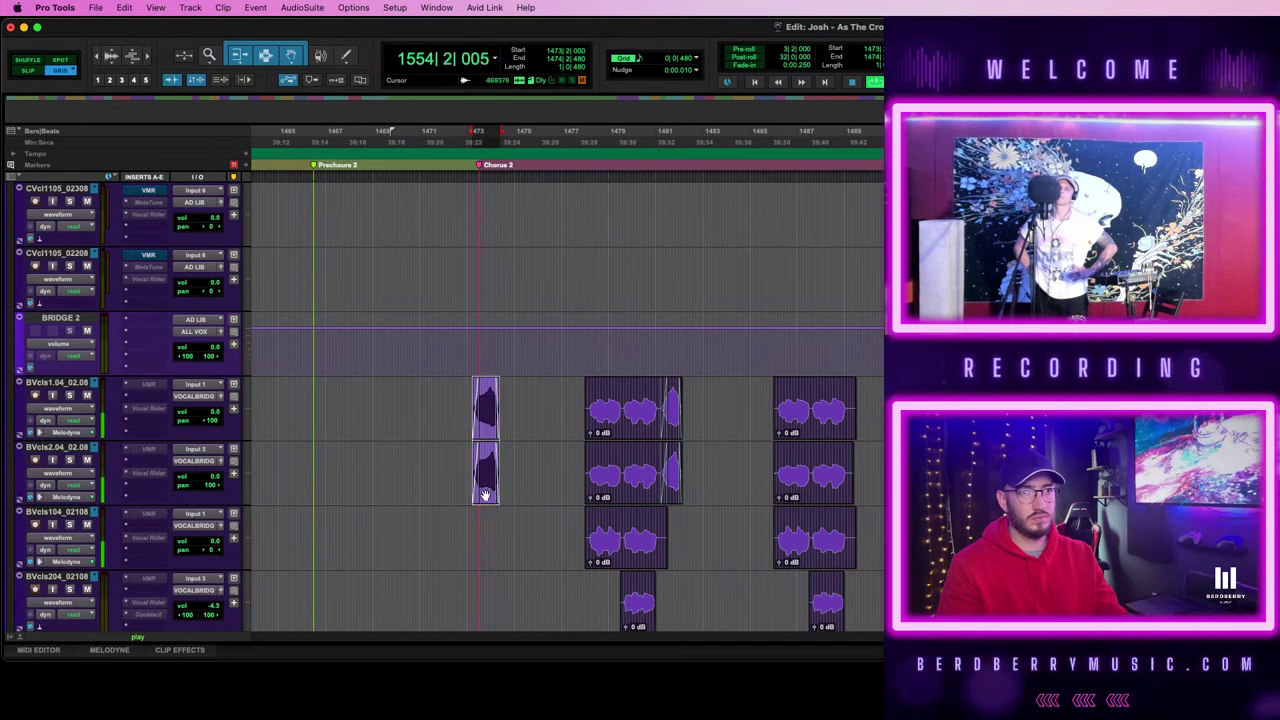
key("t")
key("t")
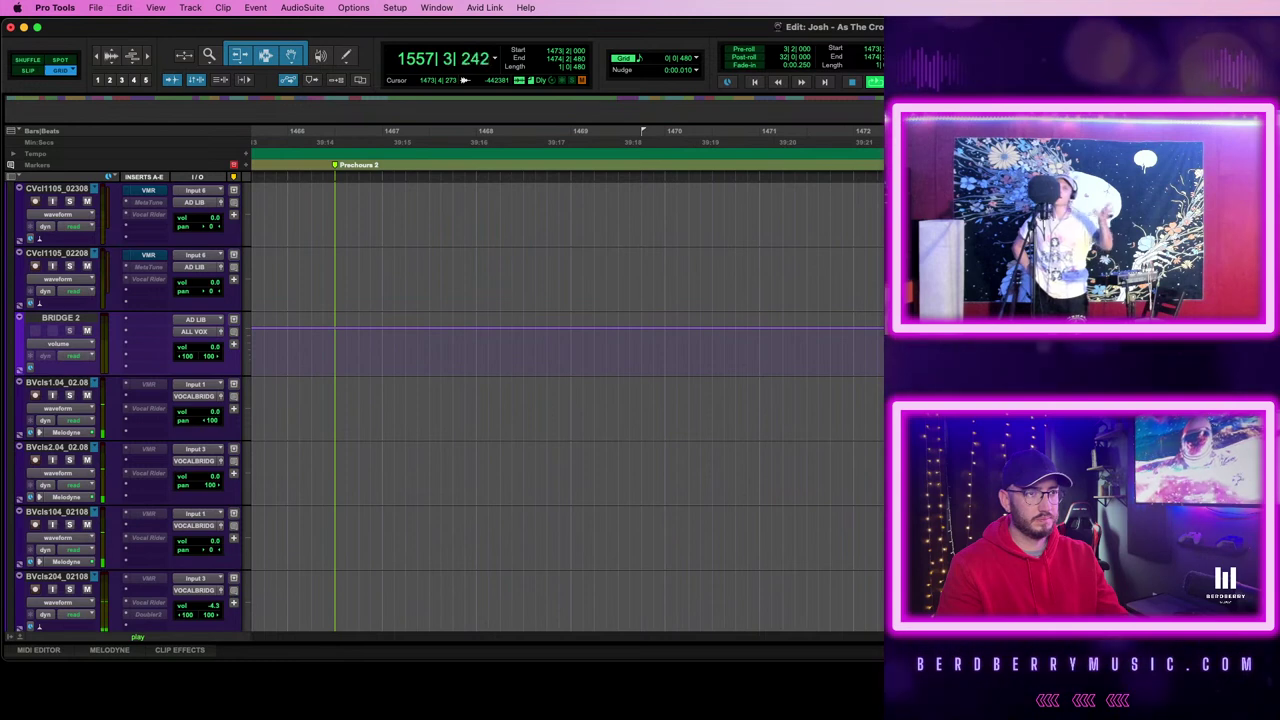
key("super+bracketleft")
key("super+bracketleft")
key("space")
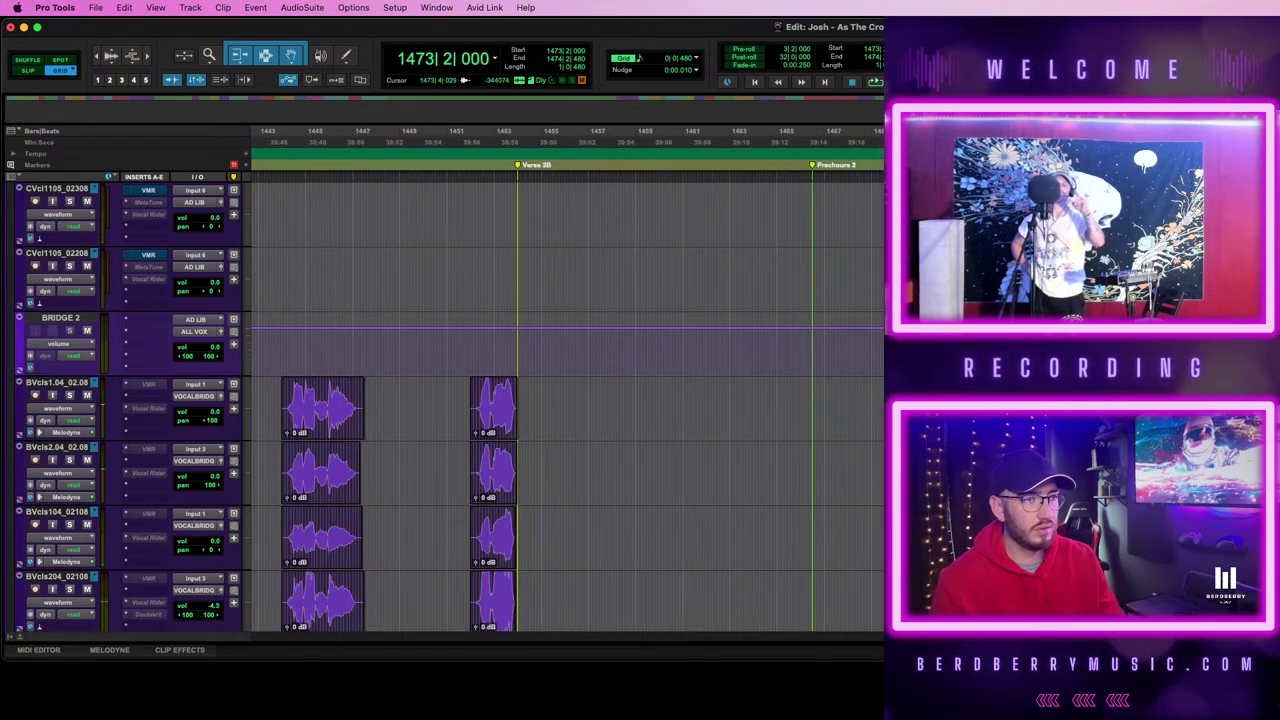
scroll(797, 436, "right", 8)
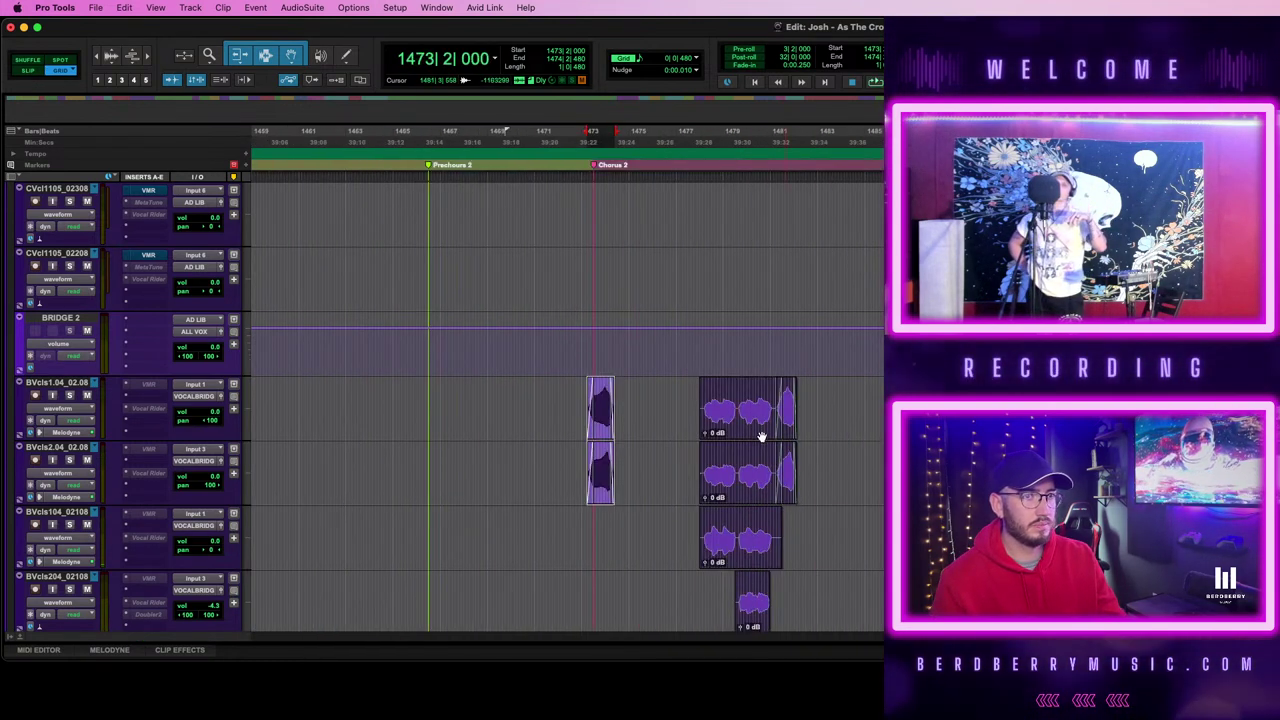
scroll(505, 132, "right", 15)
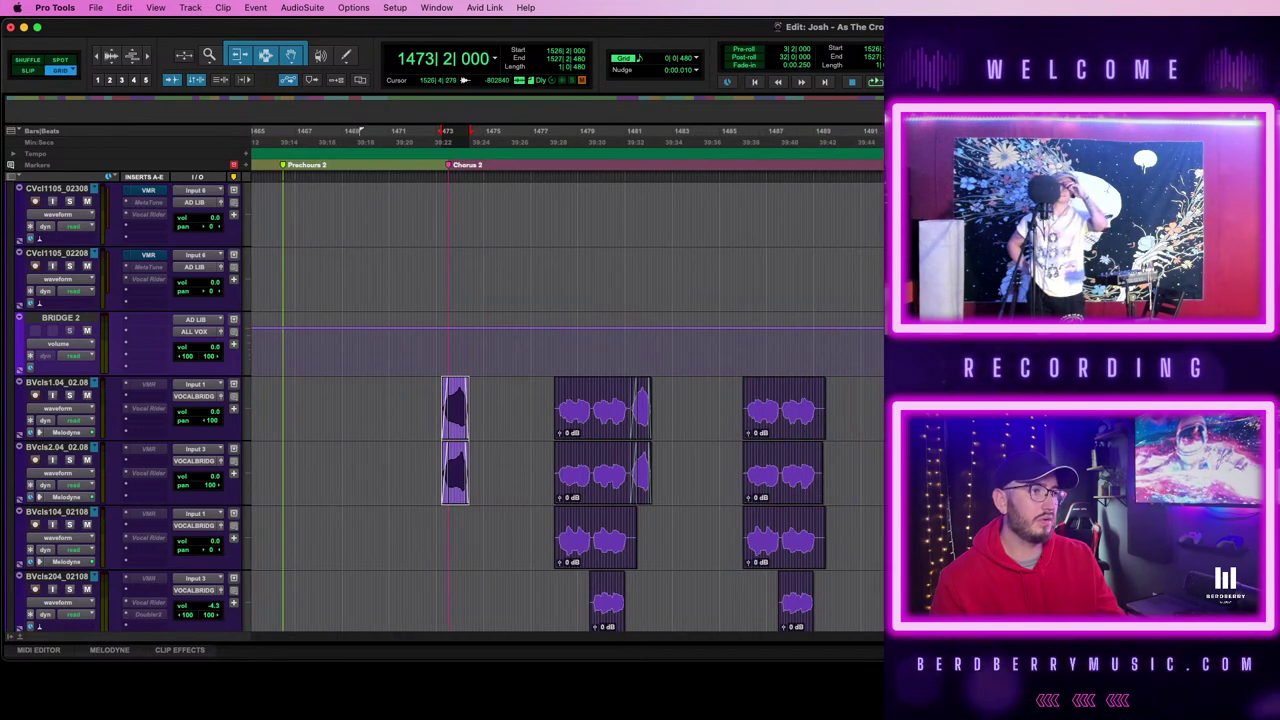
scroll(459, 131, "right", 10)
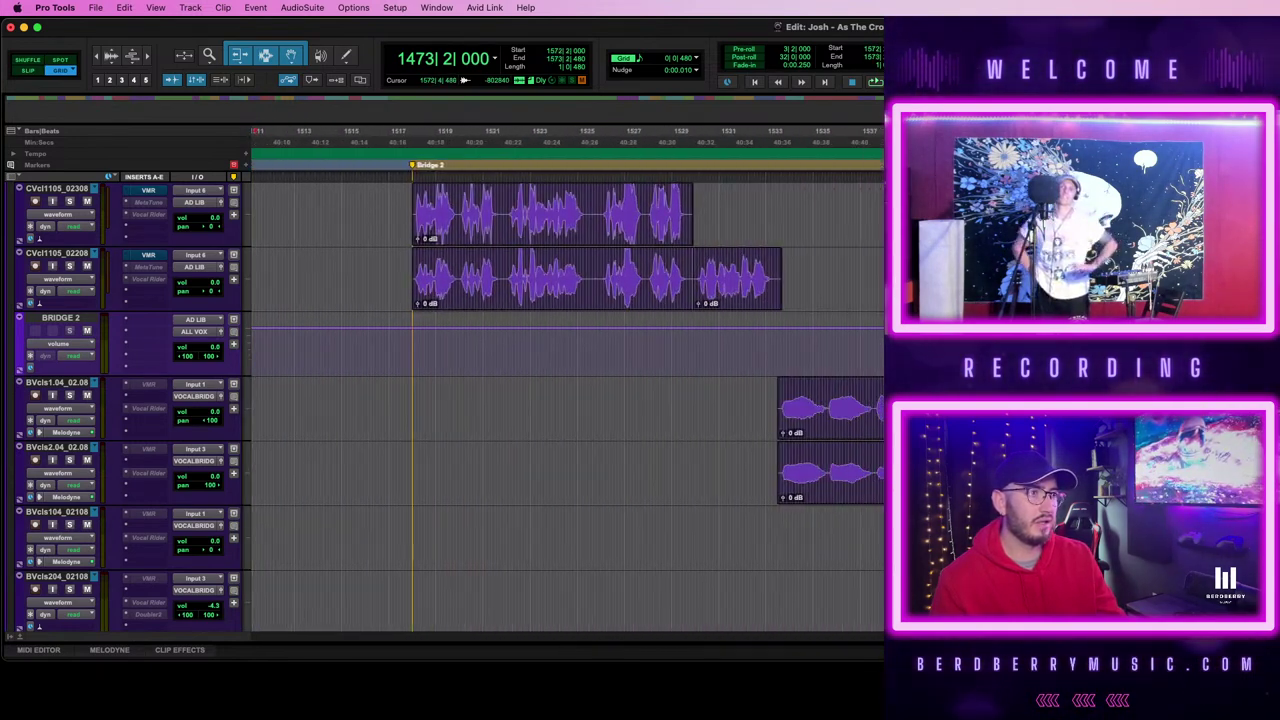
- Audition Chorus 3 from 1549|4|000, and delete both copied backing clips at 1557|1|480
left_click(1047, 403)
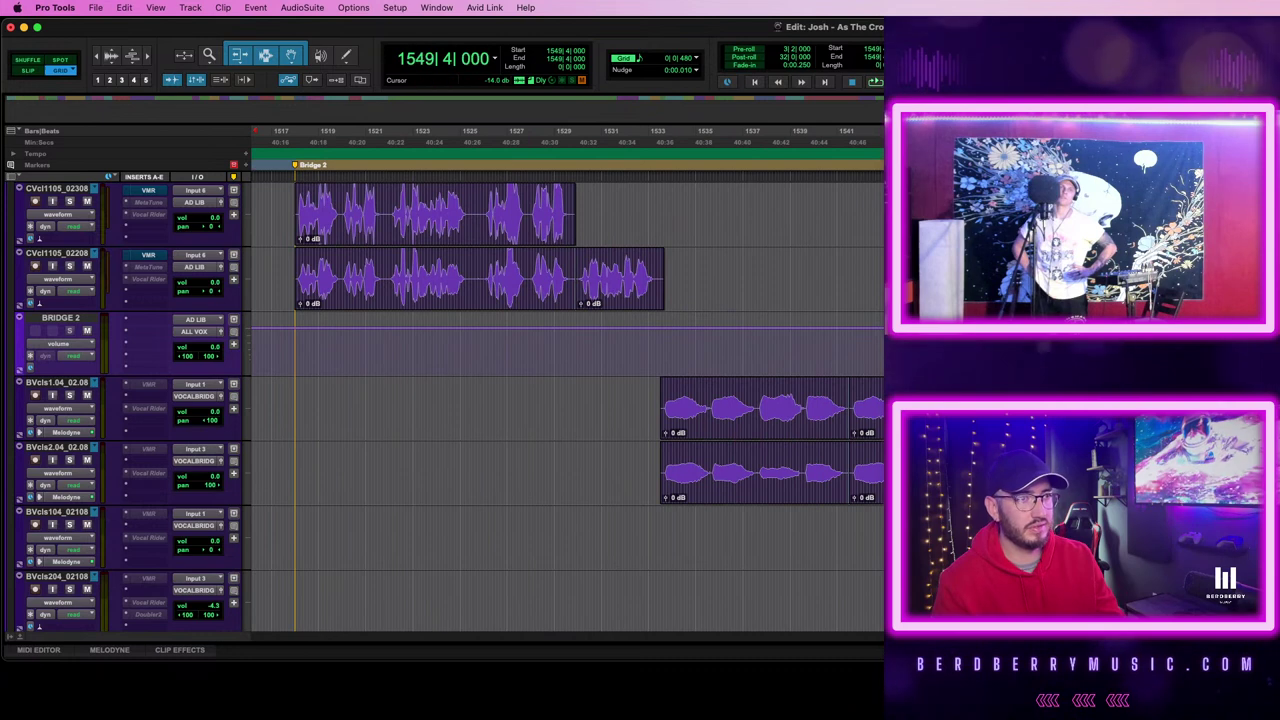
key("space")
key("t")
key("t")
scroll(1050, 403, "right", 12)
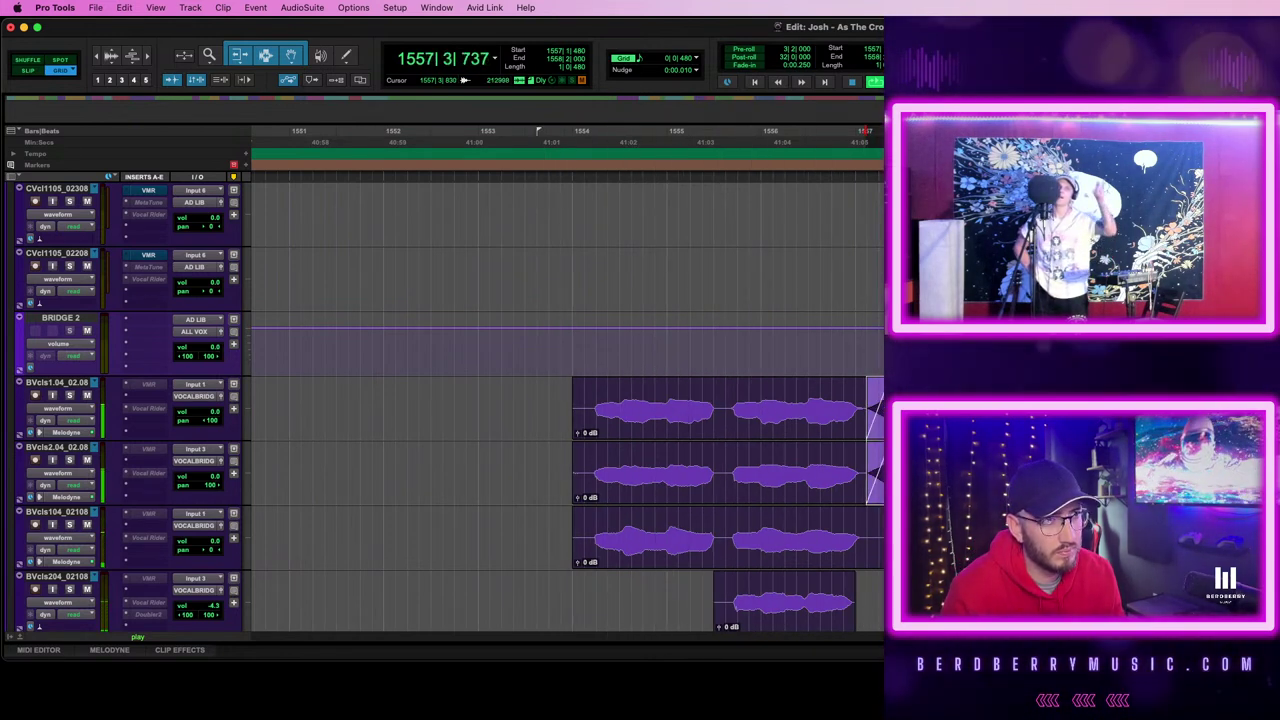
key("space")
key("Delete")
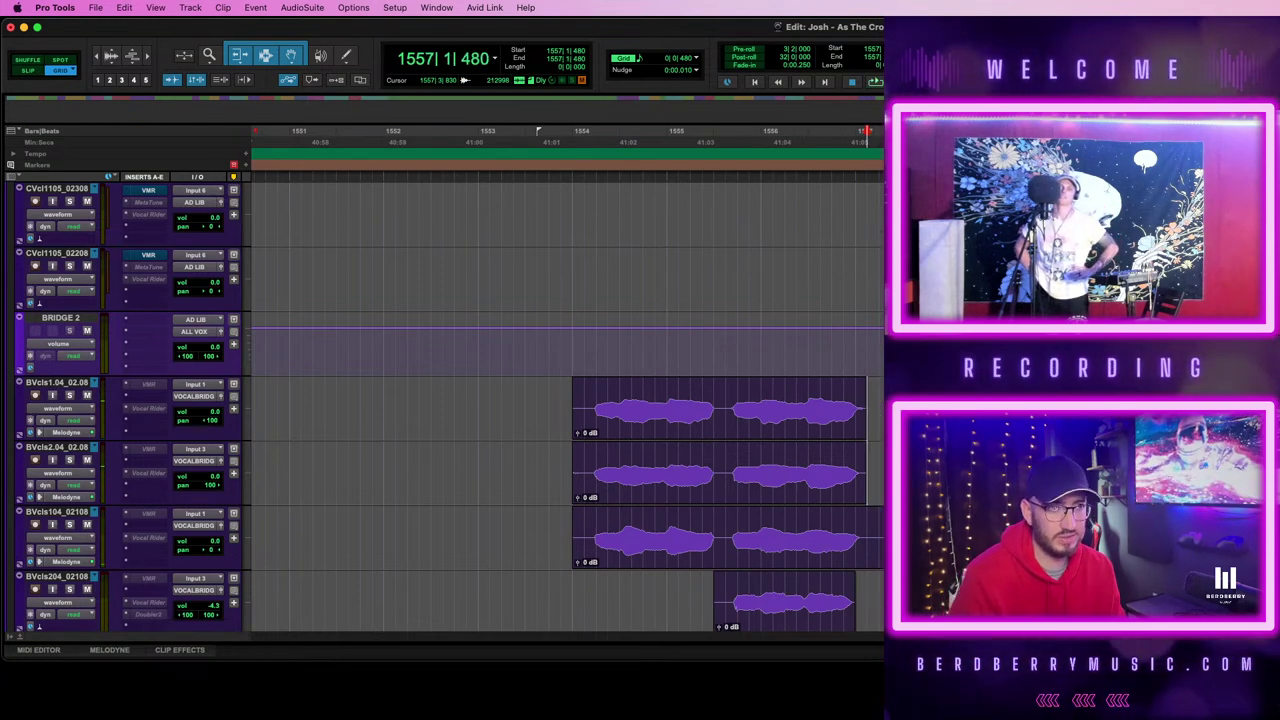
- Copy both short backing clips at 1549|3|000 to 1557|2|000 in Chorus 3
scroll(775, 446, "left", 8)
left_click(703, 427)
left_click(698, 484, "shift")
left_click_drag(706, 424, 1110, 424)
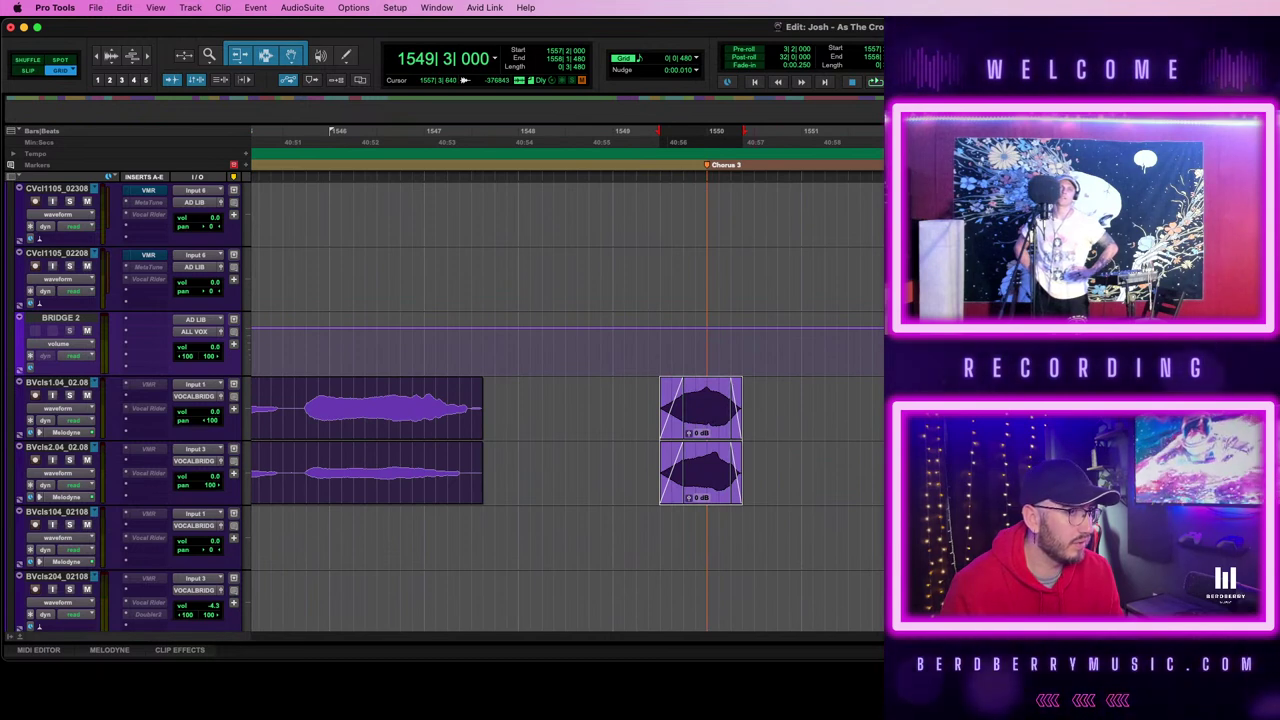
left_click_drag(1270, 424, 1279, 424)
- Audition the copied clips at 1557|2|000 with lead-ins from 1556|1|000 and 1556|2|480
left_click(1276, 424)
key("space")
key("t")
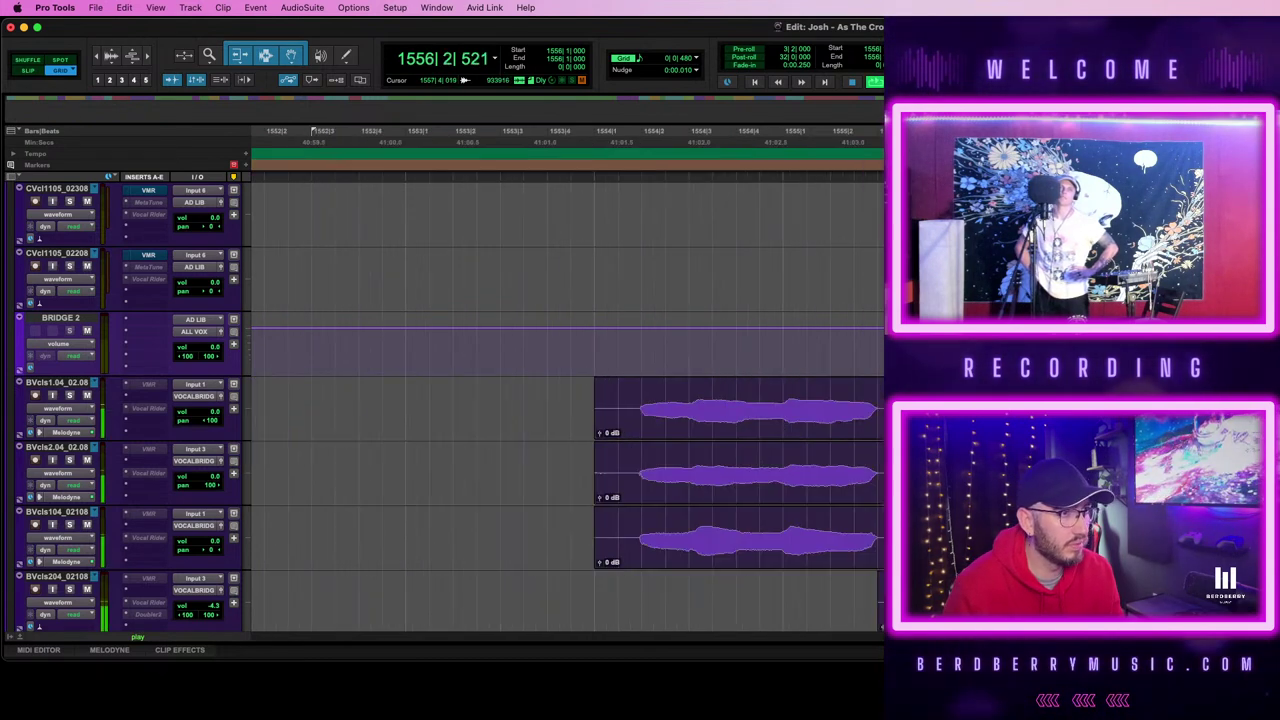
scroll(1276, 424, "right", 4)
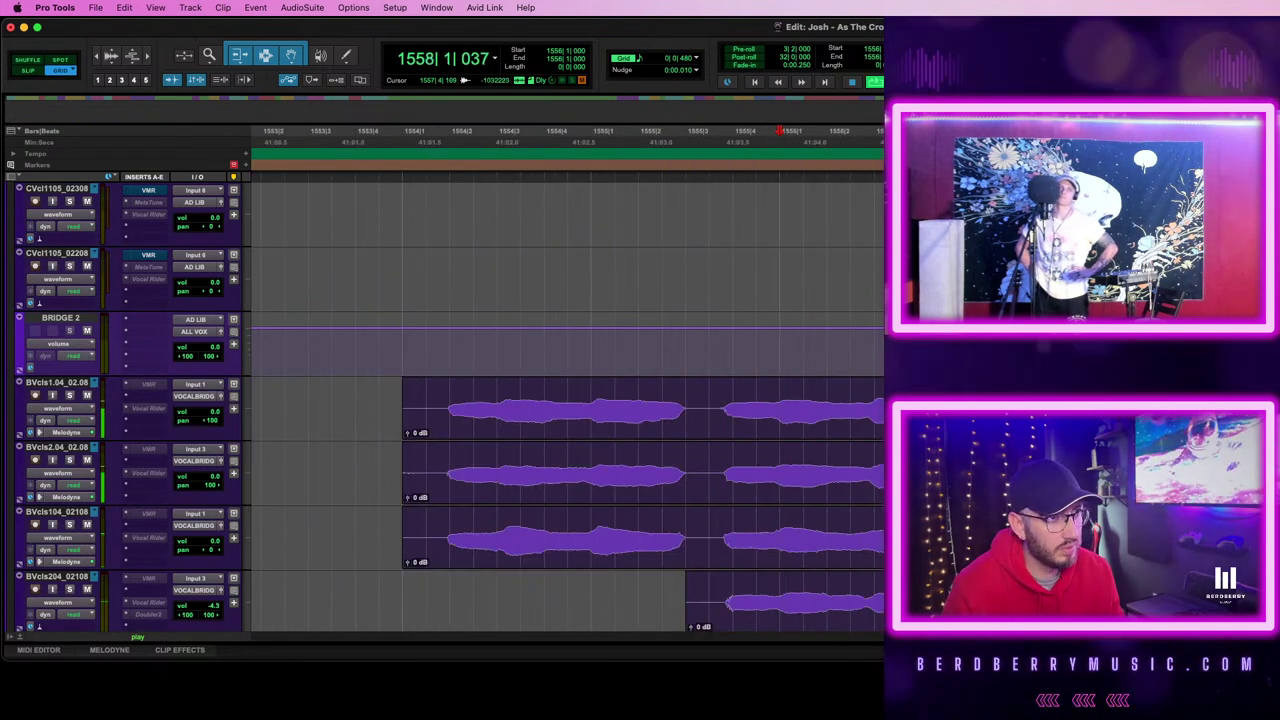
left_click(1119, 413)
key("r")
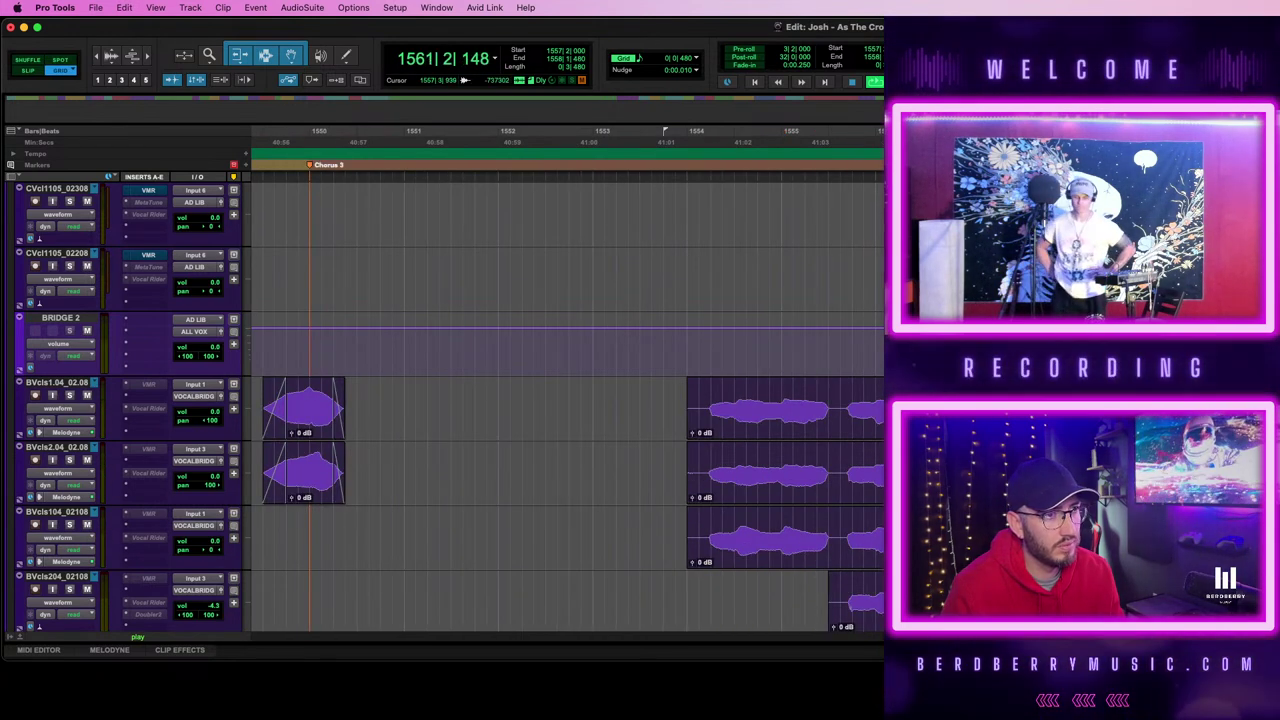
key("space")
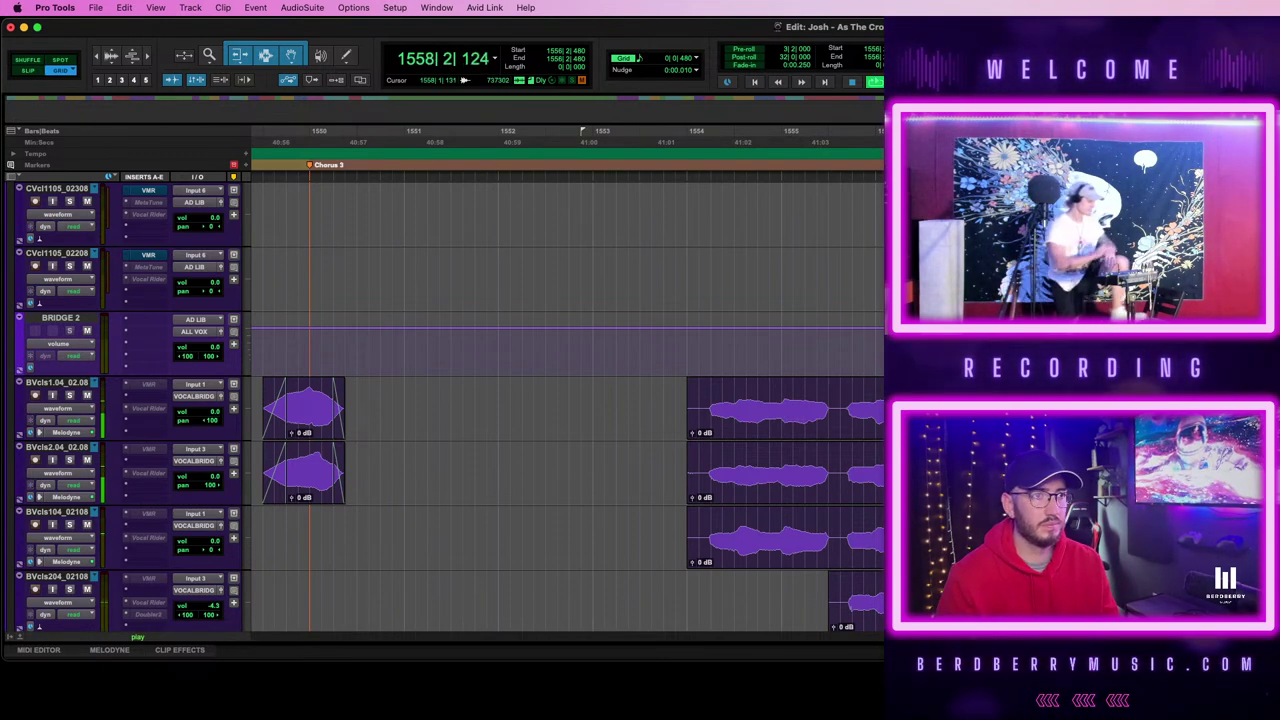
key("space")
- Set the grid resolution to a 1/4 note
left_click(1055, 425)
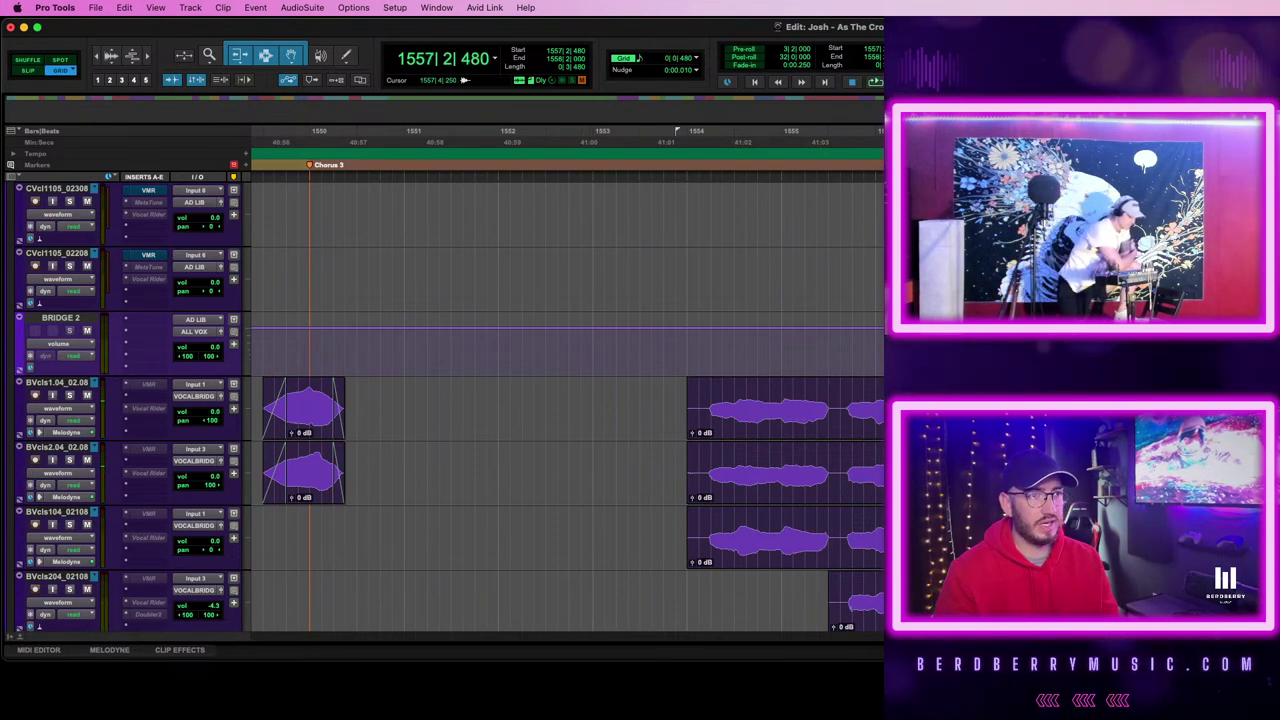
scroll(668, 400, "left", 10)
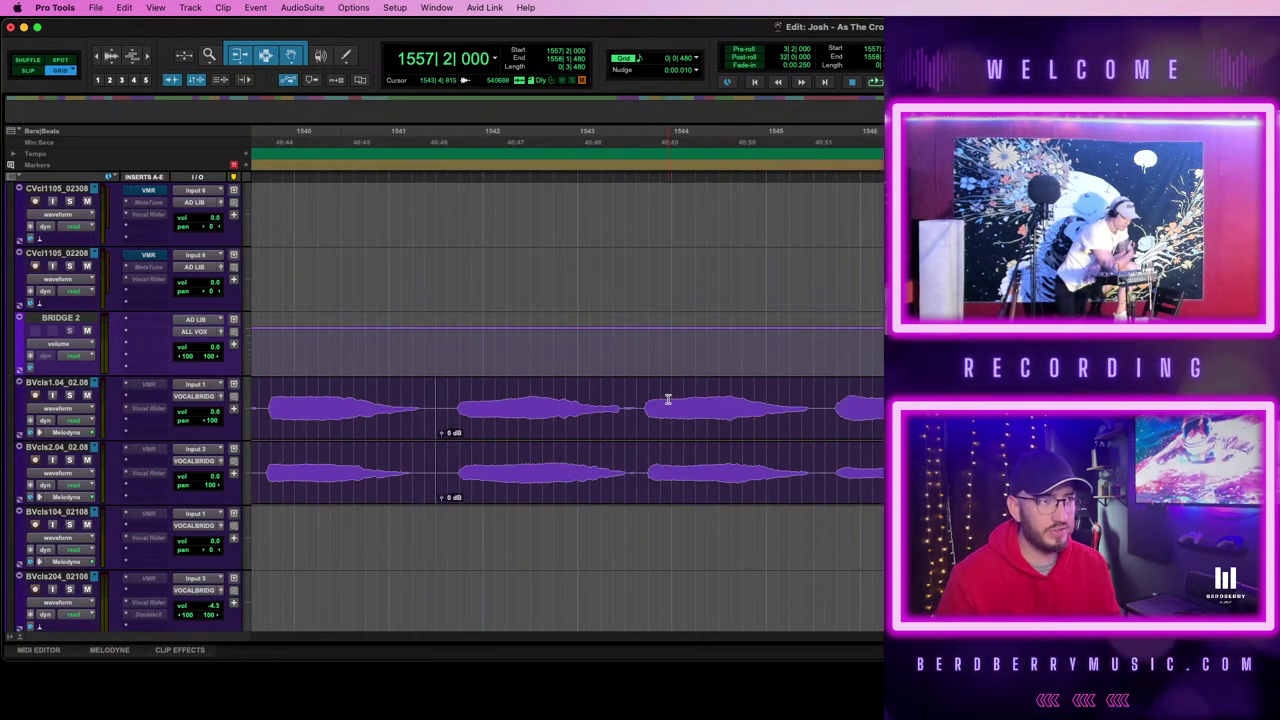
key("r")
scroll(668, 399, "right", 5)
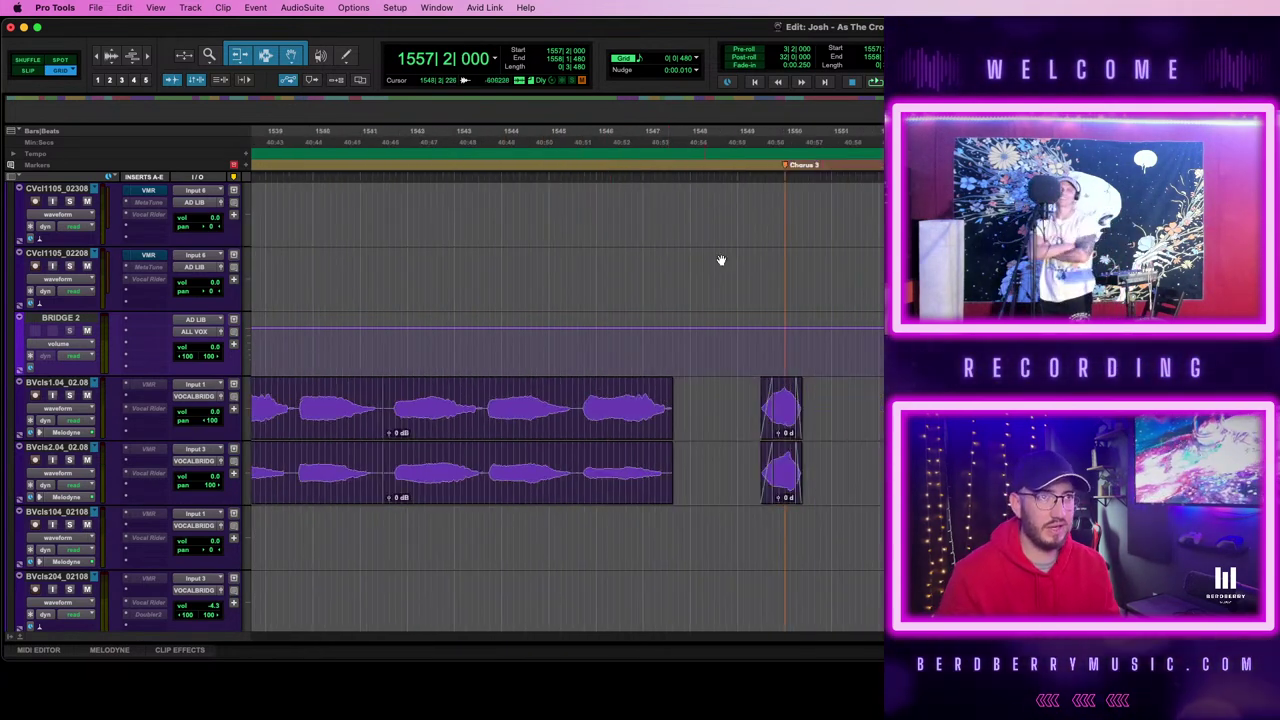
left_click(694, 58)
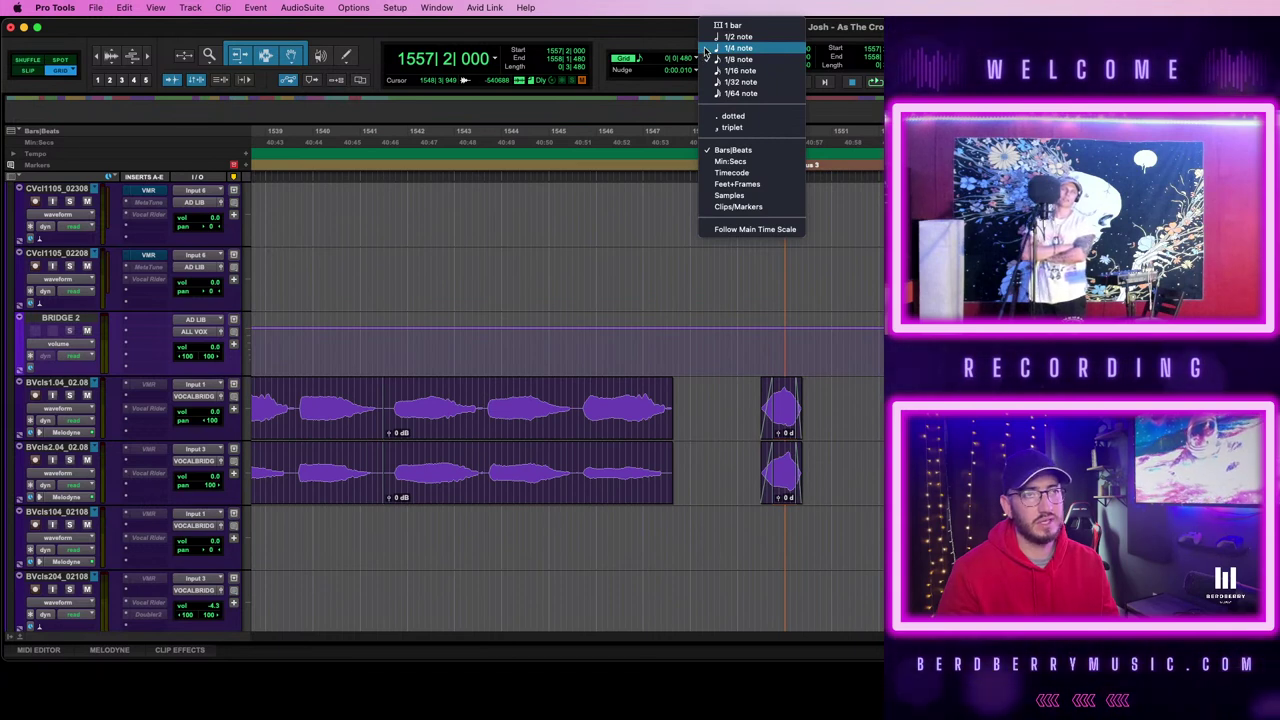
left_click(708, 48)
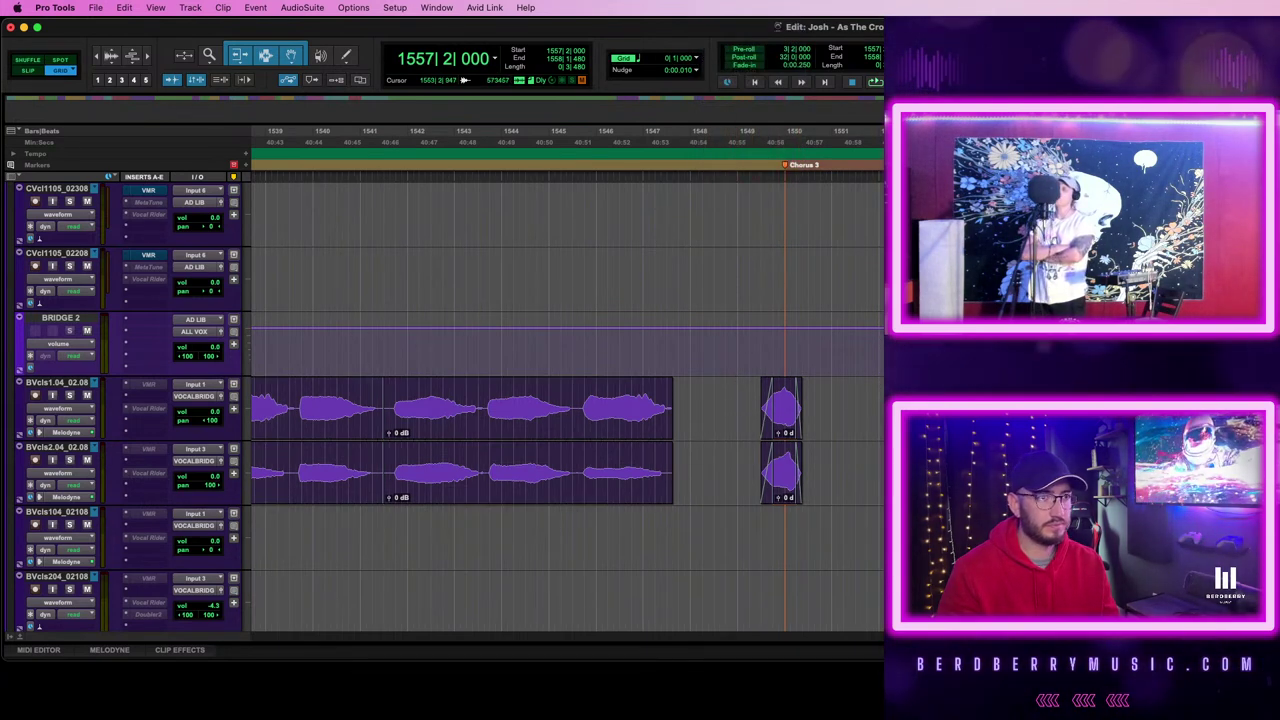
- Play the Chorus 3 backing phrase from 1553|3|000 and examine the waveforms leading up to 1557|2|000
left_click(951, 408)
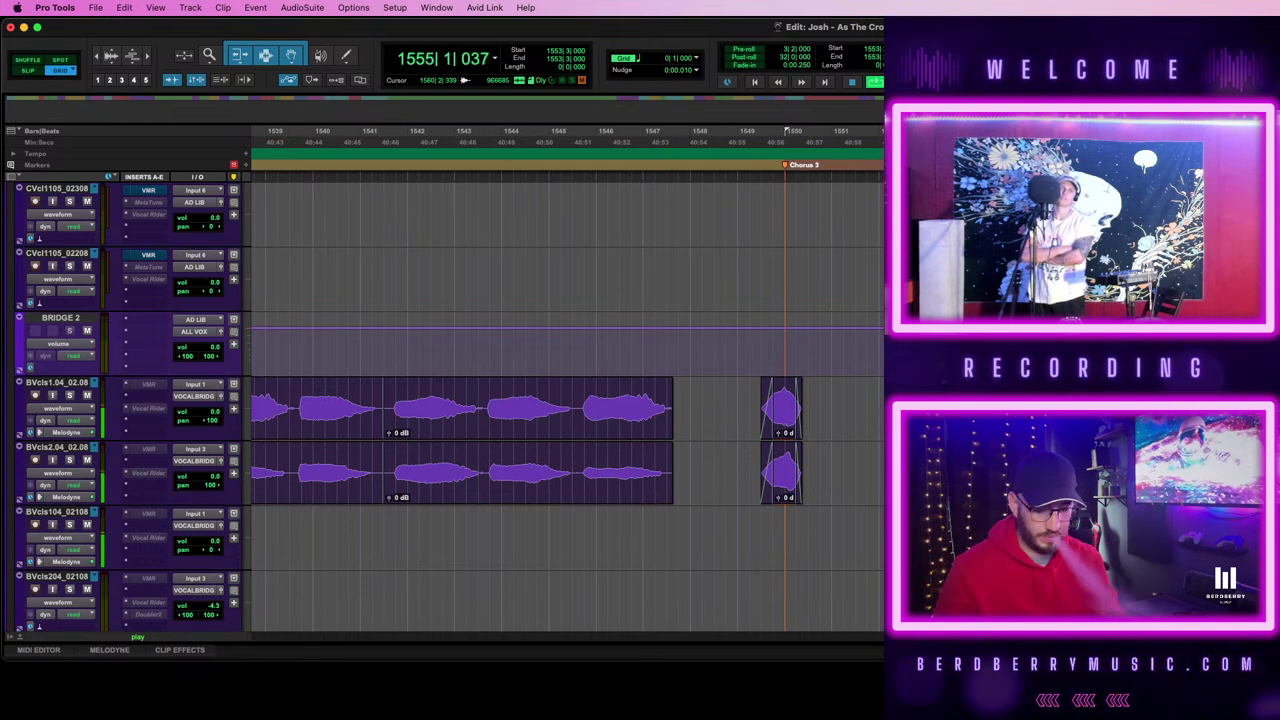
key("t")
scroll(567, 404, "right", 5)
key("t")
scroll(567, 404, "right", 10)
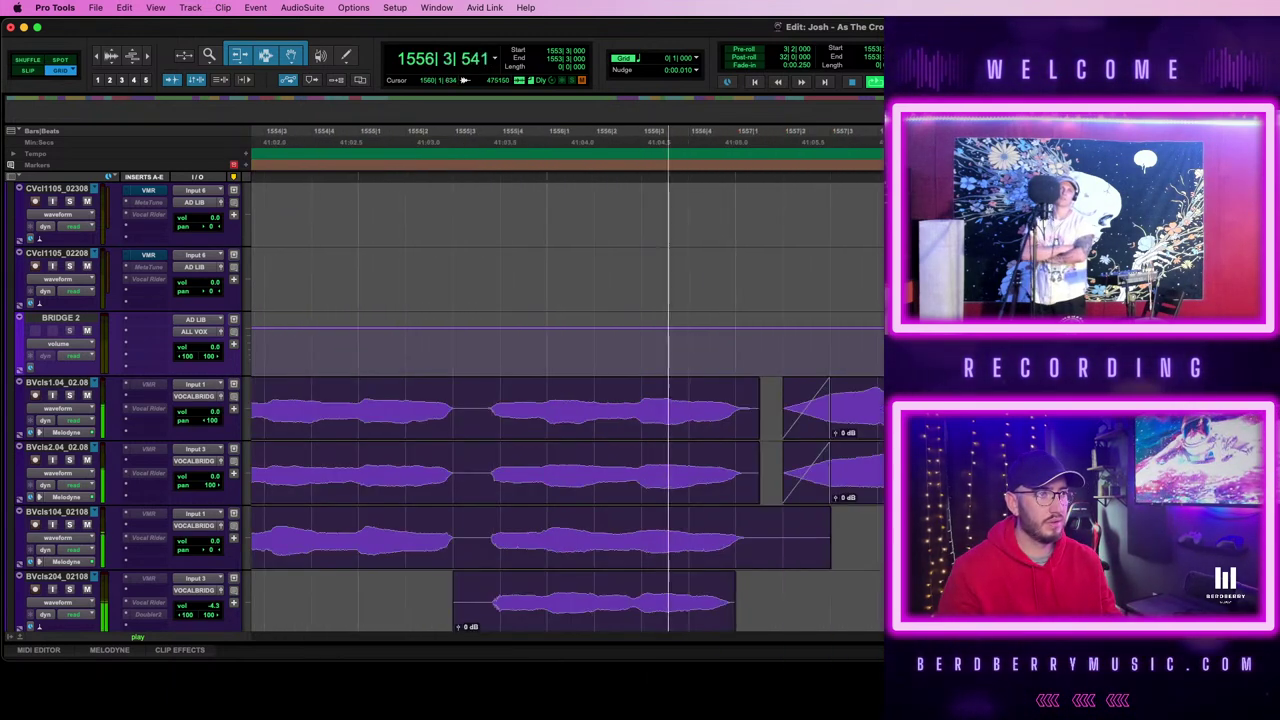
key("space")
- Move both short backing clips at 1557|2|000 in Chorus 3 to 1557|3|000
left_click(878, 424)
left_click(874, 477, "shift")
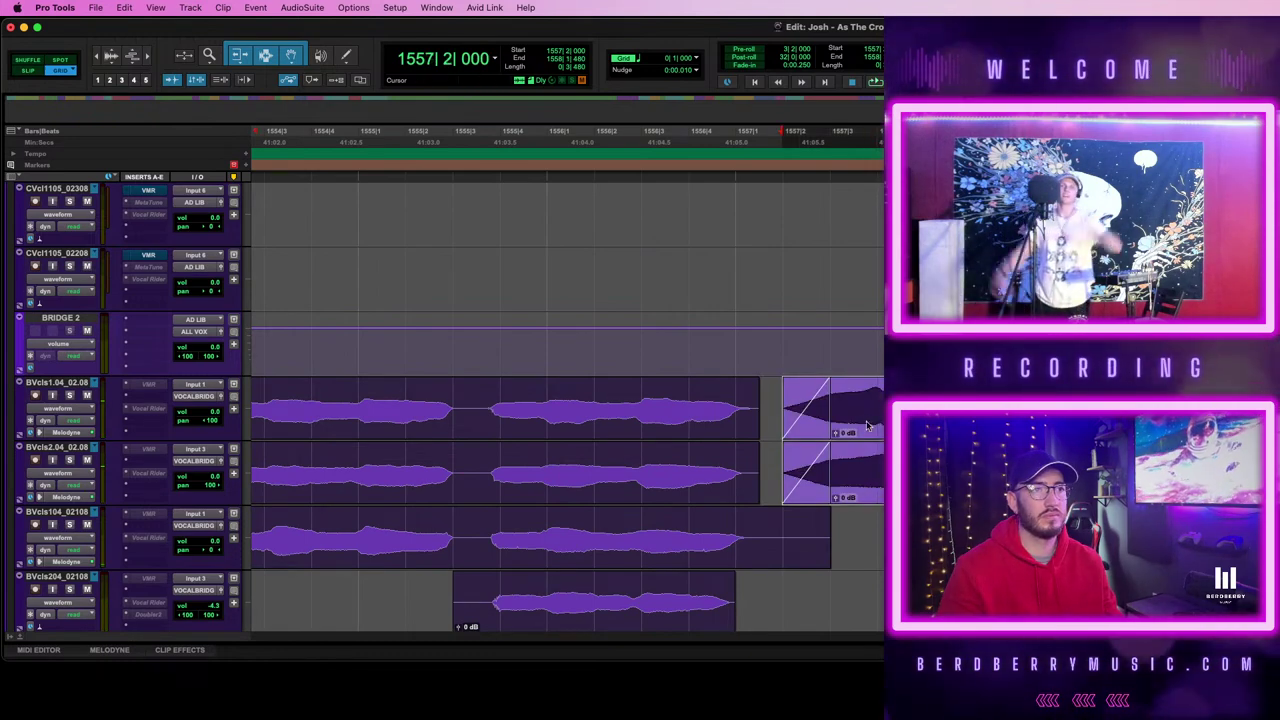
key("KP_Add")
- Move both short backing clips at 1557|3|000 in Chorus 3 to 1557|2|000
scroll(749, 426, "up", 10)
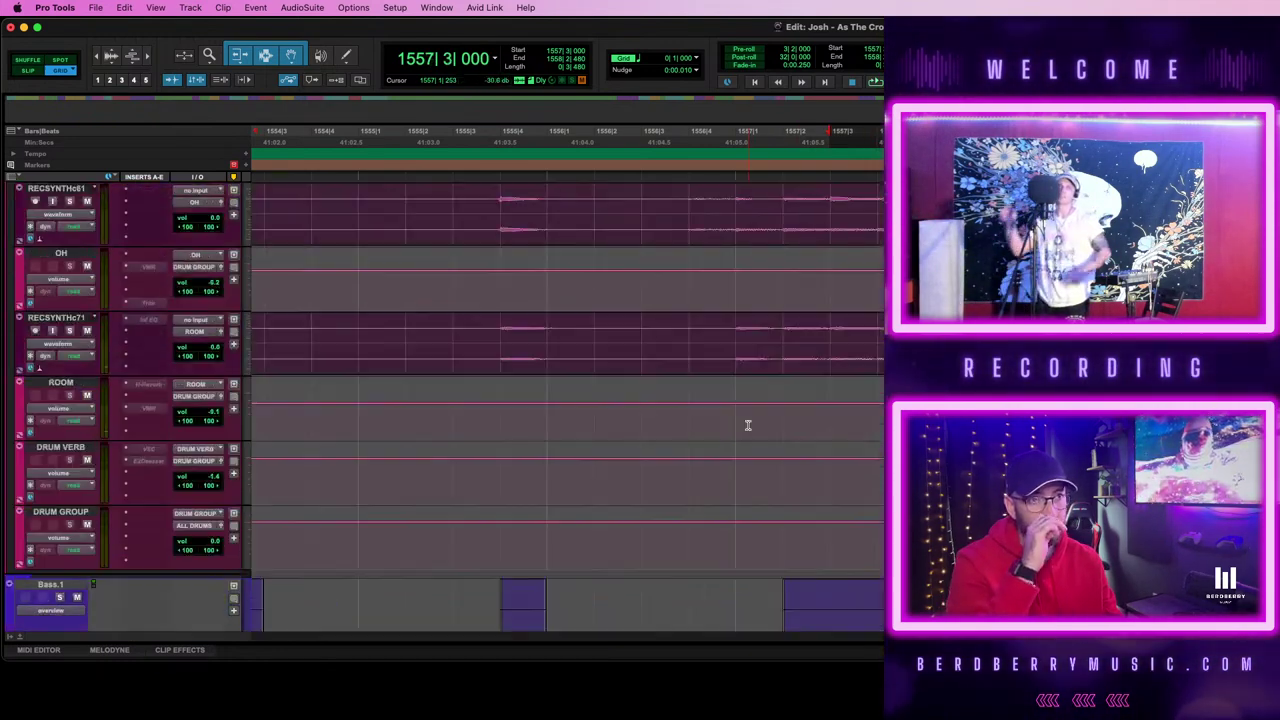
scroll(748, 426, "up", 10)
scroll(748, 426, "up", 5)
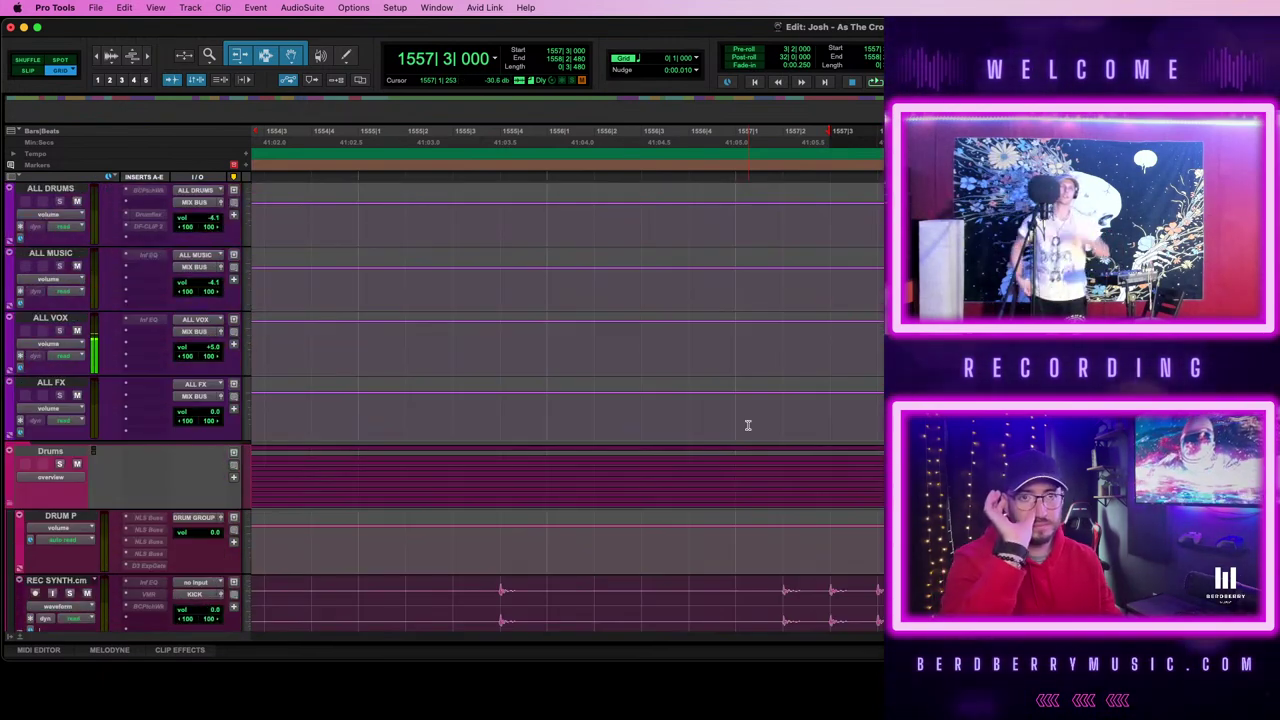
scroll(748, 426, "down", 5)
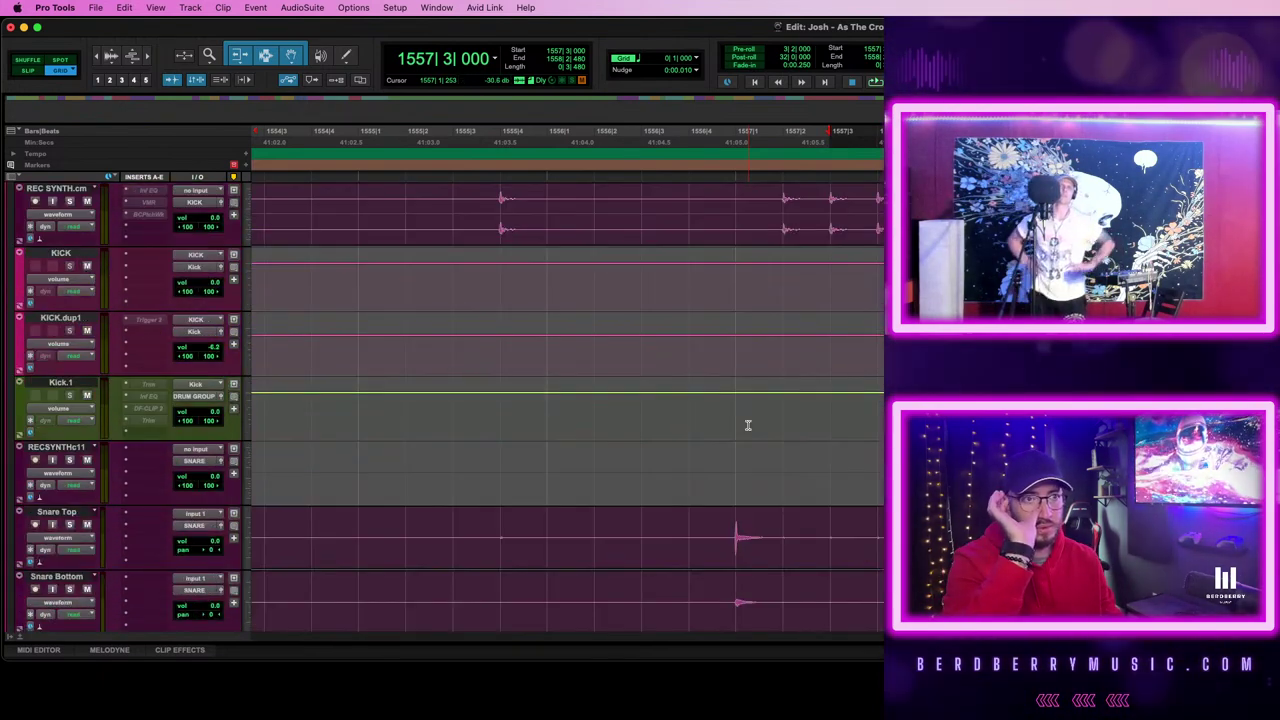
scroll(748, 426, "down", 10)
scroll(748, 426, "up", 1)
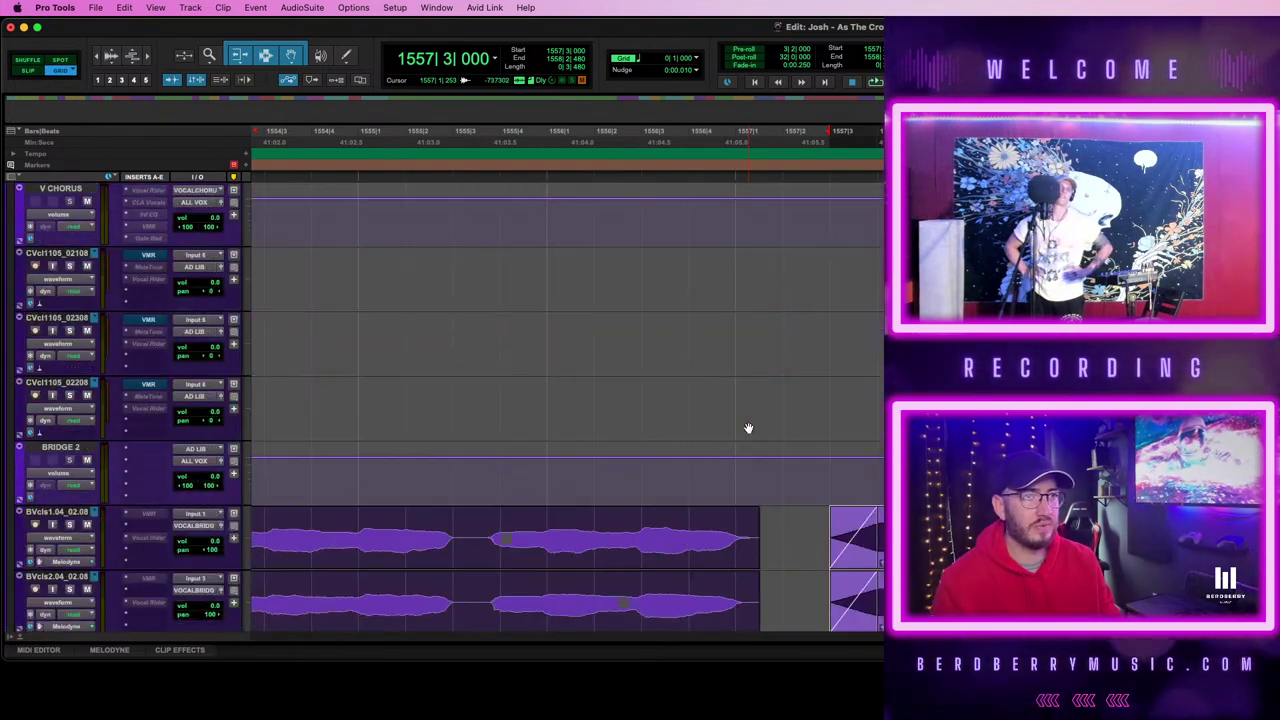
left_click_drag(938, 554, 896, 554)
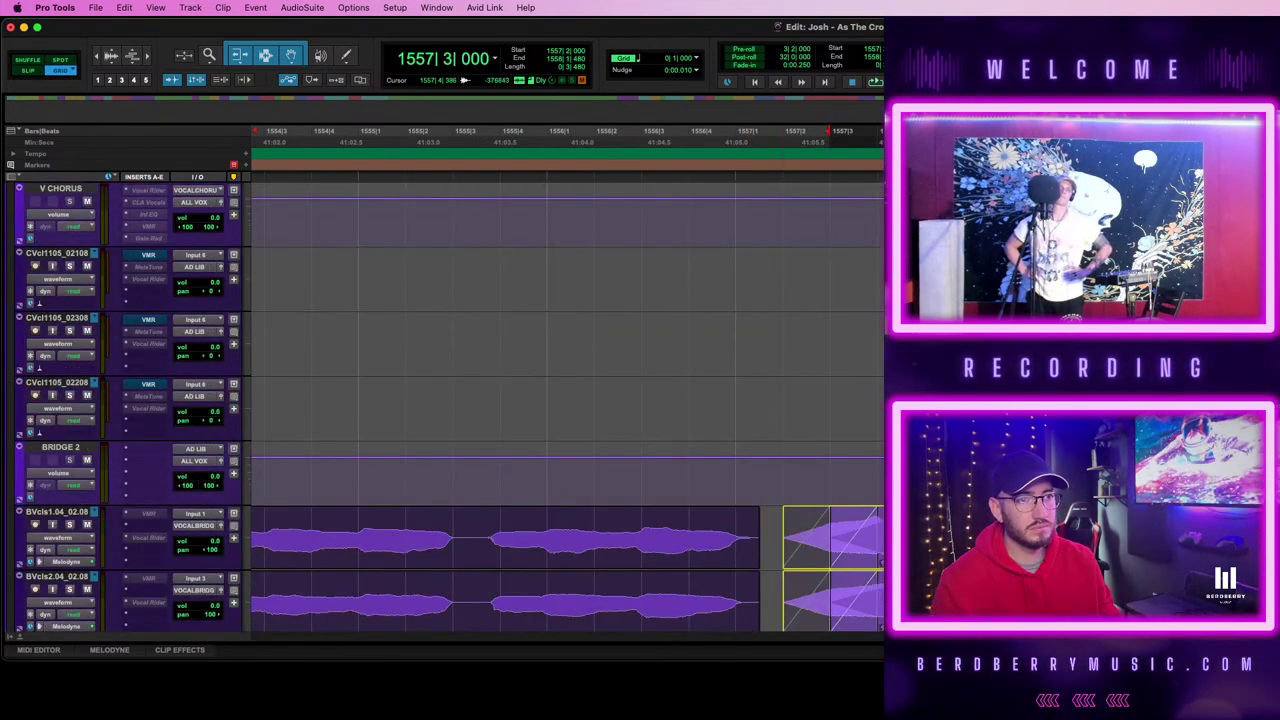
- Play Chorus 3 from 1556|2|000 and compare its backing clips with the Chorus 2 placement
left_click(603, 526)
key("space")
key("r")
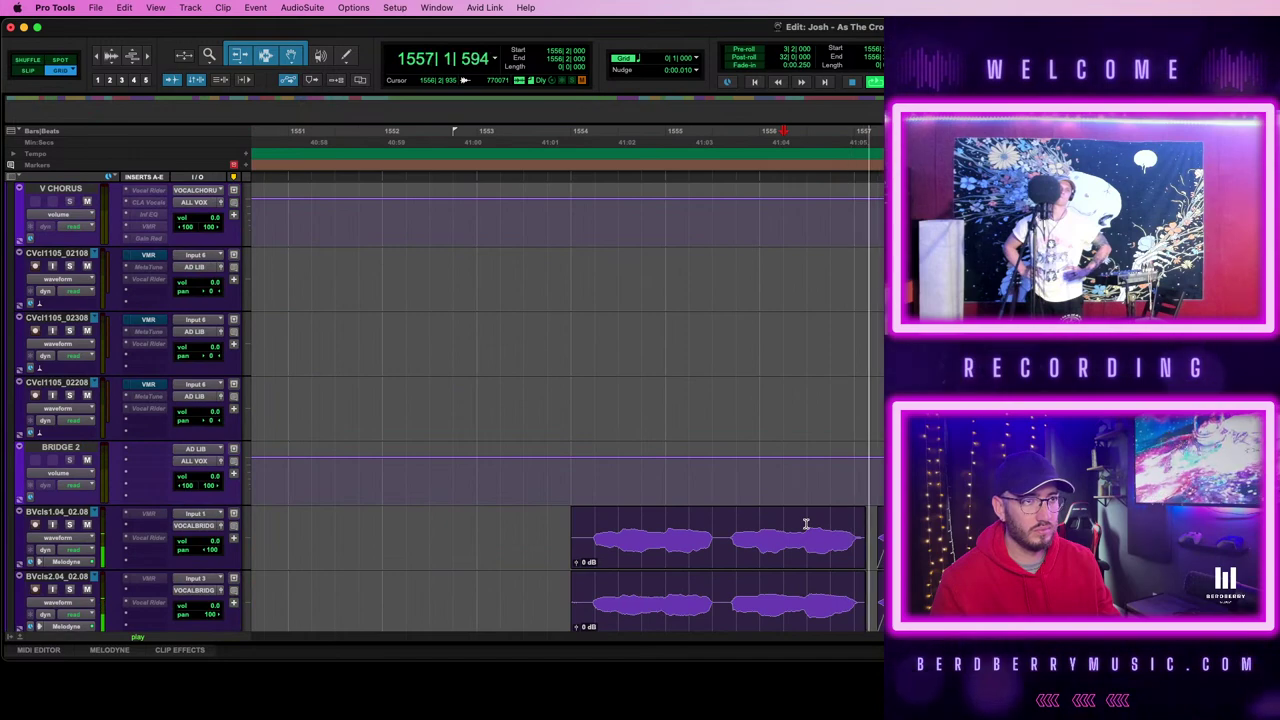
key("r")
scroll(806, 524, "left", 20)
scroll(806, 524, "down", 1)
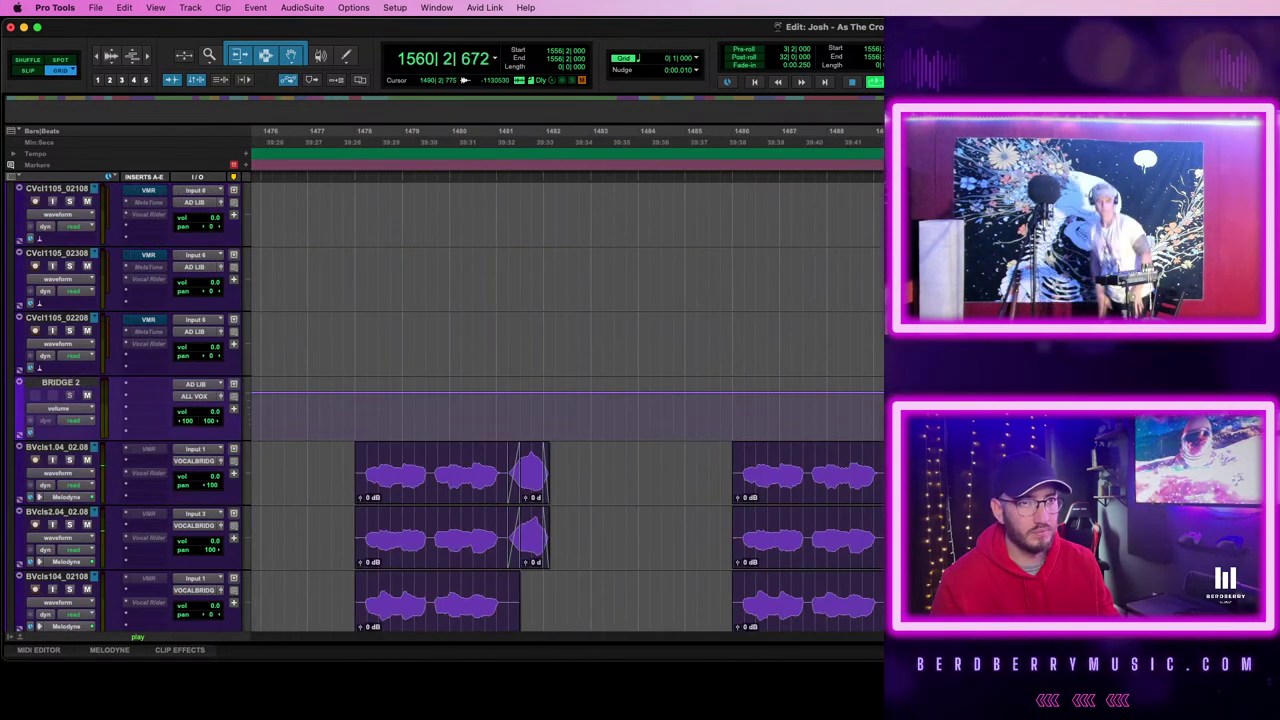
scroll(586, 484, "right", 13)
scroll(567, 400, "right", 3)
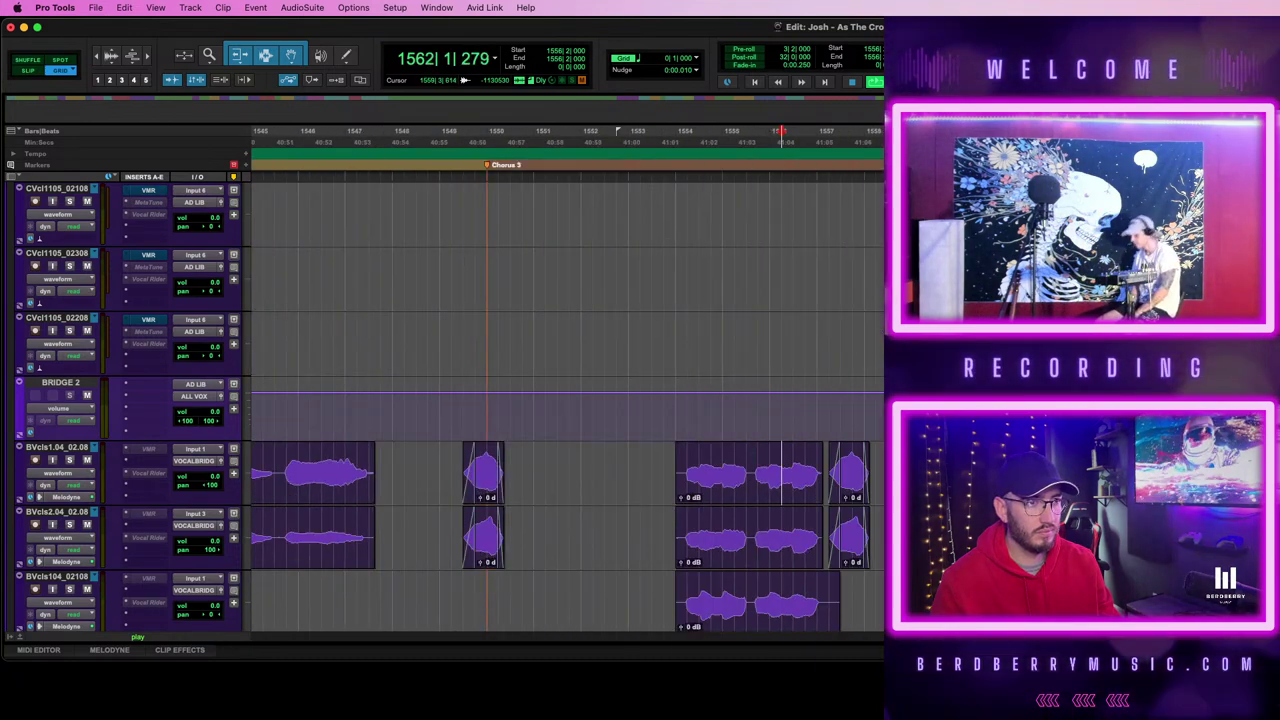
scroll(518, 491, "right", 4)
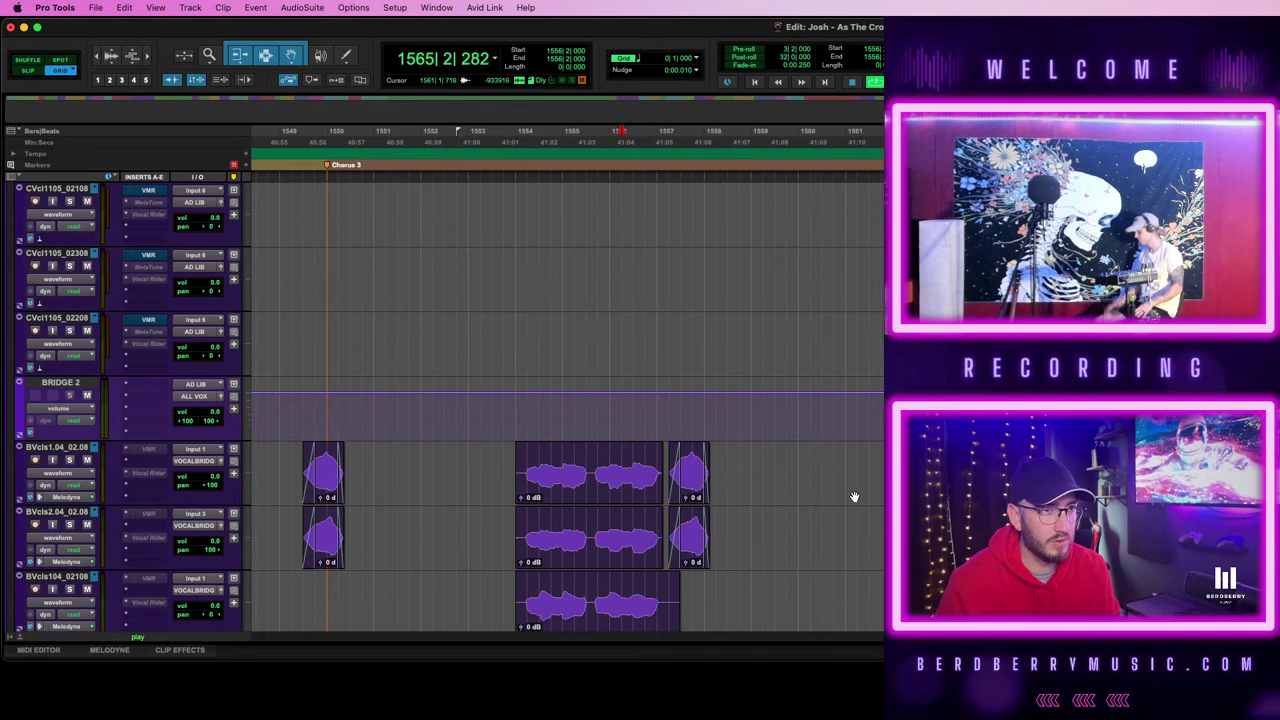
scroll(854, 497, "right", 8)
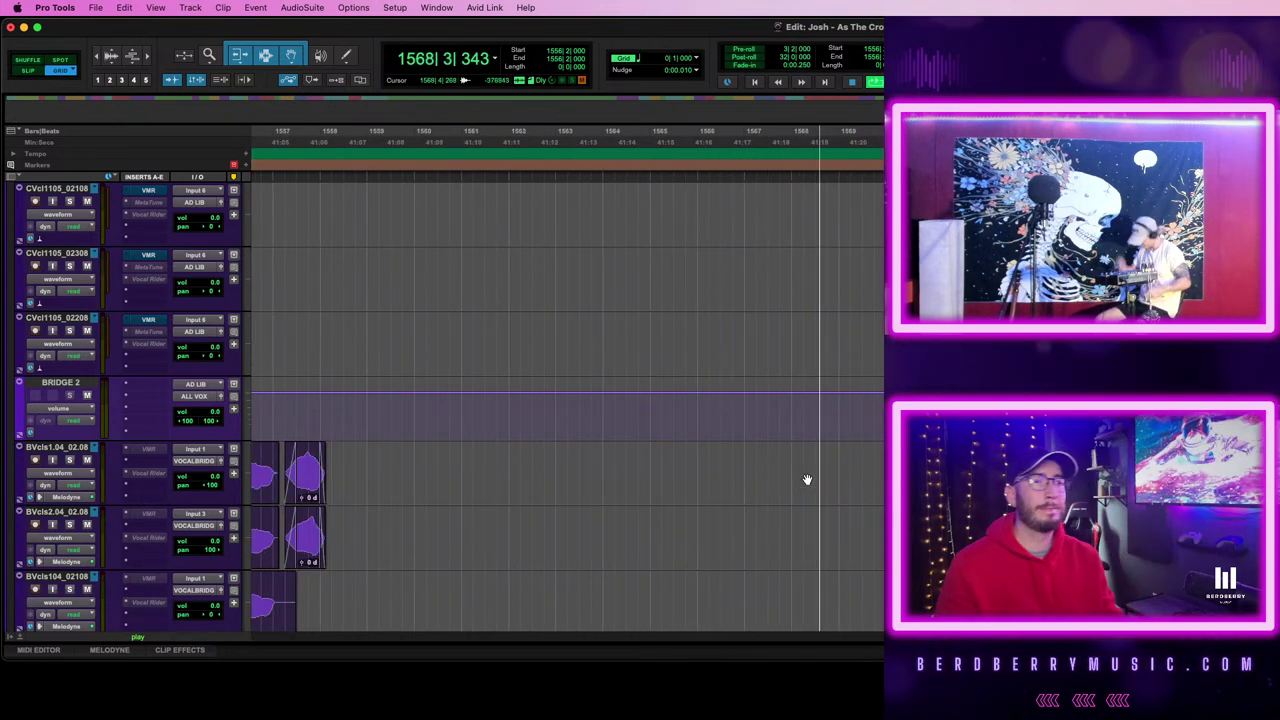
scroll(629, 479, "left", 7)
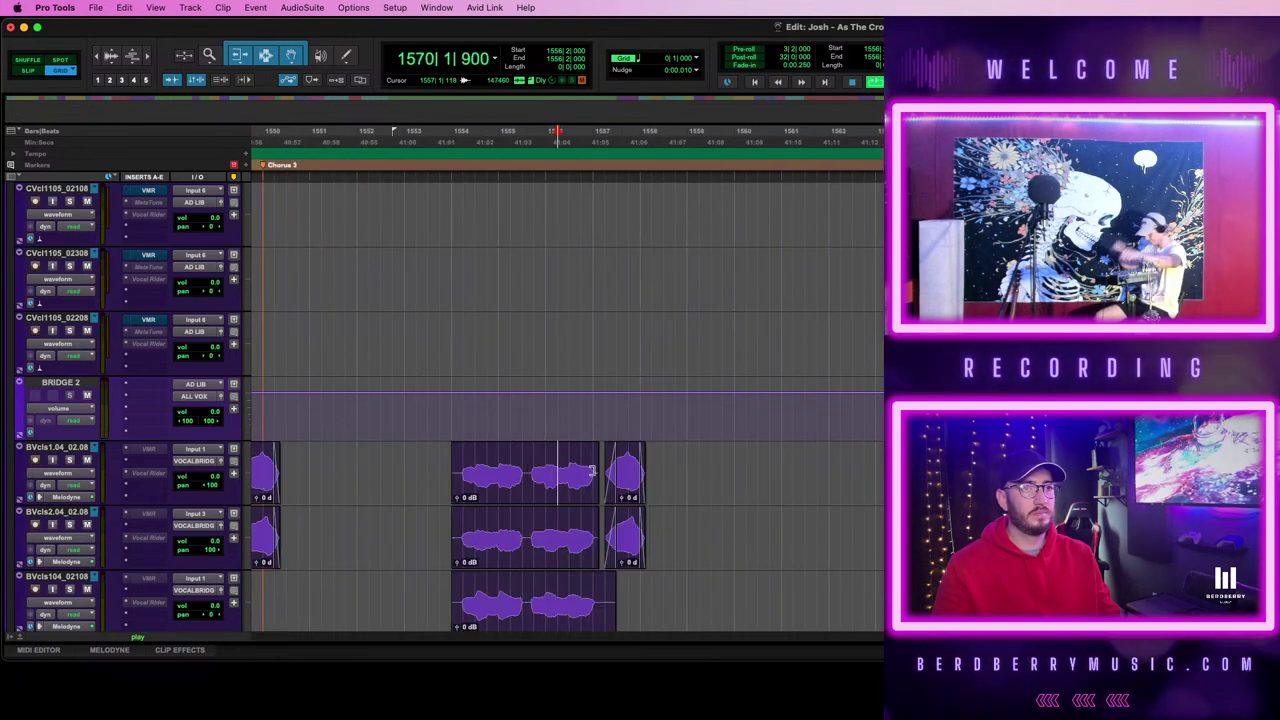
scroll(745, 483, "right", 3)
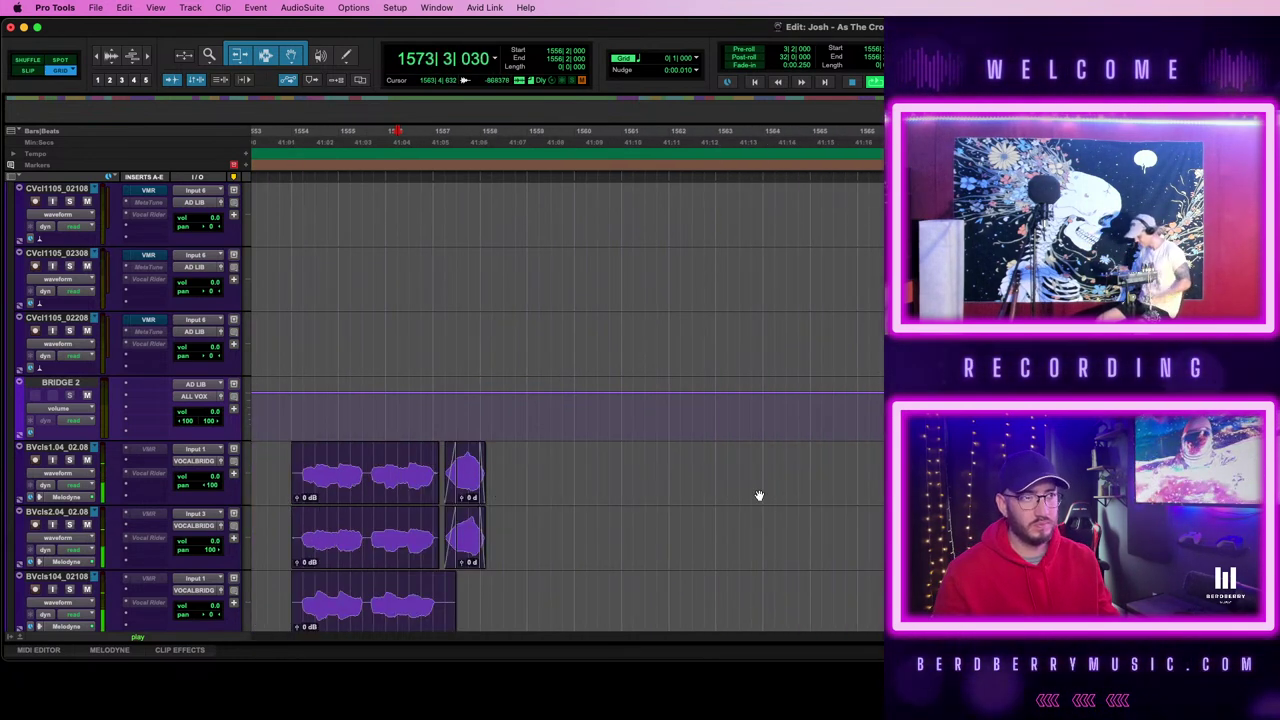
- Try to copy the two short backing clips at 1557|2|000 farther along in Chorus 3
scroll(759, 495, "left", 20)
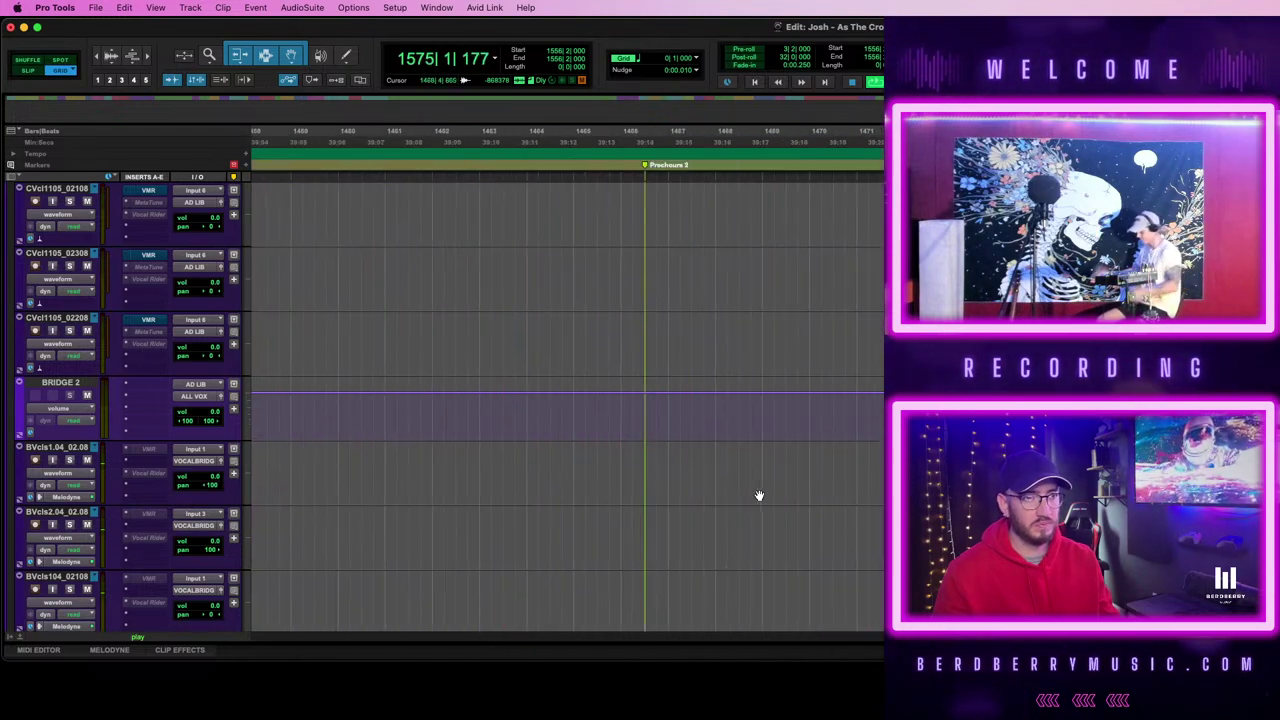
scroll(759, 495, "left", 2)
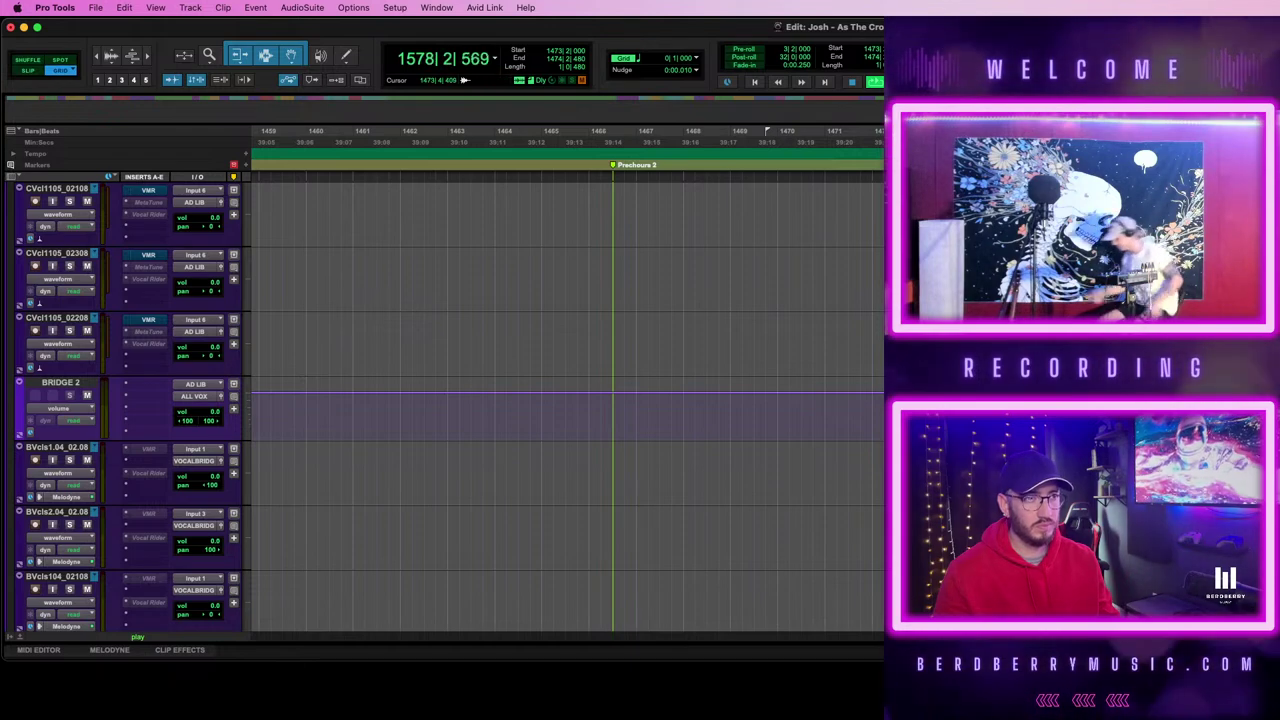
scroll(568, 405, "right", 20)
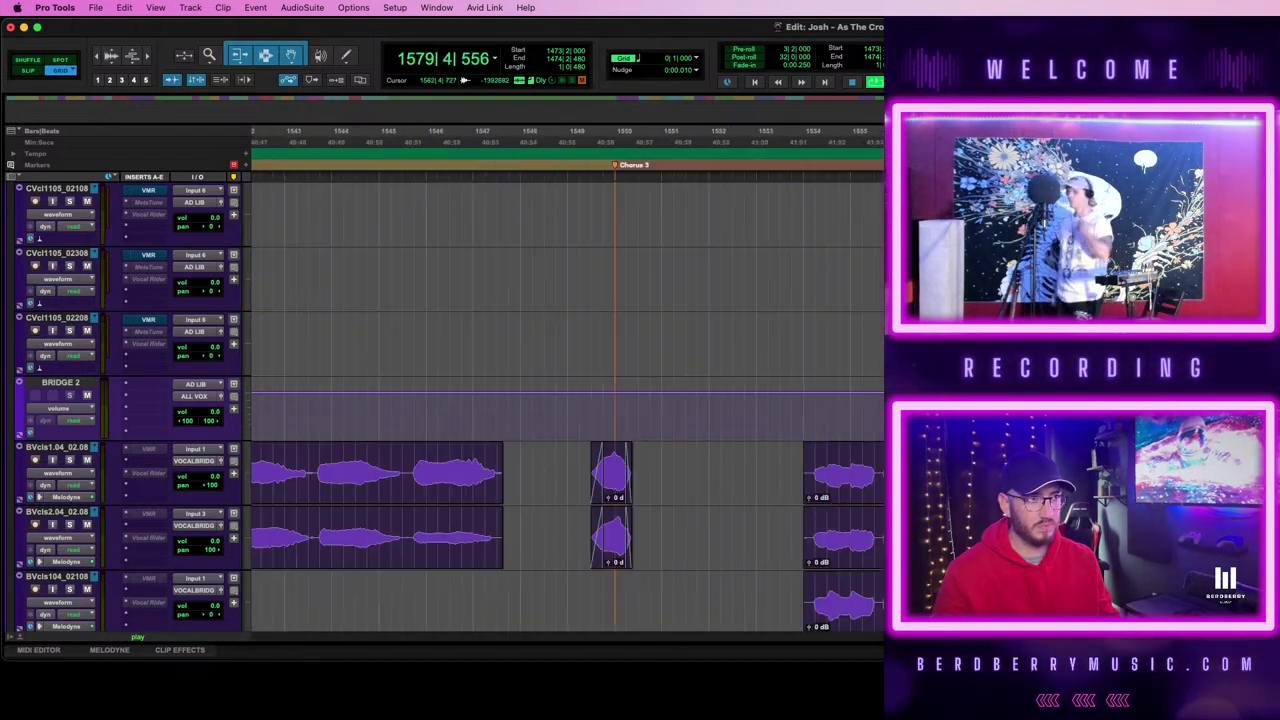
scroll(568, 405, "left", 8)
scroll(568, 396, "left", 7)
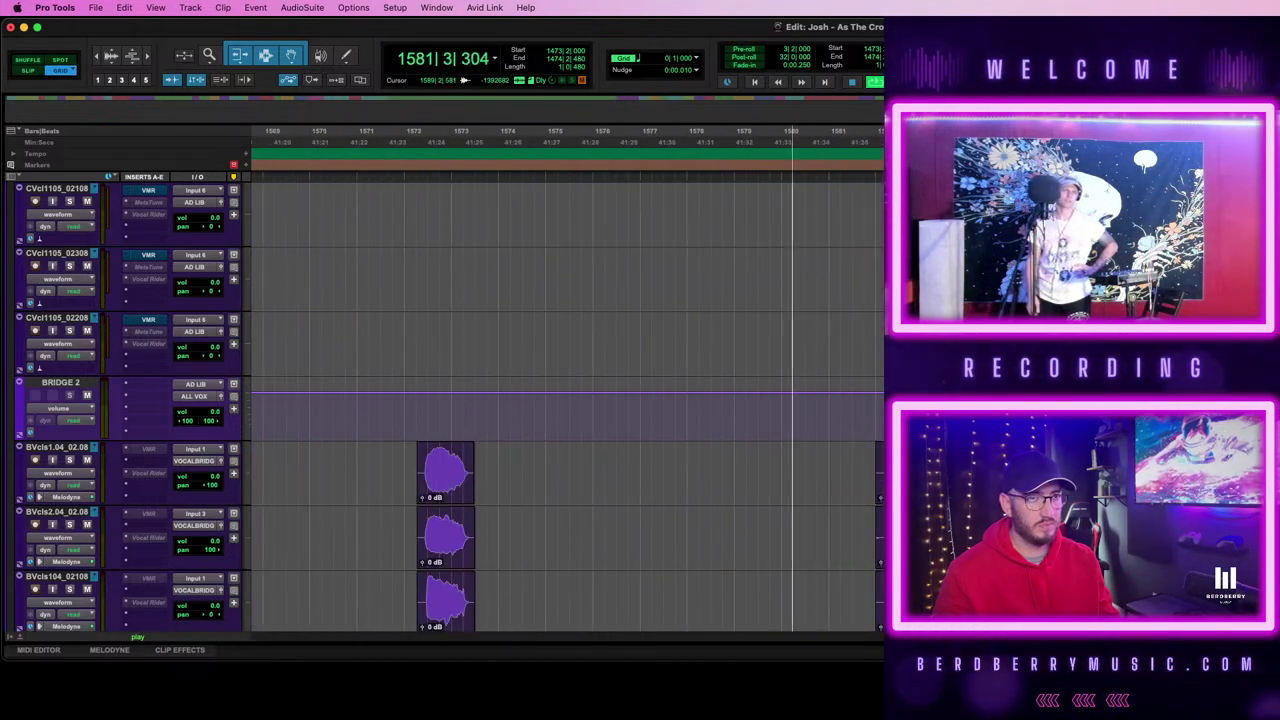
left_click(855, 483)
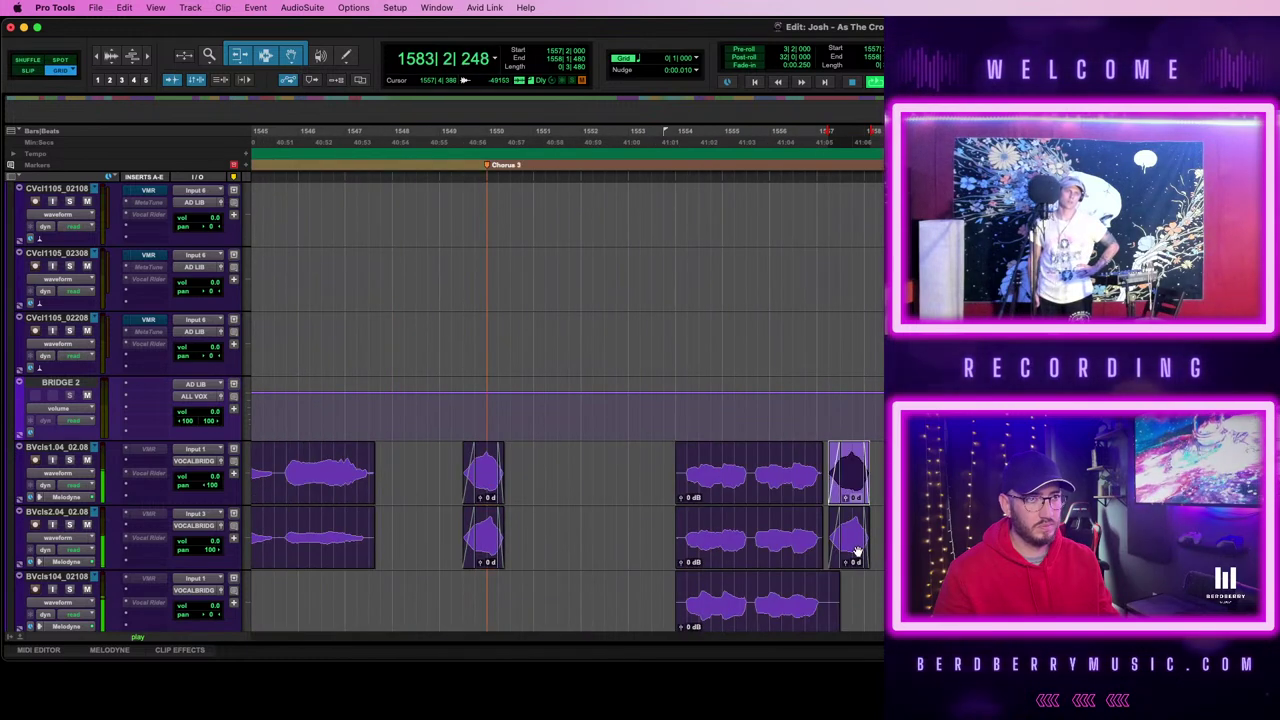
scroll(568, 400, "right", 8)
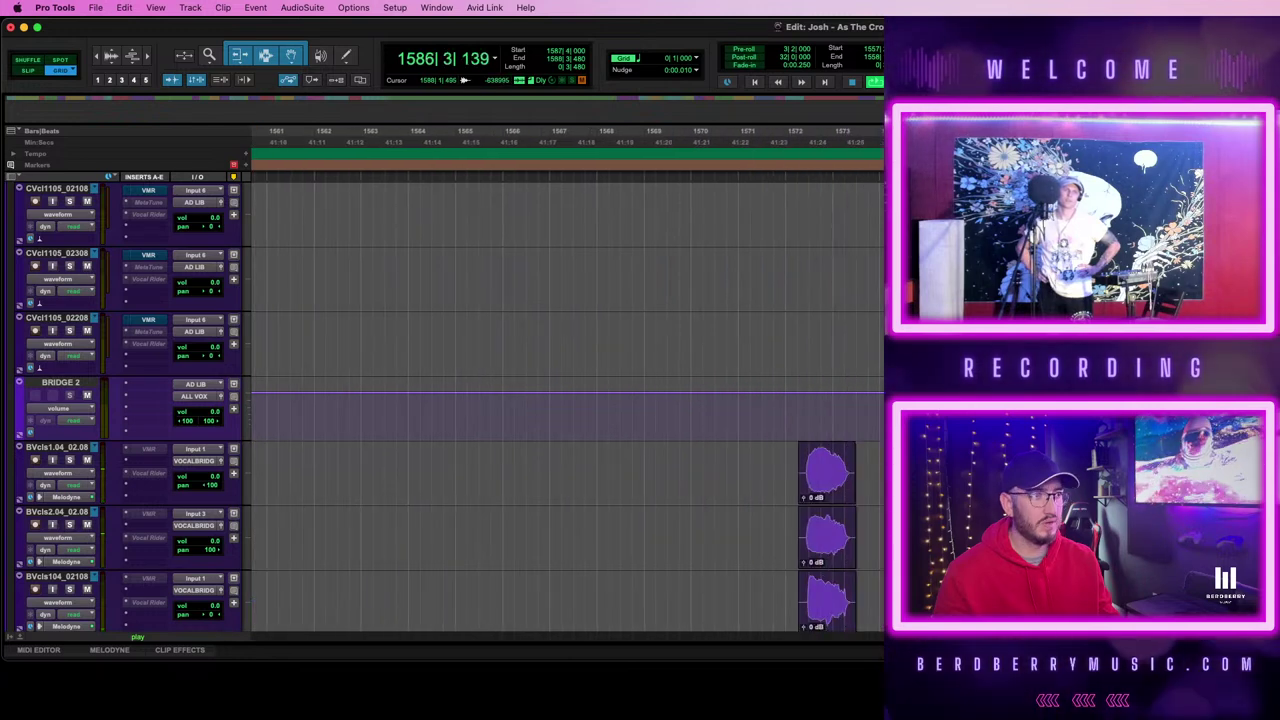
- Audition the second backing phrase in Chorus 3 from 1584|3|000 and check the section that follows it
key("space")
key("t")
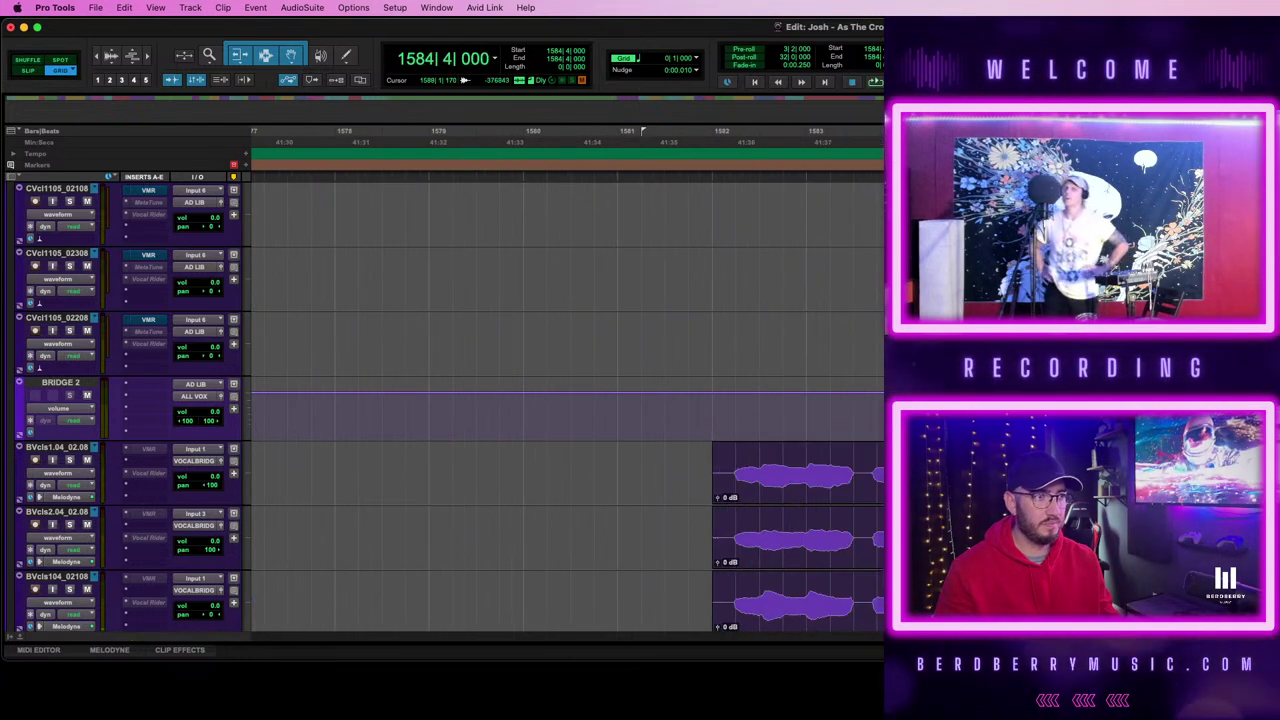
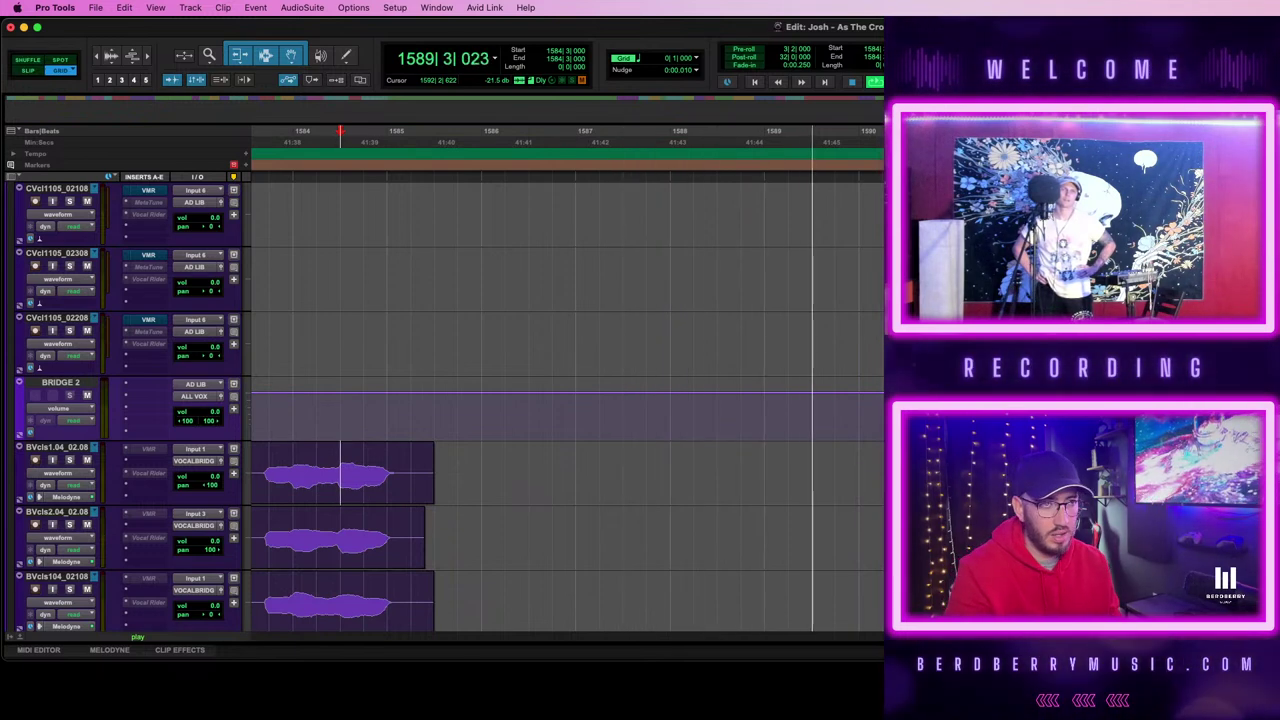
key("r")
key("r")
scroll(567, 400, "right", 2)
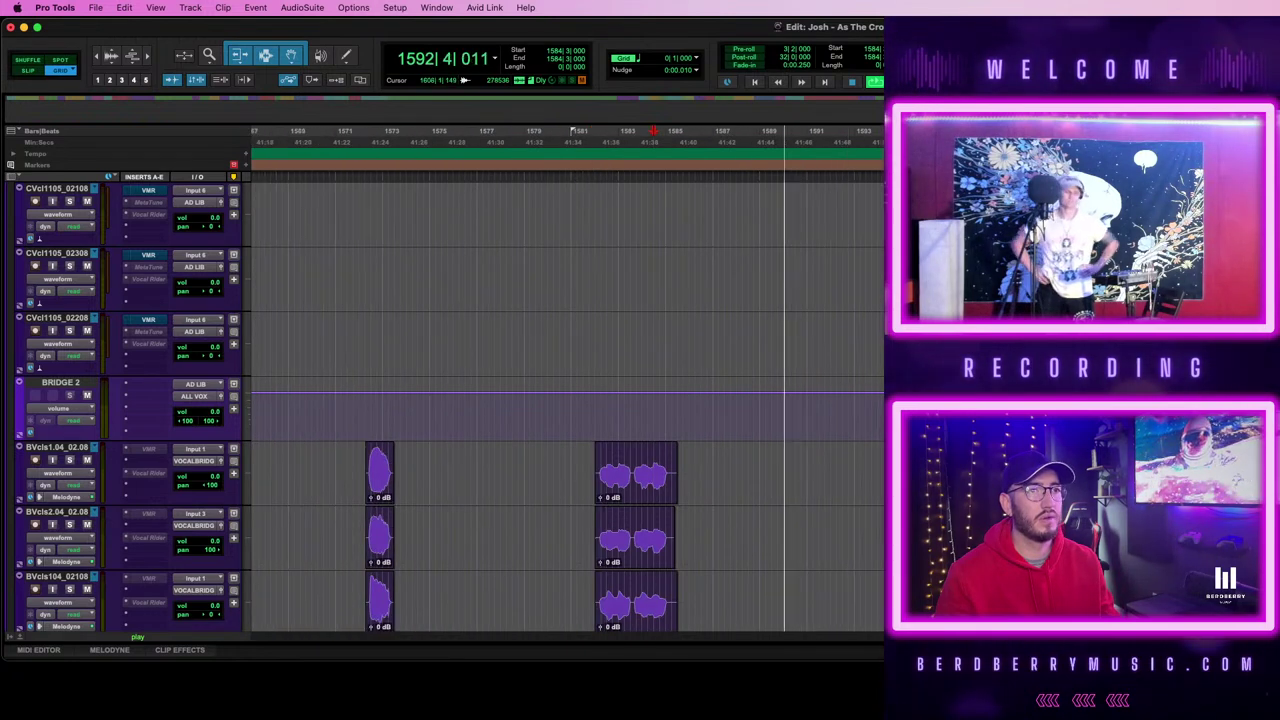
scroll(567, 400, "down", 2)
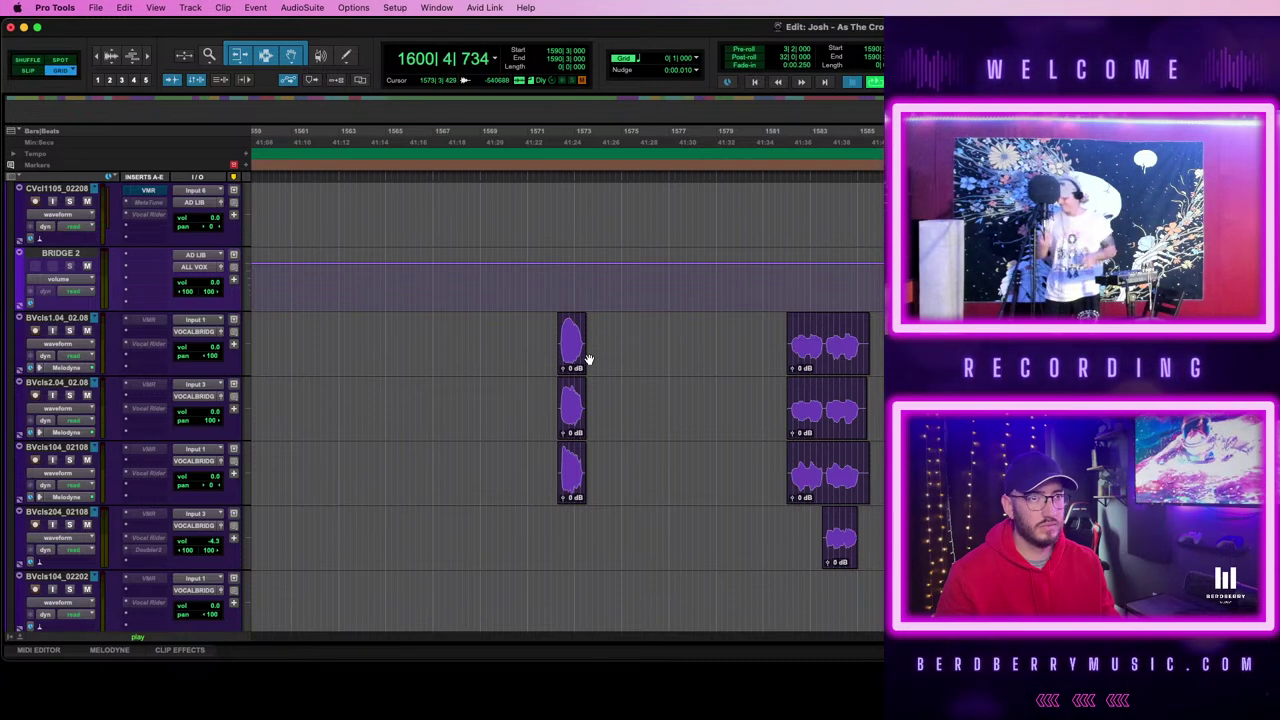
- Copy the three stacked backing clips at bar 1572 in Chorus 3 to 1600|1|000
left_click_drag(526, 329, 621, 503)
left_click_drag(571, 357, 1279, 357)
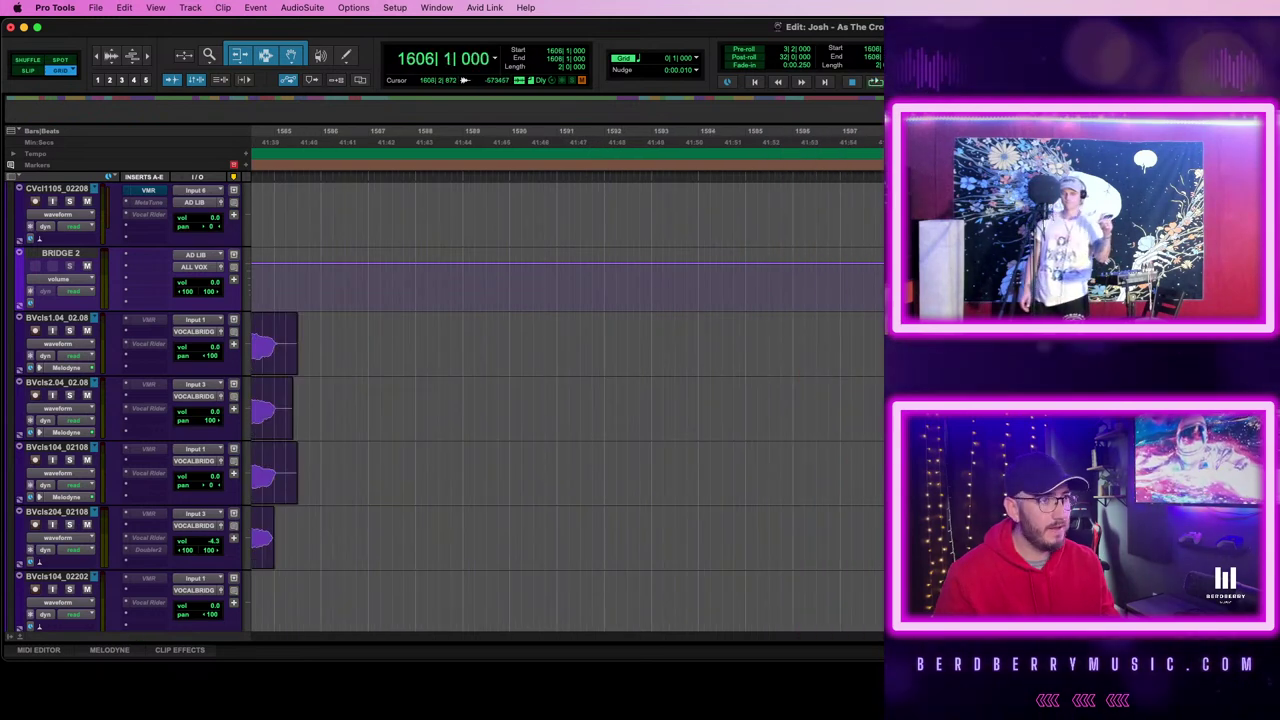
key("space")
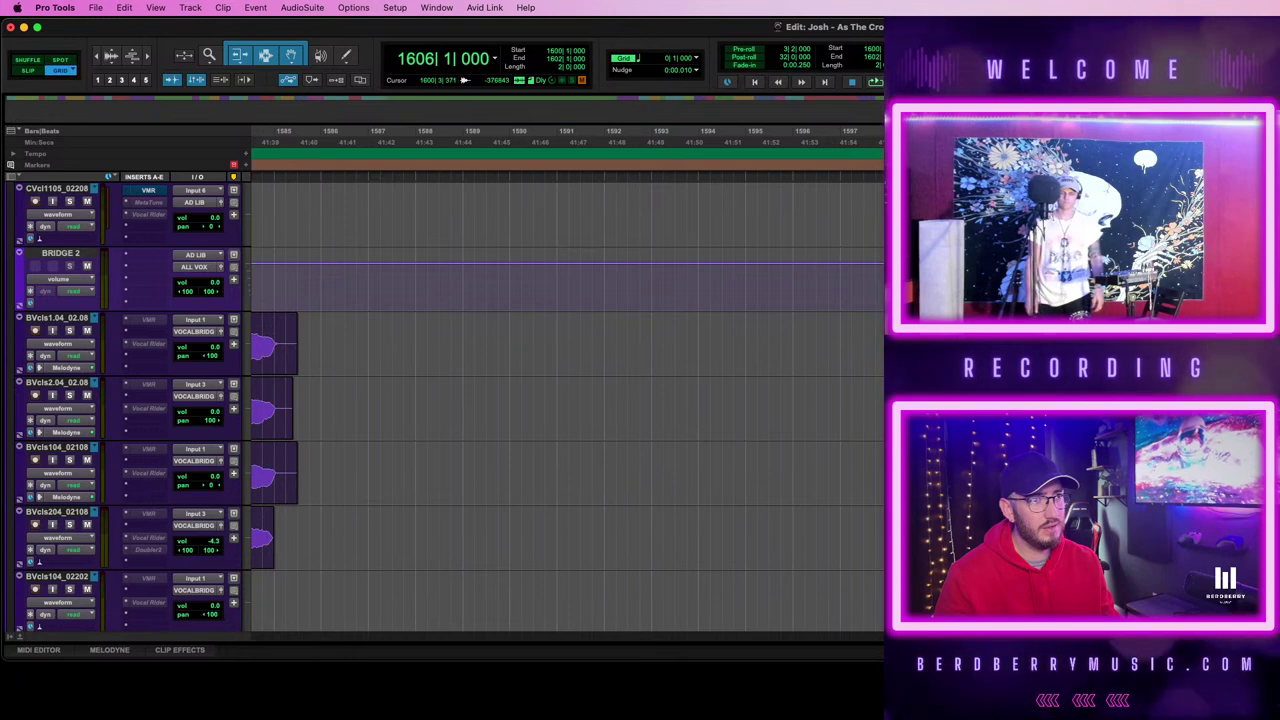
- Audition the copied backing clips at 1600|1|000 with a lead-in from 1596|3|000
key("space")
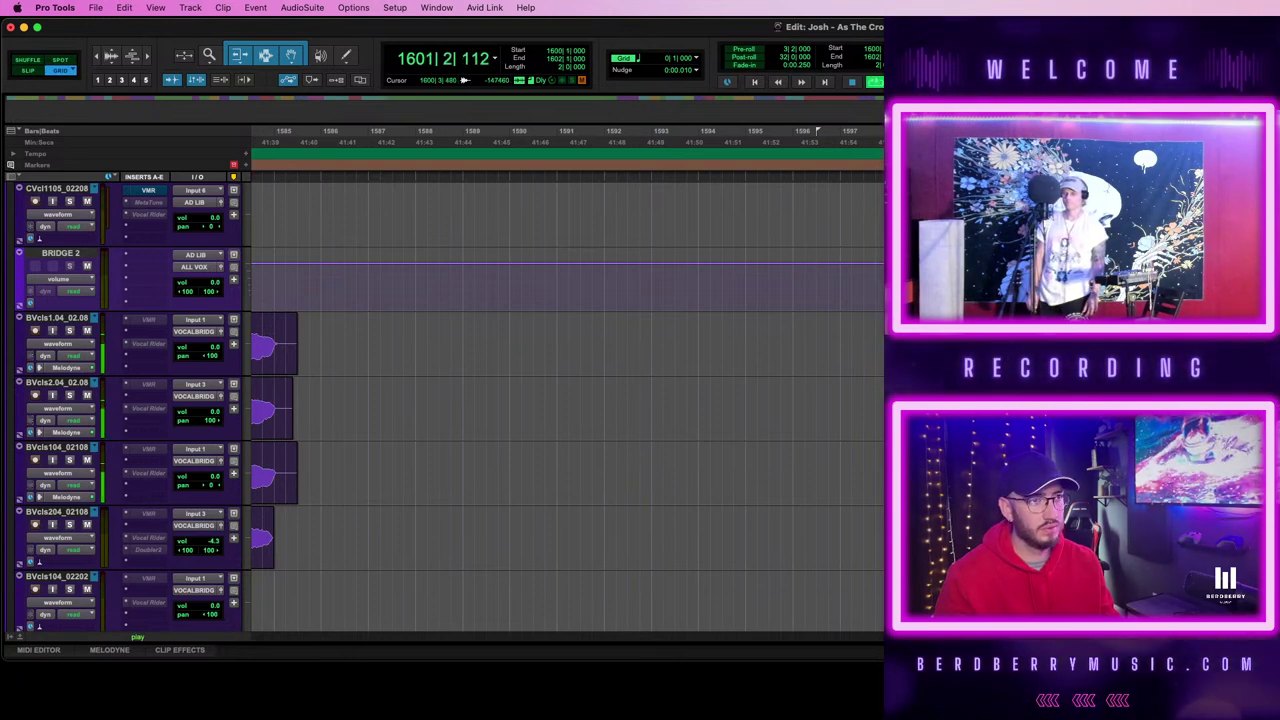
key("r")
scroll(567, 408, "left", 9)
scroll(567, 408, "right", 5)
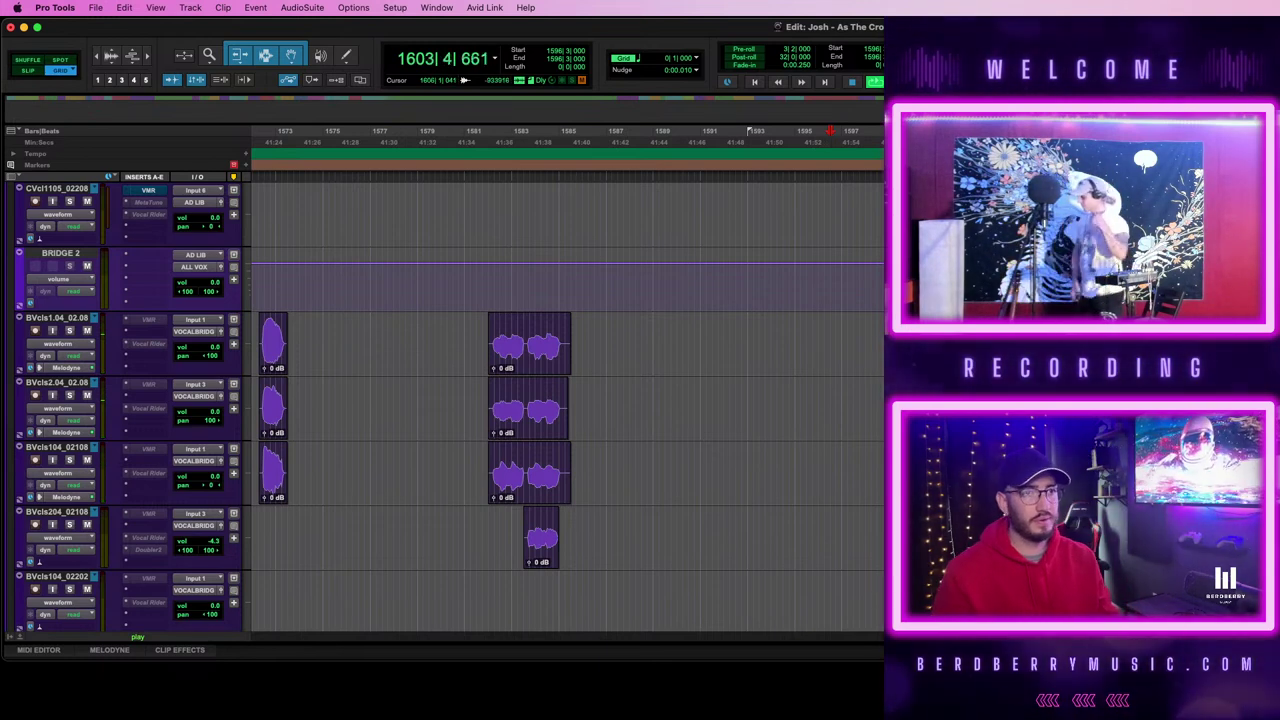
scroll(567, 408, "up", 2)
scroll(567, 408, "down", 3)
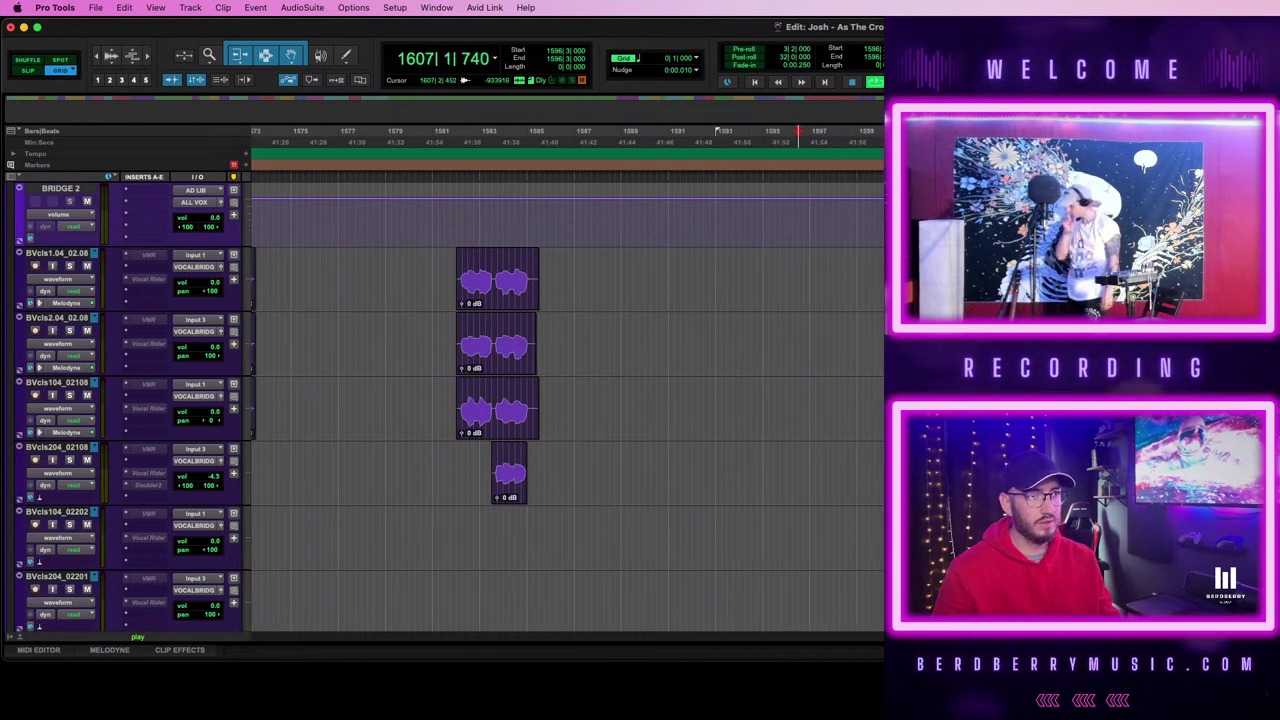
scroll(567, 410, "up", 3)
key("r")
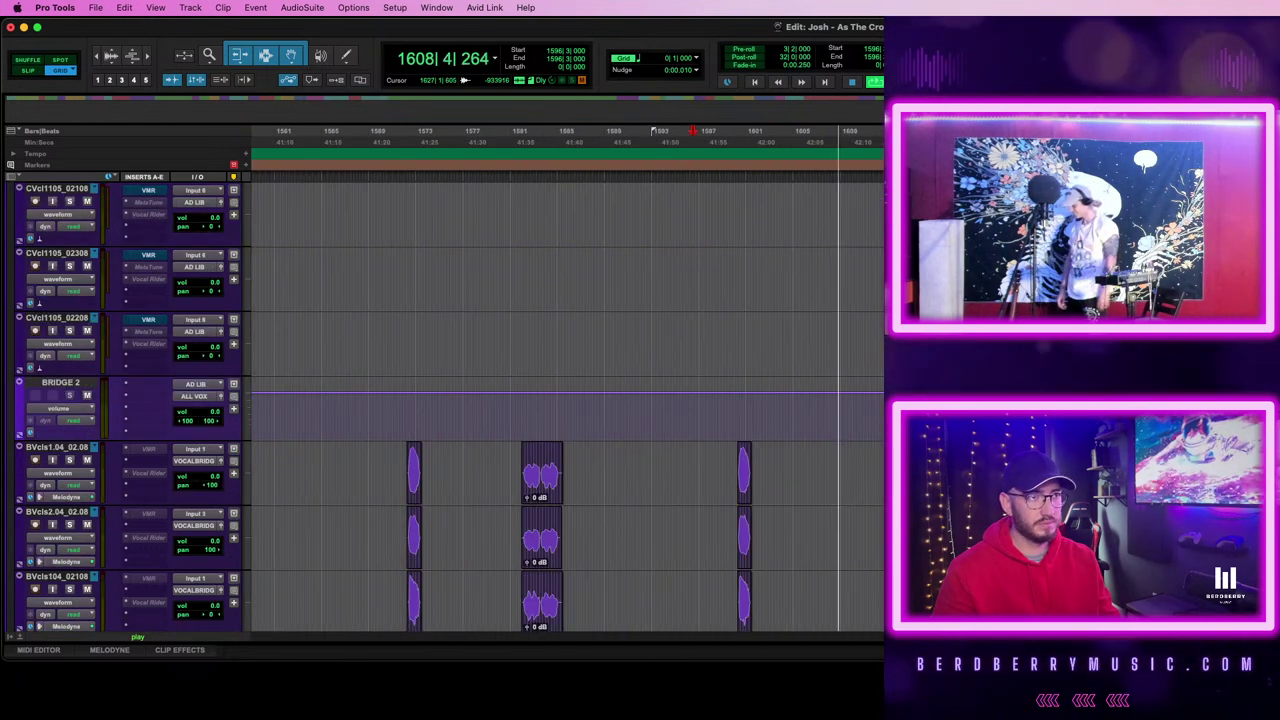
scroll(567, 410, "left", 5)
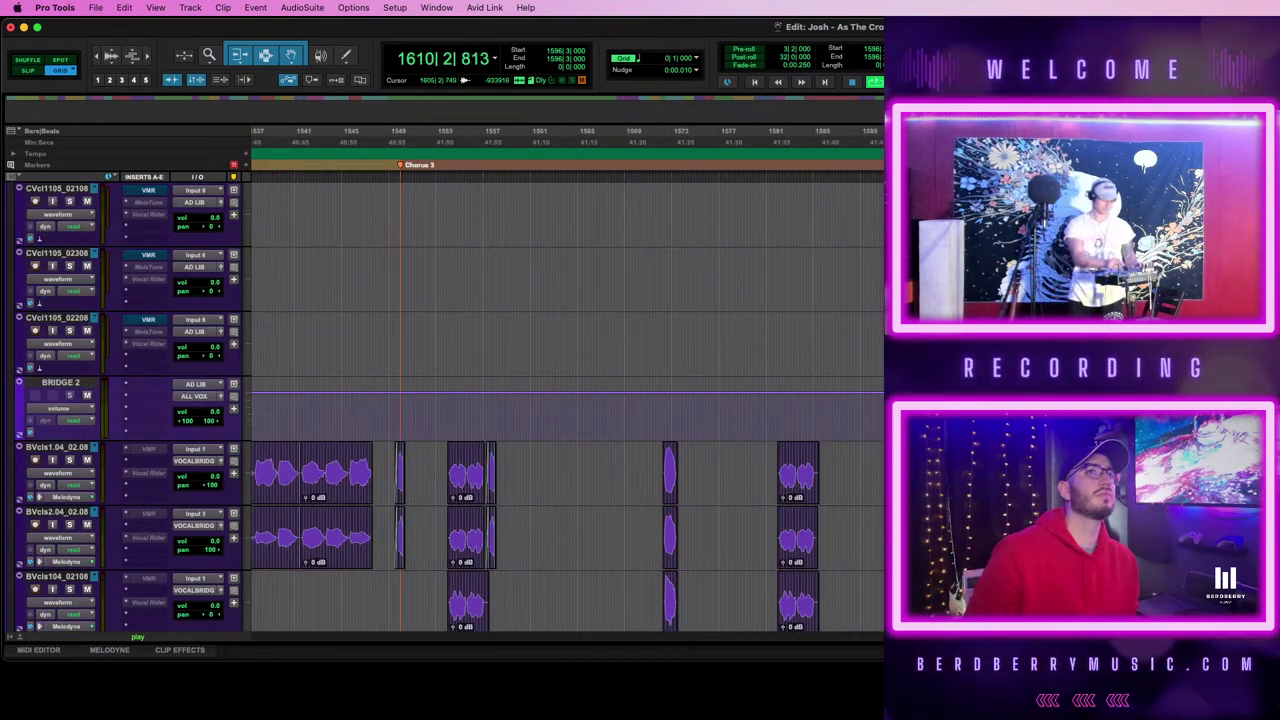
key("space")
- Examine the backing-clip placement across the song and compare Chorus 3 with the first Chorus
scroll(567, 410, "down", 2)
key("r")
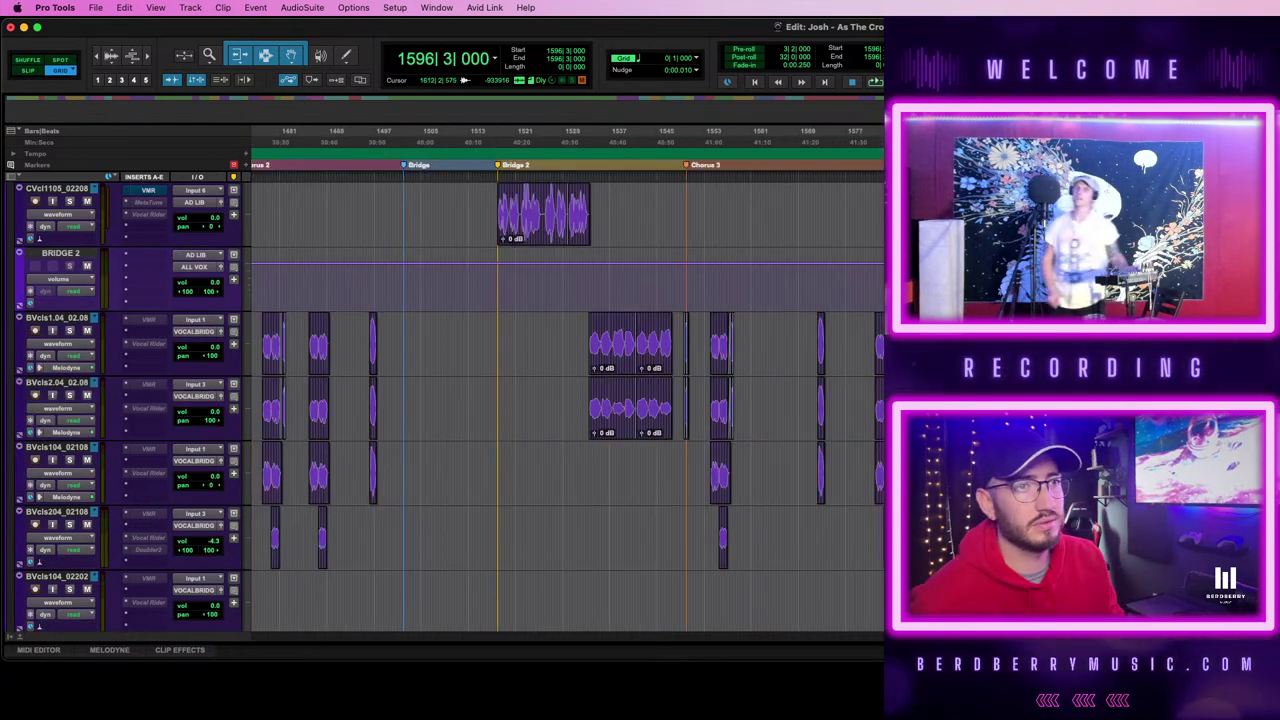
scroll(567, 400, "left", 5)
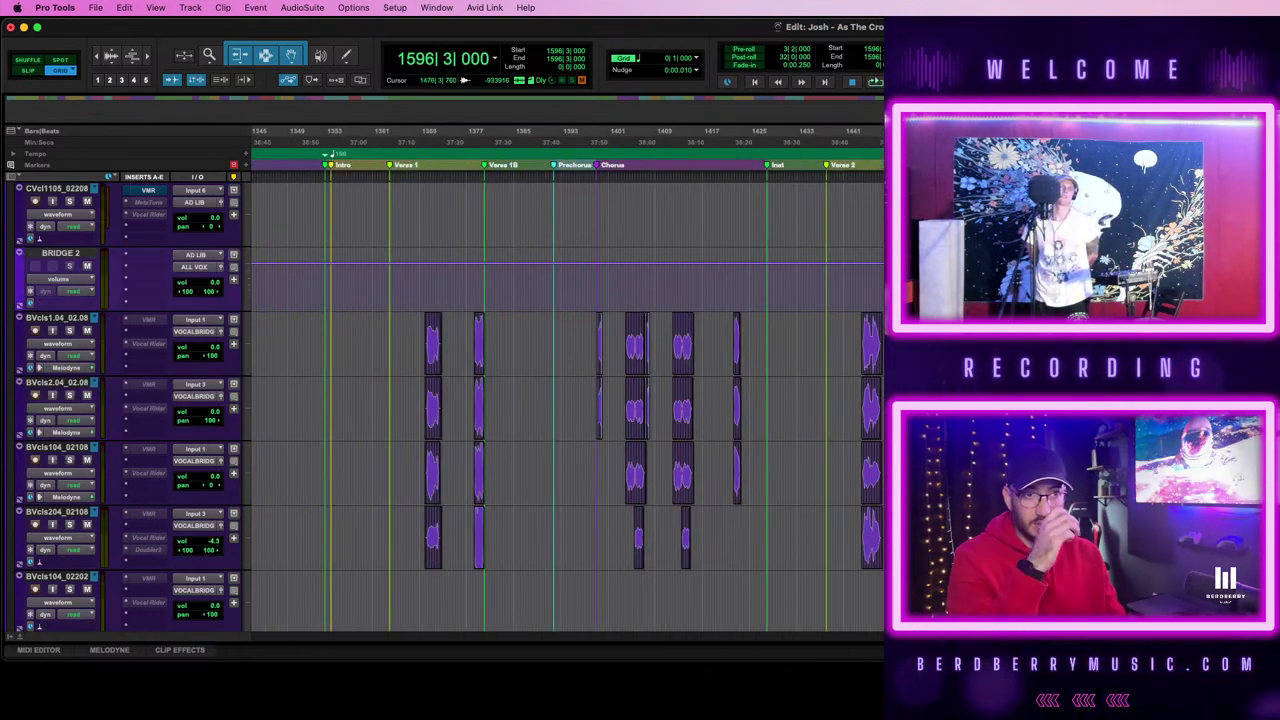
key("r")
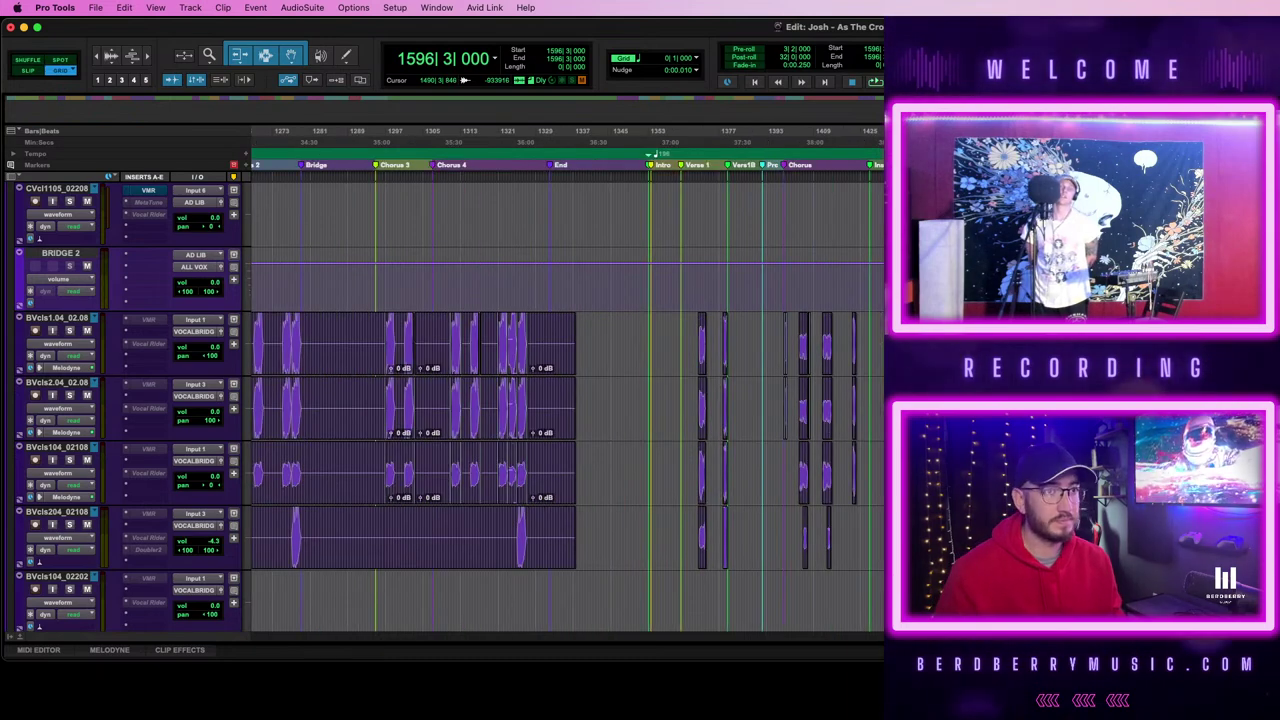
key("t")
key("t")
key("t")
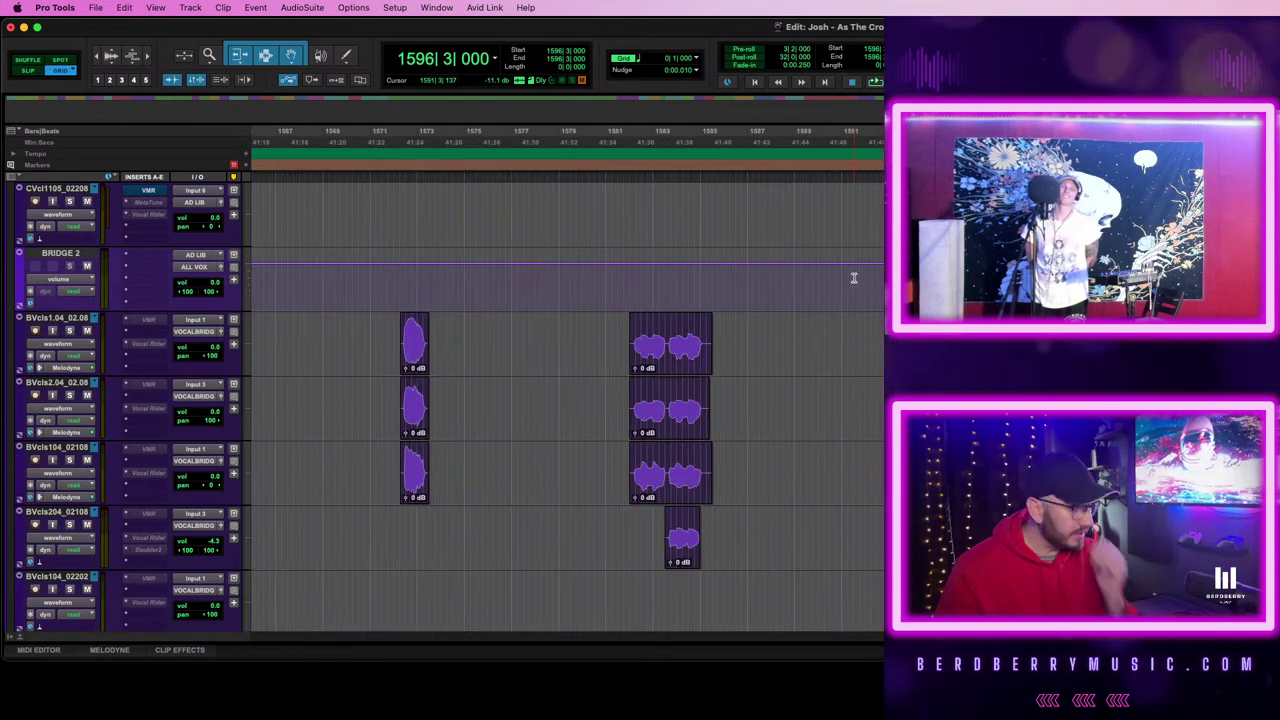
scroll(854, 278, "left", 10)
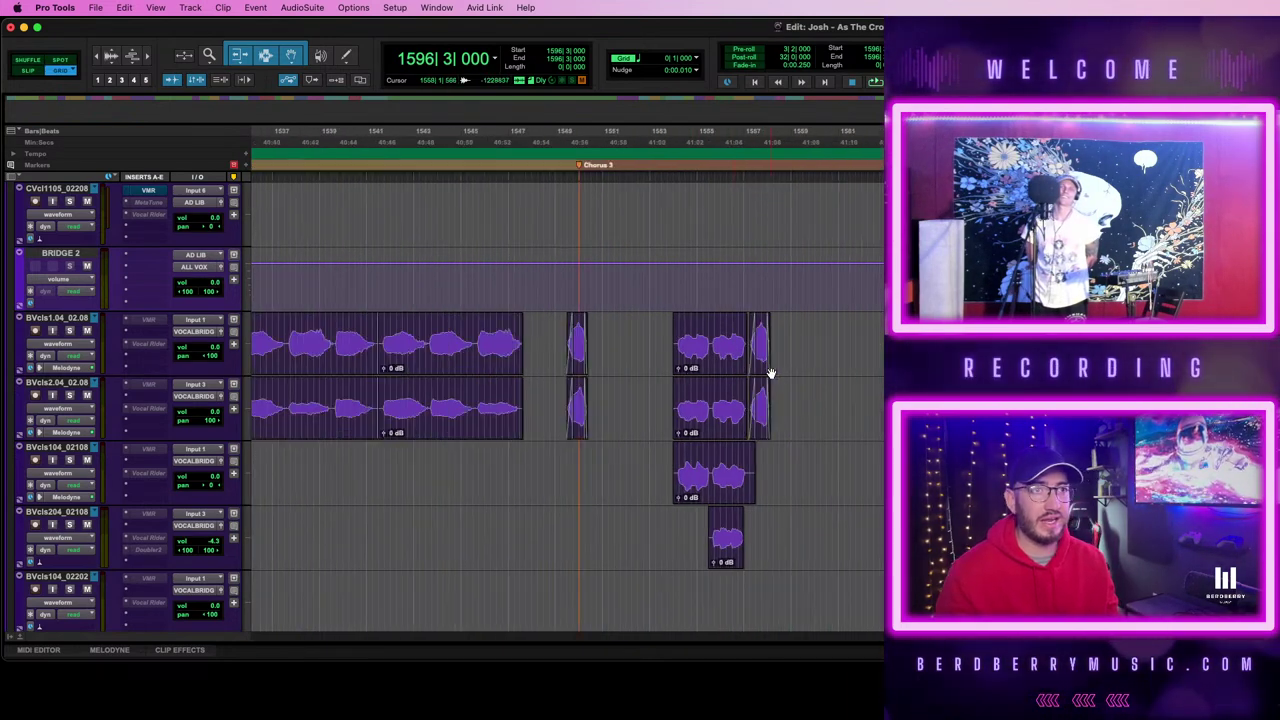
scroll(771, 373, "left", 10)
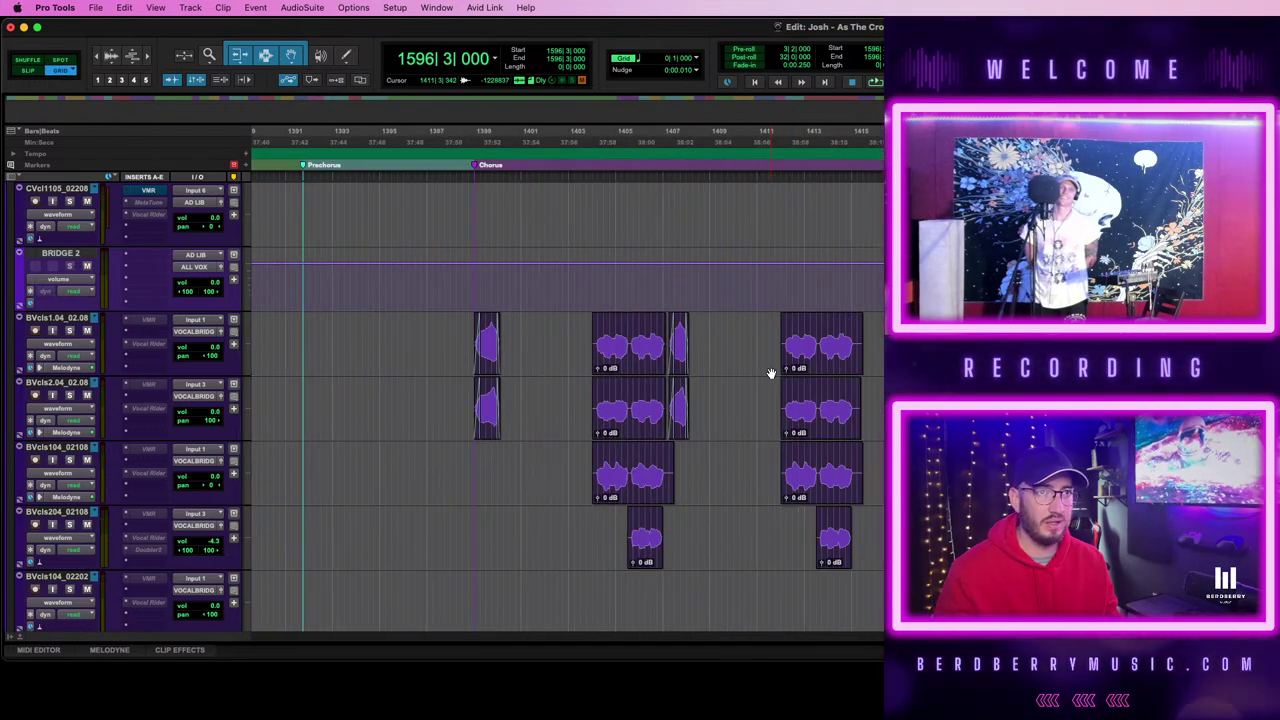
- Return to the song's start at 1353|1|000 and examine the backing clips around the intro and Verse 1
scroll(771, 373, "right", 10)
scroll(771, 373, "left", 6)
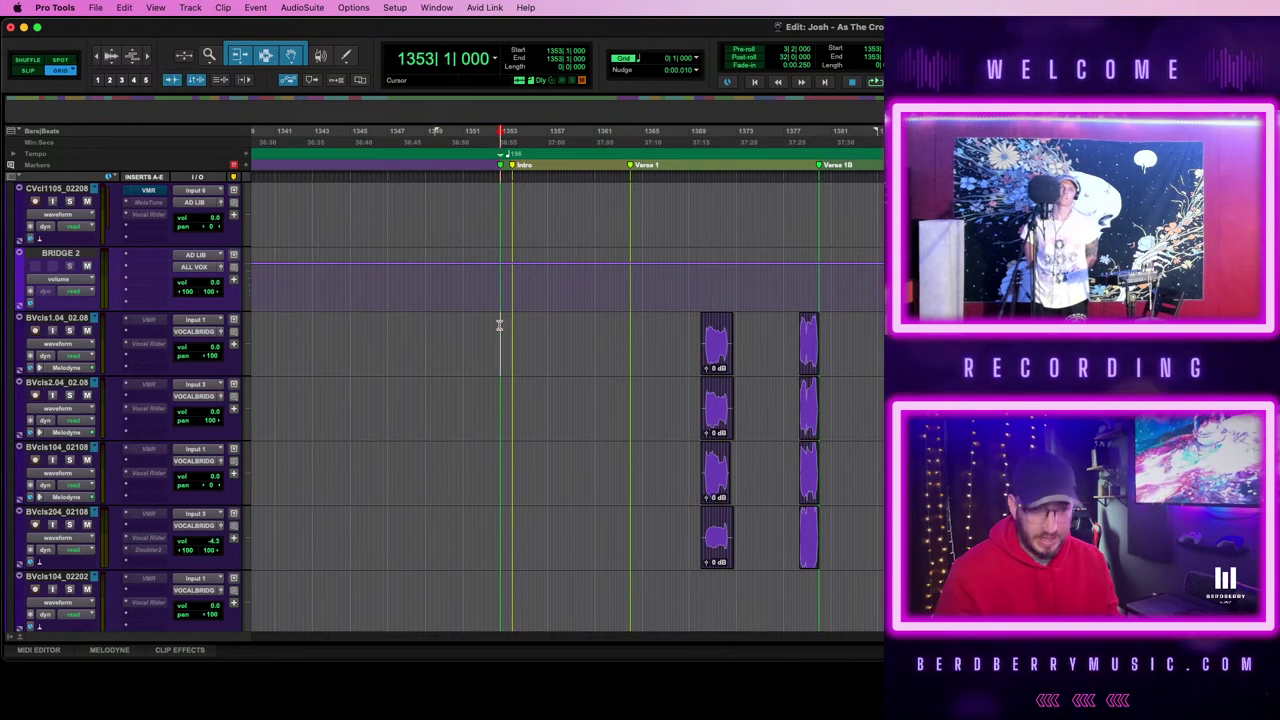
key("t")
key("t")
key("t")
scroll(851, 340, "right", 10)
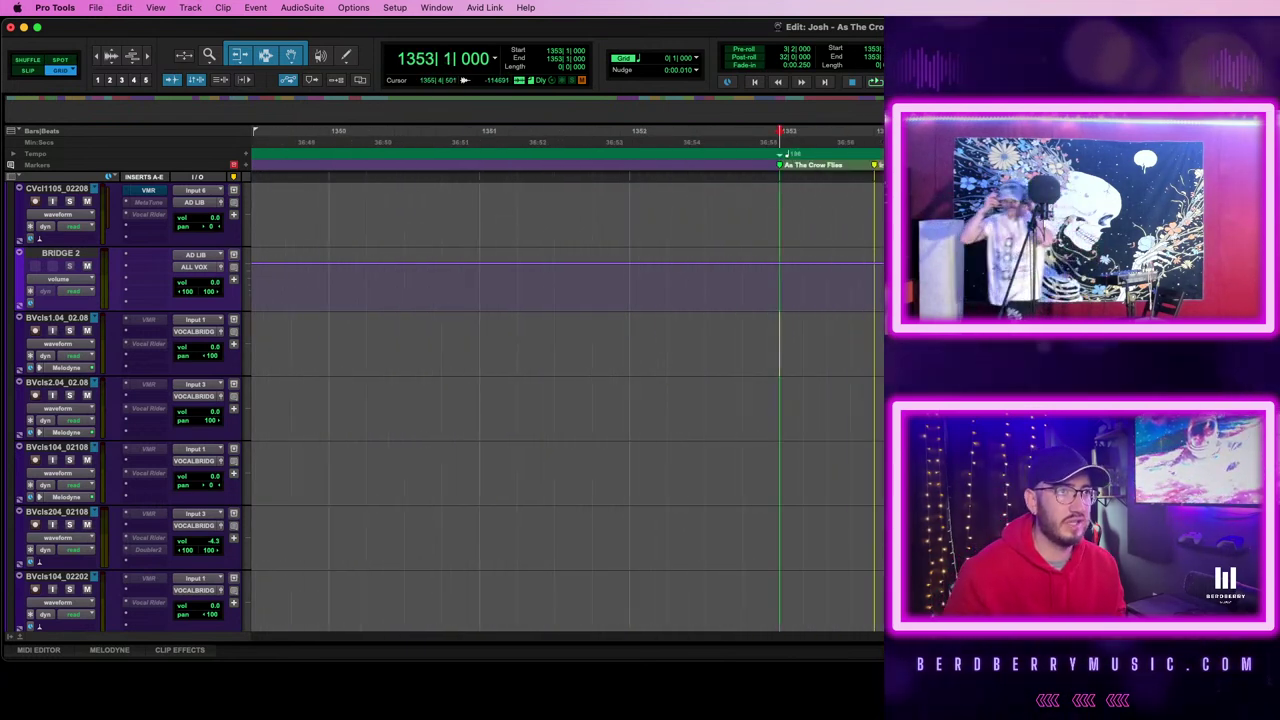
key("r")
scroll(1053, 370, "right", 10)
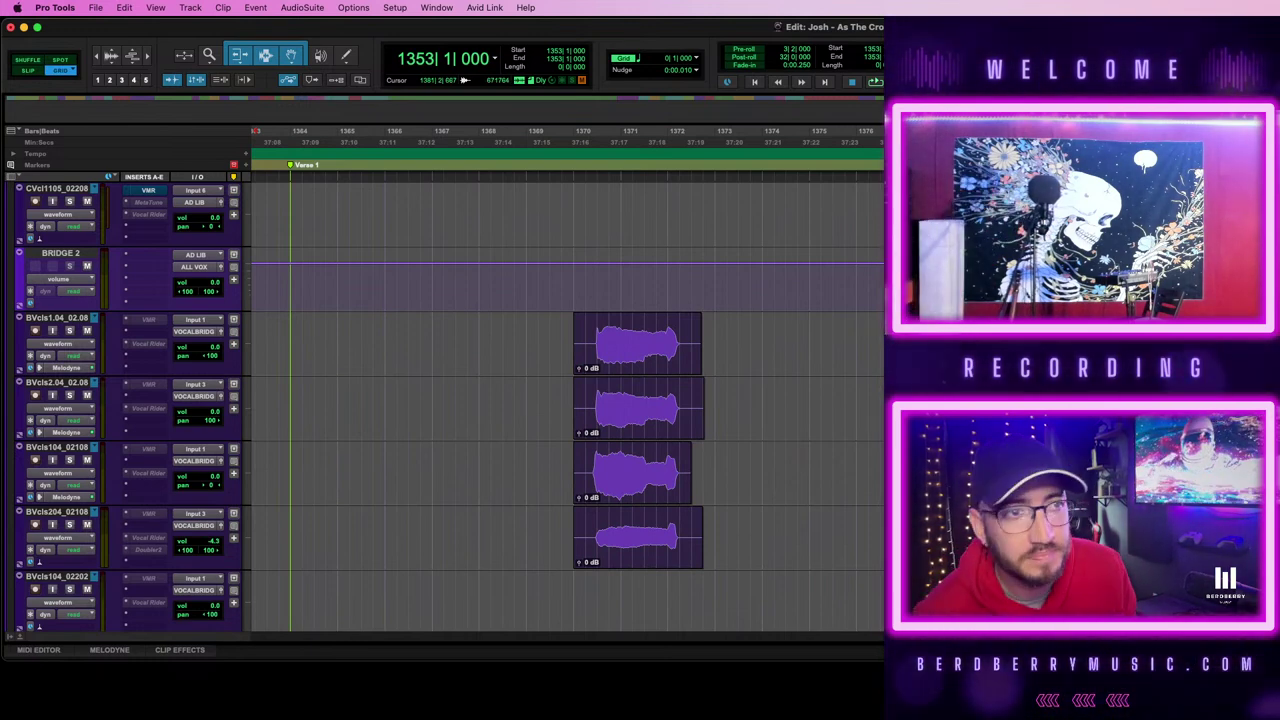
scroll(718, 321, "down", 2)
scroll(718, 321, "left", 5)
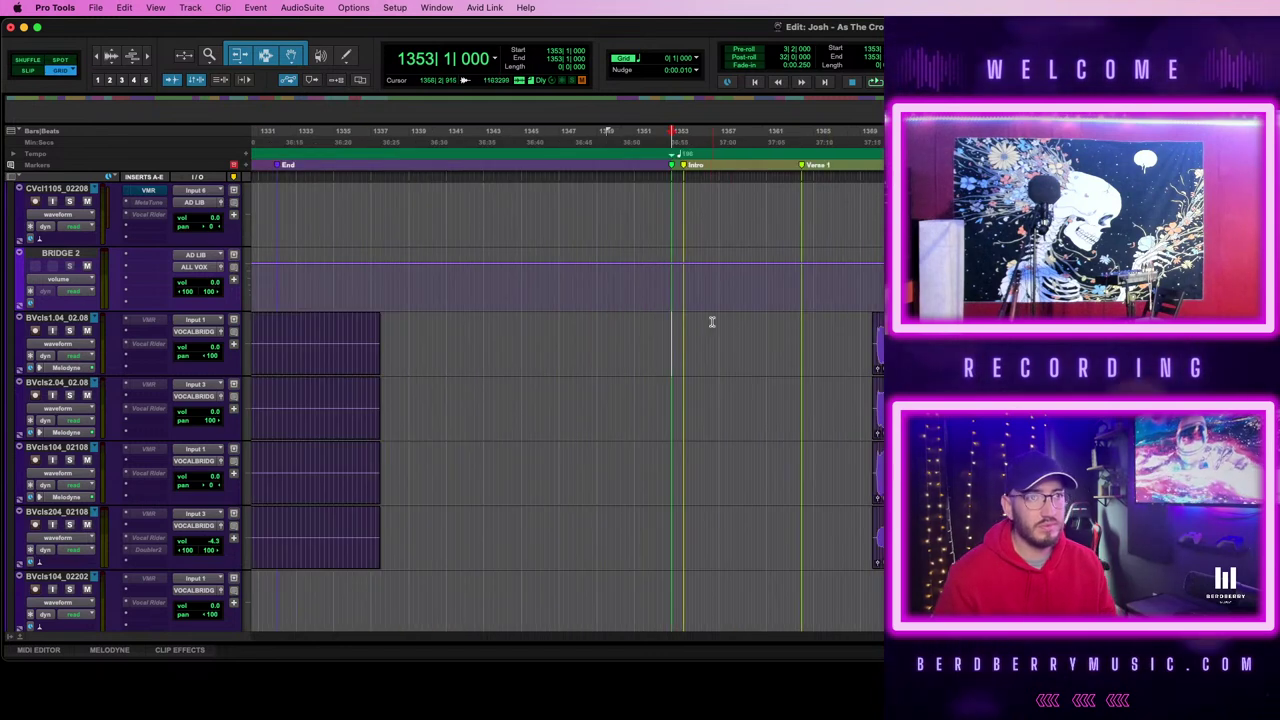
scroll(811, 337, "up", 4)
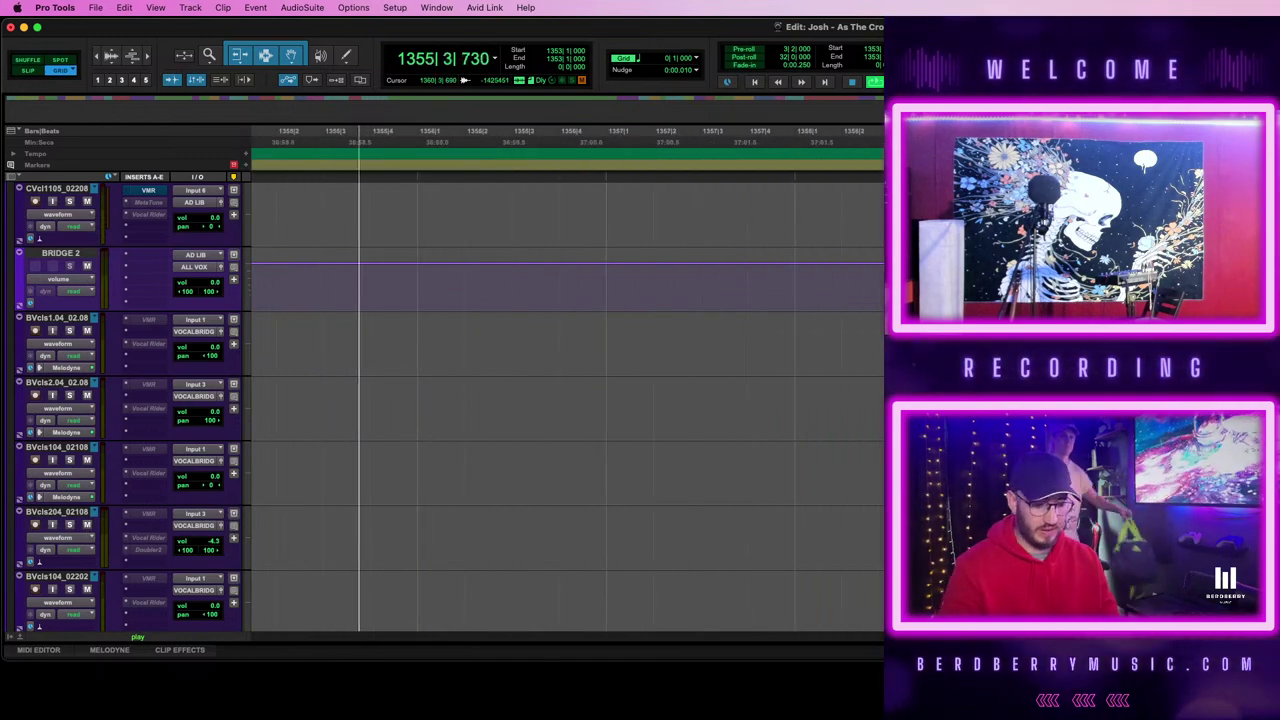
- Inspect the harmony and FX channels in the mixer during playback, and replay the song from 1353|1|000
key("super+equal")
scroll(443, 345, "right", 10)
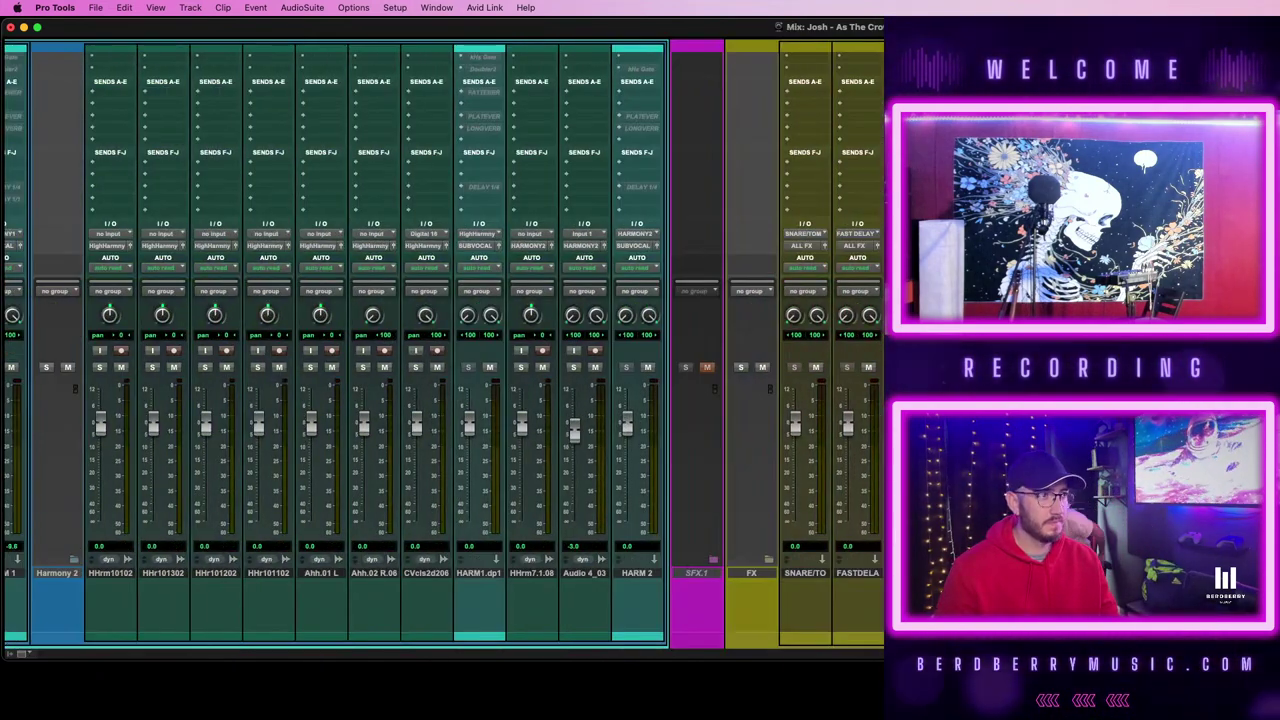
key("super+equal")
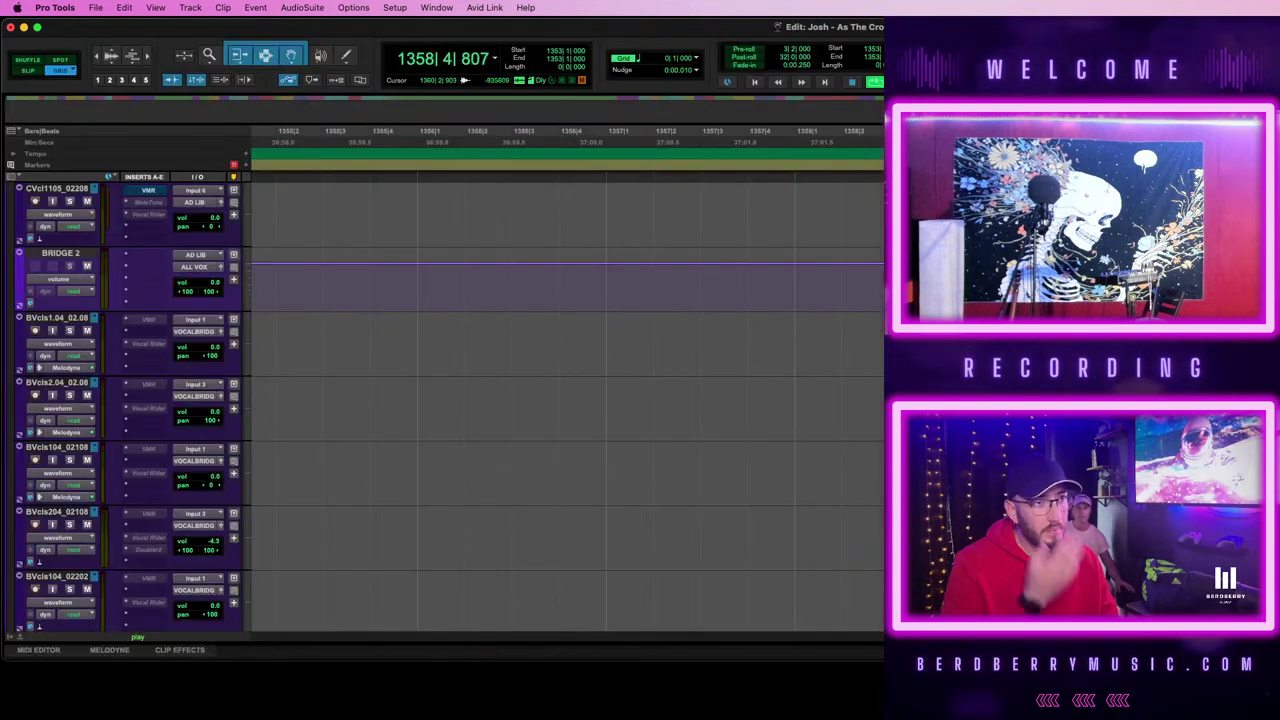
key("r")
key("r")
key("space")
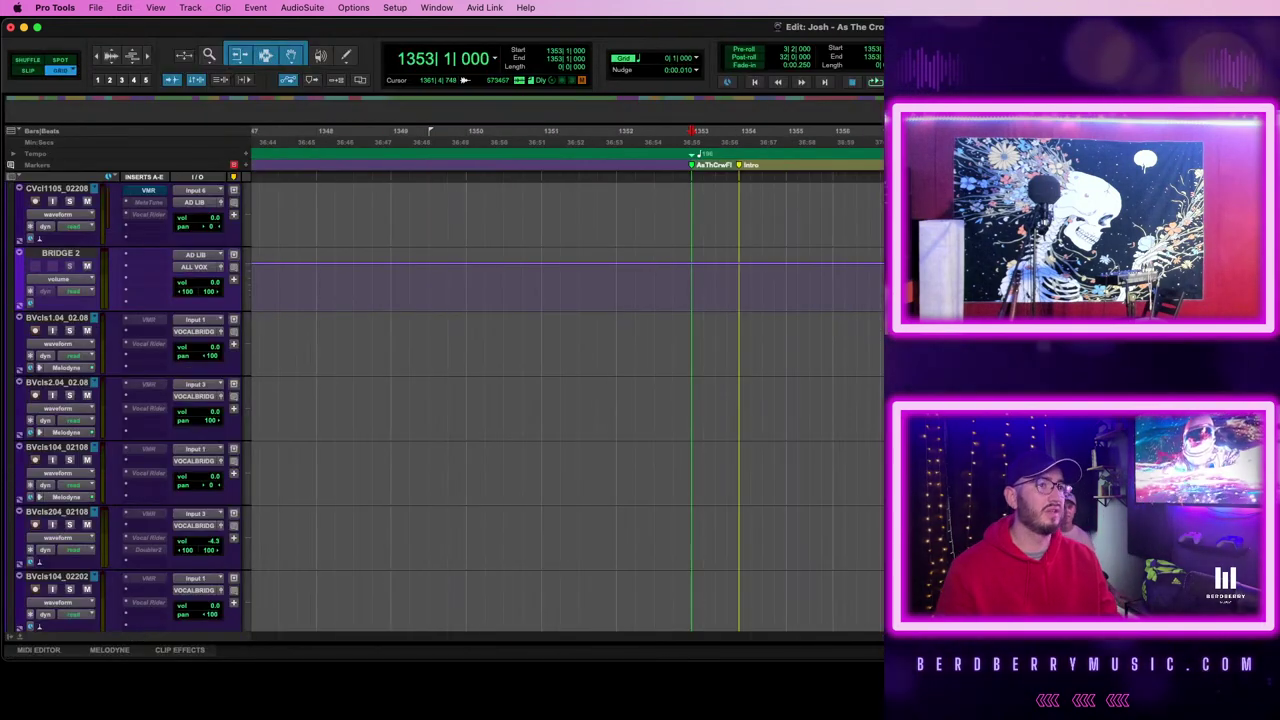
key("space")
key("t")
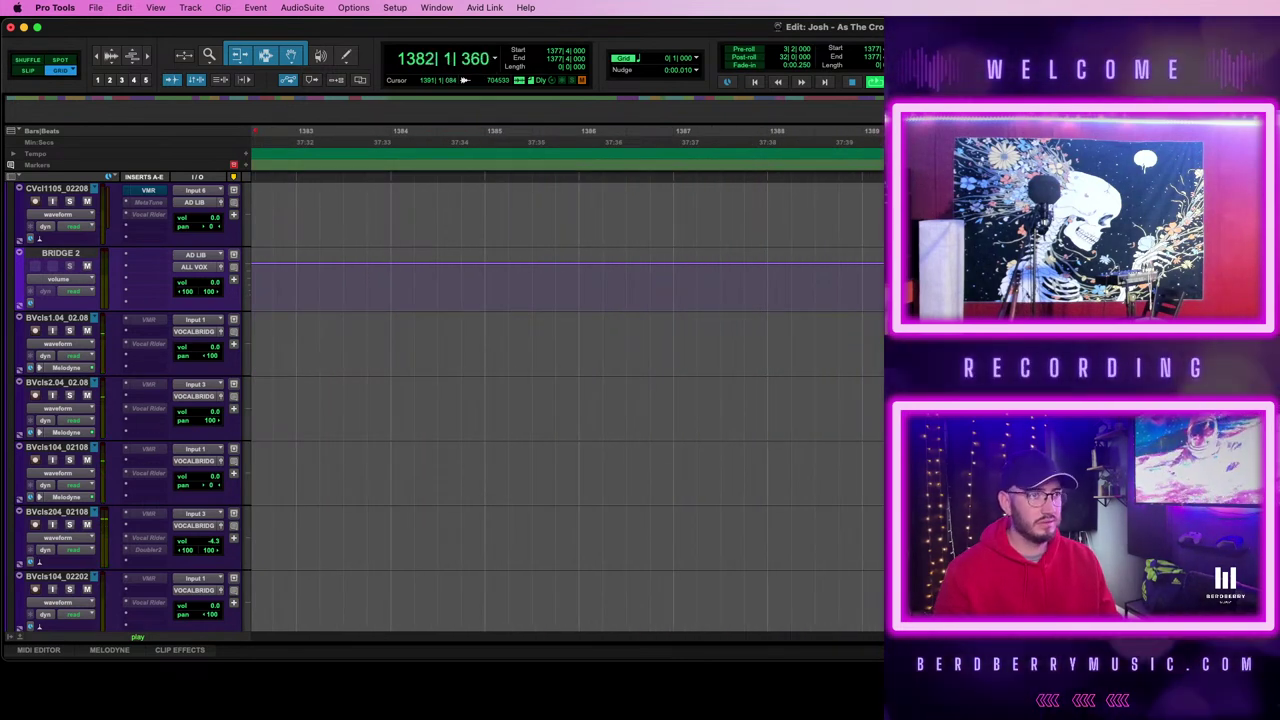
- Audition the lead-in from 1388|4|000 and try placing the Prechorus marker at 1392|1|000
left_click(842, 331)
key("space")
key("space")
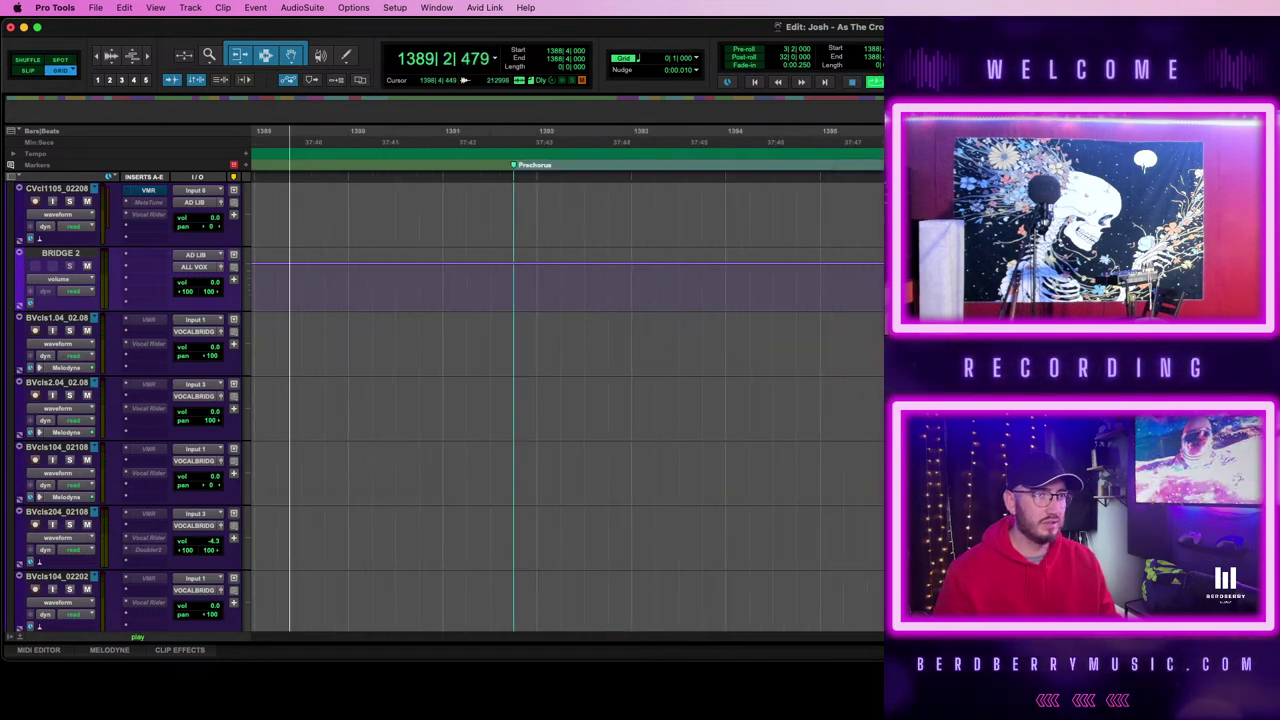
left_click_drag(516, 169, 540, 171)
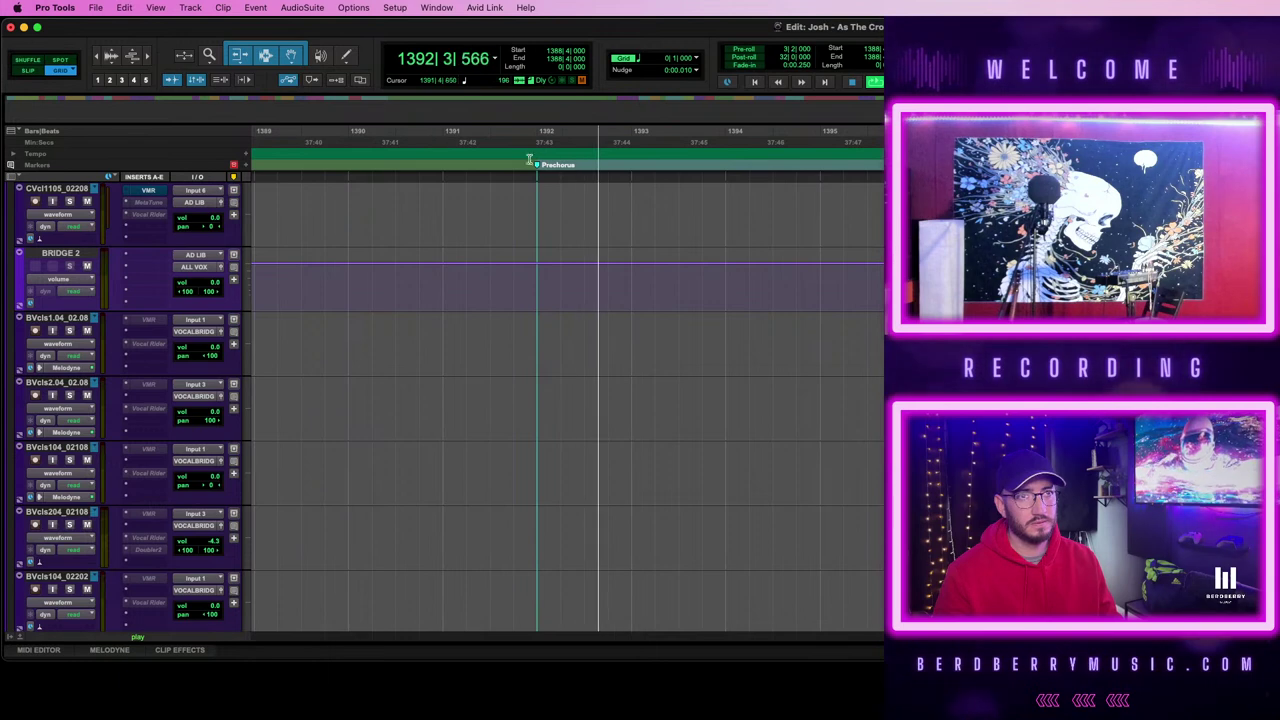
- Audition the transition from 1391|1|000 and return the Prechorus marker to 1391|4|000
left_click(437, 201)
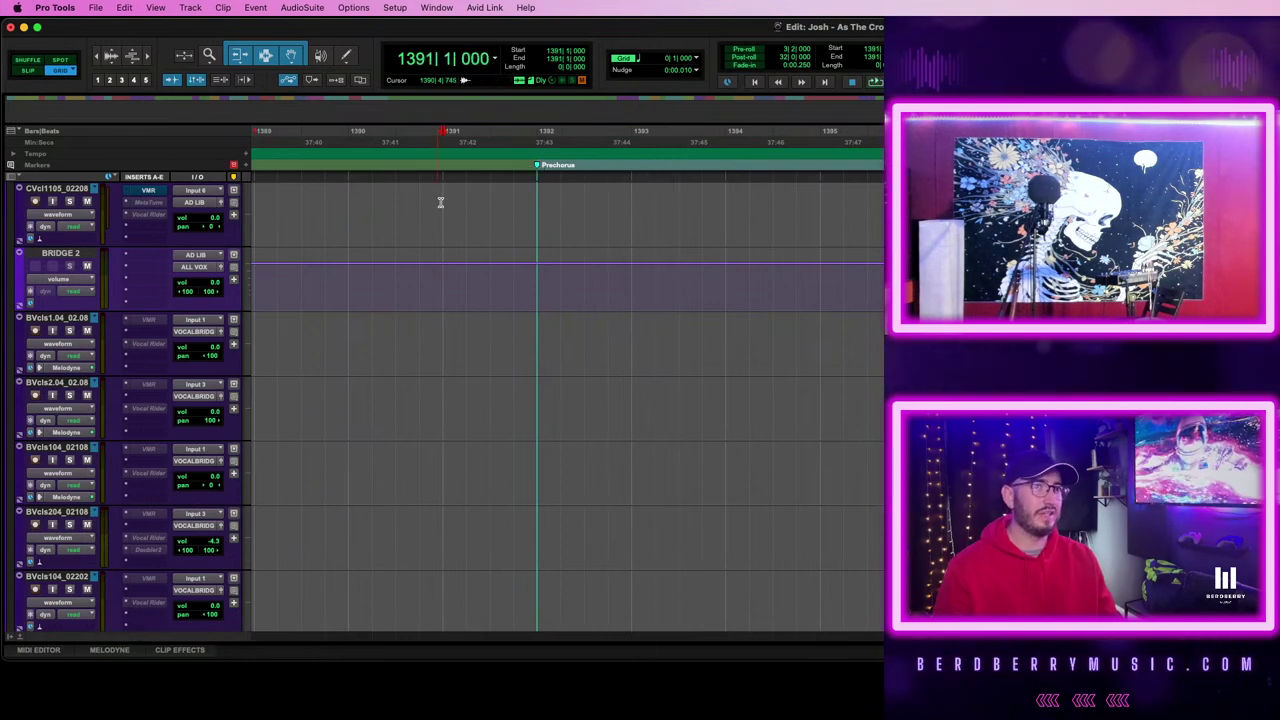
key("space")
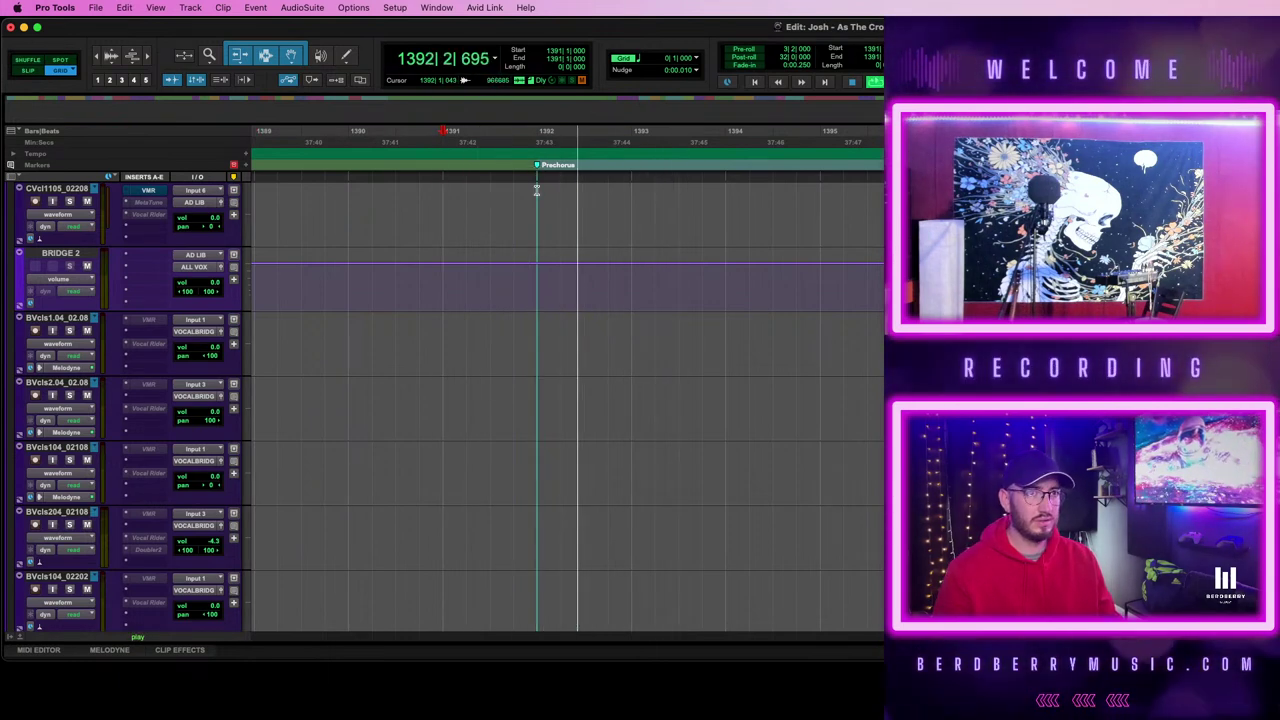
key("space")
key("space")
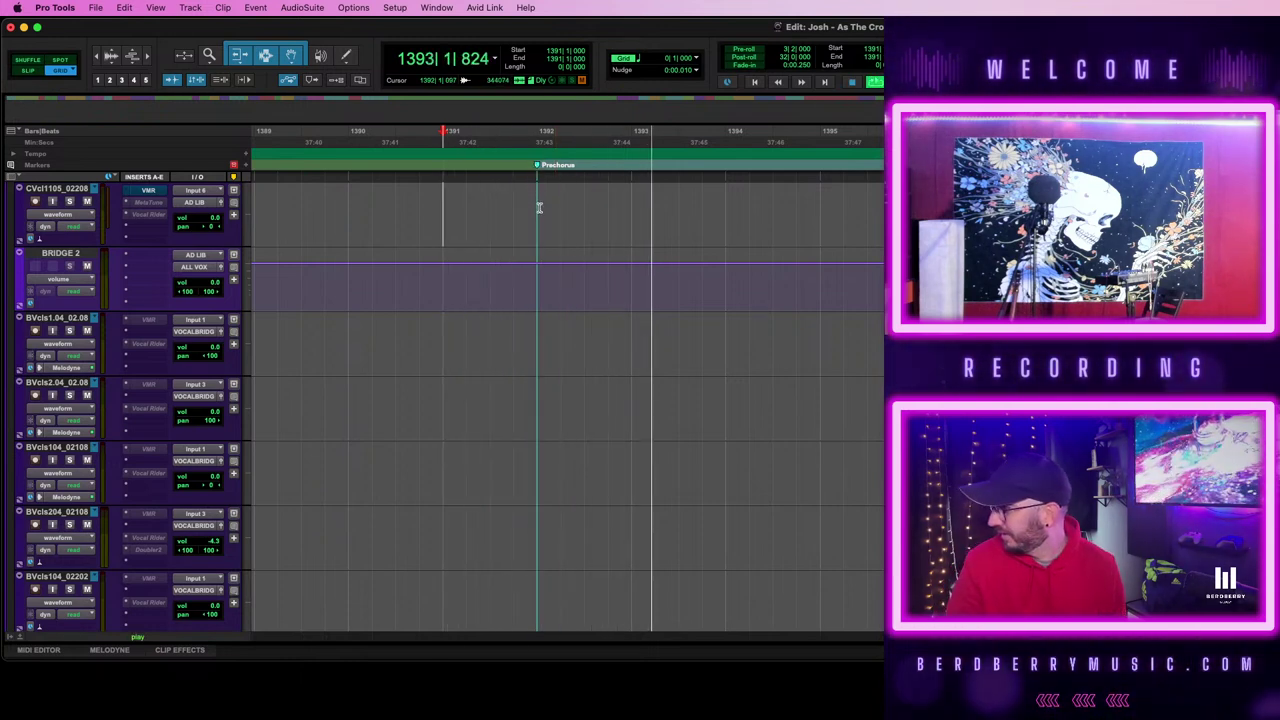
key("space")
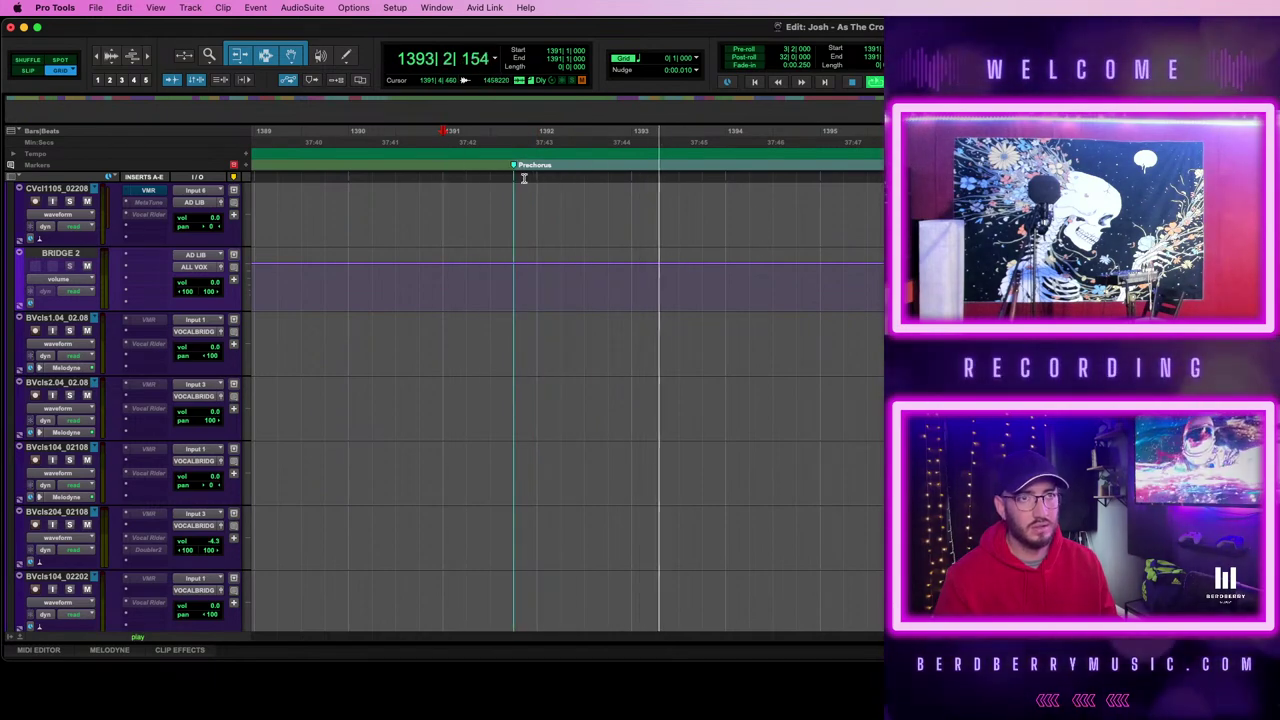
- Bring the snare tracks into view as a reference and try the Prechorus marker at 1392|1|000 again
scroll(561, 242, "up", 10)
scroll(561, 242, "up", 10)
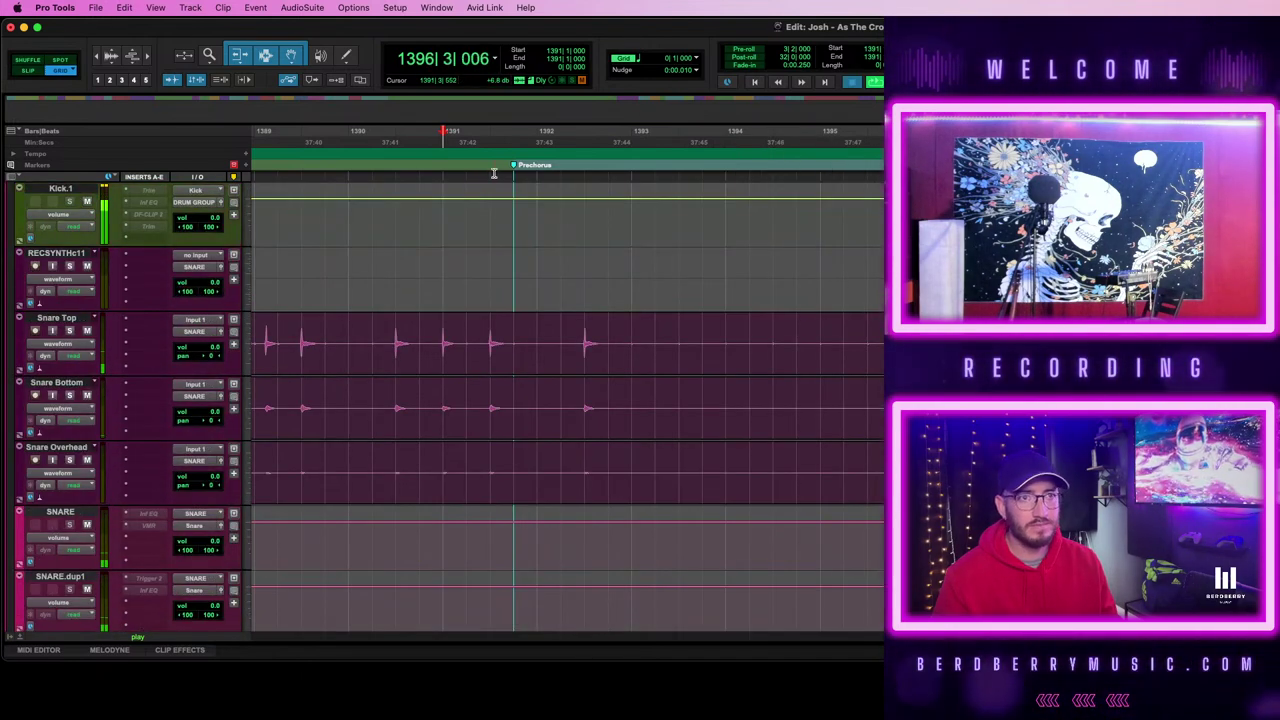
left_click_drag(514, 170, 530, 170)
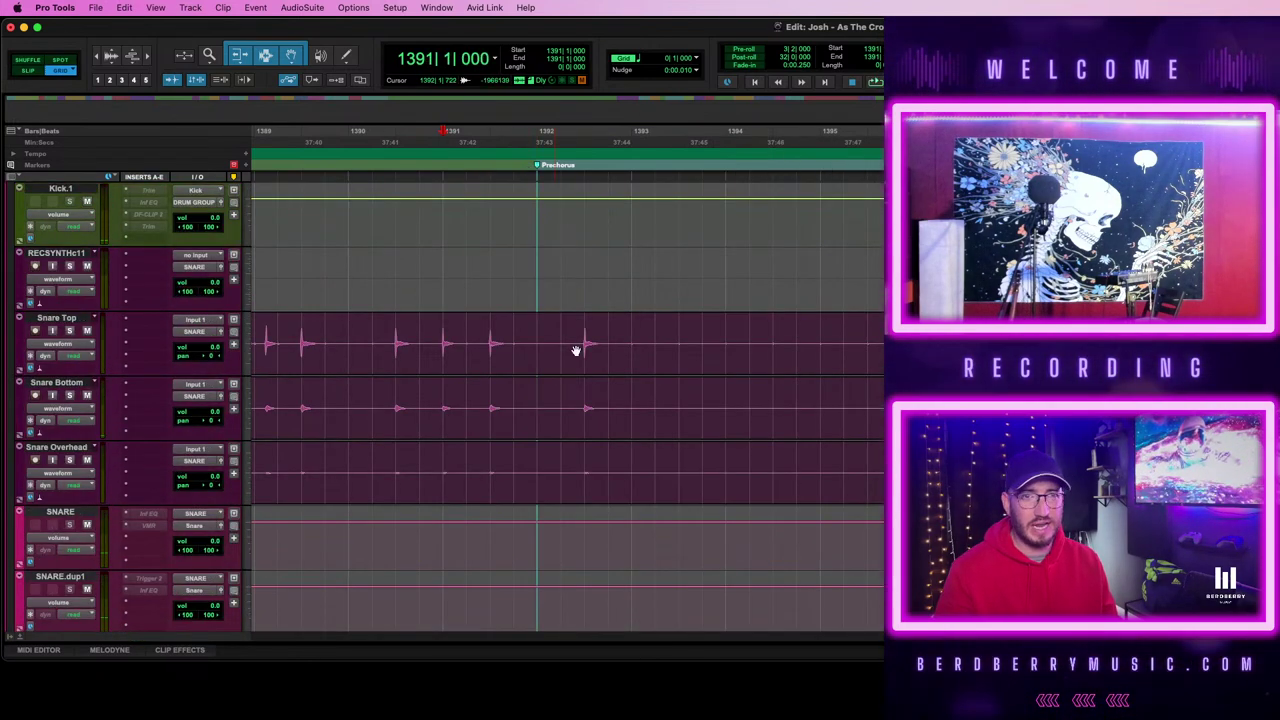
- Audition the prechorus entry against the kick track from 1391|1|000 and put the Prechorus marker back at 1391|4|000
scroll(575, 347, "up", 10)
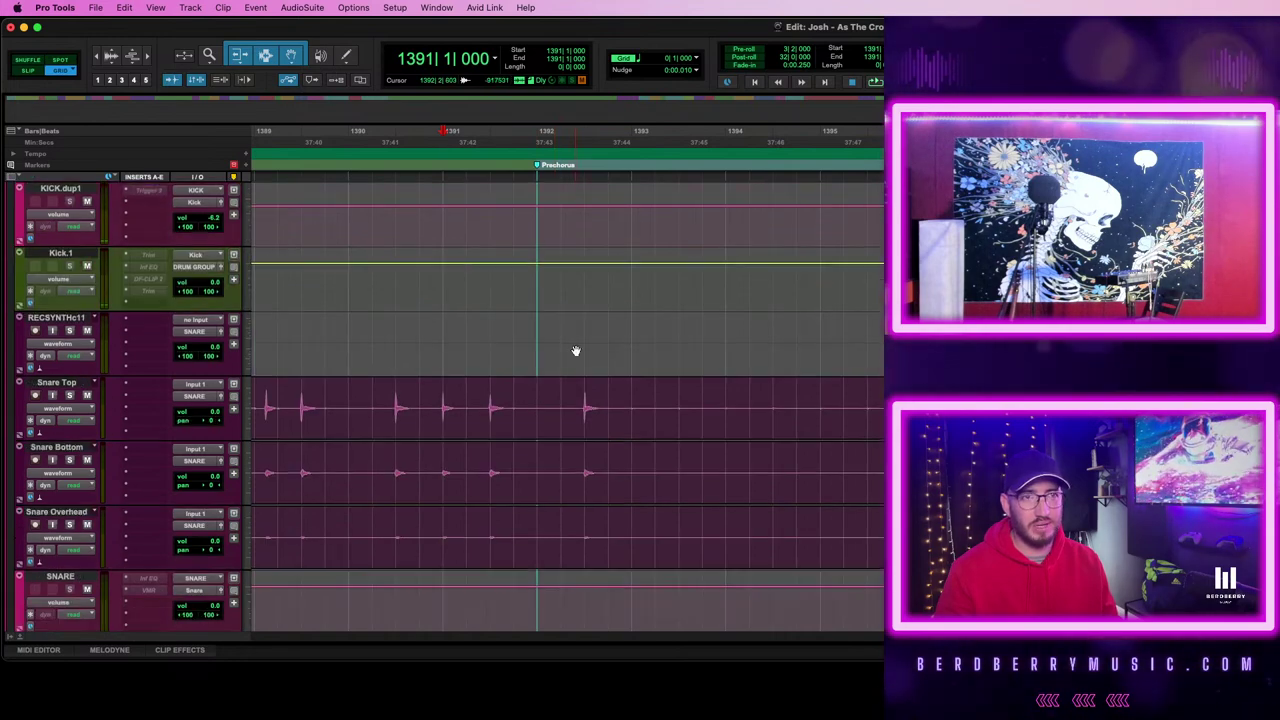
scroll(575, 347, "down", 1)
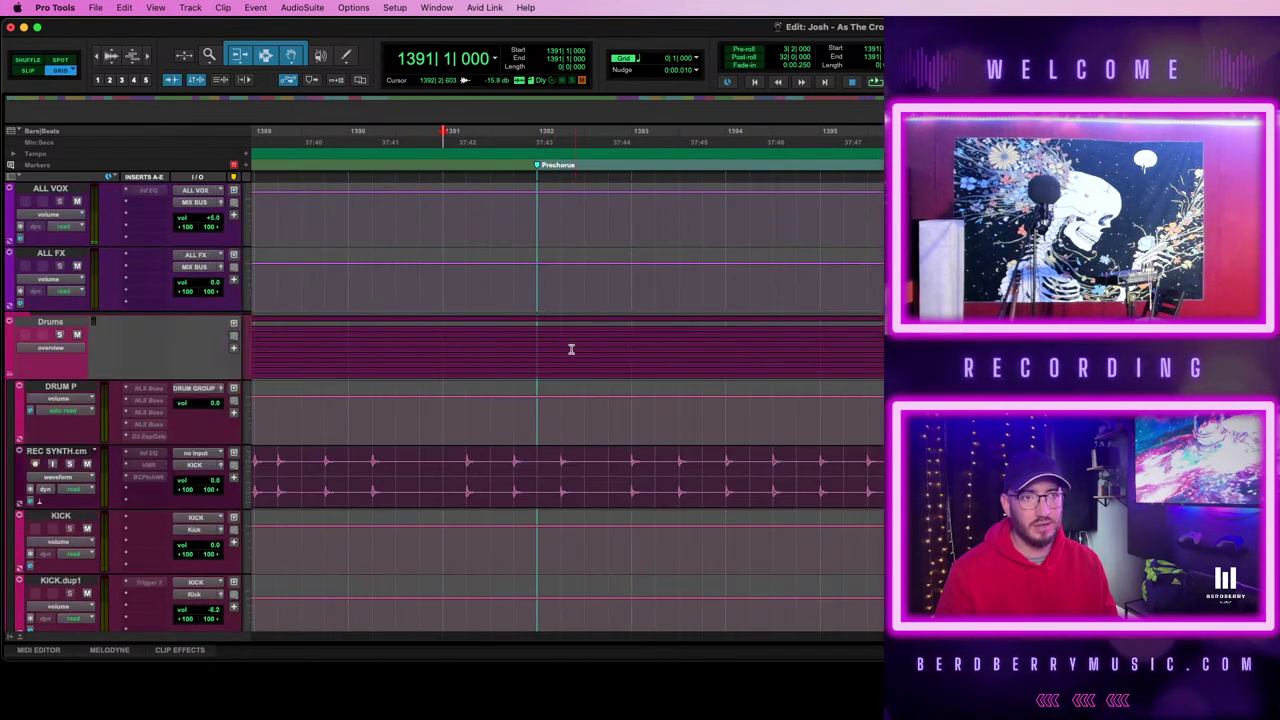
left_click(449, 455)
key("space")
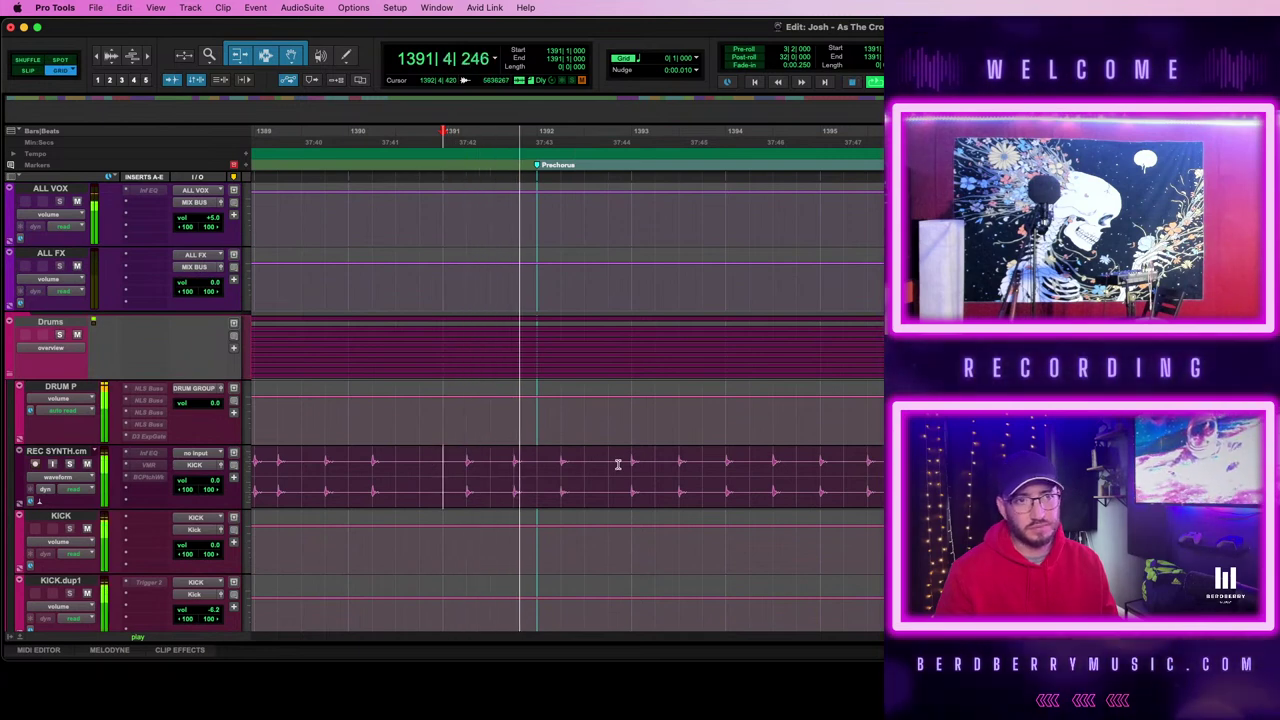
key("space")
key("space")
left_click_drag(537, 167, 512, 168)
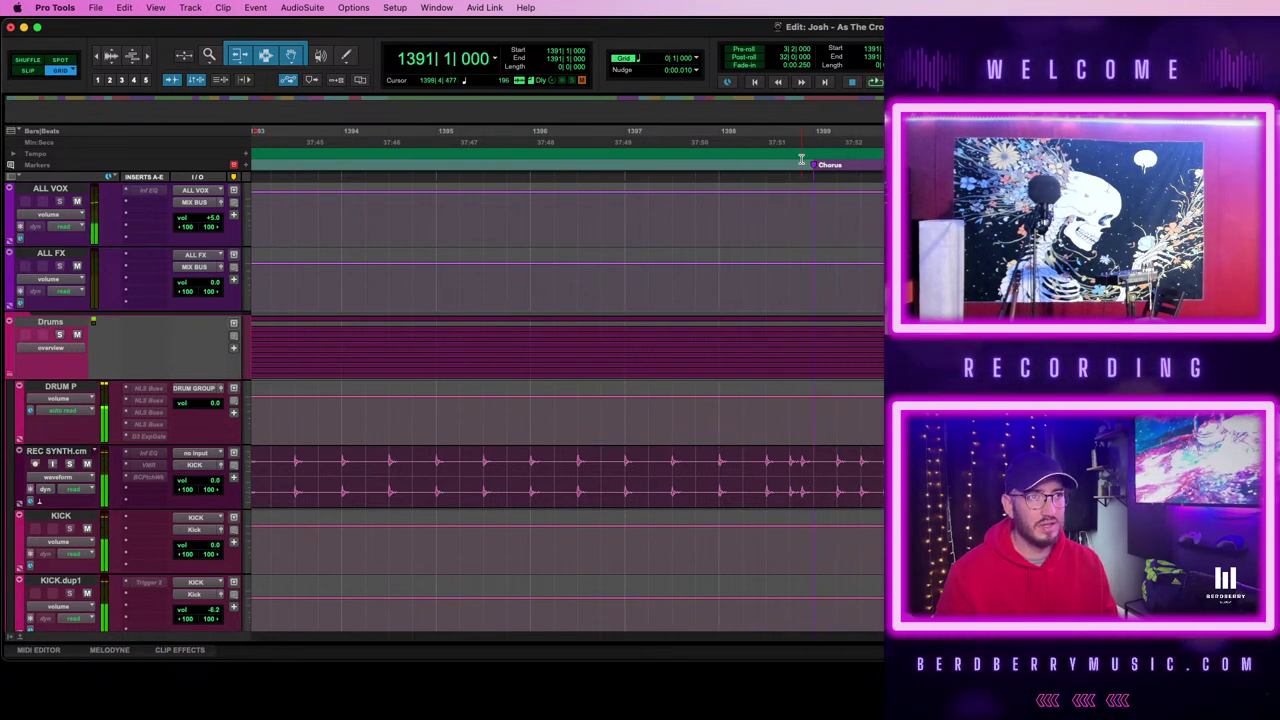
- Move the first Chorus marker to 1400|1|000 and audition the chorus entry from 1399|1|000
scroll(560, 400, "down", 5)
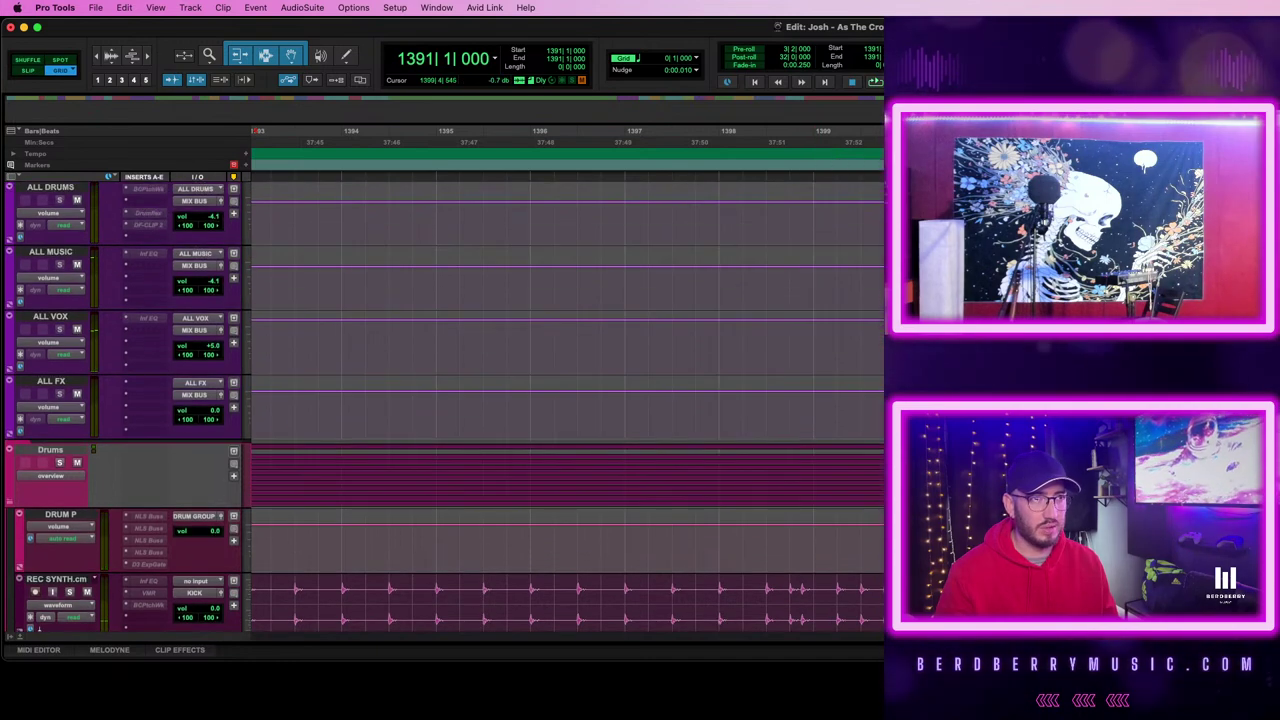
left_click(810, 204)
key("space")
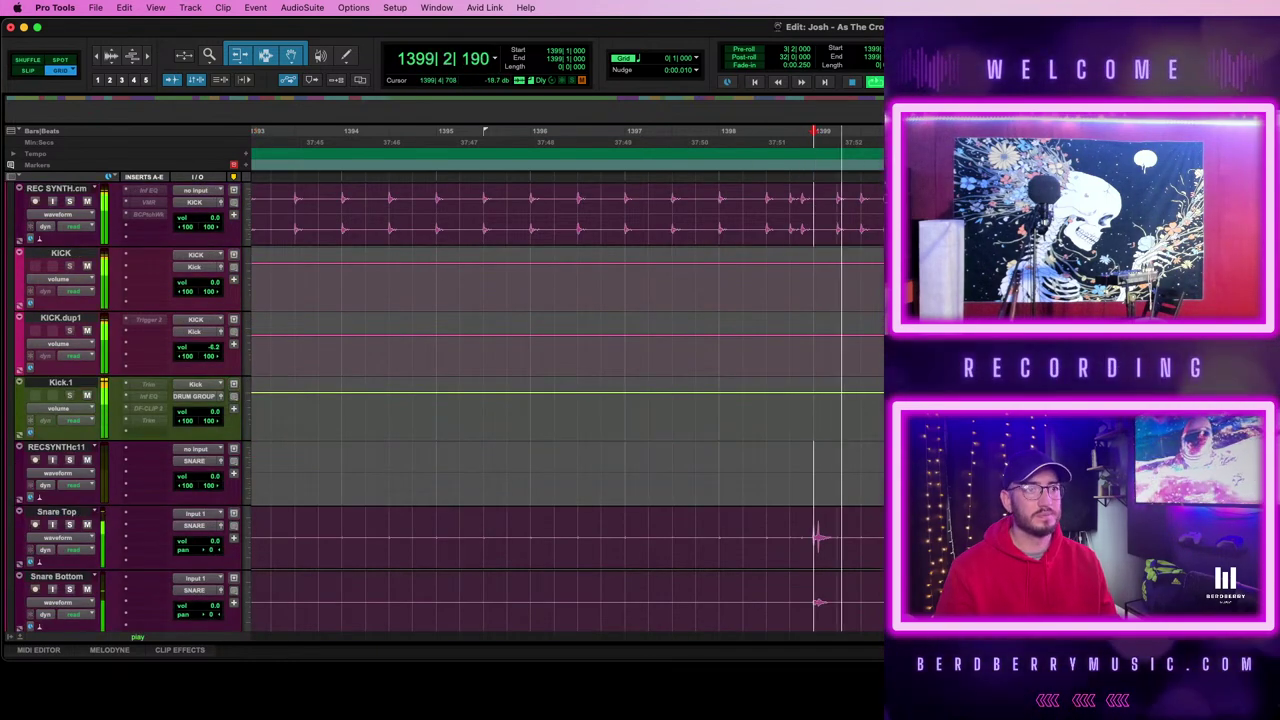
- Move the Prechorus marker to 1392|1|000 and audition its entry from 1390|4|000
scroll(835, 204, "left", 3)
scroll(870, 349, "left", 3)
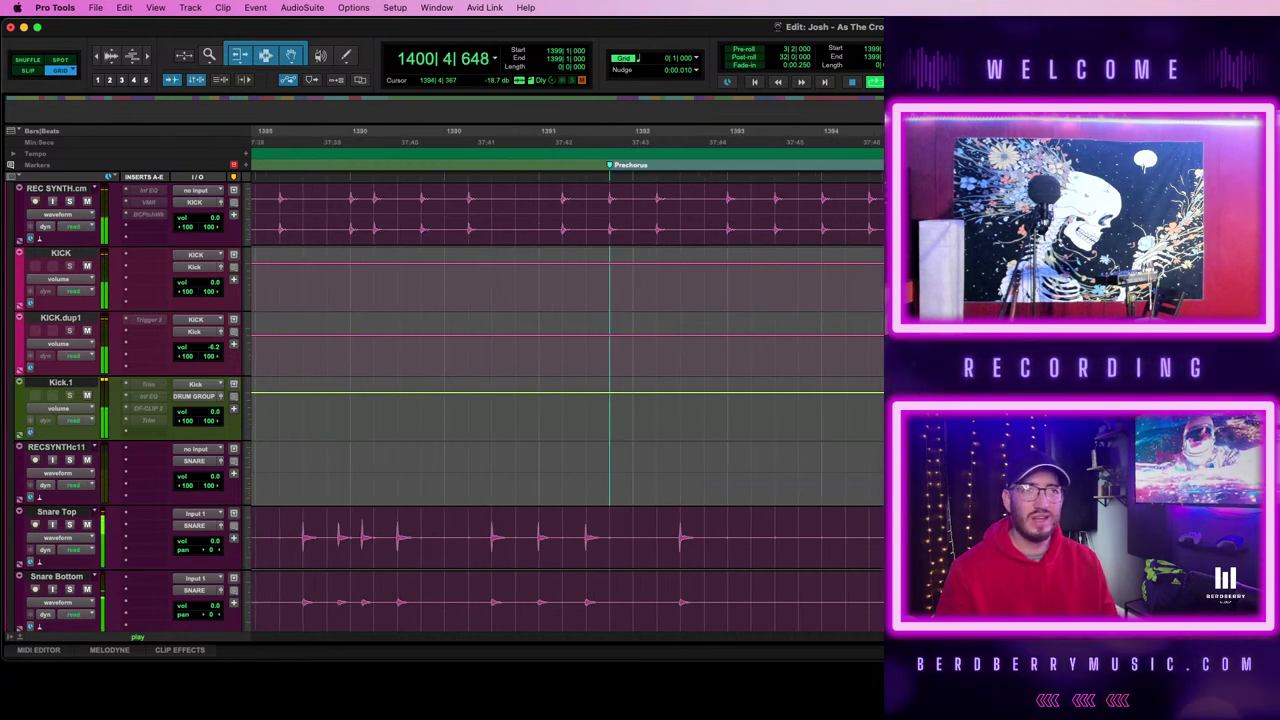
scroll(707, 300, "left", 3)
key("space")
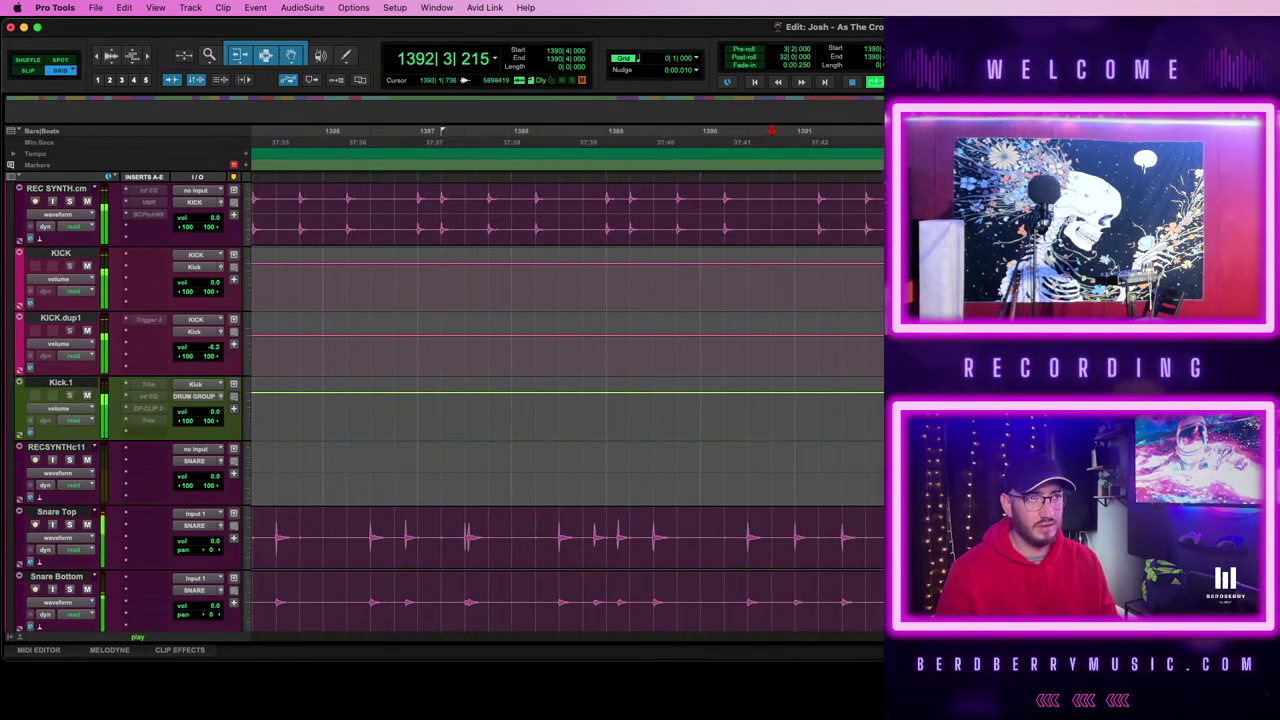
key("space")
key("space")
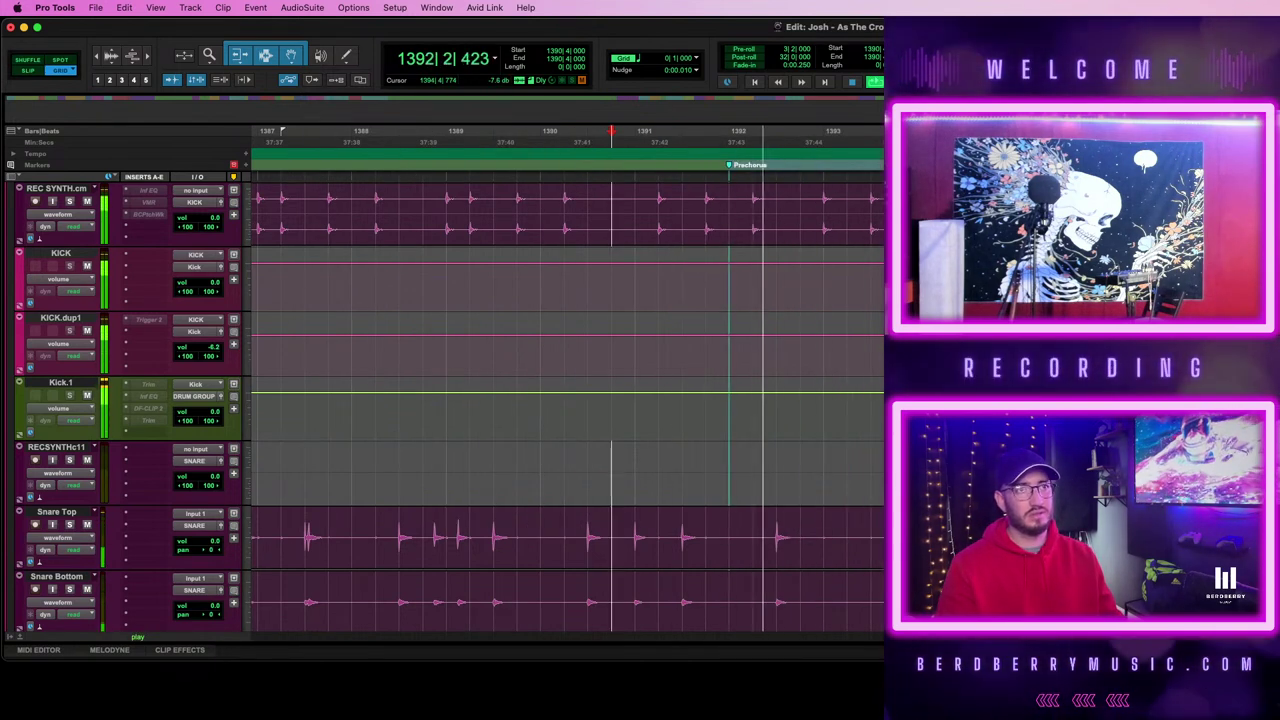
key("r")
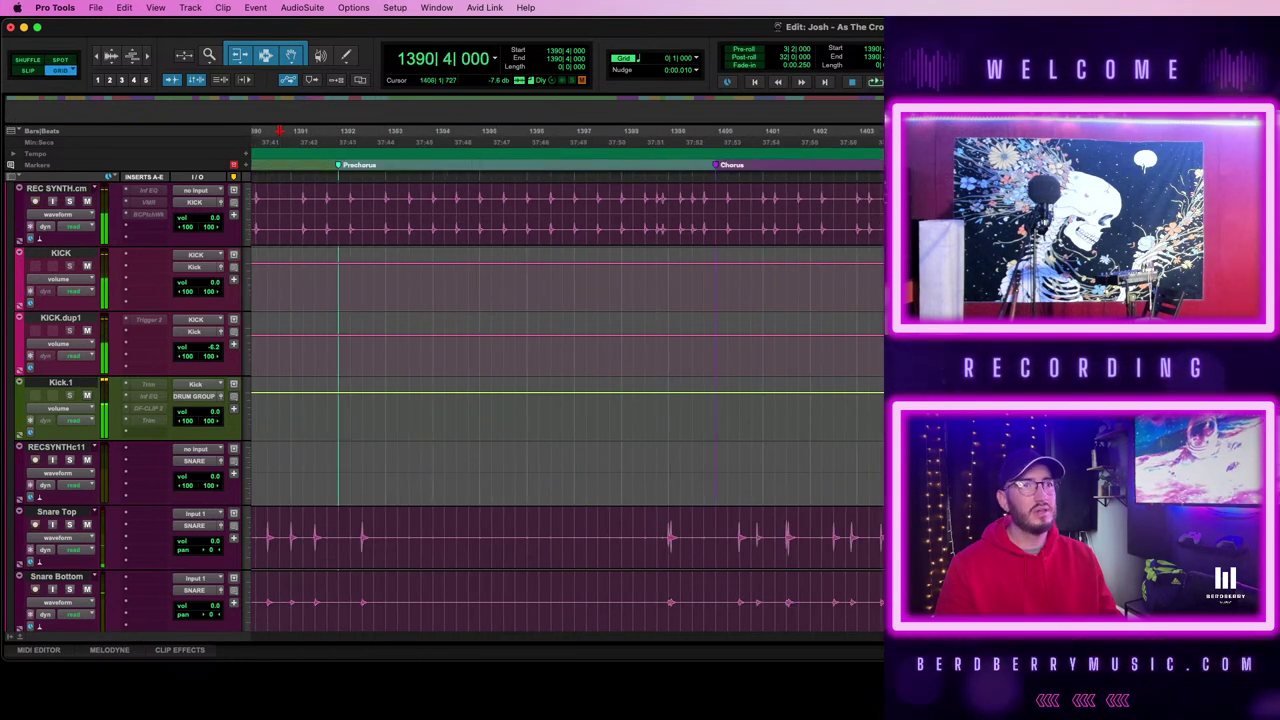
- Audition the transition from the first Chorus into the Inst section from 1425|3|000
key("space")
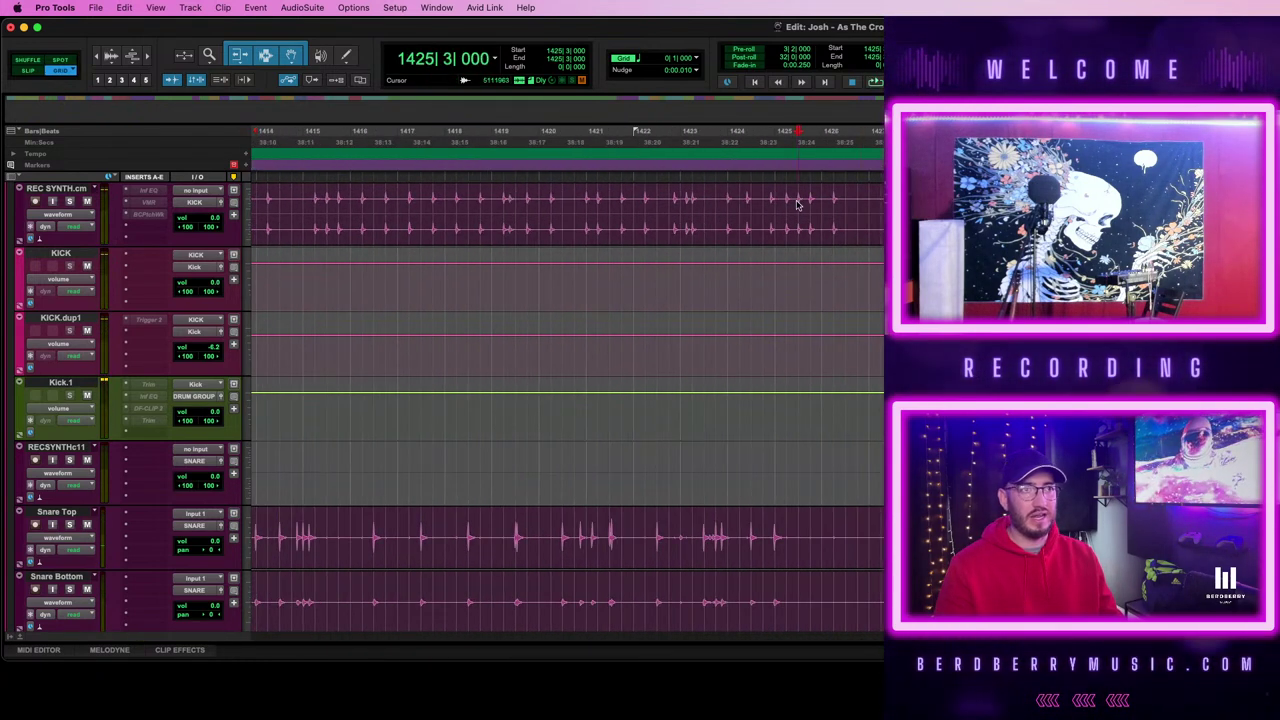
key("space")
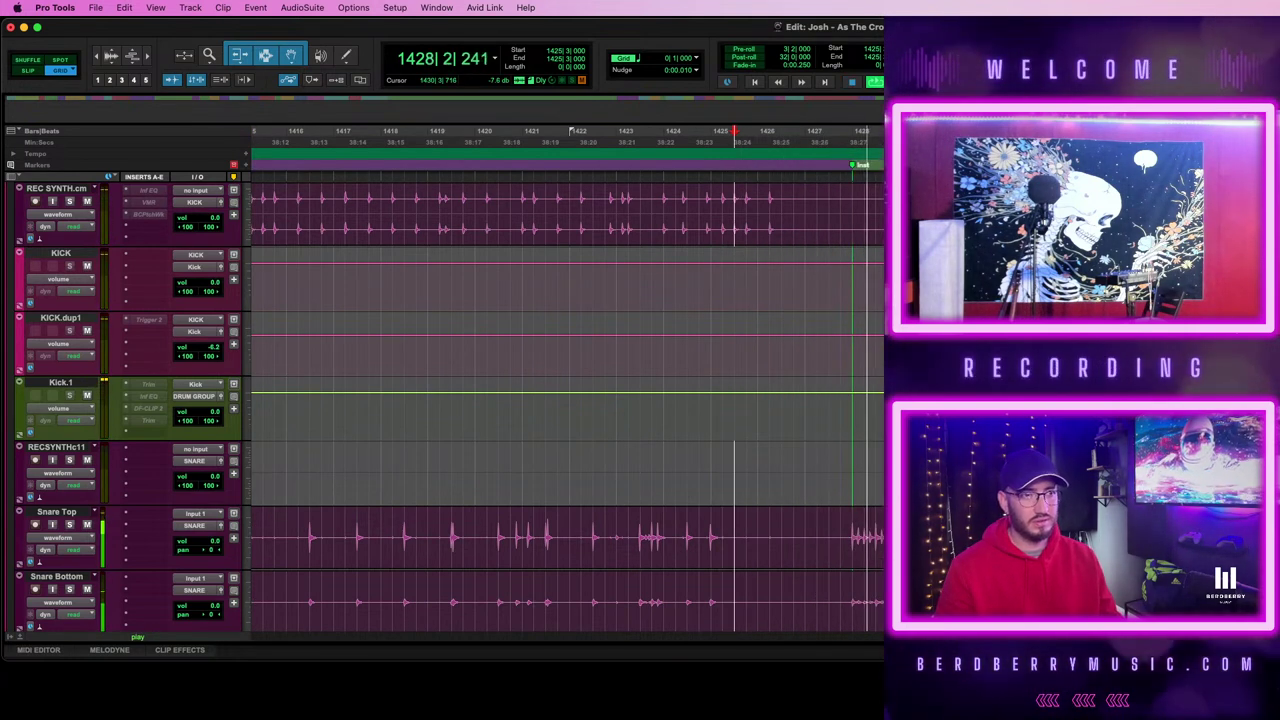
scroll(978, 410, "right", 5)
- Audition the section from 1466|1|000 and the lead-in to the Bridge marker from 1499|3|000
left_click(976, 450)
key("space")
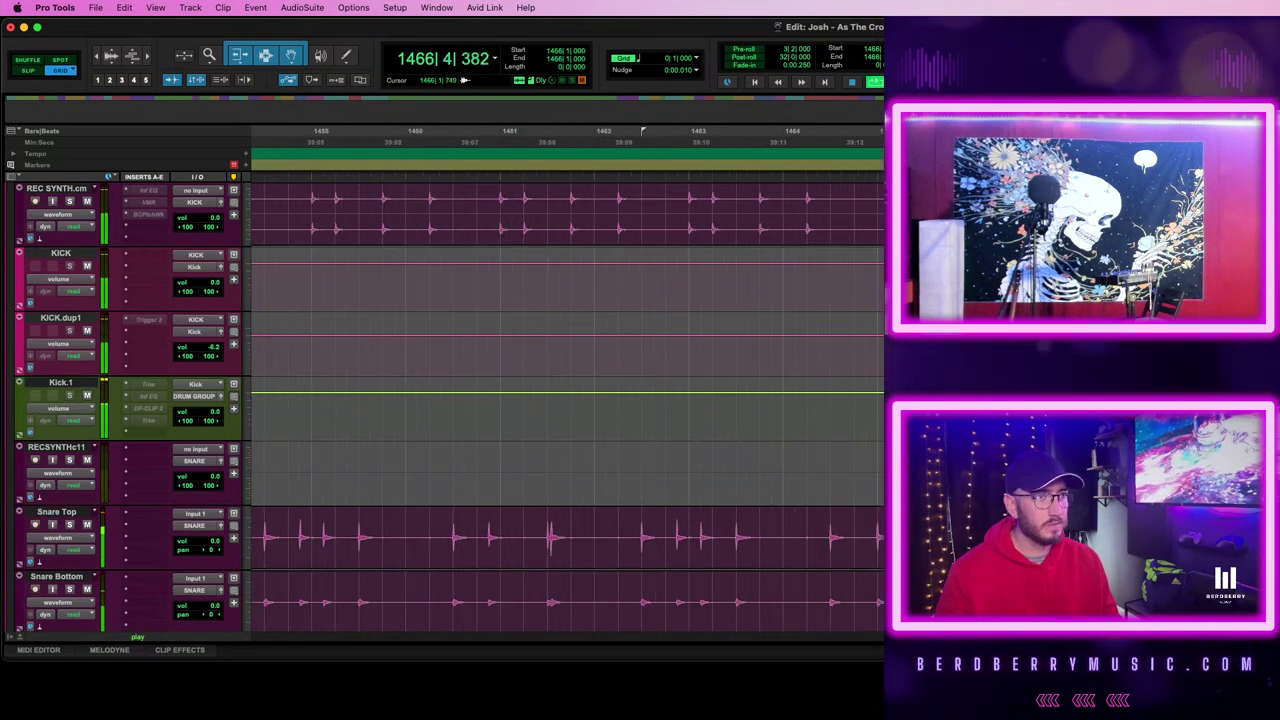
left_click(796, 208)
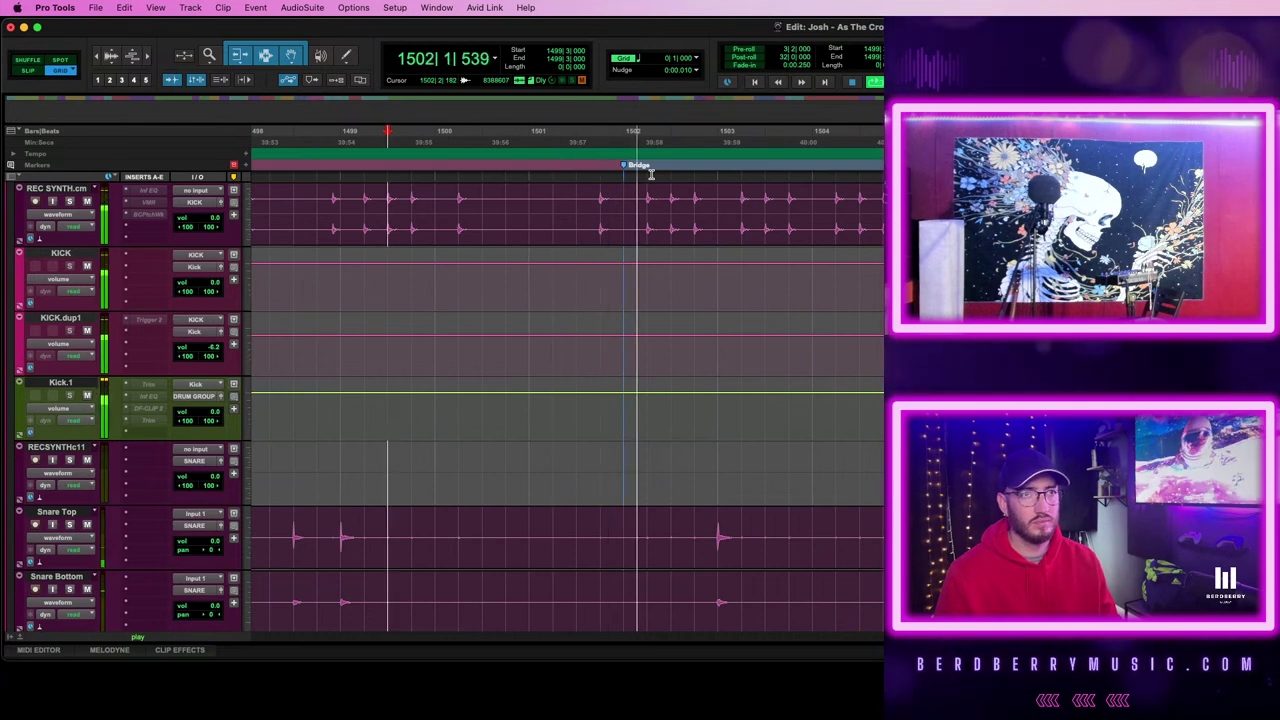
key("r")
scroll(849, 313, "right", 10)
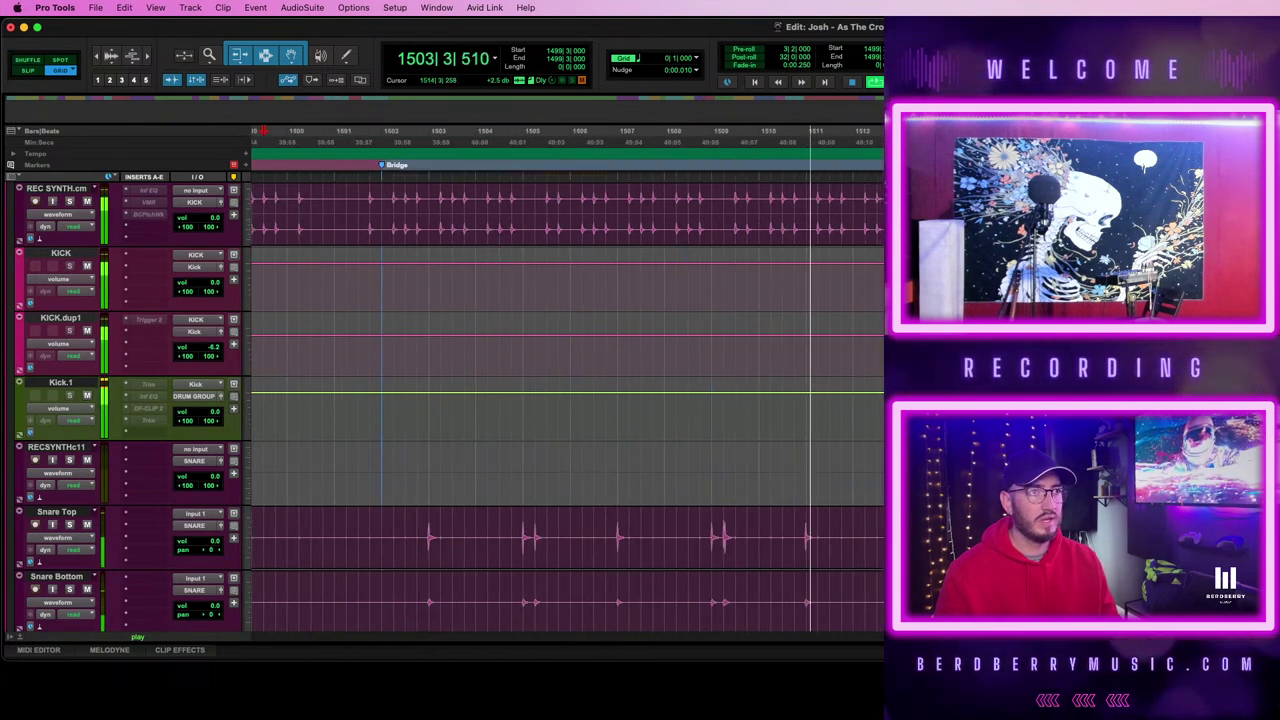
- Audition the section from 1516|1|000 through the marker change that follows the Bridge
left_click(661, 234)
key("space")
key("space")
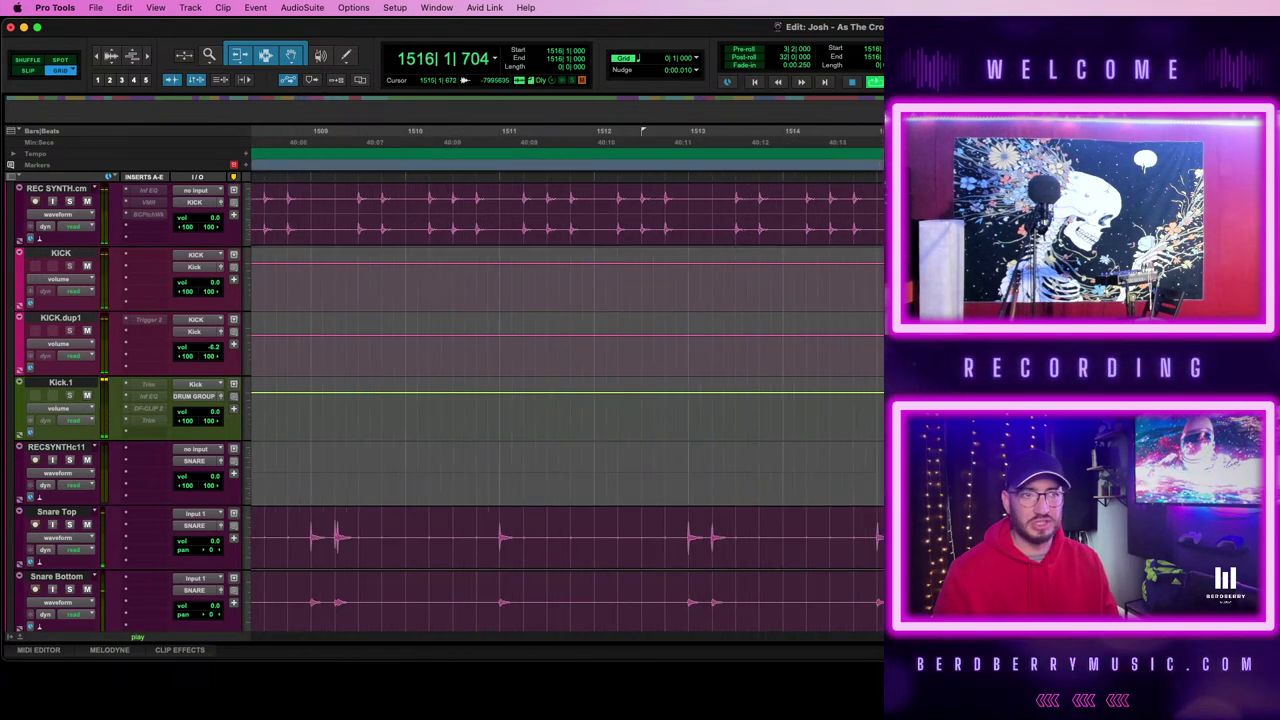
key("super+bracketright")
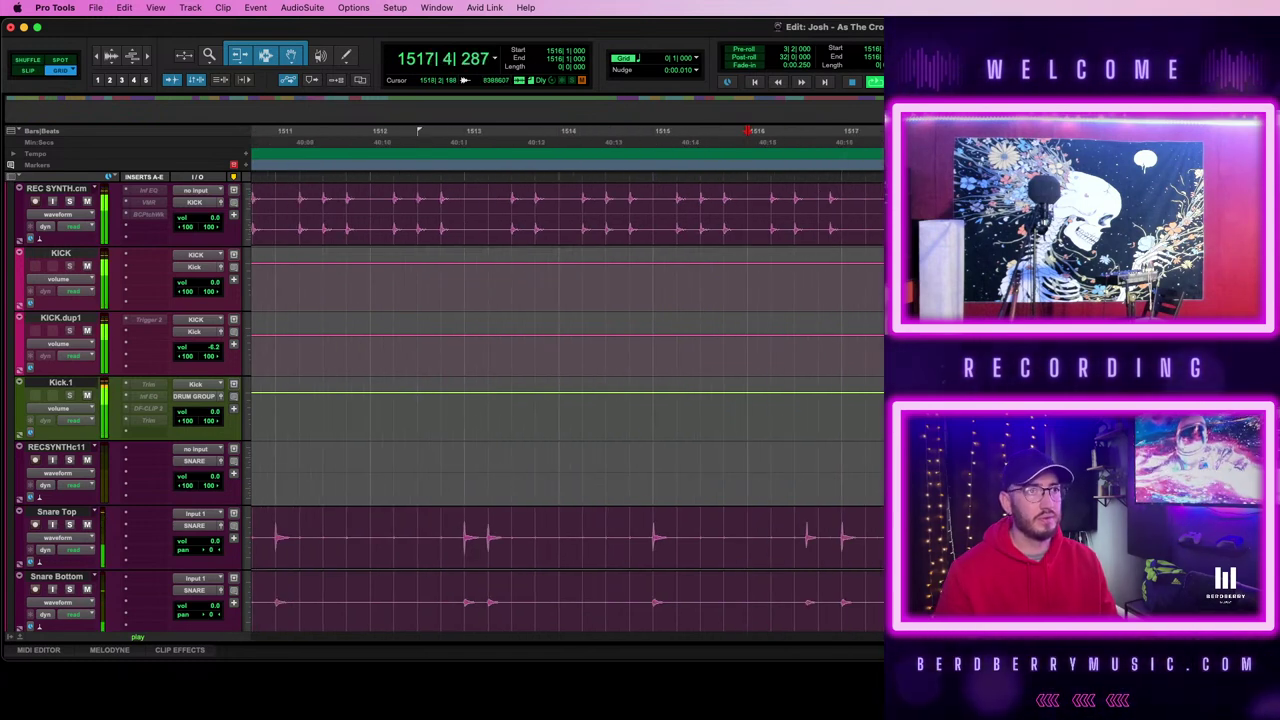
scroll(567, 400, "right", 20)
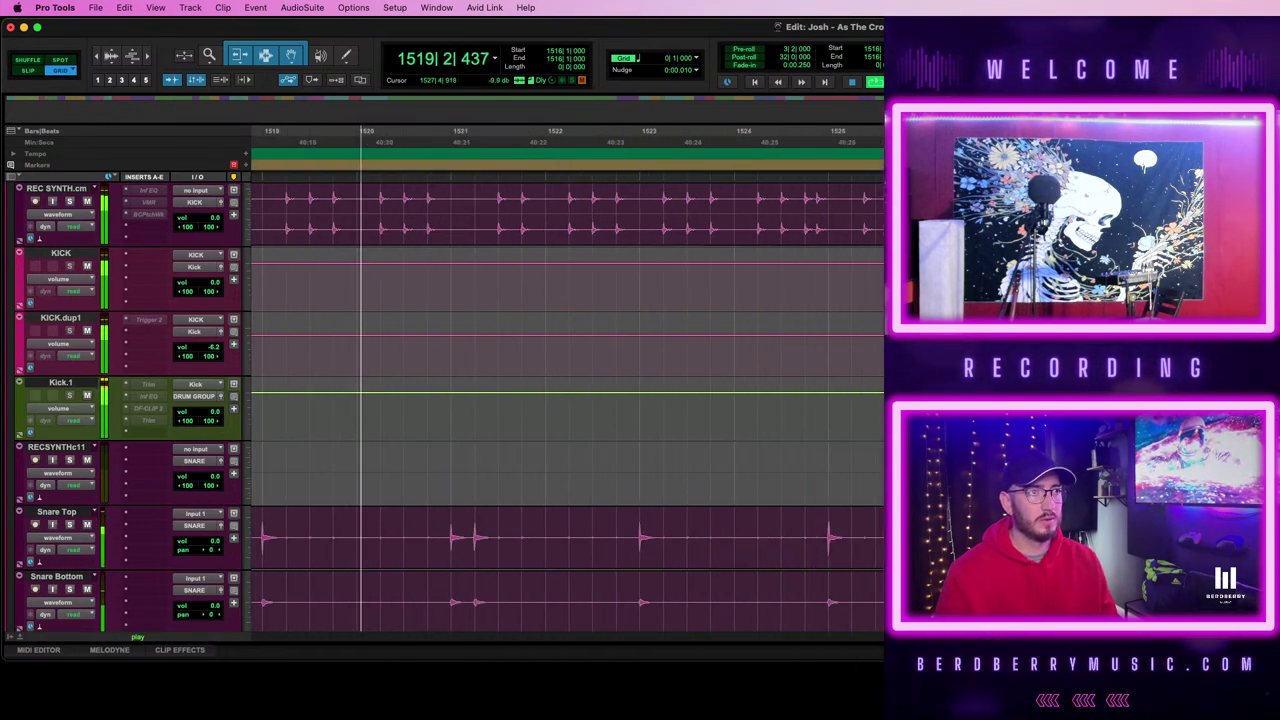
scroll(803, 204, "right", 3)
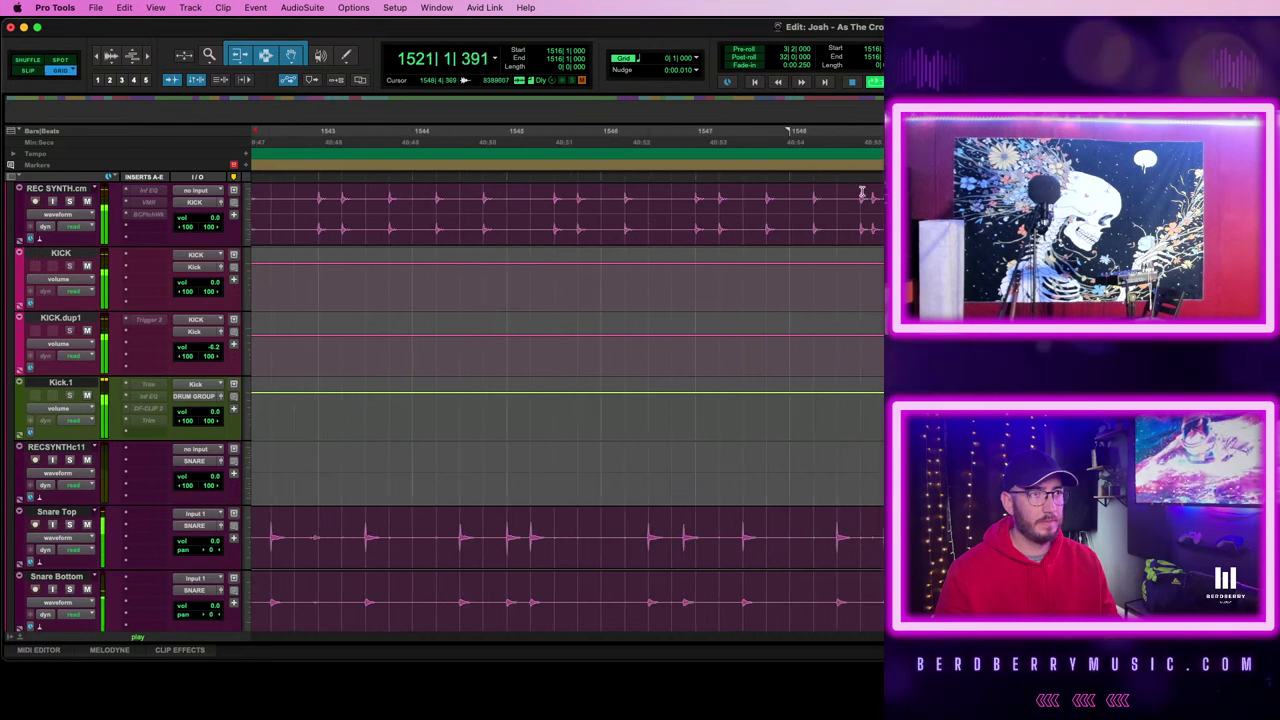
- Audition the lead-in to the Chorus 3 marker from 1548|2|000 and again from 1548|3|000
left_click(803, 204)
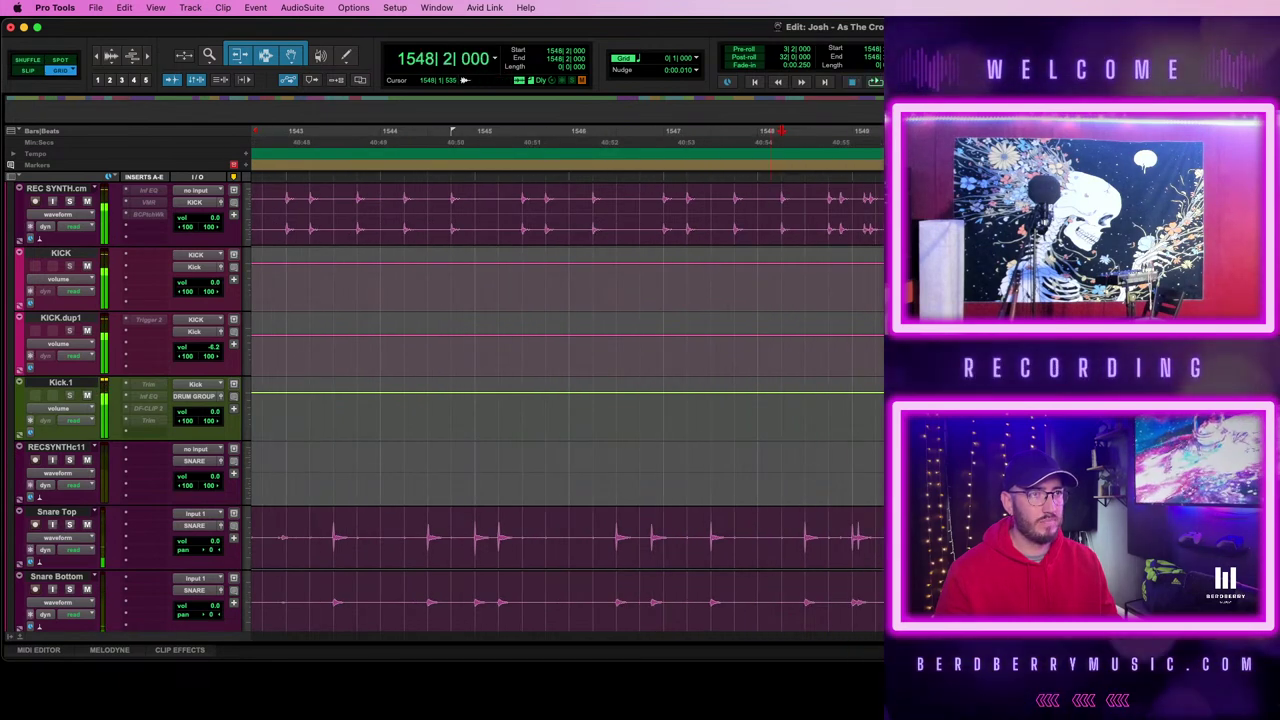
scroll(567, 400, "right", 10)
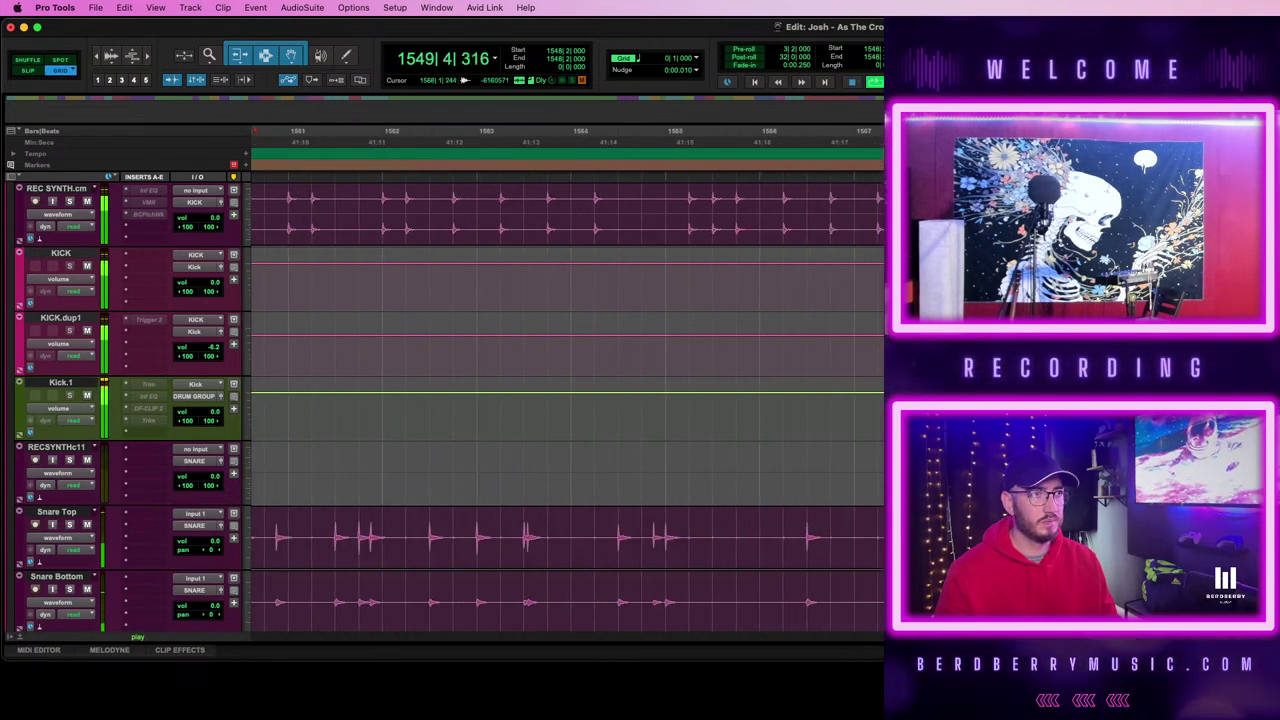
scroll(829, 200, "left", 10)
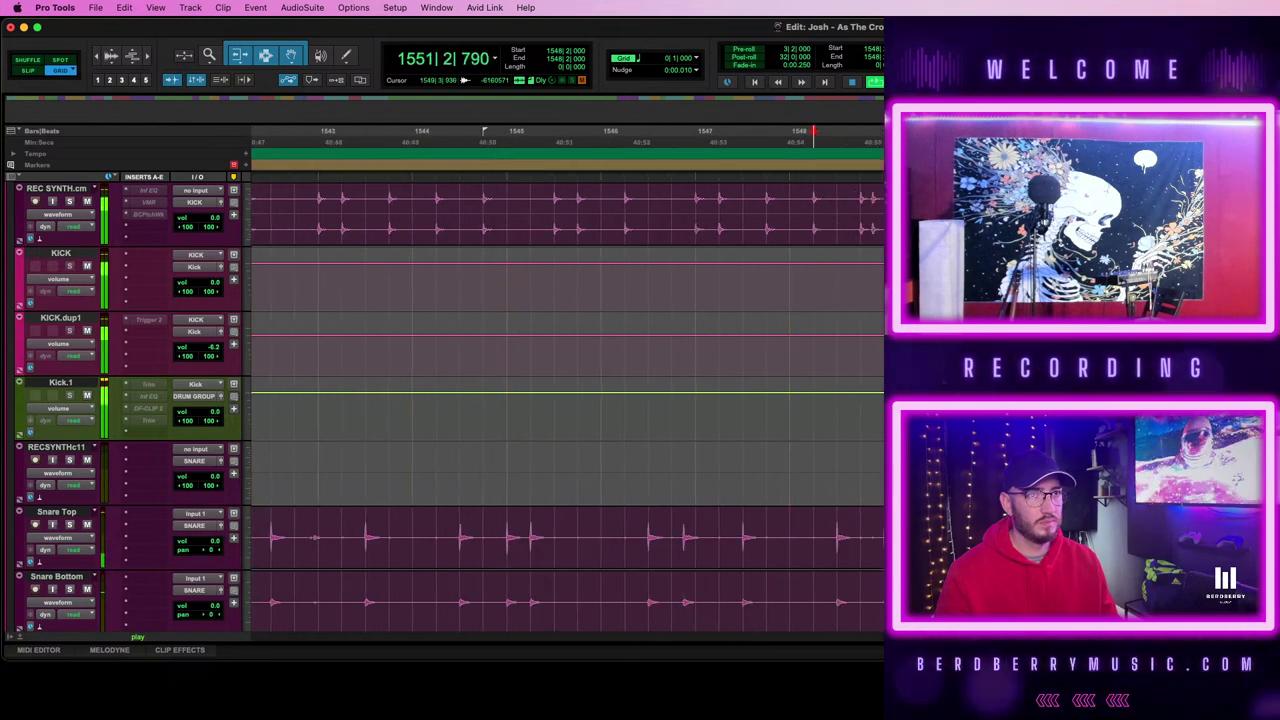
left_click(829, 200)
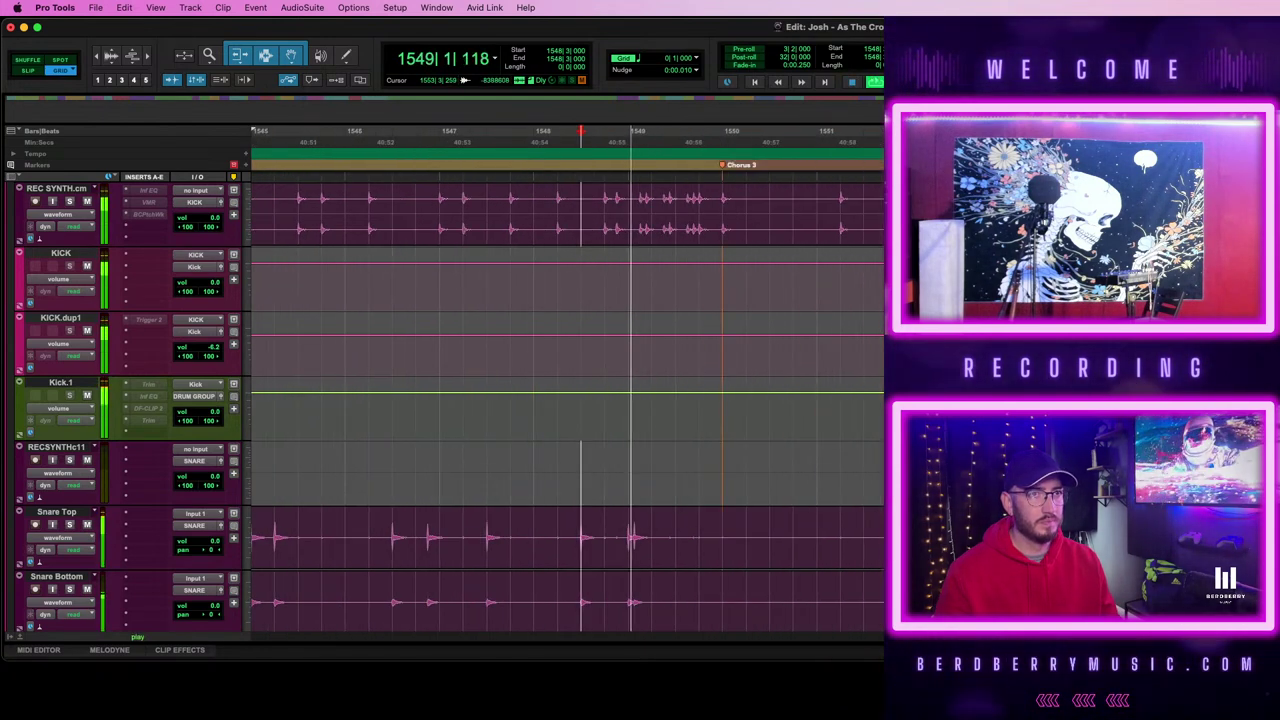
- Audition the transition at the end of Chorus 3 from 1602|1|000
scroll(567, 400, "right", 20)
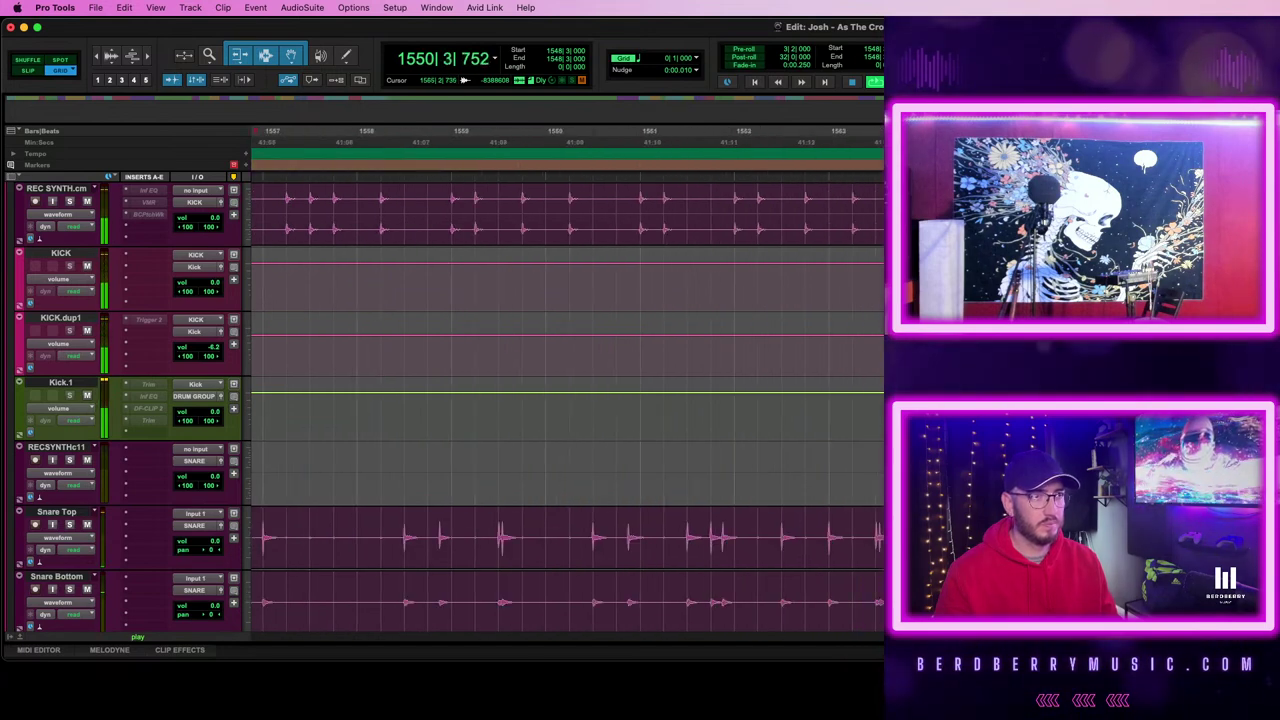
scroll(567, 400, "right", 20)
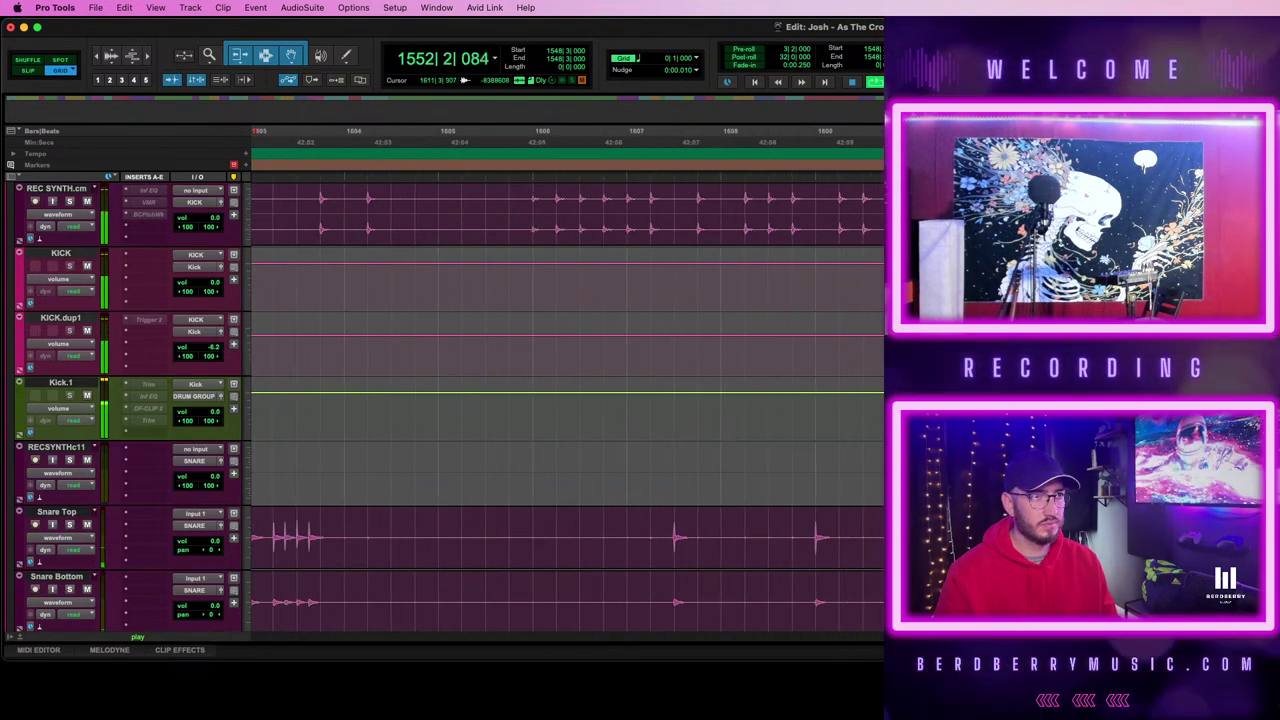
scroll(555, 400, "right", 5)
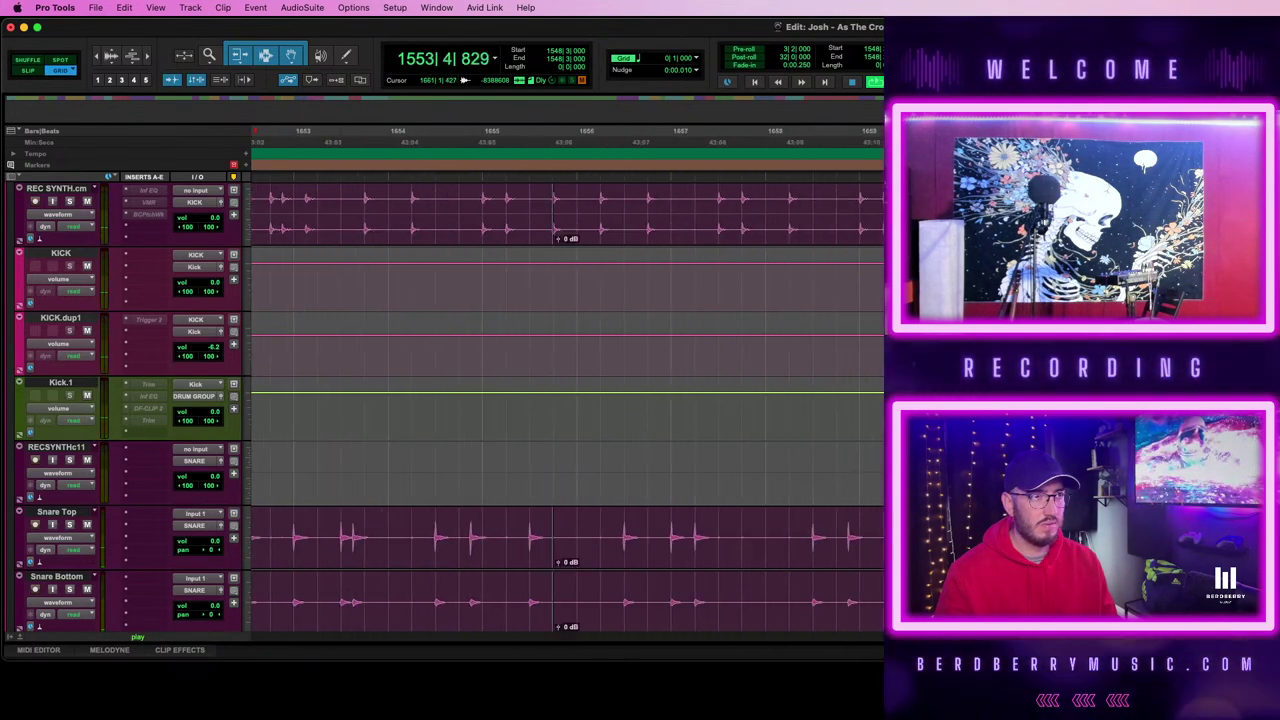
scroll(776, 234, "down", 10)
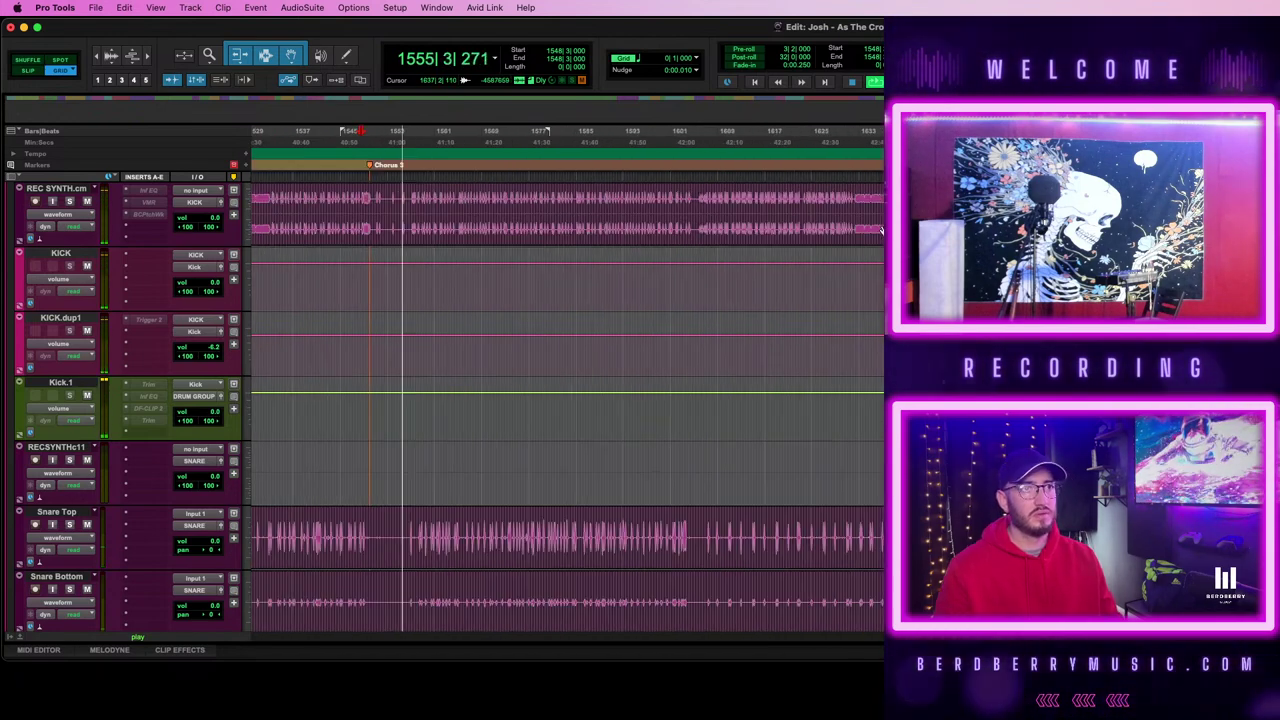
left_click(676, 225)
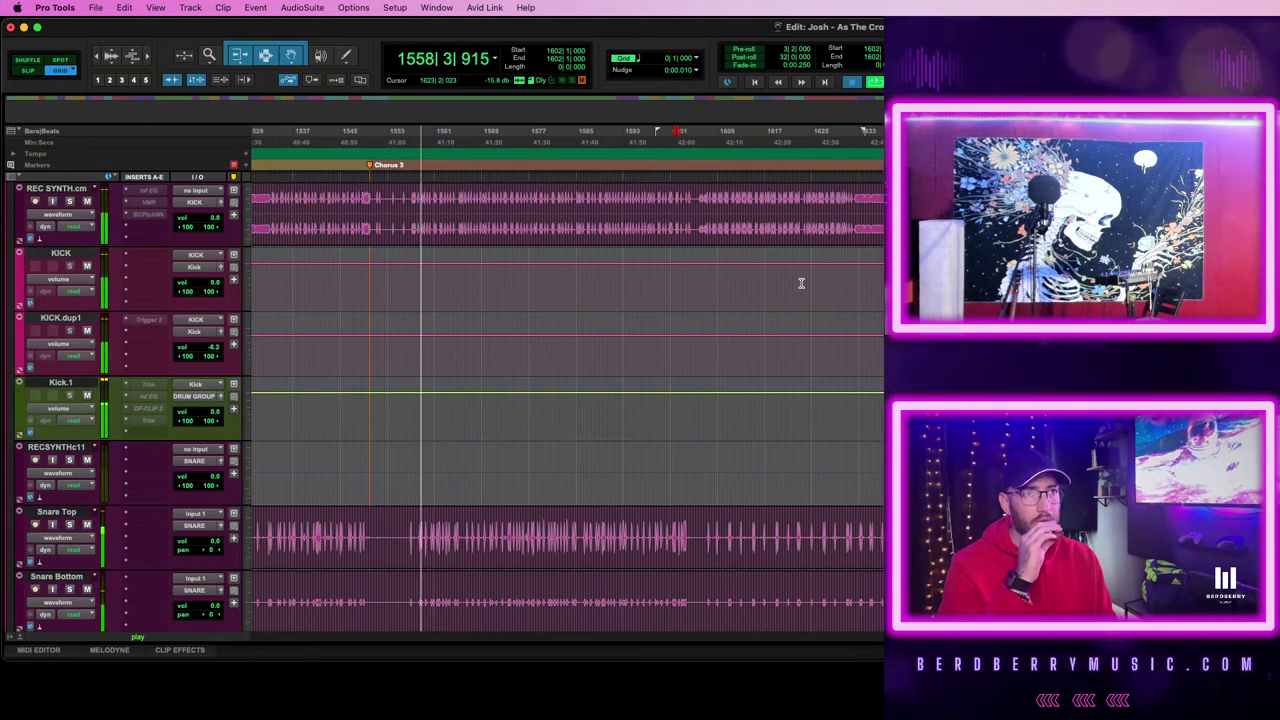
key("space")
key("space")
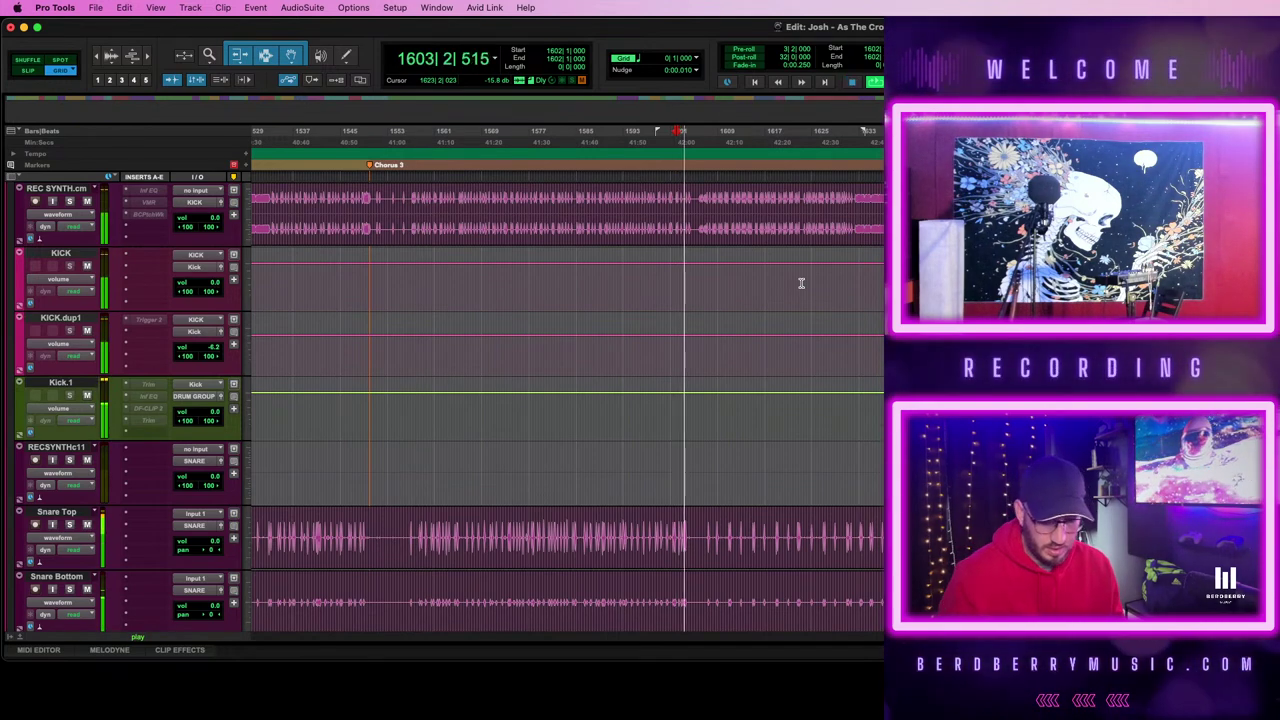
- Create a marker named Bridge for the section after Chorus 3 and place it at bar 1608
scroll(801, 283, "up", 8)
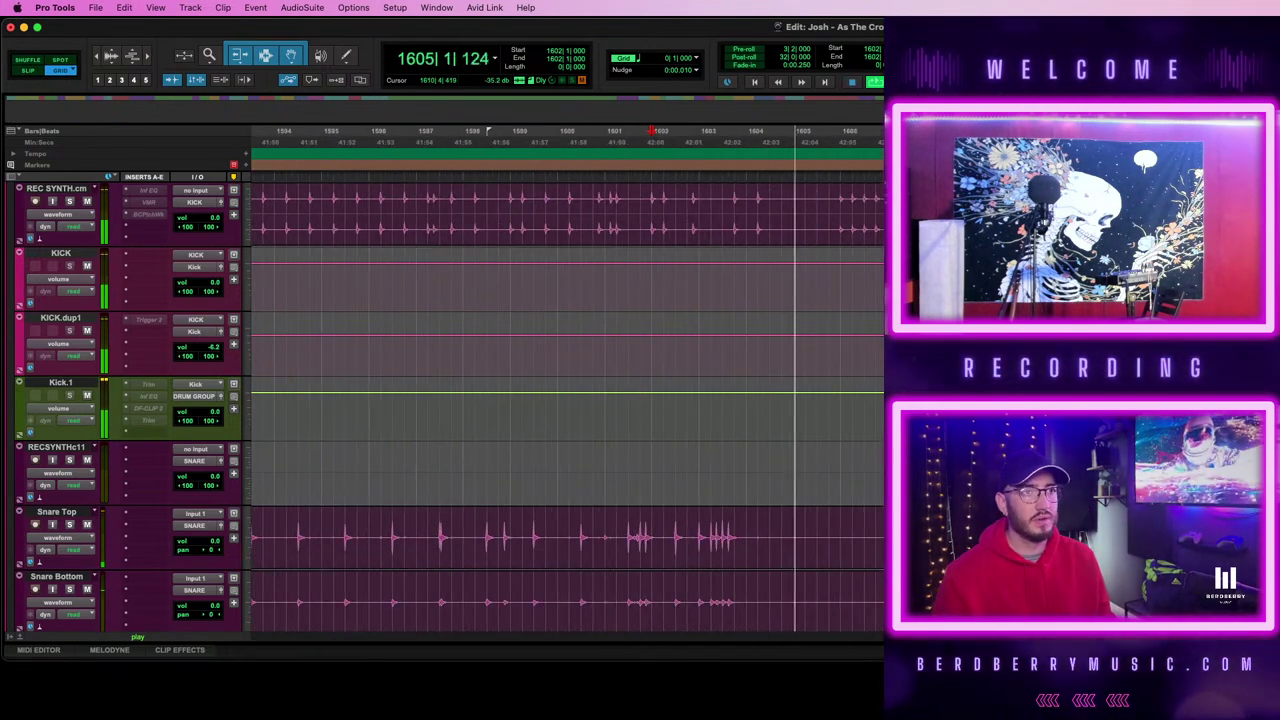
key("KP_Enter")
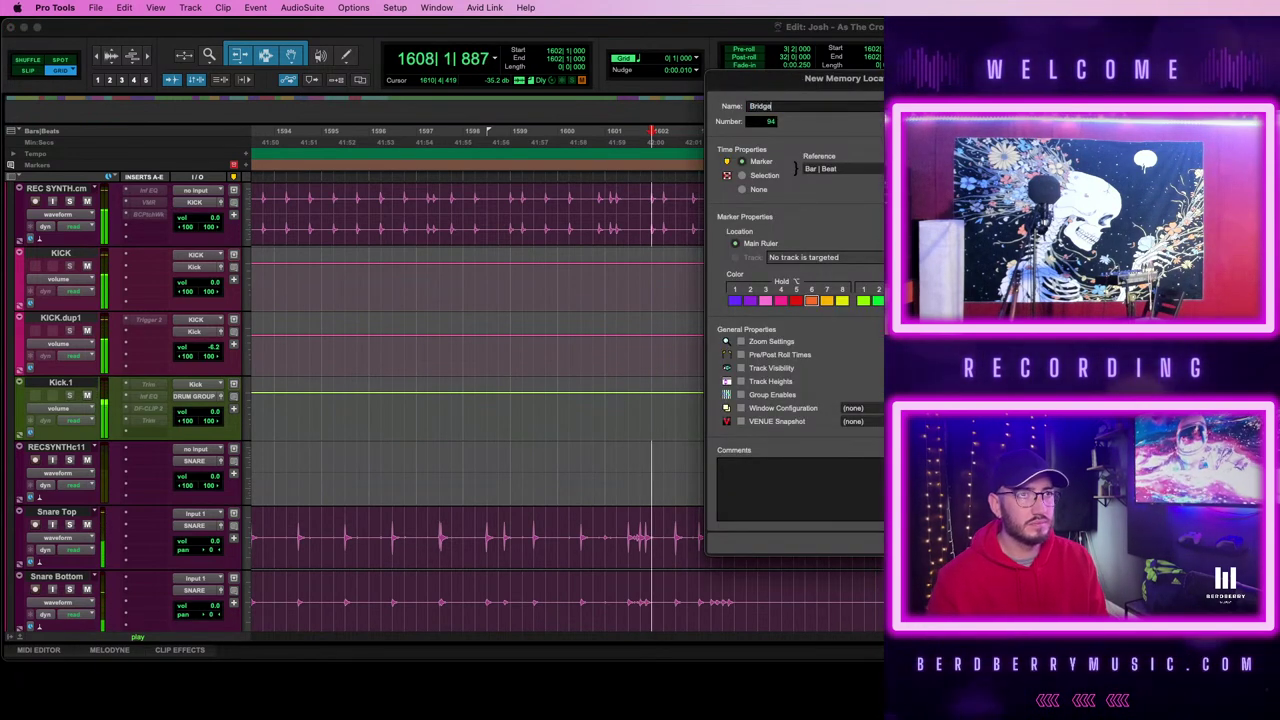
type("Bridge")
key("Return")
key("space")
left_click_drag(843, 168, 900, 168)
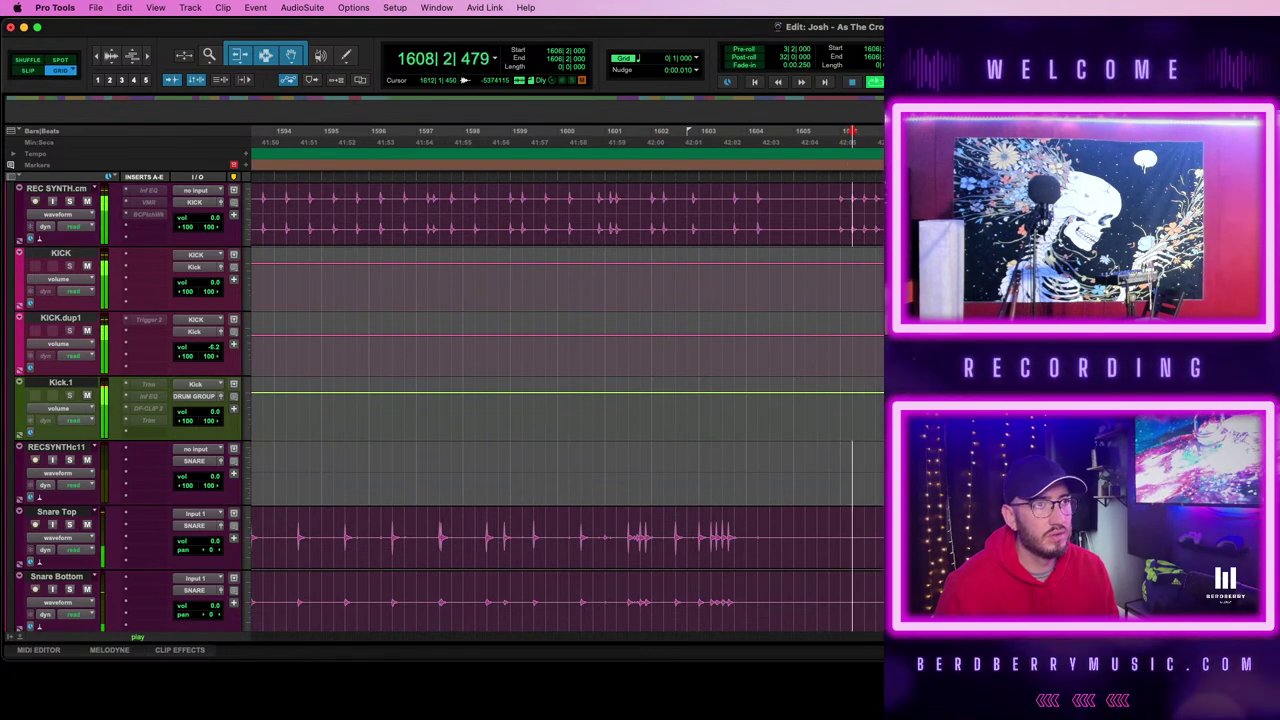
- Audition the new Bridge entry from 1606|2|000 and examine the drum and vocal tracks through that section
key("r")
scroll(565, 400, "down", 10)
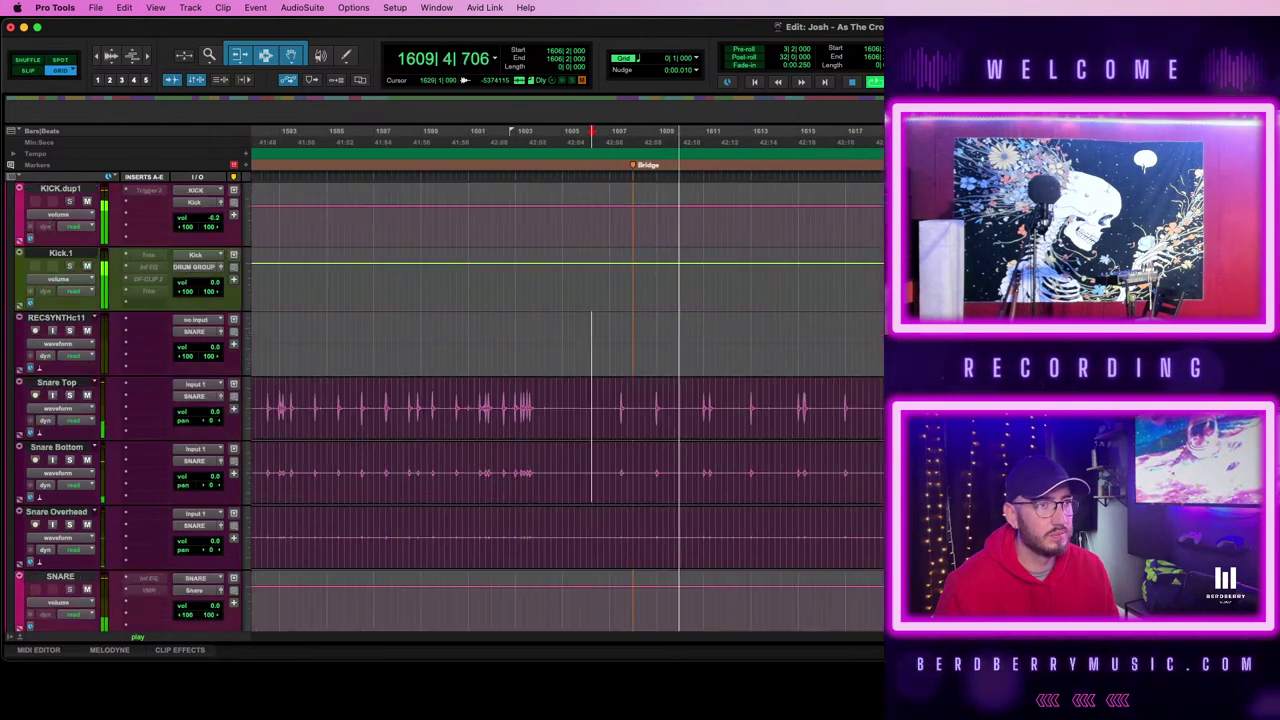
scroll(565, 400, "down", 5)
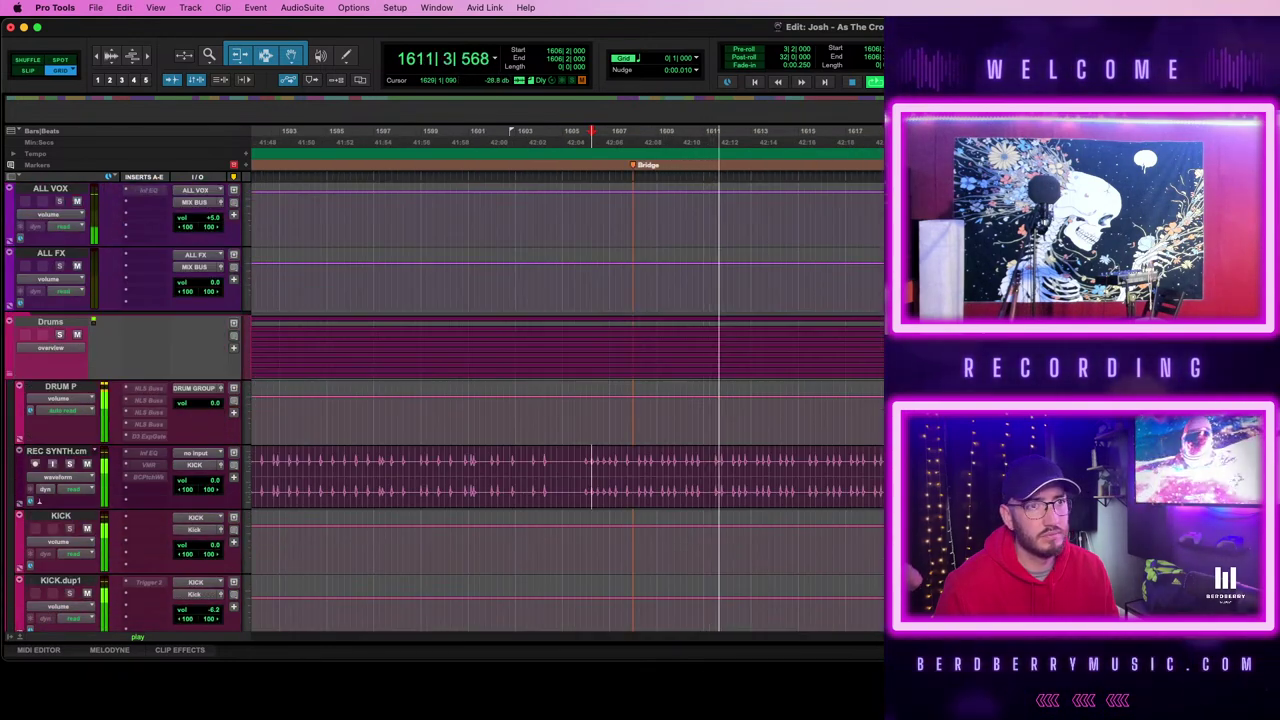
key("r")
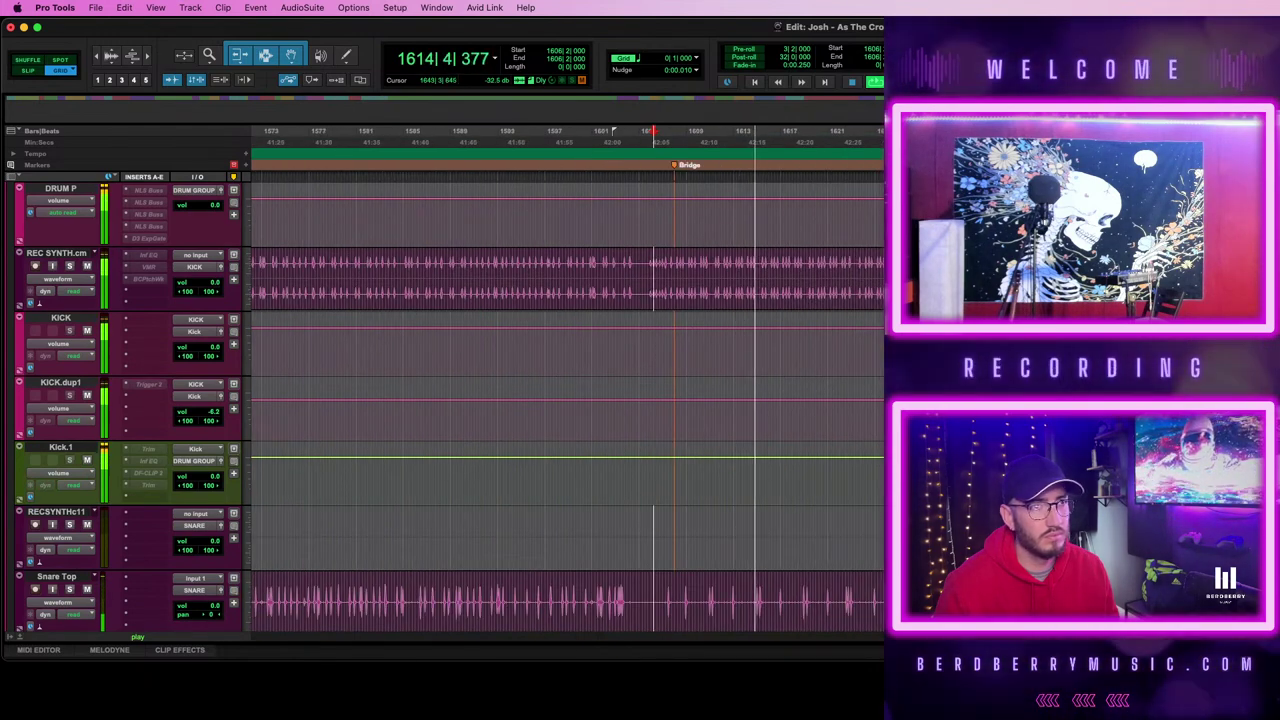
key("t")
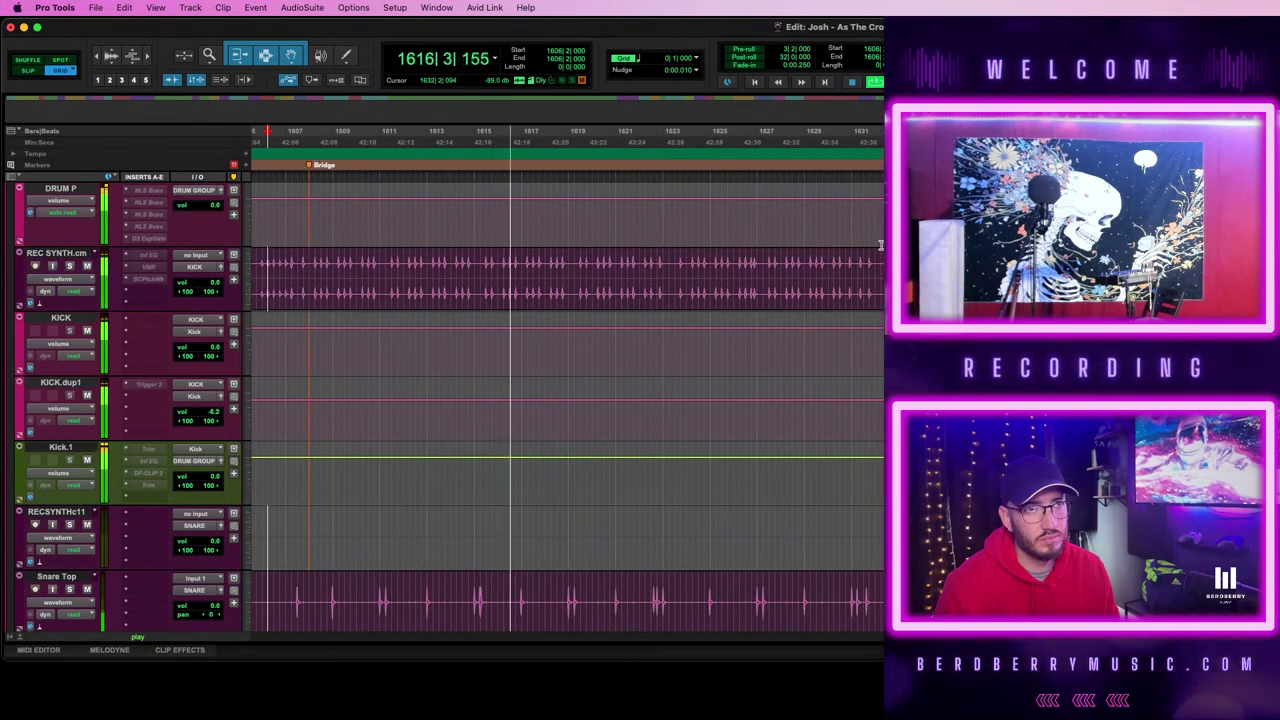
scroll(880, 245, "down", 15)
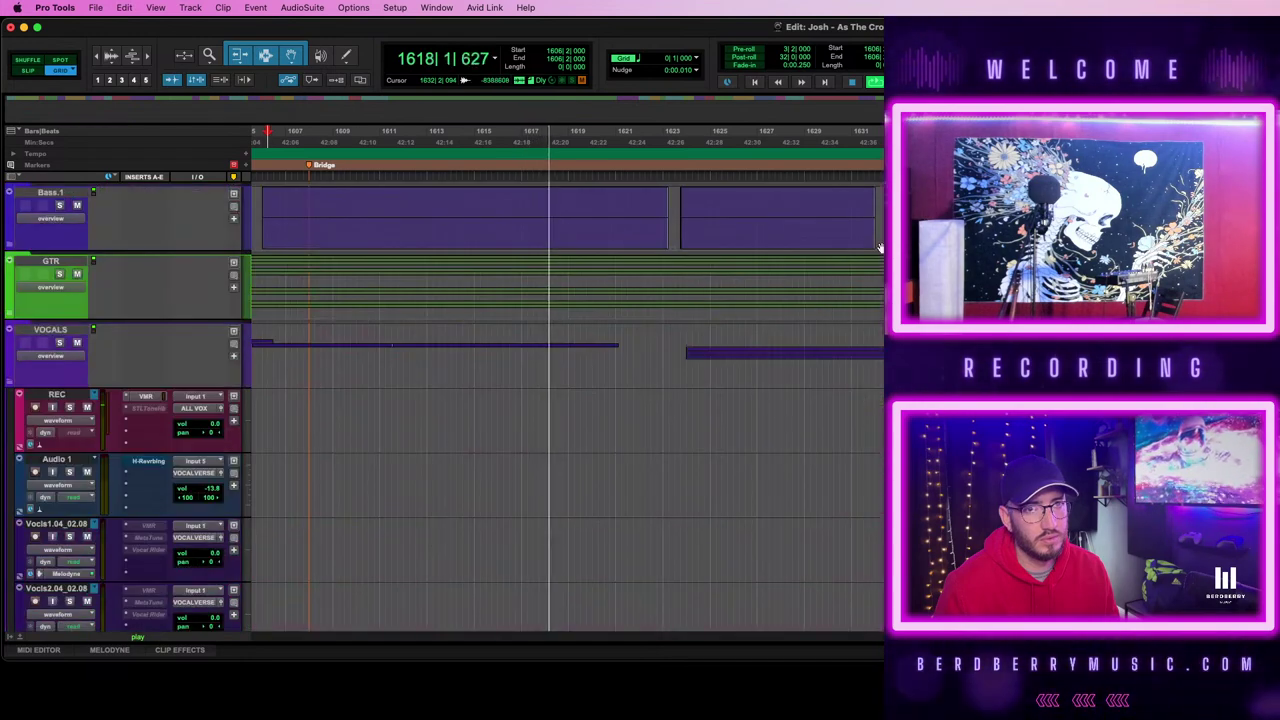
scroll(880, 247, "down", 15)
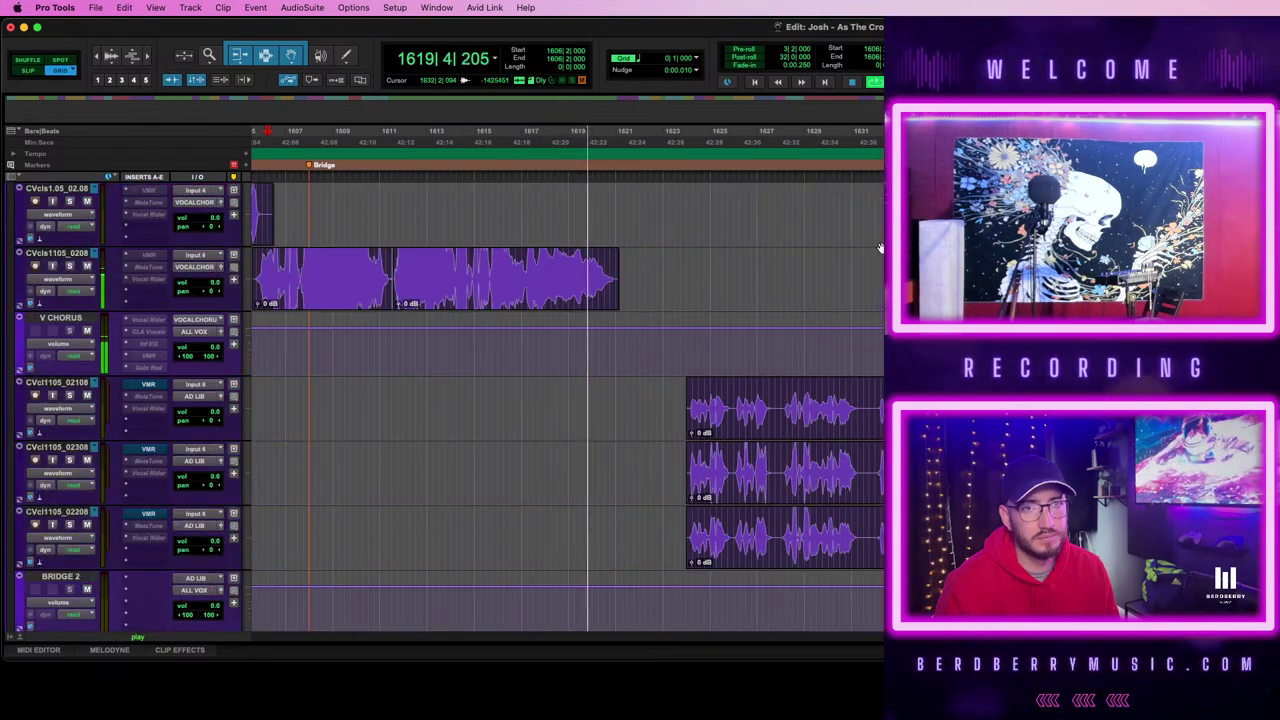
scroll(880, 247, "up", 20)
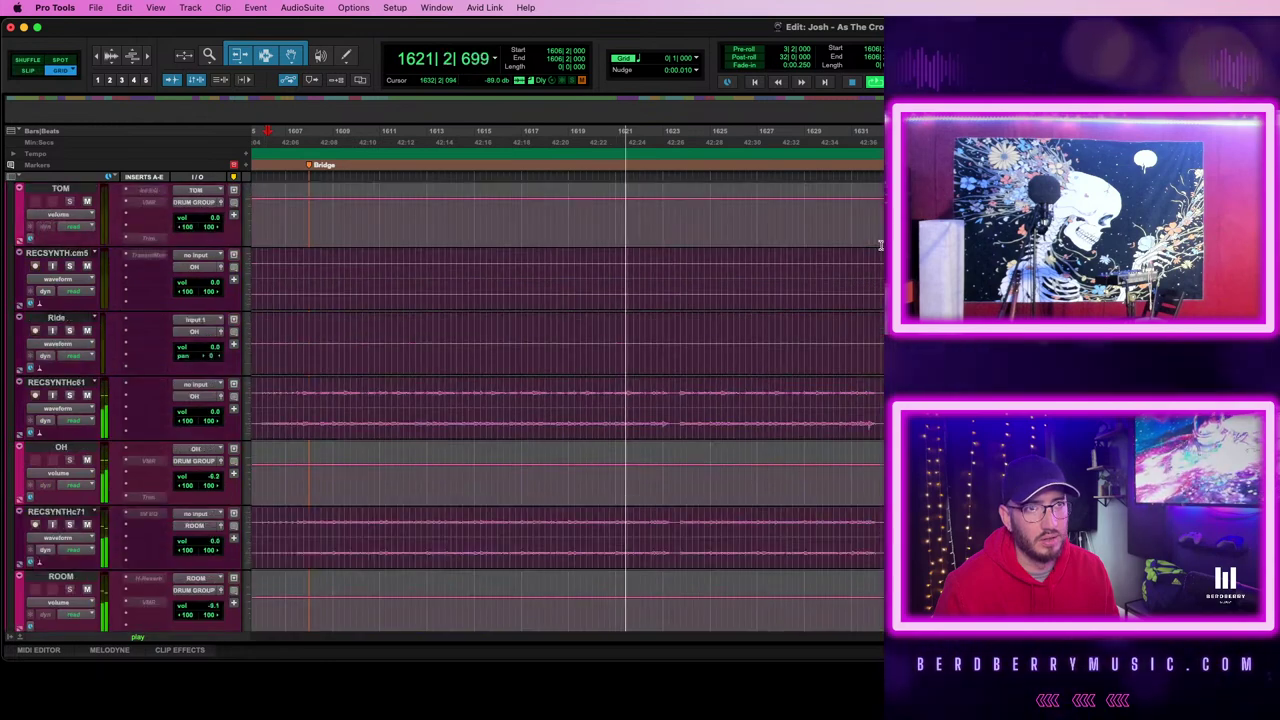
scroll(880, 247, "up", 8)
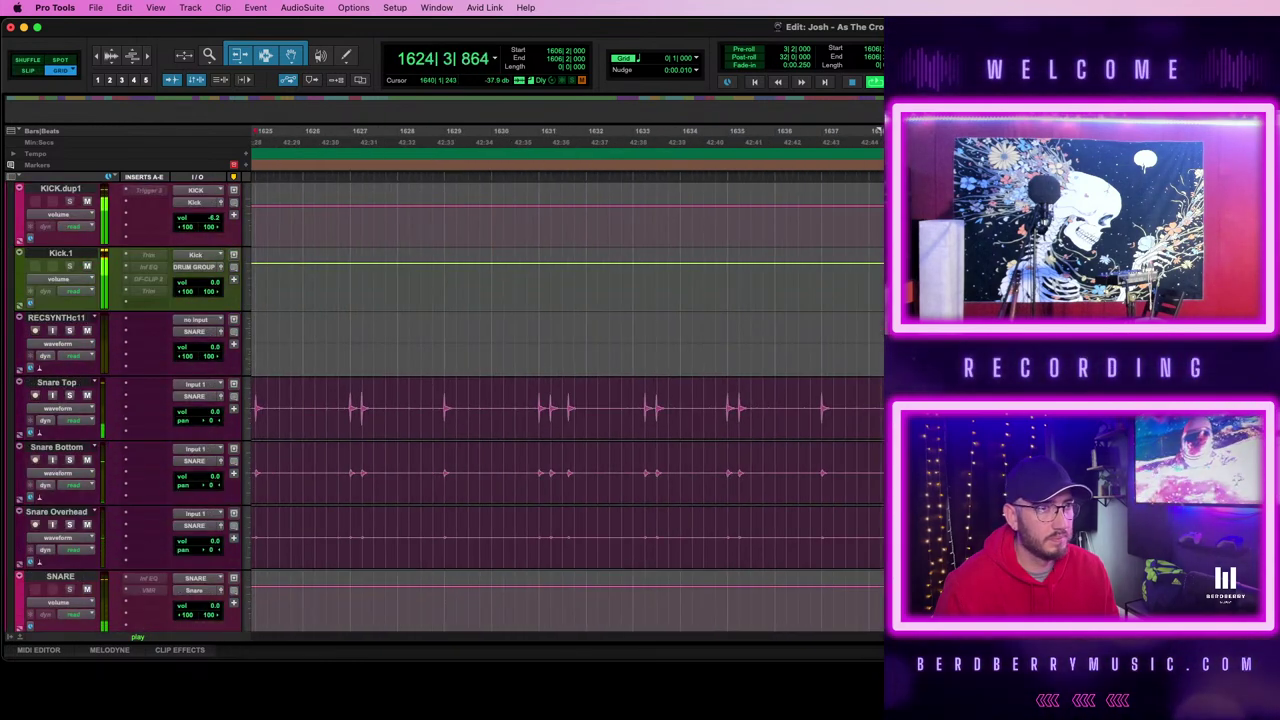
- Audition from 1622|4|000 and add a marker named Bridge 2 at bar 1624
key("space")
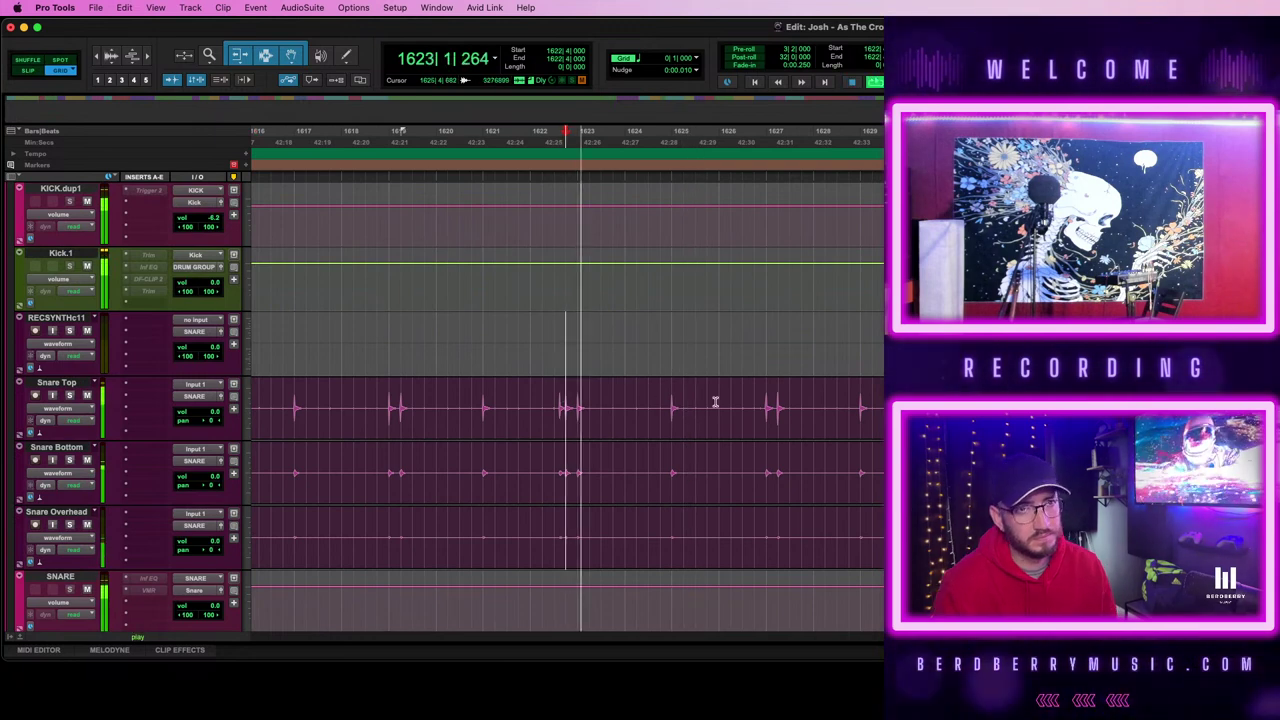
key("Return")
type("Bridge")
key("Return")
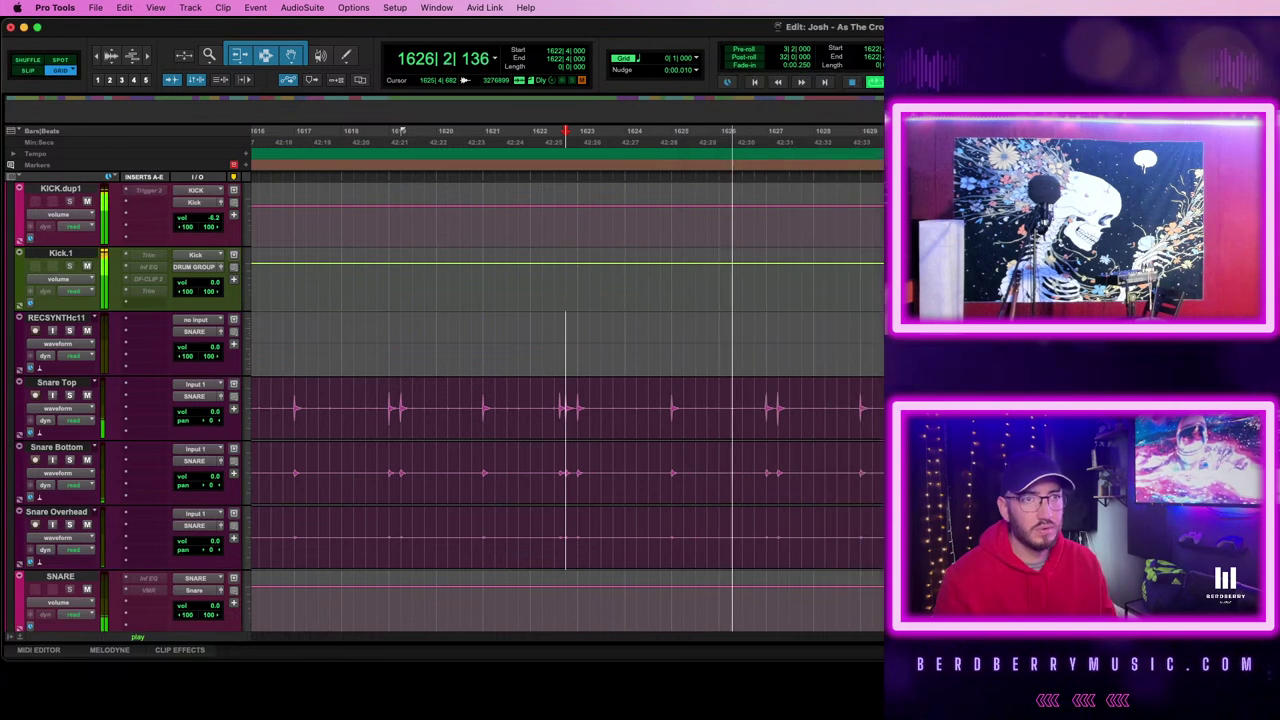
key("space")
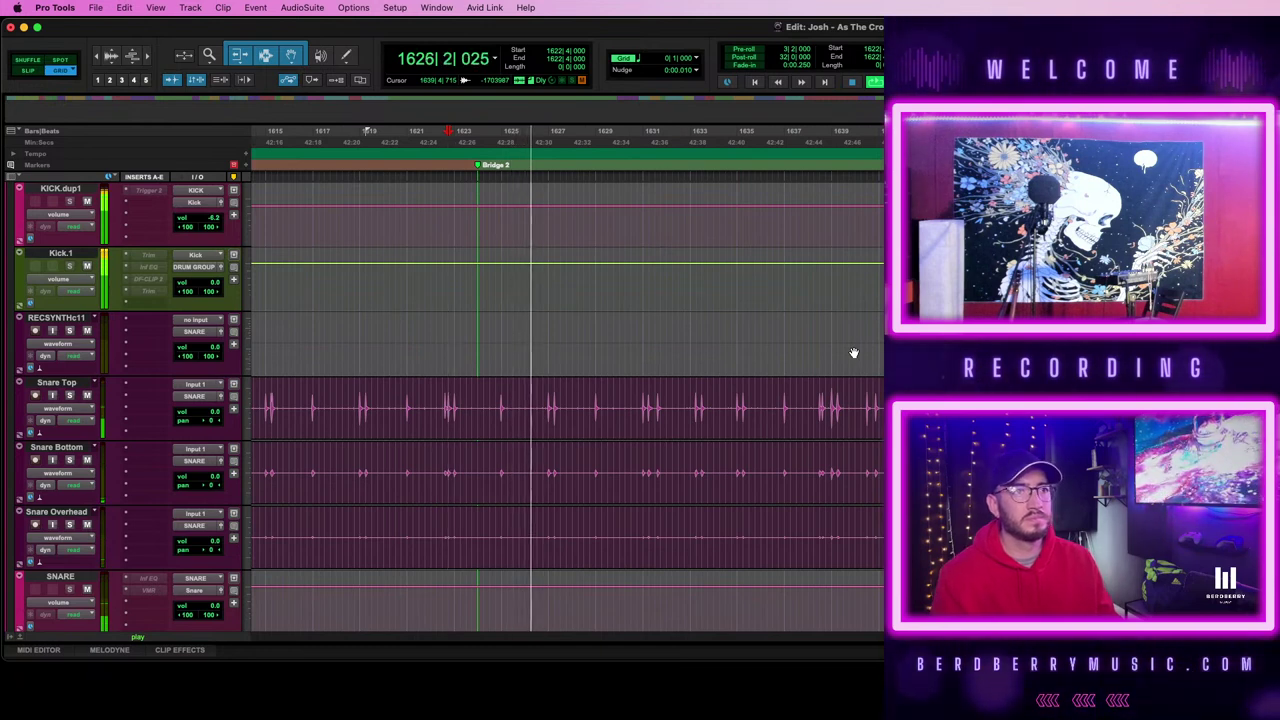
- Audition the section following Bridge 2 from 1639|4|000 and check its snare tracks
scroll(854, 353, "right", 2)
left_click(786, 397)
key("space")
key("space")
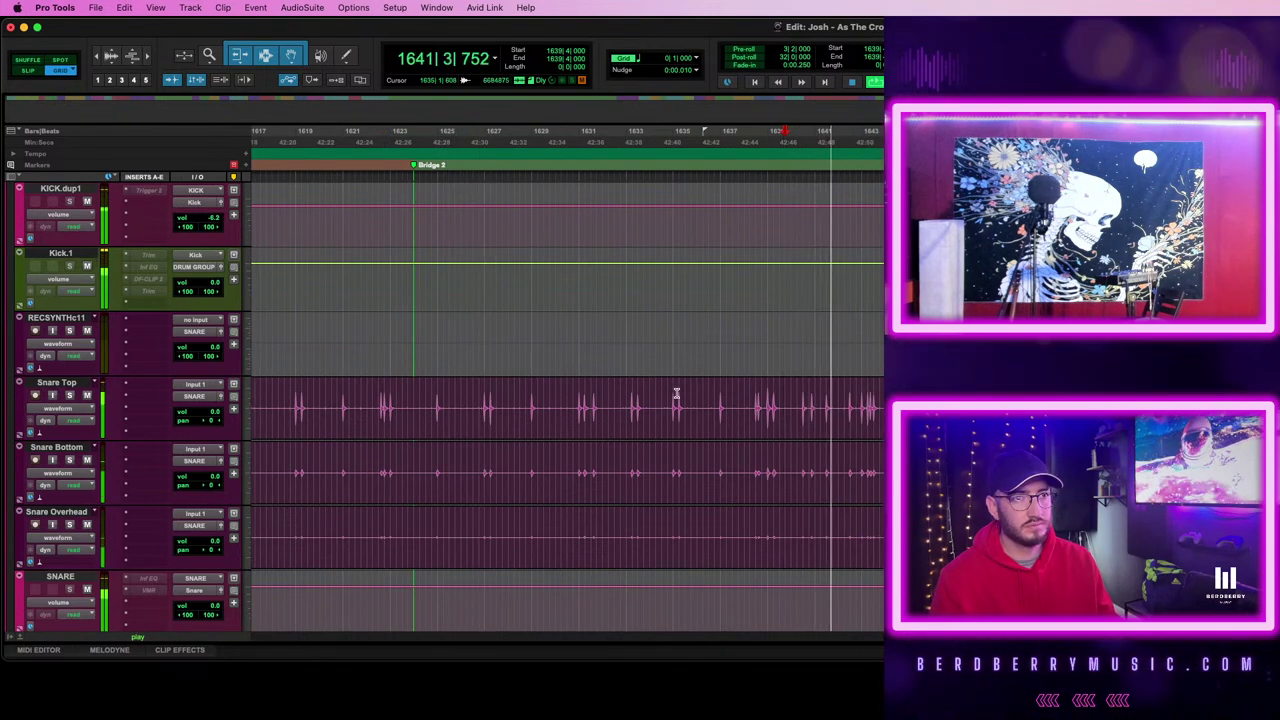
scroll(673, 393, "down", 5)
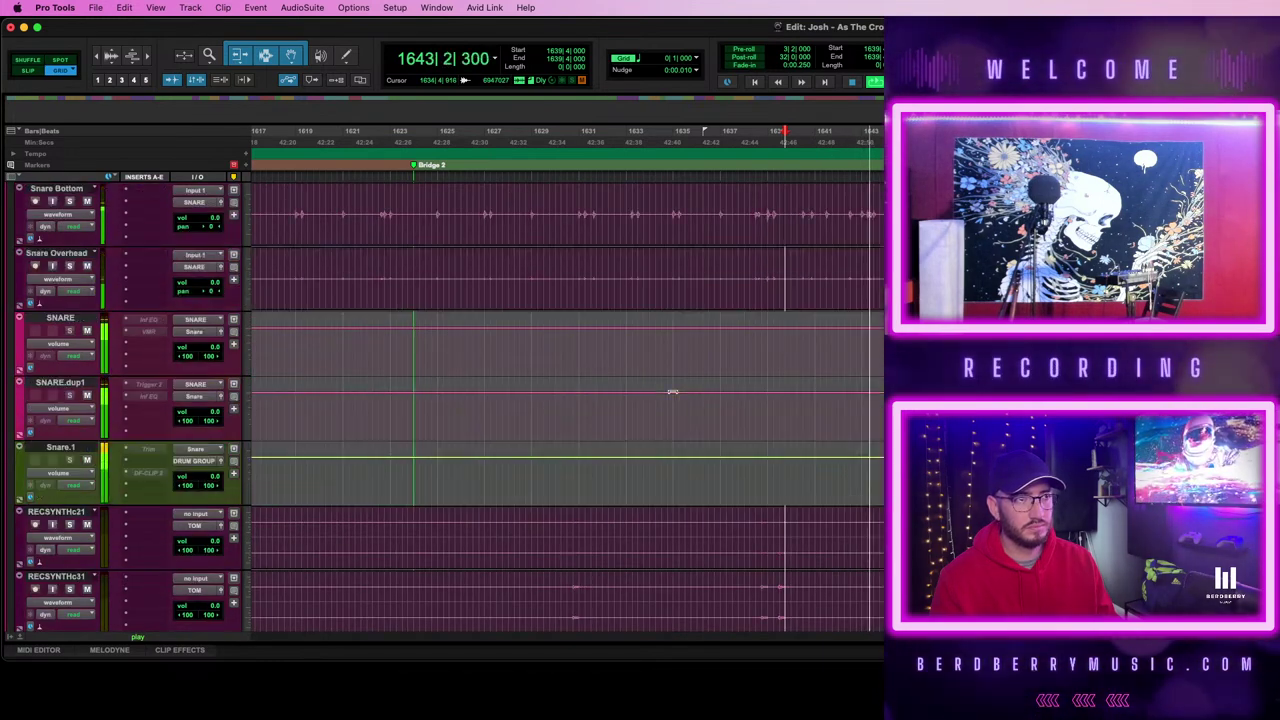
scroll(673, 393, "up", 6)
scroll(672, 392, "down", 2)
- Stop the audition and select the song's drum clips from bar 1353 to 1681|1|000 across the drum tracks
scroll(672, 392, "down", 5)
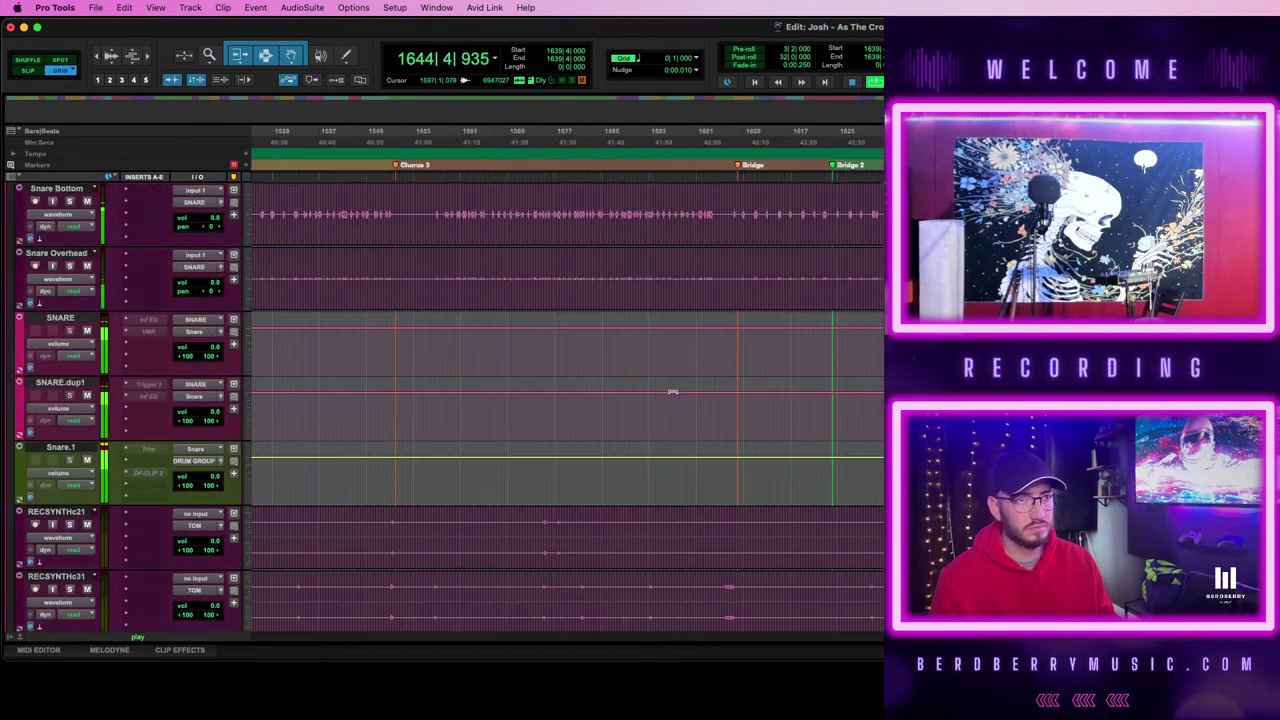
scroll(673, 392, "down", 1)
scroll(673, 392, "left", 5)
scroll(673, 393, "up", 2)
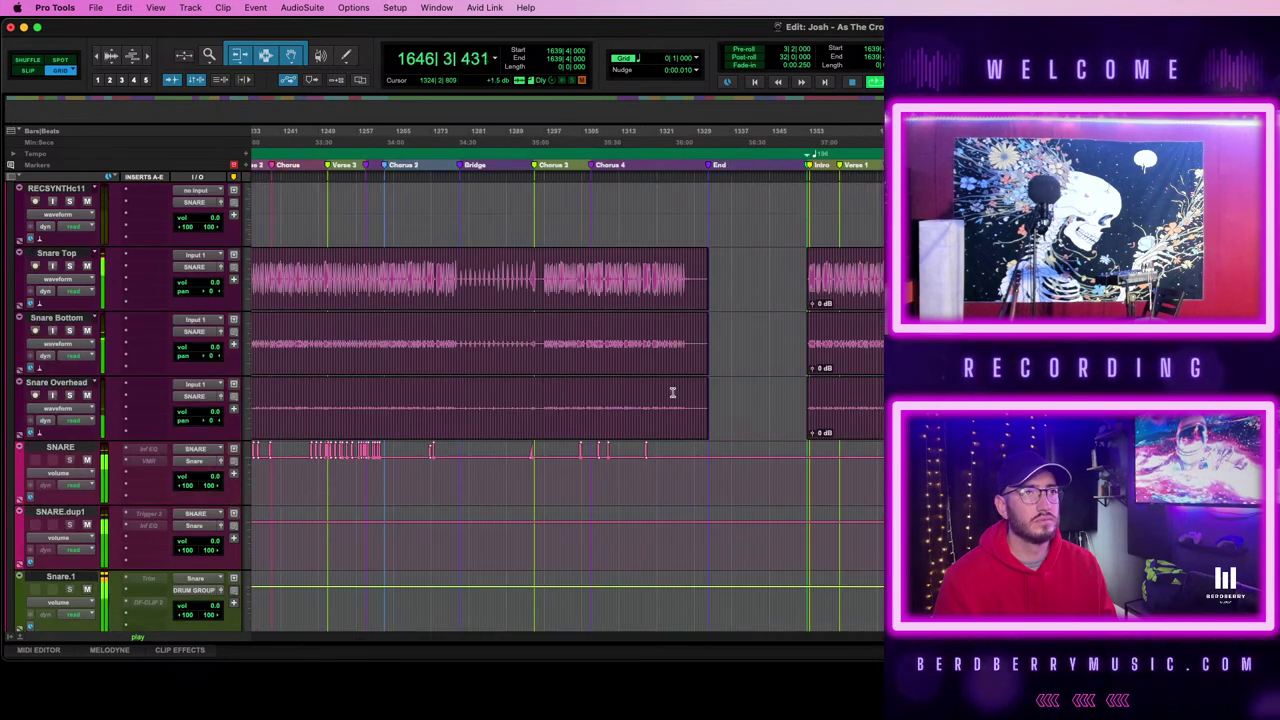
scroll(673, 393, "right", 2)
scroll(672, 392, "right", 2)
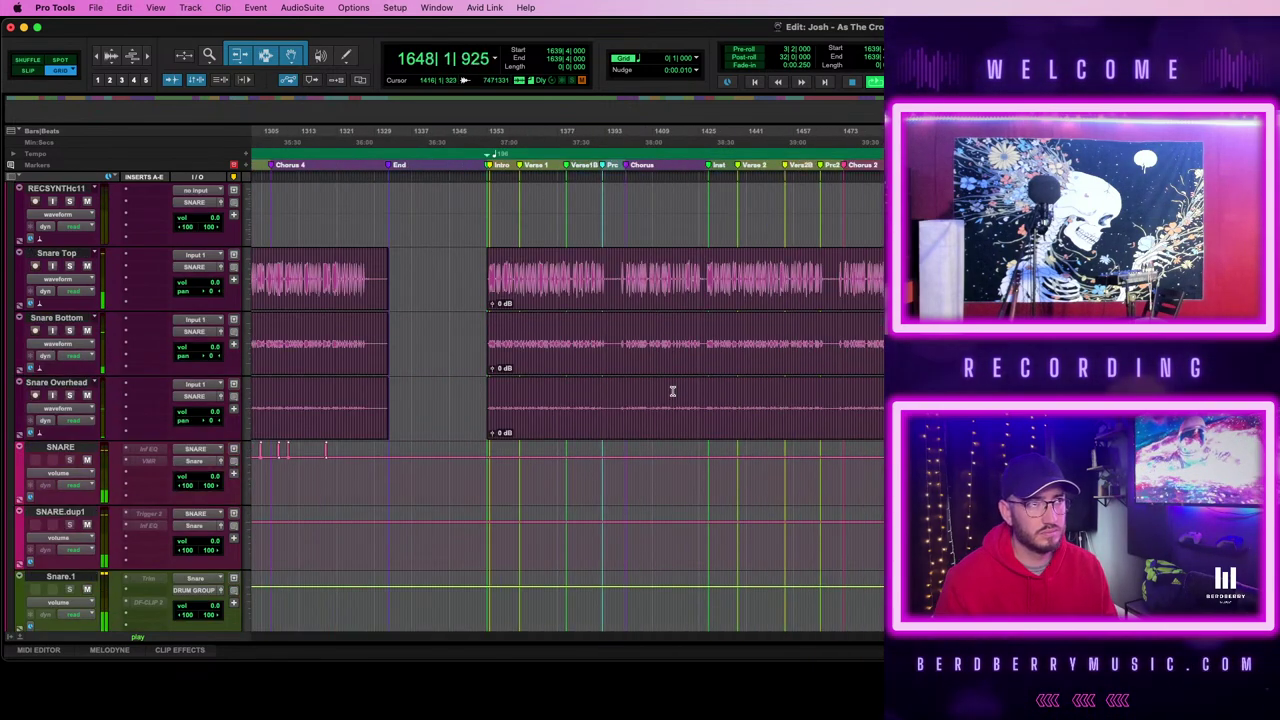
left_click(711, 280)
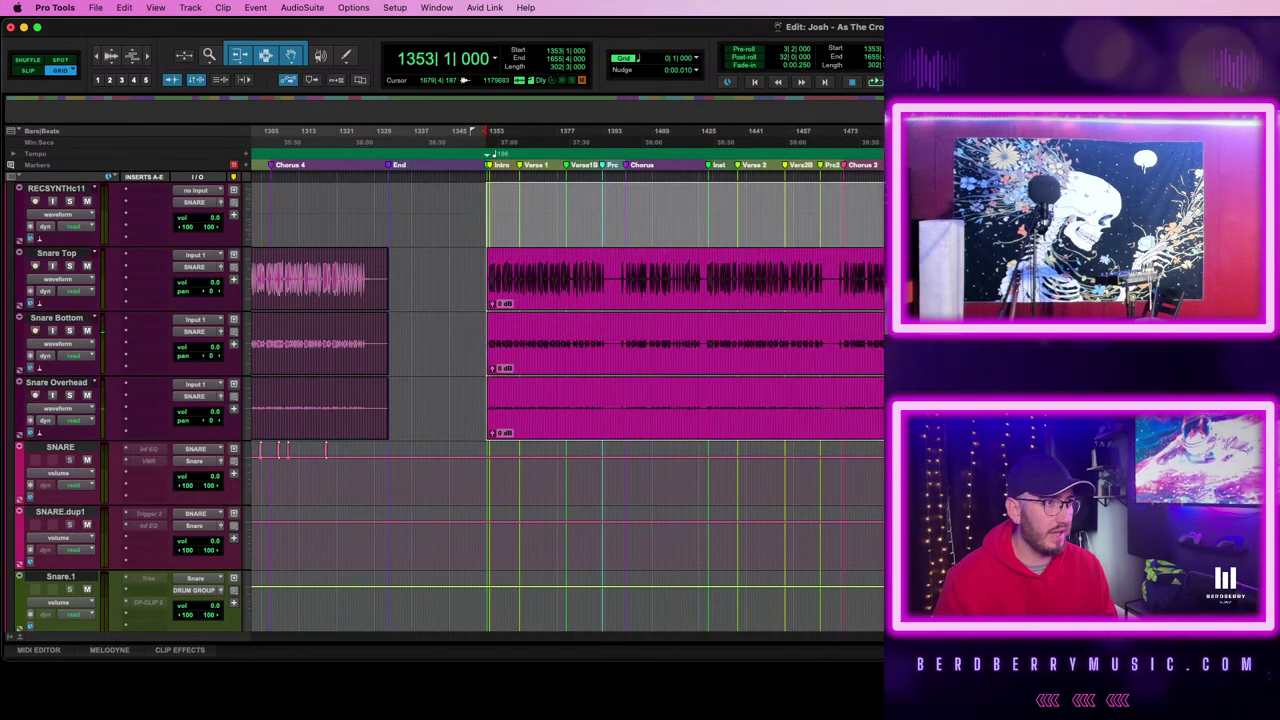
scroll(672, 392, "down", 10)
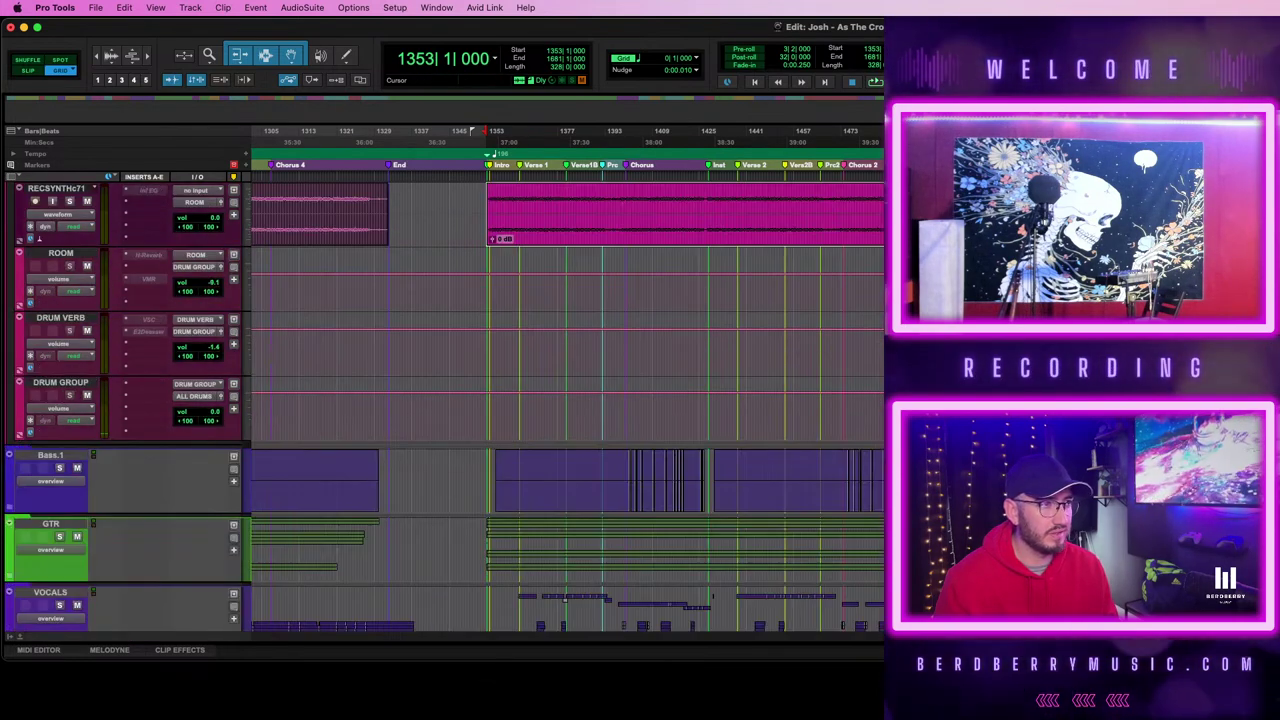
- Expand the Bass.1 folder and place the edit start at 1353|1|000 on the Bass Low and Bass High tracks
scroll(471, 300, "down", 3)
scroll(302, 326, "up", 2)
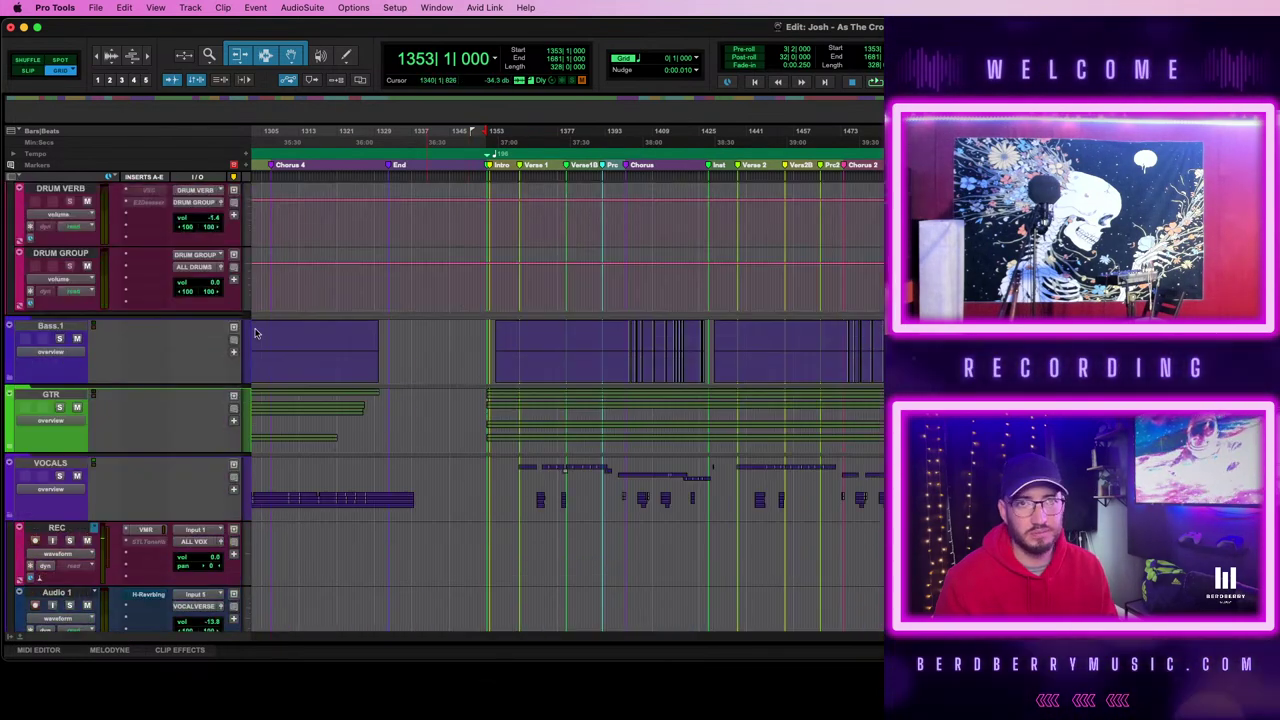
left_click(10, 380)
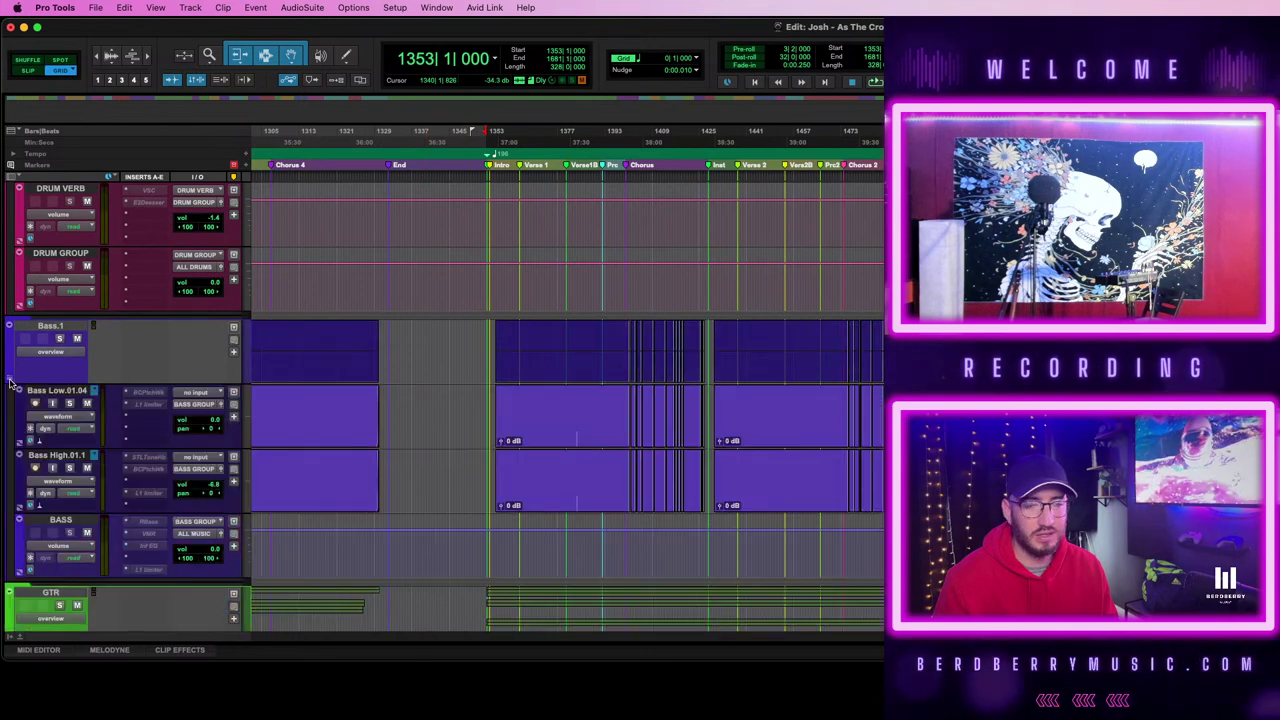
key("t")
key("t")
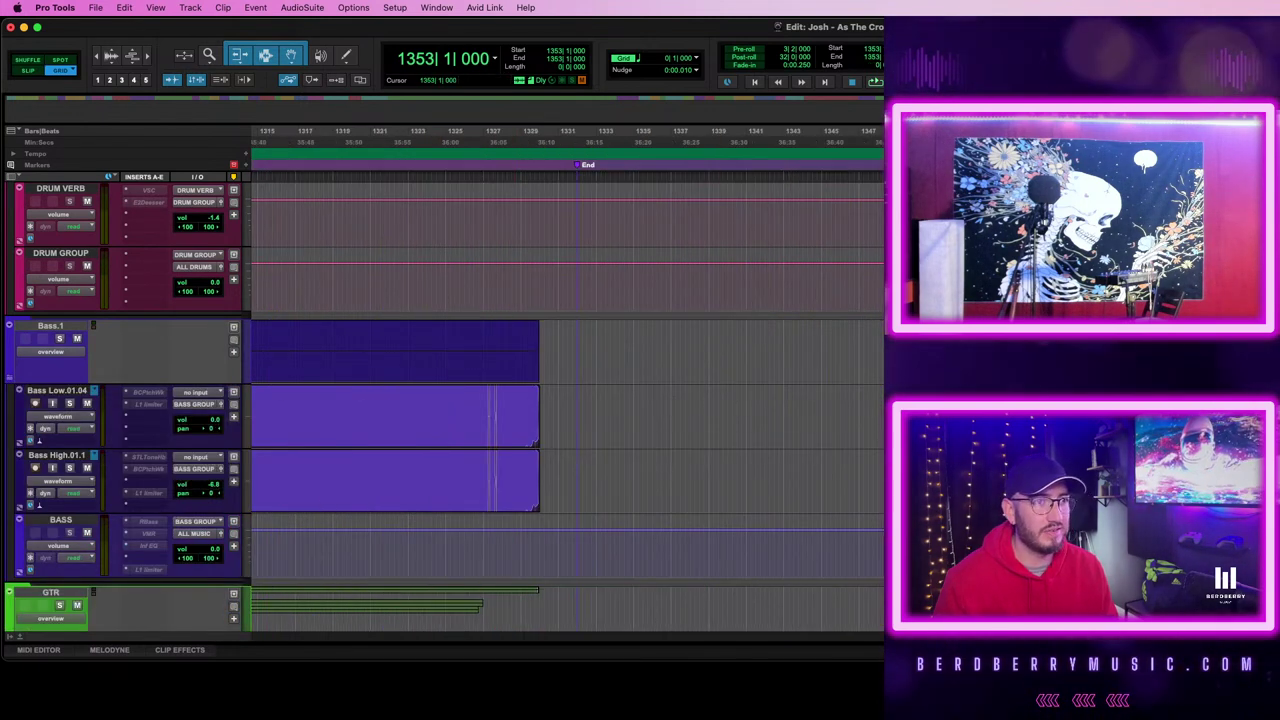
key("t")
key("t")
key("t")
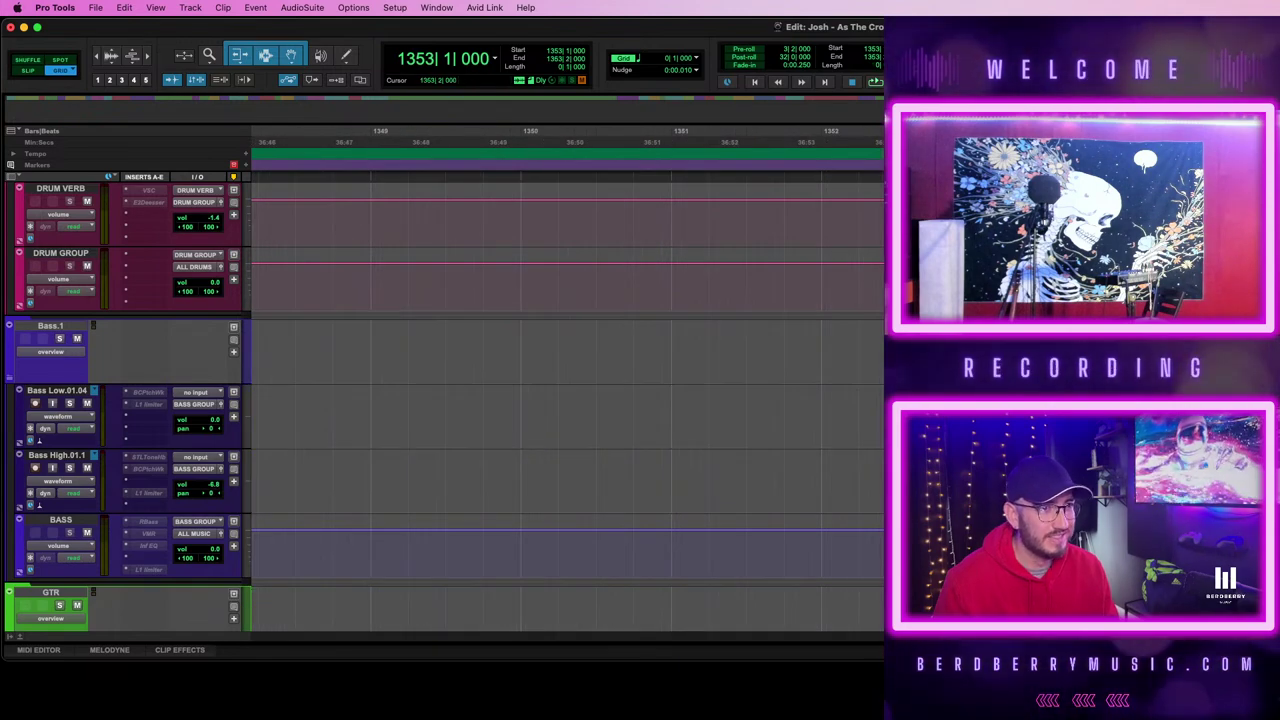
- Extend the bass selection from bar 1353 through the song's last bass clip to 1675|4|000
key("r")
key("r")
key("r")
key("r")
scroll(567, 400, "right", 10)
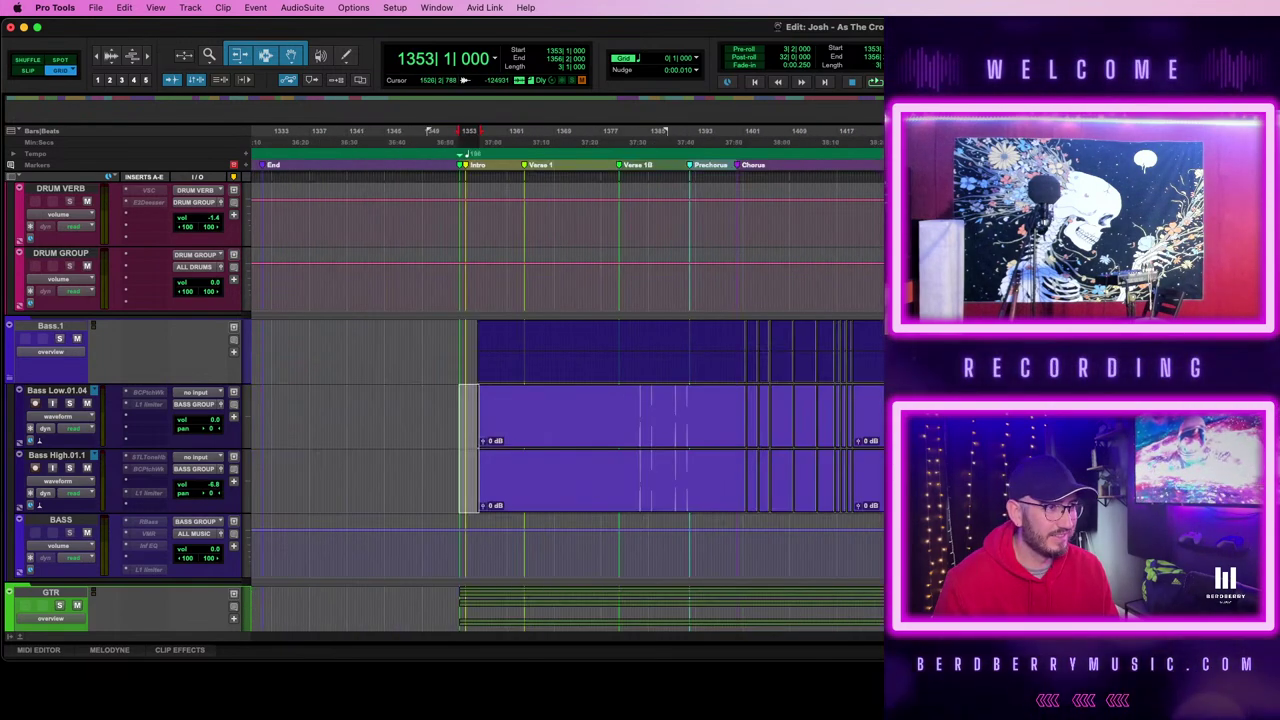
scroll(567, 400, "right", 9)
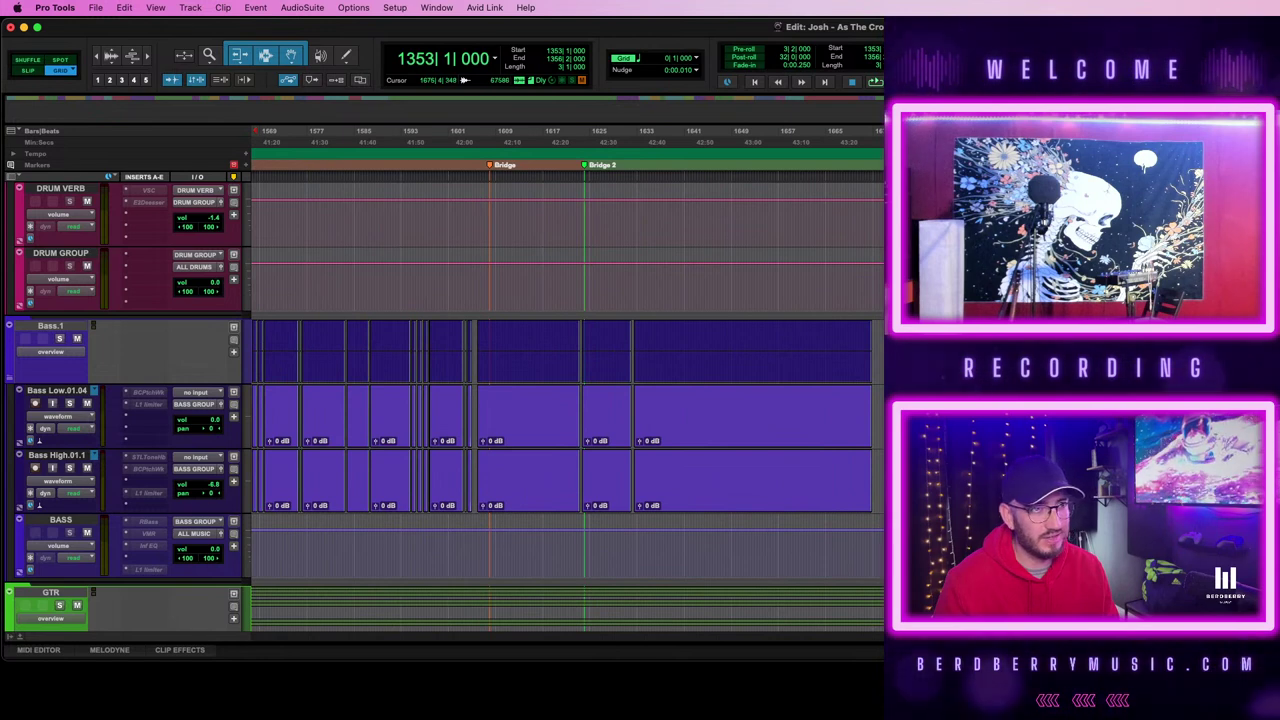
left_click(889, 403, "shift")
- Duplicate the playlists of the Bass Low and Bass High tracks and consolidate their selected clips from bar 1353
left_click(60, 391)
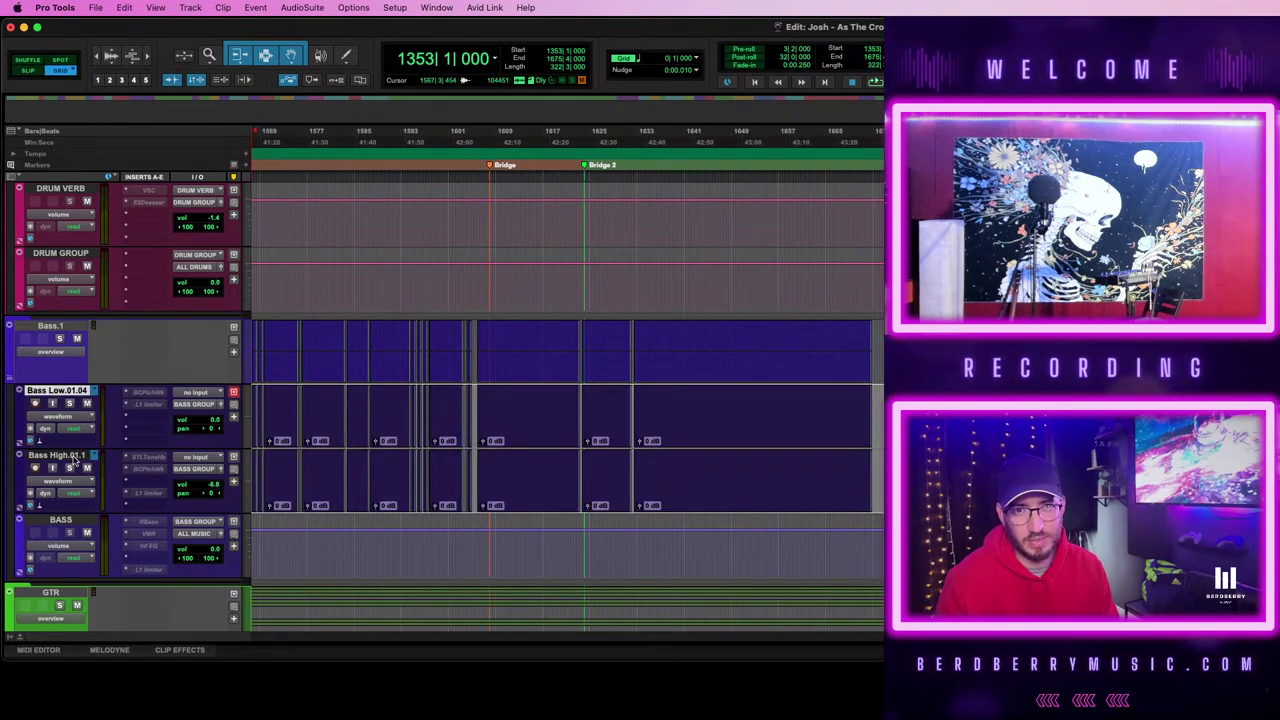
left_click(94, 457)
left_click(134, 388)
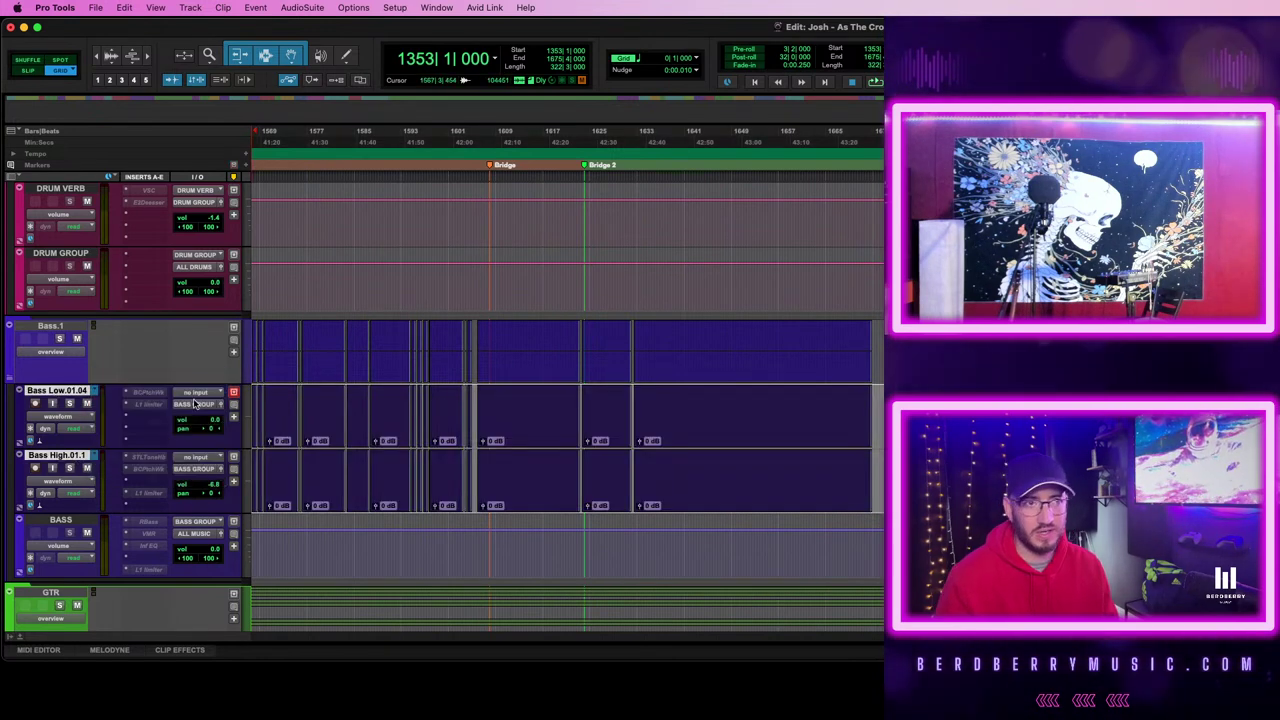
scroll(870, 424, "left", 16)
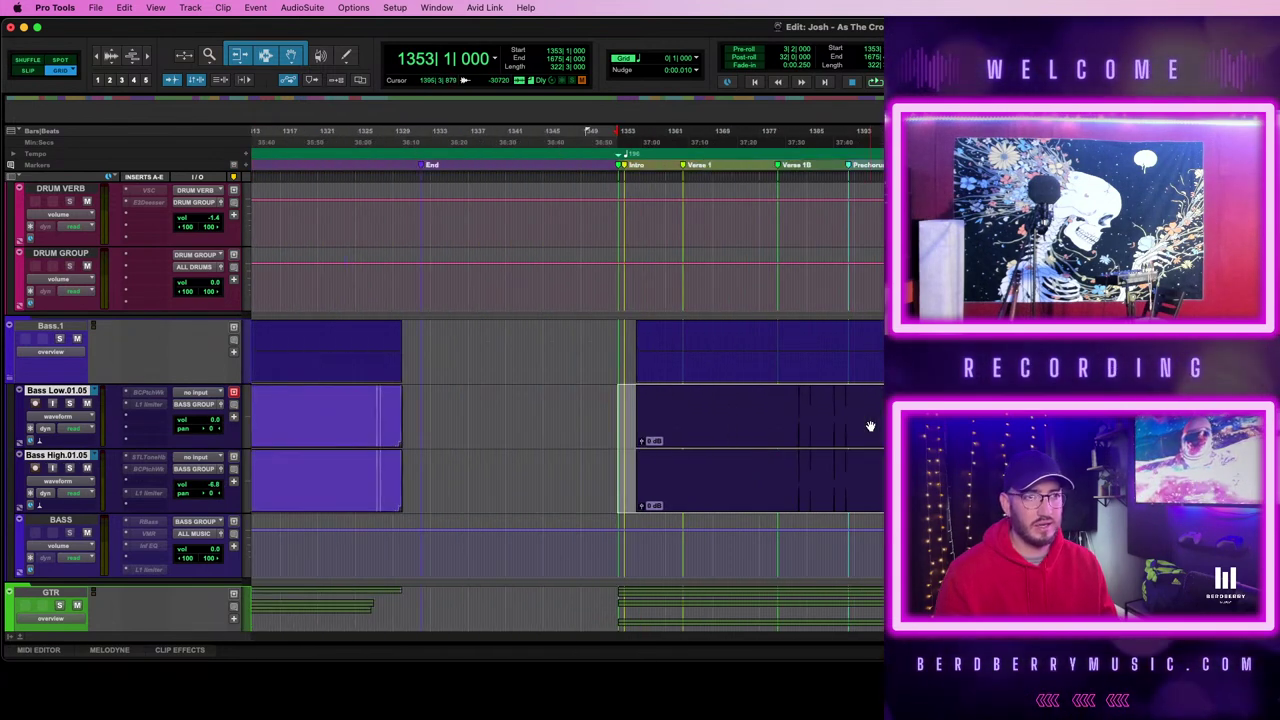
scroll(870, 426, "right", 1)
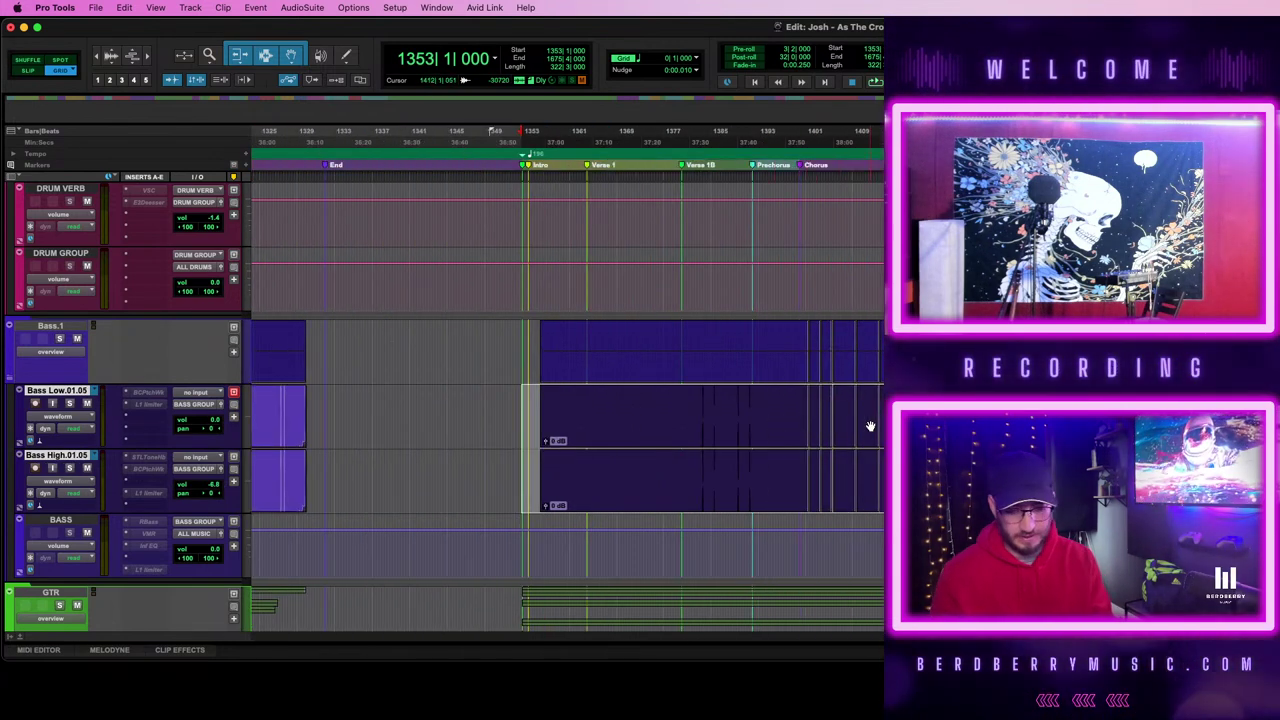
key("alt+shift+3")
scroll(568, 408, "down", 5)
scroll(50, 360, "up", 6)
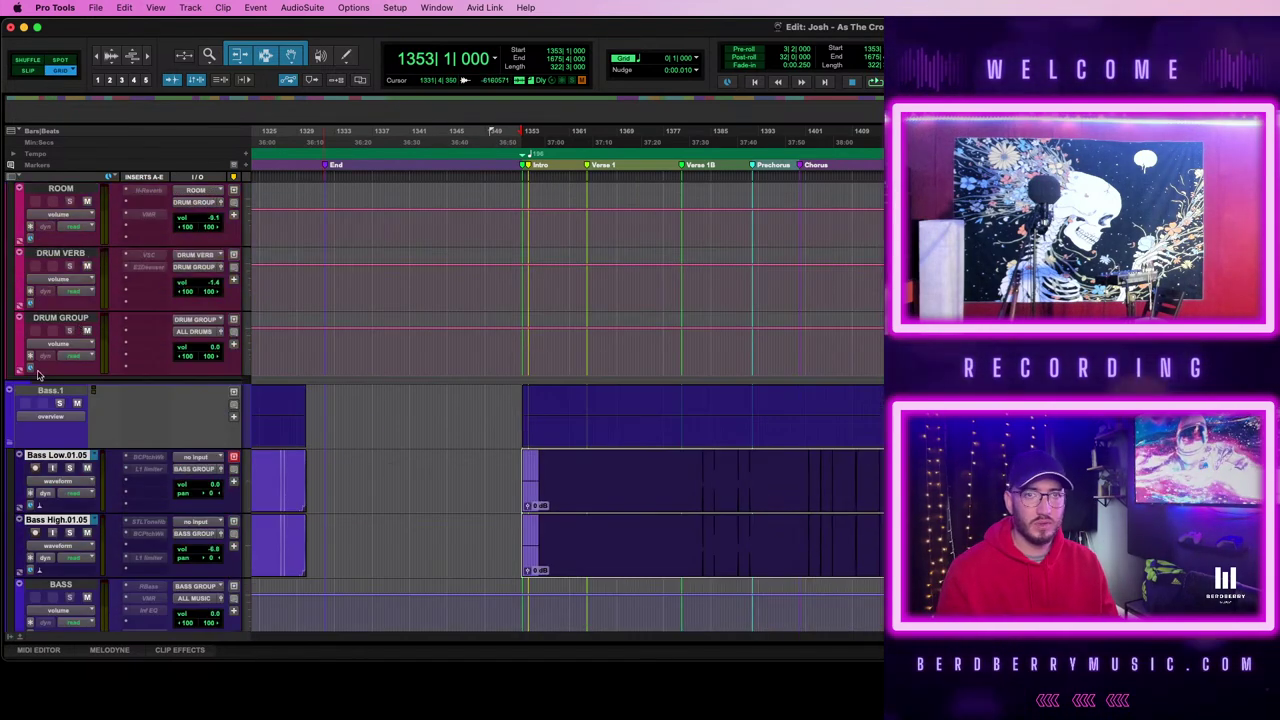
- Extend the drum selection to cover 1353 to 1681|1|000 and consolidate the clips on the drum tracks
scroll(555, 411, "up", 5)
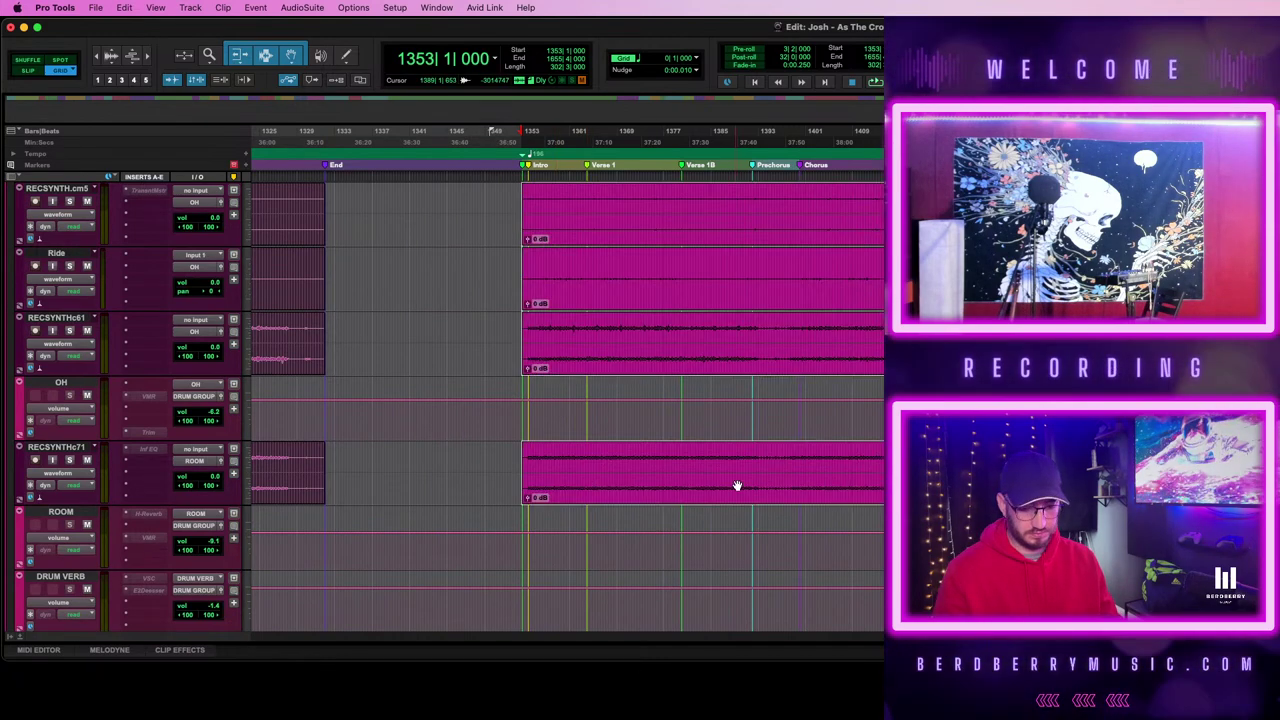
key("r")
key("r")
left_click_drag(1240, 345, 1279, 345)
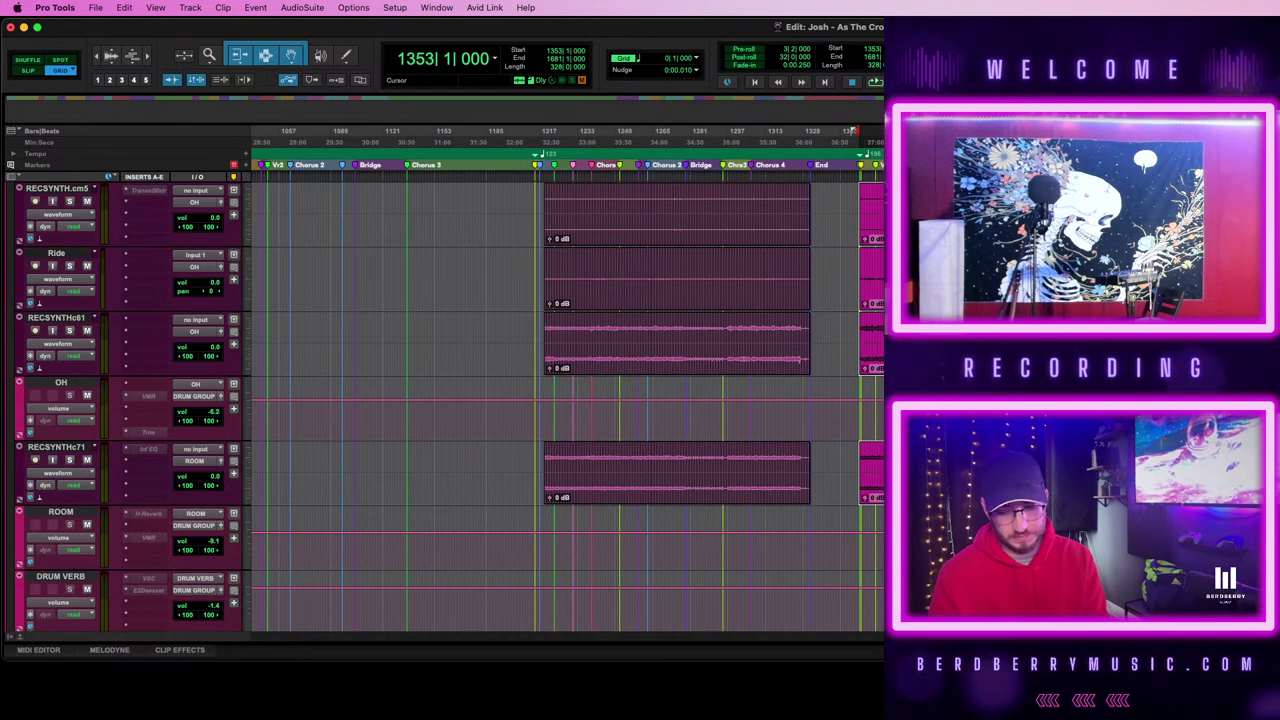
key("alt+shift+3")
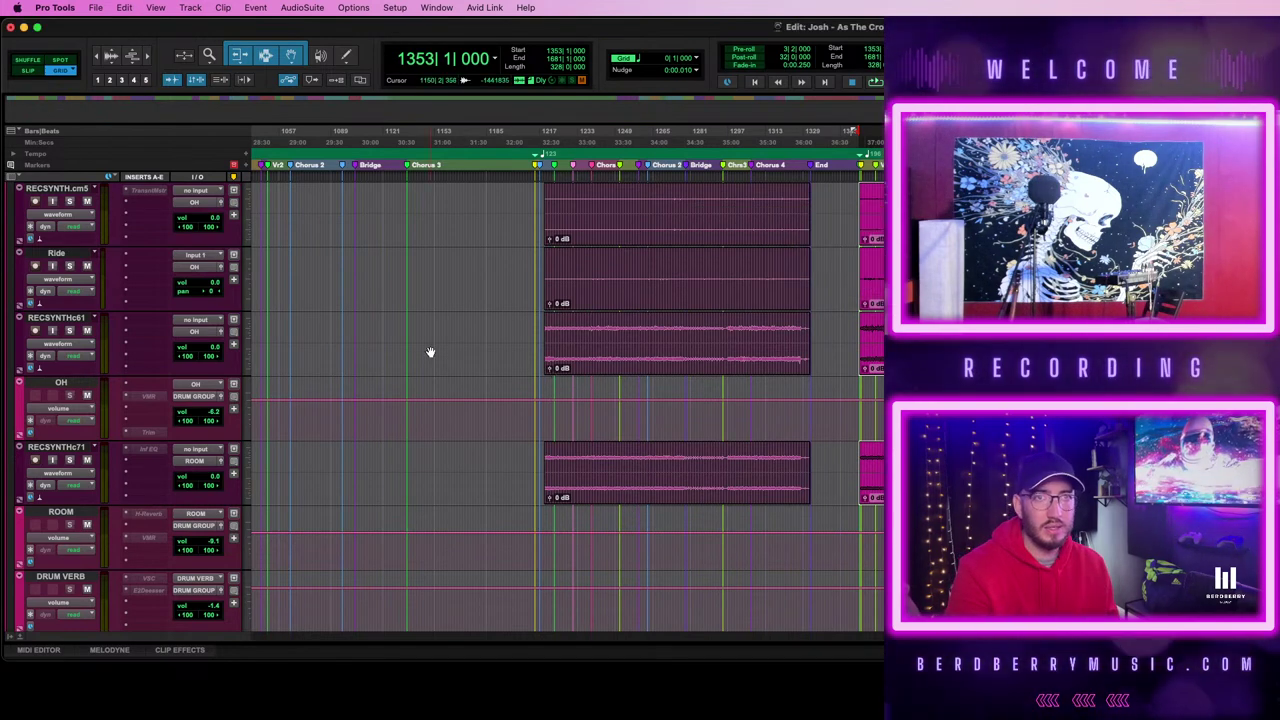
scroll(430, 352, "up", 8)
scroll(430, 352, "up", 10)
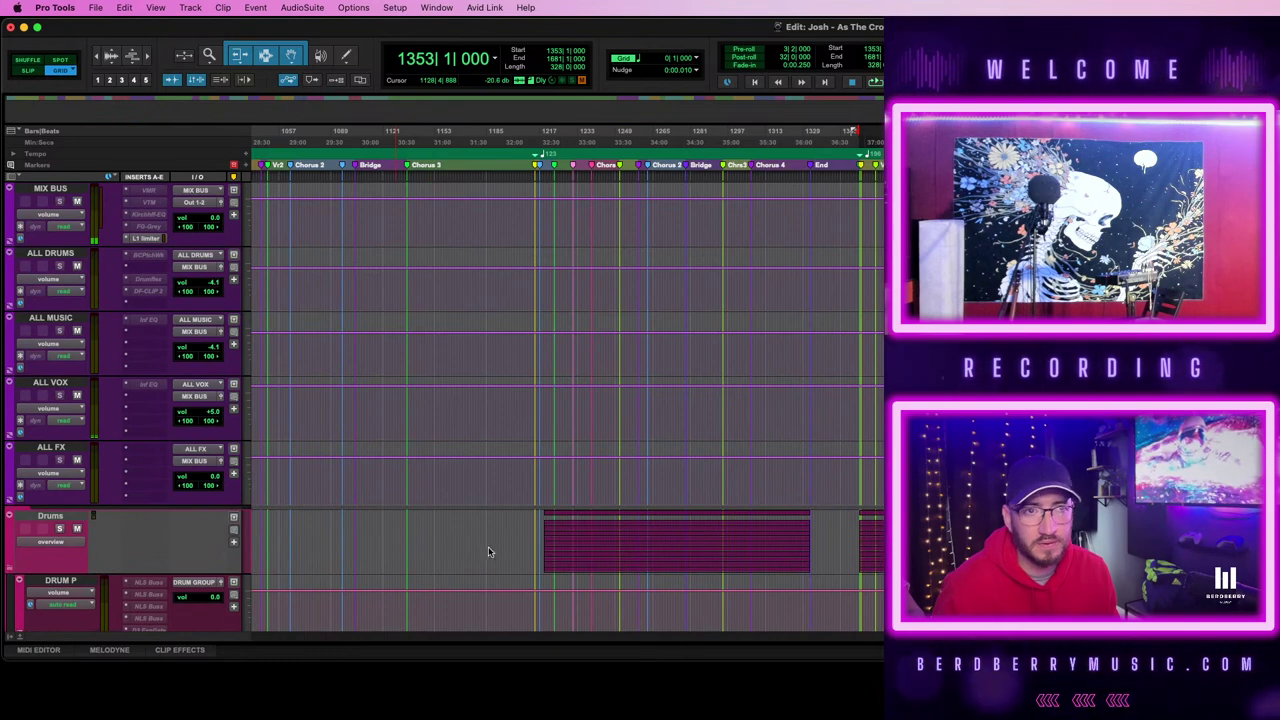
- Expand the GTR folder and select the GTR 1 and GTR 2 clips from bar 1353 to 1689|4|000
scroll(688, 505, "down", 8)
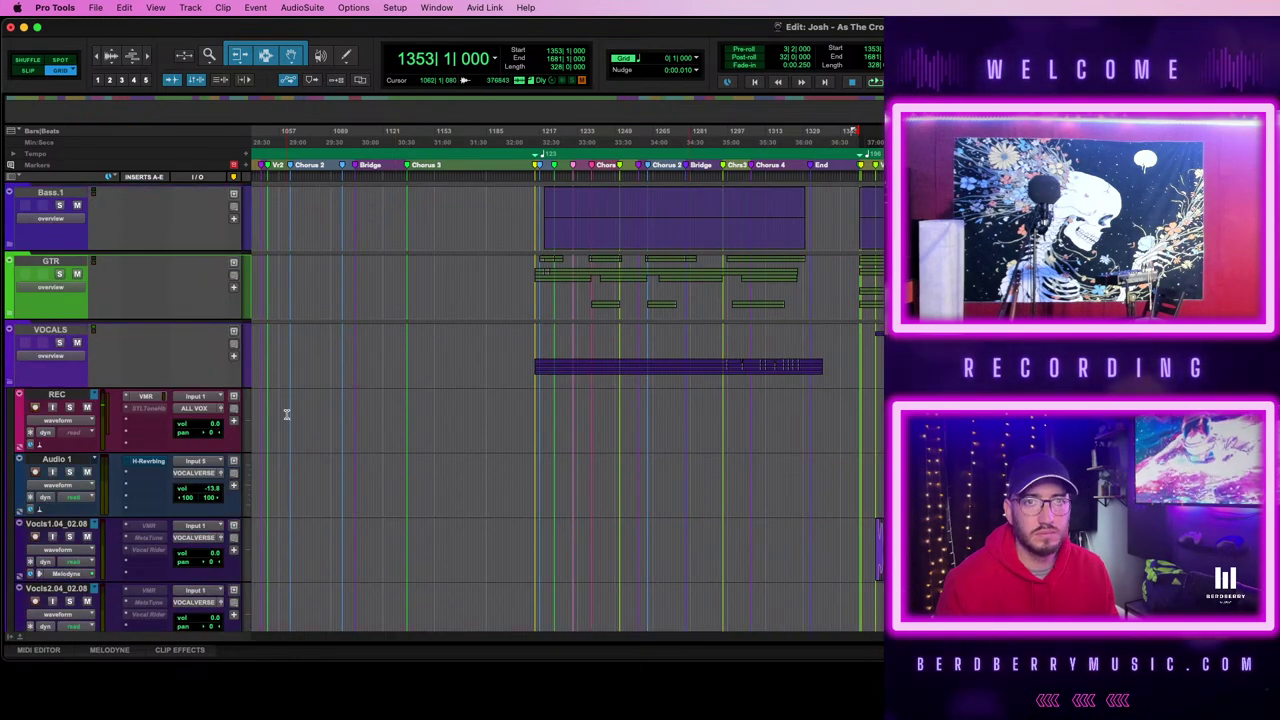
left_click(10, 261)
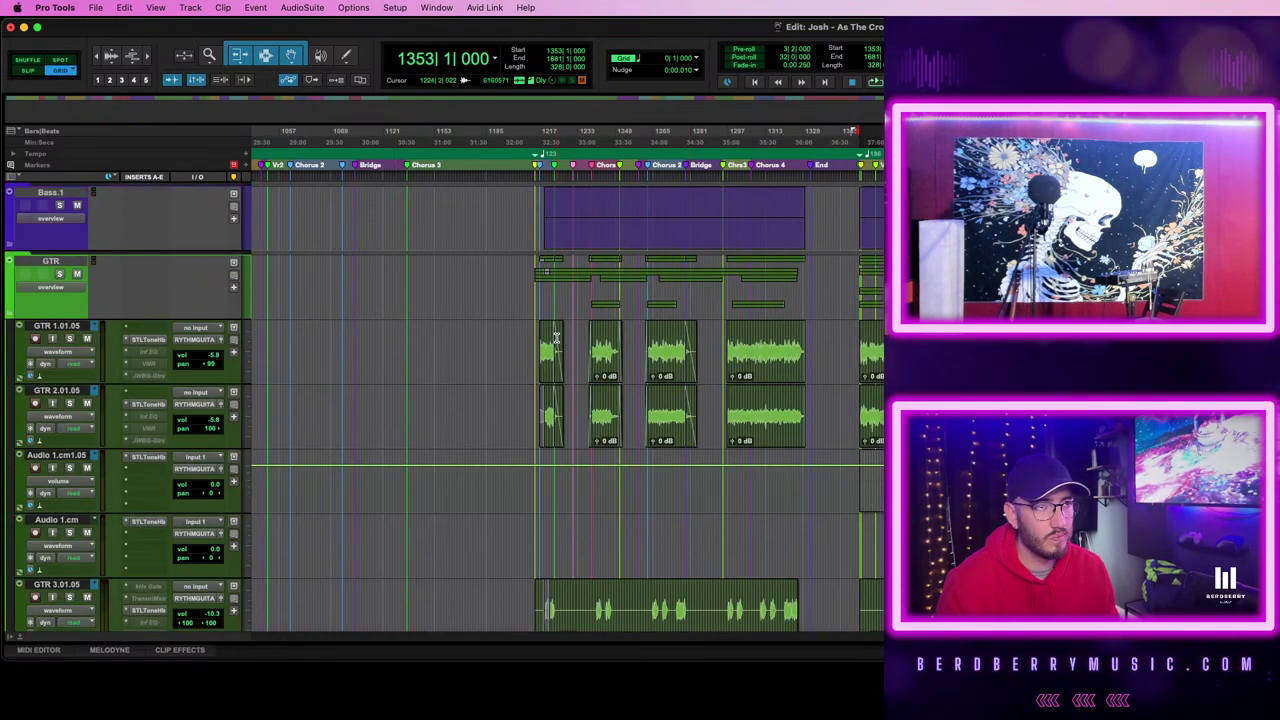
left_click(997, 366)
scroll(440, 405, "down", 3)
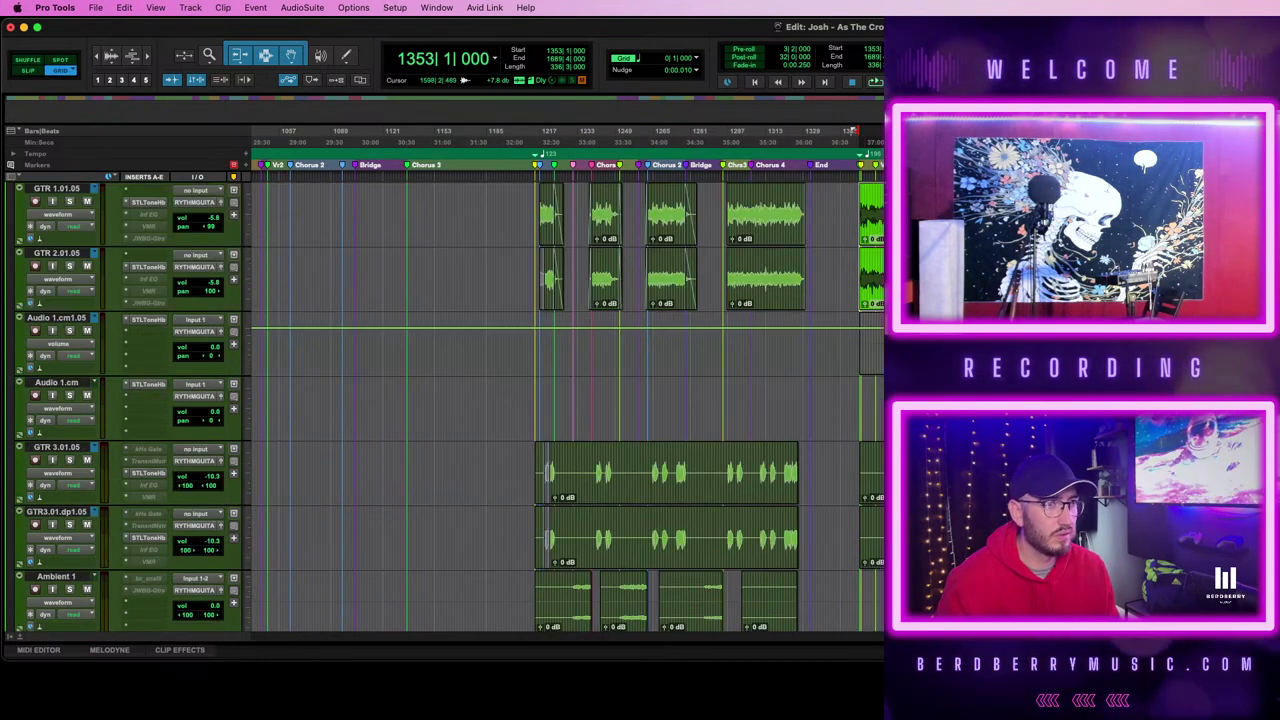
- Switch the Audio 1.cm1.05 track to waveform view and include it in the 1353 to 1689|4|000 guitar selection
left_click(858, 368)
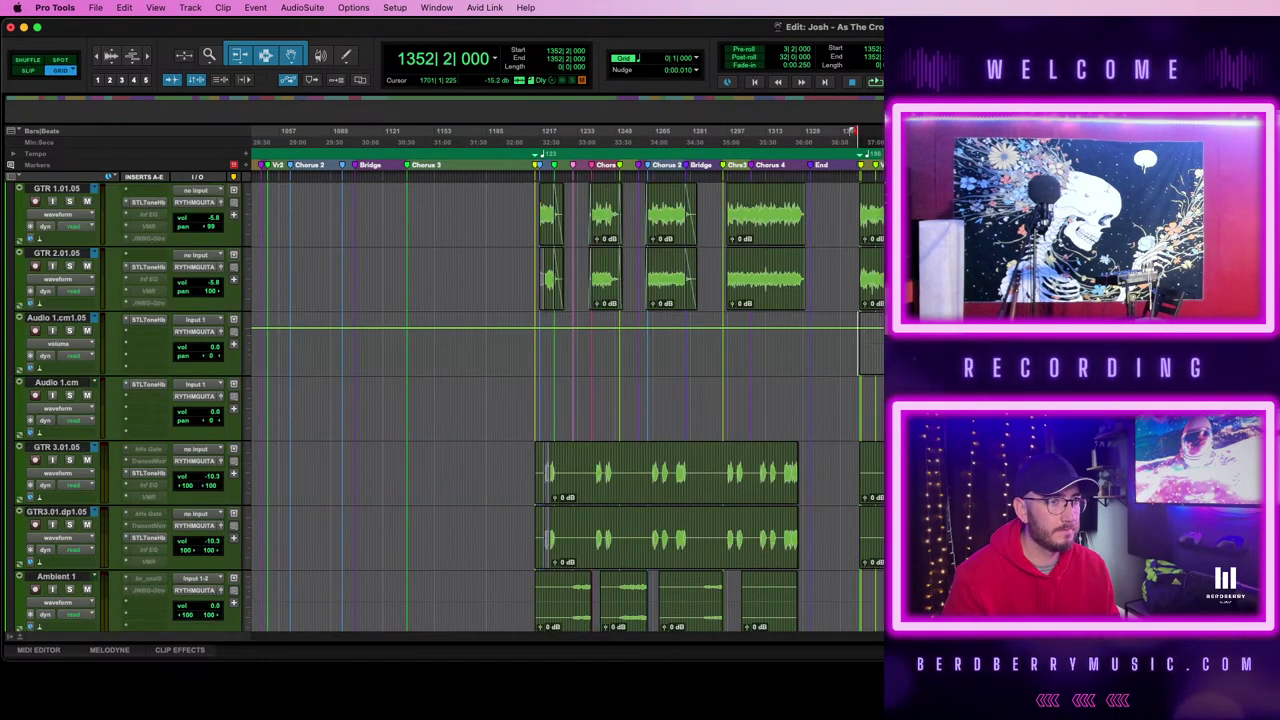
left_click(44, 345)
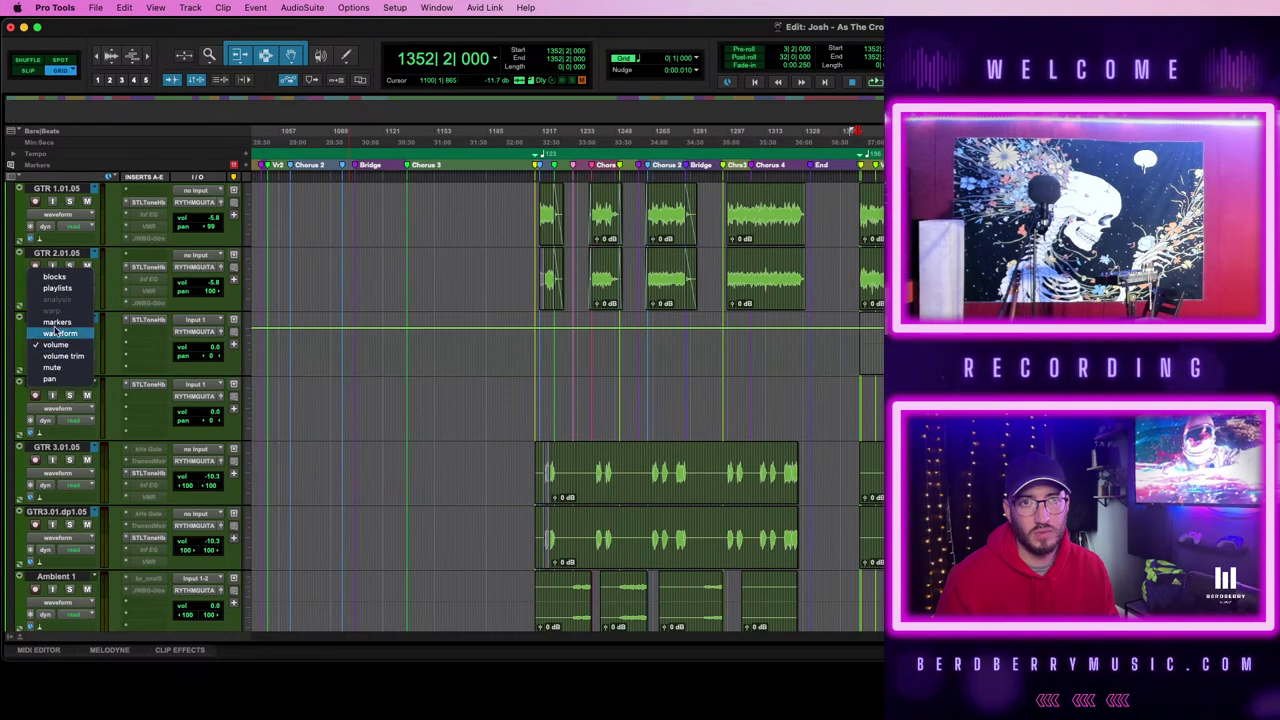
left_click(58, 333)
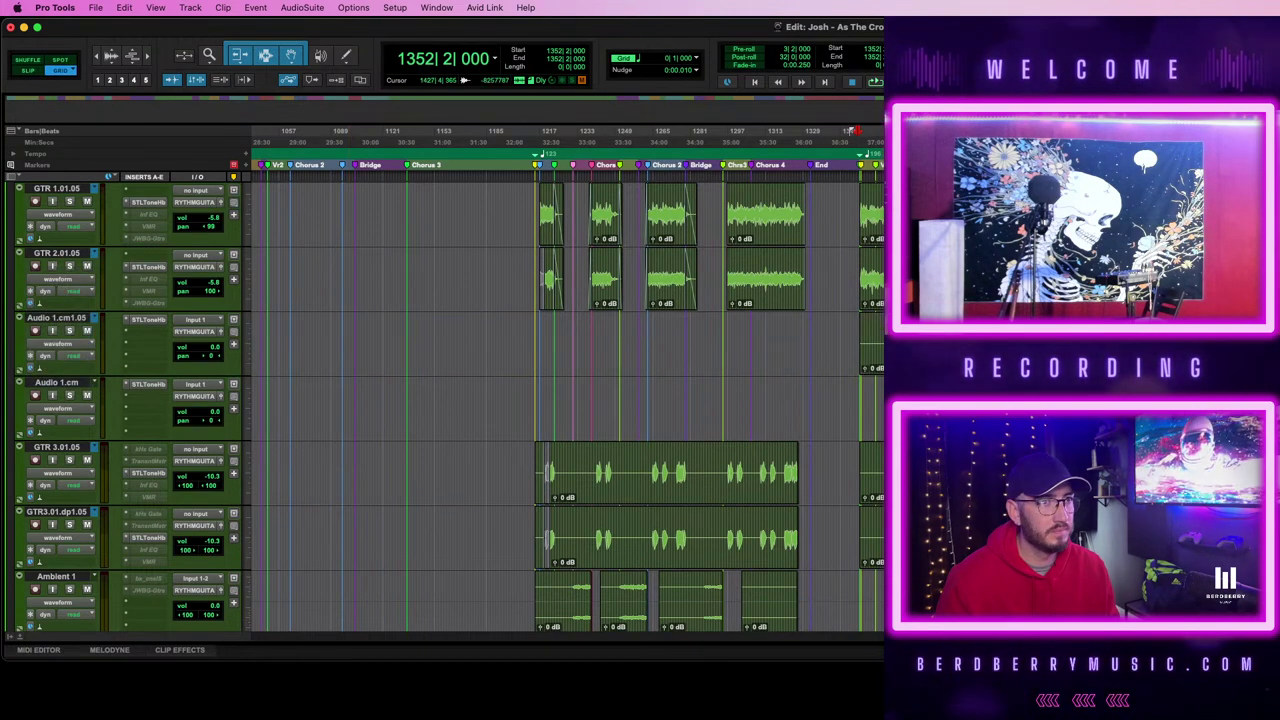
scroll(444, 407, "up", 2)
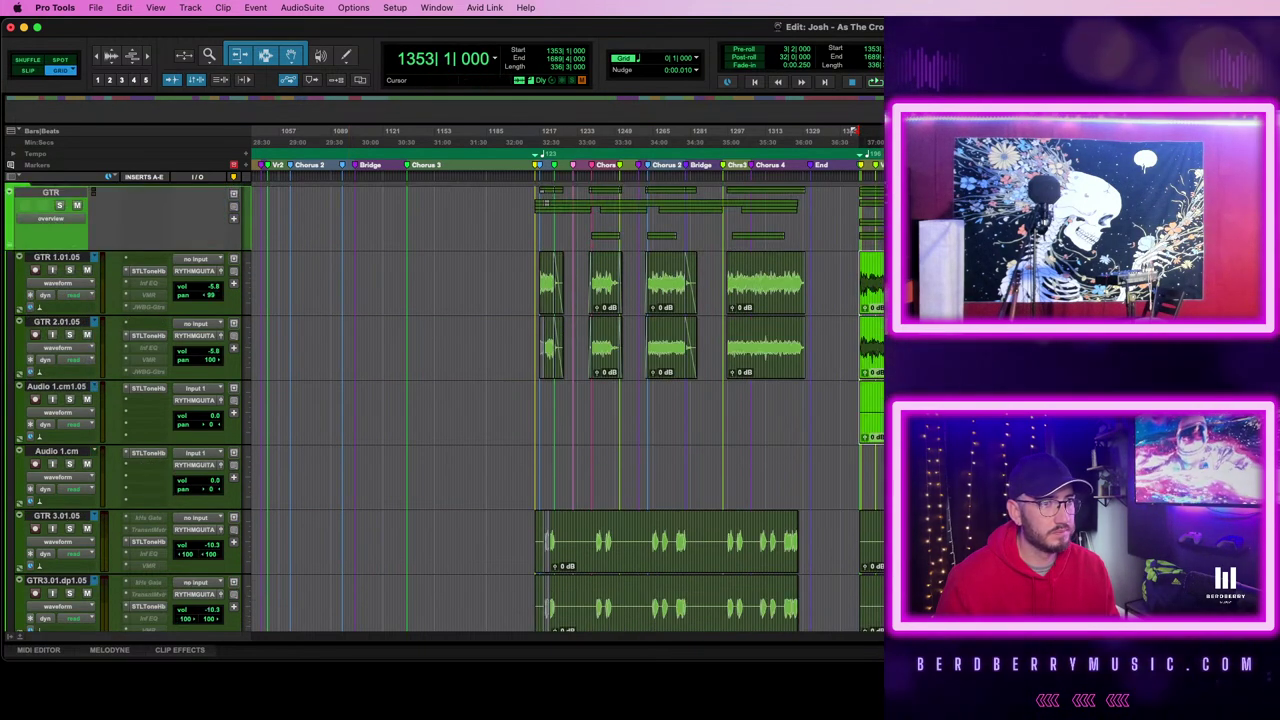
- Select the 1353 to 1689|4|000 range on further guitar tracks, including GTR 3 and its duplicate, and collapse the GTR folder
scroll(450, 400, "down", 3)
scroll(365, 464, "down", 7)
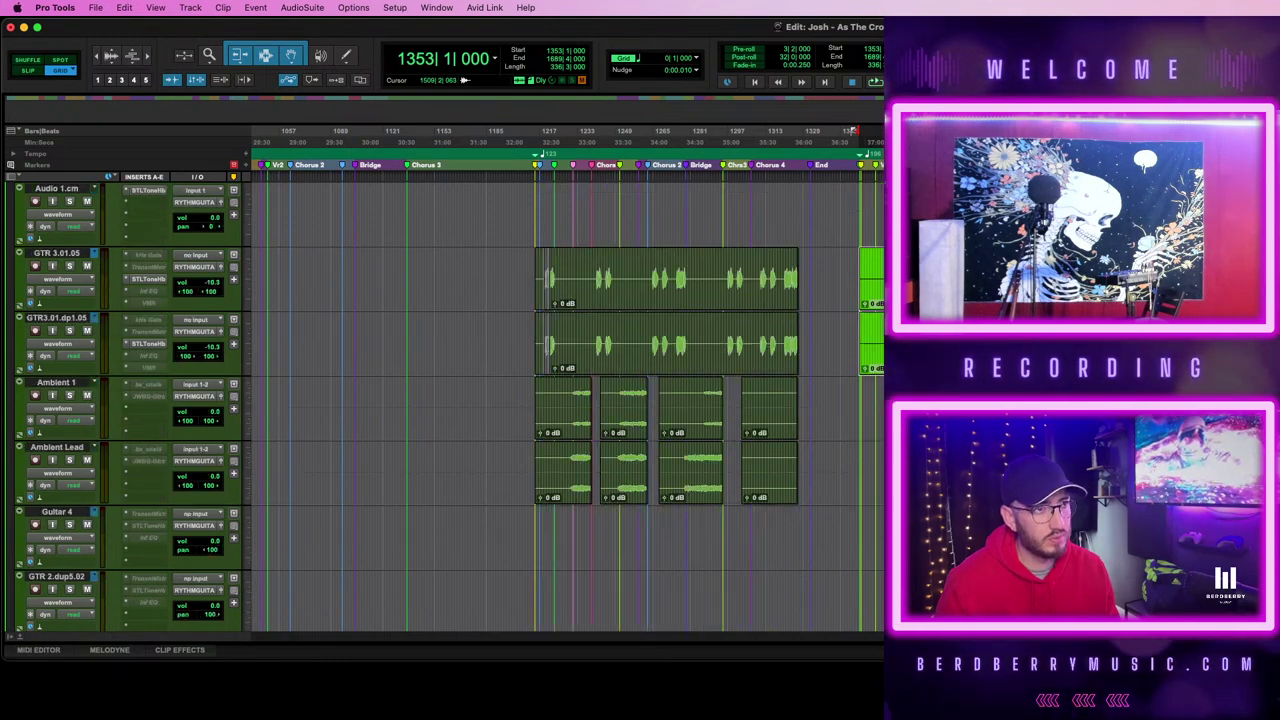
scroll(365, 464, "up", 4)
scroll(365, 464, "down", 8)
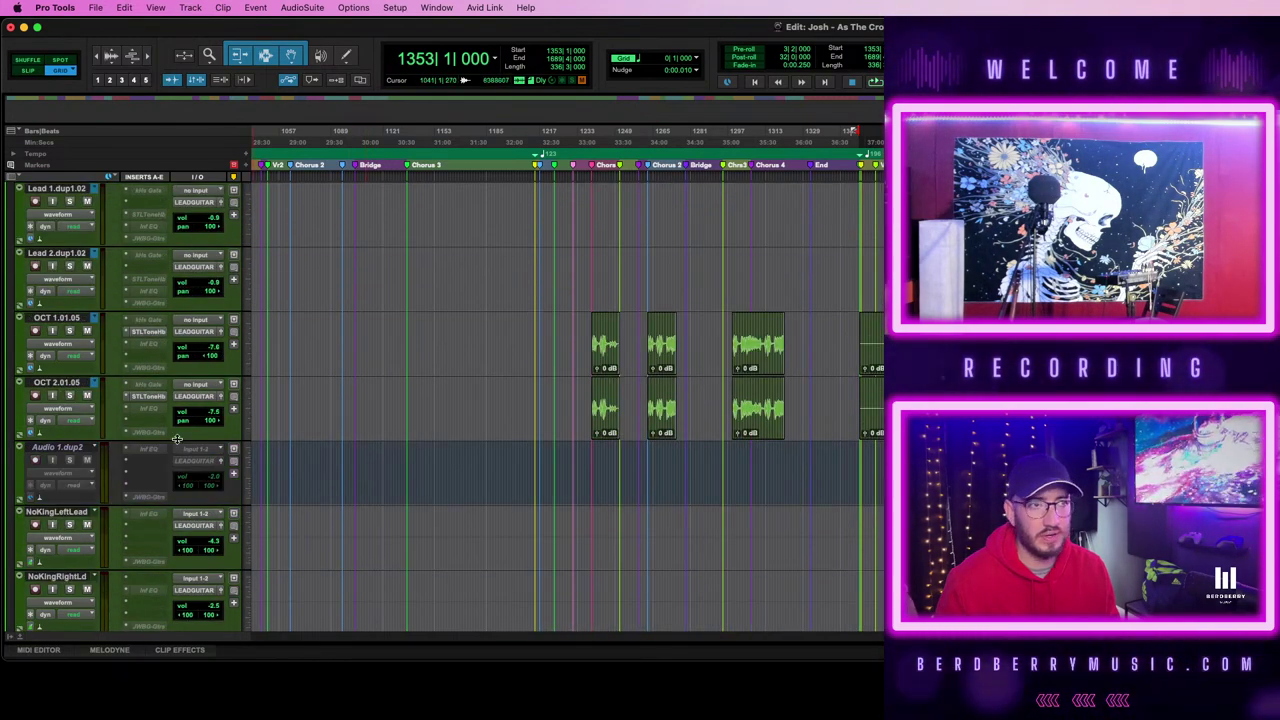
scroll(177, 438, "up", 10)
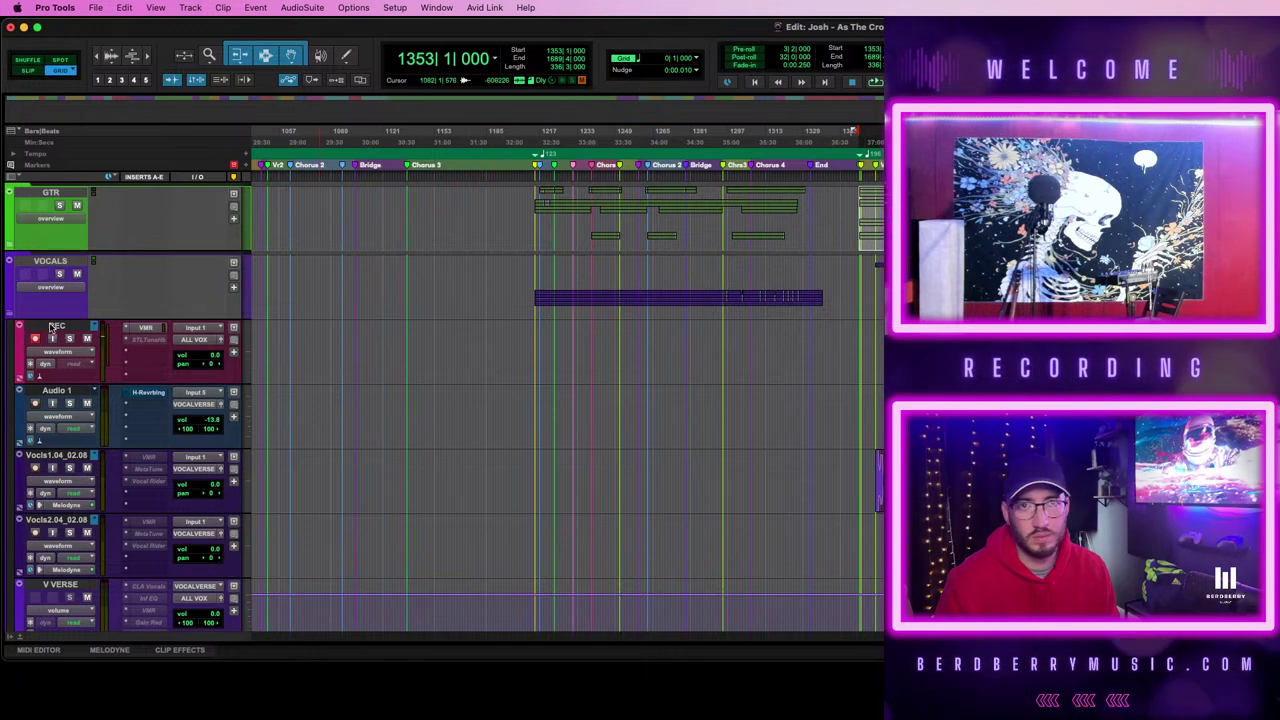
- Hide the REC and Audio 1 tracks and make them inactive
left_click(67, 391, "shift")
right_click(70, 391)
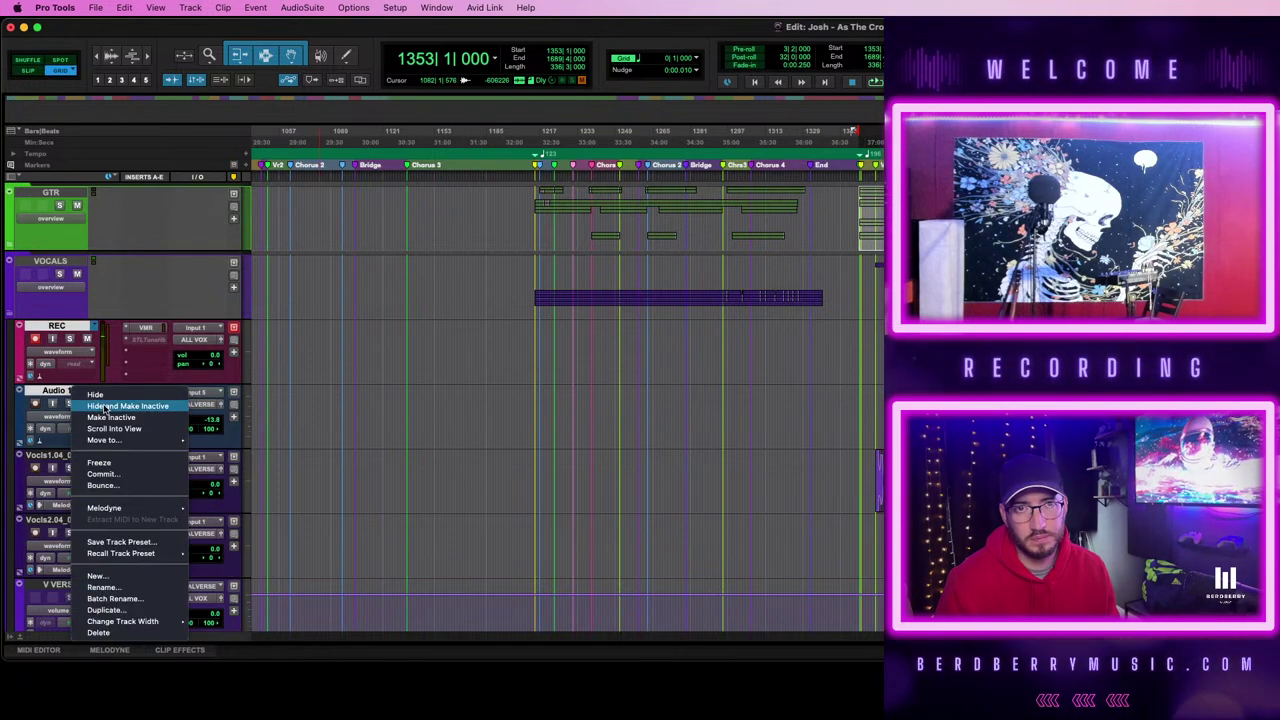
left_click(375, 427)
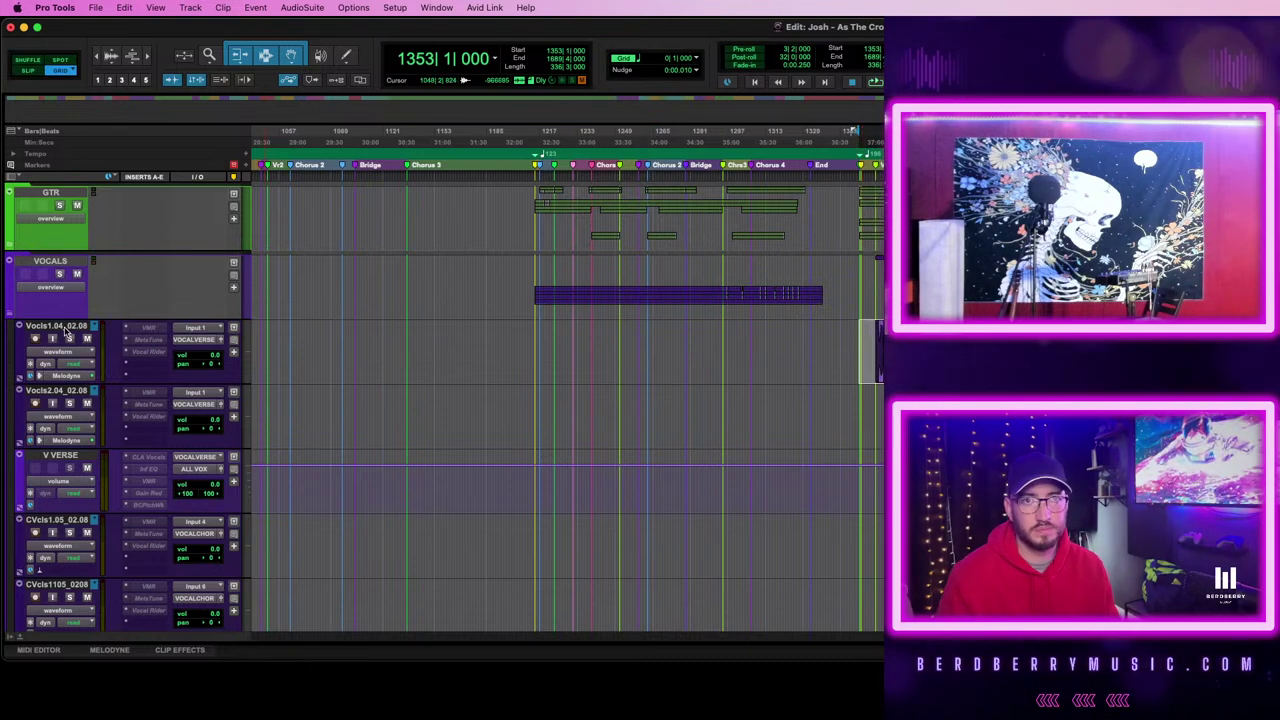
- Duplicate the playlists of both verse vocal tracks and consolidate their selected clips from bar 1353
left_click(92, 389)
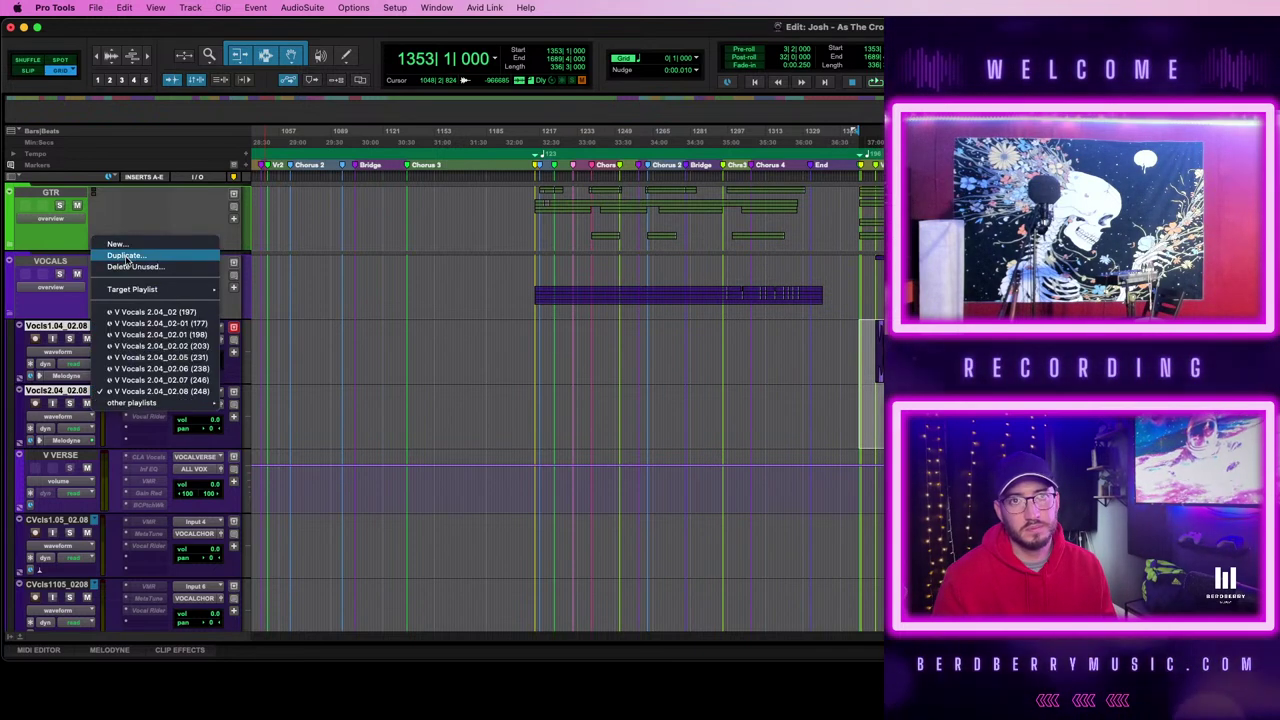
left_click(126, 258)
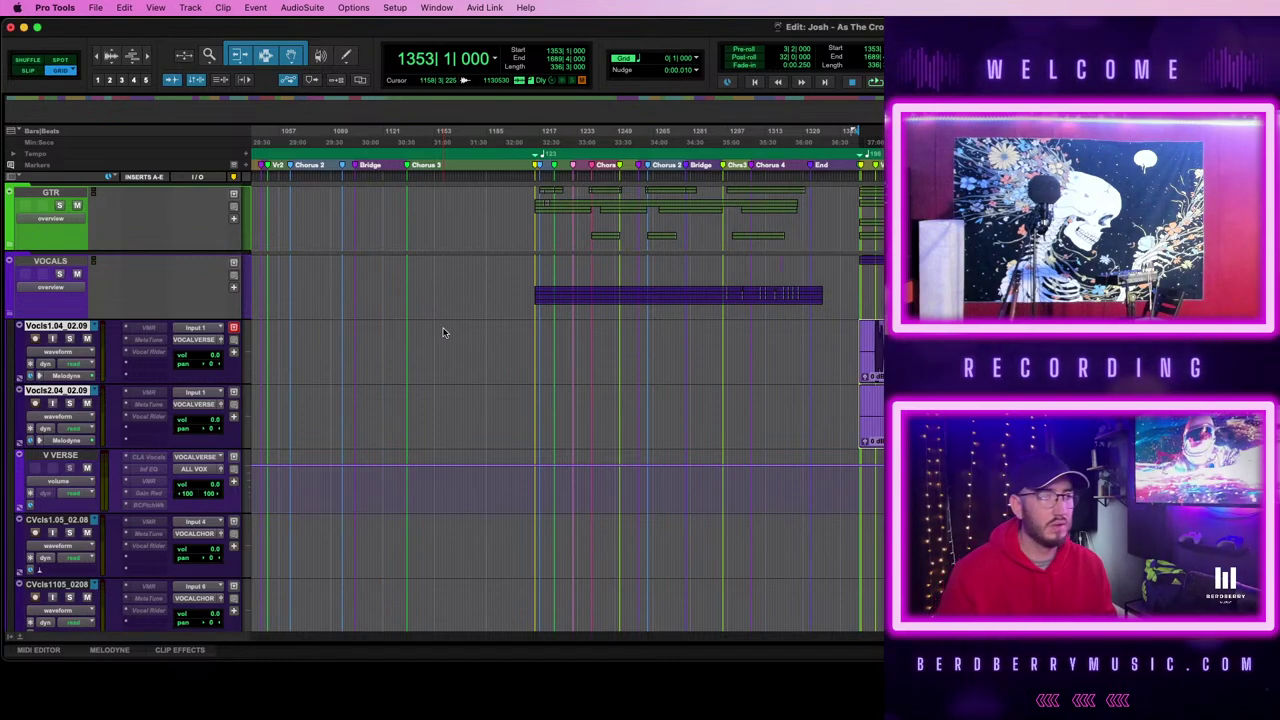
scroll(754, 374, "down", 3)
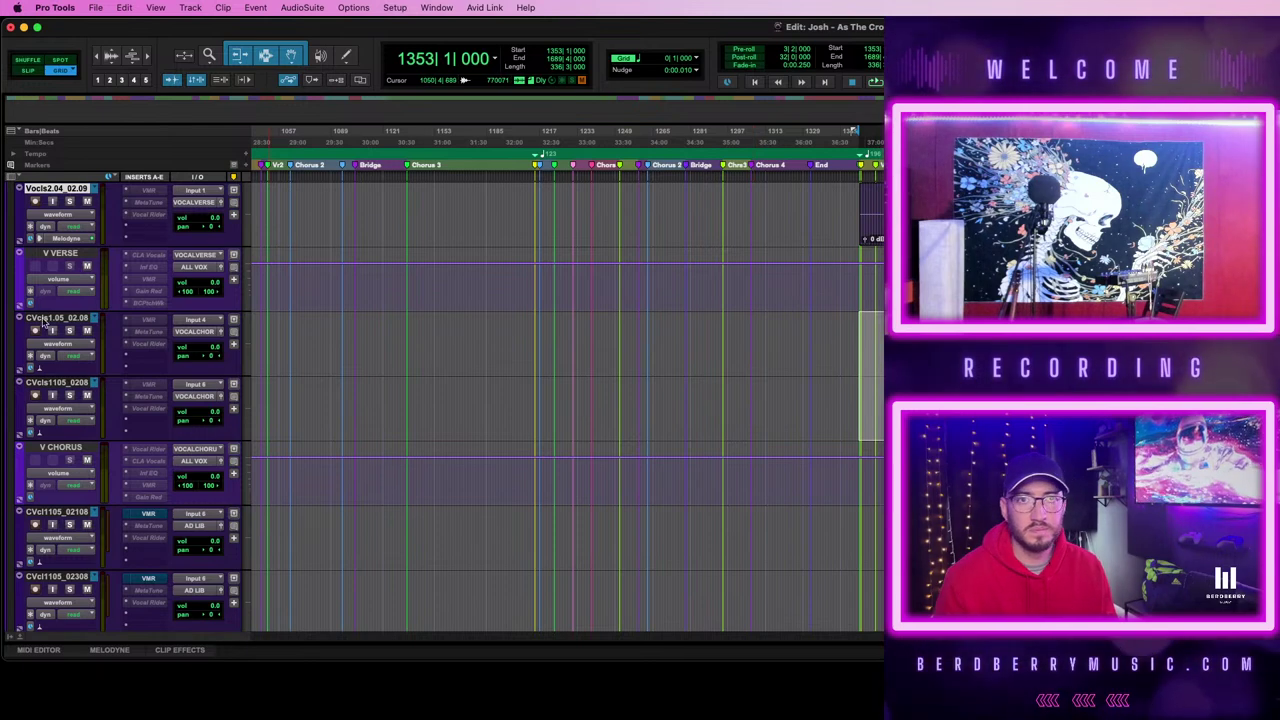
- Duplicate the playlists of both chorus vocal tracks and the three vocal tracks below V CHORUS, consolidating their selected clips from bar 1353
left_click(94, 382)
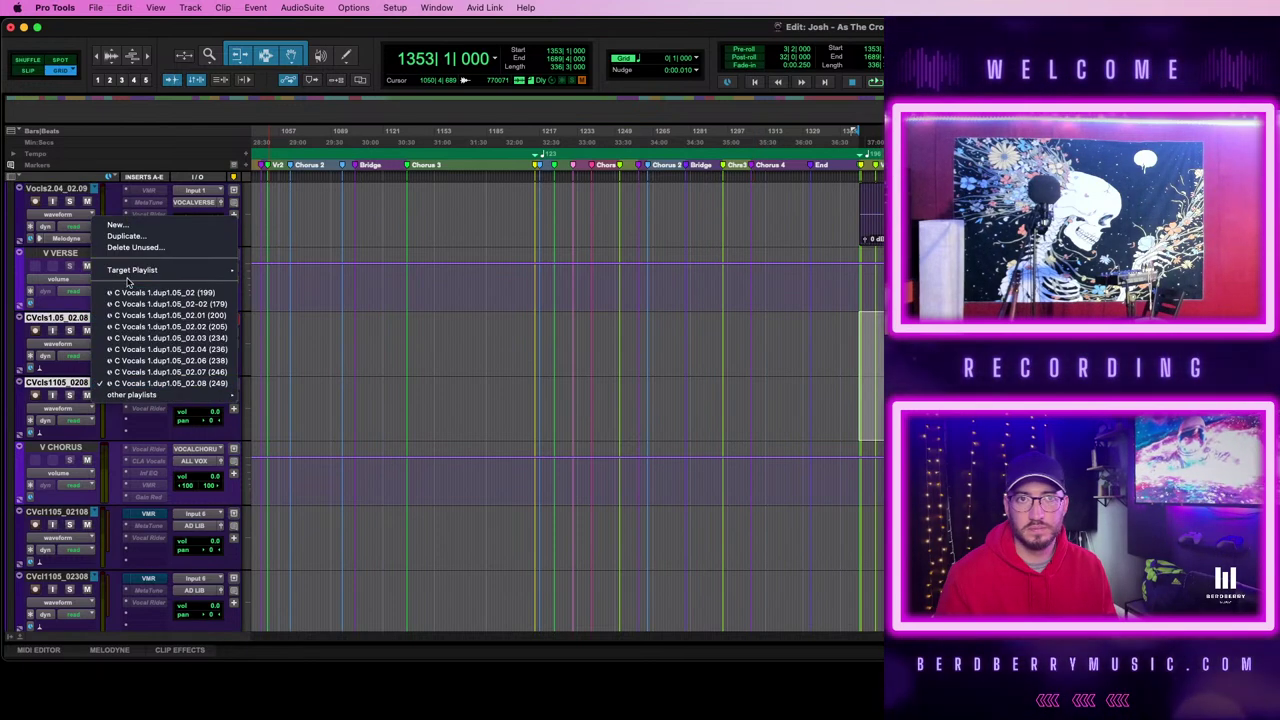
left_click(135, 246)
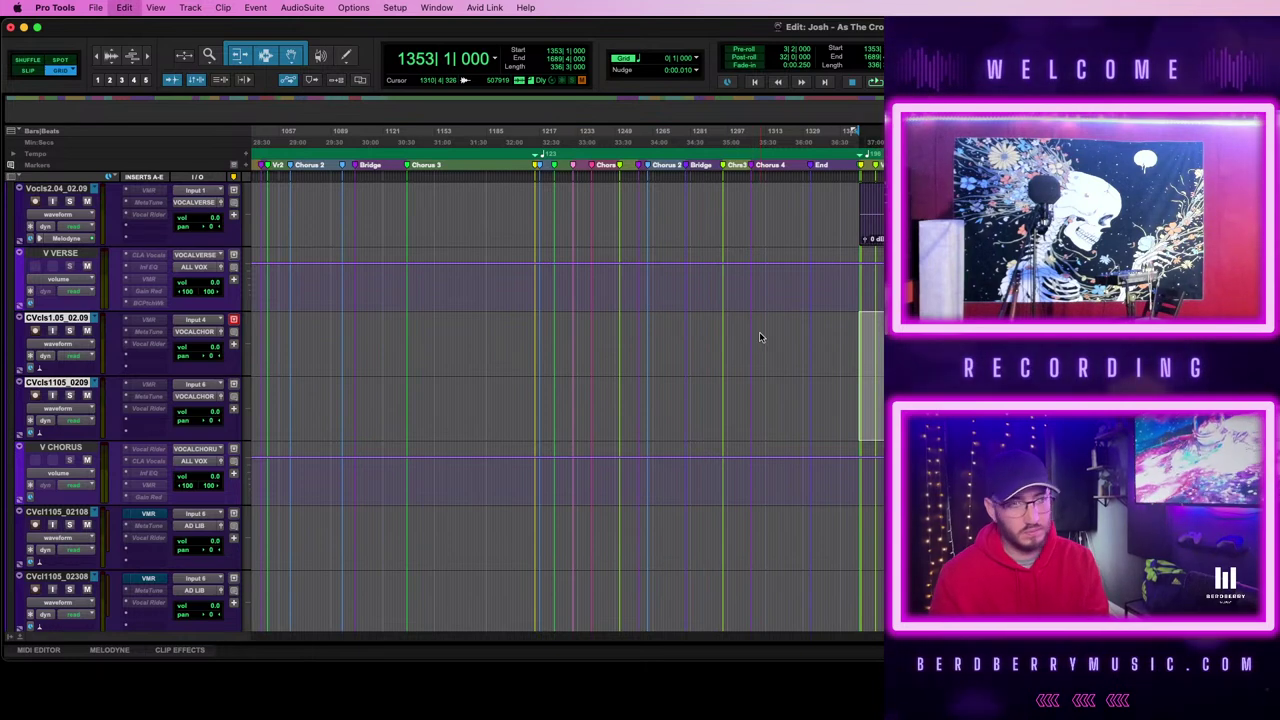
key("semicolon")
key("semicolon")
scroll(567, 405, "down", 3)
scroll(208, 258, "down", 1)
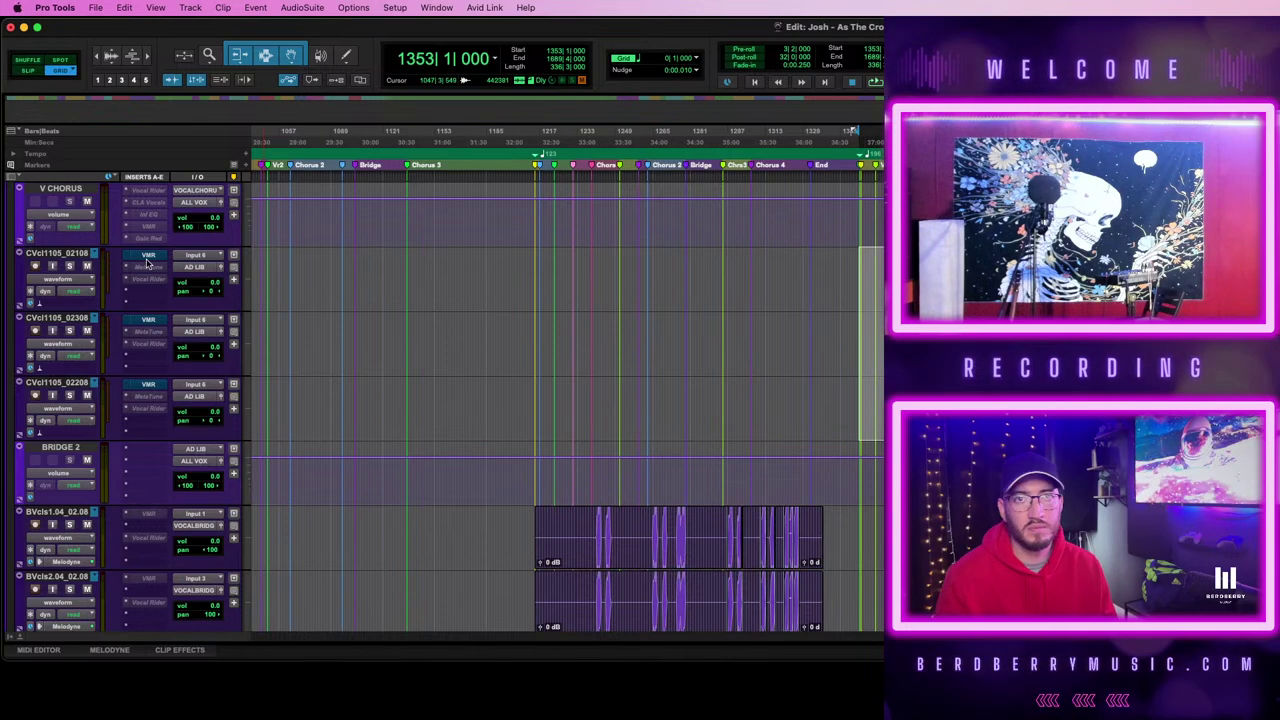
left_click(93, 382)
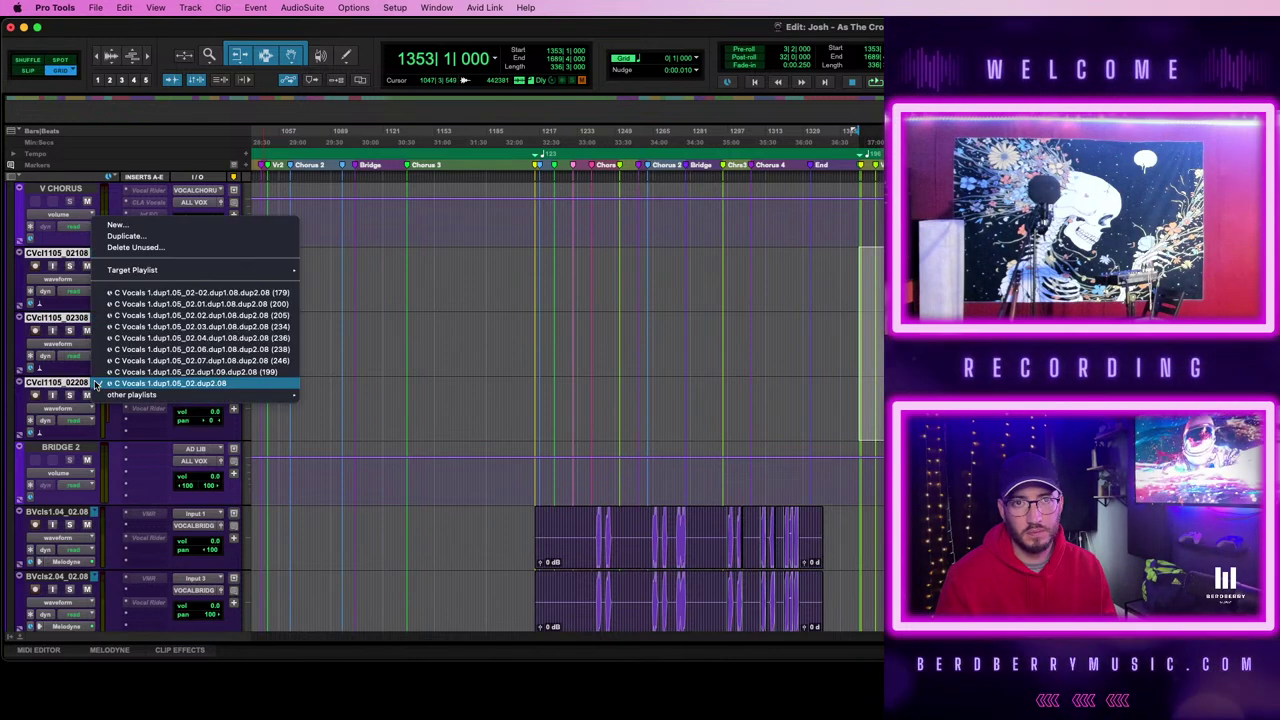
left_click(132, 246)
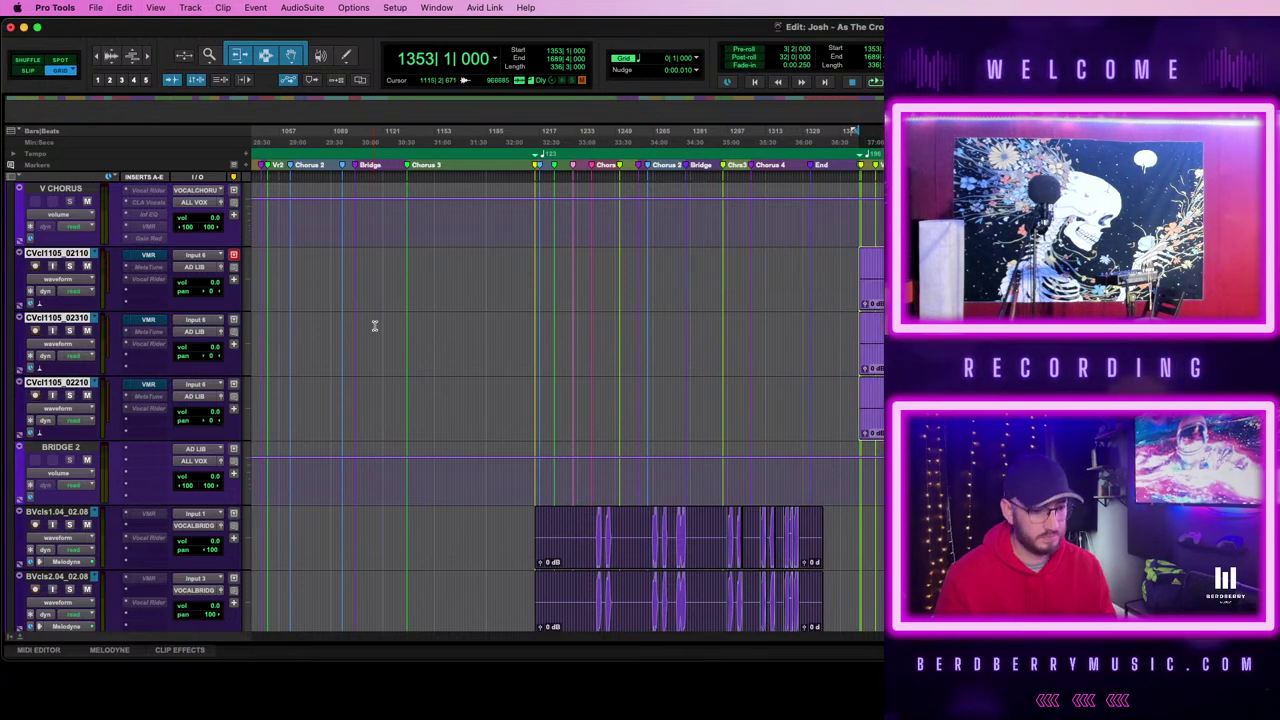
- Duplicate the playlists of the four upper bridge vocal tracks below BRIDGE 2 and consolidate their selected clips from bar 1353
scroll(862, 388, "down", 3)
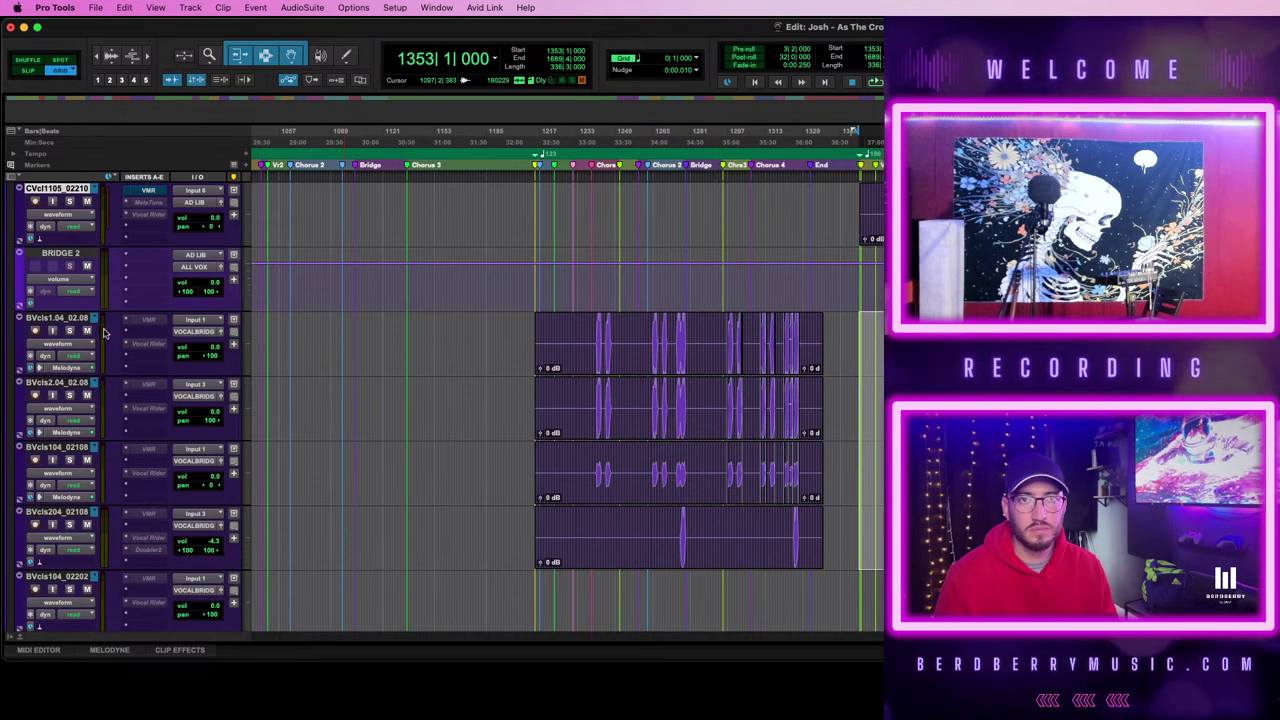
left_click(50, 320)
left_click(76, 512, "shift")
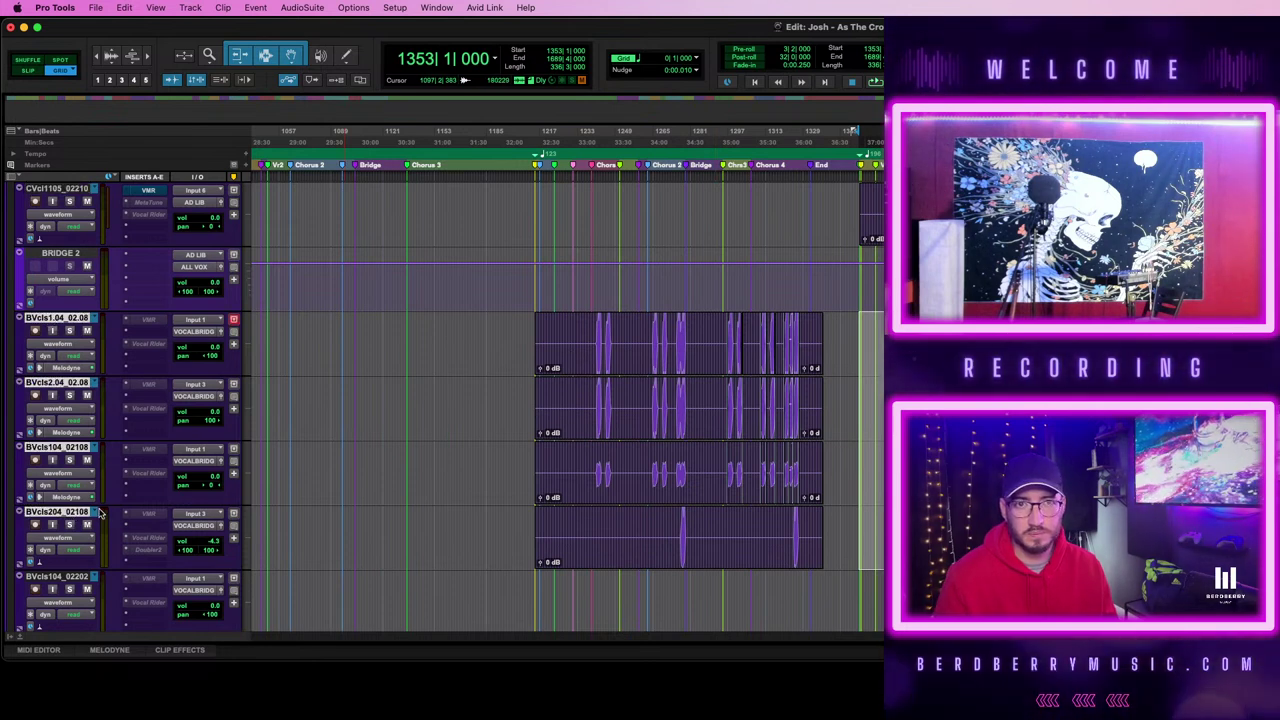
left_click(96, 513)
left_click(128, 389)
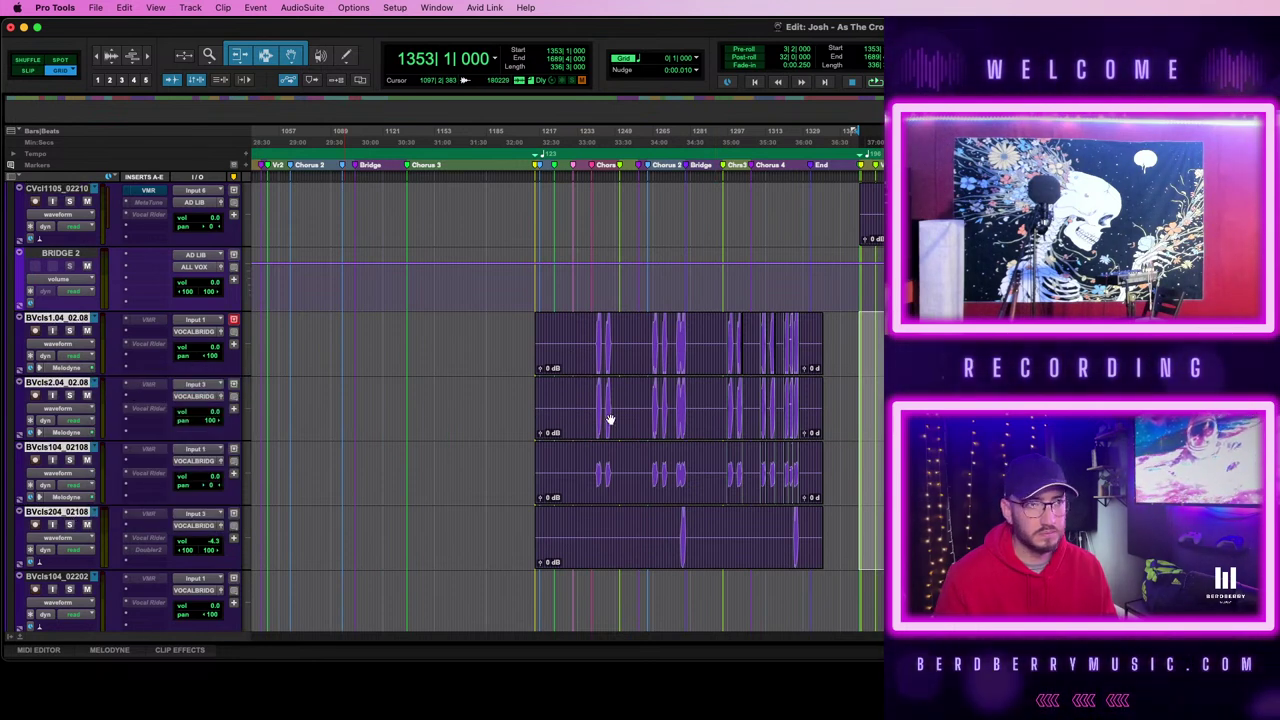
key("ctrl+super+backslash")
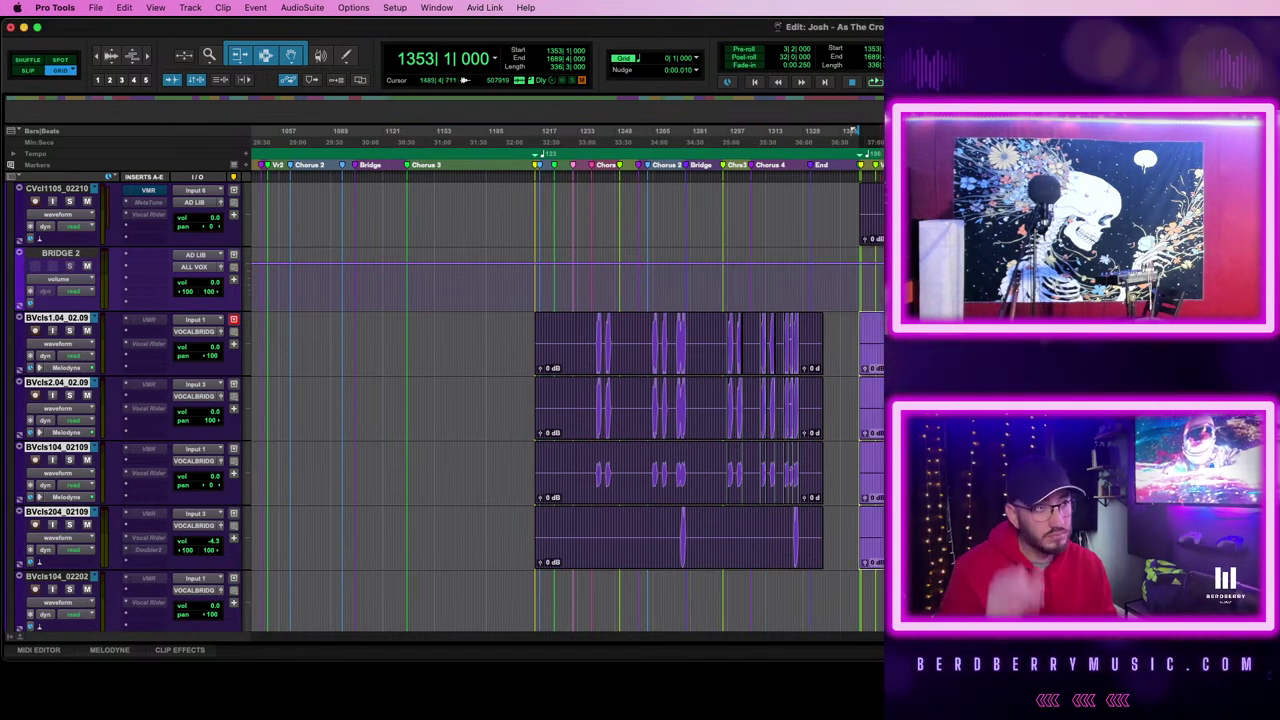
left_click(97, 318)
left_click(134, 173)
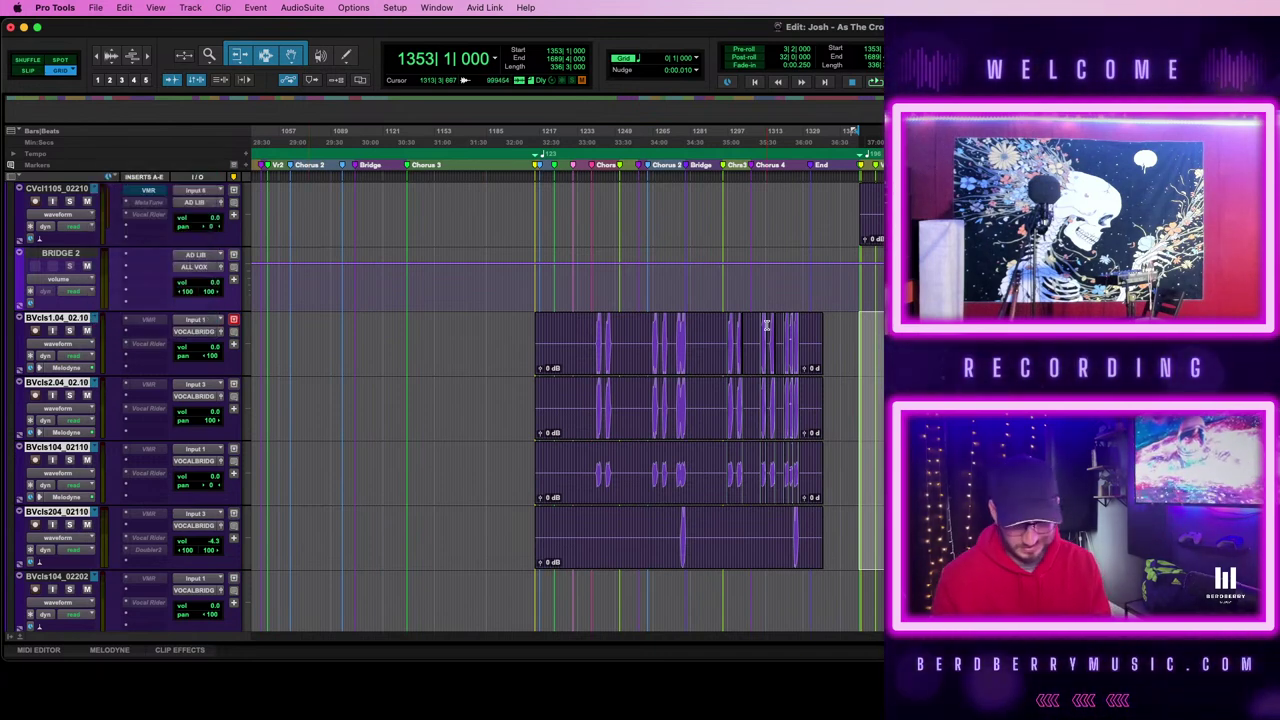
- Move the 1353 to 1689|4|000 selection down through the bridge and ad lib tracks to the Harmony 1 tracks
scroll(567, 408, "down", 10)
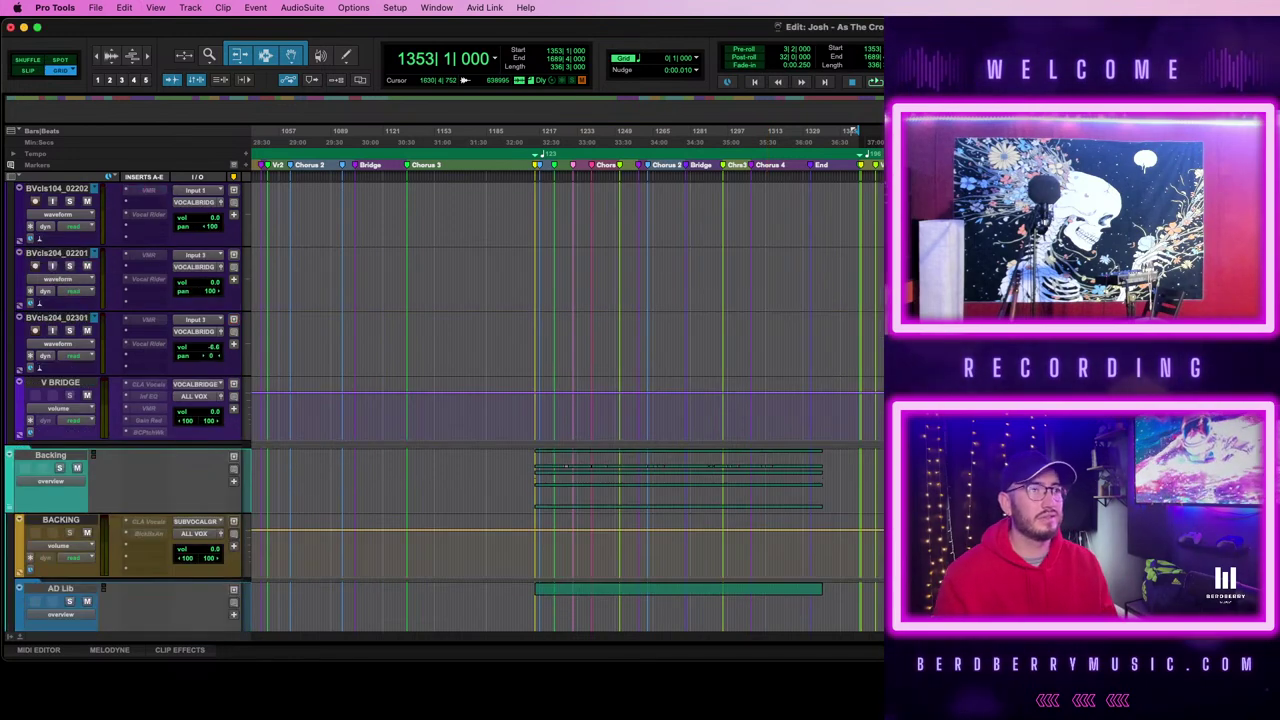
scroll(811, 321, "down", 5)
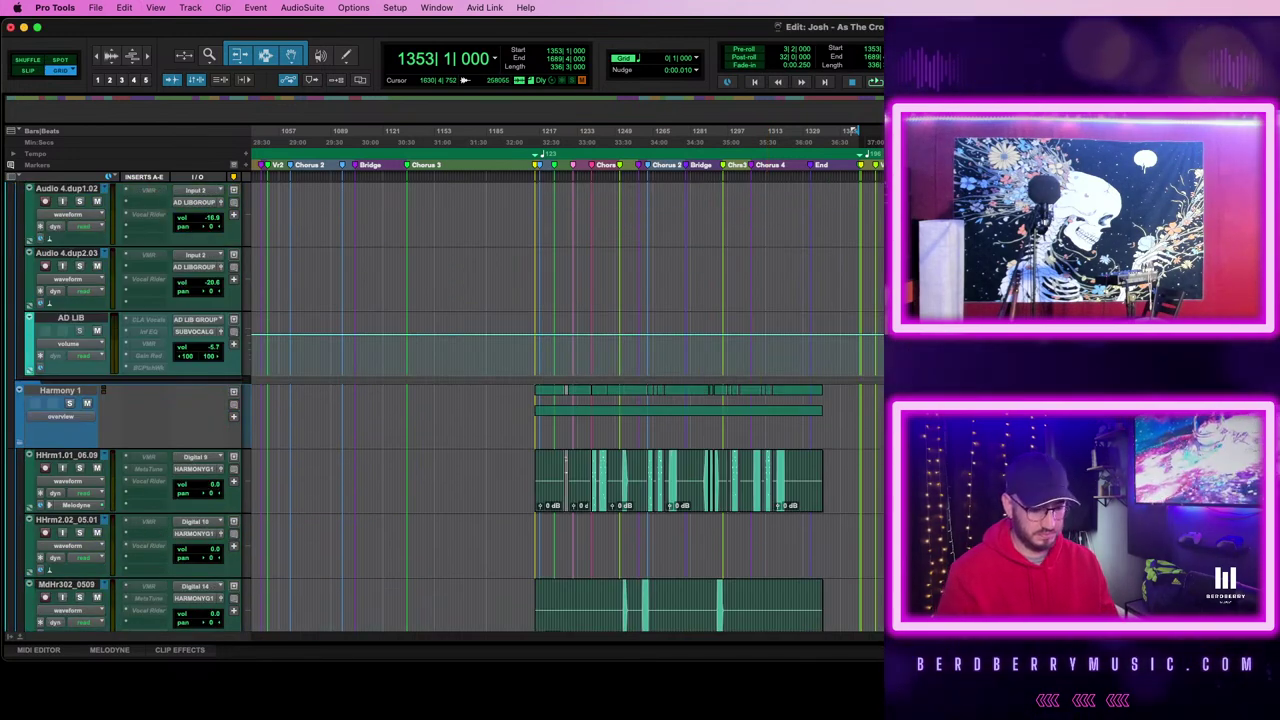
key("semicolon")
key("semicolon")
key("semicolon")
key("semicolon")
key("semicolon")
key("semicolon")
key("semicolon")
key("semicolon")
key("semicolon")
key("semicolon")
key("semicolon")
key("semicolon")
key("semicolon")
key("semicolon")
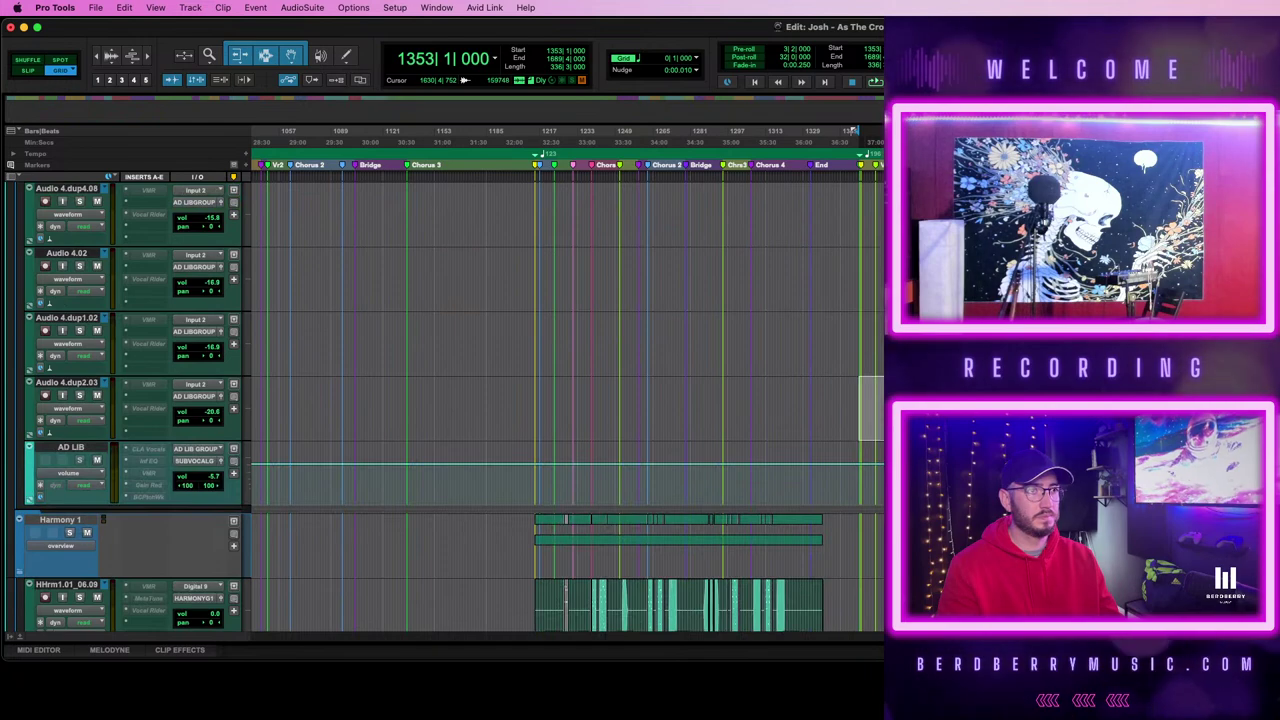
scroll(560, 400, "down", 6)
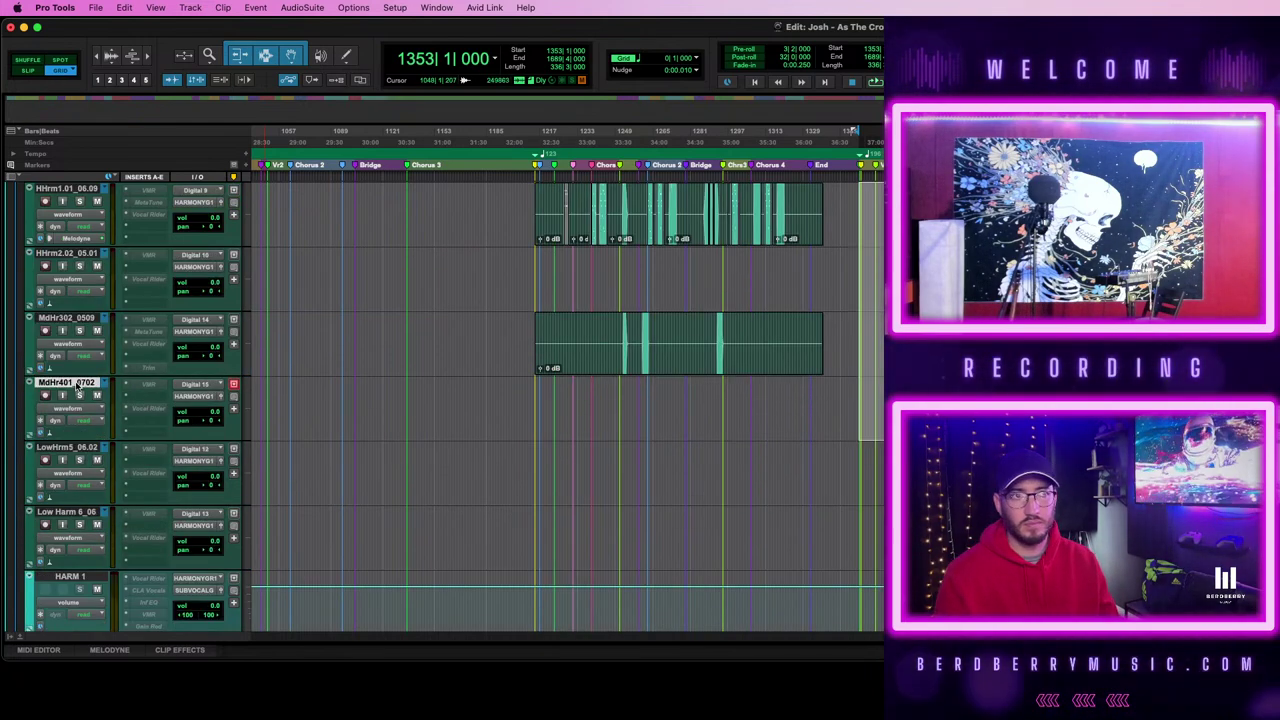
- Duplicate the playlists of the first four Harmony 1 tracks and consolidate their selected clips from bar 1353
scroll(78, 390, "up", 4)
left_click(104, 456)
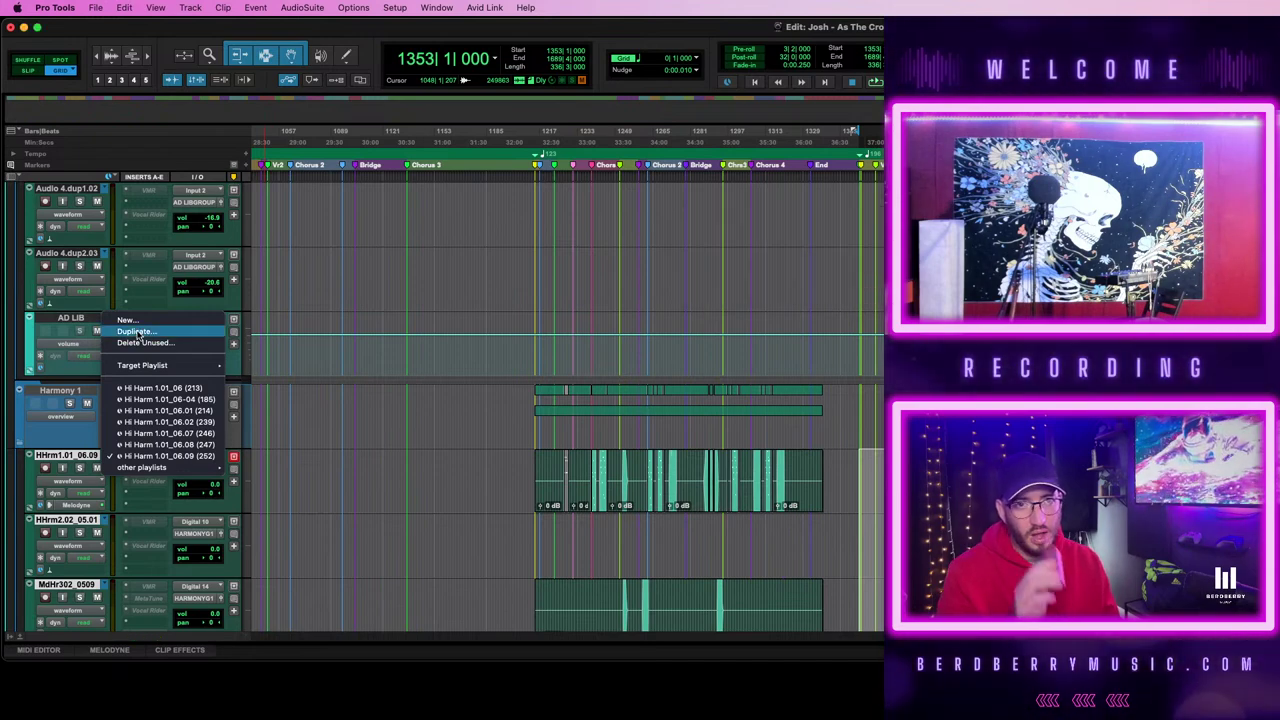
left_click(137, 333)
scroll(605, 418, "down", 5)
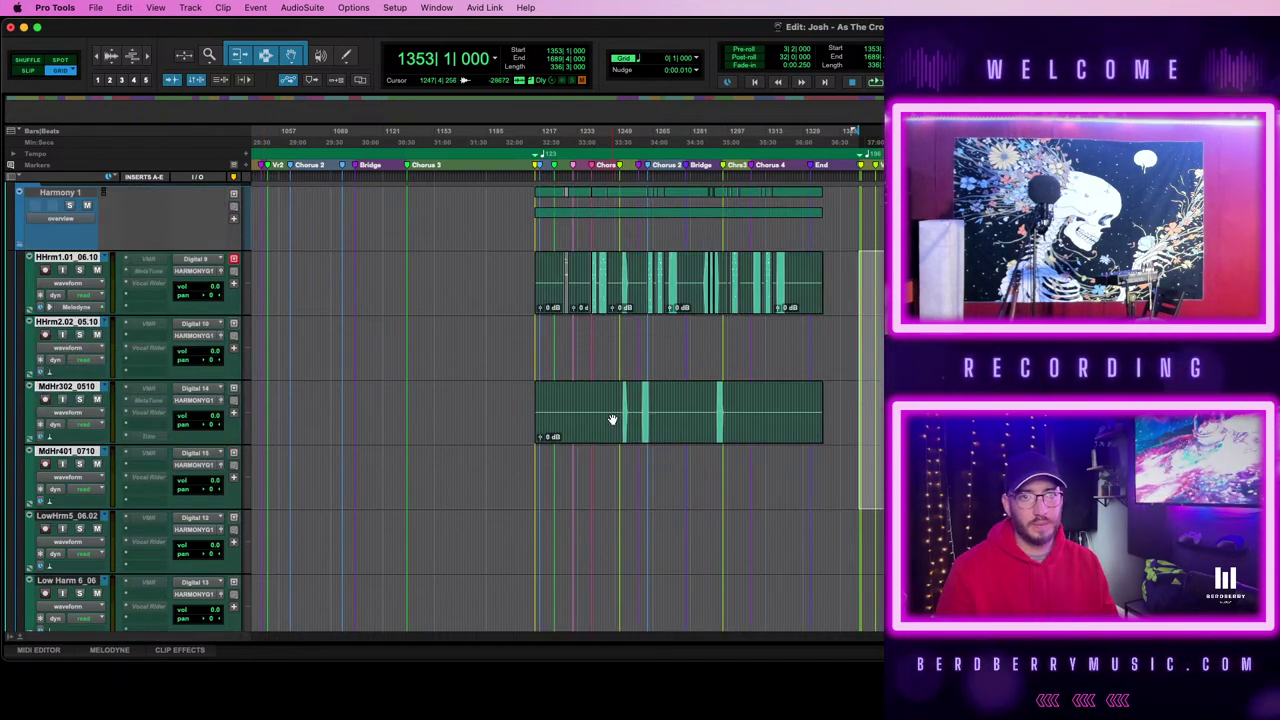
key("f")
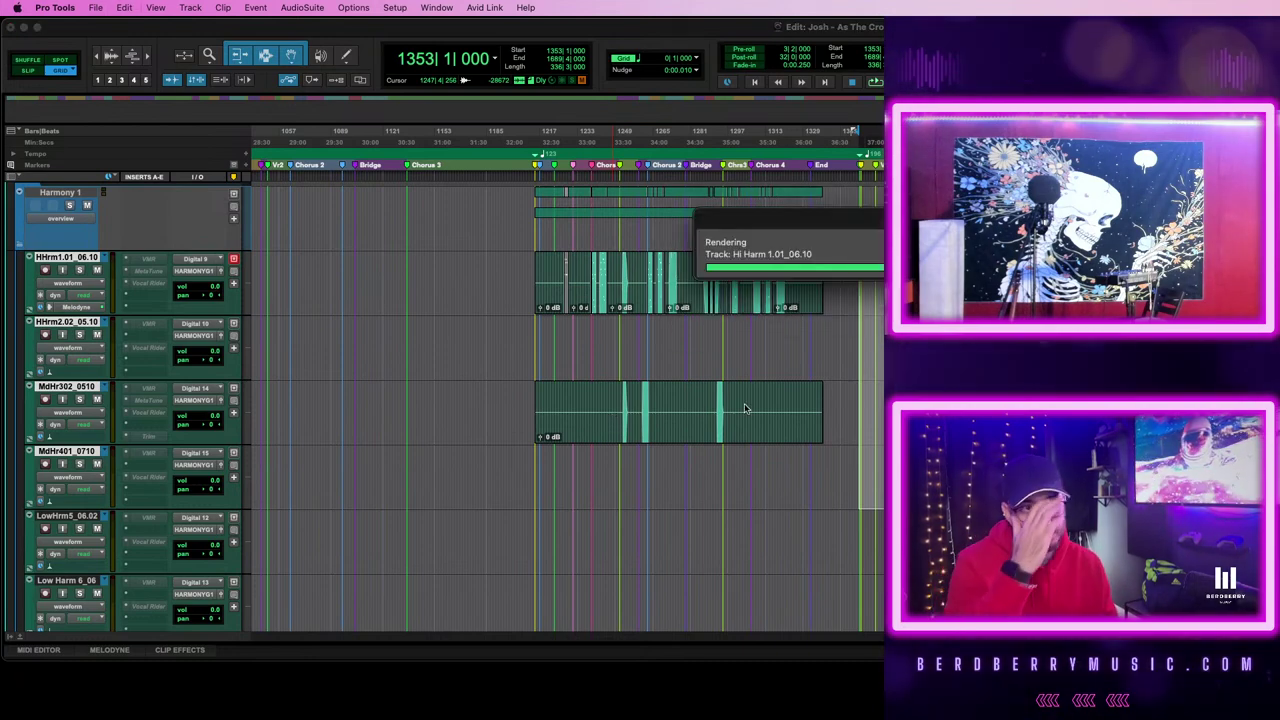
- Check the remaining harmony tracks, and collapse the VOCALS and Backing folders
scroll(613, 418, "down", 8)
scroll(560, 408, "down", 15)
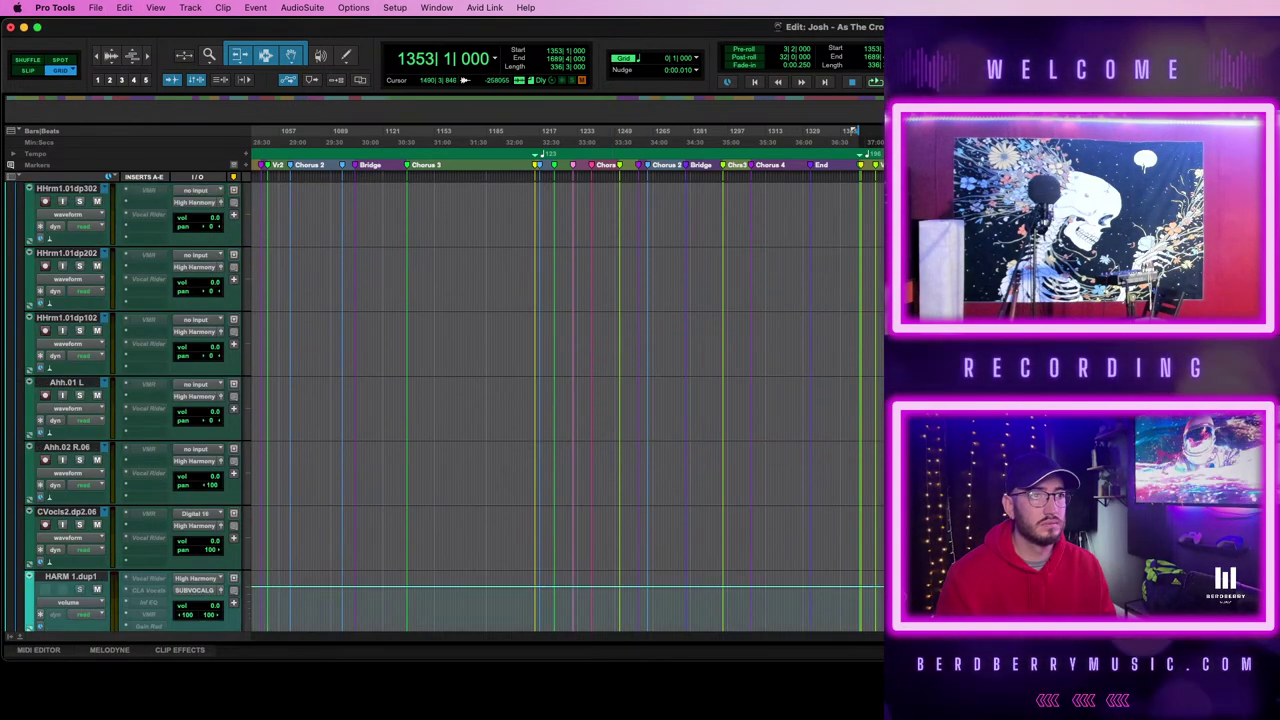
scroll(560, 408, "down", 15)
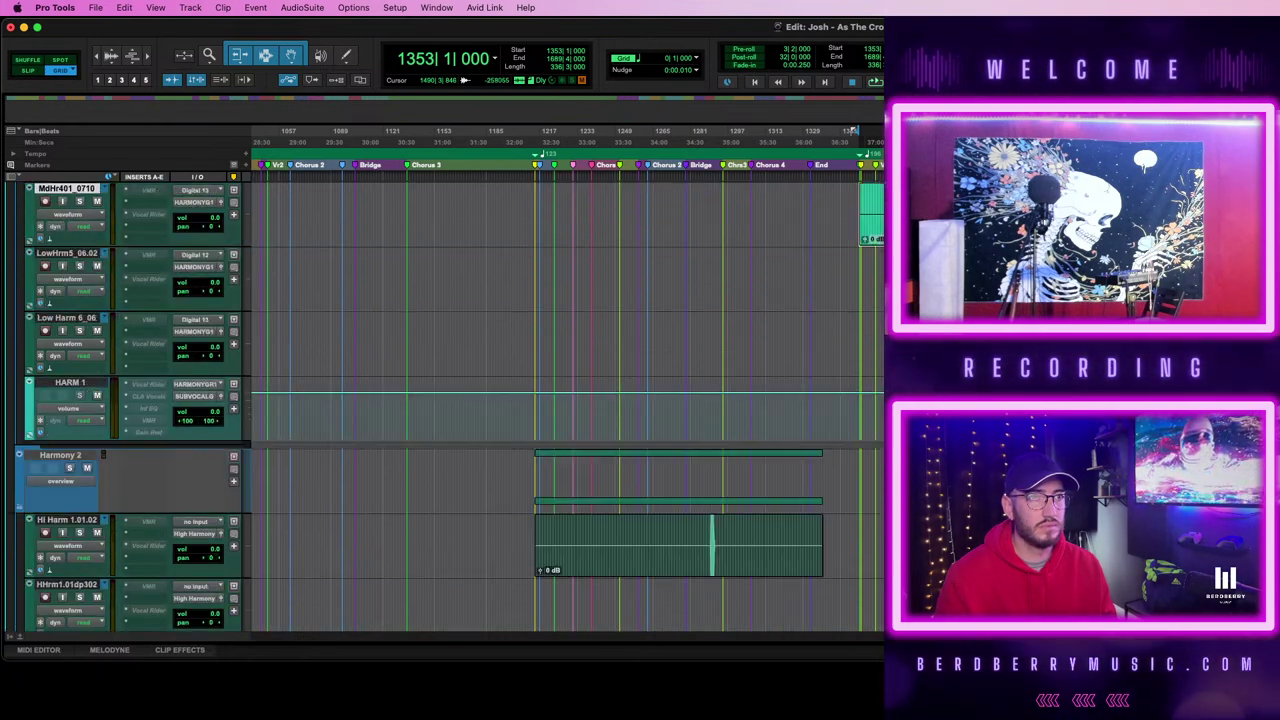
scroll(560, 408, "down", 12)
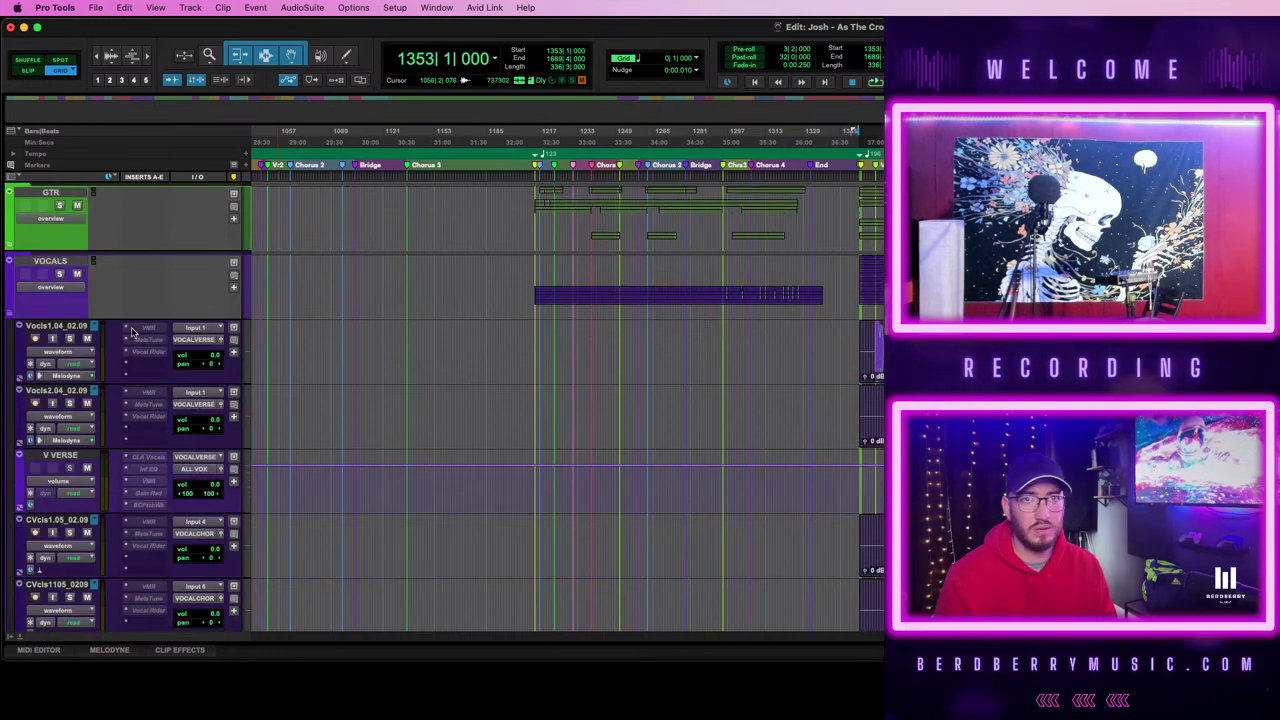
left_click(11, 314)
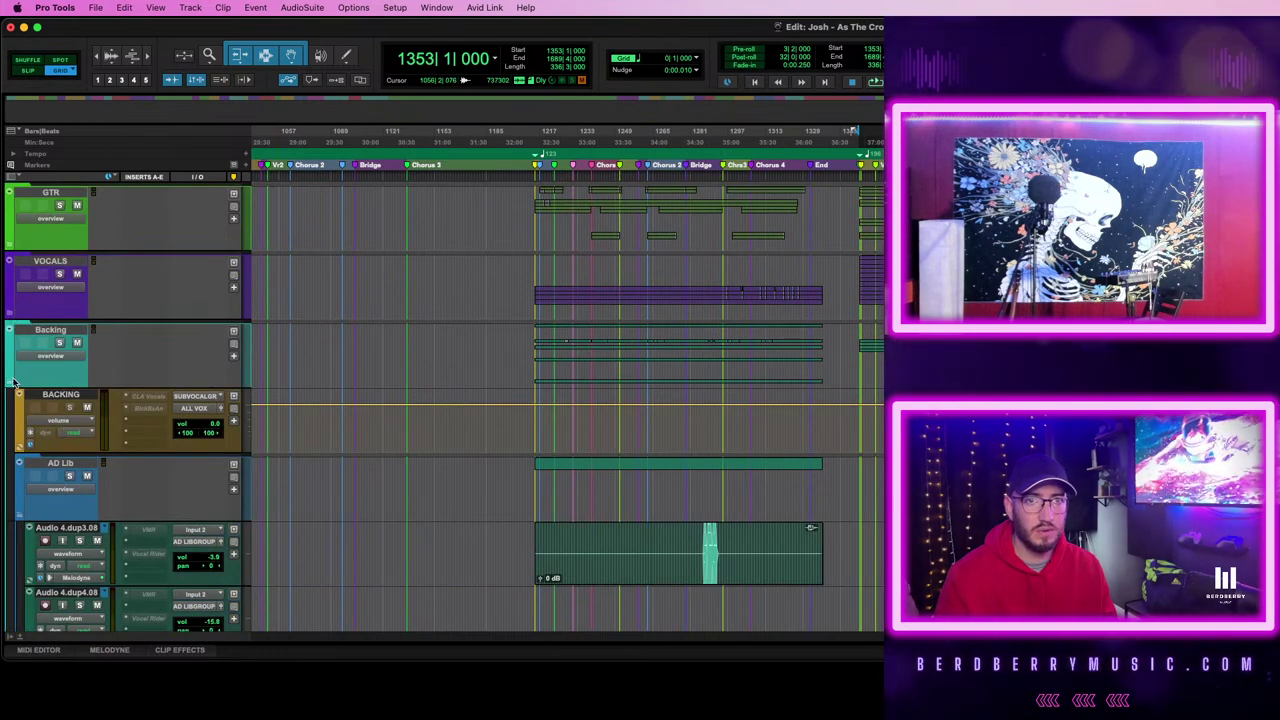
left_click(9, 330)
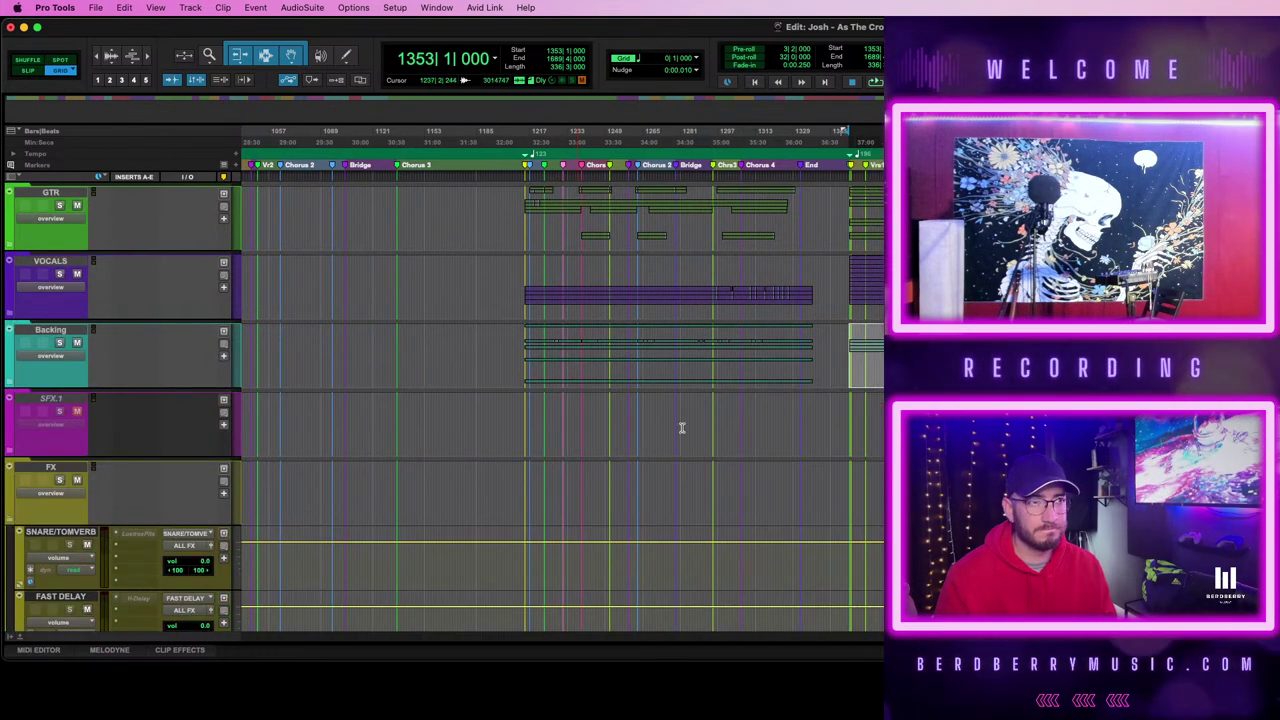
- Look through the delay and reverb tracks in the FX folder and save the session
scroll(753, 431, "down", 3)
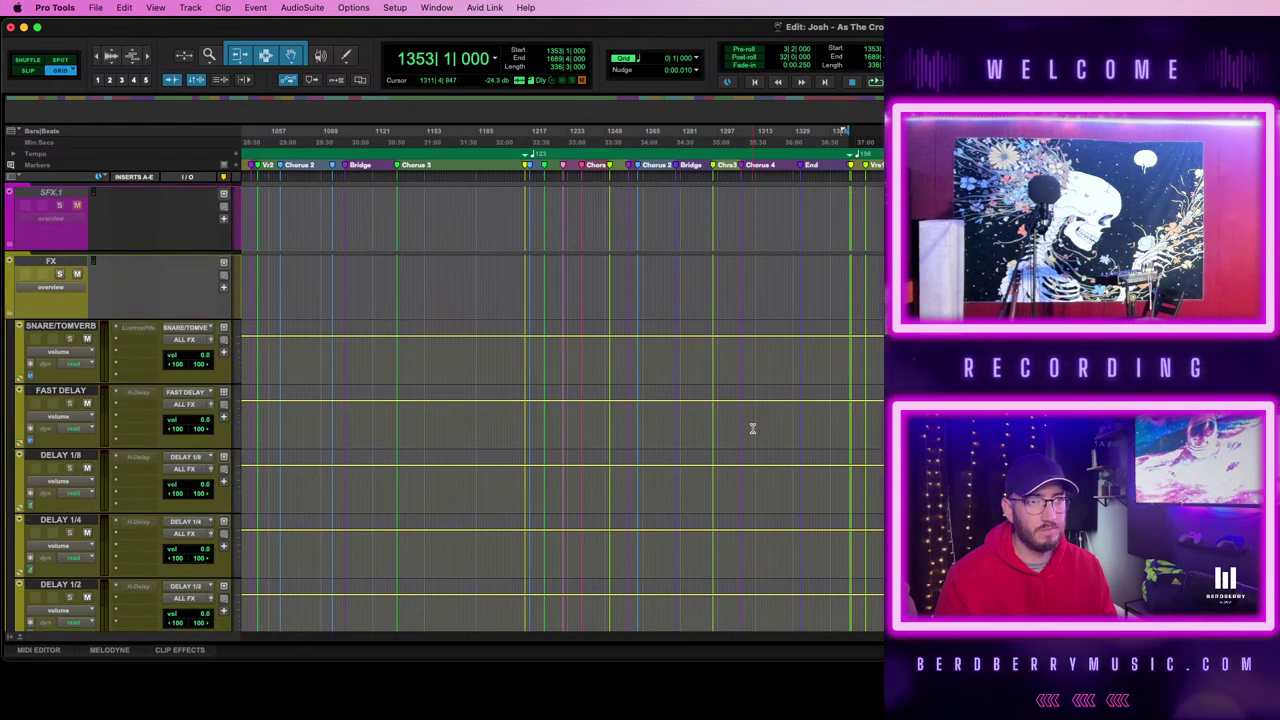
scroll(753, 431, "up", 4)
scroll(753, 431, "down", 5)
scroll(753, 430, "down", 3)
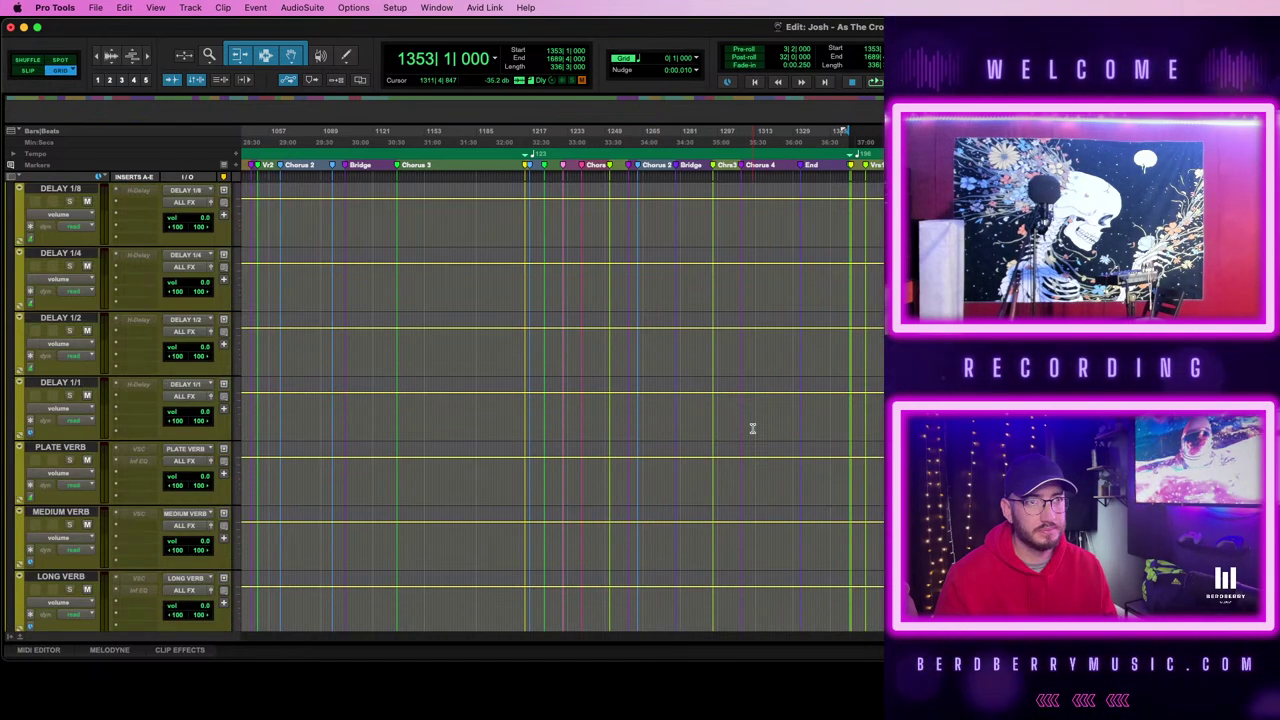
scroll(753, 429, "up", 10)
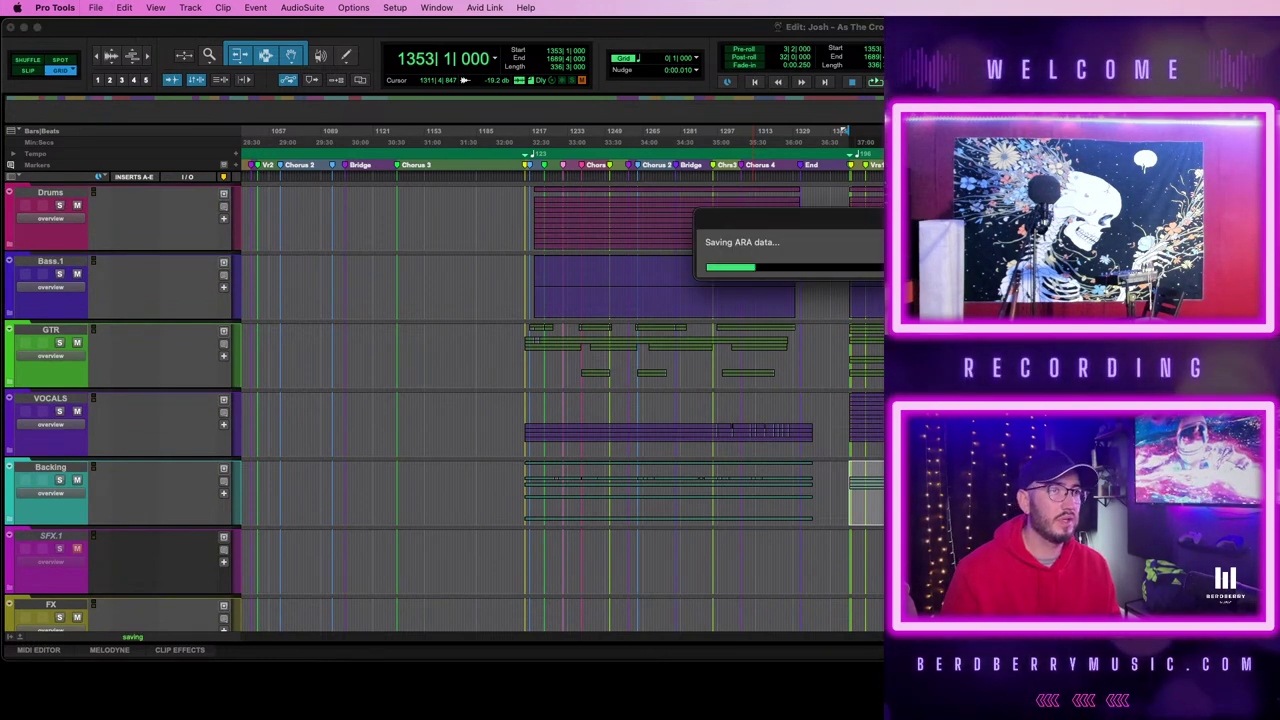
- Inspect the clips in the track folders around bar 1353, where the song begins, at a closer timeline zoom
scroll(753, 400, "right", 5)
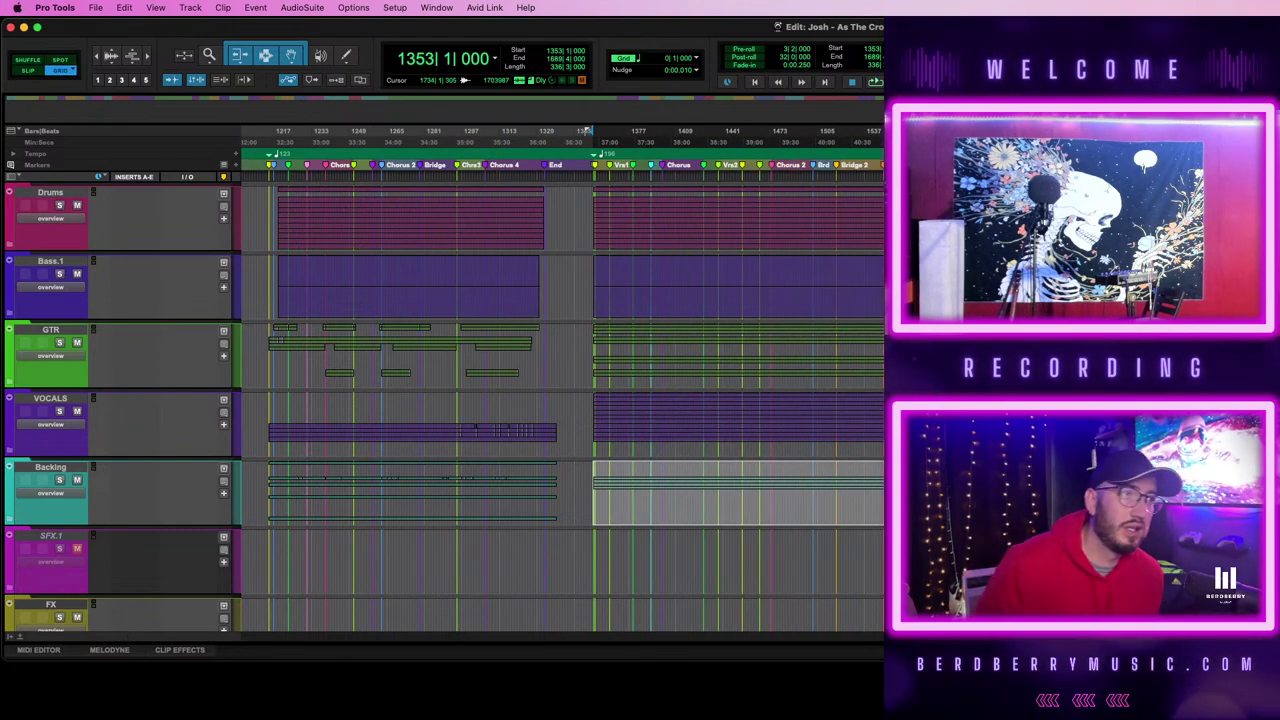
key("t")
scroll(753, 400, "right", 10)
scroll(560, 400, "left", 3)
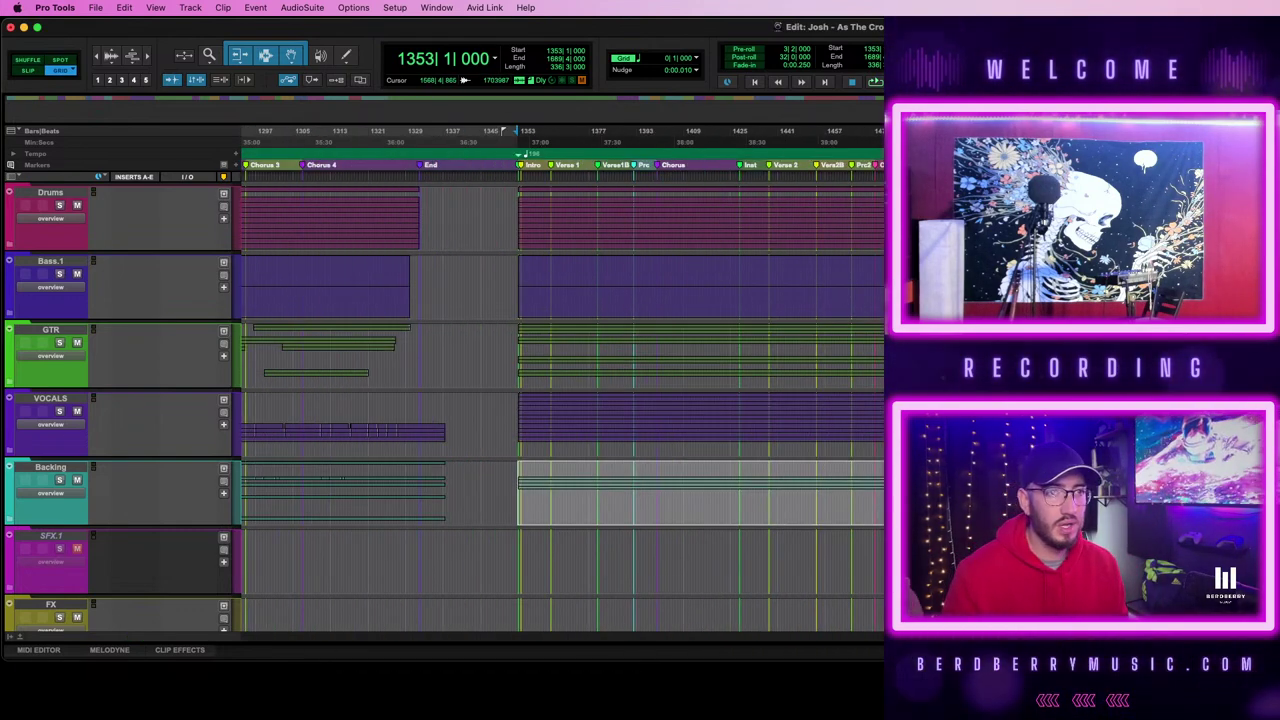